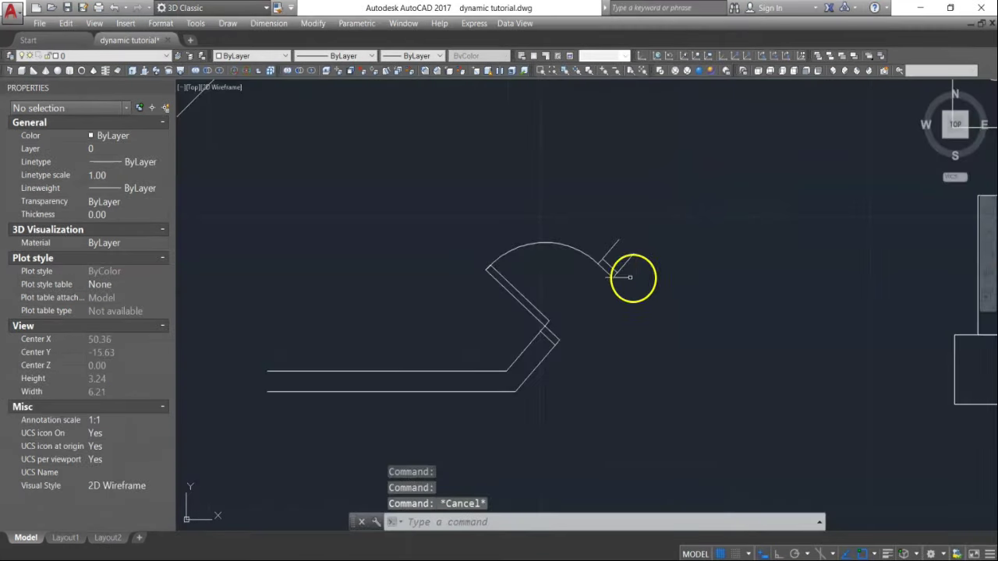
# Step: Flip the door block both ways with its flip grips, then switch to Drawing6
pyautogui.moveTo(635, 278); pyautogui.dragTo(617, 274)
pyautogui.click(570, 318)
pyautogui.click(588, 334)
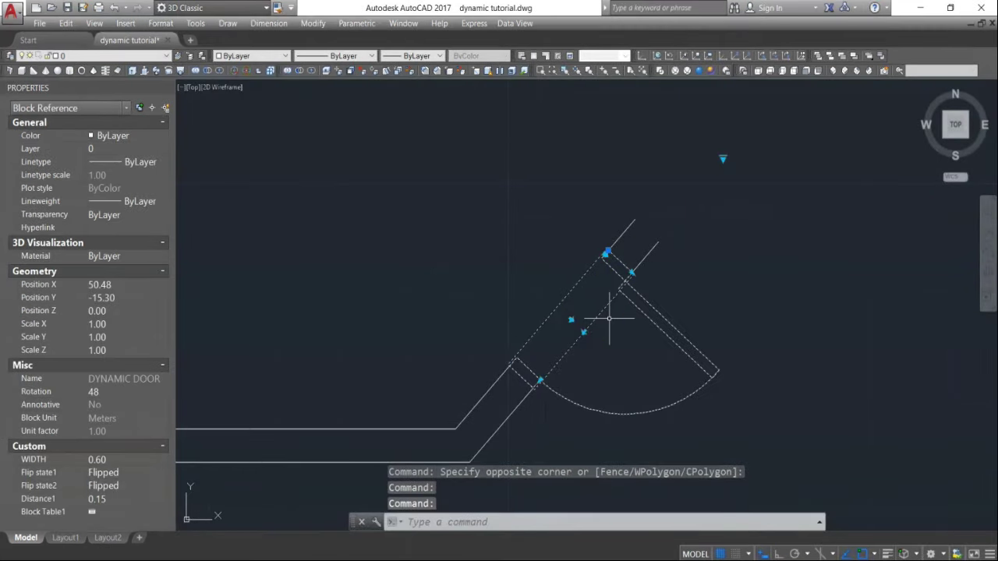
pyautogui.press('Escape')
pyautogui.click(634, 289)
pyautogui.click(723, 158)
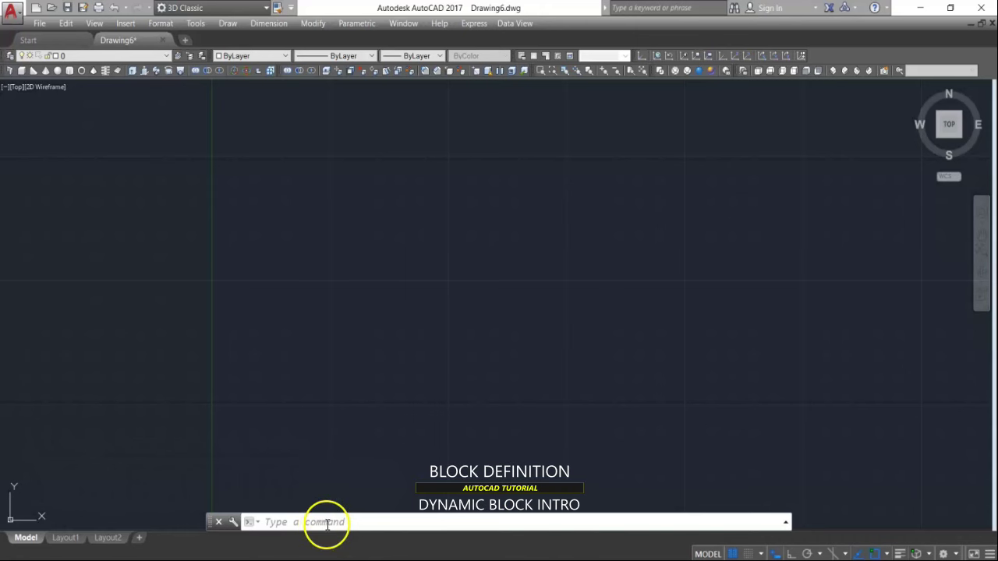
# Step: Draw a rectangle with REC's Dimensions option, length 2 and width 1
pyautogui.click(326, 523)
pyautogui.write('re')
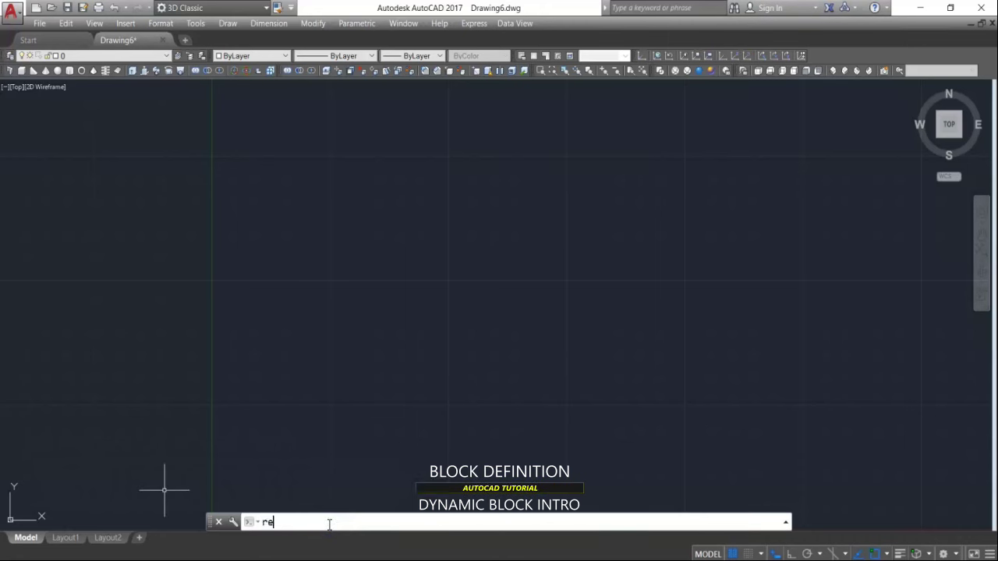
pyautogui.write('c')
pyautogui.press('Return')
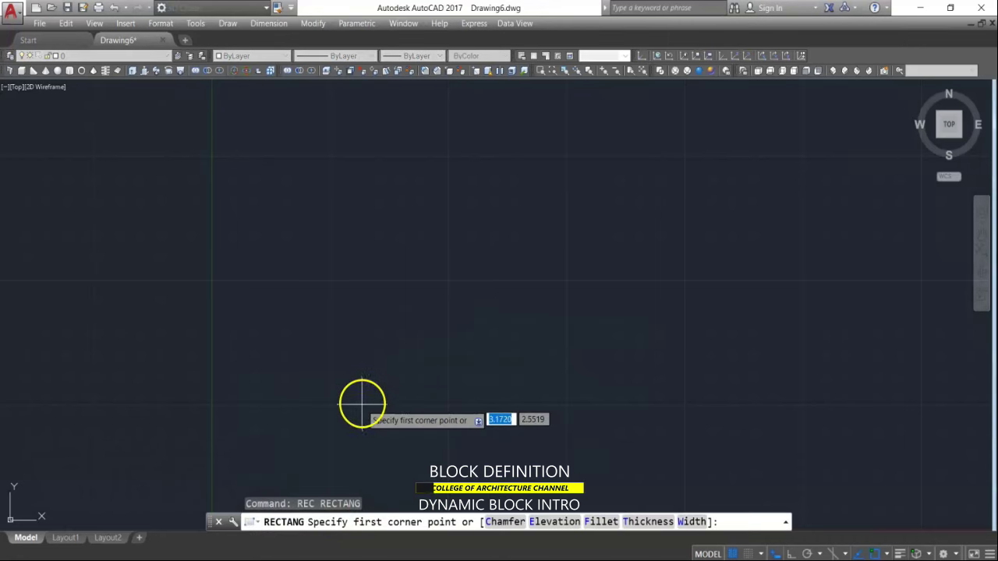
pyautogui.click(364, 372)
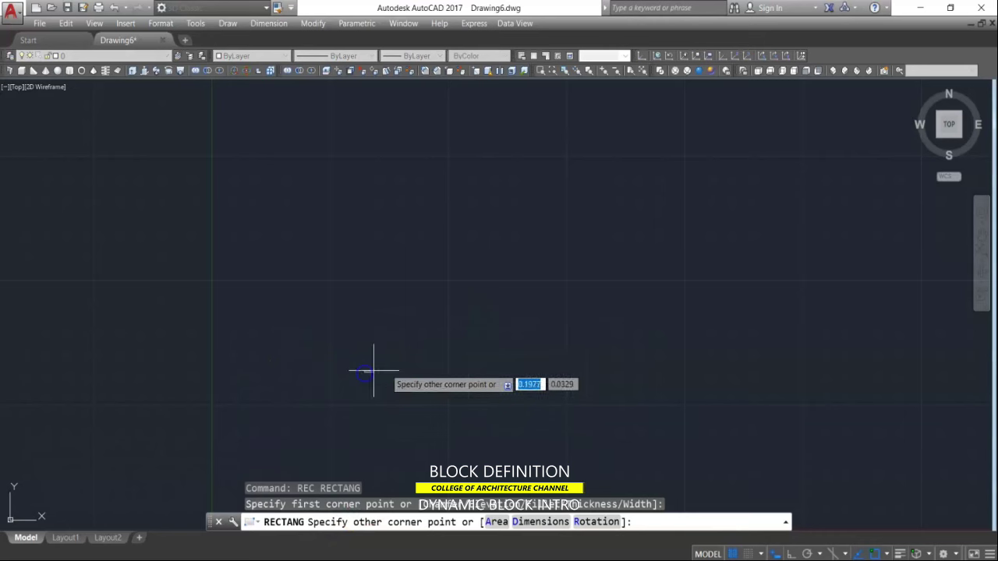
pyautogui.click(536, 523)
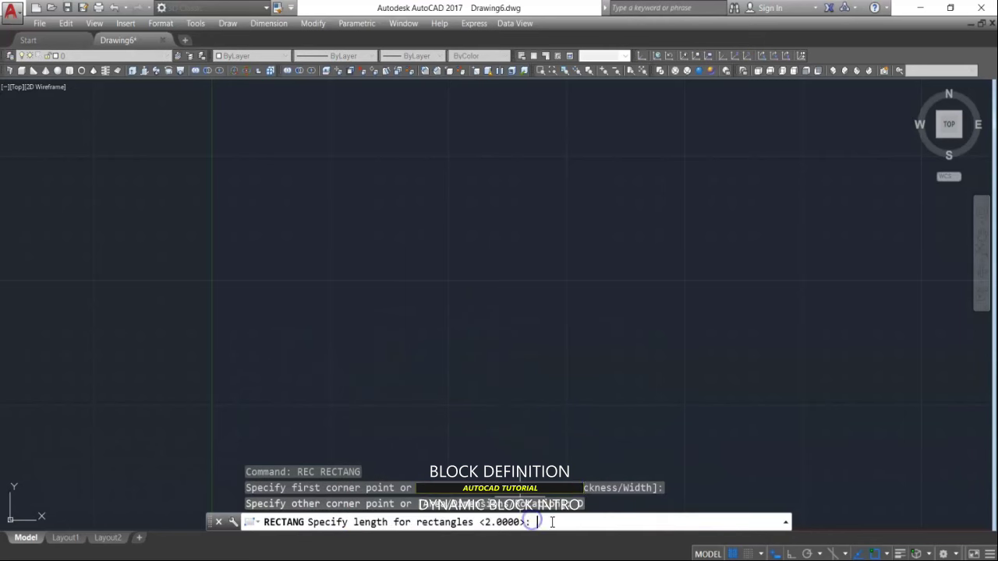
pyautogui.write('2')
pyautogui.press('Return')
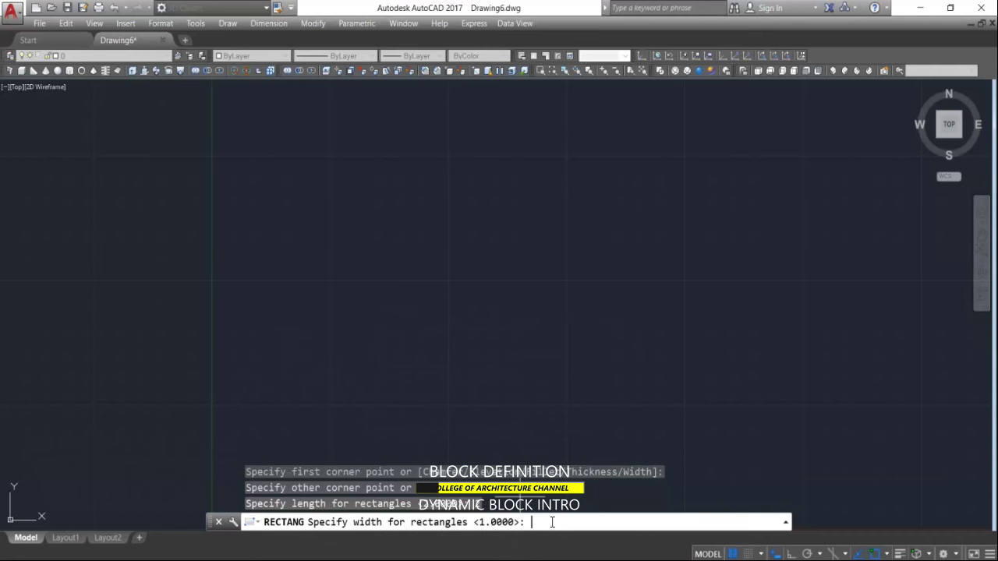
pyautogui.write('1')
pyautogui.press('Return')
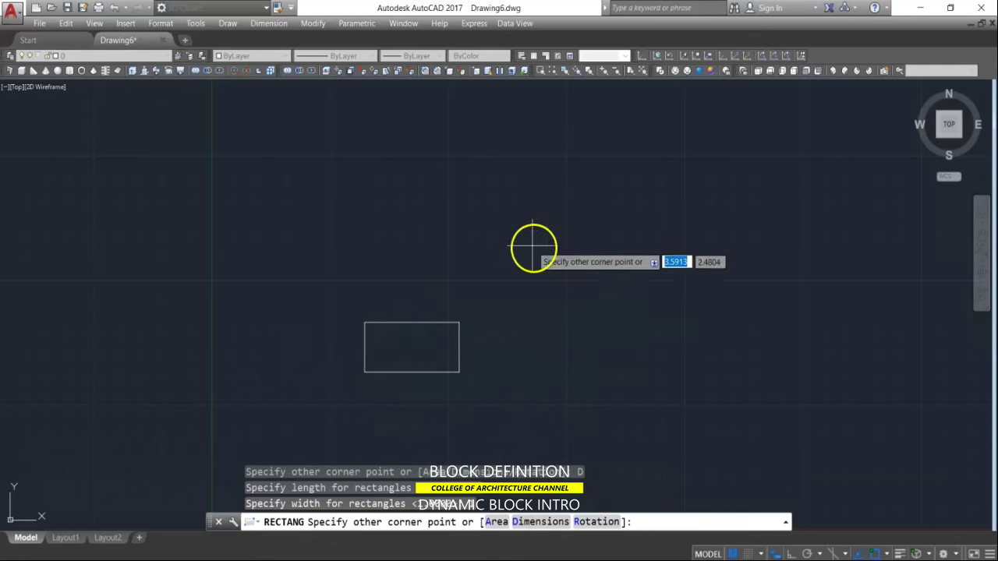
pyautogui.click(509, 342)
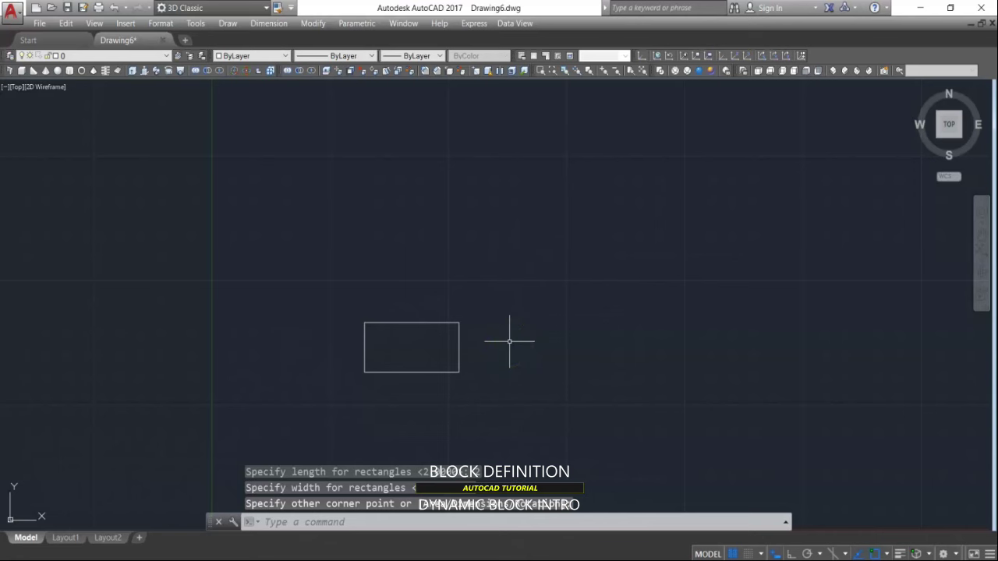
pyautogui.click(300, 522)
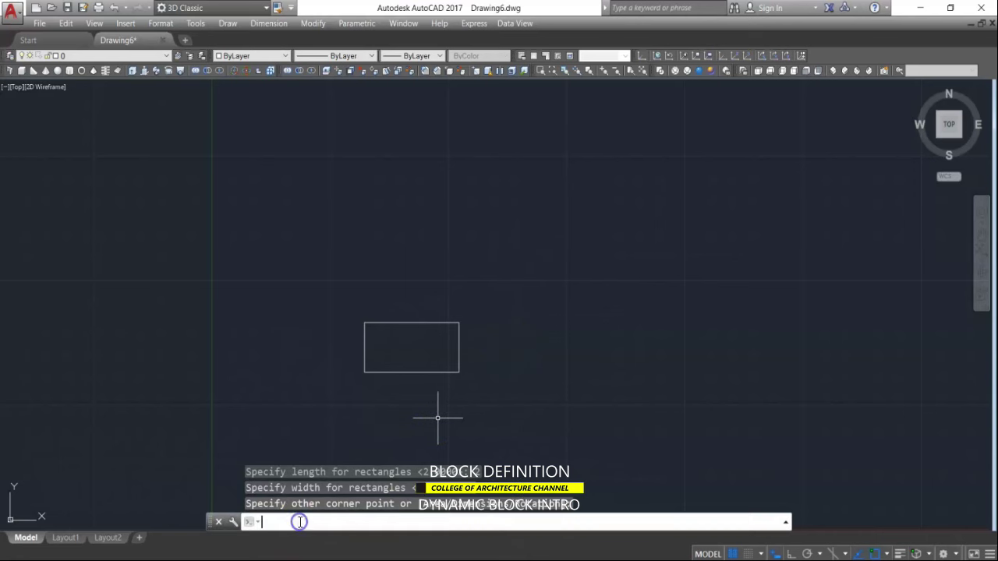
# Step: Start a new block named try1 and select the rectangle as its object
pyautogui.write('b')
pyautogui.press('Return')
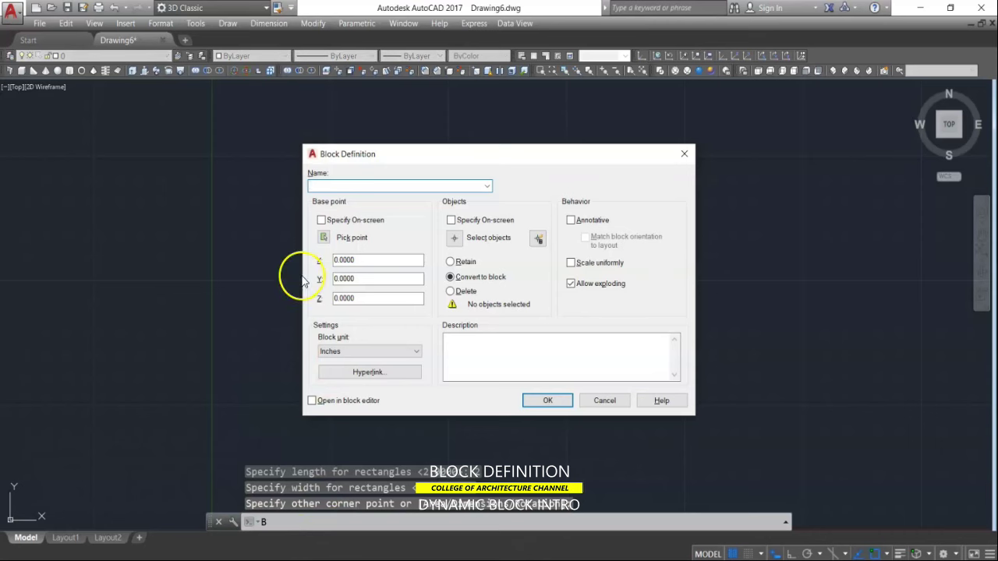
pyautogui.click(318, 185)
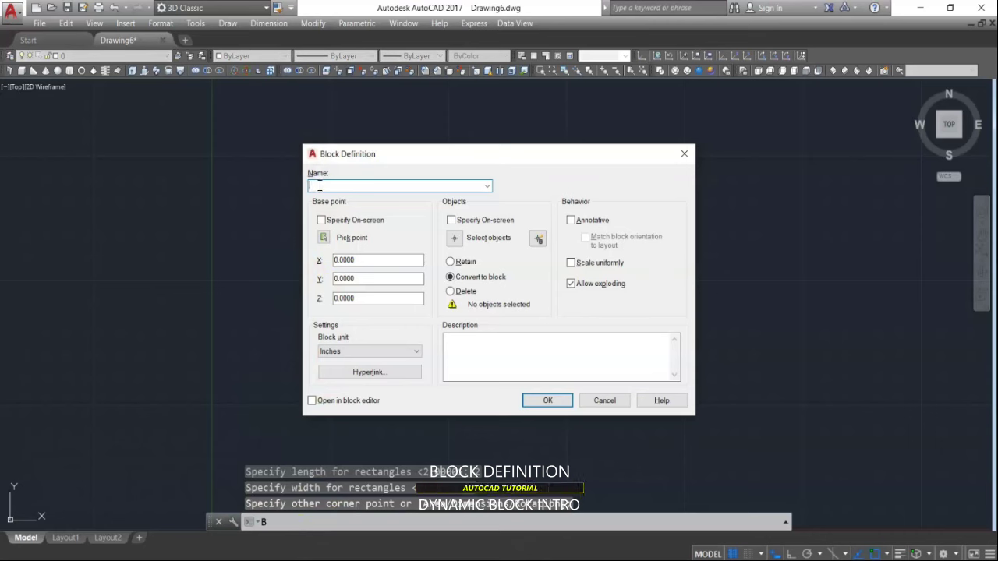
pyautogui.write('try1')
pyautogui.click(458, 241)
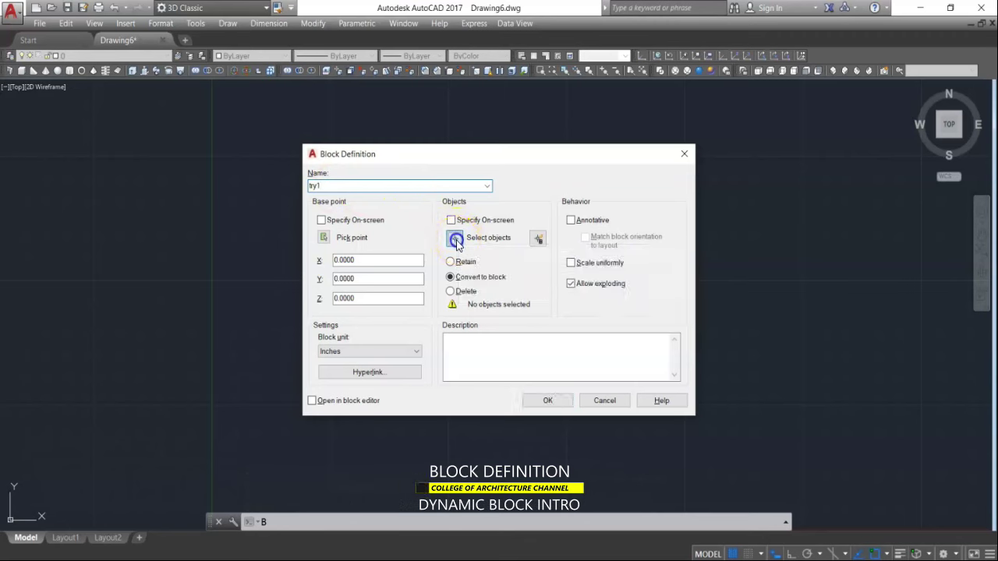
pyautogui.click(445, 335)
pyautogui.click(352, 399)
pyautogui.press('Return')
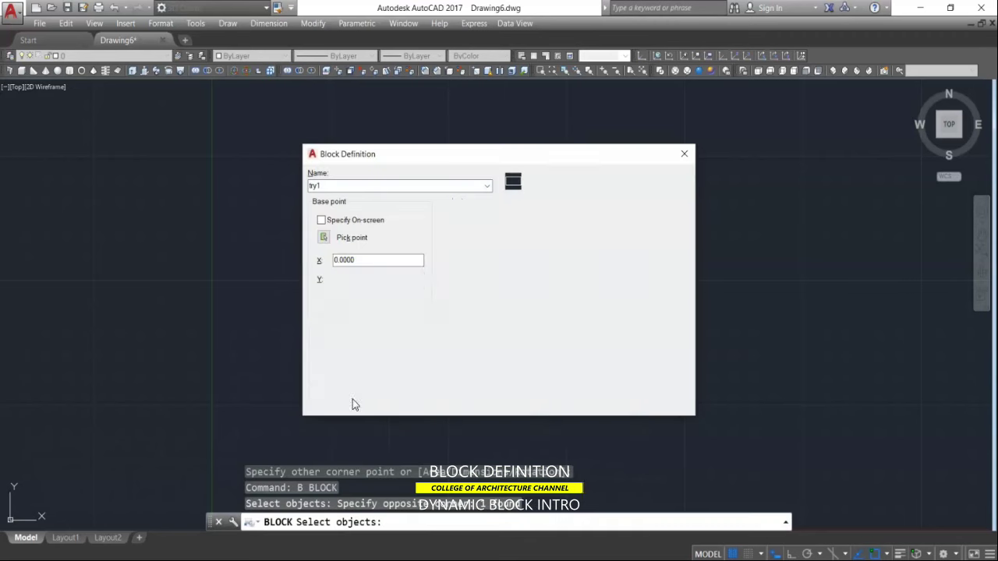
# Step: Base try1 at the rectangle's lower-left corner with Meters block units, redefining the existing block
pyautogui.click(324, 238)
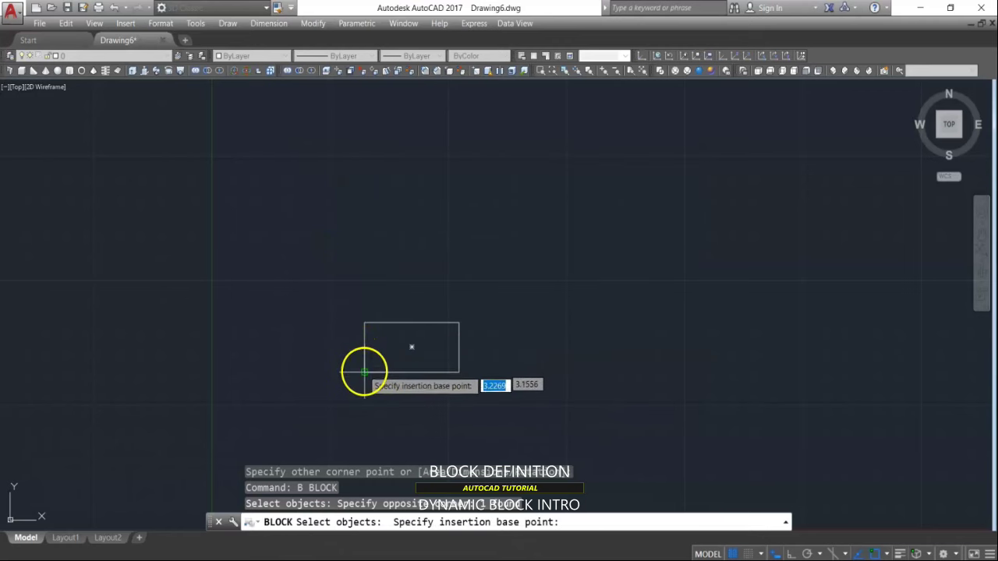
pyautogui.click(365, 372)
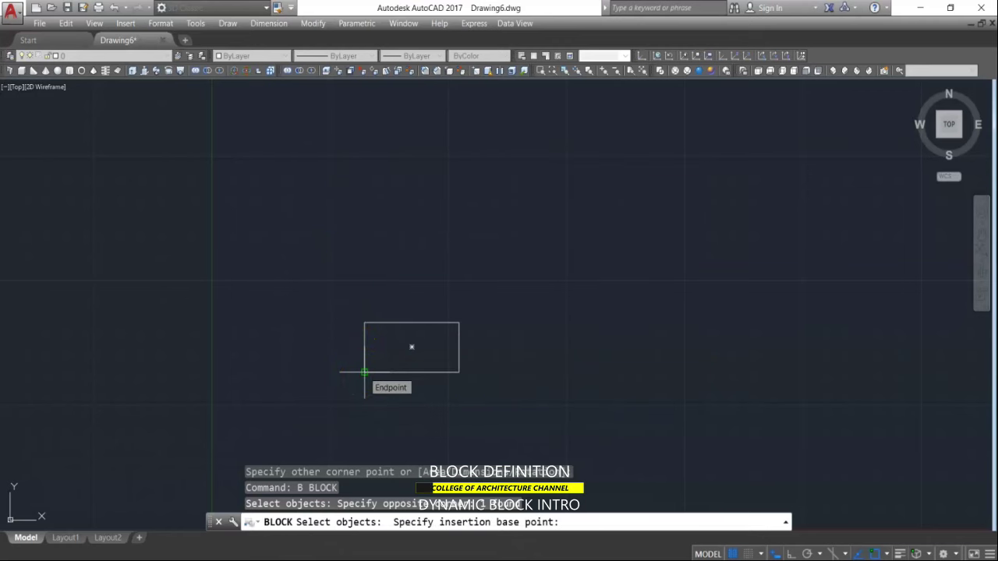
pyautogui.click(512, 377)
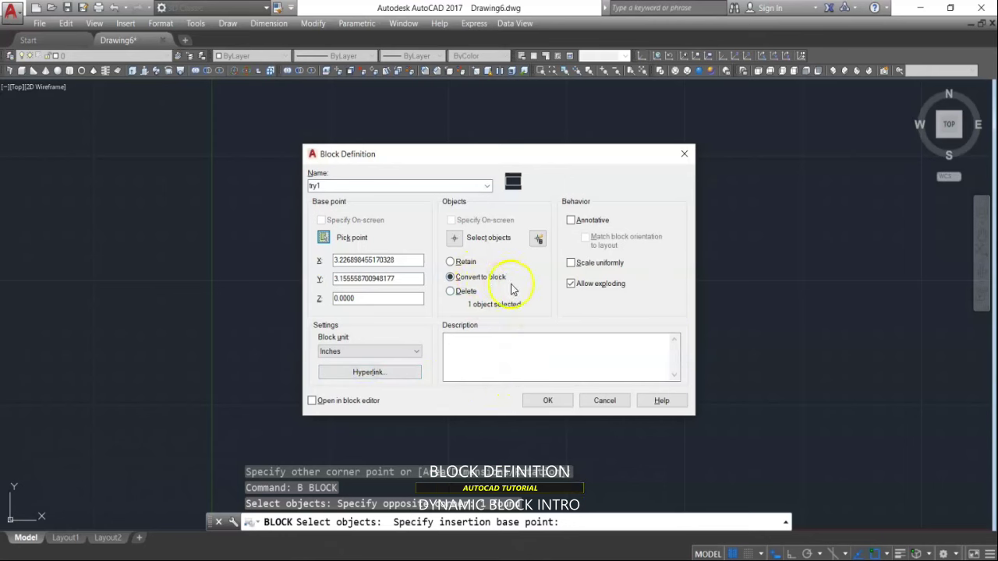
pyautogui.click(410, 352)
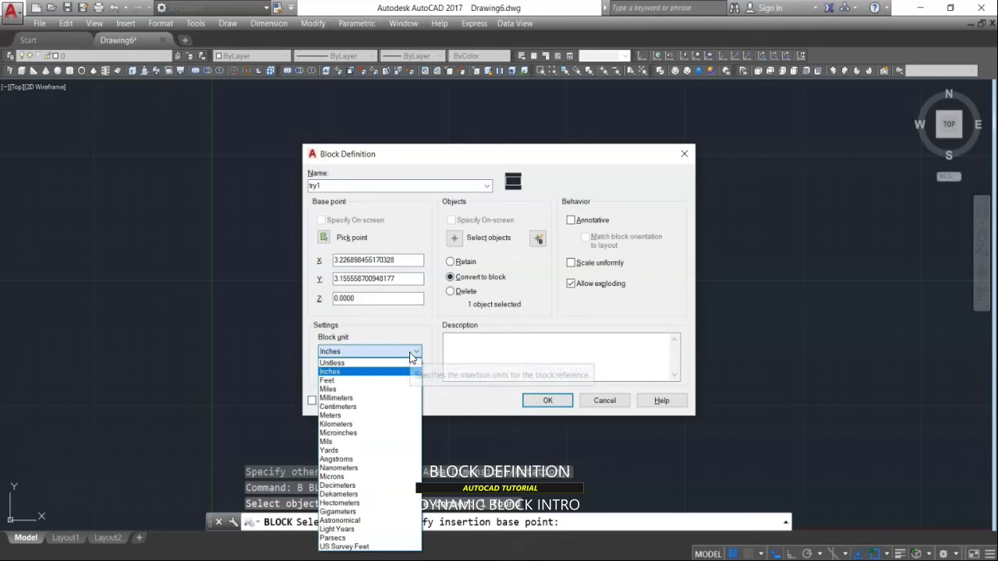
pyautogui.click(355, 416)
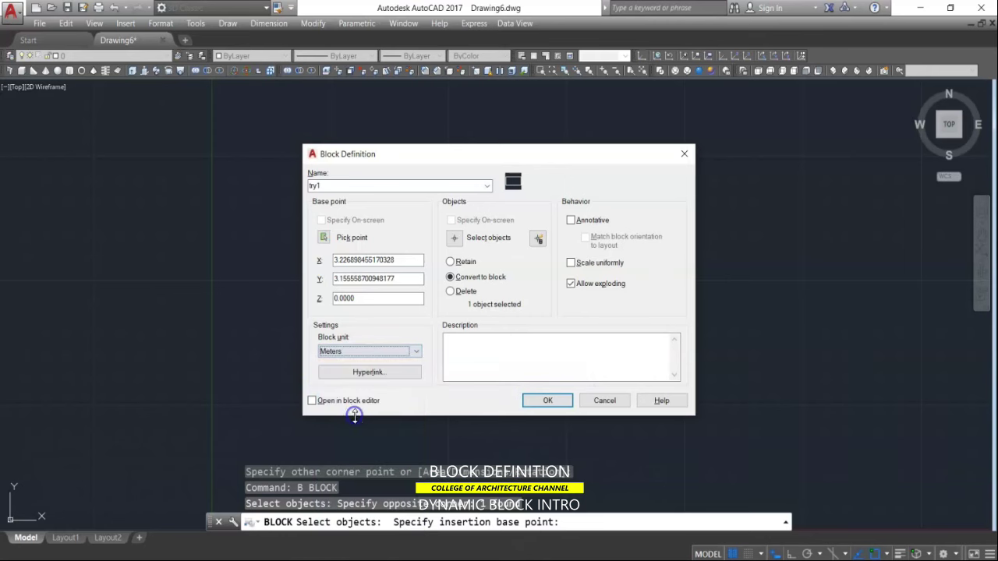
pyautogui.click(548, 403)
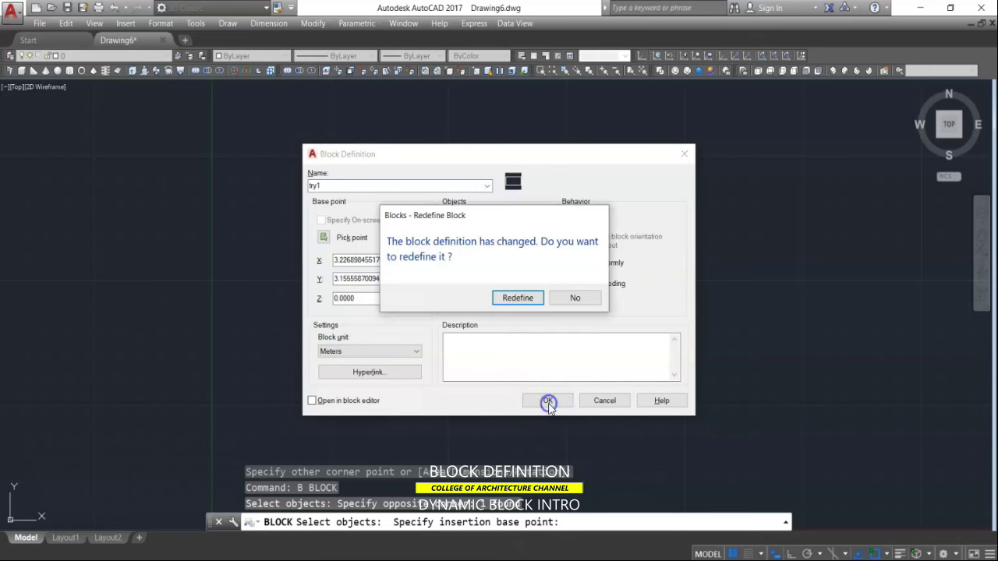
pyautogui.click(517, 298)
# Step: Set the drawing units to 0.00 length precision and Meters insertion scale
pyautogui.scroll(5, 503, 327)
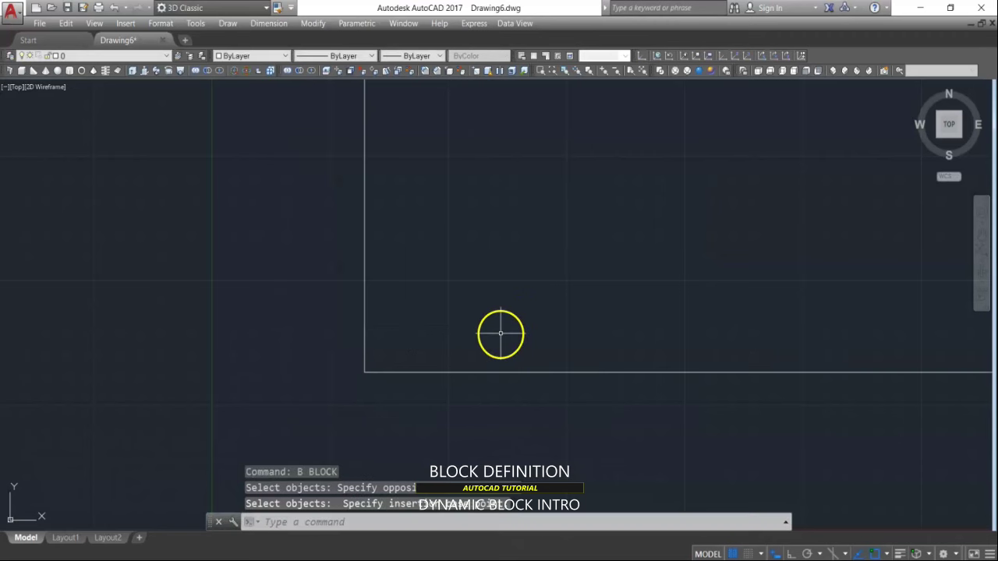
pyautogui.scroll(-5, 452, 343)
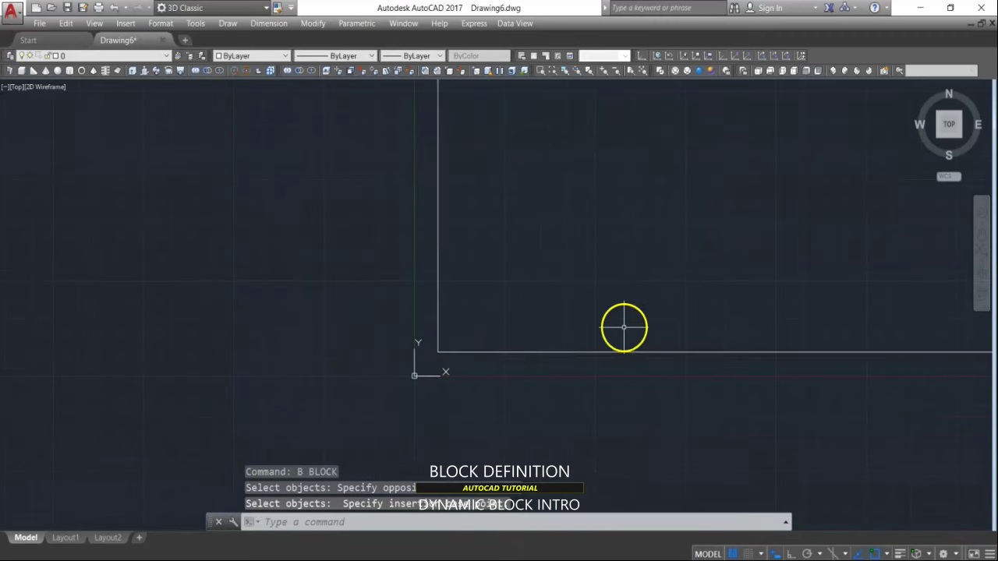
pyautogui.scroll(5, 586, 319)
pyautogui.moveTo(585, 319); pyautogui.dragTo(501, 393, button='middle')
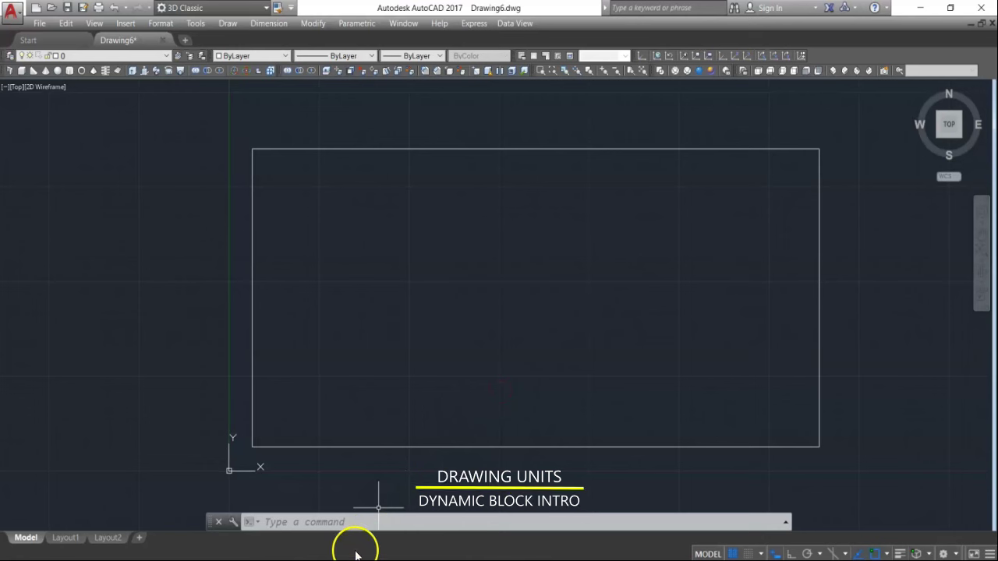
pyautogui.click(283, 520)
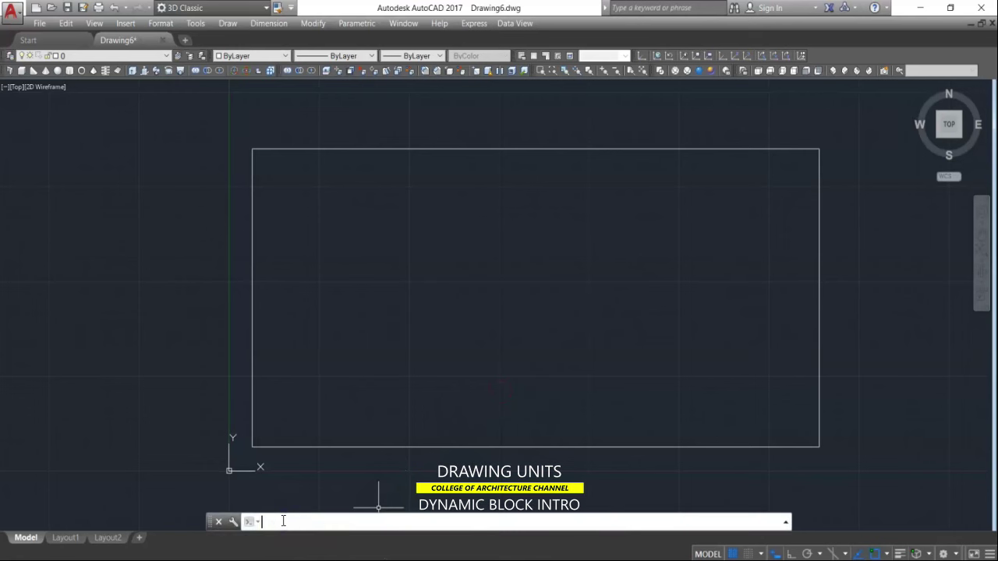
pyautogui.write('uni')
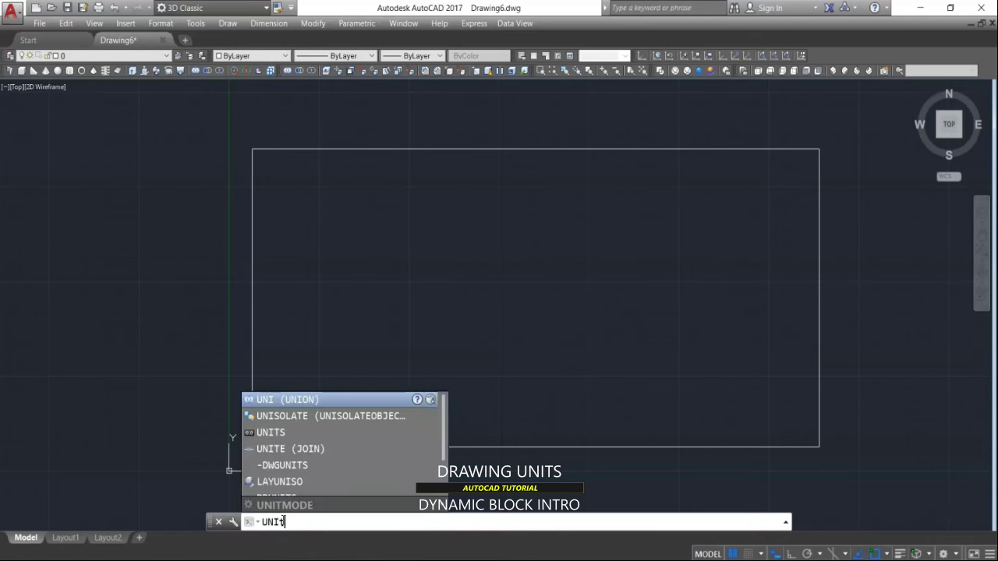
pyautogui.write('ts')
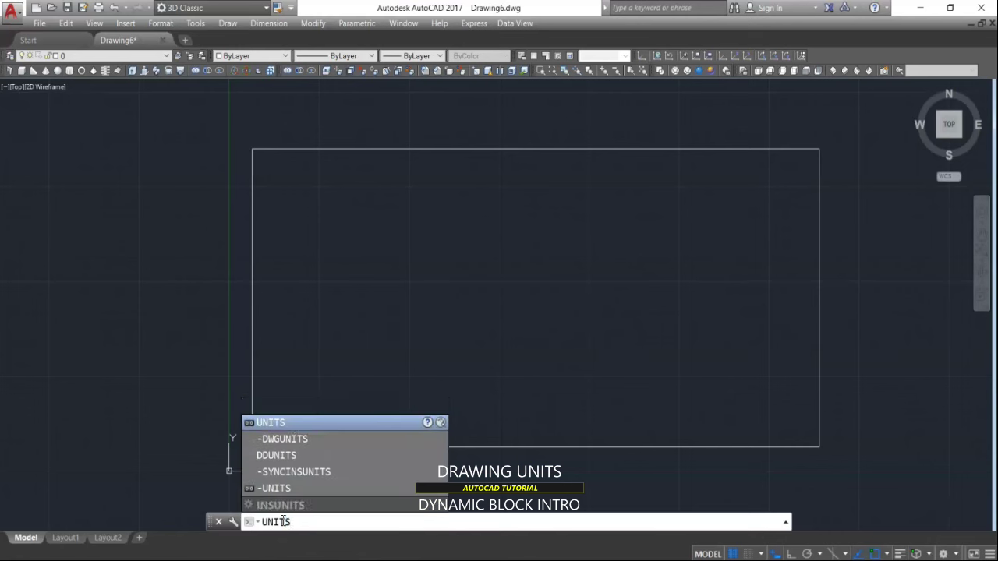
pyautogui.press('Return')
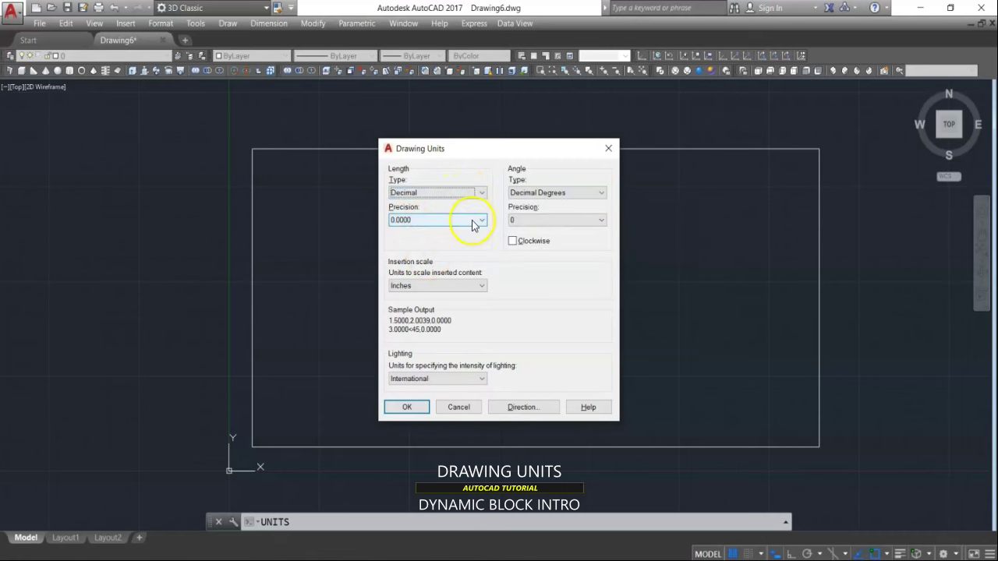
pyautogui.click(471, 220)
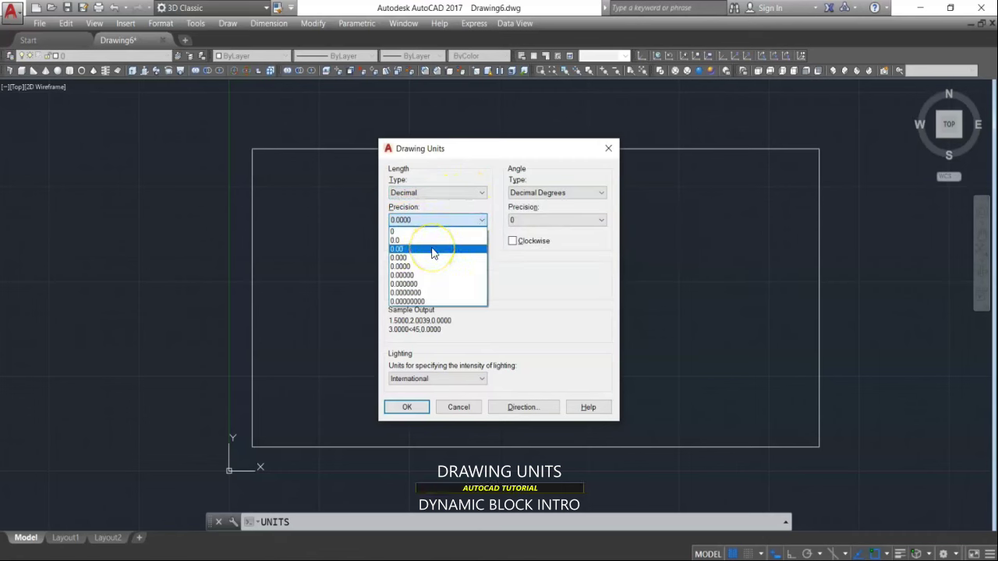
pyautogui.click(434, 249)
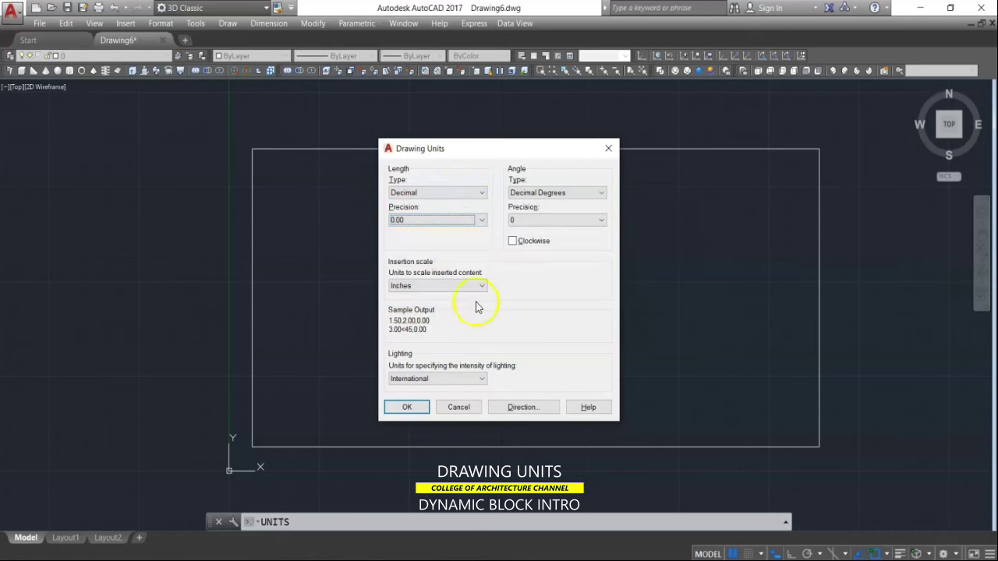
pyautogui.click(452, 285)
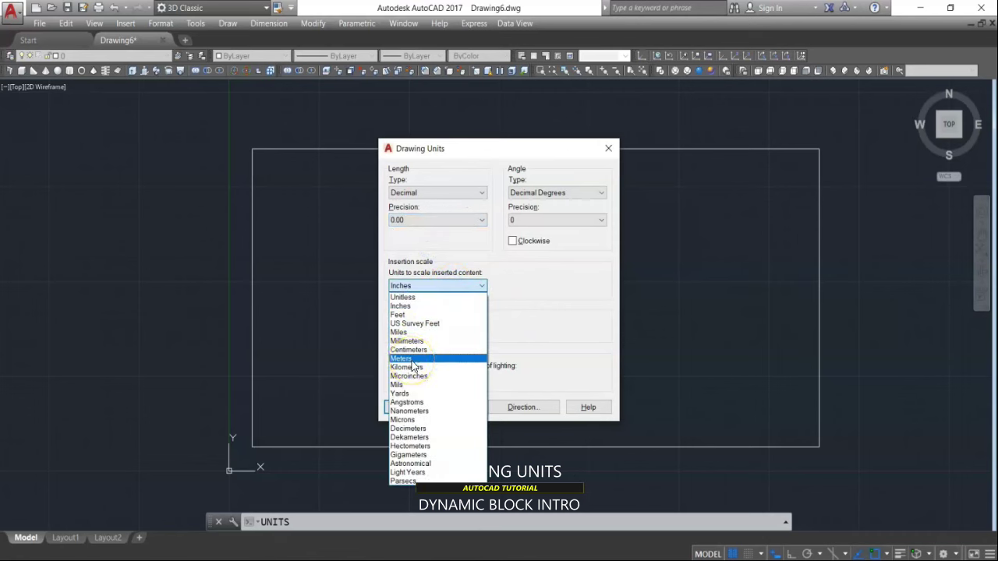
pyautogui.click(411, 359)
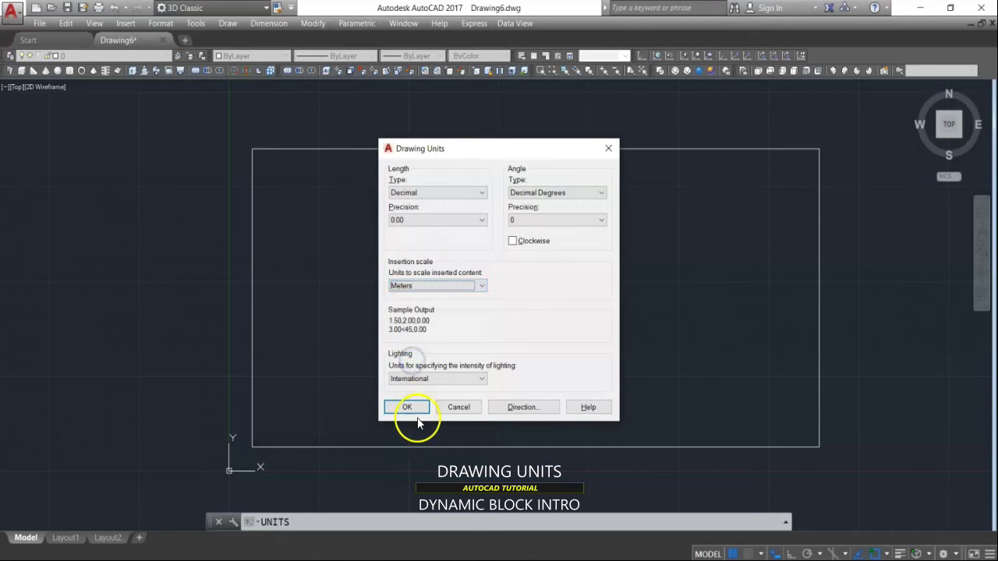
pyautogui.click(407, 407)
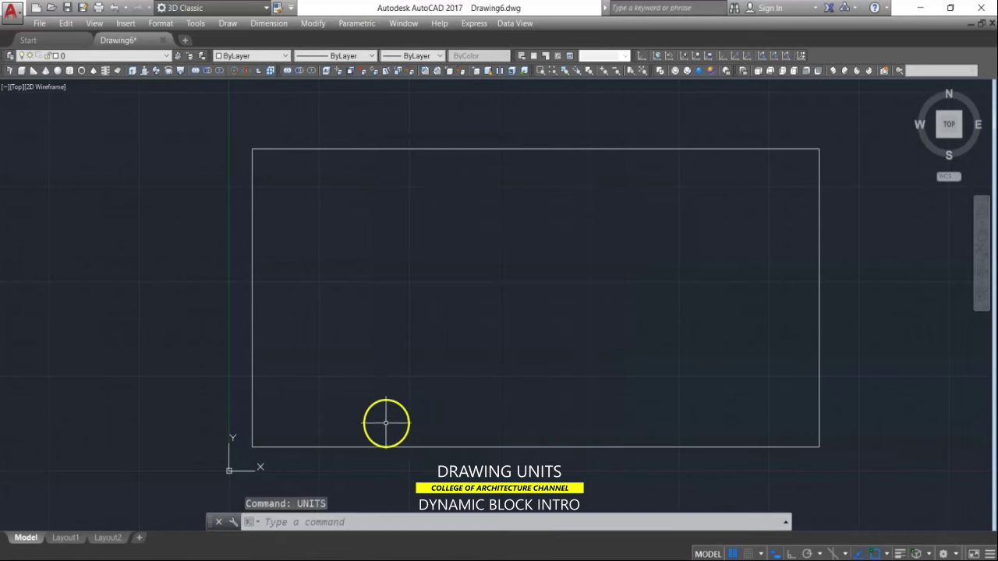
pyautogui.moveTo(365, 453); pyautogui.dragTo(486, 328, button='middle')
# Step: Insert the try1 block at the large rectangle's lower-left corner
pyautogui.scroll(2, 489, 320)
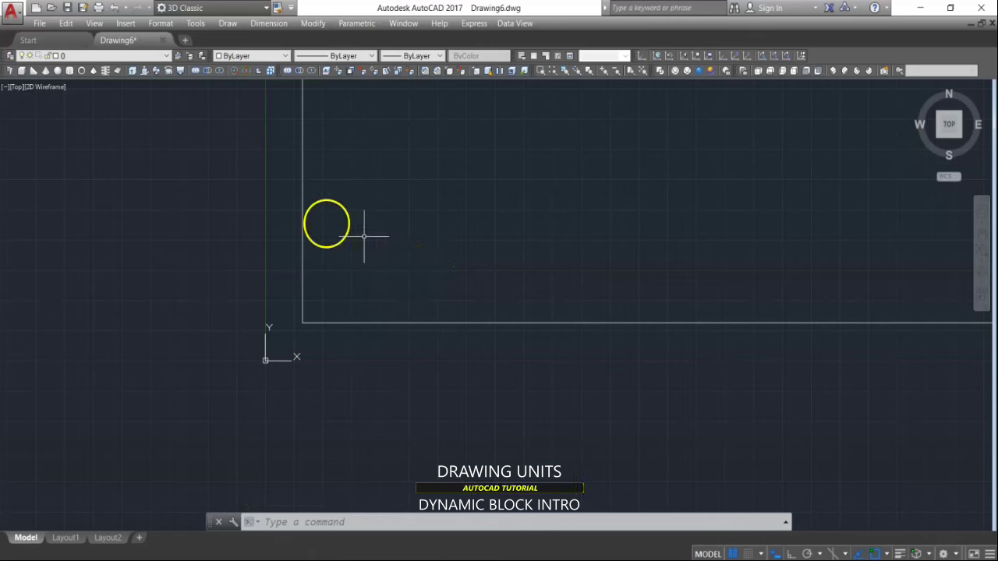
pyautogui.click(353, 521)
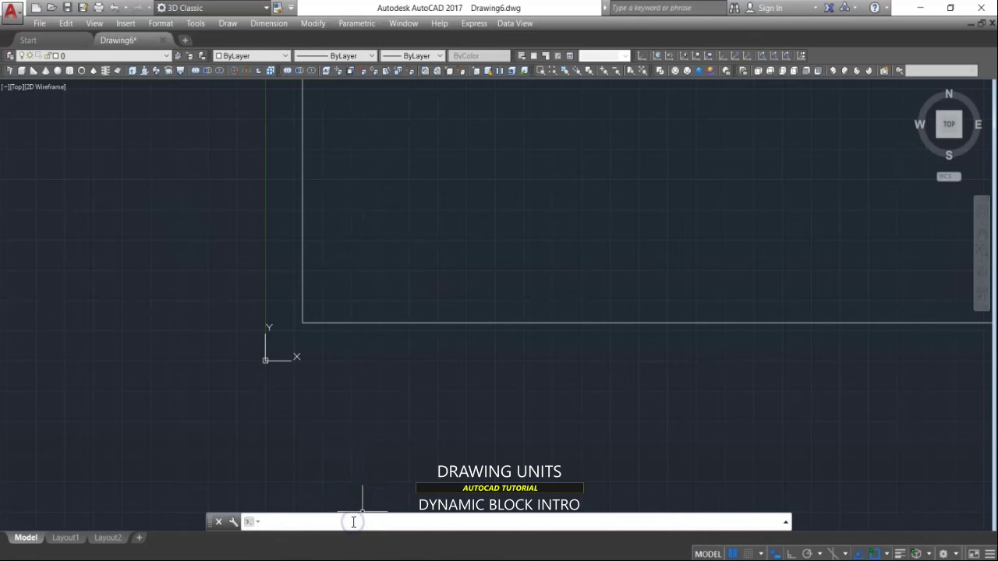
pyautogui.write('i')
pyautogui.press('Return')
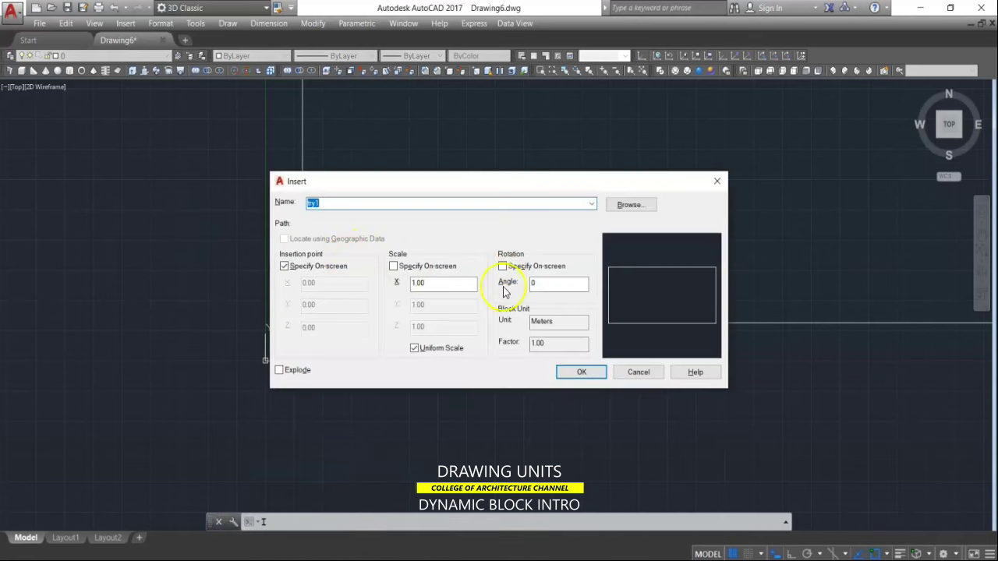
pyautogui.click(582, 372)
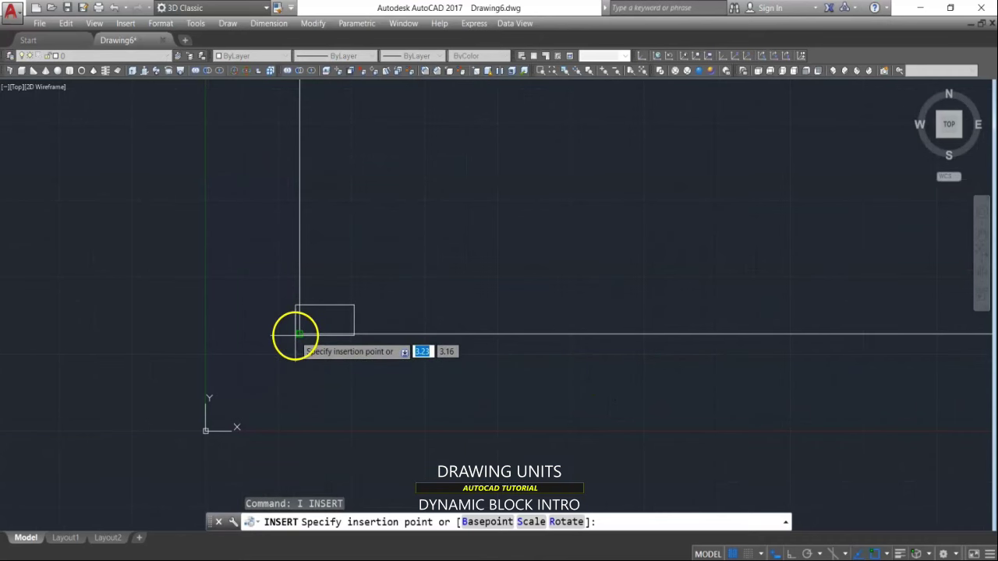
pyautogui.click(315, 343)
pyautogui.scroll(2, 361, 306)
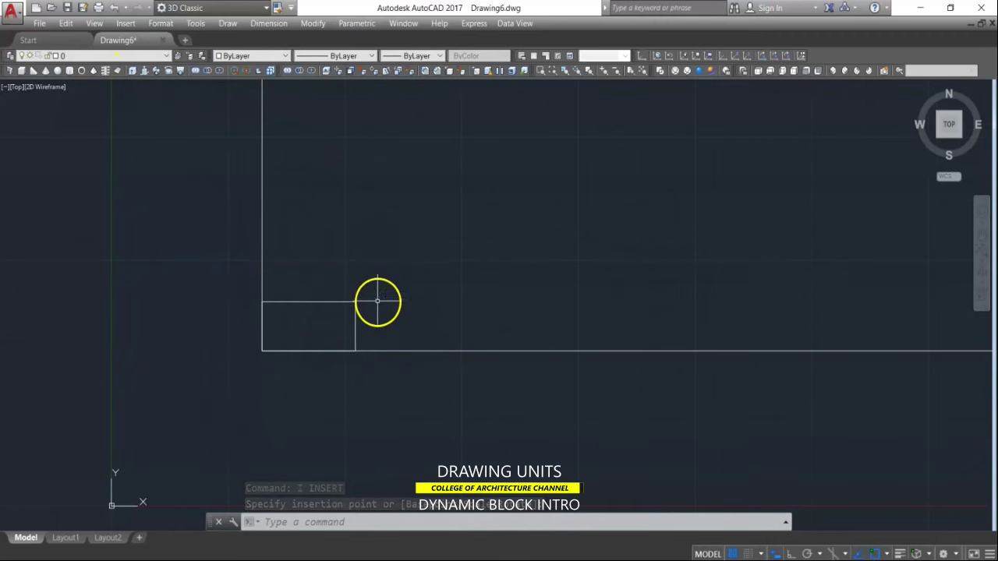
pyautogui.press('Escape')
# Step: Measure the try1 block with DIST: 2.00 wide across the top, 1.00 tall
pyautogui.write('dist')
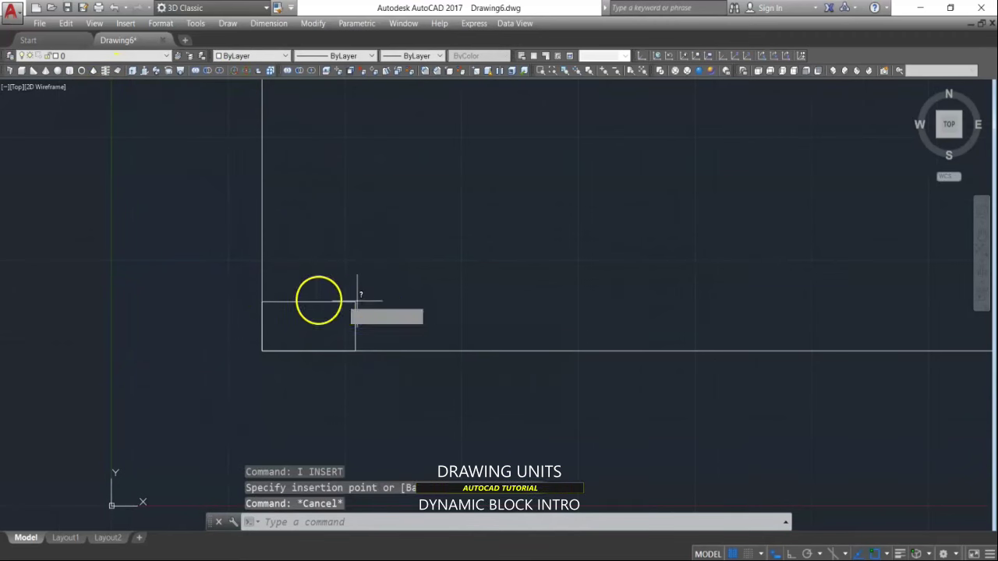
pyautogui.press('Return')
pyautogui.click(262, 302)
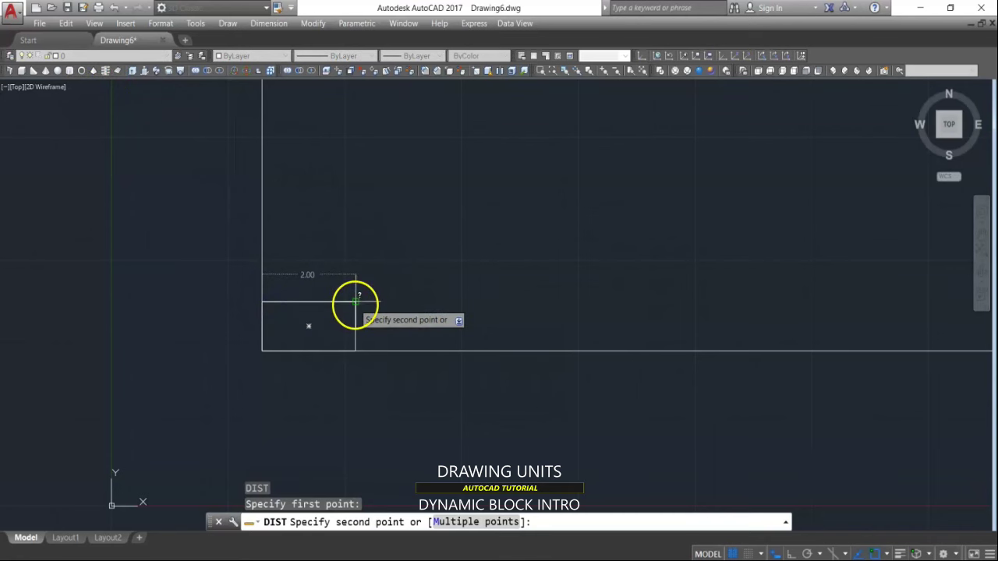
pyautogui.click(356, 301)
pyautogui.press('Return')
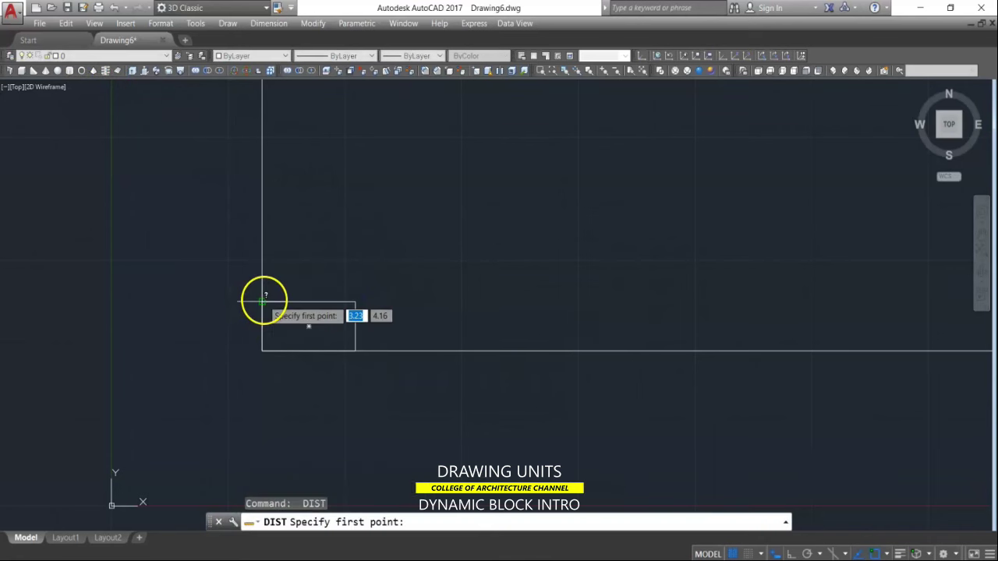
pyautogui.click(262, 302)
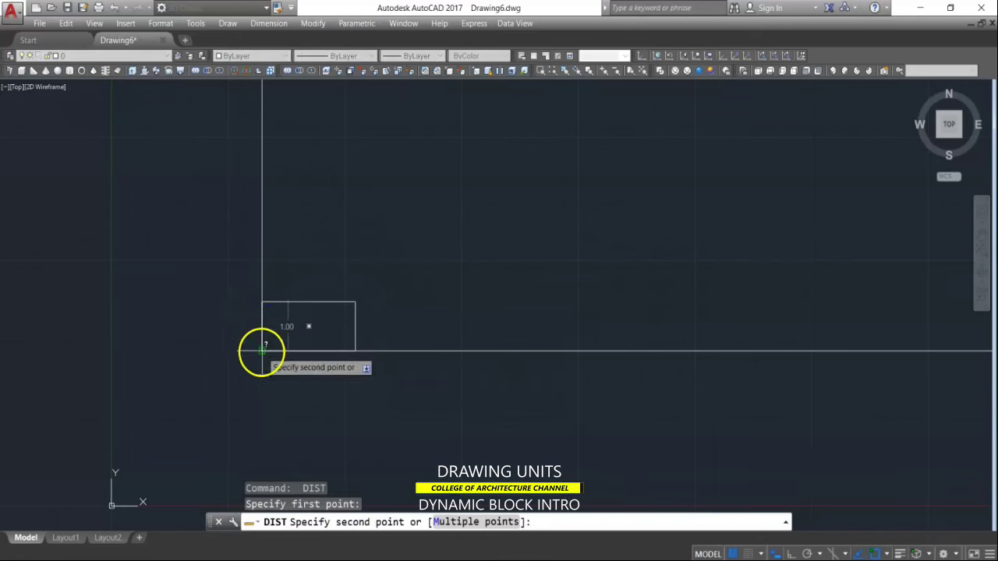
pyautogui.click(262, 351)
# Step: Erase the large rectangle and select the remaining try1 block
pyautogui.scroll(5, 257, 359)
pyautogui.click(406, 328)
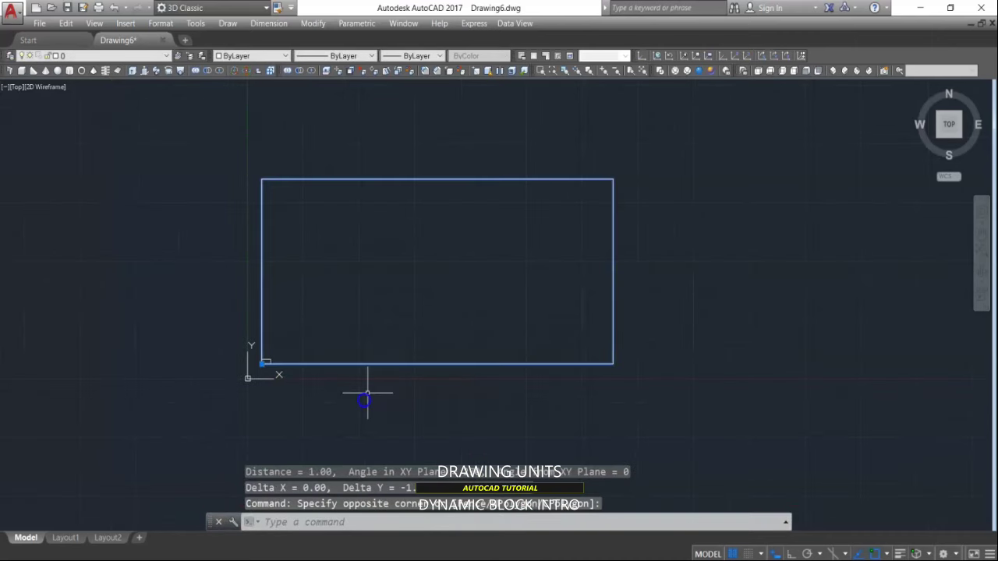
pyautogui.scroll(6, 299, 364)
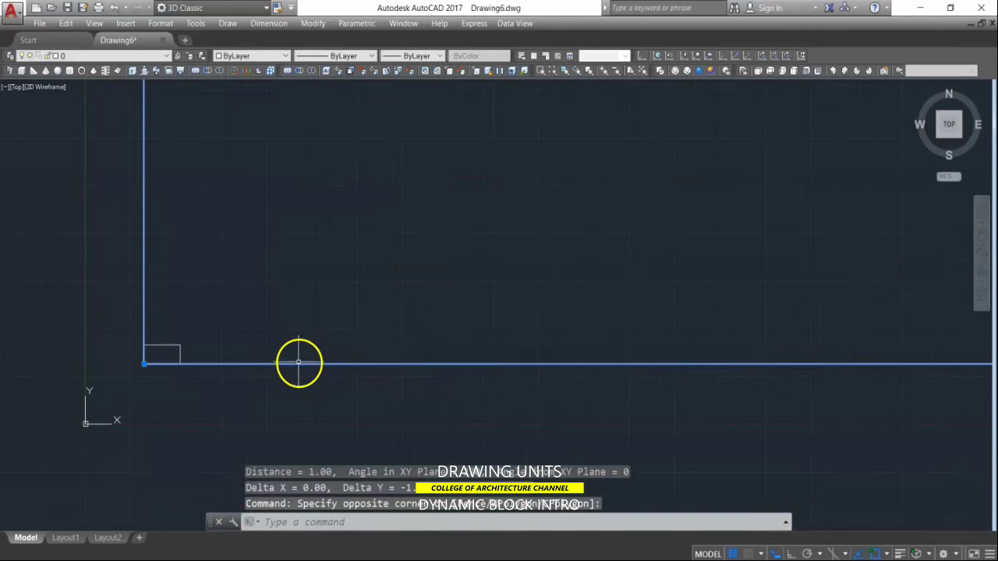
pyautogui.press('Delete')
pyautogui.moveTo(214, 379)
pyautogui.mouseDown(button='middle')
pyautogui.moveTo(581, 319)
pyautogui.moveTo(435, 336)
pyautogui.mouseUp(button='middle')
pyautogui.scroll(5, 434, 333)
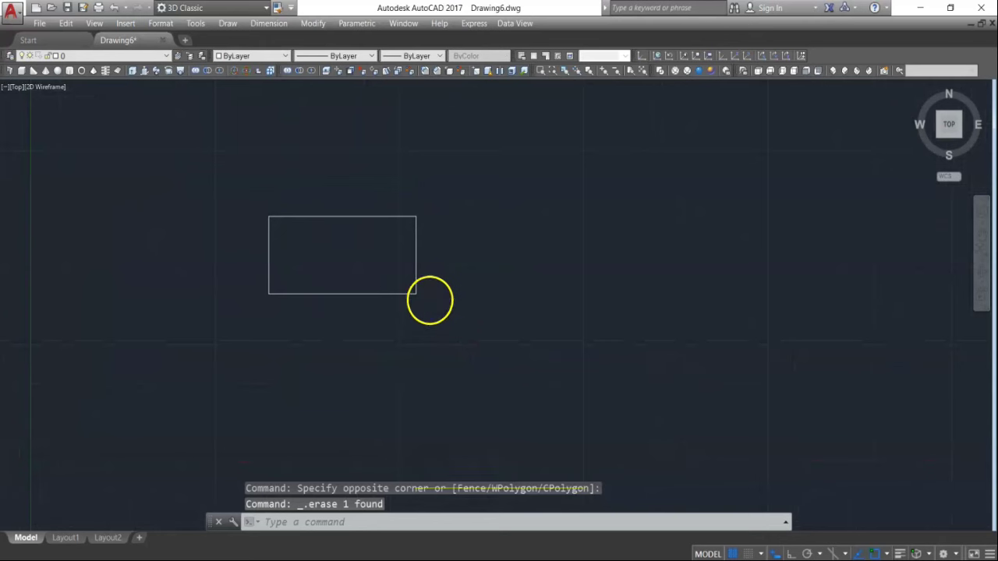
pyautogui.scroll(-4, 438, 298)
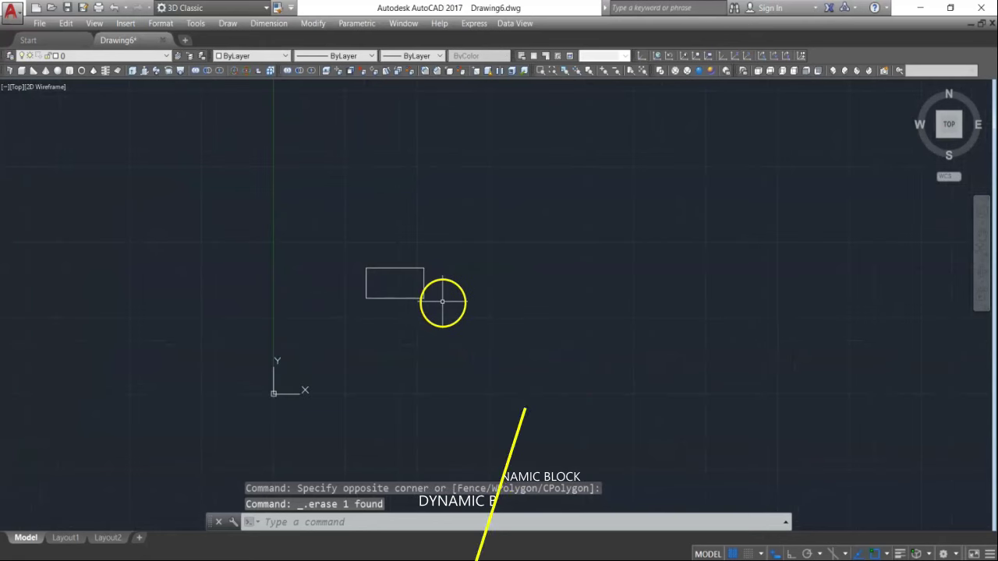
pyautogui.click(448, 262)
pyautogui.click(377, 344)
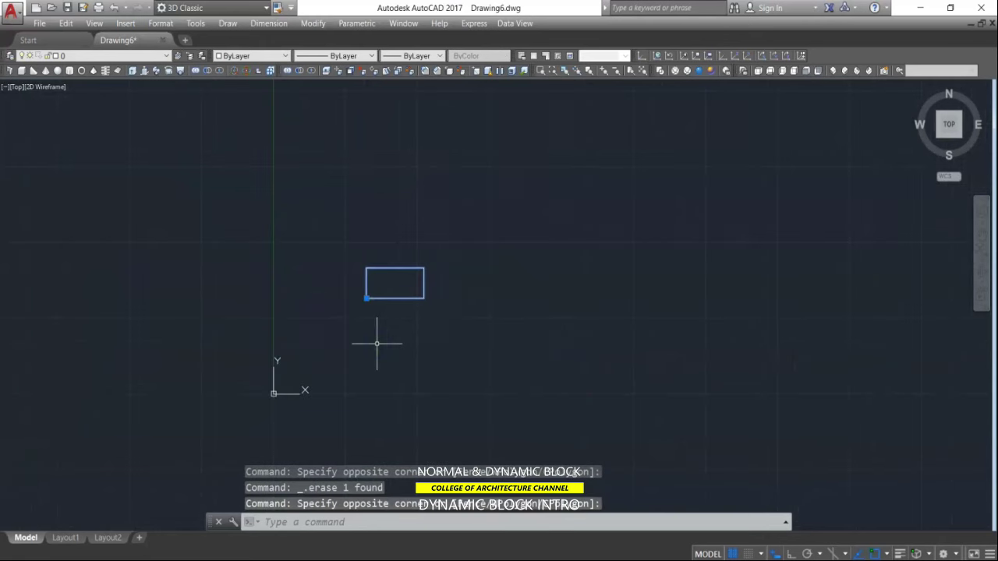
# Step: Copy the try1 block twice downward, stacking the copies below the original
pyautogui.scroll(3, 429, 296)
pyautogui.press('Escape')
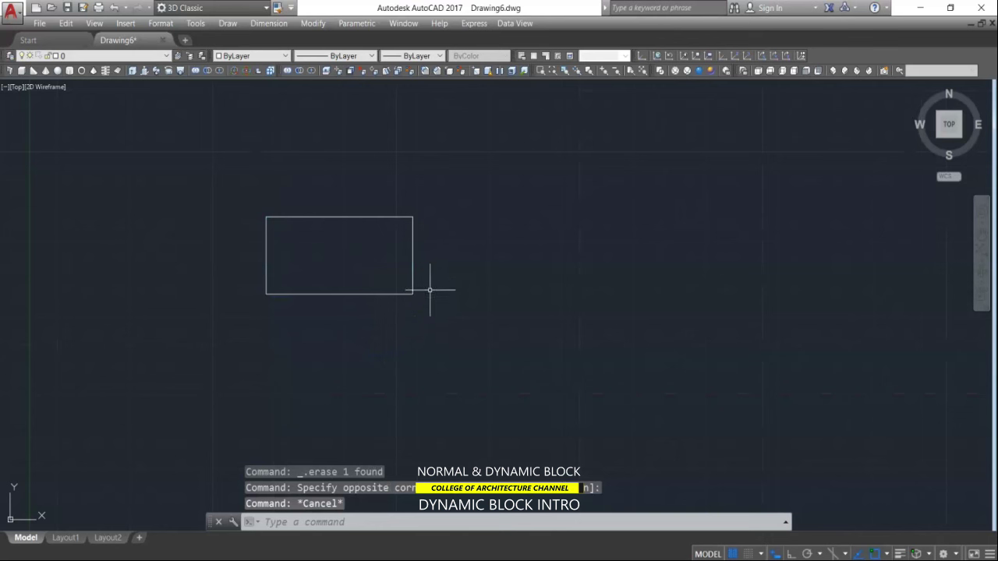
pyautogui.write('co')
pyautogui.press('Return')
pyautogui.click(457, 178)
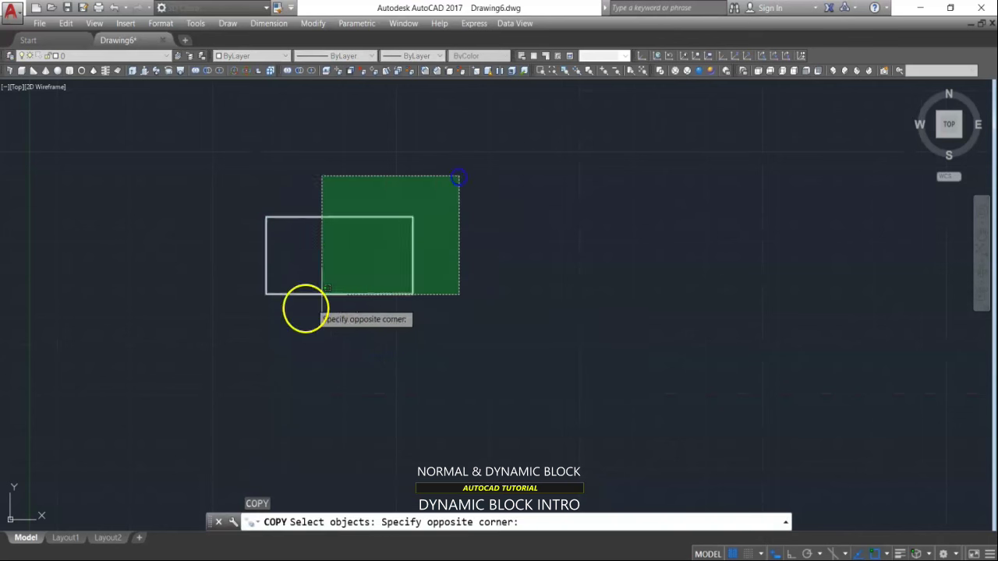
pyautogui.click(301, 307)
pyautogui.scroll(-4, 431, 225)
pyautogui.press('Return')
pyautogui.click(453, 208)
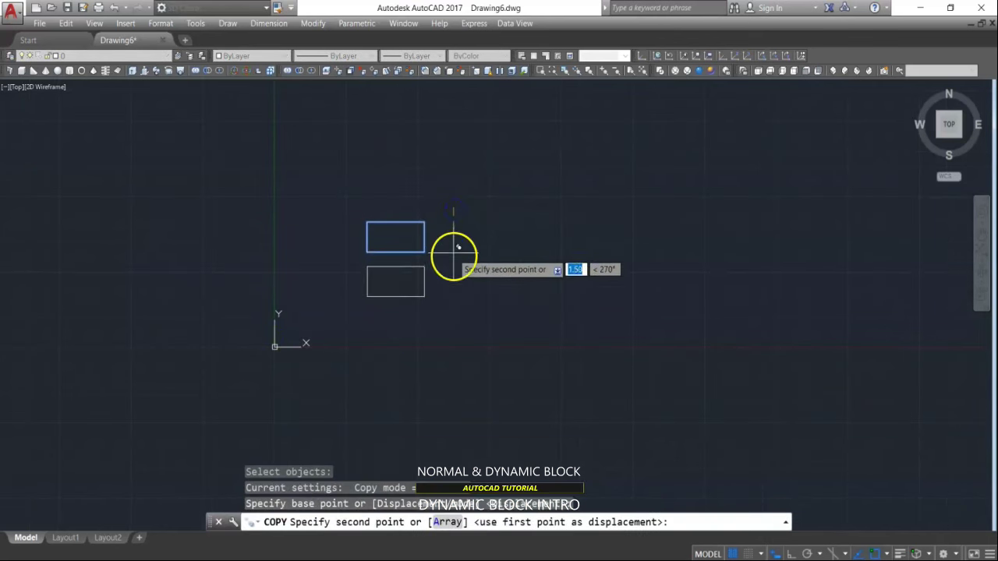
pyautogui.click(453, 266)
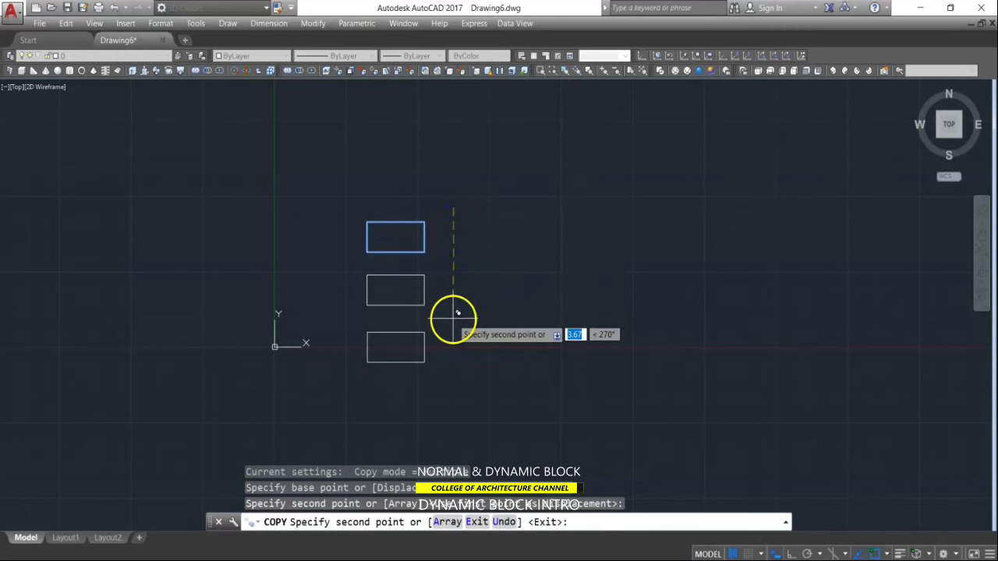
pyautogui.click(454, 313)
pyautogui.press('Return')
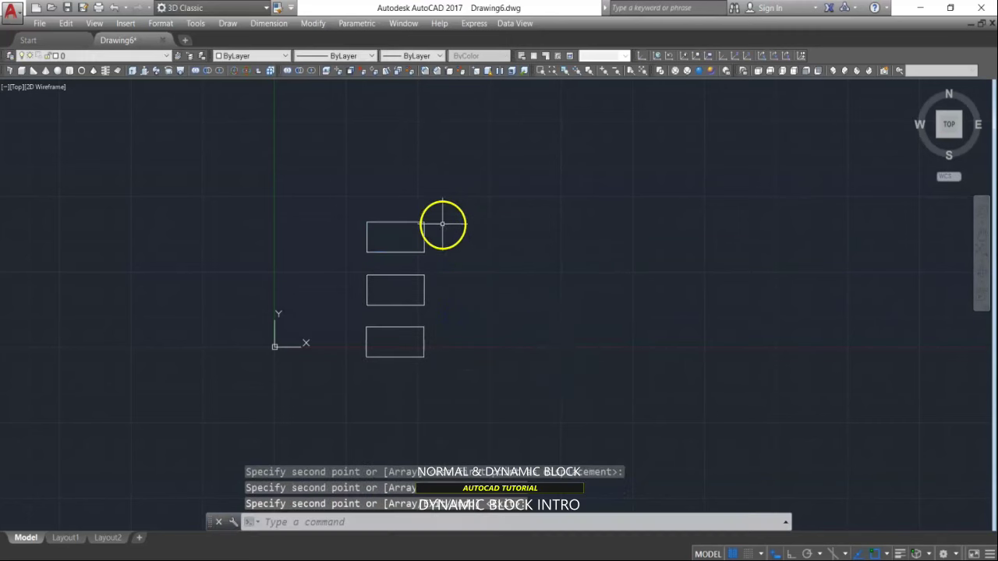
# Step: Select the top try1 block in the column
pyautogui.scroll(3, 443, 226)
pyautogui.click(434, 192)
pyautogui.click(370, 253)
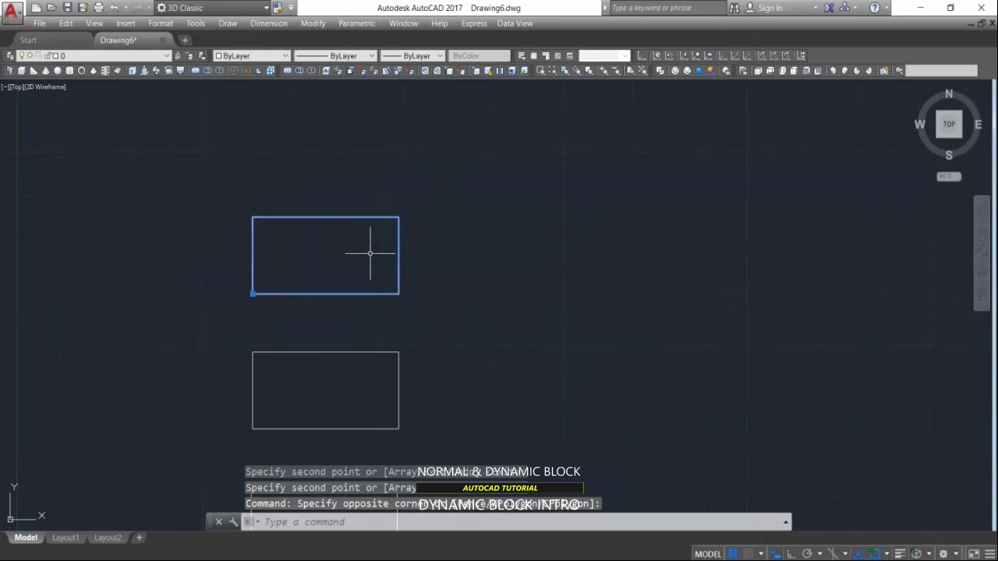
pyautogui.scroll(-3, 370, 253)
pyautogui.scroll(3, 381, 241)
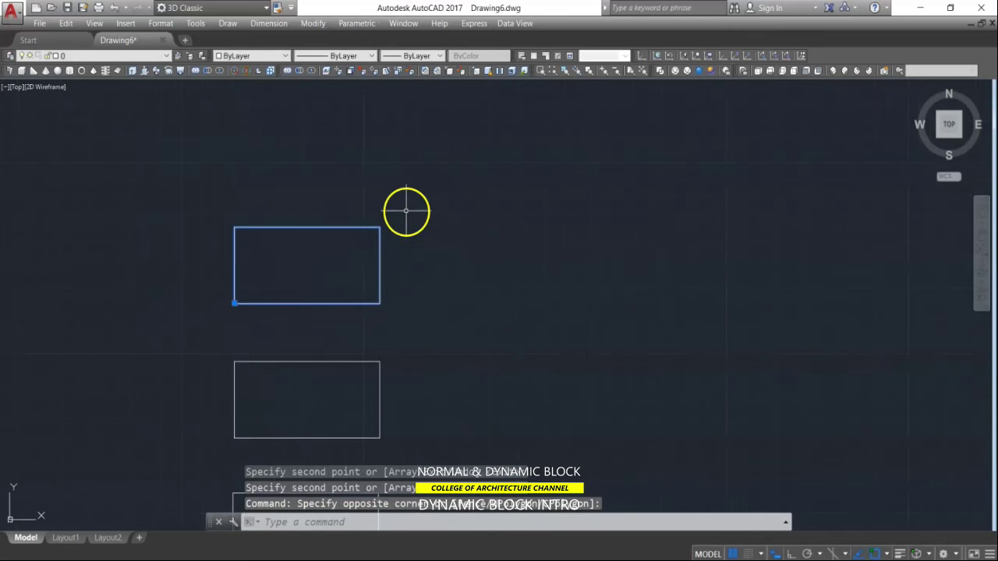
pyautogui.press('Escape')
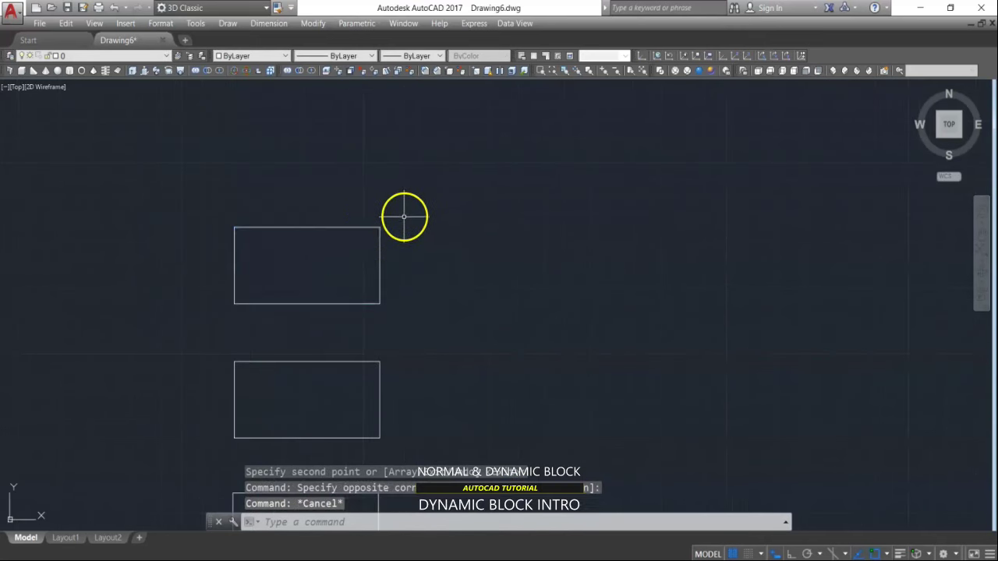
pyautogui.click(358, 228)
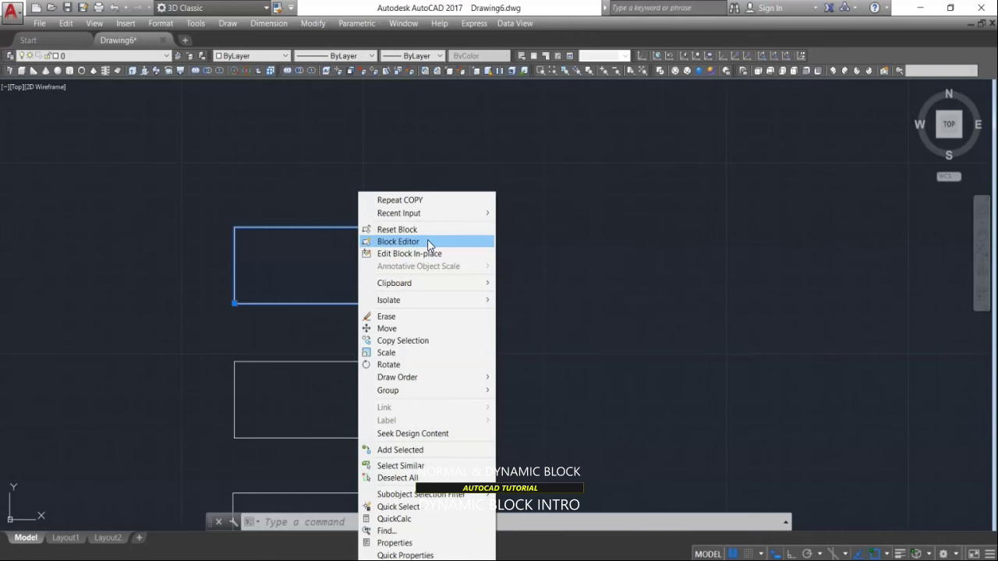
# Step: In the Block Editor, raise the rectangle's top-right corner so the top edge slants
pyautogui.click(428, 244)
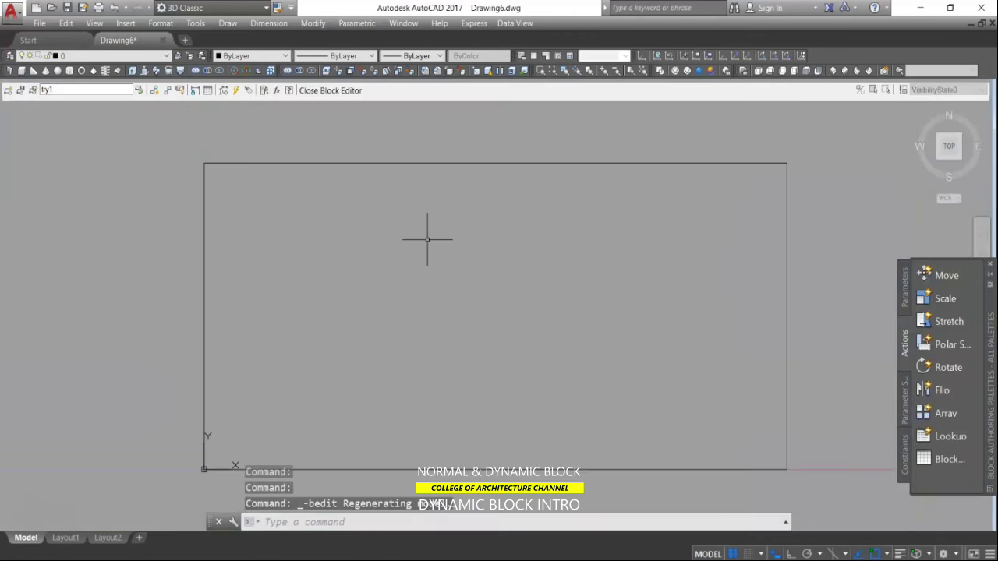
pyautogui.click(778, 158)
pyautogui.click(711, 183)
pyautogui.scroll(-2, 525, 249)
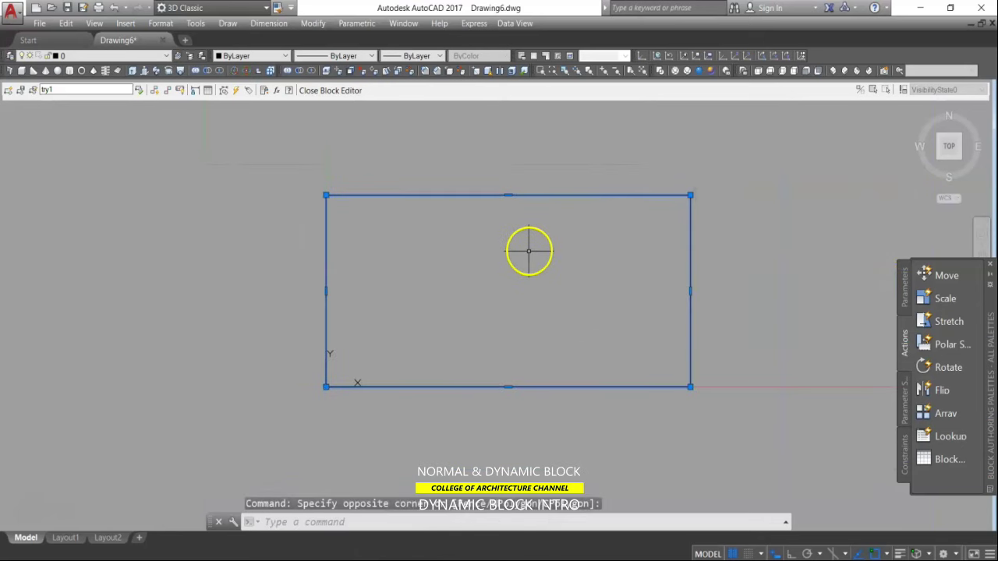
pyautogui.click(689, 195)
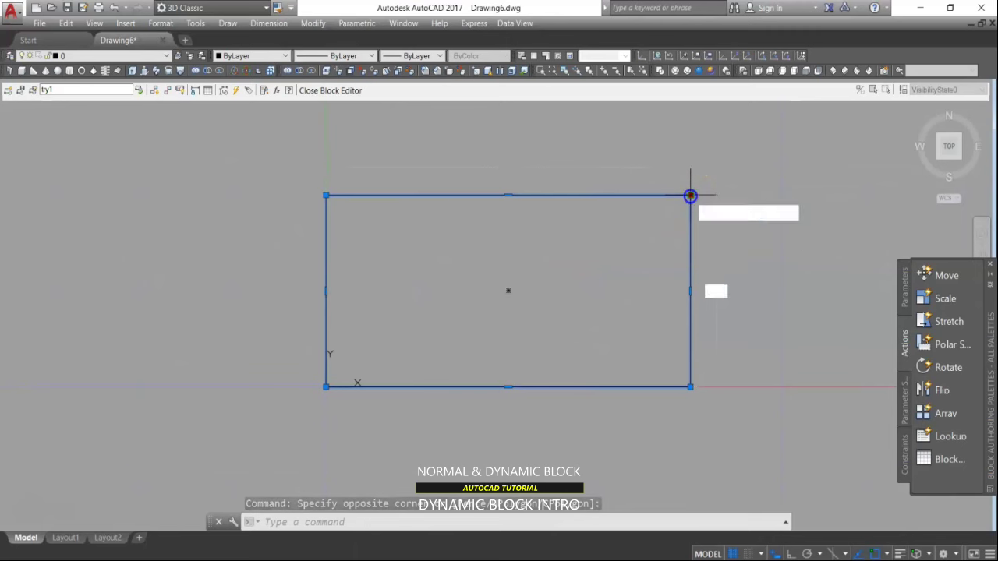
pyautogui.click(690, 123)
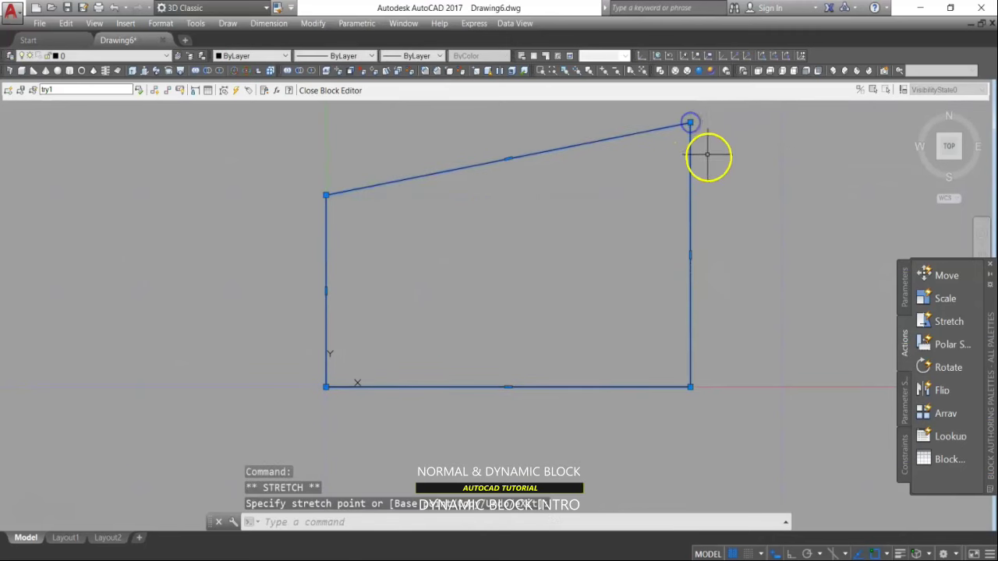
pyautogui.press('Escape')
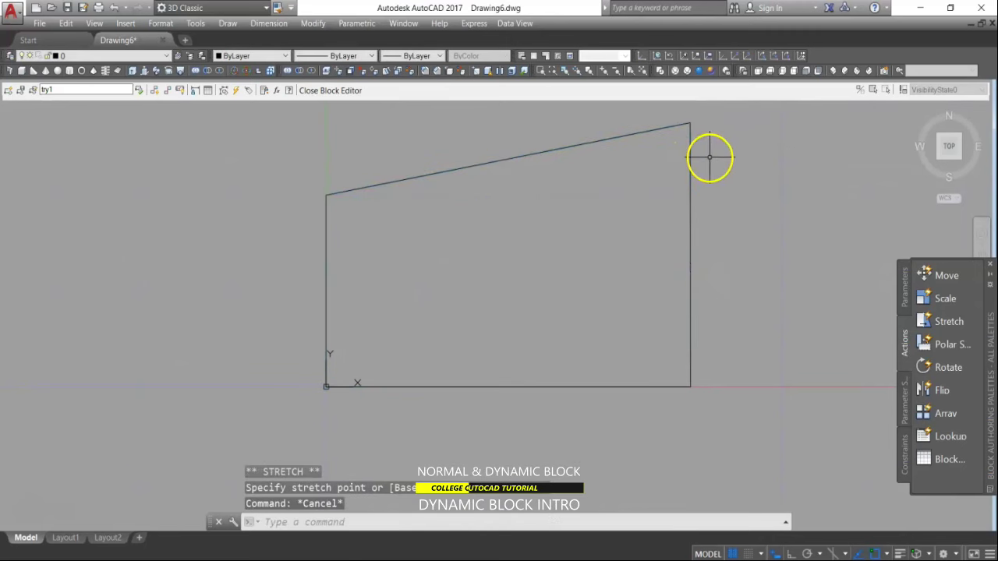
# Step: Close the Block Editor, saving the changes to try1
pyautogui.click(337, 92)
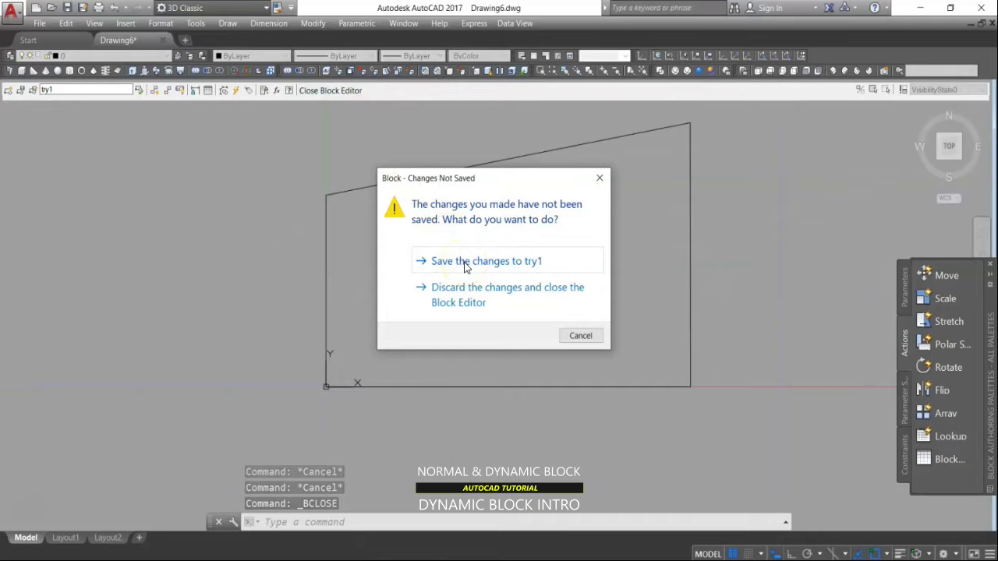
pyautogui.click(464, 267)
pyautogui.scroll(-2, 479, 251)
# Step: Pan the view to open empty space beside the three sloped blocks
pyautogui.moveTo(468, 320); pyautogui.dragTo(485, 251, button='middle')
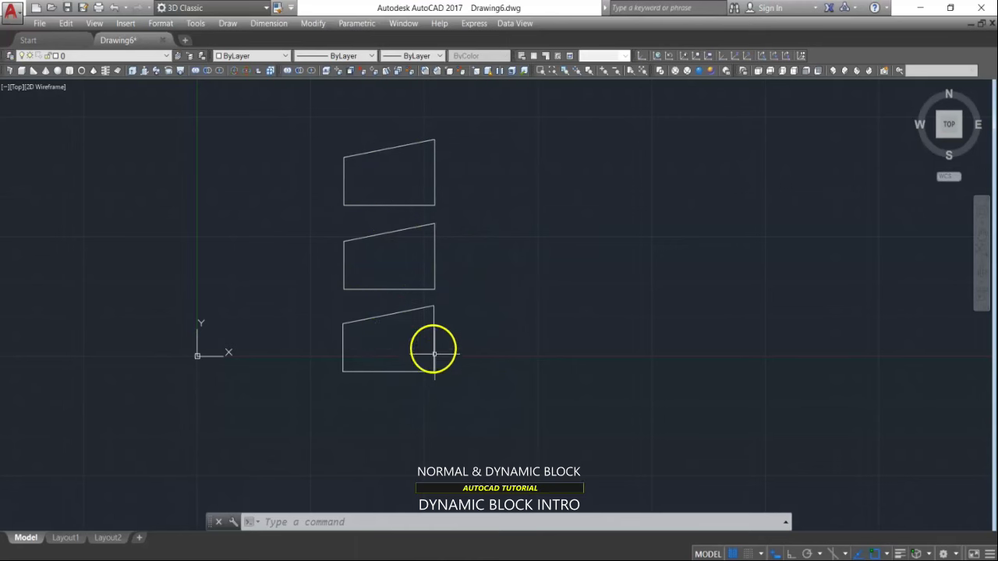
pyautogui.moveTo(517, 281); pyautogui.dragTo(474, 377, button='middle')
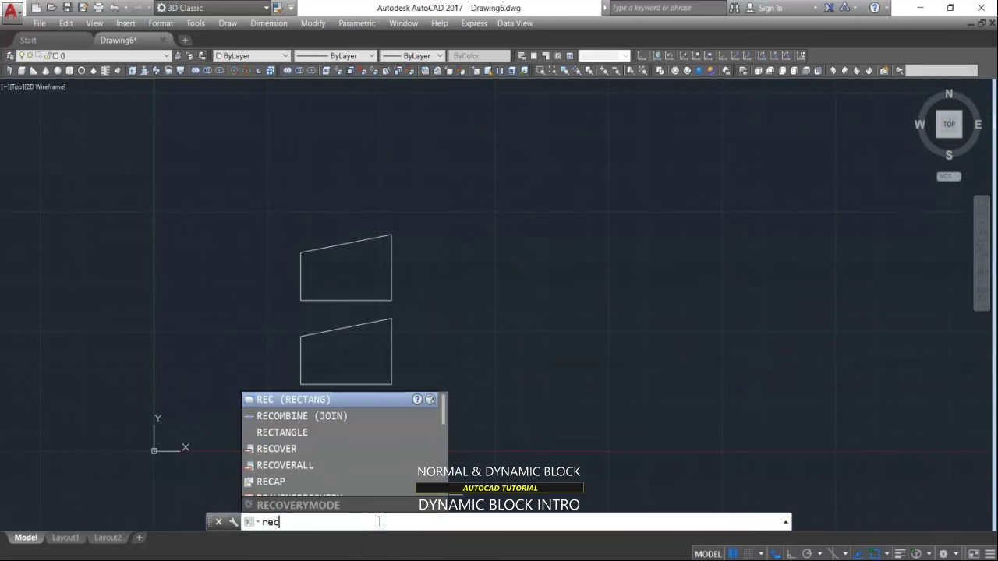
# Step: Draw a 2.00 by 1.00 rectangle beside the top trapezoid using the Dimensions option
pyautogui.press('Return')
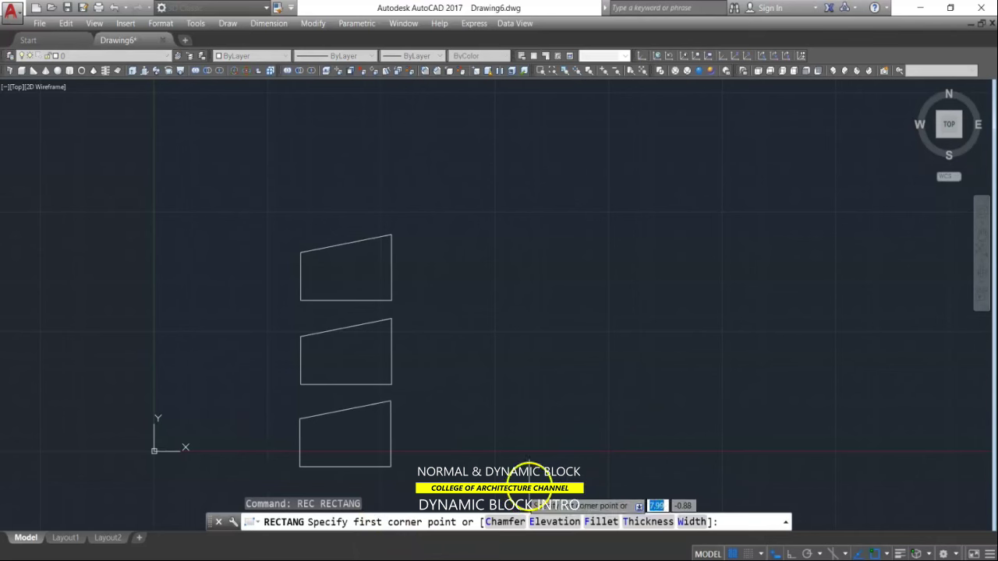
pyautogui.click(452, 295)
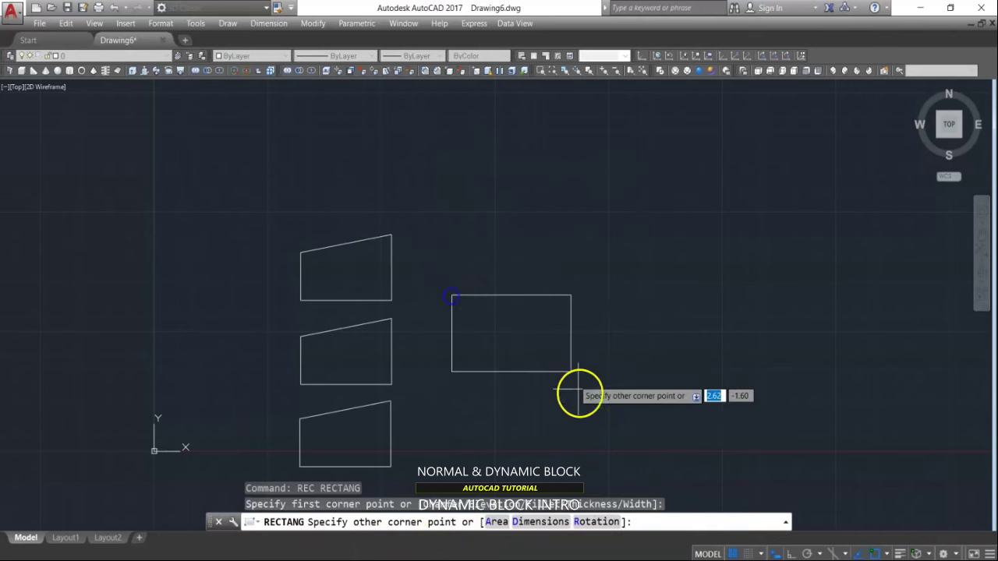
pyautogui.click(543, 522)
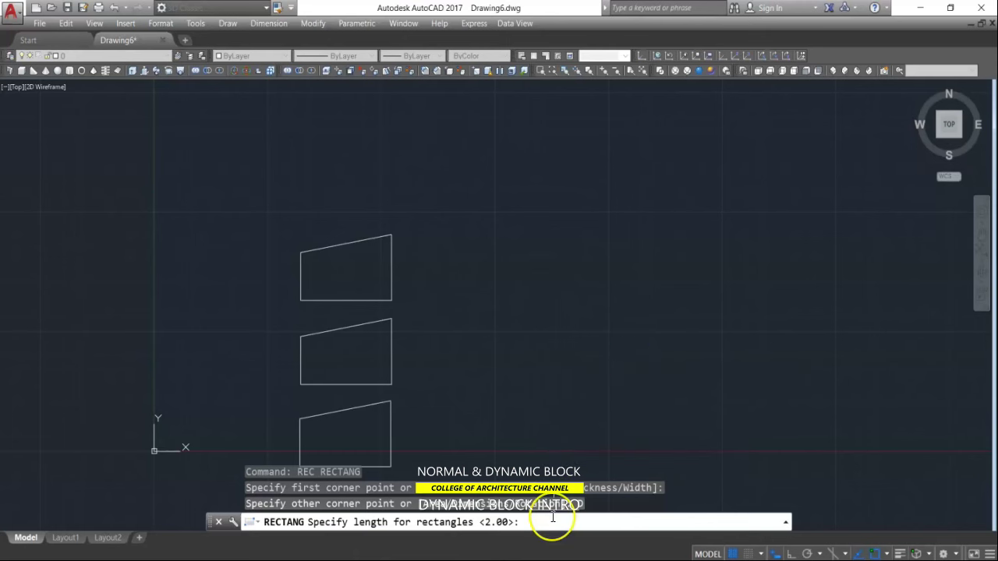
pyautogui.press('Return')
pyautogui.press('Return')
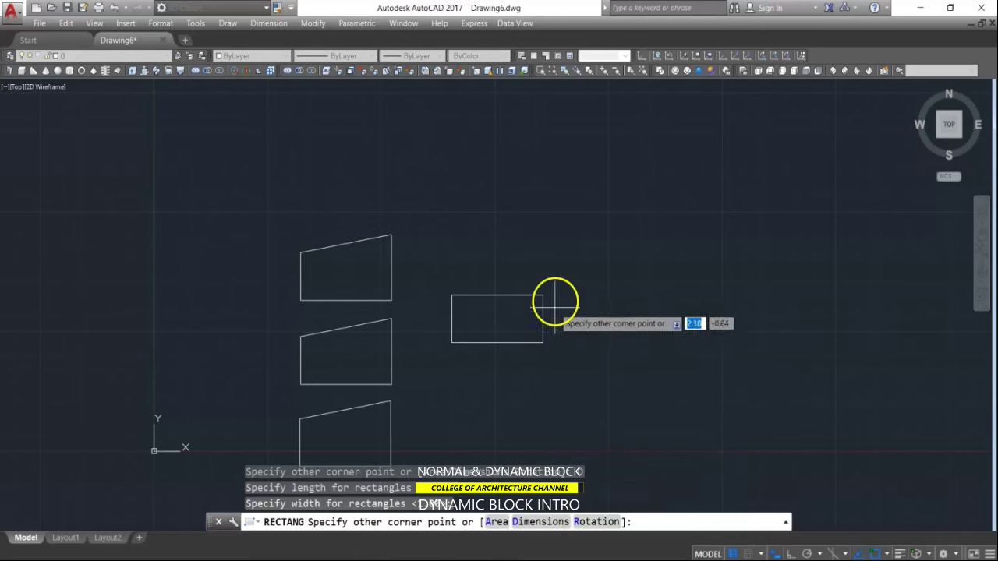
pyautogui.click(534, 209)
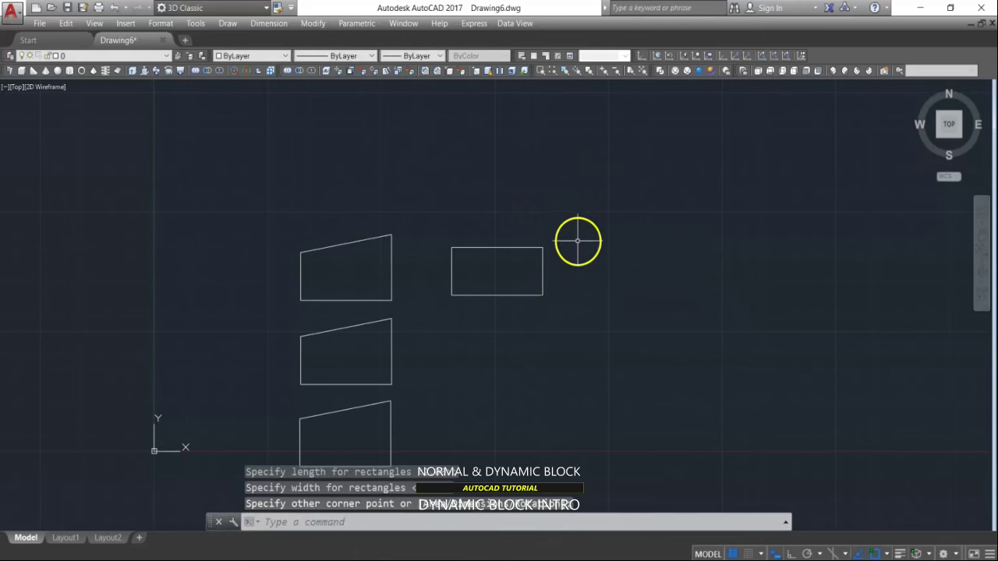
pyautogui.press('Escape')
pyautogui.press('Escape')
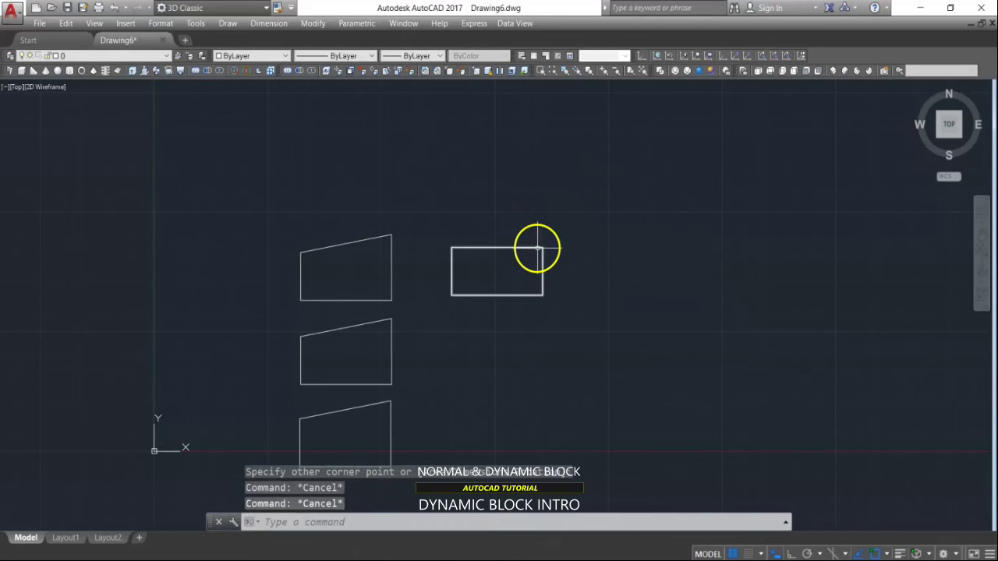
pyautogui.click(466, 520)
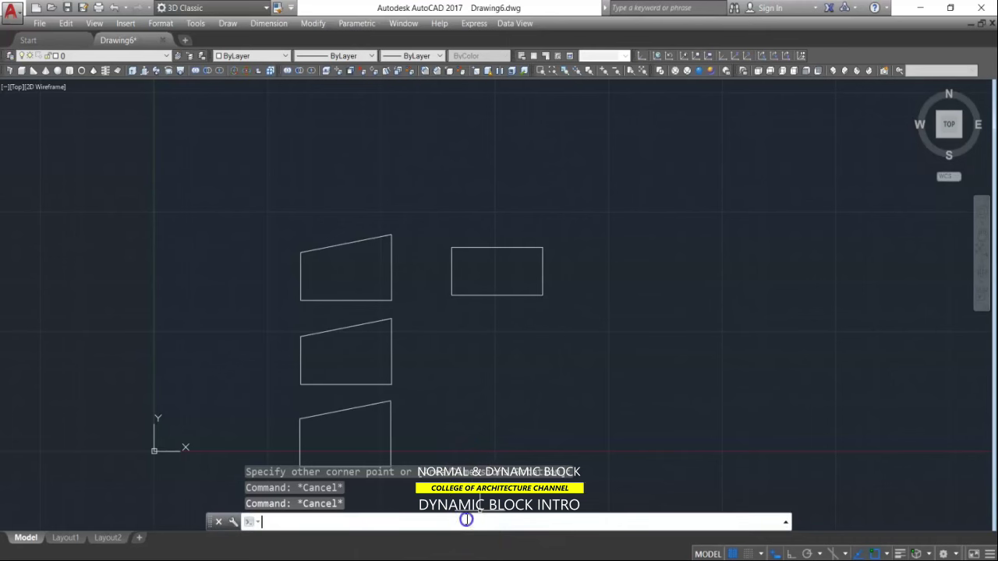
# Step: Start a new block named try2 and window-select the new rectangle as its object
pyautogui.press('Return')
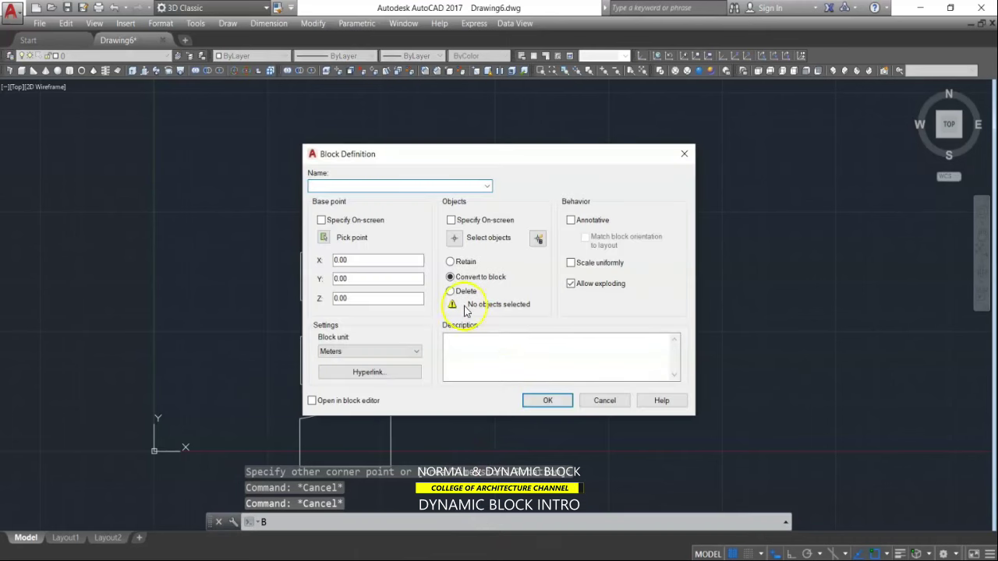
pyautogui.click(337, 187)
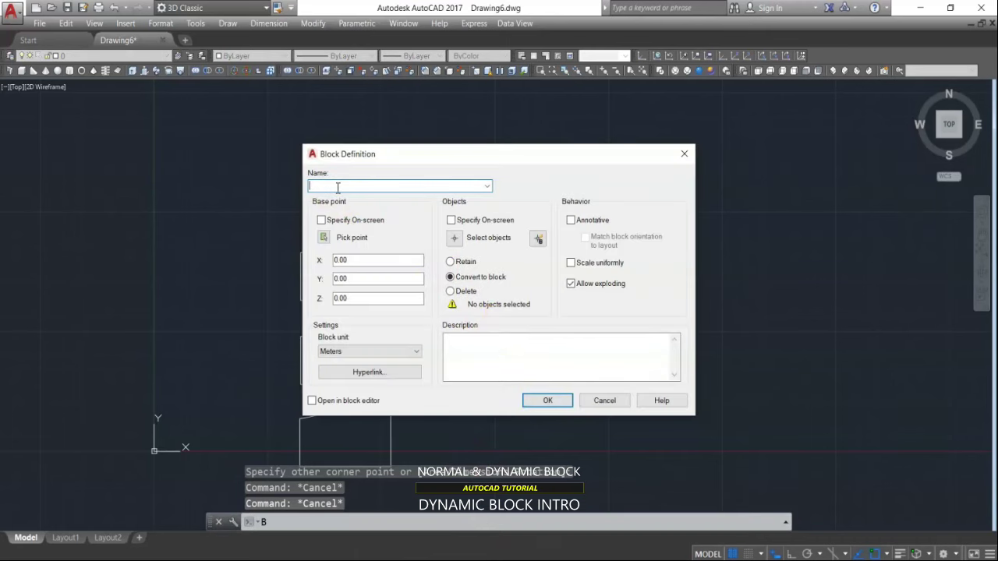
pyautogui.write('f')
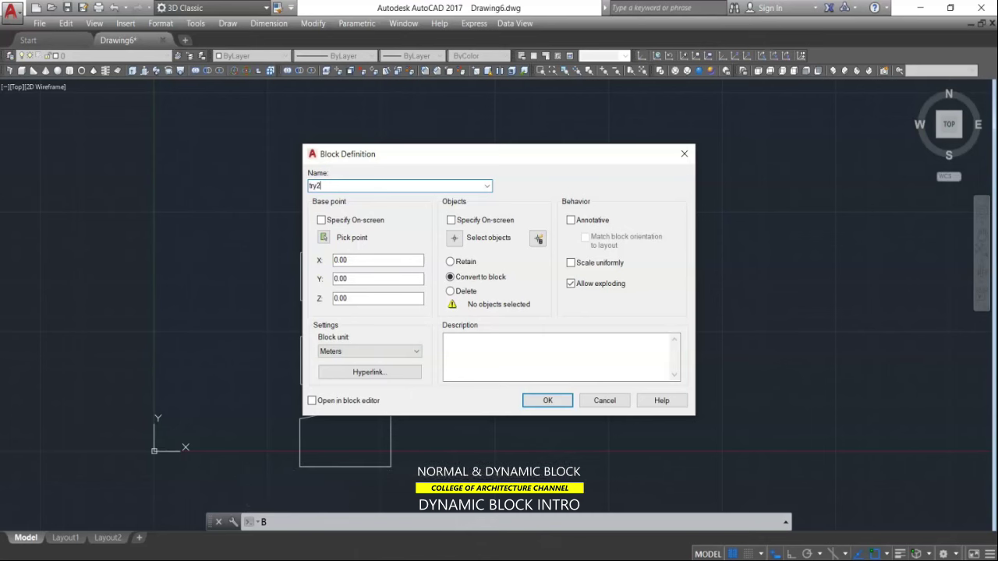
pyautogui.click(455, 240)
pyautogui.click(530, 234)
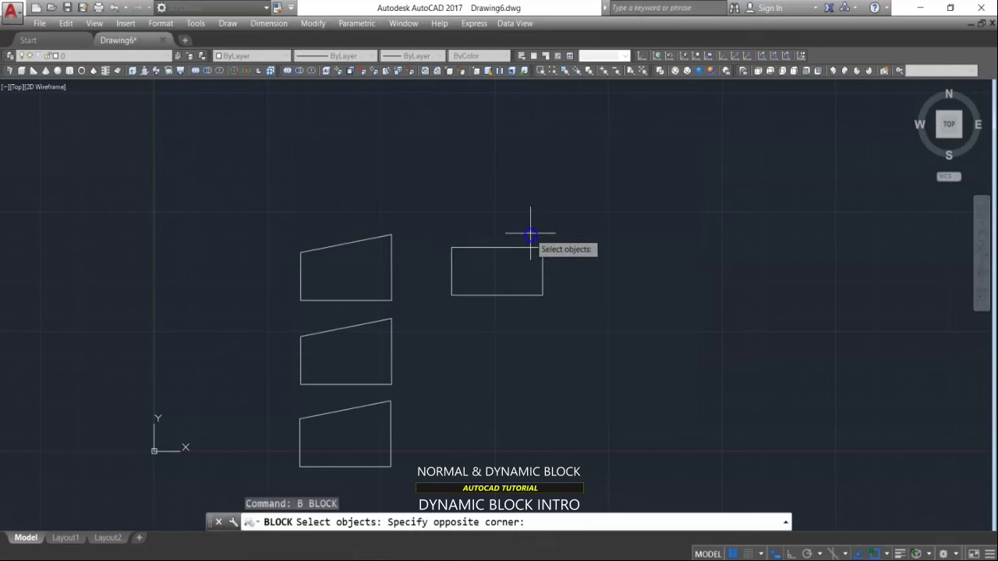
pyautogui.click(486, 275)
pyautogui.press('Return')
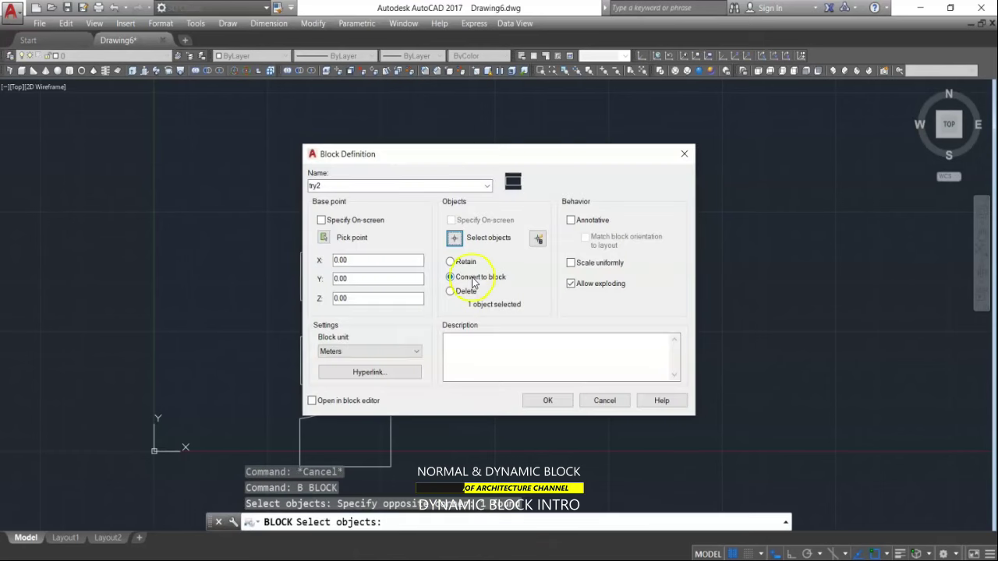
# Step: Set the block's base point at the rectangle's lower-left corner and create try2
pyautogui.click(324, 238)
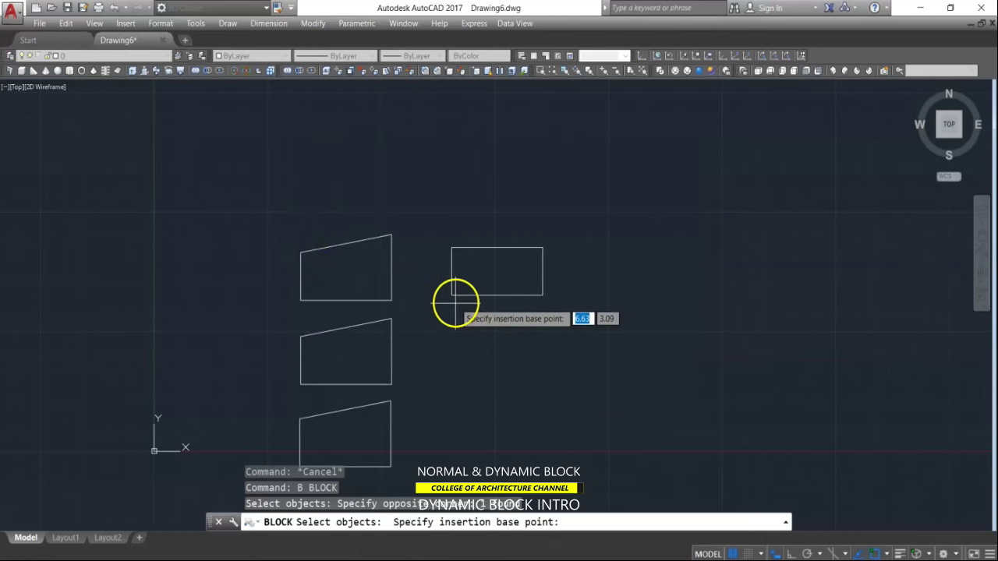
pyautogui.click(451, 295)
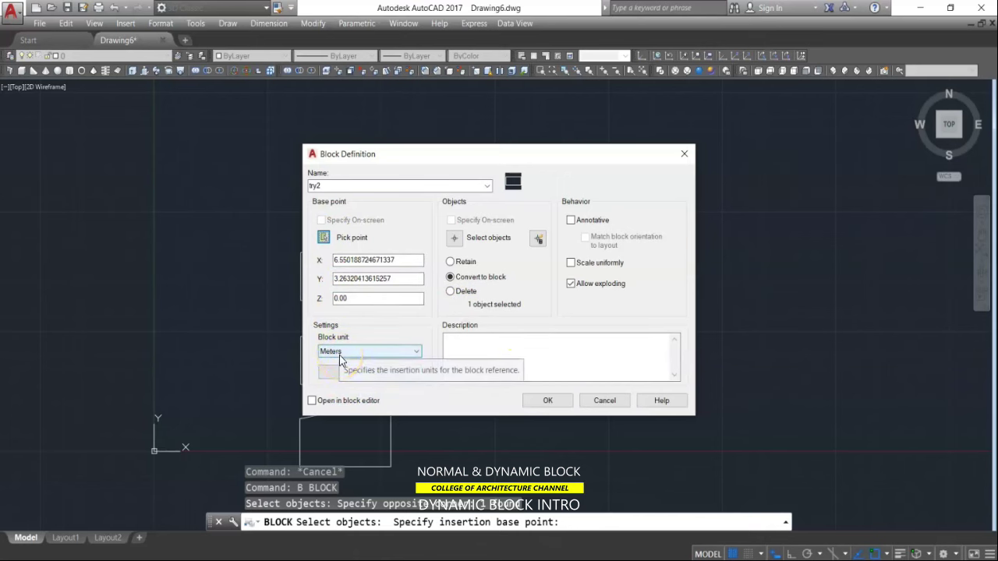
pyautogui.click(549, 402)
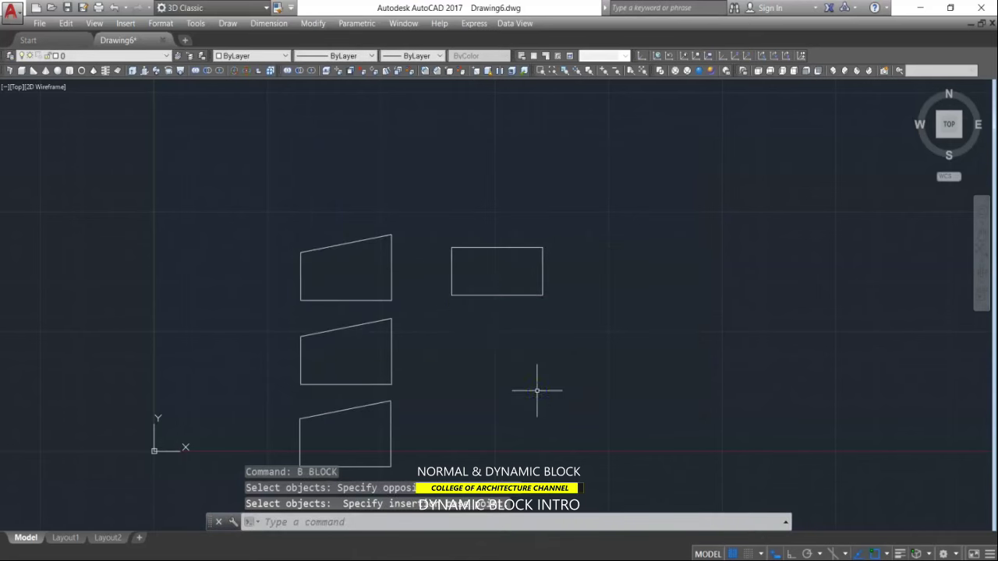
pyautogui.click(476, 294)
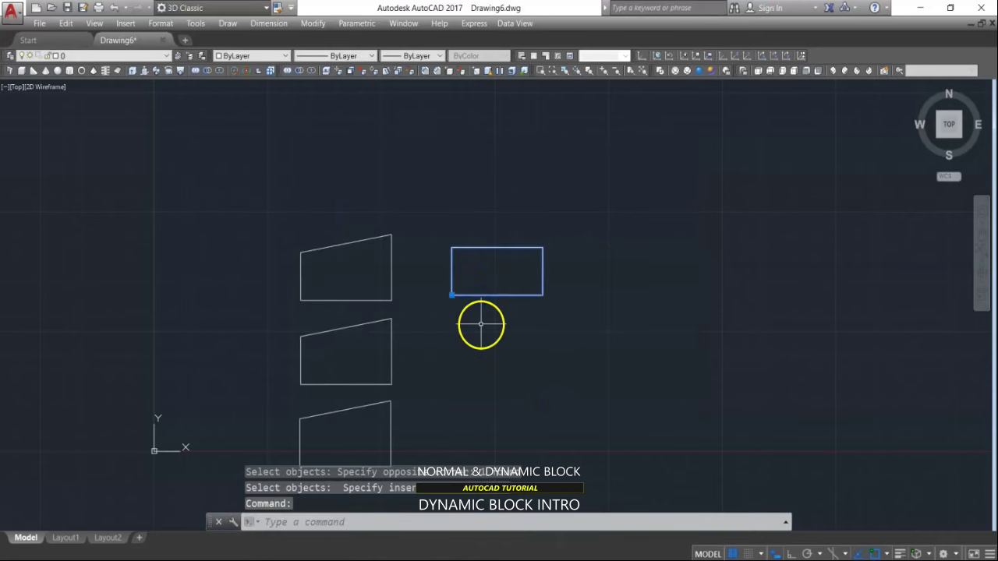
# Step: Select the try2 block and open its definition in the Block Editor
pyautogui.scroll(-2, 468, 274)
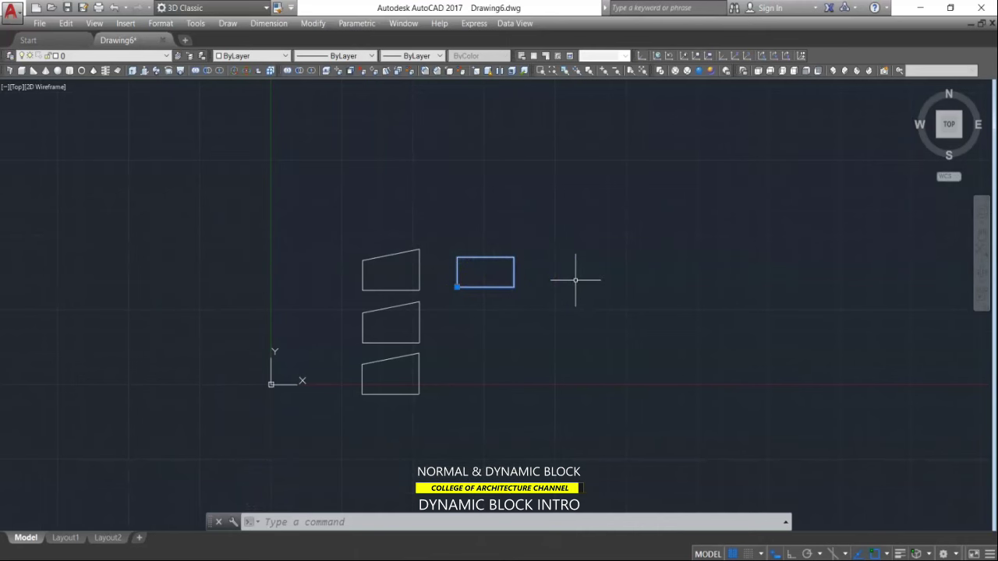
pyautogui.scroll(3, 526, 276)
pyautogui.press('Escape')
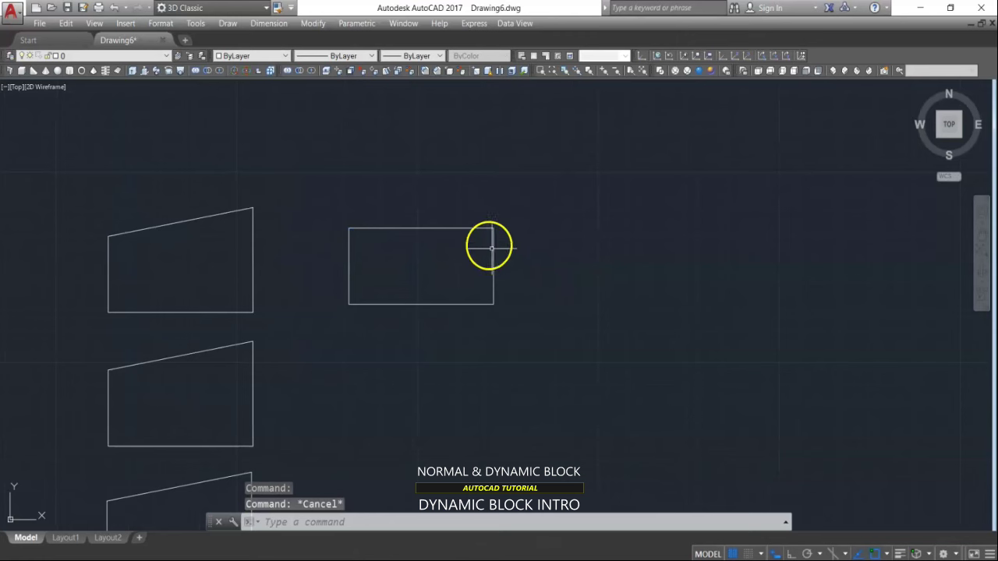
pyautogui.click(481, 227)
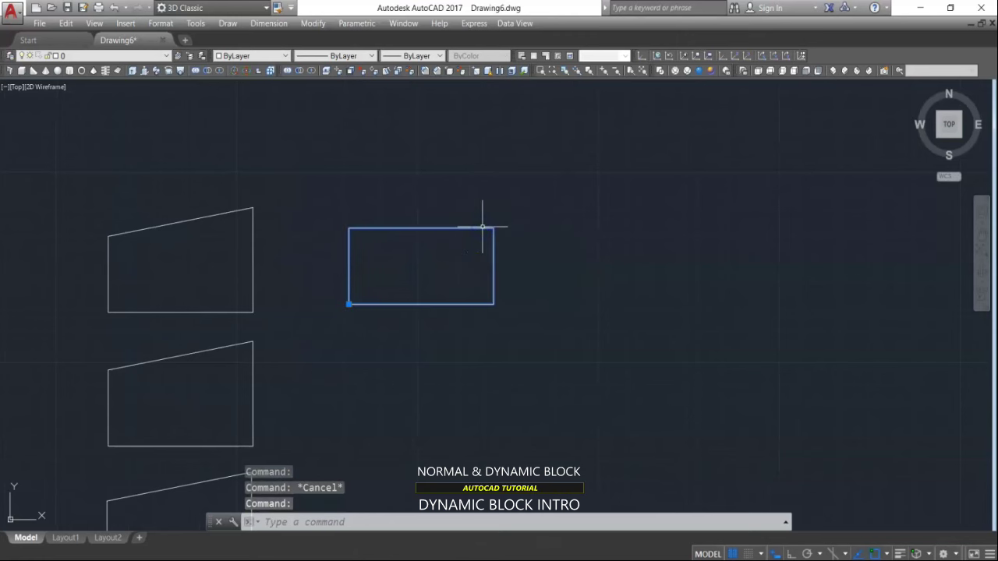
pyautogui.rightClick(481, 228)
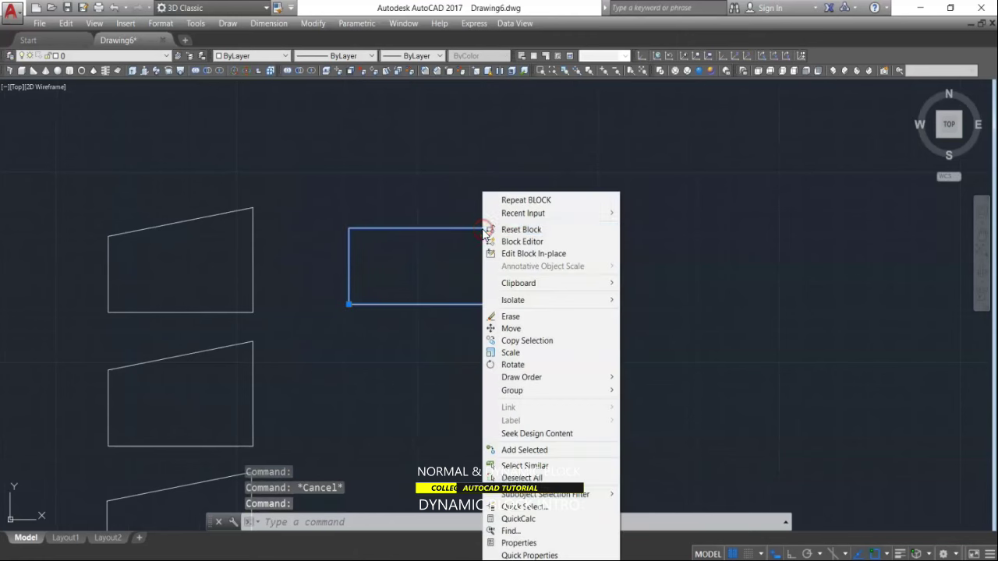
pyautogui.click(548, 248)
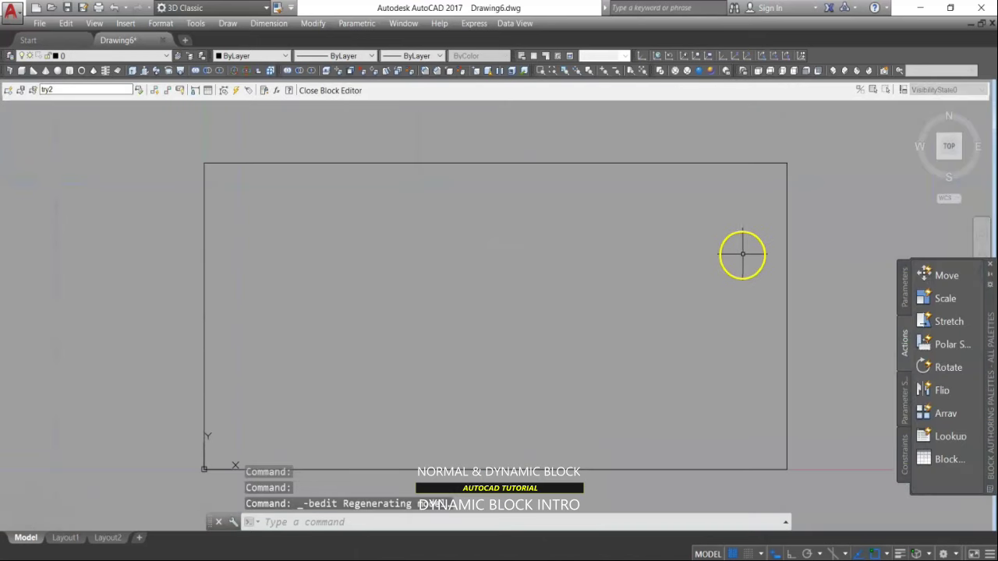
# Step: Add a linear parameter Distance1 along the rectangle's top edge, with its label below it
pyautogui.click(903, 294)
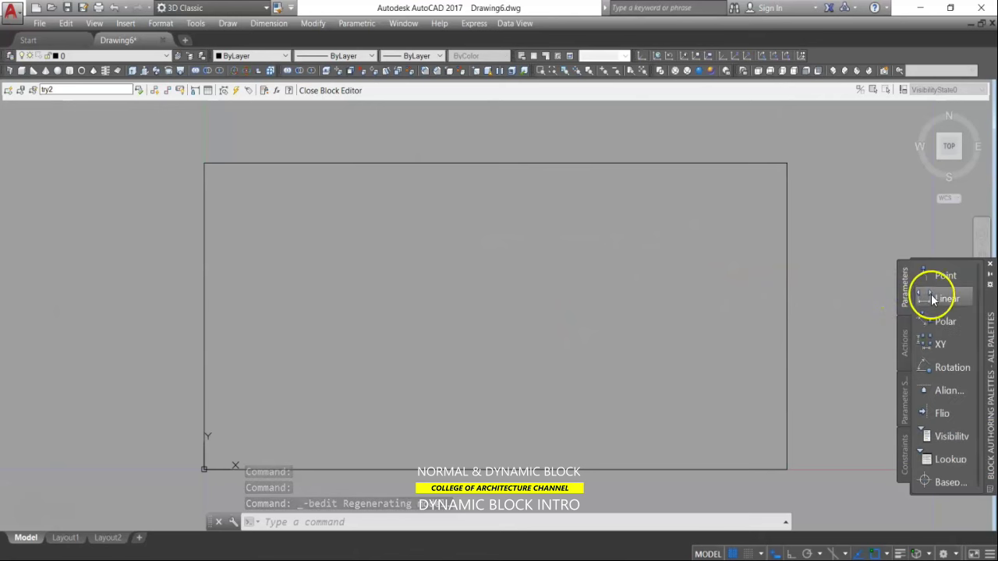
pyautogui.click(927, 298)
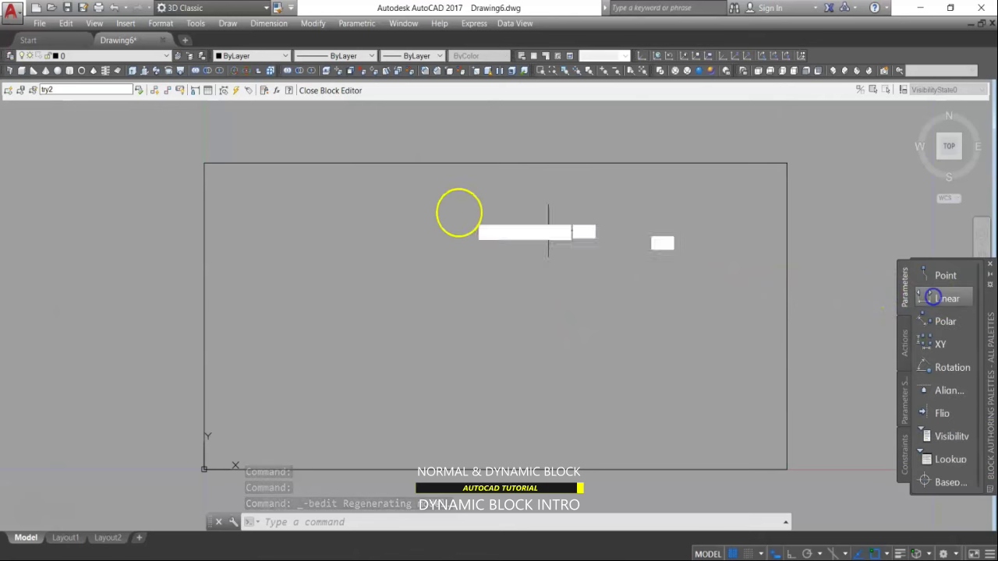
pyautogui.click(205, 163)
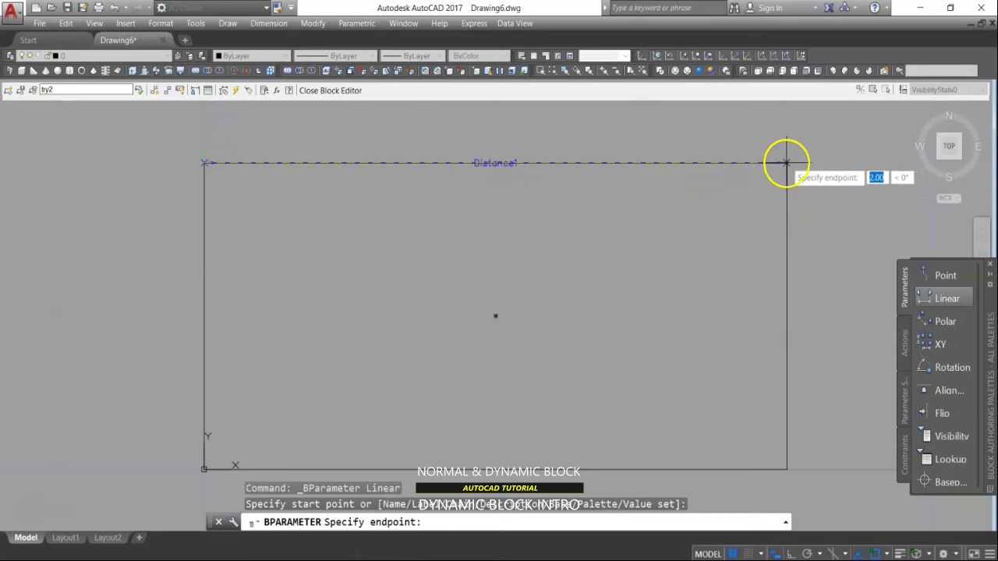
pyautogui.click(785, 164)
pyautogui.click(762, 219)
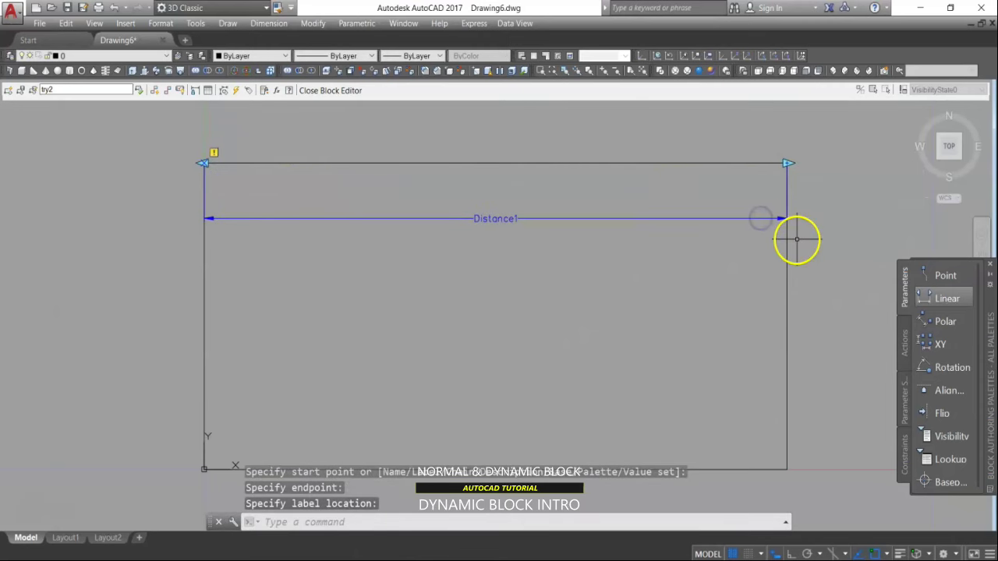
pyautogui.press('Escape')
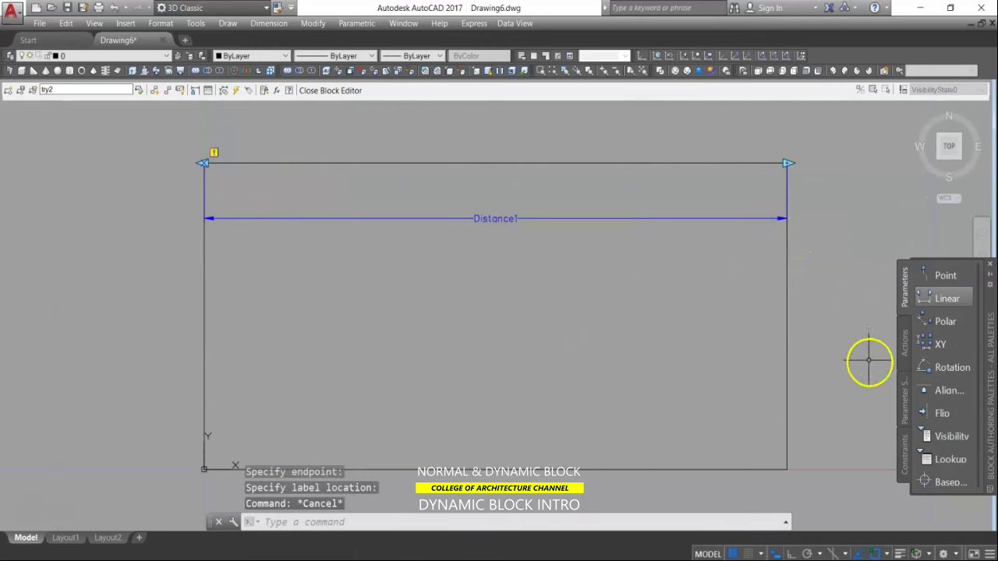
# Step: Attach a stretch action to Distance1's right point, framing the right end and crossing-selecting the rectangle
pyautogui.click(905, 344)
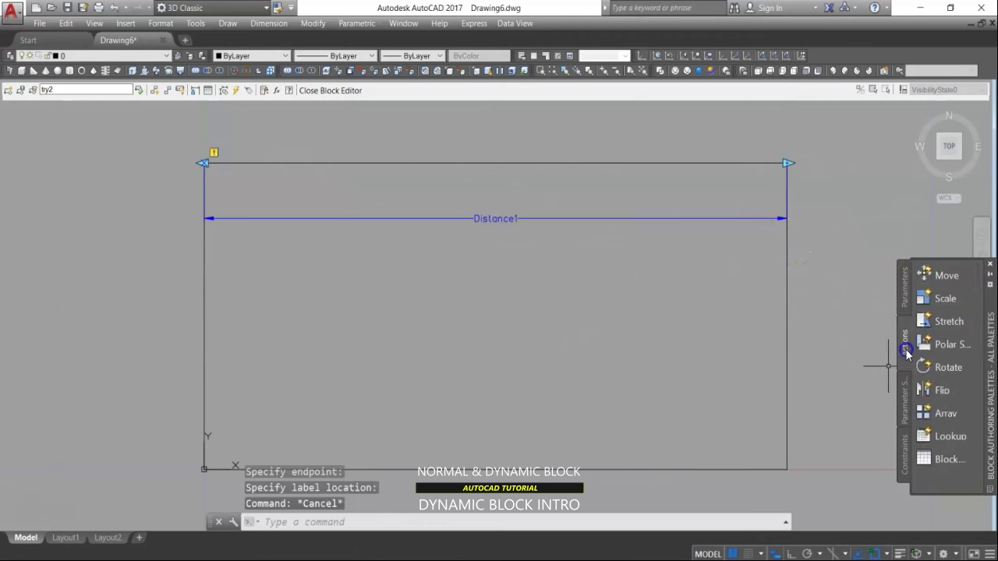
pyautogui.click(949, 322)
pyautogui.scroll(-2, 615, 326)
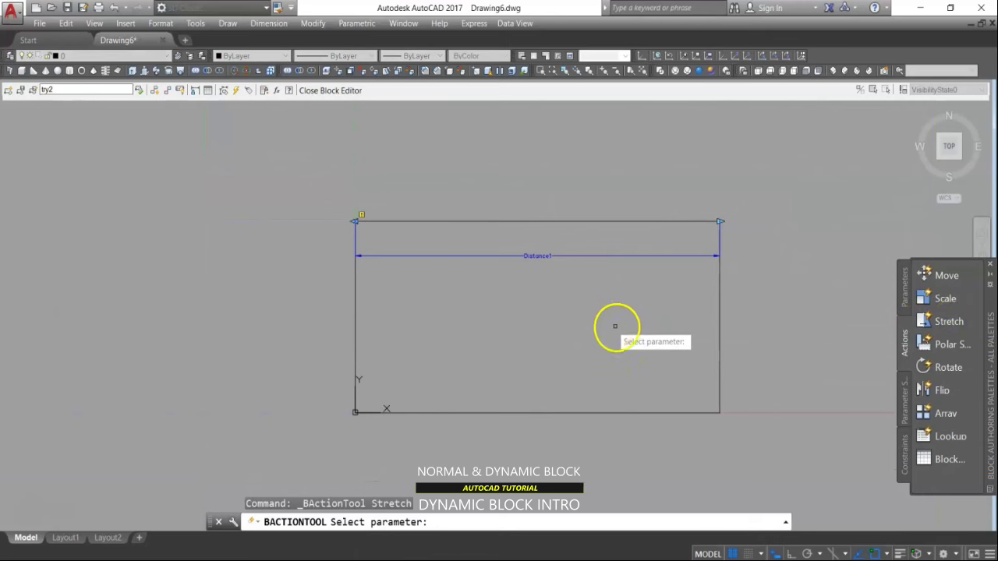
pyautogui.click(645, 256)
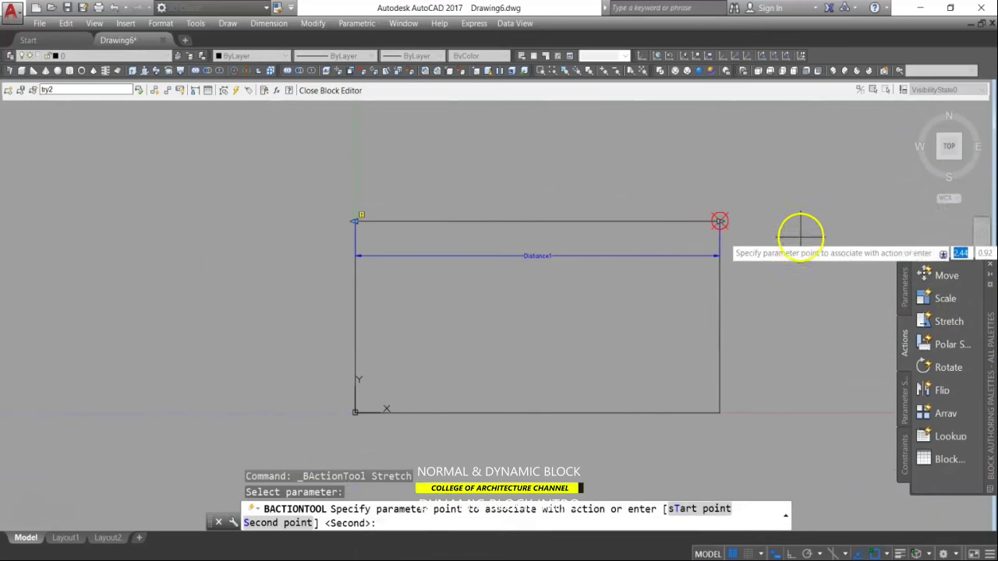
pyautogui.click(719, 221)
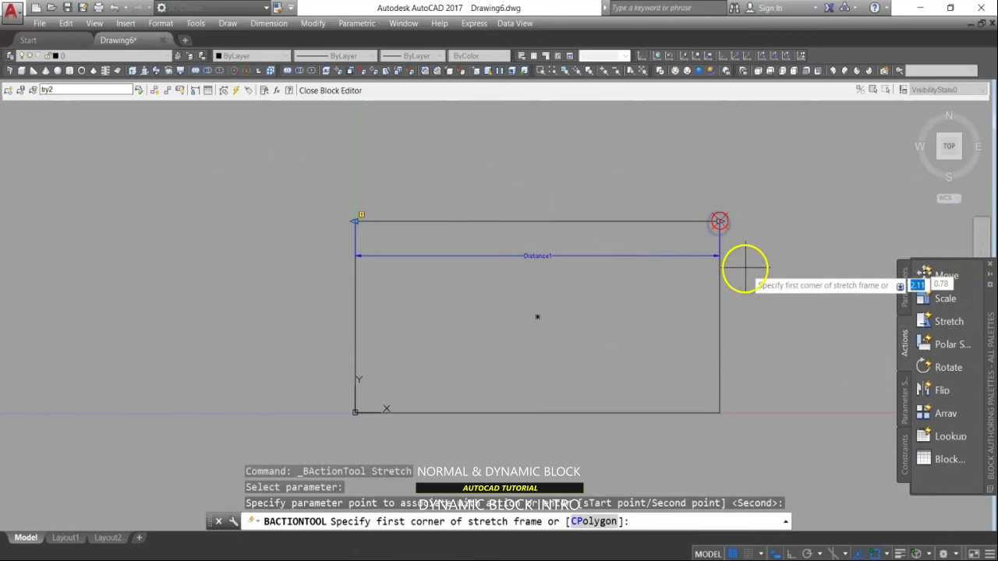
pyautogui.click(774, 181)
pyautogui.click(665, 446)
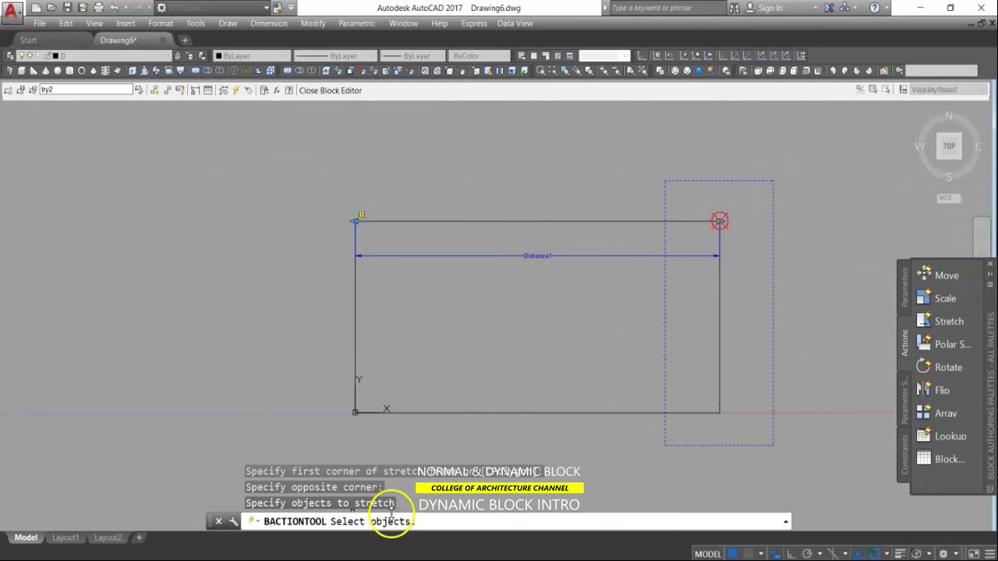
pyautogui.click(286, 196)
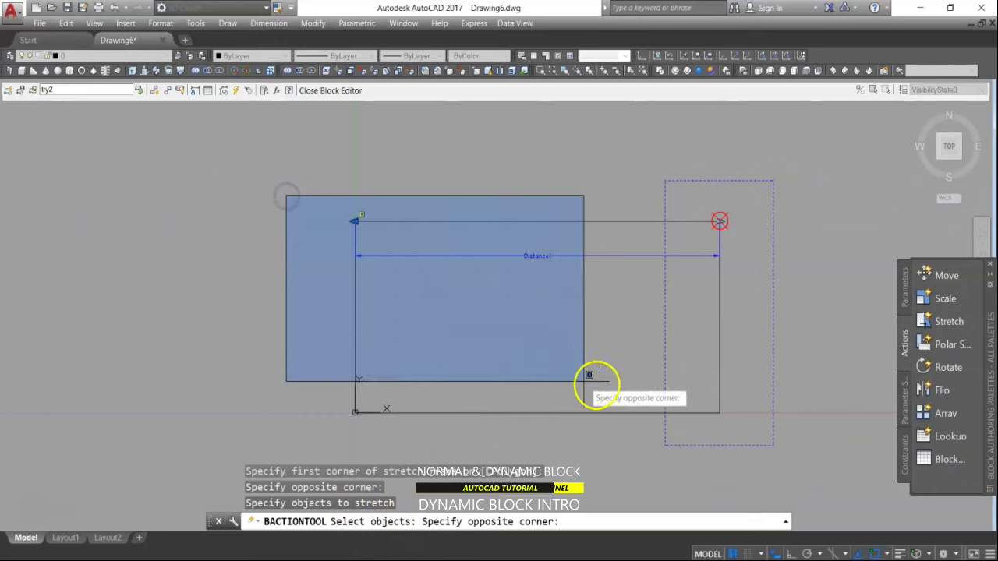
pyautogui.click(733, 424)
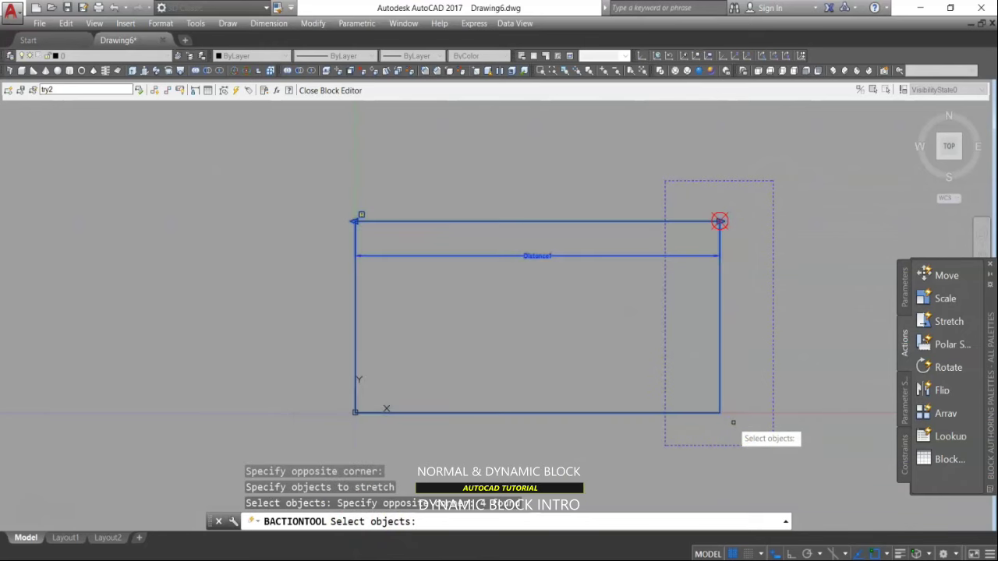
pyautogui.press('Return')
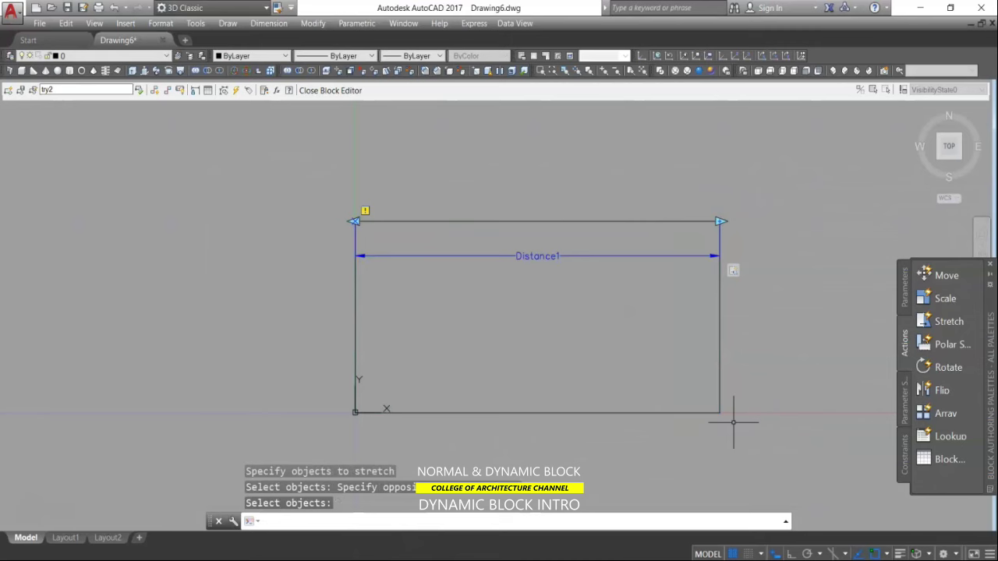
pyautogui.click(396, 189)
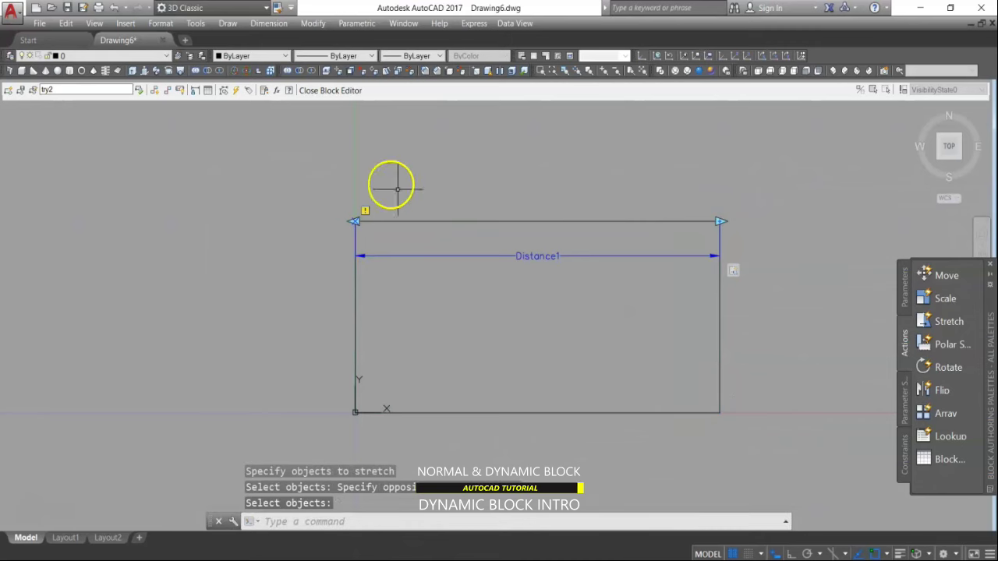
# Step: Close the Block Editor saving try2, then inspect the block's new stretch grip in the drawing
pyautogui.click(320, 93)
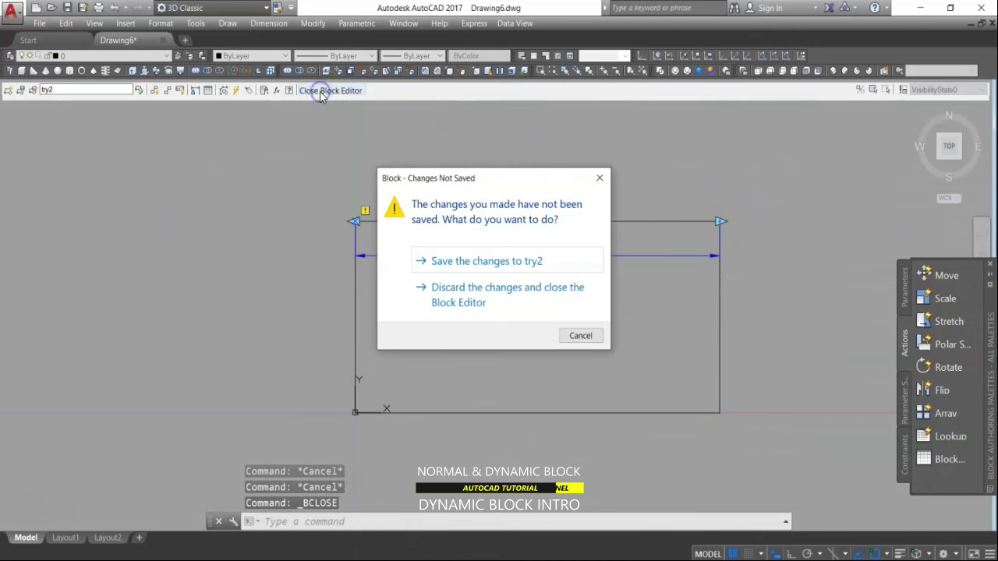
pyautogui.click(459, 267)
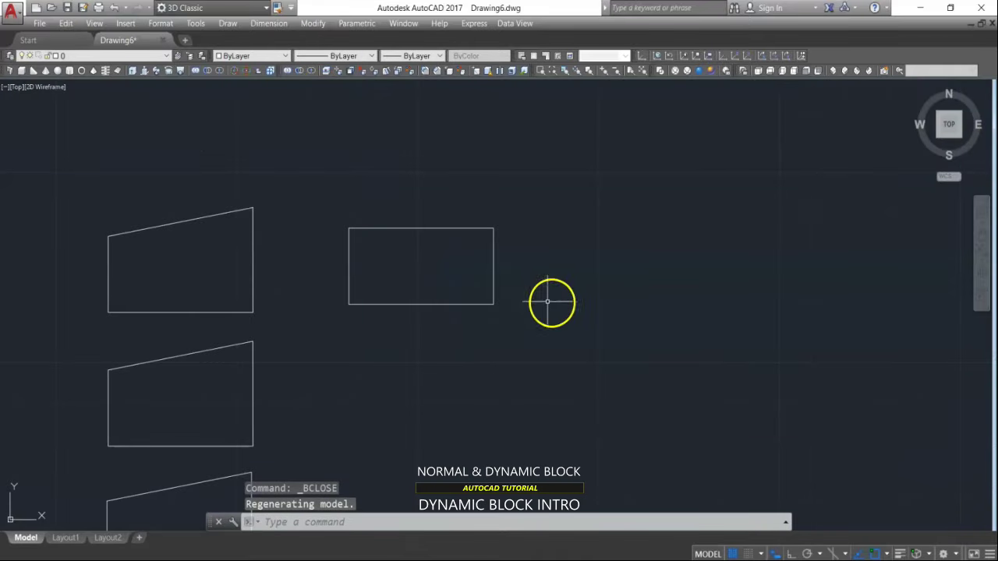
pyautogui.click(493, 255)
pyautogui.moveTo(519, 238); pyautogui.dragTo(595, 232, button='middle')
pyautogui.scroll(4, 554, 211)
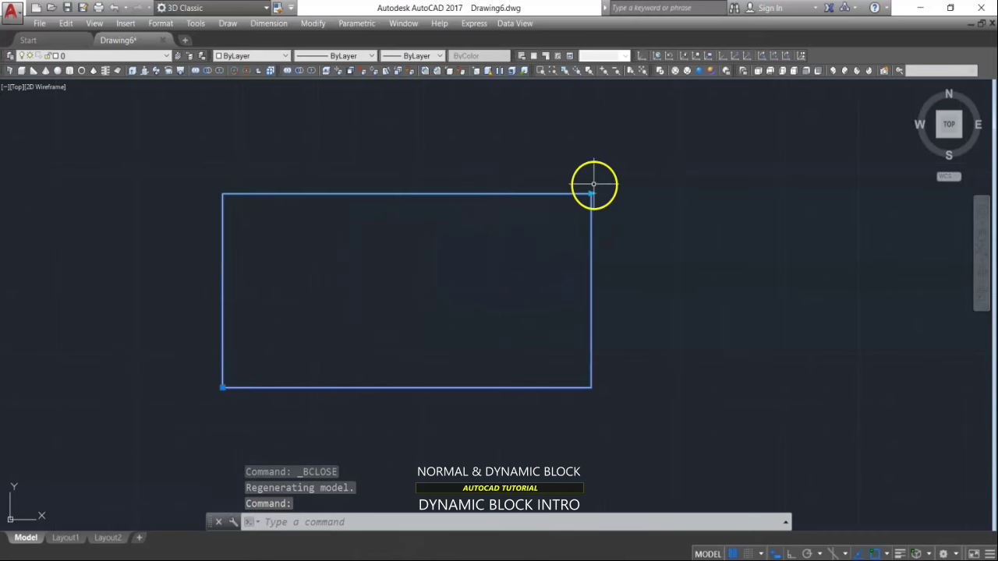
pyautogui.scroll(-4, 593, 186)
pyautogui.scroll(2, 597, 189)
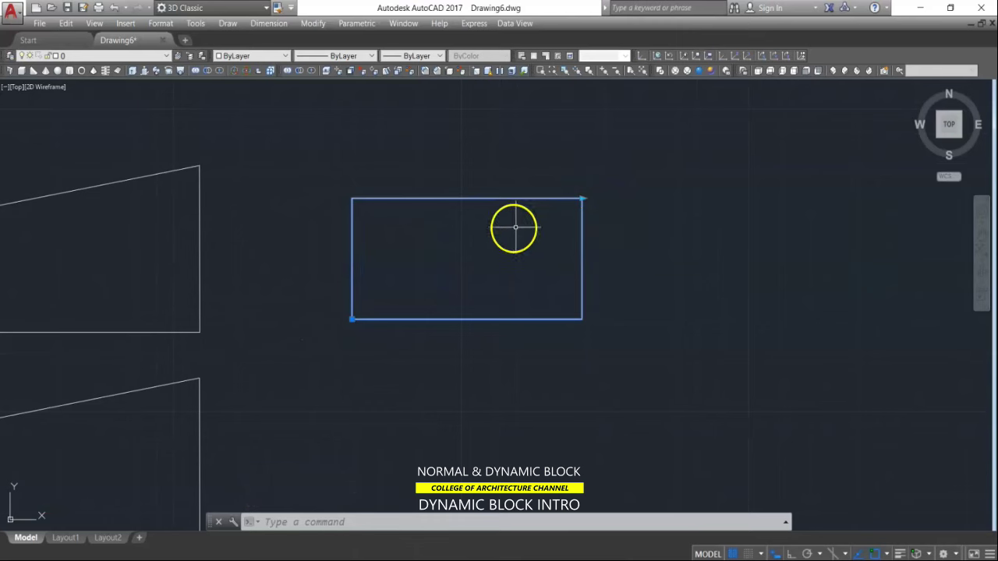
pyautogui.scroll(-4, 515, 229)
pyautogui.scroll(2, 597, 218)
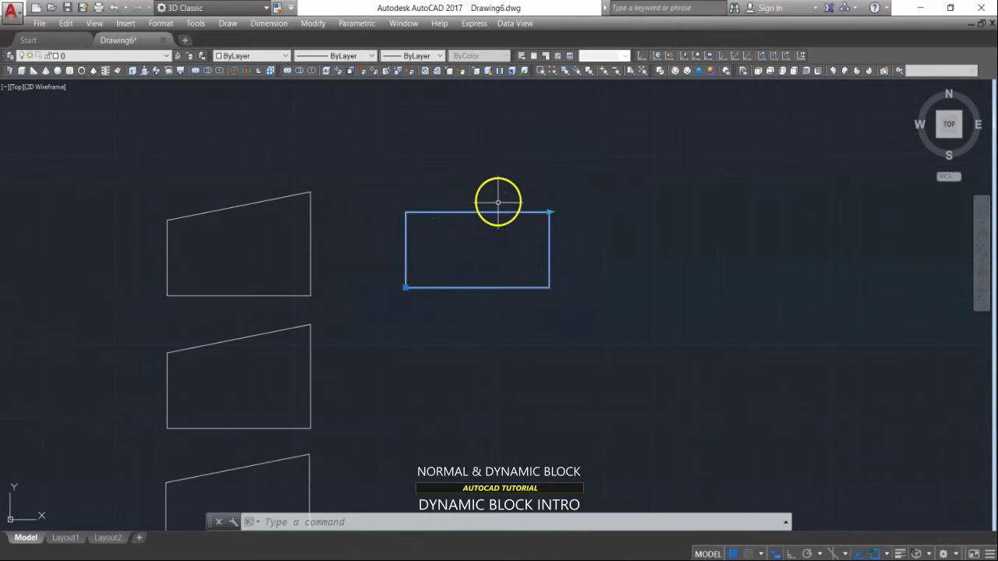
pyautogui.press('Escape')
pyautogui.moveTo(514, 278); pyautogui.dragTo(516, 238, button='middle')
pyautogui.press('Escape')
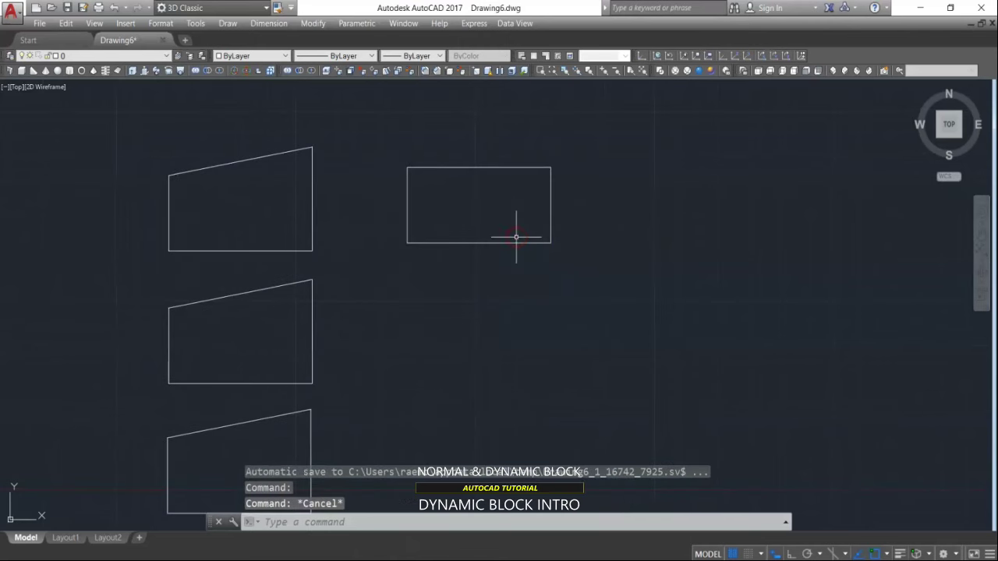
# Step: Copy the try2 block twice straight down with Ortho on, stacking three blocks
pyautogui.write('co')
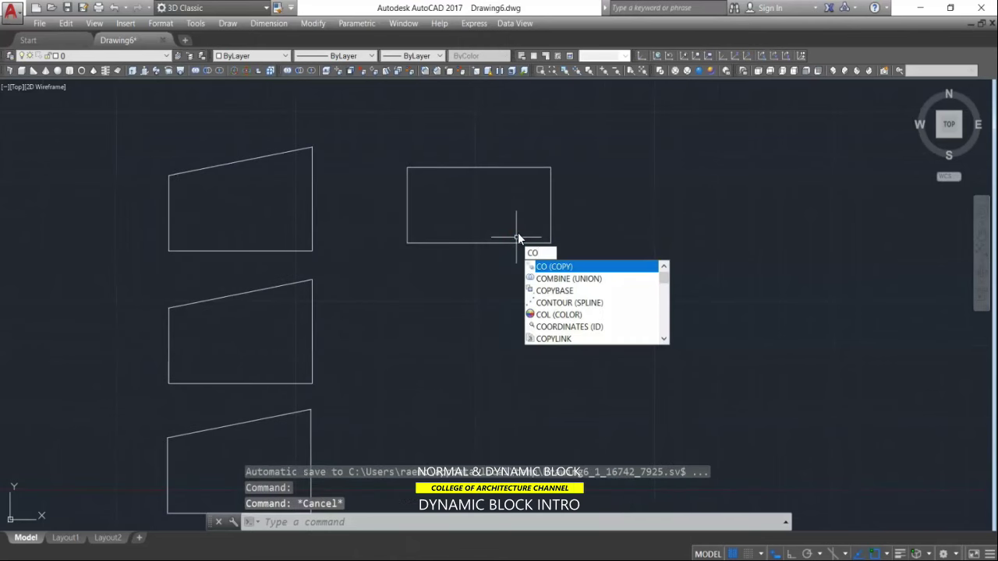
pyautogui.press('Return')
pyautogui.click(601, 131)
pyautogui.scroll(-2, 473, 205)
pyautogui.click(472, 205)
pyautogui.press('Return')
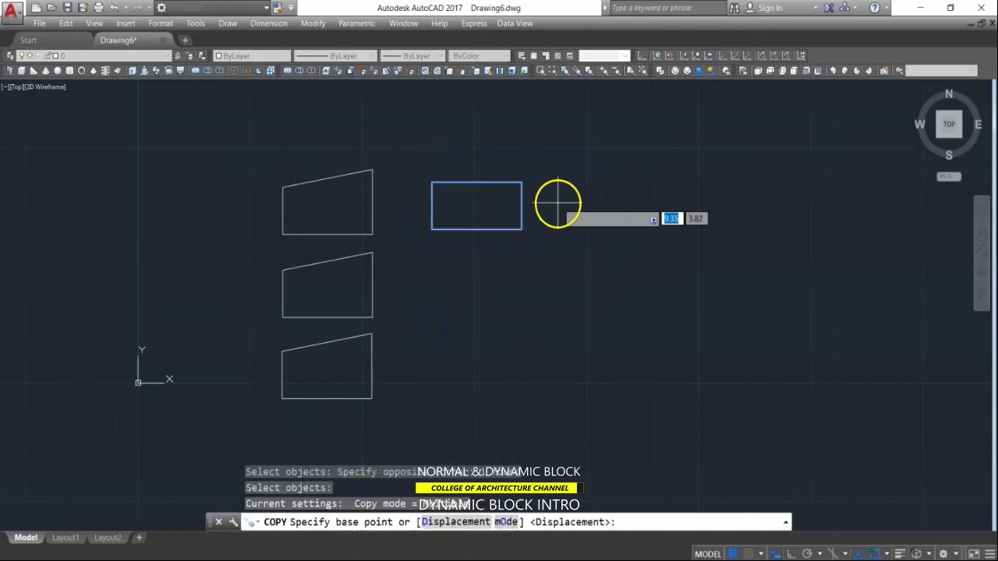
pyautogui.click(558, 204)
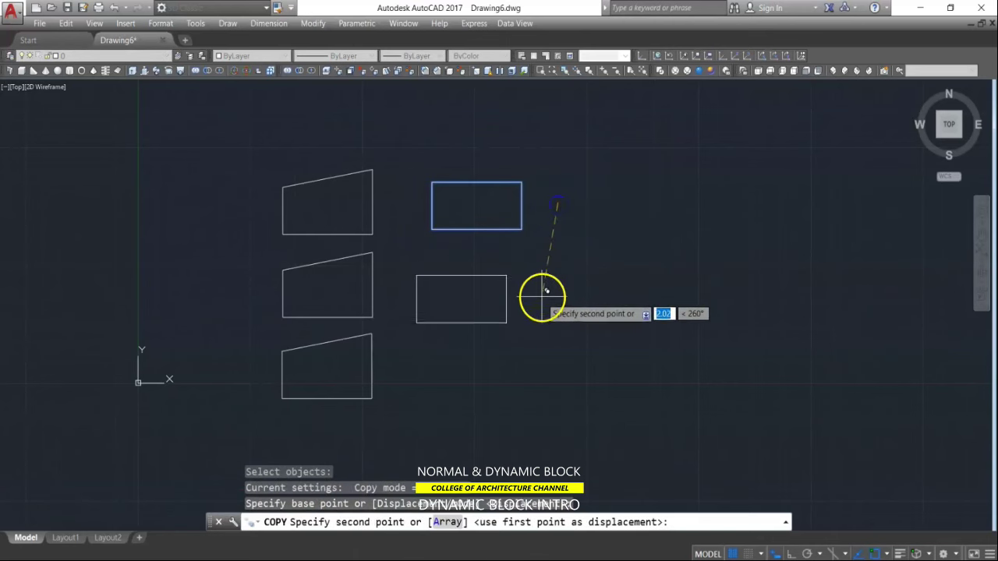
pyautogui.click(775, 553)
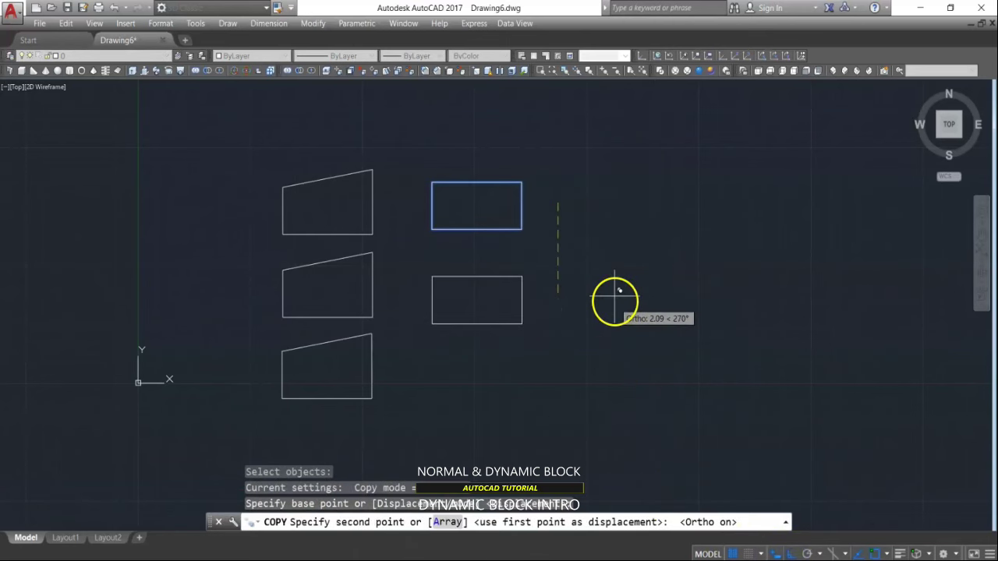
pyautogui.click(615, 288)
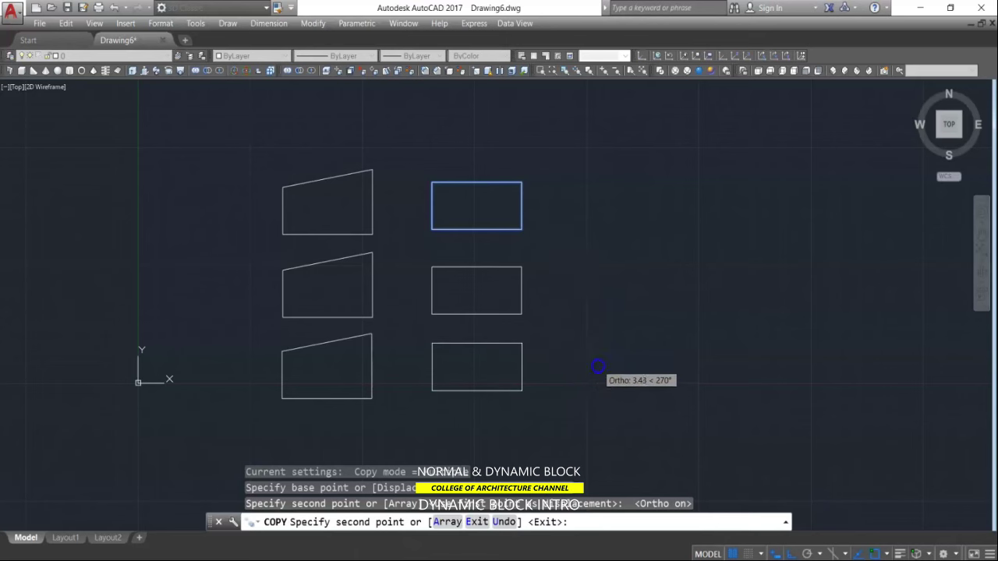
pyautogui.click(598, 367)
pyautogui.press('Return')
pyautogui.scroll(2, 508, 201)
pyautogui.scroll(-2, 526, 209)
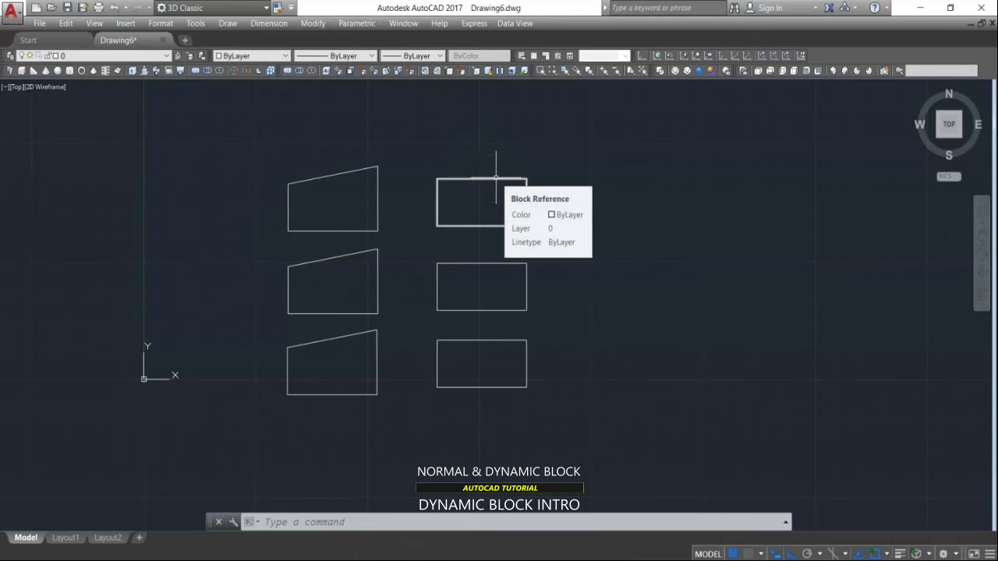
# Step: Stretch the middle try2 block much wider to the right using its stretch grip
pyautogui.click(526, 278)
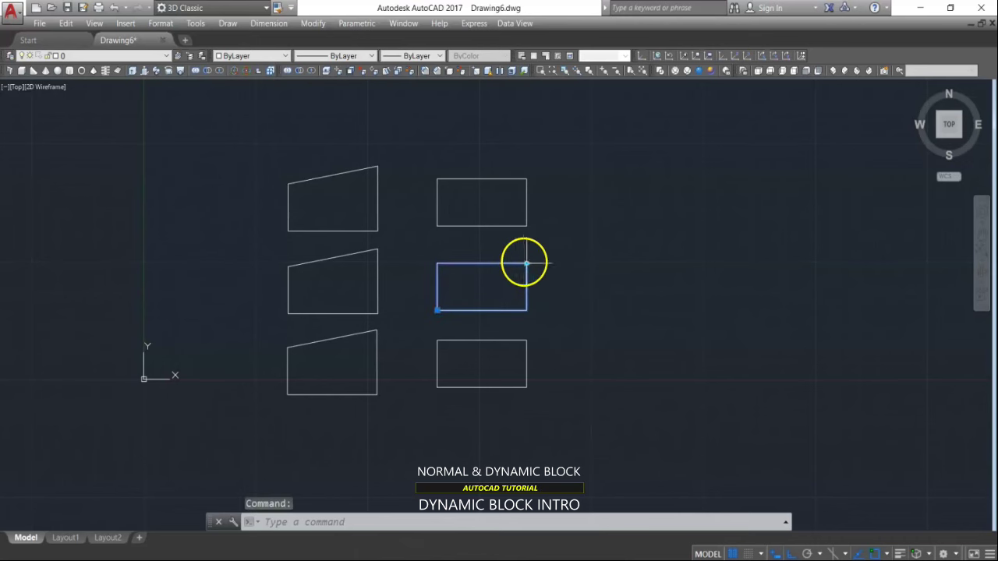
pyautogui.click(526, 265)
pyautogui.click(654, 266)
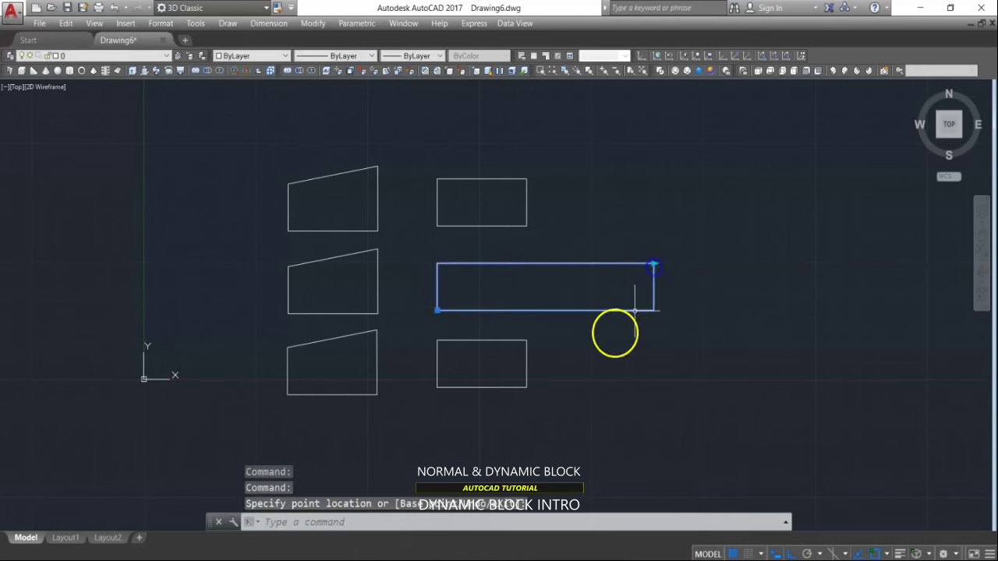
pyautogui.press('Escape')
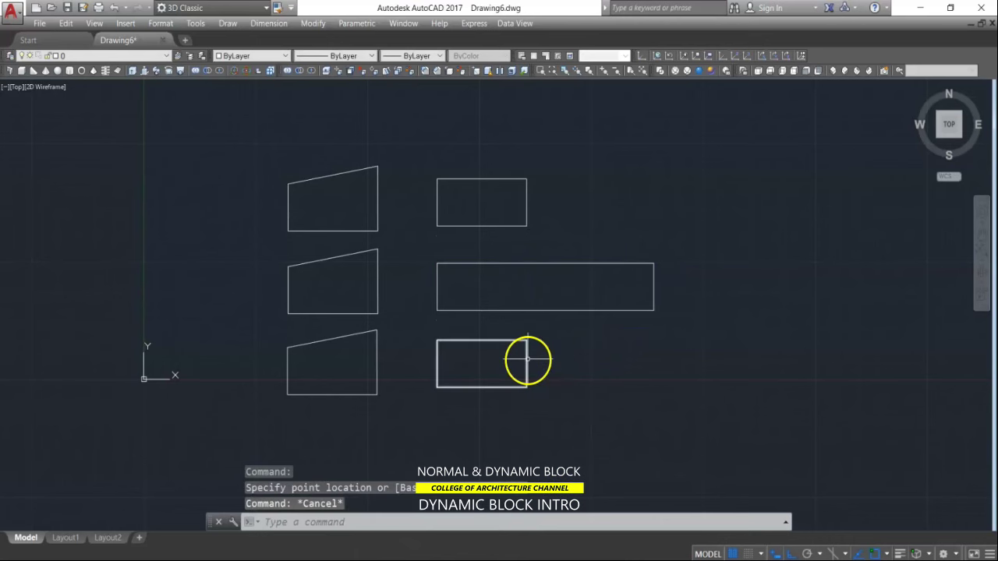
# Step: Shrink the bottom try2 block into a square, then pan around to review the results
pyautogui.click(527, 356)
pyautogui.click(526, 341)
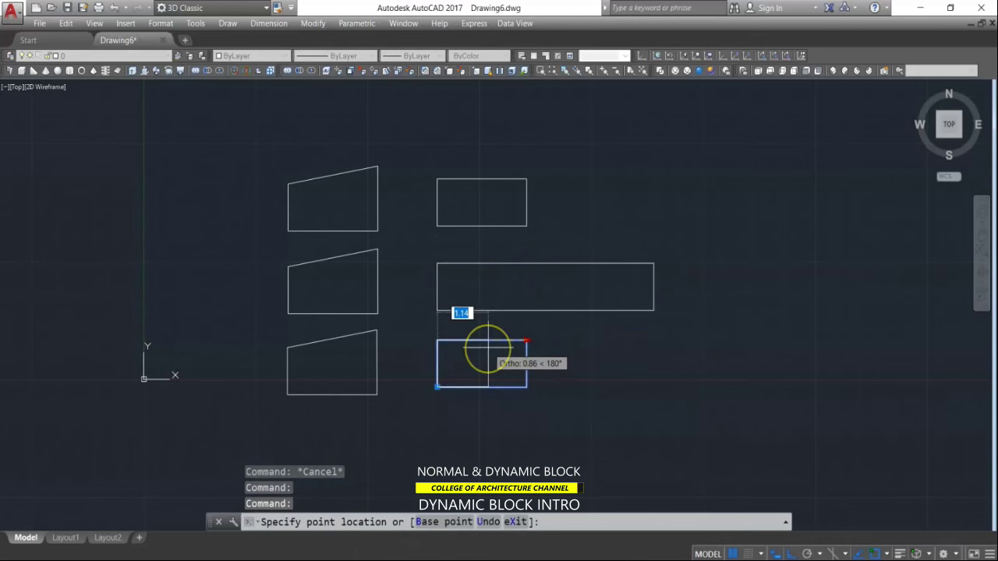
pyautogui.click(488, 347)
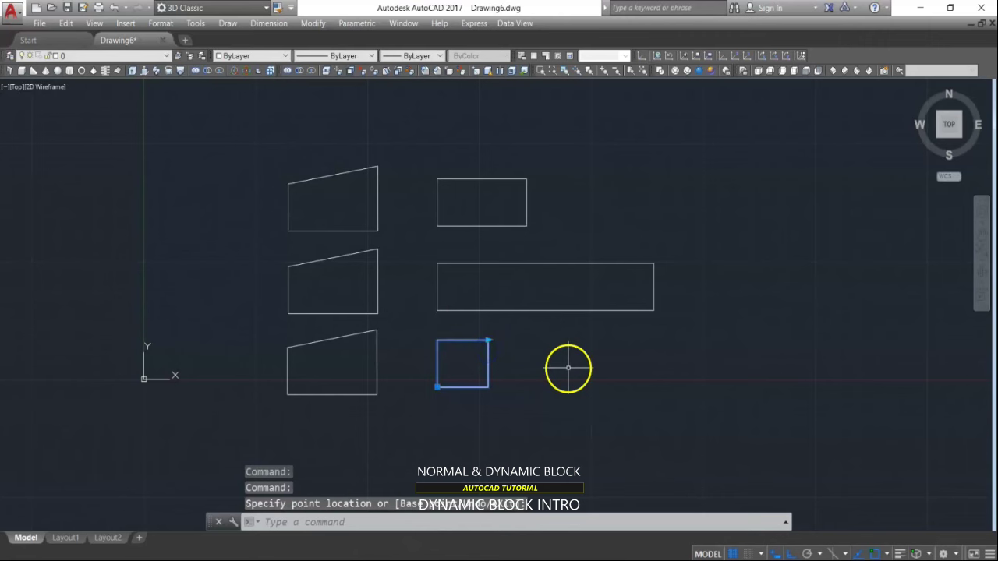
pyautogui.press('Escape')
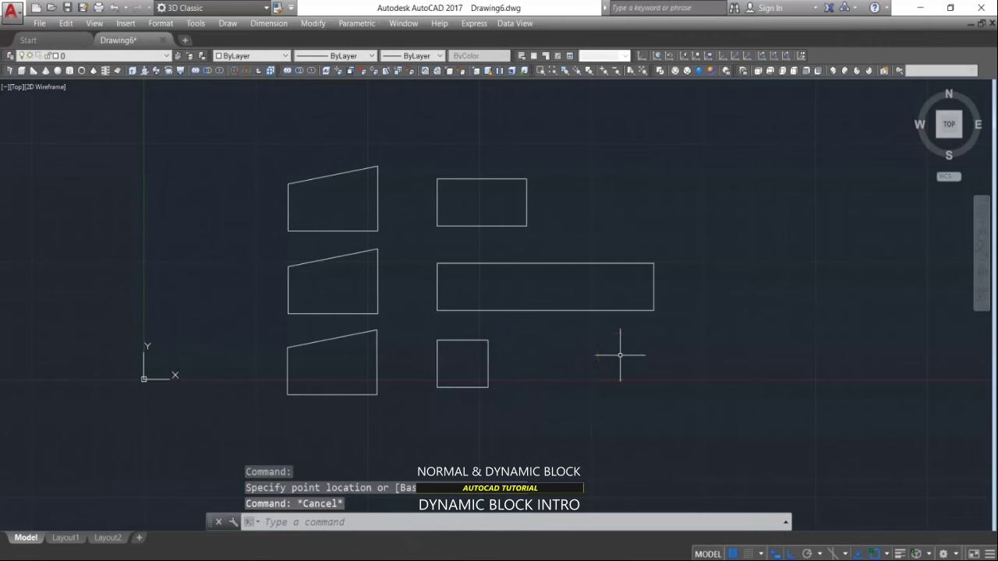
pyautogui.moveTo(616, 336); pyautogui.dragTo(647, 375, button='middle')
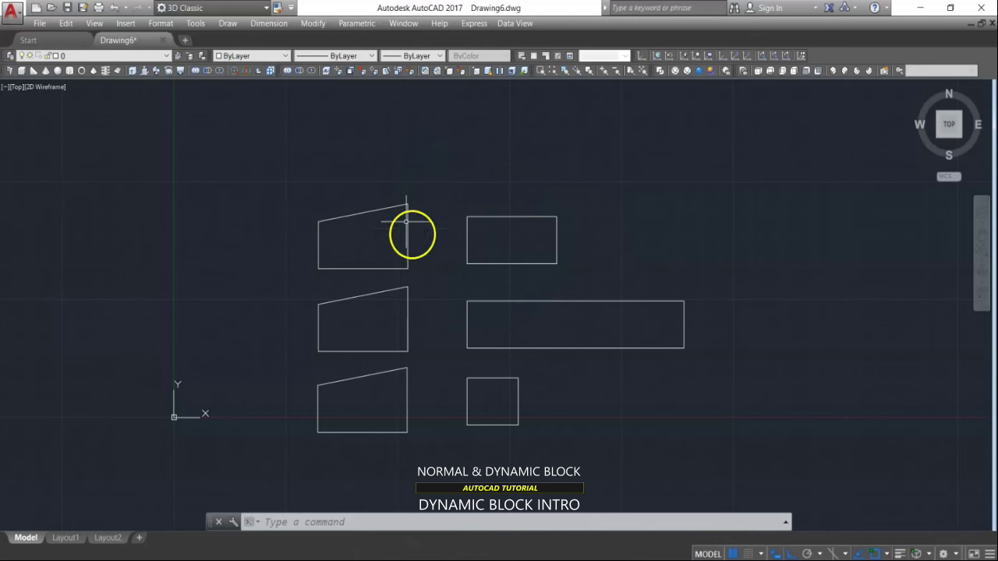
pyautogui.moveTo(640, 276)
pyautogui.mouseDown(button='middle')
pyautogui.moveTo(612, 156)
pyautogui.moveTo(610, 238)
pyautogui.mouseUp(button='middle')
pyautogui.moveTo(561, 279); pyautogui.dragTo(569, 286, button='middle')
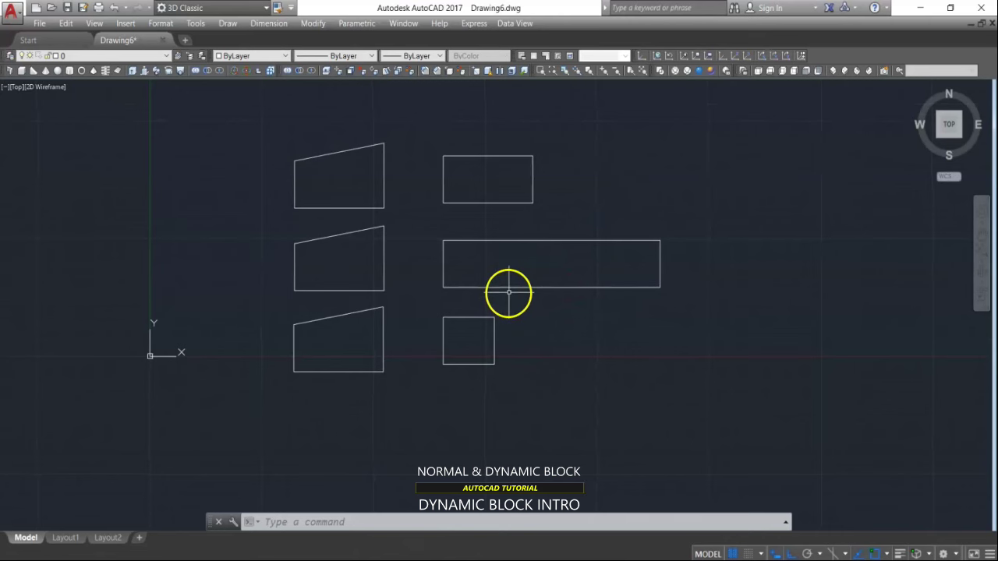
pyautogui.moveTo(514, 288); pyautogui.dragTo(550, 324, button='middle')
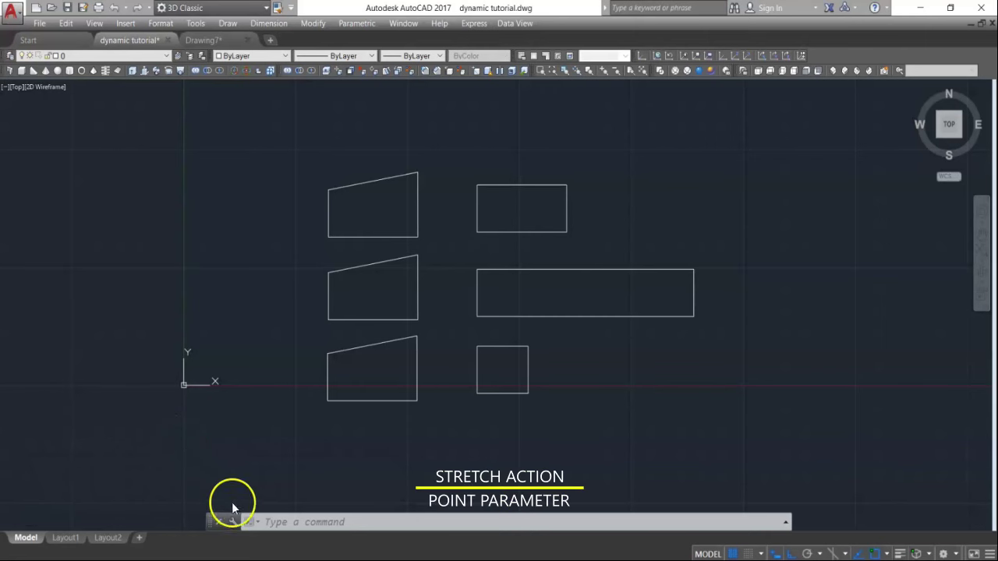
# Step: Draw a 2 by 1 rectangle right of the try2 blocks, then start the Block command
pyautogui.click(305, 518)
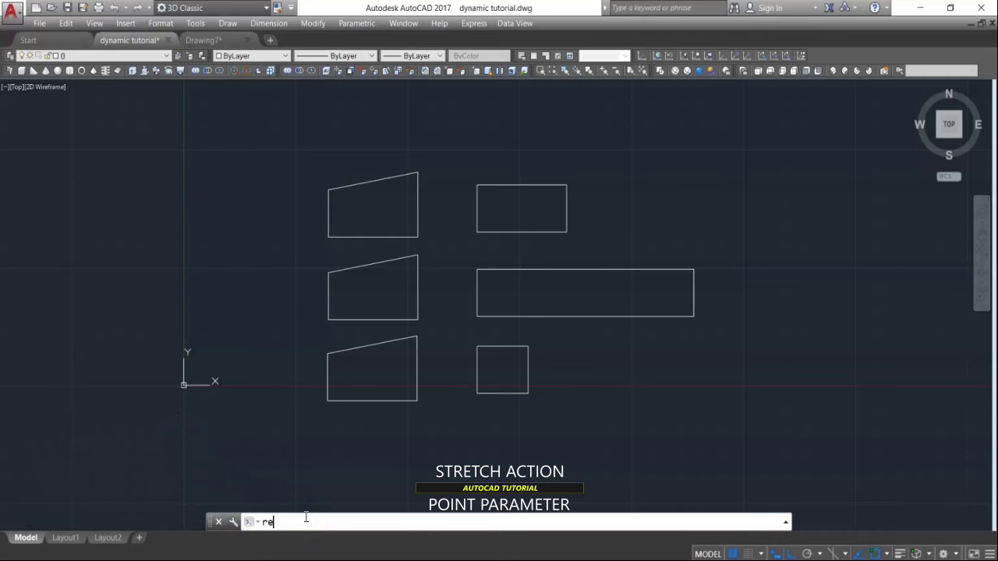
pyautogui.write('REC')
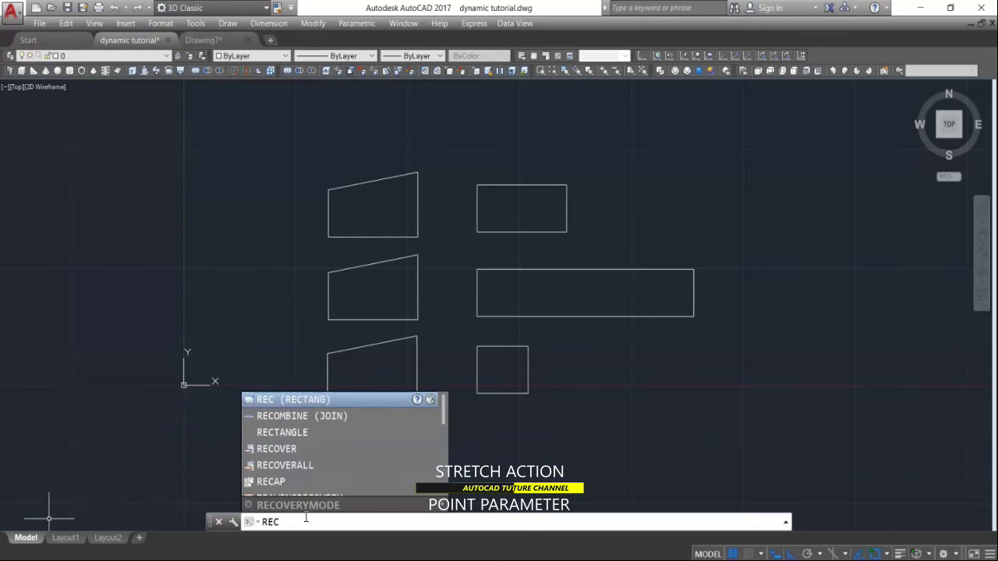
pyautogui.press('Return')
pyautogui.moveTo(800, 375); pyautogui.dragTo(623, 403, button='middle')
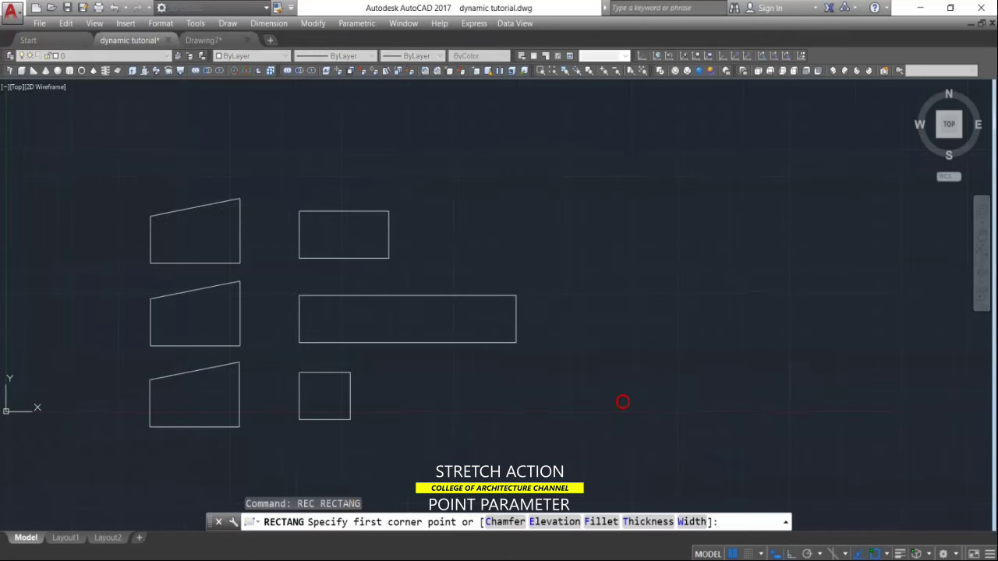
pyautogui.click(581, 250)
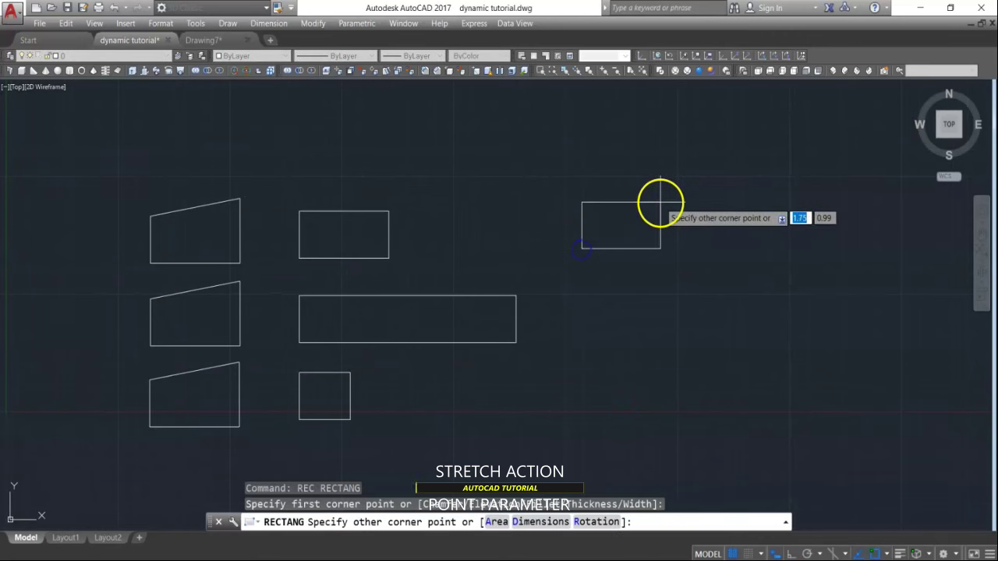
pyautogui.click(541, 521)
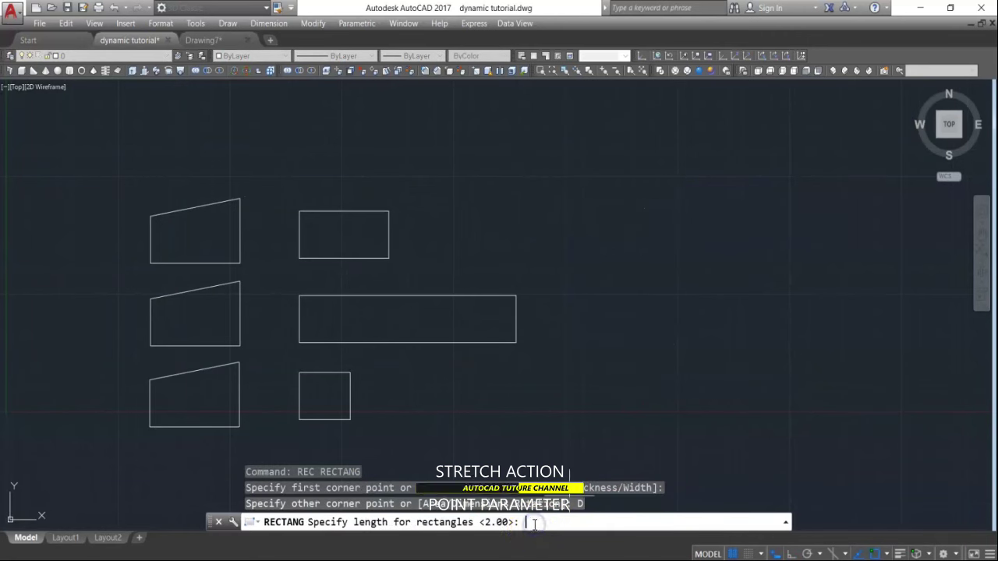
pyautogui.write('2')
pyautogui.press('Return')
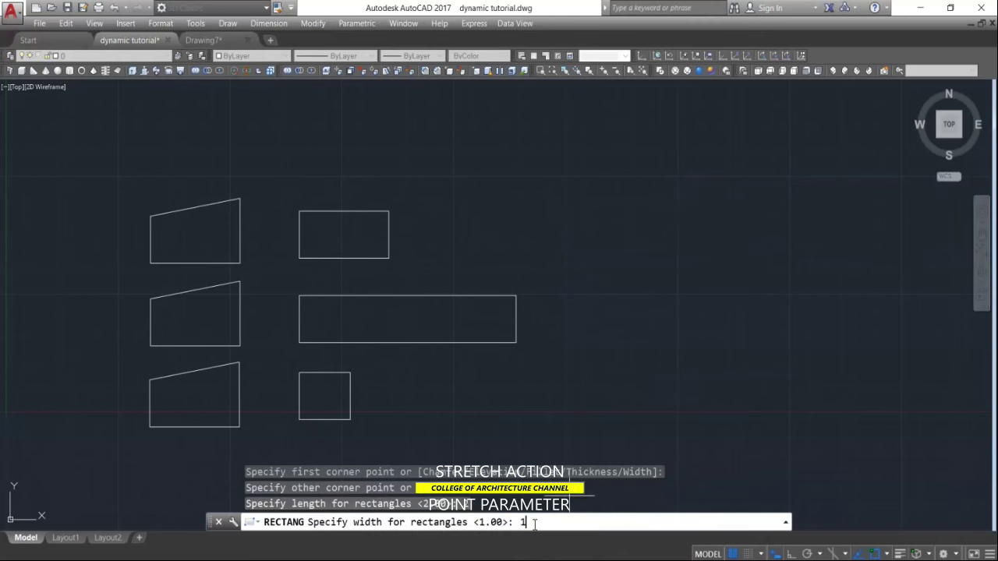
pyautogui.write('1')
pyautogui.press('Return')
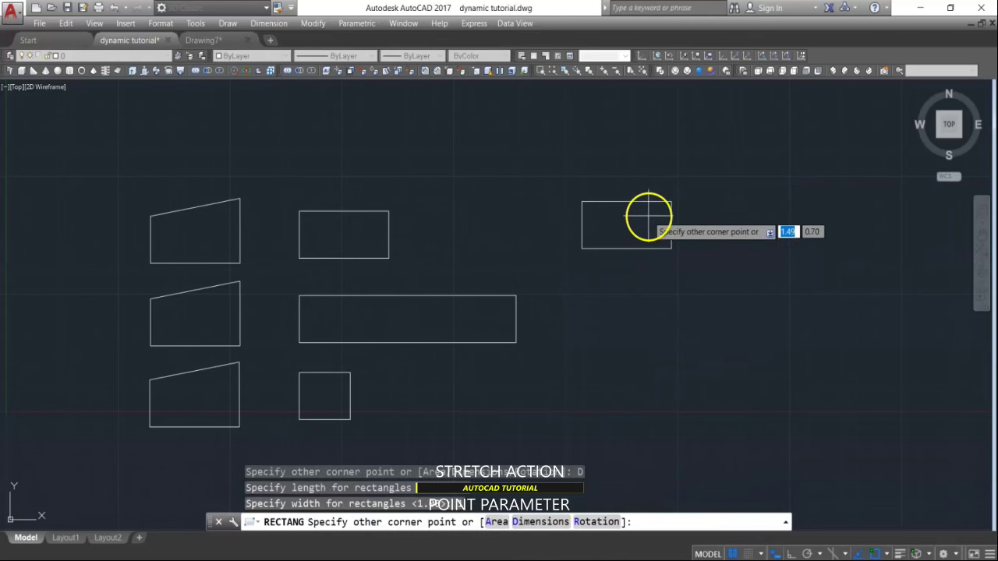
pyautogui.click(647, 203)
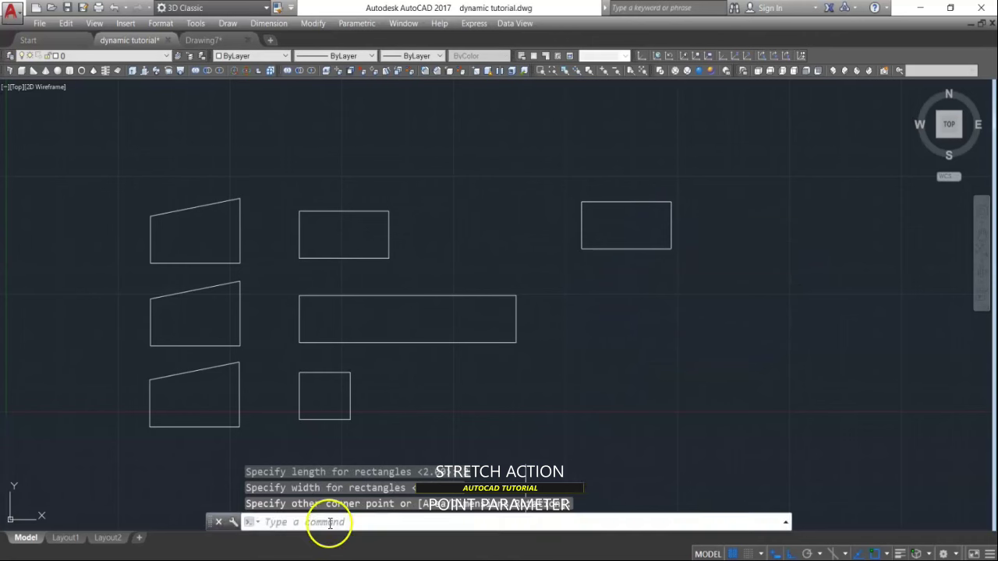
pyautogui.write('b')
pyautogui.press('Return')
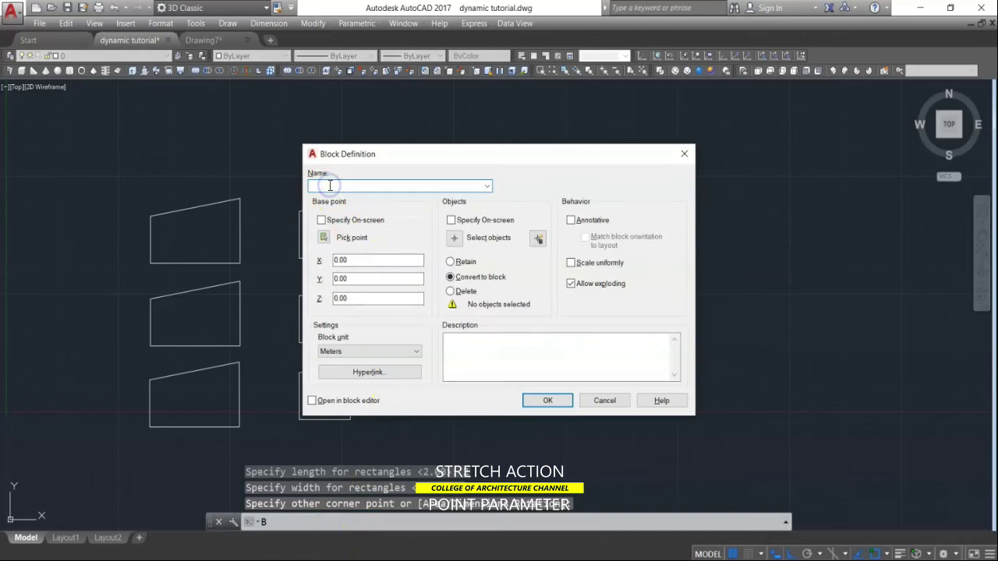
# Step: Create block1 from the new rectangle, based at its lower-left corner
pyautogui.write('block1')
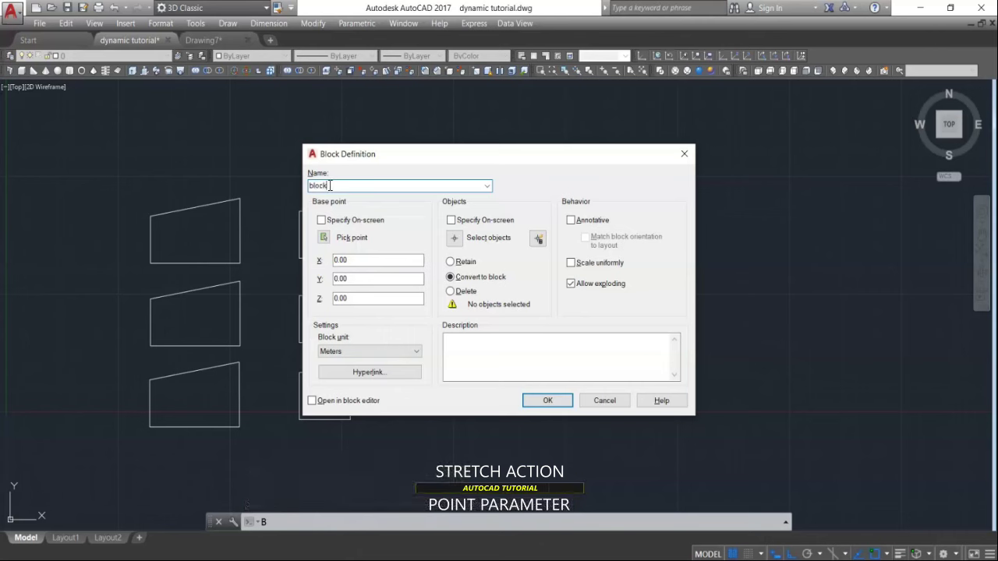
pyautogui.click(456, 239)
pyautogui.click(694, 187)
pyautogui.click(541, 293)
pyautogui.press('Return')
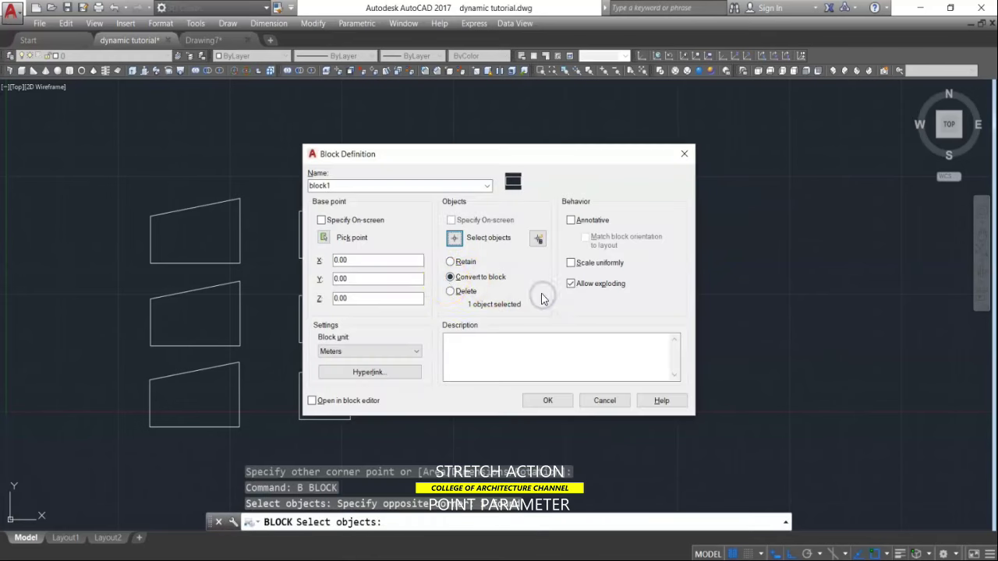
pyautogui.click(326, 239)
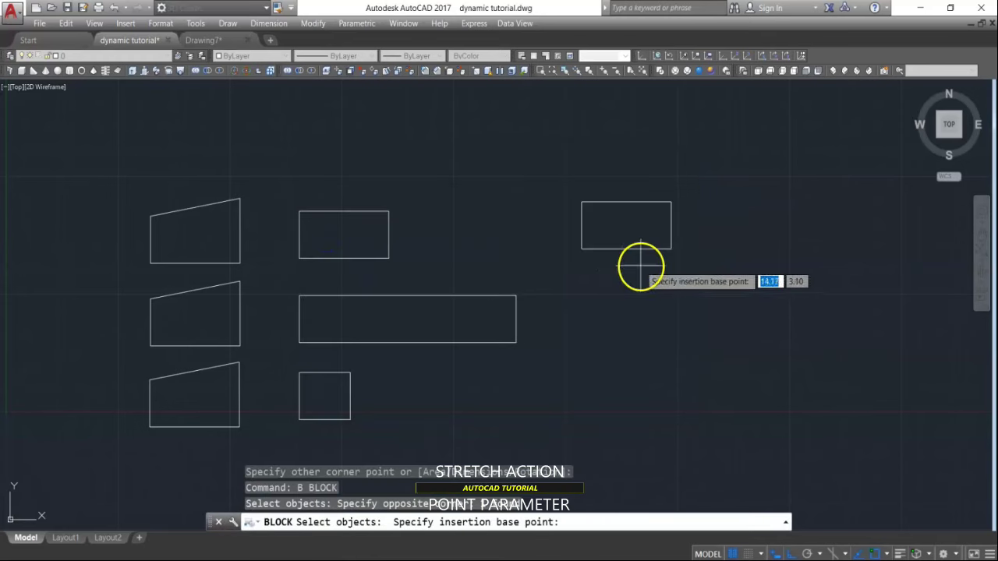
pyautogui.click(581, 249)
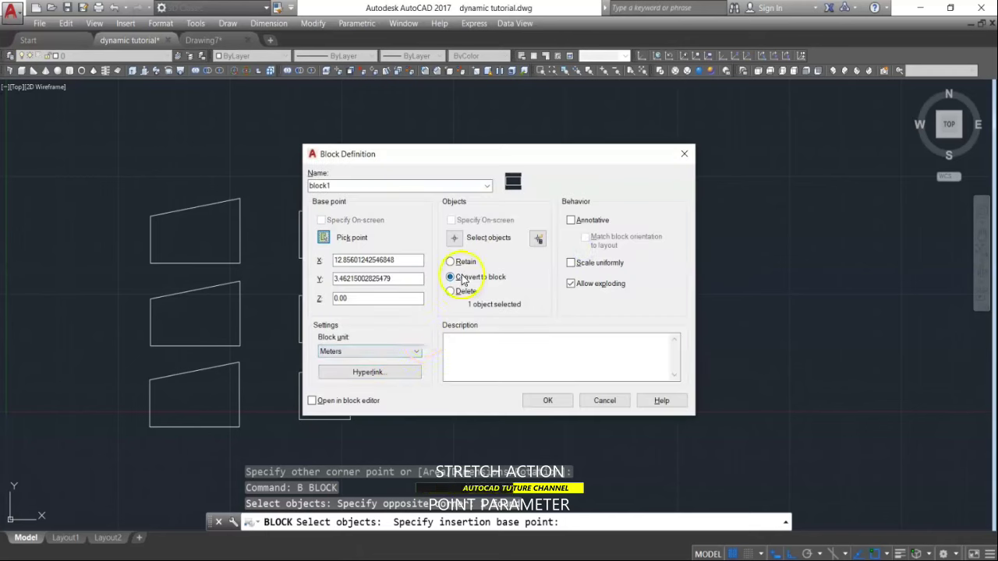
pyautogui.click(548, 401)
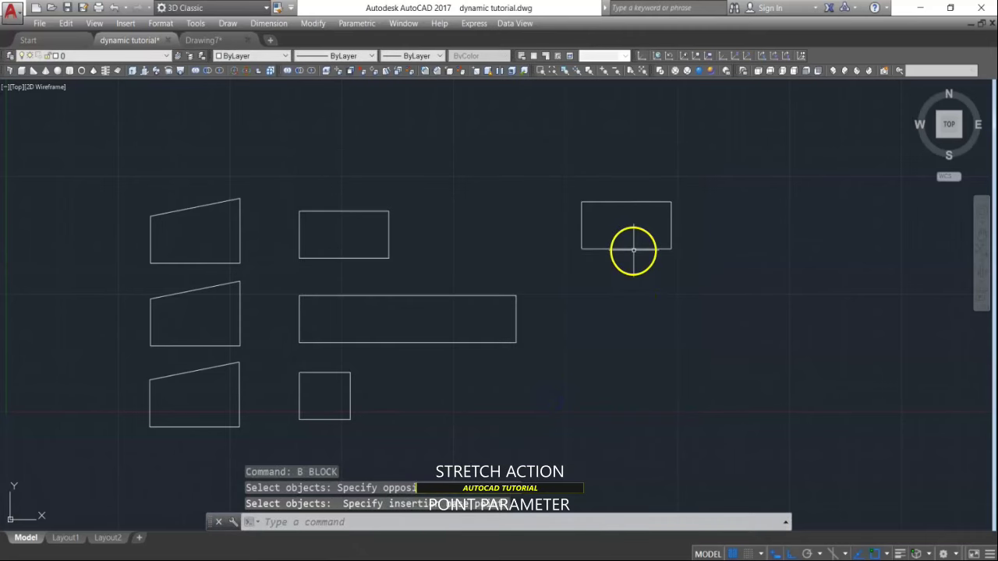
# Step: Select the new rectangle block and open block1 in the Block Editor
pyautogui.click(633, 248)
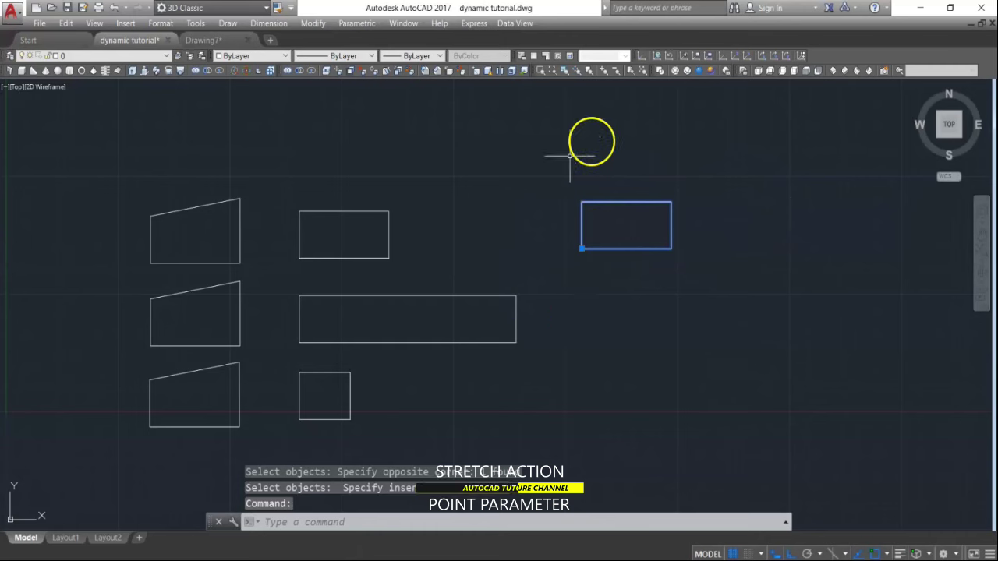
pyautogui.press('Escape')
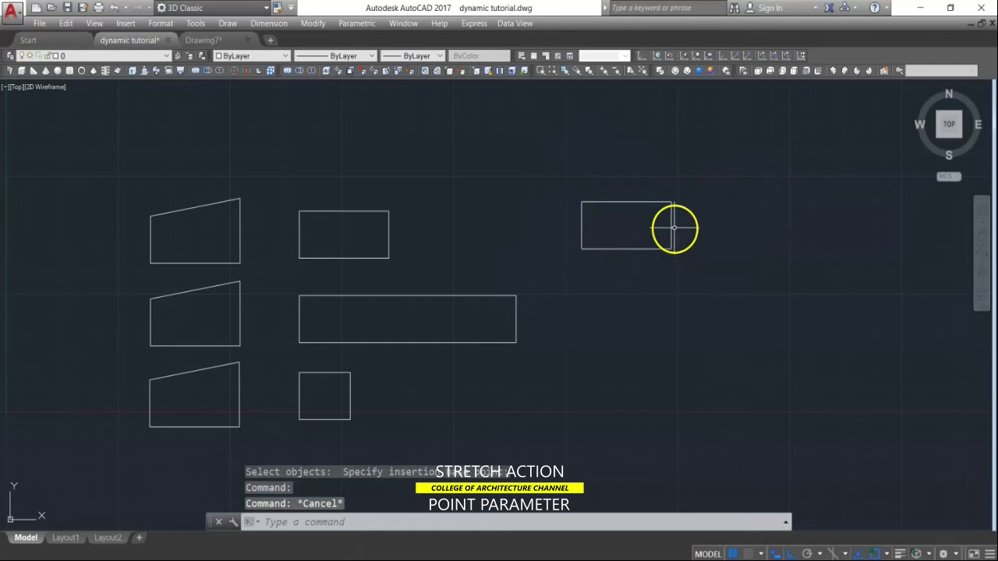
pyautogui.click(670, 220)
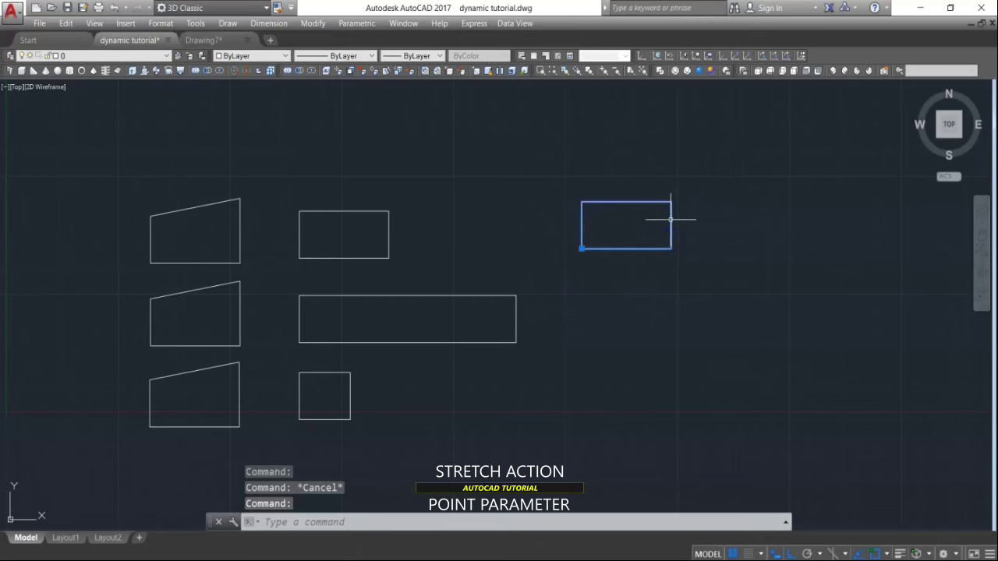
pyautogui.rightClick(670, 220)
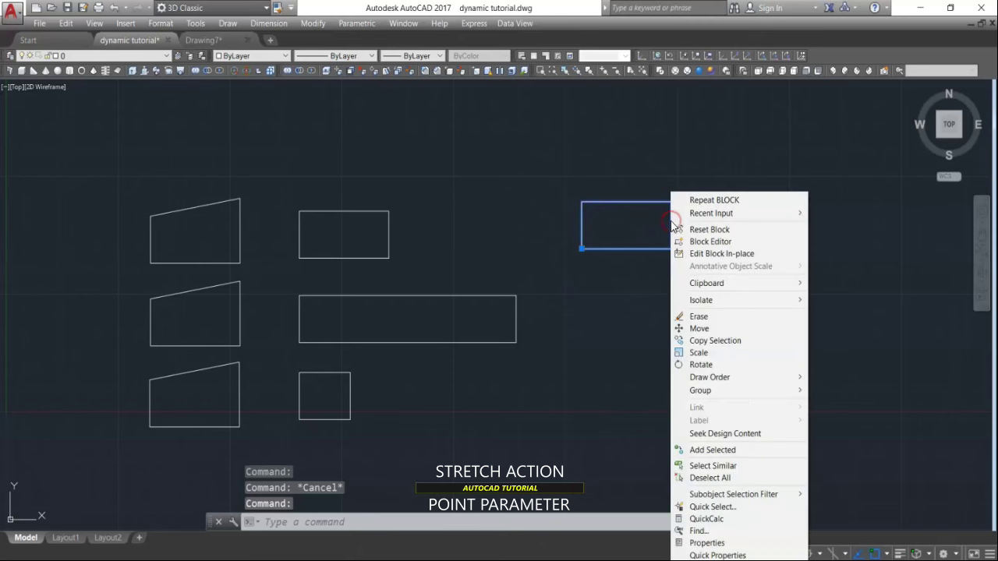
pyautogui.click(724, 242)
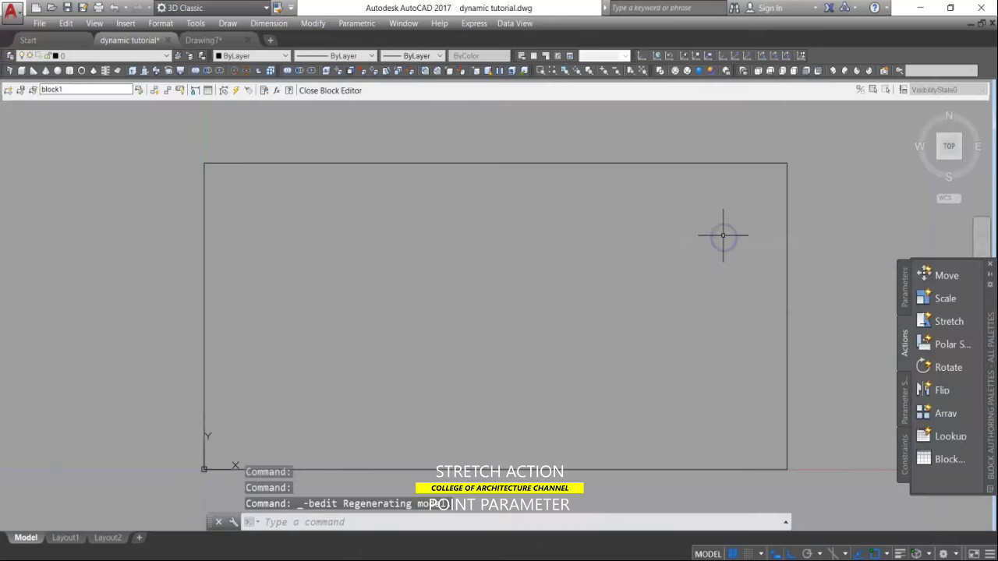
# Step: Add point parameter Position1 at the rectangle's top-right corner, with its label beside it
pyautogui.click(904, 290)
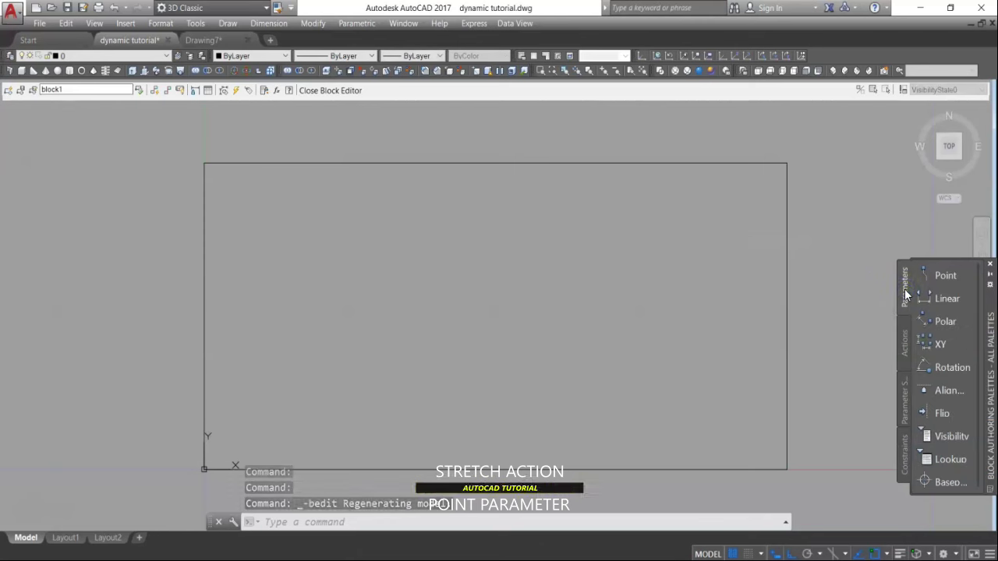
pyautogui.click(945, 276)
pyautogui.scroll(-2, 440, 319)
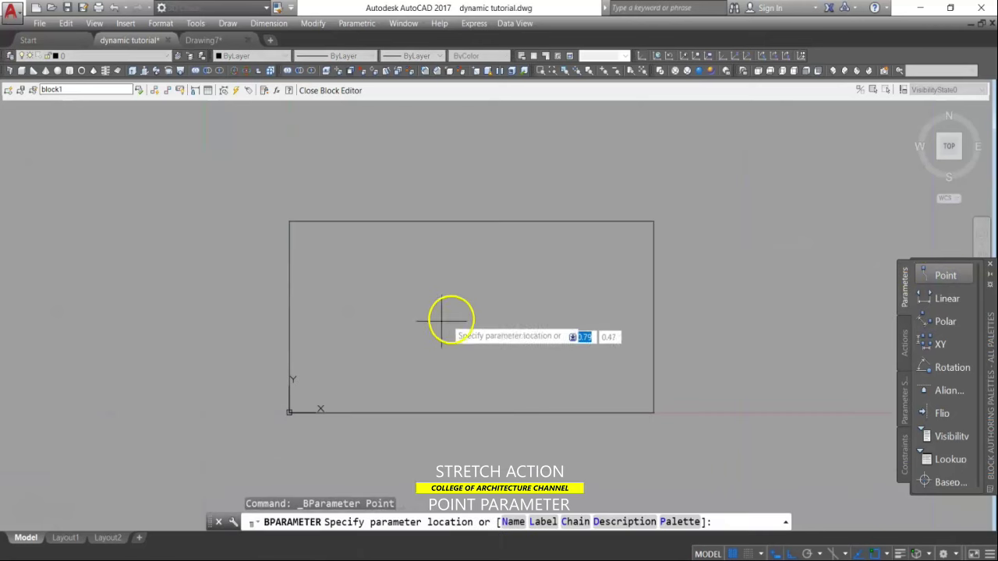
pyautogui.click(653, 223)
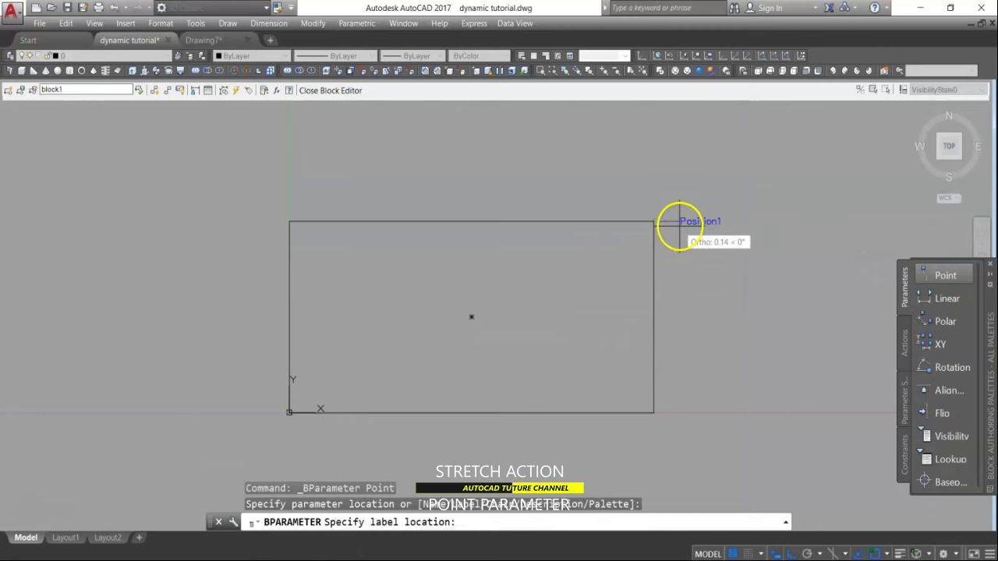
pyautogui.click(679, 224)
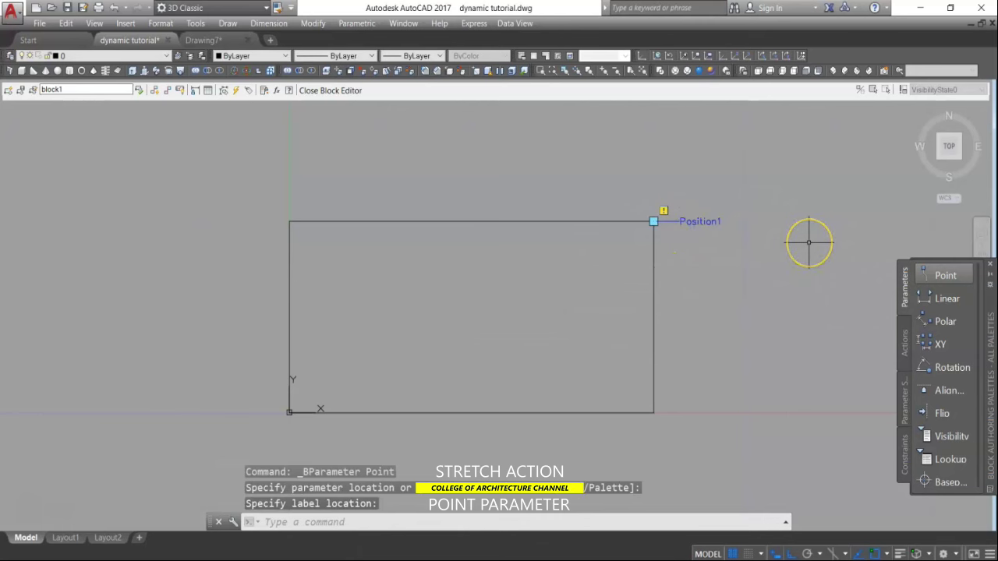
pyautogui.click(635, 210)
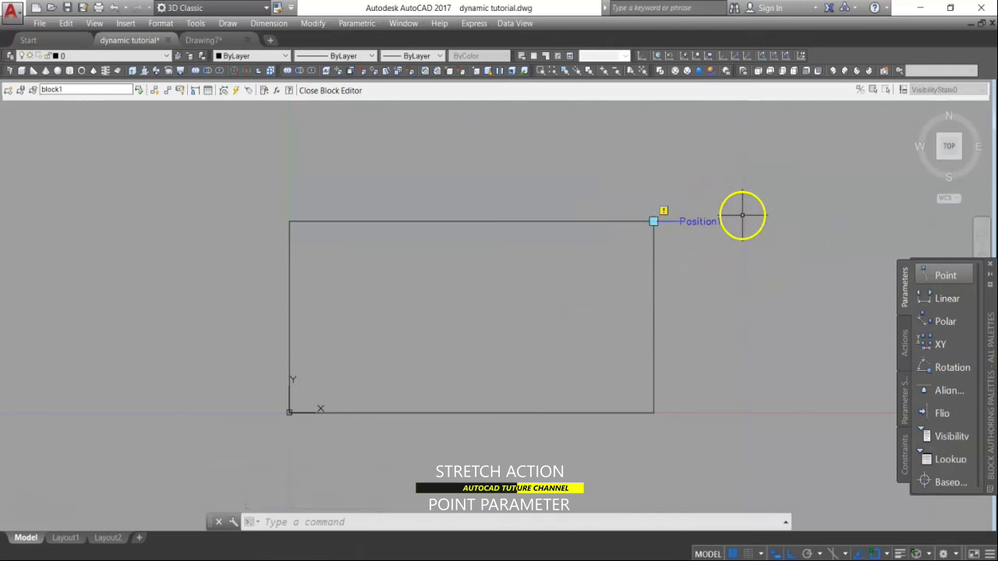
pyautogui.click(905, 350)
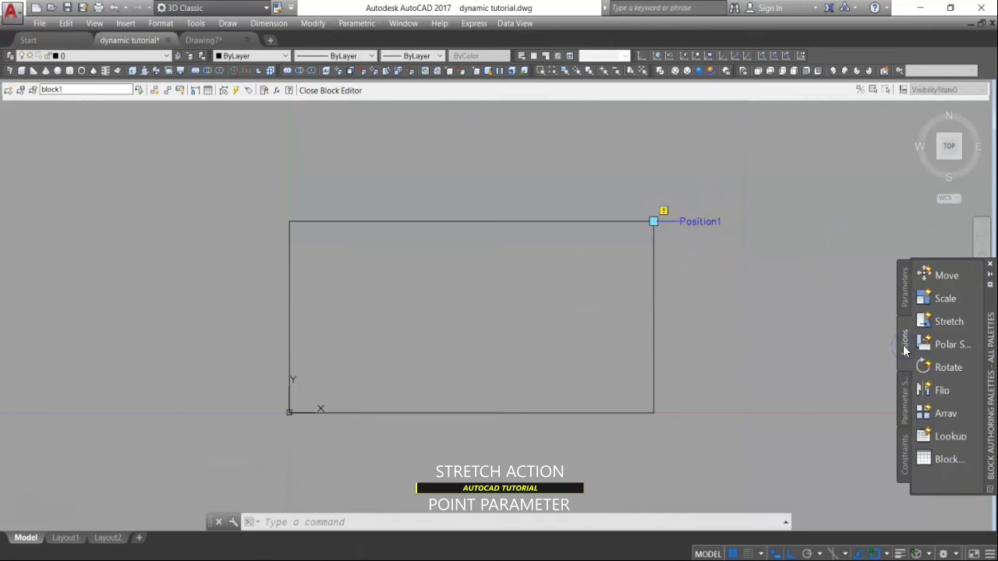
# Step: Attach a stretch action to Position1, framing the top-right corner and selecting the rectangle
pyautogui.click(917, 214)
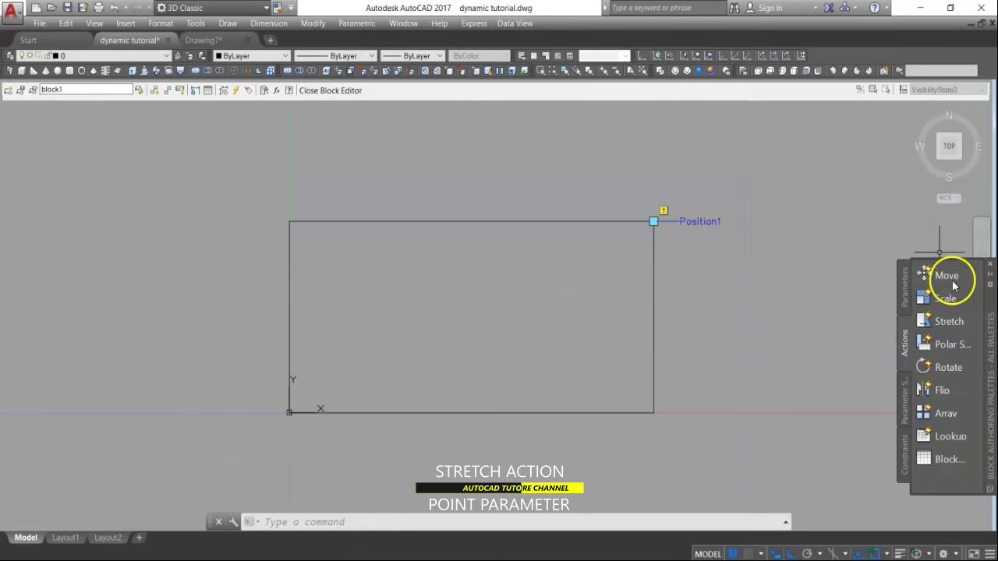
pyautogui.click(928, 323)
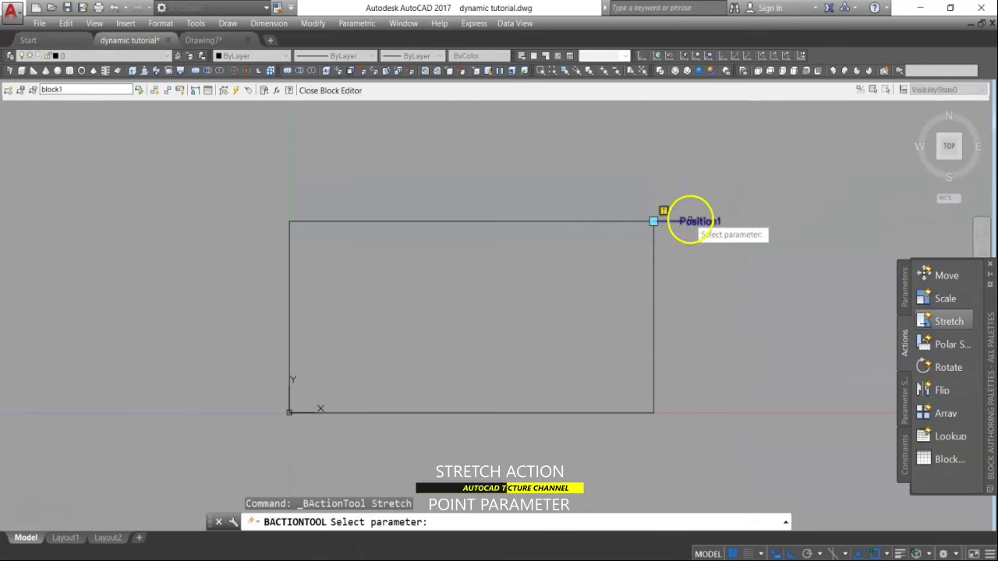
pyautogui.click(690, 222)
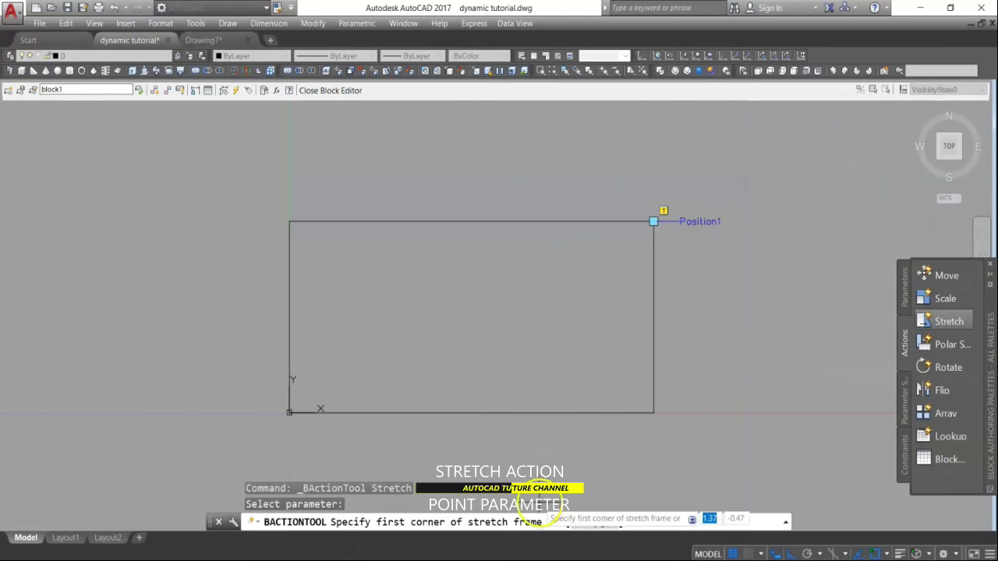
pyautogui.click(688, 188)
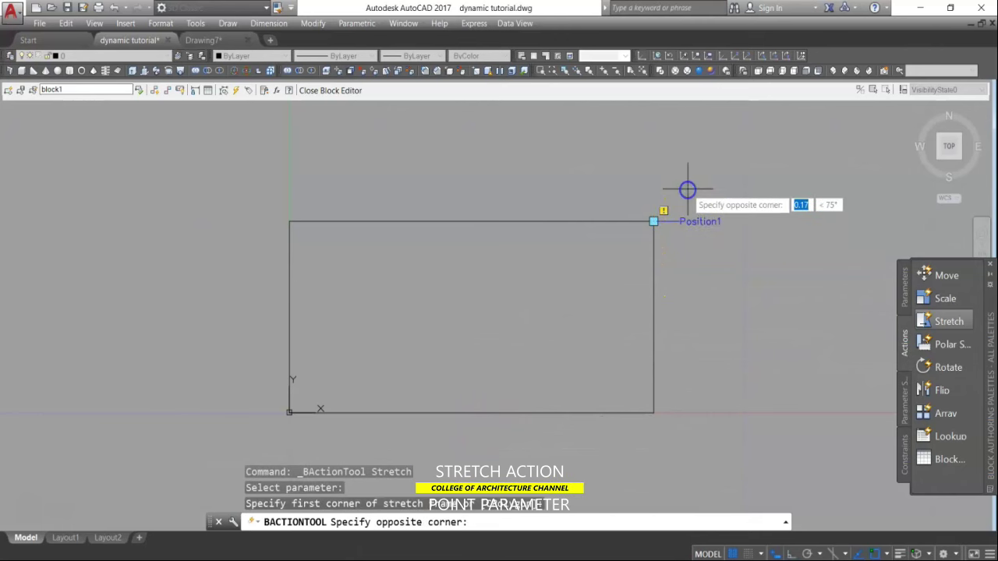
pyautogui.click(612, 276)
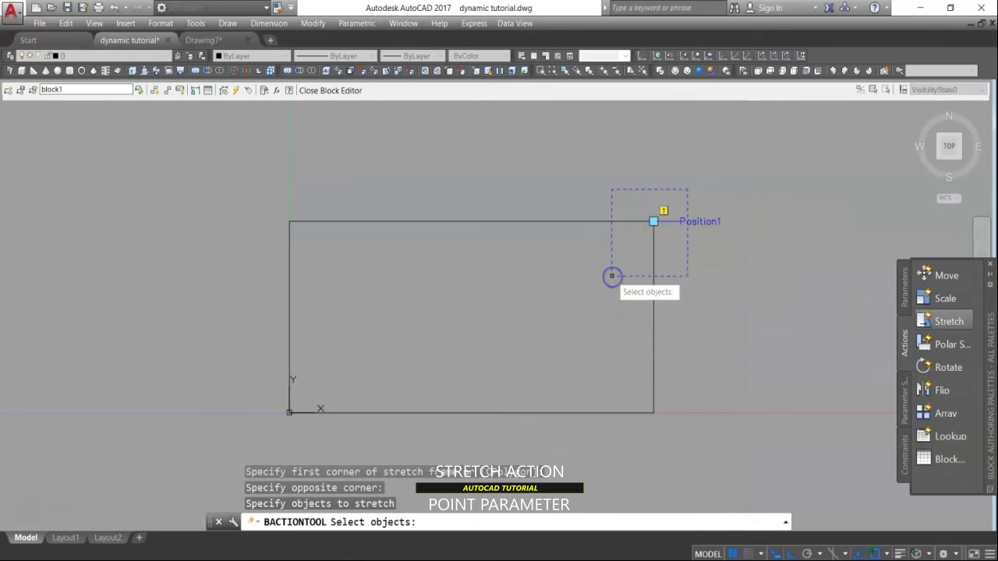
pyautogui.click(525, 414)
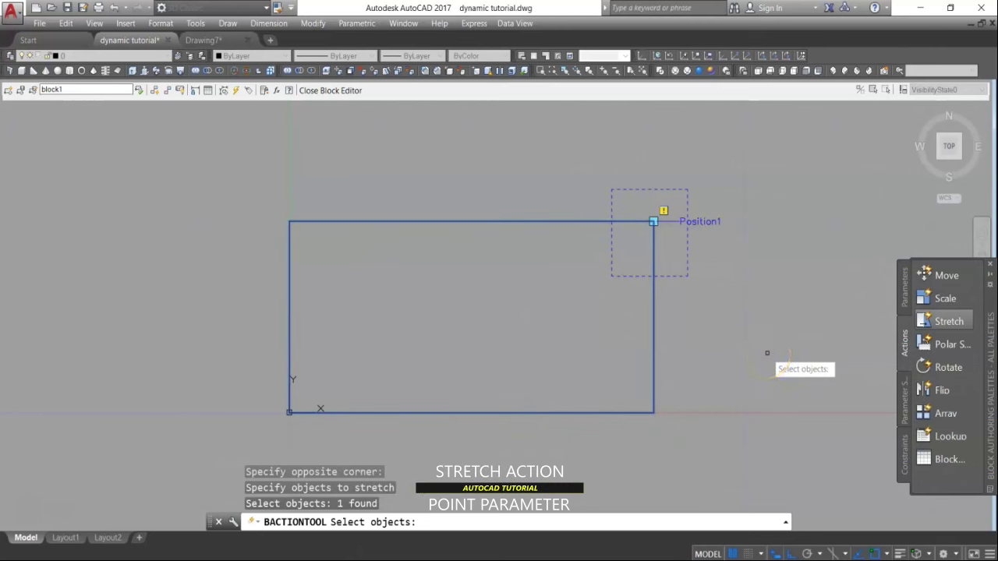
pyautogui.press('Return')
pyautogui.click(311, 104)
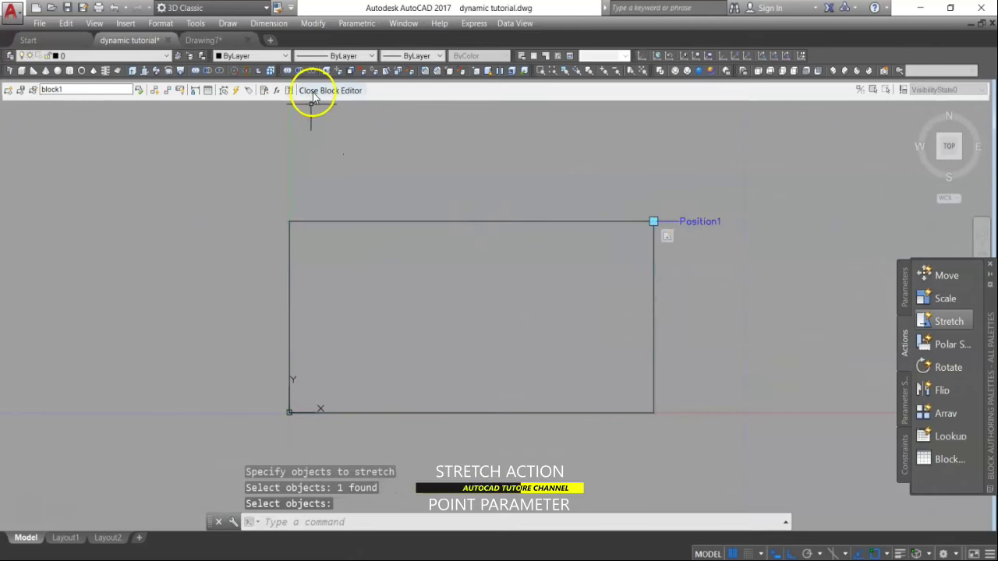
# Step: Save block1 and drag its top-right grip up-right, stretching it into a slanted quadrilateral
pyautogui.click(451, 262)
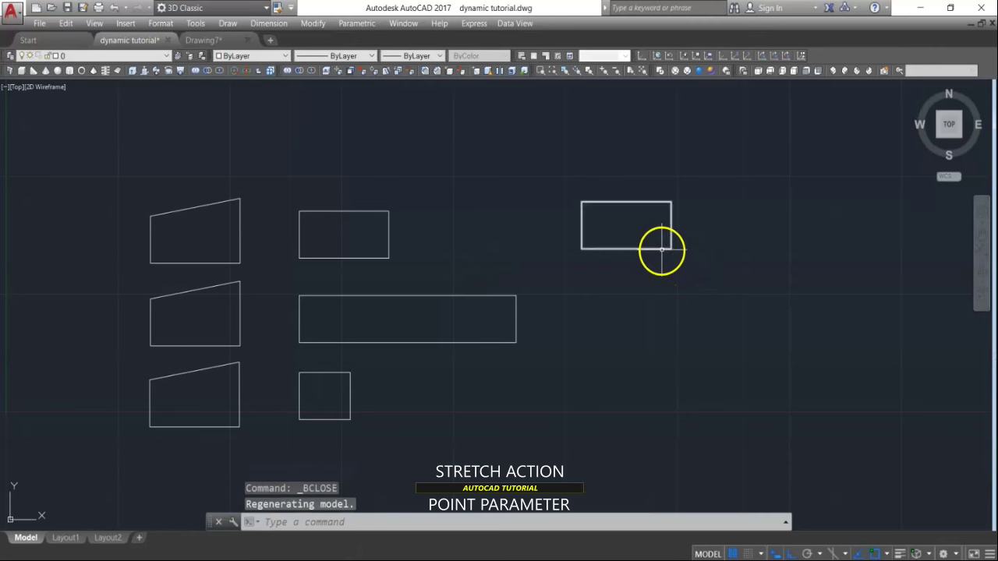
pyautogui.click(661, 249)
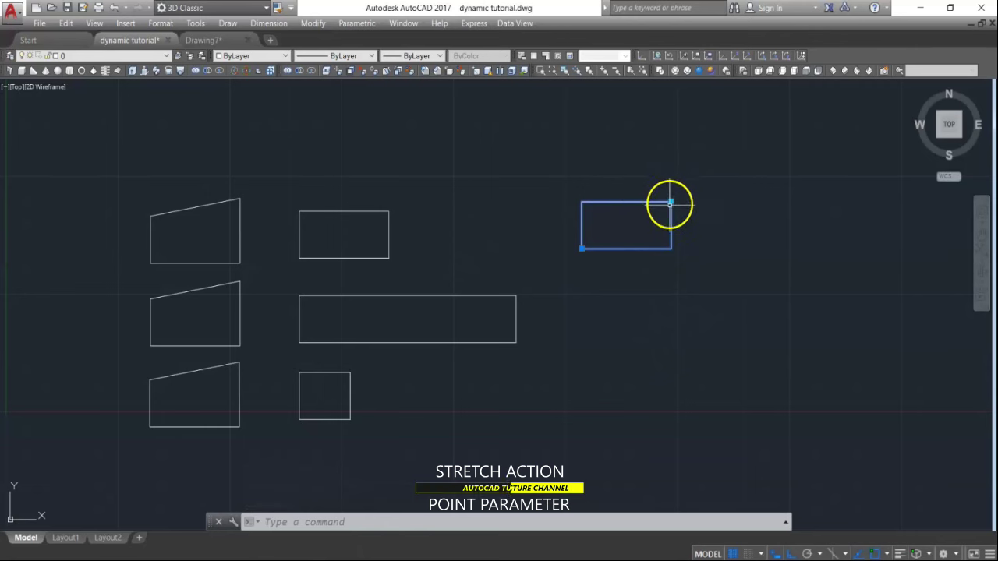
pyautogui.click(670, 201)
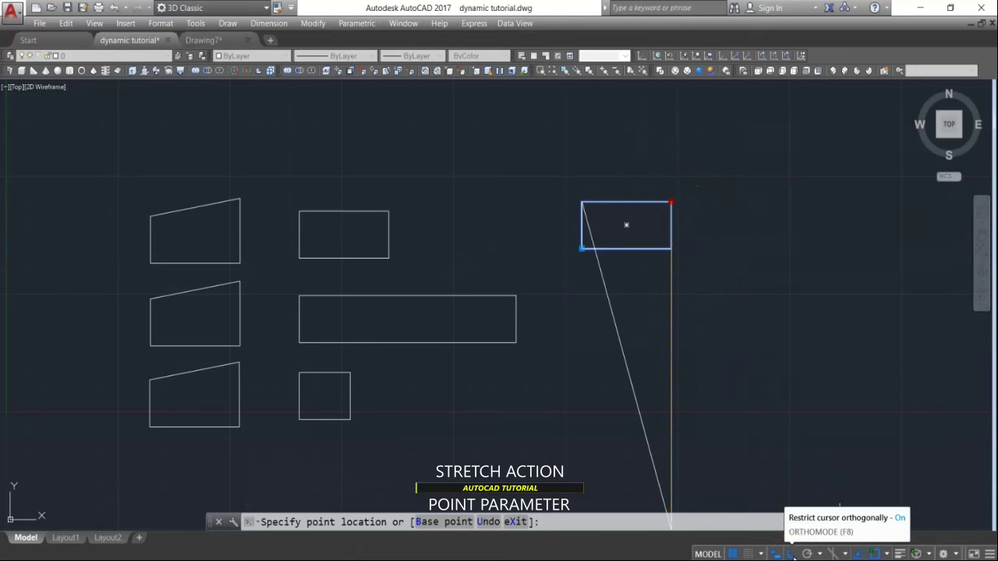
pyautogui.click(793, 554)
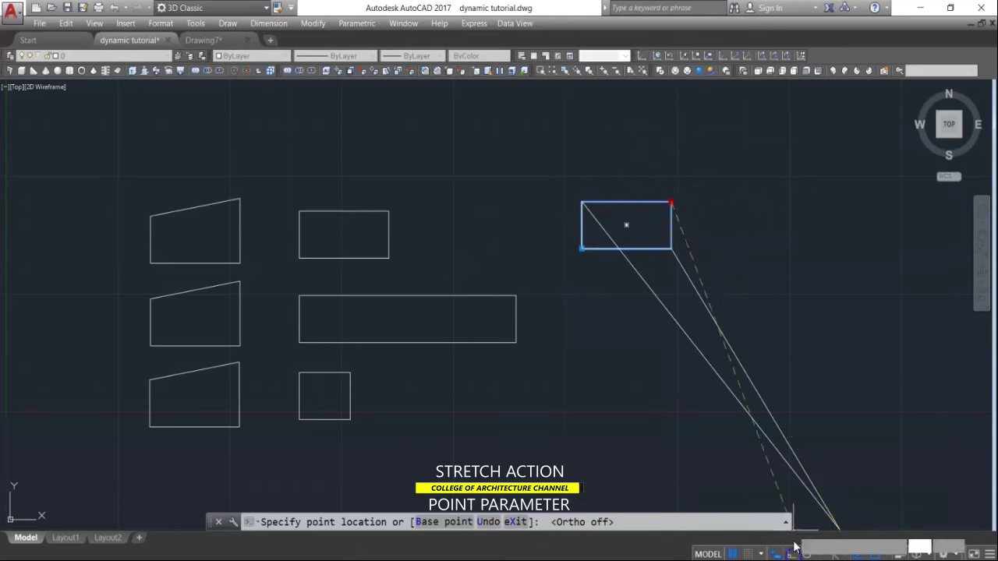
pyautogui.click(703, 161)
pyautogui.press('Escape')
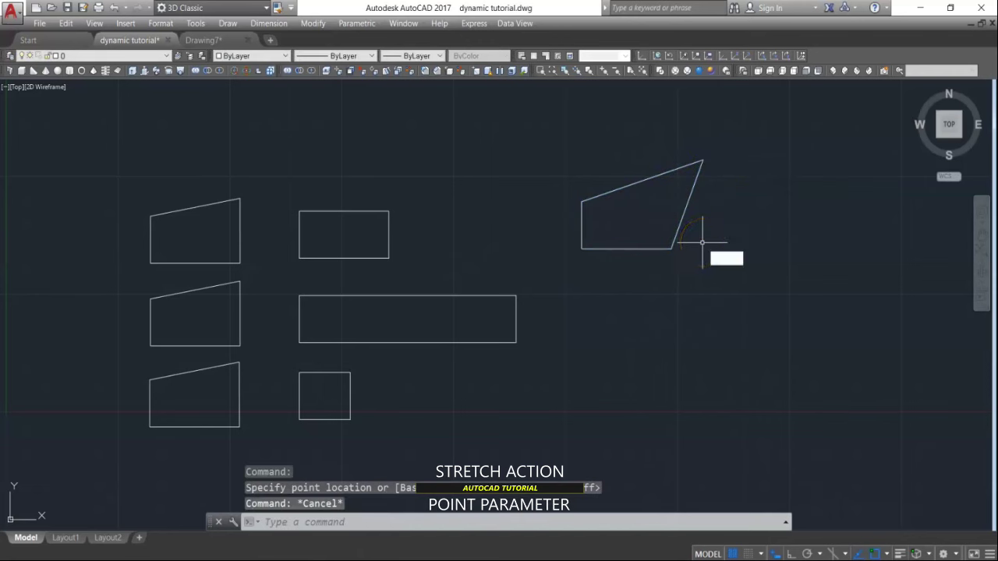
pyautogui.write('i')
pyautogui.press('Return')
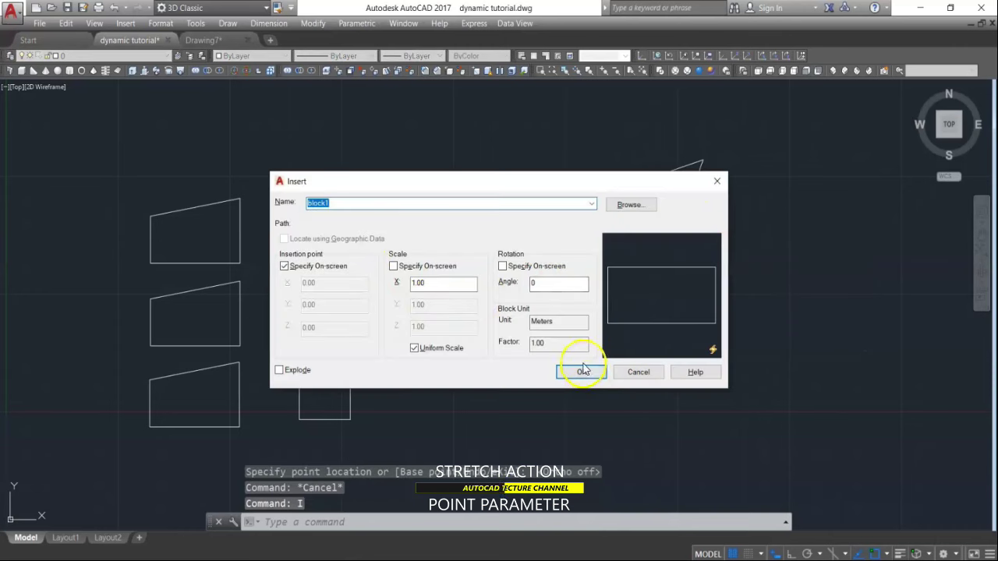
# Step: Insert a fresh block1 below the stretched one and erase the stretched quadrilateral
pyautogui.click(581, 373)
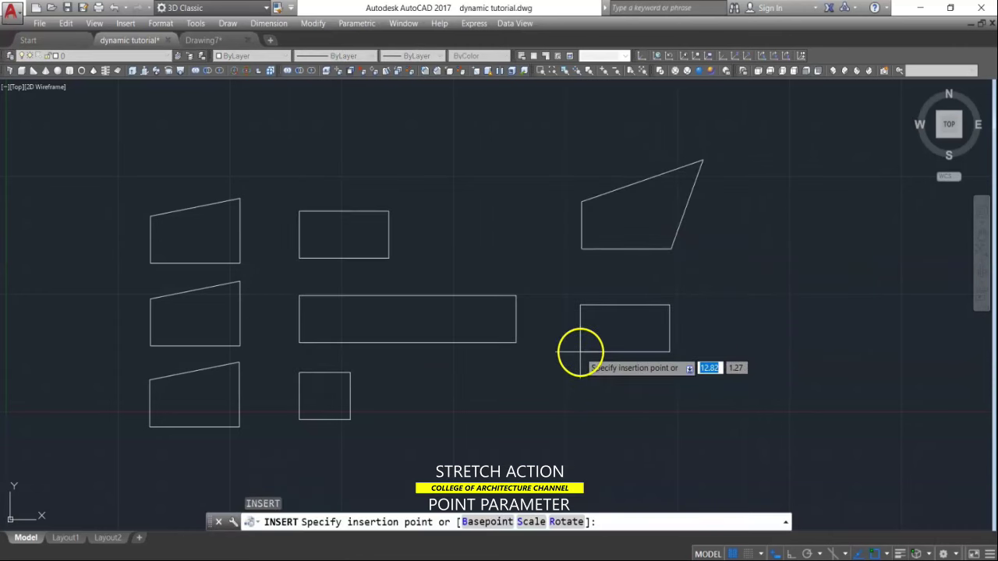
pyautogui.click(584, 341)
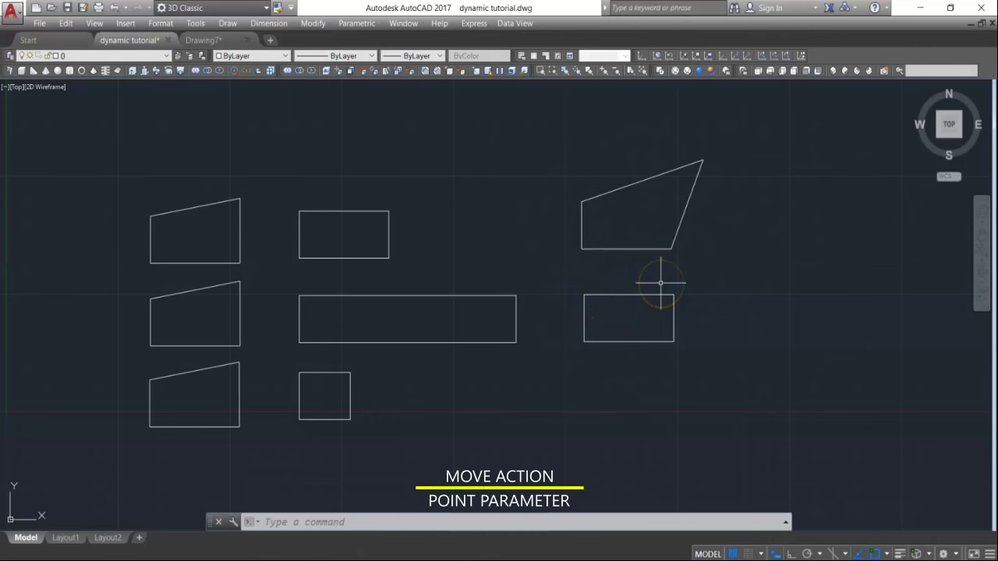
pyautogui.click(671, 241)
pyautogui.click(646, 254)
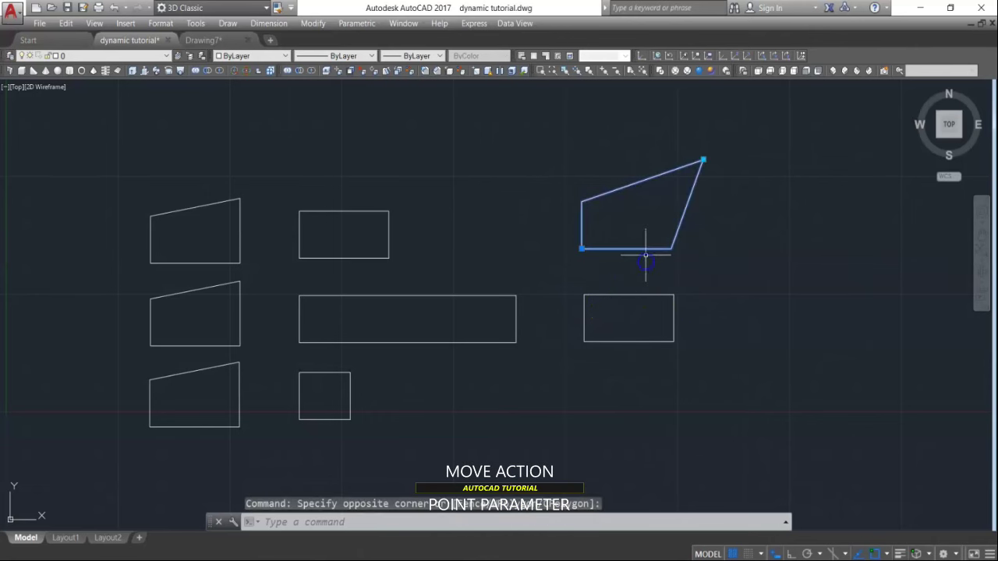
pyautogui.press('Delete')
# Step: Select the newly inserted block1 rectangle and bring up its context menu
pyautogui.click(653, 275)
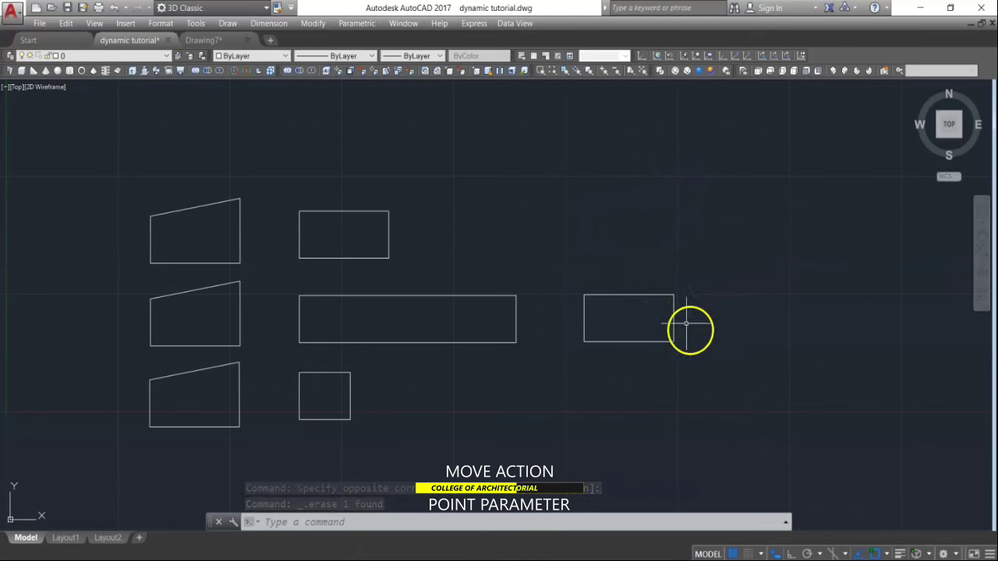
pyautogui.click(672, 313)
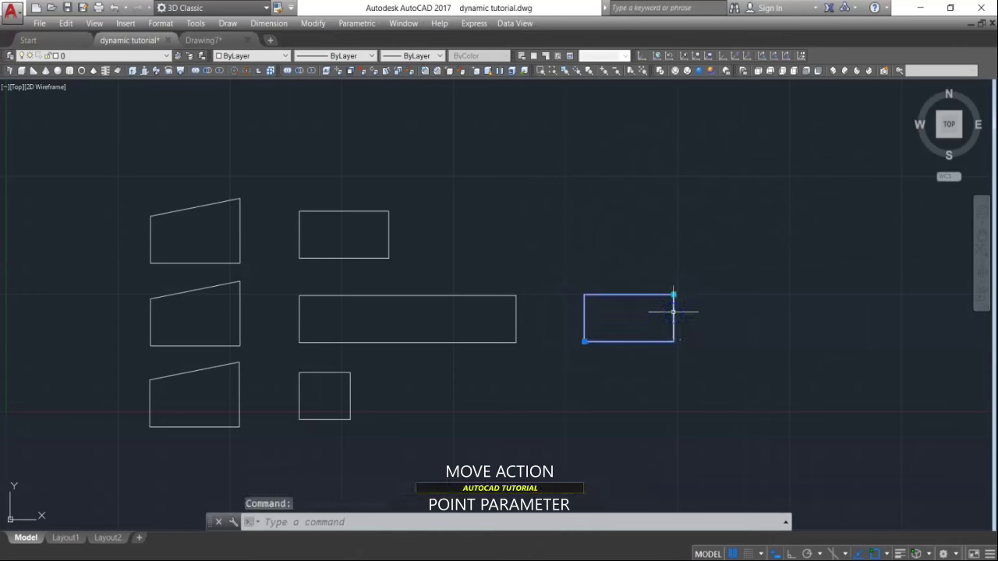
pyautogui.rightClick(672, 313)
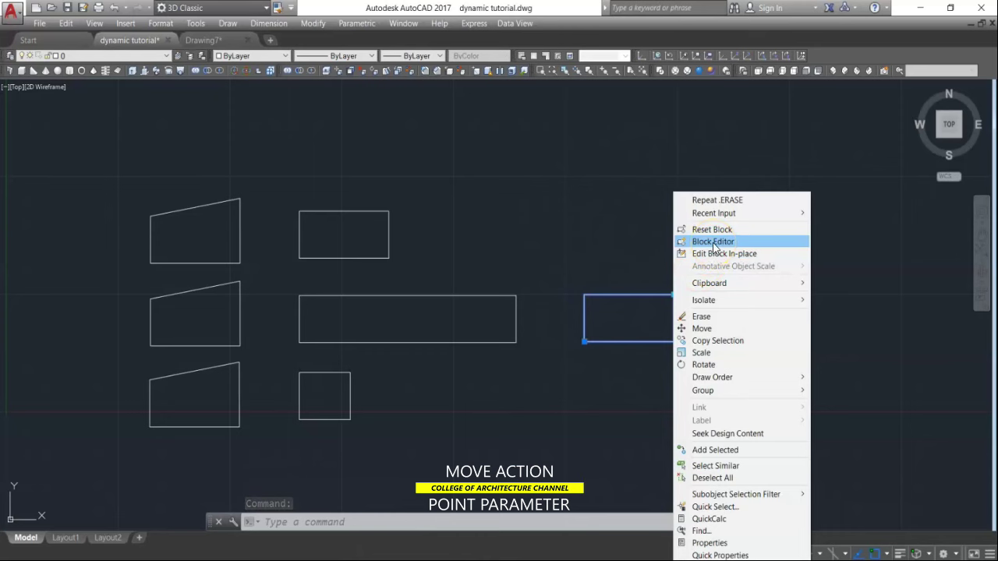
# Step: Open block1 in the Block Editor and show the Parameters palette
pyautogui.click(714, 242)
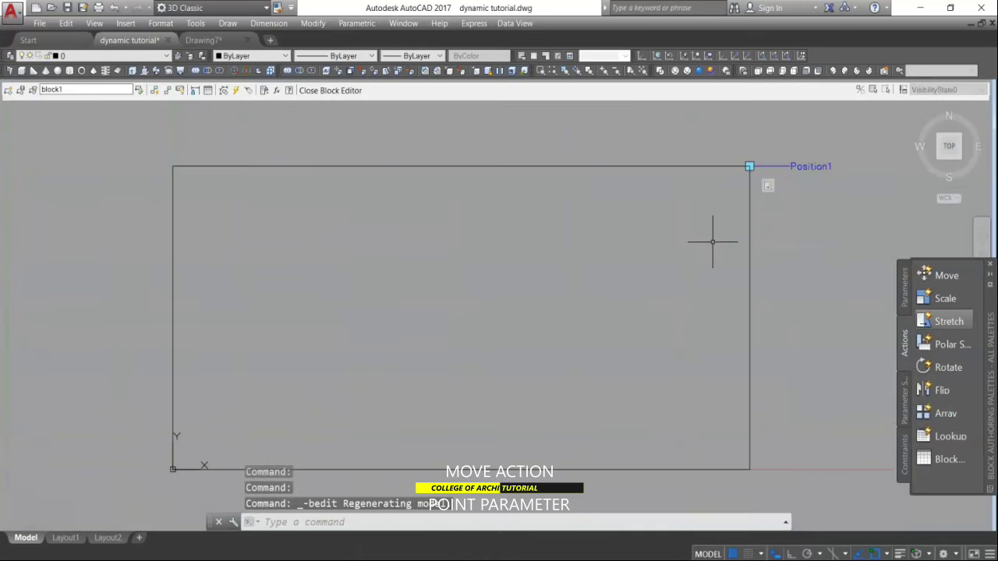
pyautogui.click(808, 270)
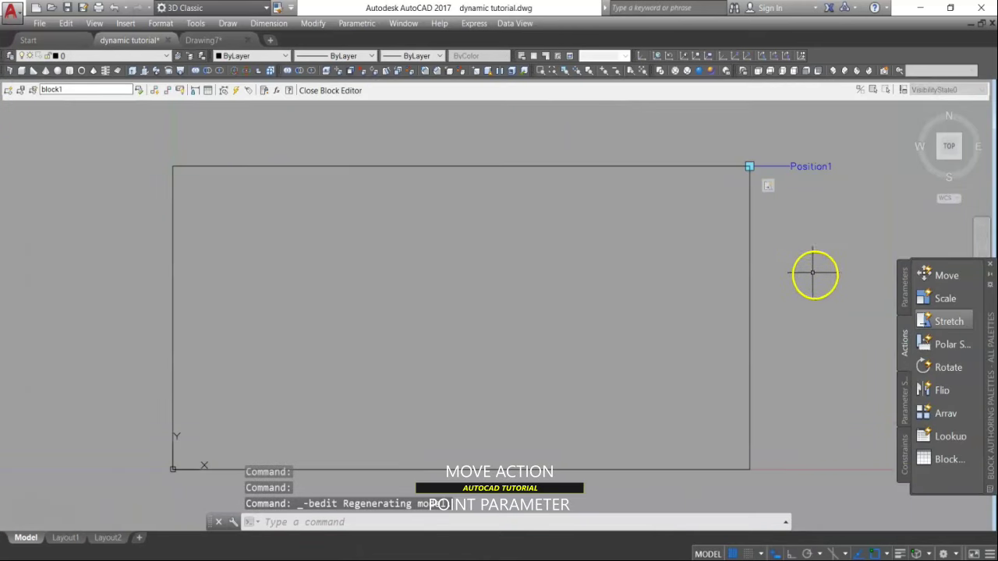
pyautogui.click(924, 277)
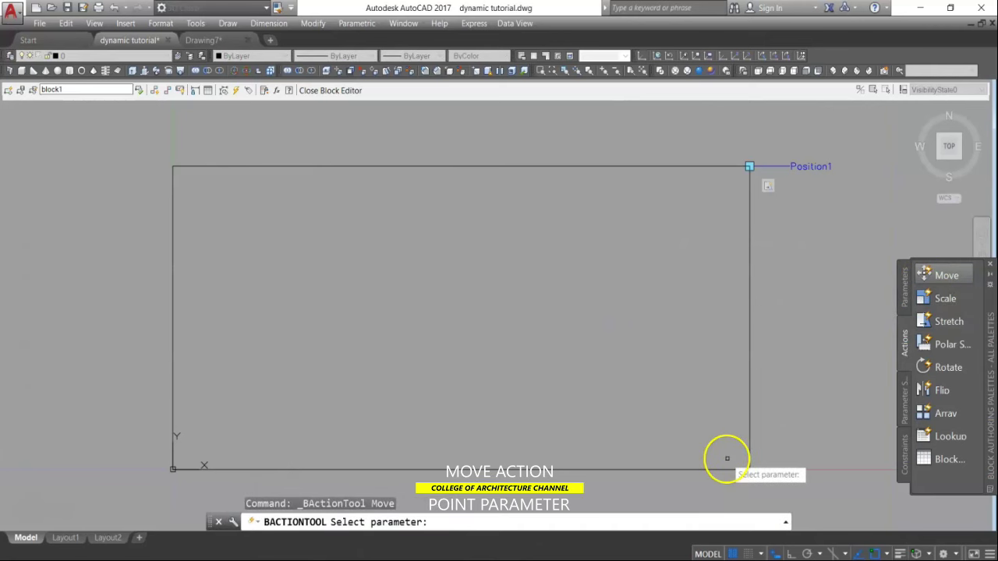
pyautogui.click(906, 286)
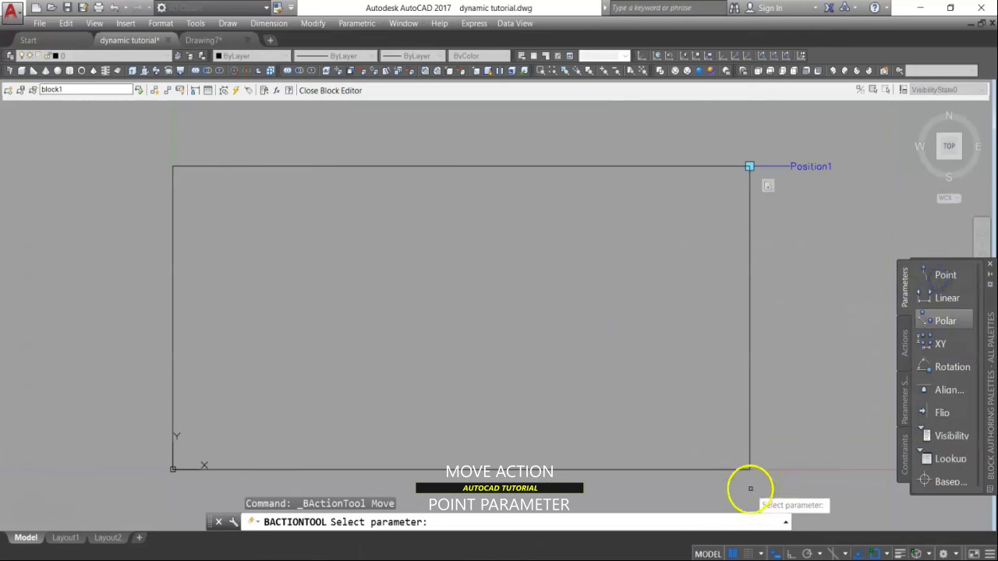
# Step: Add point parameter Position2 at the rectangle's bottom-right corner, then choose the Move action
pyautogui.click(945, 275)
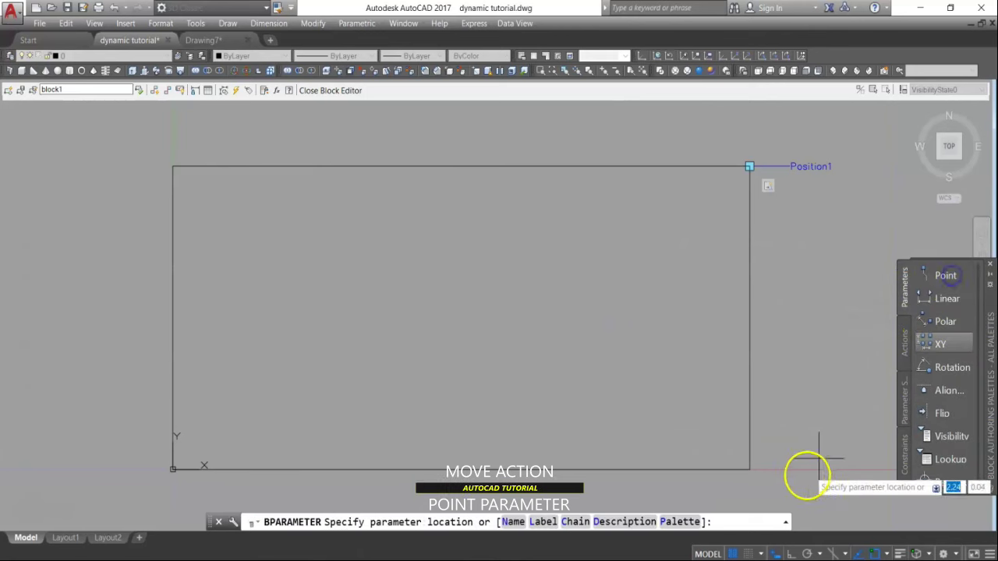
pyautogui.click(750, 468)
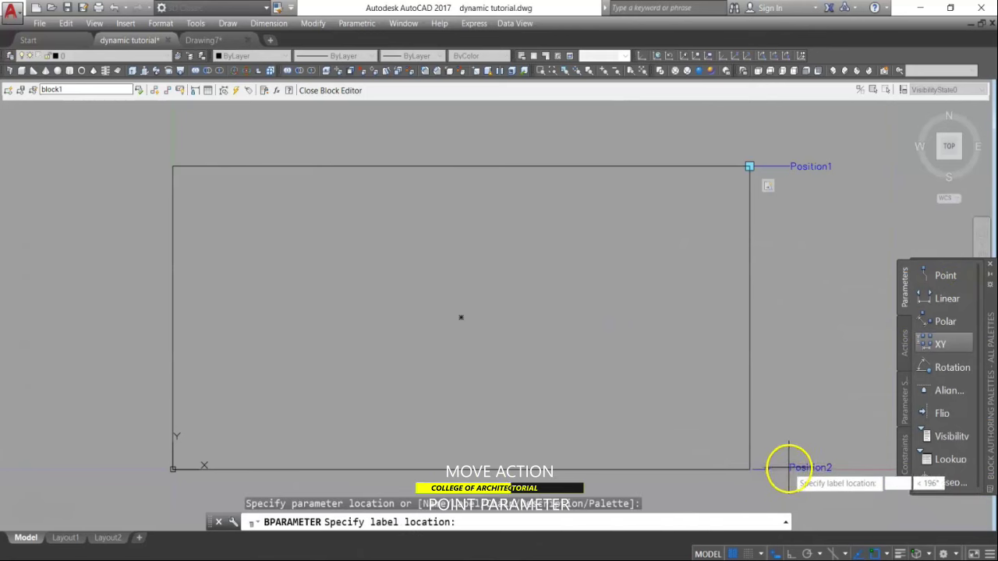
pyautogui.click(790, 467)
pyautogui.click(904, 347)
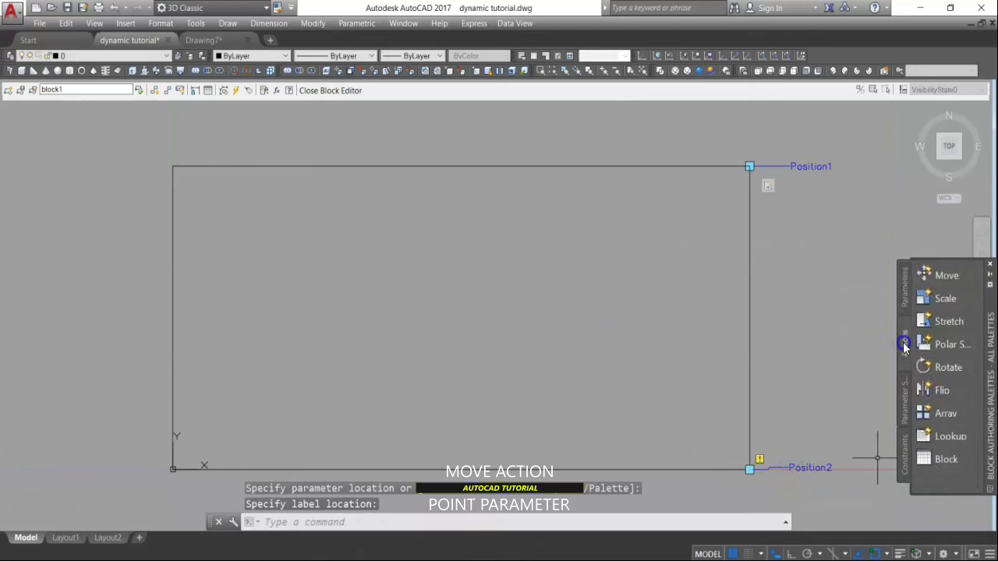
pyautogui.click(941, 279)
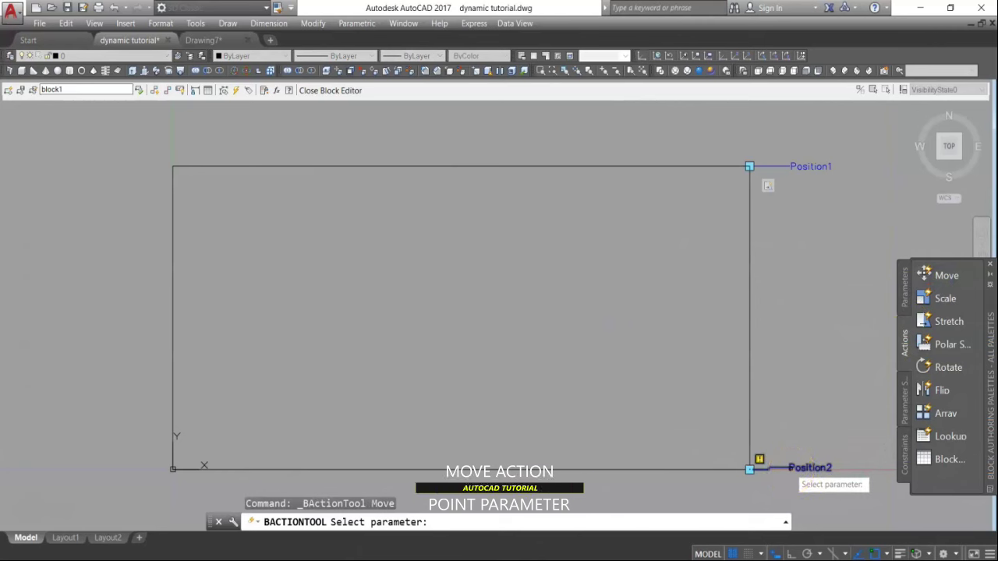
# Step: Attach a Move action on Position2 to the rectangle, then save block1 and close the editor
pyautogui.click(792, 467)
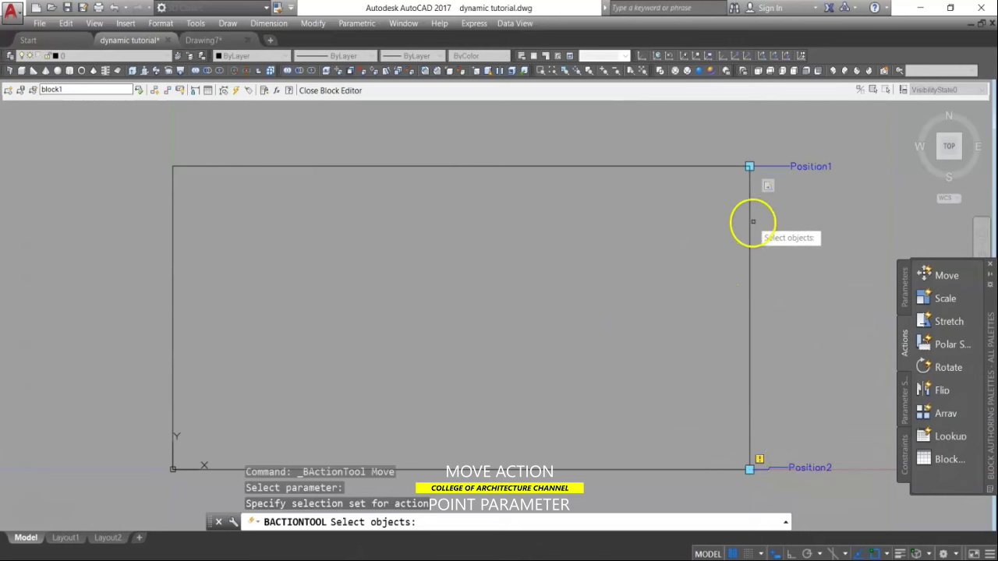
pyautogui.scroll(-2, 584, 207)
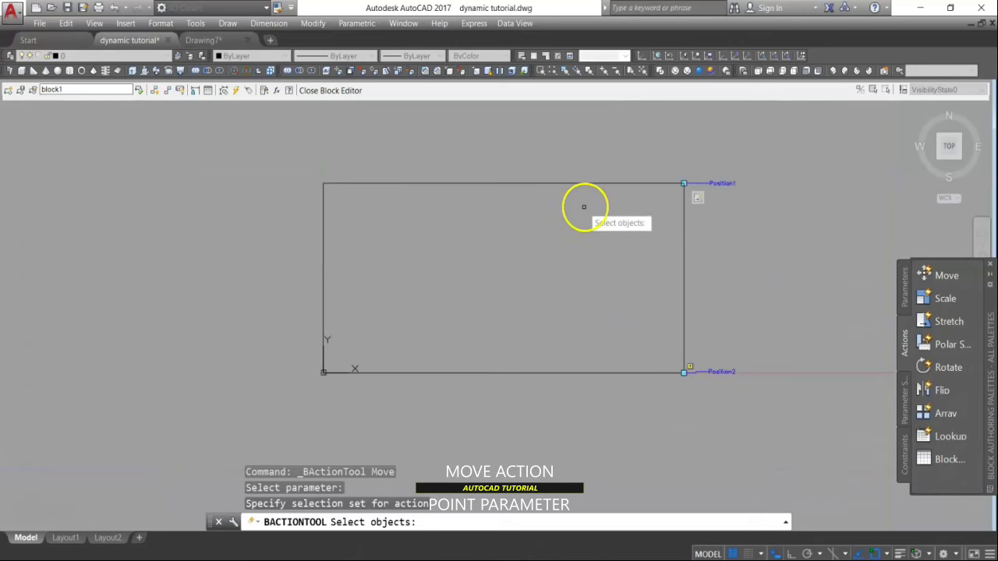
pyautogui.click(683, 279)
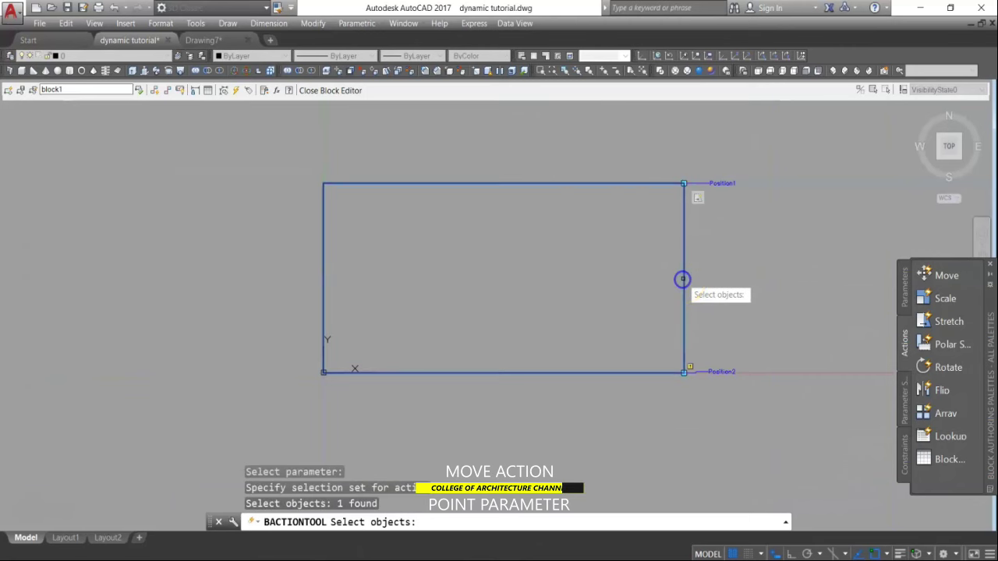
pyautogui.rightClick(618, 423)
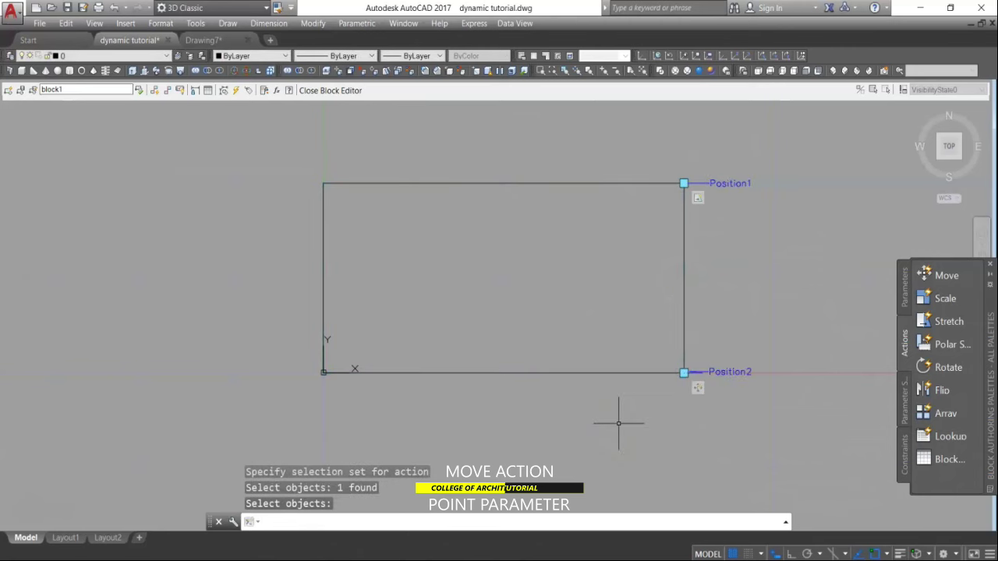
pyautogui.click(330, 91)
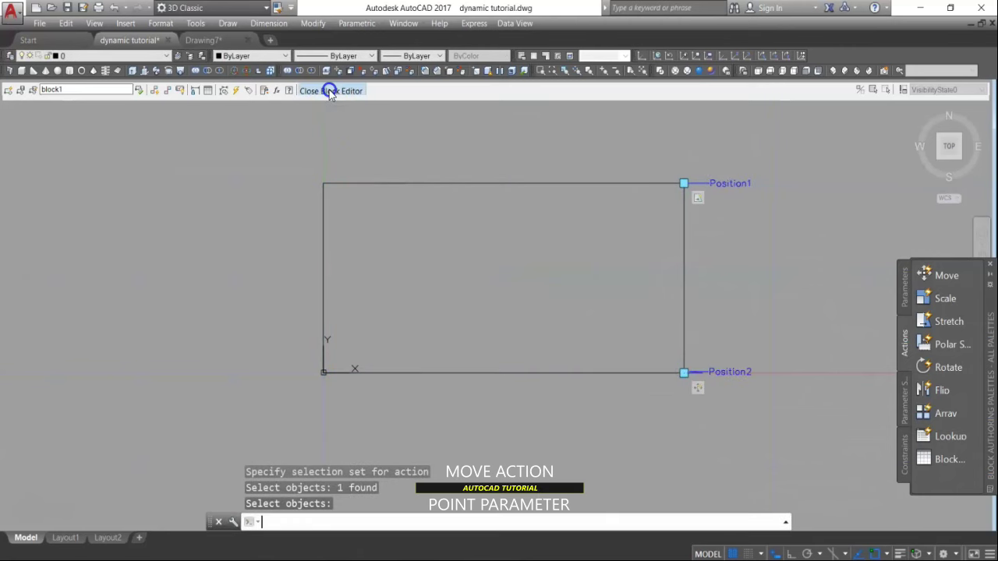
pyautogui.click(453, 279)
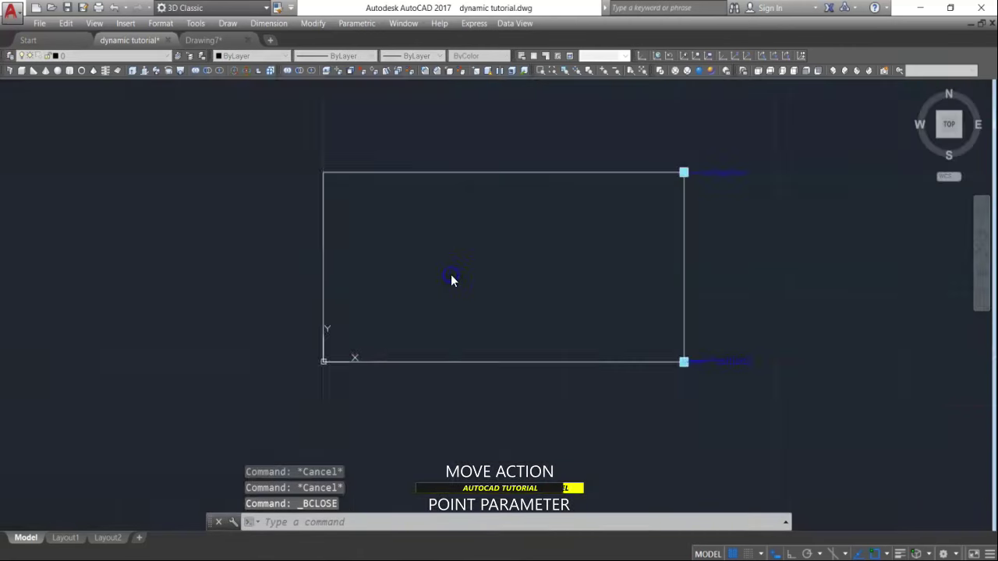
# Step: Test-stretch block1's top-right corner up and to the right, then undo it
pyautogui.click(650, 341)
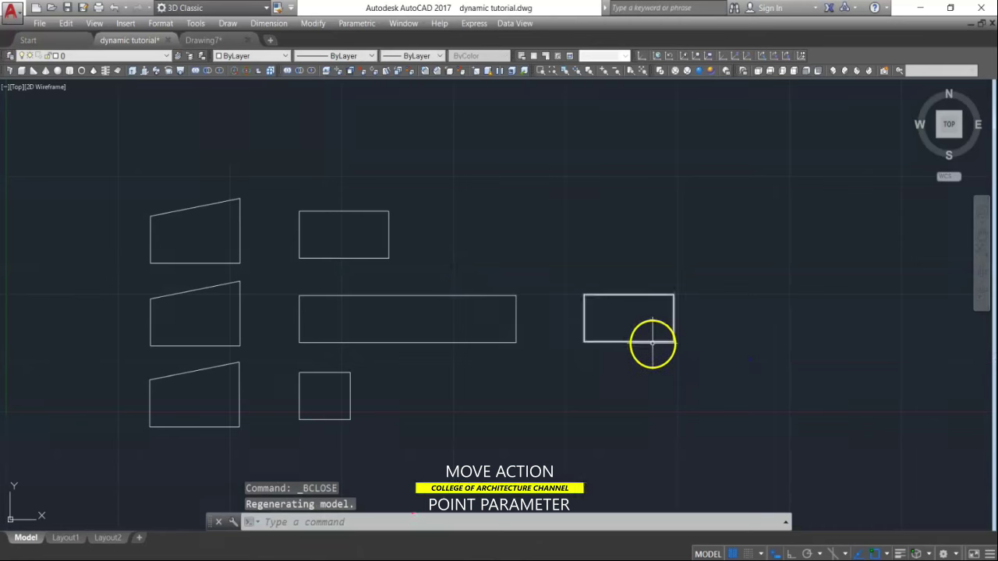
pyautogui.click(630, 347)
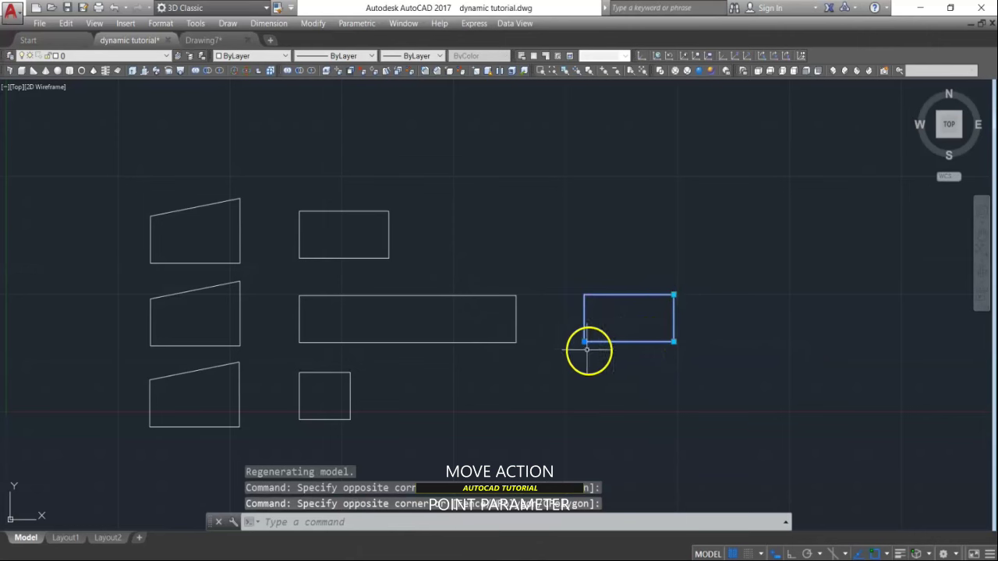
pyautogui.click(674, 294)
pyautogui.click(719, 240)
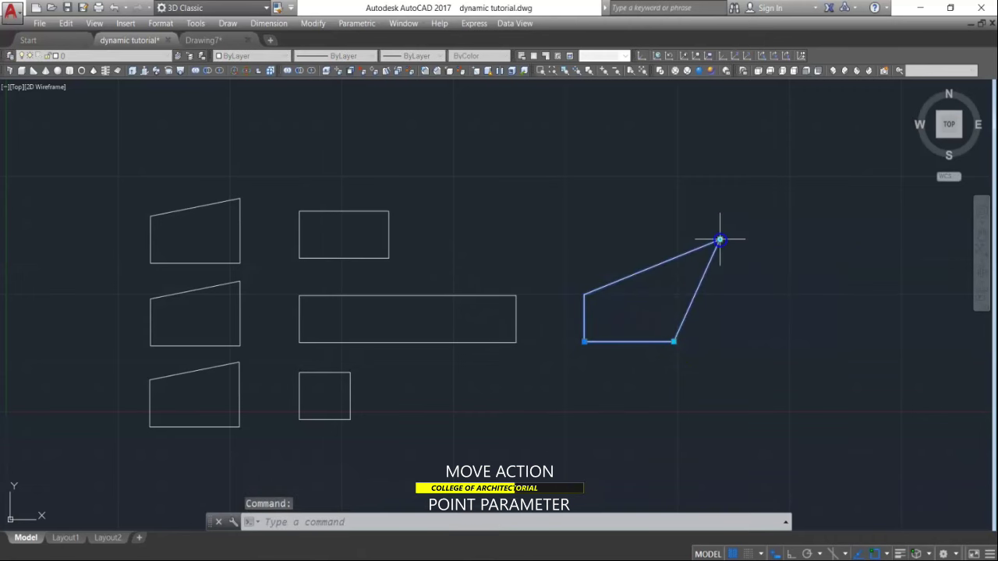
pyautogui.hotkey('ctrl', 'z')
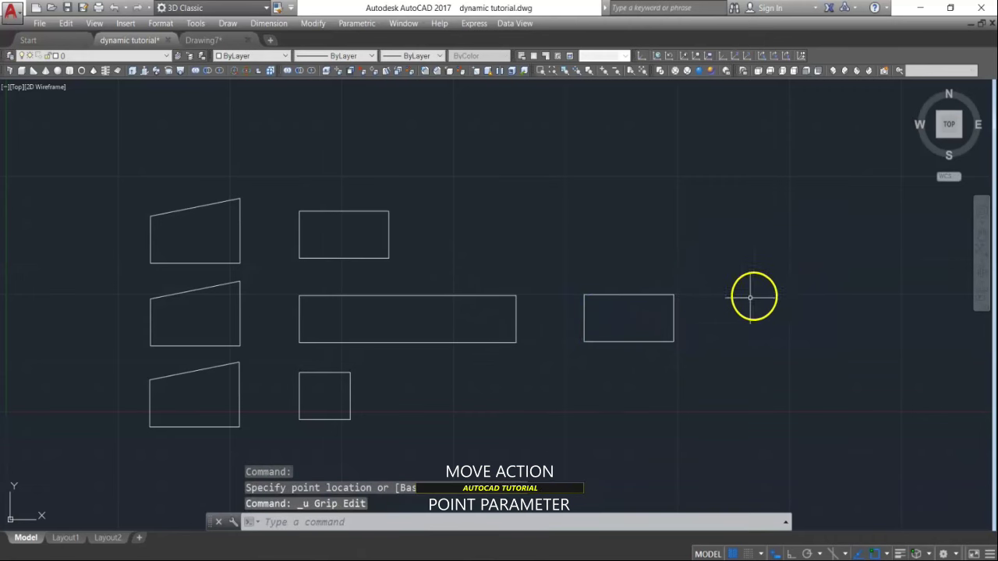
# Step: Move the rectangle right by its Position2 grip, undo, and reselect the block's context menu
pyautogui.click(674, 337)
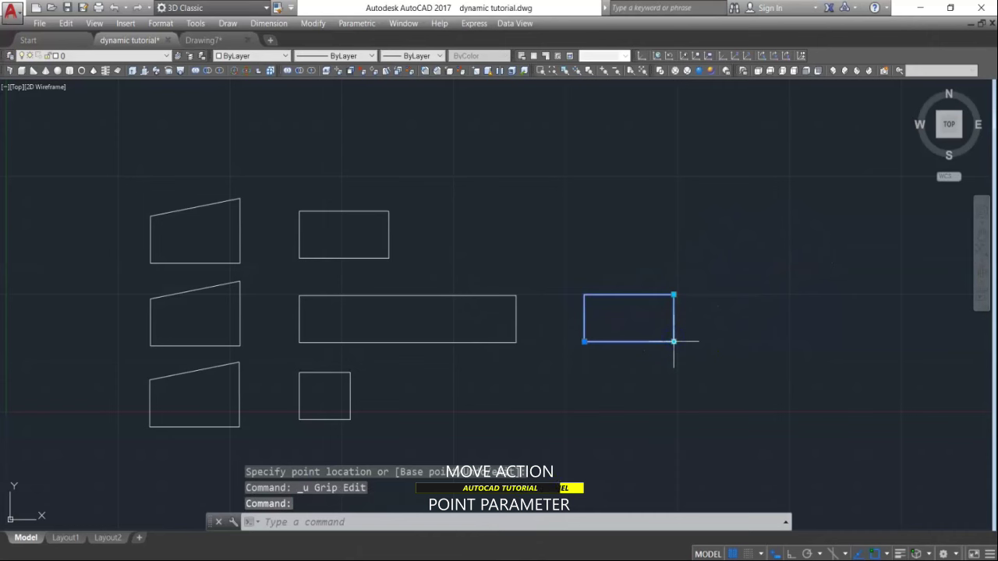
pyautogui.click(674, 341)
pyautogui.click(805, 340)
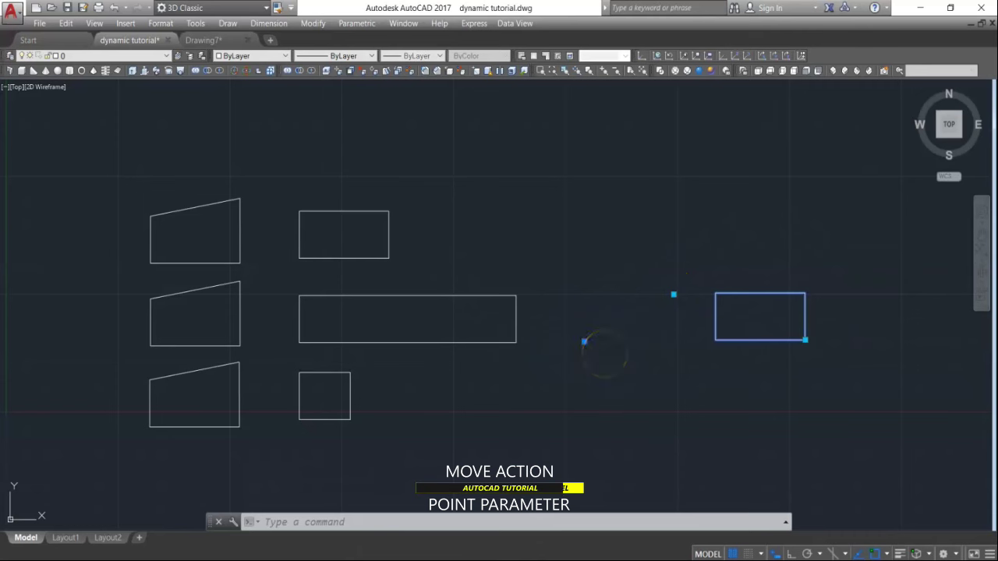
pyautogui.hotkey('ctrl', 'z')
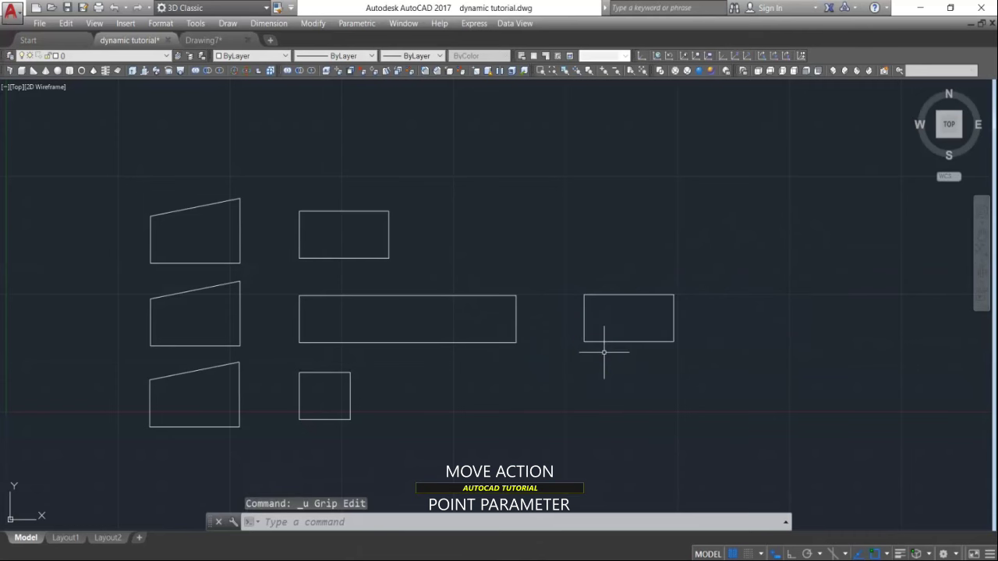
pyautogui.click(662, 342)
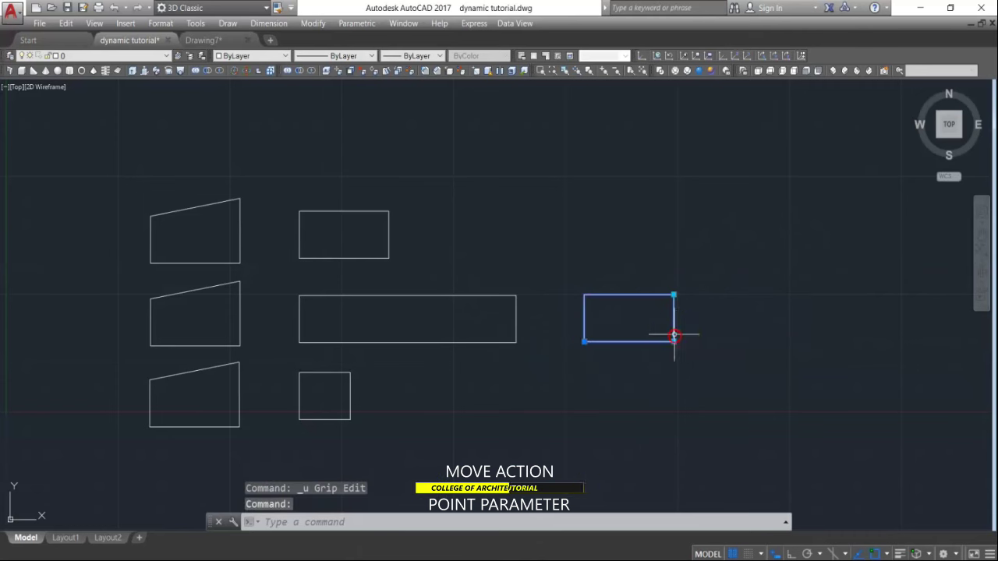
pyautogui.rightClick(674, 336)
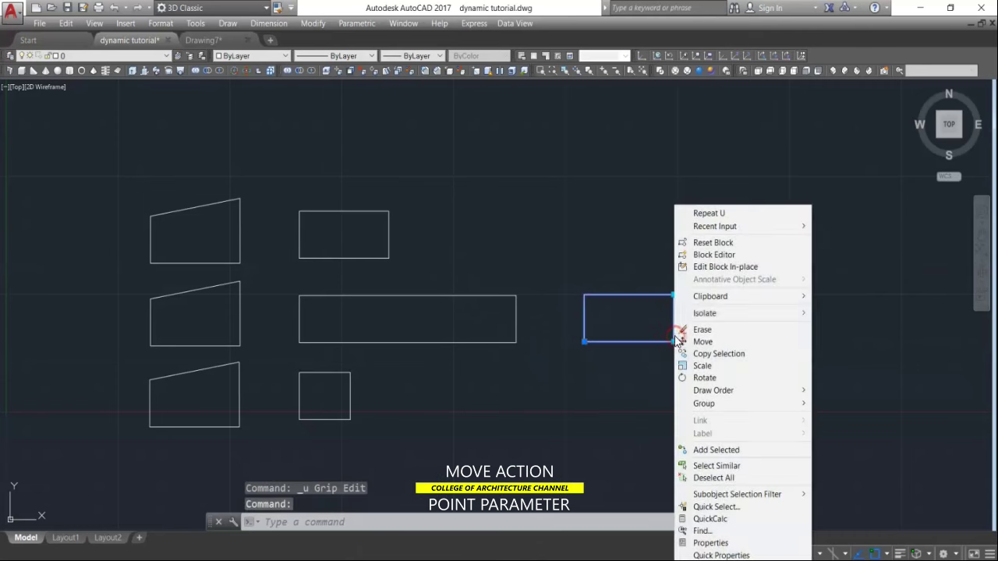
# Step: Reopen the Block Editor and start modifying the Move action's selection set
pyautogui.click(728, 255)
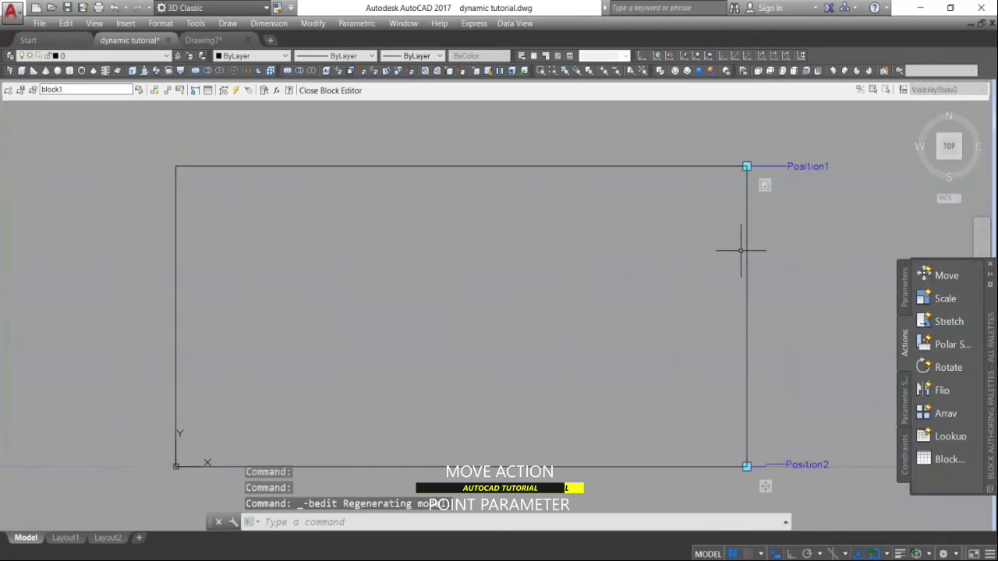
pyautogui.scroll(-3, 776, 370)
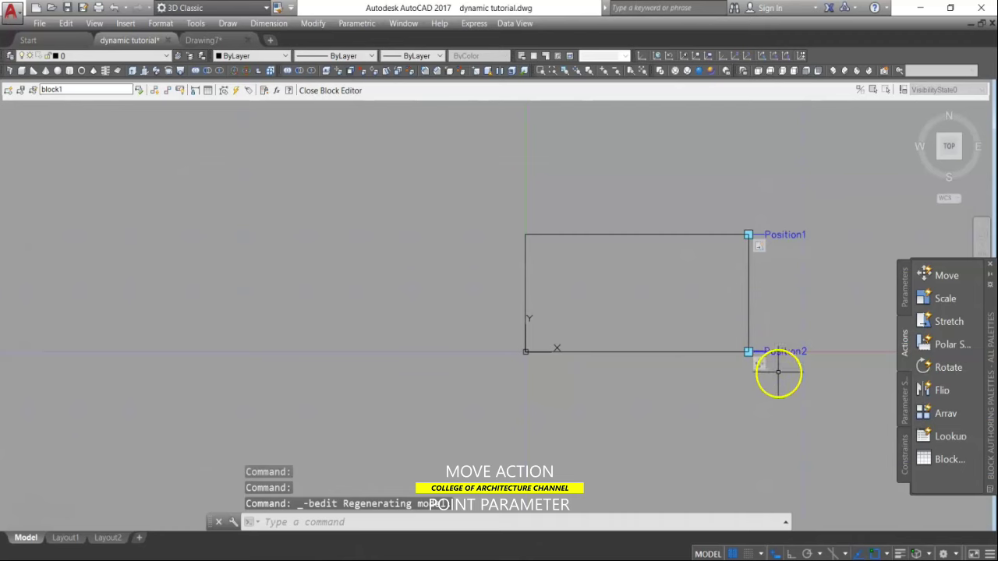
pyautogui.scroll(5, 772, 367)
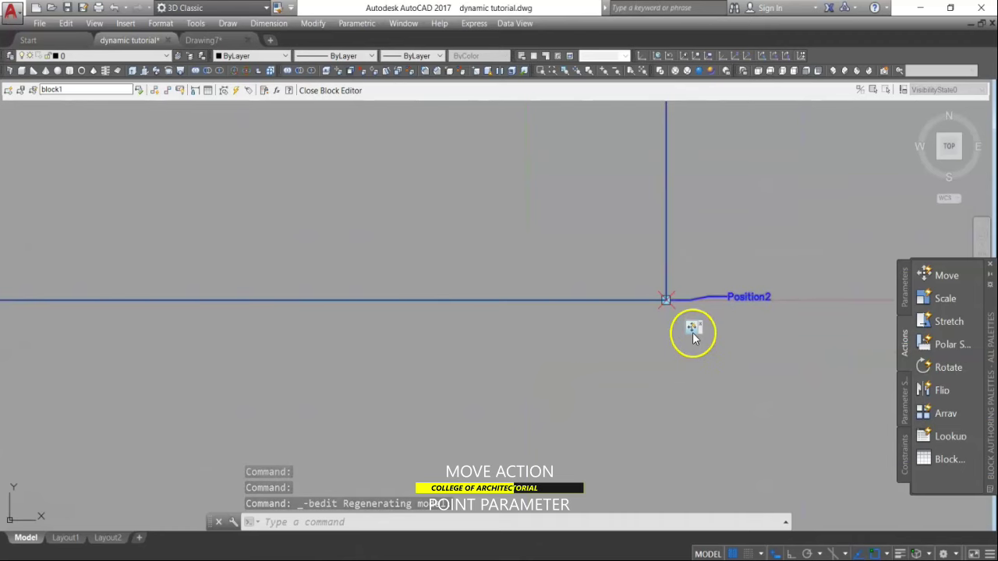
pyautogui.scroll(-2, 715, 390)
pyautogui.scroll(2, 711, 364)
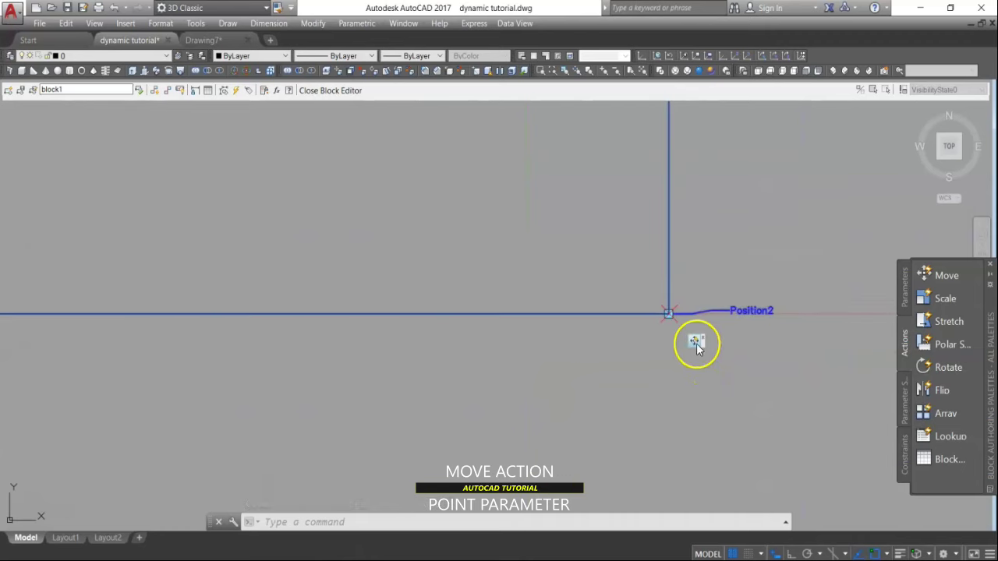
pyautogui.rightClick(694, 342)
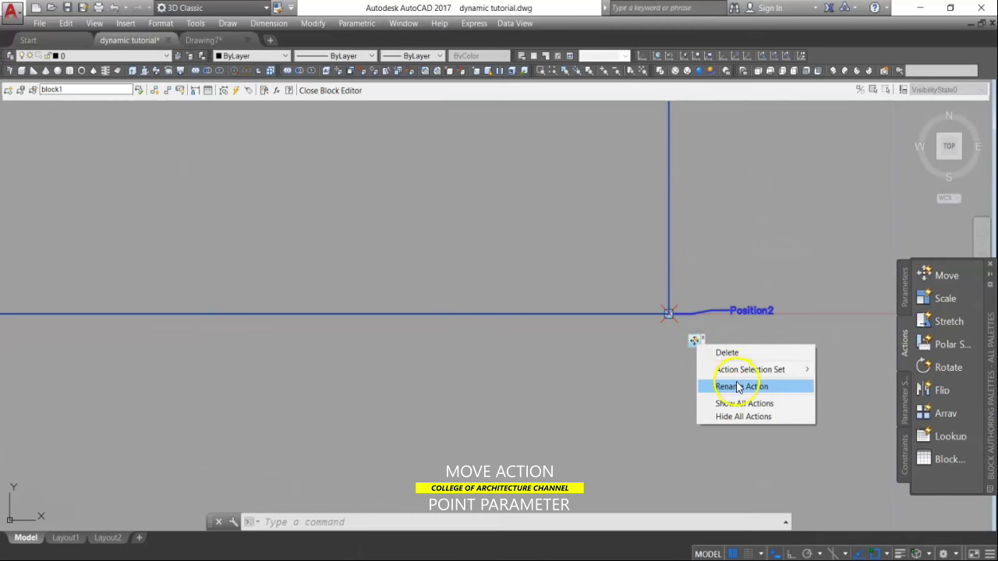
pyautogui.moveTo(750, 371)
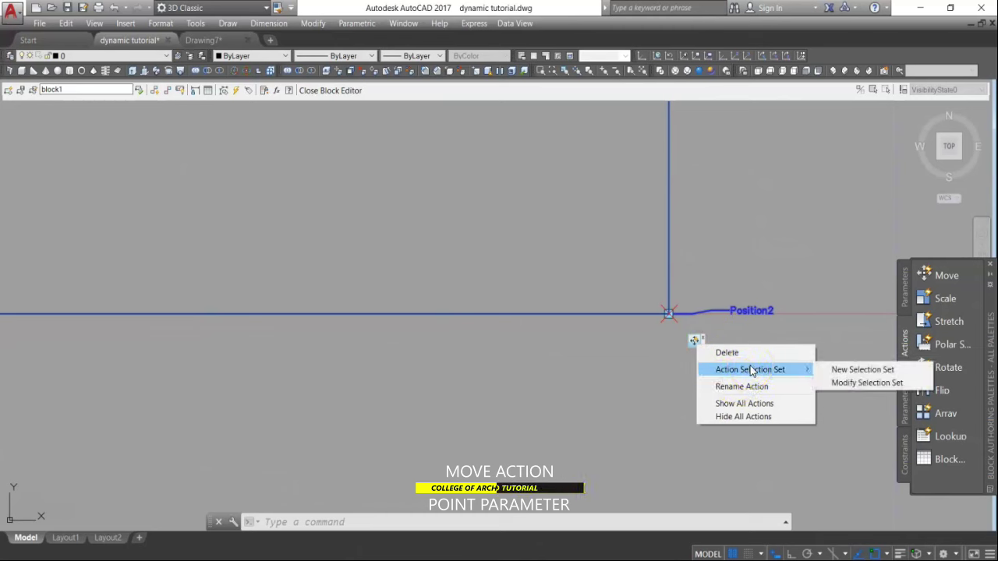
pyautogui.click(835, 373)
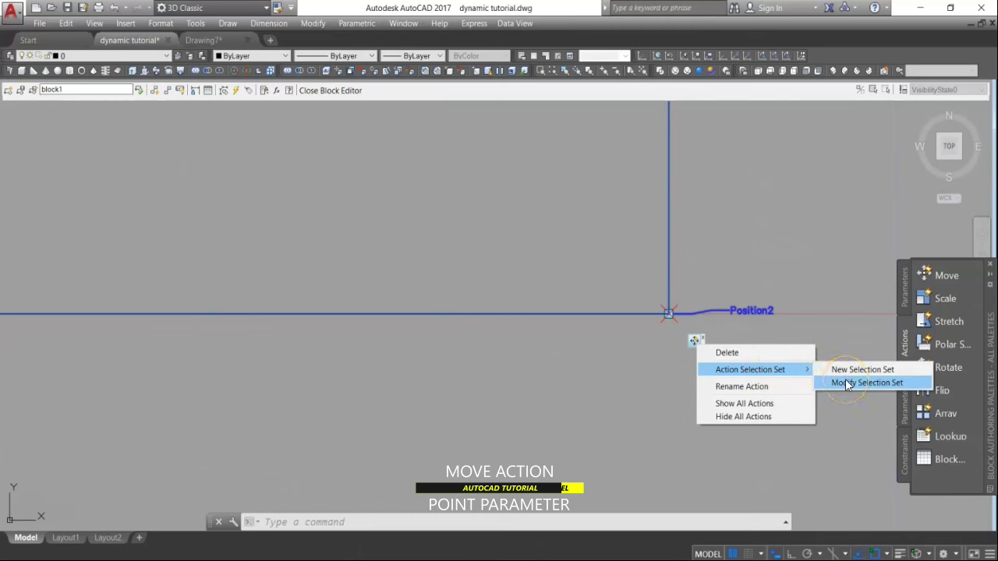
pyautogui.click(846, 384)
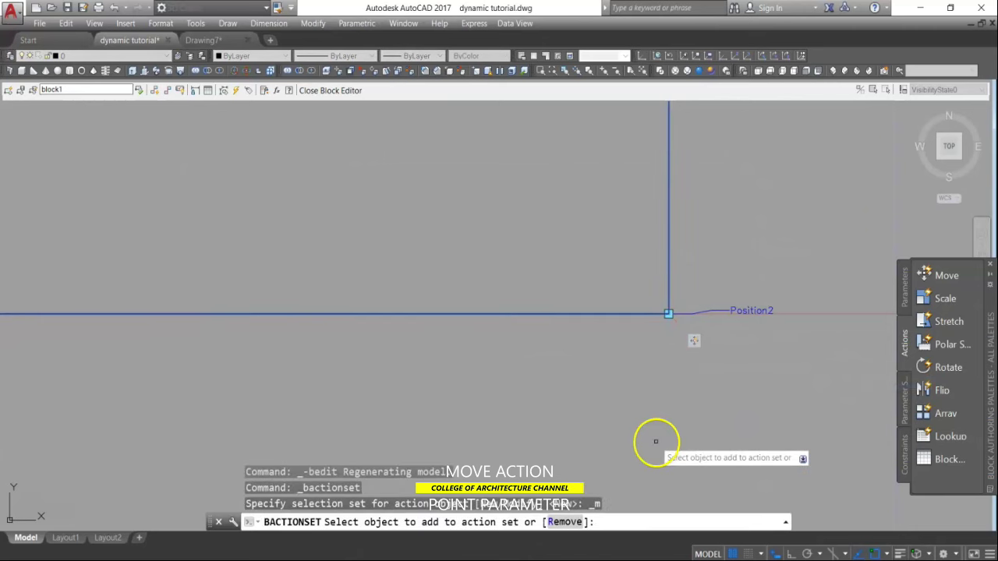
# Step: Add Position1 to the Move action's selection set and close the Block Editor
pyautogui.scroll(-5, 711, 352)
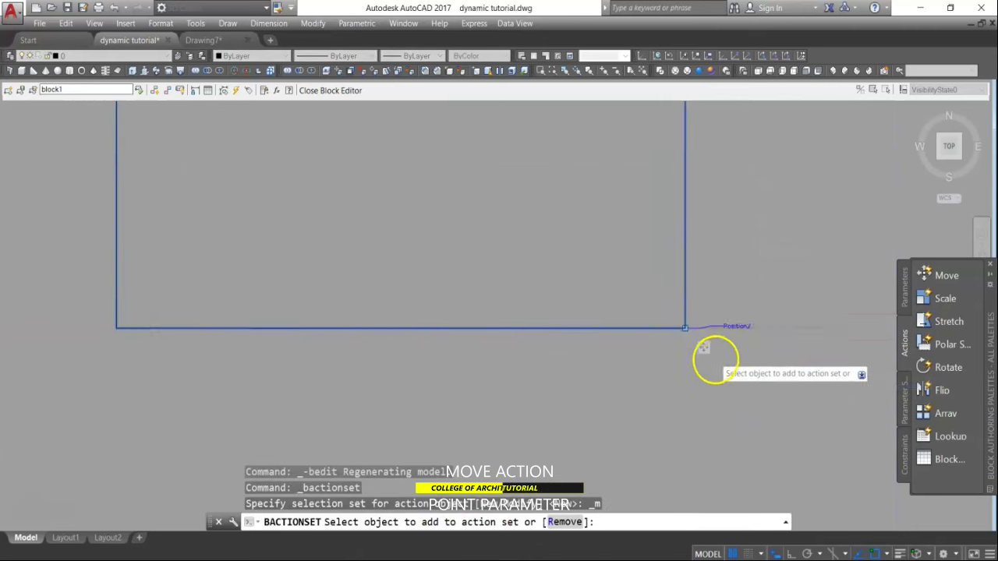
pyautogui.scroll(4, 721, 232)
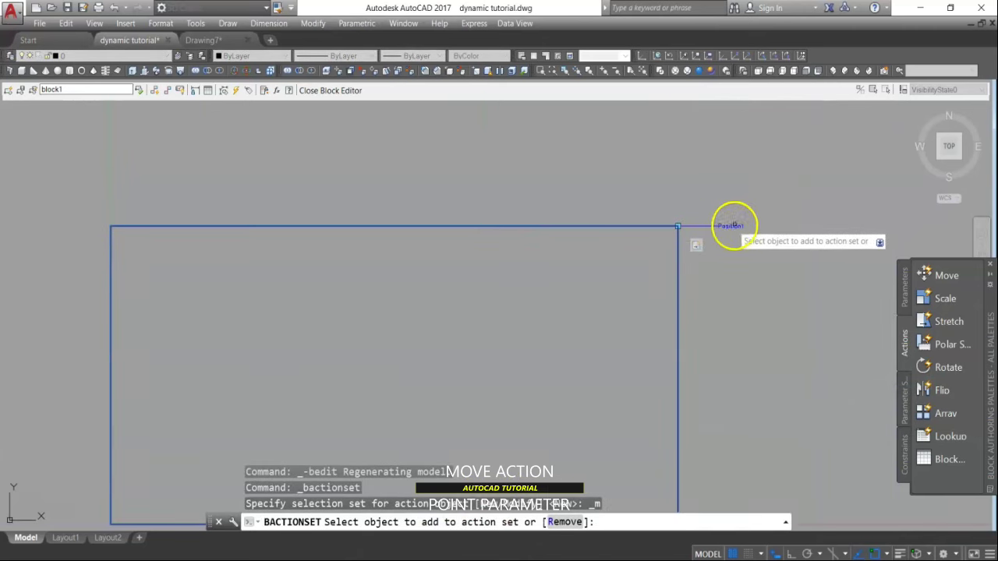
pyautogui.click(721, 228)
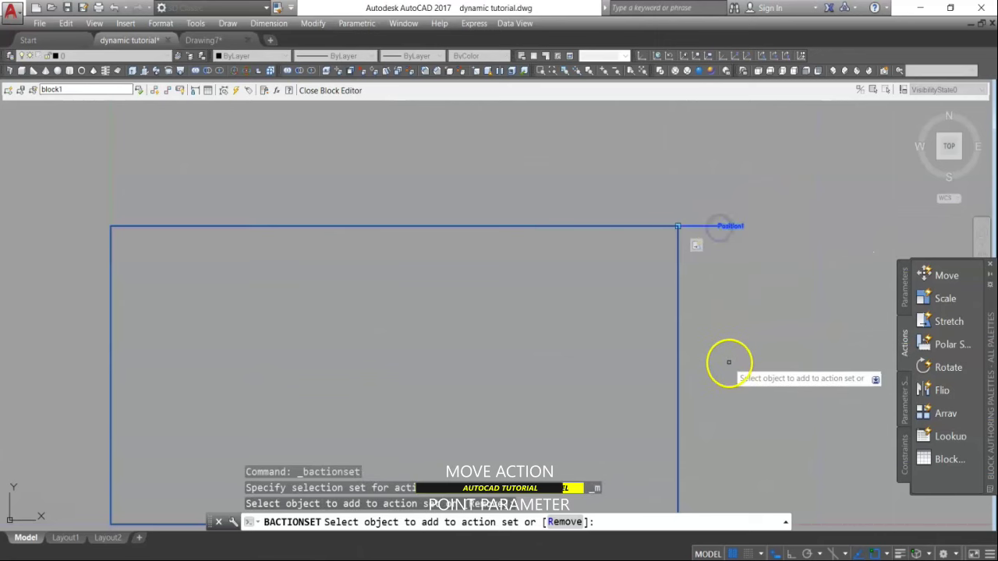
pyautogui.scroll(-2, 721, 334)
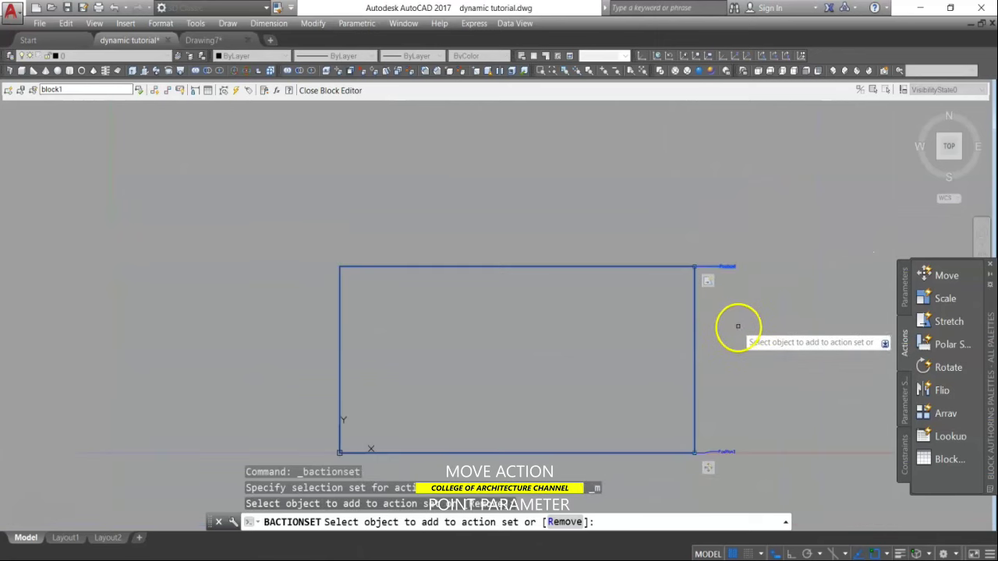
pyautogui.press('Return')
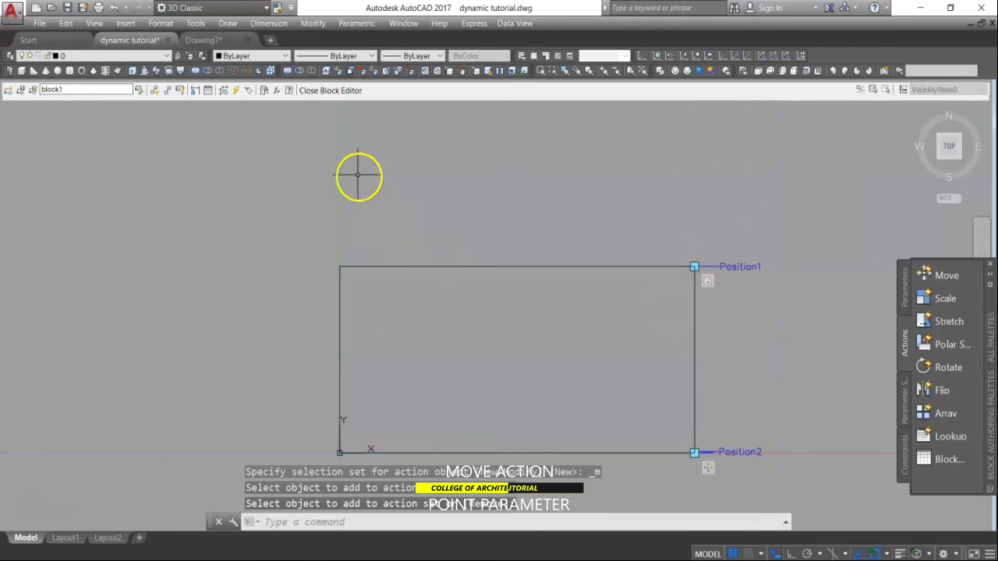
pyautogui.click(327, 91)
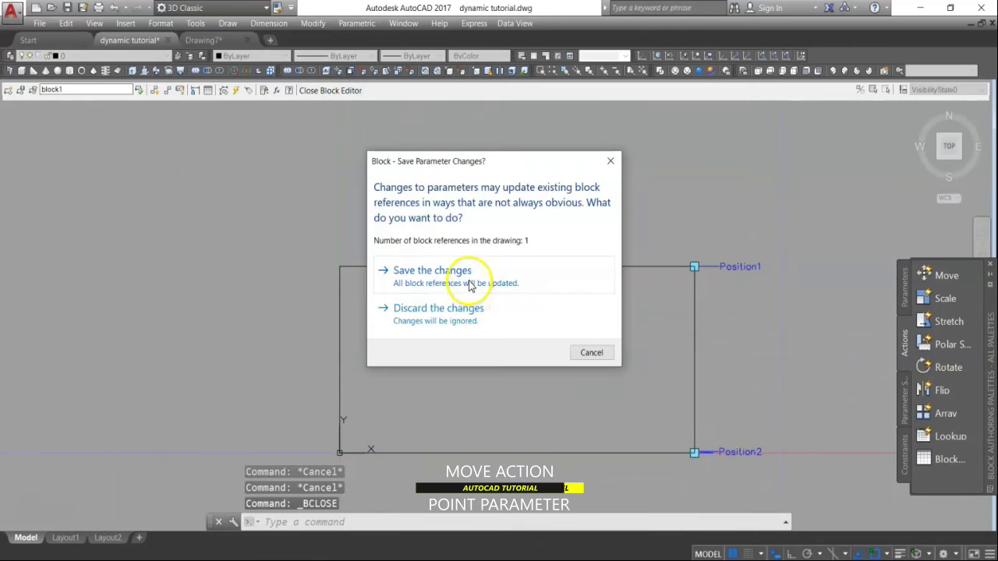
# Step: Save block1's changes and drag its point grip right, shifting the whole rectangle
pyautogui.click(494, 284)
pyautogui.click(648, 342)
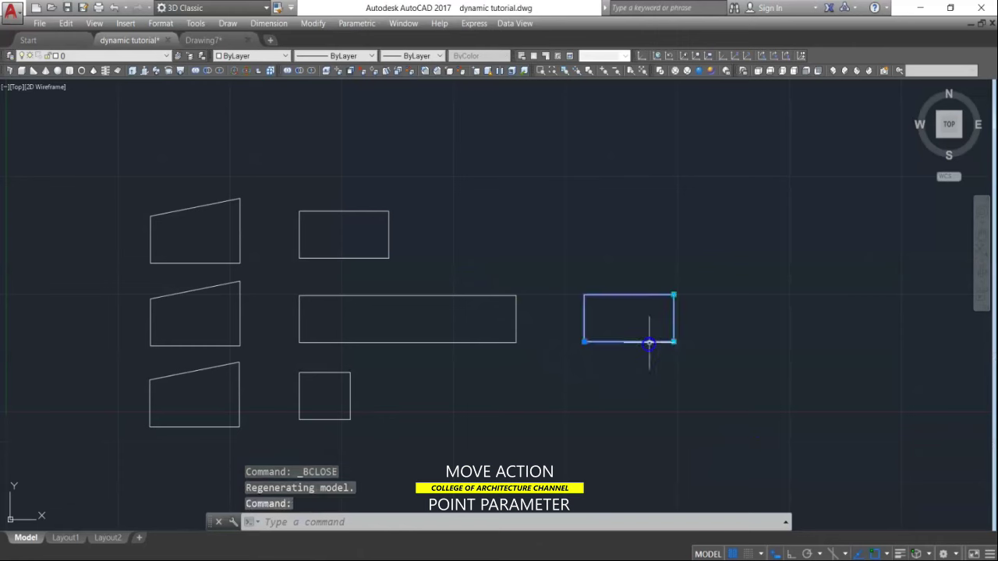
pyautogui.click(674, 342)
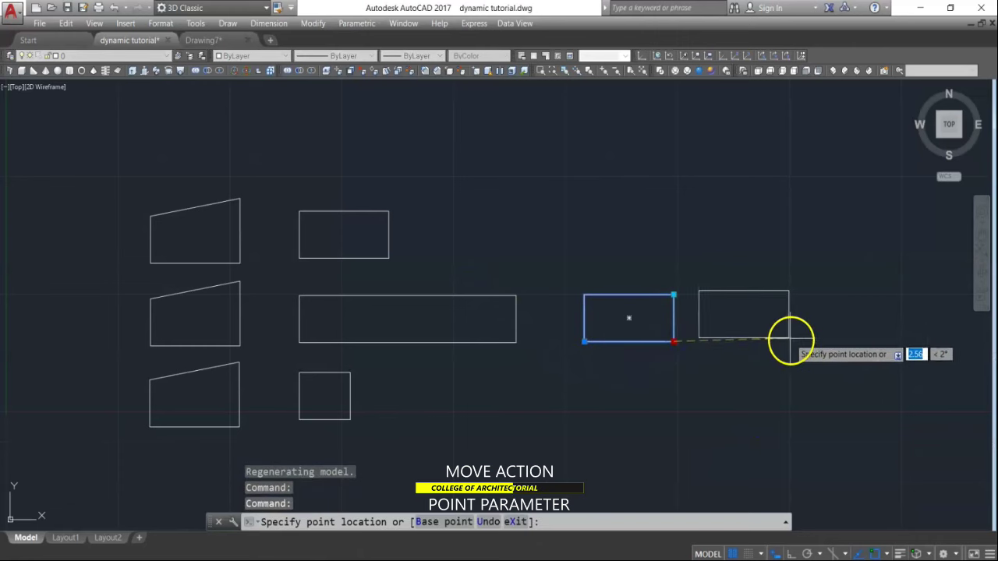
pyautogui.click(794, 342)
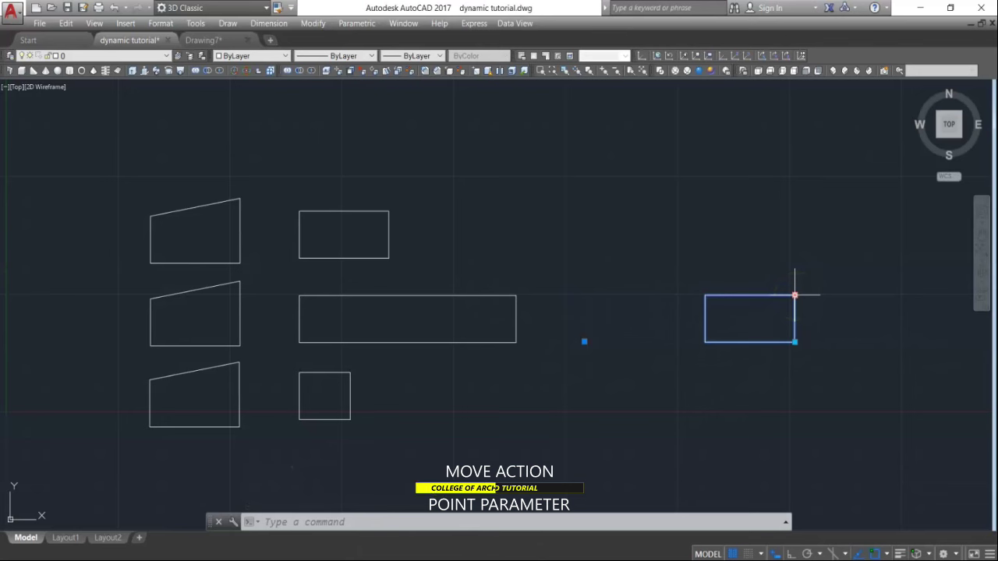
pyautogui.click(603, 354)
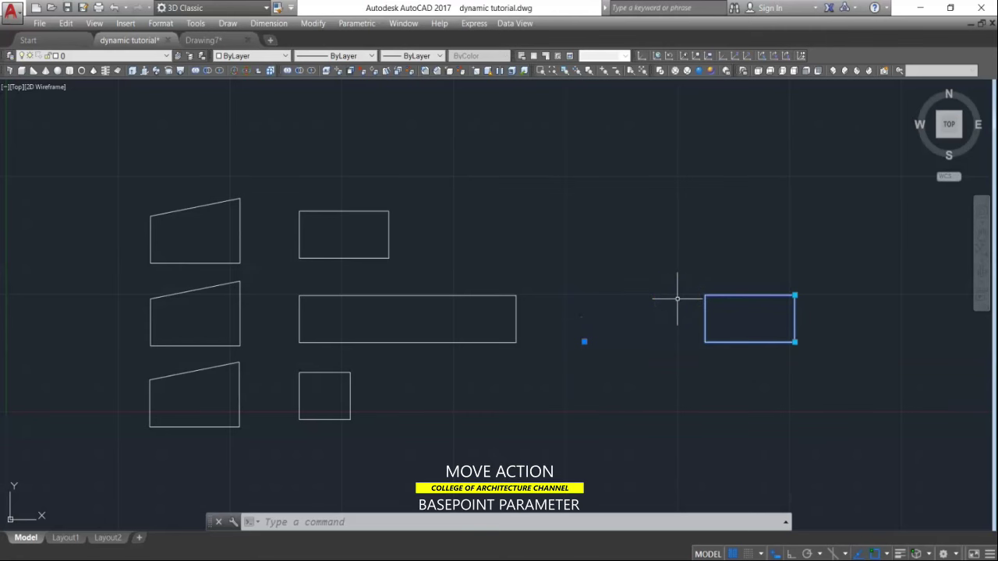
# Step: Undo the grip move, reopen block1 in the Block Editor, and add a basepoint at its lower-left corner
pyautogui.hotkey('ctrl', 'z')
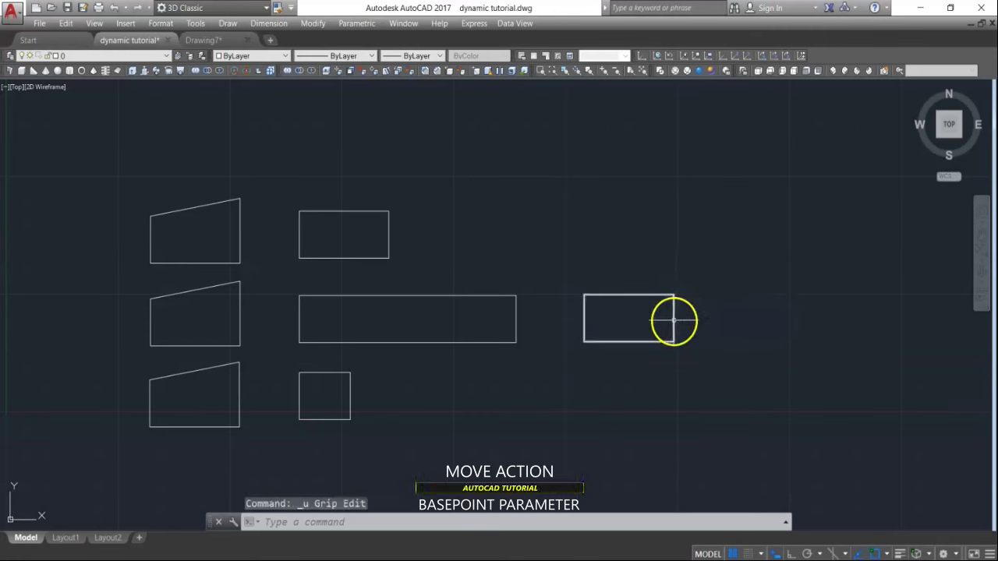
pyautogui.click(672, 319)
pyautogui.rightClick(675, 326)
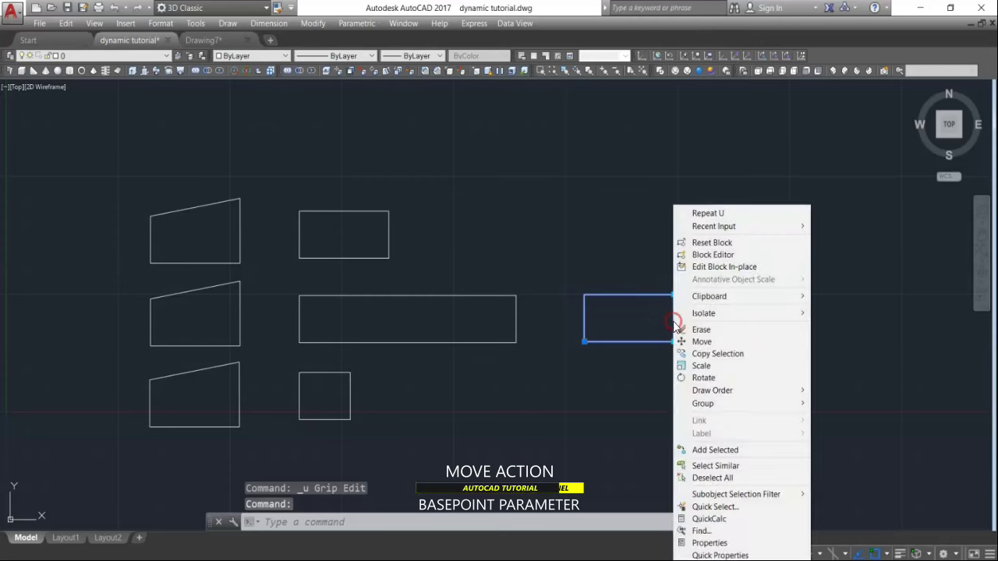
pyautogui.click(696, 255)
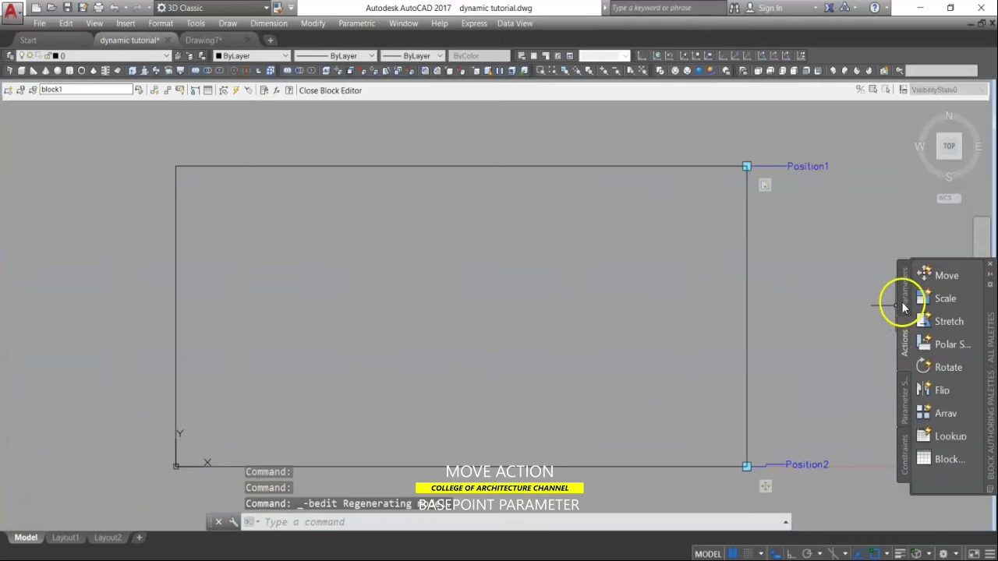
pyautogui.click(905, 300)
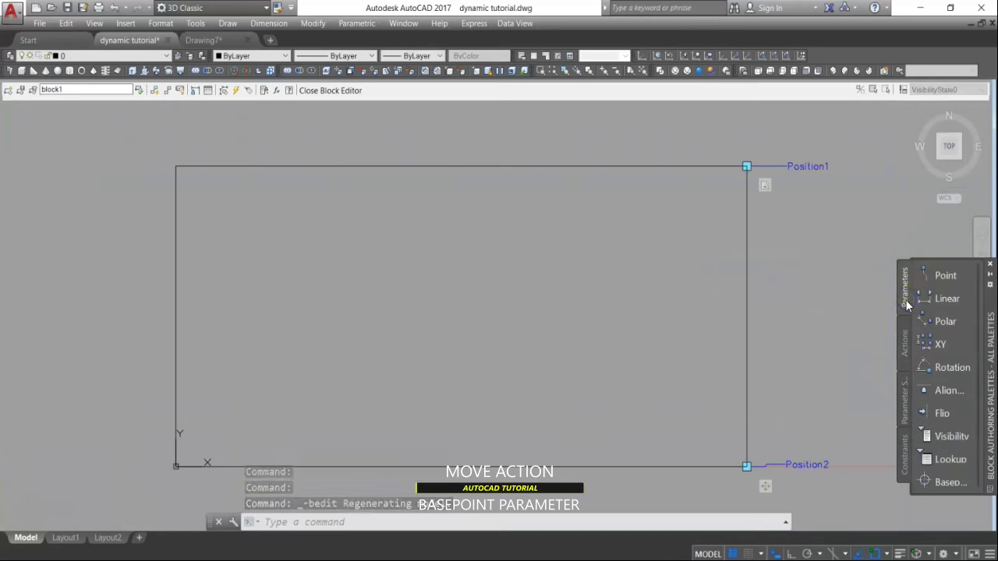
pyautogui.click(934, 483)
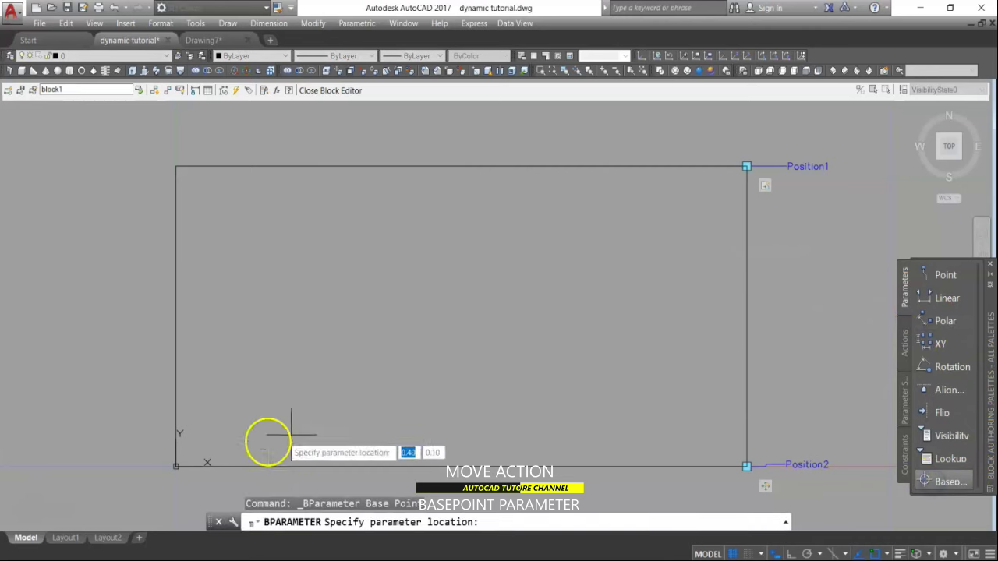
pyautogui.click(176, 466)
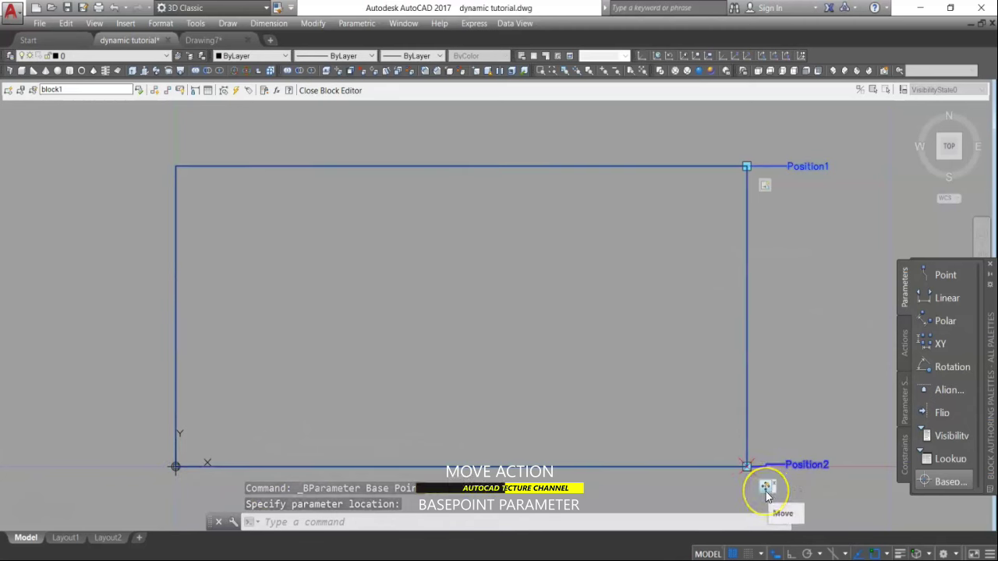
# Step: Window-select the basepoint into the Move action's selection set and close the Block Editor
pyautogui.rightClick(767, 491)
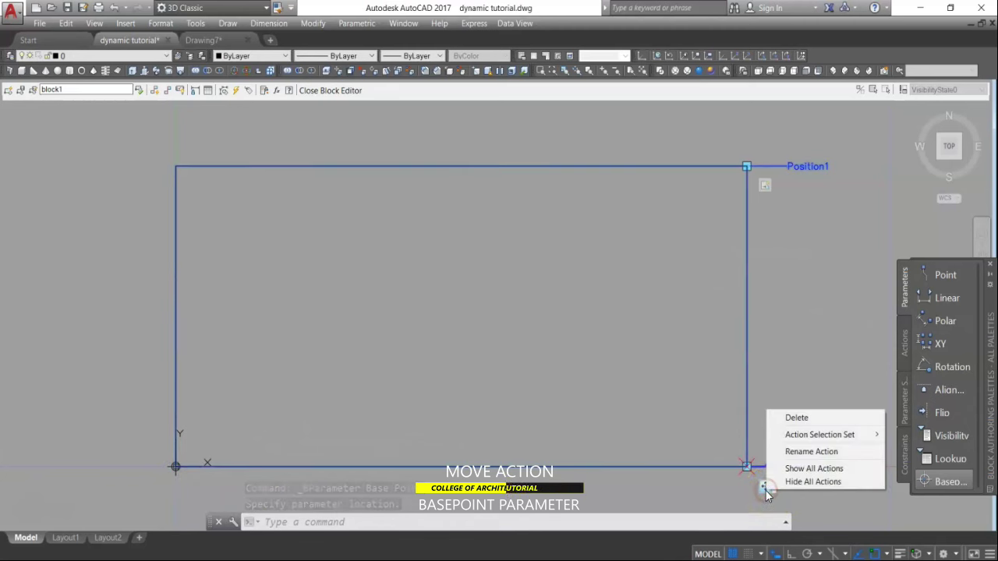
pyautogui.click(806, 440)
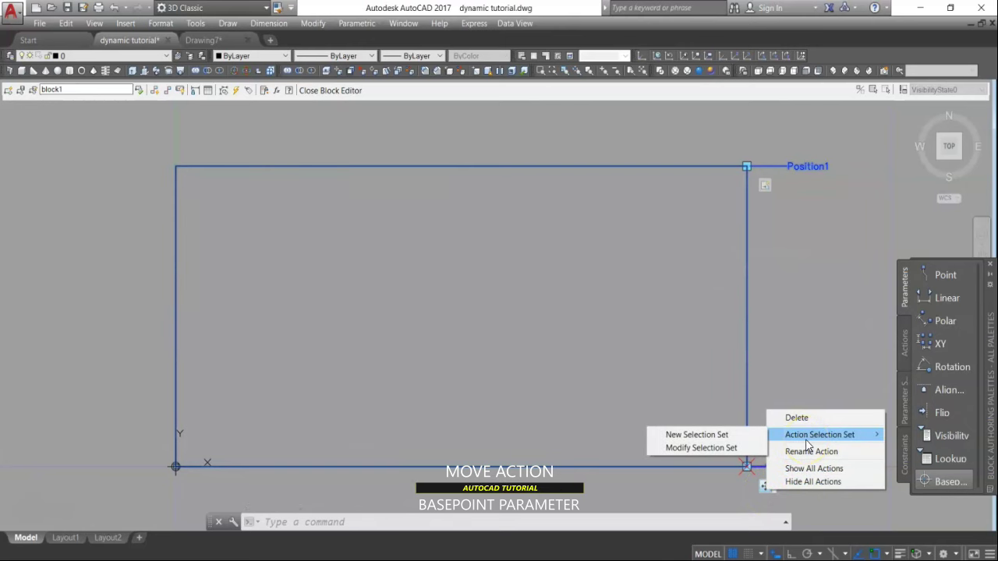
pyautogui.click(729, 451)
pyautogui.click(100, 422)
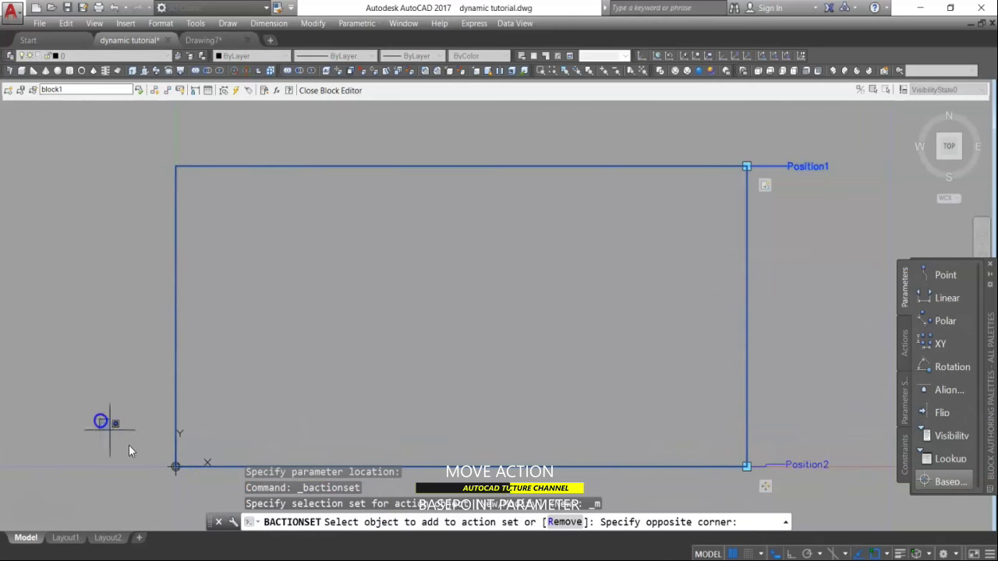
pyautogui.click(220, 507)
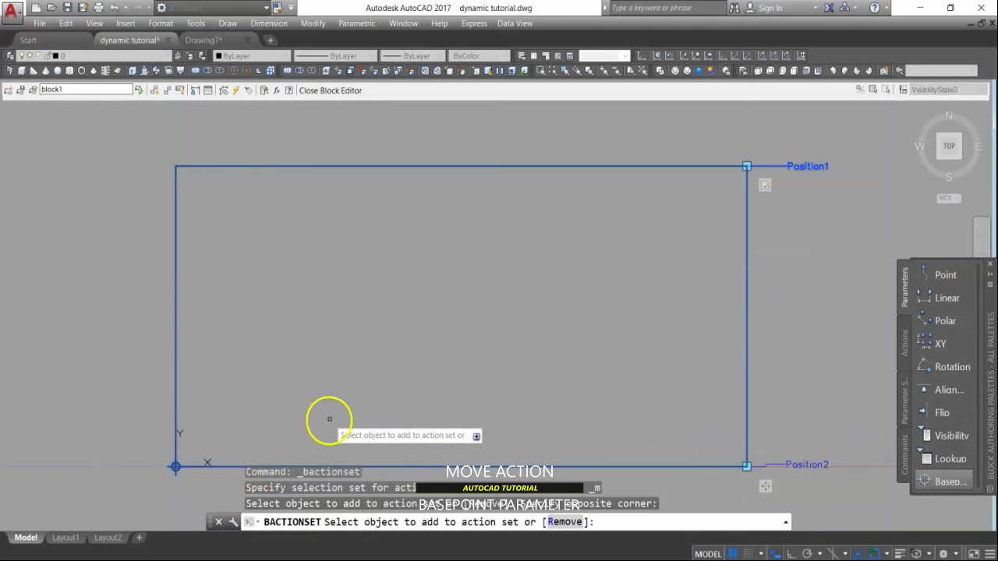
pyautogui.press('Return')
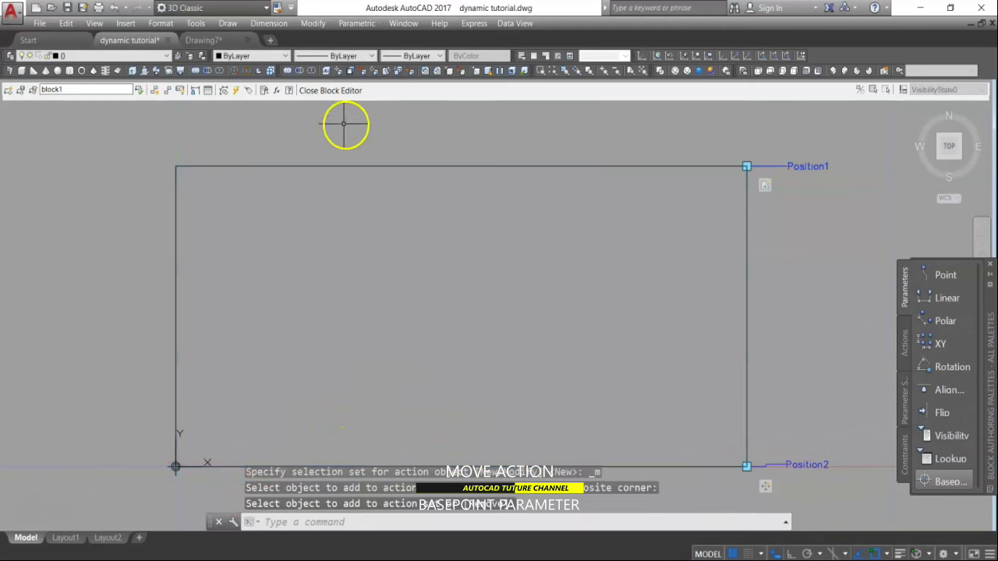
pyautogui.click(322, 91)
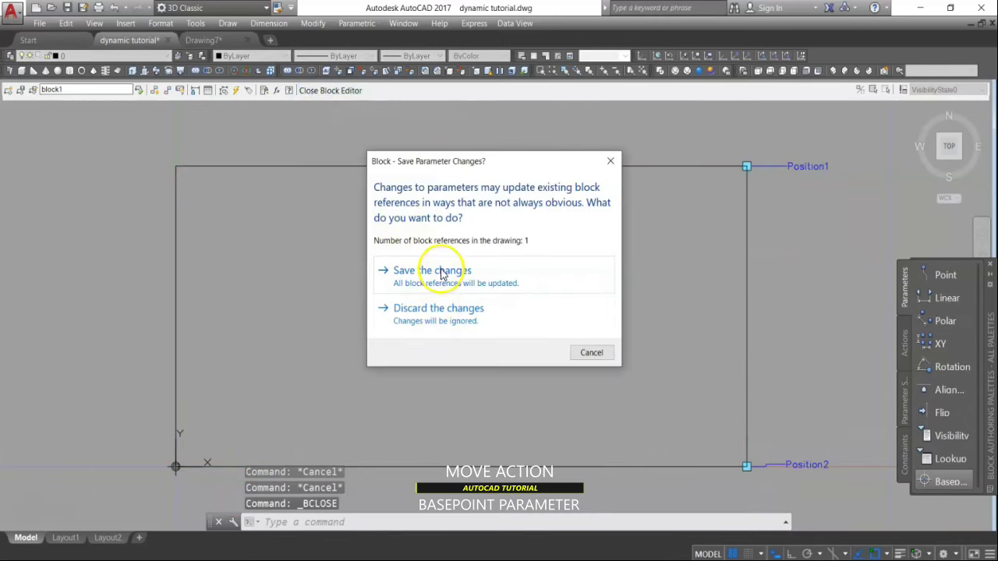
# Step: Save block1's changes and move the rectangle right using its basepoint grip
pyautogui.click(441, 274)
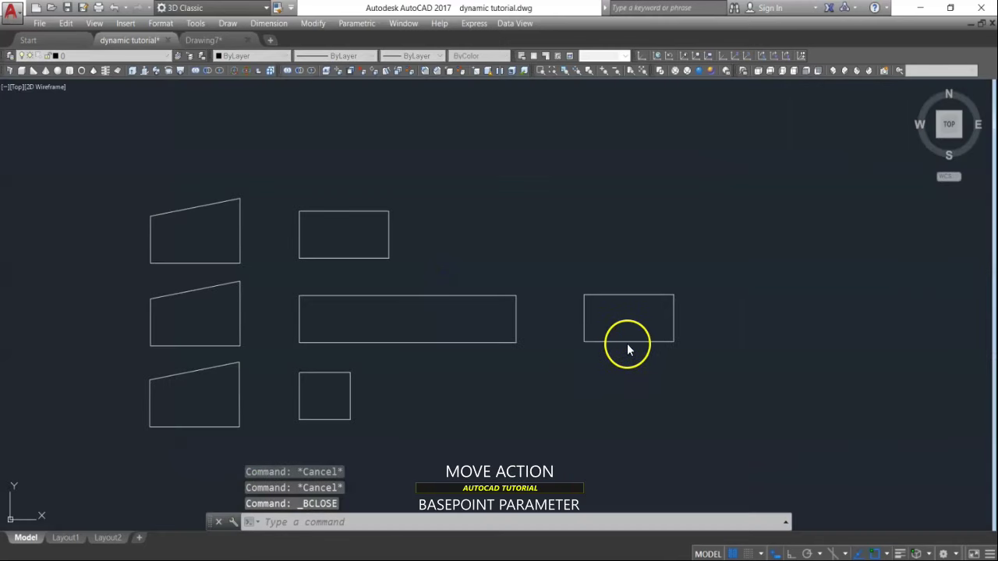
pyautogui.click(626, 341)
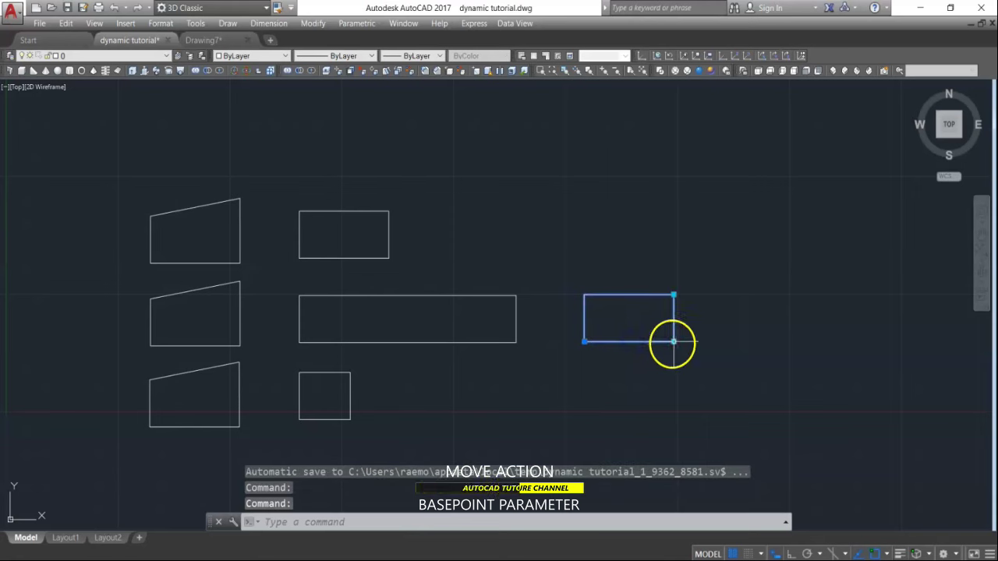
pyautogui.click(674, 340)
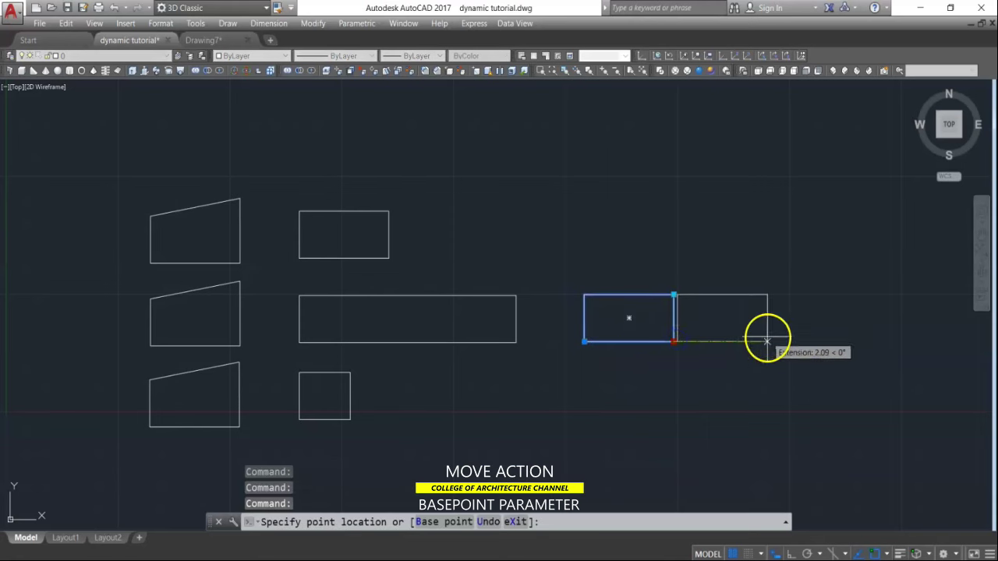
pyautogui.click(791, 341)
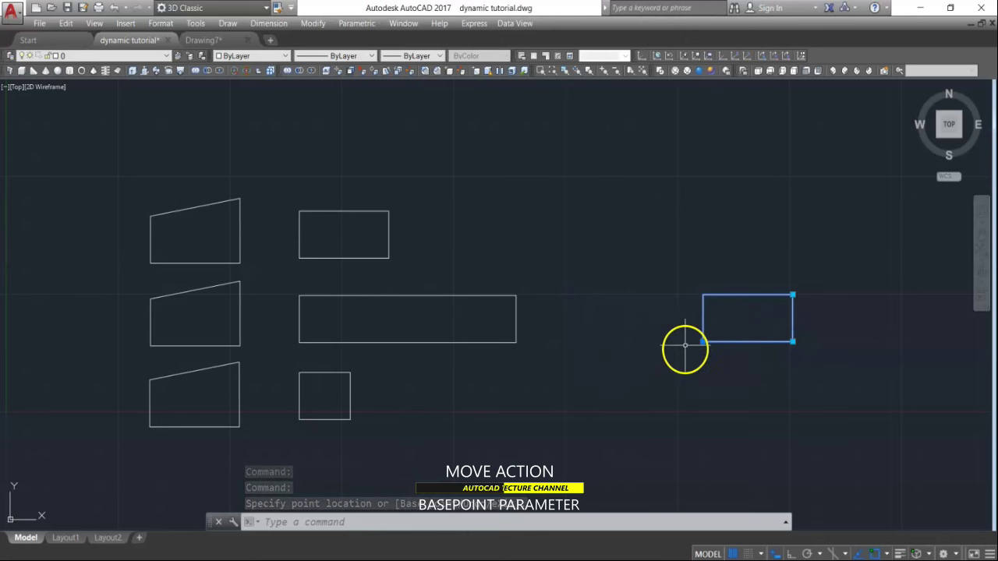
# Step: Stretch the top-right corner into a quadrilateral, then undo both the stretch and the move
pyautogui.click(792, 292)
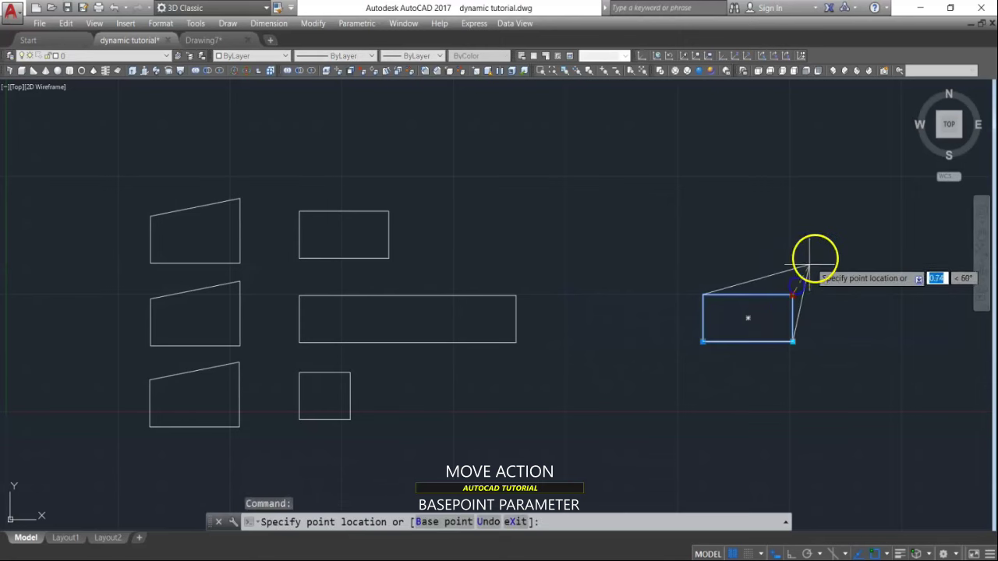
pyautogui.click(824, 249)
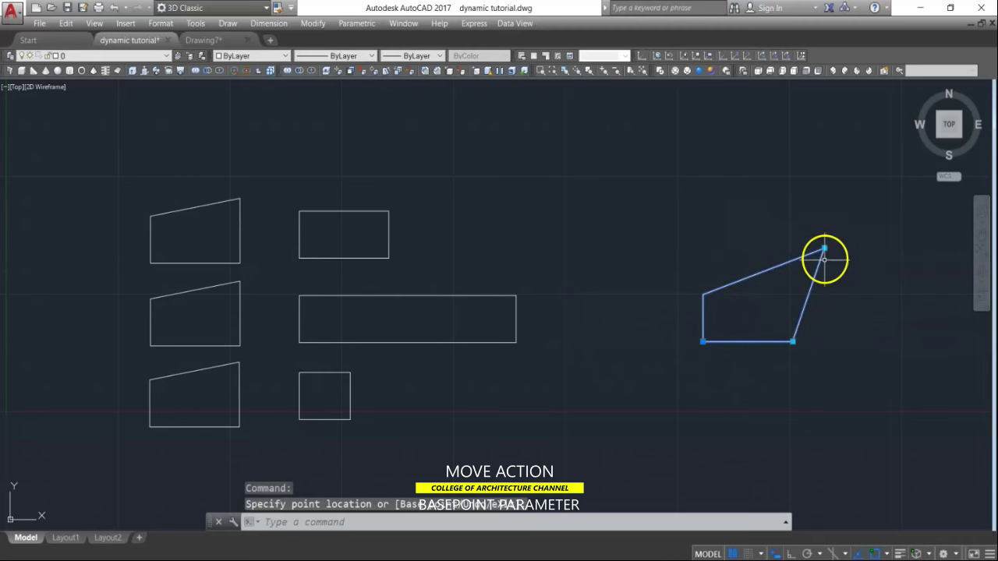
pyautogui.click(874, 283)
pyautogui.hotkey('ctrl', 'z')
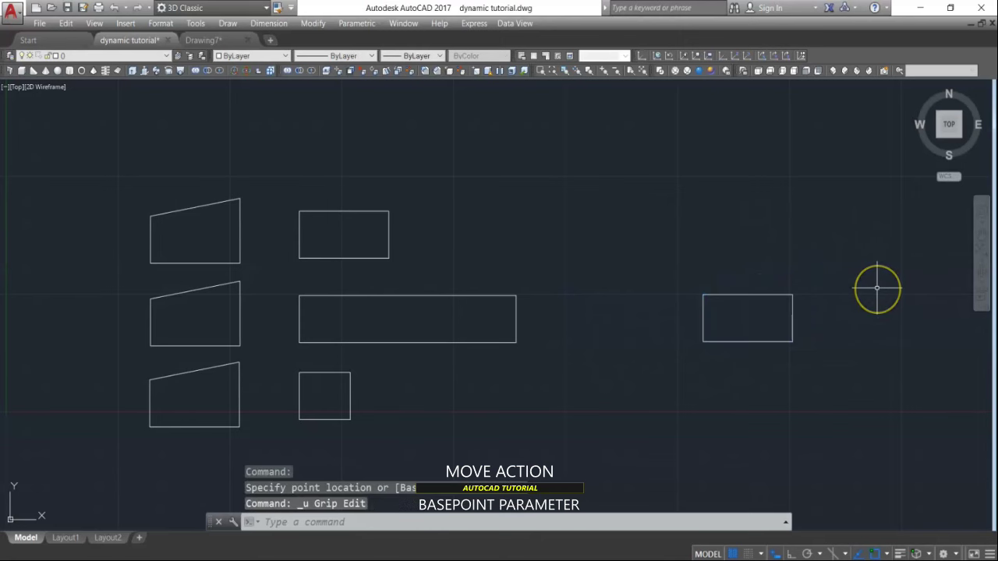
pyautogui.hotkey('ctrl', 'z')
pyautogui.click(721, 322)
pyautogui.click(673, 305)
pyautogui.click(660, 314)
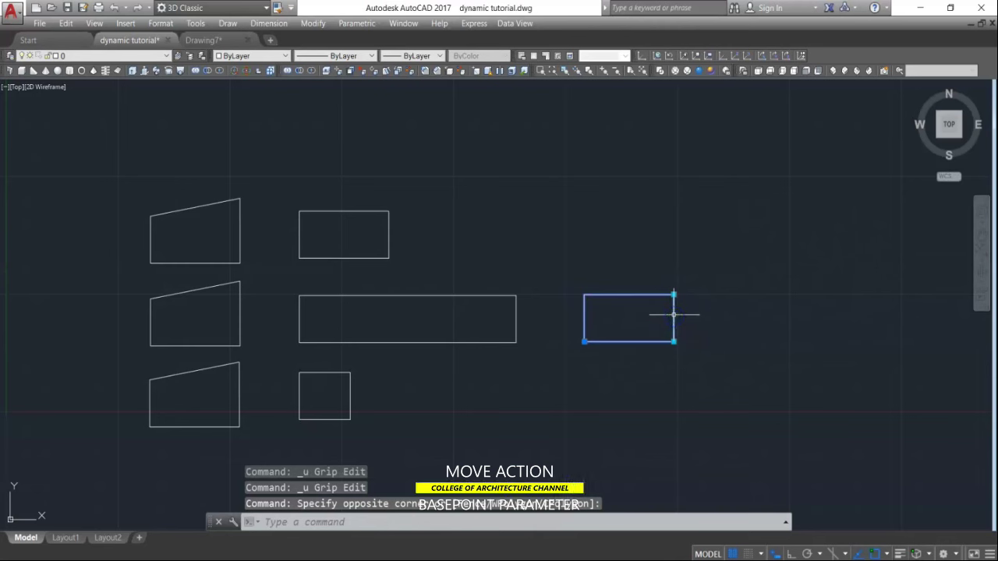
pyautogui.press('Escape')
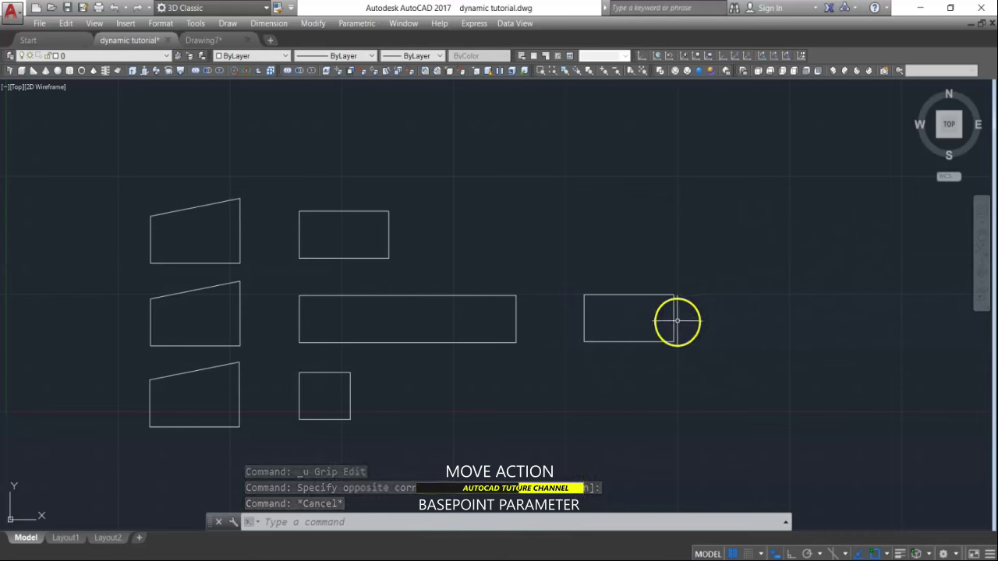
# Step: Stretch the top-right corner up-right and move the block up beside the top row
pyautogui.click(668, 294)
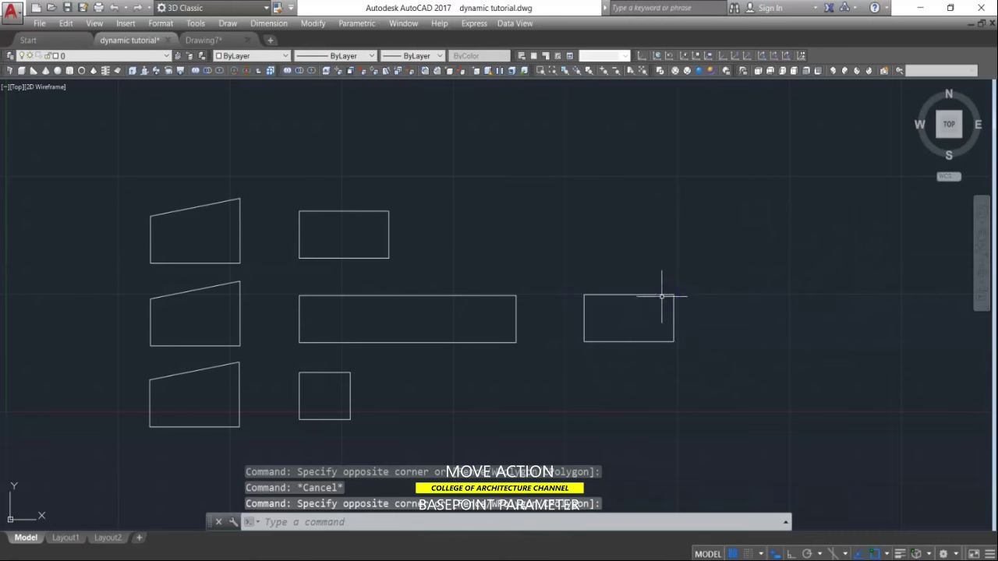
pyautogui.click(684, 298)
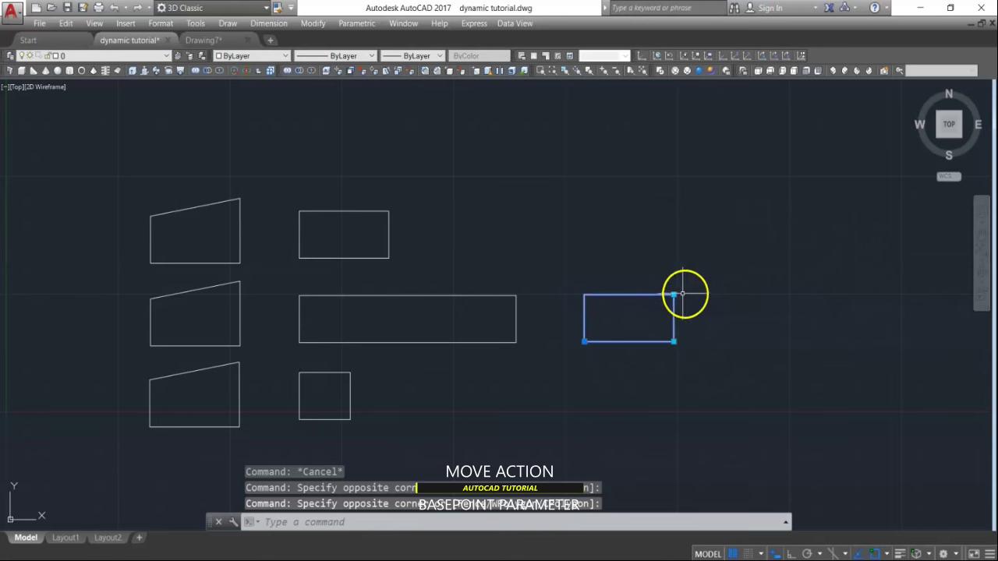
pyautogui.click(675, 294)
pyautogui.click(703, 267)
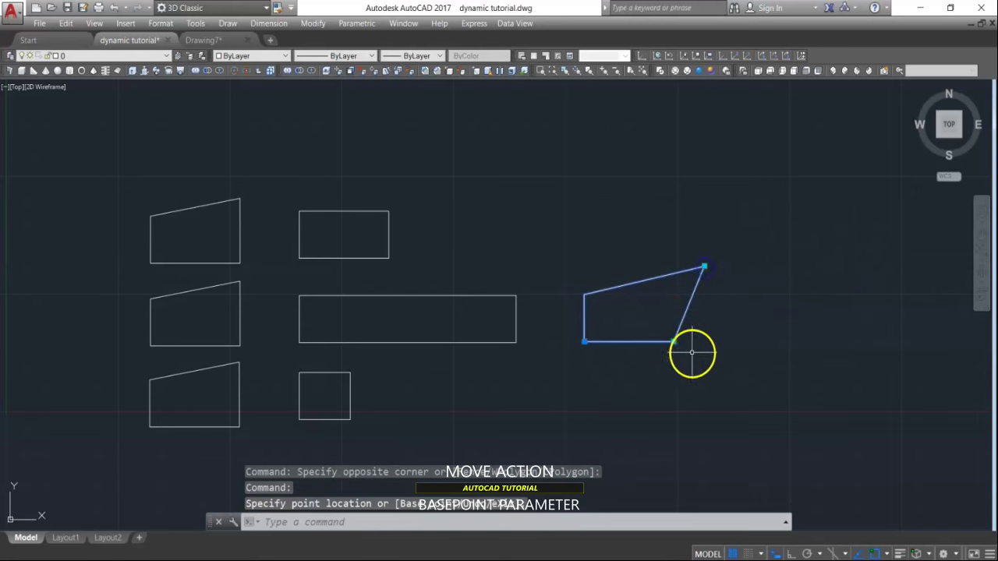
pyautogui.click(674, 341)
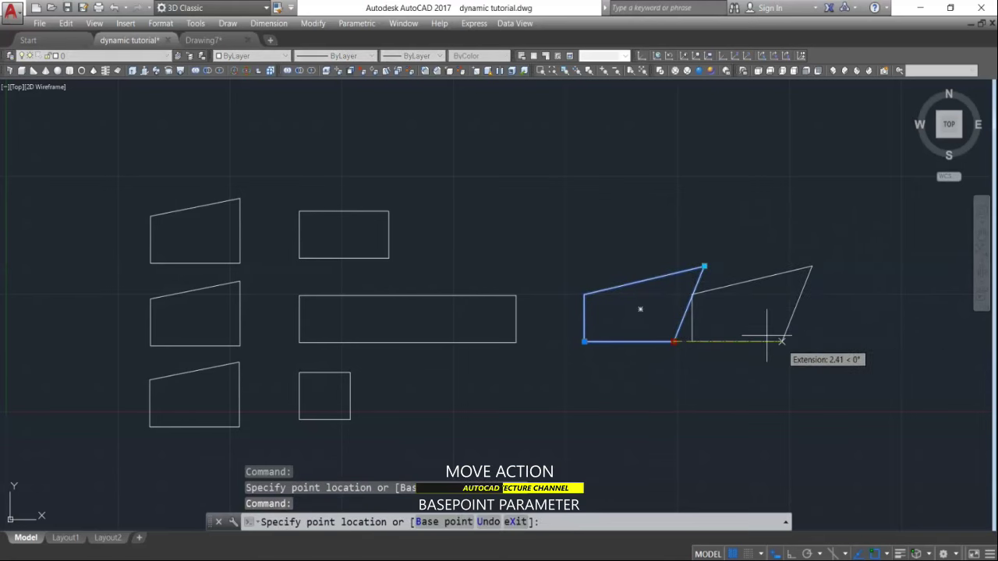
pyautogui.click(675, 261)
pyautogui.click(382, 524)
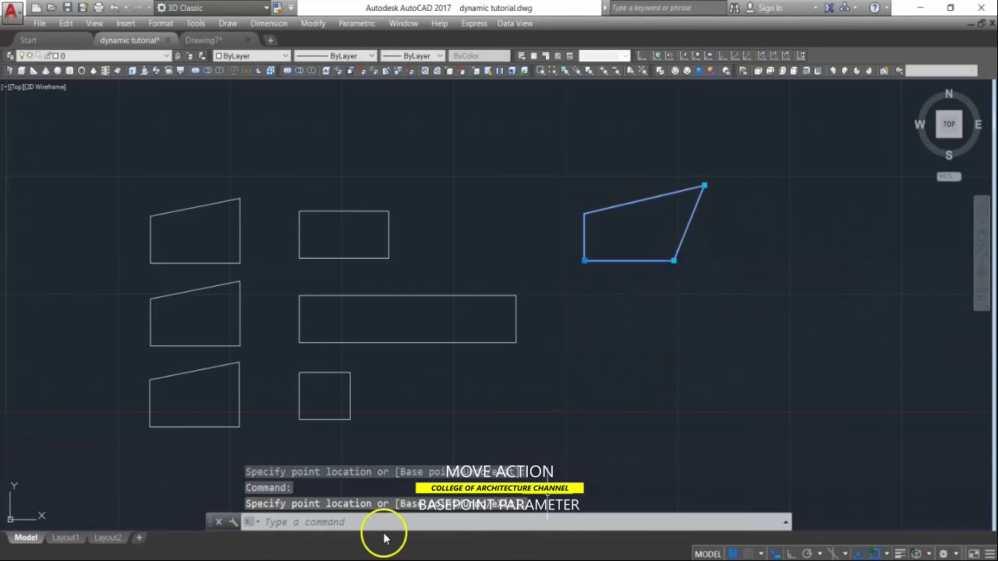
# Step: Insert another block1 with the I command, placing it just below the slanted quadrilateral
pyautogui.press('Escape')
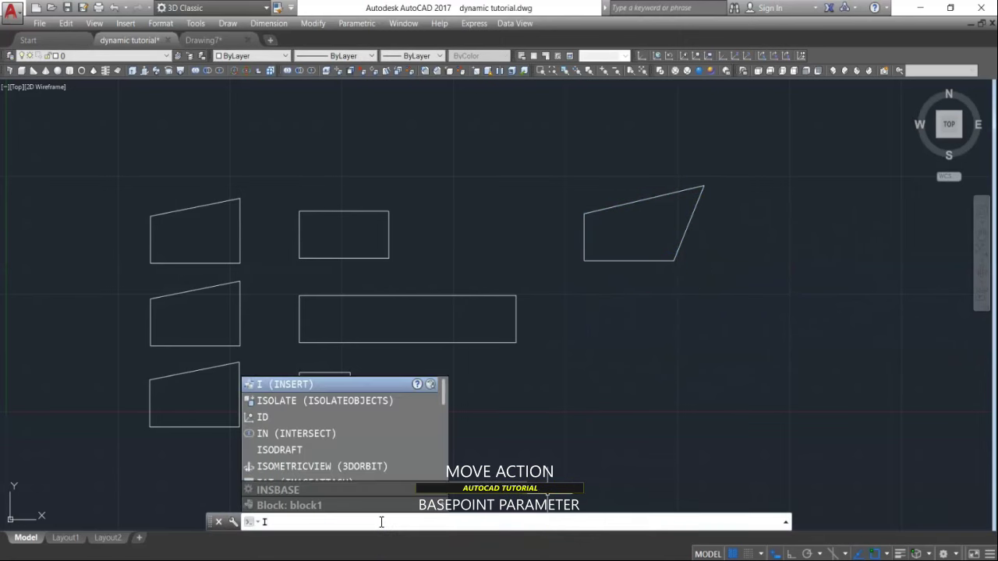
pyautogui.write('i')
pyautogui.press('Return')
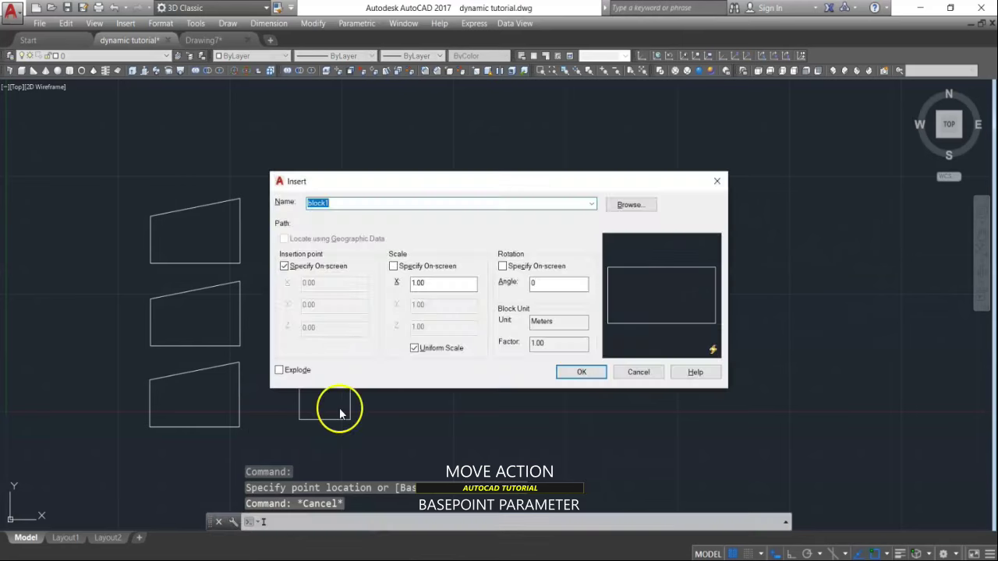
pyautogui.click(582, 372)
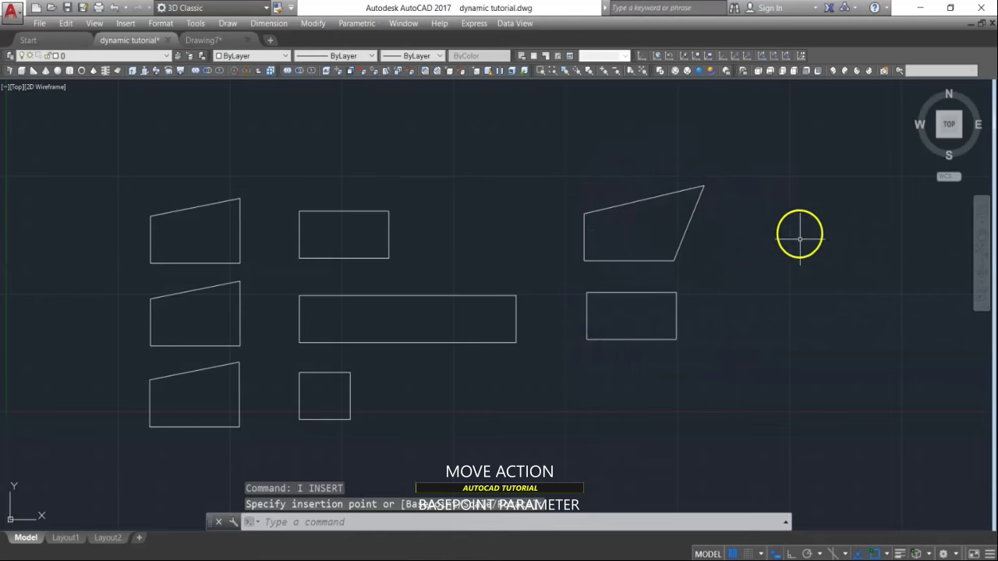
pyautogui.click(597, 219)
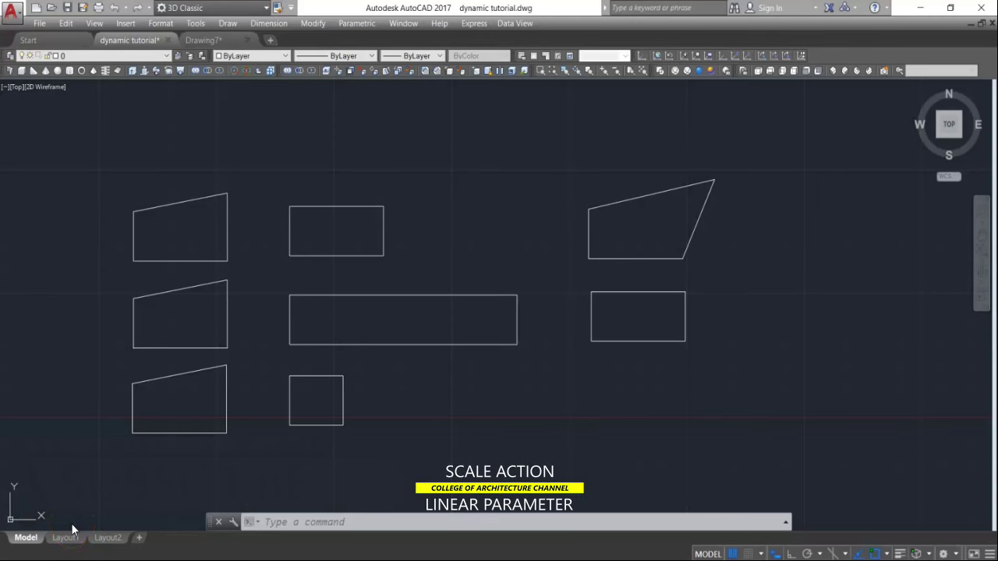
# Step: Draw a 2 by 1 rectangle to the right of the blocks using RECTANG with Dimensions
pyautogui.click(269, 520)
pyautogui.click(341, 521)
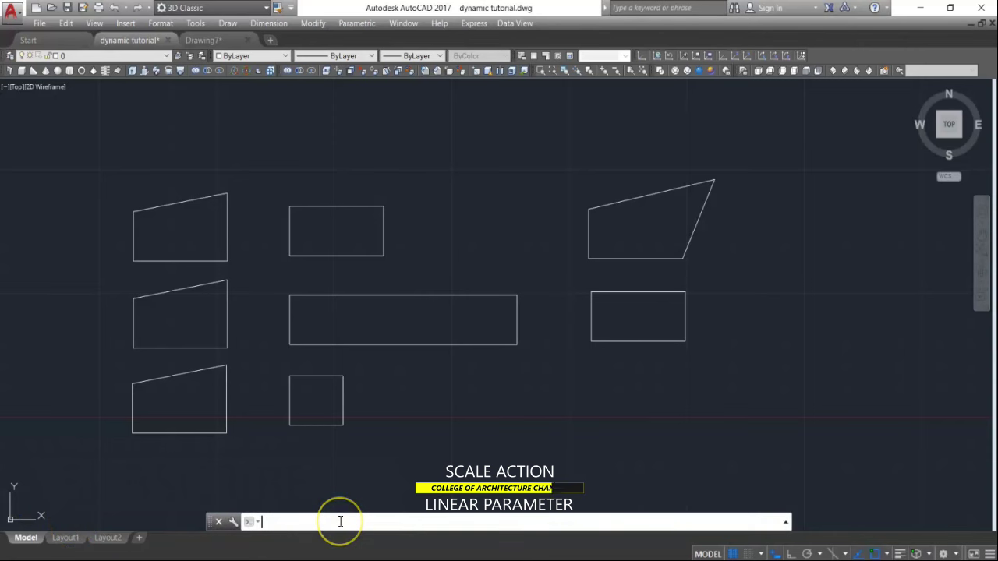
pyautogui.write('rec')
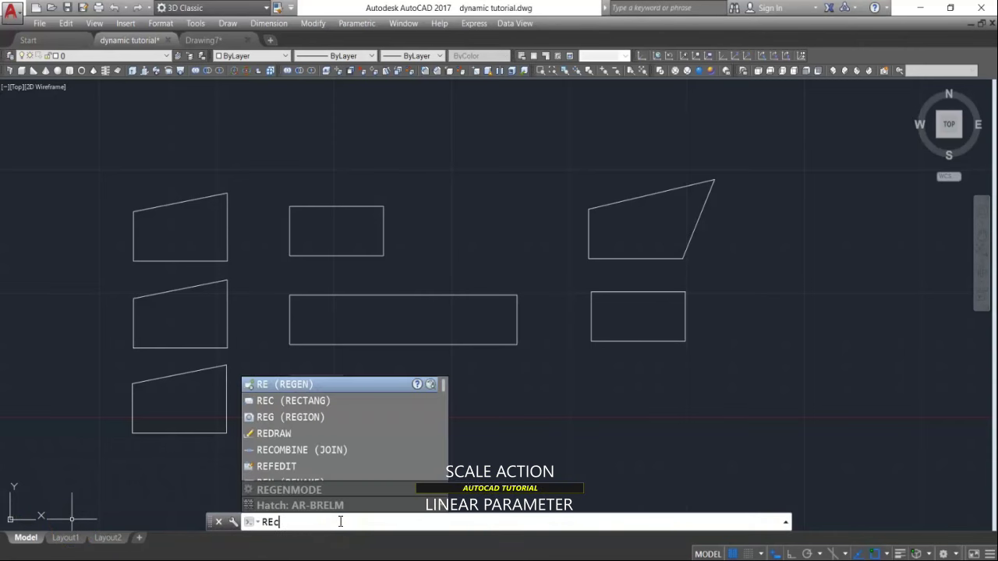
pyautogui.press('Return')
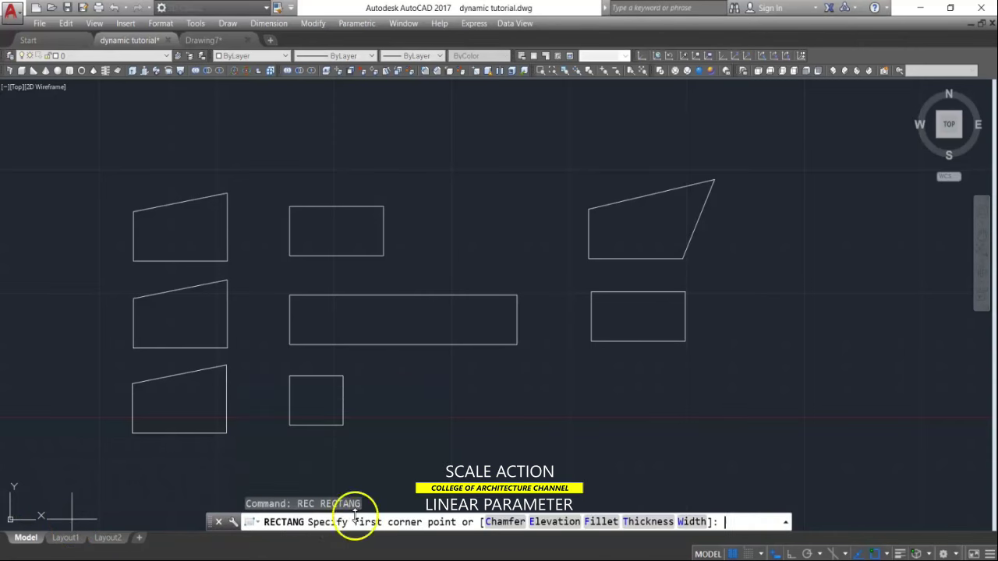
pyautogui.click(739, 337)
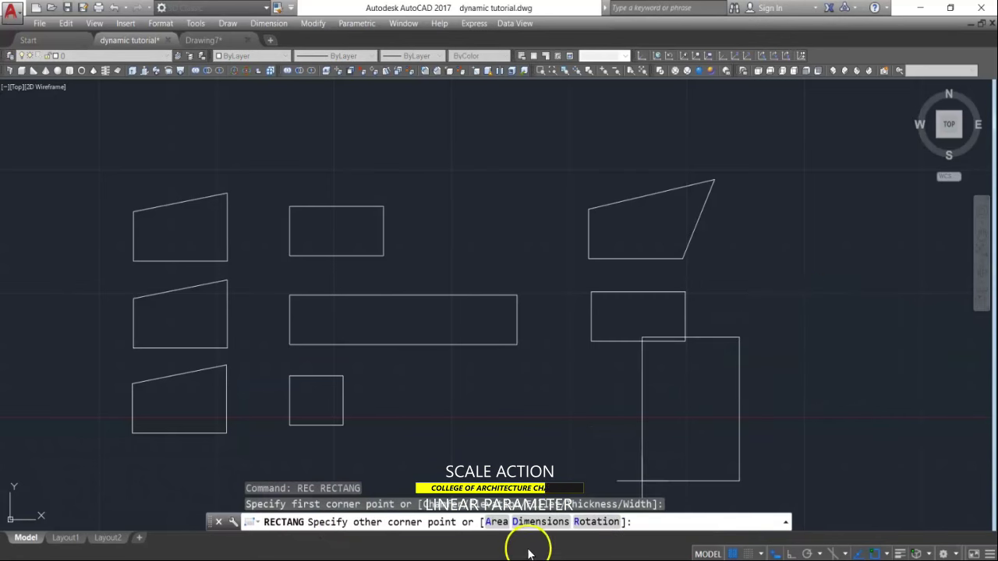
pyautogui.click(536, 521)
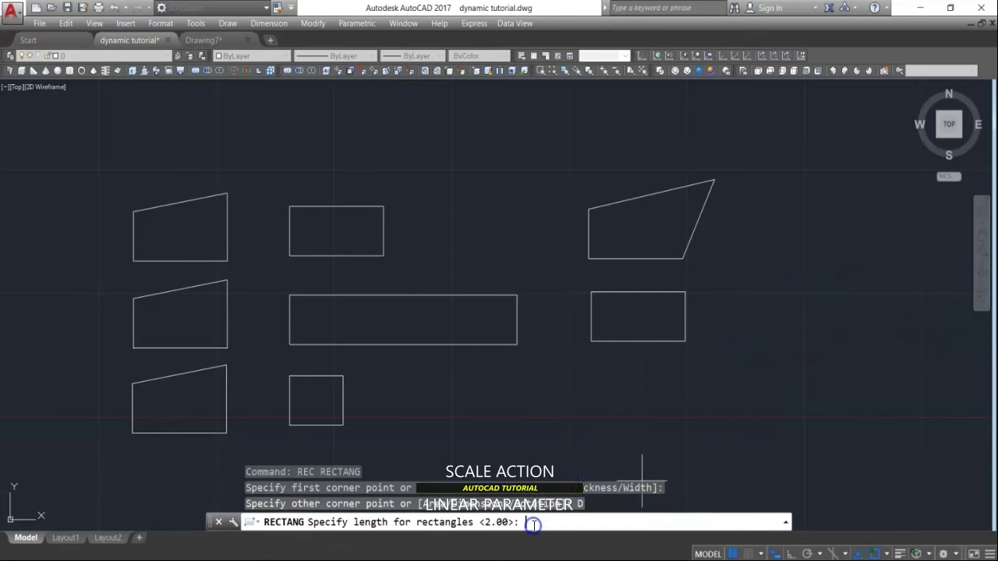
pyautogui.write('2')
pyautogui.press('Return')
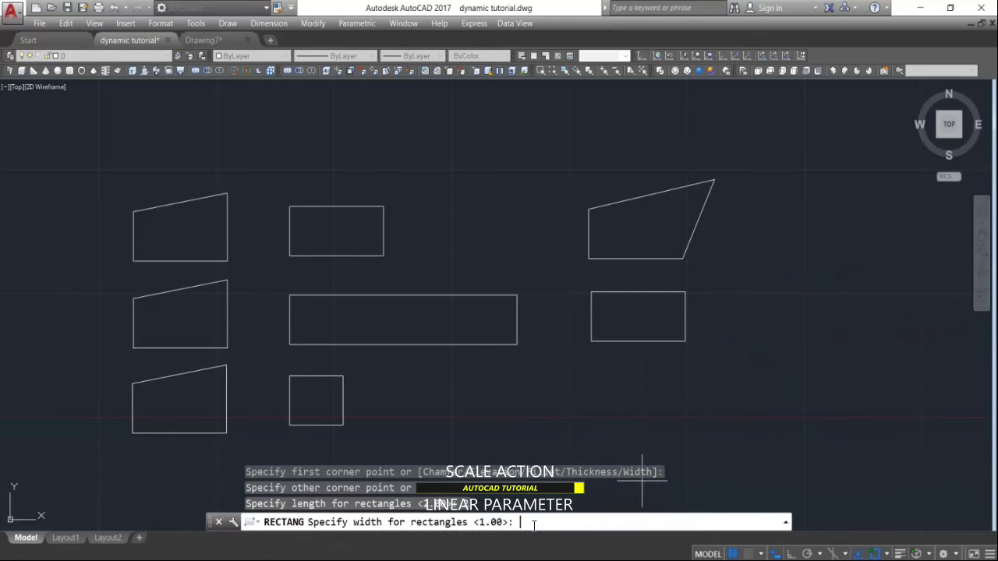
pyautogui.write('1')
pyautogui.press('Return')
pyautogui.press('Escape')
# Step: Copy the new rectangle and place the copy further to the right
pyautogui.moveTo(896, 350)
pyautogui.mouseDown(button='middle')
pyautogui.moveTo(708, 329)
pyautogui.moveTo(604, 350)
pyautogui.moveTo(552, 387)
pyautogui.mouseUp(button='middle')
pyautogui.press('Escape')
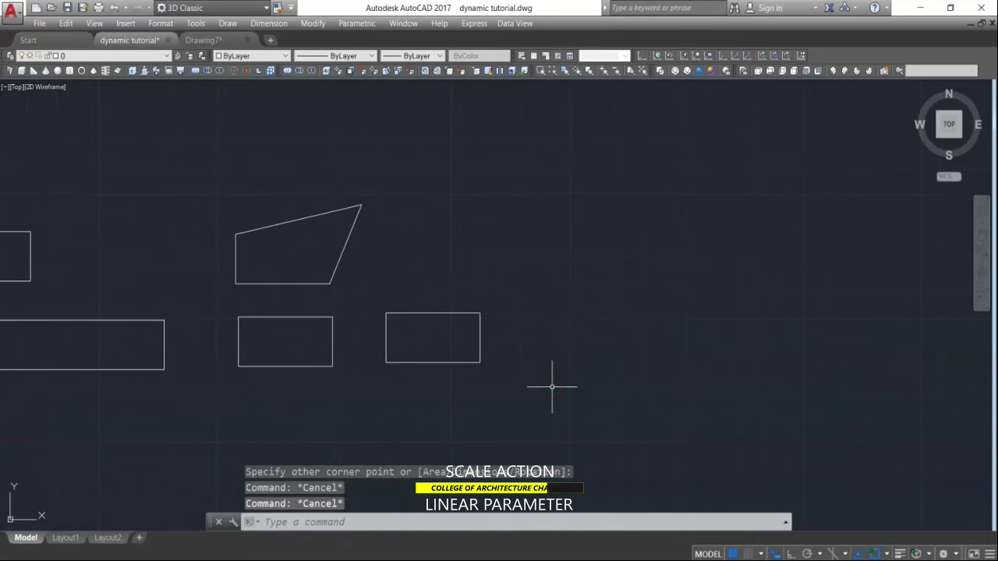
pyautogui.write('co')
pyautogui.press('Return')
pyautogui.click(538, 317)
pyautogui.click(376, 424)
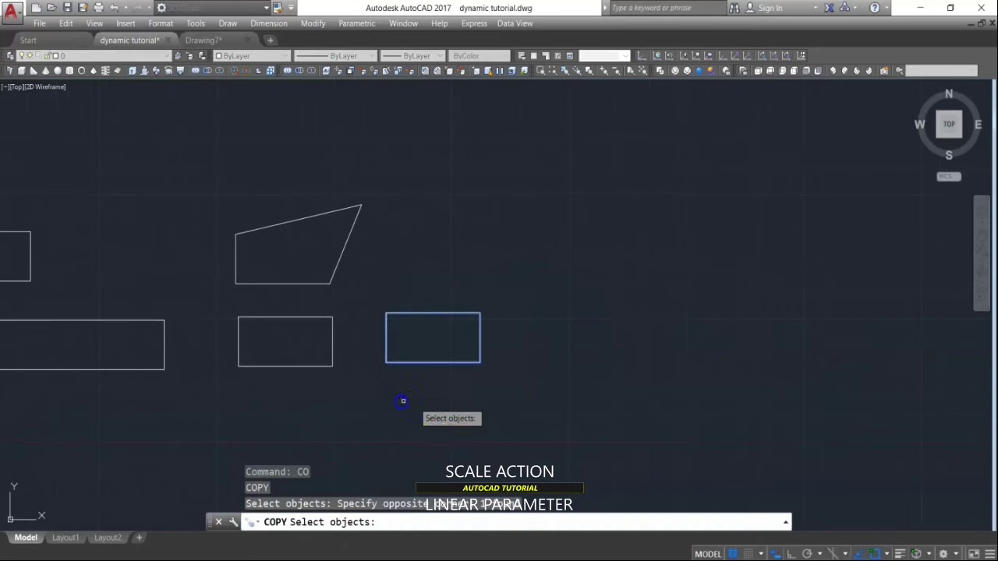
pyautogui.rightClick(448, 394)
pyautogui.click(449, 394)
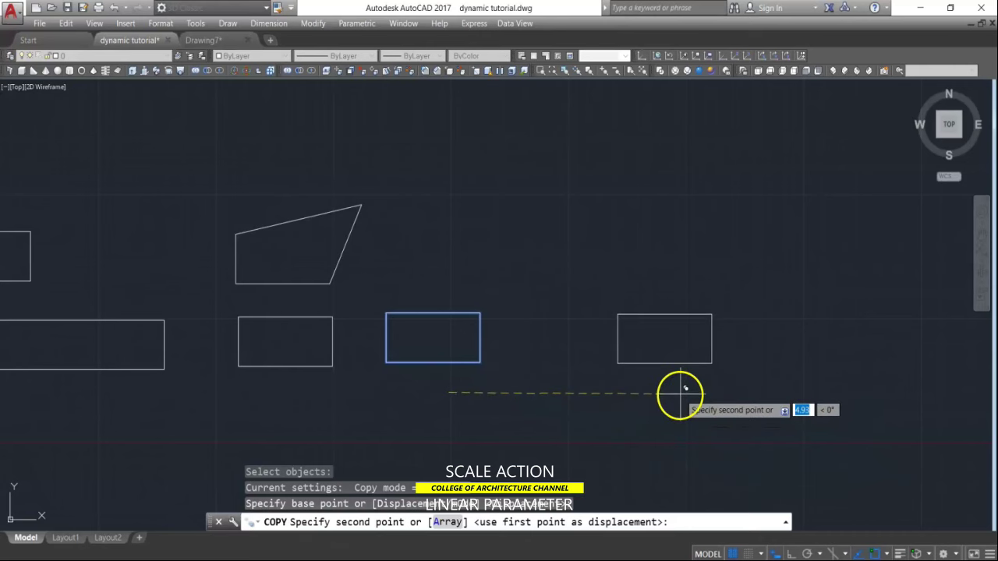
pyautogui.click(679, 396)
pyautogui.moveTo(538, 418); pyautogui.dragTo(564, 341, button='middle')
pyautogui.press('Escape')
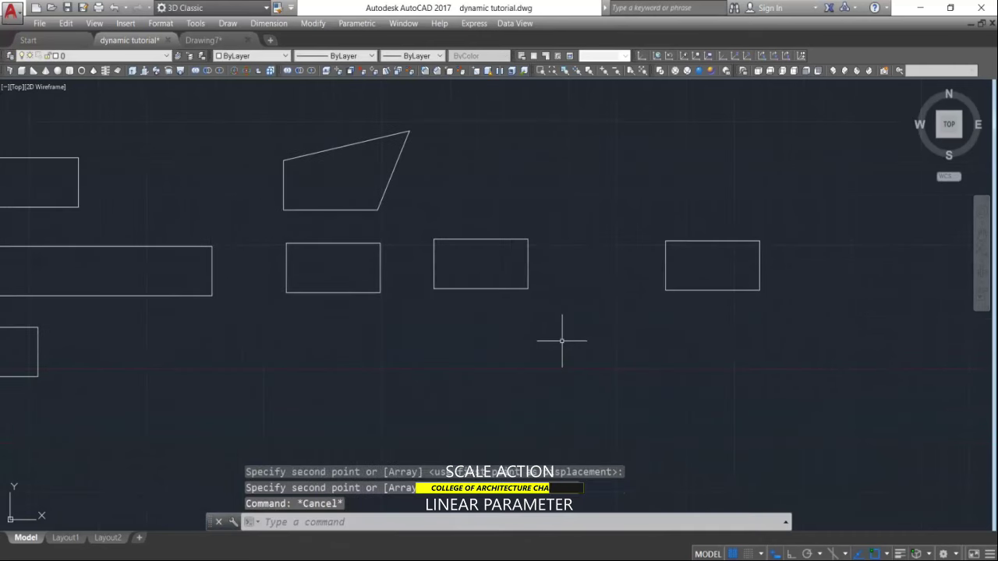
# Step: Start the BLOCK command to define a new block
pyautogui.click(340, 520)
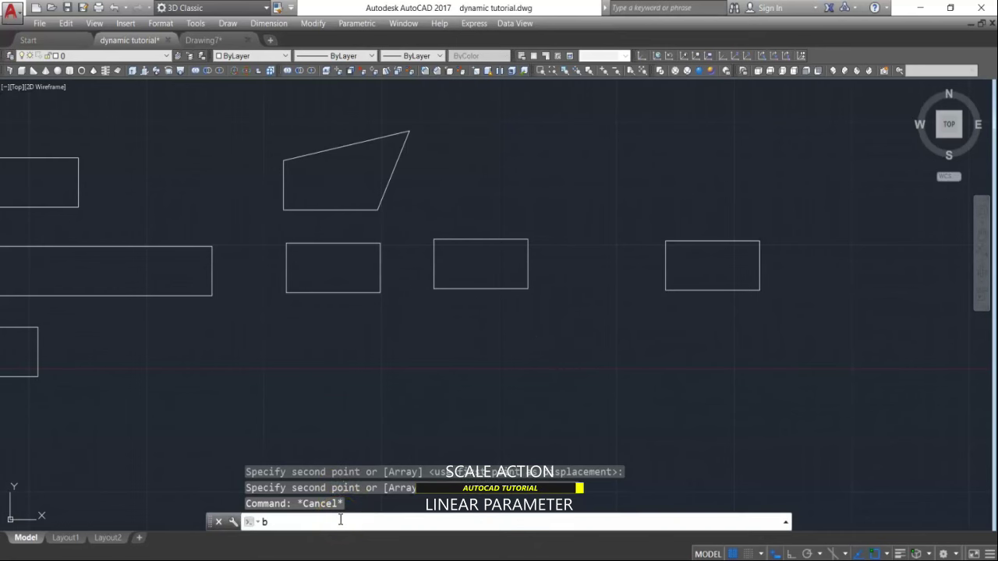
pyautogui.write('b')
pyautogui.press('Return')
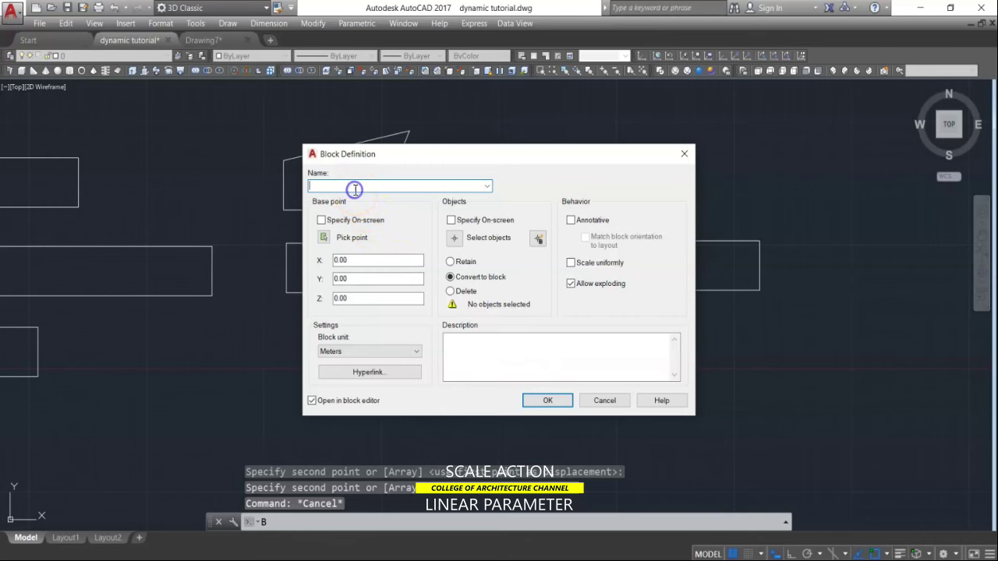
# Step: Define block2 from the middle rectangle with its lower-left corner as base point, opening it in the Block Editor
pyautogui.write('block2')
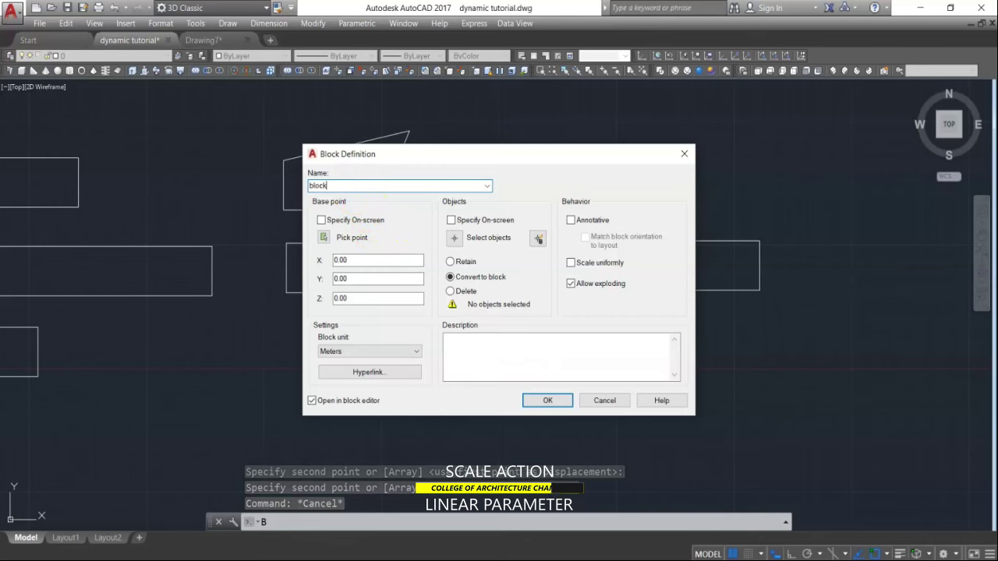
pyautogui.click(458, 239)
pyautogui.click(492, 229)
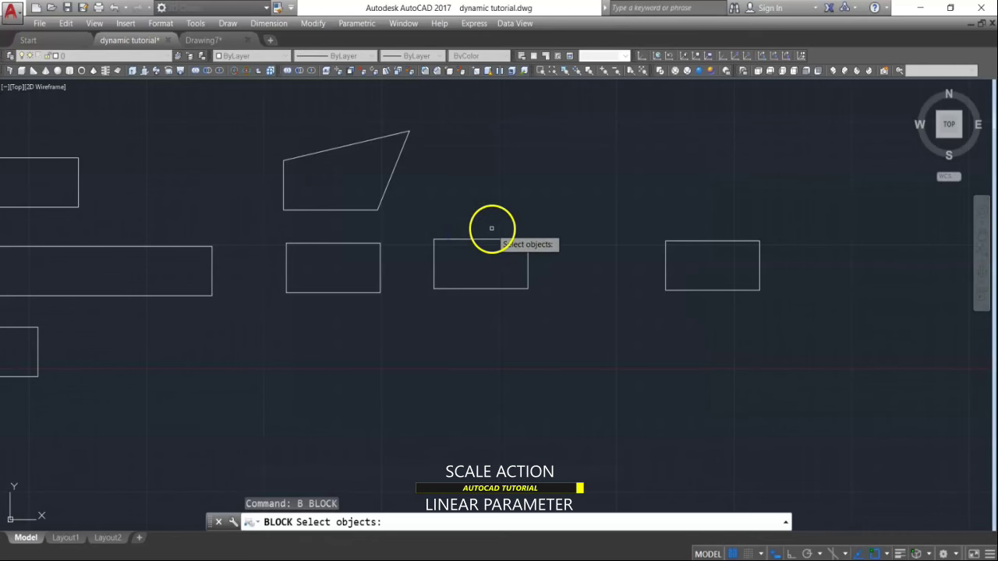
pyautogui.click(466, 264)
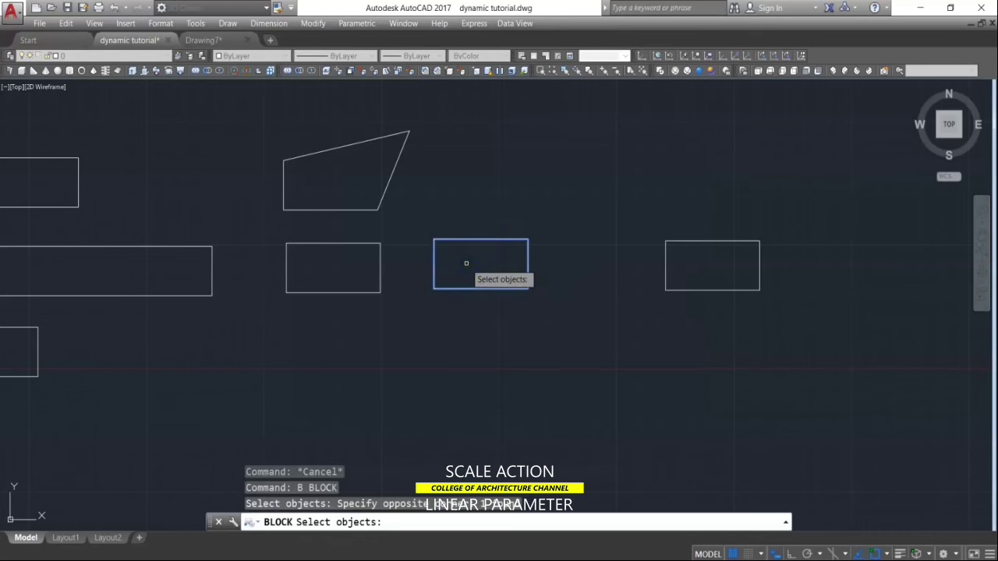
pyautogui.press('Return')
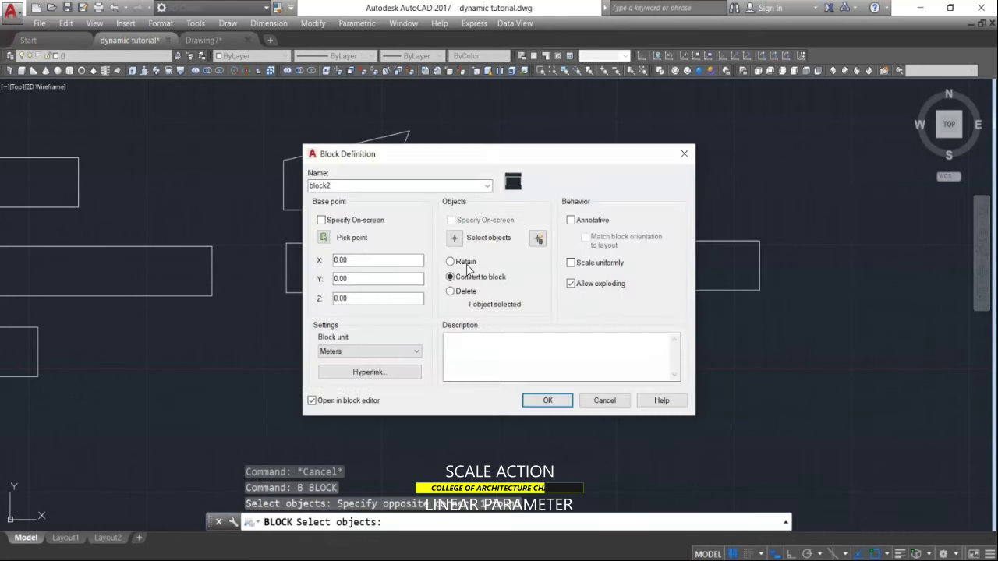
pyautogui.click(325, 239)
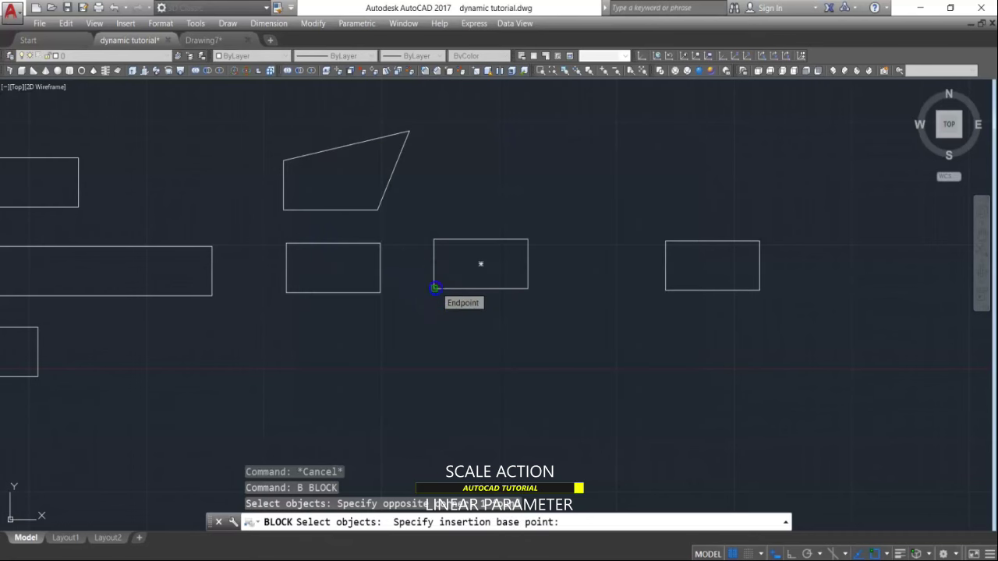
pyautogui.click(434, 288)
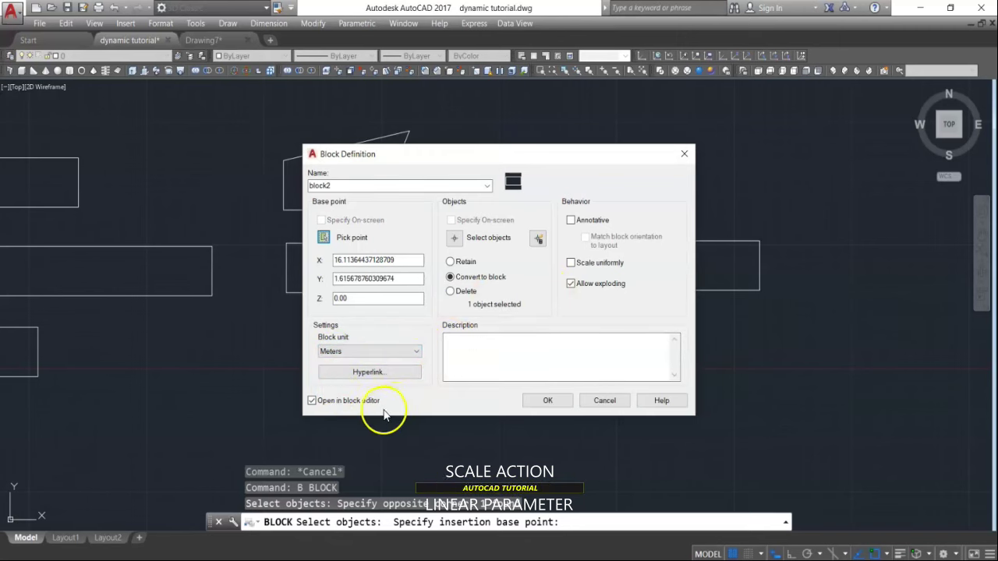
pyautogui.click(549, 401)
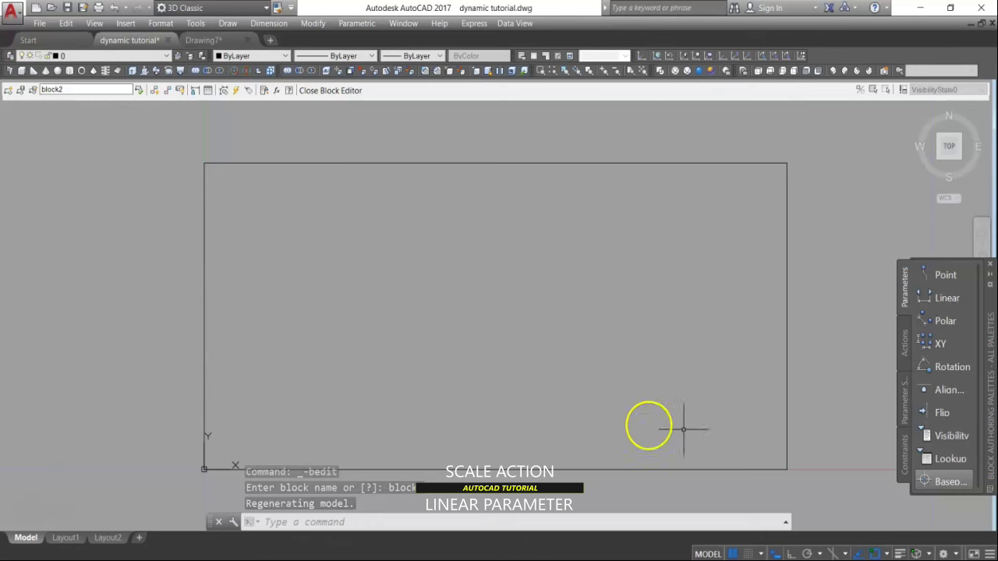
# Step: Add a Distance1 linear parameter from the rectangle's lower-left to lower-right corner, labelled above the bottom edge
pyautogui.click(947, 298)
pyautogui.scroll(-2, 417, 367)
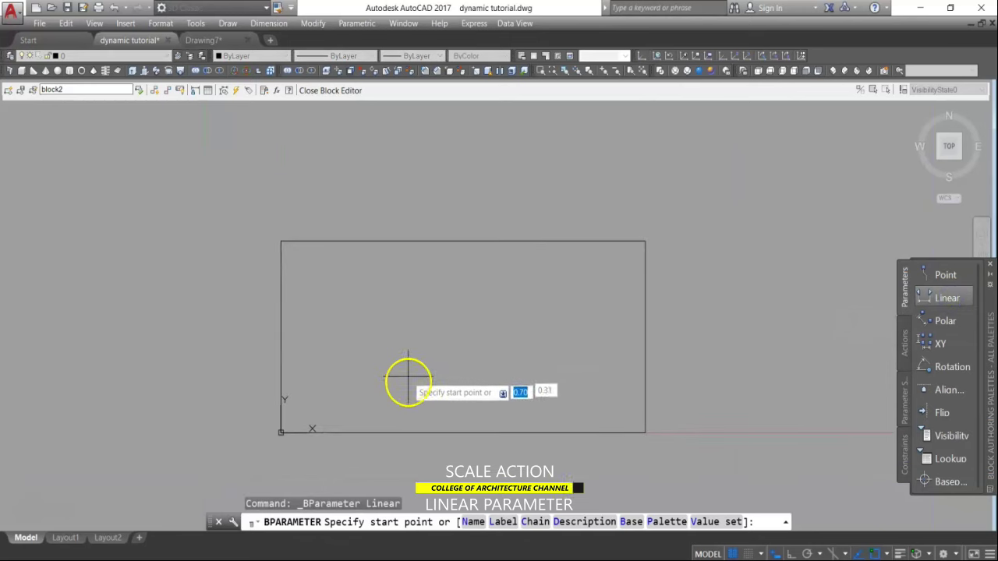
pyautogui.click(280, 432)
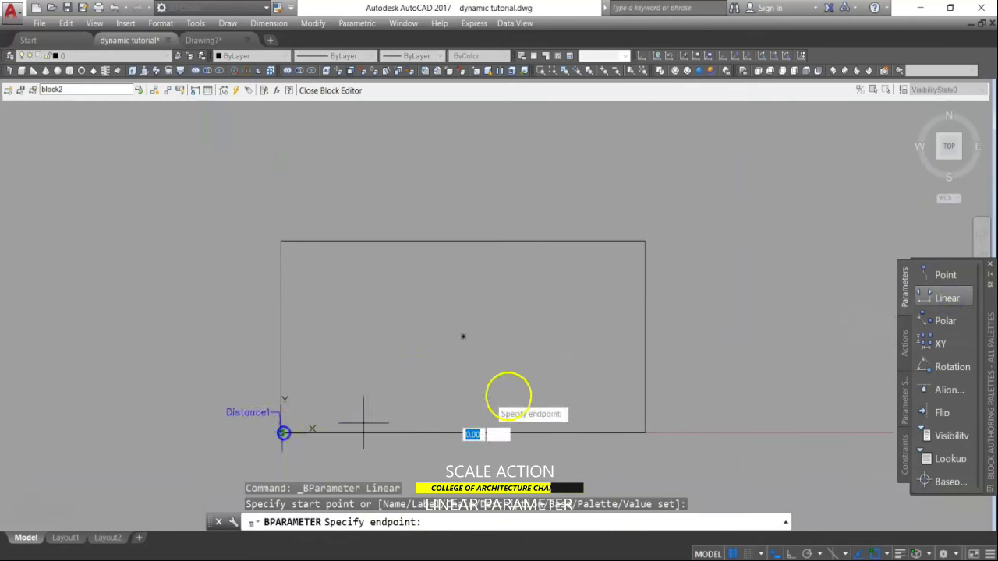
pyautogui.scroll(2, 651, 426)
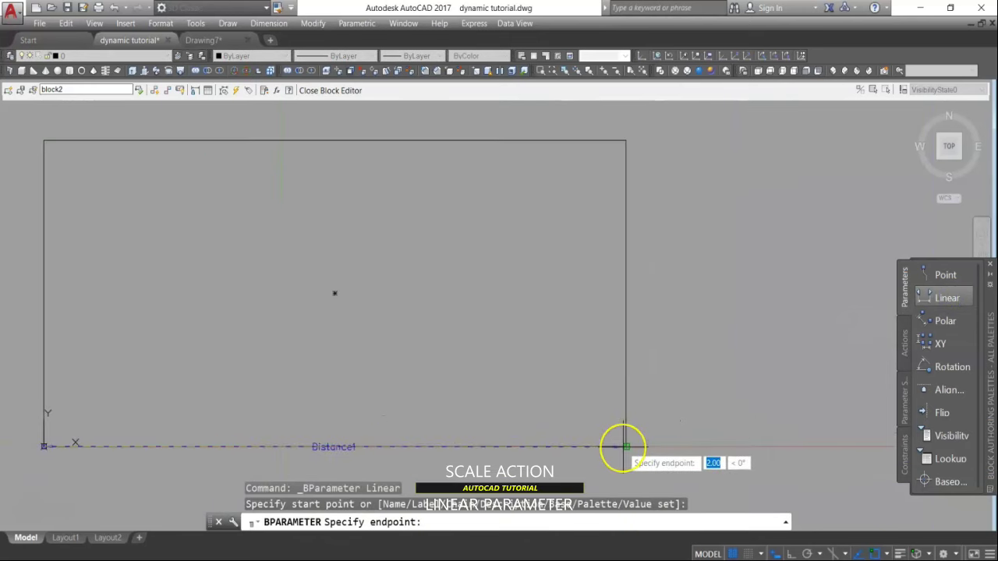
pyautogui.click(623, 446)
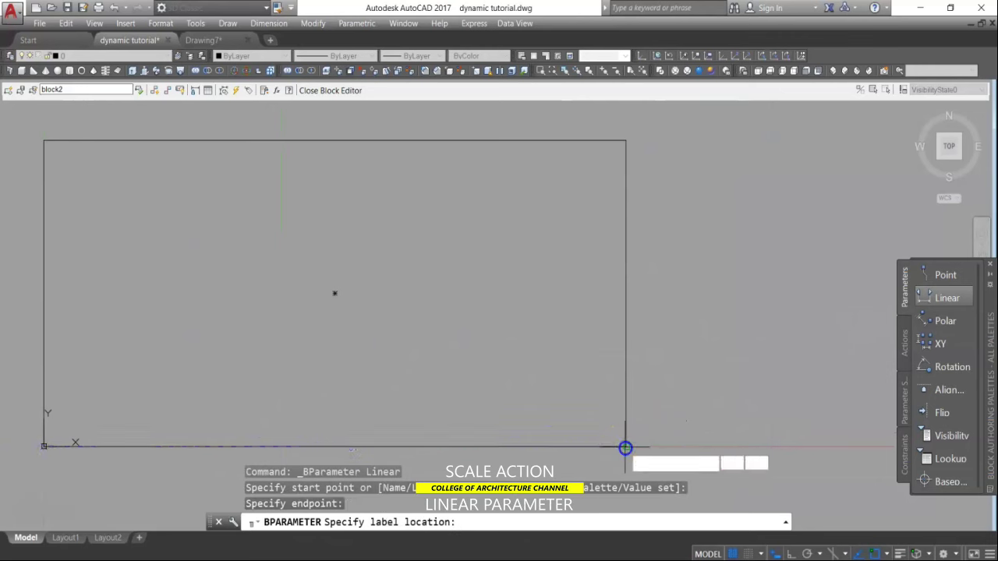
pyautogui.click(567, 403)
pyautogui.moveTo(597, 423)
pyautogui.mouseDown(button='middle')
pyautogui.moveTo(659, 319)
pyautogui.moveTo(701, 346)
pyautogui.moveTo(701, 398)
pyautogui.mouseUp(button='middle')
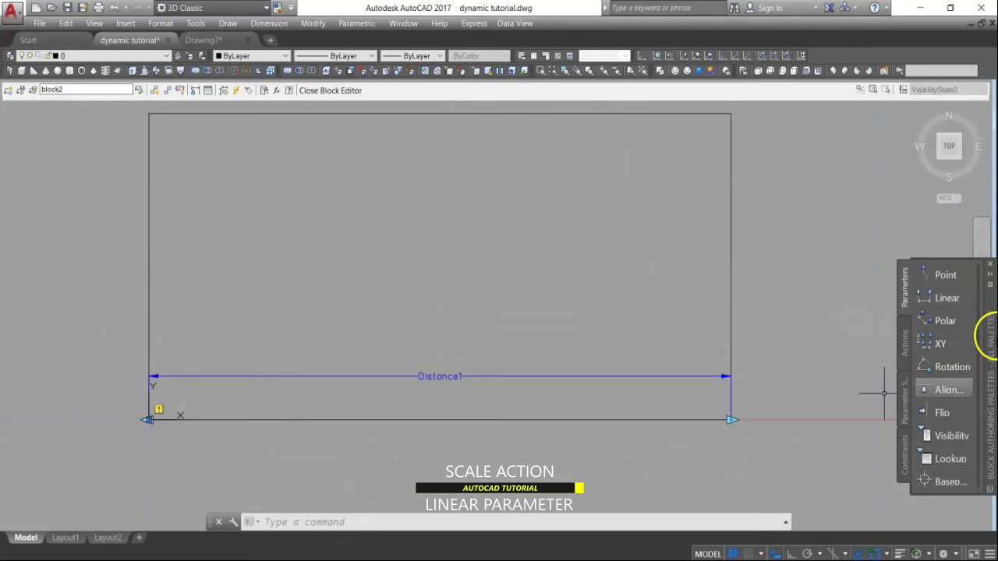
# Step: Add a Scale action on Distance1 applied to the rectangle, then close the Block Editor
pyautogui.click(905, 343)
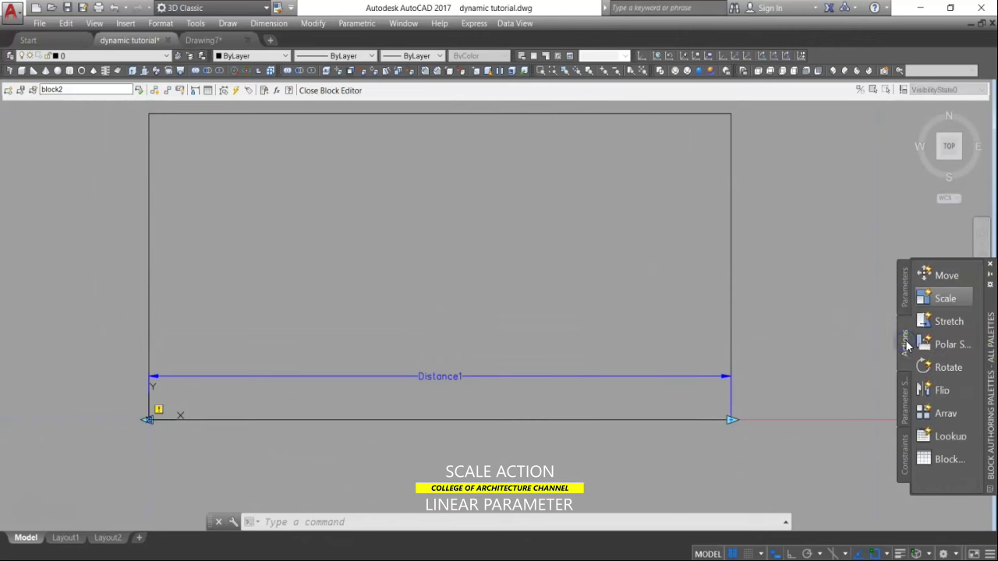
pyautogui.click(941, 298)
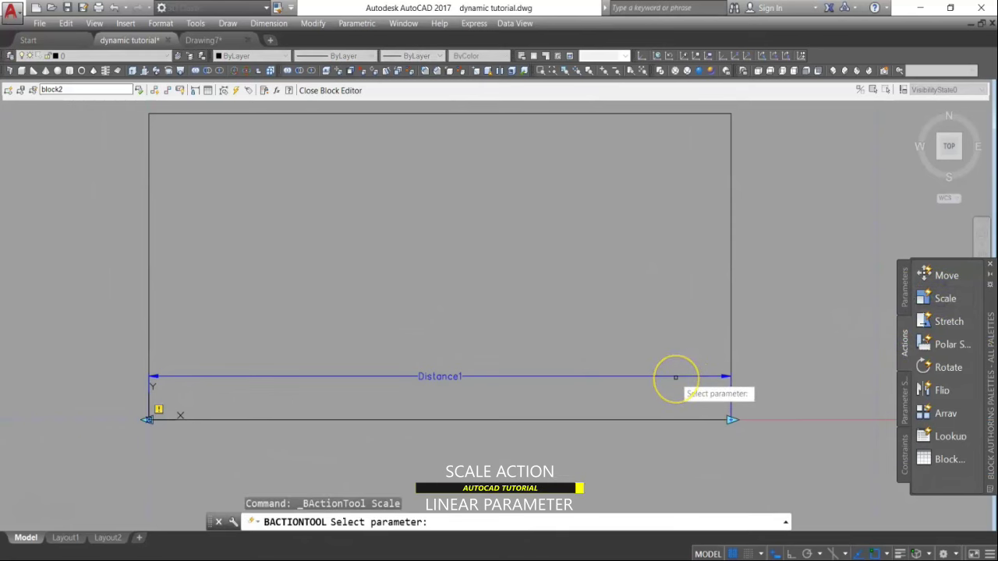
pyautogui.click(676, 376)
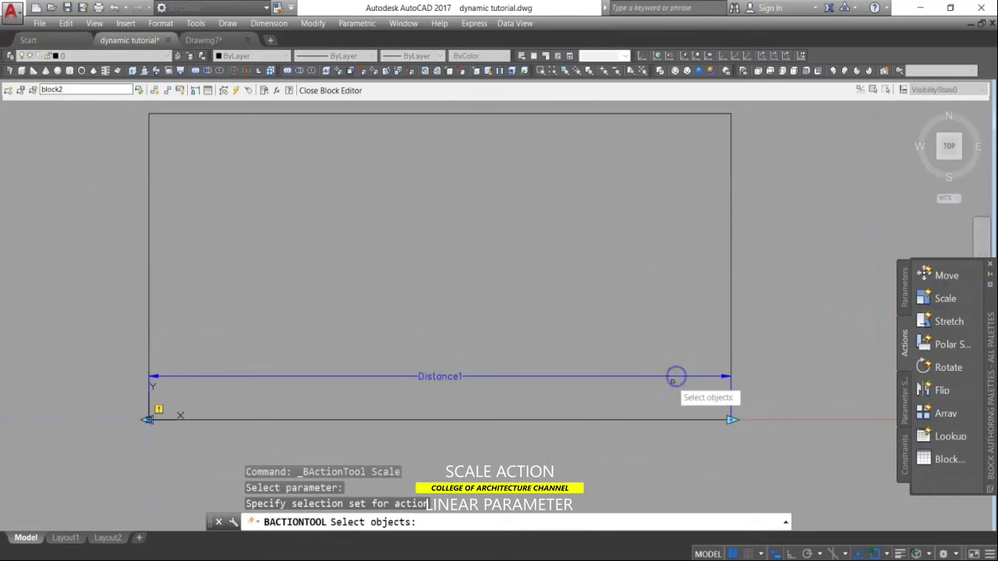
pyautogui.click(730, 306)
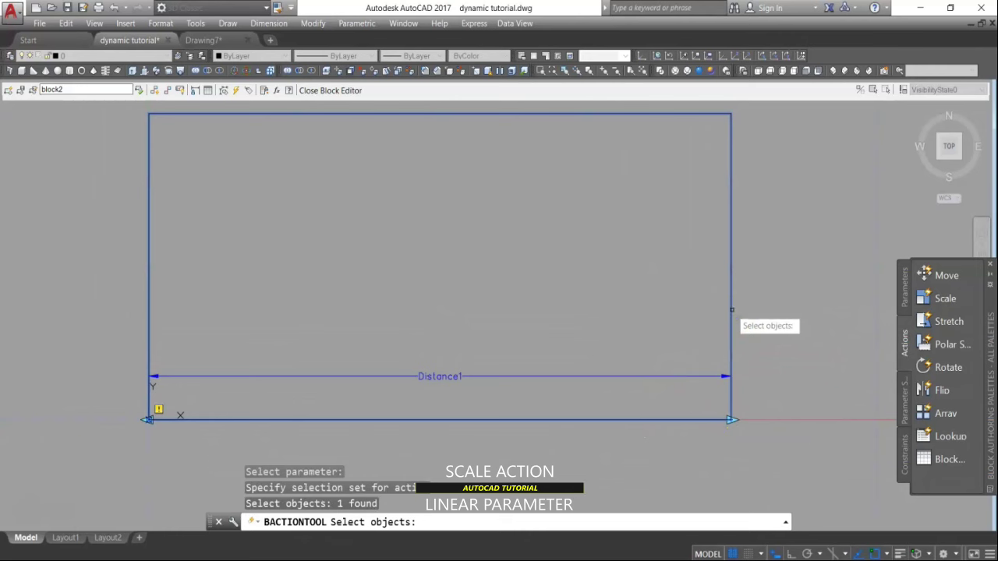
pyautogui.click(732, 310)
pyautogui.press('Return')
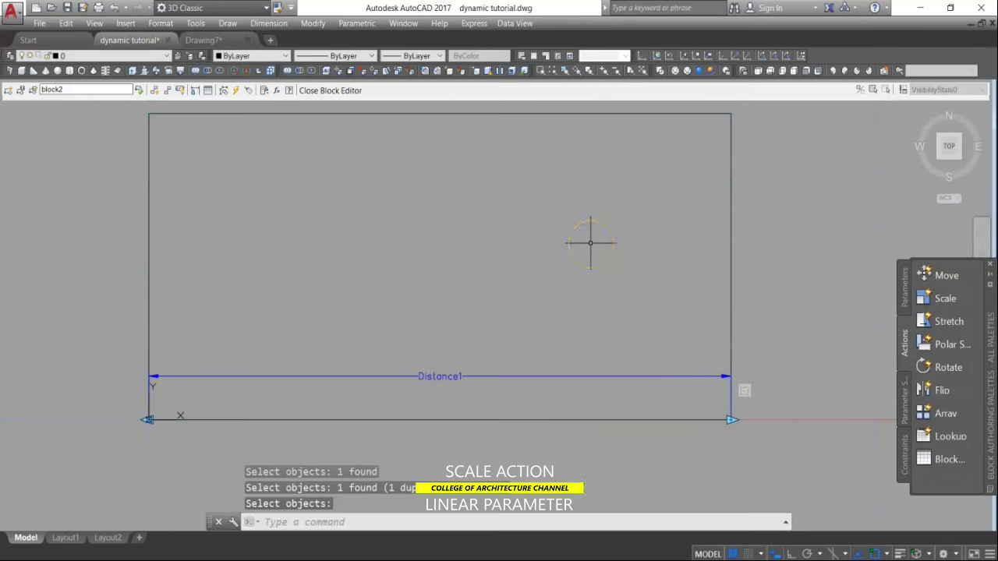
pyautogui.click(341, 91)
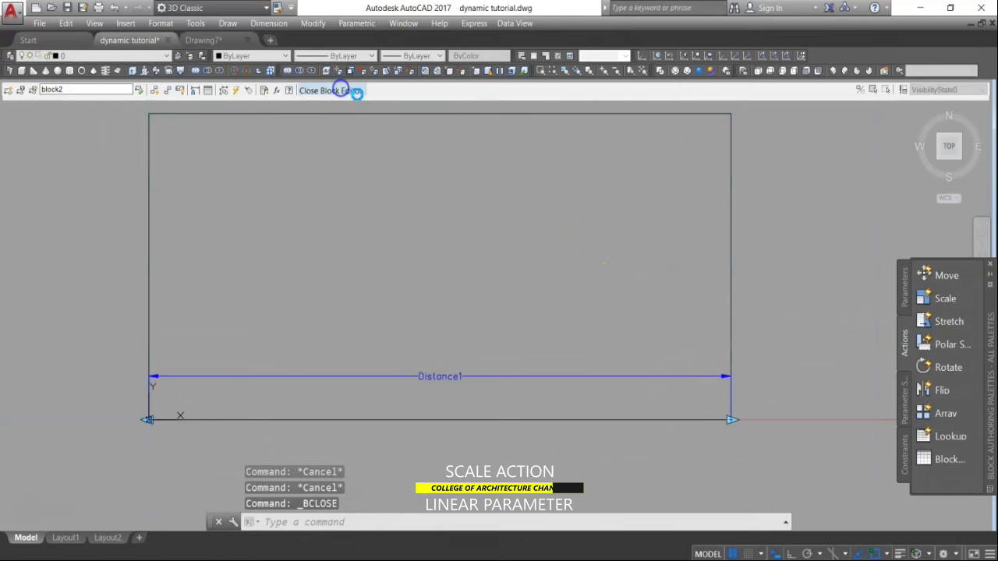
# Step: Save block2, then drag its Distance1 grip in the drawing to scale the rectangle up
pyautogui.click(477, 262)
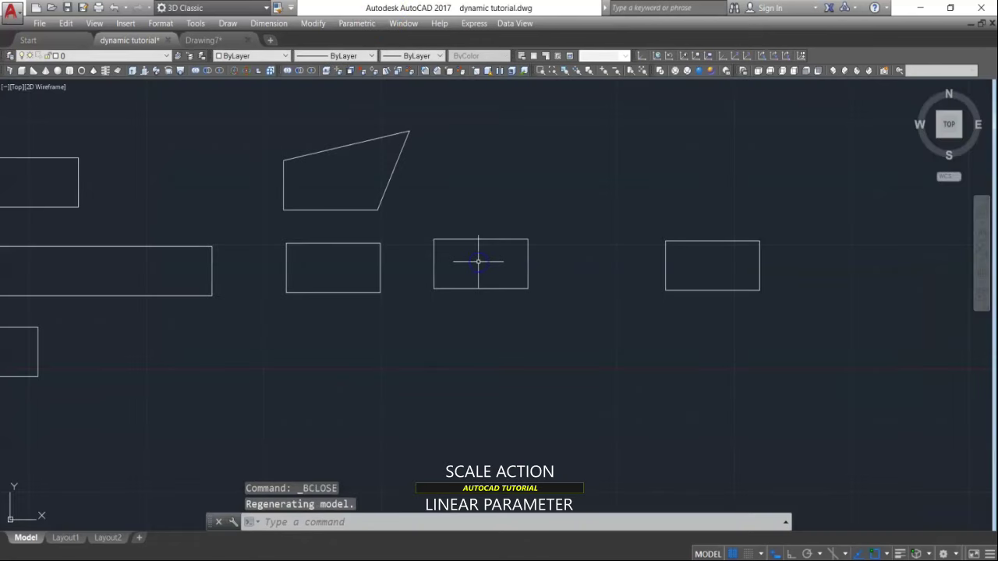
pyautogui.click(503, 289)
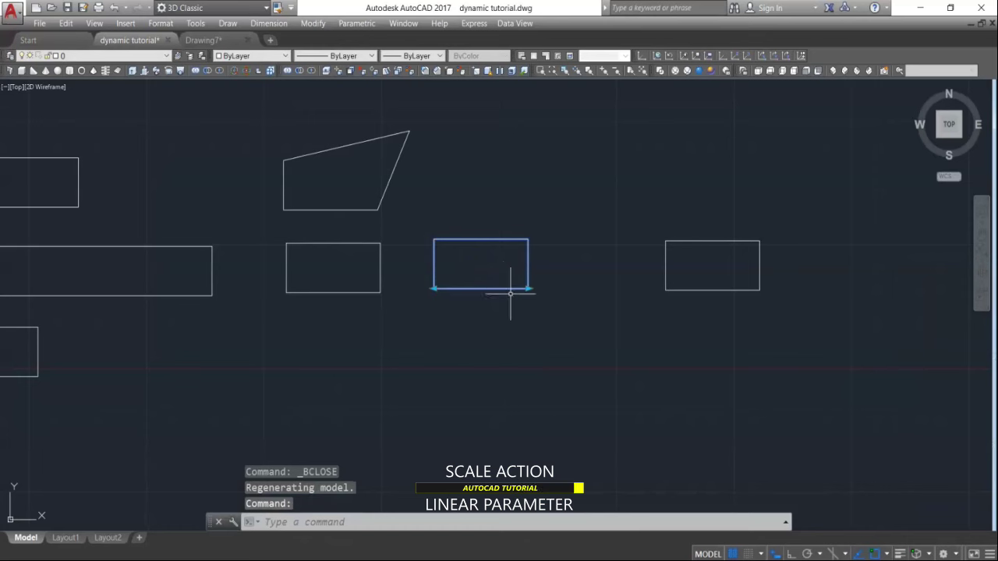
pyautogui.scroll(2, 533, 291)
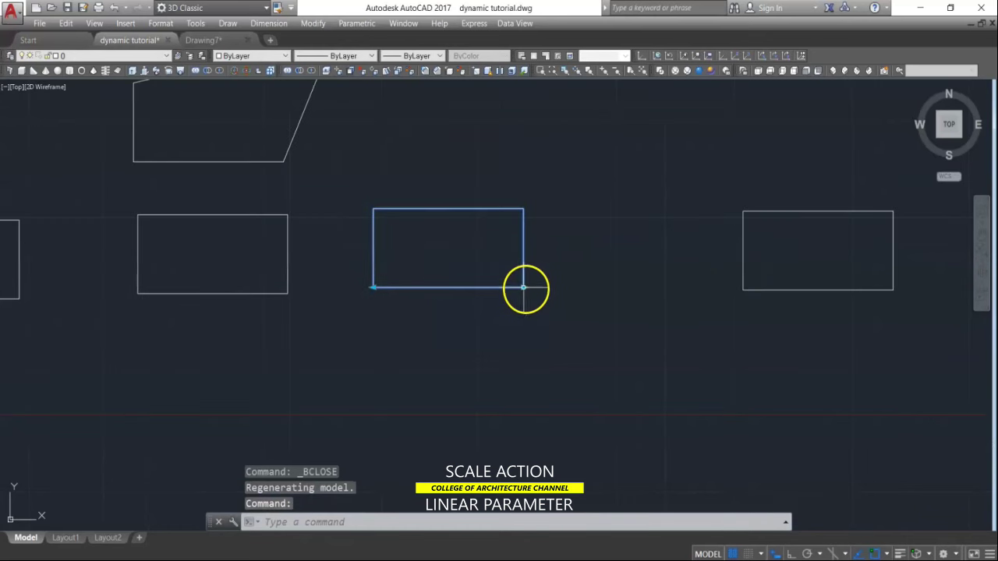
pyautogui.click(523, 287)
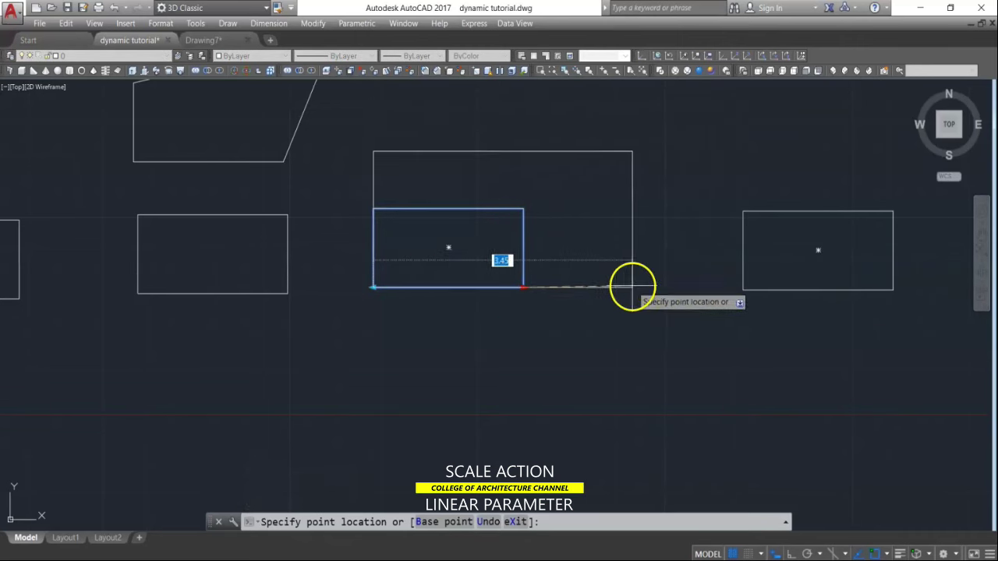
pyautogui.press('Escape')
pyautogui.click(418, 288)
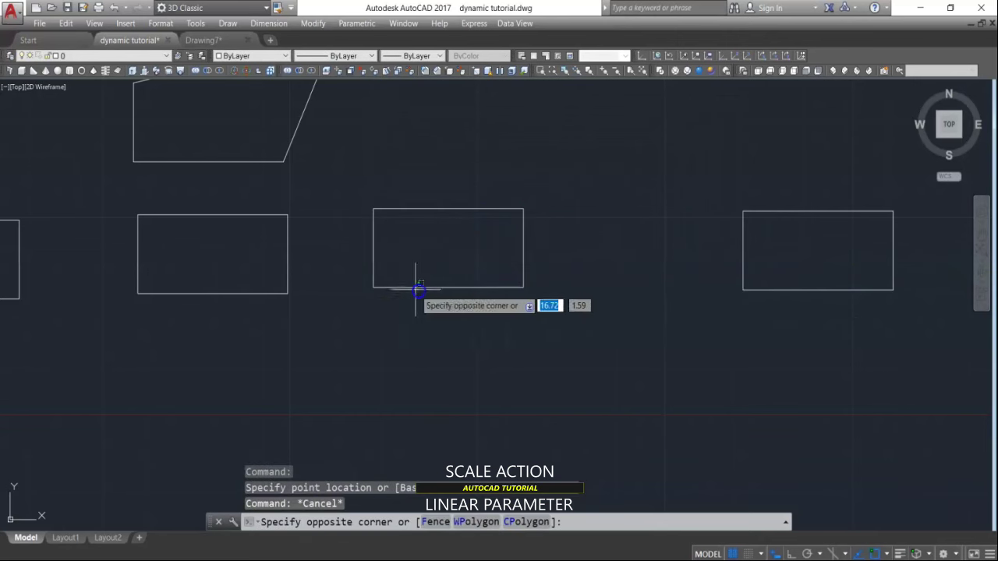
pyautogui.click(377, 284)
pyautogui.click(374, 287)
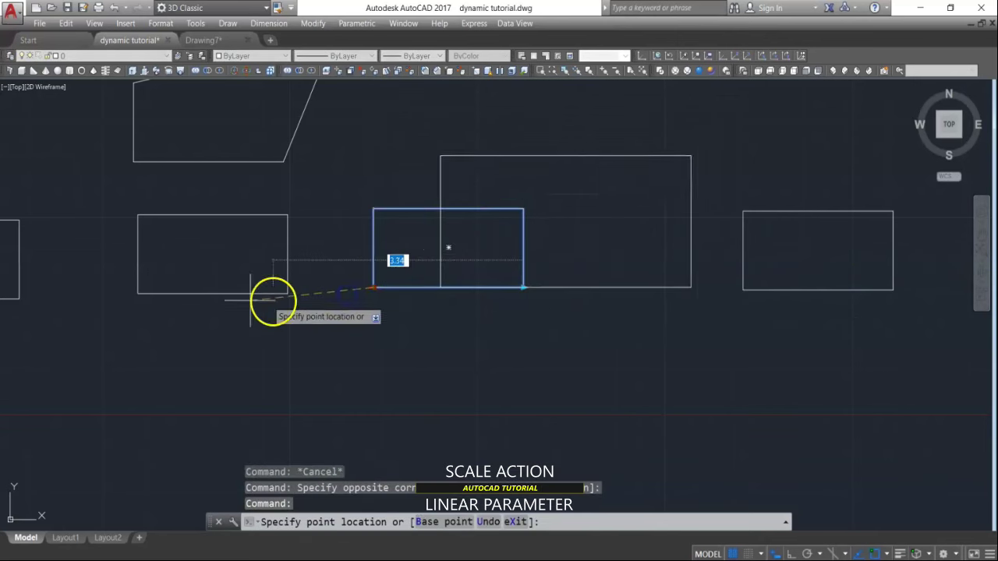
pyautogui.click(298, 318)
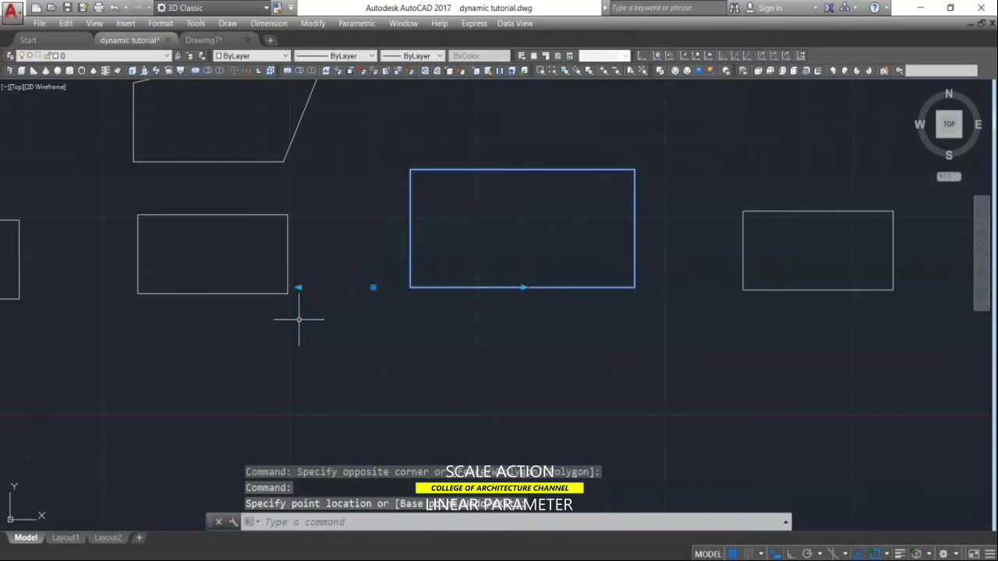
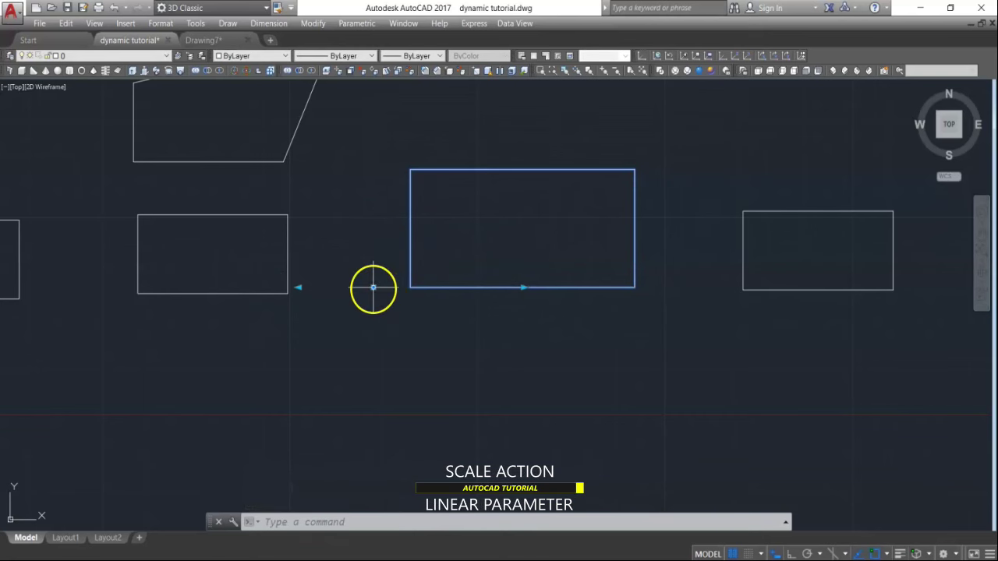
# Step: Reset the rectangle block to its original size and open it in the Block Editor
pyautogui.rightClick(638, 240)
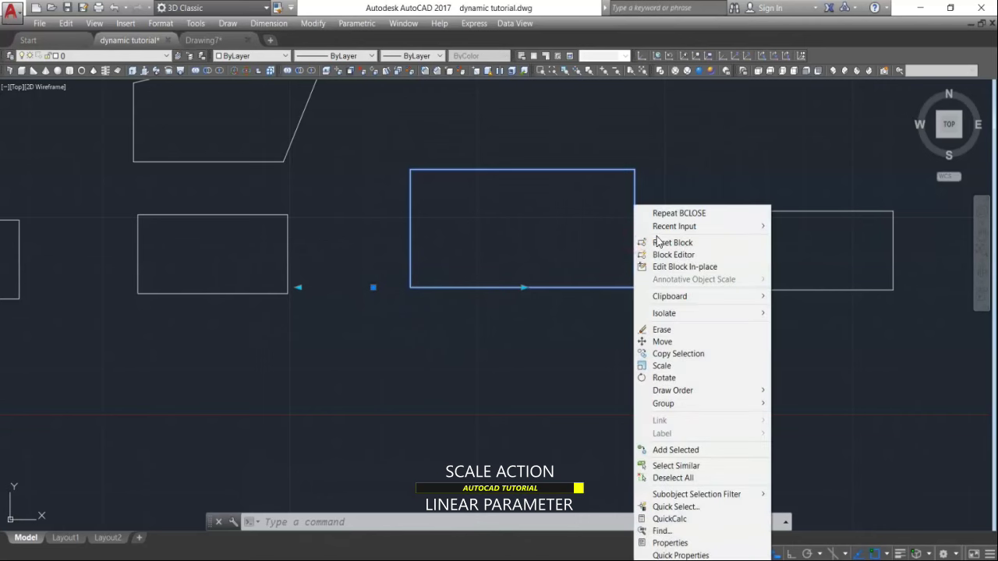
pyautogui.click(667, 242)
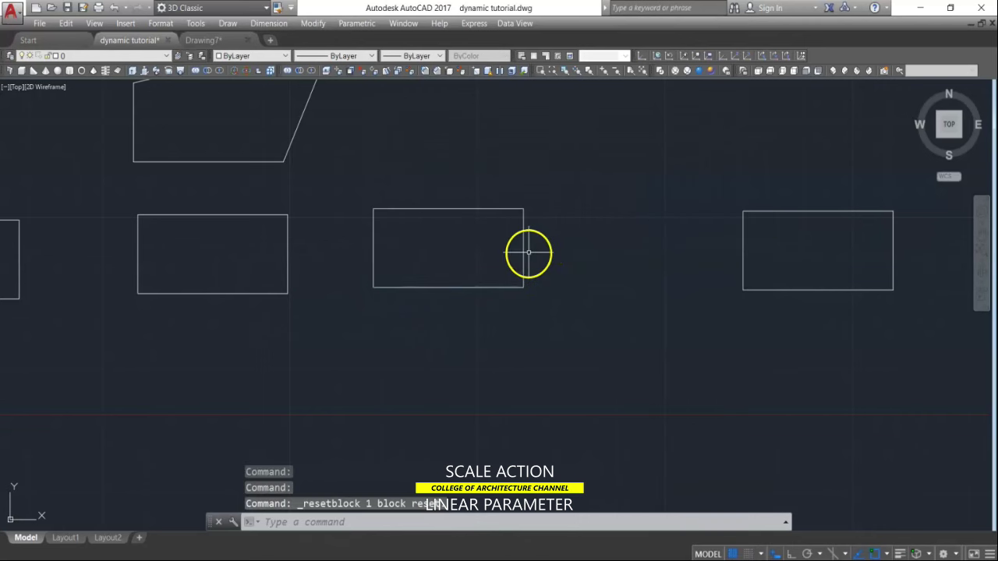
pyautogui.click(525, 251)
pyautogui.rightClick(523, 250)
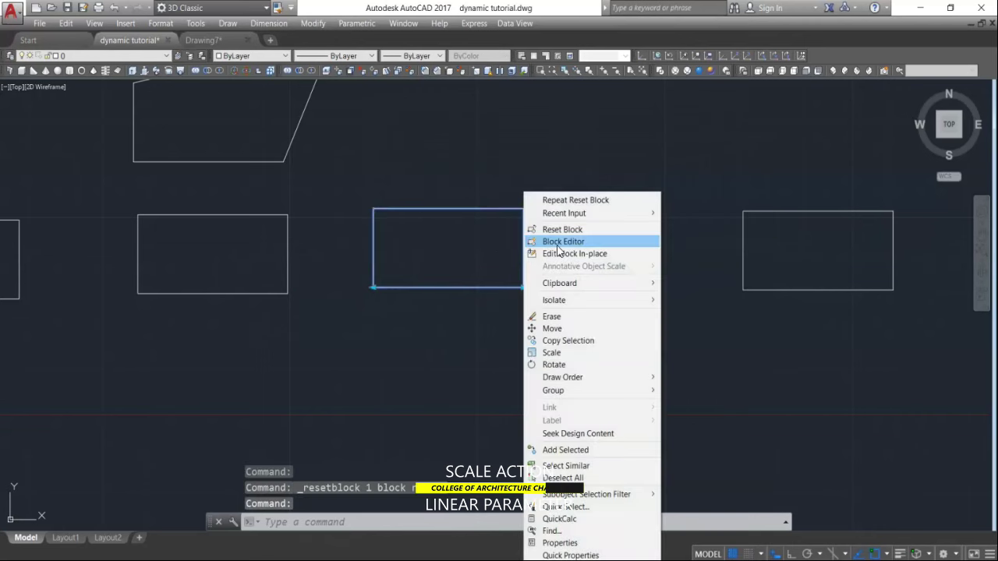
pyautogui.click(558, 243)
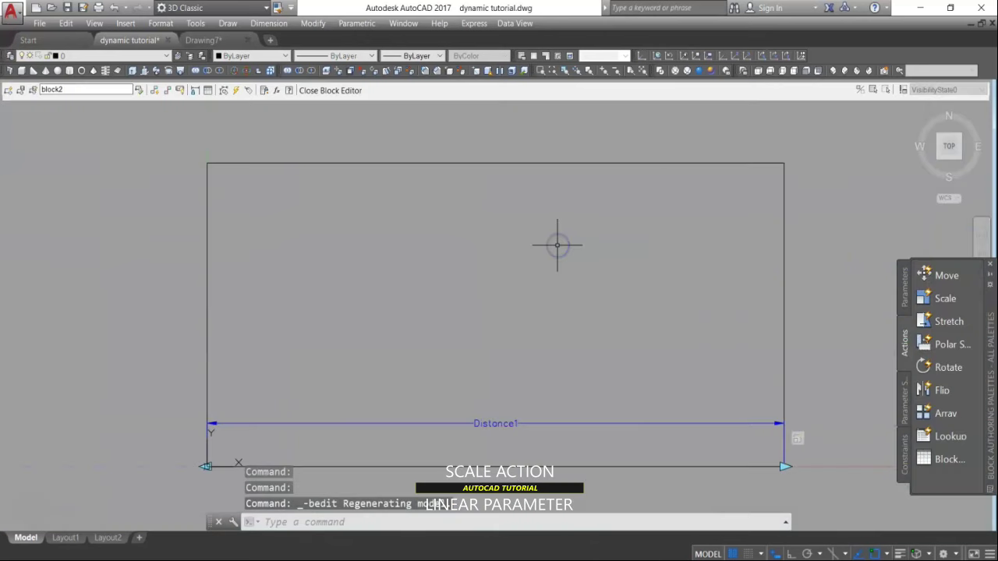
# Step: Add a base point parameter at the rectangle's lower-left corner
pyautogui.click(905, 308)
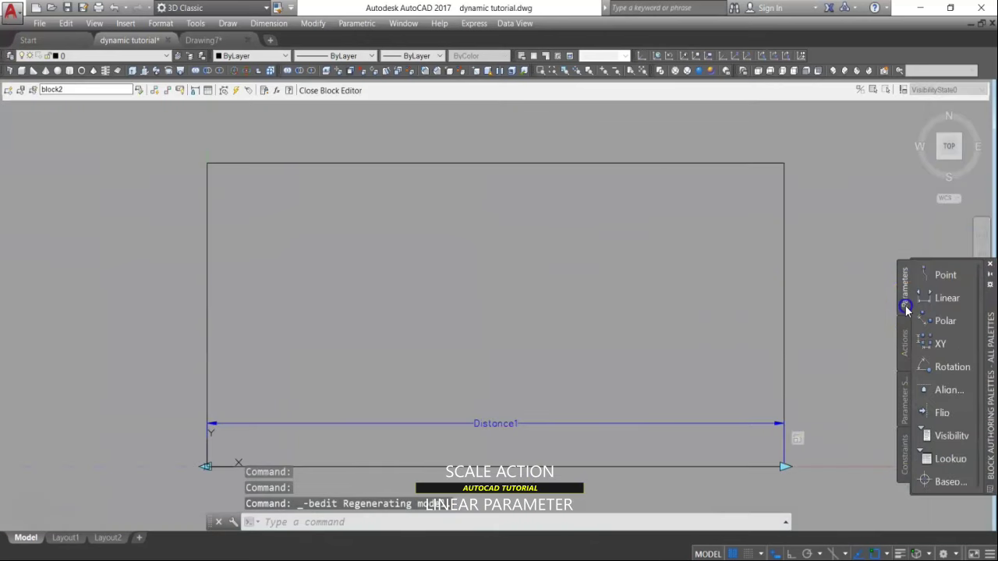
pyautogui.click(942, 485)
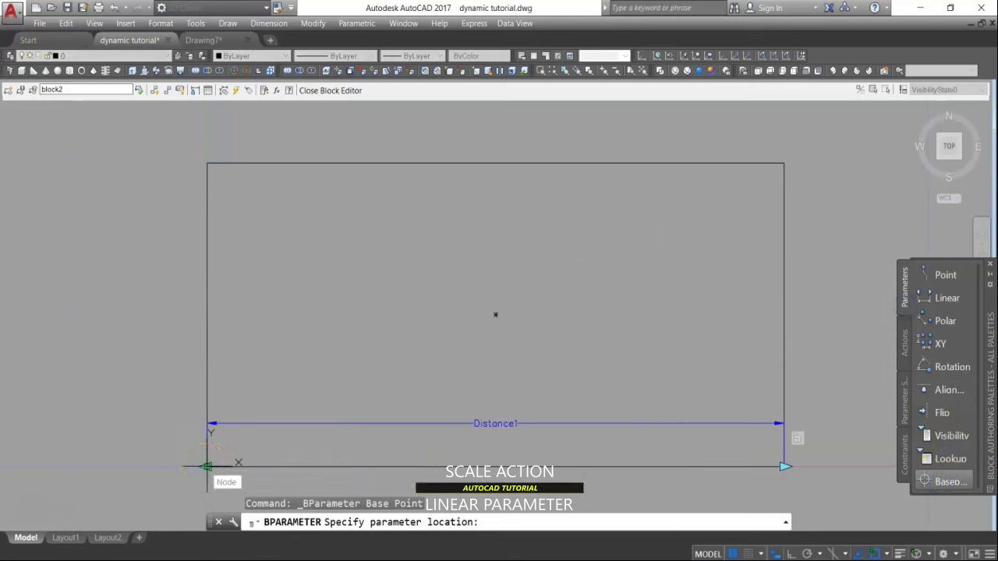
pyautogui.click(206, 466)
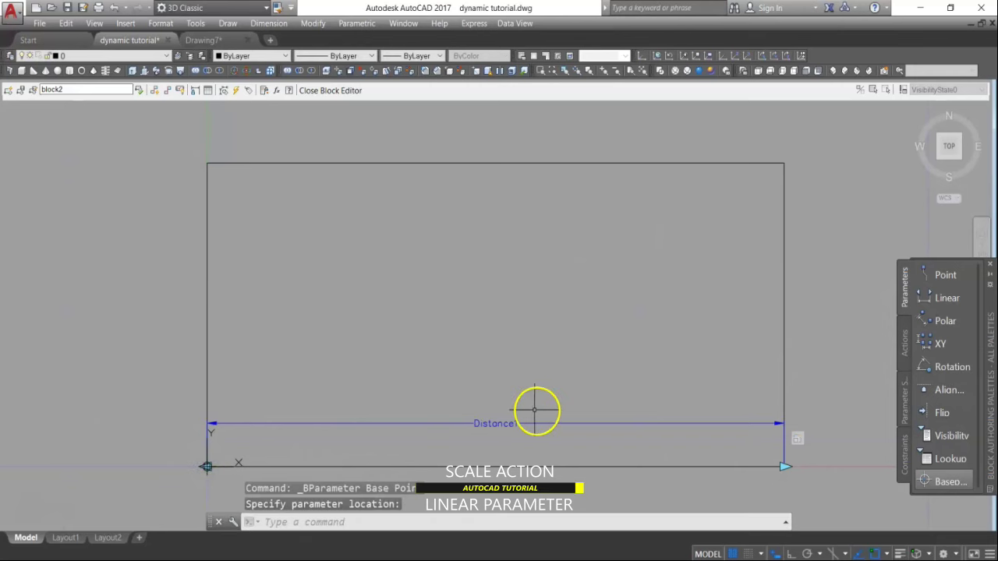
pyautogui.moveTo(540, 399)
pyautogui.mouseDown(button='middle')
pyautogui.moveTo(548, 272)
pyautogui.moveTo(543, 281)
pyautogui.mouseUp(button='middle')
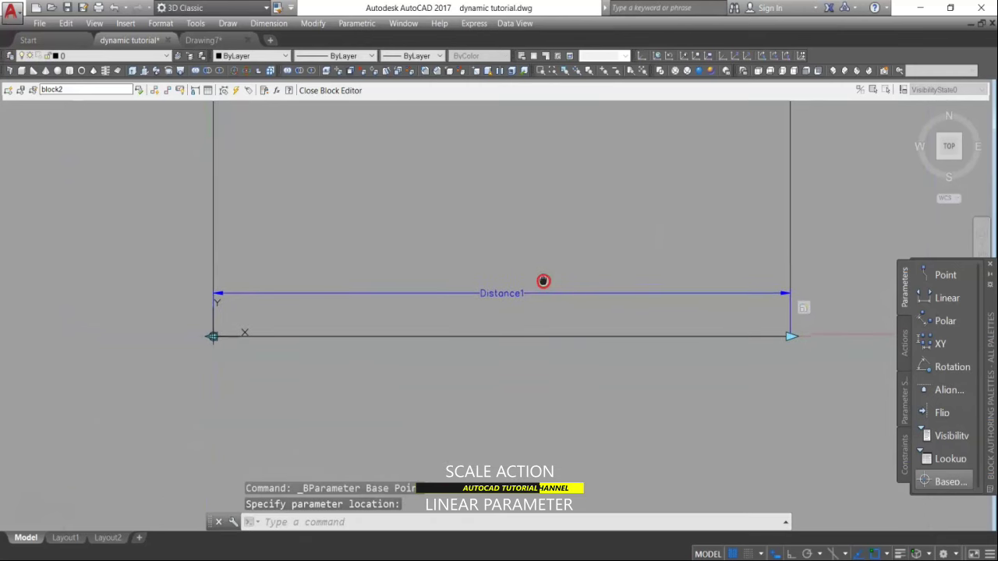
# Step: Add the base point to the Scale action's selection set and close the Block Editor
pyautogui.rightClick(804, 311)
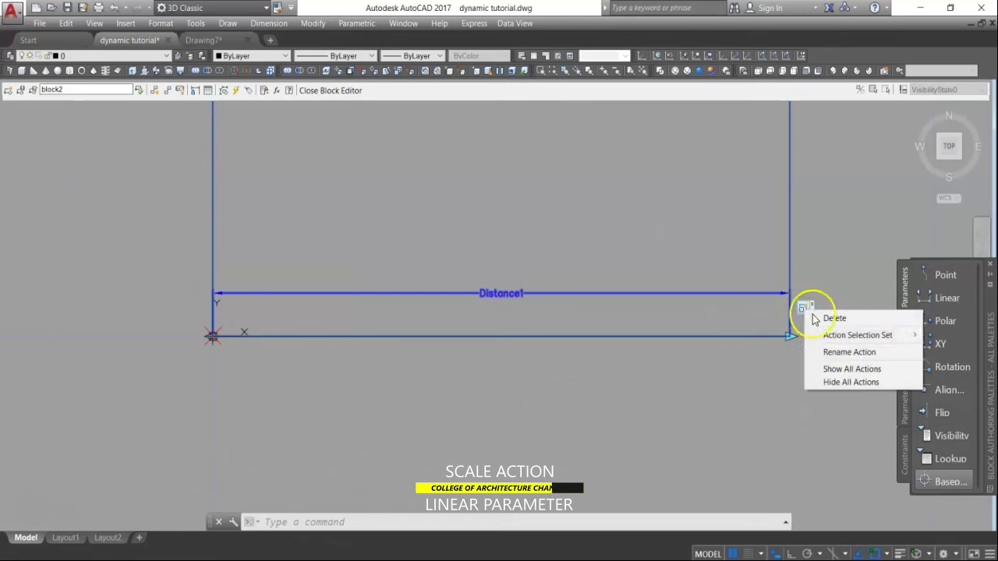
pyautogui.moveTo(844, 335)
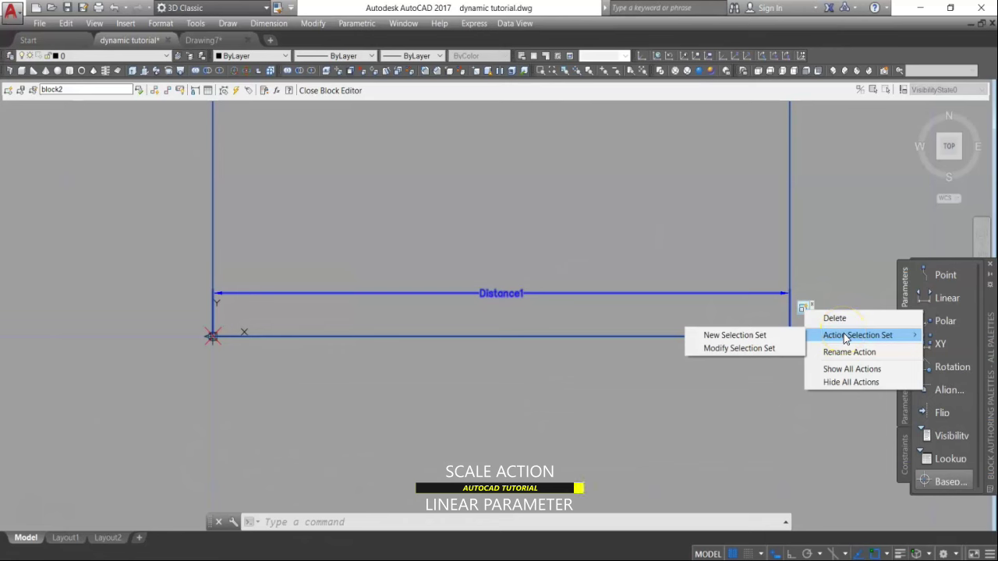
pyautogui.click(750, 349)
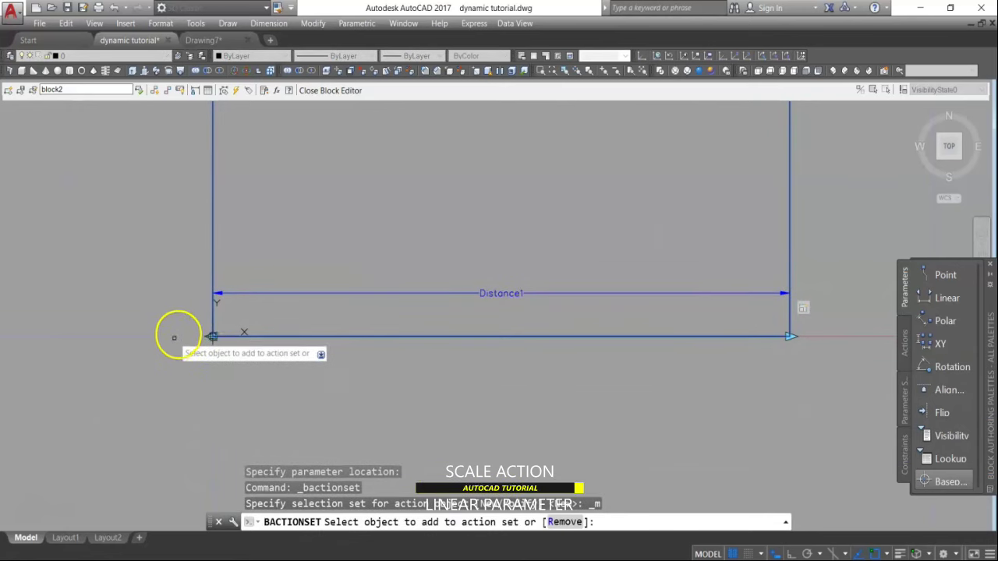
pyautogui.click(211, 337)
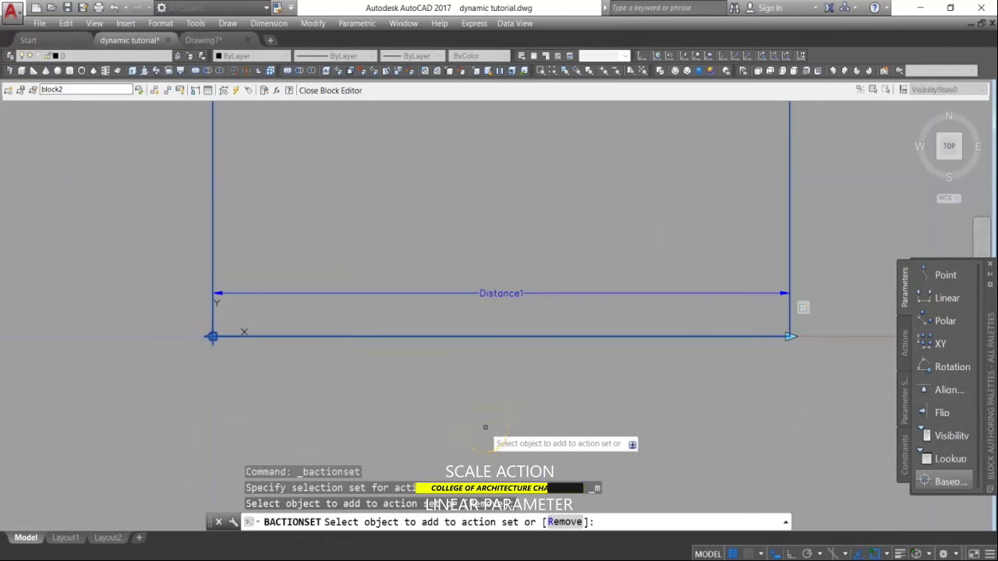
pyautogui.rightClick(486, 421)
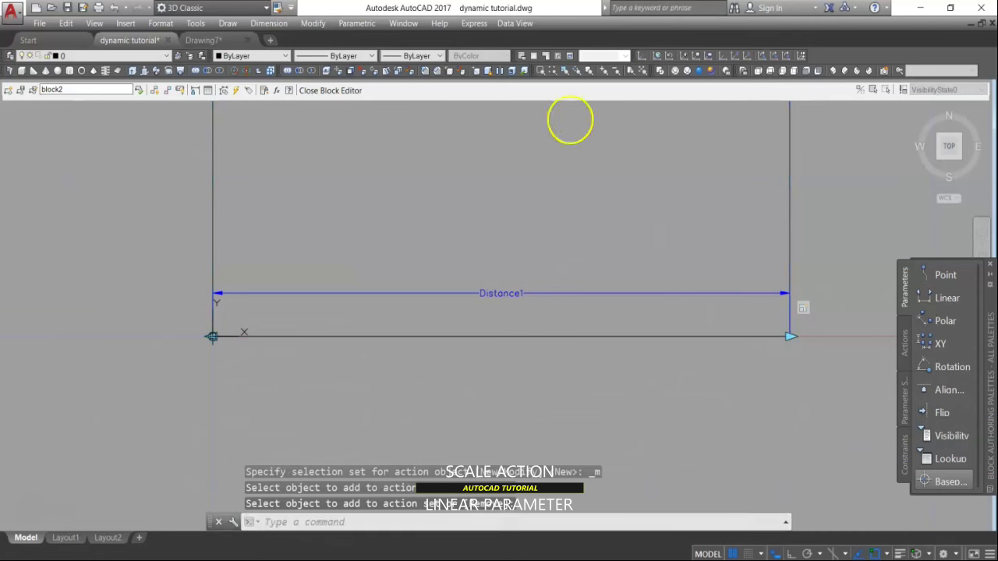
pyautogui.click(340, 91)
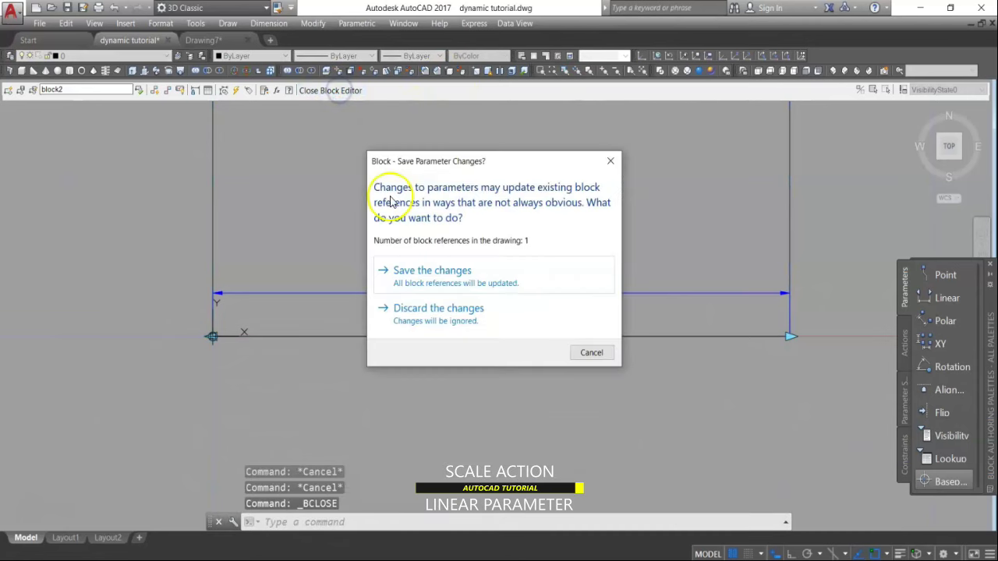
# Step: Save the block2 changes, then stretch the block outward at its right and left ends
pyautogui.click(425, 273)
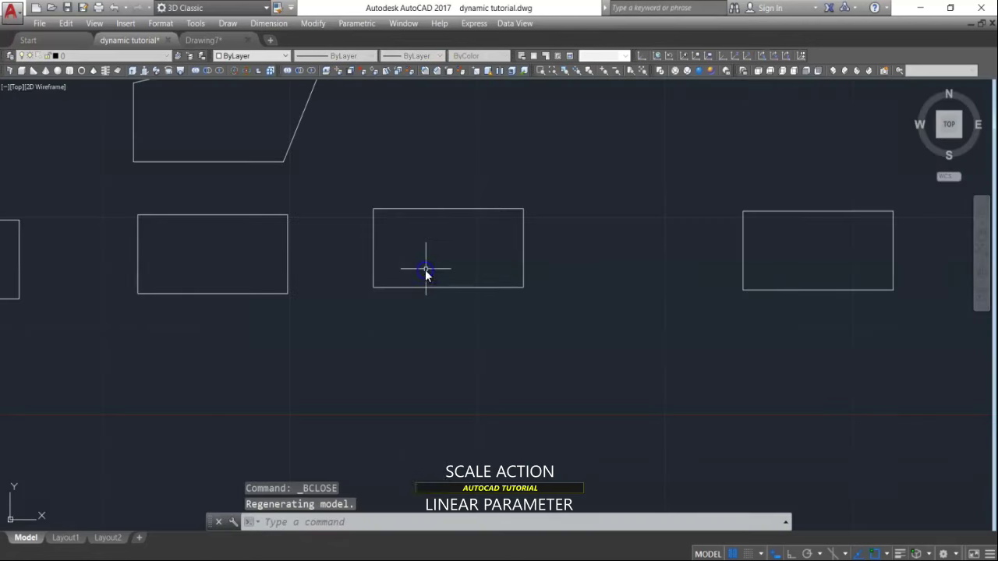
pyautogui.click(521, 278)
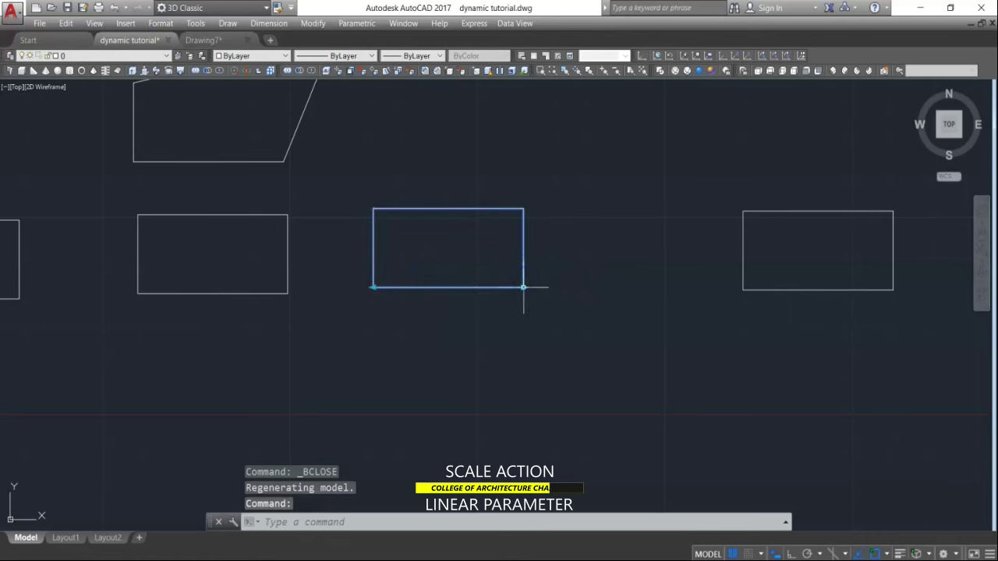
pyautogui.click(523, 287)
pyautogui.click(633, 283)
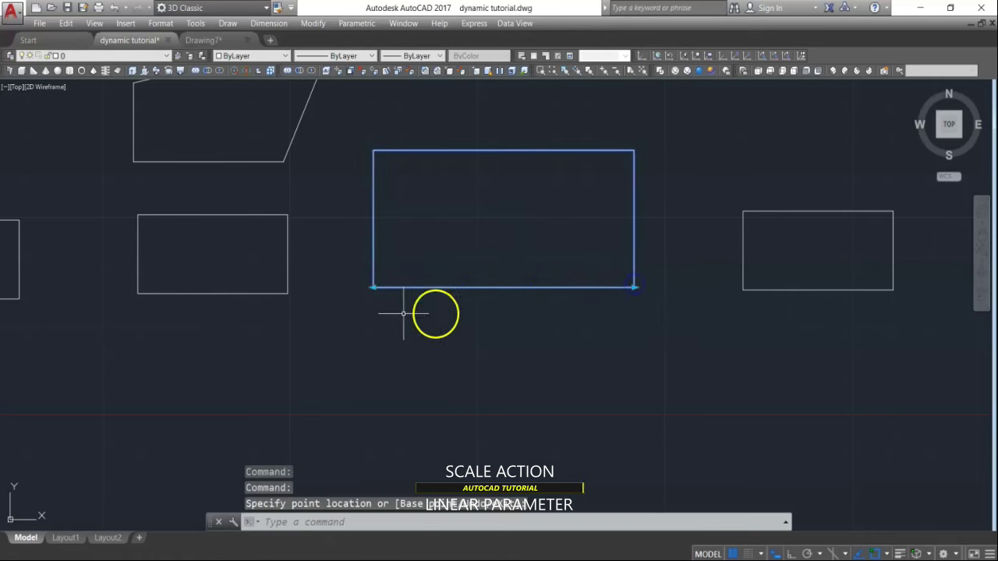
pyautogui.click(374, 287)
pyautogui.click(316, 290)
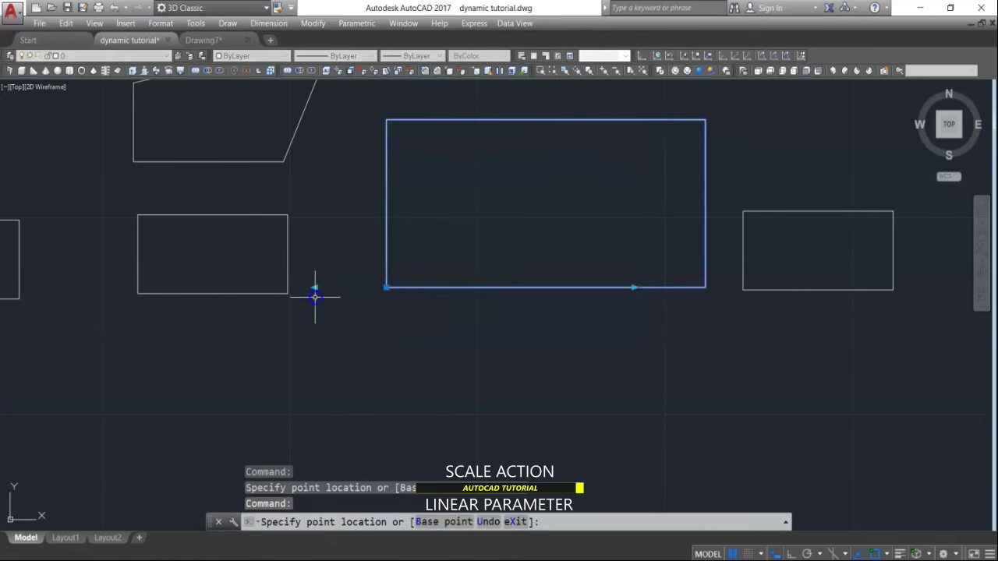
# Step: Stretch both ends of the rectangle further outward to enlarge it more
pyautogui.click(372, 299)
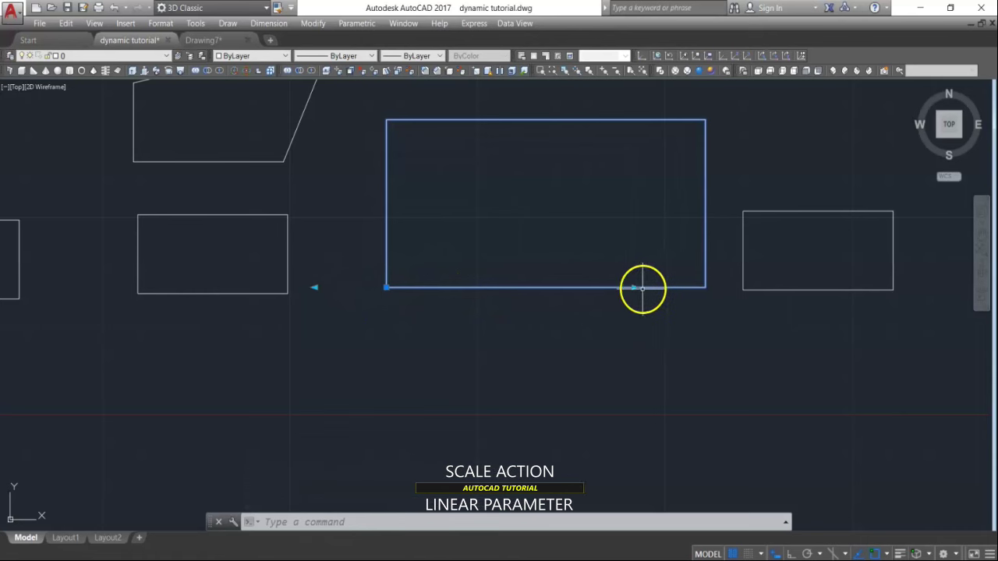
pyautogui.click(634, 288)
pyautogui.click(770, 306)
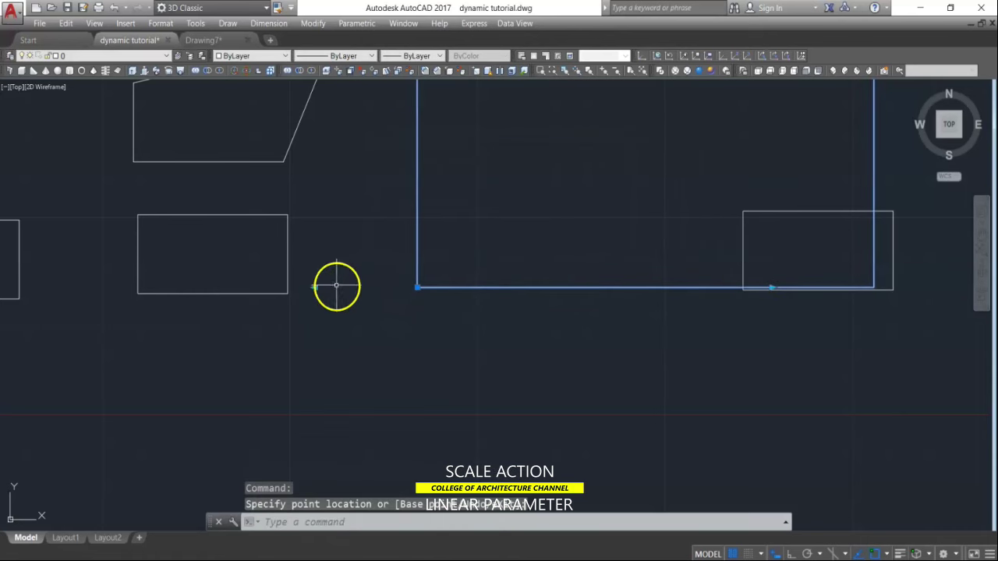
pyautogui.click(315, 287)
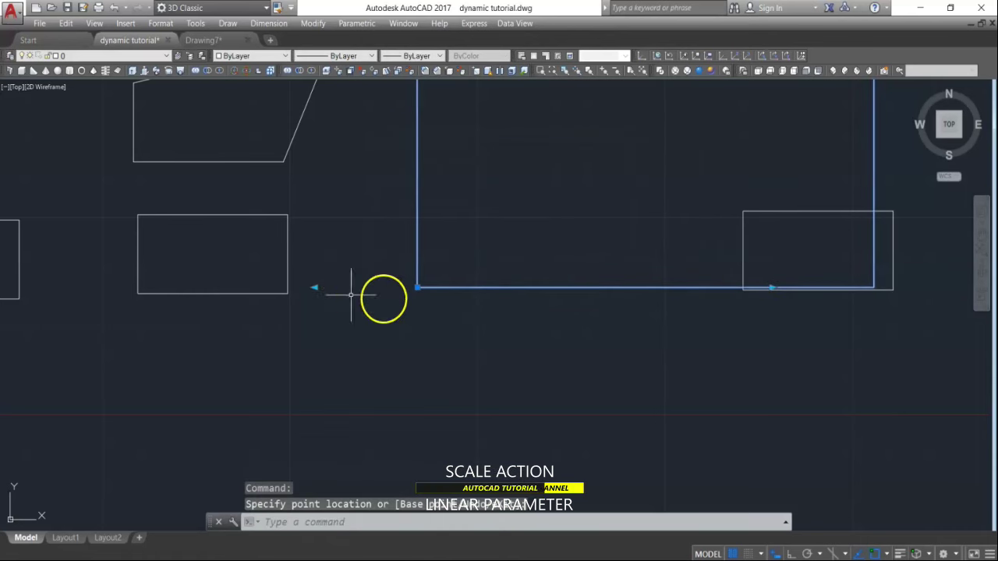
pyautogui.click(770, 289)
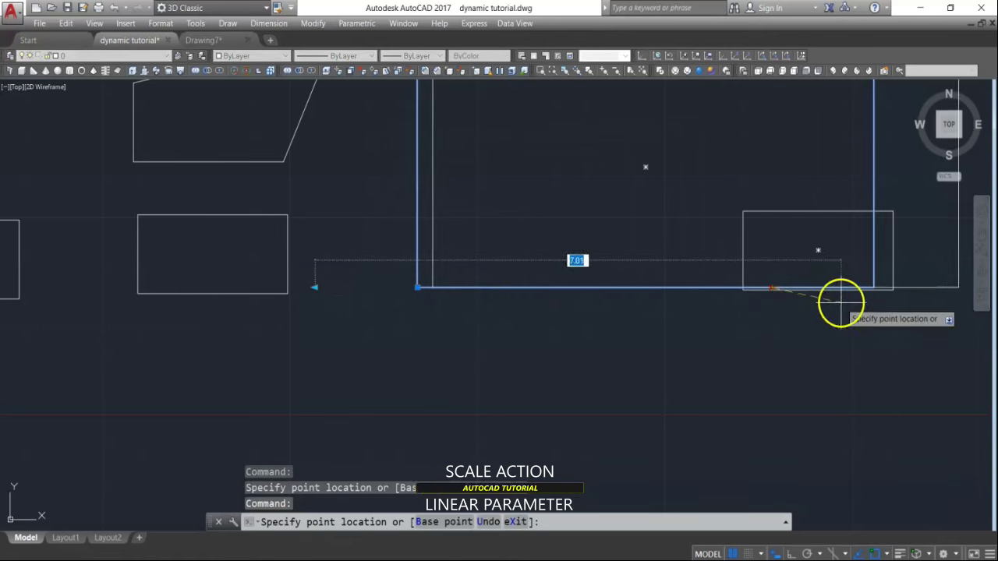
pyautogui.click(841, 304)
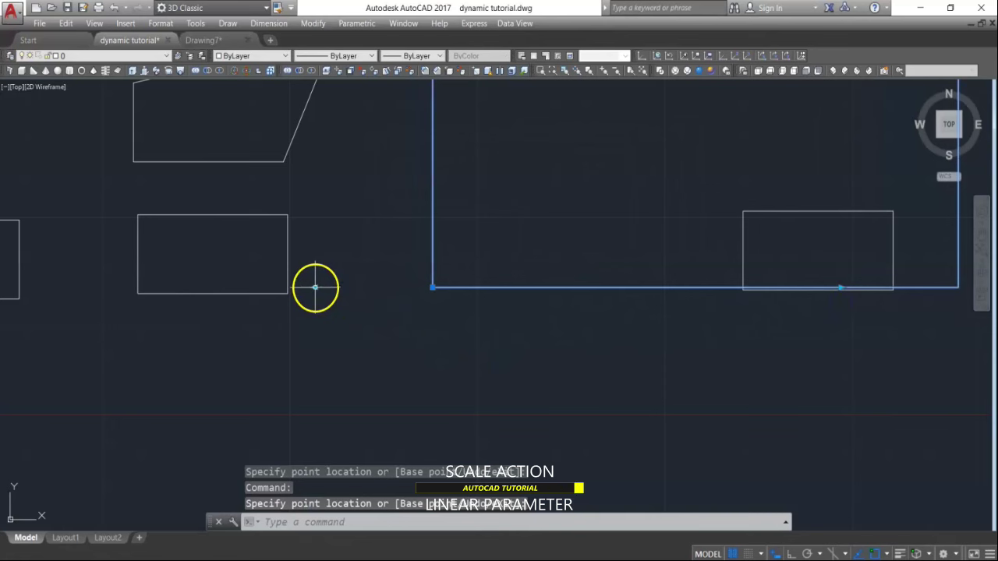
pyautogui.click(315, 288)
pyautogui.click(133, 334)
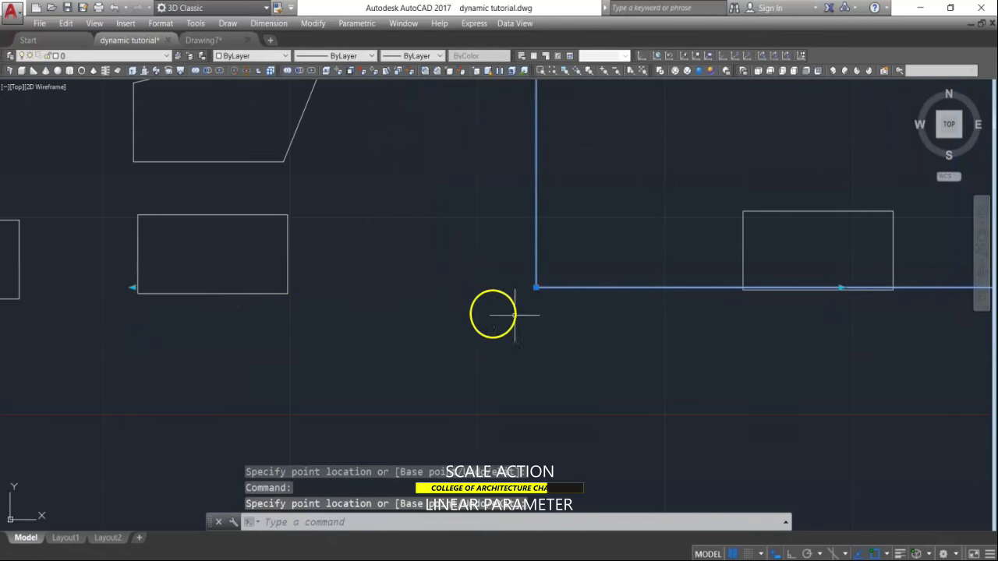
pyautogui.scroll(-3, 514, 285)
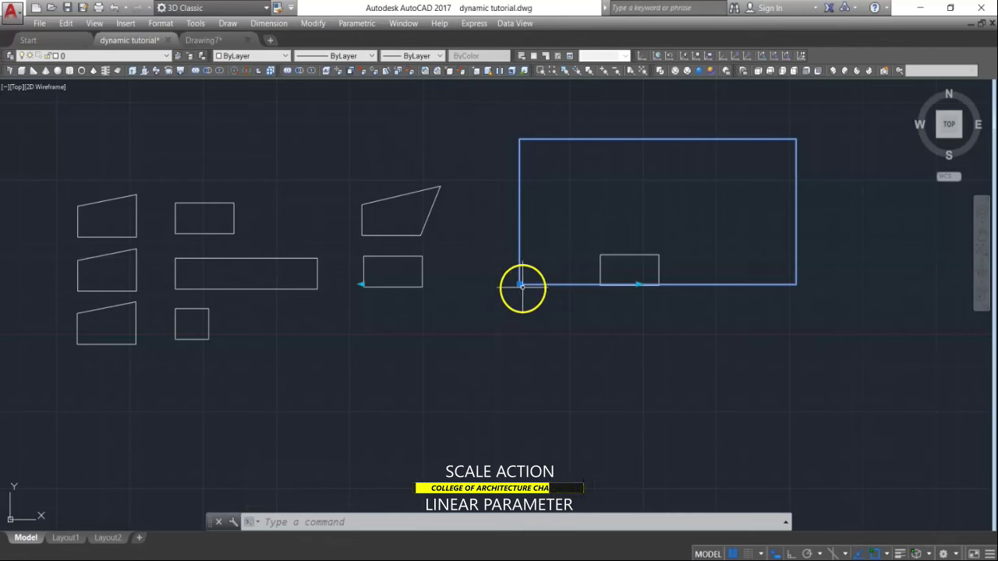
# Step: Reset the stretched block, then move the left rectangle slightly further left with M
pyautogui.rightClick(798, 242)
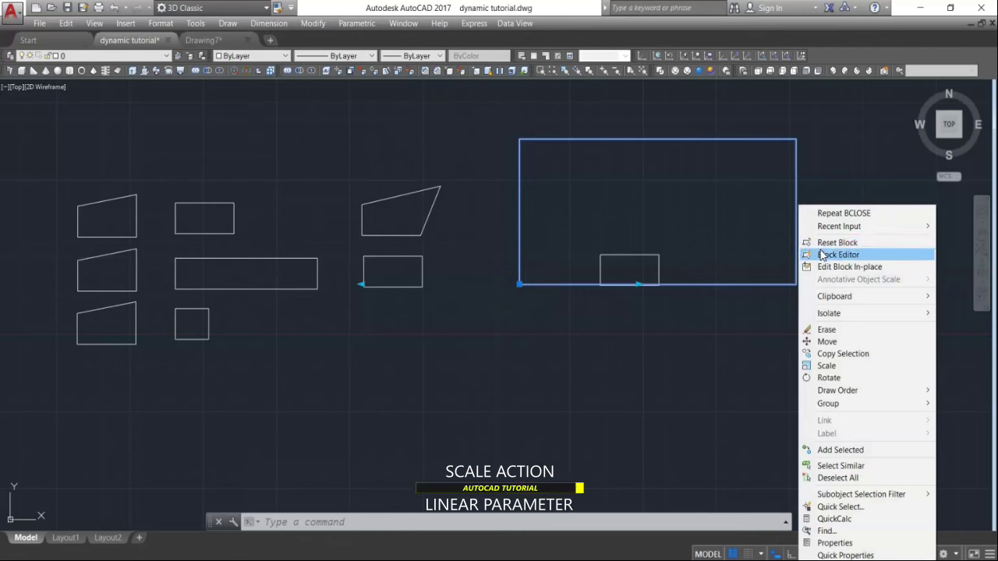
pyautogui.click(828, 243)
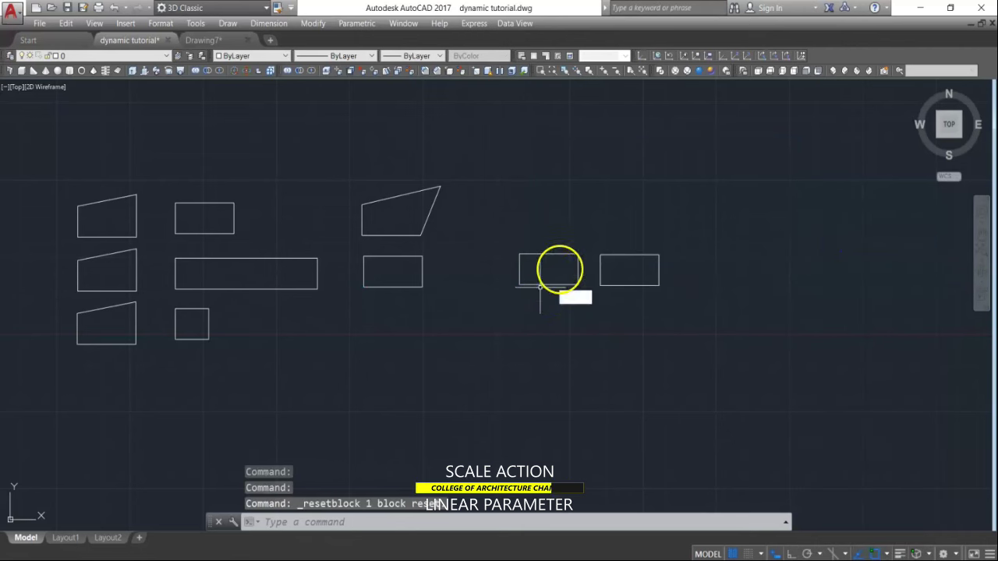
pyautogui.write('m')
pyautogui.press('Return')
pyautogui.click(584, 229)
pyautogui.click(546, 290)
pyautogui.press('Return')
pyautogui.click(540, 307)
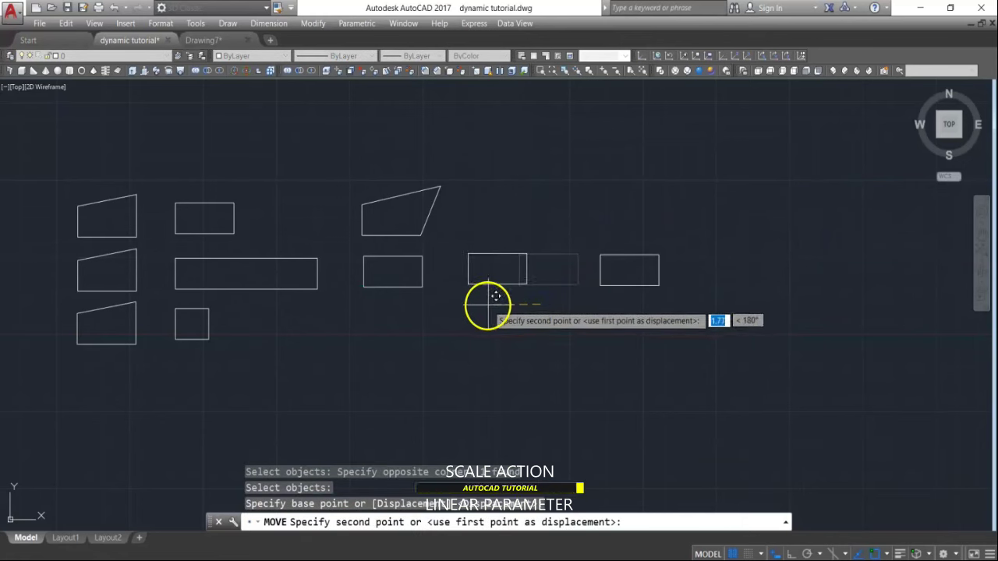
pyautogui.click(488, 306)
pyautogui.press('Escape')
# Step: Open the rectangle block block2 in the Block Editor
pyautogui.click(525, 267)
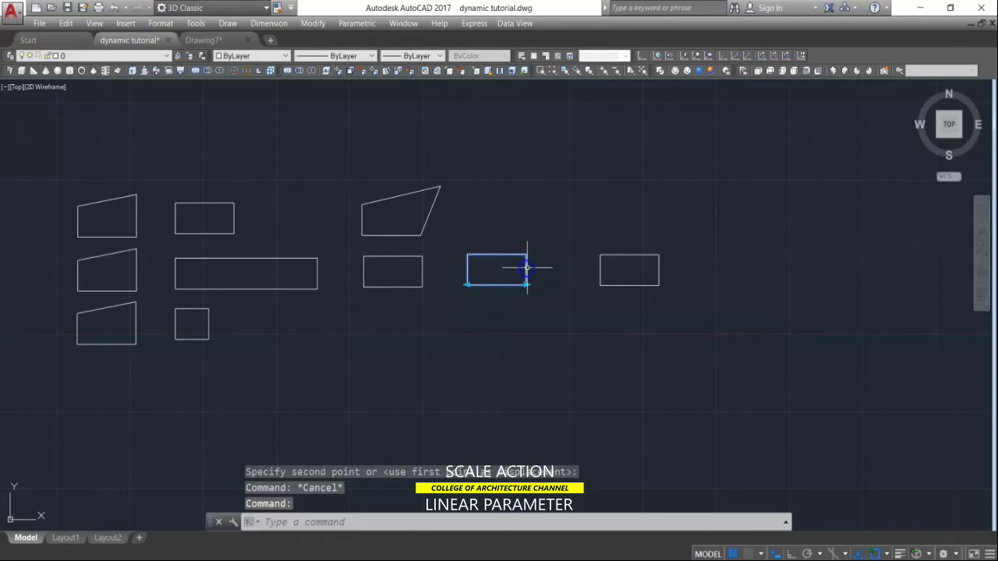
pyautogui.rightClick(524, 265)
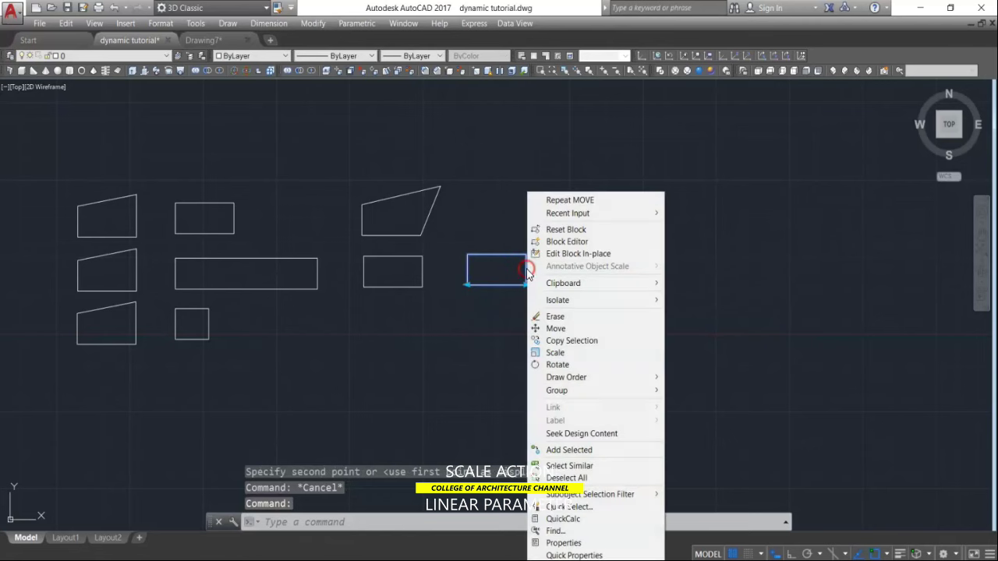
pyautogui.click(567, 241)
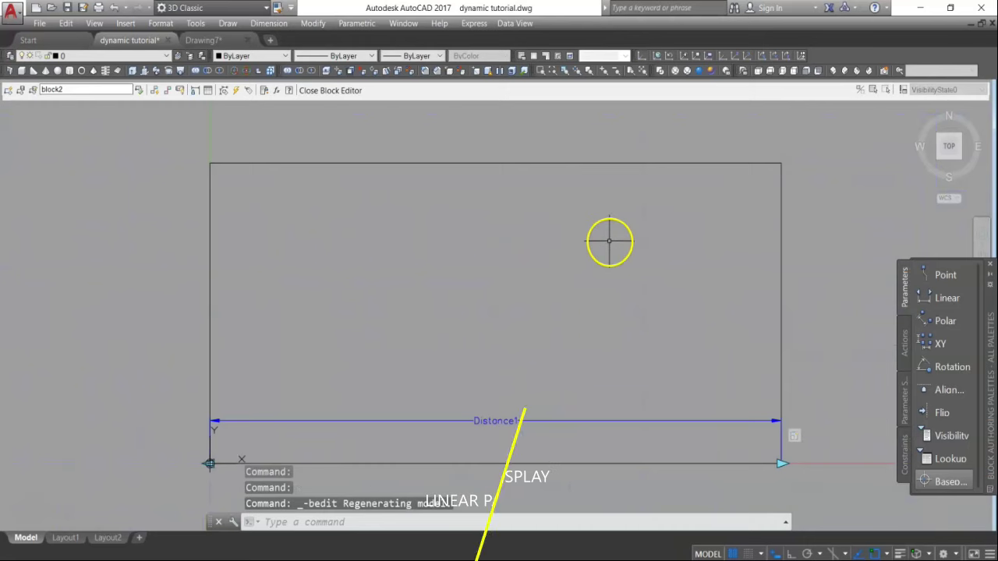
# Step: Set the Distance1 parameter's grip display to 1 grip
pyautogui.scroll(-2, 772, 263)
pyautogui.scroll(2, 672, 376)
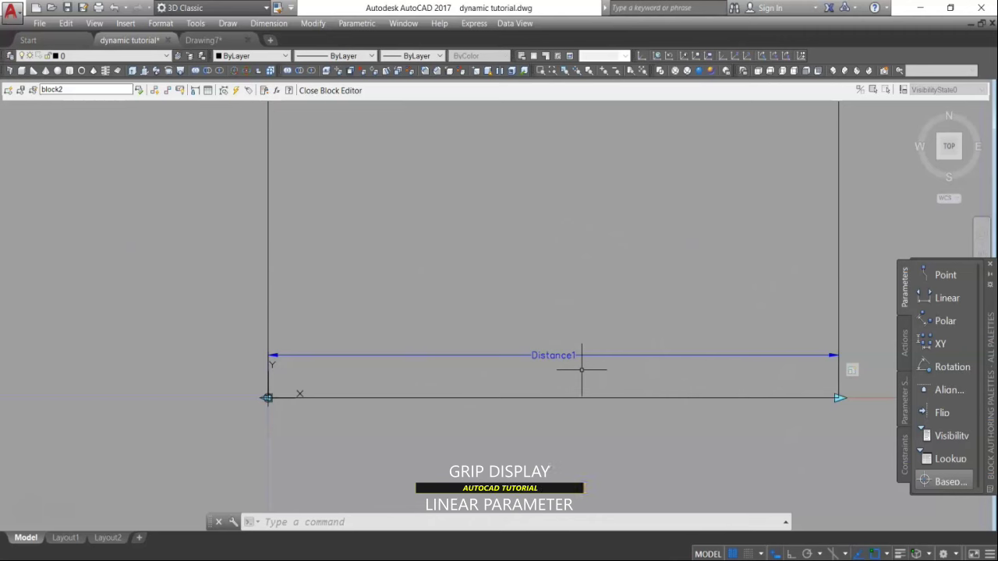
pyautogui.click(262, 434)
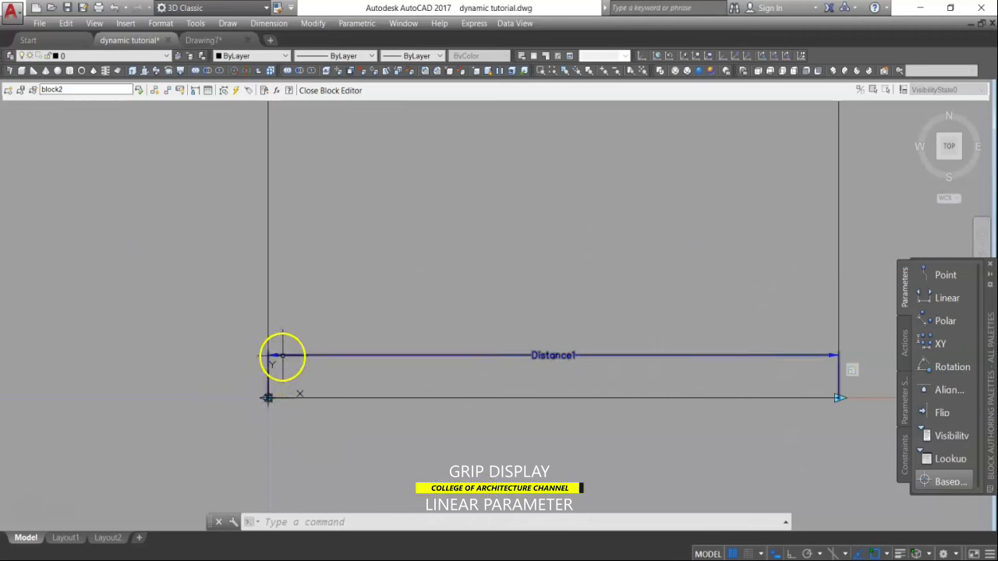
pyautogui.click(282, 357)
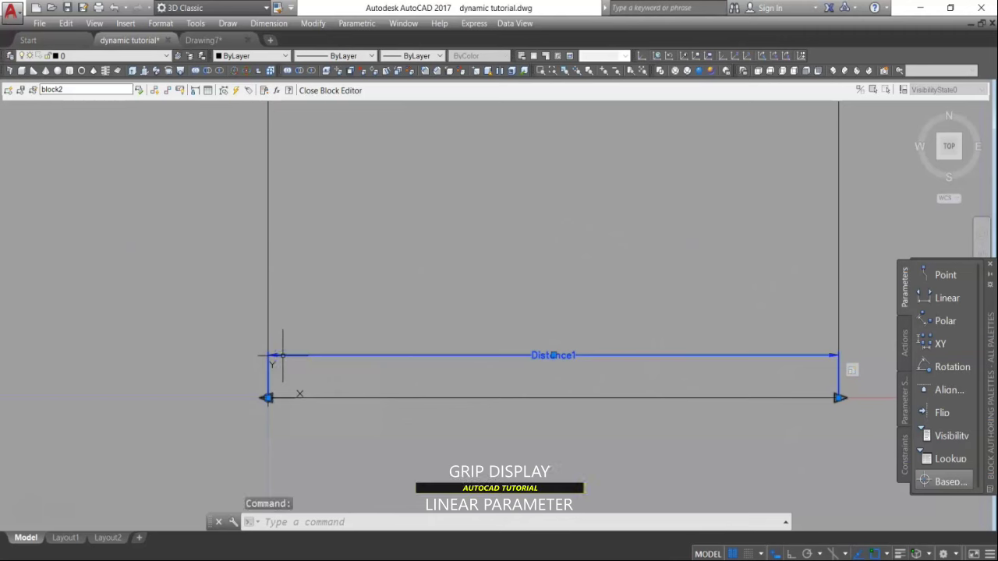
pyautogui.rightClick(267, 398)
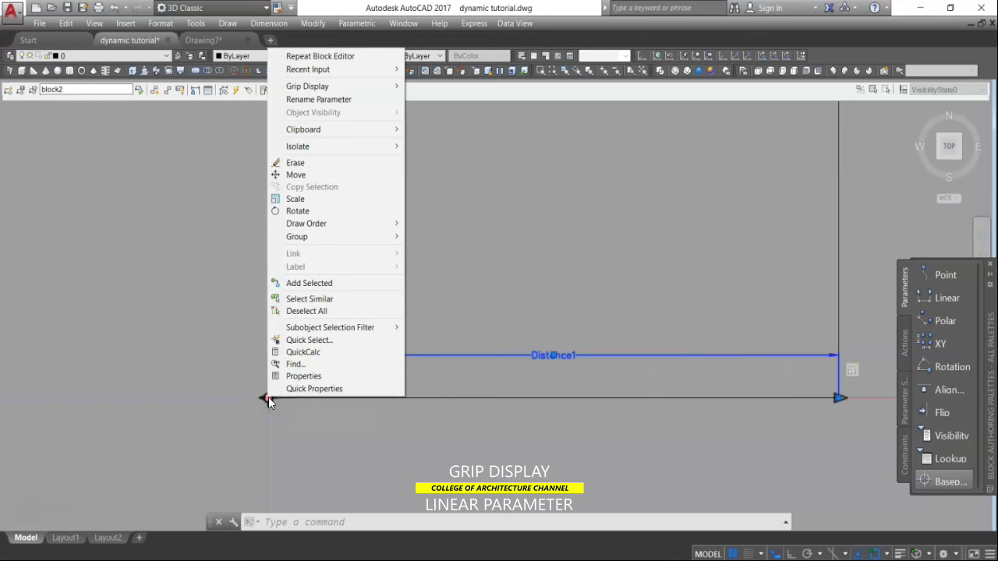
pyautogui.click(334, 87)
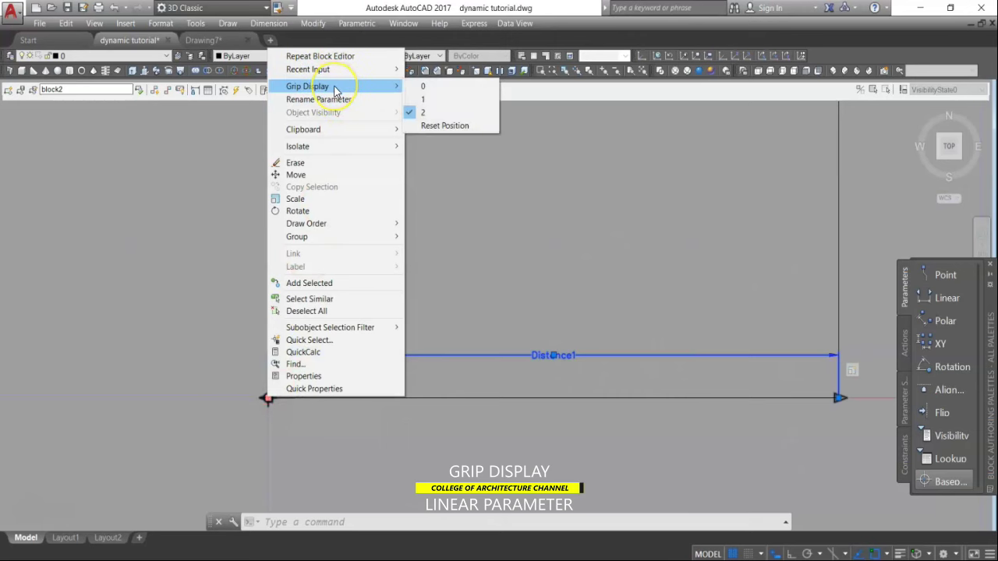
pyautogui.click(421, 100)
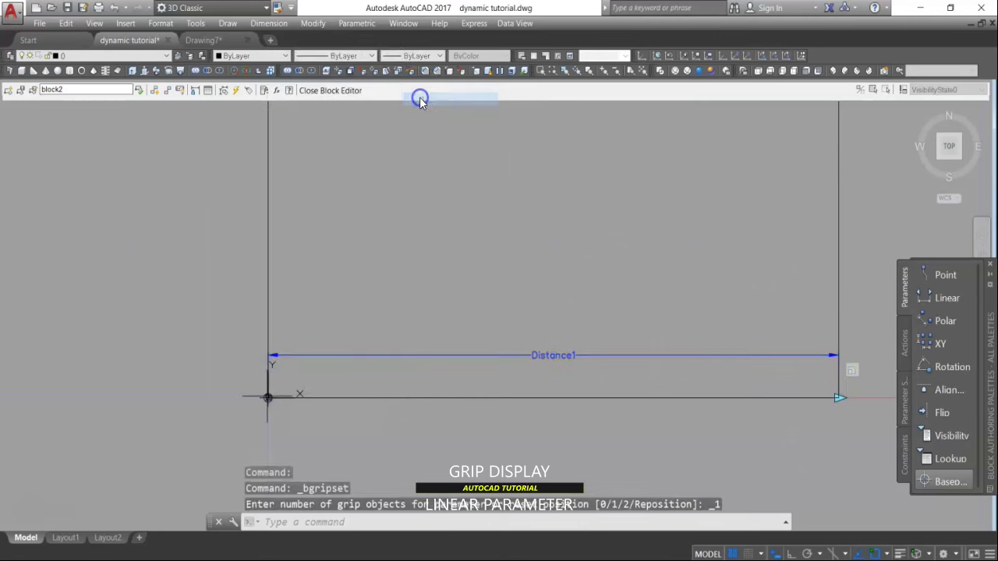
# Step: Close the Block Editor saving the changes, and select the block in model space
pyautogui.click(327, 91)
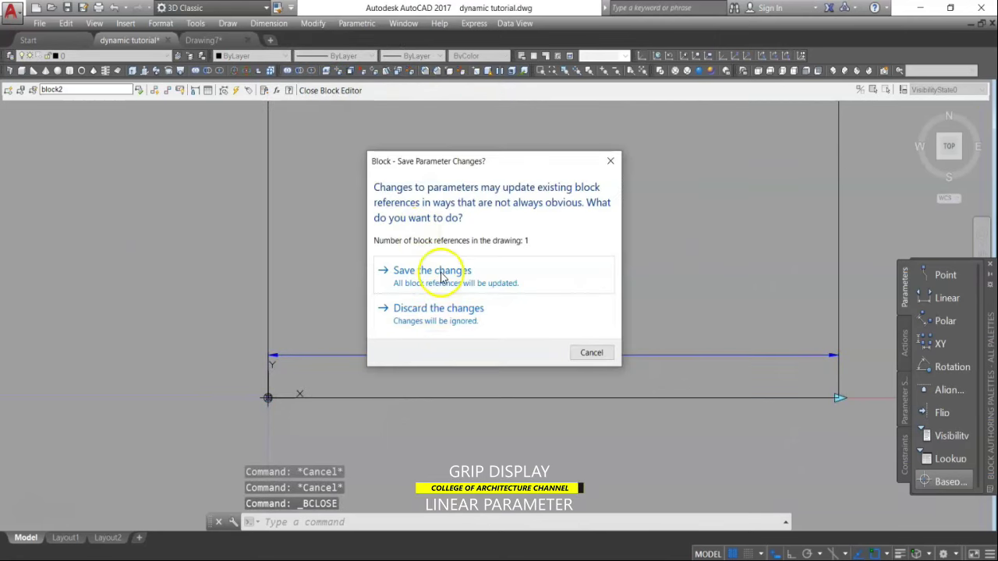
pyautogui.click(439, 273)
pyautogui.click(529, 276)
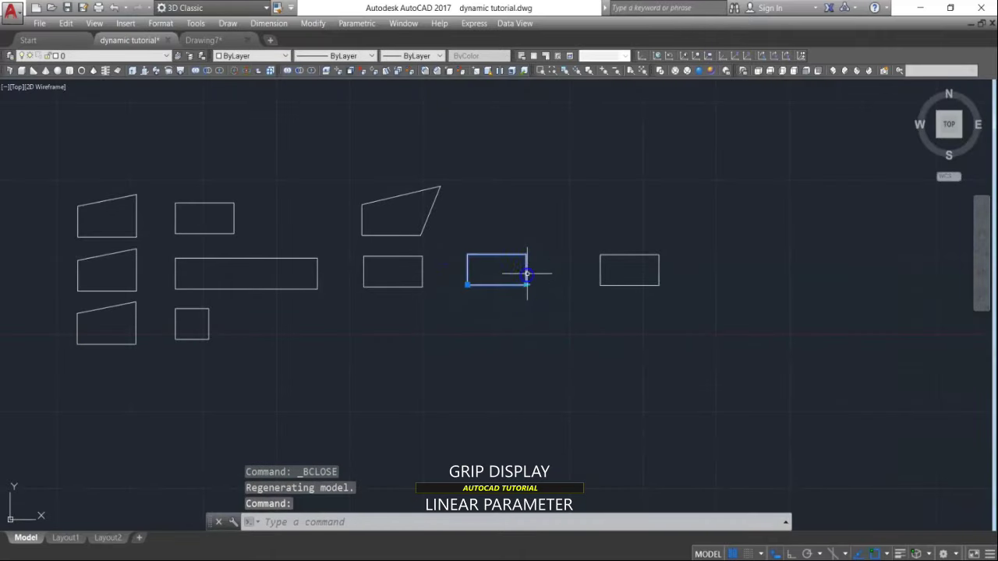
# Step: Stretch the block wider to the right using its single grip, then cancel
pyautogui.scroll(4, 522, 282)
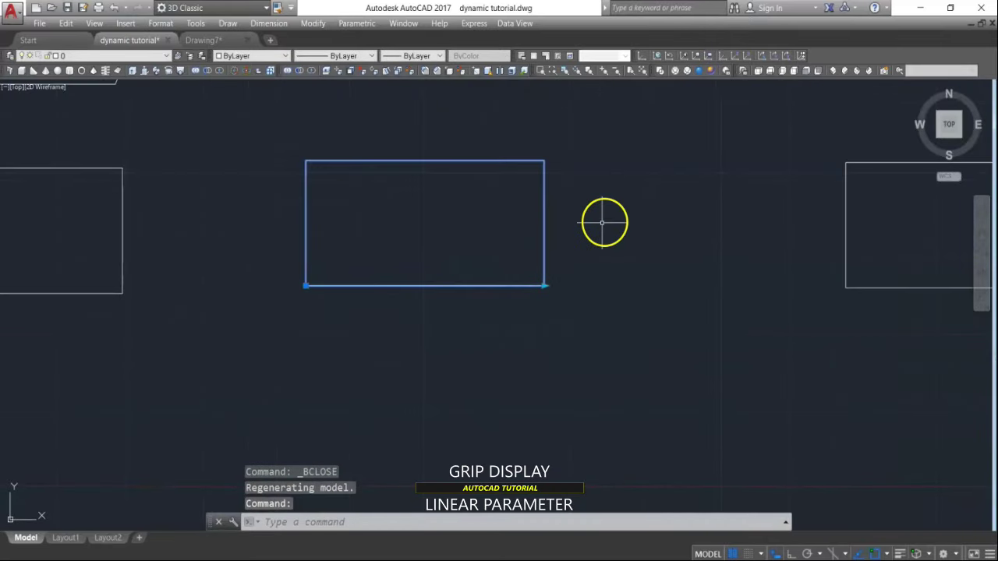
pyautogui.click(544, 285)
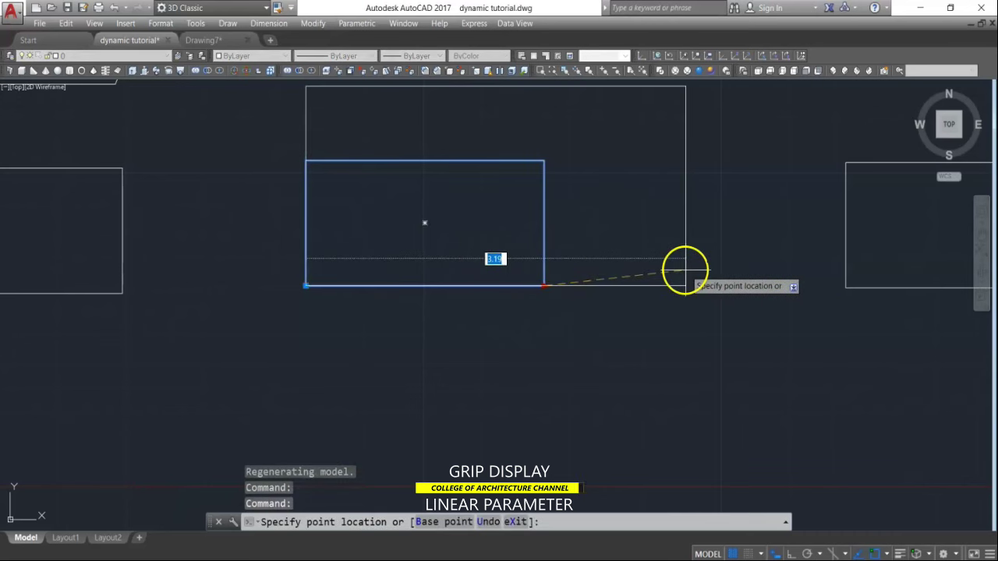
pyautogui.click(686, 271)
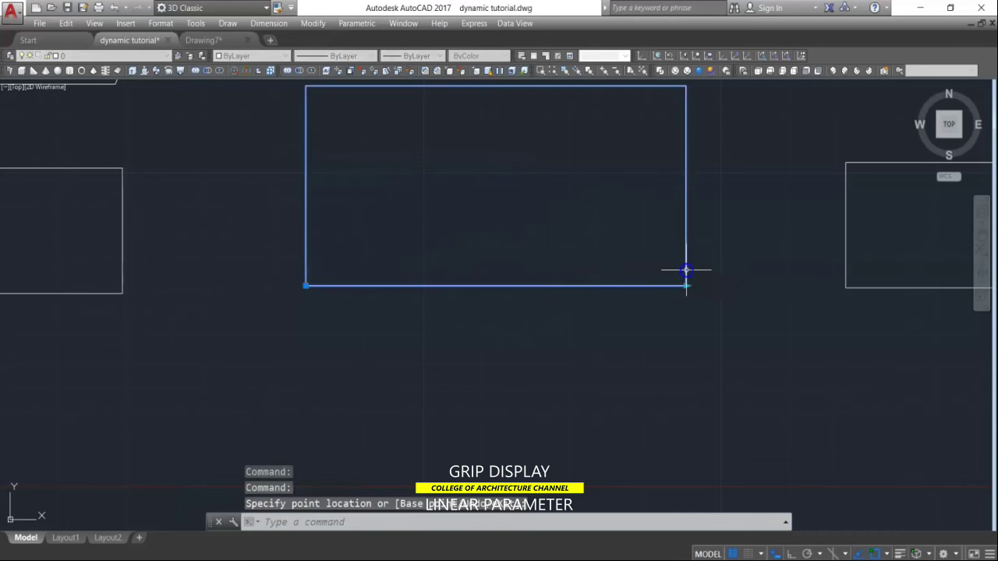
pyautogui.click(305, 289)
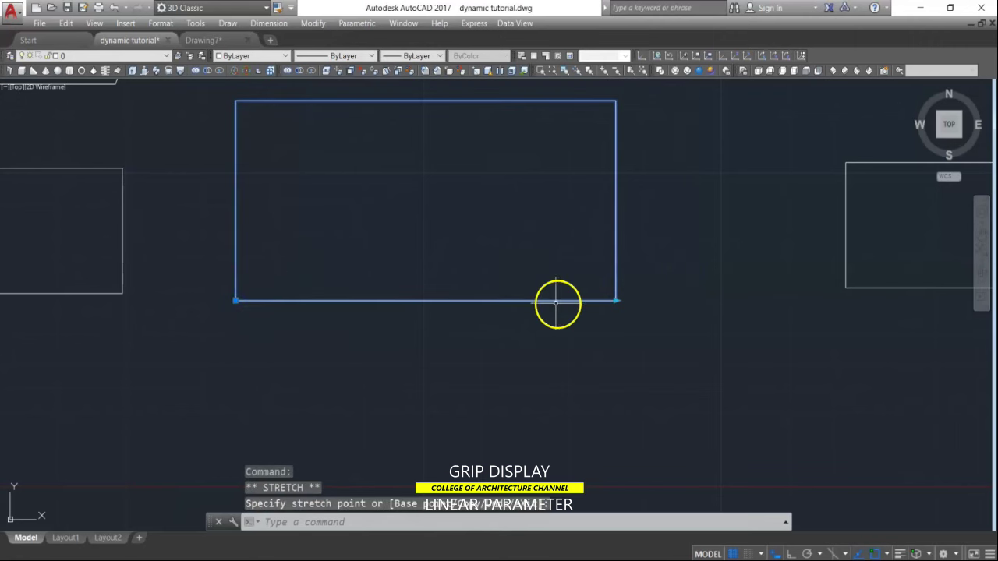
pyautogui.scroll(-4, 561, 303)
pyautogui.press('Escape')
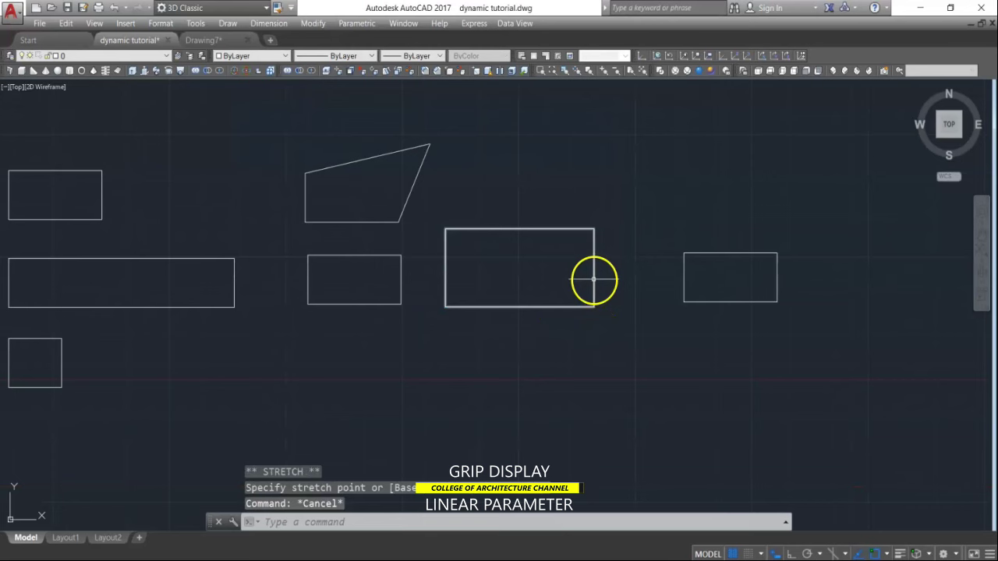
# Step: Reset the block to its original size
pyautogui.click(593, 278)
pyautogui.rightClick(594, 281)
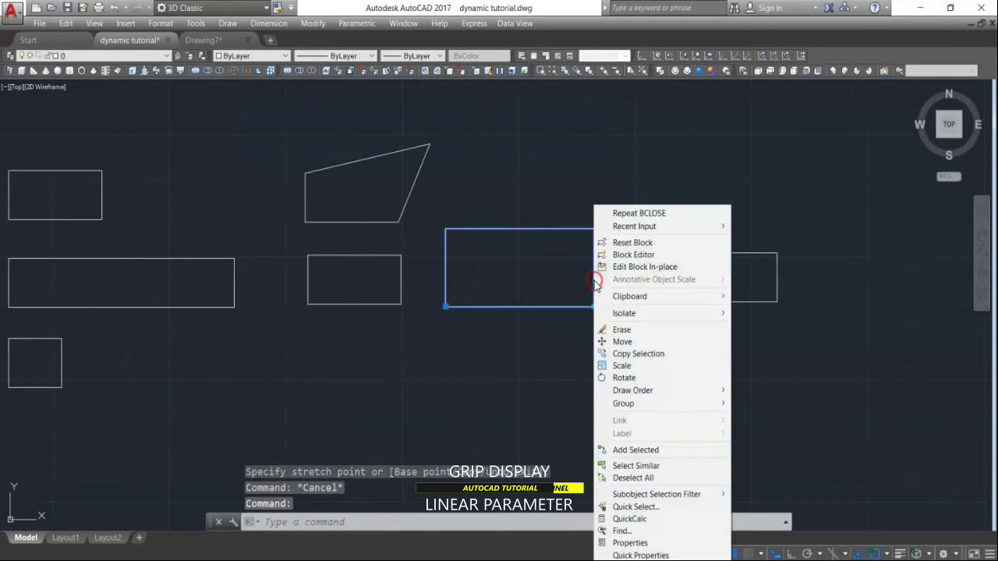
pyautogui.click(653, 246)
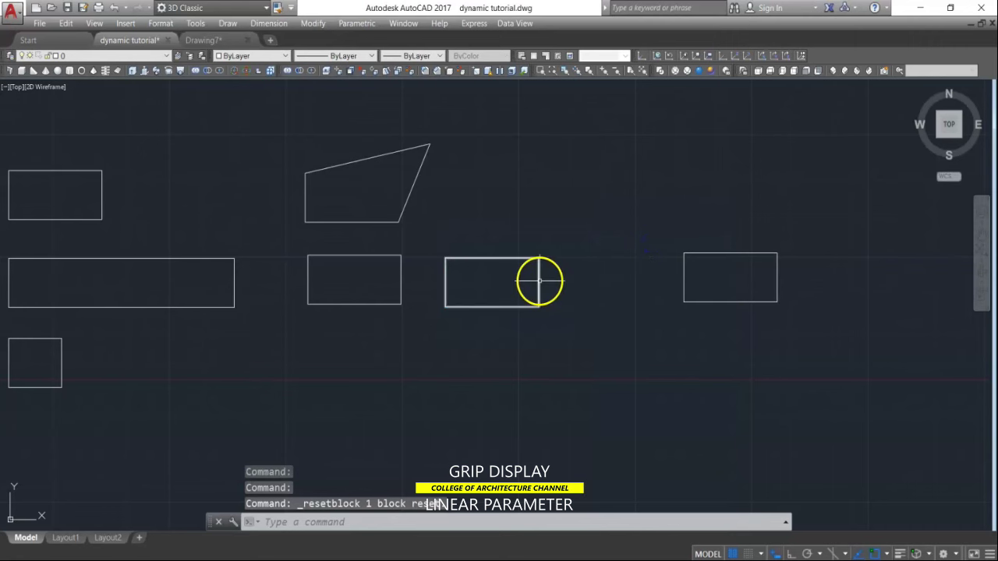
pyautogui.click(539, 282)
pyautogui.rightClick(538, 279)
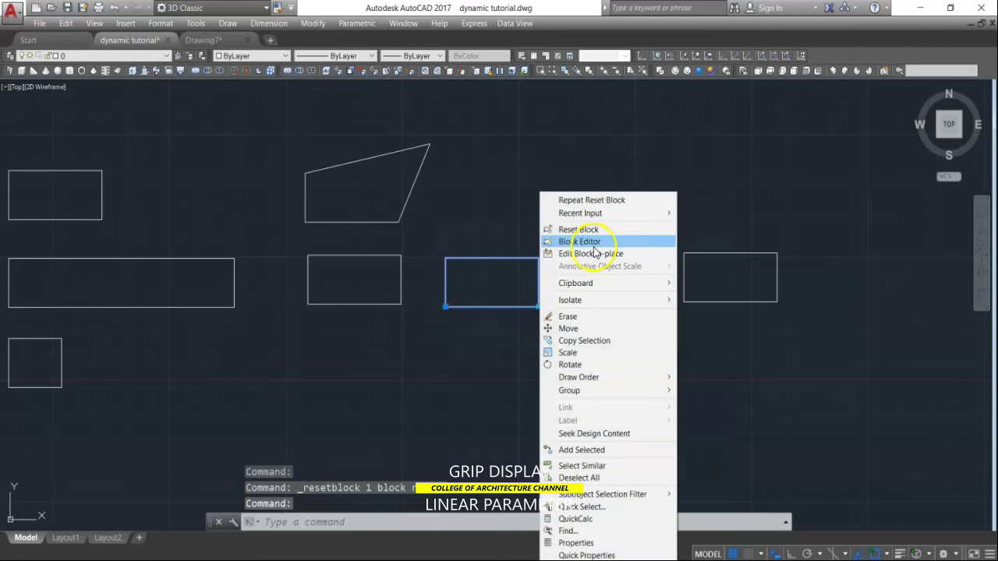
# Step: Open block2 in the Block Editor and show the Properties palette via PROP
pyautogui.click(594, 247)
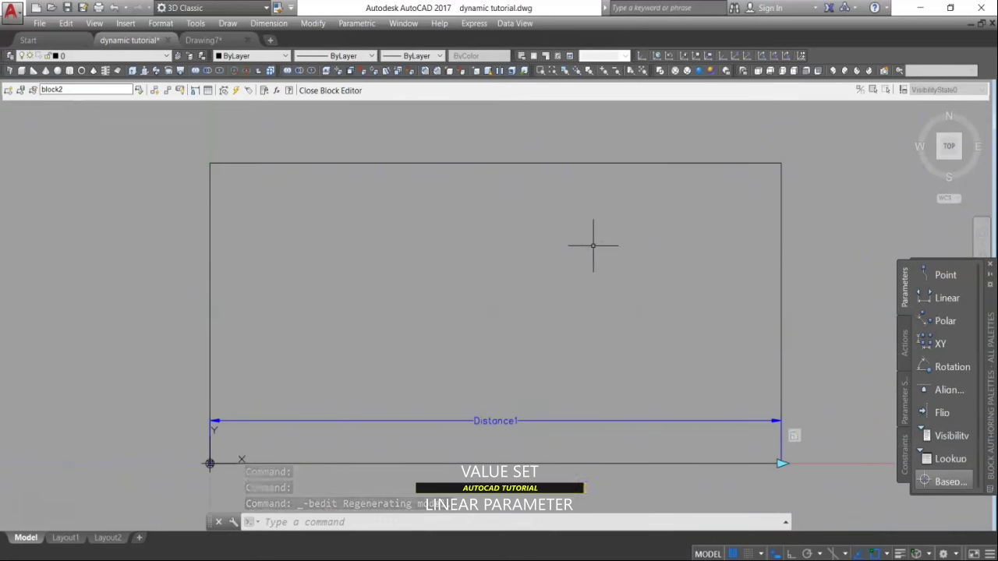
pyautogui.click(544, 403)
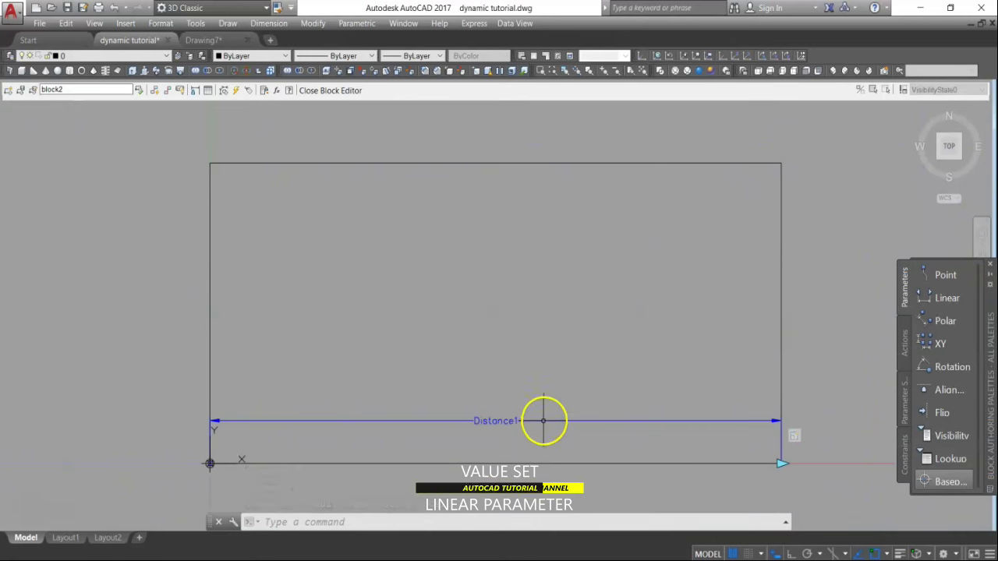
pyautogui.click(334, 525)
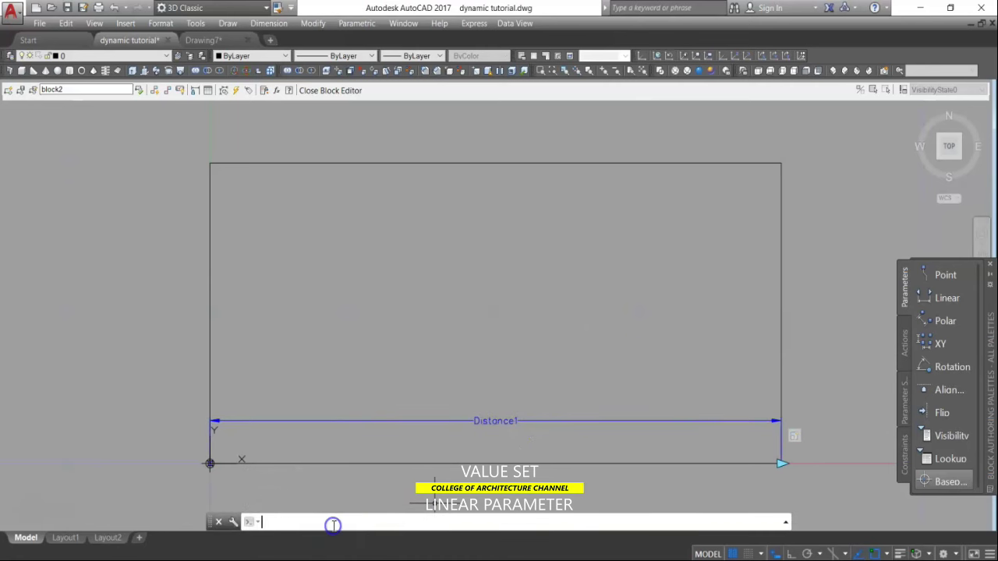
pyautogui.write('PROPERTIES')
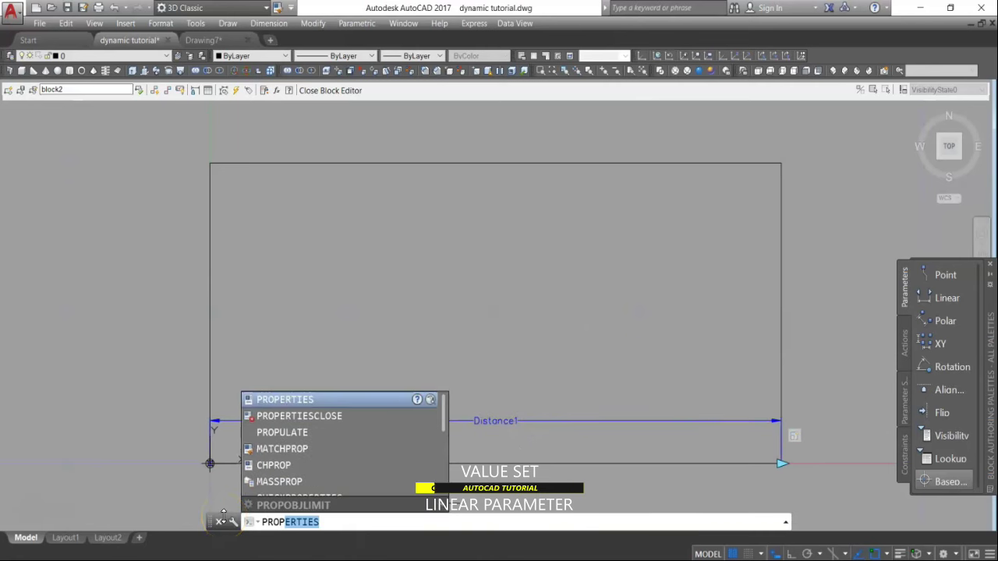
pyautogui.click(312, 399)
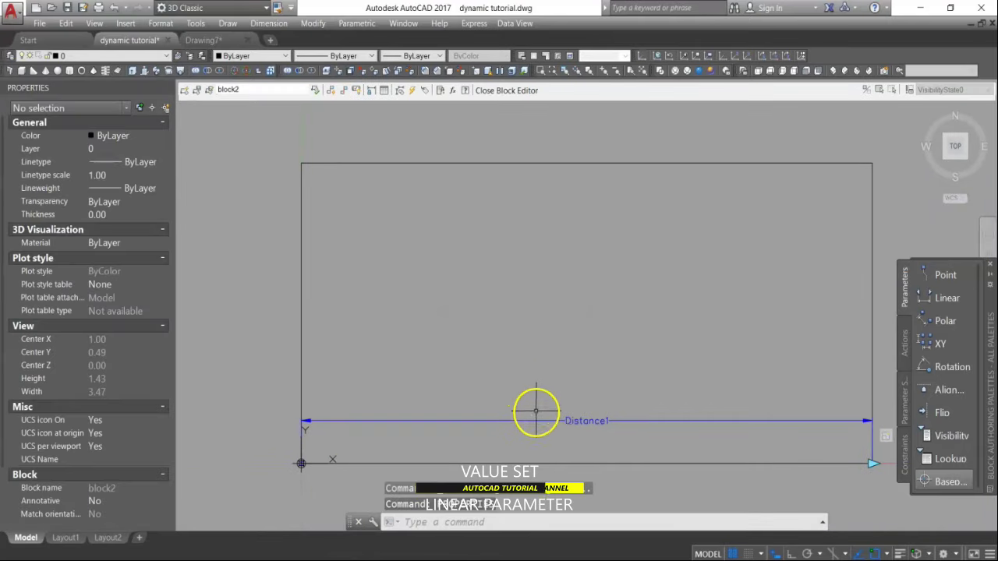
# Step: Select Distance1 and set its Dist minimum to 1 and Dist maximum to 4
pyautogui.click(534, 421)
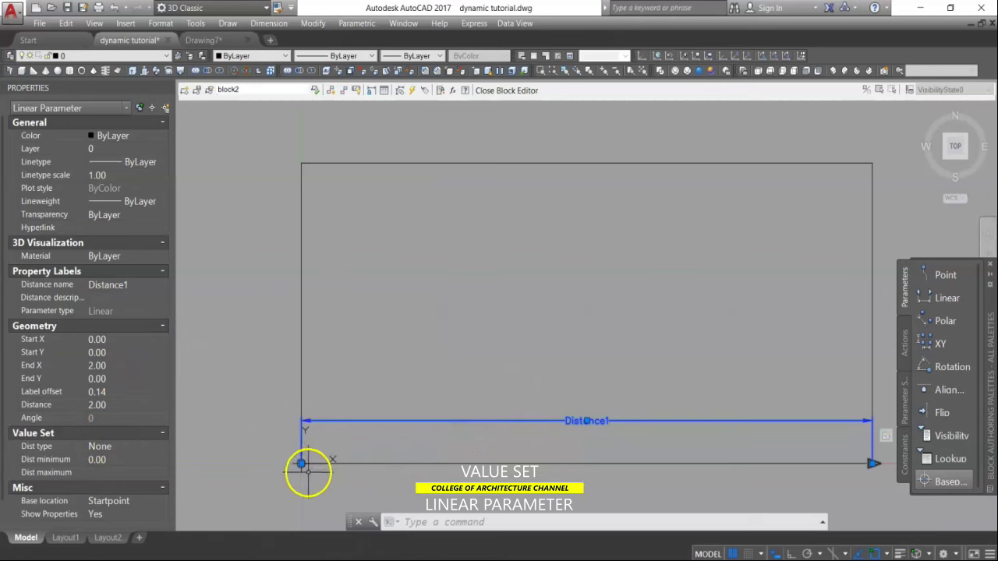
pyautogui.scroll(-2, 493, 364)
pyautogui.moveTo(544, 446); pyautogui.dragTo(544, 403, button='middle')
pyautogui.click(112, 459)
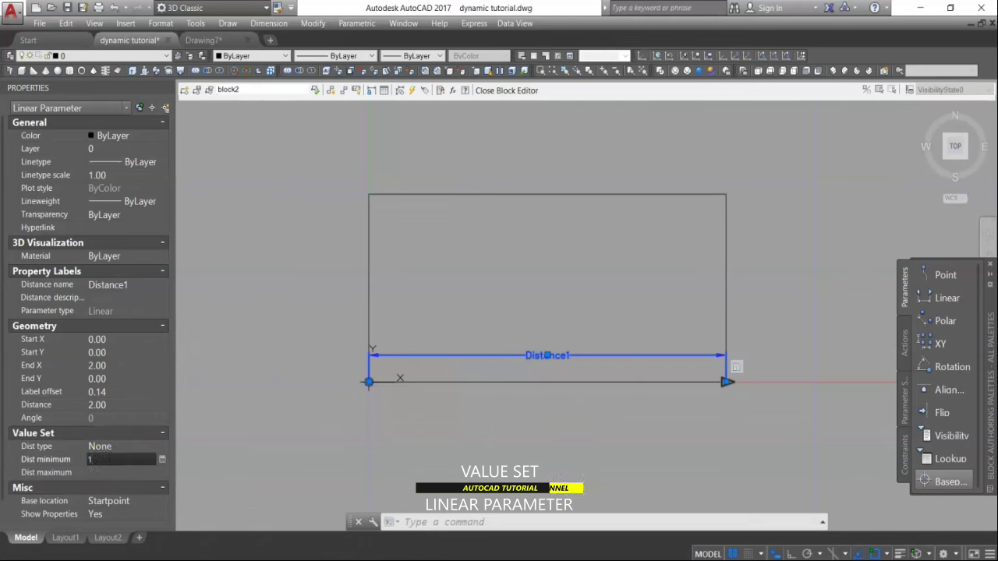
pyautogui.write('1')
pyautogui.click(111, 472)
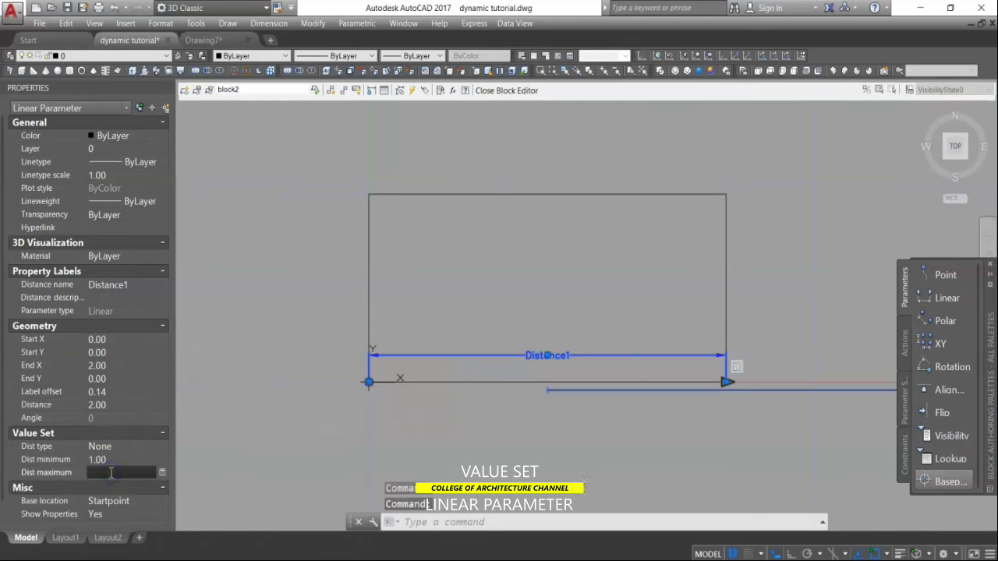
pyautogui.write('4')
pyautogui.press('Return')
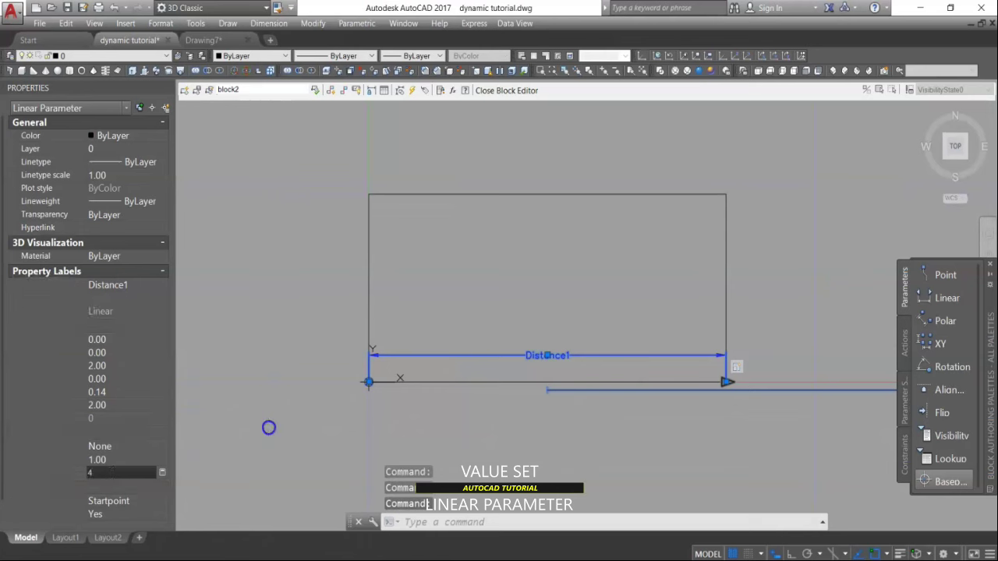
# Step: Inspect the limited Distance1 parameter in the Block Editor
pyautogui.click(269, 419)
pyautogui.scroll(-2, 448, 373)
pyautogui.scroll(-2, 448, 373)
pyautogui.click(446, 415)
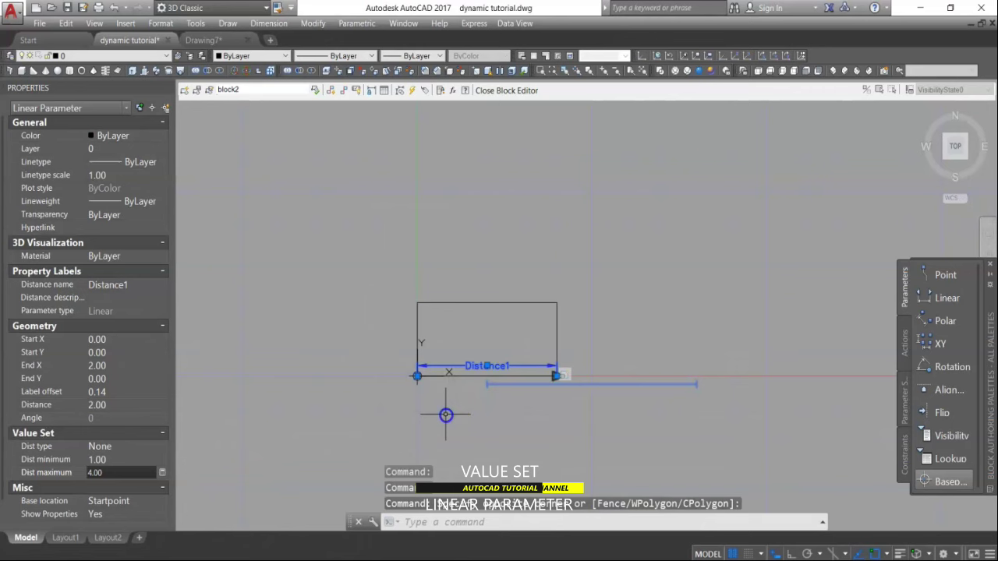
pyautogui.scroll(4, 575, 389)
pyautogui.scroll(-4, 490, 392)
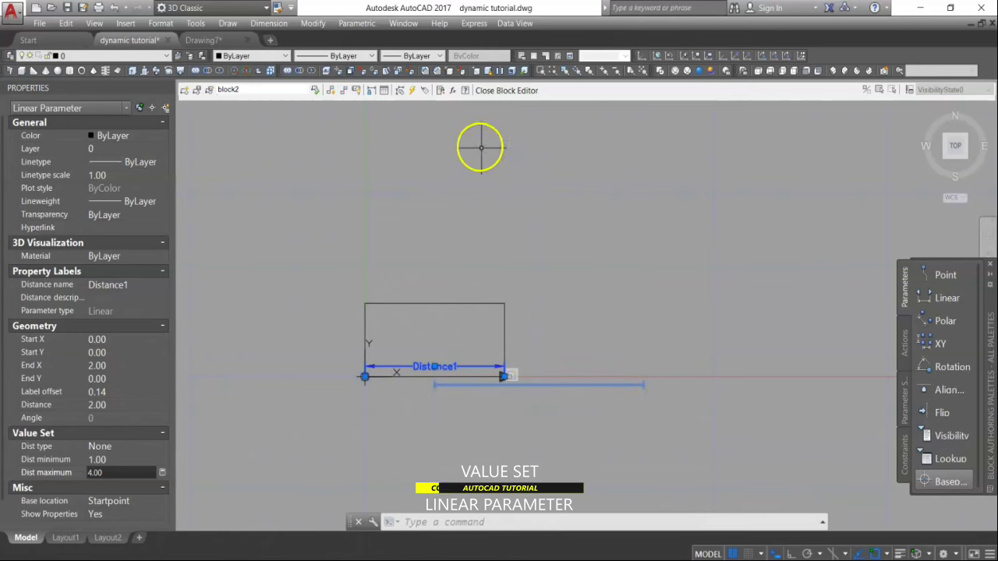
# Step: Close the Block Editor saving the changes, and select block2
pyautogui.click(499, 92)
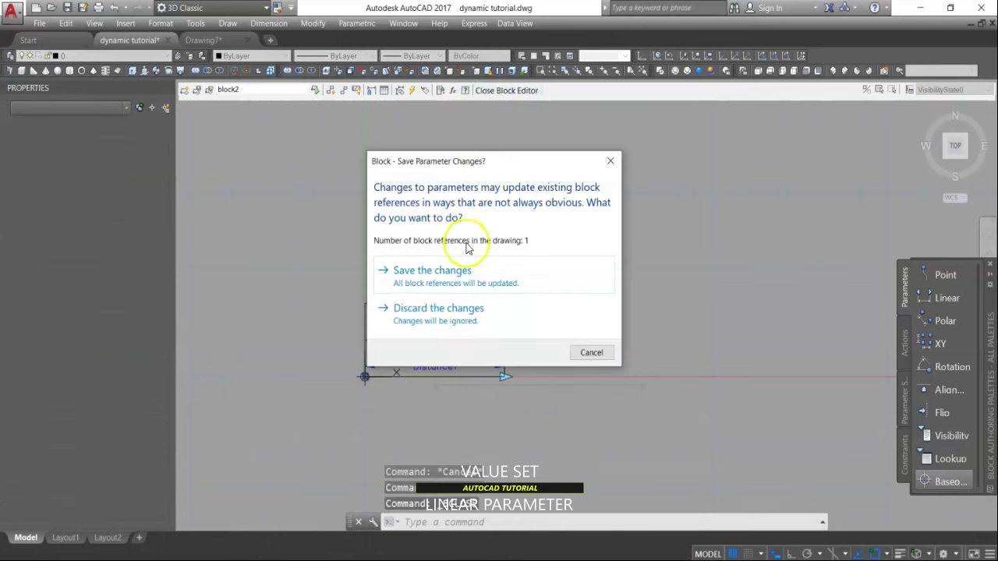
pyautogui.click(444, 279)
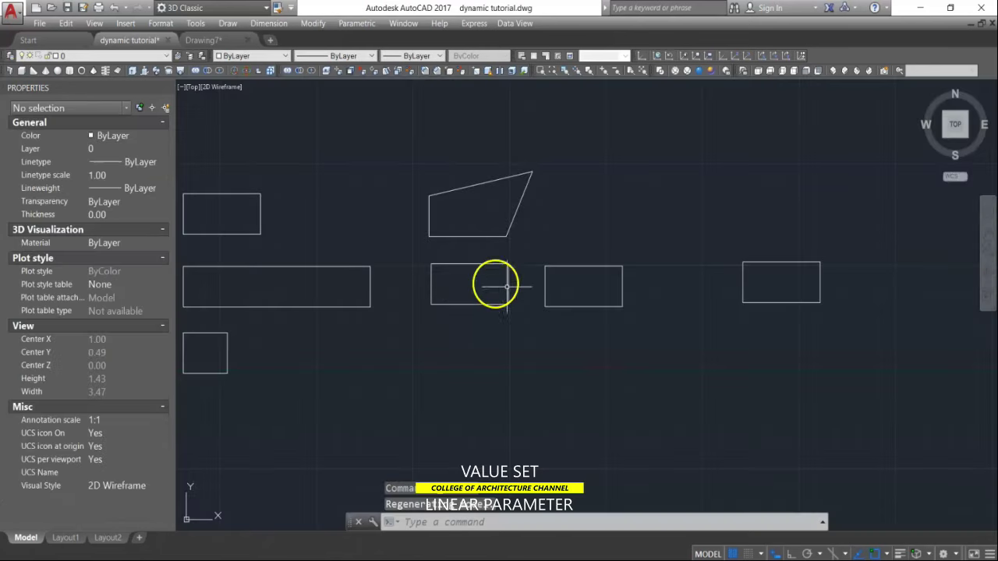
pyautogui.click(572, 307)
pyautogui.click(635, 299)
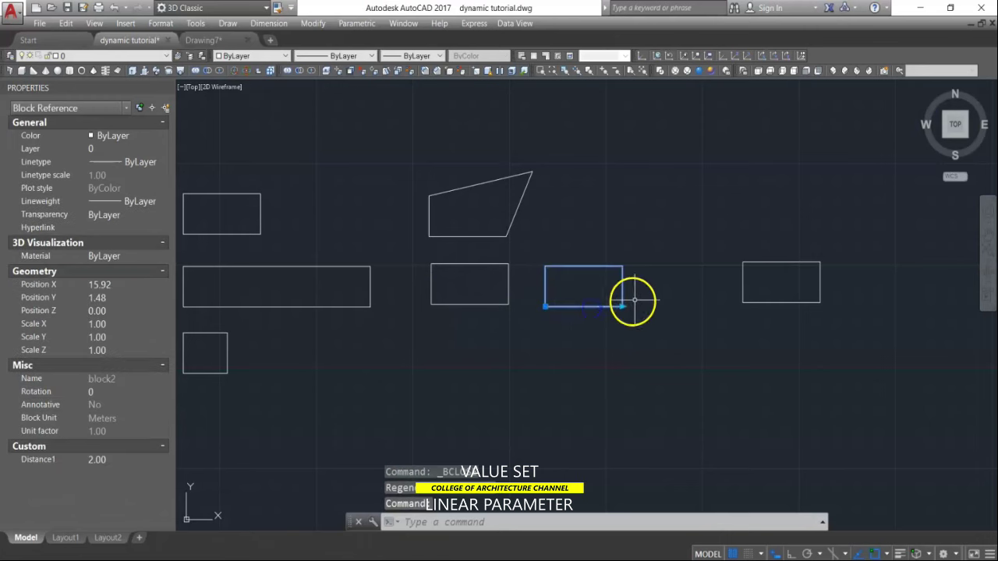
# Step: Stretch block2 down to 1.00 wide, out to 4.00, then narrower again
pyautogui.click(621, 307)
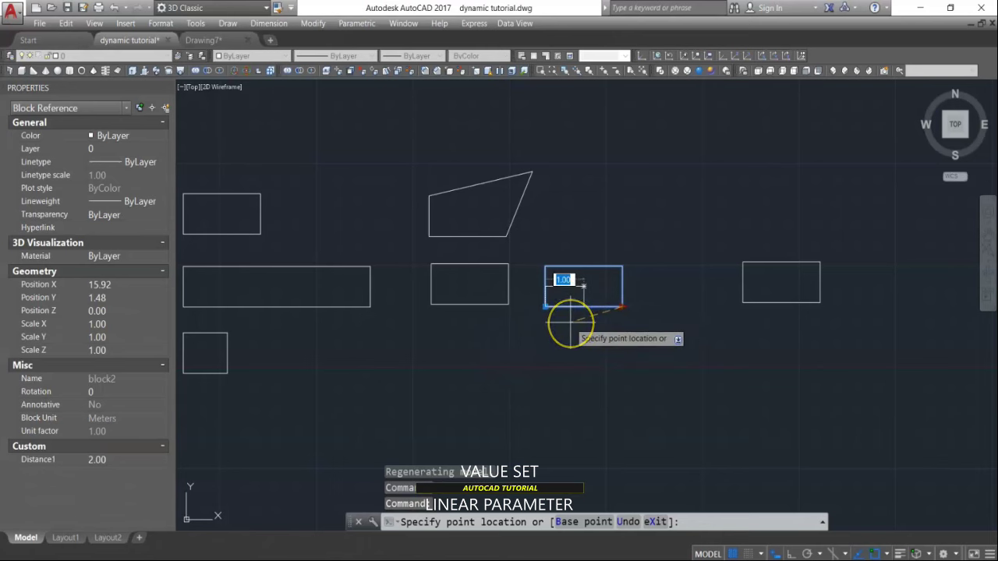
pyautogui.click(570, 322)
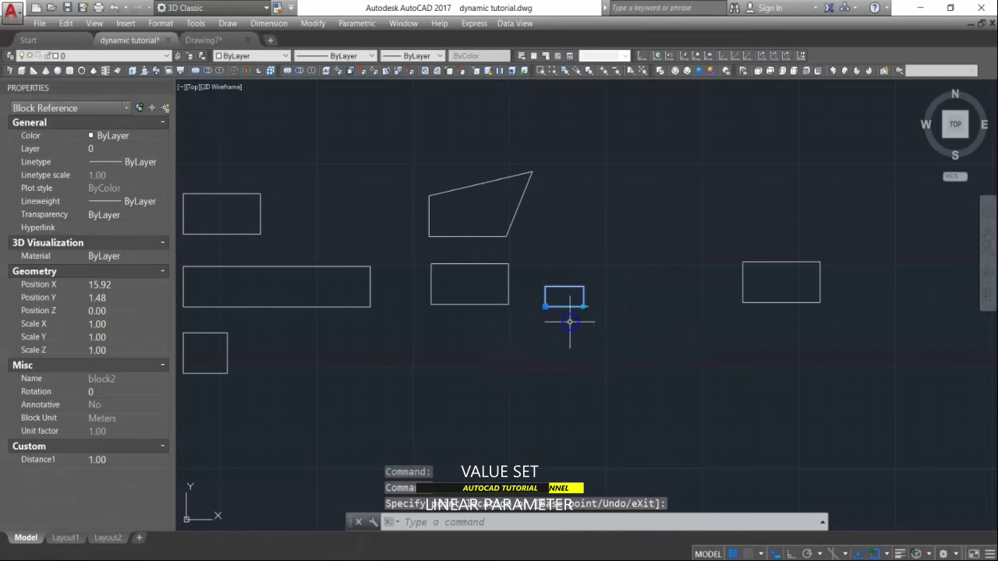
pyautogui.click(583, 307)
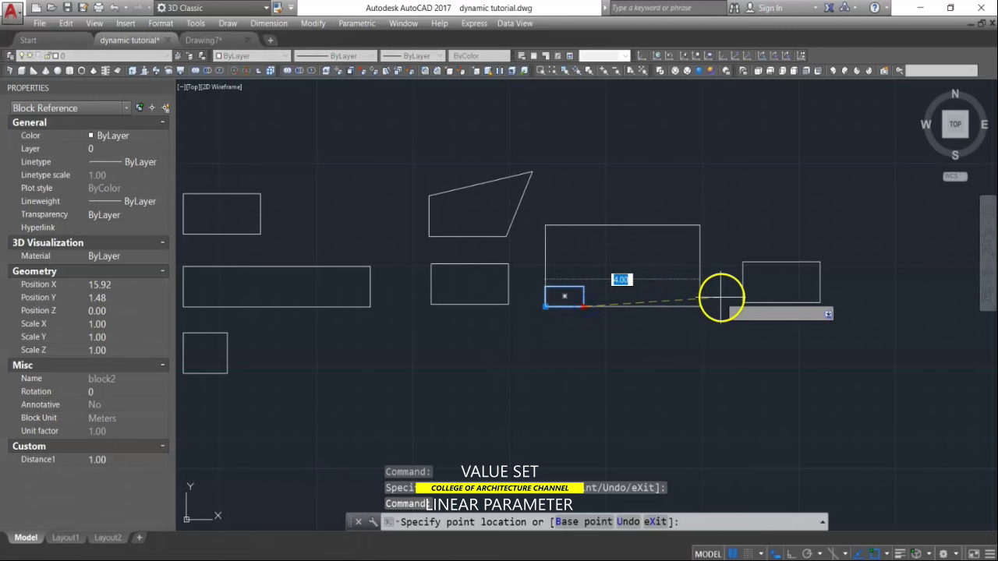
pyautogui.click(722, 297)
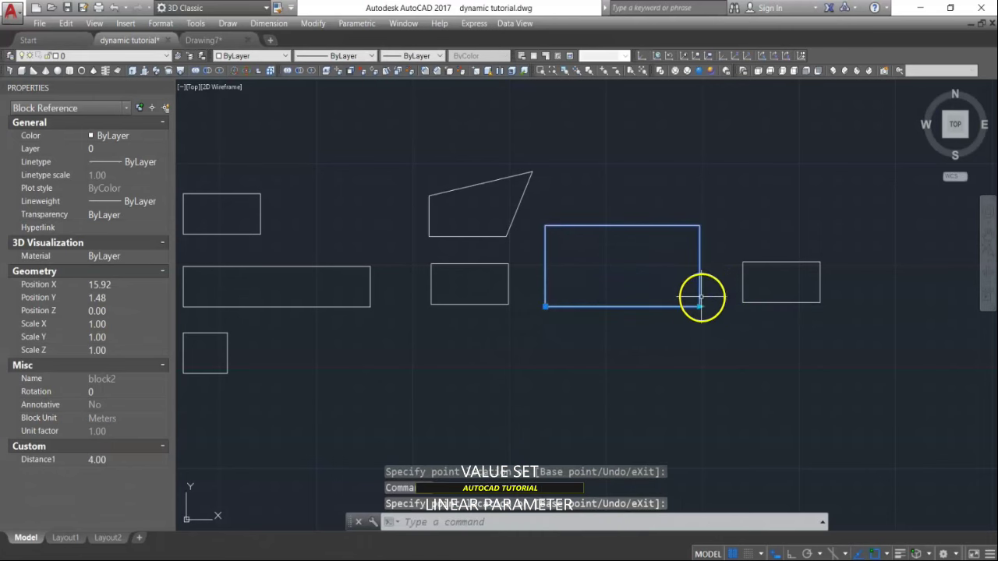
pyautogui.click(699, 306)
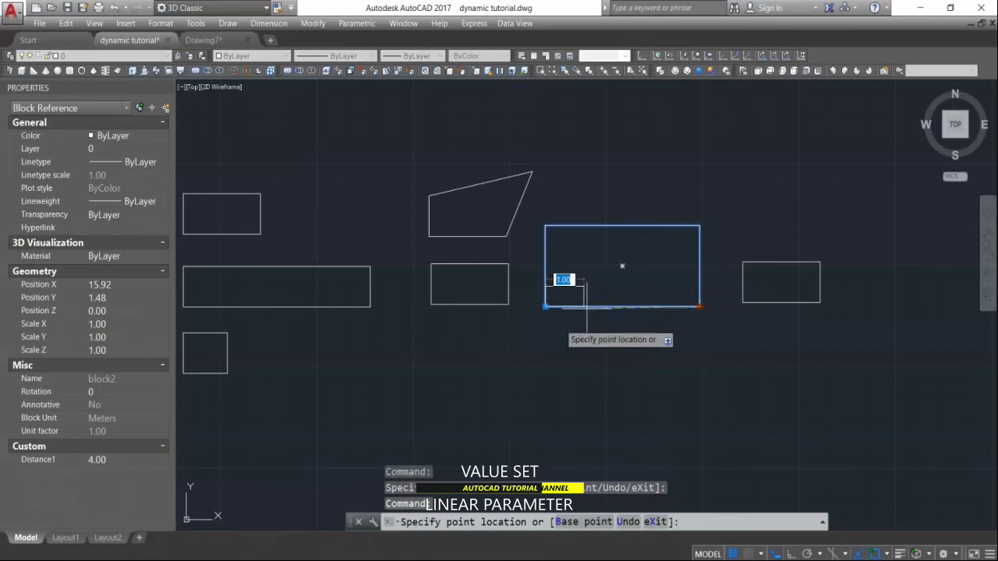
pyautogui.click(619, 305)
# Step: Reset block2 to its original 2.00 width
pyautogui.rightClick(616, 206)
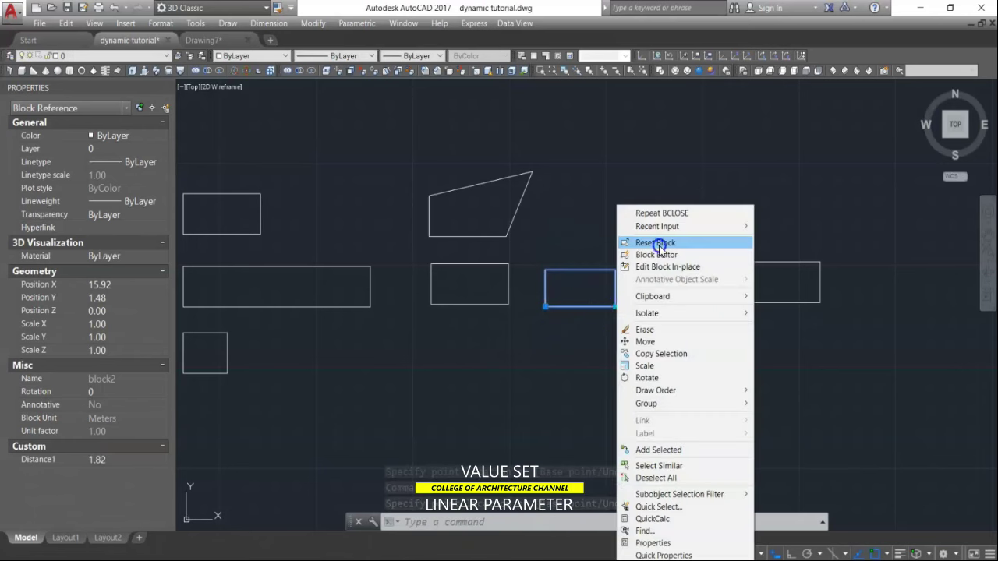
pyautogui.press('Escape')
pyautogui.press('Escape')
pyautogui.click(622, 293)
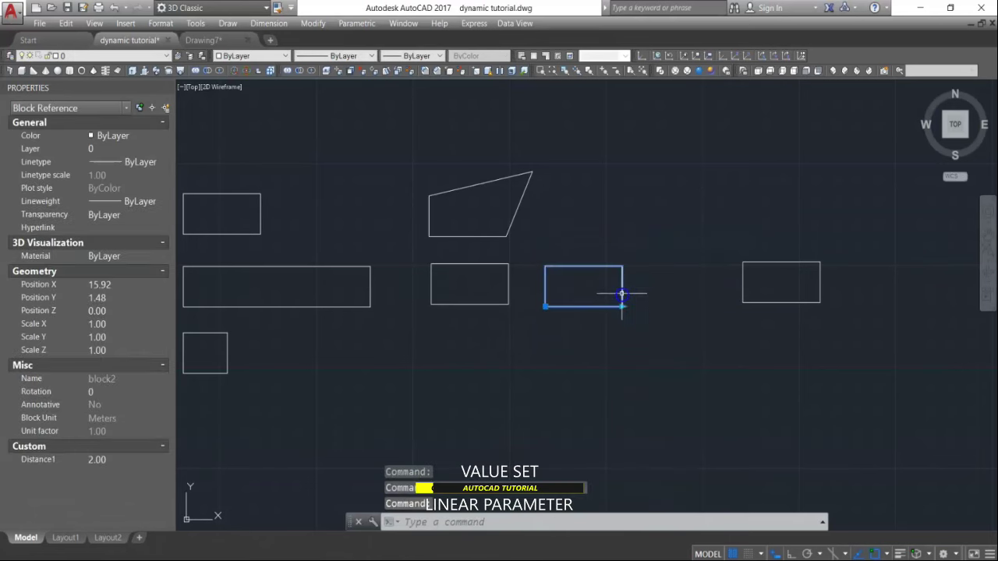
pyautogui.rightClick(623, 300)
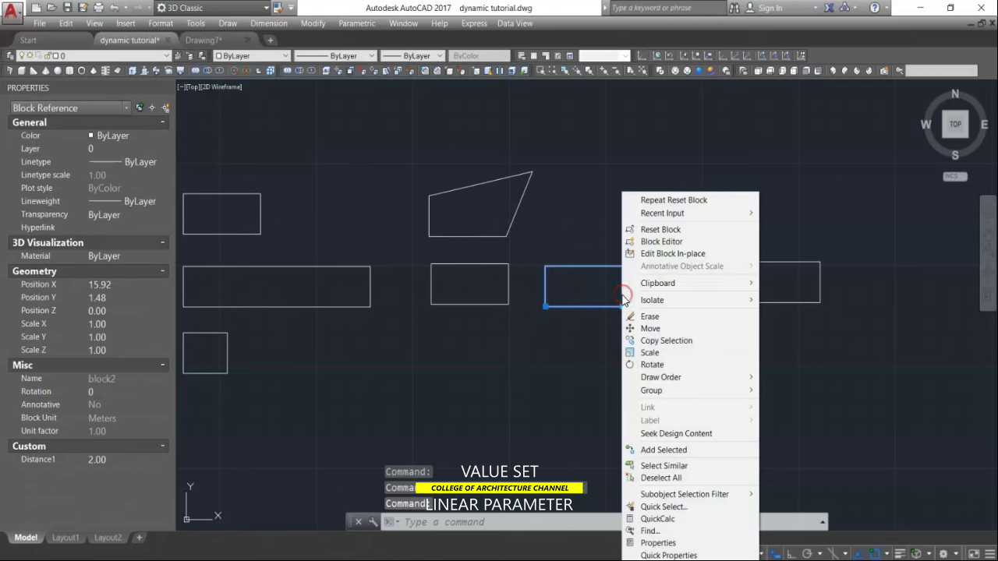
# Step: Reopen block2 in the Block Editor and set Distance1's Dist type to Increment
pyautogui.click(683, 241)
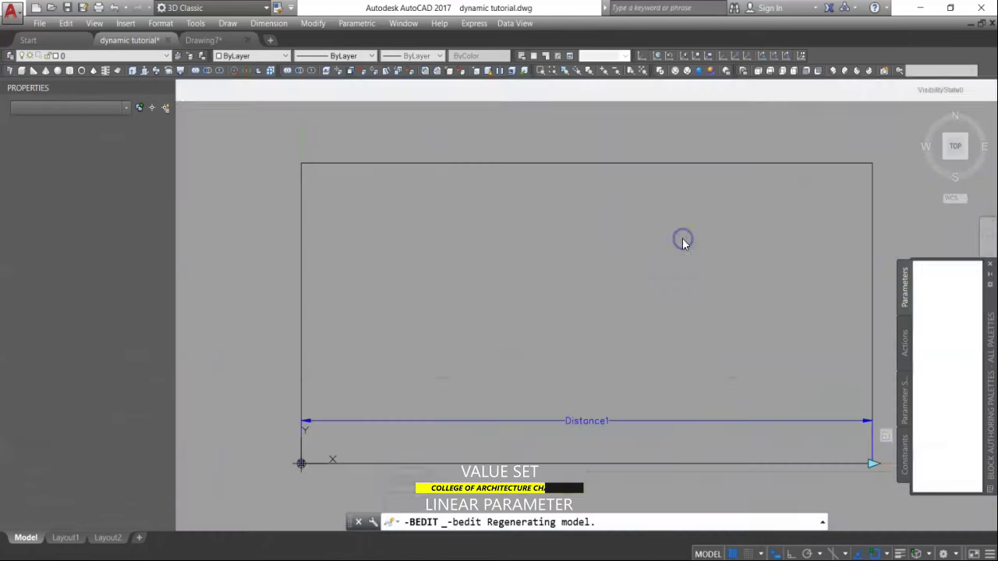
pyautogui.click(472, 421)
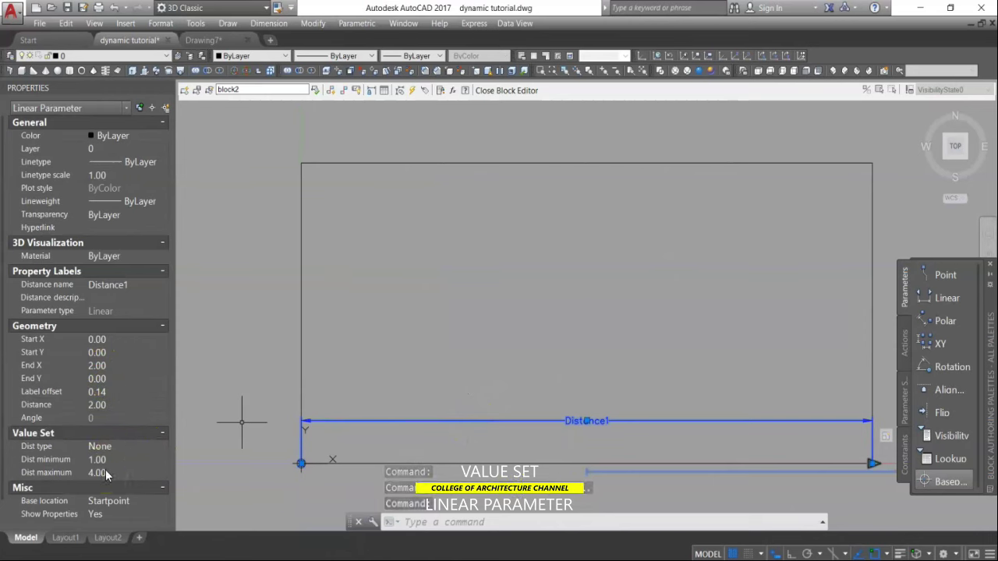
pyautogui.click(131, 445)
pyautogui.click(131, 445)
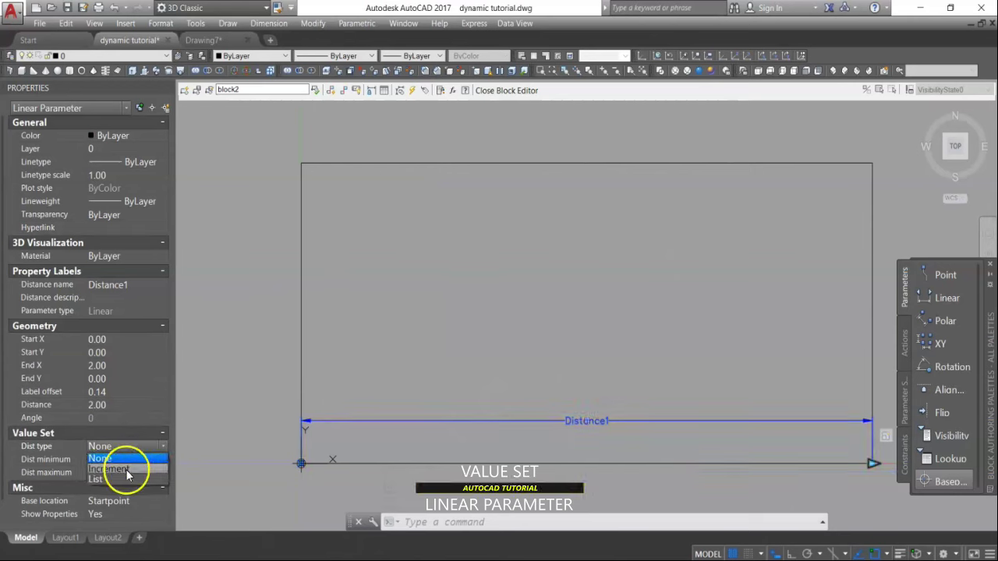
pyautogui.click(126, 469)
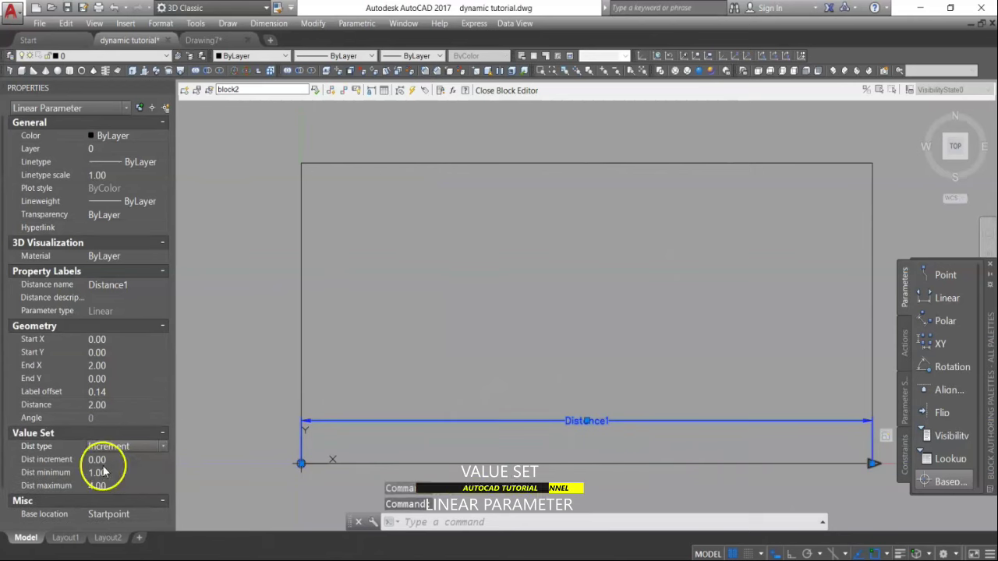
# Step: Set the Dist increment to 0.50 and select the parameter with the rectangle
pyautogui.scroll(-4, 421, 334)
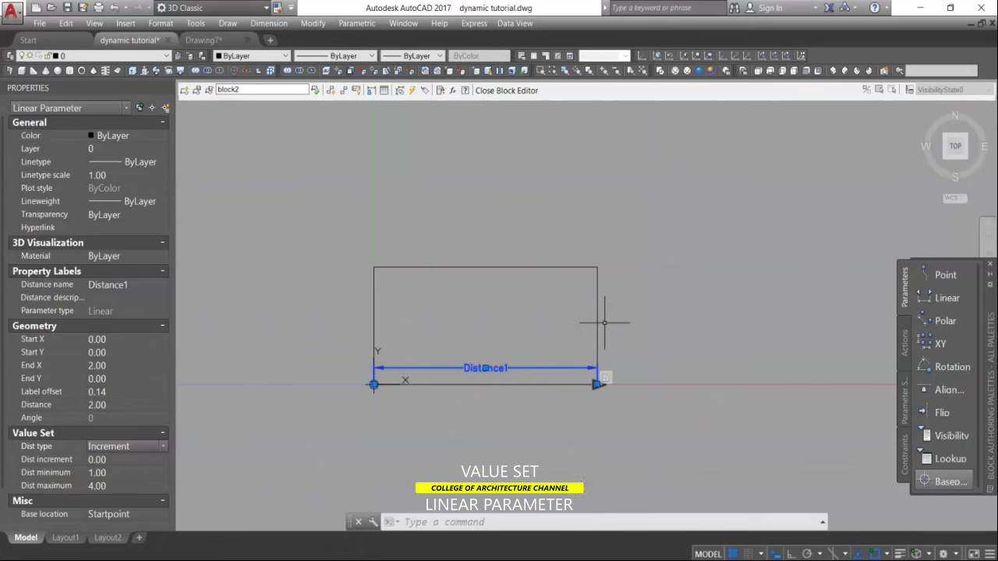
pyautogui.click(117, 458)
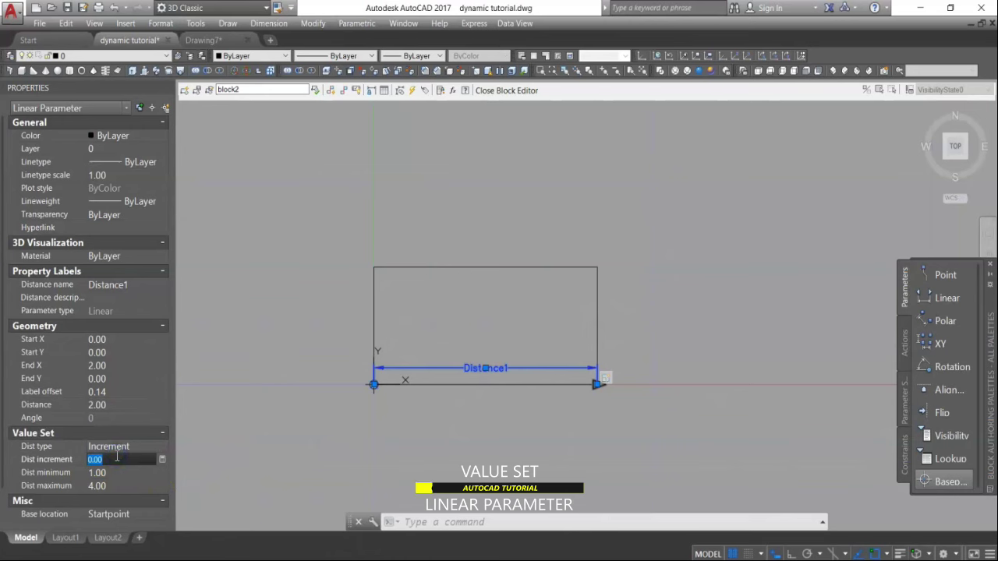
pyautogui.write('.5')
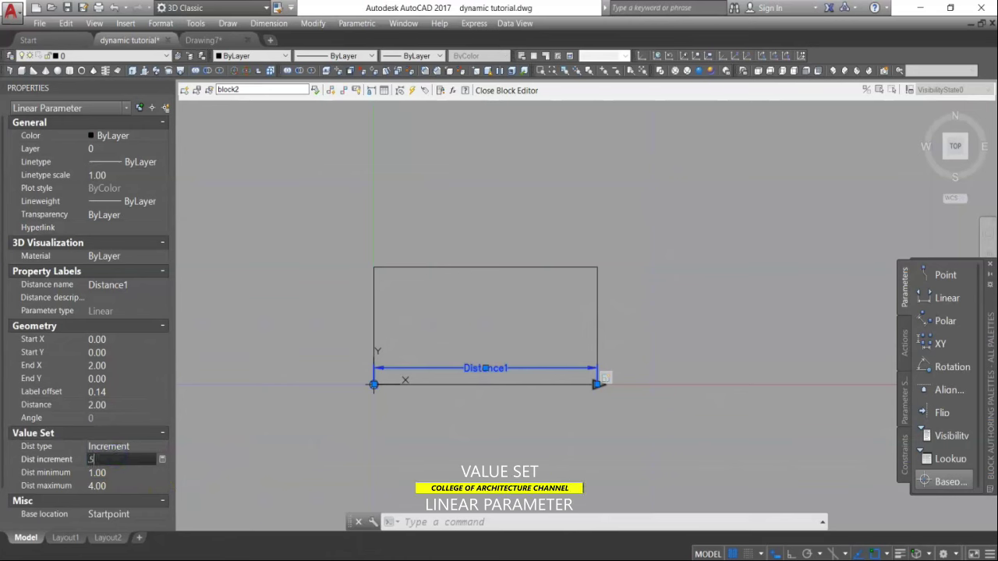
pyautogui.click(229, 406)
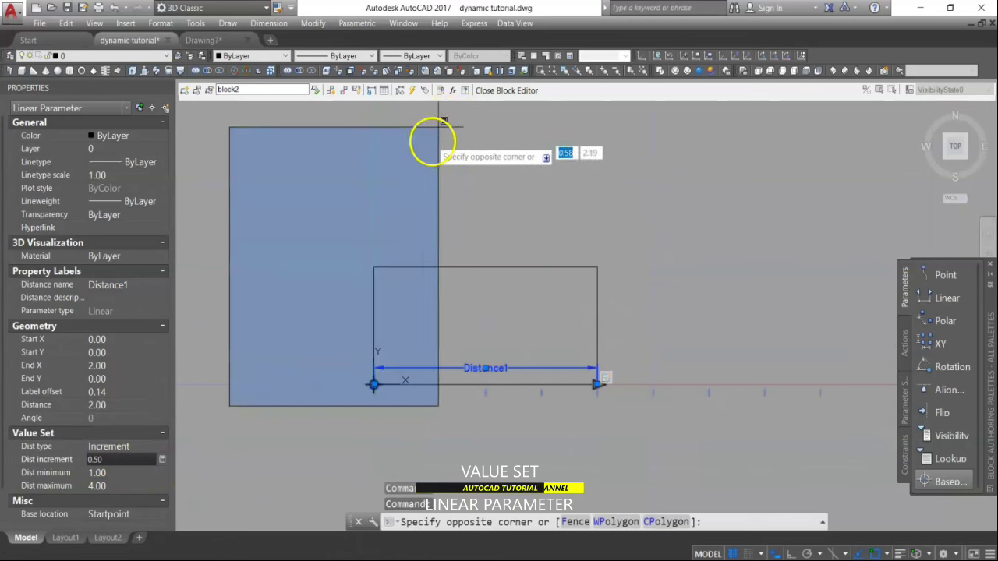
pyautogui.click(432, 141)
# Step: Save the 0.50 increment change to block2 and select block2 in the drawing
pyautogui.click(492, 92)
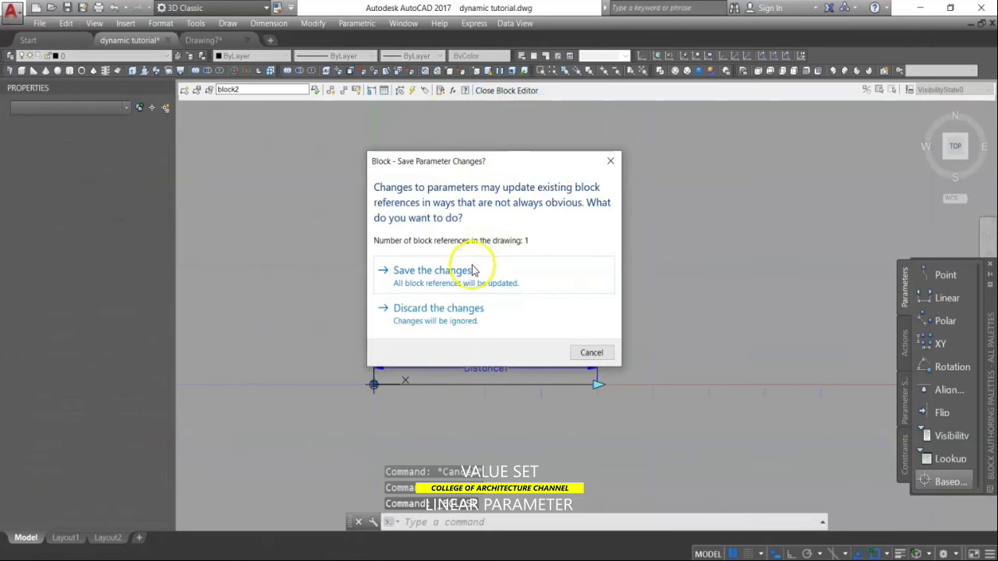
pyautogui.click(474, 269)
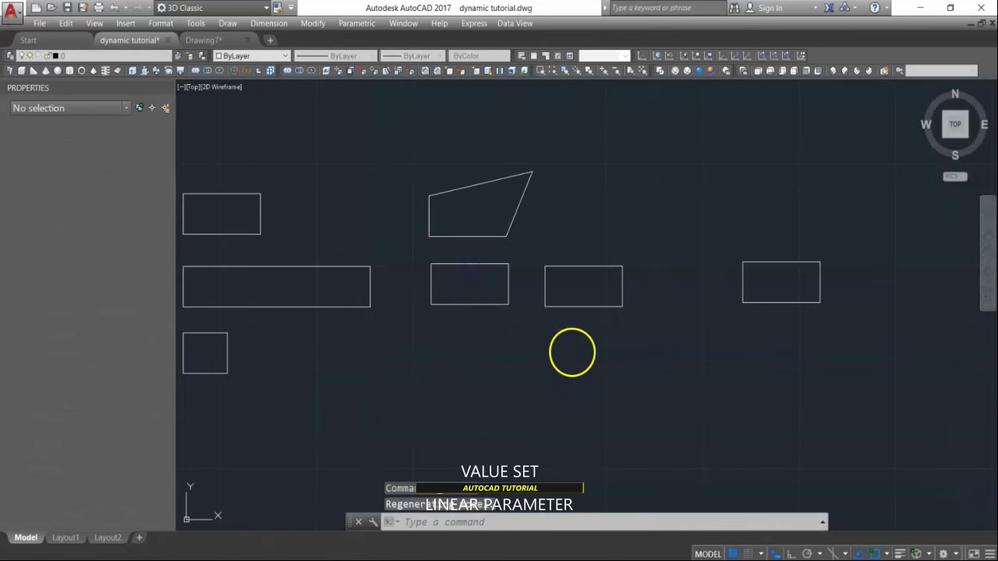
pyautogui.click(623, 297)
pyautogui.scroll(4, 631, 313)
pyautogui.scroll(-2, 527, 327)
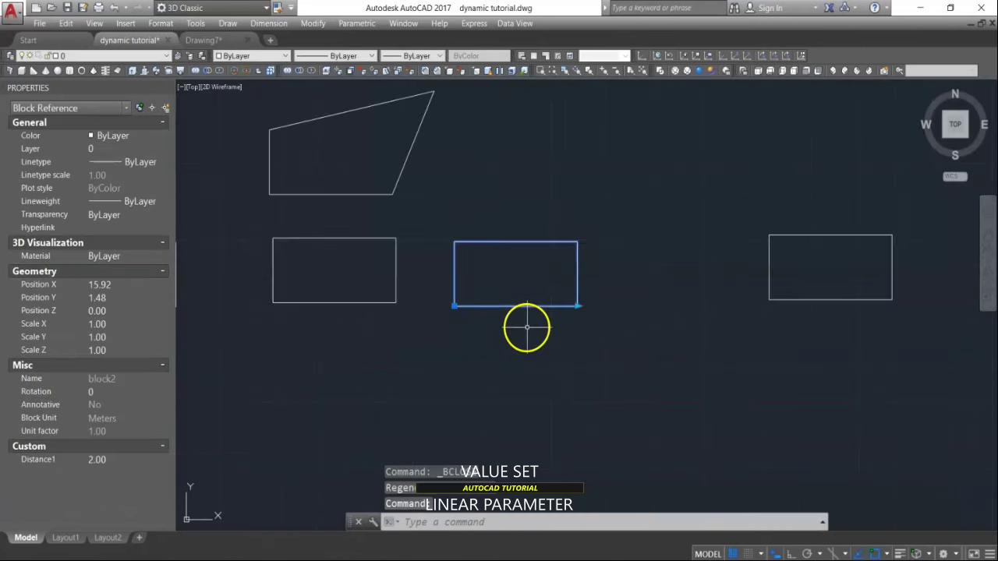
# Step: Stretch block2's right side through widths 1.00, 1.50, 2.00, ending at 2.50
pyautogui.click(578, 307)
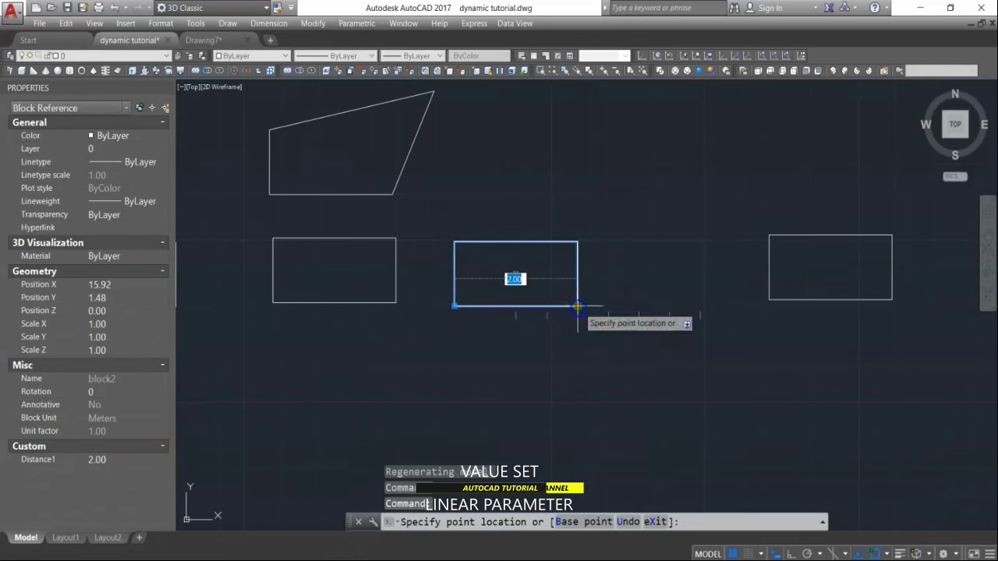
pyautogui.click(515, 308)
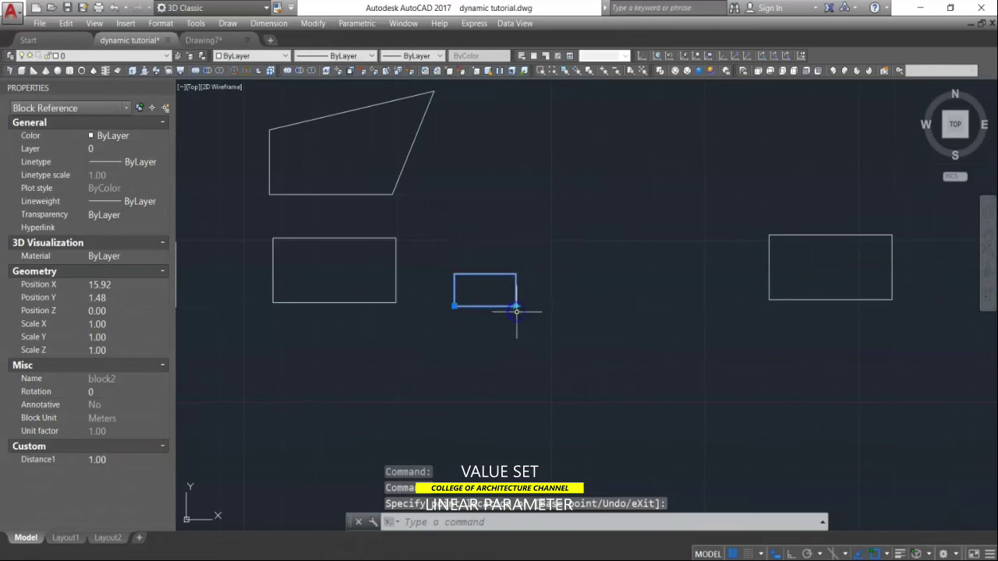
pyautogui.click(515, 307)
pyautogui.click(547, 306)
pyautogui.click(546, 306)
pyautogui.click(578, 306)
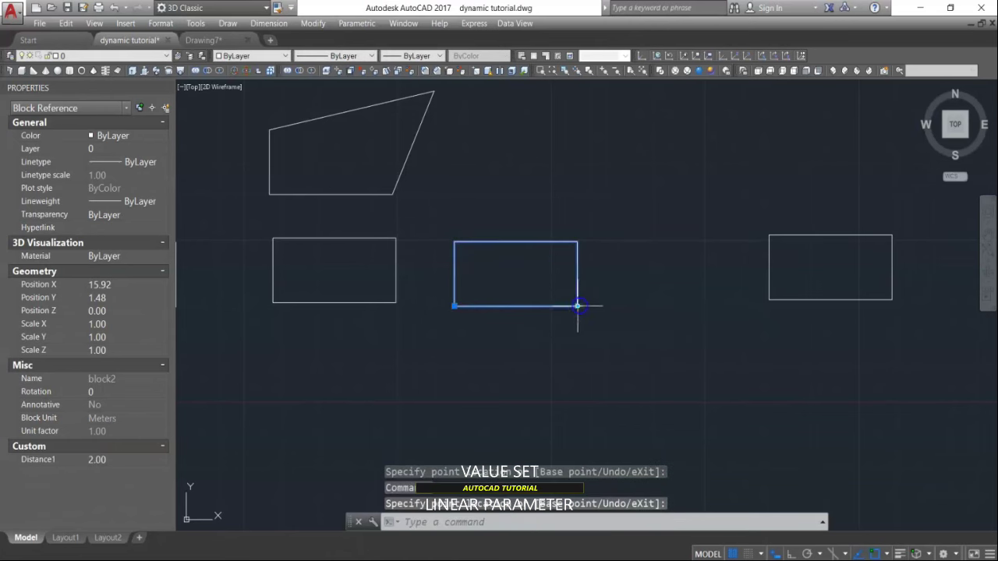
pyautogui.click(577, 306)
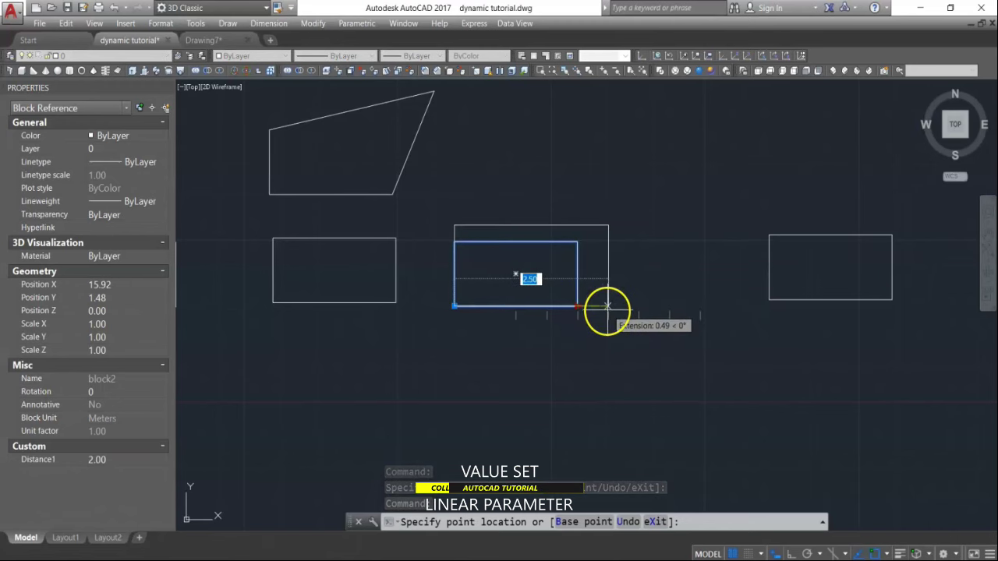
pyautogui.click(607, 305)
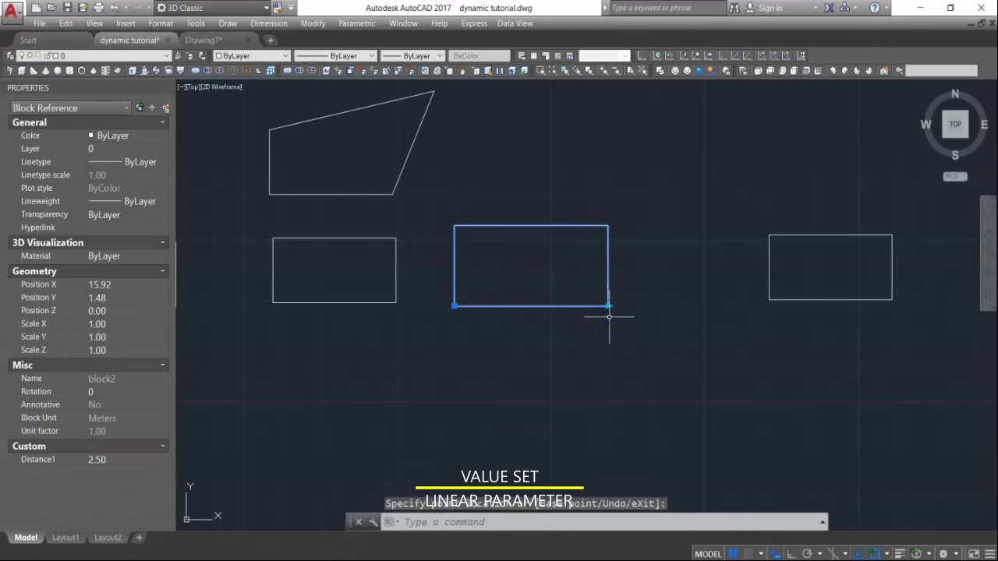
pyautogui.press('Escape')
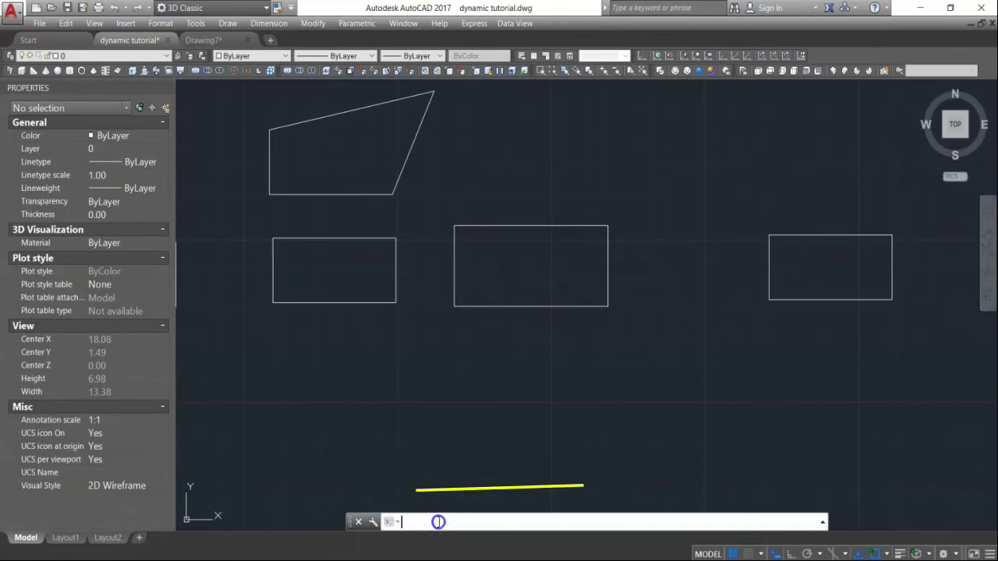
# Step: Copy the right-hand rectangle with CO and place the copy further right
pyautogui.click(439, 523)
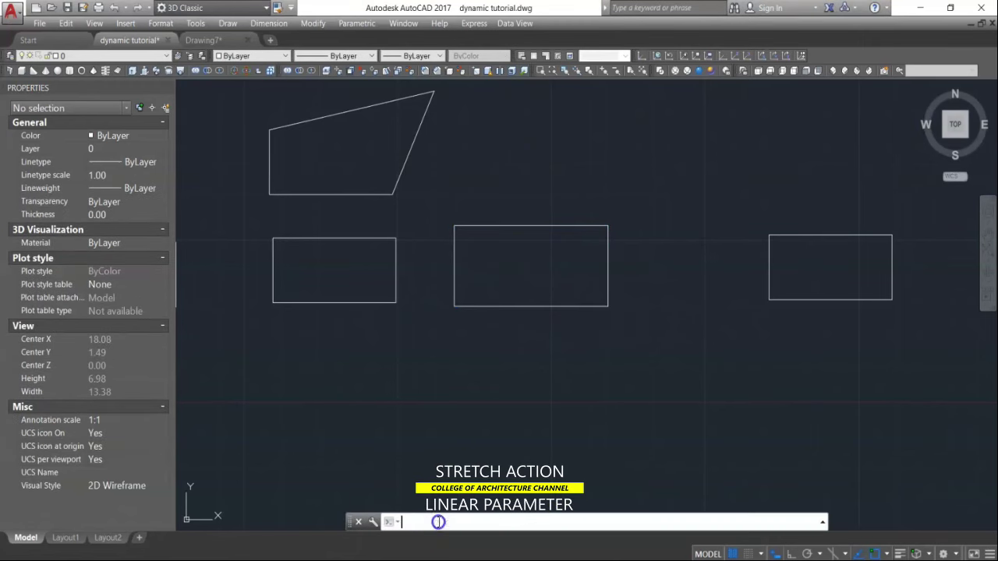
pyautogui.write('co')
pyautogui.press('Return')
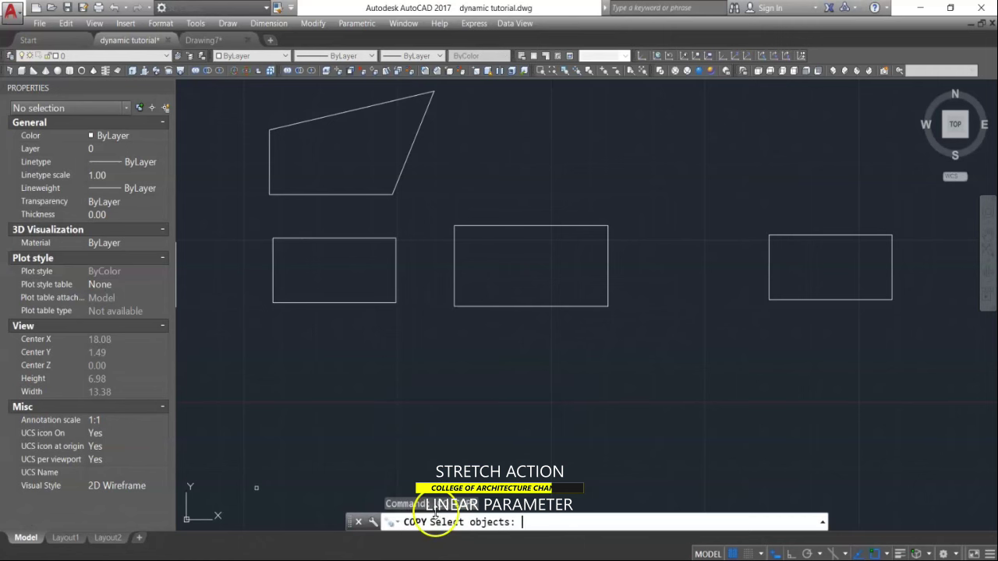
pyautogui.scroll(-2, 423, 436)
pyautogui.click(749, 294)
pyautogui.click(681, 386)
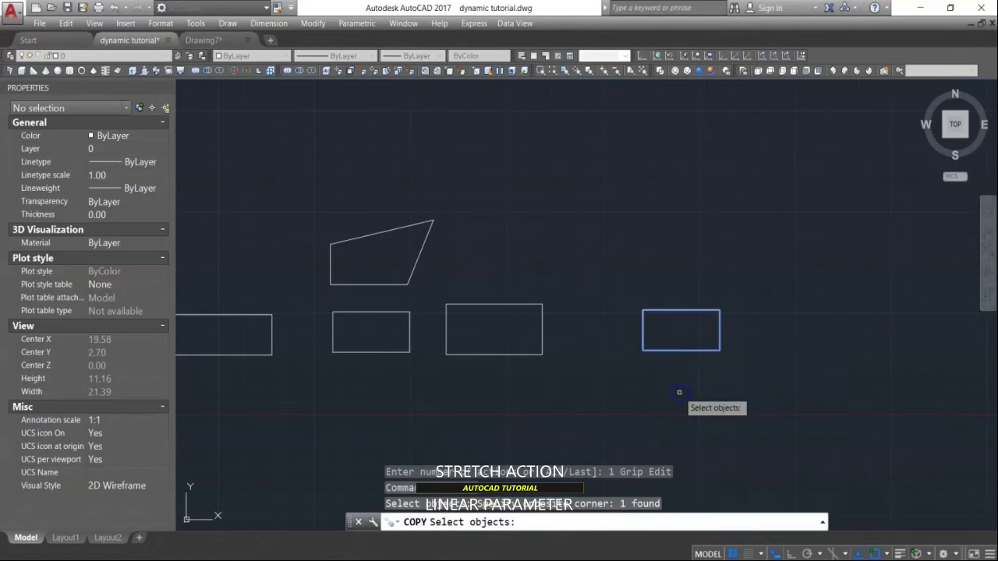
pyautogui.press('Return')
pyautogui.click(615, 392)
pyautogui.click(879, 413)
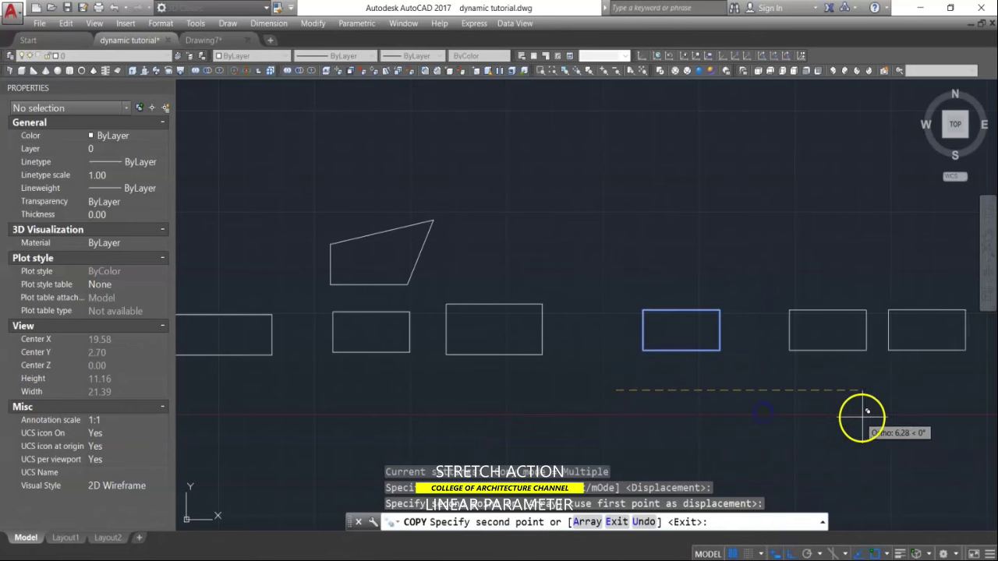
pyautogui.press('Return')
pyautogui.moveTo(879, 413); pyautogui.dragTo(746, 400, button='middle')
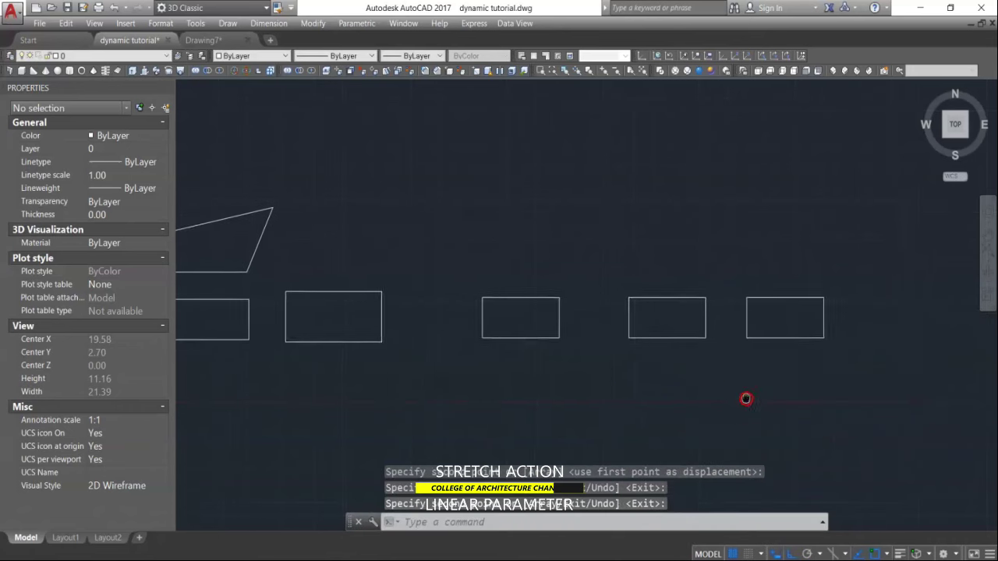
pyautogui.scroll(2, 545, 337)
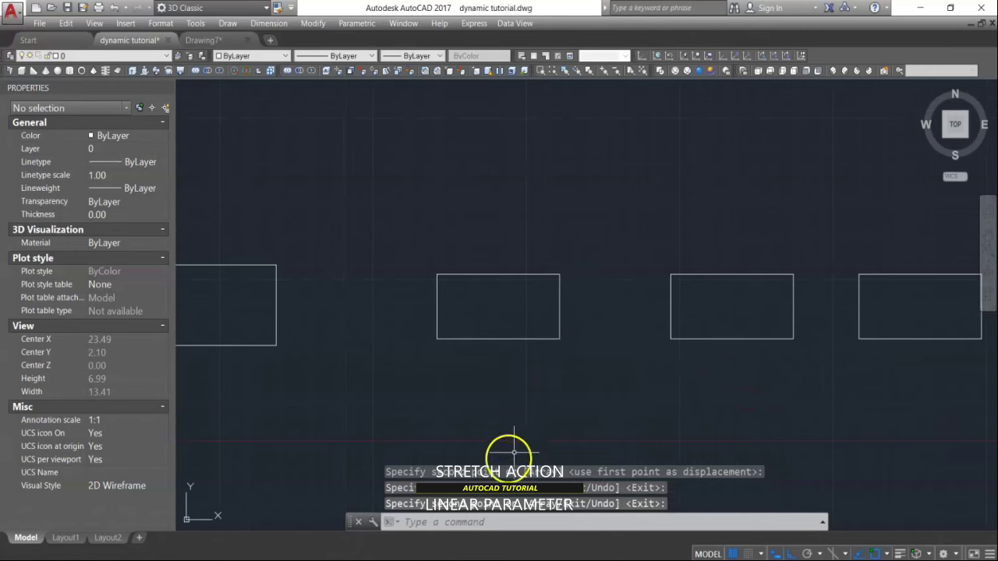
# Step: Define block 'block' from the rectangle with a picked base point, opening it in Block Editor
pyautogui.click(449, 521)
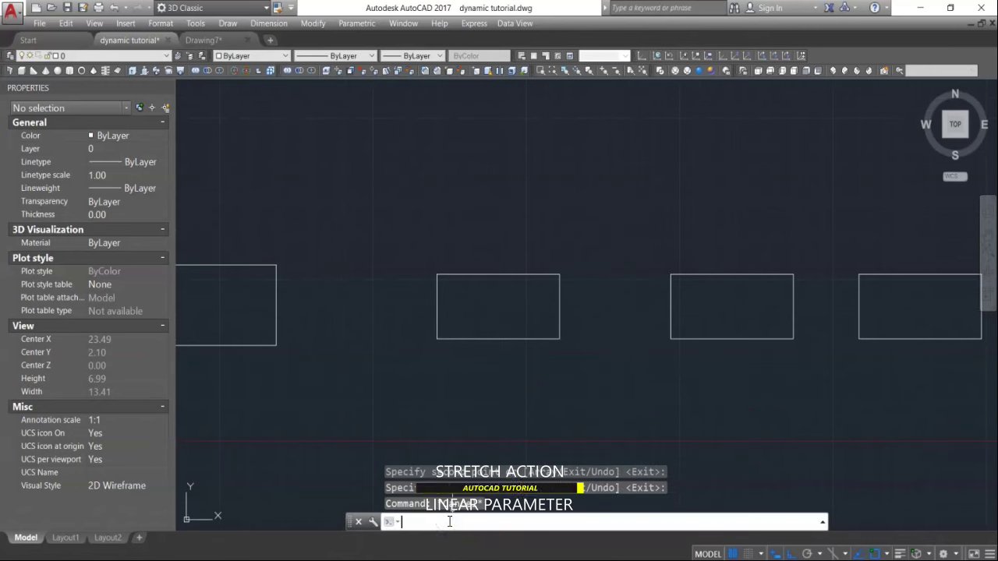
pyautogui.write('b')
pyautogui.press('Return')
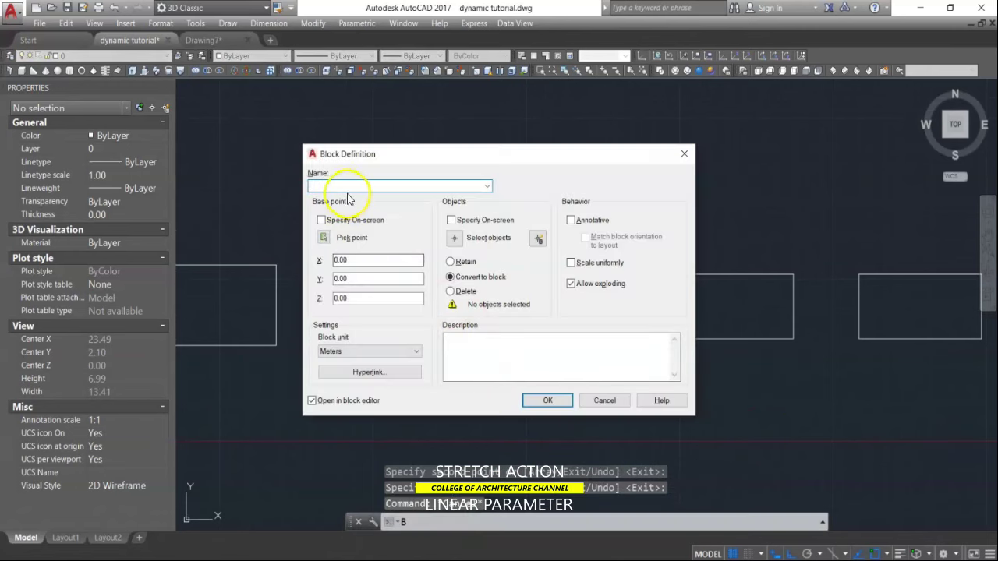
pyautogui.write('block')
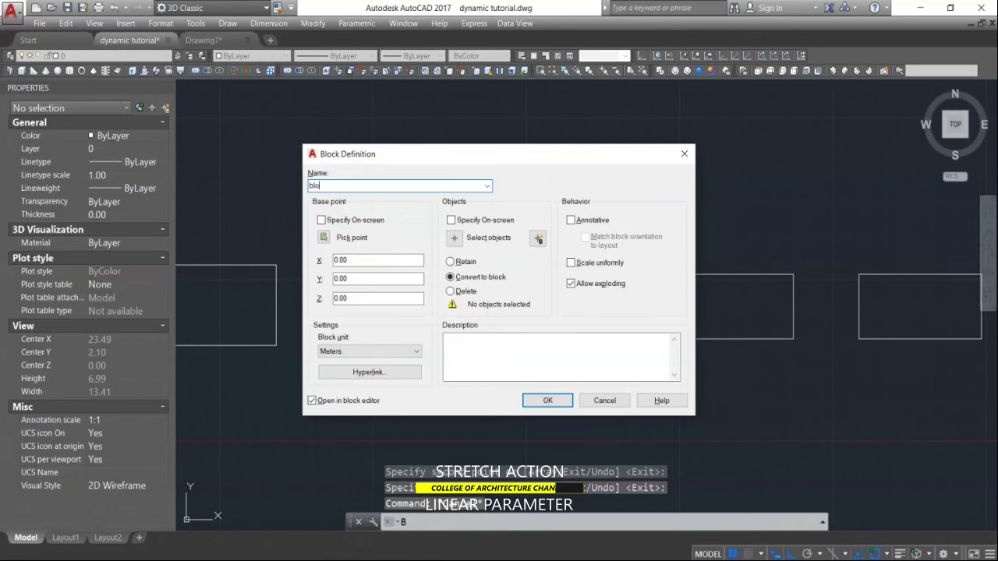
pyautogui.click(468, 242)
pyautogui.click(486, 250)
pyautogui.click(434, 319)
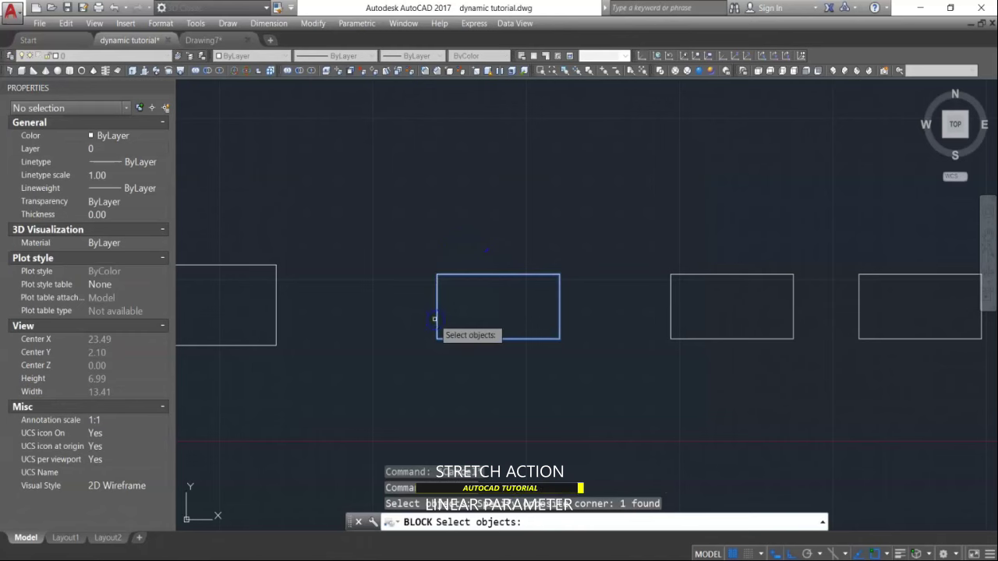
pyautogui.press('Return')
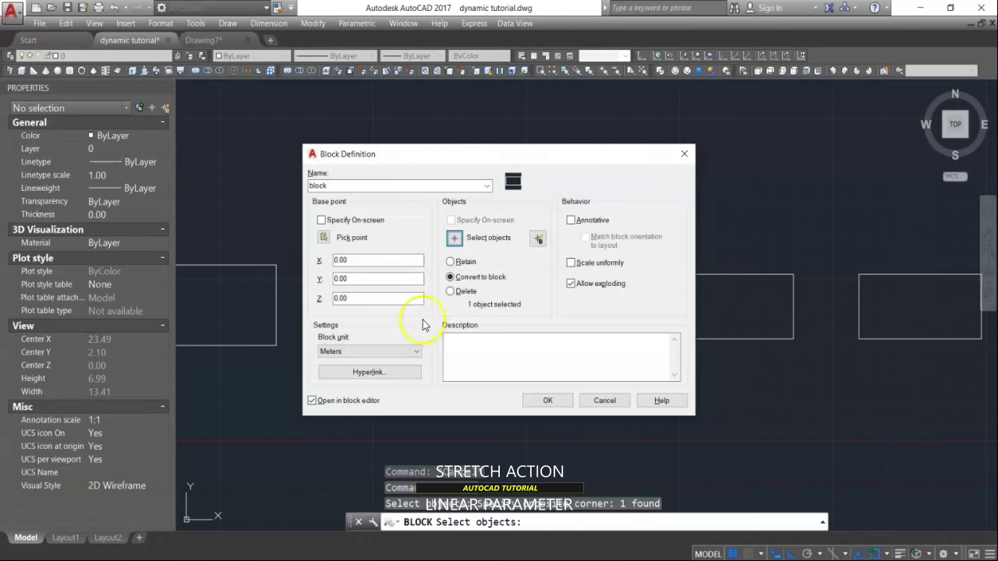
pyautogui.click(324, 239)
pyautogui.click(438, 339)
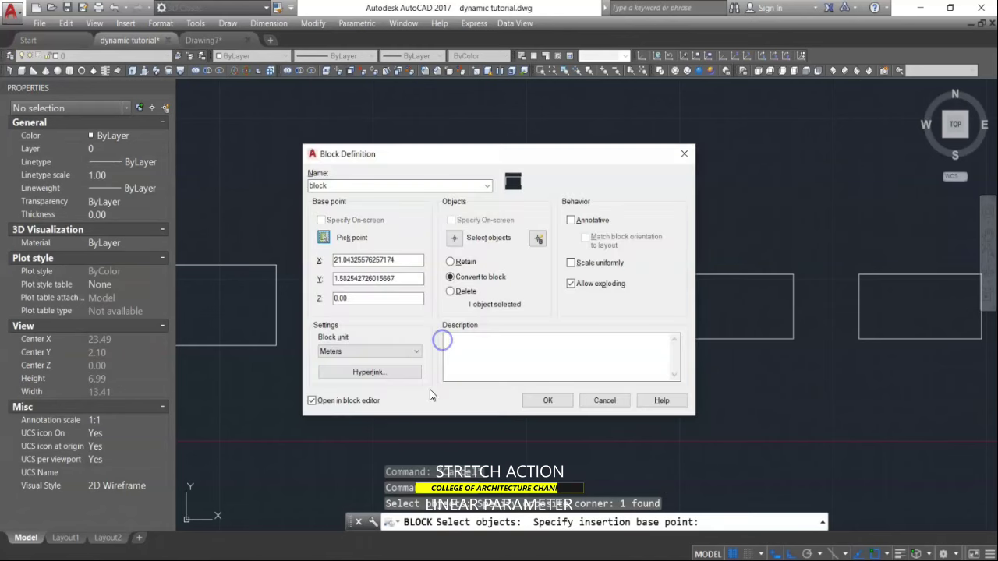
pyautogui.click(548, 401)
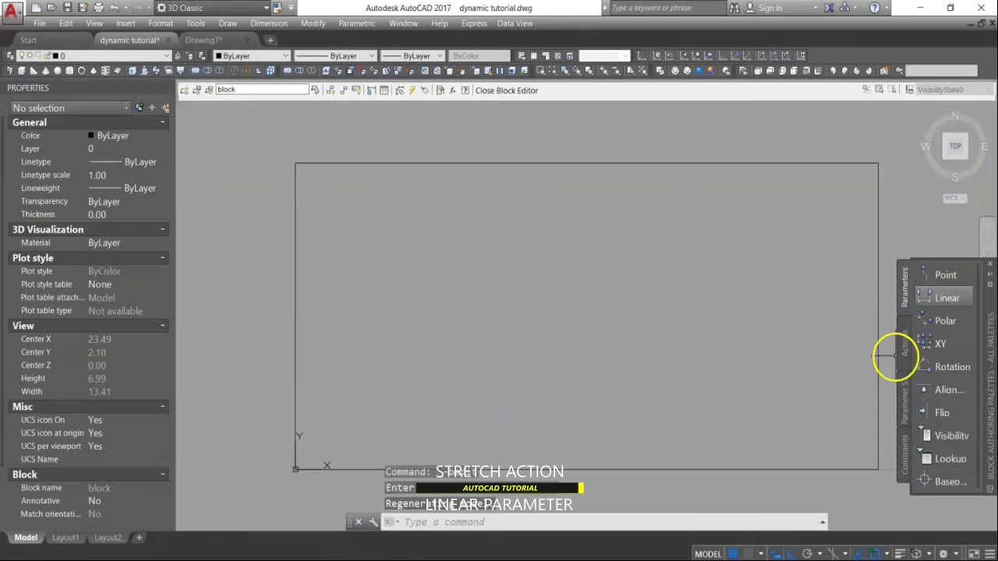
# Step: Put a base point at the lower-left corner and a Distance1 parameter from lower-left to lower-right
pyautogui.click(948, 484)
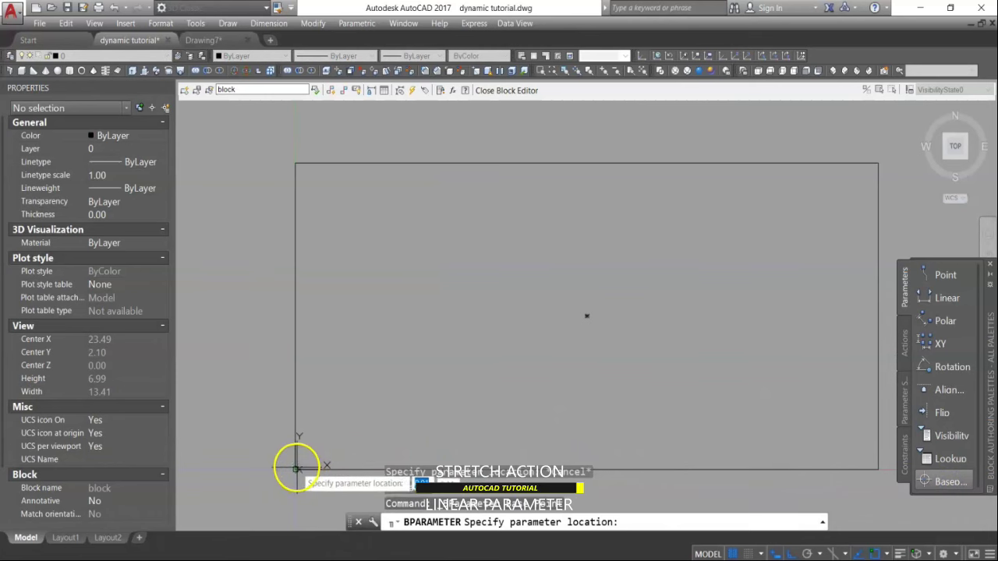
pyautogui.click(295, 468)
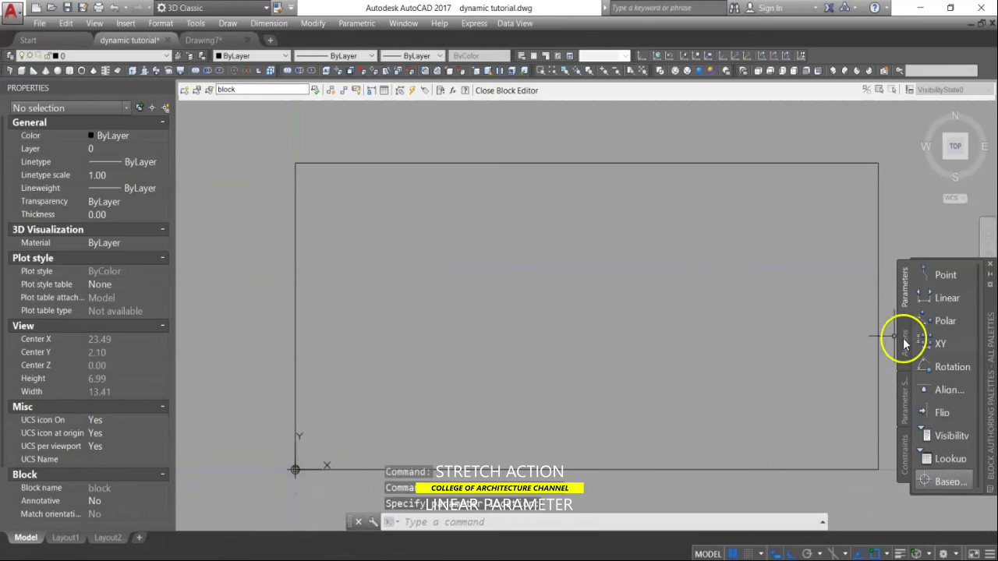
pyautogui.click(953, 301)
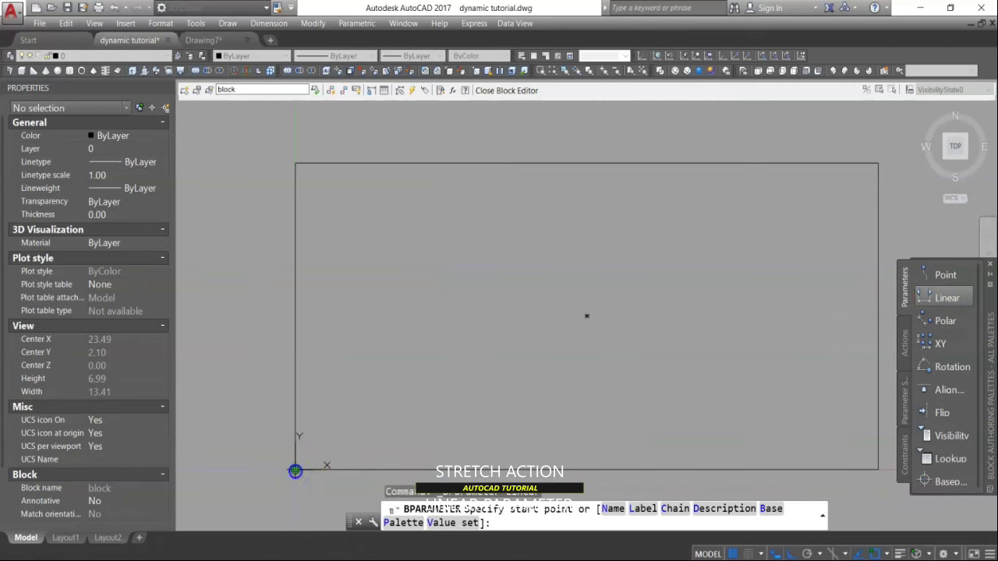
pyautogui.click(296, 469)
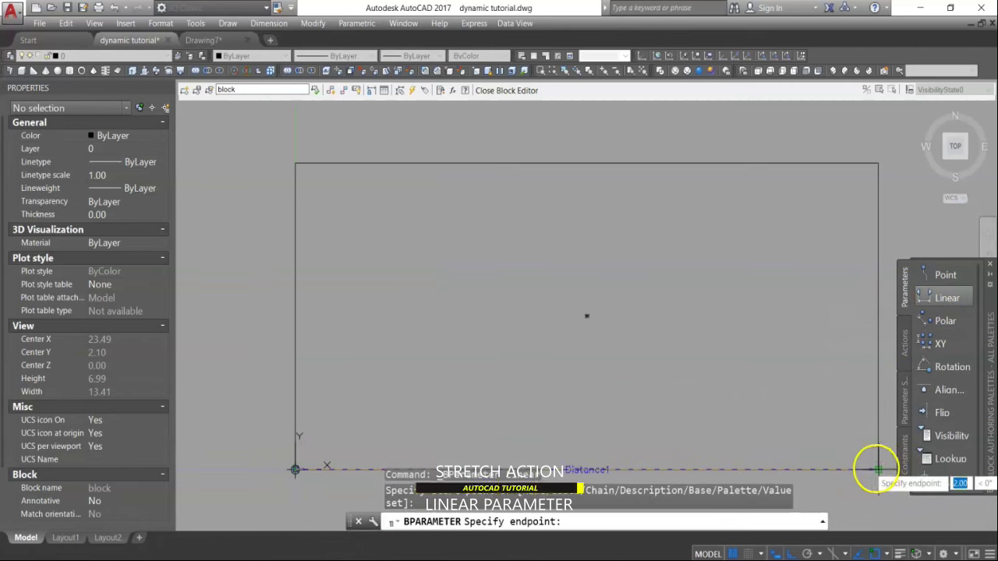
pyautogui.click(877, 469)
pyautogui.moveTo(811, 423); pyautogui.dragTo(786, 352, button='middle')
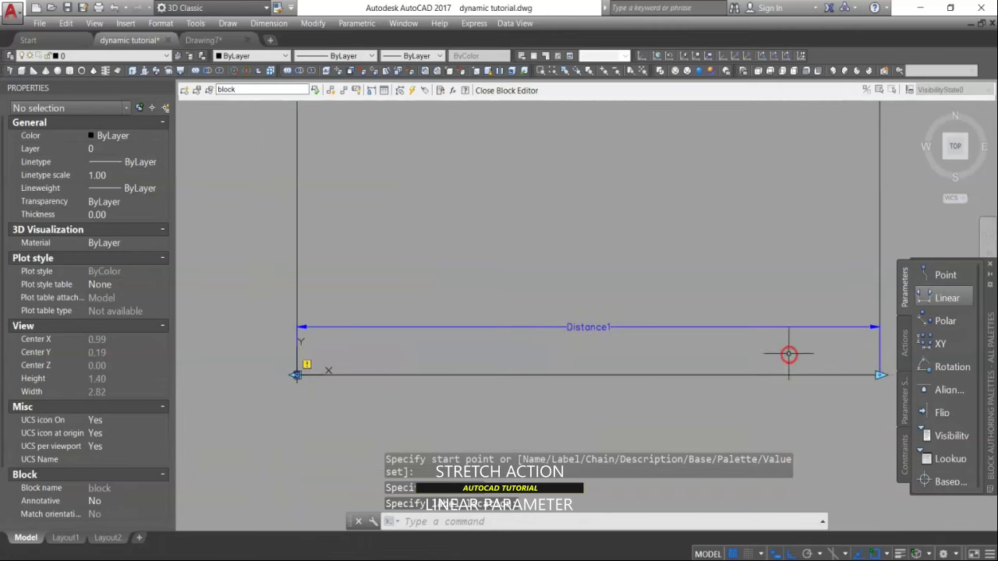
# Step: Set the Distance1 parameter's grip display to a single grip
pyautogui.click(318, 327)
pyautogui.rightClick(319, 329)
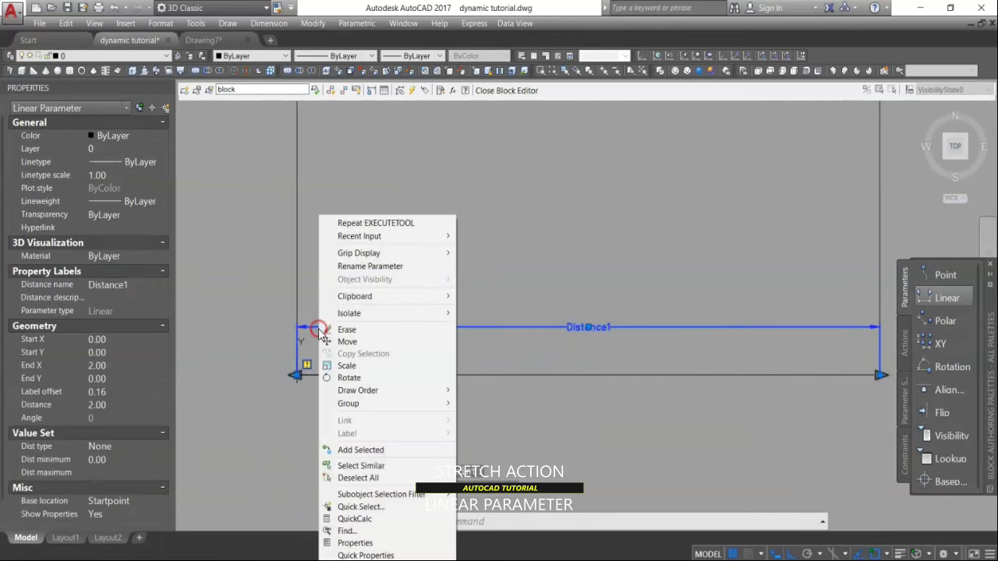
pyautogui.moveTo(367, 254)
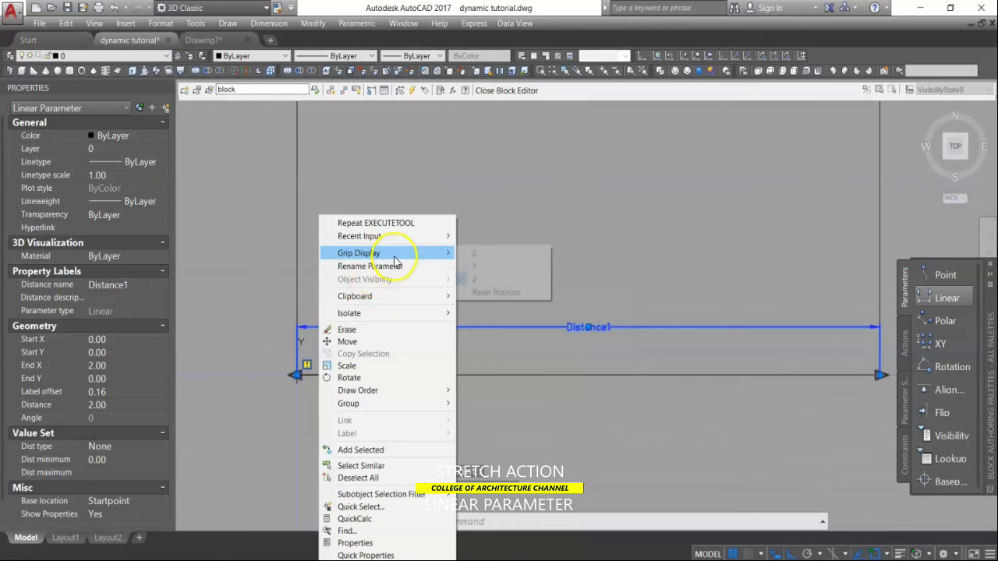
pyautogui.click(478, 266)
pyautogui.scroll(-2, 577, 316)
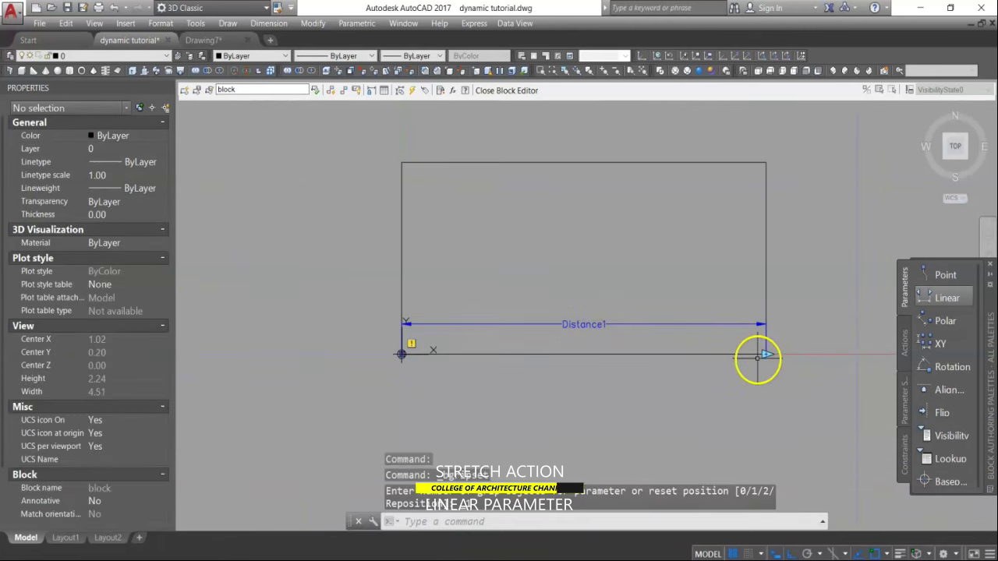
pyautogui.click(452, 324)
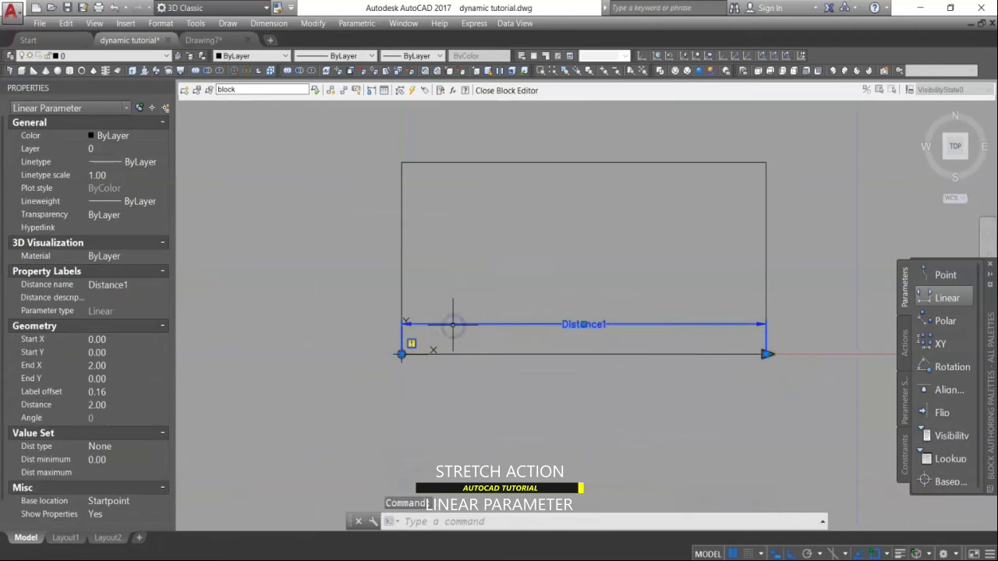
pyautogui.scroll(-1, 140, 433)
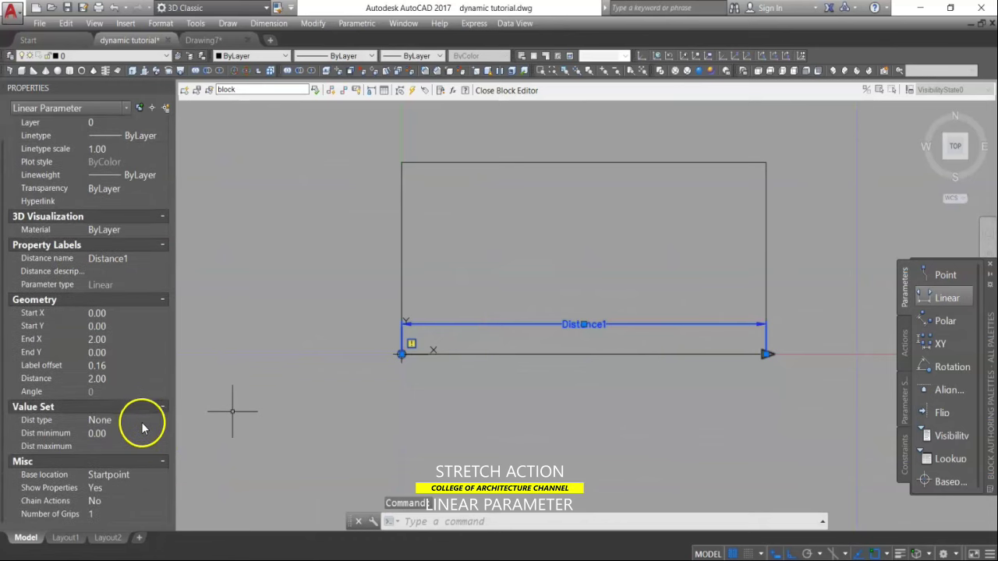
# Step: Give Distance1 minimum 1.00, maximum 4.00, and Increment type with a 0.5 increment
pyautogui.click(128, 434)
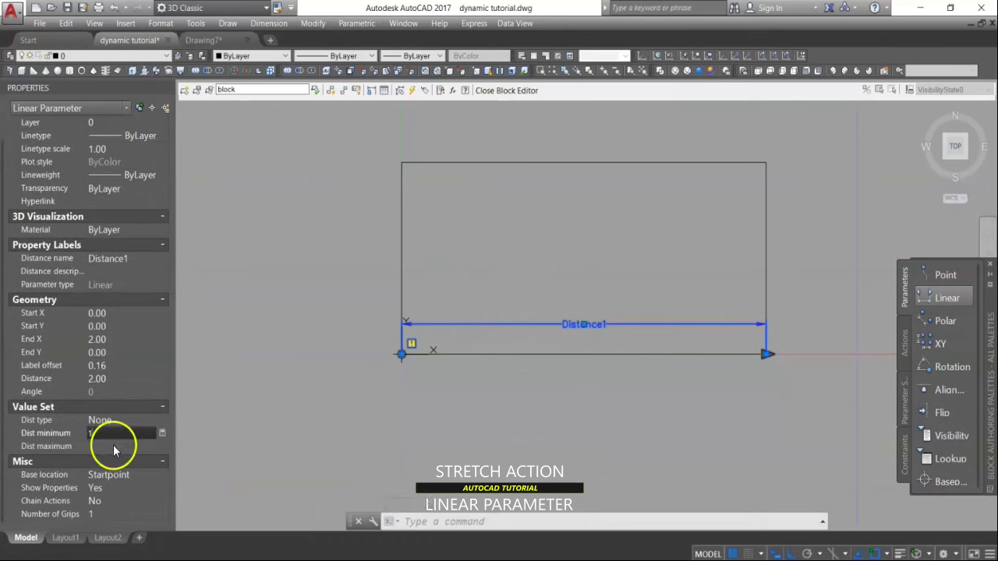
pyautogui.click(113, 446)
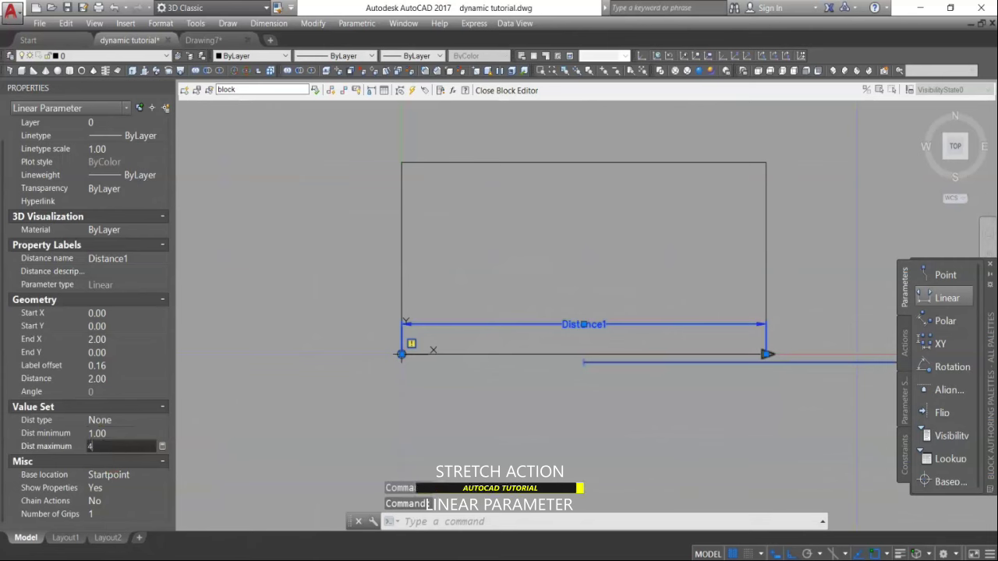
pyautogui.write('4')
pyautogui.click(123, 420)
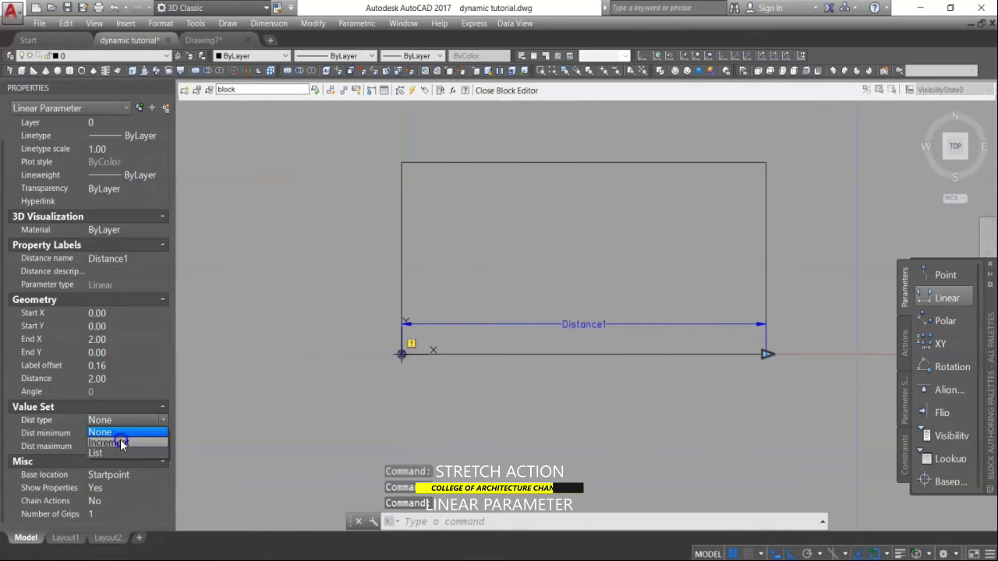
pyautogui.click(120, 442)
pyautogui.click(110, 434)
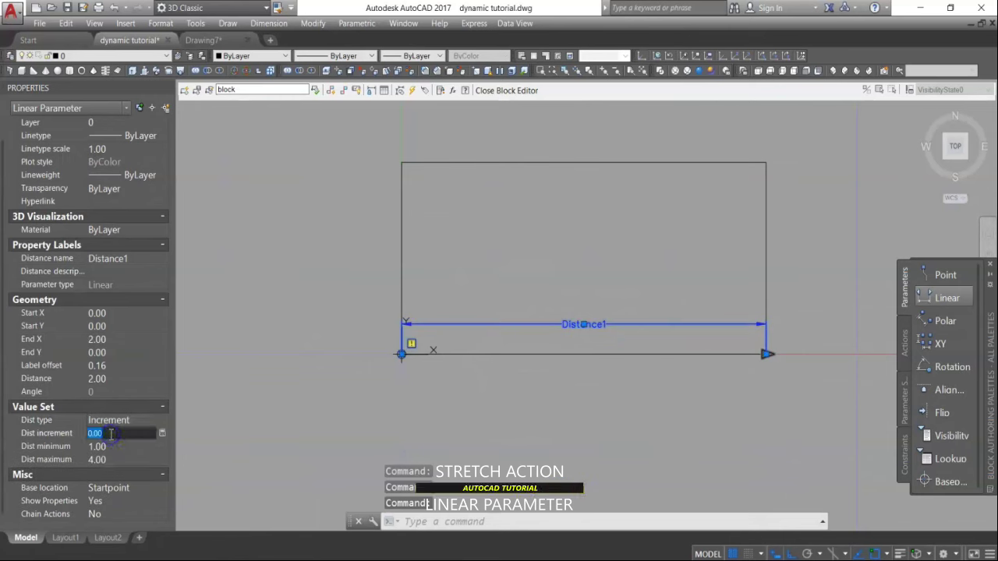
pyautogui.write('.5')
pyautogui.press('Return')
pyautogui.click(282, 401)
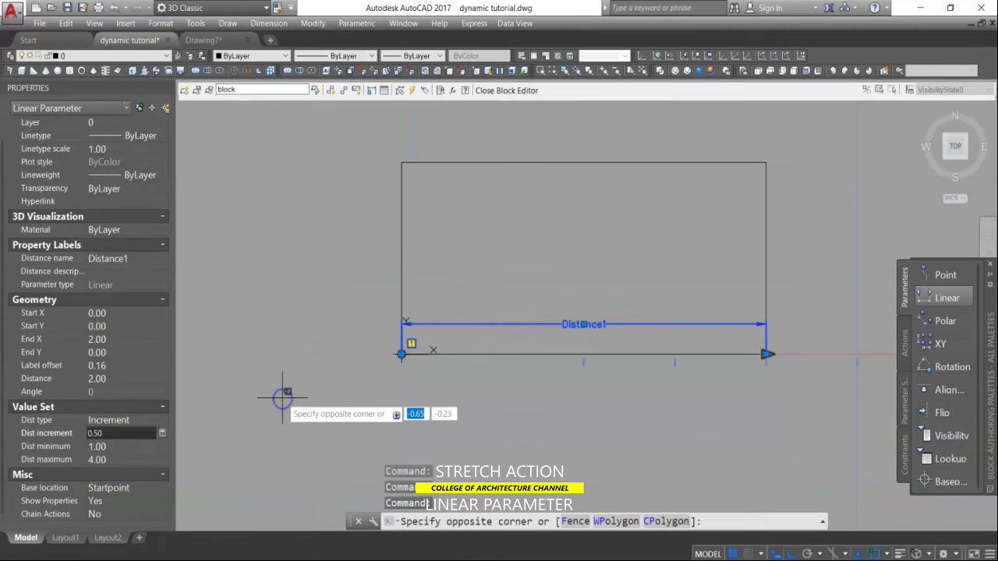
pyautogui.click(361, 405)
pyautogui.scroll(-2, 437, 378)
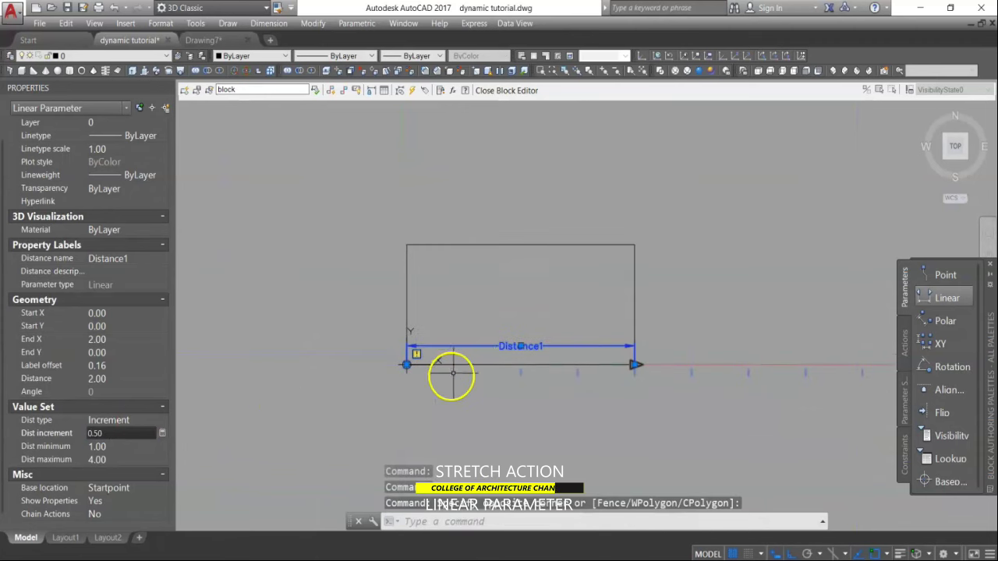
pyautogui.press('Escape')
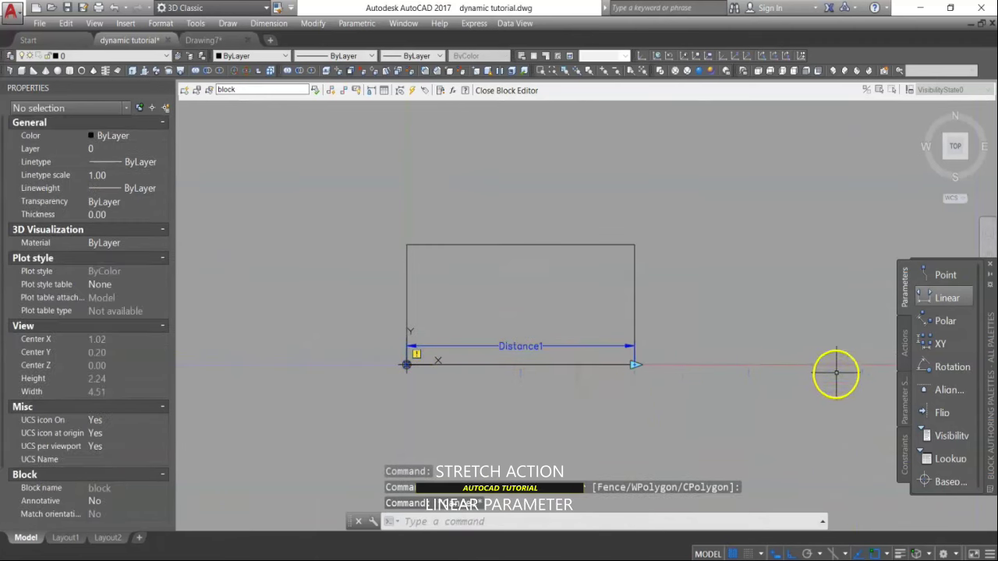
# Step: Add a Stretch action on Distance1's right end, framing the rectangle's right edge, and close the editor
pyautogui.click(905, 343)
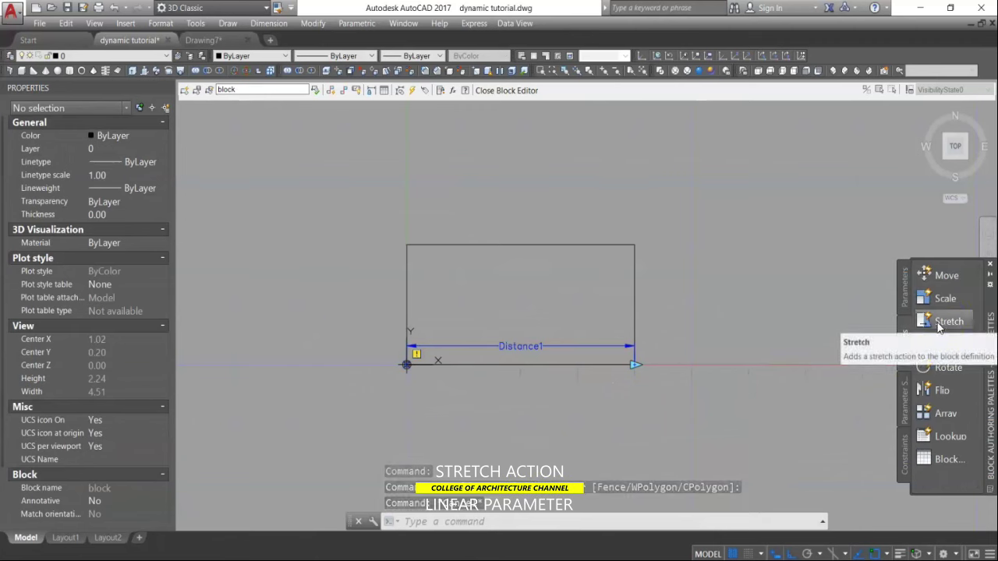
pyautogui.click(938, 323)
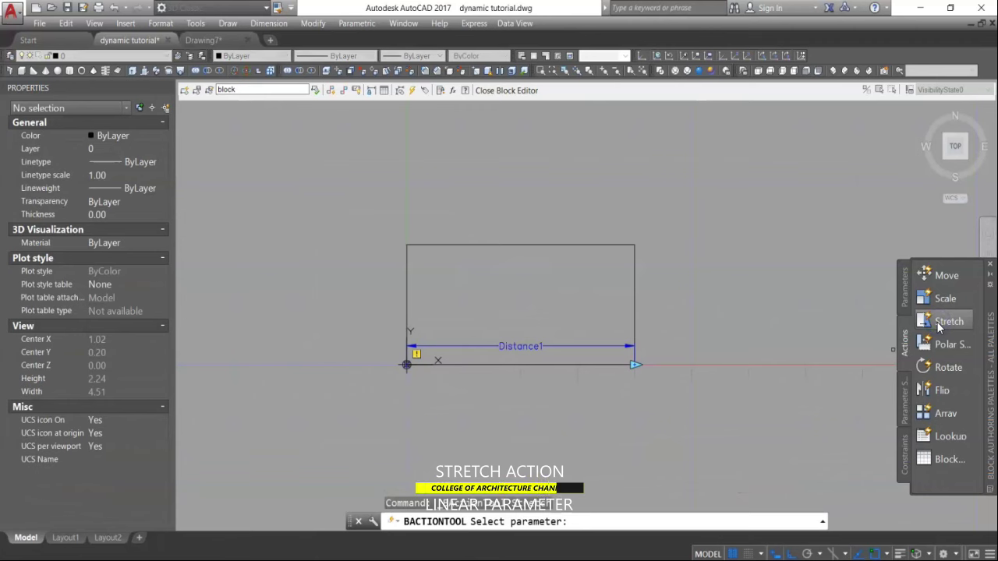
pyautogui.click(603, 345)
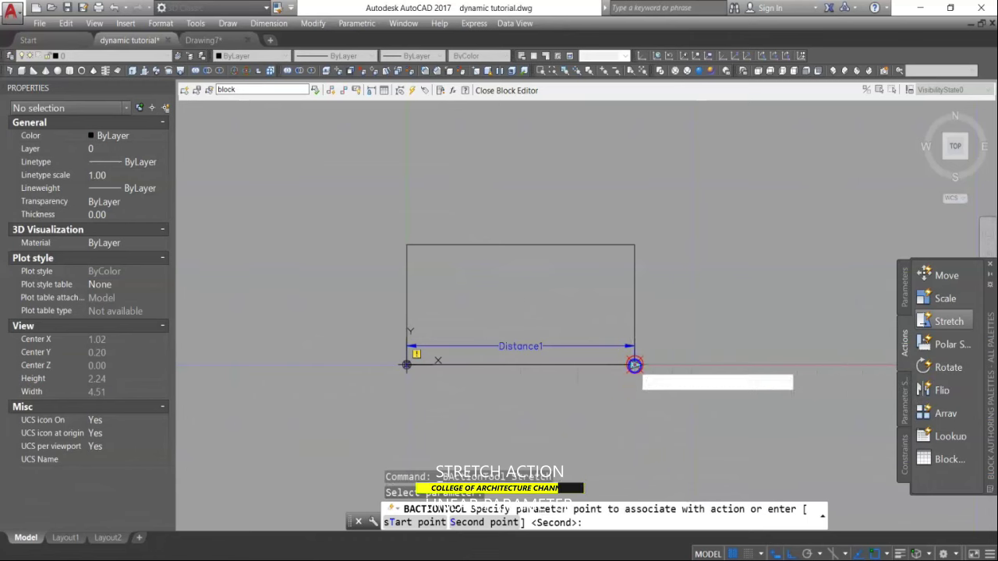
pyautogui.click(635, 364)
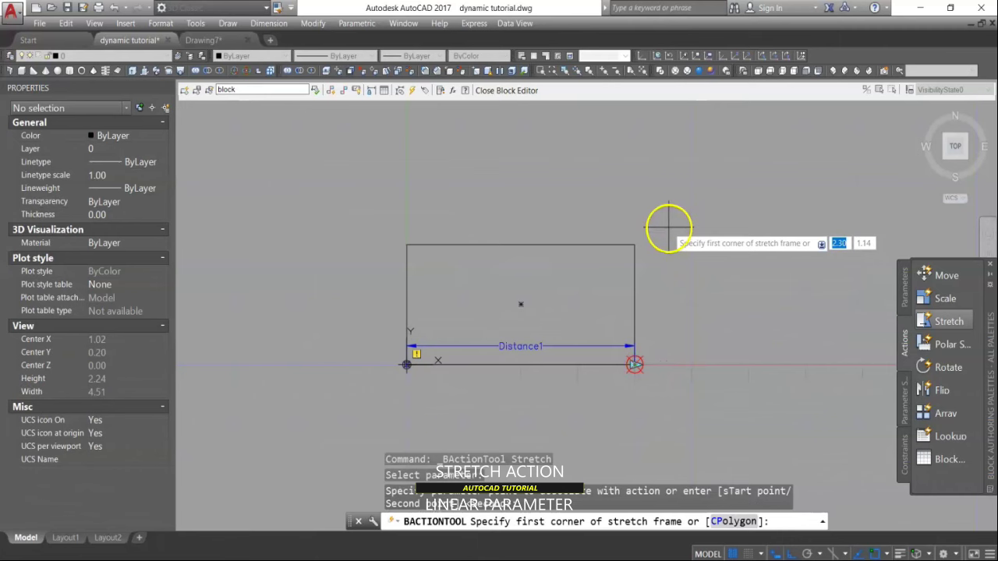
pyautogui.click(662, 222)
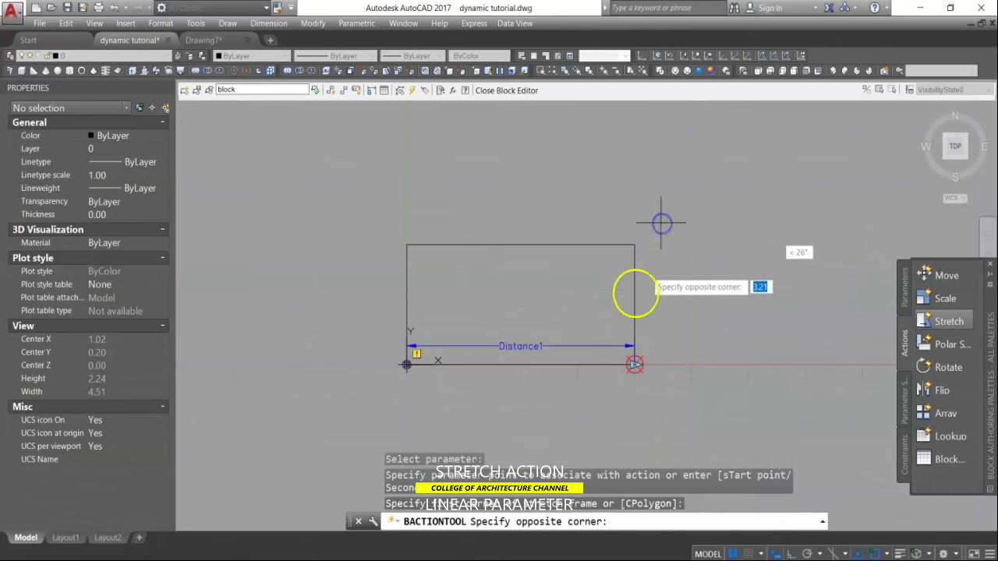
pyautogui.click(602, 393)
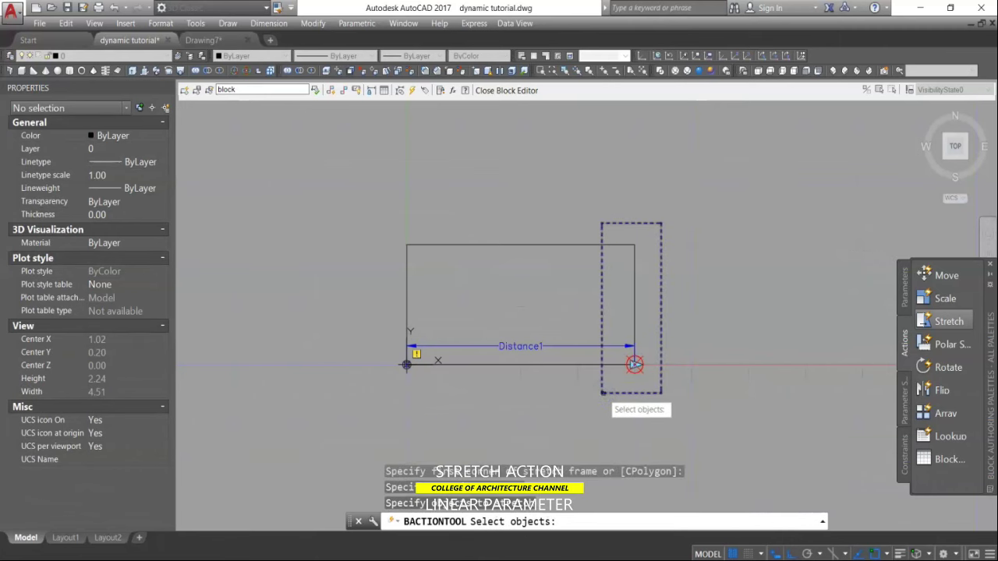
pyautogui.click(633, 262)
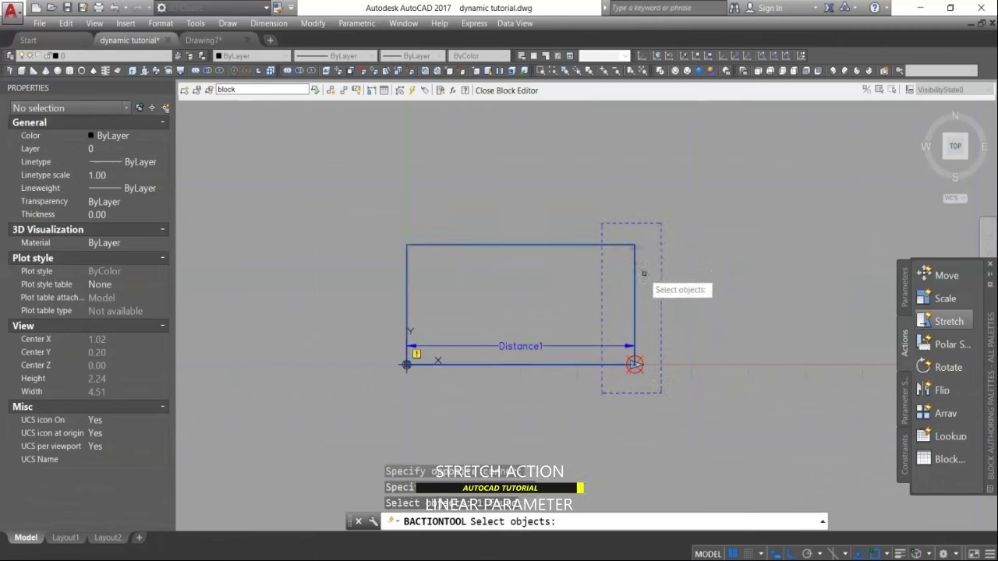
pyautogui.press('Return')
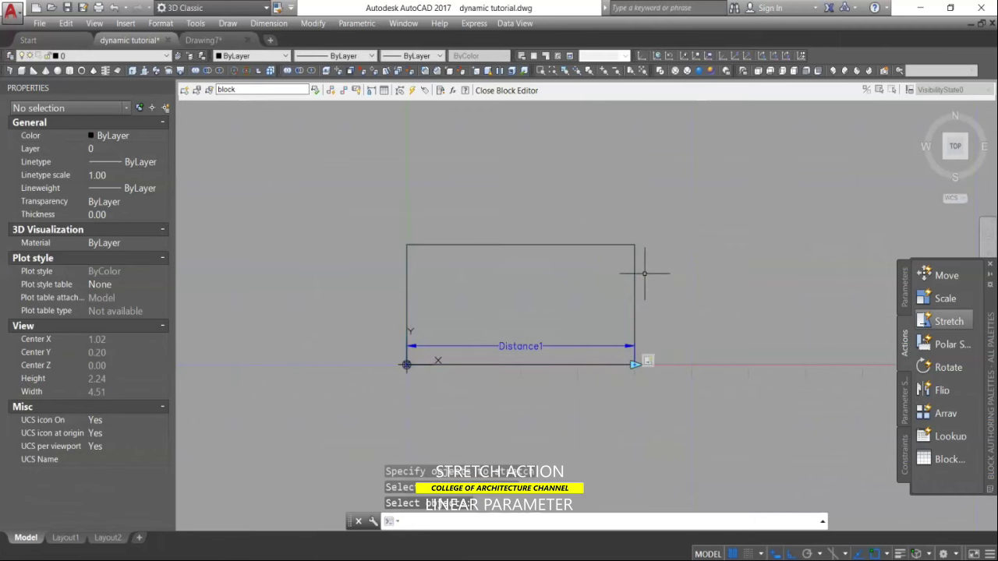
pyautogui.click(491, 91)
# Step: Save the block and test-stretch it to Distance1 3.00, then cancel back to 2.00
pyautogui.click(483, 263)
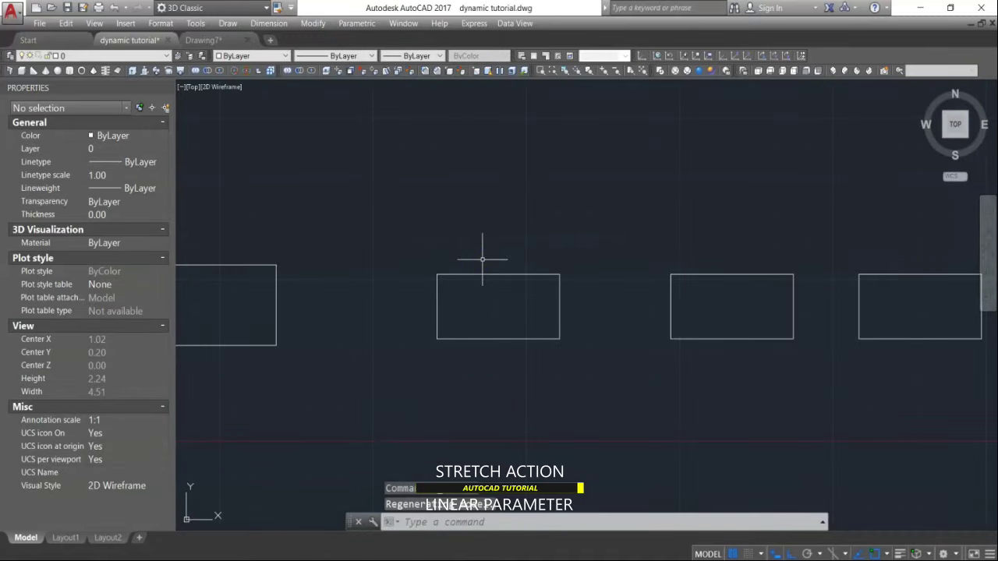
pyautogui.click(568, 302)
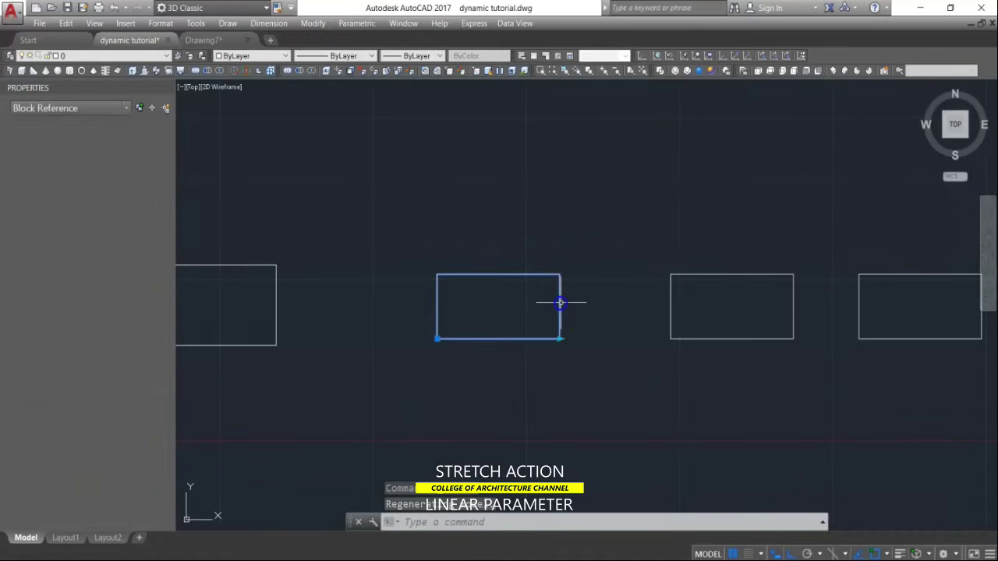
pyautogui.click(560, 338)
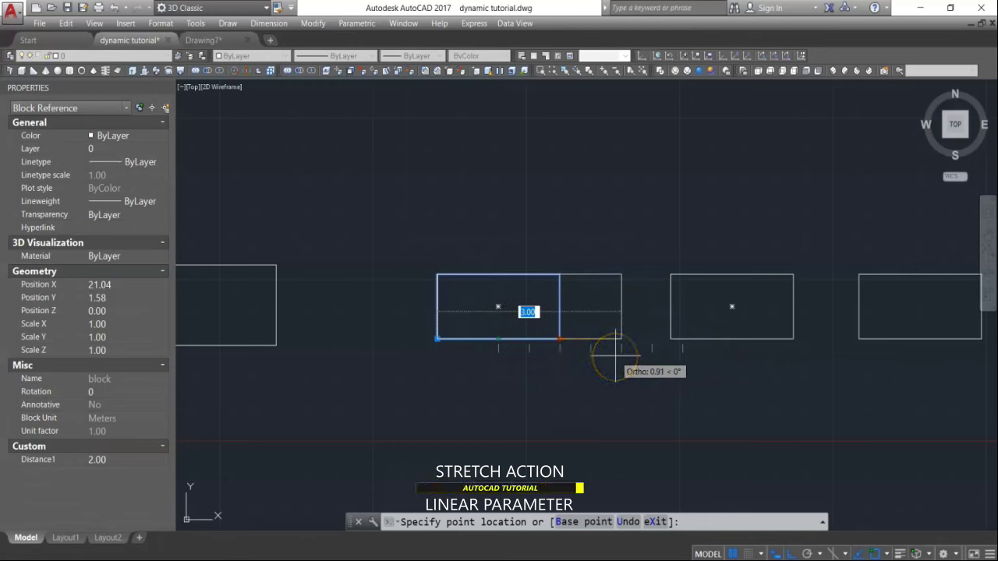
pyautogui.click(615, 356)
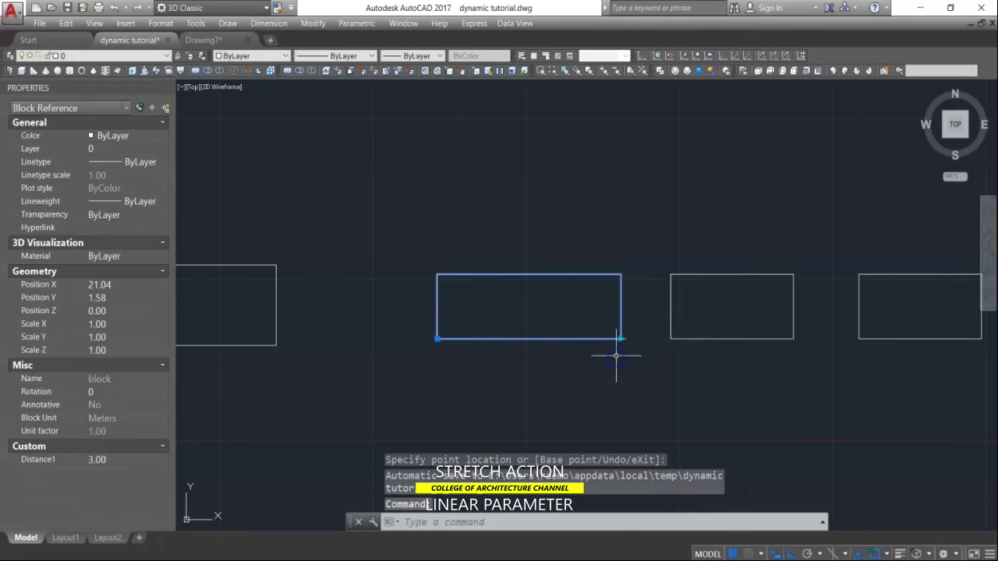
pyautogui.press('Escape')
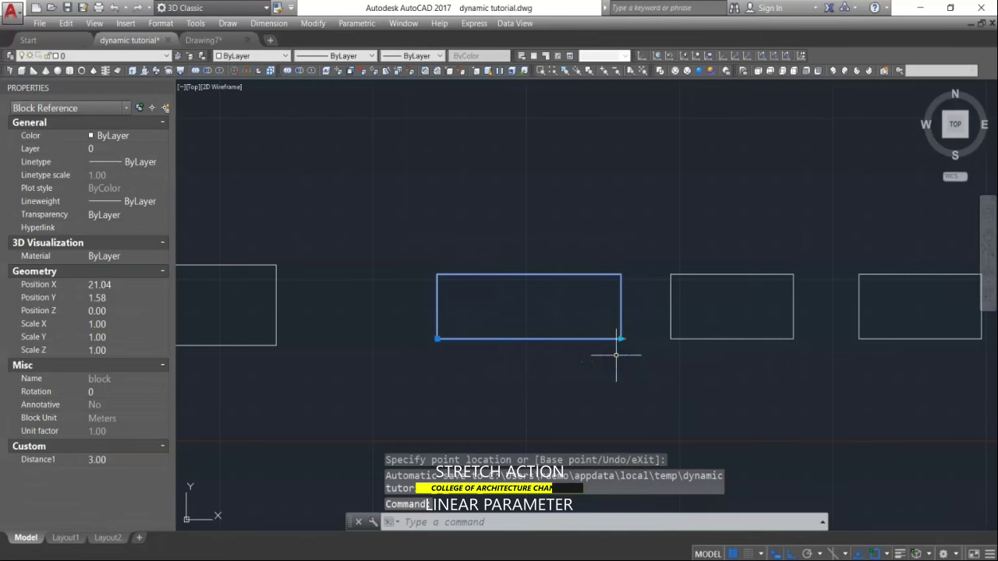
pyautogui.press('Escape')
# Step: Select the block and bring up its shortcut menu
pyautogui.click(568, 309)
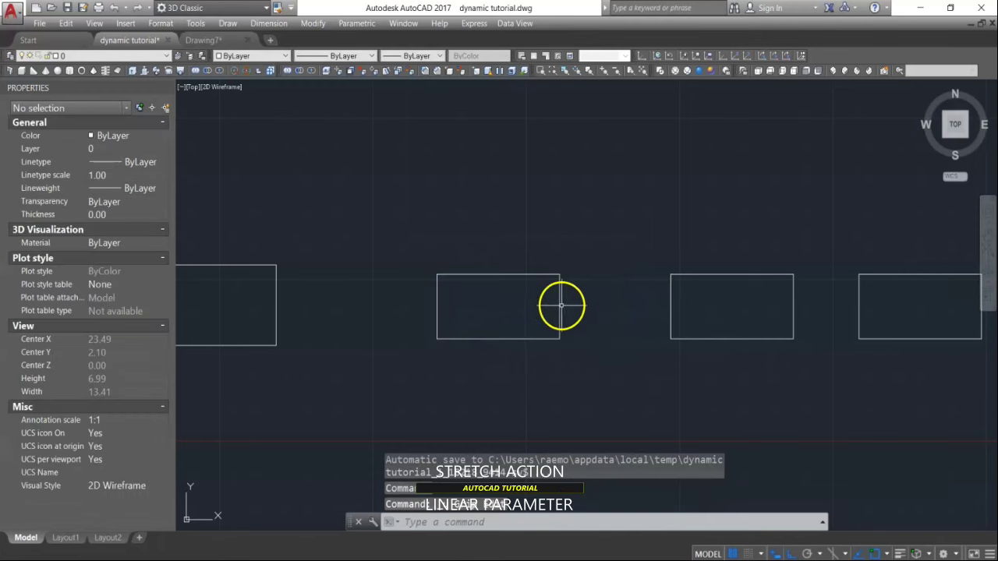
pyautogui.click(559, 305)
pyautogui.rightClick(558, 306)
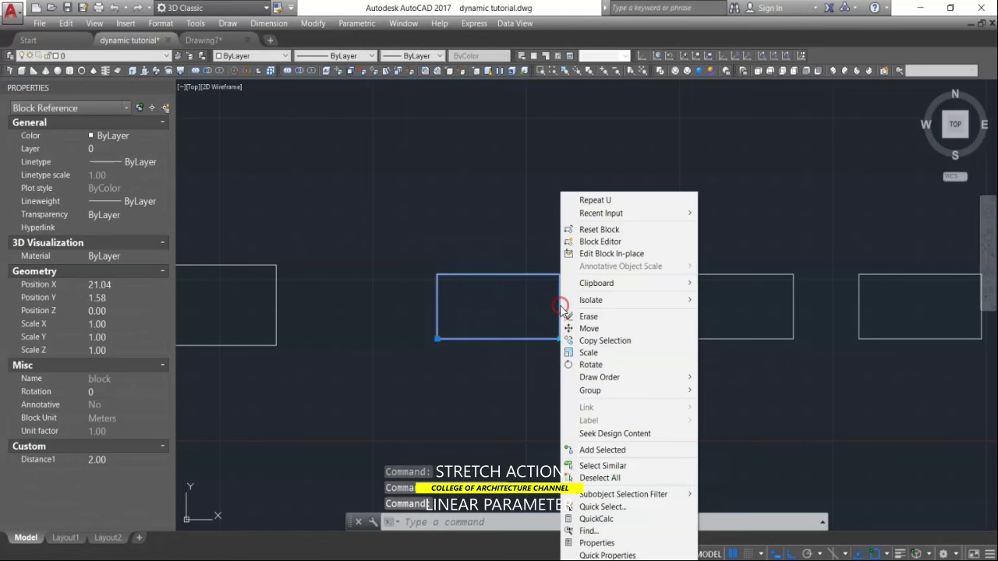
# Step: Reopen the block in Block Editor and set its base point's Base X to 1.00
pyautogui.click(602, 243)
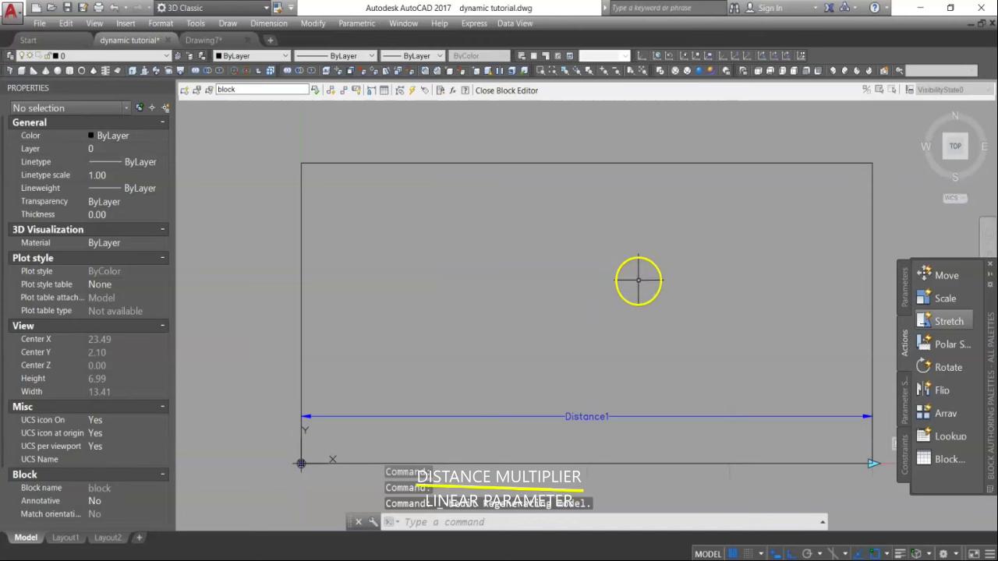
pyautogui.scroll(-2, 637, 279)
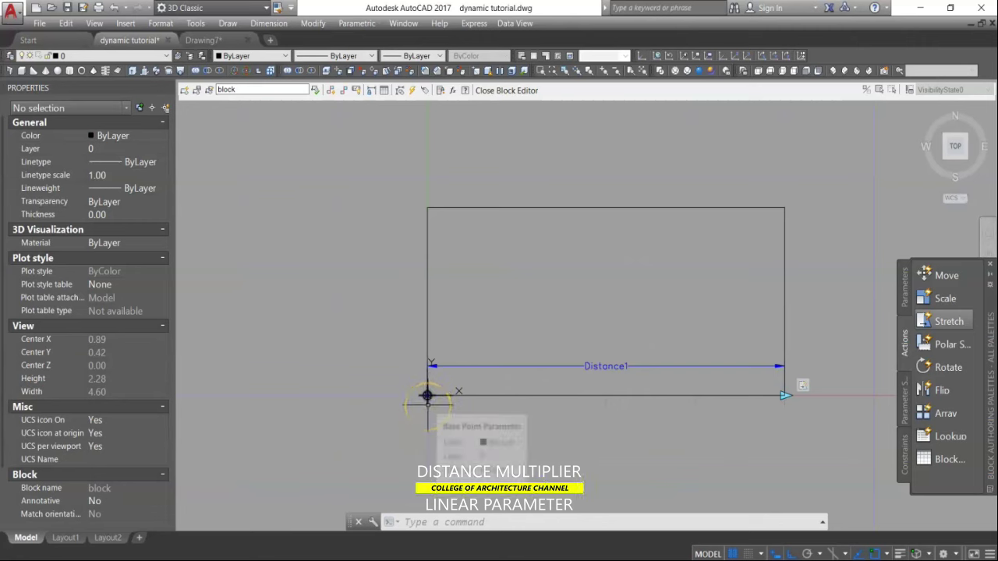
pyautogui.click(427, 404)
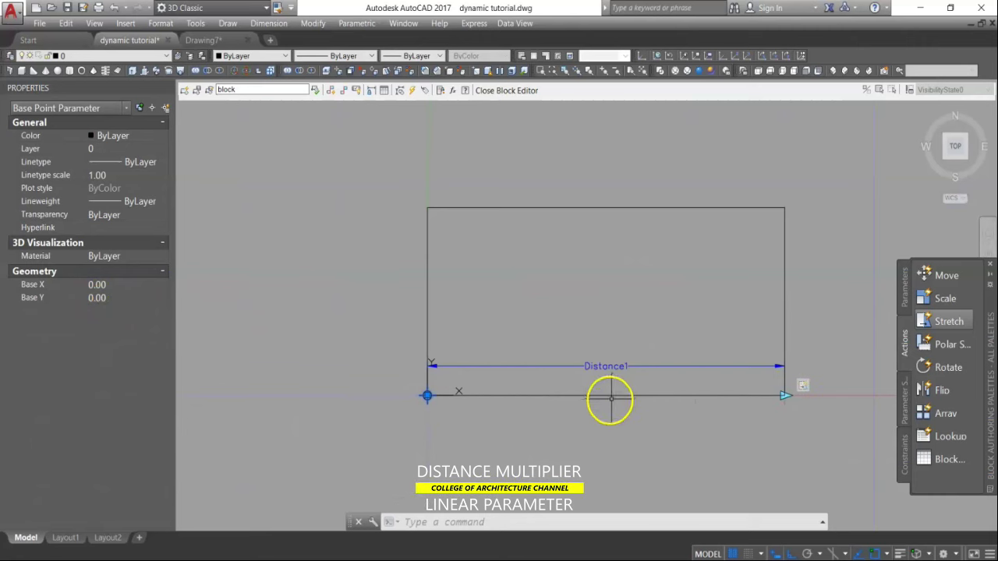
pyautogui.click(100, 285)
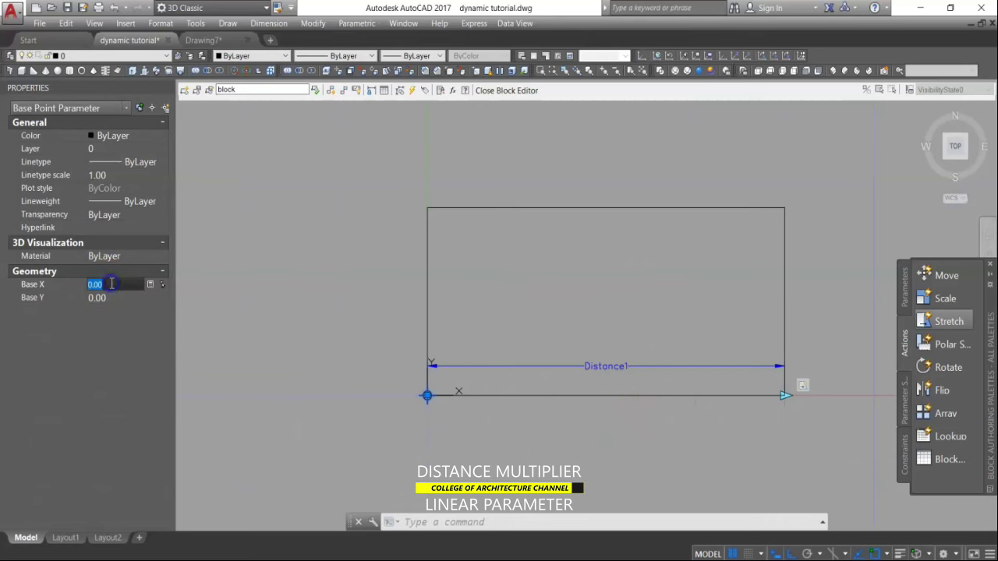
pyautogui.write('1')
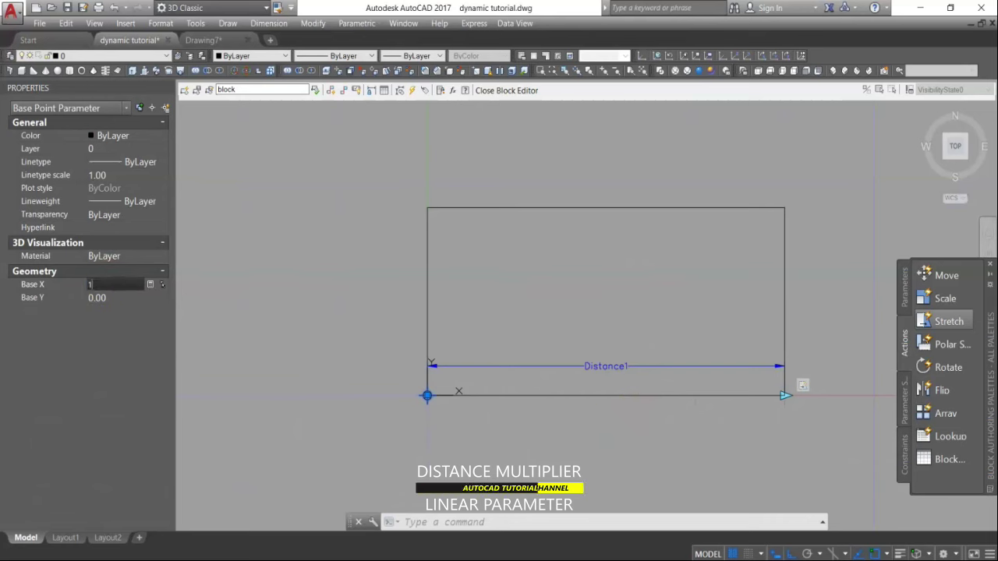
pyautogui.click(267, 313)
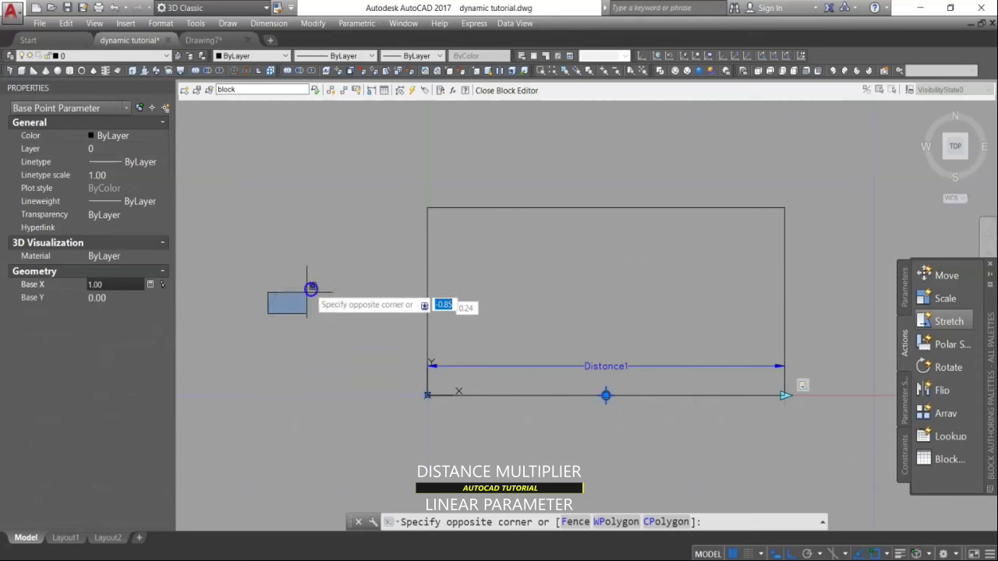
pyautogui.press('Escape')
pyautogui.press('Escape')
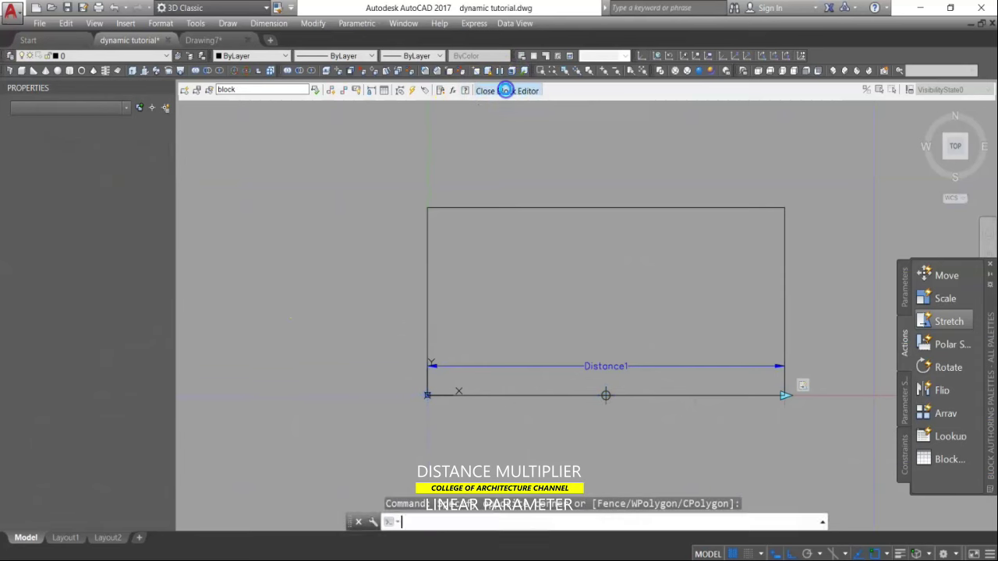
# Step: Save the block, stretch it to Distance1 3.50 as a test, then reopen it for editing
pyautogui.click(505, 91)
pyautogui.click(432, 272)
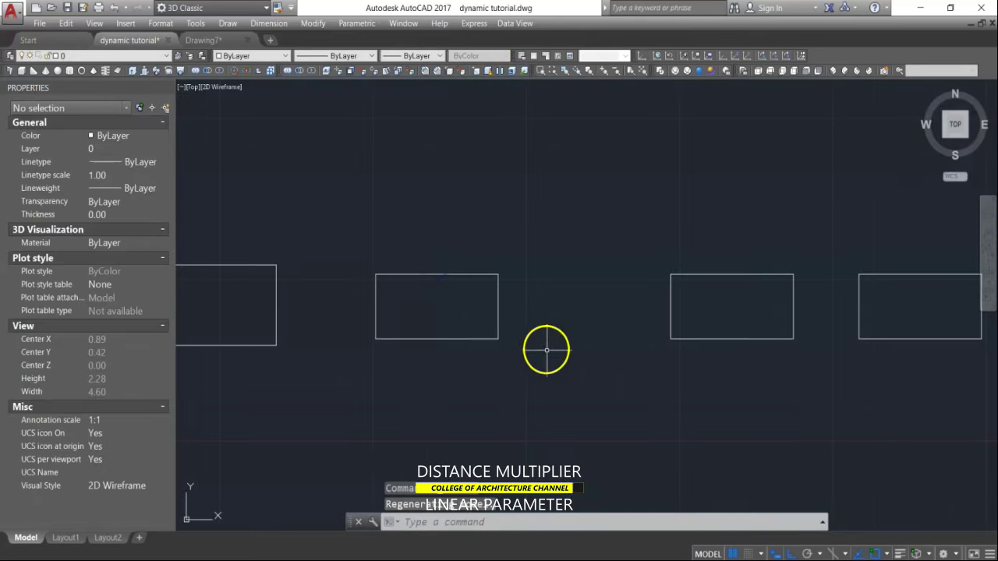
pyautogui.click(499, 320)
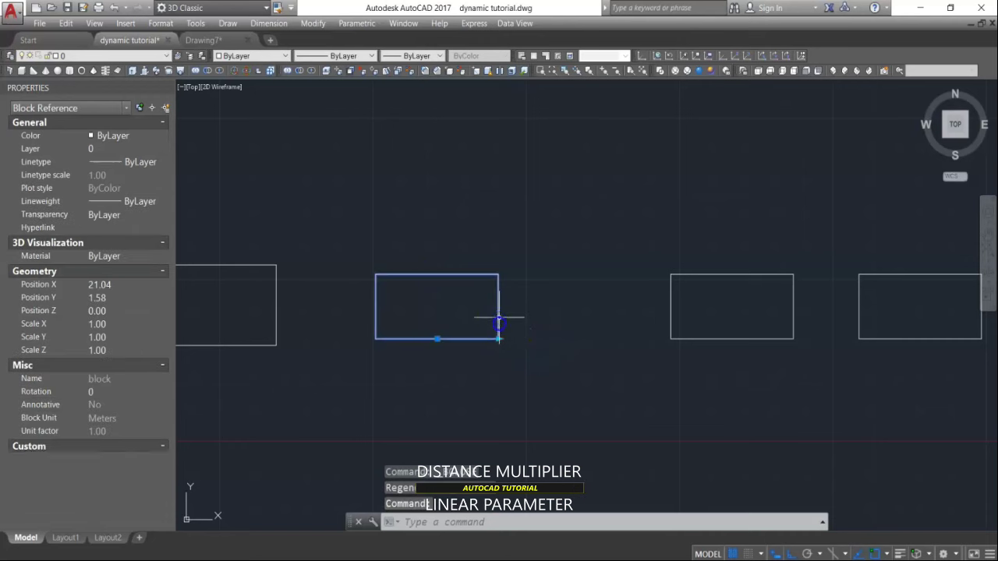
pyautogui.moveTo(499, 339); pyautogui.dragTo(586, 339)
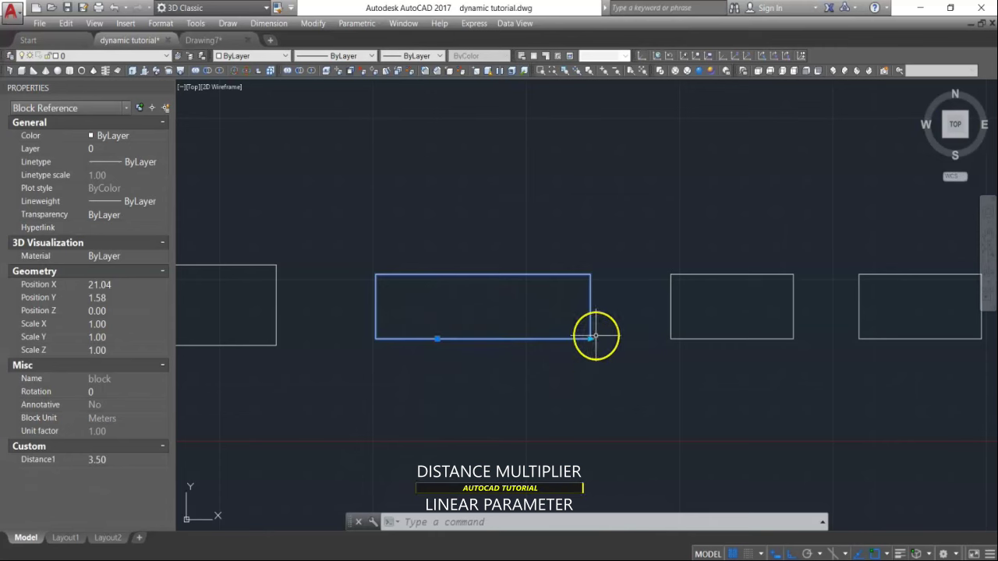
pyautogui.press('Escape')
pyautogui.click(552, 335)
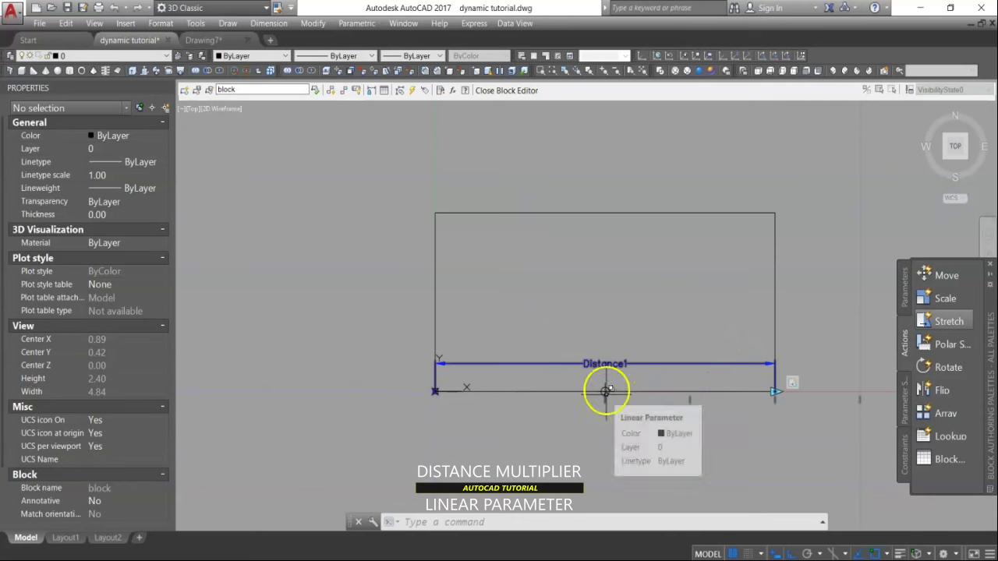
# Step: Add a Move action tied to Distance1's right endpoint
pyautogui.scroll(-2, 596, 349)
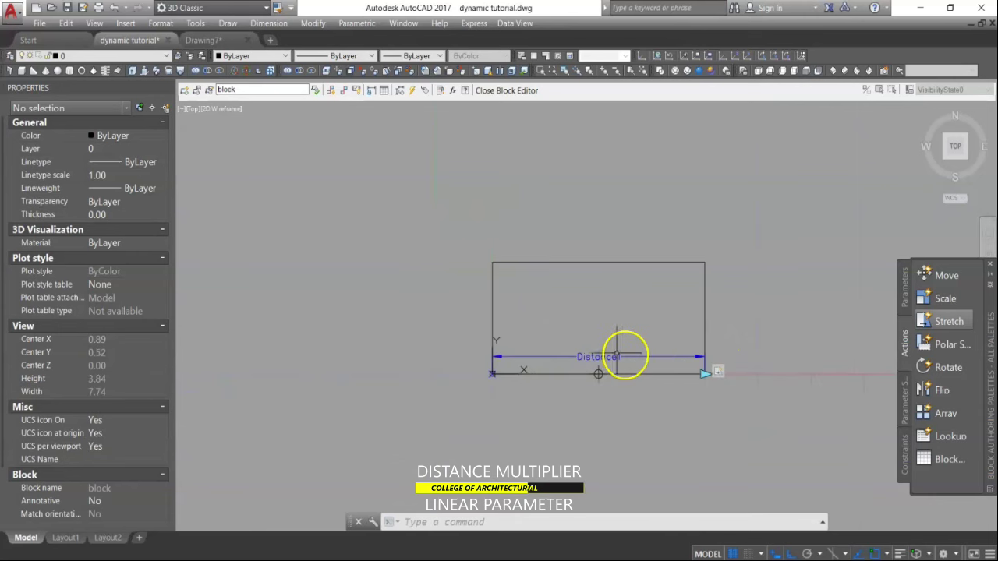
pyautogui.click(940, 278)
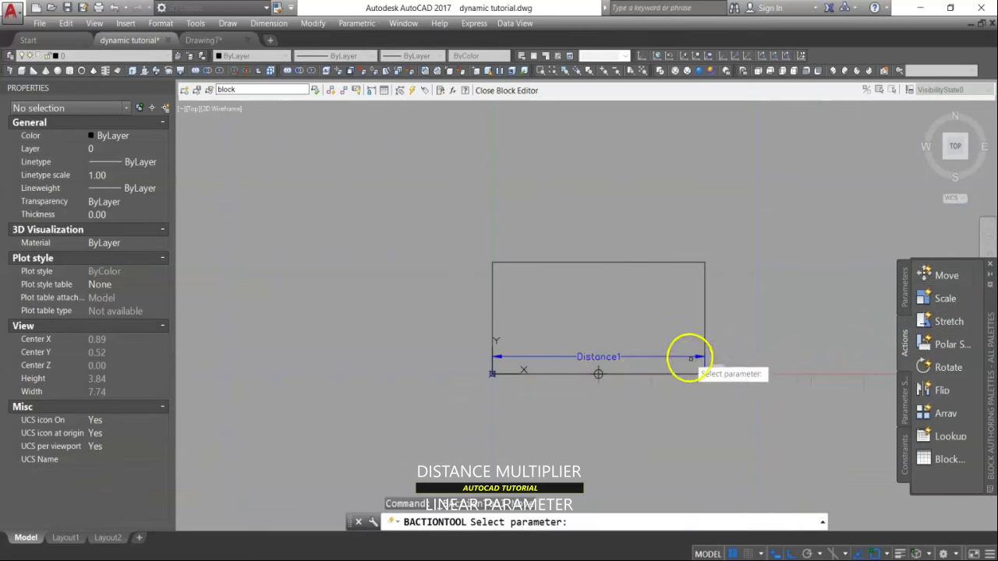
pyautogui.click(685, 357)
pyautogui.moveTo(671, 443)
pyautogui.mouseDown(button='middle')
pyautogui.moveTo(572, 408)
pyautogui.moveTo(570, 429)
pyautogui.mouseUp(button='middle')
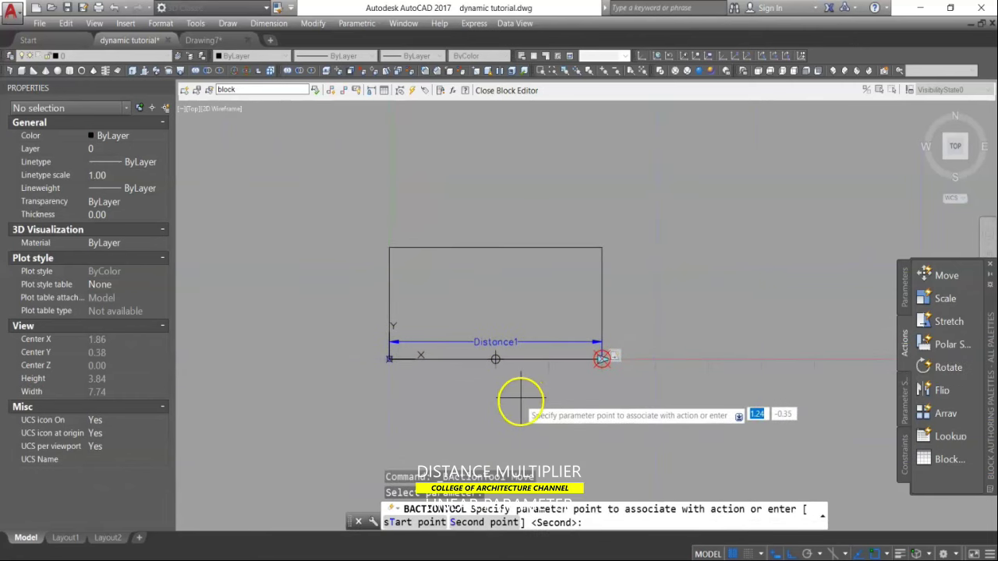
pyautogui.click(601, 359)
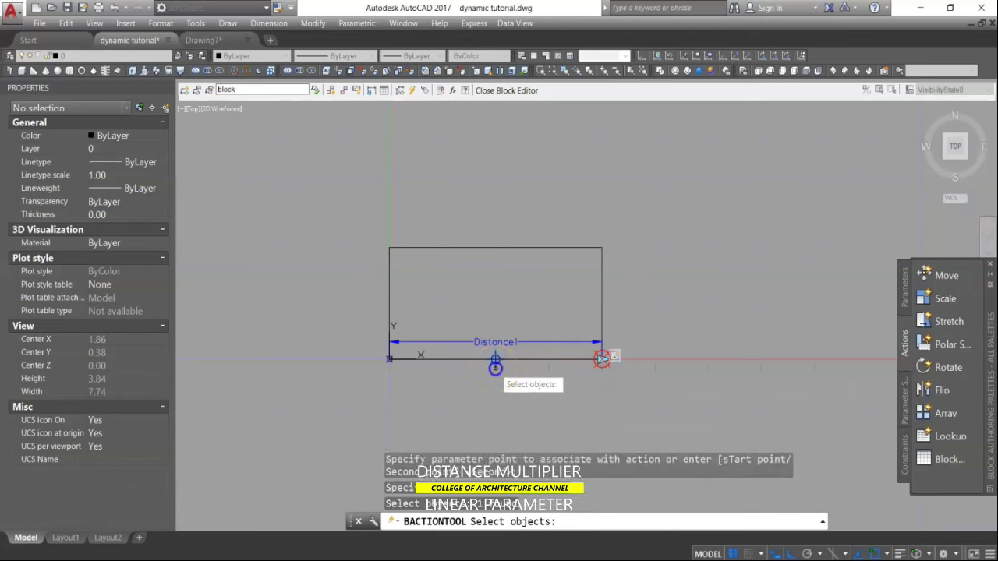
pyautogui.click(528, 436)
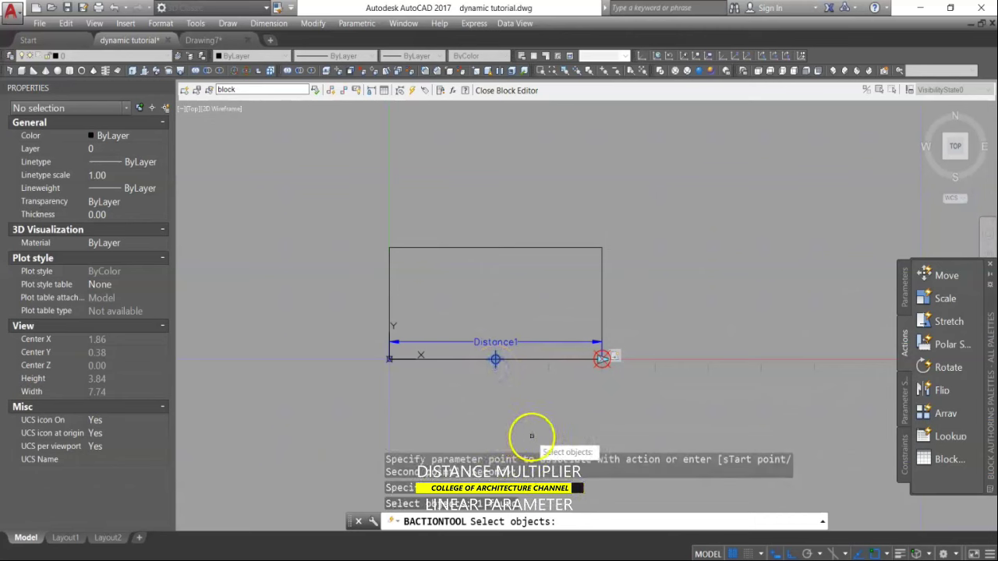
pyautogui.press('Return')
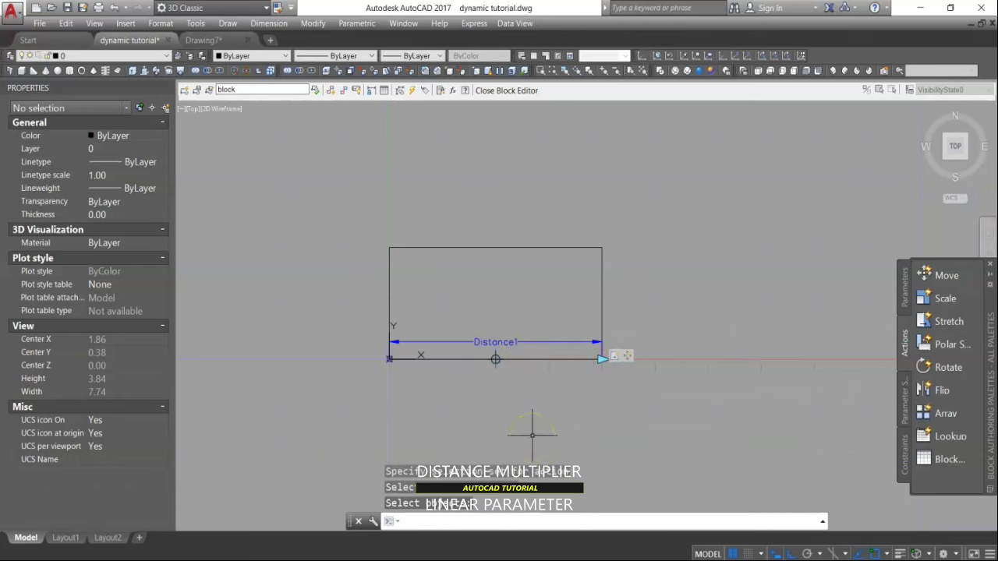
# Step: Set the Move action's Distance multiplier override to 0.5
pyautogui.click(627, 363)
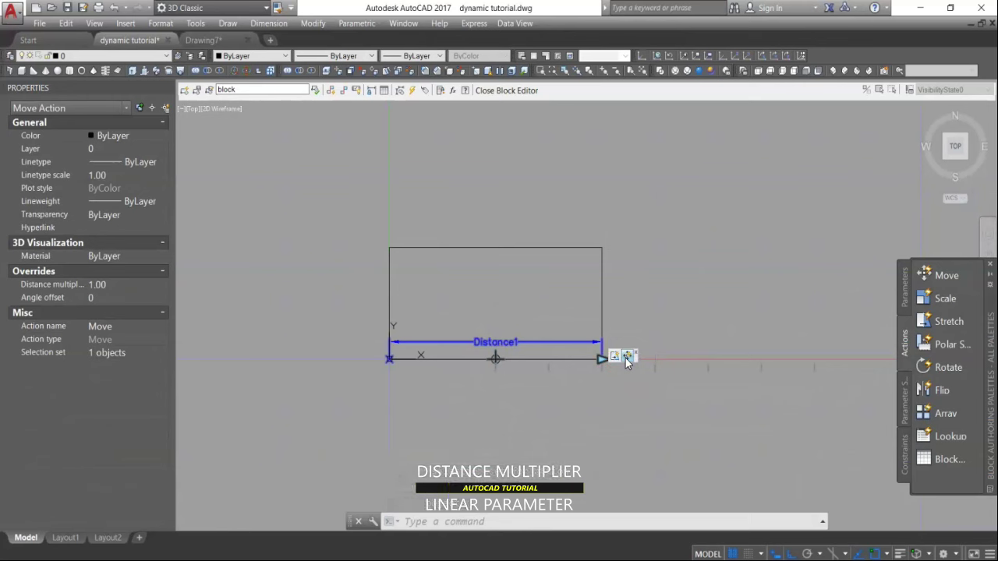
pyautogui.click(114, 286)
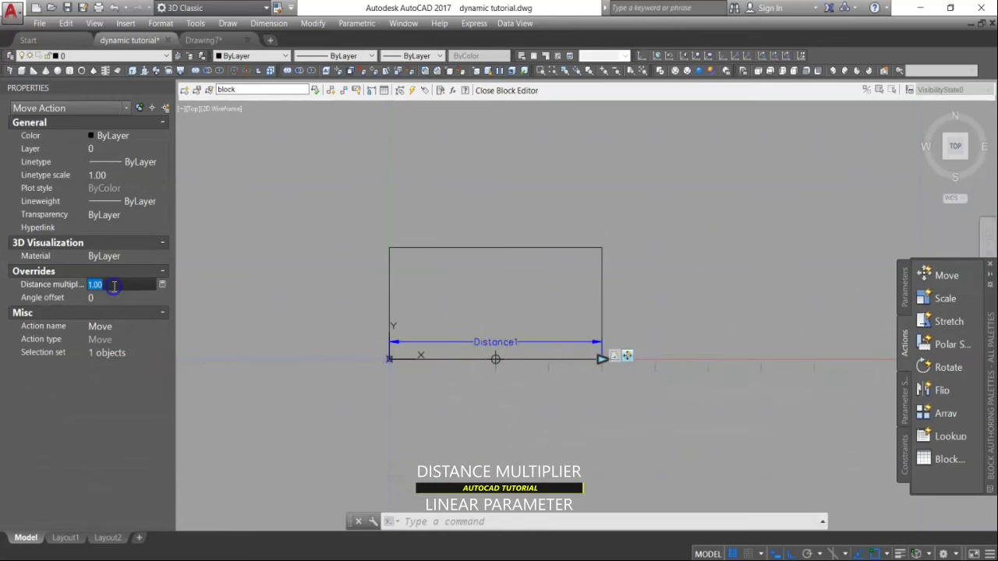
pyautogui.press('BackSpace')
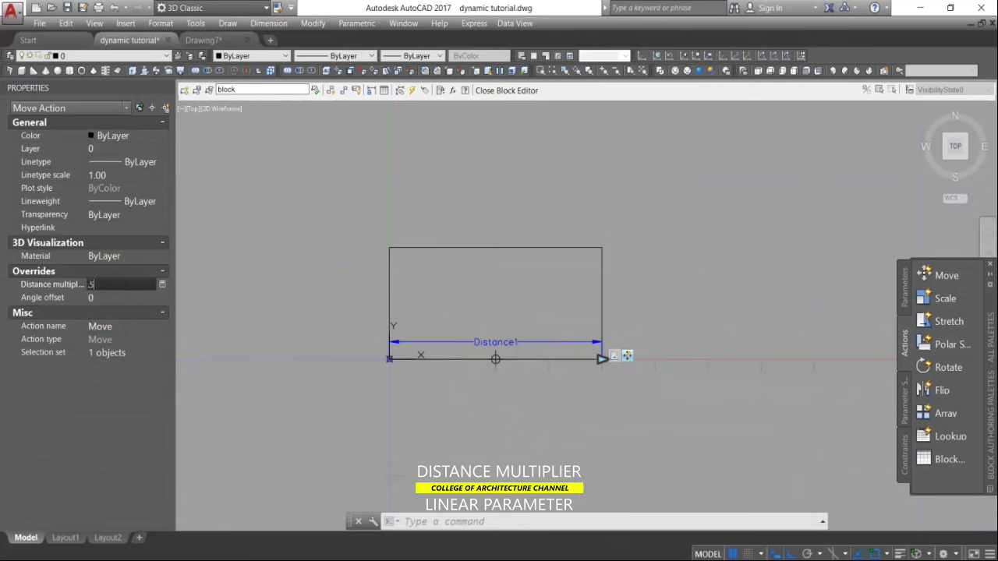
pyautogui.write('.5')
pyautogui.click(263, 293)
pyautogui.click(272, 301)
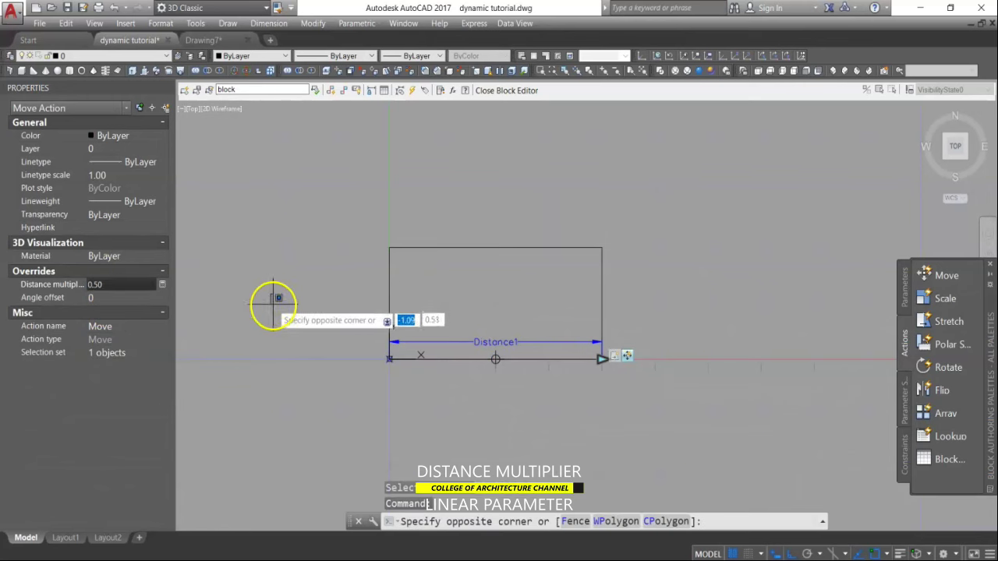
pyautogui.click(425, 197)
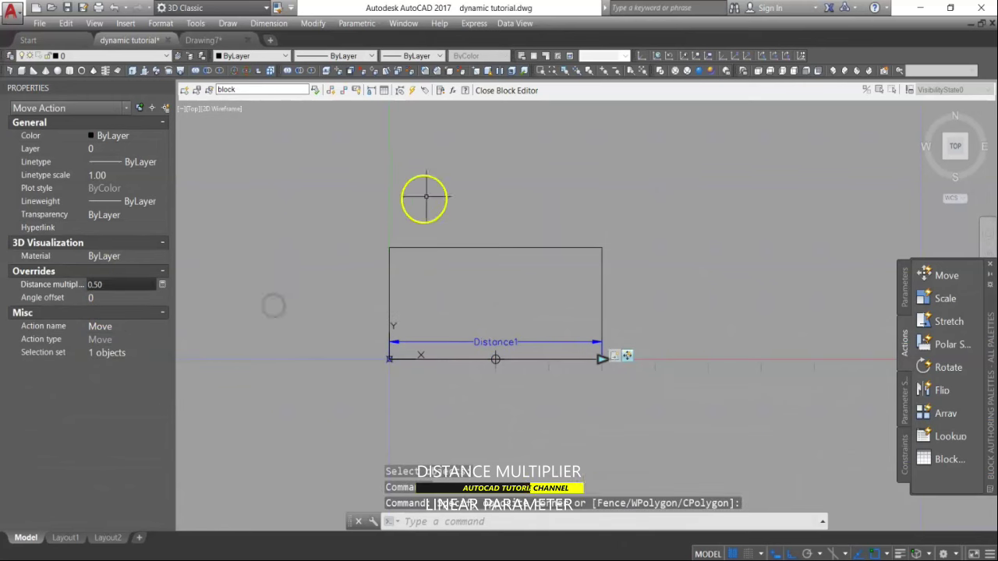
# Step: Save the block changes and stretch the block wider, up to Distance1 4.00
pyautogui.click(513, 90)
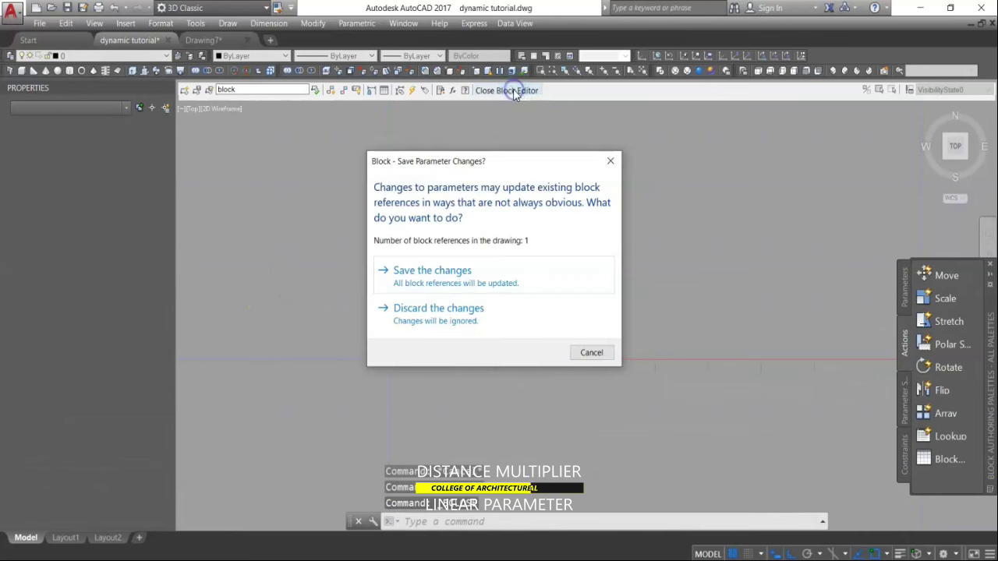
pyautogui.click(464, 275)
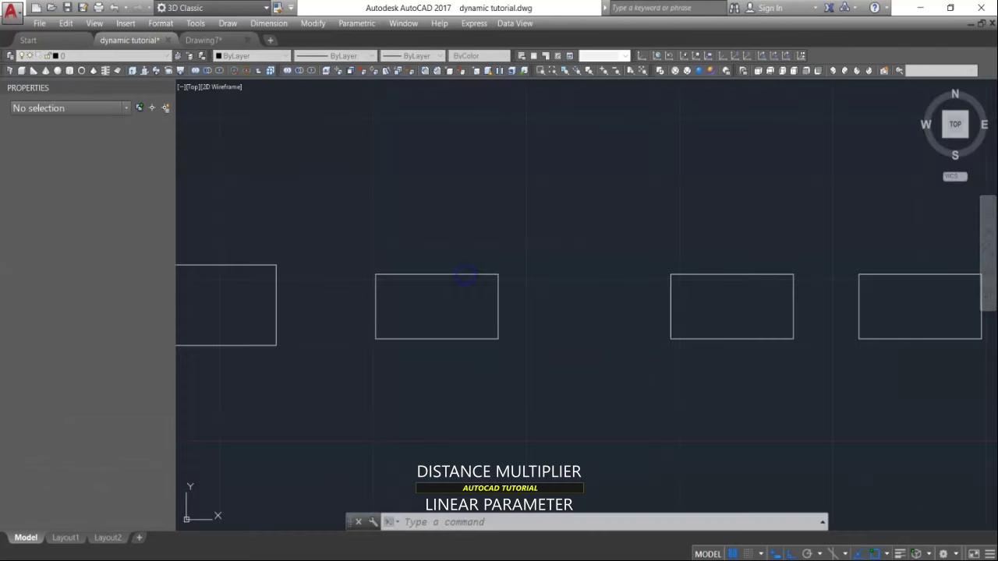
pyautogui.click(498, 328)
pyautogui.moveTo(498, 338); pyautogui.dragTo(612, 336)
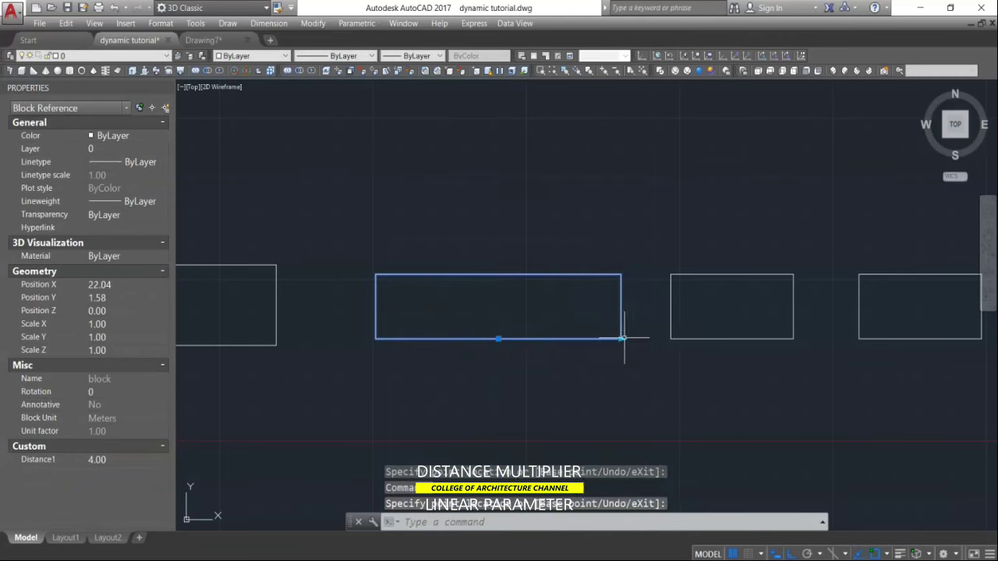
pyautogui.moveTo(620, 339); pyautogui.dragTo(650, 334)
pyautogui.click(493, 330)
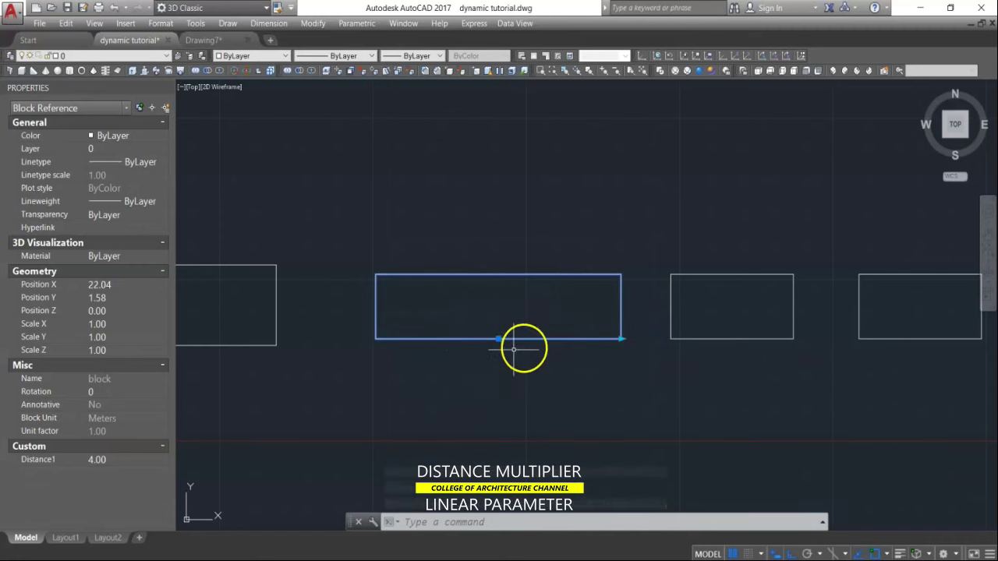
# Step: Shrink the block back to Distance1 2.00, then reselect it for its shortcut menu
pyautogui.click(622, 338)
pyautogui.click(503, 347)
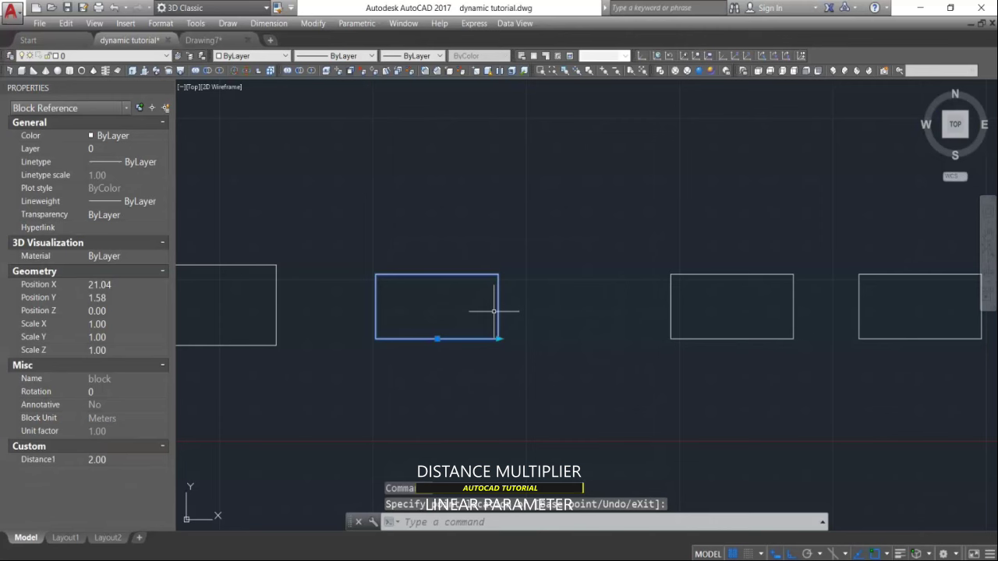
pyautogui.click(414, 350)
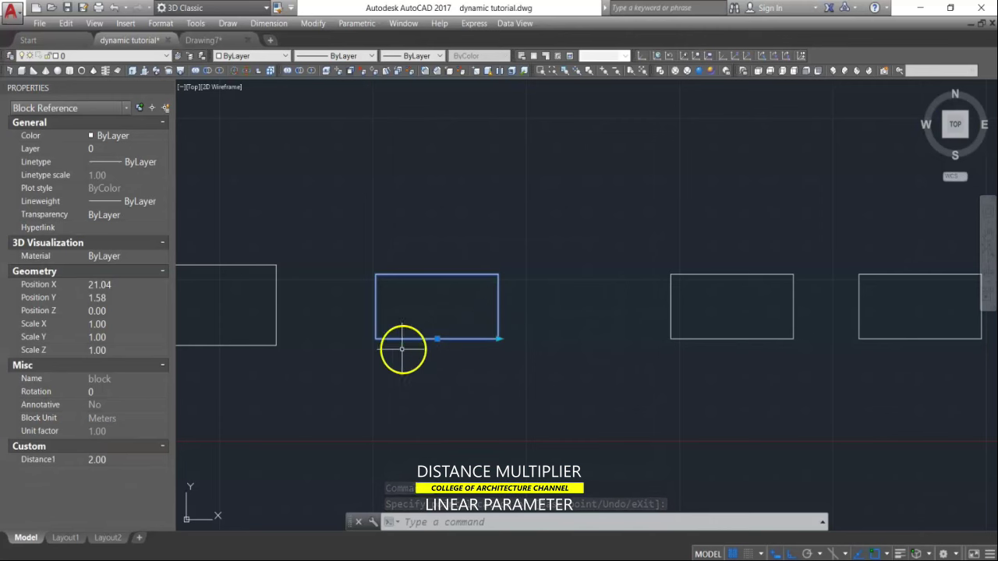
pyautogui.press('Escape')
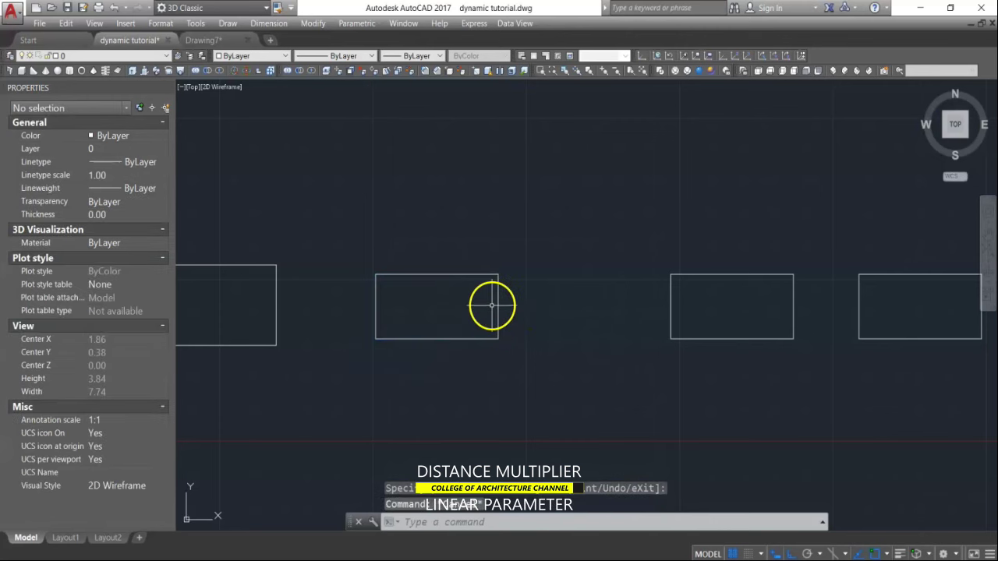
pyautogui.click(496, 305)
pyautogui.rightClick(500, 305)
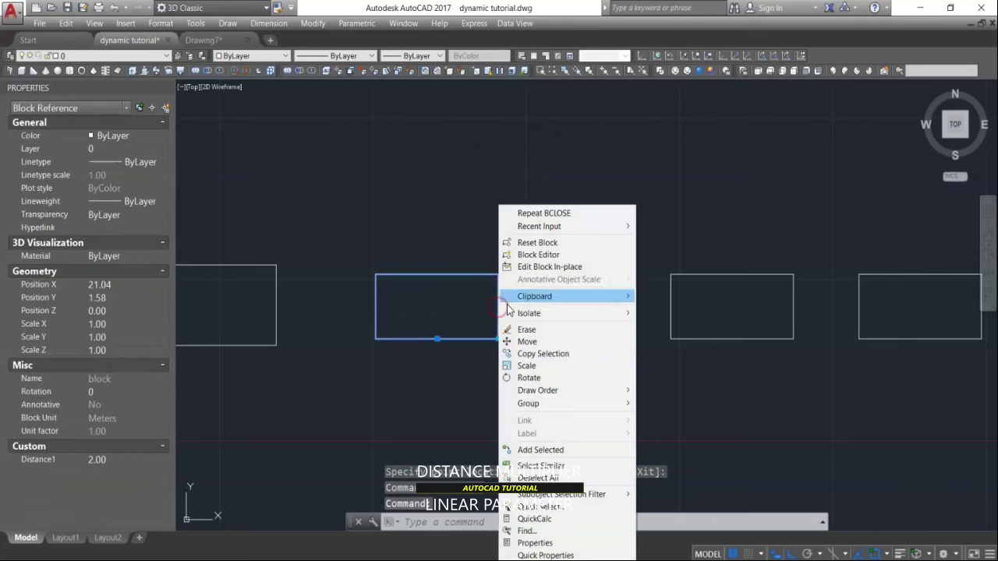
# Step: Reopen the rectangle block in the Block Editor and set Distance1 to show 2 grips
pyautogui.click(559, 256)
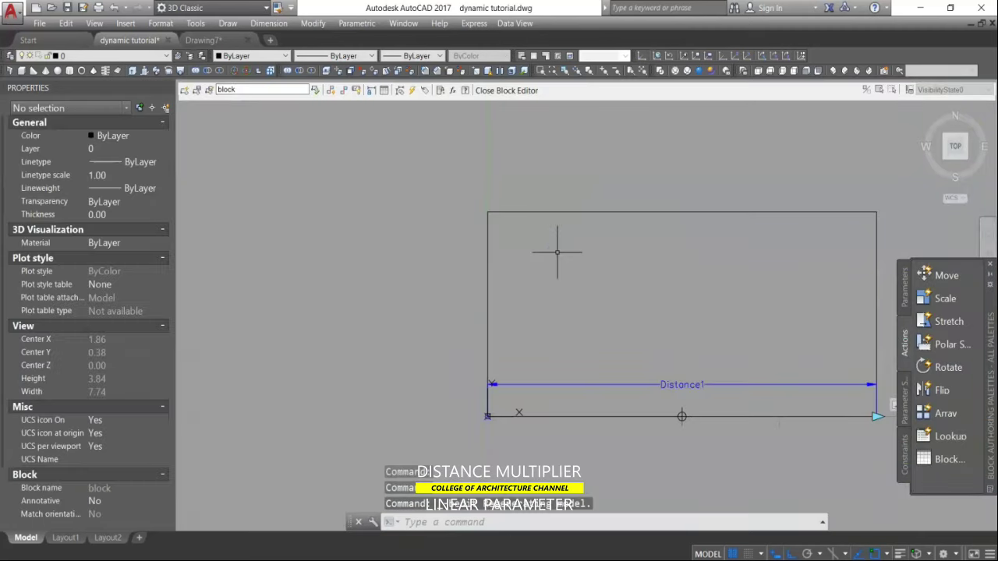
pyautogui.click(591, 296)
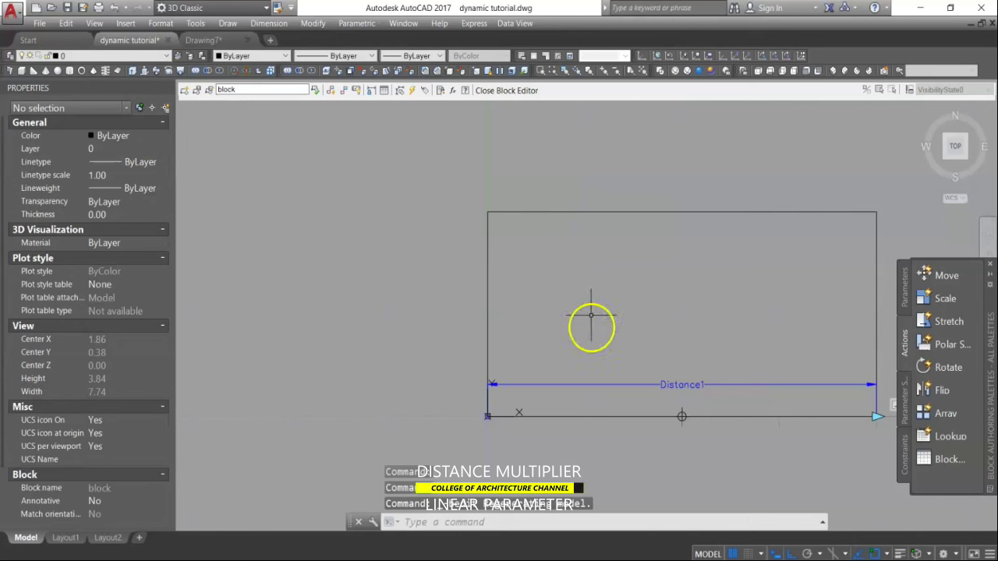
pyautogui.click(541, 384)
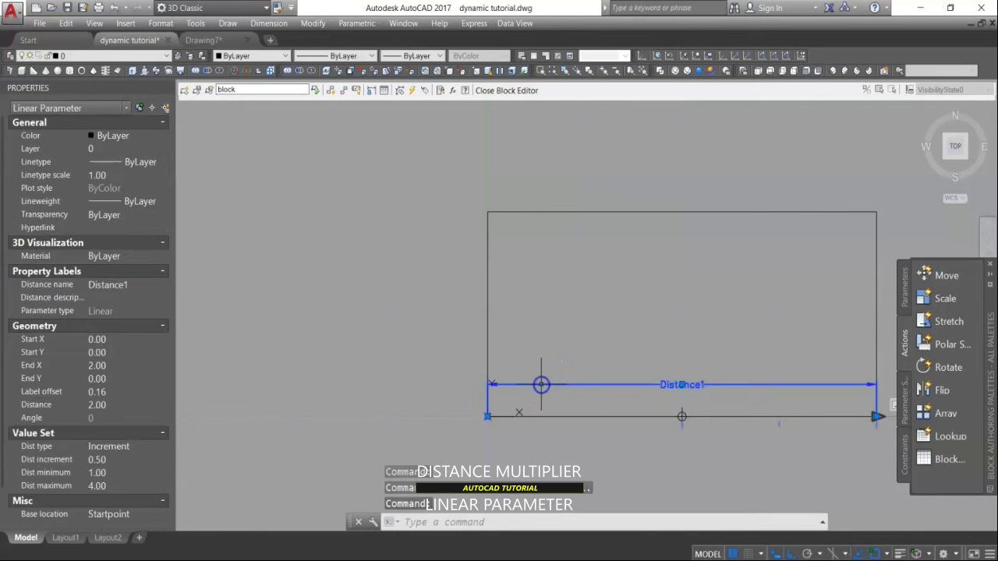
pyautogui.rightClick(541, 384)
pyautogui.moveTo(609, 75)
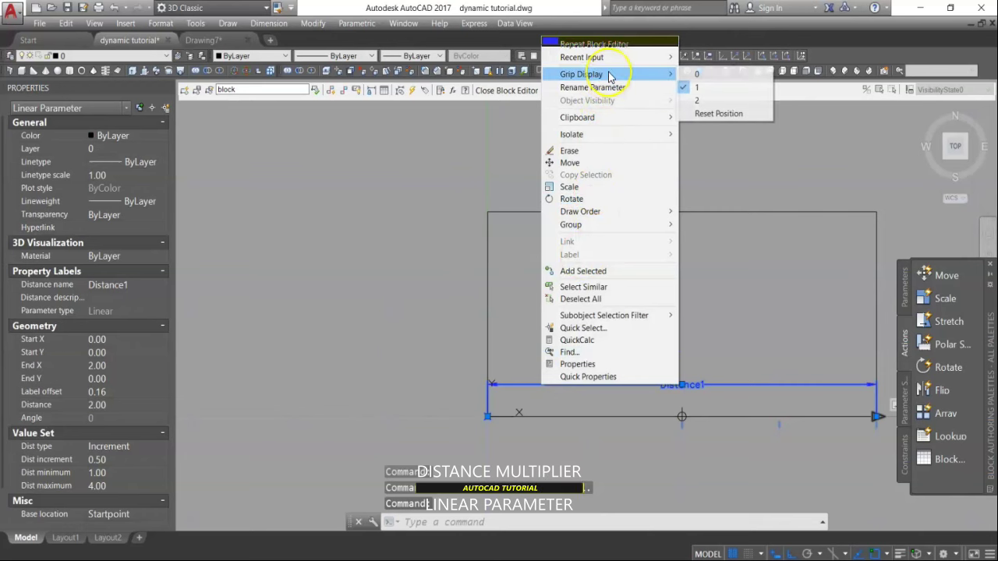
pyautogui.click(695, 100)
pyautogui.moveTo(600, 337)
pyautogui.mouseDown(button='middle')
pyautogui.moveTo(515, 260)
pyautogui.moveTo(526, 293)
pyautogui.mouseUp(button='middle')
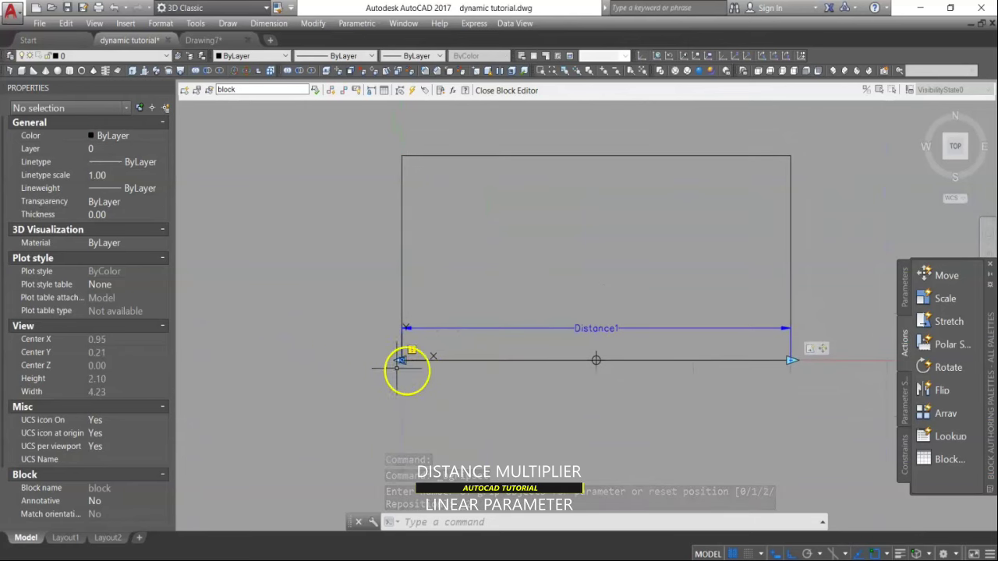
# Step: Add a Stretch action on Distance1's start point, framing the rectangle's left edge
pyautogui.click(941, 329)
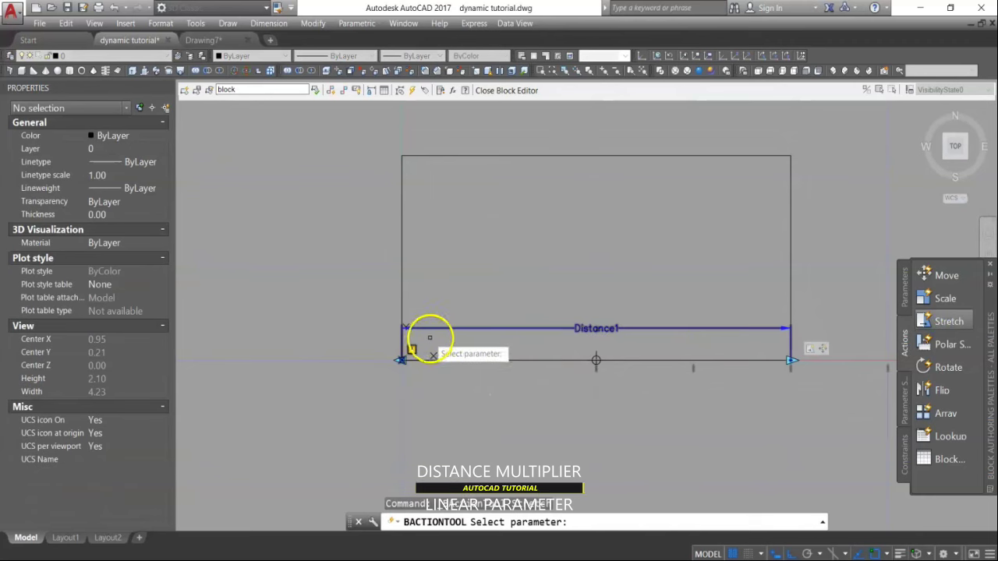
pyautogui.click(436, 328)
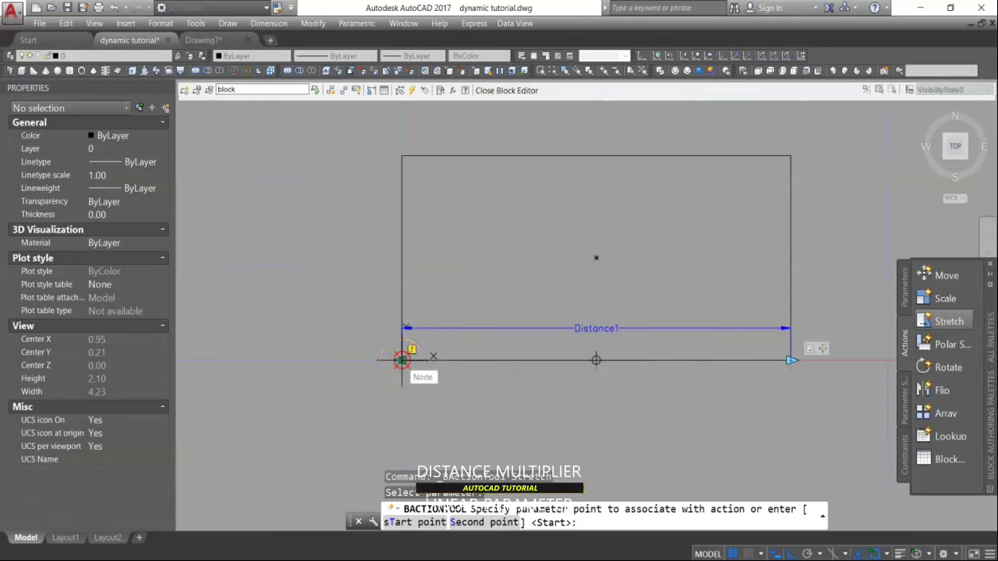
pyautogui.click(401, 359)
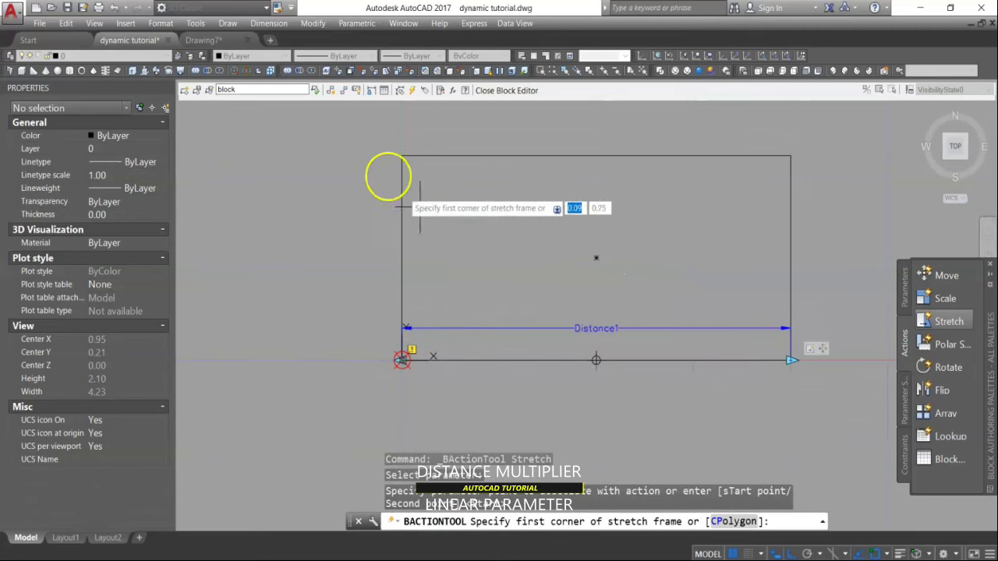
pyautogui.click(447, 133)
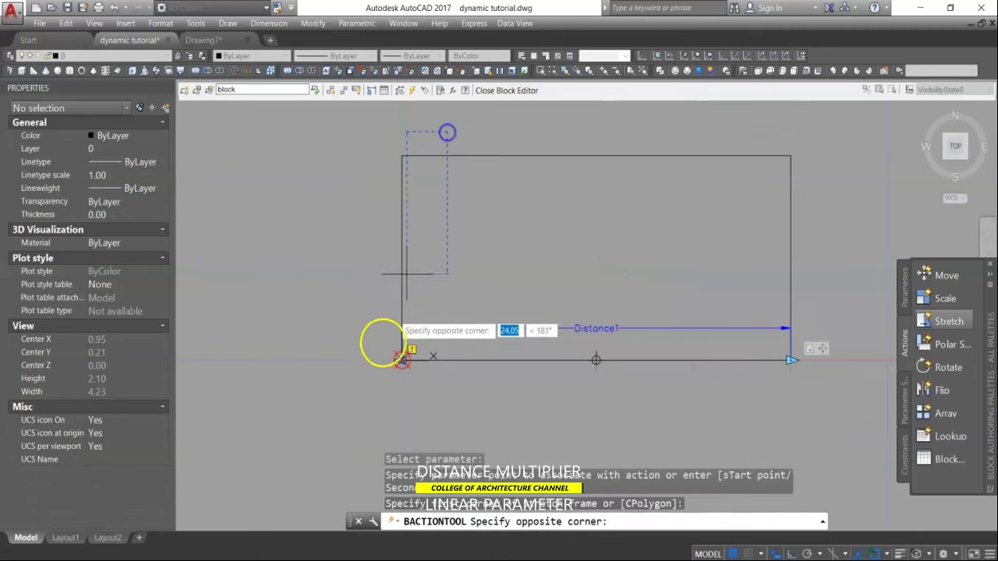
pyautogui.click(352, 391)
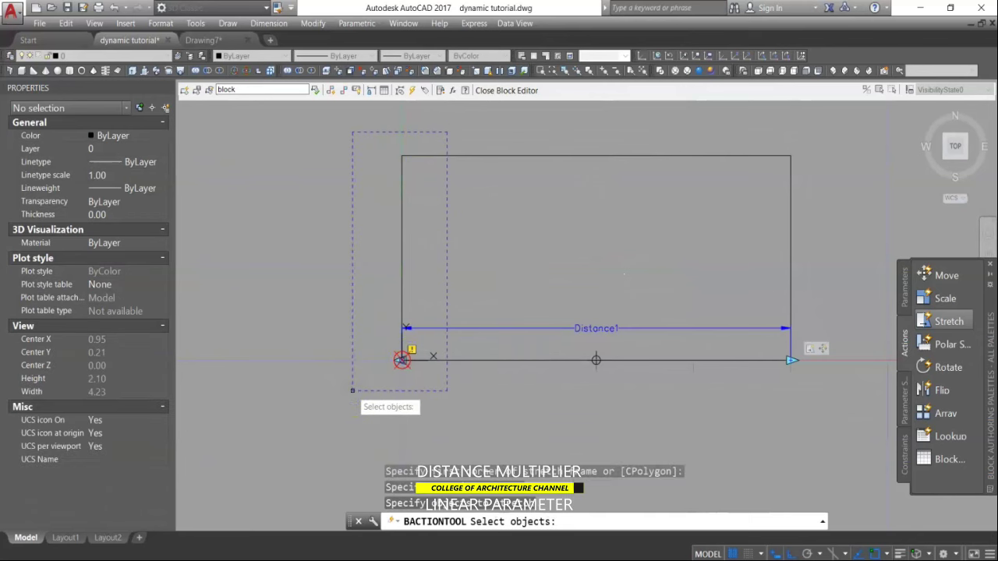
pyautogui.click(490, 362)
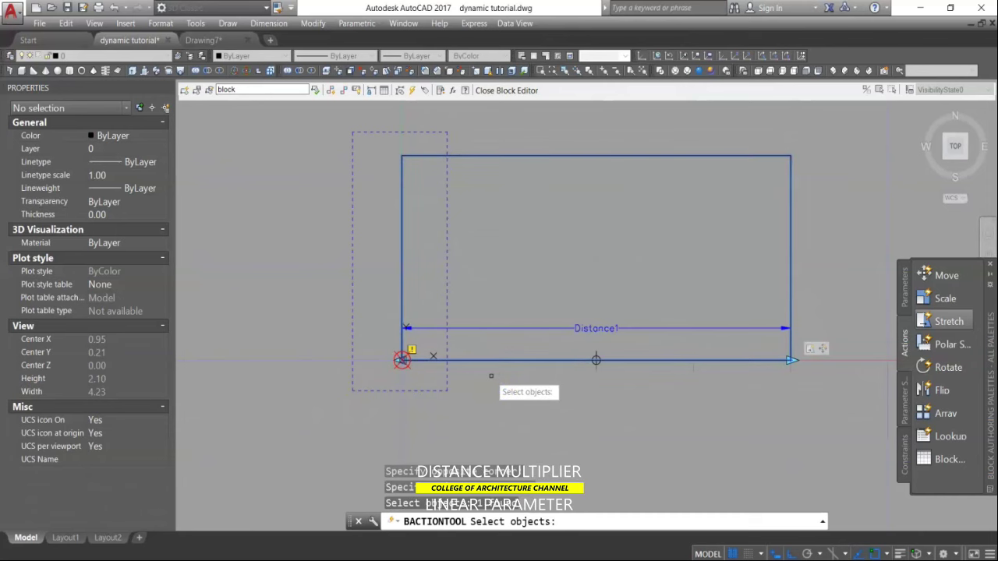
pyautogui.press('Return')
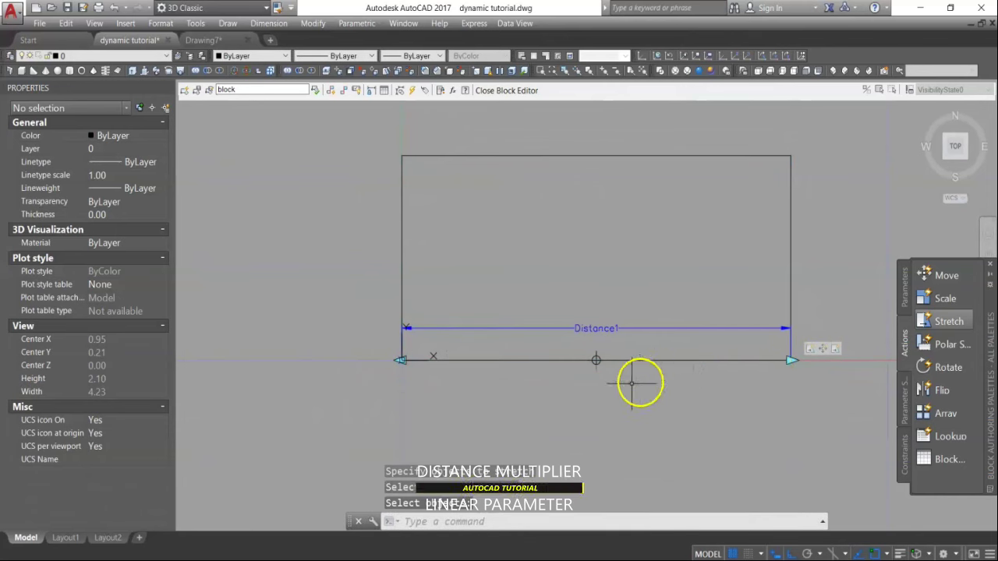
# Step: Begin adding a Move action to the block
pyautogui.moveTo(596, 360)
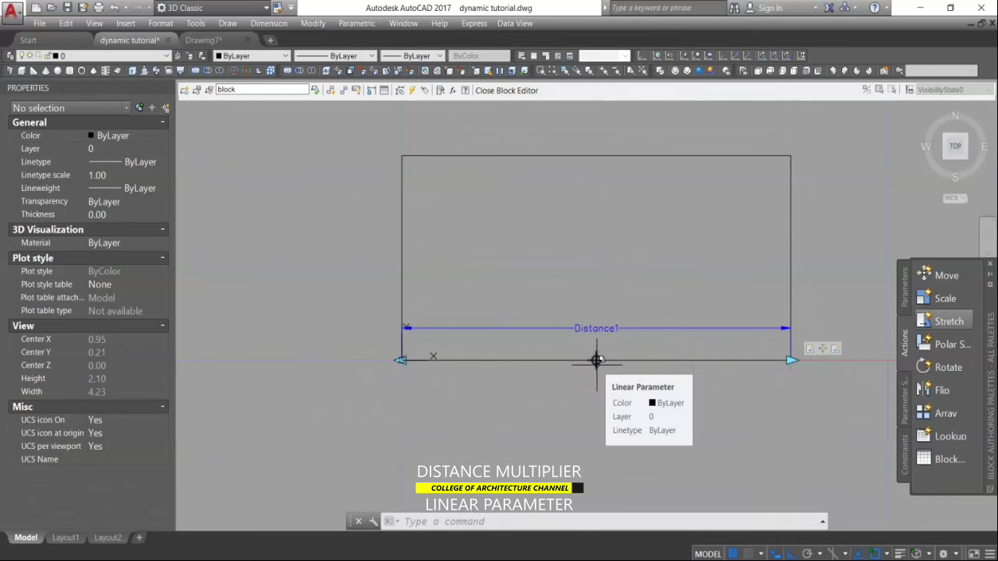
pyautogui.click(366, 382)
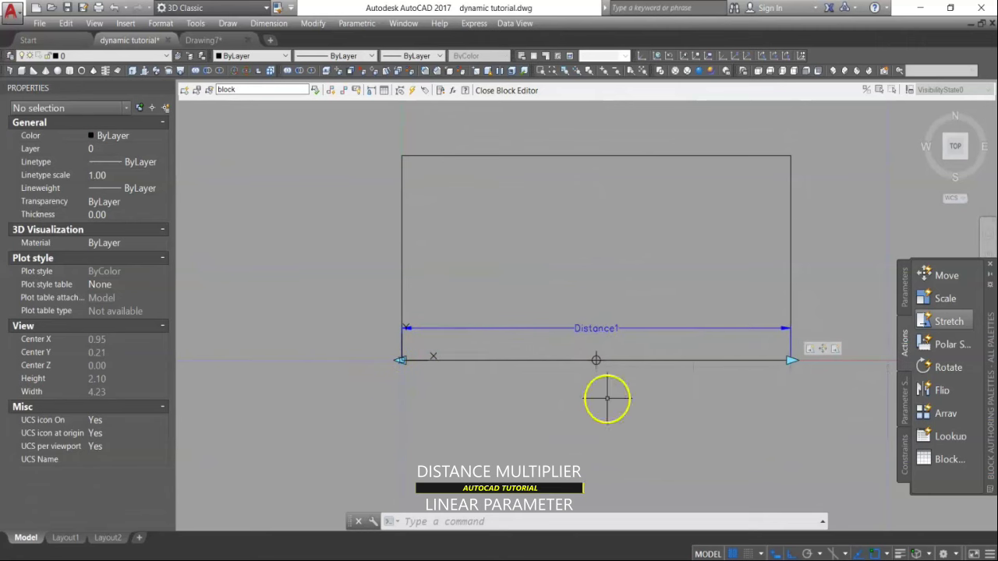
pyautogui.click(946, 276)
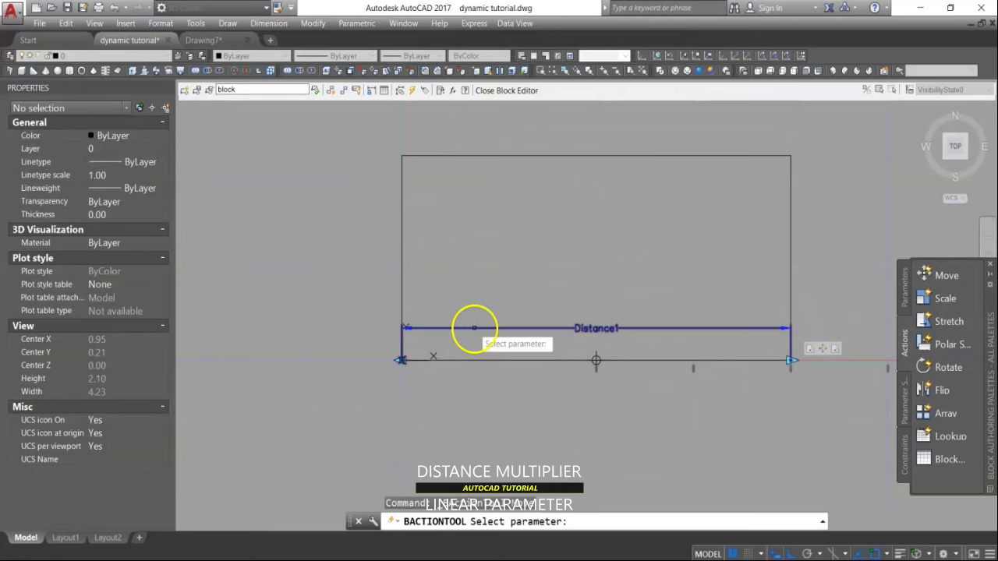
# Step: Attach the Move action to Distance1's start point, creating Move1
pyautogui.click(472, 328)
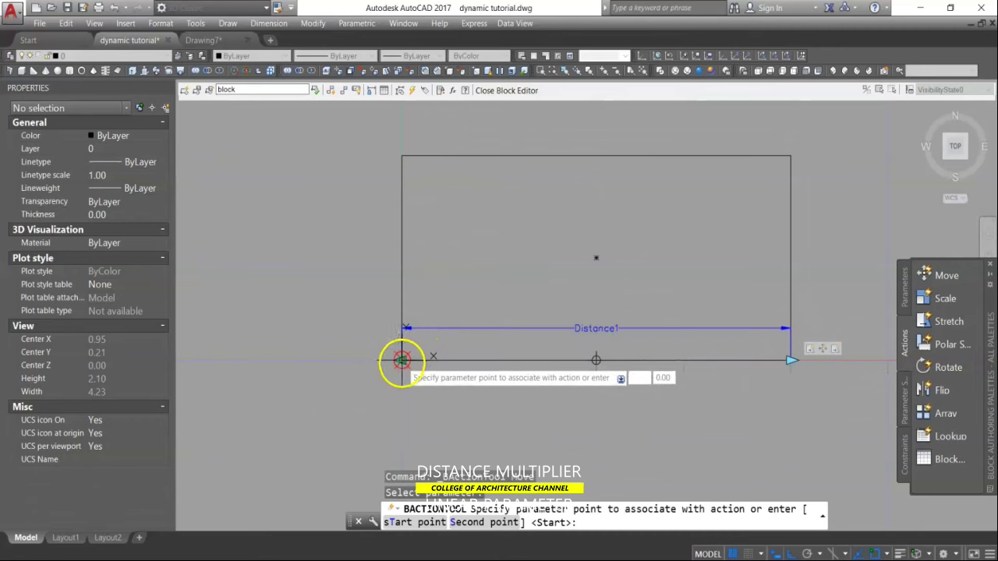
pyautogui.click(401, 360)
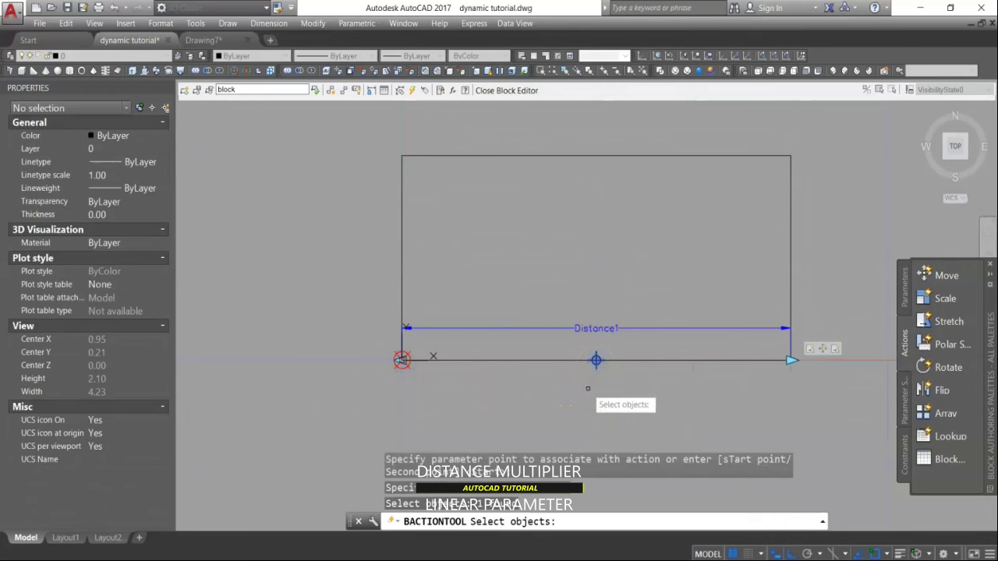
pyautogui.press('Return')
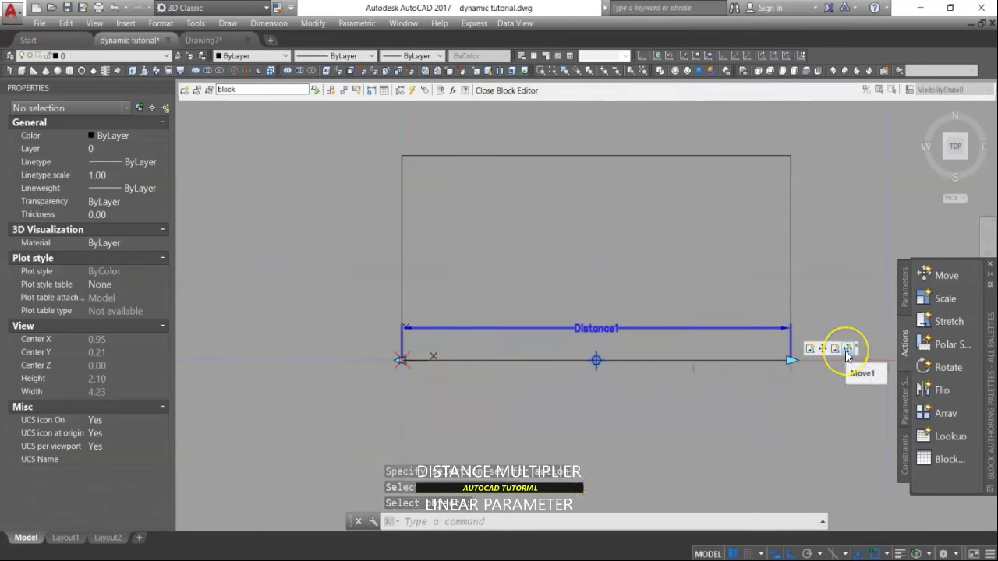
# Step: Set Move1's distance multiplier to 0.5 in Properties
pyautogui.click(847, 351)
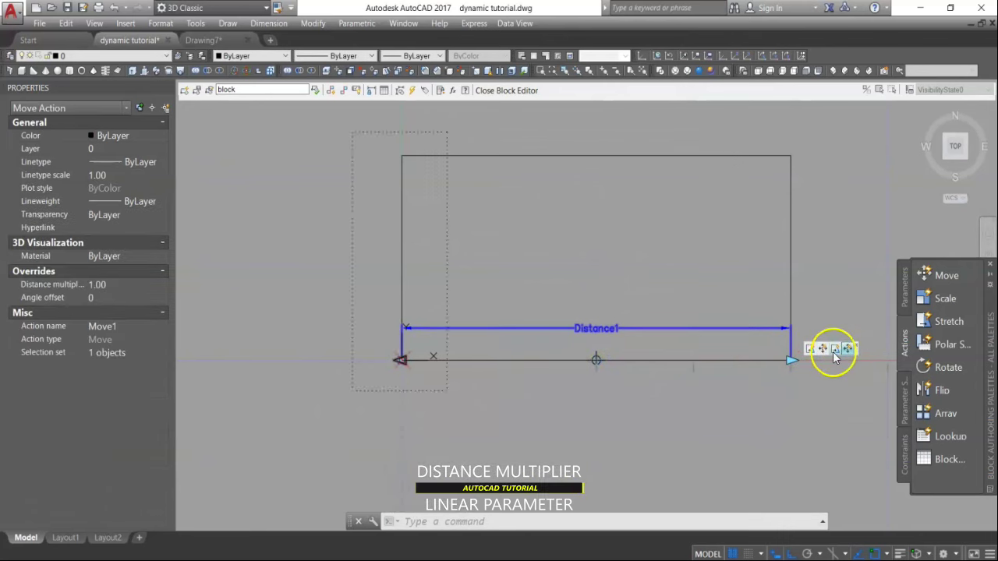
pyautogui.click(115, 285)
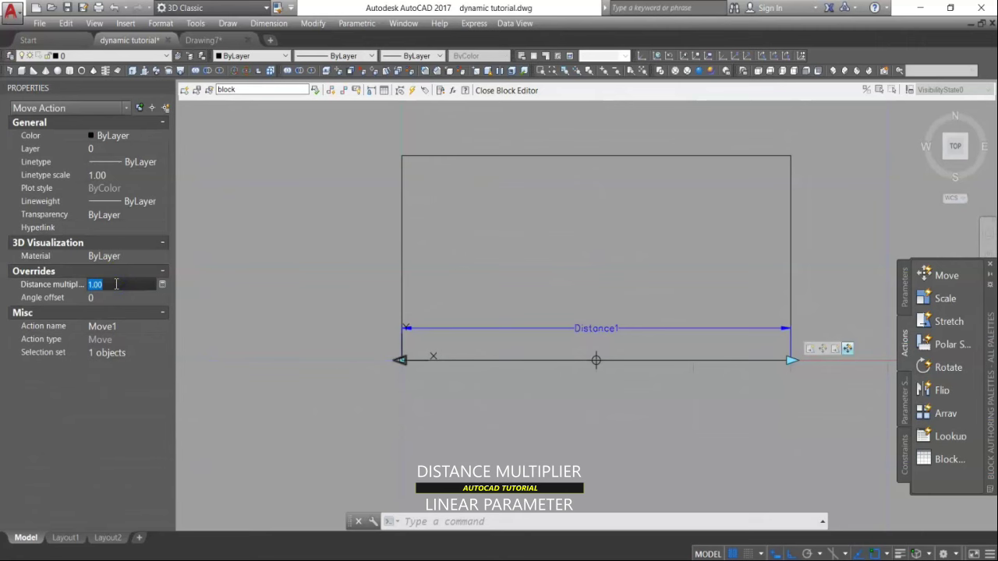
pyautogui.press('BackSpace')
pyautogui.write('.5')
pyautogui.press('Return')
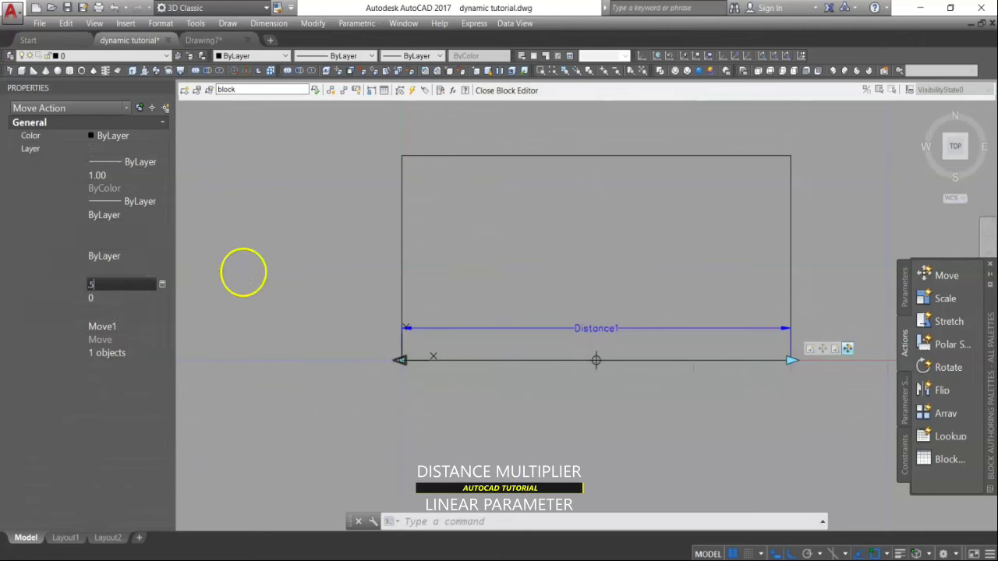
# Step: Close the Block Editor to bring up the save prompt
pyautogui.click(244, 269)
pyautogui.click(374, 173)
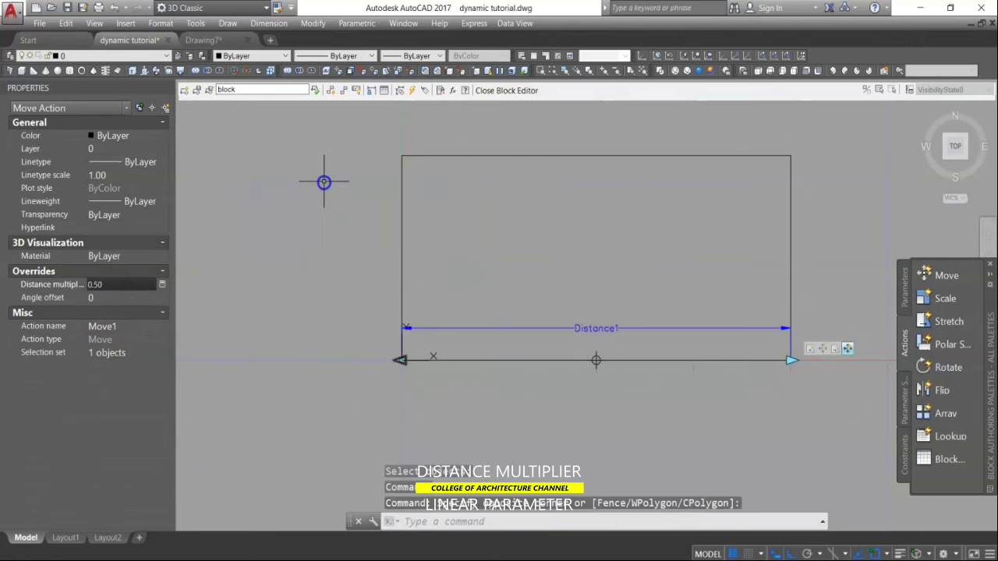
pyautogui.click(505, 92)
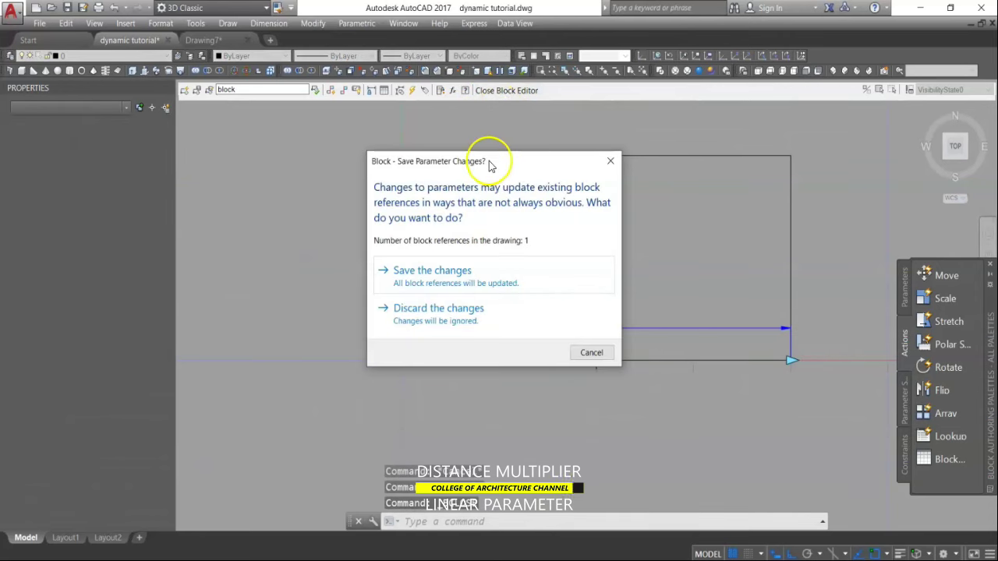
# Step: Save the block changes and stretch the block rightward to 2.50
pyautogui.click(437, 284)
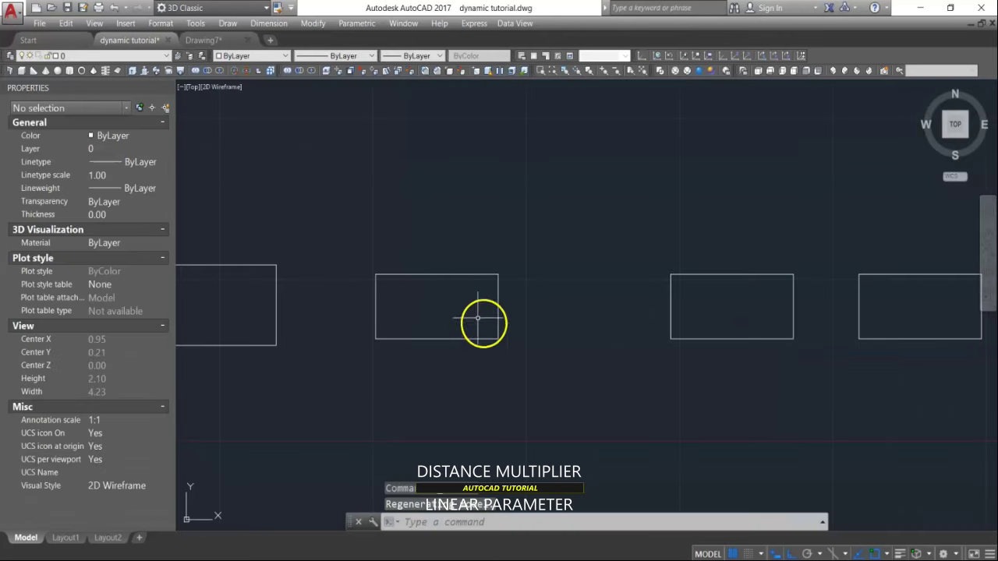
pyautogui.click(497, 335)
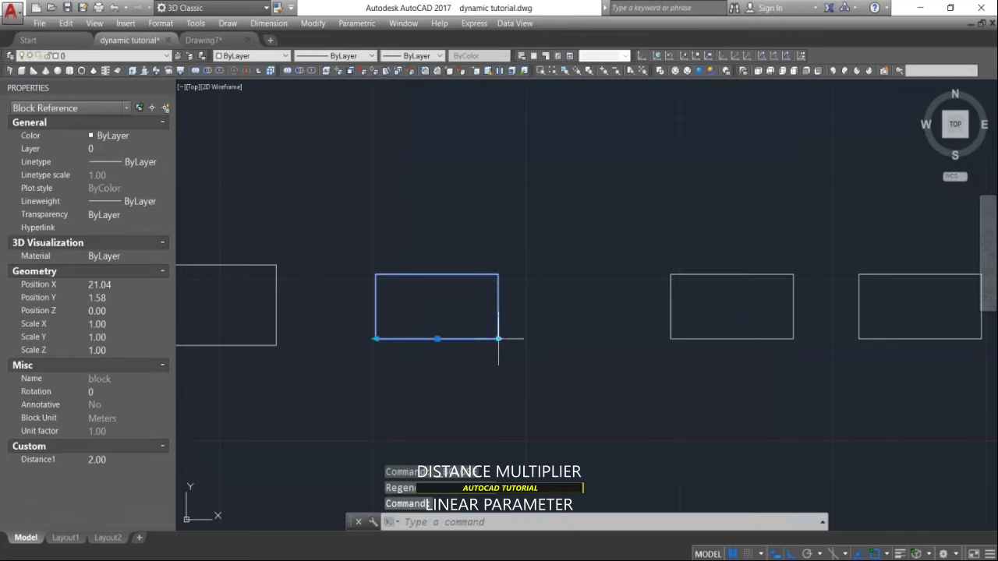
pyautogui.click(498, 339)
pyautogui.click(529, 339)
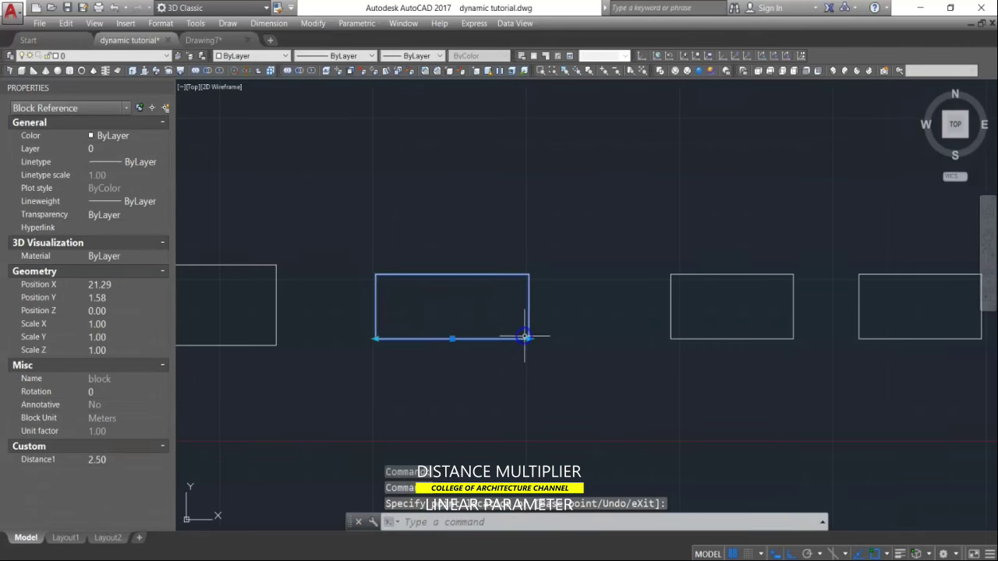
# Step: Stretch the block leftward to 3.00, then rightward to 3.50
pyautogui.click(377, 339)
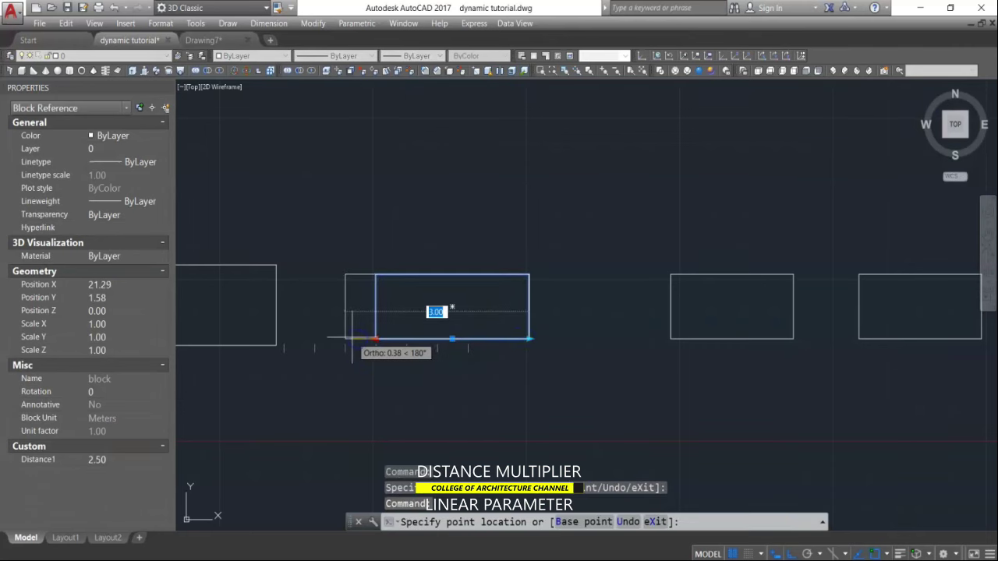
pyautogui.click(352, 338)
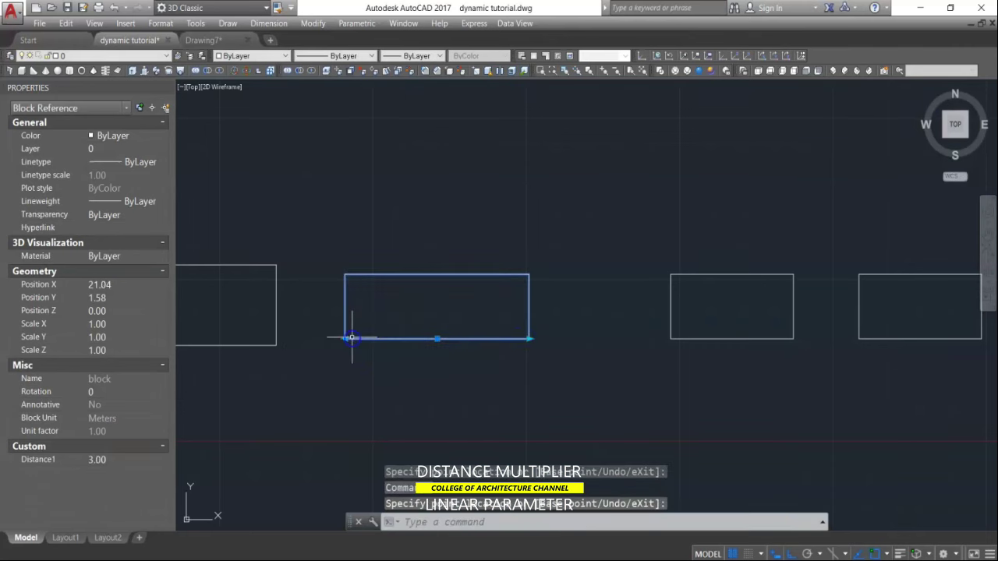
pyautogui.click(529, 339)
pyautogui.click(559, 339)
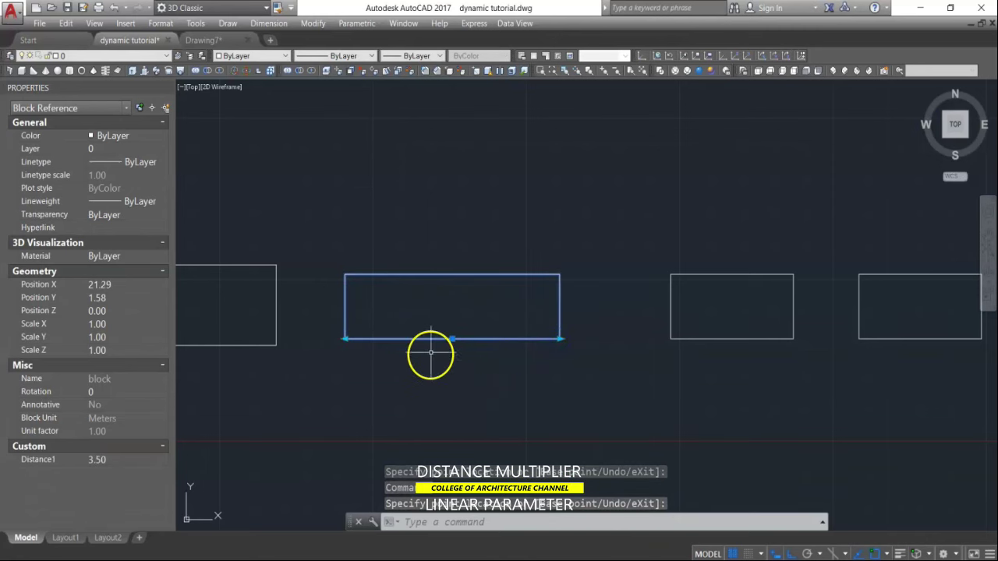
pyautogui.scroll(-2, 496, 325)
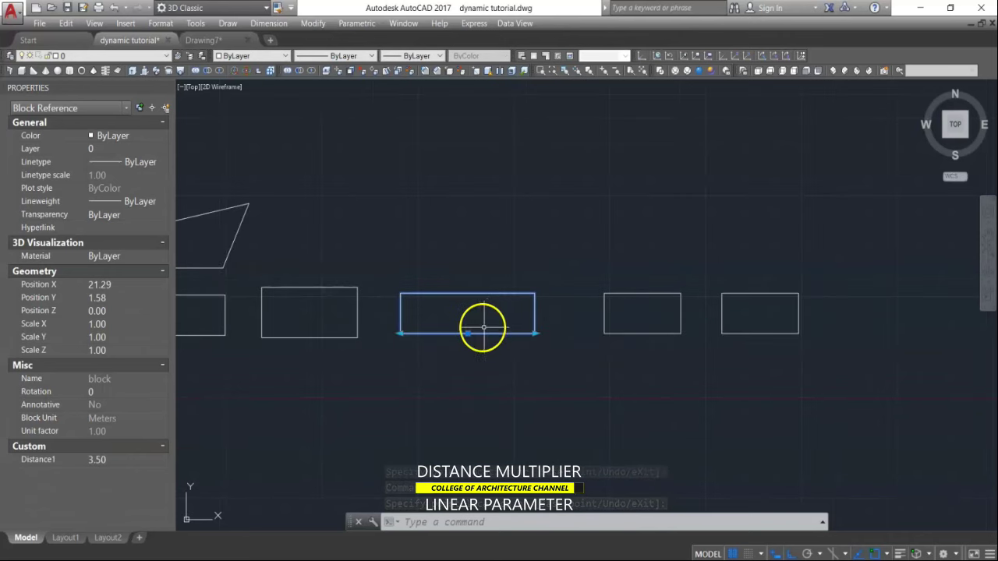
pyautogui.scroll(2, 485, 325)
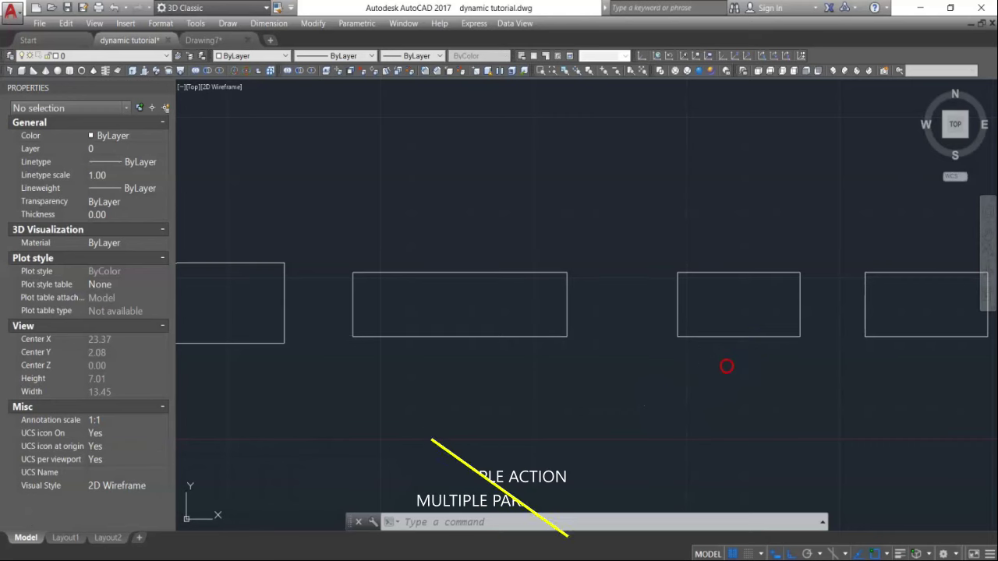
pyautogui.moveTo(727, 365); pyautogui.dragTo(499, 372, button='middle')
pyautogui.scroll(3, 521, 357)
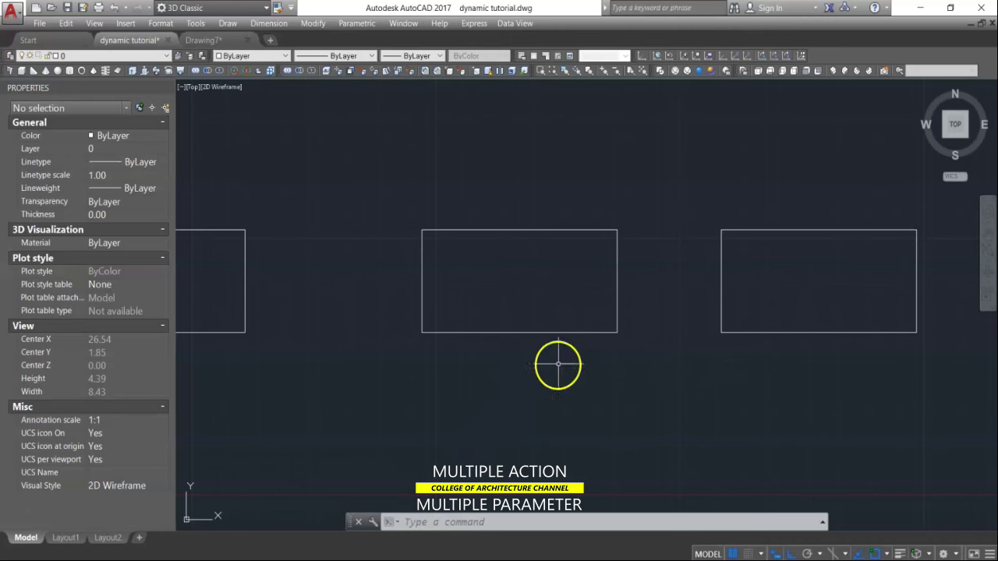
# Step: Define block4 from the middle rectangle, based at its lower-left corner, opening it in the Block Editor
pyautogui.click(466, 523)
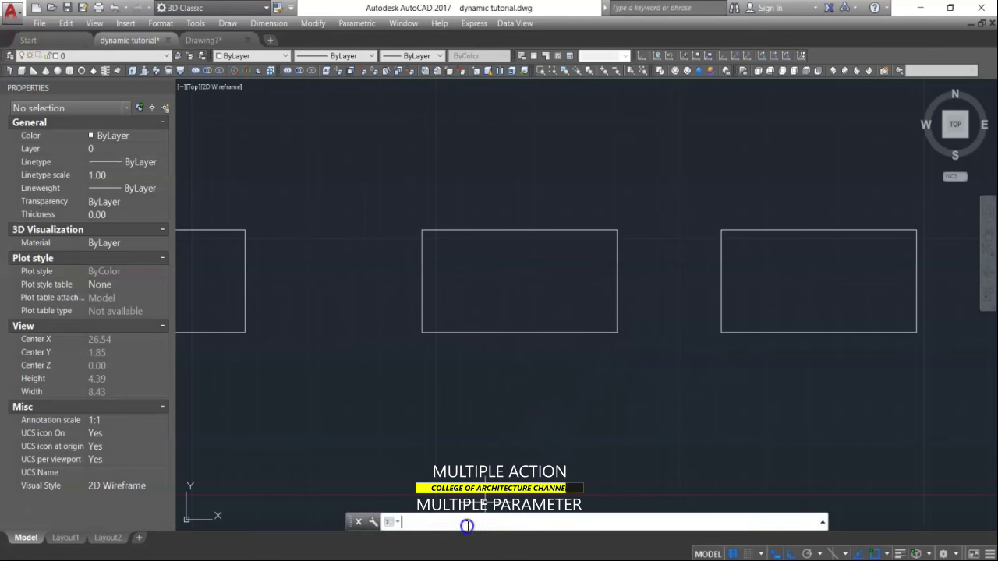
pyautogui.write('b')
pyautogui.press('Return')
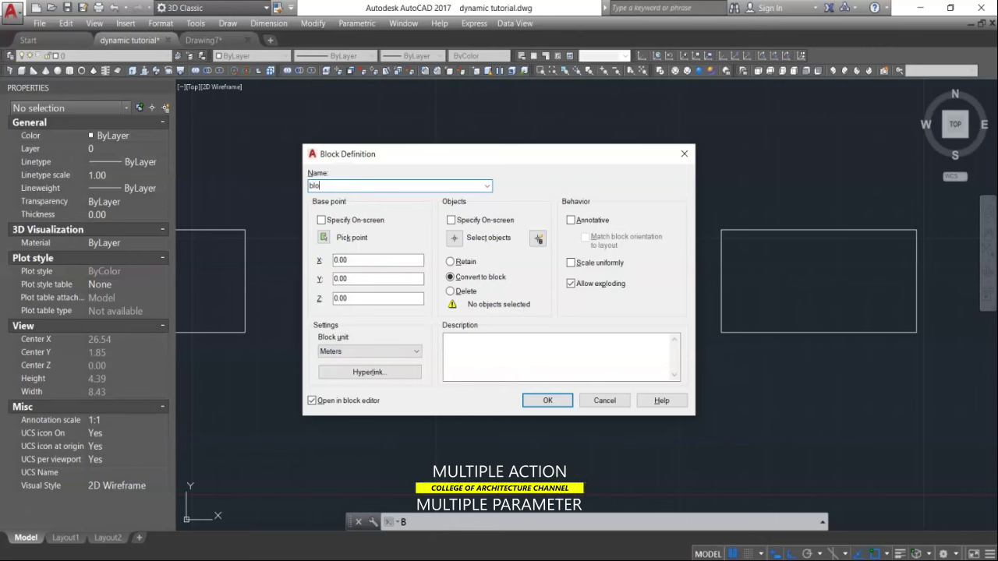
pyautogui.write('ck4')
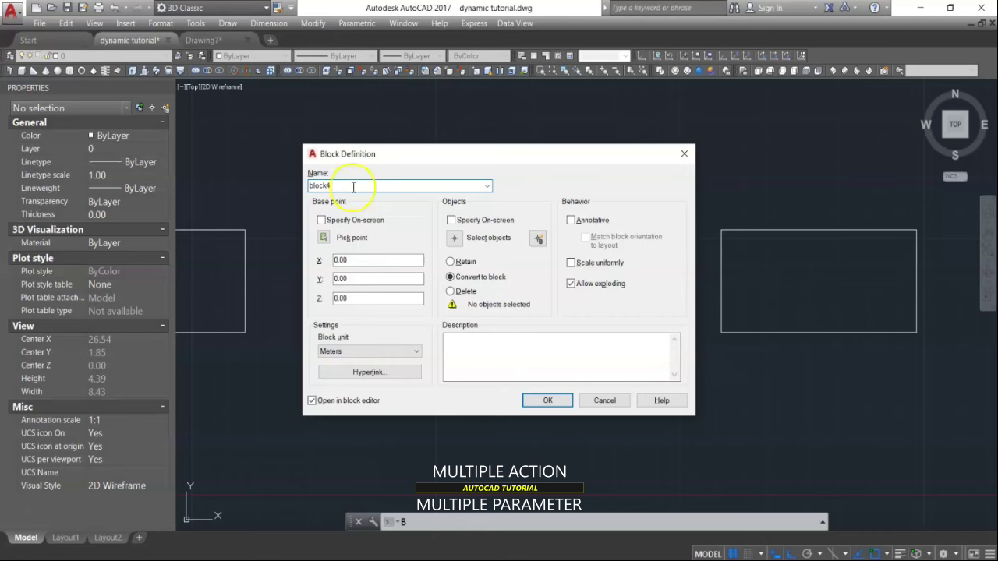
pyautogui.click(455, 239)
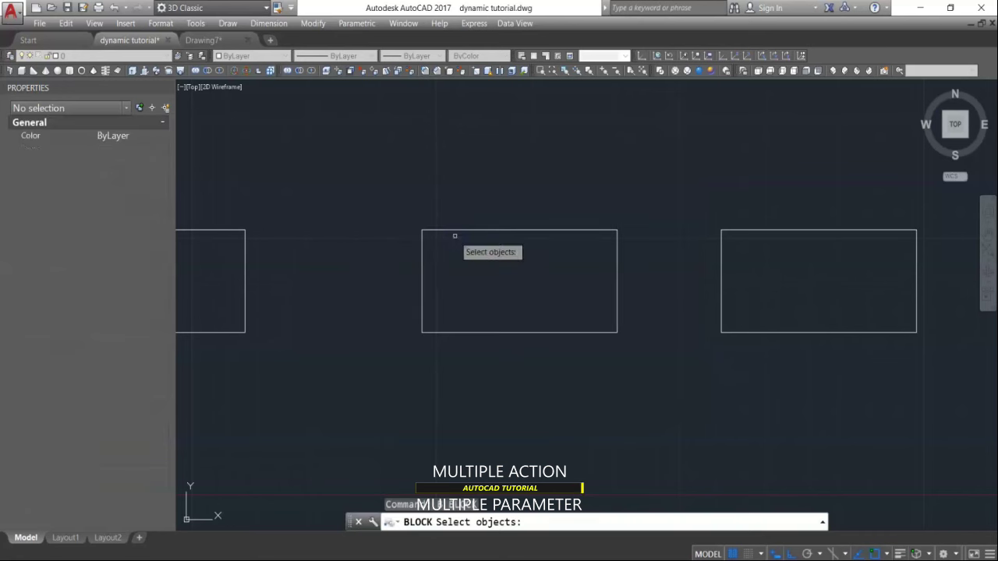
pyautogui.click(513, 332)
pyautogui.press('Return')
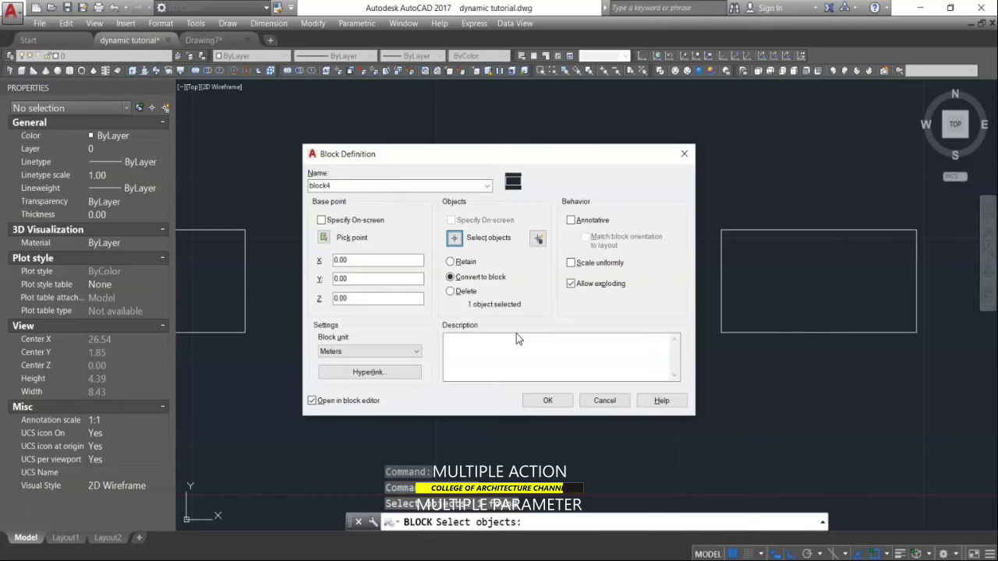
pyautogui.click(324, 237)
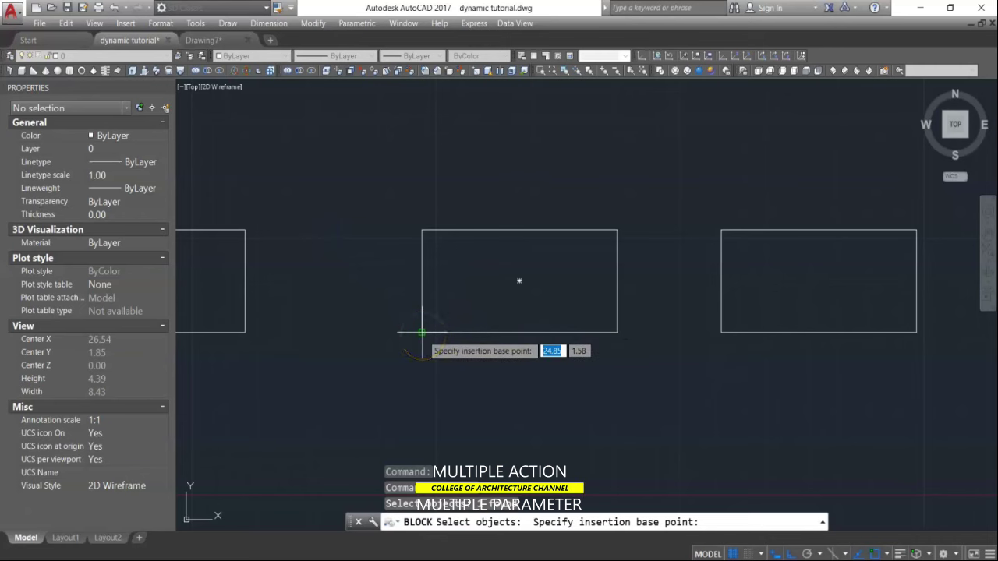
pyautogui.click(421, 332)
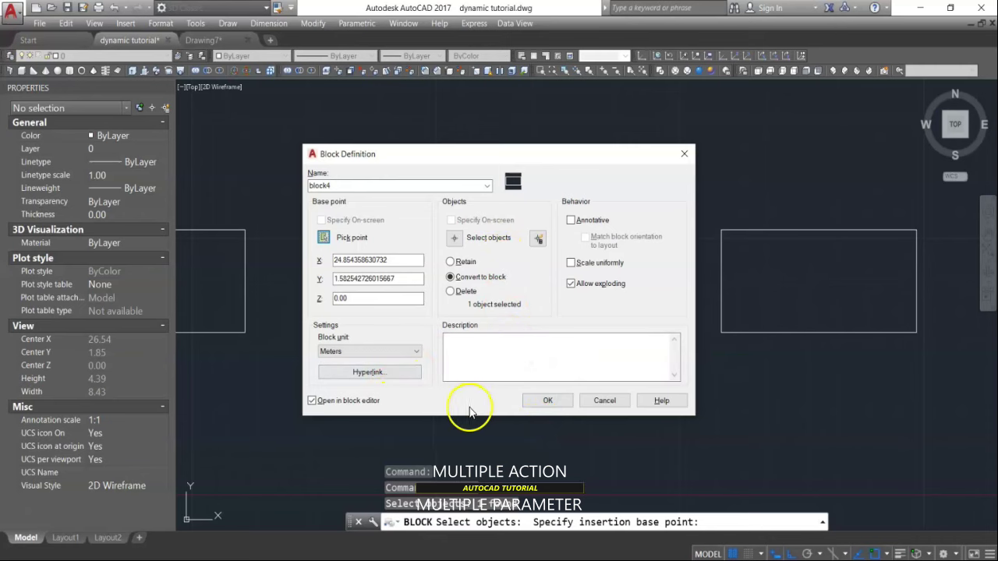
pyautogui.click(559, 403)
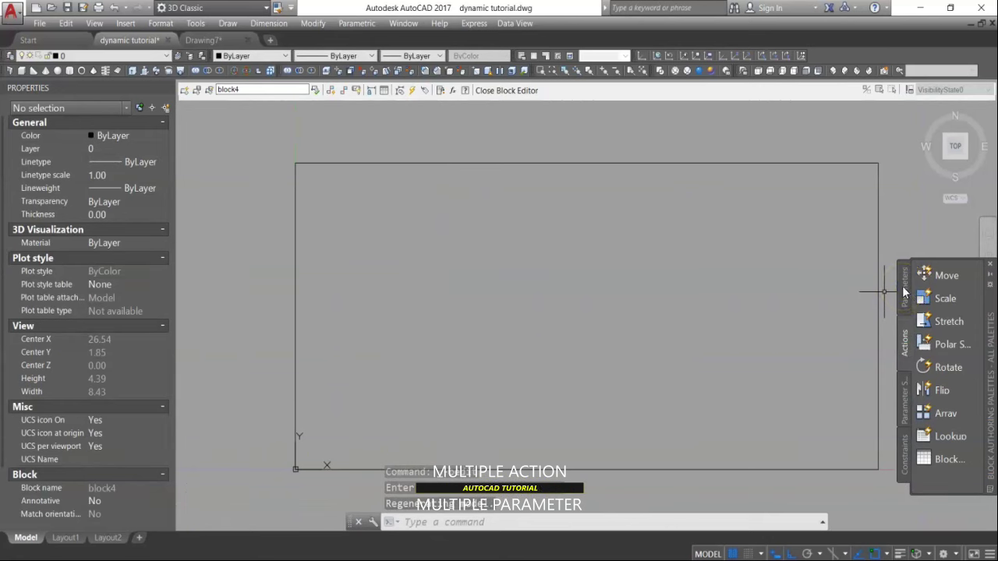
# Step: Place a base point parameter at the rectangle's bottom midpoint
pyautogui.click(903, 290)
pyautogui.click(939, 481)
pyautogui.moveTo(601, 434); pyautogui.dragTo(577, 345, button='middle')
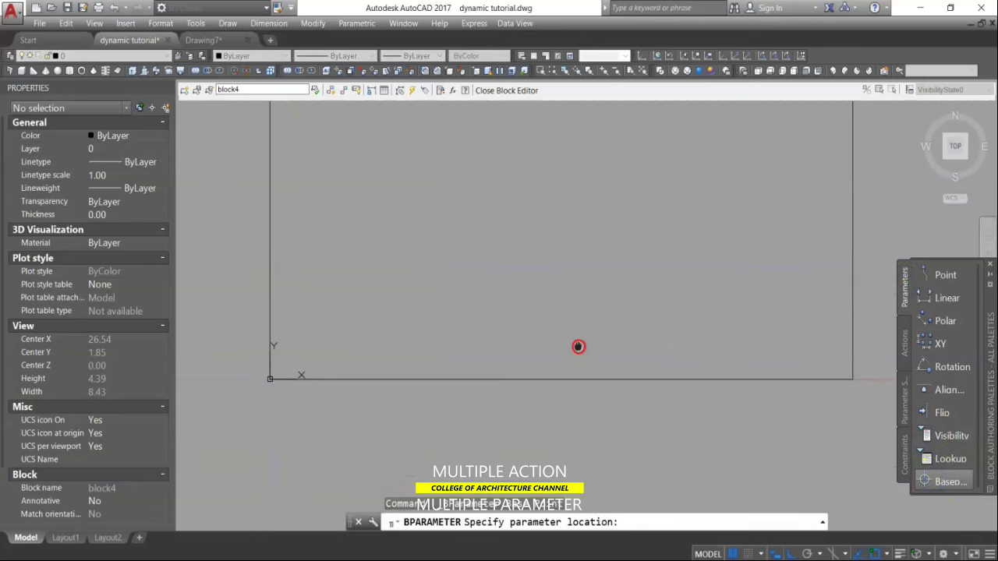
pyautogui.scroll(-3, 577, 345)
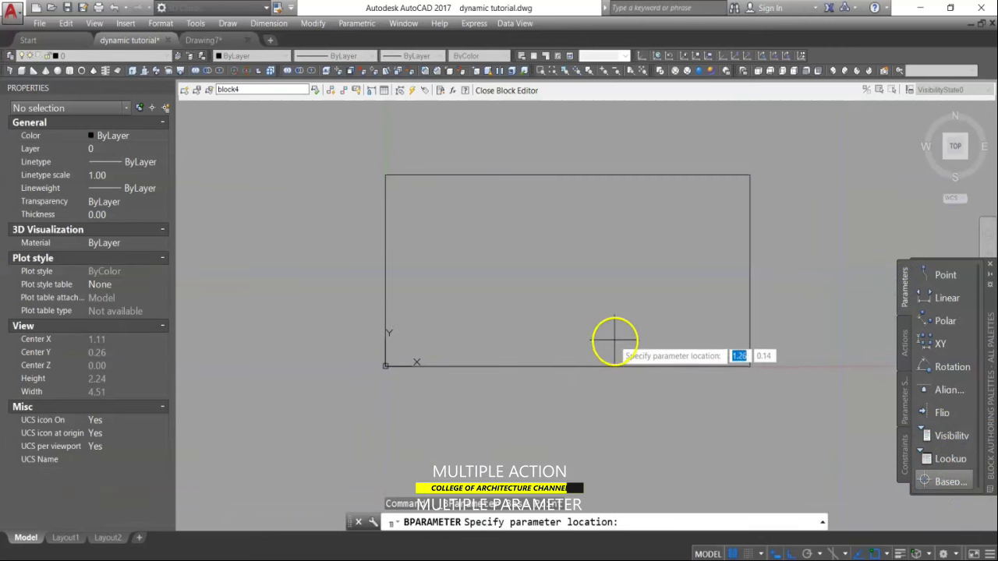
pyautogui.moveTo(555, 353); pyautogui.dragTo(555, 378, button='middle')
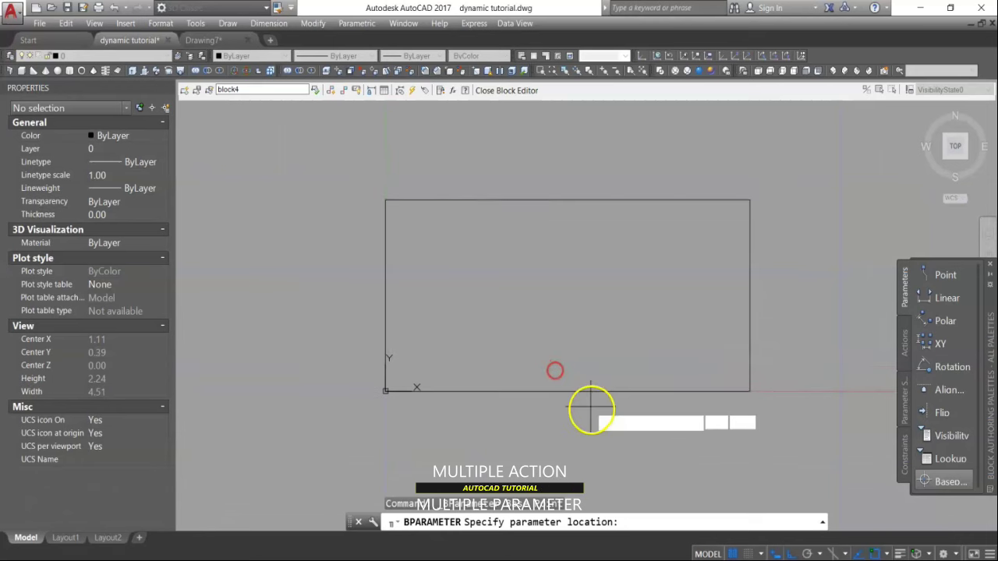
pyautogui.click(564, 391)
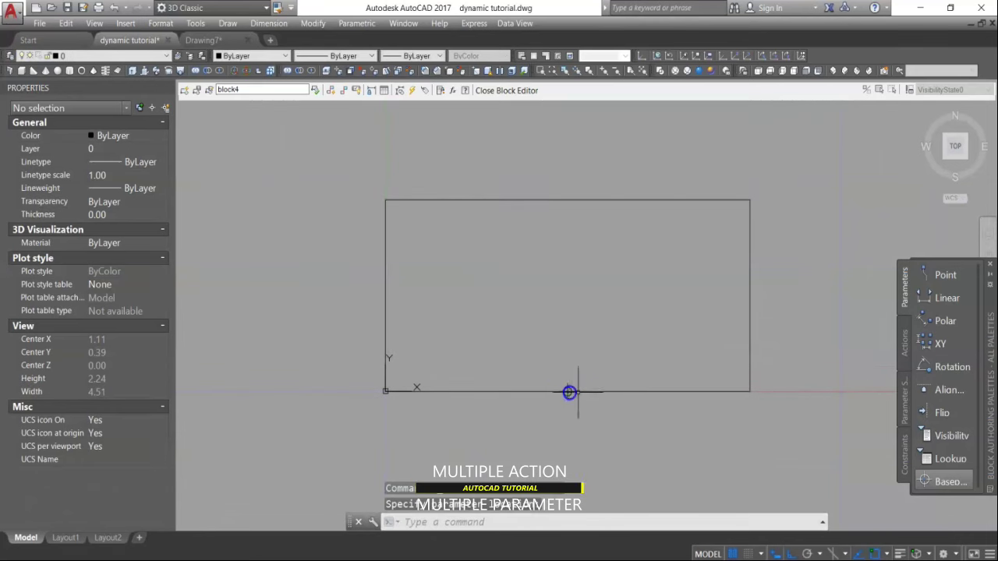
# Step: Add linear parameter Distance1 from the bottom-left to the bottom-right corner
pyautogui.click(939, 299)
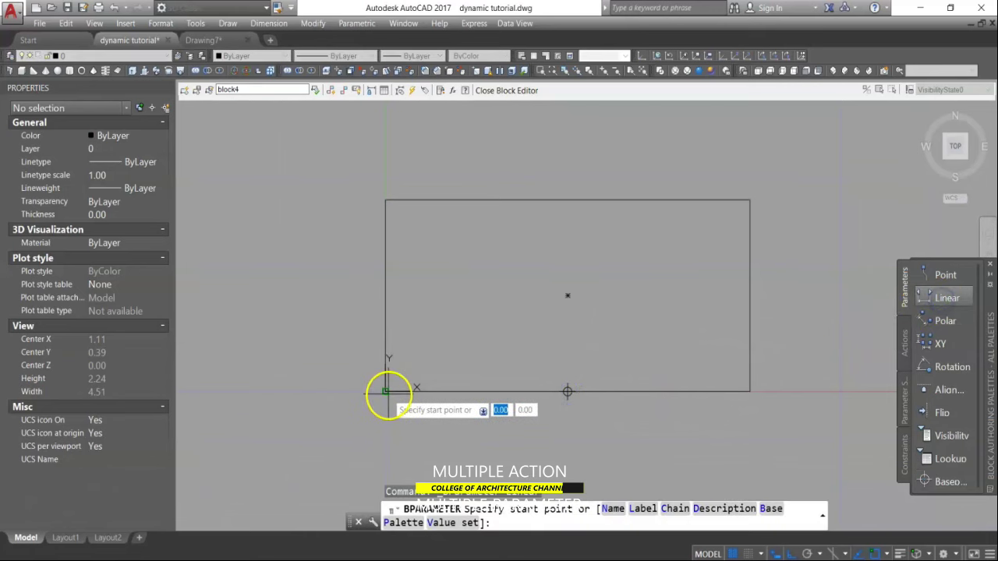
pyautogui.click(385, 391)
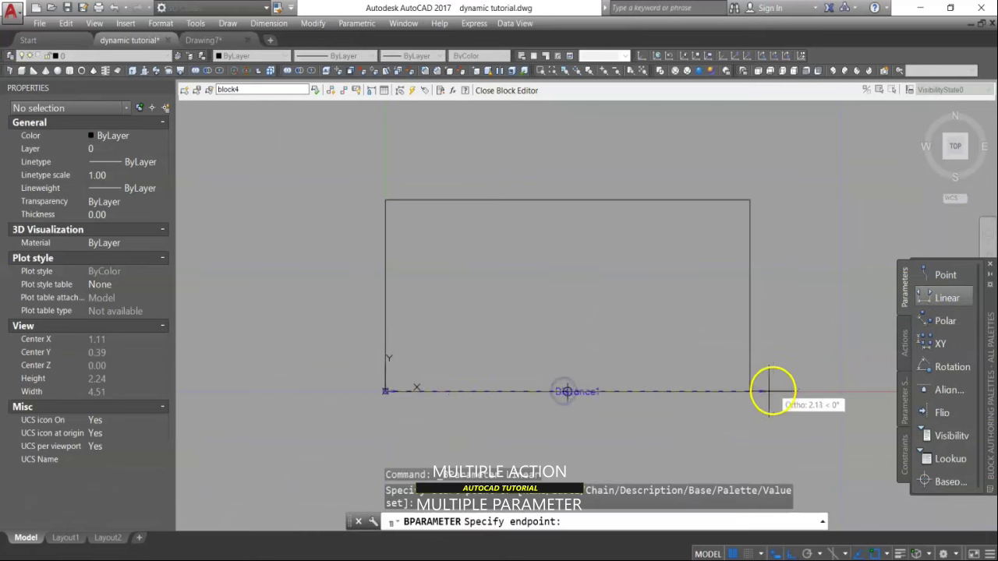
pyautogui.click(748, 391)
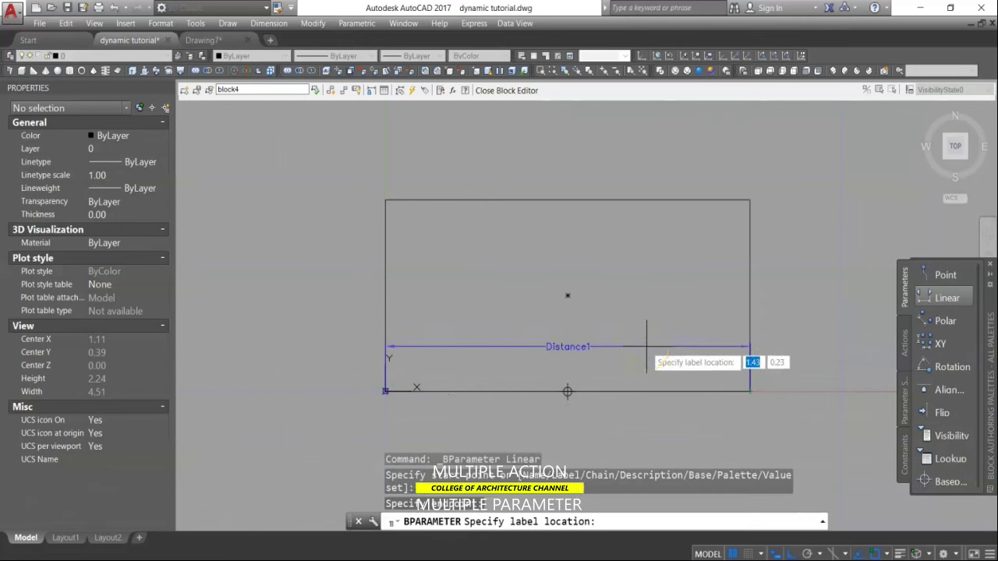
pyautogui.click(646, 346)
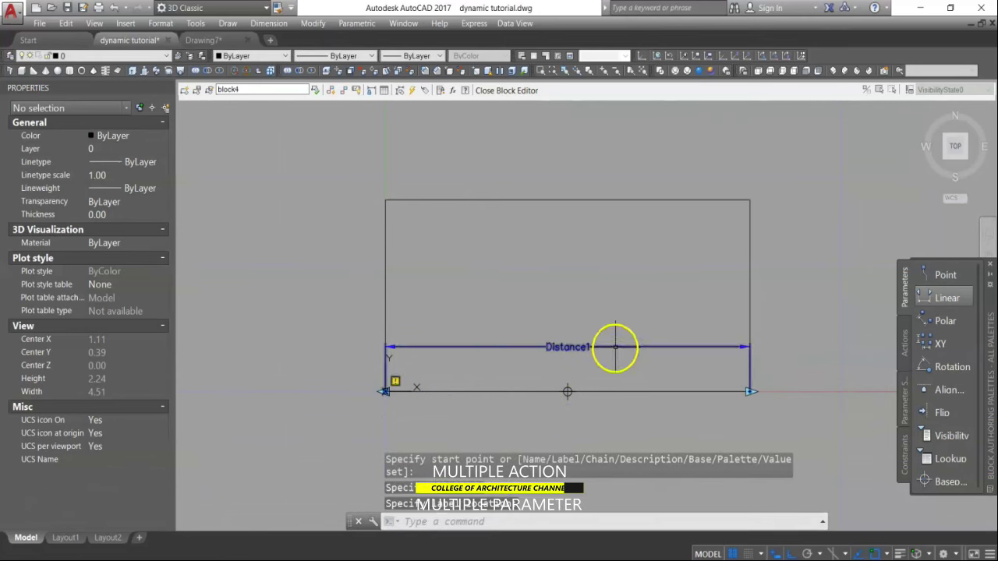
pyautogui.click(615, 347)
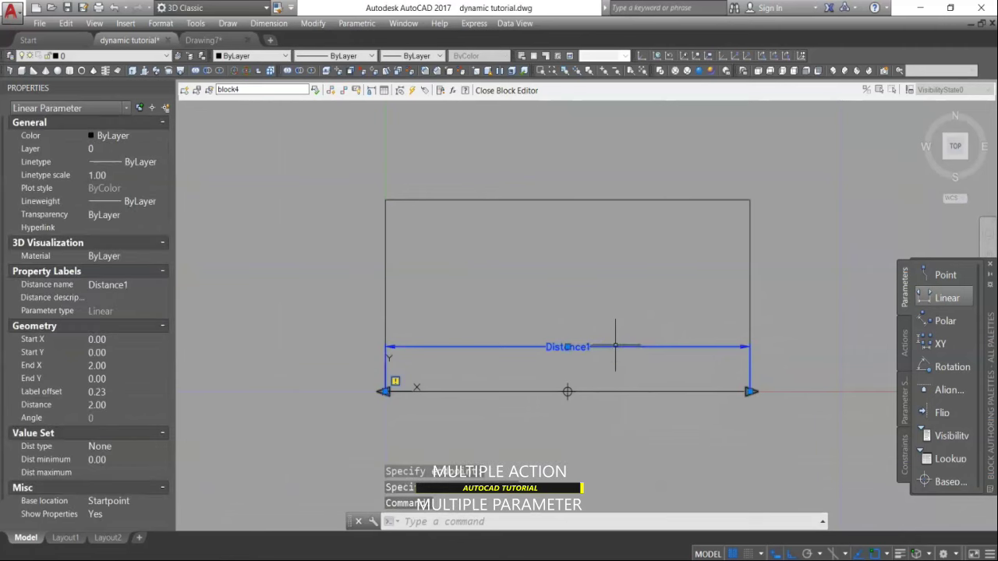
# Step: Set Distance1's minimum to 1, maximum to 4, and distance type to Increment
pyautogui.click(128, 460)
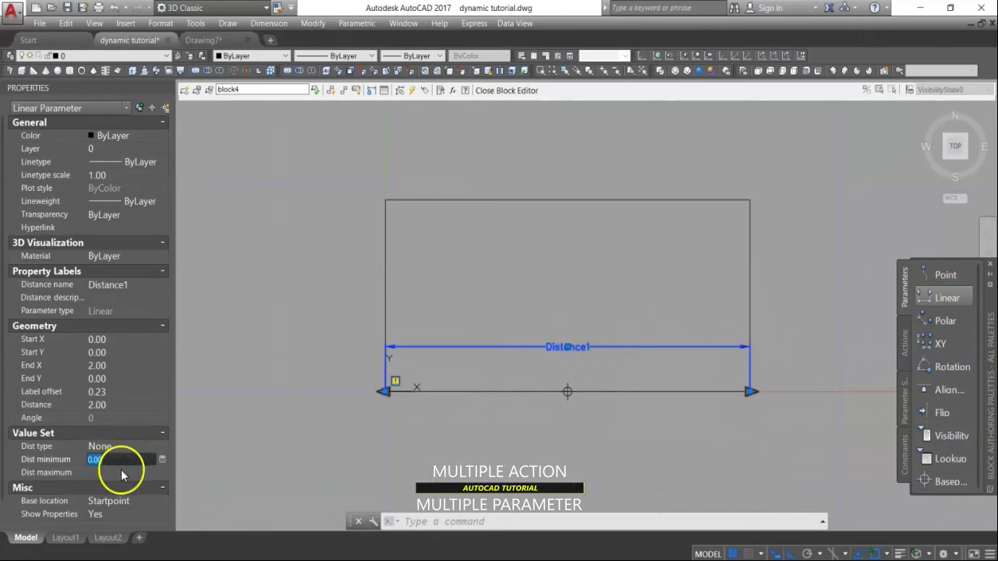
pyautogui.write('1')
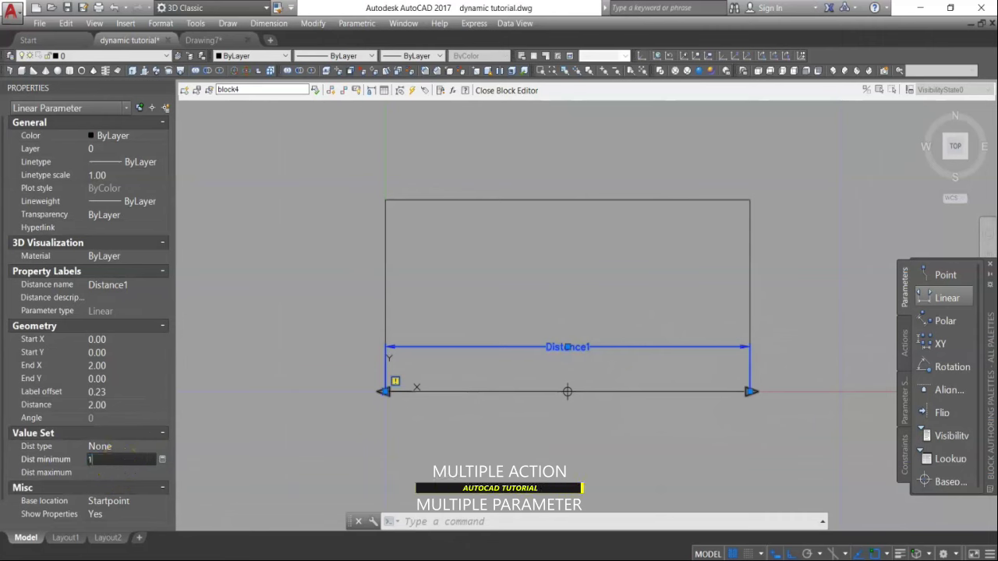
pyautogui.click(100, 472)
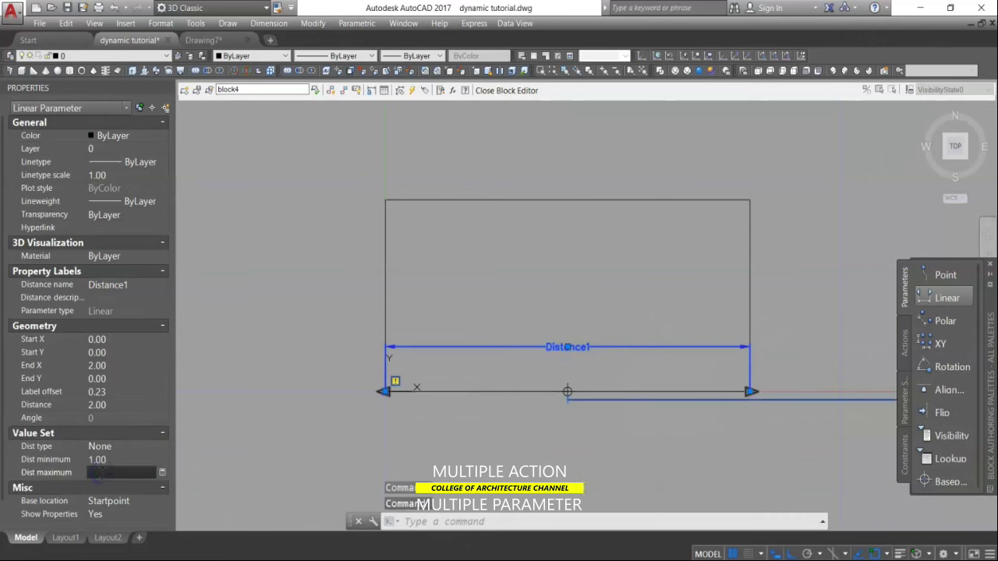
pyautogui.click(109, 470)
pyautogui.write('4')
pyautogui.click(113, 448)
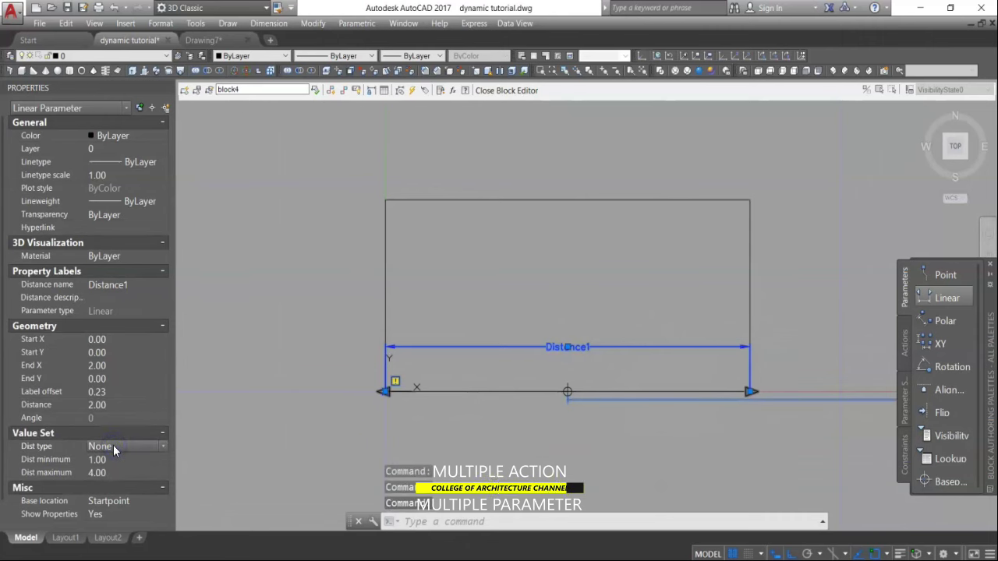
pyautogui.click(113, 446)
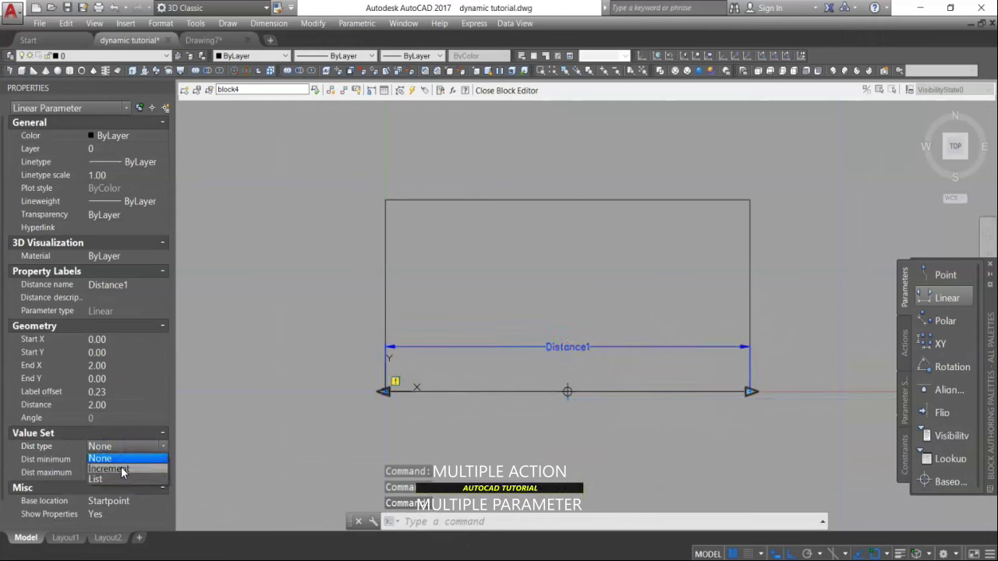
pyautogui.click(121, 467)
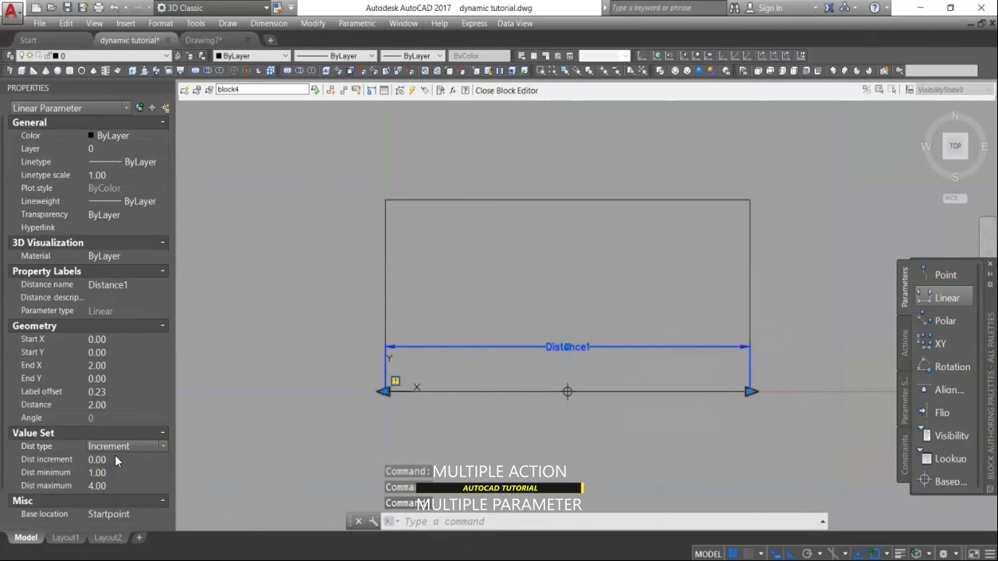
# Step: Set Distance1's increment to 0.50 and its Number of Grips to 1
pyautogui.click(115, 458)
pyautogui.press('BackSpace')
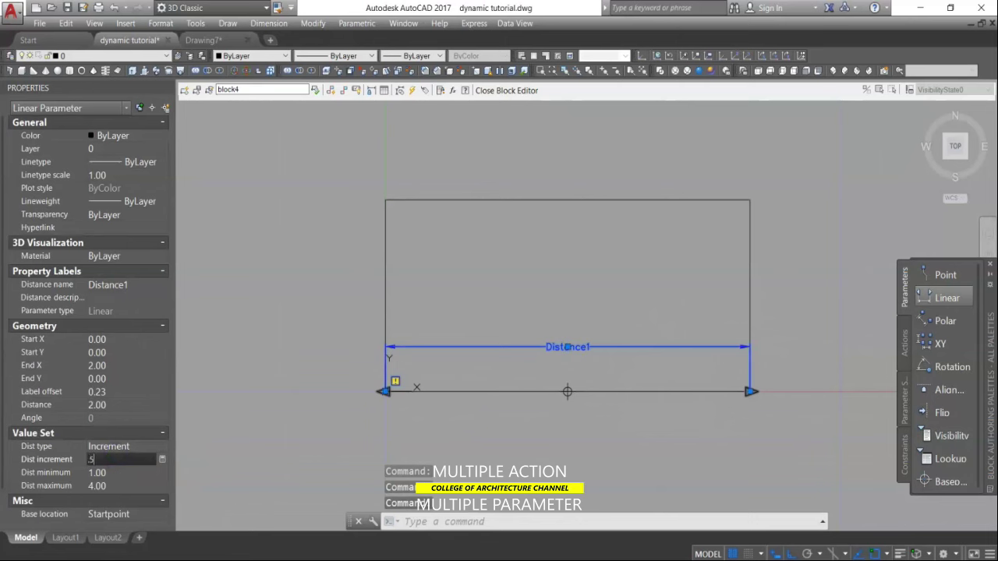
pyautogui.click(252, 418)
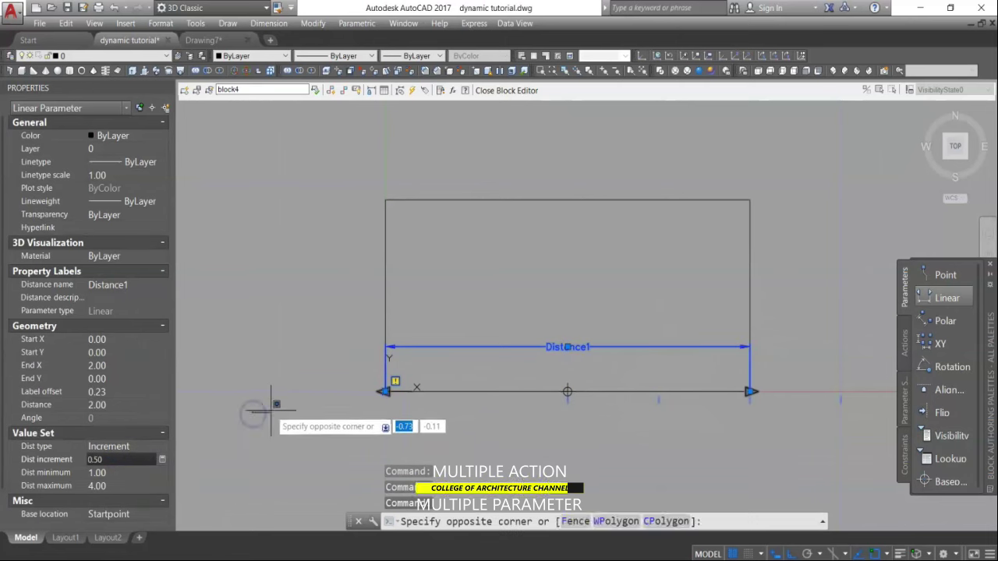
pyautogui.click(303, 395)
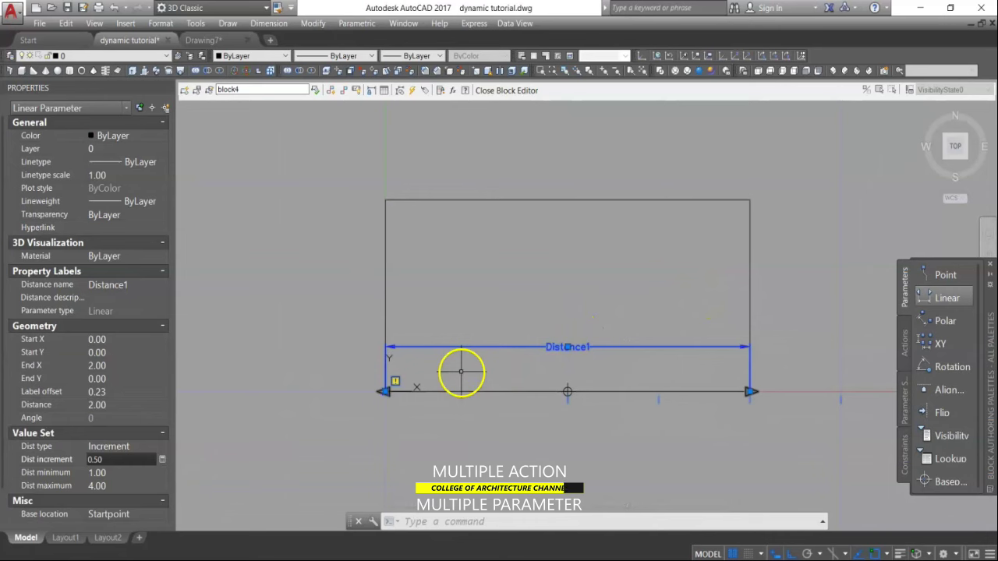
pyautogui.scroll(-1, 134, 448)
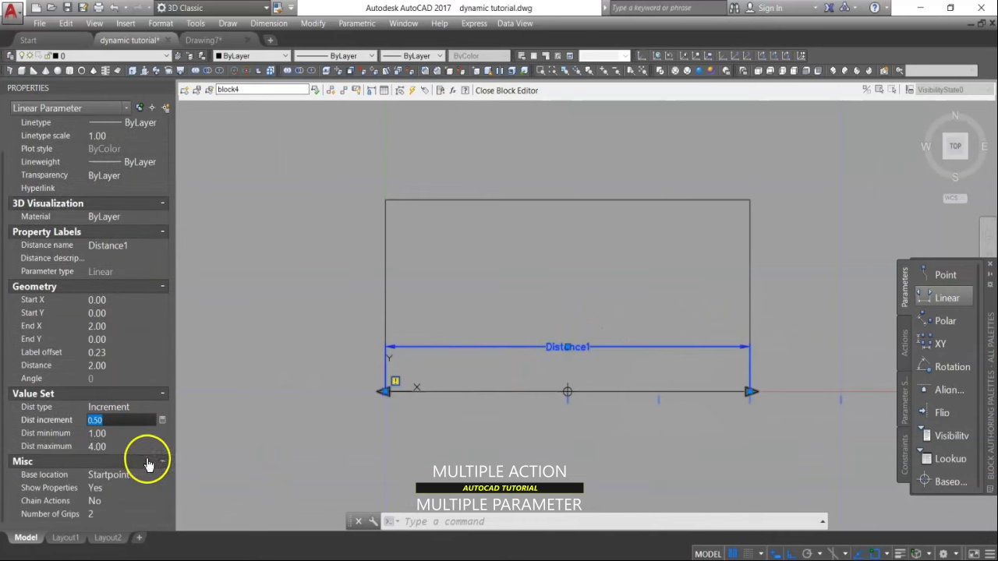
pyautogui.click(106, 516)
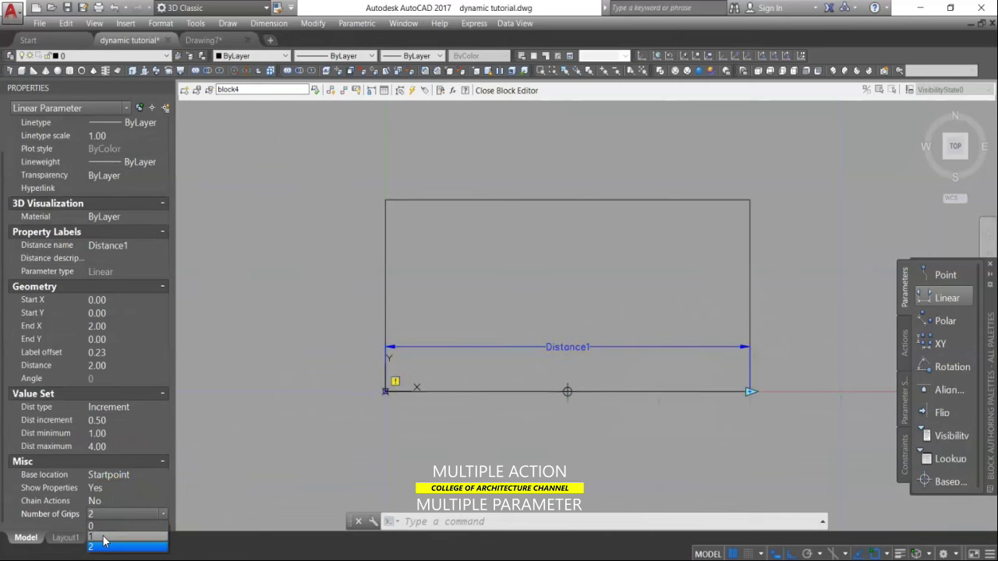
pyautogui.click(104, 538)
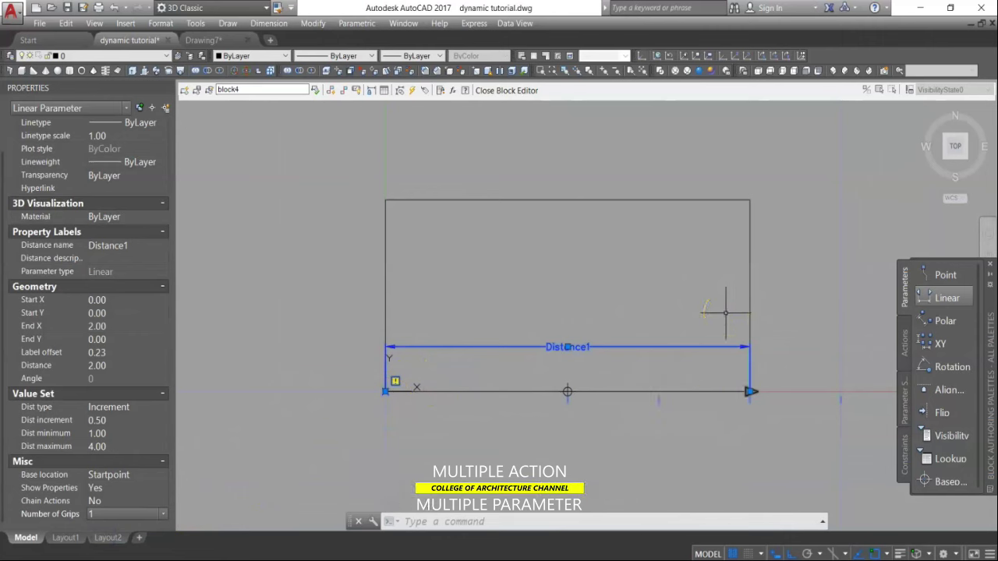
pyautogui.click(906, 339)
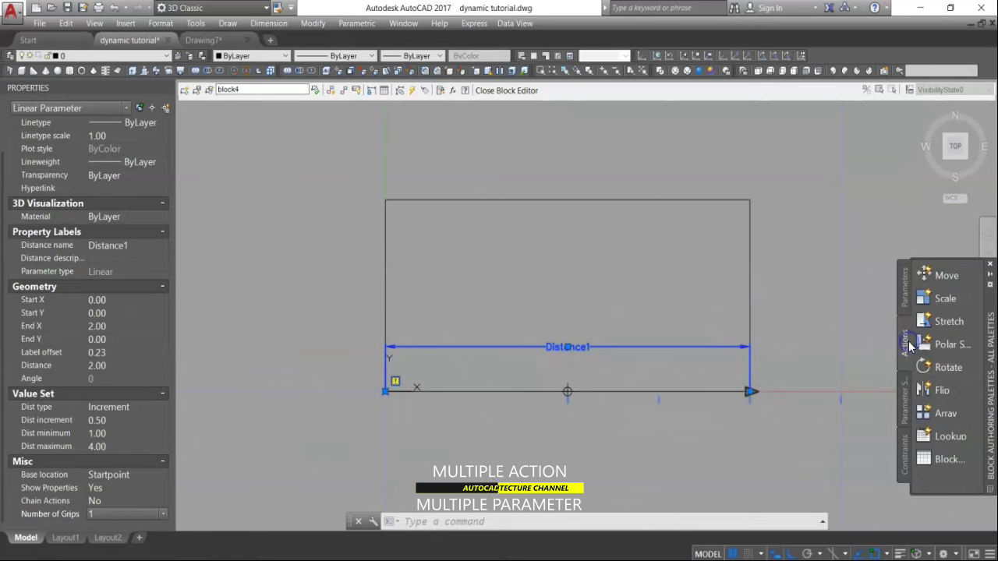
# Step: Add a Scale action on Distance1 covering the rectangle, then close the Block Editor
pyautogui.click(943, 299)
pyautogui.moveTo(712, 407)
pyautogui.mouseDown(button='middle')
pyautogui.moveTo(615, 379)
pyautogui.moveTo(635, 394)
pyautogui.mouseUp(button='middle')
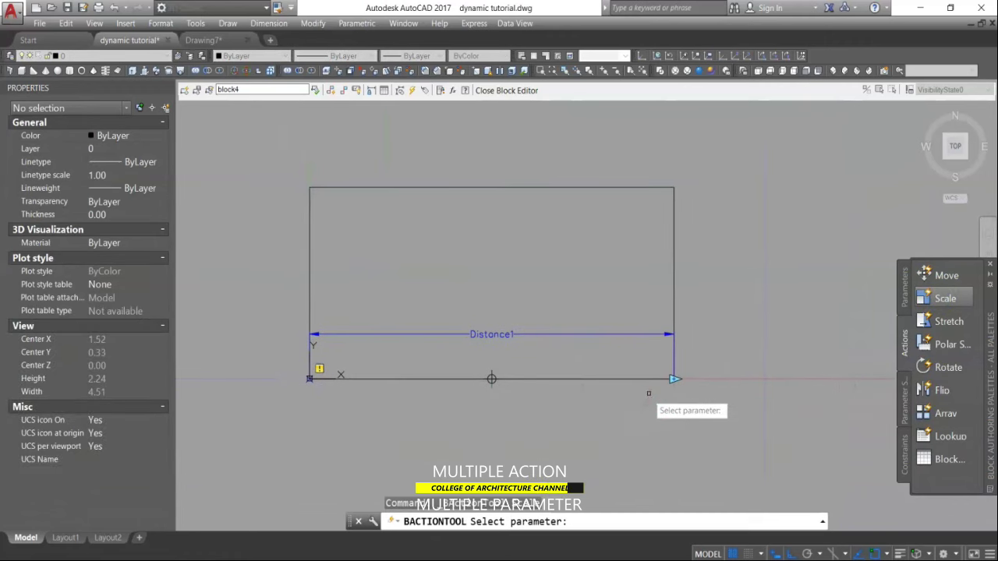
pyautogui.click(626, 334)
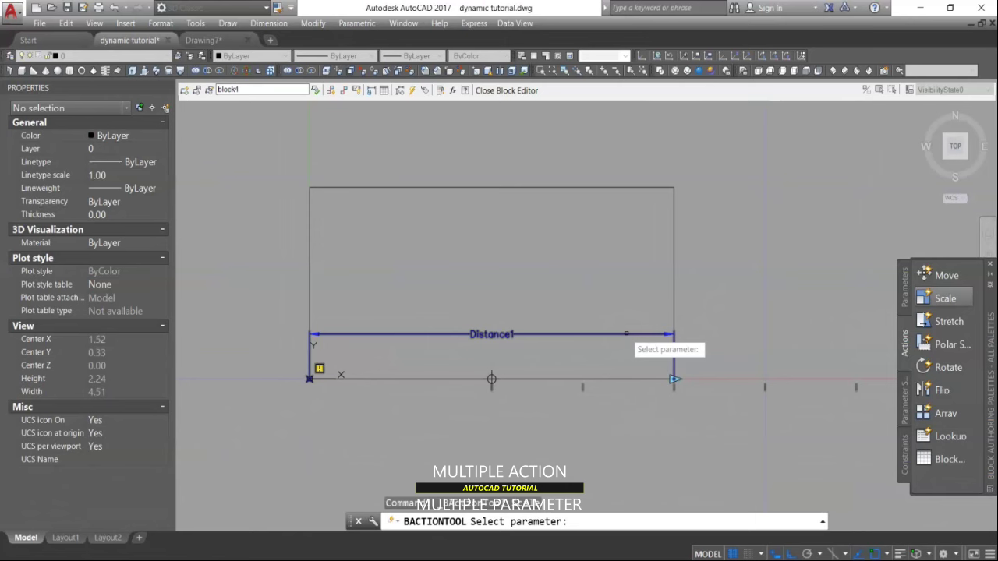
pyautogui.click(626, 335)
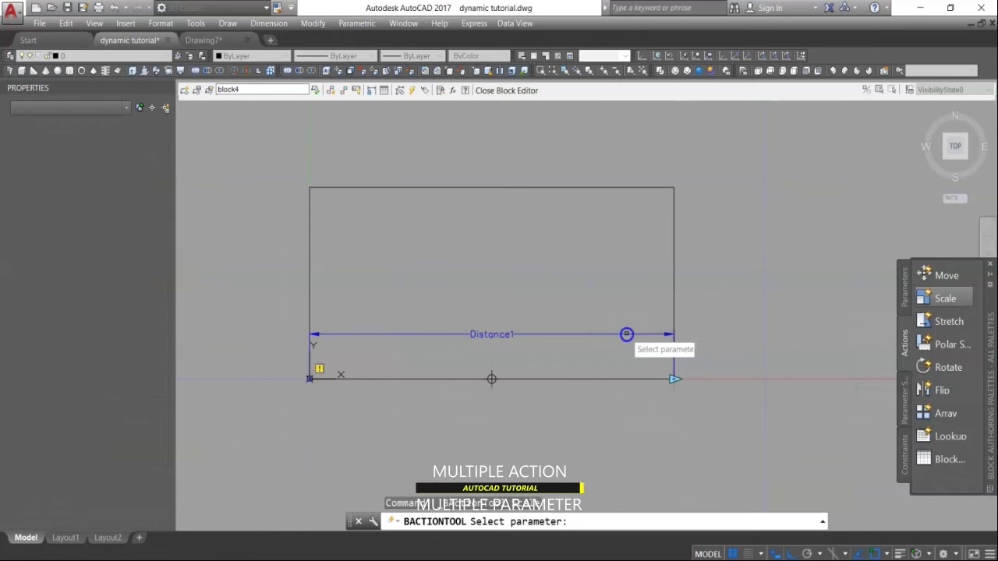
pyautogui.click(628, 371)
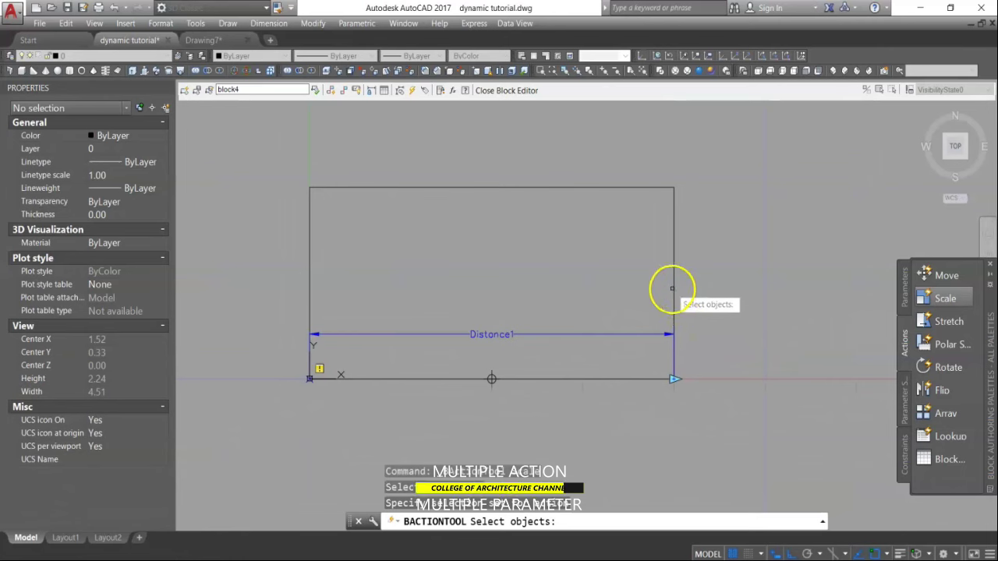
pyautogui.click(672, 287)
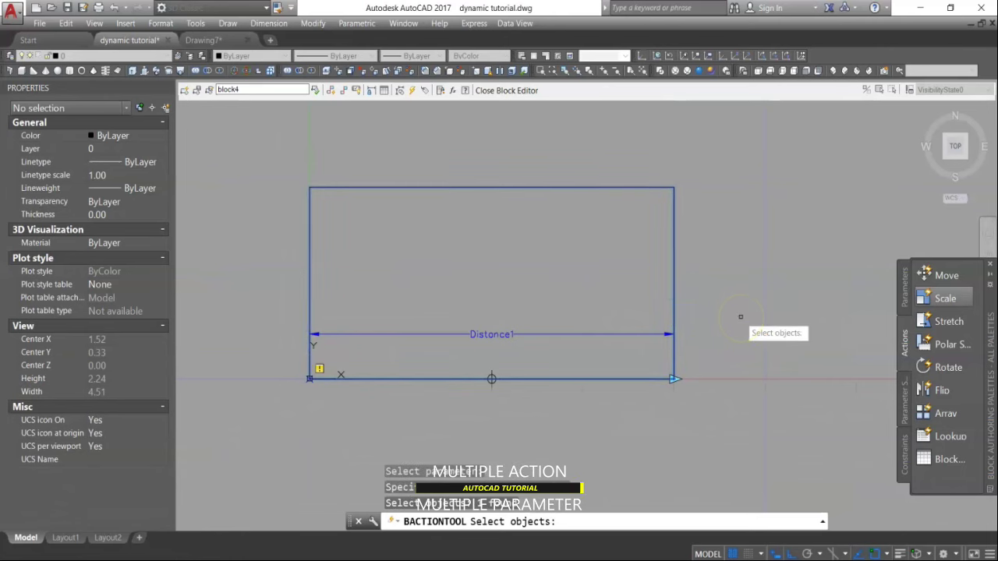
pyautogui.press('Return')
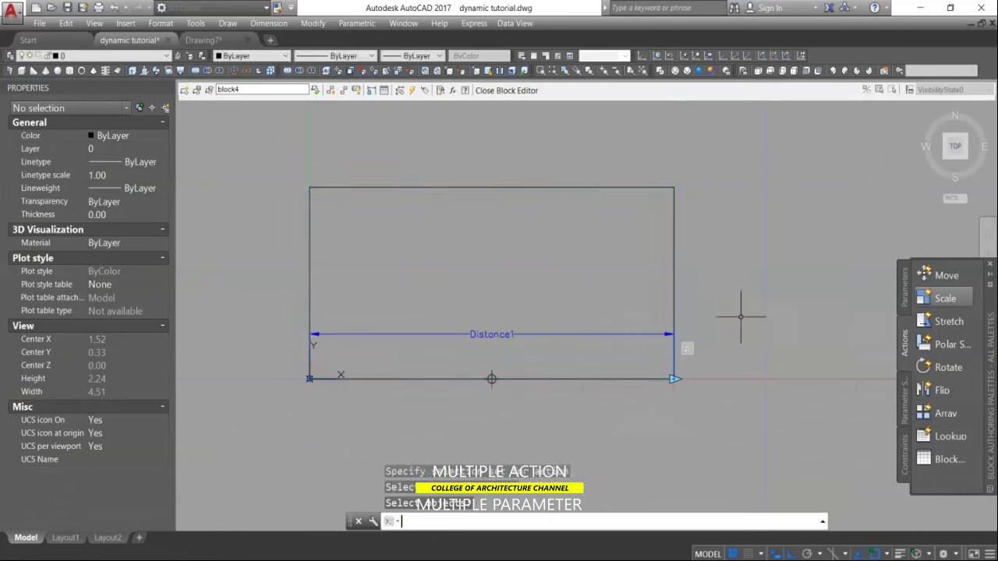
pyautogui.click(546, 226)
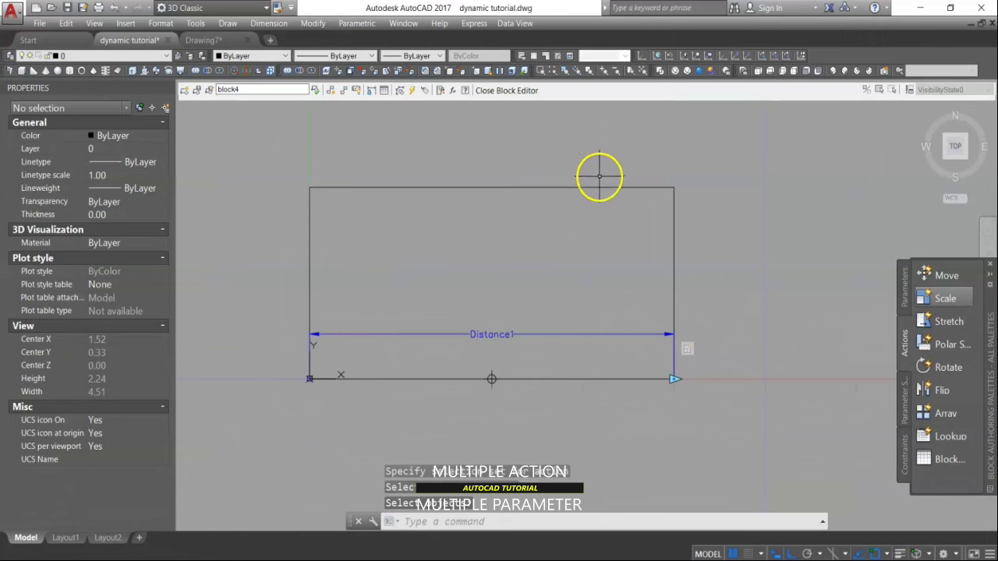
pyautogui.click(504, 92)
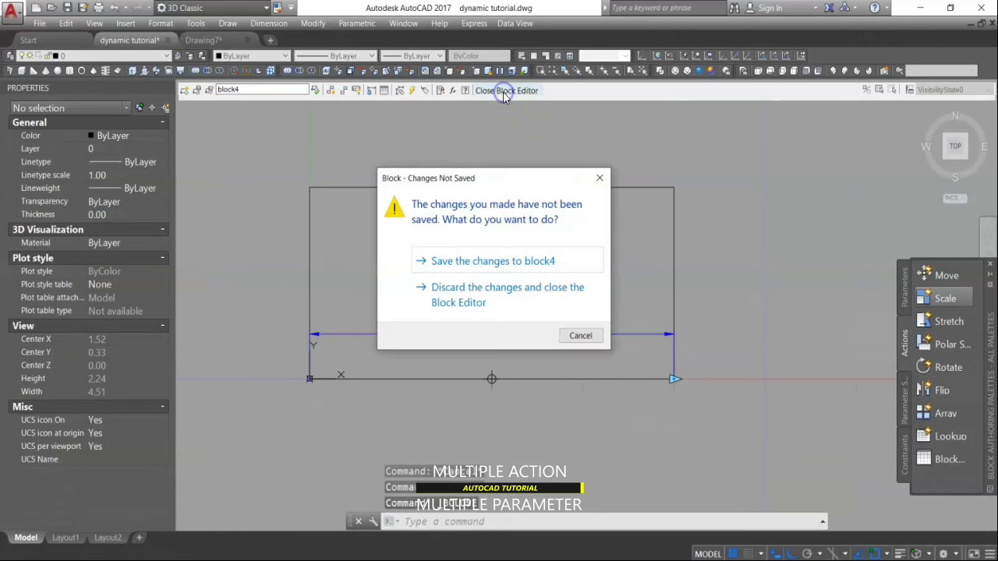
# Step: Save block4, test-scale it to distance 3.00, then undo the resize
pyautogui.click(474, 264)
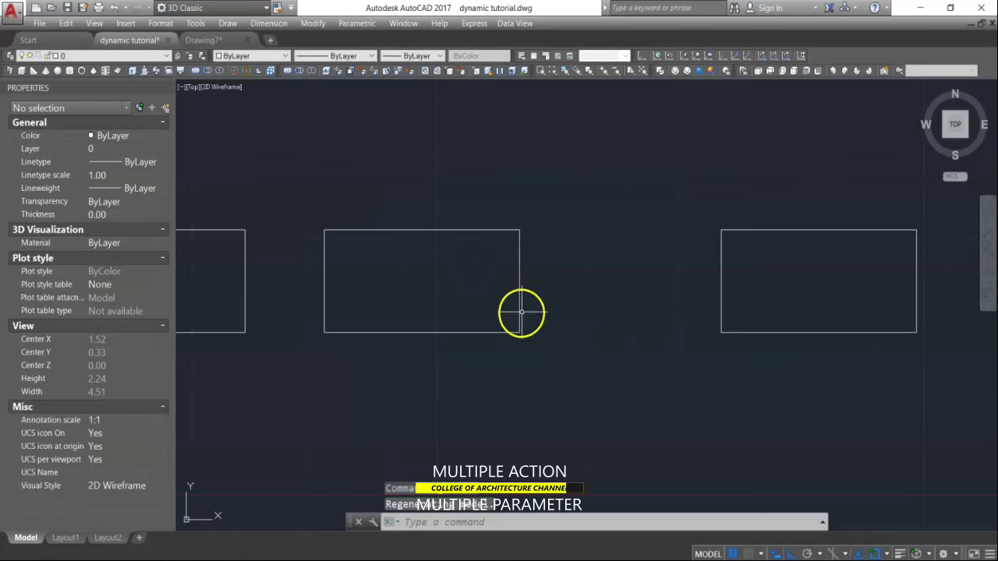
pyautogui.click(520, 310)
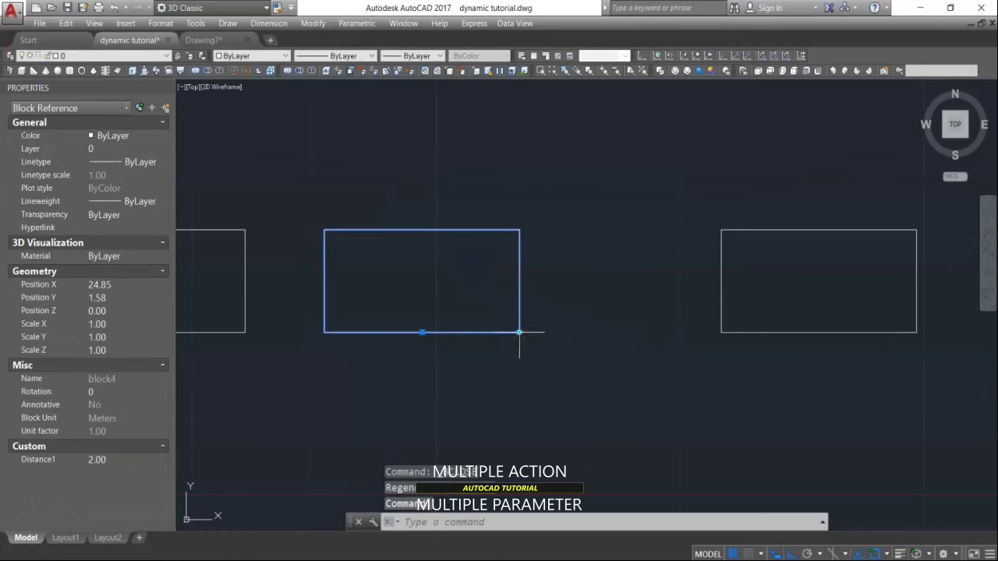
pyautogui.click(519, 332)
pyautogui.click(615, 336)
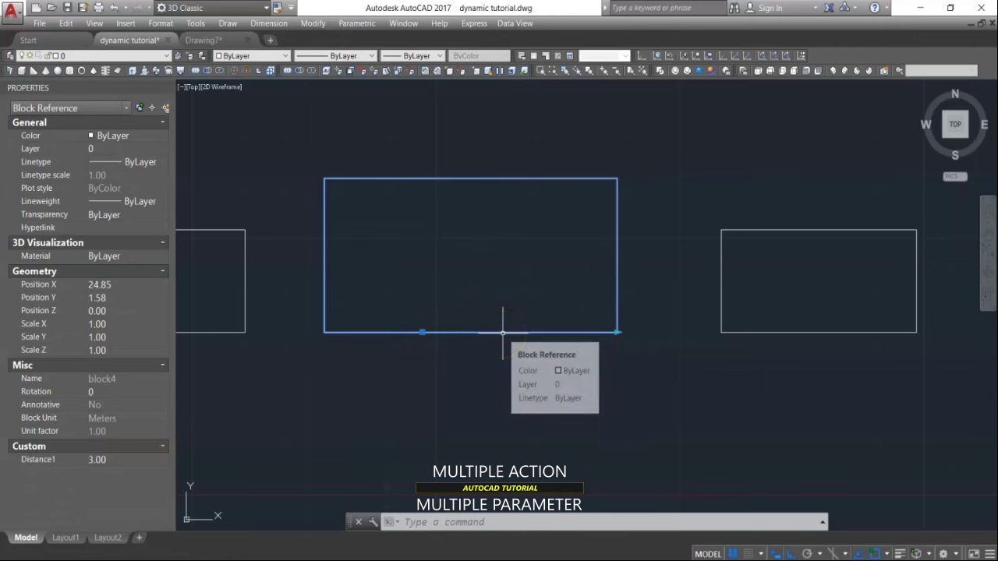
pyautogui.hotkey('ctrl', 'z')
pyautogui.click(512, 319)
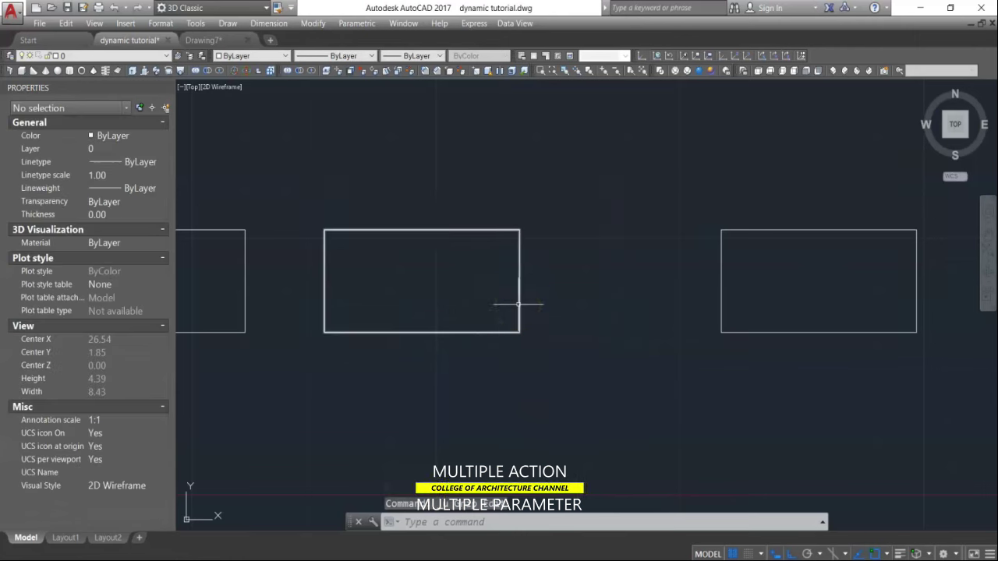
# Step: Reopen the middle block4 in the Block Editor from its right-click menu
pyautogui.rightClick(521, 305)
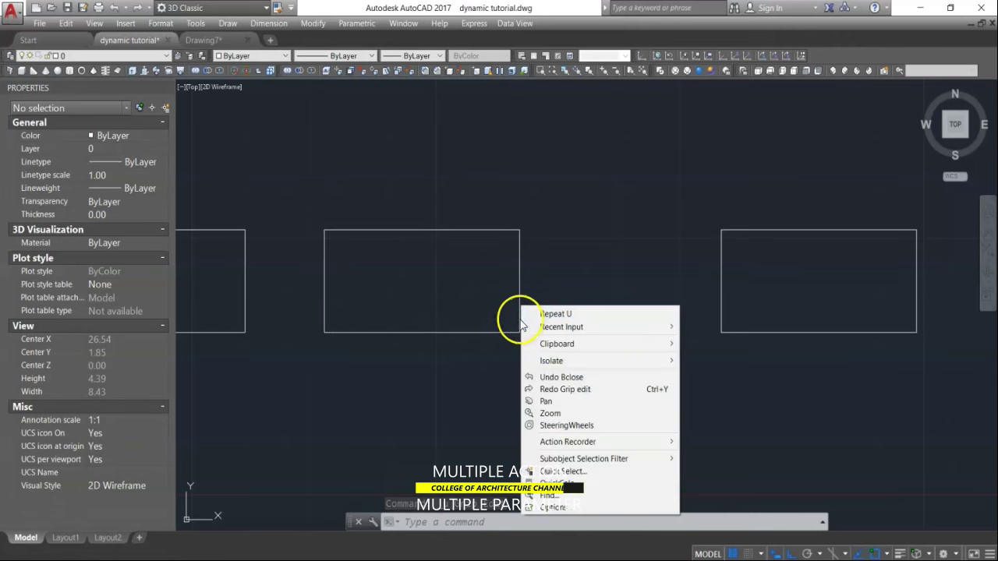
pyautogui.click(520, 296)
pyautogui.click(520, 295)
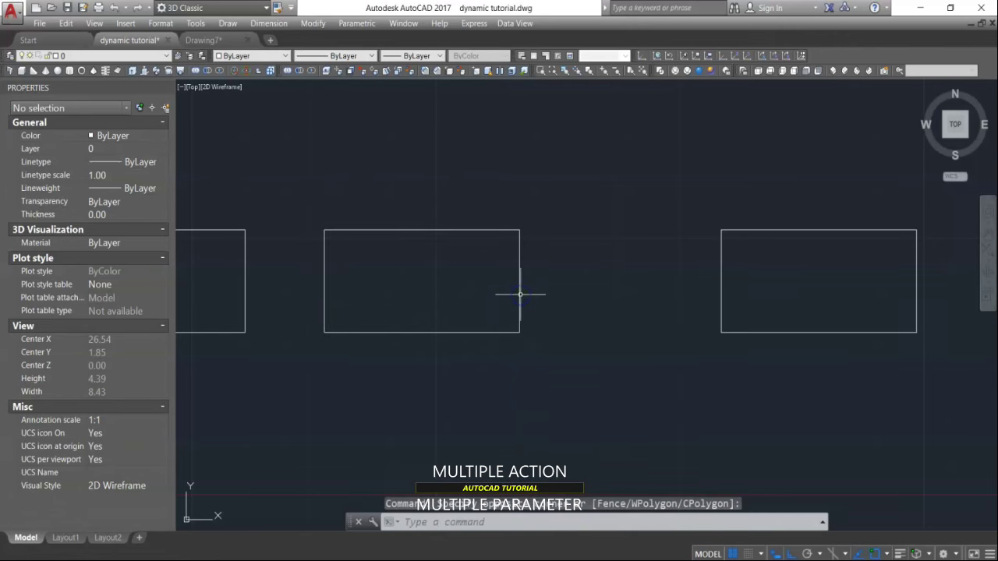
pyautogui.click(520, 294)
pyautogui.rightClick(520, 295)
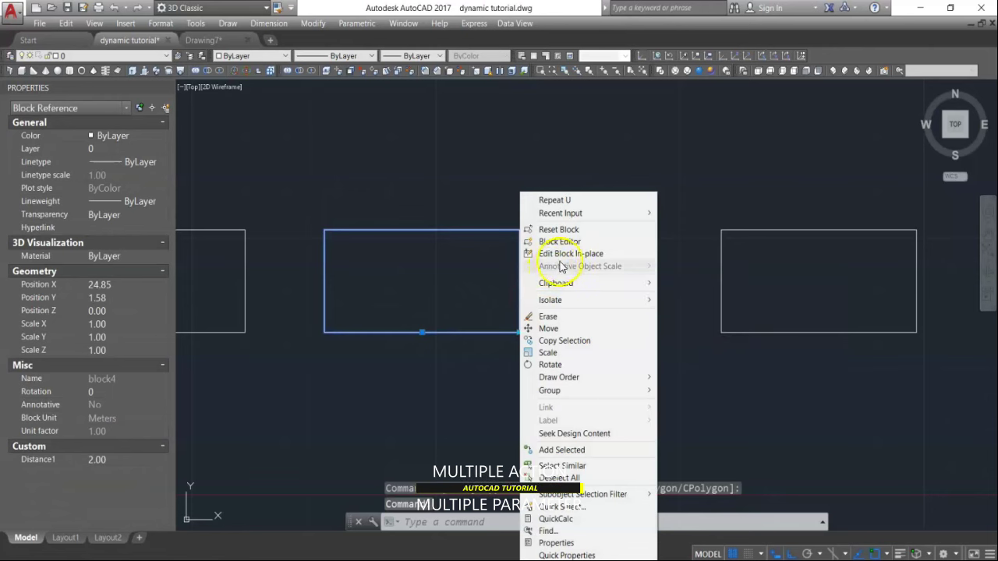
pyautogui.click(568, 246)
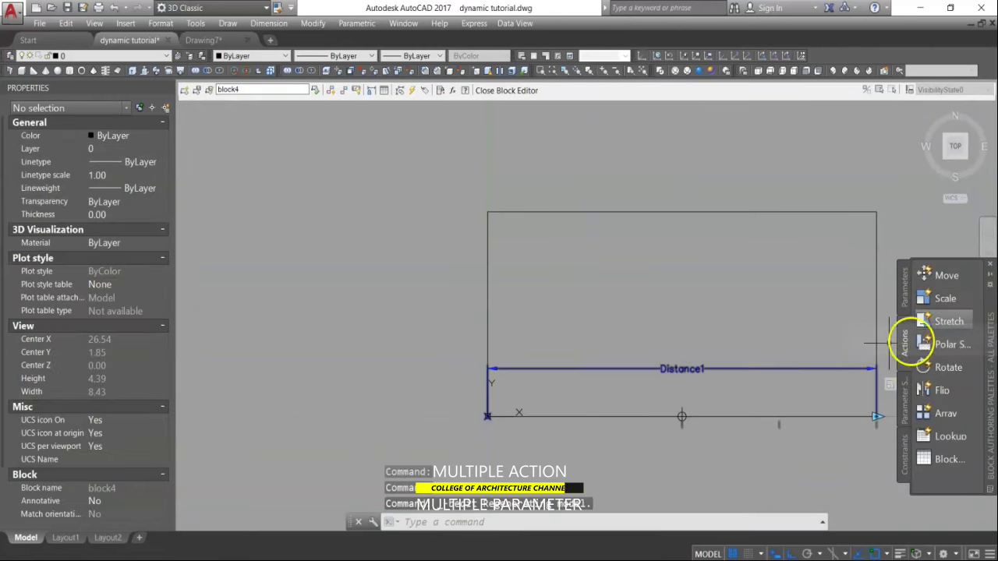
# Step: Add a Move action on Distance1's right point that moves the bottom midpoint marker
pyautogui.click(945, 275)
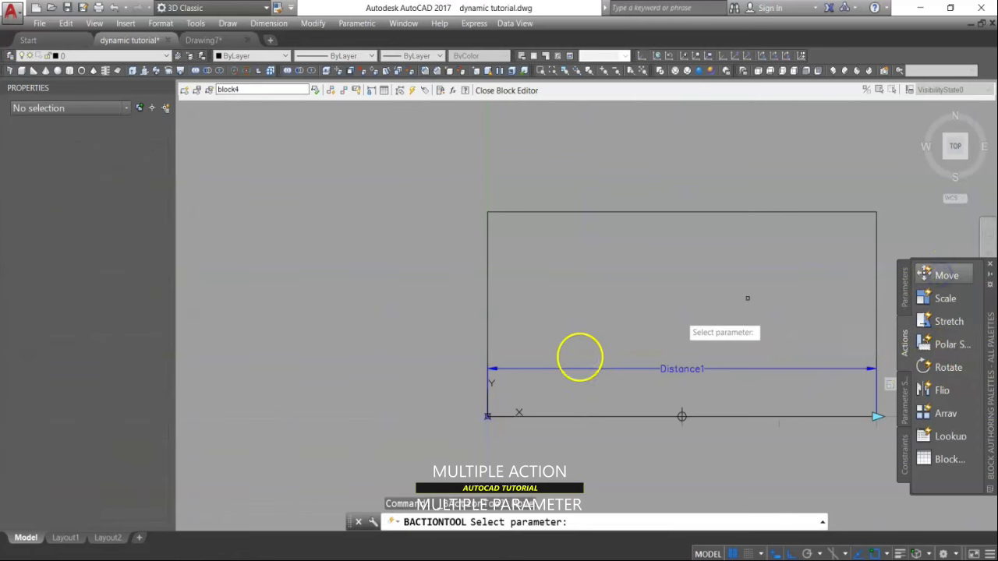
pyautogui.scroll(-2, 579, 357)
pyautogui.scroll(2, 682, 390)
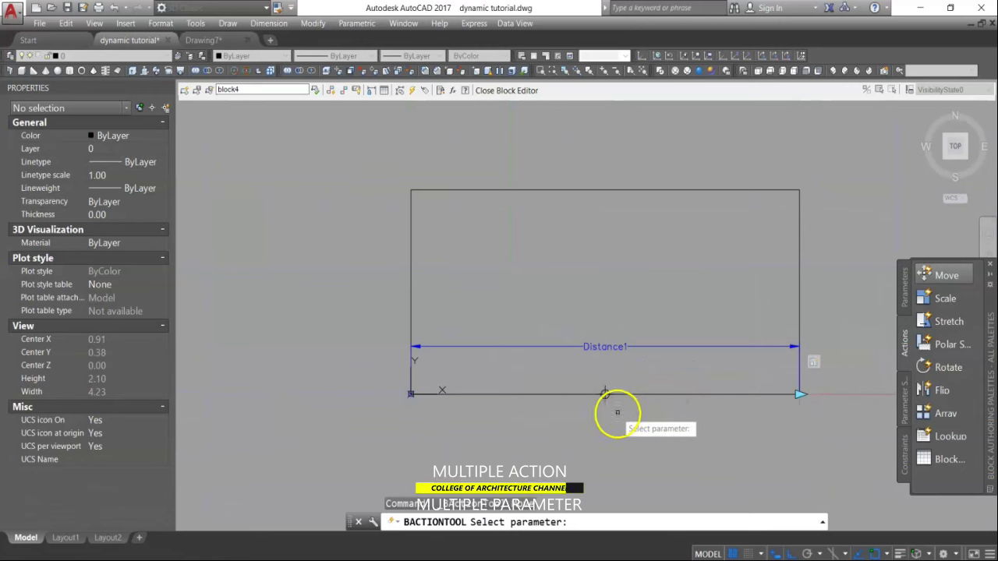
pyautogui.click(689, 347)
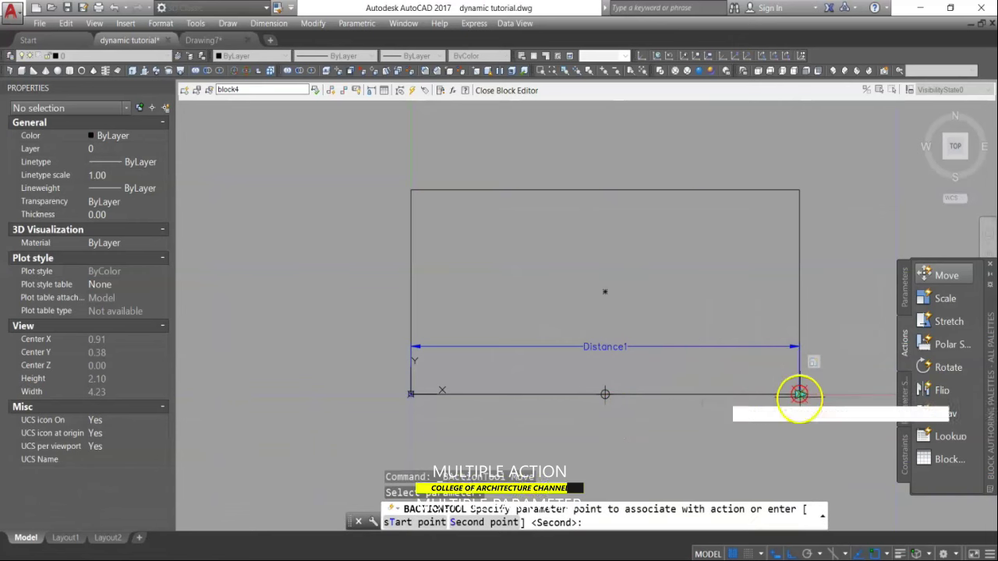
pyautogui.click(799, 394)
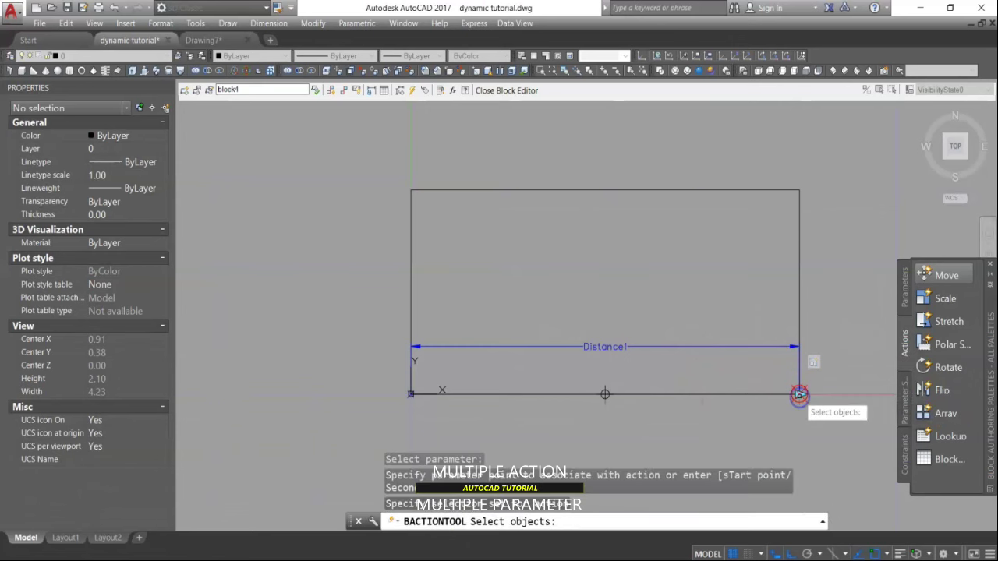
pyautogui.click(605, 394)
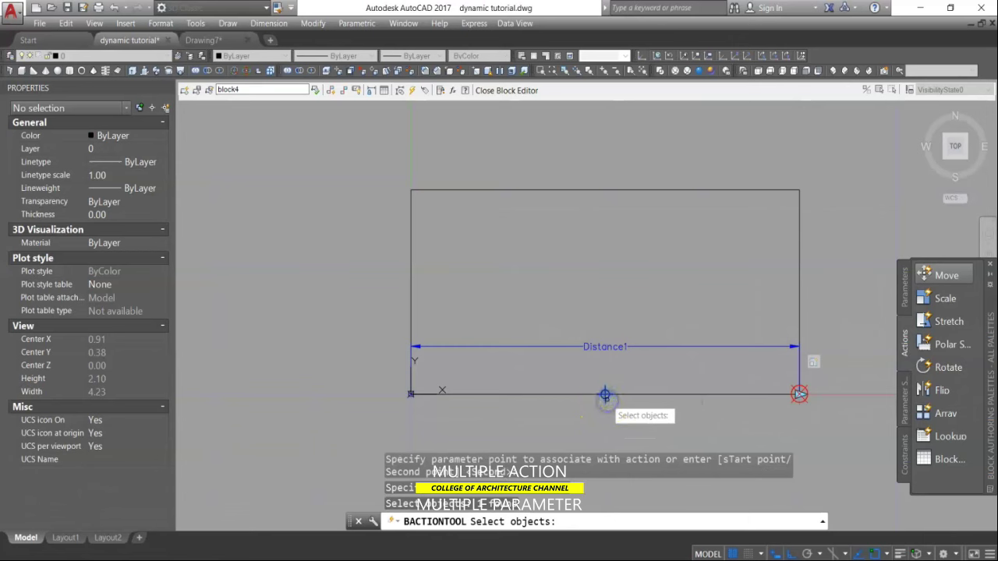
pyautogui.press('Return')
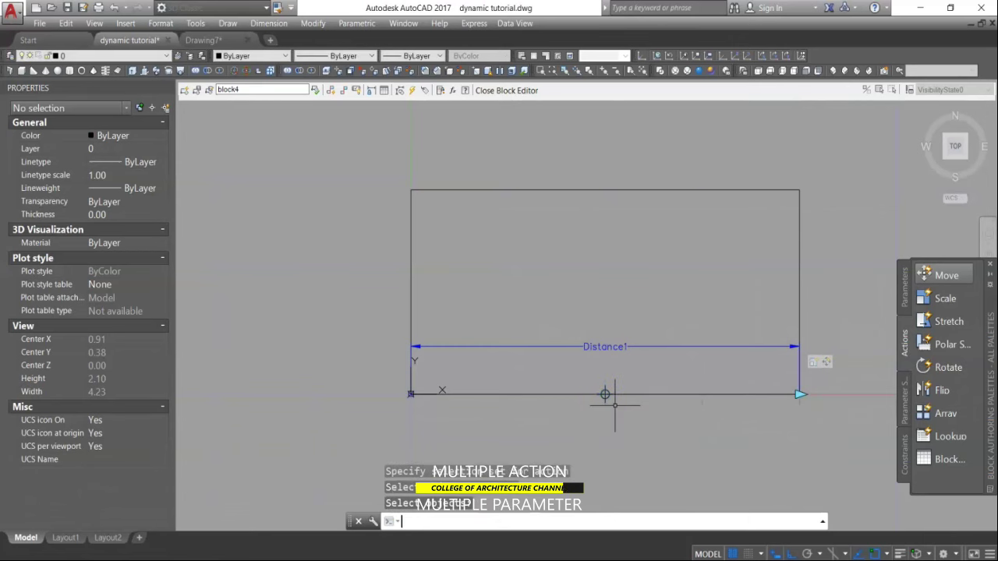
# Step: Set the Move action's distance multiplier to 0.50 and close the Block Editor
pyautogui.click(825, 365)
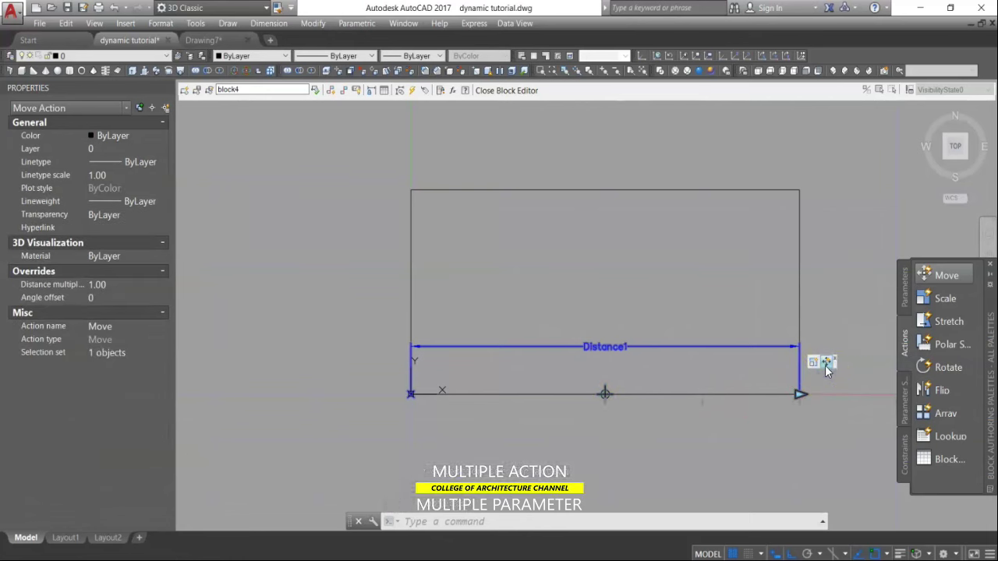
pyautogui.click(202, 376)
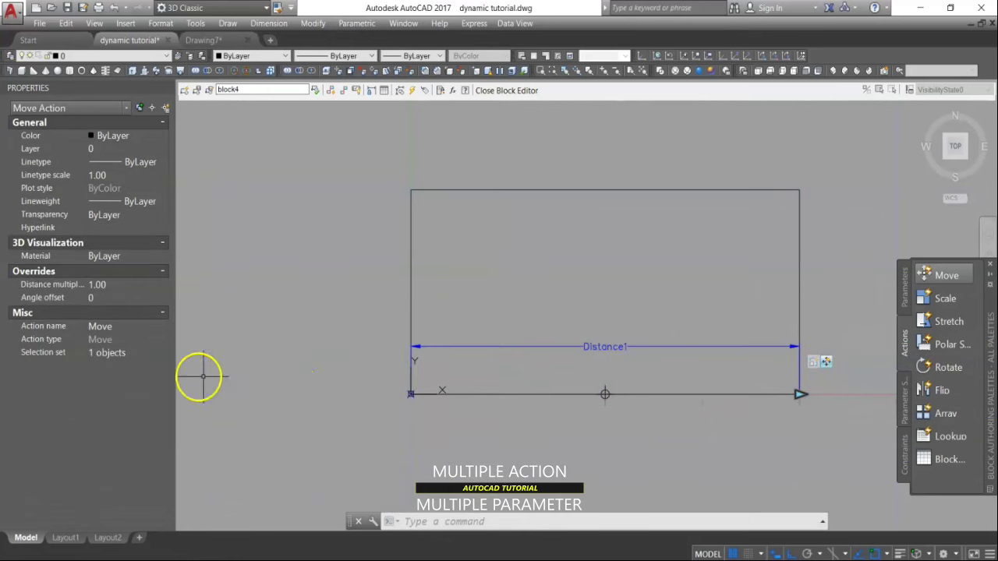
pyautogui.click(119, 290)
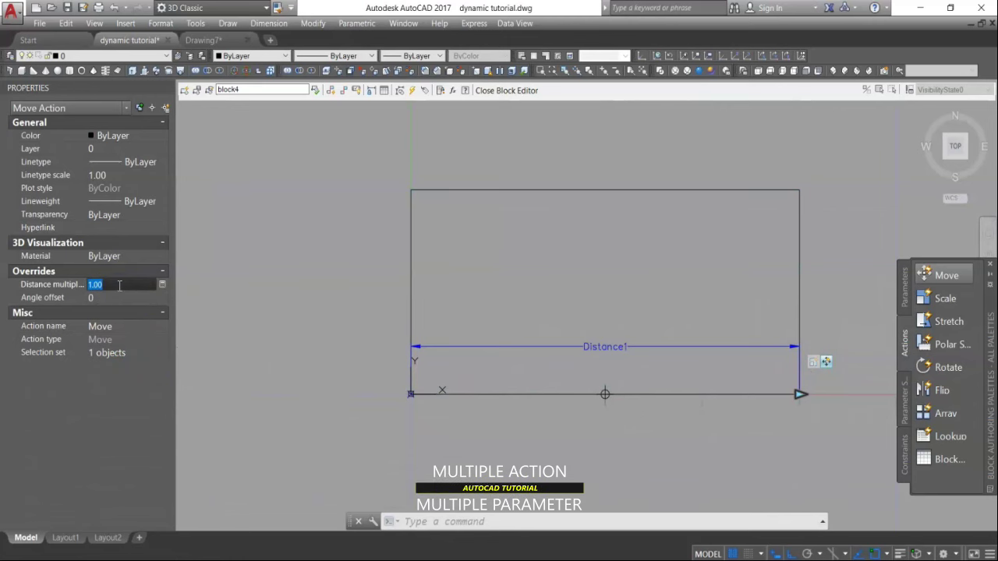
pyautogui.write('.5')
pyautogui.click(257, 292)
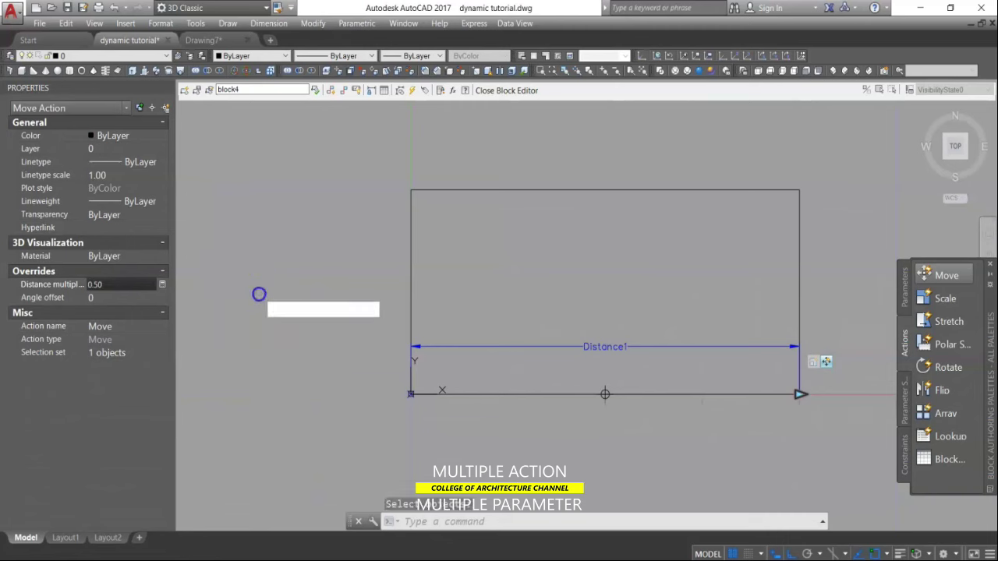
pyautogui.click(505, 95)
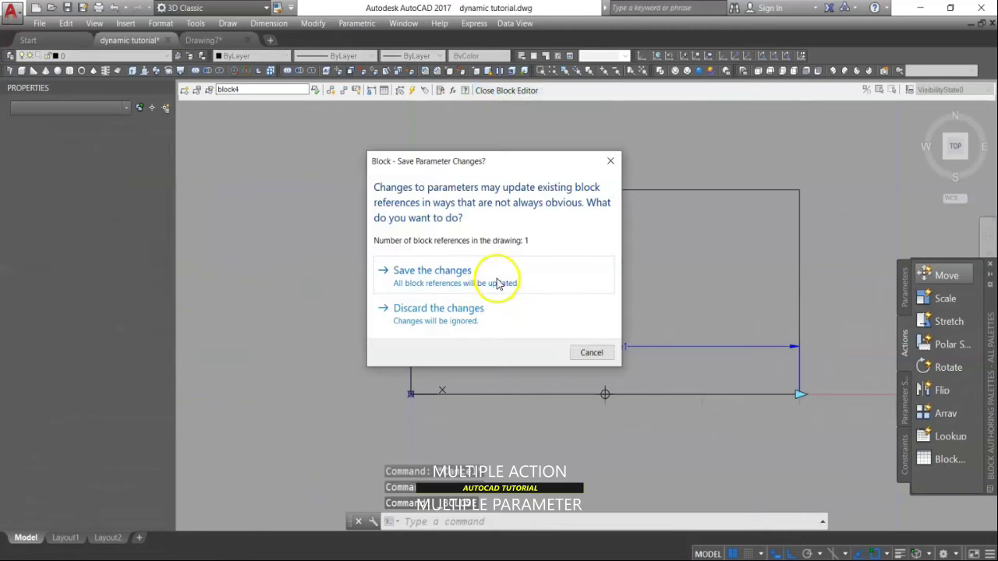
# Step: Save block4's changes and test-stretch it from Distance1 2.00 to 3.00 and back
pyautogui.click(431, 273)
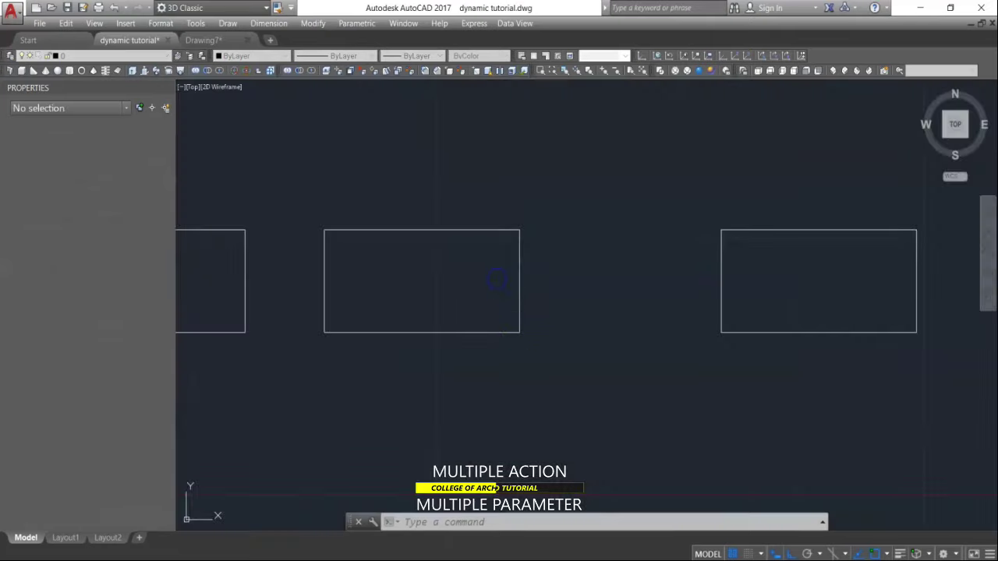
pyautogui.click(520, 327)
pyautogui.click(520, 332)
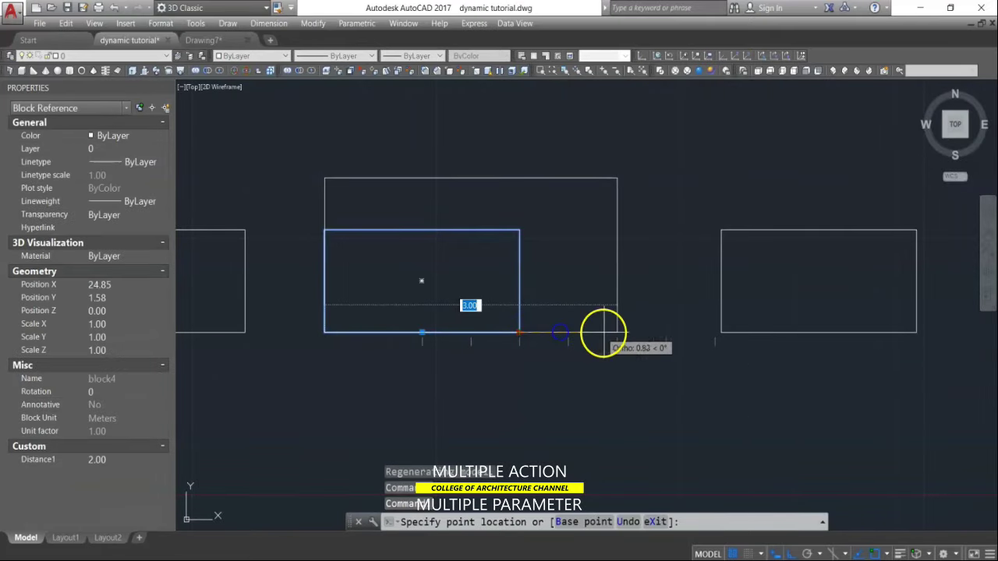
pyautogui.click(615, 333)
pyautogui.click(616, 332)
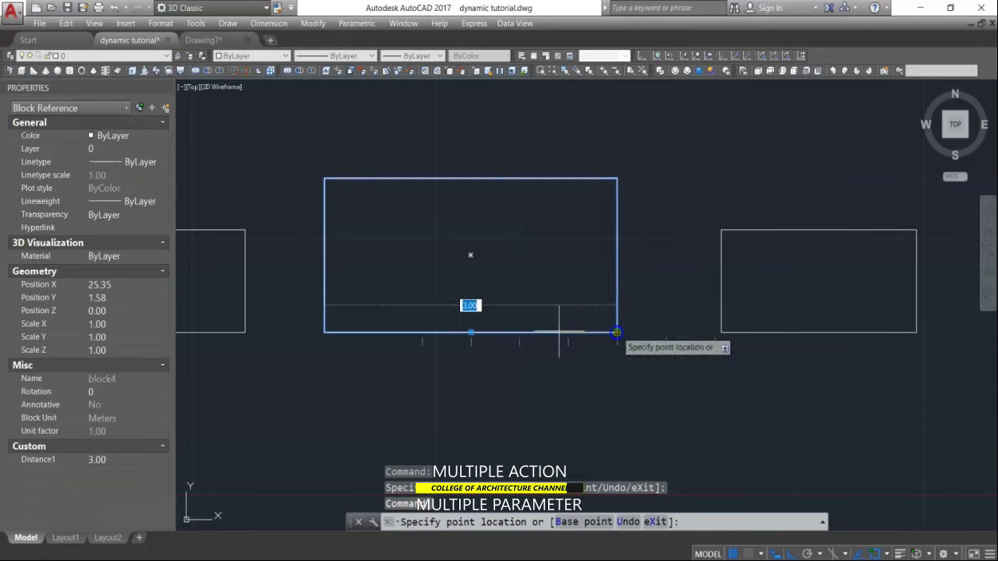
pyautogui.click(540, 333)
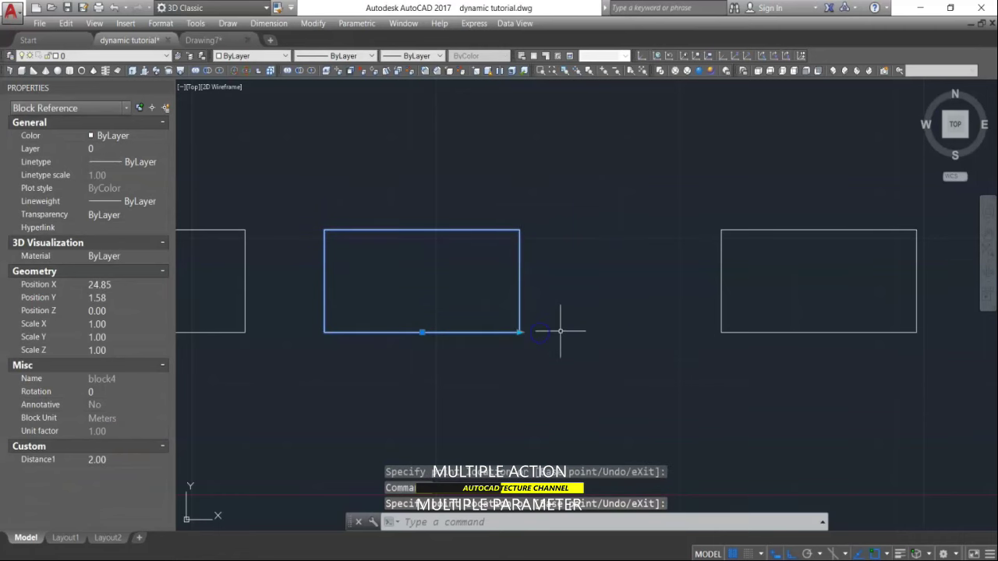
# Step: Reset block4 to its default size and reopen it in the Block Editor
pyautogui.rightClick(523, 322)
pyautogui.click(558, 243)
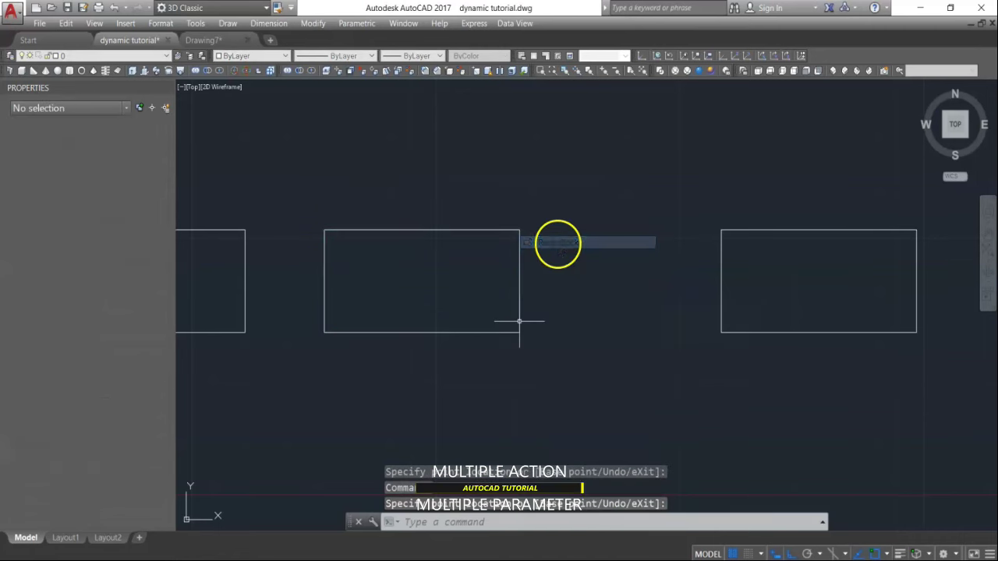
pyautogui.click(520, 276)
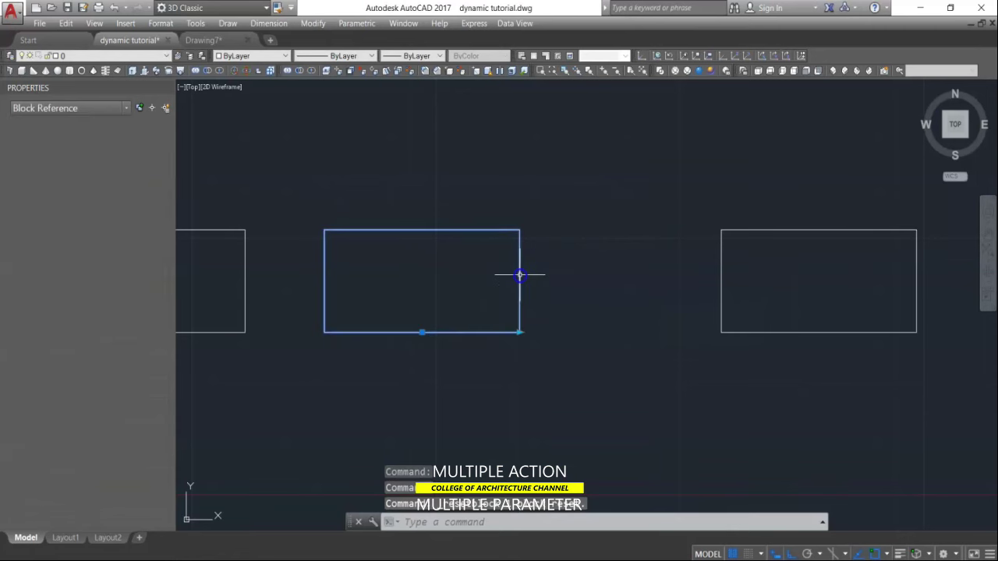
pyautogui.rightClick(520, 276)
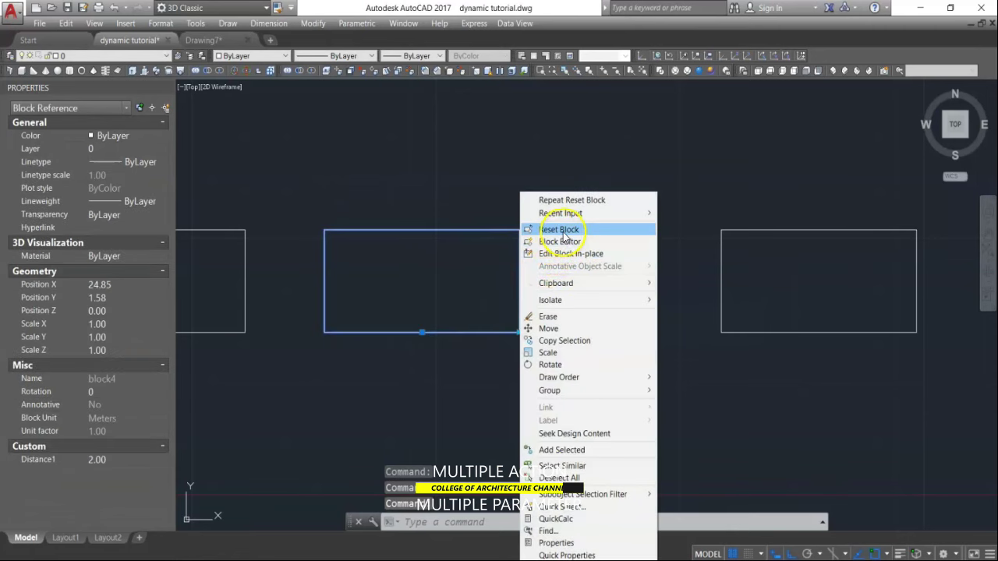
pyautogui.click(561, 242)
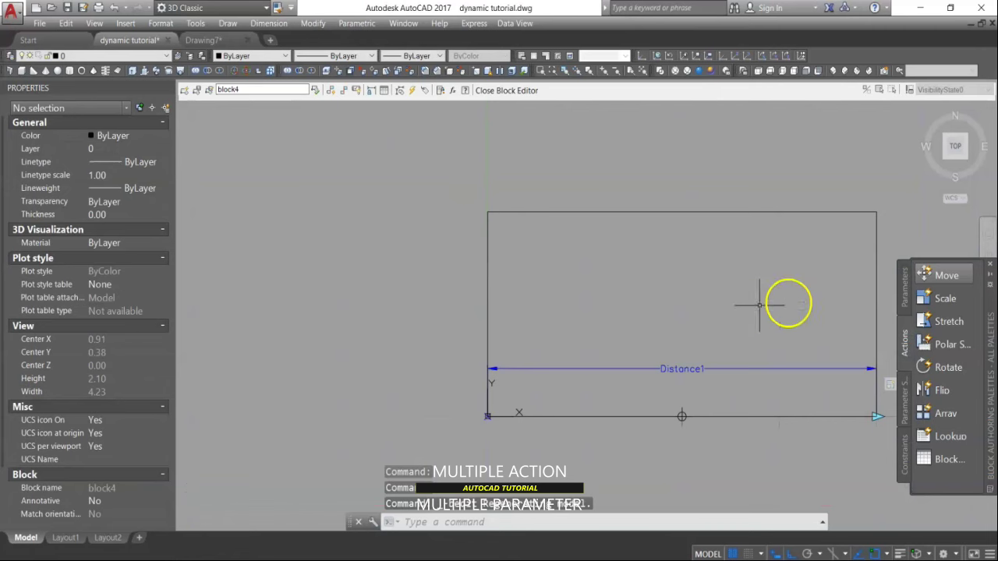
# Step: Add linear parameter Distance2 from the top-left to top-right corner, label above the rectangle
pyautogui.scroll(-4, 593, 325)
pyautogui.scroll(4, 730, 330)
pyautogui.moveTo(730, 329); pyautogui.dragTo(768, 305, button='middle')
pyautogui.scroll(2, 769, 305)
pyautogui.scroll(-2, 863, 343)
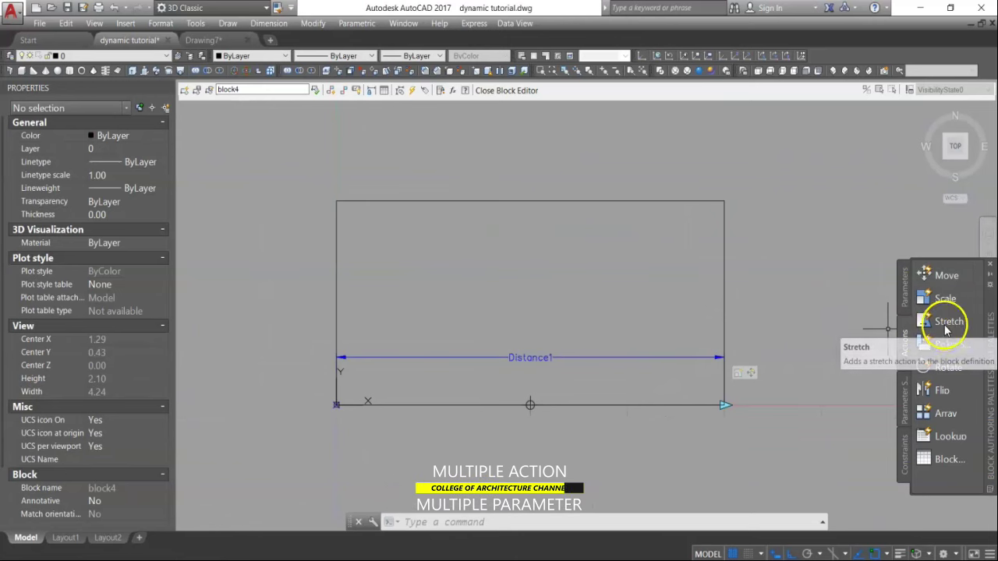
pyautogui.click(904, 300)
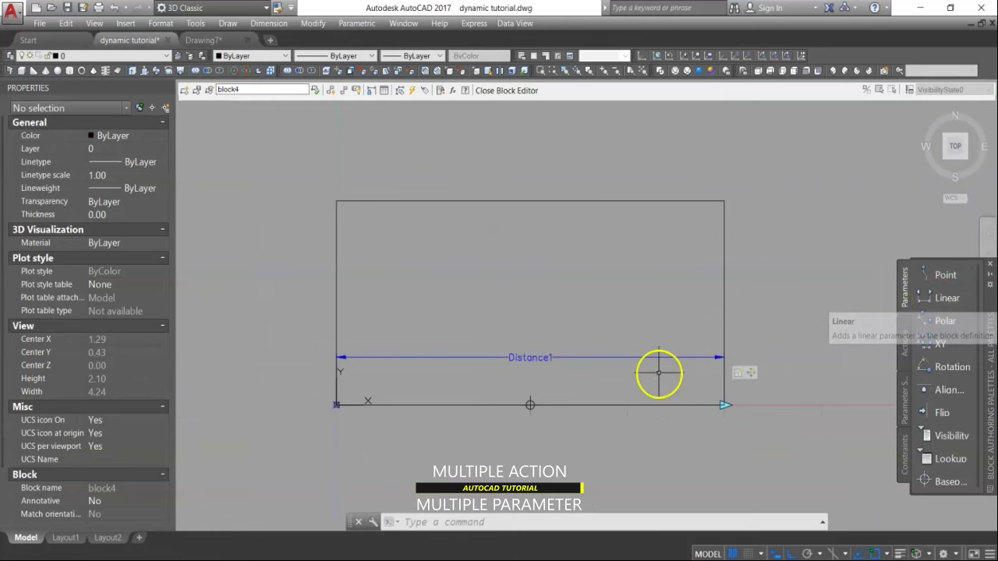
pyautogui.click(942, 298)
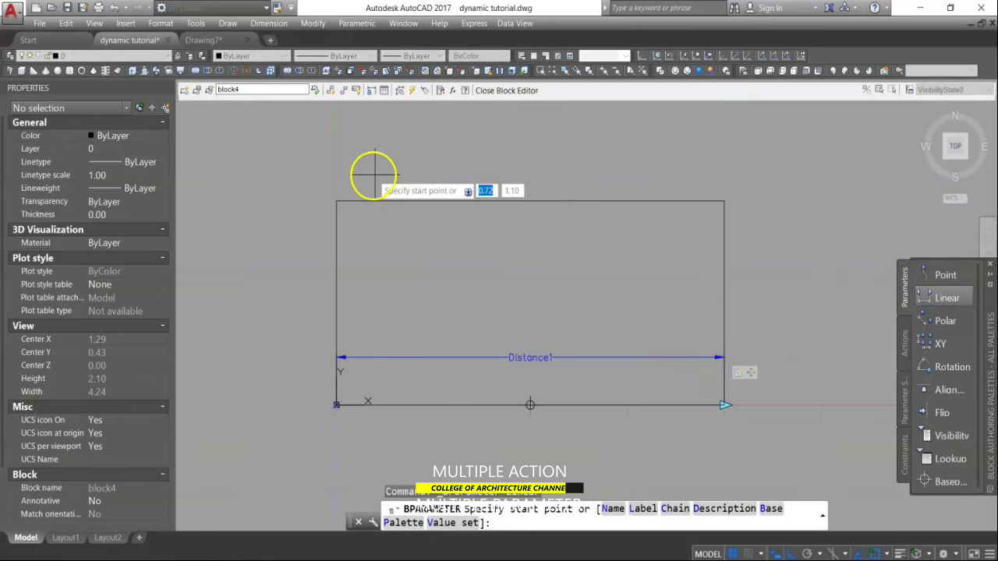
pyautogui.click(337, 200)
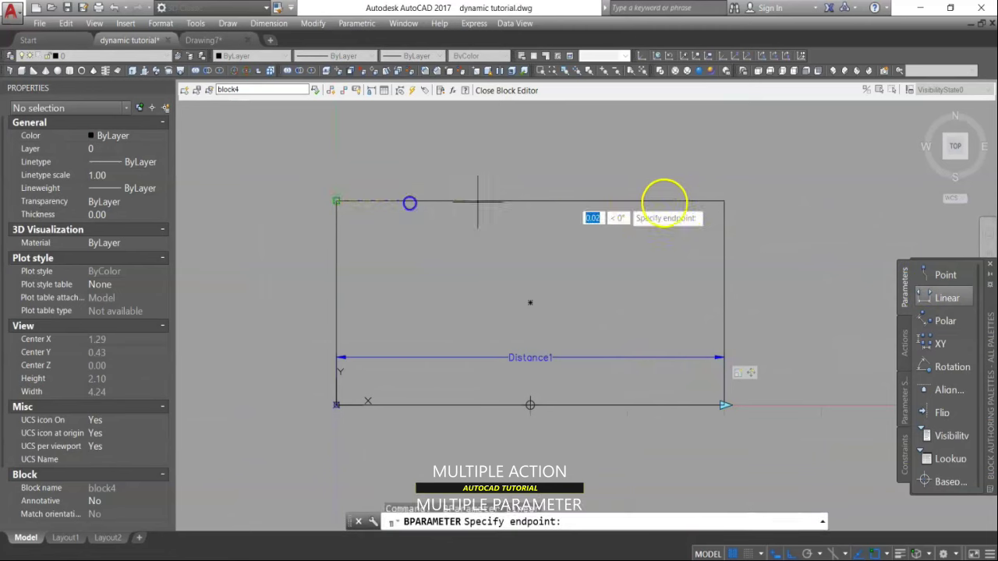
pyautogui.click(724, 201)
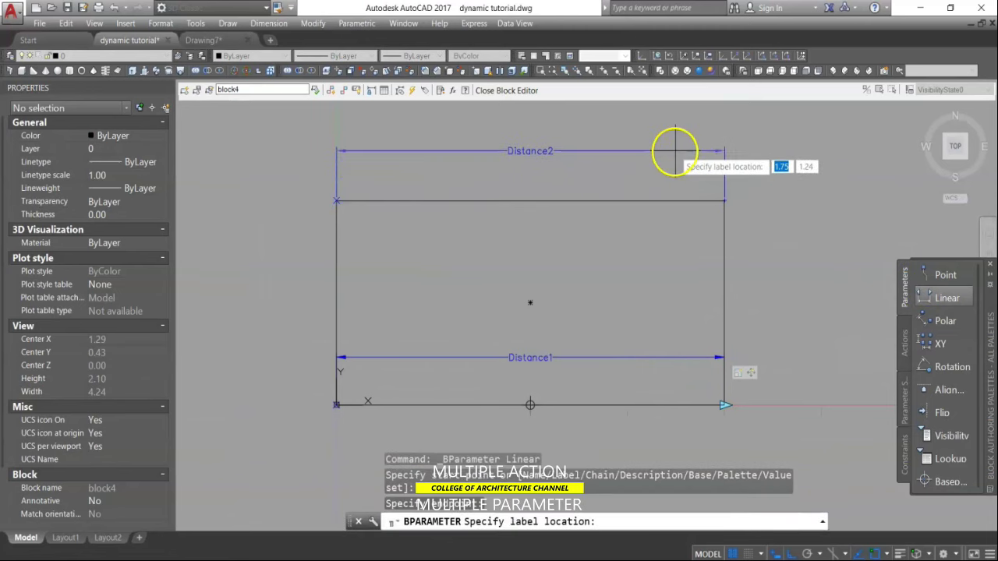
pyautogui.click(675, 151)
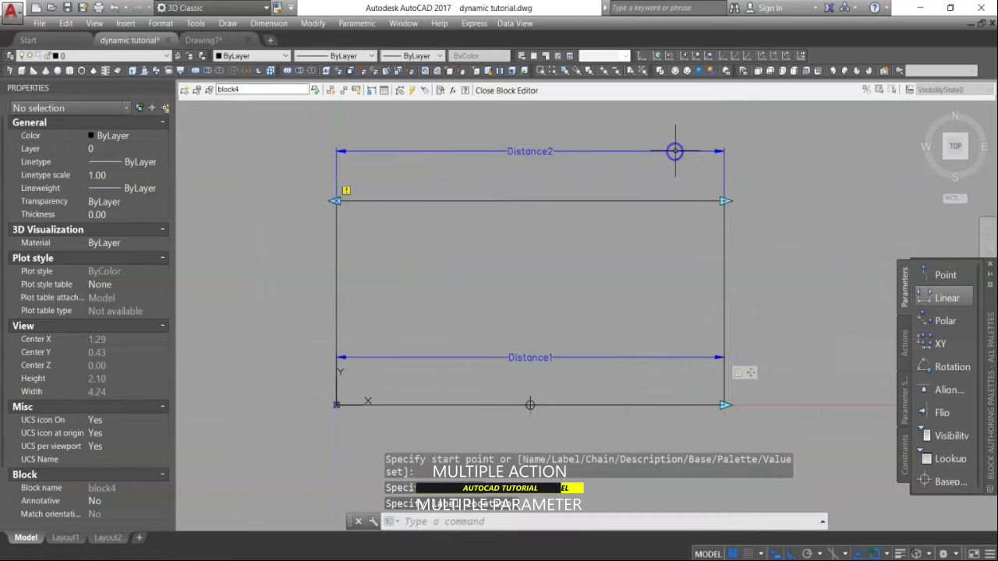
pyautogui.click(904, 349)
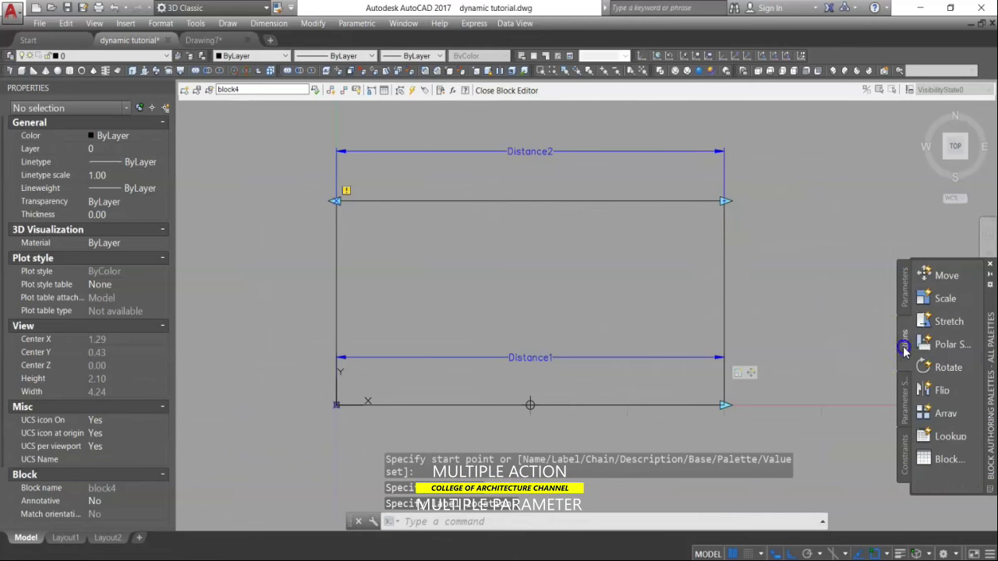
# Step: Attach a Stretch action to Distance2's right end, framing the right side with rectangle, Distance1 and Distance2
pyautogui.click(939, 323)
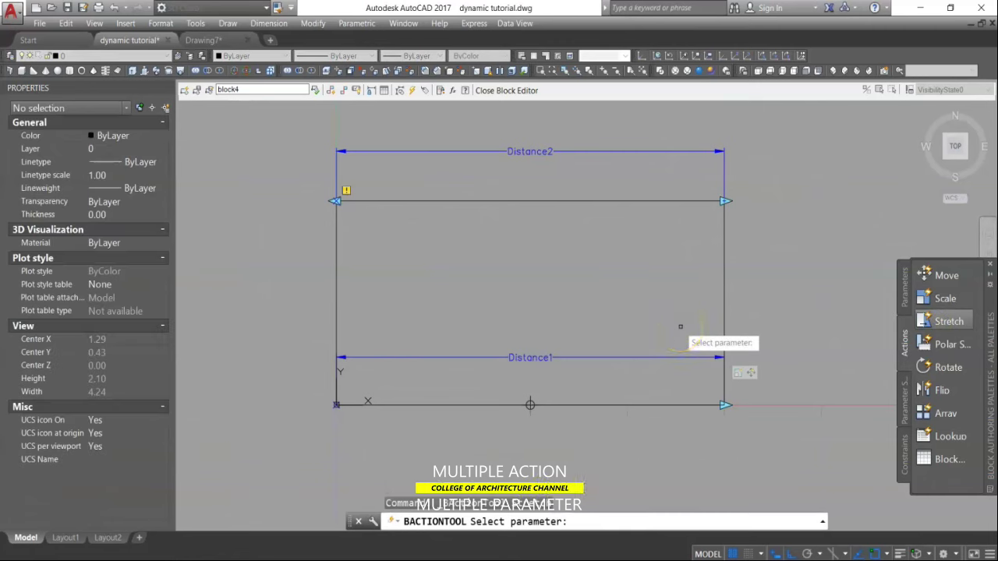
pyautogui.click(646, 149)
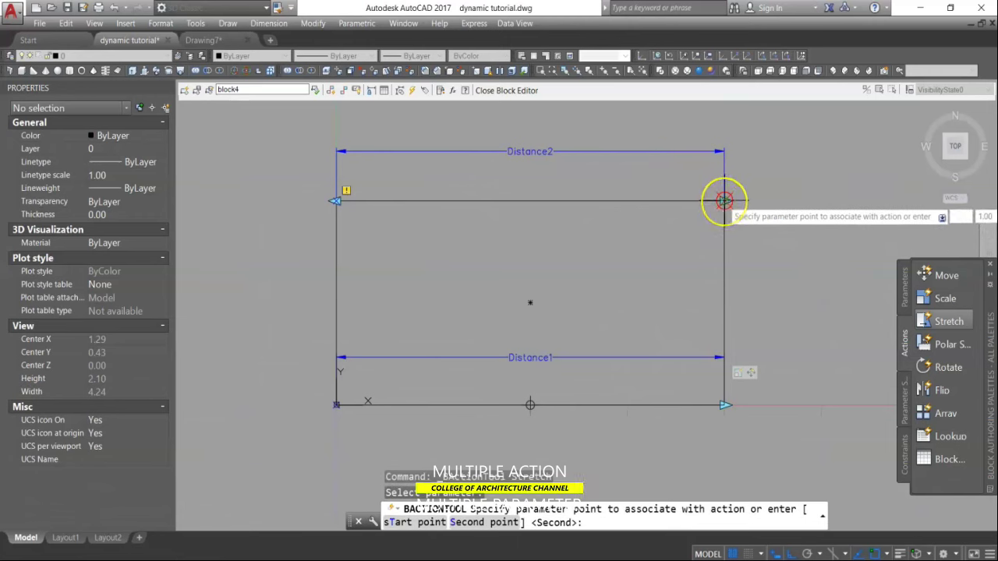
pyautogui.click(723, 201)
pyautogui.click(725, 236)
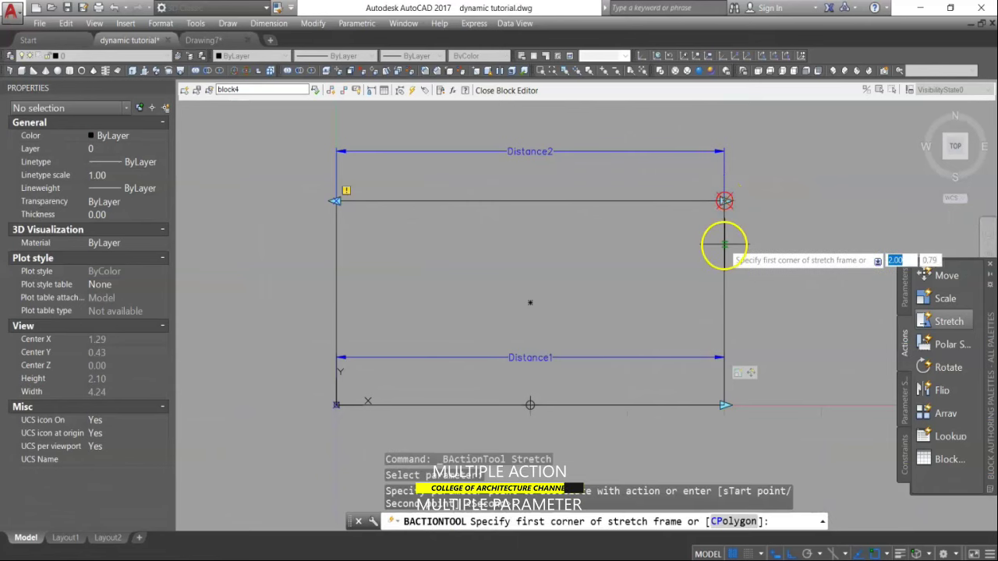
pyautogui.click(771, 167)
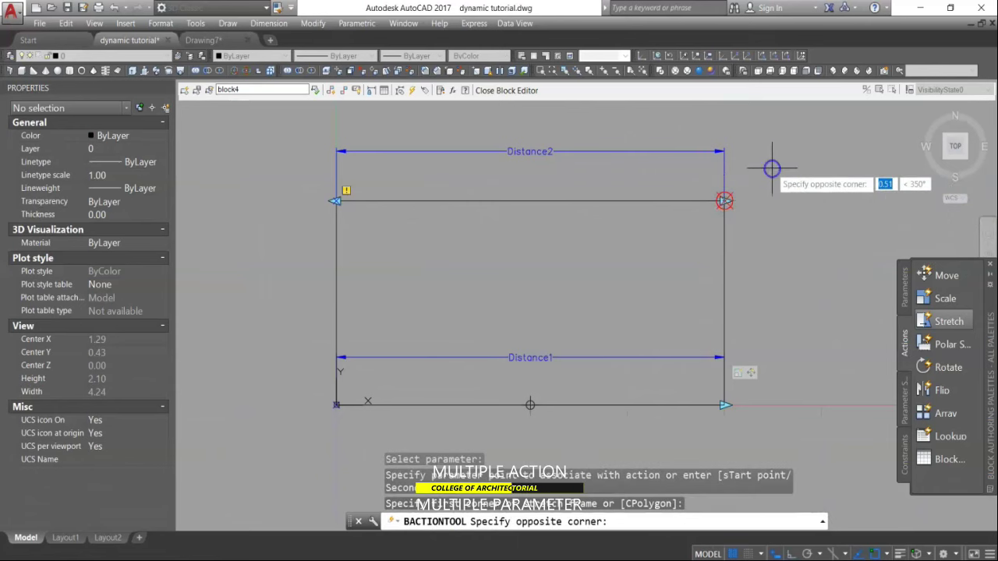
pyautogui.click(690, 433)
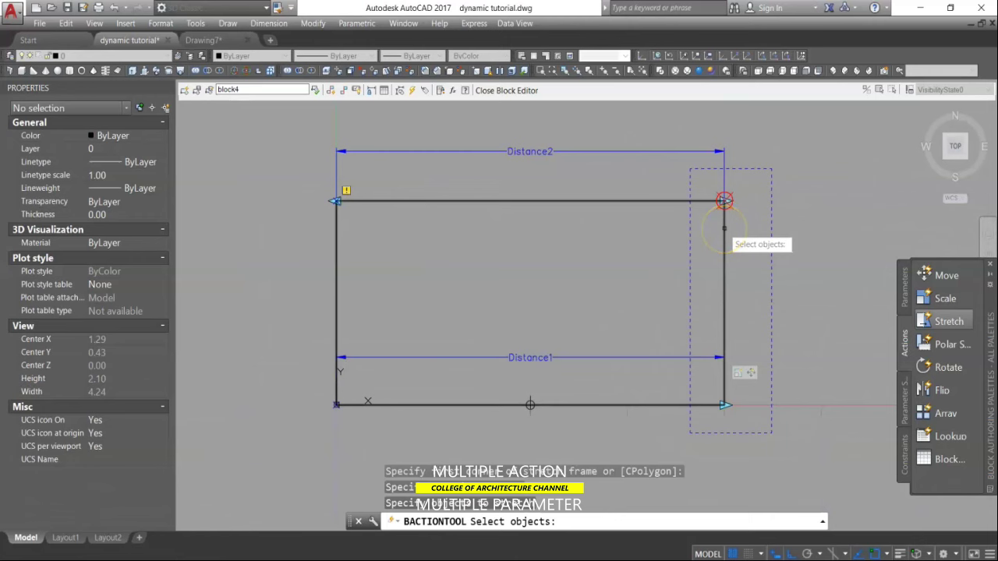
pyautogui.click(724, 228)
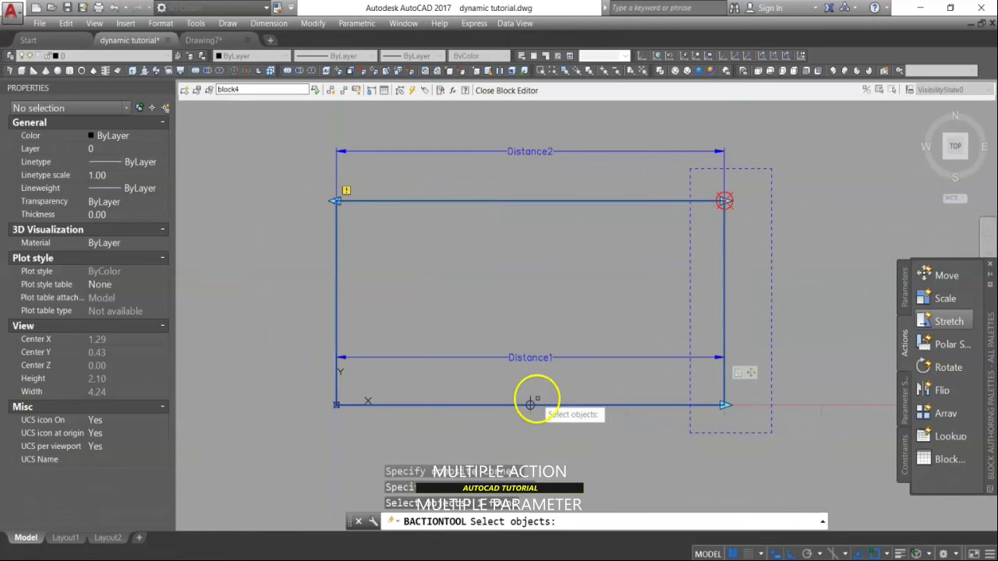
pyautogui.click(630, 358)
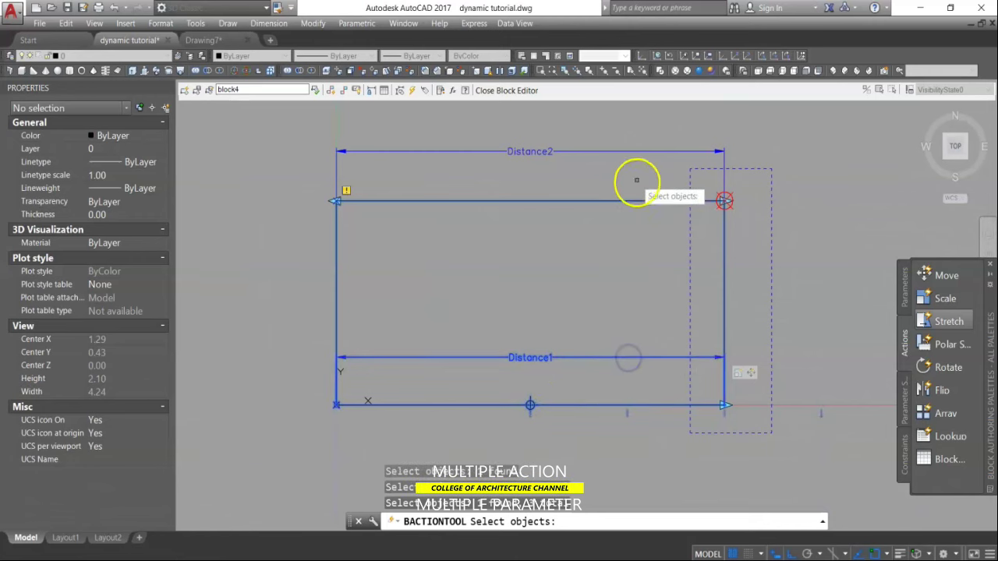
pyautogui.click(635, 150)
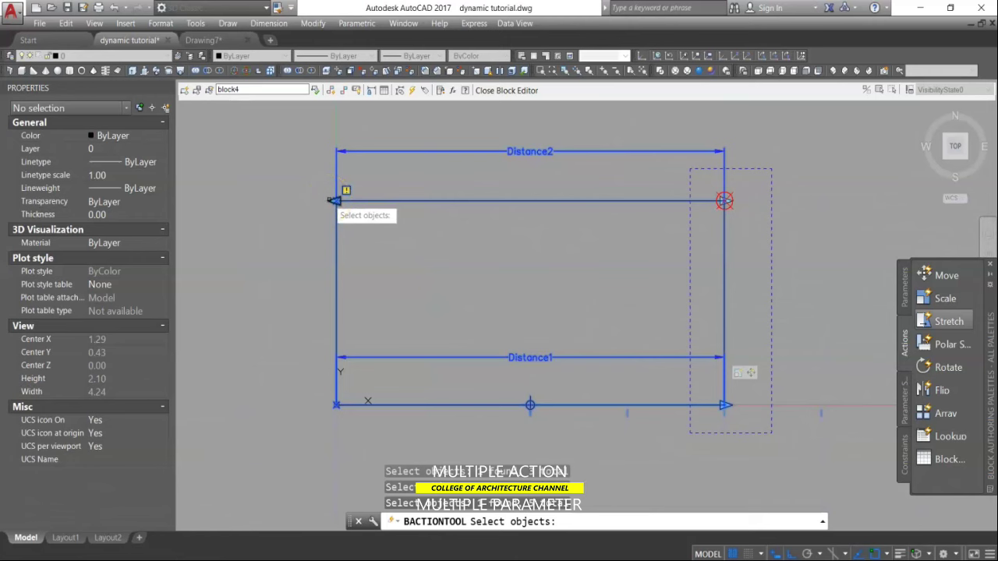
pyautogui.click(535, 268)
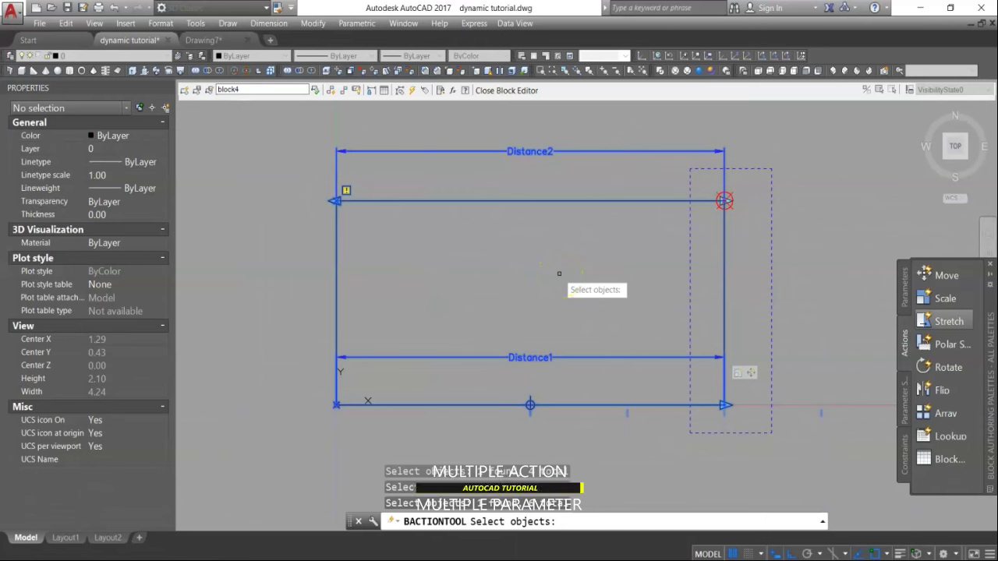
pyautogui.press('Return')
pyautogui.click(786, 264)
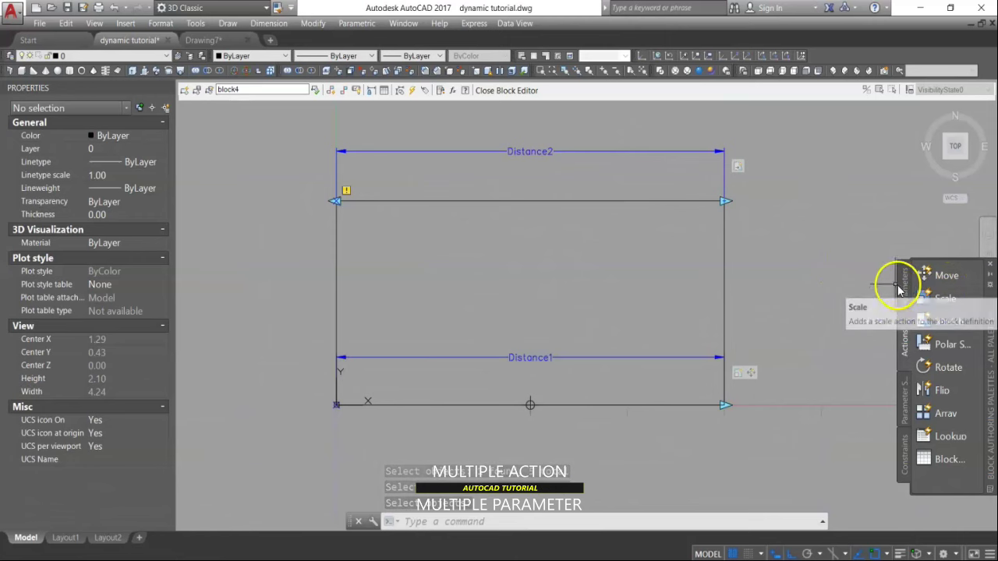
# Step: Add a Stretch action on Distance2's left end with its frame around the rectangle's left side
pyautogui.moveTo(945, 296)
pyautogui.mouseDown()
pyautogui.moveTo(916, 305)
pyautogui.moveTo(931, 295)
pyautogui.mouseUp()
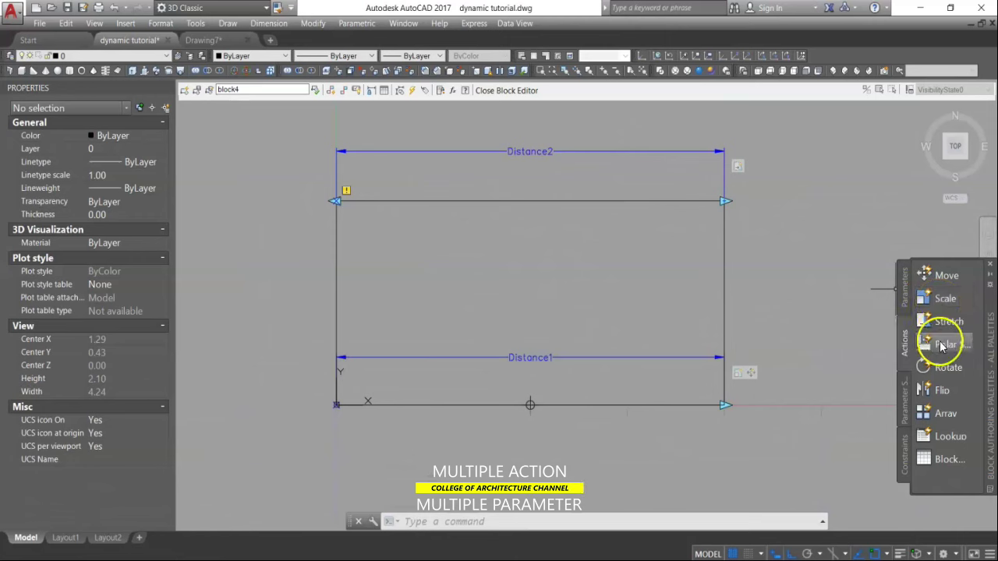
pyautogui.click(946, 322)
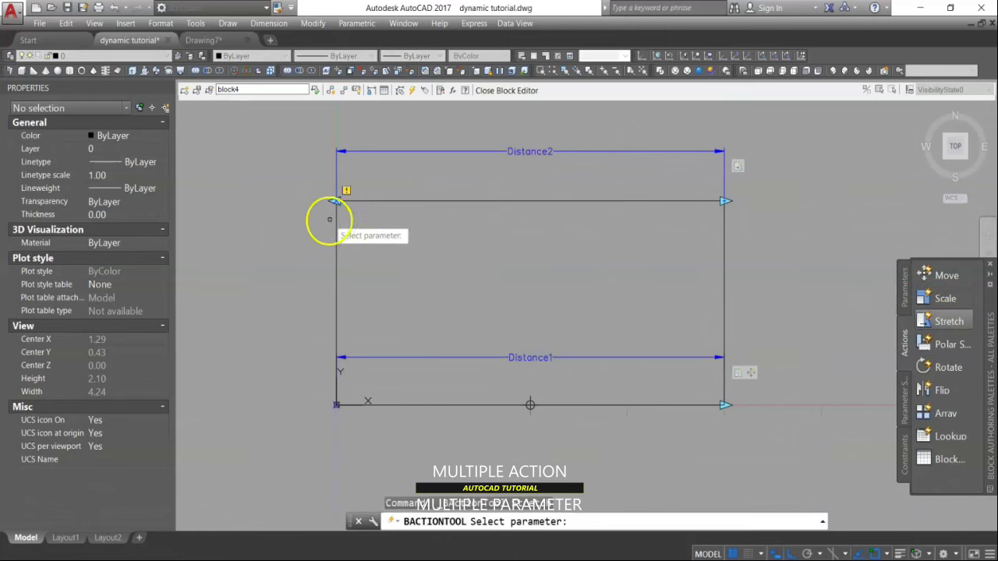
pyautogui.click(421, 152)
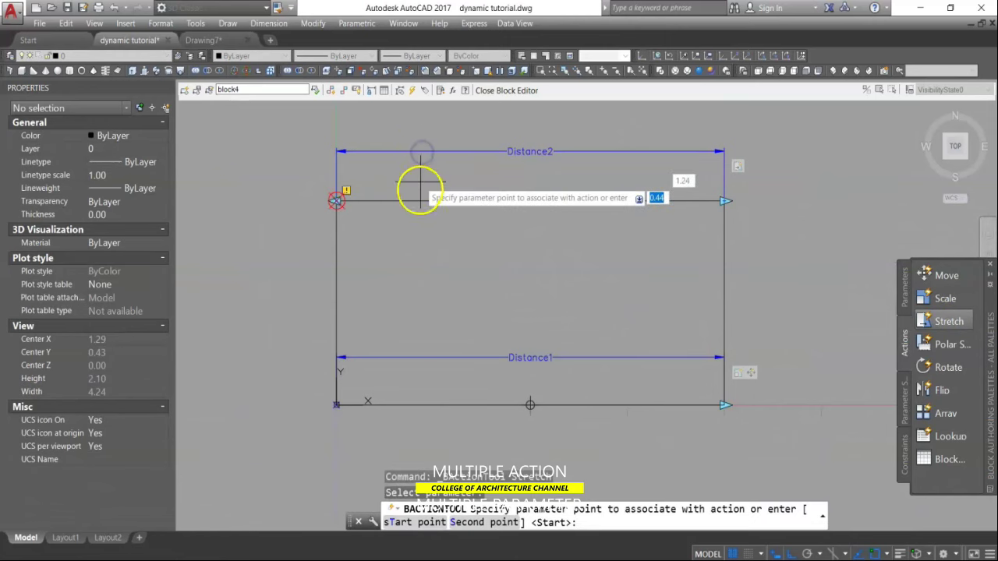
pyautogui.click(335, 200)
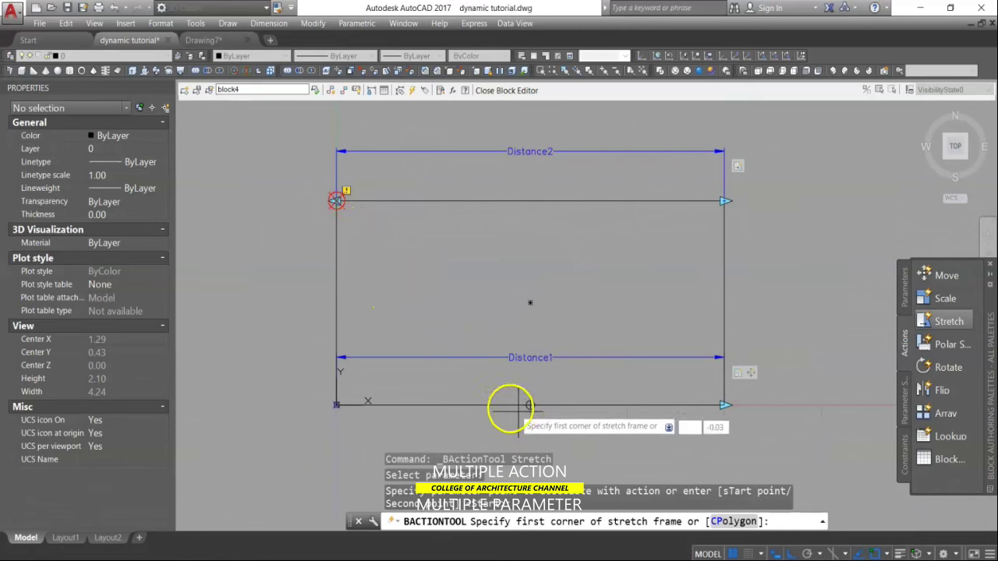
pyautogui.click(381, 165)
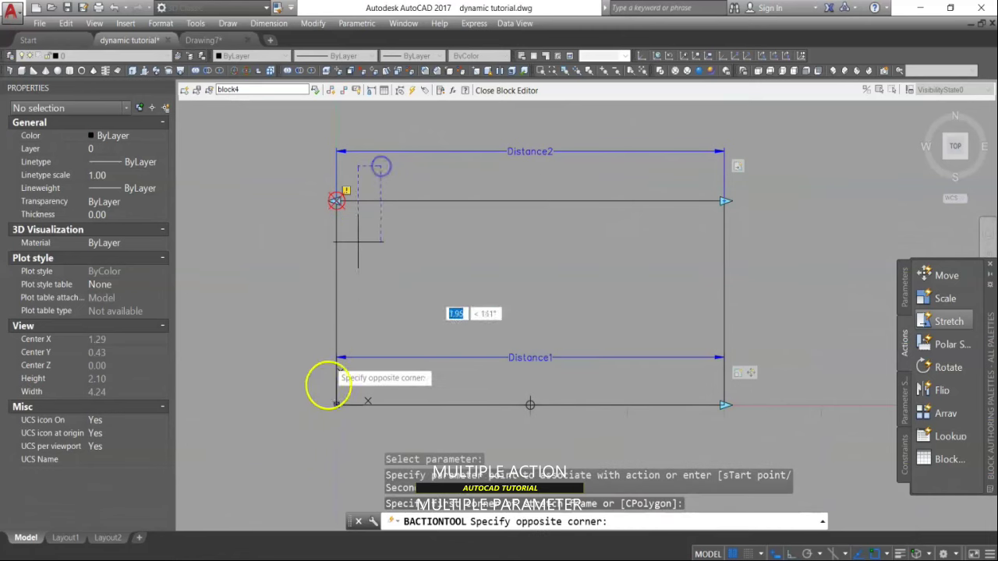
pyautogui.click(297, 442)
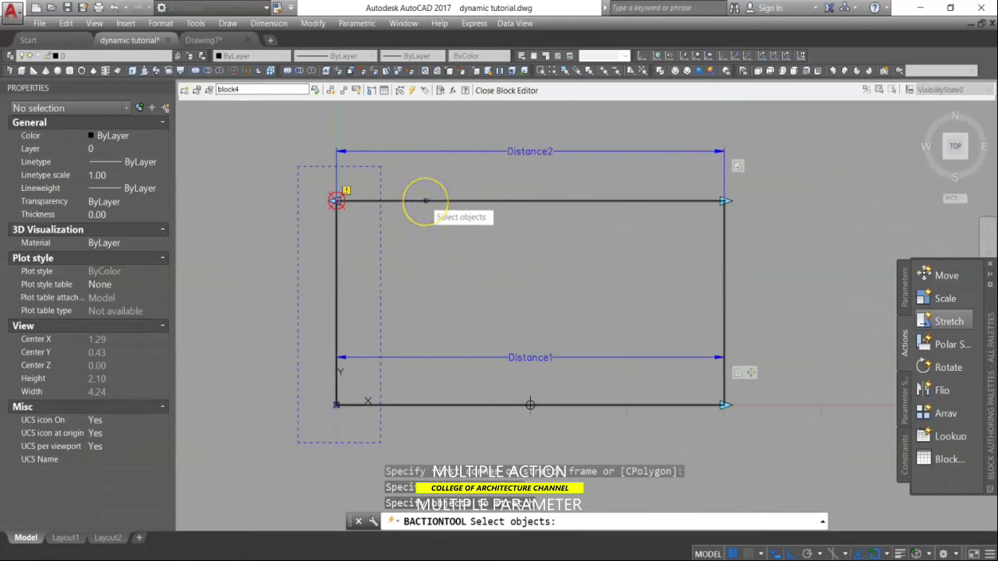
# Step: Include the rectangle, the arrow grips, Distance2 and Distance1 in the left-side stretch
pyautogui.click(425, 201)
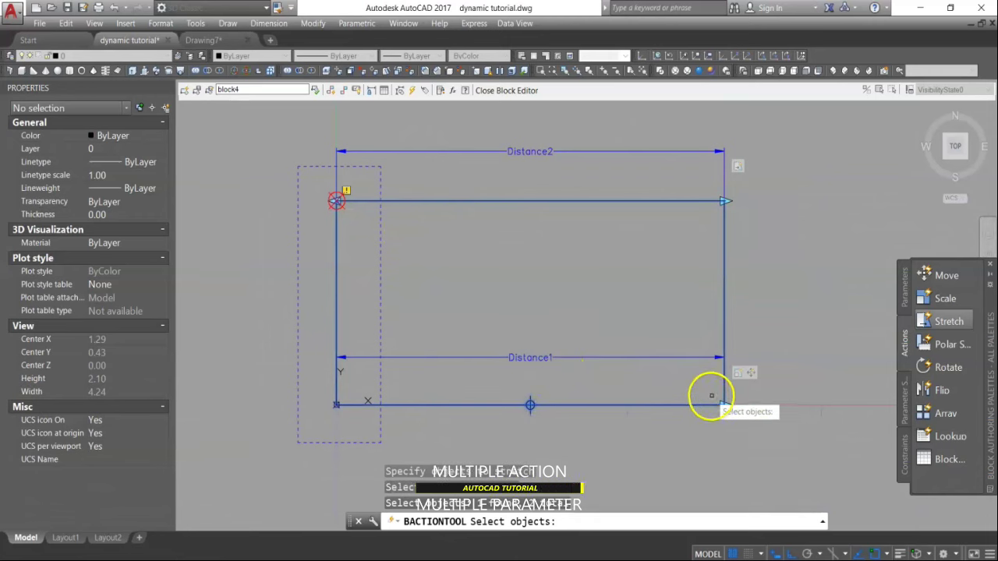
pyautogui.click(724, 402)
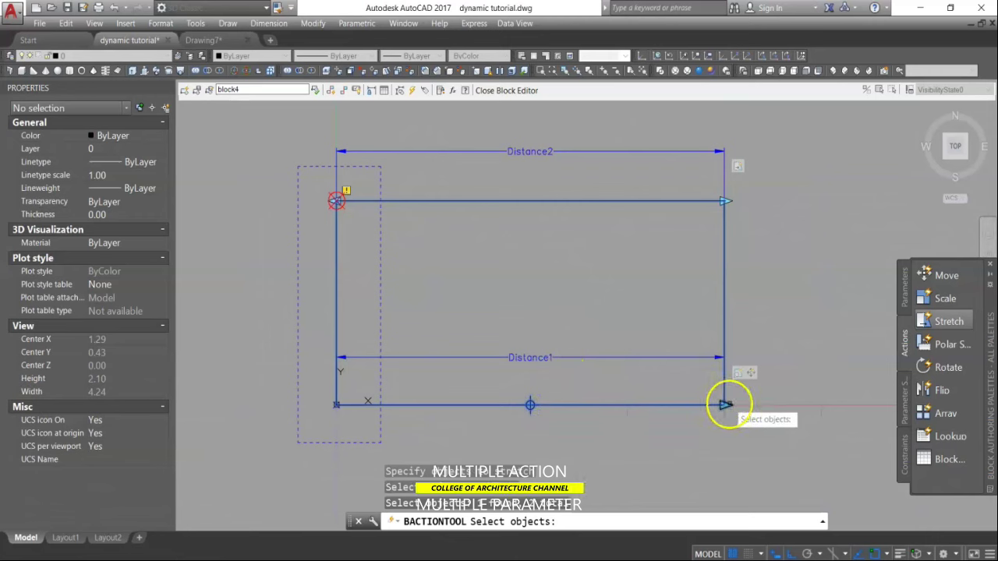
pyautogui.click(711, 216)
pyautogui.click(724, 201)
pyautogui.click(335, 200)
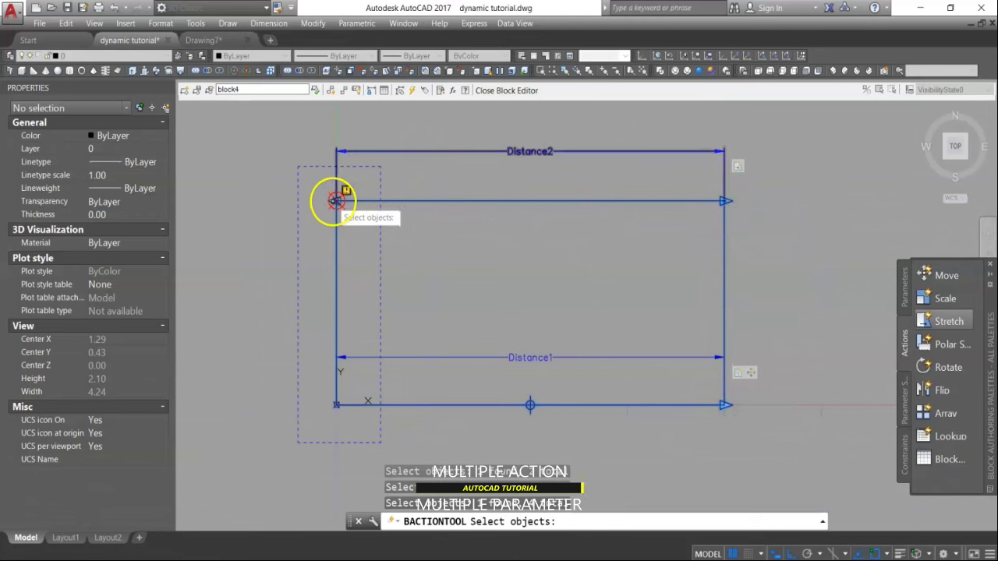
pyautogui.click(518, 360)
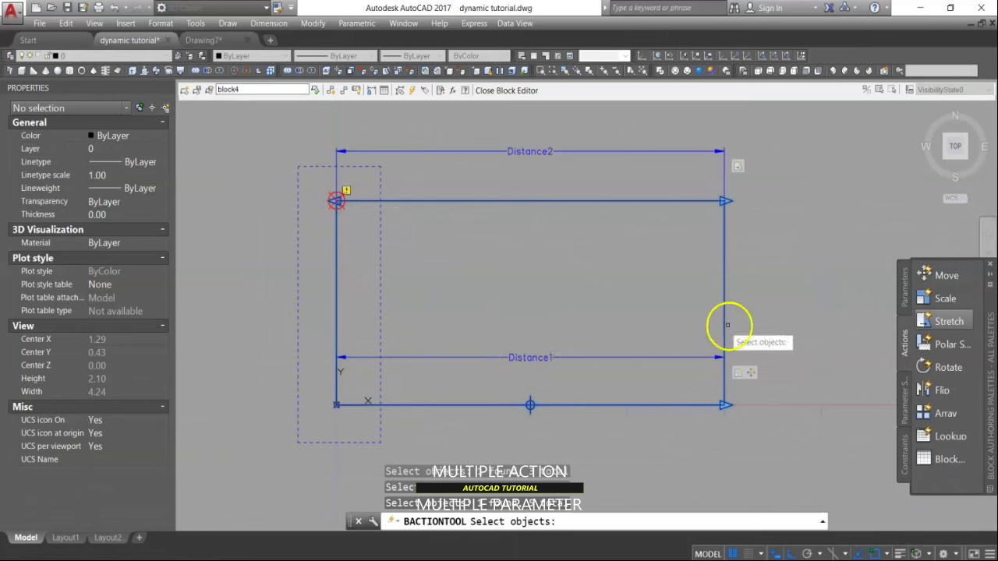
pyautogui.press('Return')
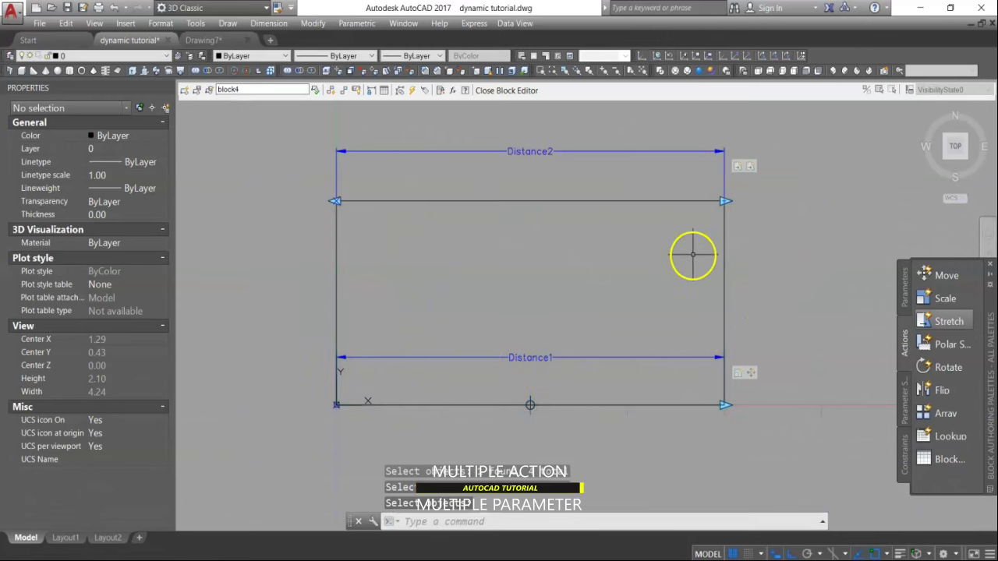
# Step: Give Distance2 minimum 1, maximum 4, Increment type with 0.5 steps, then close the Block Editor
pyautogui.click(599, 152)
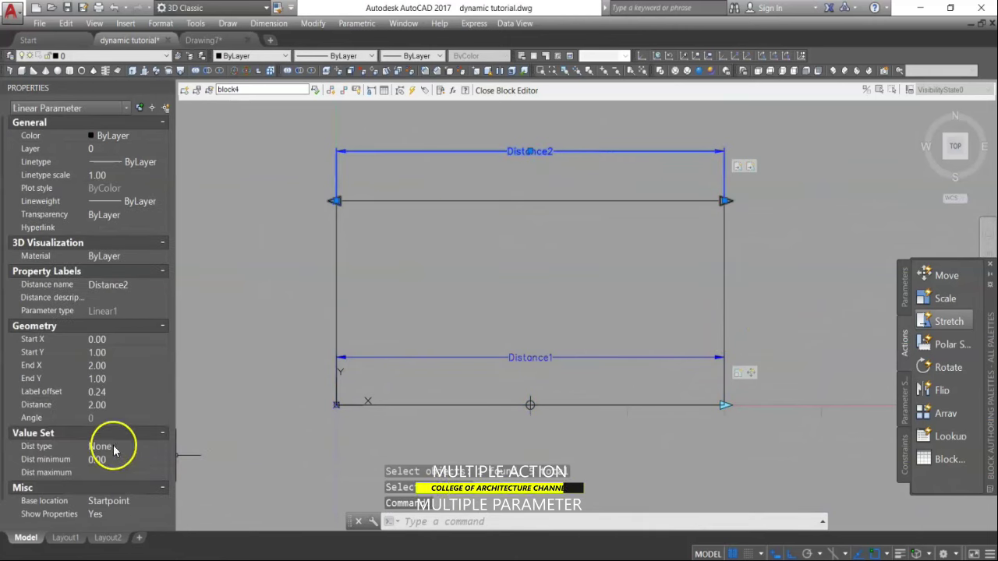
pyautogui.click(113, 460)
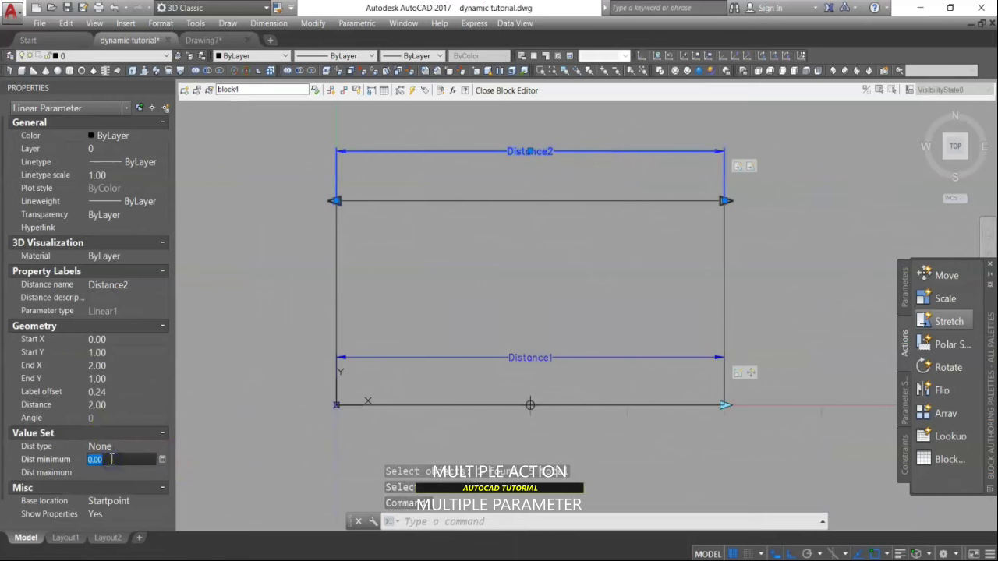
pyautogui.click(106, 473)
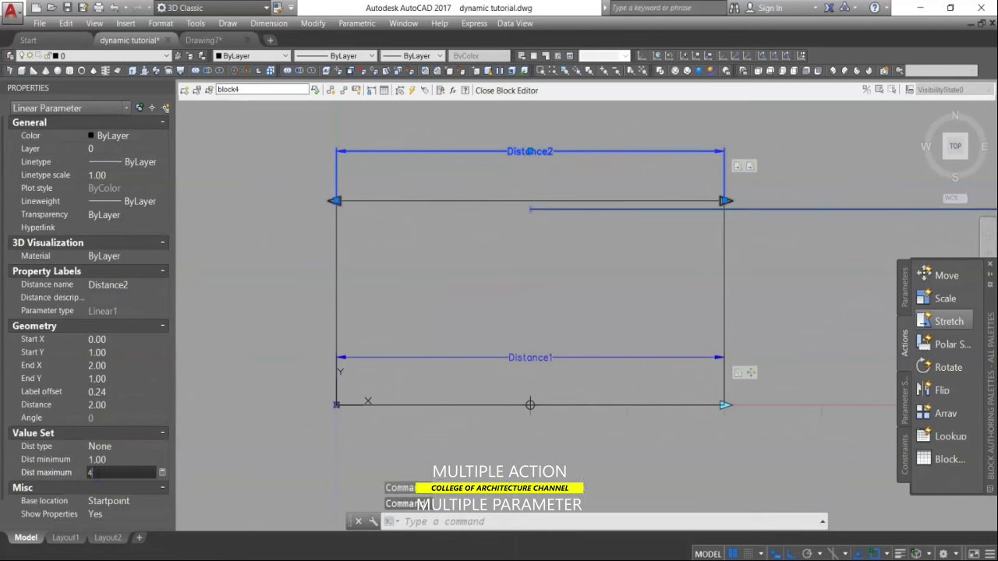
pyautogui.write('4')
pyautogui.click(108, 447)
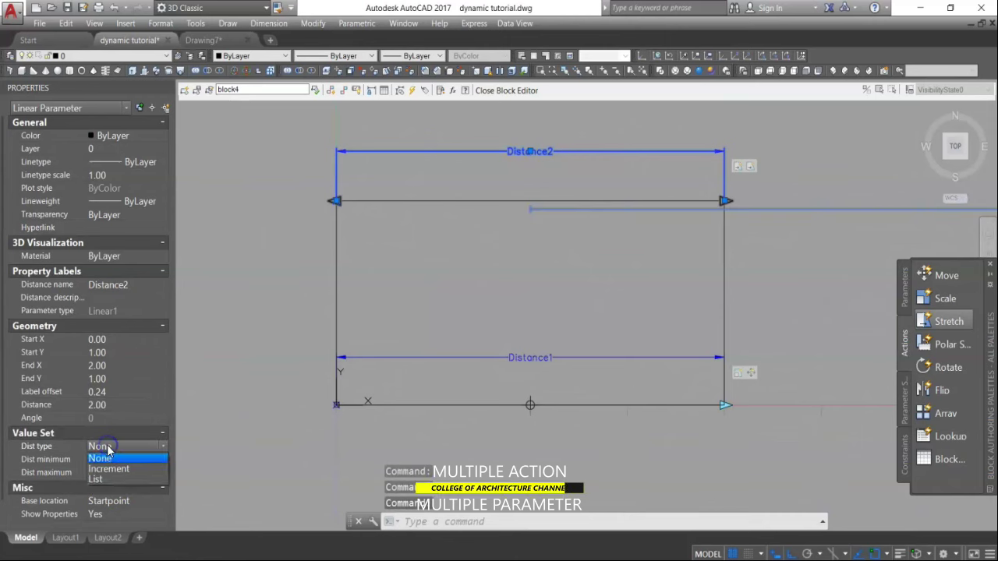
pyautogui.click(107, 463)
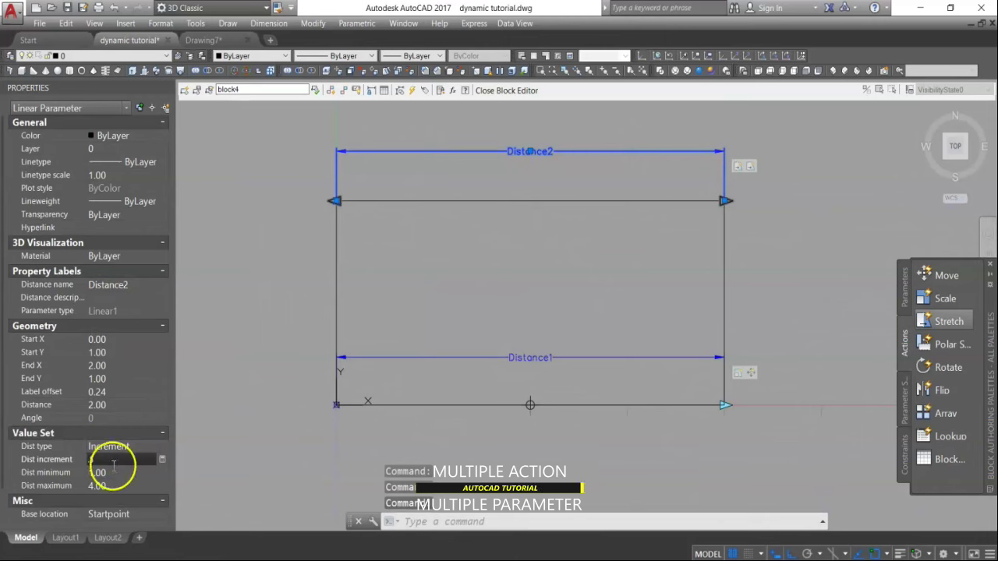
pyautogui.write('.5')
pyautogui.click(284, 354)
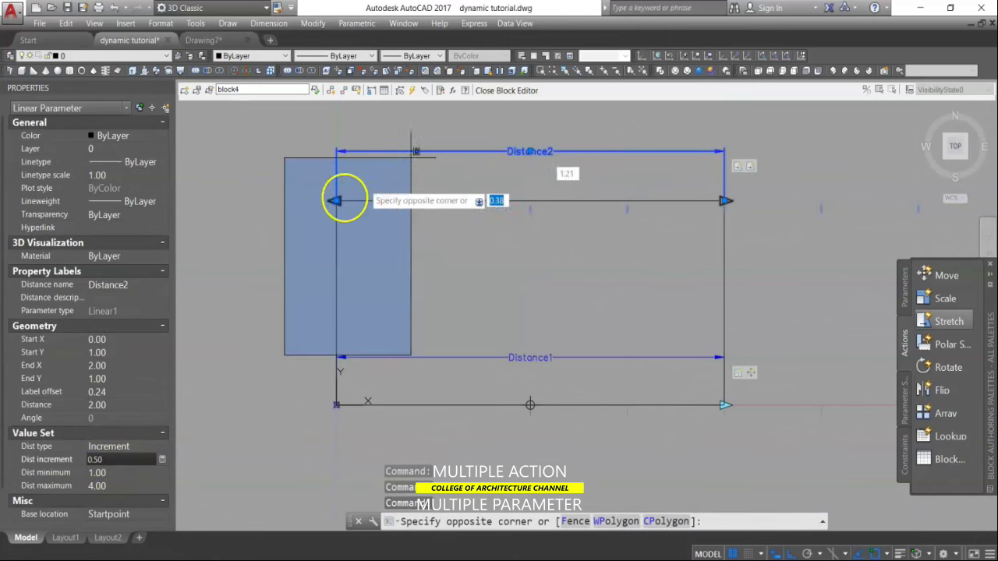
pyautogui.click(282, 217)
pyautogui.click(502, 91)
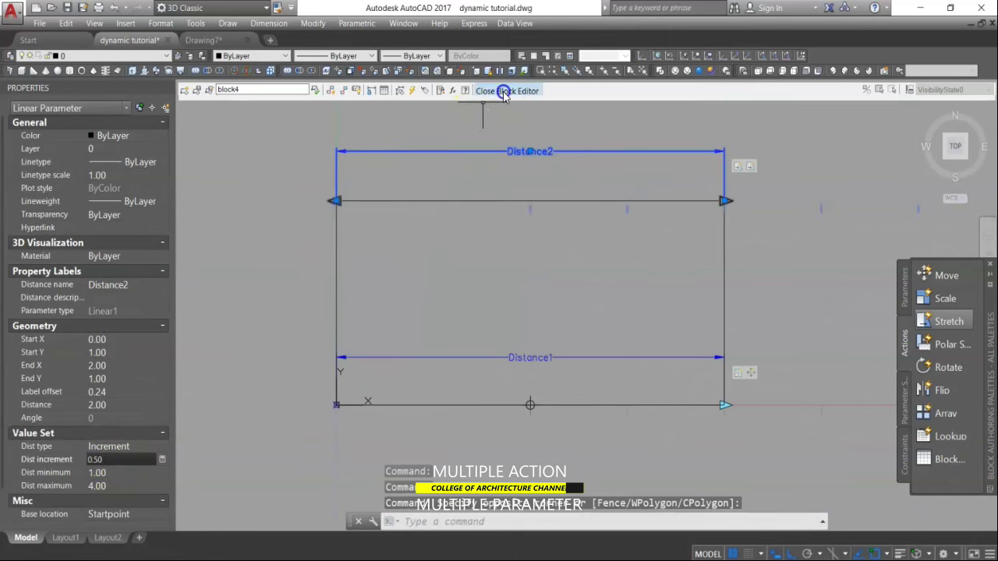
# Step: Save block4 and drag its right grip to widen it to 3.00 in model space
pyautogui.click(479, 269)
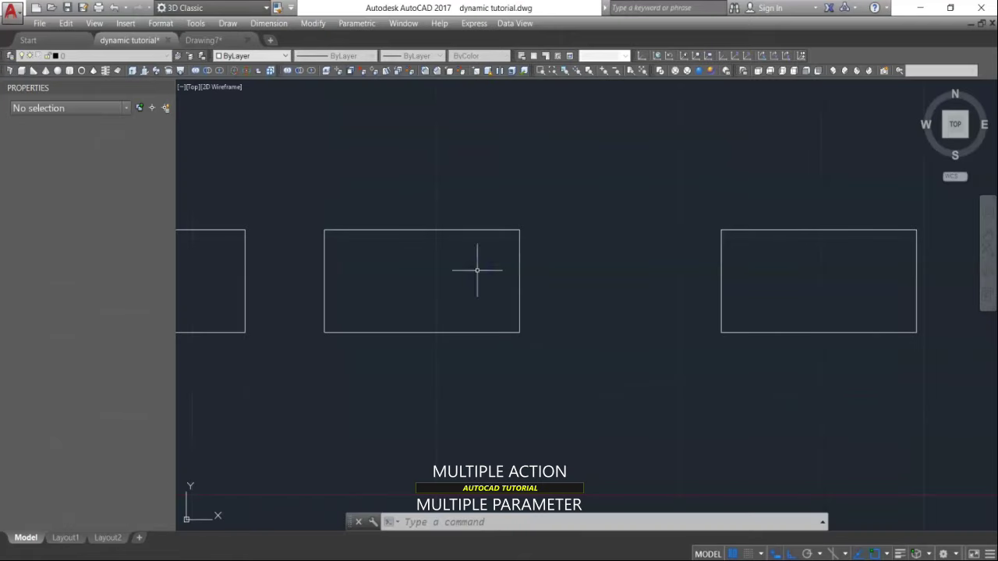
pyautogui.click(521, 309)
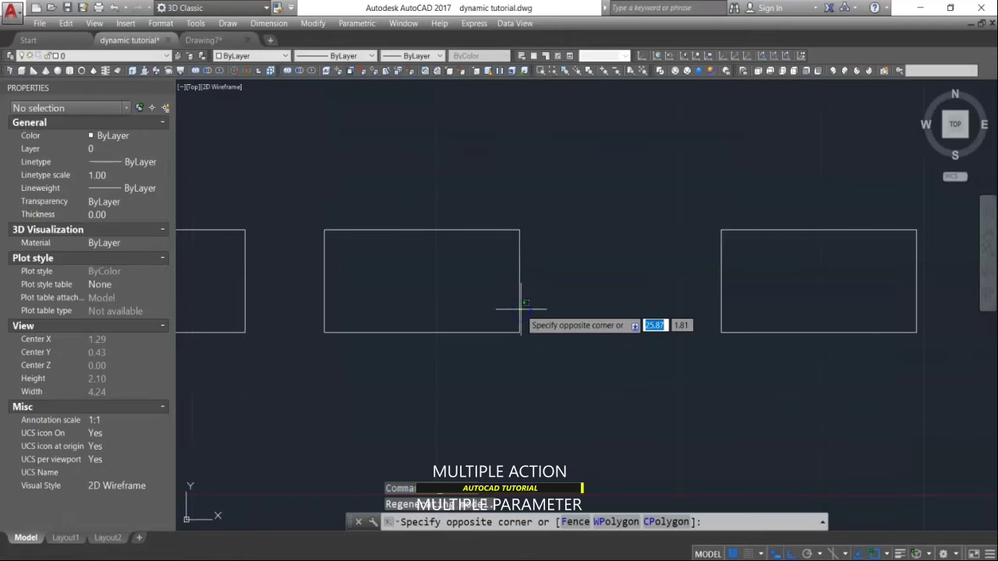
pyautogui.click(519, 307)
pyautogui.click(522, 242)
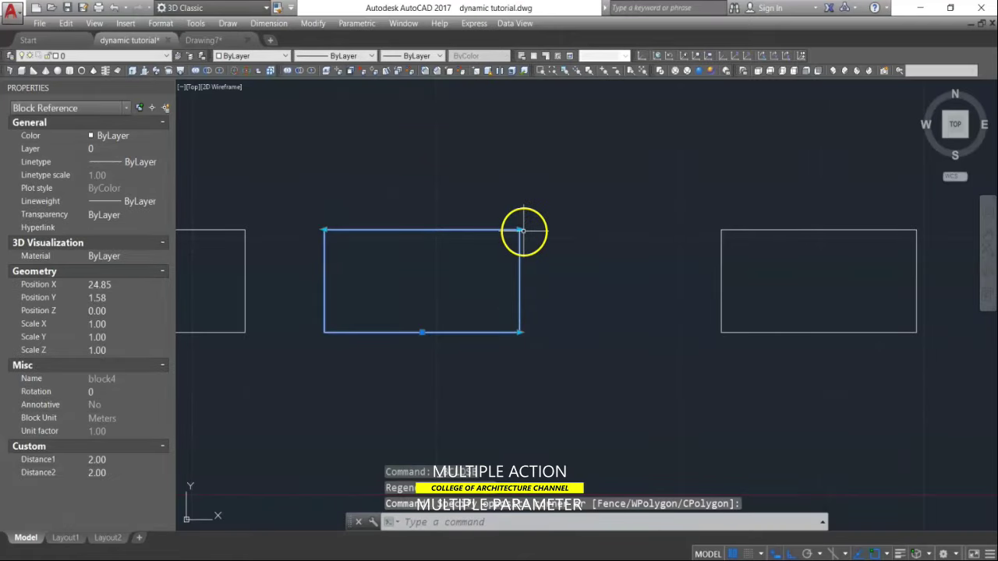
pyautogui.click(599, 216)
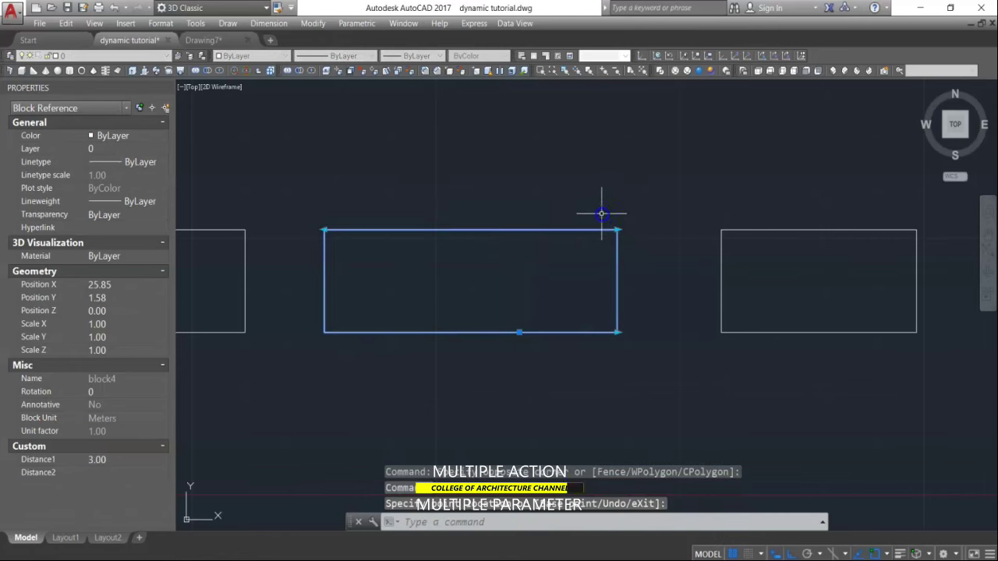
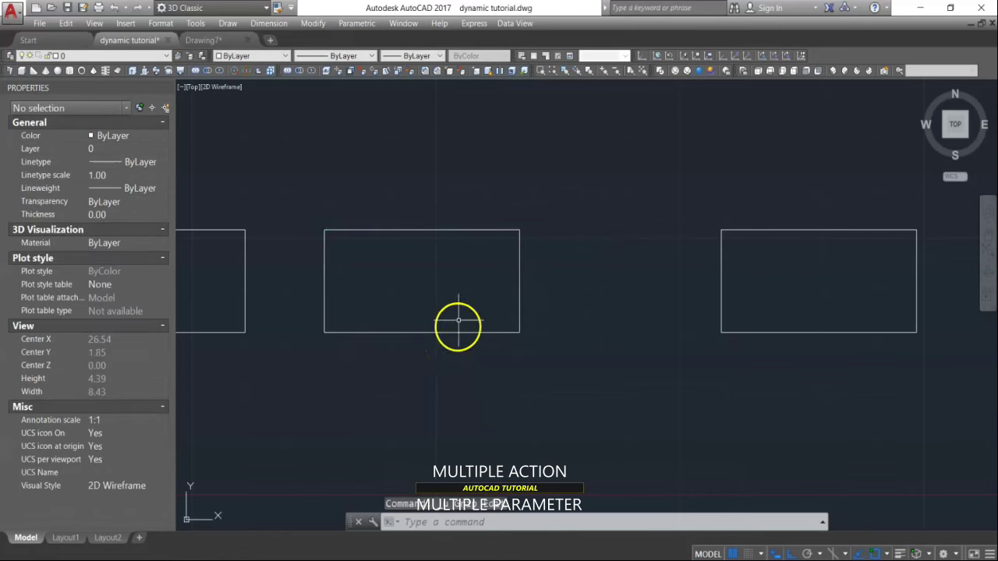
# Step: Select the middle rectangle block and open block4 in the Block Editor
pyautogui.rightClick(522, 268)
pyautogui.click(520, 269)
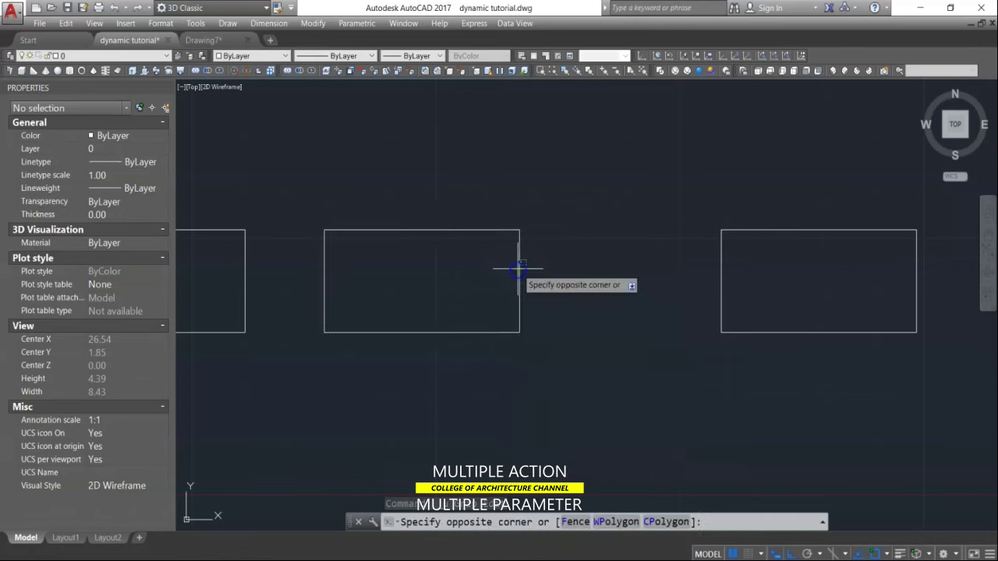
pyautogui.click(520, 270)
pyautogui.rightClick(520, 270)
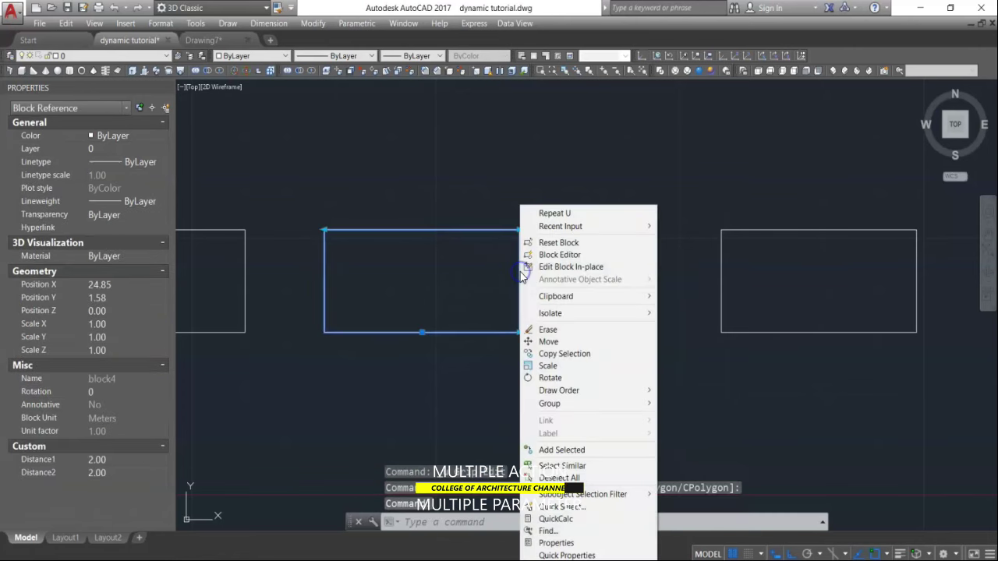
pyautogui.click(548, 254)
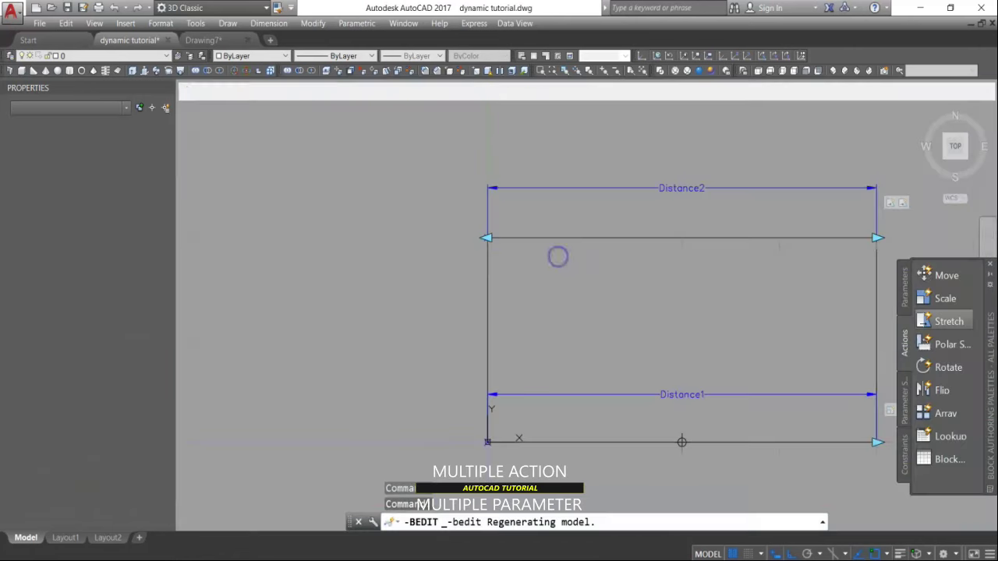
# Step: Add a Move action on Distance2's right end point, moving the bottom-middle point
pyautogui.click(933, 279)
pyautogui.scroll(-2, 546, 374)
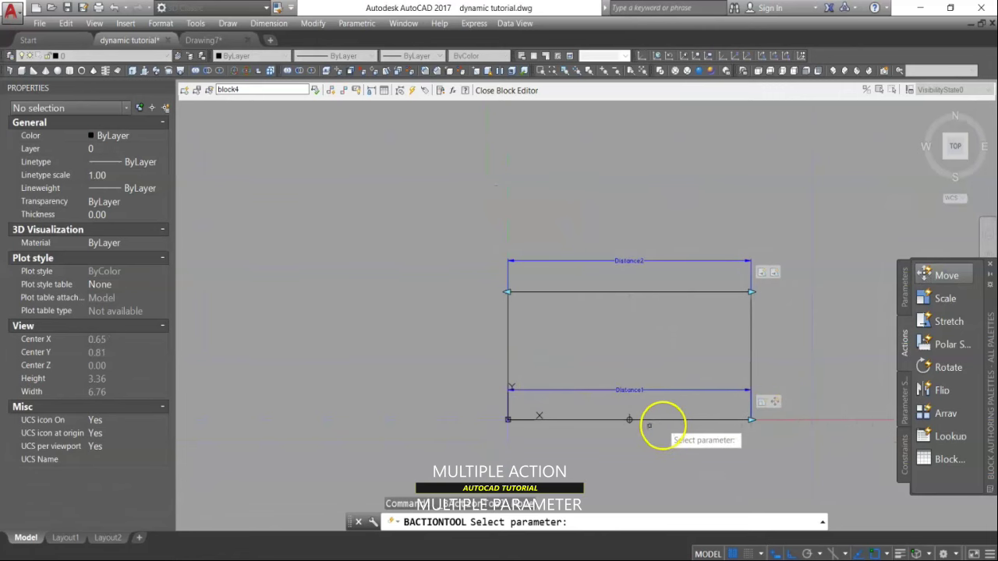
pyautogui.scroll(3, 632, 421)
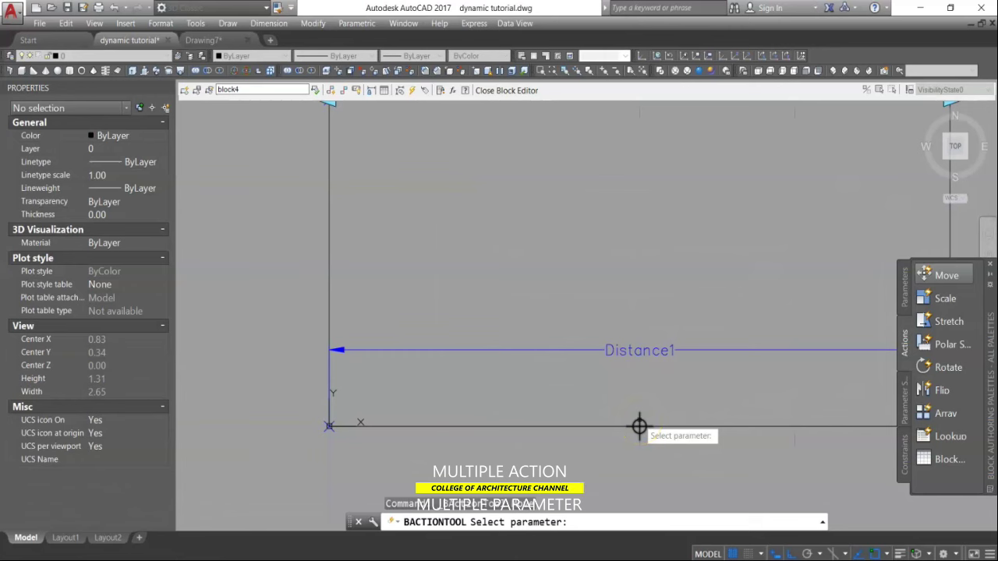
pyautogui.scroll(-3, 639, 427)
pyautogui.click(722, 273)
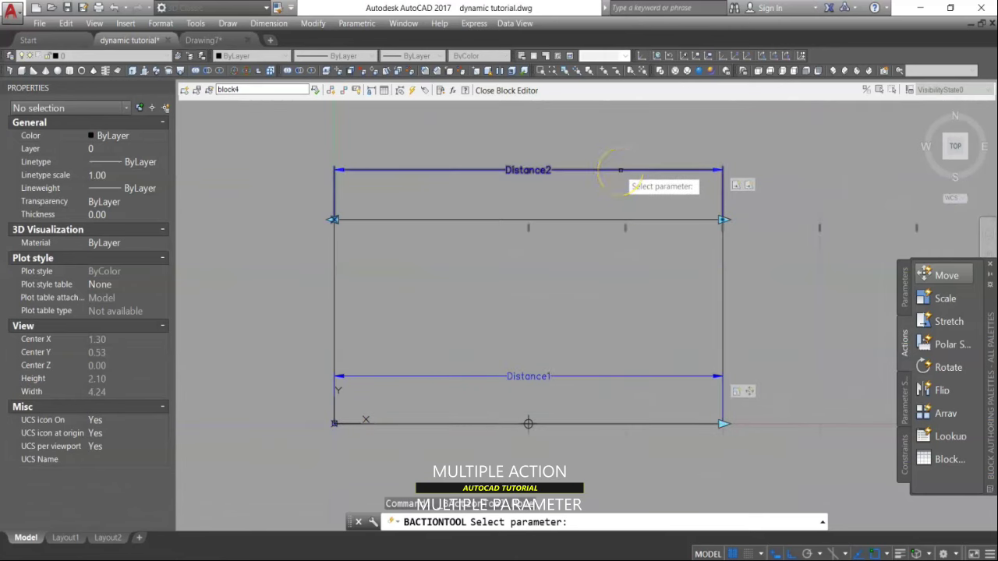
pyautogui.click(621, 169)
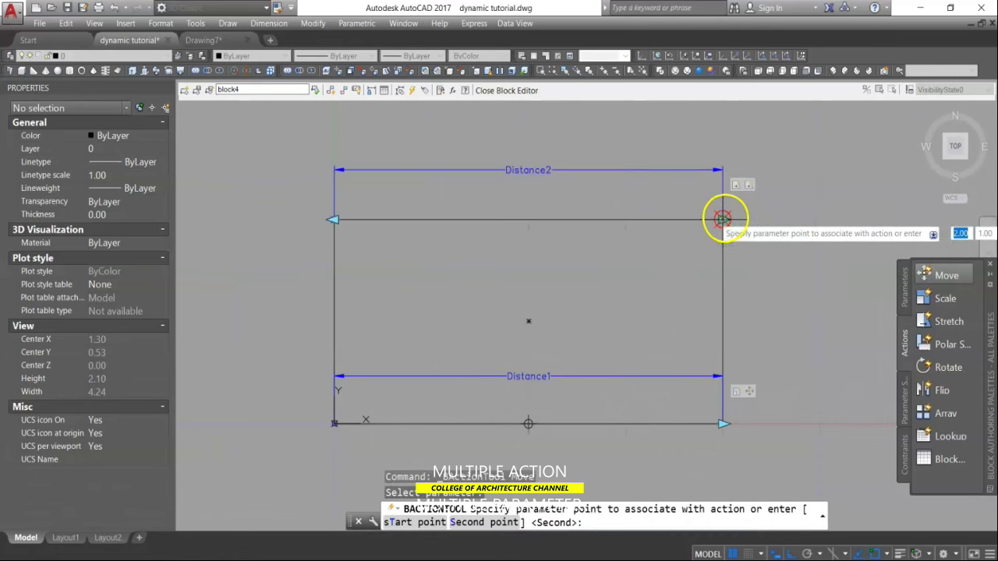
pyautogui.click(723, 219)
pyautogui.click(529, 425)
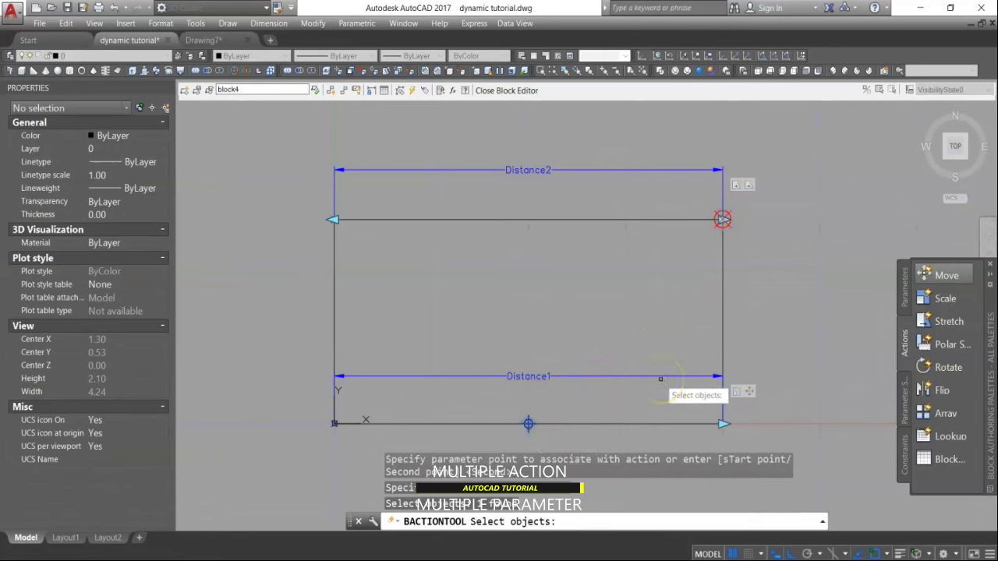
pyautogui.press('Return')
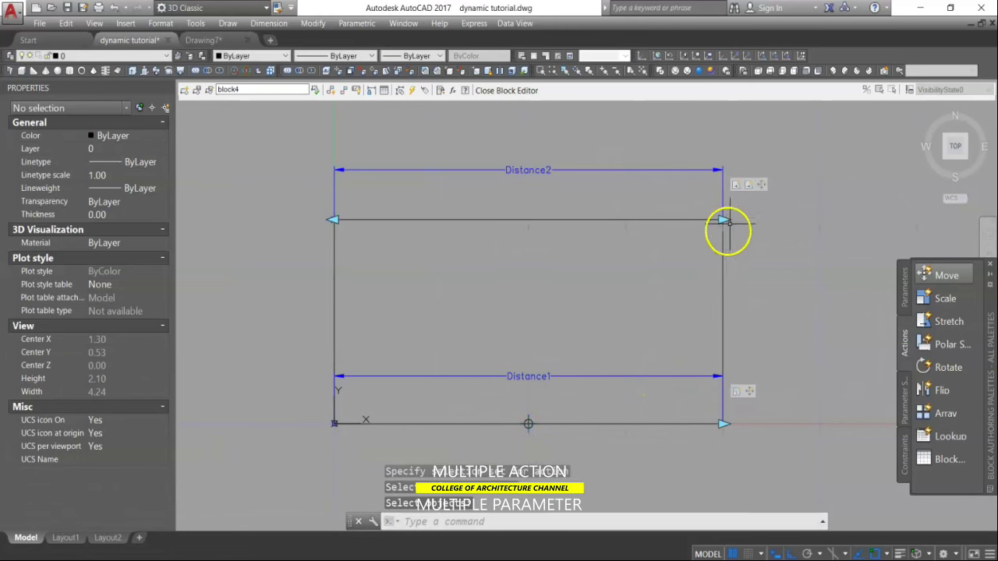
# Step: Set the new Move1 action's distance multiplier to 0.50
pyautogui.click(763, 187)
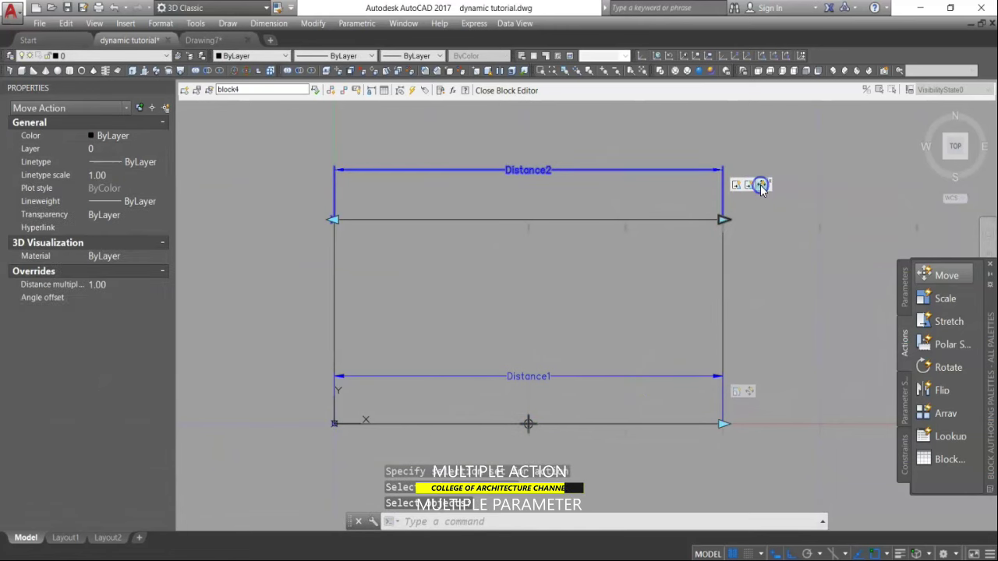
pyautogui.click(231, 311)
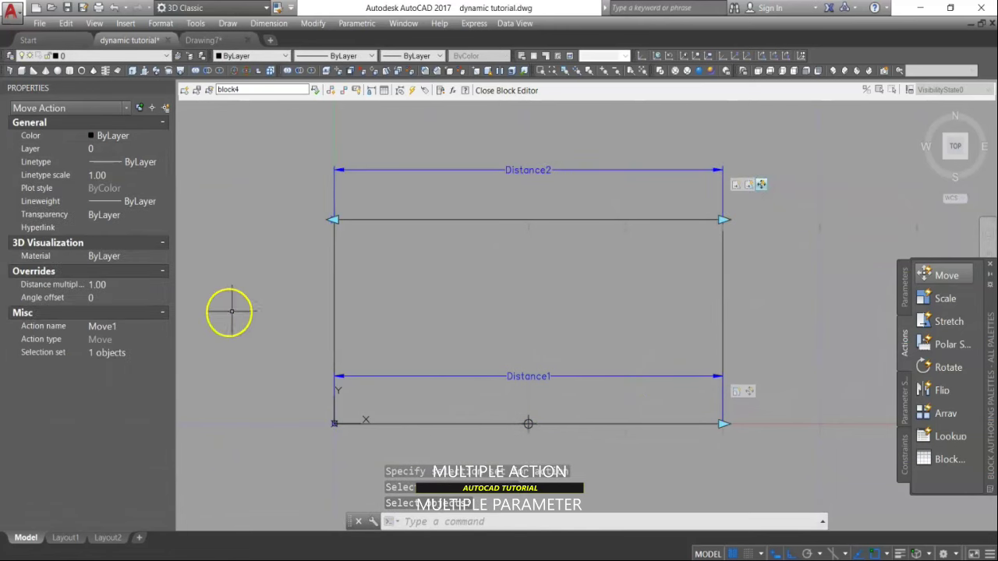
pyautogui.click(107, 285)
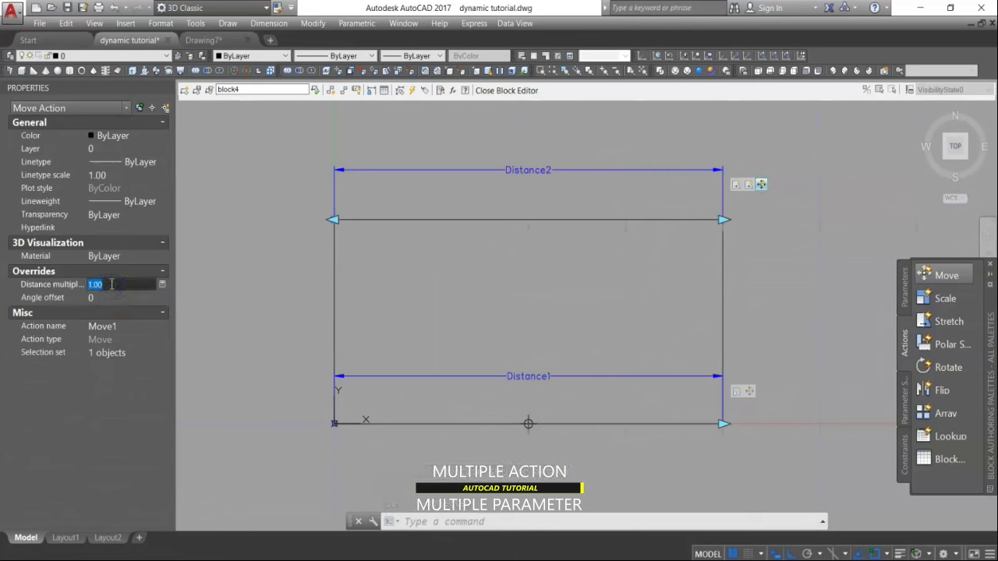
pyautogui.click(258, 272)
pyautogui.click(272, 269)
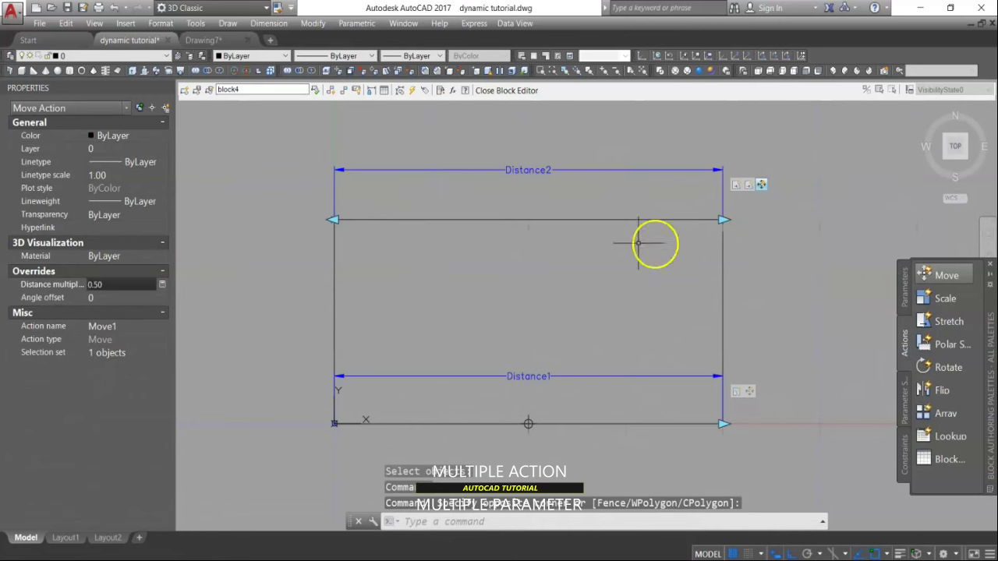
pyautogui.click(943, 277)
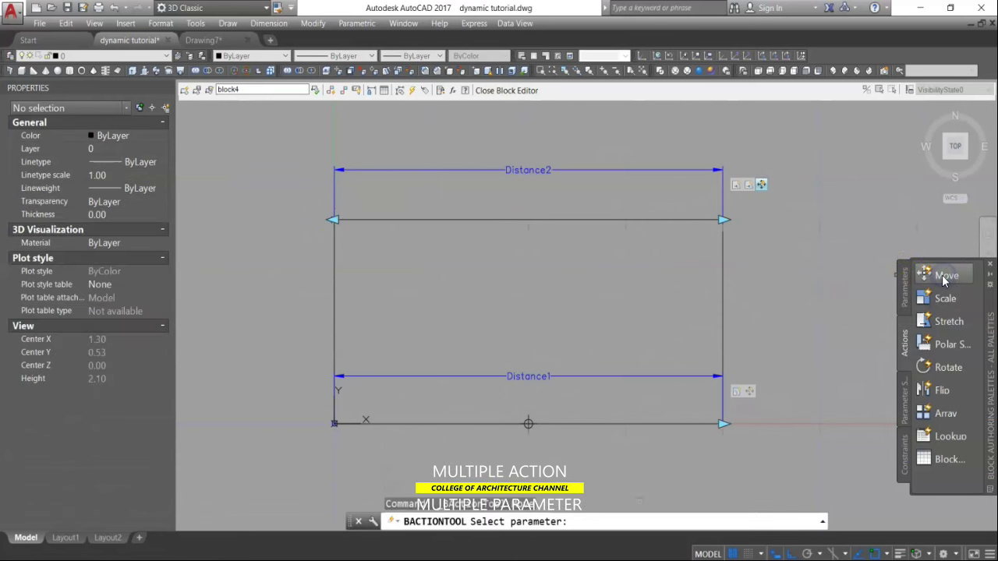
# Step: Tie the second Move action to Distance2's left end point, moving the bottom midpoint
pyautogui.click(365, 169)
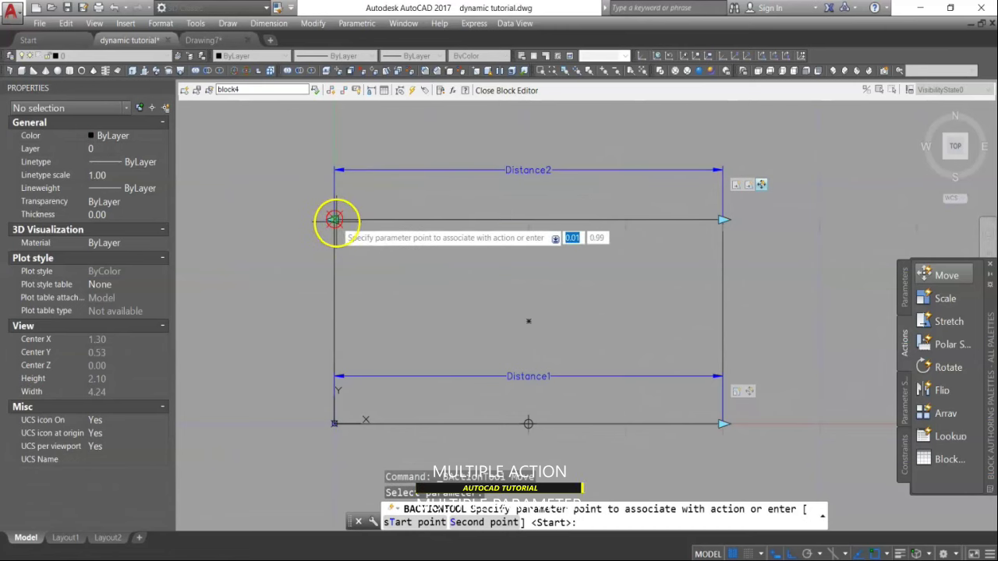
pyautogui.click(334, 220)
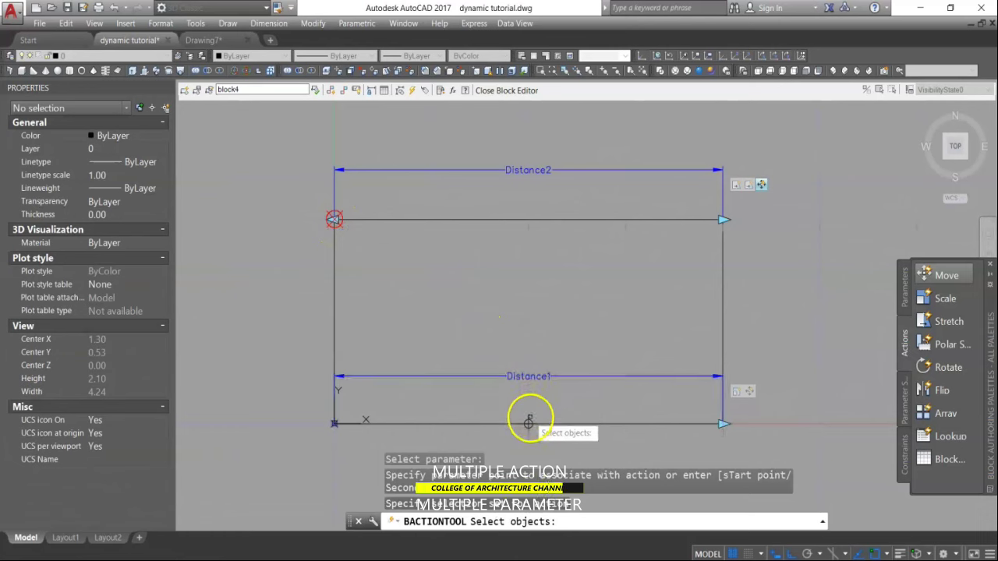
pyautogui.click(529, 423)
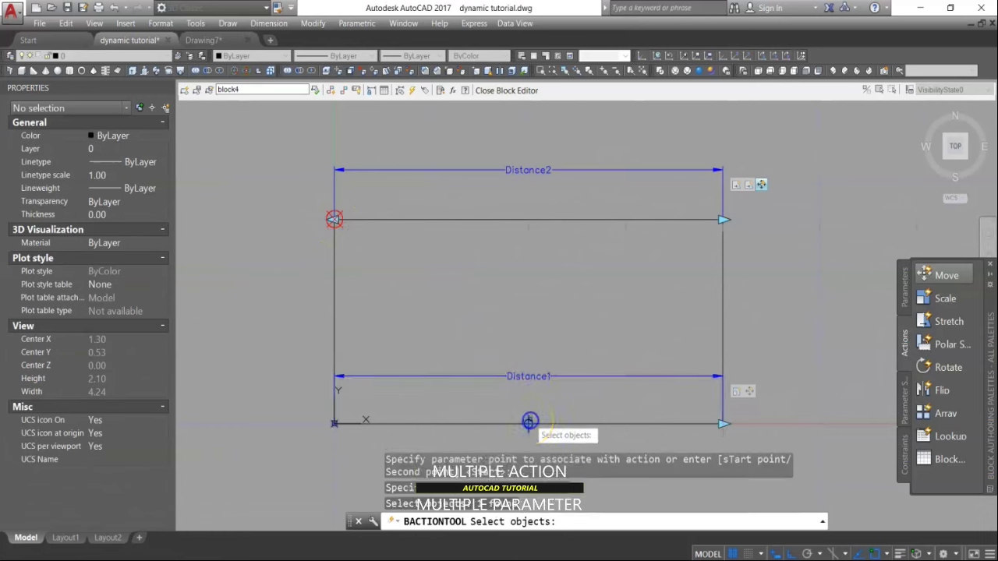
pyautogui.press('Return')
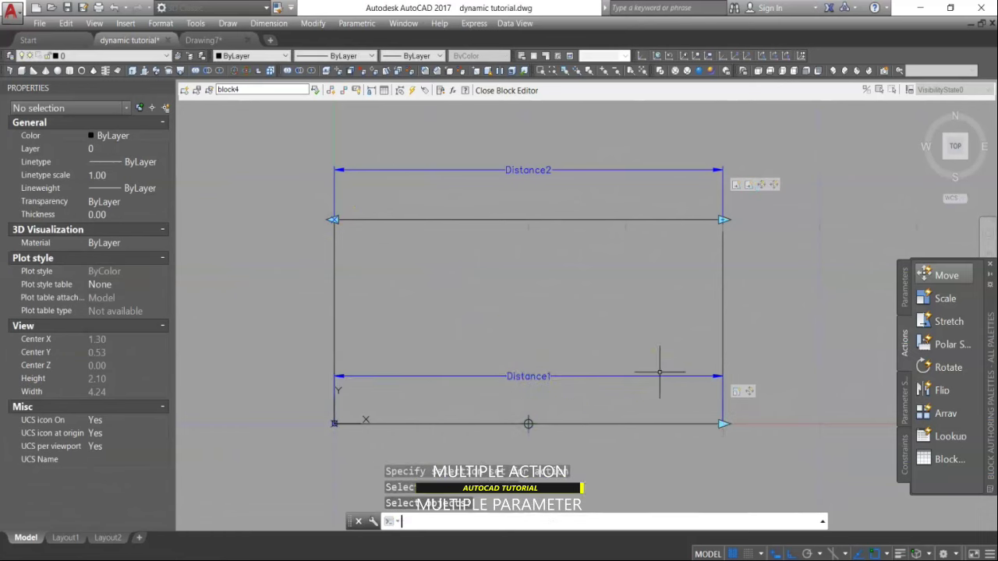
# Step: Give Move2 a 0.5 distance multiplier, then close the Block Editor saving changes
pyautogui.click(774, 187)
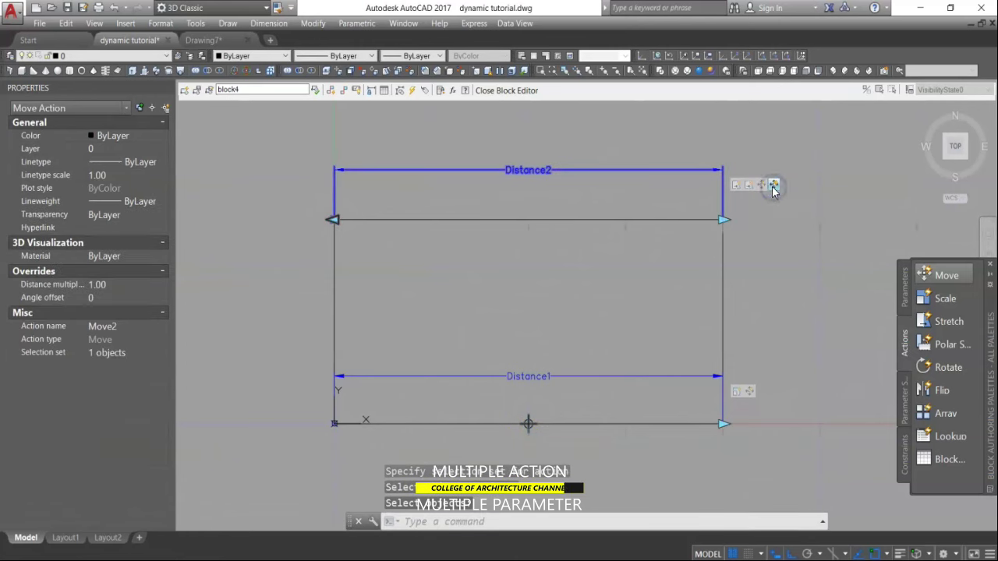
pyautogui.click(109, 284)
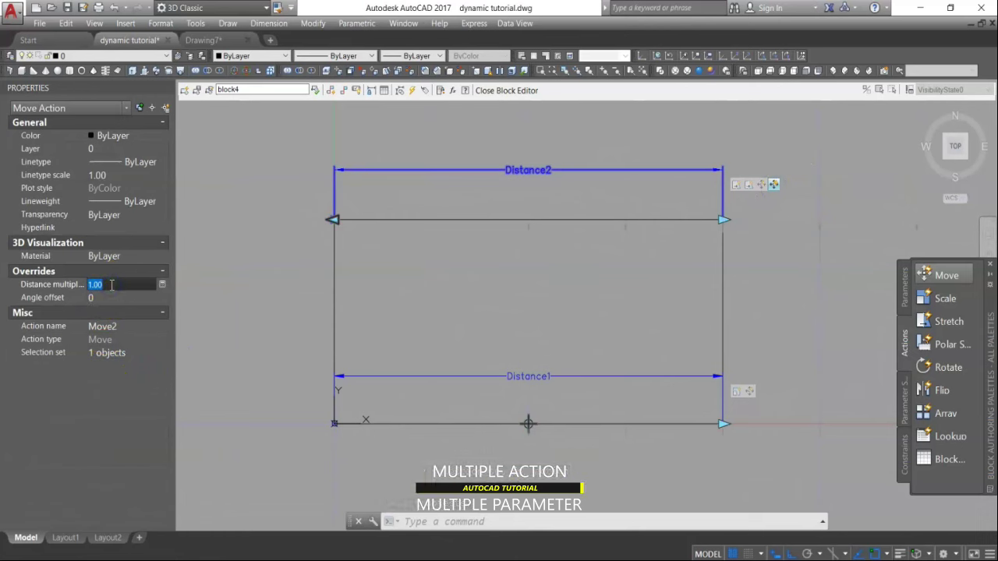
pyautogui.click(118, 301)
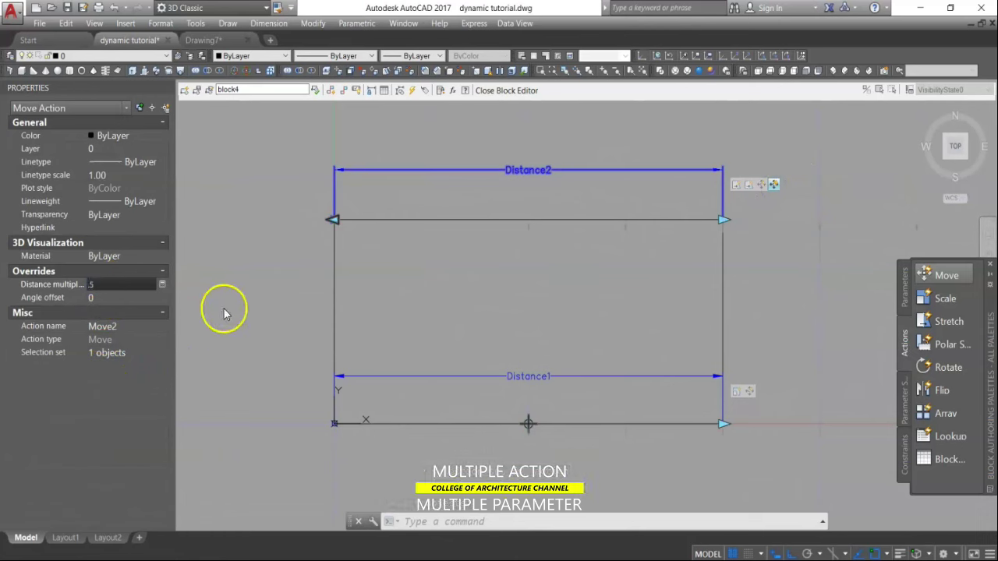
pyautogui.click(247, 235)
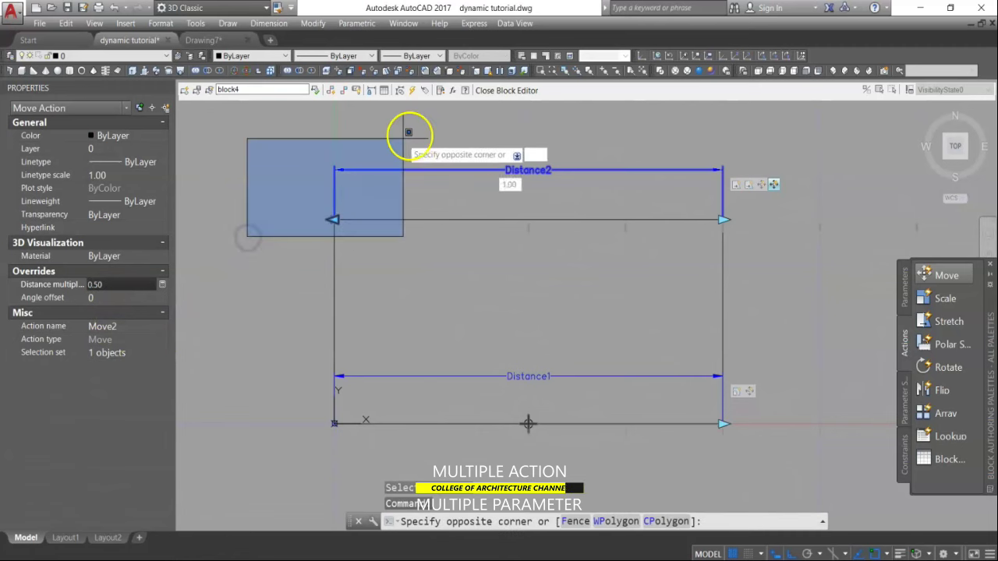
pyautogui.click(479, 90)
pyautogui.click(445, 270)
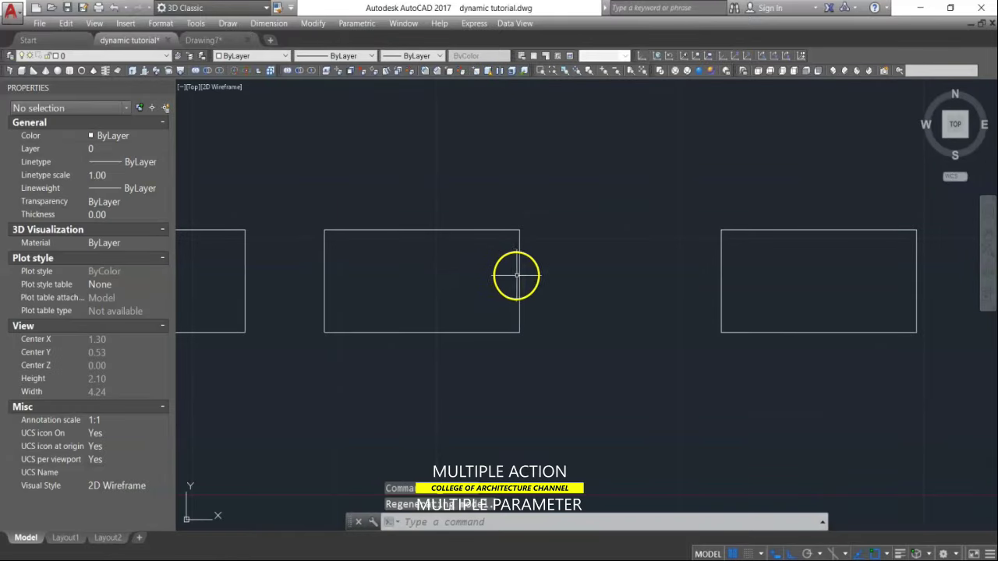
# Step: Test-stretch block4 to the right to 2.50, then undo it
pyautogui.click(519, 274)
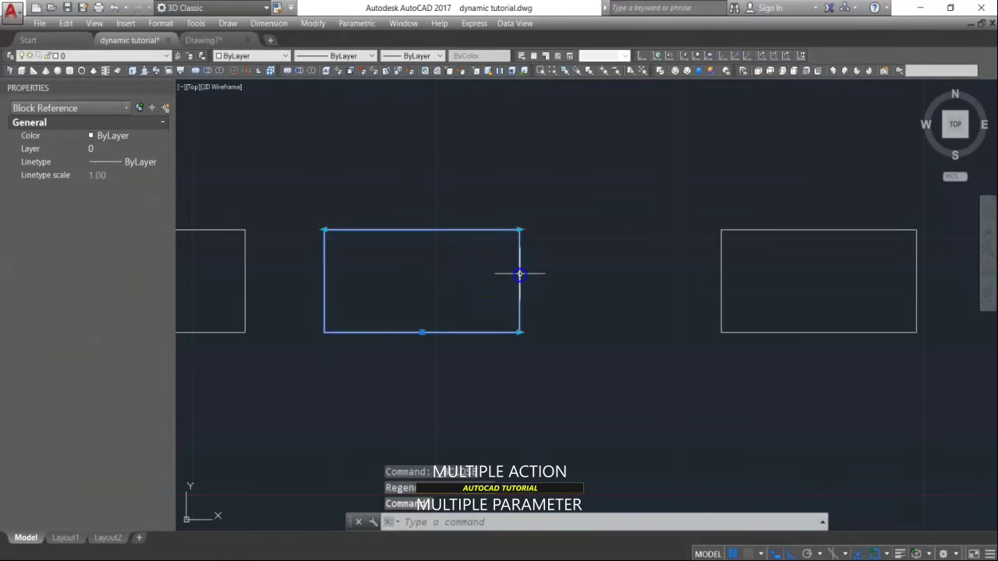
pyautogui.click(520, 230)
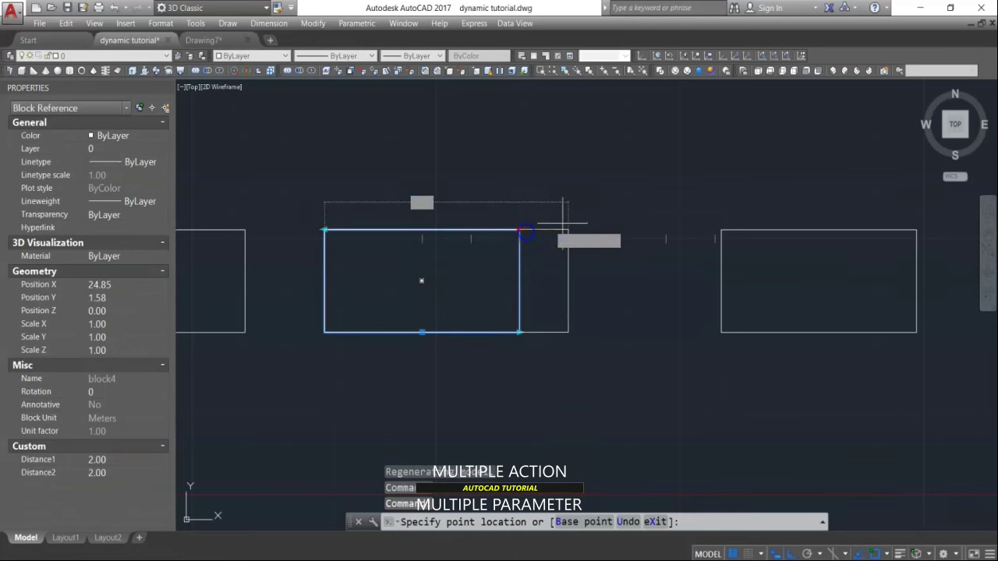
pyautogui.click(570, 241)
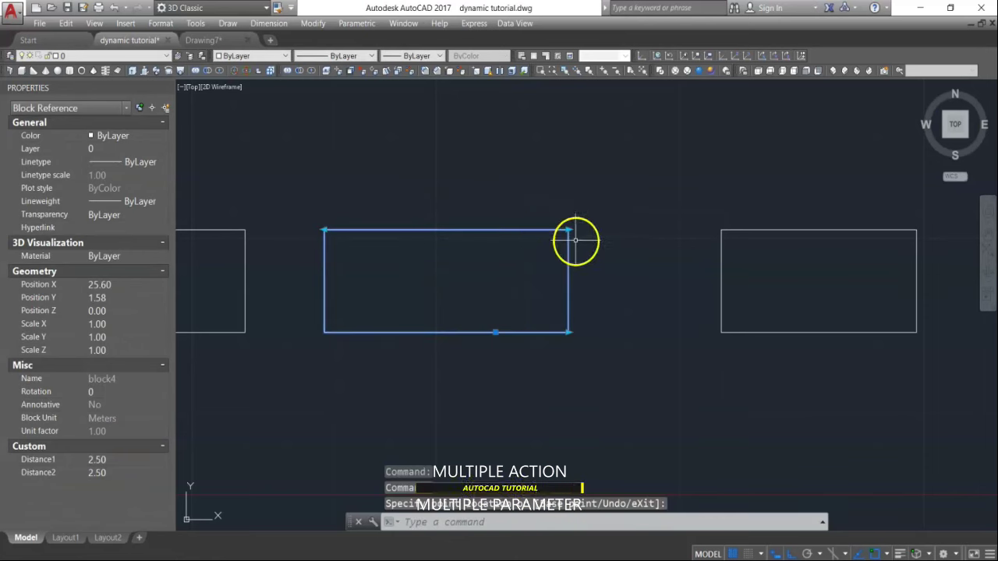
pyautogui.hotkey('ctrl', 'z')
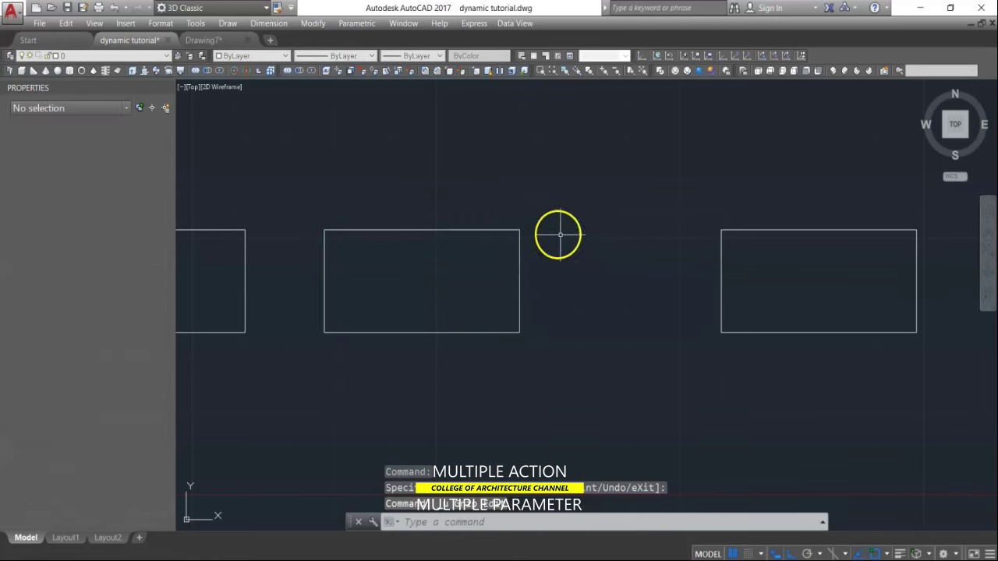
# Step: Test-stretch block4 to the left to 2.50, then undo again
pyautogui.click(483, 233)
pyautogui.click(481, 230)
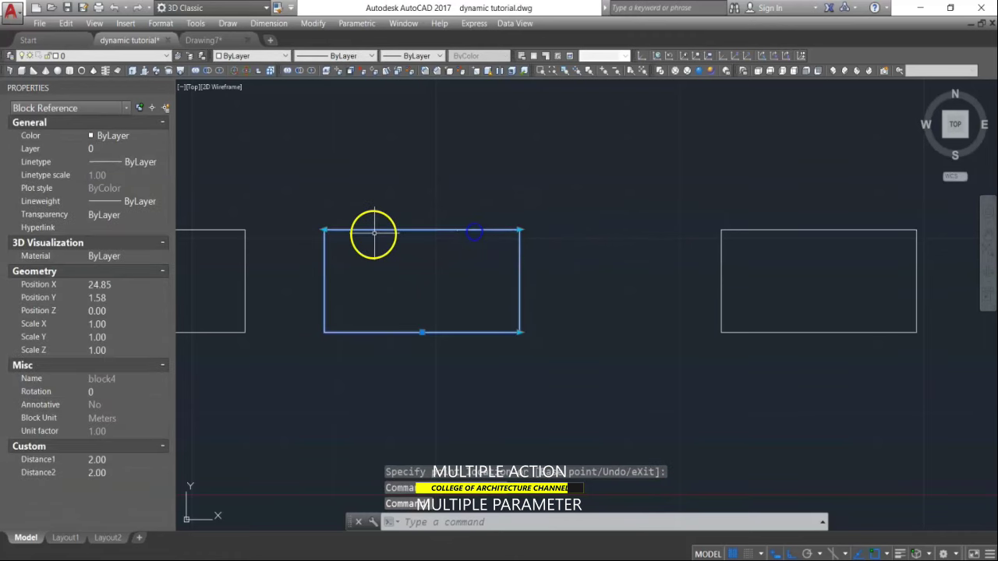
pyautogui.click(324, 230)
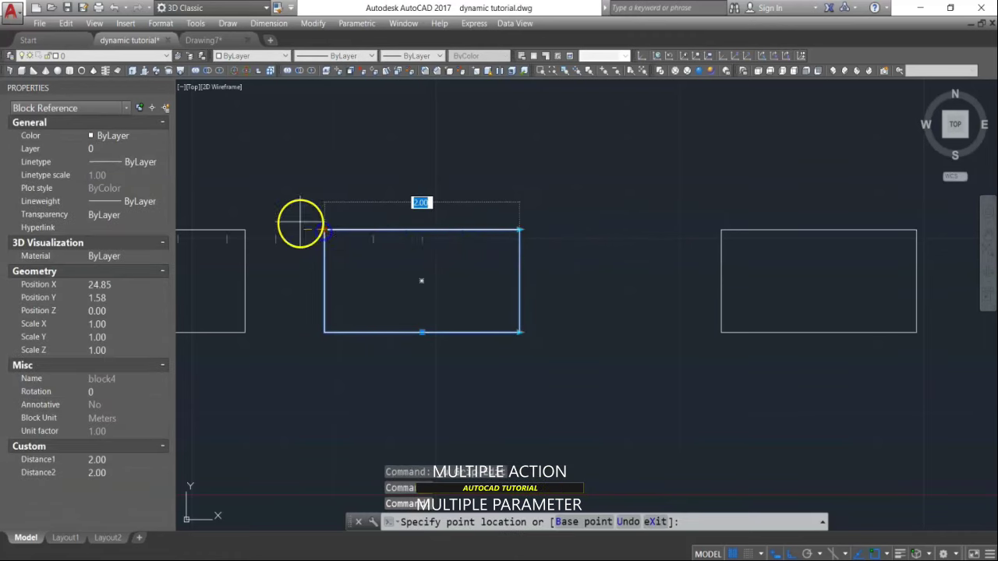
pyautogui.click(295, 218)
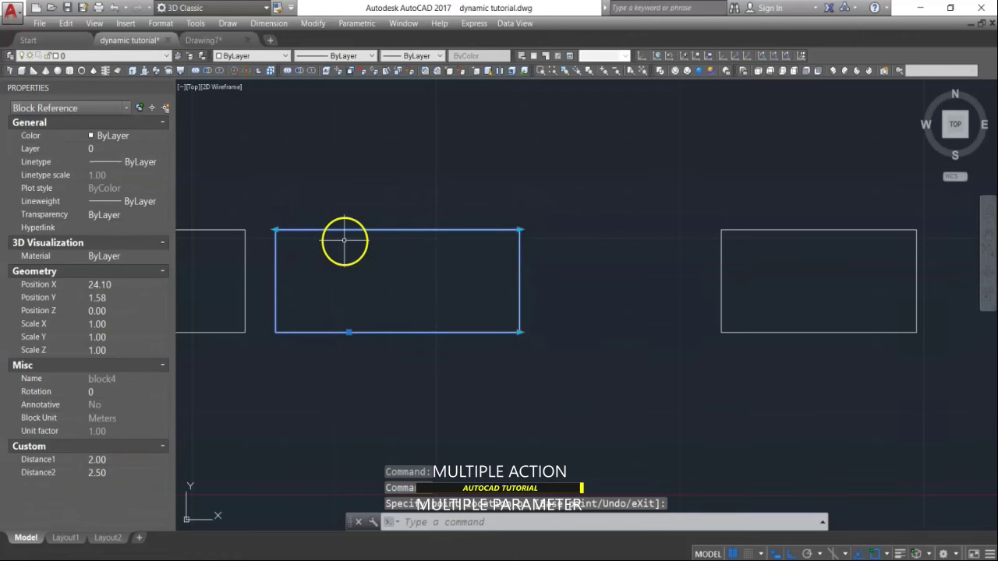
pyautogui.hotkey('ctrl', 'z')
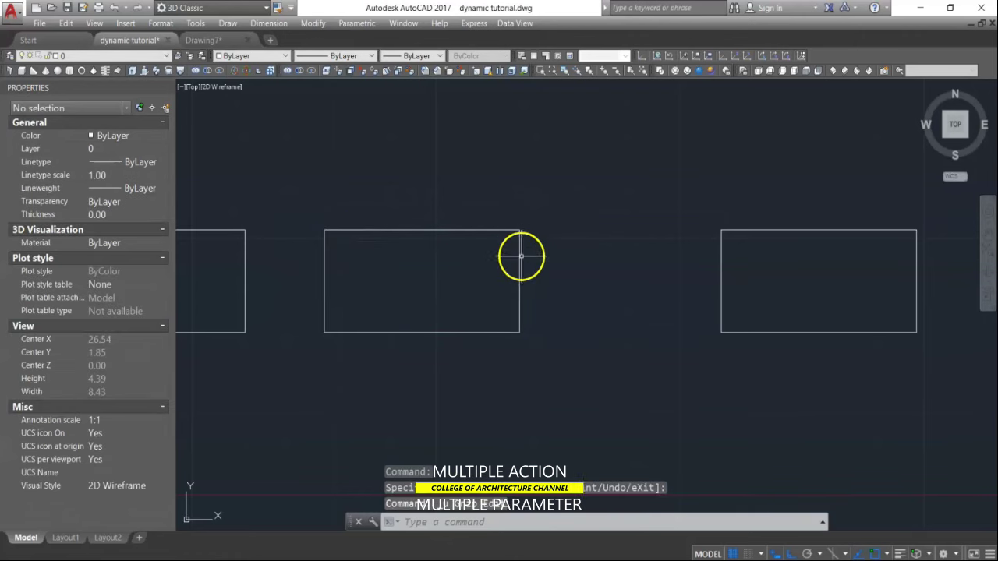
pyautogui.click(520, 254)
# Step: Reopen block4 in the Block Editor and select the Distance2 parameter
pyautogui.rightClick(521, 259)
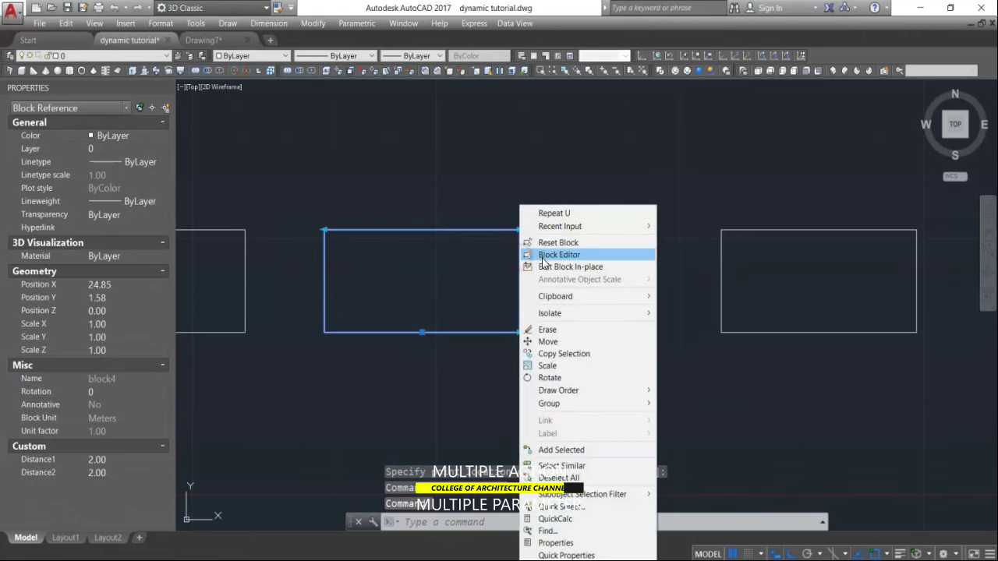
pyautogui.click(541, 256)
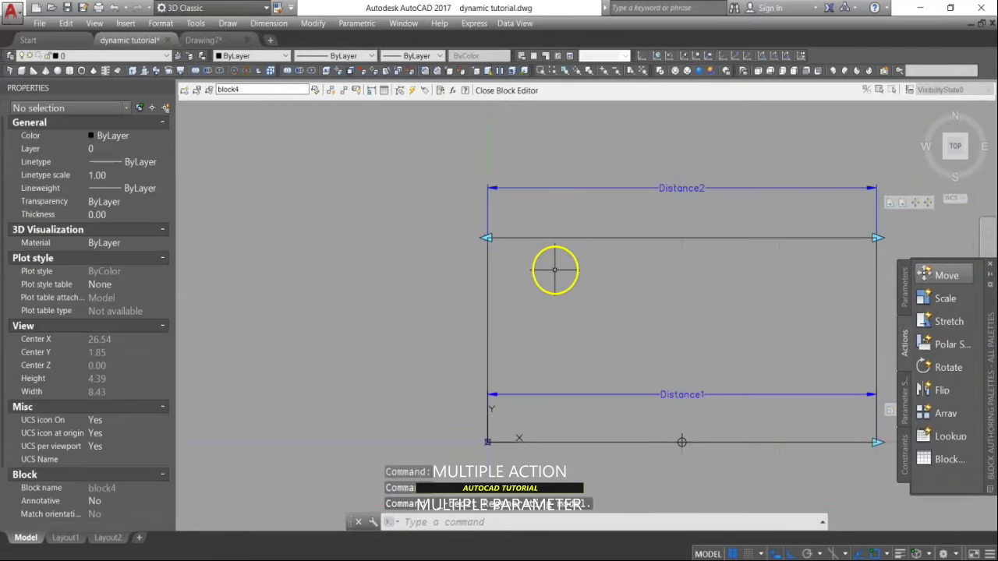
pyautogui.scroll(-2, 464, 244)
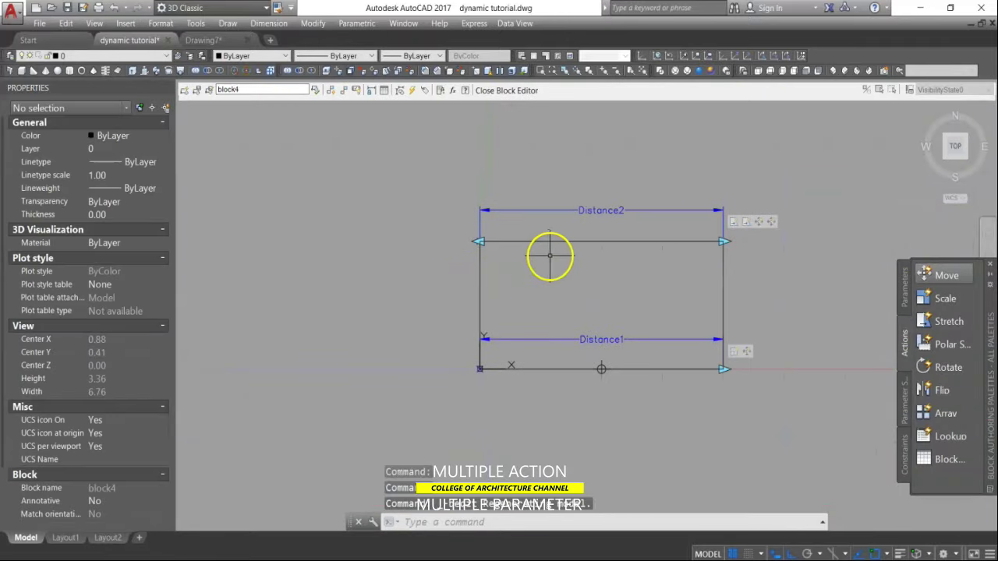
pyautogui.click(590, 209)
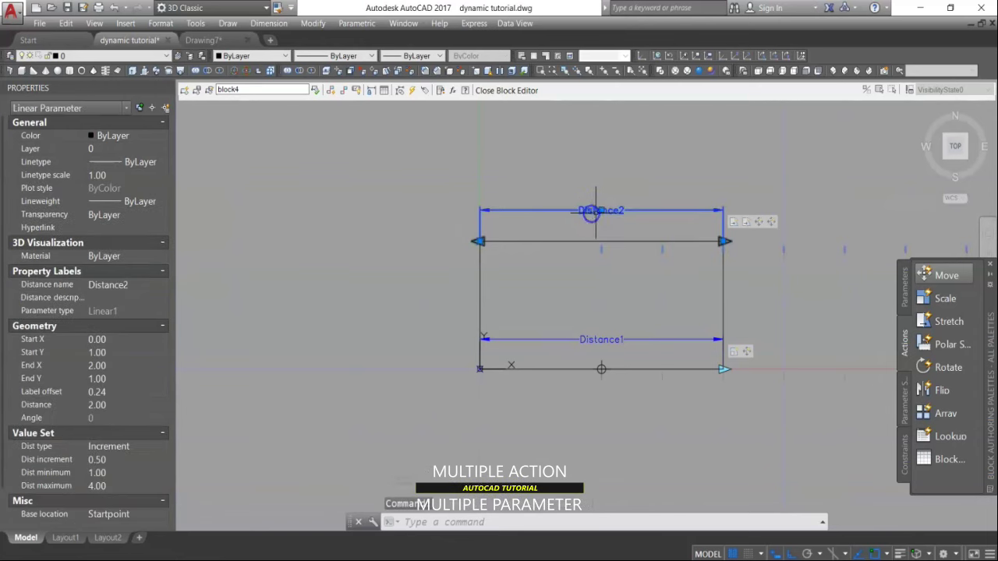
pyautogui.click(577, 209)
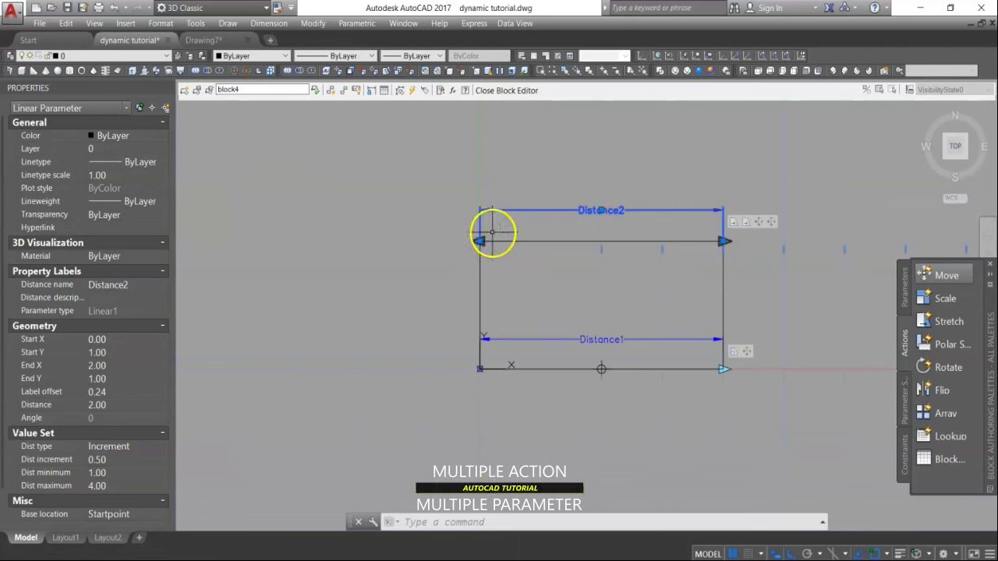
pyautogui.press('Escape')
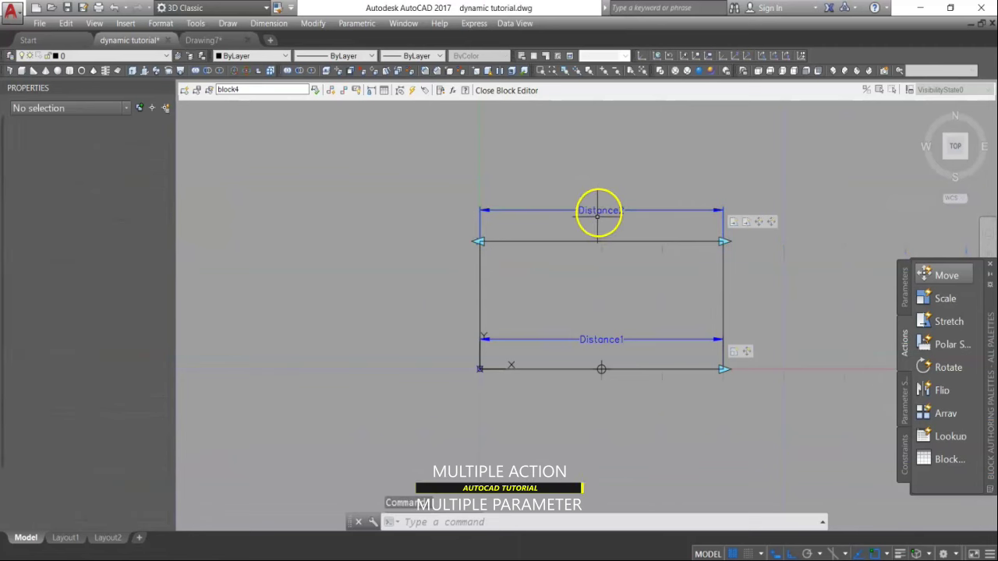
pyautogui.press('Escape')
pyautogui.click(597, 210)
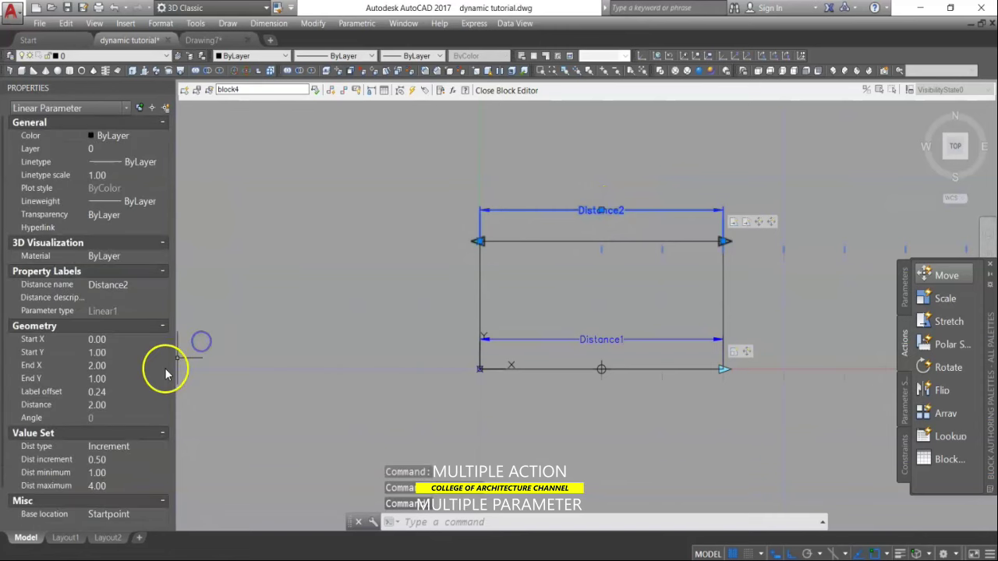
# Step: Set Distance2's base location to Midpoint and close the Block Editor
pyautogui.scroll(-2, 167, 362)
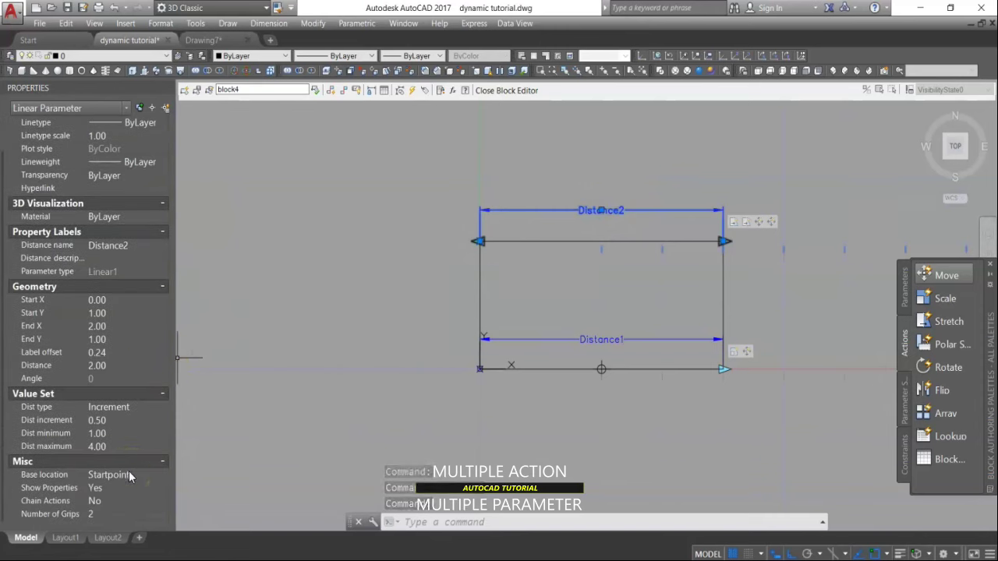
pyautogui.click(129, 475)
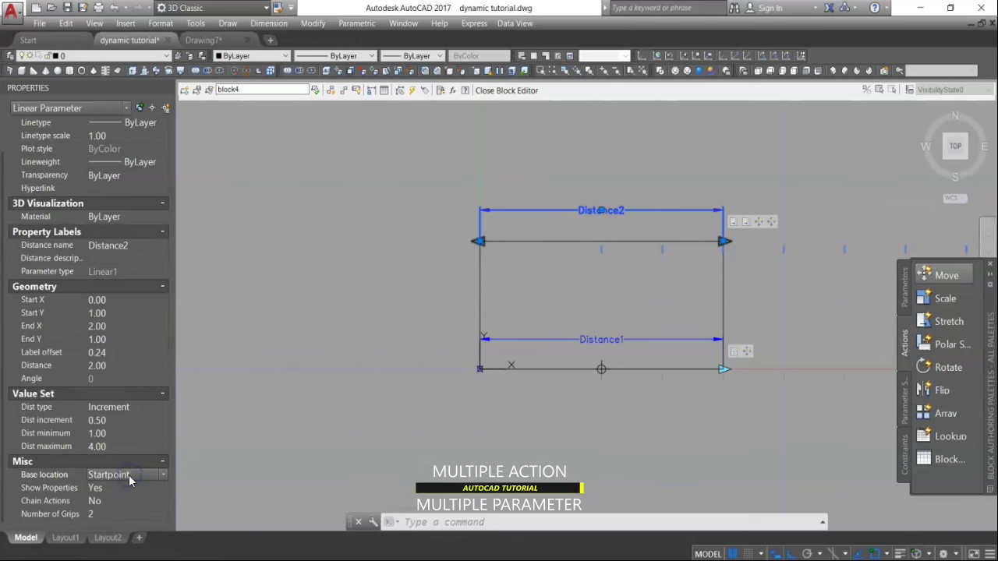
pyautogui.click(129, 476)
pyautogui.click(132, 499)
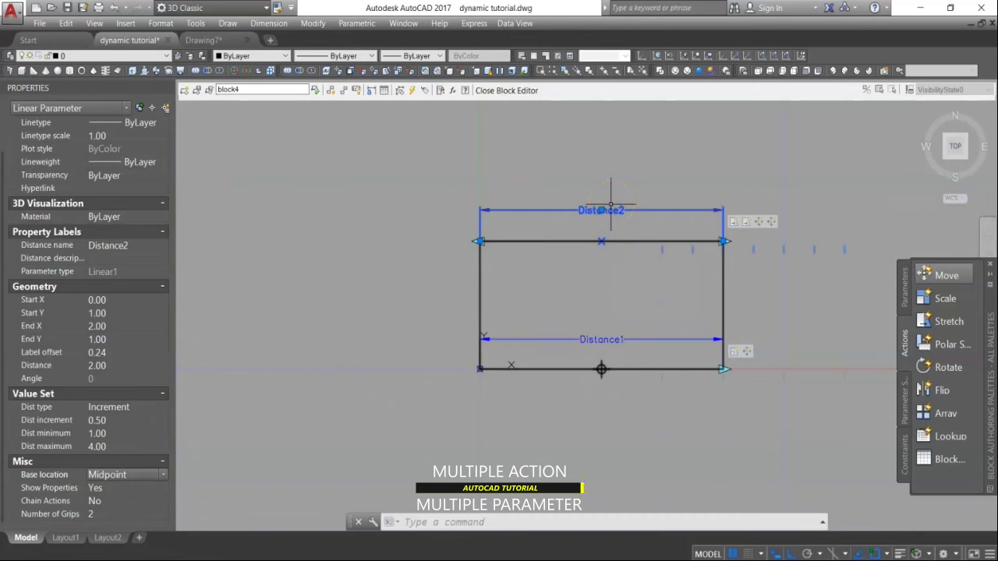
pyautogui.click(500, 95)
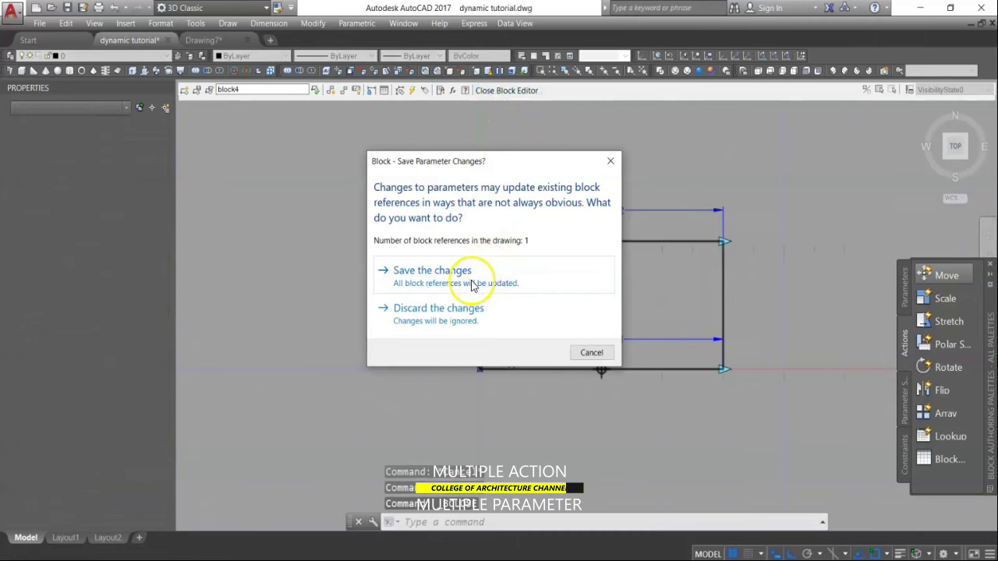
# Step: Save the parameter changes and test-stretch block4 to 2.50, 3.00, then 1.75
pyautogui.click(472, 284)
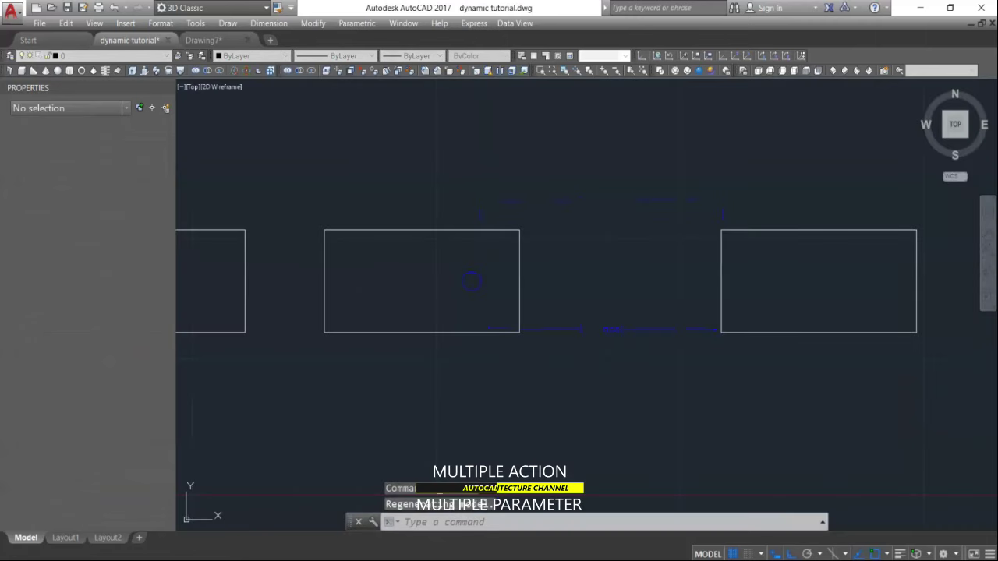
pyautogui.click(518, 267)
pyautogui.click(516, 227)
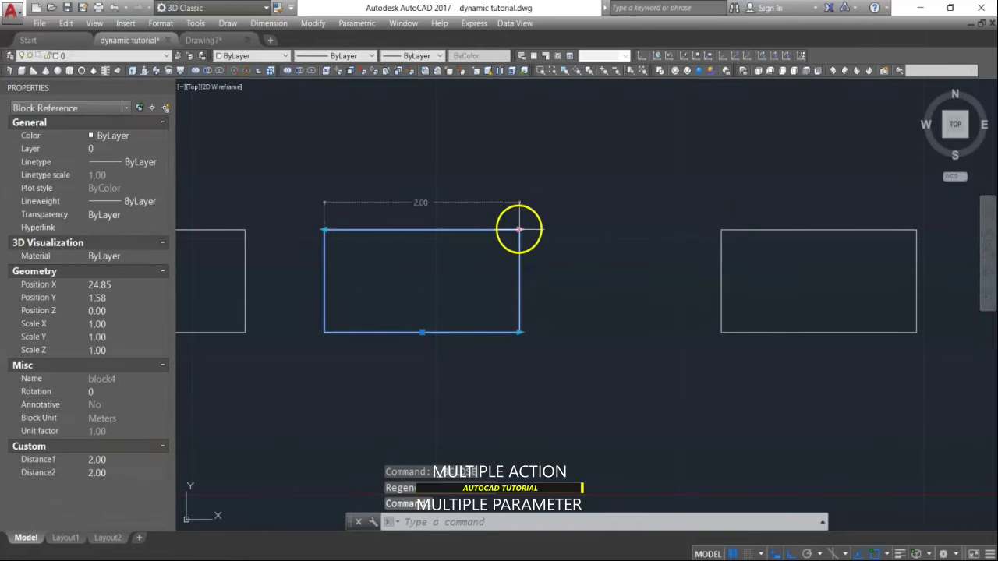
pyautogui.click(572, 226)
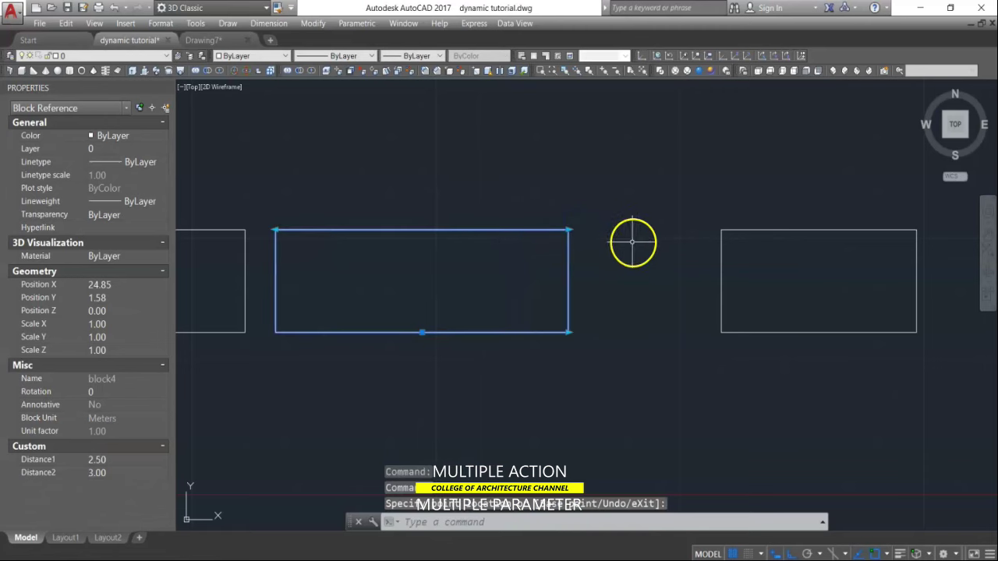
pyautogui.scroll(2, 686, 251)
pyautogui.scroll(-4, 721, 250)
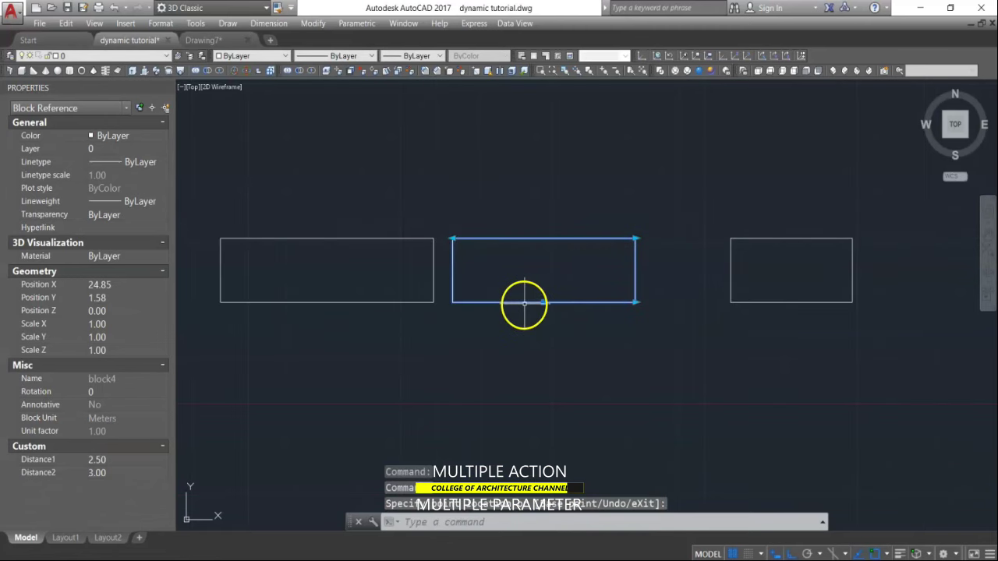
pyautogui.click(635, 238)
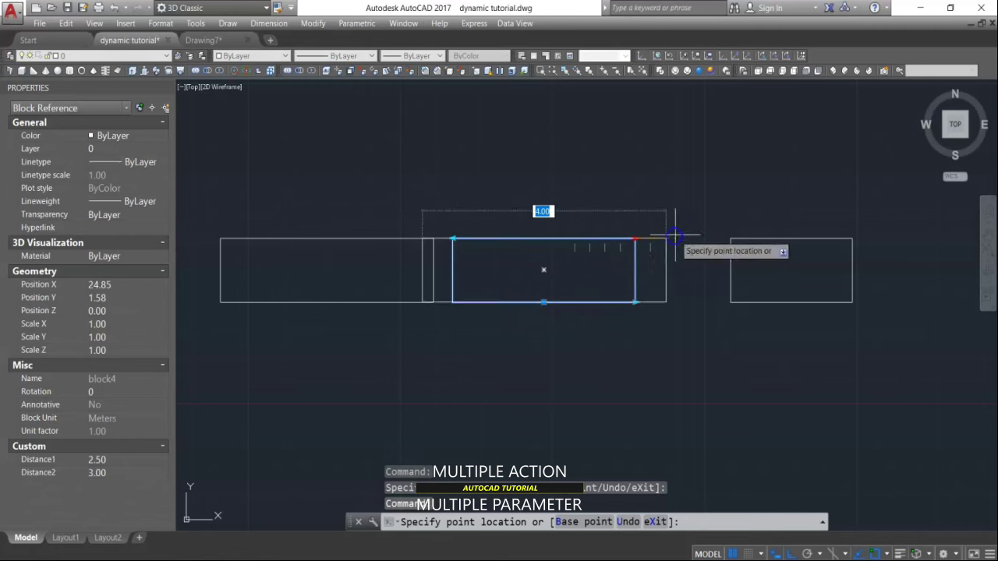
pyautogui.click(676, 236)
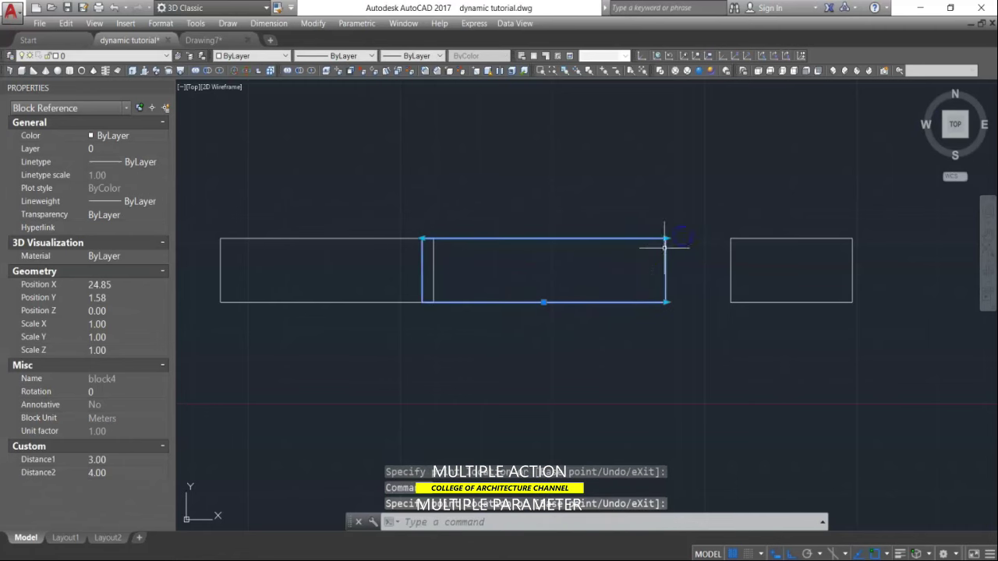
pyautogui.click(424, 238)
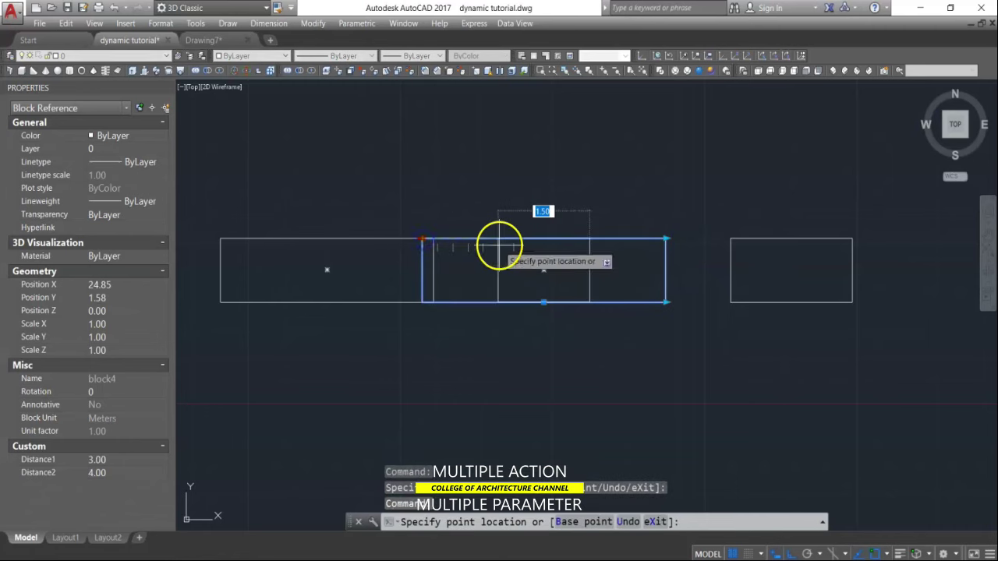
pyautogui.click(497, 238)
pyautogui.press('Escape')
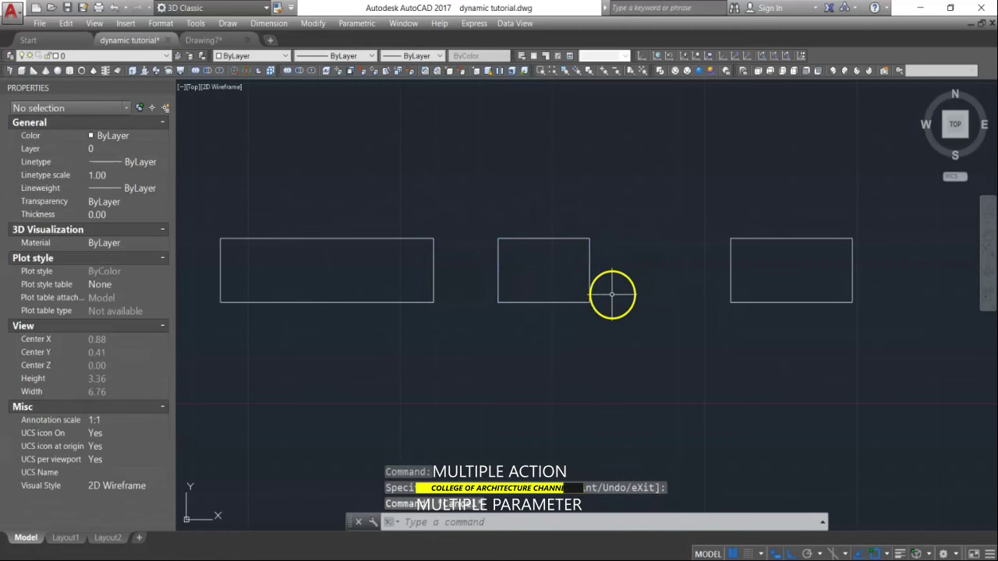
# Step: Move the block higher up in the drawing with MOVE
pyautogui.write('m')
pyautogui.press('Return')
pyautogui.click(623, 257)
pyautogui.click(558, 318)
pyautogui.press('Return')
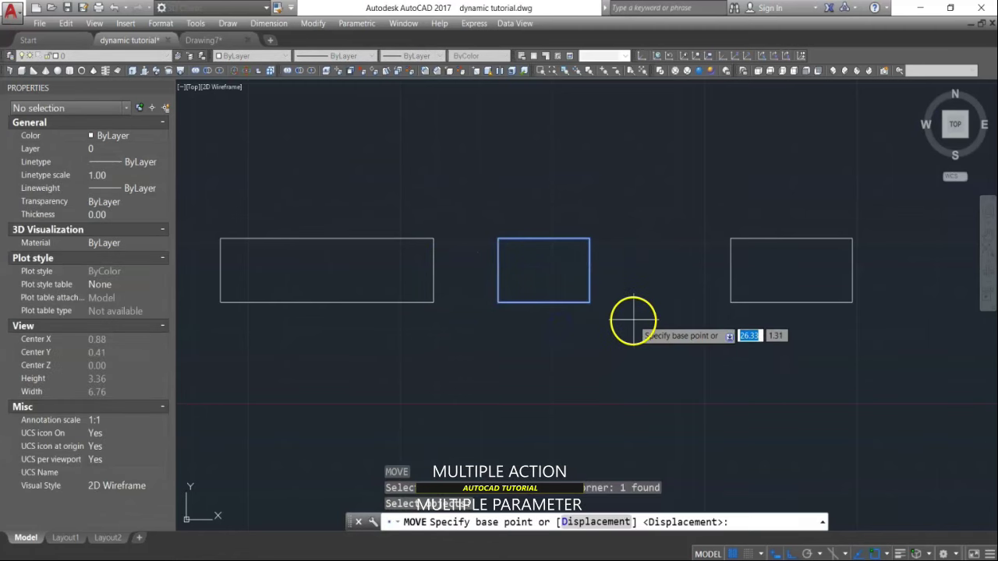
pyautogui.click(633, 318)
pyautogui.click(629, 255)
# Step: Test more stretches: 2.75 (undone), leftward to 2.00, then Distance1 3.00
pyautogui.click(590, 176)
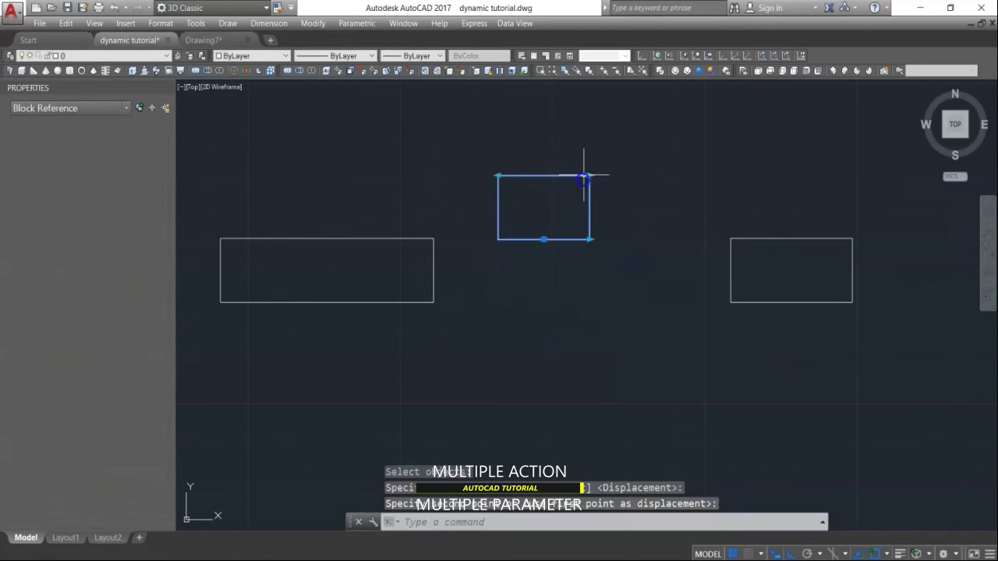
pyautogui.click(590, 176)
pyautogui.click(646, 174)
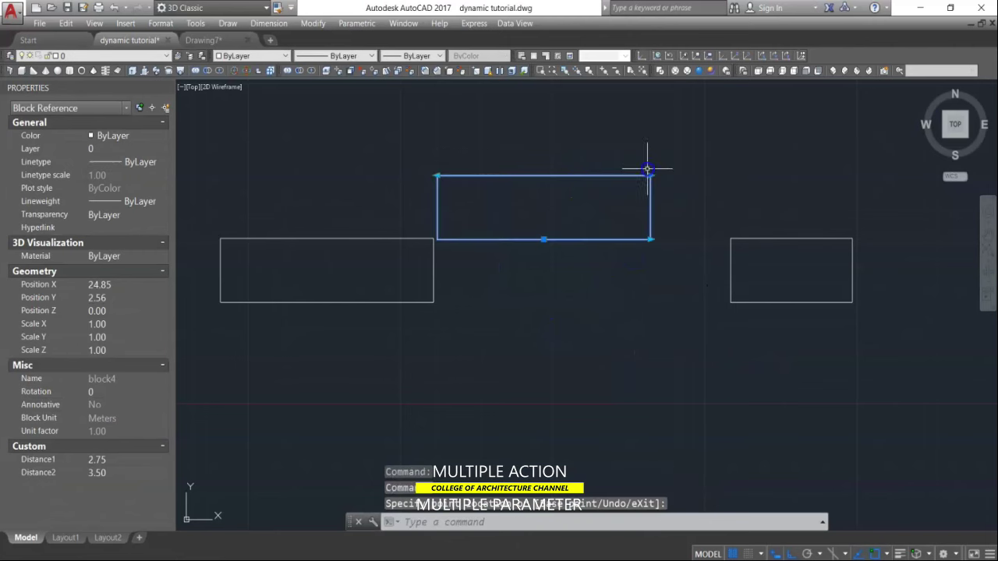
pyautogui.hotkey('ctrl', 'z')
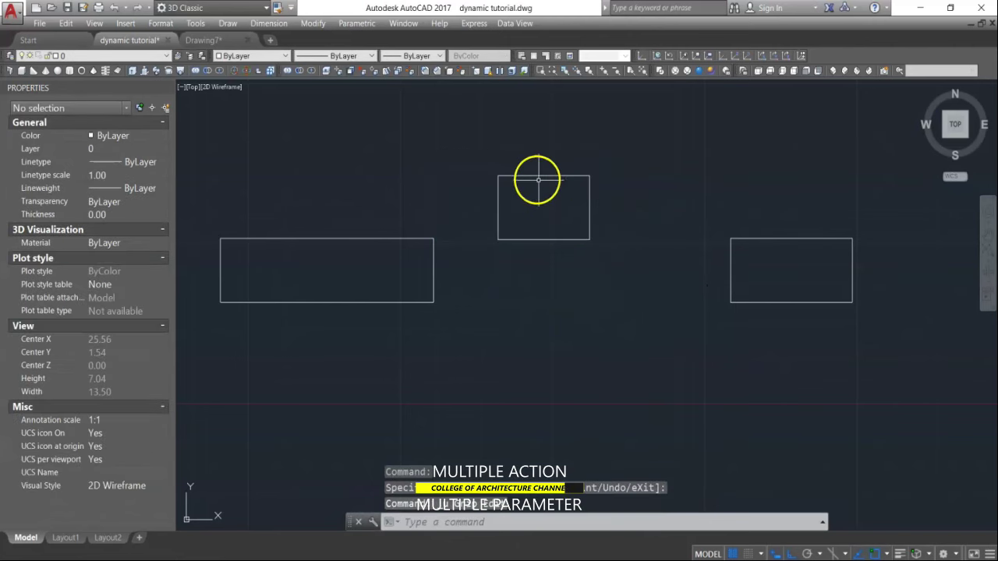
pyautogui.click(517, 175)
pyautogui.click(511, 175)
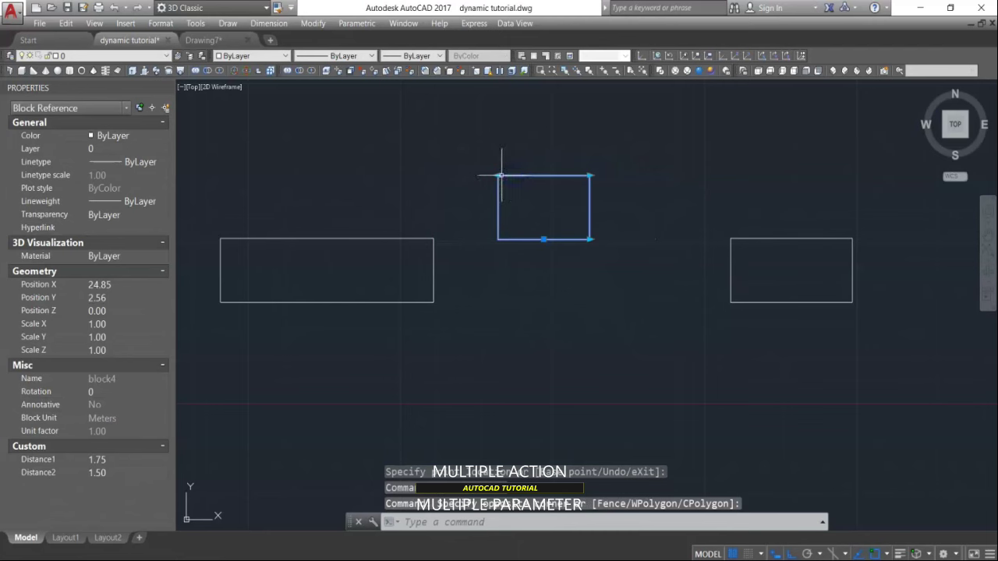
pyautogui.click(502, 175)
pyautogui.click(482, 175)
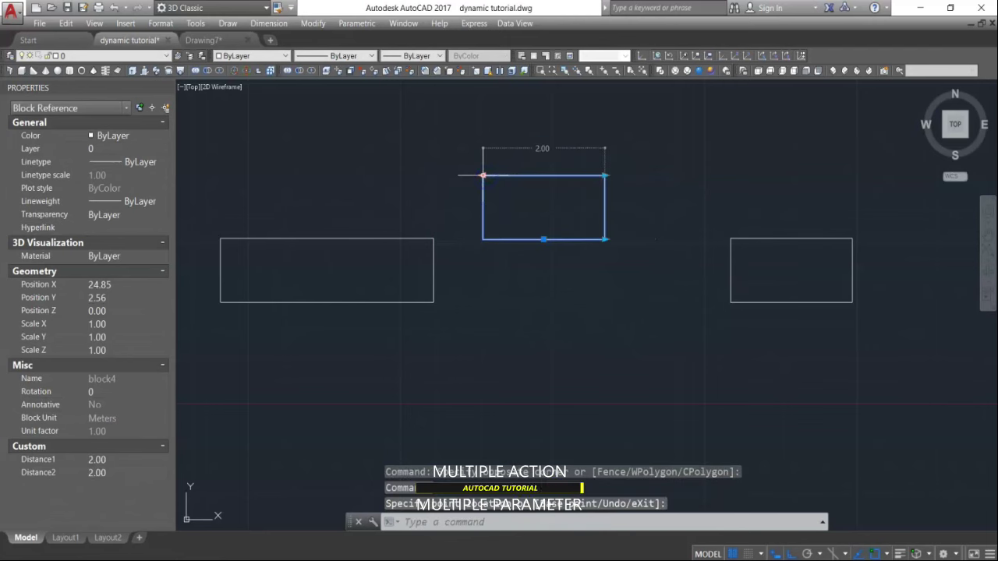
pyautogui.click(604, 241)
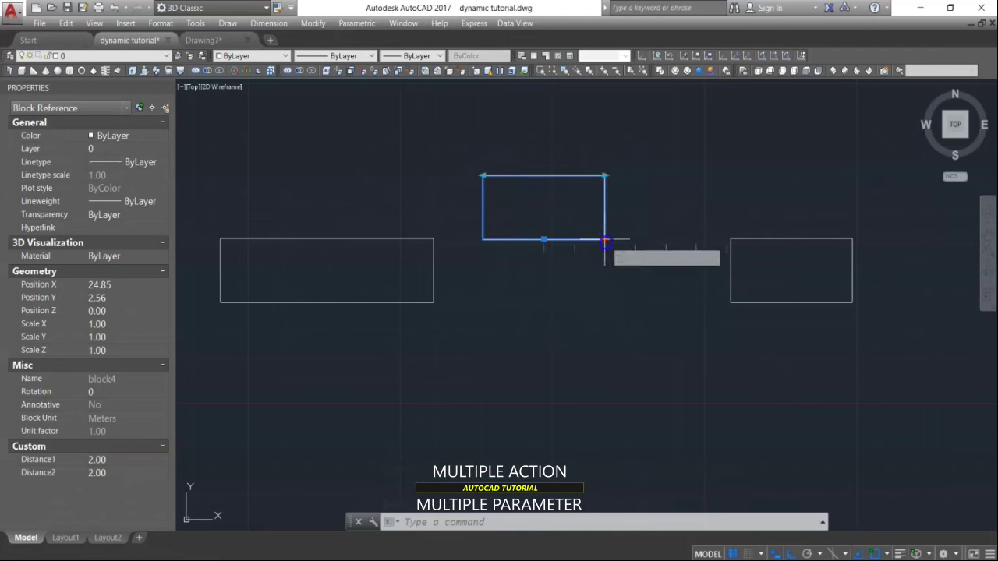
pyautogui.click(660, 228)
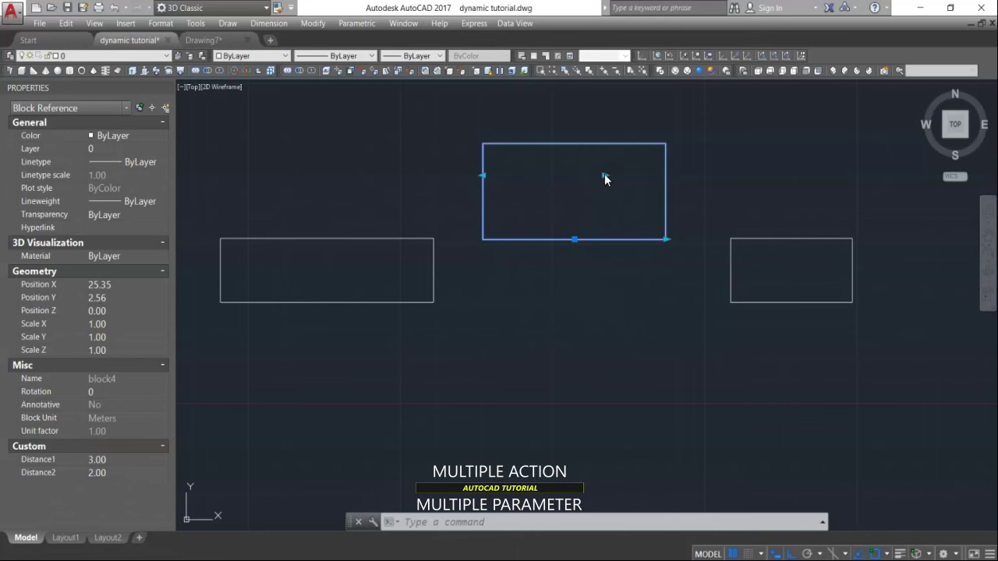
# Step: Reset the test block to its original size
pyautogui.click(667, 226)
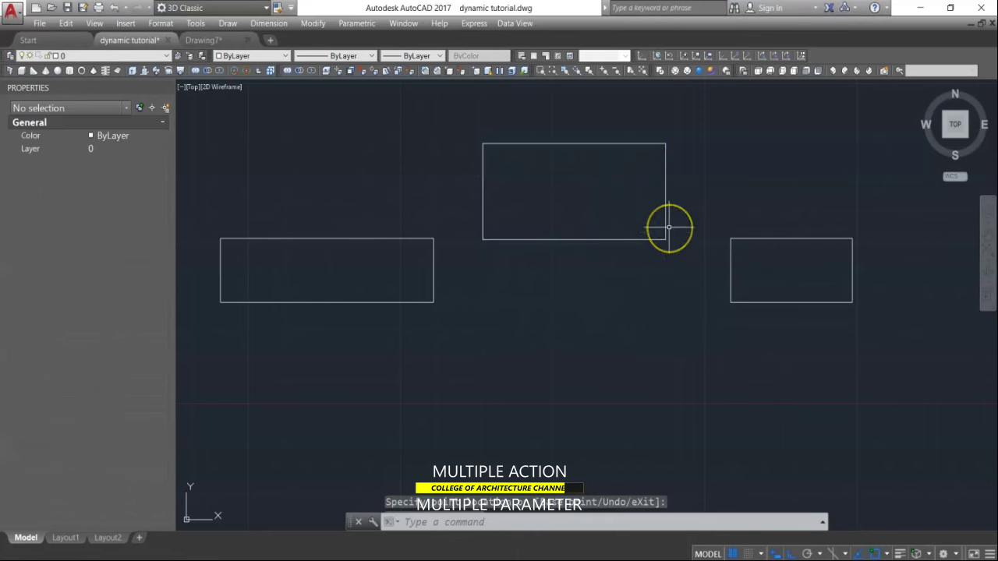
pyautogui.click(666, 227)
pyautogui.click(661, 221)
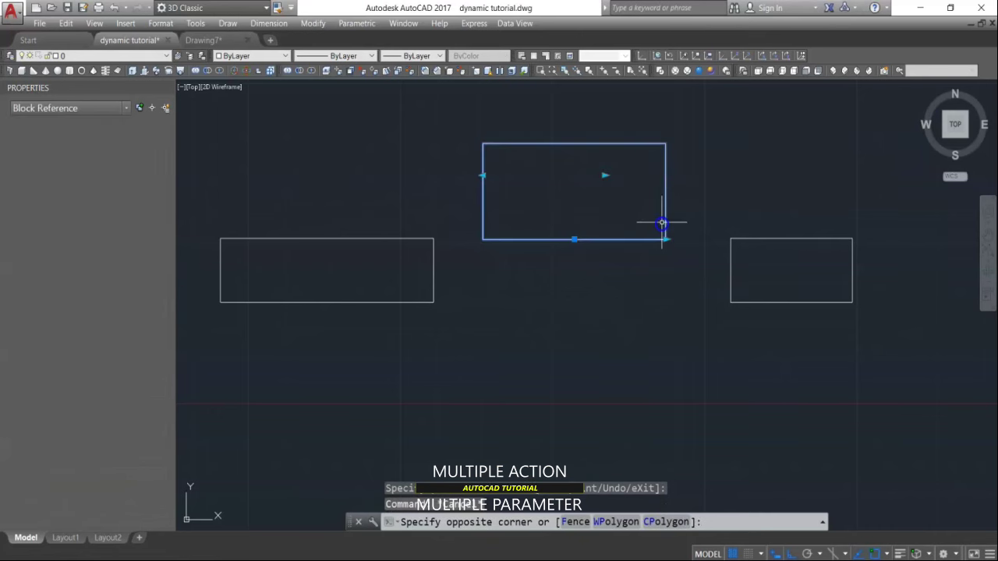
pyautogui.rightClick(666, 218)
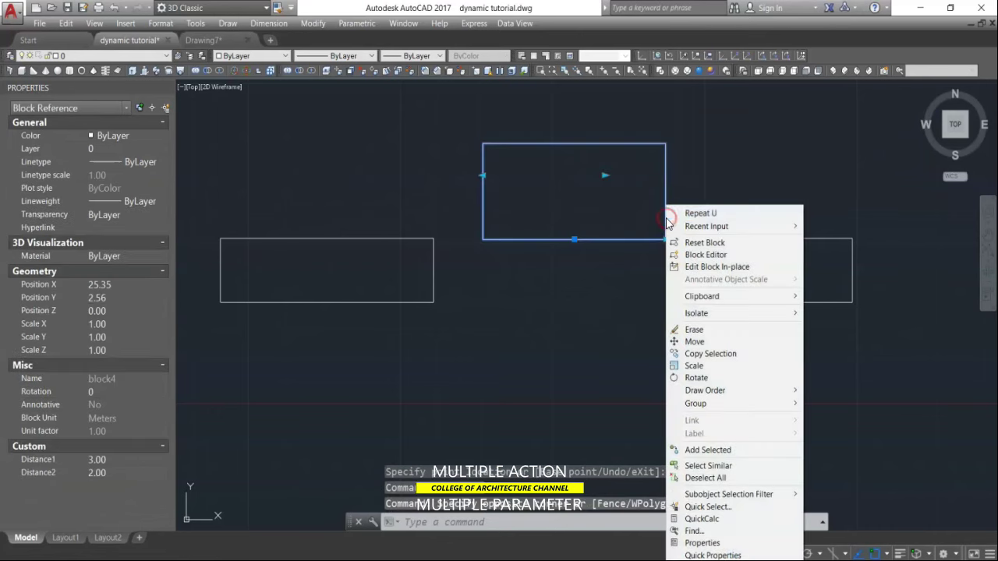
pyautogui.click(705, 243)
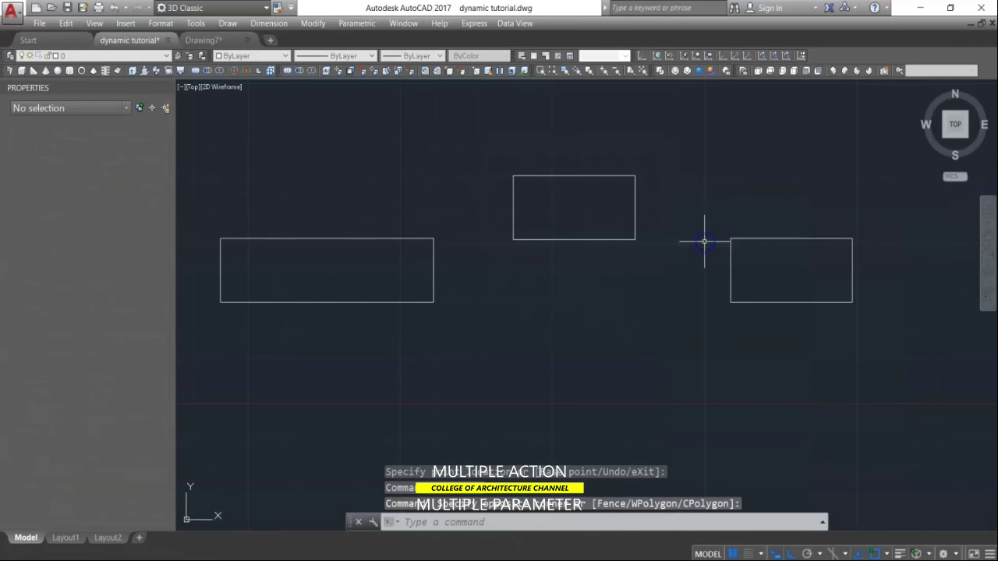
# Step: Open block4's definition in the Block Editor again
pyautogui.click(636, 218)
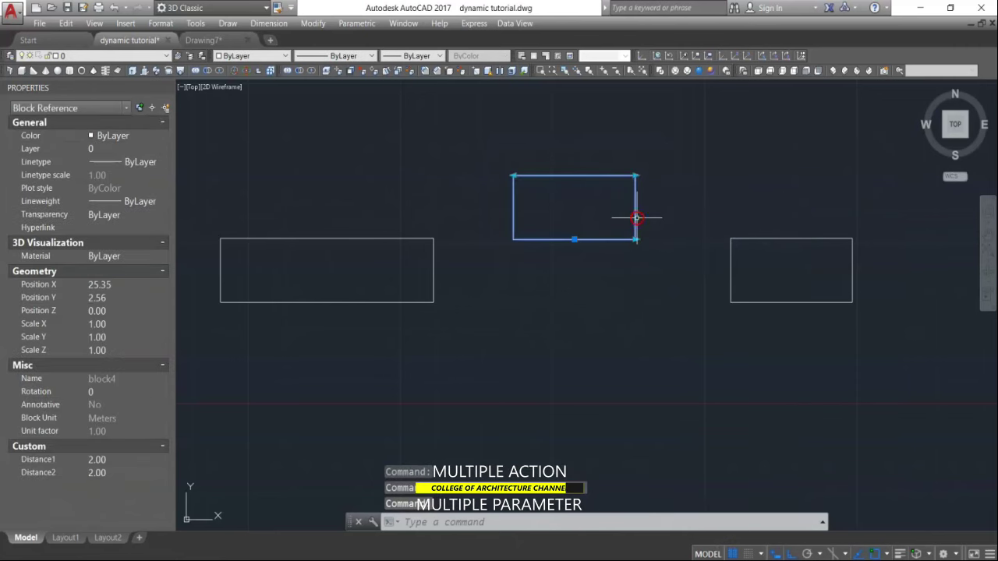
pyautogui.rightClick(637, 216)
pyautogui.click(661, 241)
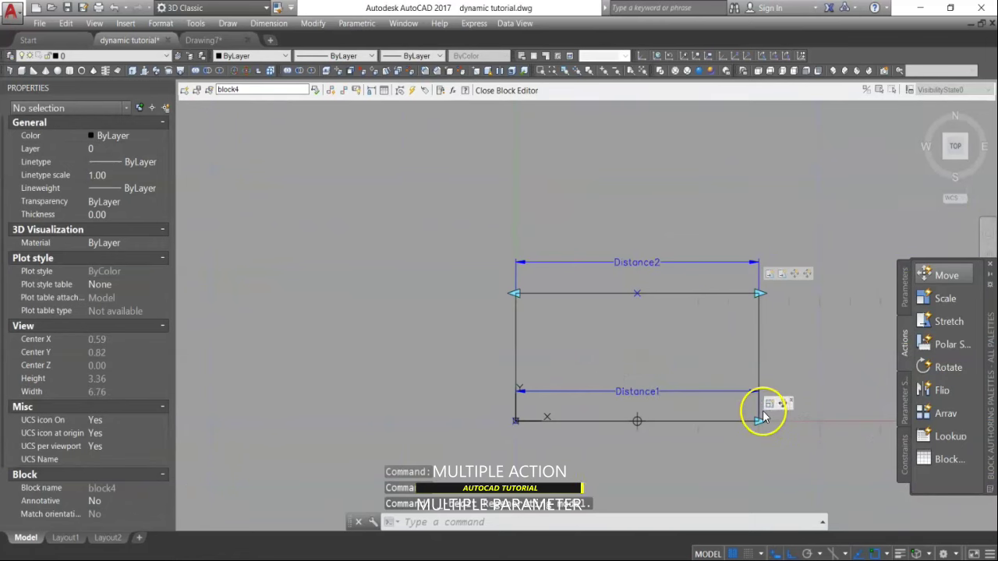
# Step: Add the Distance2 parameter and its end grip to the Scale action's selection set, then close the editor
pyautogui.scroll(2, 767, 411)
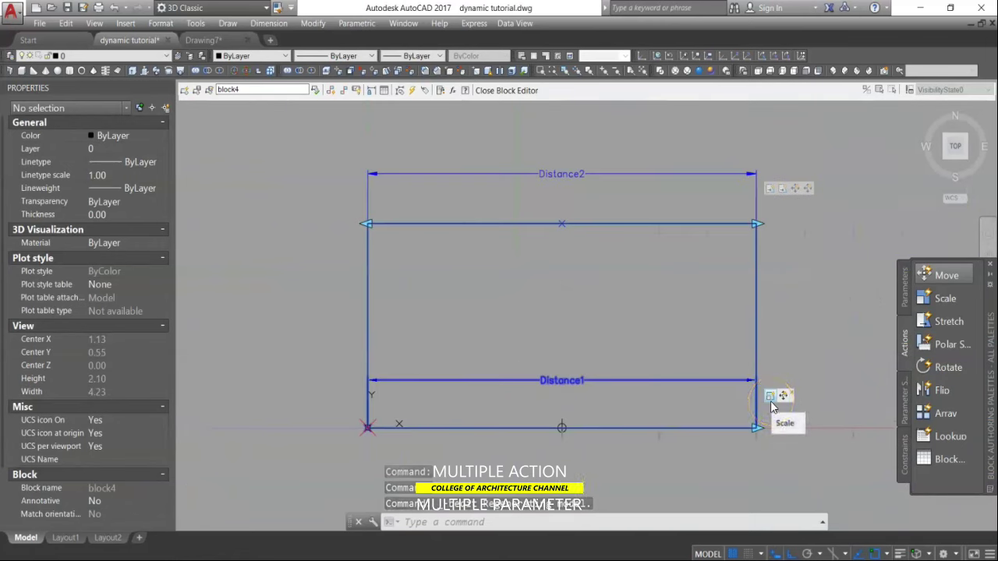
pyautogui.click(771, 407)
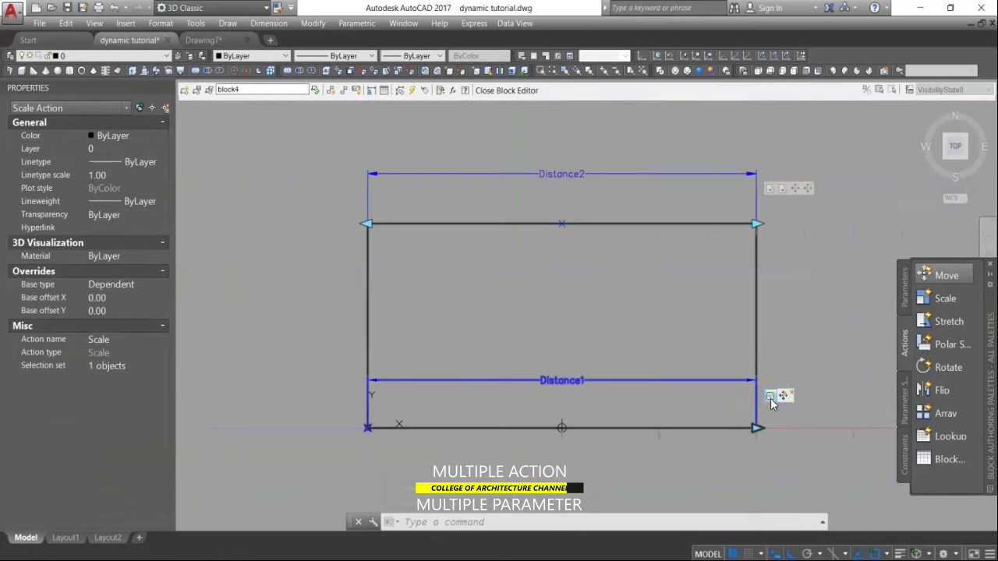
pyautogui.press('Escape')
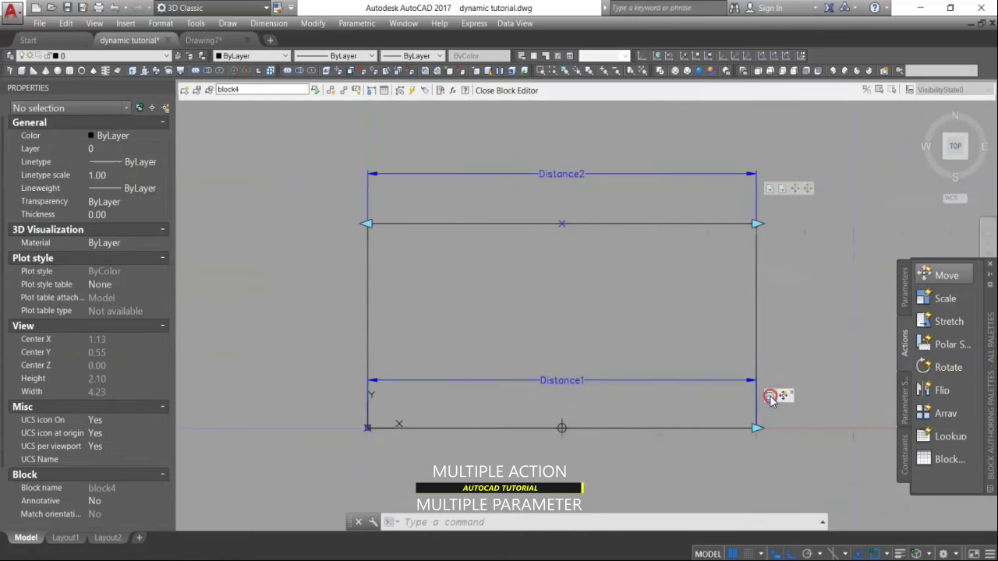
pyautogui.rightClick(771, 400)
pyautogui.moveTo(787, 423)
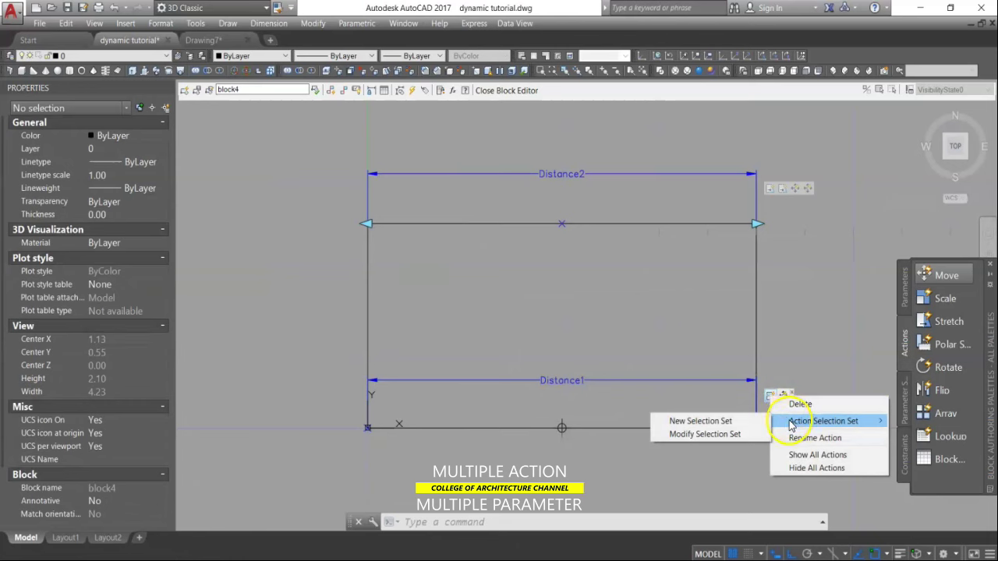
pyautogui.click(745, 435)
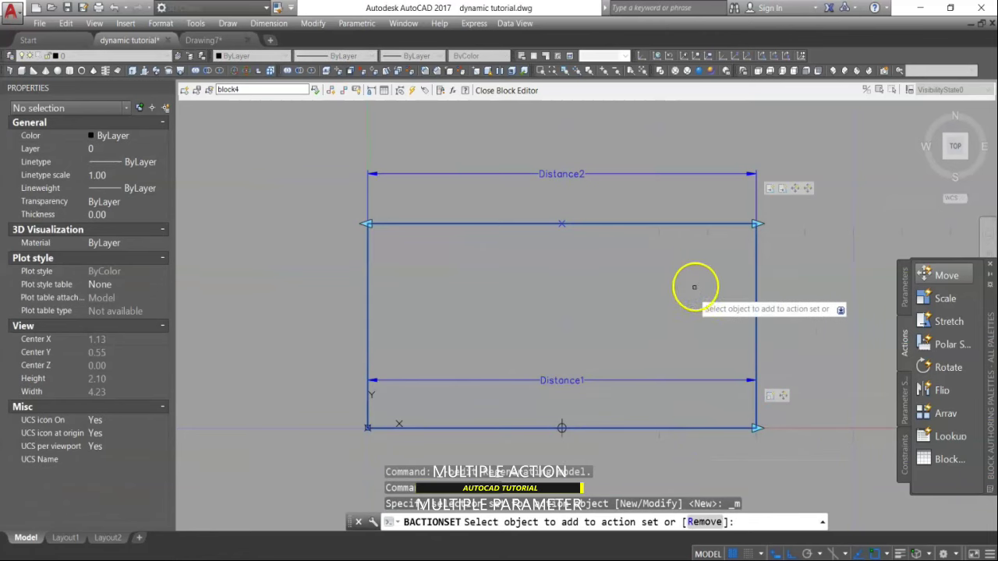
pyautogui.click(657, 172)
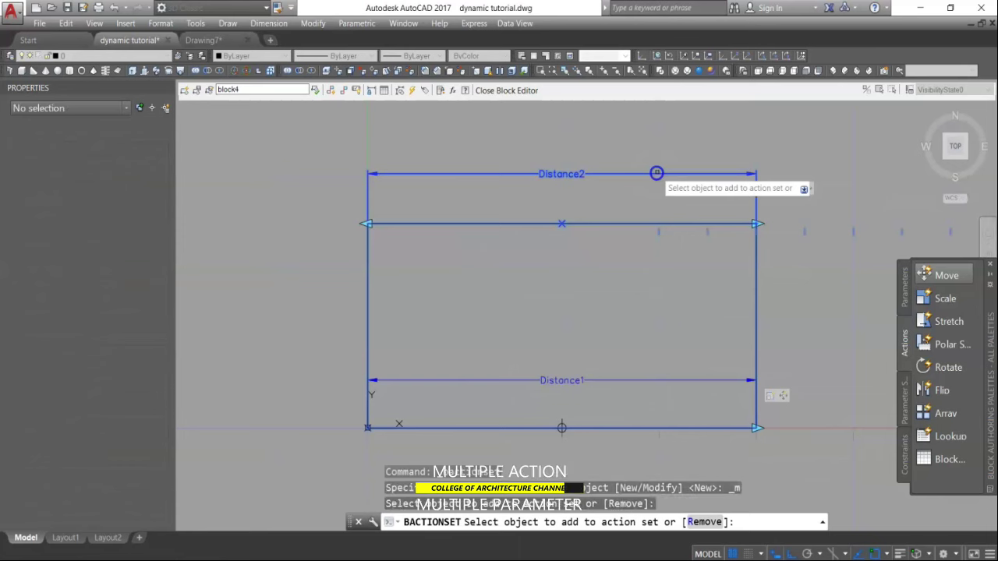
pyautogui.click(758, 222)
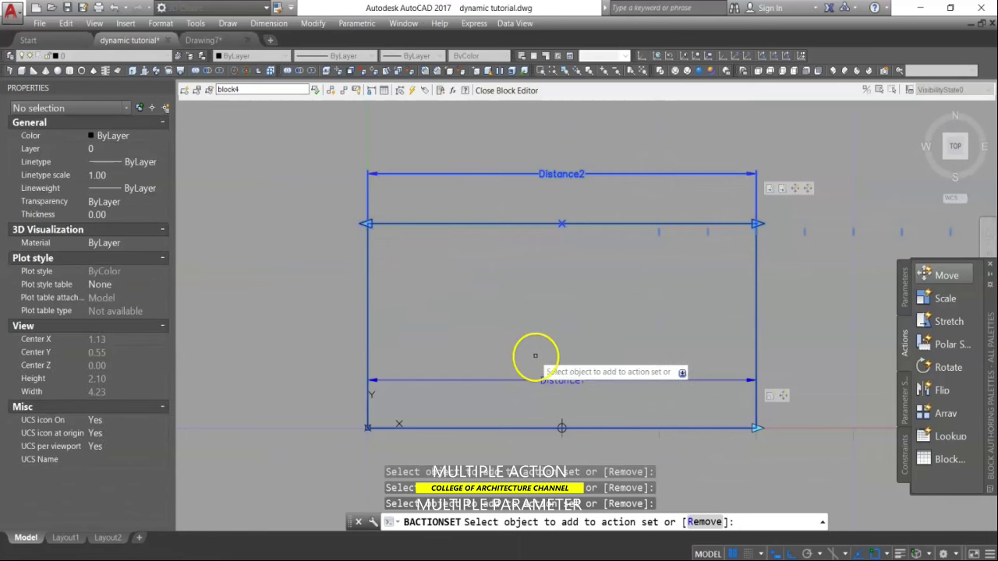
pyautogui.rightClick(795, 292)
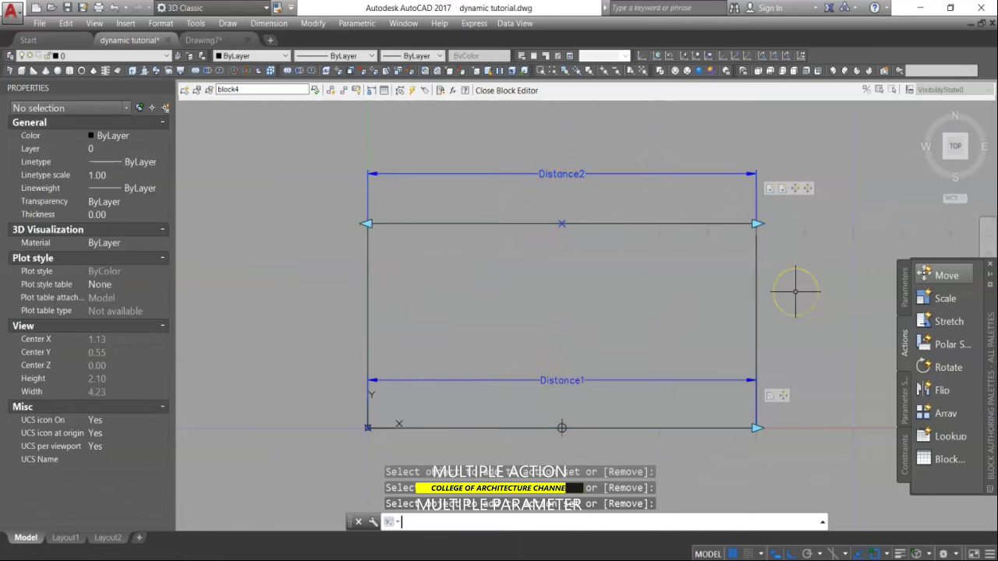
pyautogui.click(507, 92)
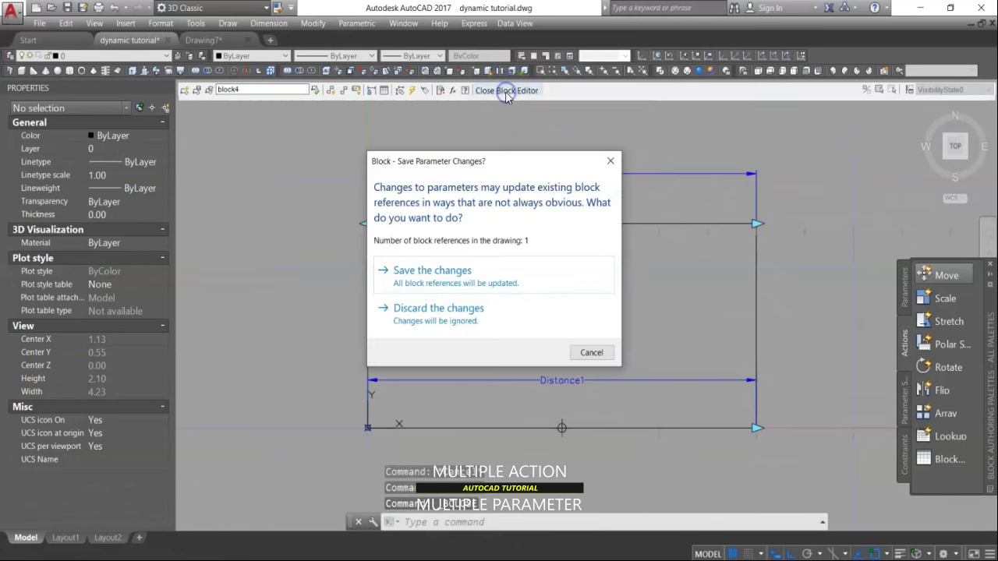
# Step: Save the block changes and test-resize it to 3.00, 2.00, 2.50, then 3.00
pyautogui.click(477, 278)
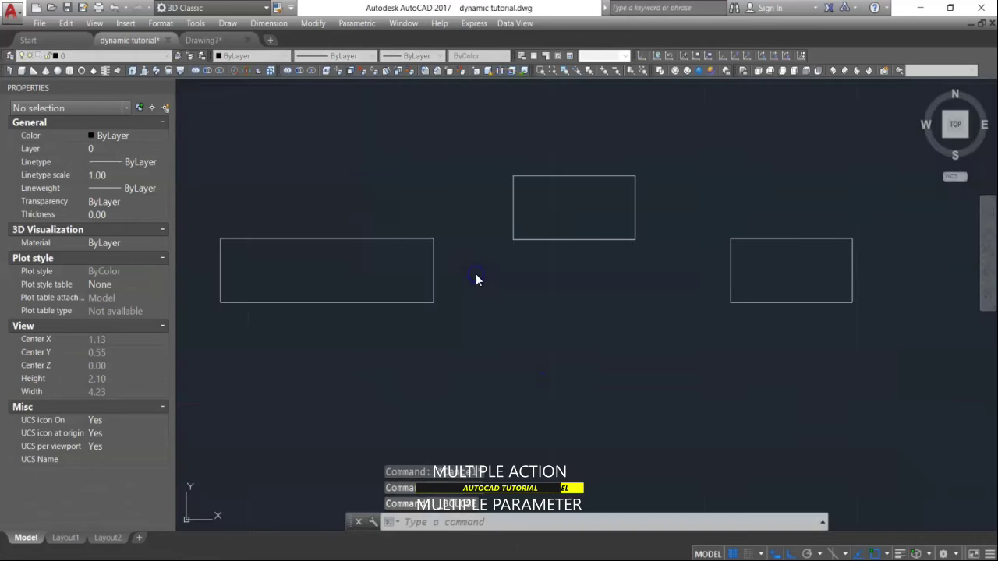
pyautogui.click(601, 238)
pyautogui.click(597, 244)
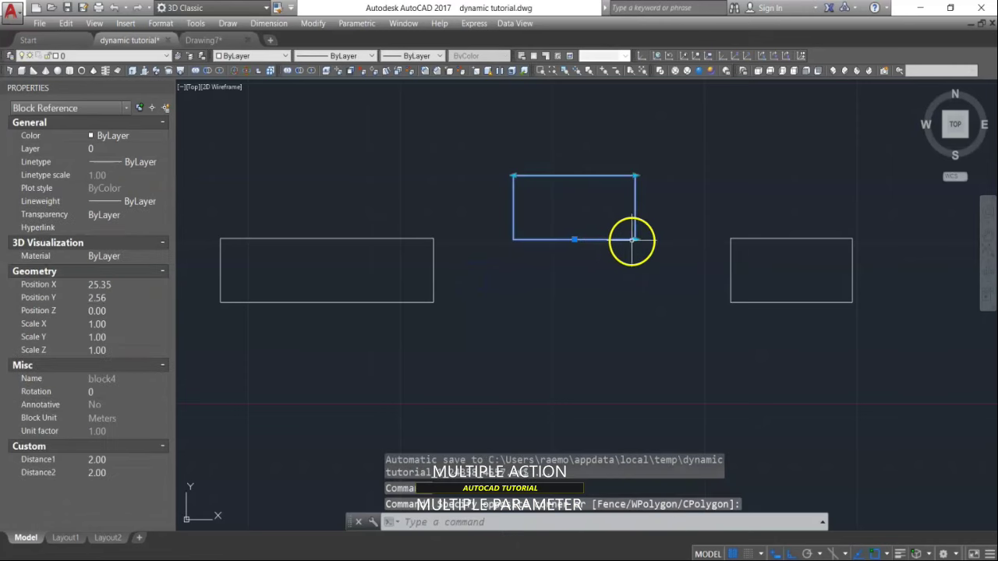
pyautogui.click(635, 239)
pyautogui.click(701, 227)
pyautogui.click(696, 239)
pyautogui.click(644, 207)
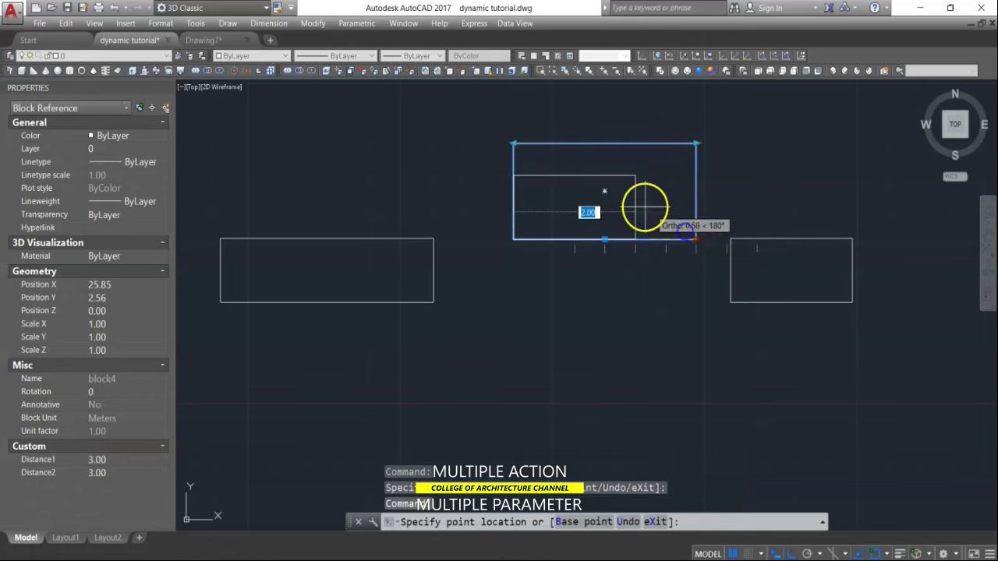
pyautogui.click(635, 239)
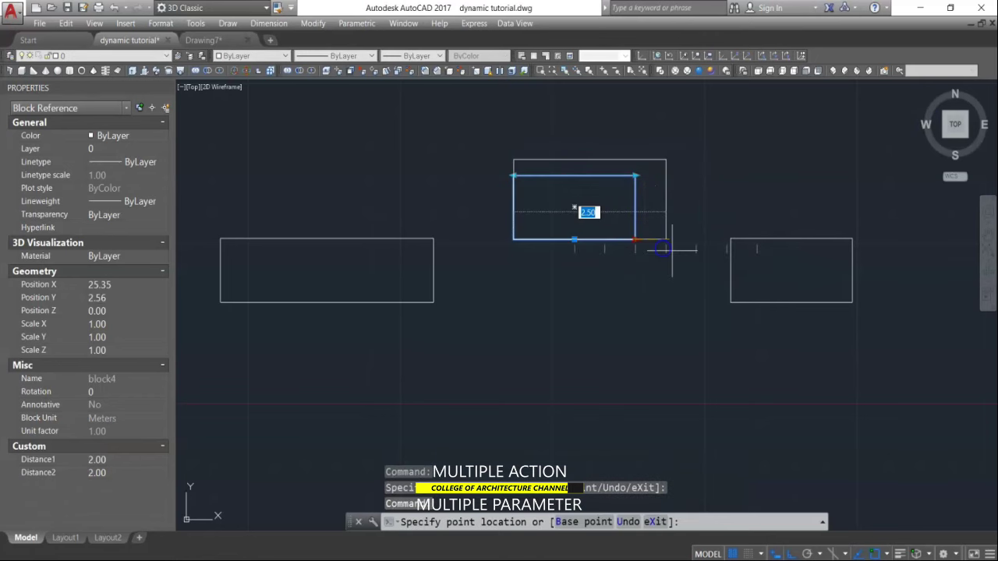
pyautogui.click(672, 239)
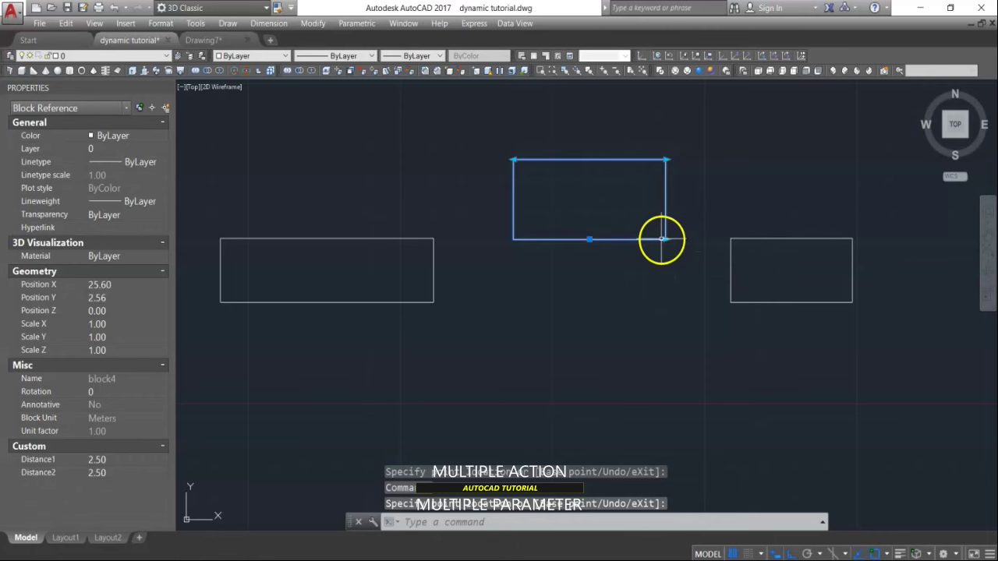
pyautogui.click(662, 240)
pyautogui.click(687, 250)
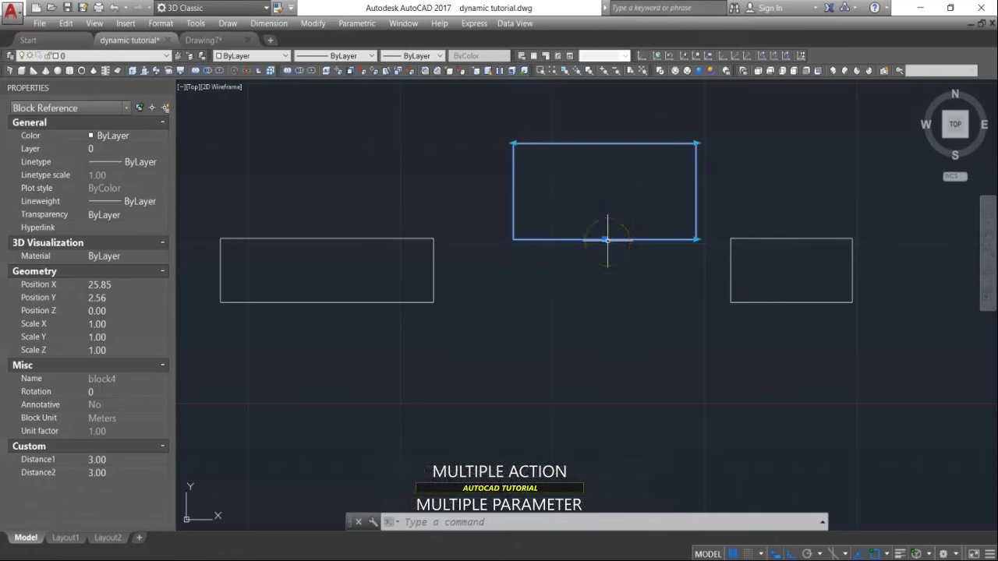
# Step: Stretch block4 to 2.50 by 2.00, then 3.50 by 4.00, finally 2.75 by 2.50
pyautogui.moveTo(513, 143)
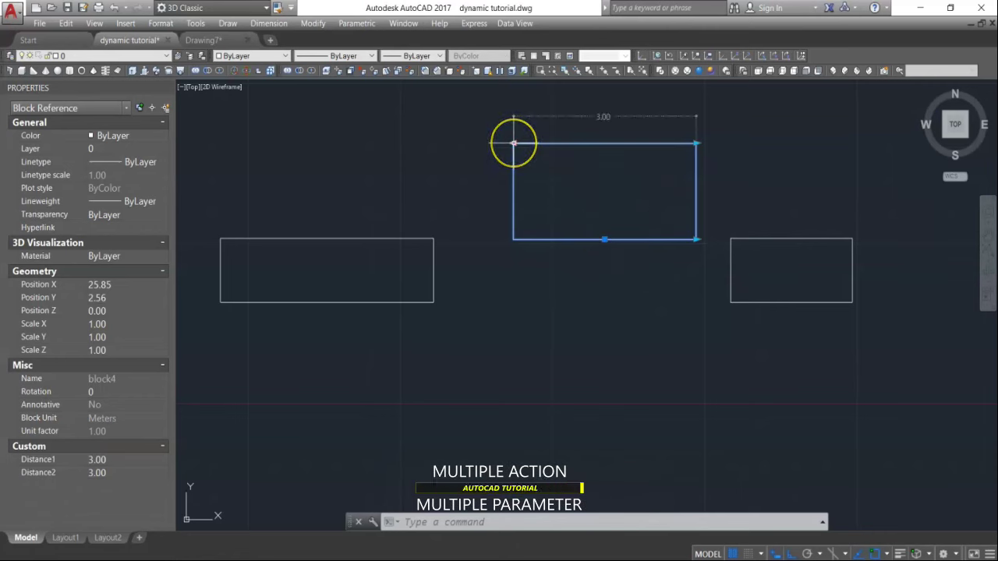
pyautogui.click(646, 140)
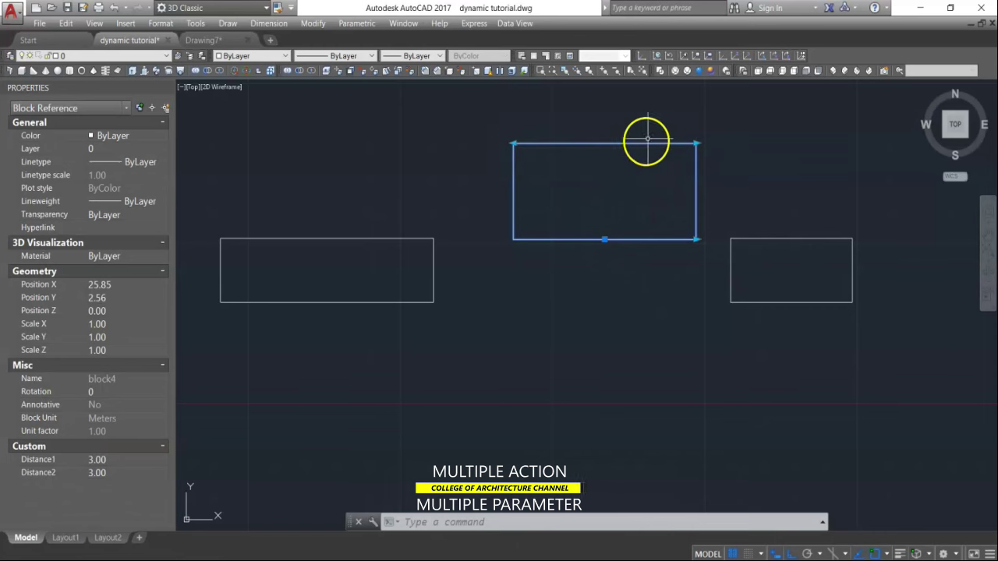
pyautogui.click(695, 144)
pyautogui.click(666, 142)
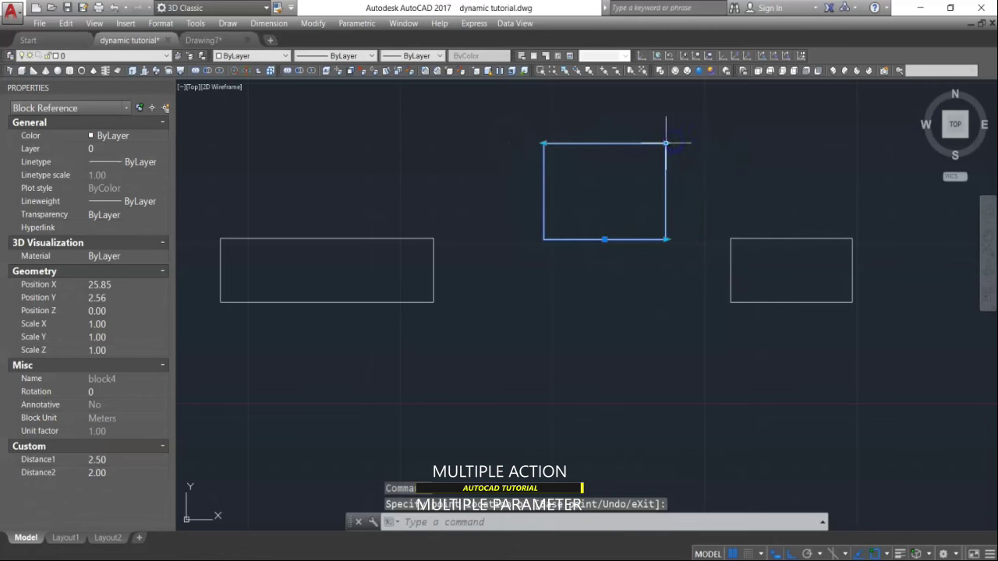
pyautogui.click(726, 143)
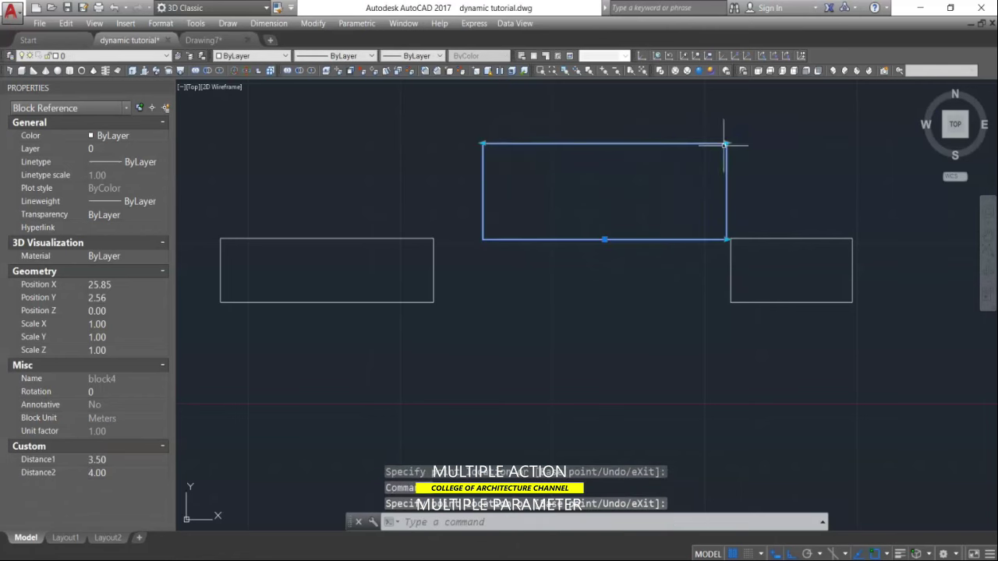
pyautogui.click(727, 143)
pyautogui.click(682, 142)
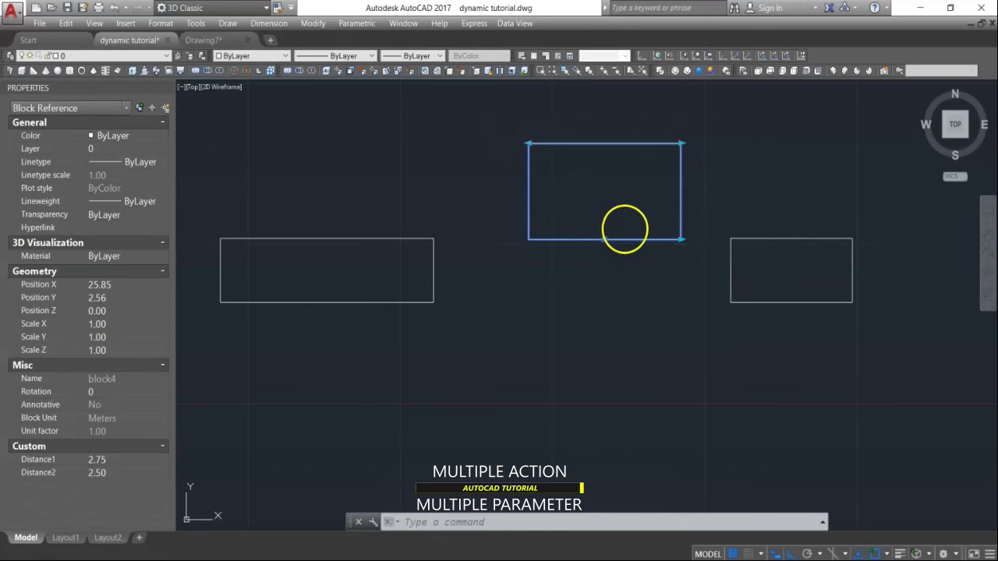
# Step: Move the block down between the other rectangles to Position Y 1.63
pyautogui.write('m')
pyautogui.press('Return')
pyautogui.press('Escape')
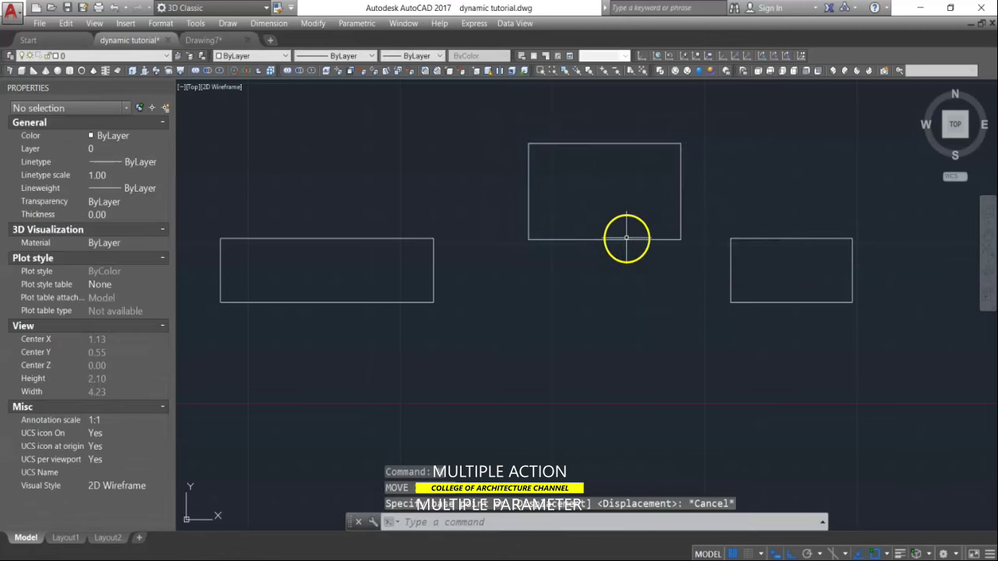
pyautogui.write('m')
pyautogui.press('Return')
pyautogui.click(616, 226)
pyautogui.click(608, 249)
pyautogui.press('Return')
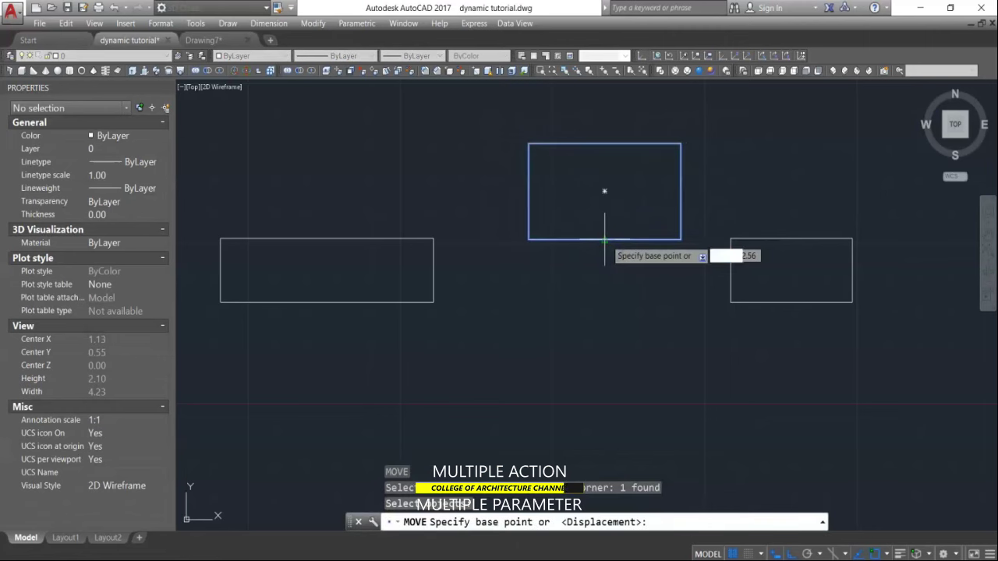
pyautogui.click(601, 208)
pyautogui.click(679, 268)
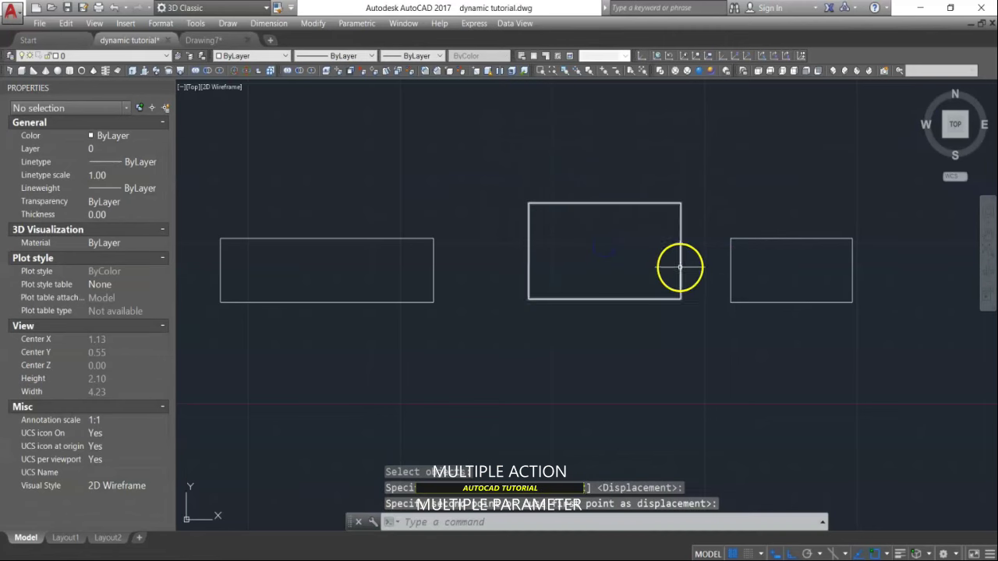
pyautogui.click(679, 269)
pyautogui.rightClick(679, 269)
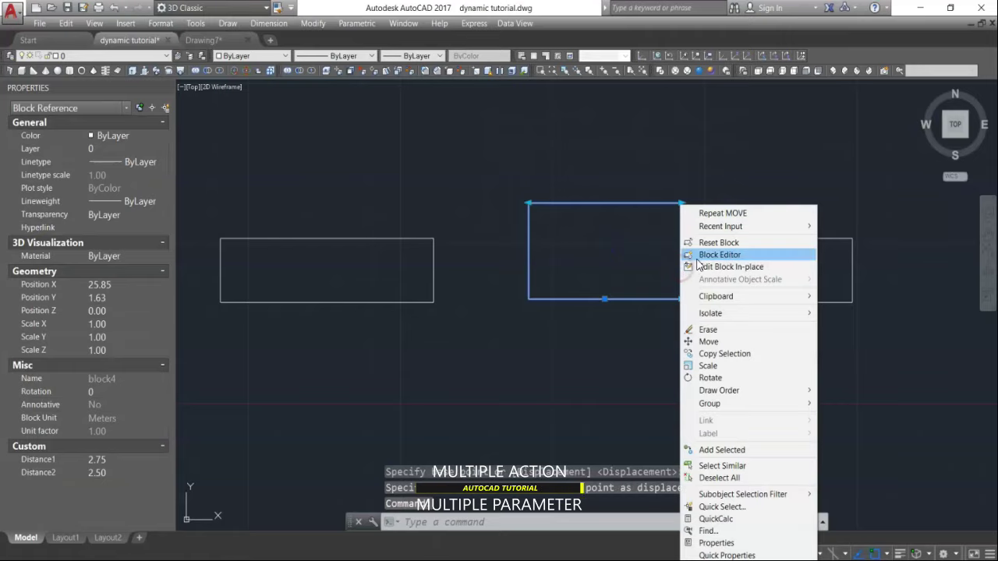
# Step: In block4's editor, add the lower-right arrow grip to the Scale action's selection set, then close
pyautogui.click(706, 255)
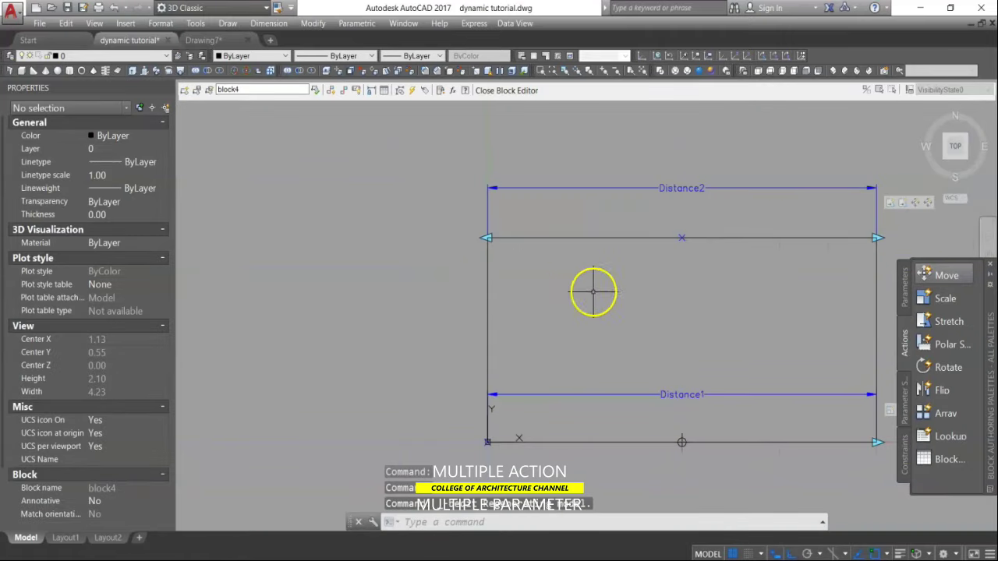
pyautogui.scroll(-2, 675, 309)
pyautogui.moveTo(675, 309); pyautogui.dragTo(554, 273, button='middle')
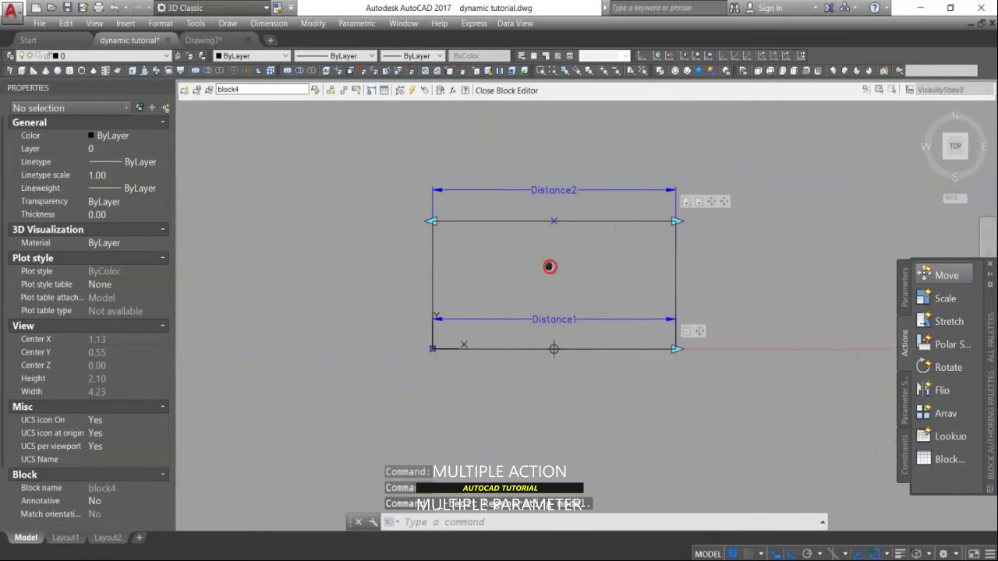
pyautogui.click(696, 333)
pyautogui.rightClick(696, 333)
pyautogui.moveTo(714, 363)
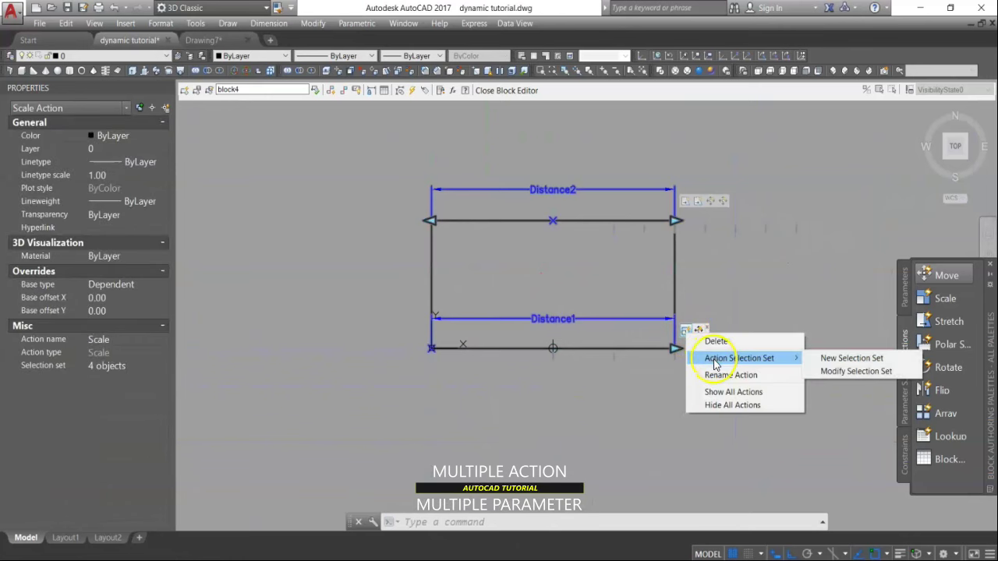
pyautogui.click(826, 371)
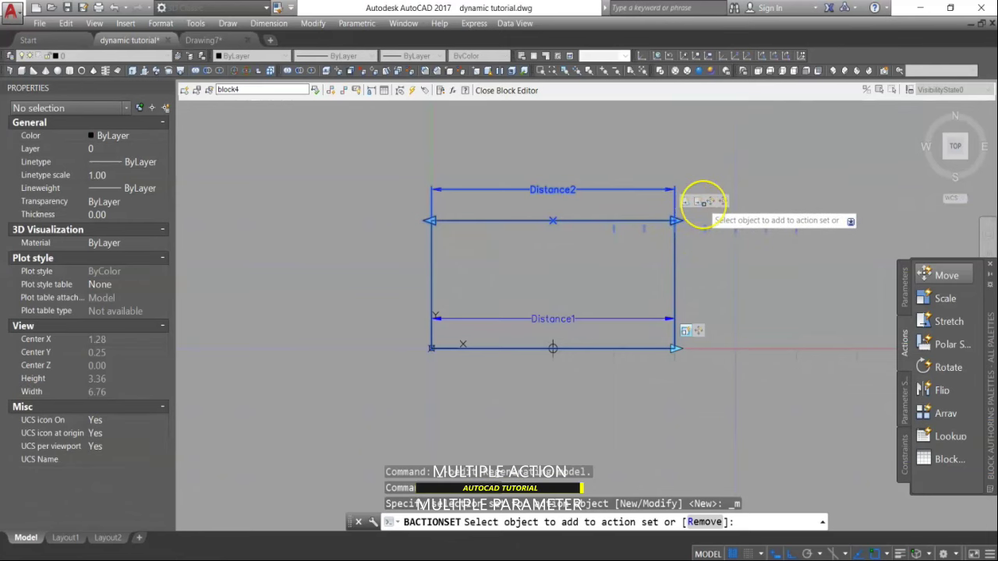
pyautogui.click(686, 321)
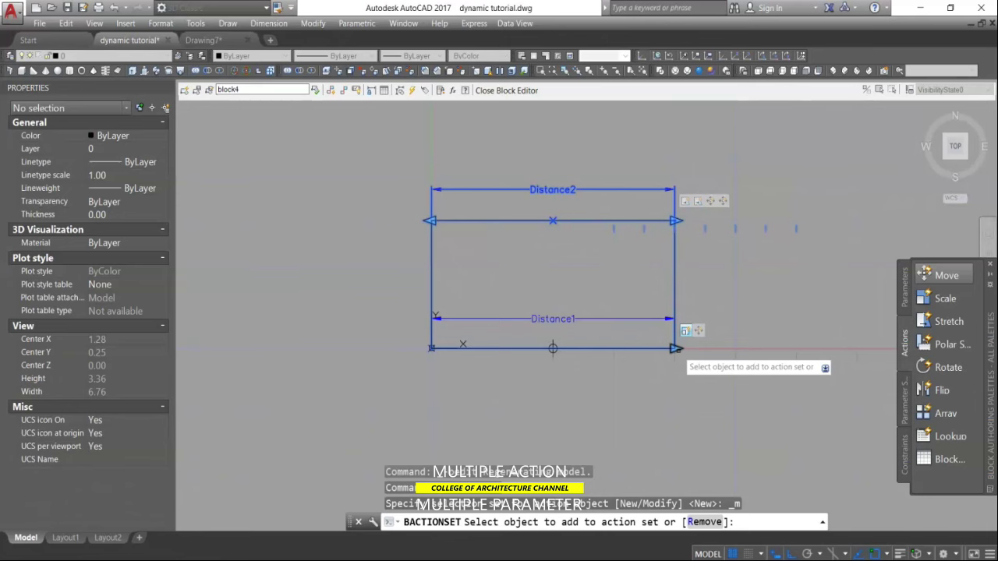
pyautogui.click(498, 89)
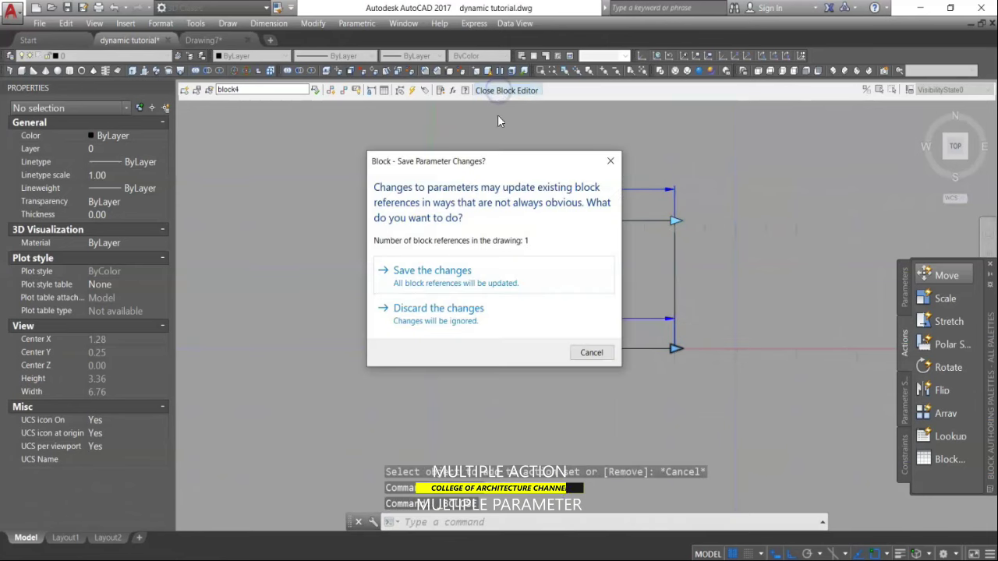
# Step: Save block4's changes and grip-stretch the right rectangle's edge left into a 1.00 square
pyautogui.click(461, 277)
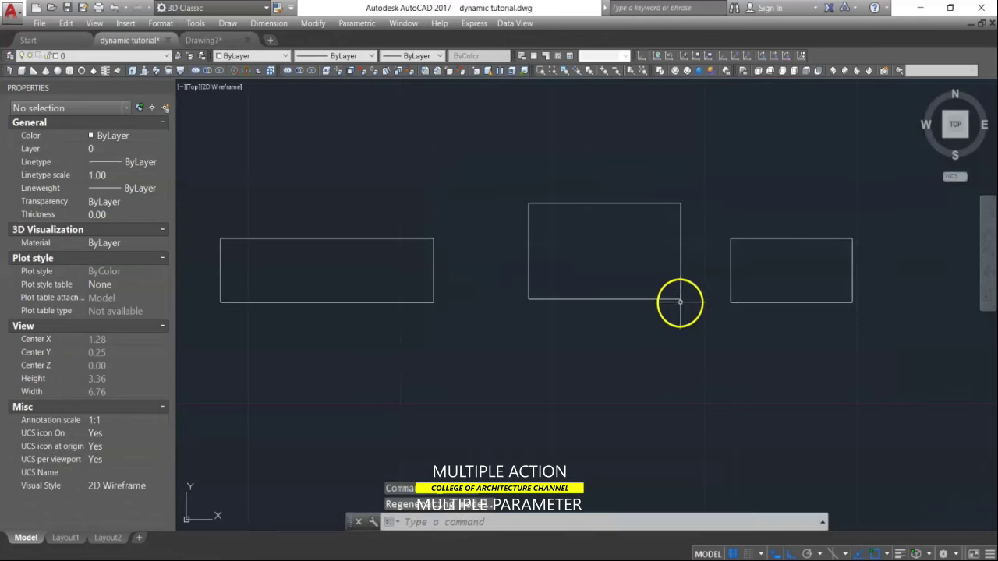
pyautogui.click(680, 304)
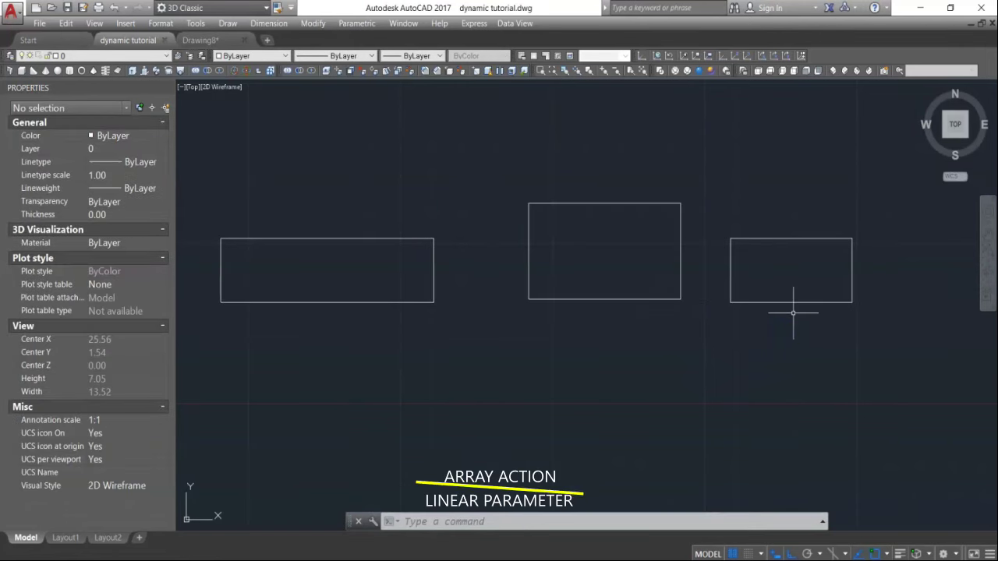
pyautogui.click(798, 304)
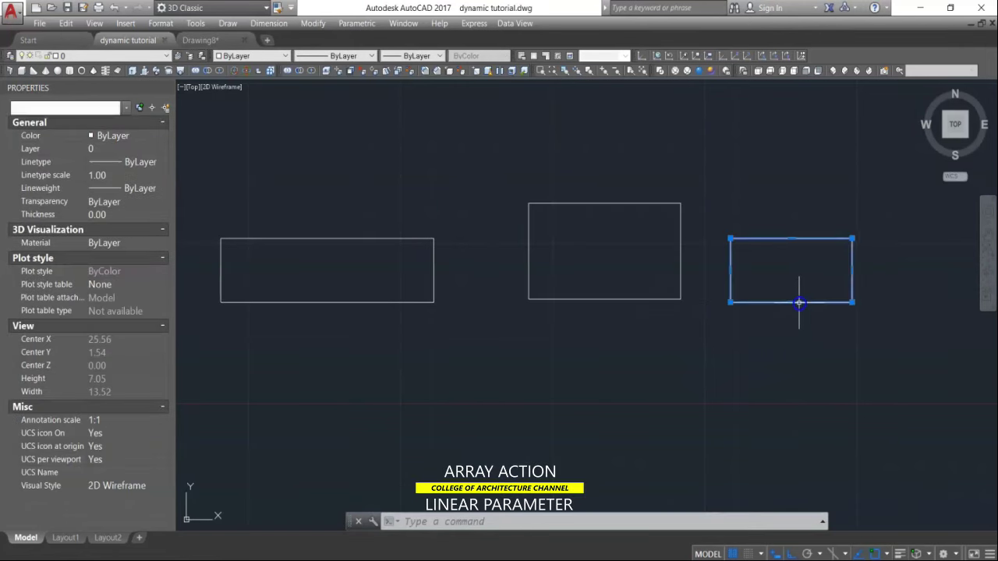
pyautogui.click(852, 271)
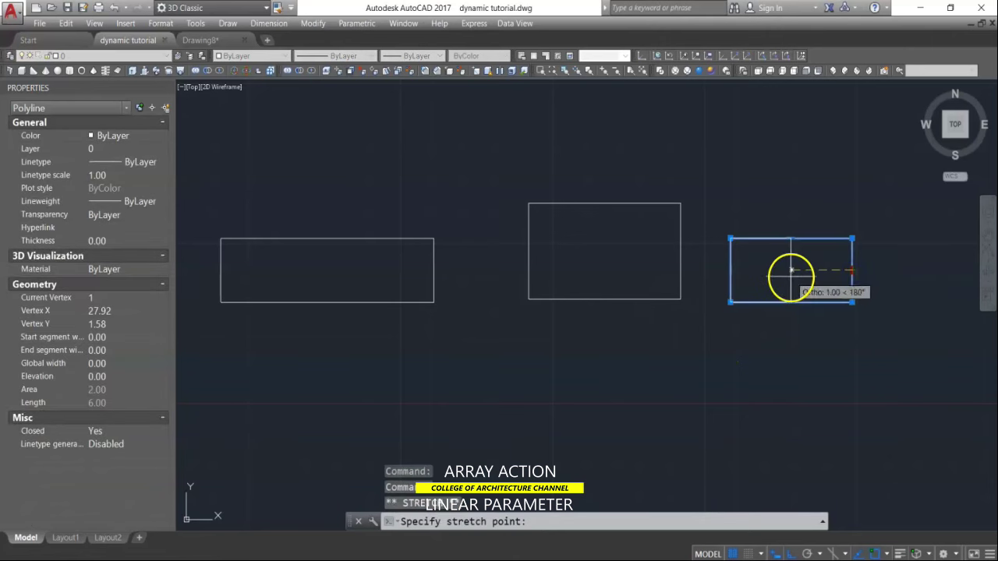
pyautogui.click(791, 270)
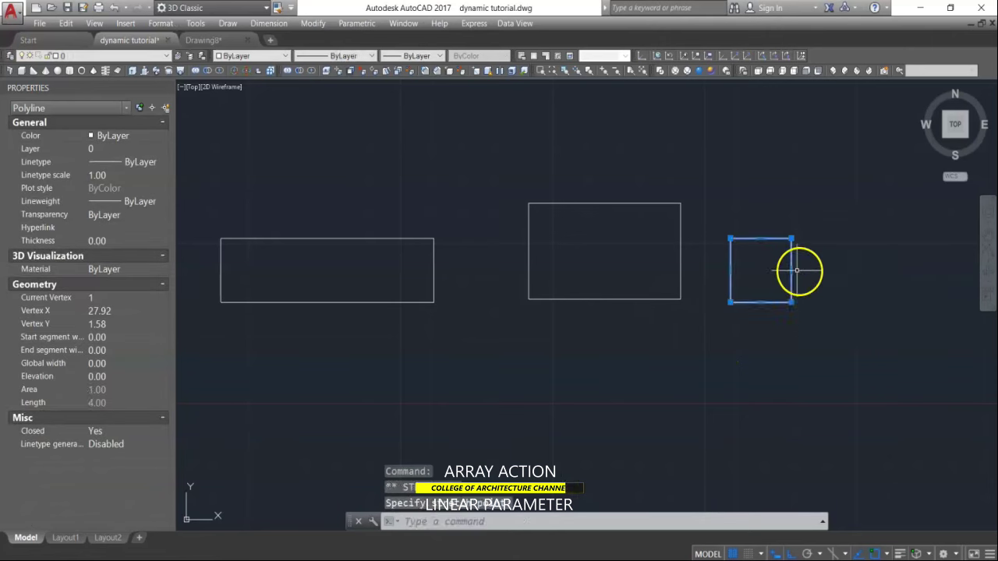
pyautogui.press('Escape')
# Step: Copy the small square directly below the original
pyautogui.moveTo(835, 283); pyautogui.dragTo(659, 282, button='middle')
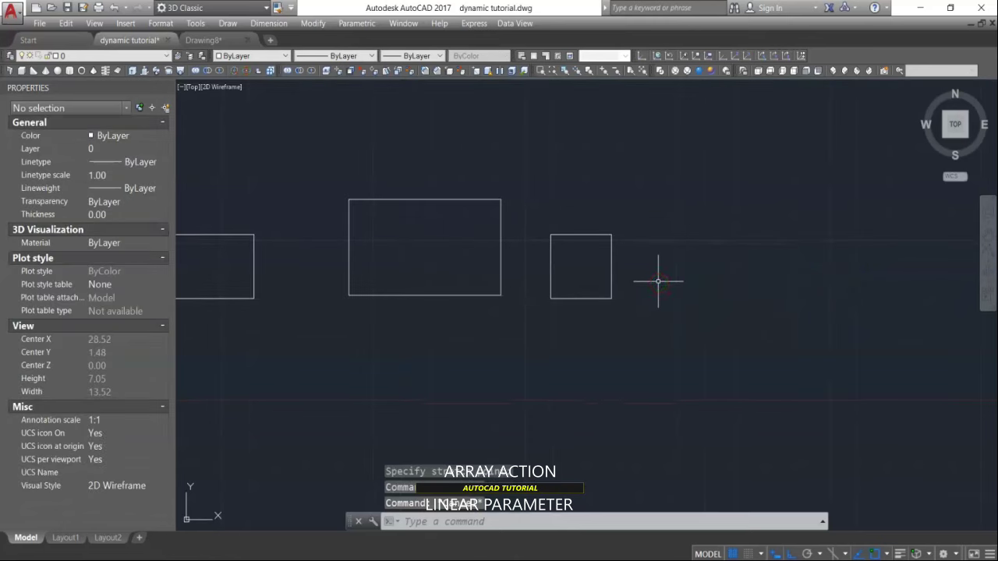
pyautogui.press('Return')
pyautogui.click(641, 222)
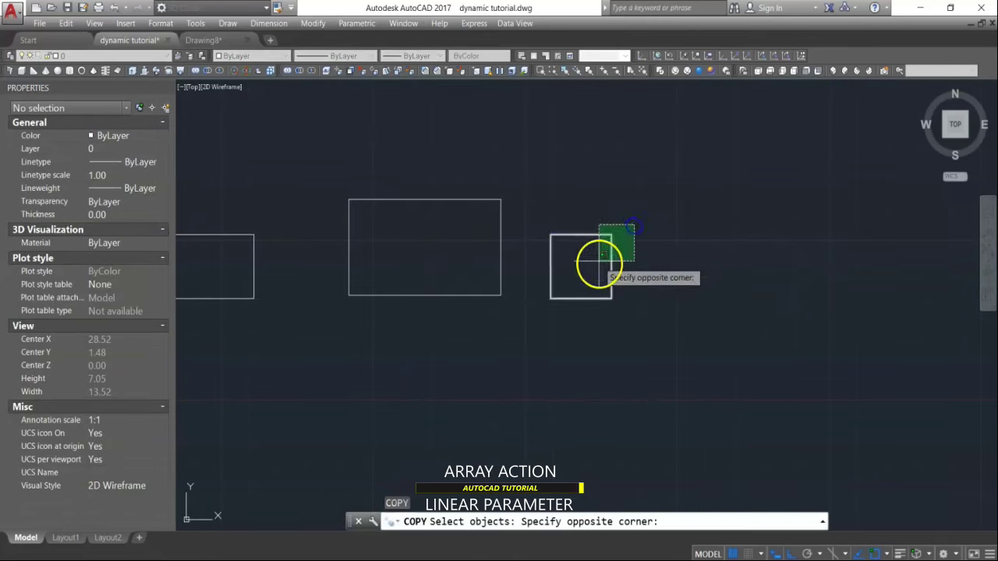
pyautogui.click(593, 258)
pyautogui.press('Return')
pyautogui.click(637, 243)
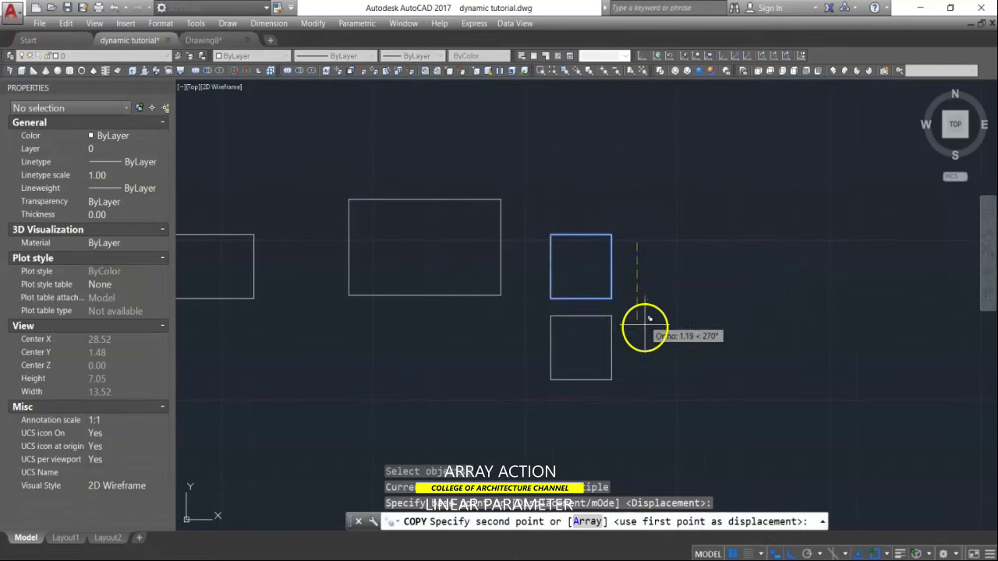
pyautogui.click(645, 328)
pyautogui.press('Escape')
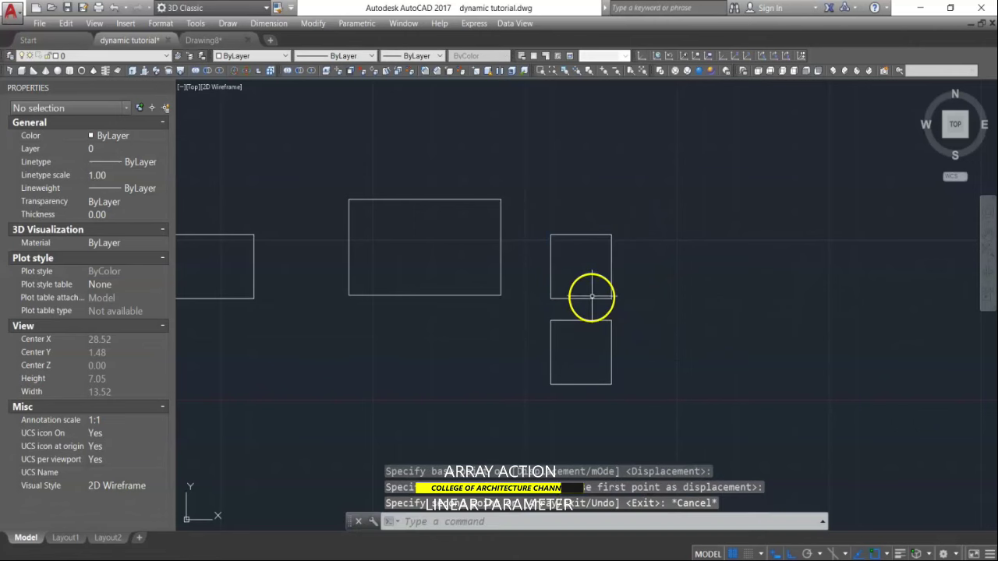
# Step: Start a new block definition with the B command
pyautogui.click(475, 519)
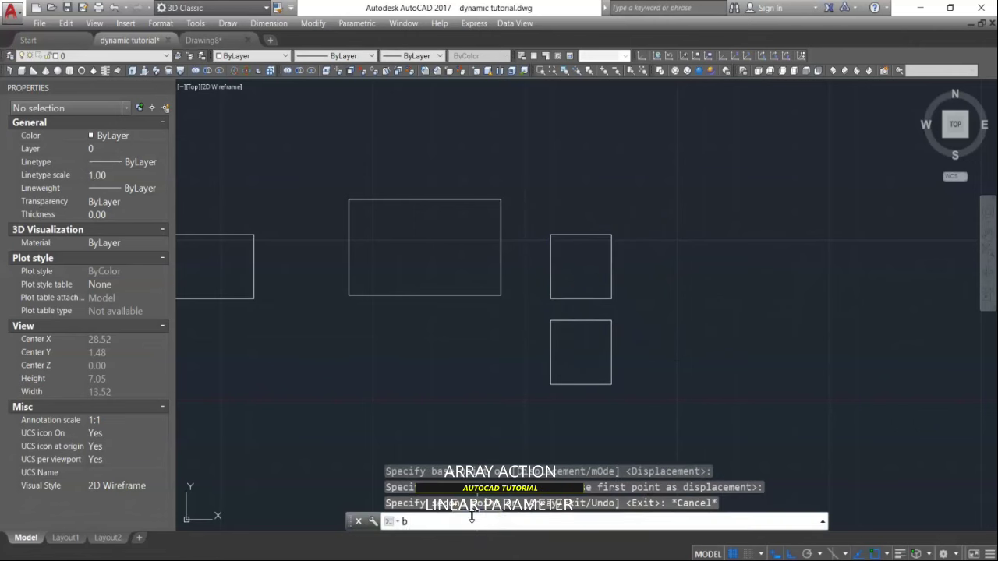
pyautogui.write('b')
pyautogui.press('Return')
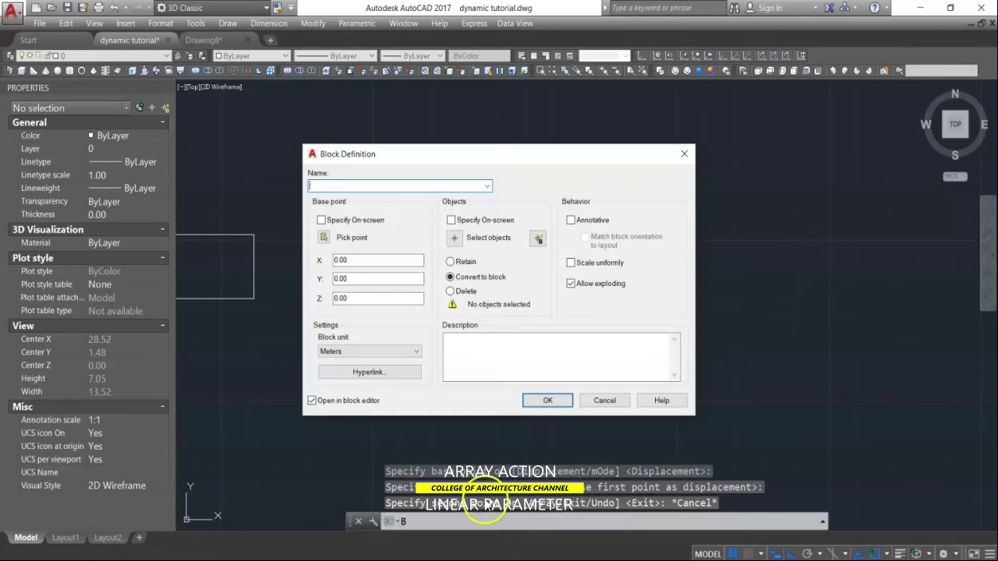
# Step: Define the upper square as block5, based at its lower-left corner, opening it in the Block Editor
pyautogui.click(351, 187)
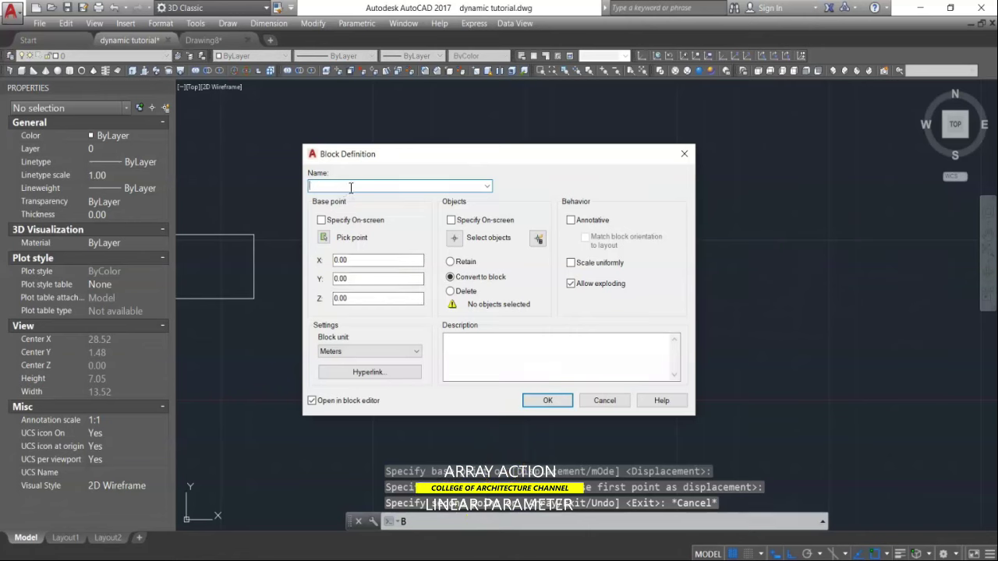
pyautogui.write('blo')
pyautogui.write('ckS')
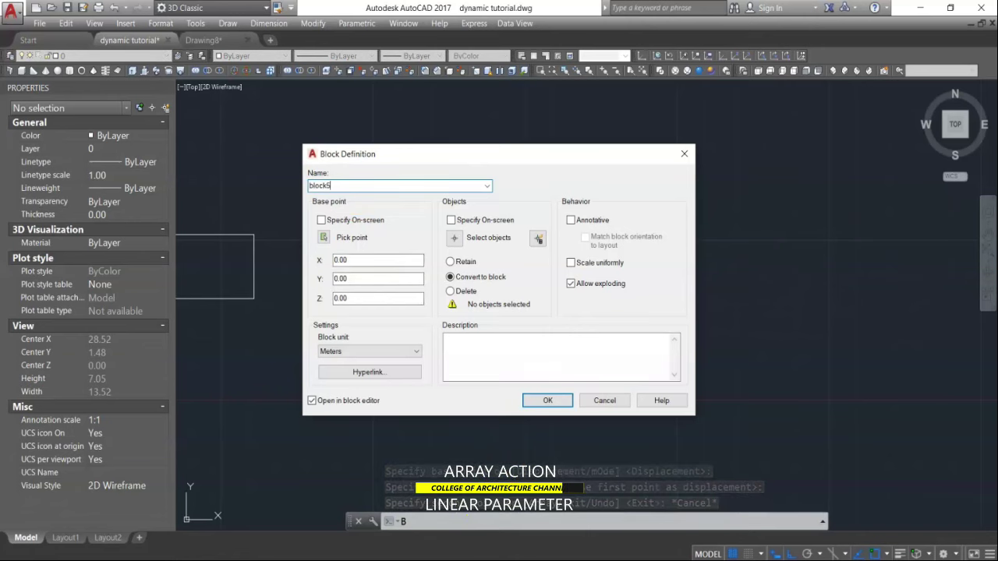
pyautogui.click(458, 242)
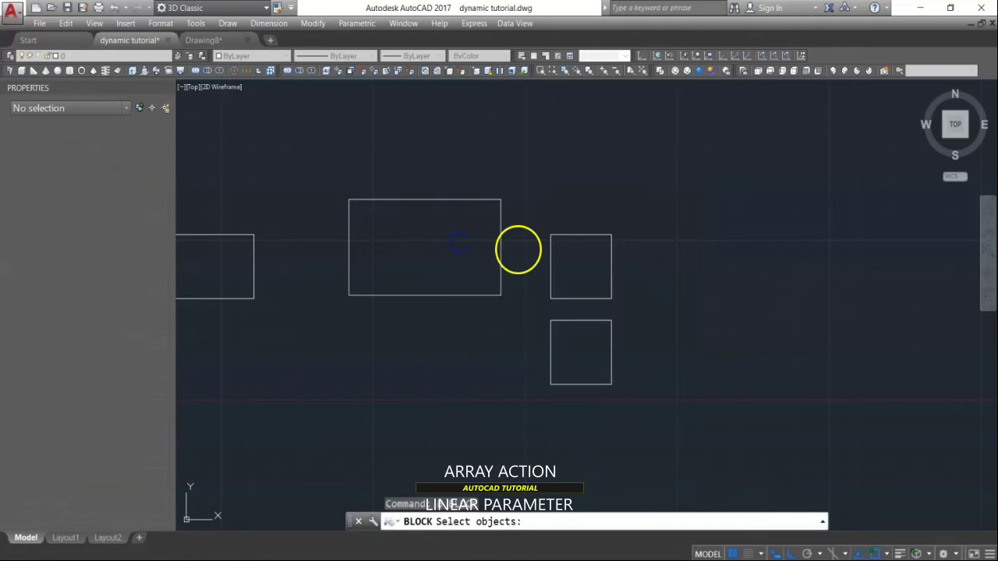
pyautogui.click(551, 267)
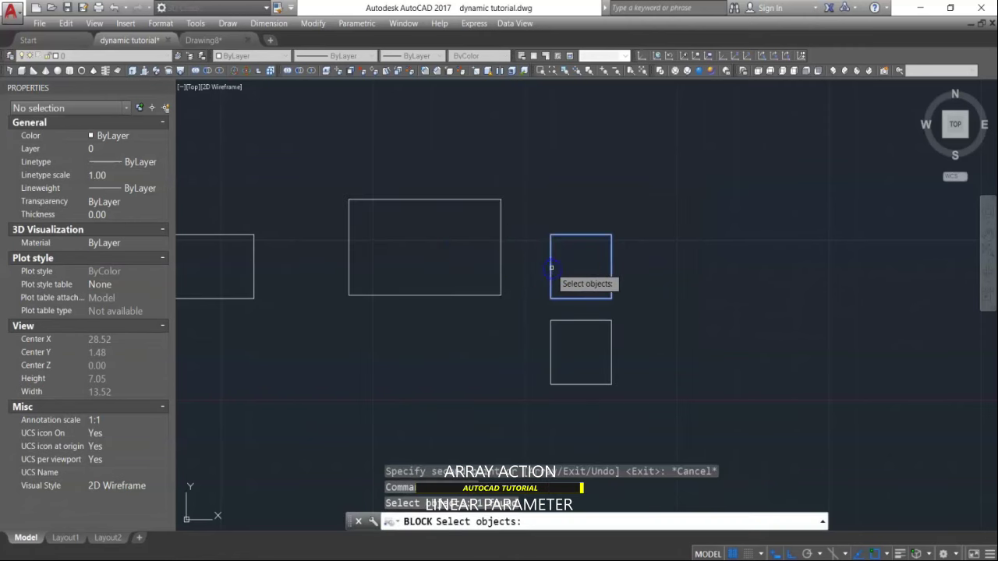
pyautogui.press('Return')
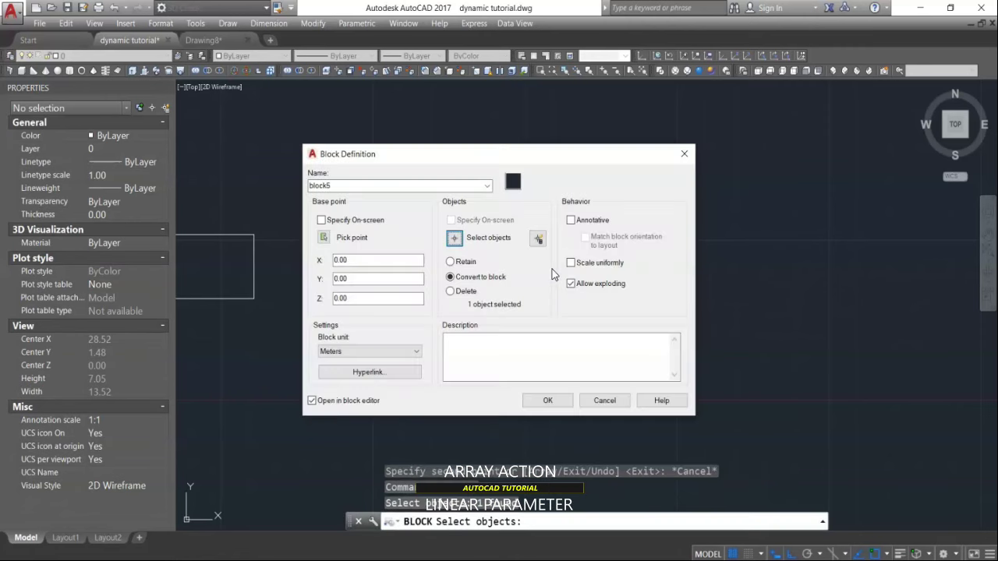
pyautogui.click(324, 238)
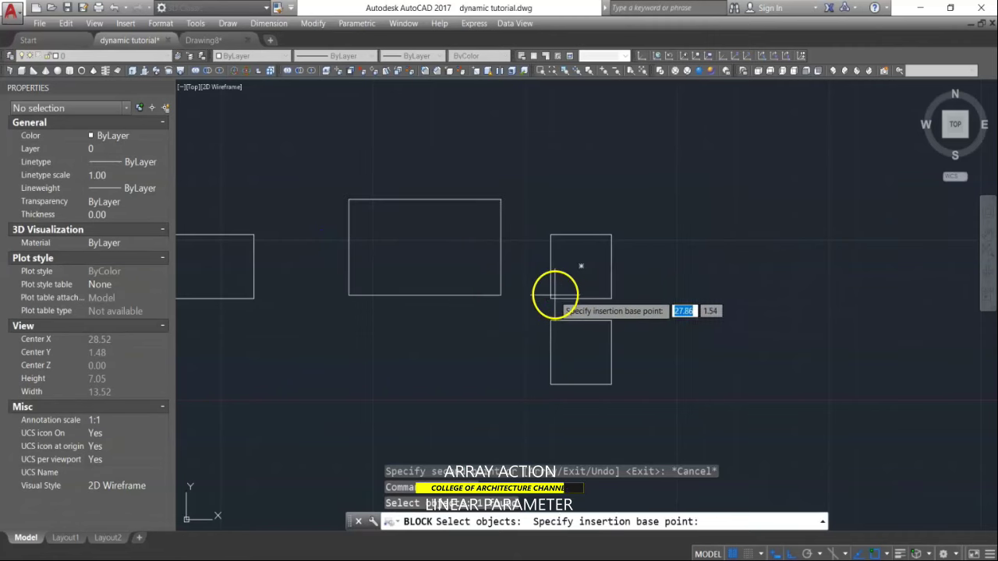
pyautogui.click(553, 298)
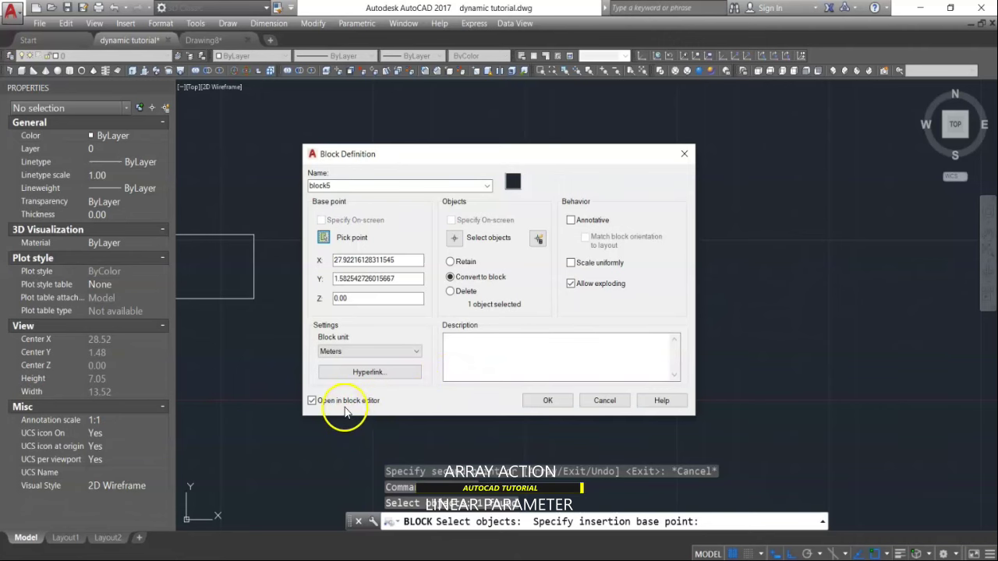
pyautogui.click(532, 403)
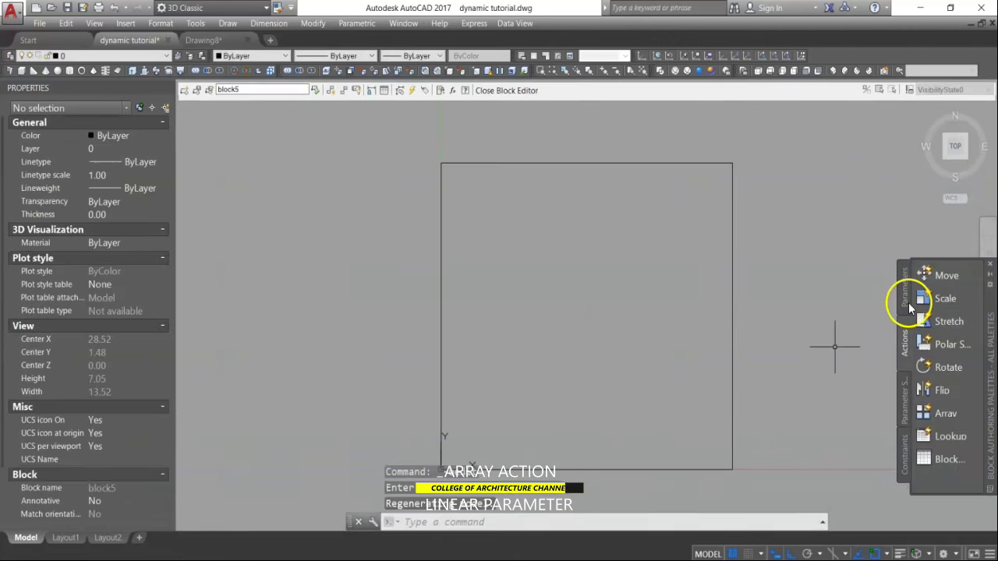
# Step: Add a lower-left base point and a vertical Distance1 linear parameter along the square's left edge
pyautogui.click(905, 298)
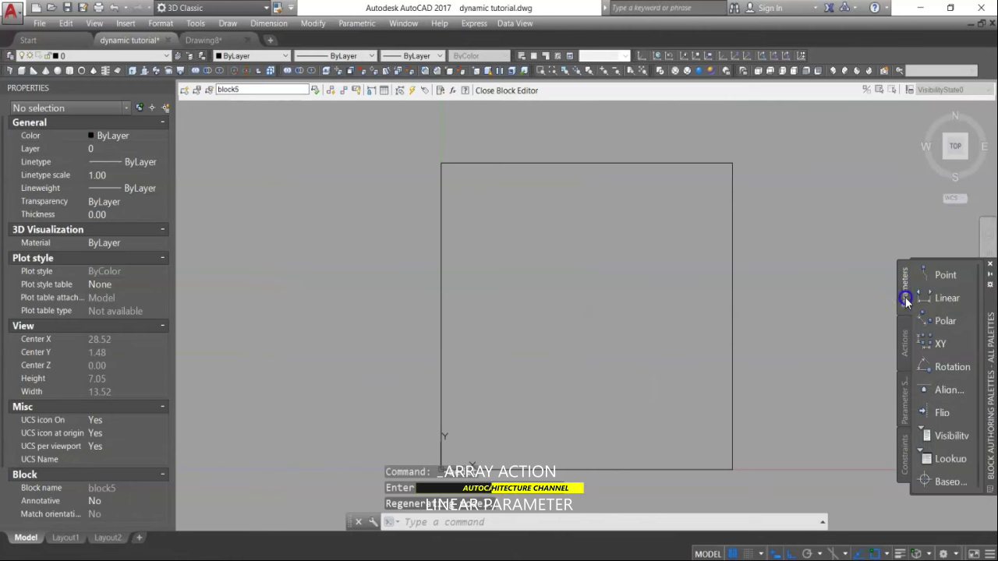
pyautogui.click(942, 482)
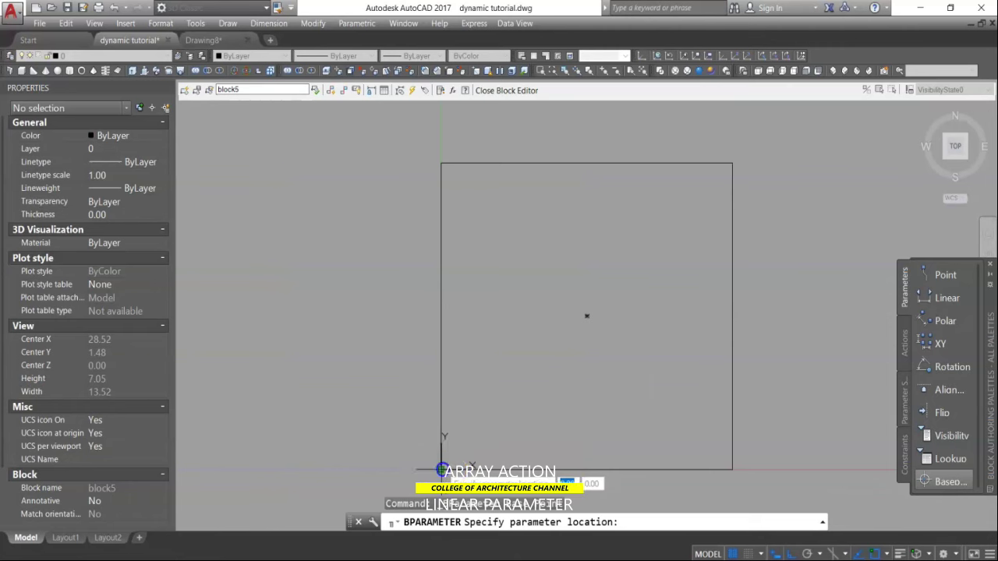
pyautogui.click(441, 471)
pyautogui.click(946, 299)
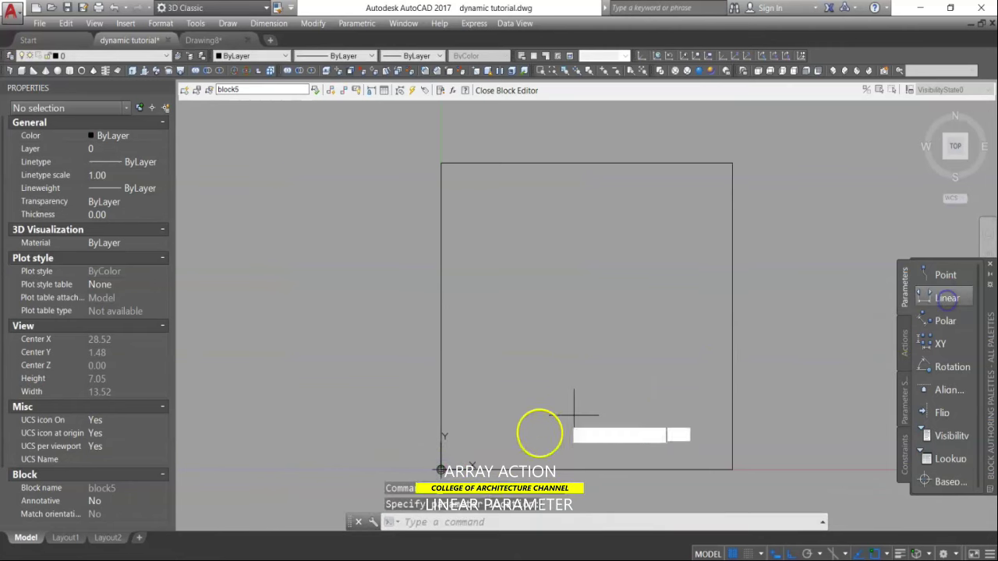
pyautogui.click(439, 470)
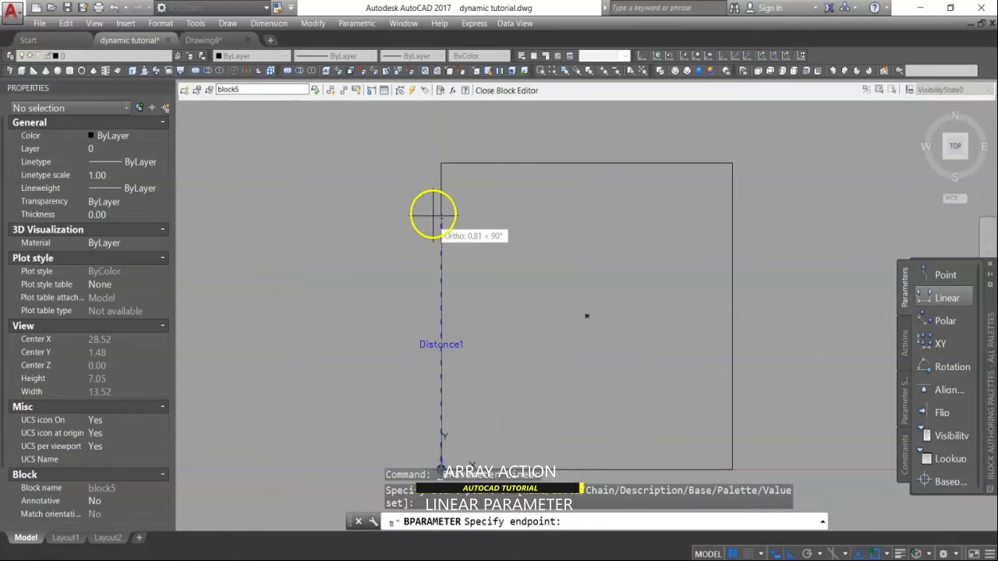
pyautogui.click(441, 163)
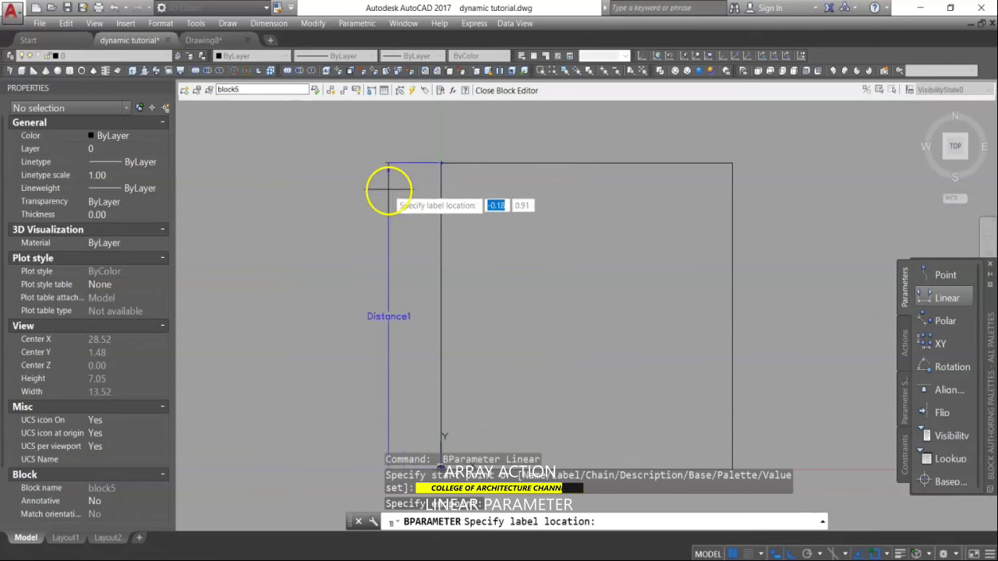
pyautogui.click(388, 190)
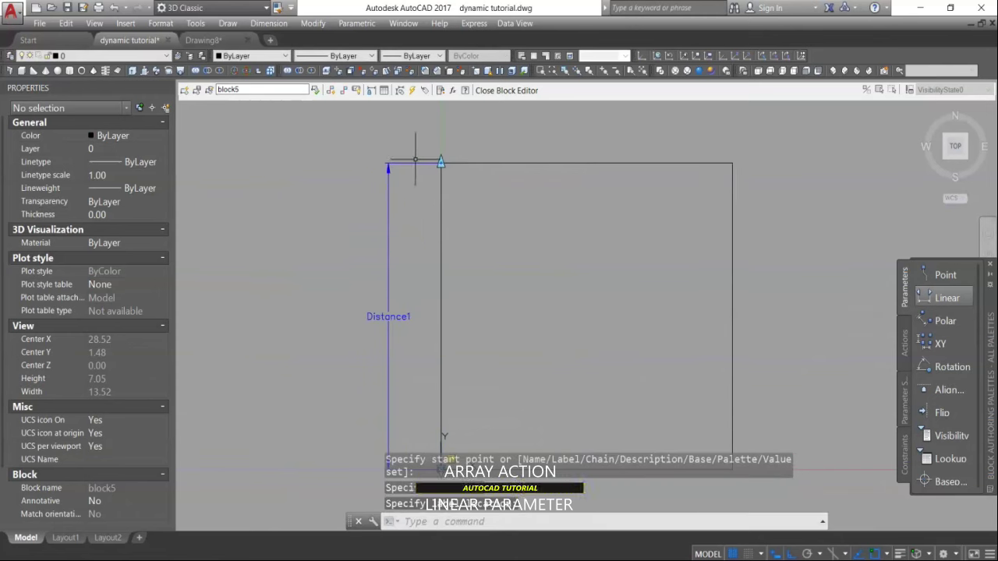
# Step: Set Distance1's Grip Display to 1 so only one grip remains
pyautogui.click(415, 162)
pyautogui.rightClick(417, 163)
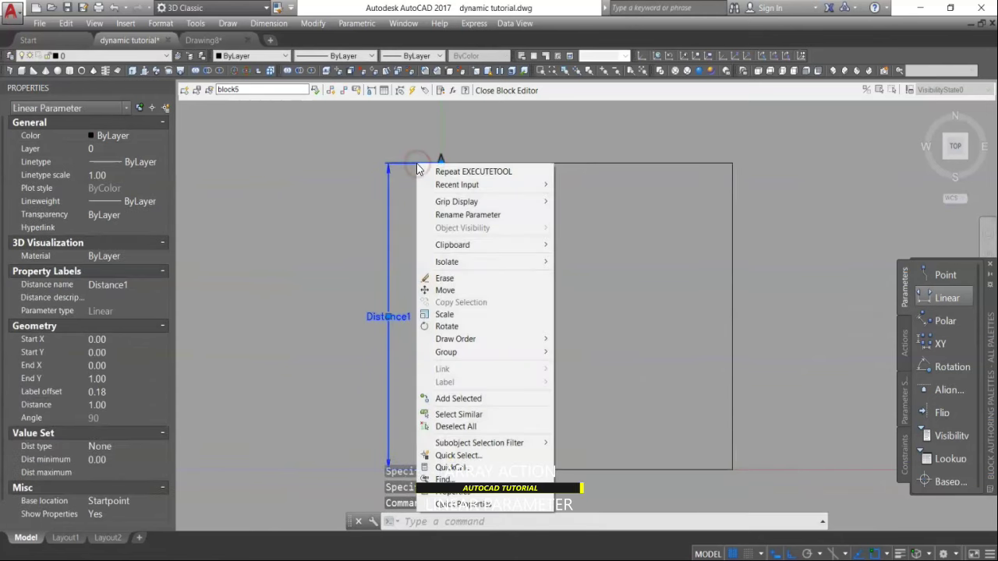
pyautogui.moveTo(485, 202)
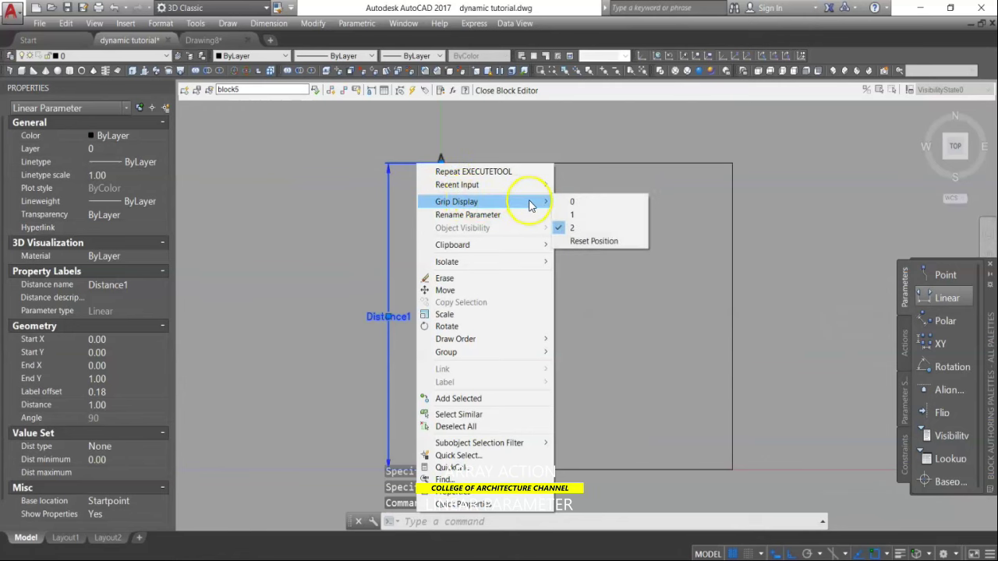
pyautogui.click(586, 218)
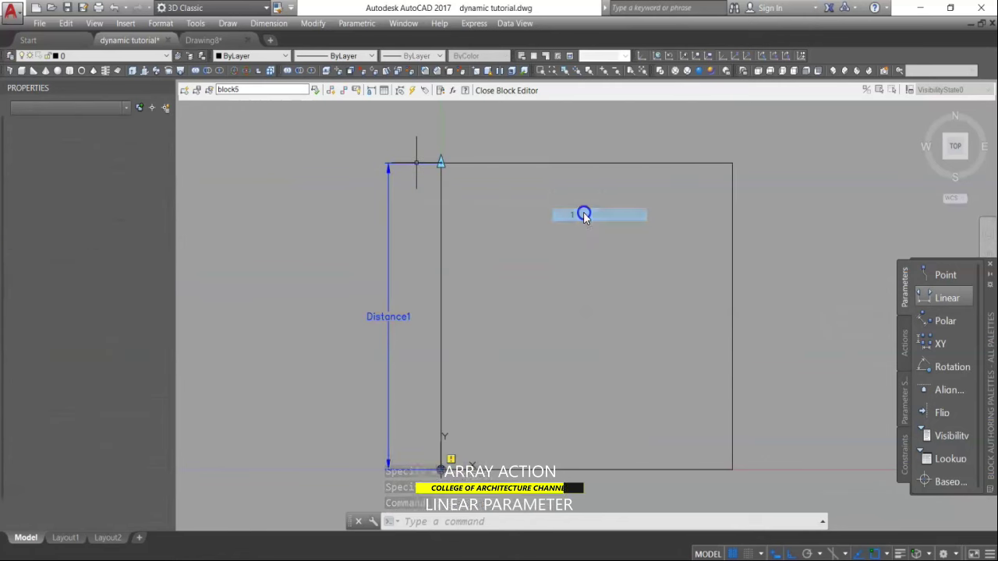
pyautogui.scroll(-2, 584, 212)
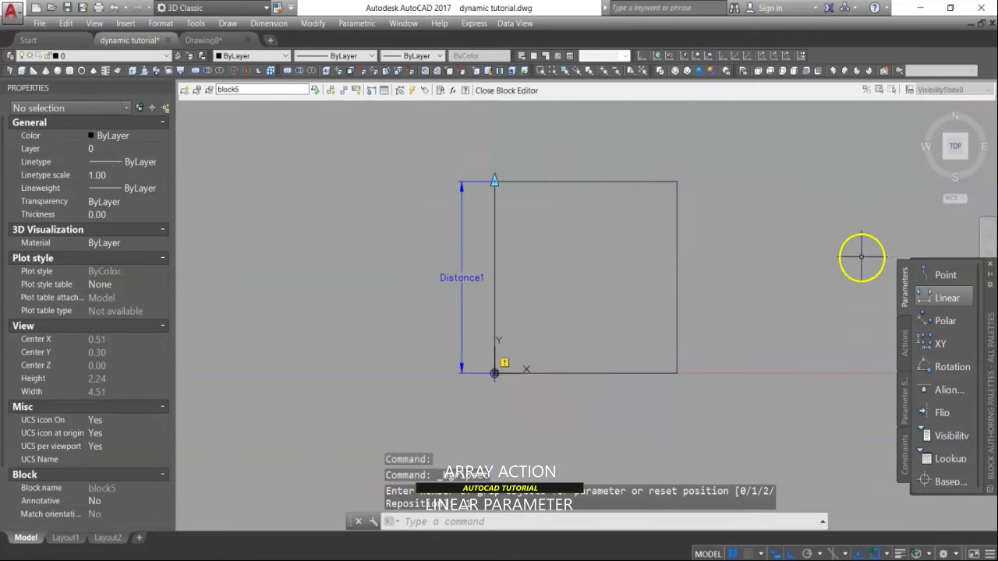
# Step: Add an Array action on Distance1 applied to the square with a column spacing of 2
pyautogui.click(905, 343)
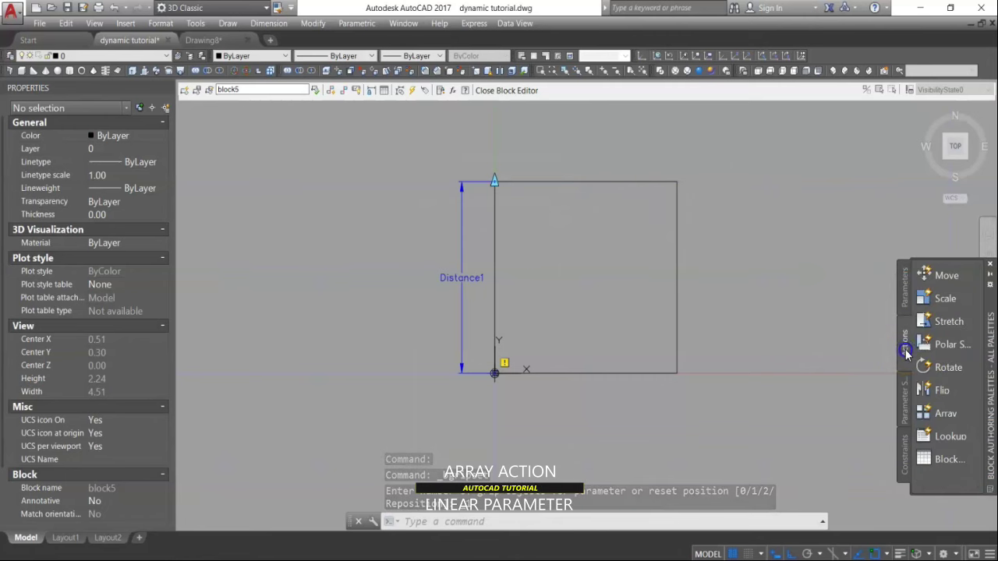
pyautogui.click(949, 414)
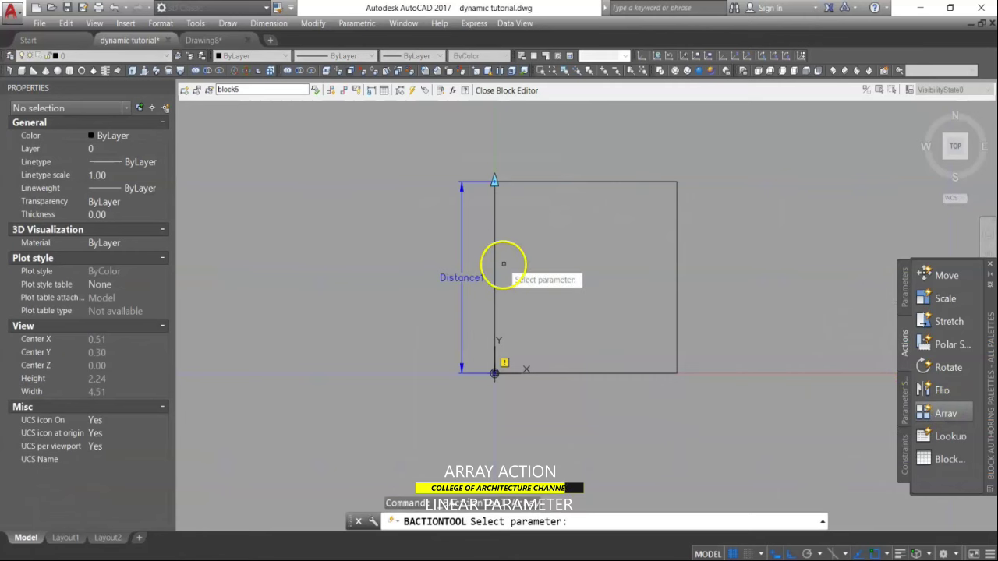
pyautogui.click(476, 181)
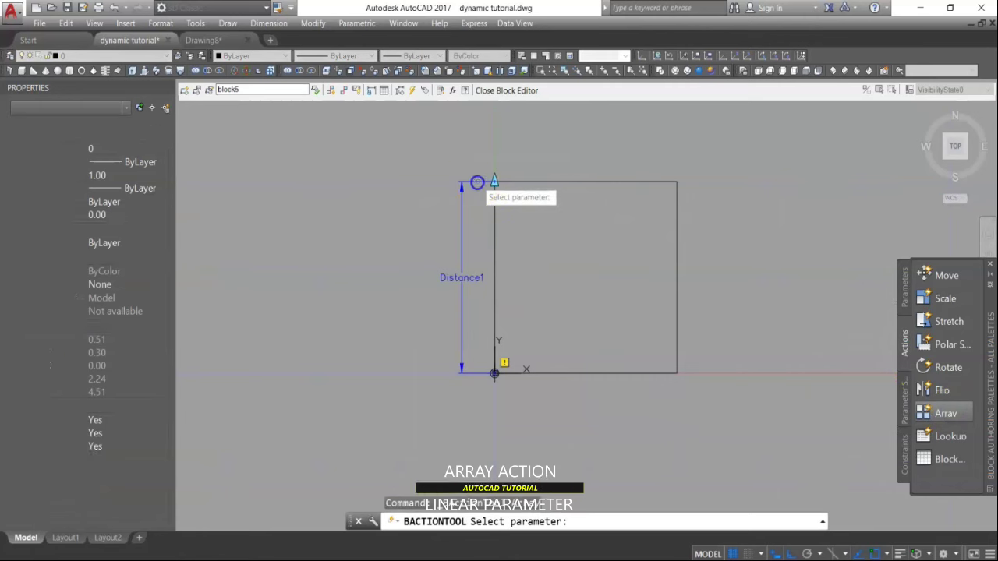
pyautogui.click(494, 220)
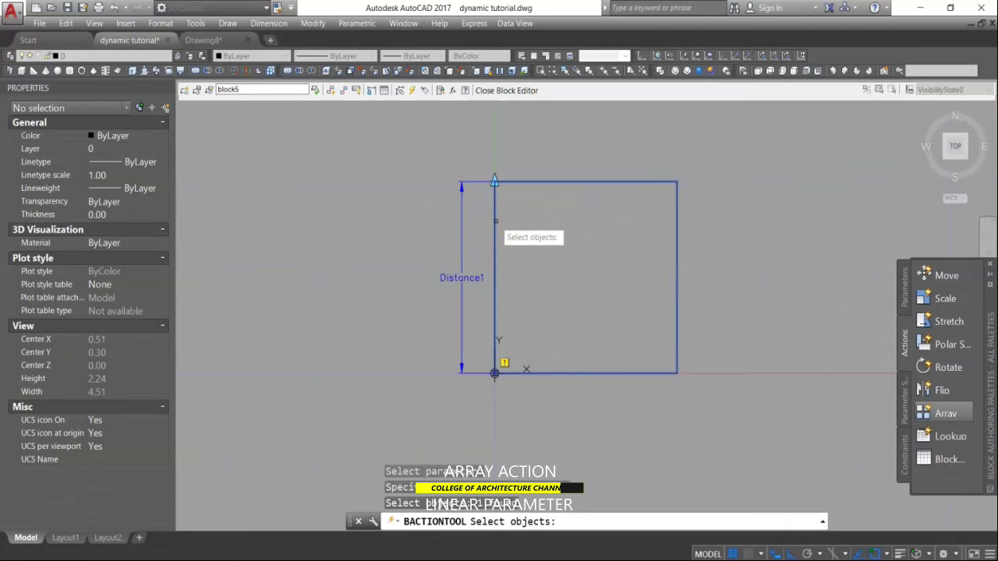
pyautogui.press('Return')
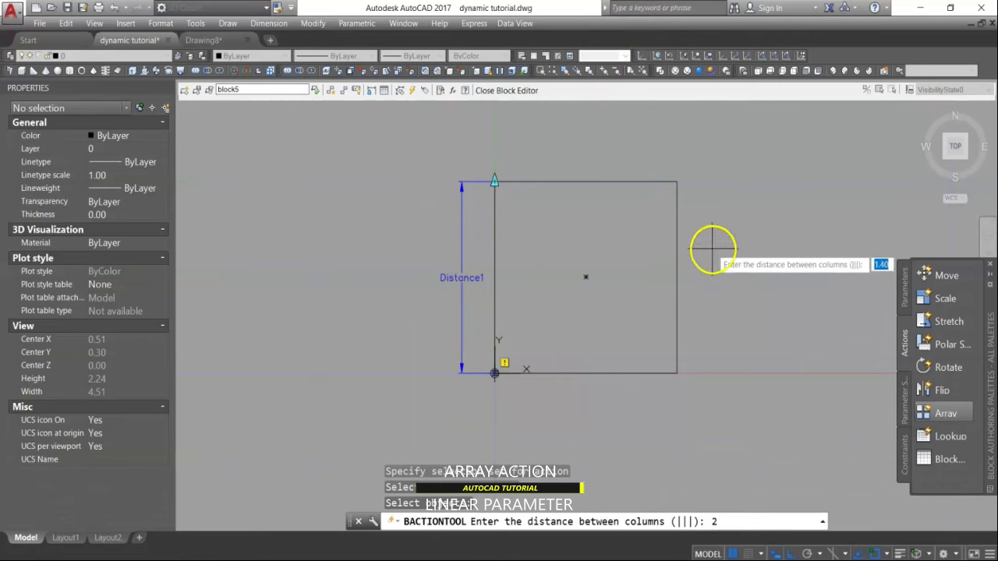
pyautogui.press('Return')
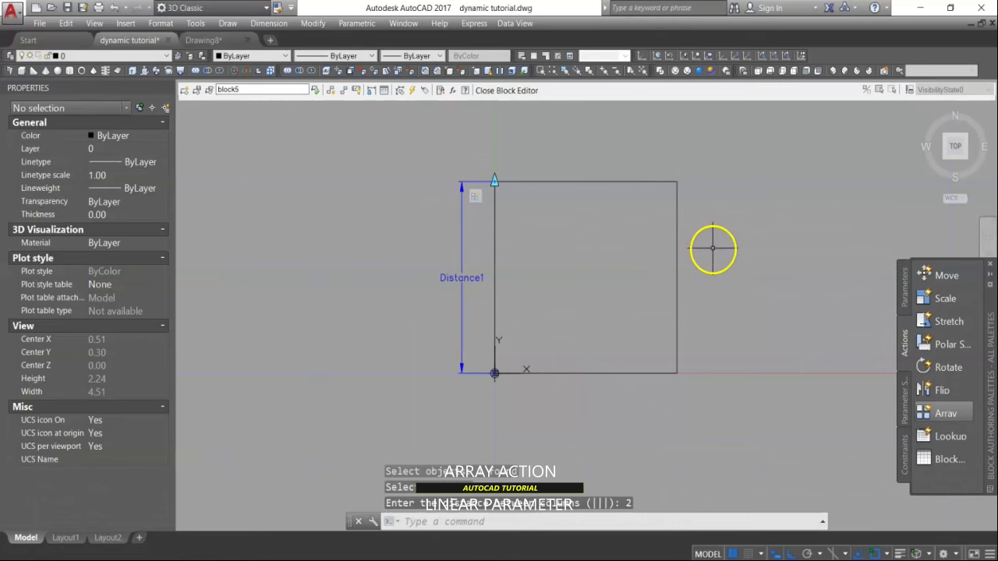
# Step: Save block5 and drag its Distance1 grip upward in model space to array copies of the square
pyautogui.click(513, 90)
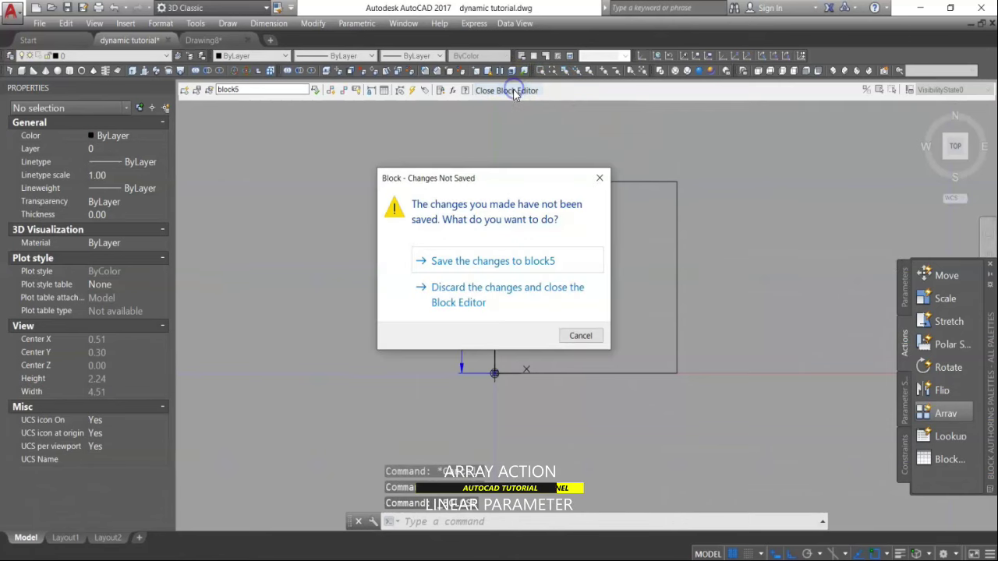
pyautogui.click(493, 262)
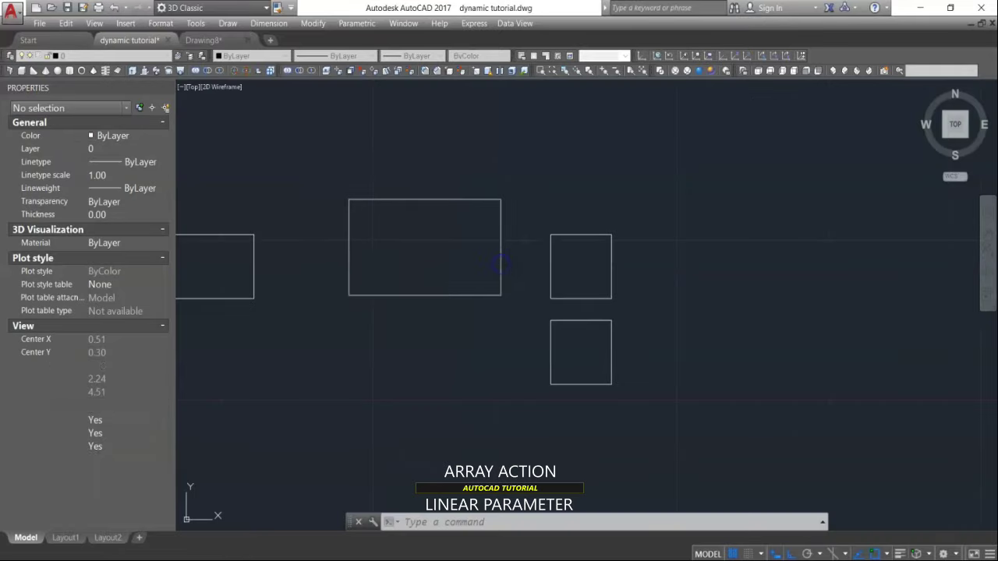
pyautogui.click(581, 236)
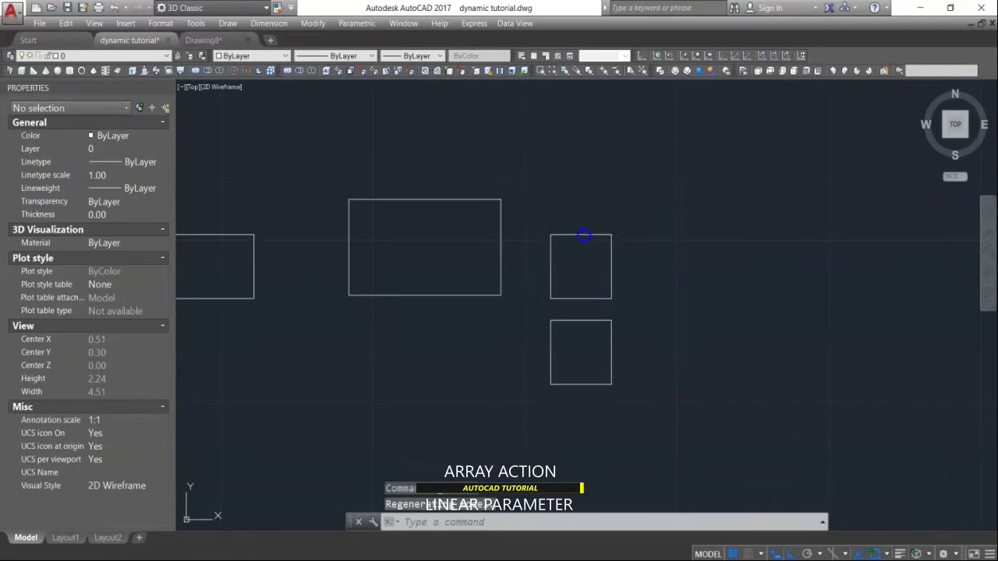
pyautogui.scroll(-2, 553, 237)
pyautogui.click(551, 233)
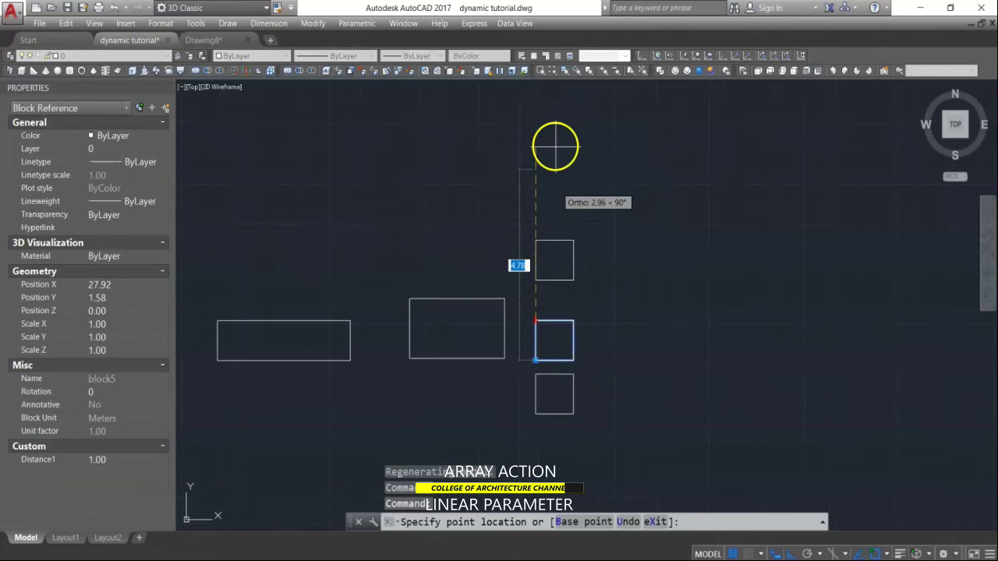
pyautogui.scroll(-2, 554, 132)
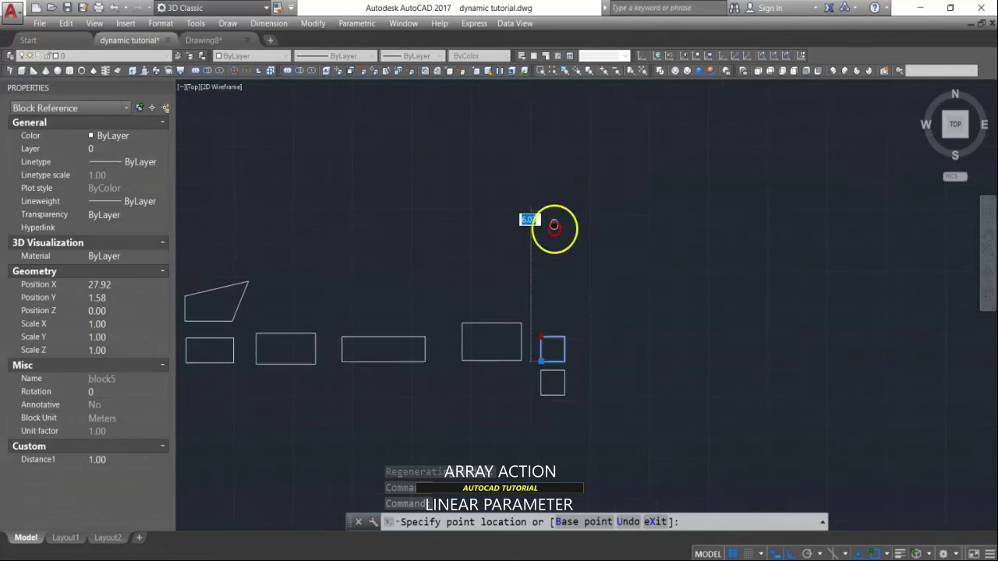
pyautogui.click(551, 151)
pyautogui.moveTo(576, 324)
pyautogui.mouseDown(button='middle')
pyautogui.moveTo(578, 266)
pyautogui.moveTo(595, 258)
pyautogui.moveTo(568, 292)
pyautogui.moveTo(510, 330)
pyautogui.moveTo(586, 251)
pyautogui.moveTo(608, 280)
pyautogui.moveTo(598, 275)
pyautogui.mouseUp(button='middle')
pyautogui.scroll(2, 489, 361)
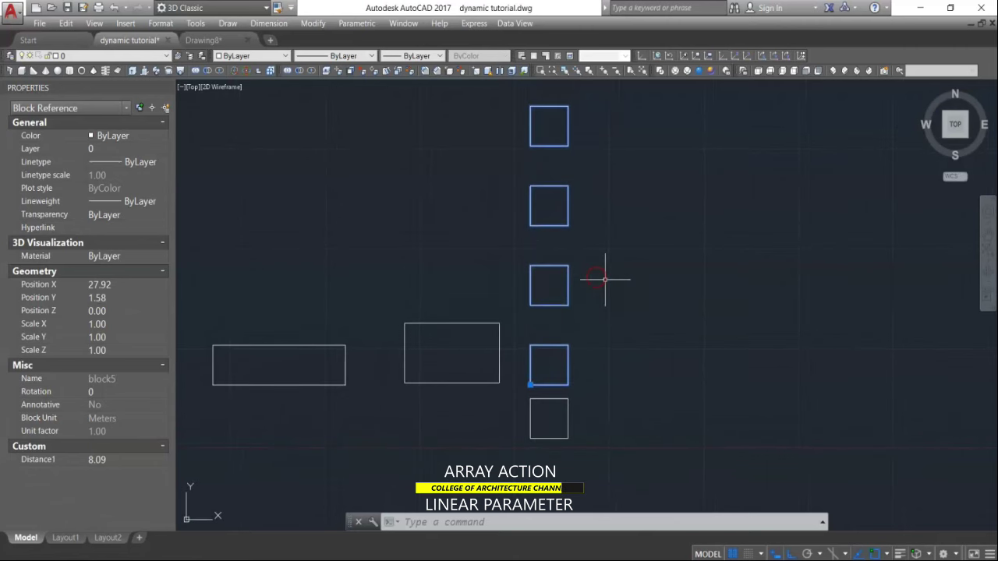
pyautogui.scroll(-2, 558, 344)
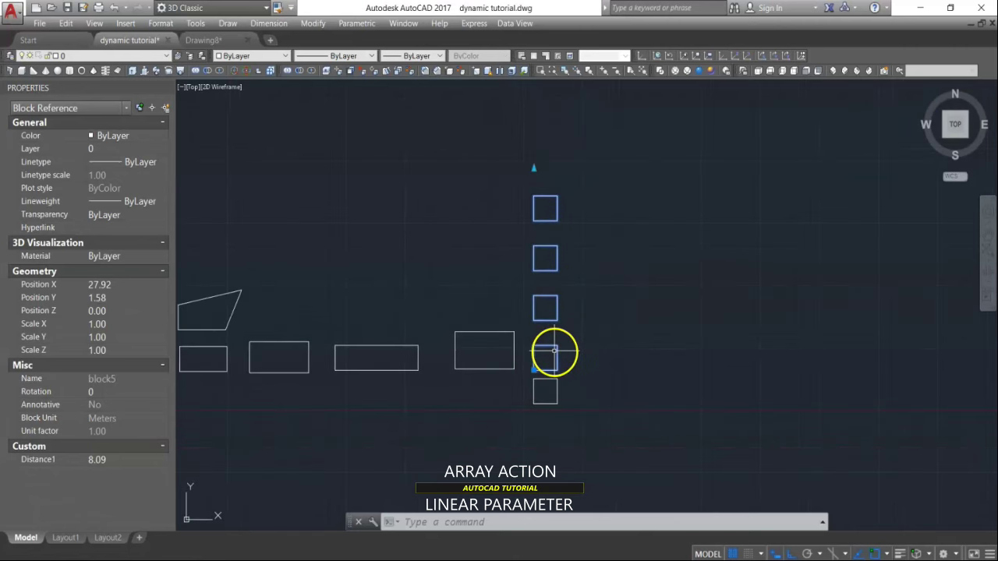
# Step: Reset block5 to a single square and reopen it in the Block Editor
pyautogui.rightClick(556, 352)
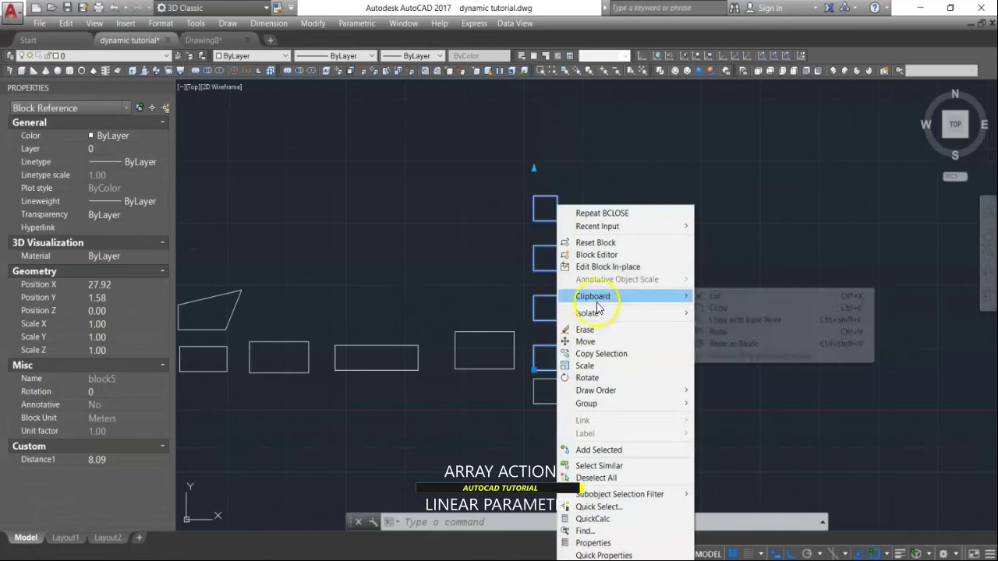
pyautogui.click(597, 242)
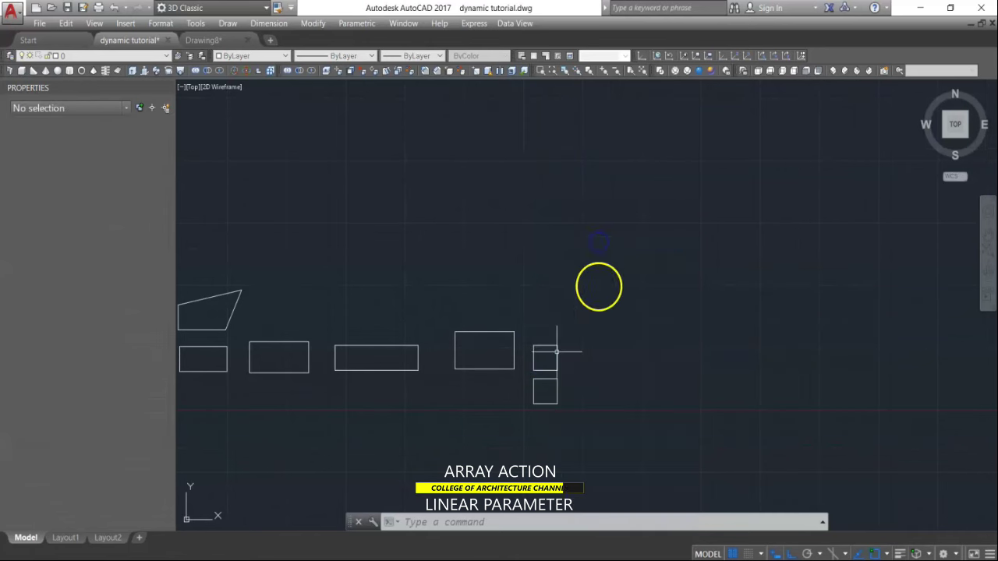
pyautogui.scroll(3, 553, 352)
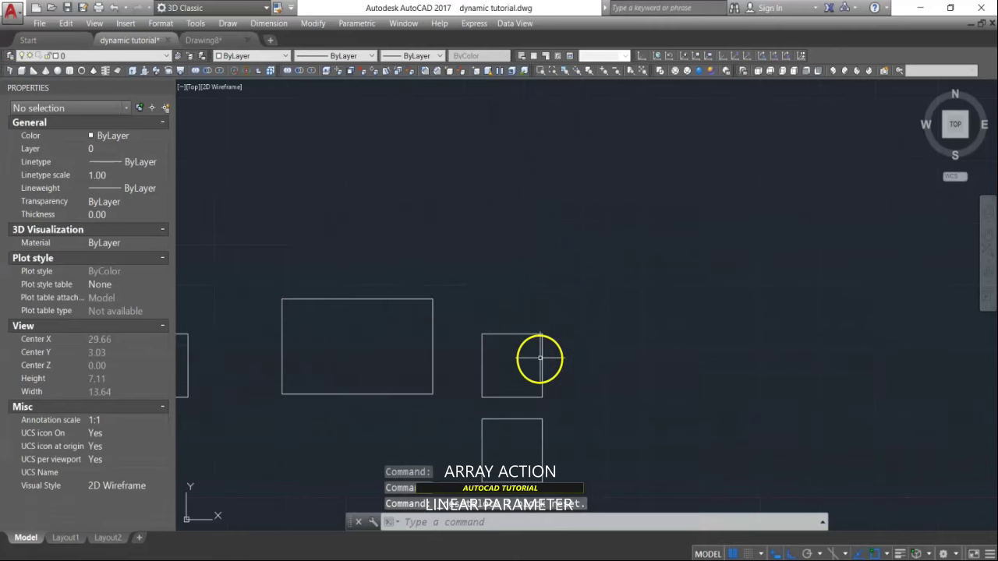
pyautogui.click(540, 357)
pyautogui.rightClick(542, 358)
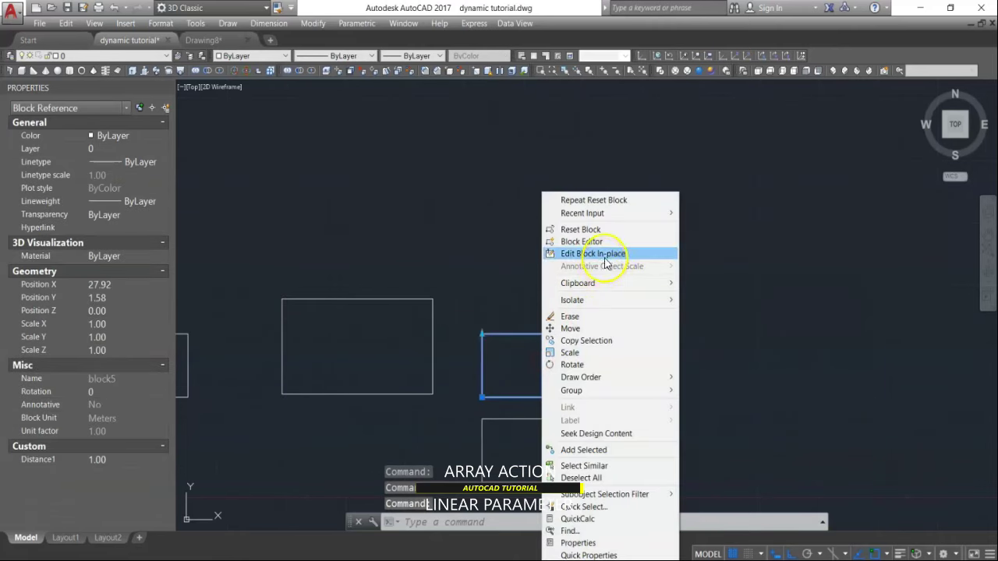
pyautogui.click(588, 242)
# Step: Add a horizontal Distance2 linear parameter across the square's top edge, label placed above
pyautogui.scroll(-3, 533, 270)
pyautogui.moveTo(588, 245); pyautogui.dragTo(542, 292, button='middle')
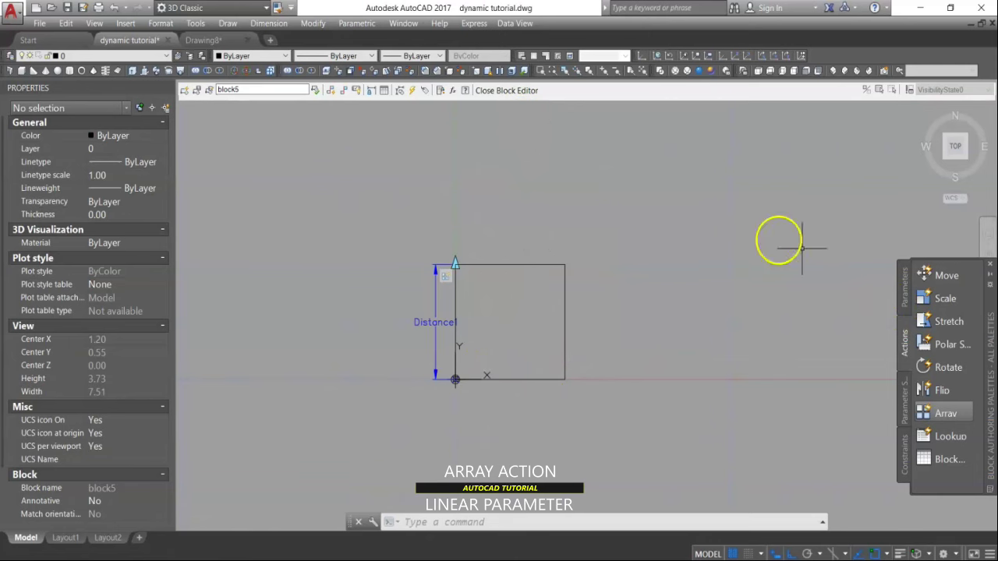
pyautogui.click(904, 309)
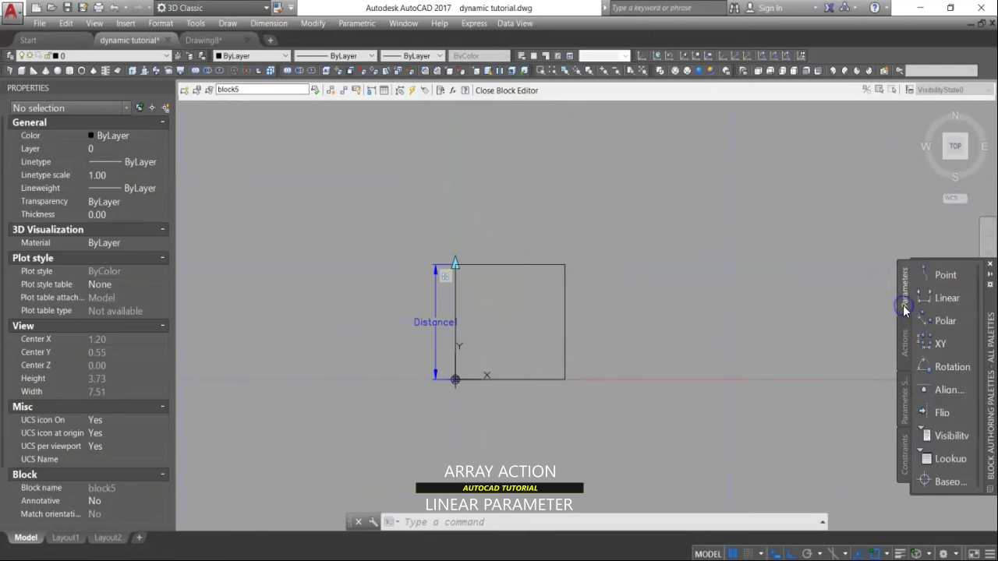
pyautogui.click(945, 300)
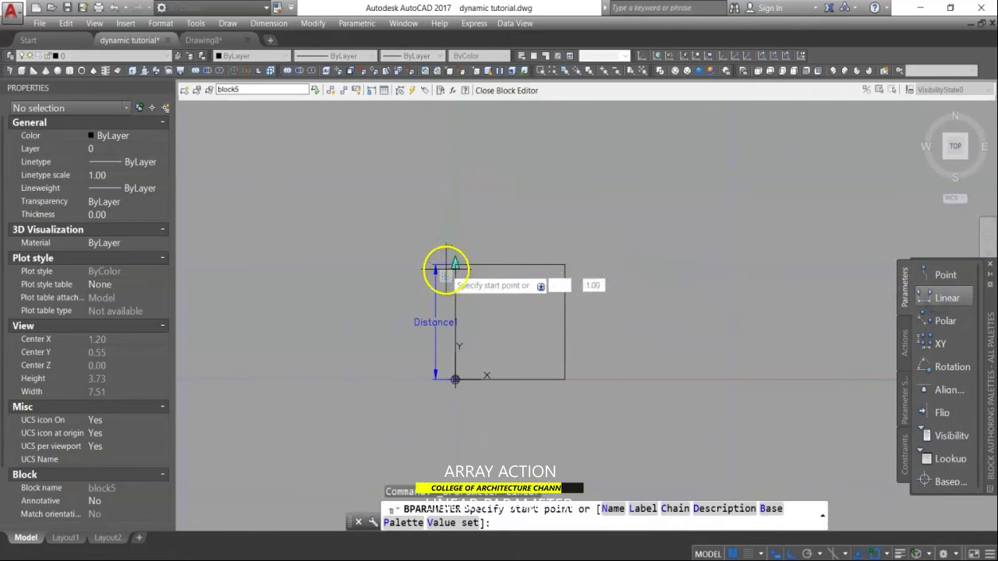
pyautogui.click(455, 266)
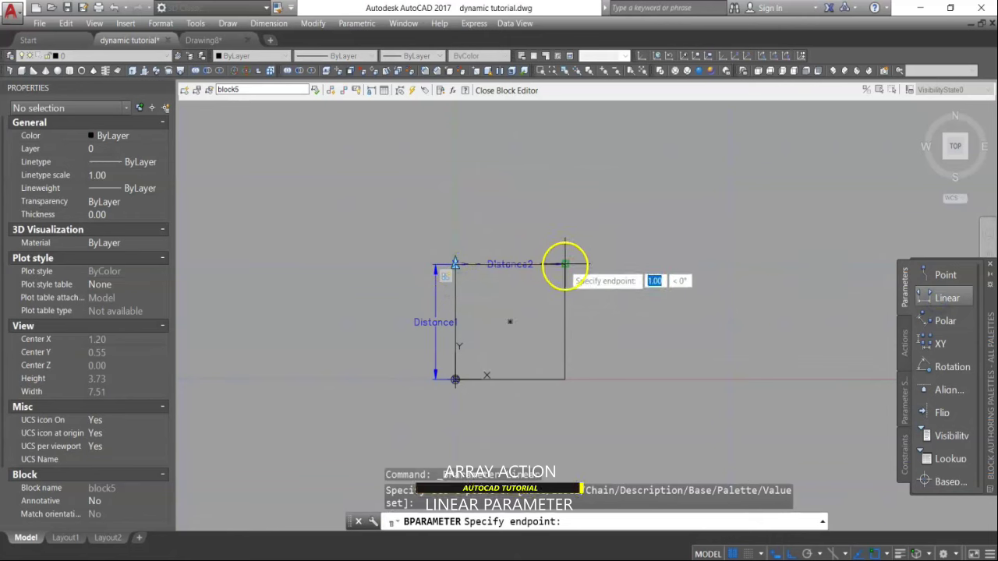
pyautogui.click(564, 265)
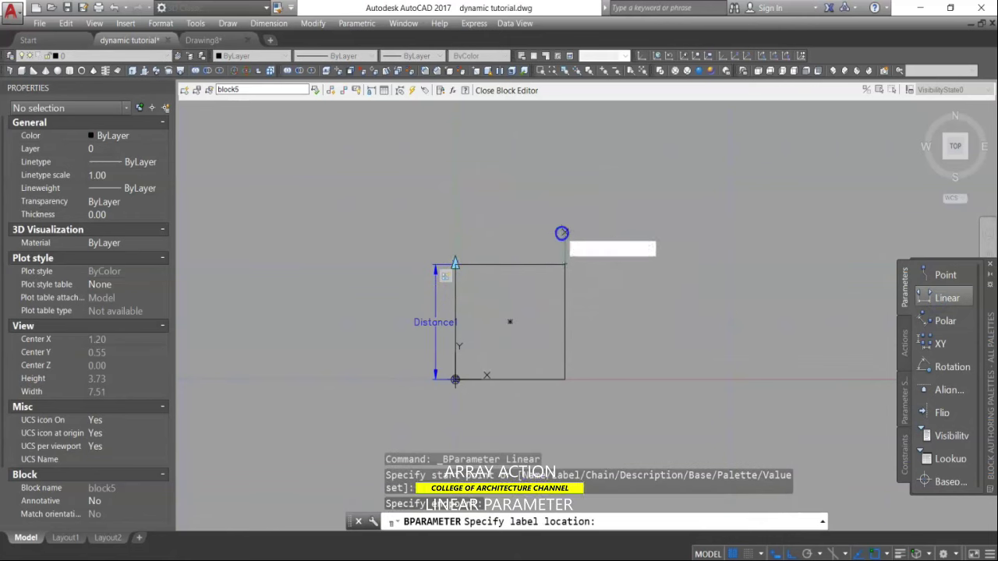
pyautogui.click(562, 233)
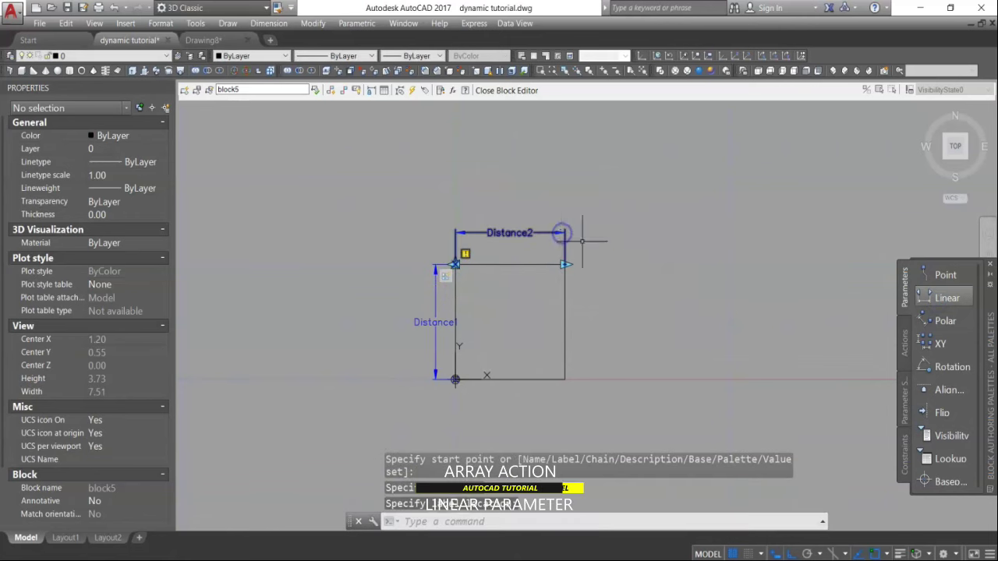
pyautogui.click(904, 360)
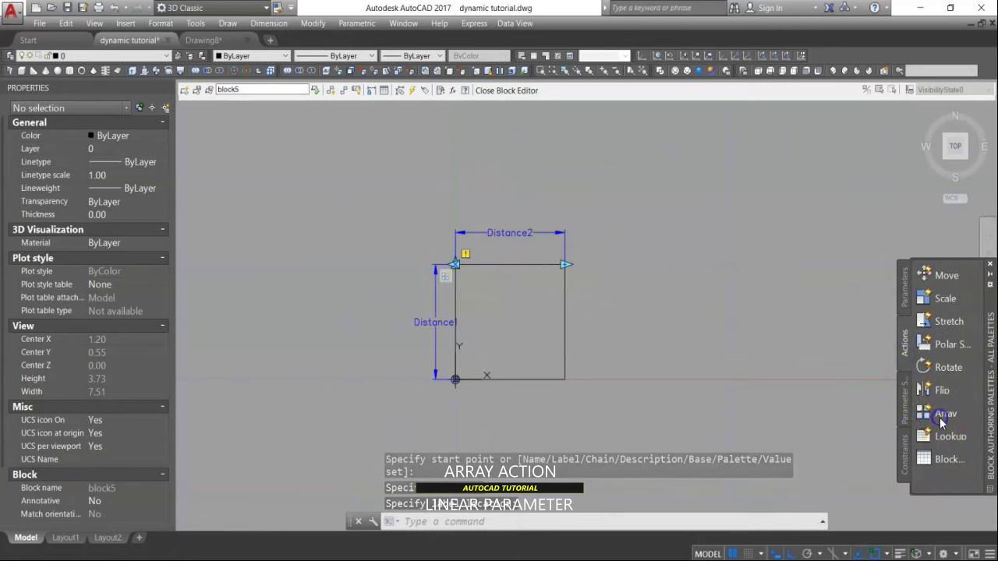
# Step: Add an Array action tied to Distance2 and applied to the square
pyautogui.click(941, 422)
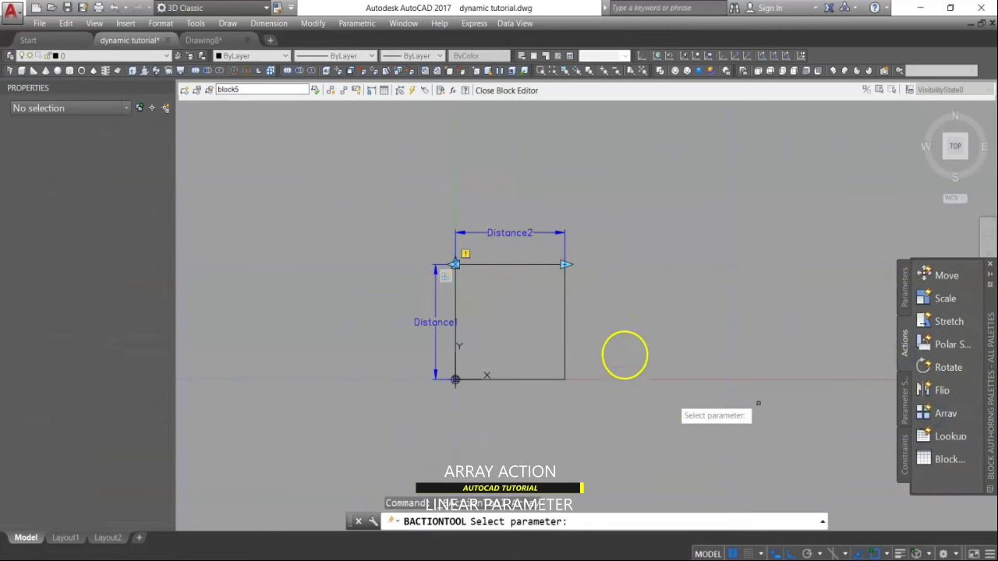
pyautogui.click(564, 249)
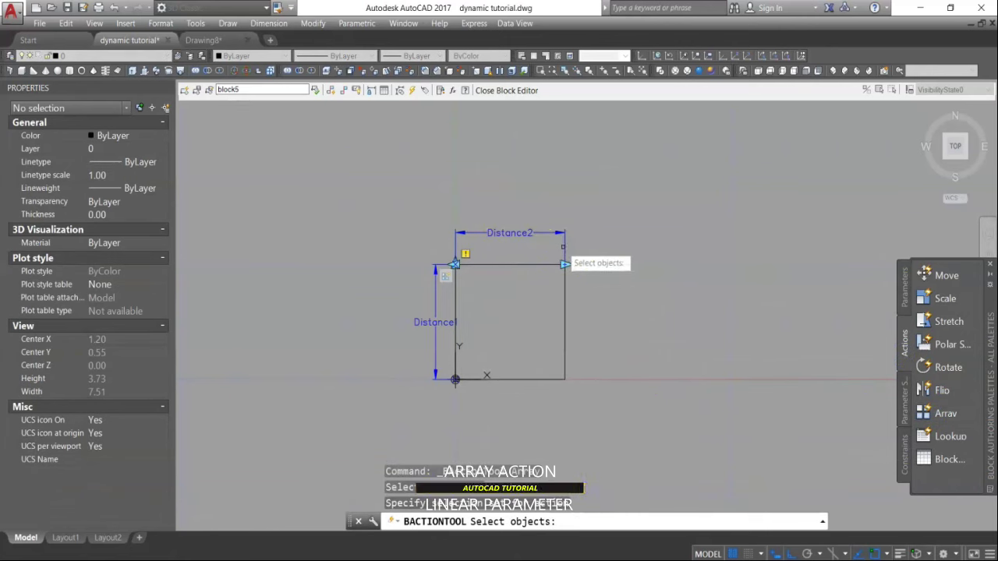
pyautogui.moveTo(566, 244)
pyautogui.mouseDown()
pyautogui.moveTo(556, 289)
pyautogui.moveTo(565, 291)
pyautogui.mouseUp()
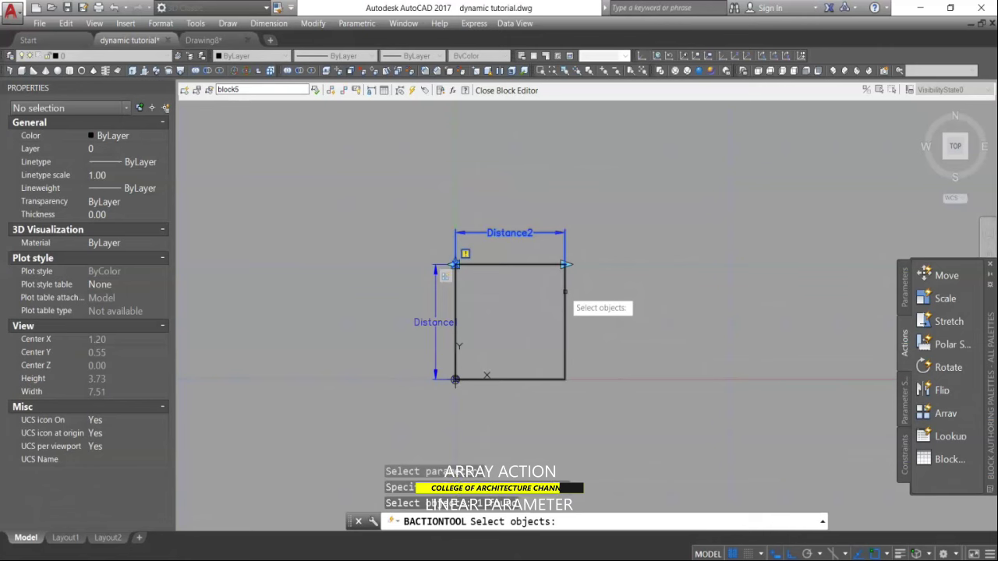
pyautogui.click(565, 292)
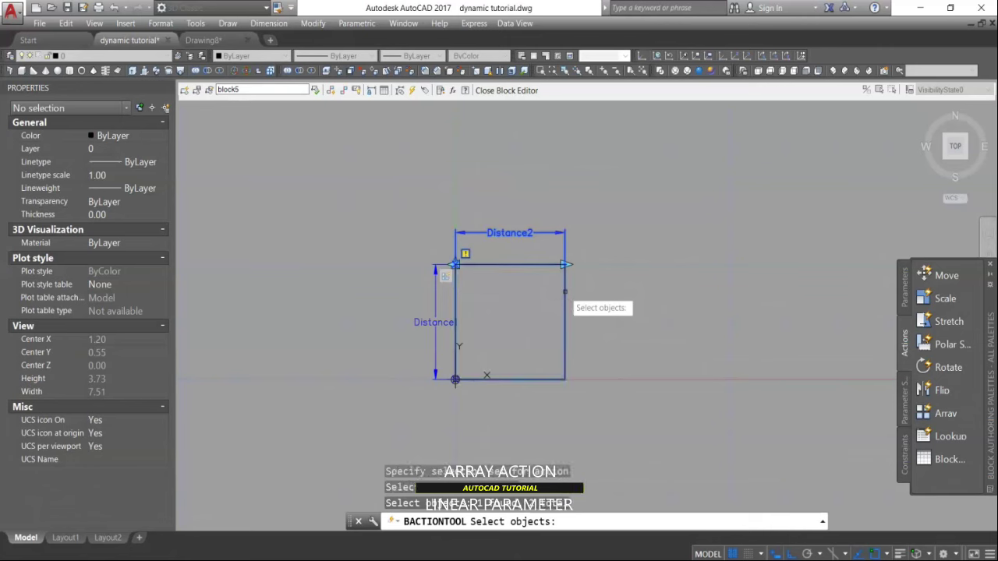
pyautogui.moveTo(555, 303)
pyautogui.mouseDown()
pyautogui.moveTo(512, 468)
pyautogui.moveTo(514, 492)
pyautogui.moveTo(555, 502)
pyautogui.mouseUp()
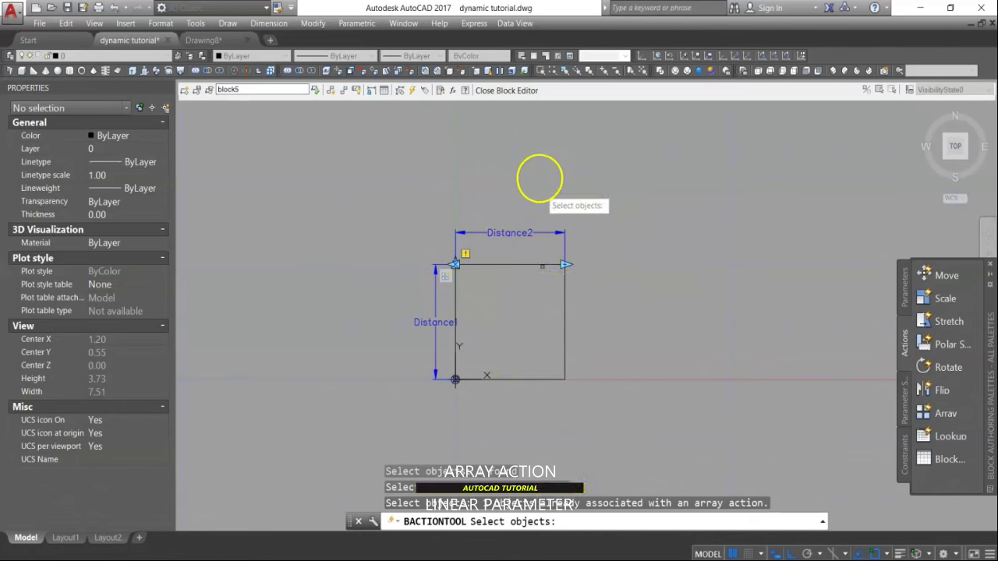
pyautogui.press('Escape')
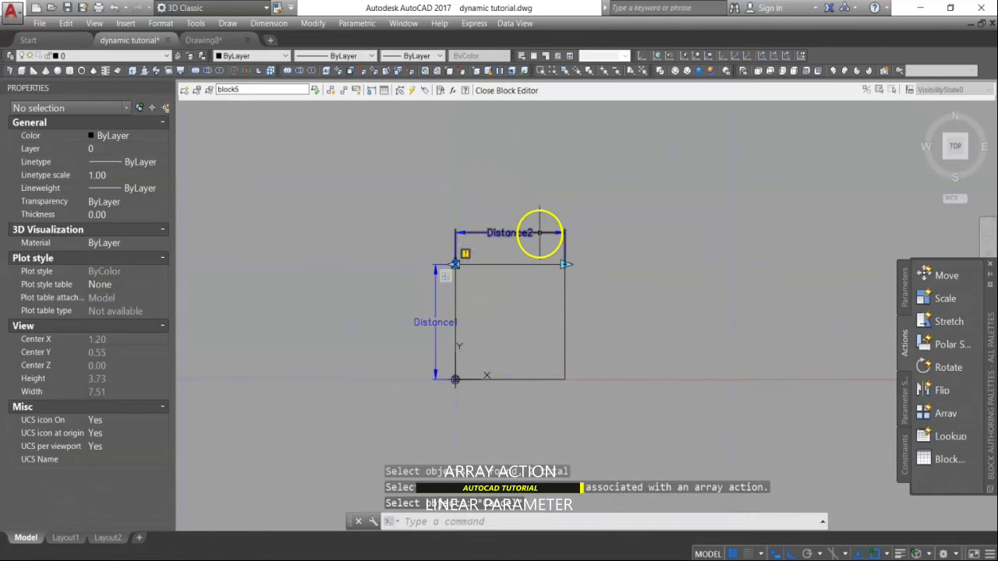
# Step: Delete the Distance2 parameter and close the Block Editor, keeping the changes
pyautogui.click(539, 233)
pyautogui.press('Delete')
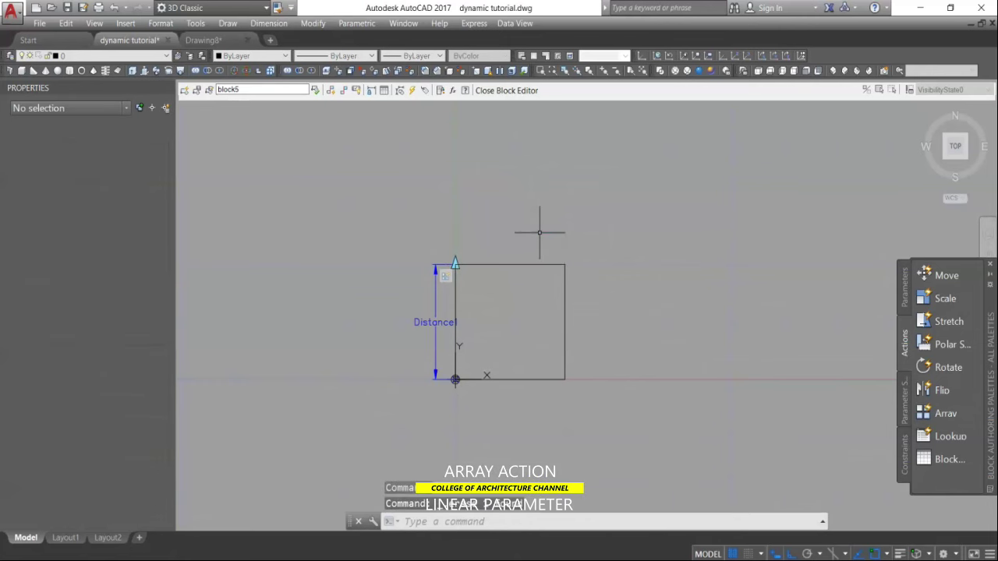
pyautogui.click(503, 90)
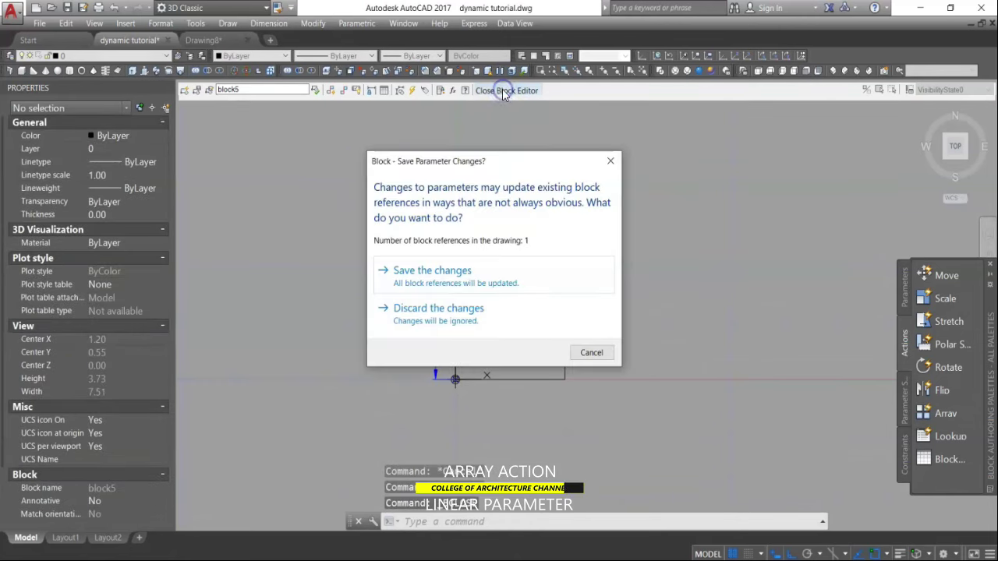
pyautogui.click(463, 282)
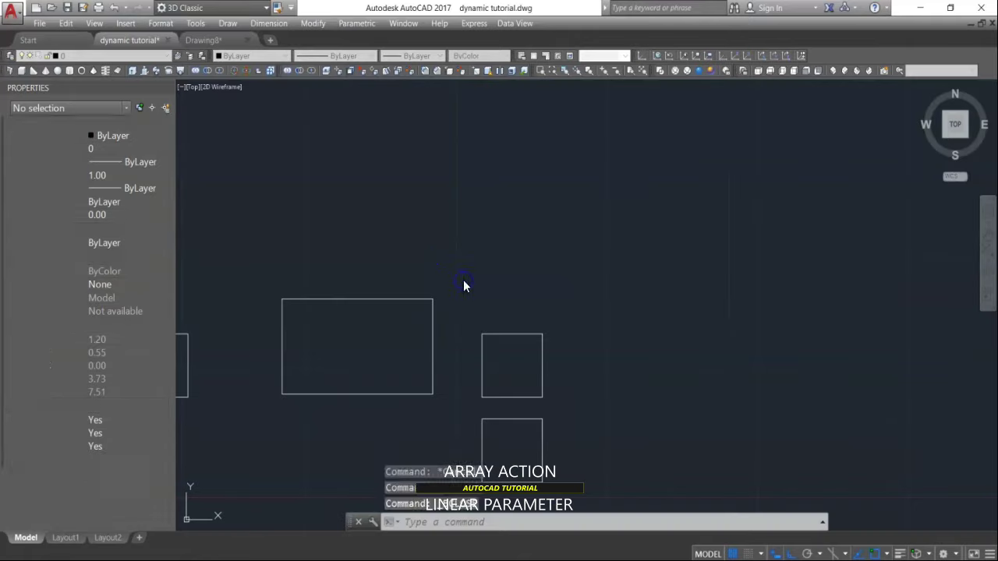
# Step: Stretch block5 upward to Distance1 4.26 so a second square arrays above the original
pyautogui.click(542, 370)
pyautogui.click(482, 334)
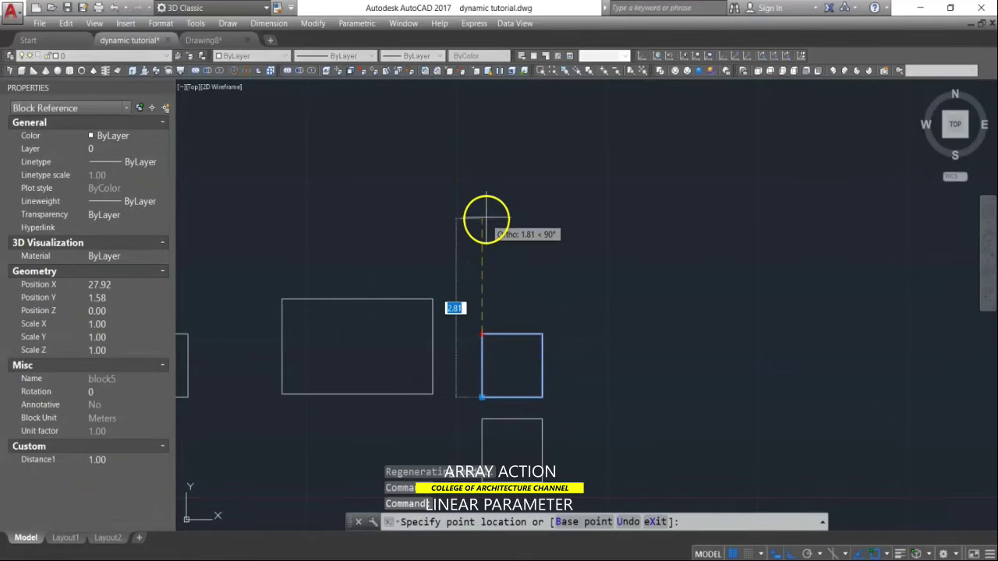
pyautogui.click(515, 119)
pyautogui.scroll(-2, 537, 163)
pyautogui.scroll(2, 577, 249)
pyautogui.moveTo(584, 285)
pyautogui.mouseDown(button='middle')
pyautogui.moveTo(598, 289)
pyautogui.moveTo(530, 291)
pyautogui.mouseUp(button='middle')
pyautogui.scroll(-2, 520, 273)
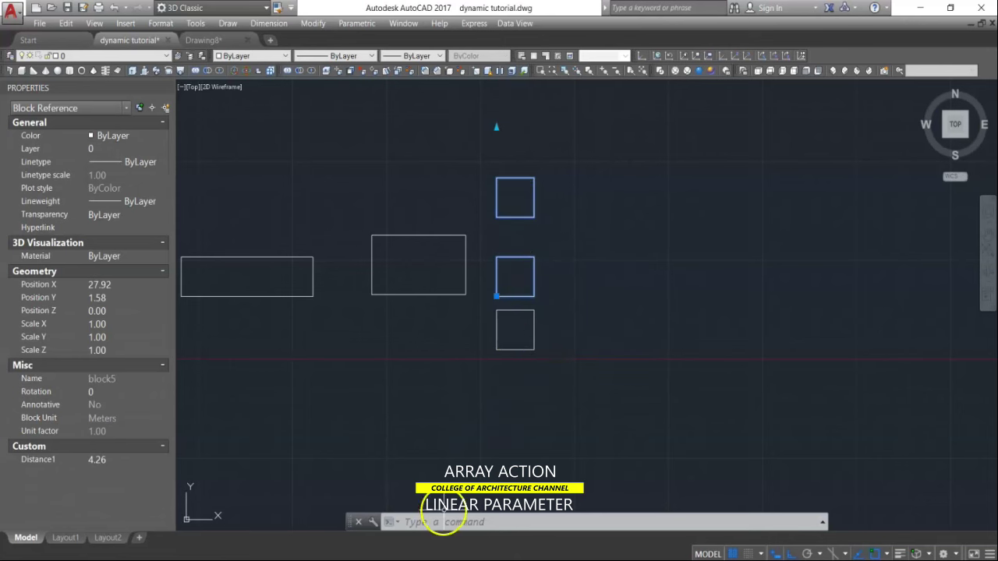
pyautogui.press('Escape')
# Step: Define the bottom square as block6, based at its lower-left corner, and open it in the Block Editor
pyautogui.write('b')
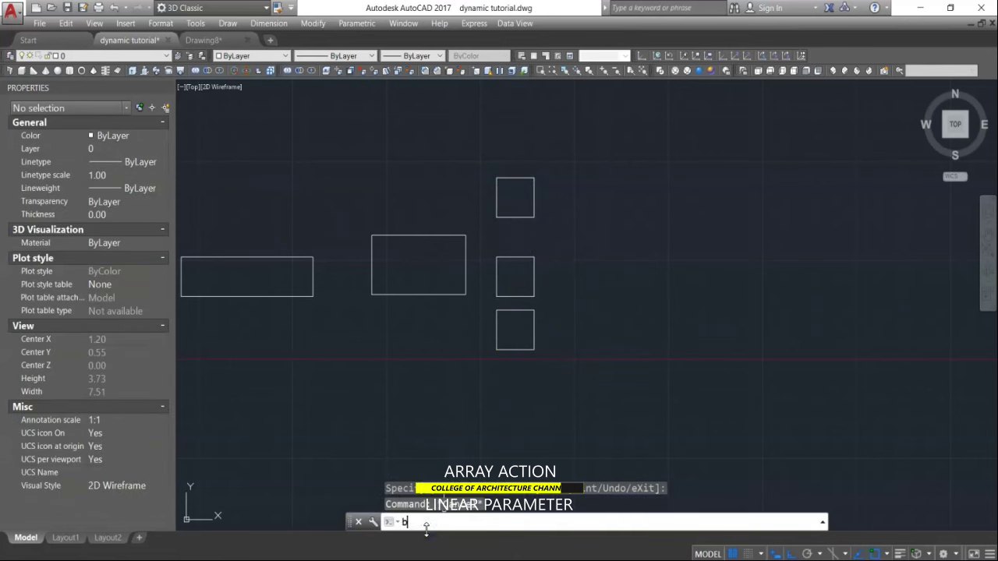
pyautogui.press('Return')
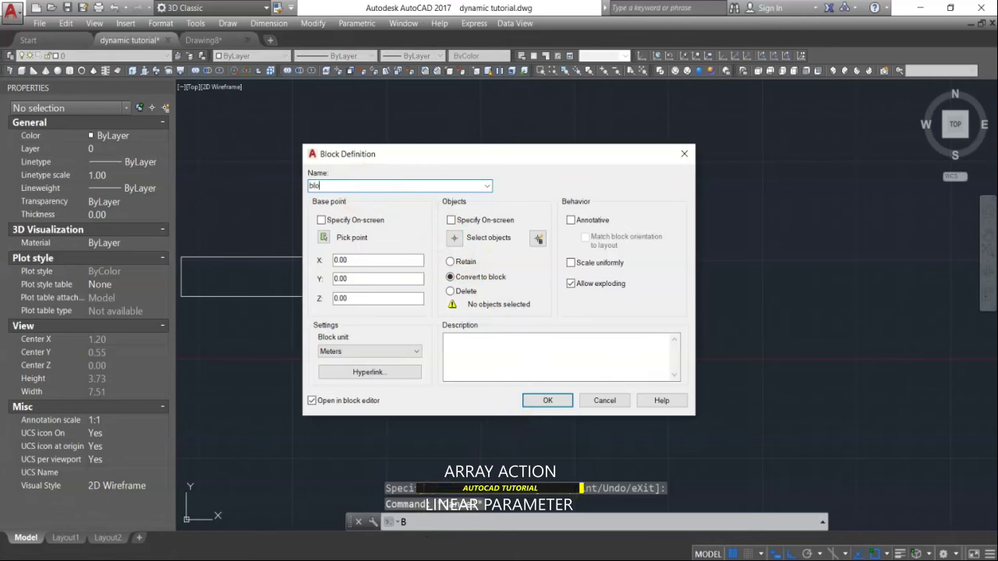
pyautogui.click(455, 240)
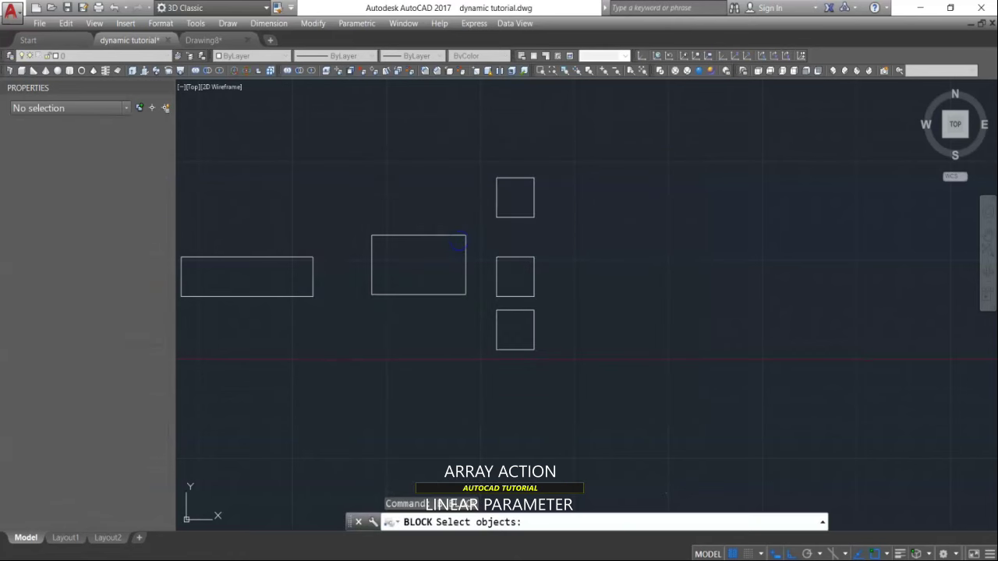
pyautogui.click(508, 311)
pyautogui.press('Return')
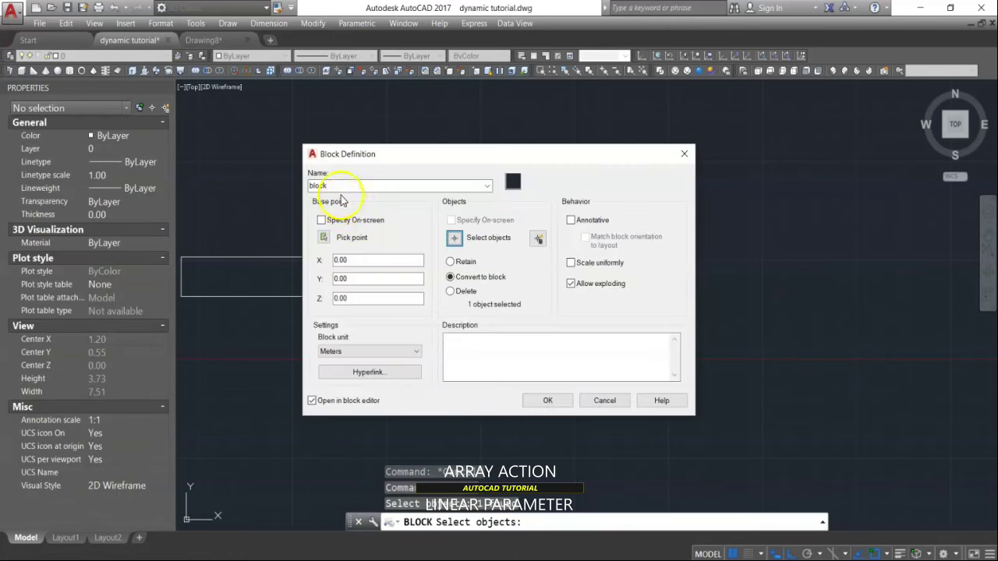
pyautogui.doubleClick(340, 184)
pyautogui.write('6')
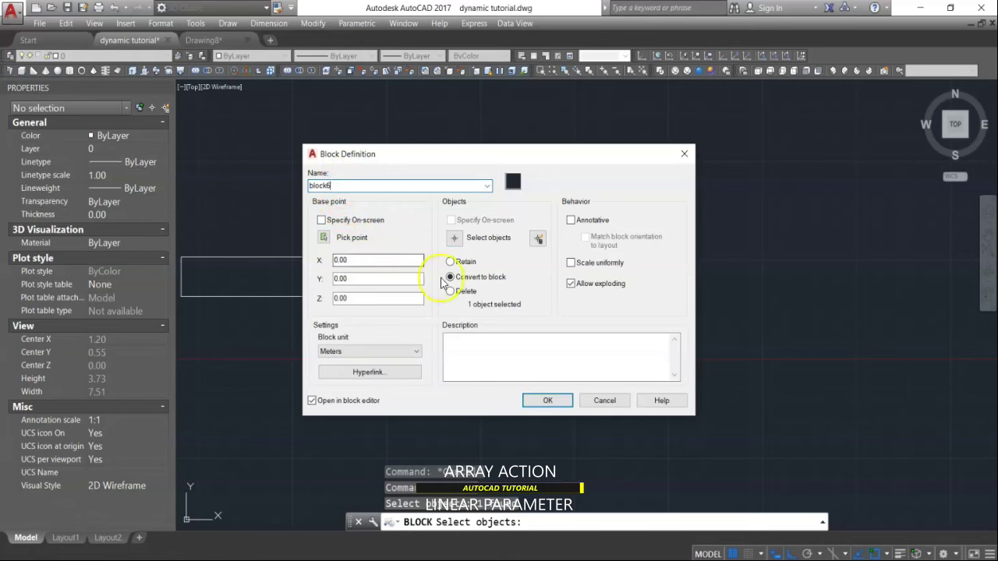
pyautogui.click(323, 237)
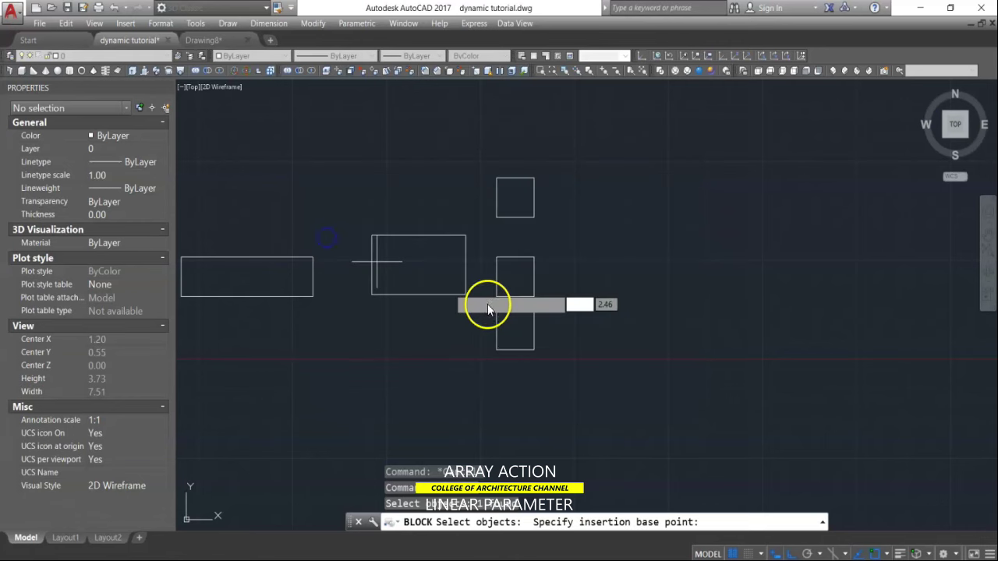
pyautogui.click(497, 348)
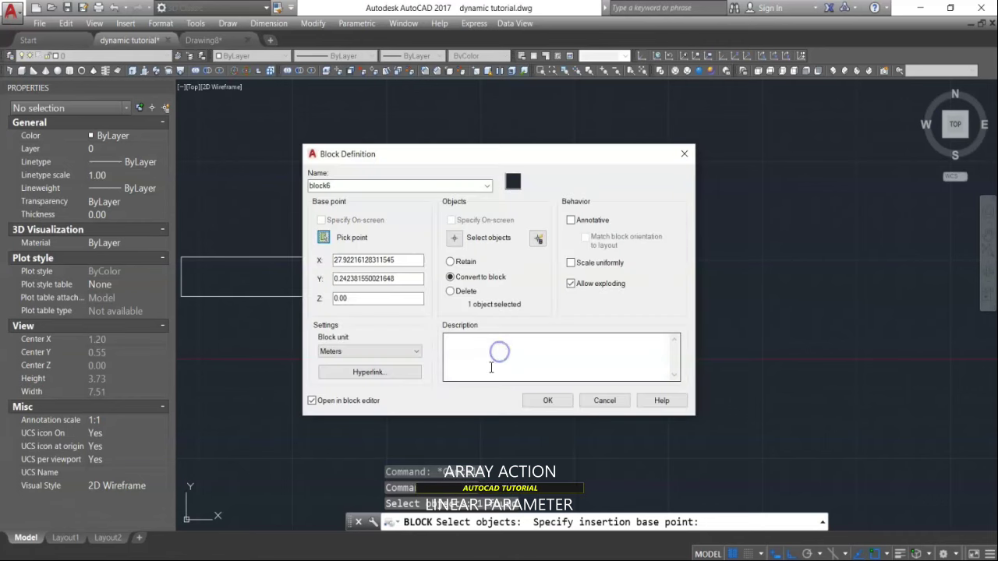
pyautogui.click(548, 400)
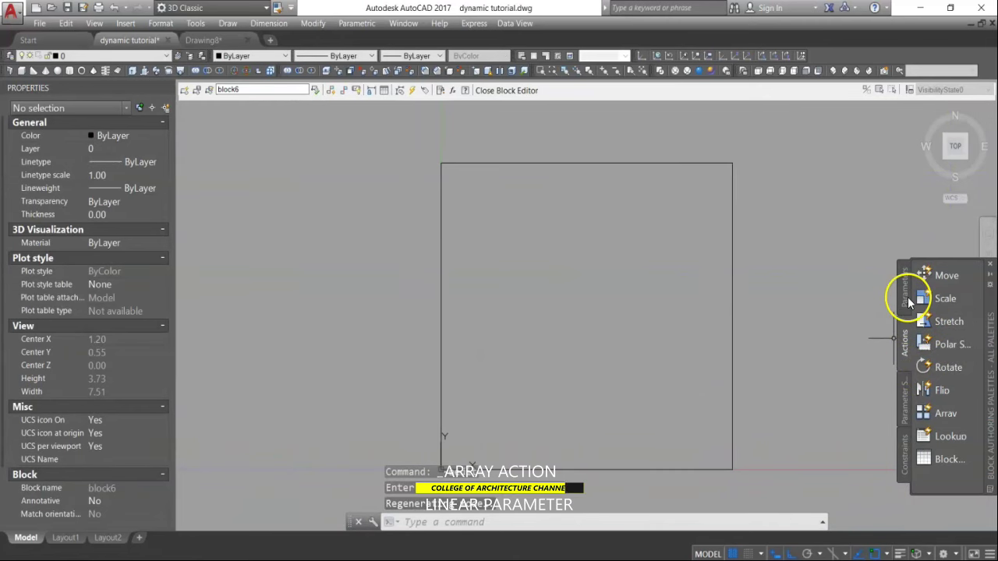
# Step: Add a horizontal Distance1 linear parameter across the square's top edge, label above
pyautogui.click(905, 295)
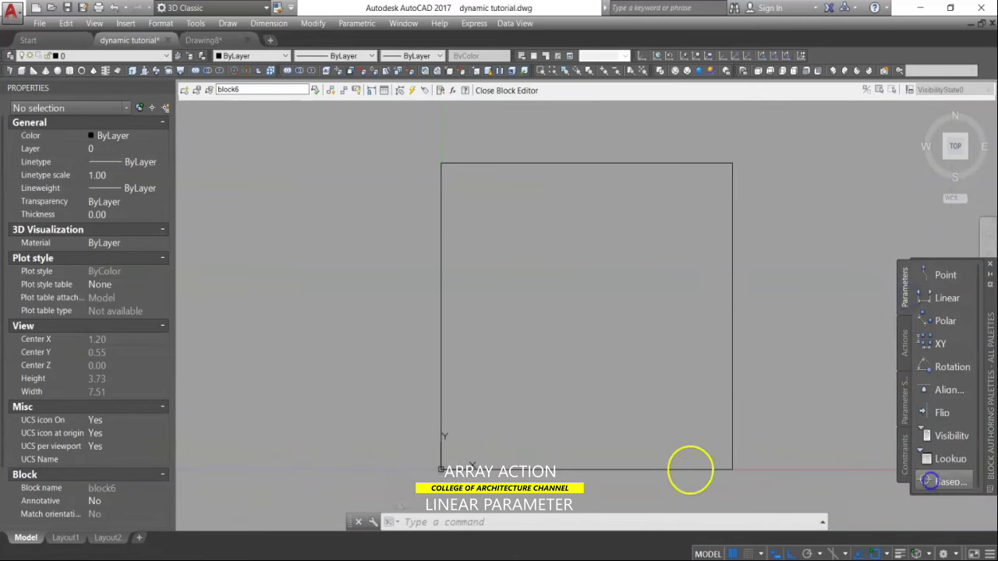
pyautogui.click(935, 298)
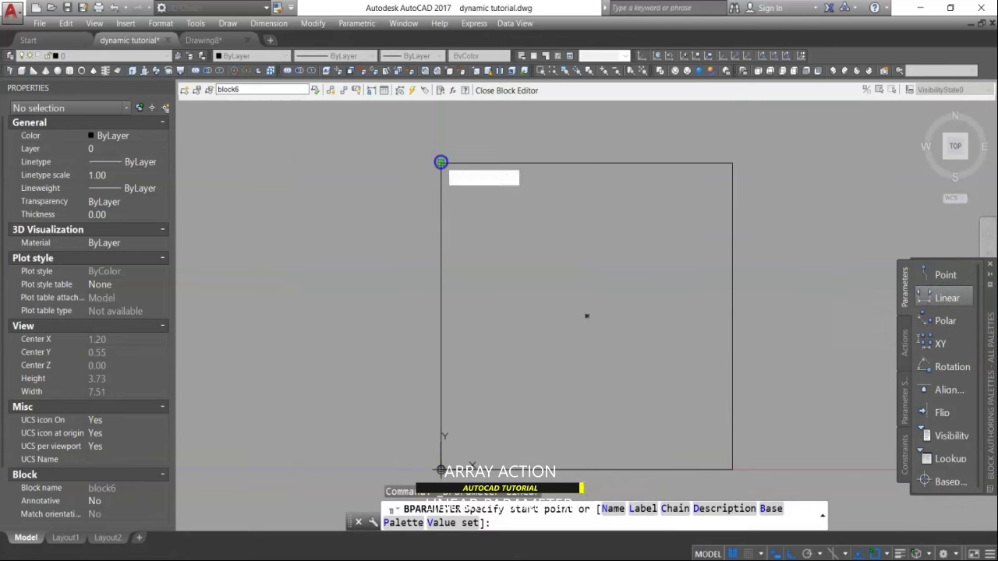
pyautogui.click(441, 162)
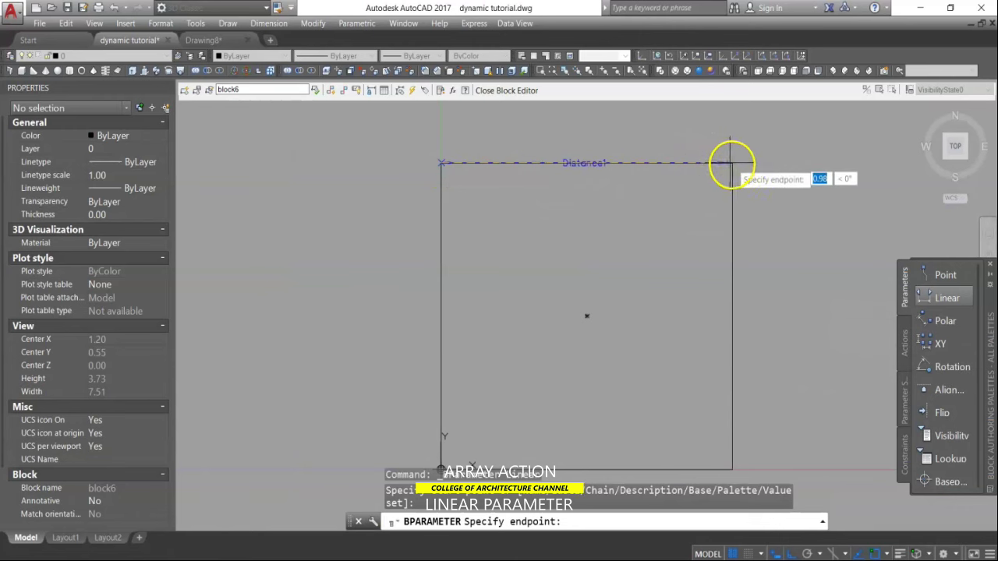
pyautogui.click(732, 162)
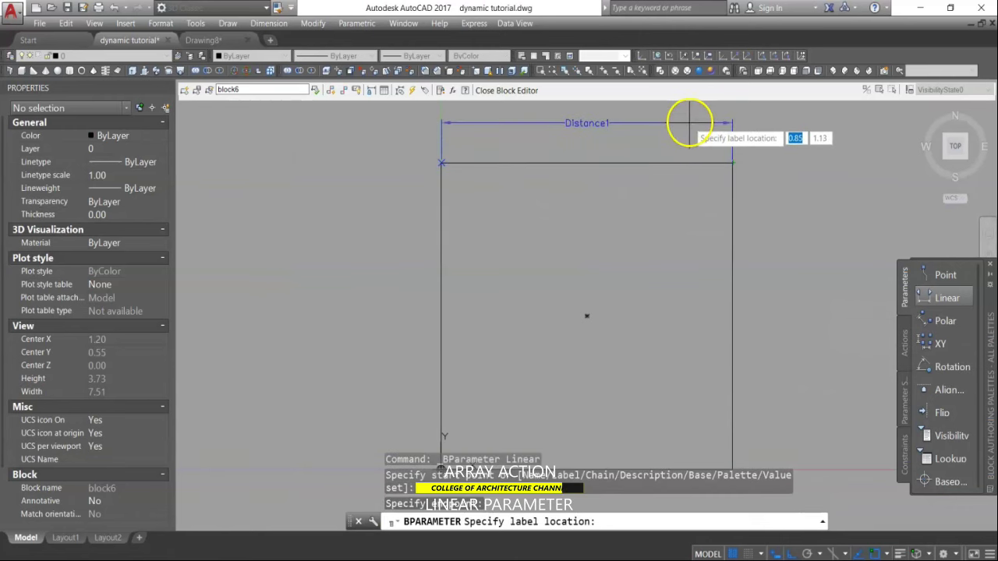
pyautogui.click(689, 122)
pyautogui.moveTo(657, 145); pyautogui.dragTo(628, 218, button='middle')
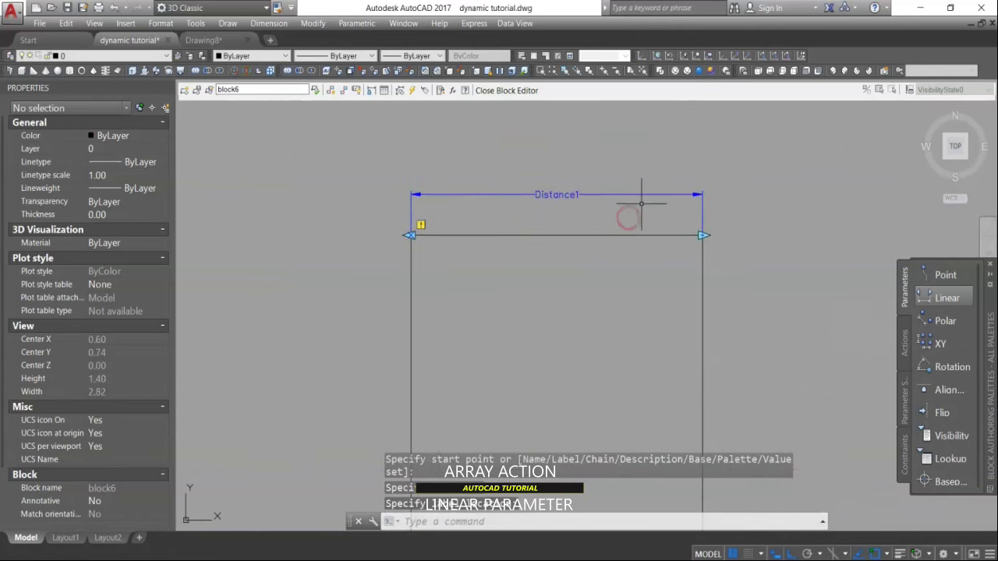
# Step: Set Distance1's Grip Display to 1 so it shows a single grip
pyautogui.click(646, 196)
pyautogui.rightClick(646, 196)
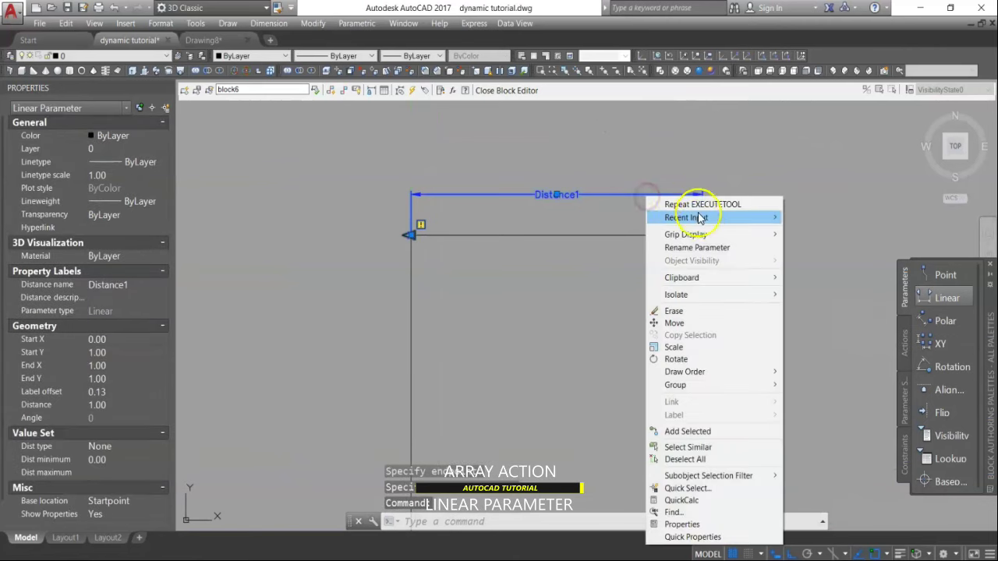
pyautogui.moveTo(719, 232)
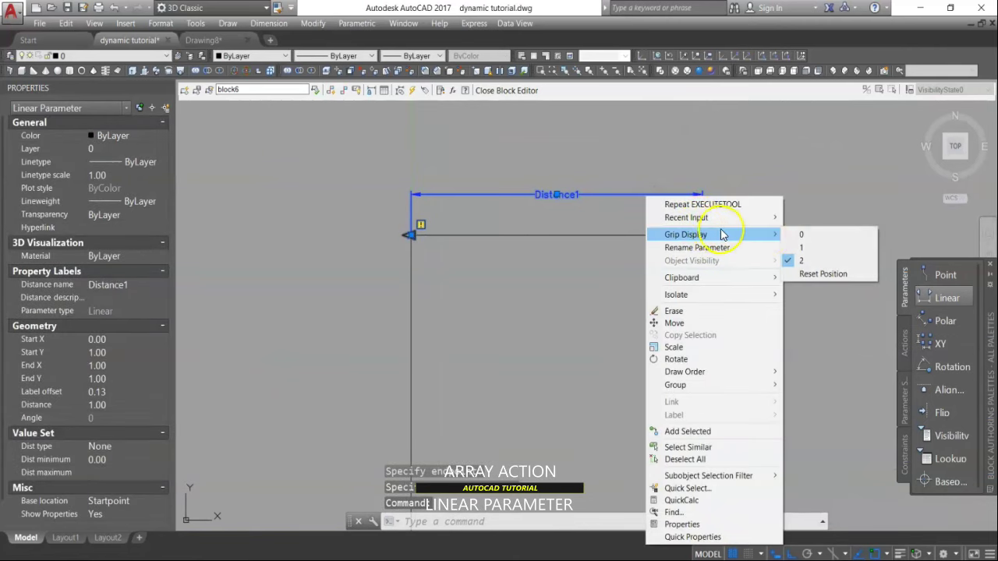
pyautogui.click(804, 250)
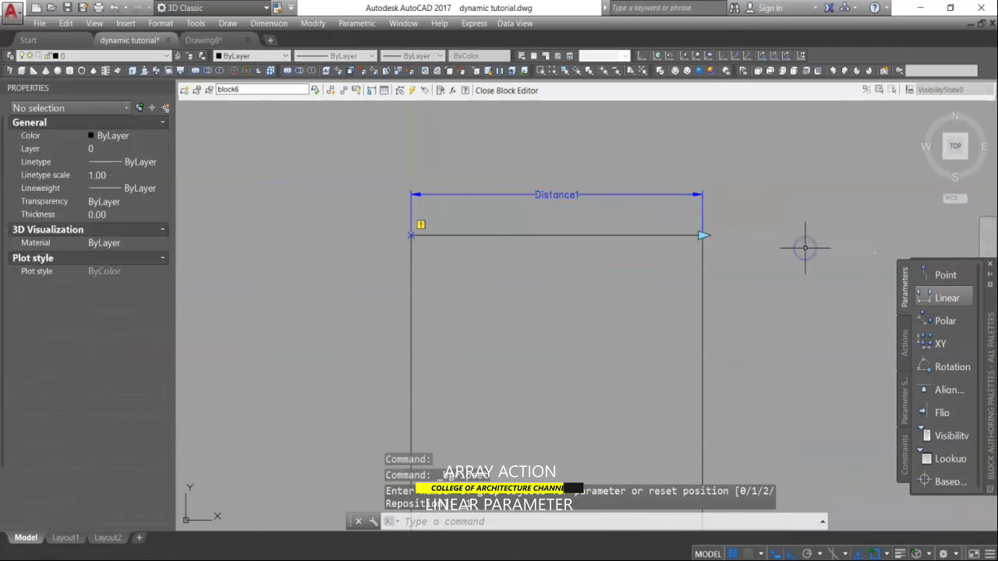
pyautogui.moveTo(757, 249); pyautogui.dragTo(745, 232, button='middle')
pyautogui.scroll(-2, 744, 232)
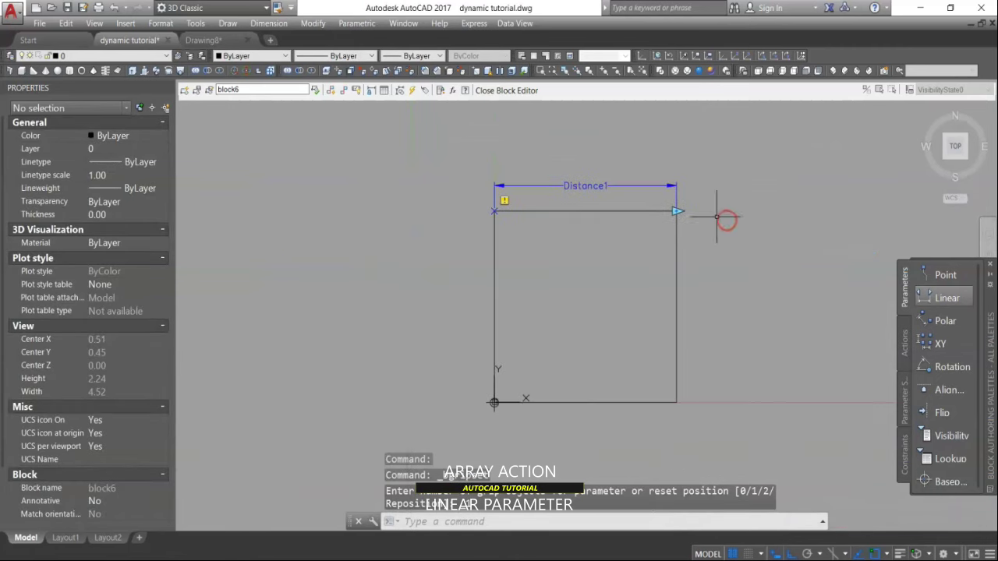
pyautogui.click(905, 343)
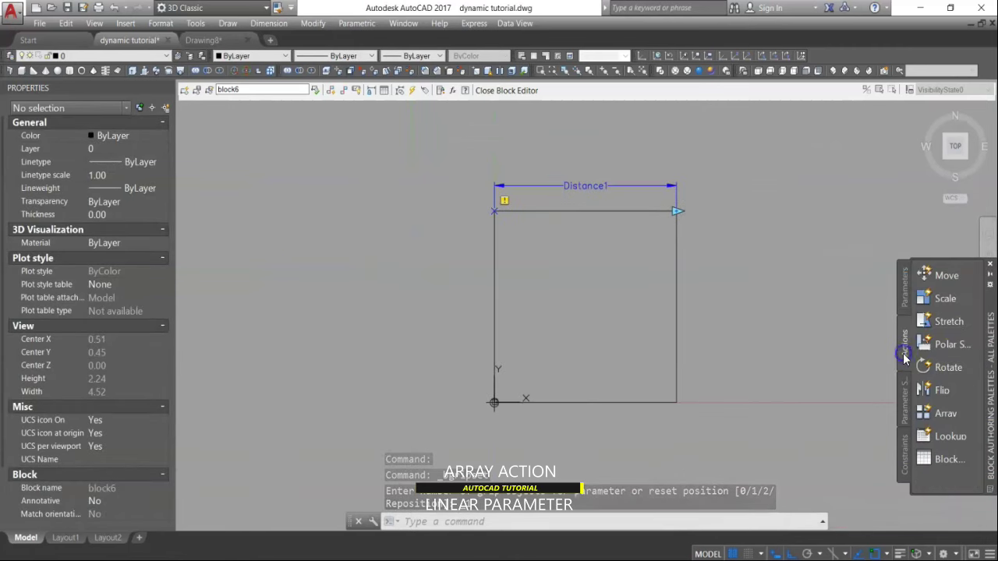
# Step: Add an Array action on Distance1 arraying the square at column spacing 2, then save block6
pyautogui.click(931, 410)
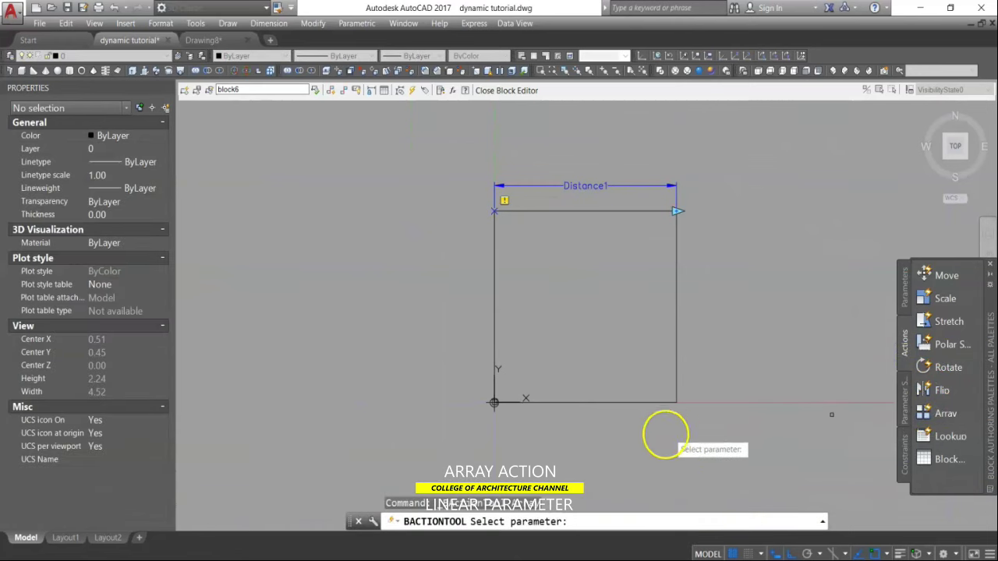
pyautogui.click(668, 185)
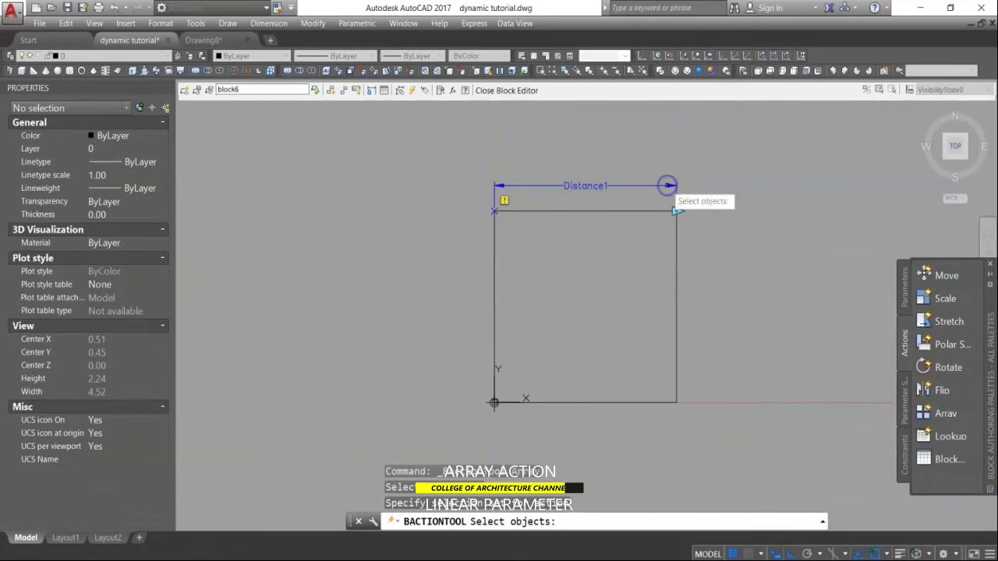
pyautogui.click(675, 314)
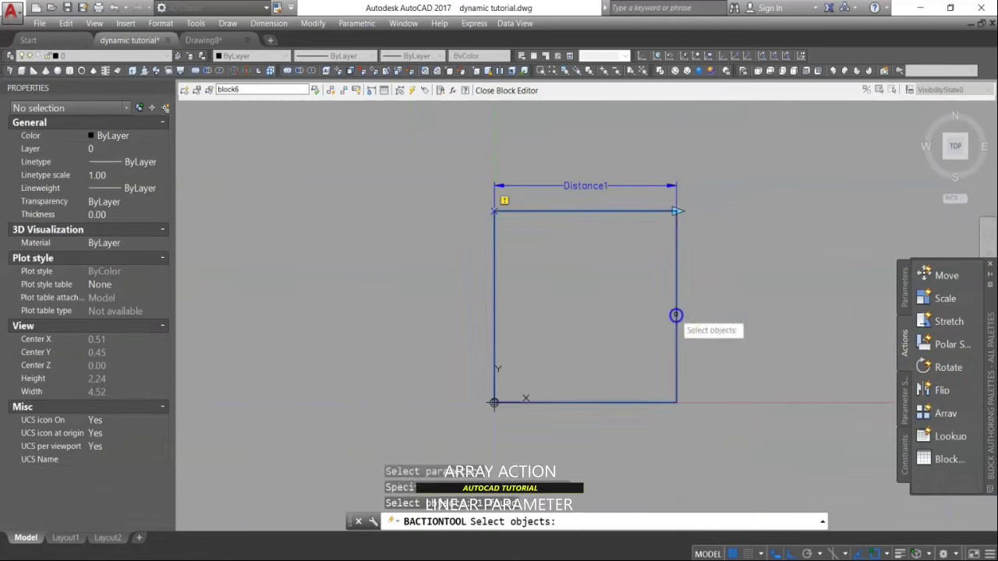
pyautogui.press('Return')
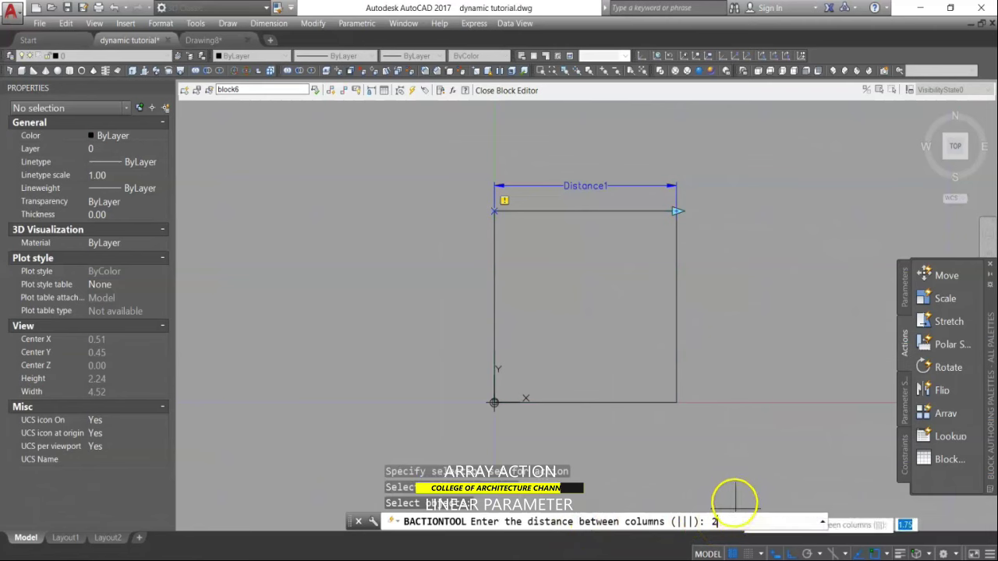
pyautogui.press('Return')
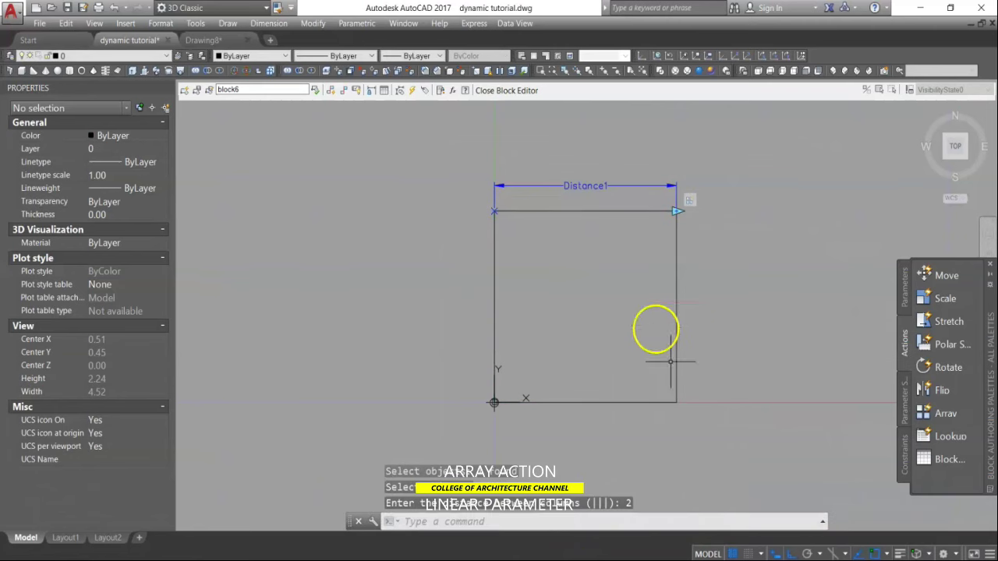
pyautogui.click(511, 91)
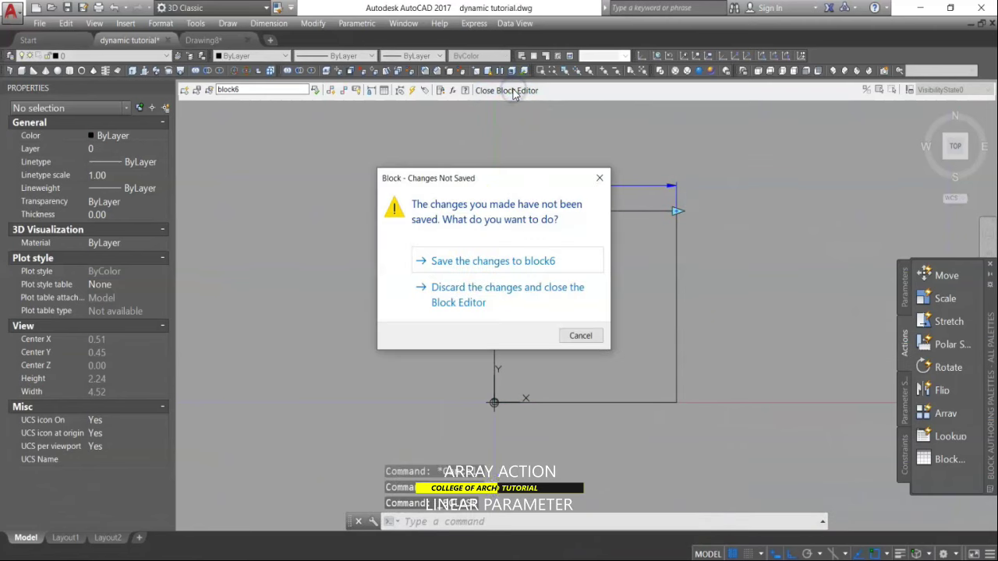
pyautogui.click(504, 269)
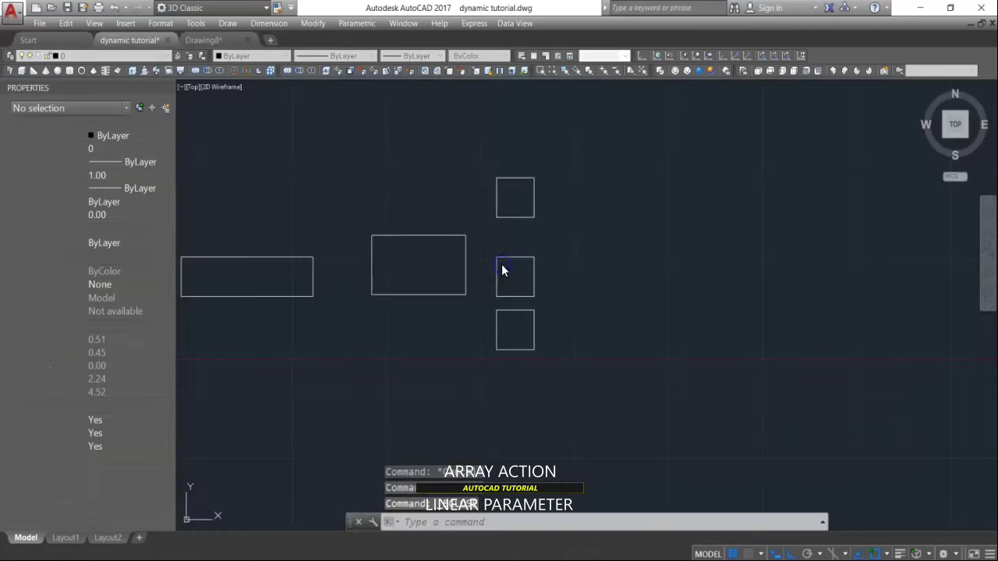
# Step: Drag the lower block6's array grip right to repeat the square into three
pyautogui.click(523, 310)
pyautogui.click(534, 310)
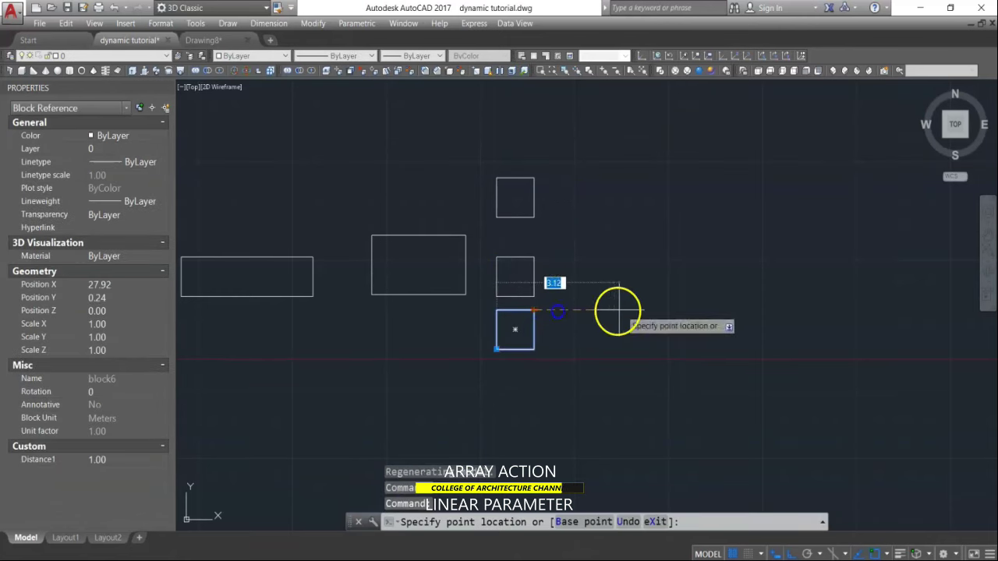
pyautogui.press('Escape')
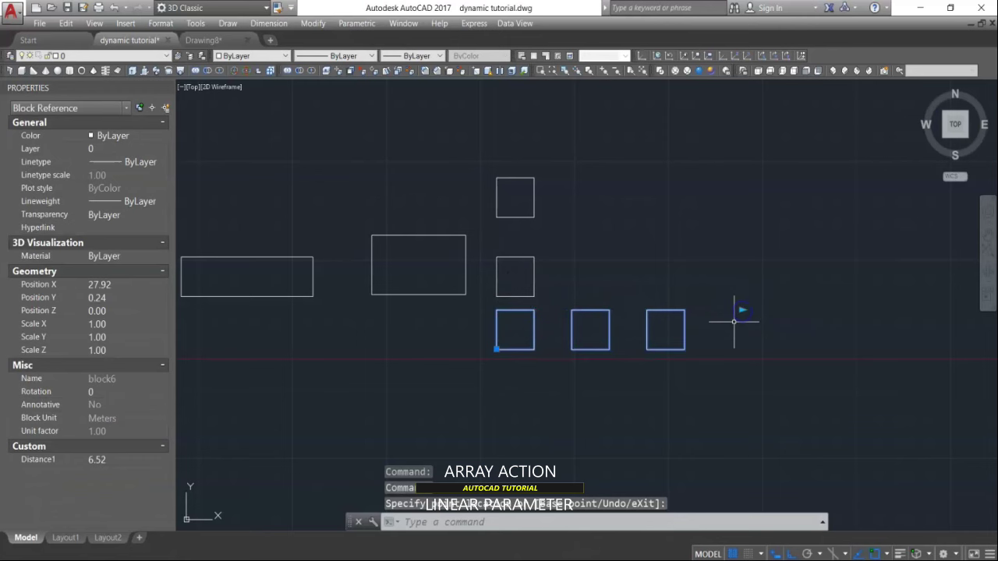
pyautogui.press('Escape')
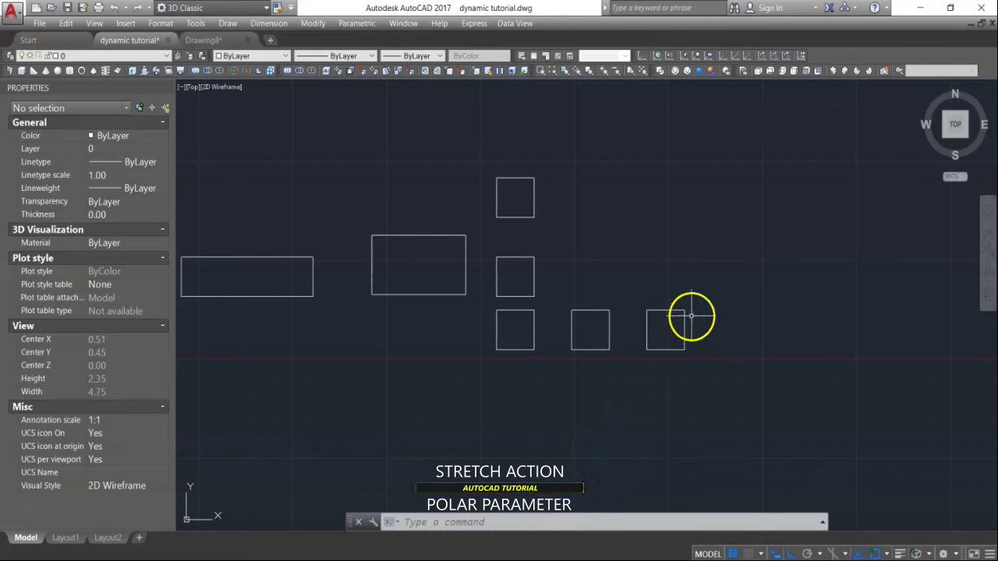
# Step: Explode the arrayed block6 row into separate squares with X
pyautogui.write('x')
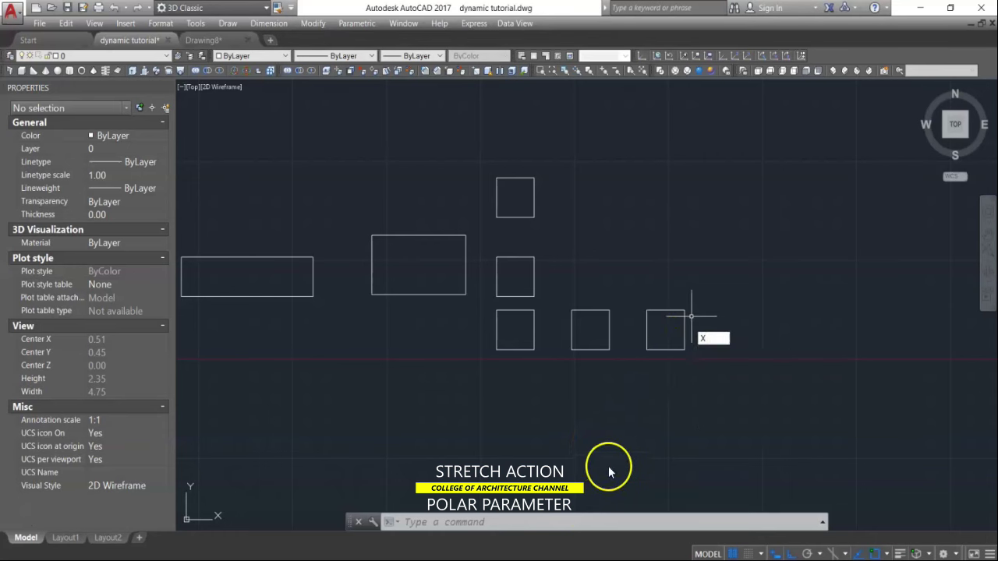
pyautogui.press('Return')
pyautogui.click(675, 261)
pyautogui.click(555, 377)
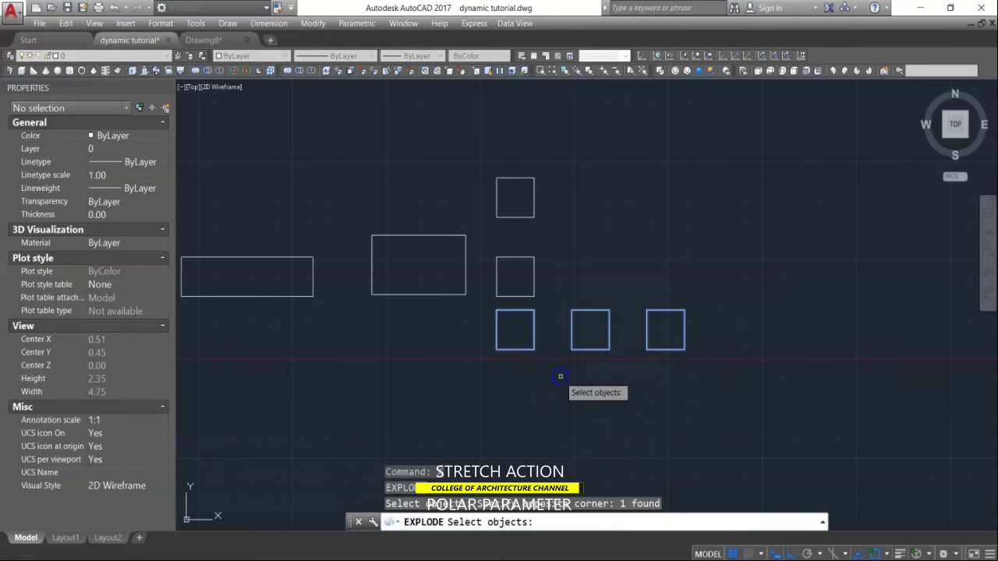
pyautogui.press('Return')
# Step: Erase the middle square
pyautogui.write('e')
pyautogui.press('Return')
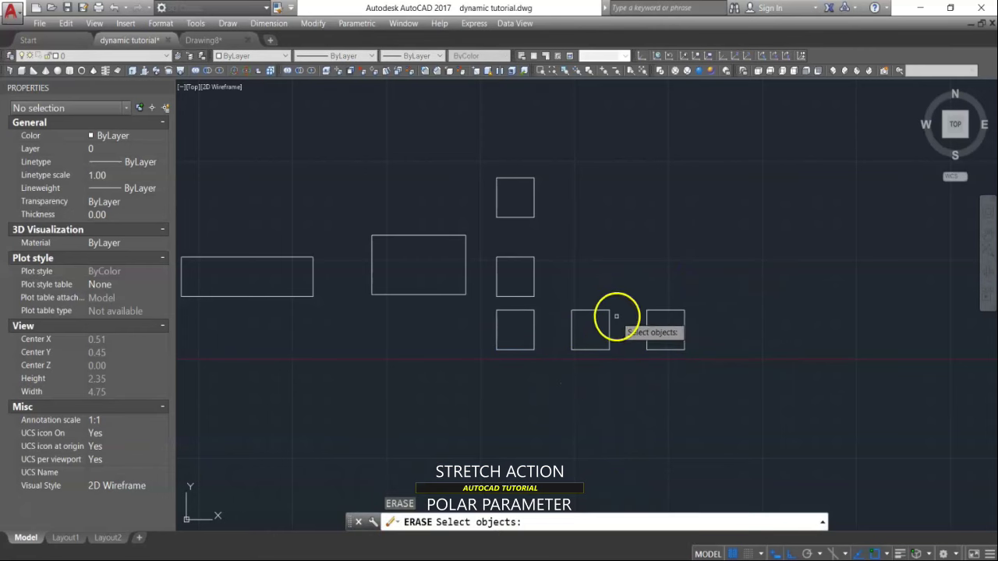
pyautogui.click(619, 302)
pyautogui.click(589, 357)
pyautogui.press('Return')
# Step: Move the rightmost square down below the others
pyautogui.write('m')
pyautogui.press('Return')
pyautogui.click(709, 296)
pyautogui.click(648, 367)
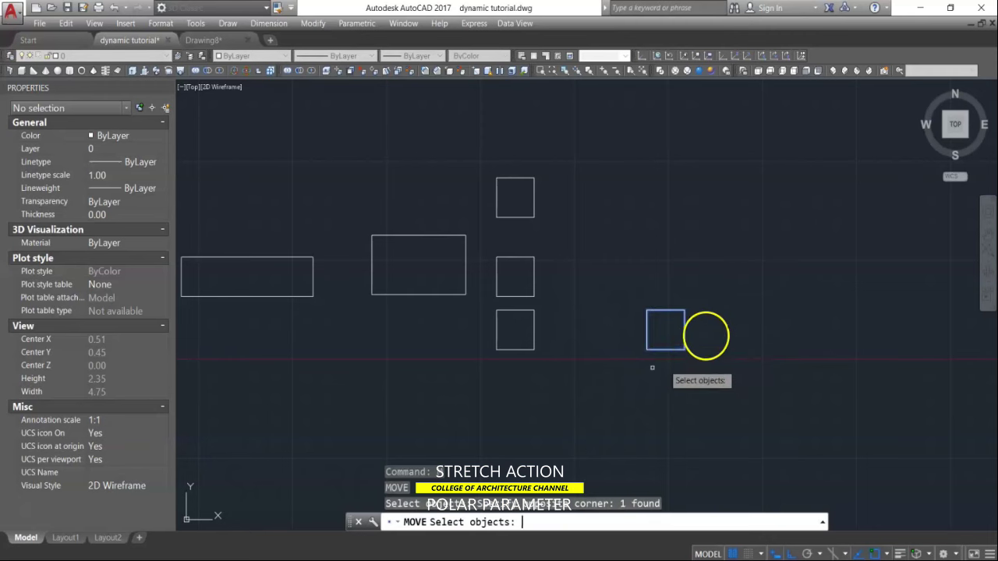
pyautogui.press('Return')
pyautogui.click(710, 325)
pyautogui.click(713, 380)
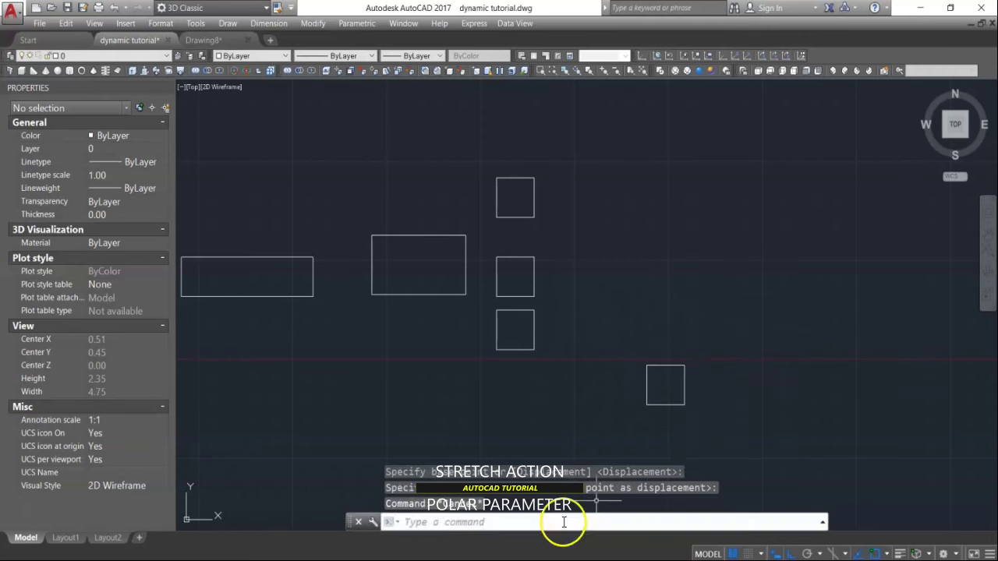
pyautogui.click(463, 524)
# Step: Define the lower-right square as block7, base point at its bottom-left corner, opened in the block editor
pyautogui.write('b')
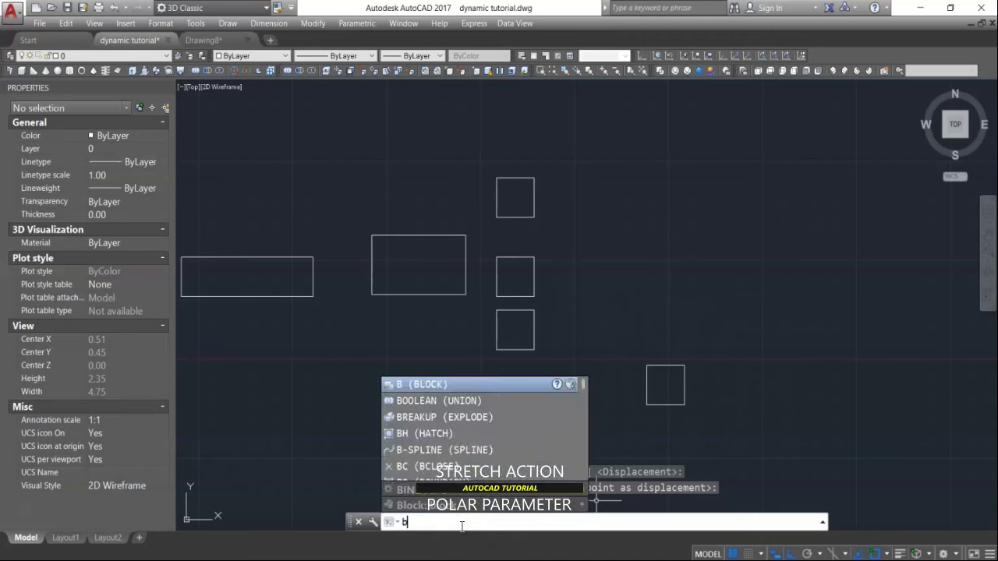
pyautogui.press('Return')
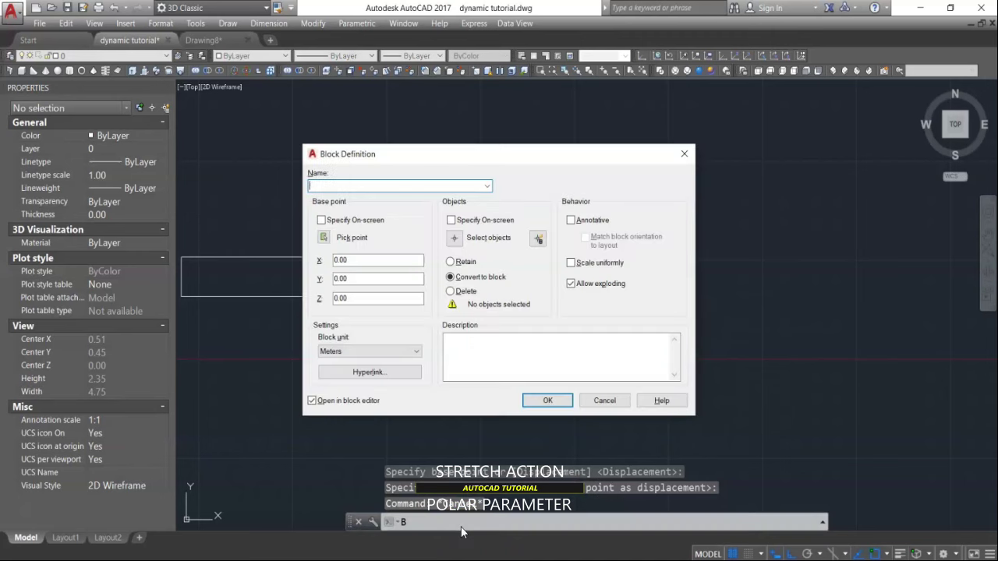
pyautogui.click(343, 186)
pyautogui.write('blov')
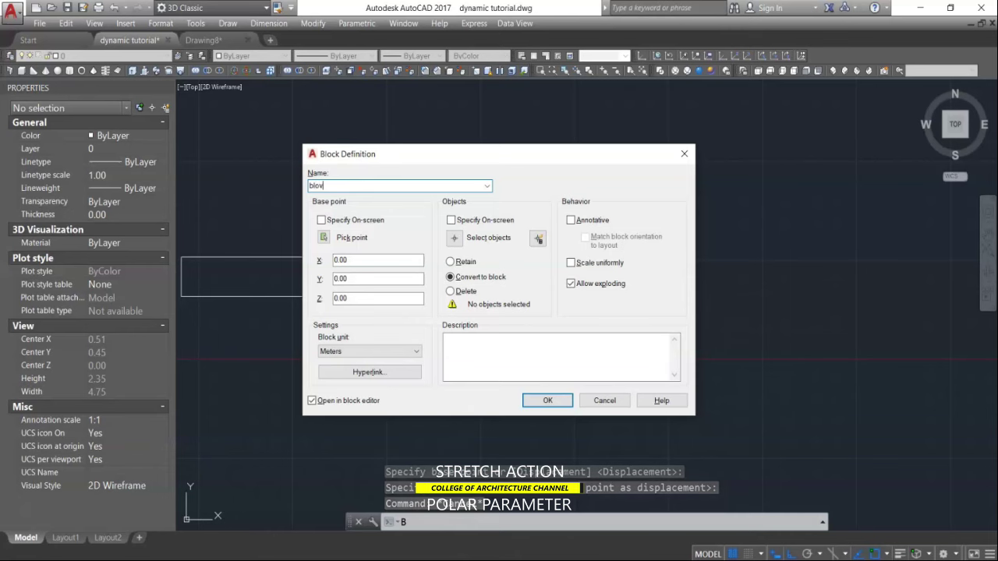
pyautogui.write('k')
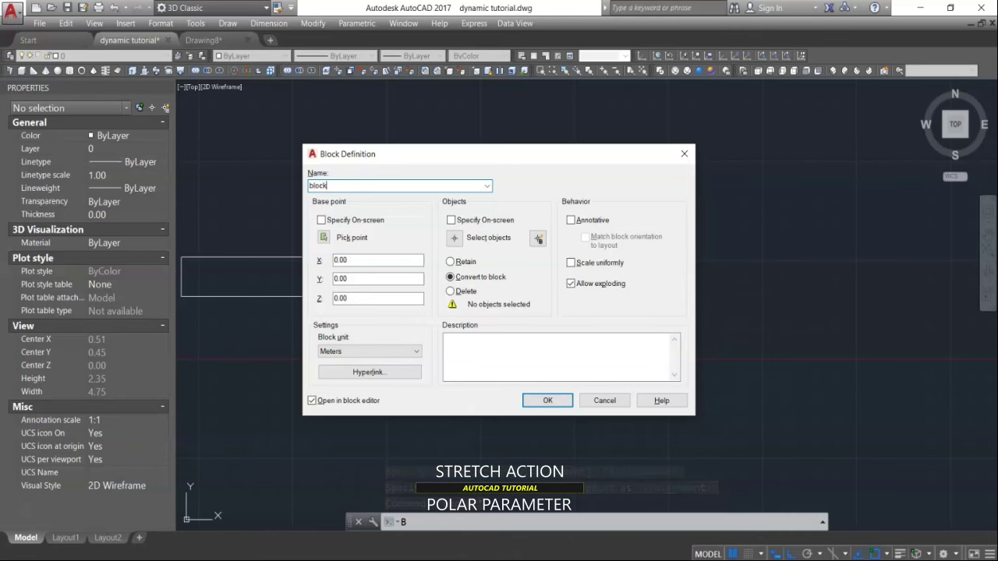
pyautogui.write('7')
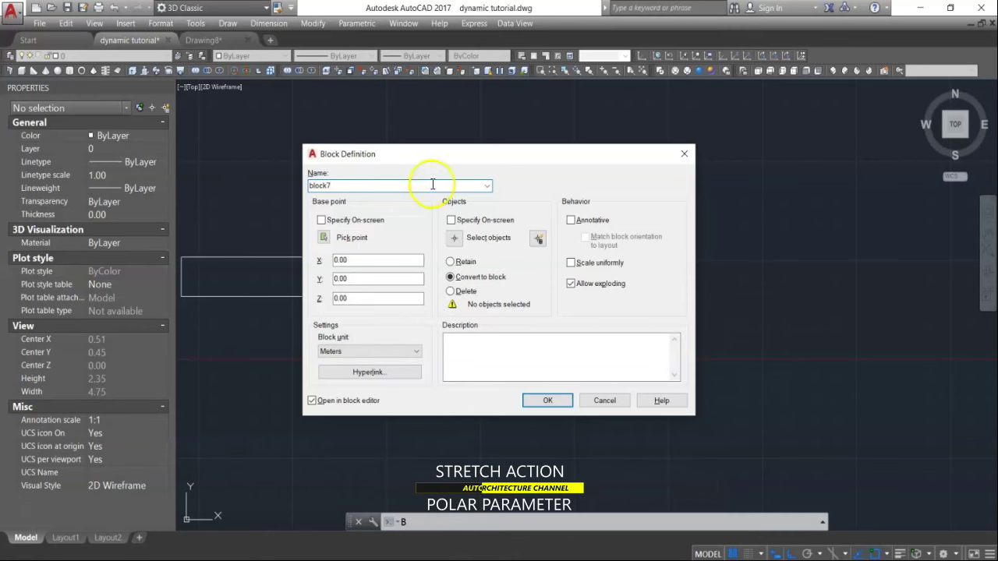
pyautogui.click(457, 239)
pyautogui.click(696, 346)
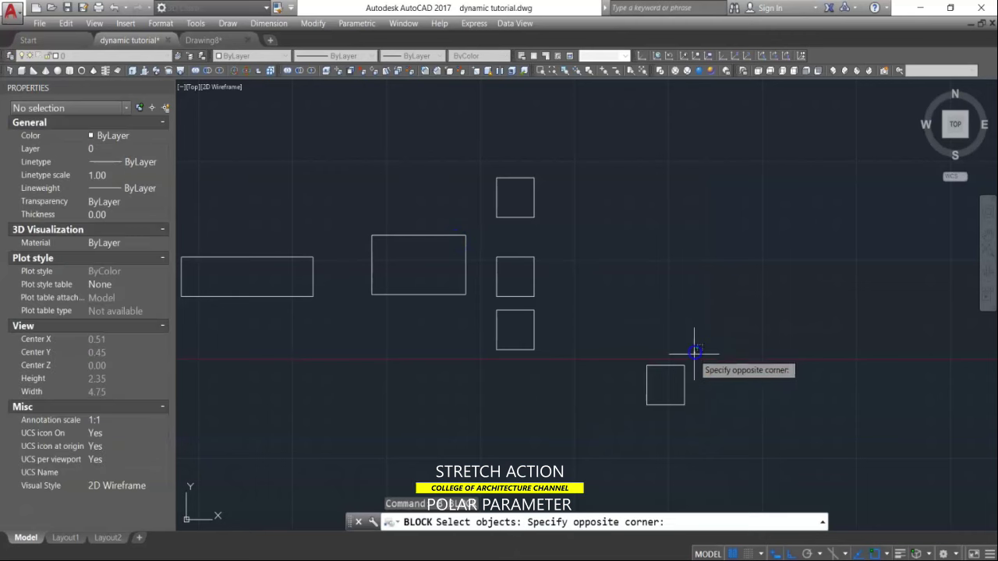
pyautogui.click(651, 400)
pyautogui.rightClick(651, 401)
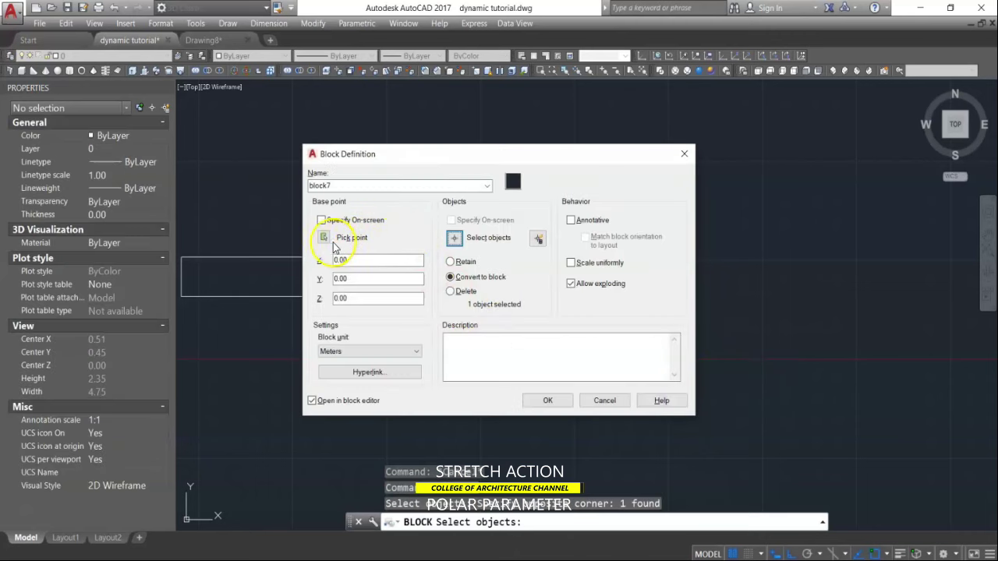
pyautogui.click(324, 238)
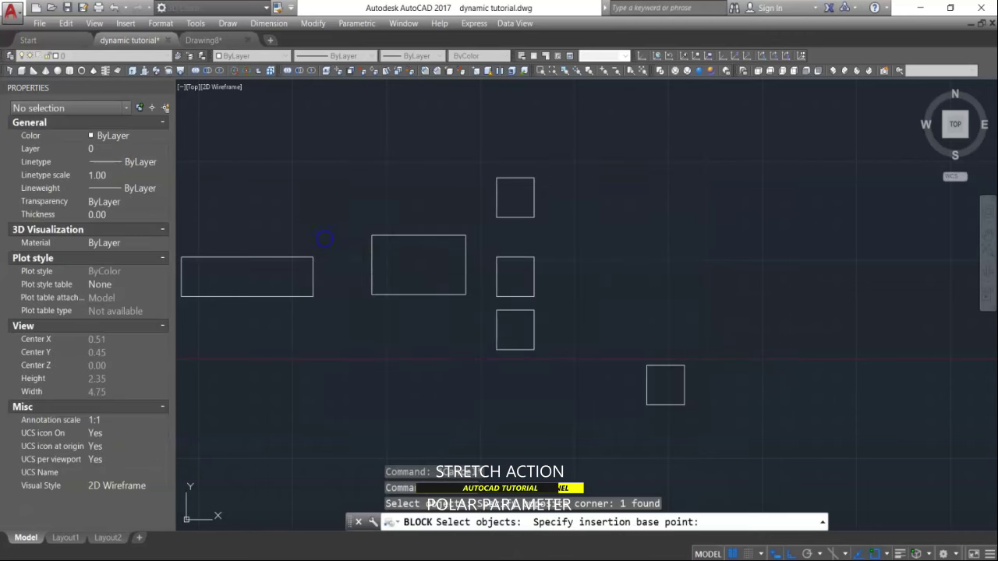
pyautogui.click(647, 403)
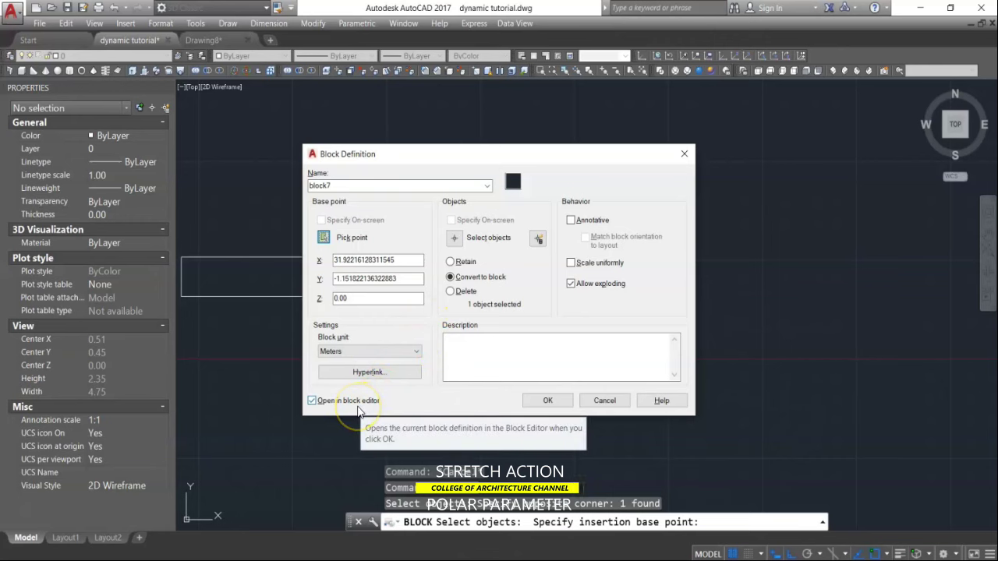
pyautogui.click(546, 404)
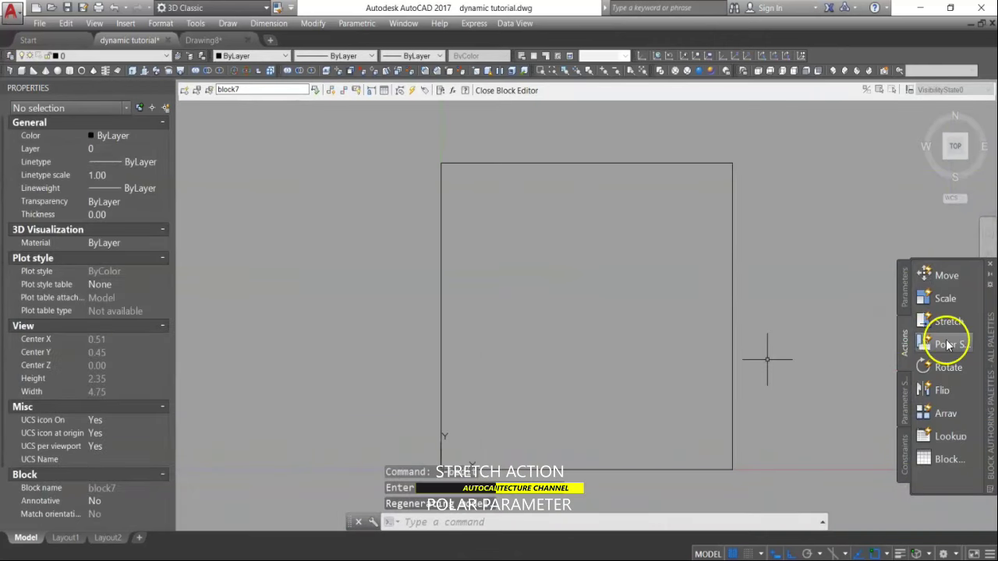
pyautogui.click(920, 318)
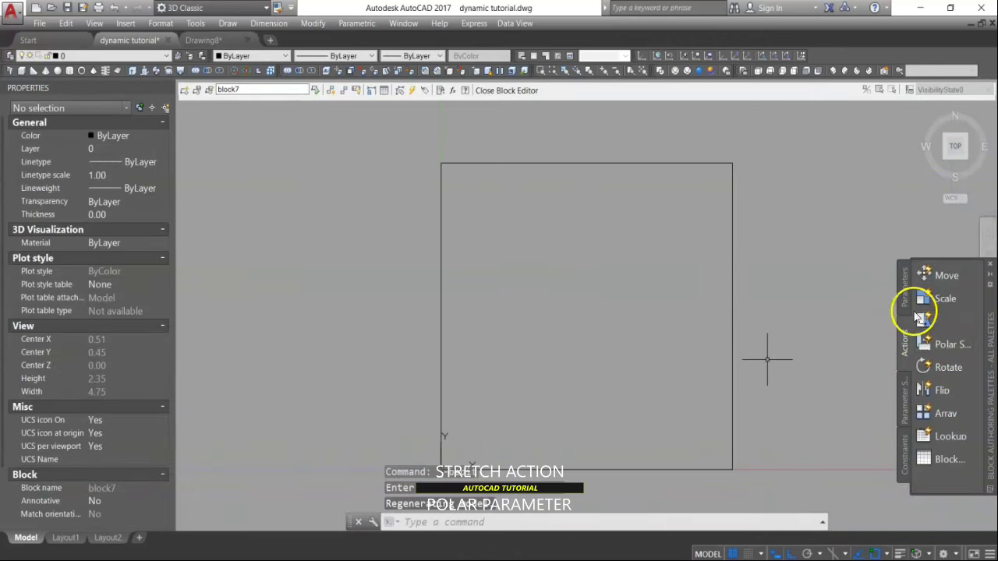
# Step: Add a base point parameter at the square's bottom-left corner
pyautogui.click(907, 306)
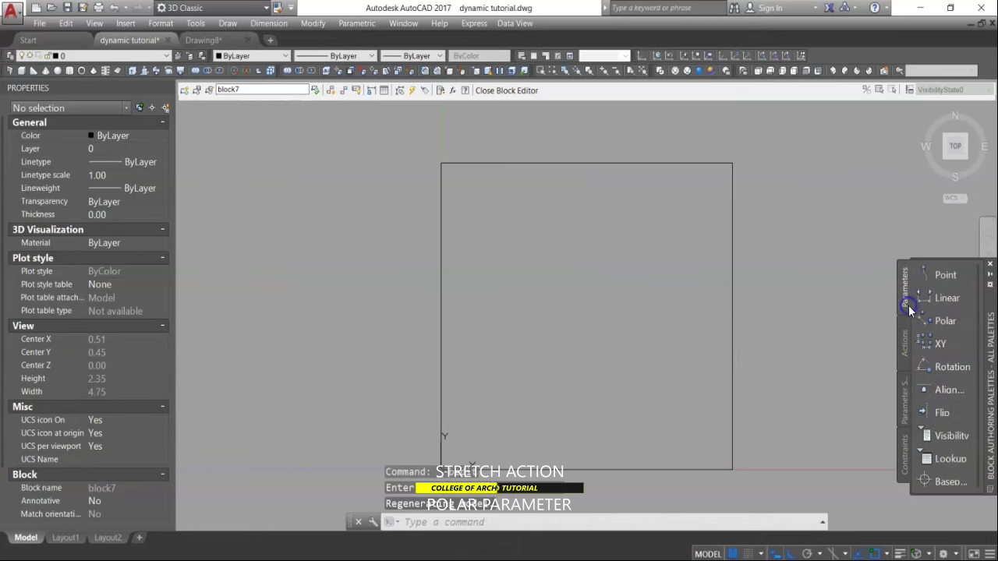
pyautogui.click(946, 483)
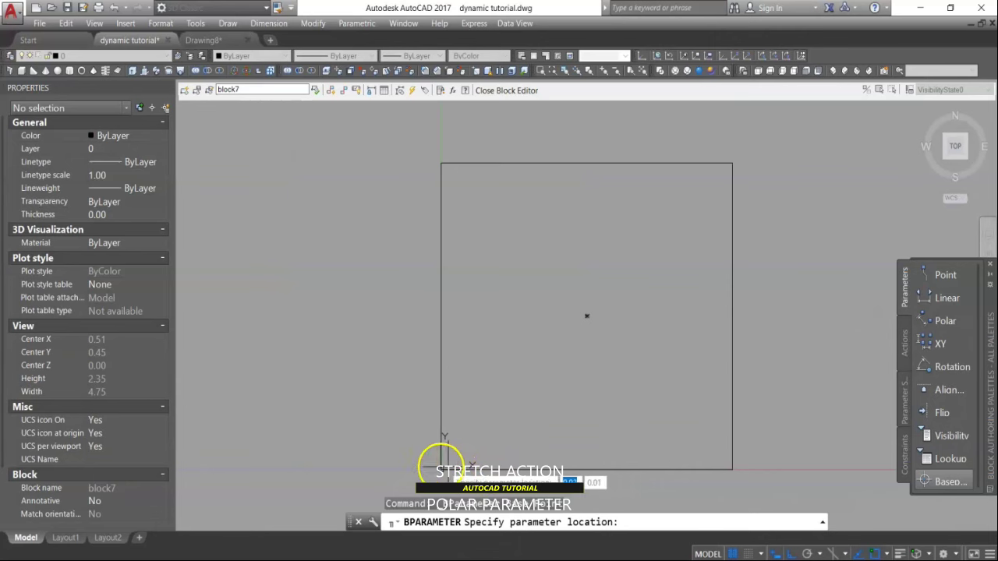
pyautogui.click(441, 468)
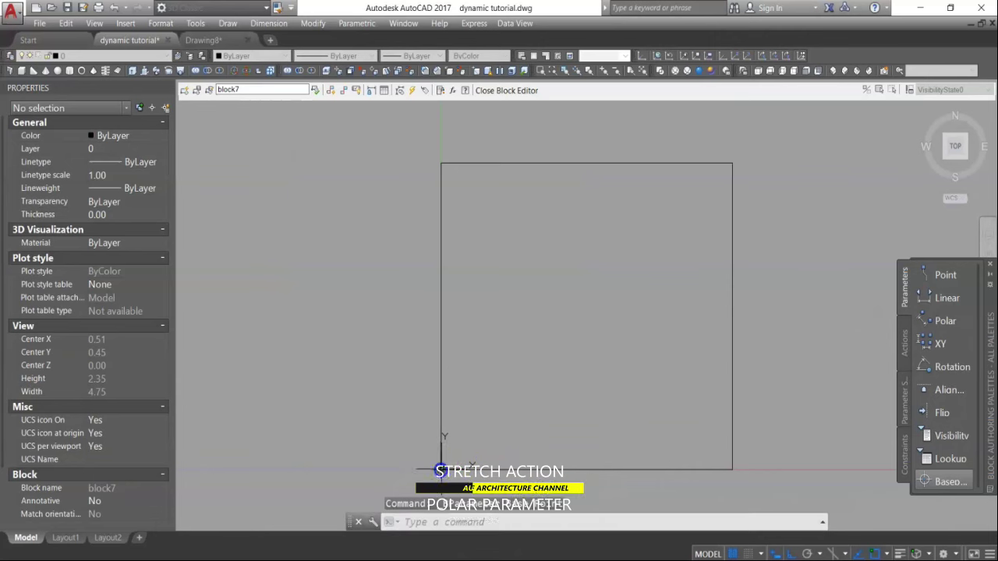
# Step: Add a polar Distance1 parameter along the bottom edge, its label above the edge
pyautogui.click(958, 325)
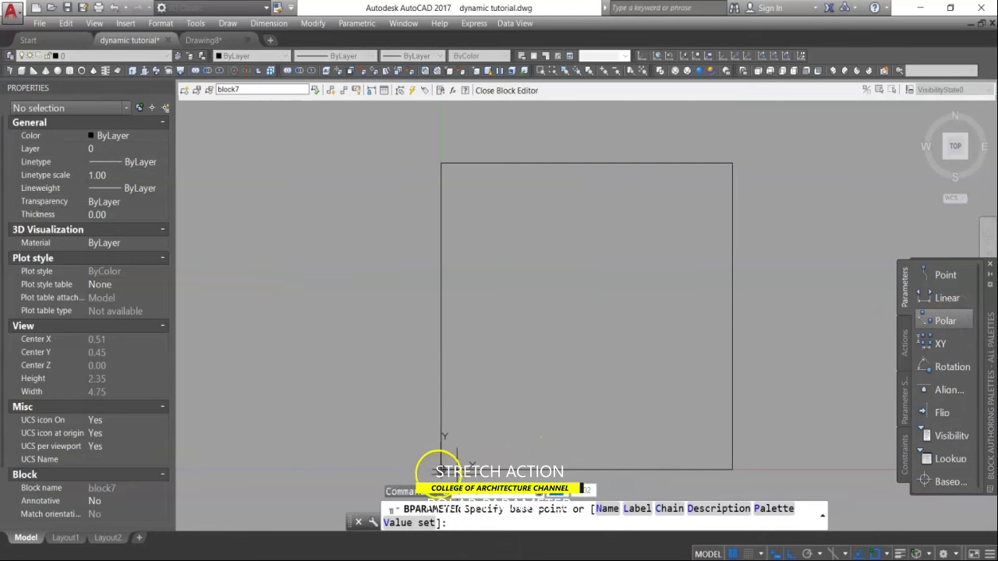
pyautogui.click(439, 469)
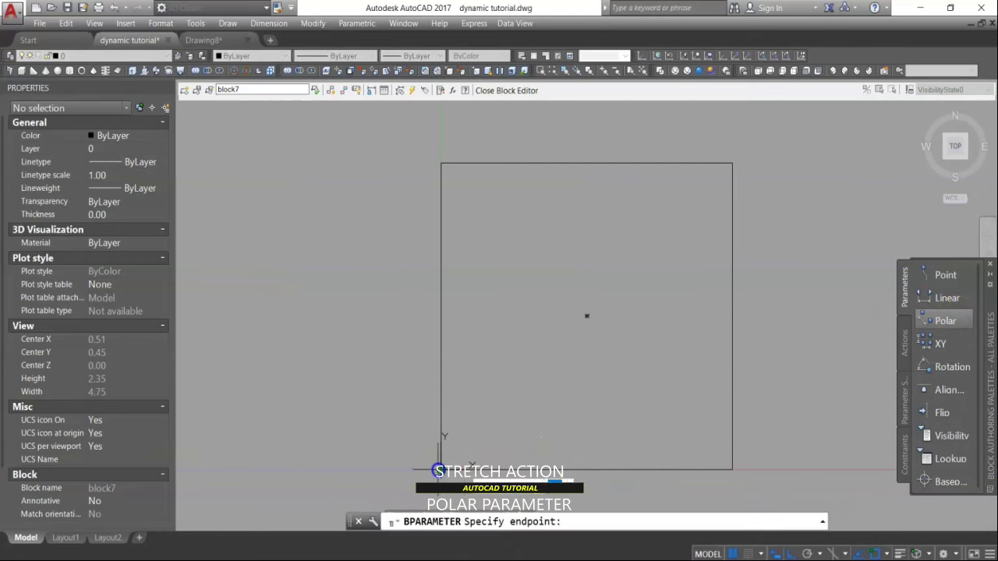
pyautogui.click(733, 470)
pyautogui.click(661, 403)
pyautogui.scroll(-2, 576, 326)
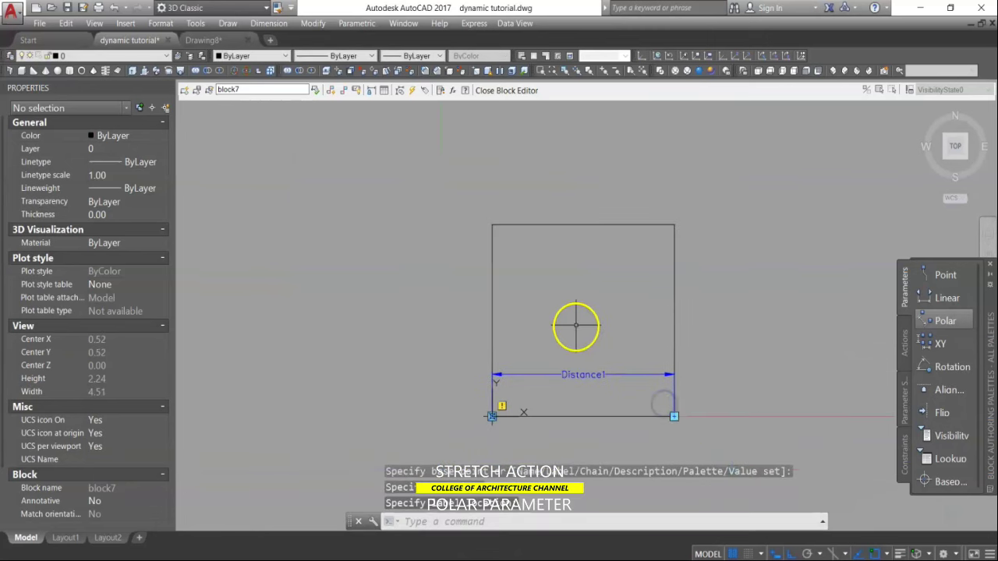
pyautogui.moveTo(746, 374); pyautogui.dragTo(721, 337, button='middle')
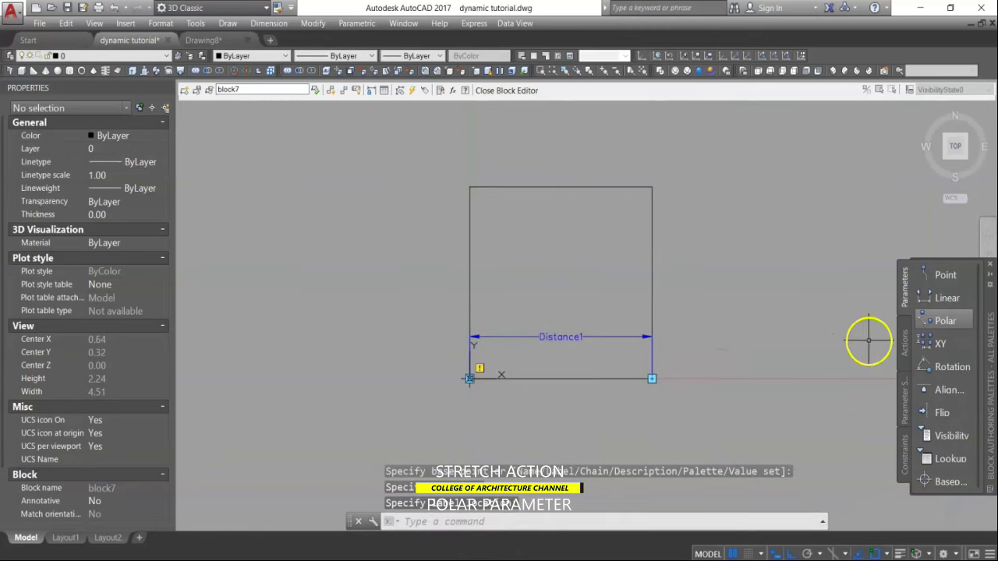
pyautogui.click(905, 351)
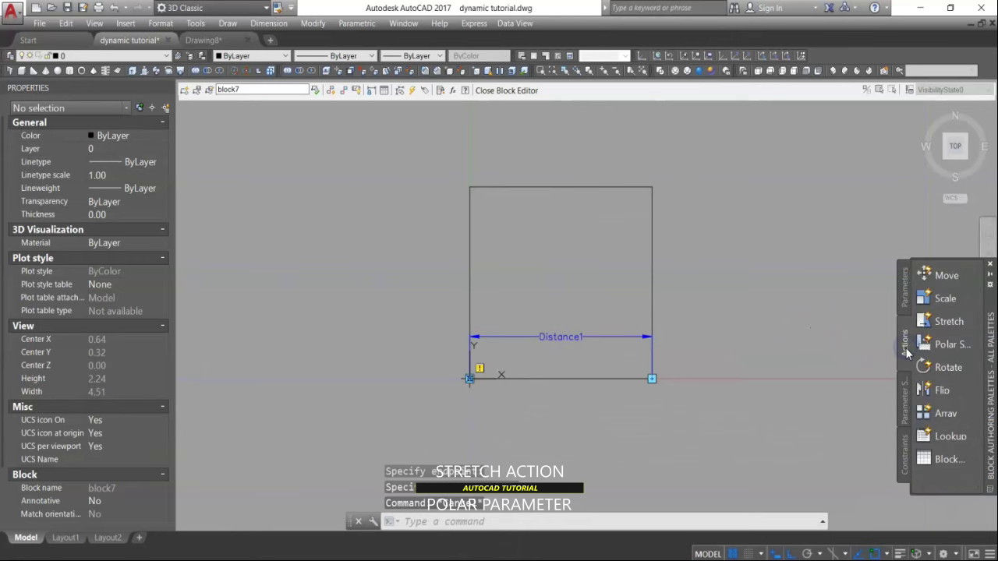
# Step: Add a stretch action on Distance1's end point, framing the right edge and selecting the square
pyautogui.click(947, 322)
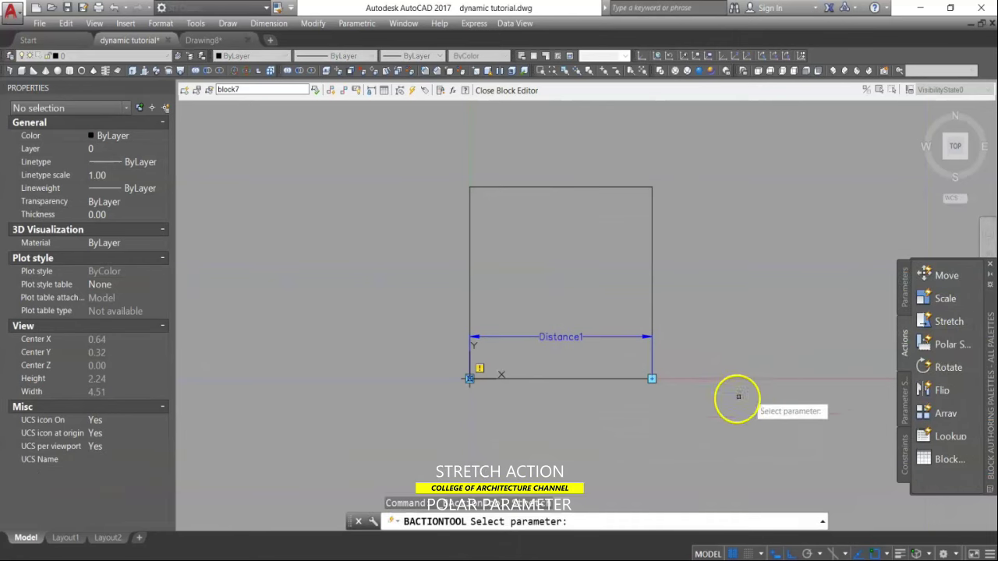
pyautogui.click(634, 340)
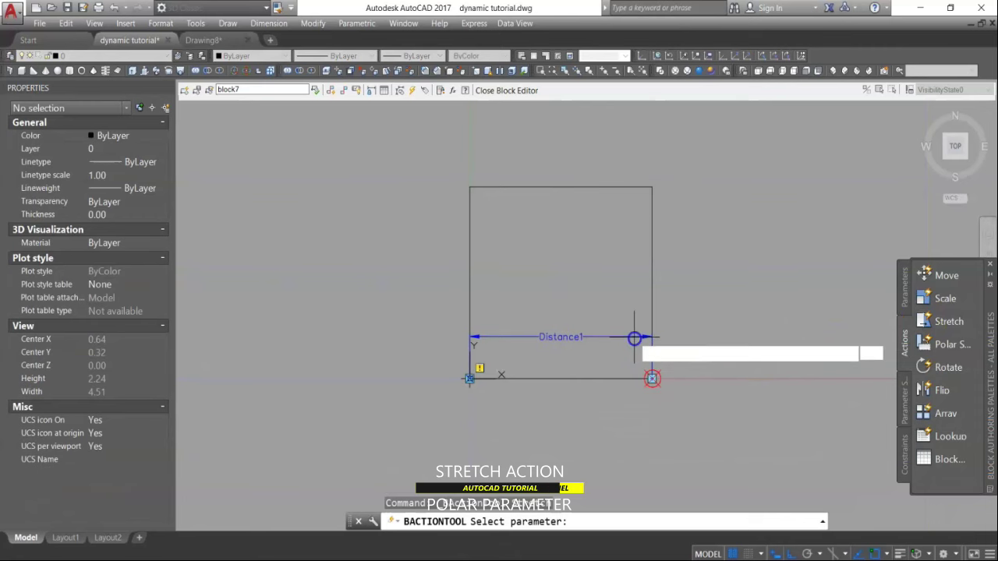
pyautogui.click(651, 378)
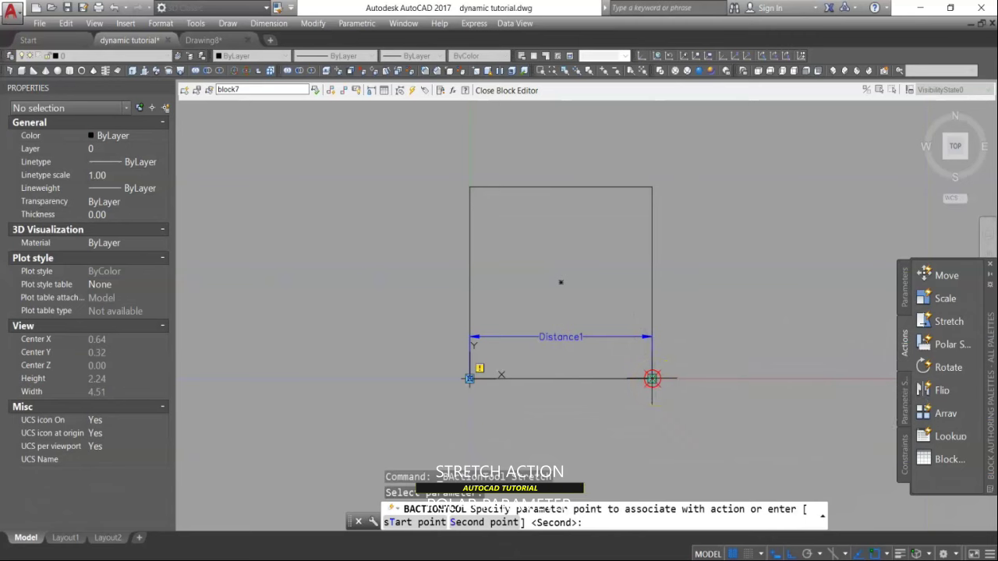
pyautogui.click(651, 379)
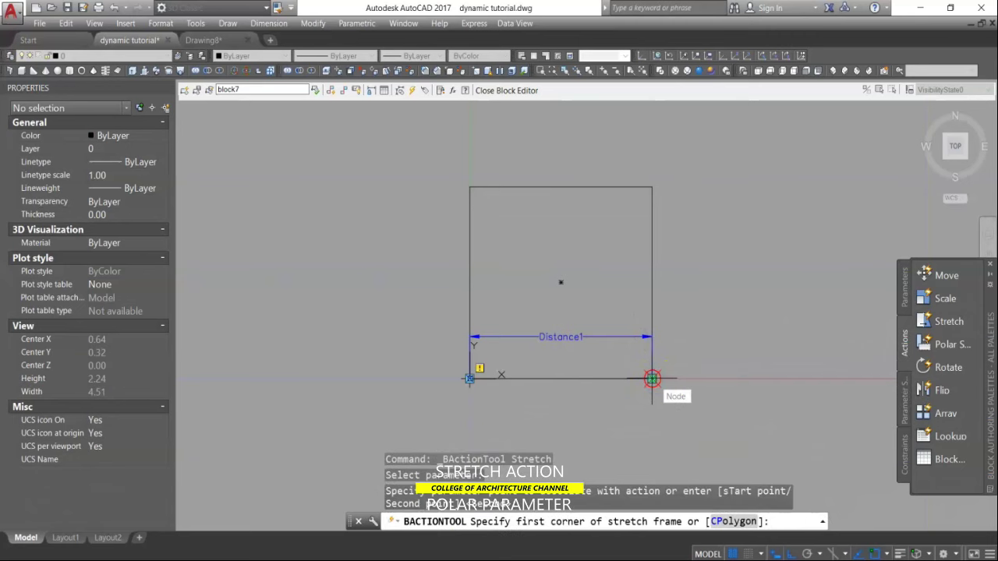
pyautogui.click(707, 166)
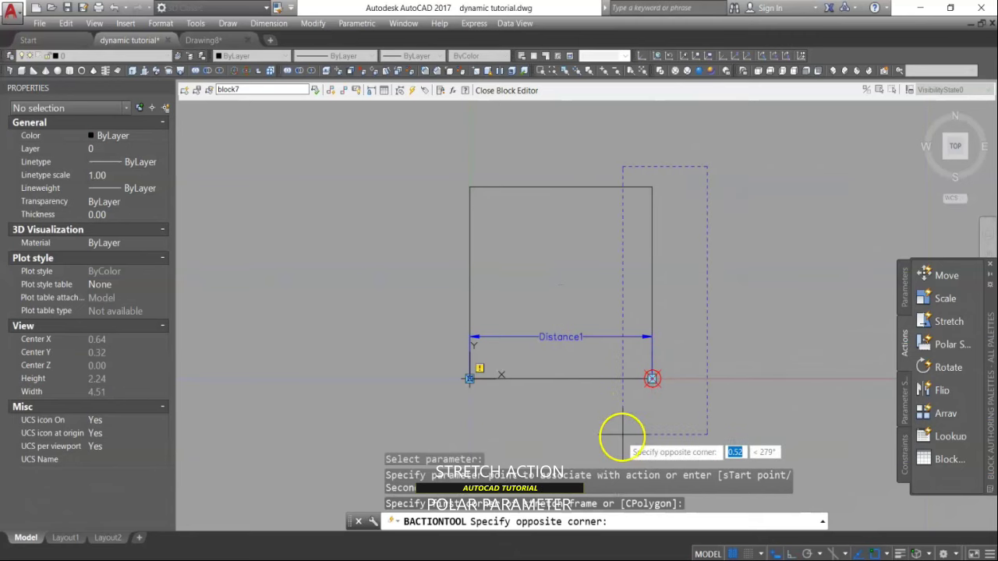
pyautogui.click(629, 411)
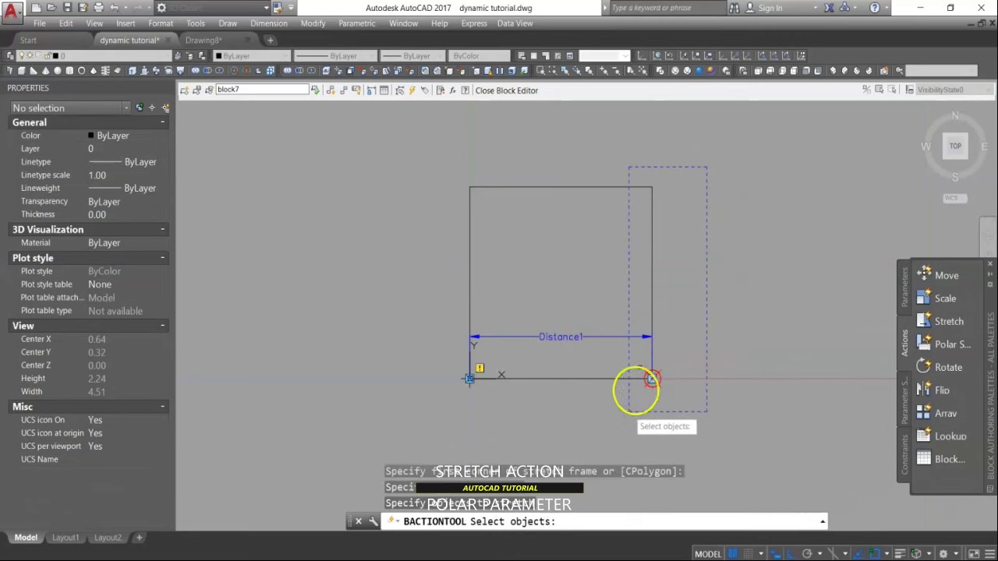
pyautogui.click(651, 315)
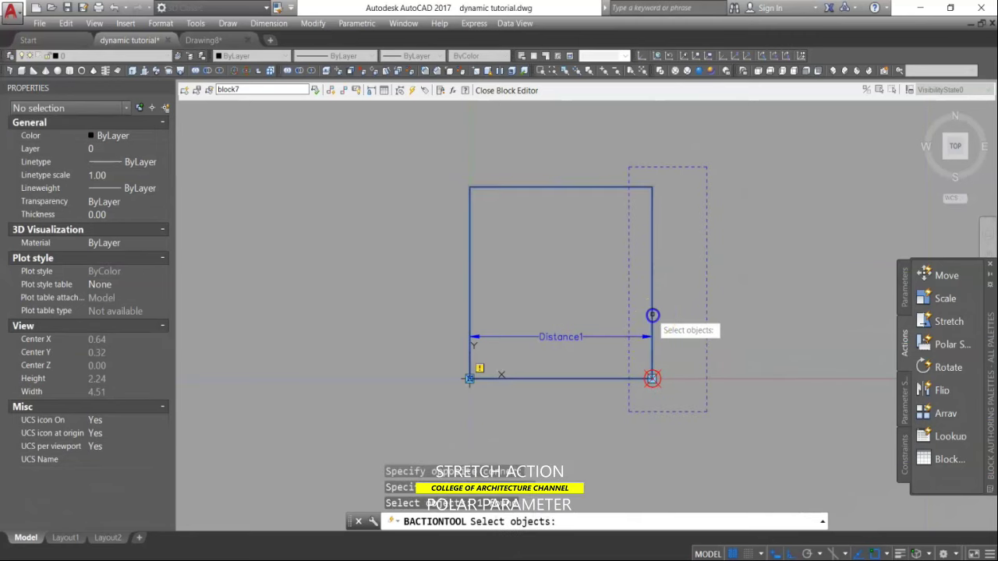
pyautogui.press('Return')
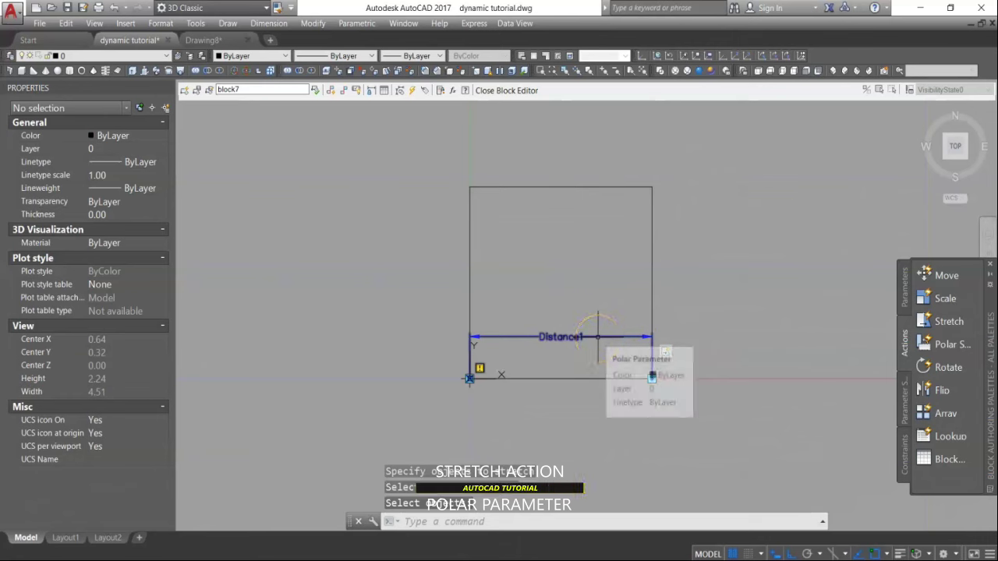
pyautogui.click(597, 337)
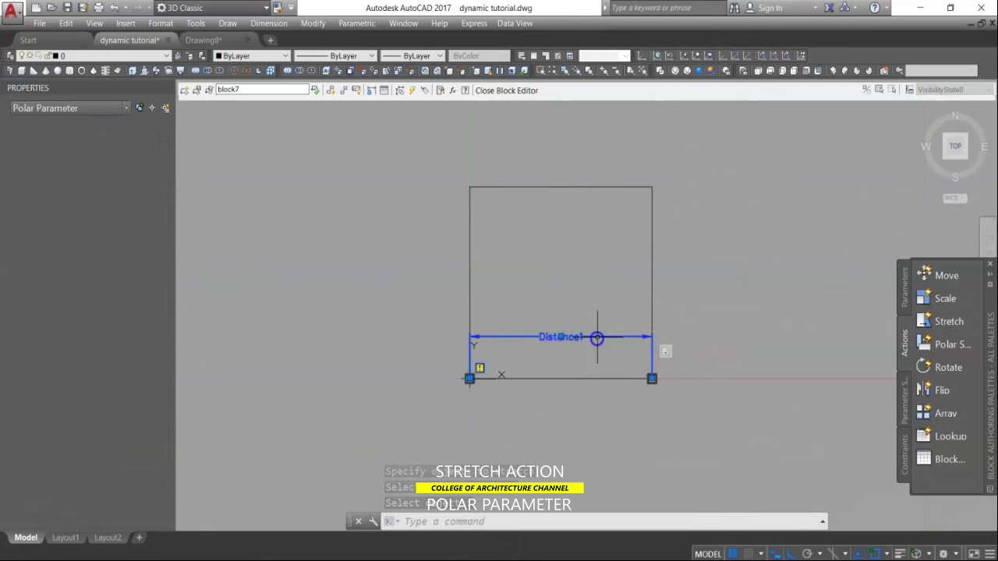
# Step: Set the Distance1 polar parameter's grip display to a single grip
pyautogui.rightClick(598, 337)
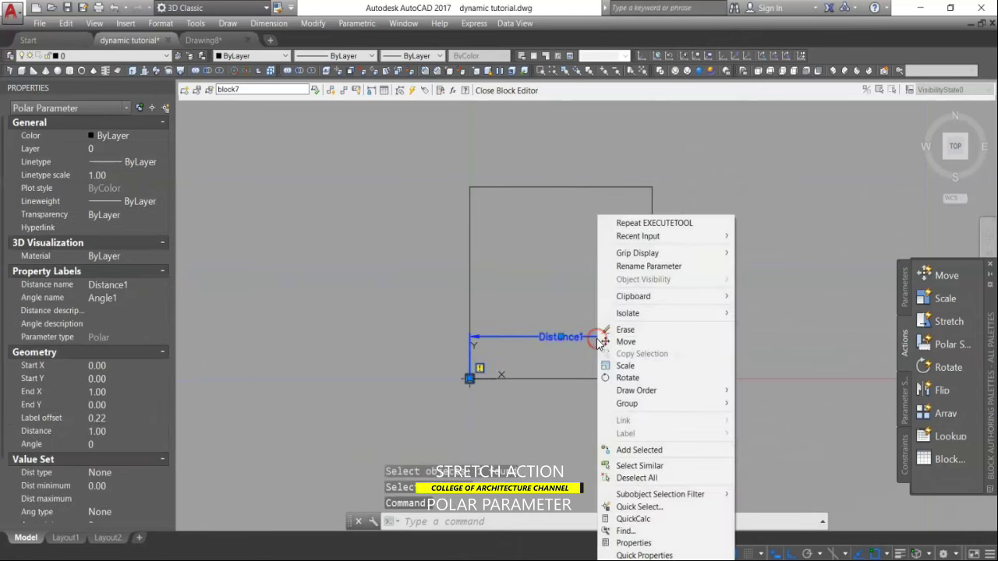
pyautogui.moveTo(659, 254)
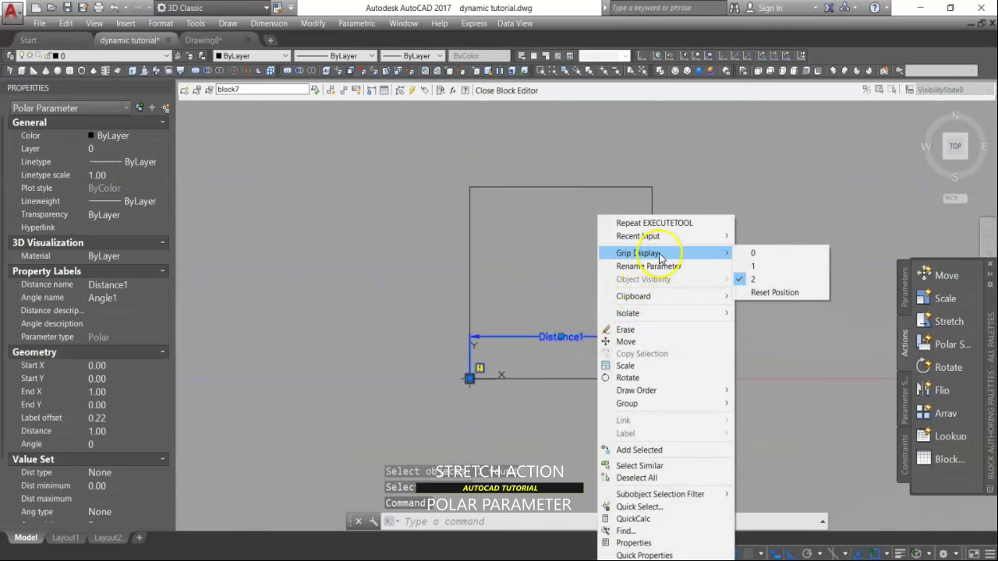
pyautogui.click(753, 254)
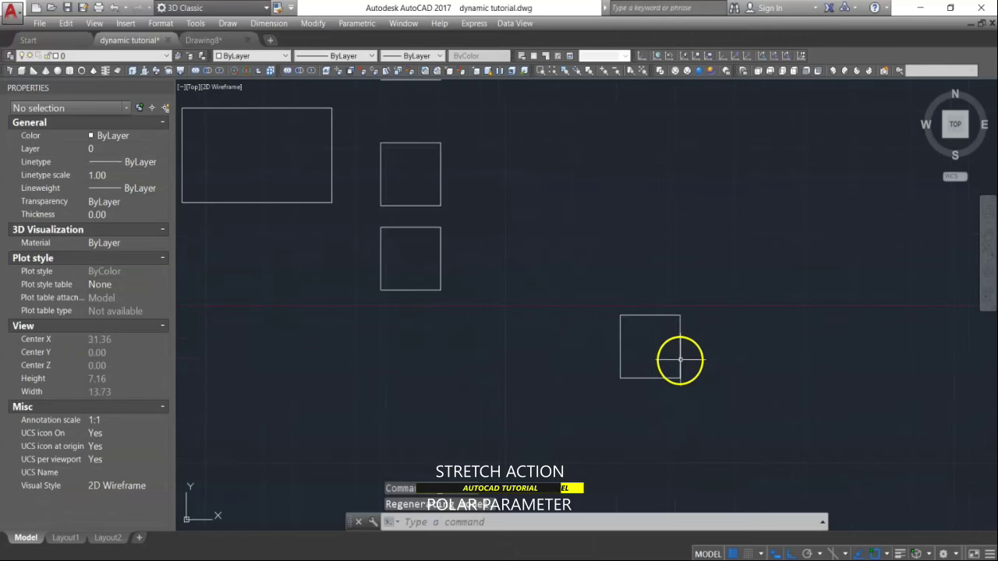
# Step: Select the square block and stretch it to a length of 3.60
pyautogui.click(679, 359)
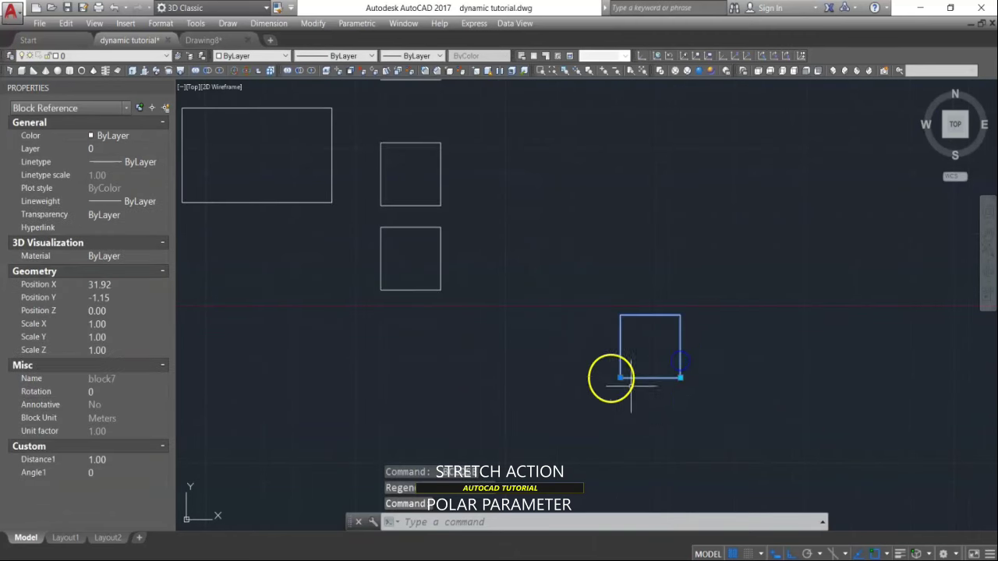
pyautogui.scroll(-2, 630, 379)
pyautogui.scroll(2, 639, 370)
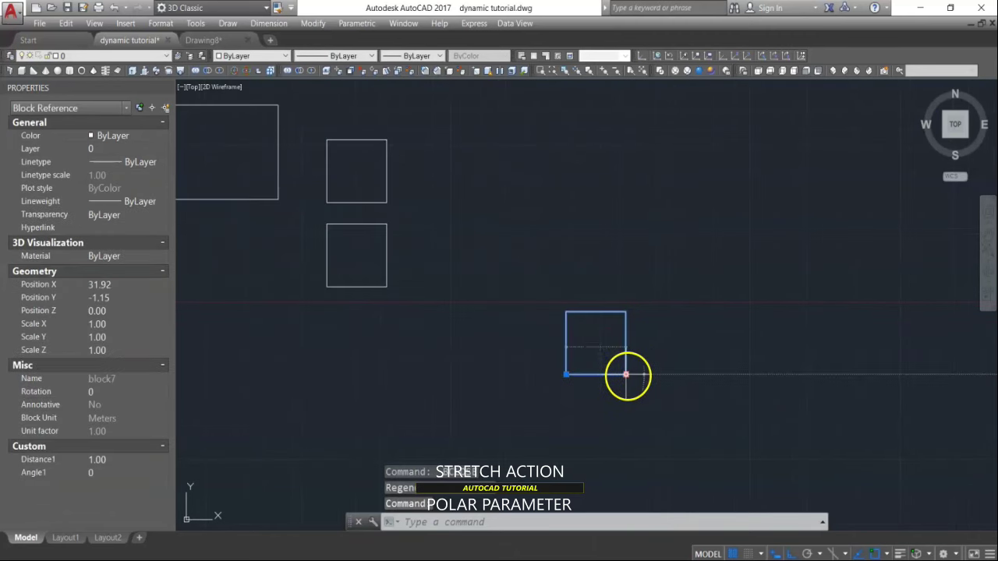
pyautogui.click(626, 375)
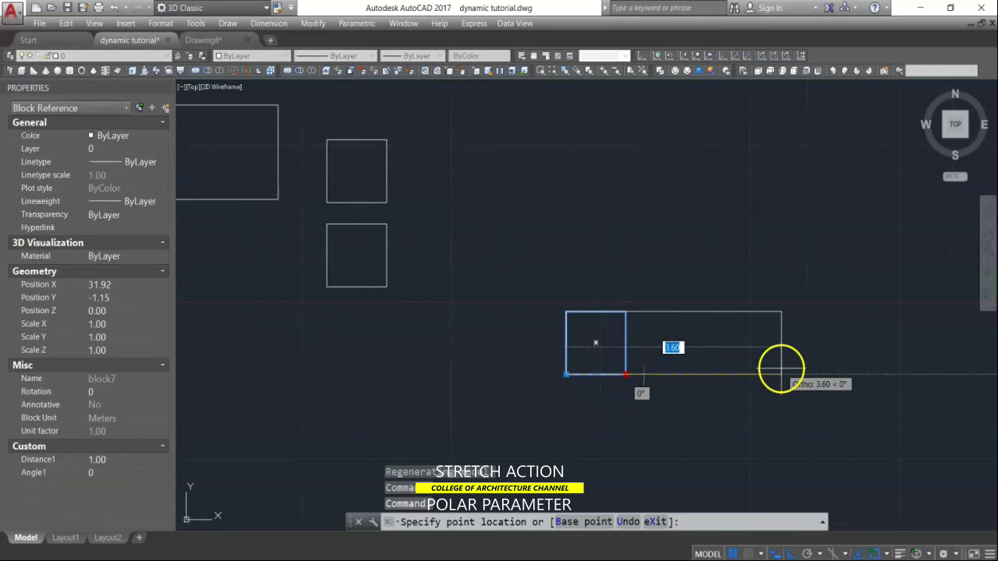
pyautogui.click(781, 370)
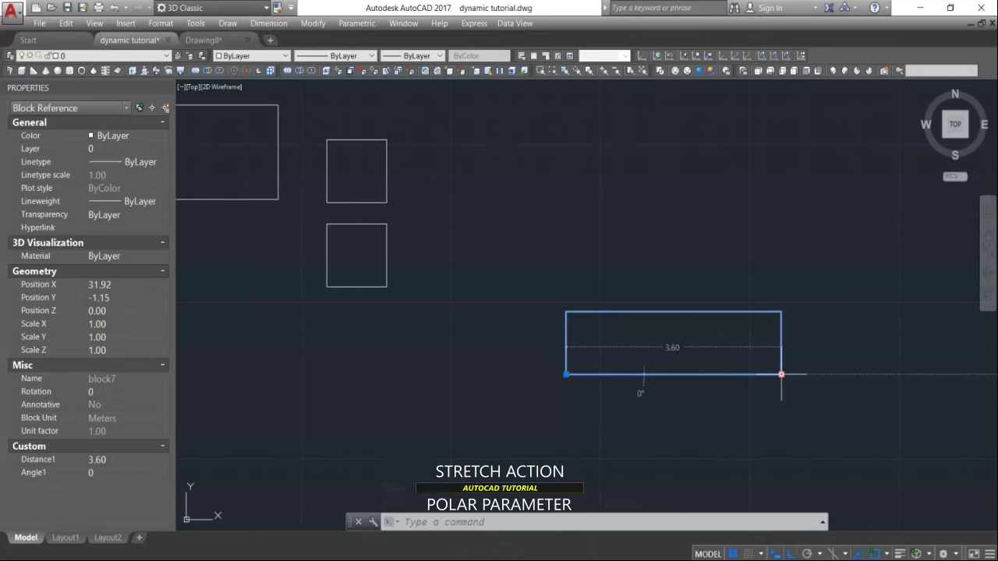
# Step: With Ortho off, stretch the block at 44°, 112°, 177°, then 3.10 at 39°
pyautogui.moveTo(781, 375); pyautogui.dragTo(742, 232)
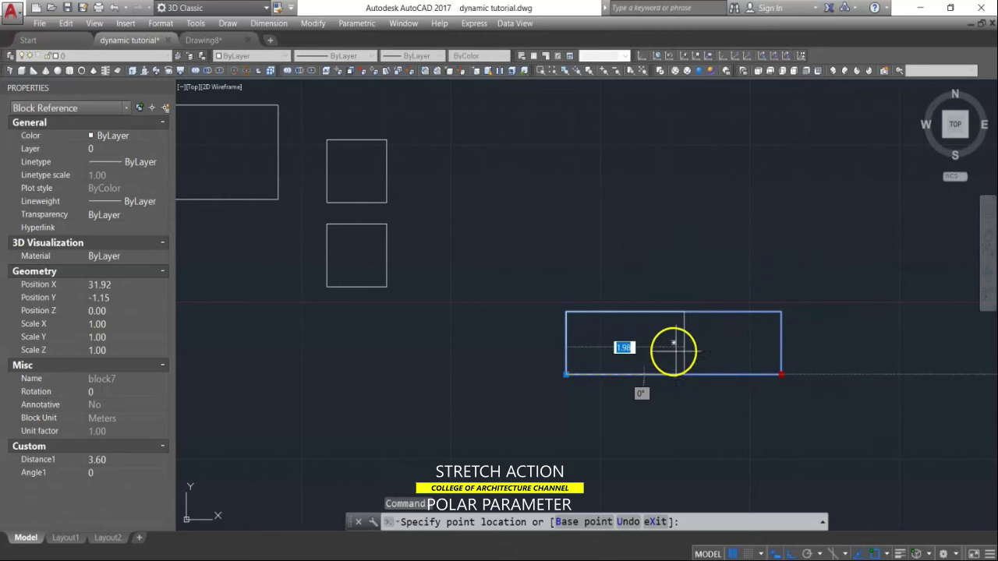
pyautogui.click(790, 554)
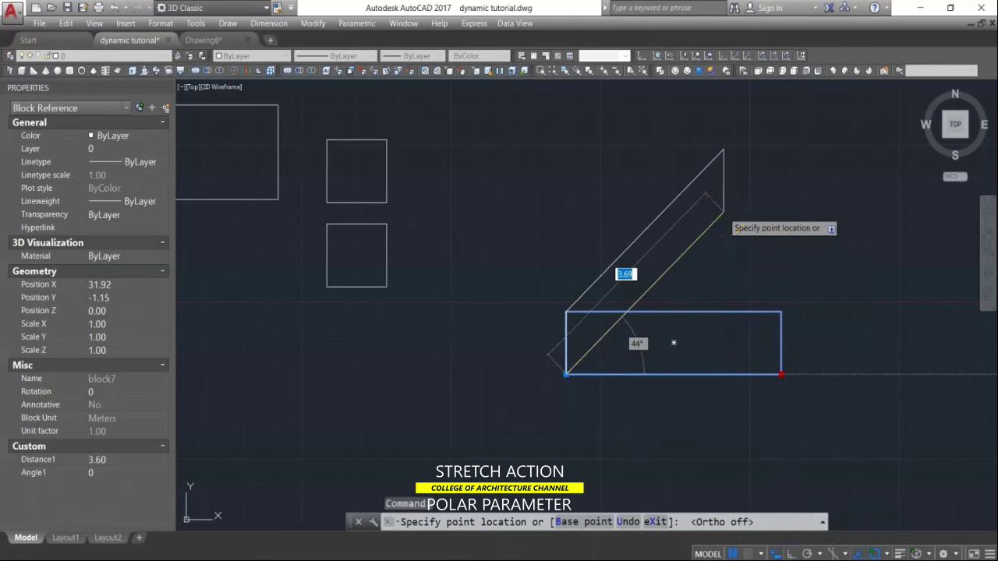
pyautogui.click(724, 211)
pyautogui.moveTo(724, 211); pyautogui.dragTo(495, 191)
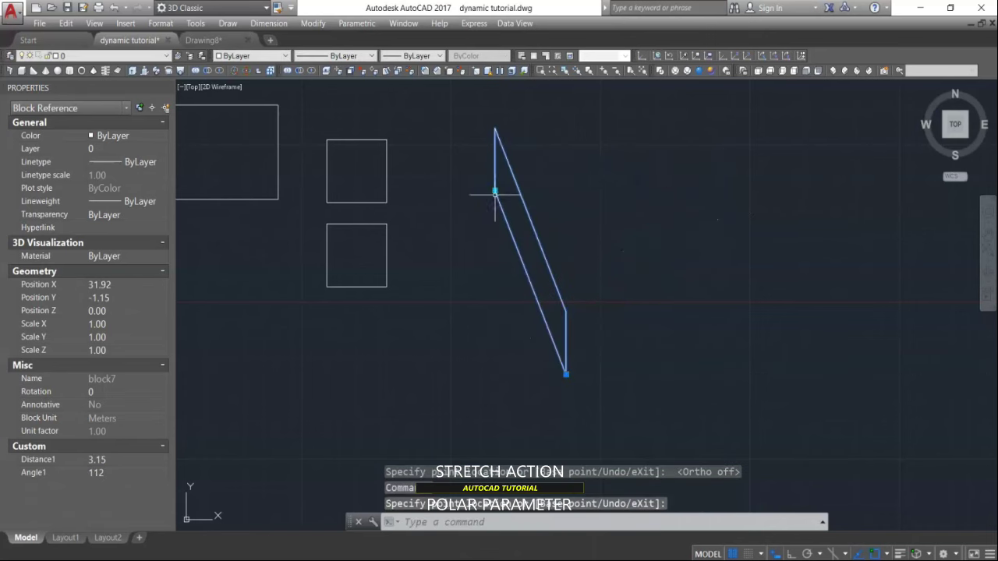
pyautogui.click(495, 193)
pyautogui.click(425, 375)
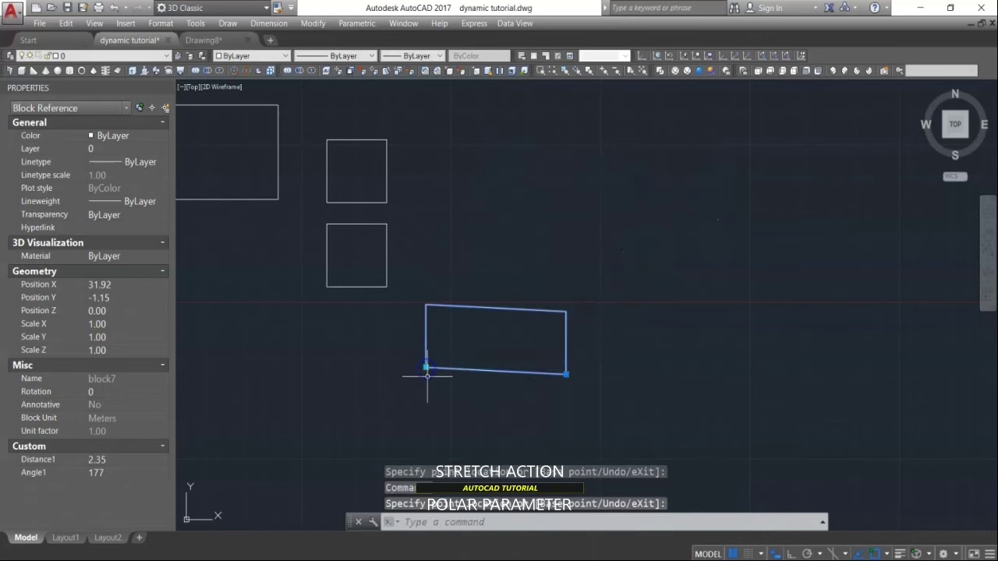
pyautogui.click(425, 367)
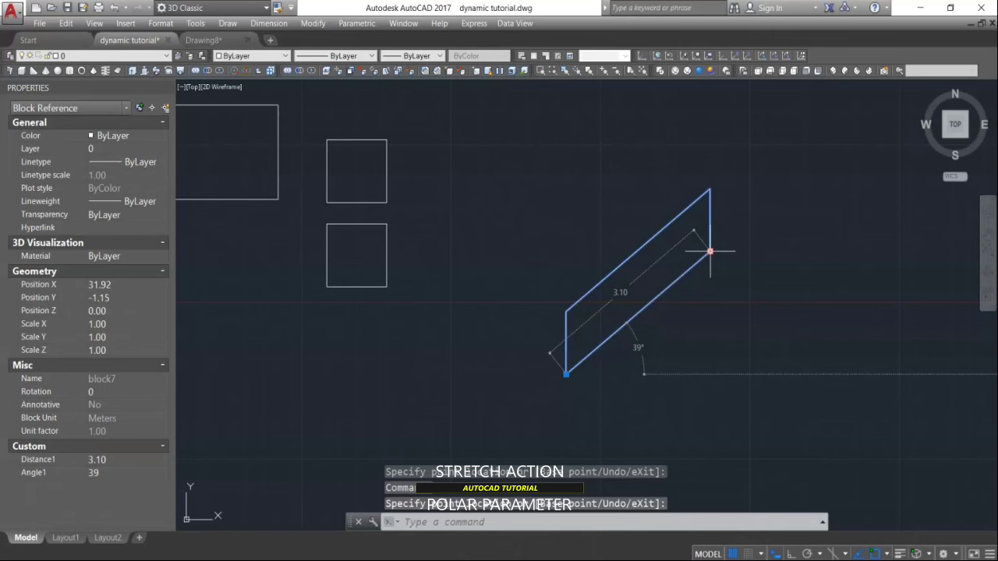
pyautogui.click(709, 251)
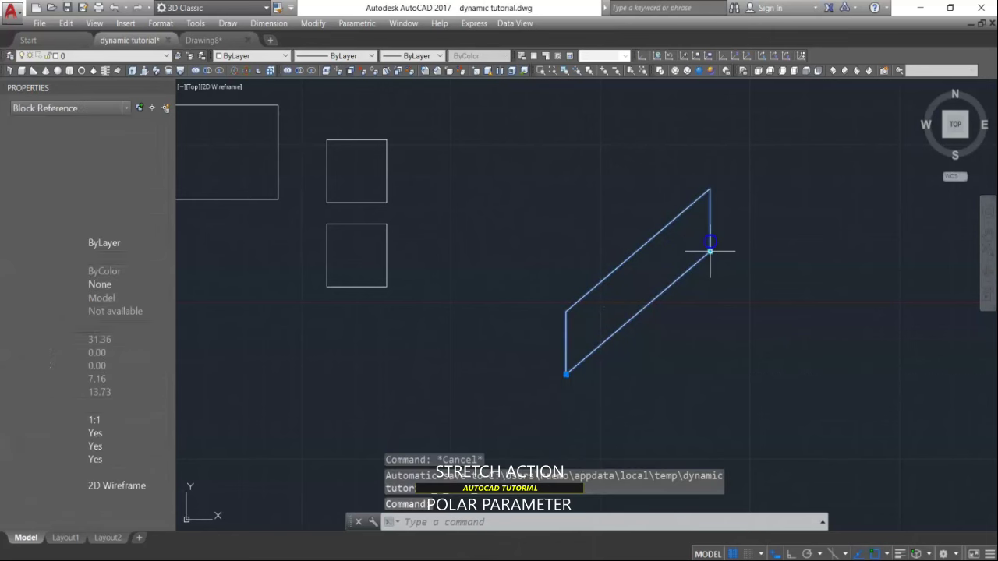
# Step: Reset the block back to a square and reselect it for its options
pyautogui.click(709, 251)
pyautogui.rightClick(712, 249)
pyautogui.click(717, 243)
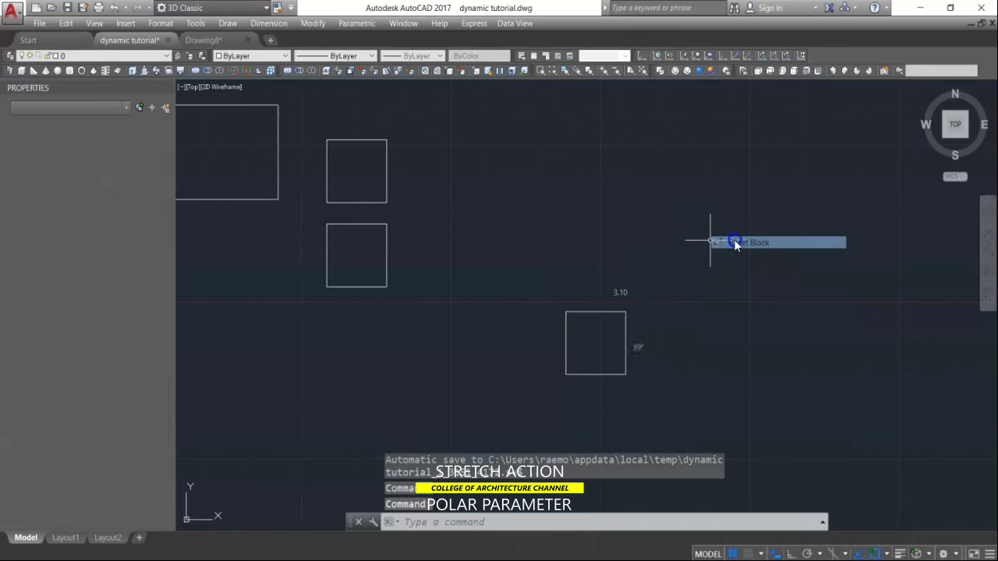
pyautogui.click(648, 337)
pyautogui.click(626, 328)
pyautogui.rightClick(629, 329)
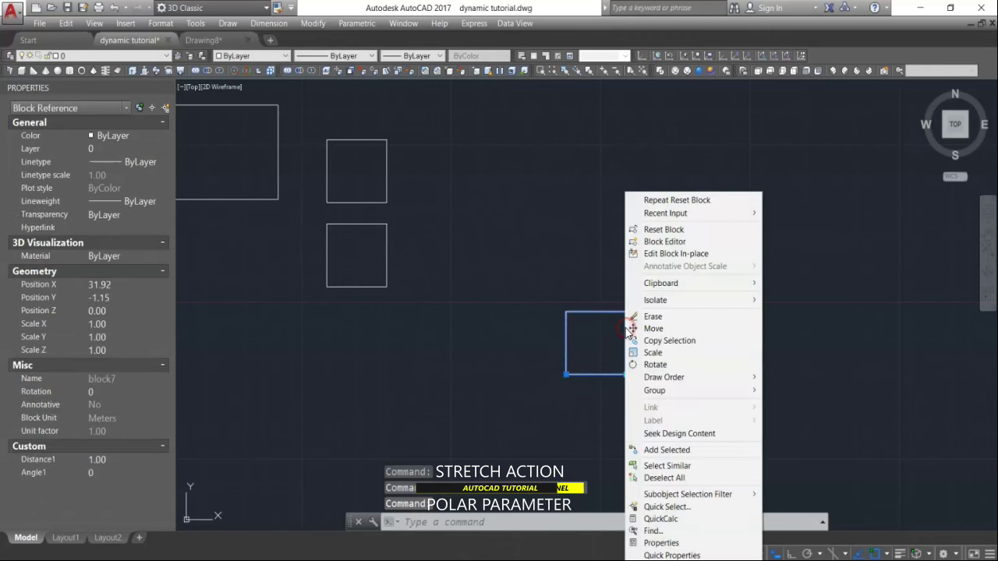
# Step: Open block7 in the Block Editor and select its Distance1 polar parameter
pyautogui.click(668, 248)
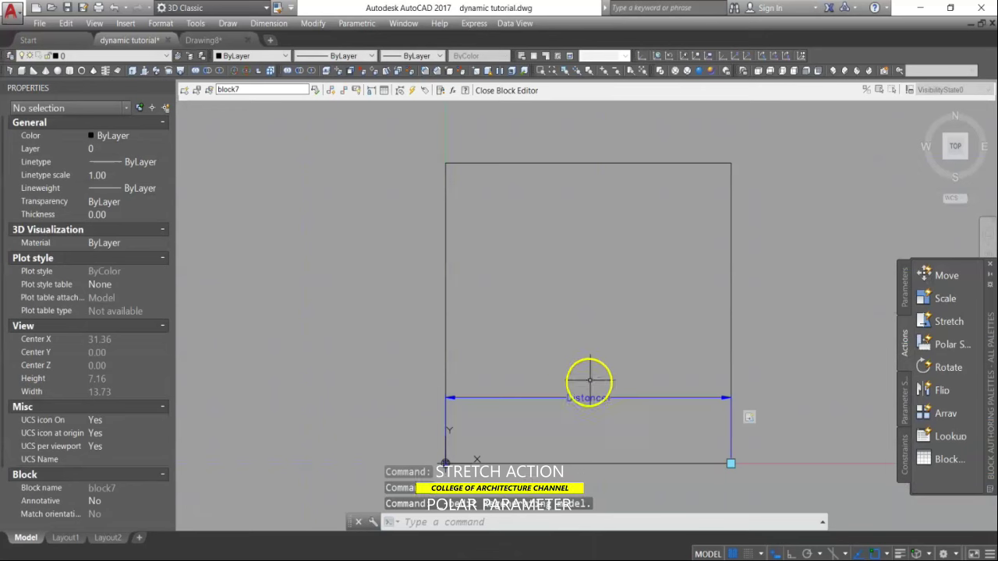
pyautogui.click(570, 398)
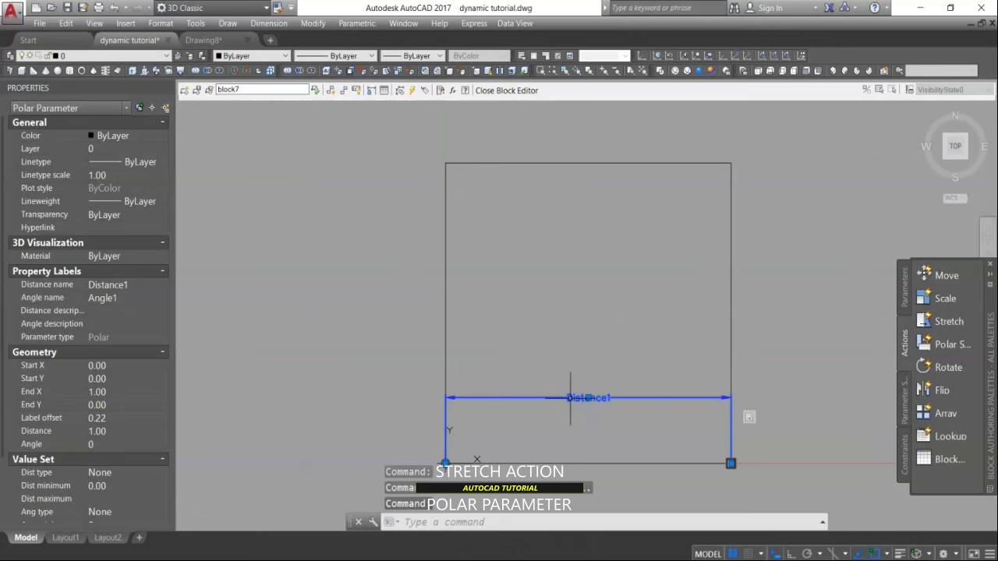
pyautogui.rightClick(570, 398)
pyautogui.click(475, 408)
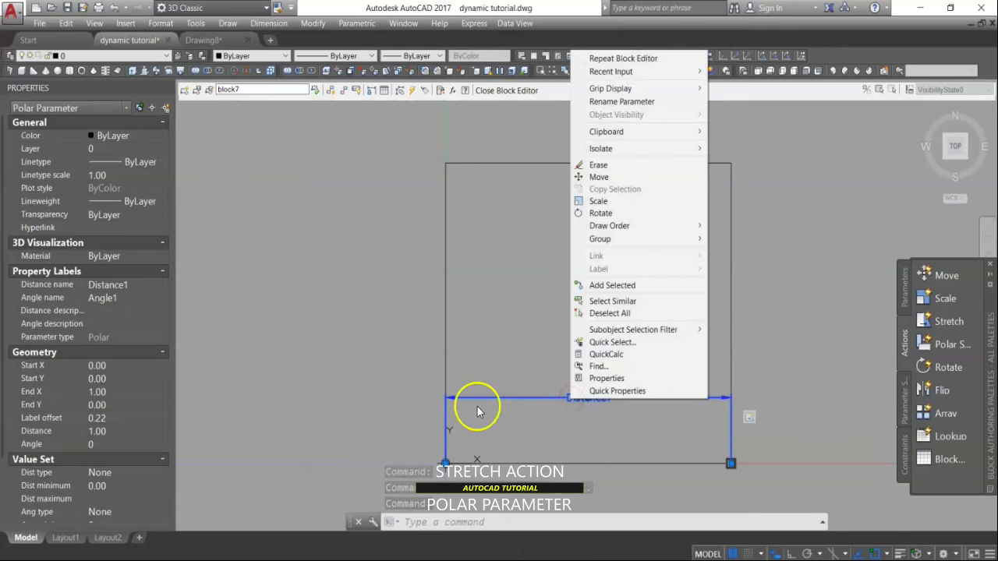
pyautogui.press('Escape')
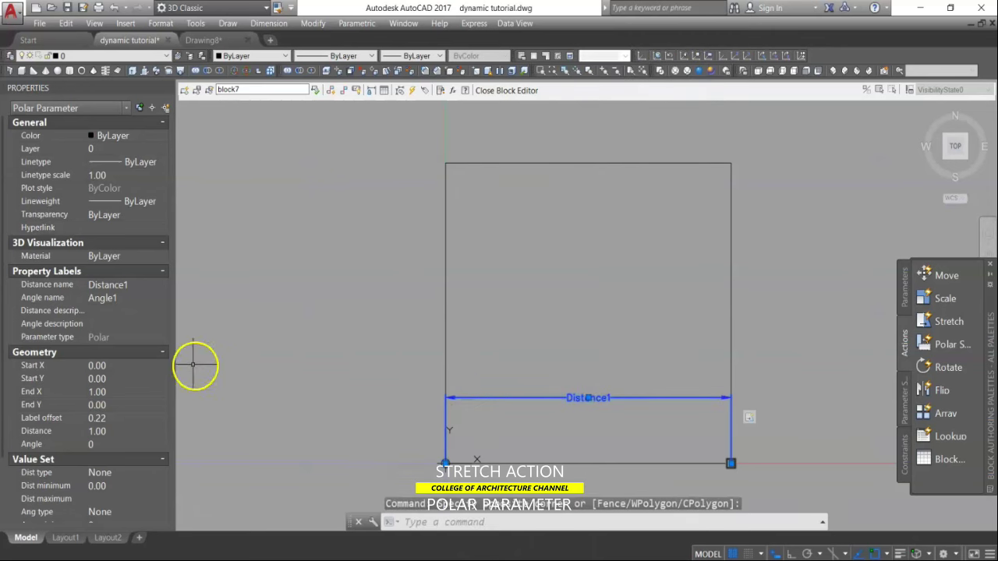
pyautogui.scroll(-3, 118, 362)
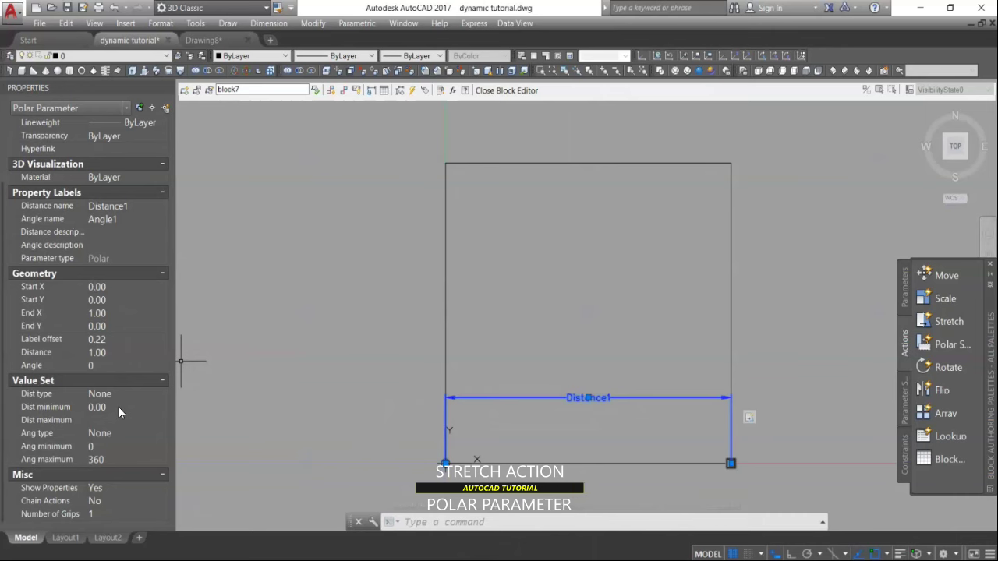
# Step: Set Distance1 to 0.5 increments from minimum 1 to maximum 4 and save block7
pyautogui.click(145, 400)
pyautogui.click(145, 395)
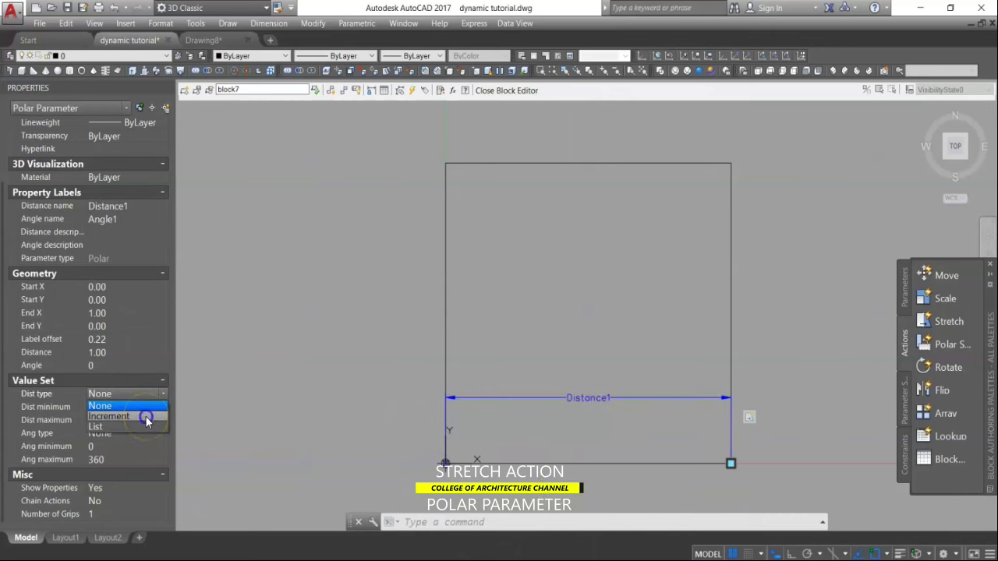
pyautogui.click(146, 417)
pyautogui.click(117, 407)
pyautogui.write('0.5')
pyautogui.click(117, 420)
pyautogui.write('1')
pyautogui.click(119, 432)
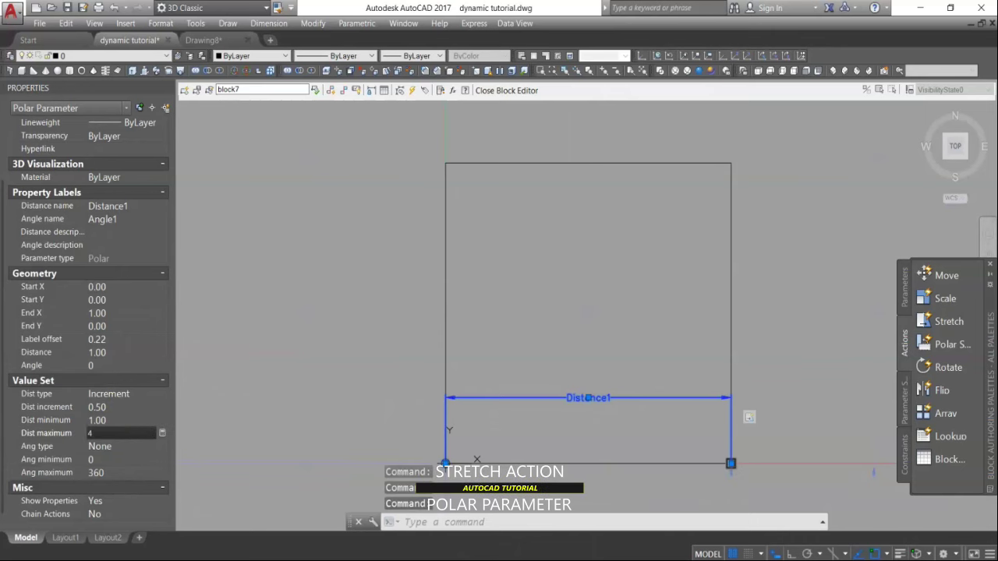
pyautogui.click(227, 396)
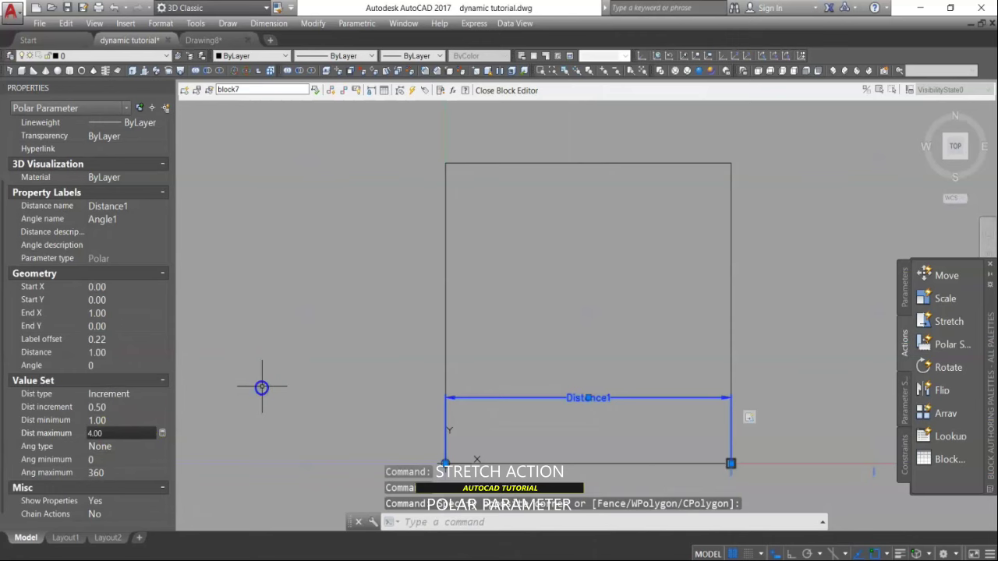
pyautogui.click(490, 90)
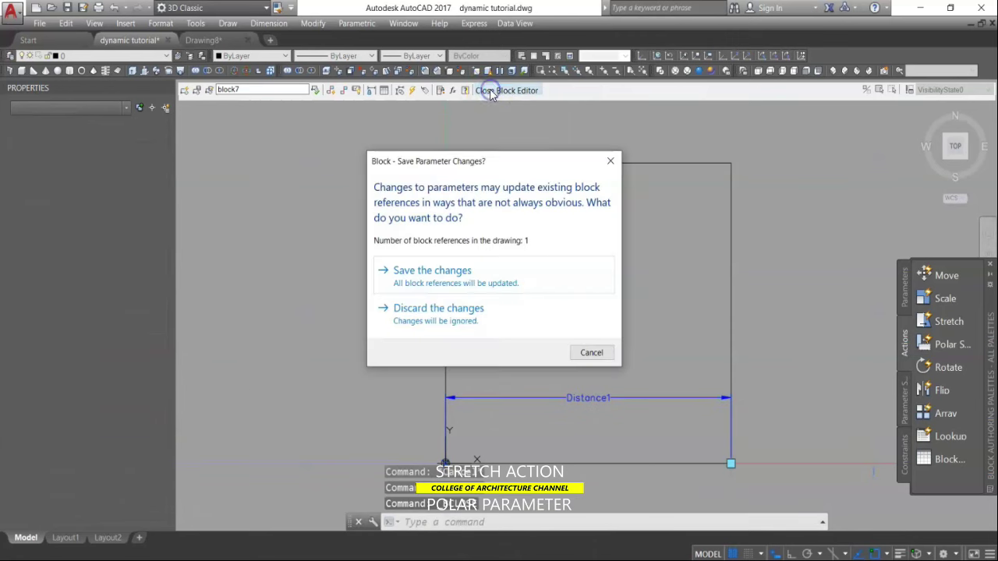
pyautogui.click(439, 271)
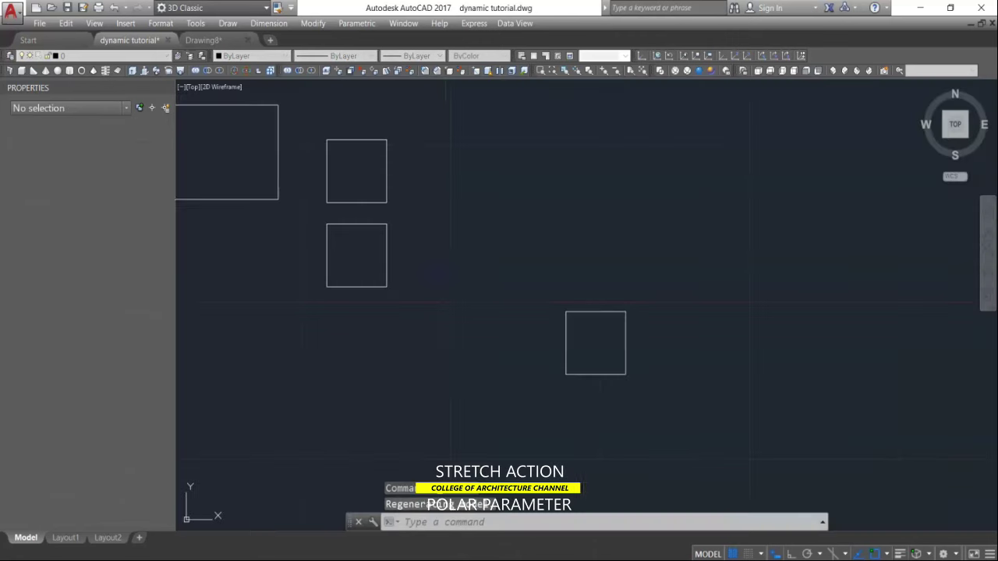
pyautogui.click(565, 362)
pyautogui.click(625, 375)
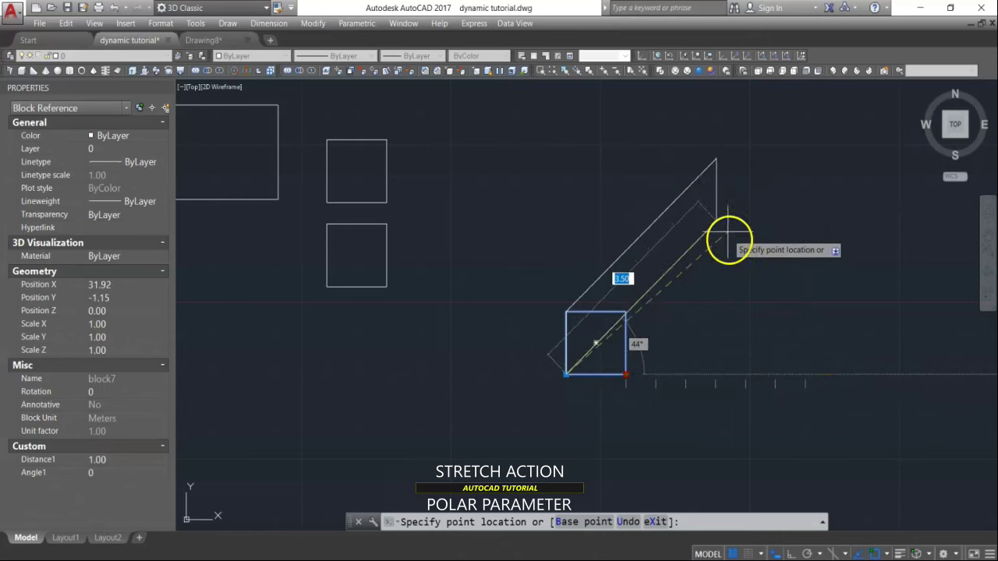
pyautogui.click(739, 256)
pyautogui.click(742, 258)
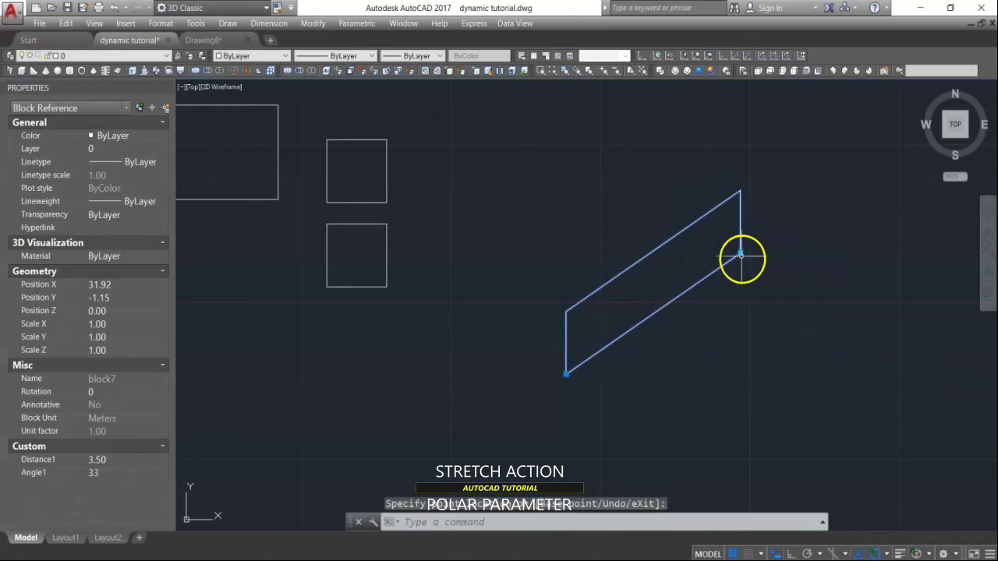
pyautogui.click(739, 252)
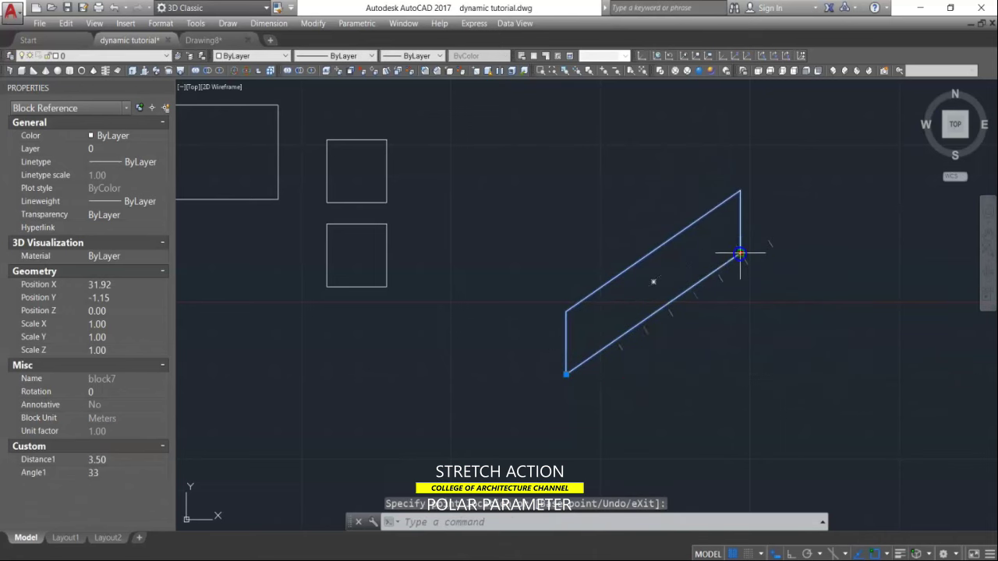
pyautogui.moveTo(738, 255); pyautogui.dragTo(618, 337)
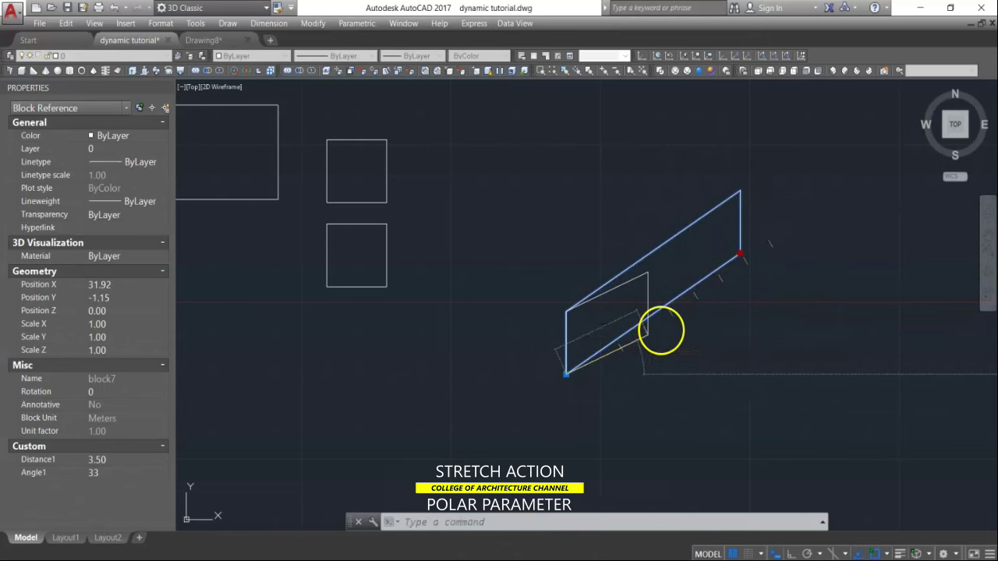
pyautogui.press('Escape')
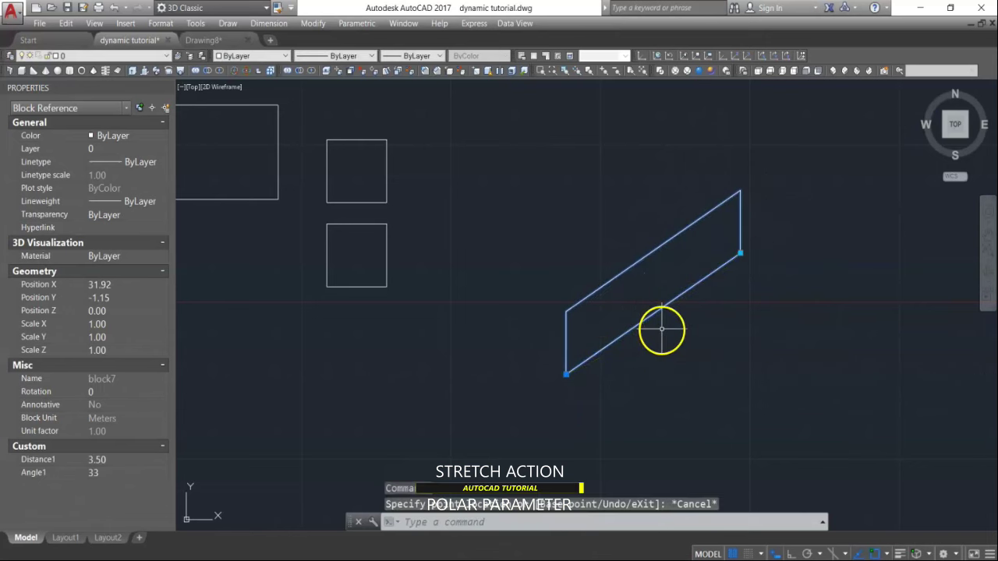
pyautogui.rightClick(683, 293)
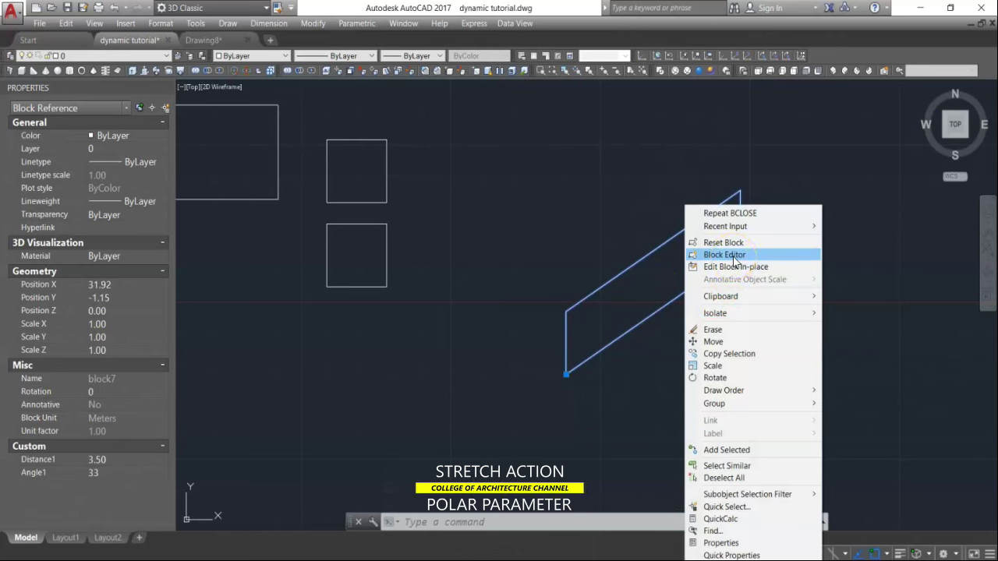
pyautogui.click(737, 248)
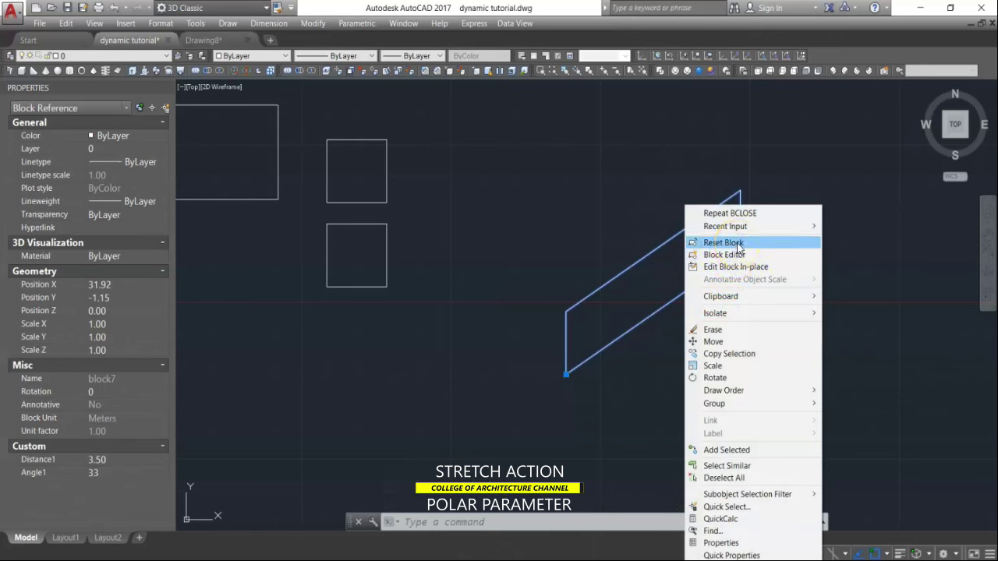
pyautogui.click(675, 338)
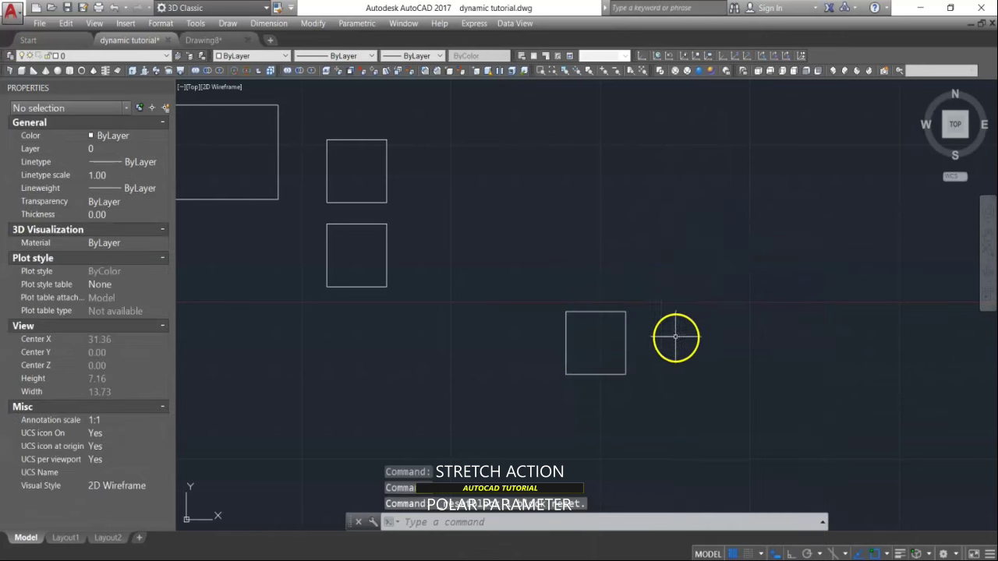
pyautogui.click(625, 350)
# Step: Open the block in the Block Editor and select its polar parameter
pyautogui.rightClick(627, 347)
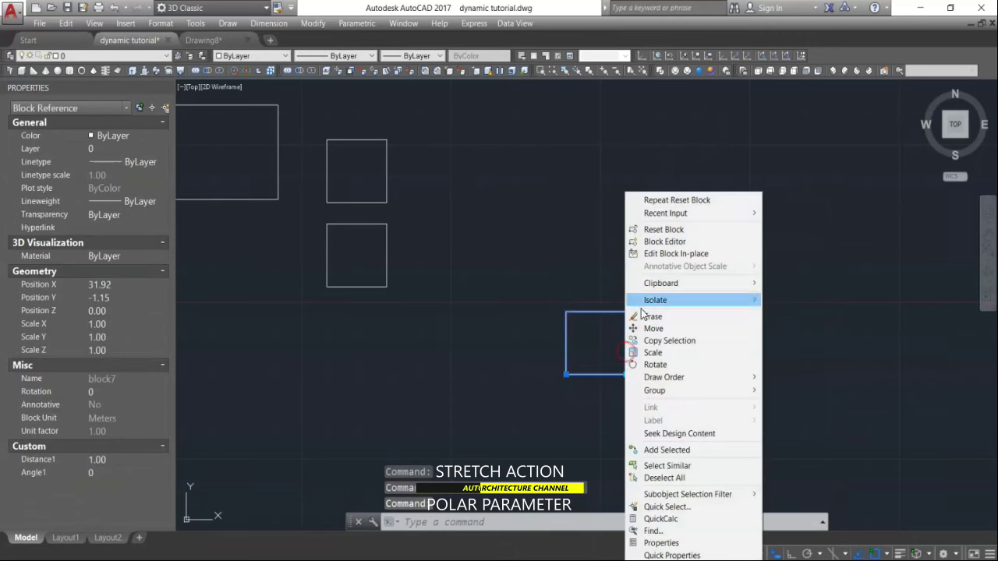
pyautogui.click(664, 241)
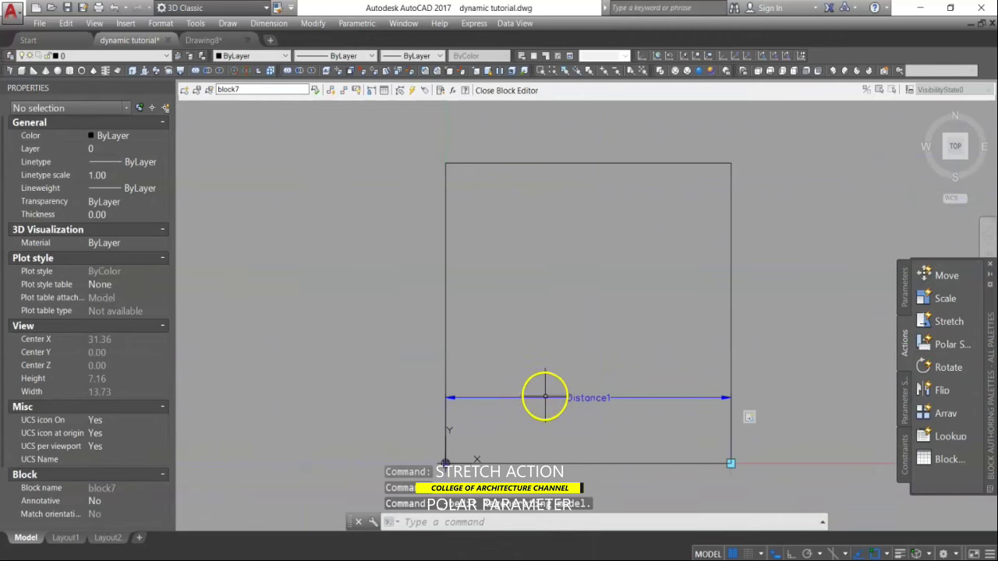
pyautogui.click(546, 399)
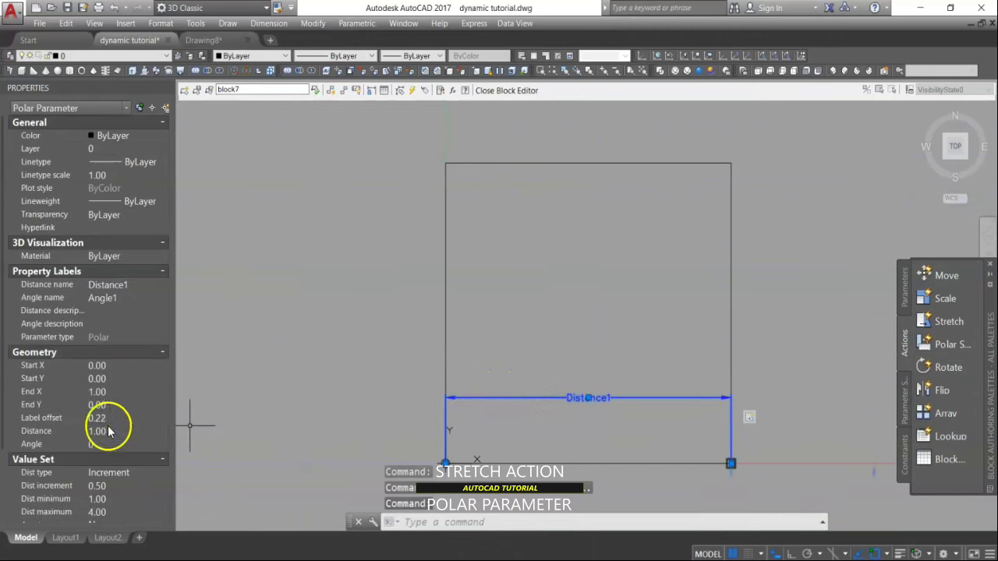
pyautogui.scroll(-5, 92, 409)
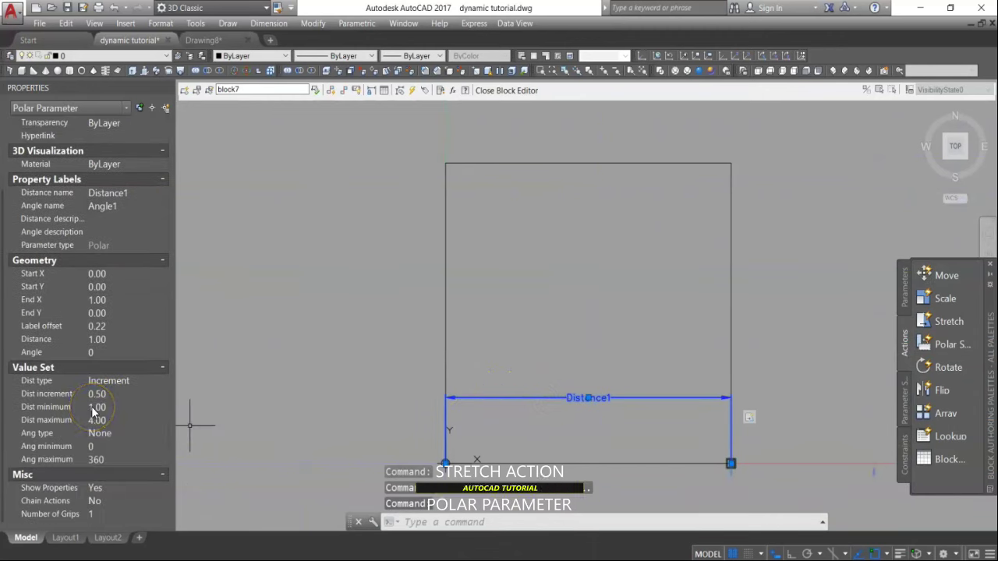
# Step: Set the angle type to Increment with a 30° step, then save the block
pyautogui.click(120, 439)
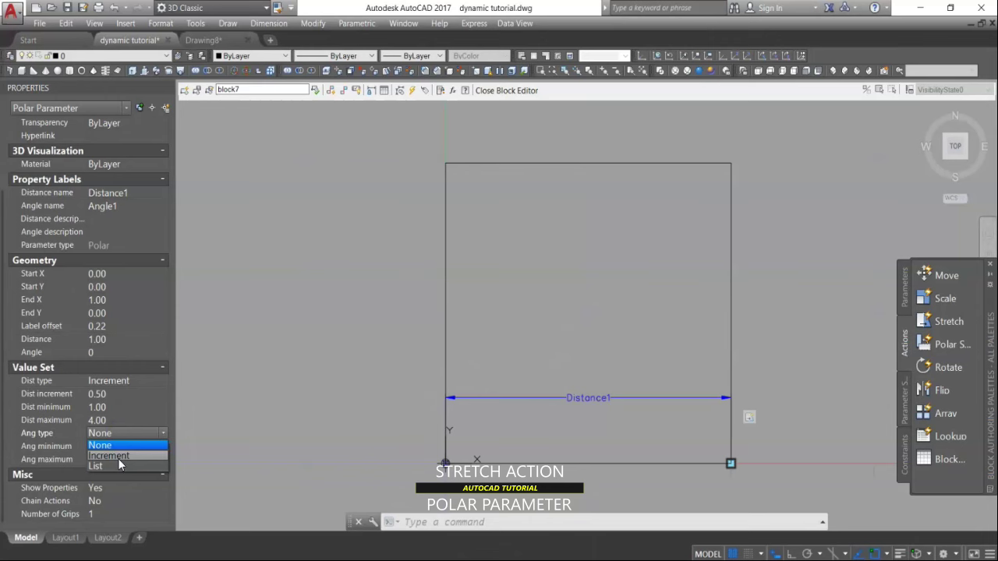
pyautogui.click(117, 458)
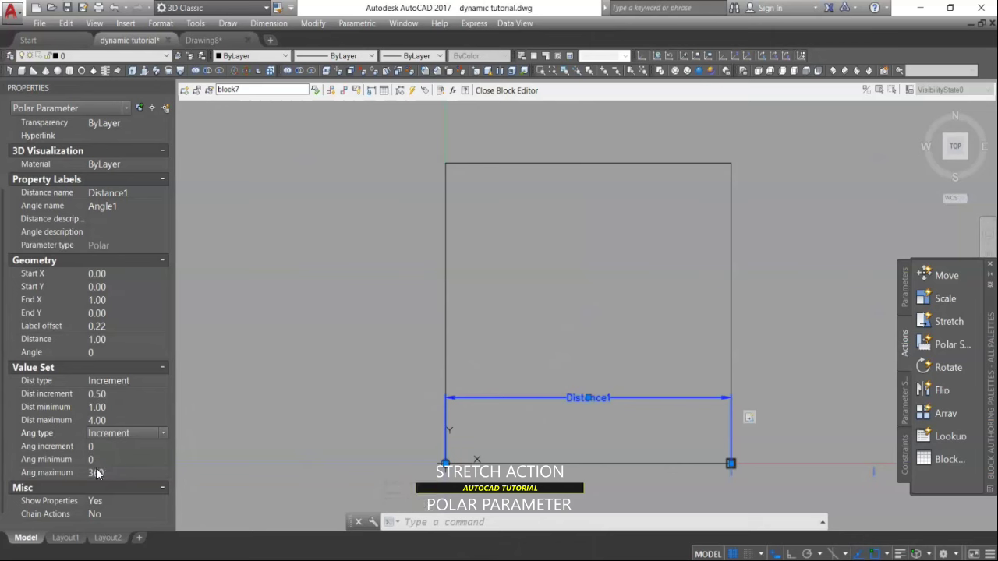
pyautogui.click(106, 447)
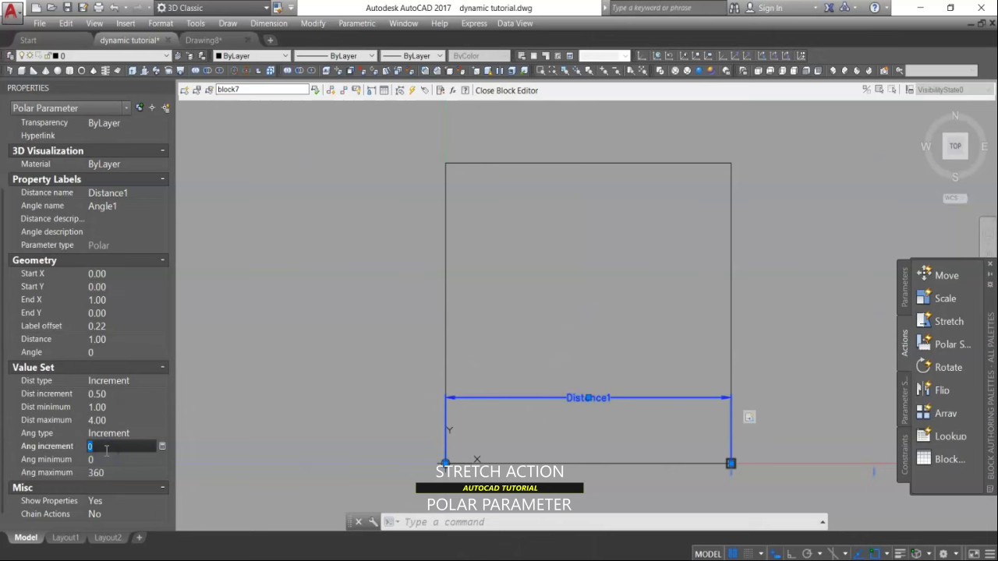
pyautogui.click(253, 432)
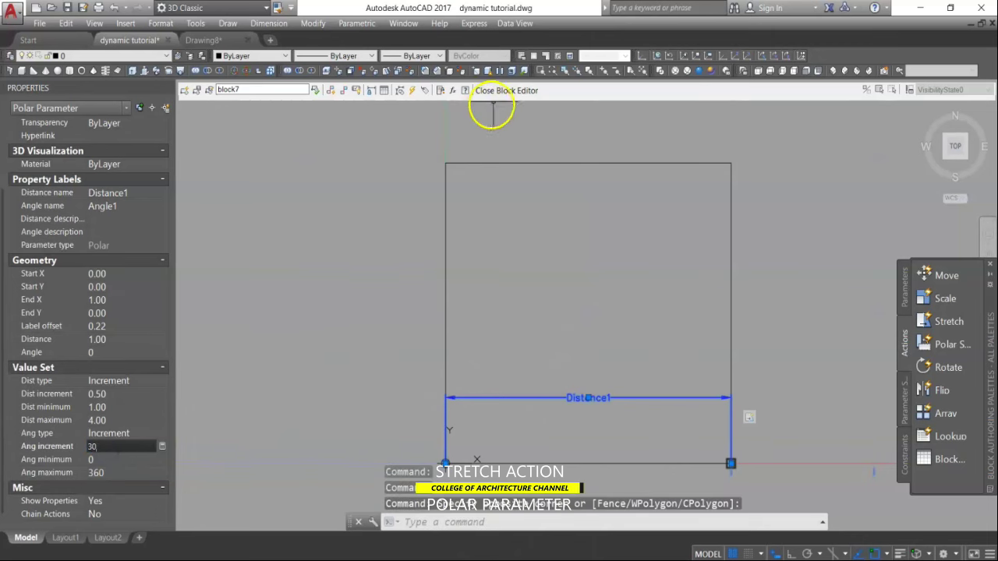
pyautogui.click(502, 92)
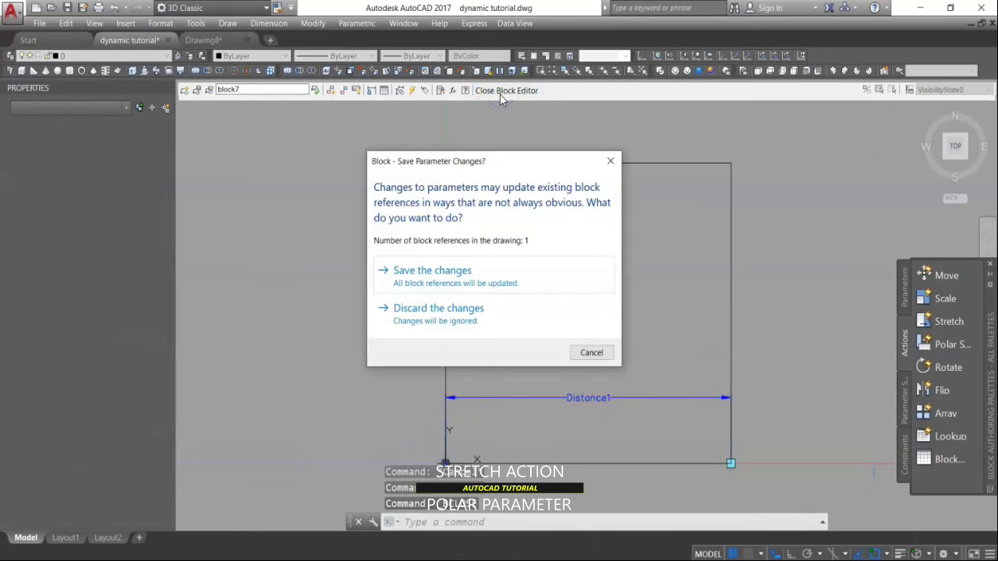
pyautogui.click(431, 284)
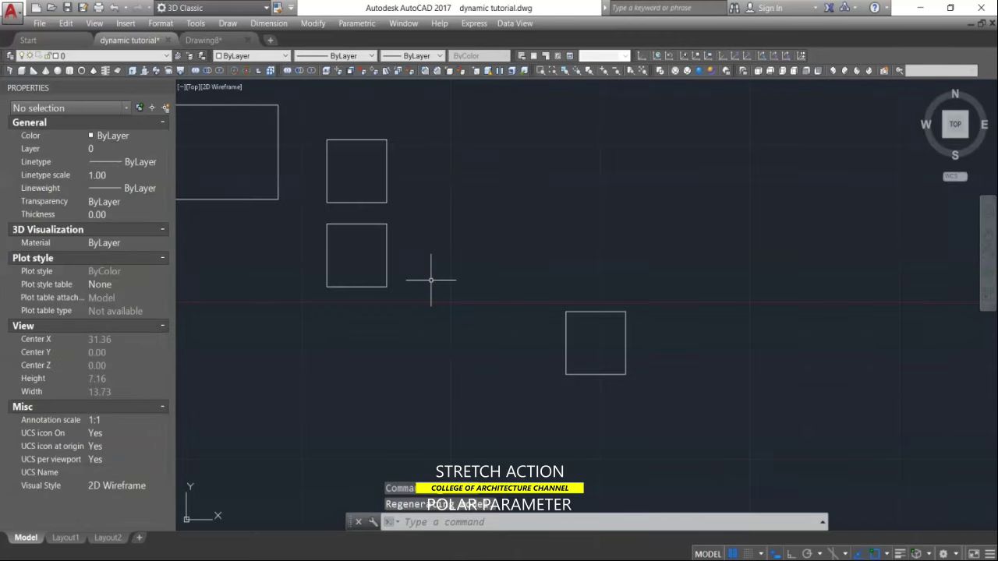
# Step: Select block7 and grab its corner grip to begin a polar stretch showing 30° angle steps
pyautogui.click(626, 343)
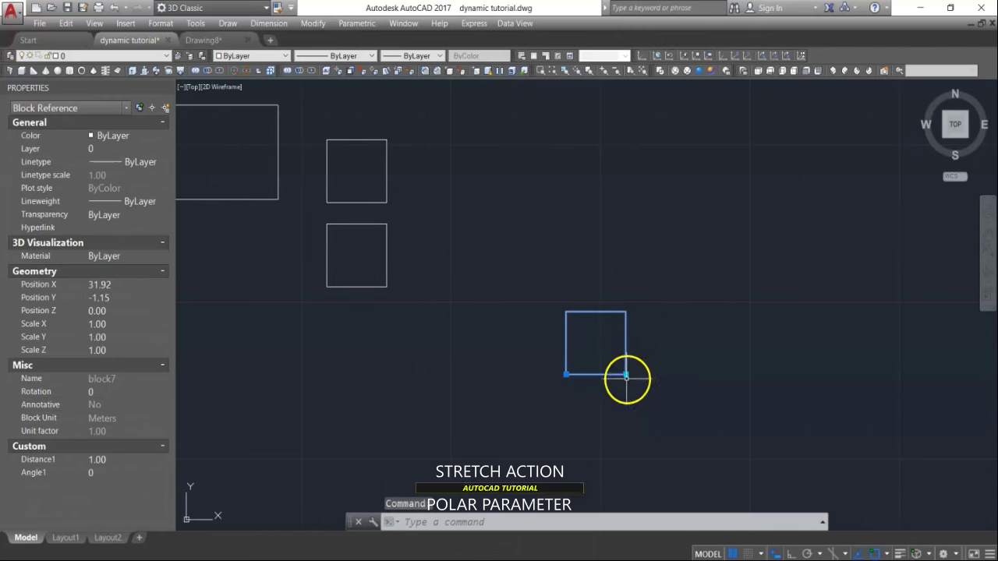
pyautogui.click(625, 376)
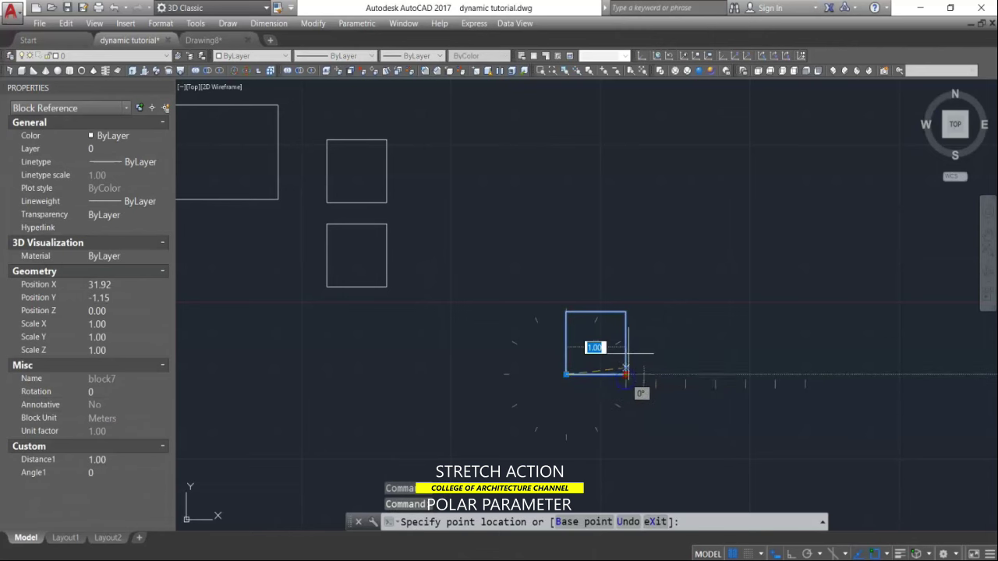
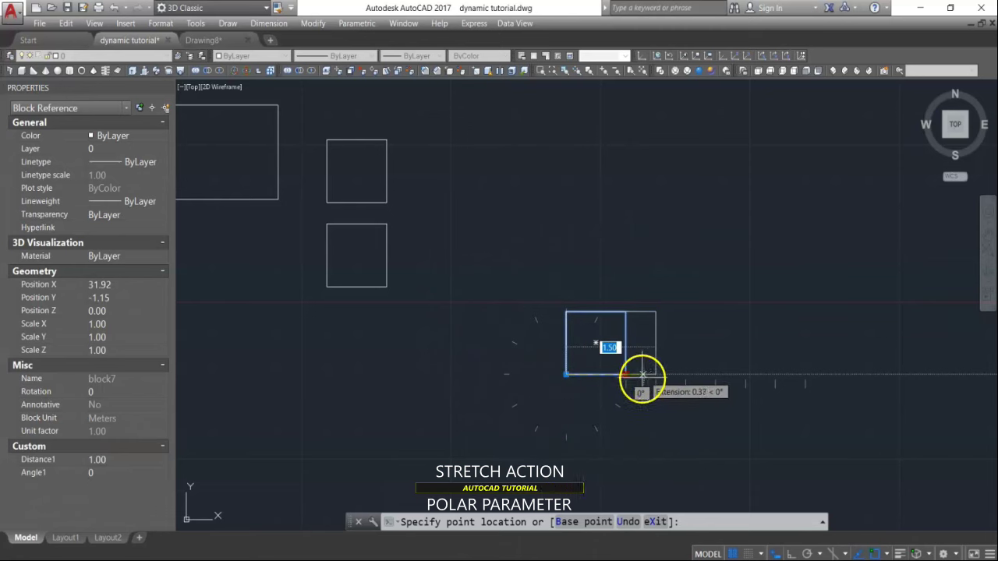
# Step: Undo the slanted stretch and widen block7 horizontally so Distance1 is 2.50
pyautogui.click(659, 242)
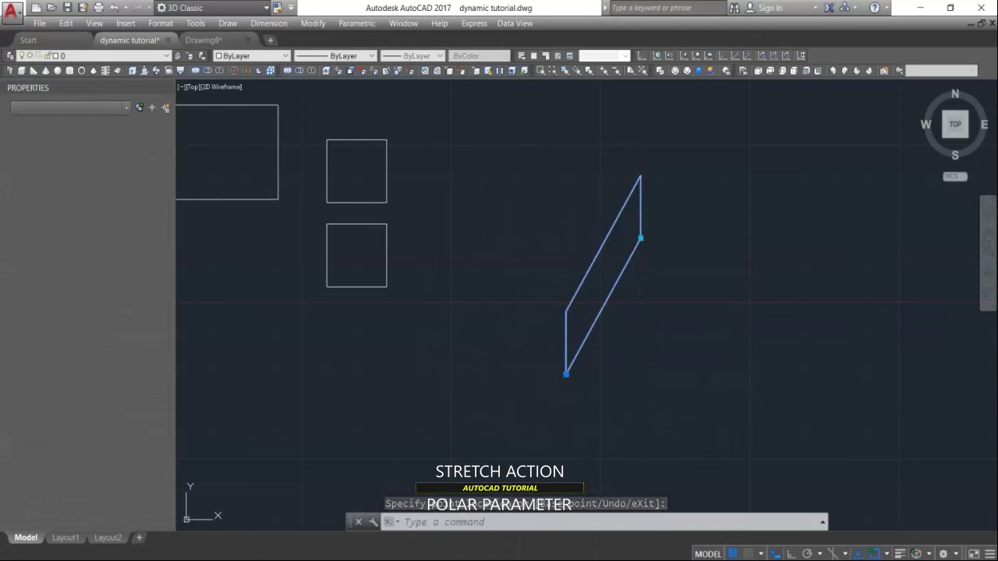
pyautogui.hotkey('ctrl', 'z')
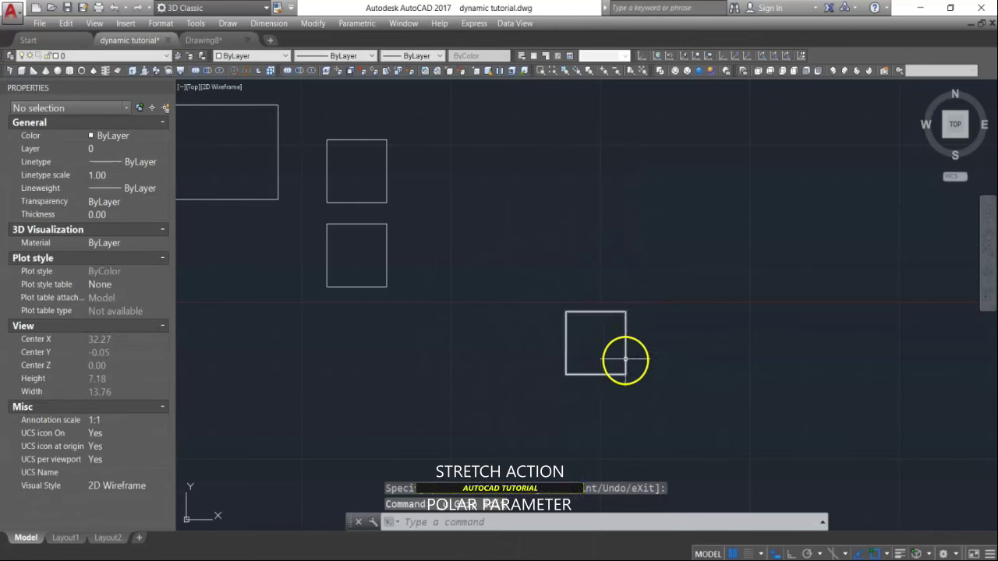
pyautogui.moveTo(625, 359)
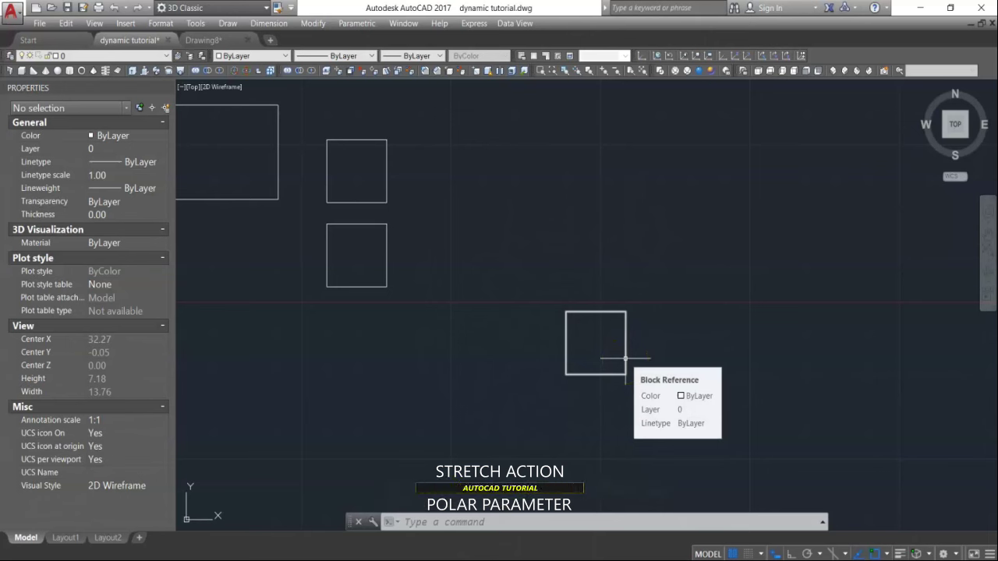
pyautogui.click(625, 361)
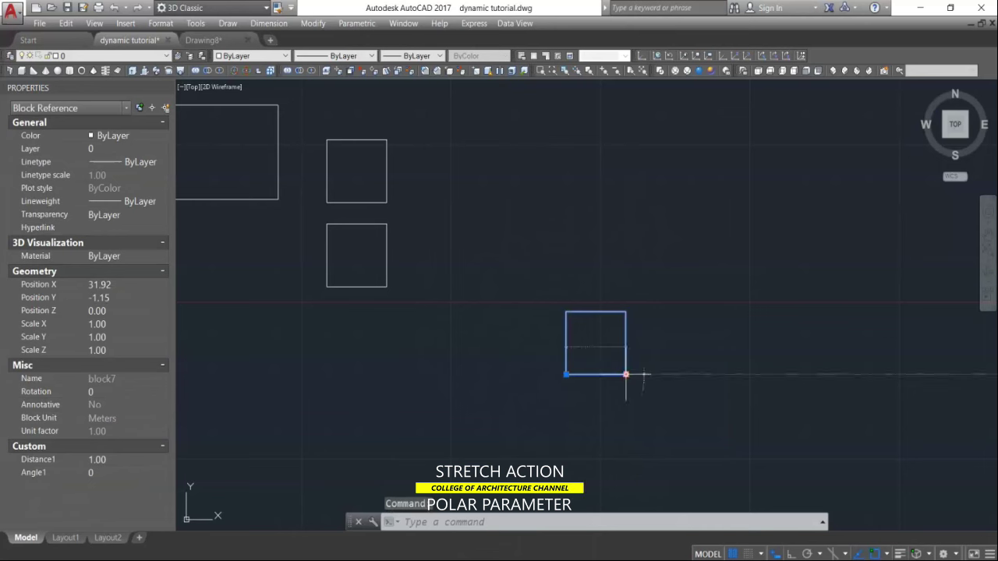
pyautogui.click(626, 374)
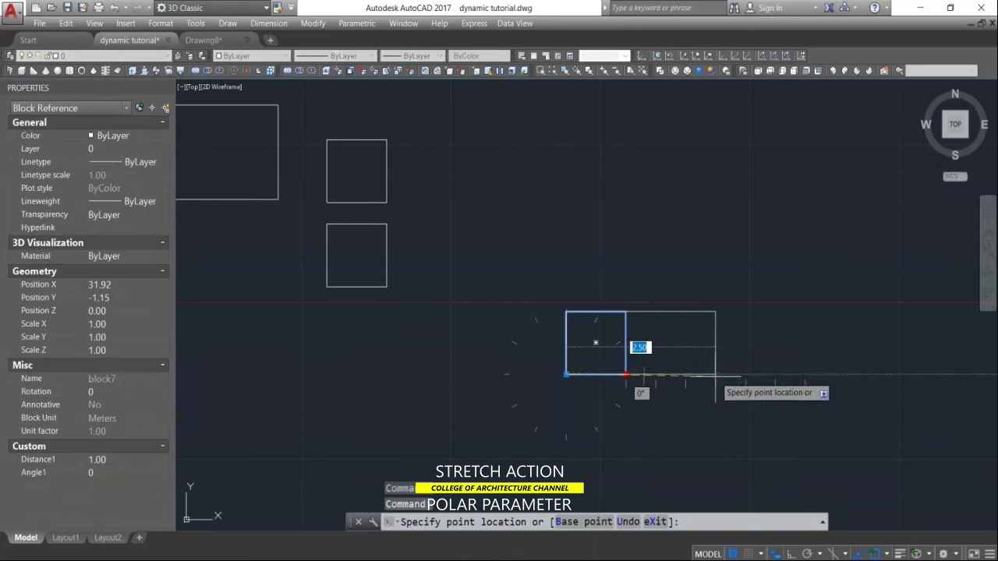
pyautogui.click(715, 375)
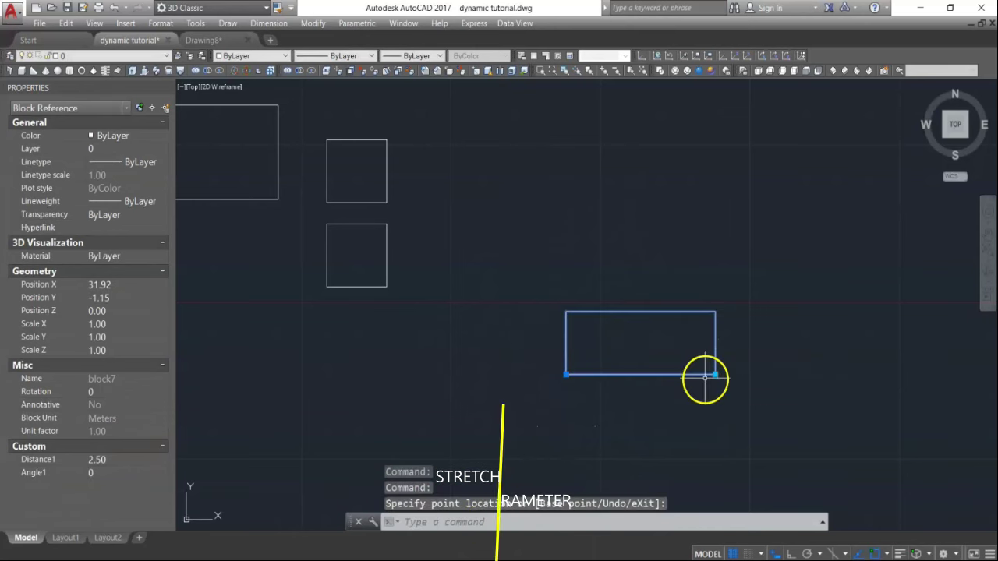
pyautogui.click(393, 283)
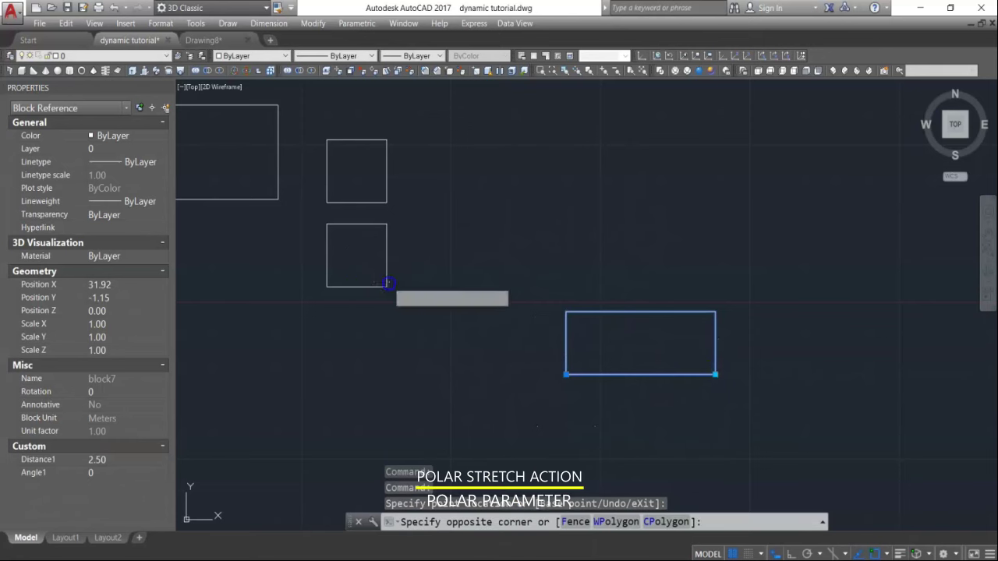
# Step: Move the small lower square up beside the other shapes
pyautogui.click(370, 286)
pyautogui.press('Escape')
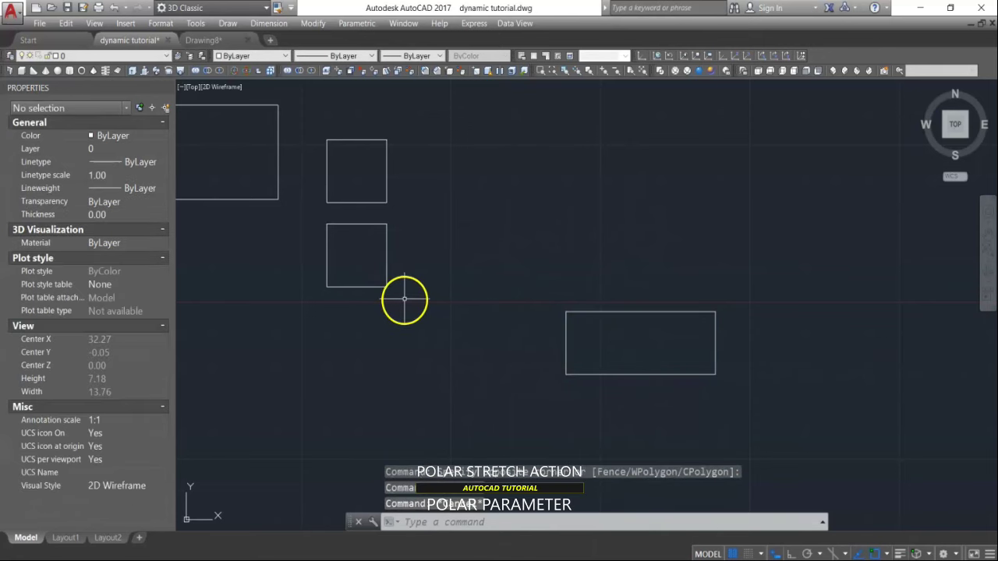
pyautogui.write('m')
pyautogui.press('Return')
pyautogui.click(410, 261)
pyautogui.click(351, 316)
pyautogui.press('Return')
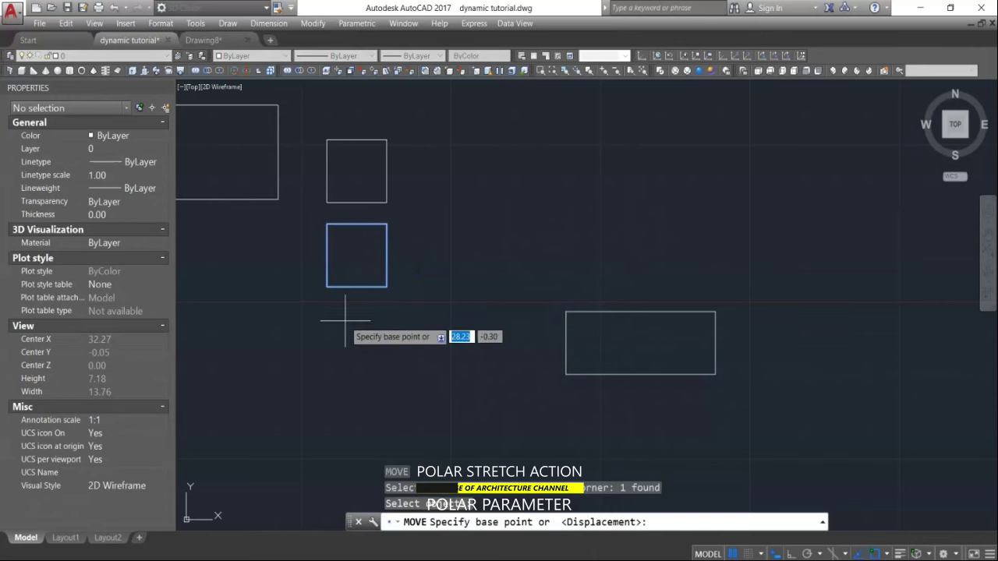
pyautogui.click(347, 319)
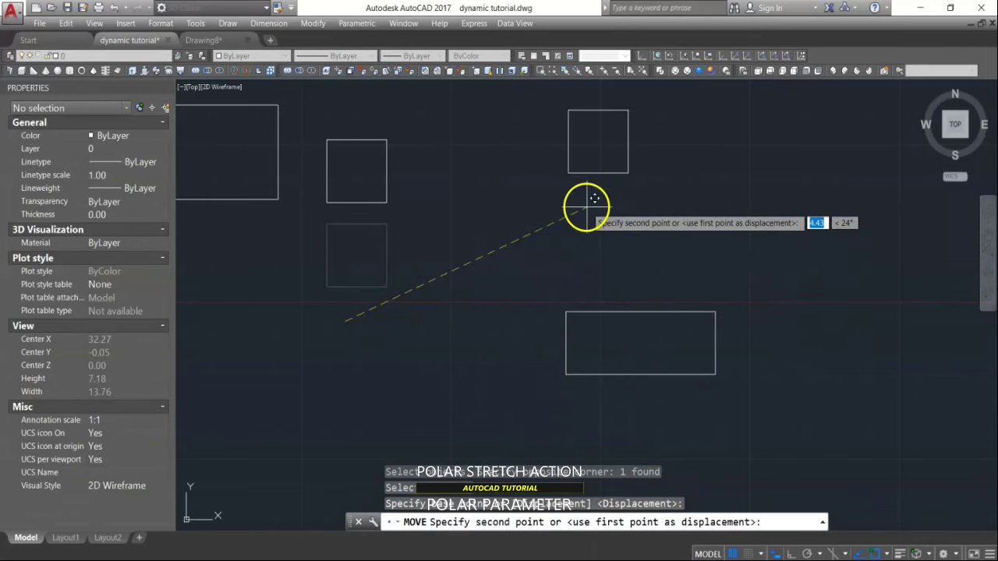
pyautogui.click(594, 198)
pyautogui.scroll(-3, 600, 218)
pyautogui.scroll(1, 556, 207)
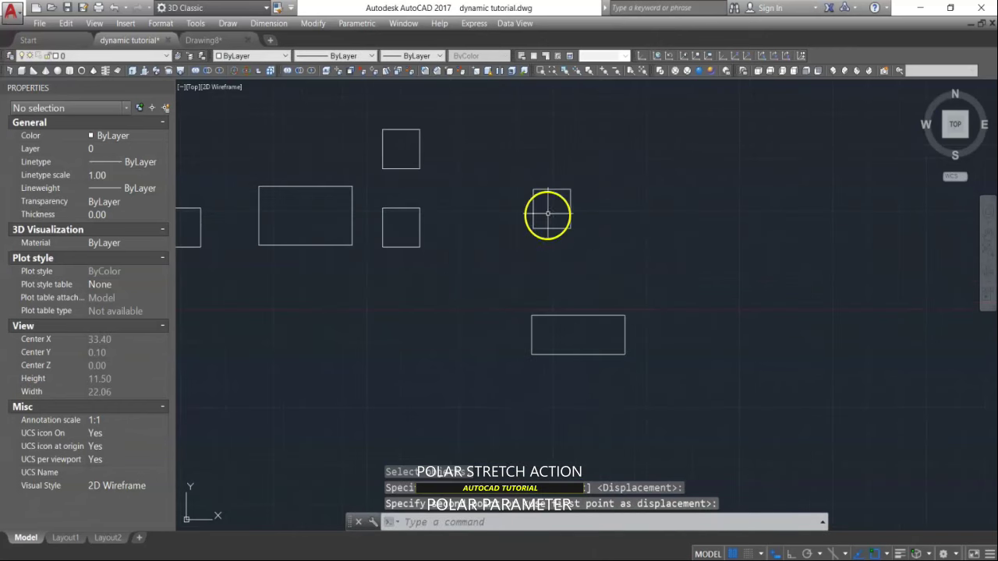
# Step: Define the square as block8 with its corner as base point, opening it in the Block Editor
pyautogui.click(551, 229)
pyautogui.press('Escape')
pyautogui.click(427, 522)
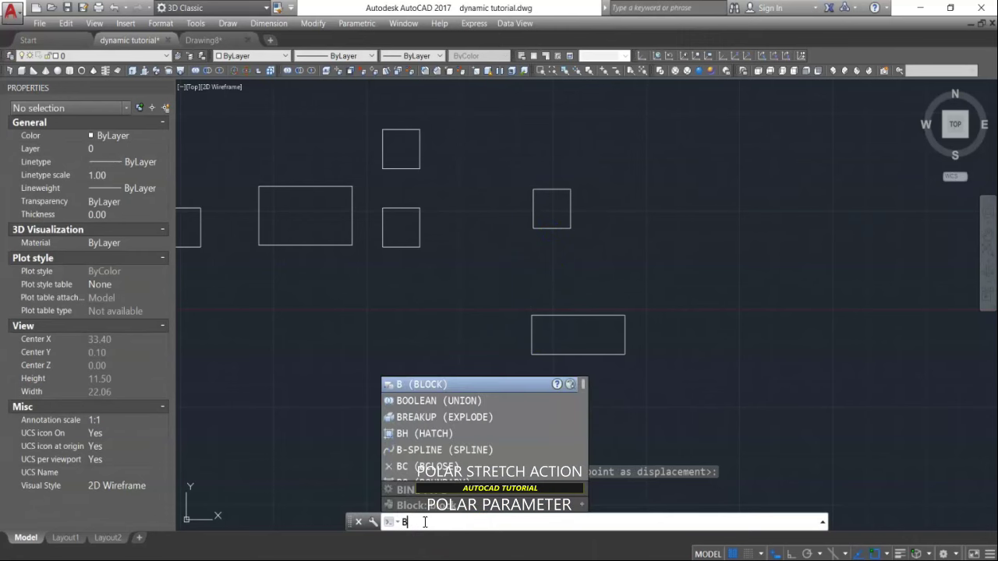
pyautogui.press('Return')
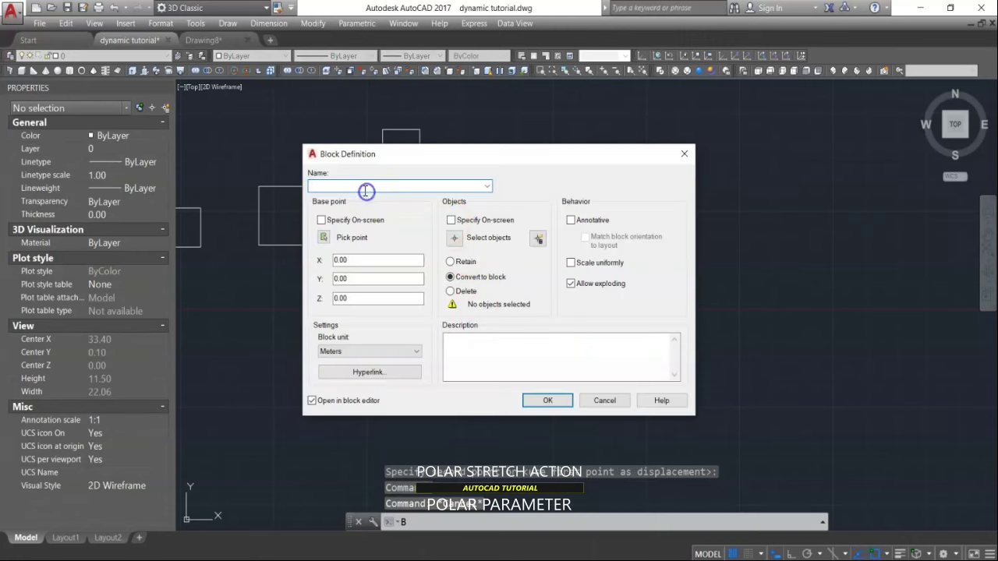
pyautogui.write('b')
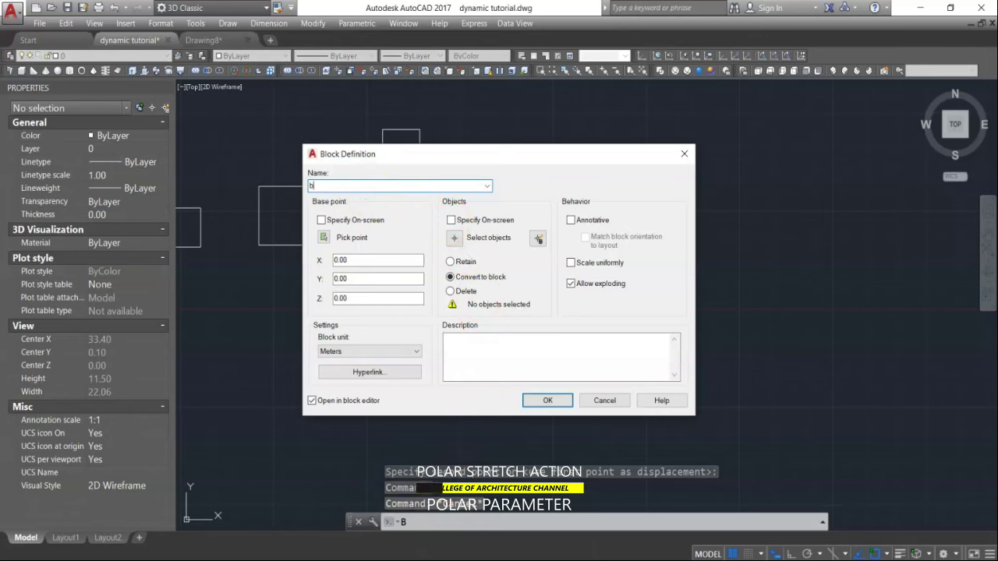
pyautogui.write('lock8')
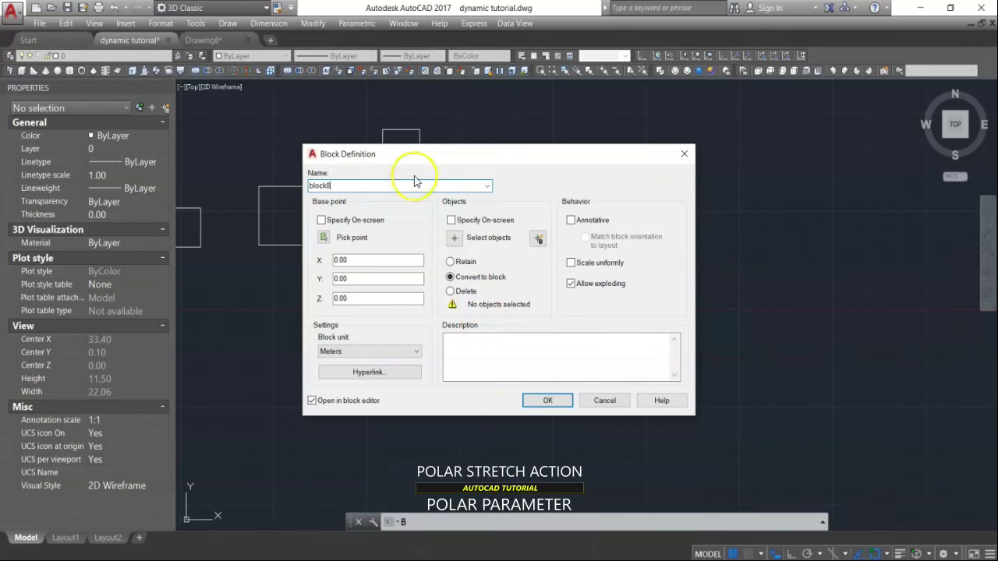
pyautogui.click(456, 240)
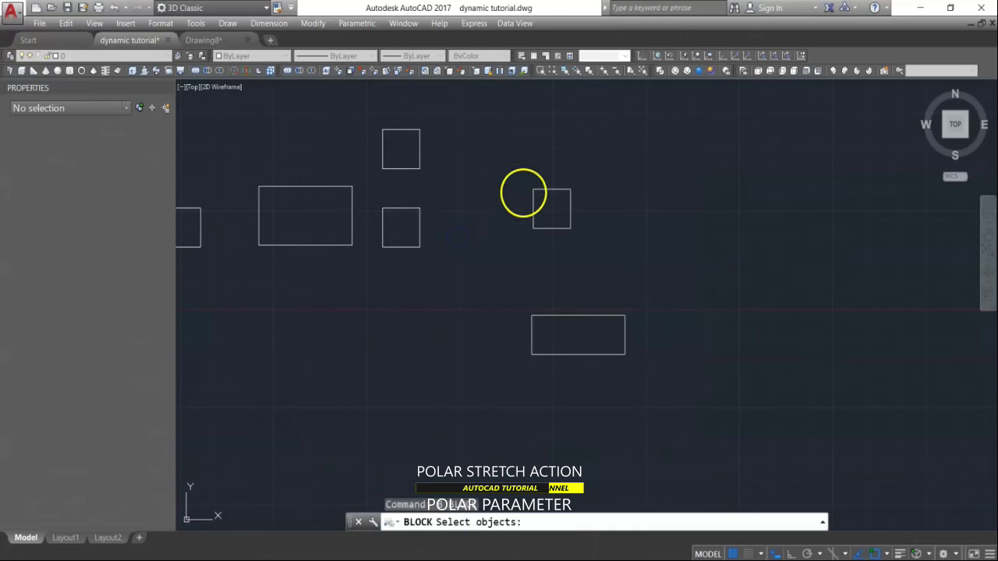
pyautogui.click(575, 171)
pyautogui.click(490, 238)
pyautogui.press('Return')
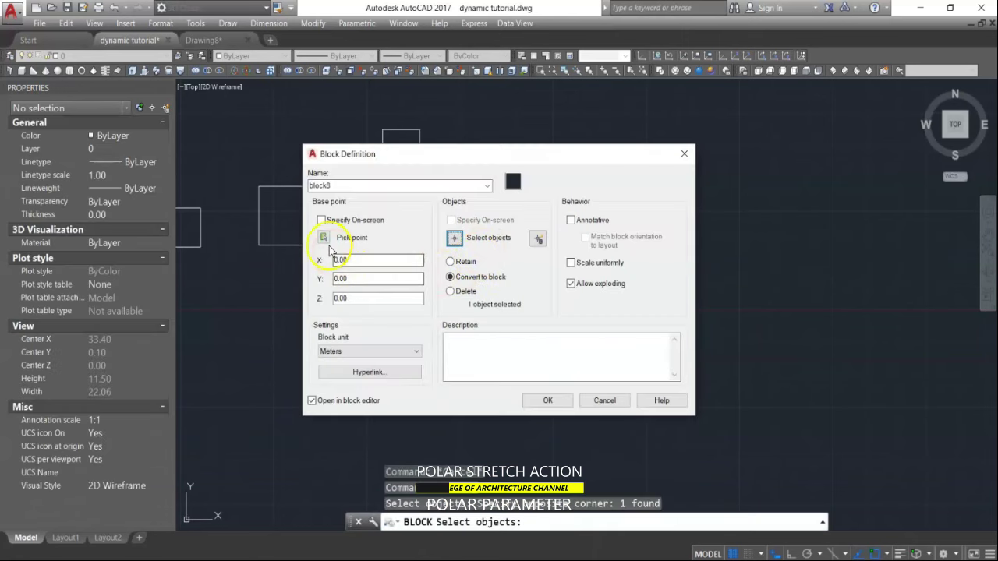
pyautogui.click(324, 237)
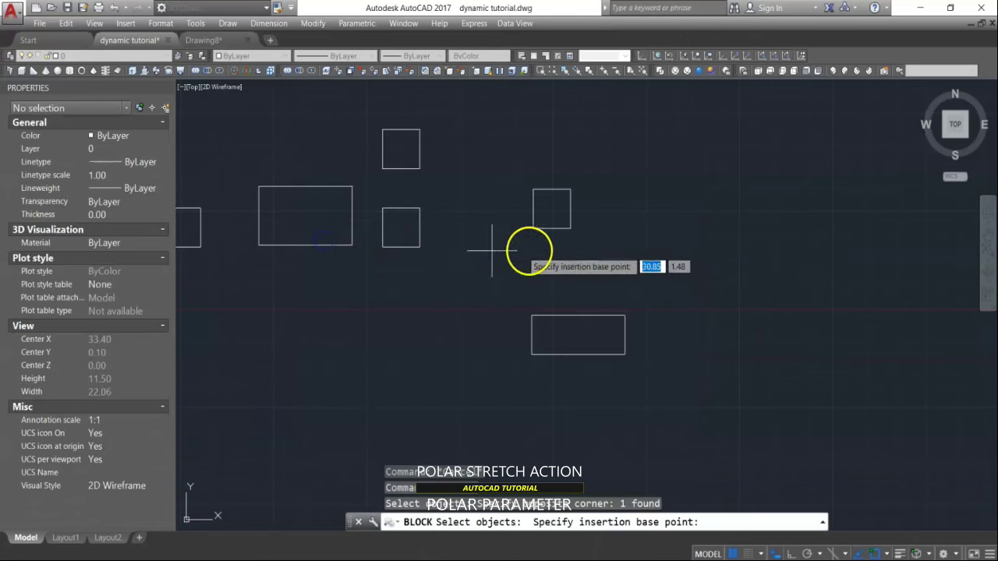
pyautogui.click(533, 230)
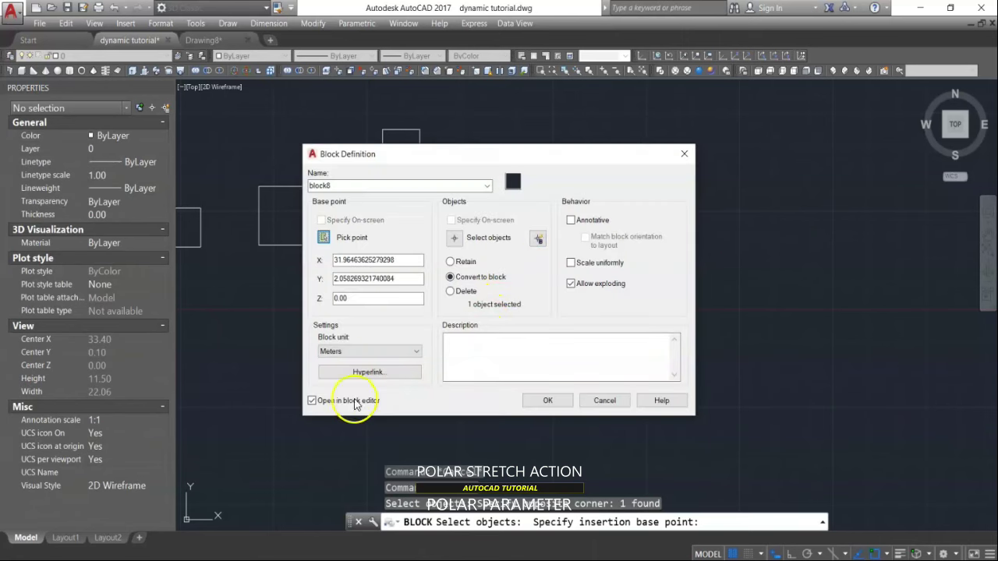
pyautogui.click(549, 401)
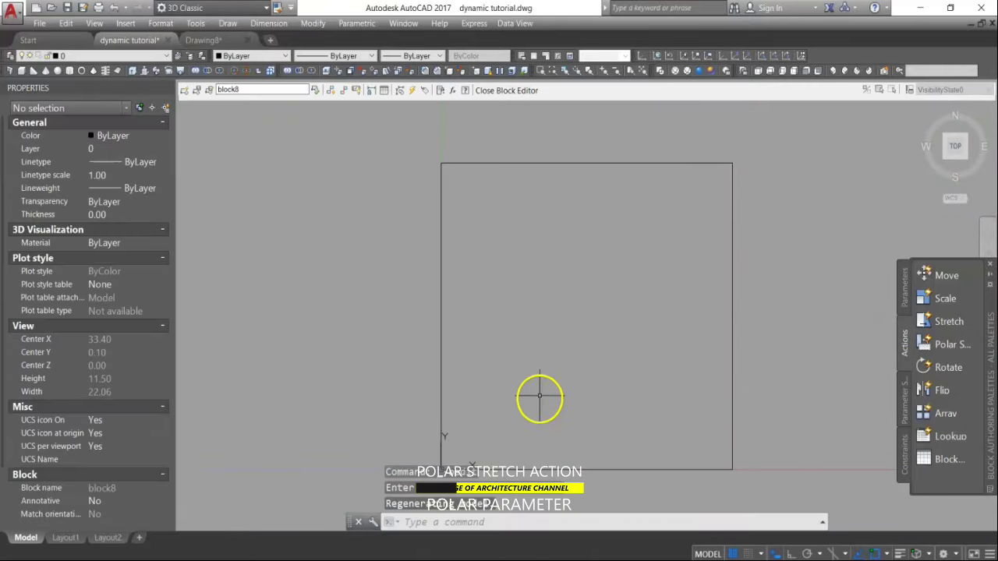
# Step: Add a base point parameter at the square's lower-left corner
pyautogui.click(905, 300)
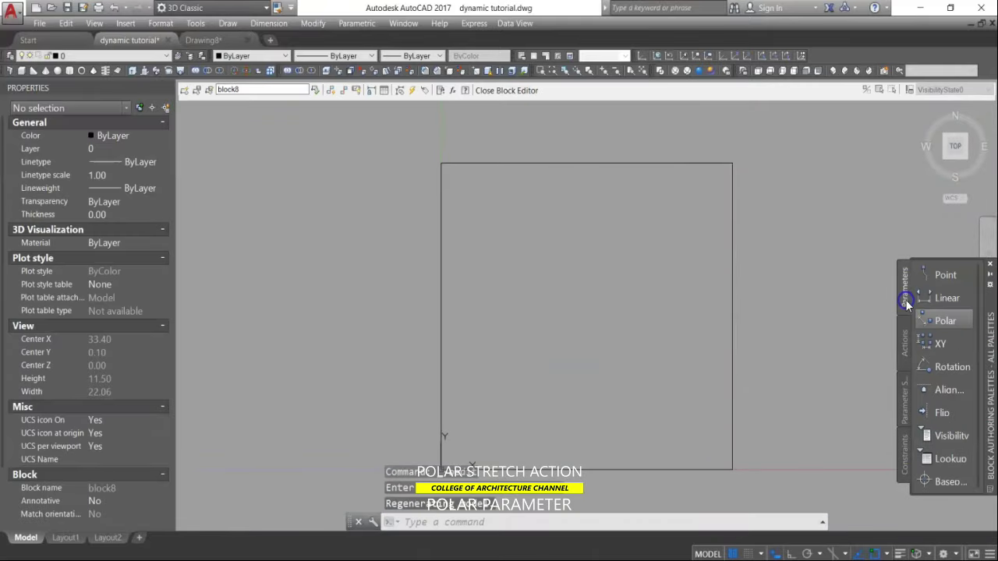
pyautogui.click(911, 448)
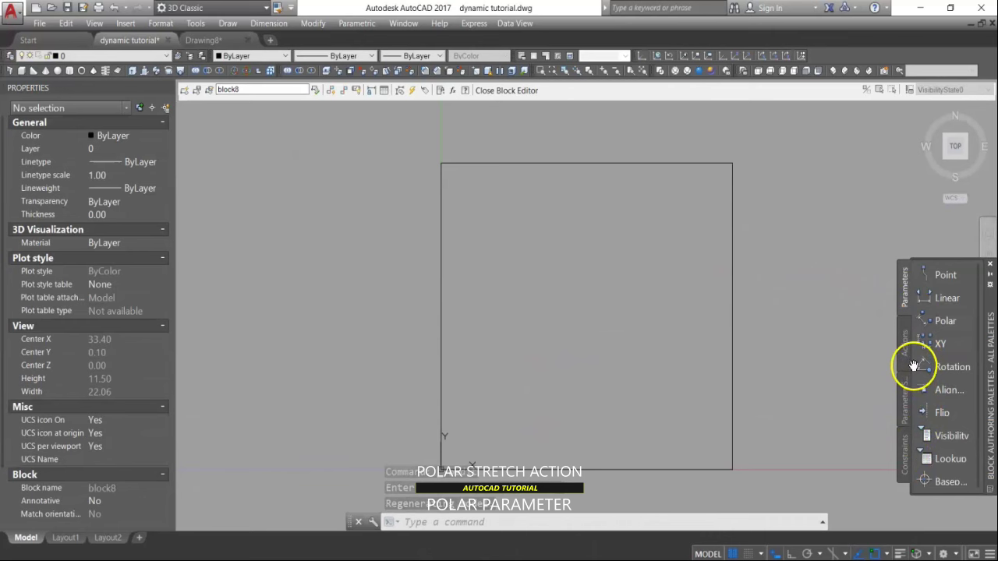
pyautogui.click(945, 481)
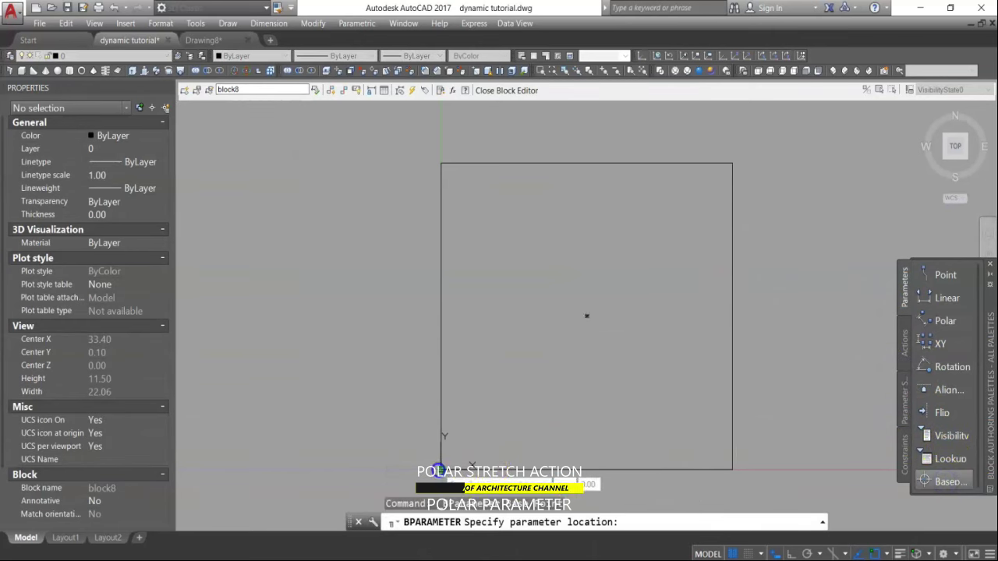
pyautogui.click(439, 471)
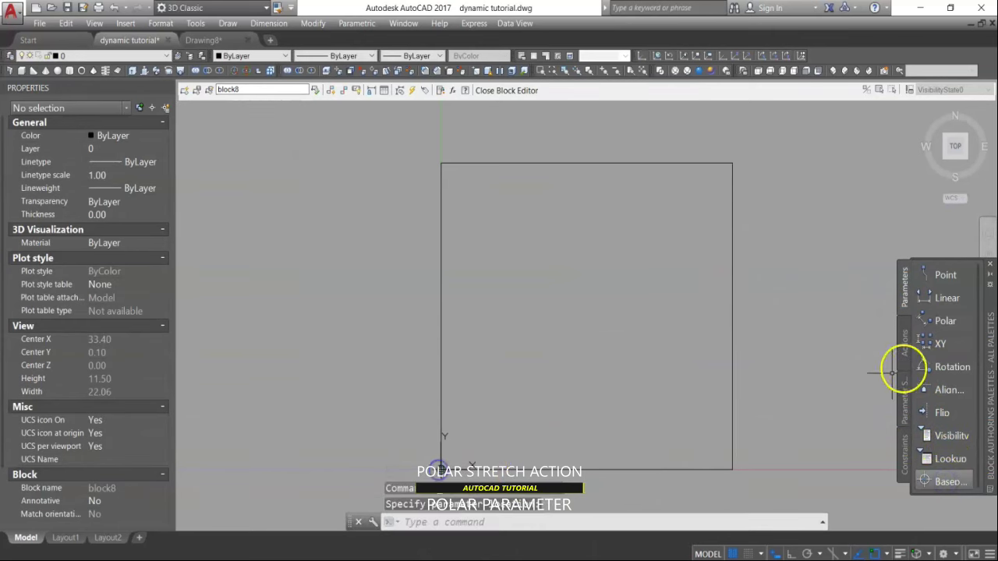
# Step: Add polar parameter Distance1 from the lower-left to the lower-right corner along the bottom edge
pyautogui.click(942, 321)
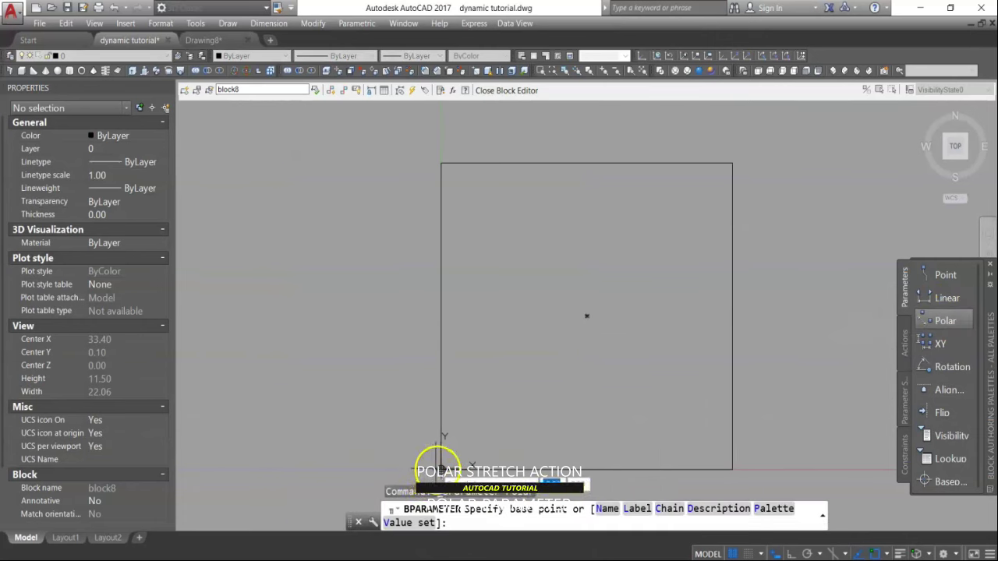
pyautogui.click(441, 467)
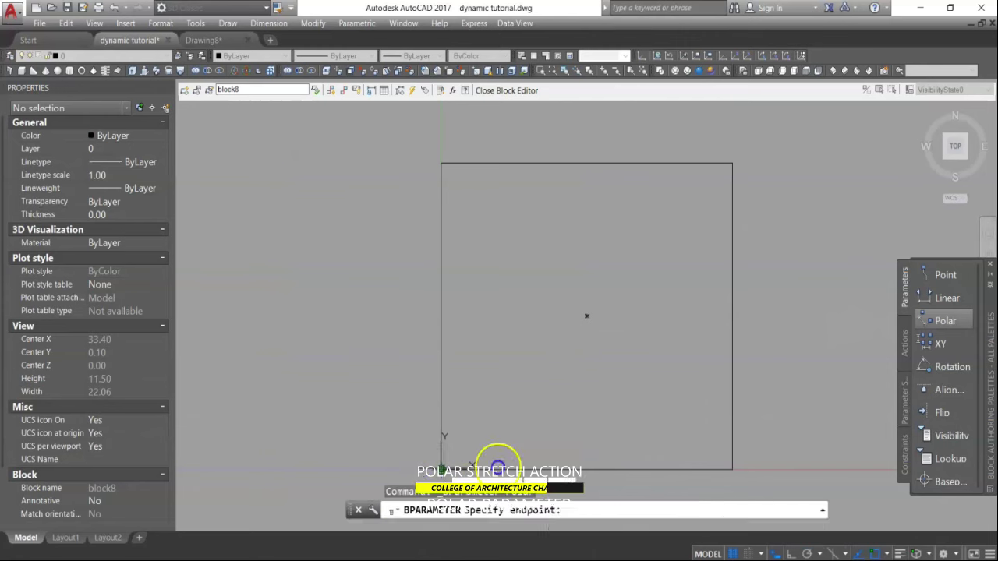
pyautogui.click(726, 466)
pyautogui.click(680, 406)
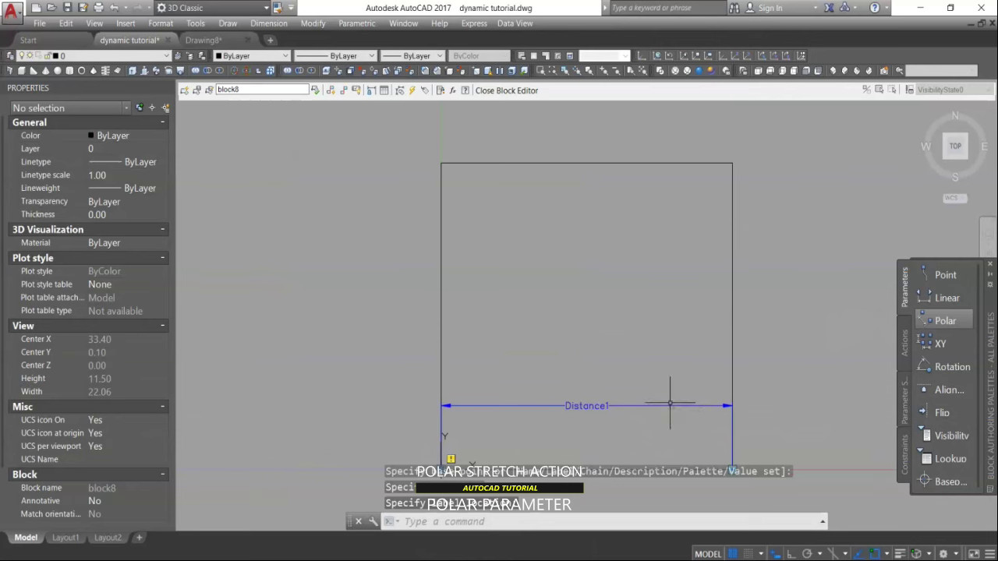
pyautogui.click(669, 406)
# Step: Set the Distance1 polar parameter to show a single grip
pyautogui.rightClick(670, 405)
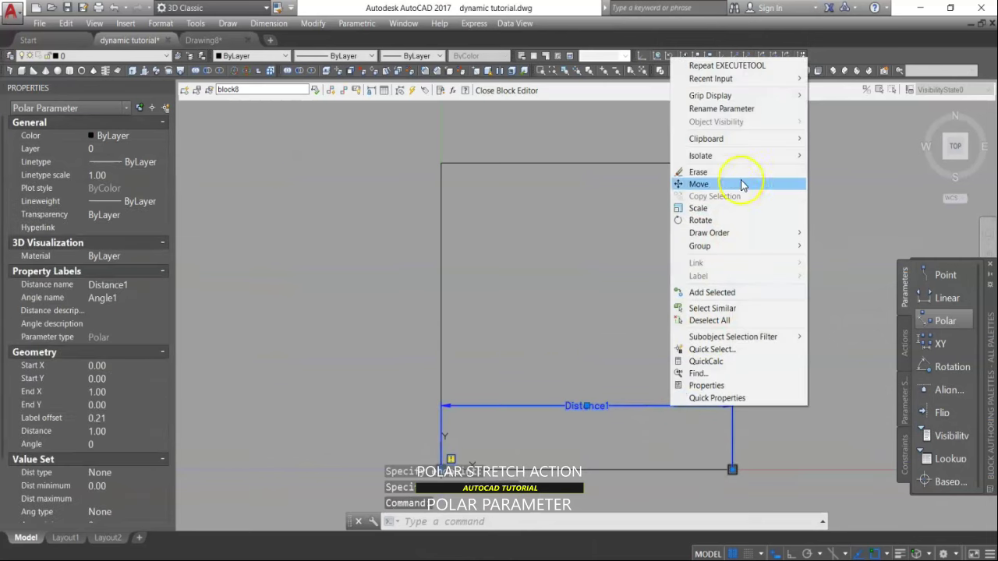
pyautogui.moveTo(754, 97)
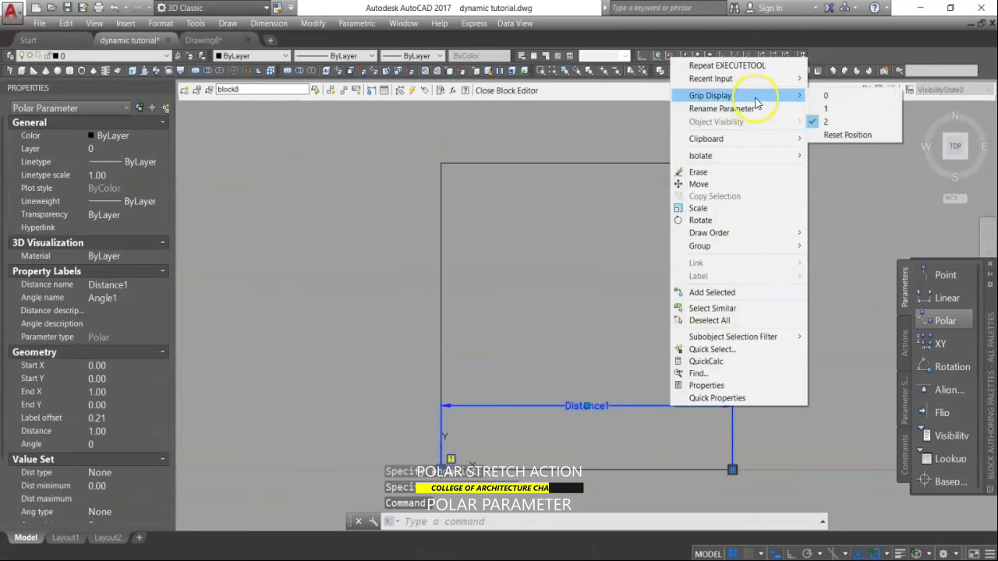
pyautogui.click(827, 111)
pyautogui.scroll(-2, 647, 257)
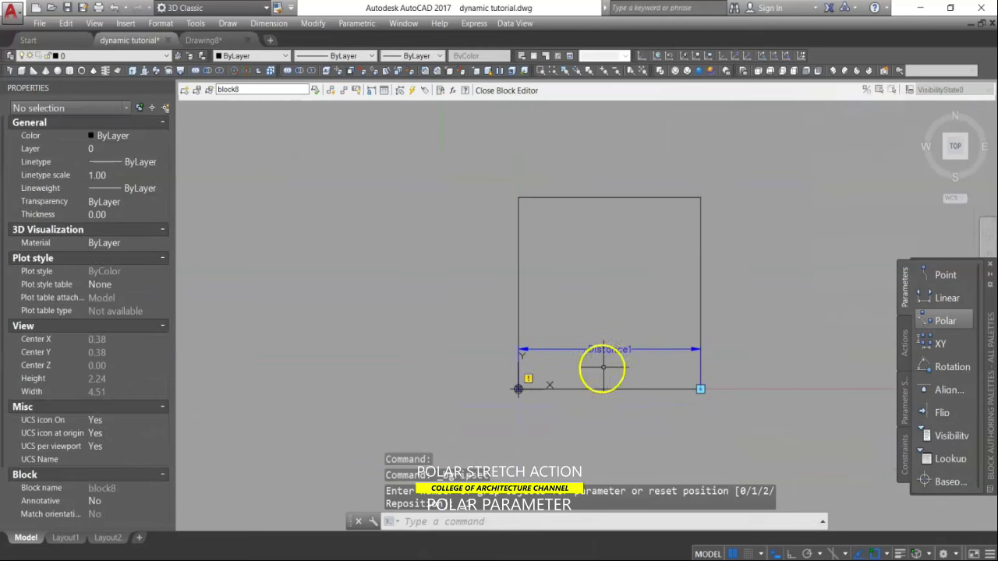
pyautogui.click(583, 350)
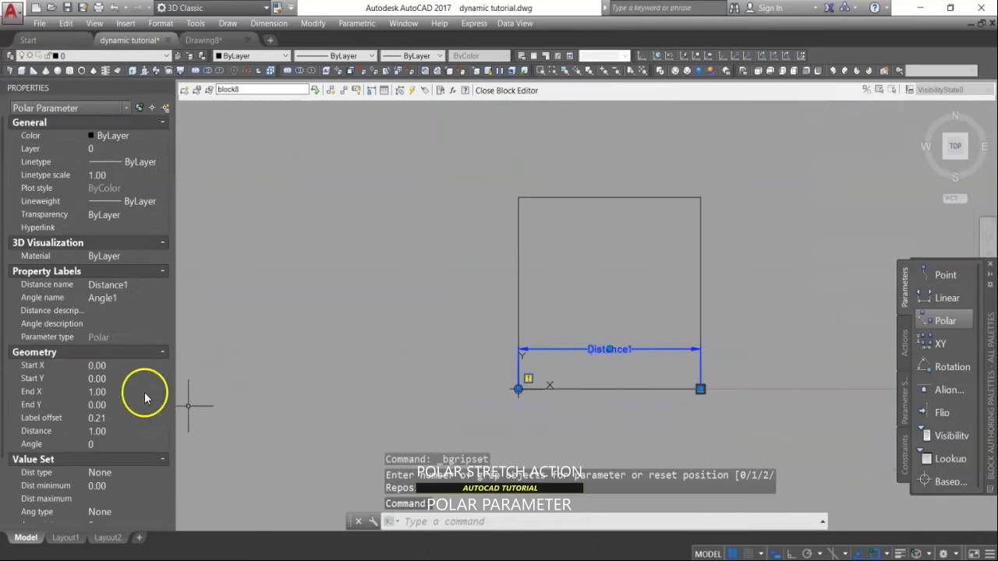
pyautogui.scroll(-3, 134, 376)
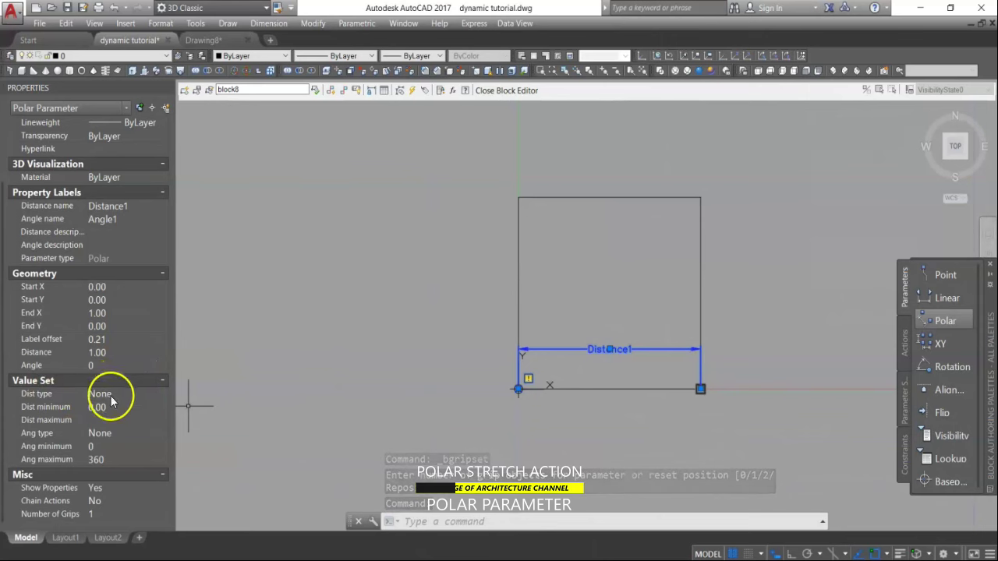
# Step: Make Distance1 snap in 0.50 increments with minimum 1 and maximum 4
pyautogui.click(111, 396)
pyautogui.click(111, 416)
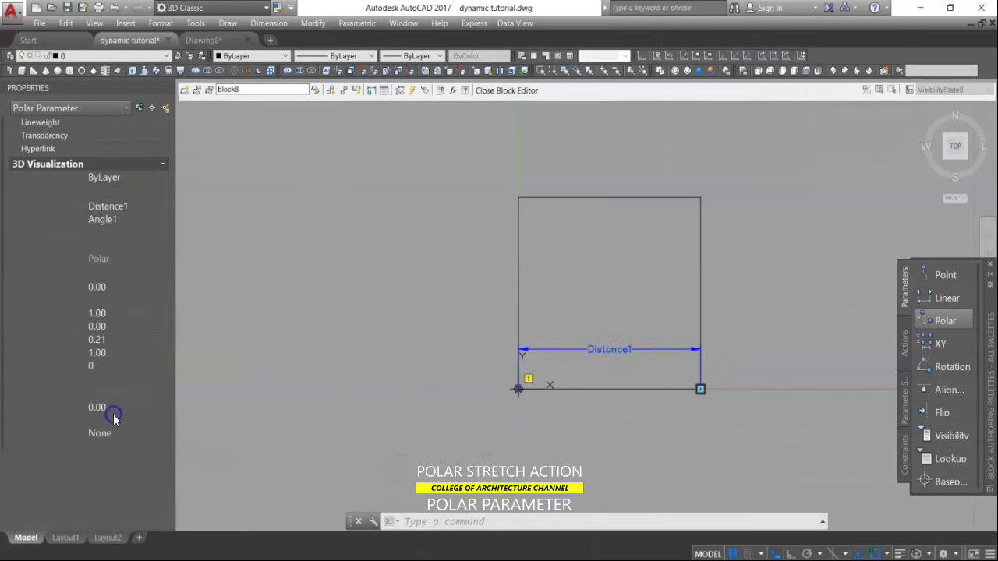
pyautogui.click(113, 407)
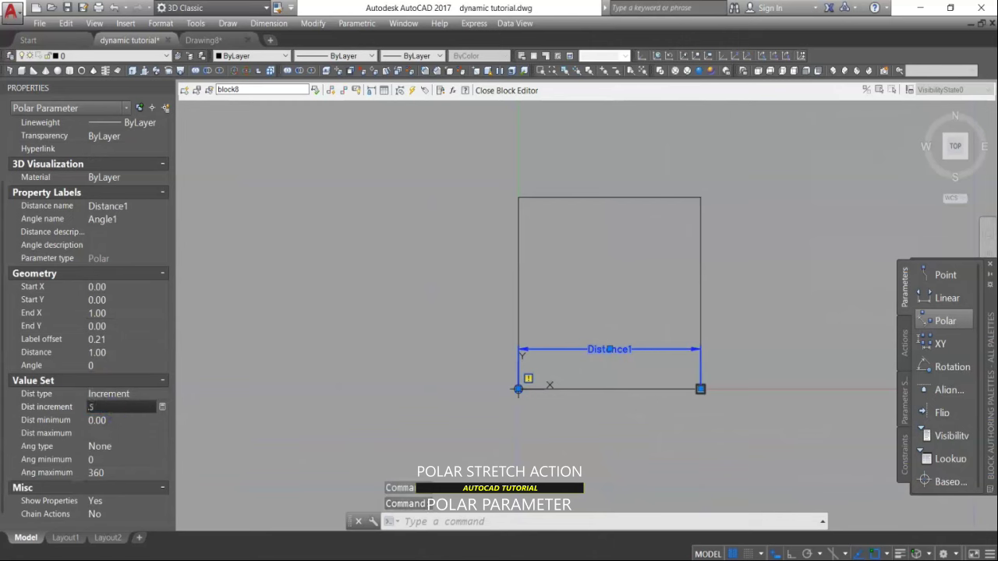
pyautogui.click(126, 422)
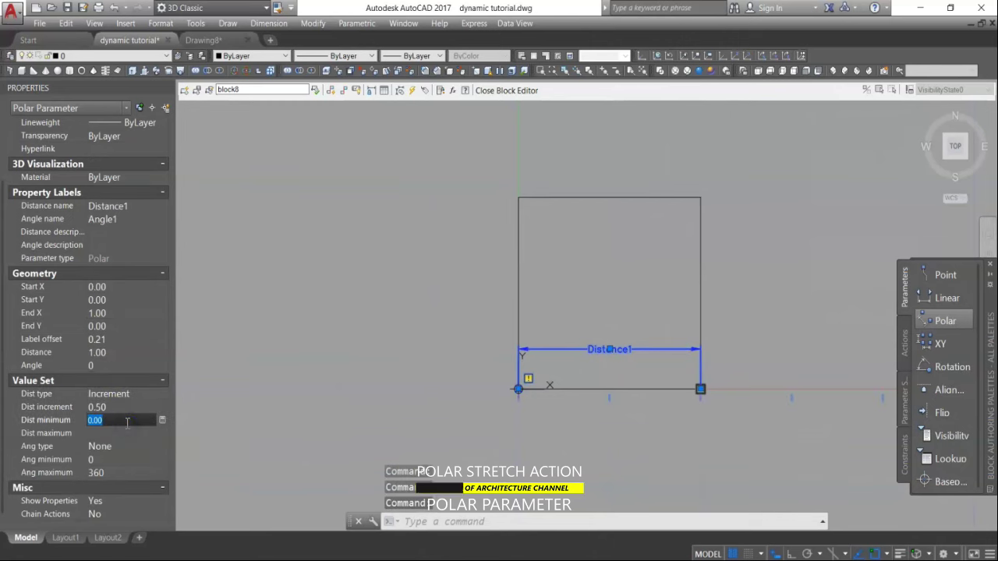
pyautogui.write('1')
pyautogui.click(121, 432)
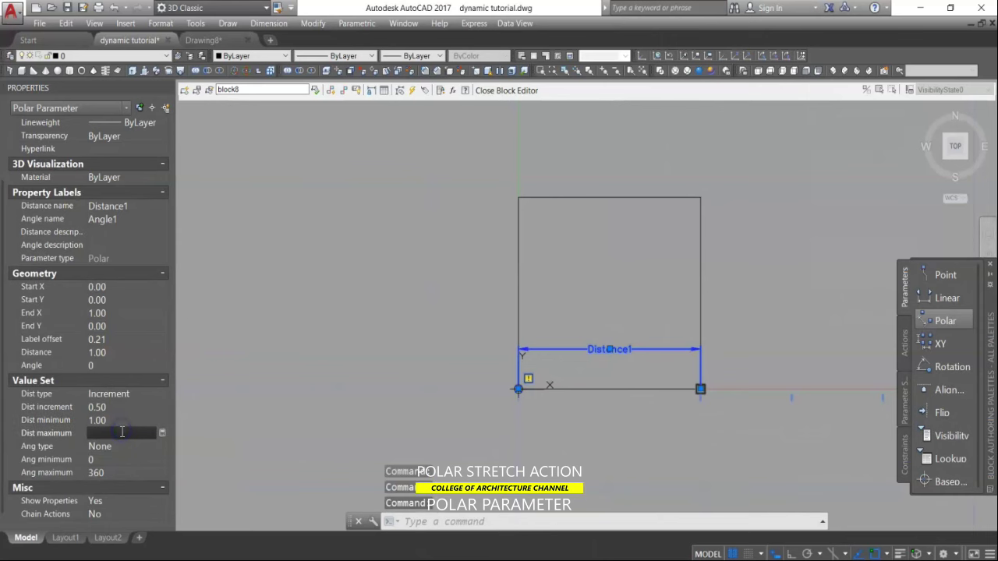
pyautogui.write('4')
# Step: Set the angle type to Increment with a 30° angle increment
pyautogui.click(117, 446)
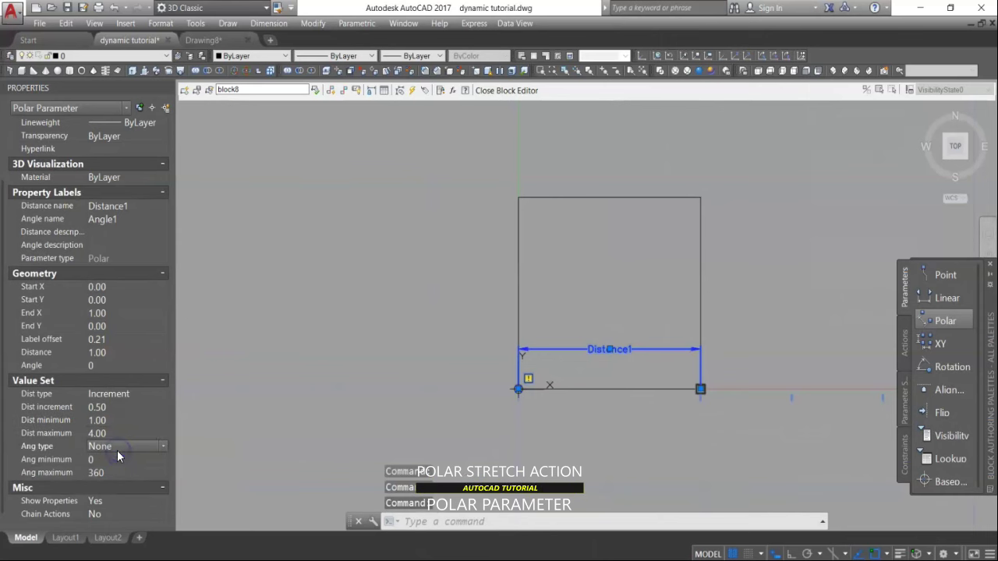
pyautogui.click(130, 449)
pyautogui.click(124, 469)
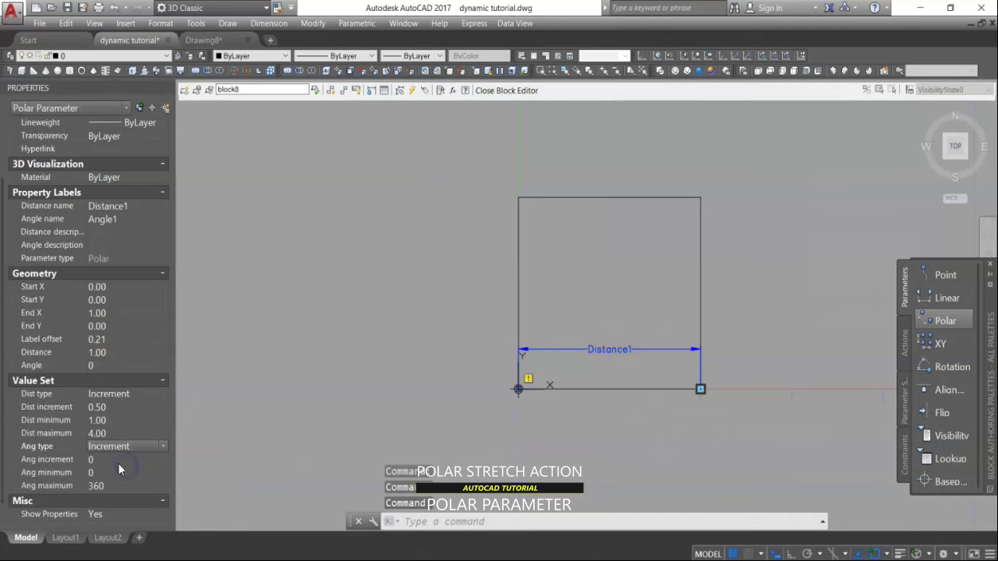
pyautogui.click(101, 460)
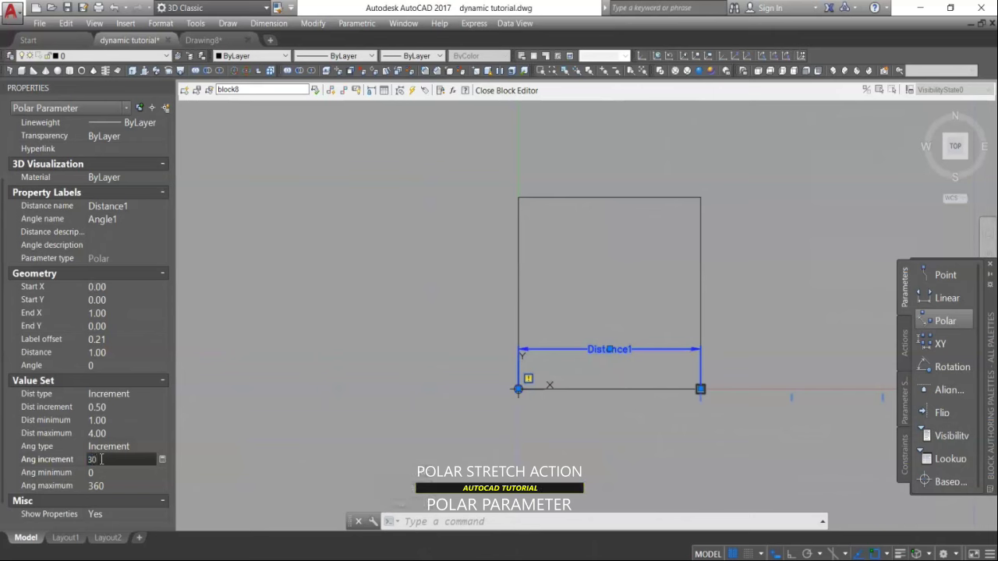
pyautogui.click(261, 420)
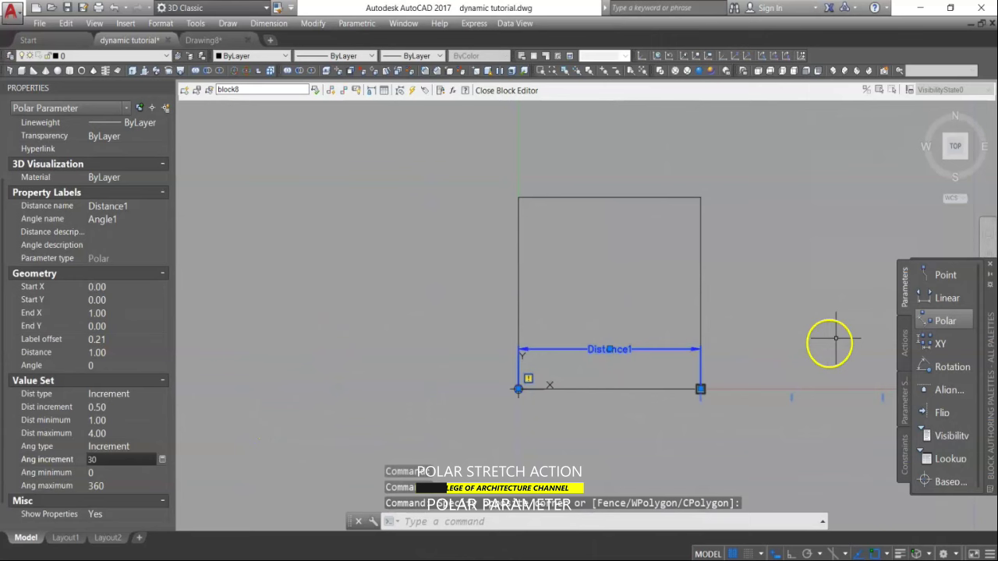
pyautogui.click(906, 343)
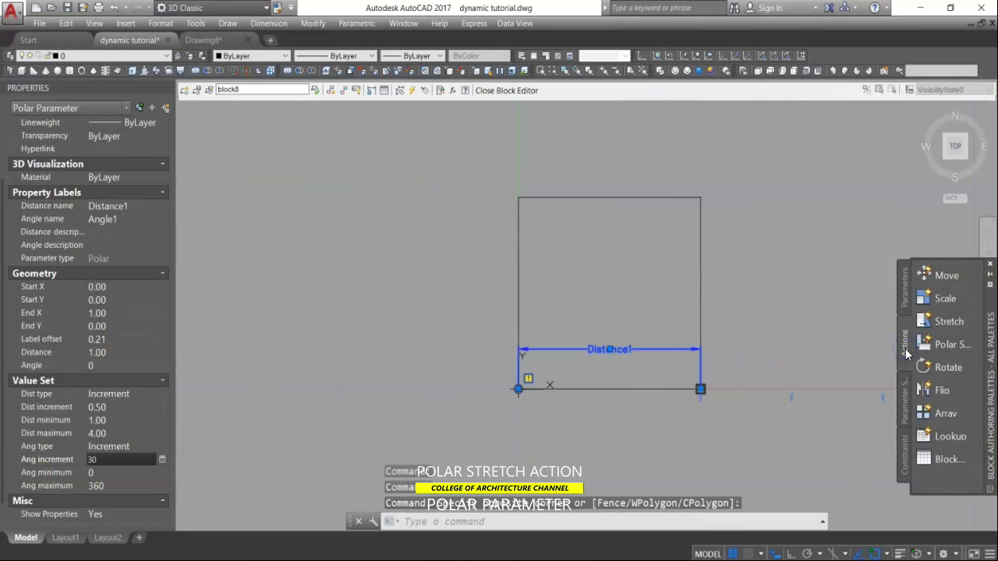
# Step: Attach a Polar Stretch action to Distance1's end point covering the rectangle's right side, then close the editor
pyautogui.click(946, 348)
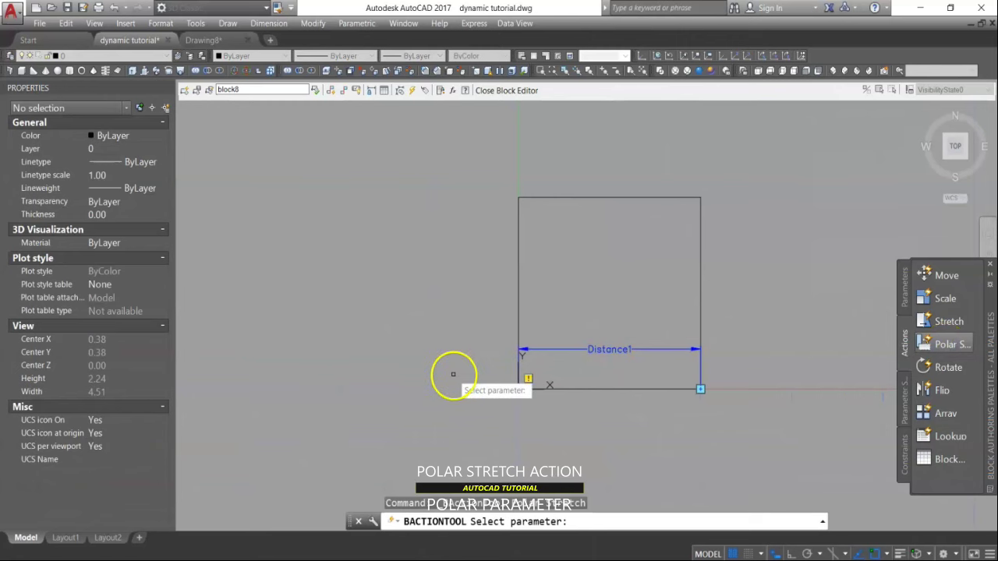
pyautogui.scroll(-2, 453, 374)
pyautogui.scroll(2, 708, 382)
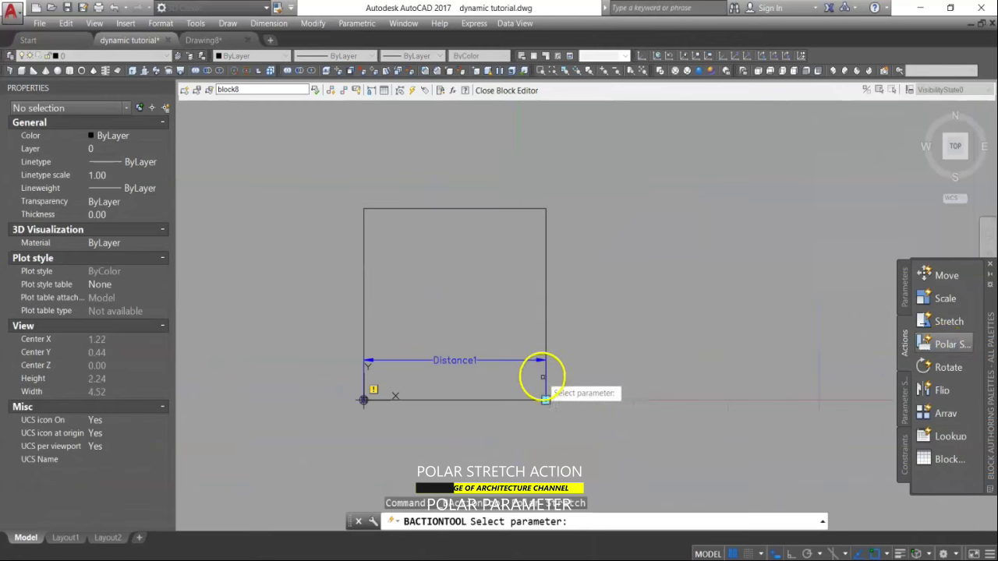
pyautogui.scroll(2, 541, 377)
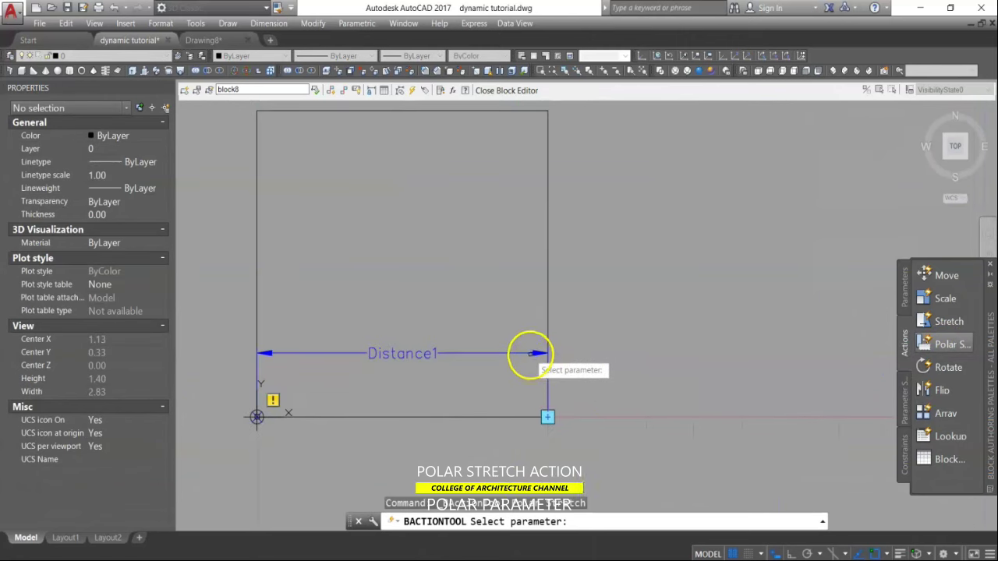
pyautogui.click(530, 353)
pyautogui.scroll(-1, 506, 384)
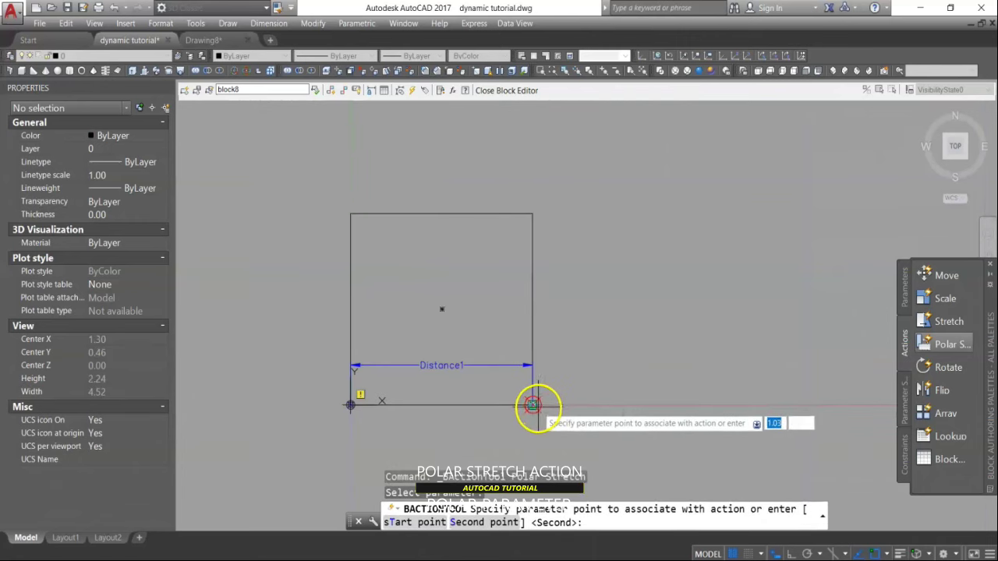
pyautogui.click(533, 405)
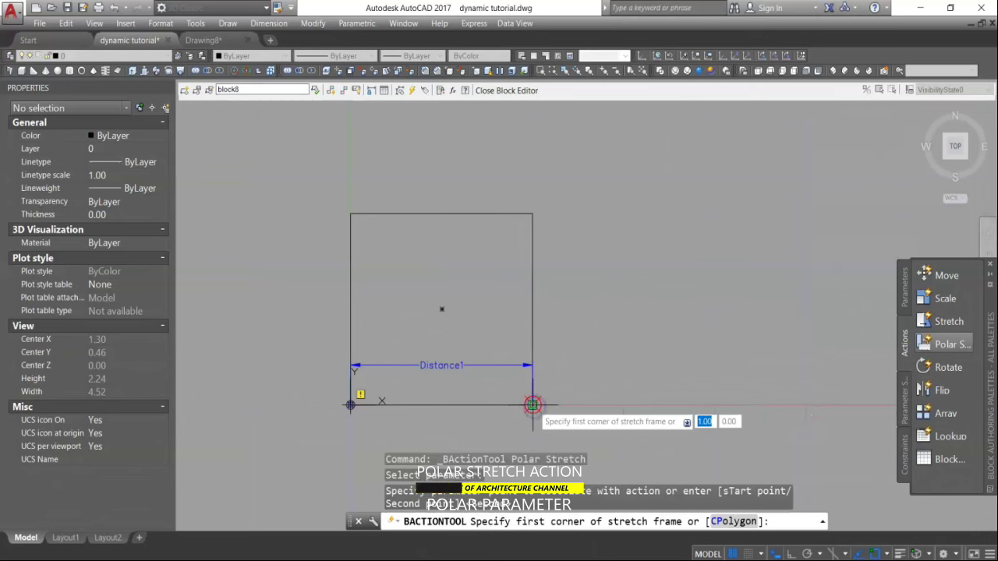
pyautogui.click(589, 180)
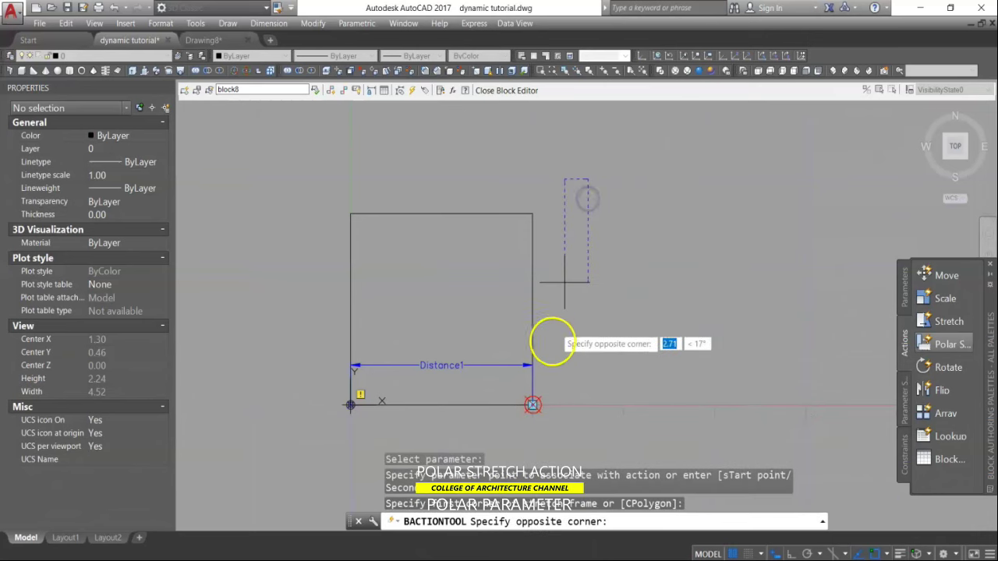
pyautogui.click(511, 430)
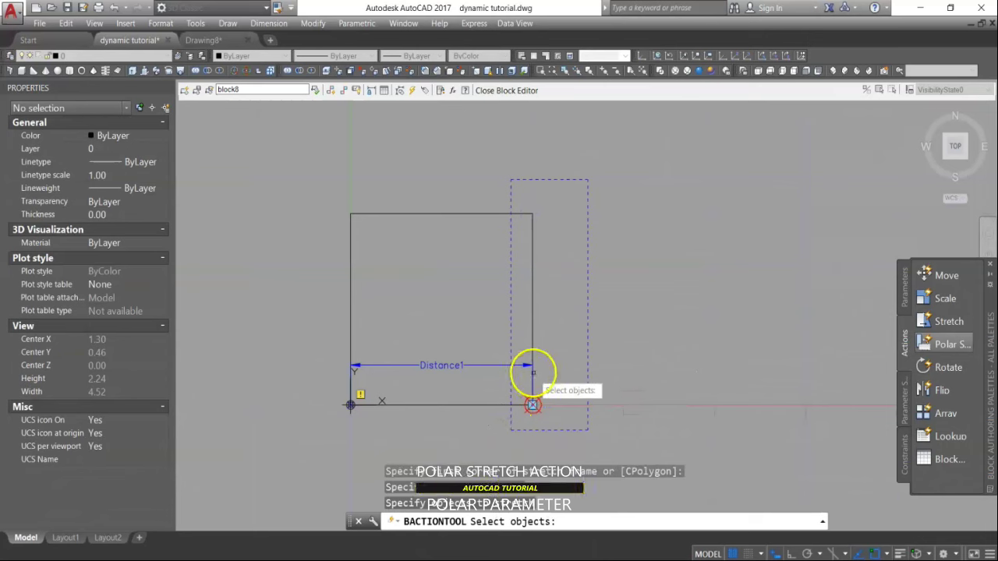
pyautogui.click(530, 343)
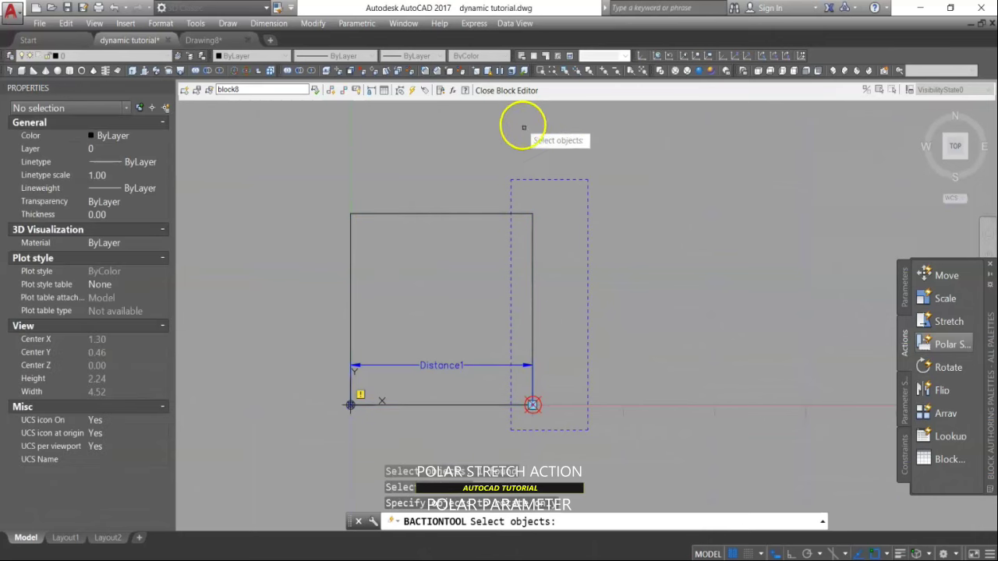
pyautogui.press('Return')
pyautogui.click(510, 92)
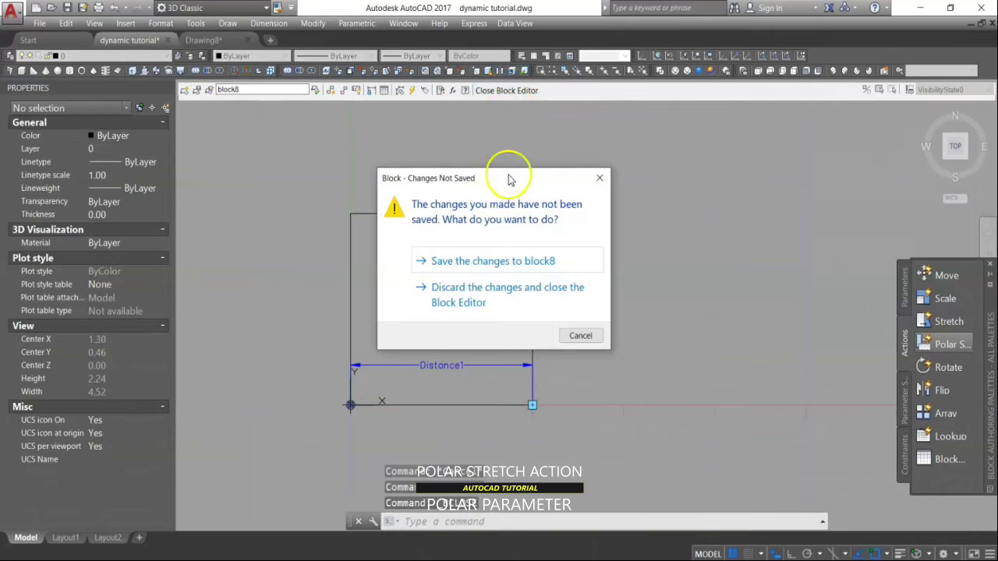
# Step: Save block8 and polar-stretch the lower rectangle block to a 330° angle
pyautogui.click(503, 262)
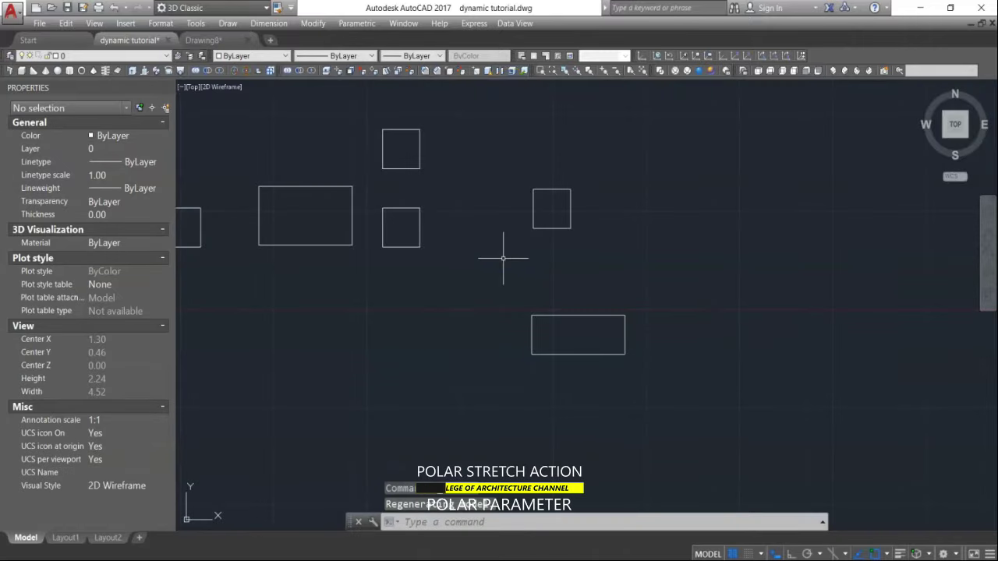
pyautogui.click(559, 315)
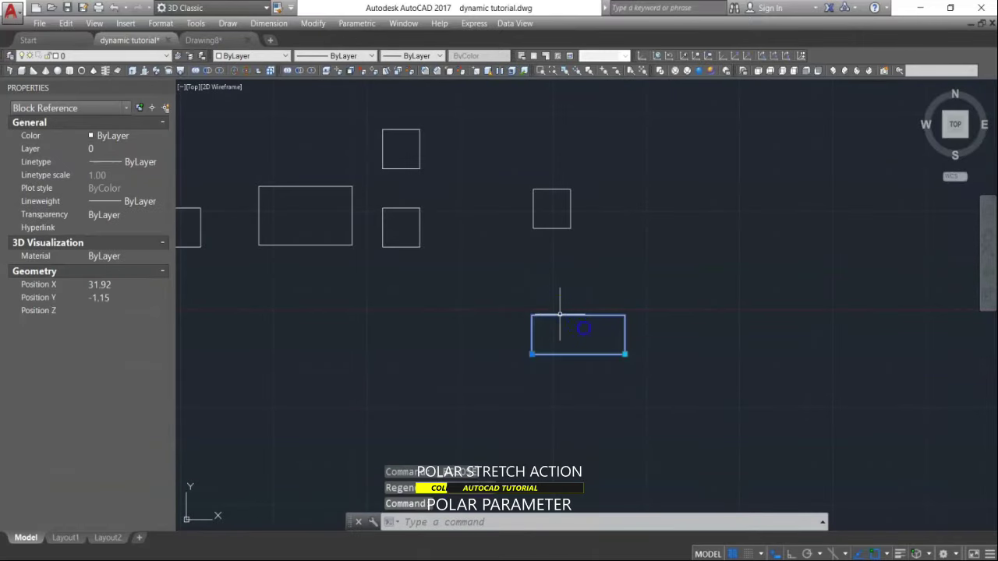
pyautogui.click(624, 354)
pyautogui.click(628, 294)
pyautogui.click(629, 296)
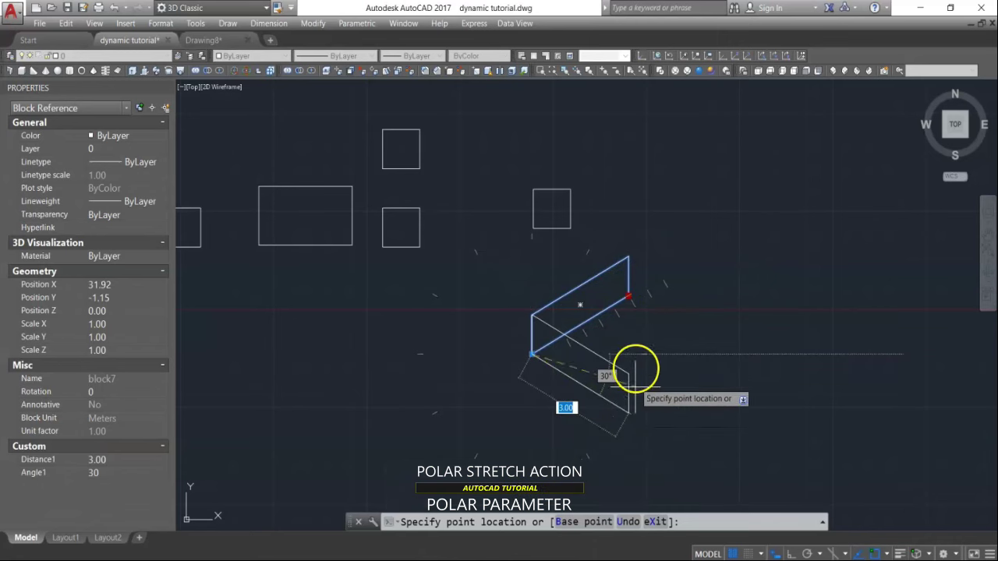
pyautogui.click(635, 406)
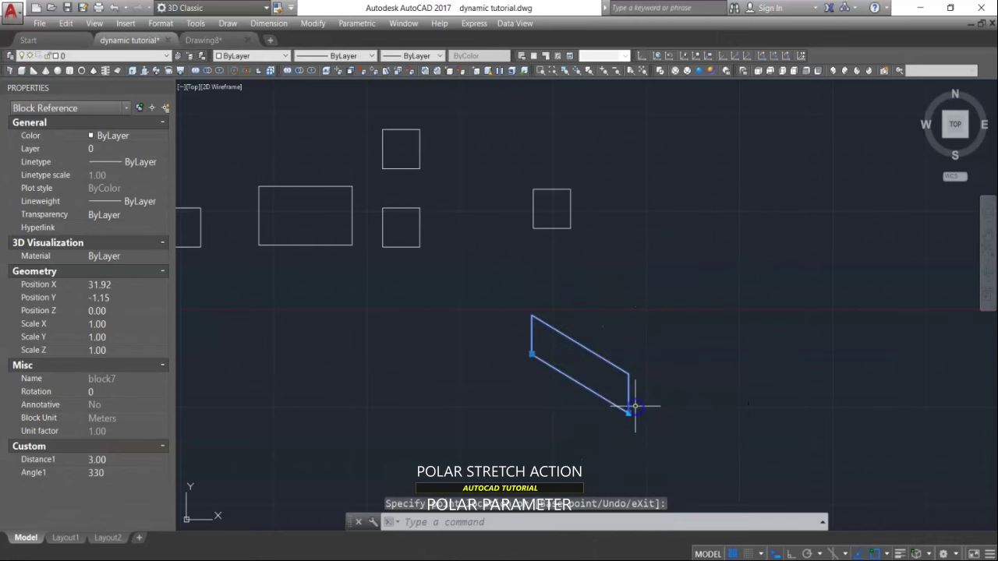
# Step: Stretch the small square block to 3.50 at 330° into a slanted parallelogram
pyautogui.click(557, 211)
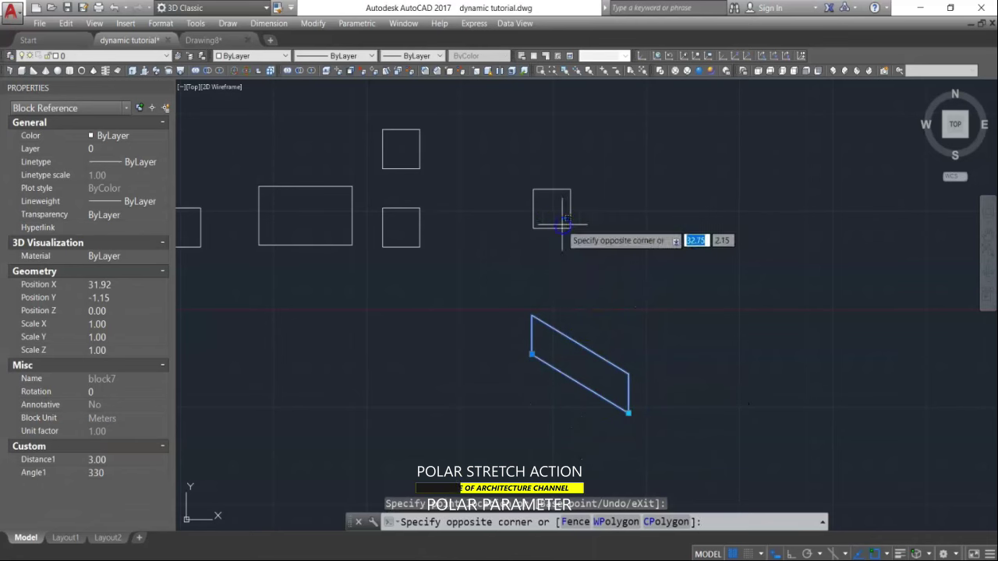
pyautogui.click(558, 234)
pyautogui.moveTo(571, 227); pyautogui.dragTo(651, 293)
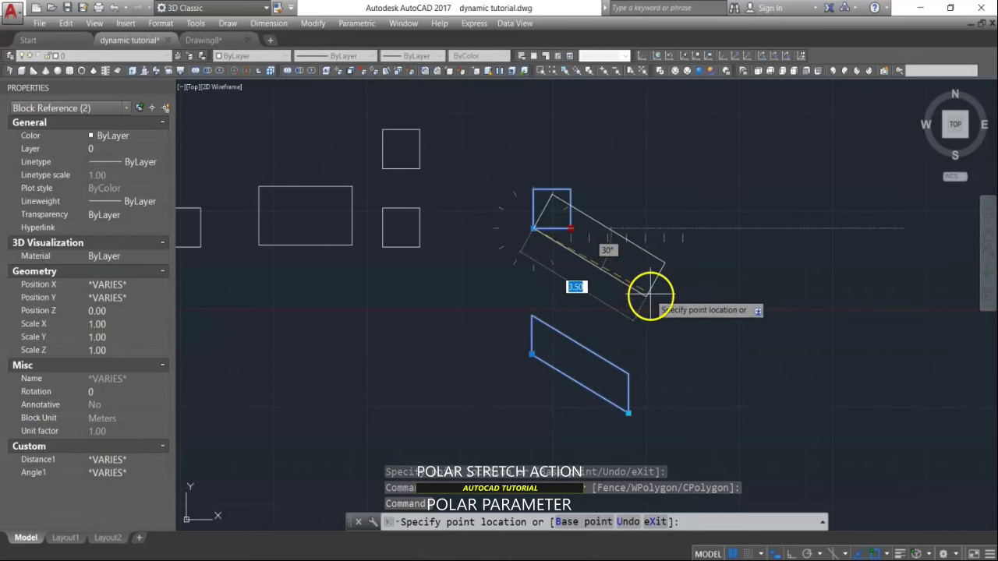
pyautogui.click(646, 287)
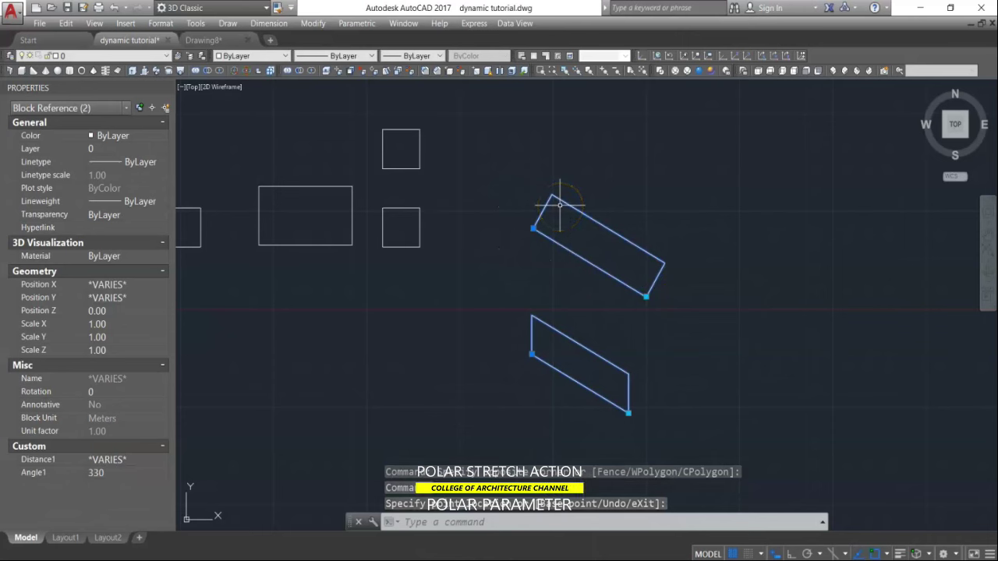
pyautogui.moveTo(558, 201)
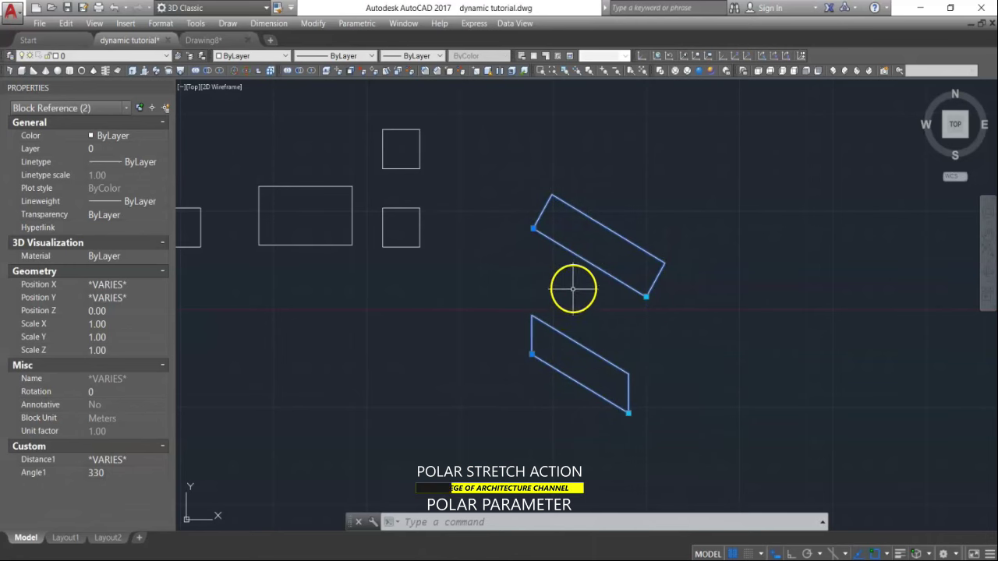
pyautogui.click(584, 256)
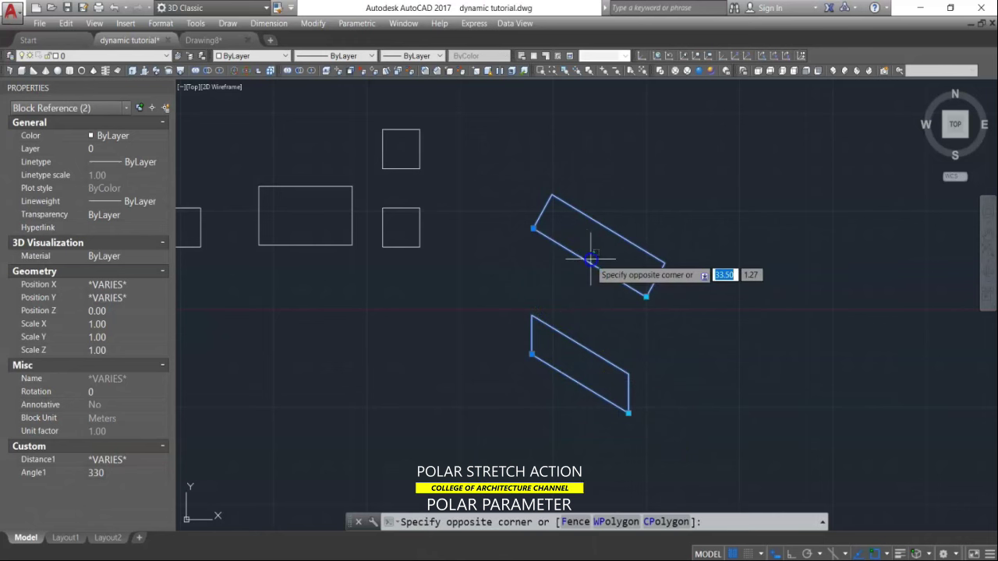
pyautogui.press('Escape')
pyautogui.rightClick(595, 269)
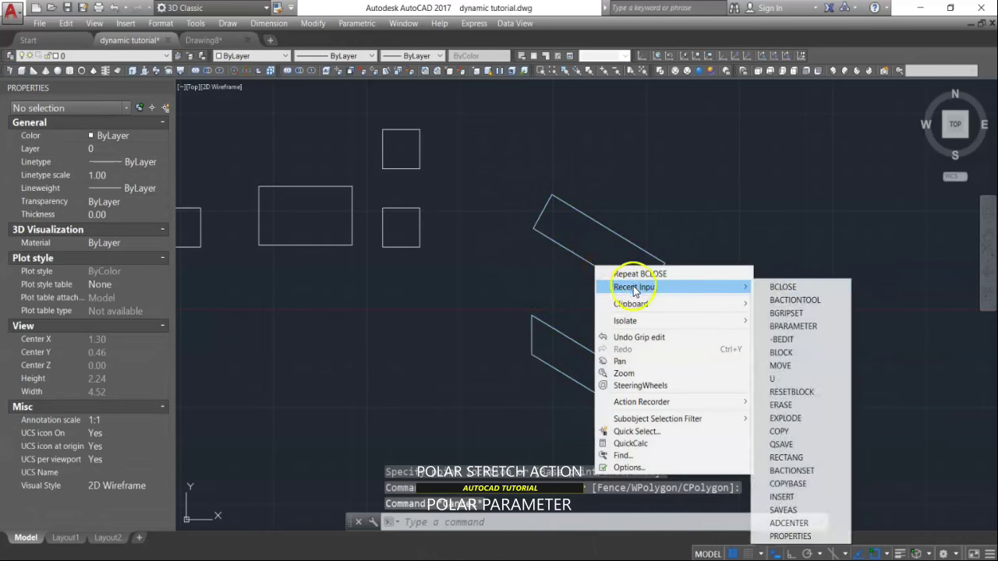
pyautogui.click(597, 278)
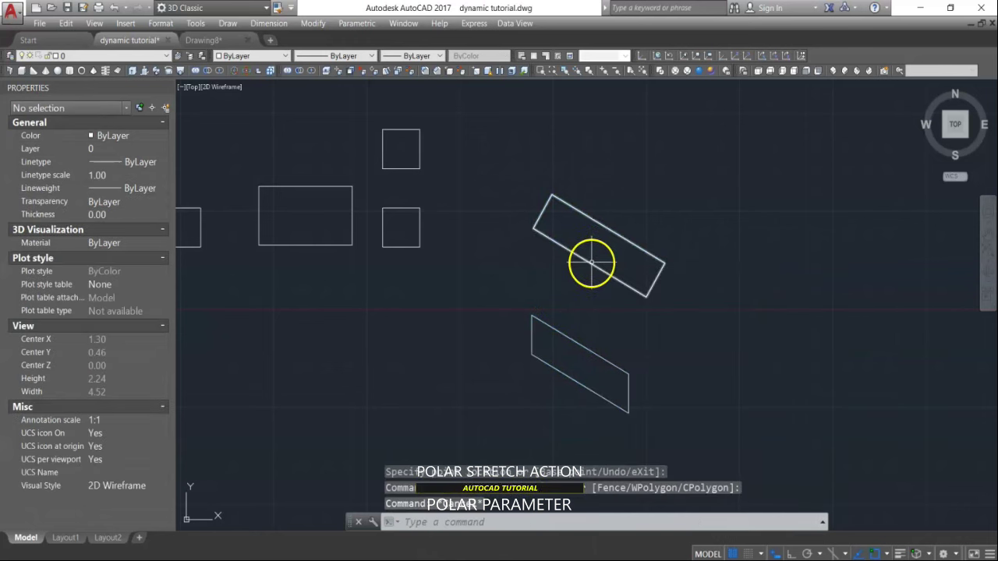
pyautogui.click(590, 262)
pyautogui.rightClick(590, 262)
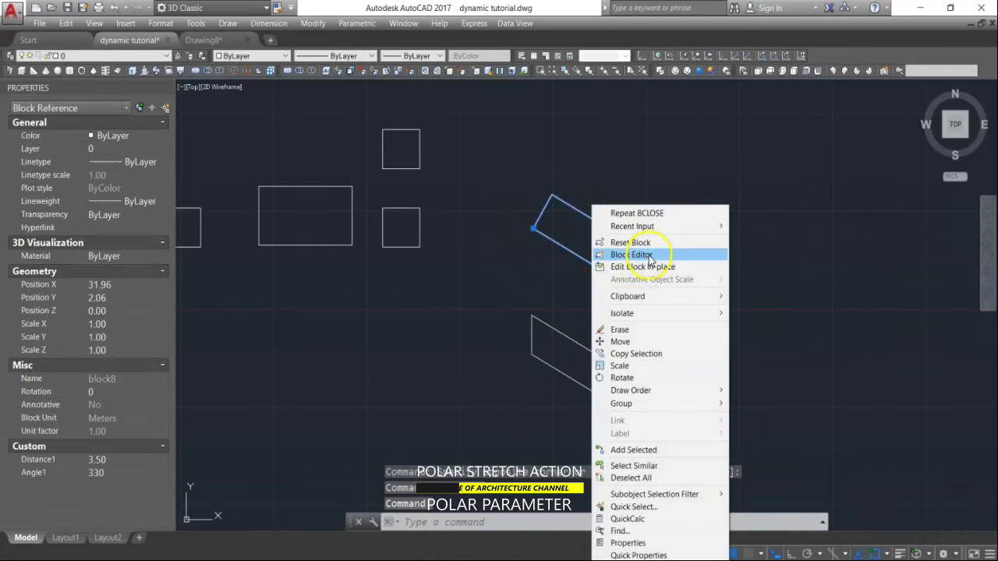
pyautogui.click(648, 255)
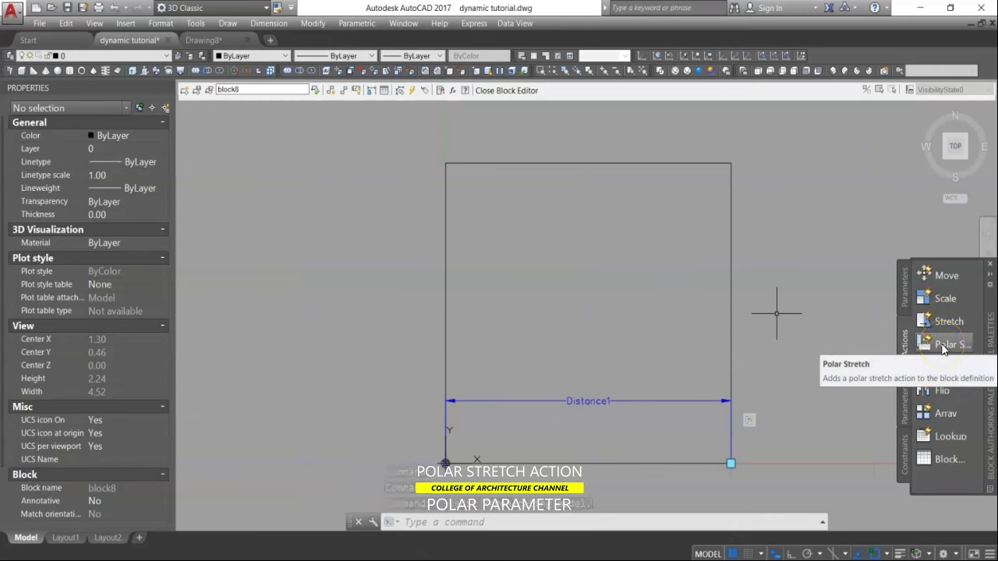
pyautogui.click(523, 90)
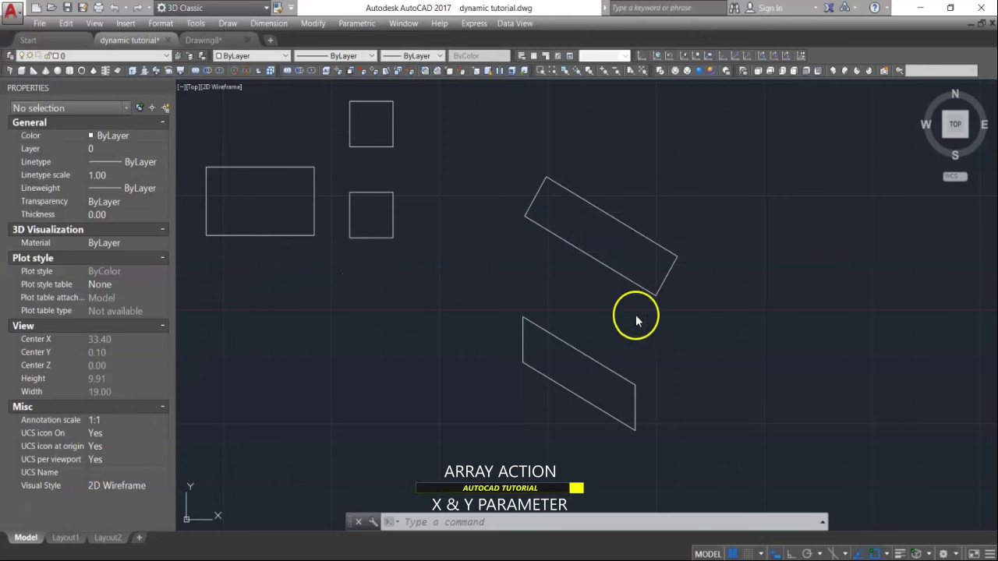
# Step: Delete the two rotated rectangles and explode the lower small square
pyautogui.click(677, 189)
pyautogui.click(502, 421)
pyautogui.press('Delete')
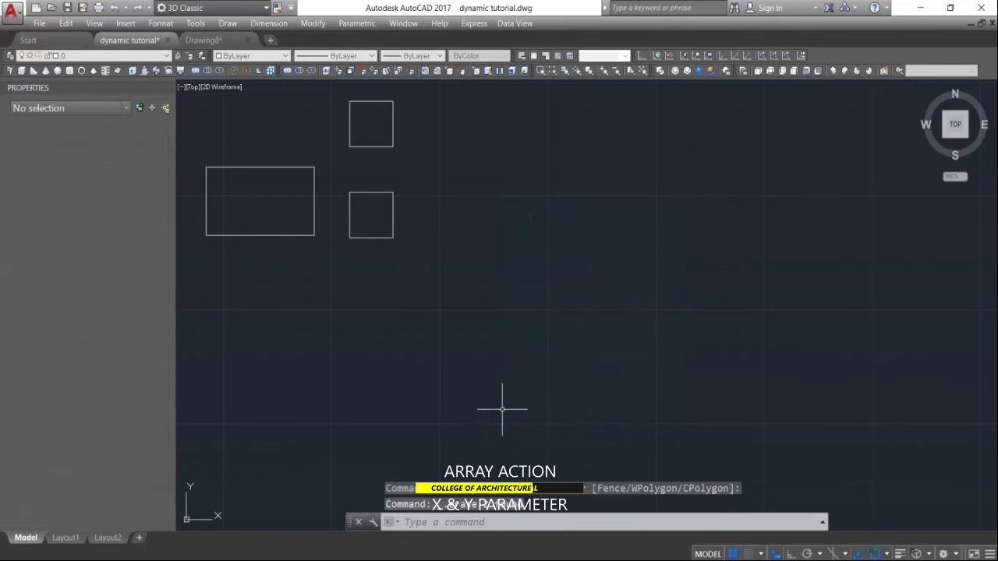
pyautogui.write('x')
pyautogui.press('Return')
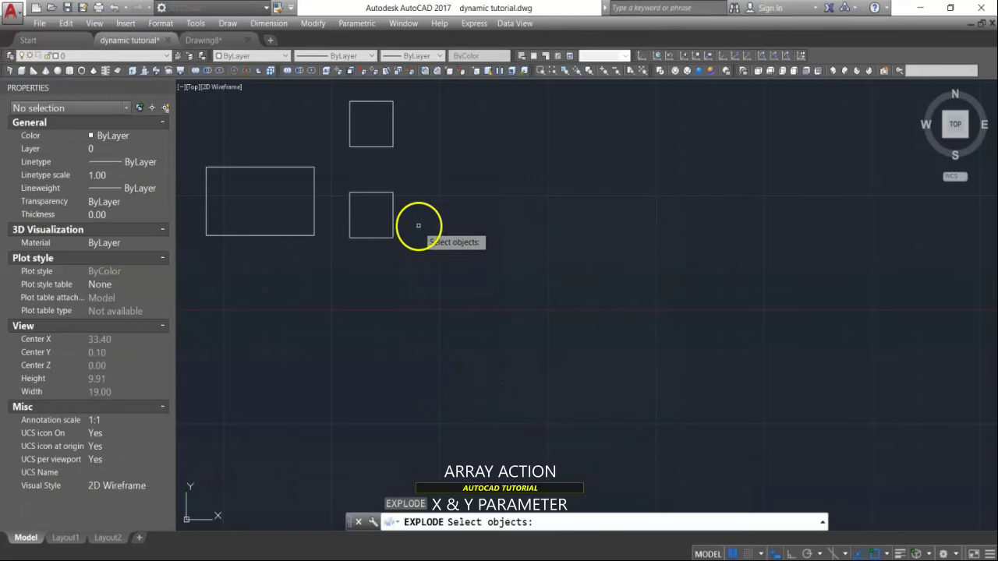
pyautogui.click(418, 225)
pyautogui.click(371, 250)
pyautogui.press('Return')
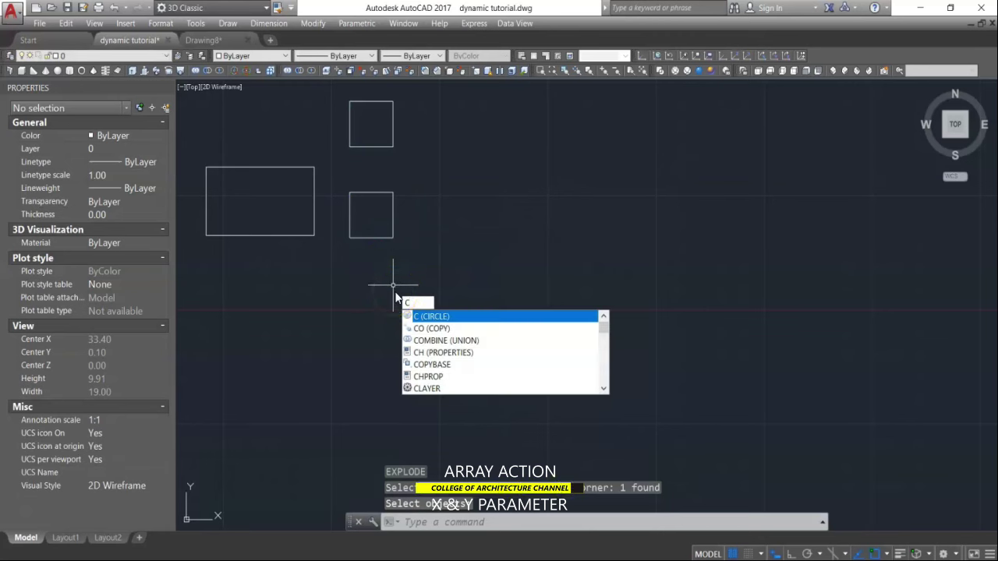
# Step: Copy the lower small square to an empty spot near the drawing's centre
pyautogui.click(428, 328)
pyautogui.click(388, 224)
pyautogui.click(372, 260)
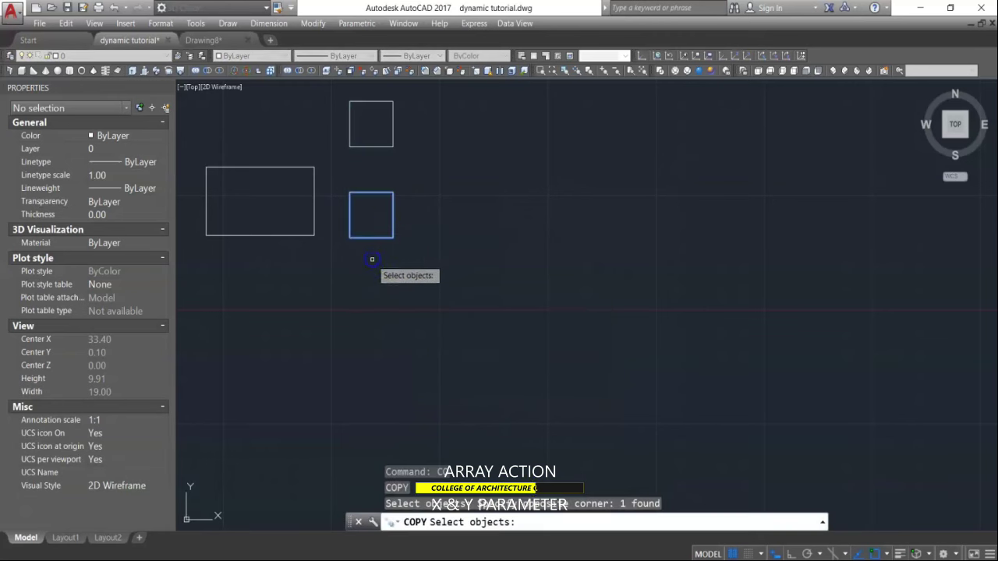
pyautogui.press('Return')
pyautogui.click(350, 238)
pyautogui.click(573, 349)
pyautogui.press('Escape')
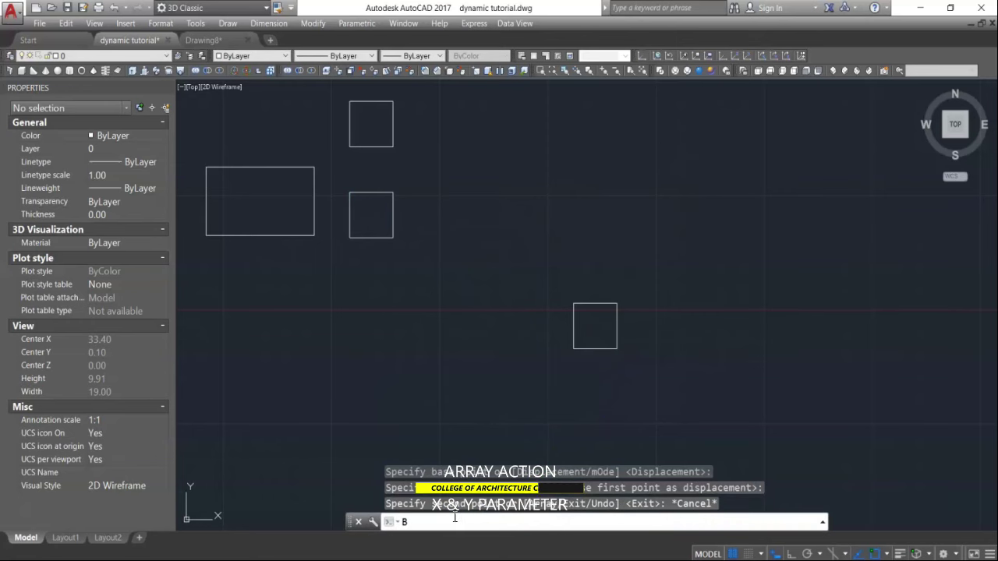
pyautogui.press('Return')
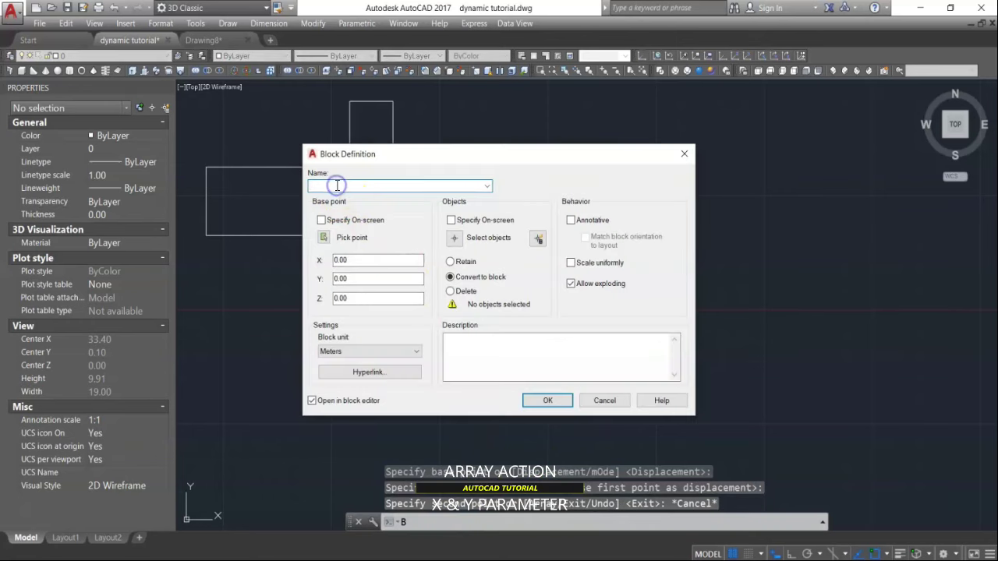
# Step: Name the block 'block9', select the copied square, and set its base point at the lower-left corner
pyautogui.write('block')
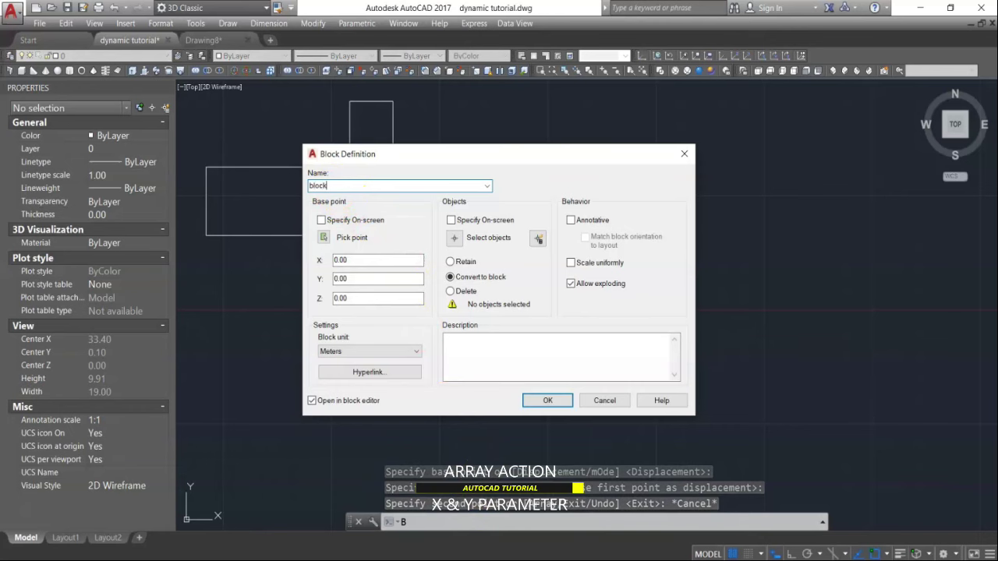
pyautogui.write('0')
pyautogui.press('BackSpace')
pyautogui.write('9')
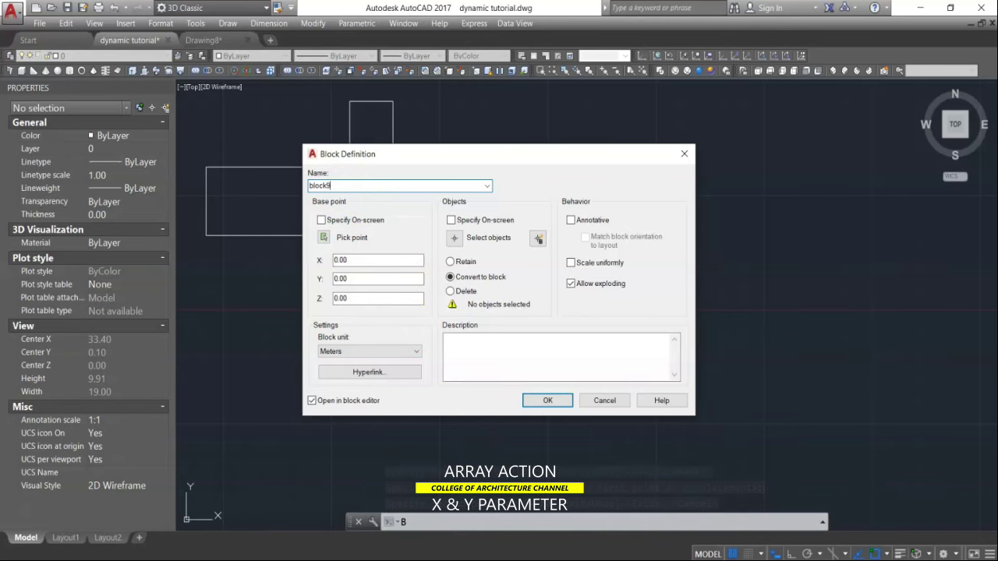
pyautogui.click(465, 240)
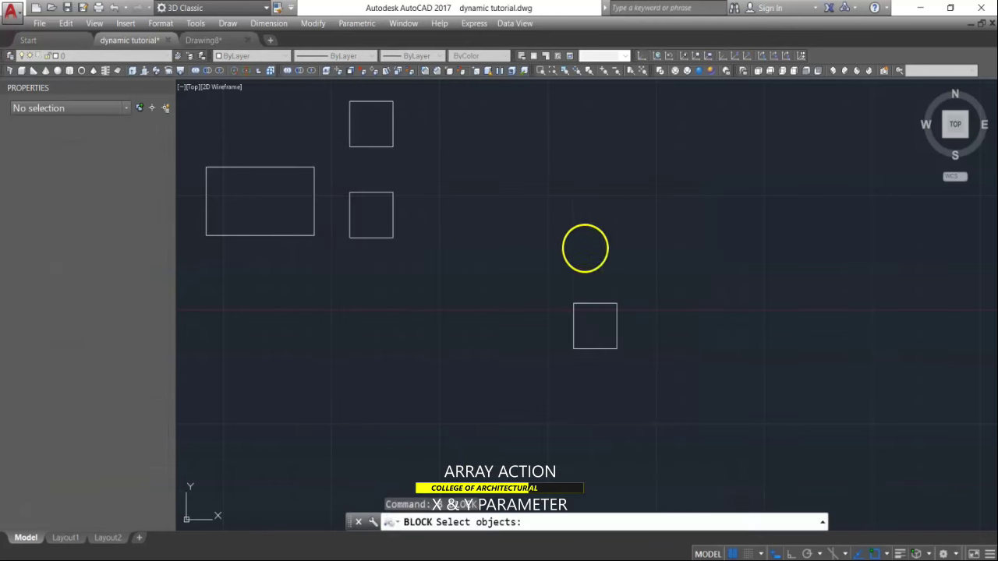
pyautogui.click(619, 271)
pyautogui.click(577, 336)
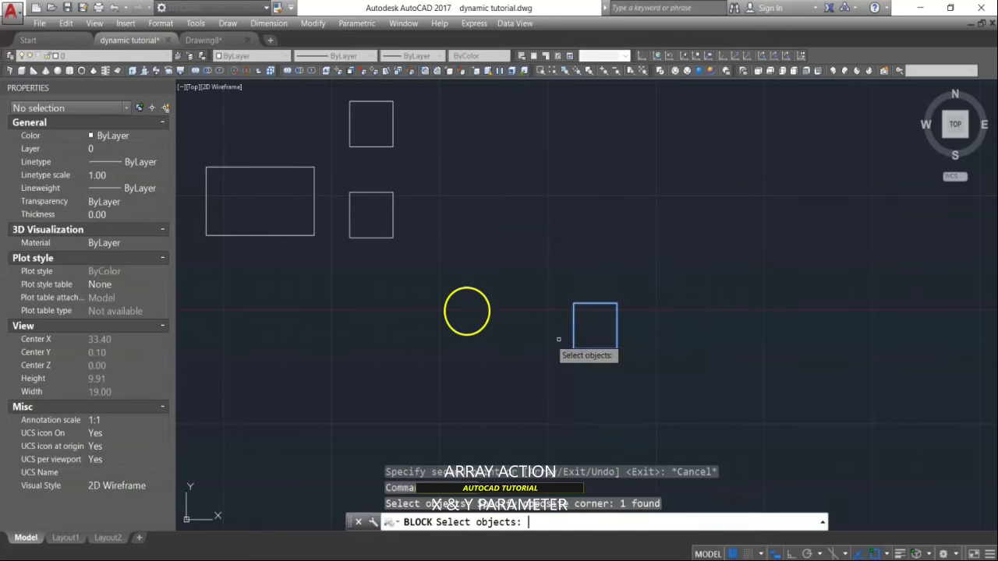
pyautogui.press('Return')
pyautogui.click(325, 239)
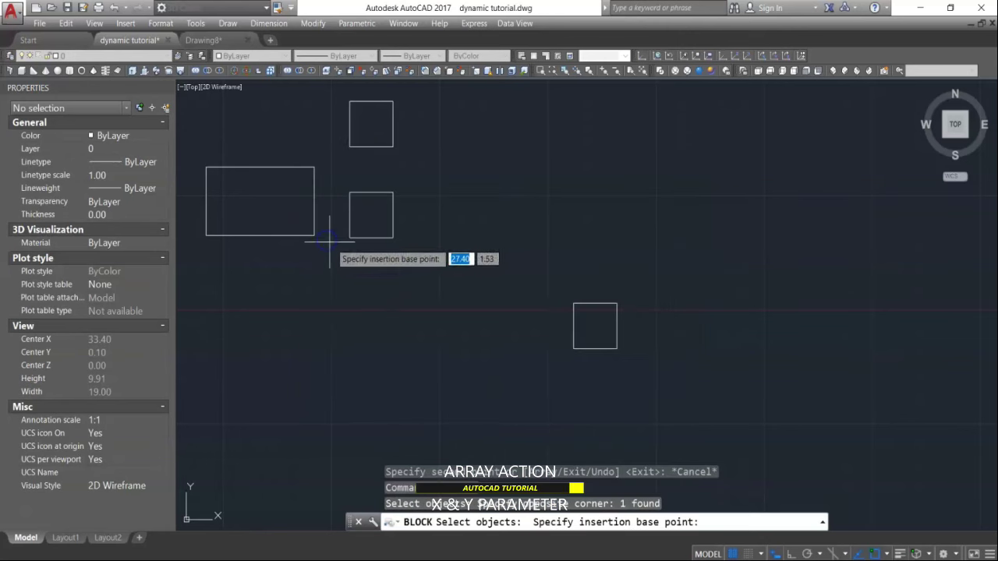
pyautogui.click(576, 349)
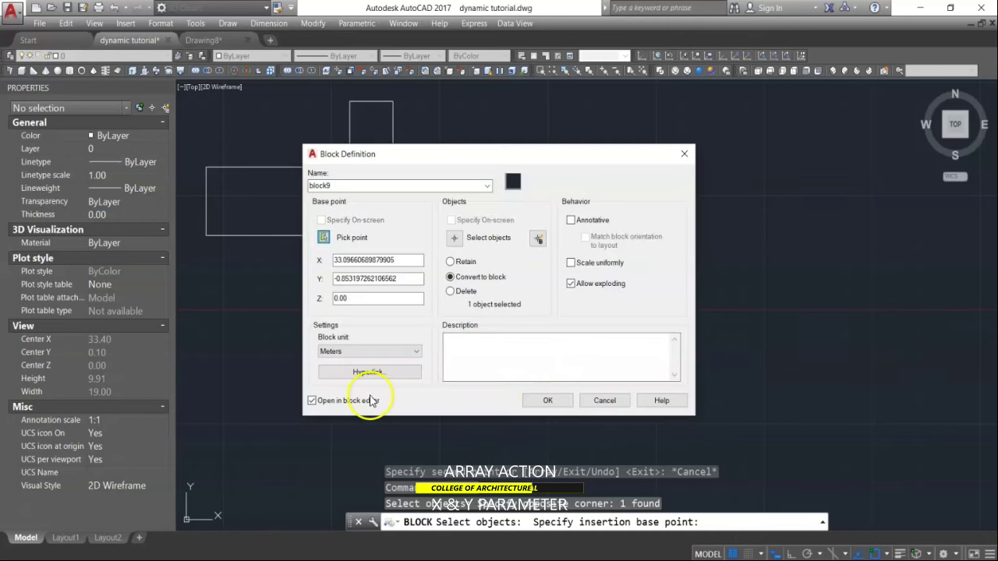
pyautogui.click(548, 401)
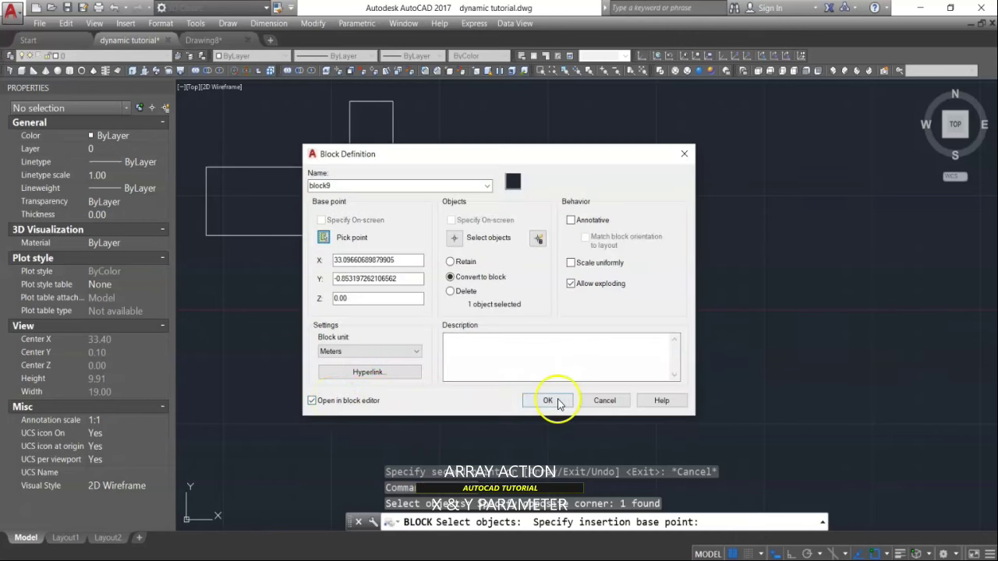
pyautogui.click(557, 404)
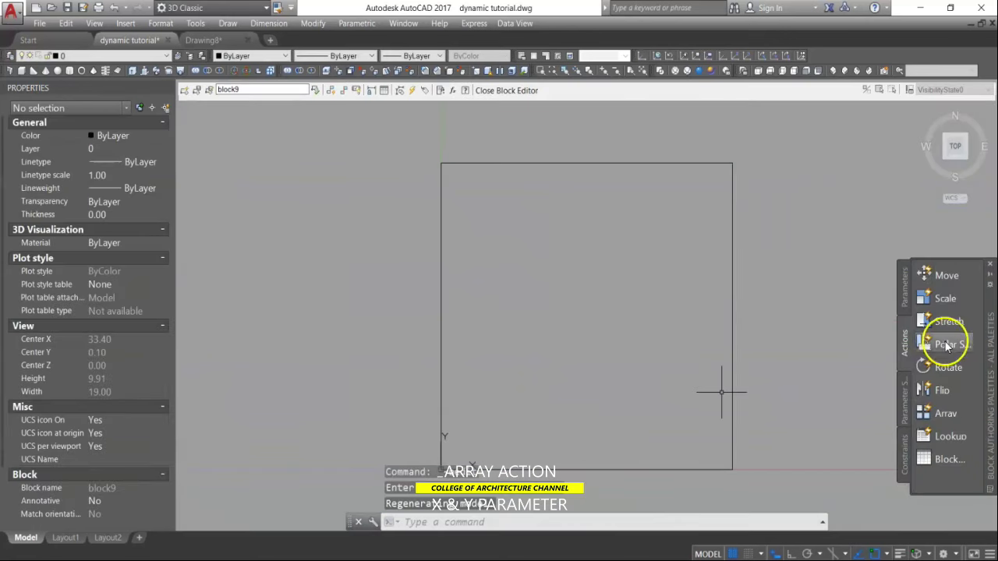
# Step: Add a base point parameter at block9's lower-left corner
pyautogui.click(906, 305)
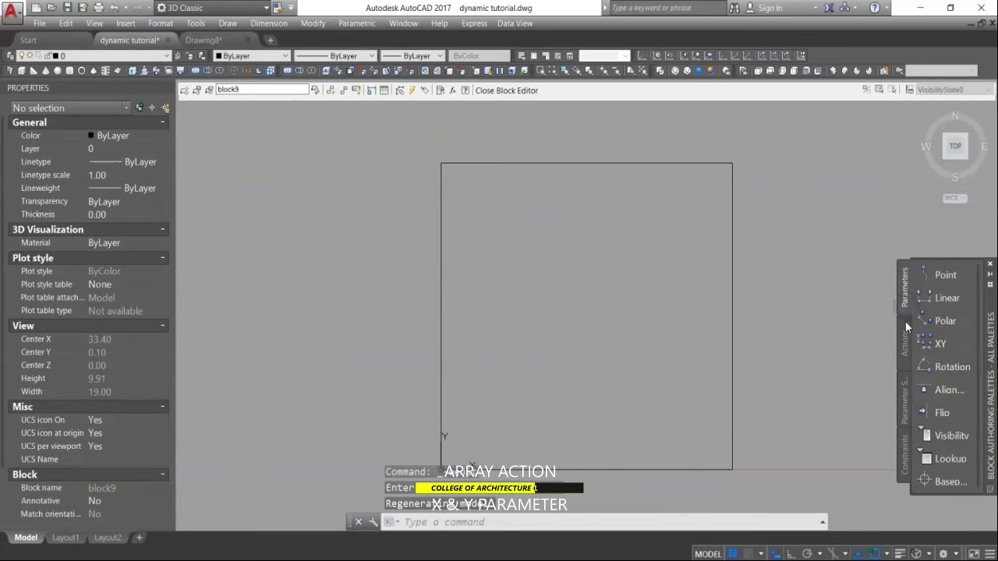
pyautogui.click(942, 482)
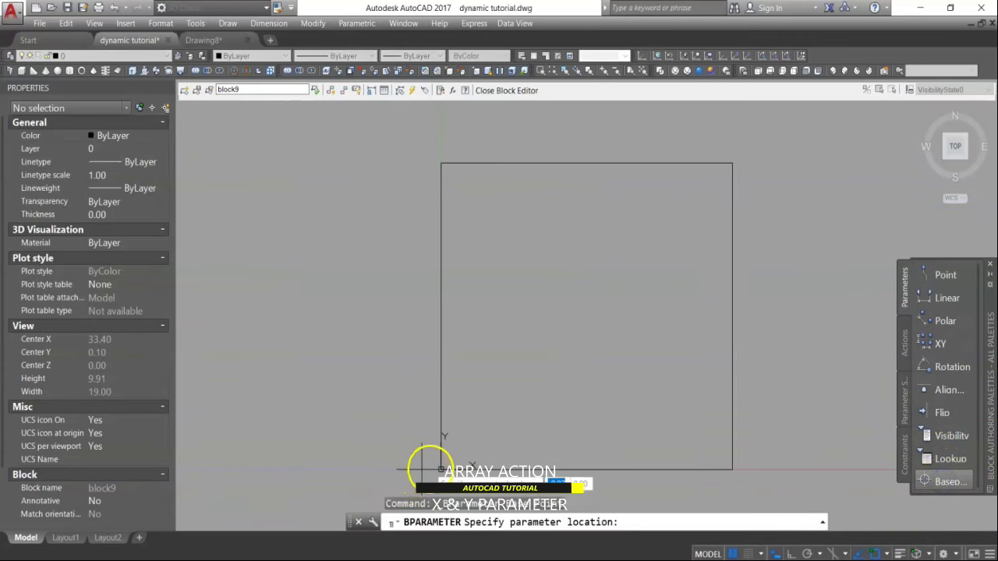
pyautogui.click(441, 469)
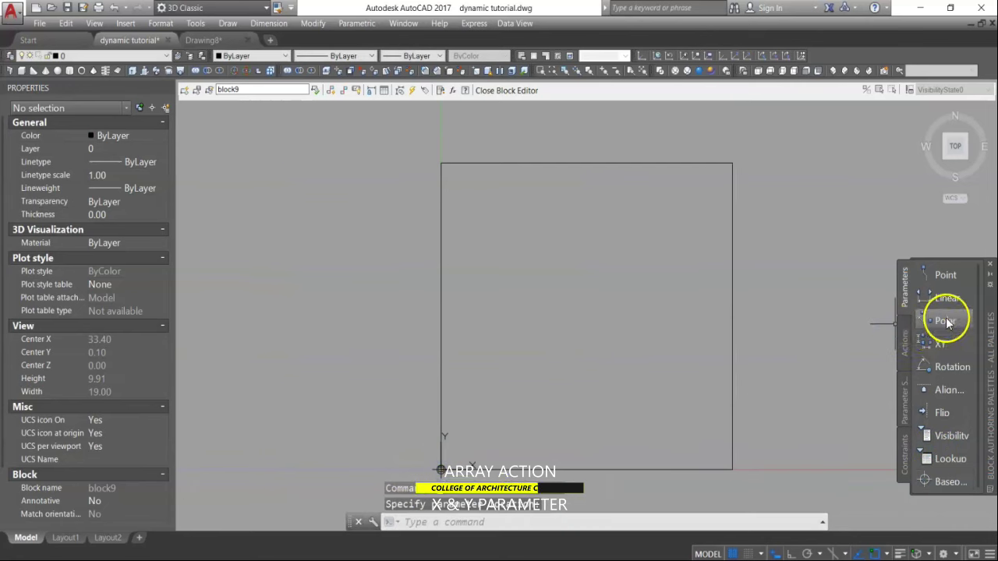
# Step: Add an XY parameter from the square's lower-left to upper-right corner (0,0 to 1,1)
pyautogui.click(941, 343)
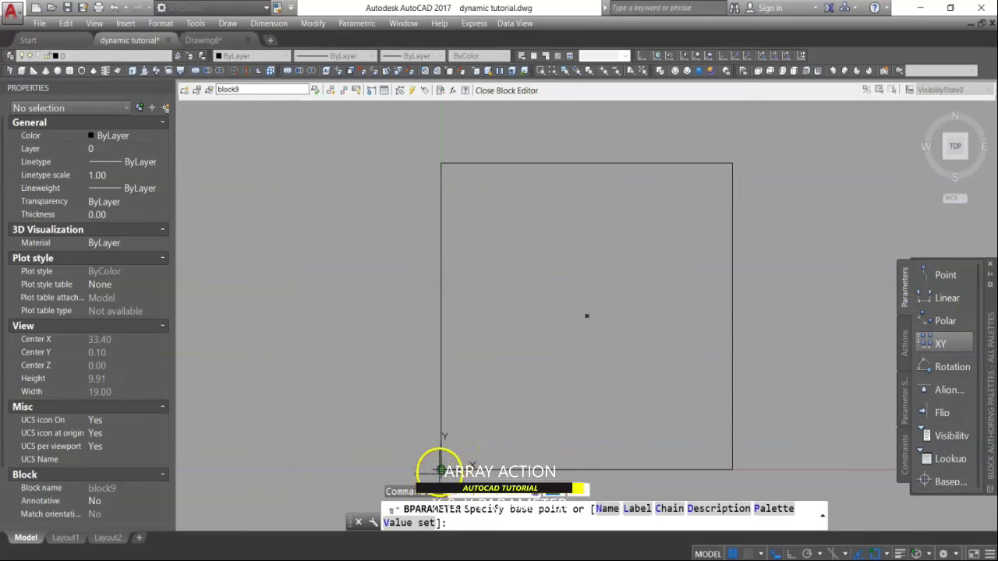
pyautogui.click(440, 470)
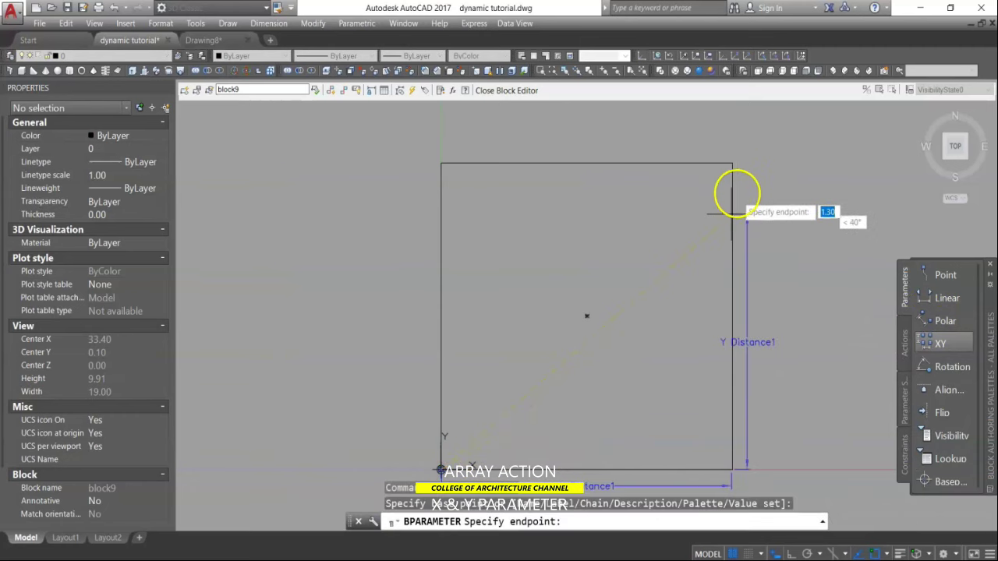
pyautogui.click(732, 163)
pyautogui.click(747, 246)
pyautogui.write('BACTION')
pyautogui.press('Return')
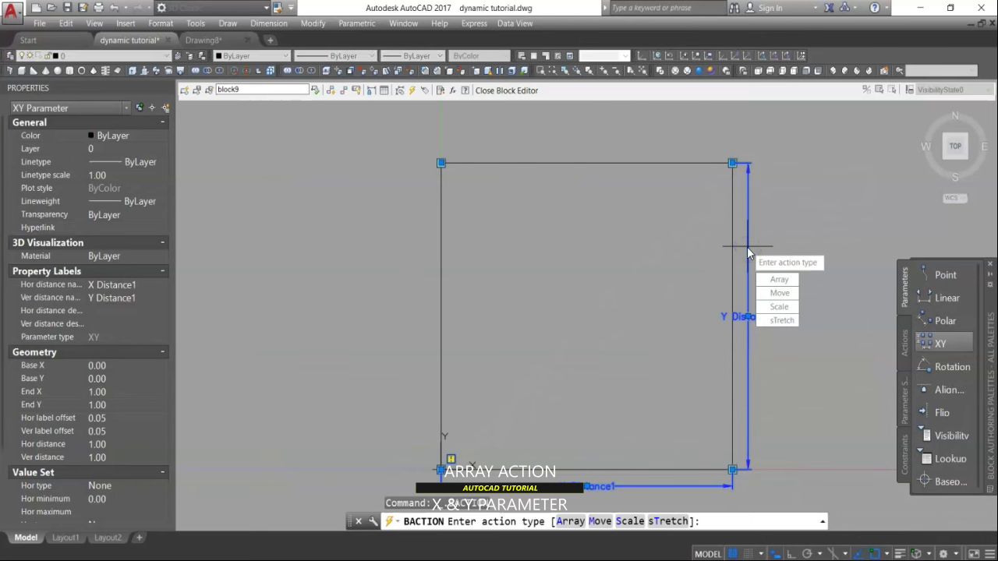
# Step: Attach an Array action to the XY parameter for the square, with 1.10 row and column spacing
pyautogui.click(796, 280)
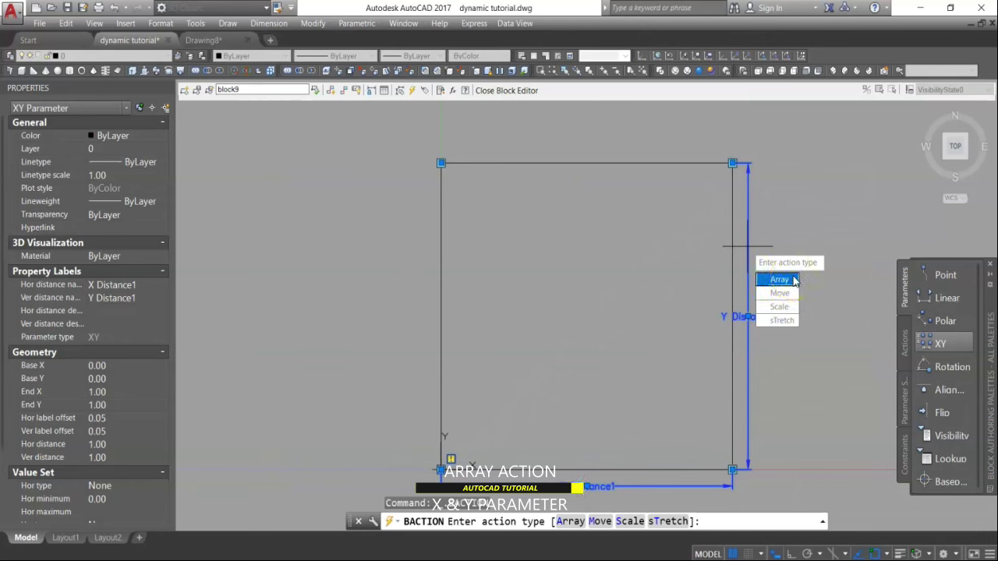
pyautogui.click(796, 292)
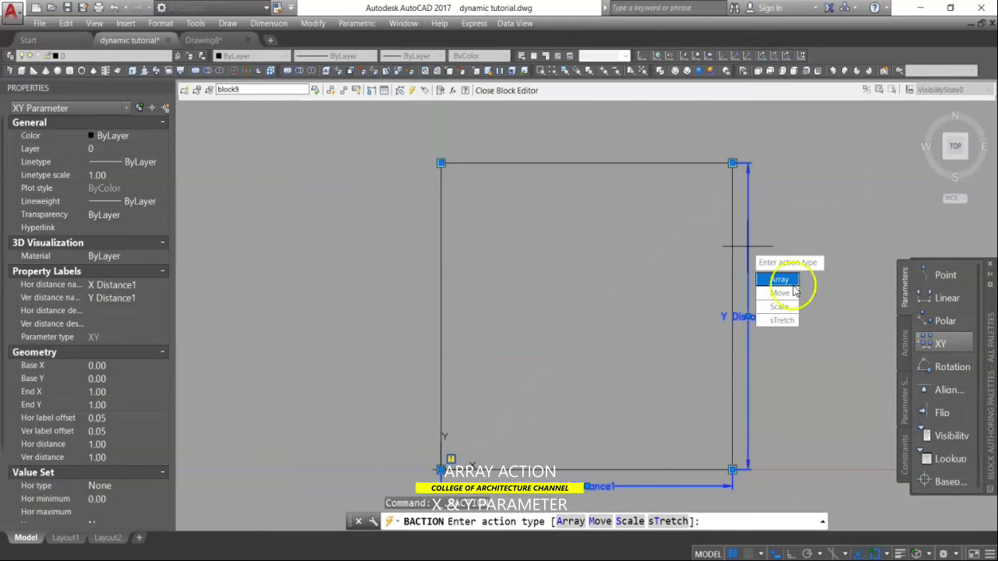
pyautogui.press('Escape')
pyautogui.press('Escape')
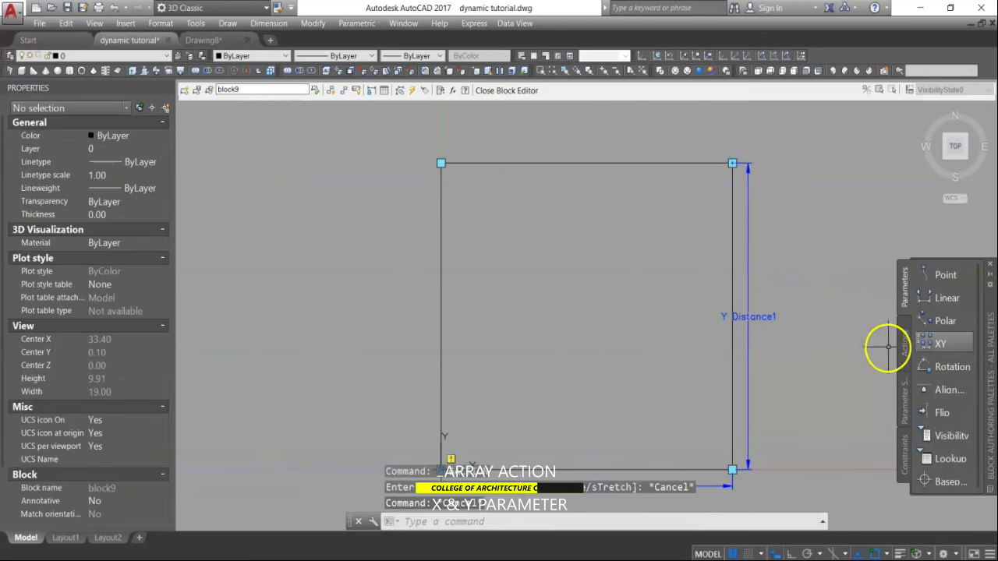
pyautogui.click(905, 349)
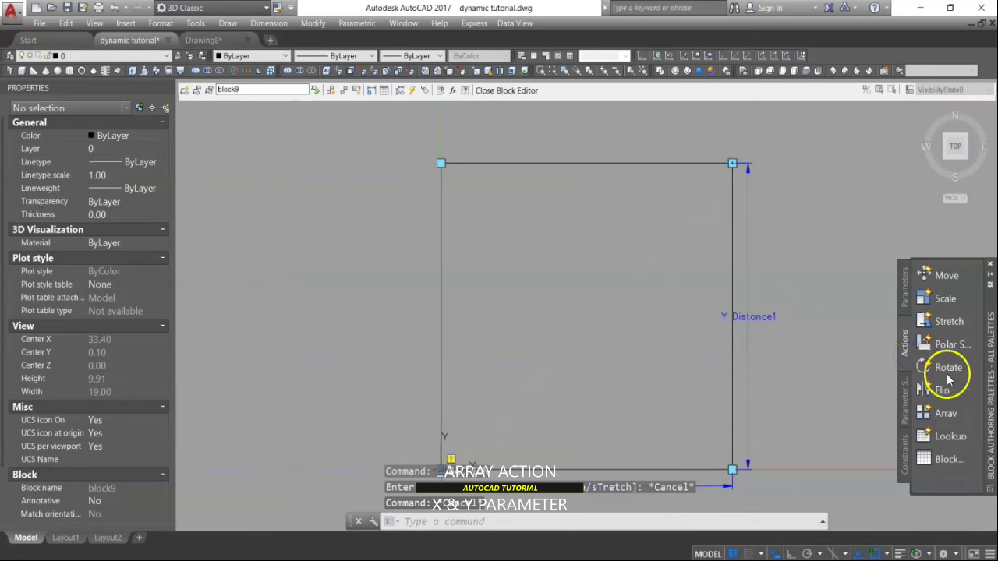
pyautogui.click(945, 414)
pyautogui.moveTo(647, 421); pyautogui.dragTo(612, 385, button='middle')
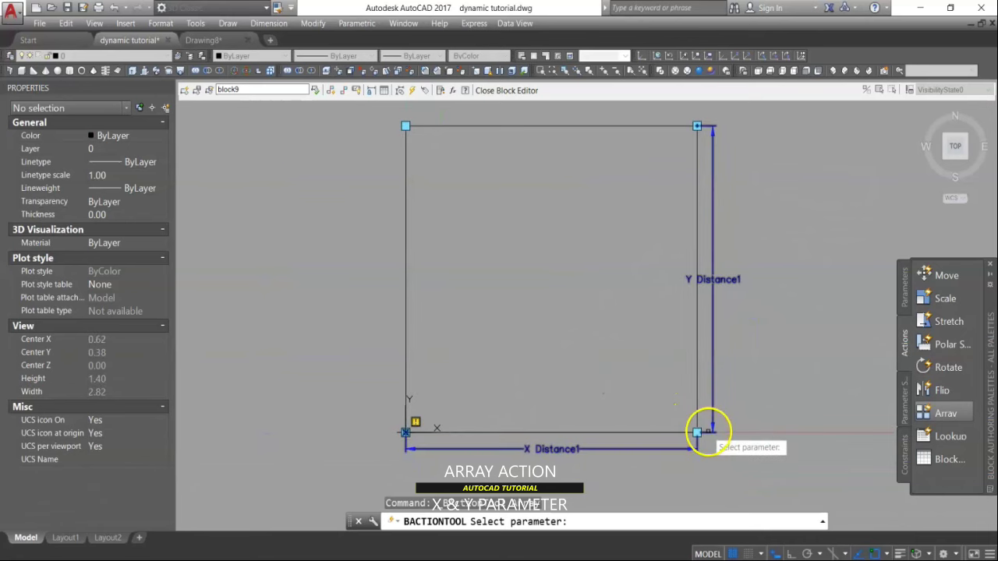
pyautogui.click(708, 431)
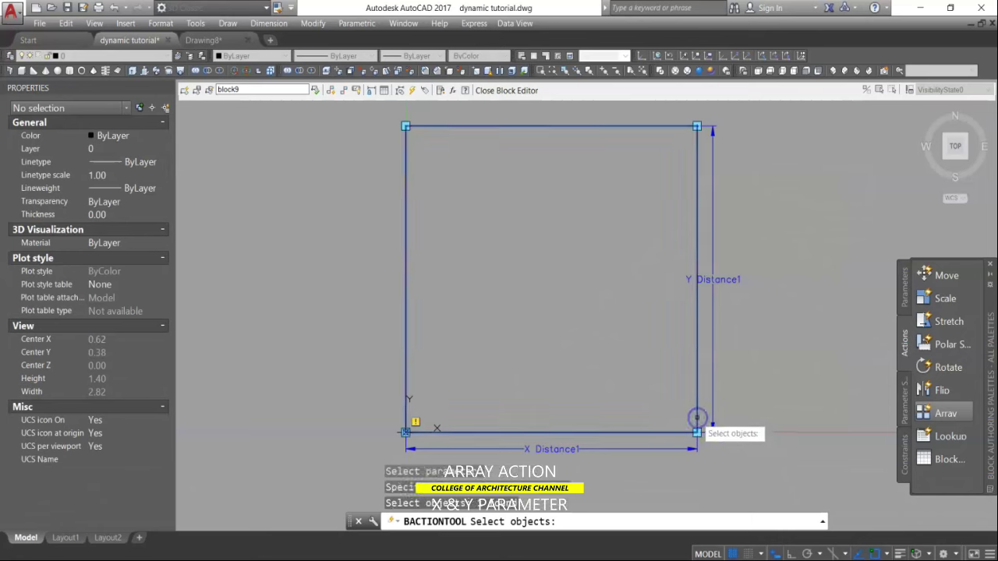
pyautogui.press('Return')
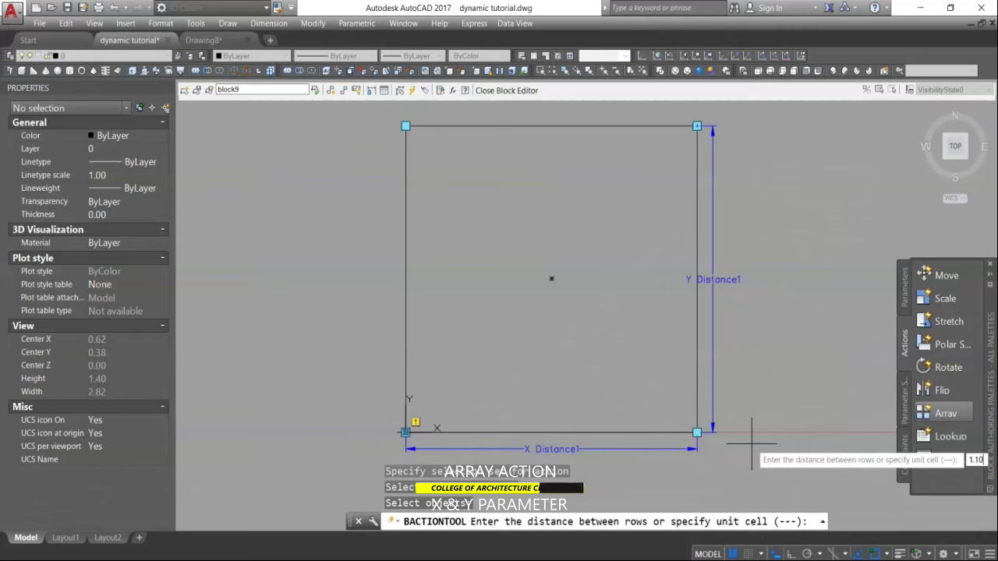
pyautogui.press('Return')
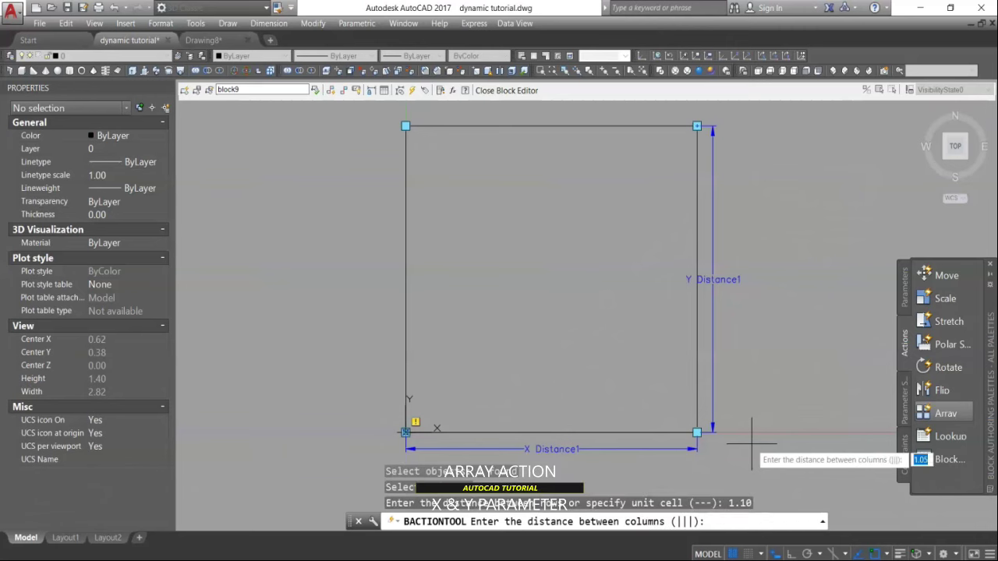
pyautogui.write('1')
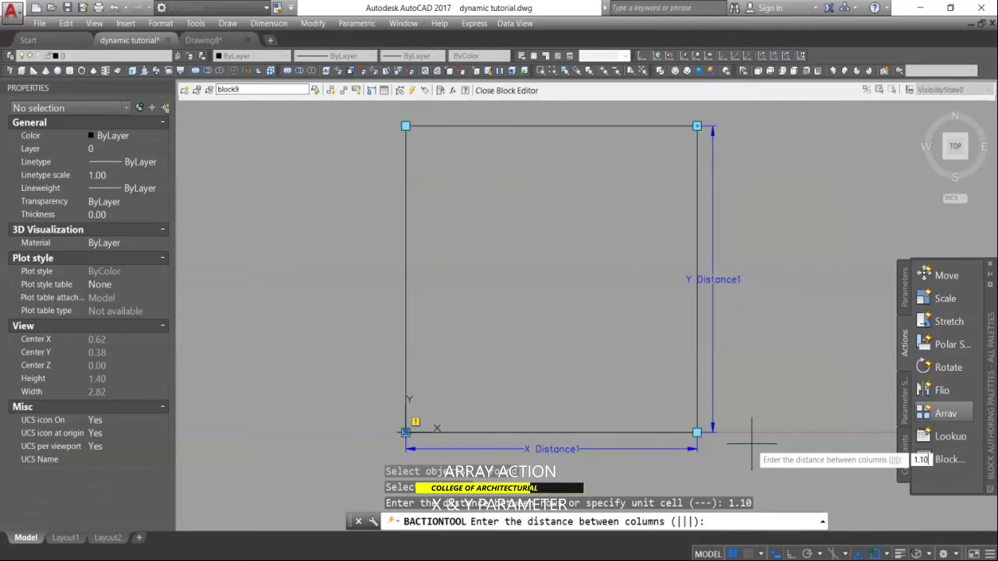
pyautogui.press('Return')
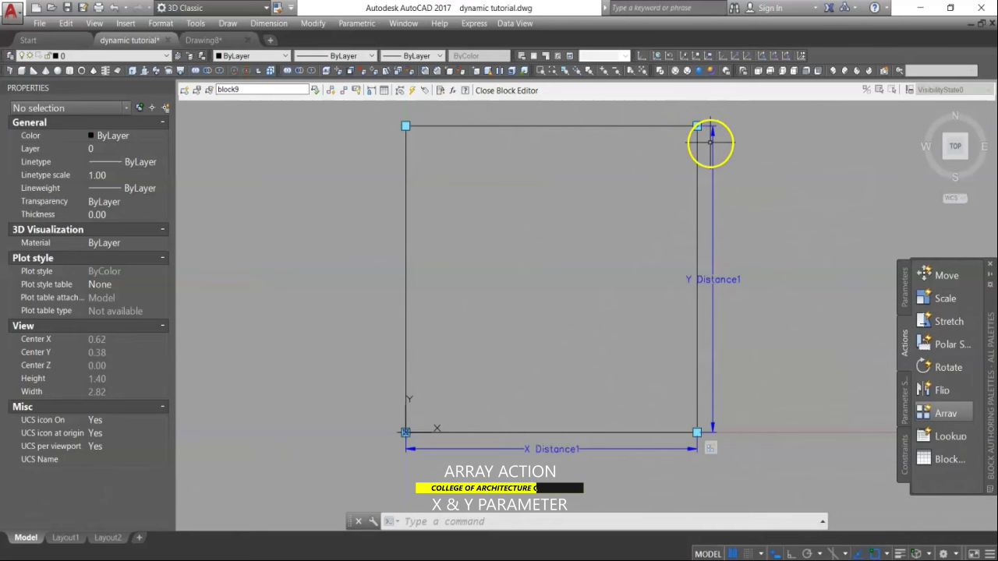
# Step: Set the XY parameter's grip display to 1 grip, then to 2 grips
pyautogui.click(713, 146)
pyautogui.rightClick(713, 147)
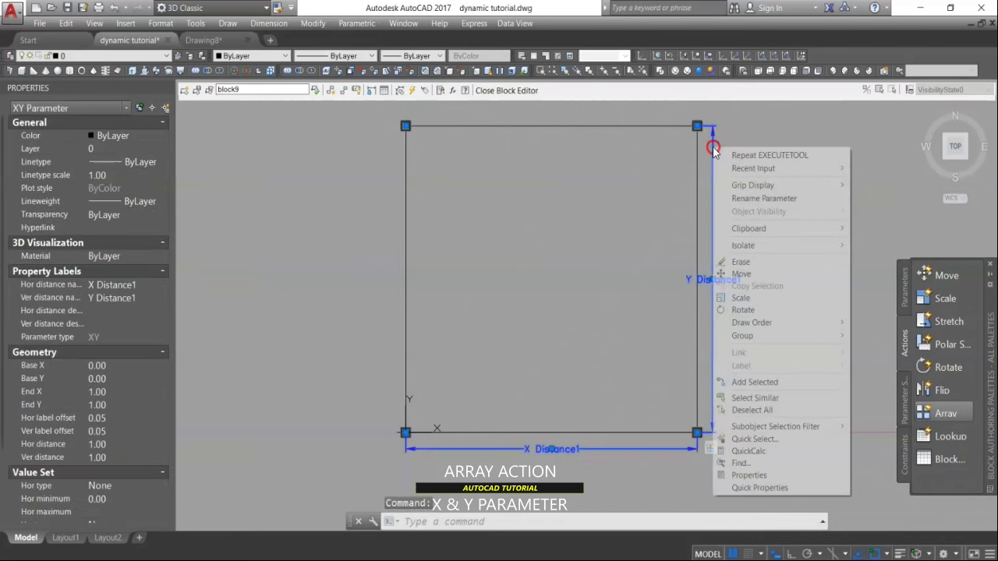
pyautogui.moveTo(760, 182)
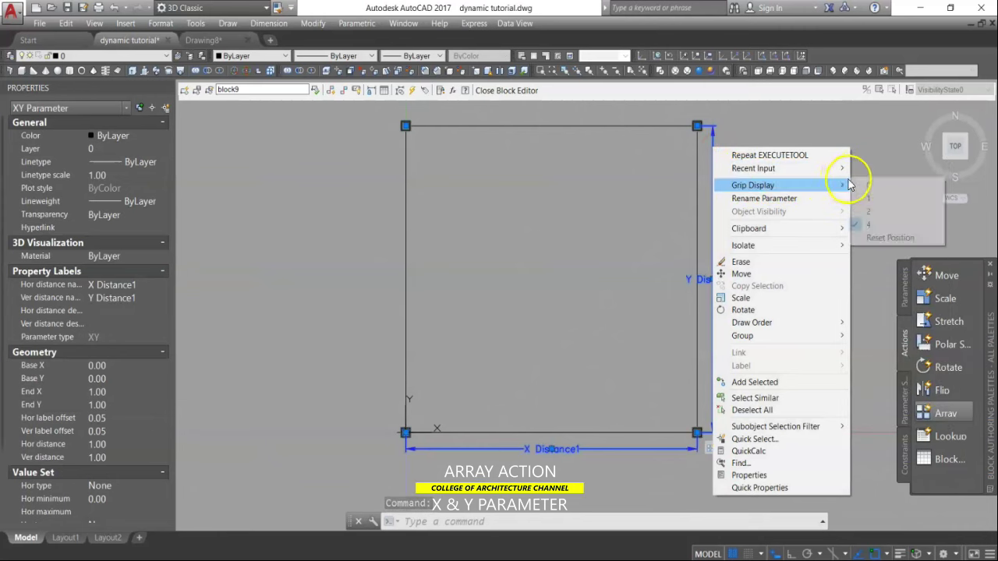
pyautogui.click(867, 200)
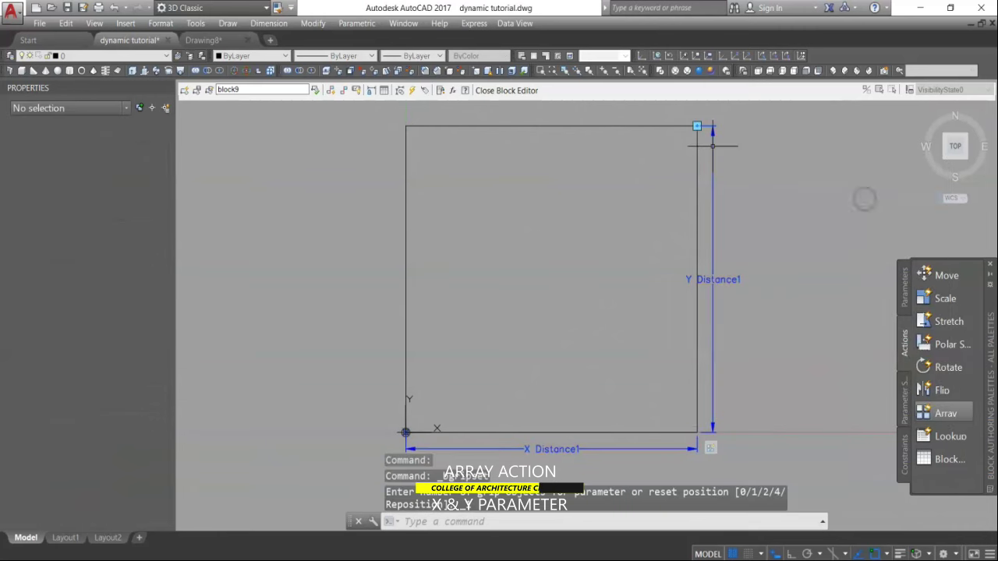
pyautogui.click(712, 154)
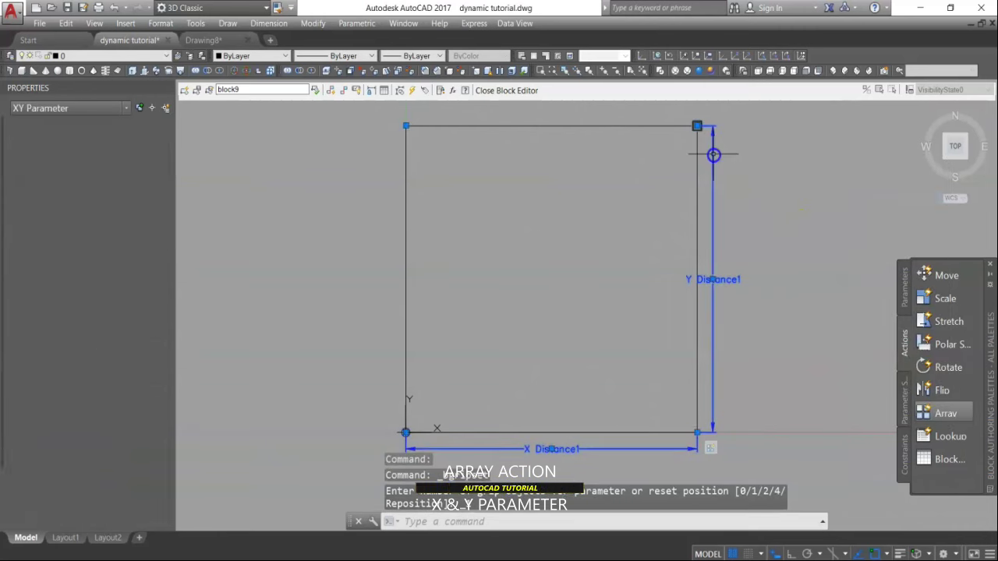
pyautogui.rightClick(713, 154)
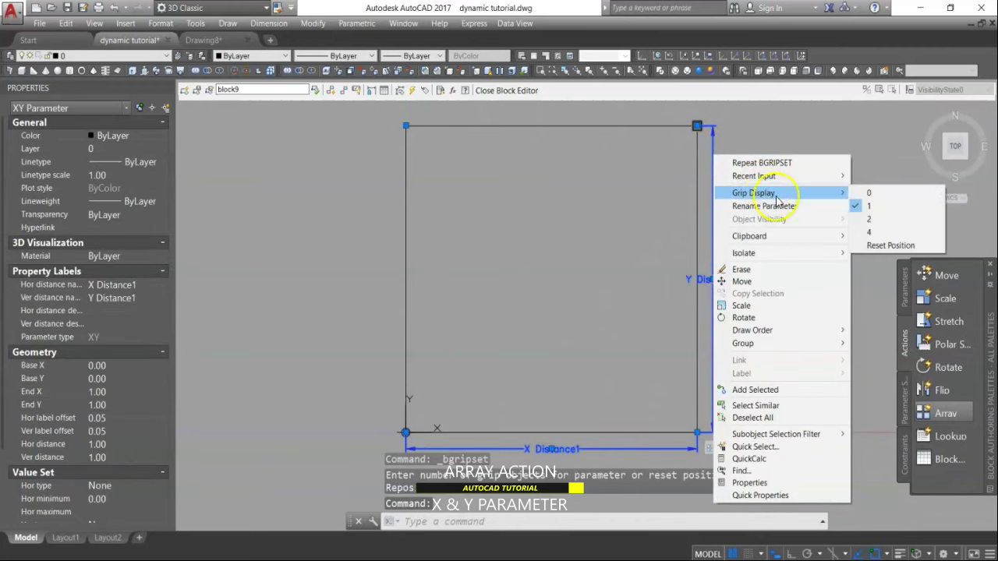
pyautogui.moveTo(845, 192)
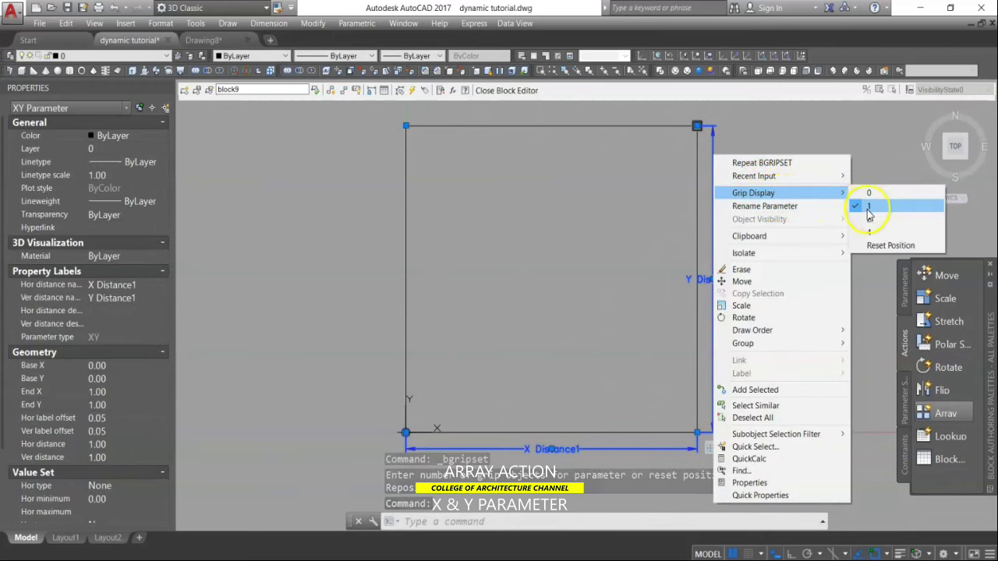
pyautogui.click(871, 224)
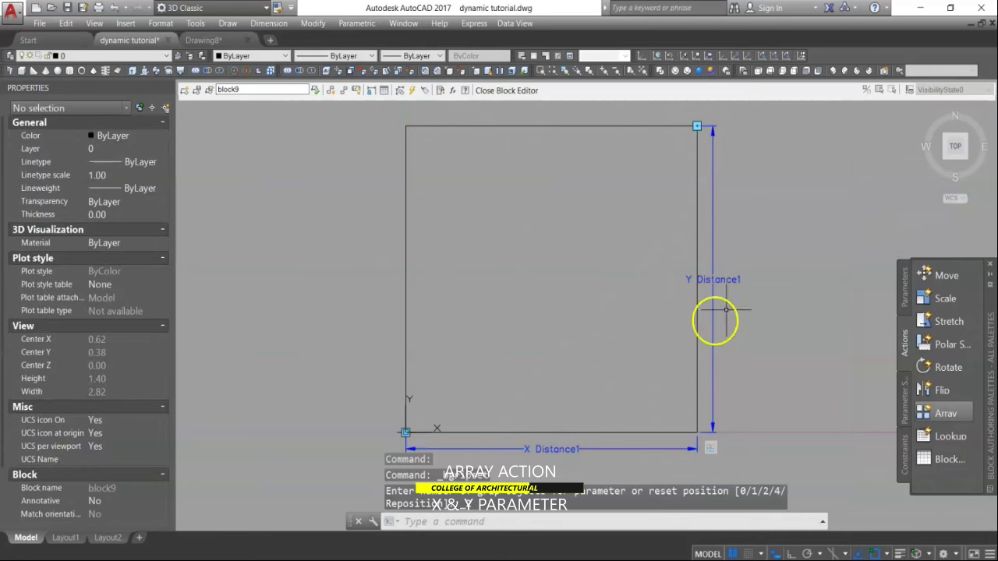
# Step: Change the XY parameter's grip display to 4 grips, one at each corner
pyautogui.click(710, 164)
pyautogui.rightClick(711, 170)
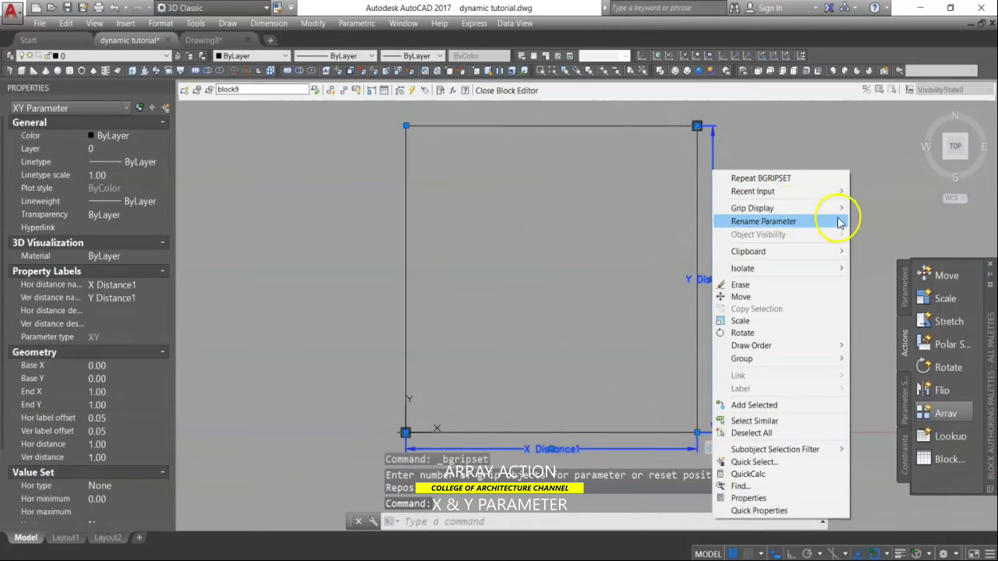
pyautogui.moveTo(846, 220)
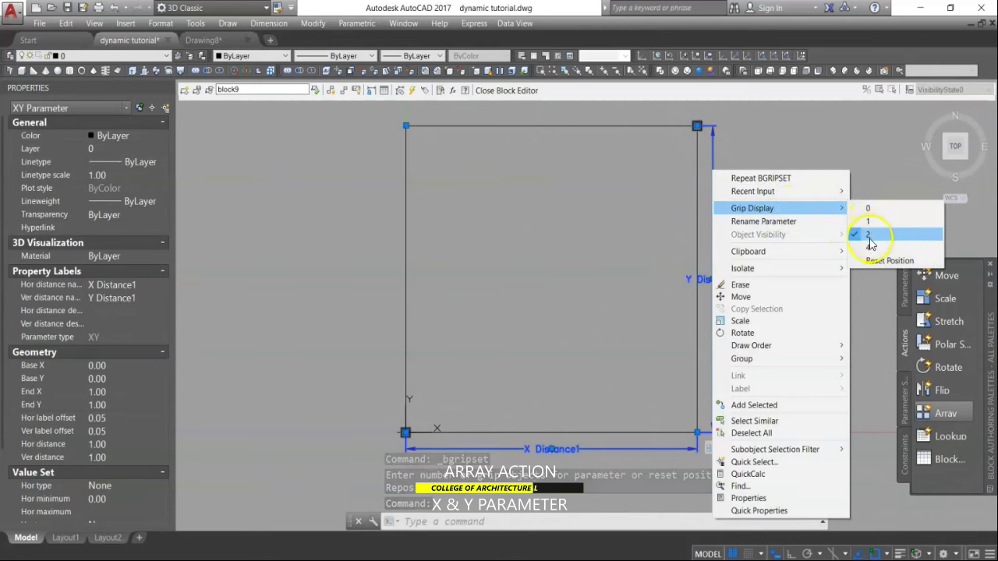
pyautogui.click(866, 247)
pyautogui.moveTo(583, 311)
pyautogui.mouseDown(button='middle')
pyautogui.moveTo(630, 227)
pyautogui.moveTo(579, 299)
pyautogui.mouseUp(button='middle')
# Step: Check which objects block9's Array action affects
pyautogui.scroll(-2, 624, 229)
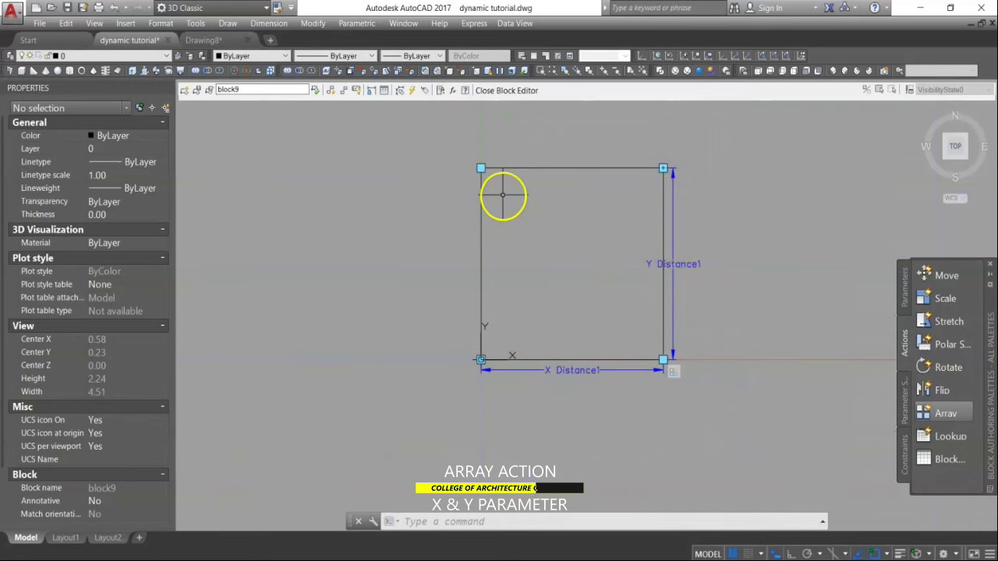
pyautogui.scroll(2, 481, 360)
pyautogui.scroll(-4, 486, 361)
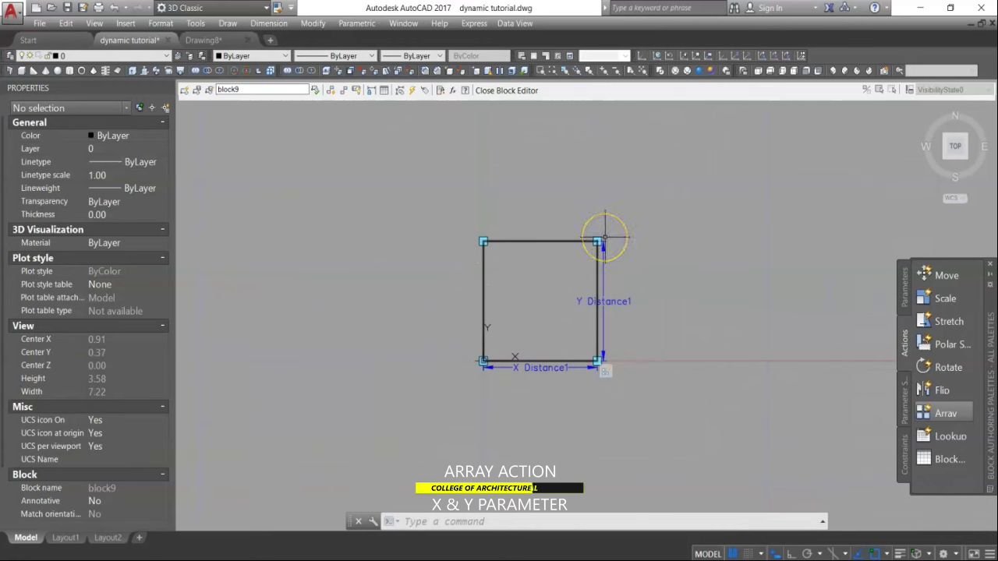
pyautogui.click(554, 363)
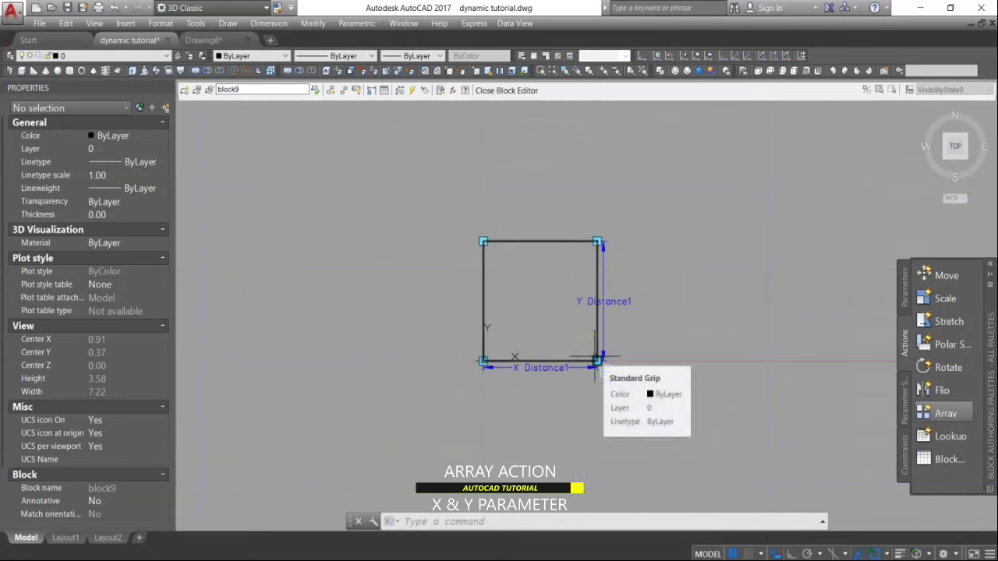
pyautogui.click(608, 277)
pyautogui.click(602, 372)
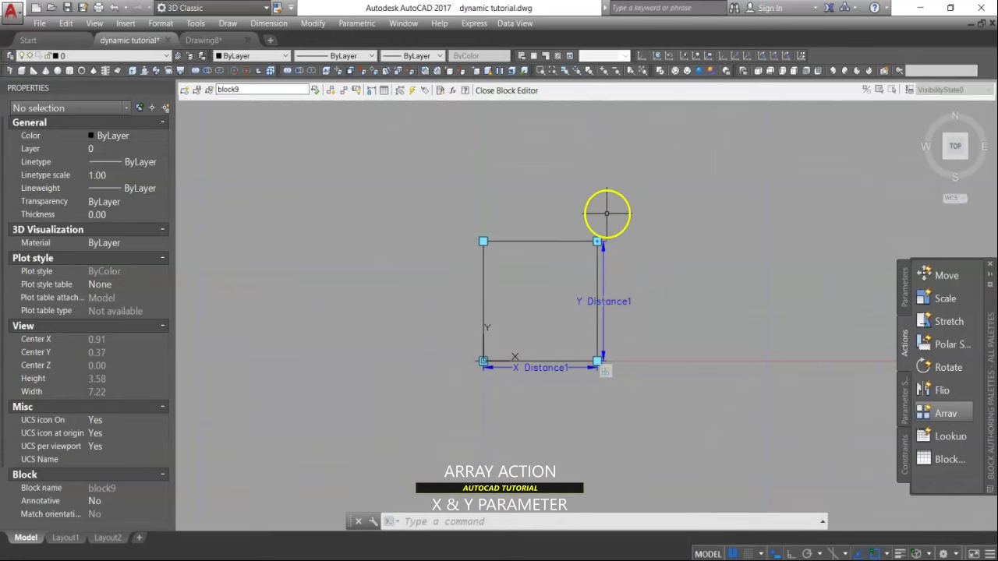
# Step: Close the Block Editor saving the changes to block9, then select the block9 square
pyautogui.click(503, 92)
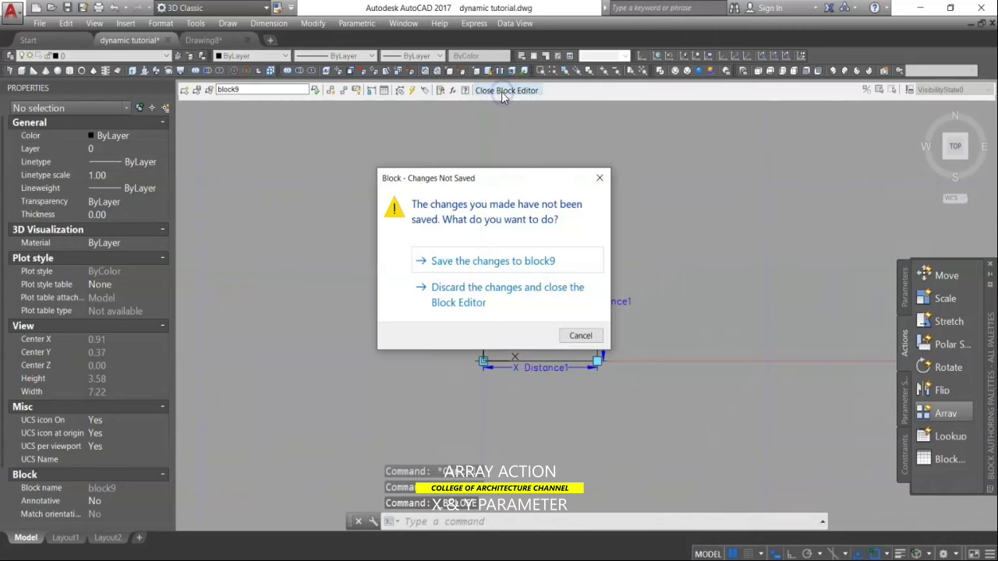
pyautogui.click(500, 266)
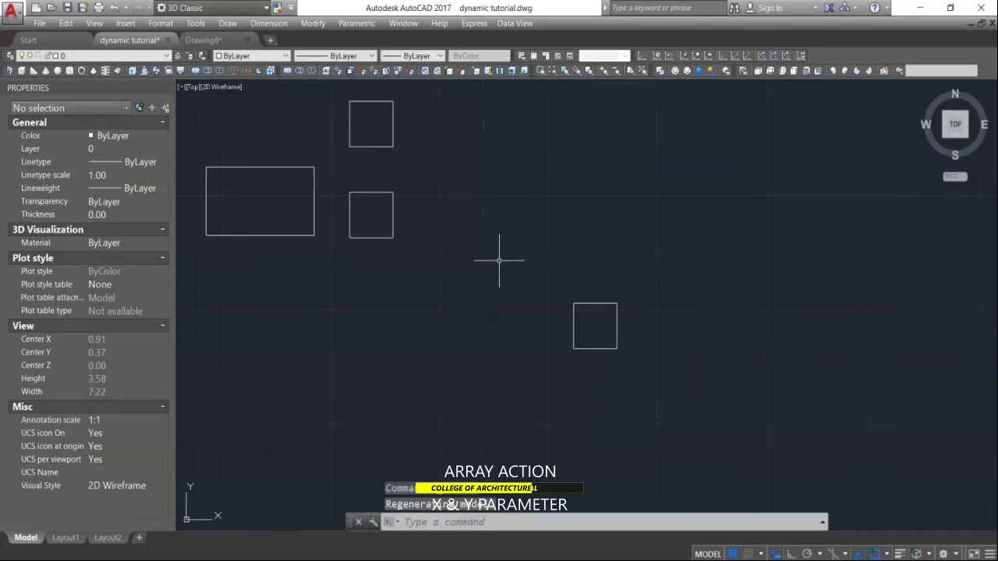
pyautogui.click(619, 314)
pyautogui.click(610, 324)
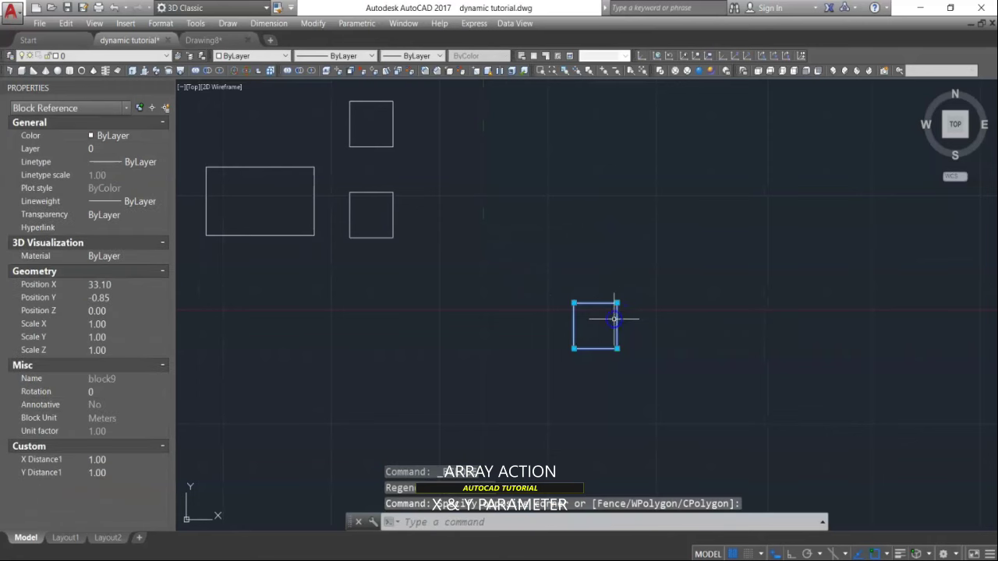
pyautogui.scroll(2, 633, 310)
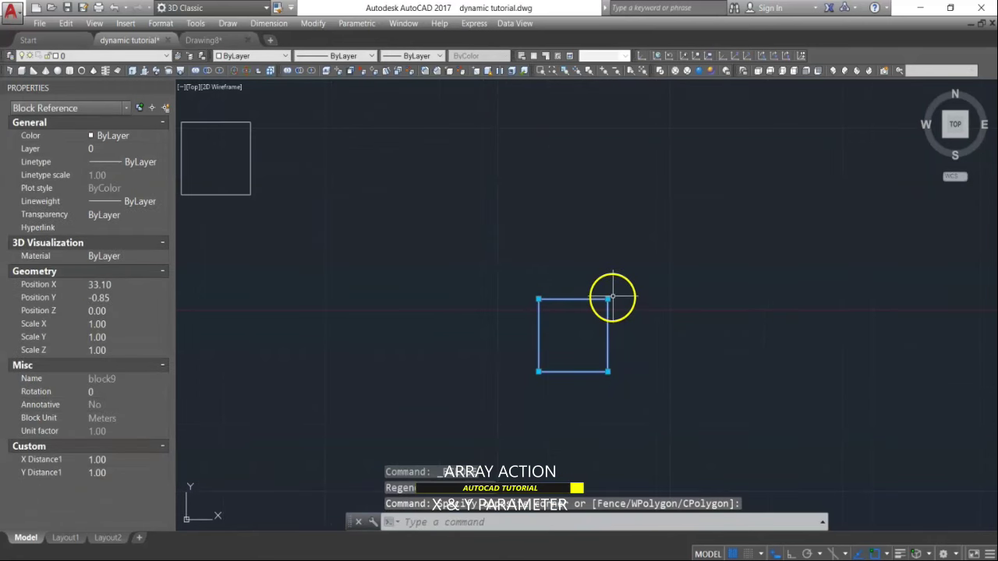
pyautogui.click(609, 298)
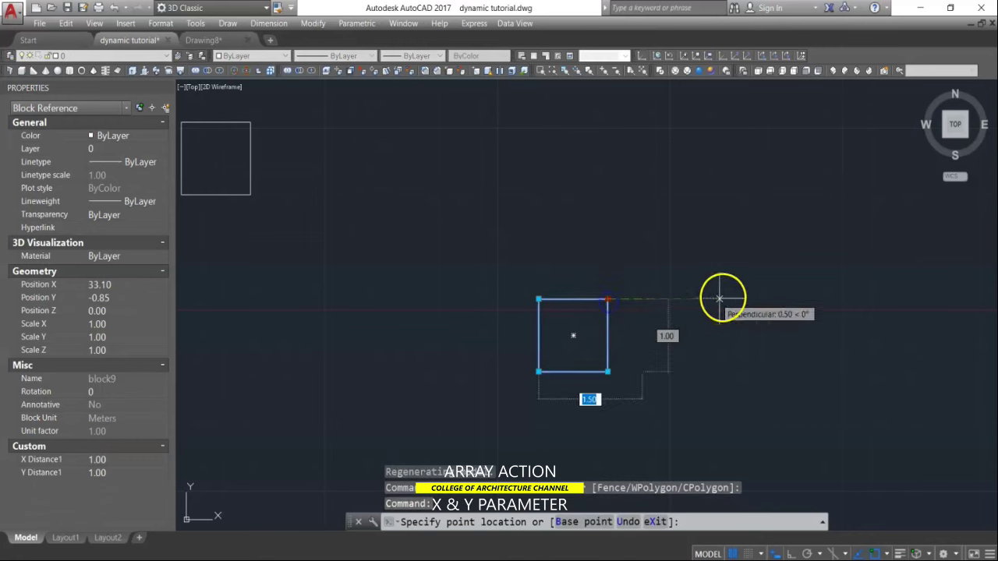
pyautogui.scroll(-2, 695, 292)
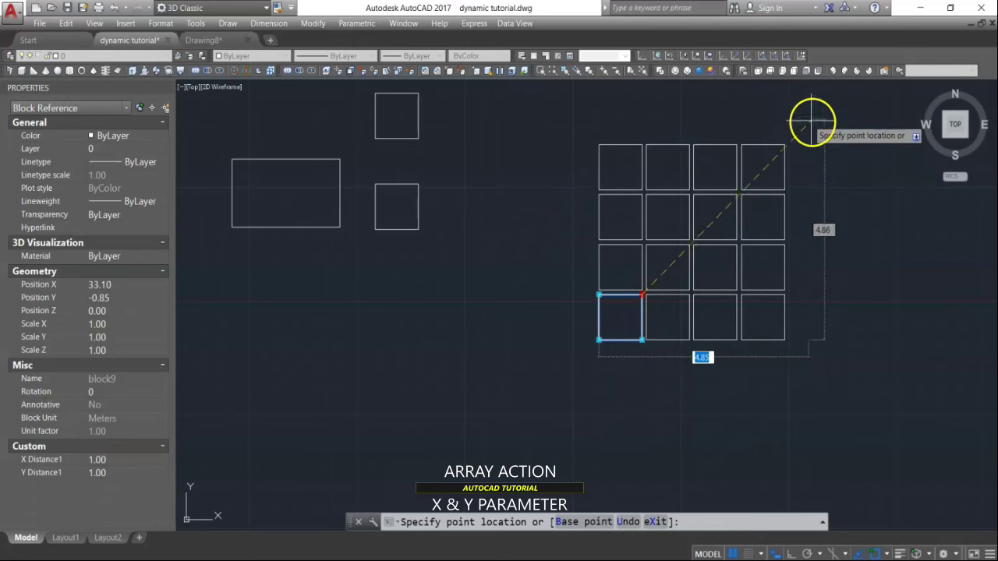
pyautogui.press('Escape')
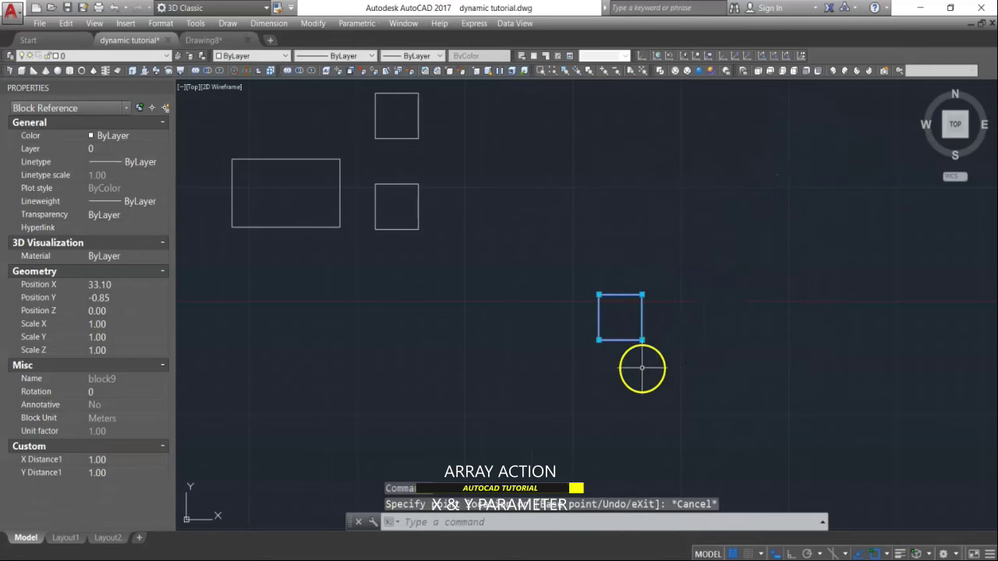
pyautogui.scroll(2, 644, 367)
pyautogui.click(641, 324)
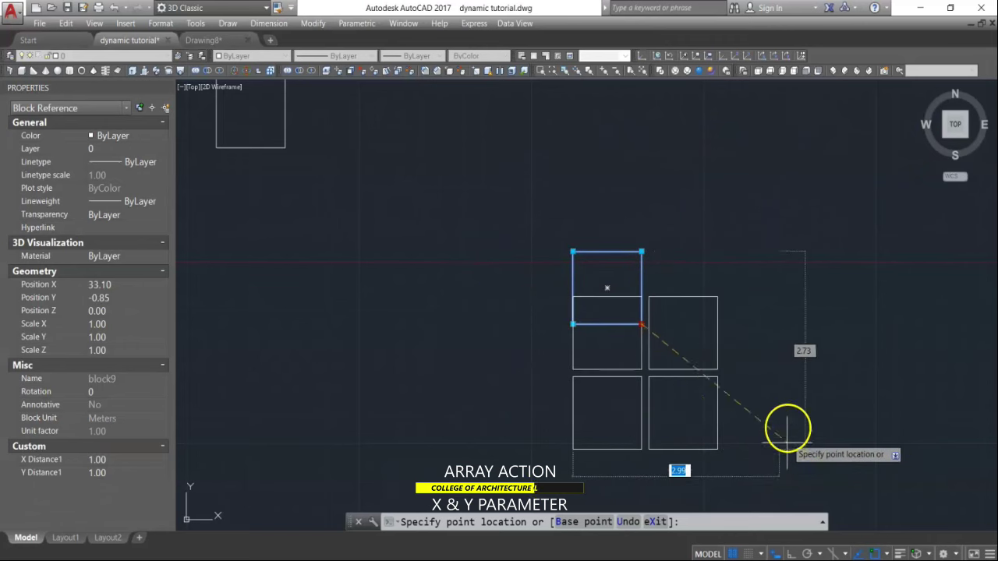
pyautogui.scroll(-1, 796, 425)
pyautogui.moveTo(800, 433); pyautogui.dragTo(688, 258, button='middle')
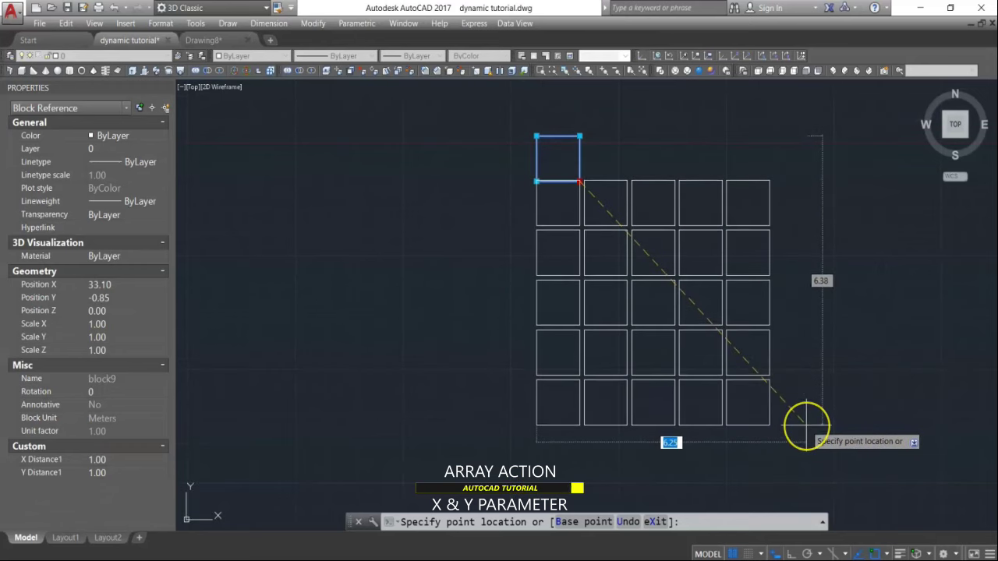
pyautogui.press('Escape')
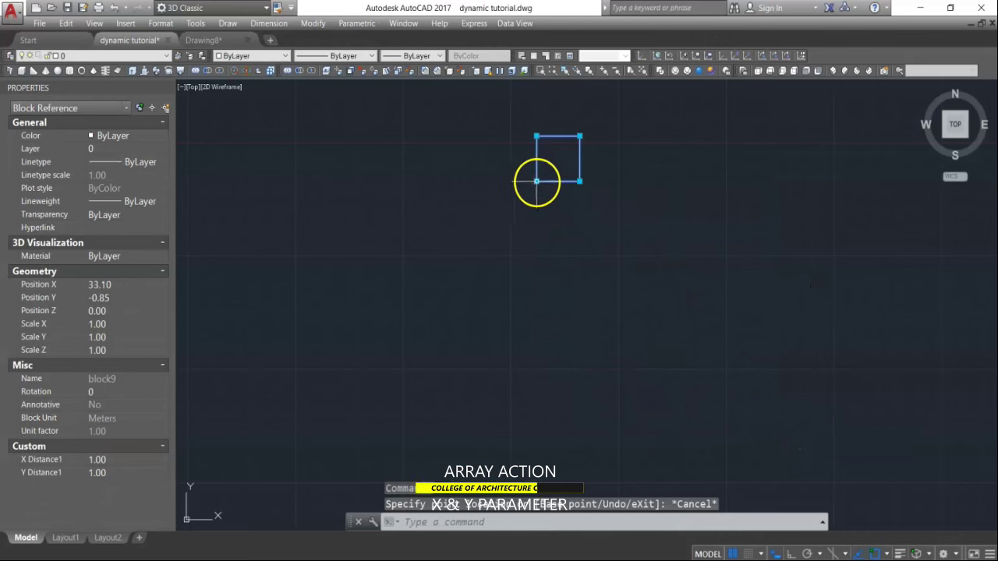
pyautogui.click(536, 181)
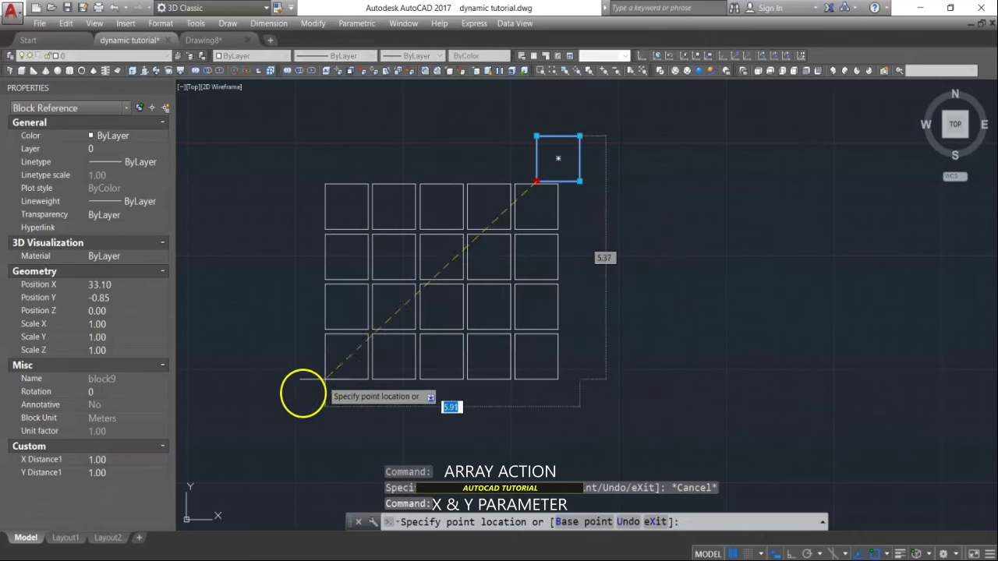
pyautogui.press('Escape')
pyautogui.moveTo(626, 334); pyautogui.dragTo(633, 367, button='middle')
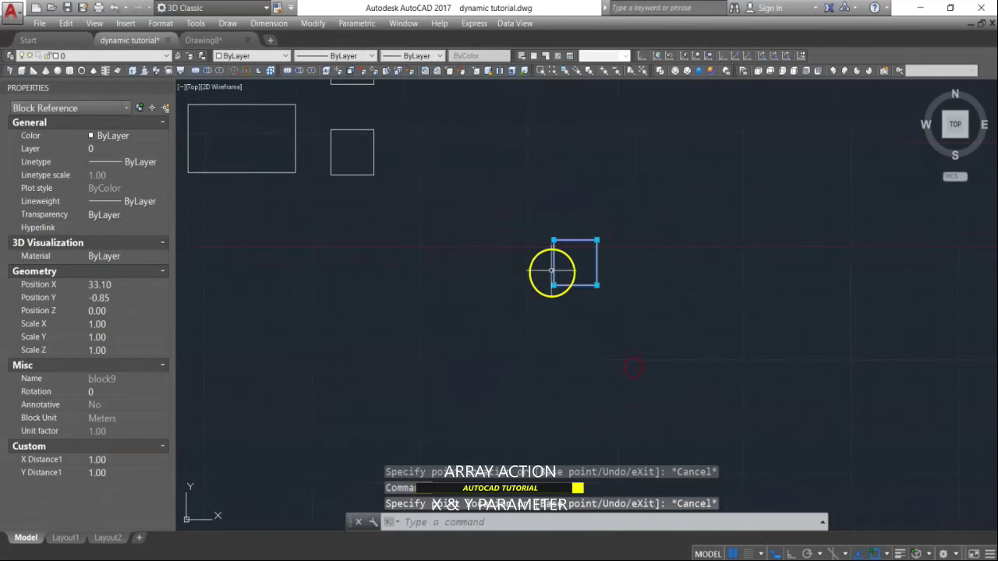
pyautogui.click(553, 240)
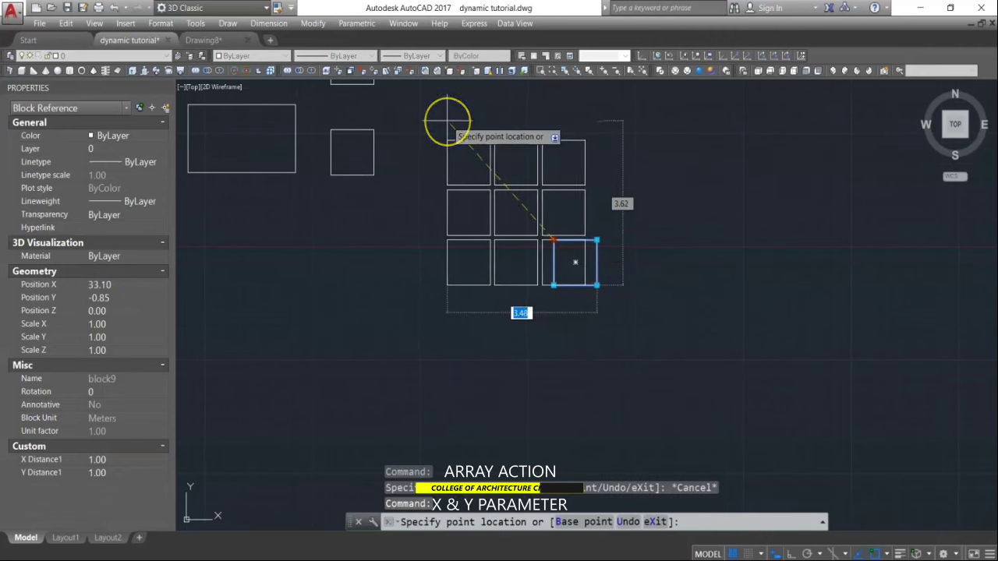
pyautogui.press('Escape')
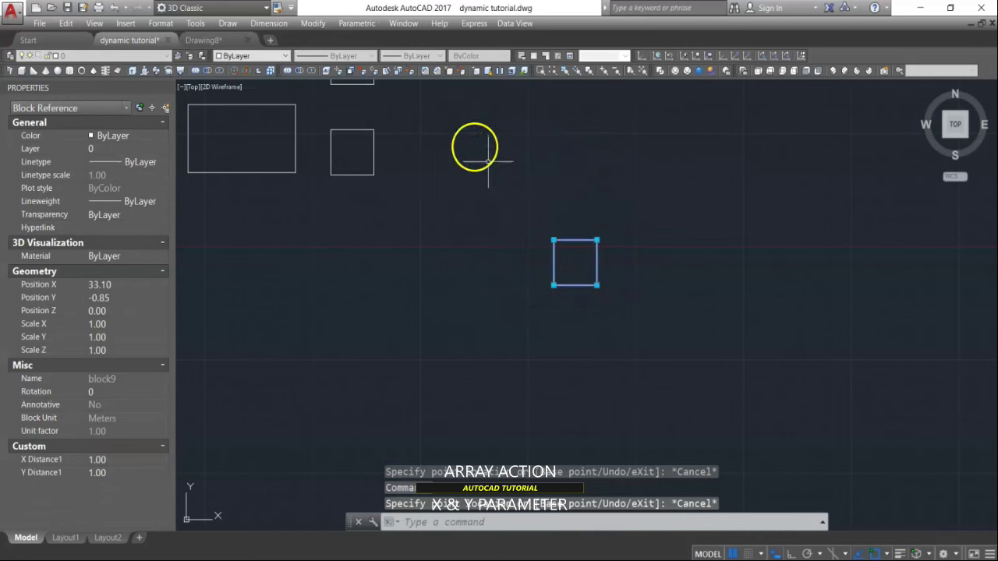
pyautogui.click(598, 240)
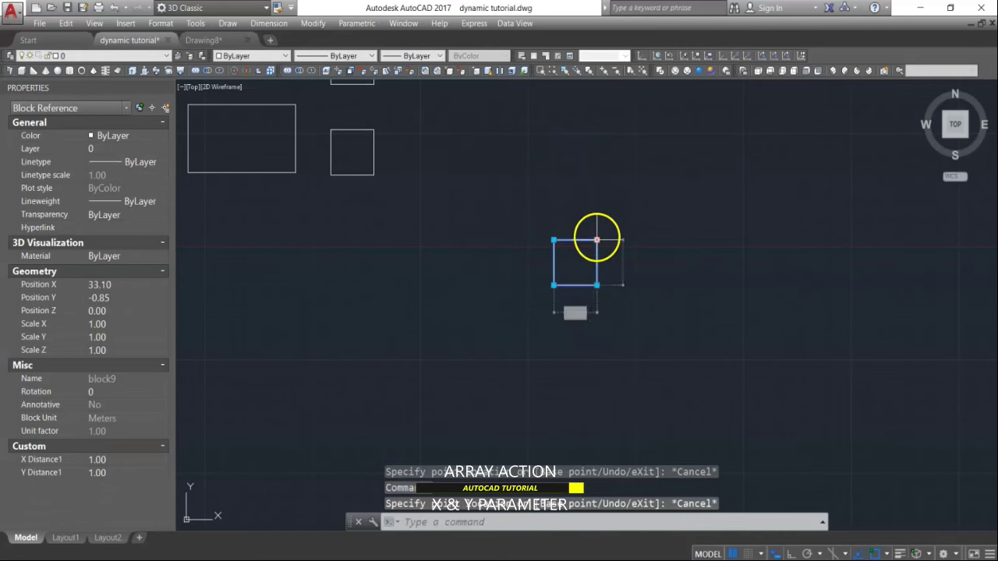
pyautogui.click(777, 124)
pyautogui.moveTo(775, 123); pyautogui.dragTo(772, 240, button='middle')
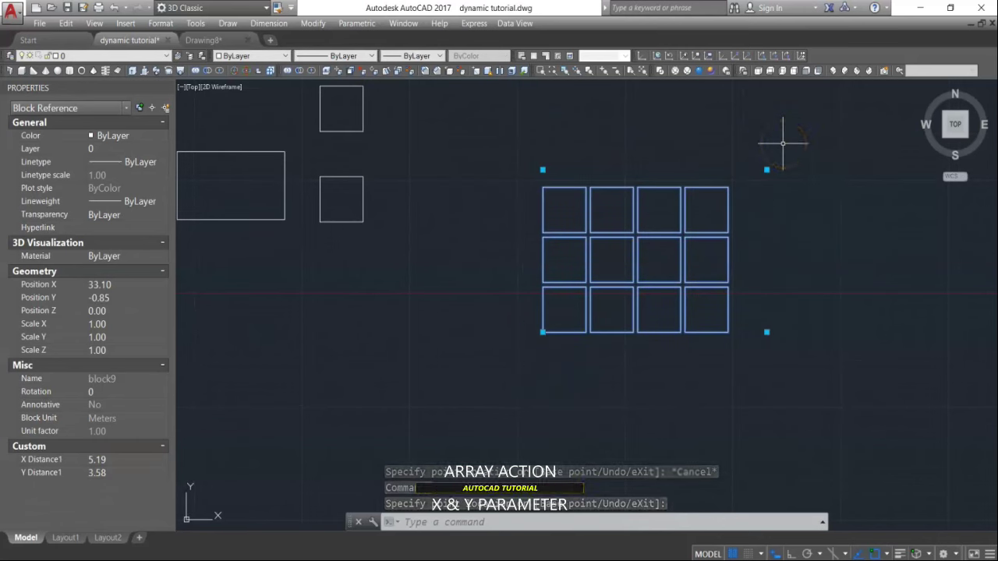
pyautogui.click(679, 281)
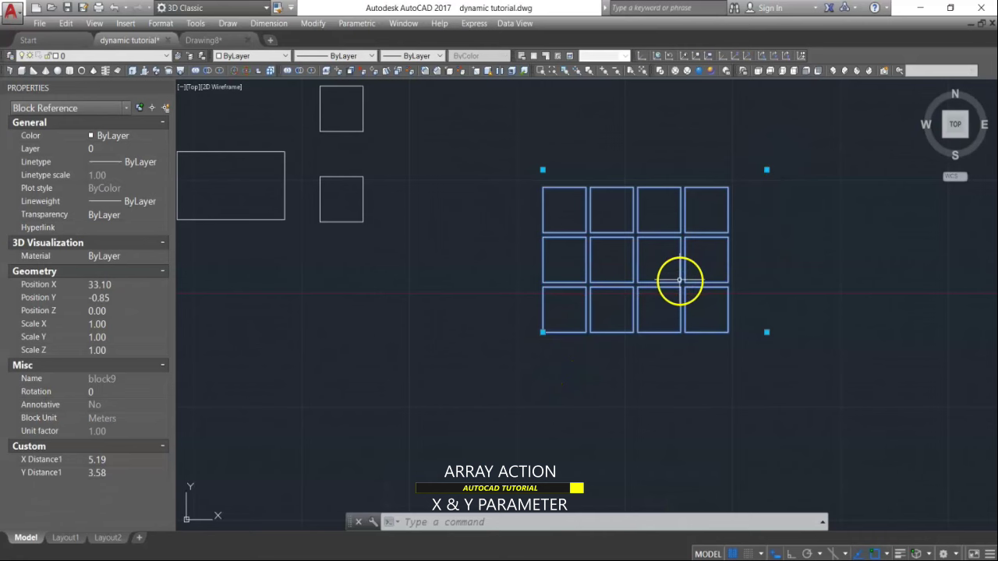
pyautogui.press('Escape')
pyautogui.moveTo(679, 281); pyautogui.dragTo(690, 234, button='middle')
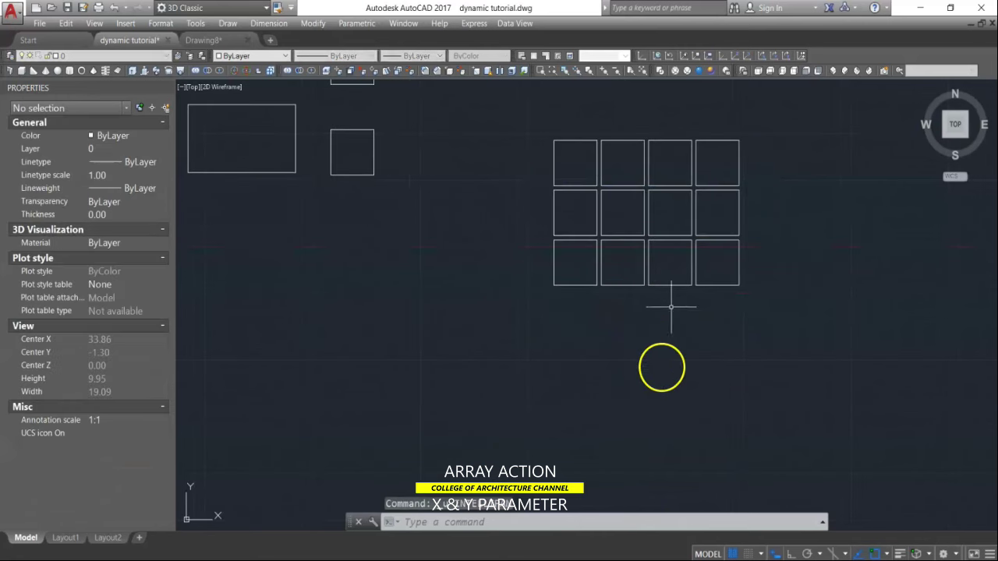
pyautogui.moveTo(699, 278); pyautogui.dragTo(639, 292)
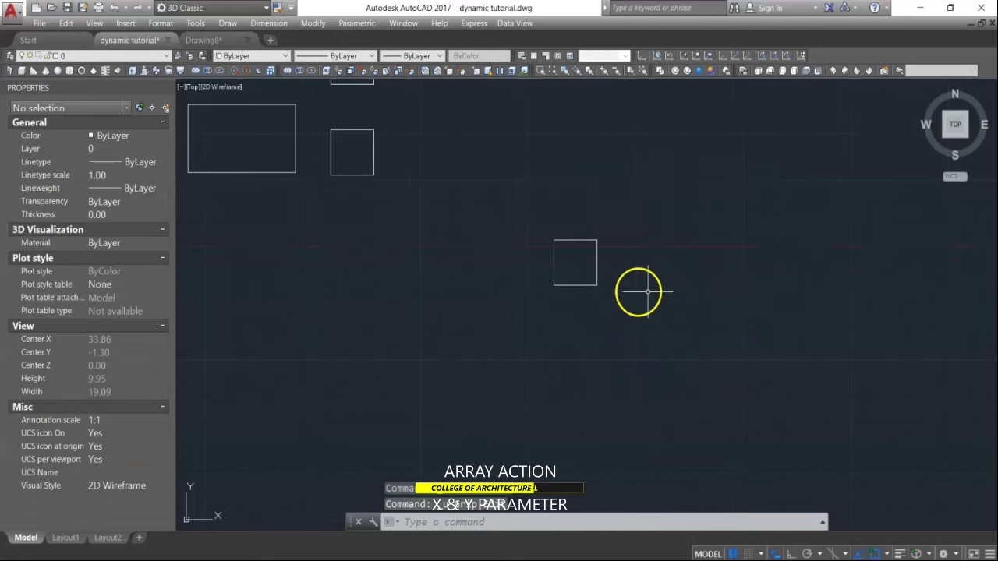
pyautogui.click(597, 278)
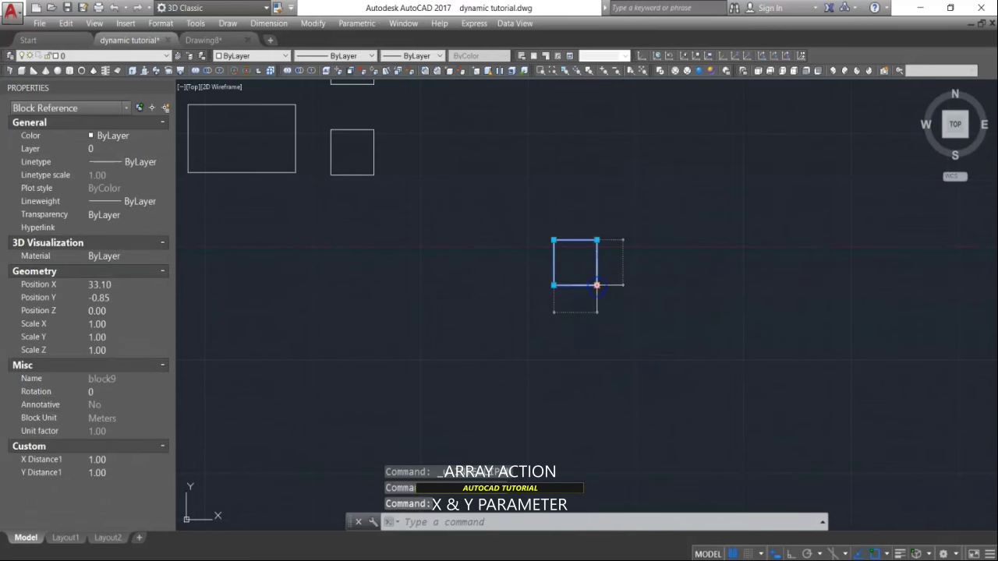
pyautogui.moveTo(597, 287); pyautogui.dragTo(713, 369)
pyautogui.click(708, 375)
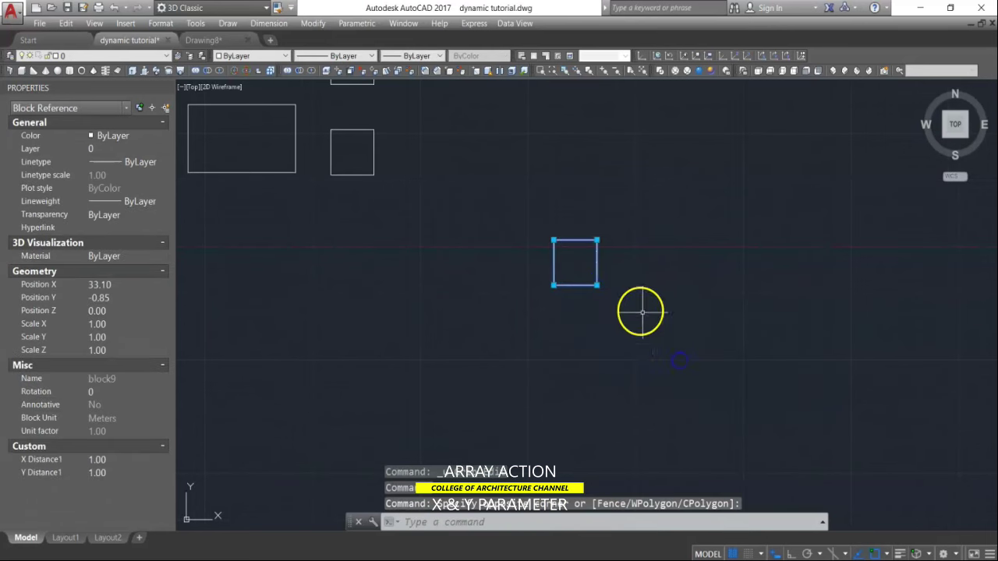
pyautogui.click(597, 285)
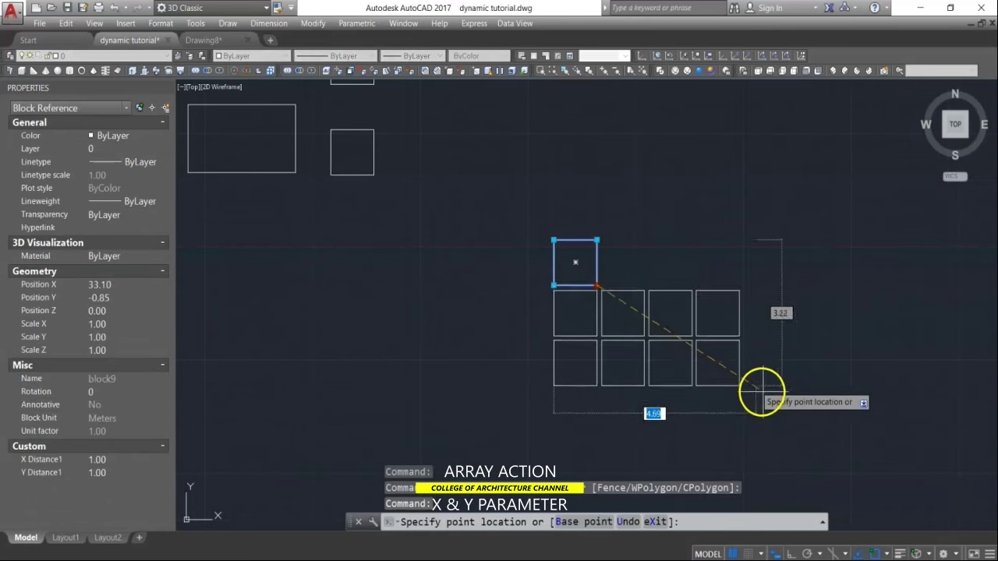
pyautogui.click(806, 423)
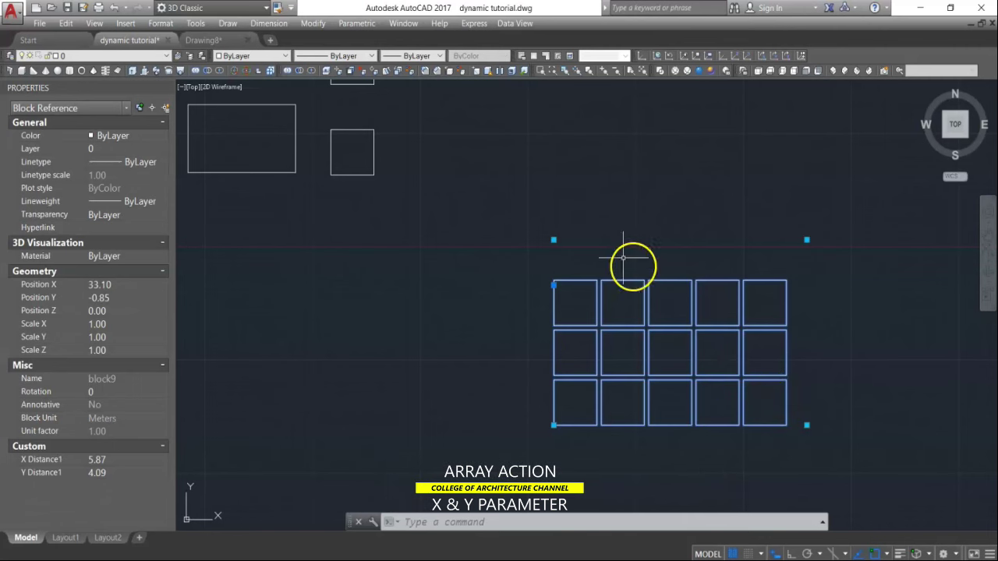
pyautogui.click(584, 286)
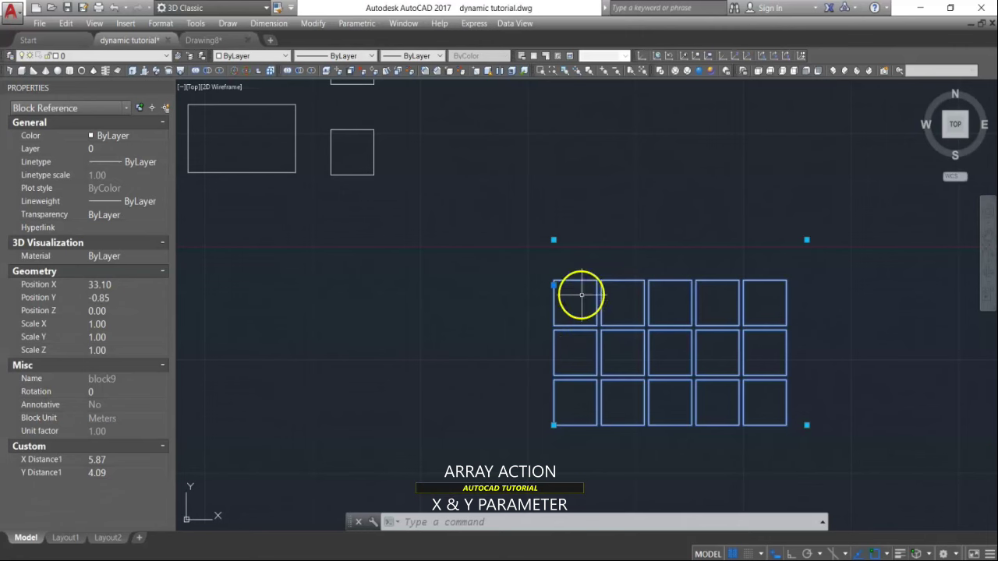
pyautogui.scroll(2, 558, 269)
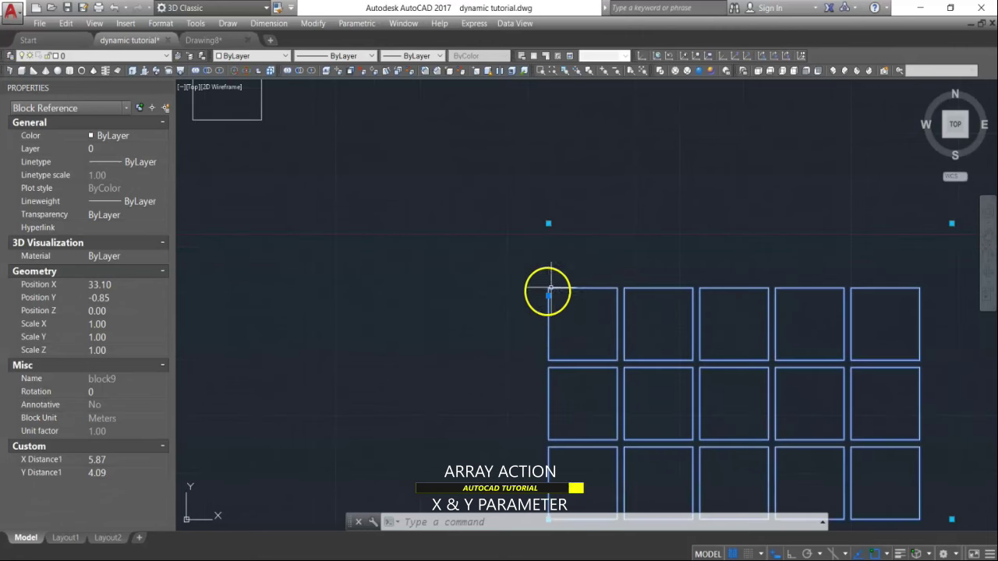
pyautogui.scroll(-1, 546, 292)
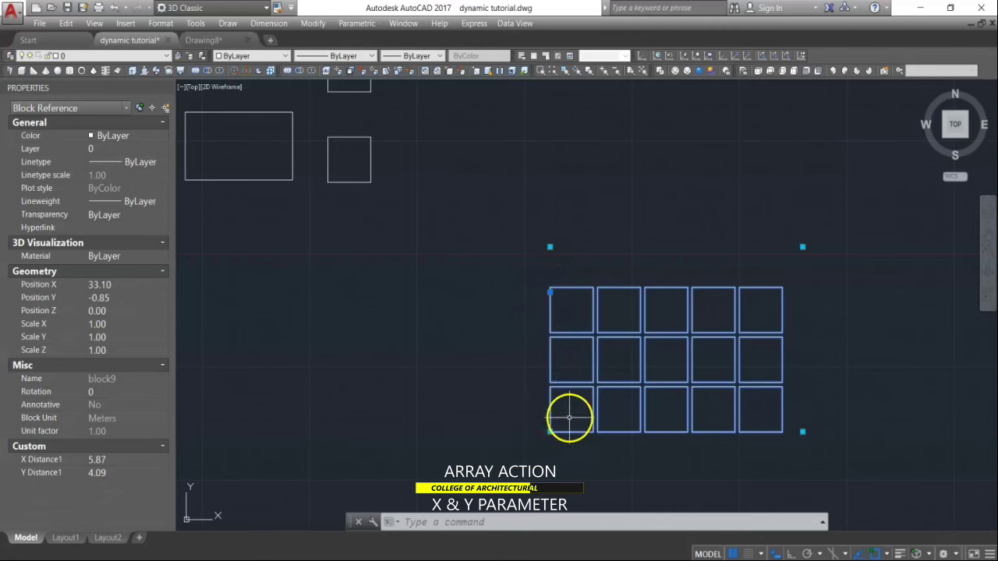
pyautogui.press('Escape')
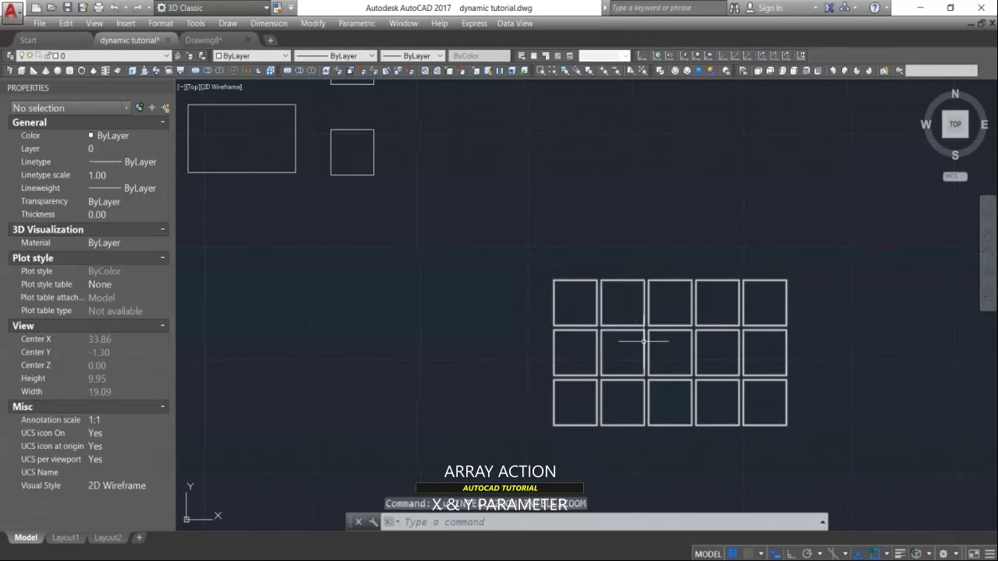
pyautogui.hotkey('ctrl', 'z')
pyautogui.click(580, 285)
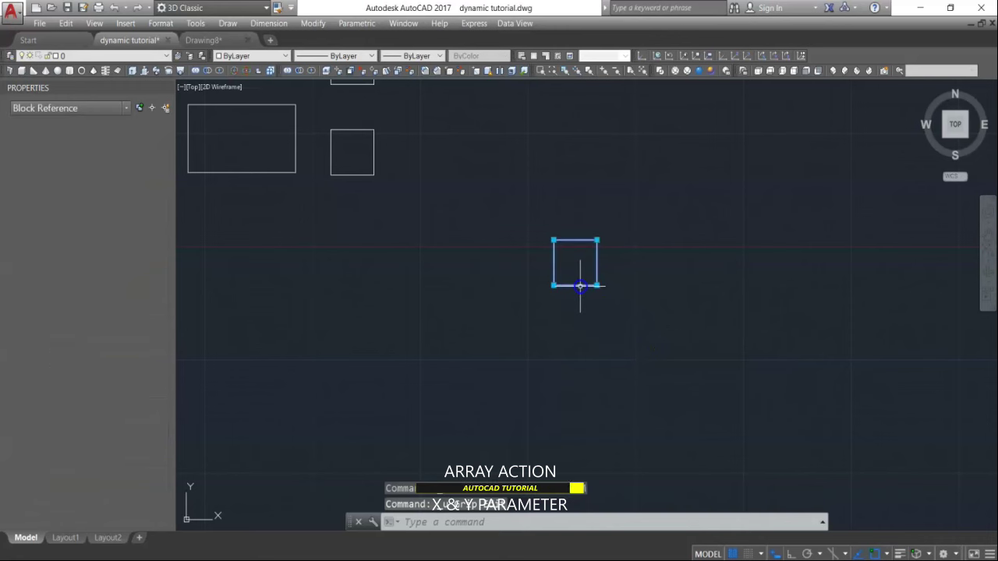
pyautogui.click(553, 240)
pyautogui.moveTo(461, 174); pyautogui.dragTo(647, 306, button='middle')
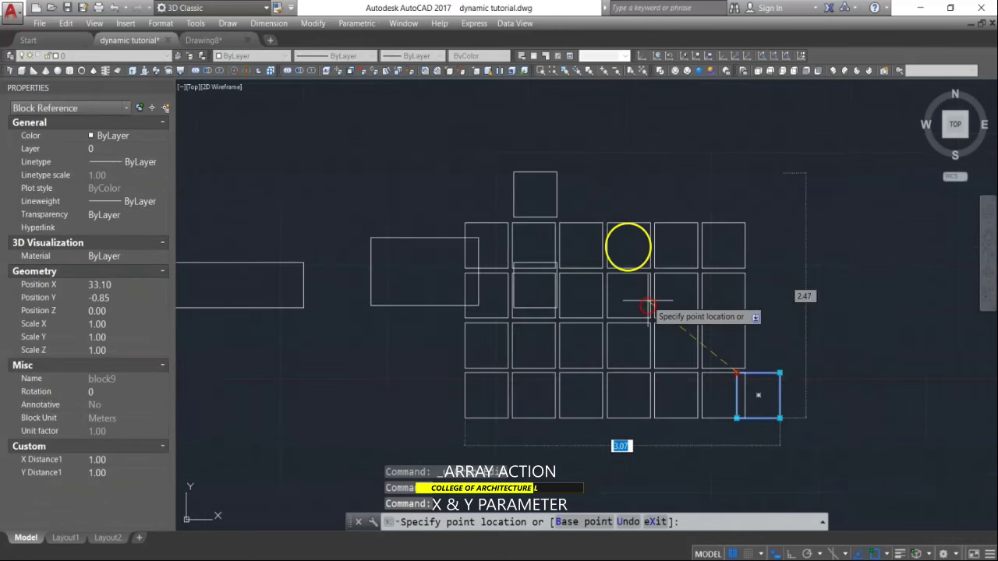
pyautogui.click(574, 198)
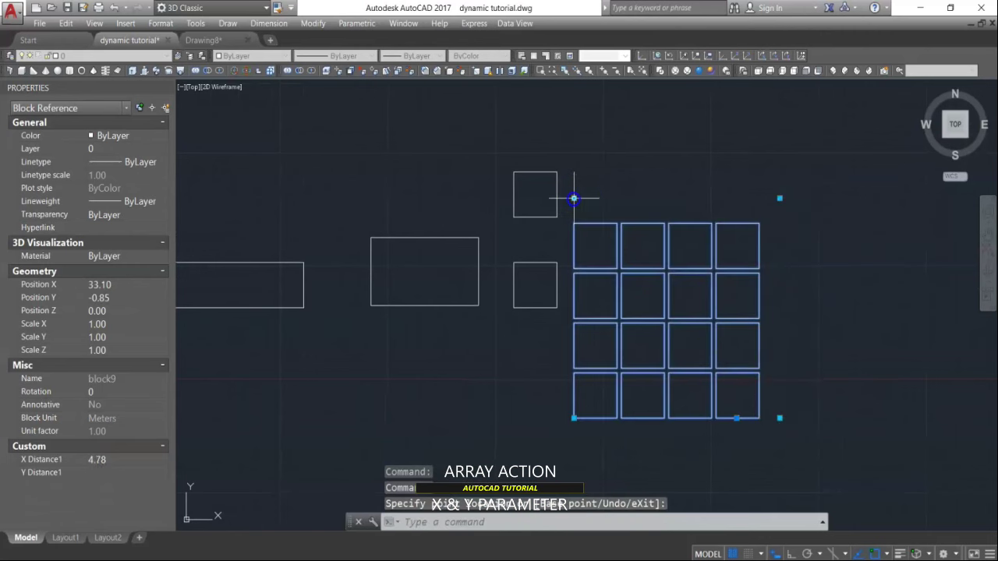
pyautogui.moveTo(786, 458); pyautogui.dragTo(664, 391, button='middle')
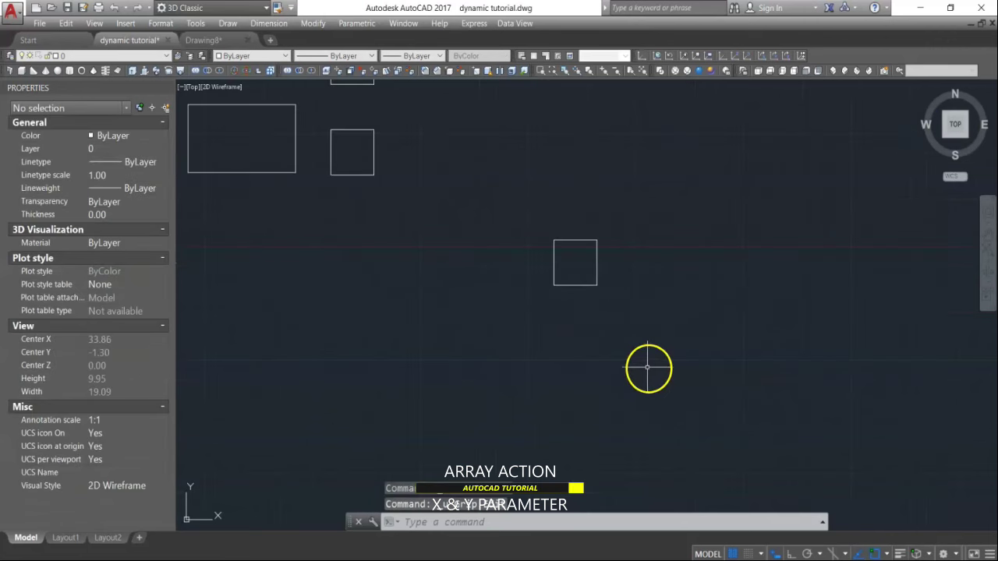
pyautogui.click(591, 286)
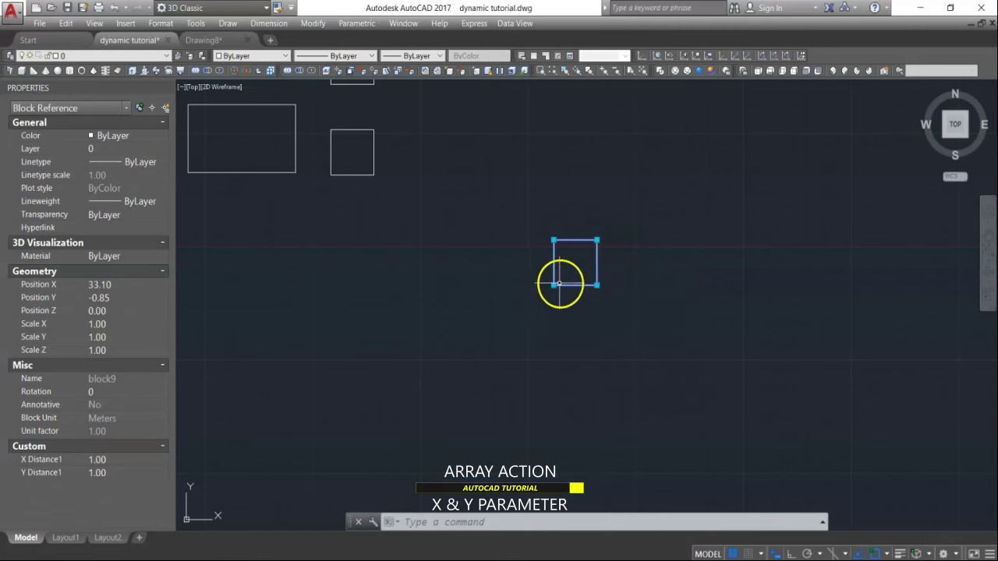
pyautogui.scroll(2, 560, 280)
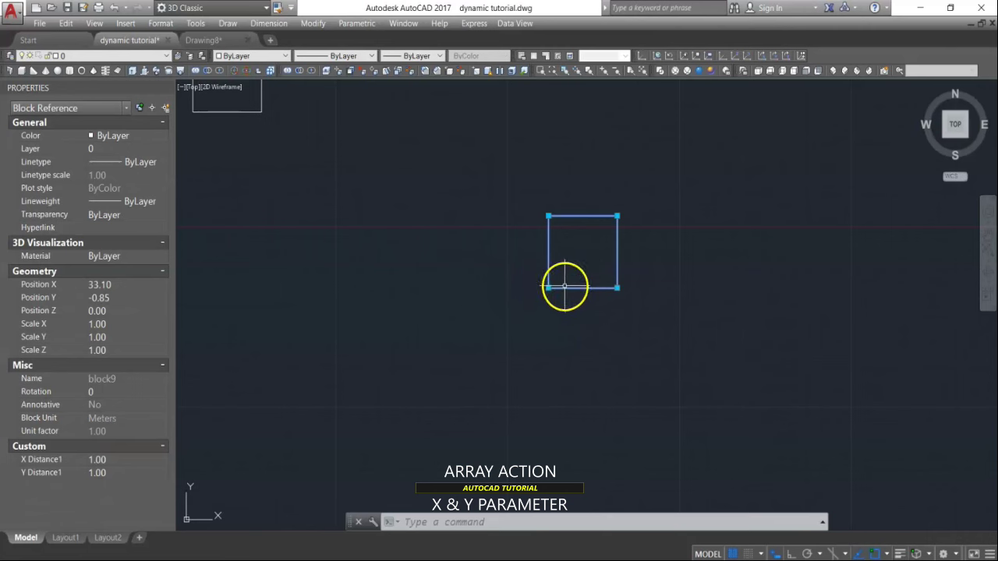
pyautogui.press('Escape')
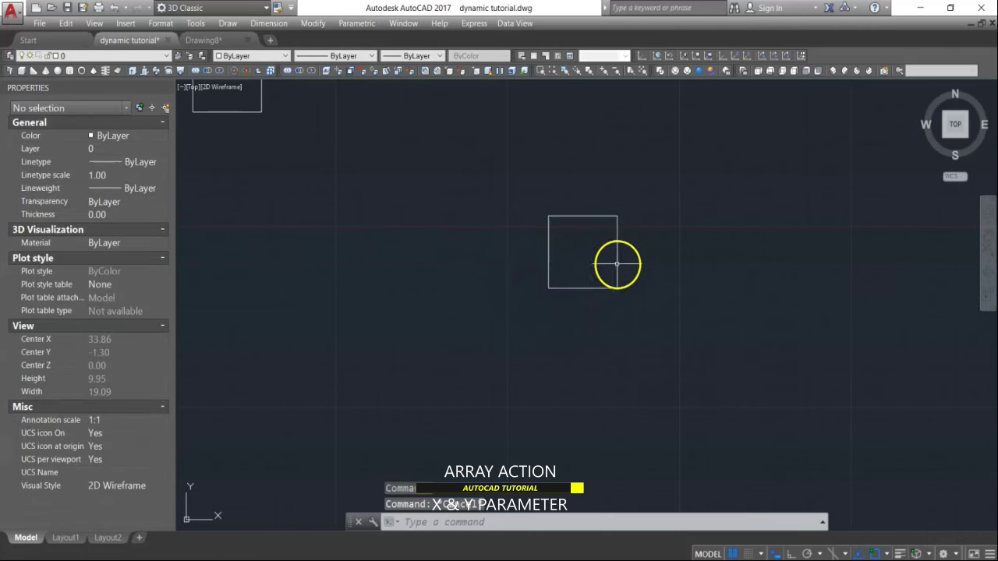
# Step: Open the block9 square in the Block Editor from its right-click menu
pyautogui.click(618, 262)
pyautogui.rightClick(616, 261)
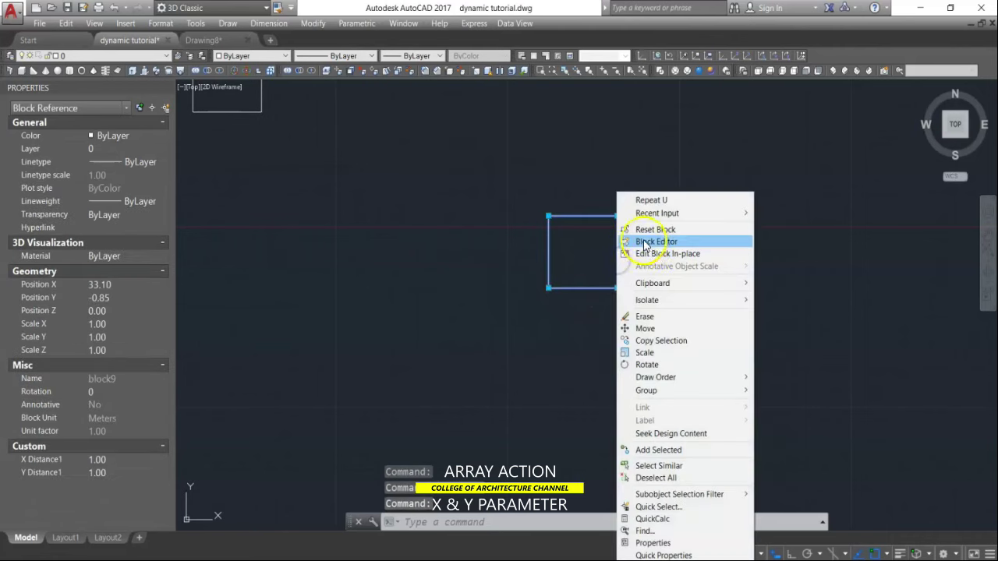
pyautogui.click(647, 242)
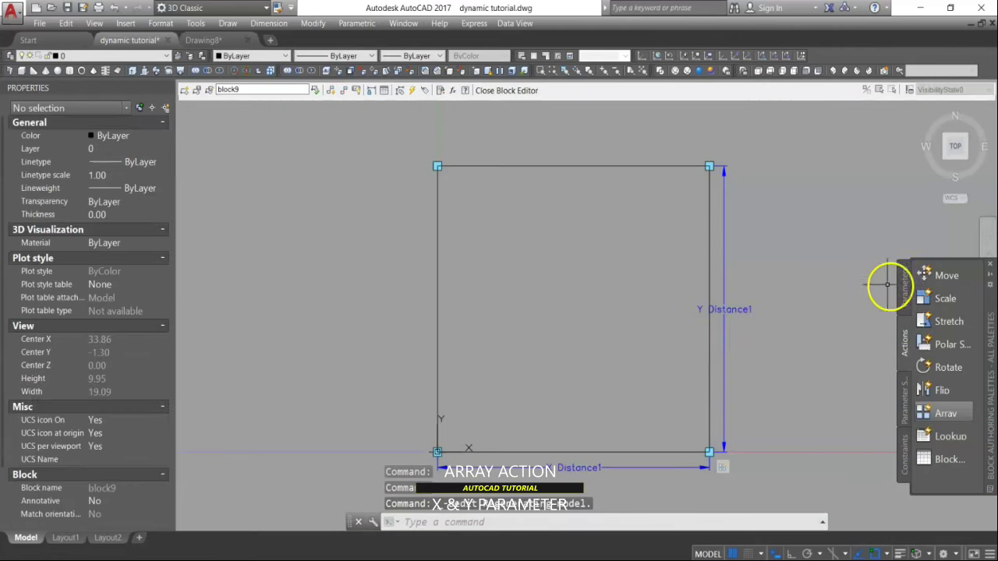
# Step: Add a Move action on X Distance1's base point, window-selecting the objects around it
pyautogui.click(946, 275)
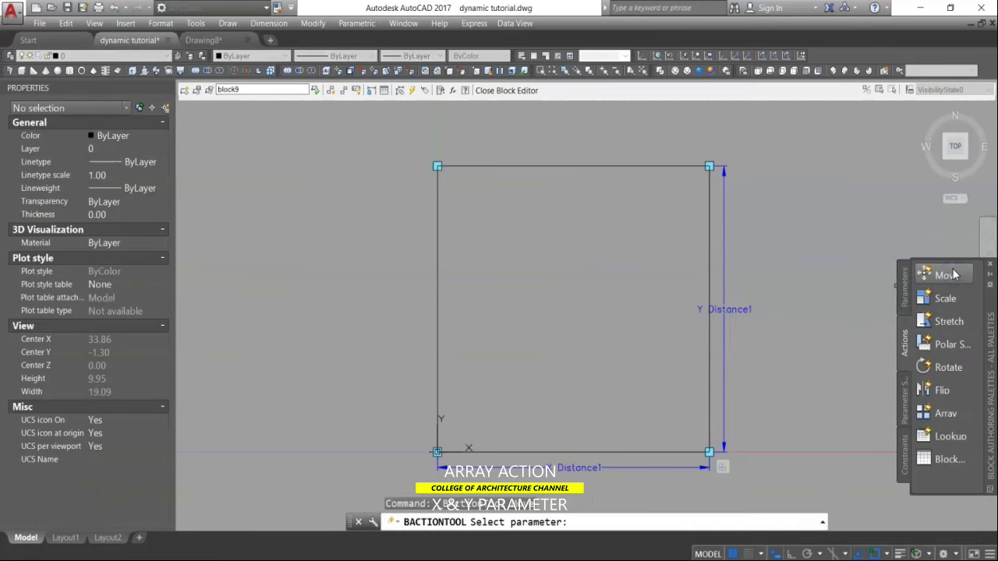
pyautogui.moveTo(606, 427); pyautogui.dragTo(599, 374, button='middle')
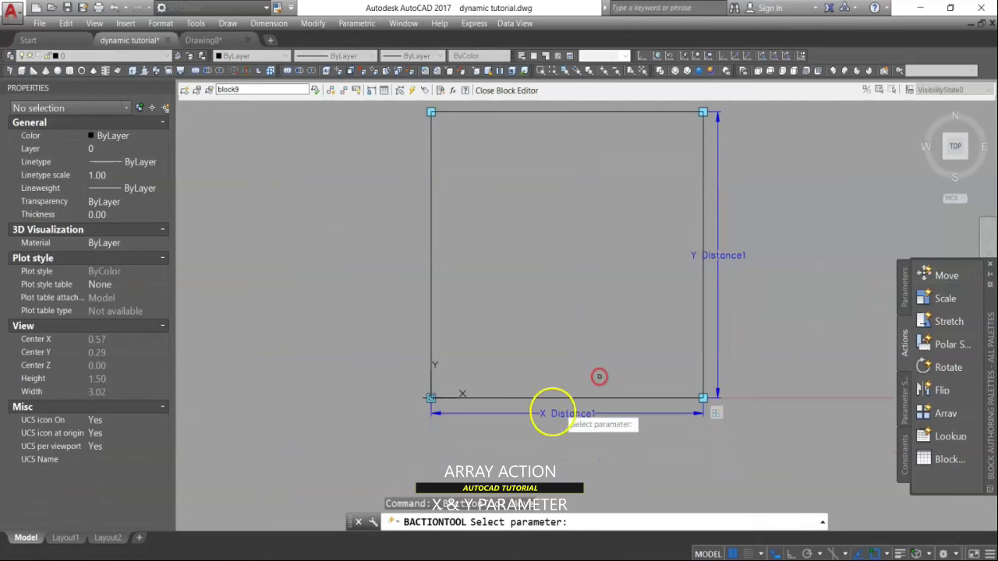
pyautogui.click(536, 414)
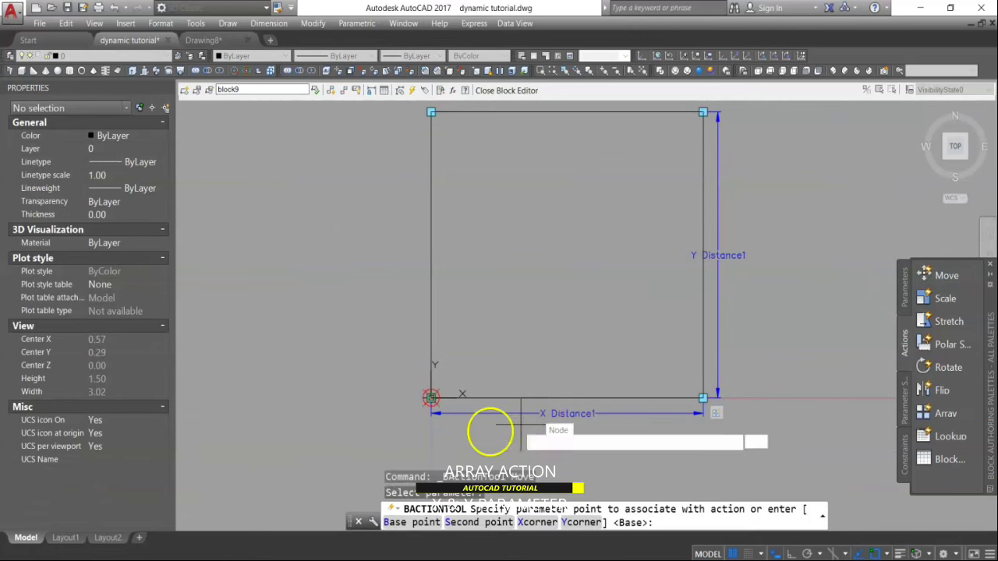
pyautogui.scroll(2, 445, 429)
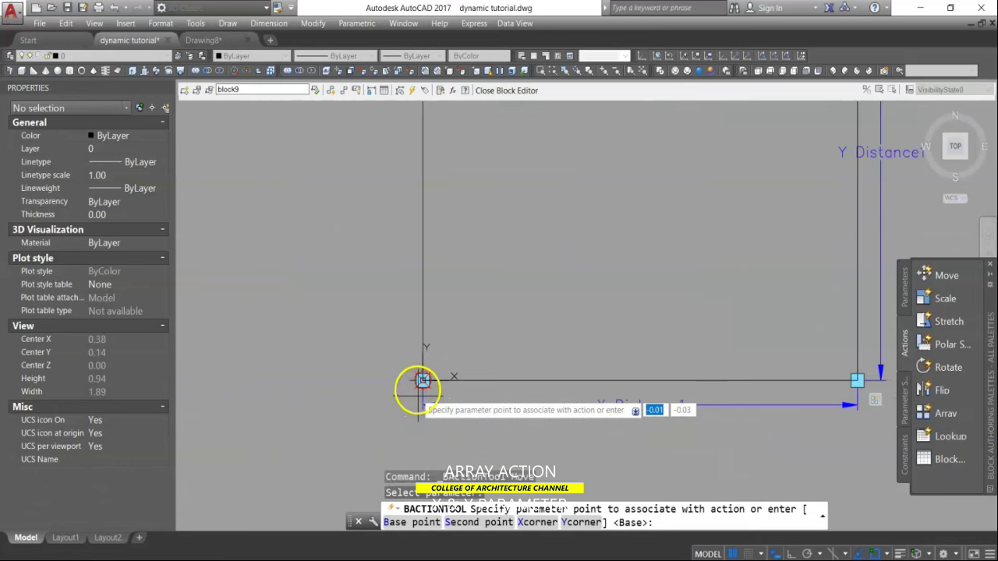
pyautogui.click(422, 381)
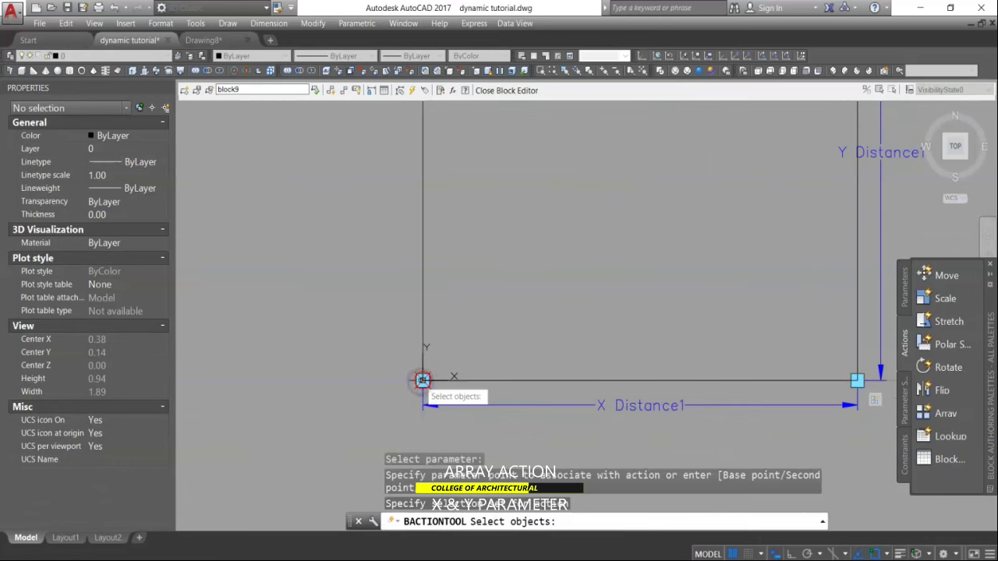
pyautogui.scroll(2, 444, 403)
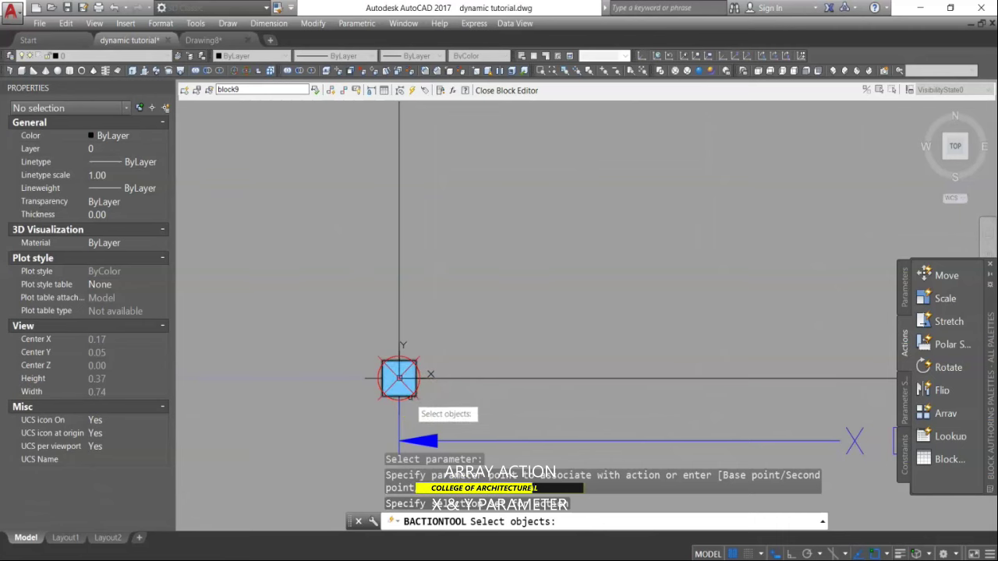
pyautogui.click(409, 396)
pyautogui.click(402, 389)
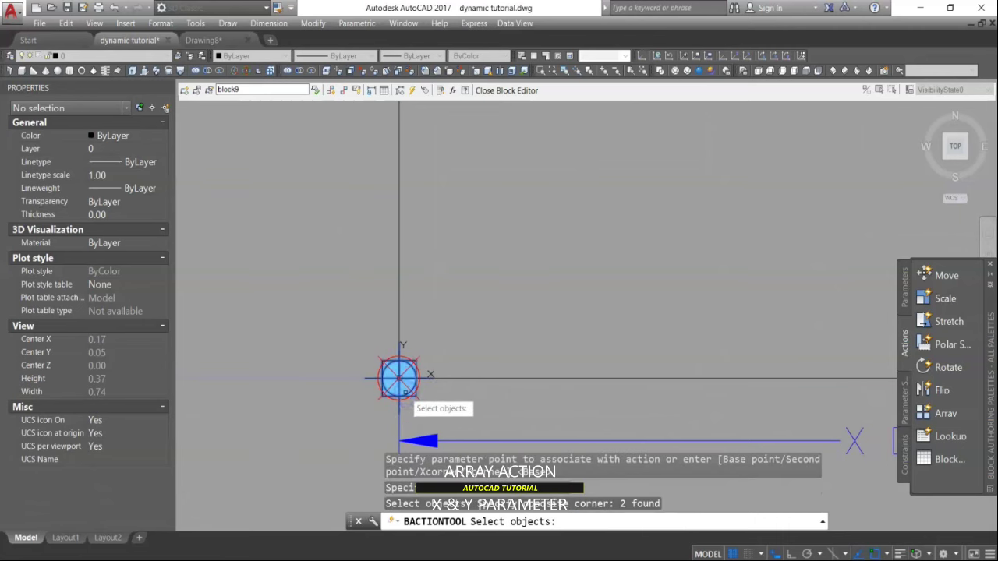
pyautogui.click(345, 340)
pyautogui.click(441, 413)
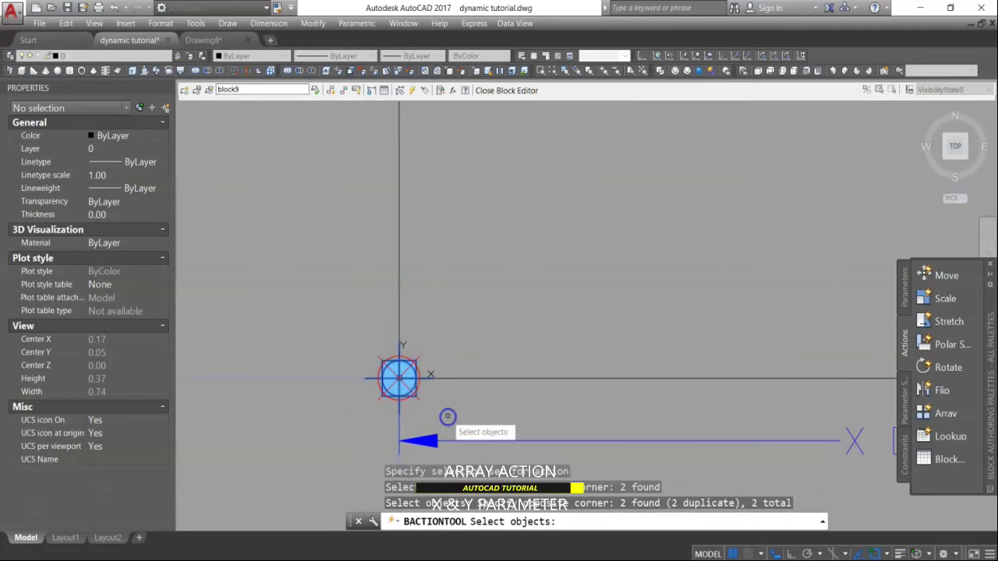
pyautogui.scroll(-2, 539, 352)
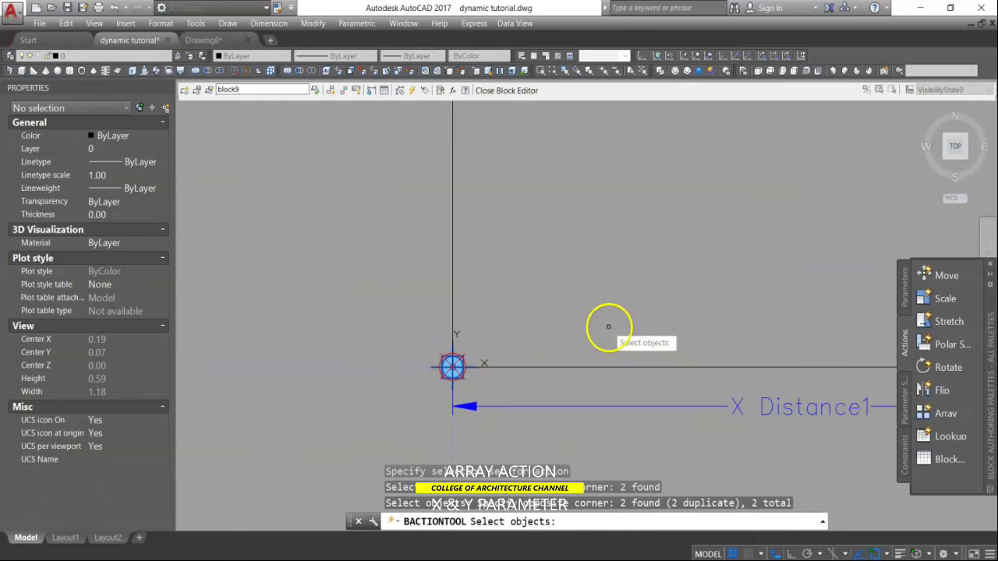
pyautogui.press('Return')
# Step: Close the Block Editor and save the changes to block9
pyautogui.scroll(-4, 475, 351)
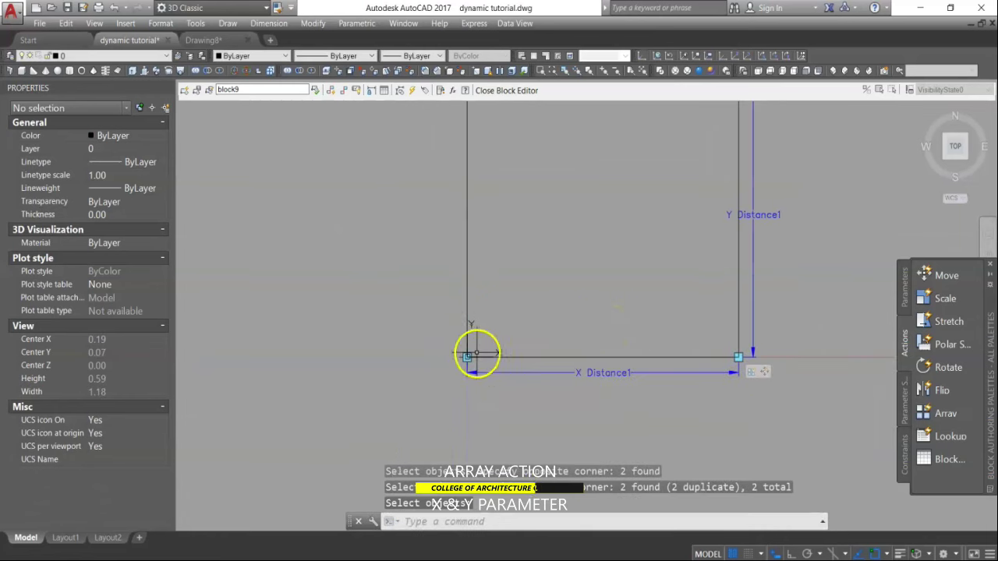
pyautogui.click(507, 92)
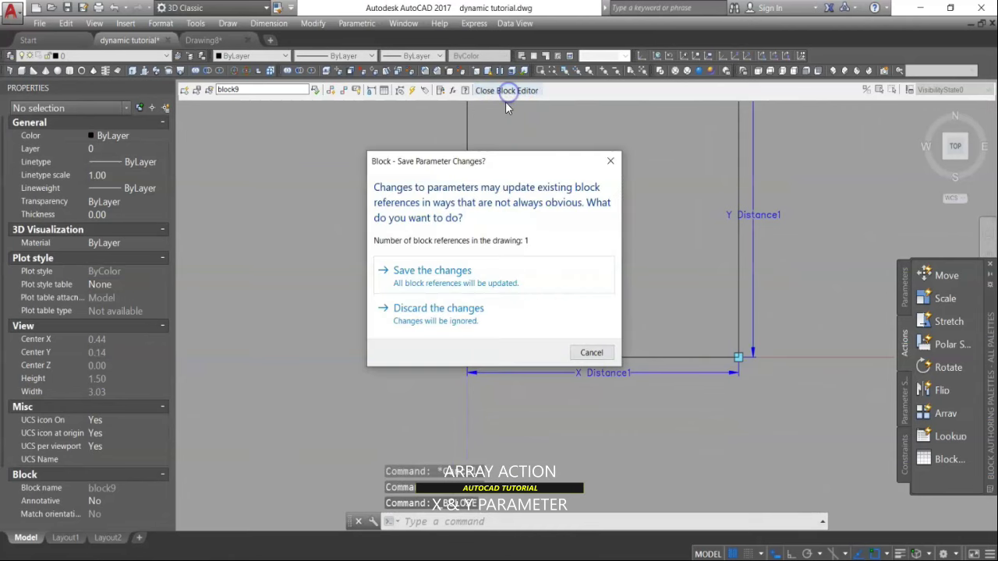
pyautogui.click(444, 273)
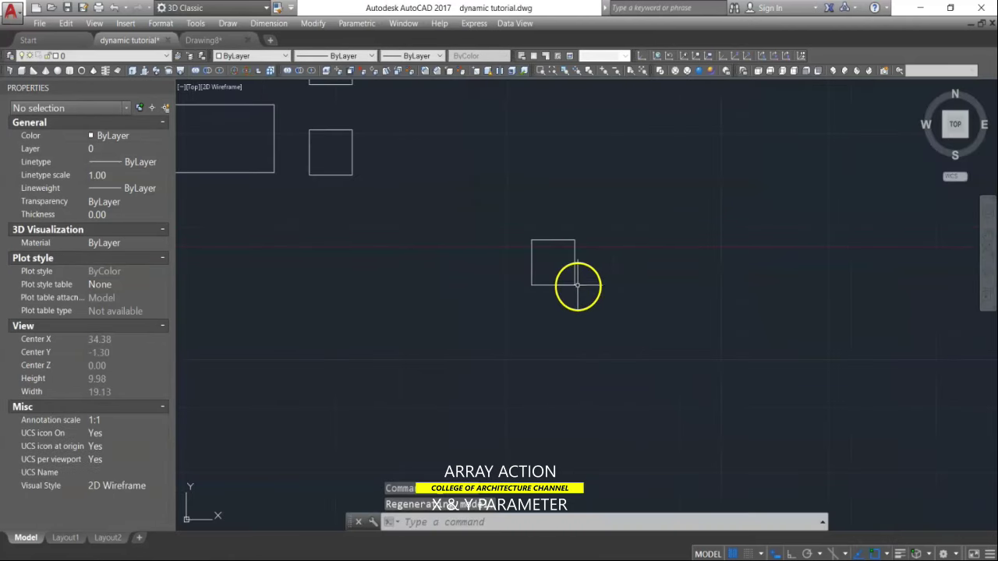
# Step: Copy the block9 square three times in a horizontal row to its right
pyautogui.write('co')
pyautogui.press('Return')
pyautogui.click(580, 220)
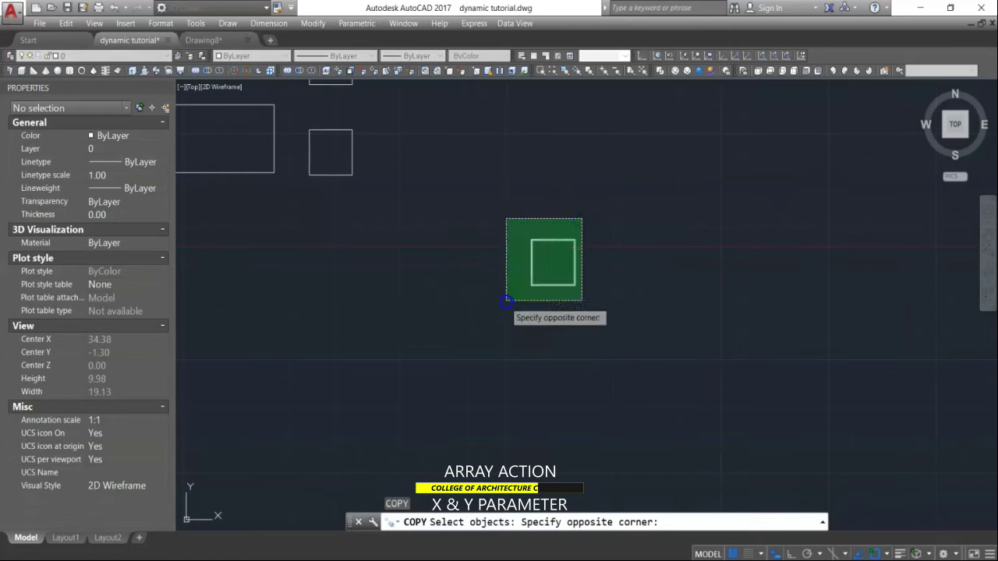
pyautogui.click(503, 302)
pyautogui.scroll(-5, 453, 301)
pyautogui.press('Return')
pyautogui.click(510, 324)
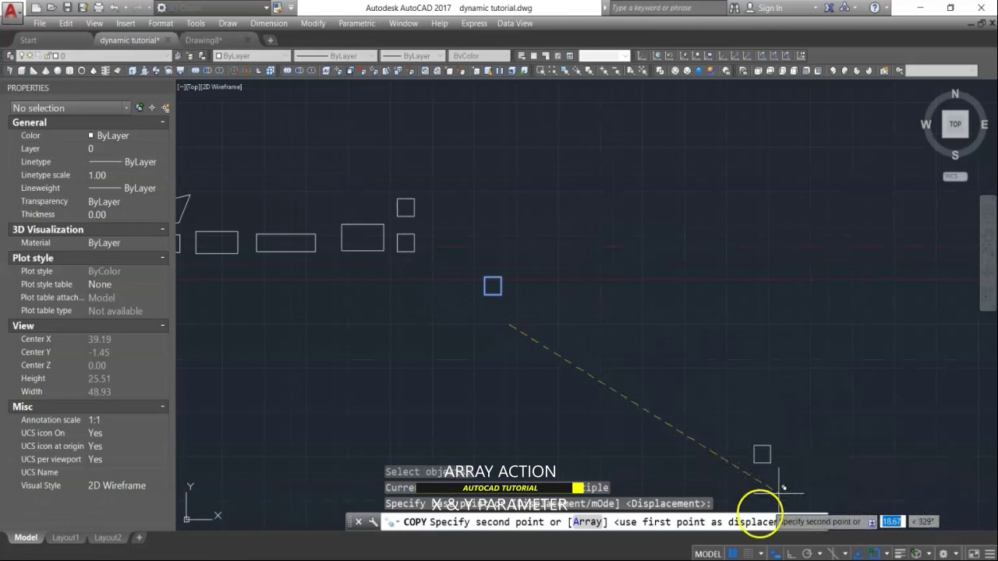
pyautogui.click(791, 552)
pyautogui.click(623, 382)
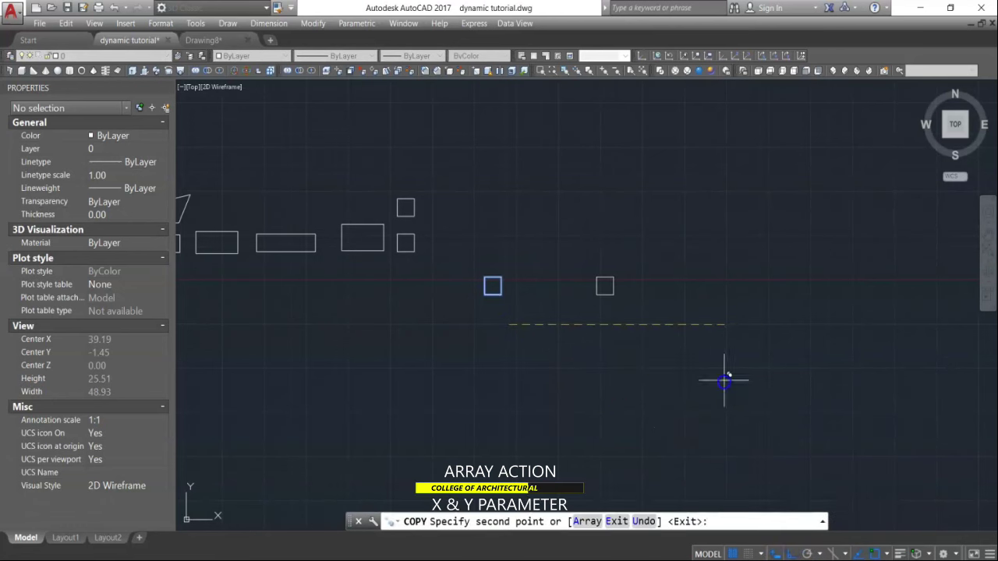
pyautogui.click(736, 383)
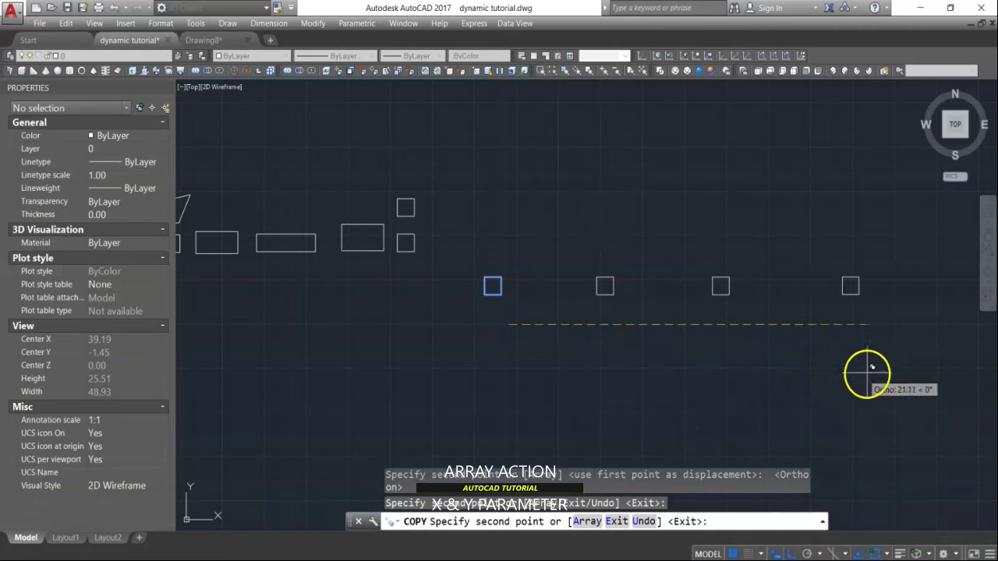
pyautogui.click(867, 379)
pyautogui.press('Return')
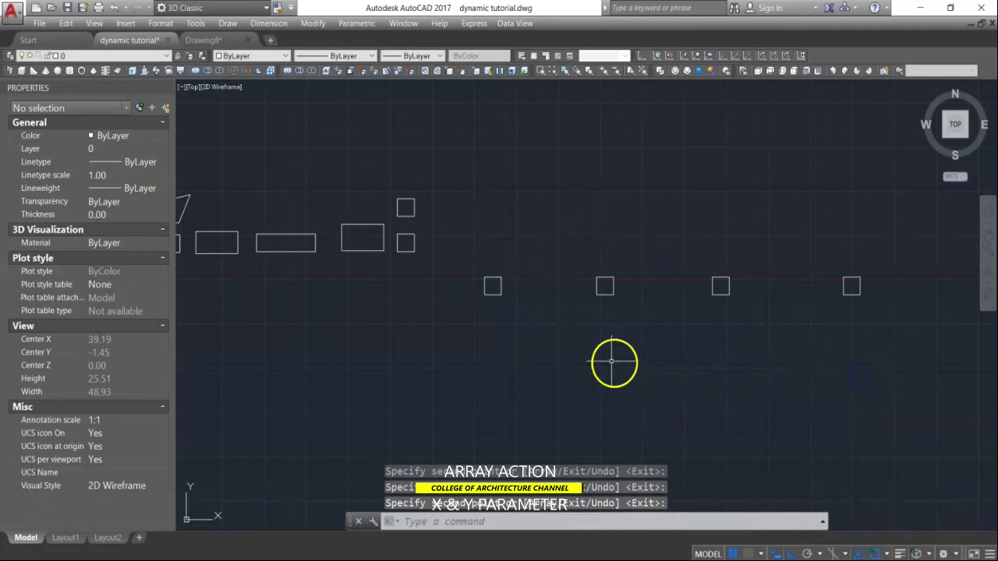
pyautogui.click(502, 284)
# Step: Array the first square into a 6x7 grid and the second upward into a 5x7 grid
pyautogui.click(484, 294)
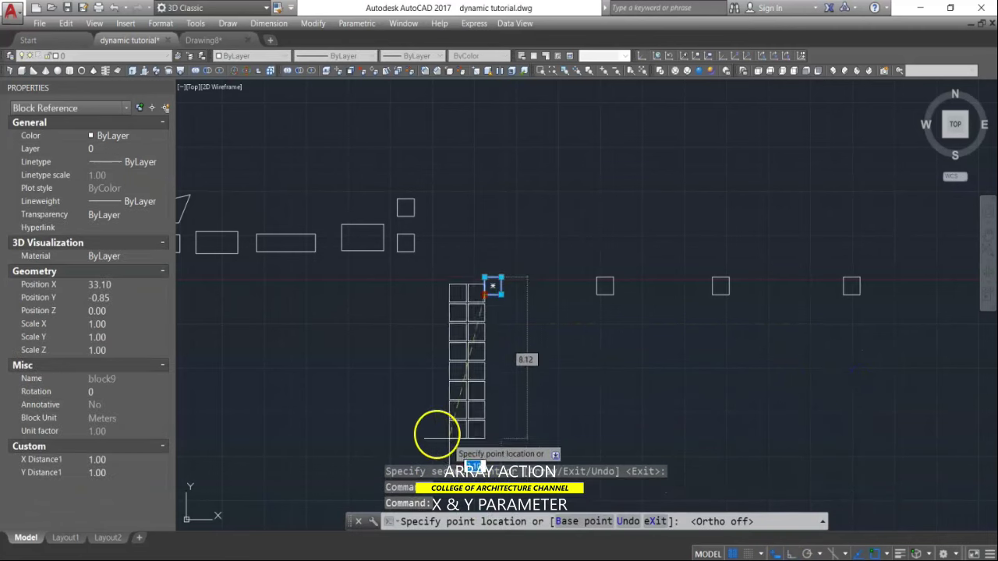
pyautogui.click(383, 430)
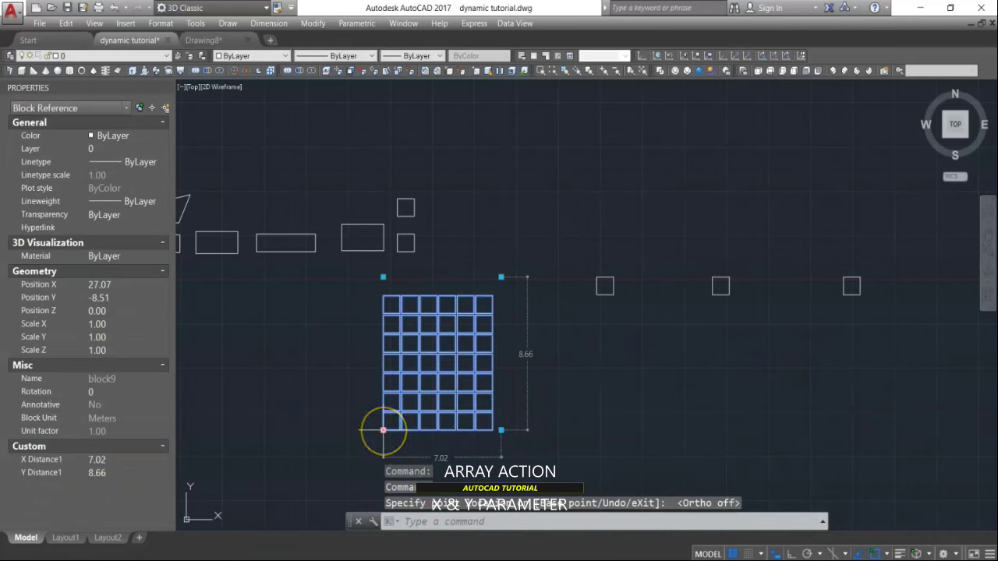
pyautogui.press('Escape')
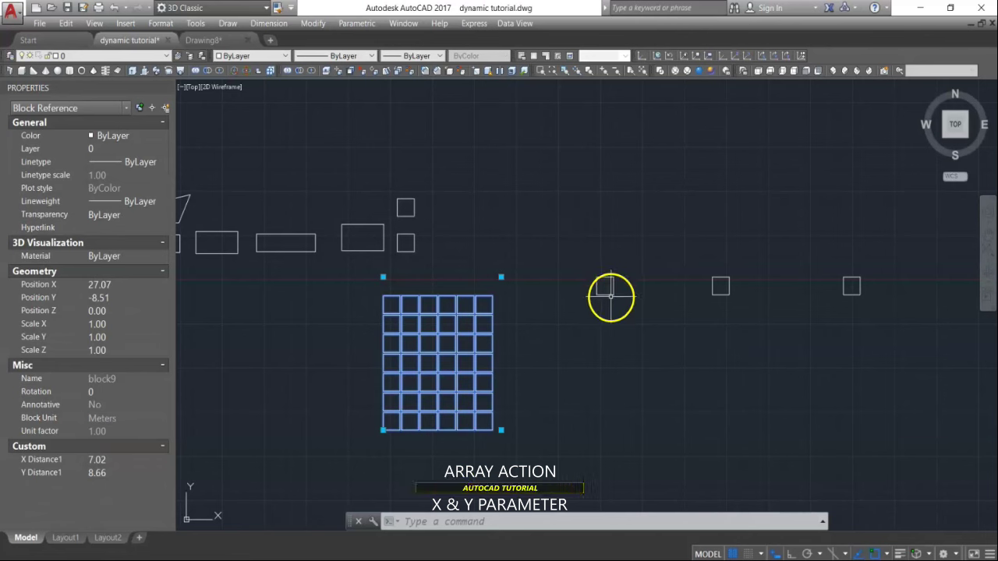
pyautogui.click(612, 297)
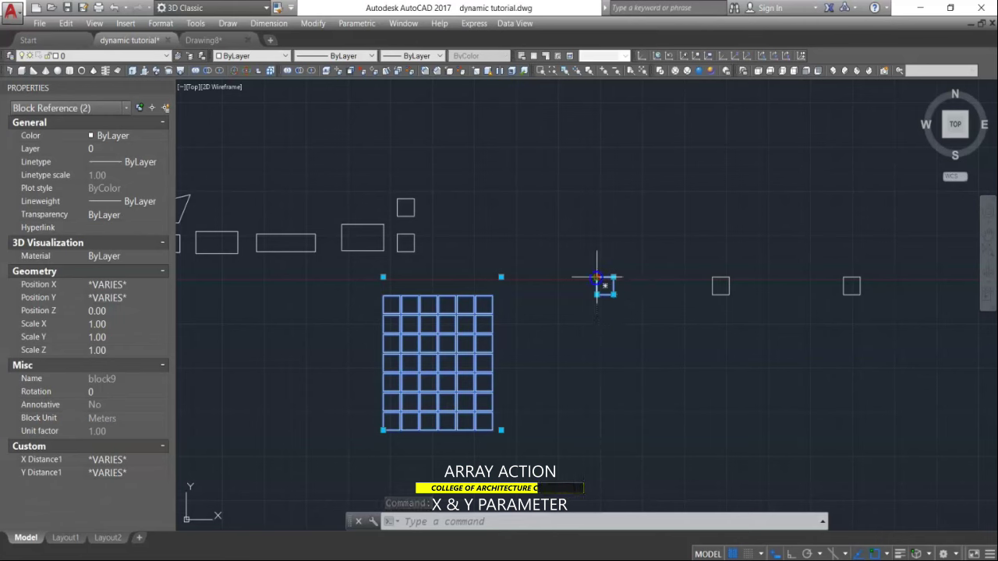
pyautogui.click(596, 277)
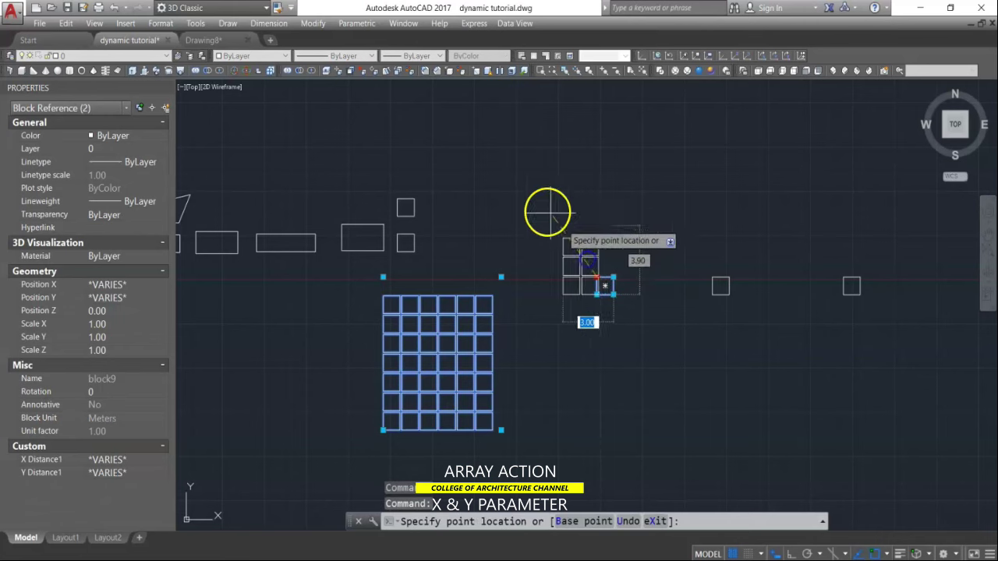
pyautogui.click(515, 156)
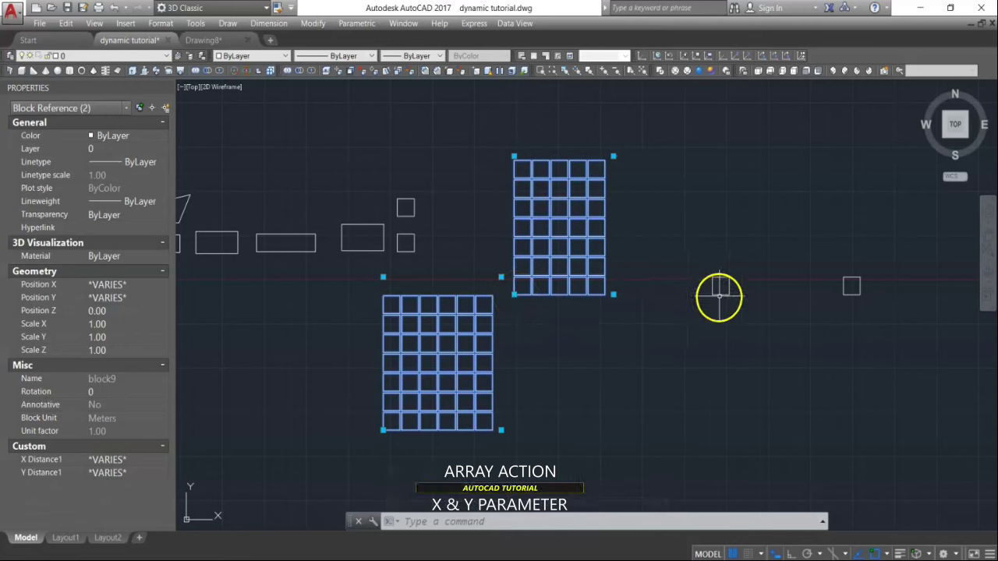
# Step: Array the third square block into a 6x7 grid of squares
pyautogui.click(721, 289)
pyautogui.click(717, 300)
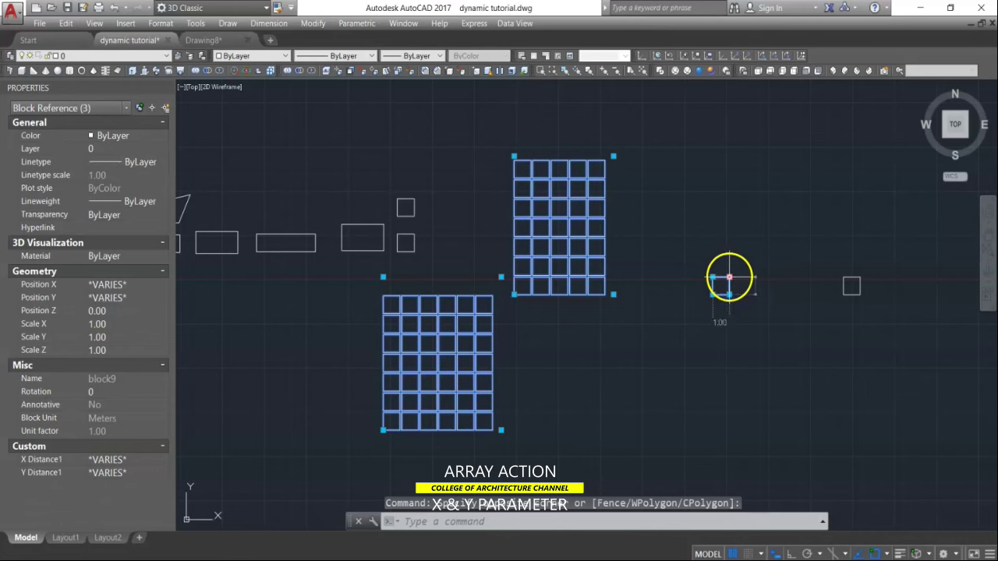
pyautogui.click(729, 277)
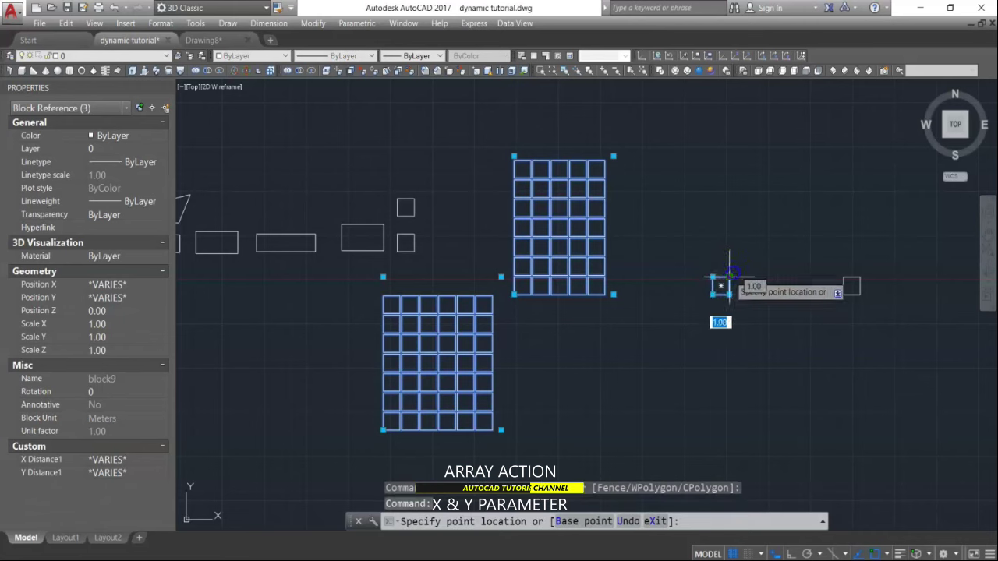
pyautogui.click(827, 148)
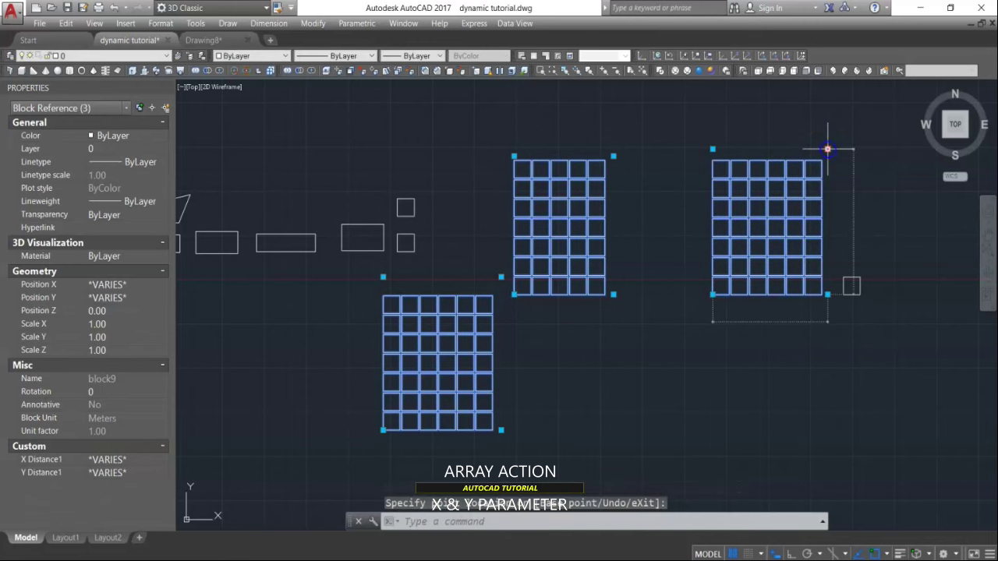
pyautogui.click(713, 297)
pyautogui.moveTo(713, 297); pyautogui.dragTo(588, 276, button='middle')
# Step: Move the last single square further to the lower right with M
pyautogui.press('Escape')
pyautogui.press('Escape')
pyautogui.write('m')
pyautogui.press('Return')
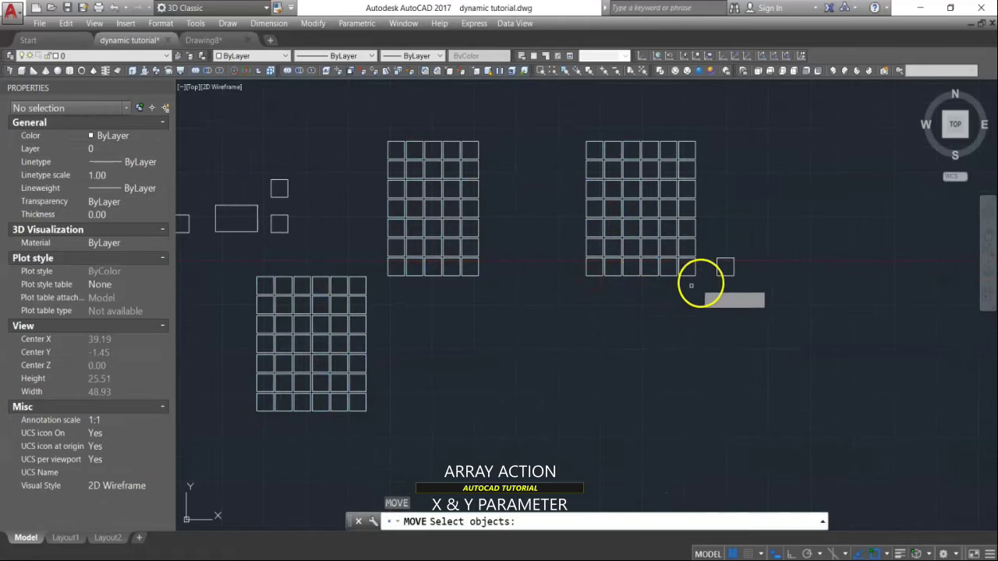
pyautogui.click(732, 269)
pyautogui.click(720, 289)
pyautogui.press('Return')
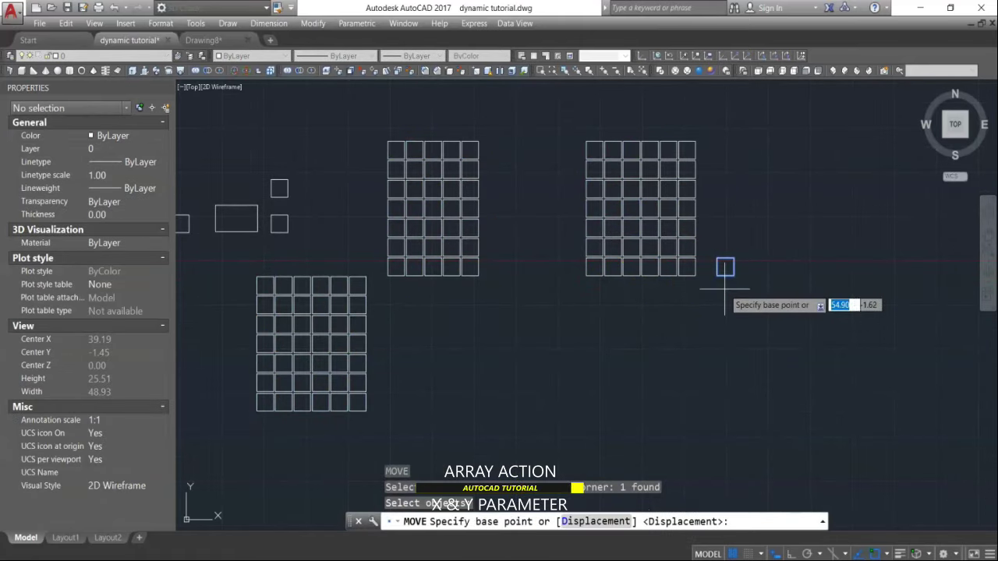
pyautogui.click(725, 289)
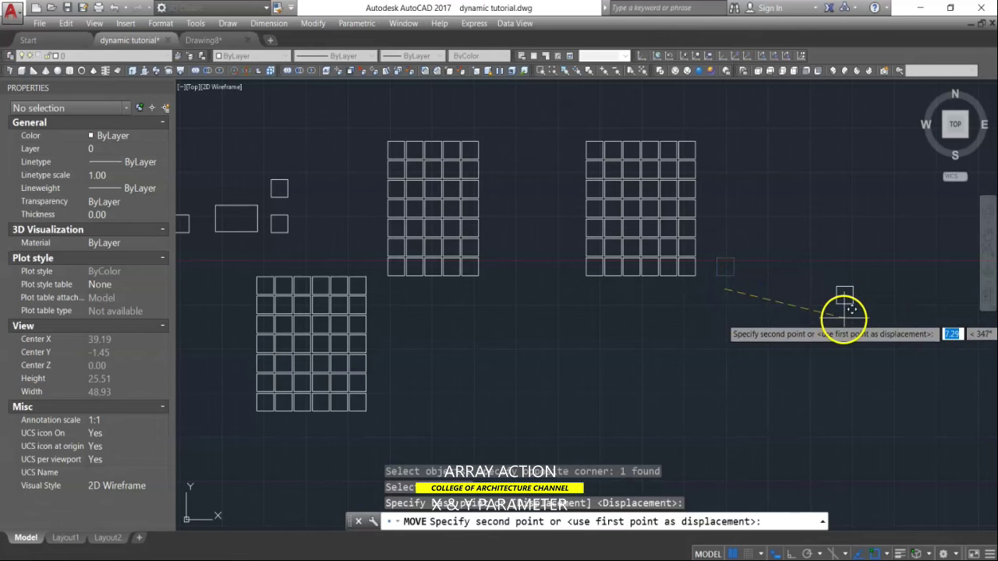
pyautogui.click(844, 310)
# Step: Stretch that square's XY grip into a 7x7 grid measuring 7.77 by 8.41
pyautogui.click(843, 304)
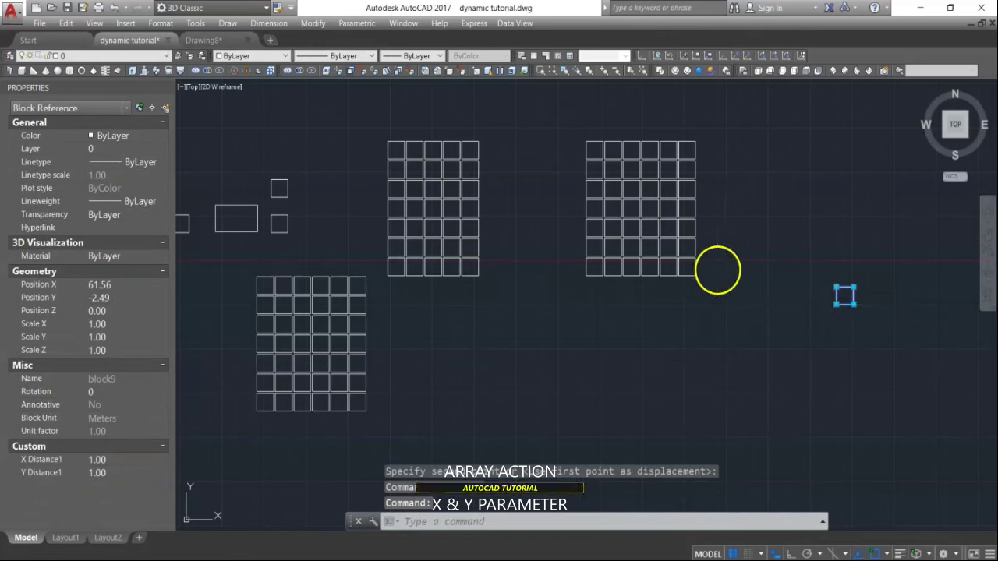
pyautogui.click(717, 270)
pyautogui.click(668, 285)
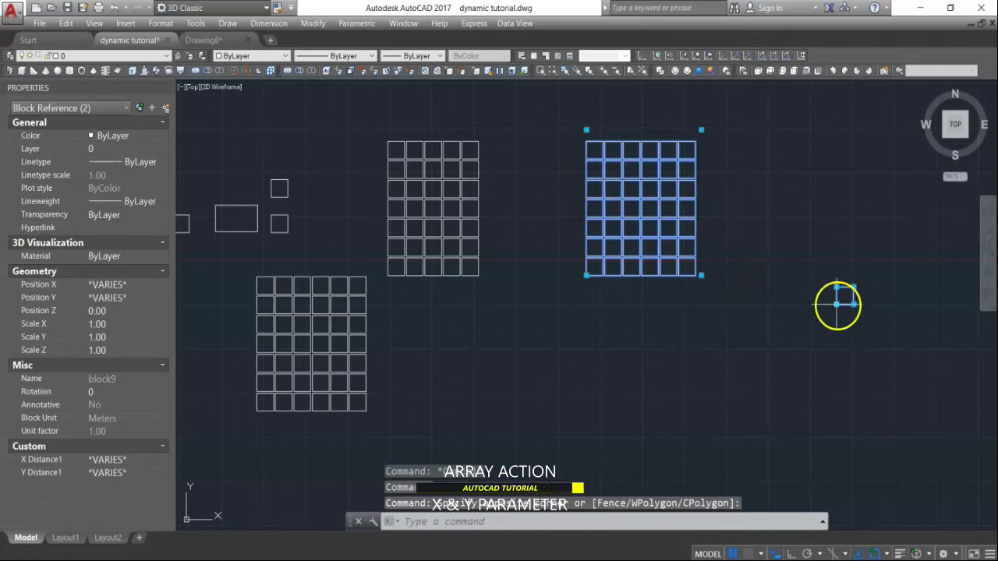
pyautogui.press('Escape')
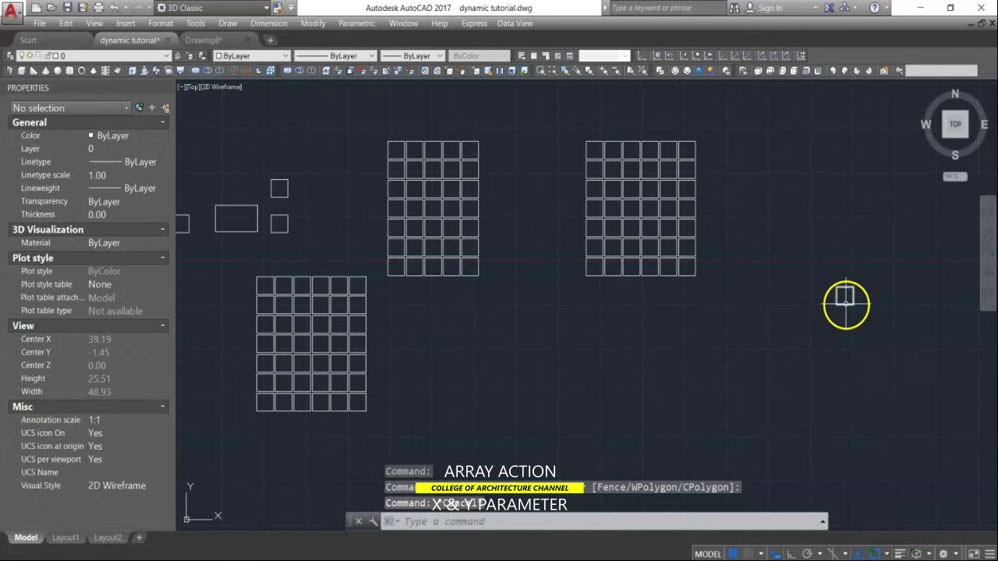
pyautogui.click(845, 299)
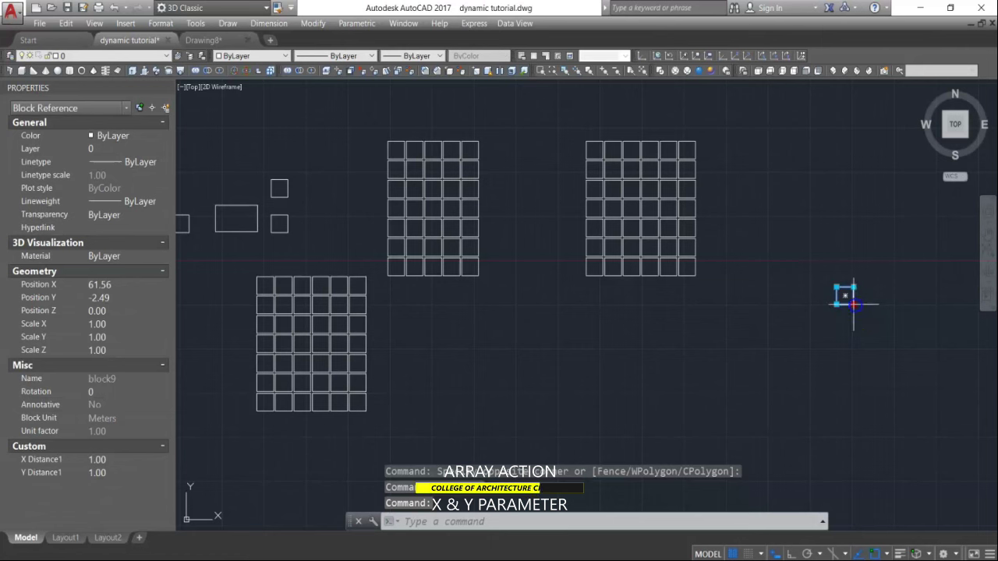
pyautogui.click(854, 304)
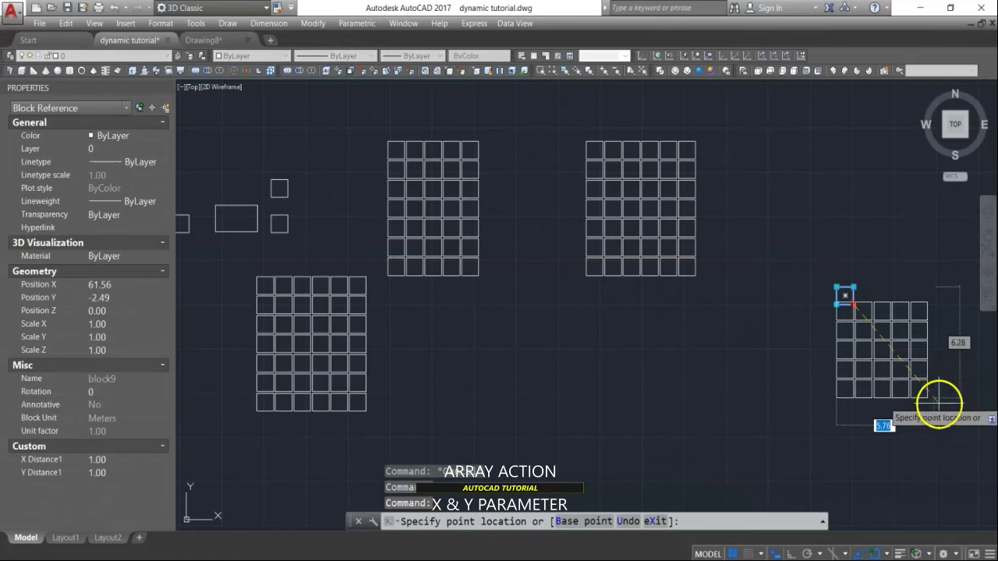
pyautogui.click(967, 435)
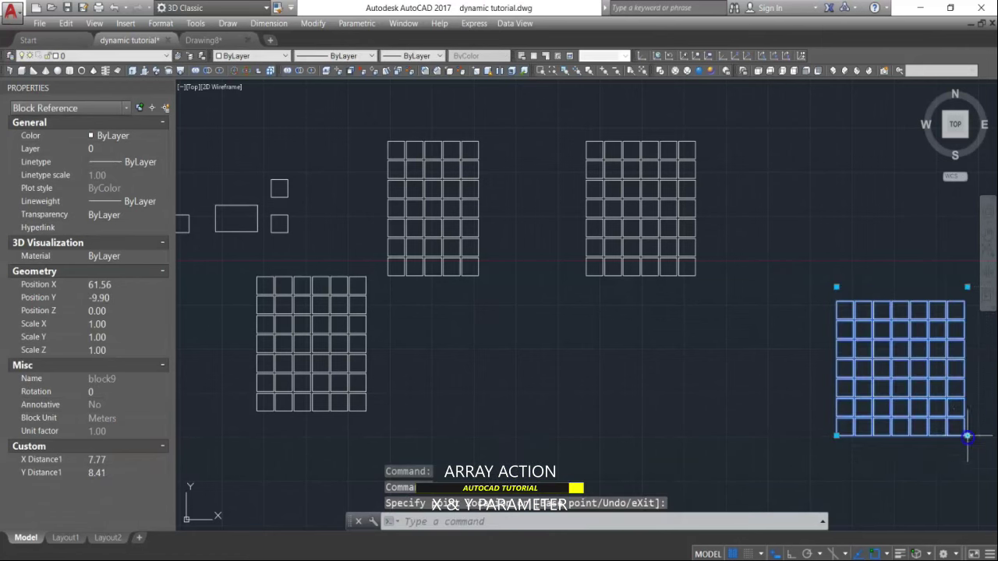
pyautogui.moveTo(782, 410); pyautogui.dragTo(784, 416, button='middle')
pyautogui.scroll(-3, 703, 276)
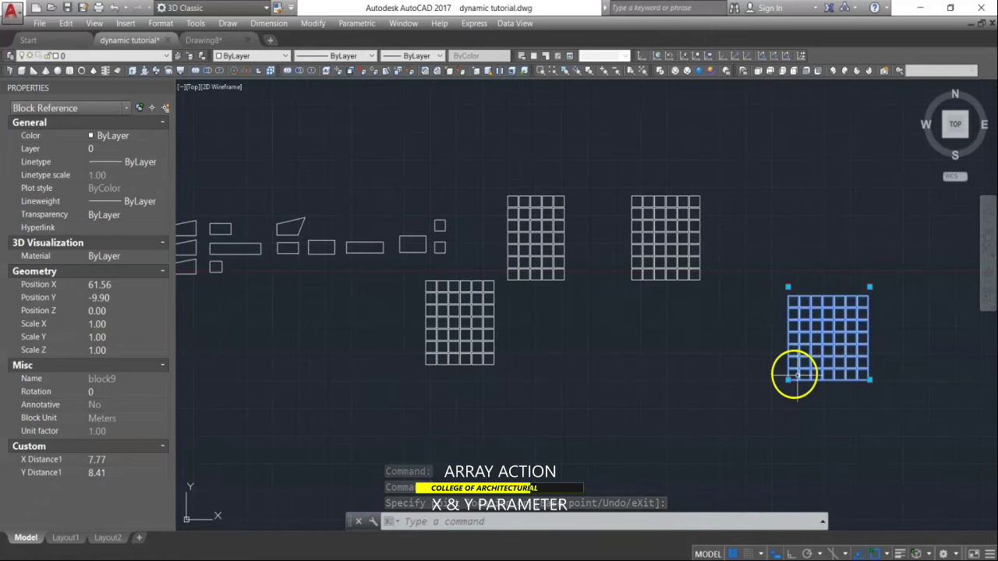
pyautogui.scroll(2, 796, 376)
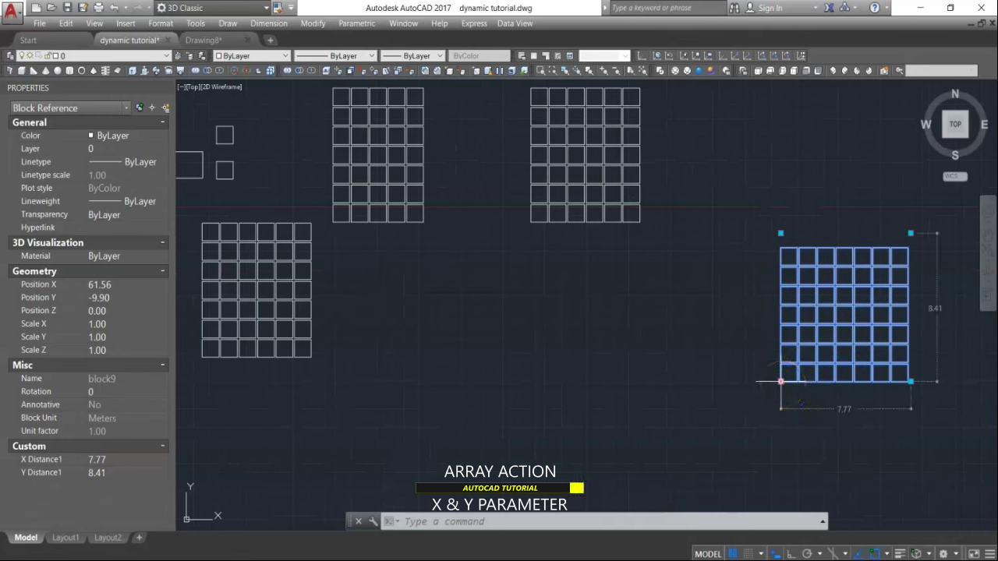
pyautogui.moveTo(808, 345)
pyautogui.mouseDown()
pyautogui.moveTo(788, 385)
pyautogui.moveTo(780, 380)
pyautogui.mouseUp()
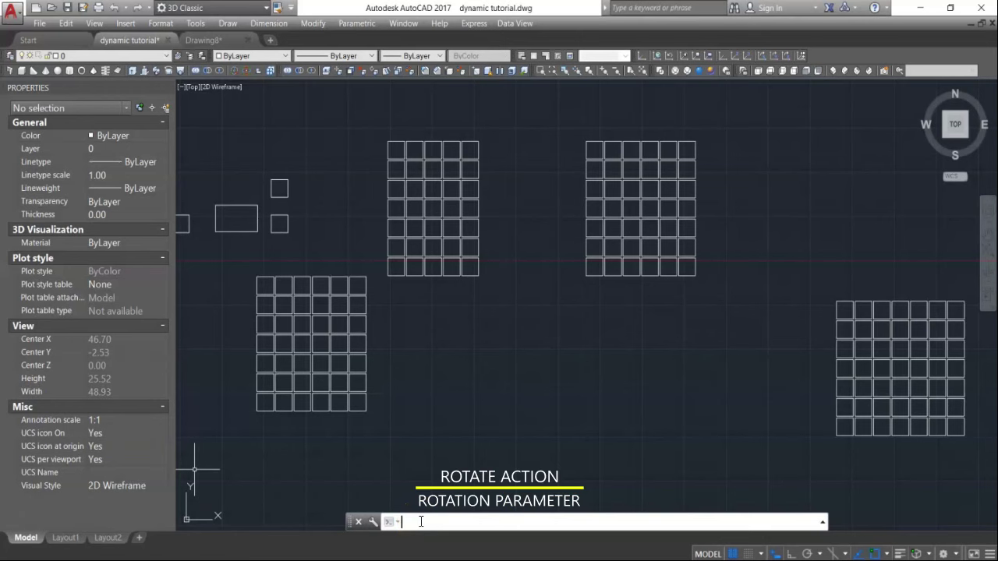
# Step: Copy the plain square polyline to a spot below the grids
pyautogui.write('co')
pyautogui.press('Return')
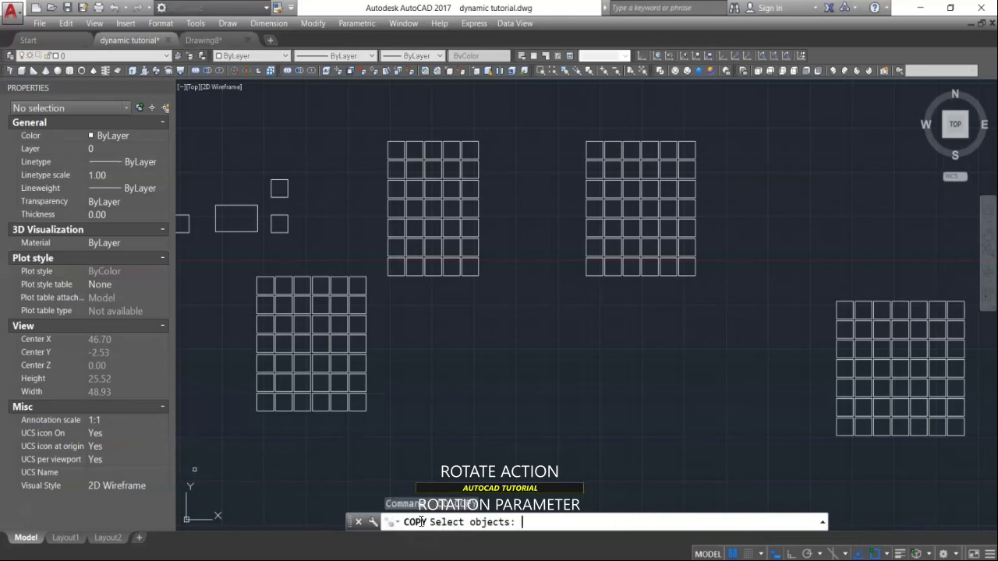
pyautogui.click(287, 225)
pyautogui.click(277, 216)
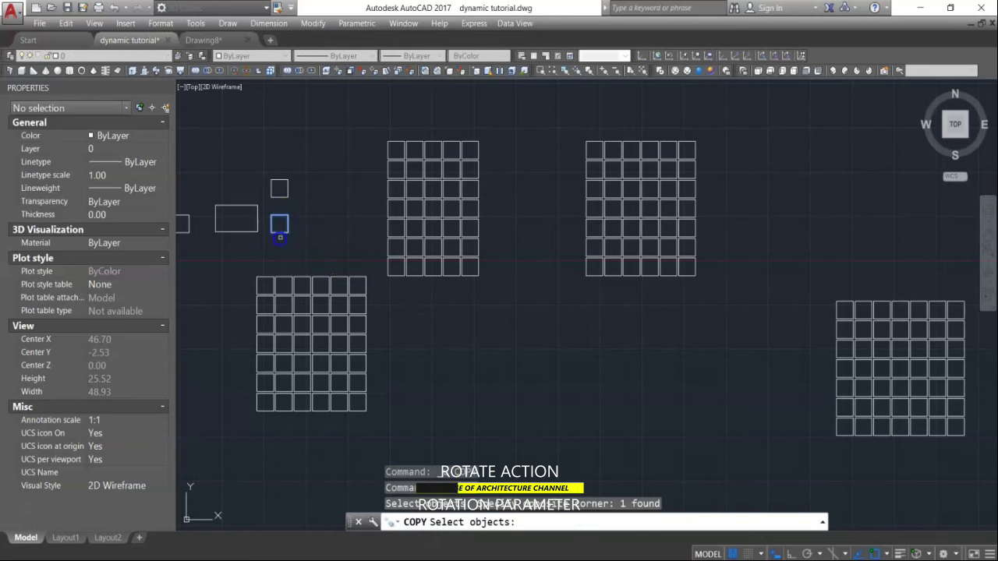
pyautogui.press('Return')
pyautogui.click(321, 248)
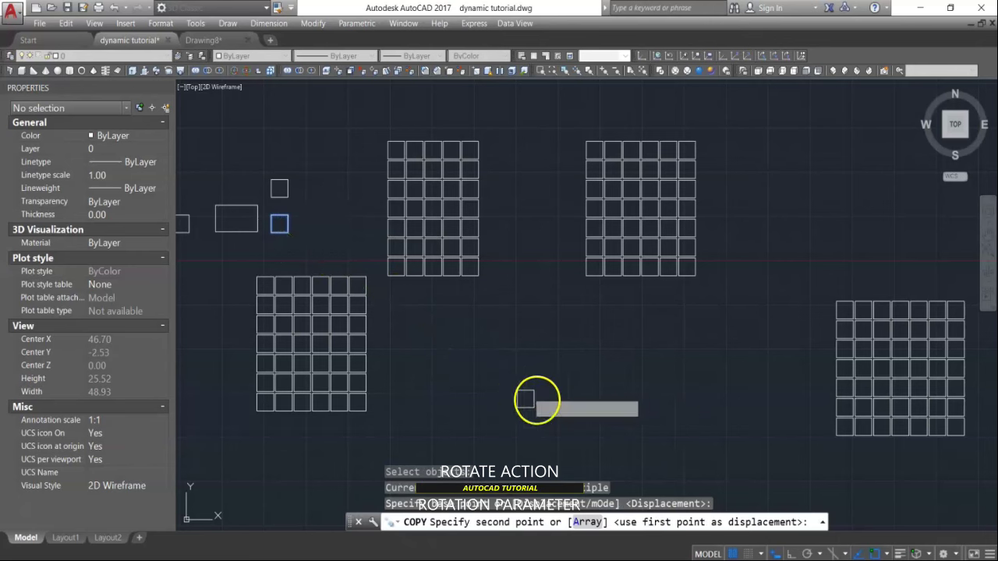
pyautogui.click(526, 397)
pyautogui.press('Escape')
# Step: Stretch the copied square's right edge by 1 into a 2-by-1 rectangle
pyautogui.click(793, 553)
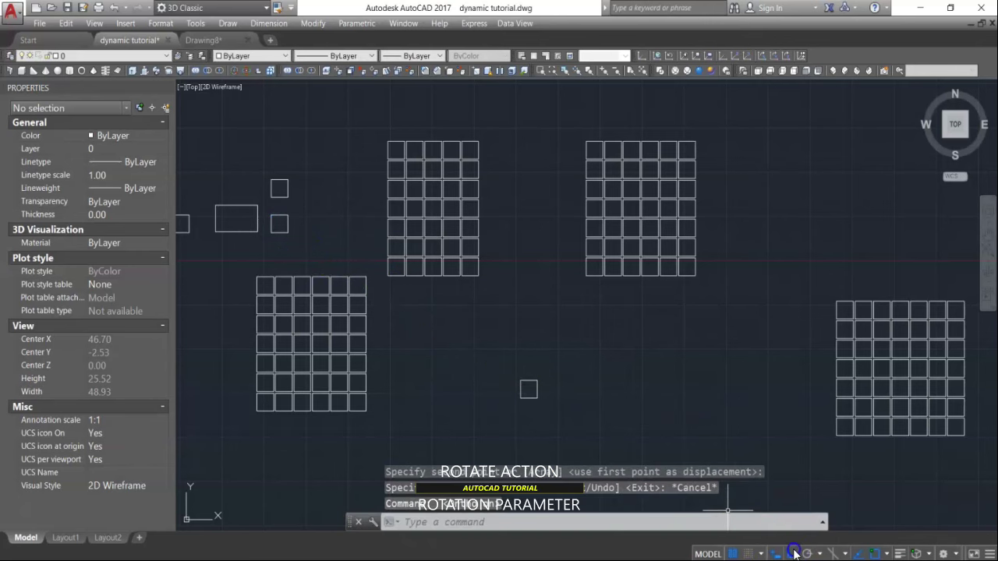
pyautogui.scroll(3, 541, 390)
pyautogui.click(525, 363)
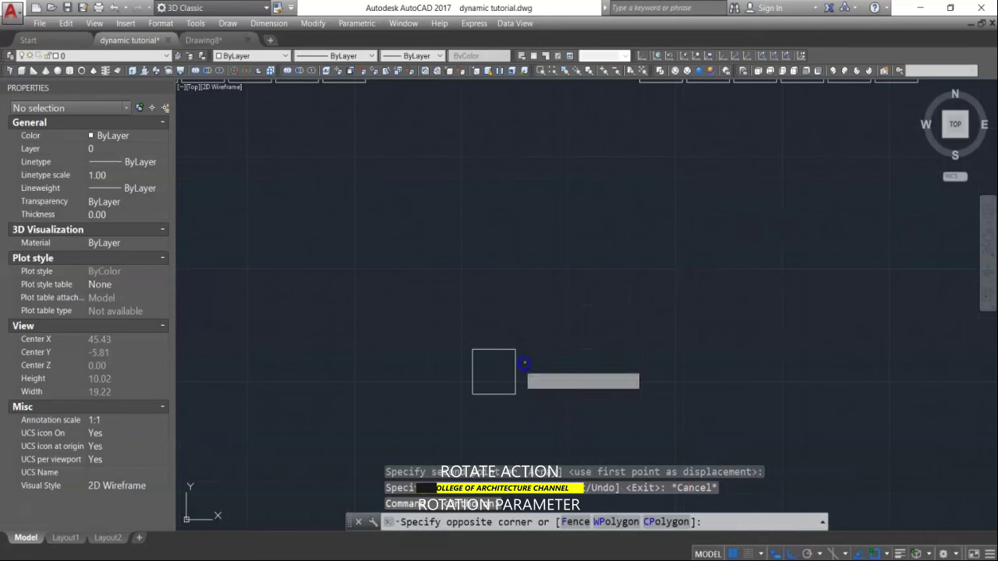
pyautogui.click(507, 373)
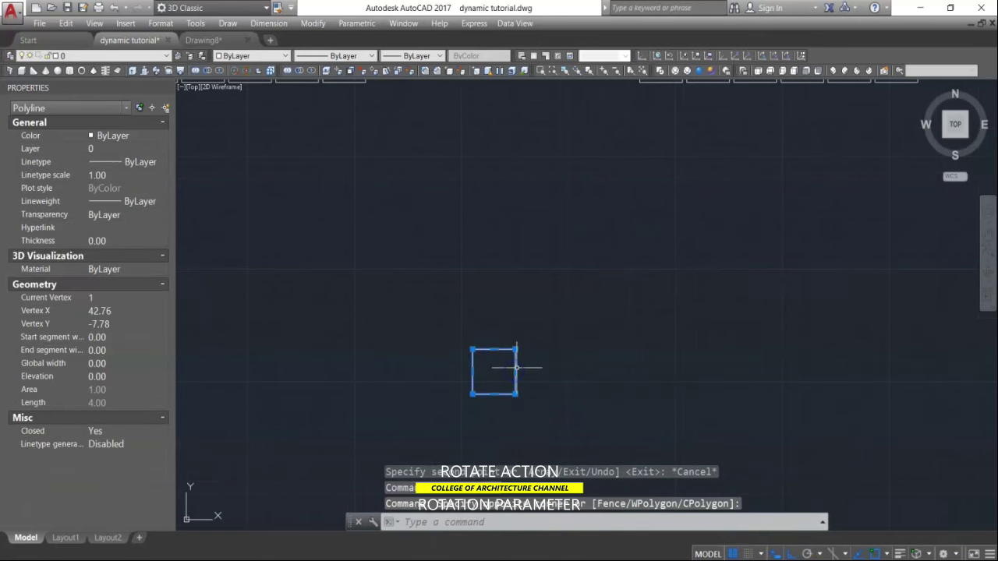
pyautogui.click(516, 372)
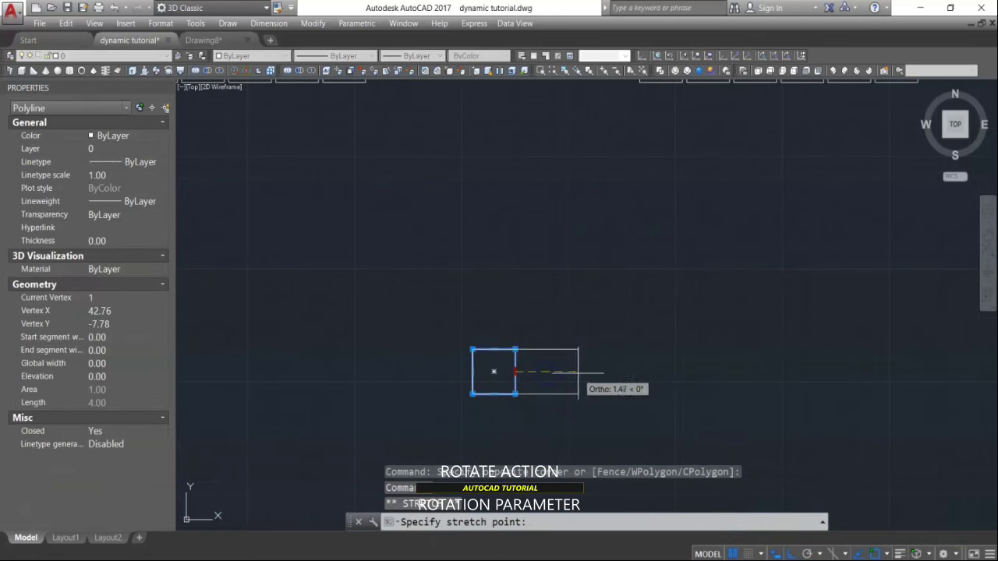
pyautogui.write('1')
pyautogui.press('Return')
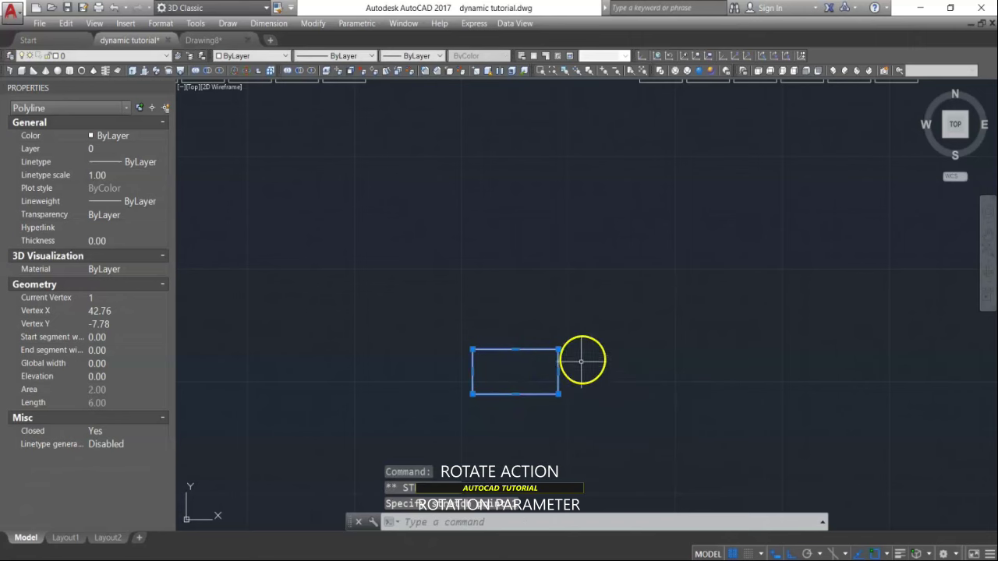
pyautogui.moveTo(587, 399); pyautogui.dragTo(623, 289, button='middle')
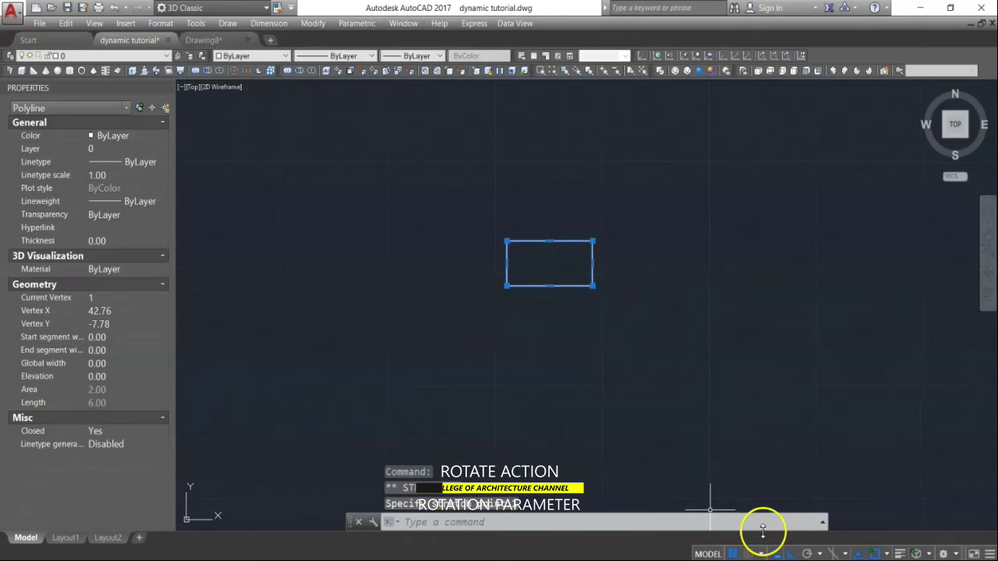
pyautogui.click(787, 552)
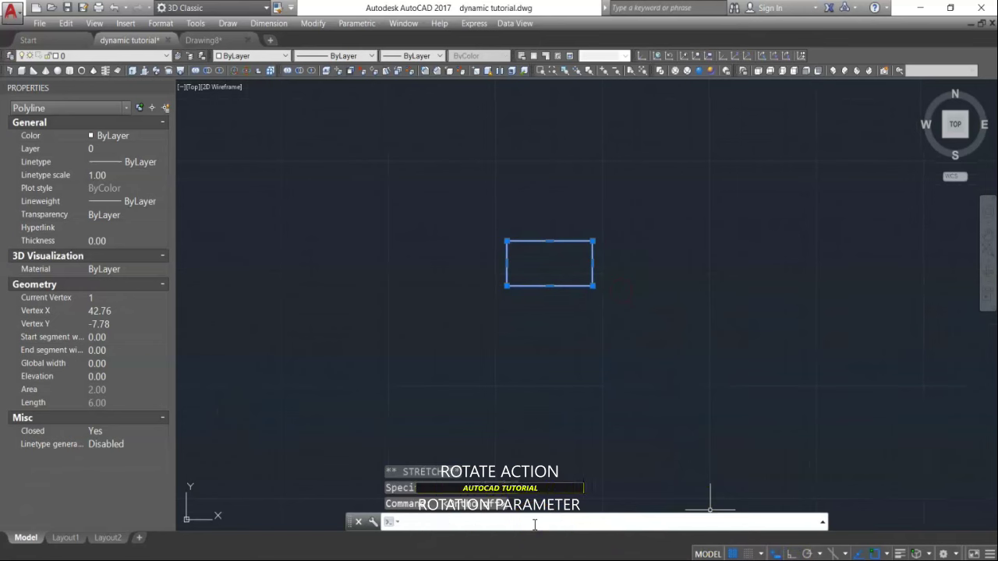
pyautogui.write('b')
pyautogui.press('Return')
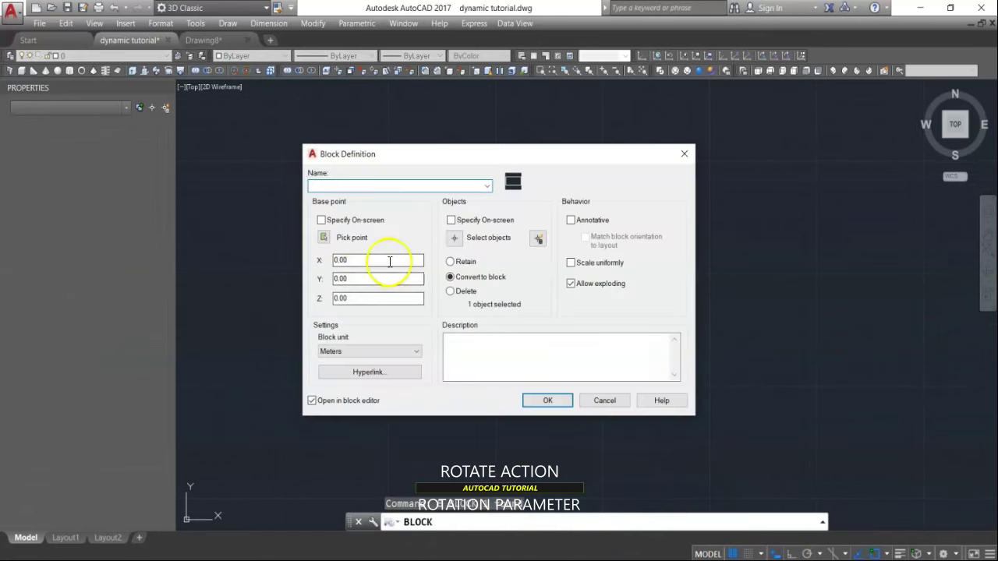
# Step: Define the rectangle as block10 with its base point at the lower-left corner, opening it for editing
pyautogui.click(334, 187)
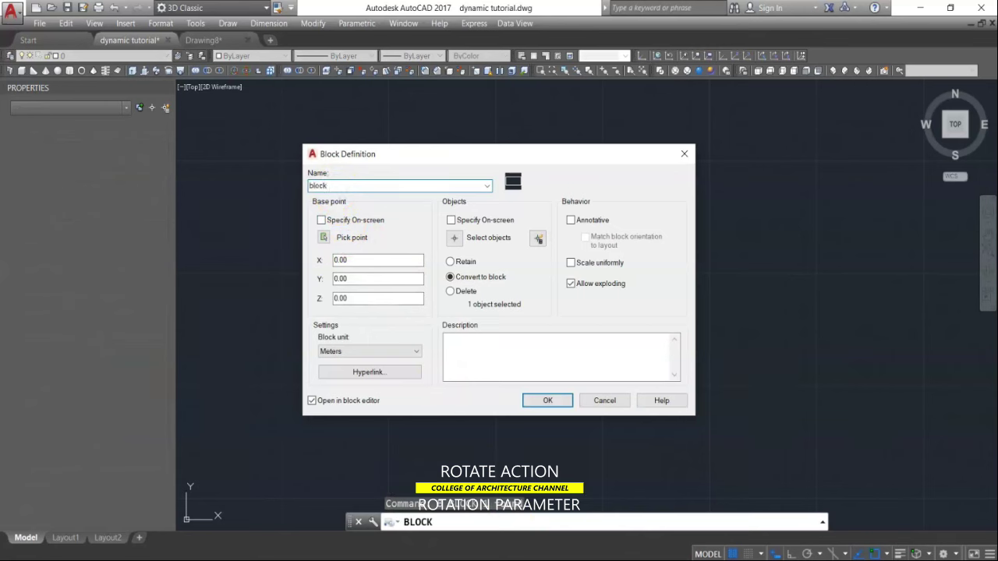
pyautogui.click(468, 244)
pyautogui.click(663, 196)
pyautogui.click(518, 279)
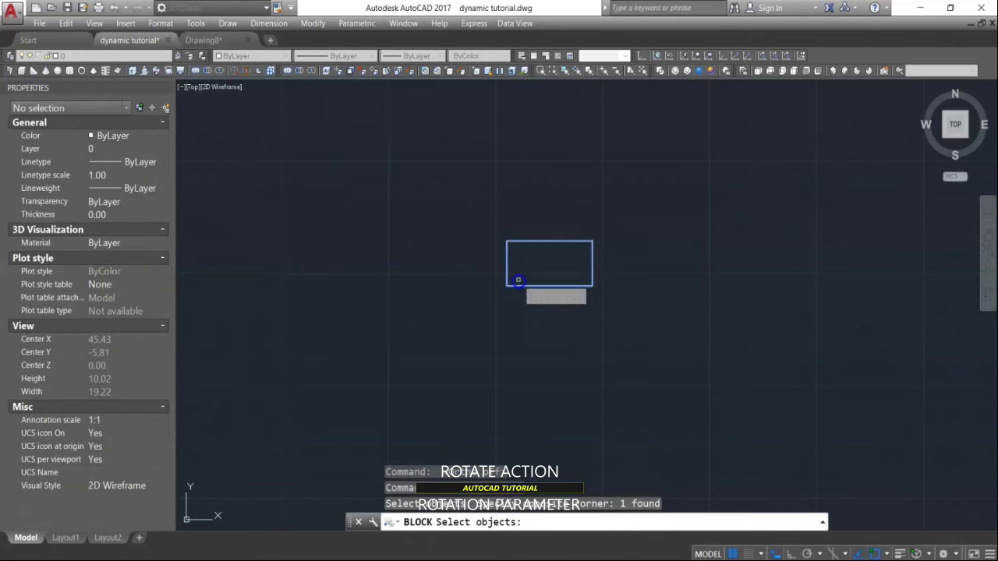
pyautogui.press('Return')
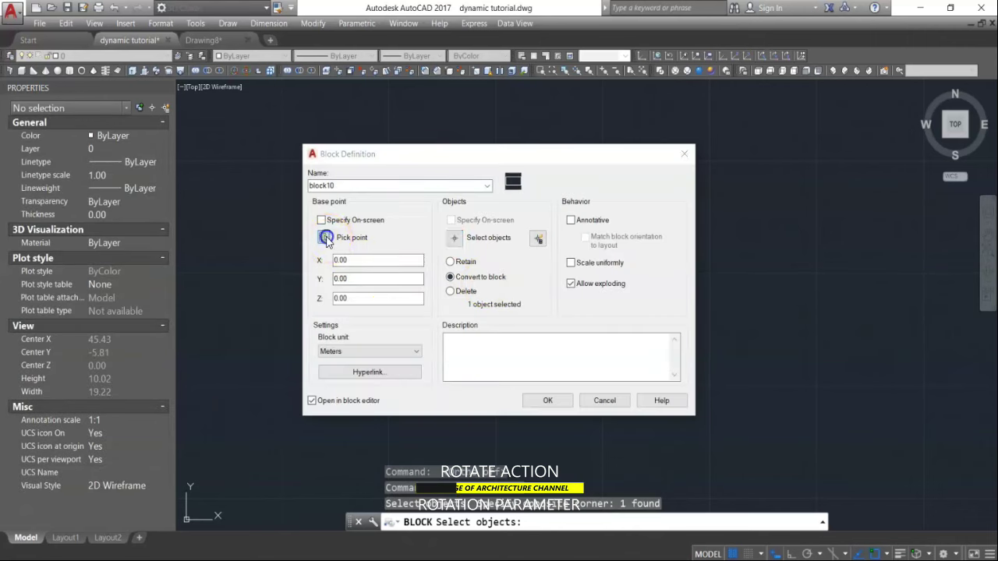
pyautogui.click(326, 237)
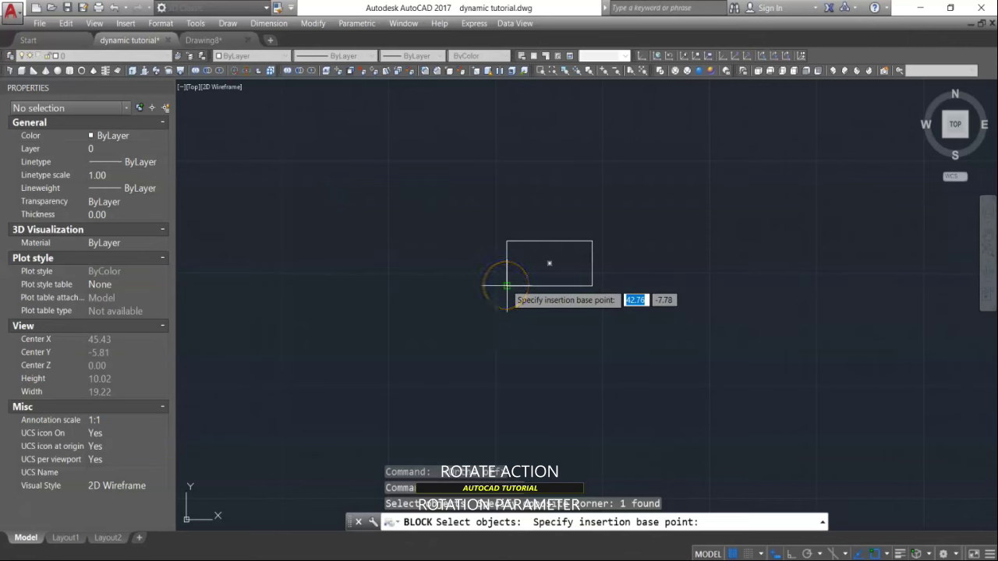
pyautogui.click(507, 285)
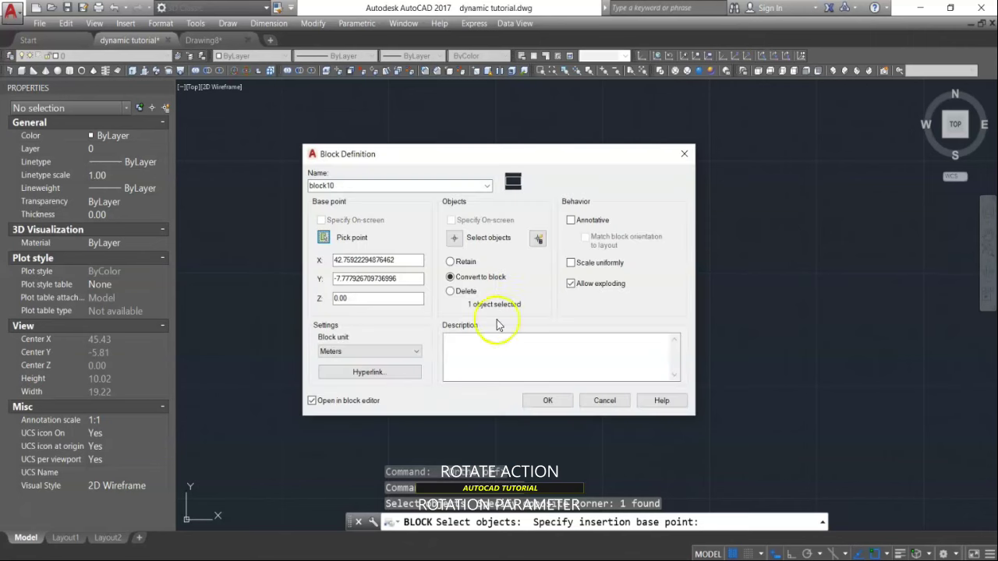
pyautogui.click(545, 401)
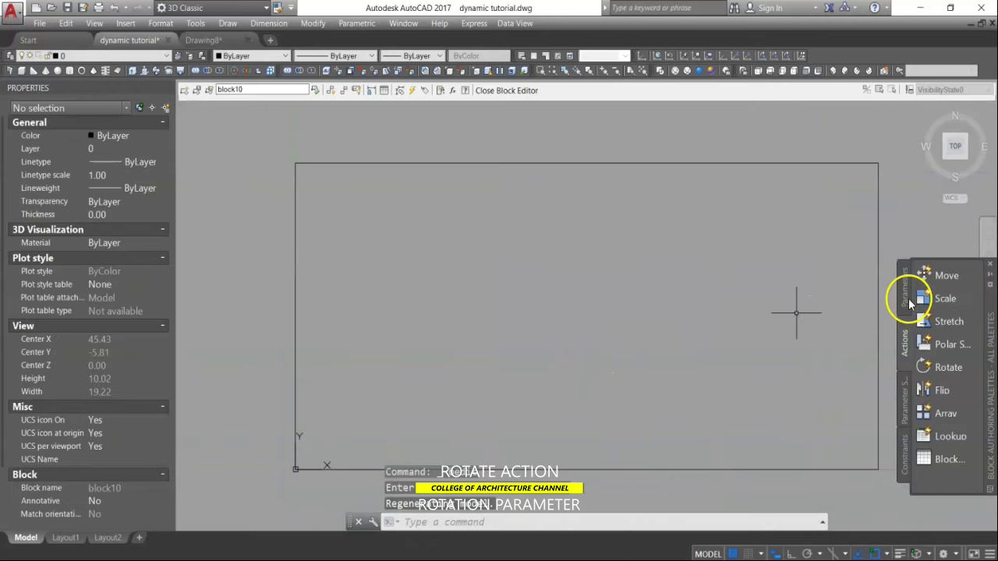
# Step: Add a base point parameter at the rectangle's lower-left corner
pyautogui.click(906, 300)
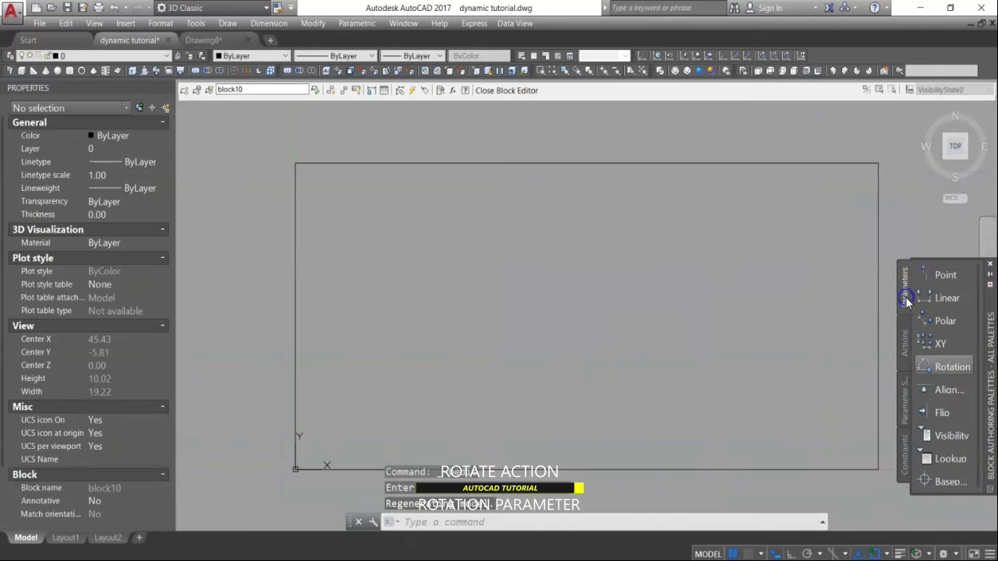
pyautogui.click(945, 487)
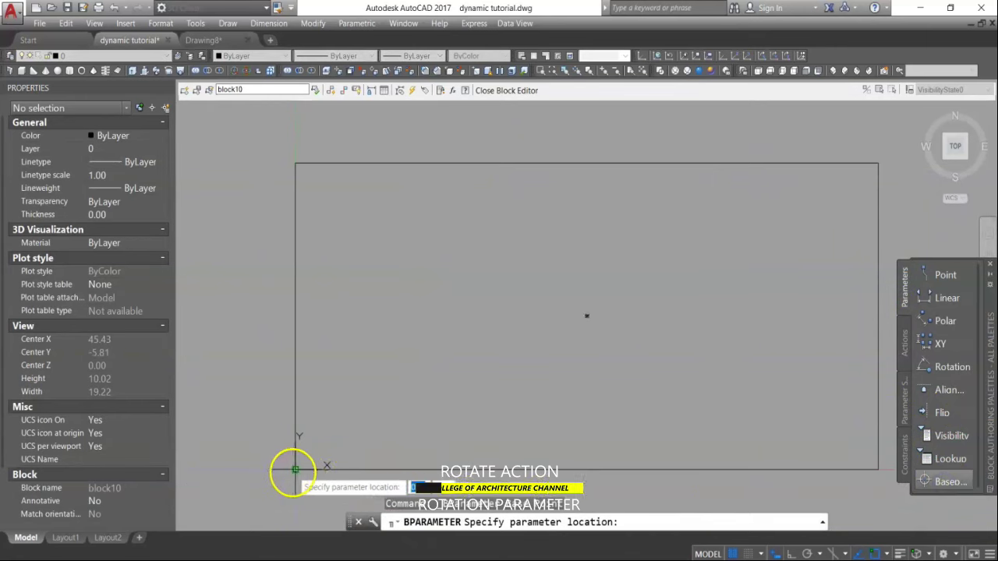
pyautogui.click(295, 468)
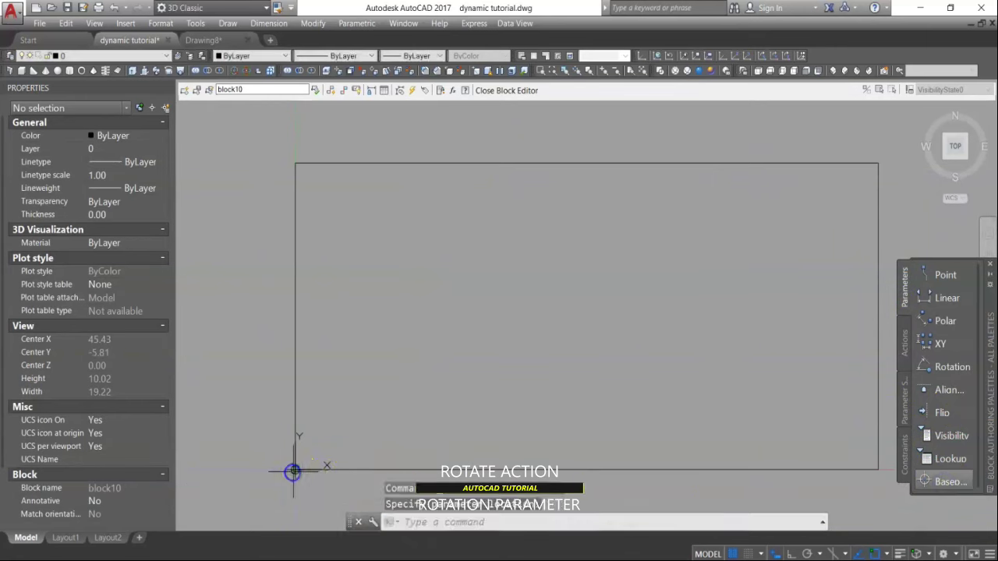
# Step: Add rotation parameter Angle1 centred at the lower-left corner, radius reaching the lower-right corner
pyautogui.click(947, 369)
pyautogui.scroll(-1, 689, 334)
pyautogui.scroll(-1, 689, 333)
pyautogui.moveTo(661, 323); pyautogui.dragTo(605, 281, button='middle')
pyautogui.scroll(-1, 605, 280)
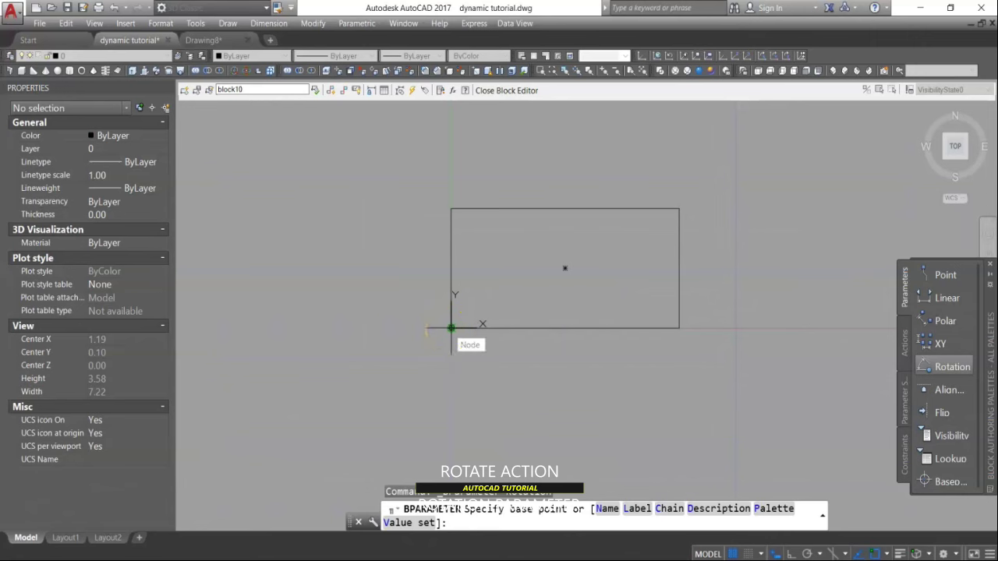
pyautogui.click(451, 327)
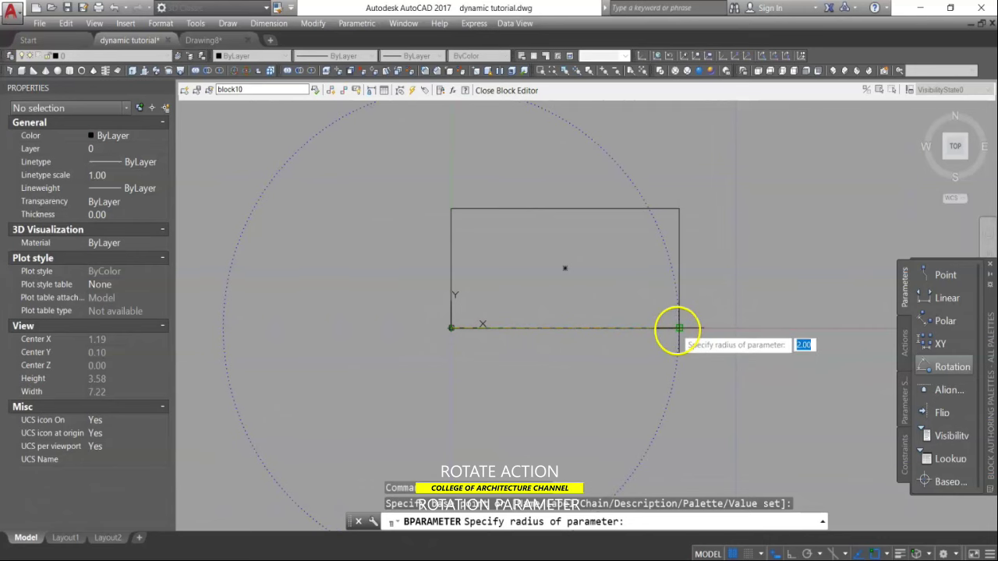
pyautogui.click(678, 328)
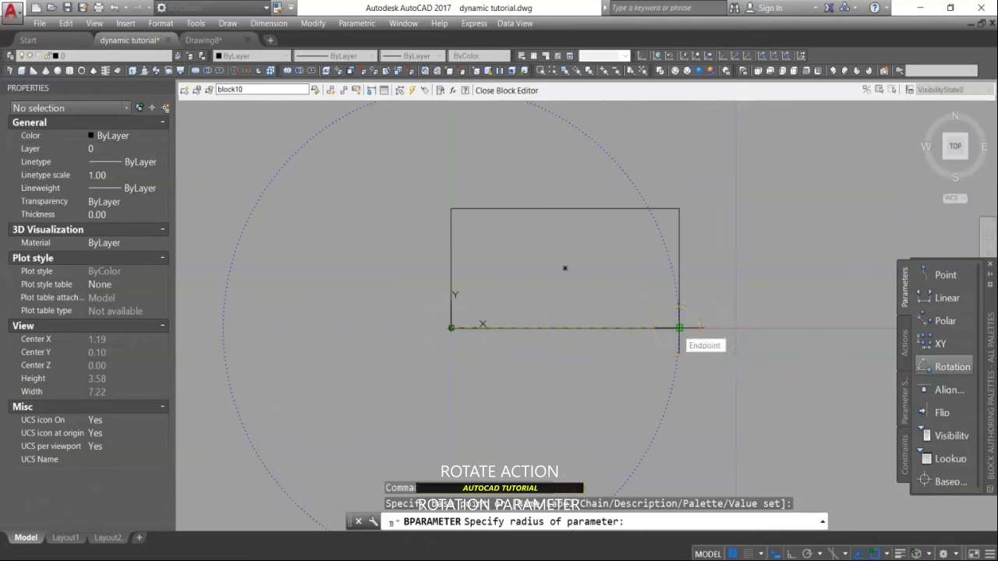
pyautogui.click(678, 329)
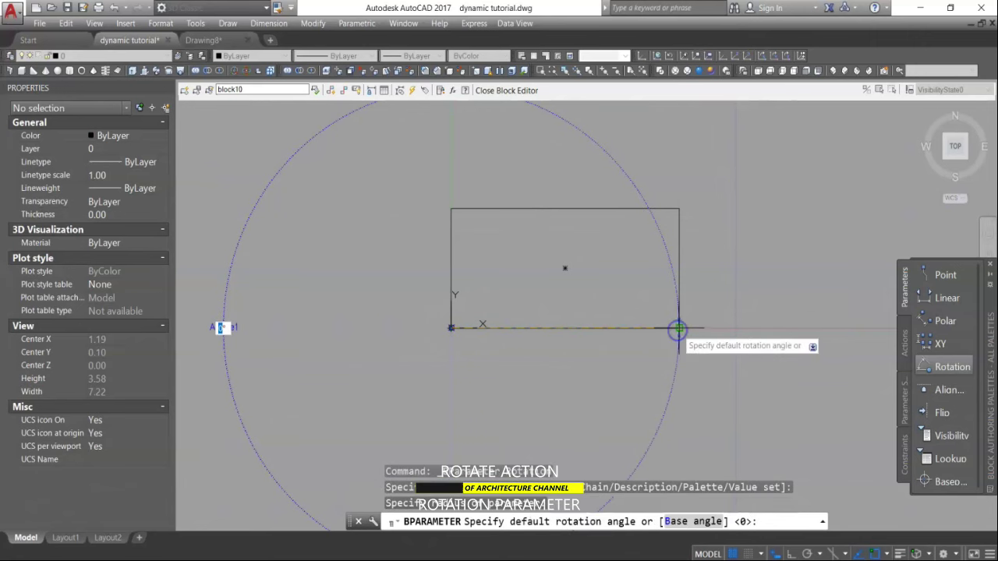
pyautogui.click(679, 341)
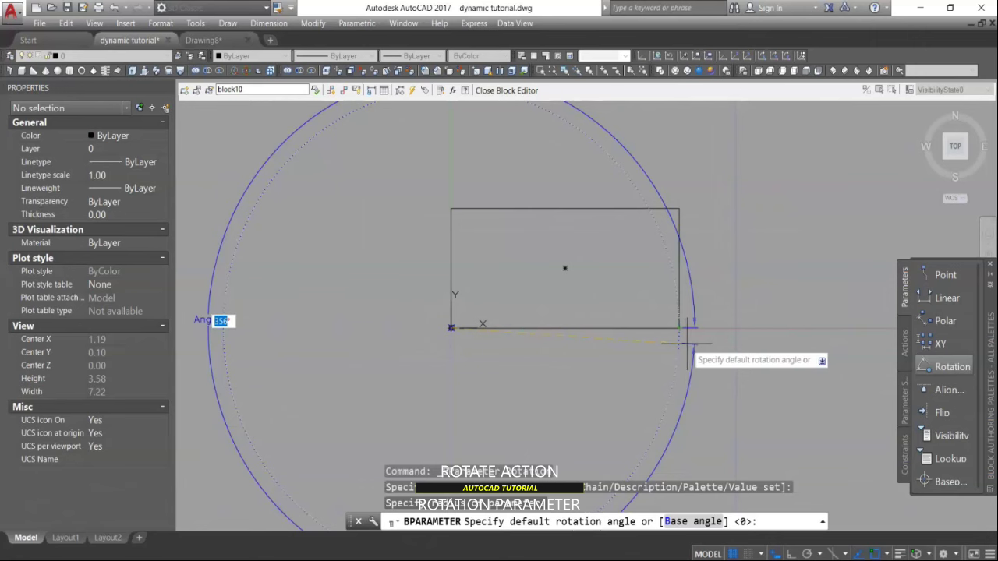
pyautogui.click(687, 343)
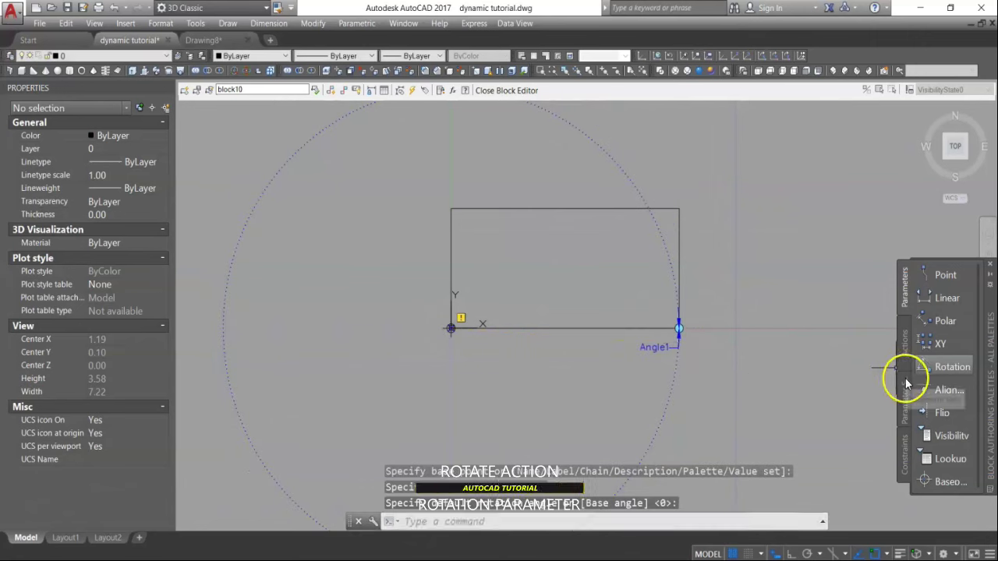
pyautogui.click(905, 353)
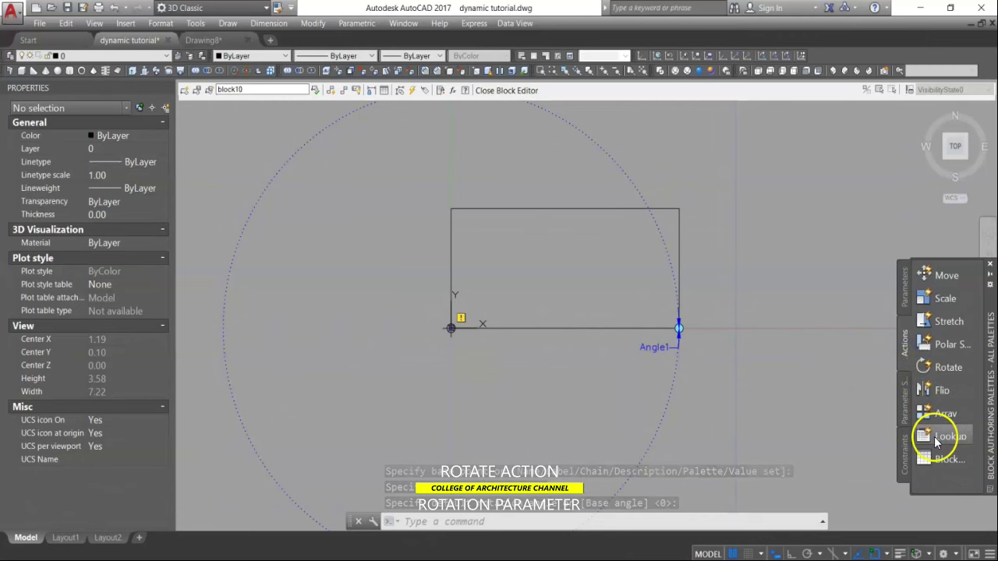
# Step: Add a Rotate action tied to the Angle1 parameter that turns the whole rectangle
pyautogui.click(944, 369)
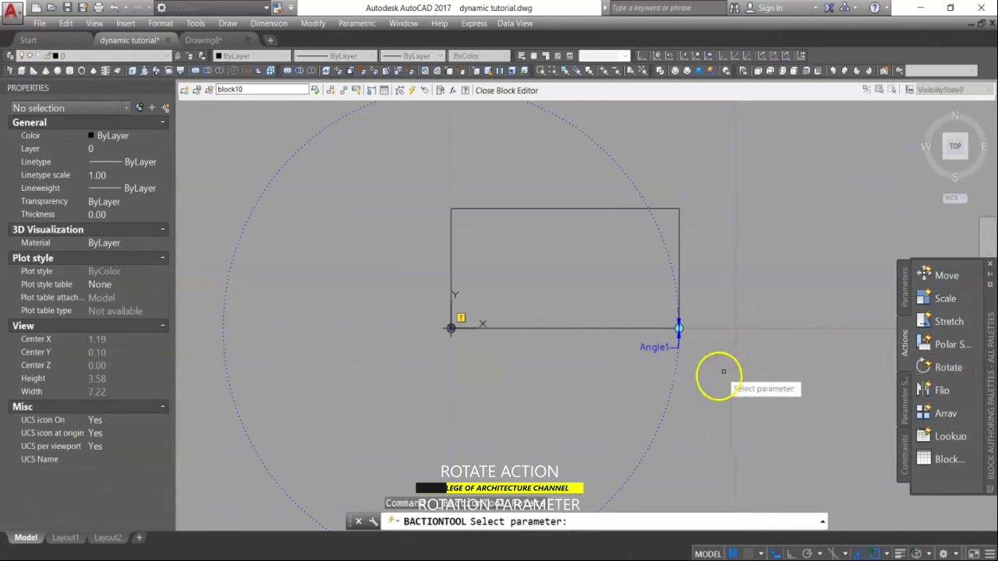
pyautogui.click(677, 366)
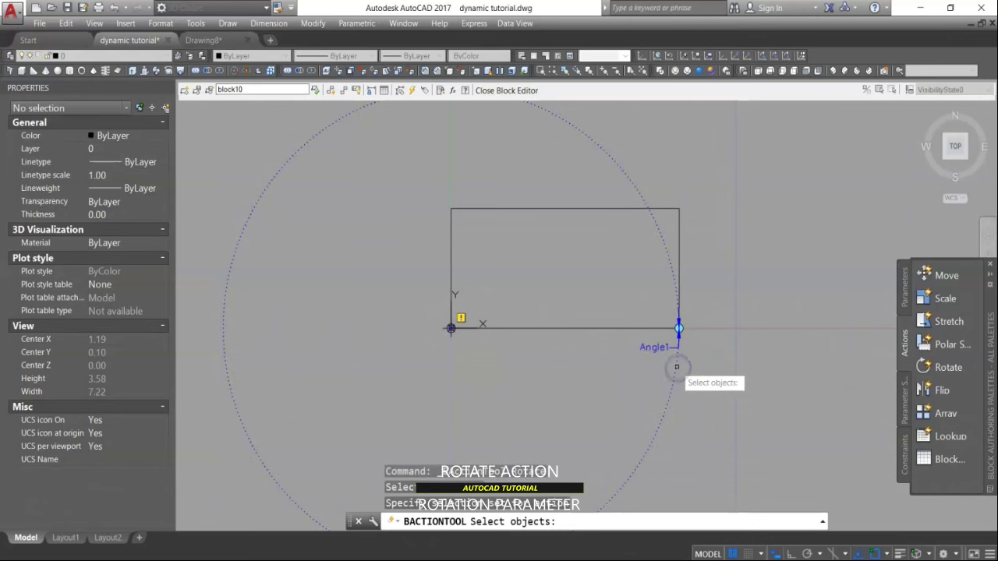
pyautogui.click(557, 326)
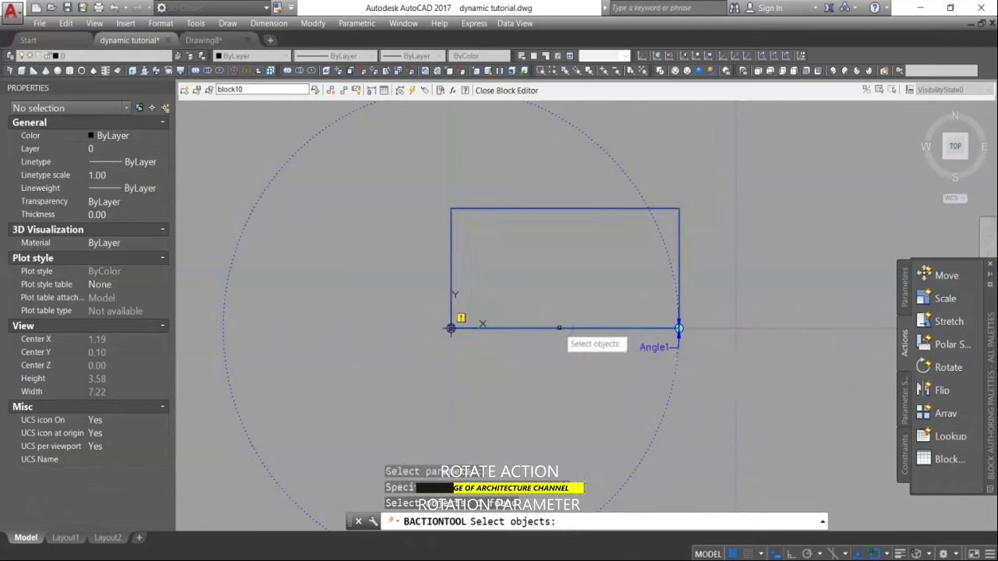
pyautogui.rightClick(556, 301)
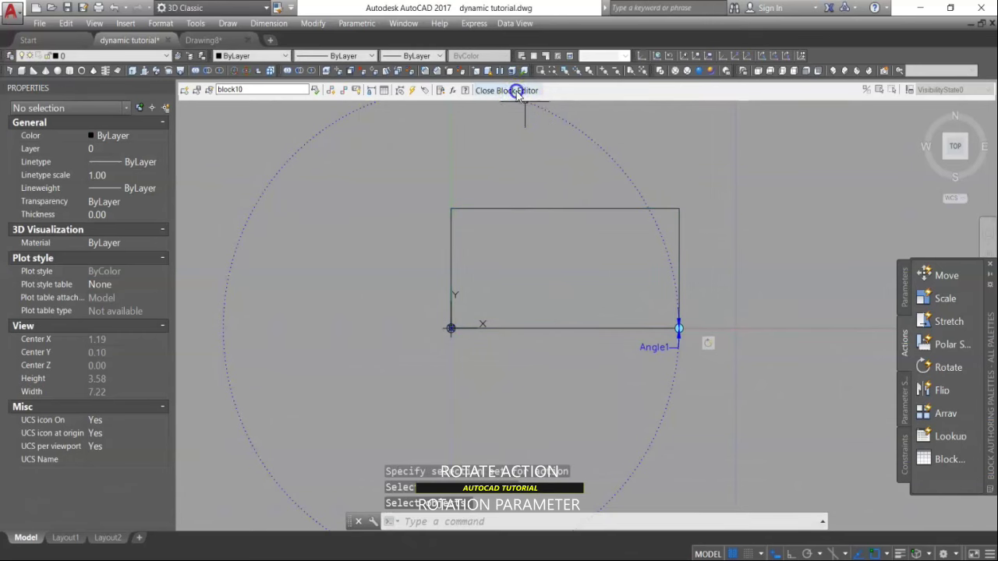
# Step: Close the Block Editor saving block10, and select the inserted rectangle
pyautogui.click(517, 91)
pyautogui.click(512, 262)
pyautogui.click(574, 290)
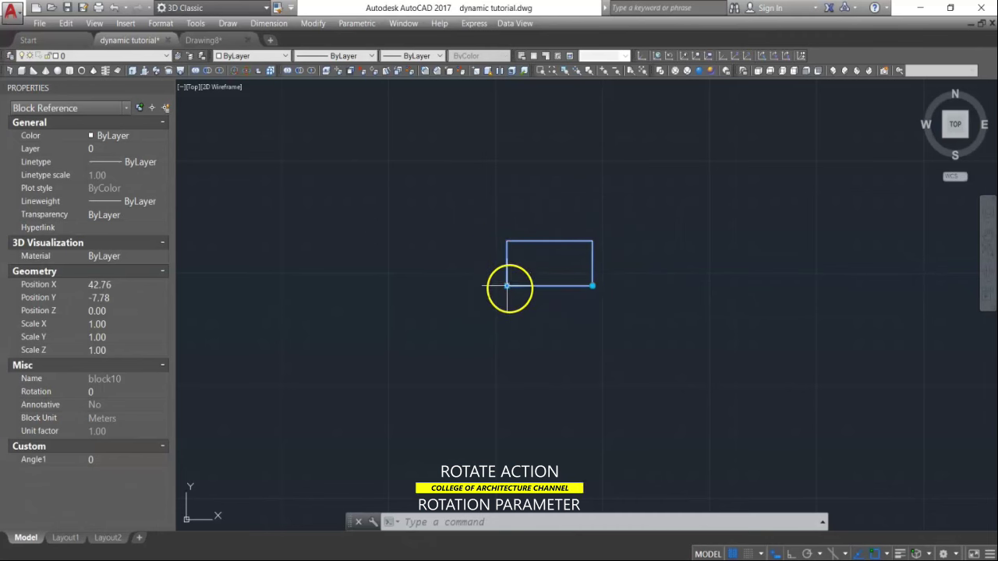
# Step: Turn block10 to 137 degrees with its rotation grip, then reset it to unrotated
pyautogui.click(593, 286)
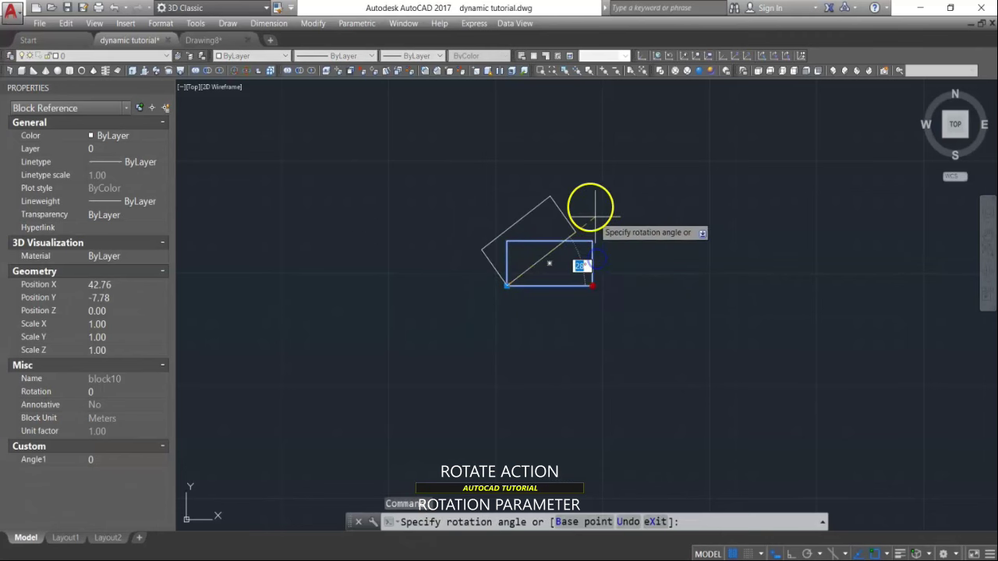
pyautogui.click(384, 165)
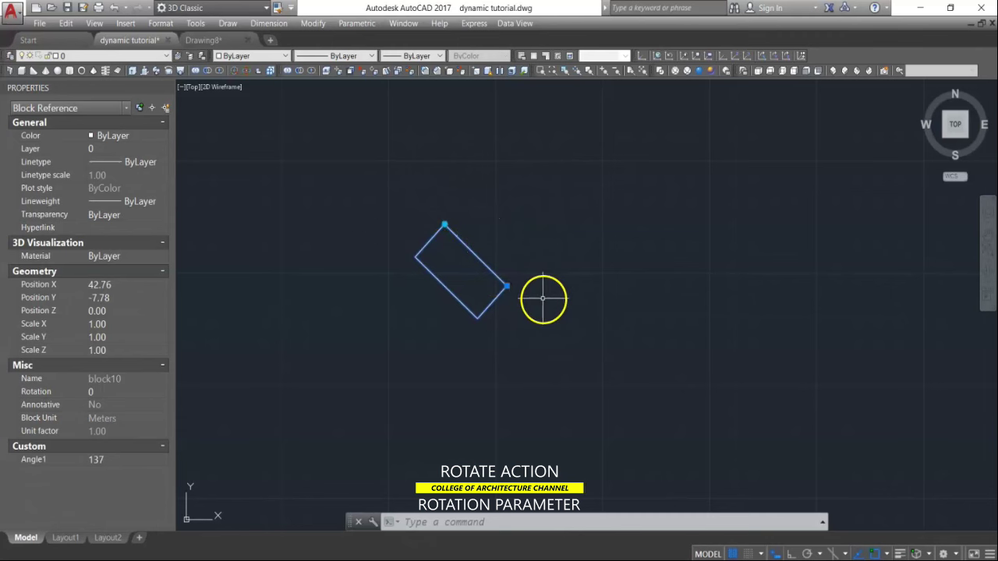
pyautogui.rightClick(505, 286)
pyautogui.click(545, 247)
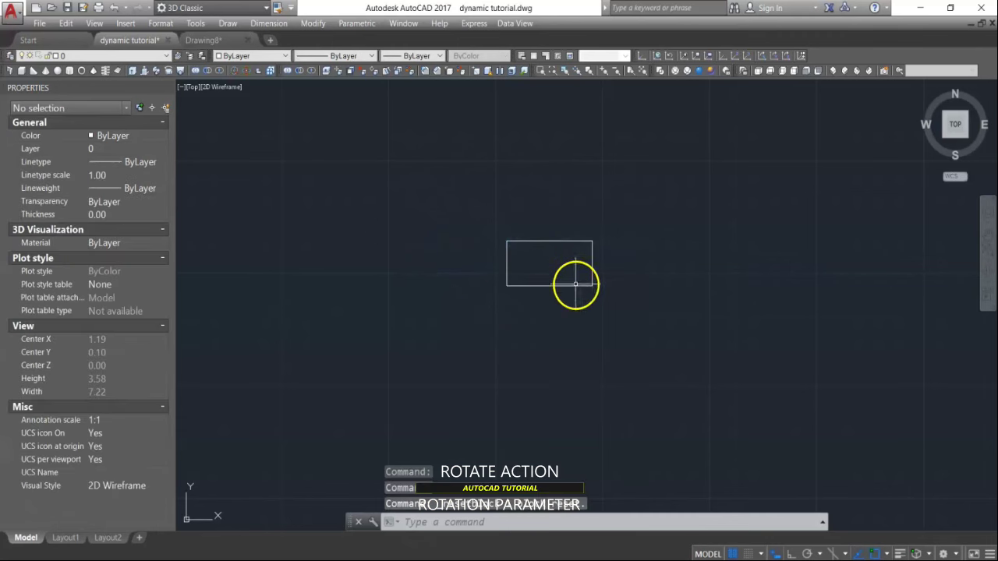
pyautogui.click(575, 286)
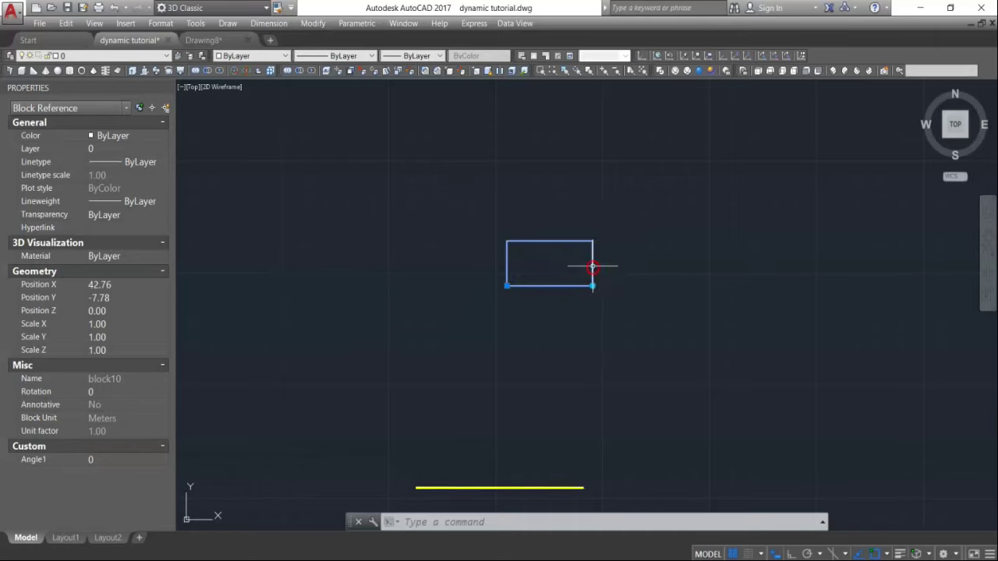
pyautogui.rightClick(592, 267)
# Step: Reopen block10 and give its Rotate action an Independent base point at the rectangle's centre
pyautogui.click(635, 242)
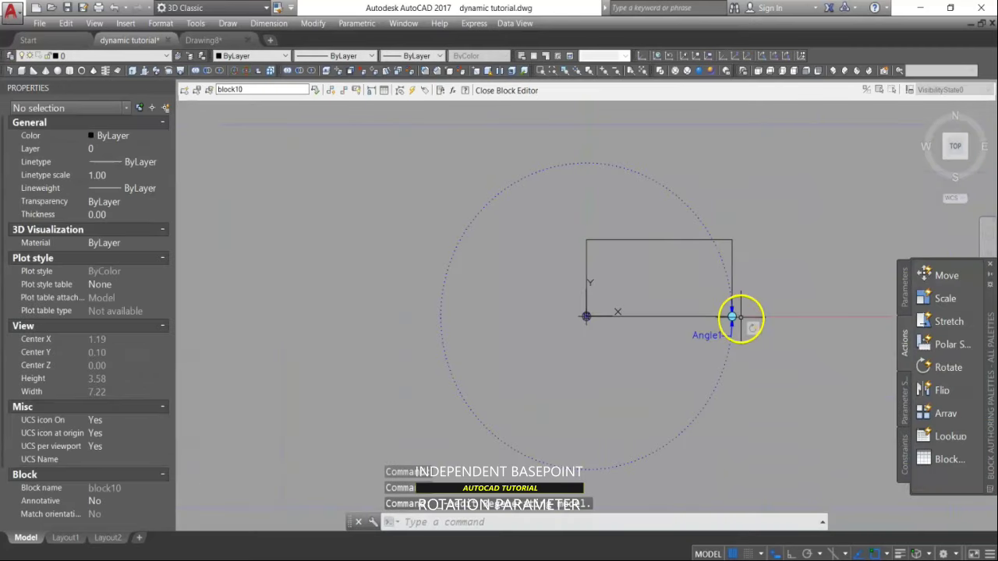
pyautogui.click(754, 331)
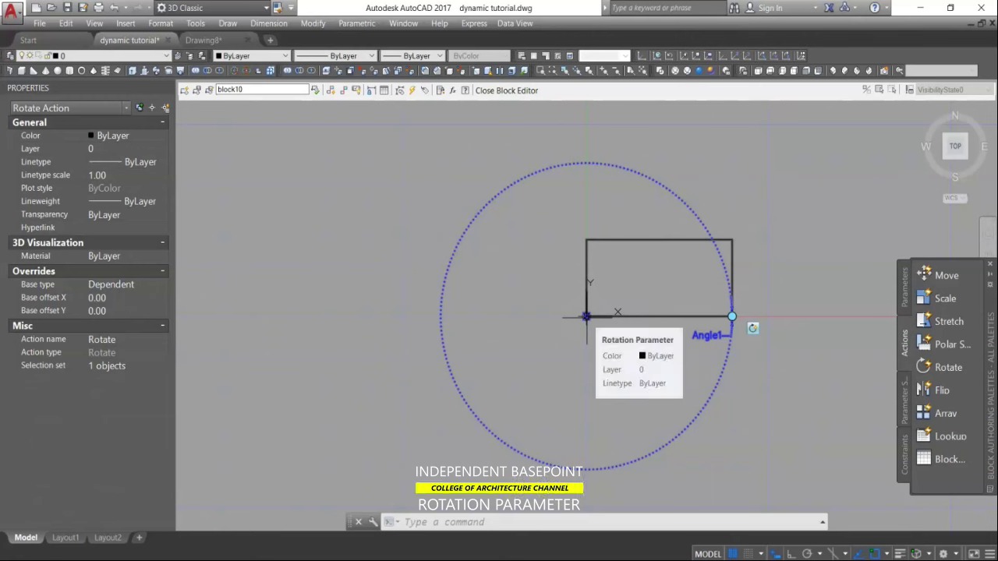
pyautogui.click(161, 286)
pyautogui.click(125, 308)
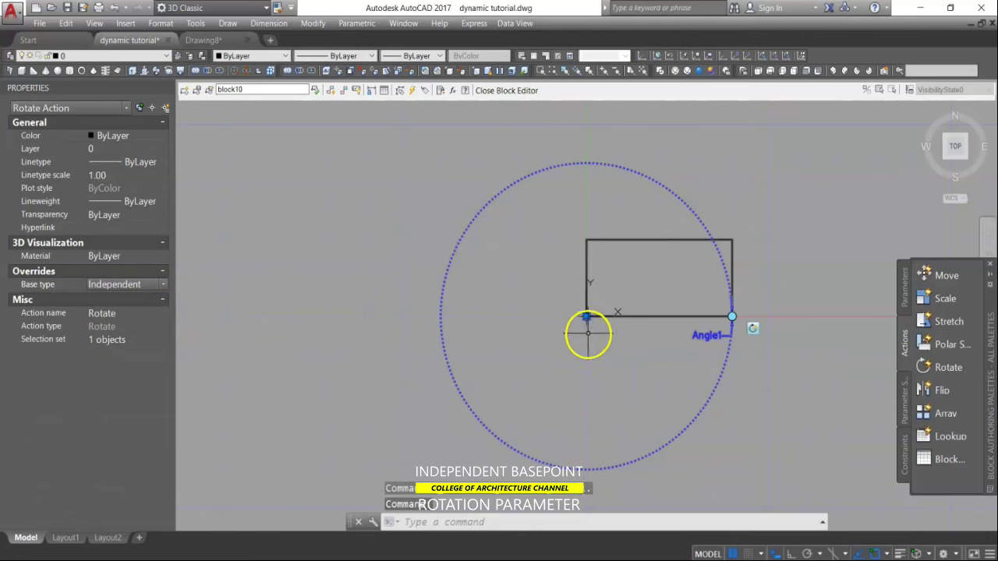
pyautogui.click(586, 315)
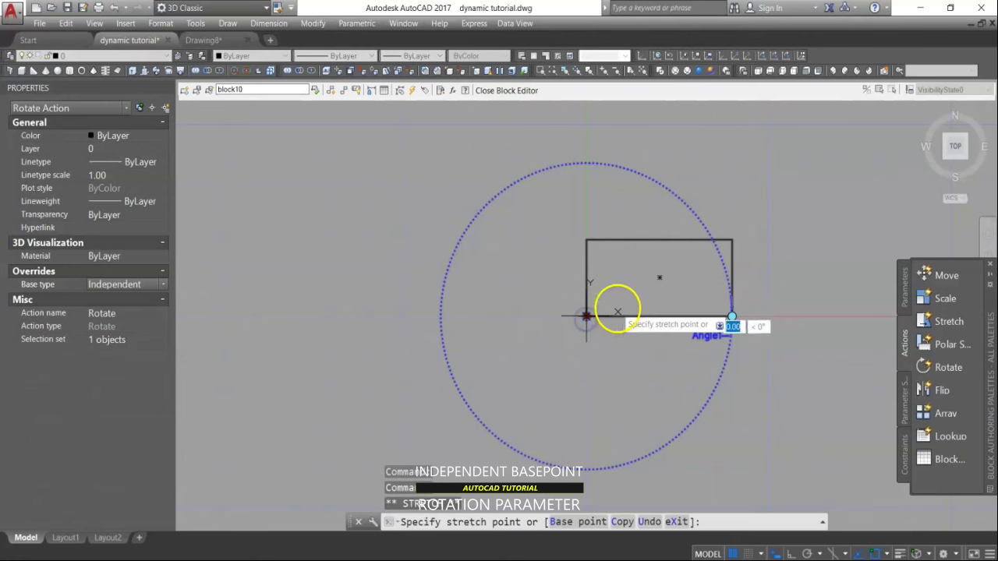
pyautogui.click(658, 278)
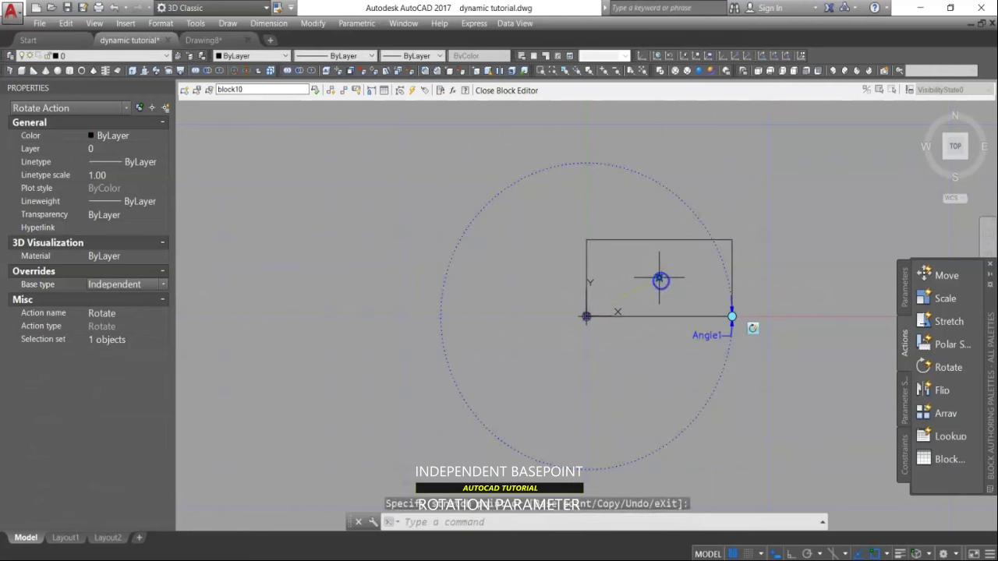
pyautogui.click(499, 92)
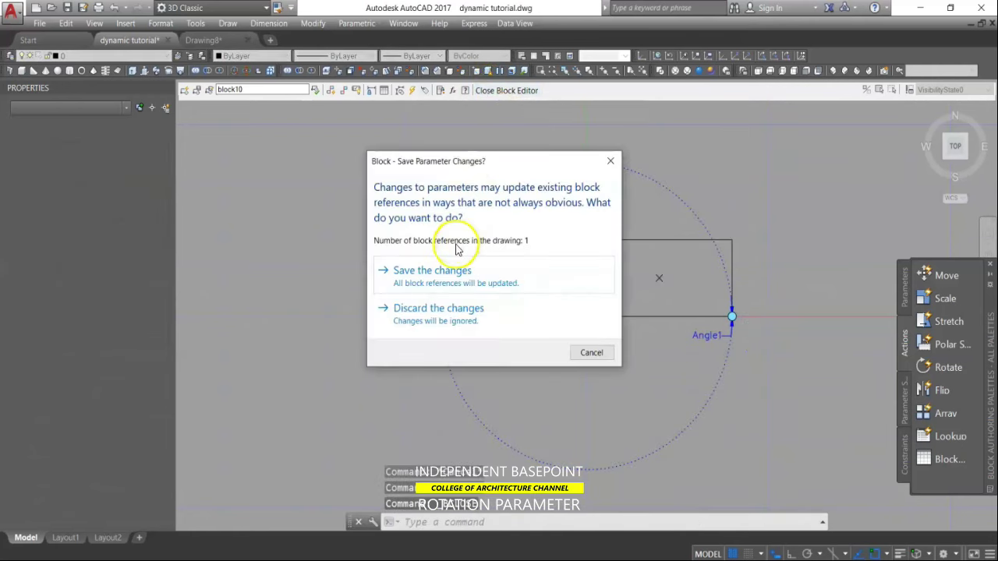
# Step: Save block10's changes and test-rotate the rectangle to 102 degrees
pyautogui.click(450, 273)
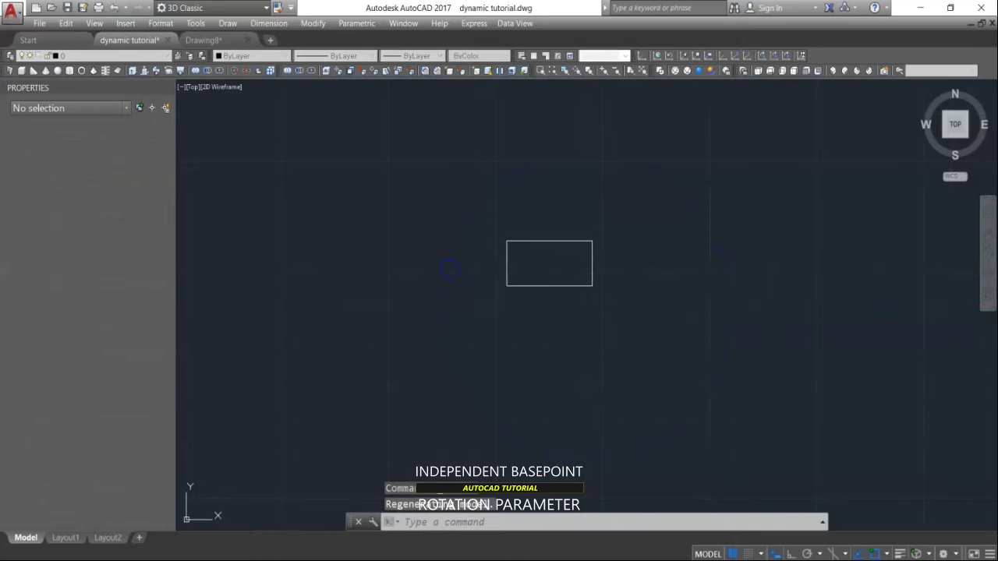
pyautogui.click(593, 277)
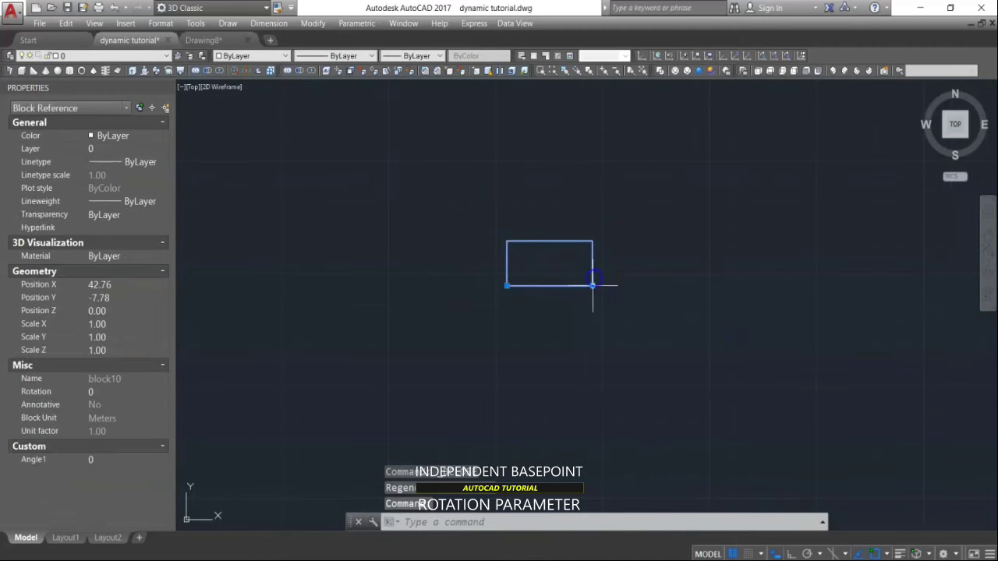
pyautogui.click(585, 282)
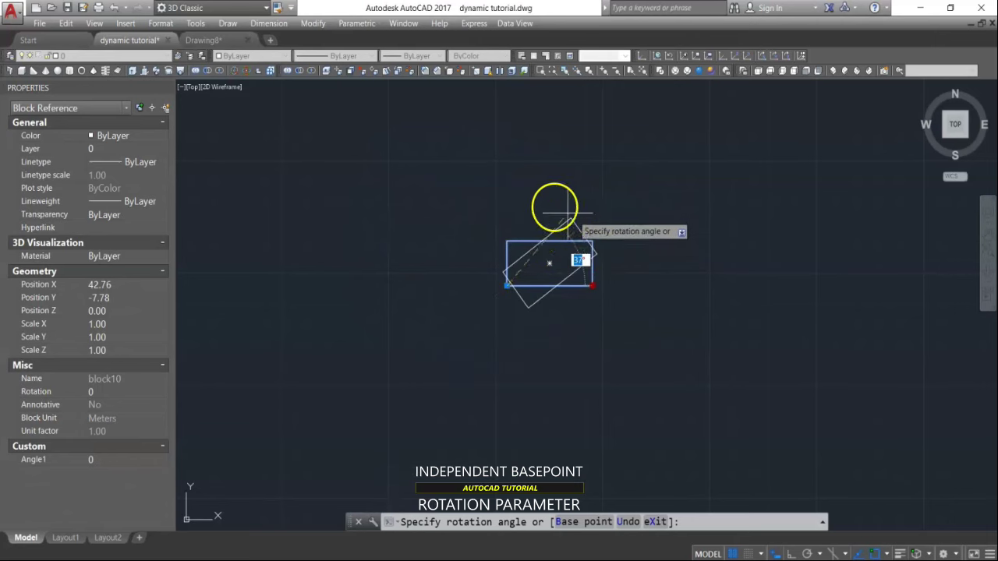
pyautogui.click(490, 194)
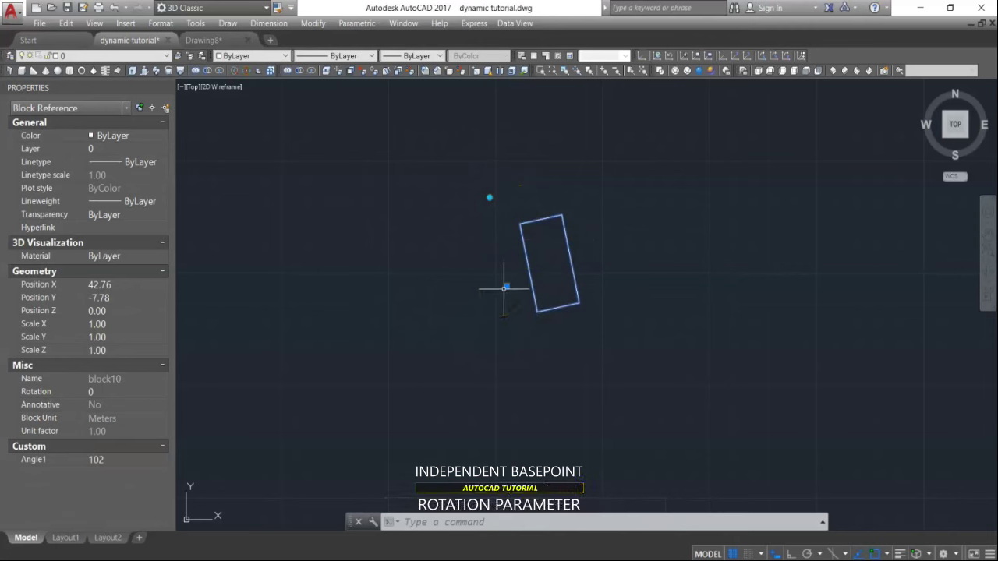
# Step: Reset block10 to its original orientation and reselect it
pyautogui.rightClick(572, 262)
pyautogui.click(596, 242)
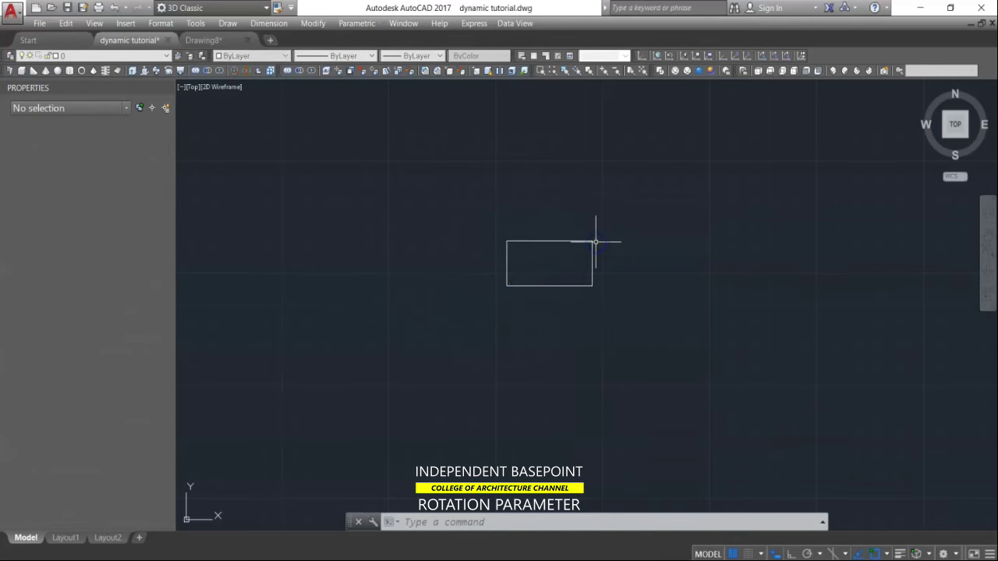
pyautogui.click(593, 260)
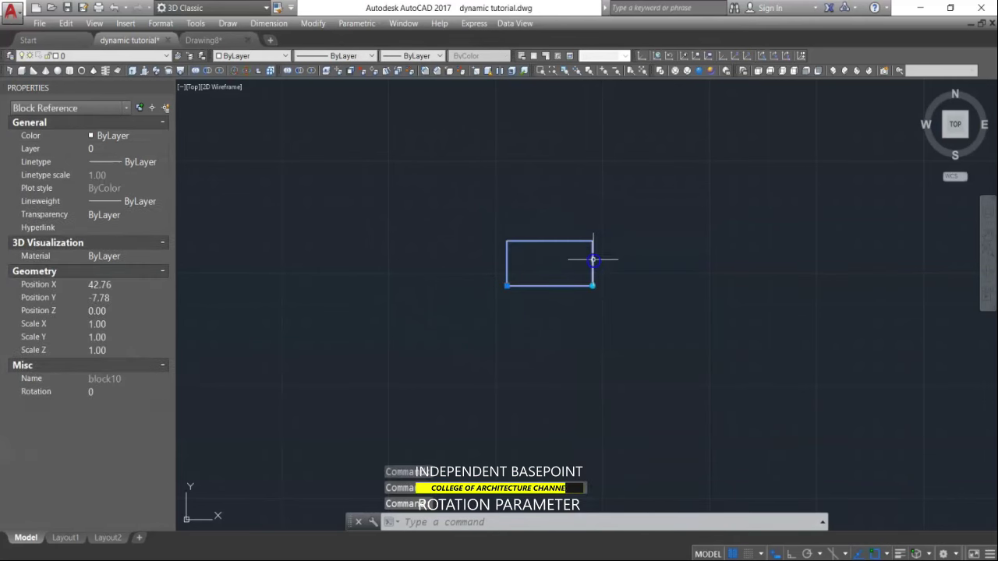
# Step: Reopen block10 and add the base point to the Rotate action's selection set
pyautogui.rightClick(592, 260)
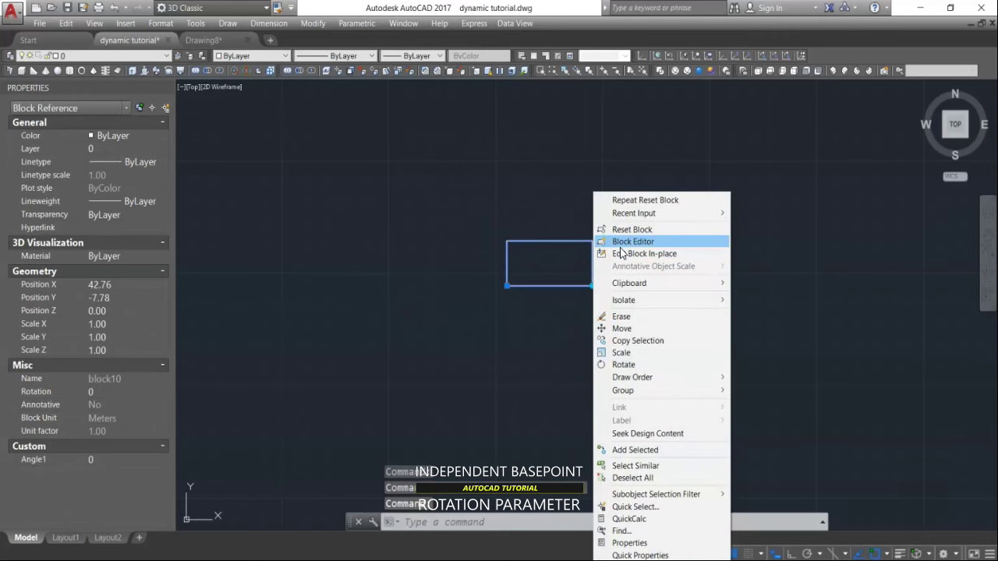
pyautogui.click(621, 248)
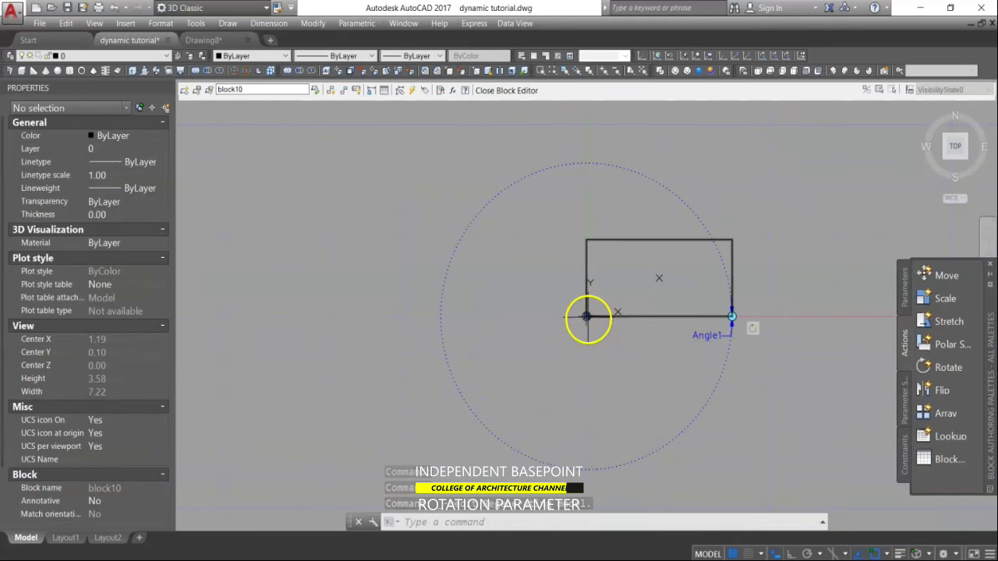
pyautogui.rightClick(753, 331)
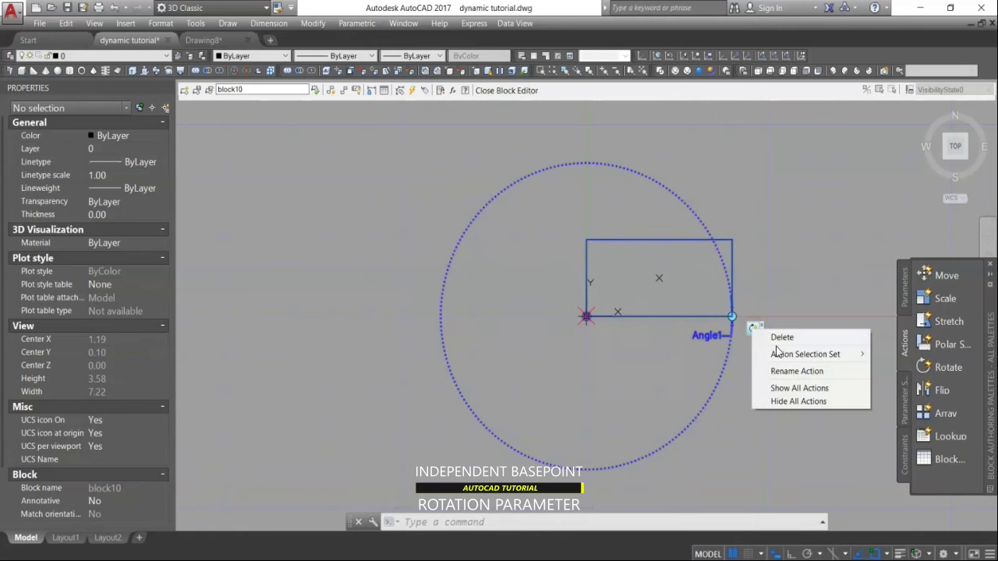
pyautogui.moveTo(780, 356)
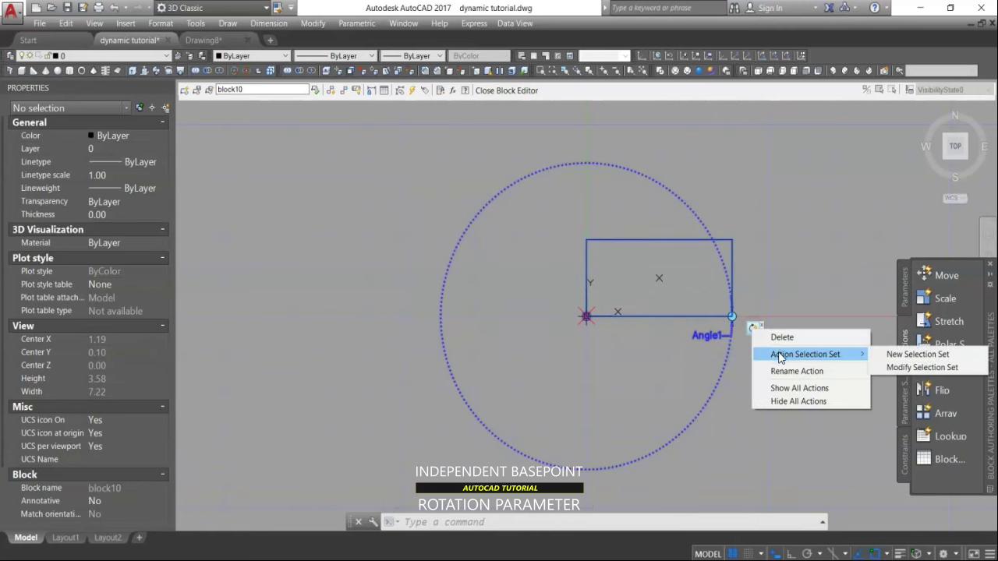
pyautogui.click(916, 367)
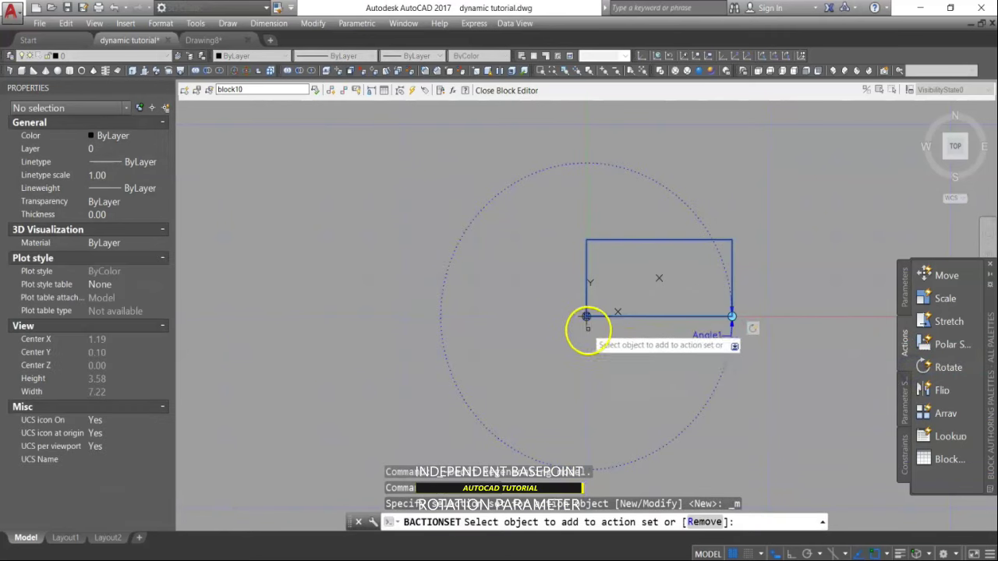
pyautogui.scroll(2, 586, 316)
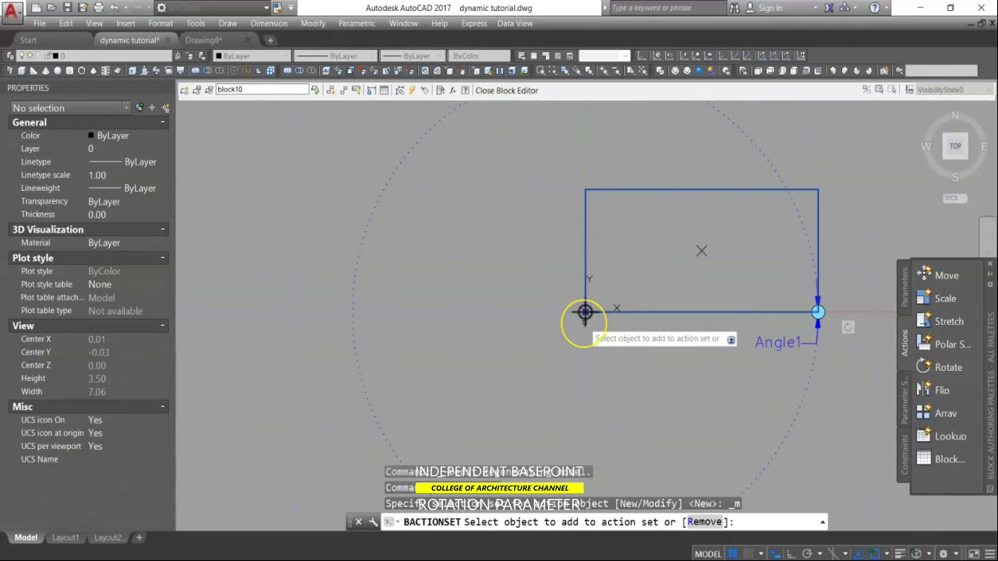
pyautogui.click(585, 311)
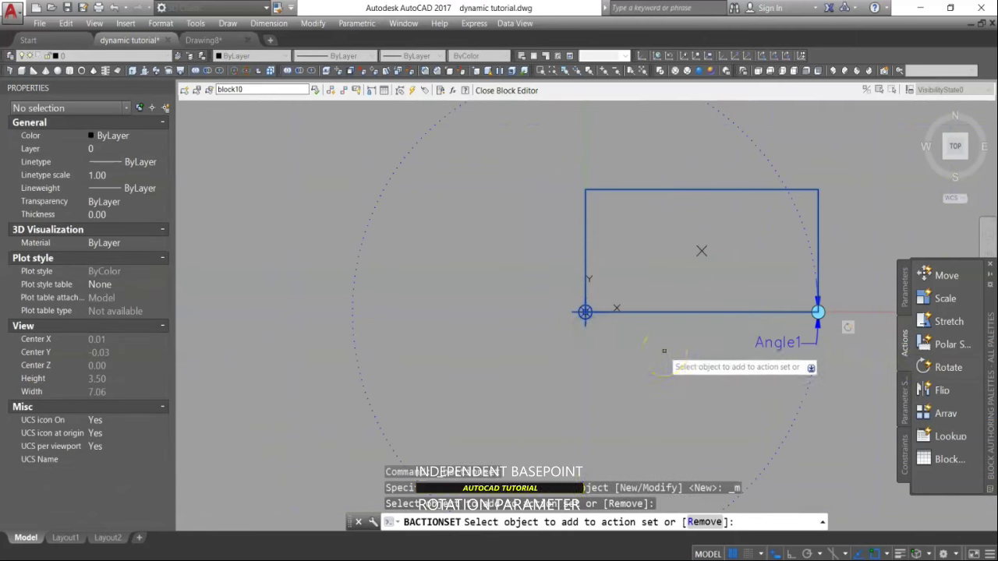
pyautogui.rightClick(489, 186)
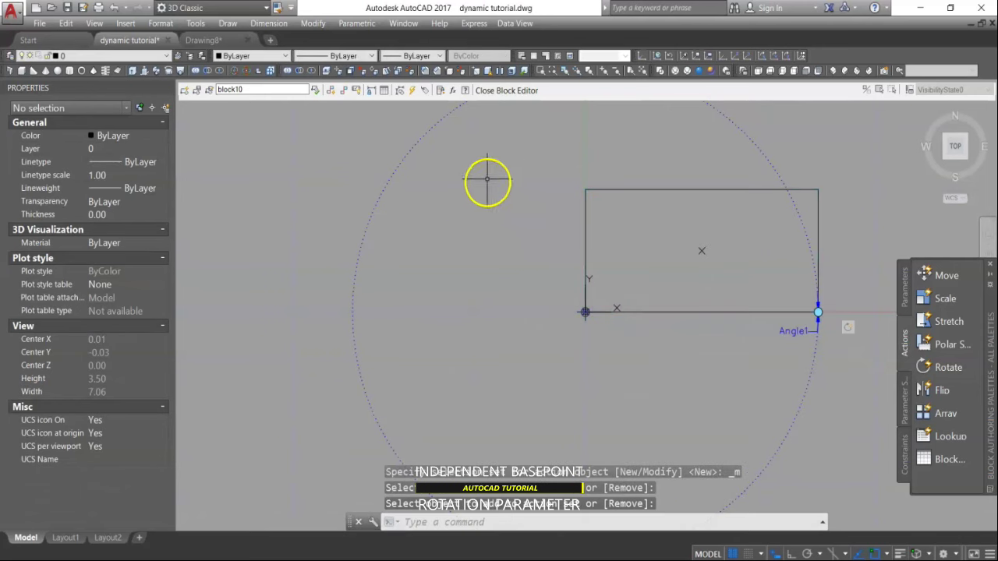
pyautogui.click(508, 91)
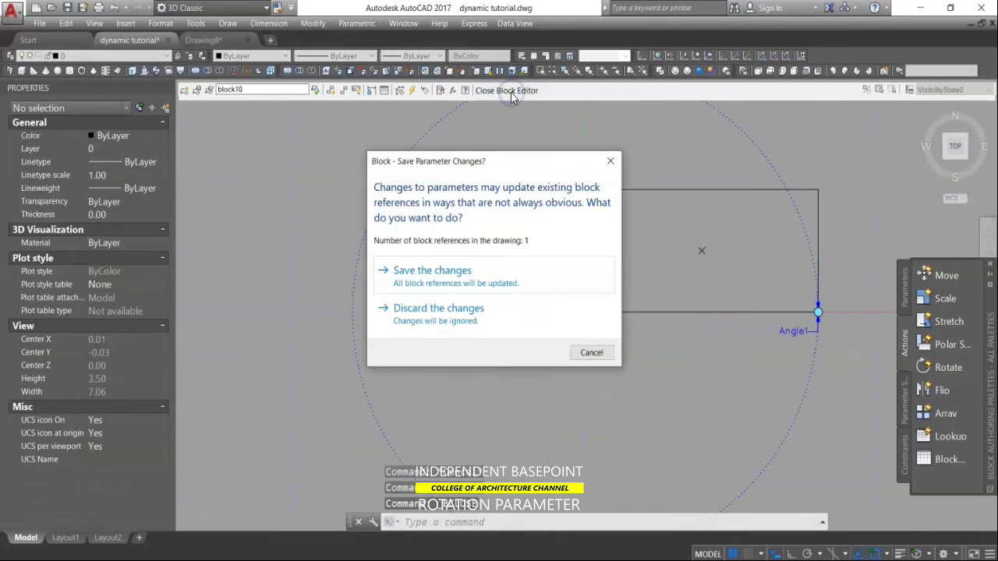
# Step: Save block10 and test-rotate the rectangle around its base point to 174 degrees
pyautogui.click(444, 271)
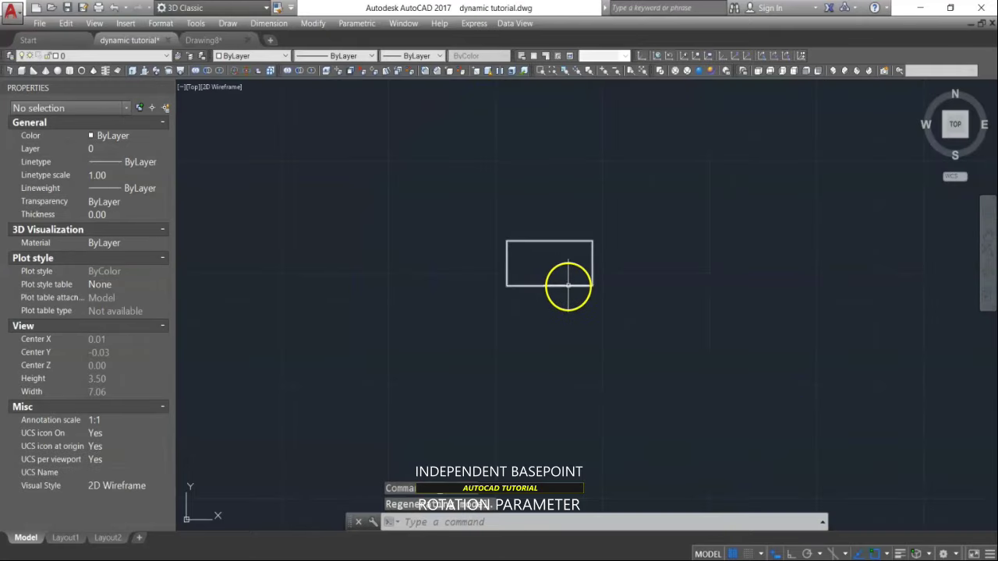
pyautogui.click(568, 286)
pyautogui.moveTo(593, 285); pyautogui.dragTo(521, 163)
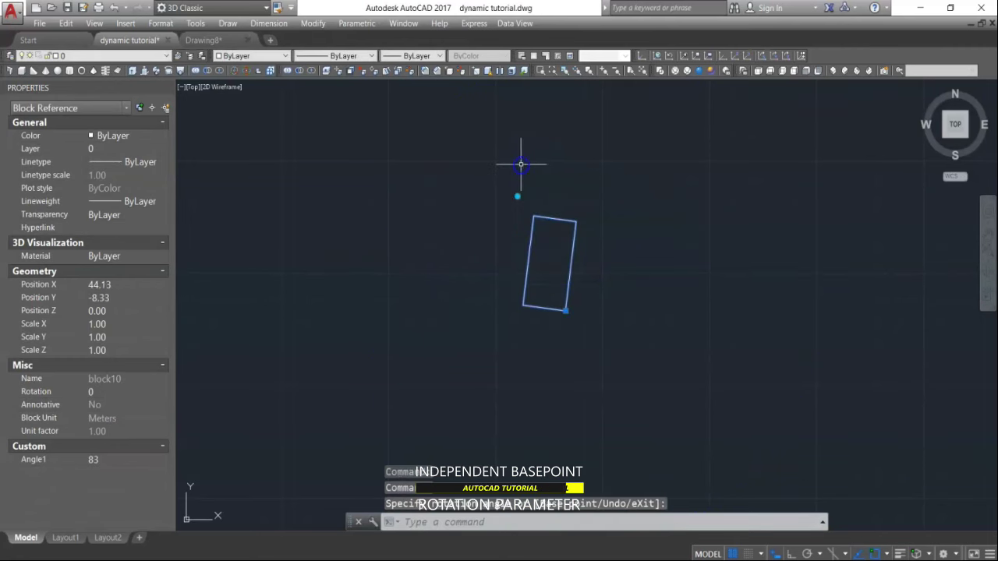
pyautogui.click(566, 311)
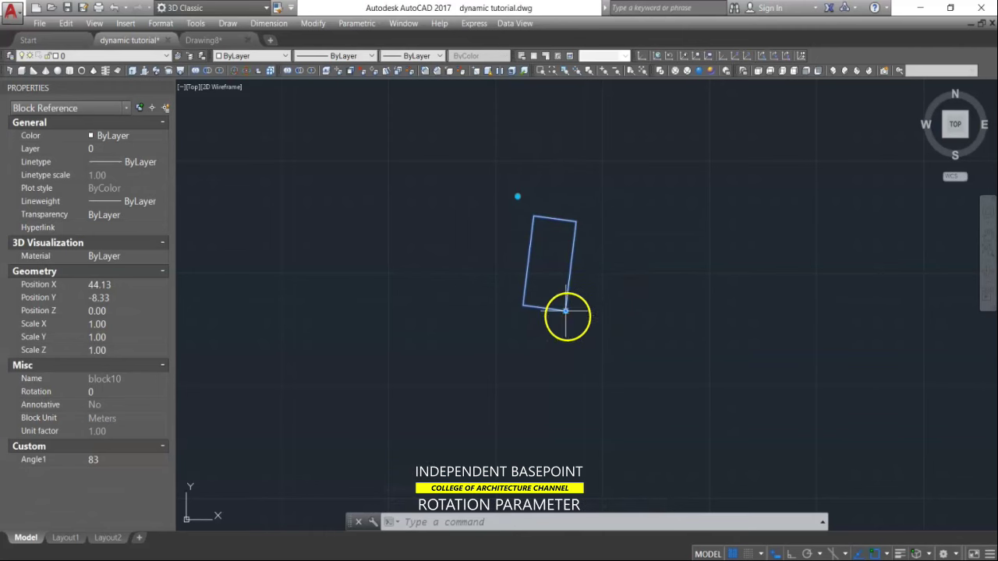
pyautogui.click(508, 204)
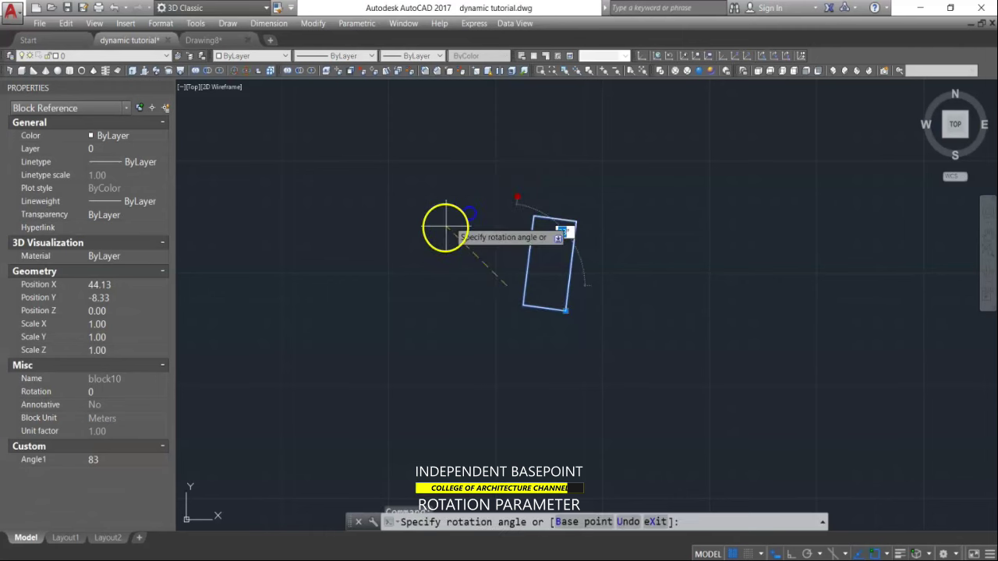
pyautogui.click(423, 276)
# Step: Rotate the block again to 4 degrees and back to level at 0
pyautogui.click(533, 271)
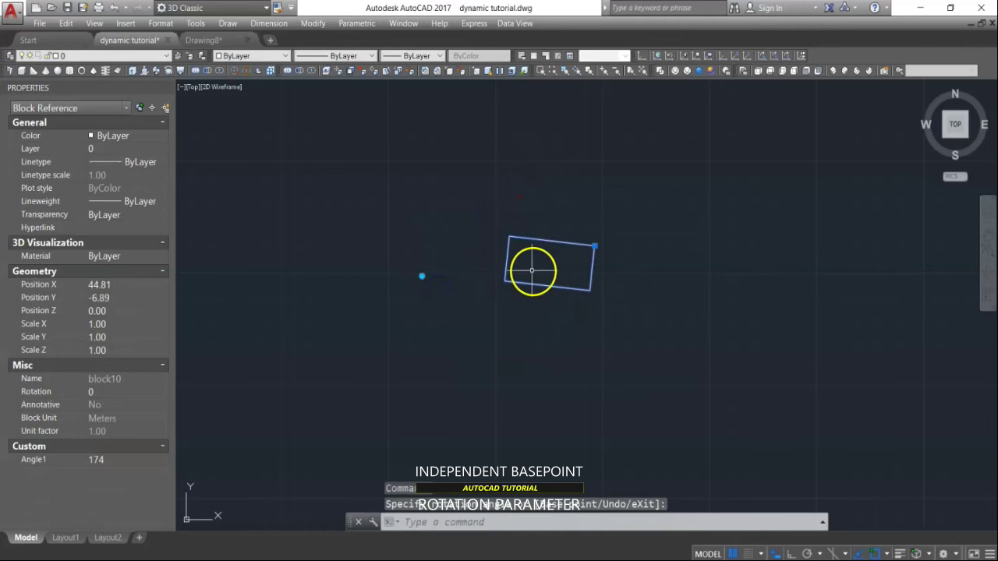
pyautogui.click(421, 275)
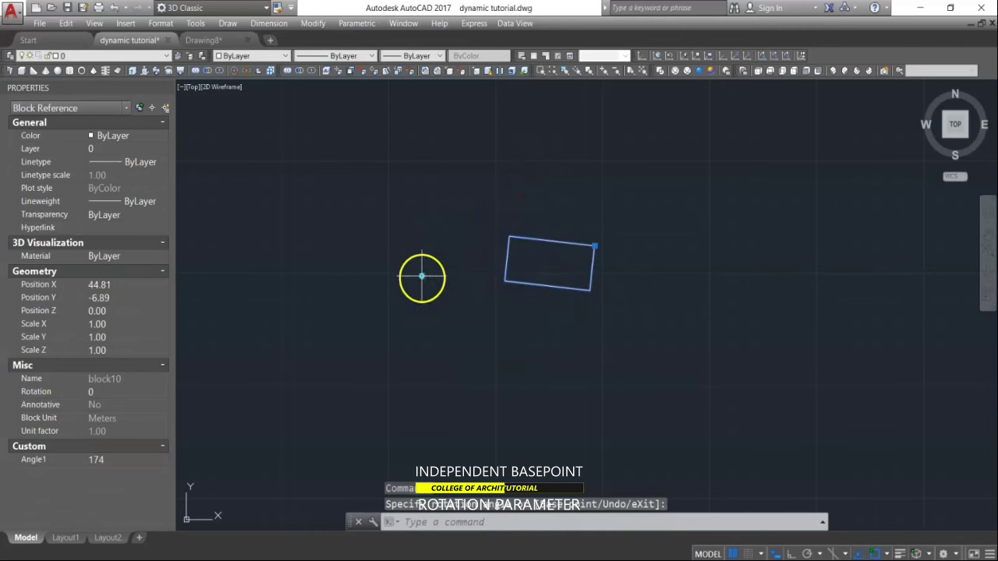
pyautogui.click(660, 273)
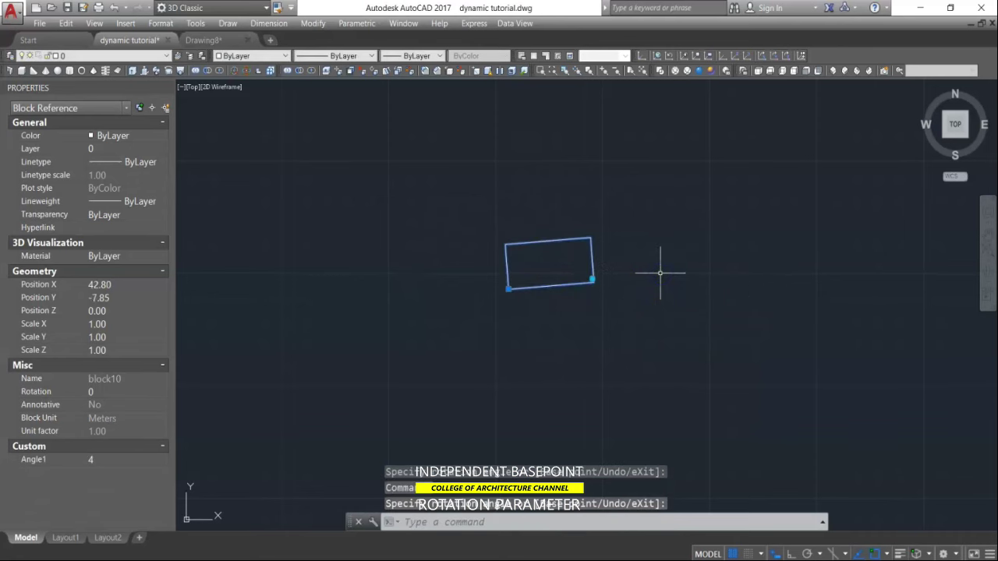
pyautogui.click(592, 281)
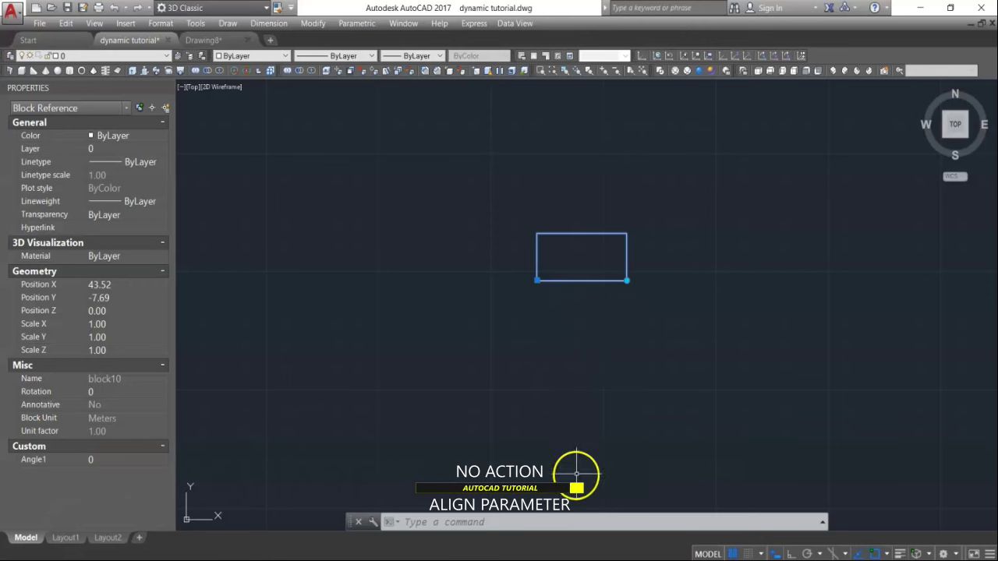
pyautogui.press('Return')
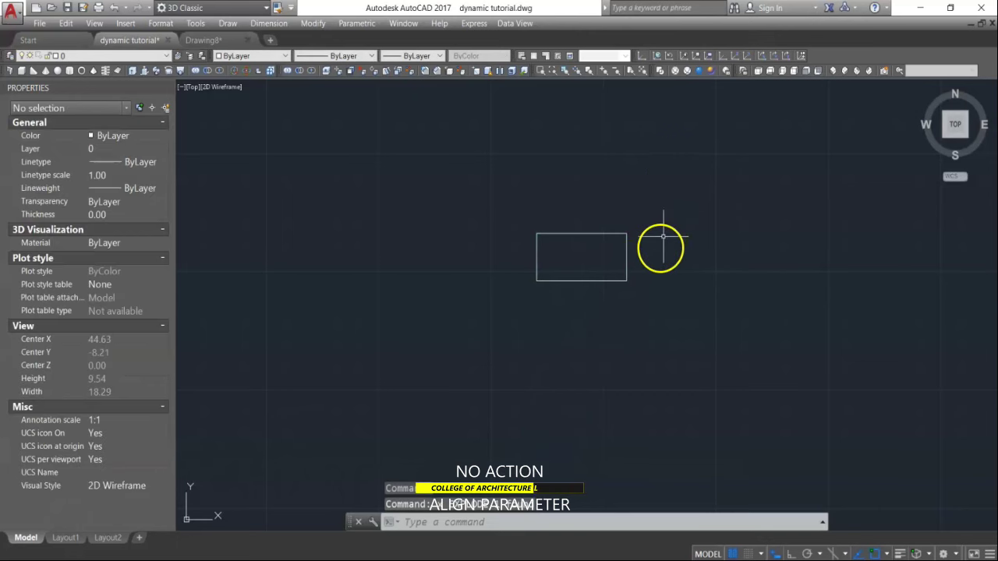
# Step: Explode the block10 rectangle into plain lines with X
pyautogui.write('x')
pyautogui.press('Return')
pyautogui.click(640, 223)
pyautogui.click(588, 305)
pyautogui.press('Return')
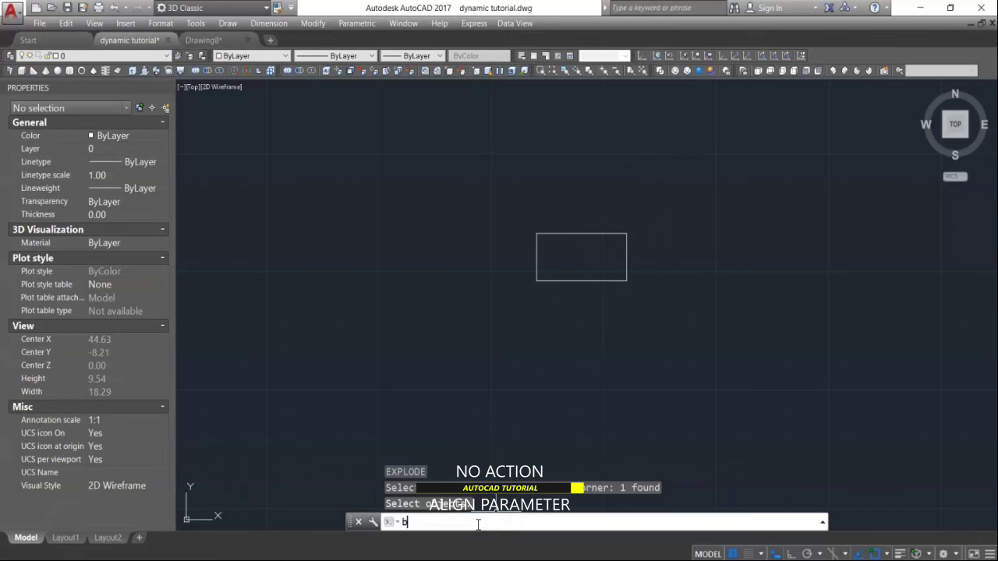
# Step: Define block11 from the four rectangle lines, based at the lower-left corner
pyautogui.press('Return')
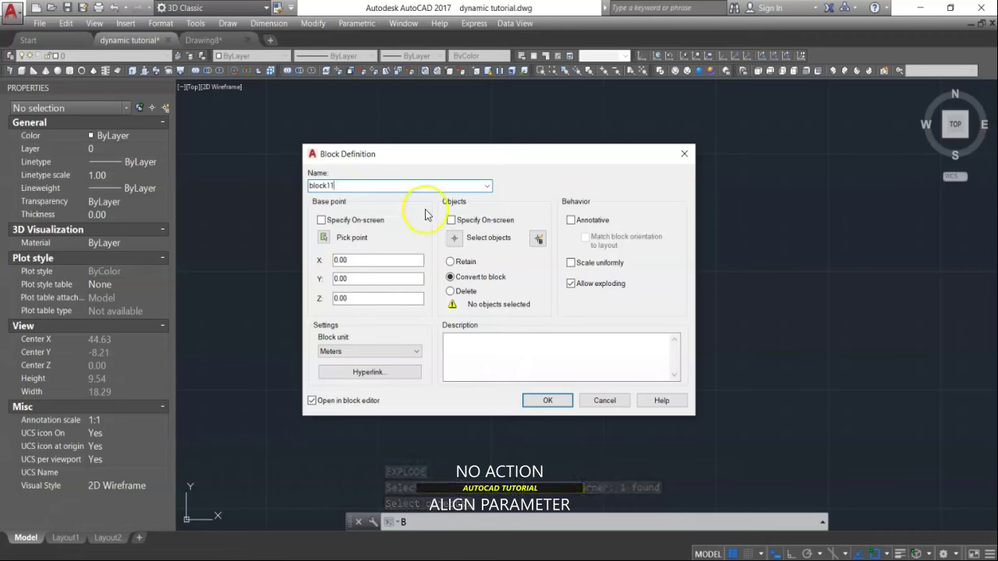
pyautogui.click(453, 240)
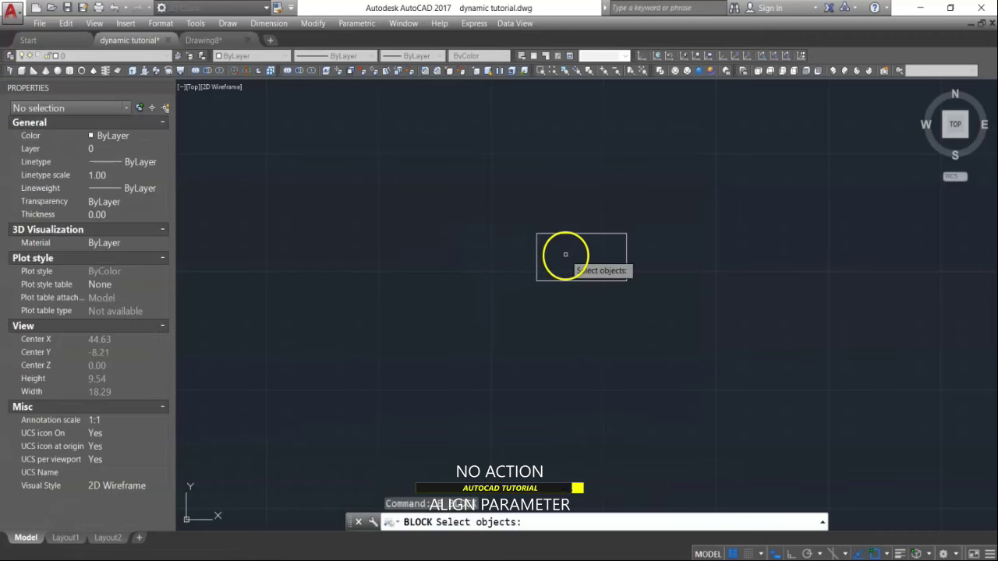
pyautogui.click(583, 226)
pyautogui.click(551, 264)
pyautogui.press('Return')
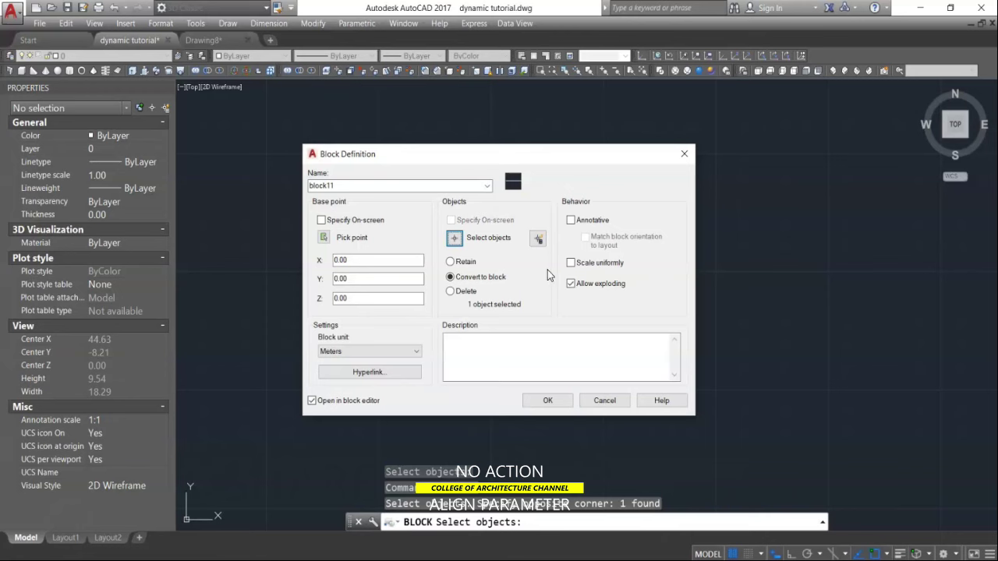
pyautogui.click(454, 238)
pyautogui.click(515, 214)
pyautogui.click(646, 290)
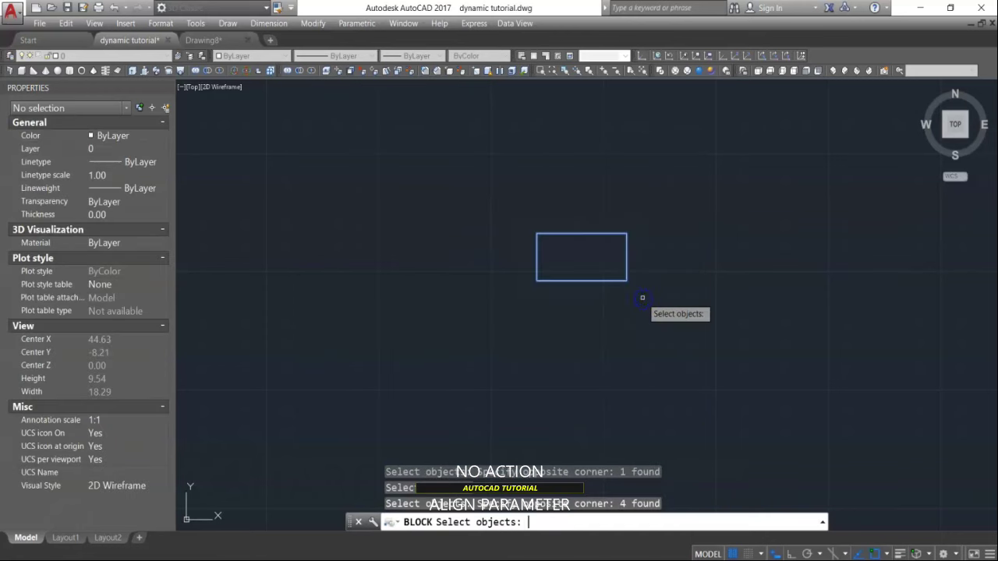
pyautogui.press('Return')
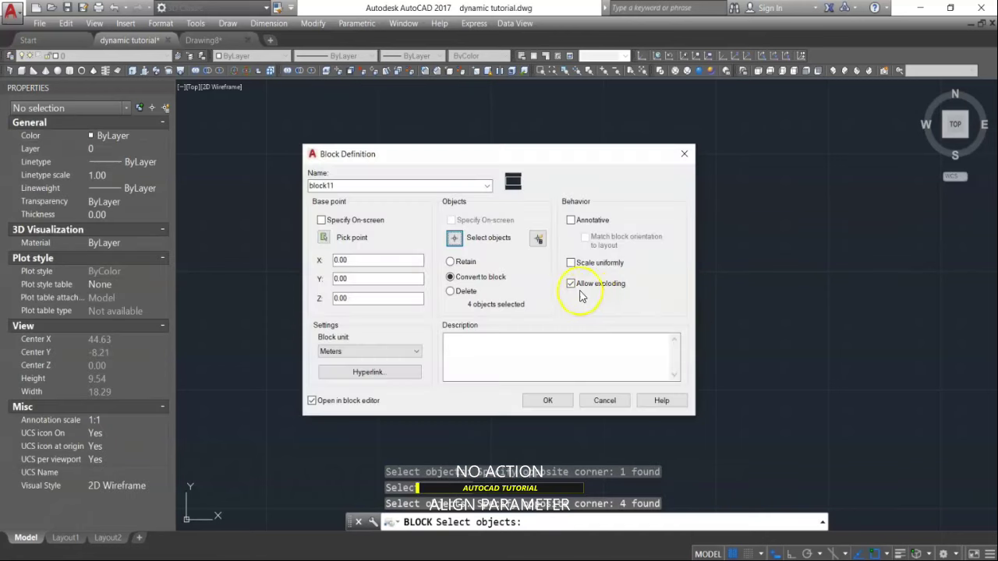
pyautogui.click(332, 240)
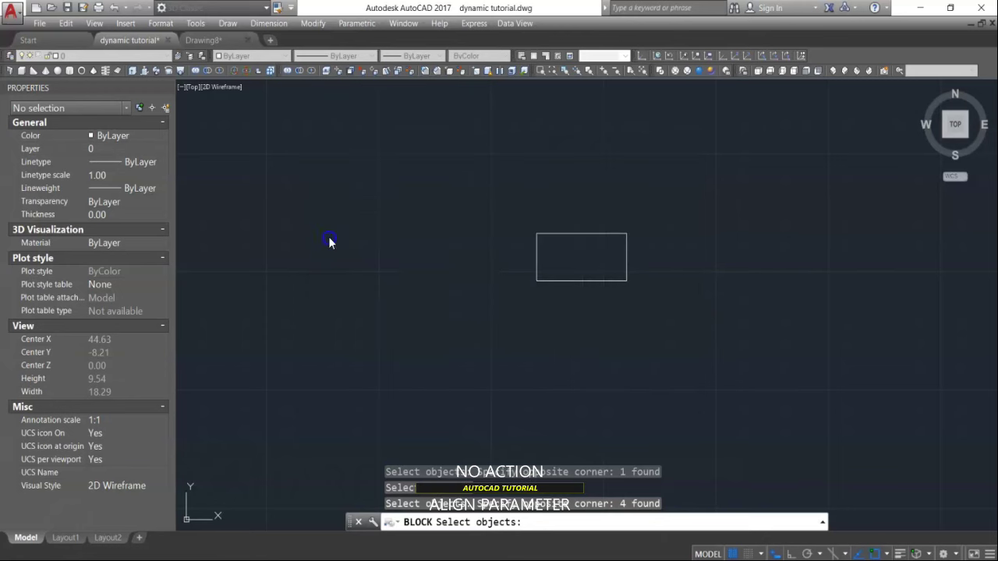
pyautogui.click(538, 279)
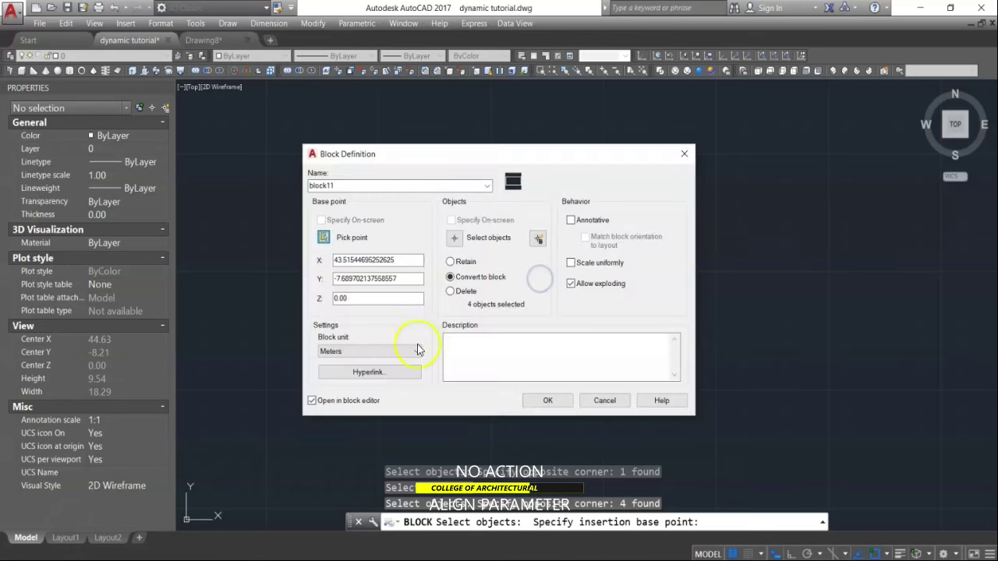
pyautogui.click(547, 400)
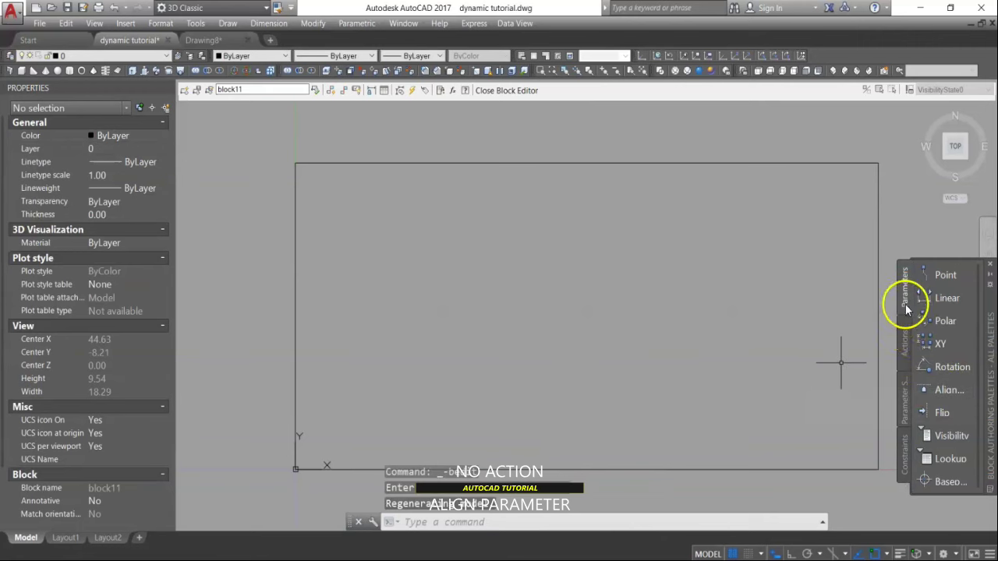
# Step: Add a Basepoint parameter at the rectangle's lower-left corner
pyautogui.click(943, 482)
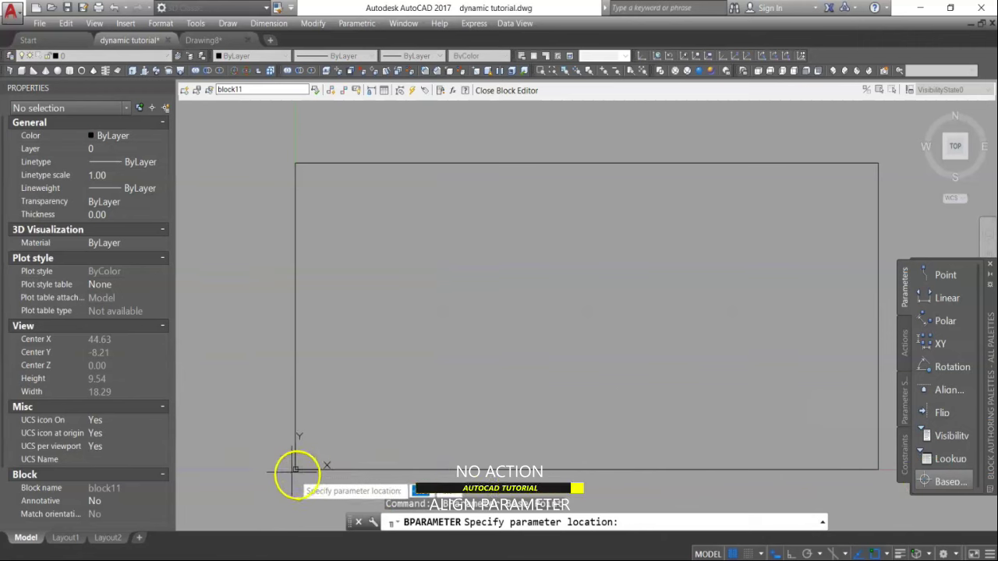
pyautogui.click(296, 469)
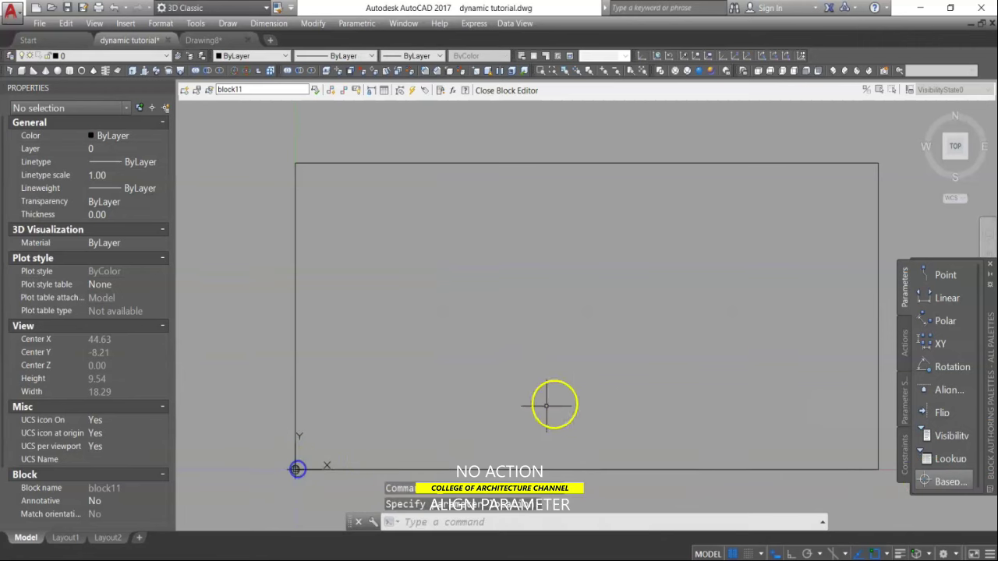
pyautogui.scroll(-4, 737, 326)
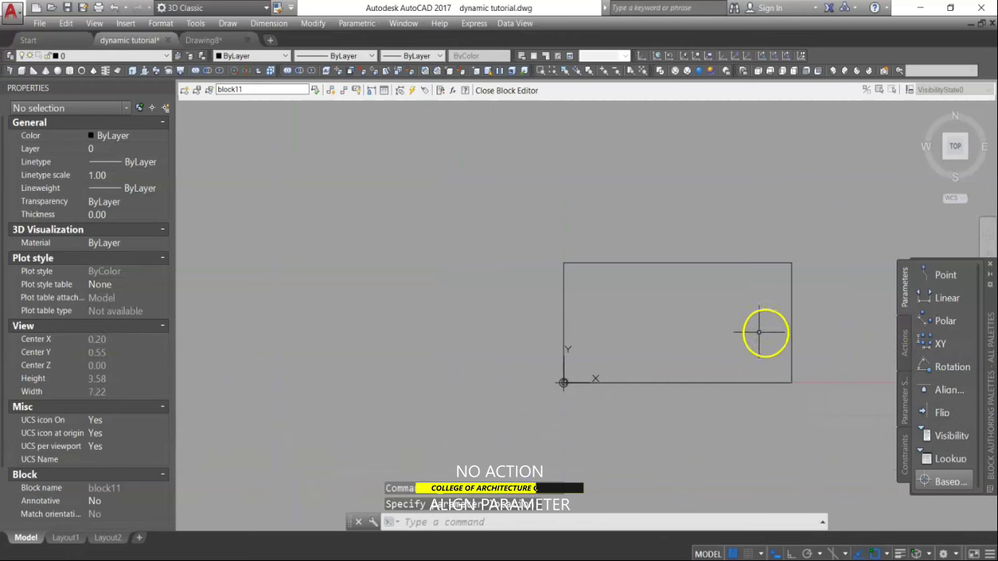
# Step: Add a horizontal Alignment parameter from the lower-left corner along the bottom edge, using Ortho
pyautogui.click(946, 392)
pyautogui.moveTo(622, 436); pyautogui.dragTo(466, 409, button='middle')
pyautogui.scroll(2, 455, 356)
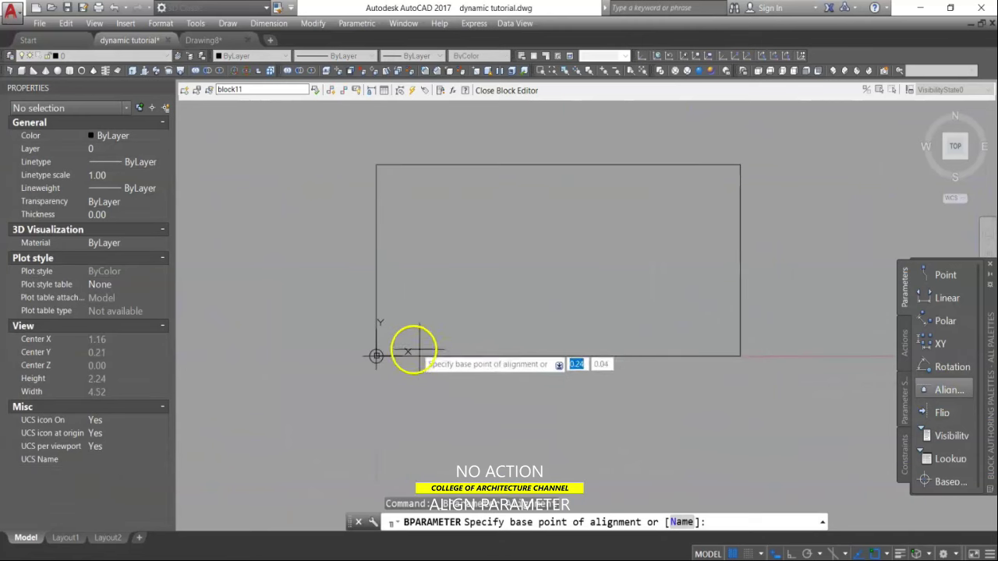
pyautogui.scroll(2, 377, 356)
pyautogui.click(376, 355)
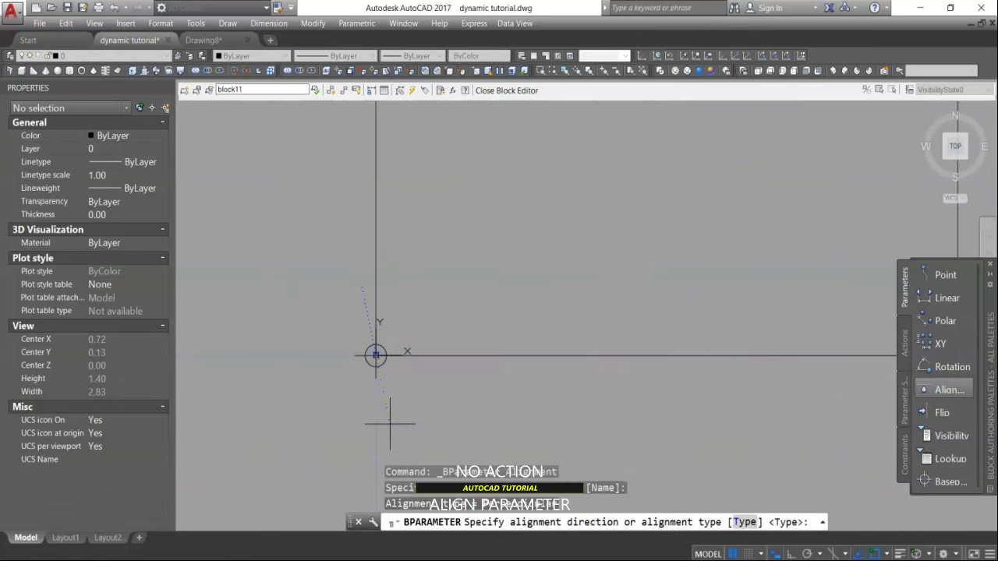
pyautogui.click(782, 555)
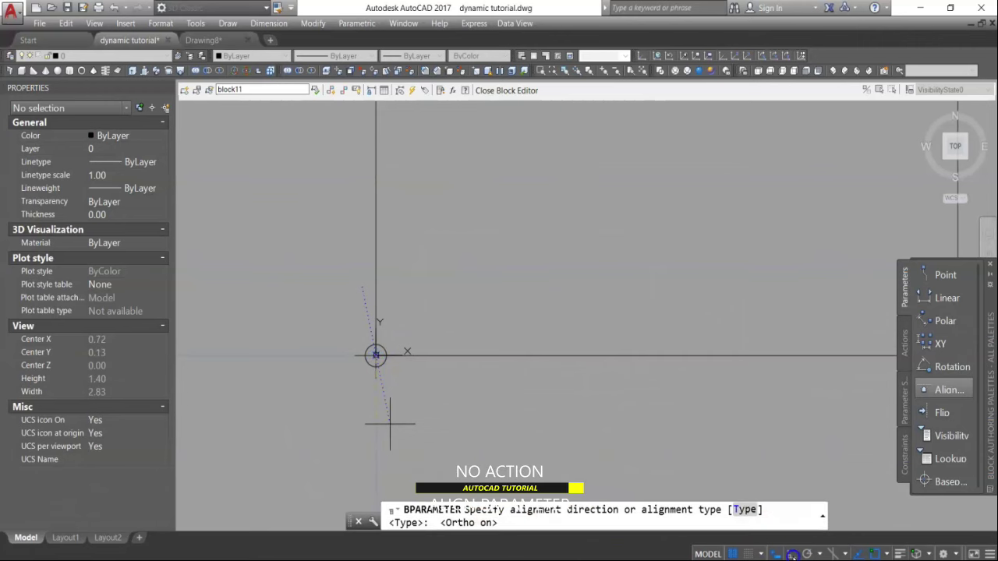
pyautogui.scroll(-3, 246, 317)
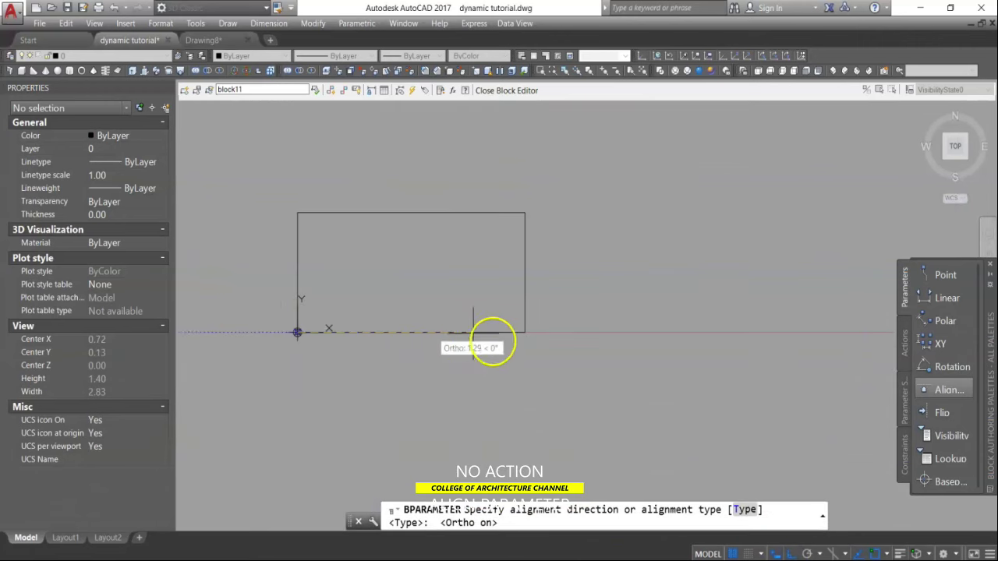
pyautogui.click(591, 341)
pyautogui.moveTo(592, 361); pyautogui.dragTo(717, 413, button='middle')
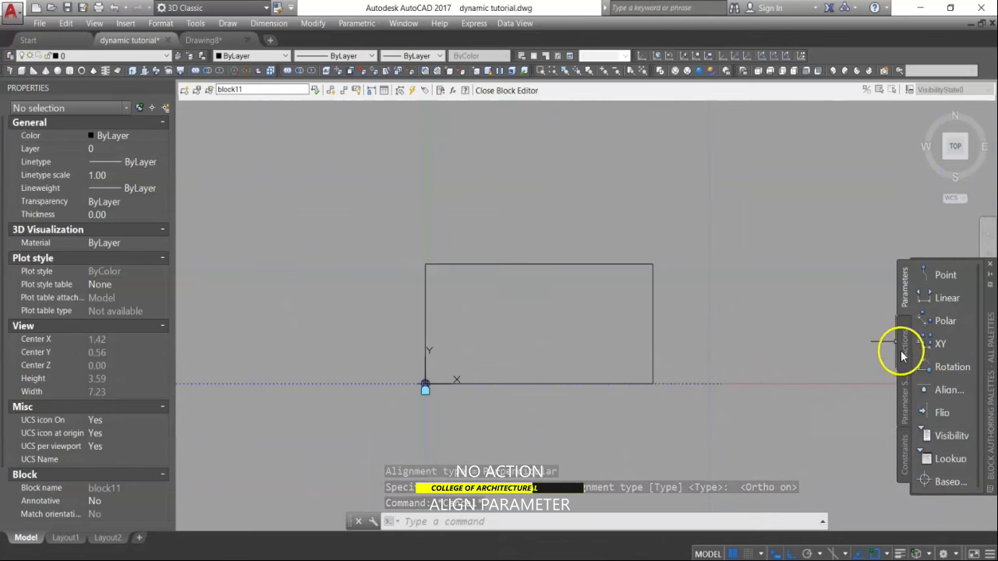
pyautogui.click(508, 91)
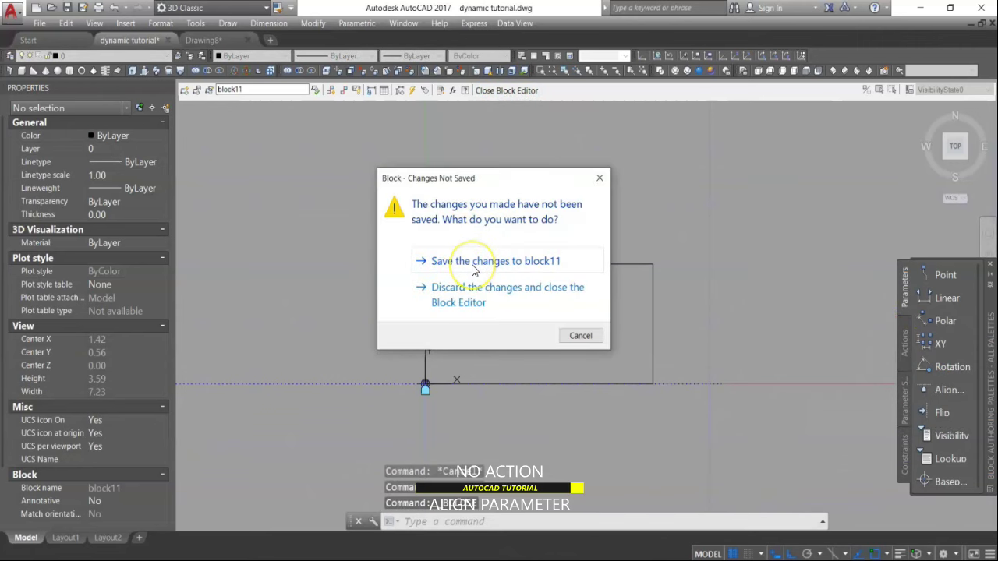
# Step: Save block11 and copy the rectangle once to the right
pyautogui.click(473, 262)
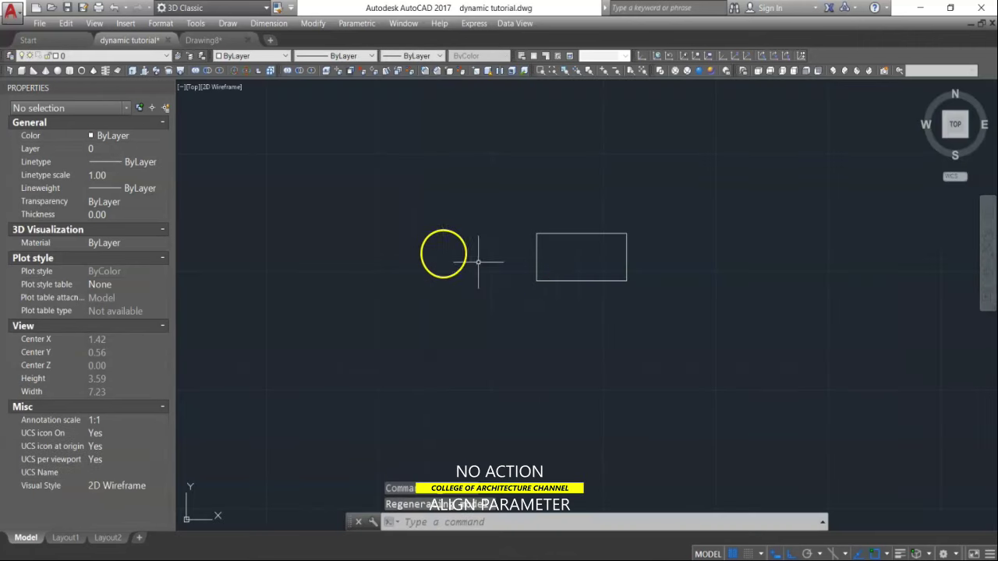
pyautogui.scroll(-4, 437, 249)
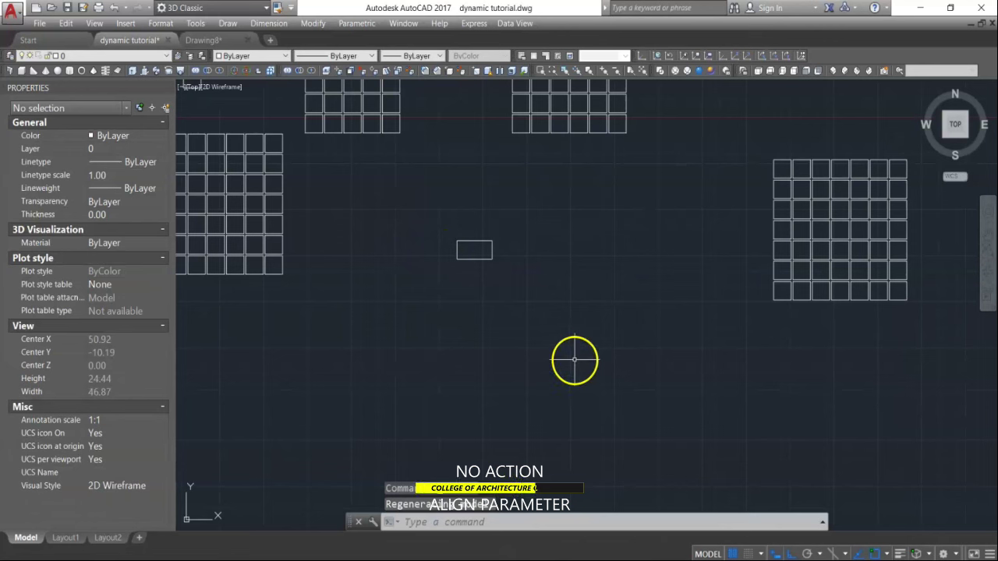
pyautogui.press('Return')
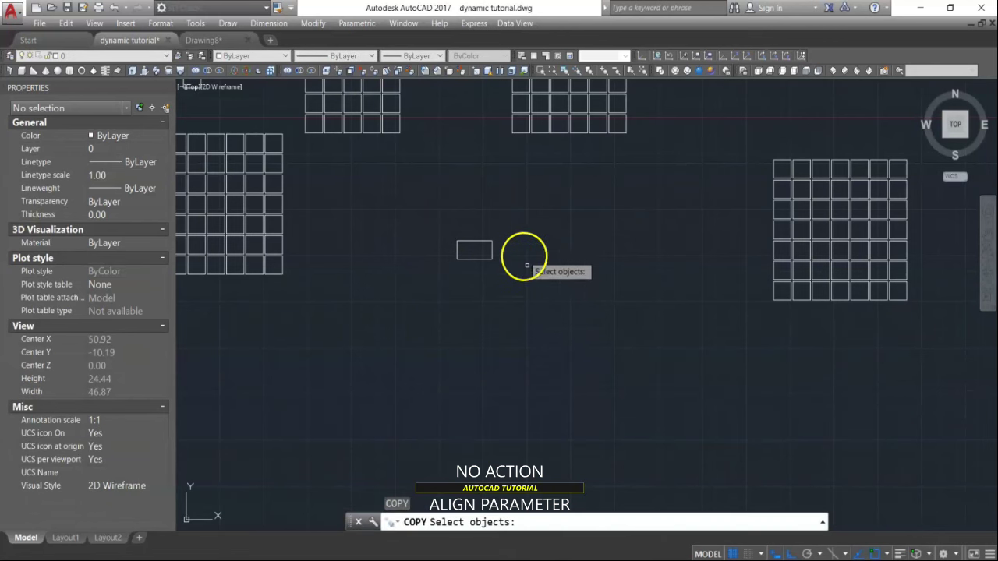
pyautogui.click(492, 218)
pyautogui.click(439, 289)
pyautogui.press('Return')
pyautogui.click(449, 287)
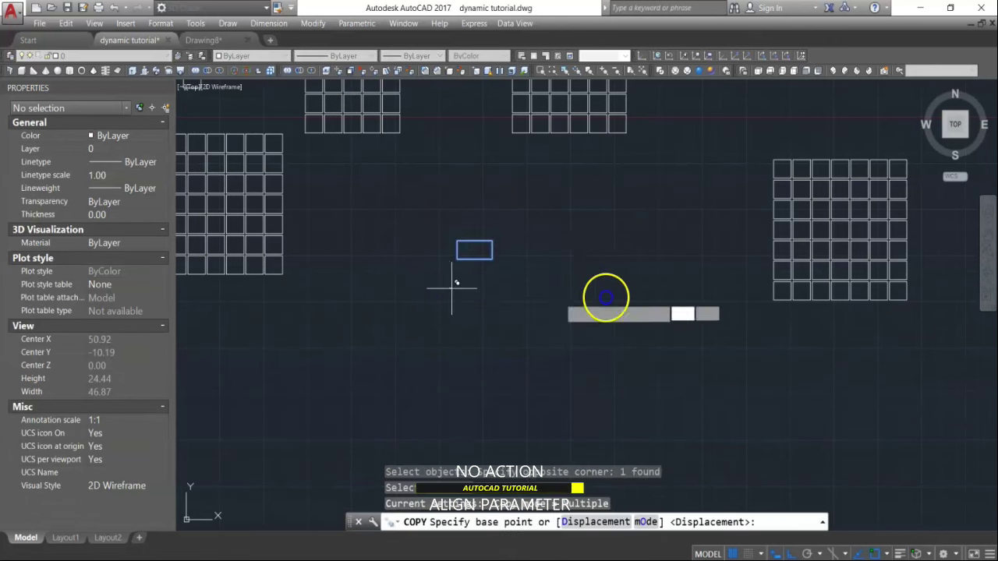
pyautogui.click(632, 295)
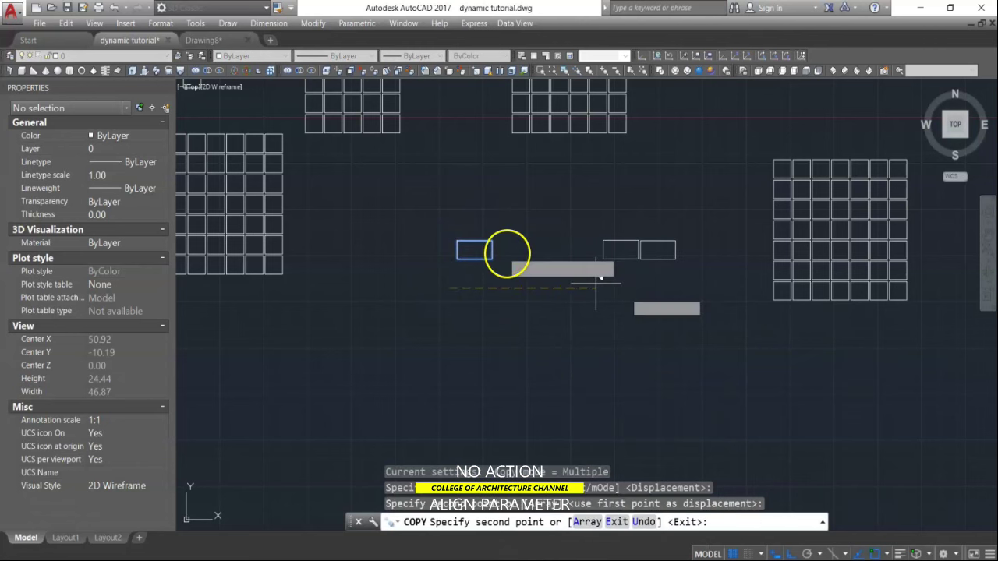
# Step: Copy both rectangles downward into a two-by-two layout, then turn Ortho off
pyautogui.press('Return')
pyautogui.press('Return')
pyautogui.click(422, 226)
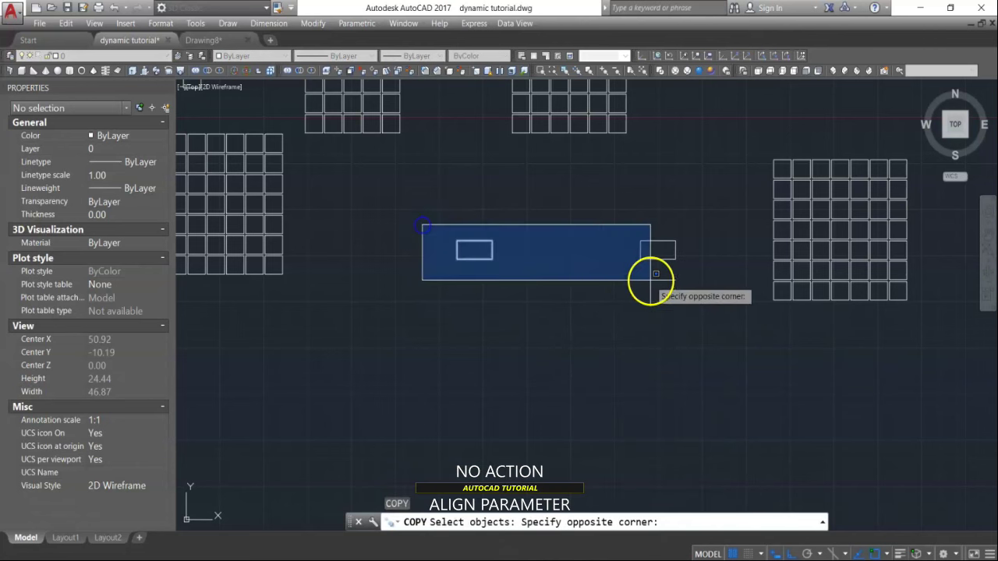
pyautogui.click(696, 297)
pyautogui.press('Return')
pyautogui.click(572, 258)
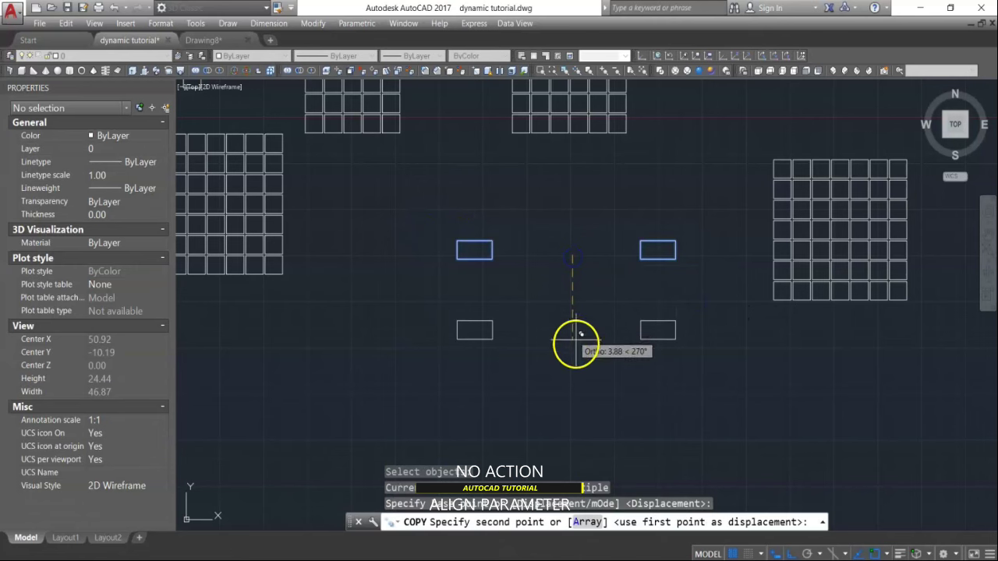
pyautogui.click(577, 387)
pyautogui.press('Escape')
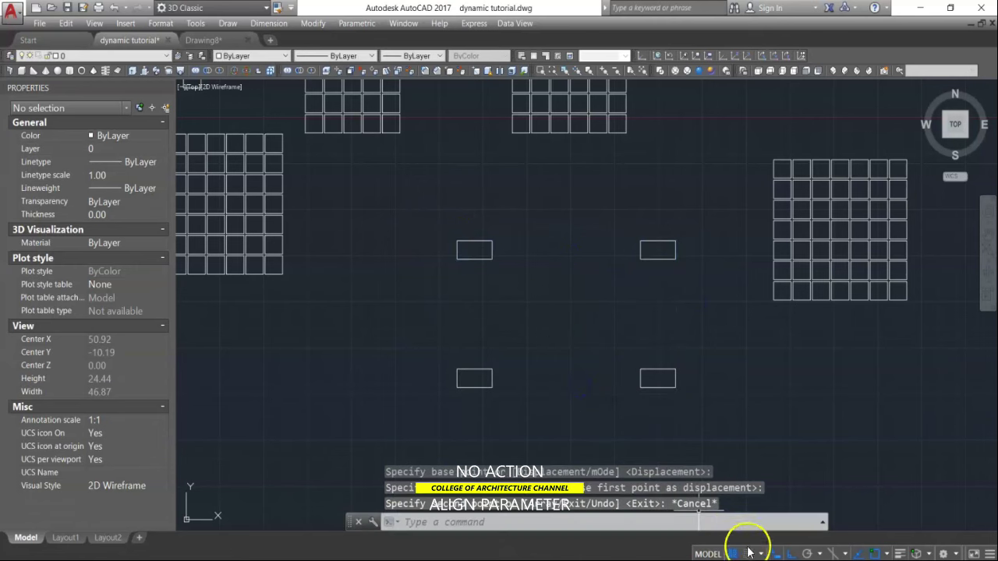
pyautogui.click(794, 555)
pyautogui.write('l')
pyautogui.press('Return')
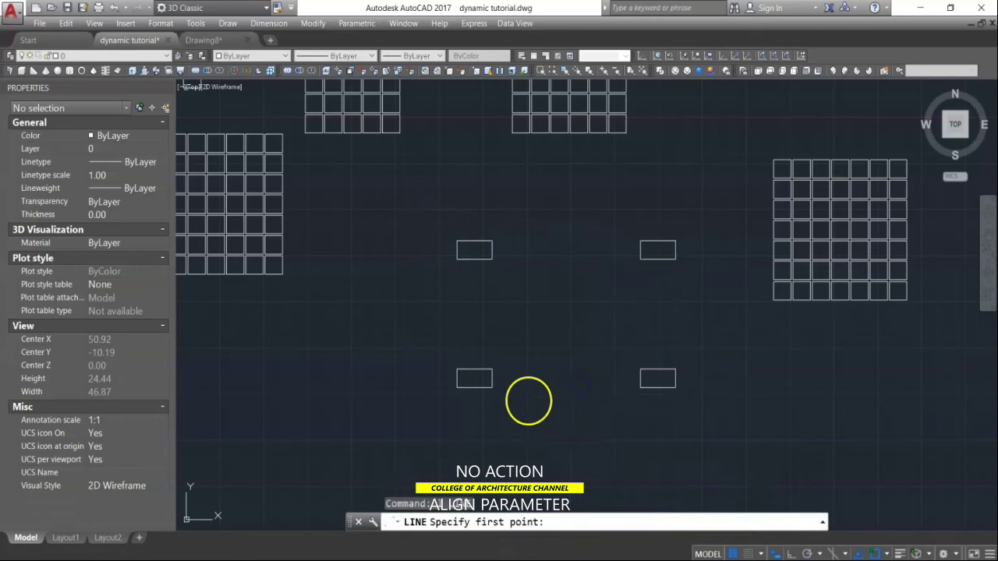
# Step: Draw a diagonal line from the lower-left rectangle toward the upper-right one
pyautogui.click(503, 361)
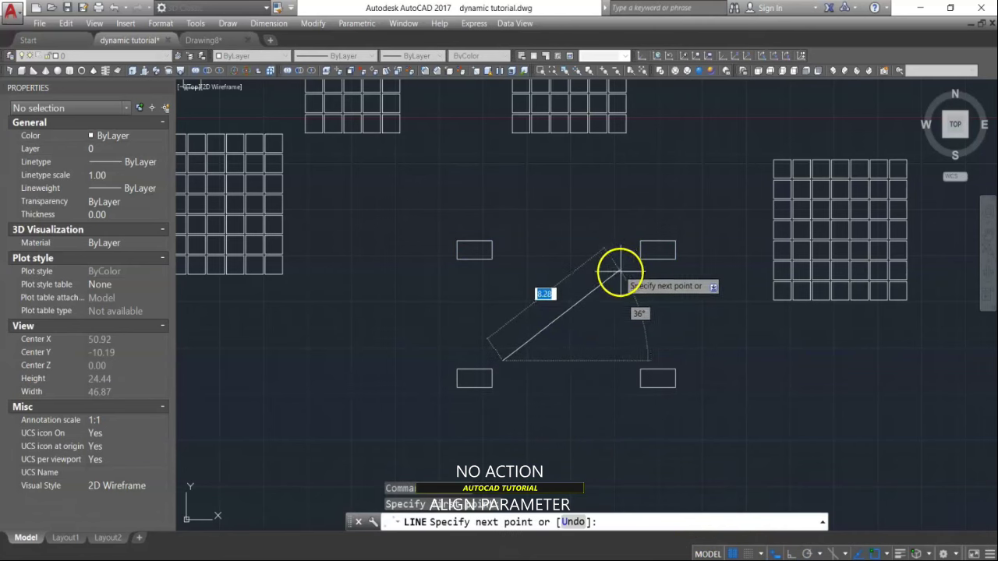
pyautogui.click(628, 270)
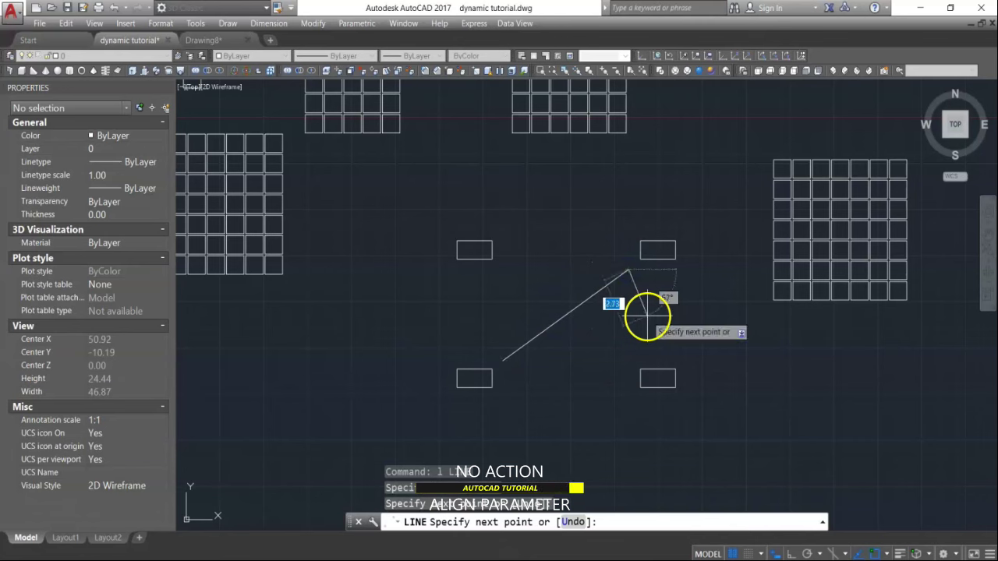
pyautogui.press('Escape')
# Step: Select the top-left block11 and pick up its alignment grip
pyautogui.scroll(4, 500, 265)
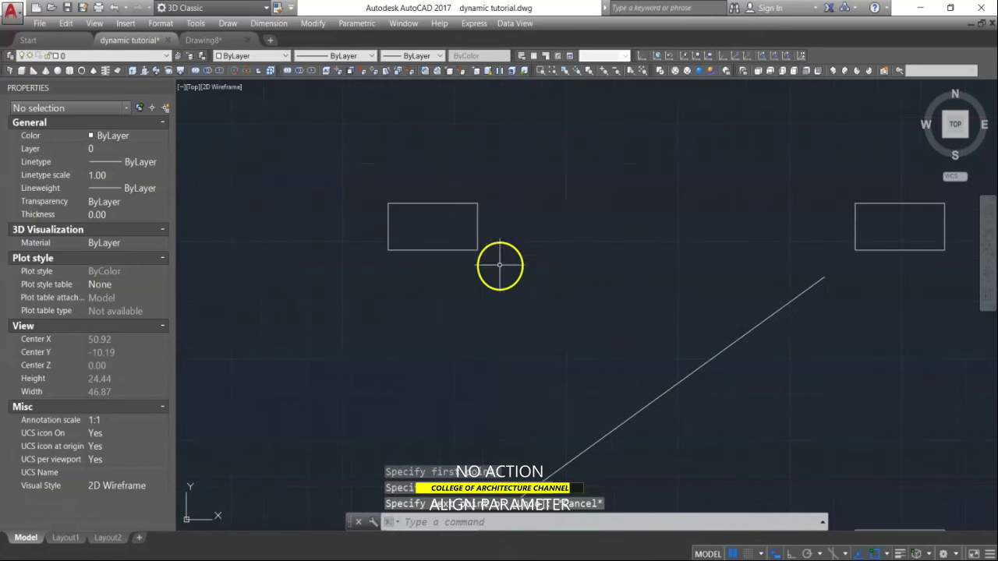
pyautogui.scroll(-5, 443, 237)
pyautogui.scroll(3, 437, 233)
pyautogui.click(431, 230)
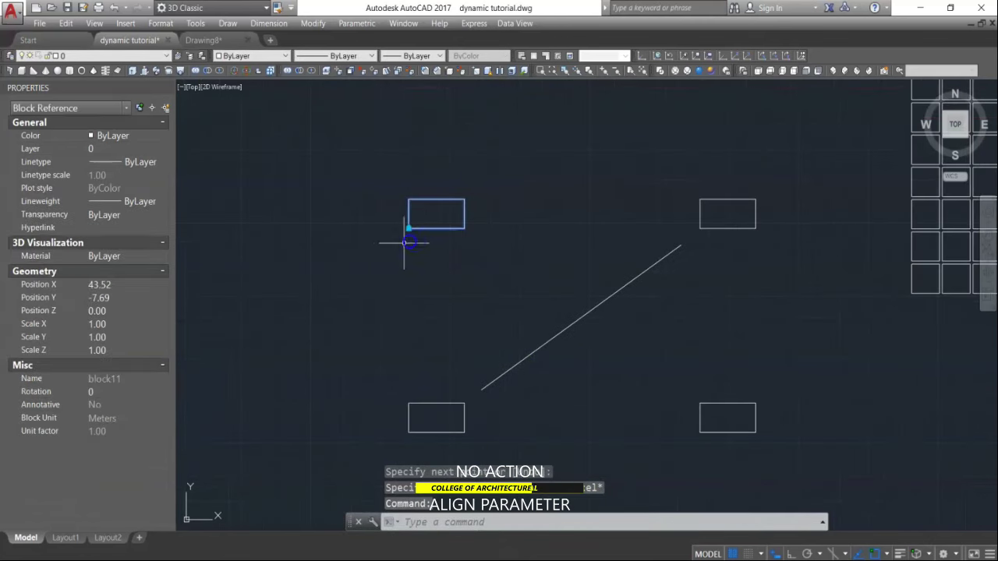
pyautogui.click(408, 228)
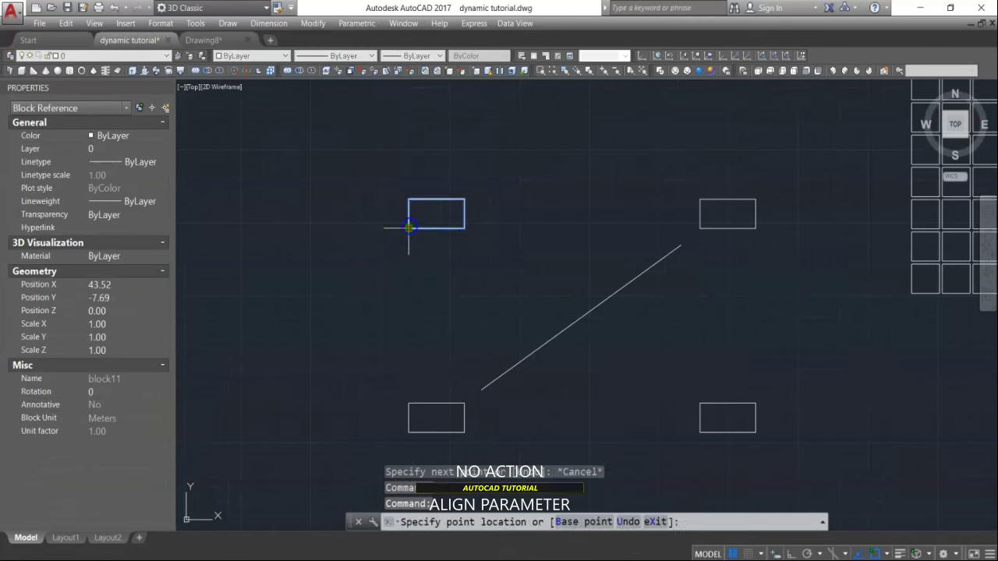
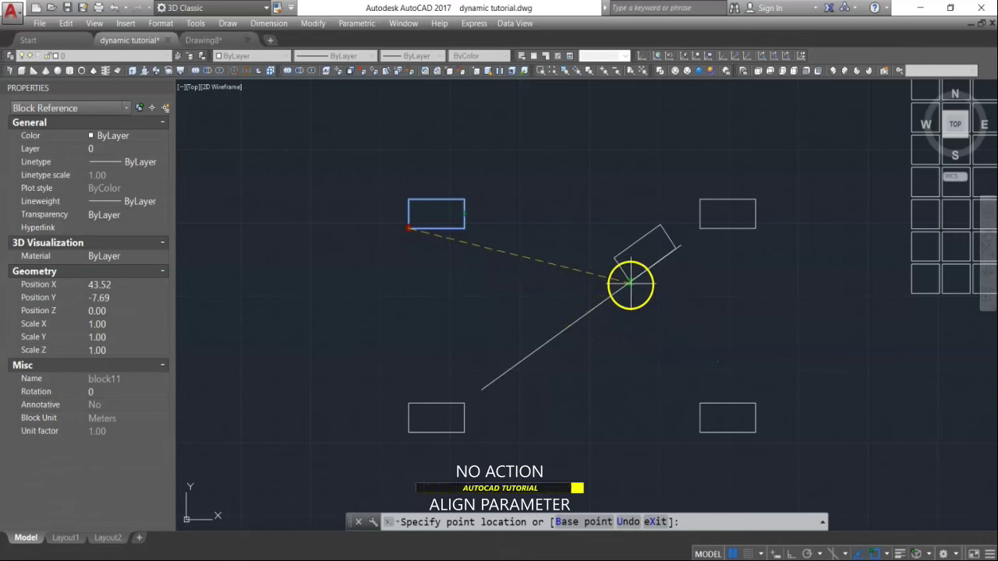
# Step: Try moving the upper-right and lower-right blocks by their alignment grips, cancelling each
pyautogui.press('Escape')
pyautogui.click(729, 228)
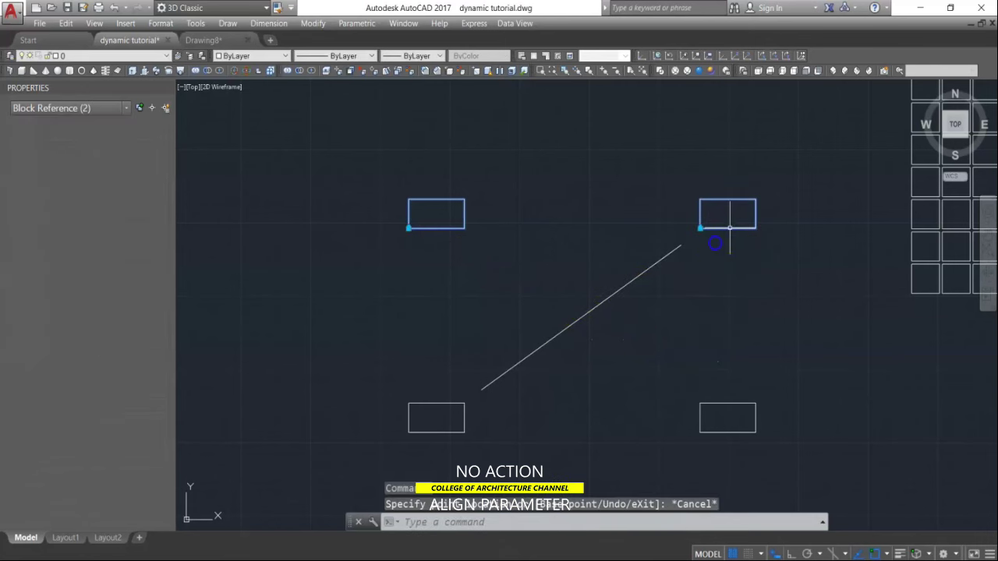
pyautogui.click(699, 227)
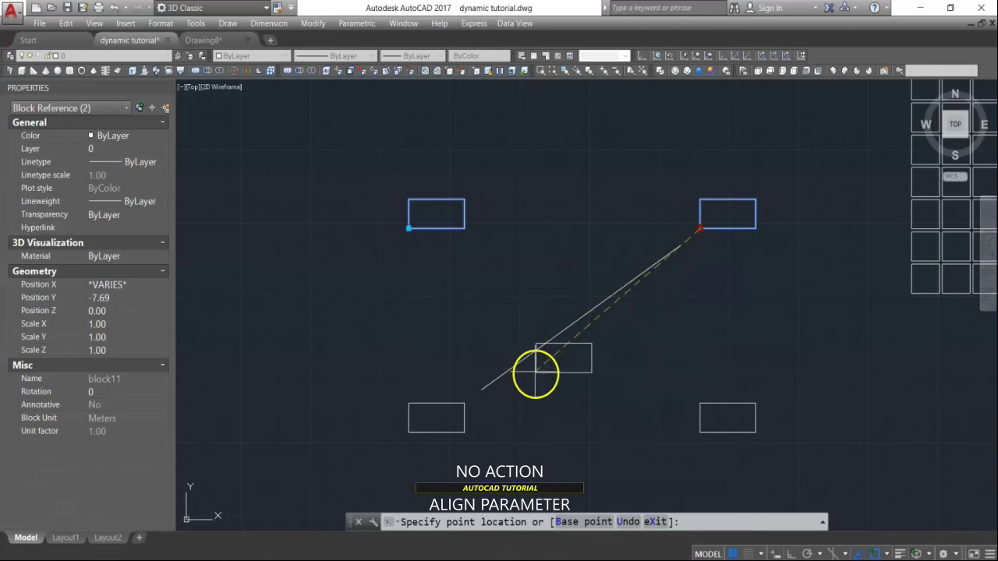
pyautogui.press('Escape')
pyautogui.press('Escape')
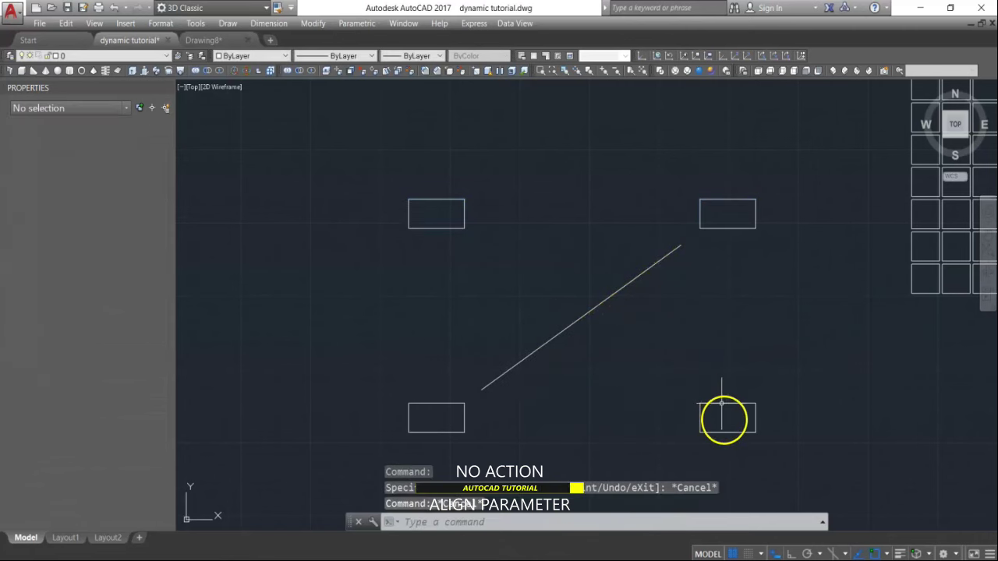
pyautogui.click(722, 403)
pyautogui.click(704, 406)
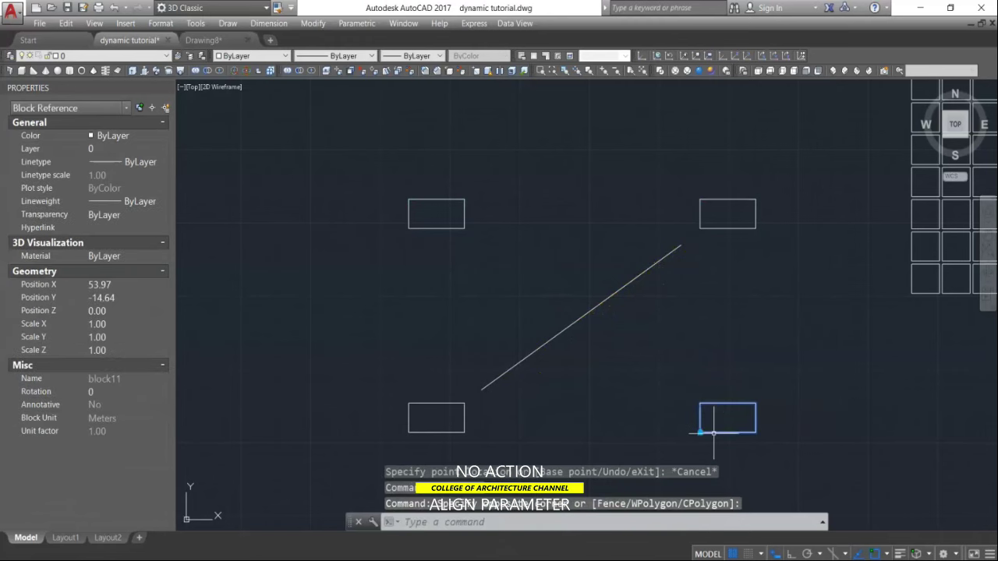
pyautogui.click(700, 432)
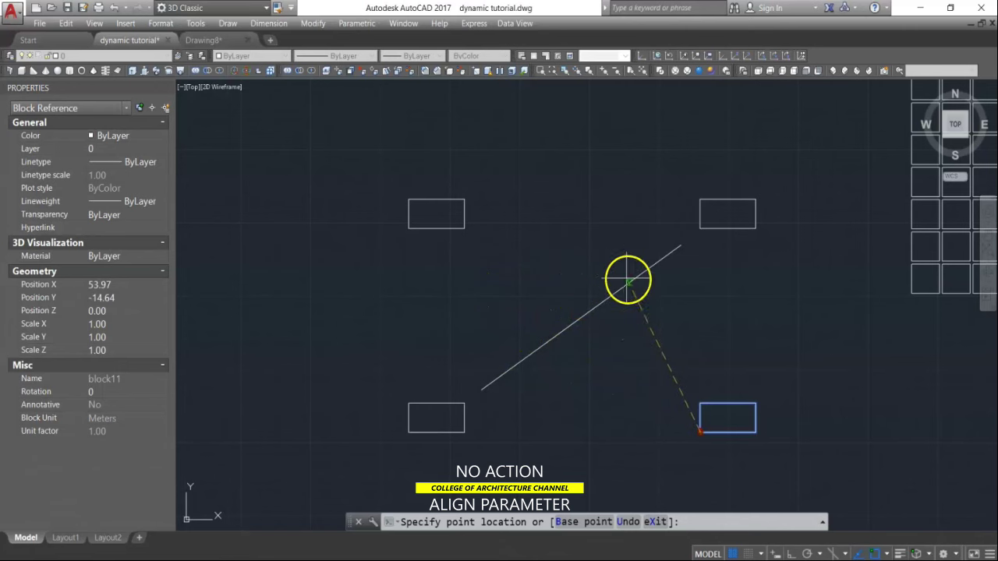
pyautogui.press('Escape')
# Step: Snap the lower-left block by its alignment grip onto the diagonal line, then deselect
pyautogui.click(468, 420)
pyautogui.click(428, 439)
pyautogui.click(408, 432)
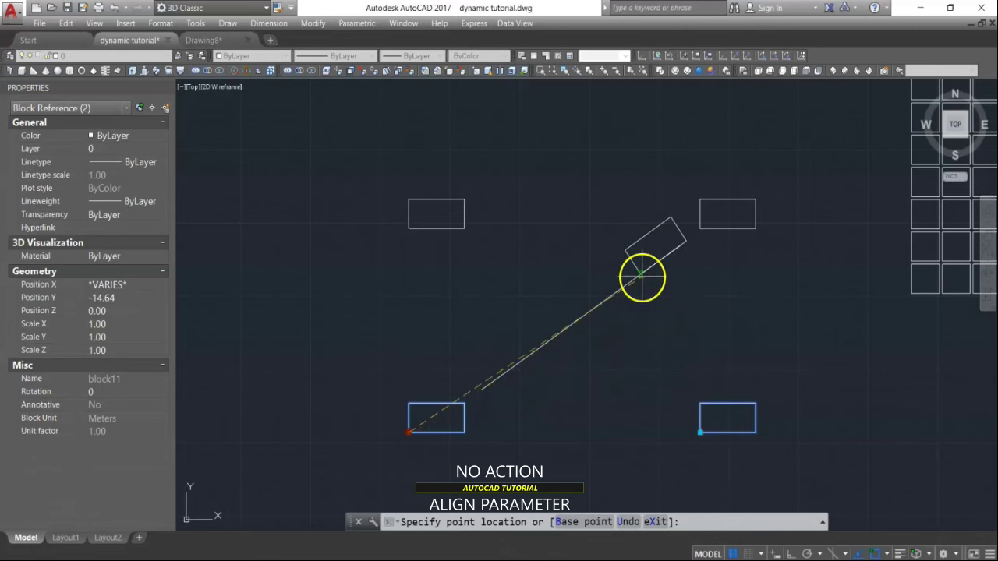
pyautogui.click(527, 357)
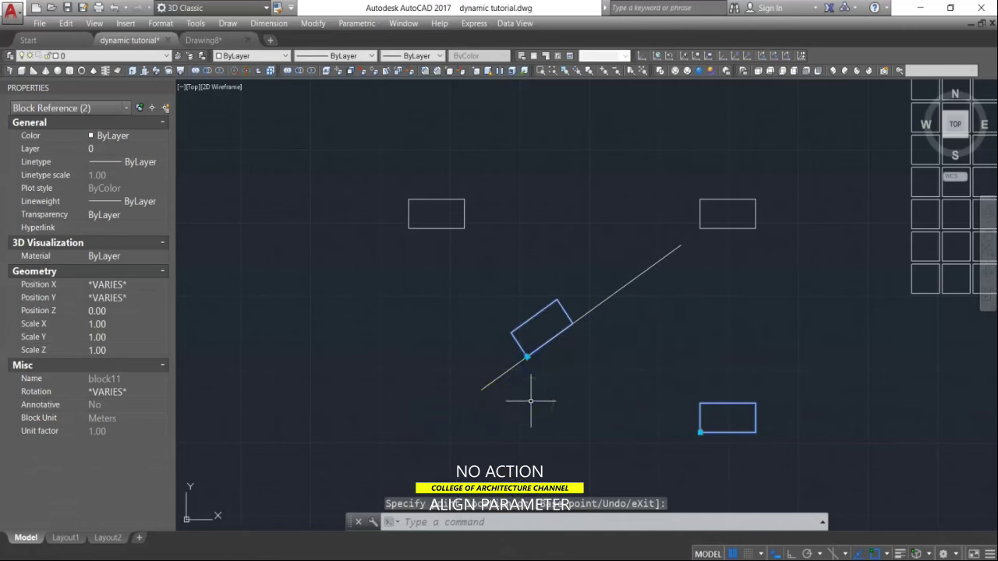
pyautogui.press('Escape')
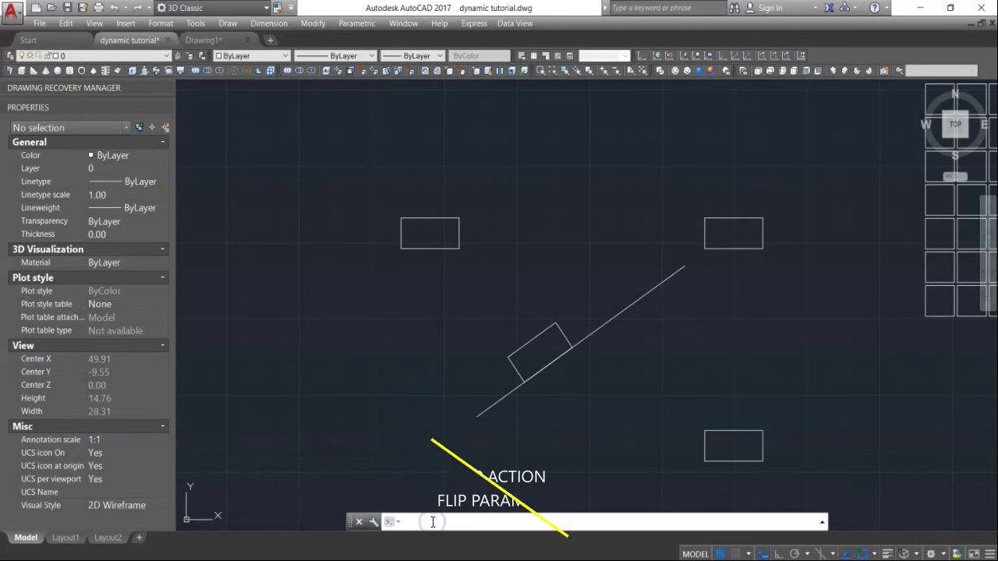
# Step: Draw a 2 by 1 rectangle to the left of the line using the Dimensions option
pyautogui.write('REC')
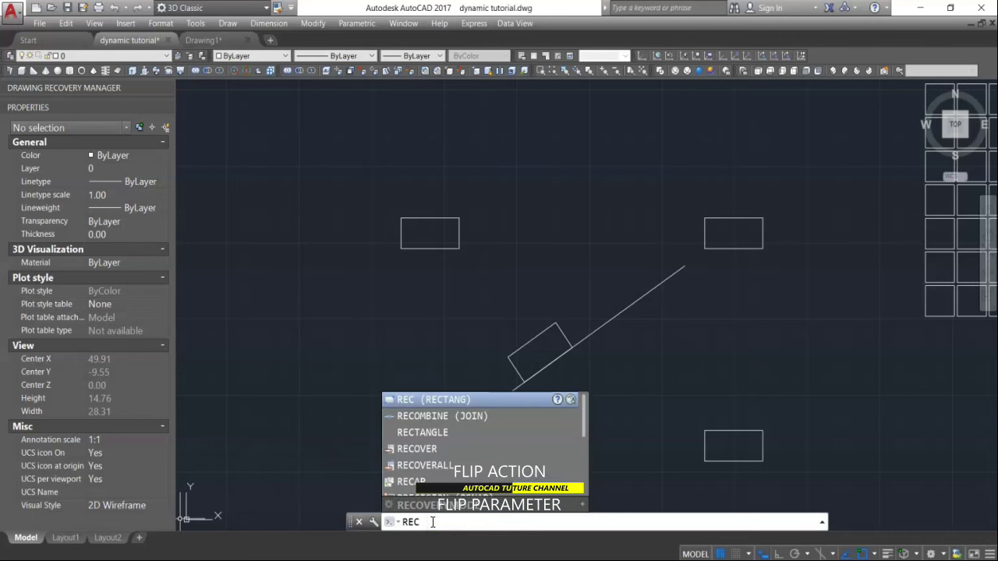
pyautogui.press('Return')
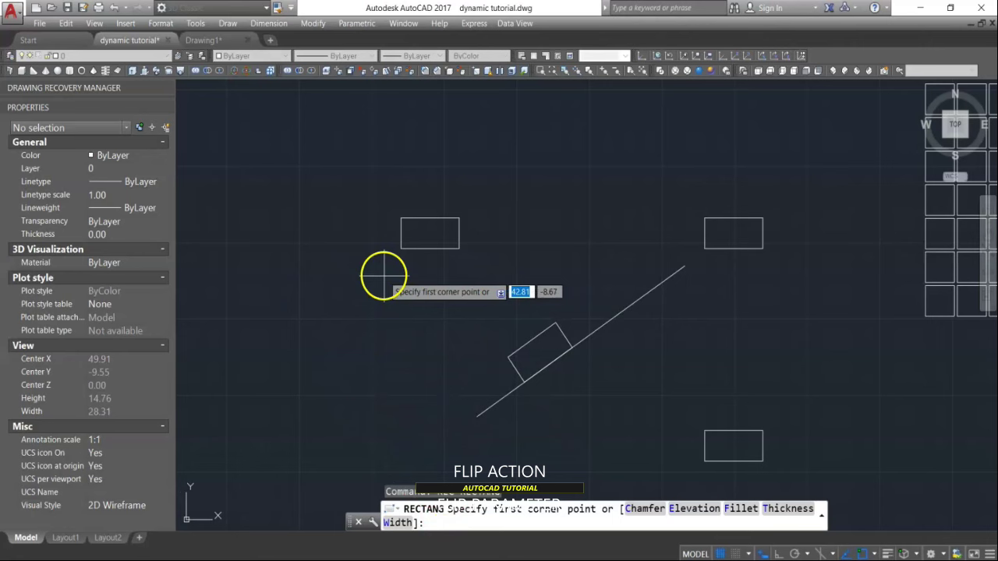
pyautogui.click(293, 323)
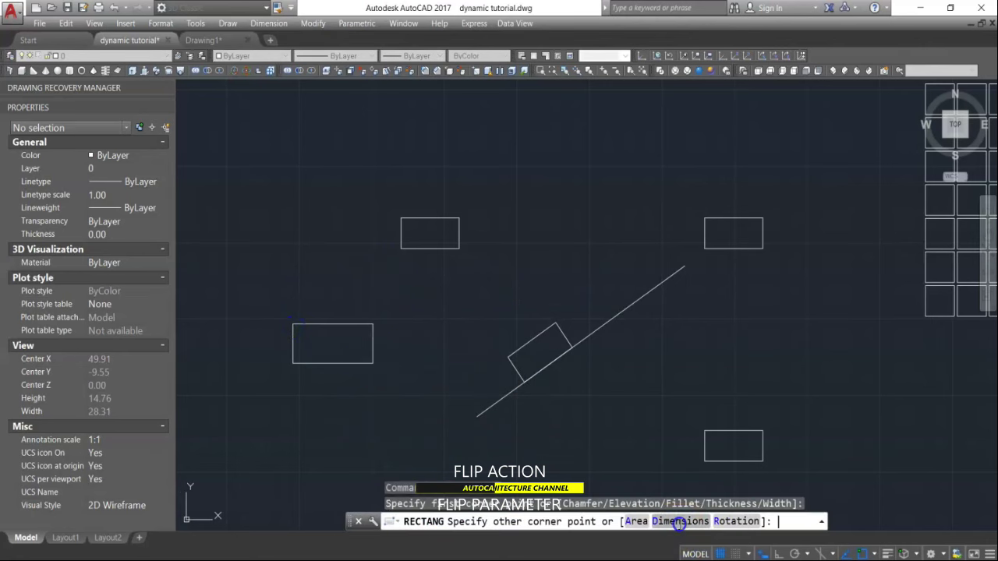
pyautogui.click(677, 522)
pyautogui.write('2')
pyautogui.press('Return')
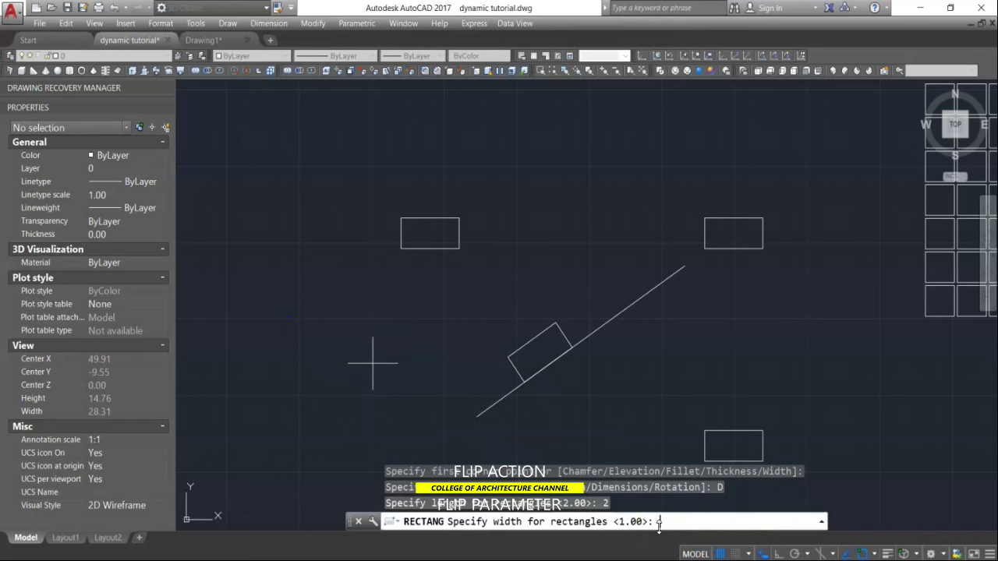
pyautogui.write('1')
pyautogui.press('Return')
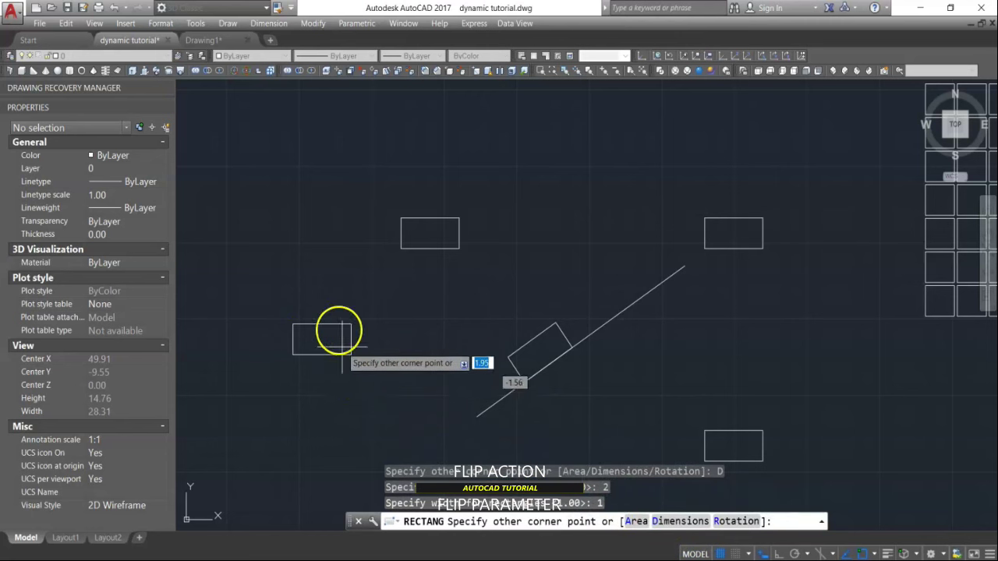
pyautogui.click(363, 330)
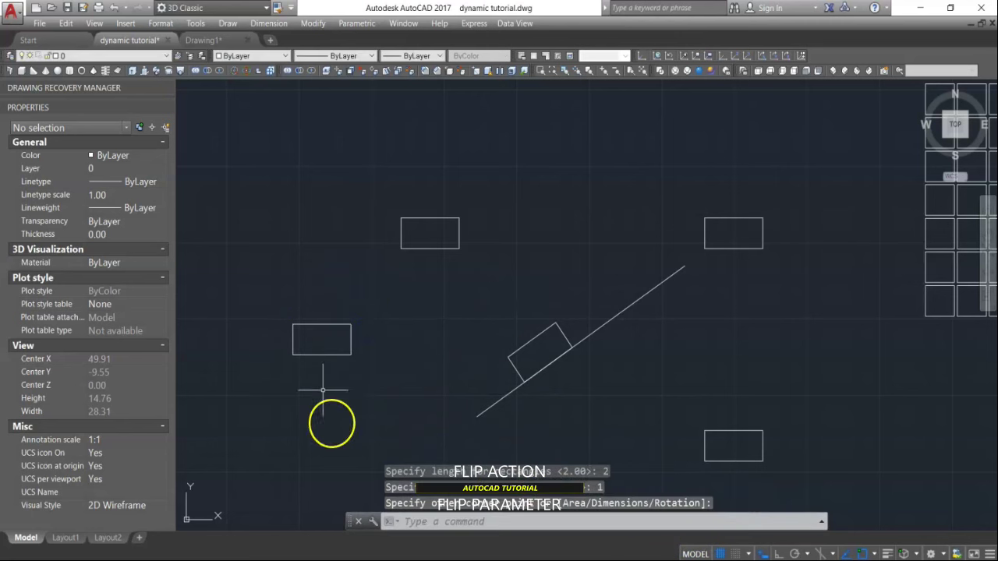
pyautogui.moveTo(321, 359); pyautogui.dragTo(434, 338, button='middle')
pyautogui.scroll(4, 406, 301)
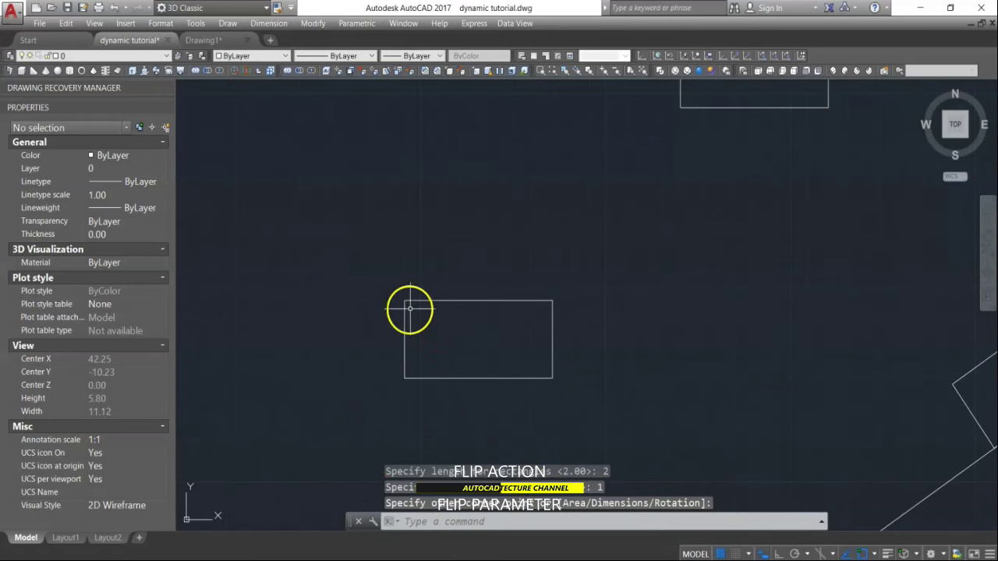
# Step: Draw a 0.15-radius circle inside the rectangle's left end, then start the Block command
pyautogui.write('c')
pyautogui.press('Return')
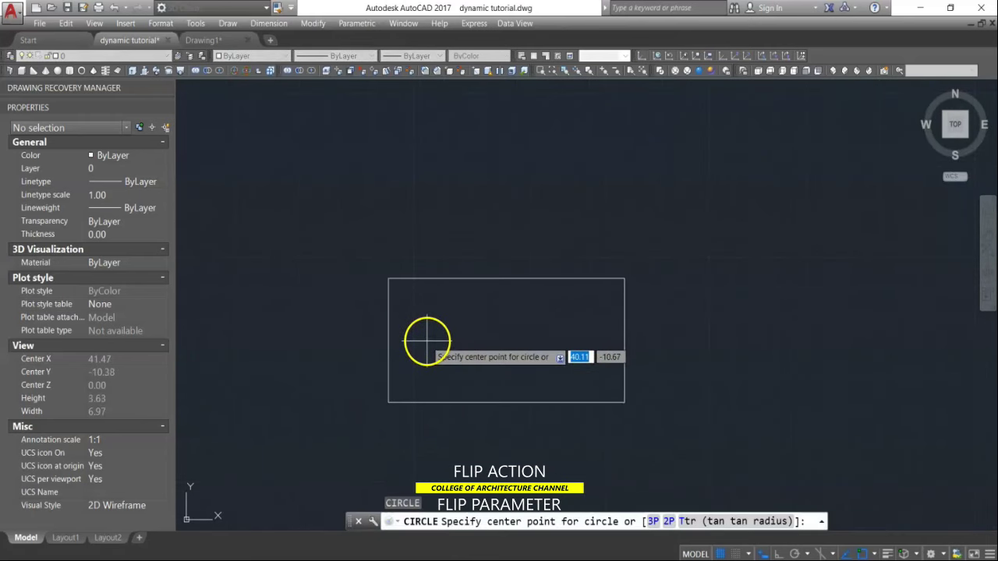
pyautogui.click(427, 341)
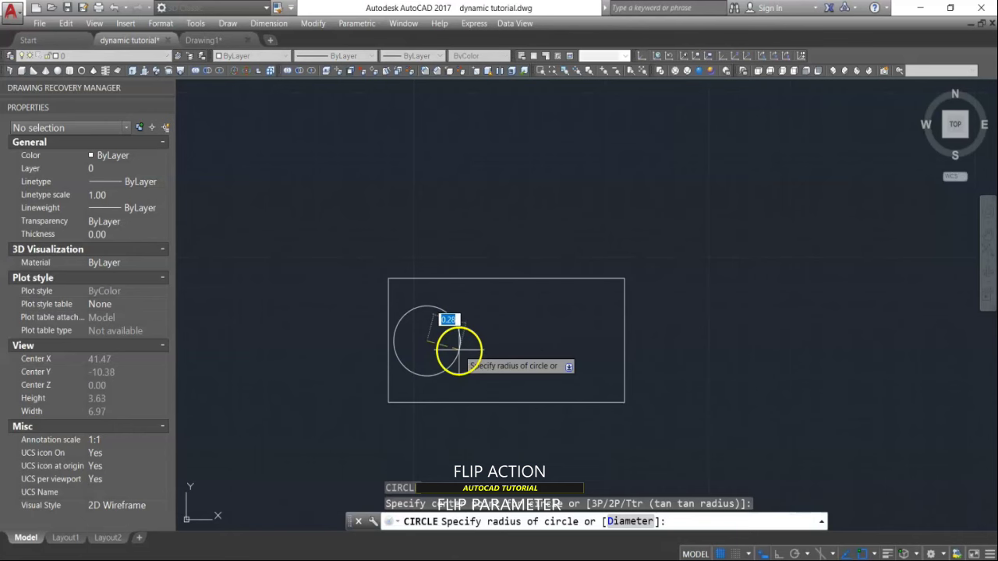
pyautogui.write('.15')
pyautogui.press('Return')
pyautogui.scroll(-3, 468, 304)
pyautogui.scroll(2, 517, 315)
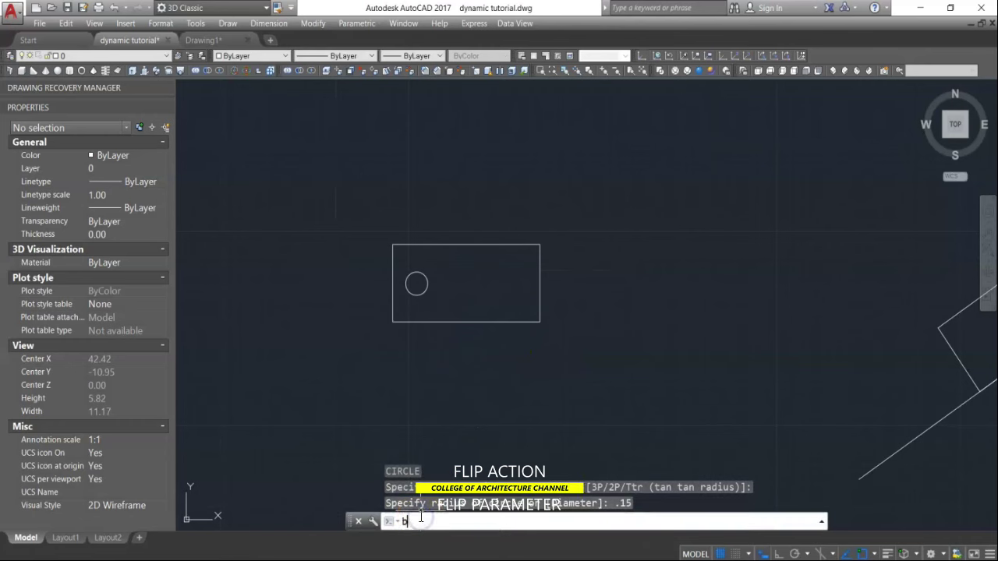
pyautogui.write('b')
pyautogui.press('Return')
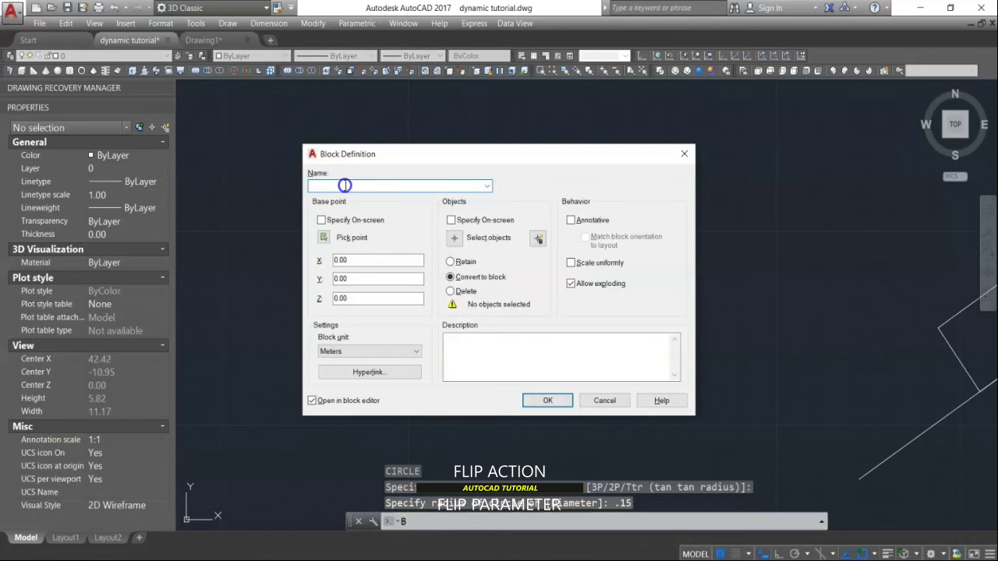
# Step: Define 'block 12' from the rectangle and circle, inserted at the lower-left corner
pyautogui.click(344, 185)
pyautogui.write('block 12')
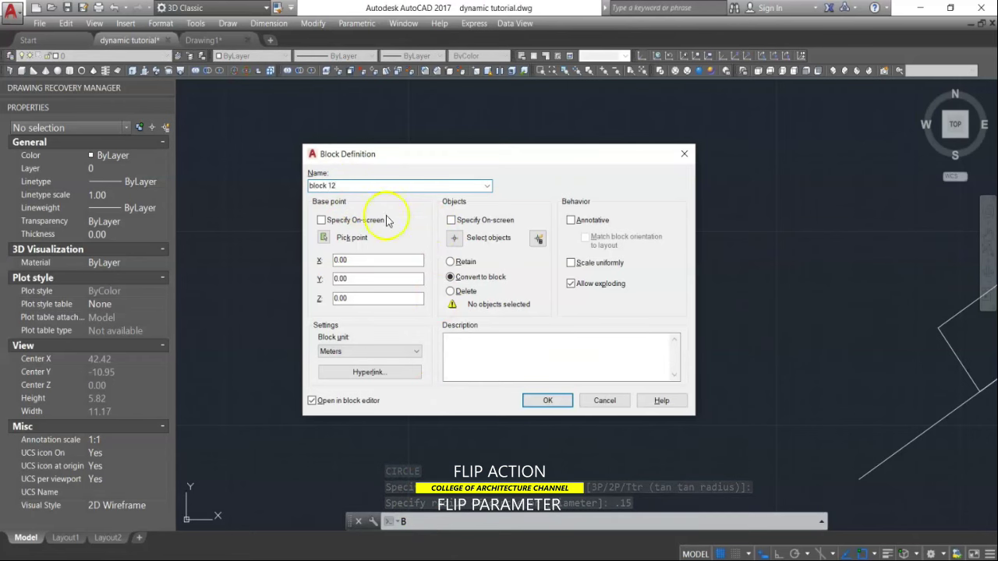
pyautogui.click(455, 237)
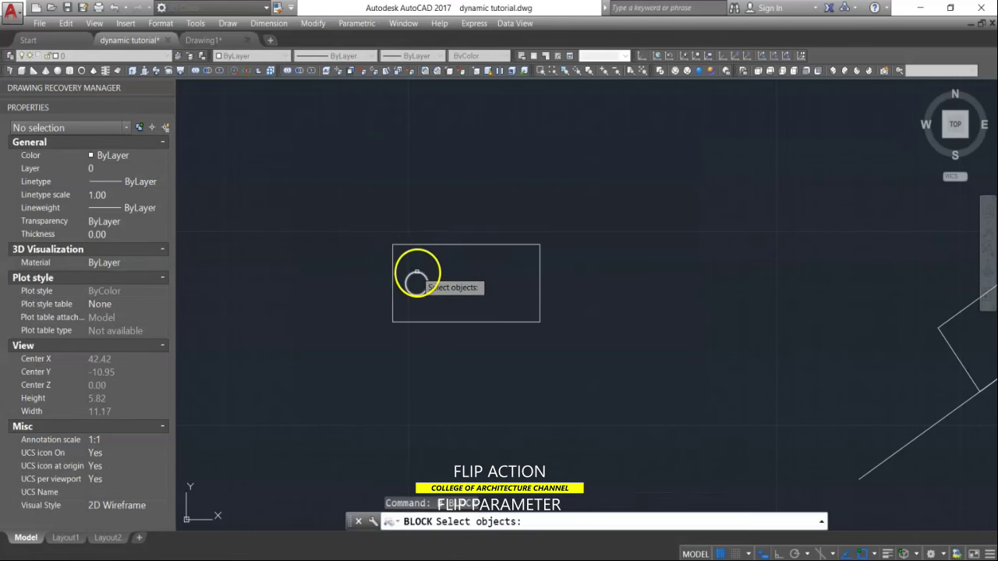
pyautogui.click(452, 211)
pyautogui.click(377, 351)
pyautogui.press('Return')
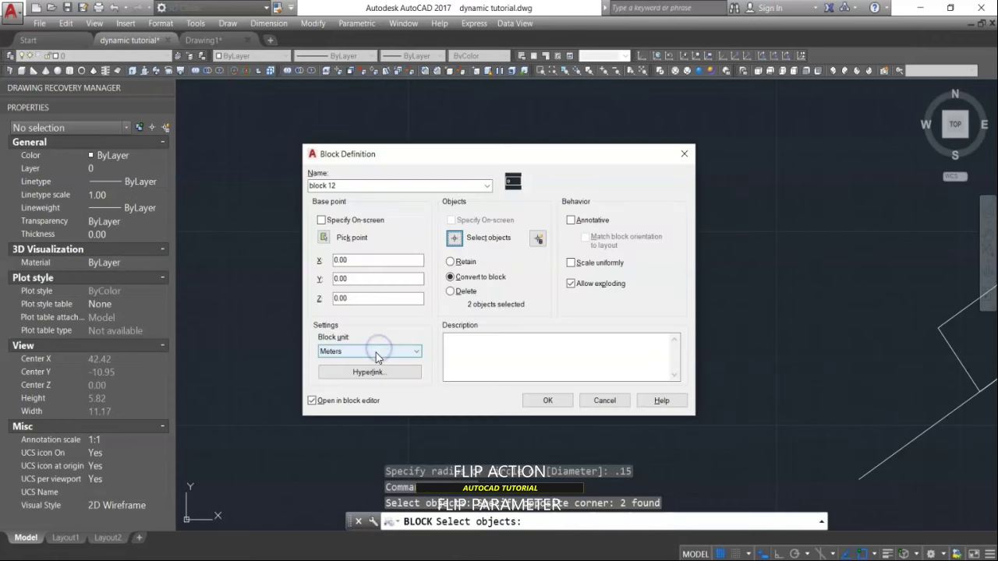
pyautogui.click(326, 167)
pyautogui.click(393, 321)
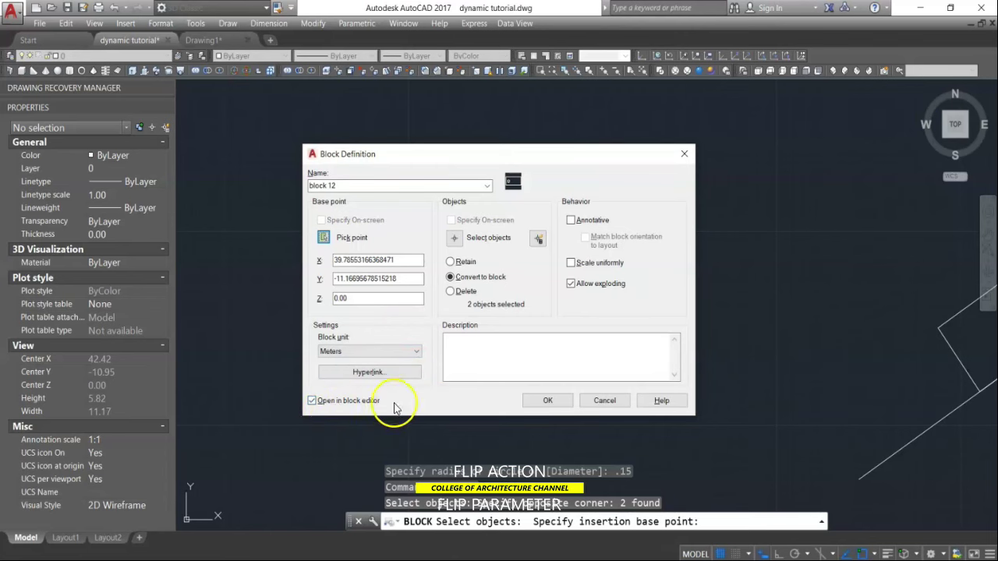
pyautogui.click(546, 401)
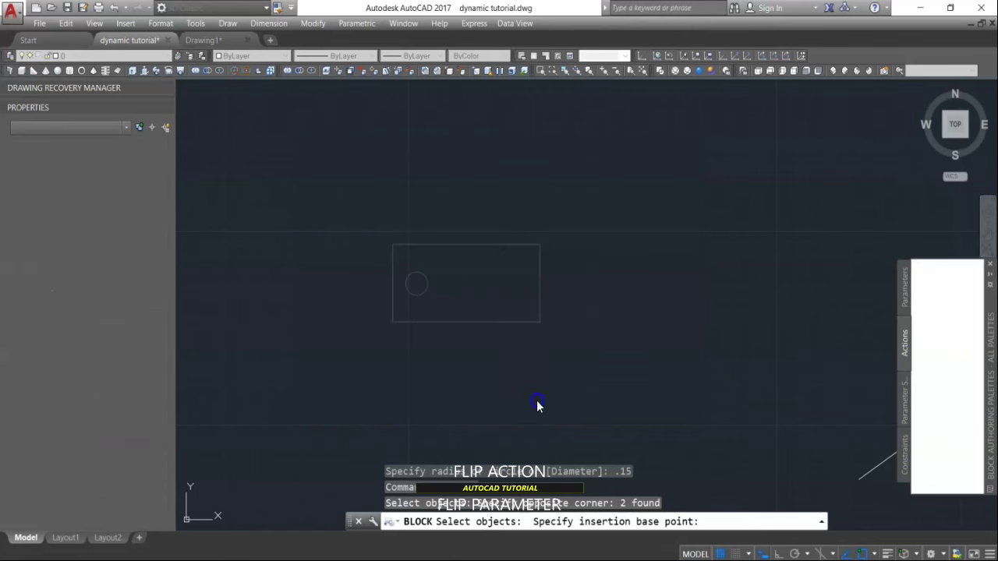
# Step: Add a base point at the lower-left corner and a vertical flip line through the bottom midpoint
pyautogui.click(905, 290)
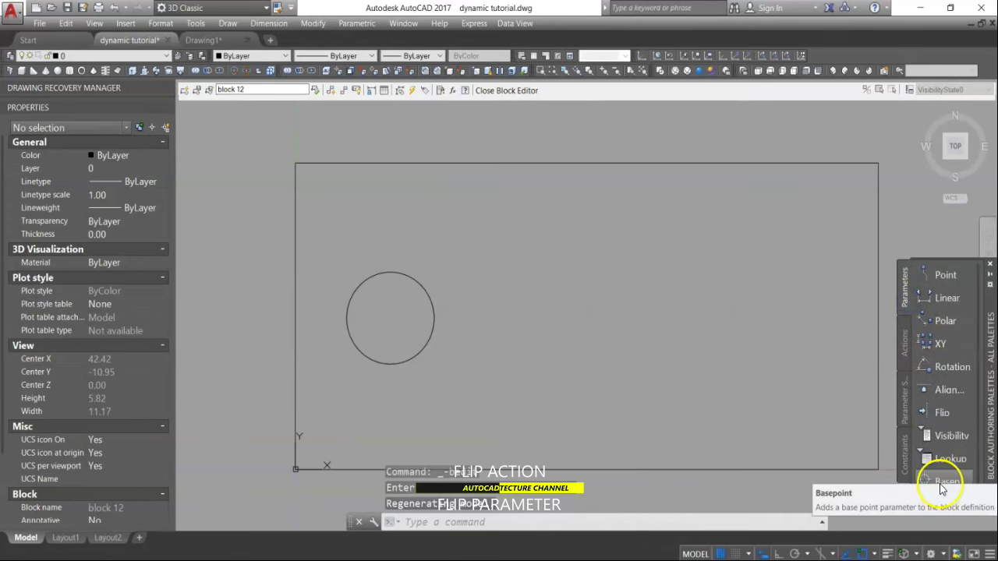
pyautogui.click(943, 481)
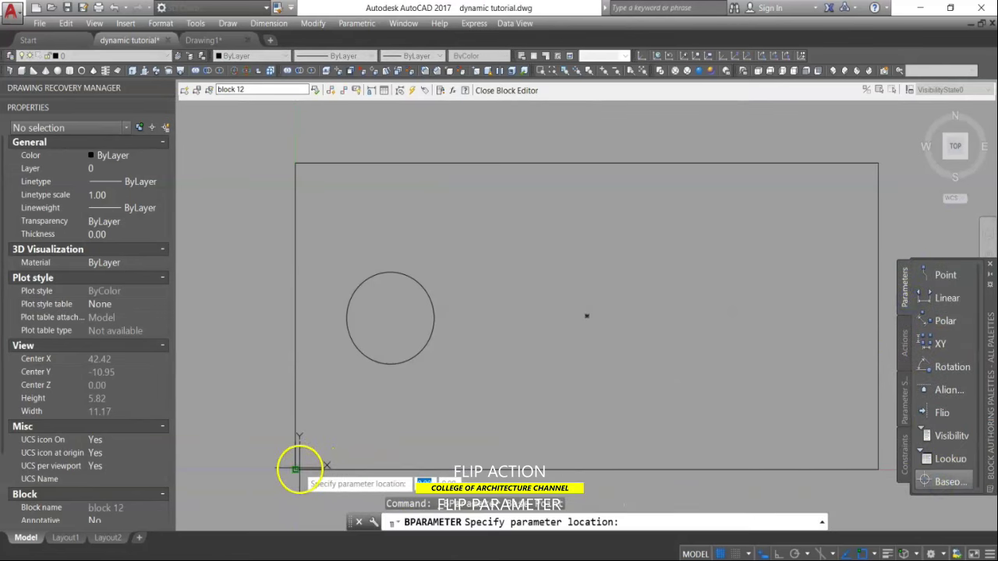
pyautogui.click(295, 468)
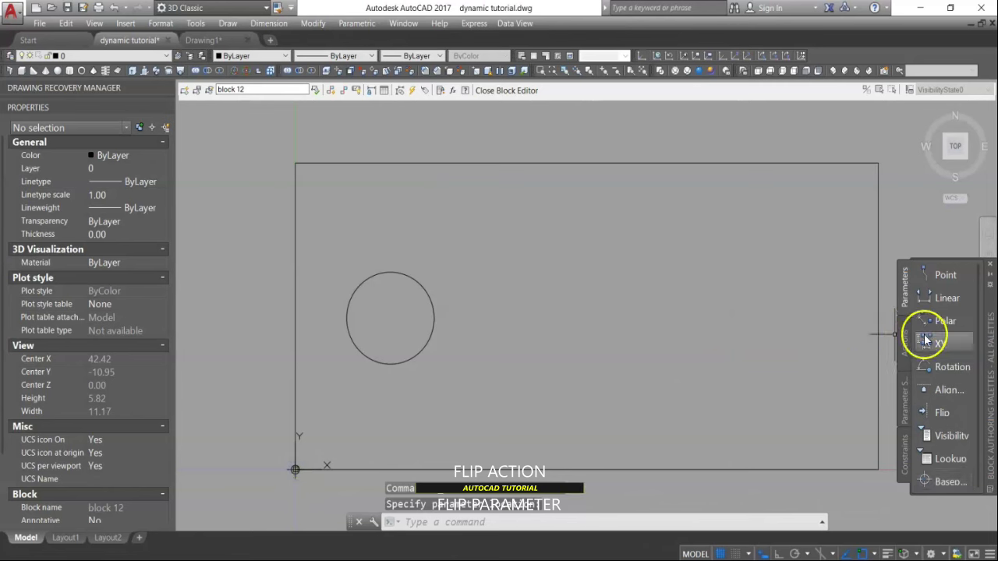
pyautogui.click(928, 412)
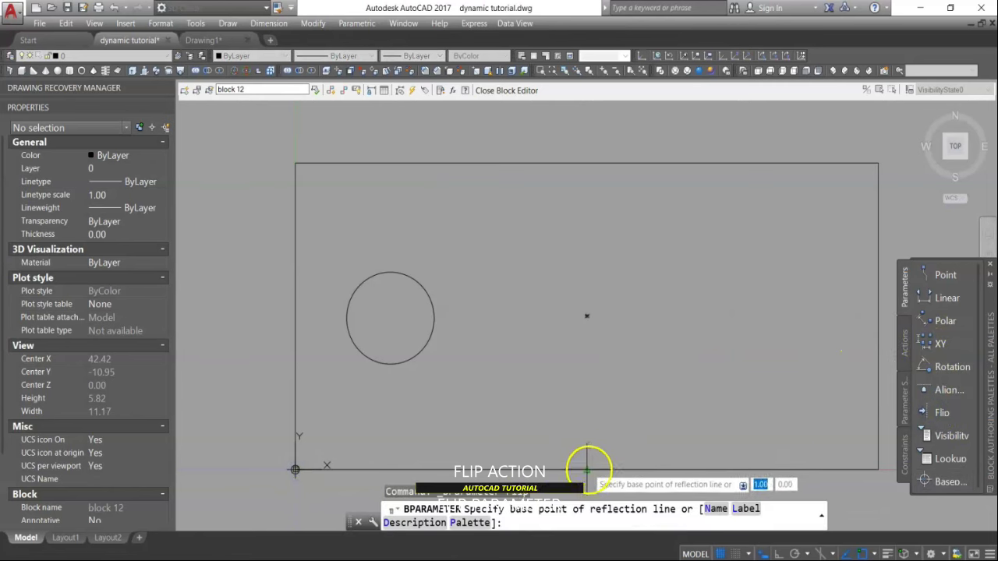
pyautogui.click(586, 469)
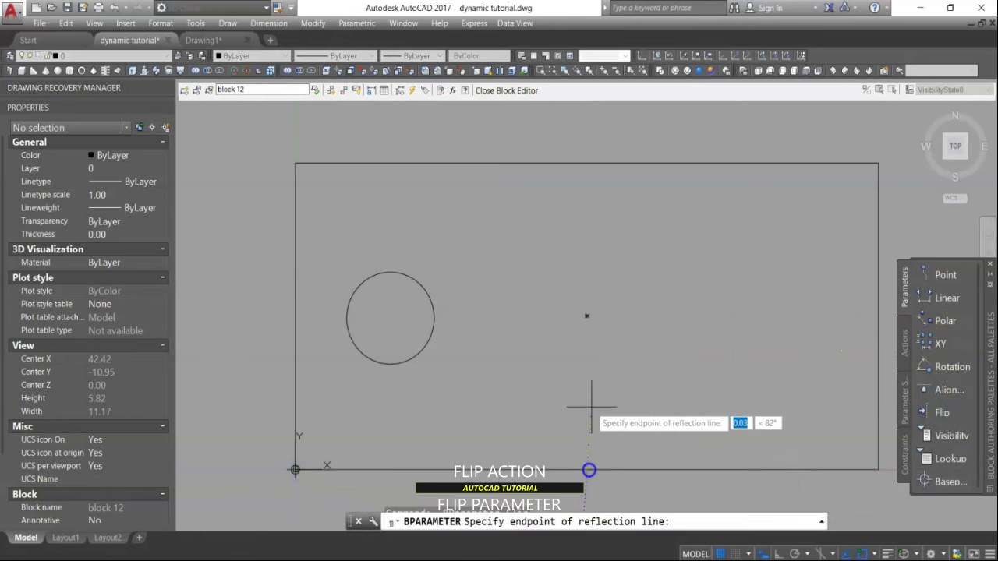
pyautogui.click(588, 164)
pyautogui.click(602, 131)
pyautogui.scroll(-4, 549, 152)
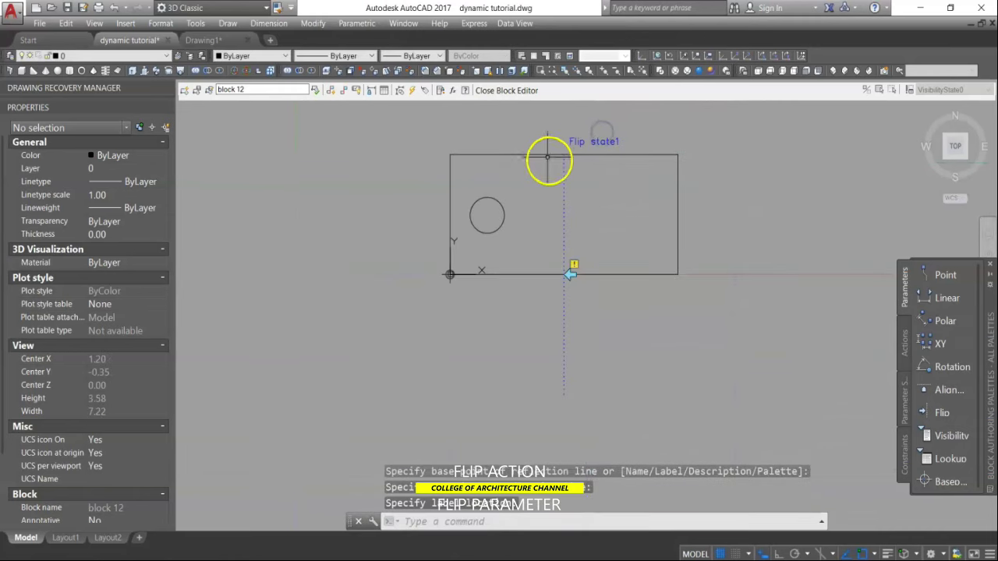
# Step: Add a Flip action on Flip state1 for the circle, then close and save the block
pyautogui.click(905, 355)
pyautogui.click(935, 391)
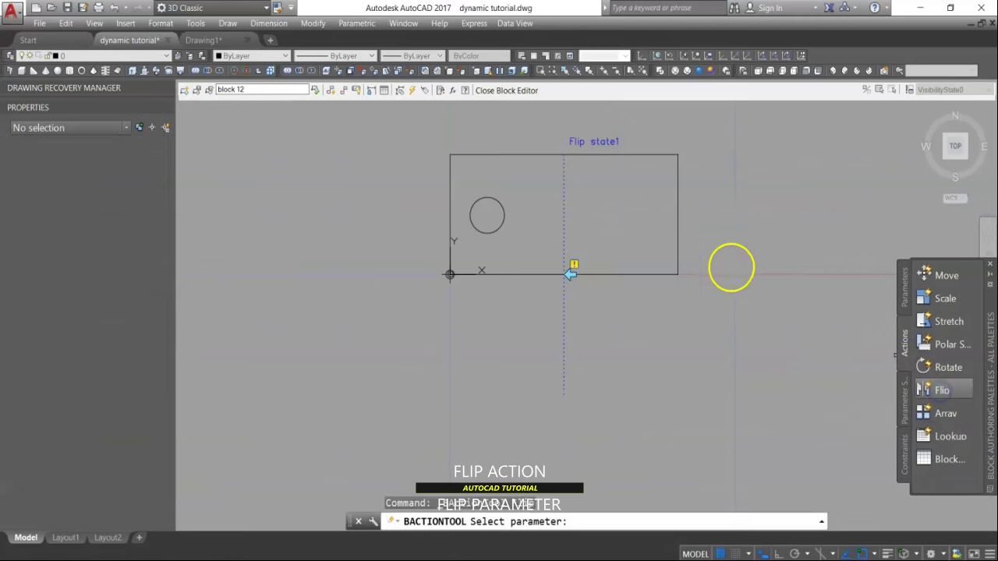
pyautogui.click(565, 224)
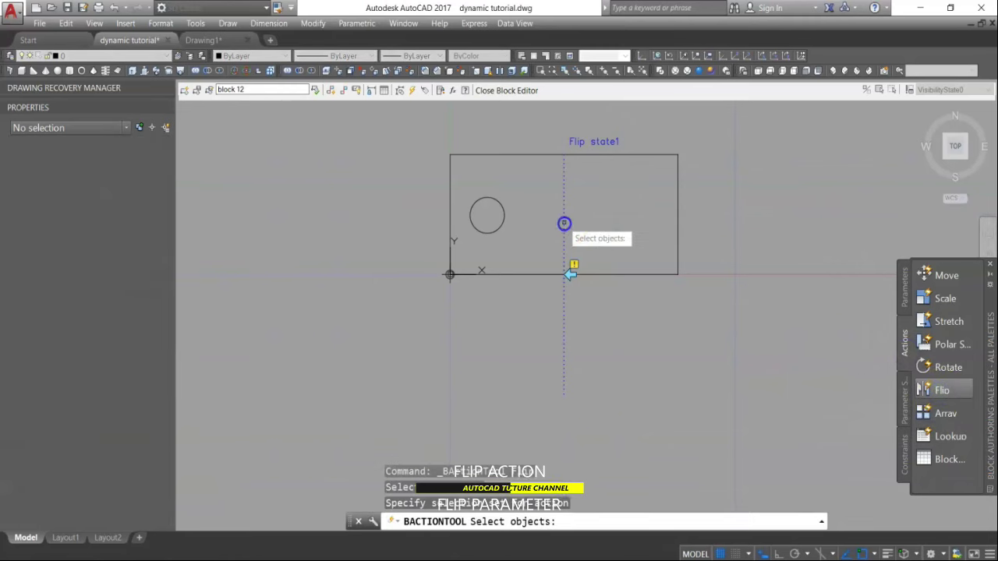
pyautogui.click(505, 216)
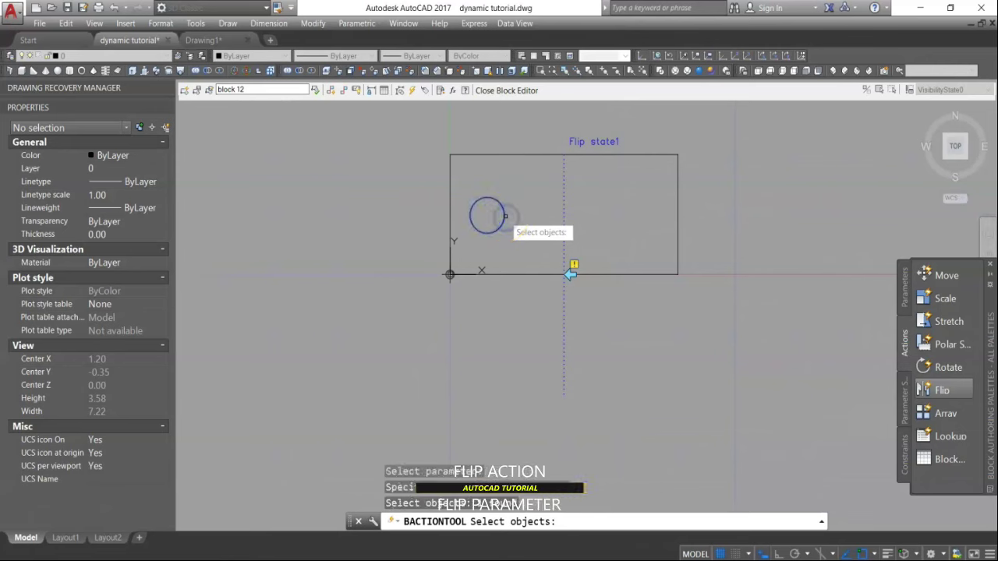
pyautogui.press('Return')
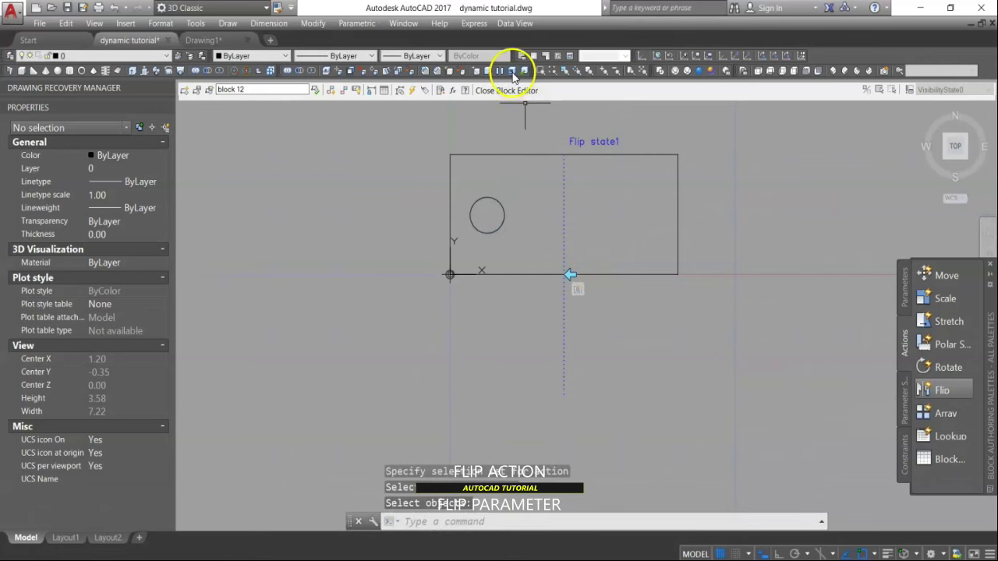
pyautogui.click(511, 92)
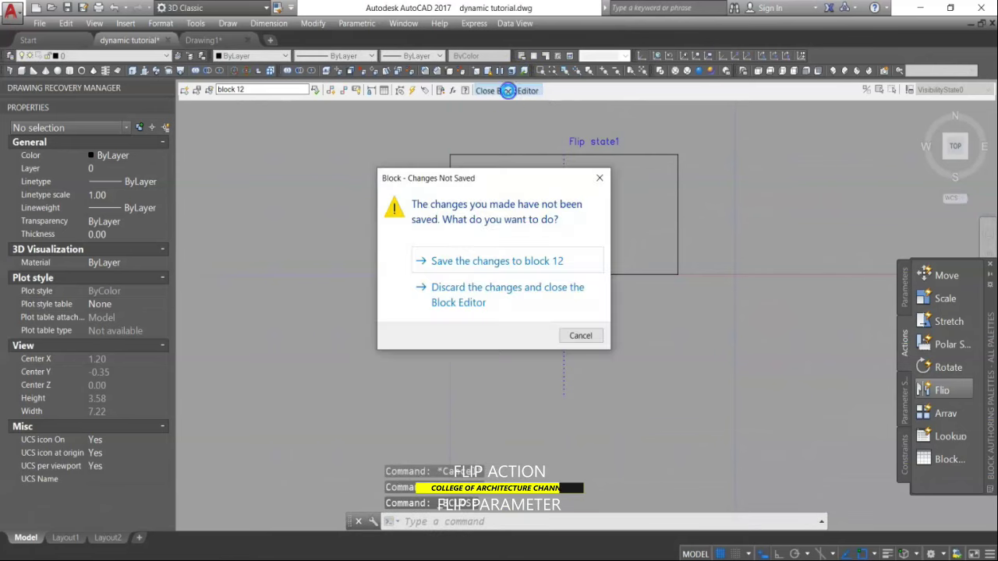
pyautogui.click(484, 269)
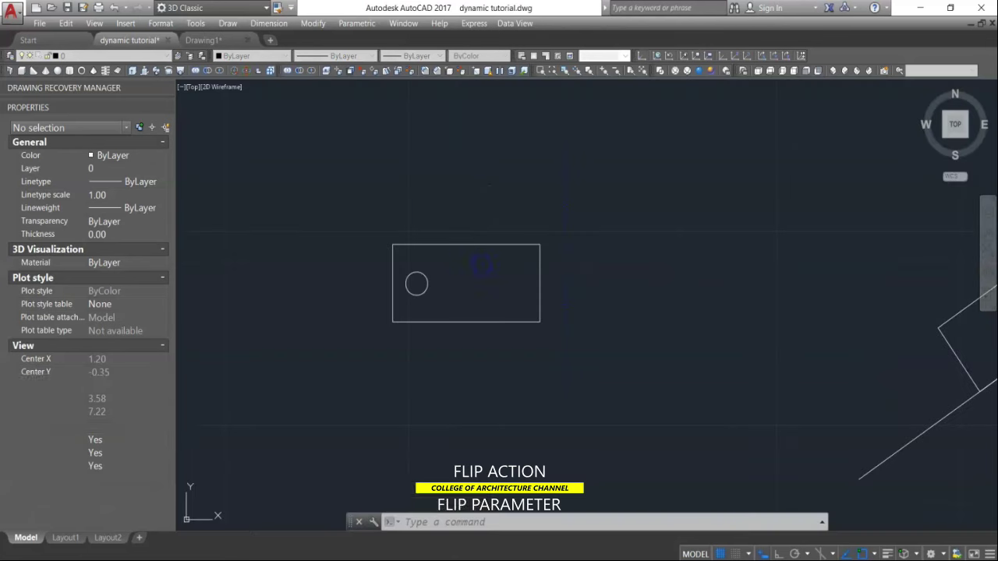
# Step: Flip block 12 in the drawing to mirror its circle, then deselect
pyautogui.click(462, 322)
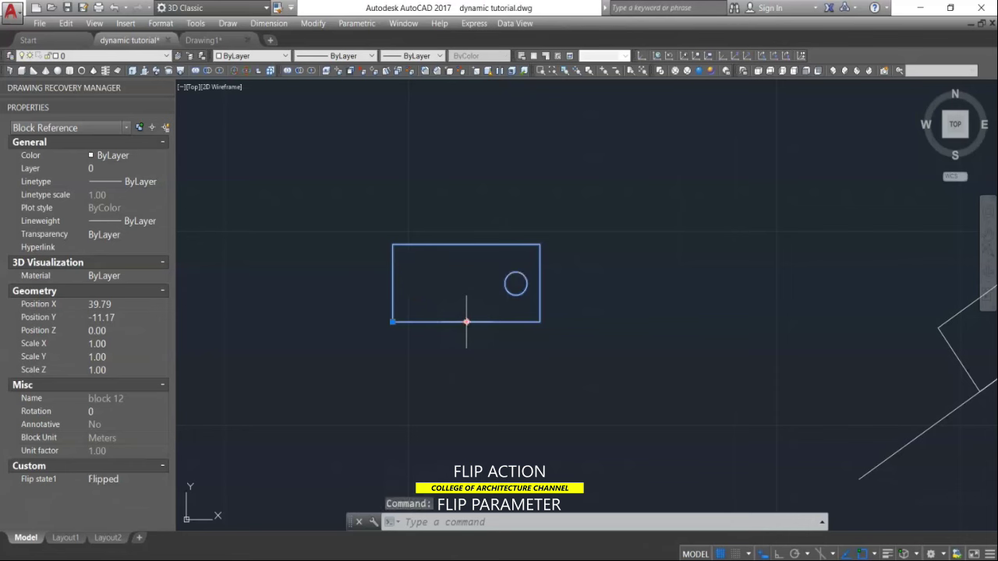
pyautogui.click(466, 321)
pyautogui.press('Escape')
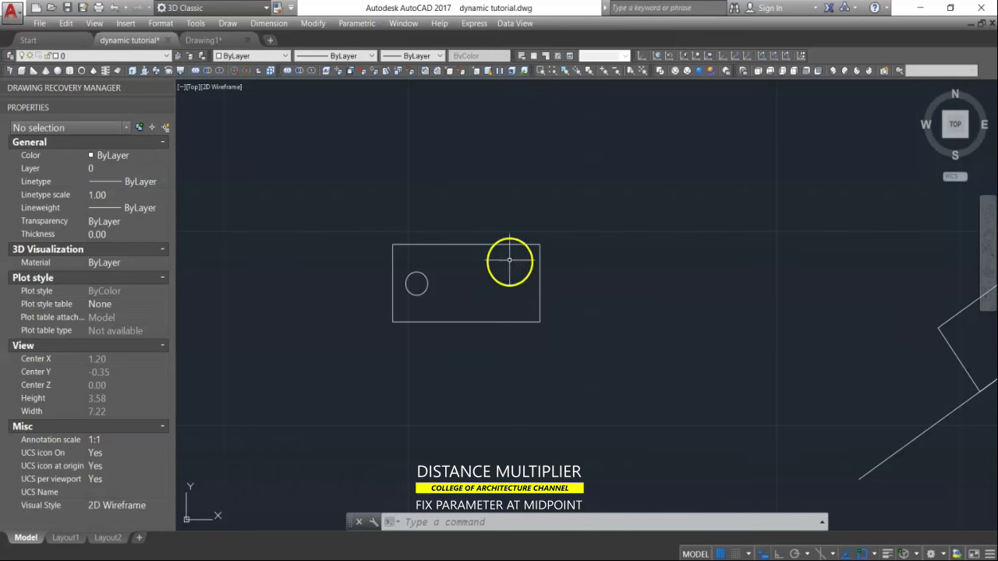
# Step: Reopen block 12 in the Block Editor from its right-click menu and show the parameters
pyautogui.click(540, 274)
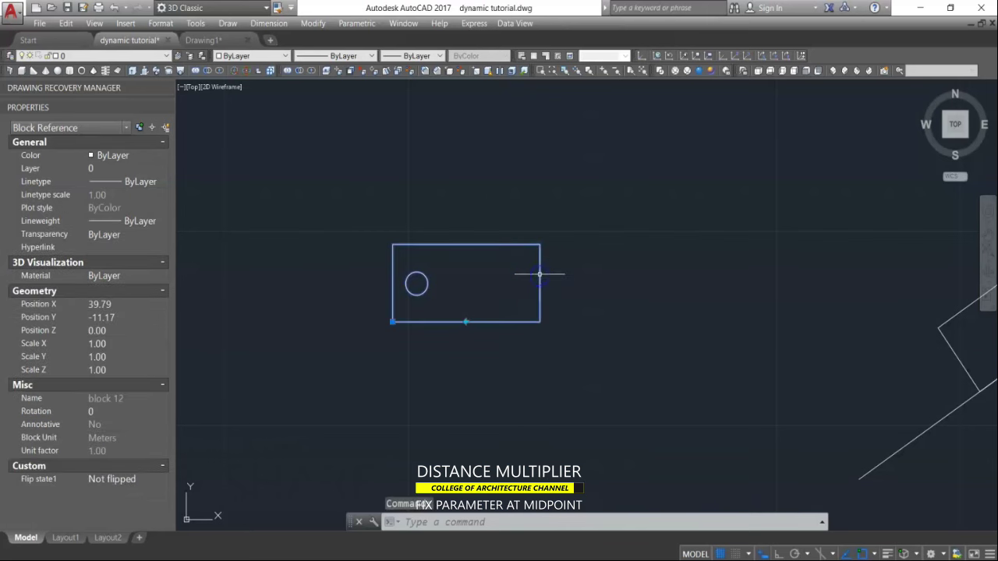
pyautogui.rightClick(539, 274)
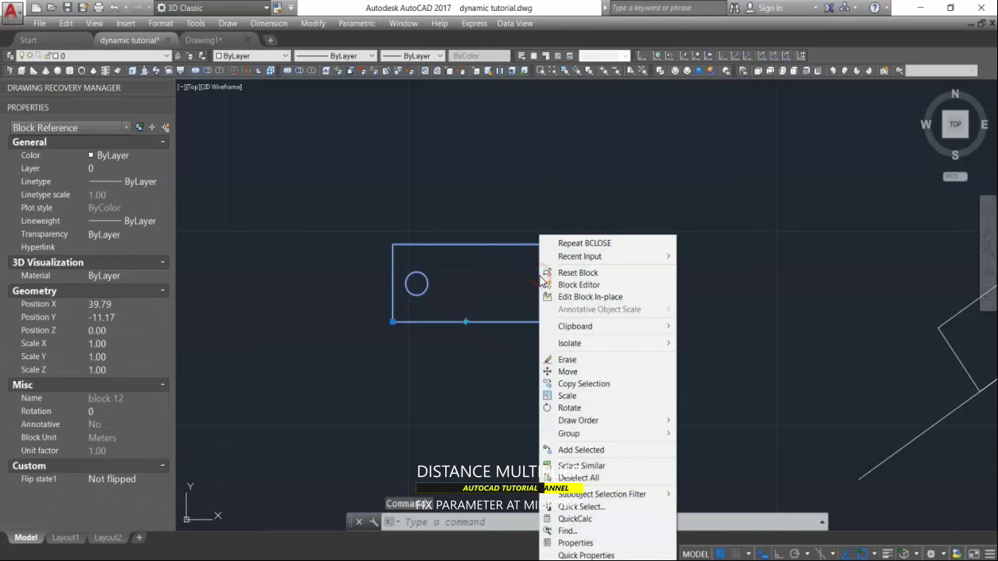
pyautogui.click(585, 285)
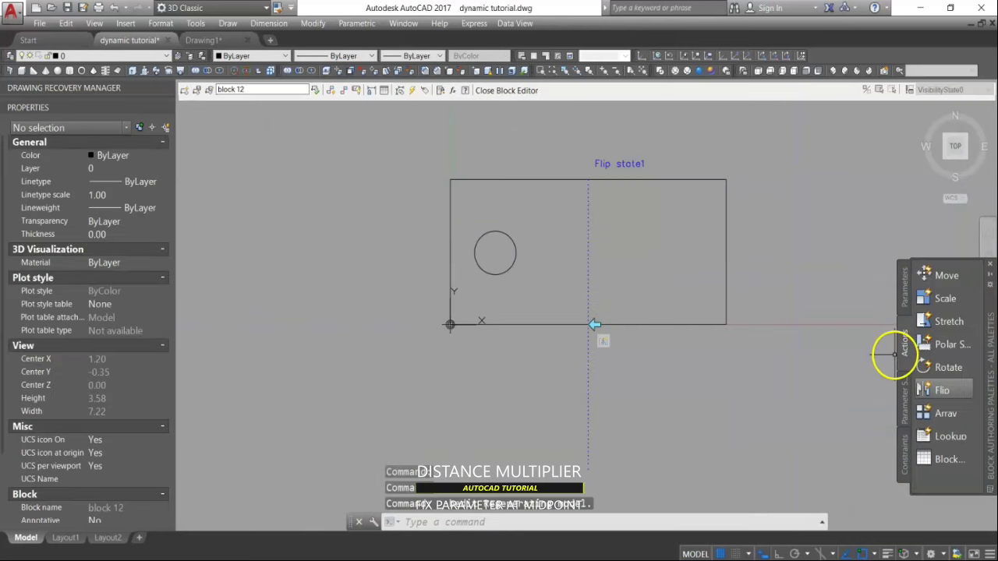
pyautogui.click(905, 288)
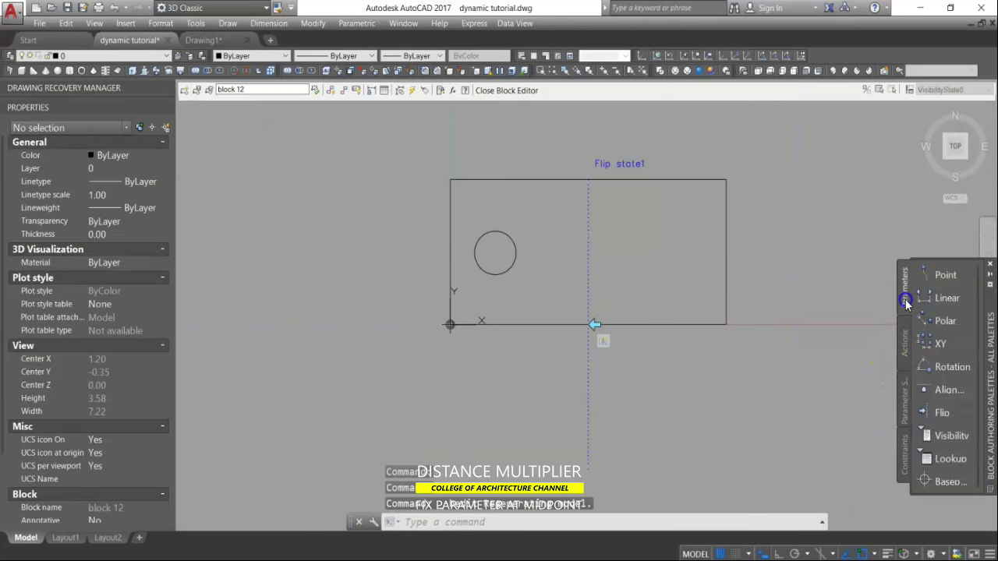
# Step: Add a Distance1 linear parameter along the rectangle's top edge
pyautogui.click(931, 298)
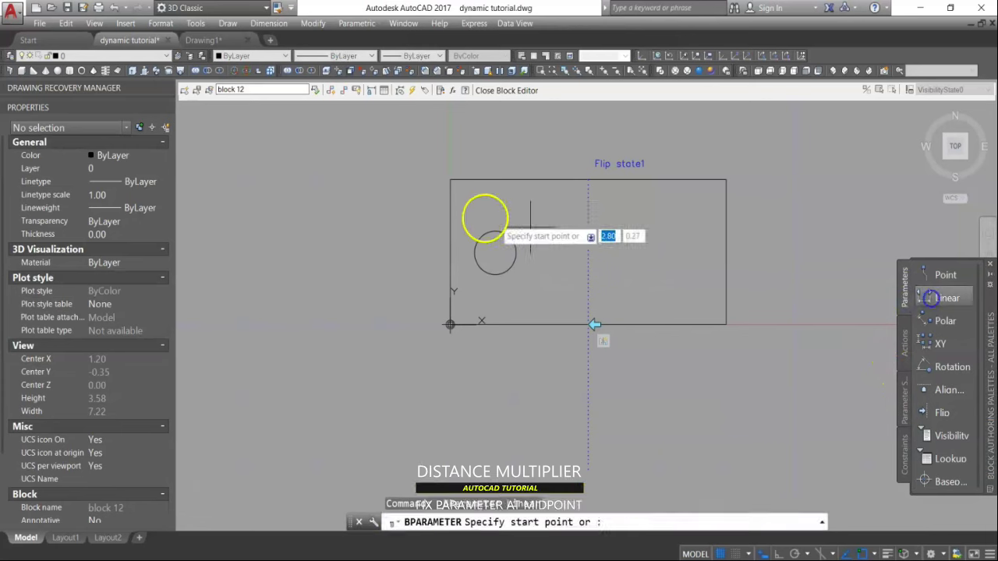
pyautogui.click(450, 180)
pyautogui.click(726, 180)
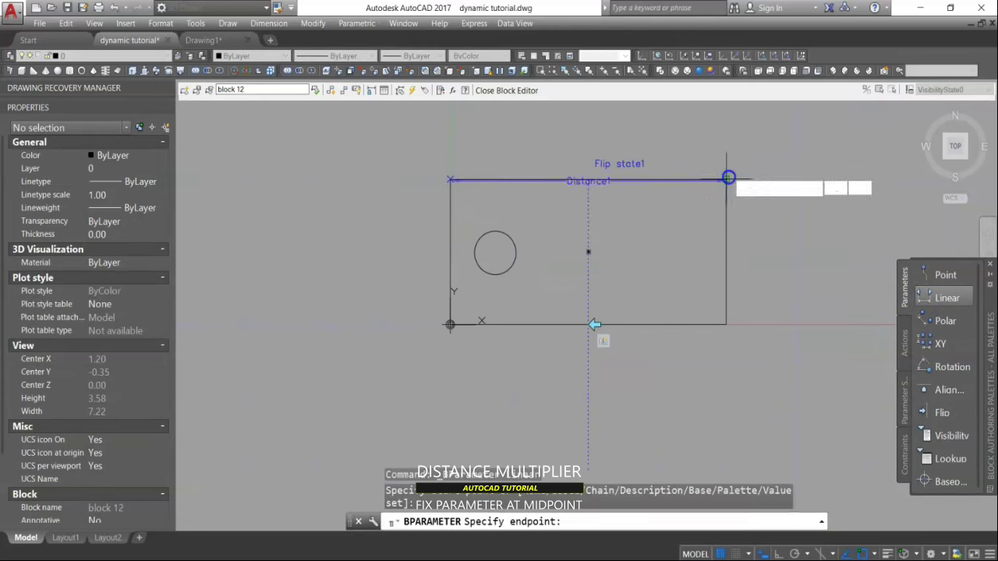
pyautogui.click(724, 138)
pyautogui.moveTo(758, 217); pyautogui.dragTo(717, 230, button='middle')
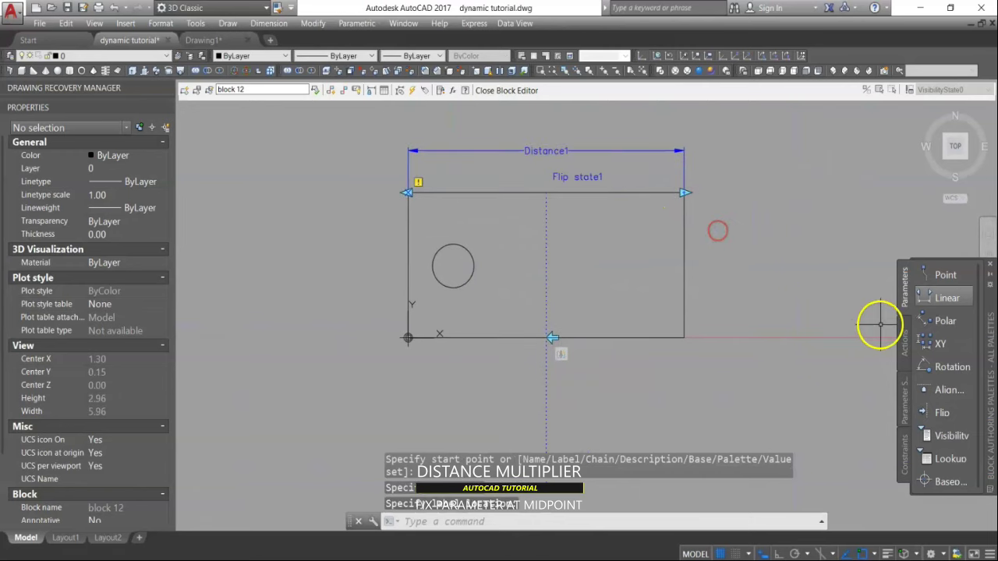
# Step: Add a Stretch action on Distance1's right end framing the rectangle's right edge, then close the editor
pyautogui.click(903, 345)
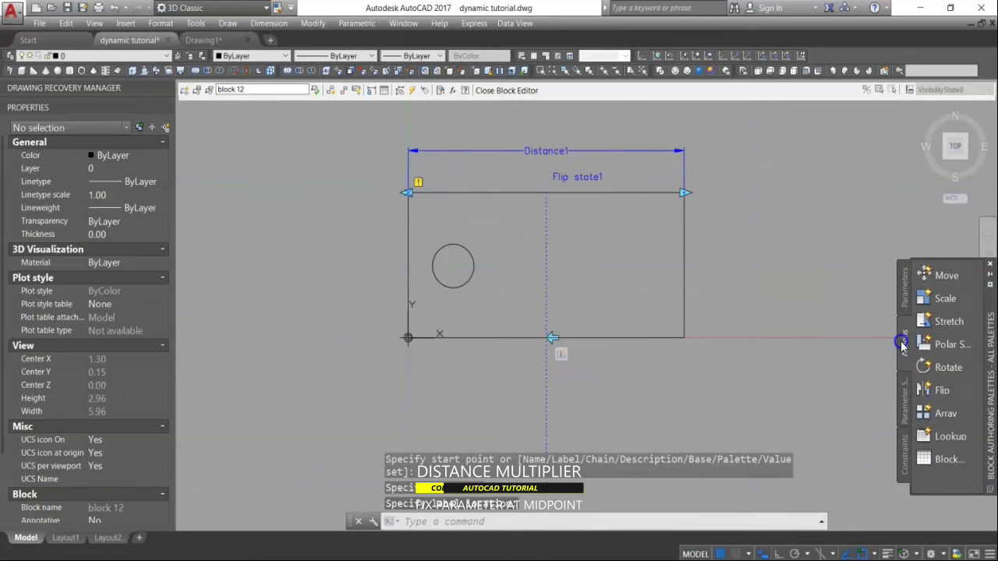
pyautogui.click(939, 321)
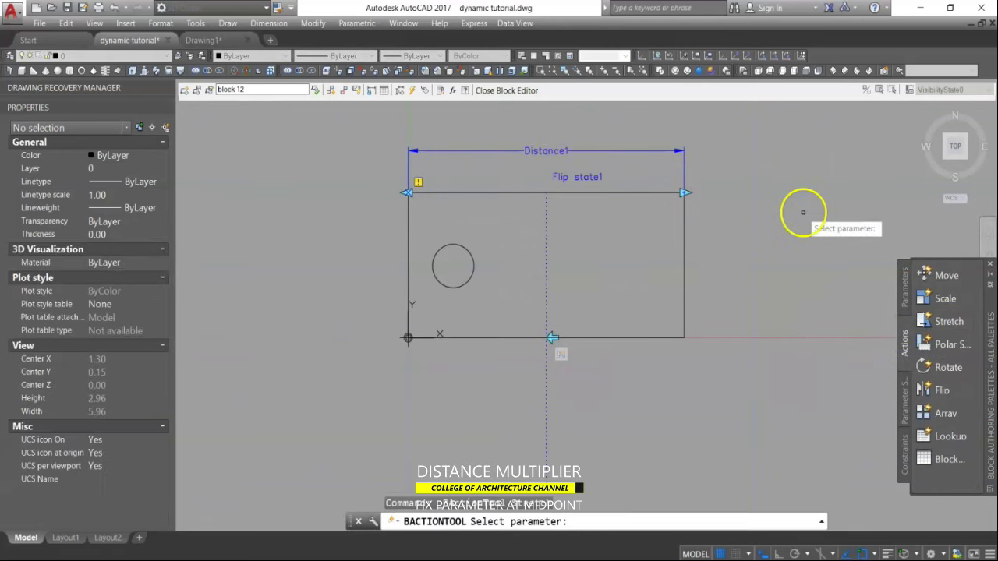
pyautogui.click(683, 166)
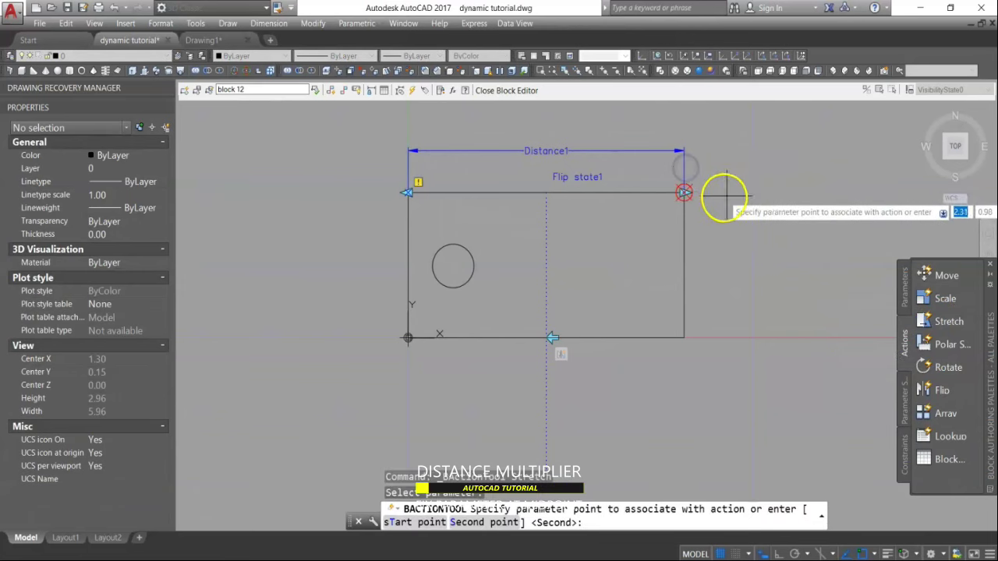
pyautogui.click(684, 193)
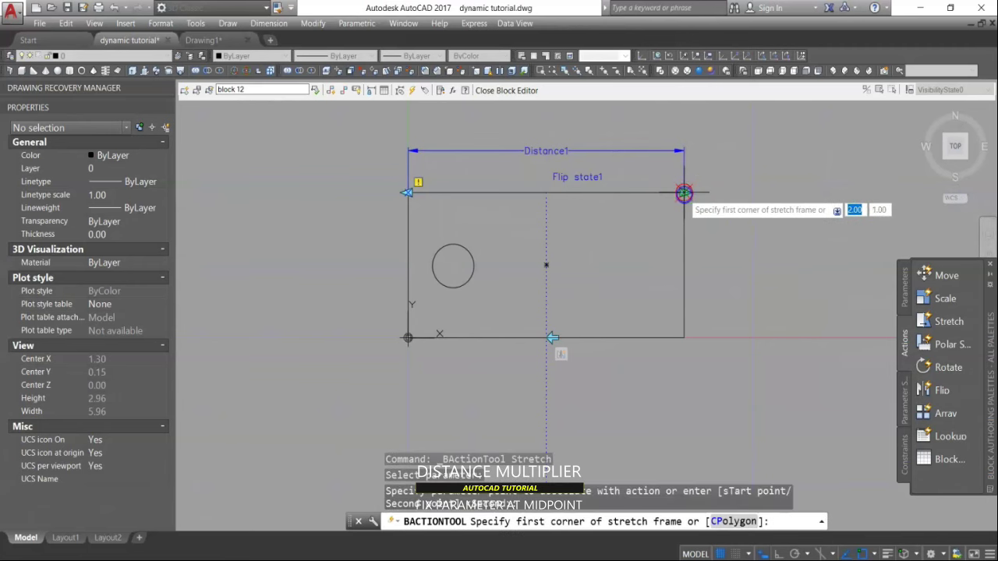
pyautogui.click(728, 161)
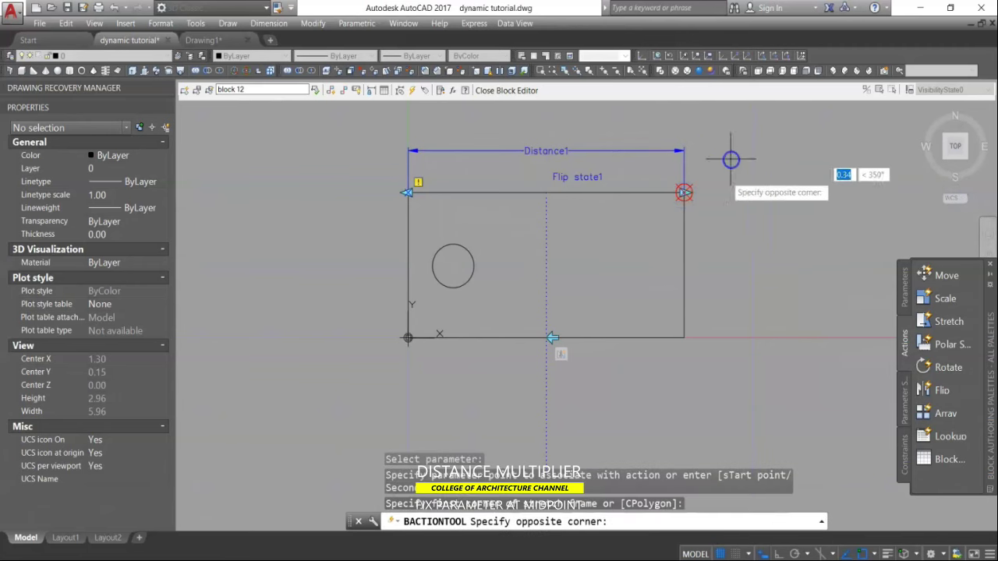
pyautogui.click(634, 375)
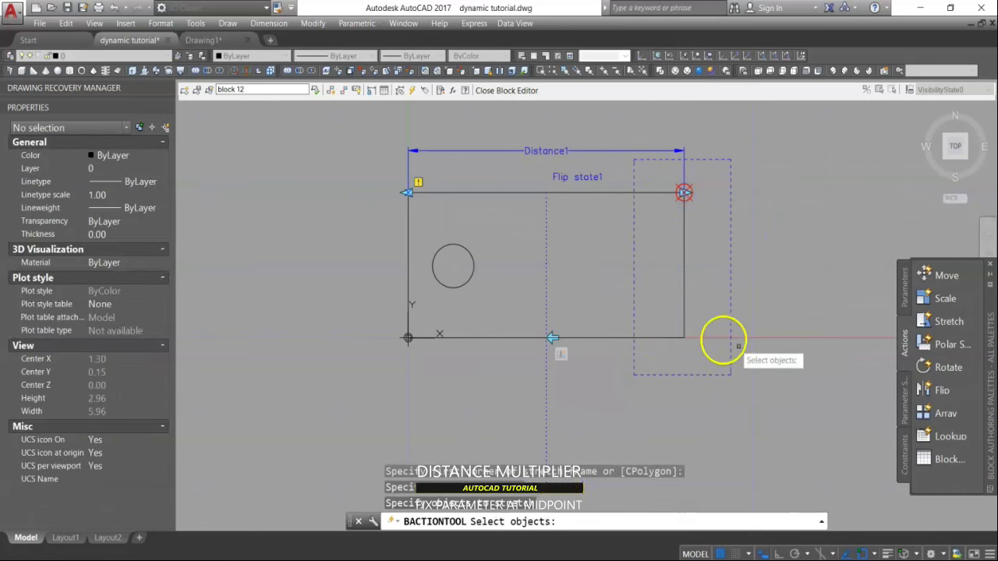
pyautogui.click(684, 268)
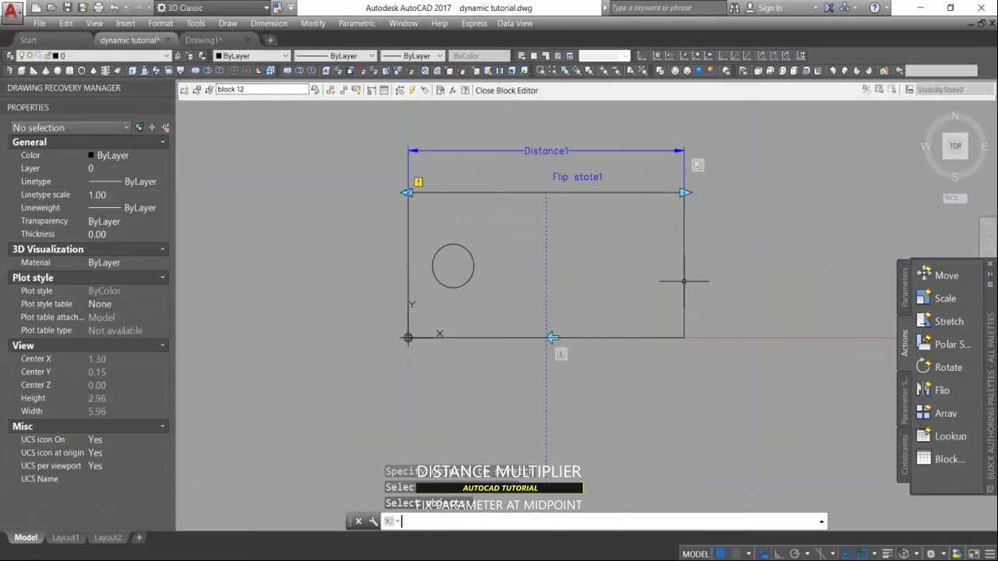
pyautogui.rightClick(548, 155)
pyautogui.click(517, 91)
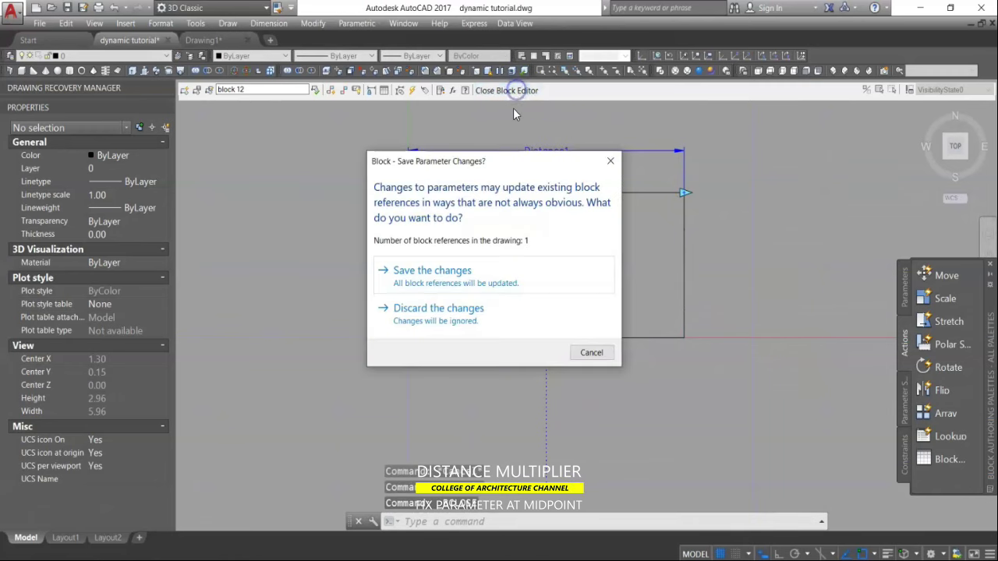
# Step: Save the block changes and stretch the block reference to 3.40, then 4.66
pyautogui.click(463, 279)
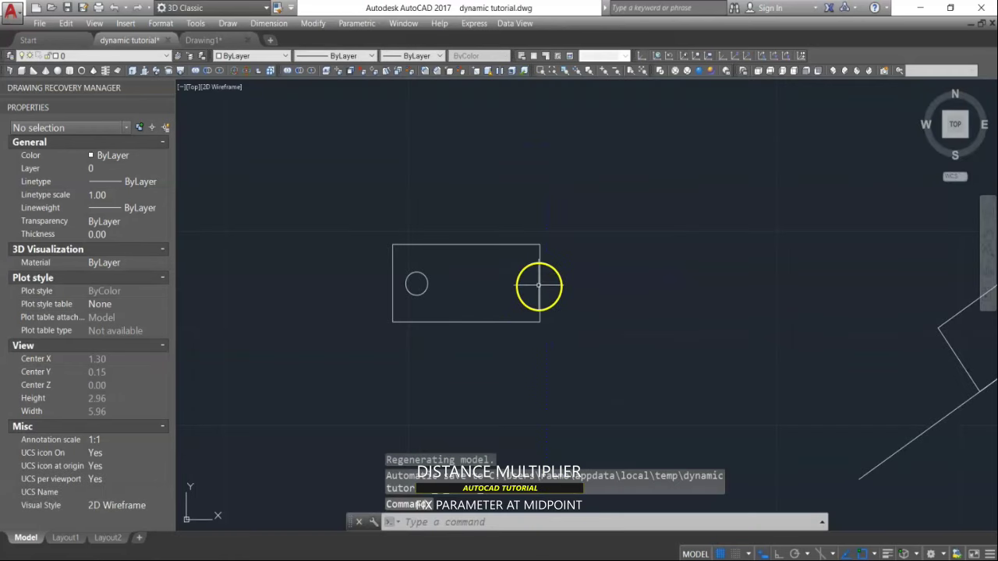
pyautogui.click(539, 285)
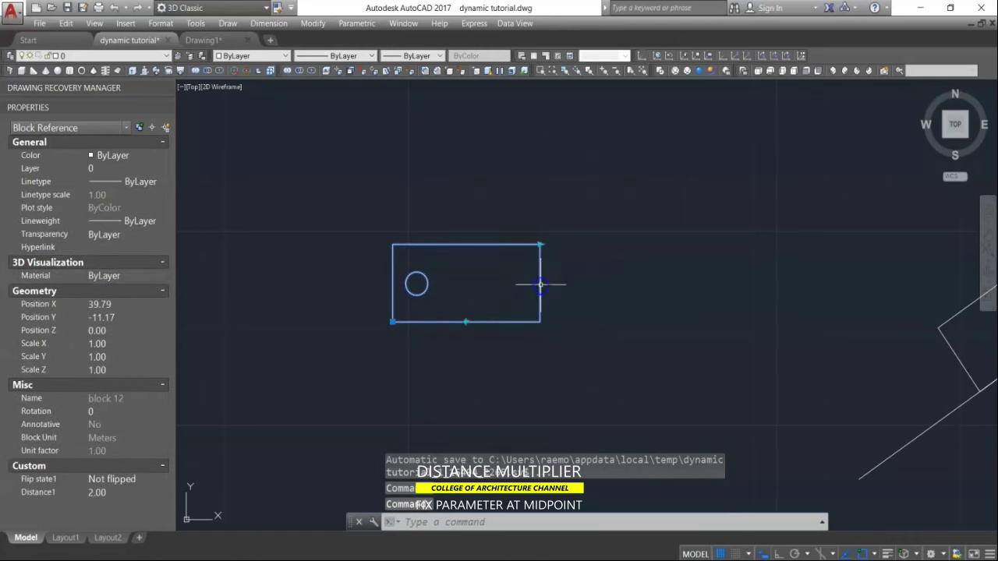
pyautogui.click(539, 244)
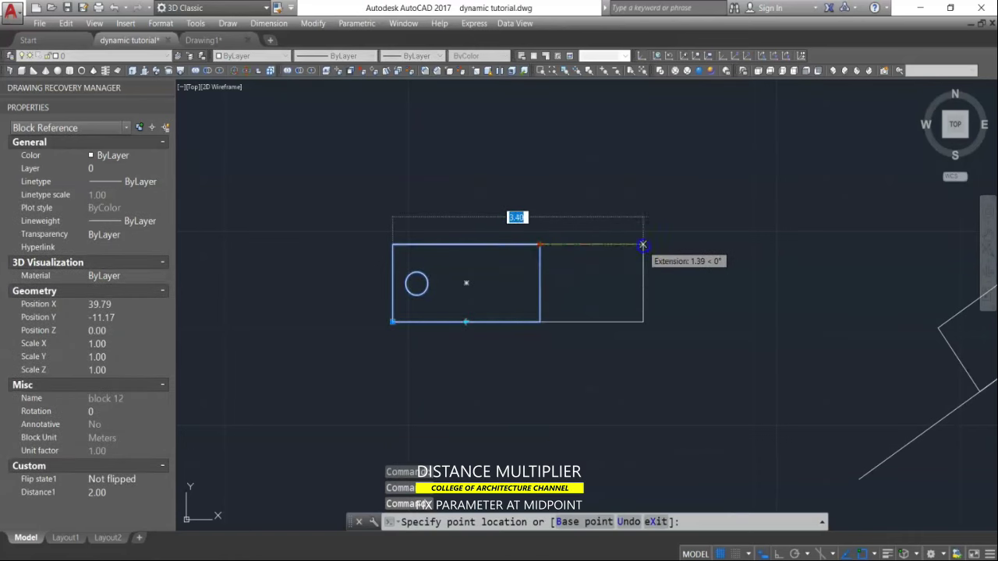
pyautogui.click(643, 244)
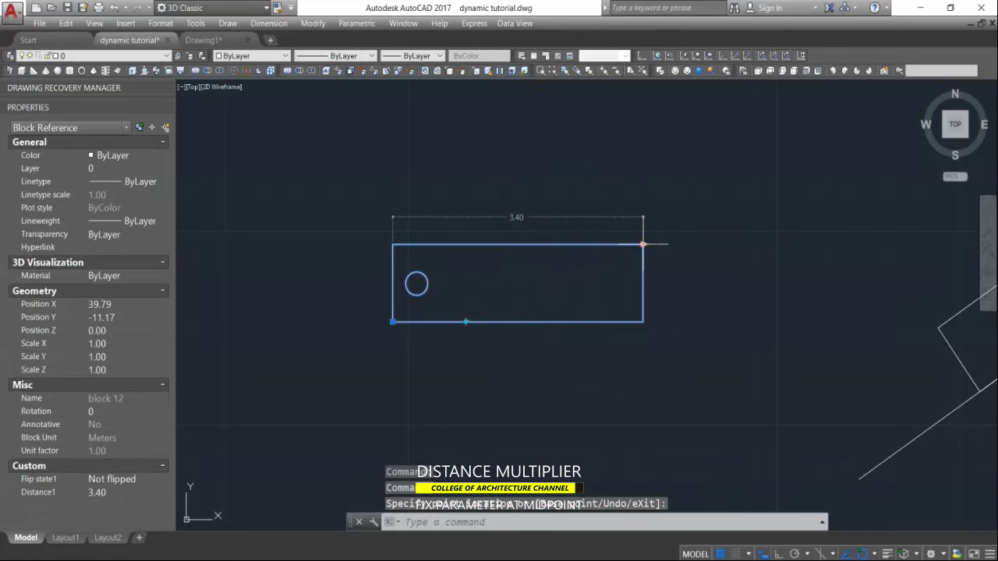
pyautogui.click(643, 244)
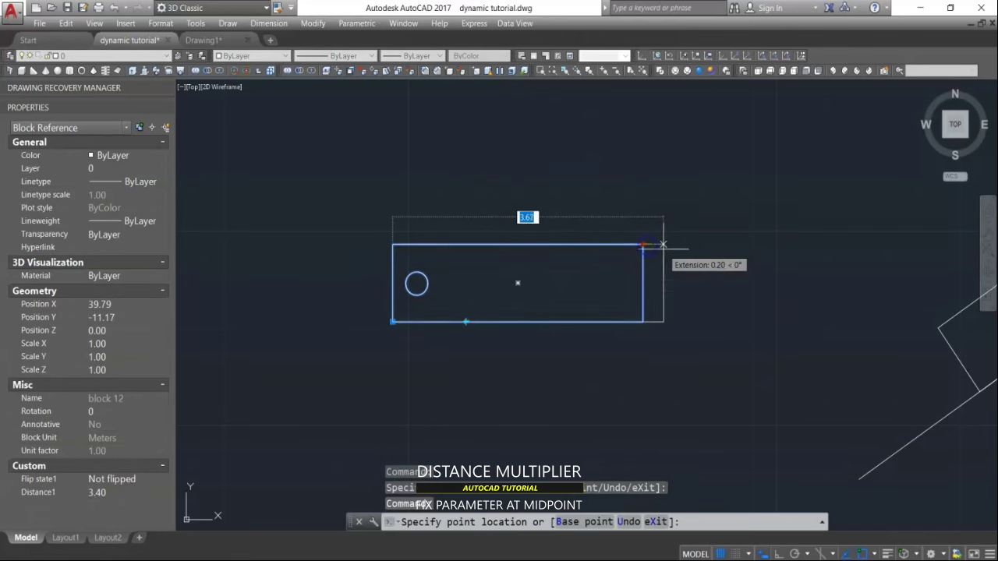
pyautogui.click(735, 245)
# Step: Undo the test stretch with Ctrl+Z
pyautogui.click(578, 310)
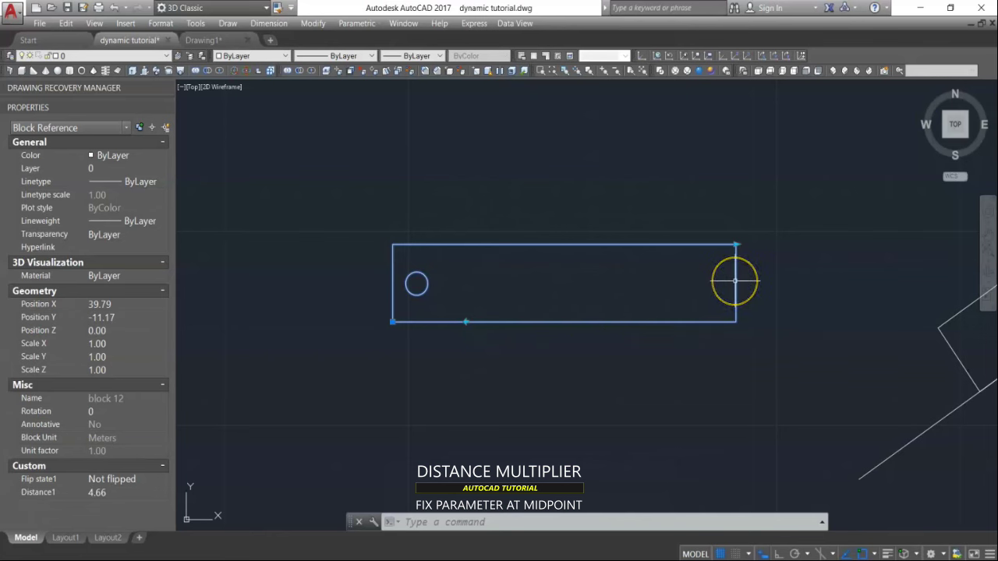
pyautogui.moveTo(734, 281)
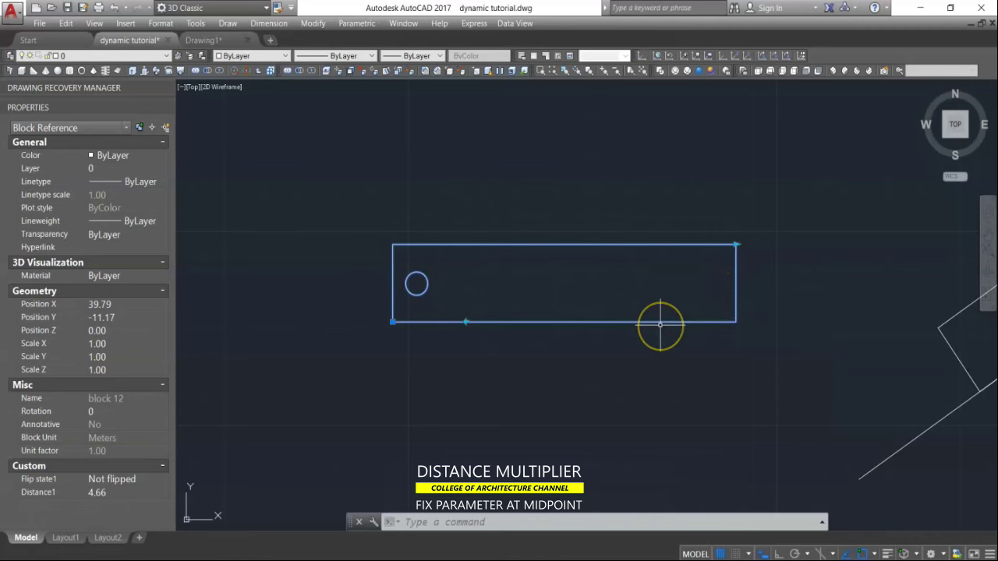
pyautogui.hotkey('ctrl', 'z')
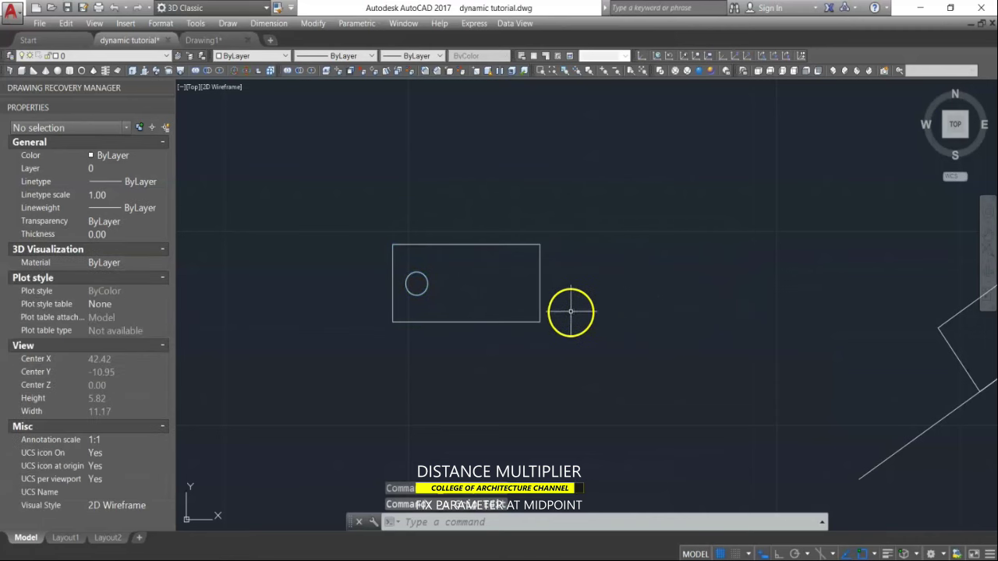
# Step: In block 12, add a Move action on Distance1's end point that moves the flip grip
pyautogui.doubleClick(540, 312)
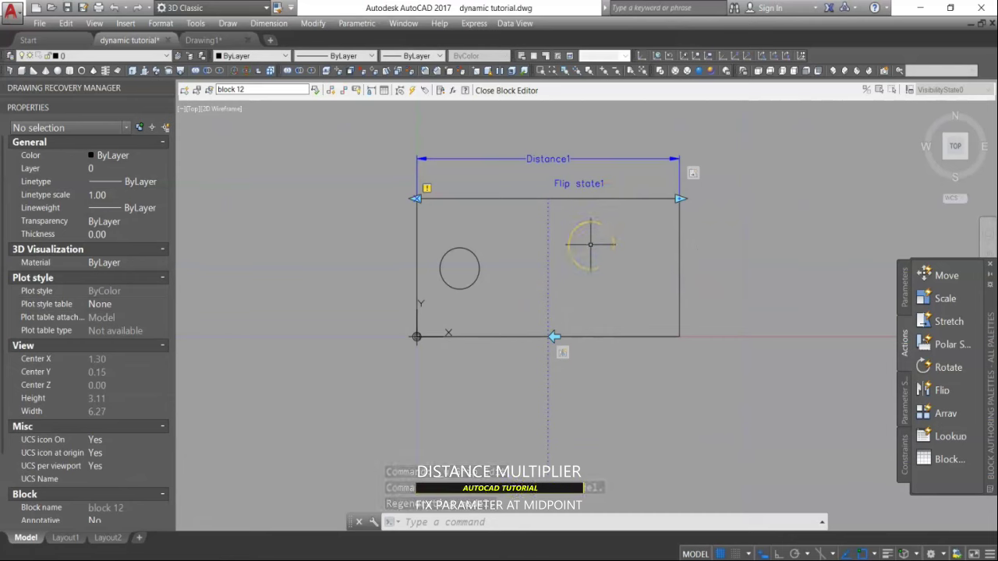
pyautogui.moveTo(702, 315); pyautogui.dragTo(686, 378, button='middle')
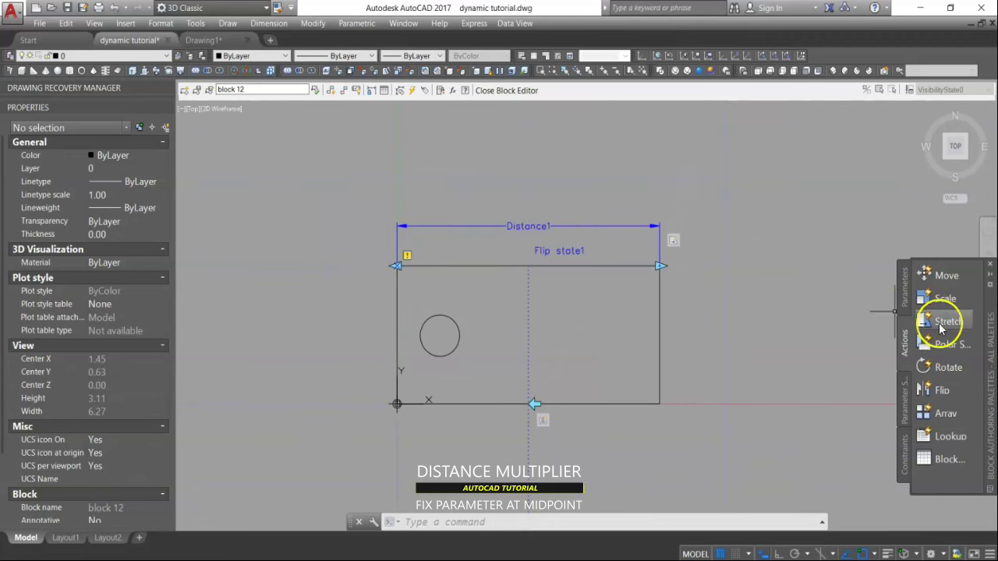
pyautogui.click(935, 276)
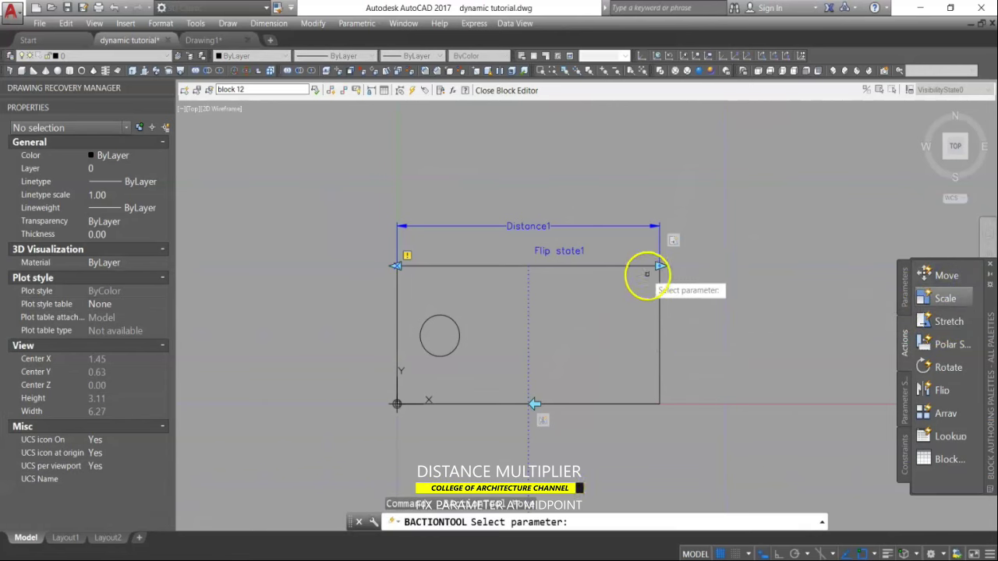
pyautogui.click(663, 239)
pyautogui.click(659, 266)
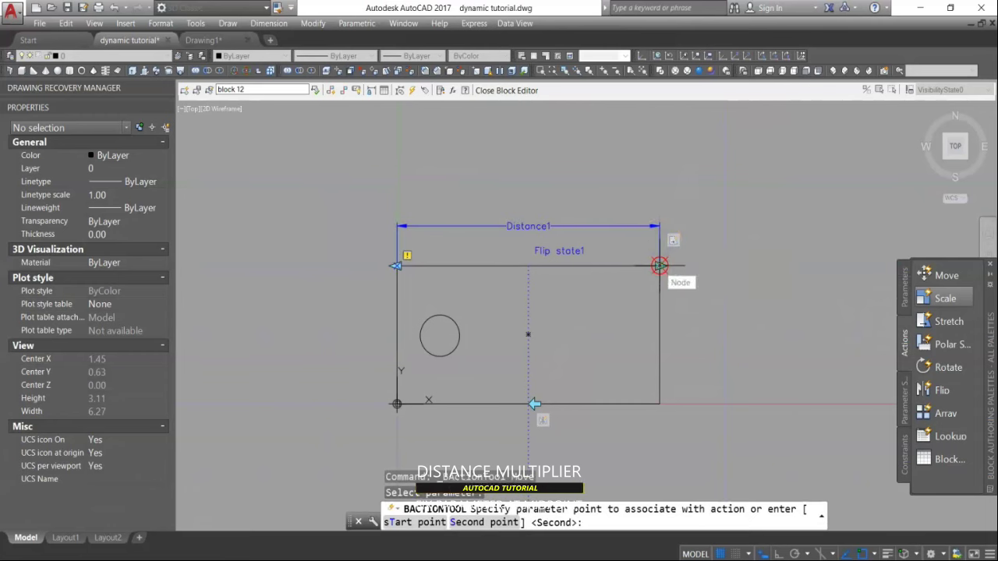
pyautogui.moveTo(590, 336); pyautogui.dragTo(590, 283, button='middle')
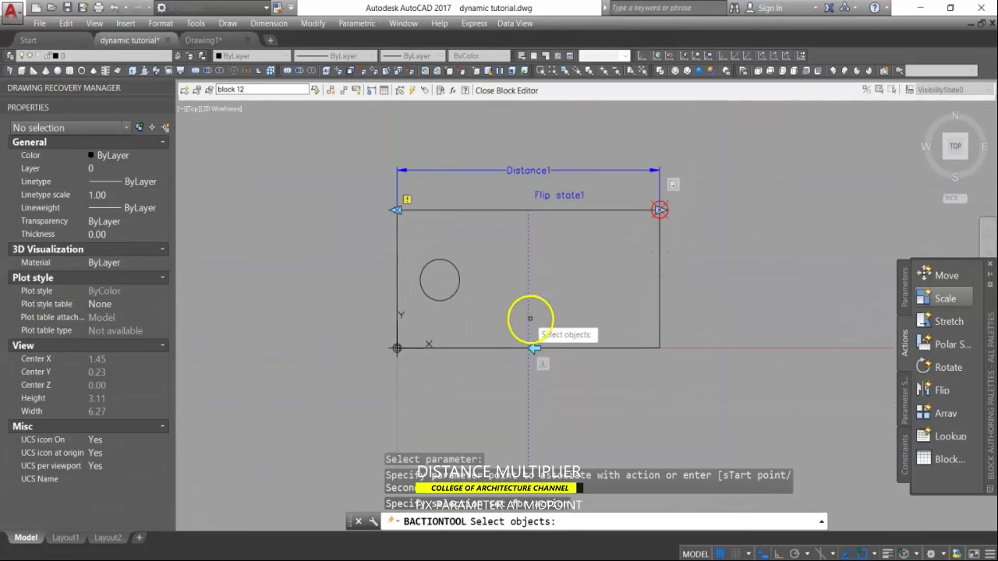
pyautogui.click(516, 325)
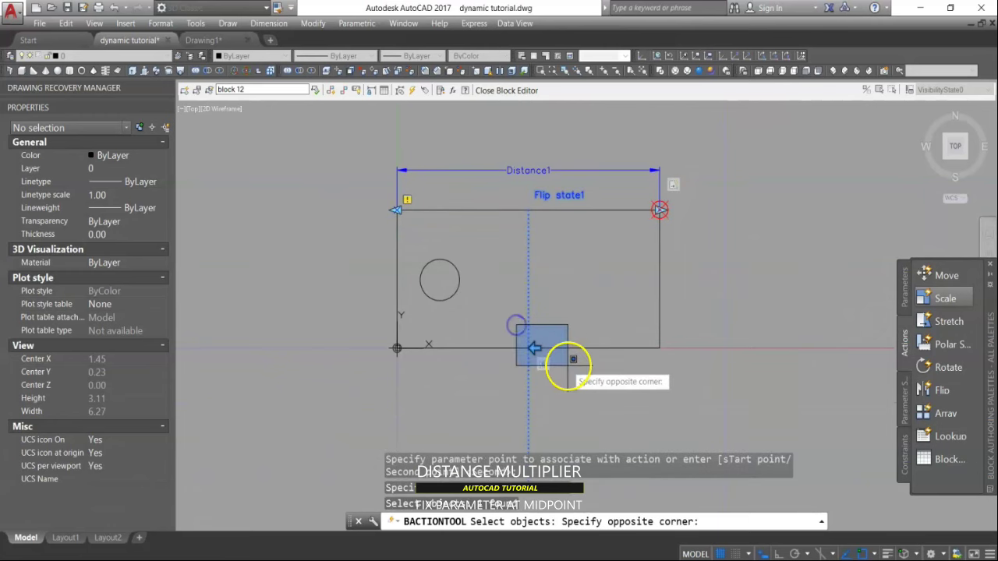
pyautogui.click(574, 356)
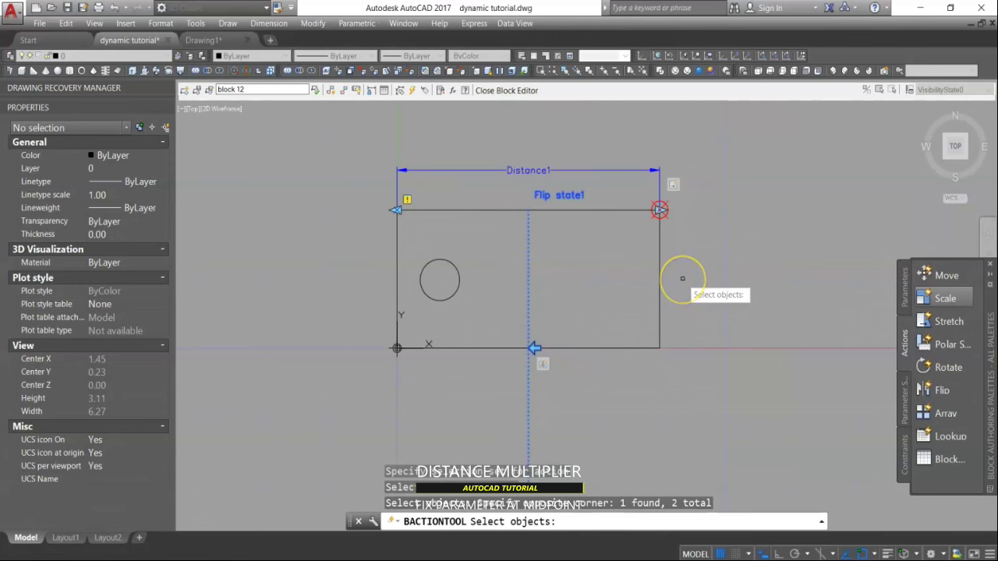
pyautogui.rightClick(679, 222)
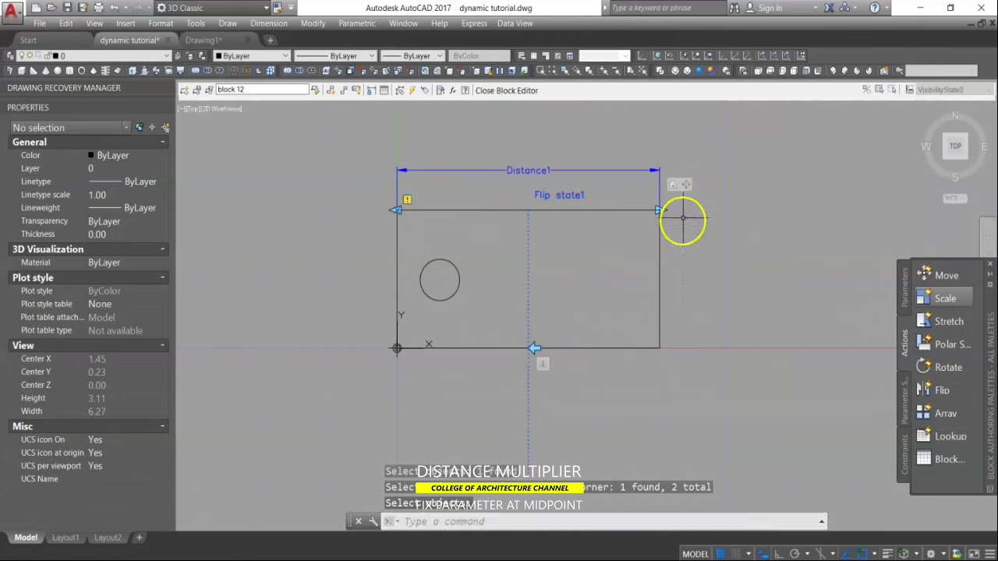
# Step: Set the move action's distance multiplier to 0.5, then close and save the block
pyautogui.click(684, 193)
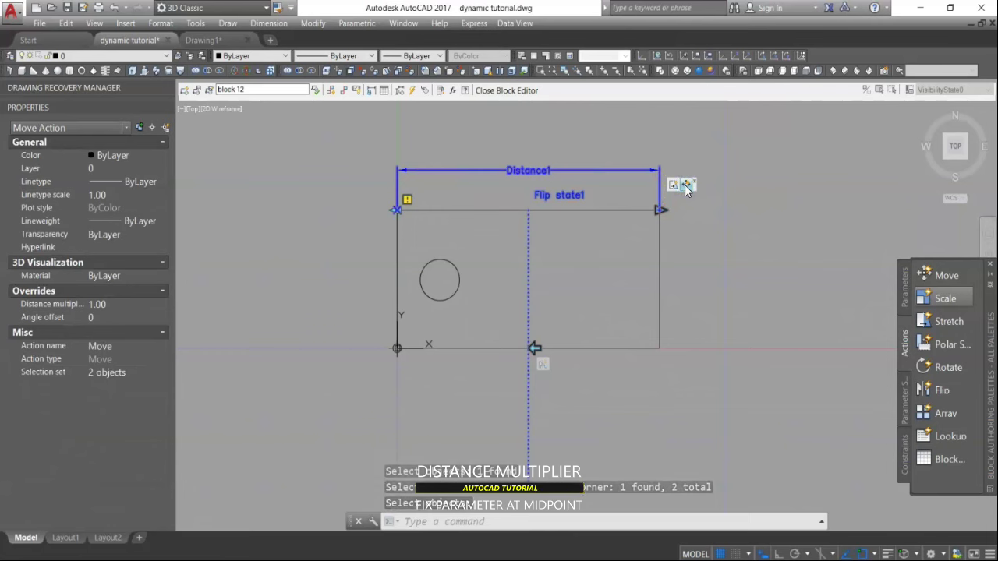
pyautogui.click(110, 304)
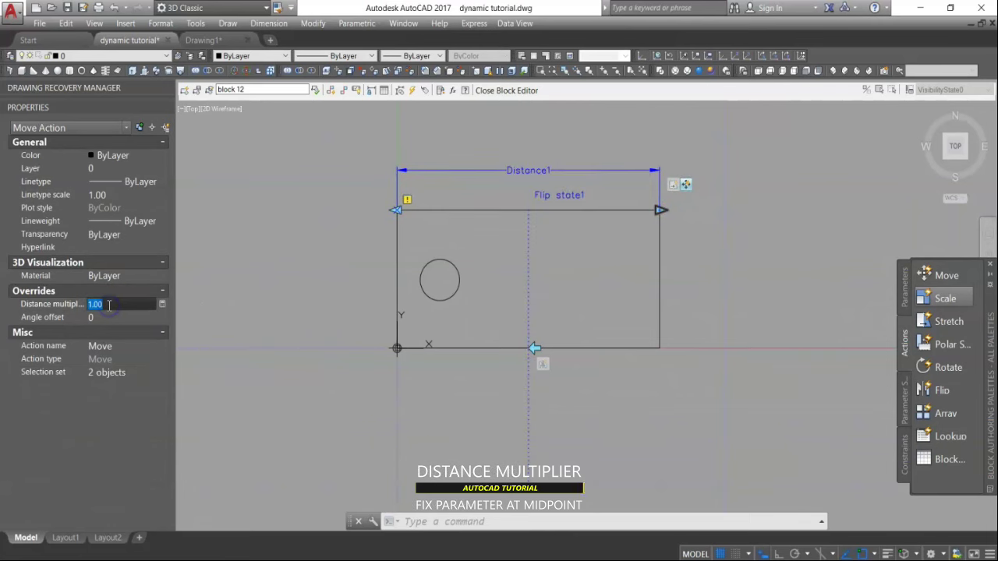
pyautogui.write('.5')
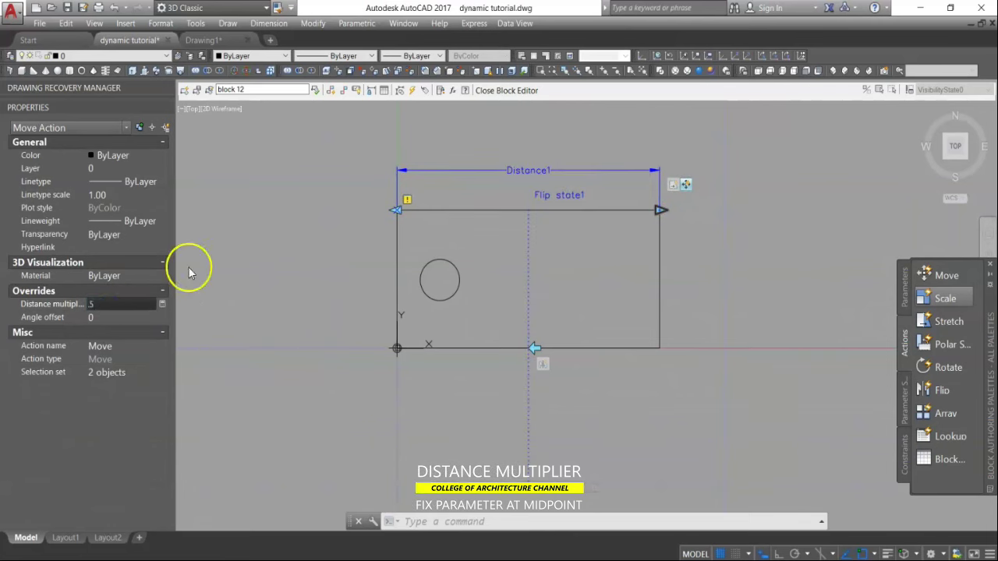
pyautogui.click(511, 92)
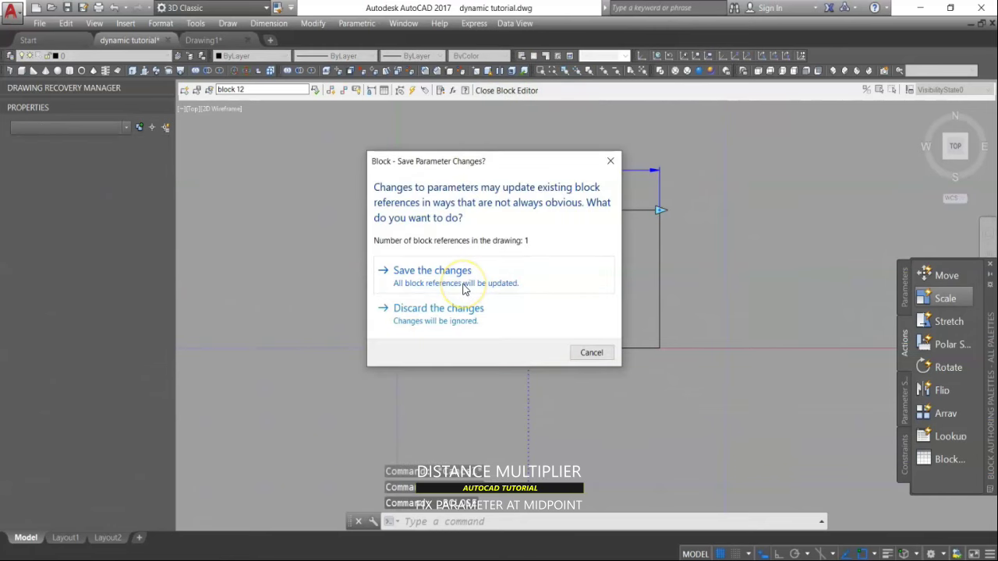
pyautogui.click(466, 287)
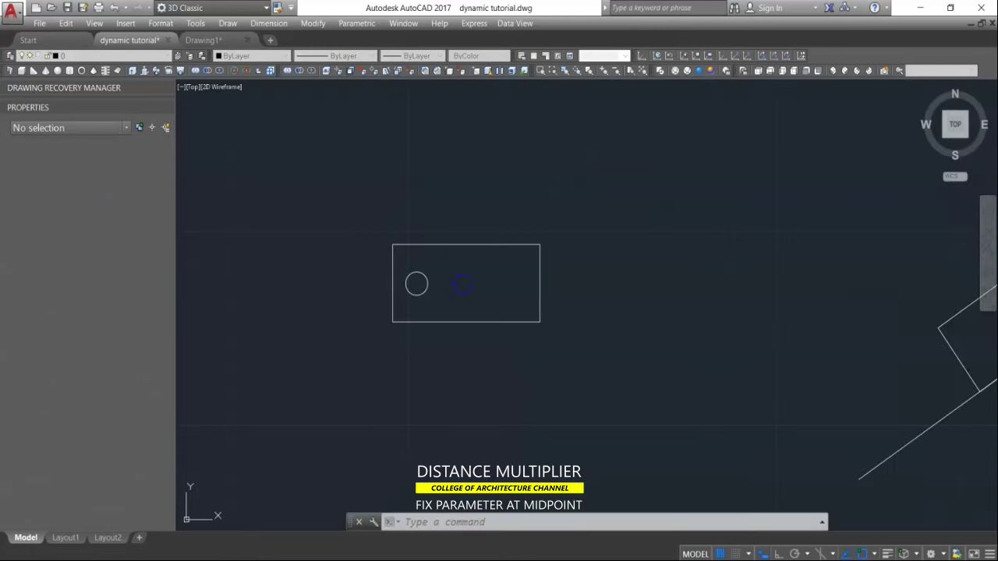
# Step: Widen block 12 twice by its right grip to check the flip grip stays centred, then undo
pyautogui.click(509, 245)
pyautogui.click(539, 244)
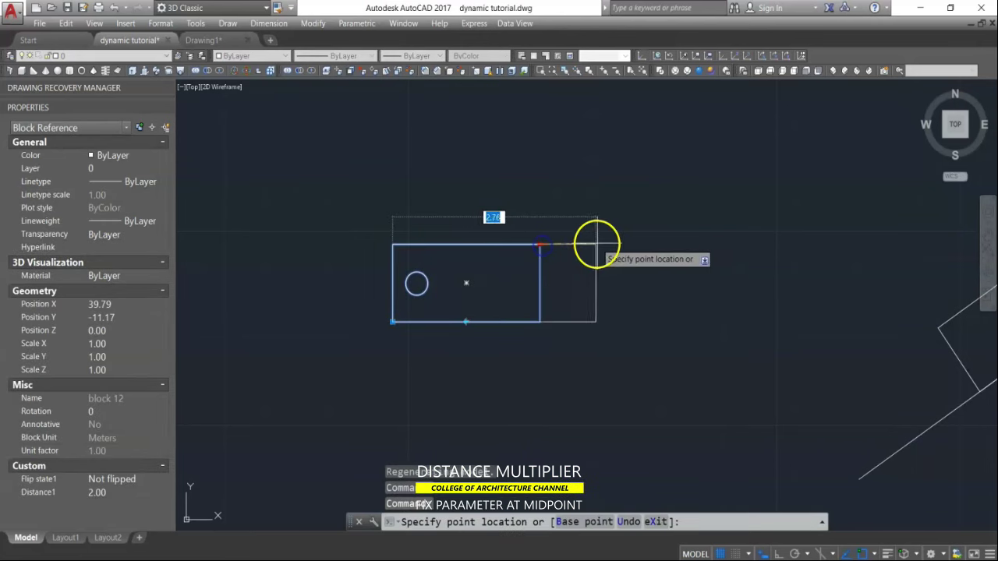
pyautogui.click(598, 244)
pyautogui.click(684, 244)
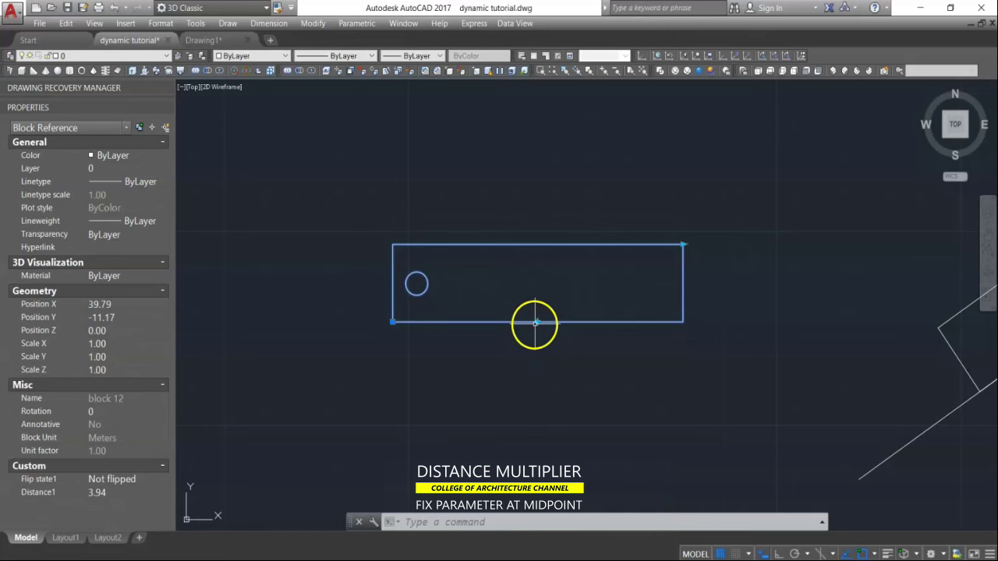
pyautogui.hotkey('ctrl', 'z')
pyautogui.hotkey('ctrl', 'z')
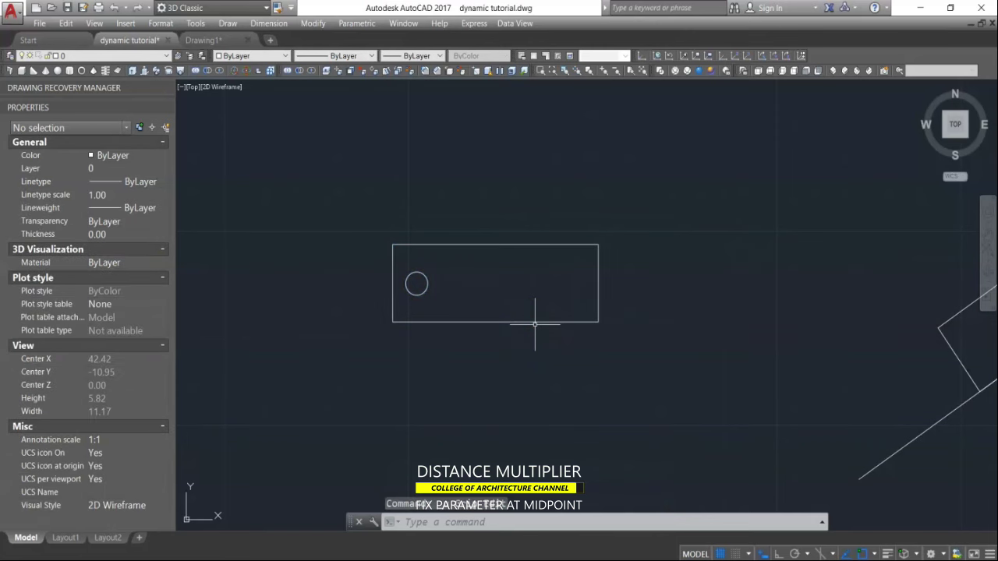
# Step: Add a Stretch action on Distance1's start point, framing the left end and selecting rectangle and circle
pyautogui.doubleClick(520, 324)
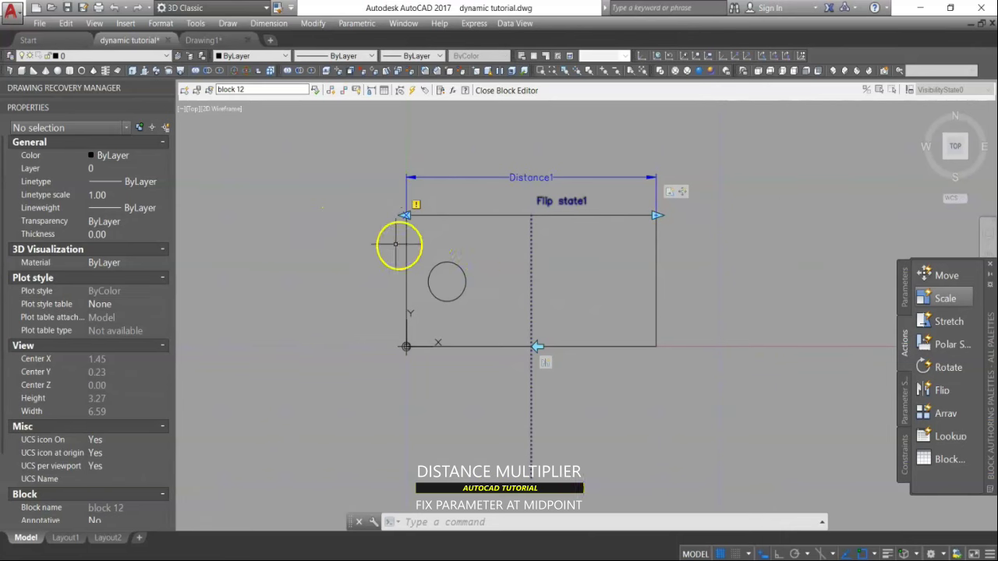
pyautogui.click(947, 324)
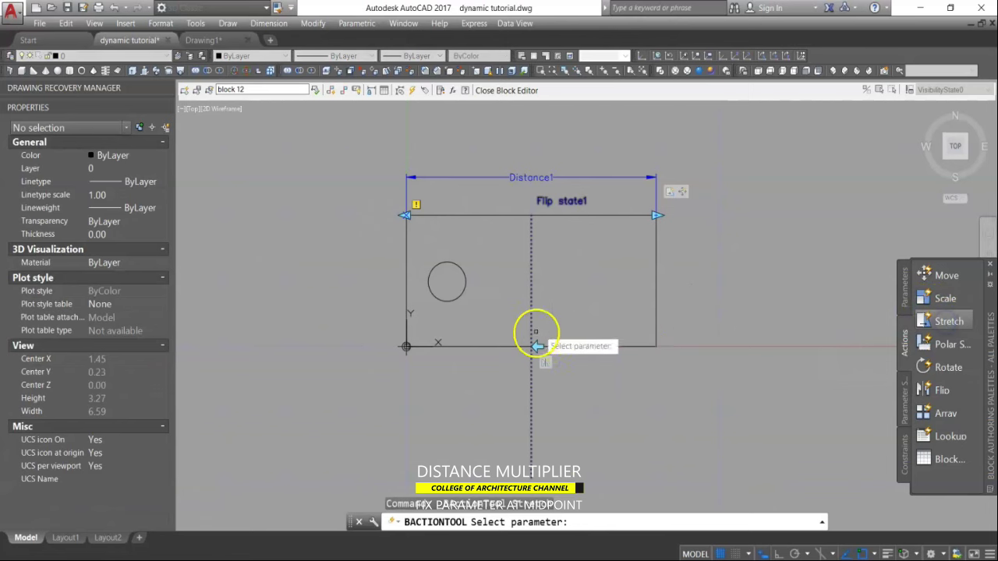
pyautogui.click(441, 178)
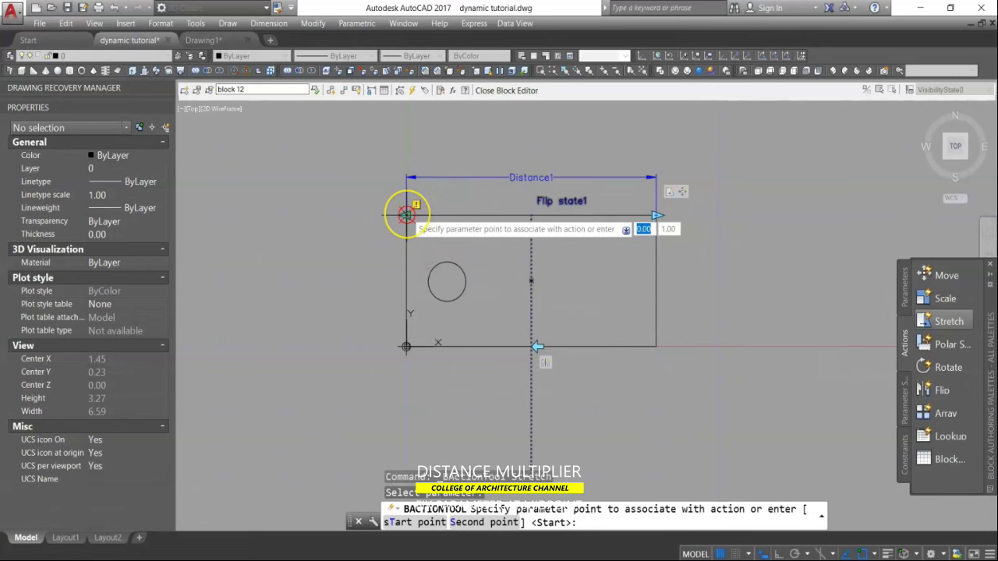
pyautogui.click(406, 214)
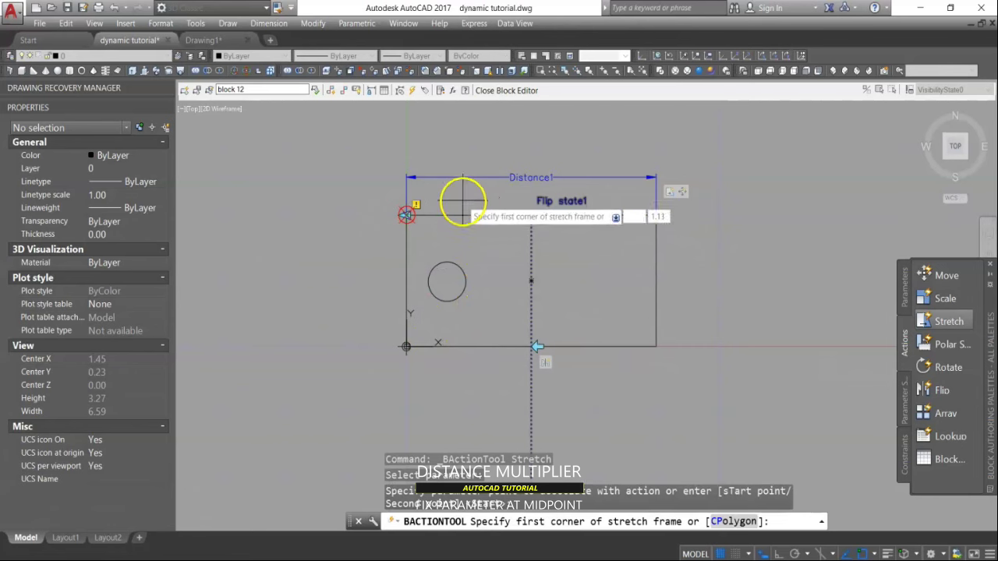
pyautogui.click(466, 200)
pyautogui.click(330, 396)
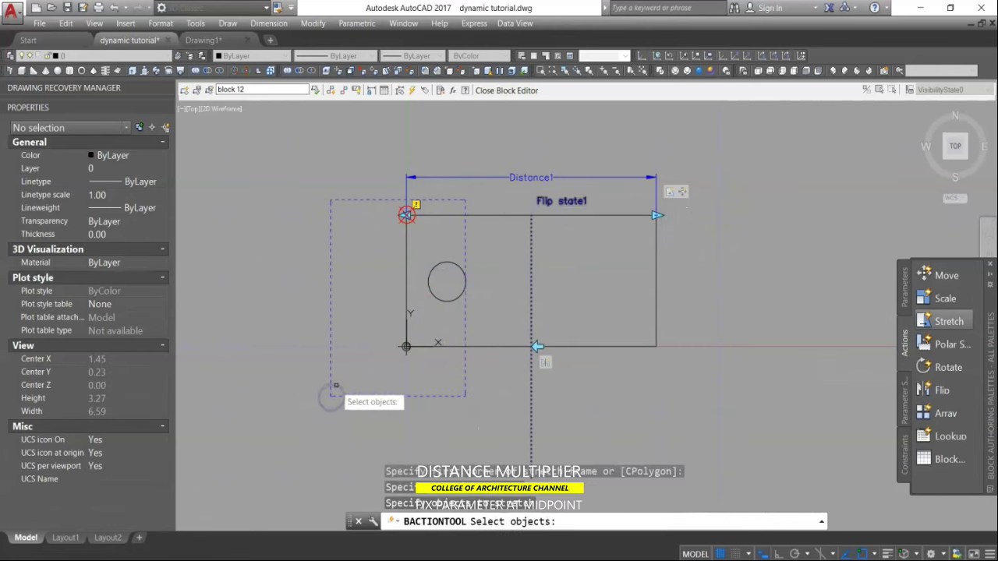
pyautogui.click(480, 346)
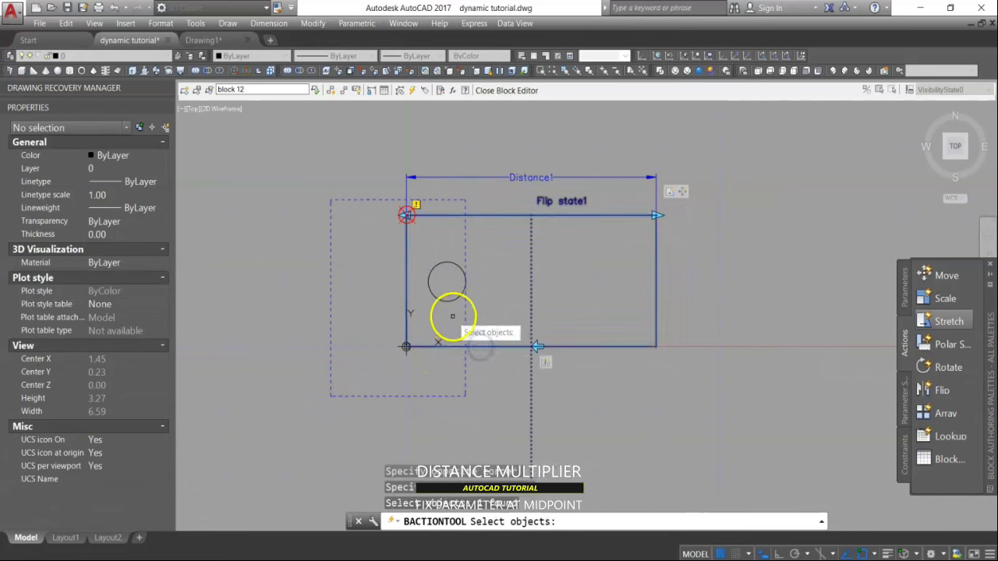
pyautogui.click(413, 348)
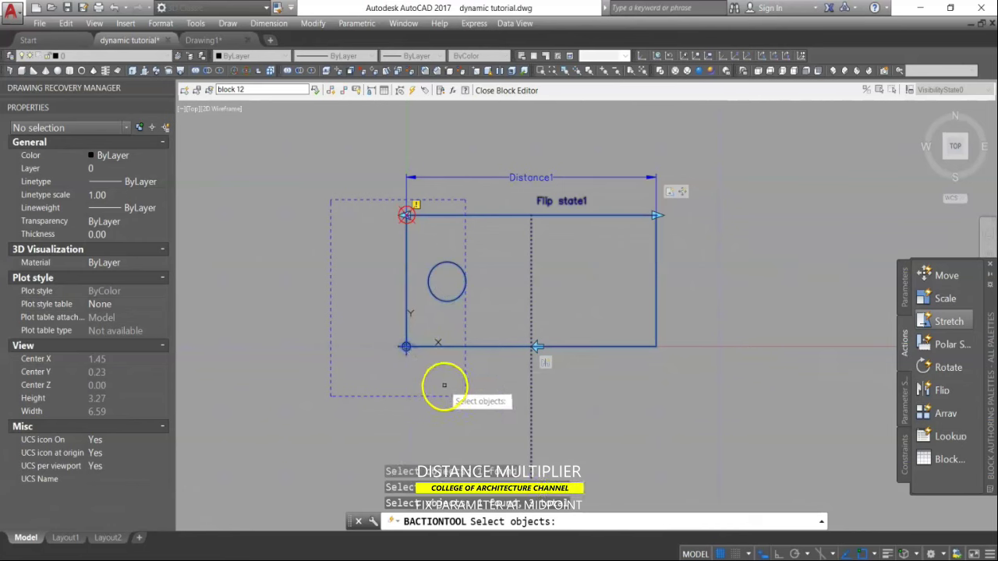
pyautogui.press('Return')
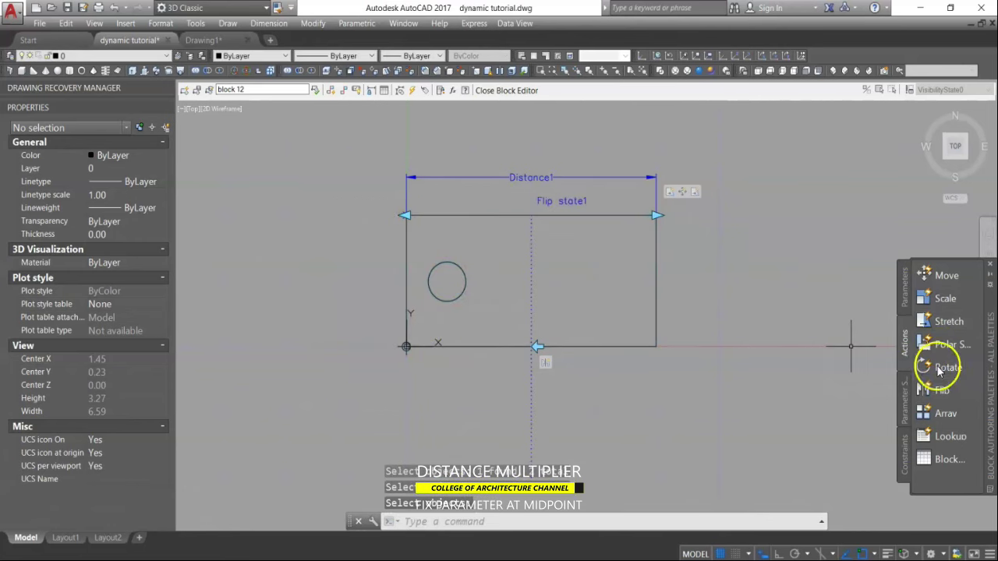
# Step: Add a Move action on Distance1's start point moving the flip line, then select Move1 to view its settings
pyautogui.click(933, 278)
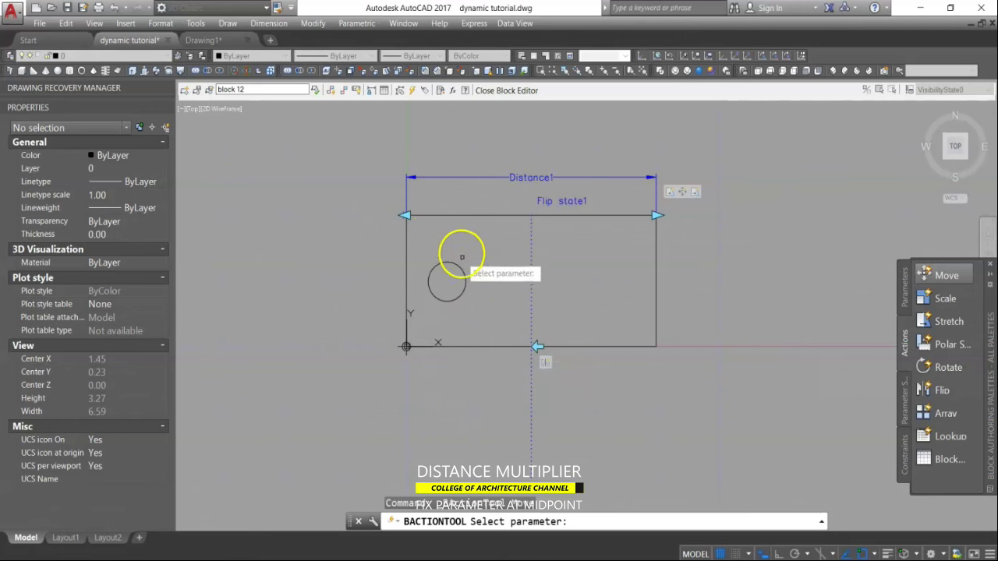
pyautogui.click(445, 177)
pyautogui.click(406, 215)
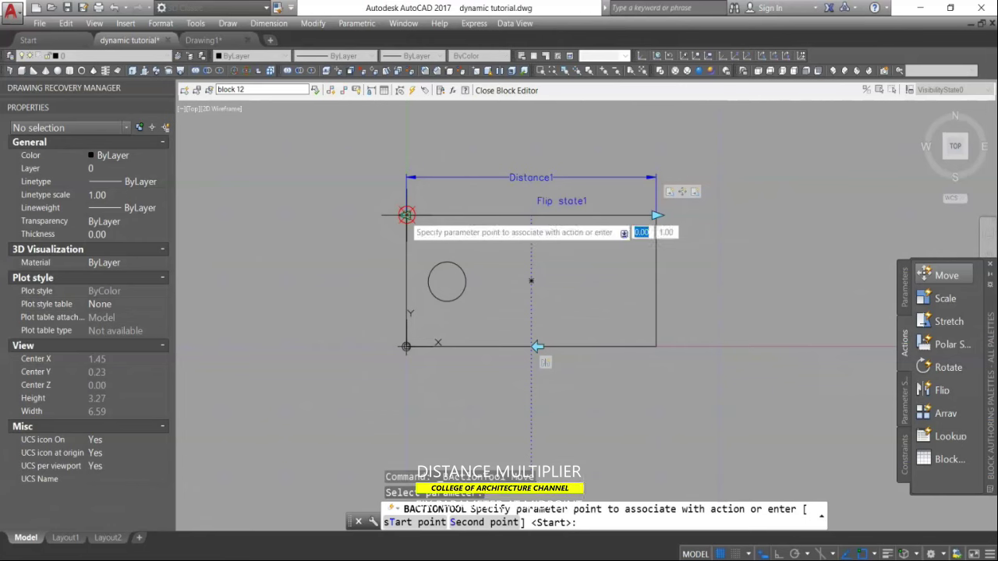
pyautogui.click(407, 215)
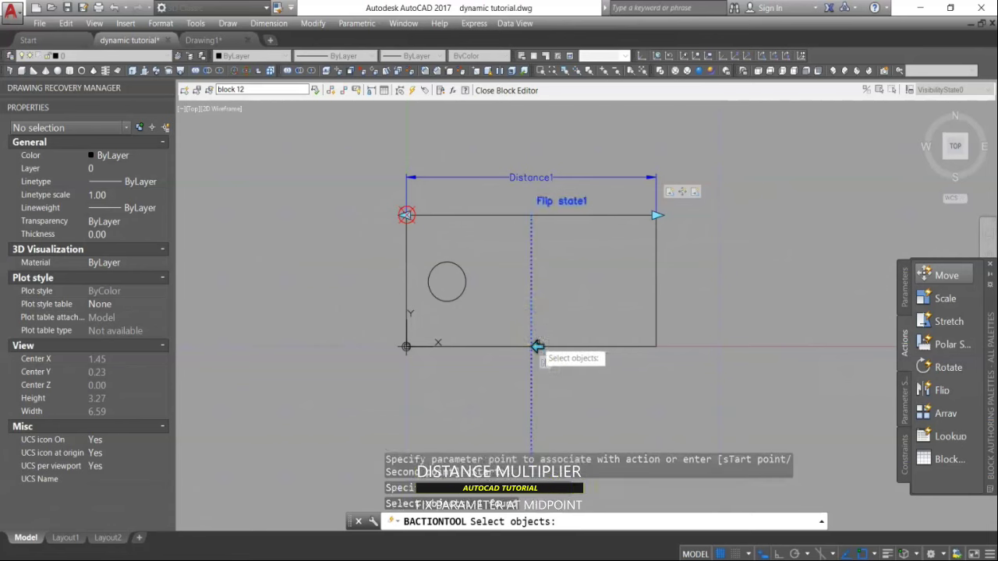
pyautogui.click(537, 344)
pyautogui.click(522, 327)
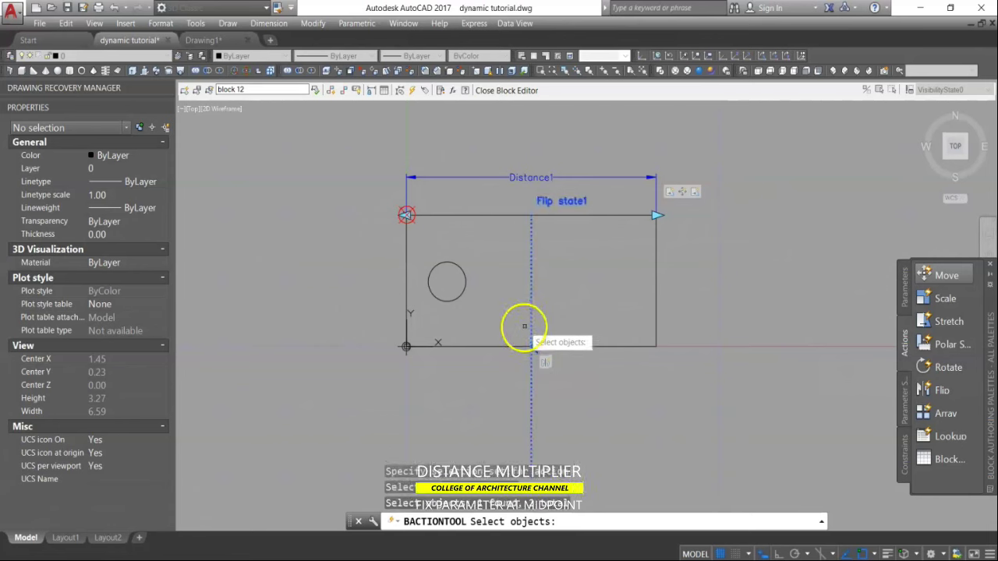
pyautogui.press('Return')
pyautogui.click(669, 231)
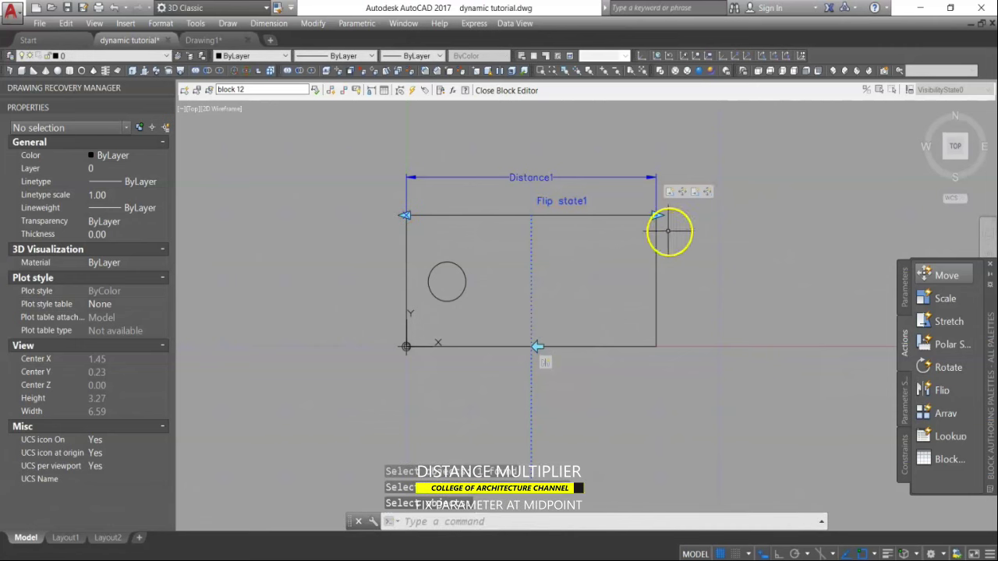
pyautogui.click(706, 194)
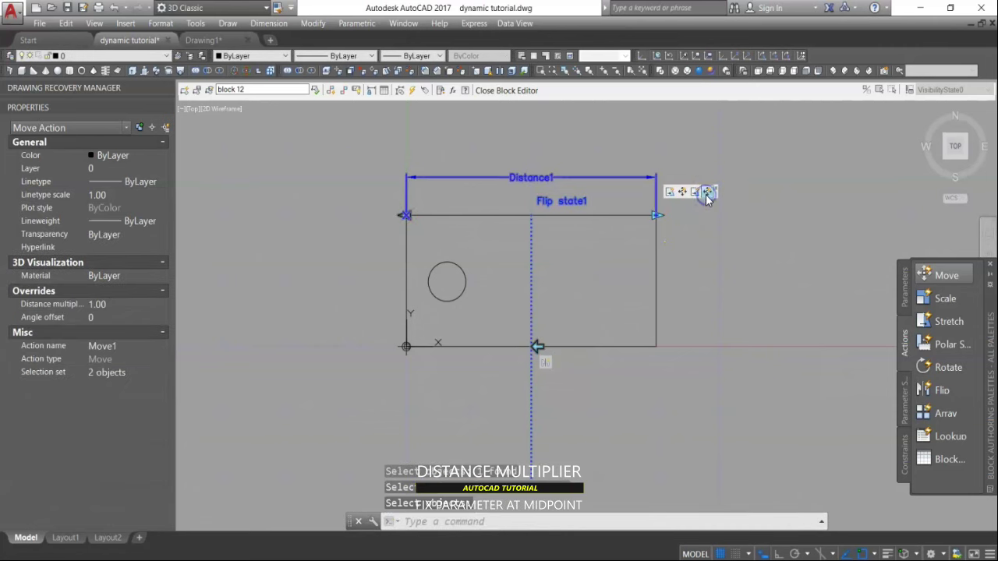
# Step: Change the Move1 action's distance multiplier from 1.00 to 0.5
pyautogui.click(123, 306)
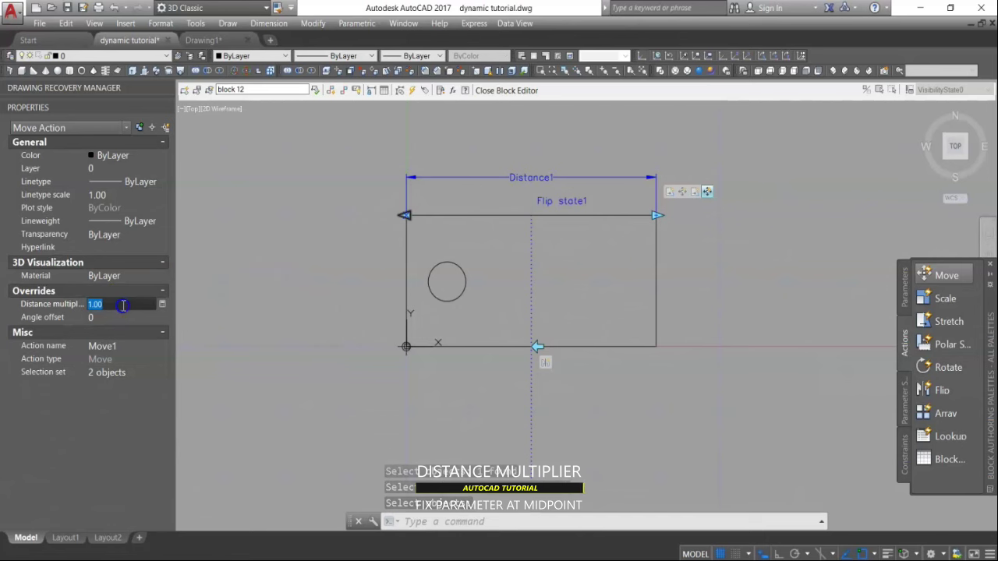
pyautogui.write('.5')
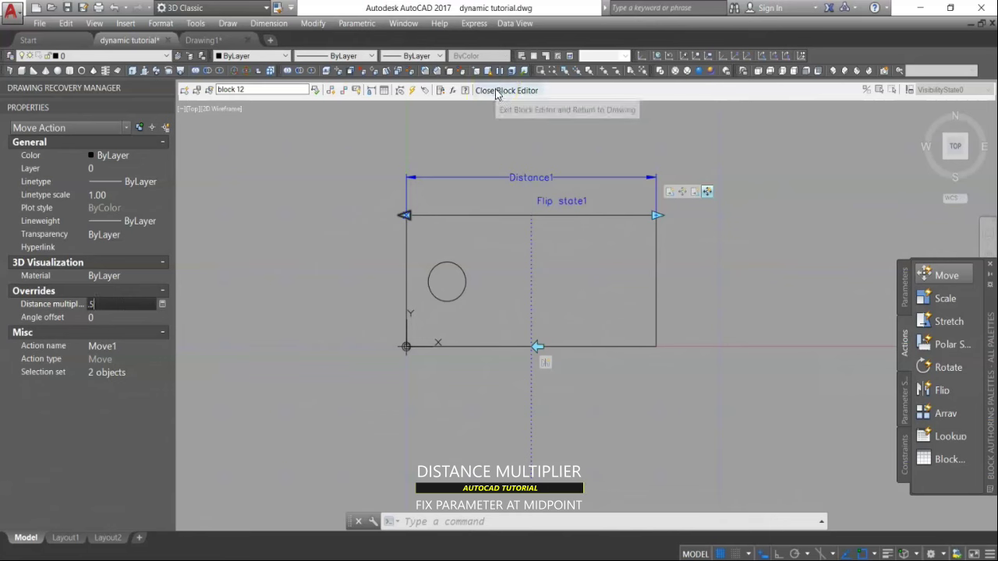
pyautogui.click(441, 151)
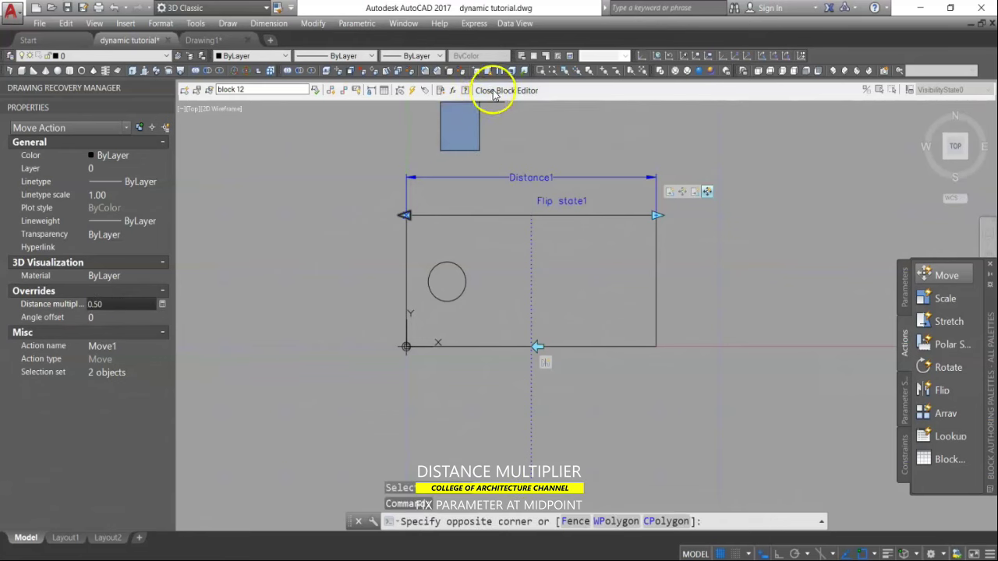
pyautogui.click(492, 89)
# Step: Save the block changes and stretch the block leftward to Distance1 2.83
pyautogui.click(442, 284)
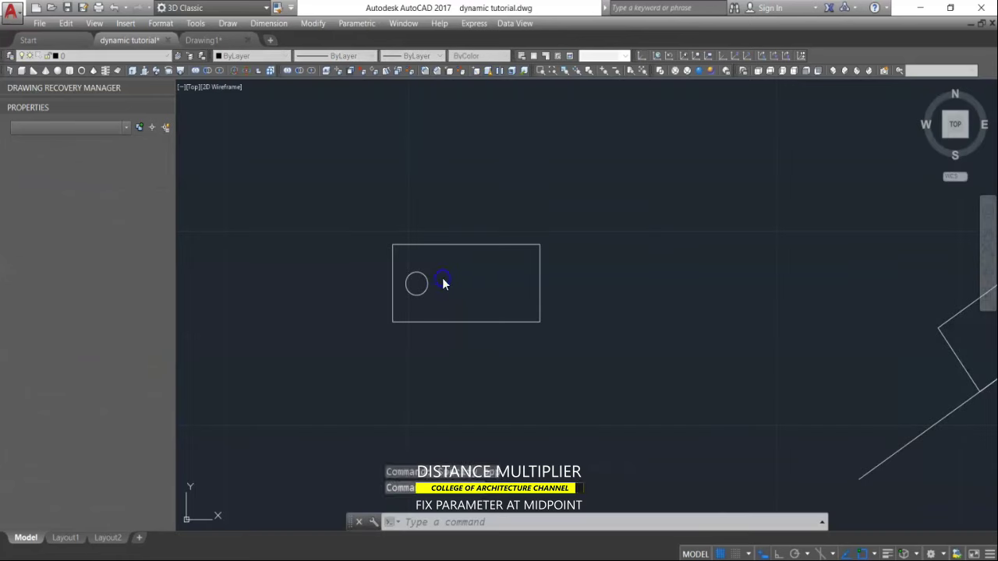
pyautogui.click(503, 245)
pyautogui.moveTo(503, 245); pyautogui.dragTo(393, 244)
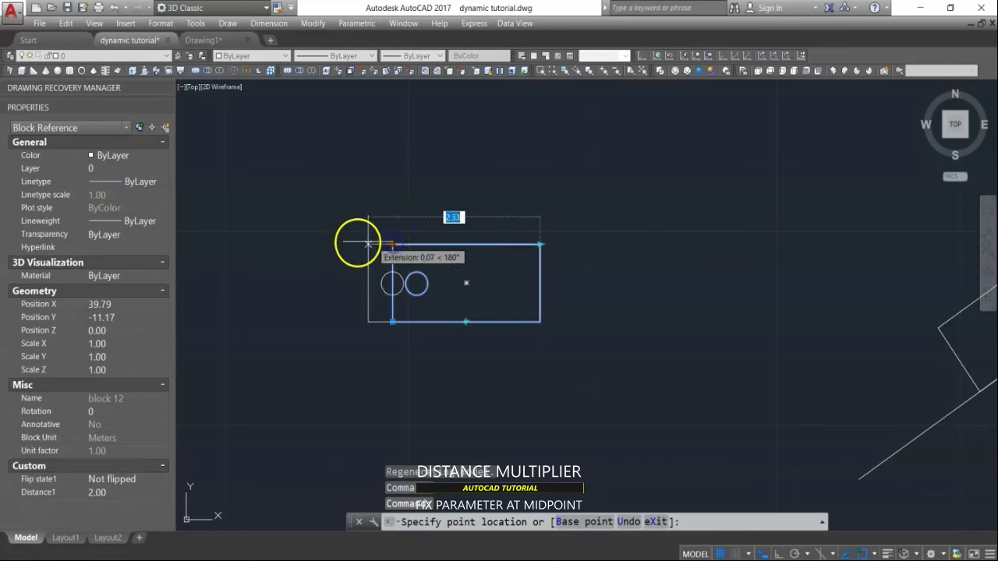
pyautogui.click(331, 244)
pyautogui.click(348, 403)
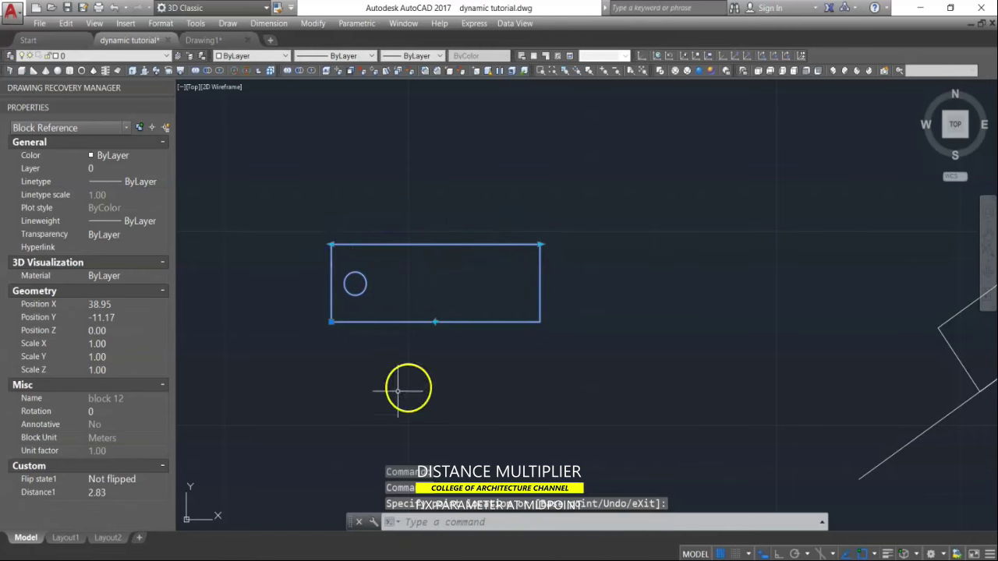
# Step: Stretch the block to Distance1 3.67, then 5.08, and finally 5.57
pyautogui.click(330, 244)
pyautogui.click(269, 244)
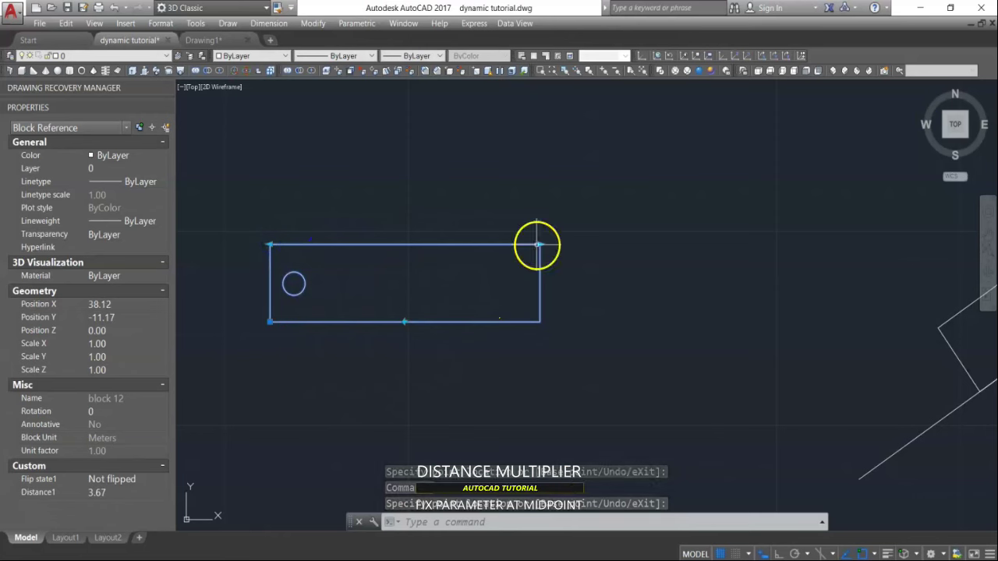
pyautogui.click(540, 244)
pyautogui.click(643, 244)
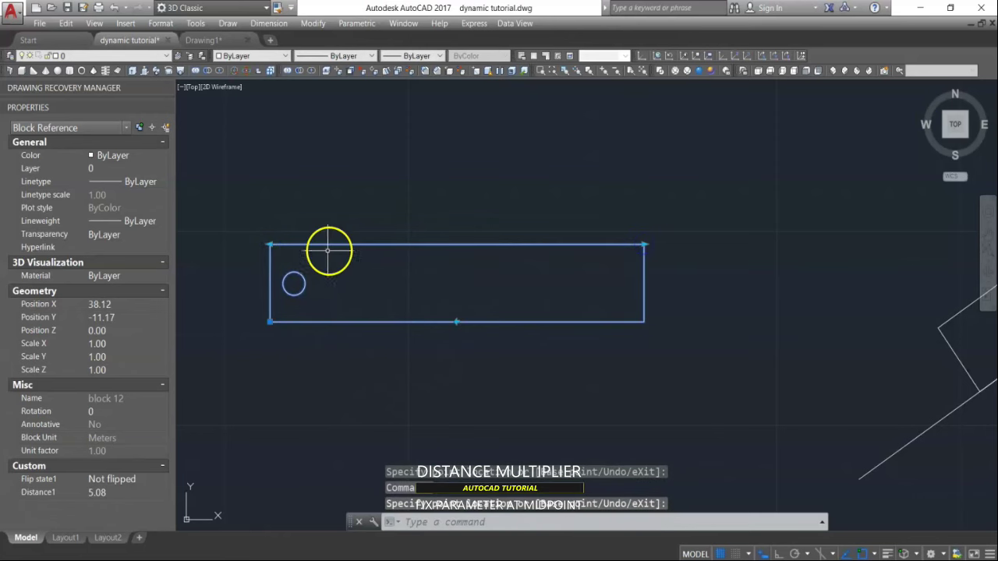
pyautogui.click(270, 244)
pyautogui.click(234, 244)
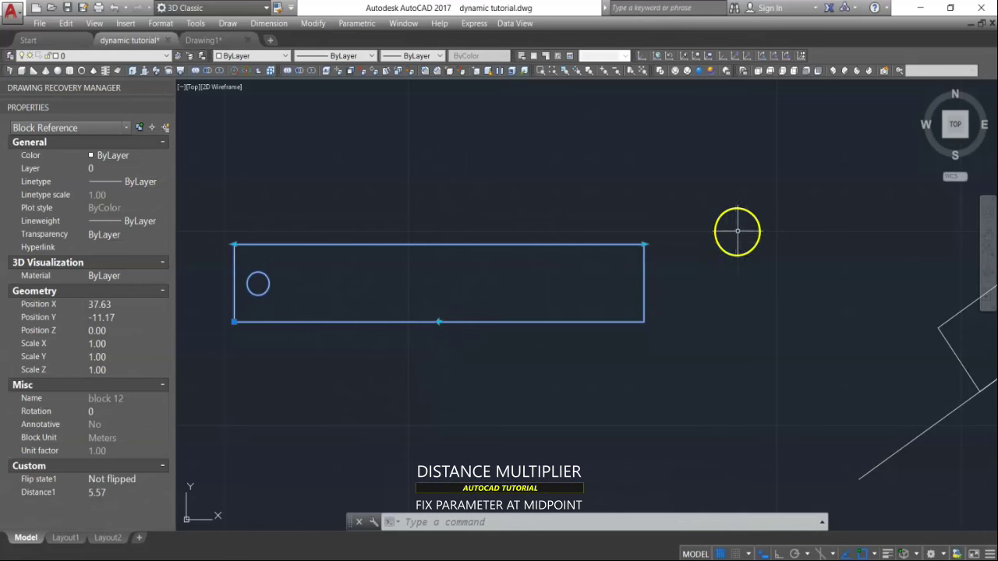
# Step: Reset the stretched block to its default width, Distance1 back to 2.00
pyautogui.rightClick(646, 263)
pyautogui.click(684, 274)
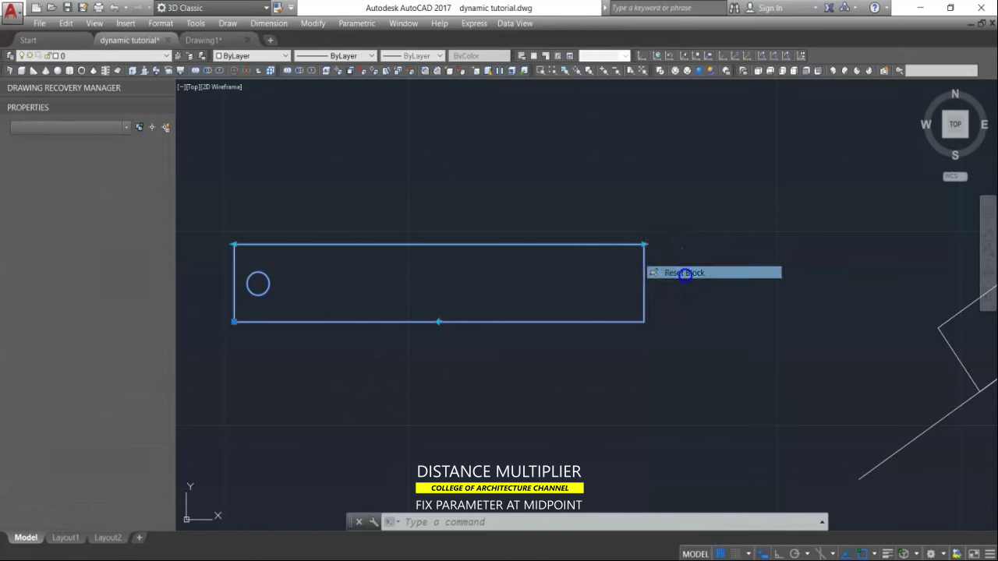
pyautogui.moveTo(690, 222); pyautogui.dragTo(820, 246, button='middle')
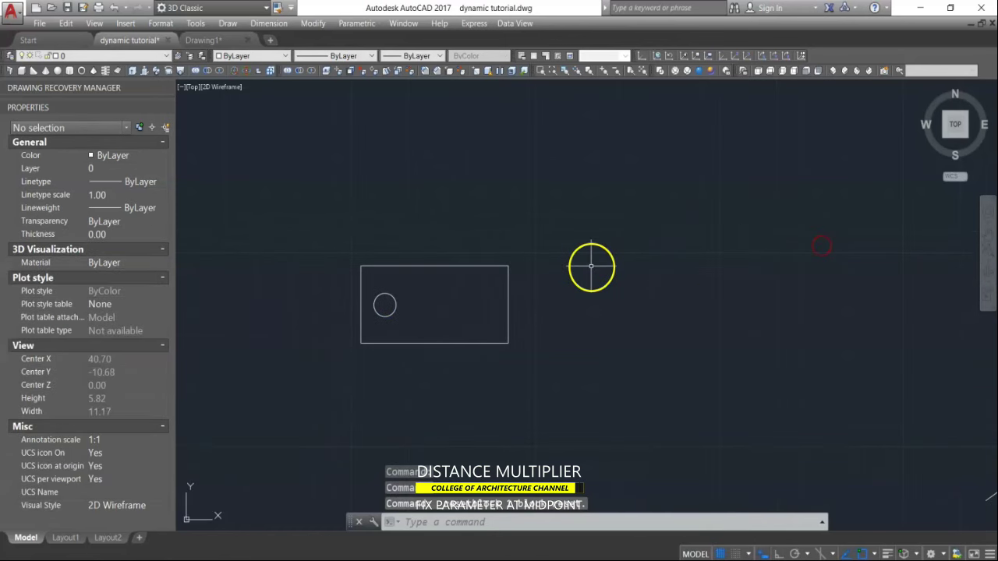
# Step: Reopen block 12 in the Block Editor from the selected block reference
pyautogui.rightClick(508, 294)
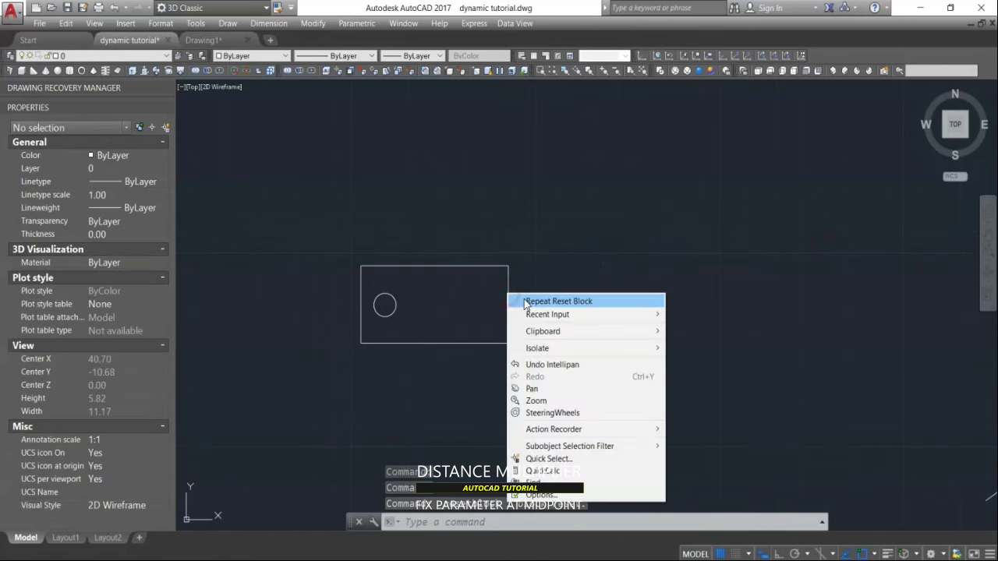
pyautogui.moveTo(535, 321)
pyautogui.click(517, 283)
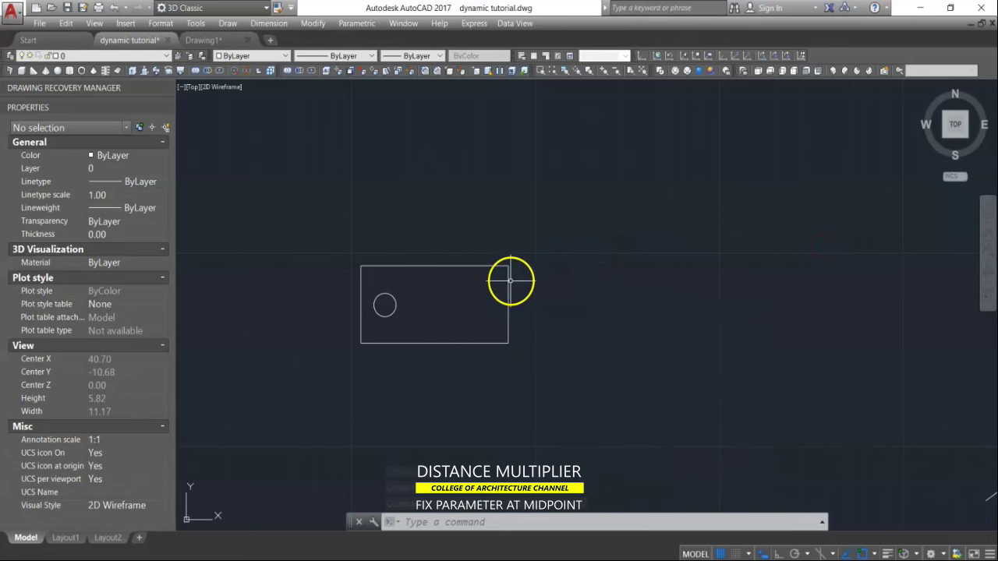
pyautogui.click(509, 280)
pyautogui.rightClick(508, 279)
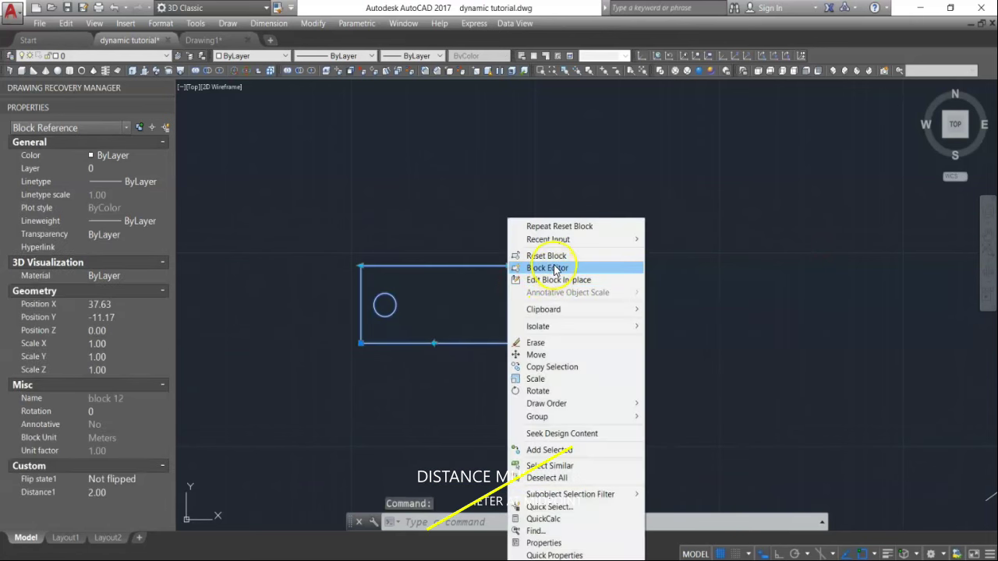
pyautogui.click(556, 270)
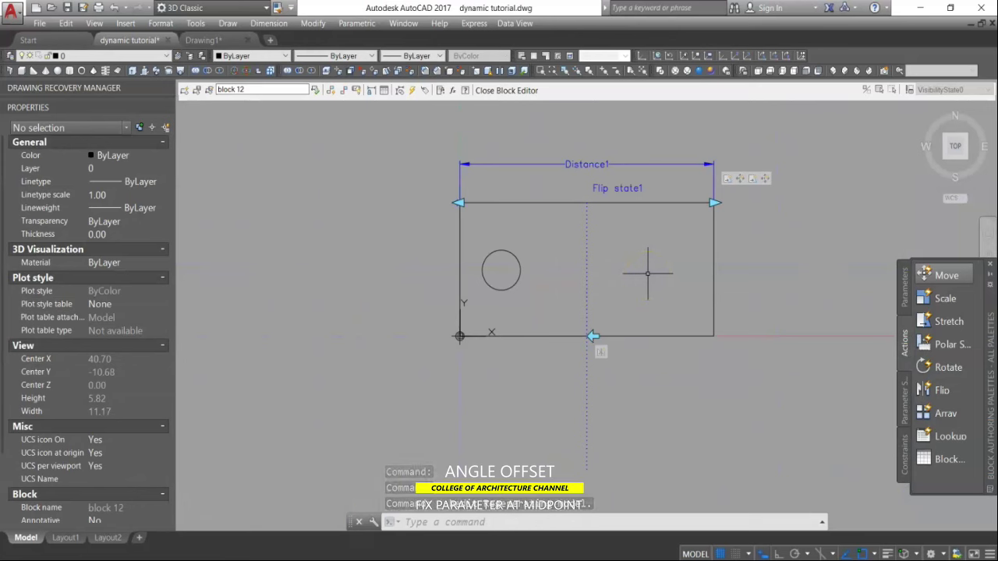
# Step: Delete all four move actions attached to Distance1
pyautogui.click(769, 205)
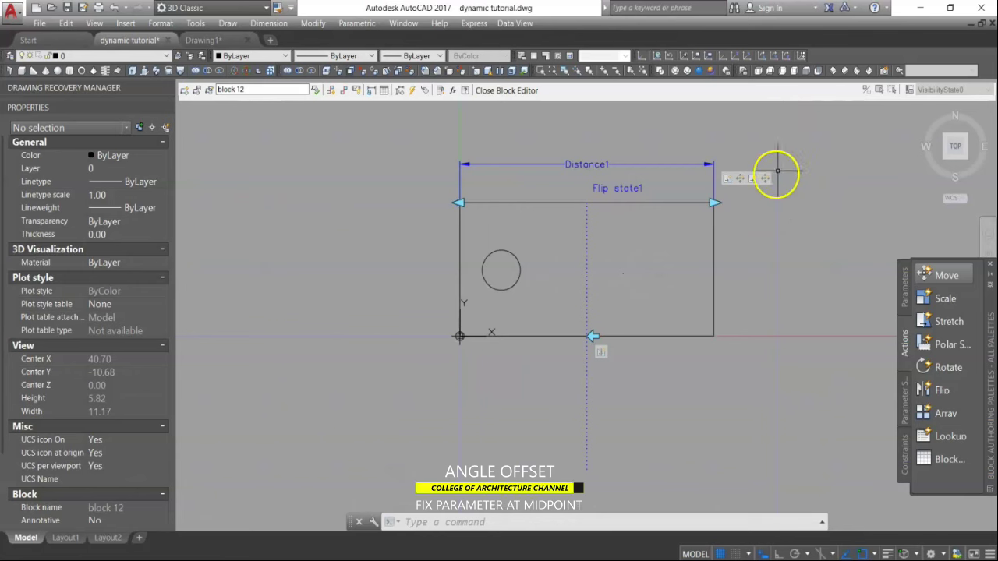
pyautogui.rightClick(765, 184)
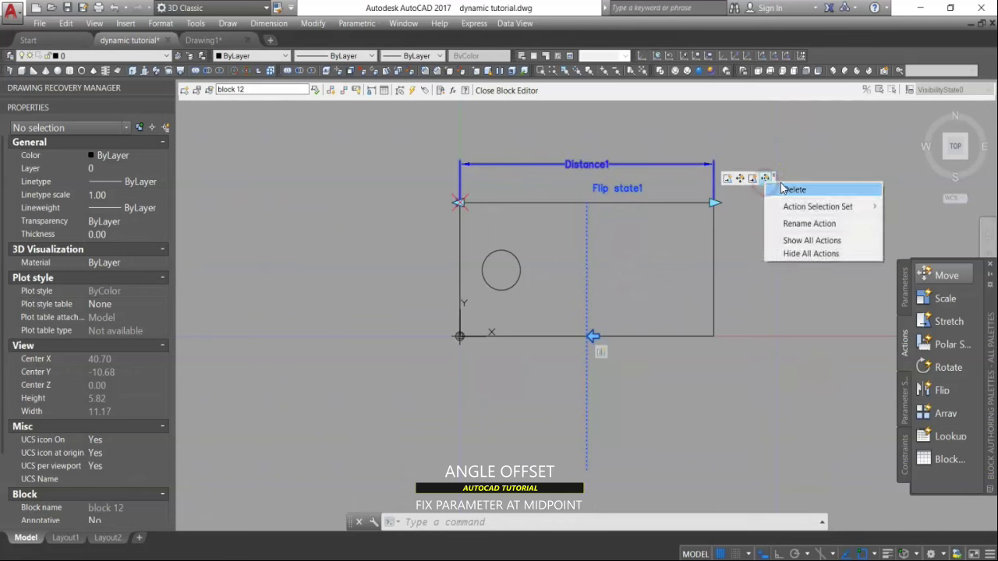
pyautogui.click(788, 189)
pyautogui.rightClick(754, 179)
pyautogui.click(776, 188)
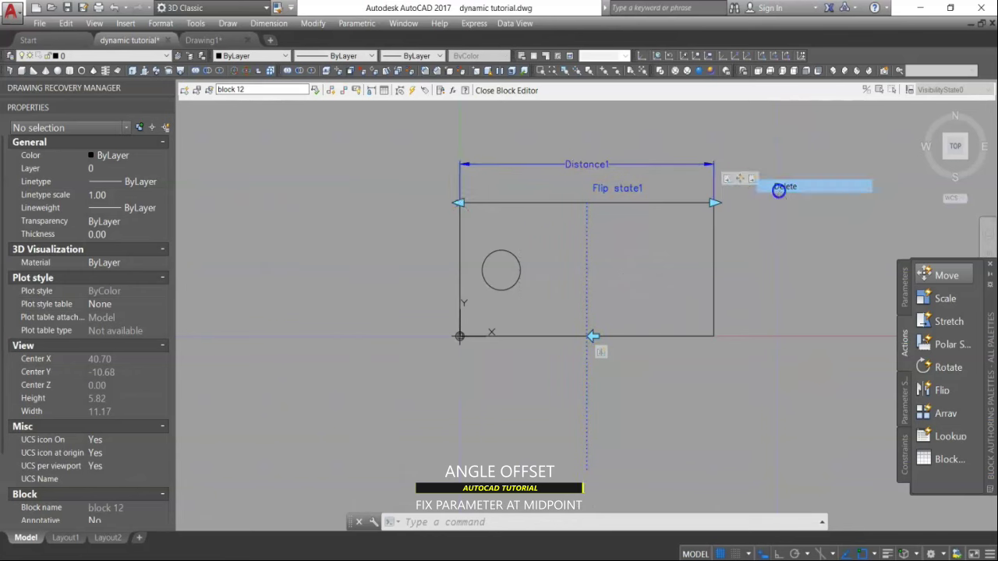
pyautogui.rightClick(743, 180)
pyautogui.click(769, 186)
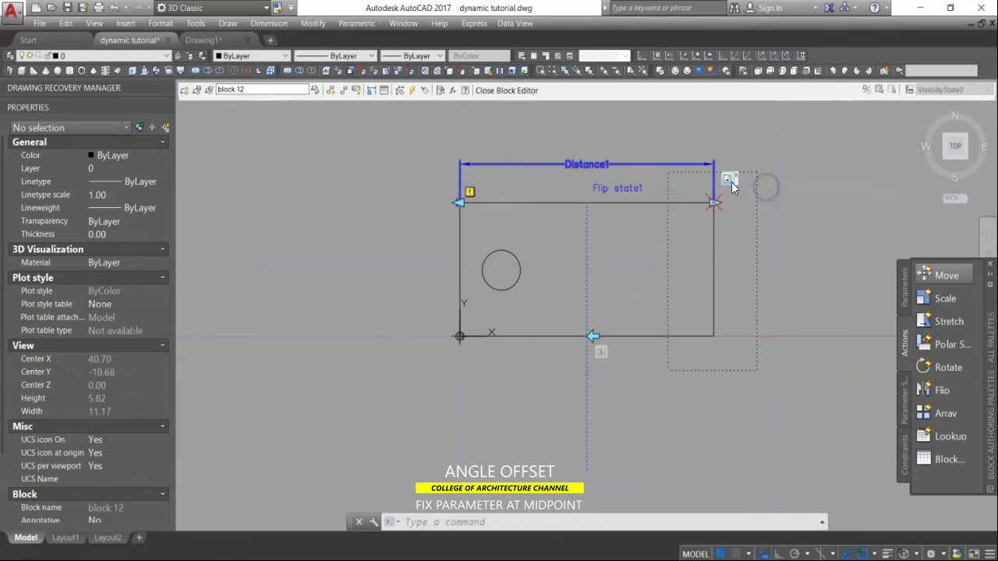
pyautogui.rightClick(730, 182)
pyautogui.click(772, 189)
# Step: Recentre the block in view and start adding a new action to a parameter
pyautogui.scroll(-1, 717, 229)
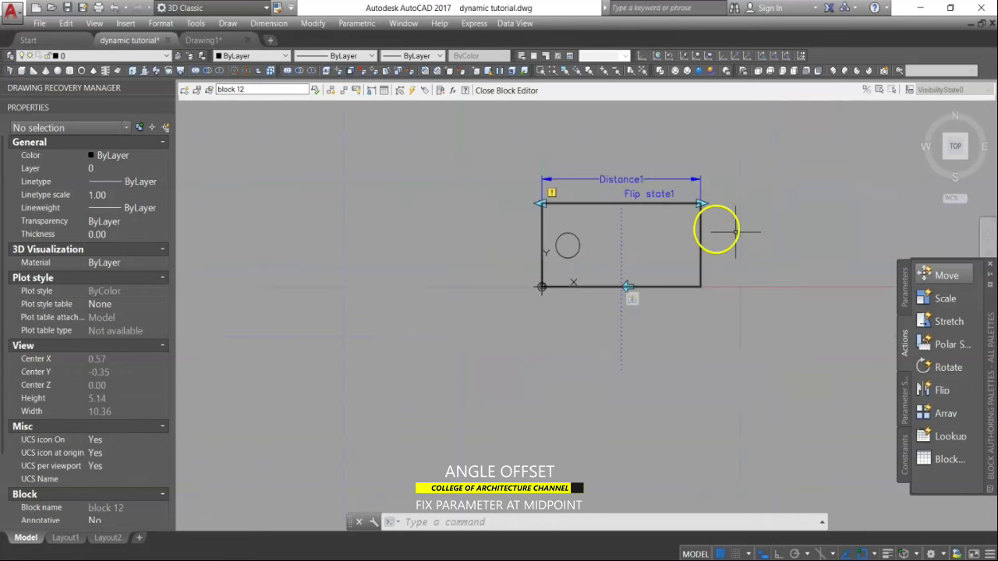
pyautogui.moveTo(753, 258); pyautogui.dragTo(635, 261, button='middle')
pyautogui.scroll(1, 858, 304)
pyautogui.scroll(-1, 859, 304)
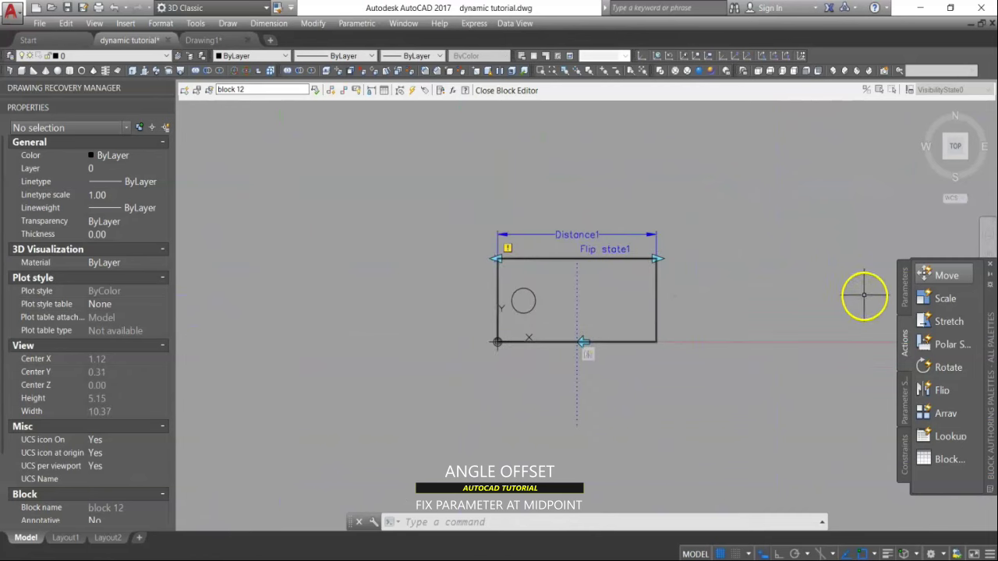
pyautogui.rightClick(769, 321)
pyautogui.moveTo(701, 315); pyautogui.dragTo(723, 274, button='middle')
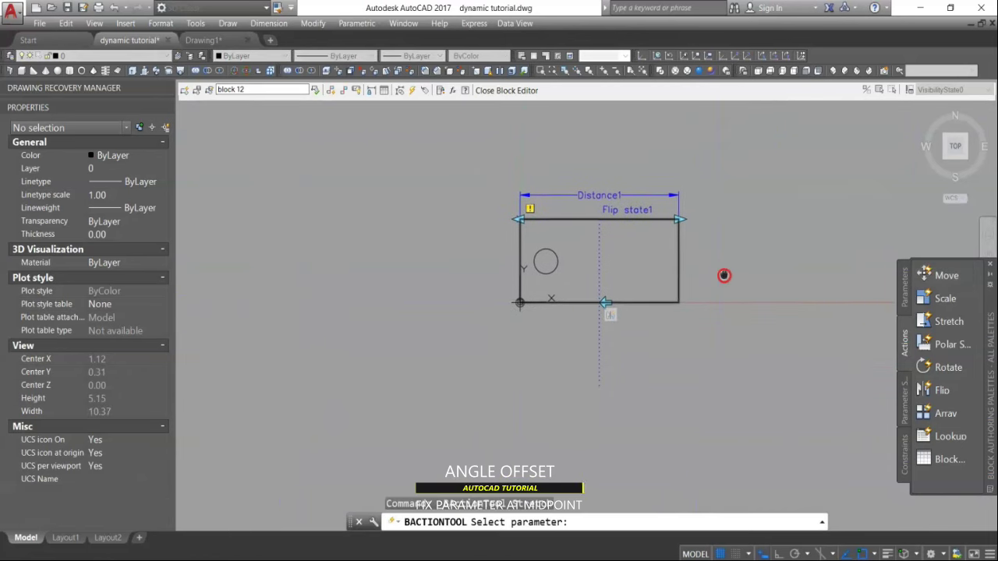
# Step: Add a stretch action on Distance1's right end, framing the right edge and selecting the rectangle
pyautogui.scroll(3, 723, 275)
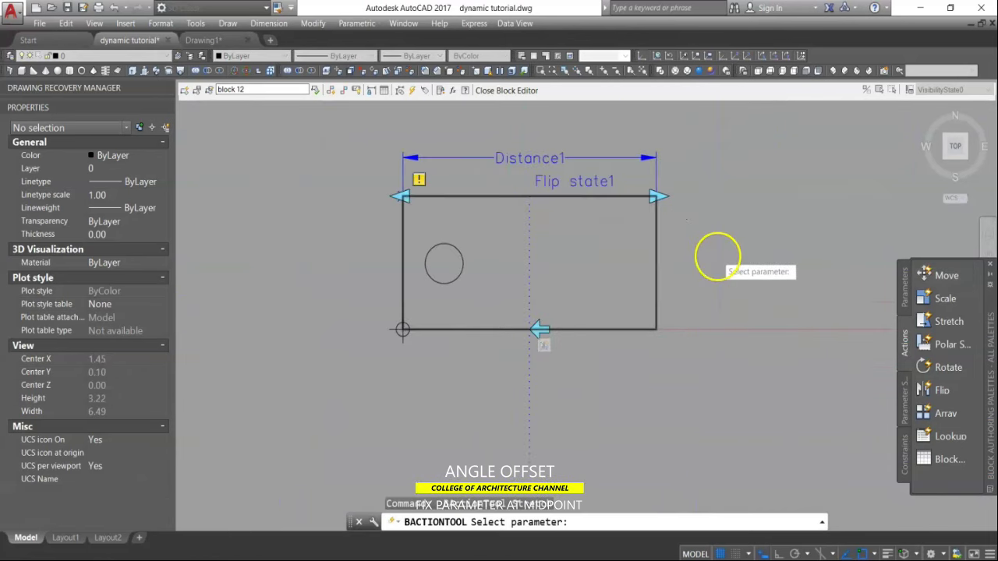
pyautogui.click(620, 134)
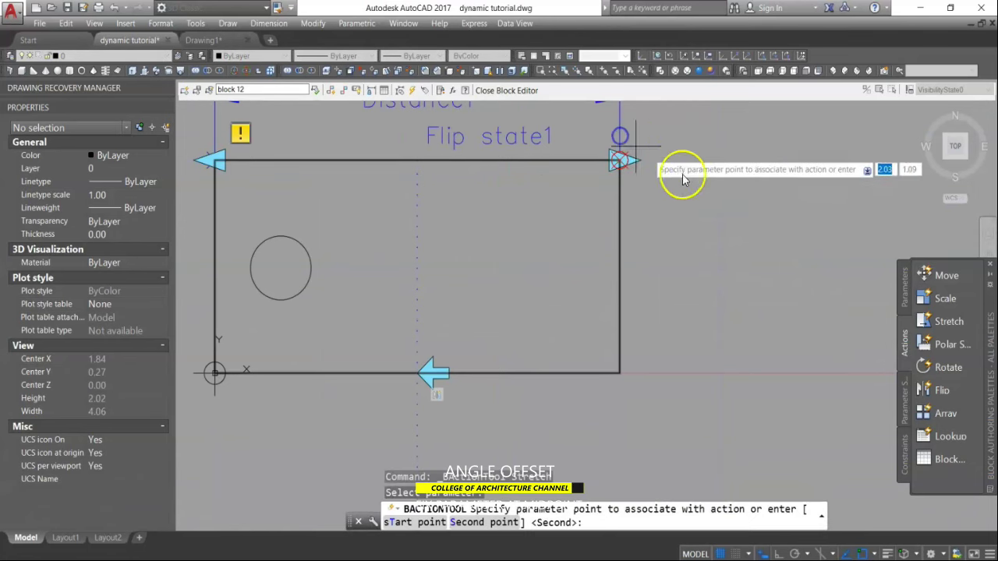
pyautogui.scroll(-1, 692, 193)
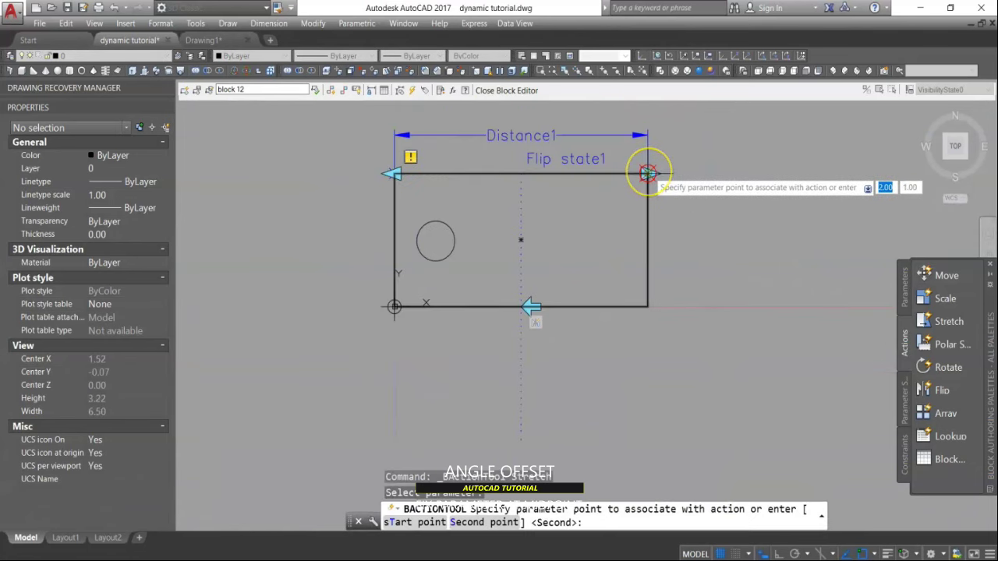
pyautogui.click(647, 173)
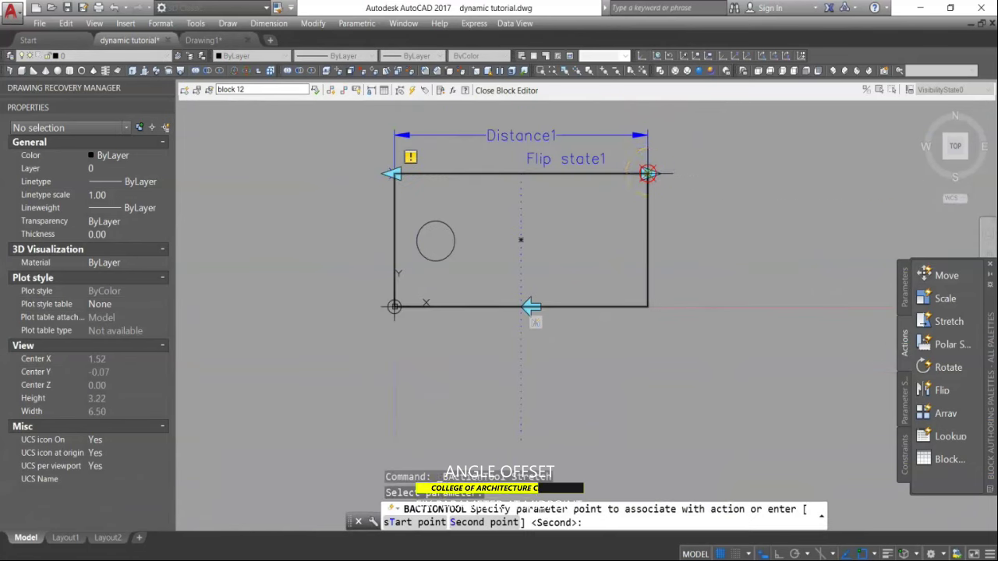
pyautogui.click(695, 141)
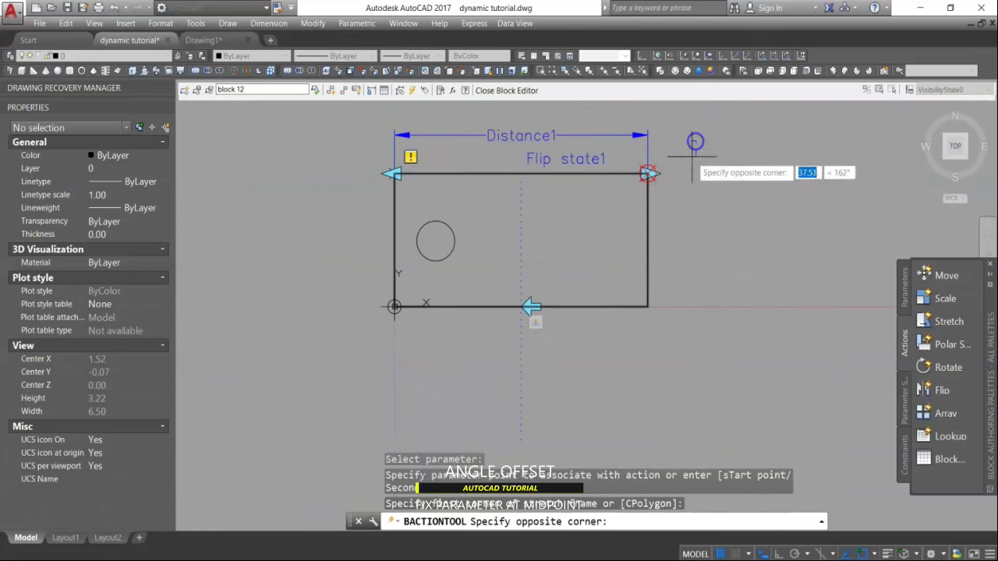
pyautogui.click(610, 363)
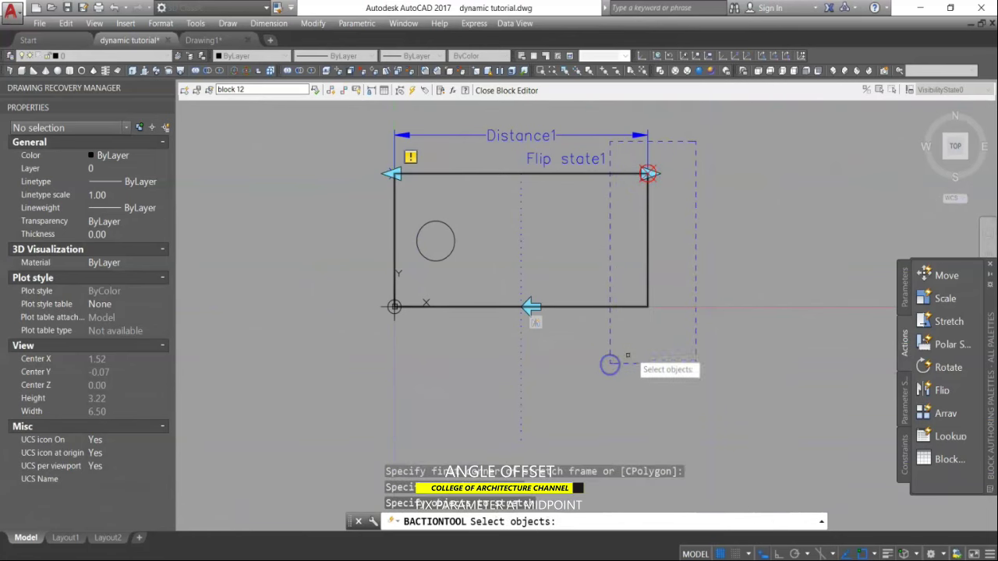
pyautogui.click(648, 293)
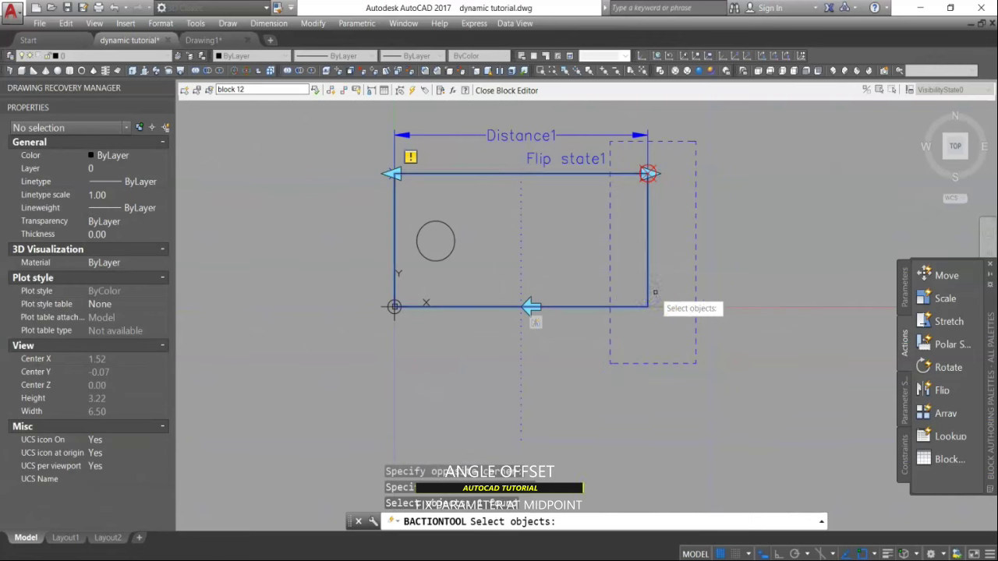
pyautogui.press('Return')
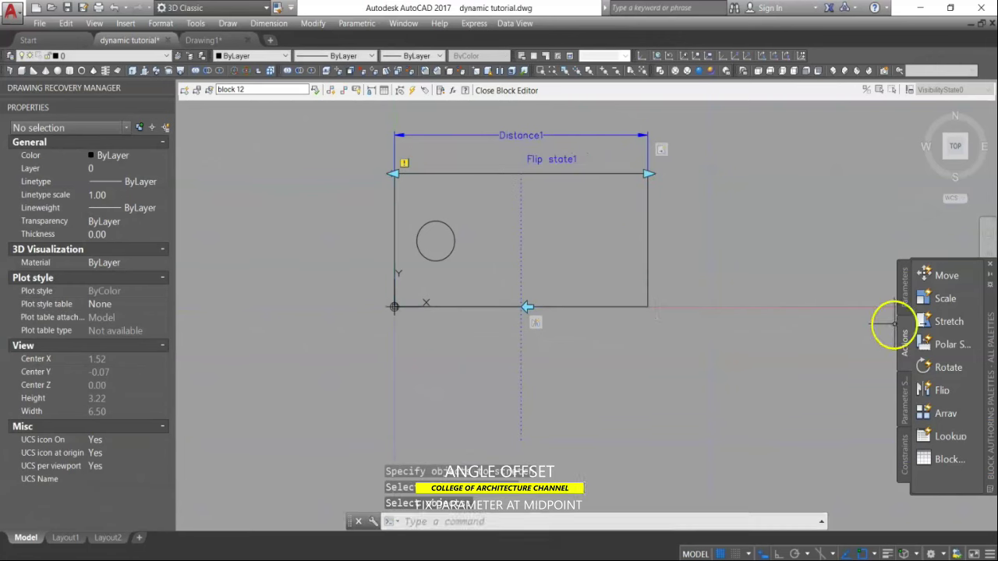
# Step: Add a left-edge stretch action on Distance1 acting on the rectangle, circle and base point
pyautogui.click(940, 323)
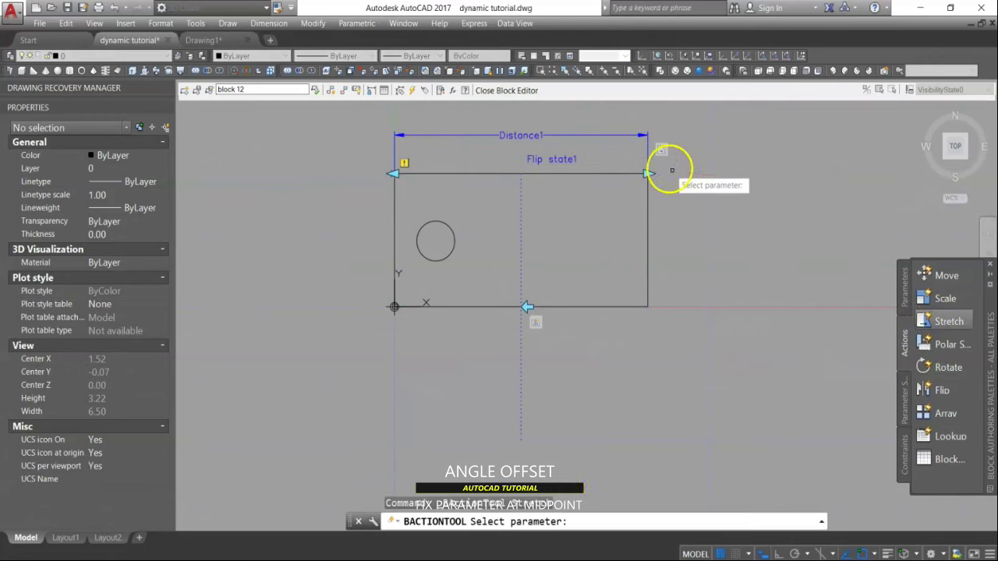
pyautogui.click(647, 162)
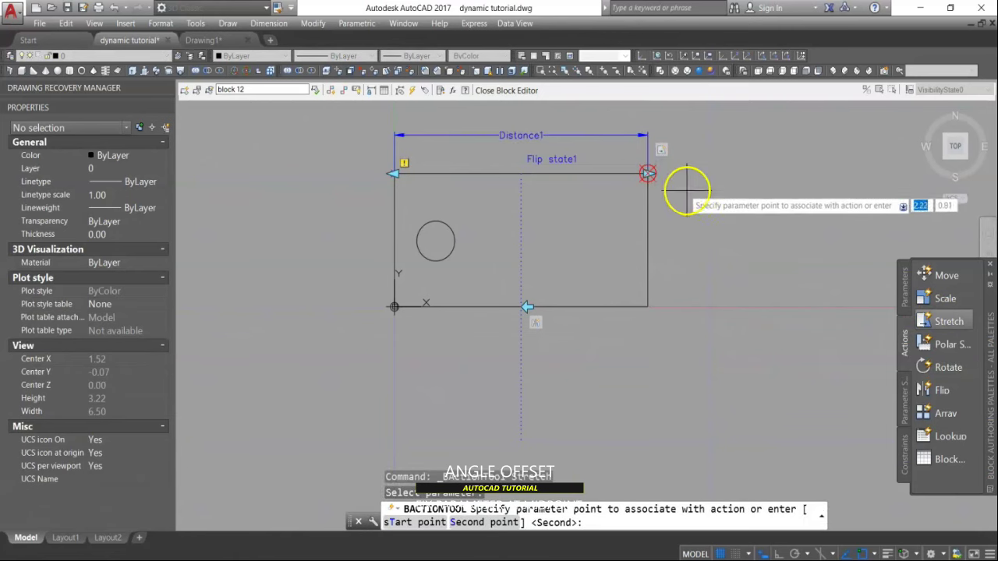
pyautogui.click(646, 173)
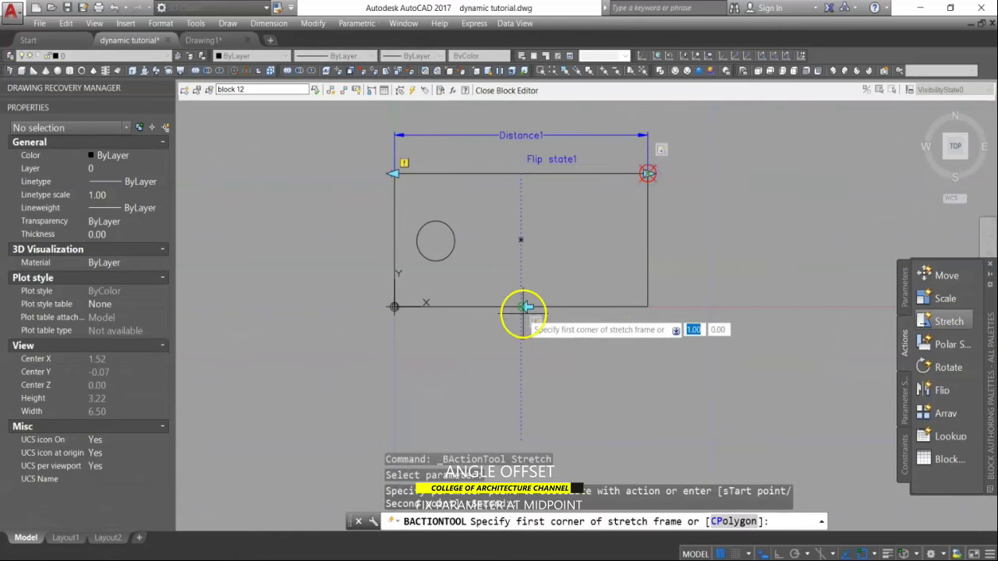
pyautogui.click(467, 155)
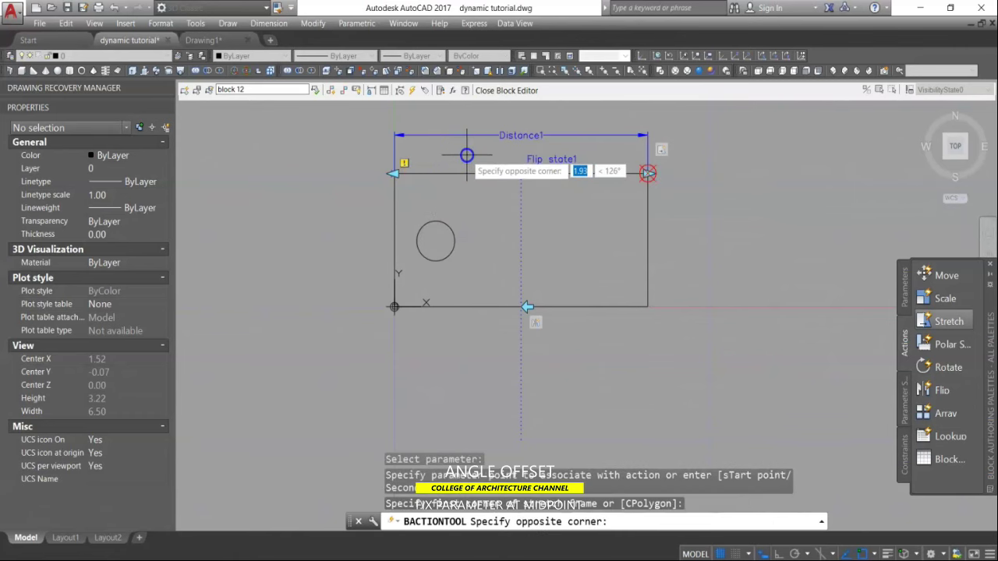
pyautogui.click(316, 359)
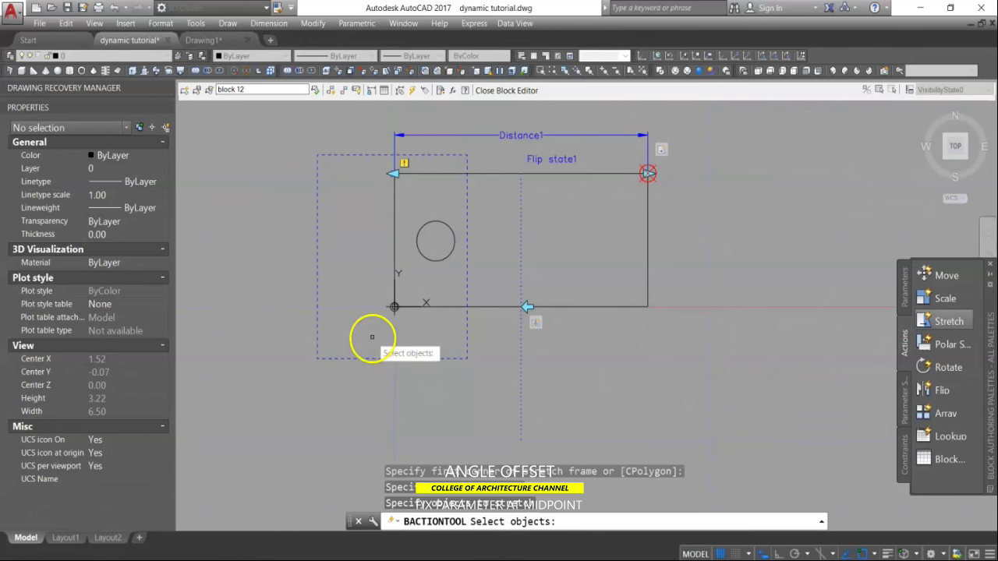
pyautogui.click(480, 308)
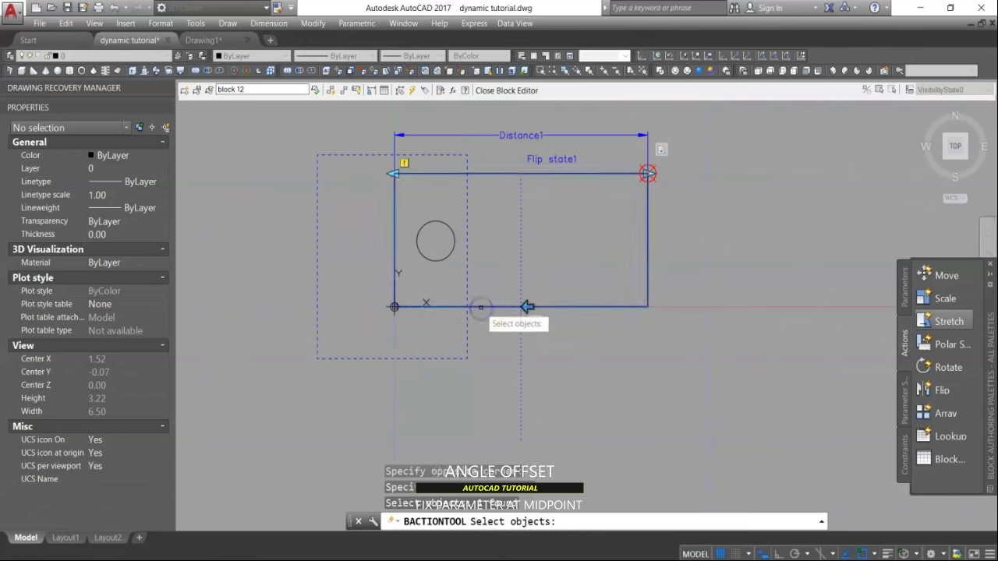
pyautogui.click(434, 260)
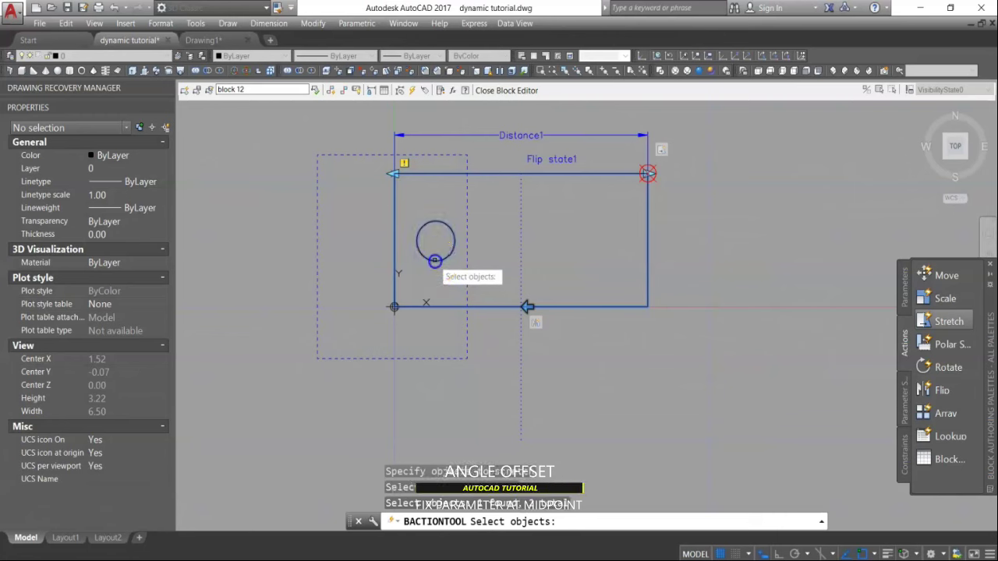
pyautogui.click(395, 307)
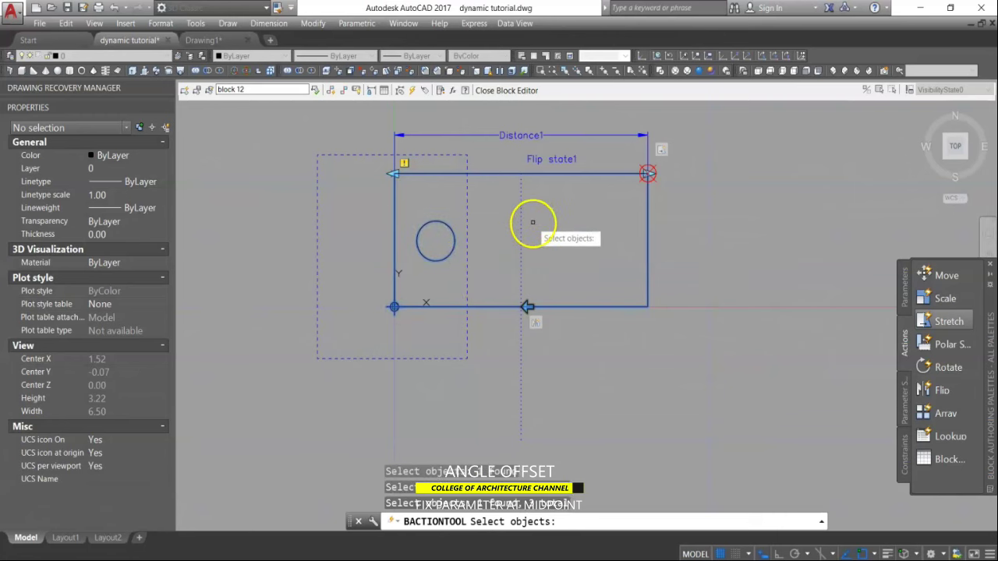
pyautogui.press('Return')
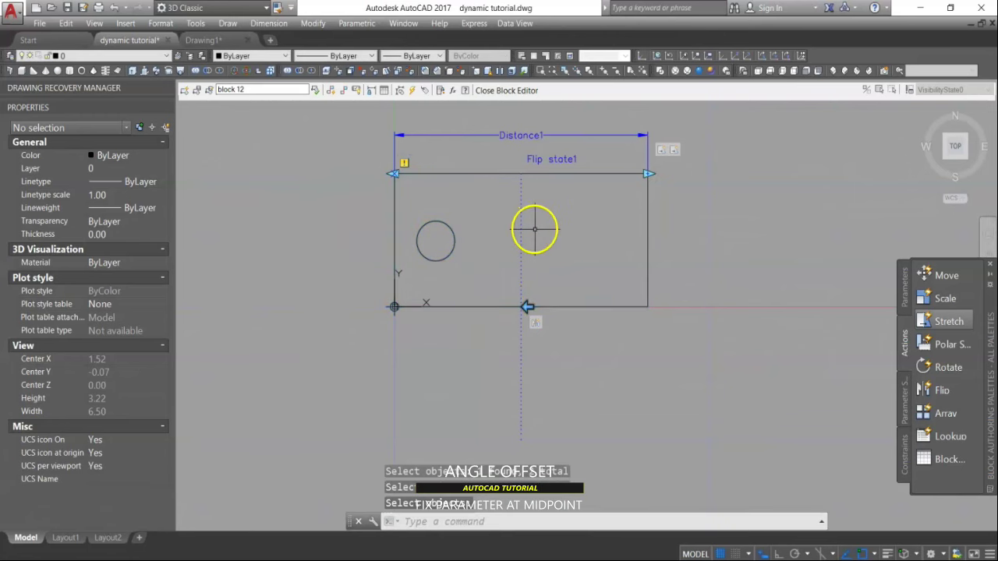
pyautogui.click(675, 155)
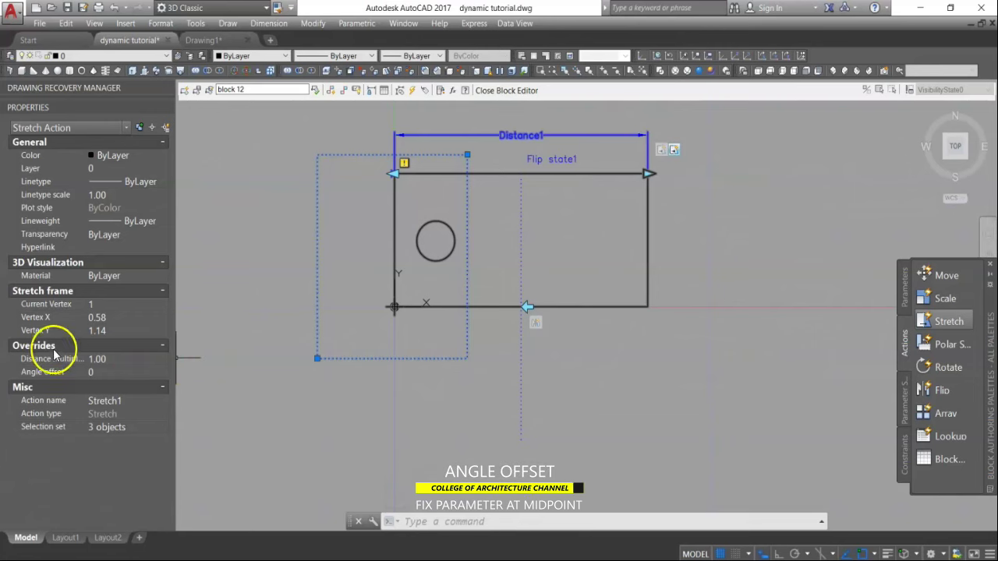
# Step: Give the left-side stretch action an angle offset of 180
pyautogui.click(98, 372)
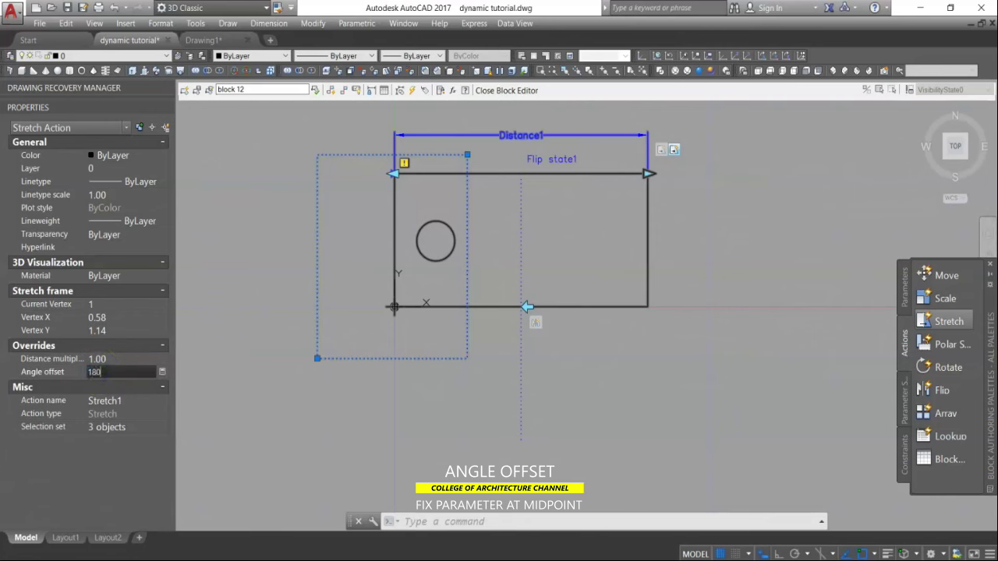
pyautogui.click(268, 394)
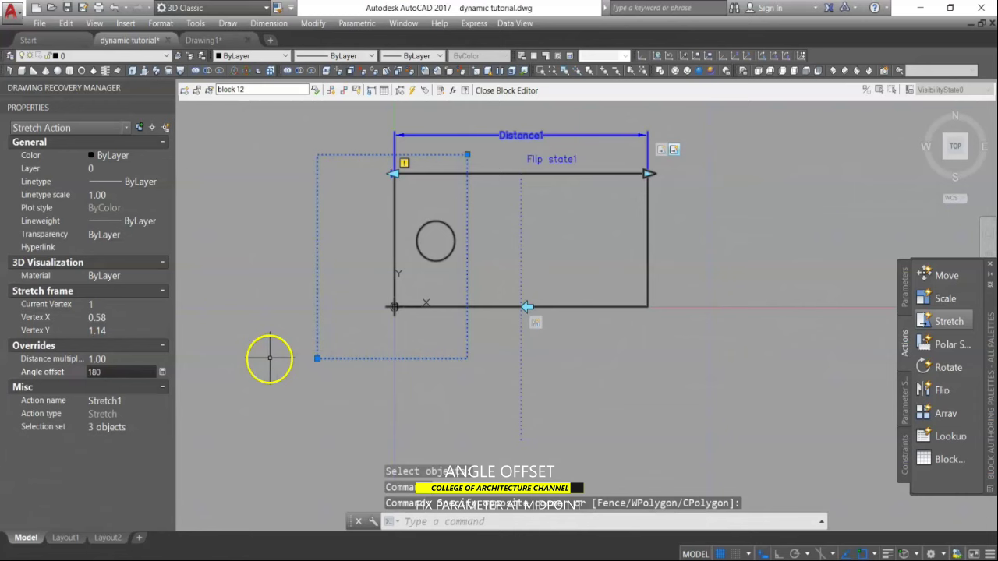
pyautogui.press('Escape')
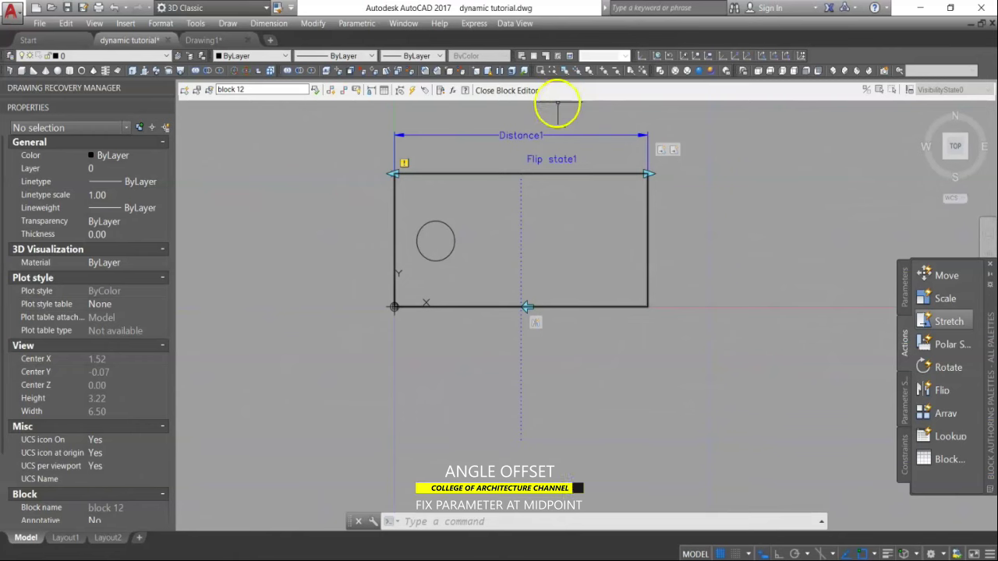
# Step: Save the block changes and widen the block to Distance1 3.18
pyautogui.click(499, 93)
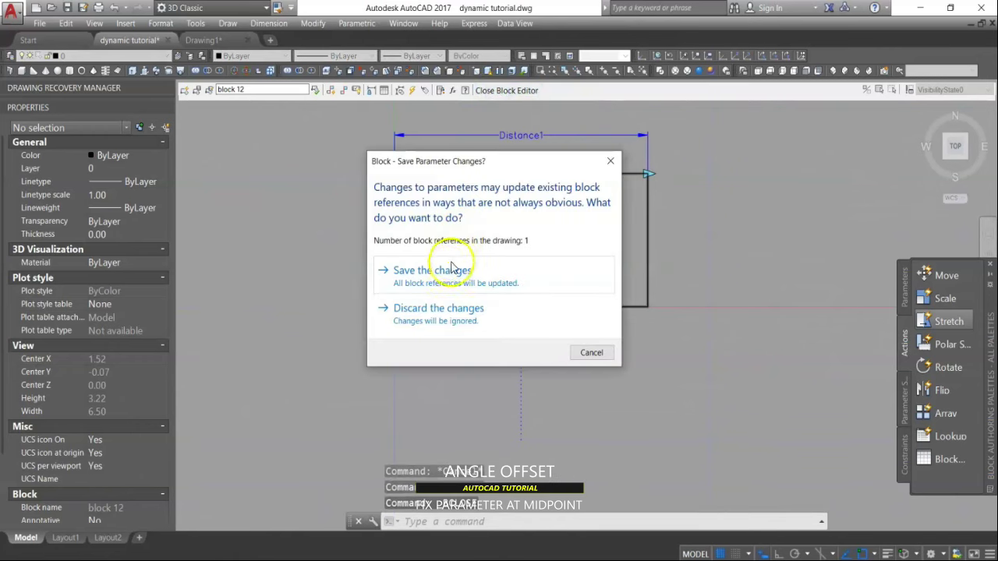
pyautogui.click(449, 274)
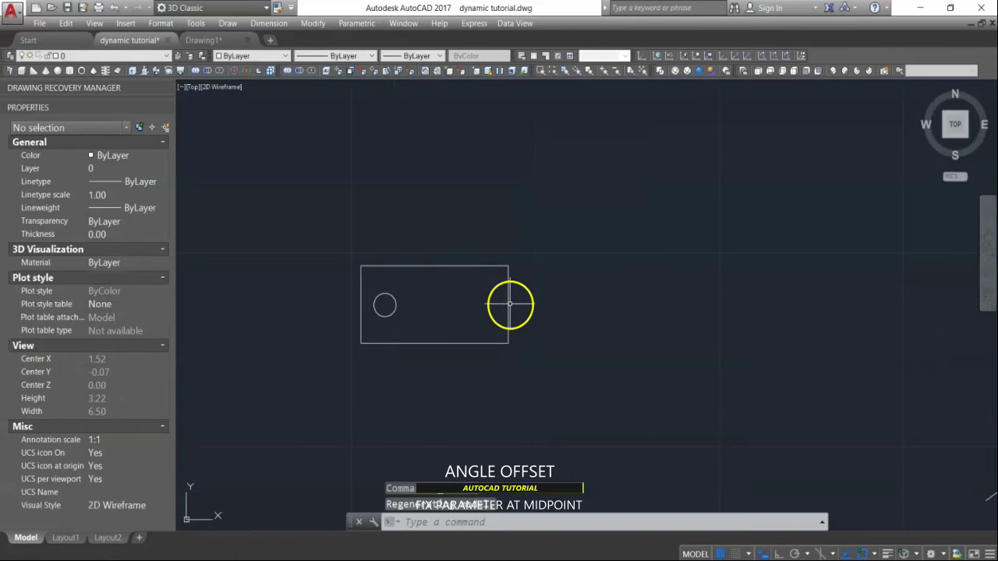
pyautogui.click(508, 301)
pyautogui.click(508, 266)
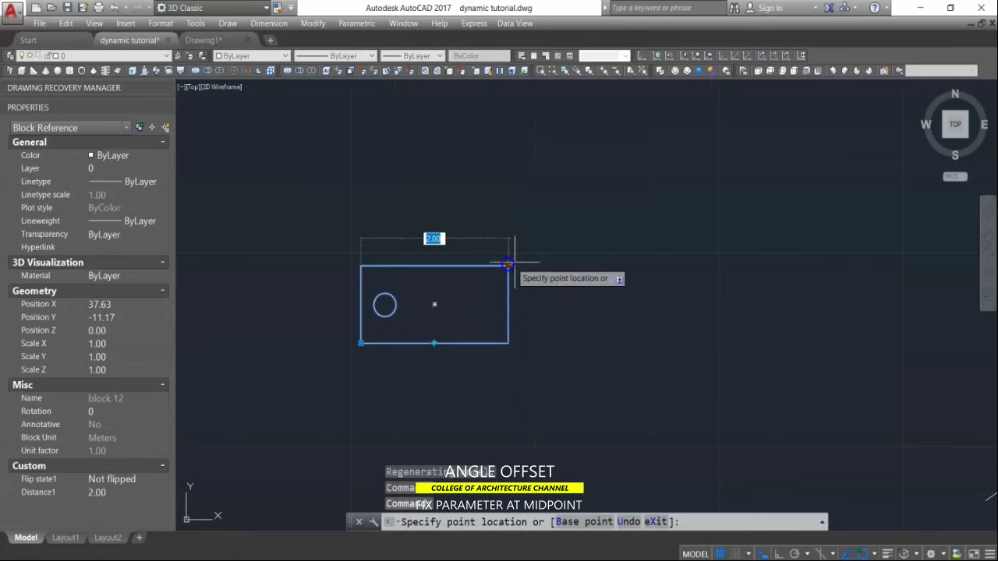
pyautogui.click(595, 256)
pyautogui.moveTo(526, 296); pyautogui.dragTo(640, 251, button='middle')
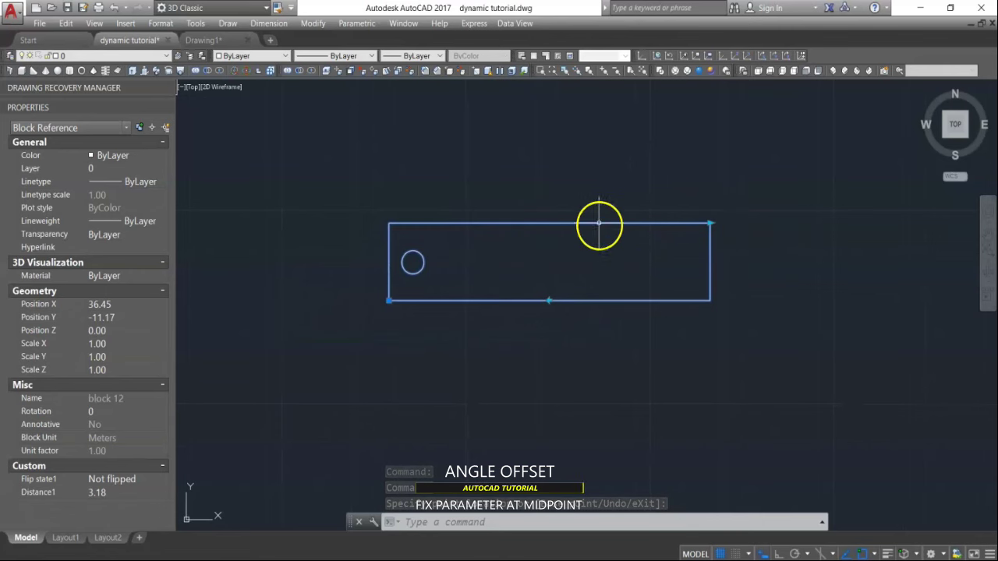
# Step: Widen the block to Distance1 3.99, flip it, then shrink it to 2.17
pyautogui.click(710, 224)
pyautogui.click(769, 225)
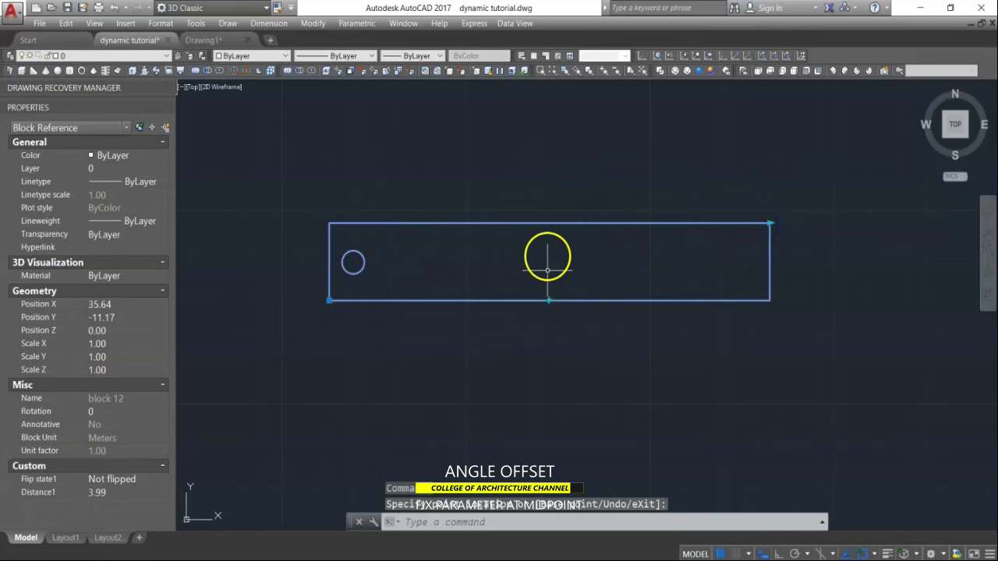
pyautogui.click(549, 300)
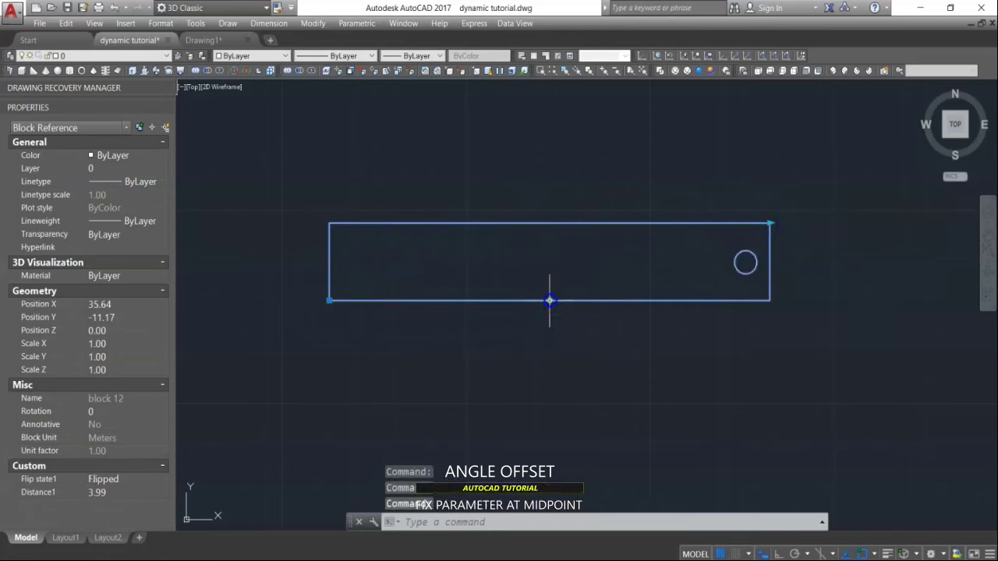
pyautogui.click(781, 220)
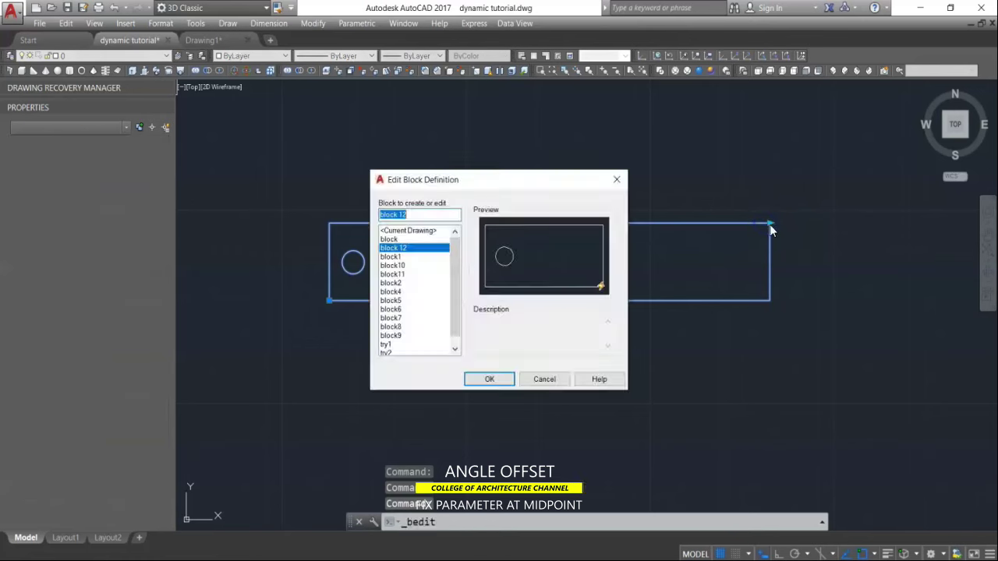
pyautogui.click(564, 299)
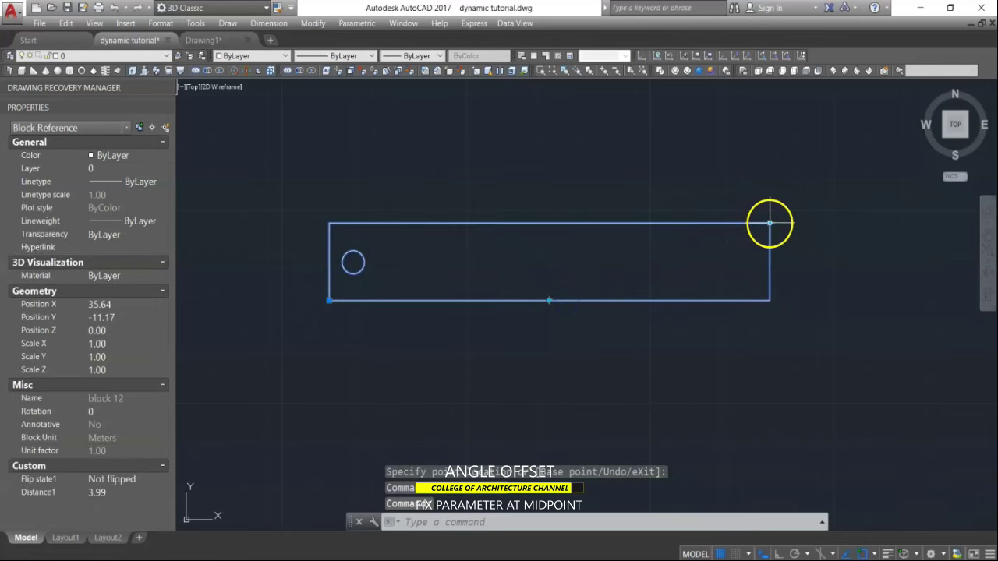
pyautogui.click(635, 227)
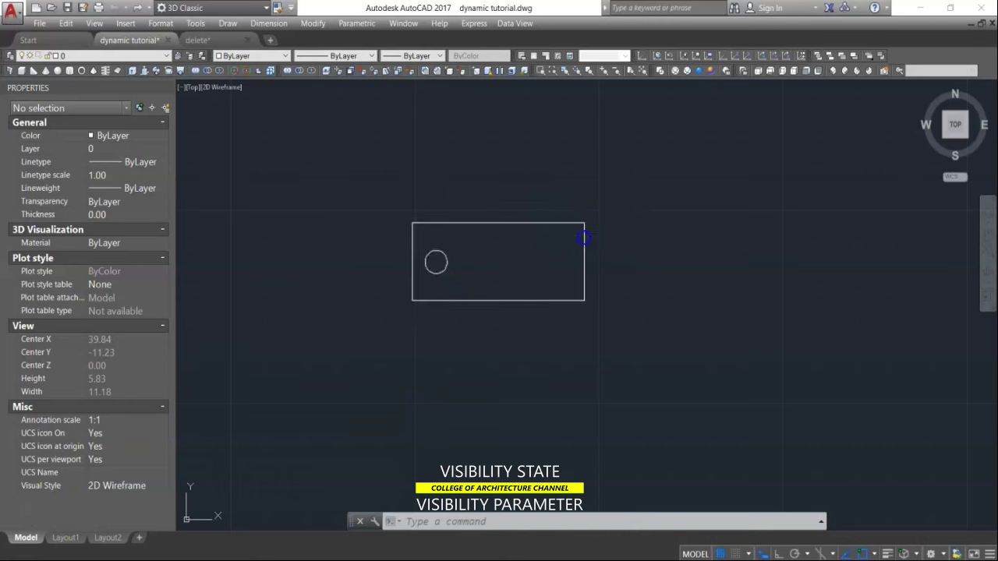
# Step: Reset the block reference to its default size and make room above it
pyautogui.click(584, 236)
pyautogui.rightClick(585, 233)
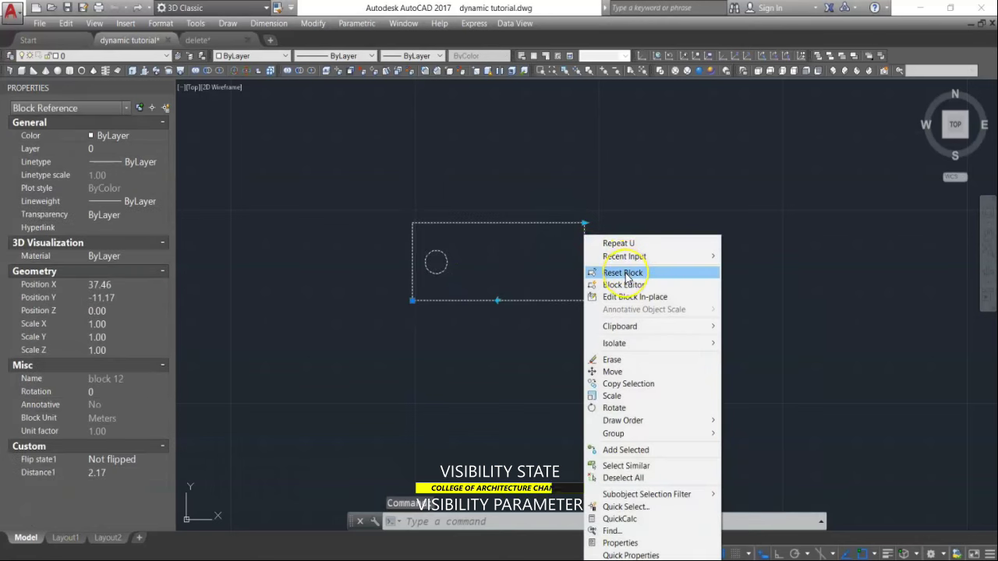
pyautogui.click(623, 273)
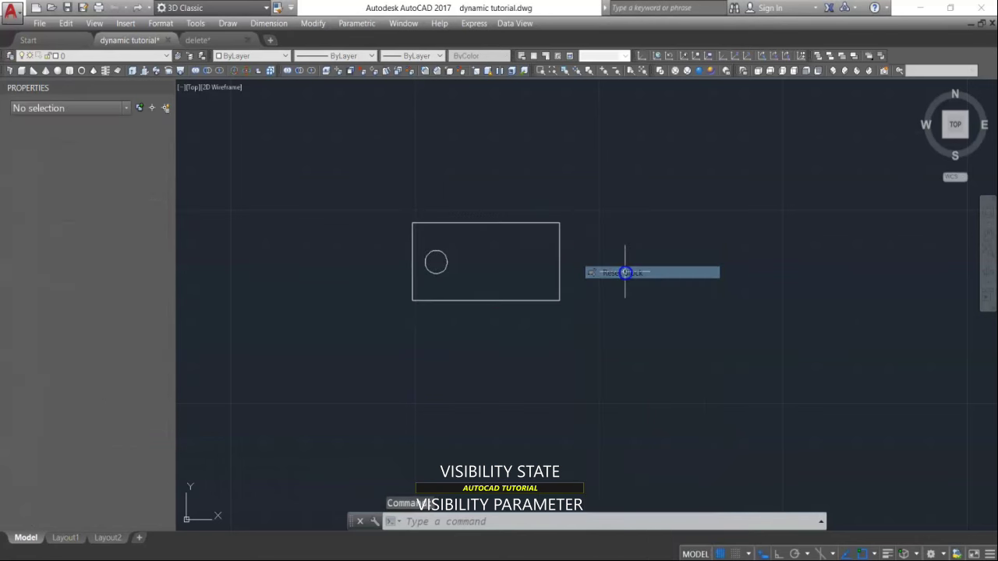
pyautogui.moveTo(597, 276); pyautogui.dragTo(583, 374, button='middle')
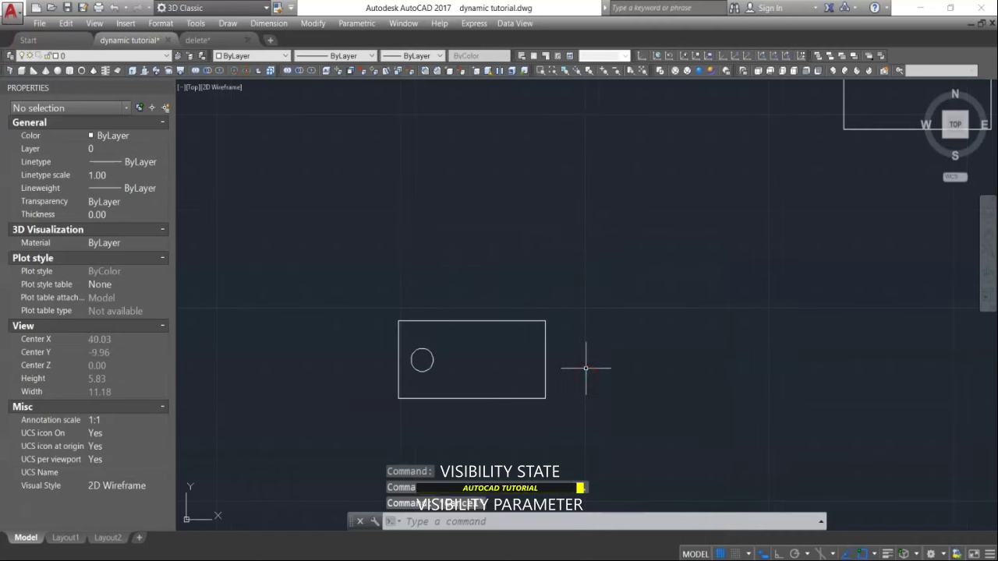
pyautogui.write('Rec')
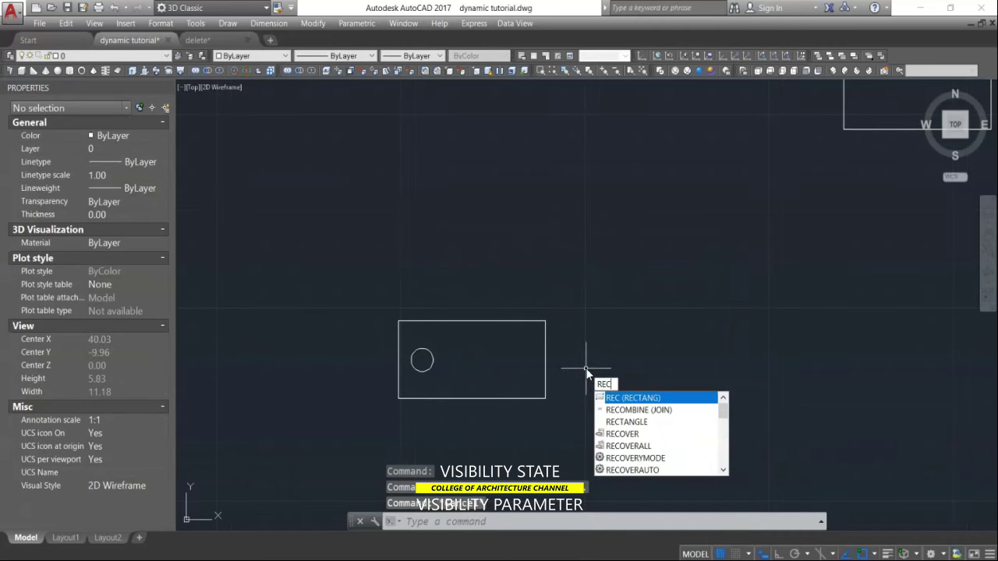
# Step: Draw a 2 × 0.5 rectangle above the block
pyautogui.press('Return')
pyautogui.click(398, 322)
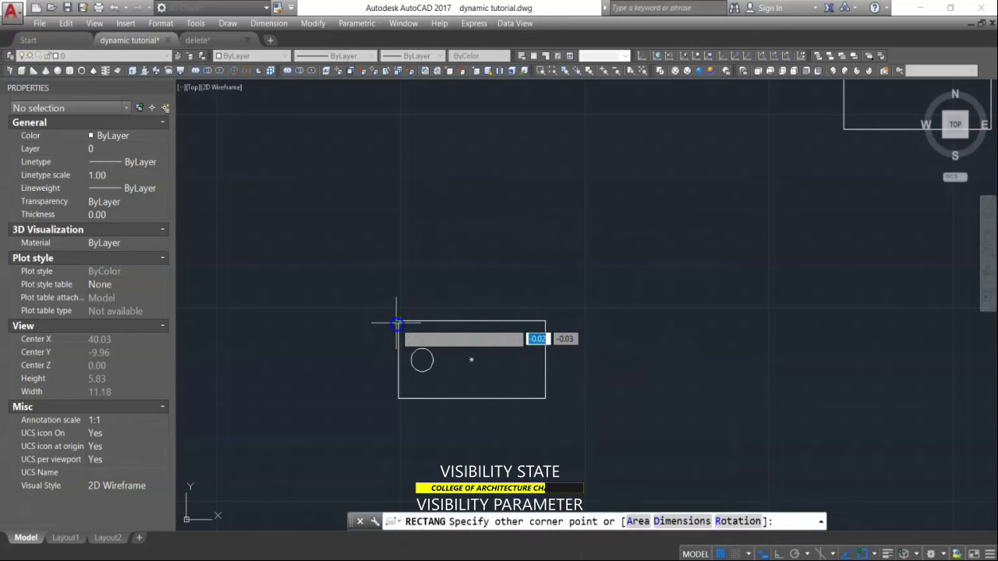
pyautogui.click(668, 524)
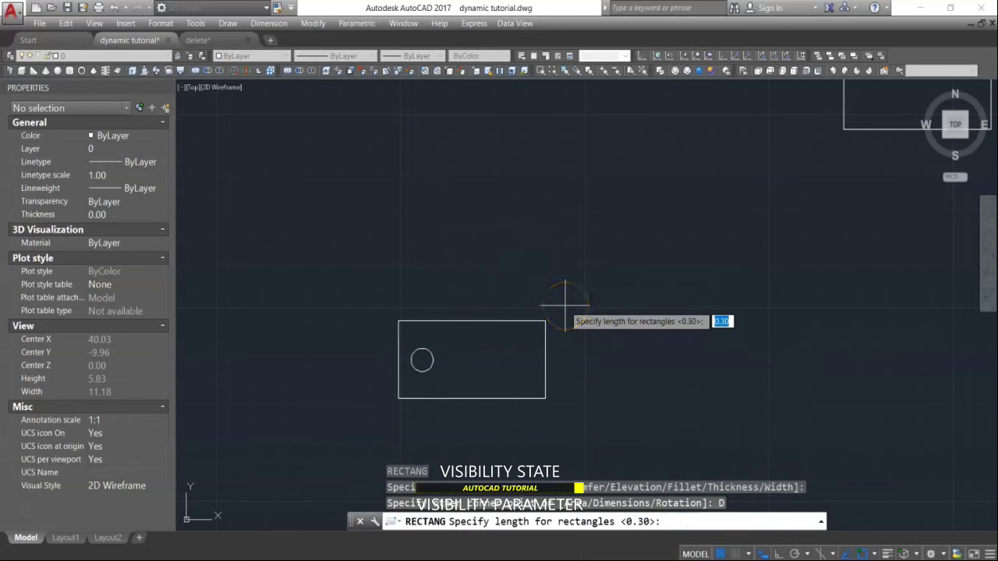
pyautogui.write('2')
pyautogui.press('Return')
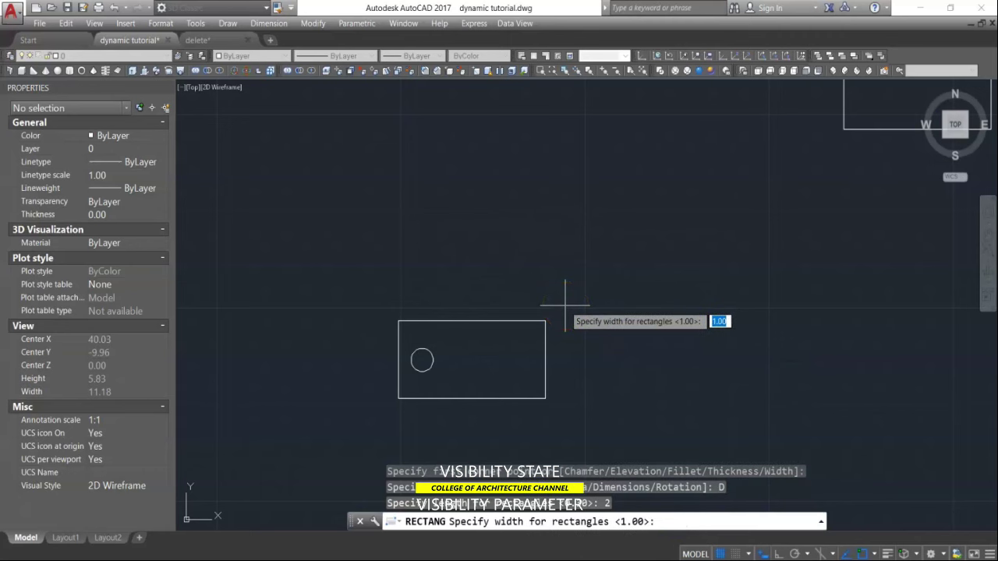
pyautogui.write('.5')
pyautogui.press('Return')
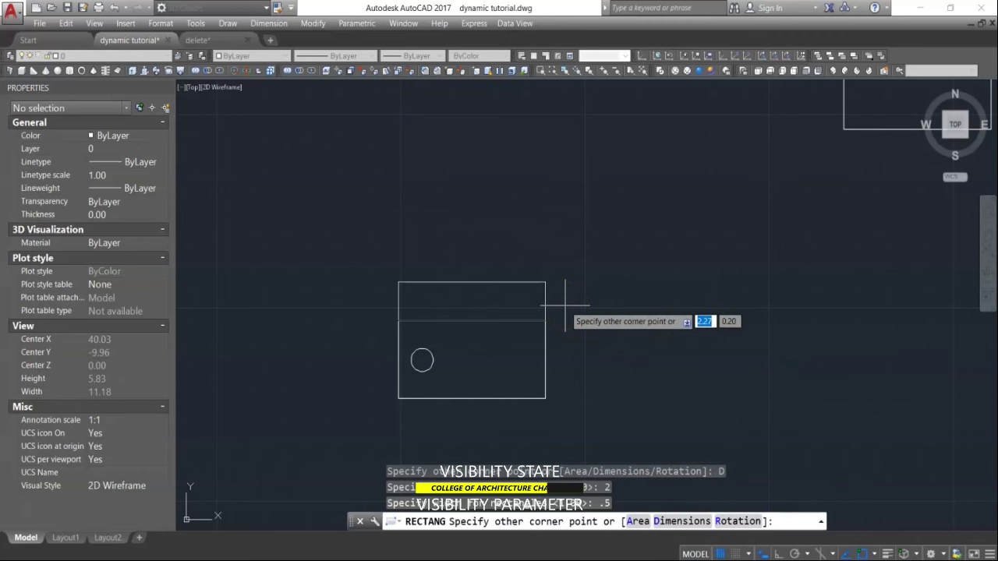
pyautogui.click(565, 305)
# Step: Draw a tall 0.3 × 1 rectangle
pyautogui.press('Return')
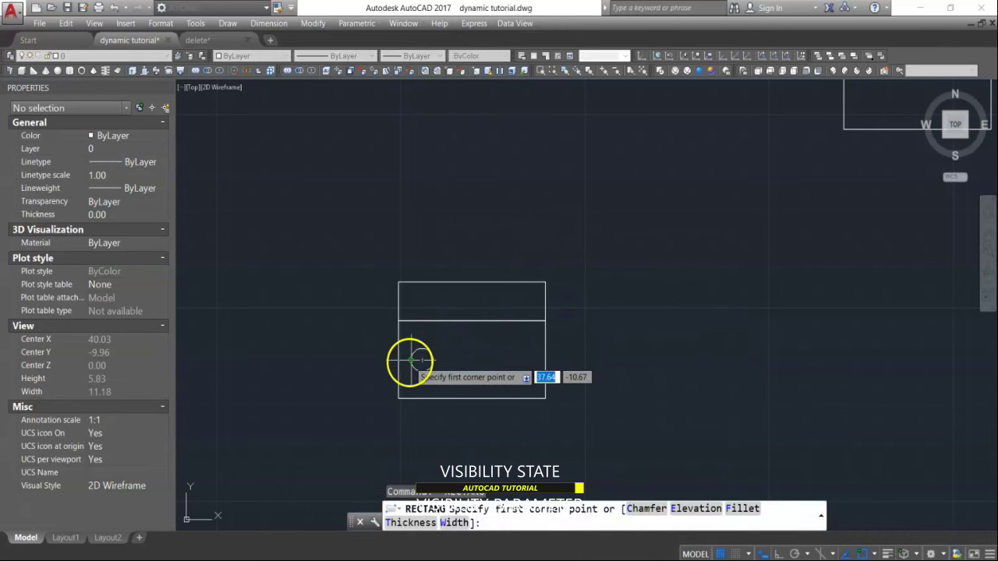
pyautogui.click(413, 361)
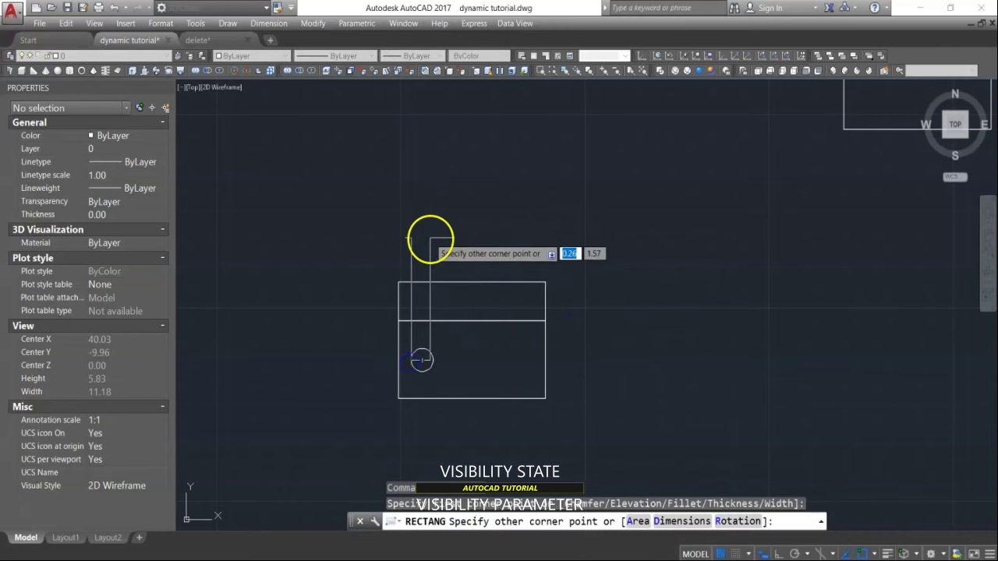
pyautogui.click(661, 528)
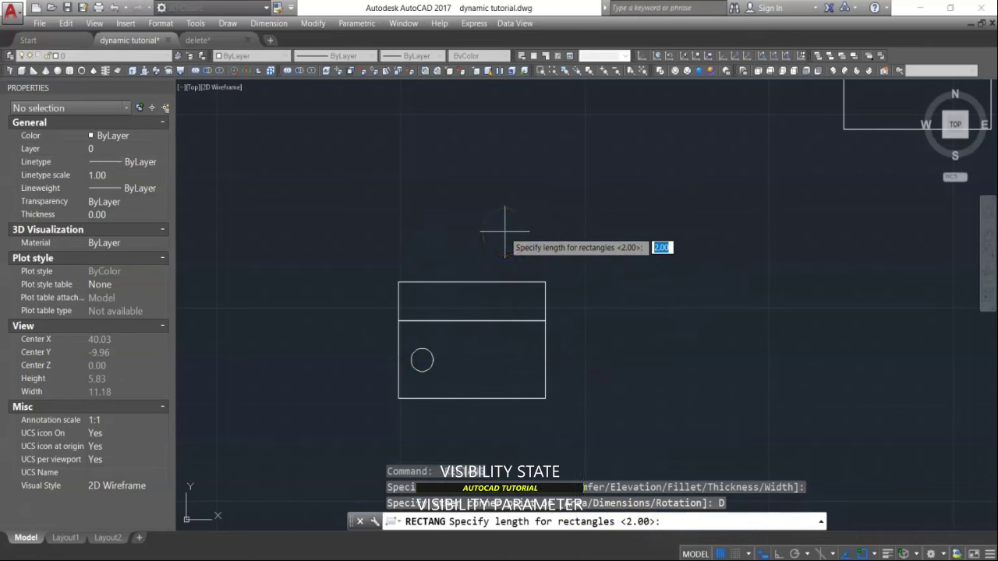
pyautogui.write('.3')
pyautogui.press('Return')
pyautogui.write('1')
pyautogui.press('Return')
pyautogui.click(468, 182)
pyautogui.click(459, 292)
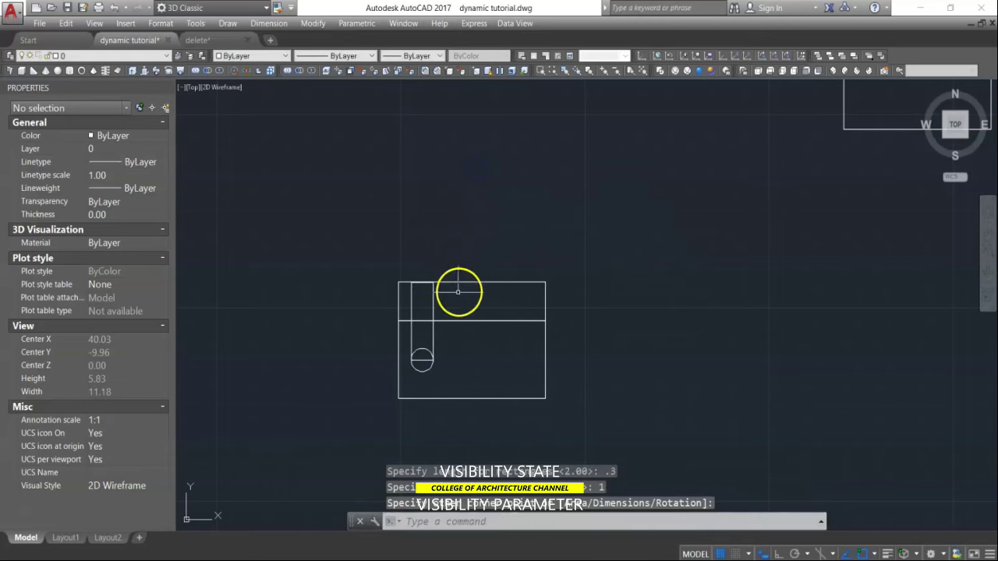
# Step: Move the 0.3 × 1 rectangle so it stands on the left end of the wide one
pyautogui.press('Return')
pyautogui.scroll(4, 454, 322)
pyautogui.click(363, 312)
pyautogui.press('Return')
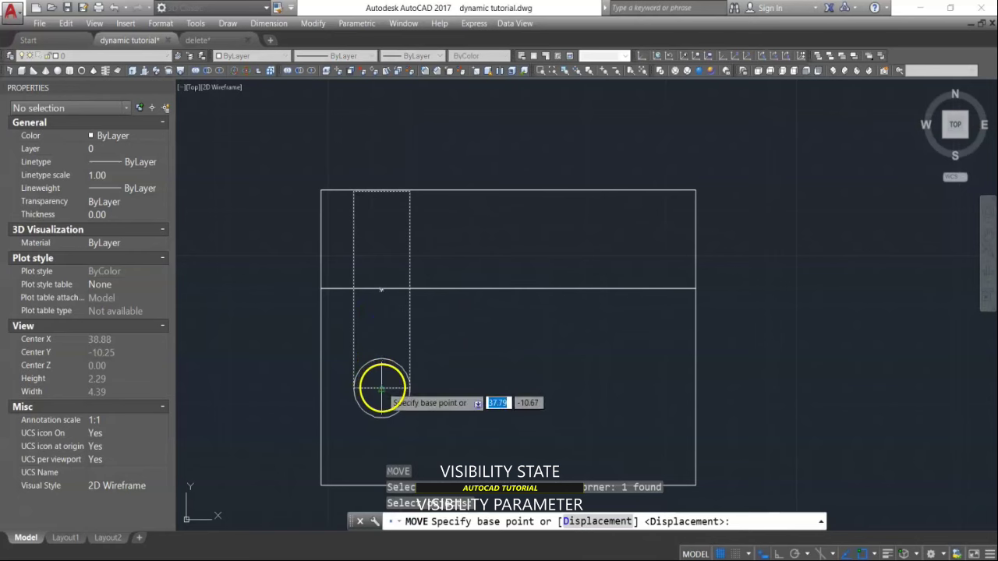
pyautogui.click(382, 388)
pyautogui.scroll(4, 372, 234)
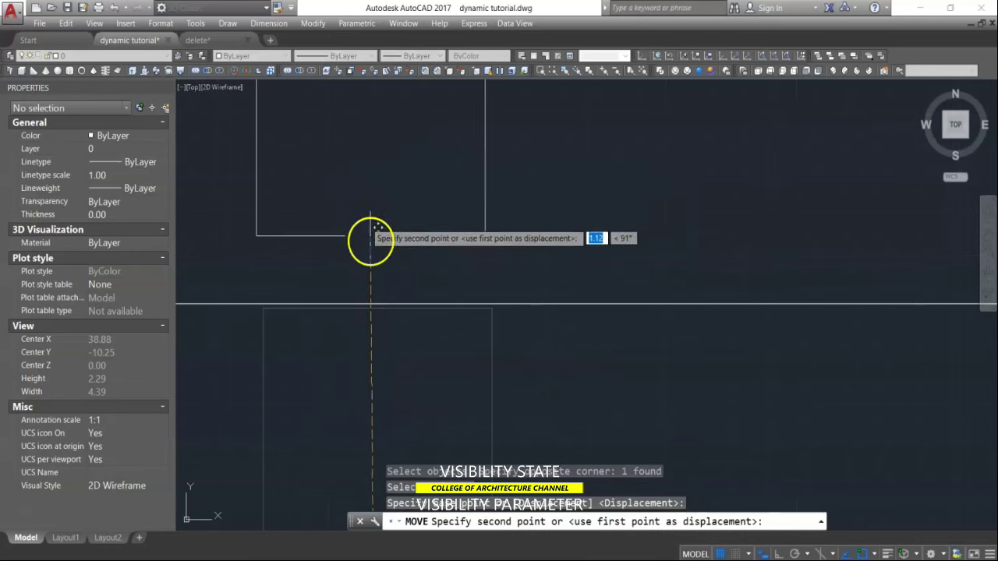
pyautogui.click(379, 301)
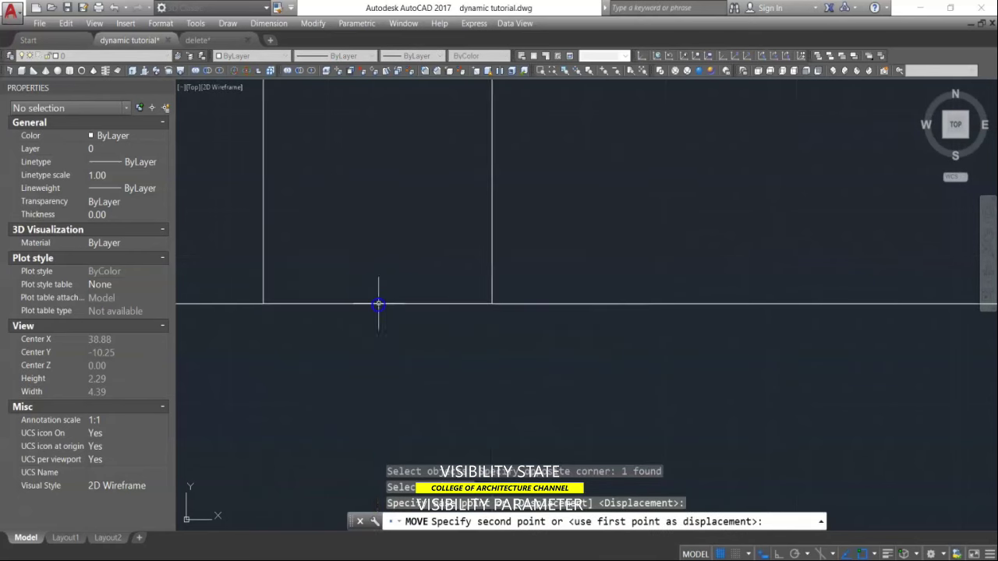
pyautogui.scroll(-6, 394, 277)
# Step: Move both rectangles higher above the block and centre them in view
pyautogui.press('Return')
pyautogui.click(390, 320)
pyautogui.scroll(-4, 390, 321)
pyautogui.click(510, 291)
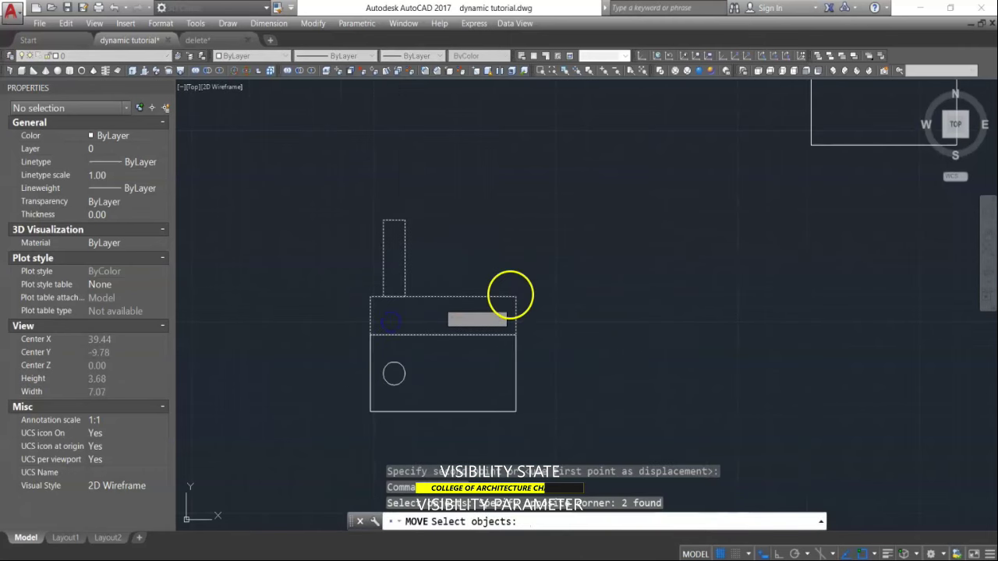
pyautogui.press('Return')
pyautogui.click(564, 319)
pyautogui.scroll(3, 566, 296)
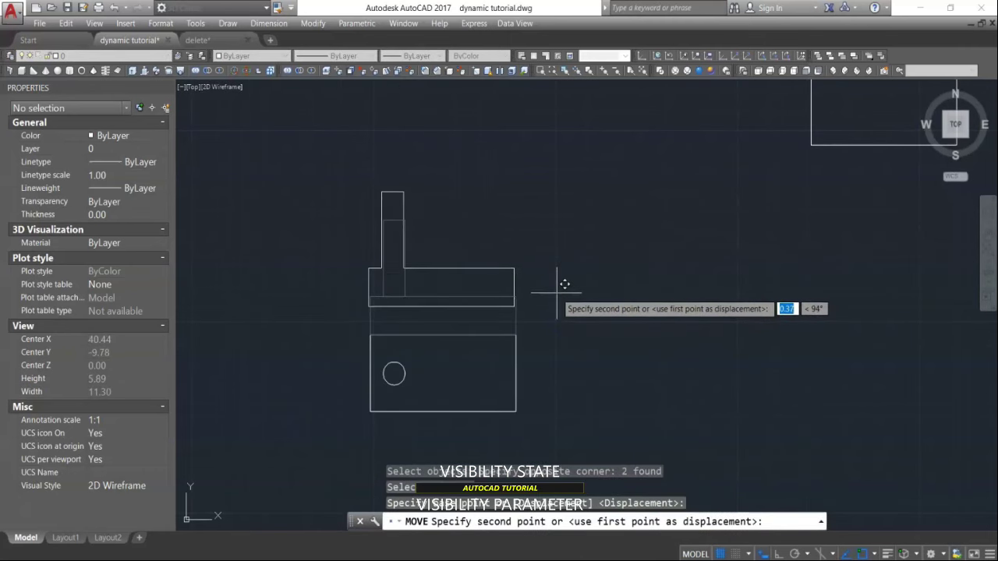
pyautogui.click(557, 283)
pyautogui.scroll(-5, 535, 249)
pyautogui.scroll(3, 539, 314)
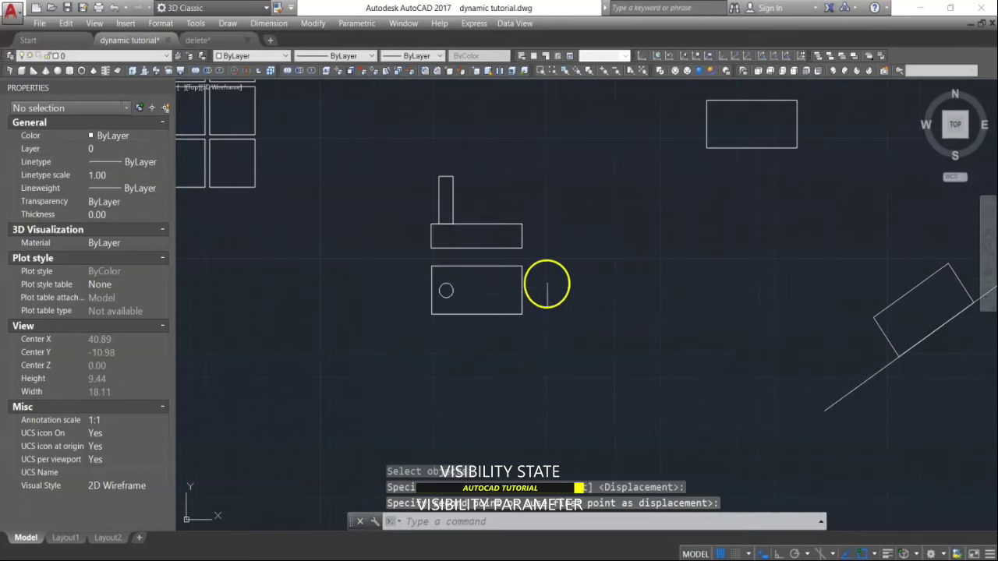
pyautogui.scroll(2, 548, 285)
pyautogui.moveTo(550, 288); pyautogui.dragTo(541, 335, button='middle')
# Step: Check the original block, then begin defining a new block for the side view
pyautogui.click(500, 357)
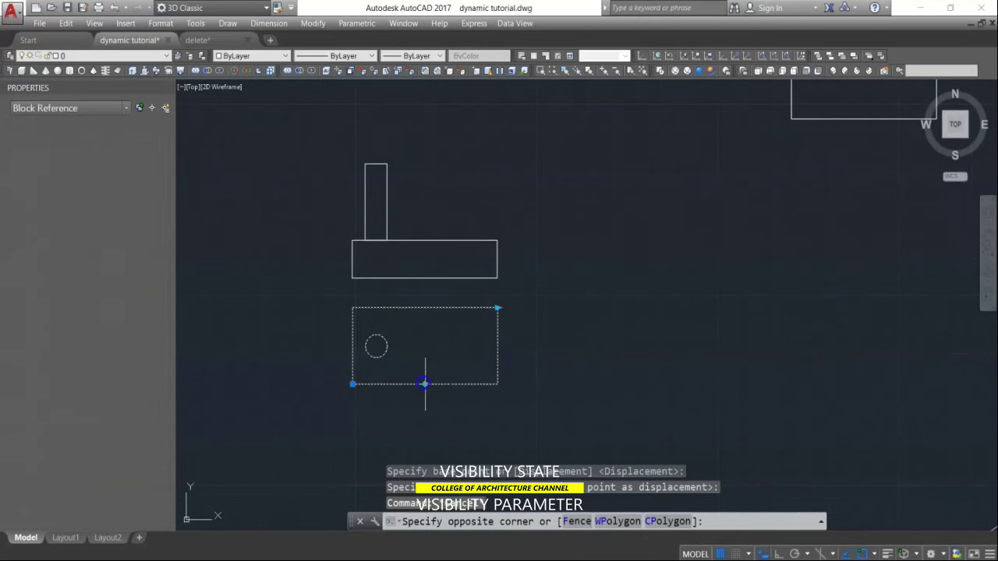
pyautogui.click(424, 382)
pyautogui.press('Escape')
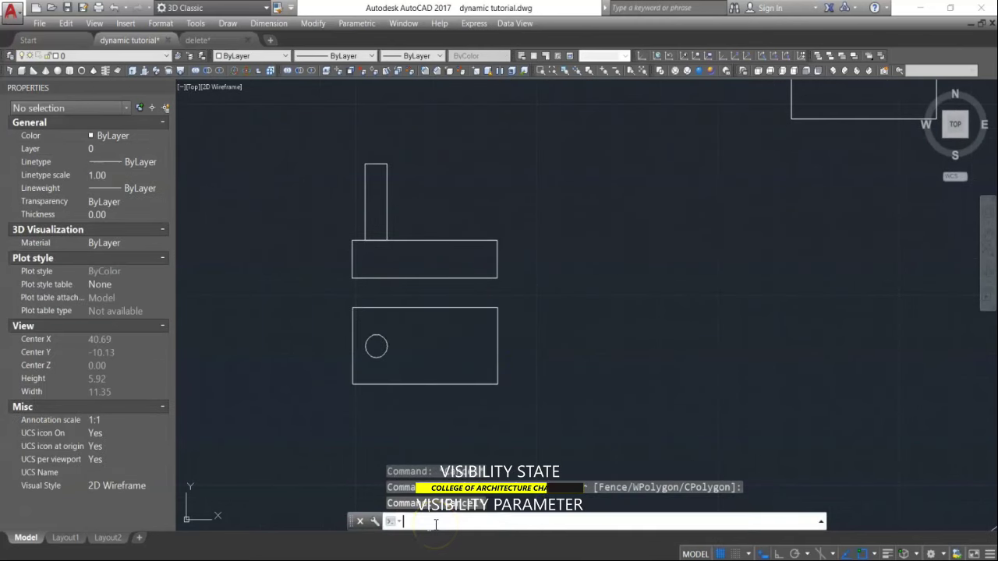
pyautogui.press('Return')
pyautogui.click(327, 185)
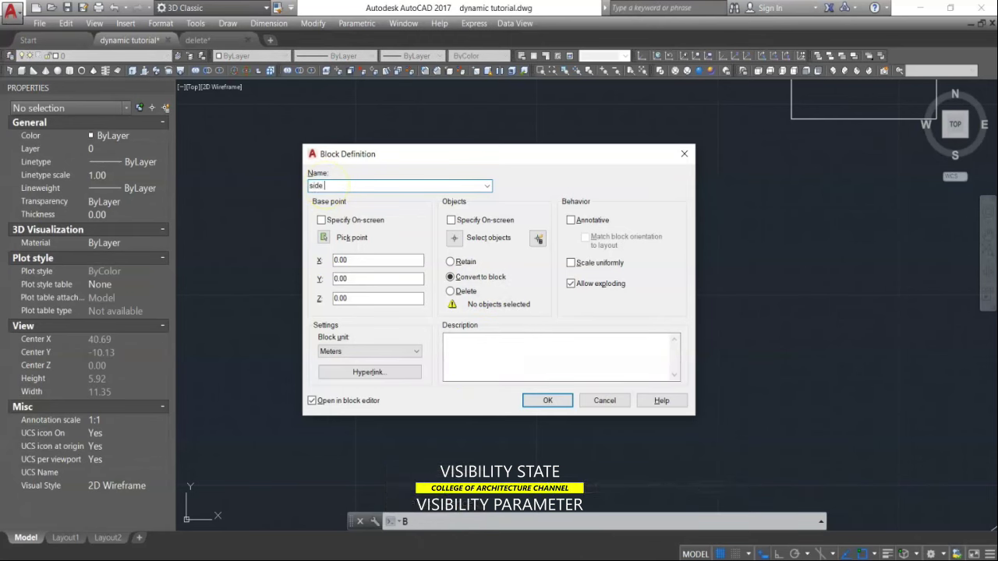
# Step: Create the 'side view' block from the two side-view rectangles, based at the wide rectangle's left end, without opening the Block Editor
pyautogui.click(454, 237)
pyautogui.click(452, 189)
pyautogui.click(362, 246)
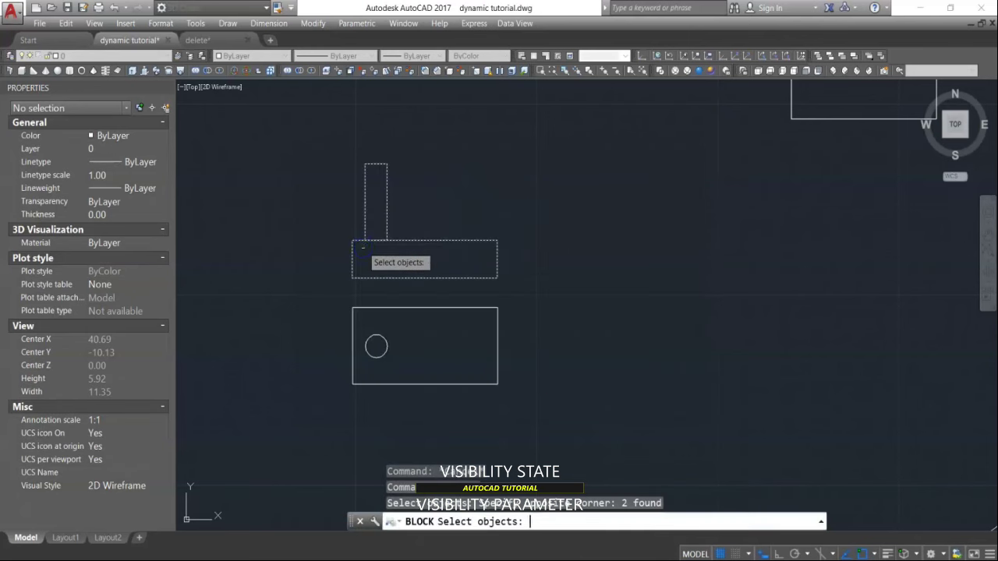
pyautogui.press('Return')
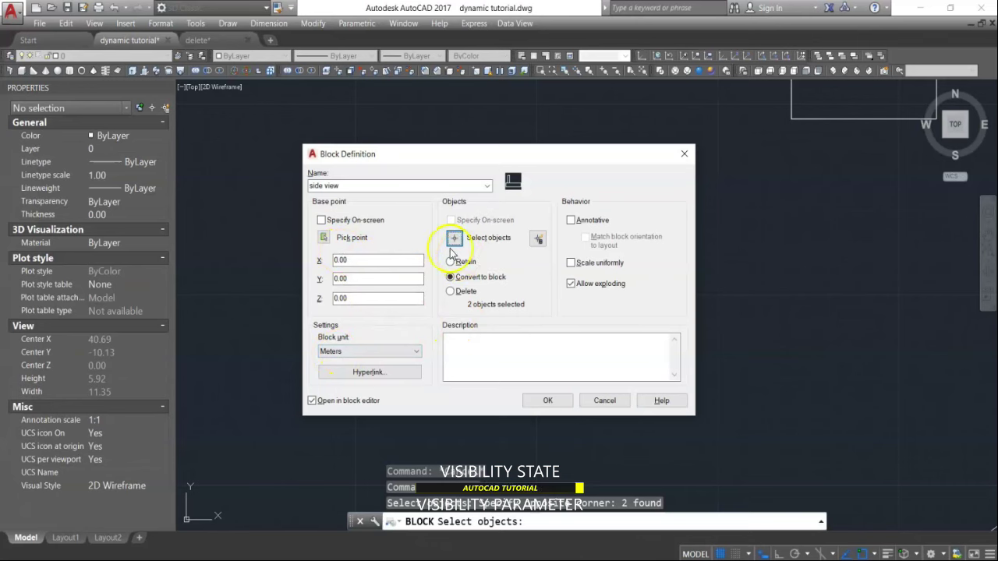
pyautogui.click(324, 239)
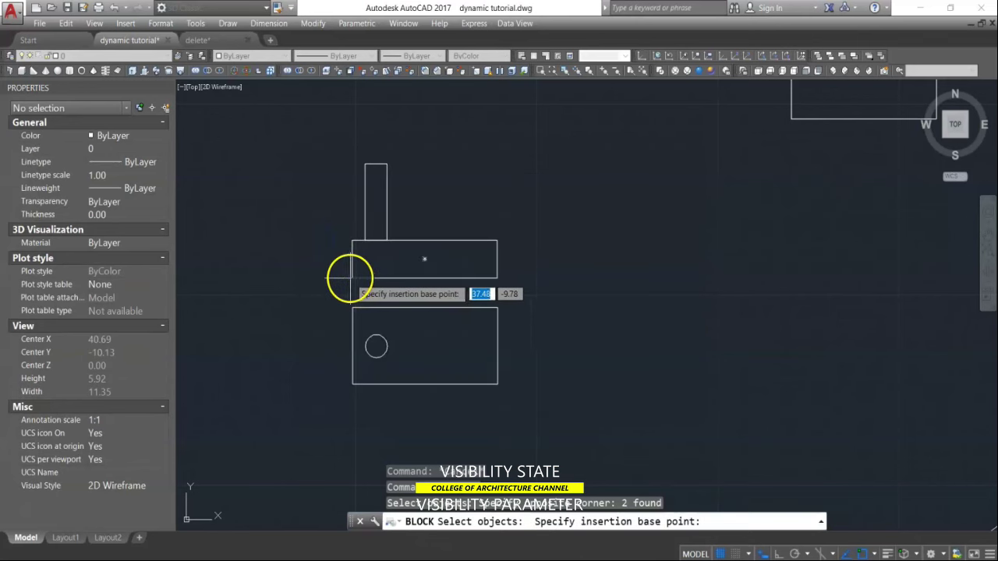
pyautogui.click(351, 277)
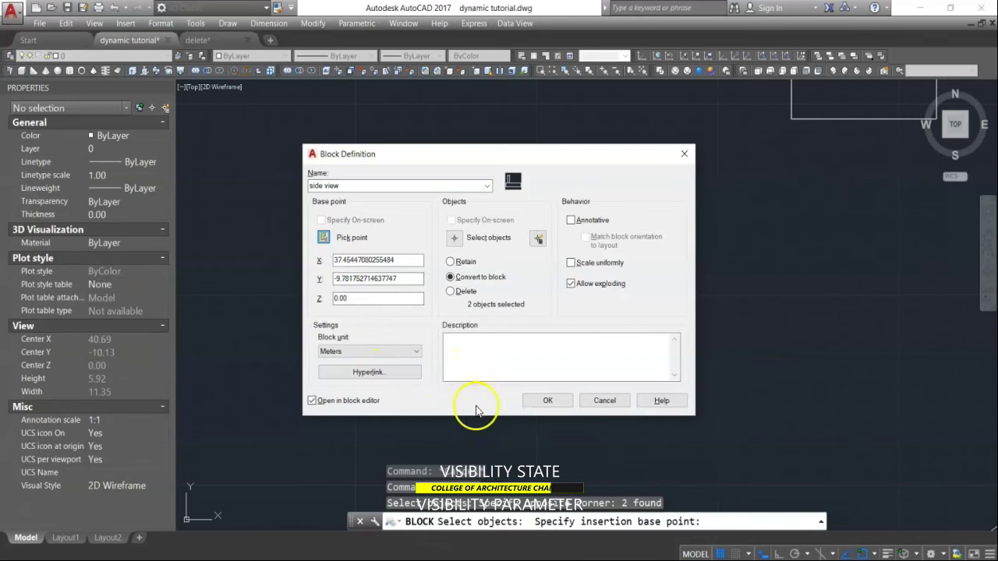
pyautogui.click(313, 401)
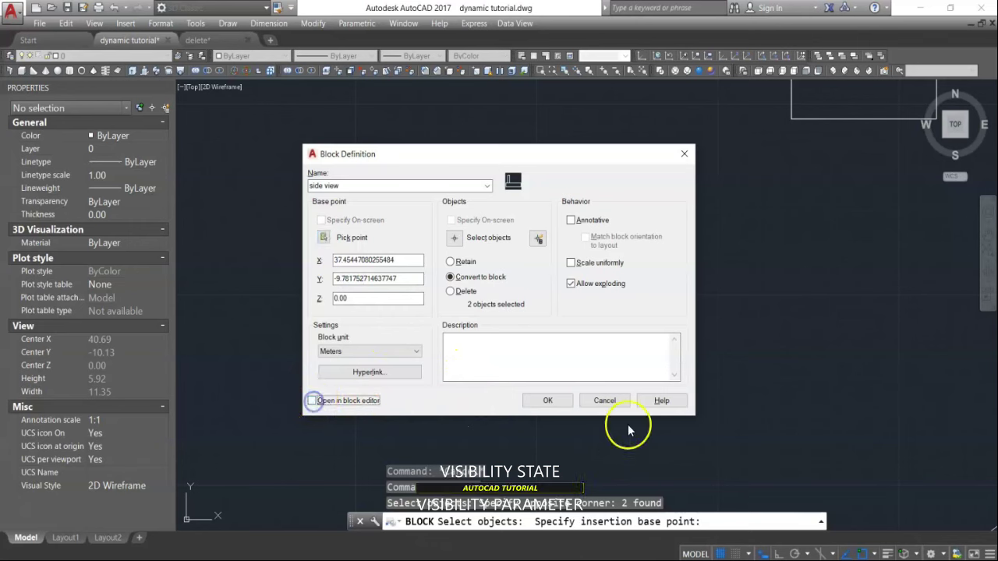
pyautogui.click(548, 400)
# Step: Explode the lower block back into separate objects and check the result
pyautogui.click(403, 333)
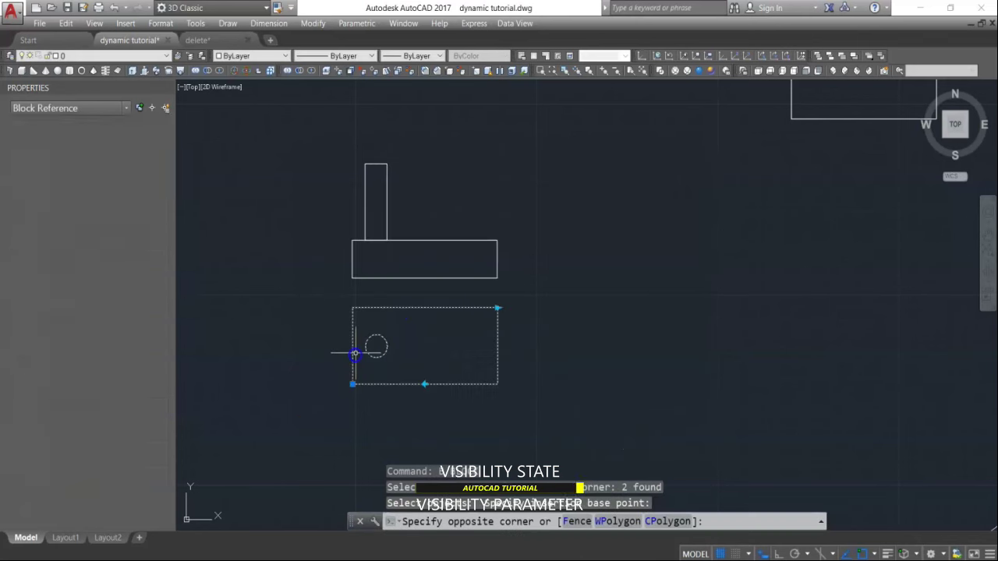
pyautogui.click(356, 350)
pyautogui.press('Escape')
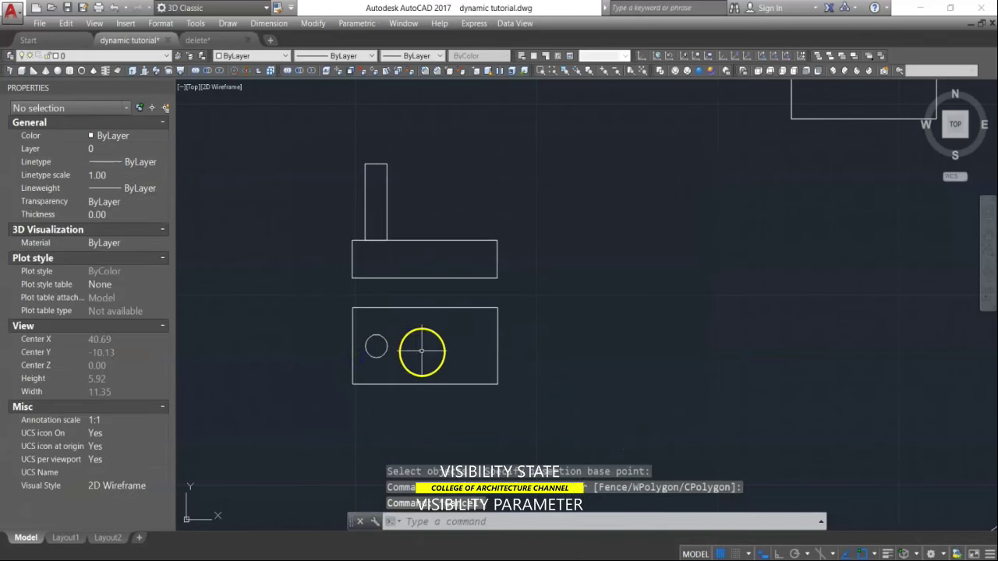
pyautogui.write('x')
pyautogui.press('Return')
pyautogui.click(415, 299)
pyautogui.click(364, 353)
pyautogui.press('Return')
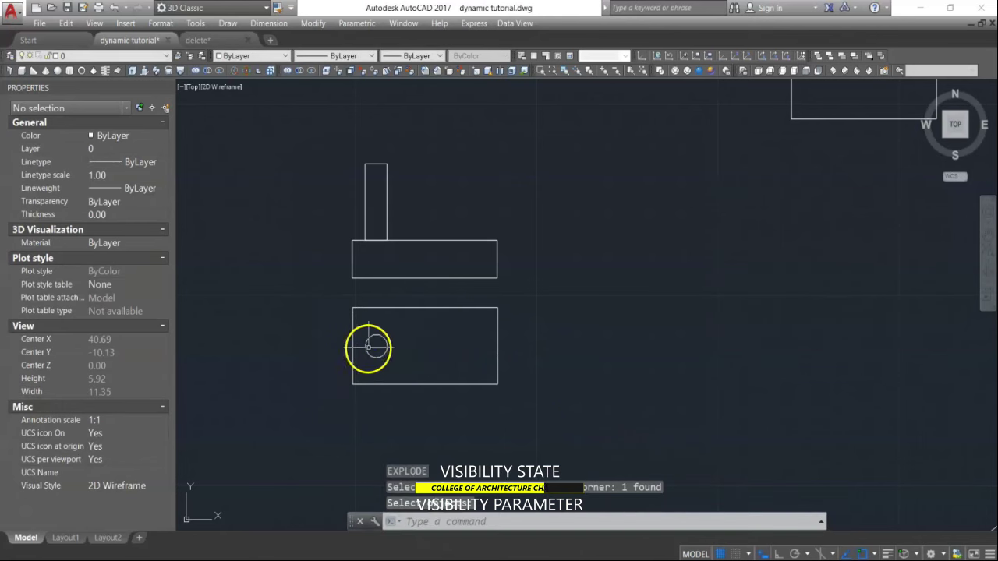
pyautogui.click(372, 335)
pyautogui.click(351, 367)
pyautogui.press('Escape')
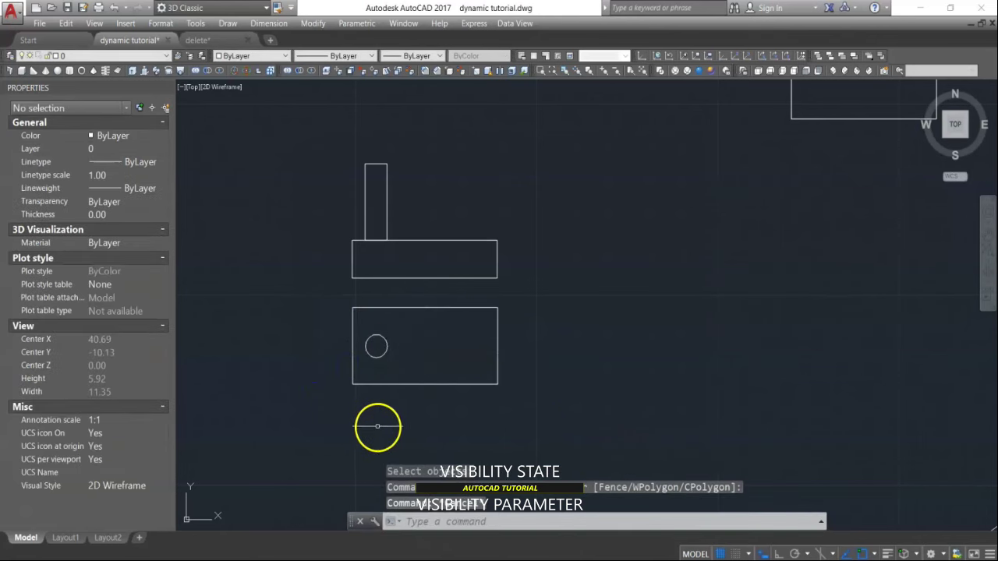
# Step: Start the Block command (B) to define another block
pyautogui.click(421, 525)
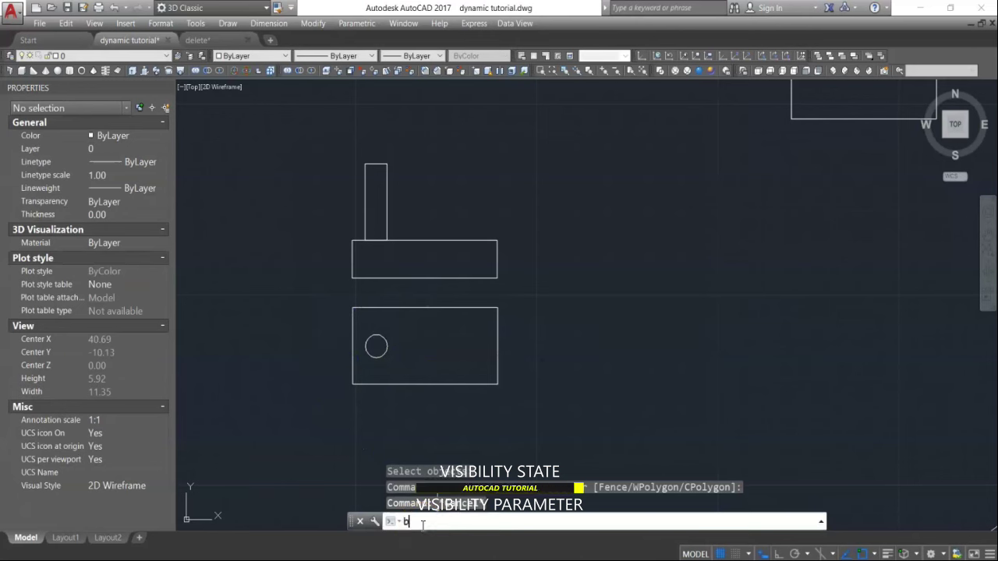
pyautogui.write('b')
pyautogui.press('Return')
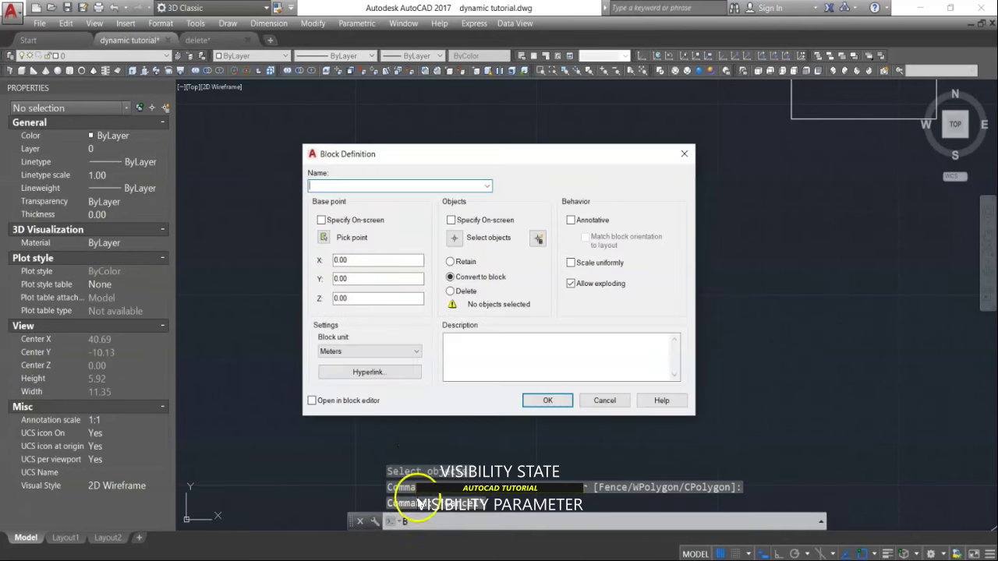
# Step: Create the 'top view' block from the circle and lower rectangle, based at the rectangle's lower-left corner
pyautogui.click(351, 190)
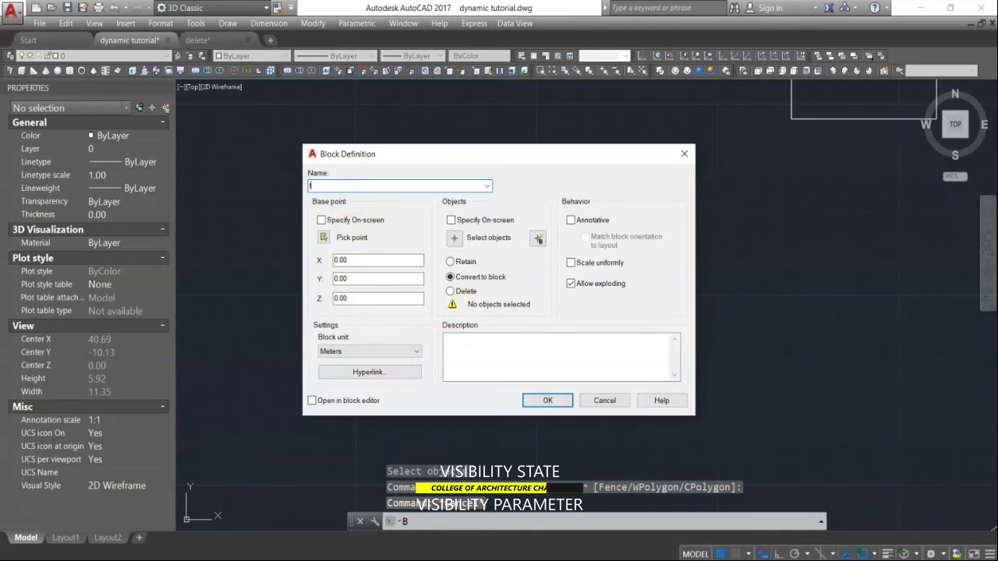
pyautogui.write('top view')
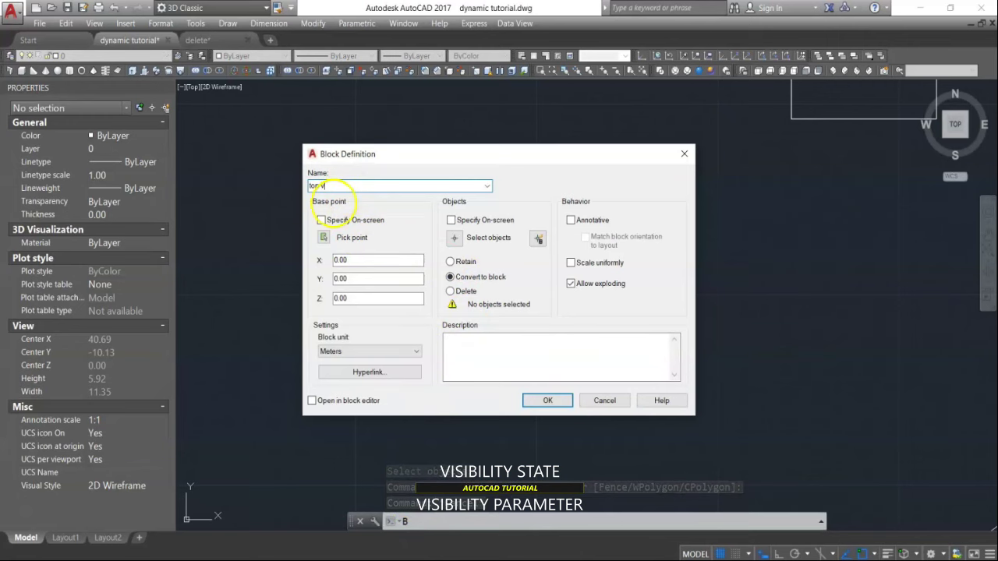
pyautogui.click(470, 237)
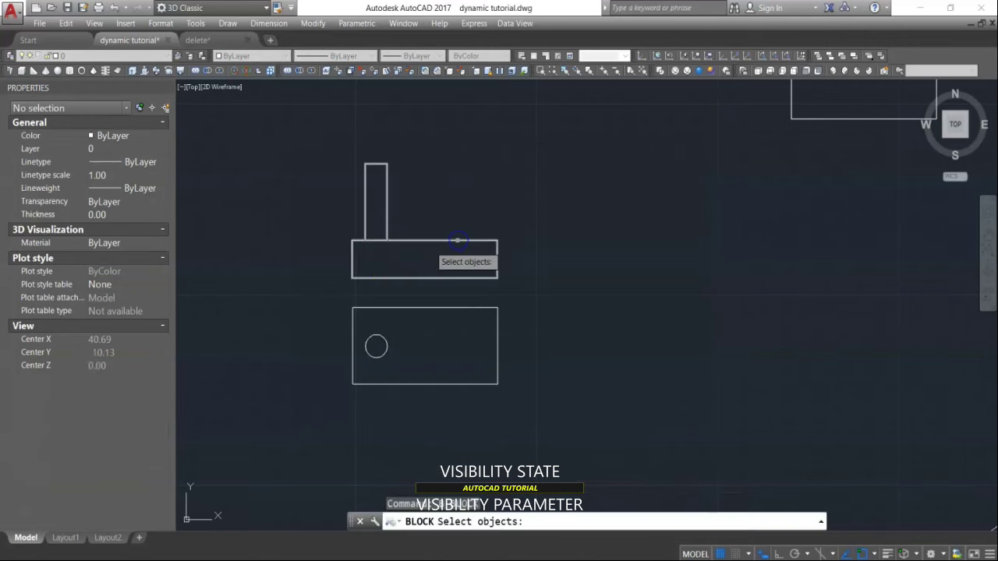
pyautogui.click(376, 343)
pyautogui.click(390, 296)
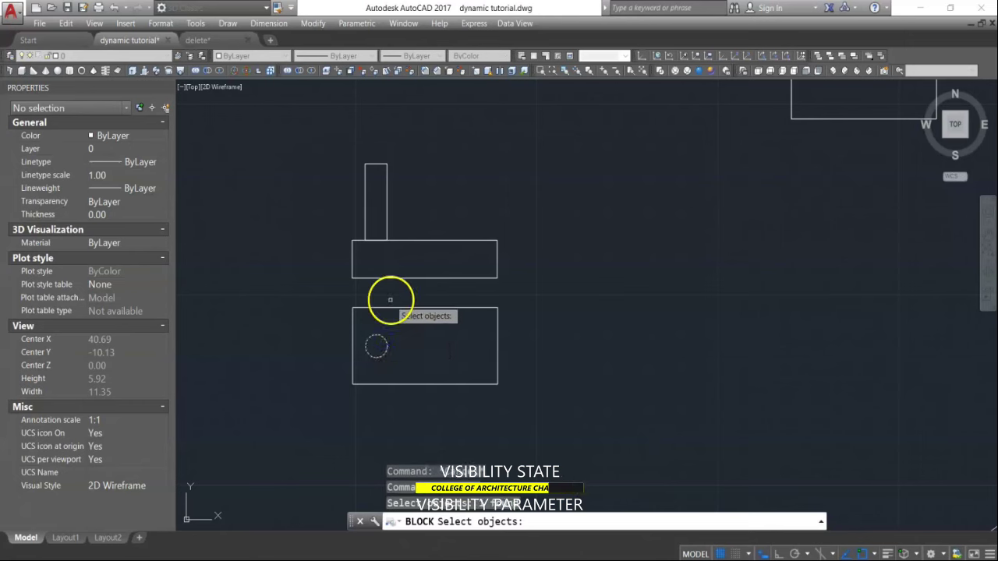
pyautogui.click(350, 330)
pyautogui.press('Return')
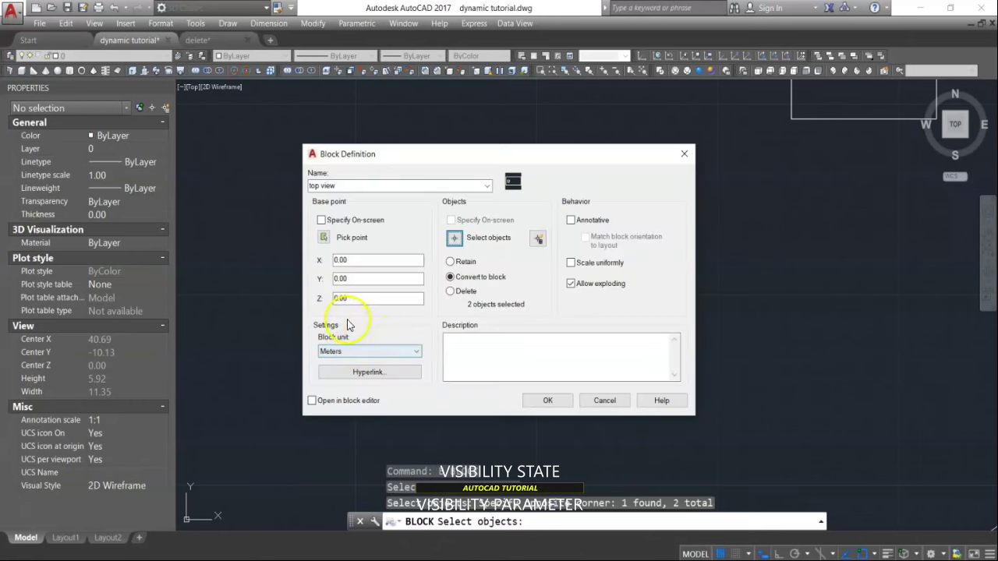
pyautogui.click(324, 239)
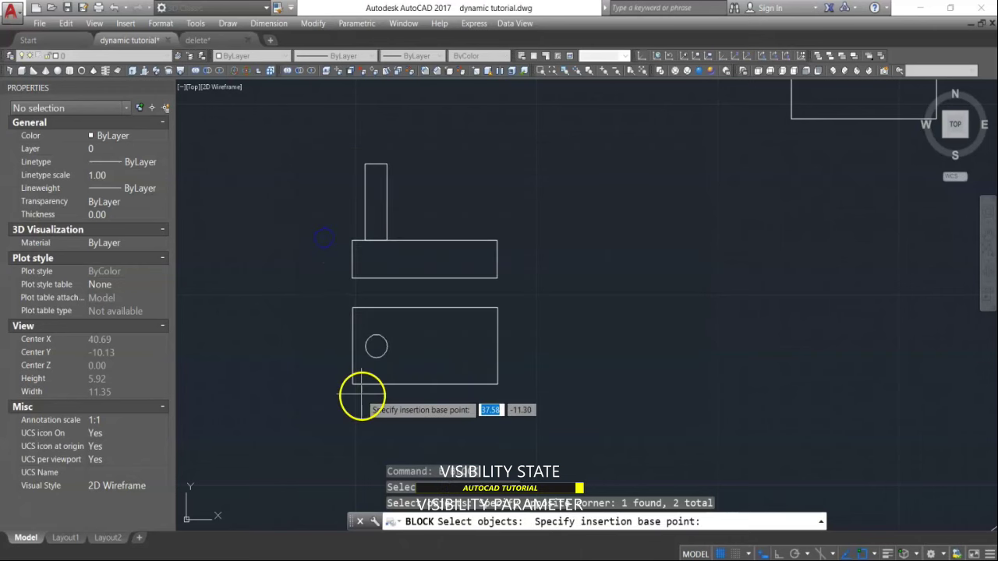
pyautogui.click(352, 384)
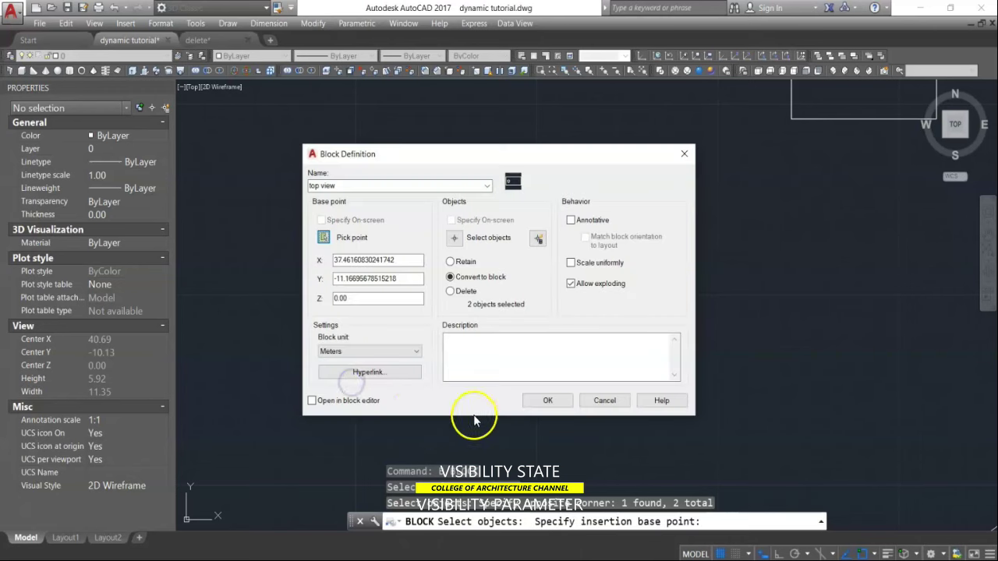
pyautogui.click(547, 400)
pyautogui.moveTo(576, 377); pyautogui.dragTo(535, 385, button='middle')
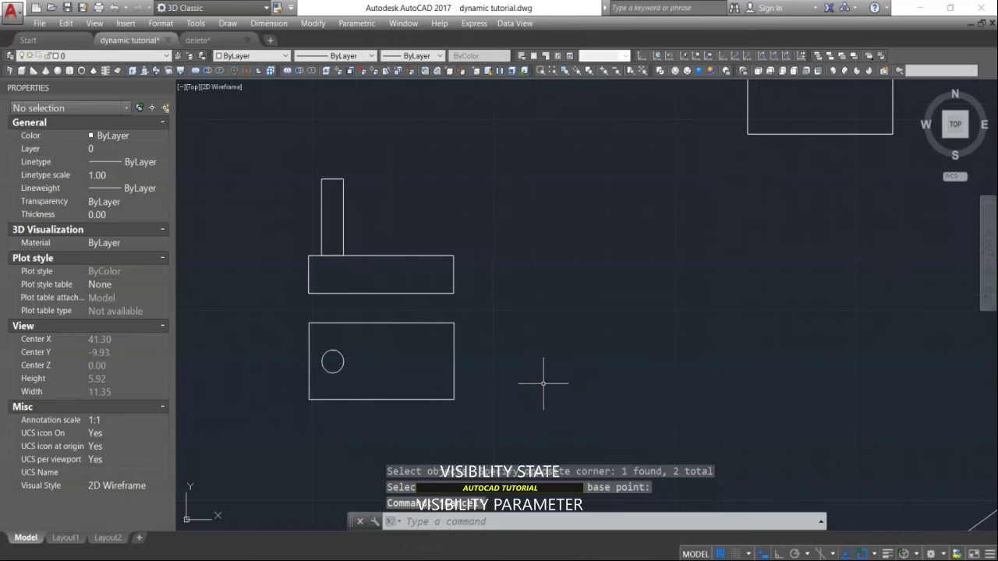
# Step: Draw a short diagonal line running up and to the right
pyautogui.write('L')
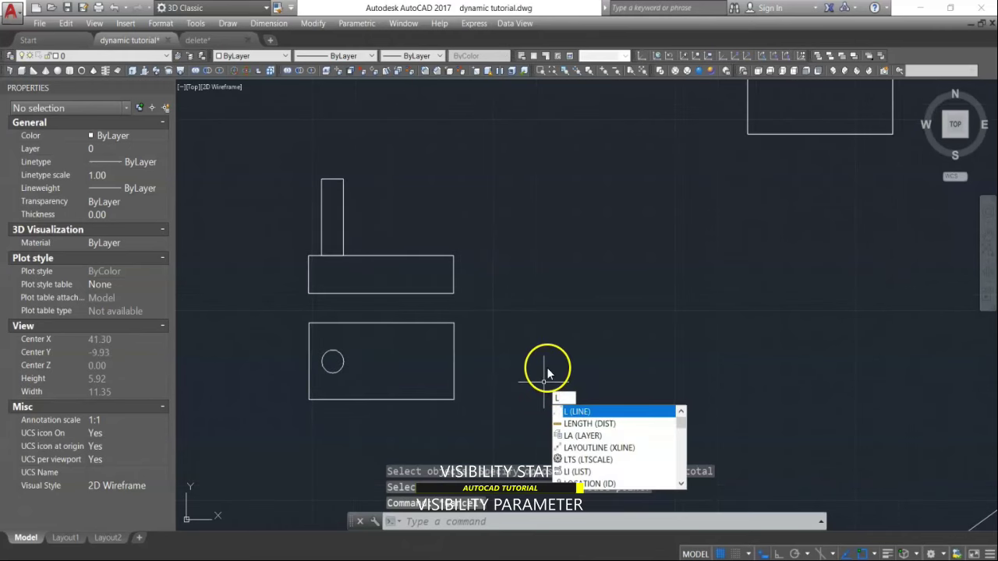
pyautogui.press('Return')
pyautogui.click(538, 307)
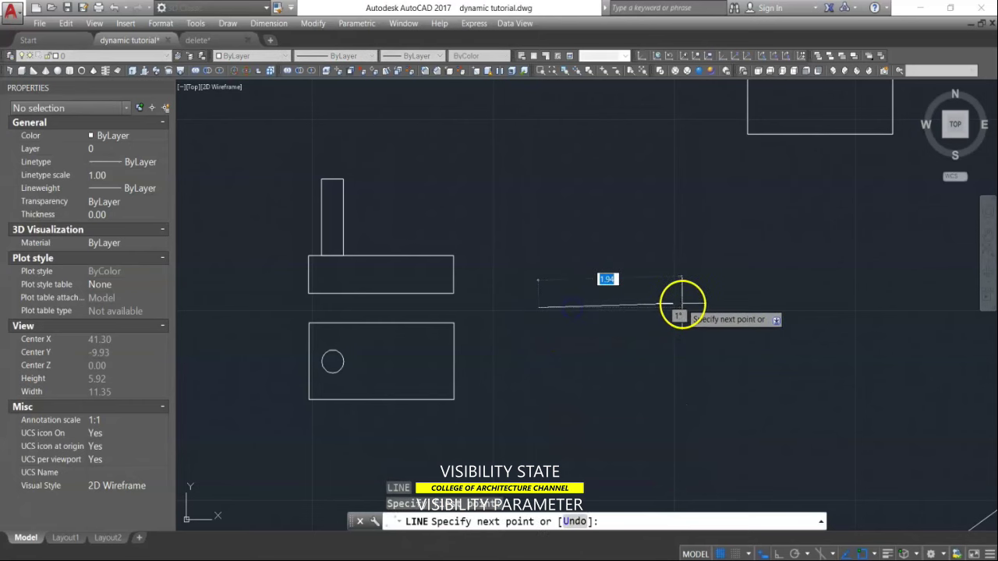
pyautogui.click(680, 251)
pyautogui.press('Return')
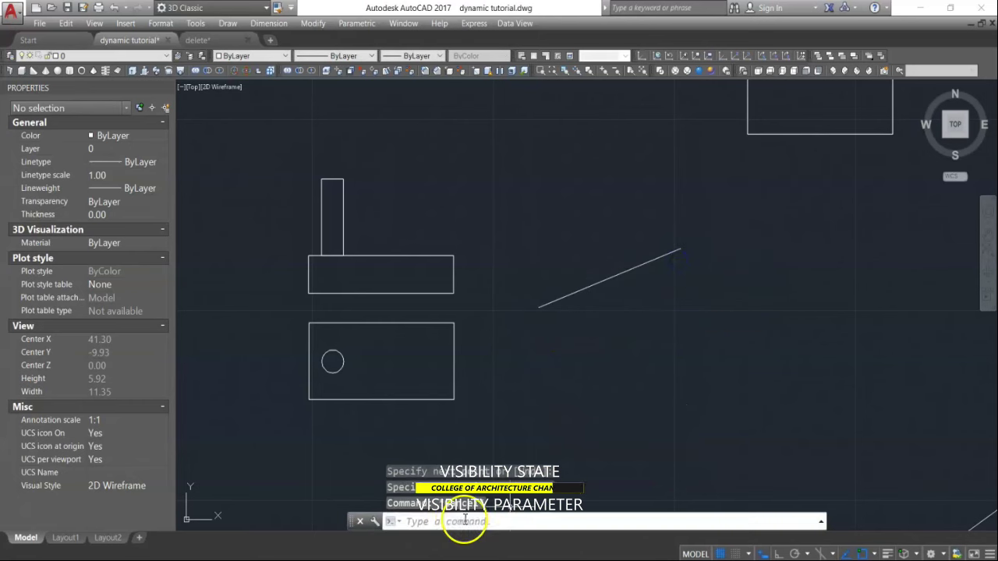
# Step: Define block 'figure 1' from the diagonal line, based at its left end, and open it for editing
pyautogui.write('B')
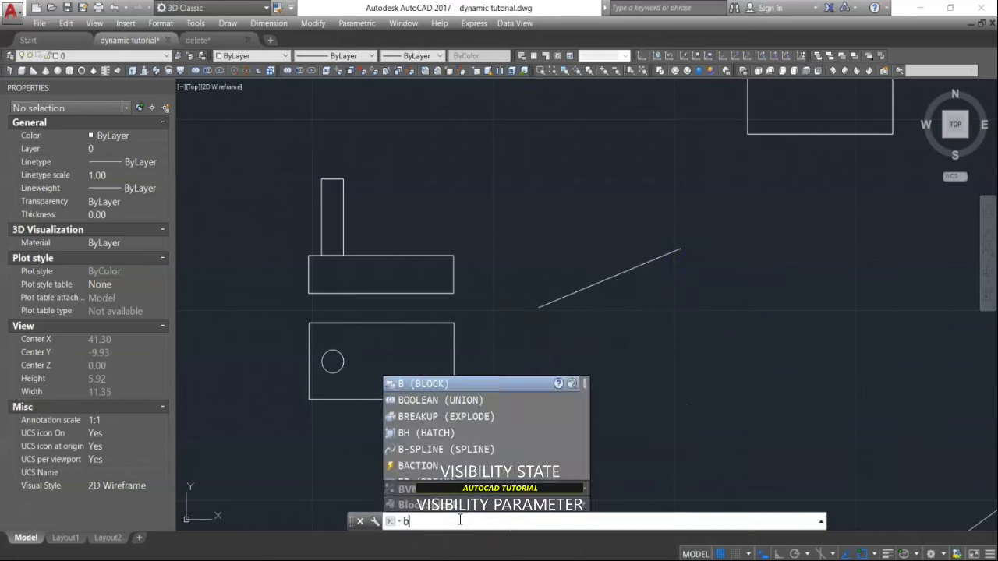
pyautogui.press('Return')
pyautogui.click(341, 187)
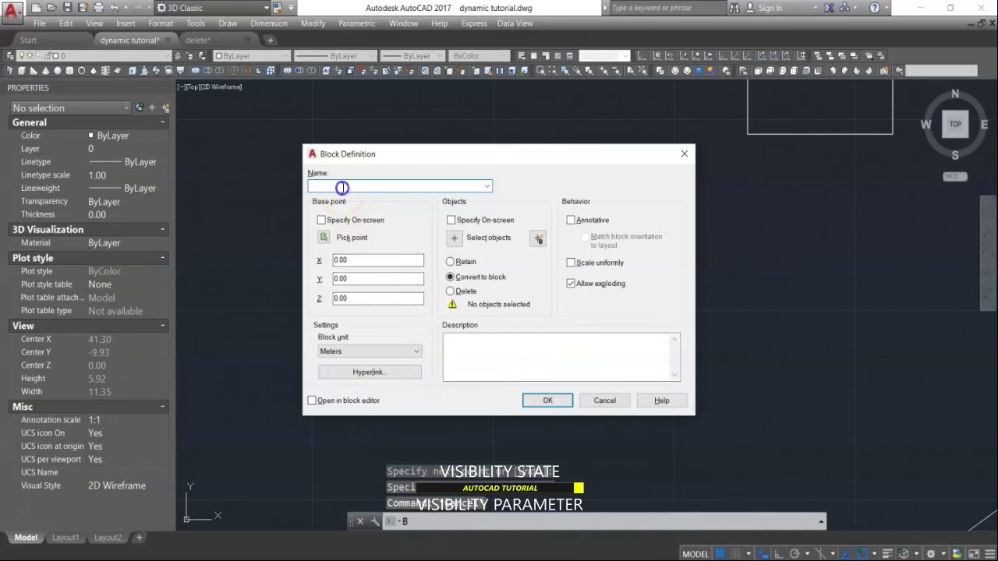
pyautogui.write('fig')
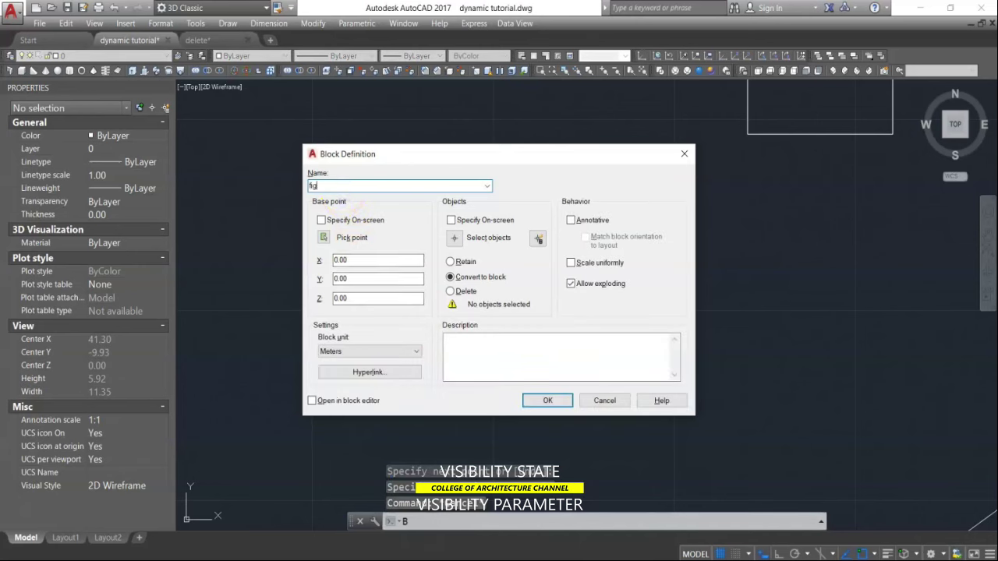
pyautogui.write('ure 1')
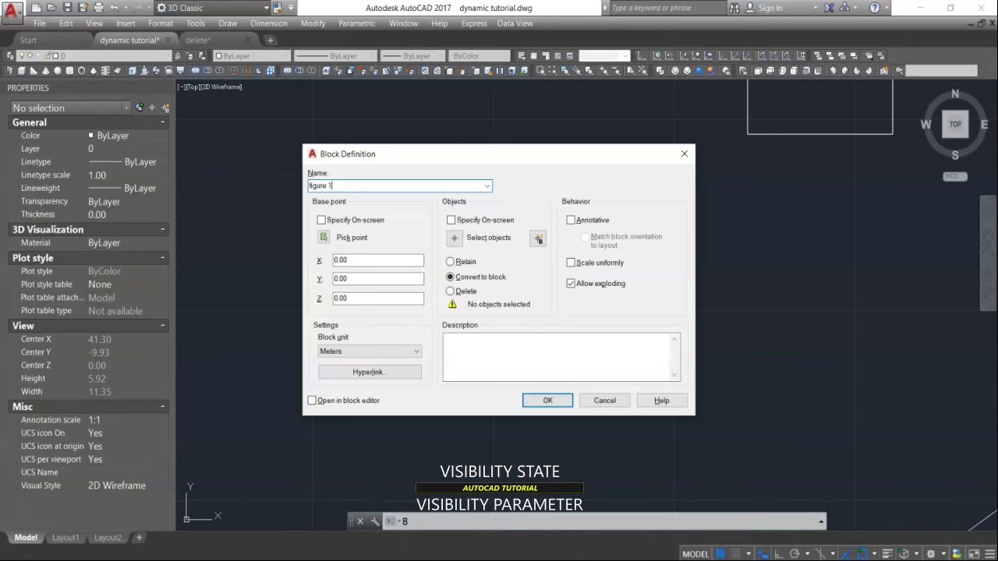
pyautogui.click(456, 240)
pyautogui.click(646, 225)
pyautogui.click(573, 290)
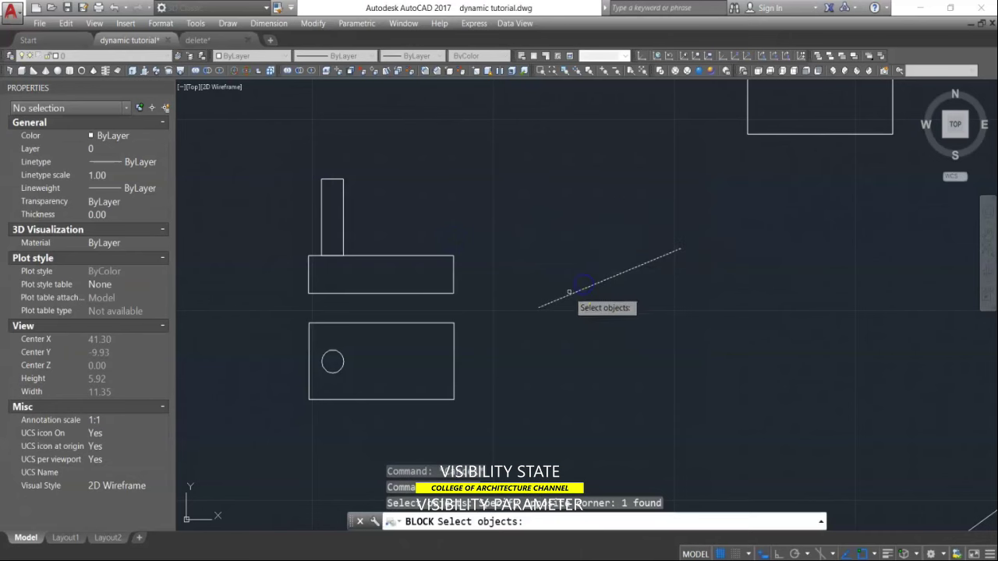
pyautogui.press('Return')
pyautogui.click(324, 237)
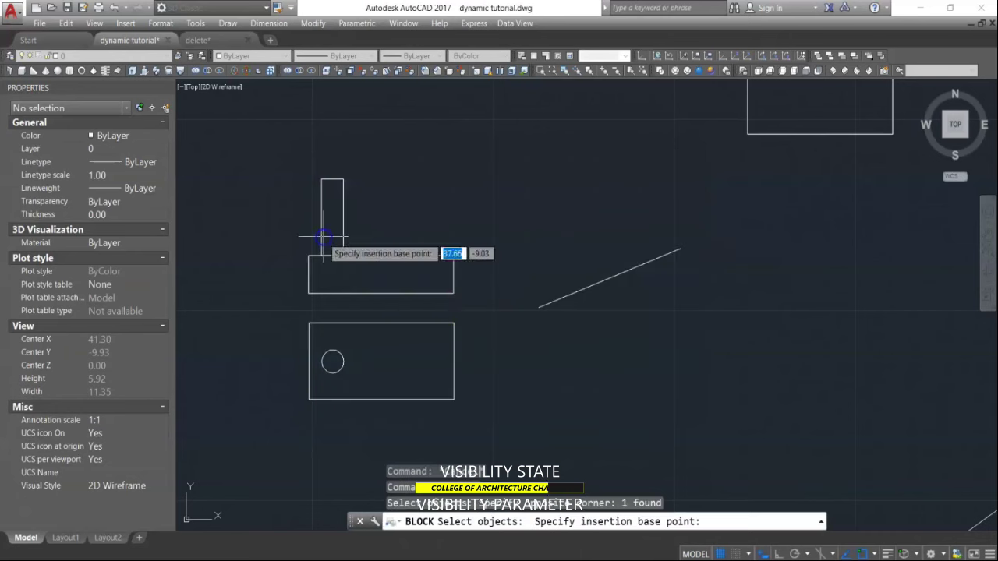
pyautogui.click(540, 309)
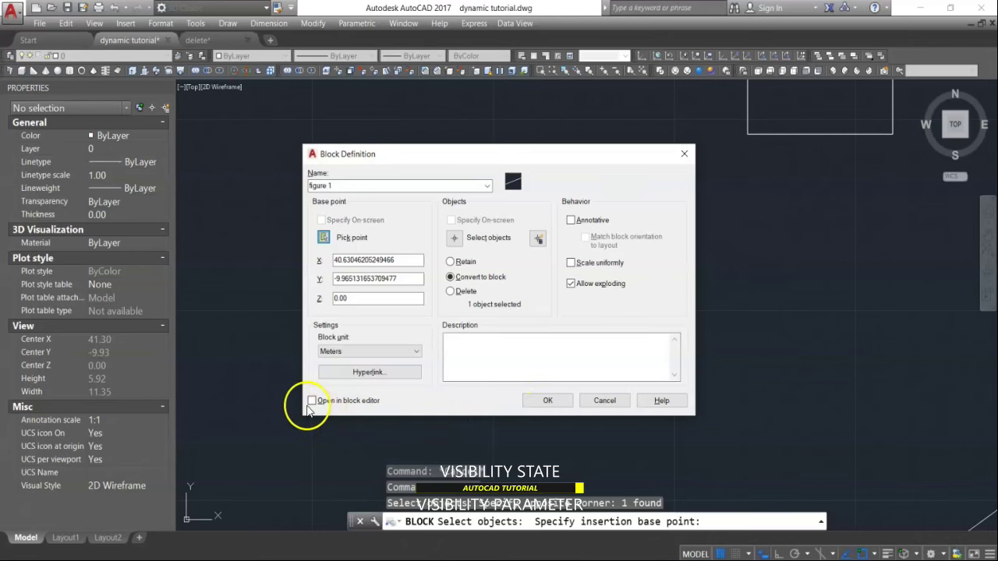
pyautogui.click(550, 400)
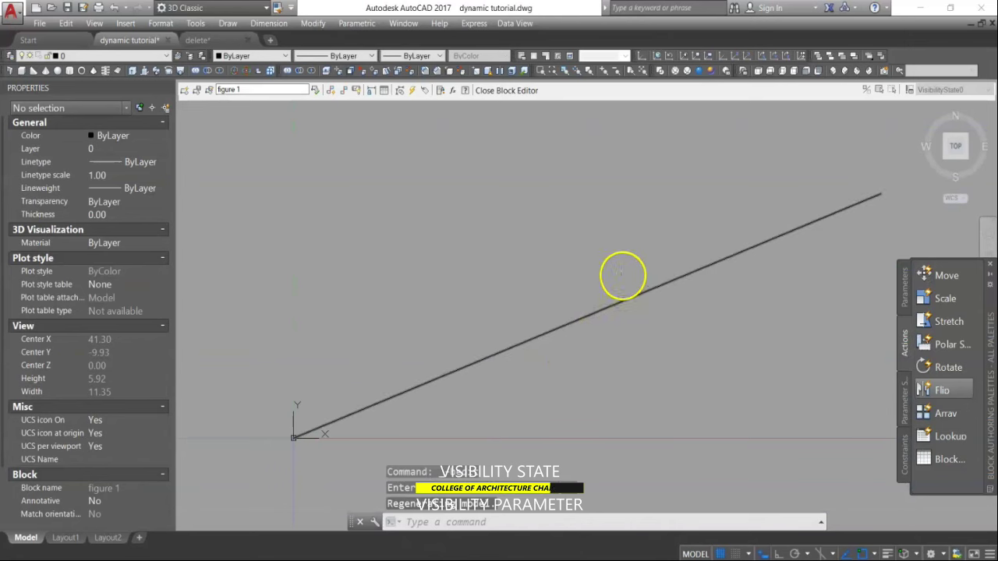
# Step: Delete the placeholder diagonal line from the figure 1 block
pyautogui.click(616, 248)
pyautogui.click(513, 370)
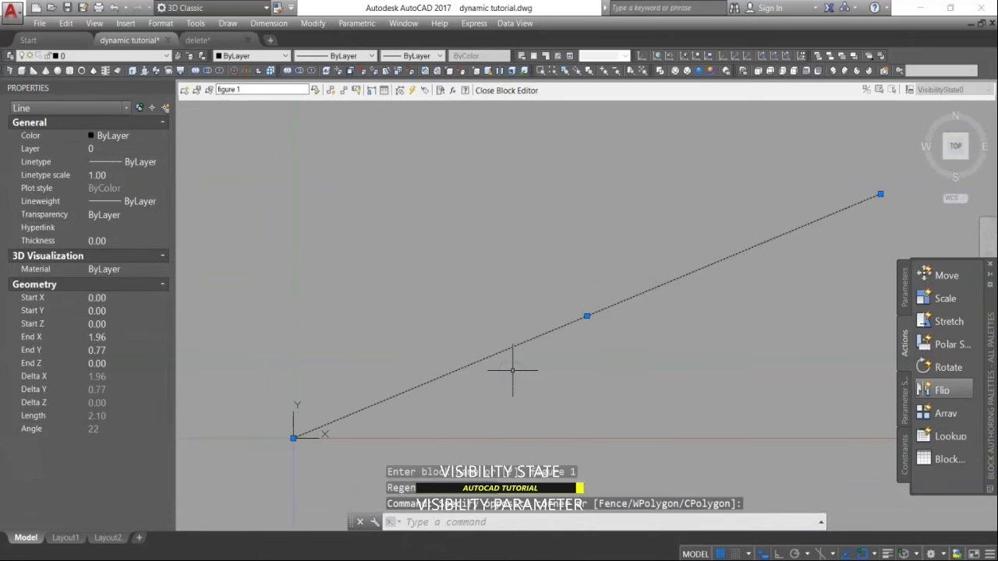
pyautogui.press('Delete')
pyautogui.click(522, 349)
# Step: Insert the top view block into figure 1 at the origin 0,0,0
pyautogui.click(470, 524)
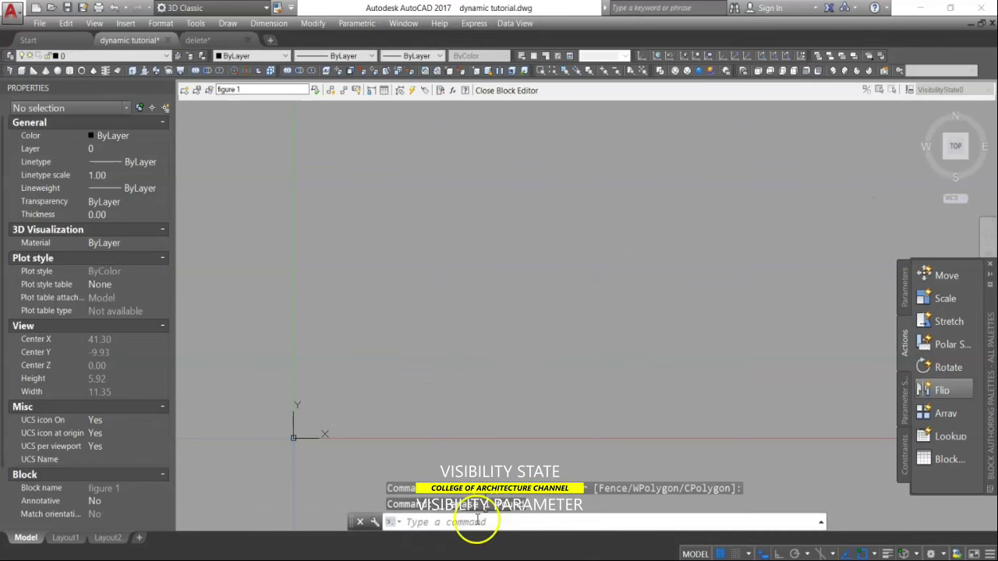
pyautogui.write('i')
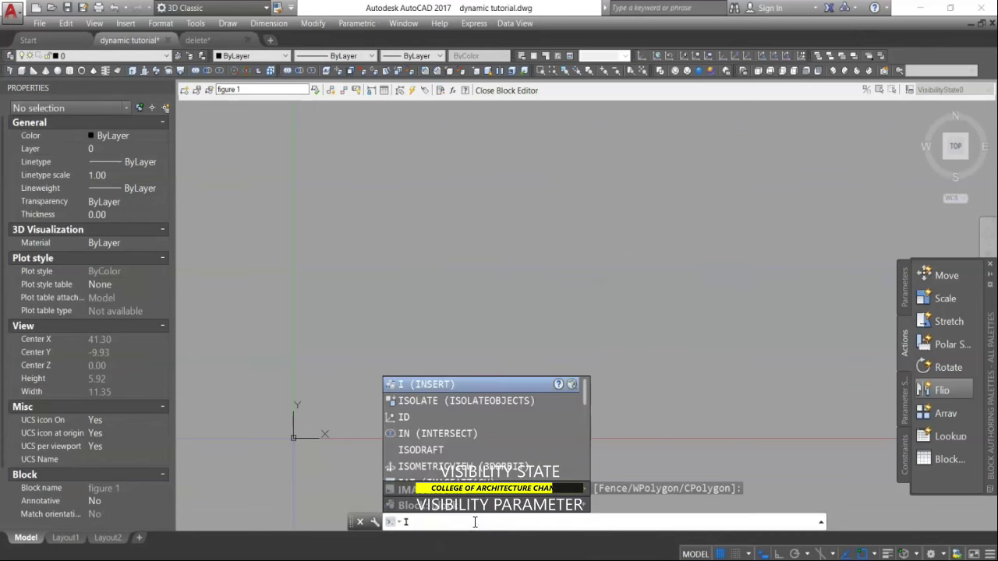
pyautogui.press('Return')
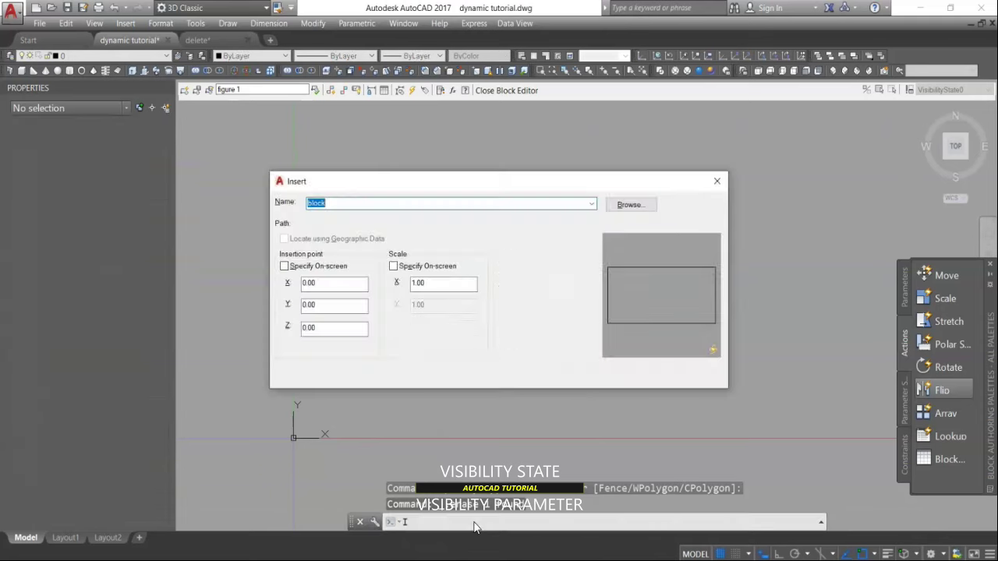
pyautogui.click(593, 205)
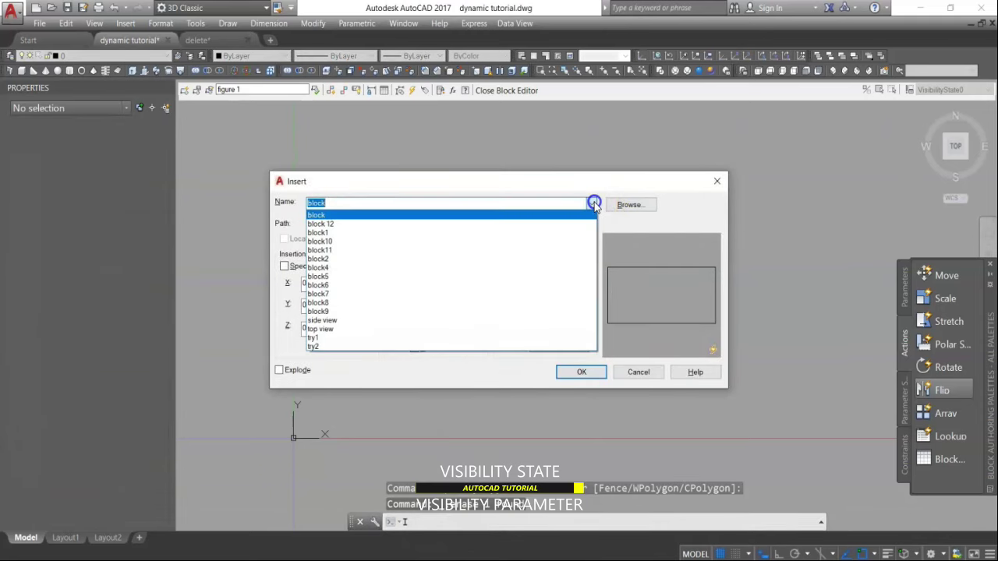
pyautogui.click(371, 330)
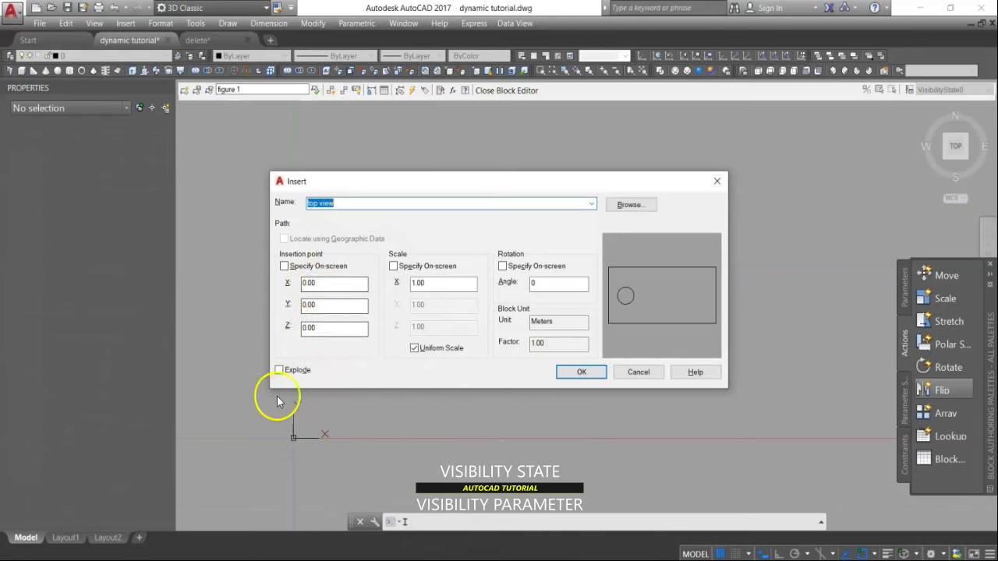
pyautogui.click(583, 372)
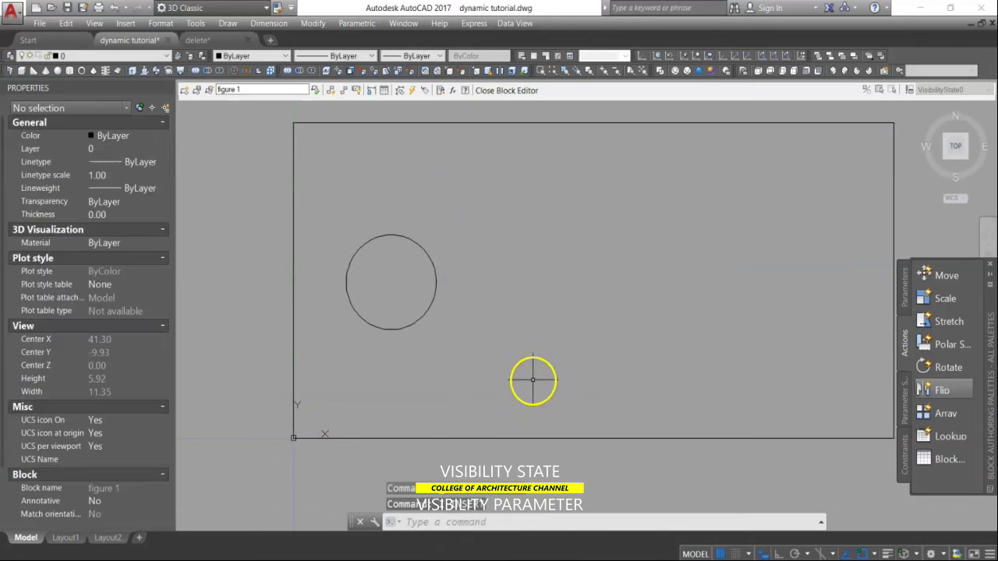
pyautogui.press('Return')
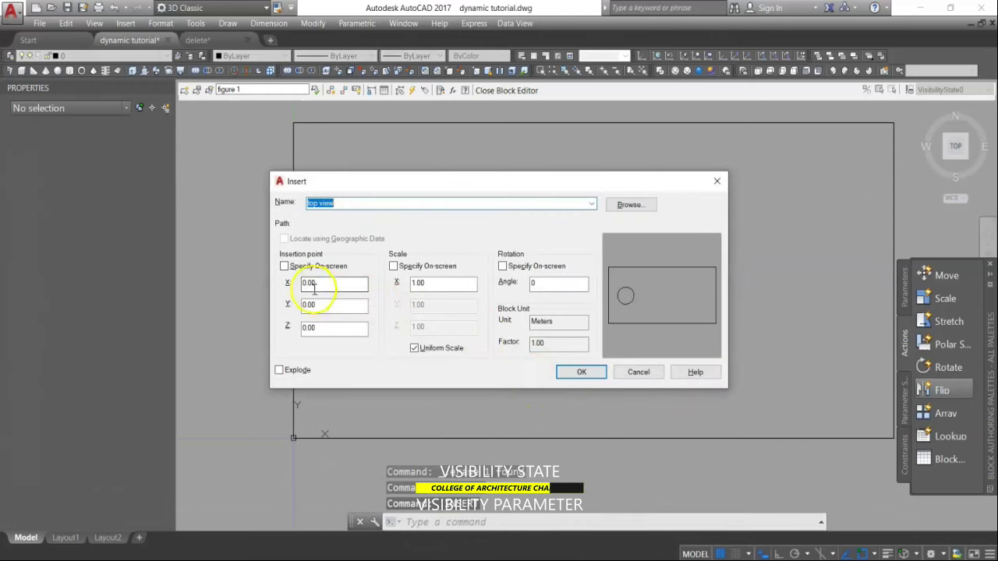
# Step: Insert the side view block at the origin so it overlaps the top view block
pyautogui.click(592, 206)
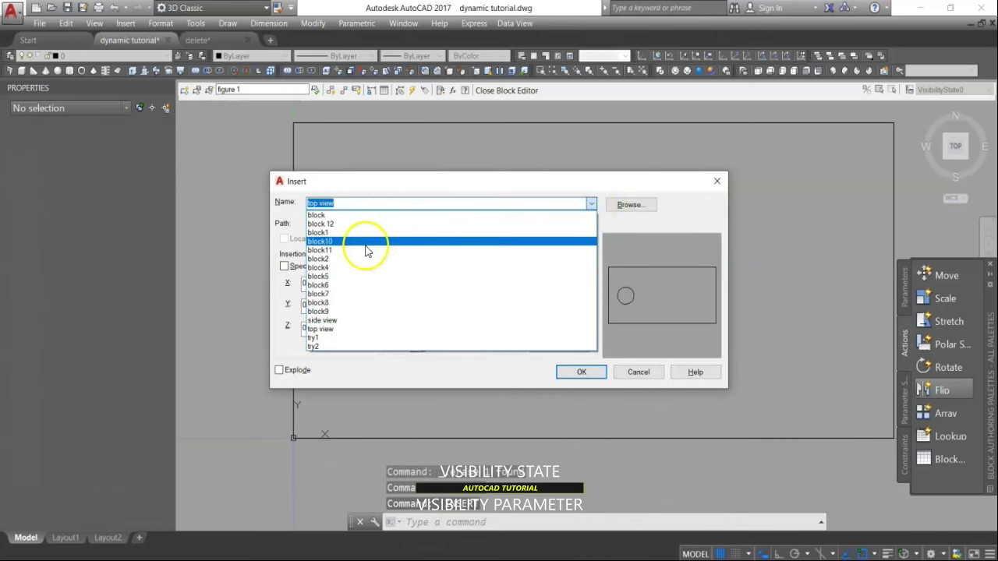
pyautogui.click(343, 320)
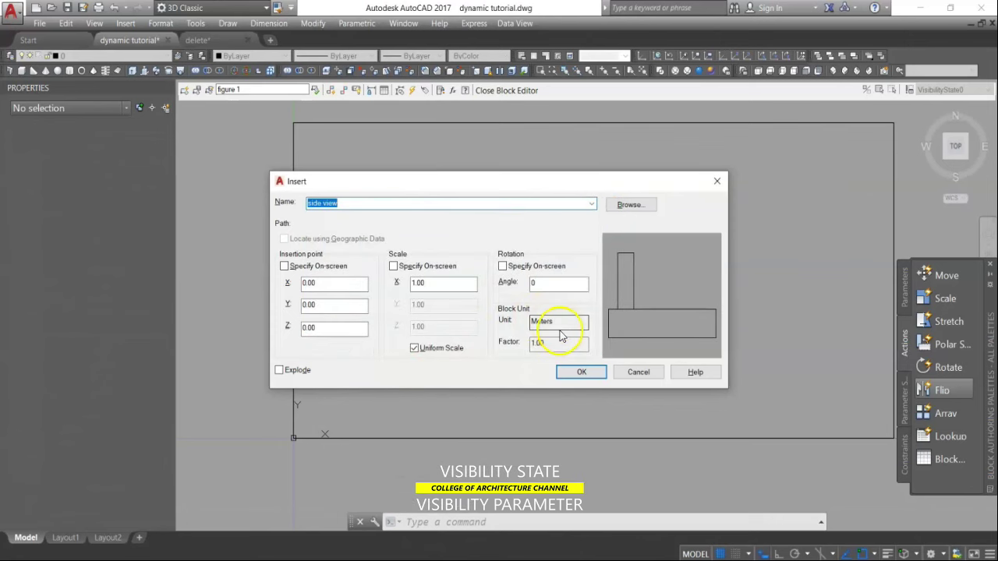
pyautogui.click(580, 372)
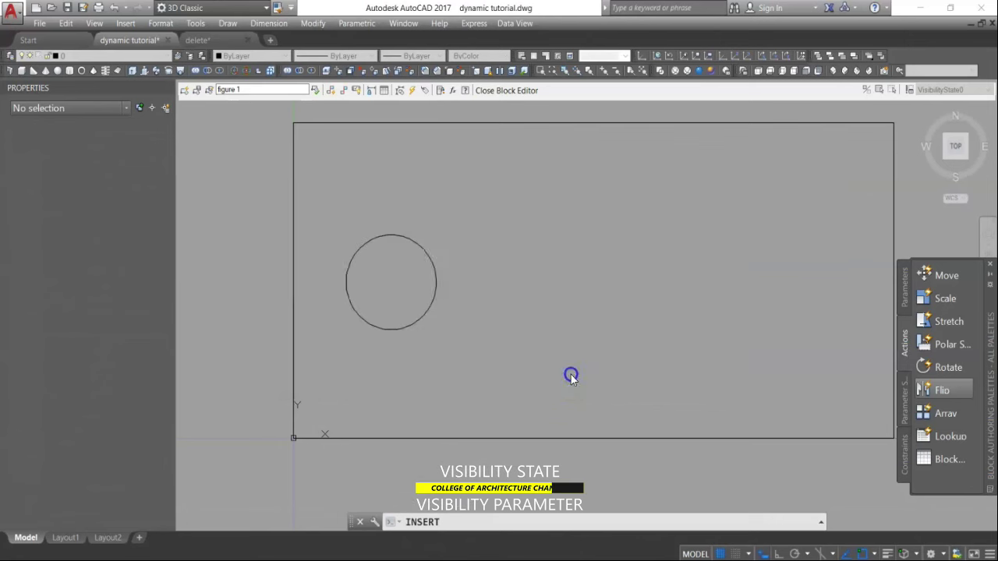
pyautogui.scroll(-3, 483, 370)
pyautogui.click(559, 286)
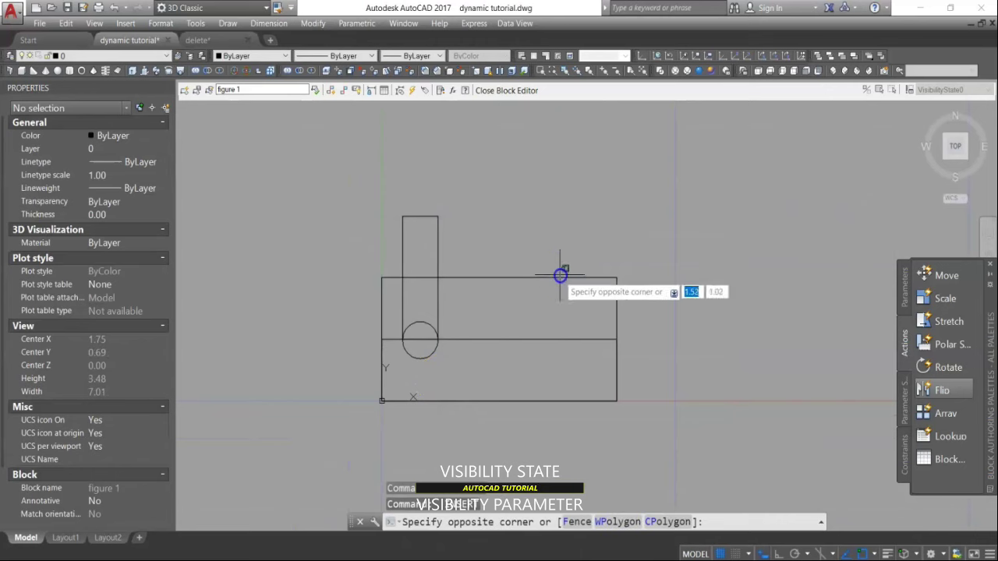
pyautogui.click(548, 296)
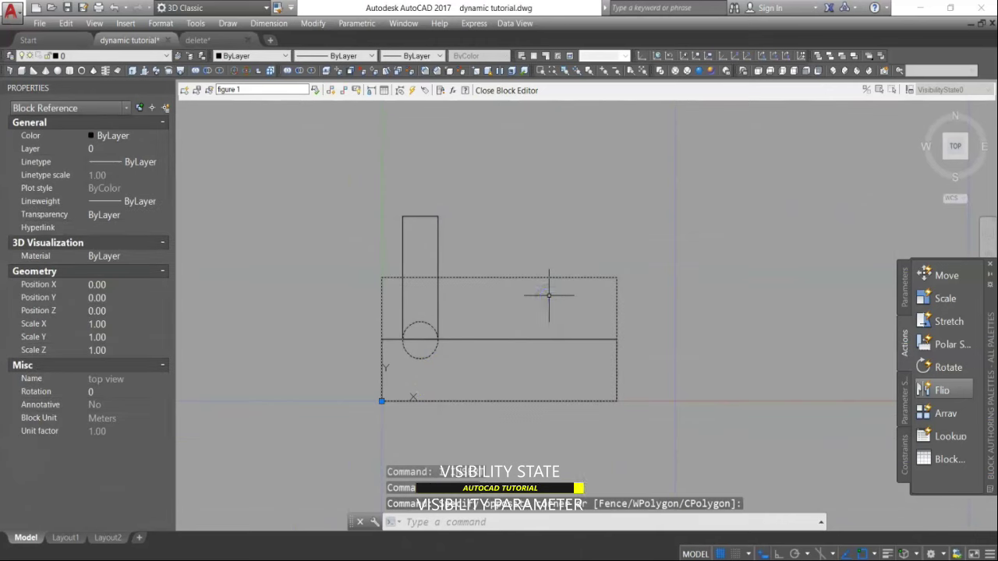
pyautogui.press('Escape')
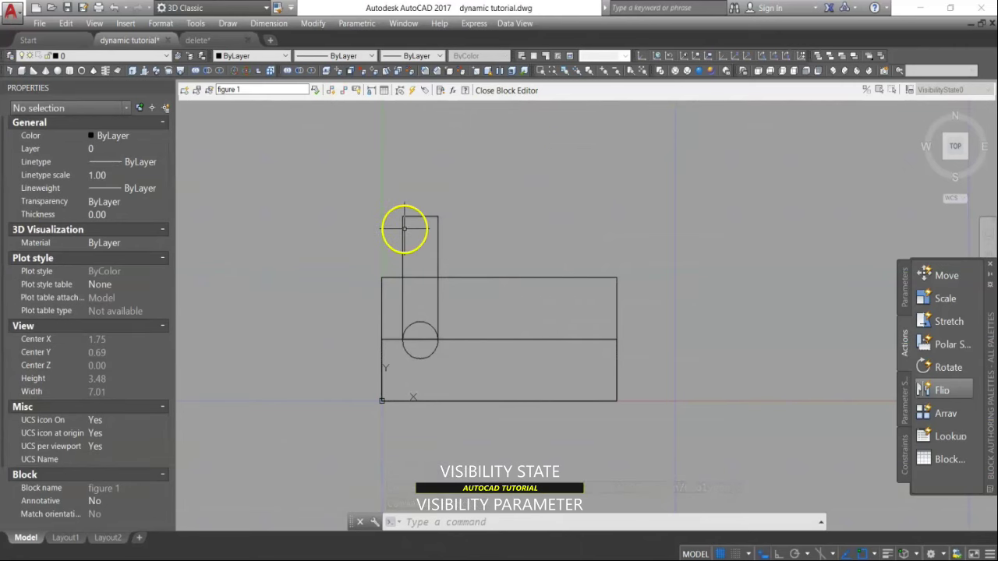
# Step: Add a base point parameter at the blocks' lower-left corner and a visibility parameter below the rectangle's corner
pyautogui.click(905, 302)
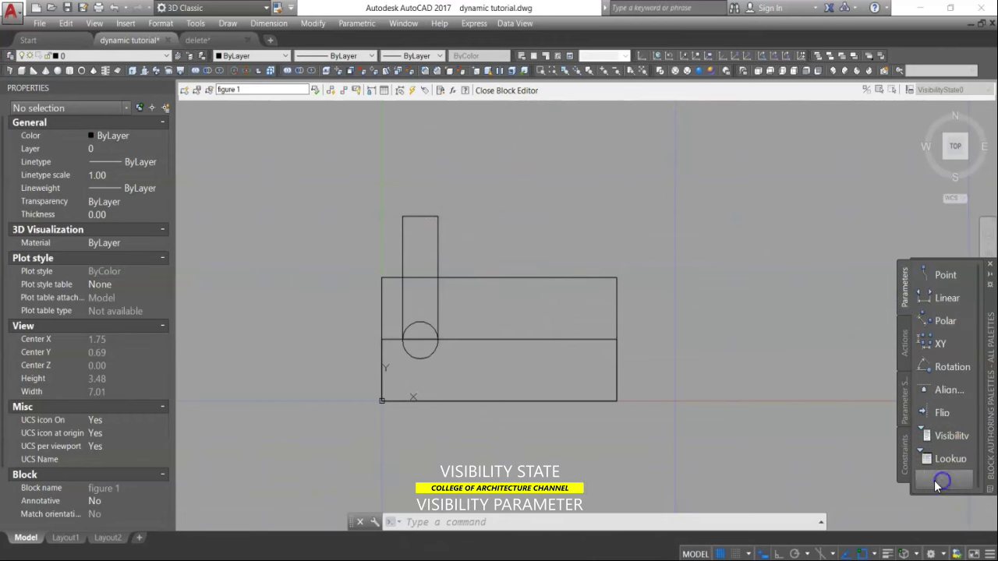
pyautogui.click(939, 482)
pyautogui.click(382, 401)
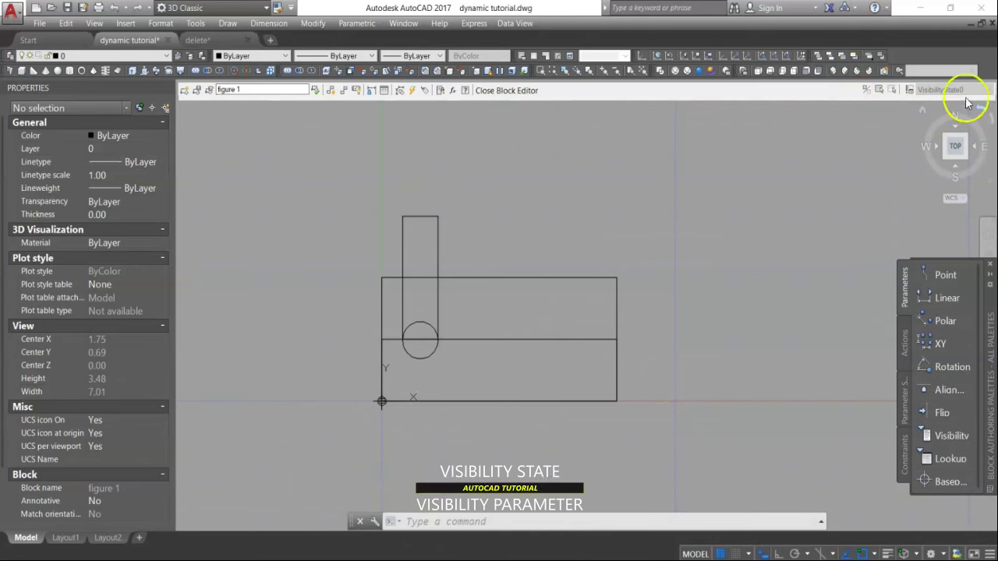
pyautogui.click(939, 438)
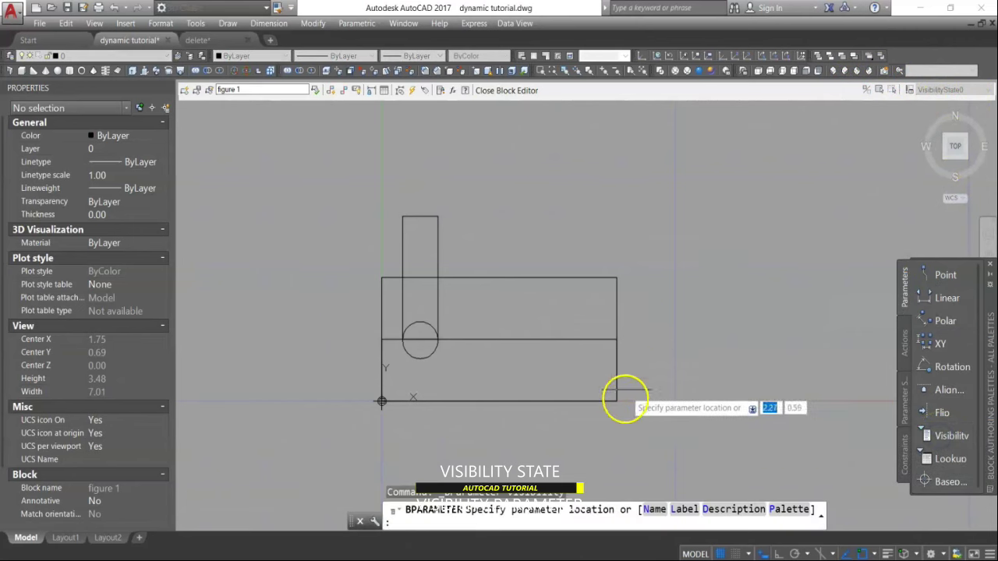
pyautogui.click(613, 420)
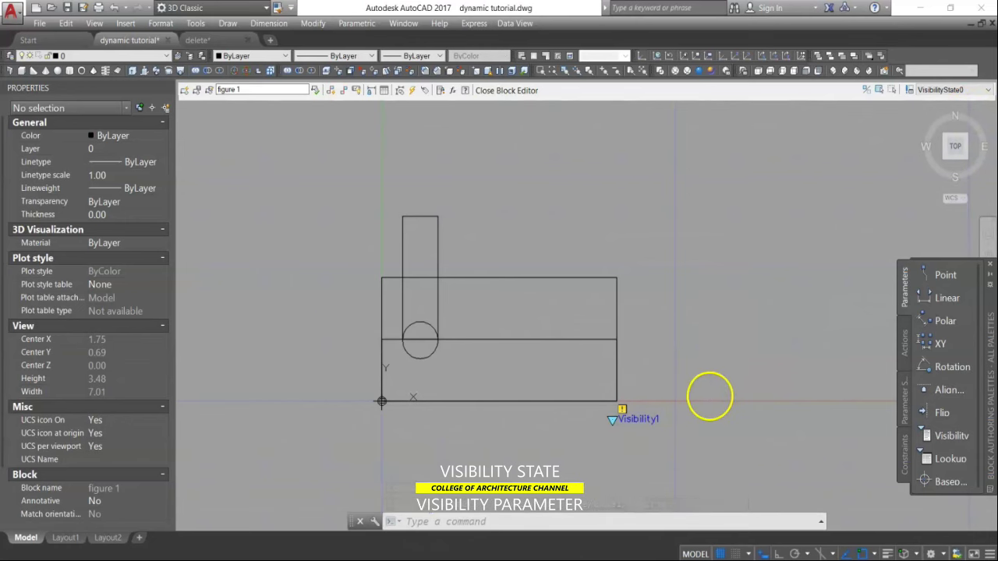
# Step: Rename the default visibility state VisibilityState0 to 'top view'
pyautogui.click(909, 91)
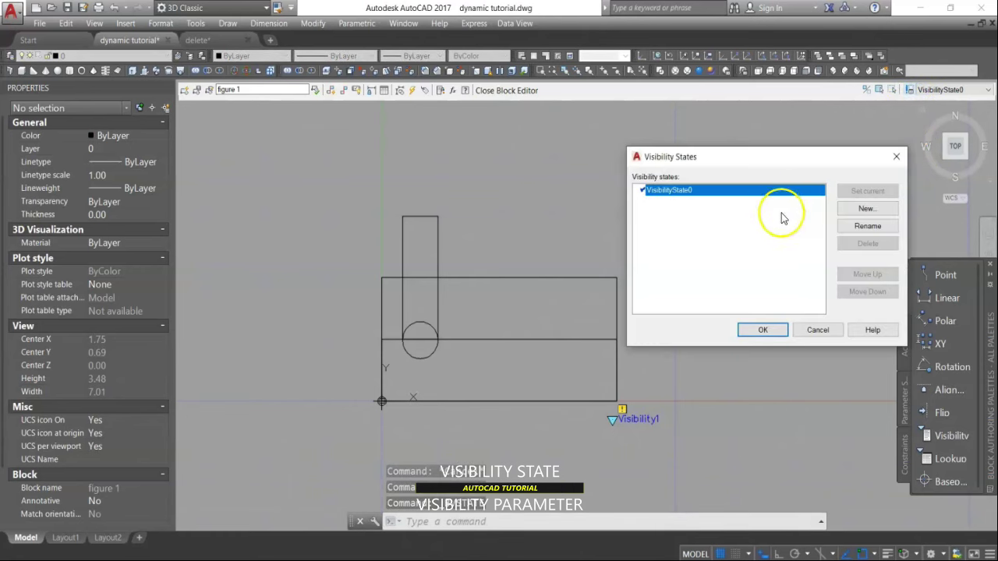
pyautogui.click(867, 228)
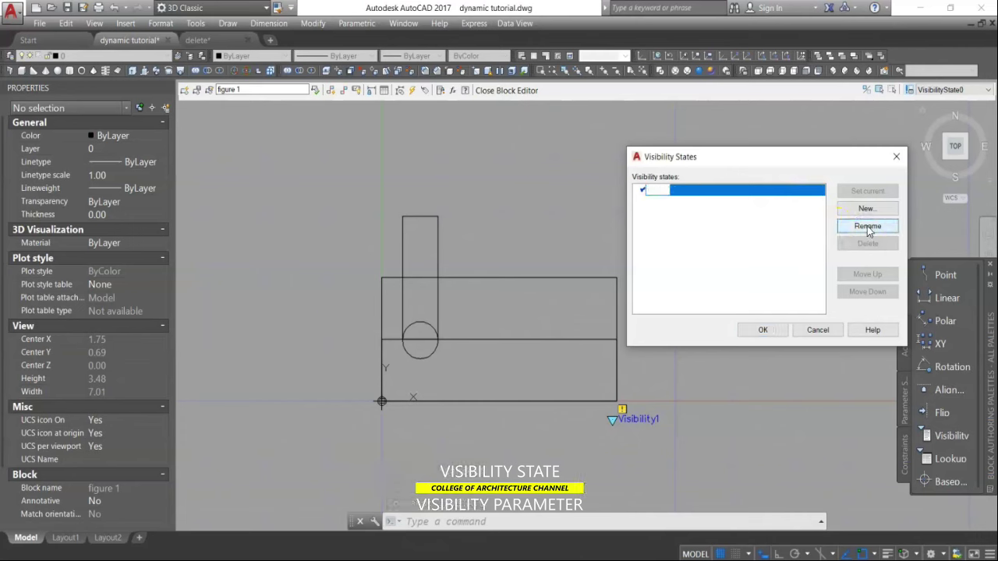
pyautogui.write('top view')
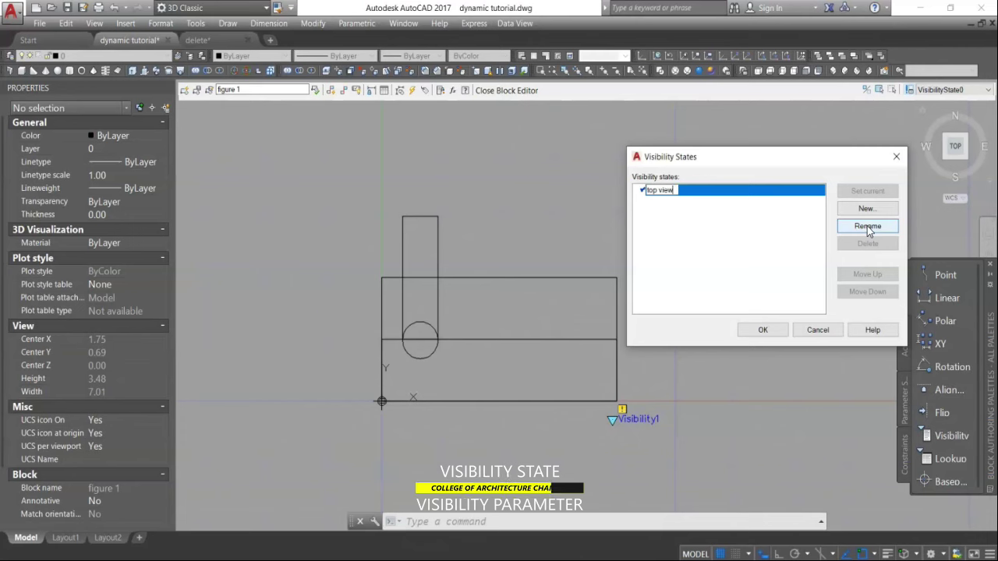
pyautogui.click(771, 330)
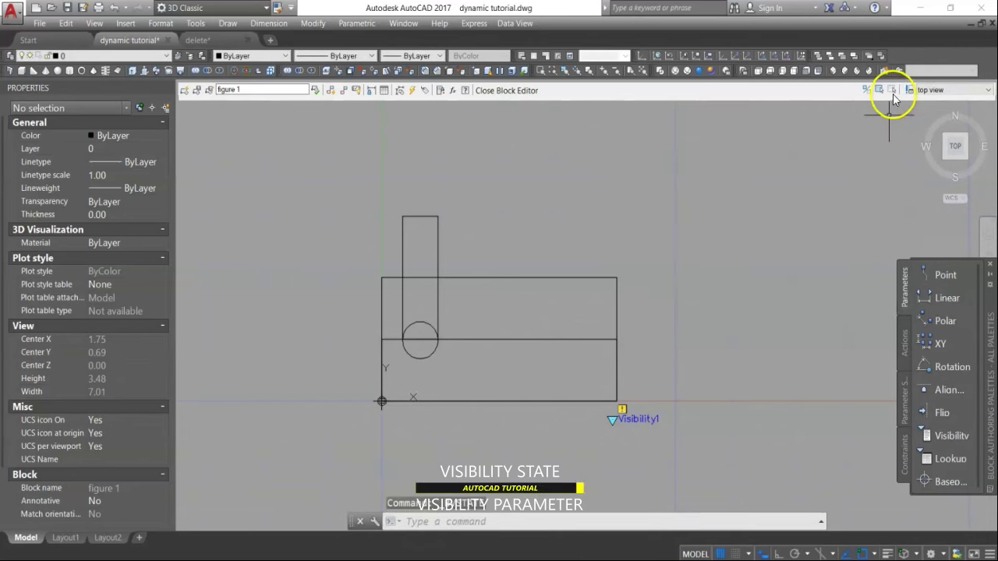
# Step: Add a new visibility state named 'side view'
pyautogui.click(909, 91)
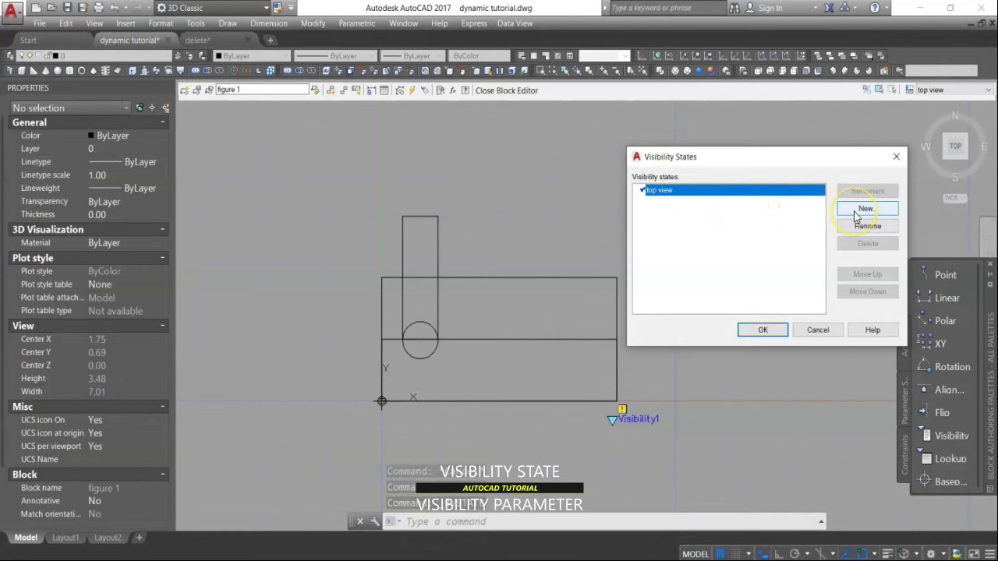
pyautogui.click(855, 214)
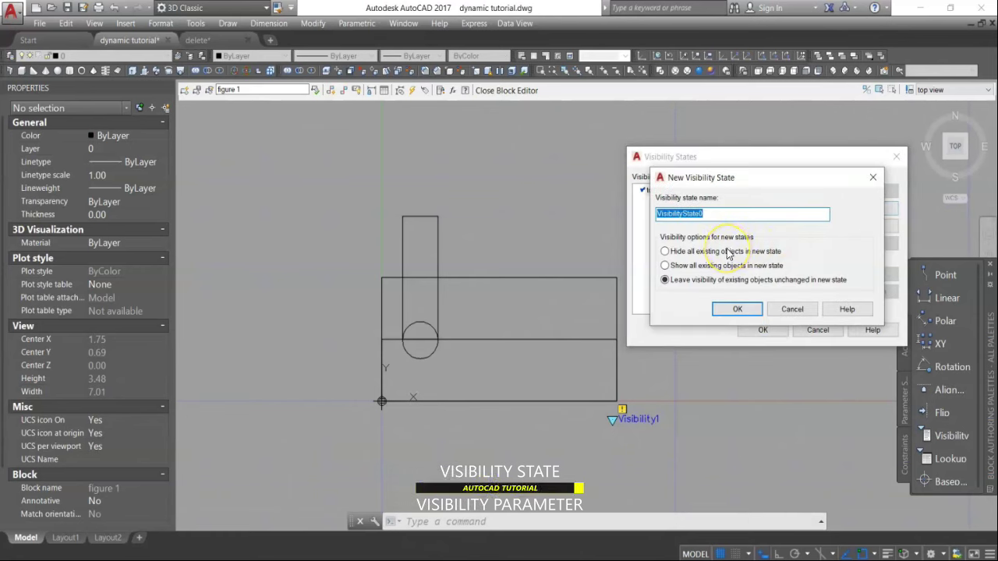
pyautogui.write('side ')
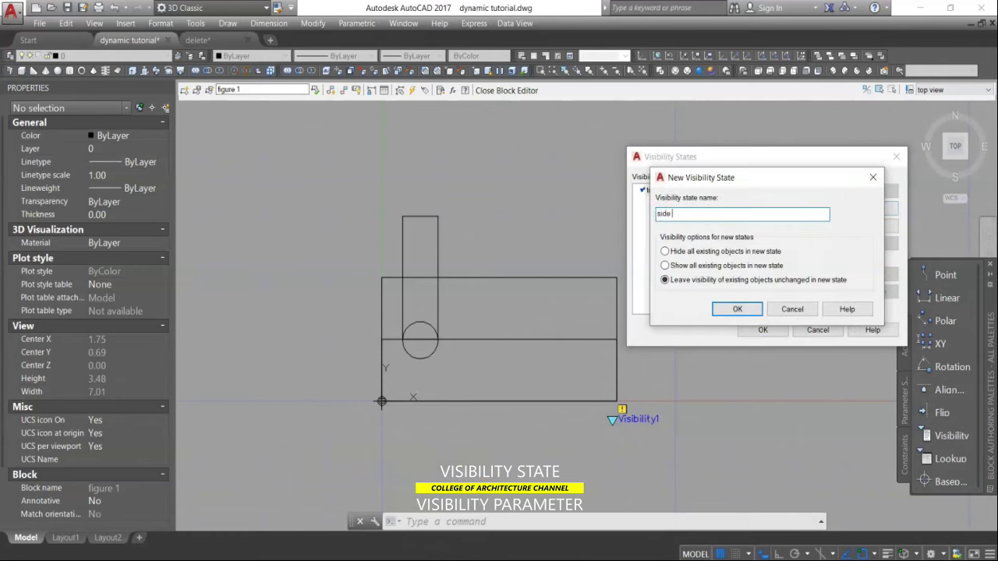
pyautogui.write('view')
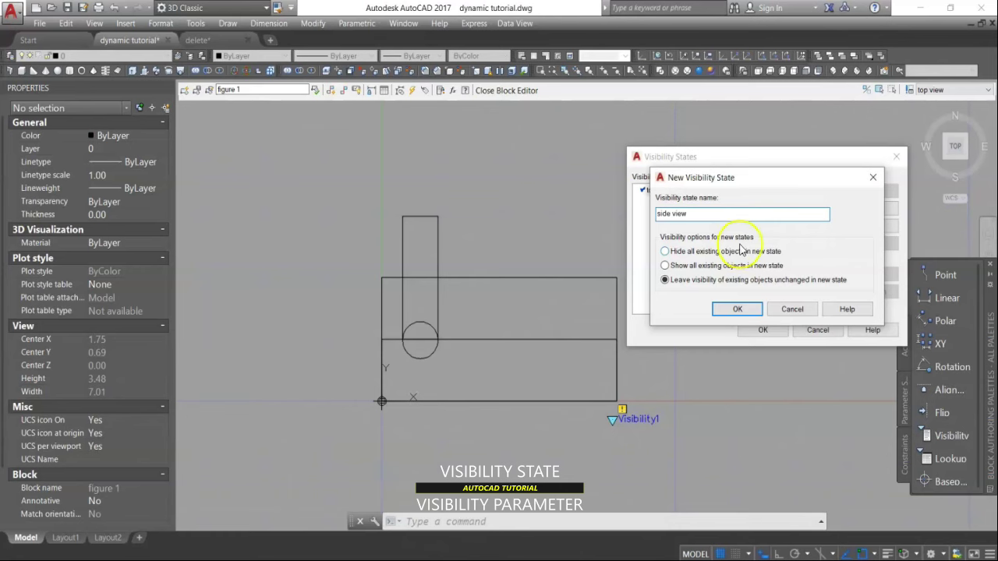
pyautogui.click(737, 309)
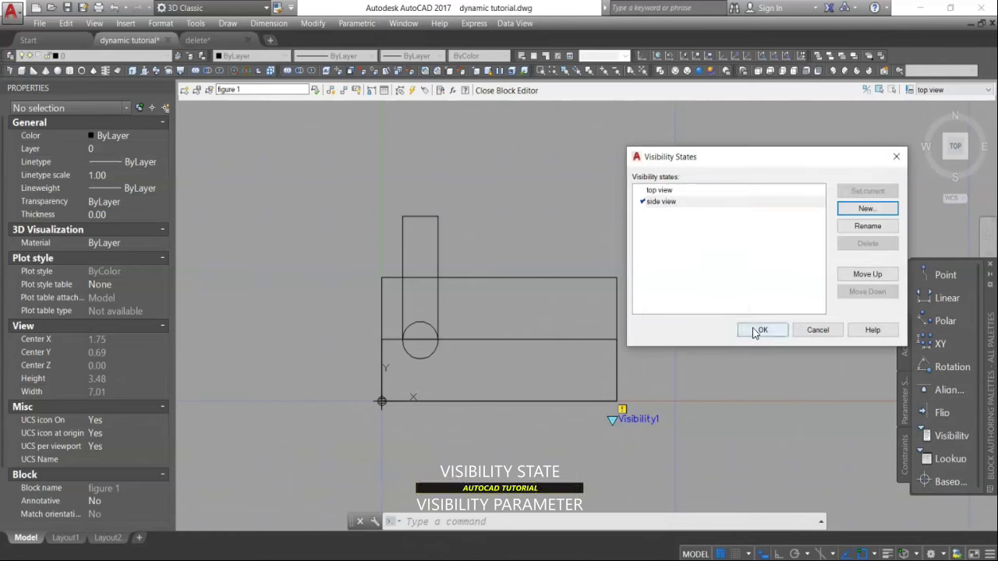
pyautogui.click(760, 331)
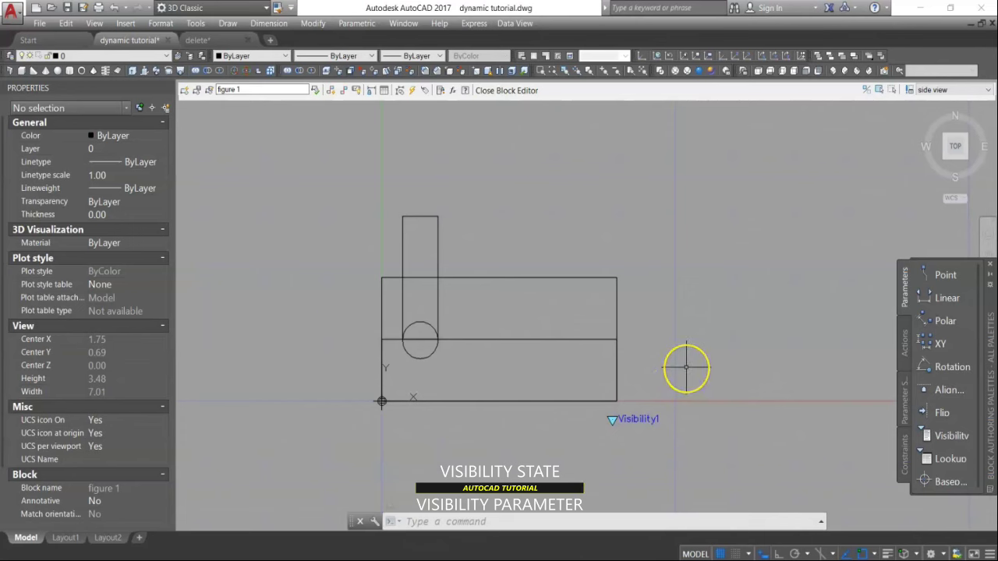
# Step: Window-select figure 1's geometry, then clear the selection
pyautogui.click(563, 257)
pyautogui.click(531, 292)
pyautogui.click(546, 301)
pyautogui.click(581, 231)
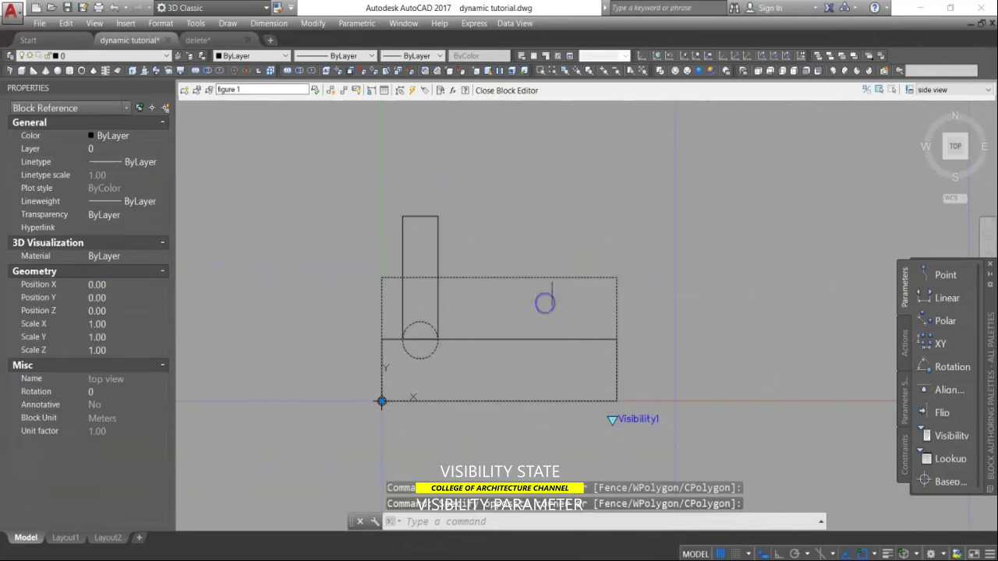
pyautogui.click(577, 246)
pyautogui.click(577, 248)
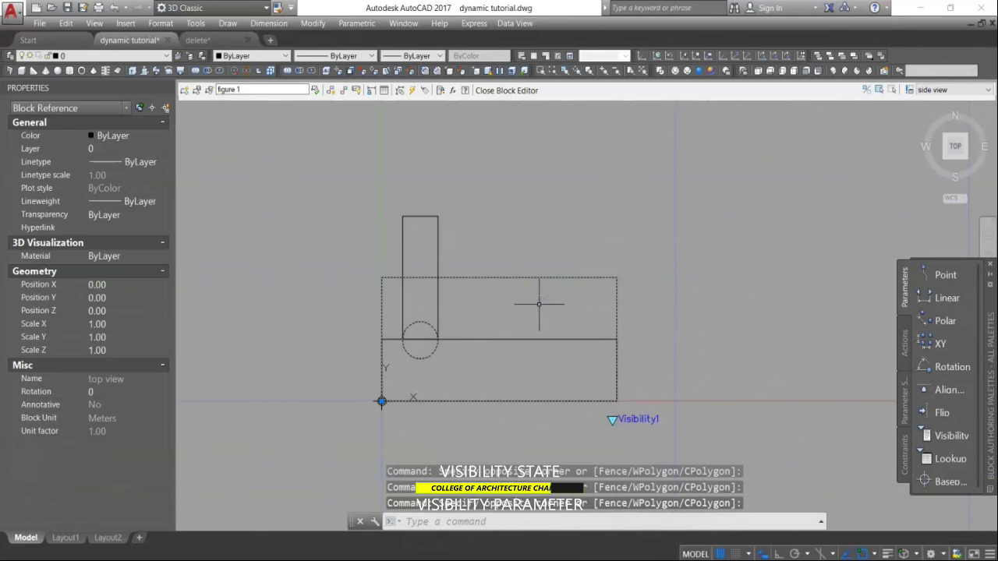
pyautogui.click(600, 241)
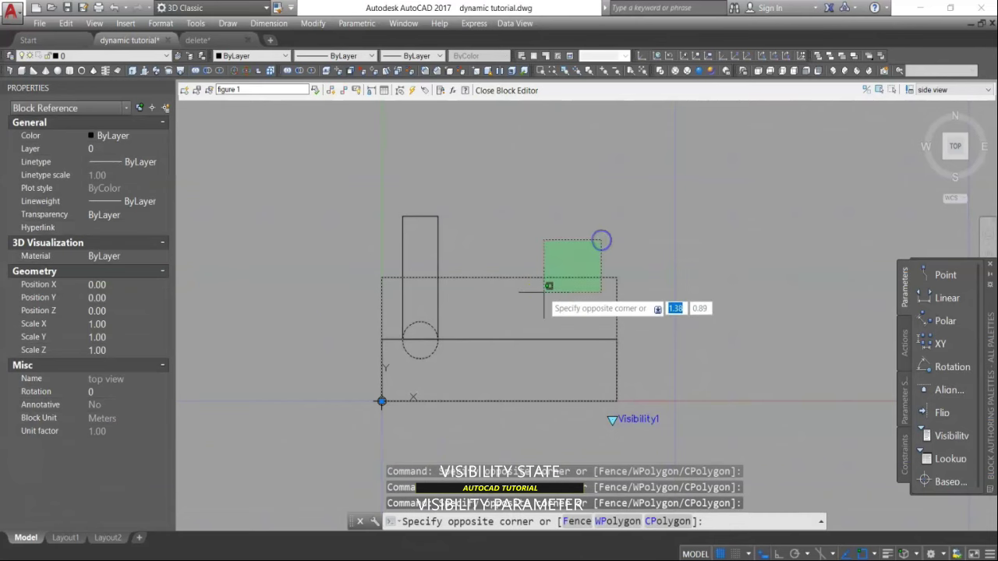
pyautogui.press('Escape')
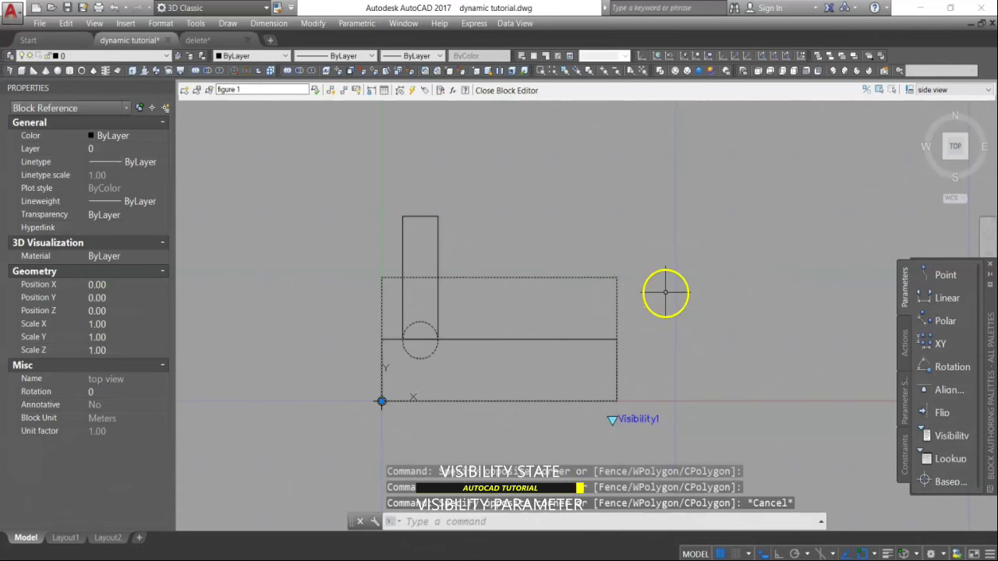
pyautogui.press('Escape')
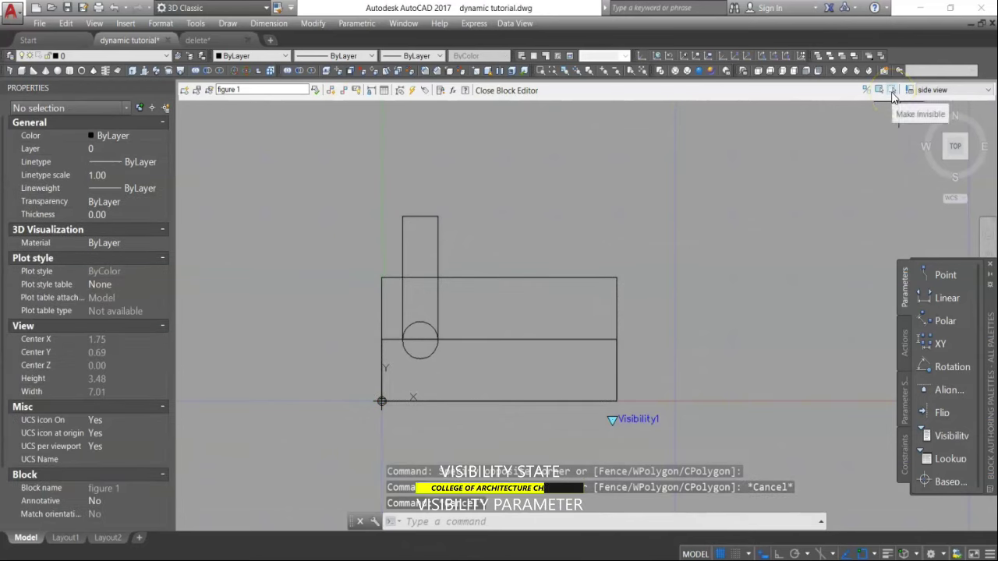
# Step: Make the wide upper rectangle and circle invisible in the side view state
pyautogui.click(893, 94)
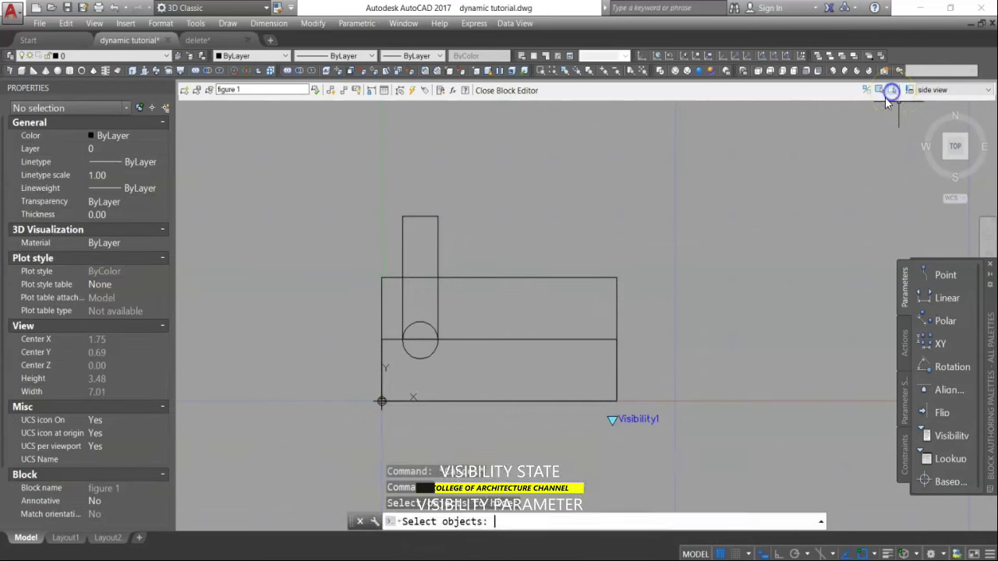
pyautogui.click(641, 245)
pyautogui.click(585, 287)
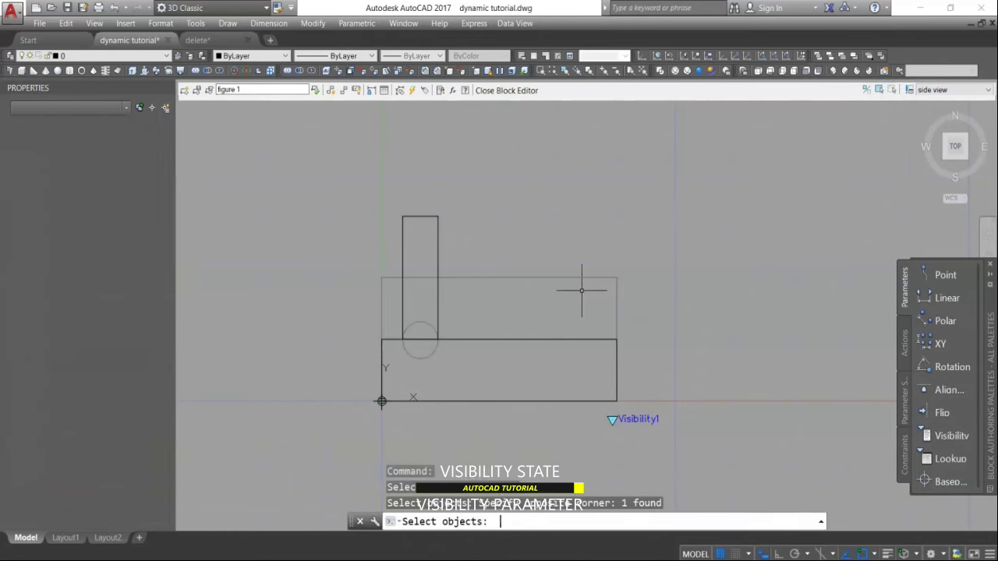
pyautogui.rightClick(588, 301)
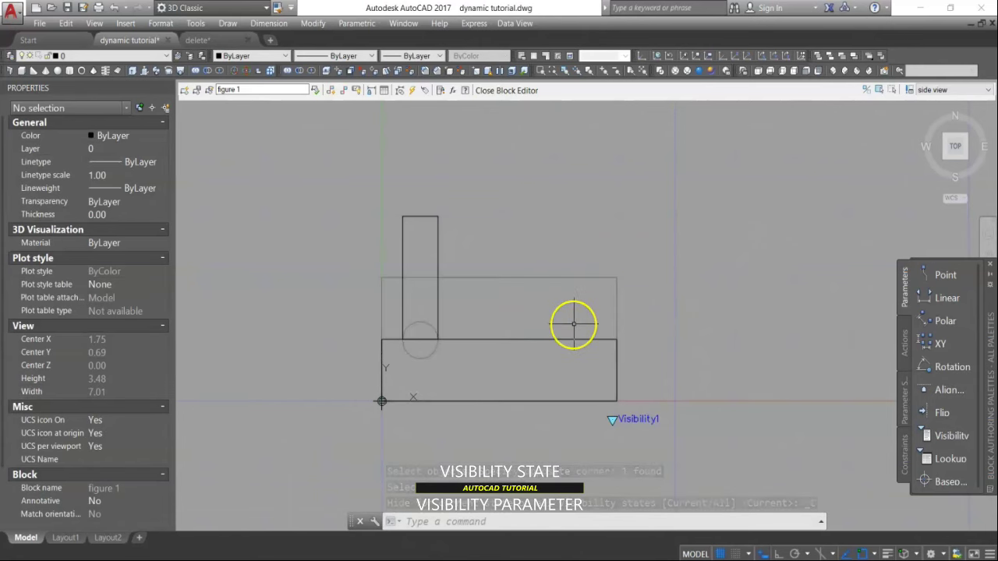
pyautogui.click(880, 91)
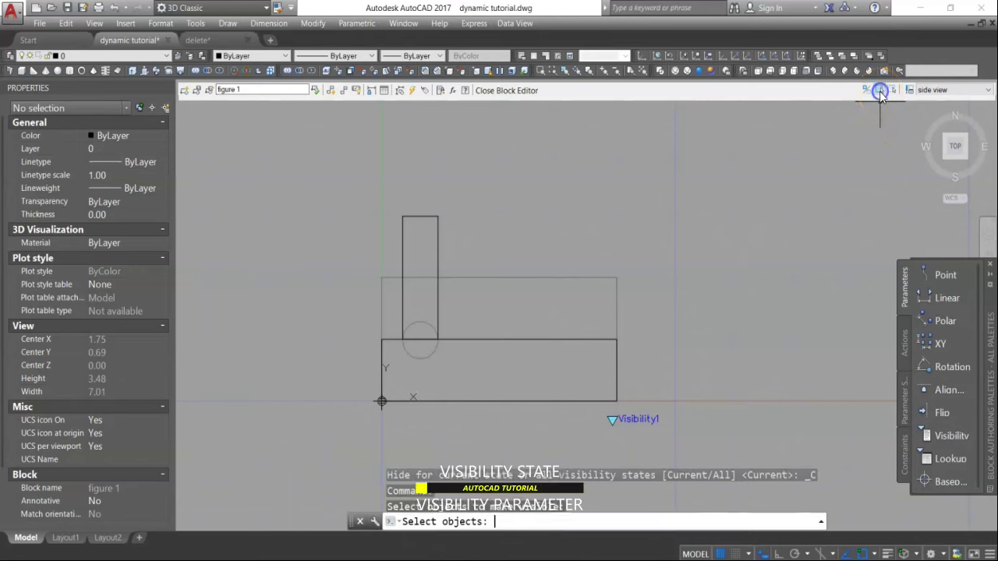
pyautogui.click(616, 285)
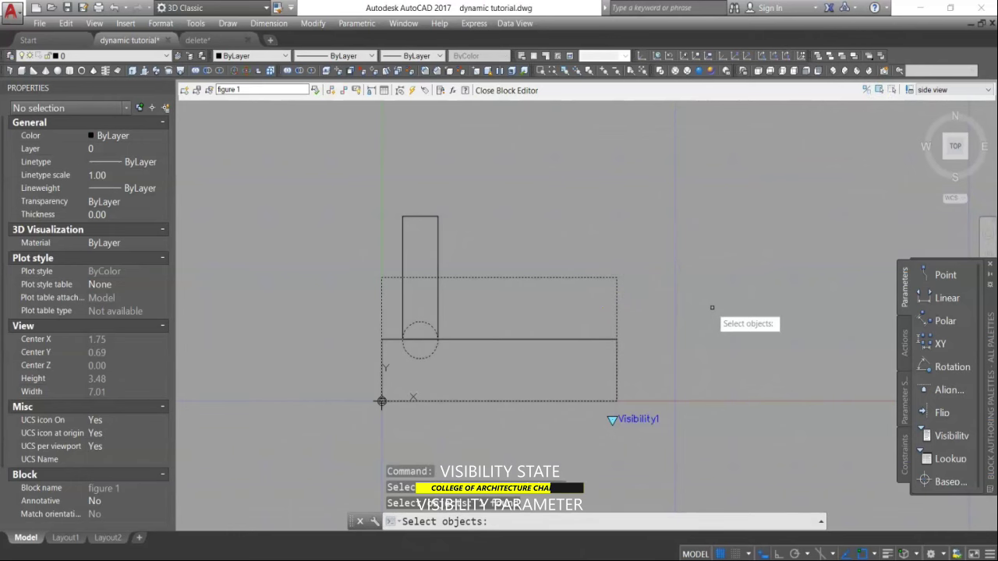
pyautogui.rightClick(712, 312)
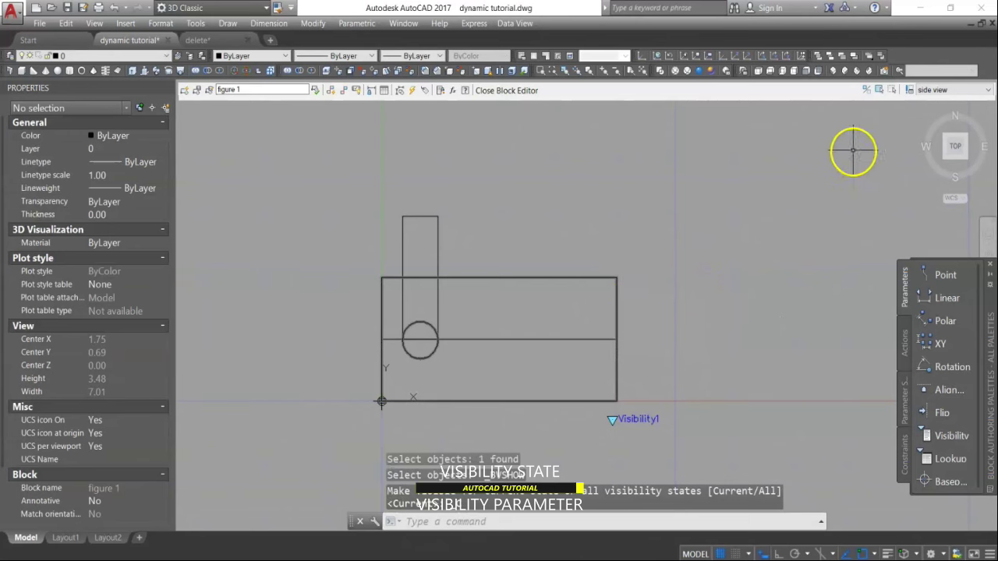
pyautogui.click(895, 92)
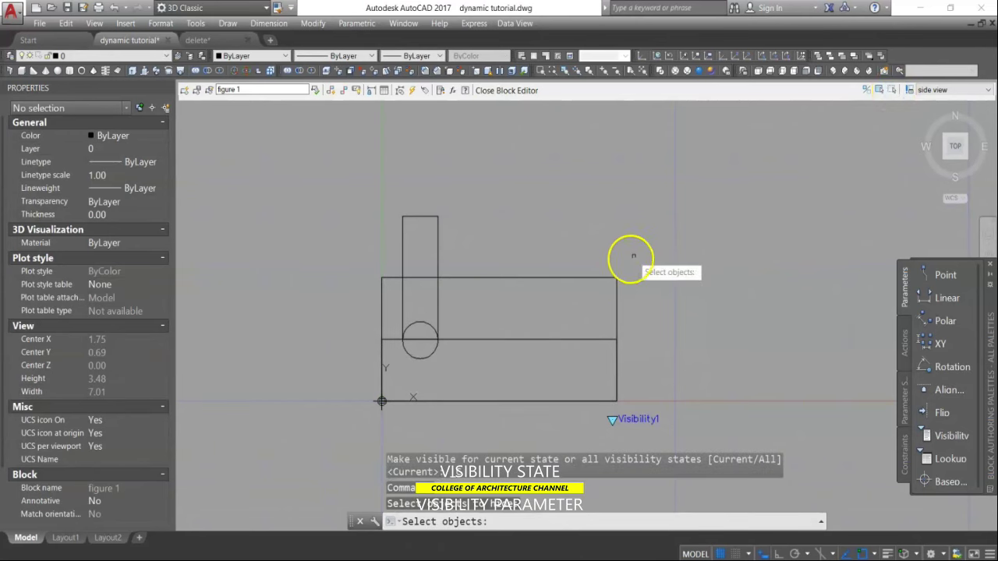
pyautogui.click(617, 278)
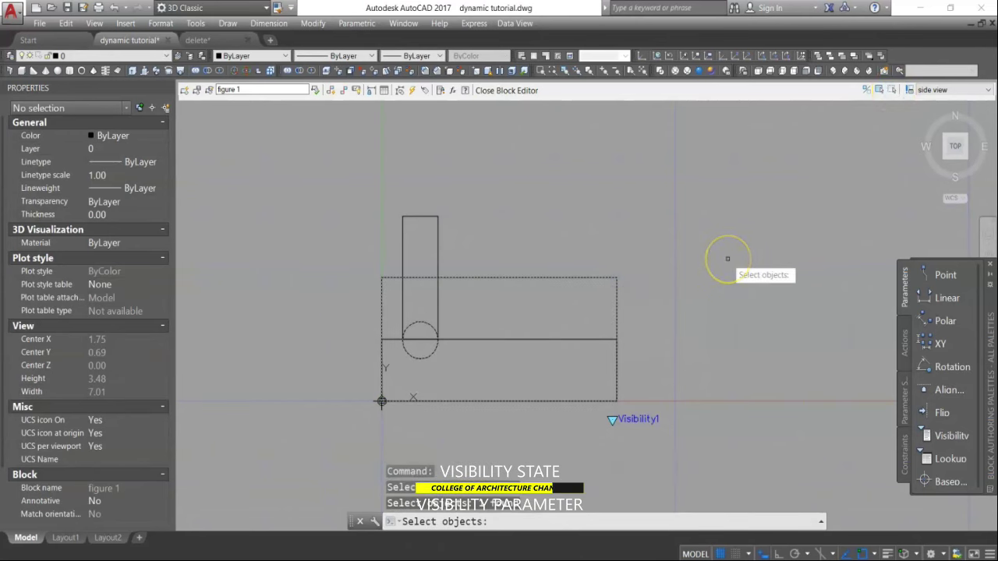
pyautogui.press('Return')
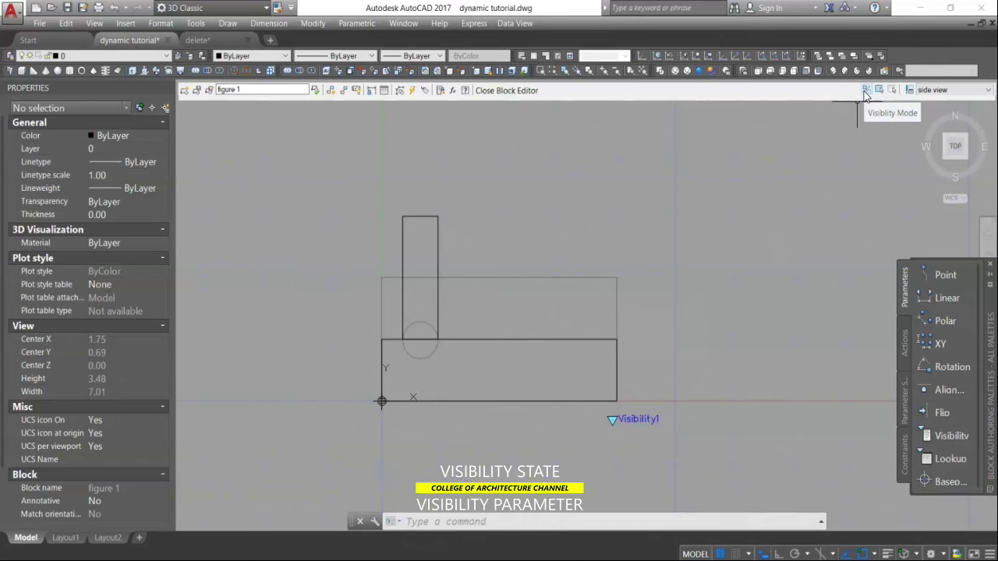
pyautogui.click(622, 278)
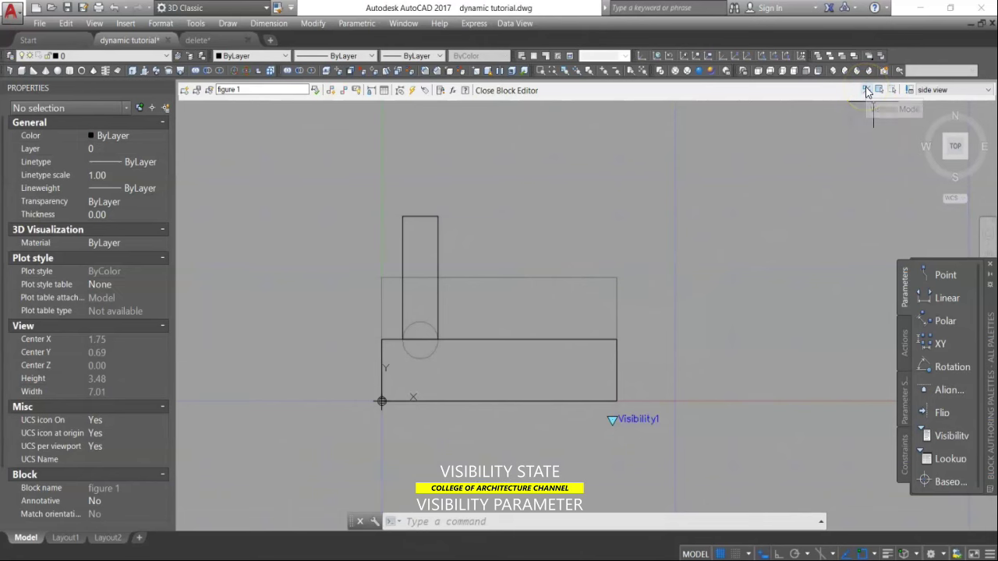
pyautogui.click(866, 90)
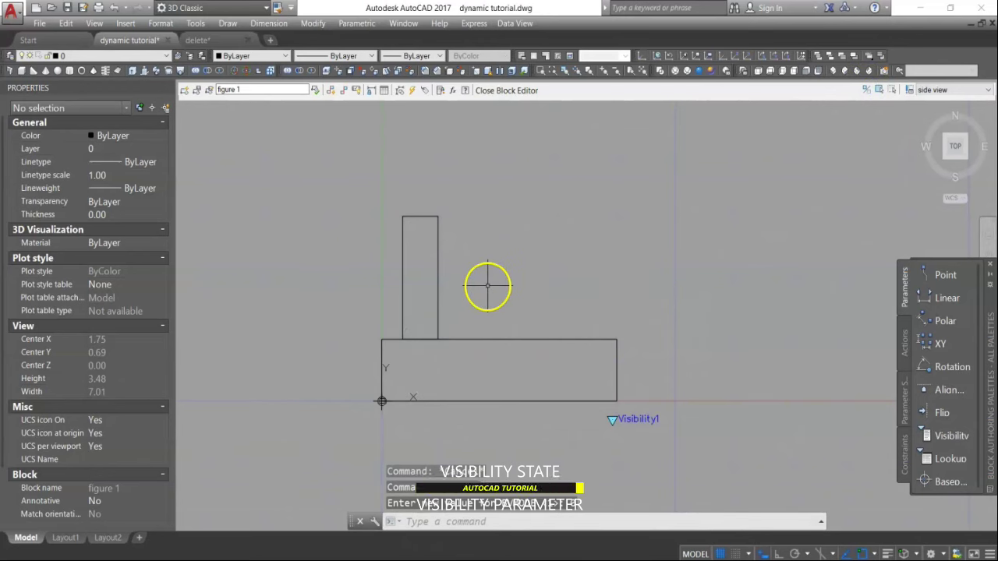
# Step: In the top view state, hide the tall rectangle, show hidden geometry greyed, and close the editor
pyautogui.click(951, 90)
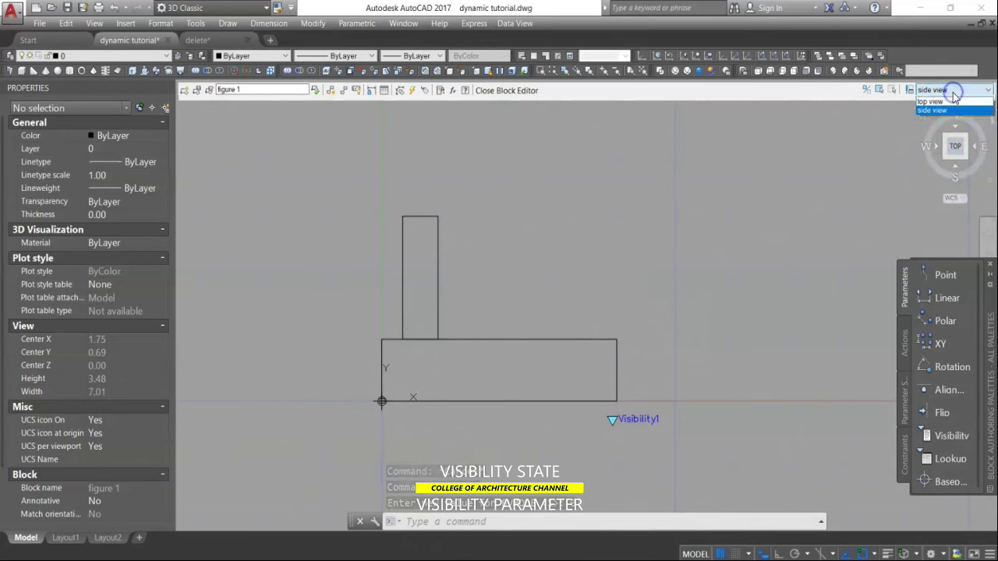
pyautogui.click(947, 101)
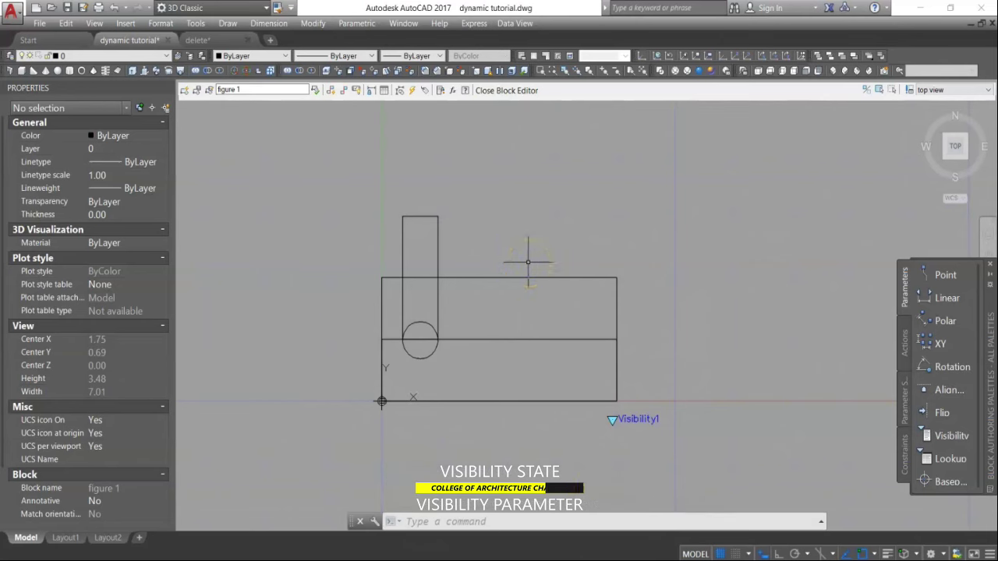
pyautogui.click(879, 90)
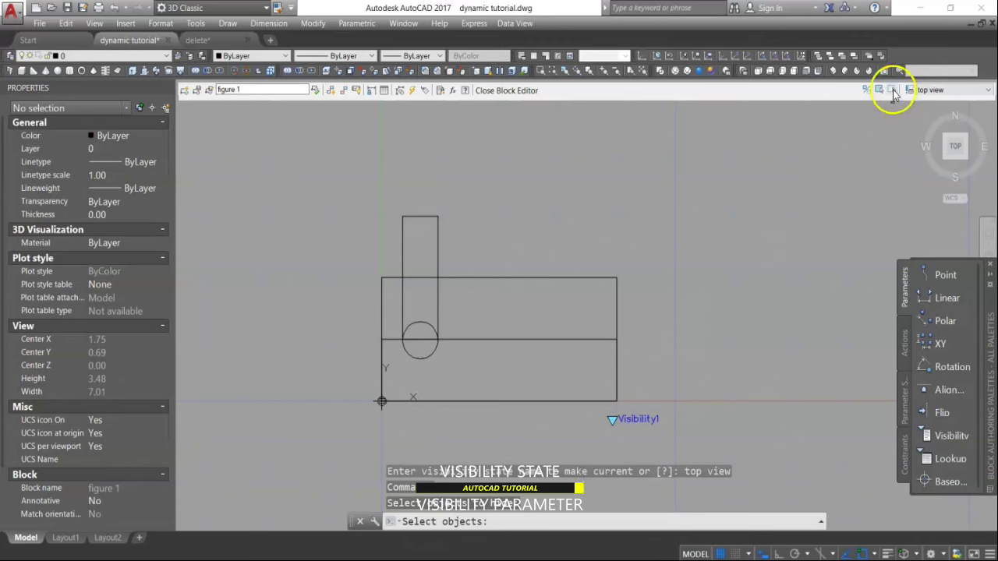
pyautogui.moveTo(508, 245); pyautogui.dragTo(399, 248)
pyautogui.rightClick(519, 258)
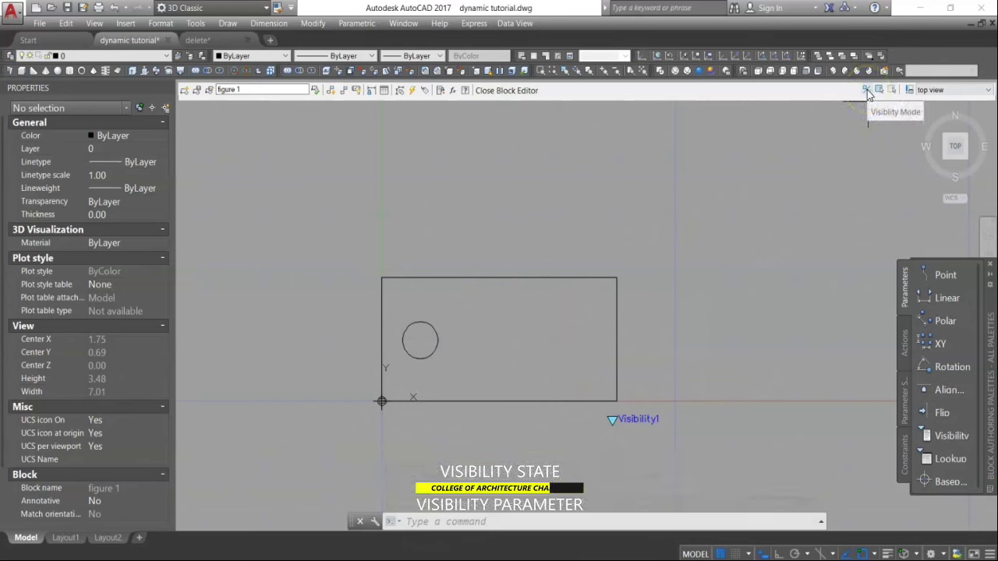
pyautogui.click(868, 92)
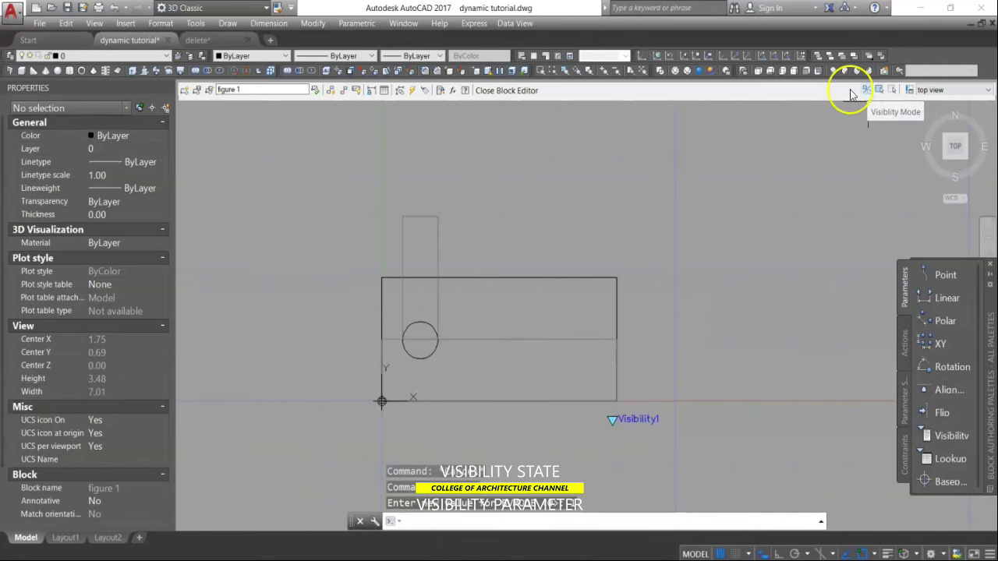
pyautogui.click(502, 93)
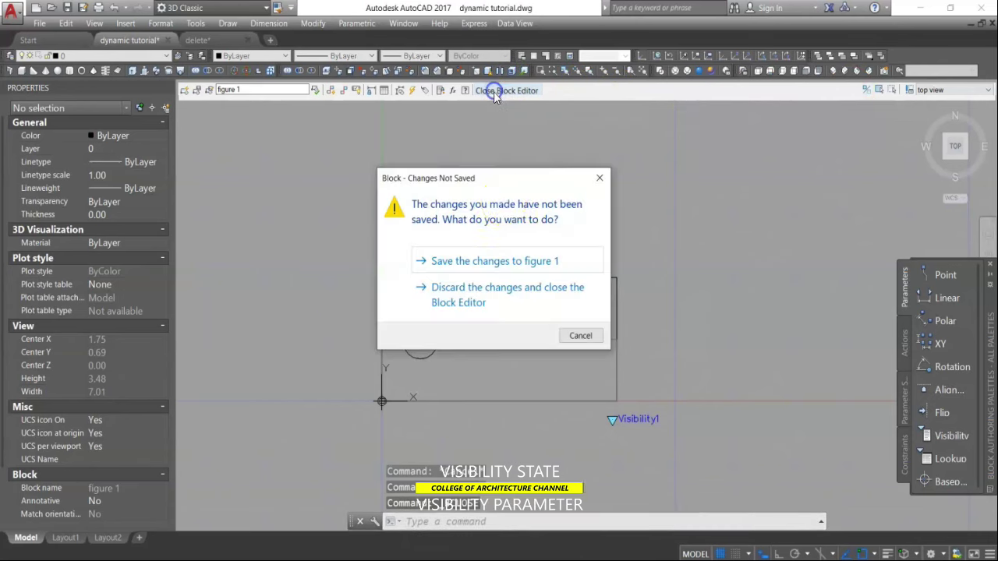
# Step: Save figure 1 and use its visibility grip to switch between side view and top view
pyautogui.click(481, 265)
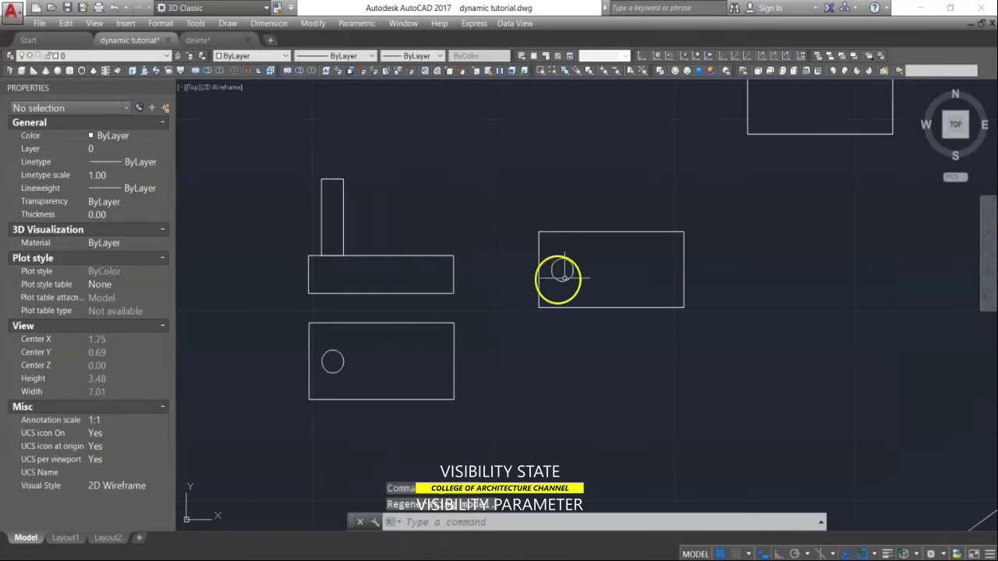
pyautogui.click(619, 232)
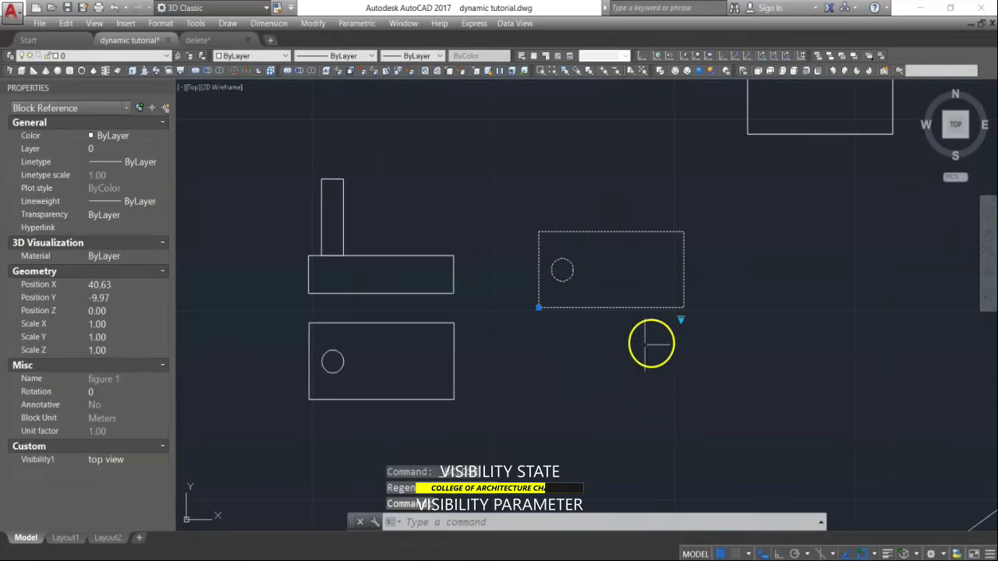
pyautogui.click(680, 319)
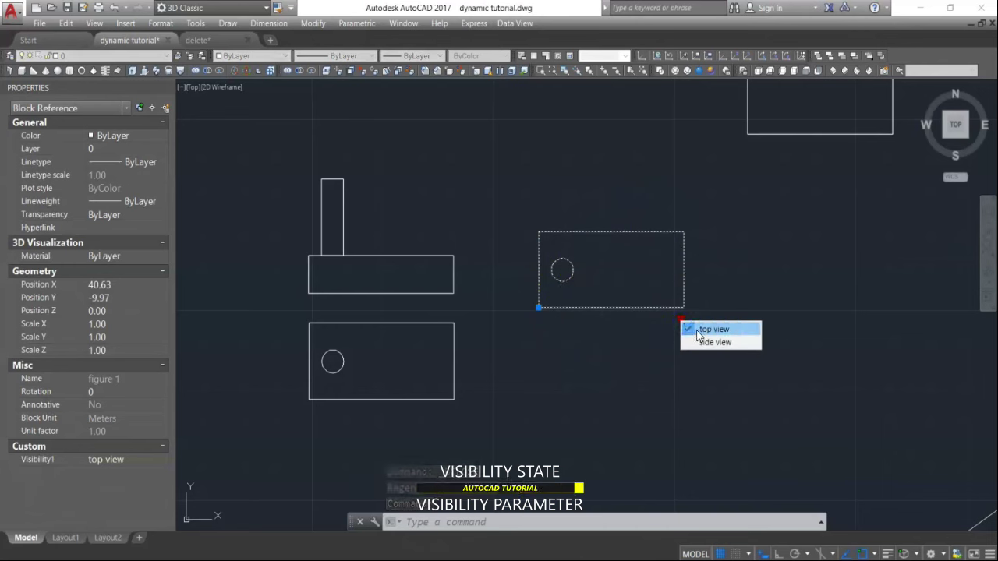
pyautogui.click(700, 343)
pyautogui.click(680, 320)
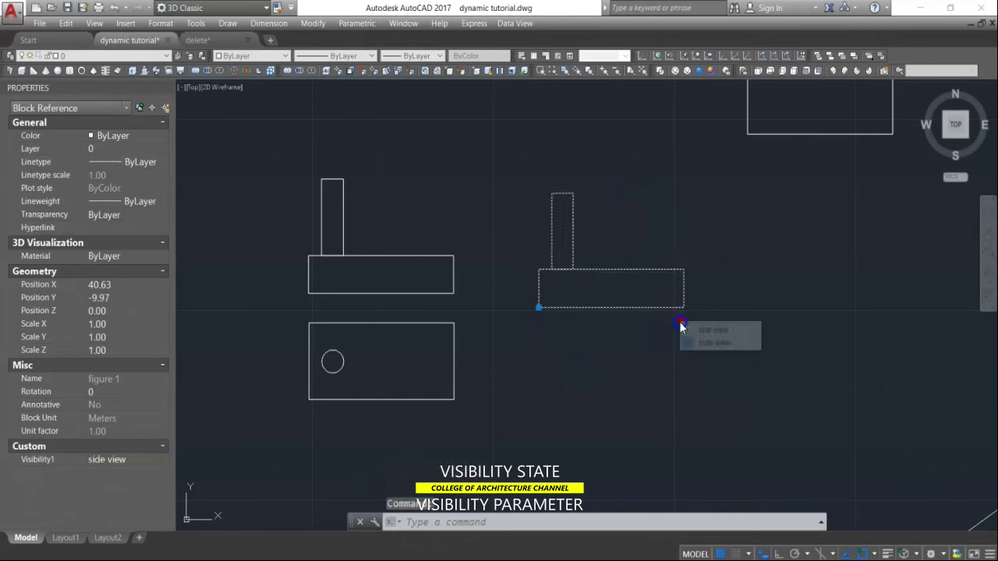
pyautogui.click(701, 330)
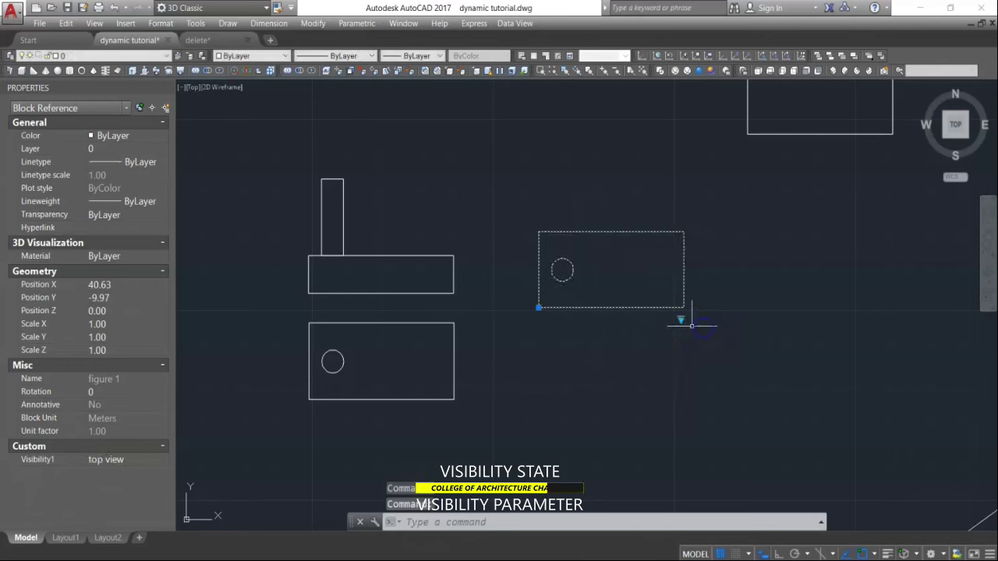
pyautogui.click(680, 320)
pyautogui.click(691, 343)
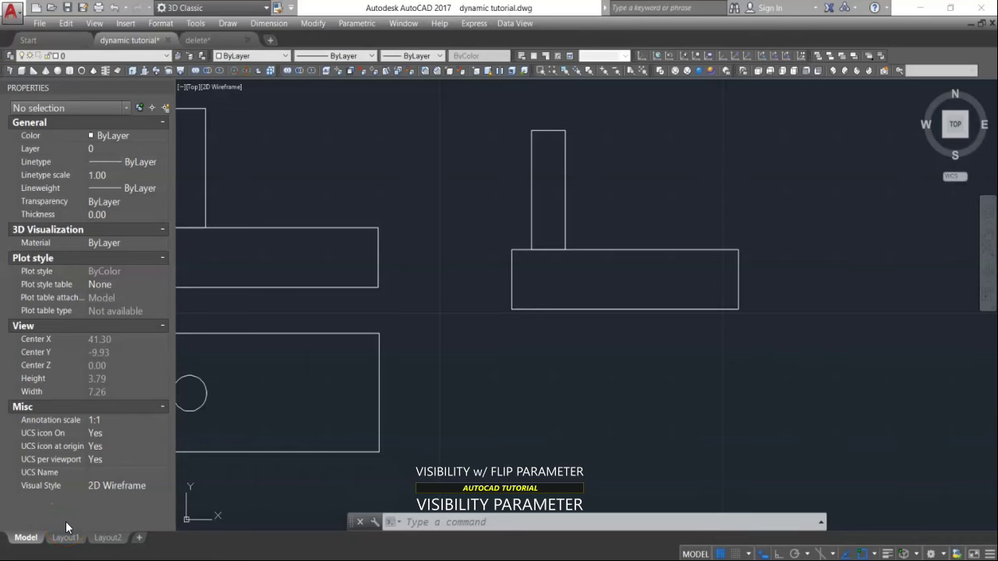
# Step: Reopen the figure 1 block in the Block Editor
pyautogui.click(739, 290)
pyautogui.rightClick(739, 292)
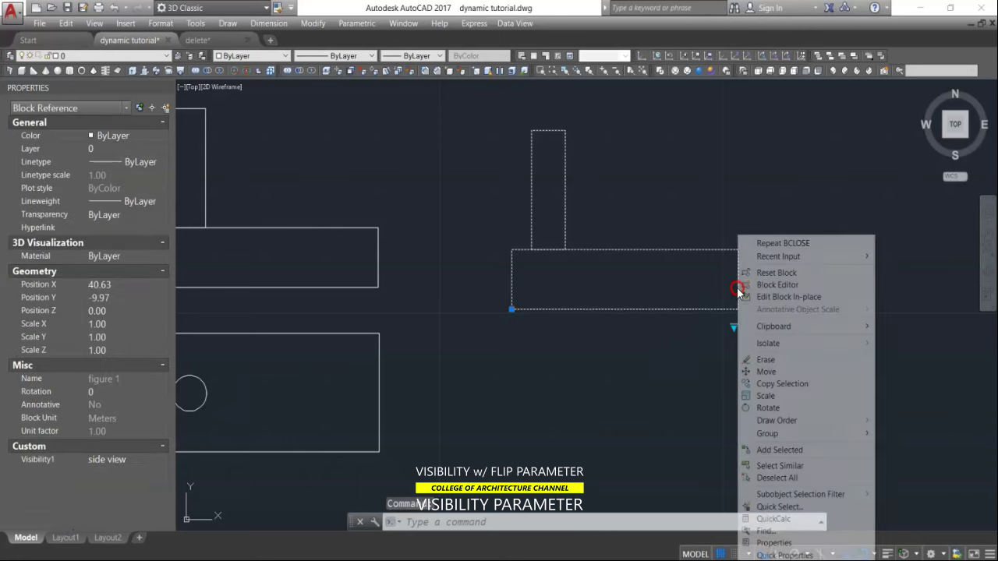
pyautogui.click(768, 284)
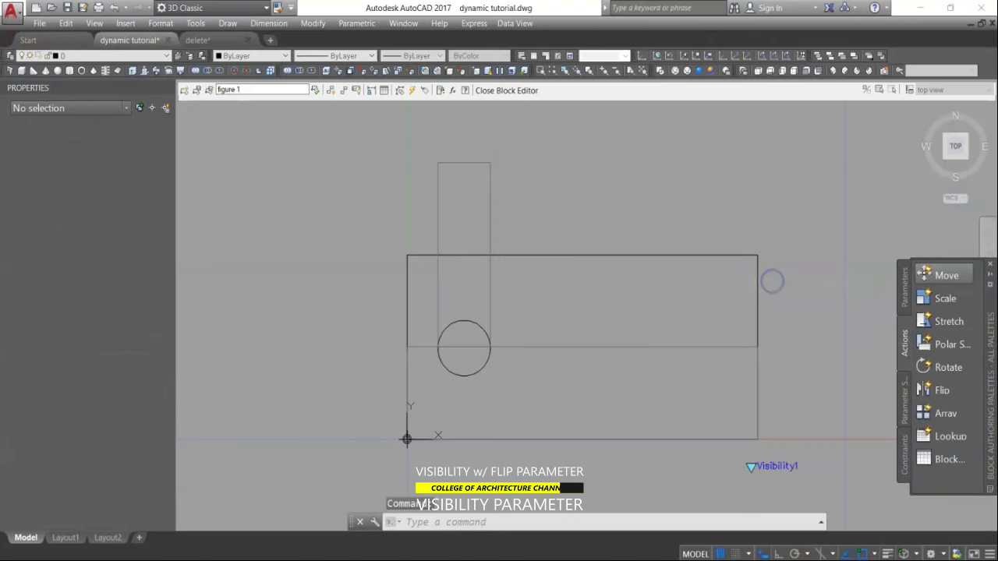
# Step: Add the Flip state1 parameter with a vertical reflection line up from the bottom edge's midpoint
pyautogui.scroll(-2, 705, 326)
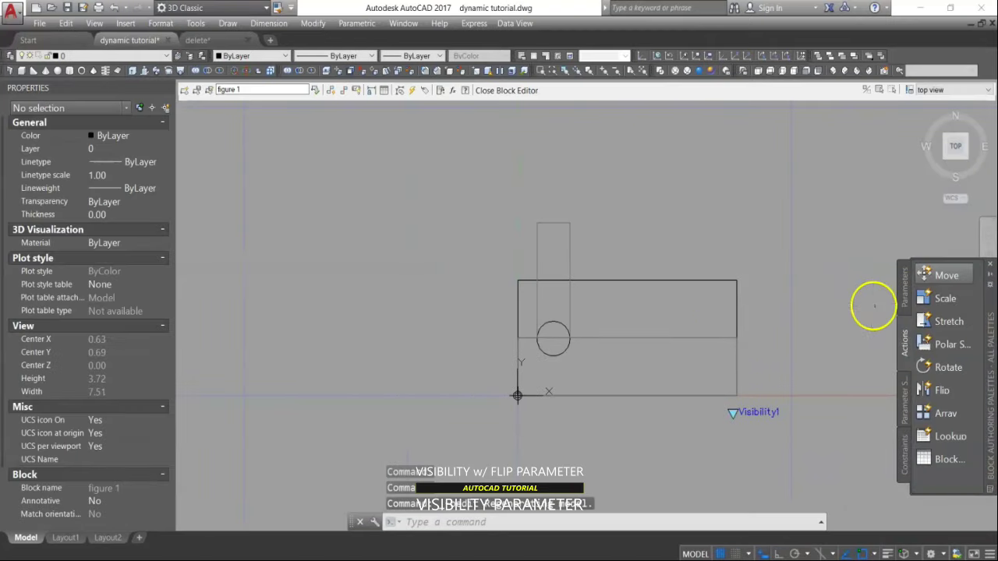
pyautogui.click(904, 290)
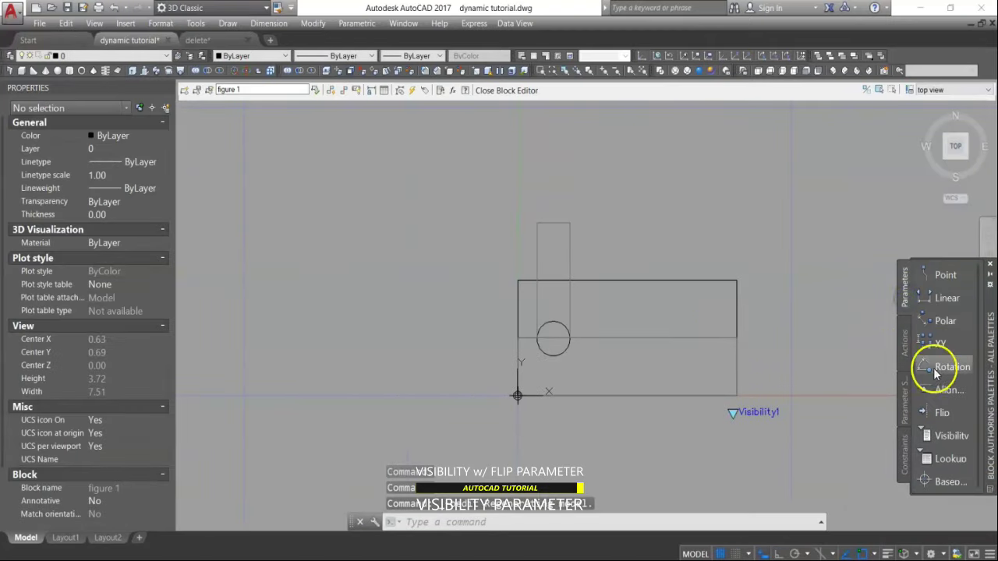
pyautogui.click(940, 412)
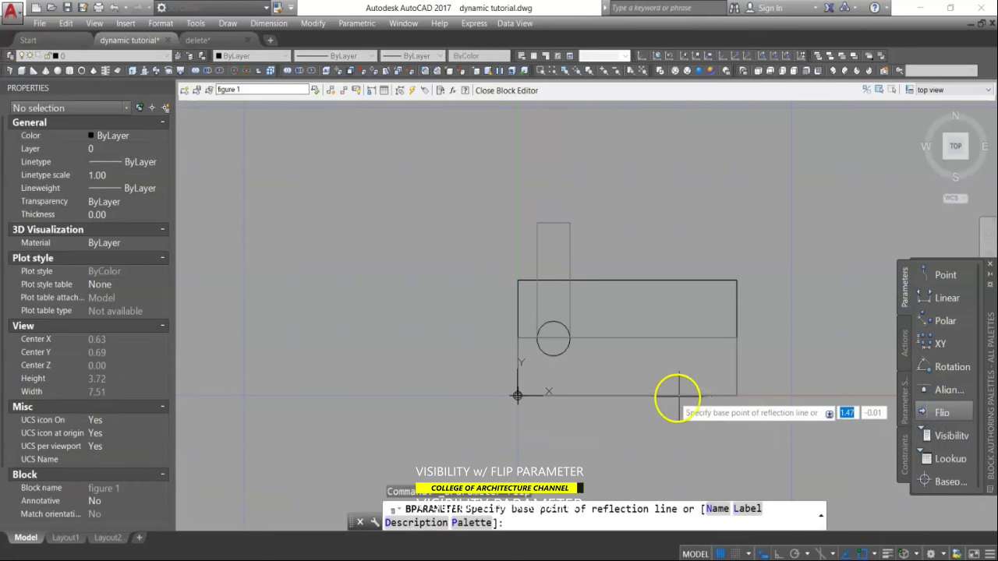
pyautogui.click(626, 396)
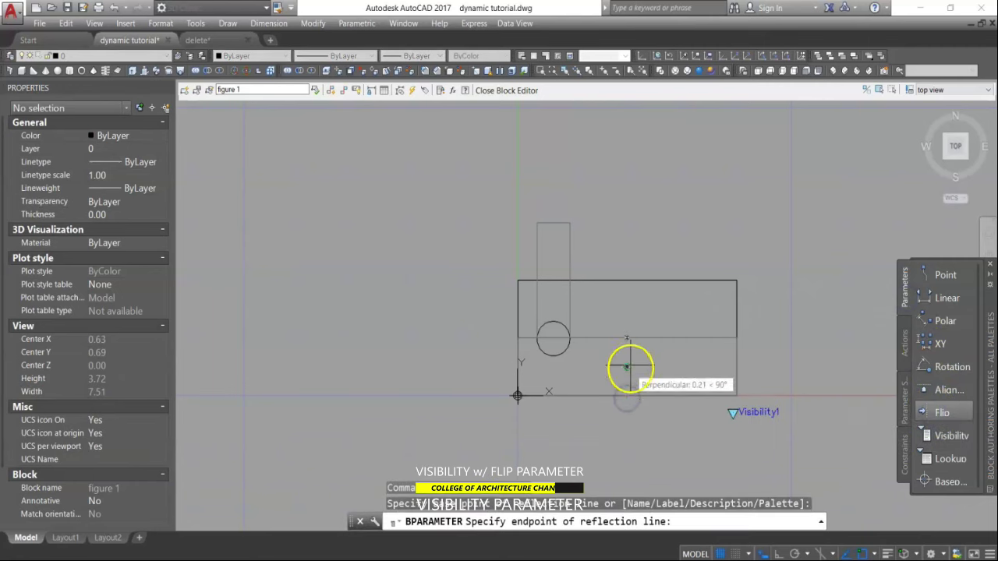
pyautogui.click(627, 339)
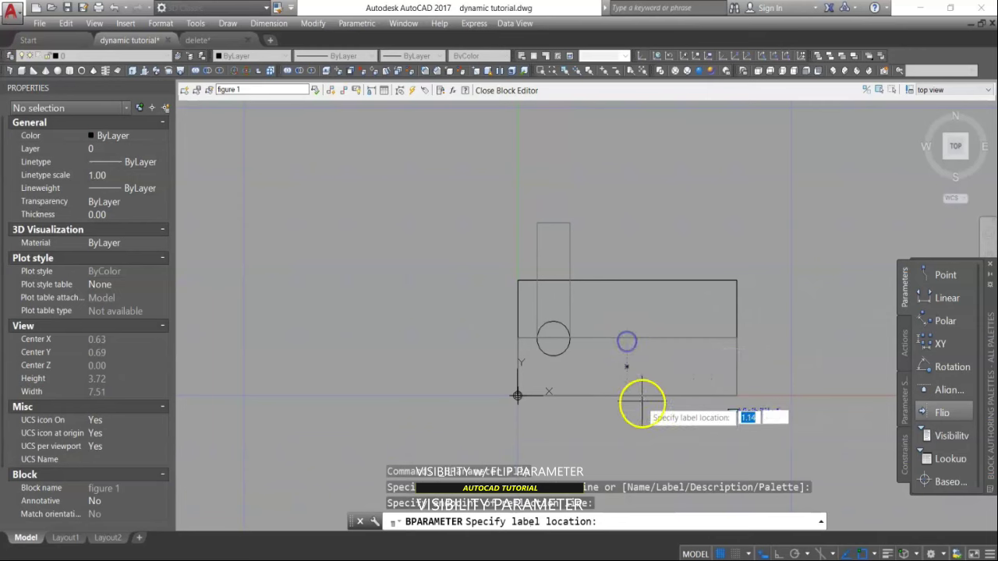
pyautogui.click(632, 407)
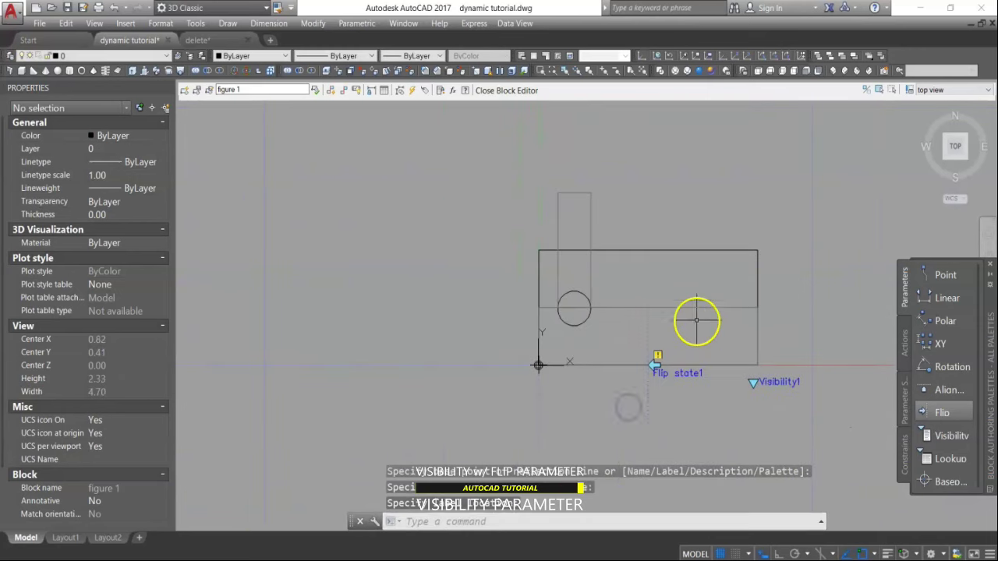
pyautogui.moveTo(714, 369); pyautogui.dragTo(707, 350, button='middle')
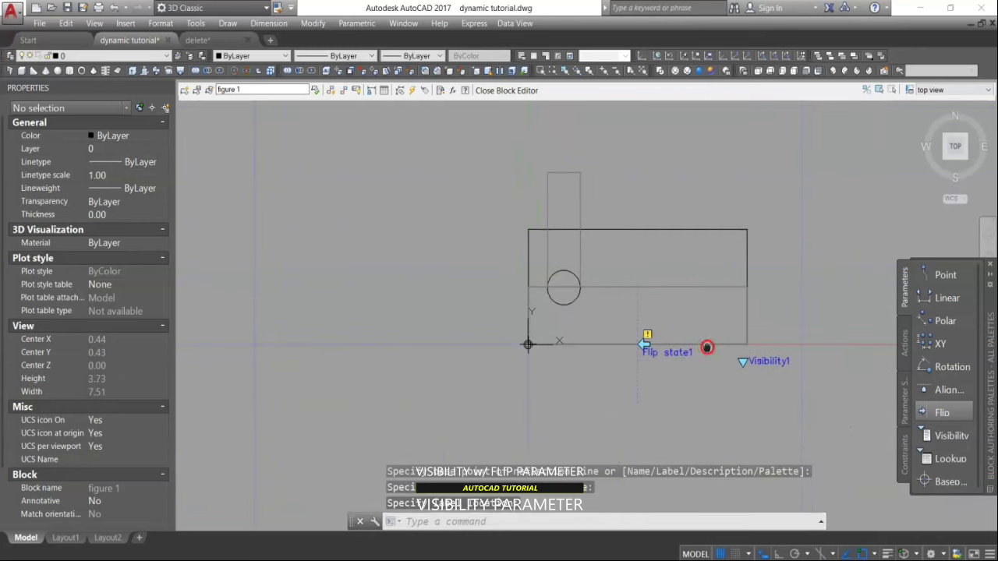
pyautogui.click(904, 364)
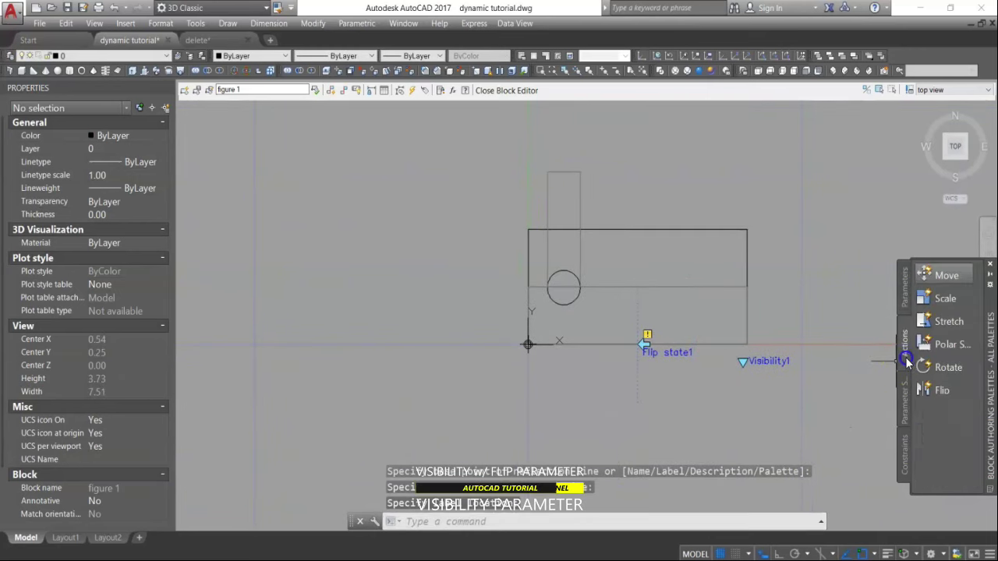
# Step: Attach a flip action to Flip state1 covering the small shapes and both rectangles, then exit editing
pyautogui.click(938, 394)
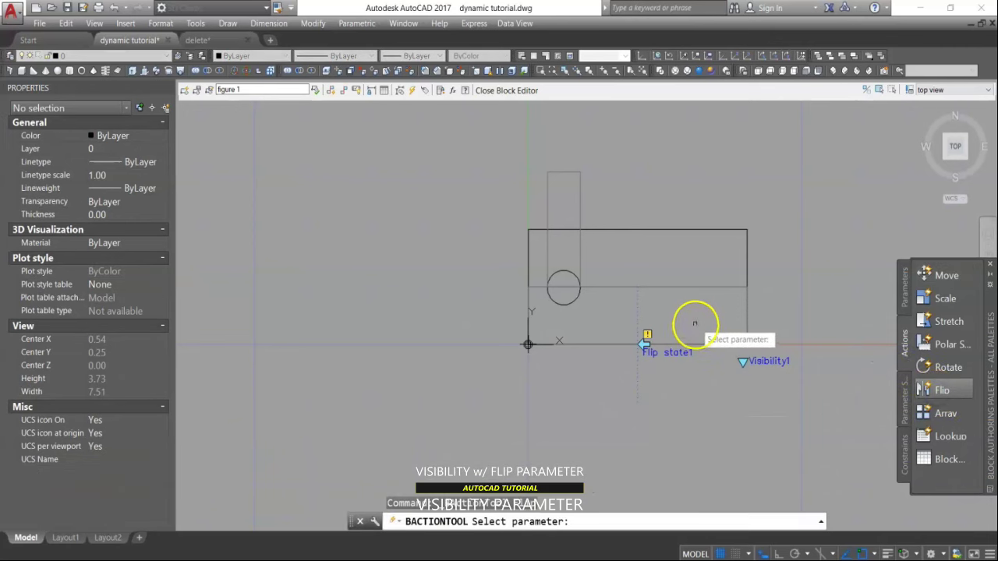
pyautogui.scroll(2, 695, 322)
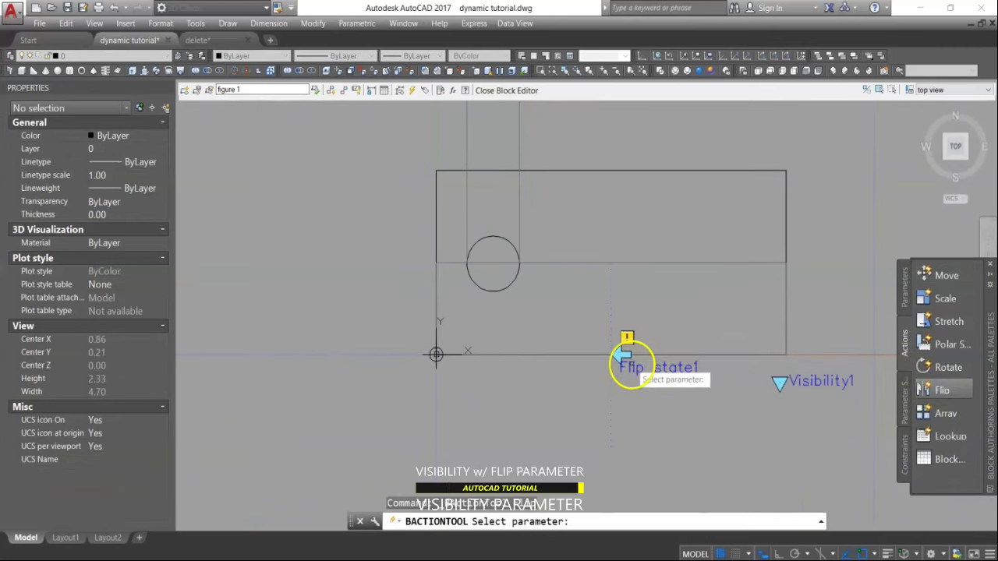
pyautogui.click(630, 363)
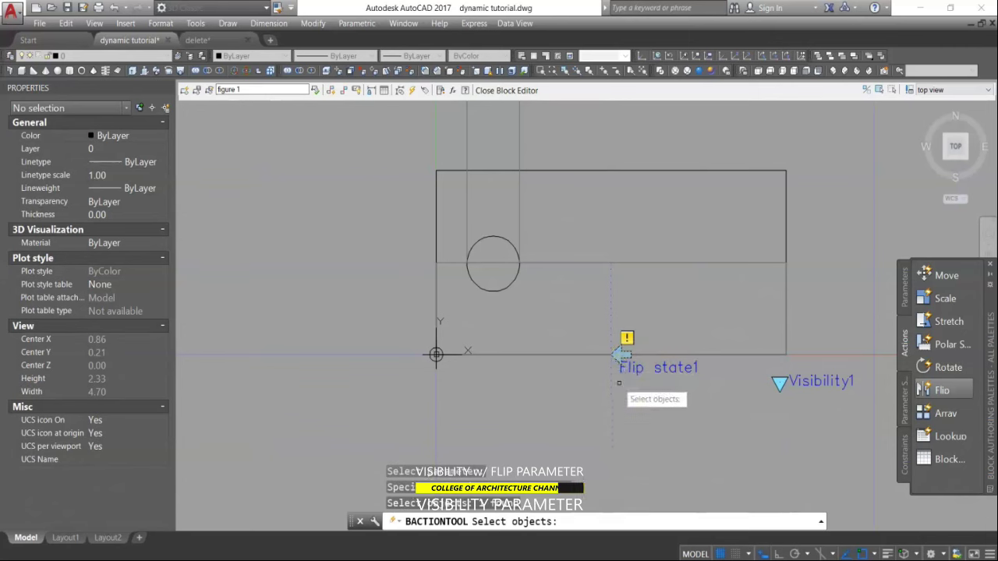
pyautogui.click(601, 397)
pyautogui.click(598, 361)
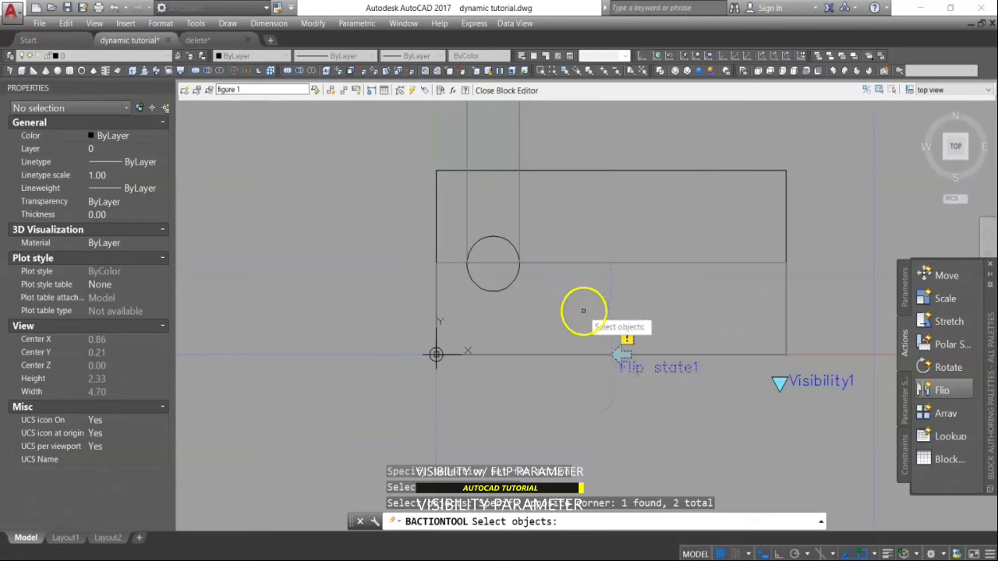
pyautogui.scroll(-2, 583, 311)
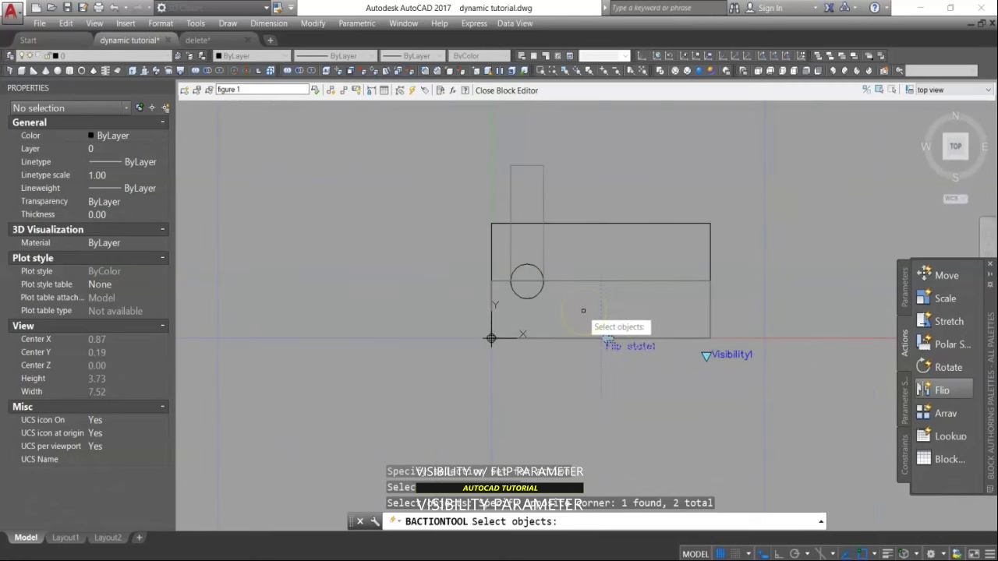
pyautogui.click(588, 201)
pyautogui.click(573, 244)
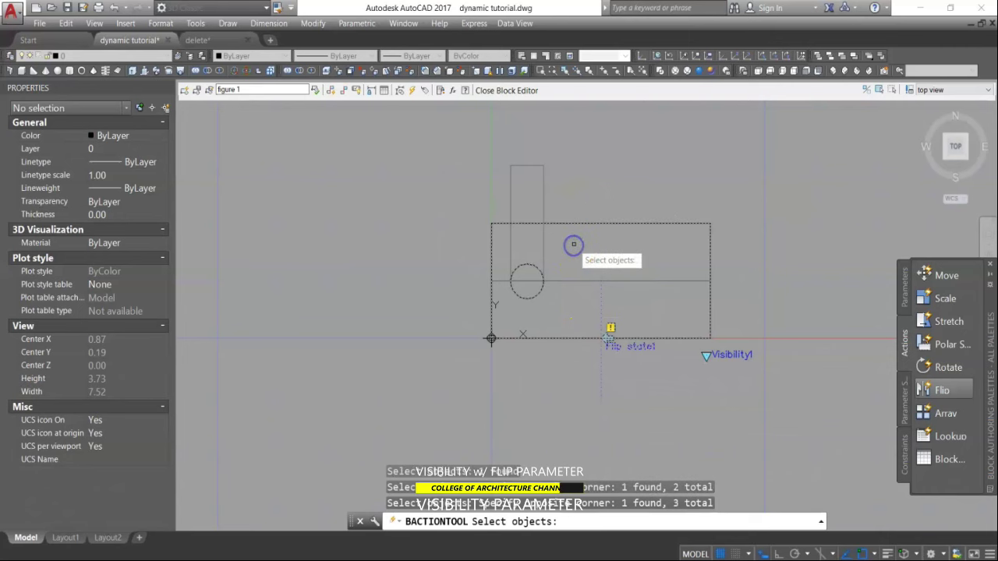
pyautogui.click(569, 245)
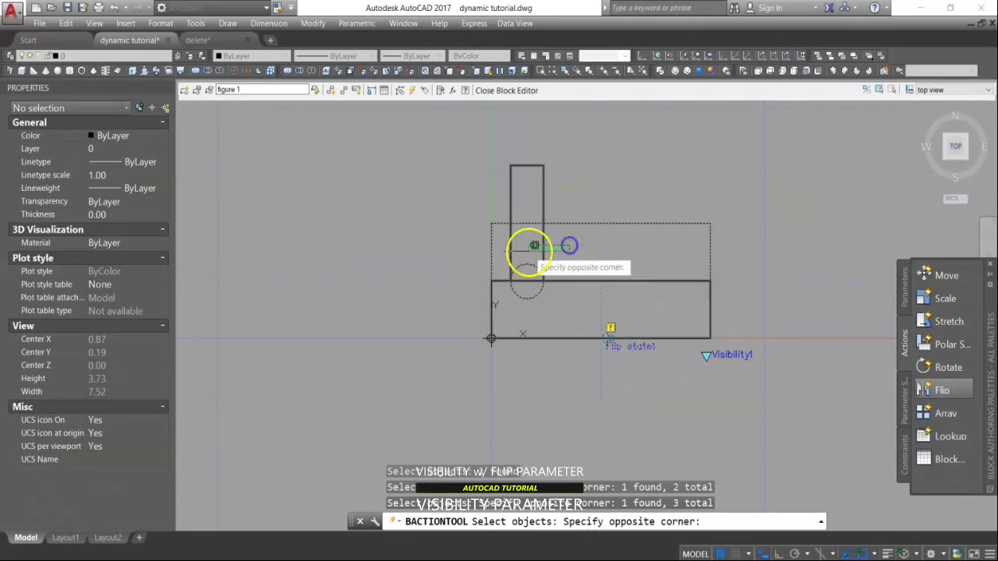
pyautogui.click(528, 252)
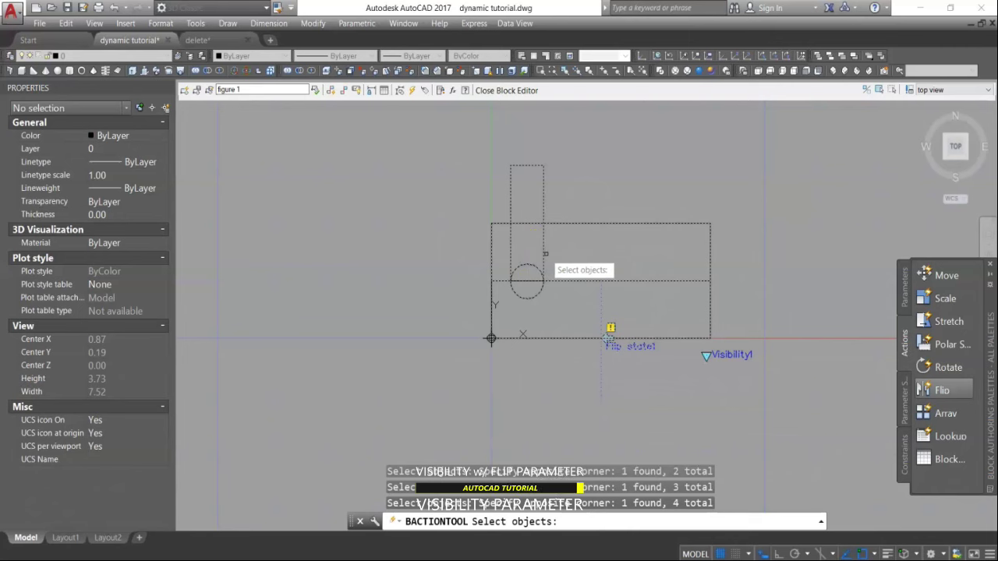
pyautogui.press('Return')
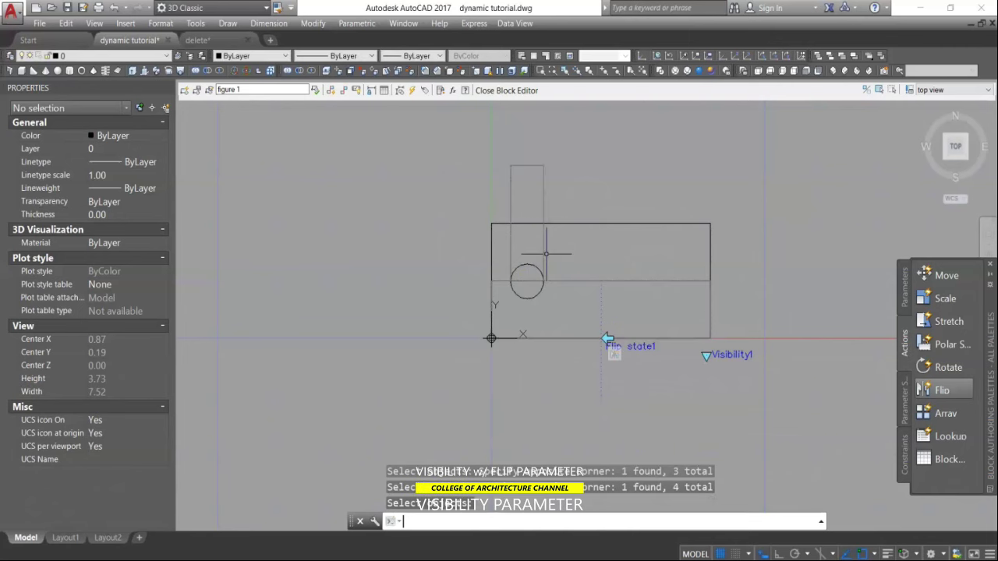
pyautogui.click(506, 91)
# Step: Save the block changes and switch the figure 1 block to its top view
pyautogui.click(450, 285)
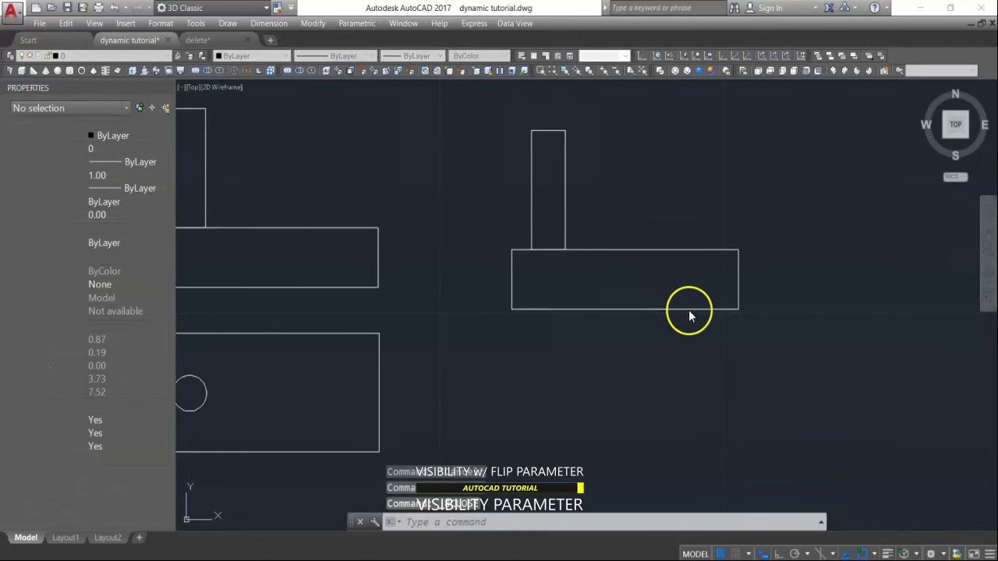
pyautogui.click(688, 309)
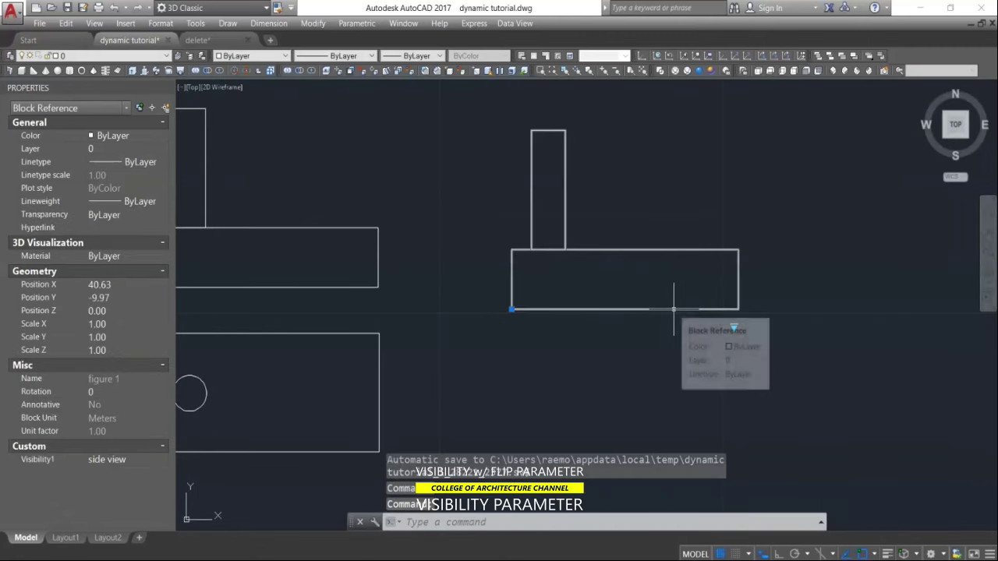
pyautogui.click(628, 306)
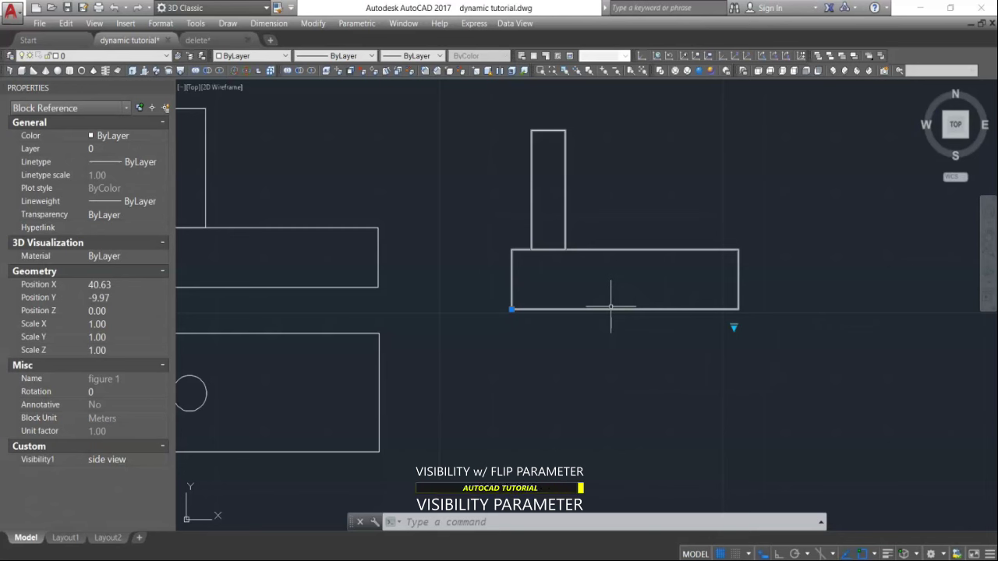
pyautogui.click(733, 327)
pyautogui.click(750, 331)
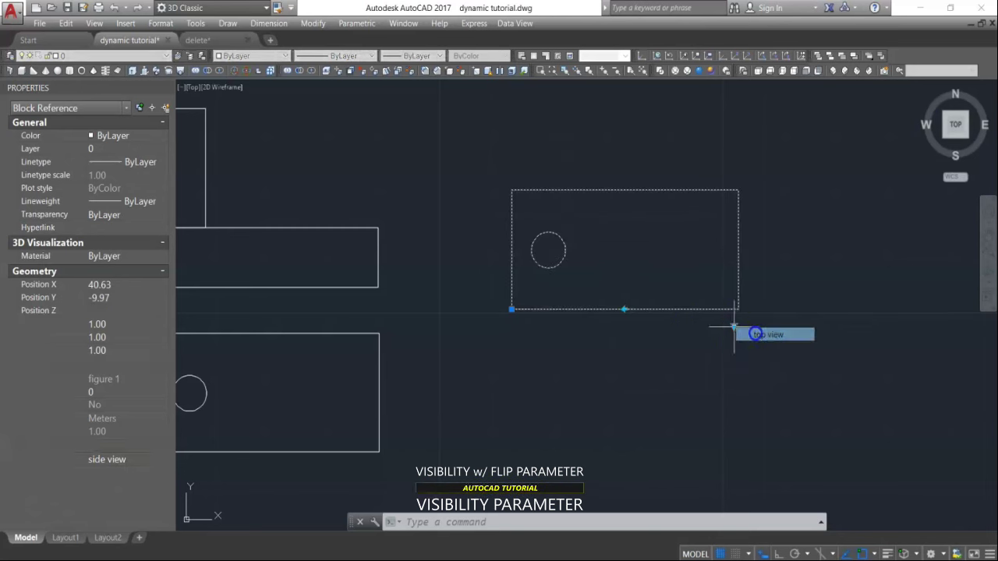
# Step: Flip the block and flip it back, then reopen figure 1 in the Block Editor
pyautogui.click(625, 309)
pyautogui.click(625, 310)
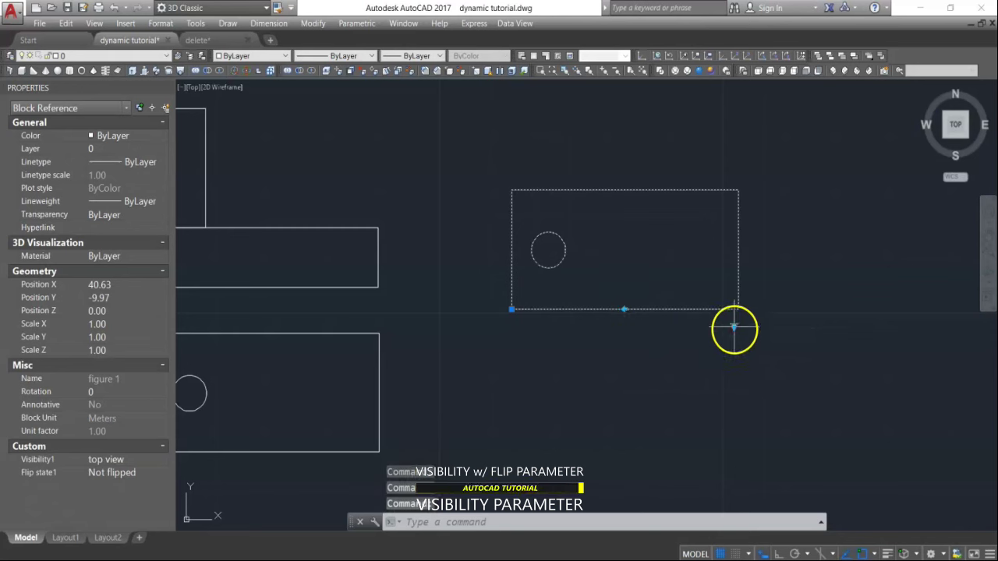
pyautogui.rightClick(739, 310)
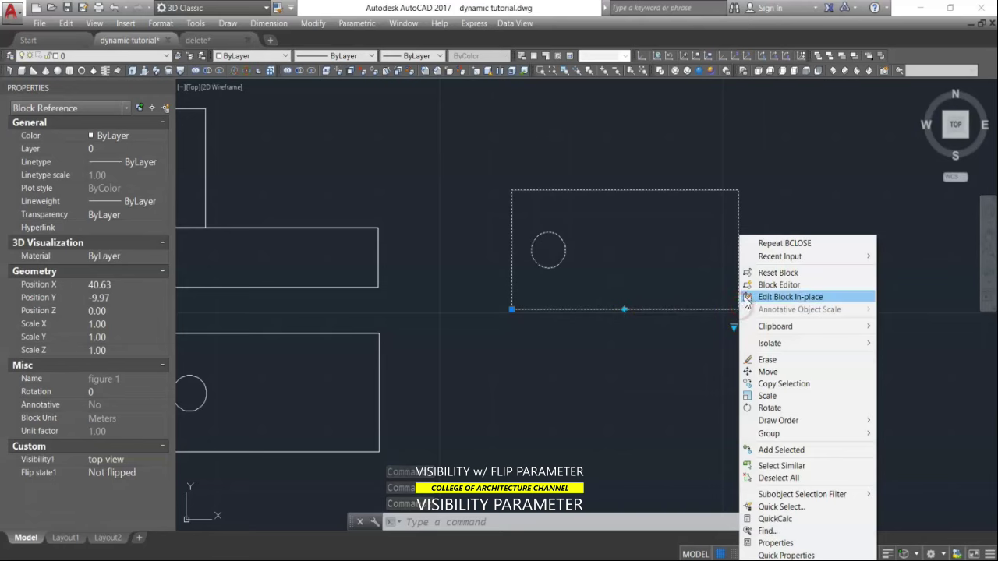
pyautogui.click(760, 285)
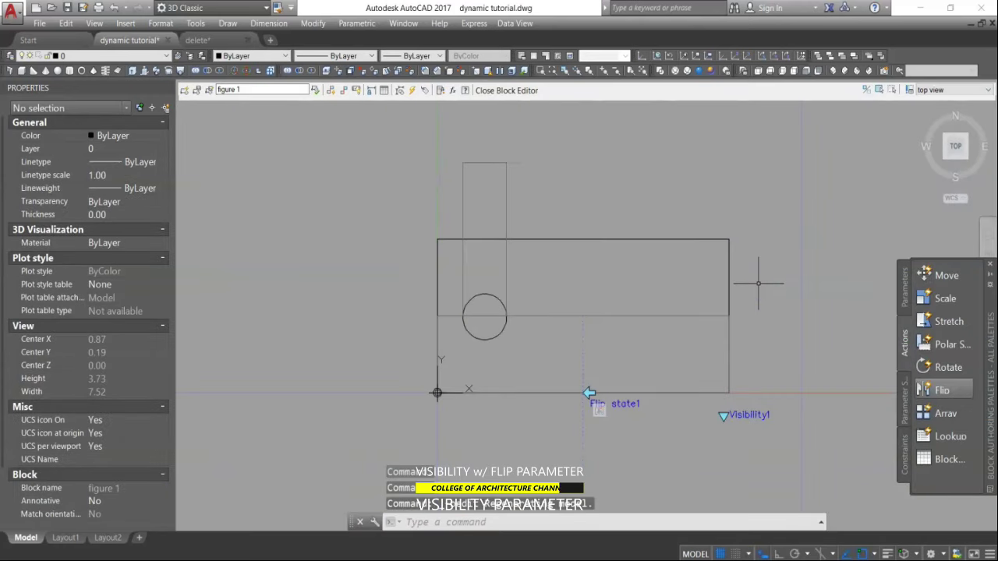
# Step: In the side view state, make Flip state1 and its grip visible, then close and save the block
pyautogui.click(973, 90)
pyautogui.click(958, 108)
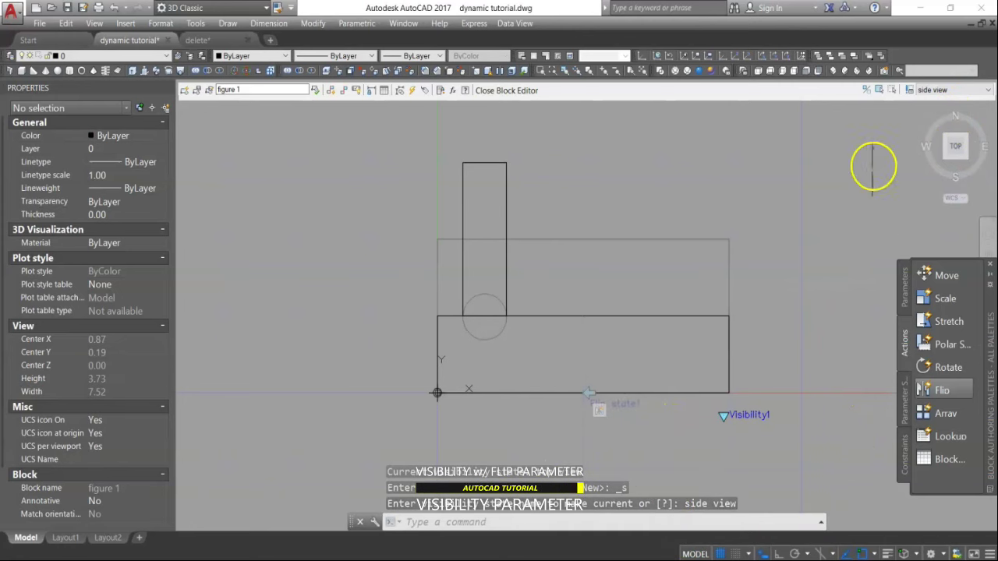
pyautogui.click(880, 90)
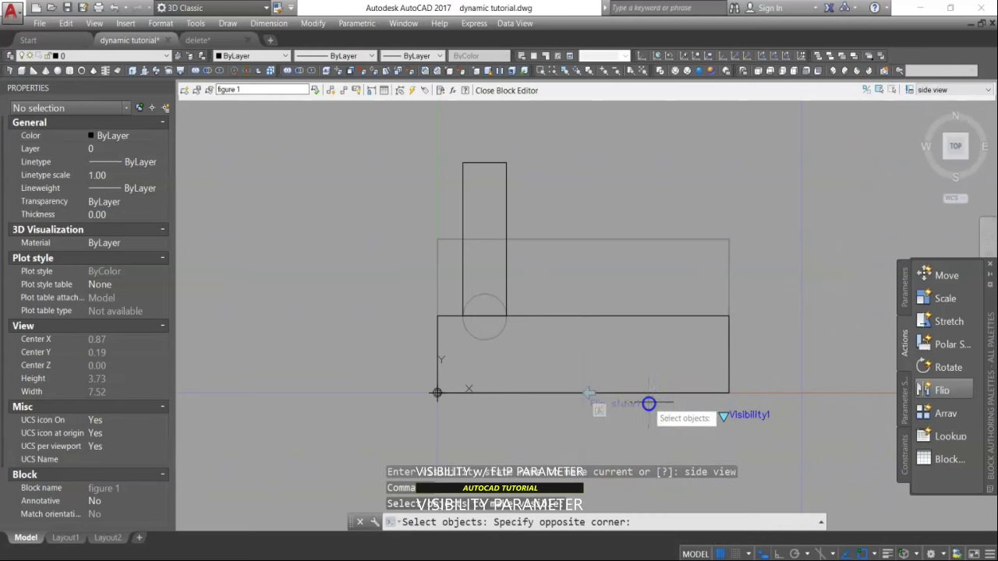
pyautogui.click(545, 419)
pyautogui.click(564, 287)
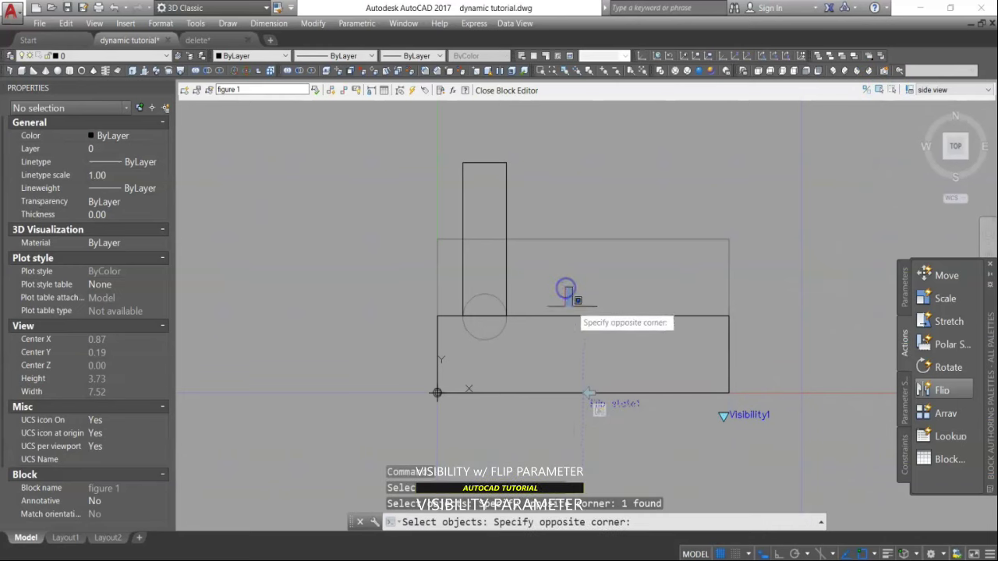
pyautogui.scroll(-3, 583, 315)
pyautogui.click(612, 384)
pyautogui.scroll(4, 612, 384)
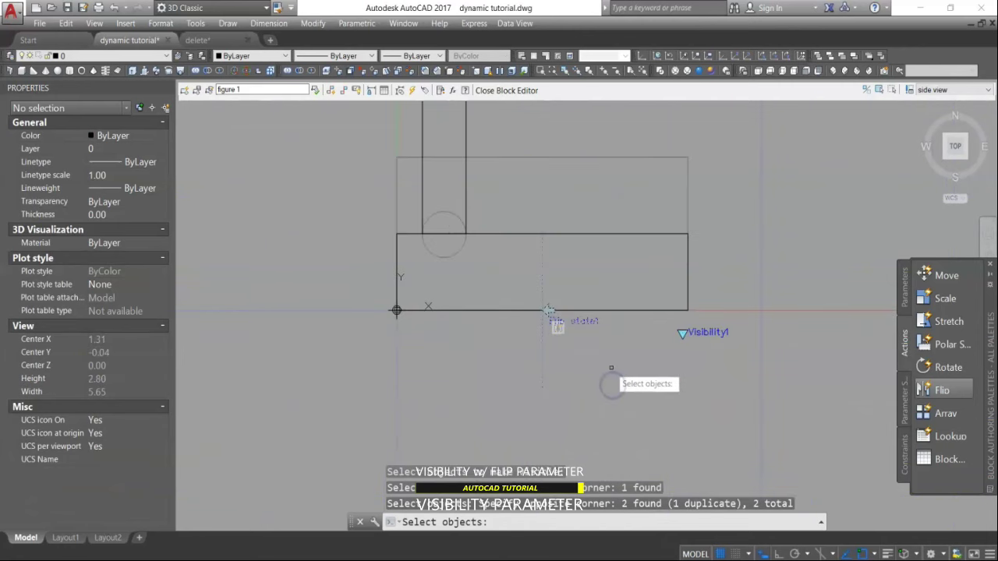
pyautogui.press('Return')
pyautogui.rightClick(587, 395)
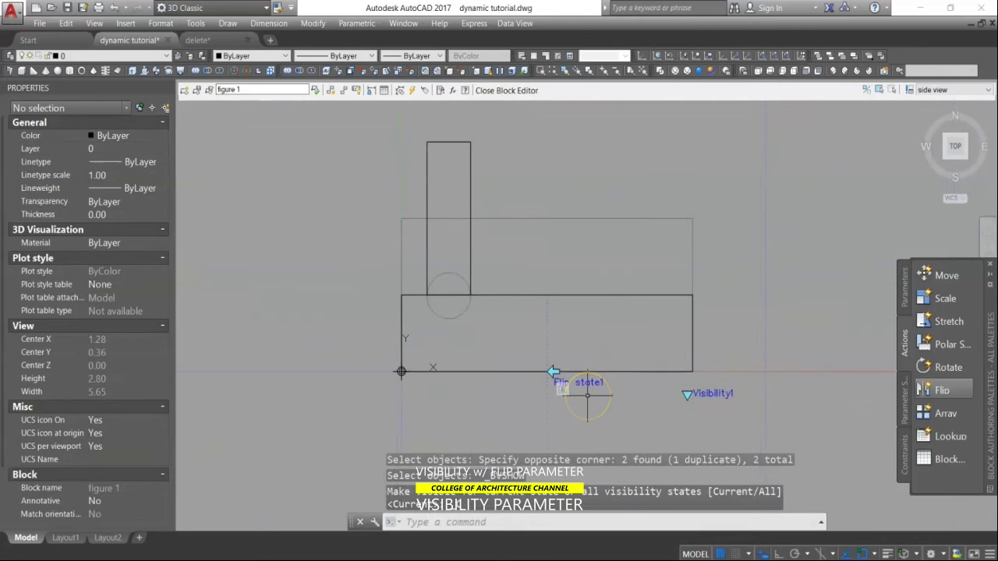
pyautogui.click(523, 91)
pyautogui.click(441, 273)
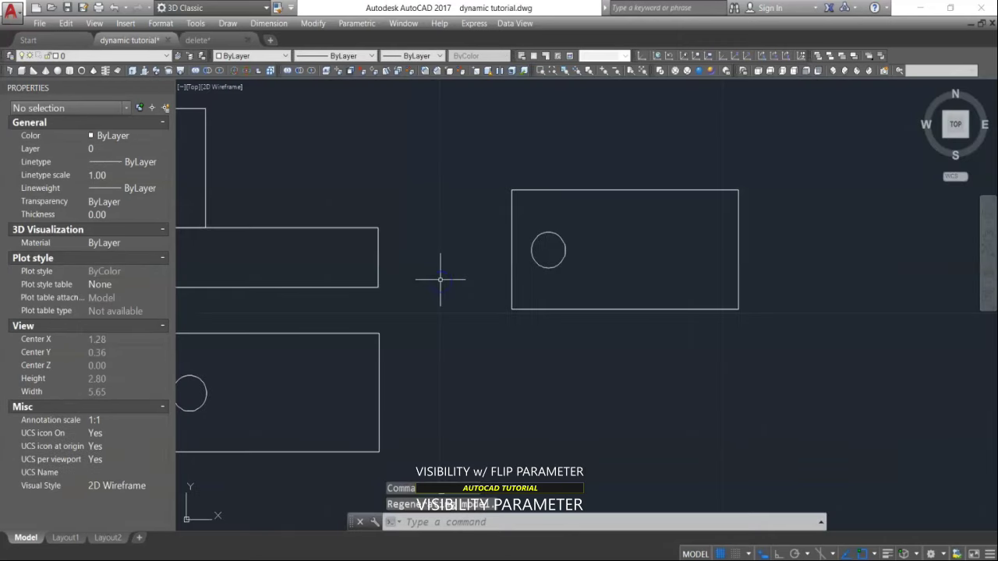
# Step: Switch figure 1 to side view, flip it and back, then deselect and reselect the block
pyautogui.click(590, 309)
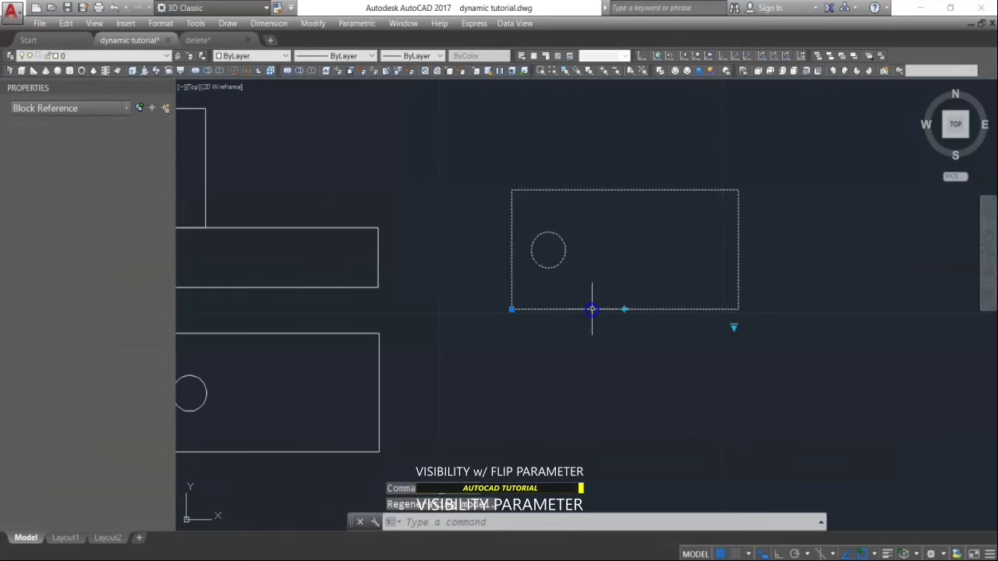
pyautogui.click(734, 328)
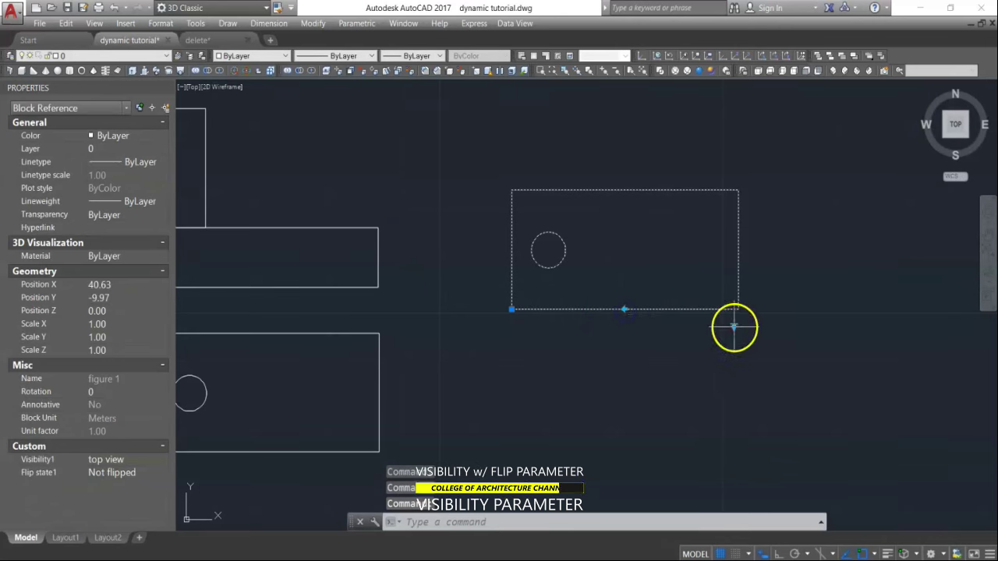
pyautogui.click(753, 349)
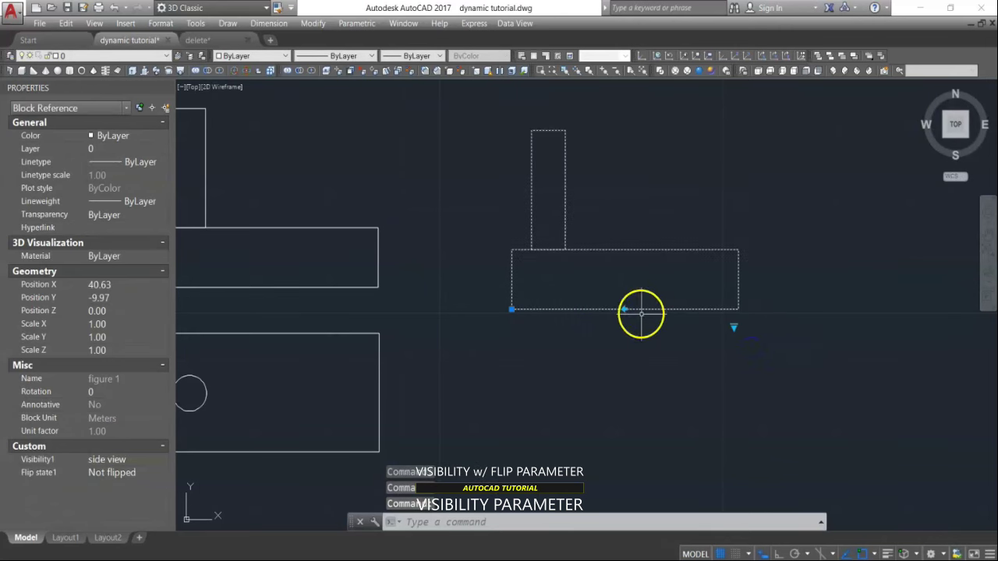
pyautogui.click(624, 309)
pyautogui.click(624, 310)
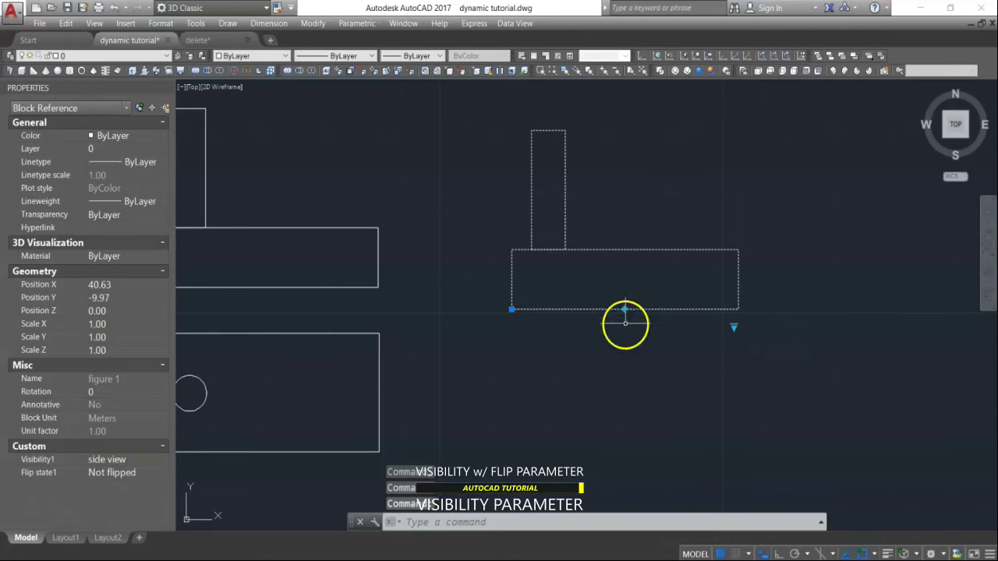
pyautogui.moveTo(648, 327); pyautogui.dragTo(640, 351, button='middle')
pyautogui.press('Escape')
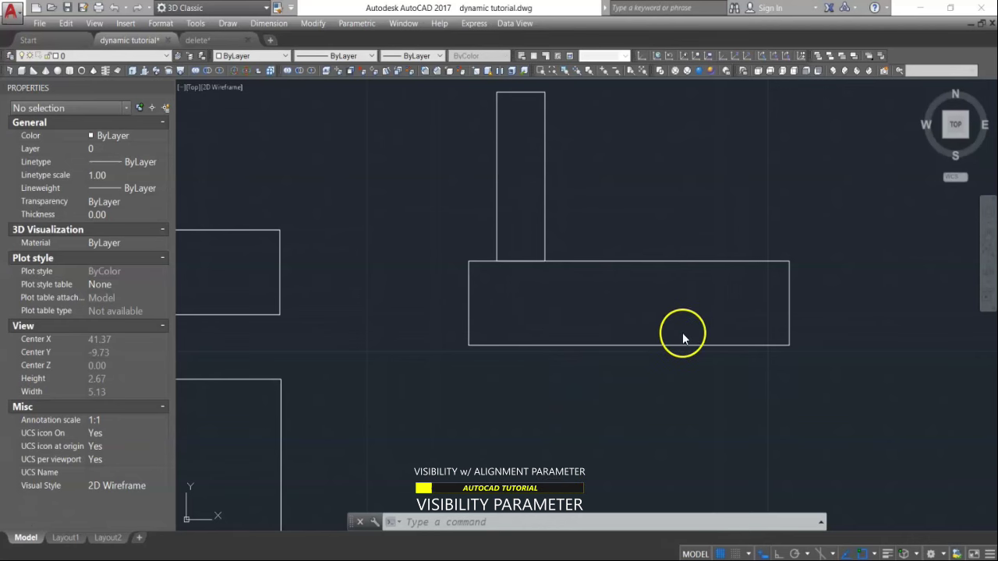
pyautogui.click(789, 304)
# Step: Open figure 1 in the Block Editor and start an Alignment parameter
pyautogui.rightClick(789, 305)
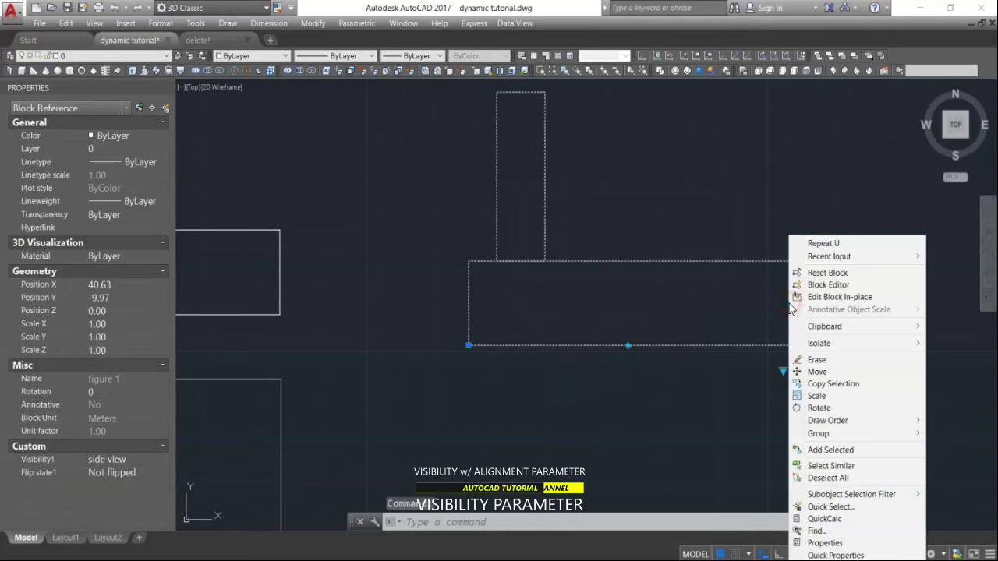
pyautogui.click(814, 288)
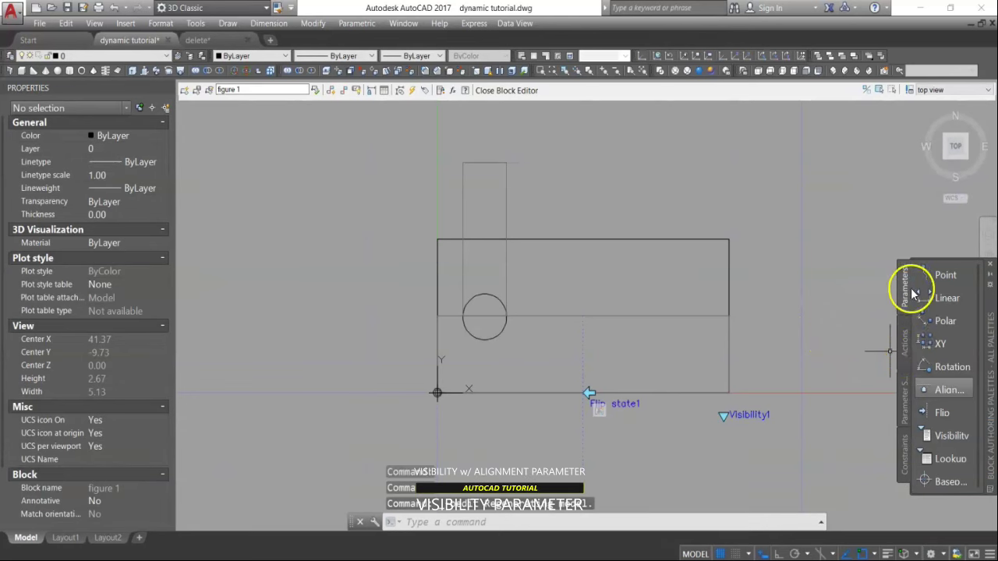
pyautogui.click(945, 391)
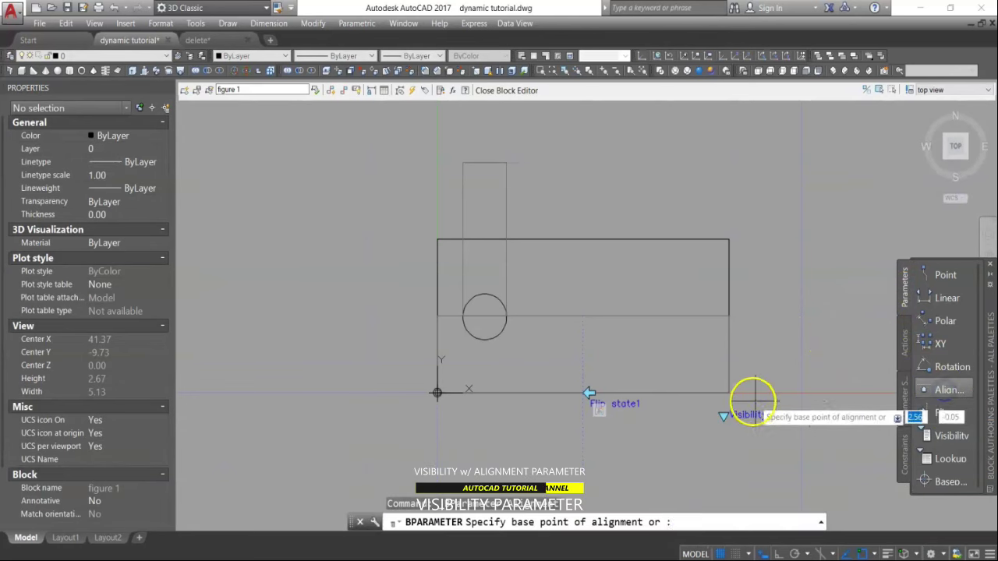
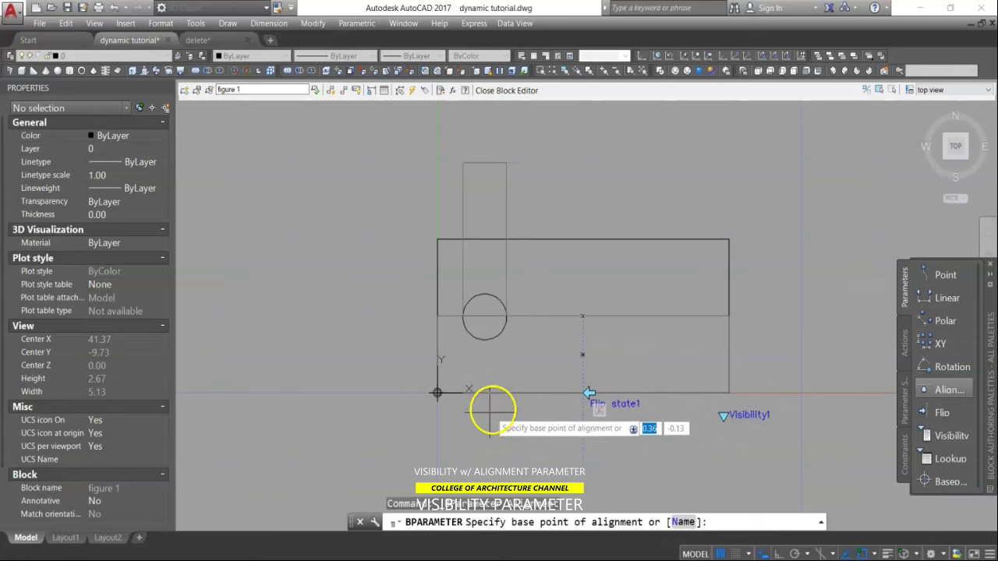
# Step: Add an alignment parameter along figure 1's bottom edge with Ortho on
pyautogui.click(497, 392)
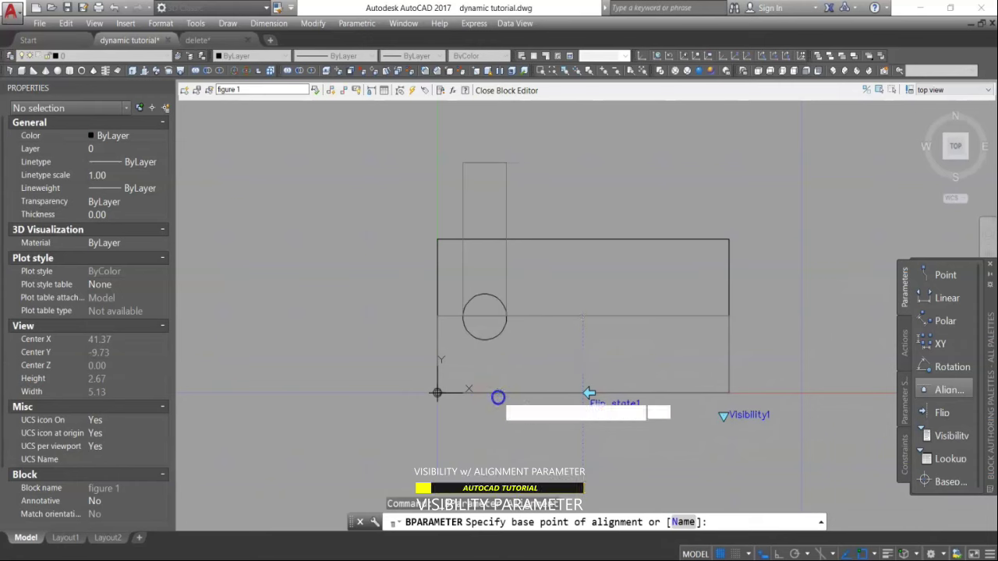
pyautogui.click(776, 554)
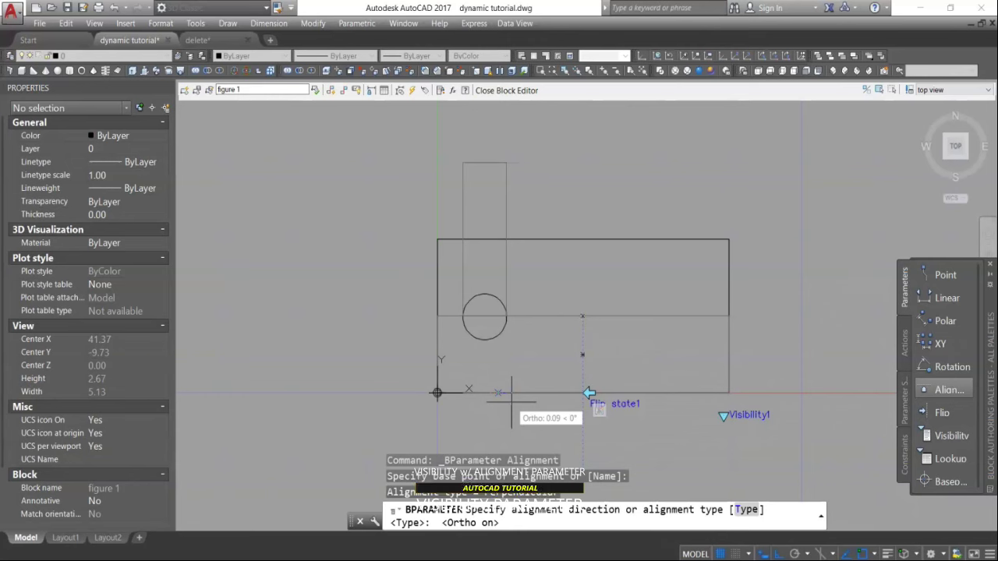
pyautogui.click(512, 402)
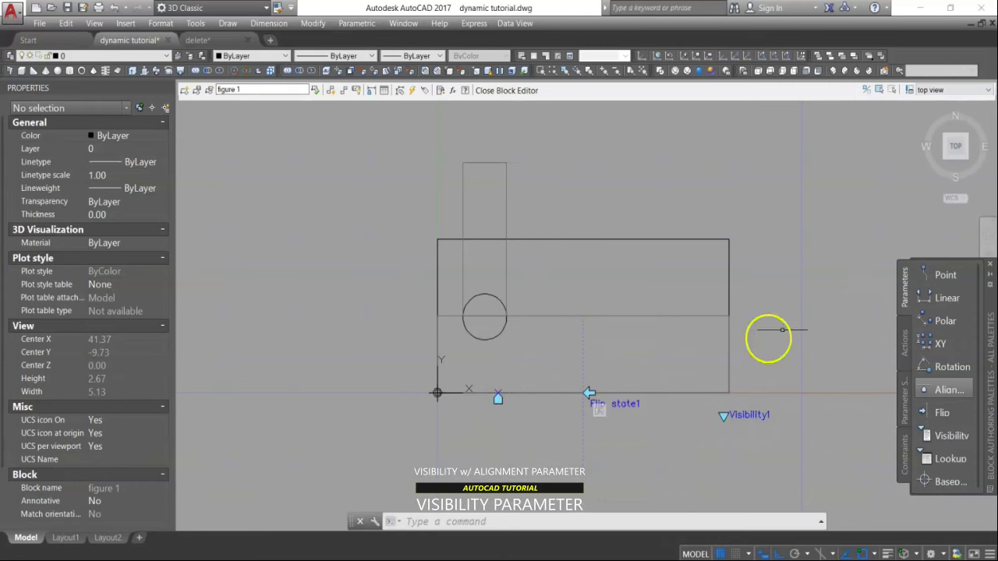
# Step: Make the alignment parameter visible in the side view state and close the block editor
pyautogui.click(958, 91)
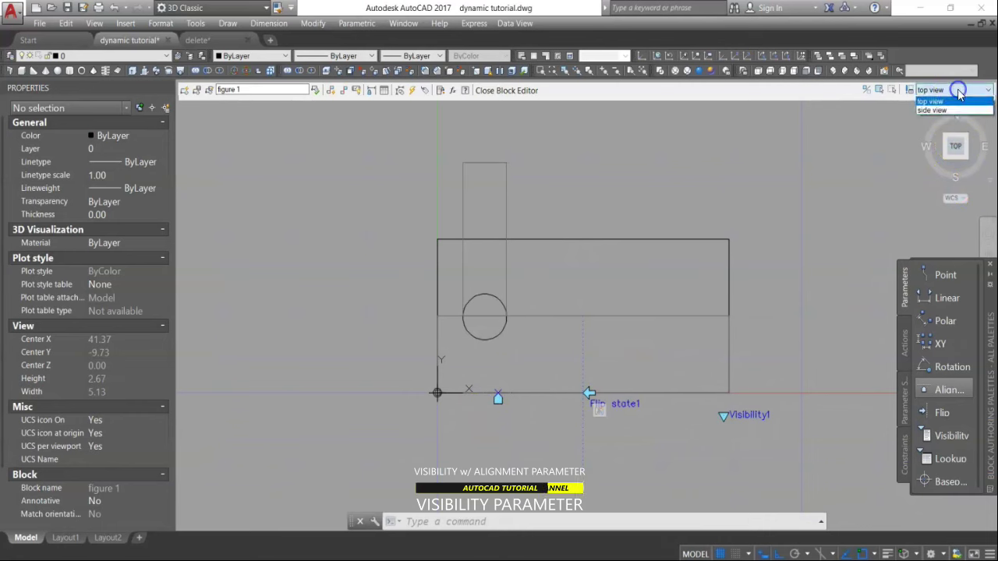
pyautogui.click(944, 112)
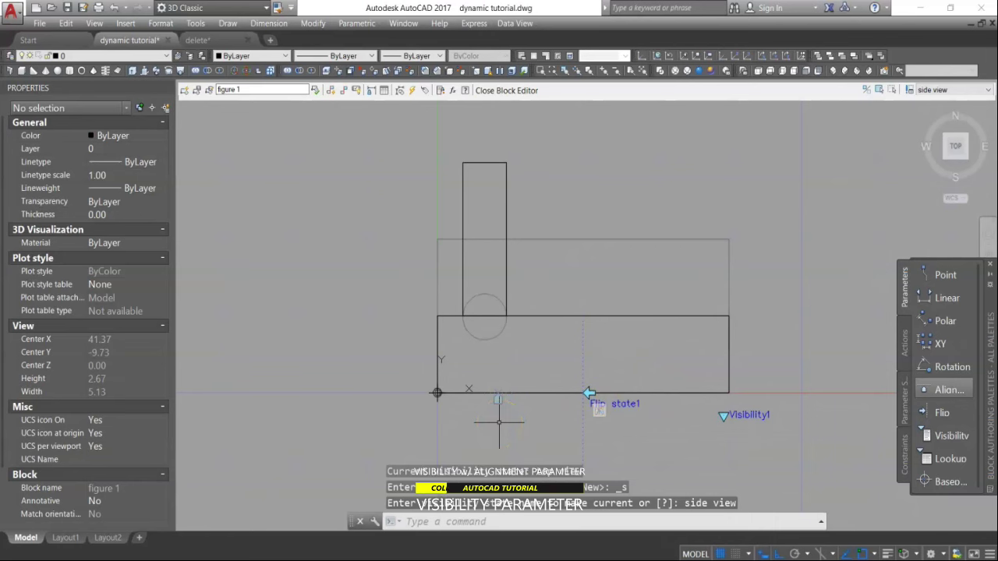
pyautogui.click(880, 90)
pyautogui.click(488, 377)
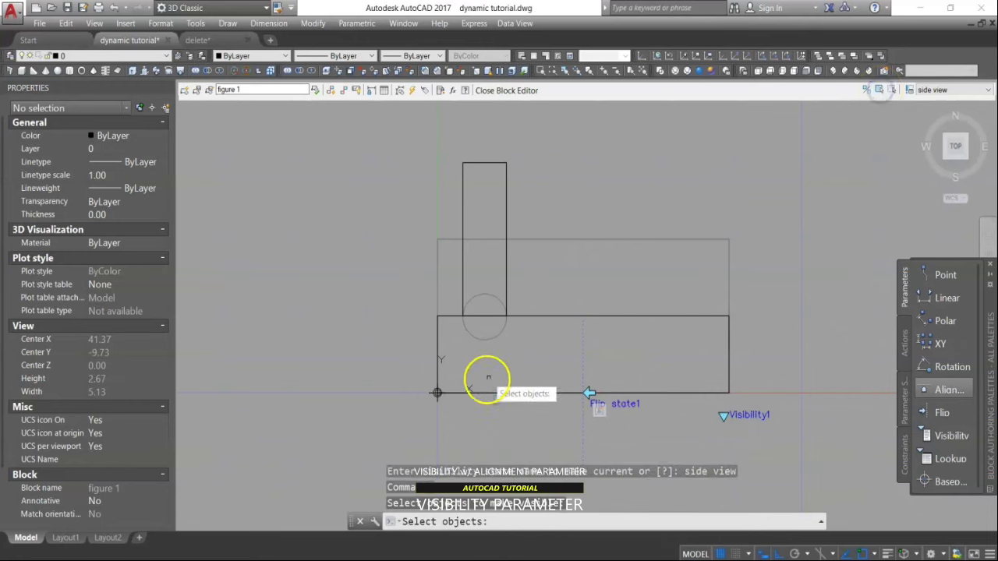
pyautogui.click(534, 428)
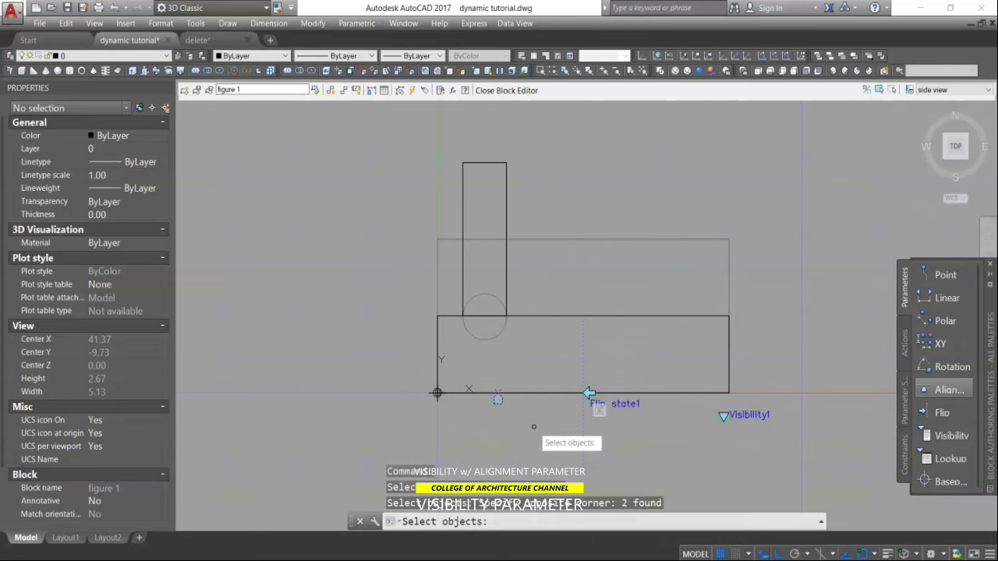
pyautogui.press('Return')
pyautogui.press('Return')
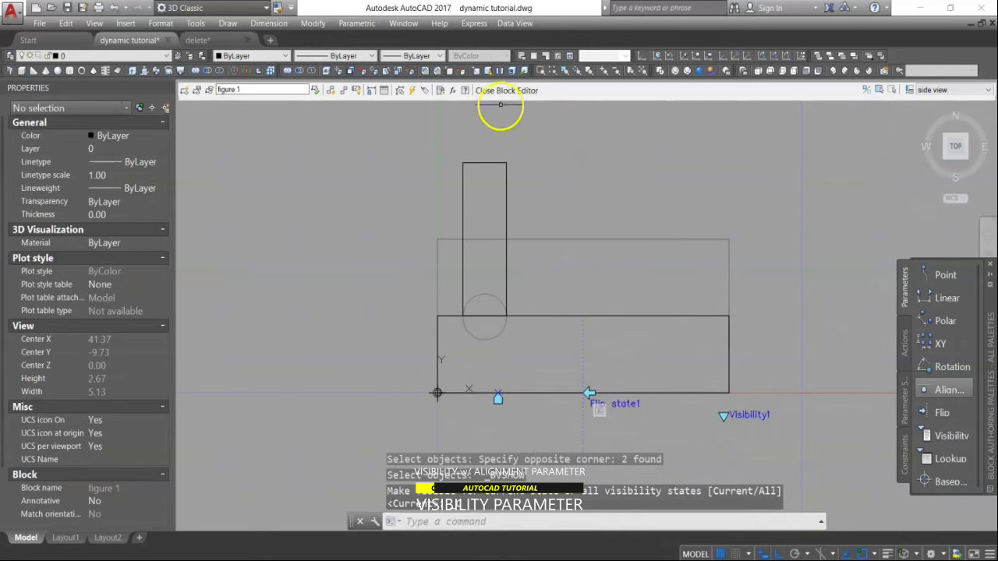
pyautogui.click(495, 90)
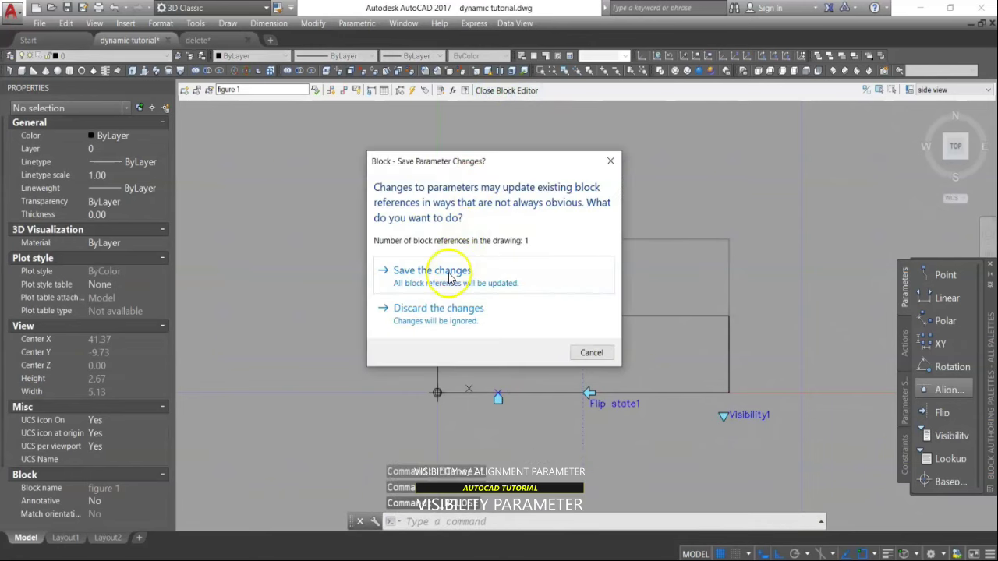
# Step: Save the block changes and erase the old tilted block on the line
pyautogui.click(448, 286)
pyautogui.scroll(-4, 456, 278)
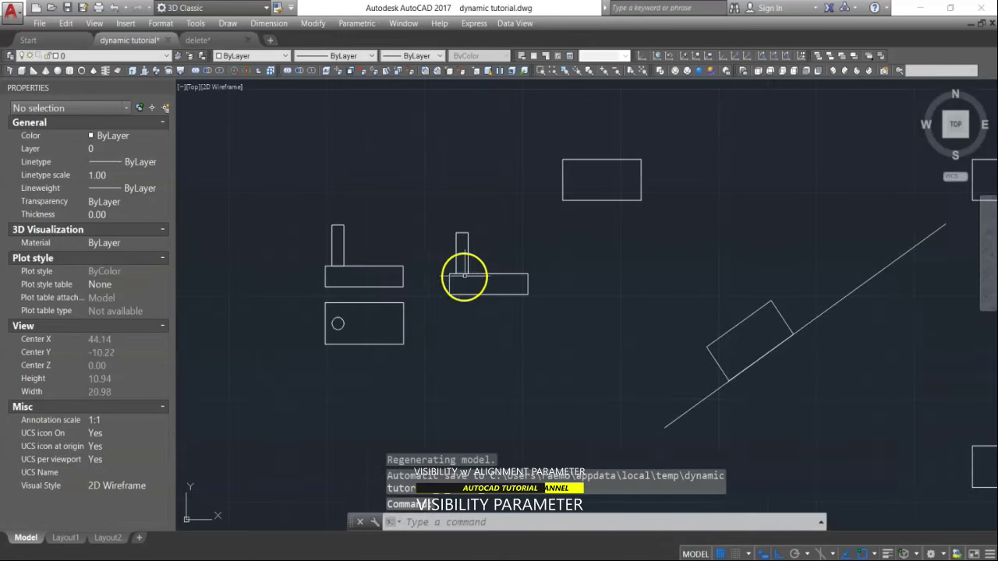
pyautogui.click(679, 337)
pyautogui.click(865, 382)
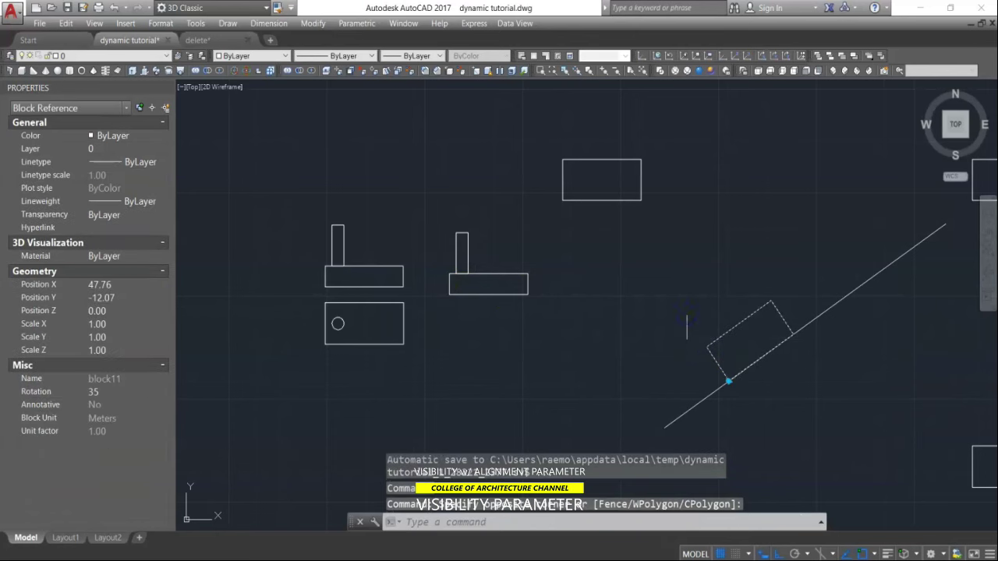
pyautogui.press('Delete')
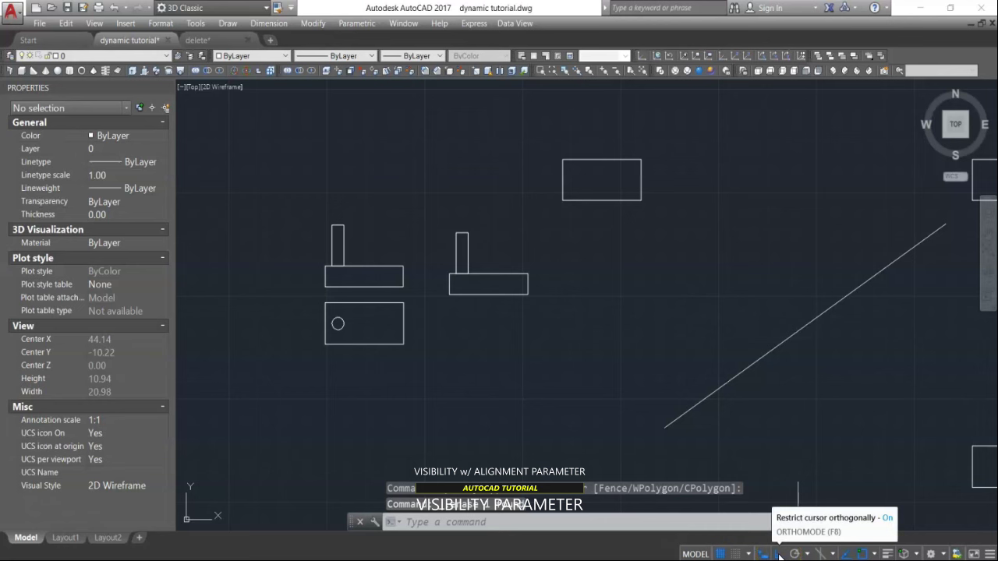
# Step: Align figure 1 onto the sloped line with its alignment grip and flip it
pyautogui.click(499, 287)
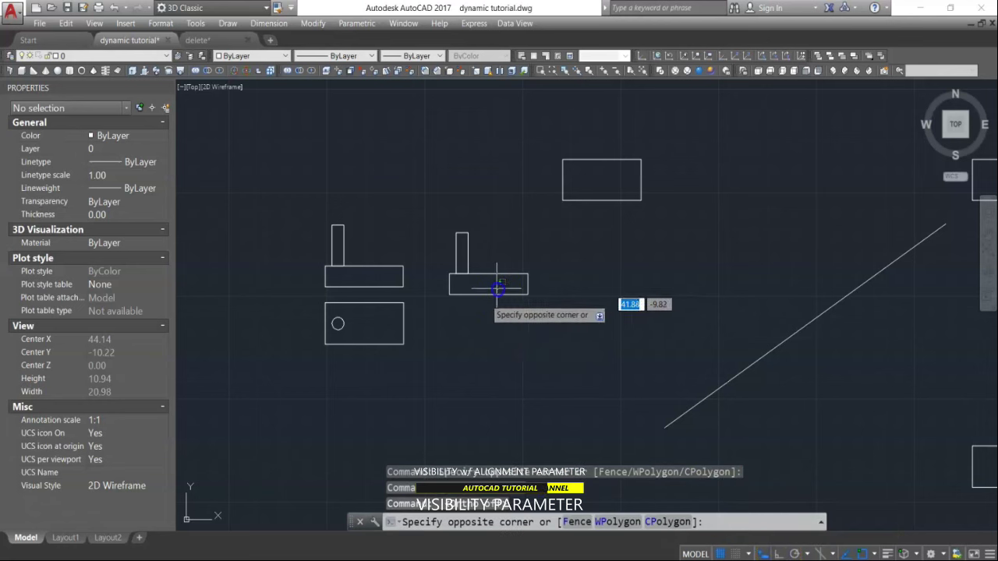
pyautogui.click(475, 310)
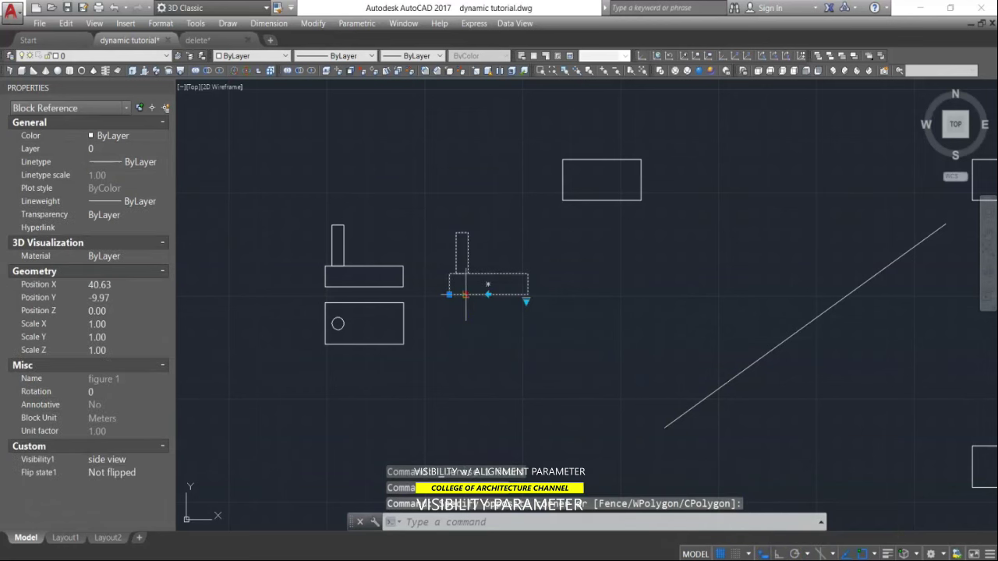
pyautogui.click(466, 295)
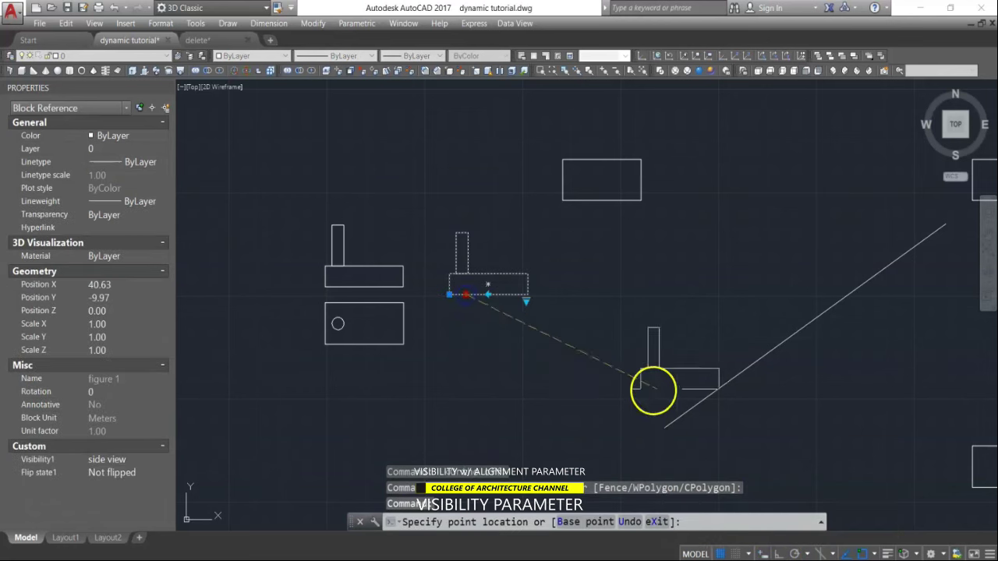
pyautogui.click(745, 372)
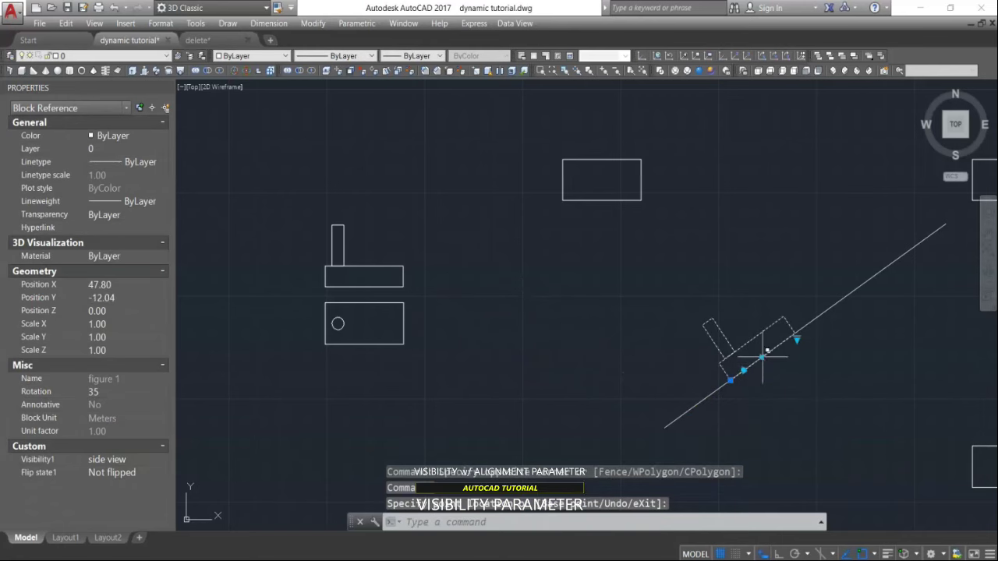
pyautogui.click(761, 357)
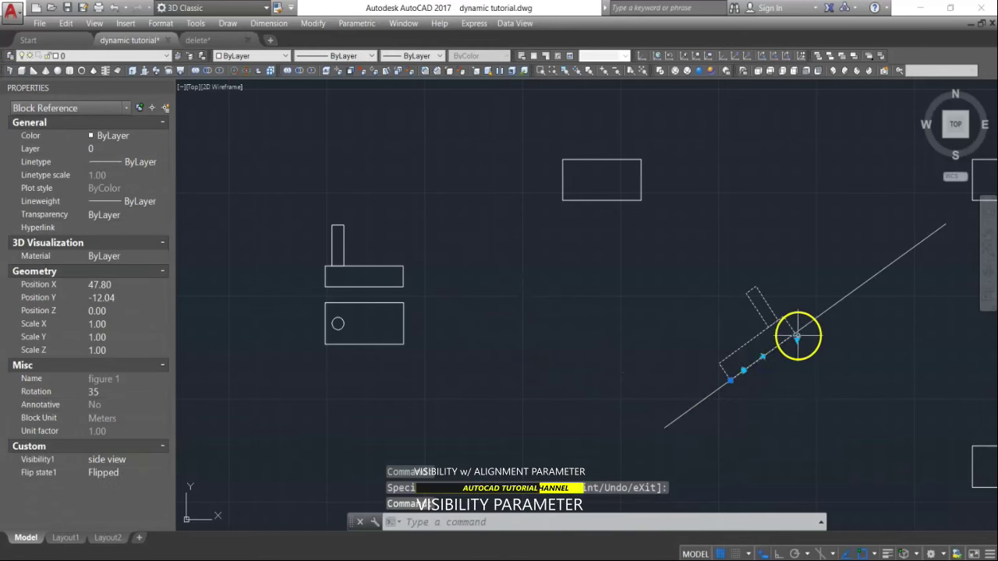
# Step: Switch figure 1 to its top view state and deselect it
pyautogui.click(796, 339)
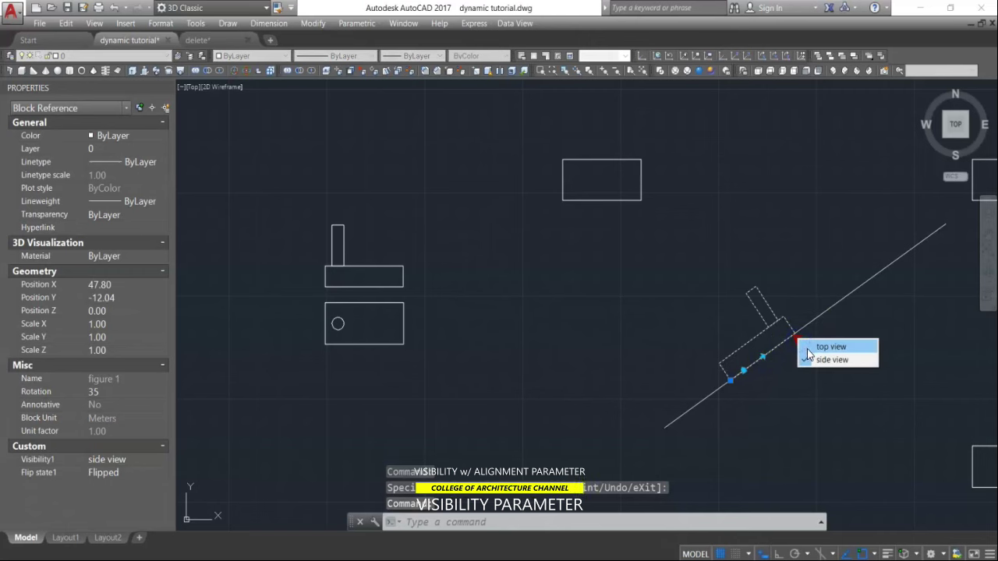
pyautogui.click(813, 350)
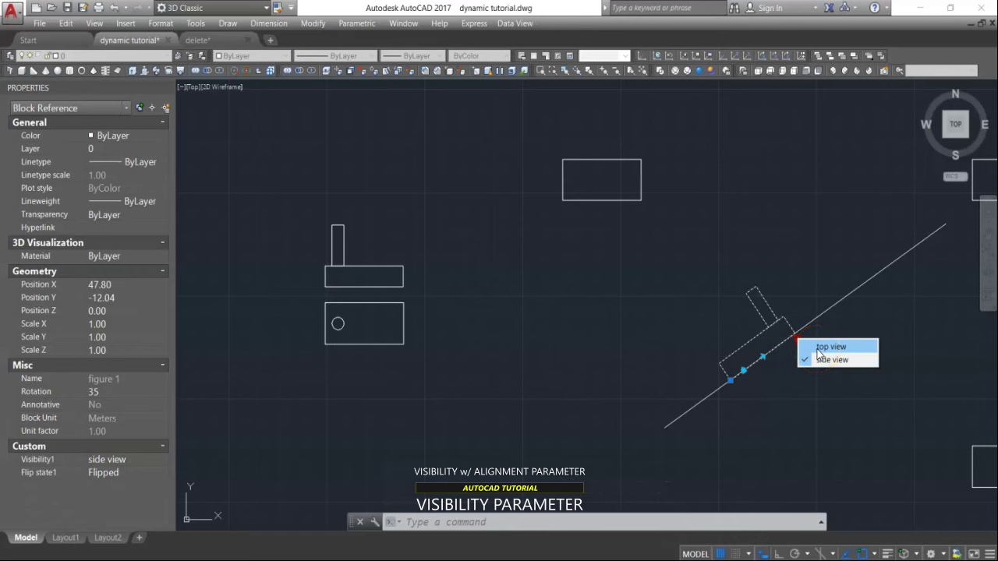
pyautogui.click(819, 347)
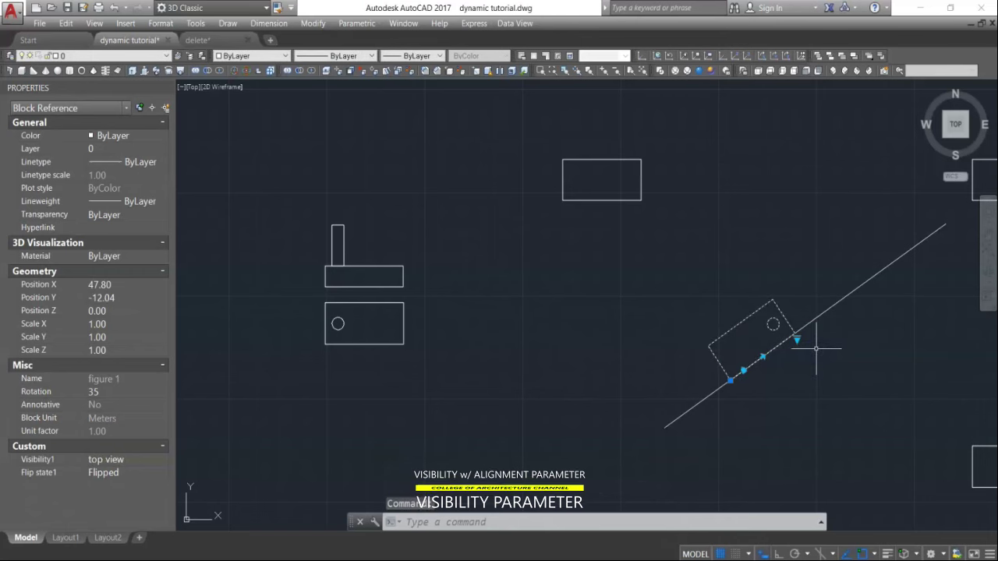
pyautogui.click(223, 454)
pyautogui.press('Escape')
pyautogui.scroll(-2, 675, 368)
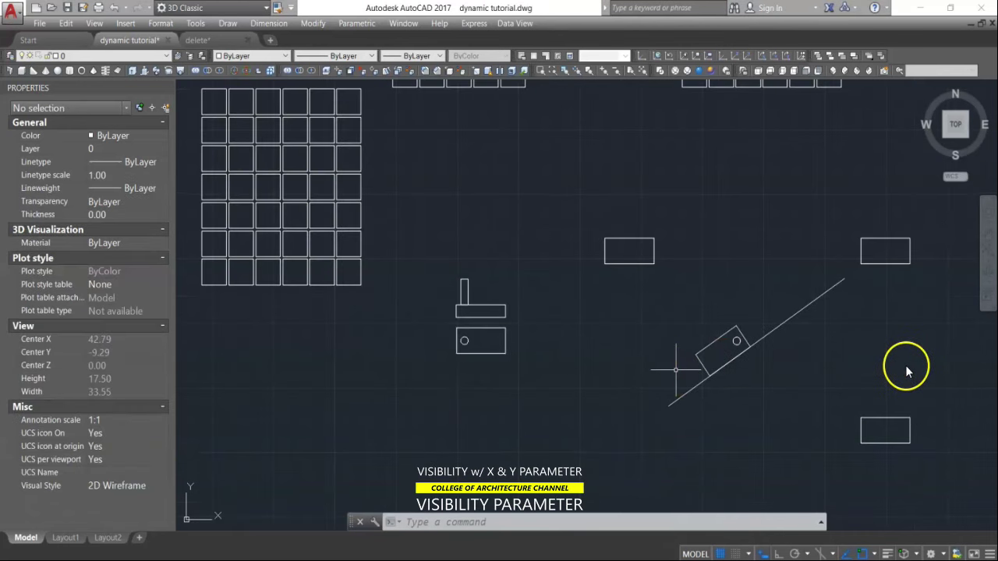
# Step: Erase the extra rectangles and the sloped line with E
pyautogui.click(555, 521)
pyautogui.write('E')
pyautogui.press('Return')
pyautogui.click(932, 461)
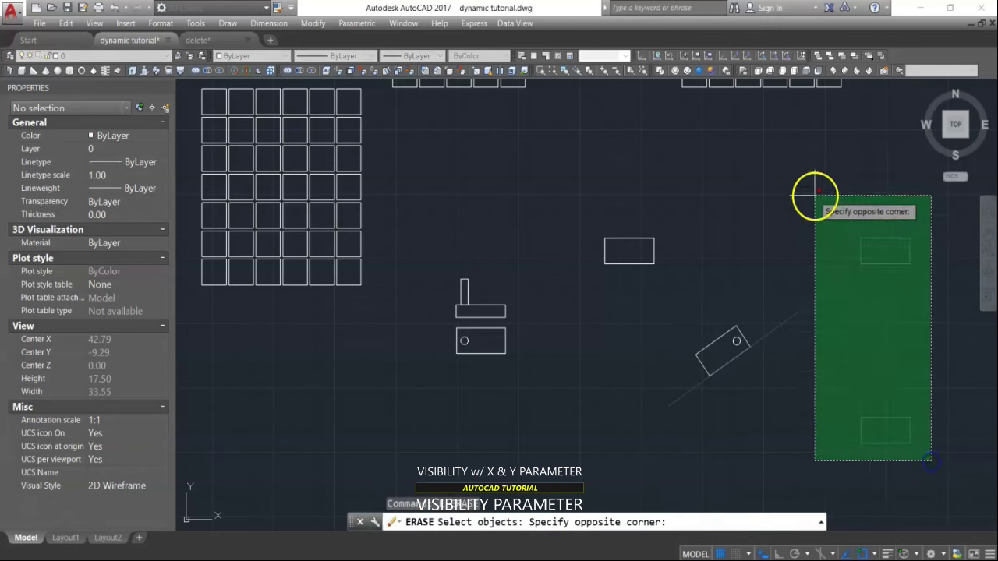
pyautogui.click(739, 170)
pyautogui.click(601, 286)
pyautogui.press('Return')
# Step: Place the figure 1 block beside the other figures, then move it further right
pyautogui.scroll(2, 712, 378)
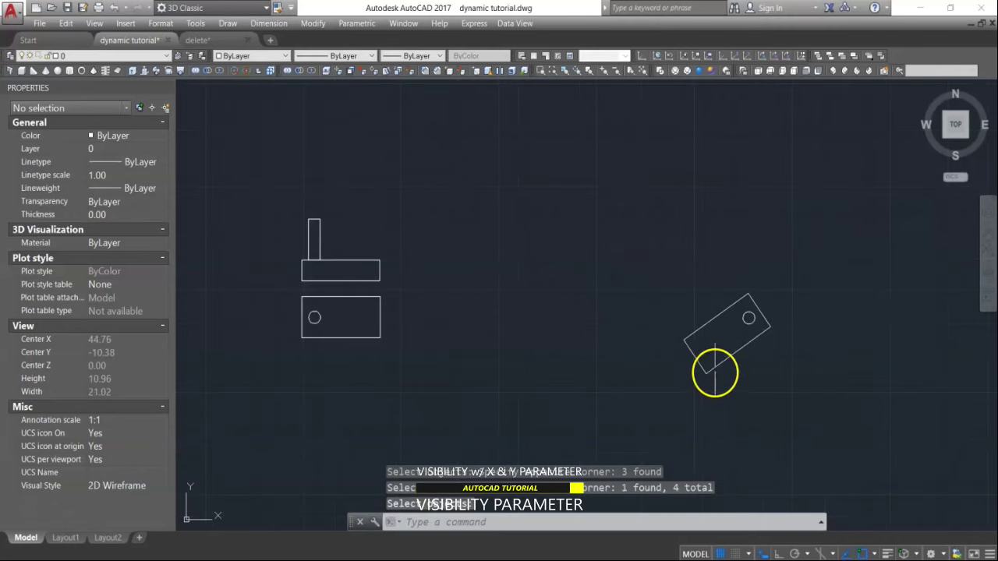
pyautogui.click(715, 368)
pyautogui.click(716, 367)
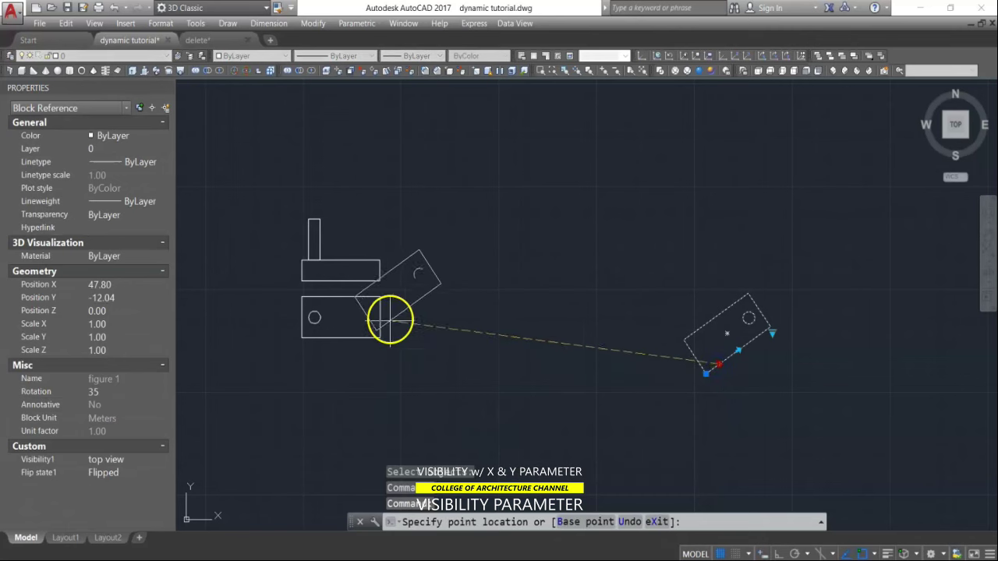
pyautogui.click(364, 341)
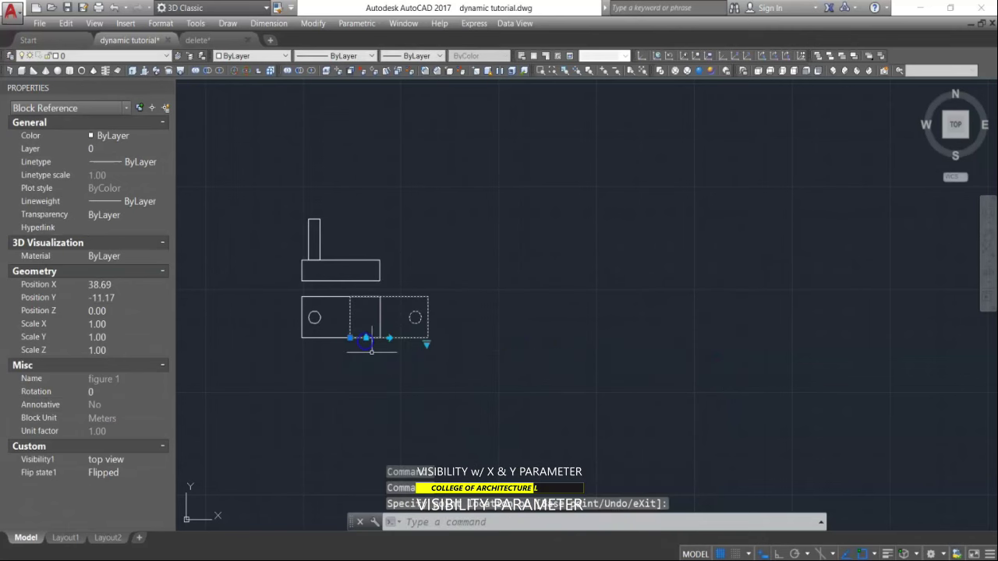
pyautogui.press('Escape')
pyautogui.write('m')
pyautogui.press('Return')
pyautogui.click(415, 324)
pyautogui.press('Return')
pyautogui.click(403, 325)
pyautogui.click(557, 325)
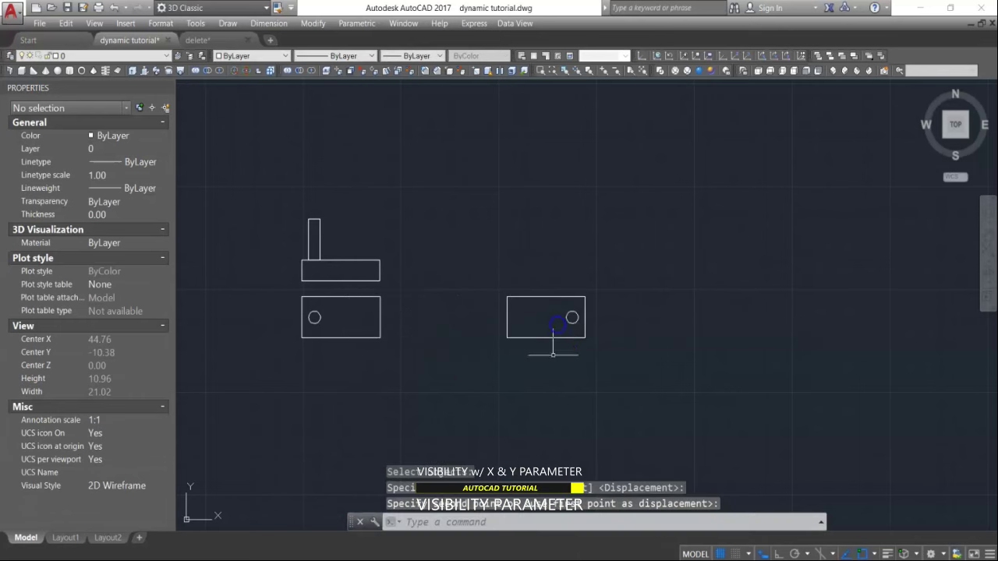
# Step: Open figure 1 in the block editor
pyautogui.click(581, 317)
pyautogui.rightClick(583, 317)
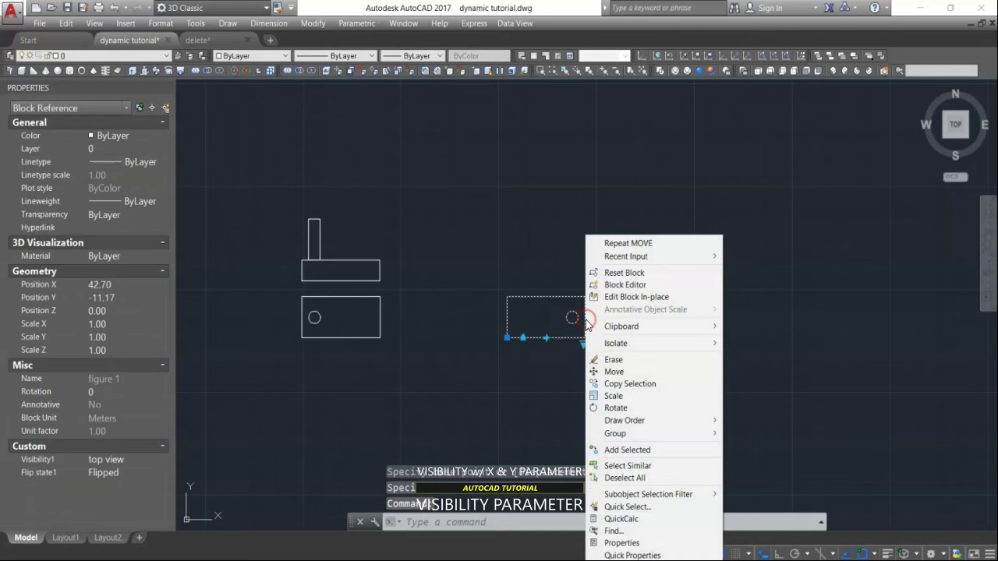
pyautogui.click(624, 285)
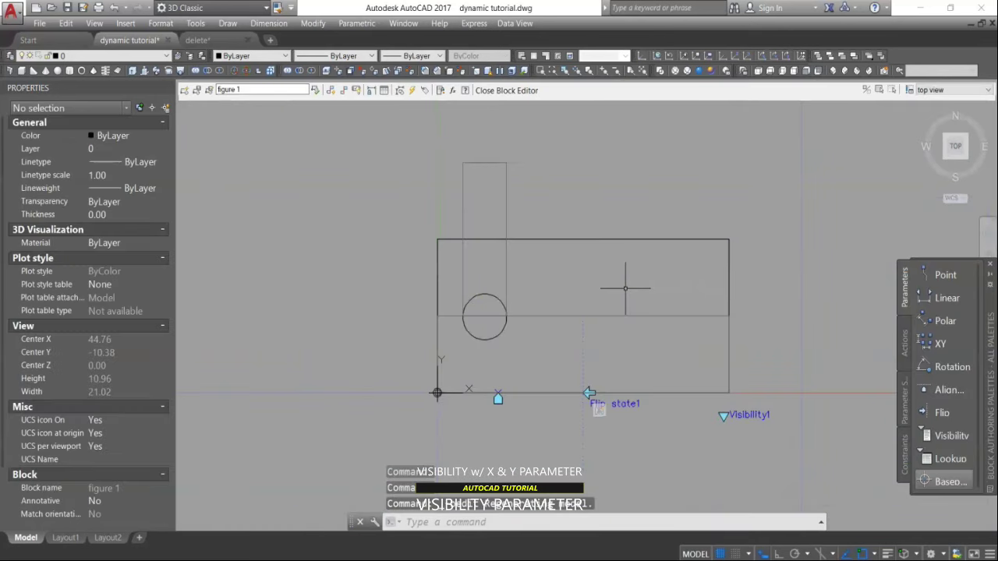
# Step: Add an XY parameter from the rectangle's lower-left corner to its top-right corner
pyautogui.click(942, 348)
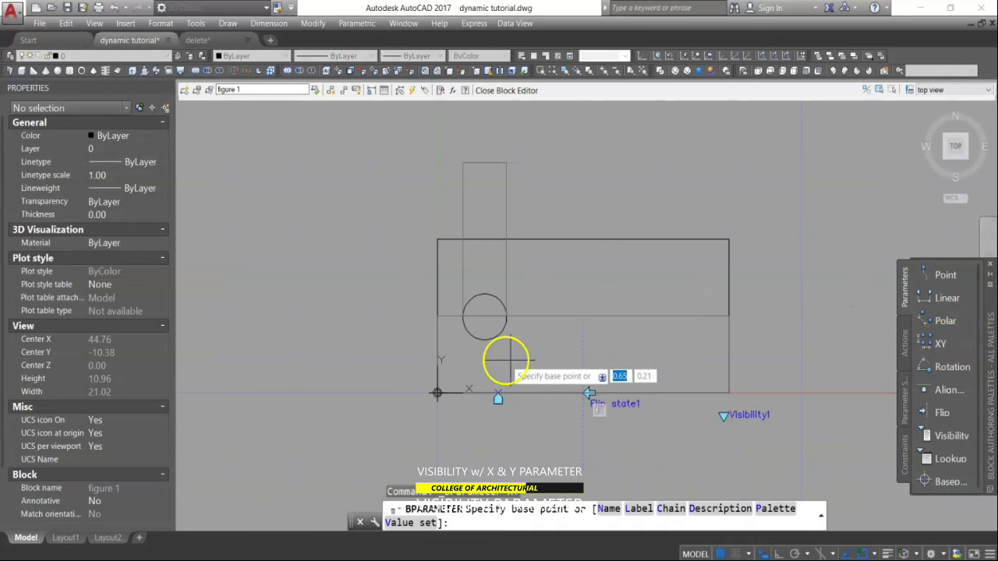
pyautogui.scroll(-2, 505, 363)
pyautogui.scroll(2, 501, 383)
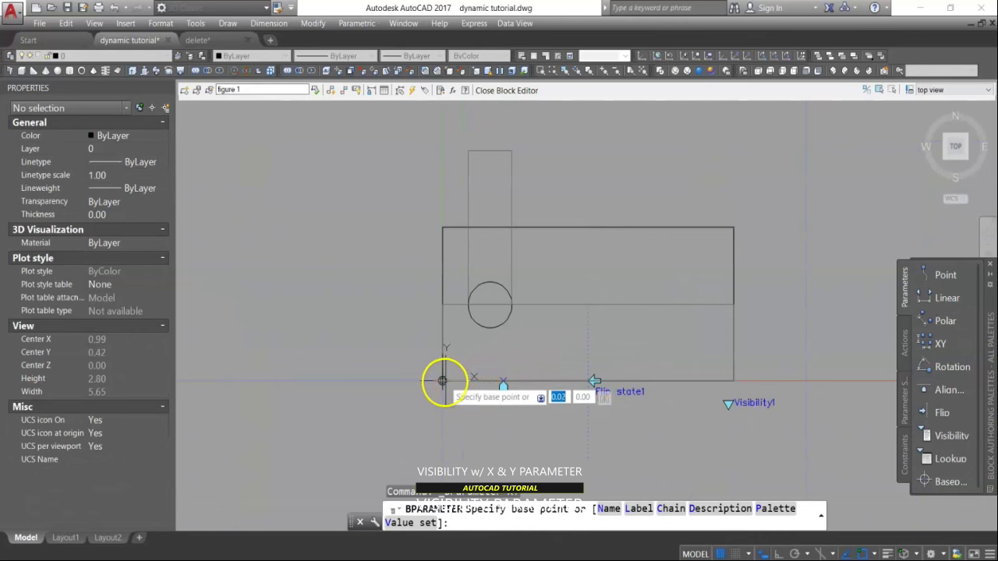
pyautogui.click(442, 382)
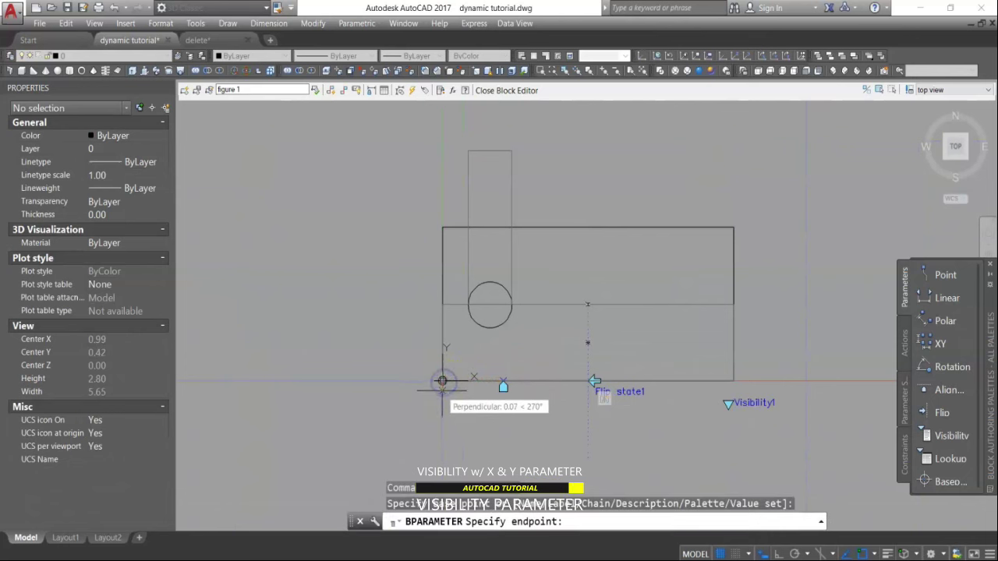
pyautogui.click(730, 227)
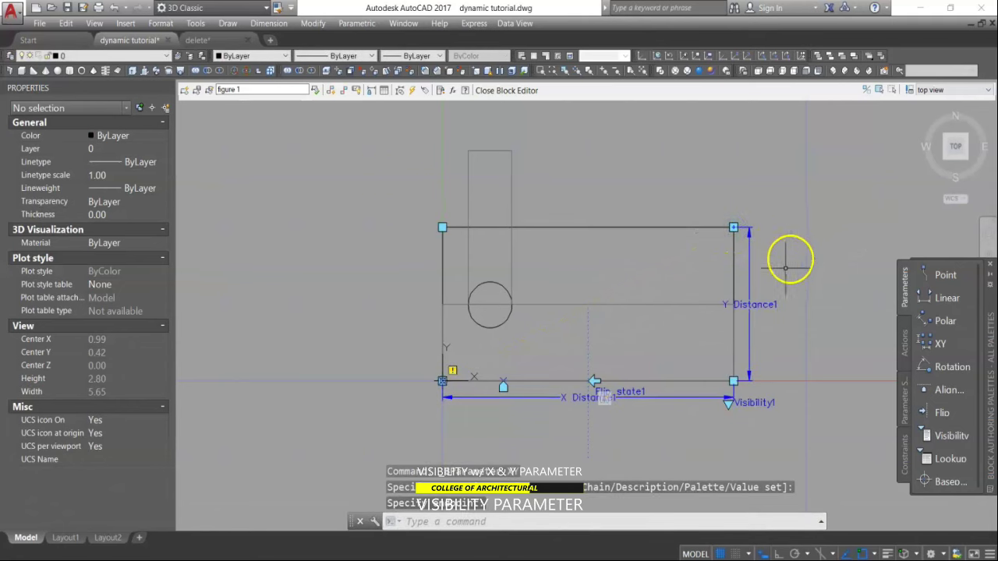
pyautogui.scroll(-2, 669, 295)
pyautogui.scroll(2, 748, 319)
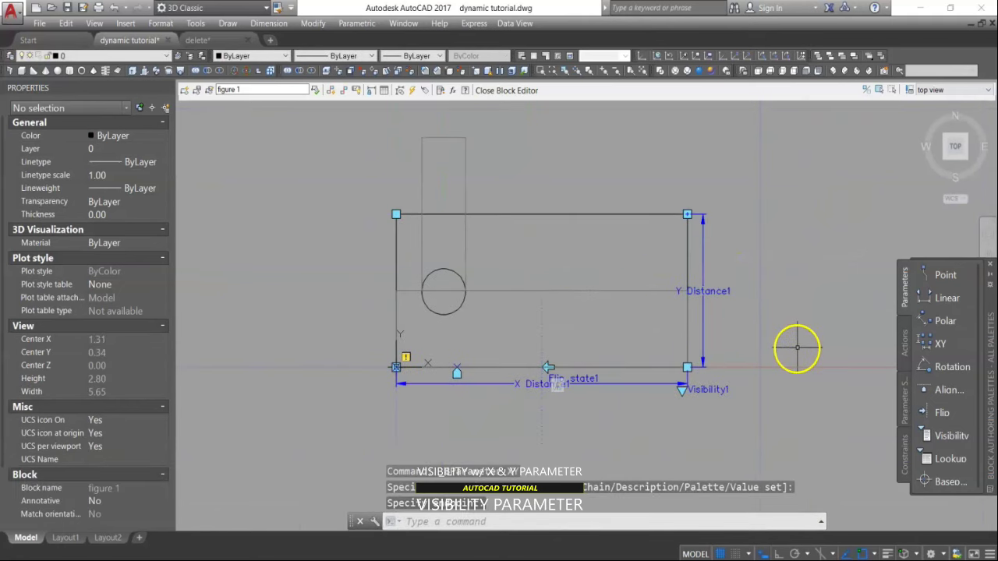
pyautogui.click(905, 353)
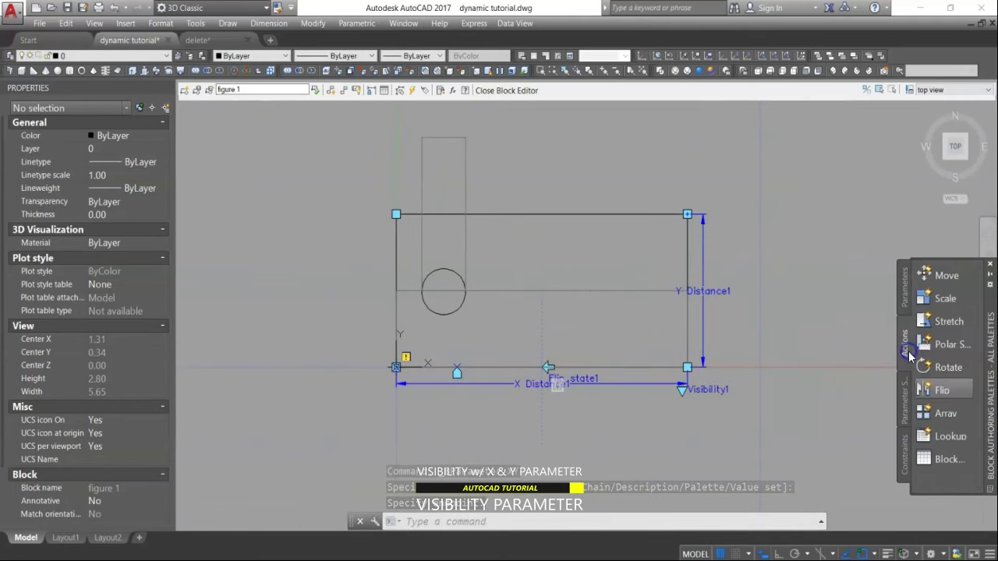
# Step: Attach an Array action to the XY parameter for the tall rectangle, circle, box and bottom edge
pyautogui.click(926, 415)
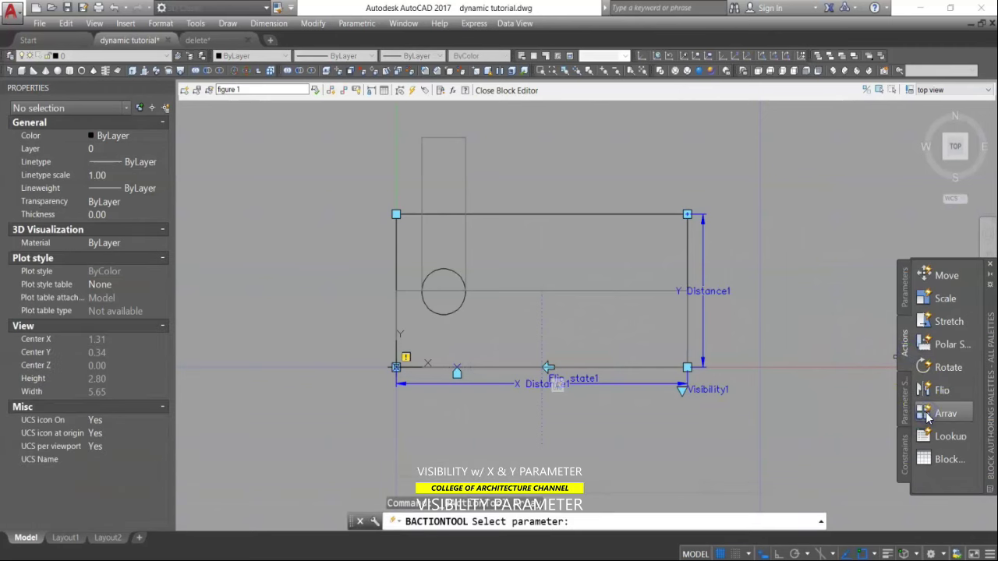
pyautogui.click(703, 344)
pyautogui.scroll(2, 702, 344)
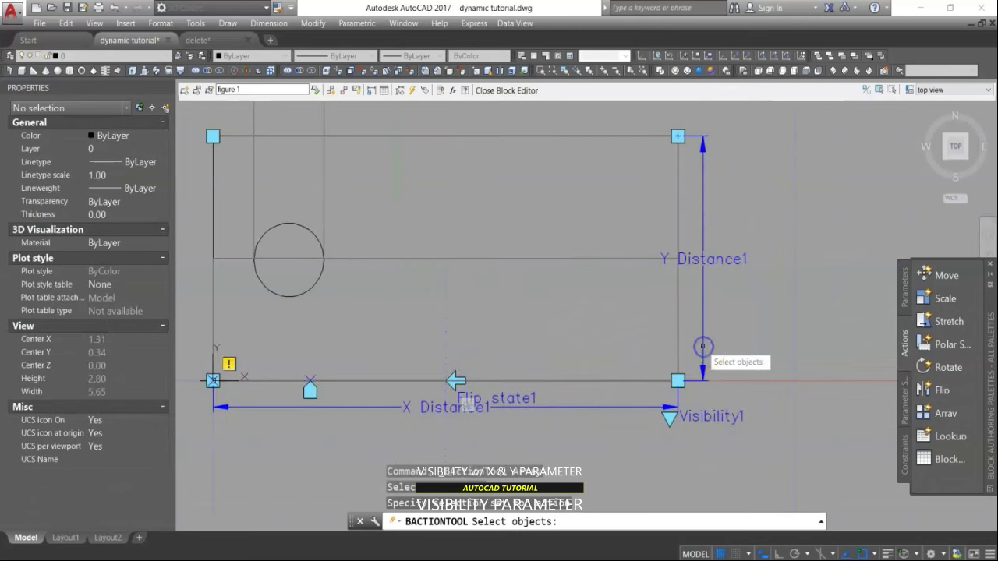
pyautogui.click(702, 346)
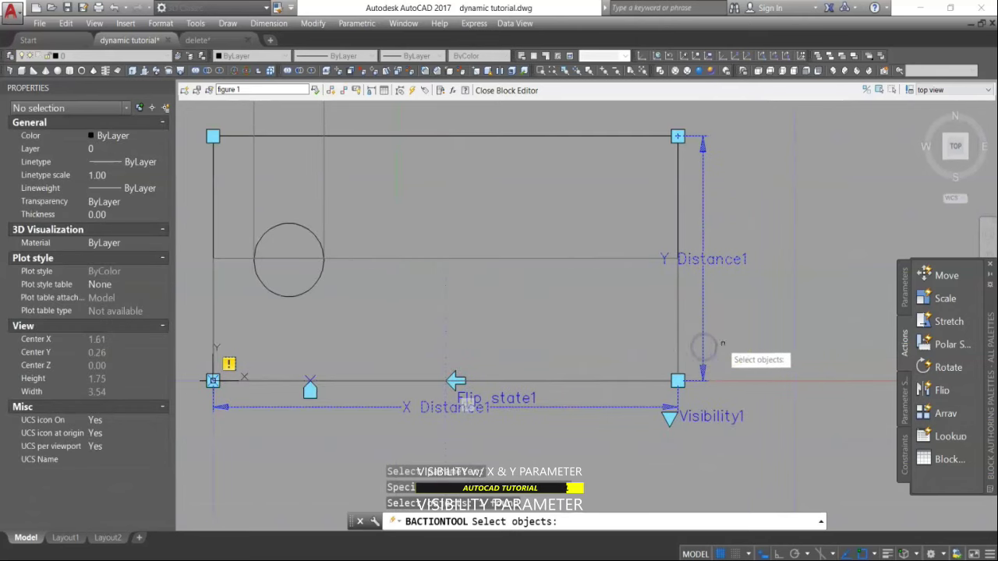
pyautogui.scroll(-2, 762, 334)
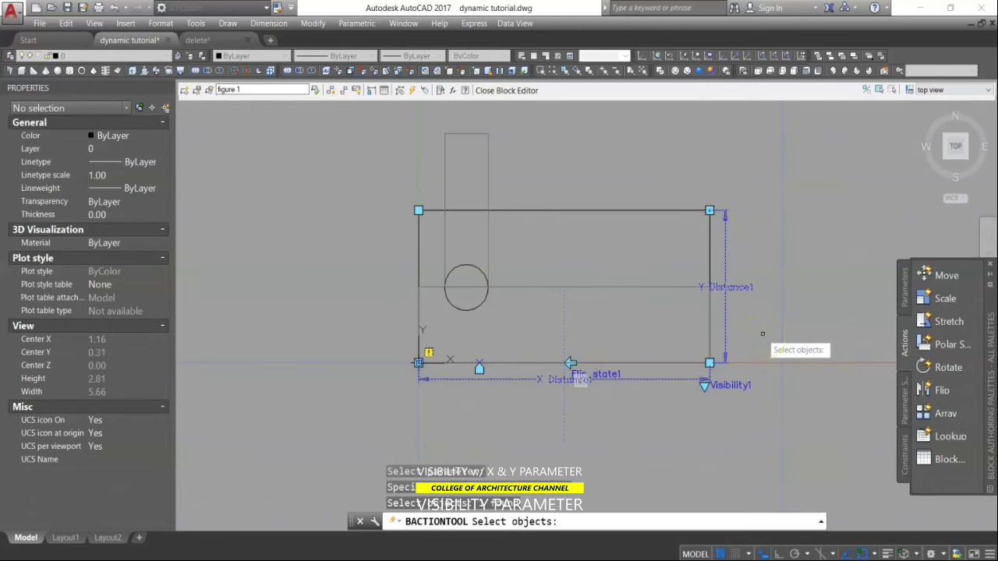
pyautogui.click(741, 325)
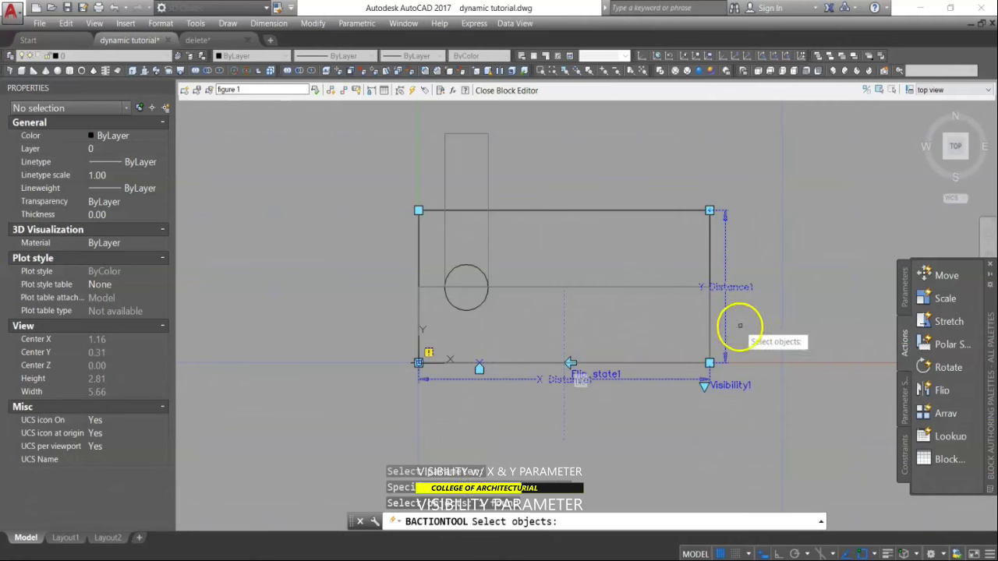
pyautogui.scroll(-2, 740, 325)
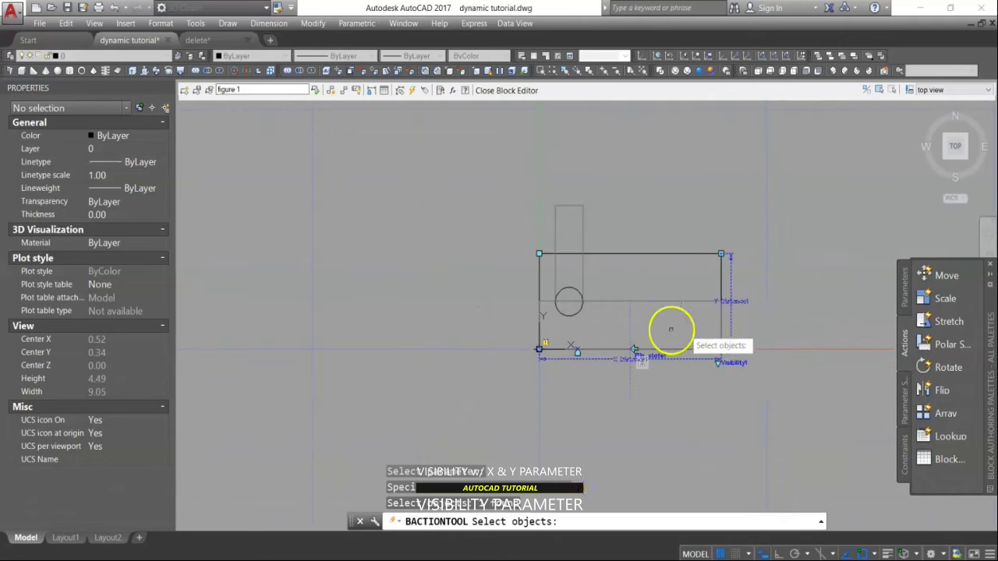
pyautogui.click(618, 233)
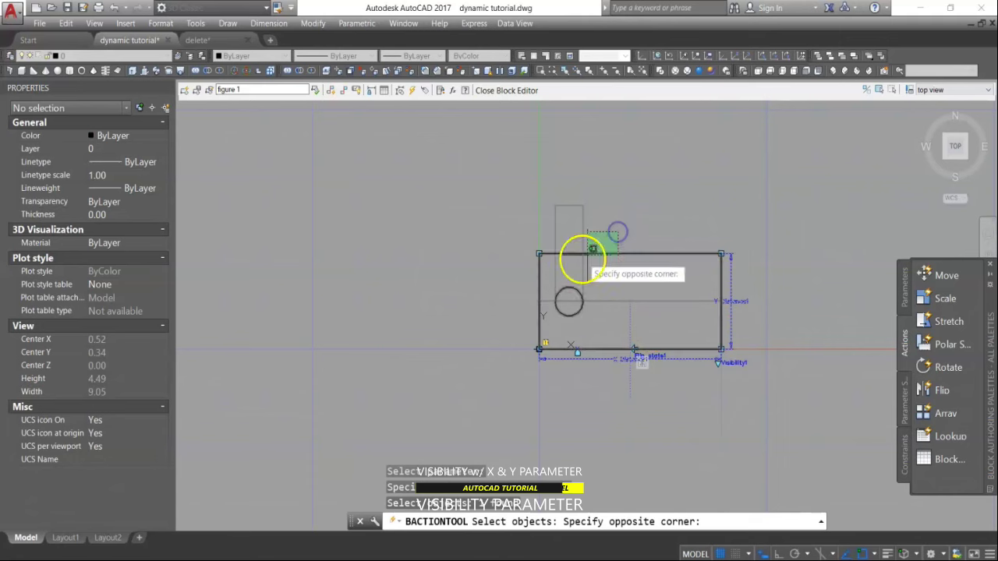
pyautogui.click(572, 268)
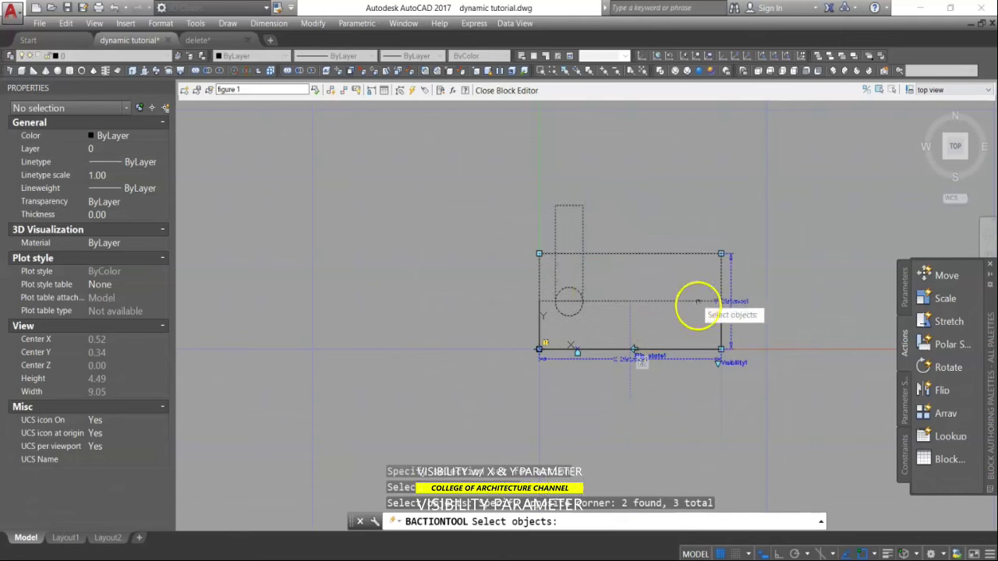
pyautogui.click(695, 350)
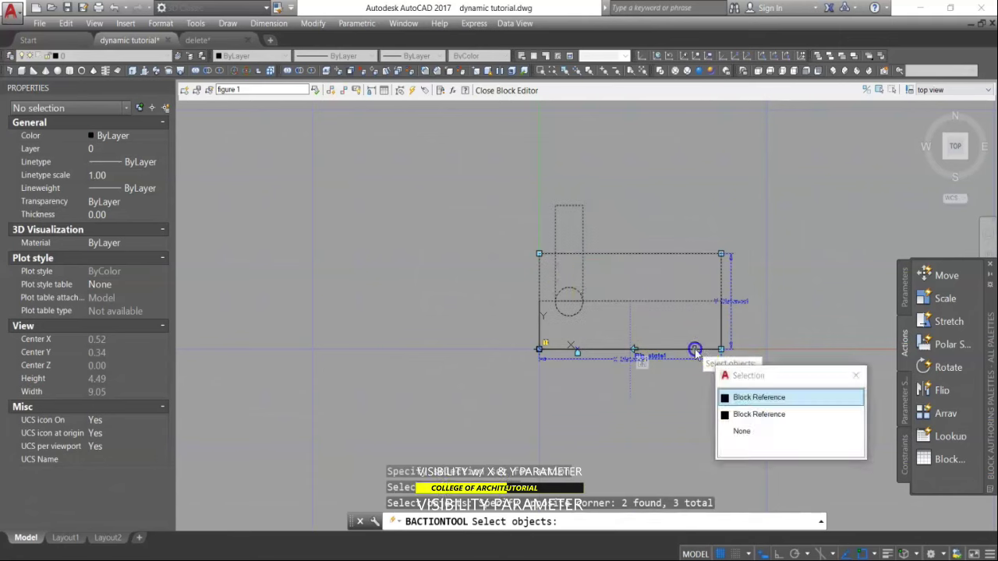
pyautogui.click(694, 345)
pyautogui.scroll(2, 694, 320)
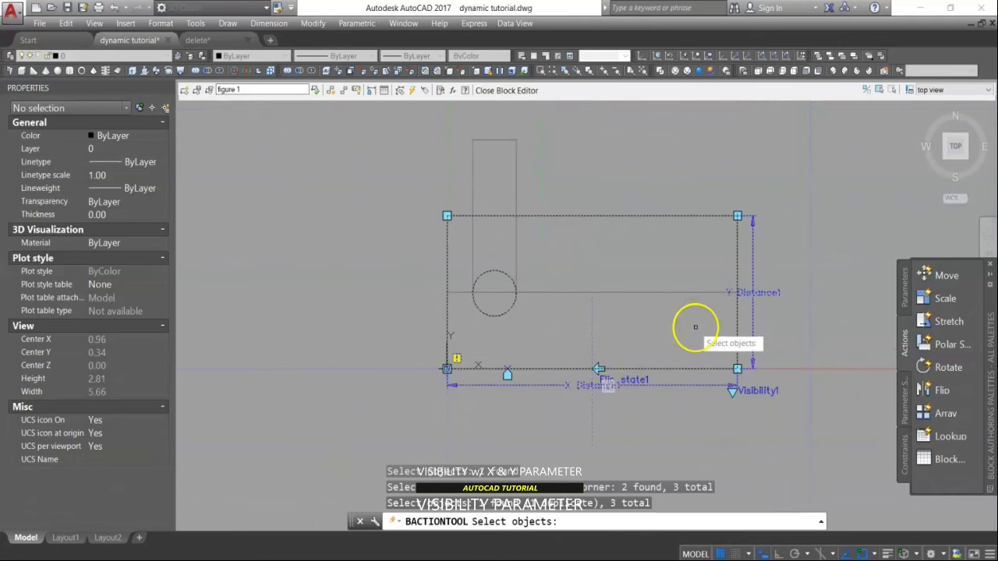
pyautogui.press('Return')
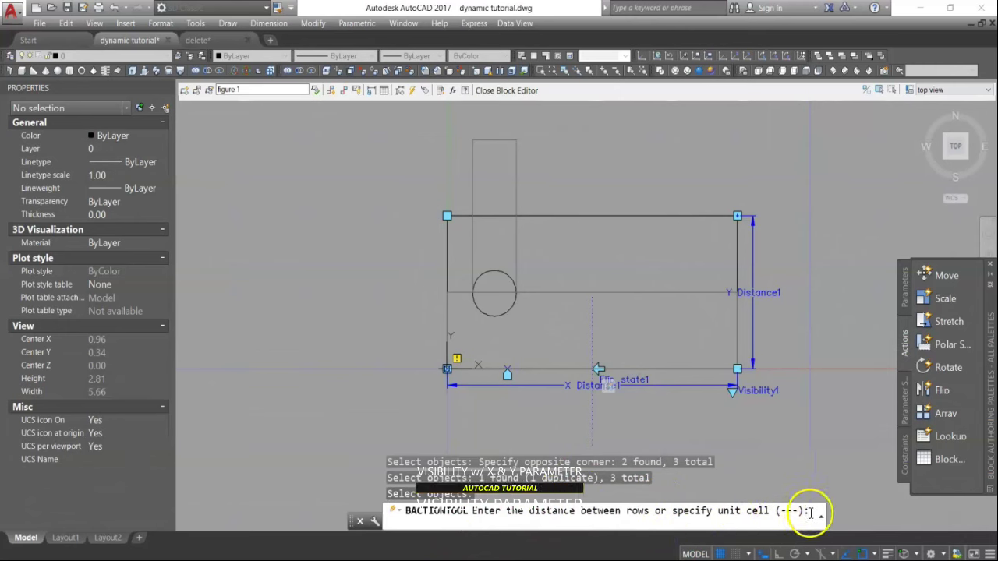
# Step: Set the array spacing to 1.6 between rows and 2.1 between columns
pyautogui.write('1')
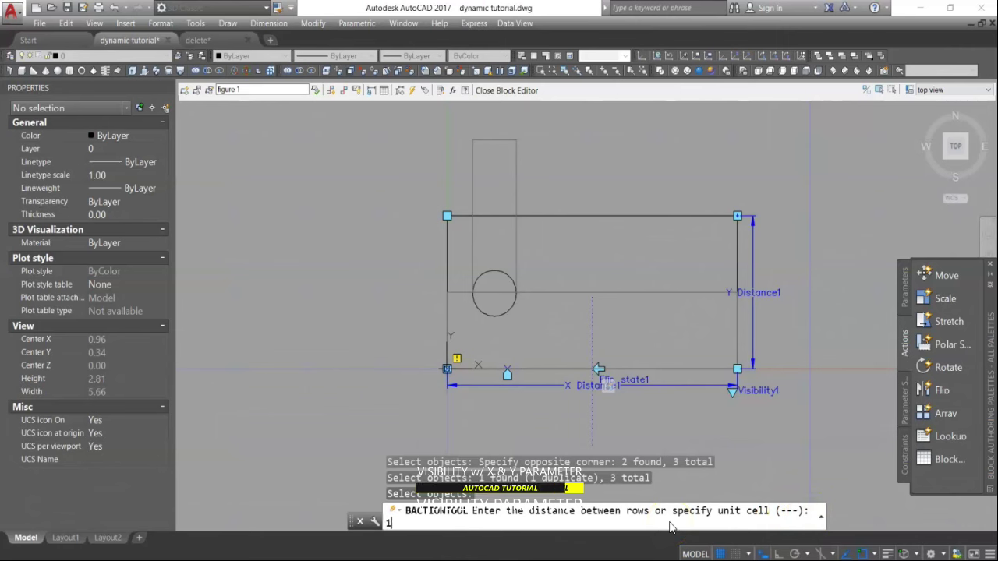
pyautogui.write('.6')
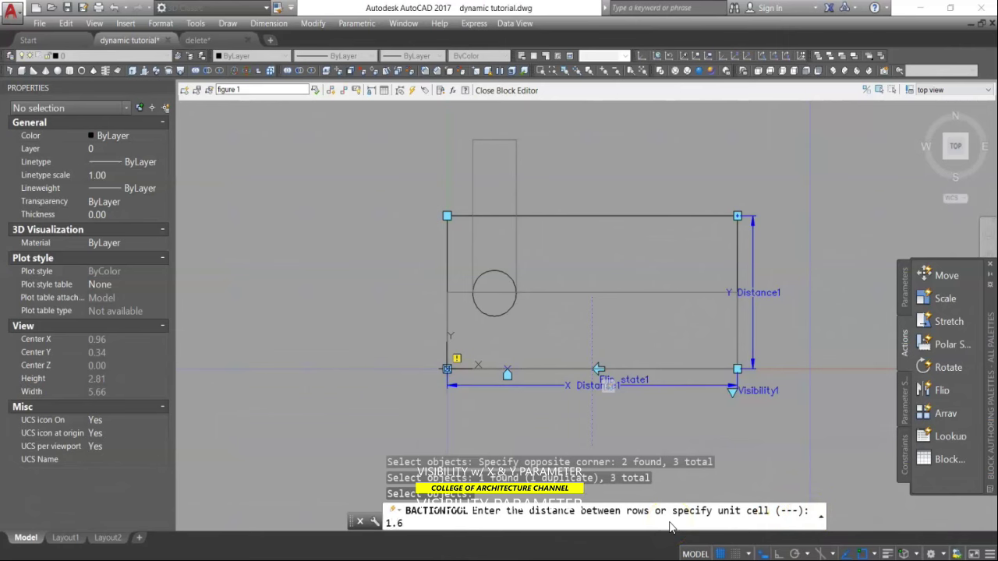
pyautogui.press('Return')
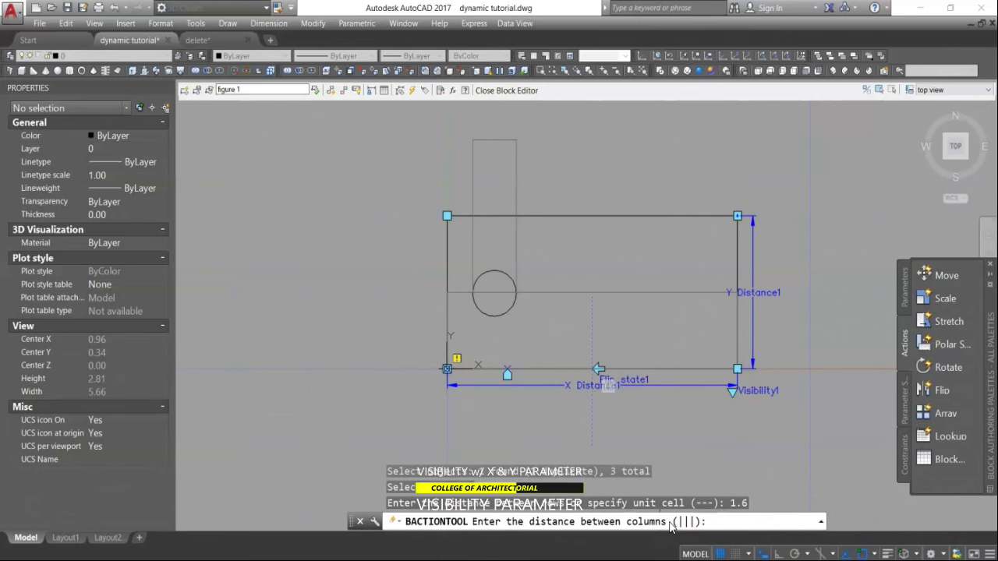
pyautogui.write('2.1')
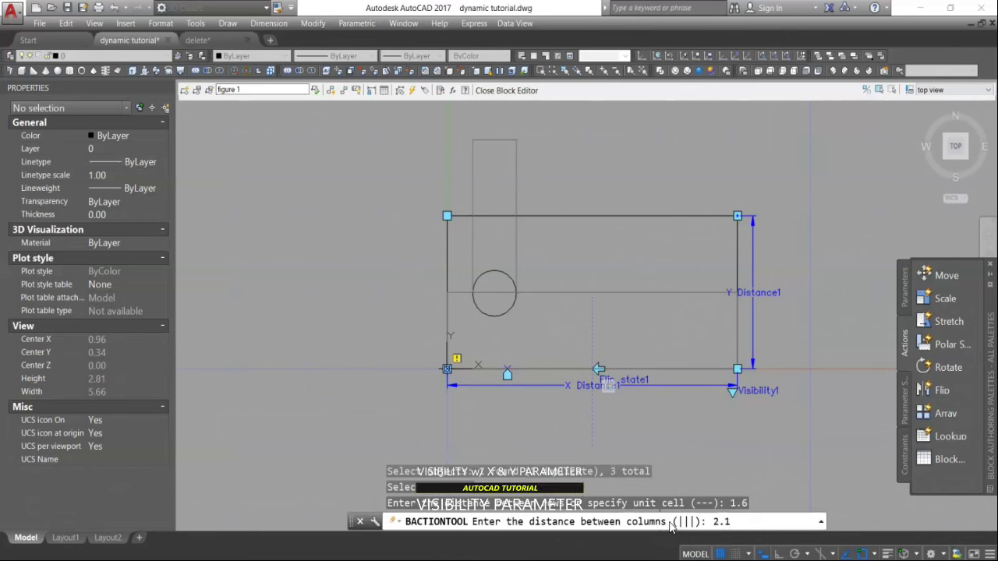
pyautogui.press('Return')
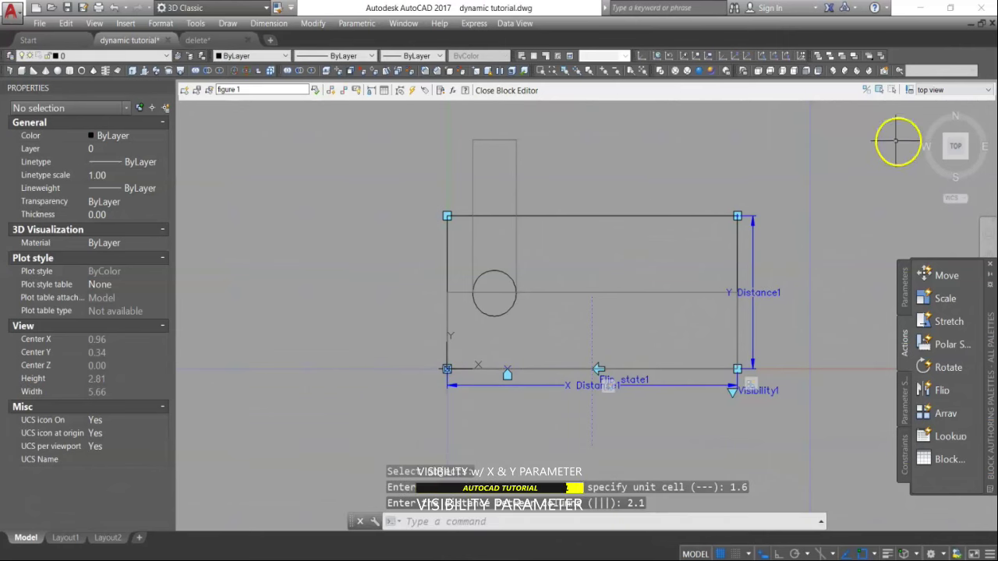
# Step: Switch the block editor to the side view visibility state
pyautogui.click(980, 90)
pyautogui.click(961, 111)
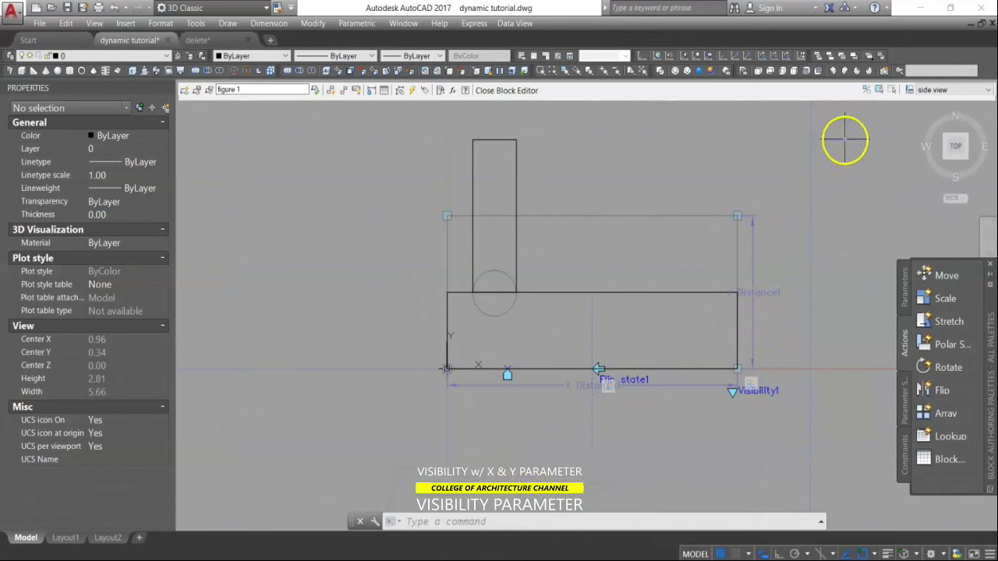
pyautogui.click(877, 91)
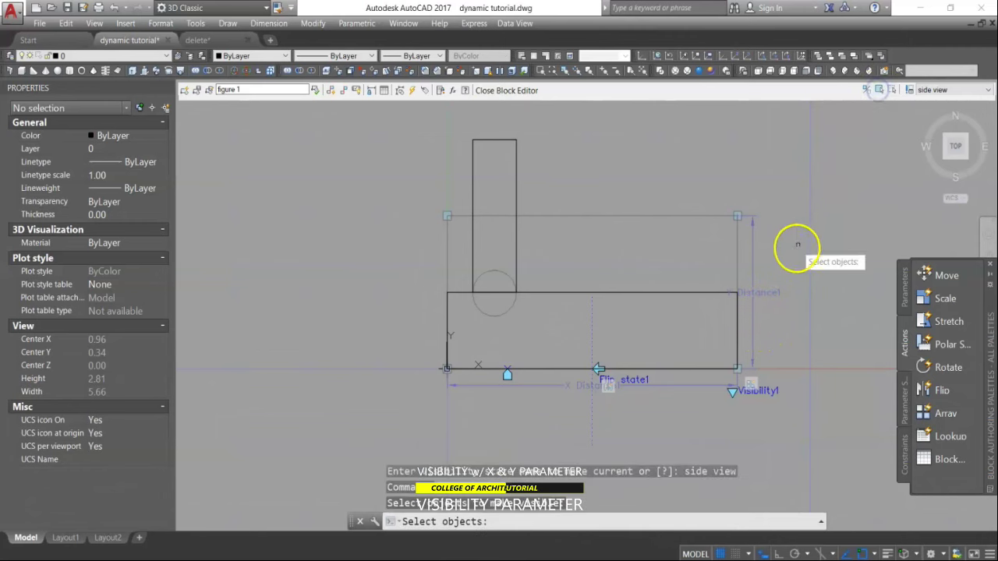
# Step: Make the Distance1 parameter and the items near Visibility1 visible in side view
pyautogui.click(795, 246)
pyautogui.click(744, 293)
pyautogui.press('Return')
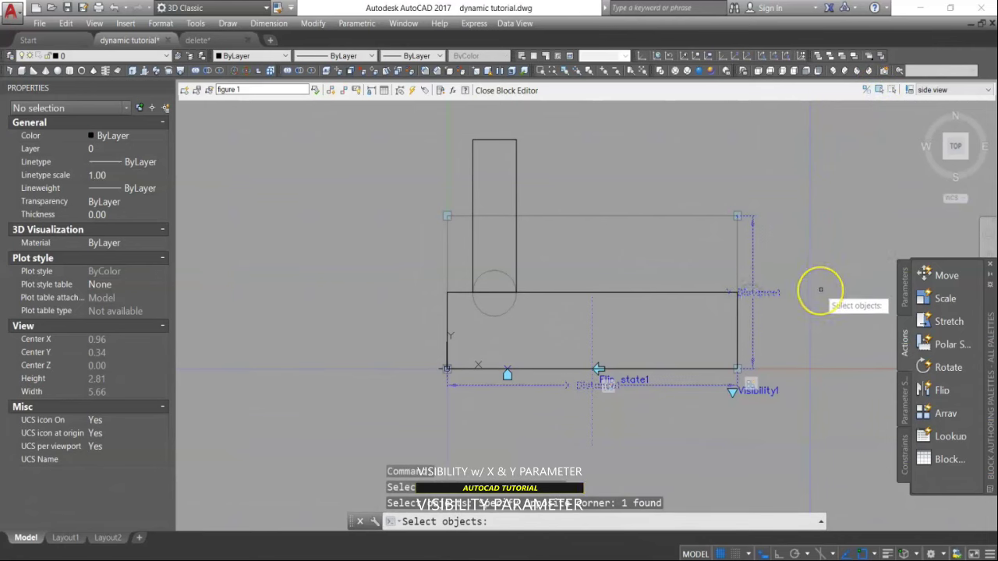
pyautogui.click(750, 382)
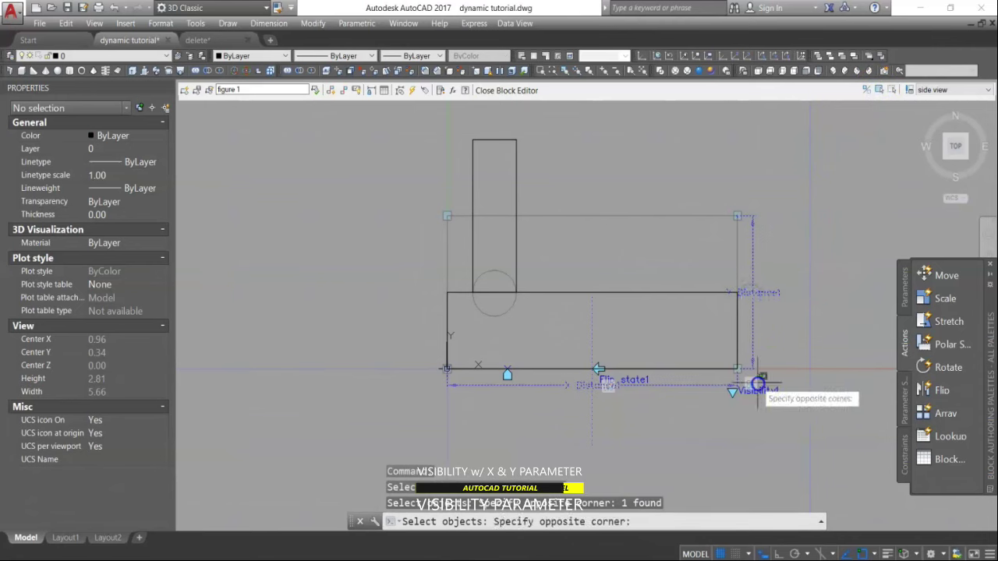
pyautogui.click(764, 367)
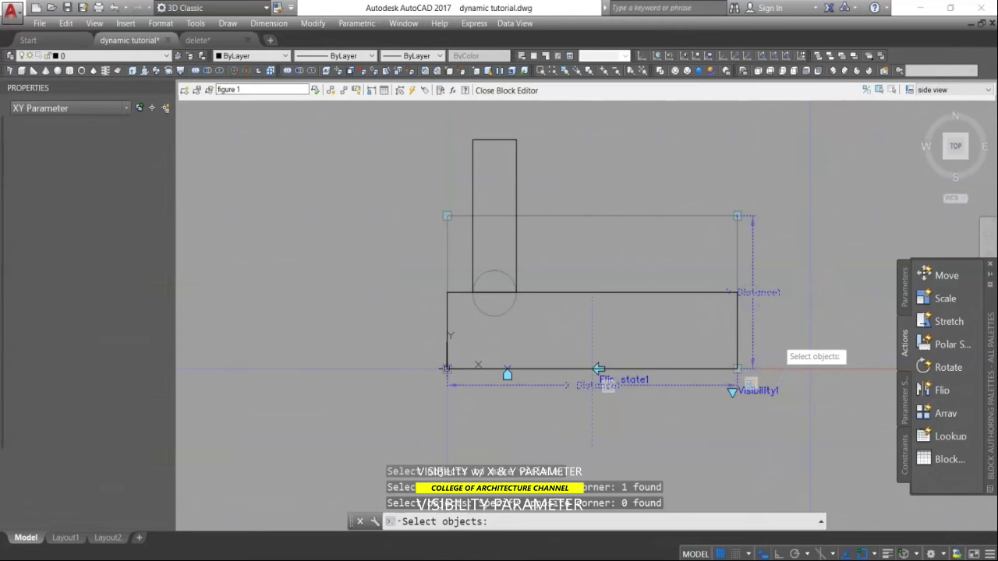
pyautogui.press('Return')
pyautogui.press('Return')
# Step: Set the XY parameter's grip display to 1, then close the block editor saving changes
pyautogui.click(754, 222)
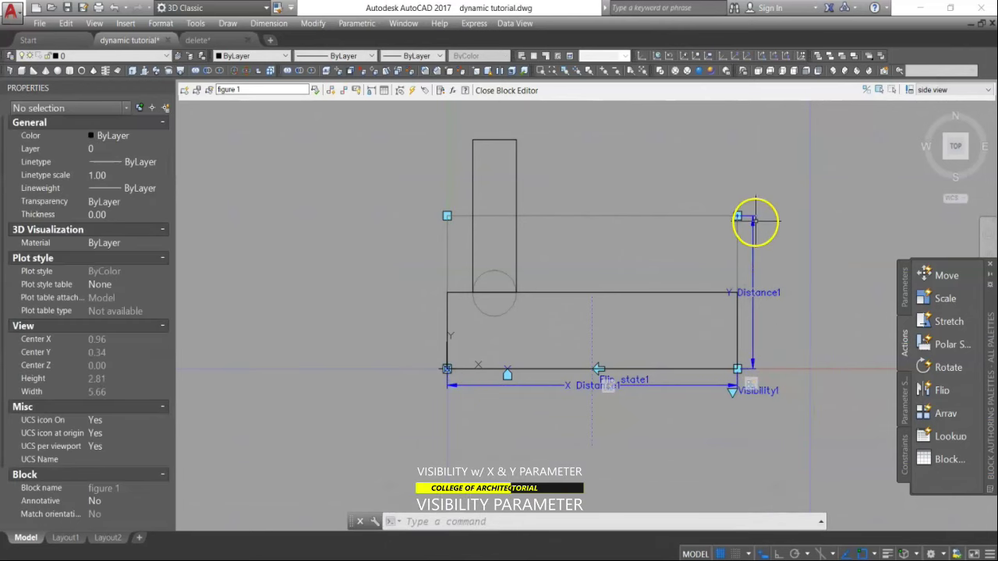
pyautogui.rightClick(754, 223)
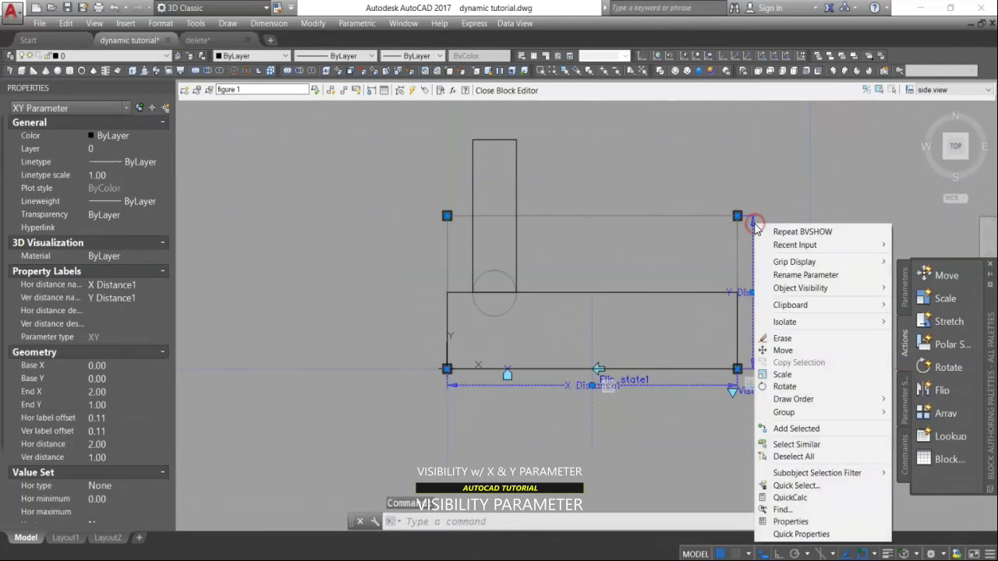
pyautogui.moveTo(826, 261)
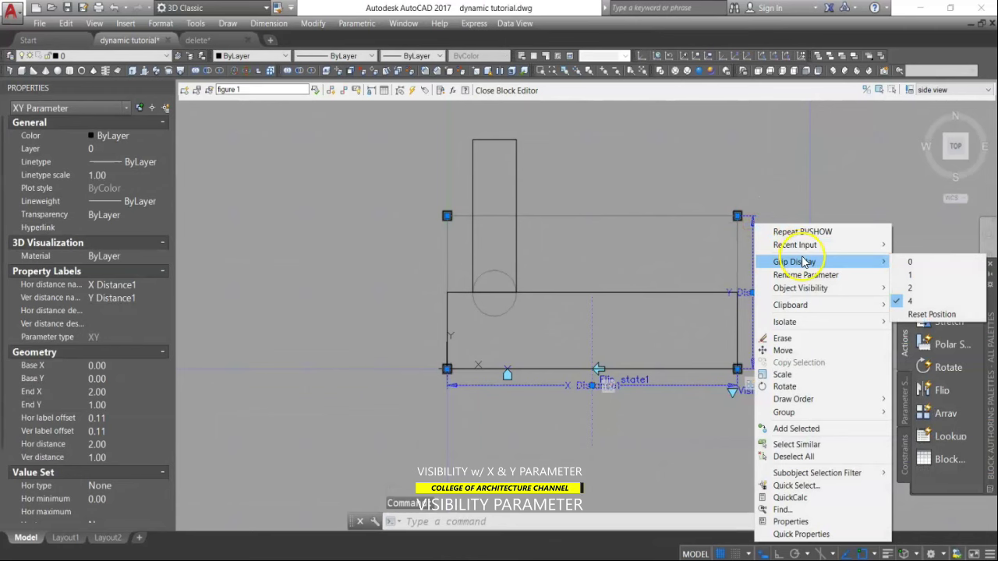
pyautogui.click(914, 276)
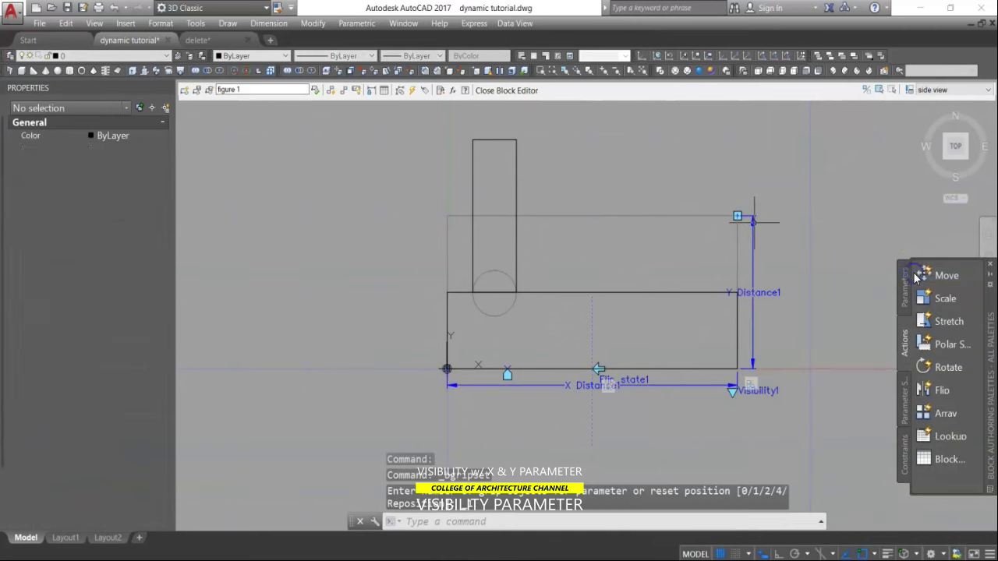
pyautogui.click(491, 91)
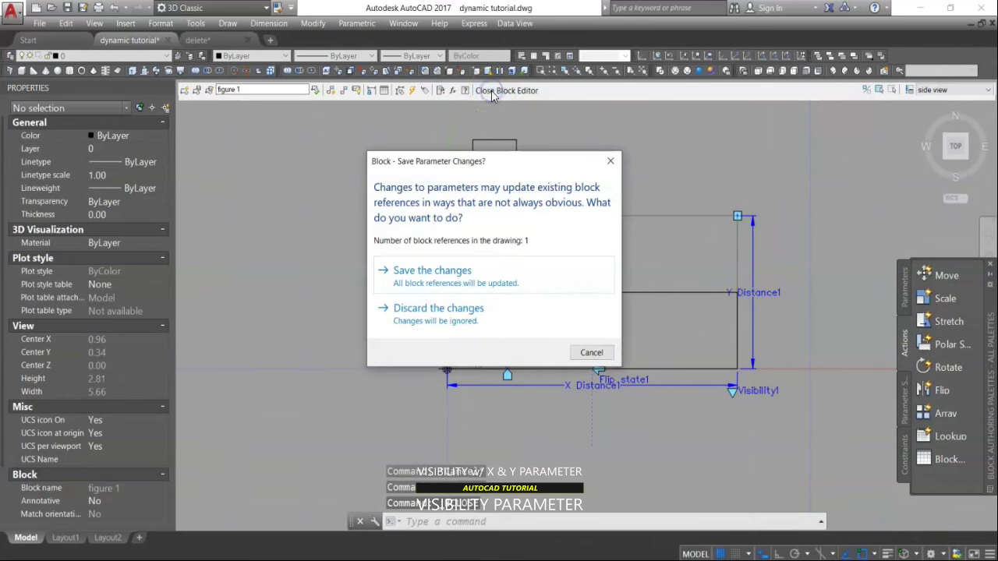
pyautogui.click(441, 277)
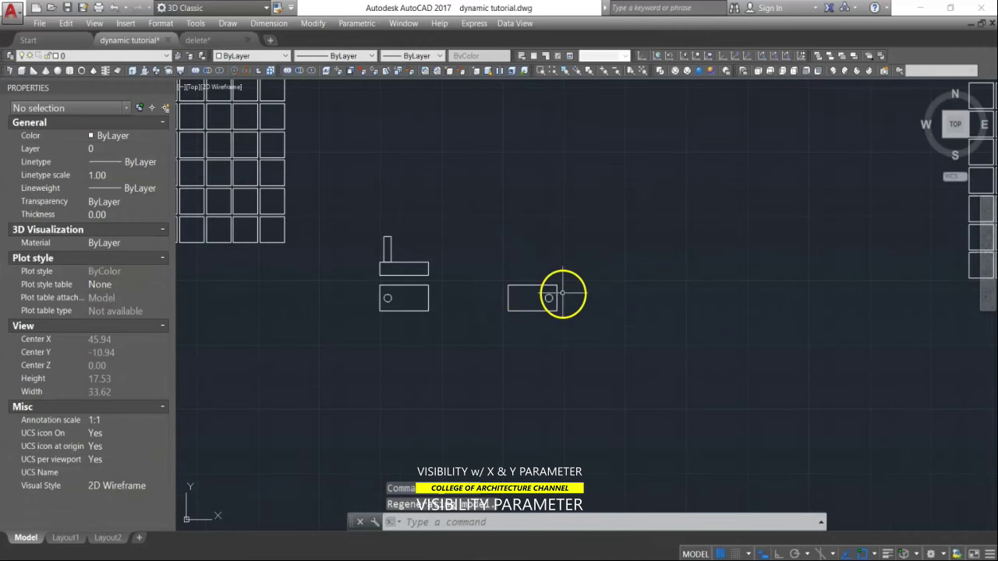
# Step: Stretch the figure block's array grip into a 3x3 grid
pyautogui.click(556, 297)
pyautogui.click(556, 295)
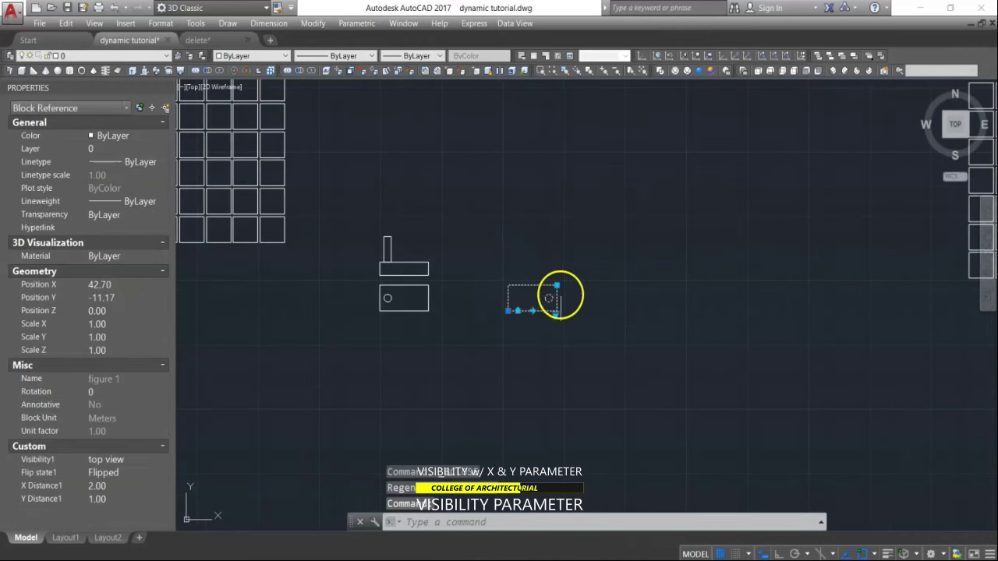
pyautogui.click(557, 286)
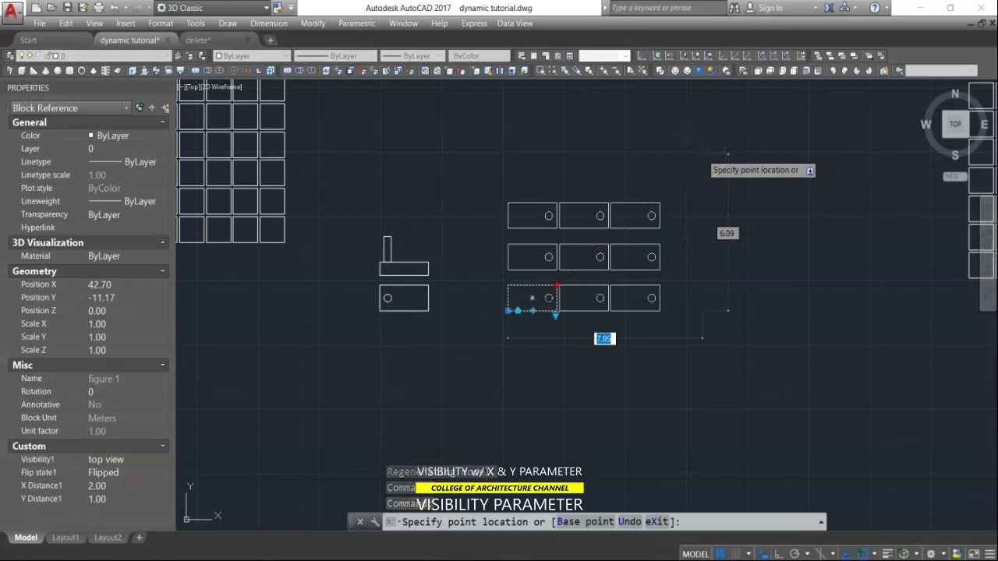
pyautogui.click(702, 153)
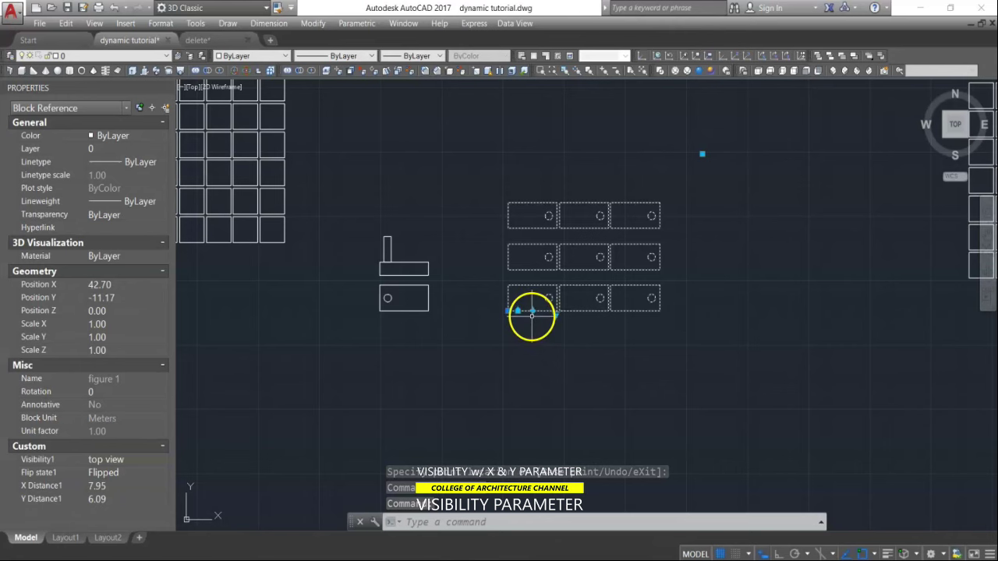
pyautogui.scroll(2, 532, 315)
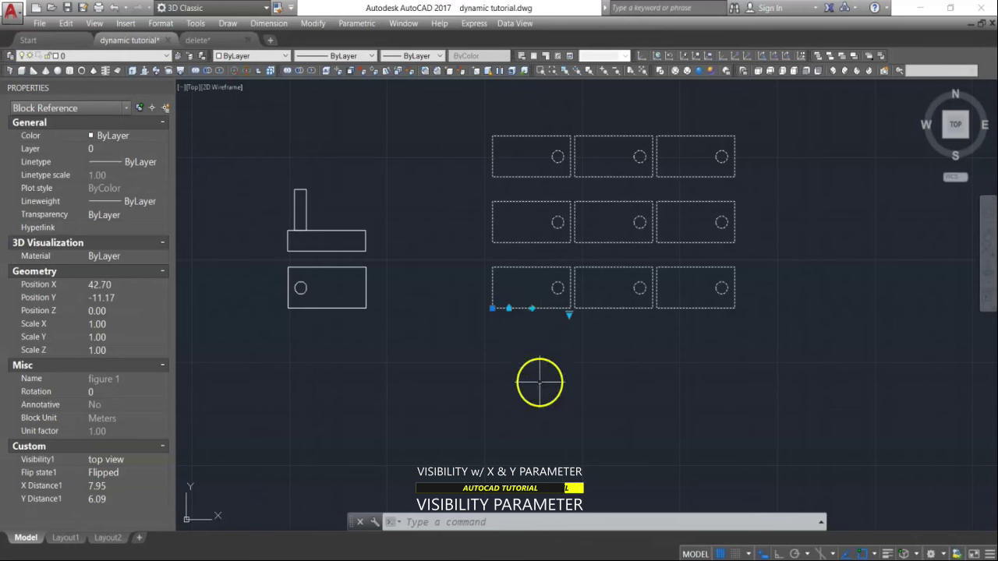
# Step: Test the flip grip back and forth, then switch the blocks to side view
pyautogui.click(531, 309)
pyautogui.click(531, 309)
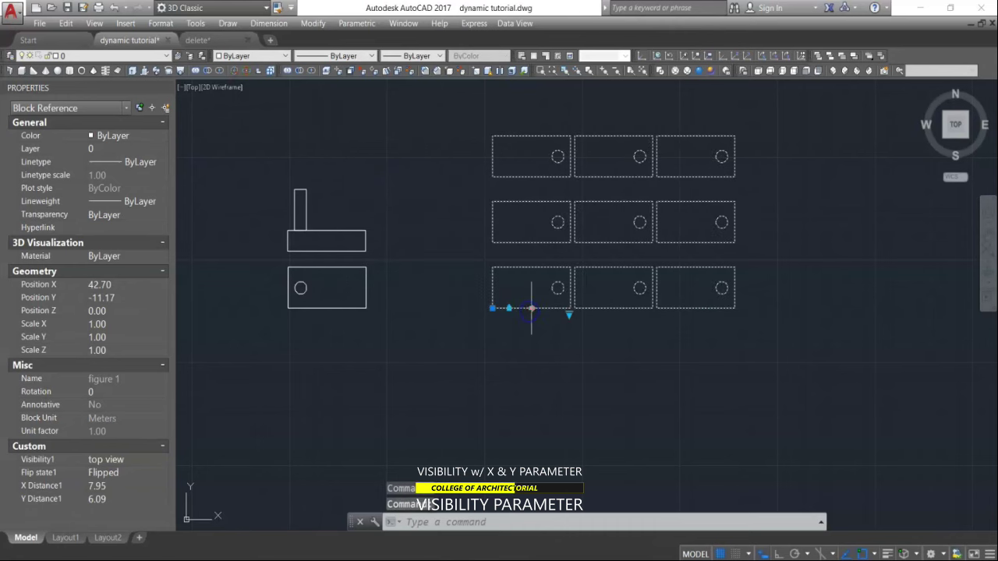
pyautogui.click(569, 315)
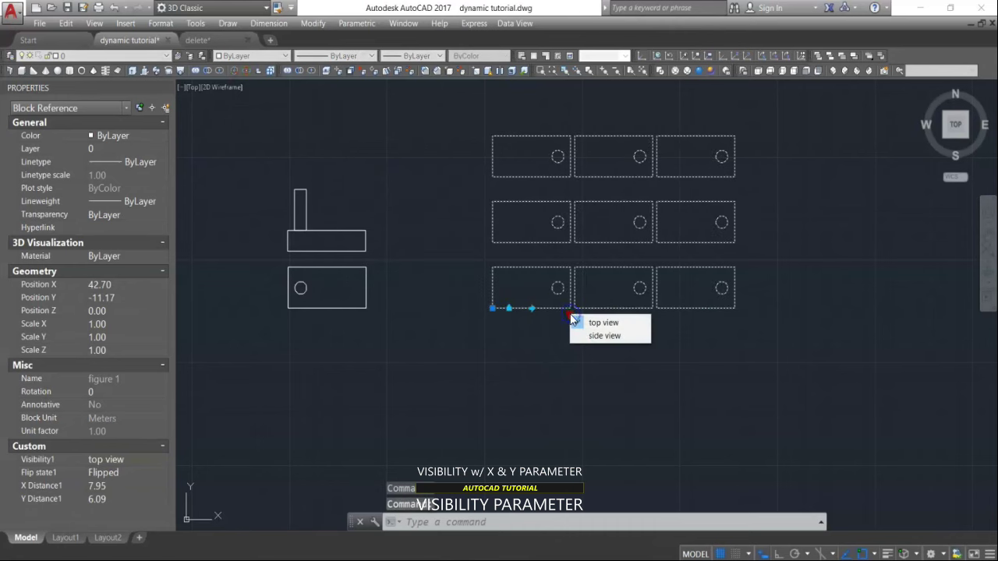
pyautogui.click(596, 336)
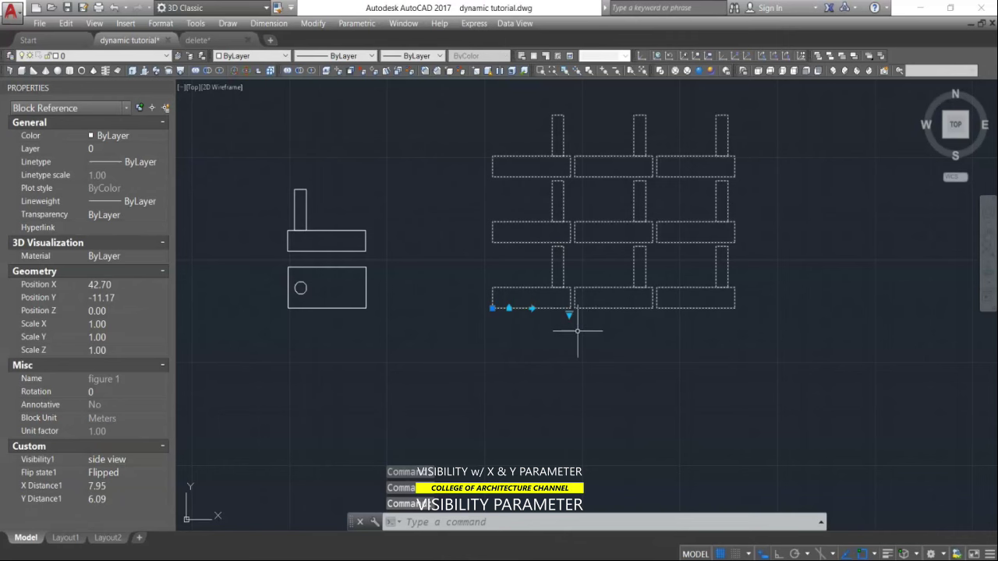
pyautogui.scroll(-5, 445, 335)
pyautogui.press('Escape')
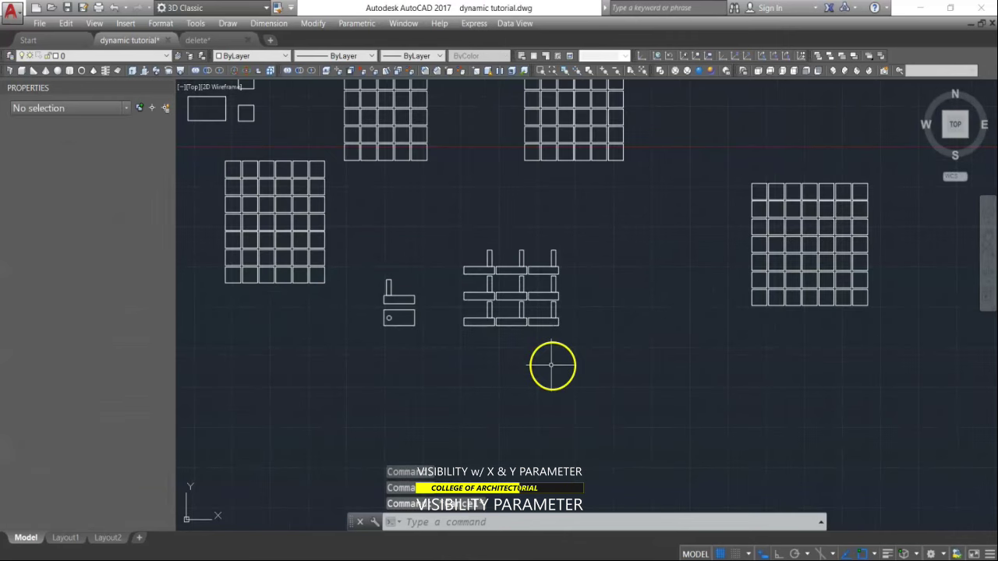
# Step: Draw a diagonal line rising to the right below the blocks
pyautogui.write('l')
pyautogui.press('Return')
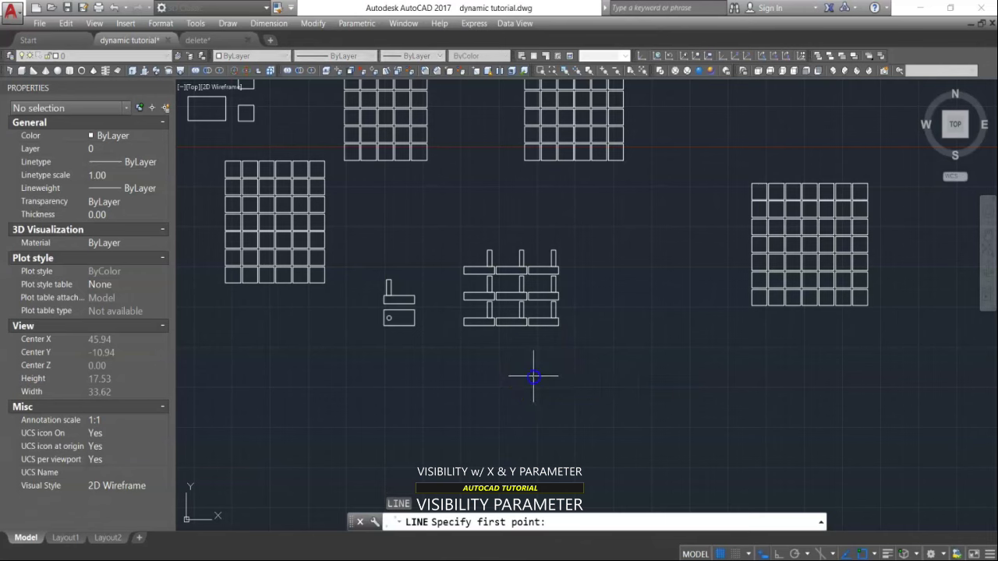
pyautogui.click(533, 377)
pyautogui.click(628, 280)
pyautogui.press('Escape')
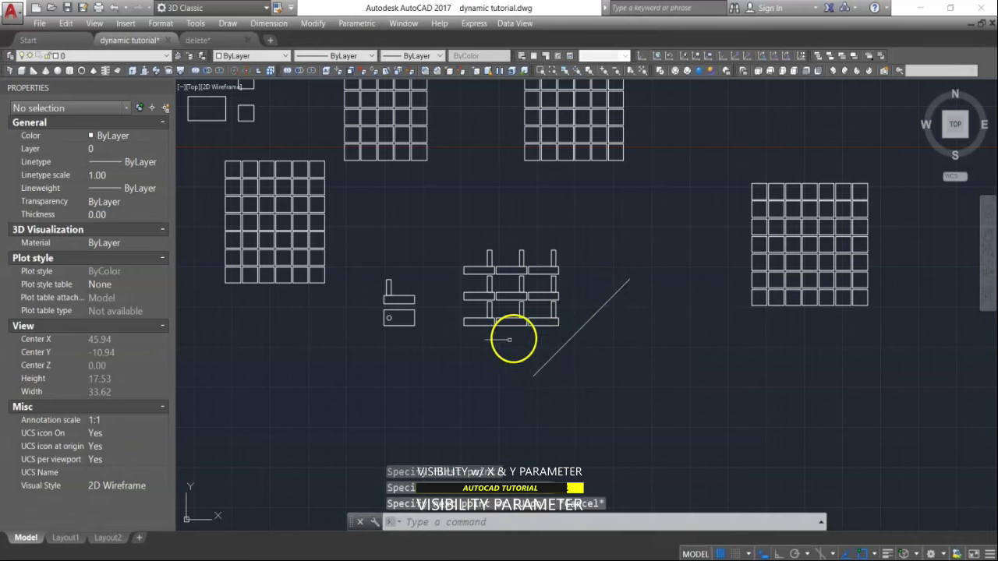
# Step: Rotate the block array 44° to align with the diagonal line
pyautogui.click(507, 330)
pyautogui.click(478, 325)
pyautogui.scroll(2, 478, 325)
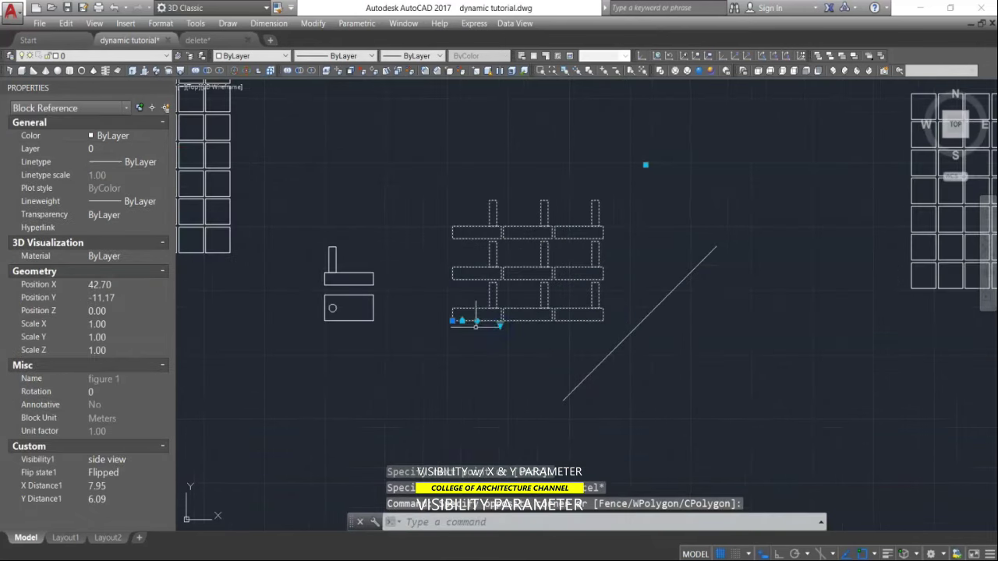
pyautogui.click(475, 322)
pyautogui.click(596, 357)
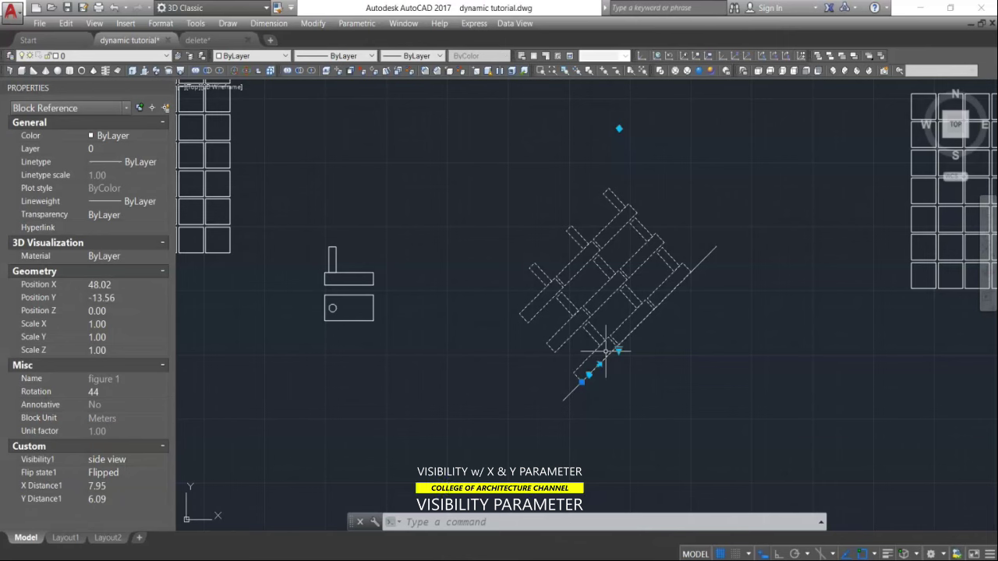
pyautogui.press('Escape')
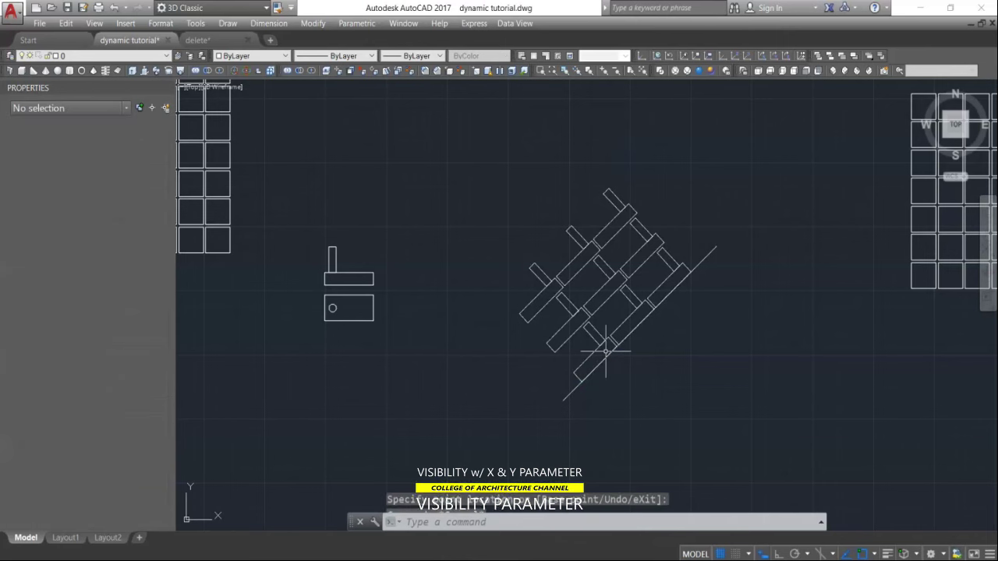
pyautogui.click(468, 522)
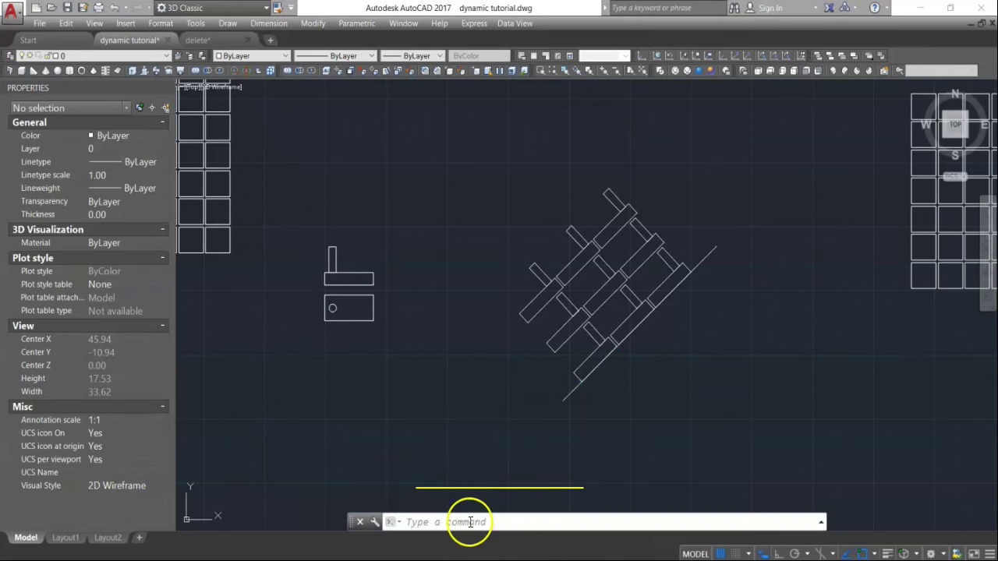
# Step: Draw a small rectangle with RECTANG
pyautogui.write('RECTANG')
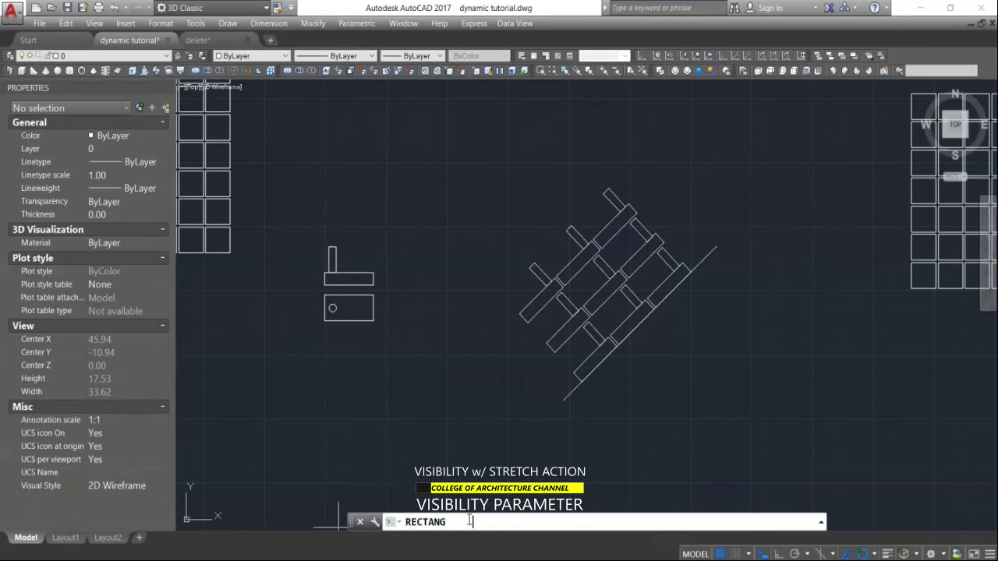
pyautogui.press('Return')
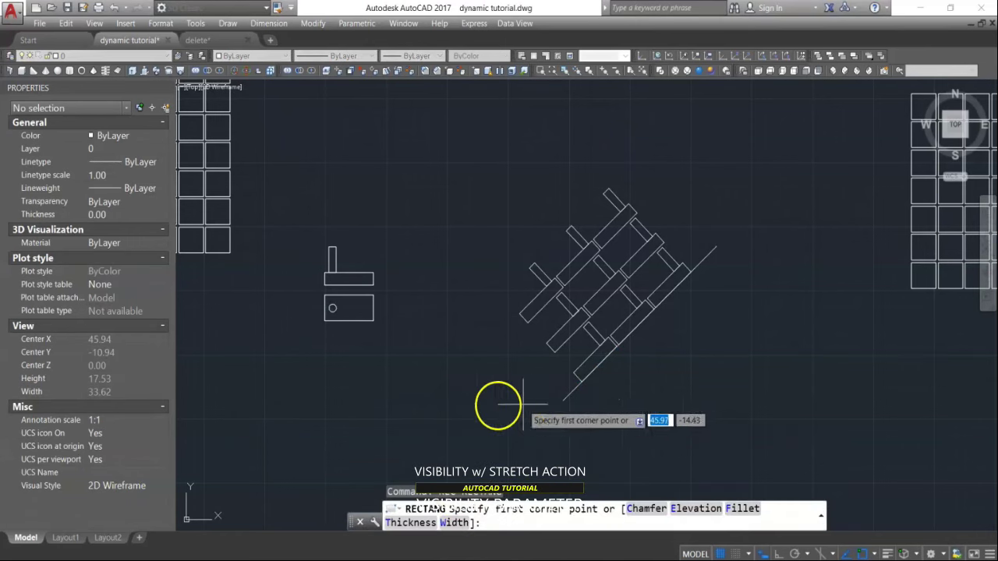
pyautogui.click(706, 403)
pyautogui.click(762, 361)
# Step: Define a block named FIGURE 2, picking a base point and selecting the rectangle
pyautogui.click(596, 519)
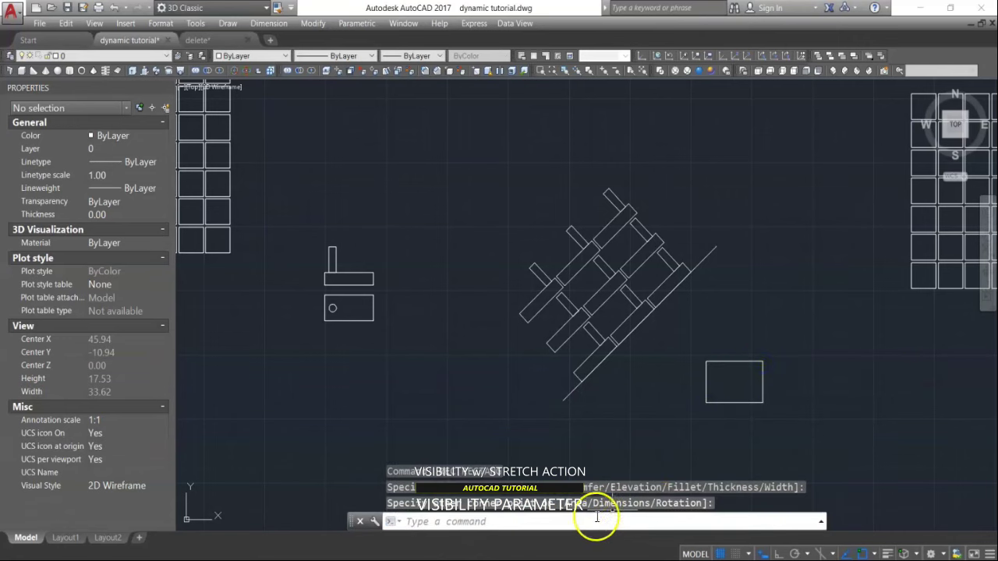
pyautogui.write('B')
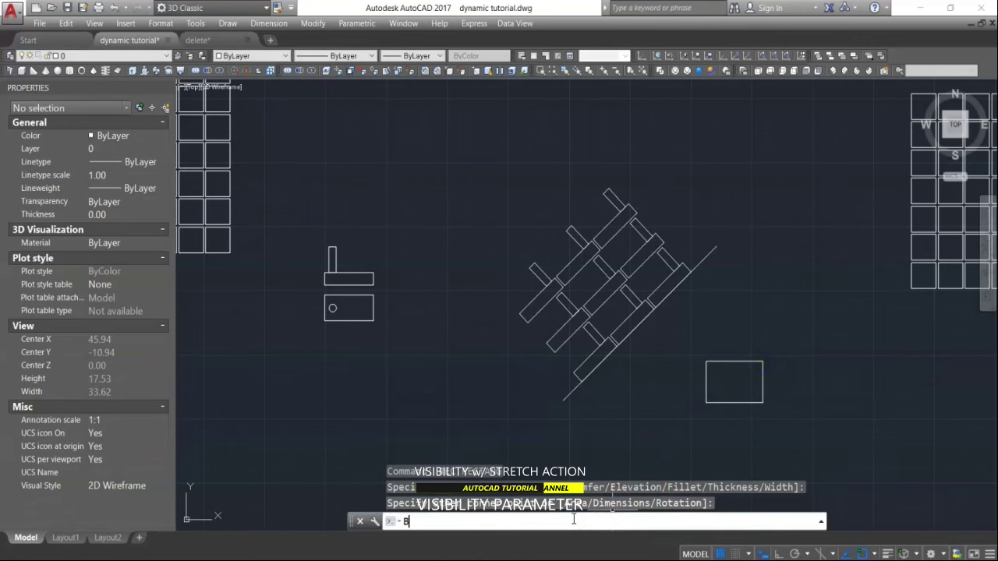
pyautogui.press('Return')
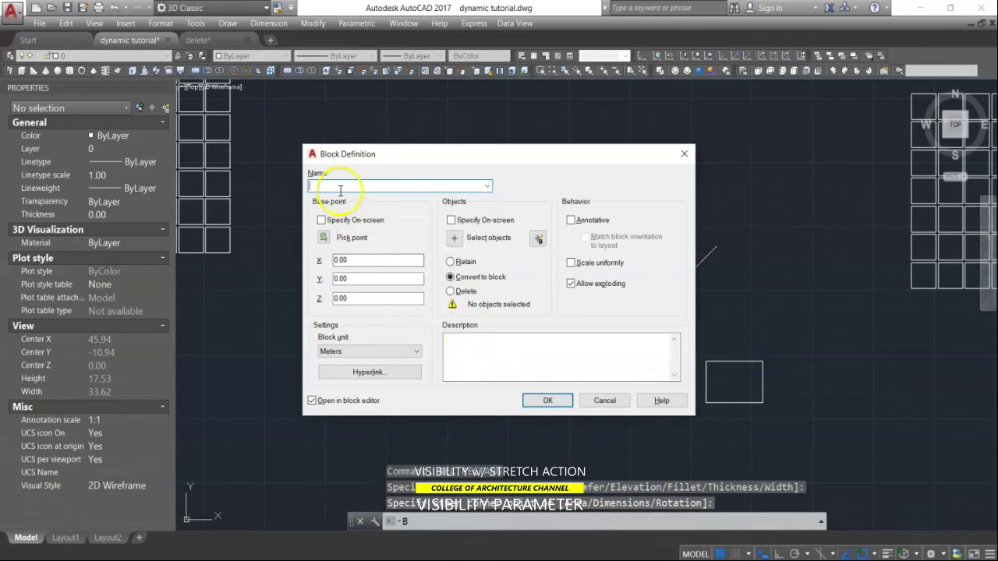
pyautogui.write('FIGURE')
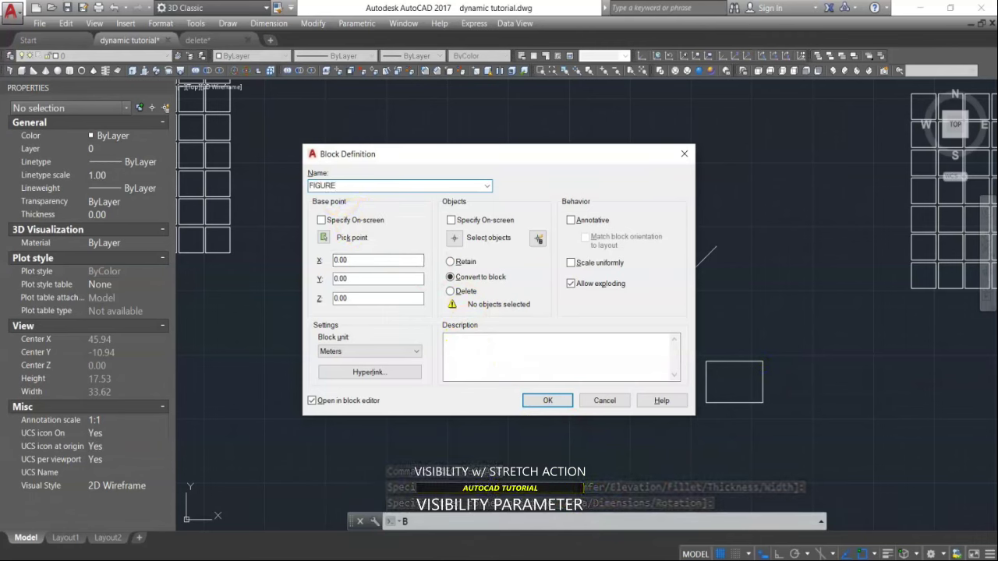
pyautogui.write(' 2')
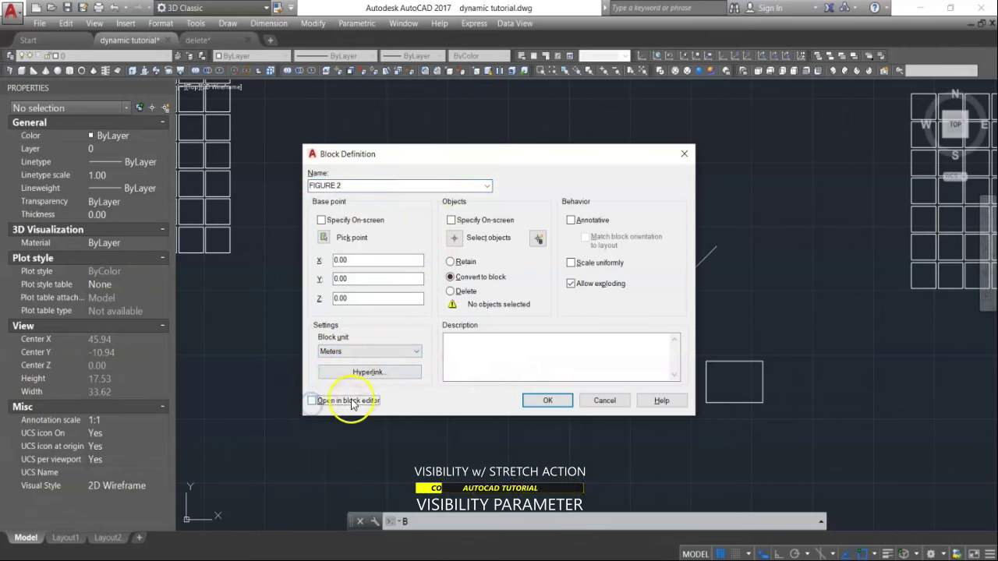
pyautogui.click(324, 237)
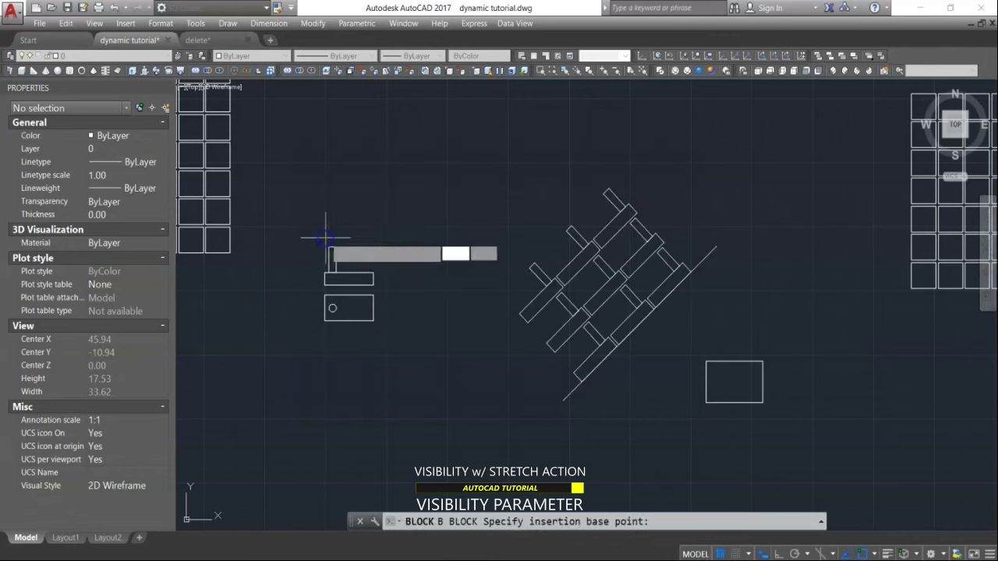
pyautogui.click(705, 402)
pyautogui.click(461, 242)
pyautogui.click(795, 356)
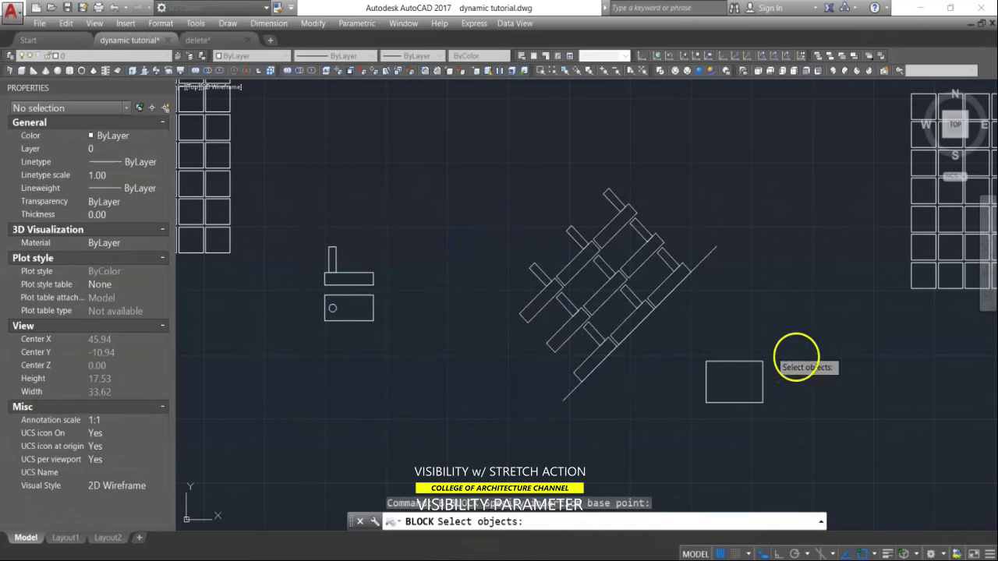
pyautogui.click(715, 387)
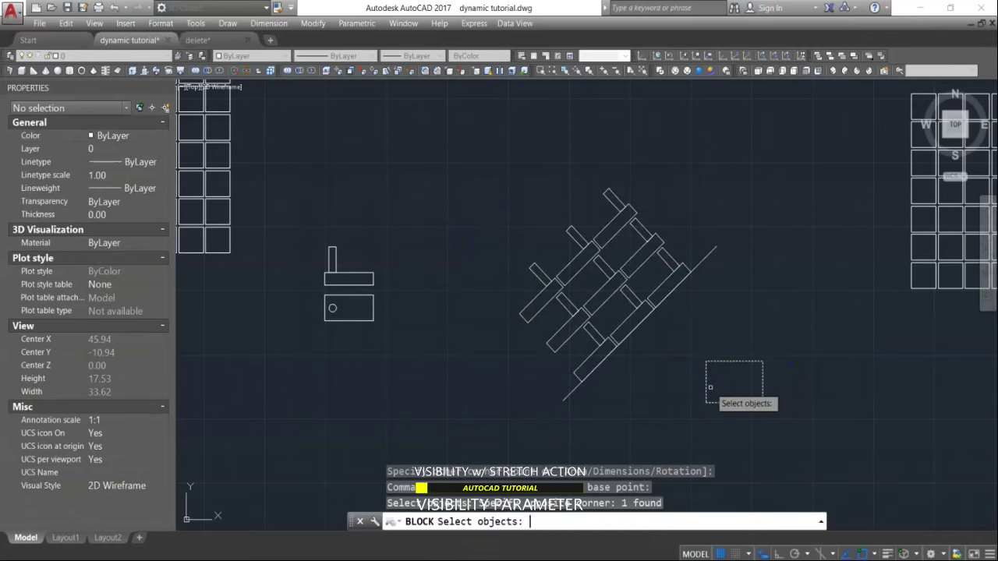
pyautogui.press('Return')
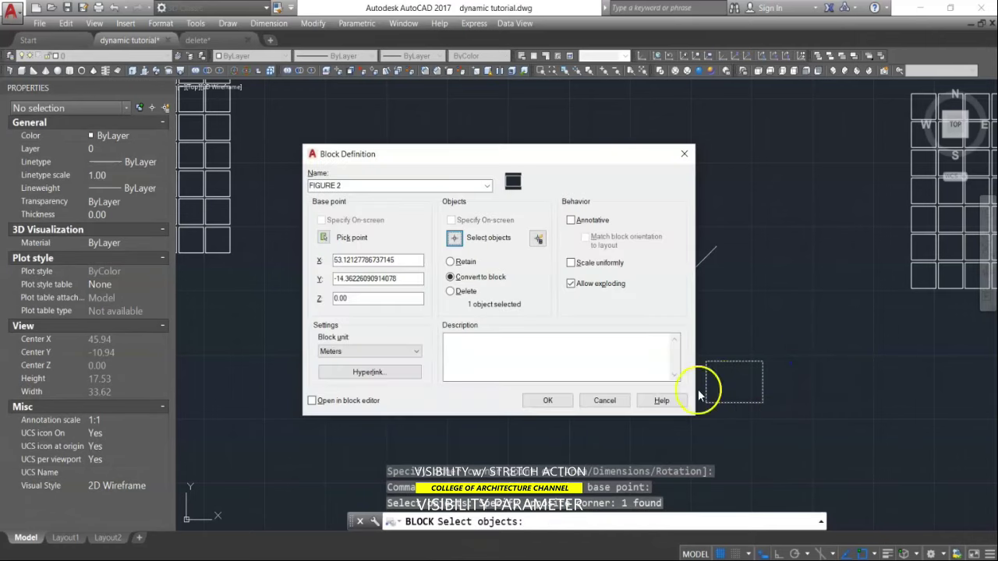
# Step: Reset the base point to the rectangle's lower-left corner and create the block, opening it for editing
pyautogui.click(326, 239)
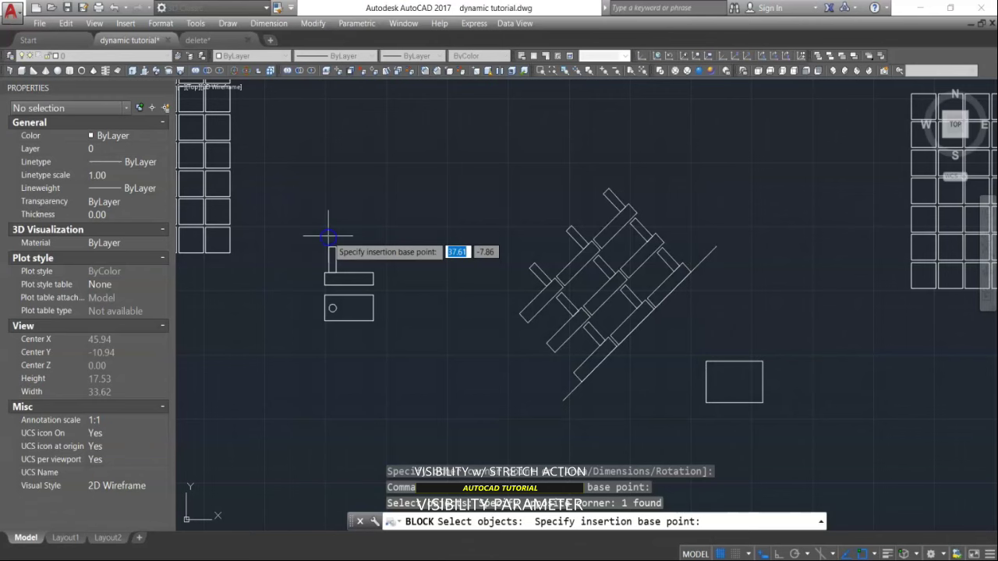
pyautogui.click(707, 403)
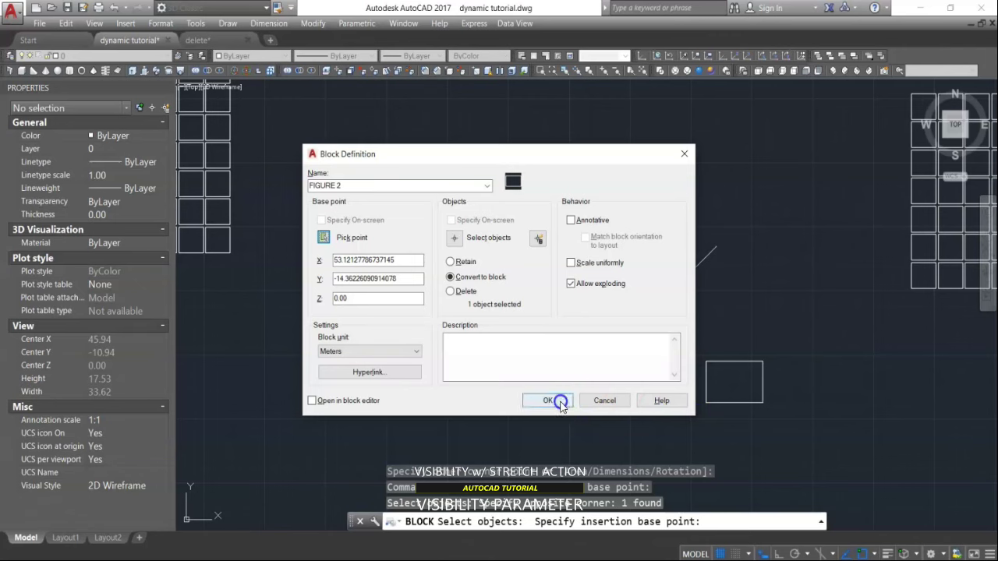
pyautogui.click(312, 400)
pyautogui.click(557, 402)
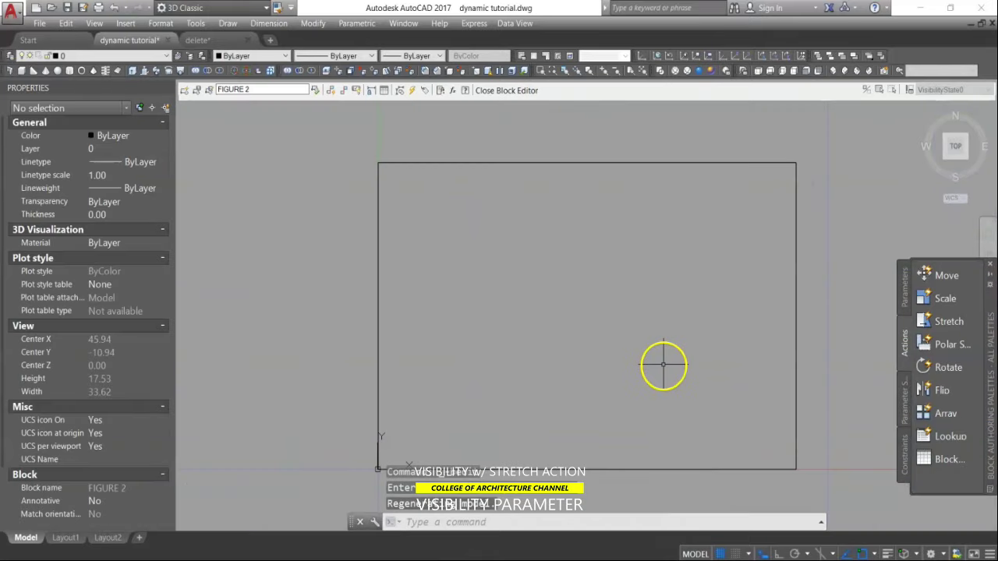
# Step: Erase the leftover rectangle from inside the FIGURE 2 block definition
pyautogui.scroll(-2, 644, 357)
pyautogui.click(692, 291)
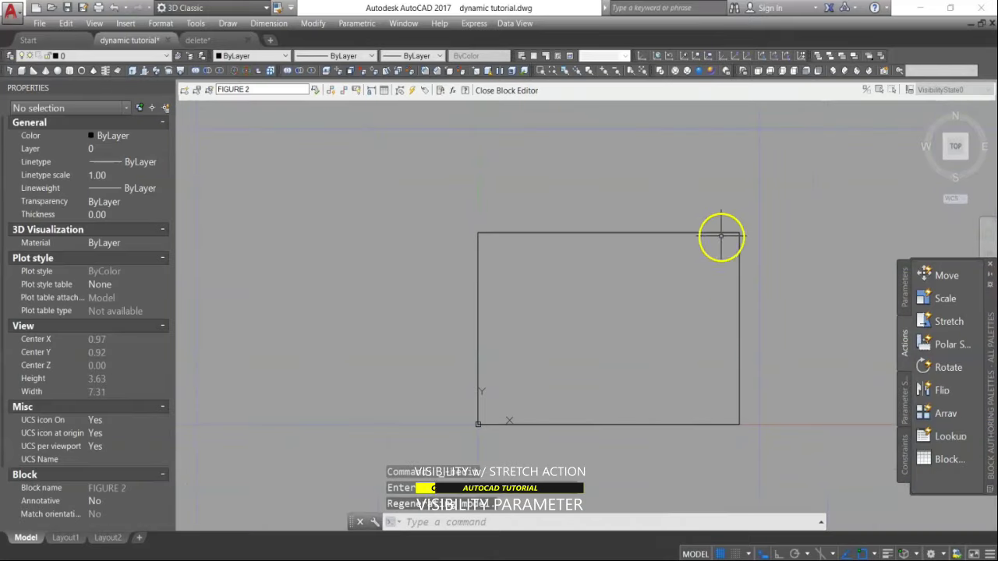
pyautogui.click(675, 225)
pyautogui.press('Delete')
pyautogui.click(668, 230)
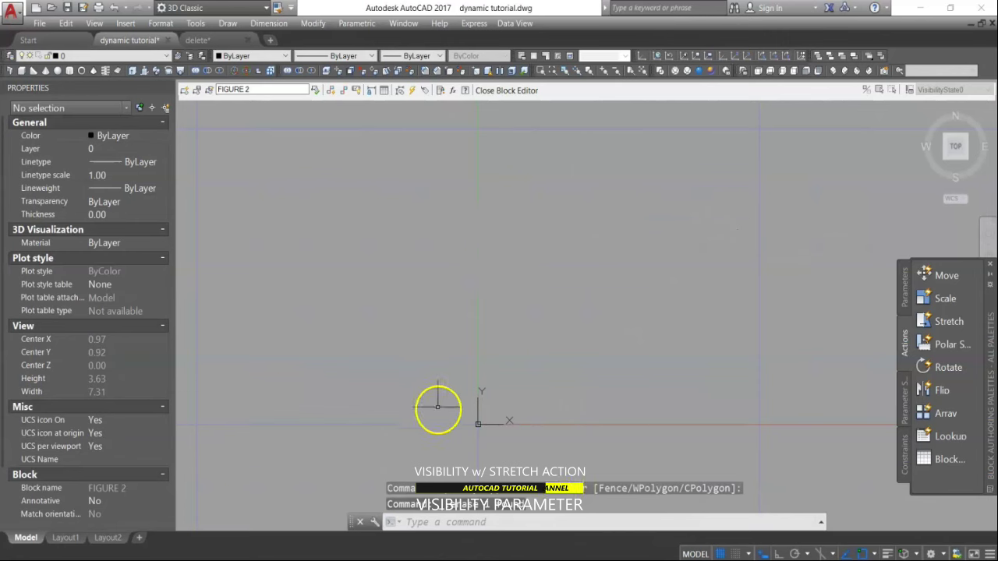
# Step: Insert the 'top view' block at 0,0 with the Insert command
pyautogui.click(448, 519)
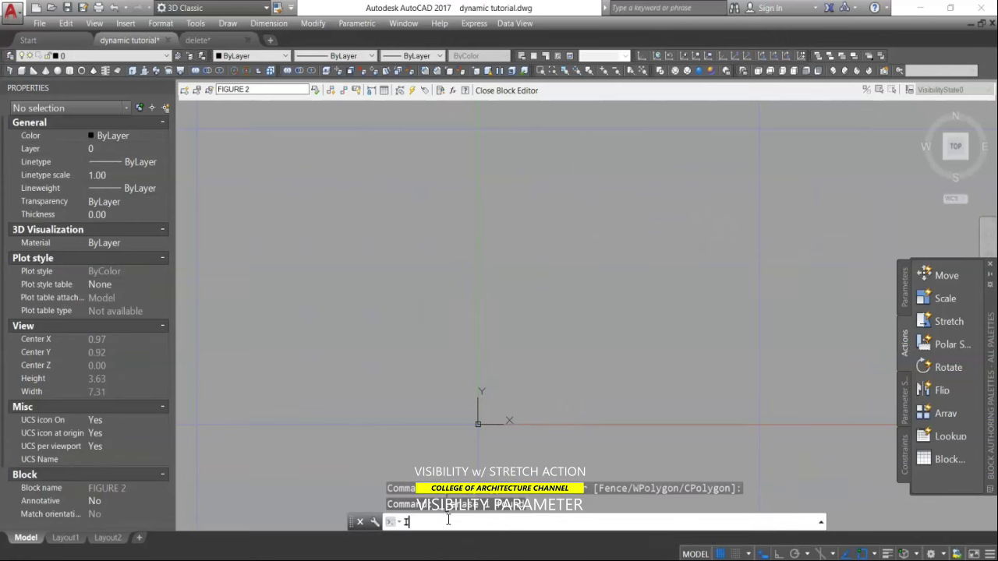
pyautogui.write('I')
pyautogui.press('Return')
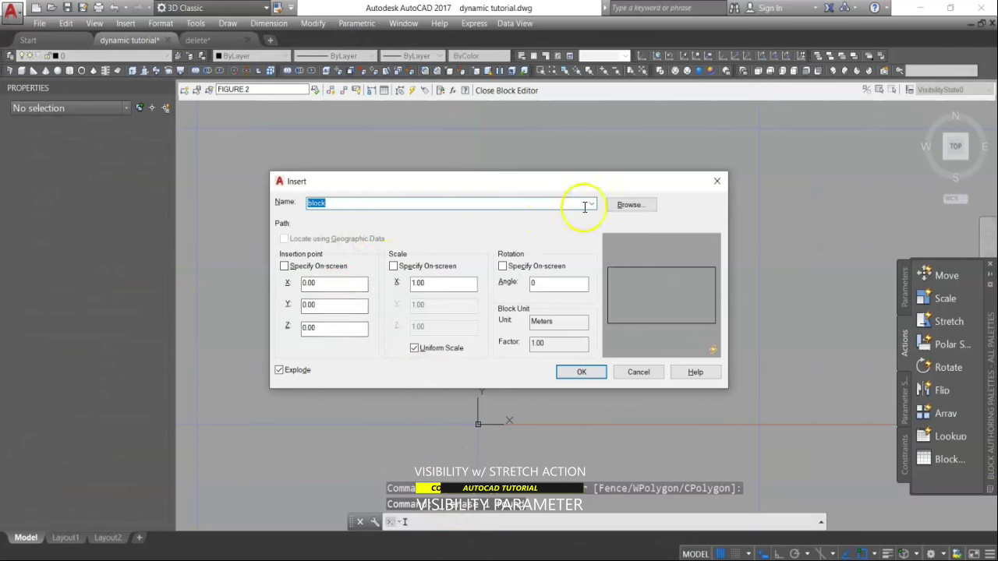
pyautogui.click(586, 208)
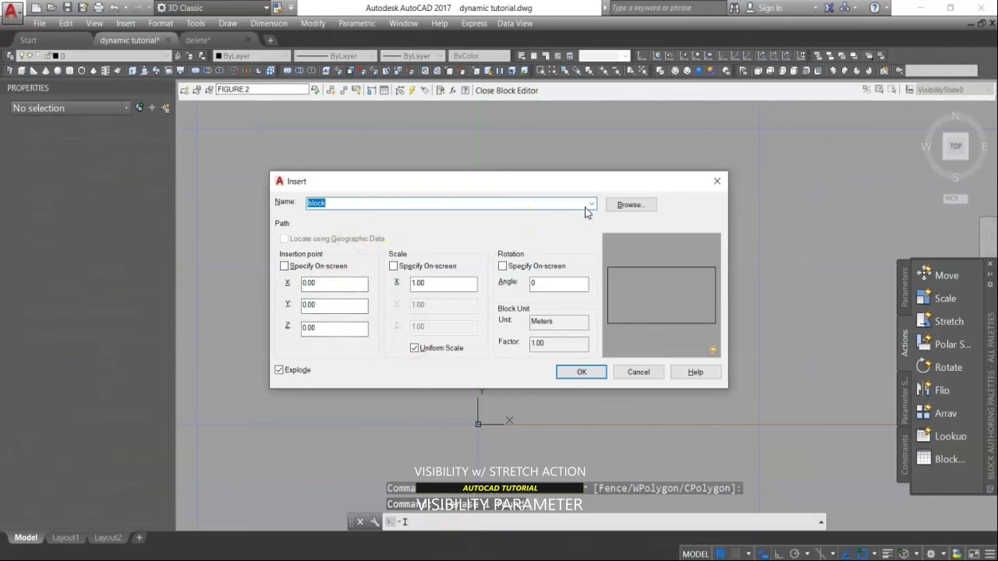
pyautogui.click(587, 204)
pyautogui.click(364, 334)
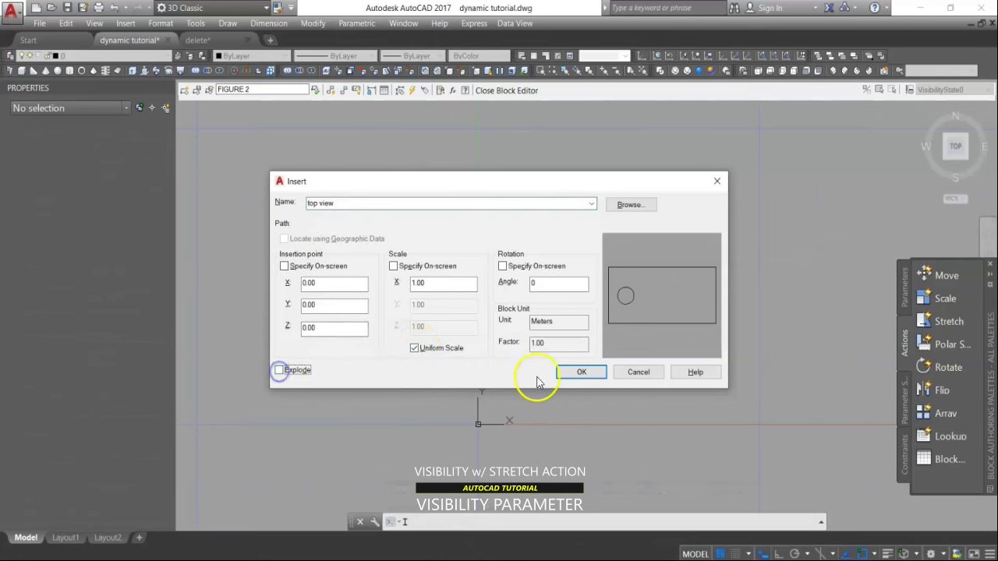
pyautogui.click(594, 375)
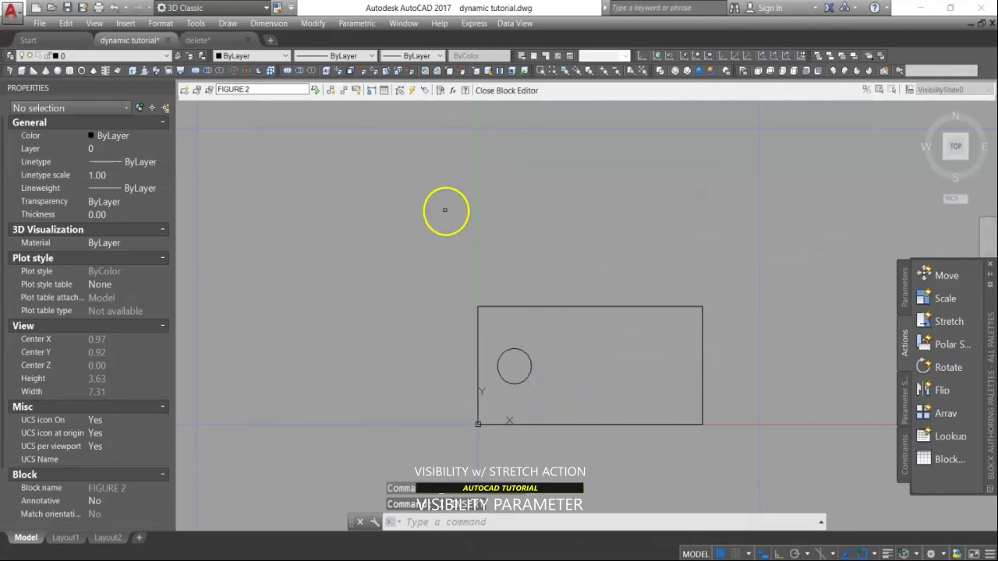
# Step: Insert the 'side view' block at 0,0 as well
pyautogui.click(496, 524)
pyautogui.write('I')
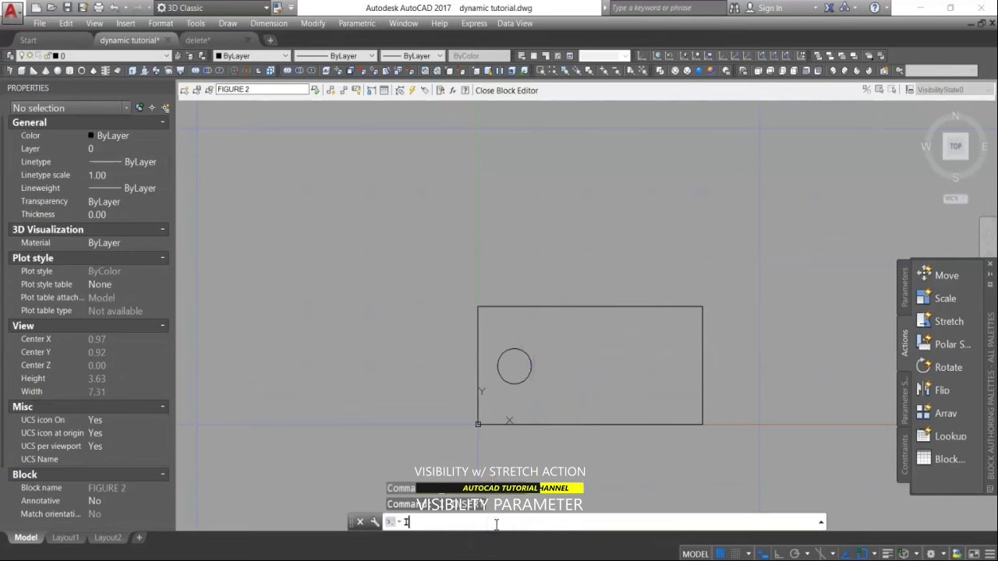
pyautogui.press('Return')
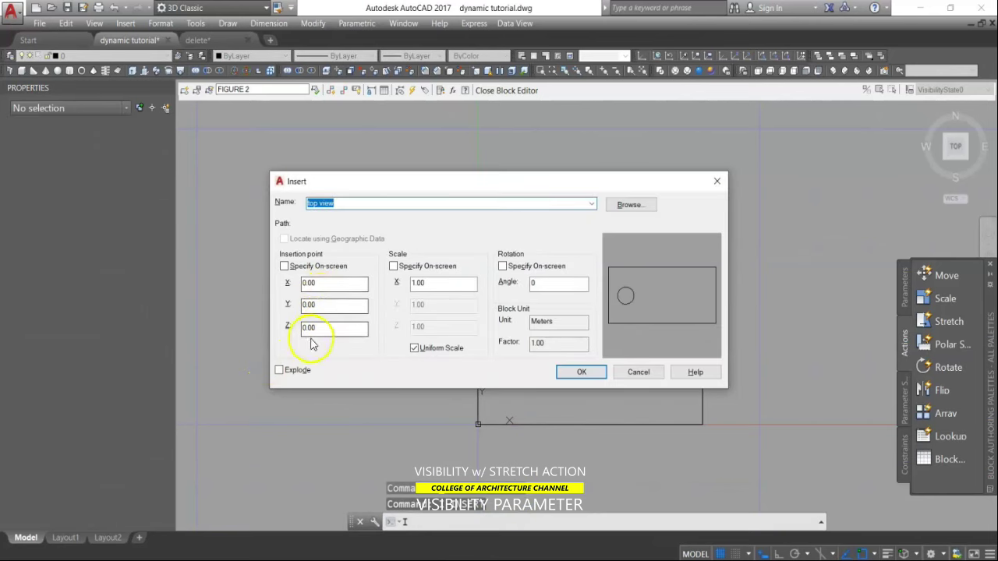
pyautogui.click(590, 206)
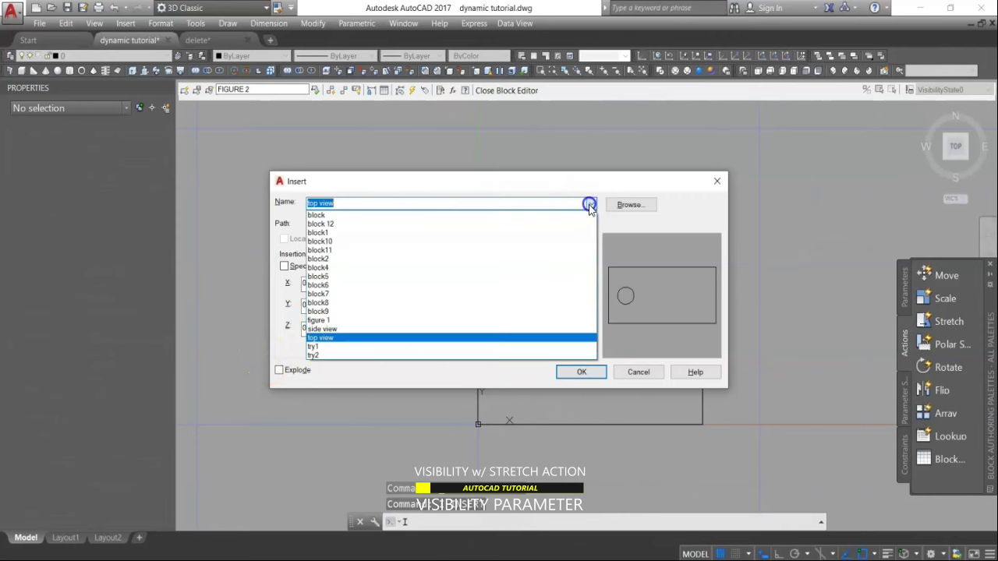
pyautogui.click(339, 329)
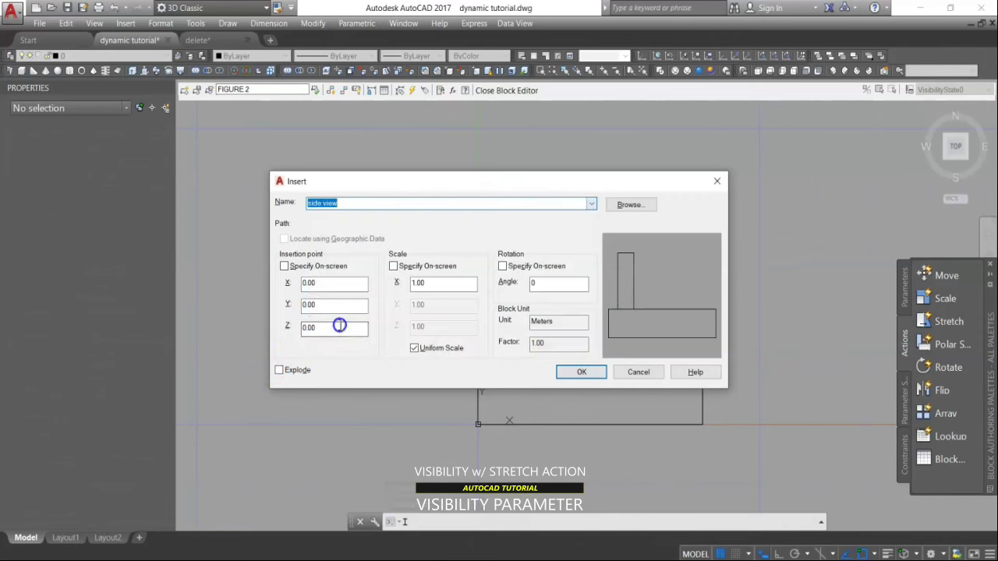
pyautogui.click(580, 372)
pyautogui.click(514, 366)
pyautogui.click(905, 297)
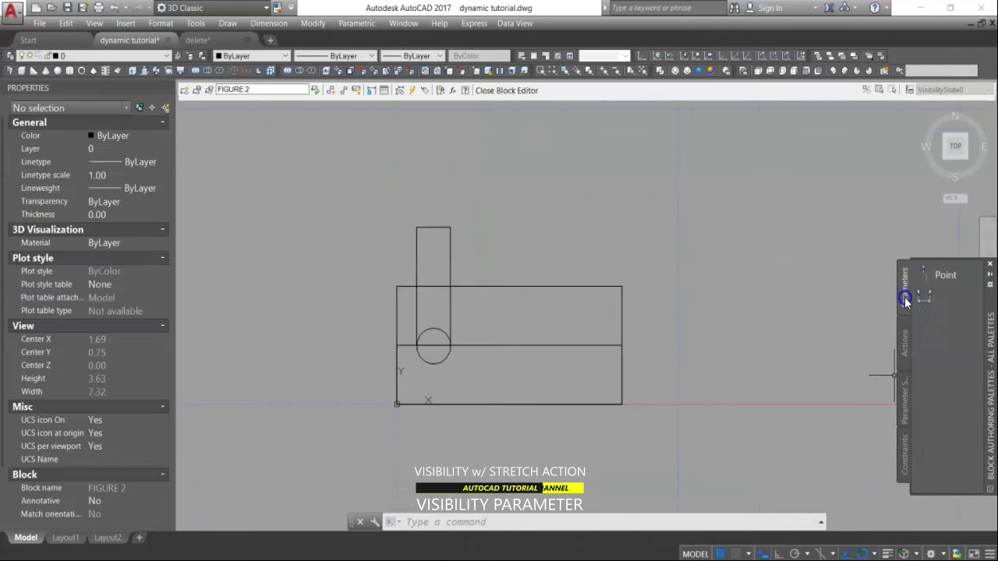
# Step: Add a visibility parameter below the rectangle's right corner
pyautogui.click(947, 435)
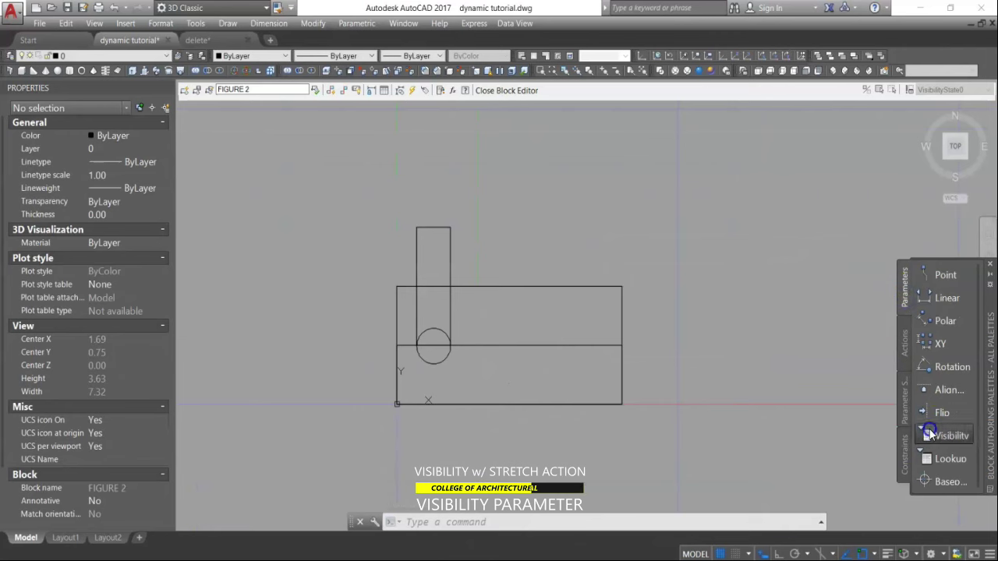
pyautogui.click(630, 417)
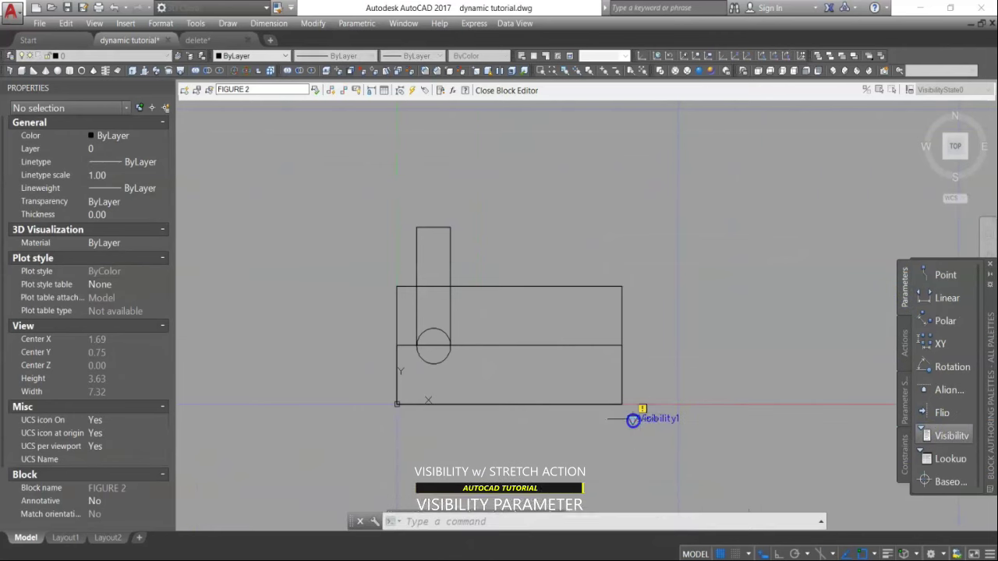
pyautogui.click(949, 95)
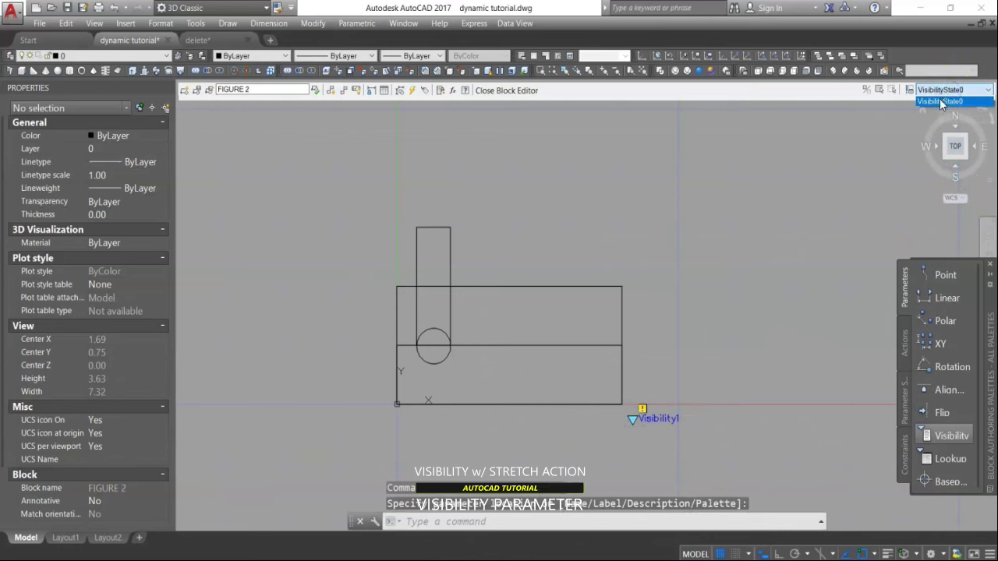
pyautogui.click(940, 101)
pyautogui.click(908, 89)
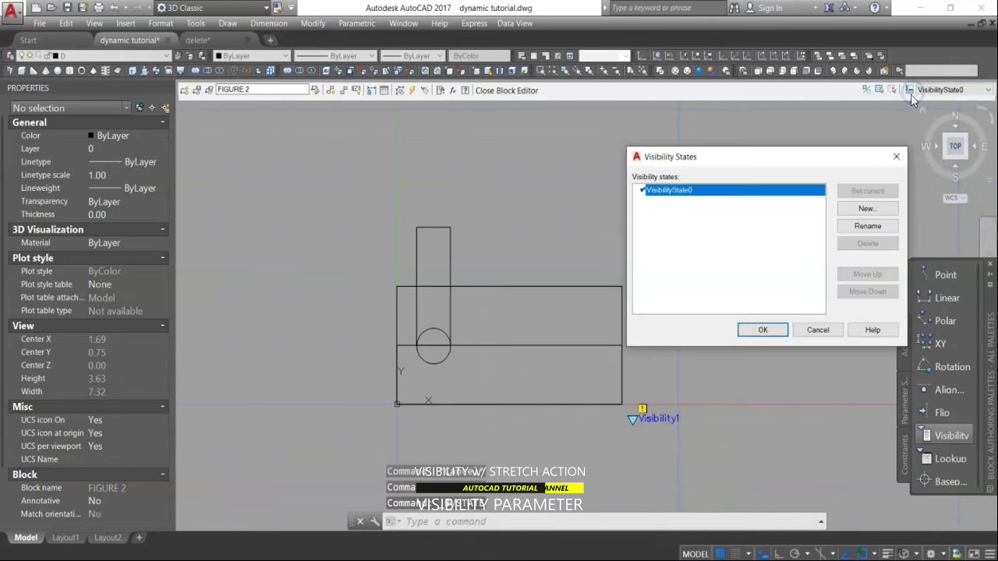
# Step: Rename VisibilityState0 to TOP VIEW and add a new SIDE VIEW state
pyautogui.click(697, 195)
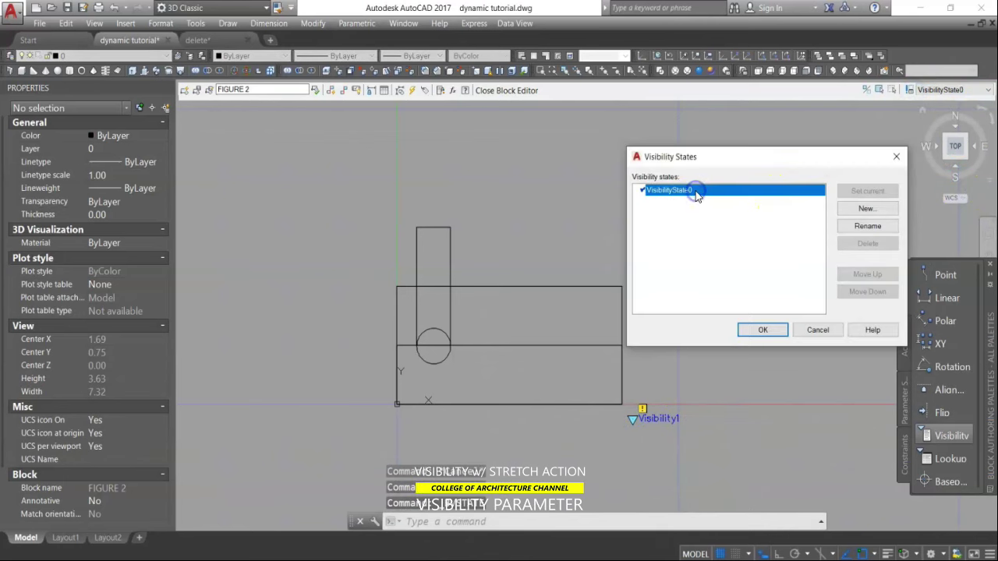
pyautogui.doubleClick(665, 191)
pyautogui.write('TOP VIEW')
pyautogui.click(866, 208)
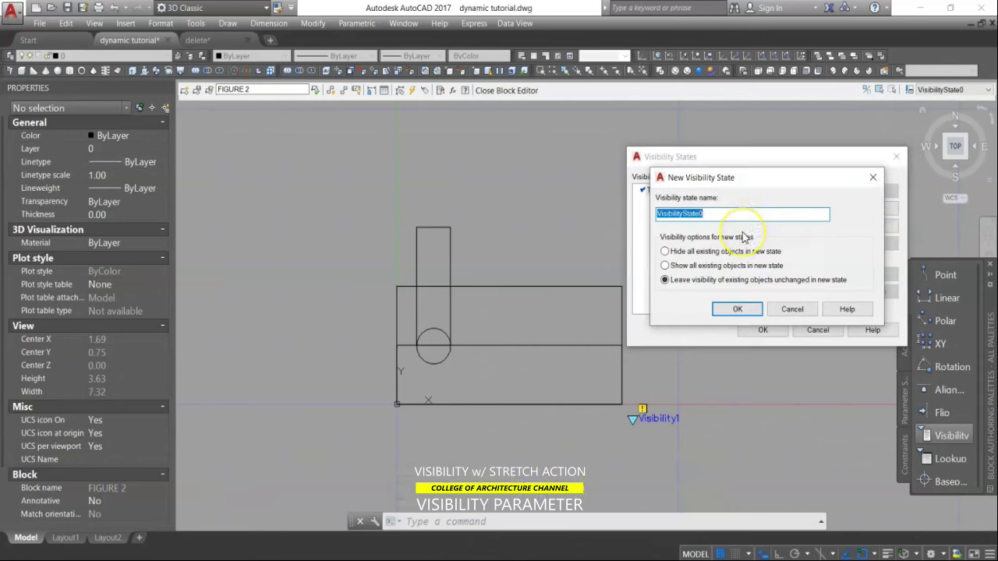
pyautogui.write('SIDE')
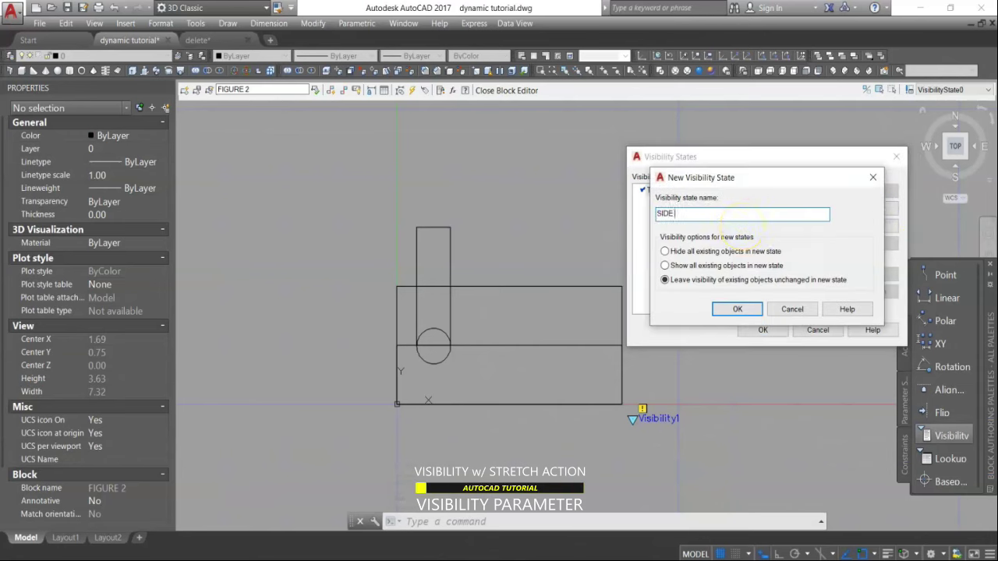
pyautogui.write(' VIEW')
pyautogui.click(750, 309)
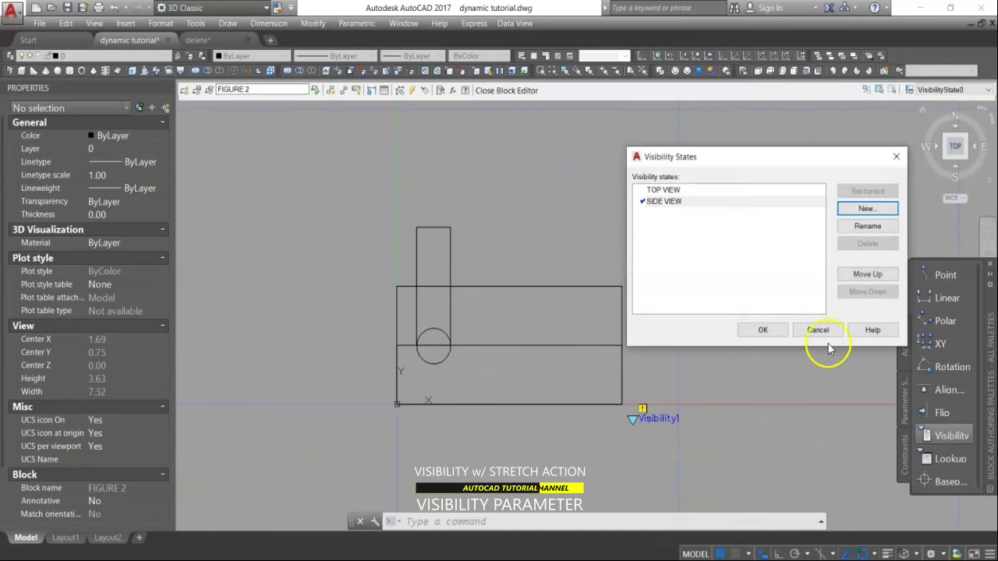
pyautogui.click(763, 330)
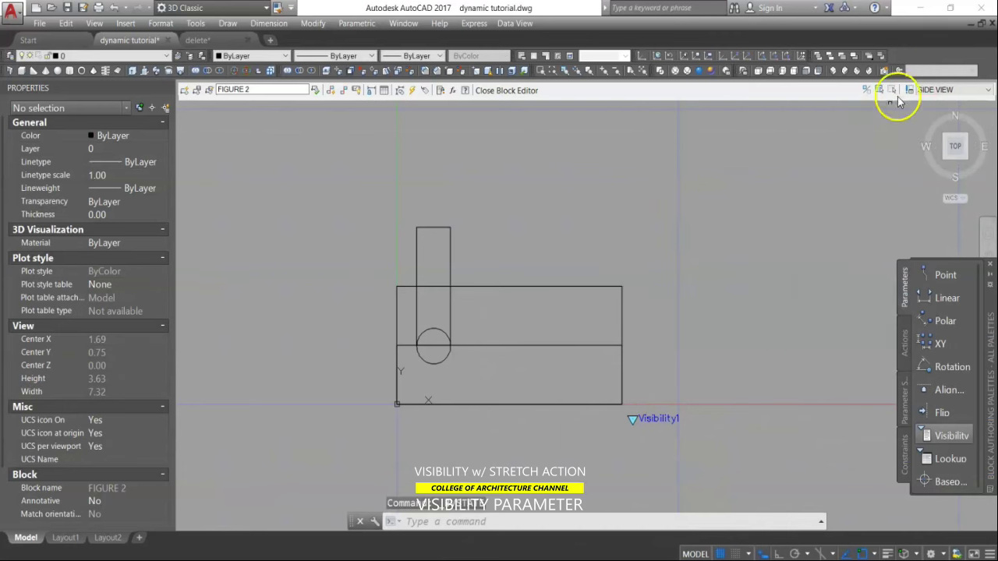
# Step: Hide the top view block in the SIDE VIEW state
pyautogui.click(554, 264)
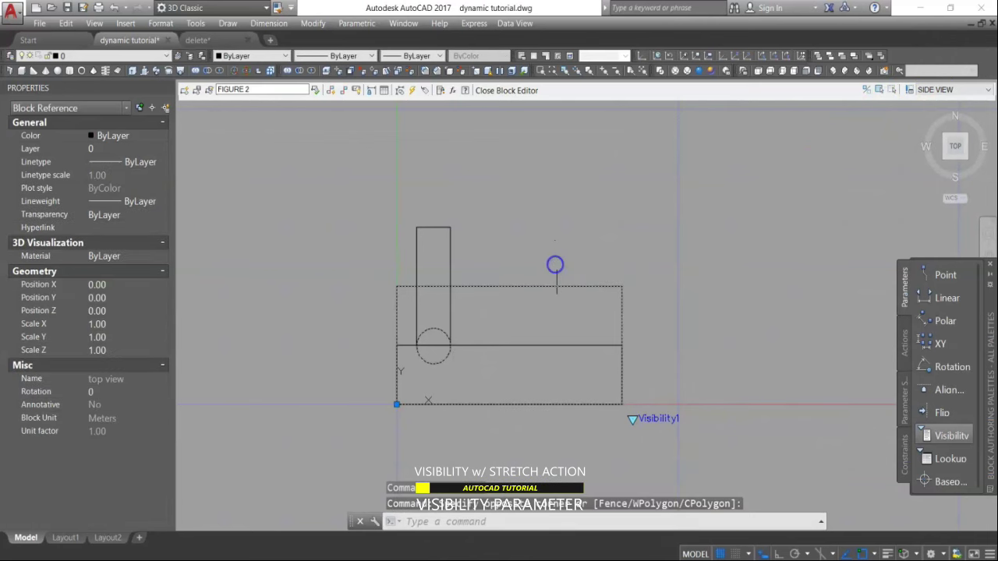
pyautogui.click(893, 89)
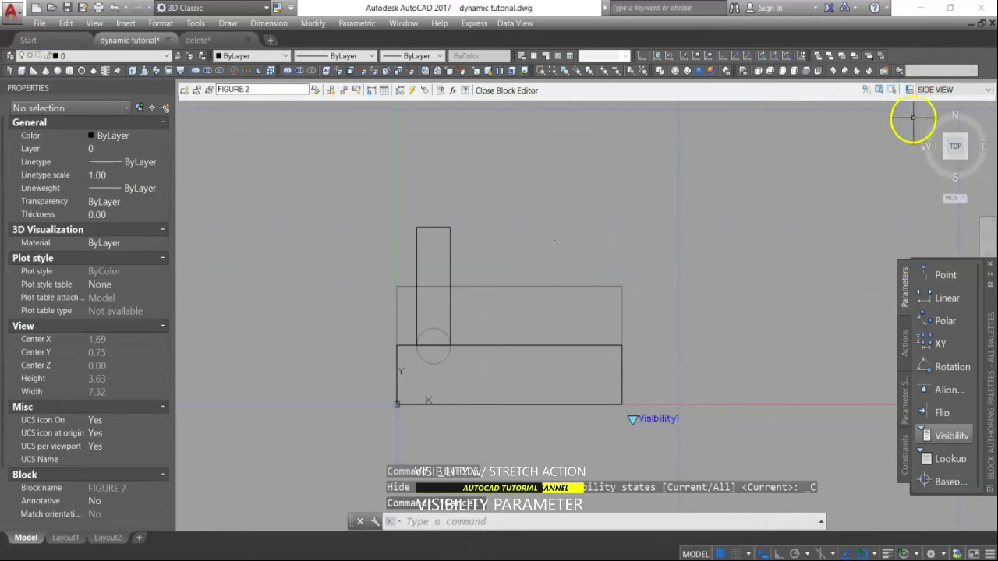
pyautogui.click(945, 92)
pyautogui.click(931, 103)
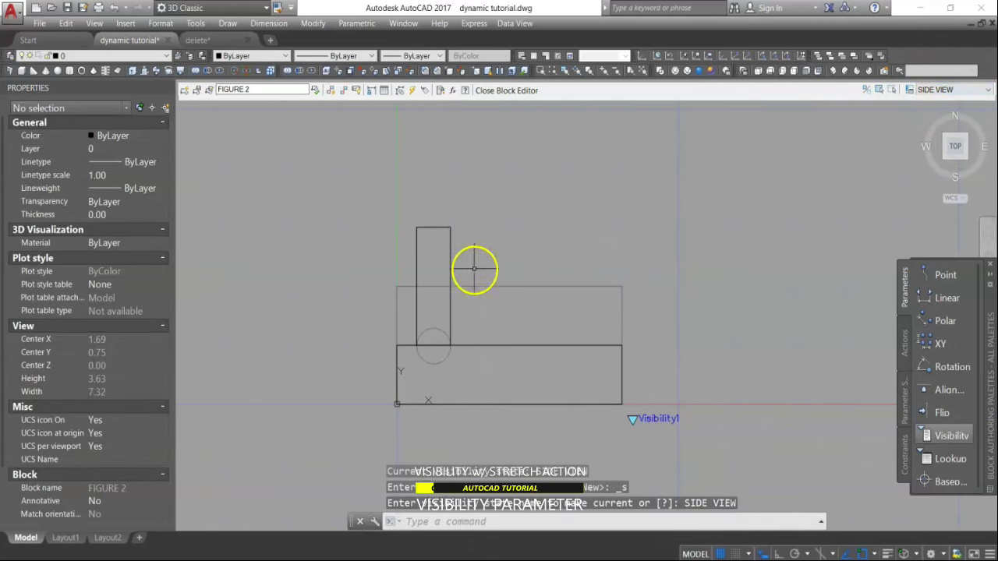
# Step: In the TOP VIEW state, hide the side view block and close the block editor
pyautogui.click(945, 90)
pyautogui.click(936, 107)
pyautogui.click(536, 276)
pyautogui.click(424, 237)
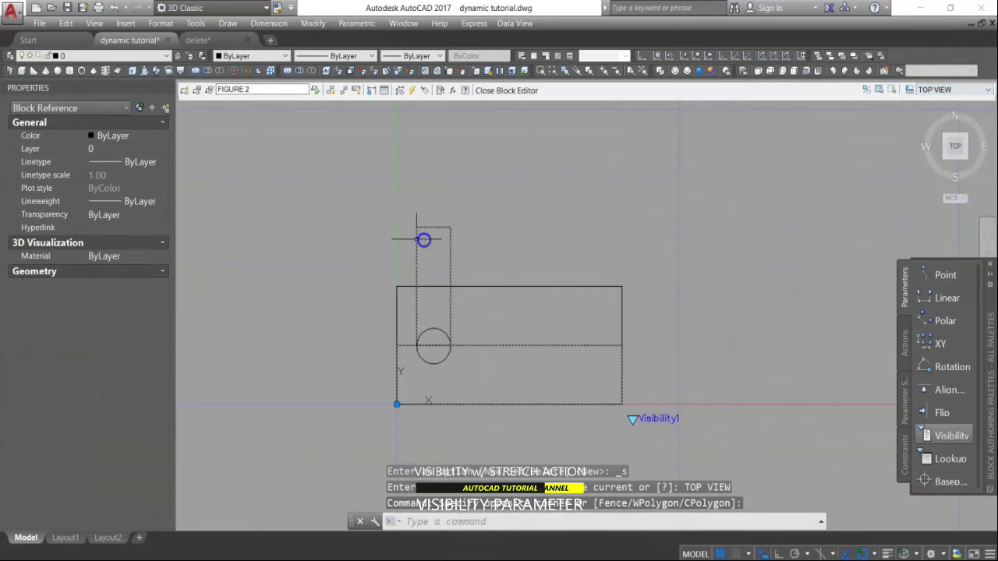
pyautogui.click(893, 90)
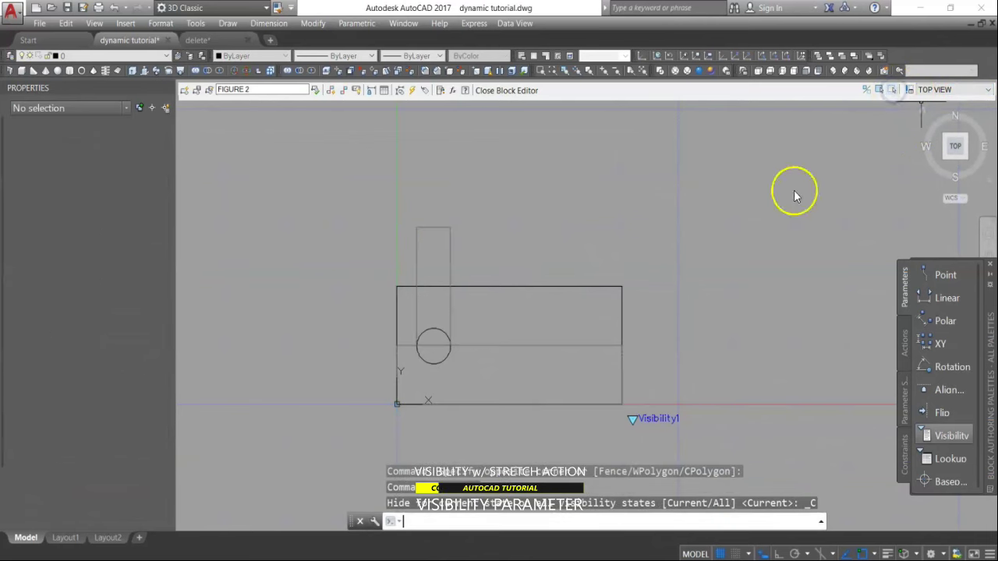
pyautogui.click(505, 94)
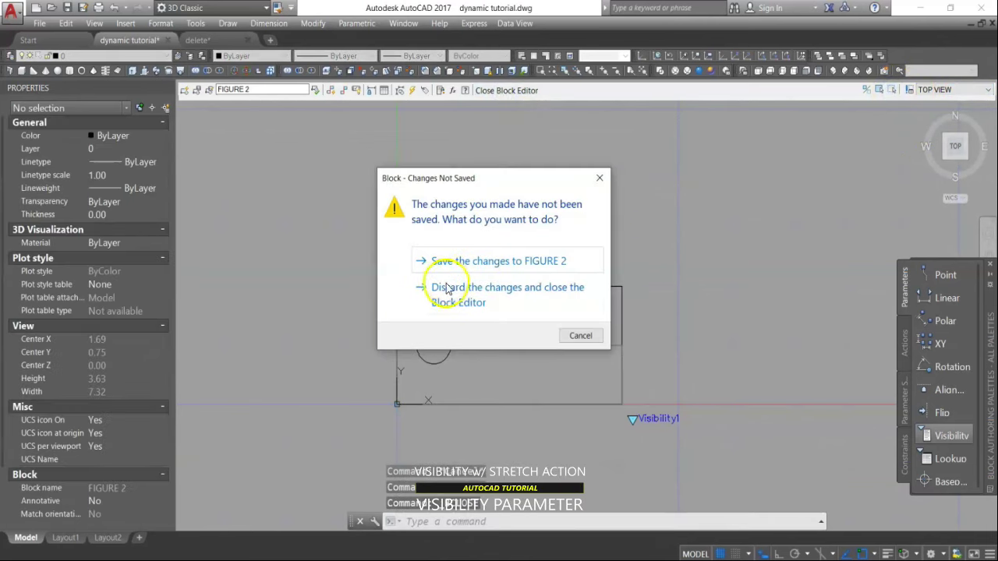
# Step: Save the changes to FIGURE 2 and select the block in model space to view its options
pyautogui.click(487, 265)
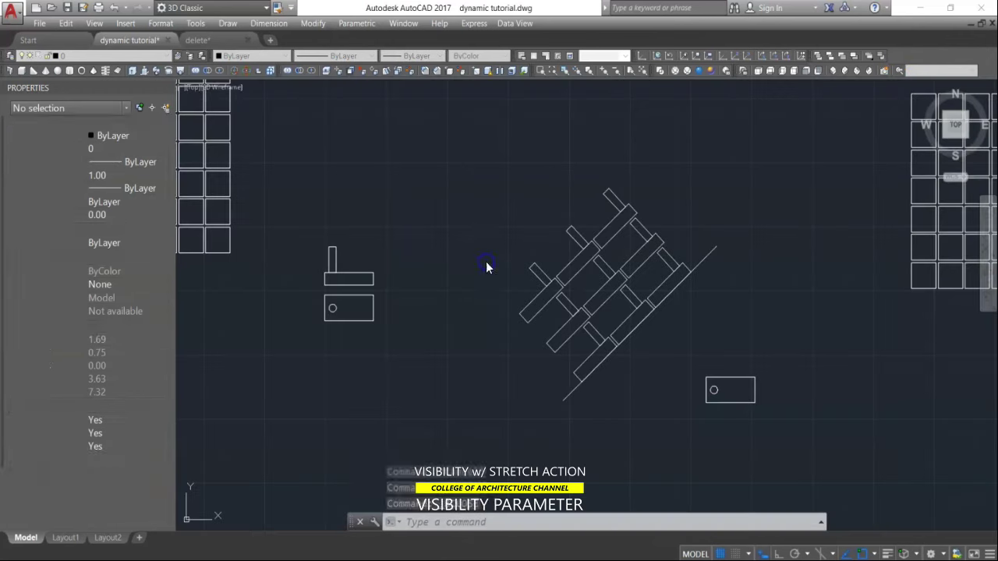
pyautogui.click(713, 376)
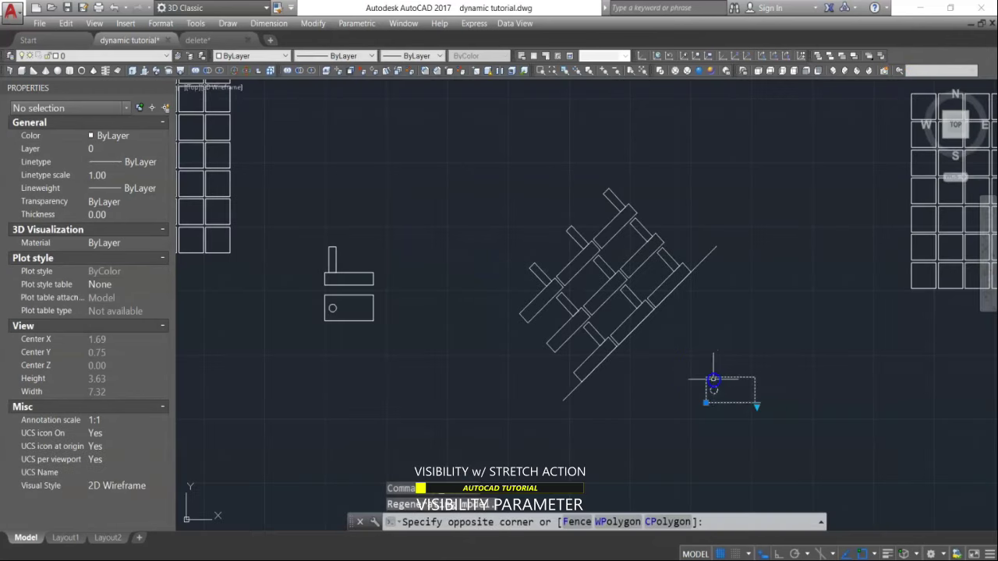
pyautogui.click(708, 383)
pyautogui.press('Escape')
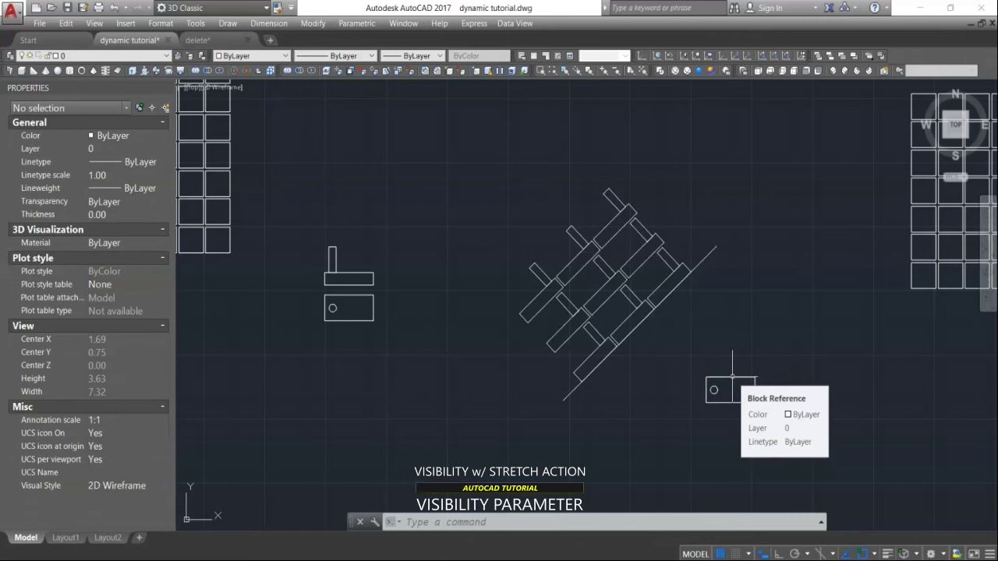
pyautogui.click(754, 390)
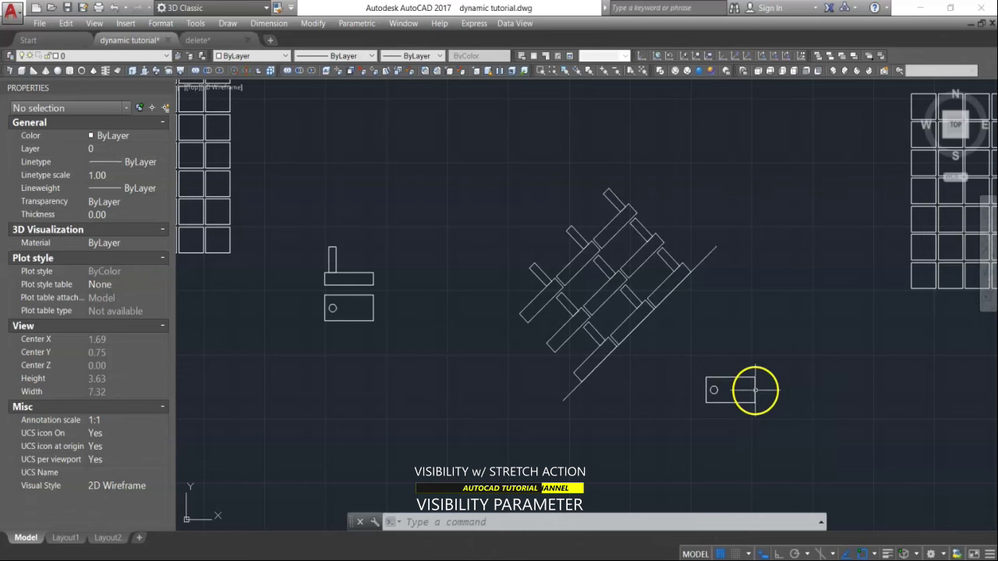
pyautogui.rightClick(757, 392)
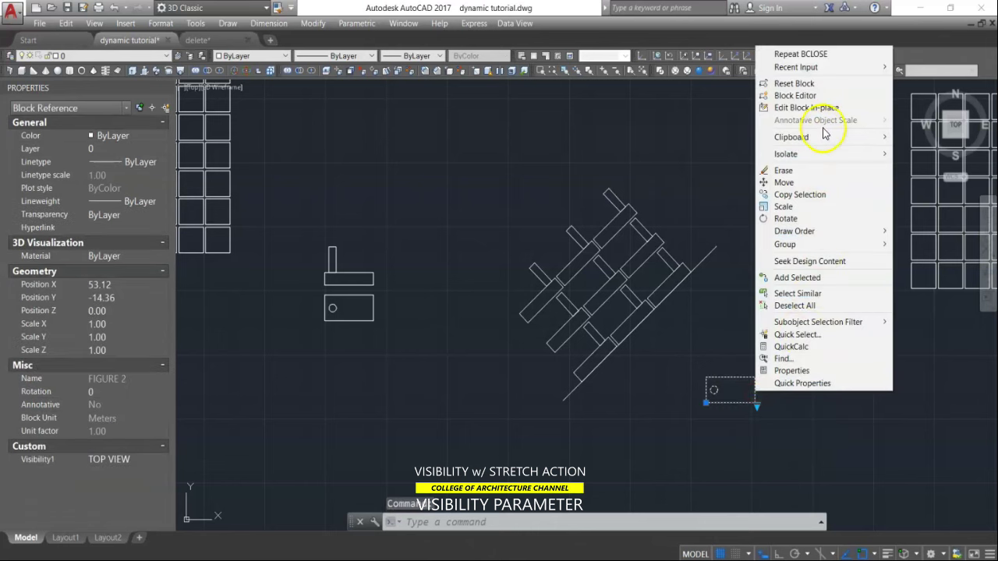
# Step: Reopen FIGURE 2 and add a linear Distance1 parameter from the bottom-left to bottom-right corner
pyautogui.click(815, 96)
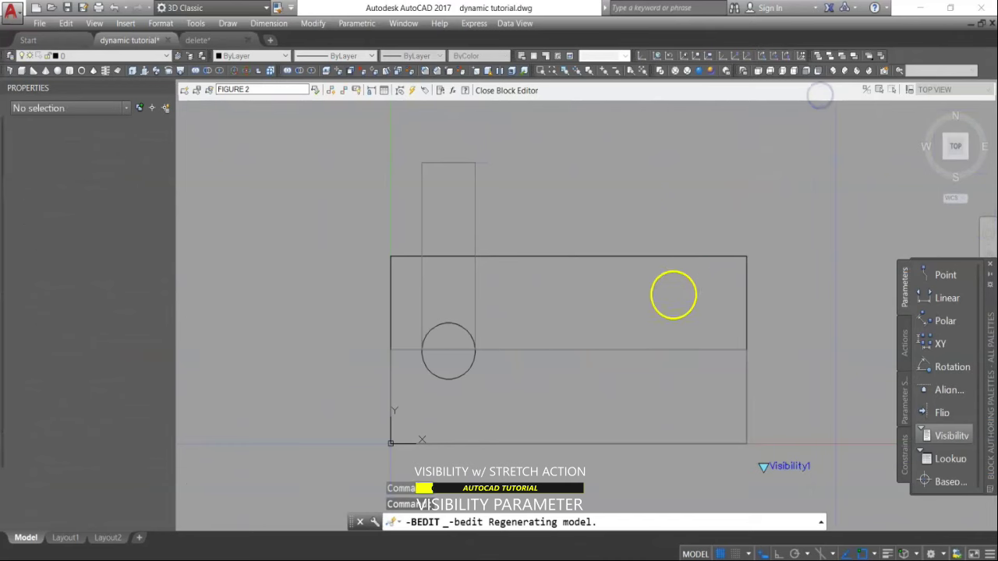
pyautogui.scroll(-3, 647, 258)
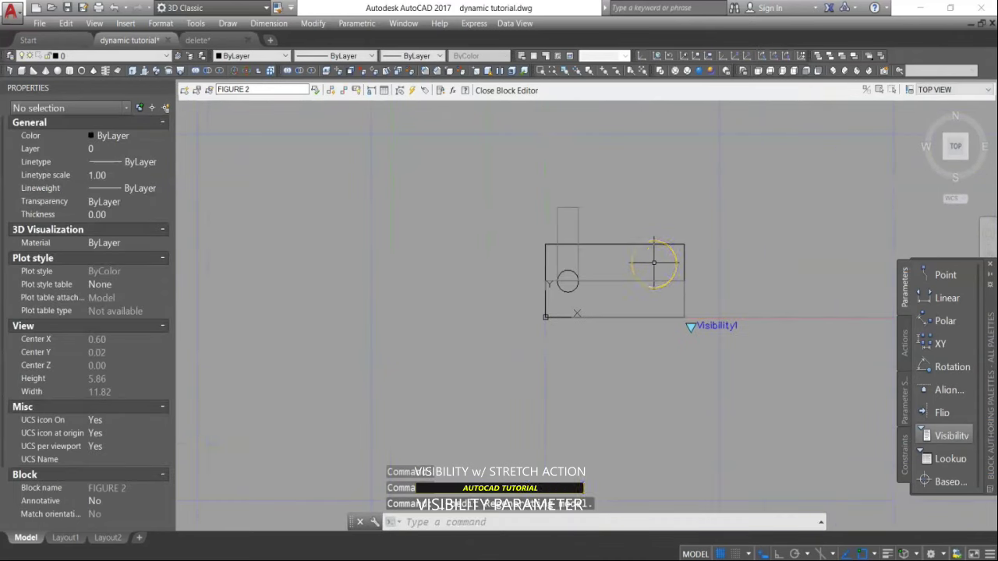
pyautogui.click(687, 241)
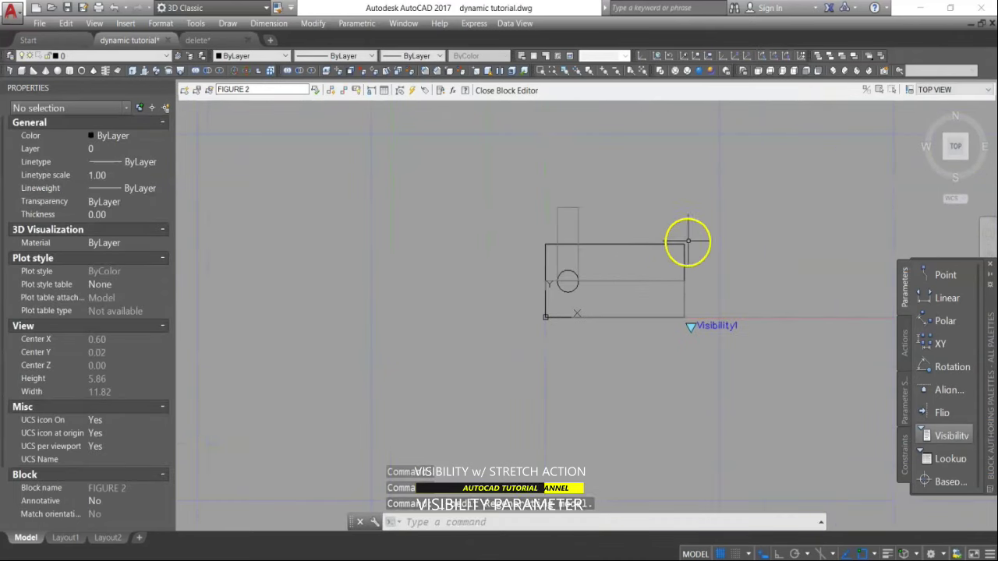
pyautogui.click(908, 301)
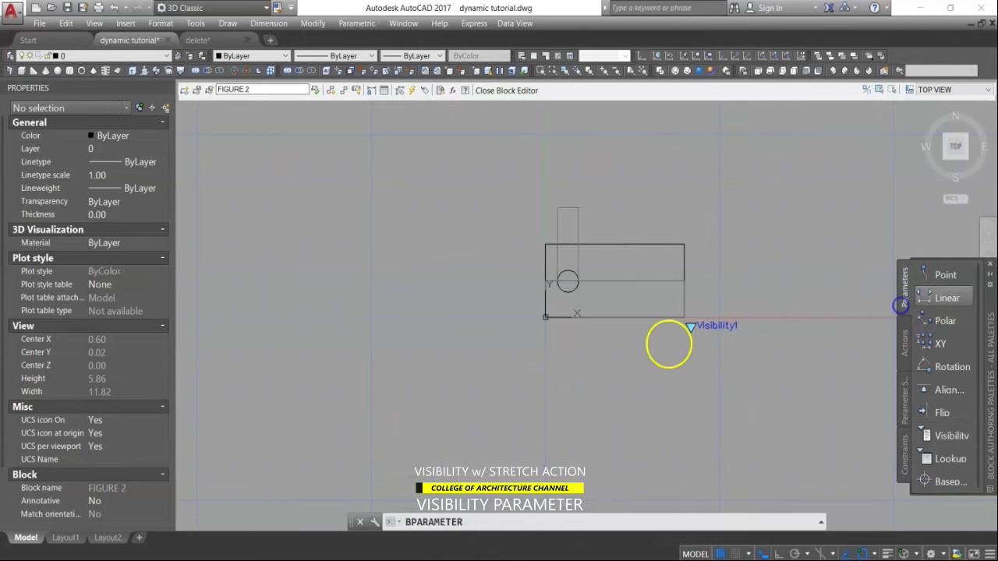
pyautogui.click(547, 317)
pyautogui.click(682, 316)
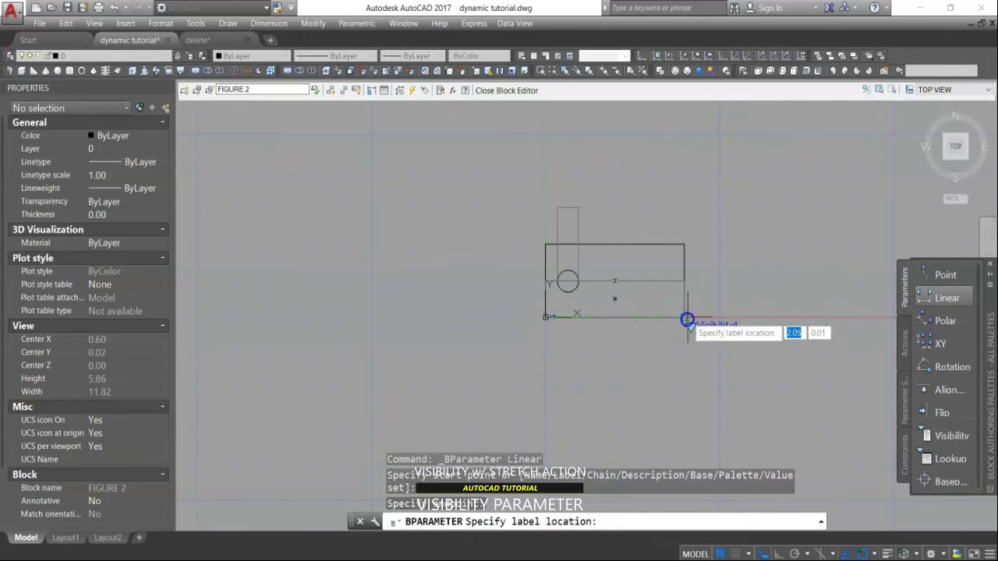
pyautogui.click(669, 349)
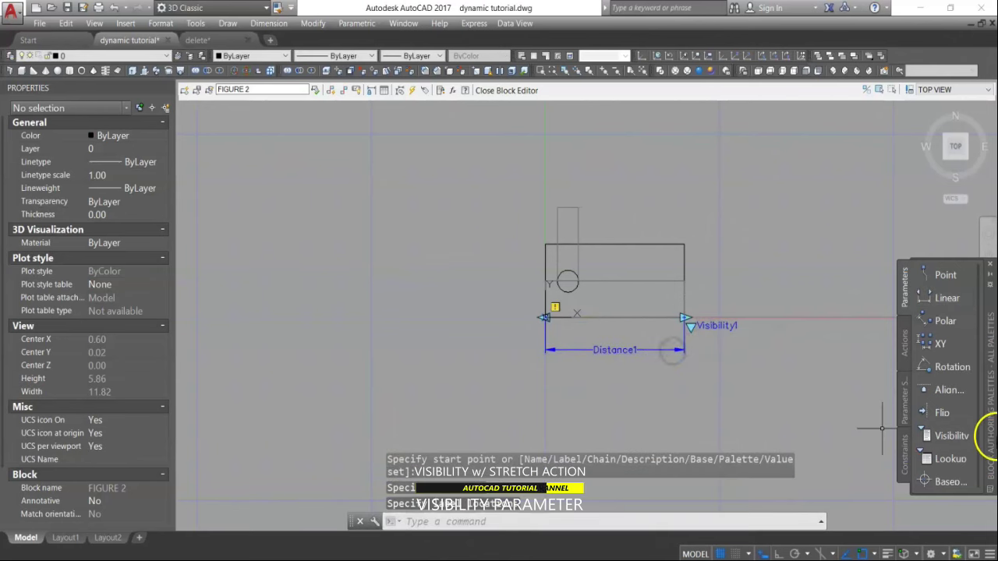
pyautogui.click(899, 351)
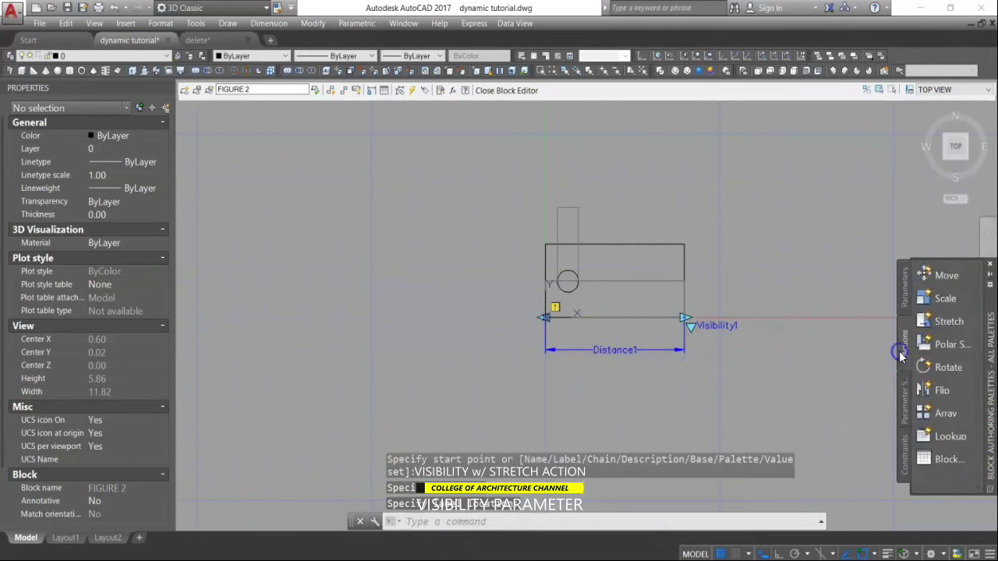
# Step: Add a stretch action on Distance1's end point covering the right-side lines, and save the block
pyautogui.click(943, 321)
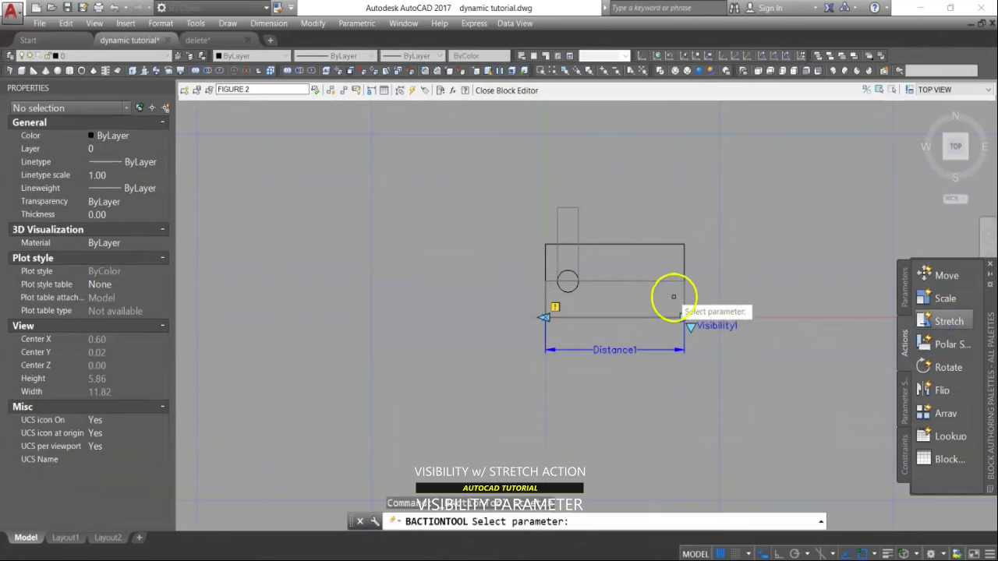
pyautogui.scroll(2, 668, 297)
pyautogui.click(689, 367)
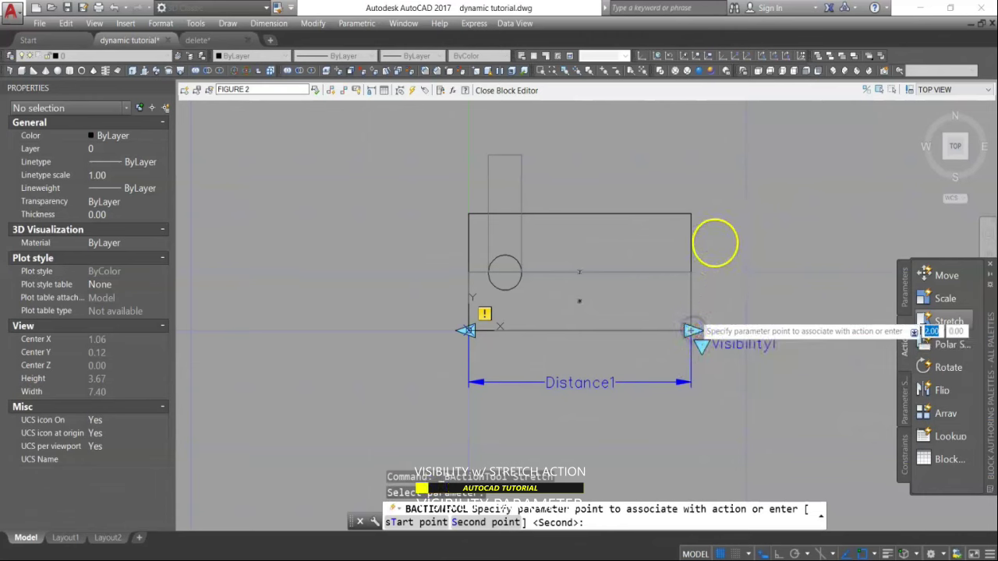
pyautogui.press('Return')
pyautogui.click(726, 166)
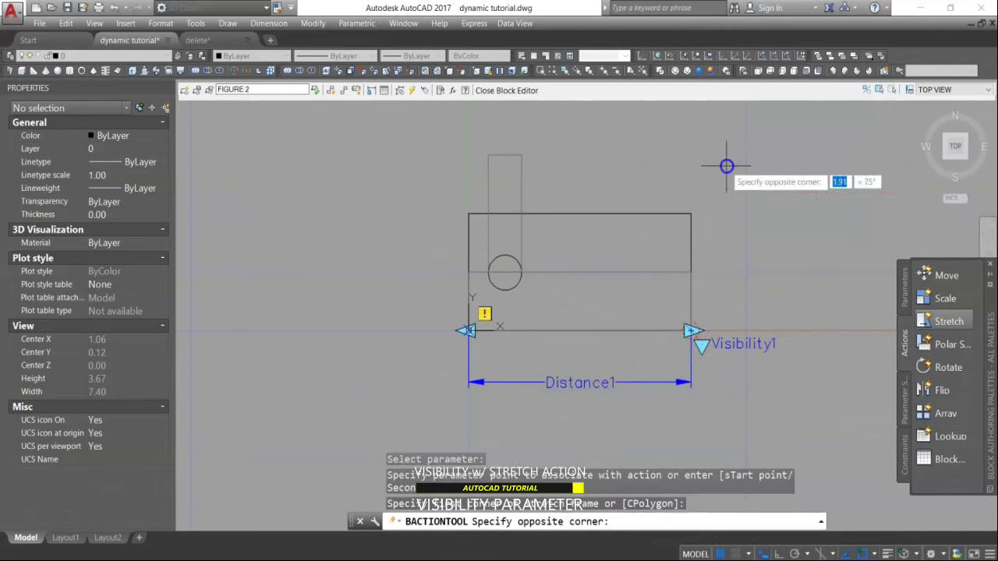
pyautogui.click(629, 368)
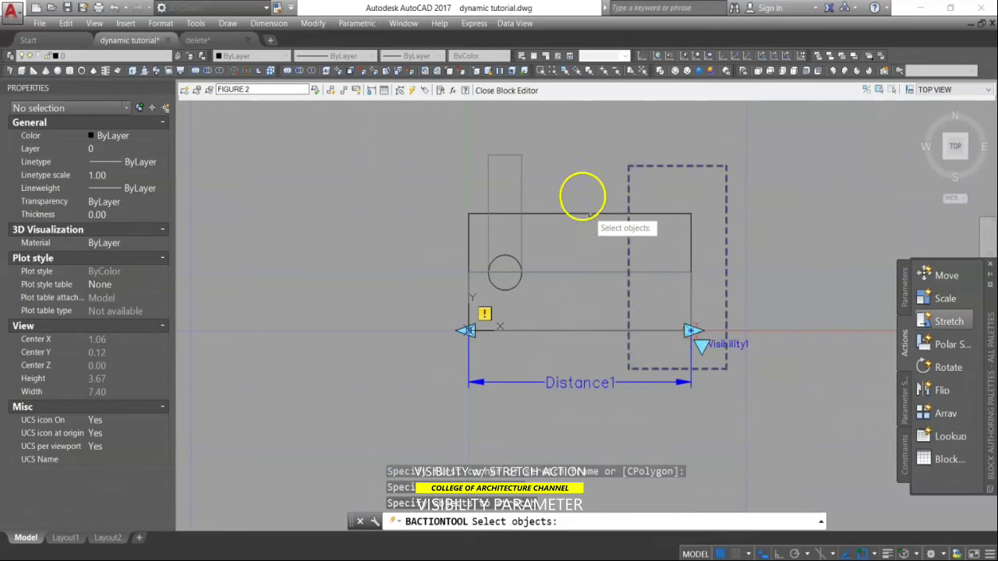
pyautogui.click(580, 189)
pyautogui.click(505, 282)
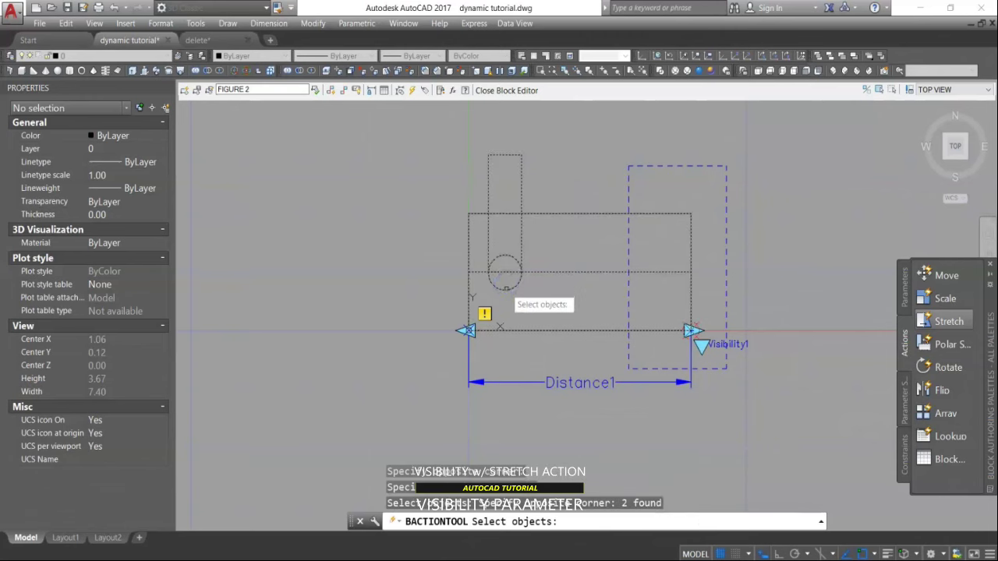
pyautogui.press('Return')
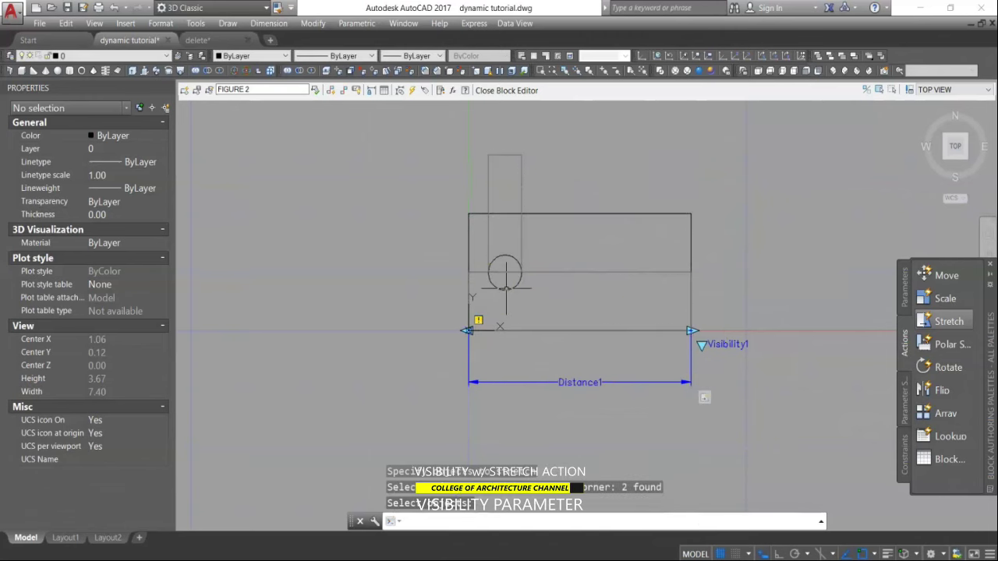
pyautogui.click(511, 89)
pyautogui.click(445, 277)
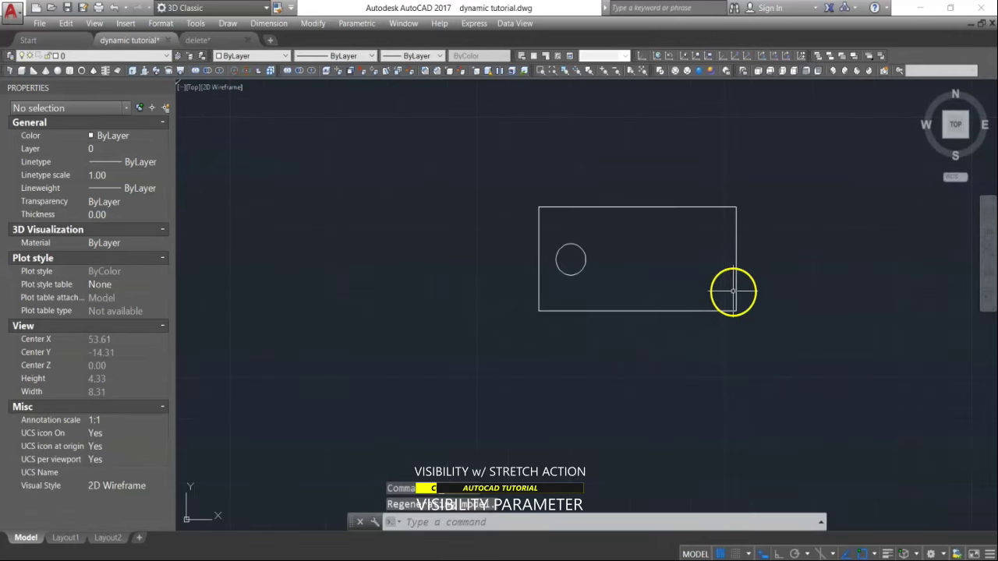
# Step: Test the block: stretch it to 4.86, switch to SIDE VIEW and back to TOP VIEW
pyautogui.click(735, 292)
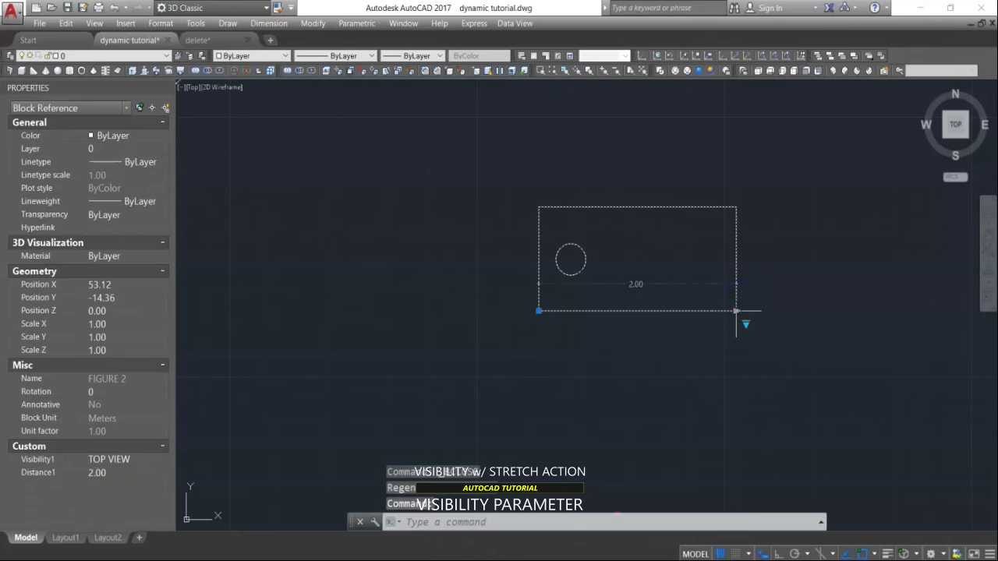
pyautogui.click(736, 311)
pyautogui.scroll(-4, 733, 315)
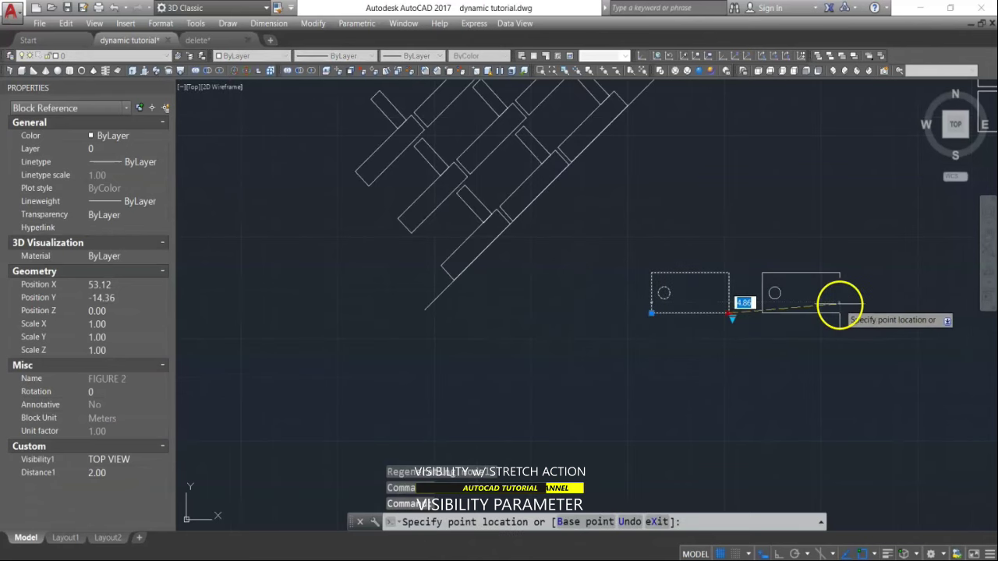
pyautogui.click(840, 304)
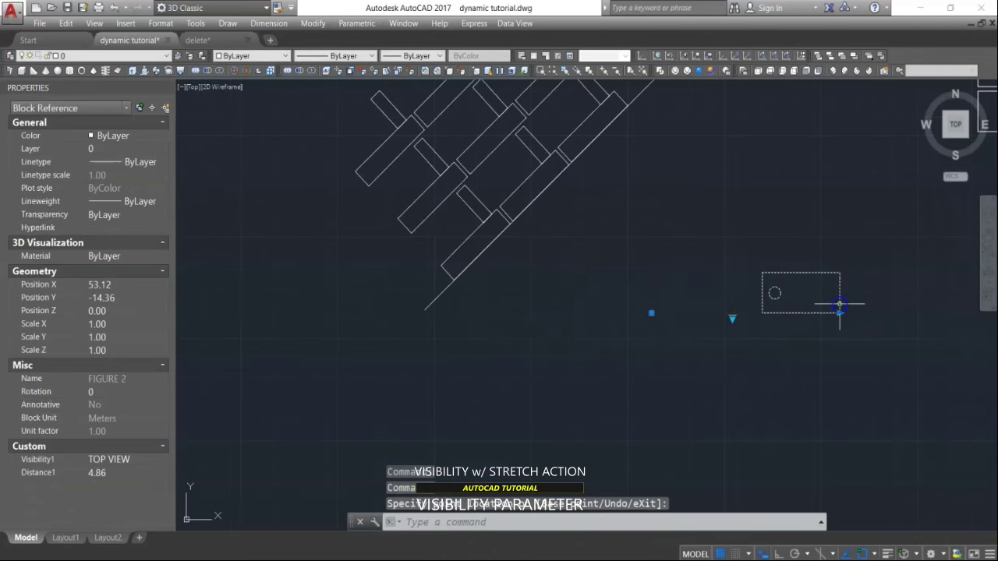
pyautogui.click(733, 318)
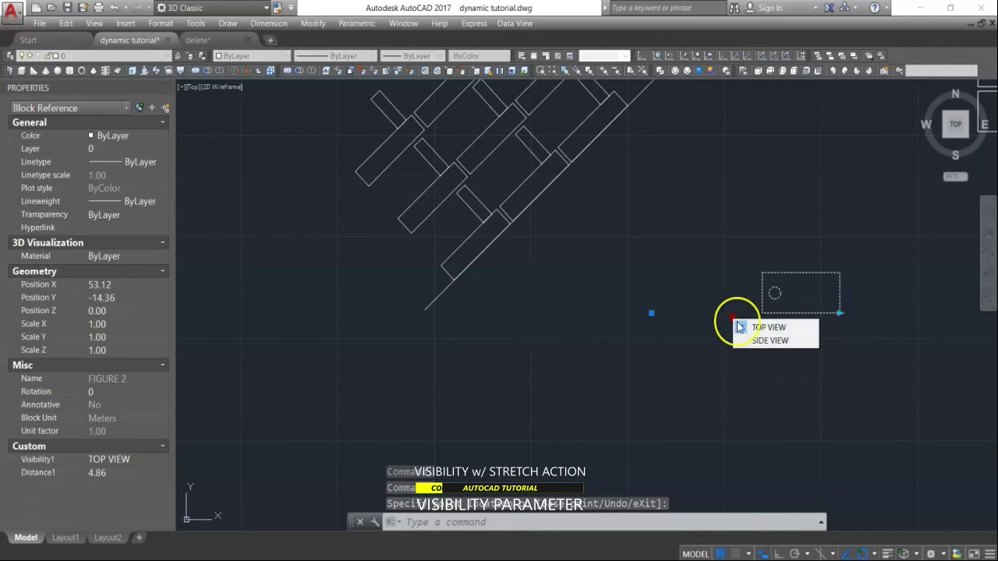
pyautogui.click(760, 340)
pyautogui.click(733, 318)
pyautogui.click(758, 327)
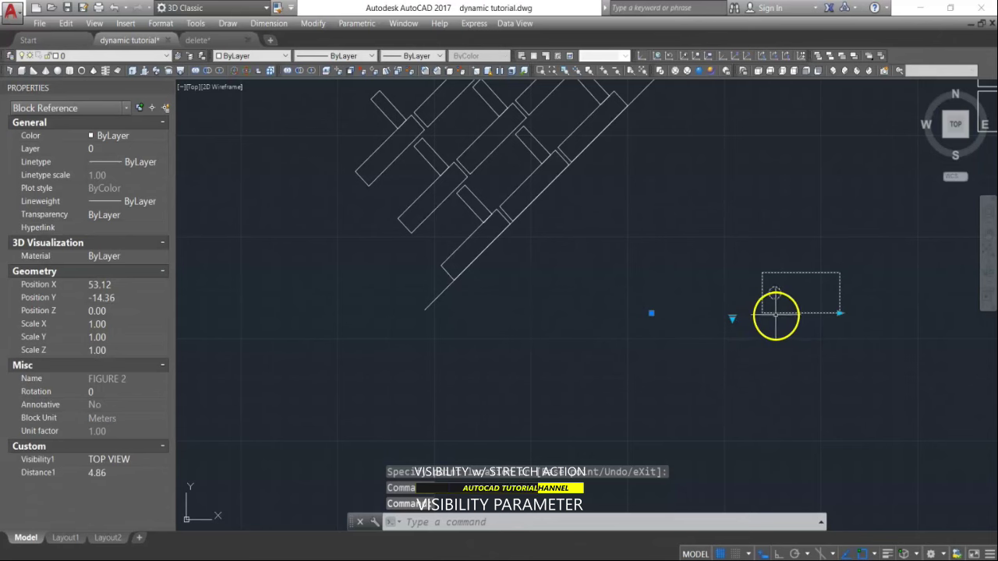
# Step: Reset the block to Distance1 2.00 and reopen FIGURE 2 in the block editor
pyautogui.rightClick(776, 314)
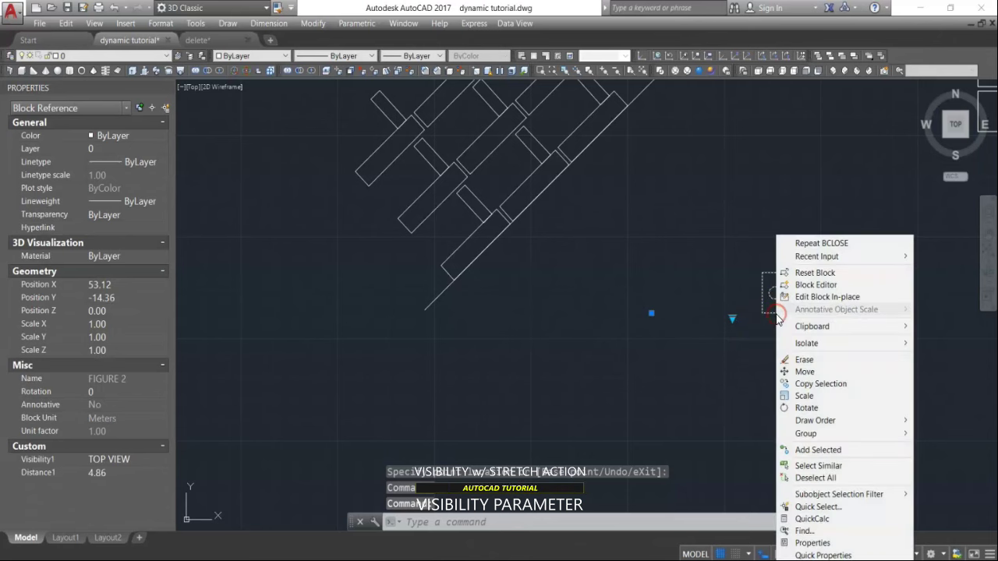
pyautogui.click(821, 278)
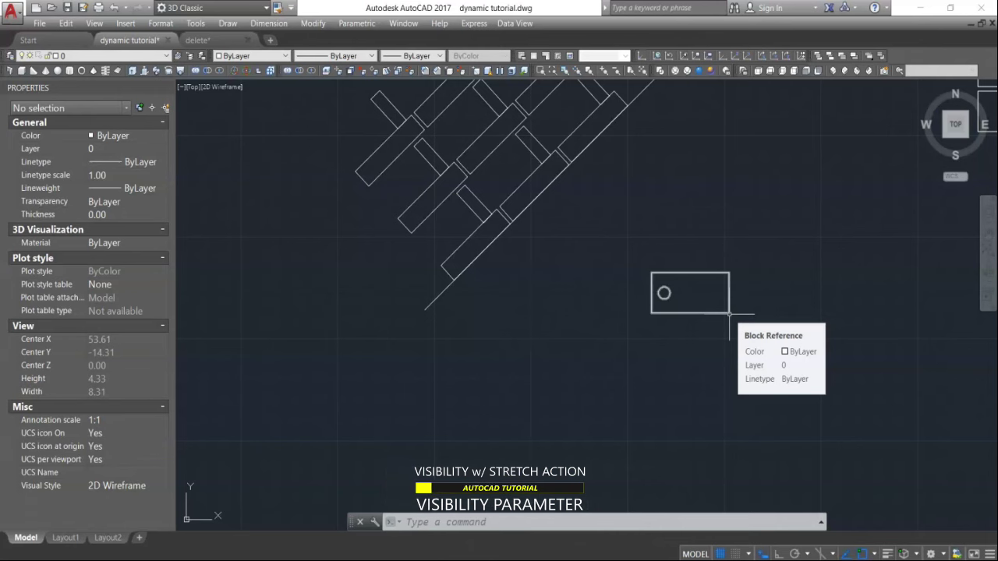
pyautogui.click(729, 314)
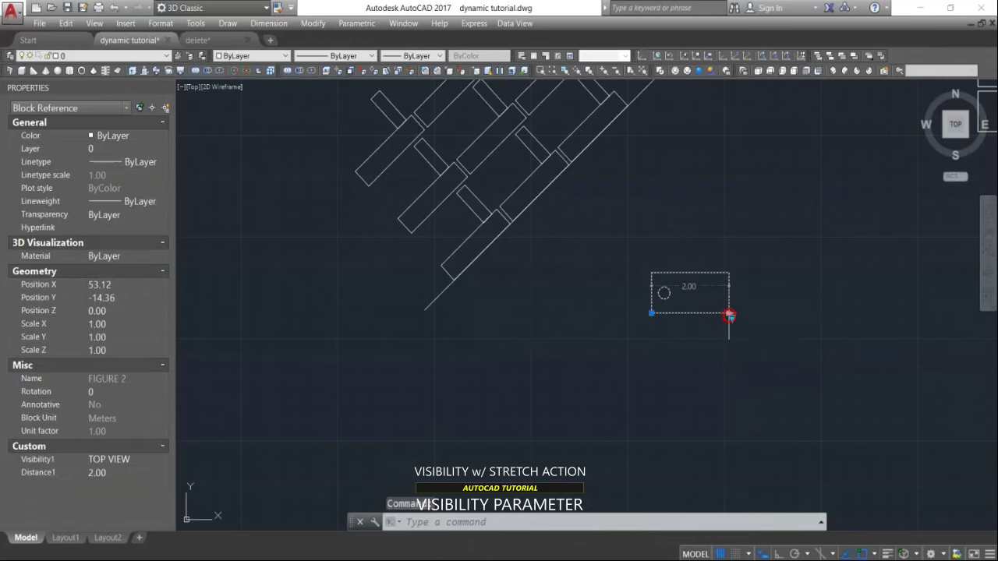
pyautogui.rightClick(728, 315)
pyautogui.click(755, 269)
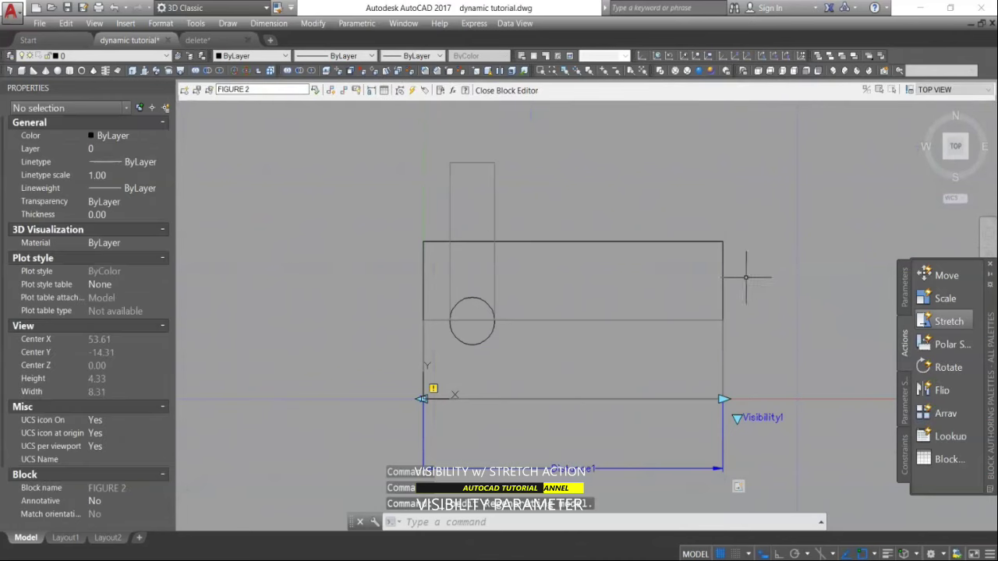
# Step: Finish the pending selection by crossing-selecting the two lines on the right side
pyautogui.click(703, 211)
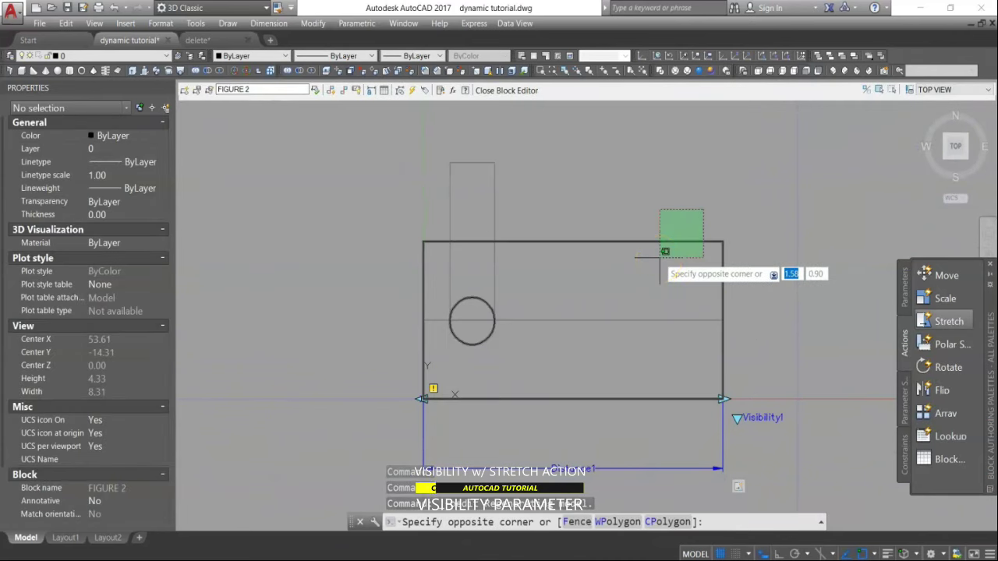
pyautogui.press('Escape')
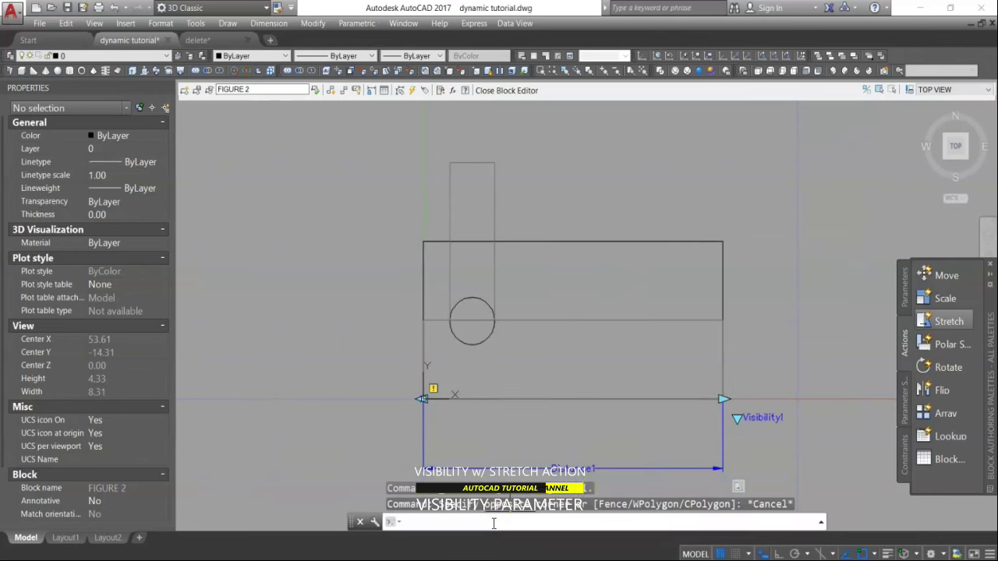
pyautogui.press('Return')
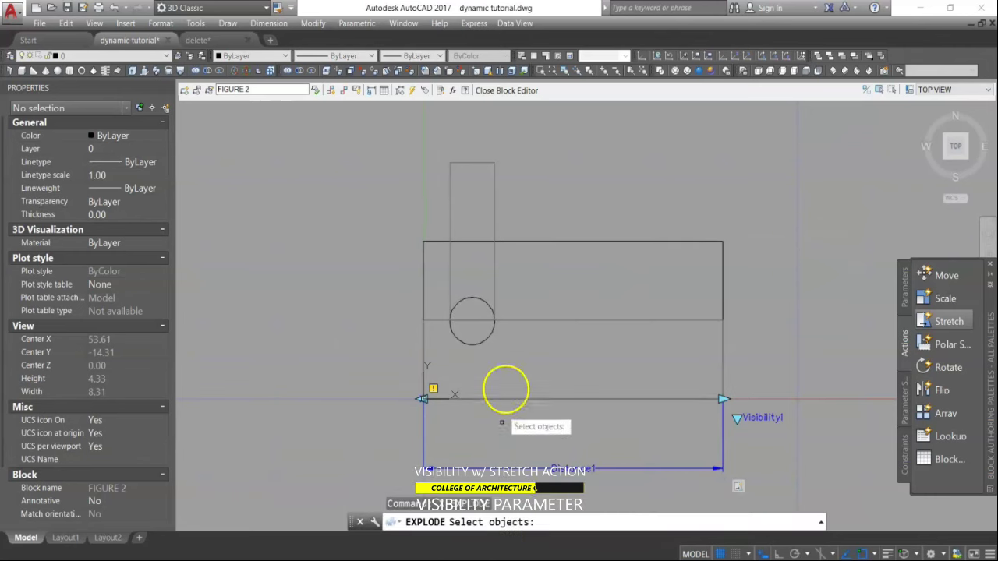
pyautogui.click(566, 205)
pyautogui.click(461, 316)
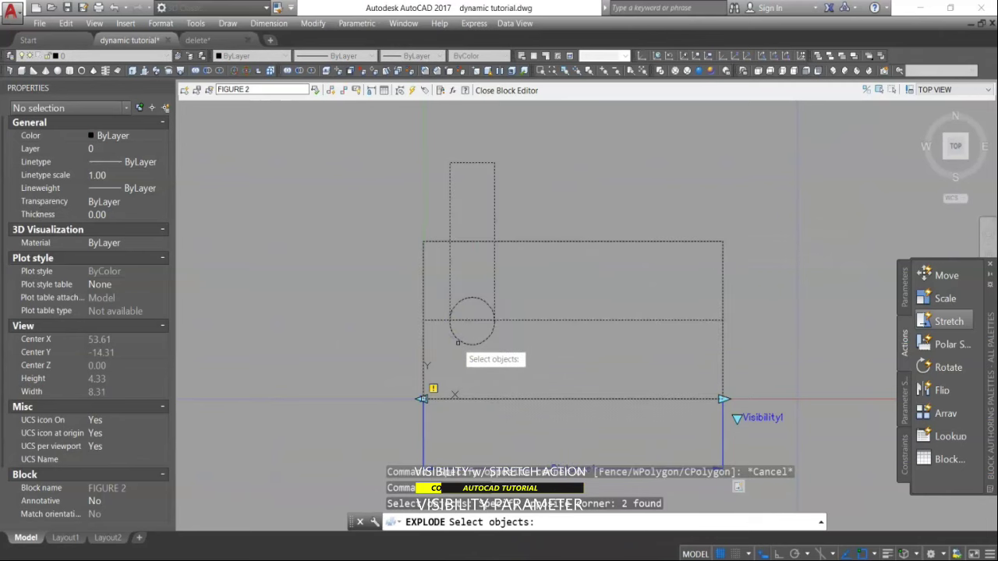
pyautogui.press('Return')
# Step: Redefine the stretch action's selection set with a new frame around the right-side lines and edges
pyautogui.scroll(-1, 584, 276)
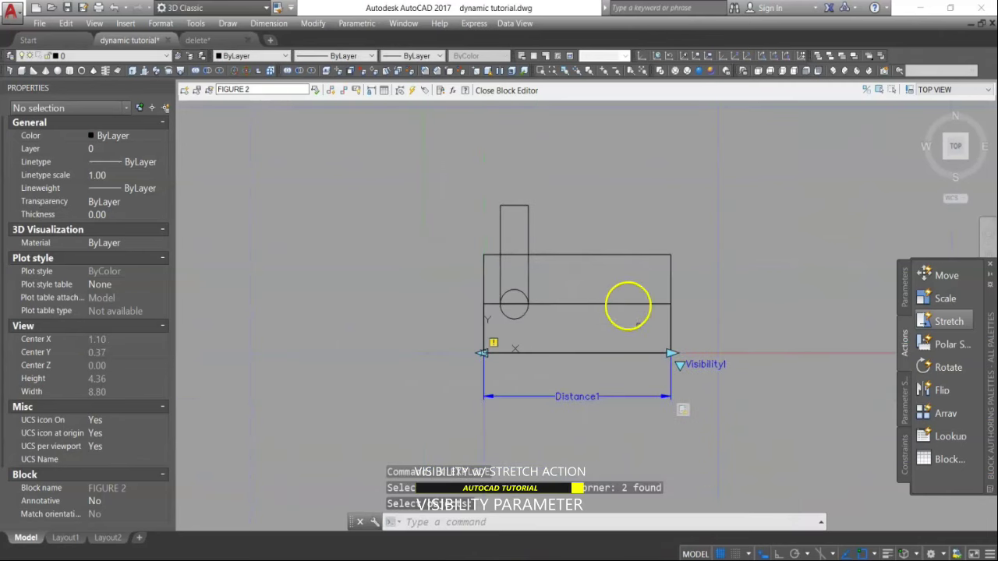
pyautogui.click(682, 410)
pyautogui.rightClick(682, 415)
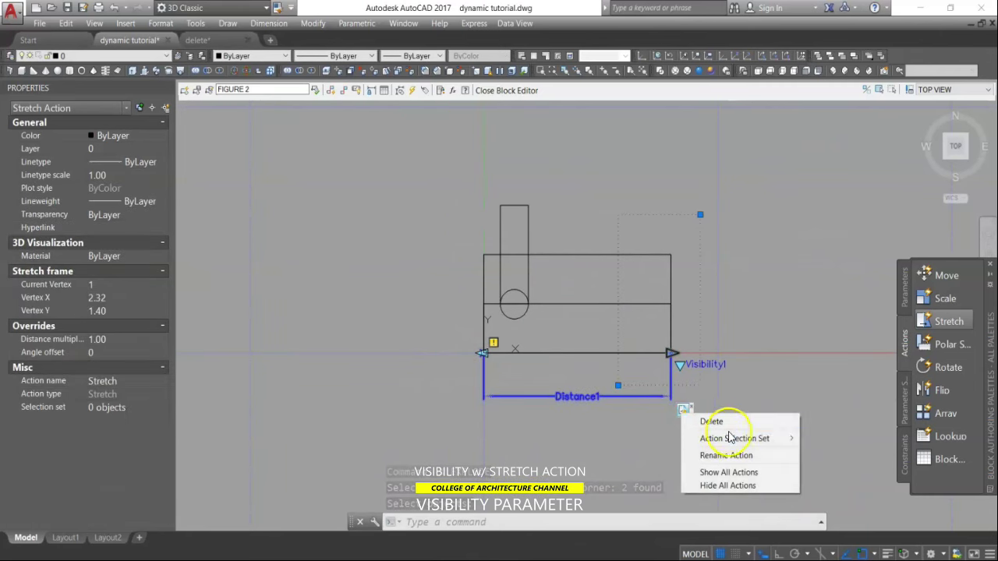
pyautogui.click(783, 440)
pyautogui.click(839, 453)
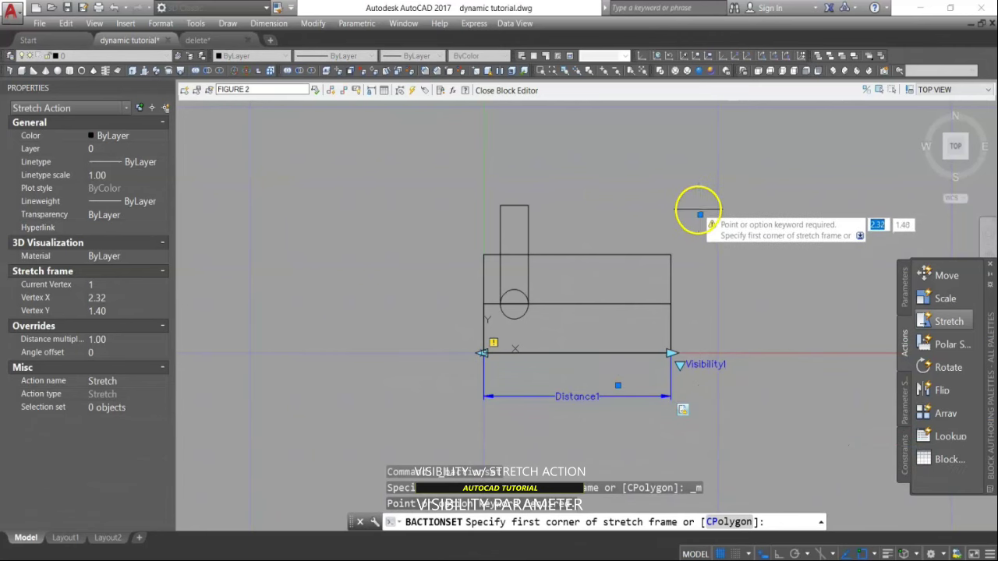
pyautogui.click(701, 215)
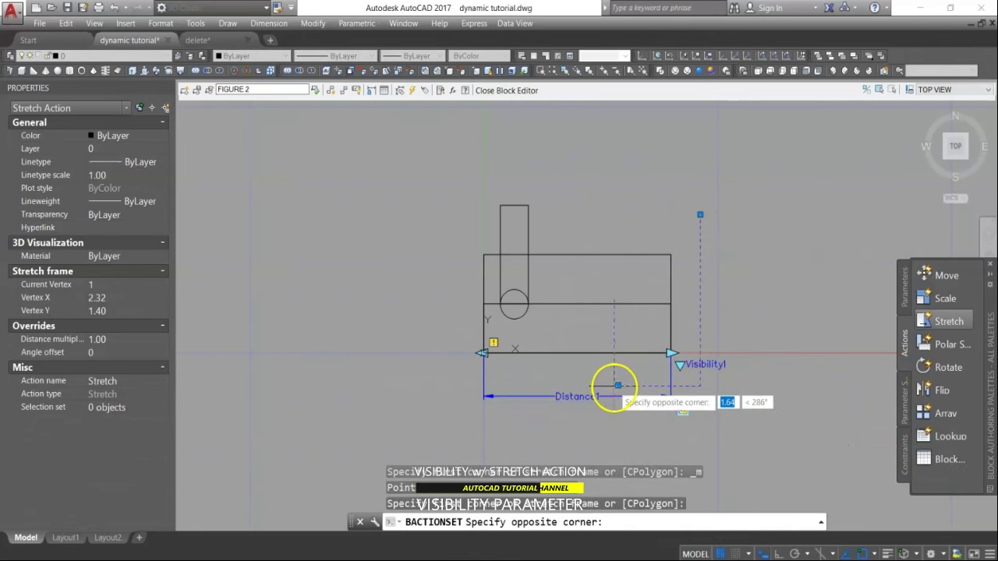
pyautogui.click(614, 386)
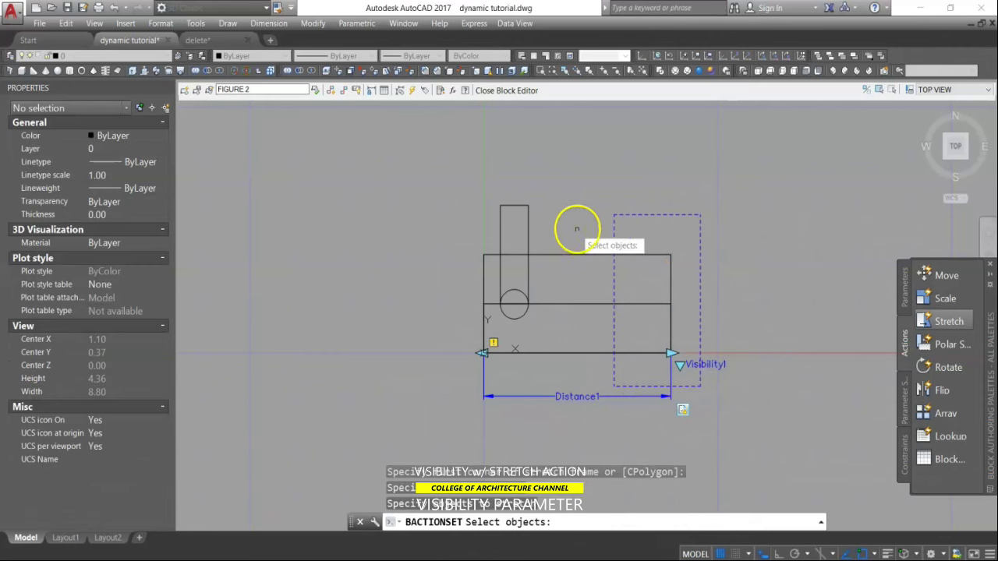
pyautogui.click(581, 229)
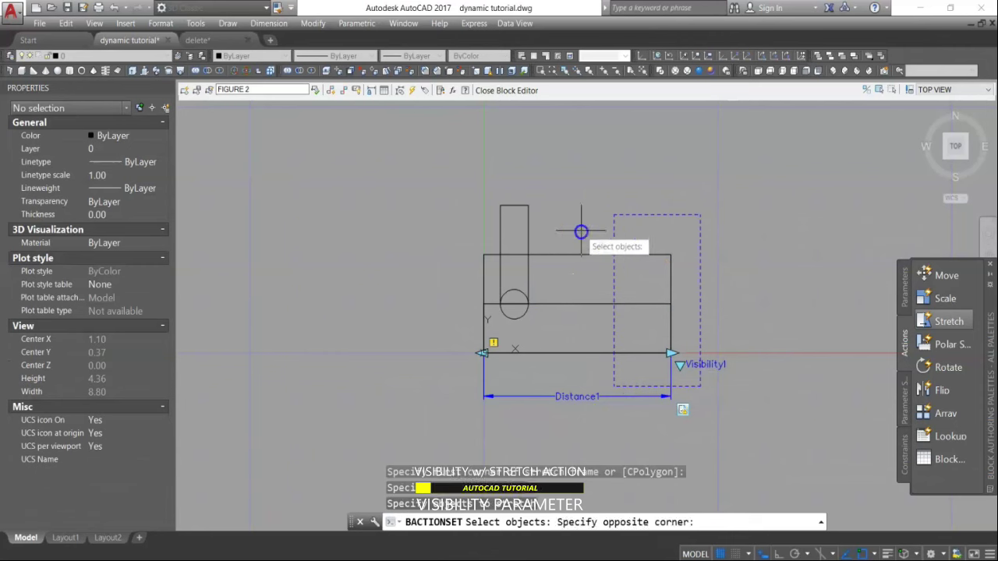
pyautogui.click(543, 316)
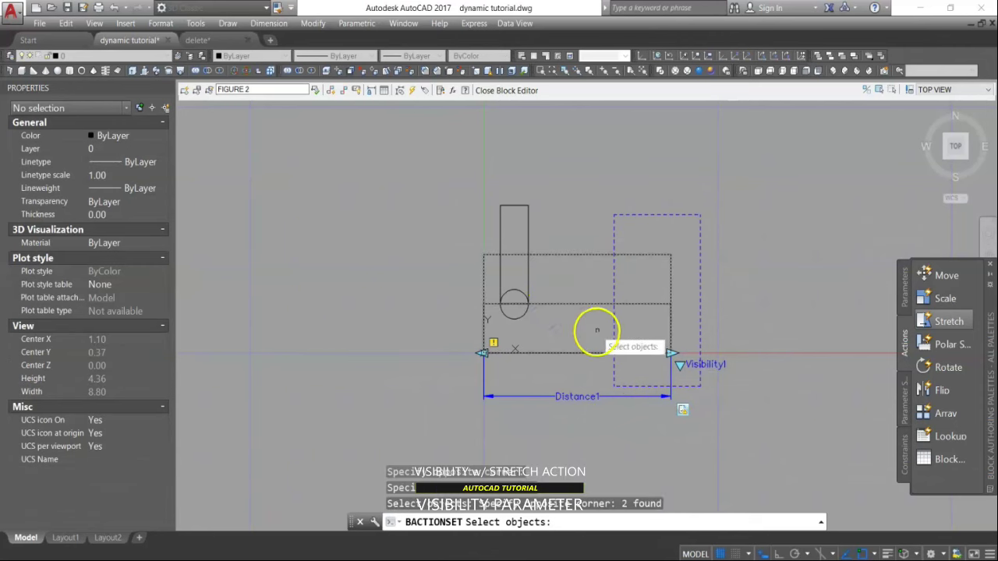
pyautogui.press('Return')
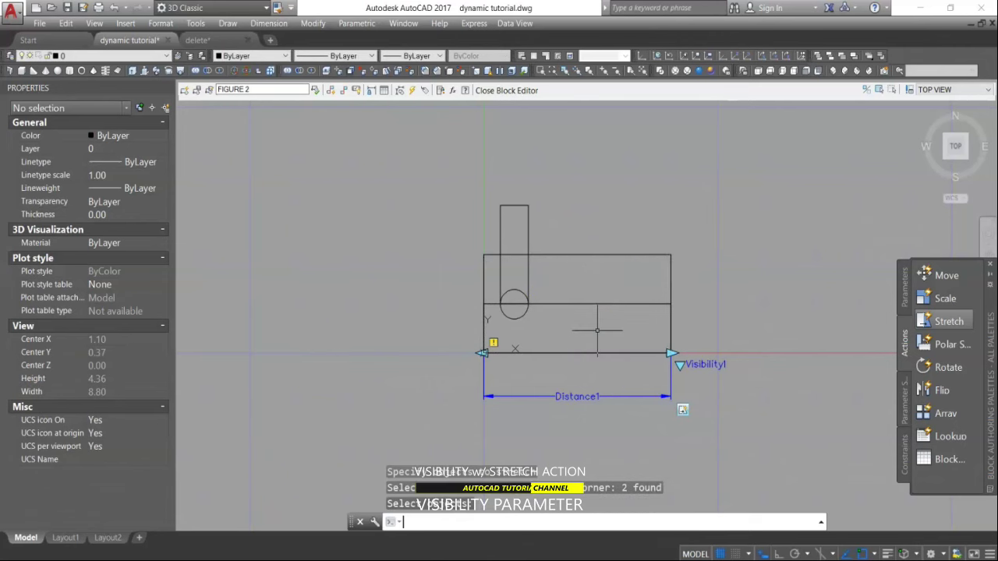
# Step: Make the lower and tall upright rectangles invisible in the current TOP VIEW state only
pyautogui.click(892, 92)
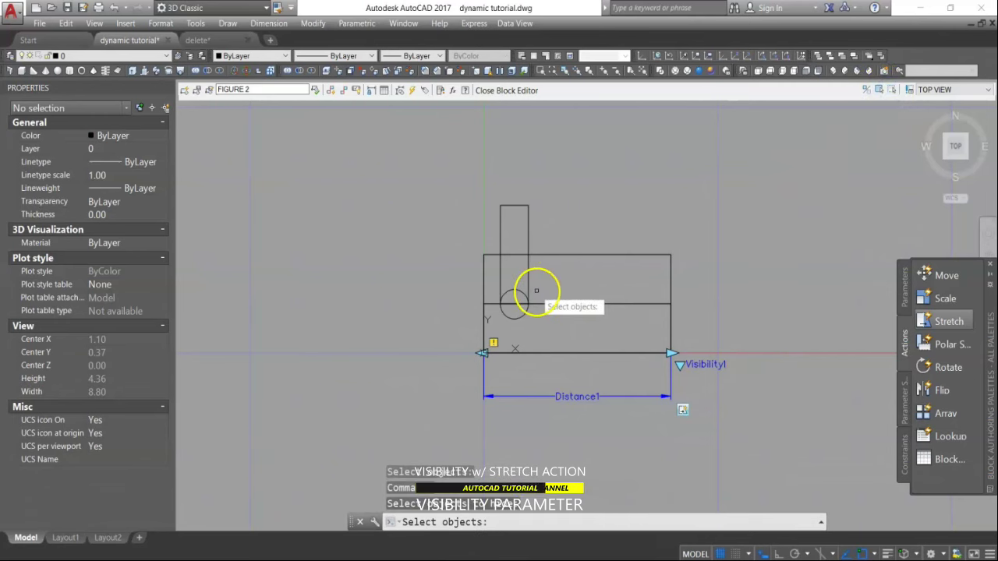
pyautogui.click(559, 300)
pyautogui.click(551, 315)
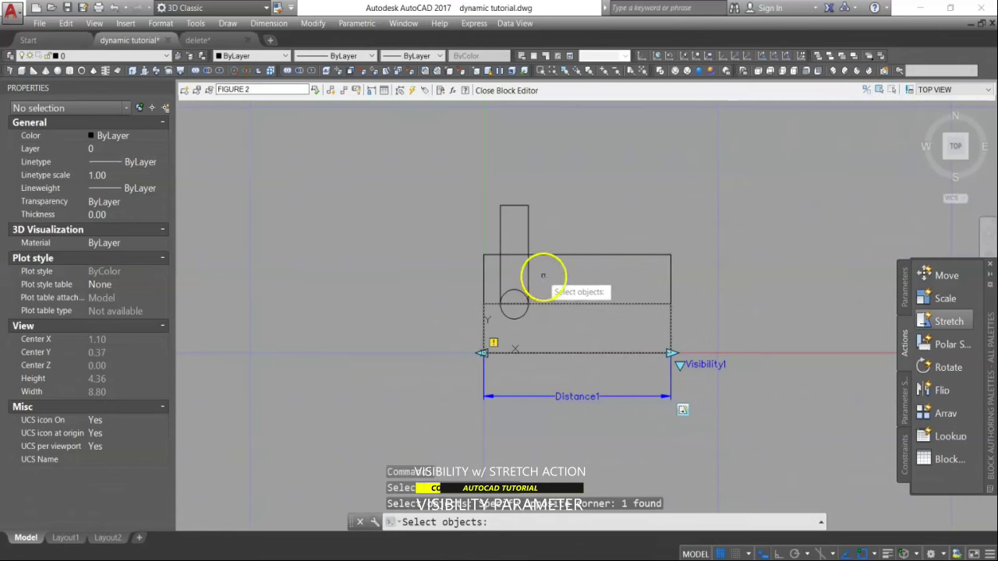
pyautogui.click(519, 273)
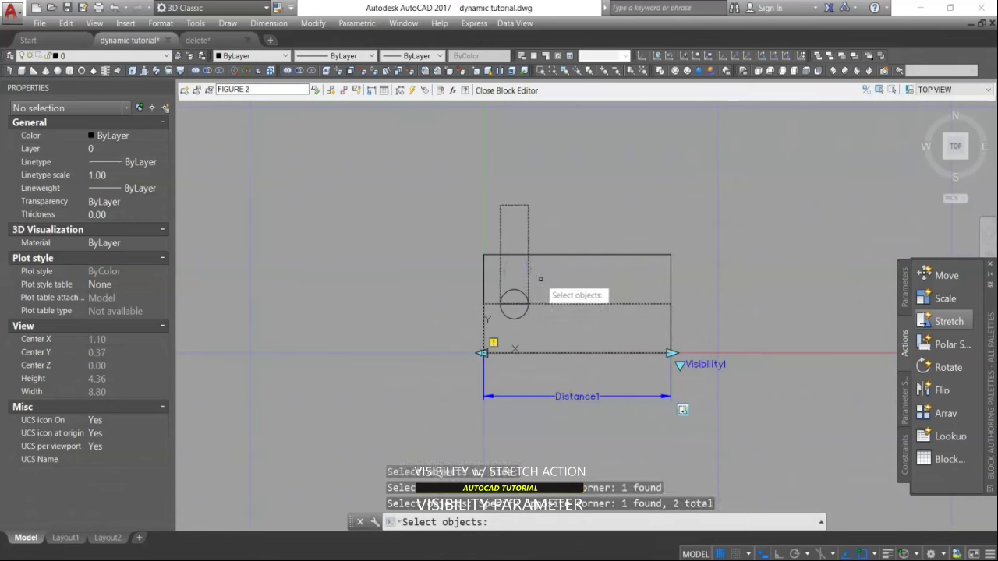
pyautogui.press('Return')
pyautogui.rightClick(629, 276)
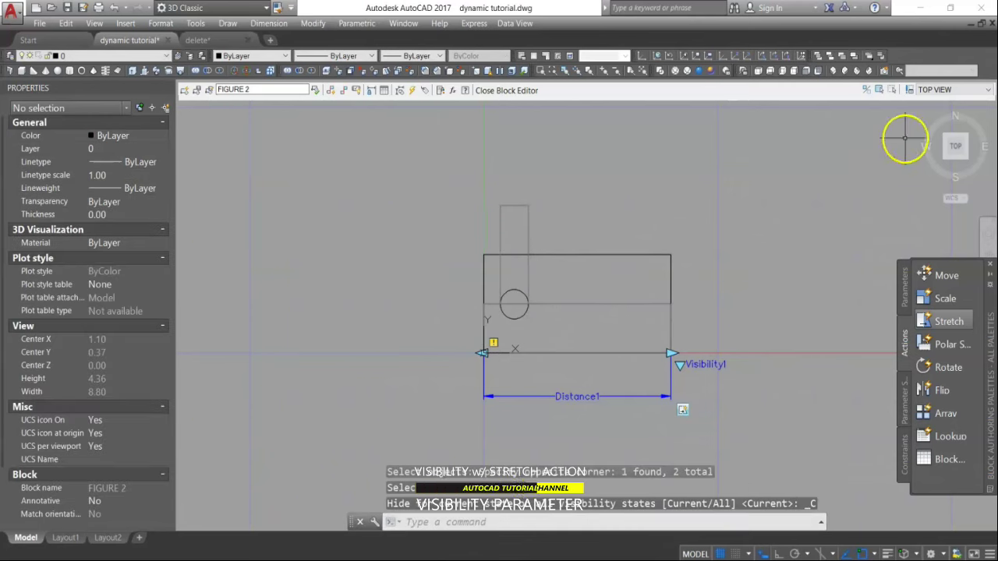
pyautogui.click(951, 92)
pyautogui.click(945, 112)
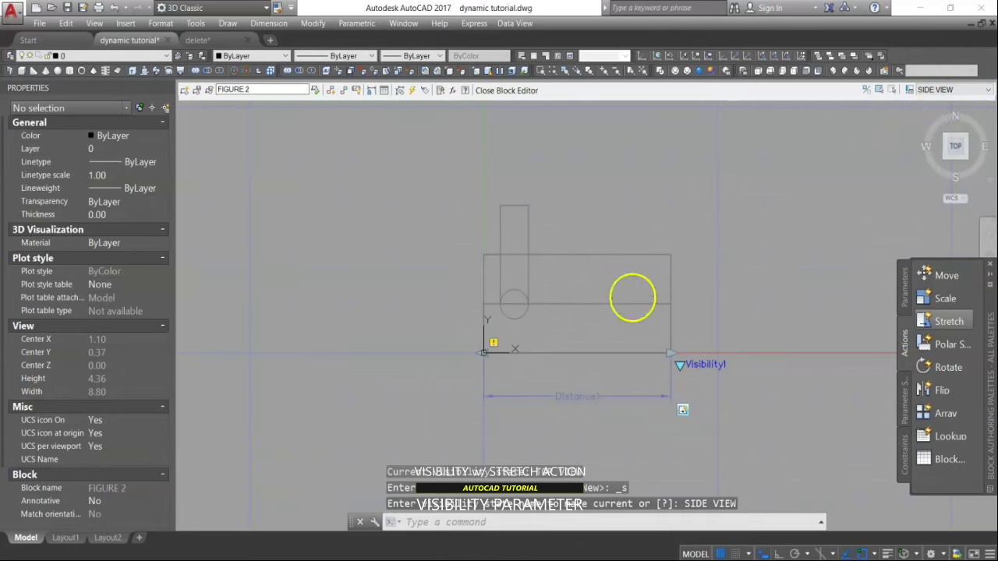
# Step: Make the tall rectangle, lower bar and Distance1 visible in SIDE VIEW, then save and close the editor
pyautogui.click(533, 226)
pyautogui.click(521, 221)
pyautogui.click(565, 308)
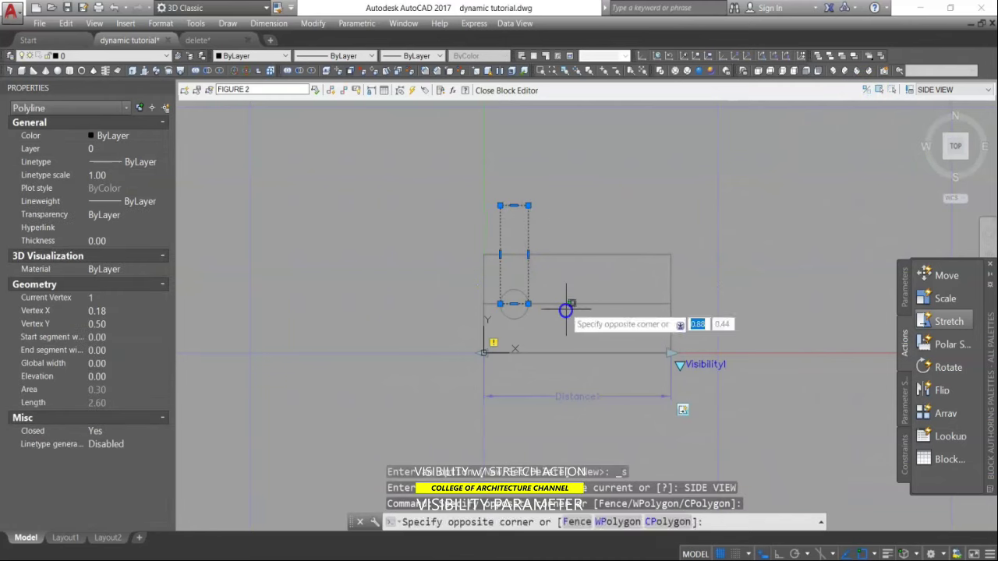
pyautogui.click(562, 294)
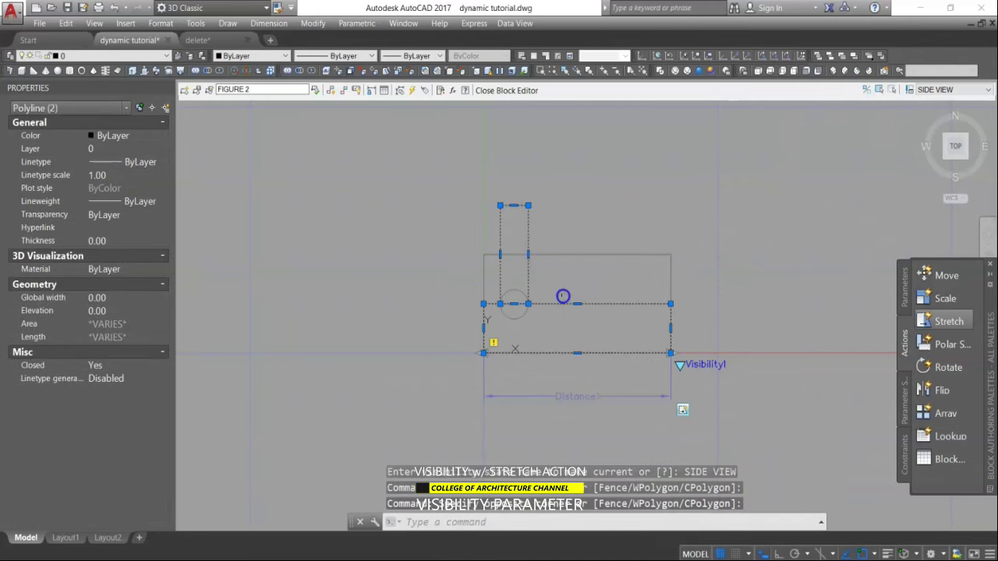
pyautogui.click(625, 386)
pyautogui.click(602, 410)
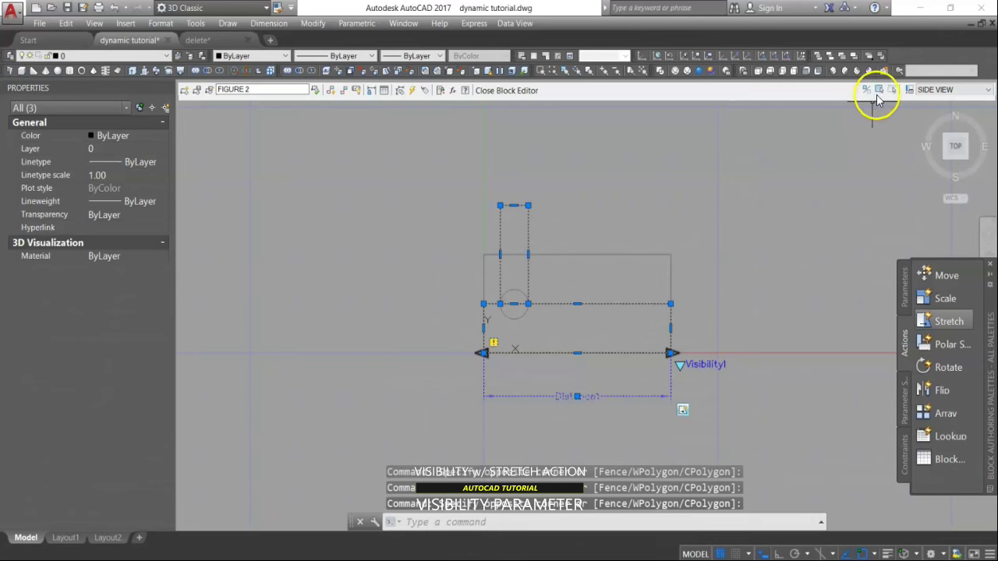
pyautogui.click(879, 91)
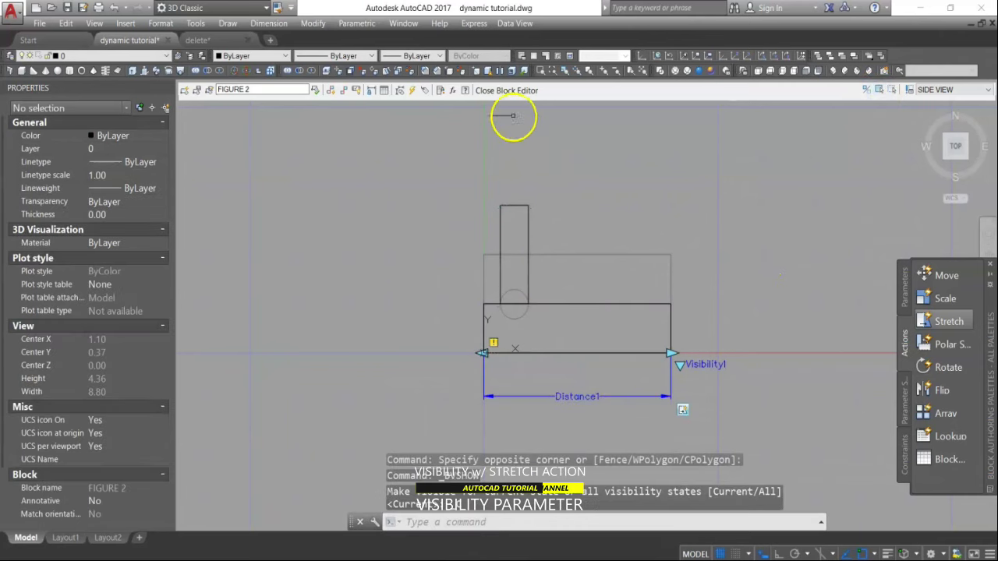
pyautogui.click(515, 91)
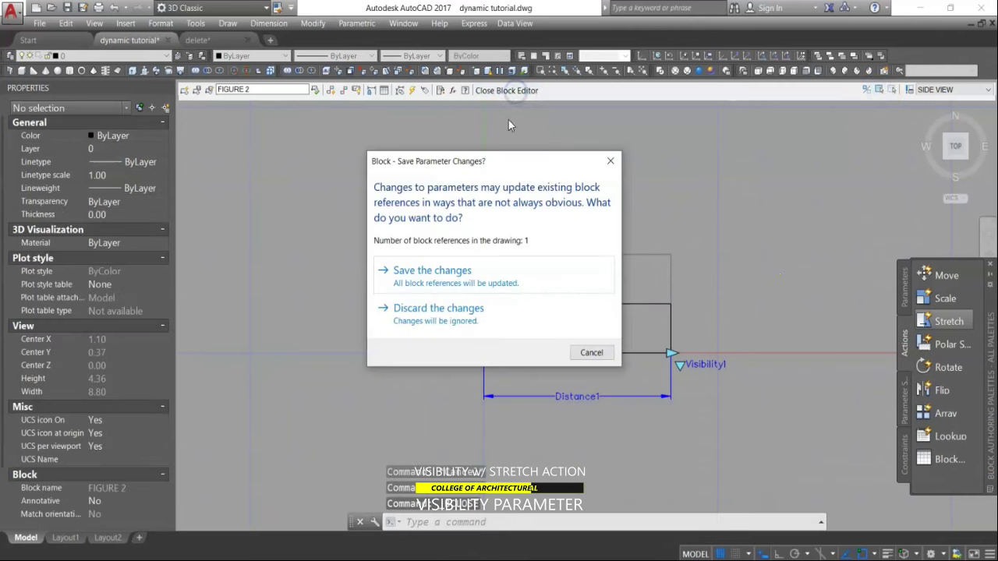
pyautogui.click(440, 277)
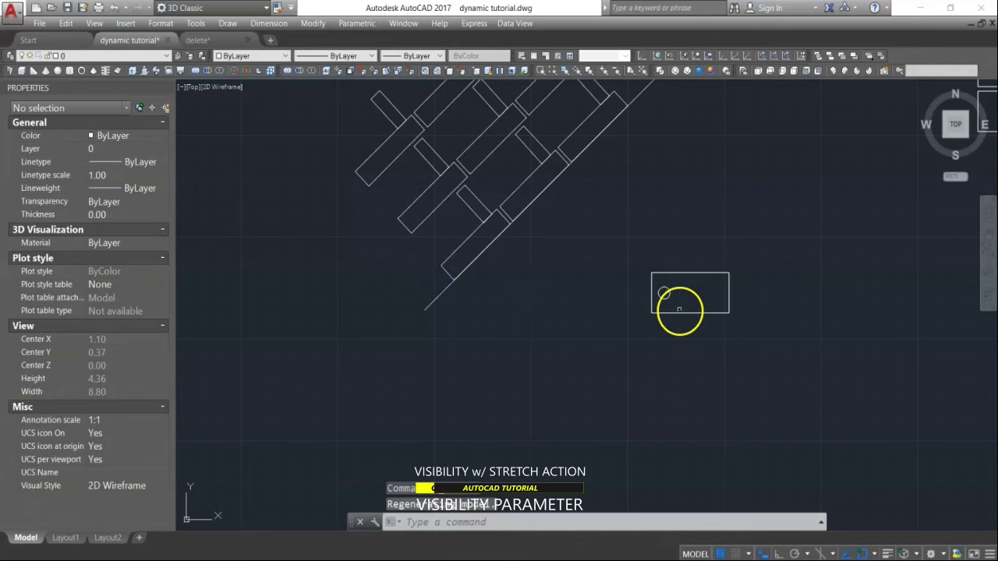
# Step: Copy the FIGURE 2 block with CO and place the copy directly below the original
pyautogui.write('co')
pyautogui.press('Return')
pyautogui.click(684, 310)
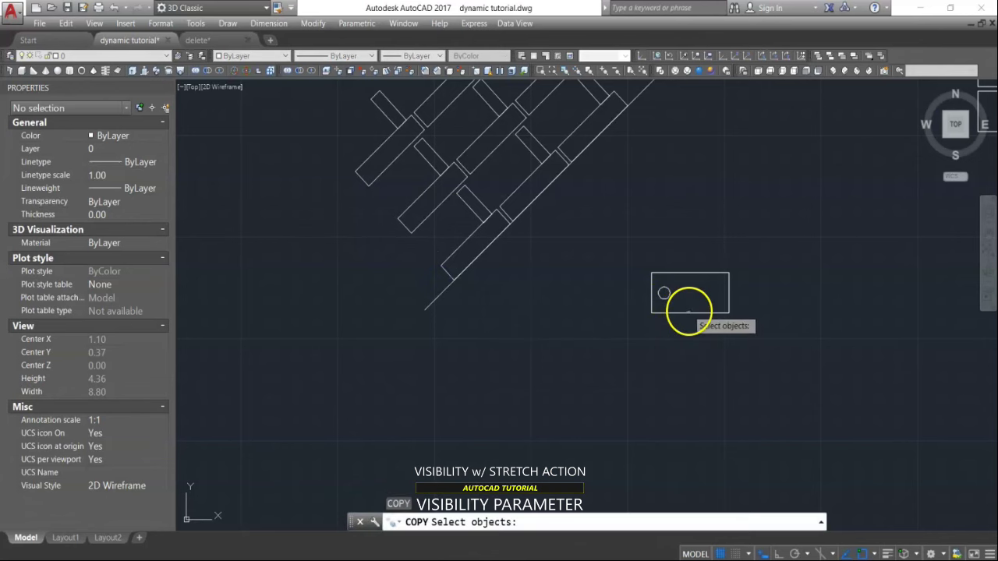
pyautogui.press('Return')
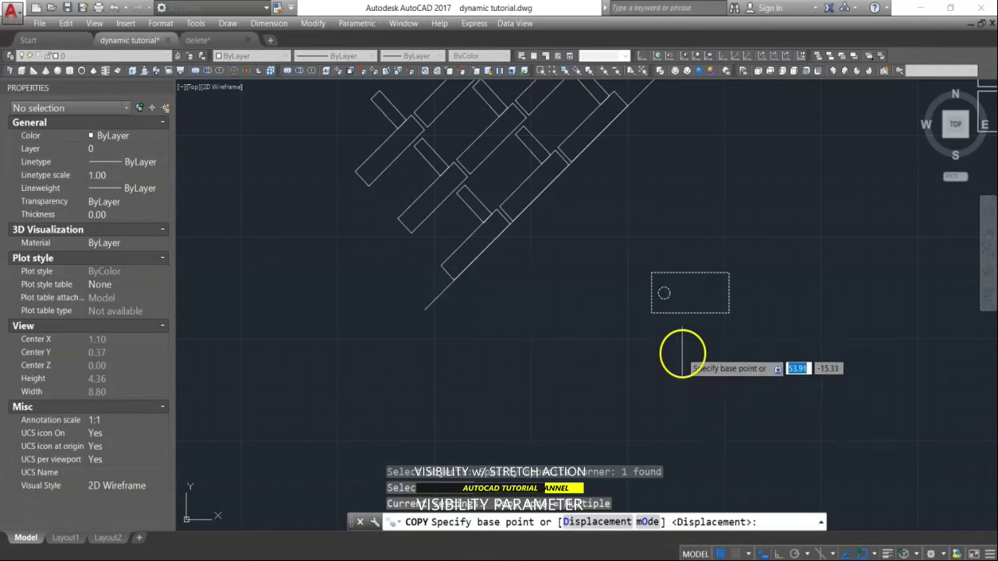
pyautogui.click(681, 356)
pyautogui.click(683, 436)
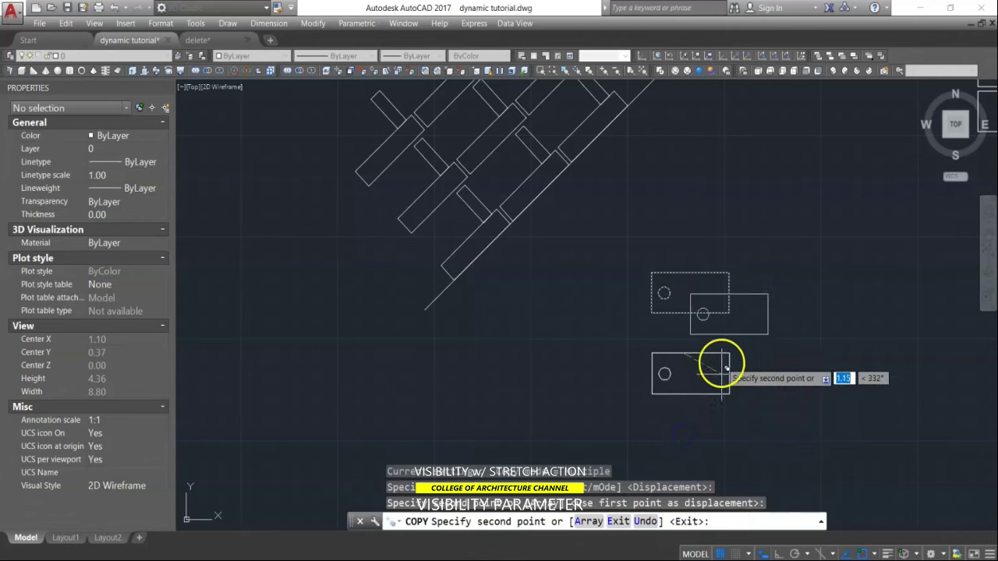
pyautogui.press('Escape')
# Step: Set the copy to SIDE VIEW and stretch it to a Distance of 3.93
pyautogui.click(725, 392)
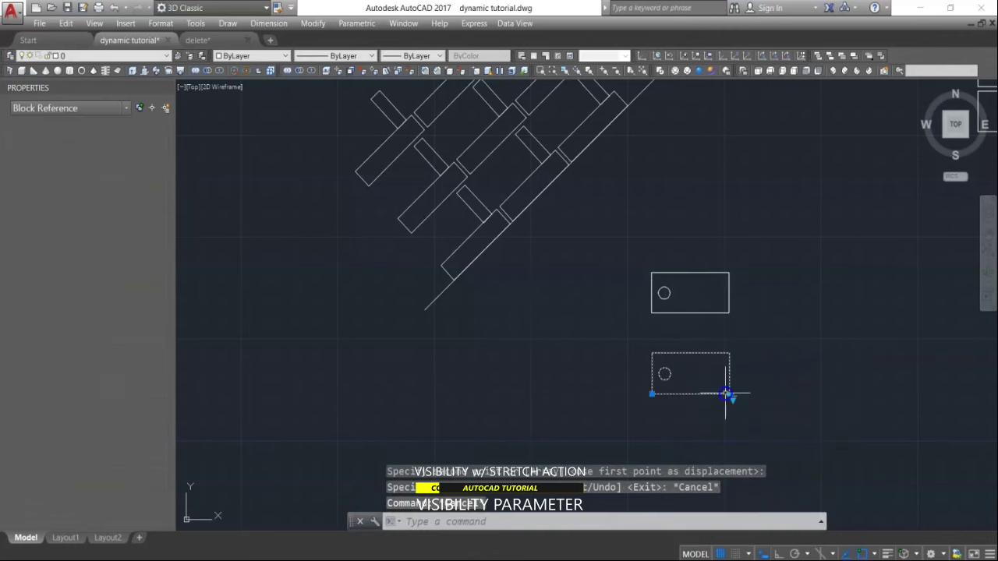
pyautogui.click(731, 399)
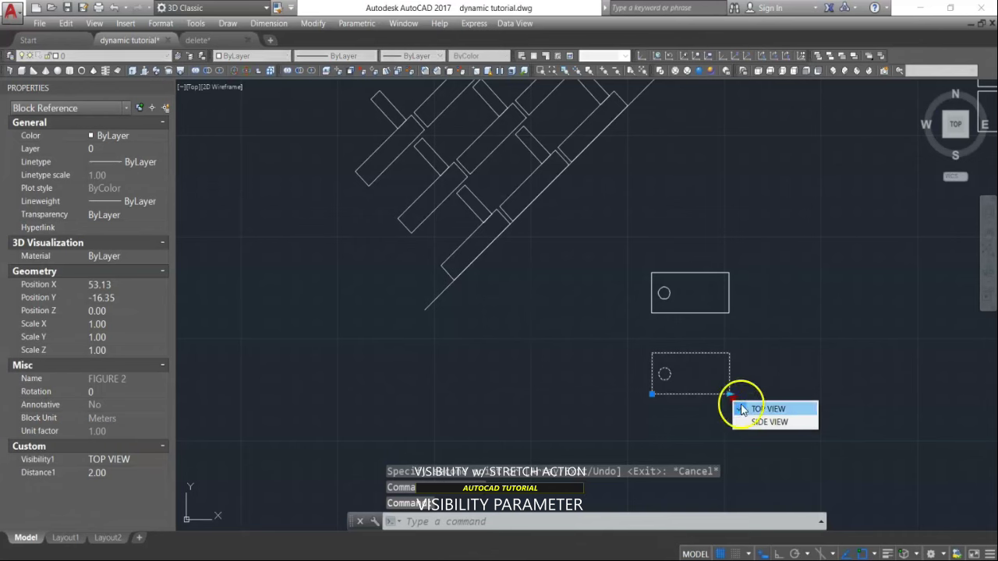
pyautogui.click(758, 423)
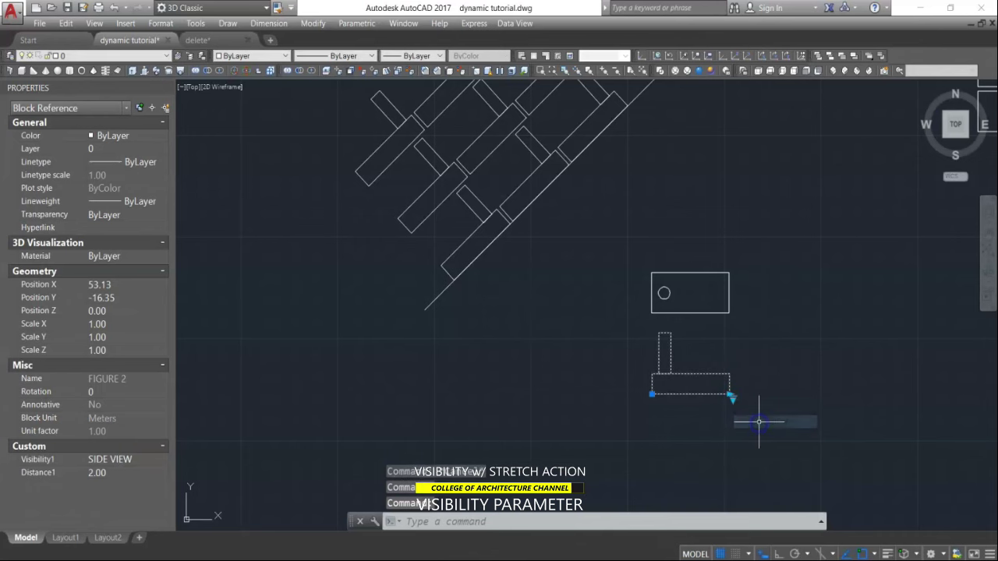
pyautogui.click(729, 394)
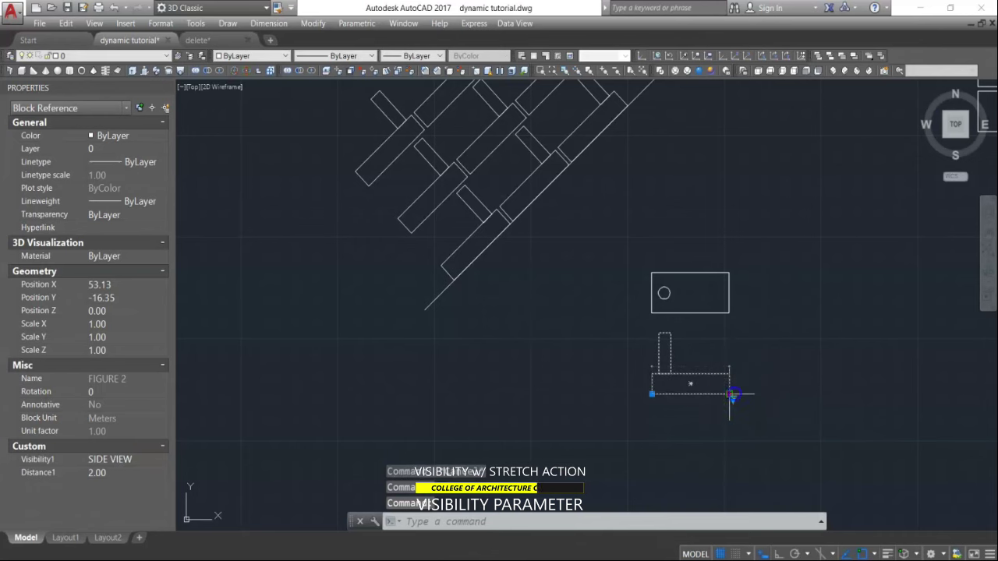
pyautogui.click(804, 394)
# Step: Stretch the upper TOP VIEW block to 3.95 to match the copy
pyautogui.click(724, 317)
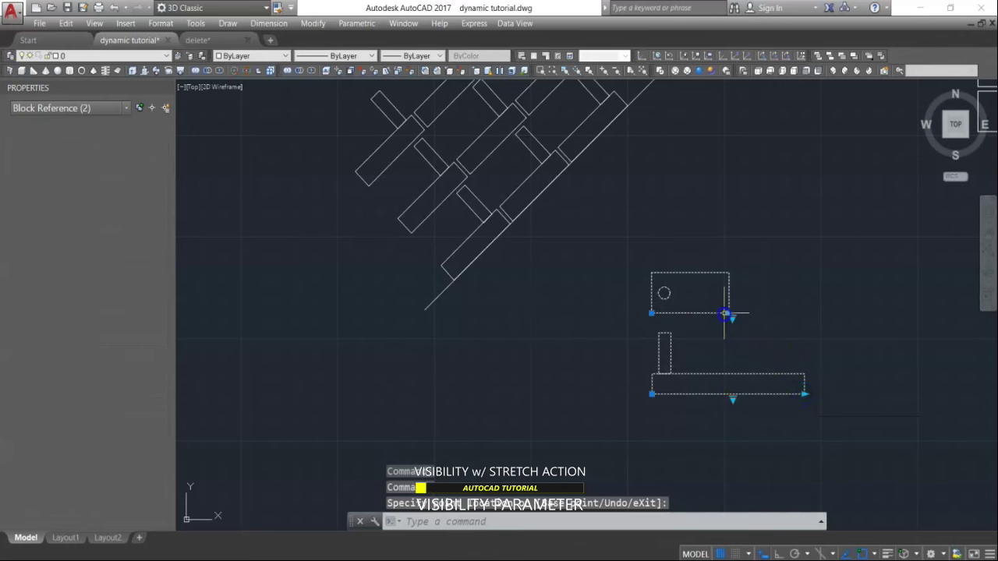
pyautogui.click(729, 314)
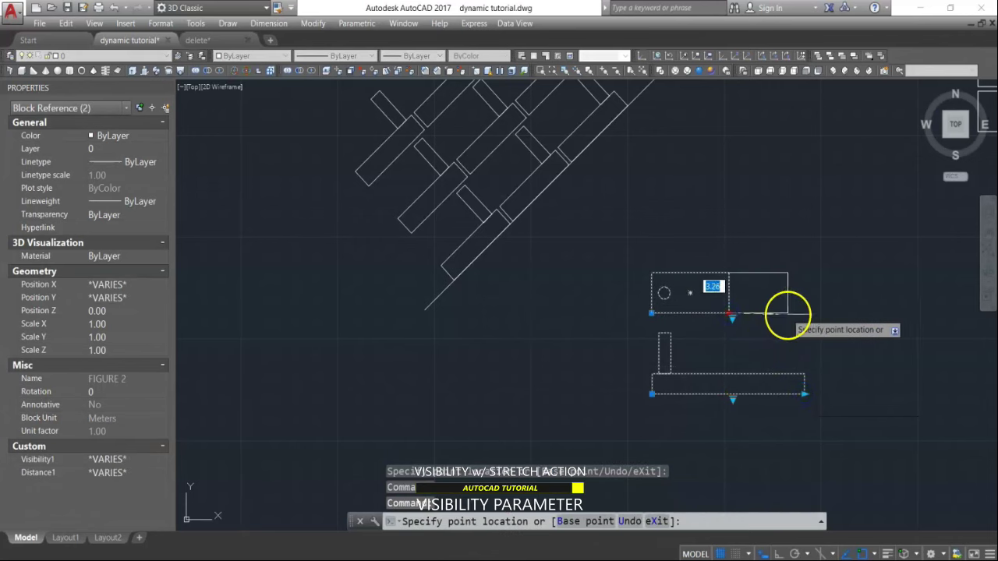
pyautogui.click(804, 350)
pyautogui.press('Escape')
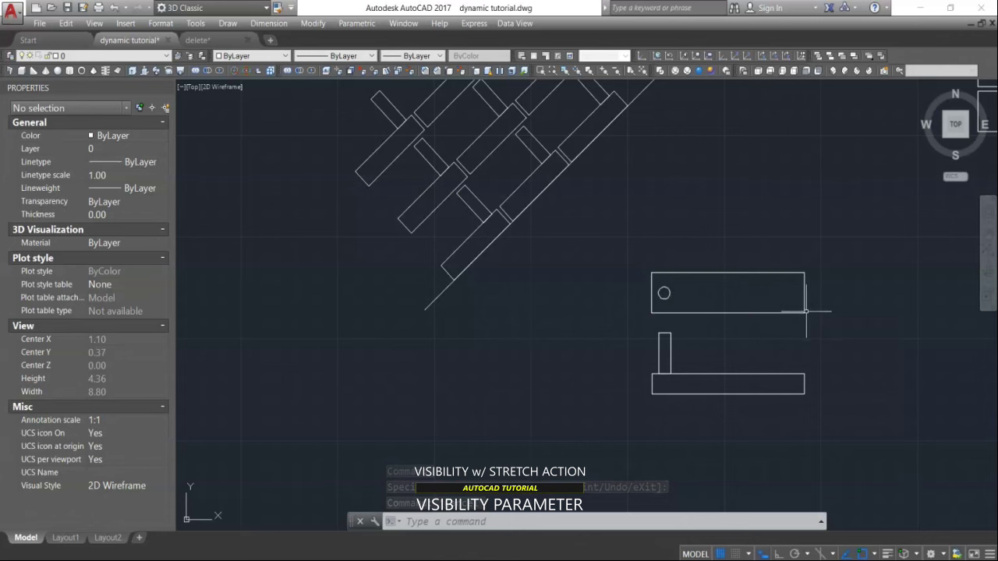
pyautogui.click(806, 311)
pyautogui.rightClick(806, 311)
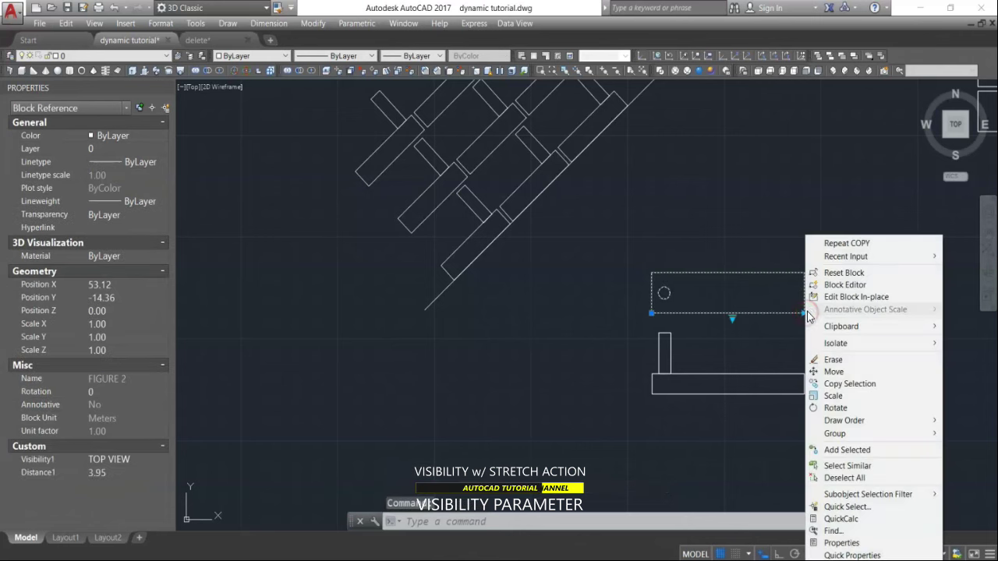
pyautogui.click(836, 286)
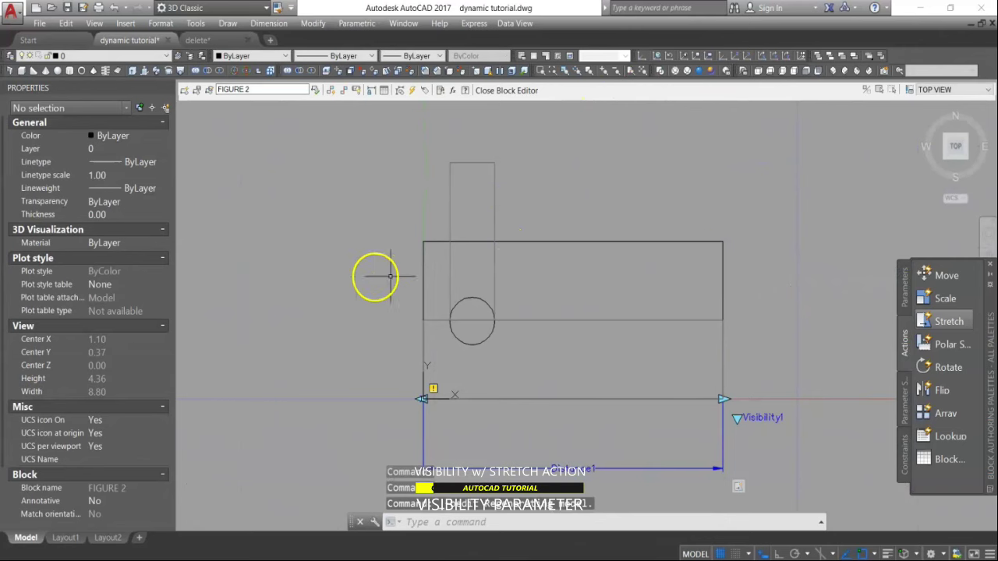
pyautogui.click(536, 238)
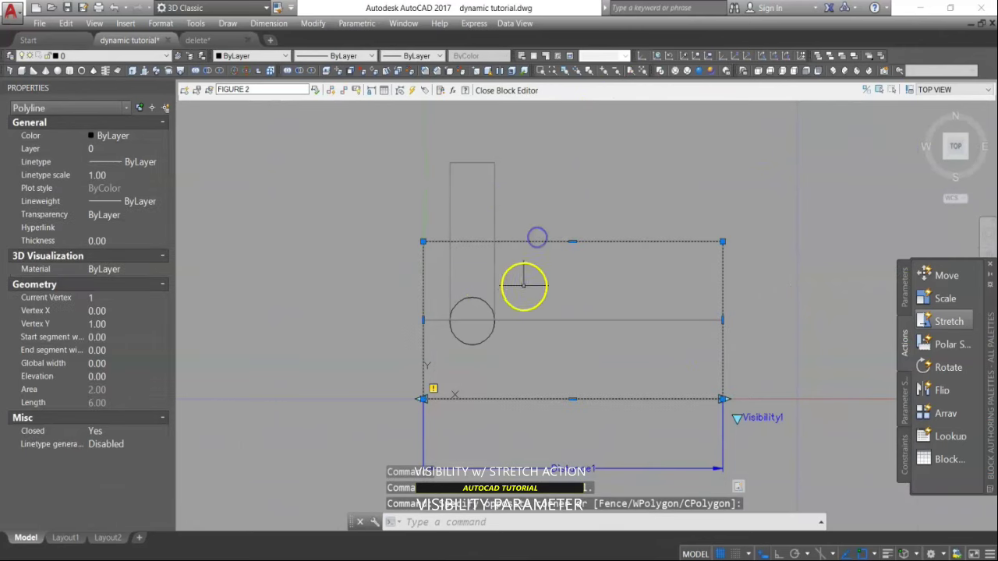
pyautogui.click(482, 293)
pyautogui.click(472, 305)
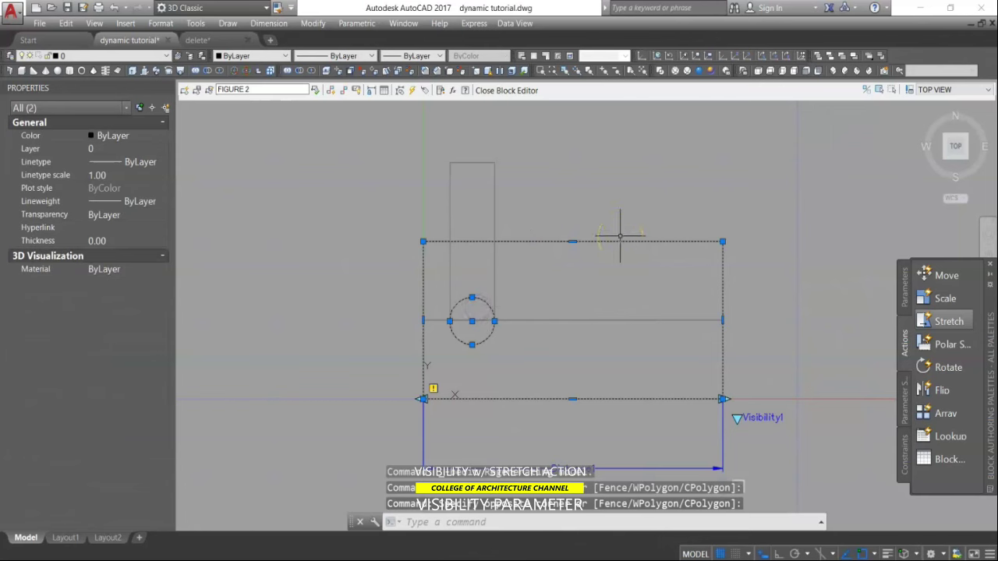
pyautogui.press('Escape')
pyautogui.click(586, 274)
pyautogui.click(575, 305)
pyautogui.click(569, 319)
pyautogui.click(542, 296)
pyautogui.press('Escape')
pyautogui.click(481, 261)
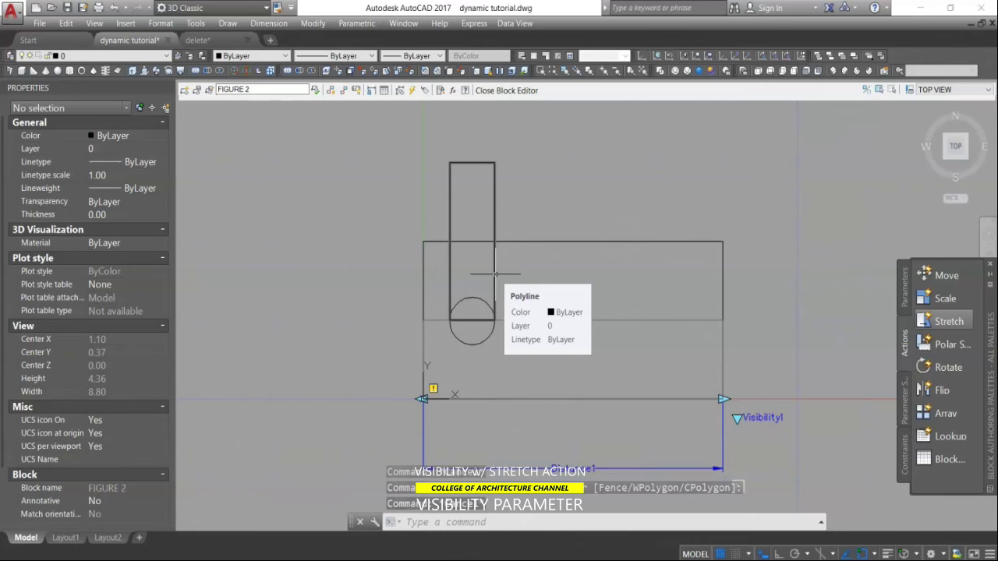
pyautogui.click(583, 307)
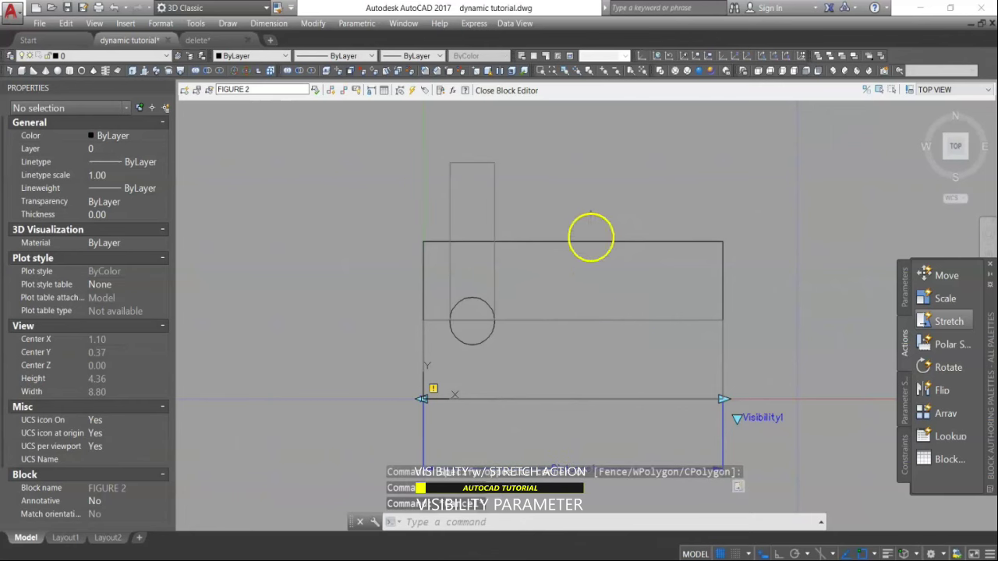
pyautogui.press('Return')
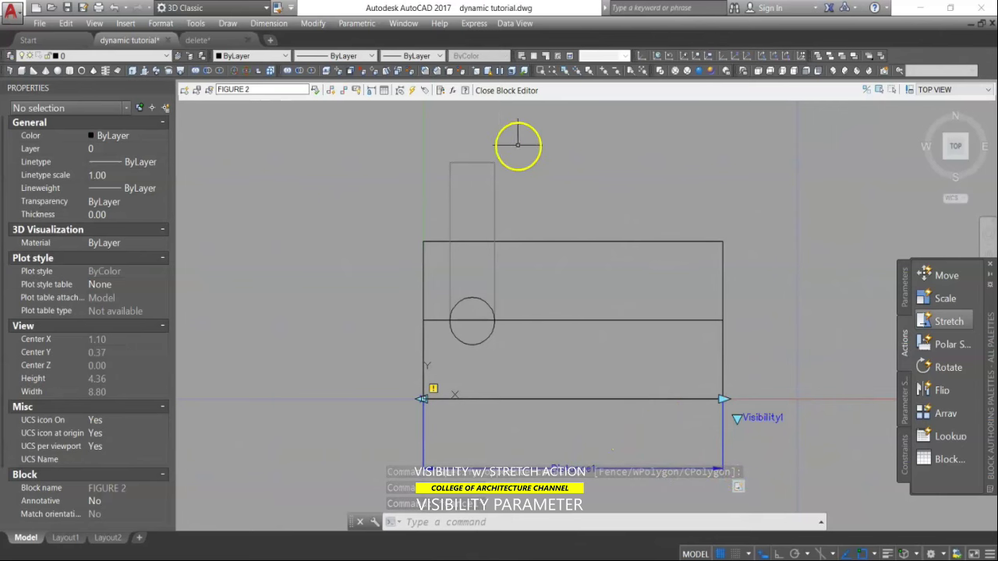
pyautogui.click(511, 95)
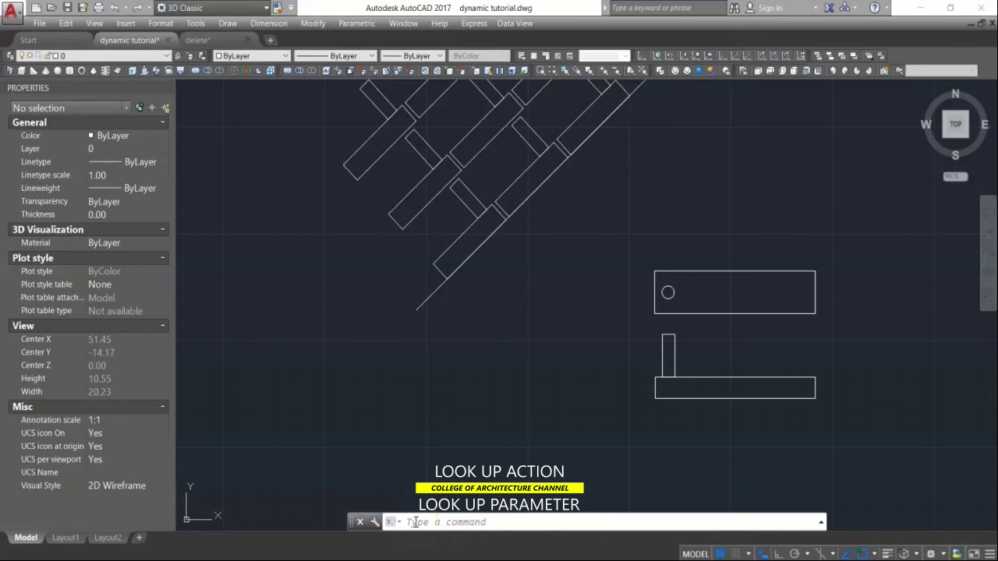
# Step: Draw a rectangle 1 long by 2 wide below the sloped beam layout with REC
pyautogui.click(415, 522)
pyautogui.write('RE')
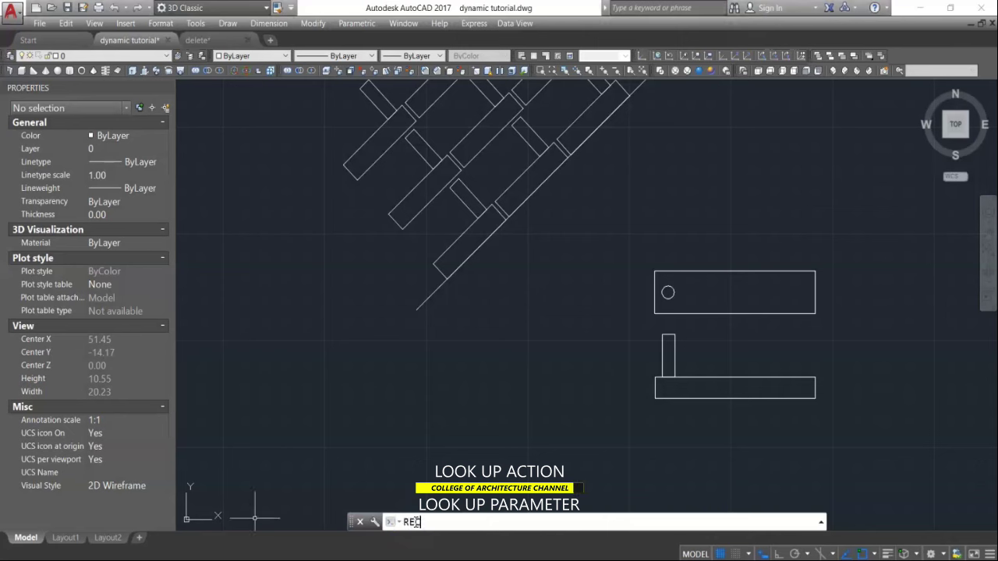
pyautogui.write('C')
pyautogui.press('Return')
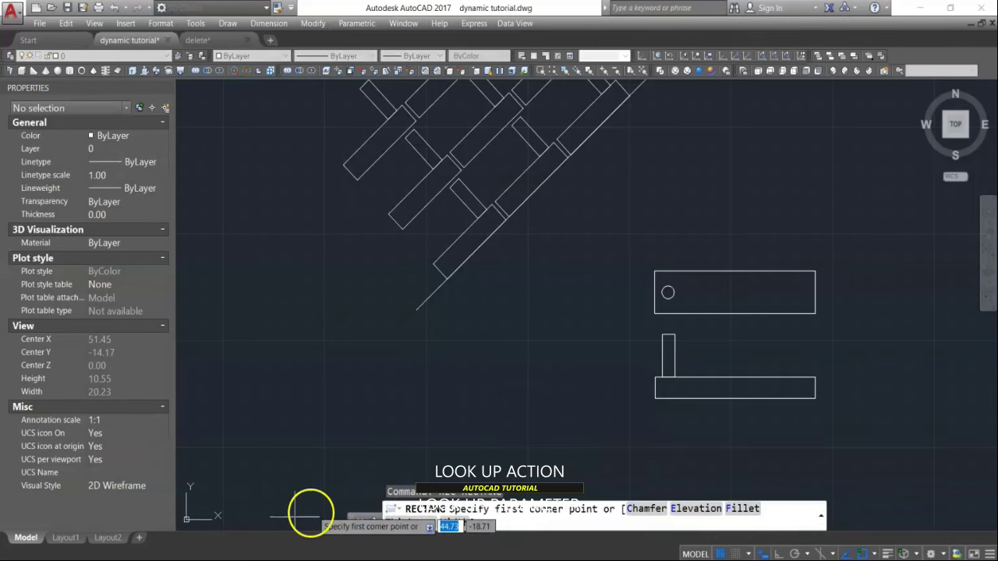
pyautogui.click(349, 467)
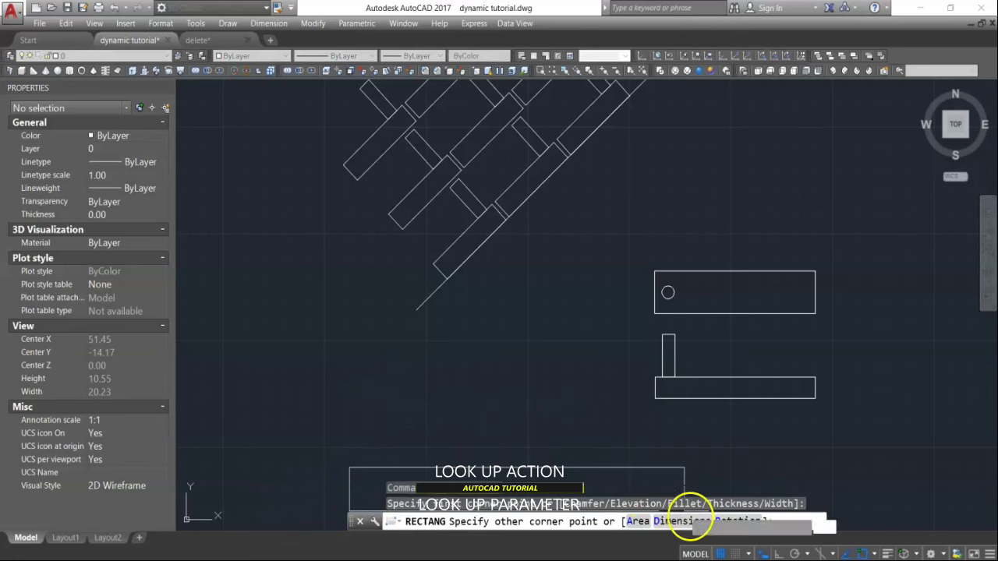
pyautogui.click(683, 521)
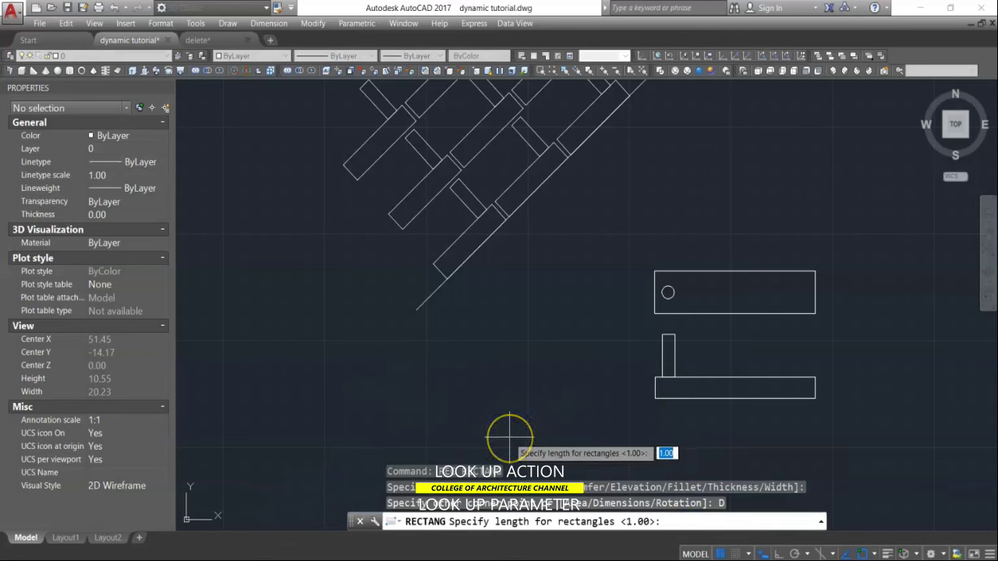
pyautogui.write('1')
pyautogui.press('Return')
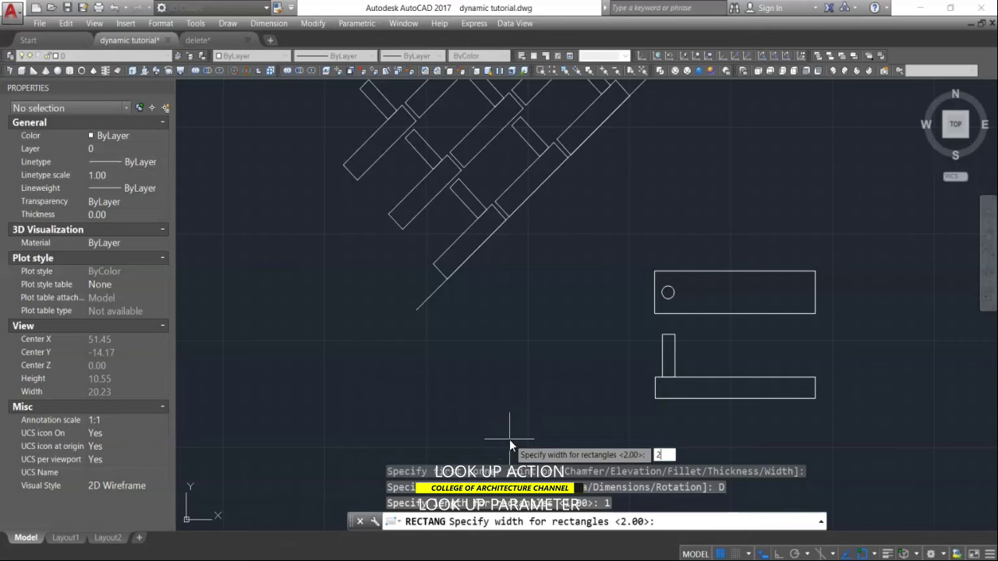
pyautogui.press('Return')
pyautogui.click(501, 434)
pyautogui.moveTo(476, 403); pyautogui.dragTo(681, 268, button='middle')
pyautogui.scroll(4, 584, 351)
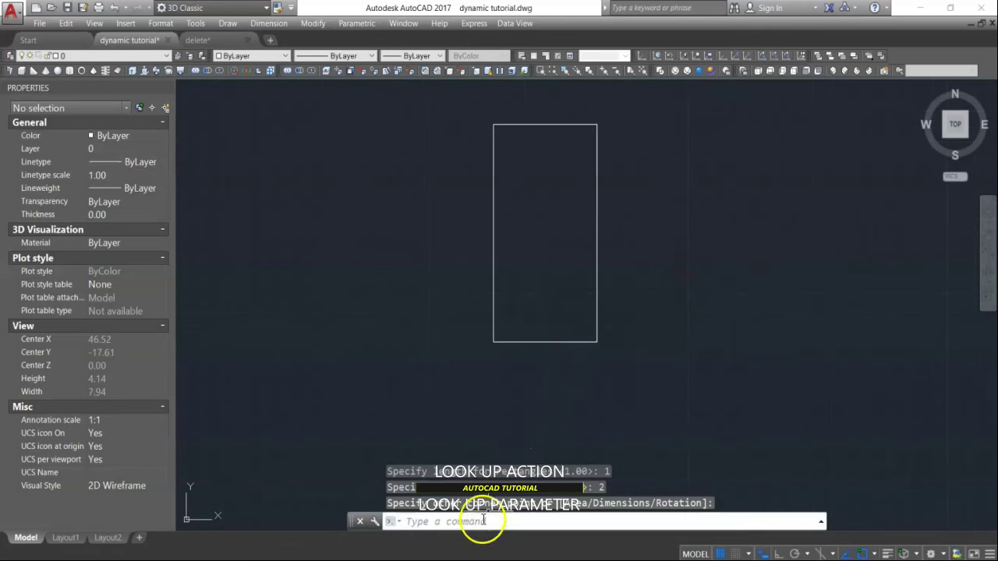
# Step: Make the rectangle a block named BEAM, based at its lower-left corner, opened for editing
pyautogui.write('B')
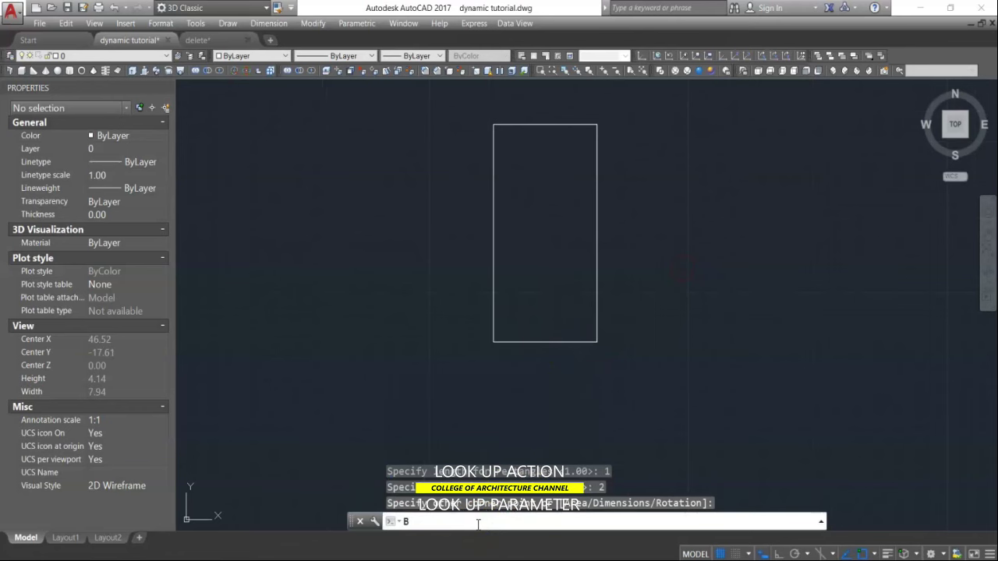
pyautogui.press('Return')
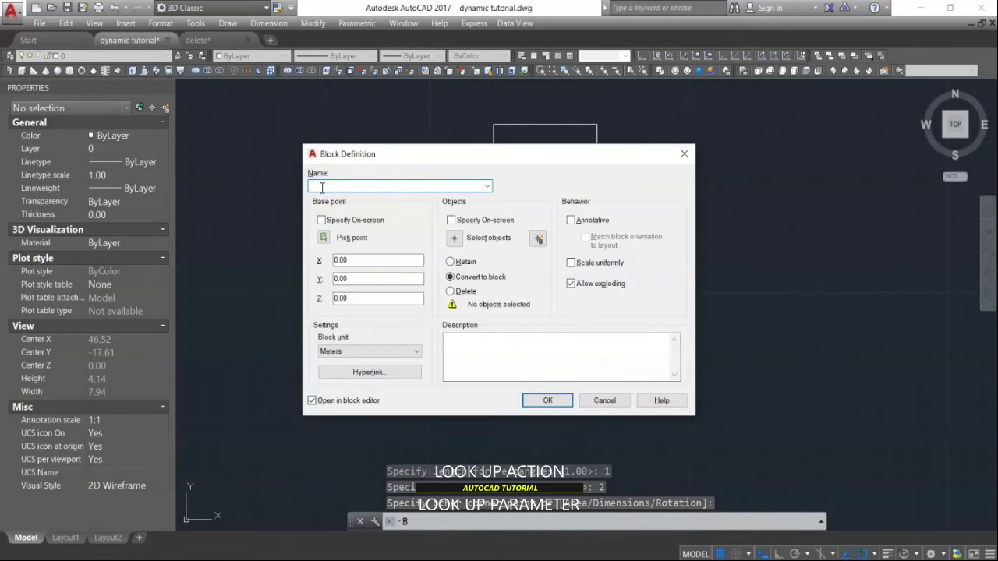
pyautogui.write('BEAM')
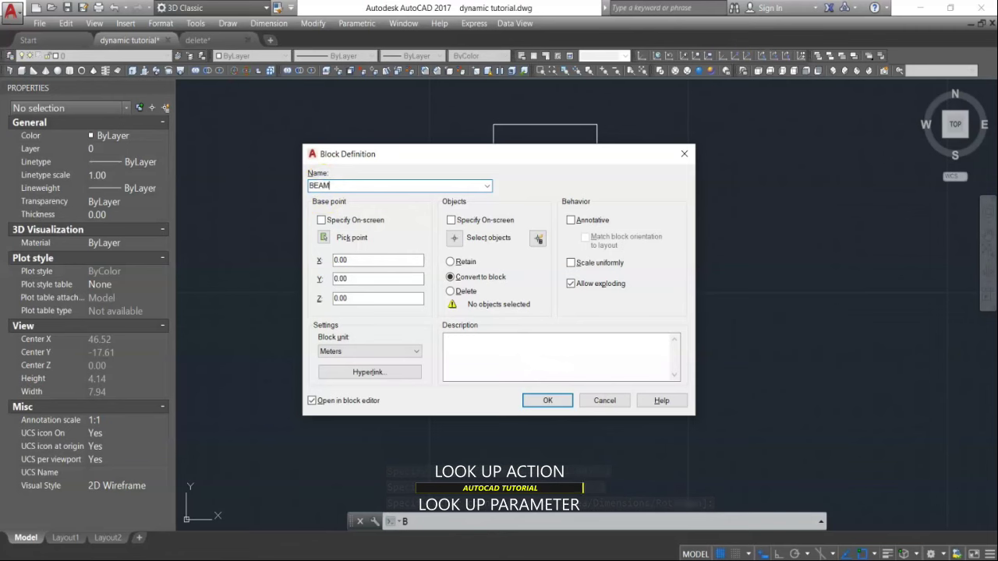
pyautogui.click(454, 238)
pyautogui.click(566, 231)
pyautogui.click(443, 365)
pyautogui.press('Return')
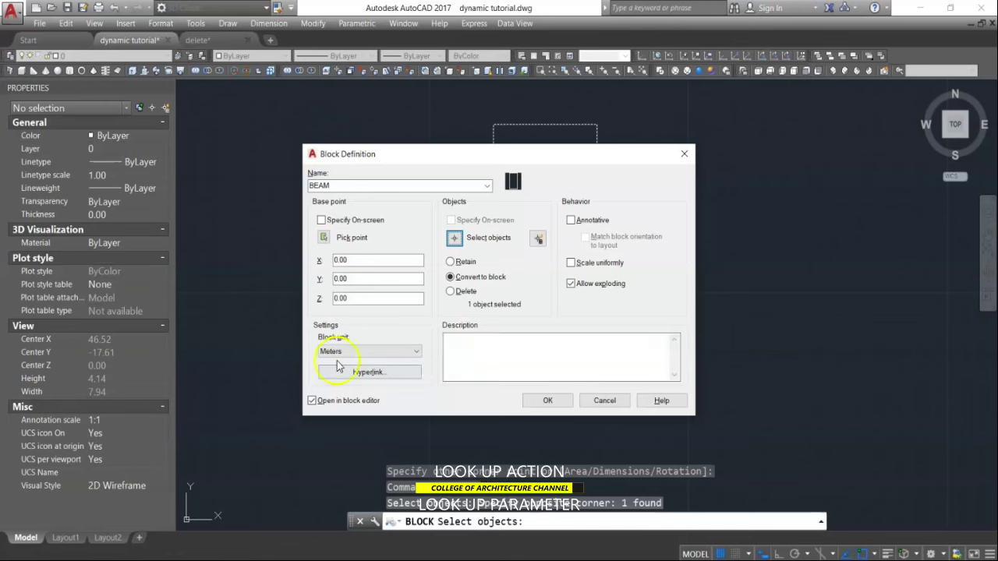
pyautogui.click(325, 238)
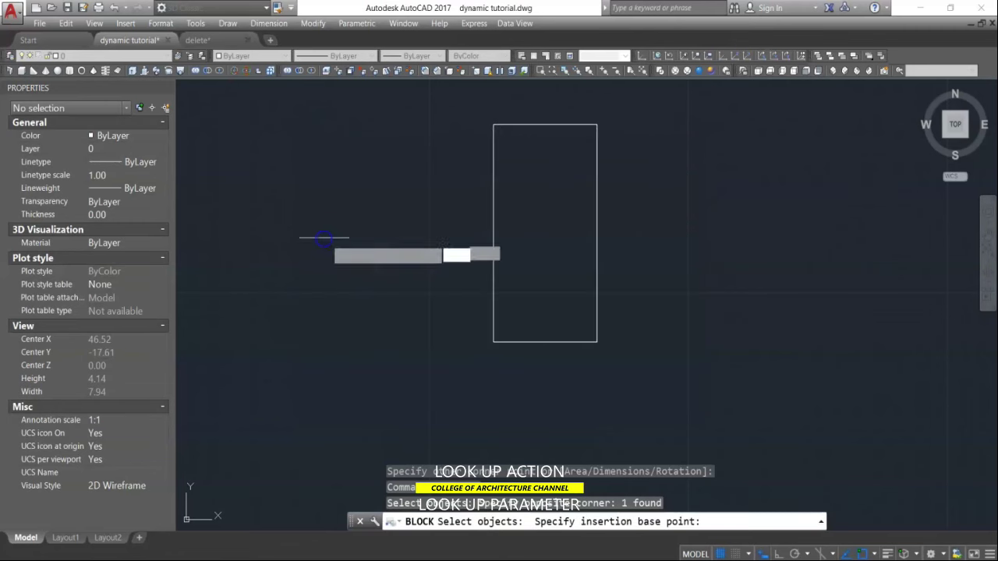
pyautogui.click(493, 340)
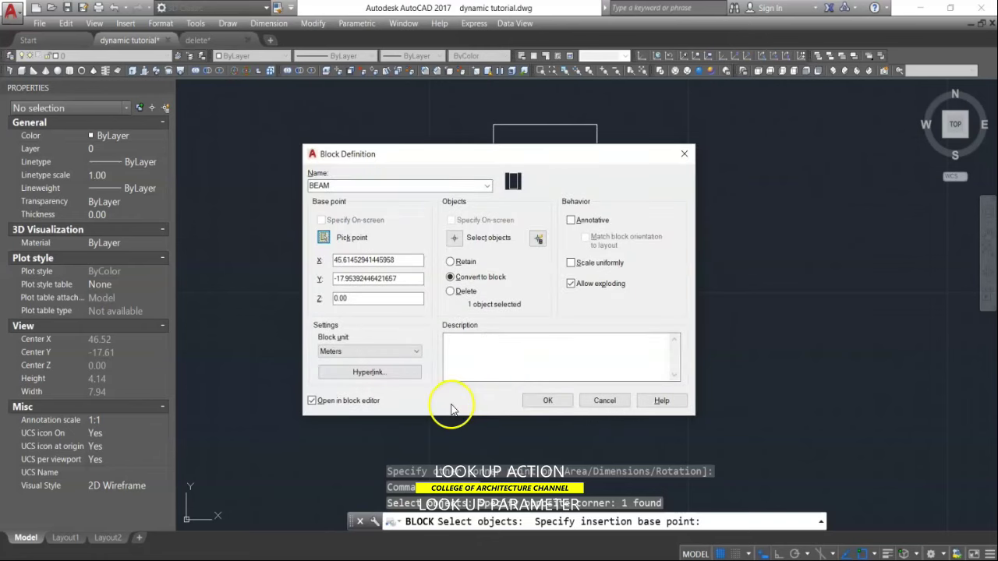
pyautogui.click(556, 403)
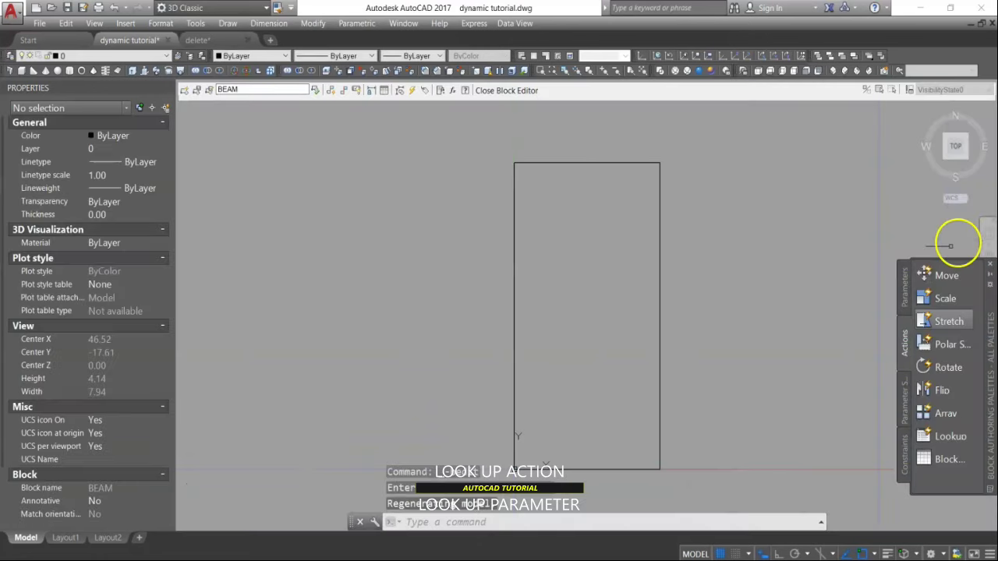
# Step: Add linear parameter Distance1 across the rectangle's top edge
pyautogui.click(901, 289)
pyautogui.click(937, 300)
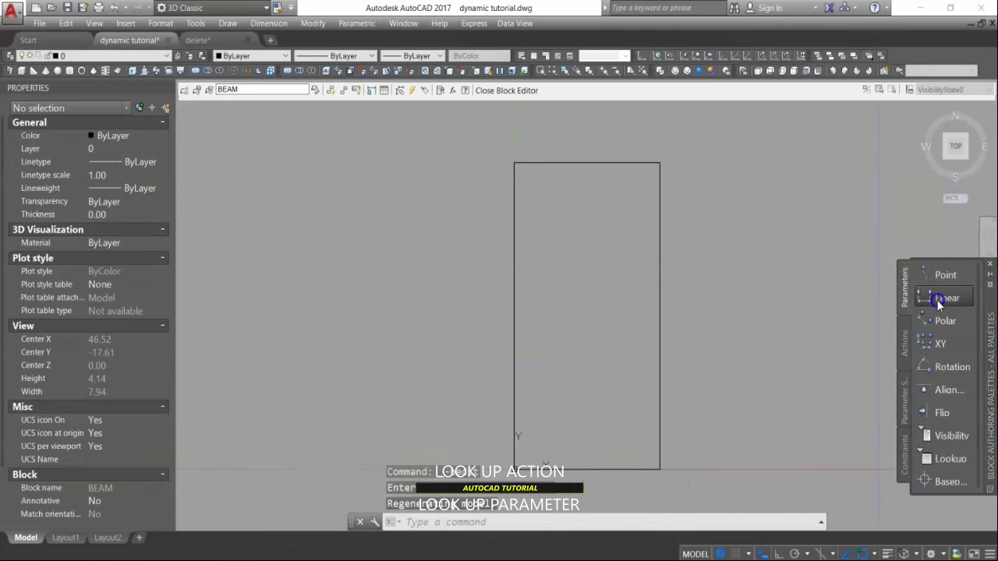
pyautogui.click(515, 163)
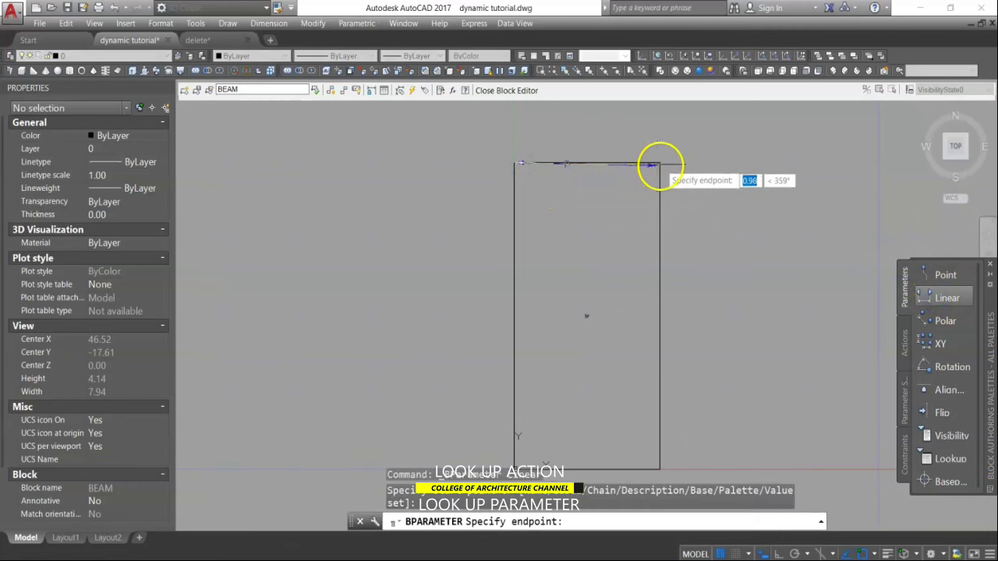
pyautogui.click(659, 163)
pyautogui.click(662, 128)
pyautogui.scroll(-2, 662, 127)
# Step: Add linear parameter Distance2 up the rectangle's left side
pyautogui.click(946, 298)
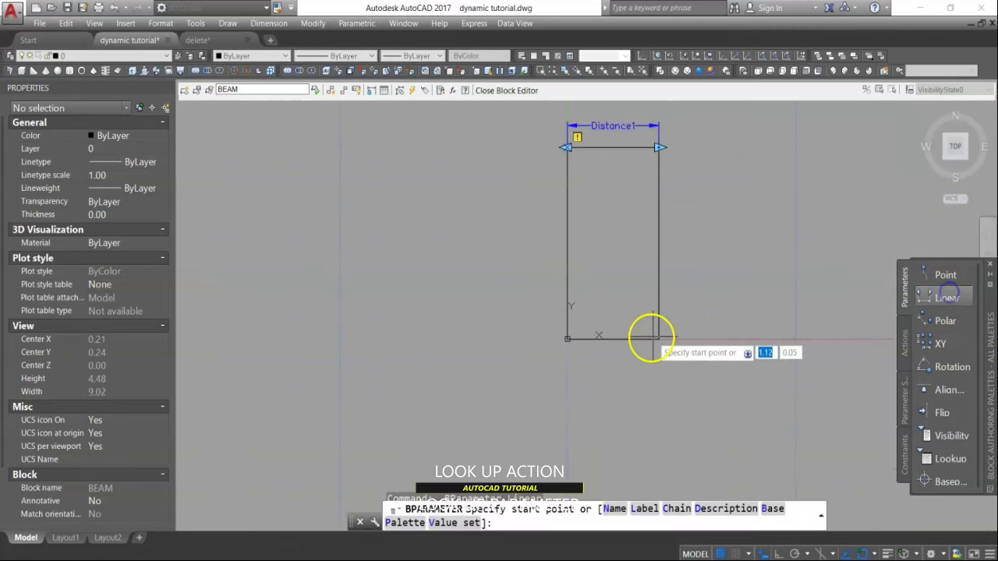
pyautogui.click(568, 339)
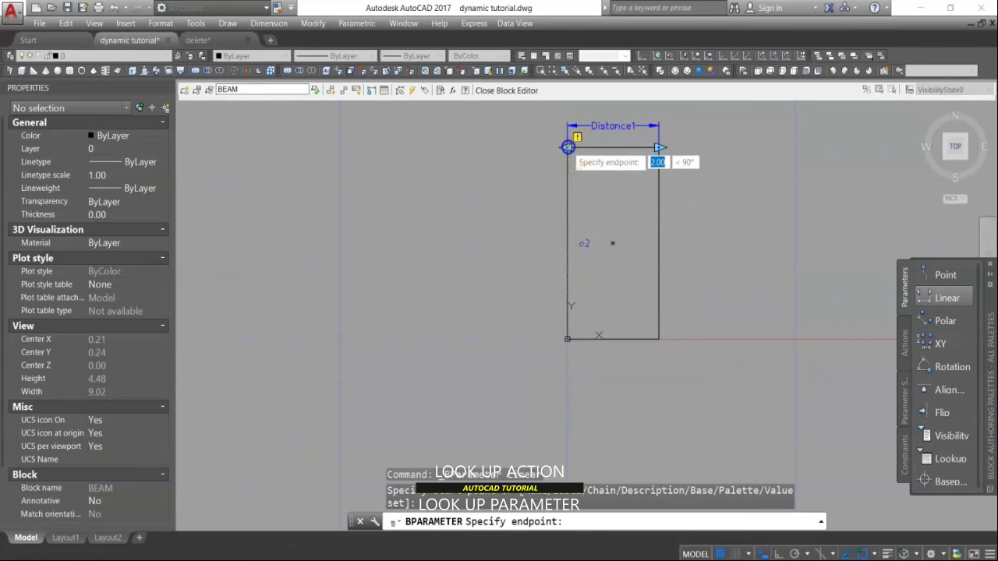
pyautogui.click(567, 147)
pyautogui.click(534, 166)
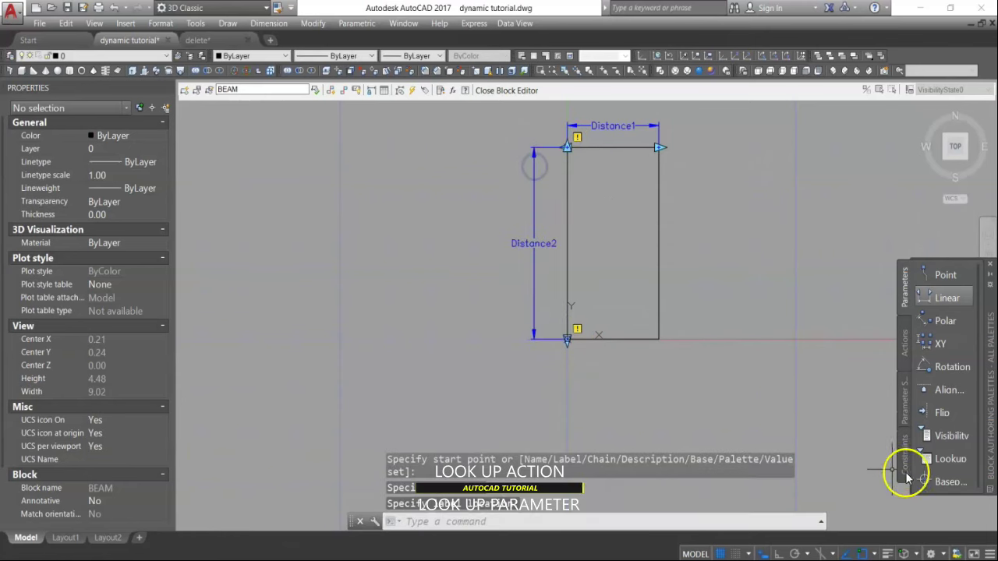
# Step: Place a Lookup1 parameter below right of the rectangle
pyautogui.click(943, 458)
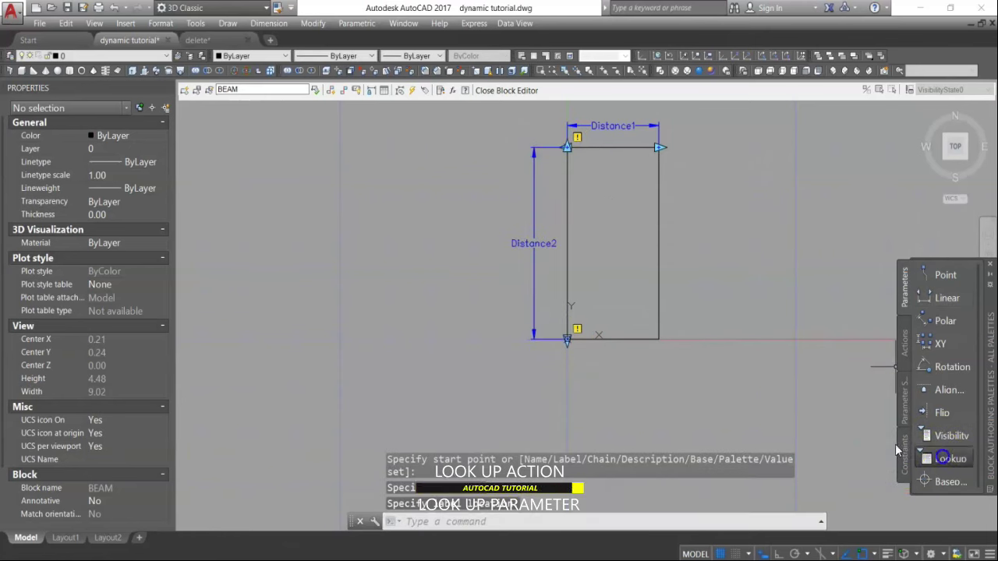
pyautogui.click(679, 351)
pyautogui.moveTo(708, 265); pyautogui.dragTo(687, 339, button='middle')
pyautogui.scroll(2, 675, 238)
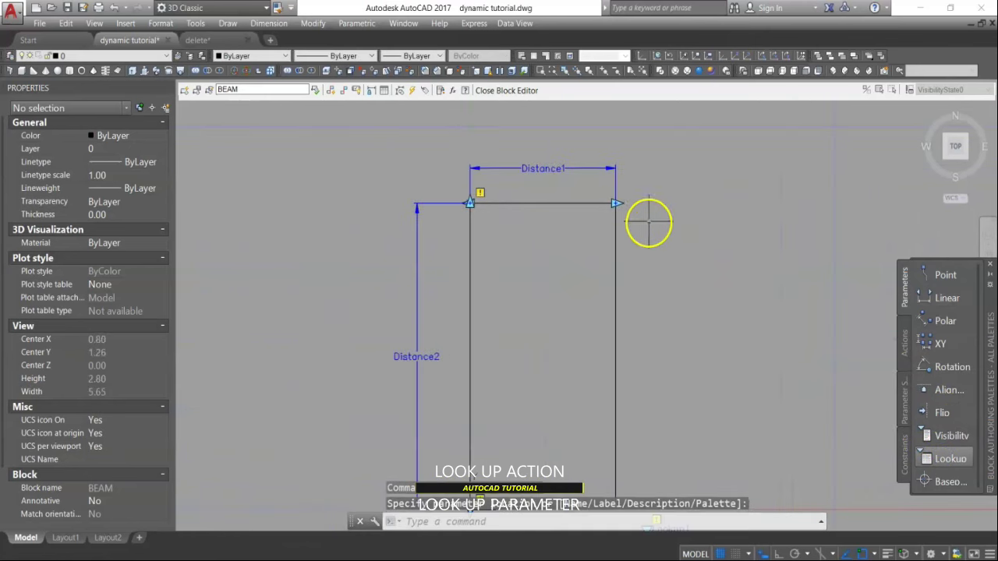
# Step: Hide all grips on the Distance1 and Distance2 parameters
pyautogui.click(617, 184)
pyautogui.rightClick(616, 184)
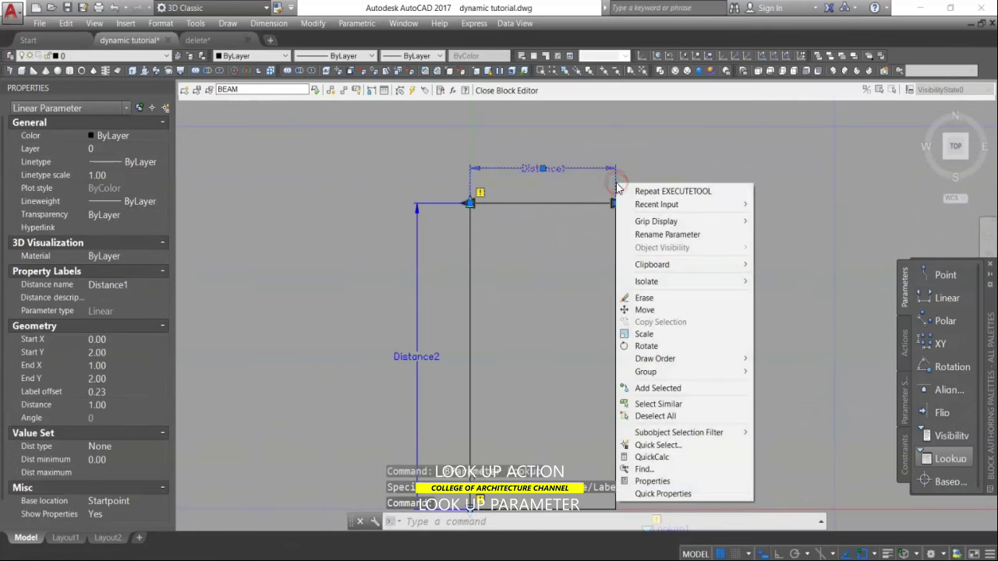
pyautogui.moveTo(651, 223)
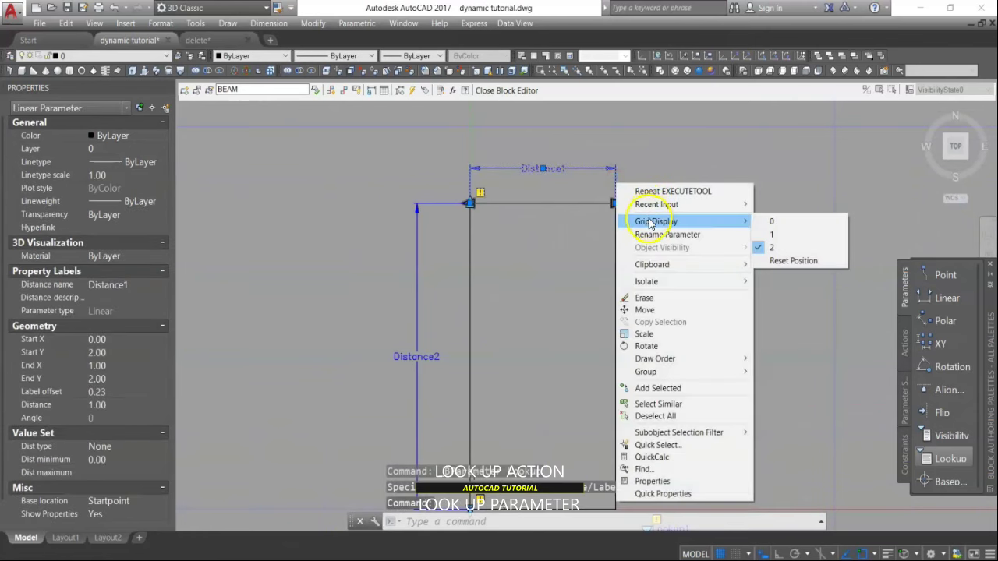
pyautogui.click(771, 223)
pyautogui.moveTo(501, 311); pyautogui.dragTo(587, 208, button='middle')
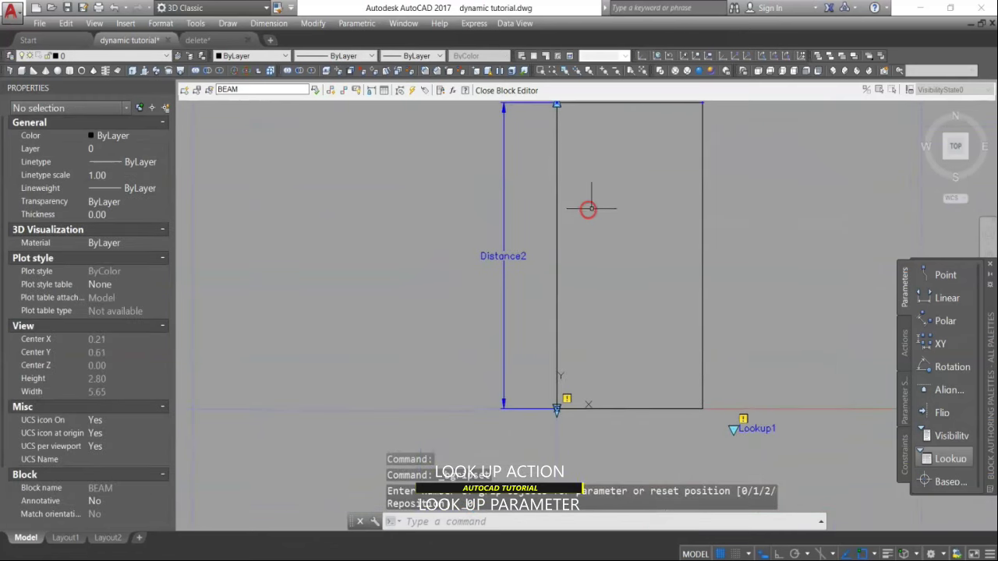
pyautogui.click(543, 407)
pyautogui.rightClick(543, 413)
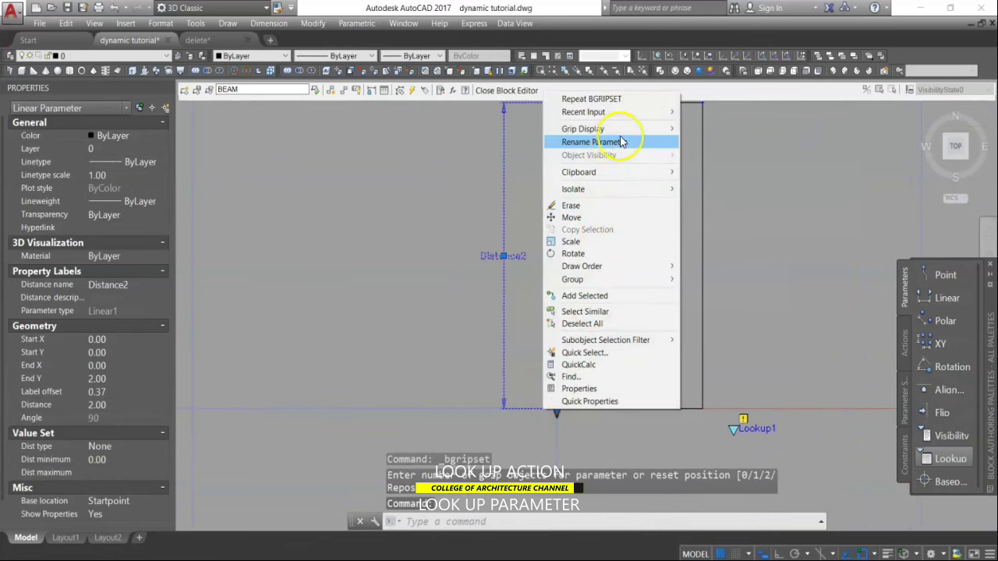
pyautogui.moveTo(646, 129)
pyautogui.click(699, 130)
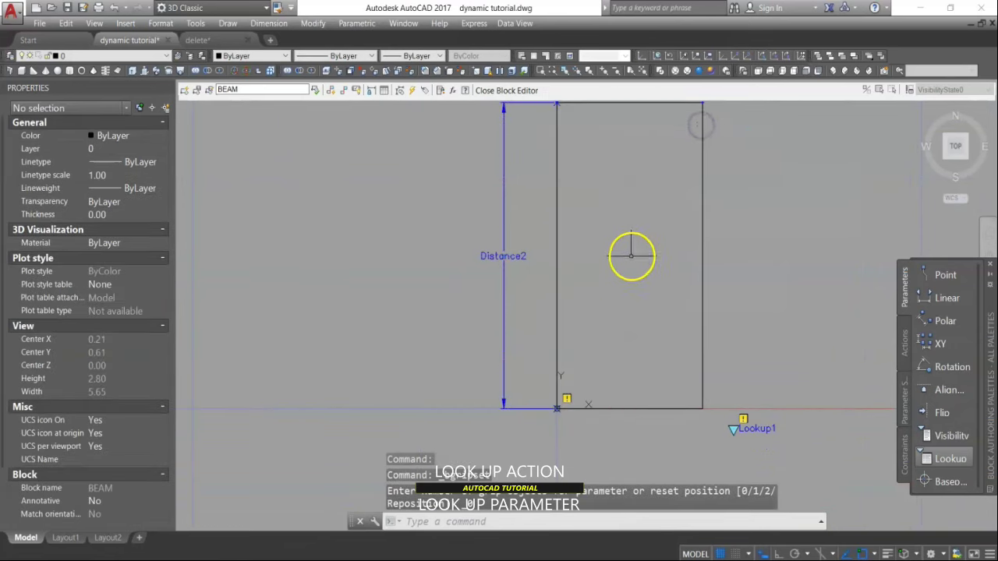
pyautogui.scroll(-2, 629, 269)
pyautogui.scroll(2, 647, 121)
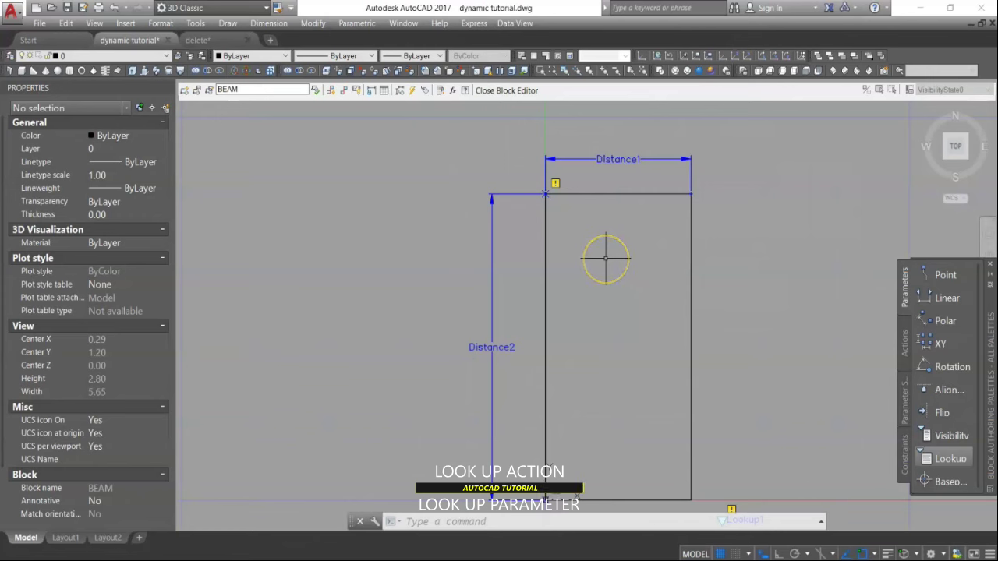
# Step: Rename the Distance1 parameter to BASE
pyautogui.click(601, 159)
pyautogui.rightClick(604, 160)
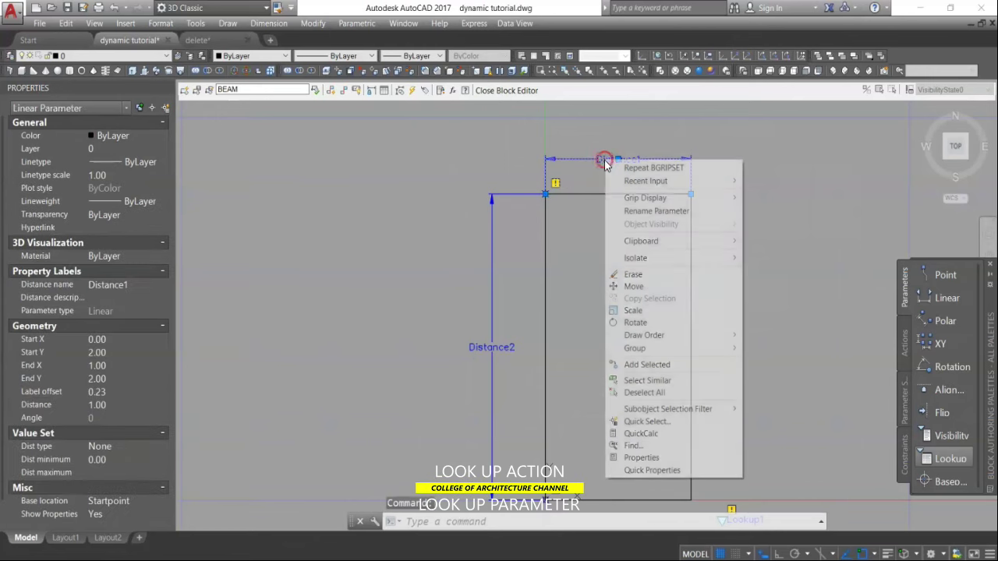
pyautogui.moveTo(659, 245)
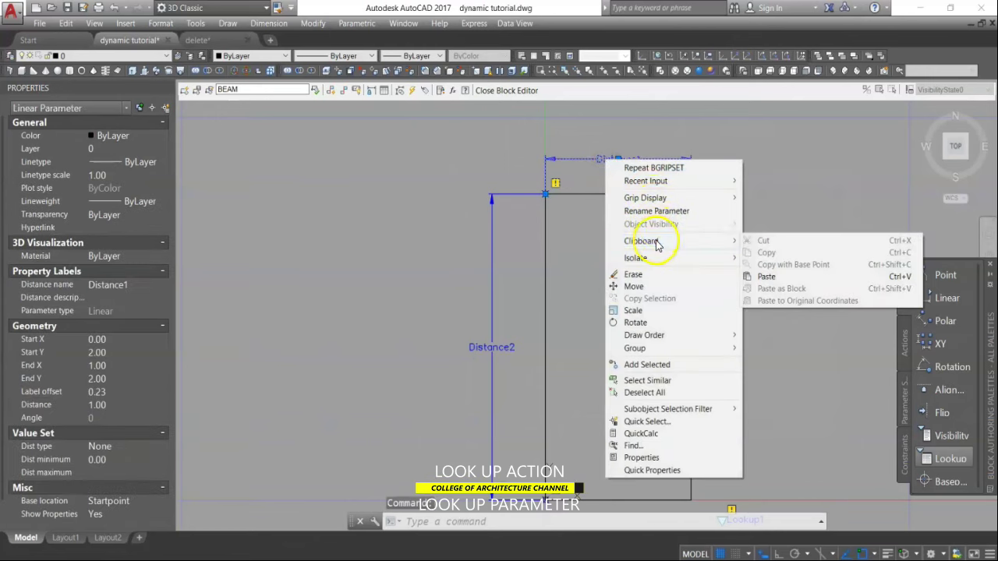
pyautogui.click(667, 211)
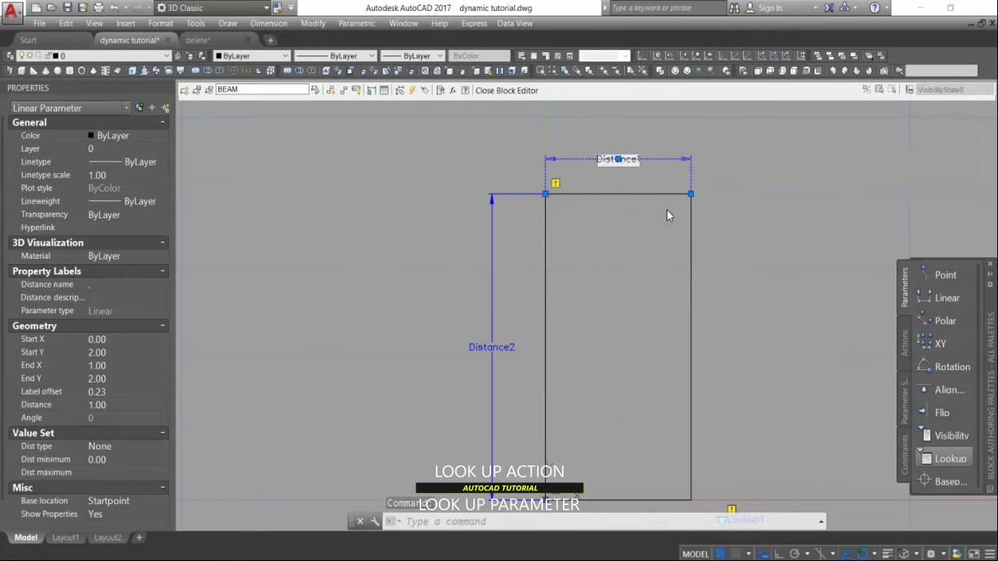
pyautogui.write('BASE')
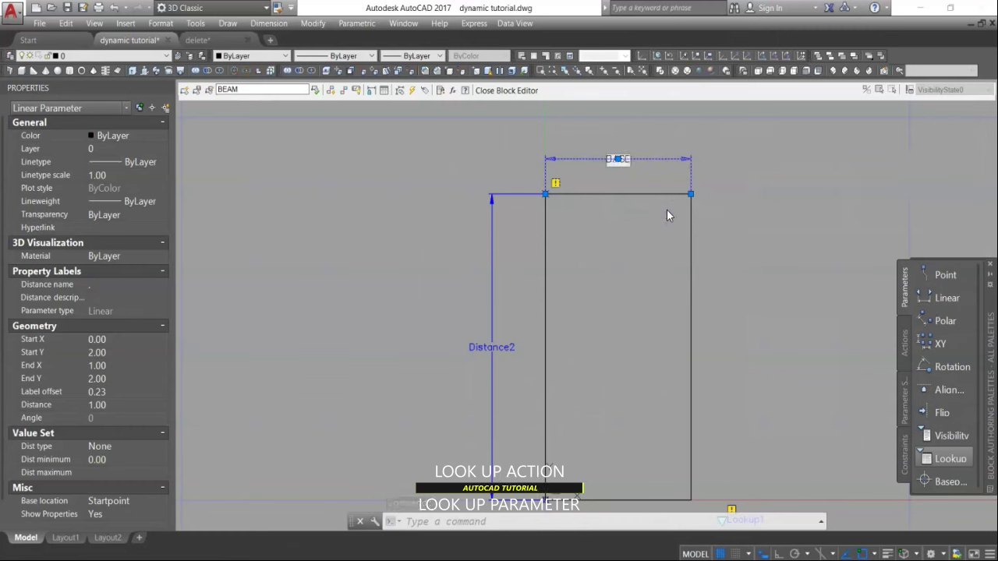
pyautogui.press('Return')
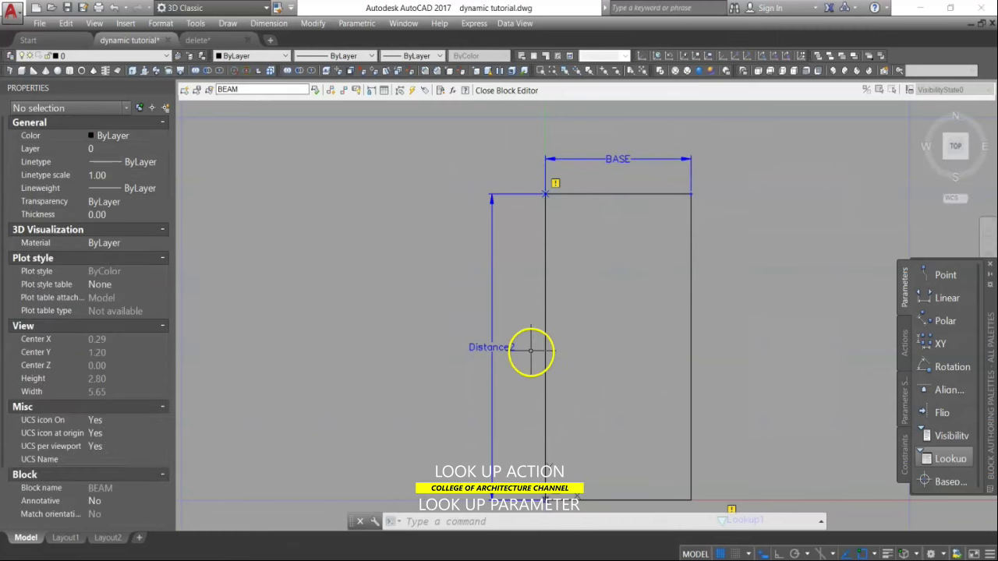
# Step: Rename the Distance2 parameter to DEPTH
pyautogui.click(512, 349)
pyautogui.rightClick(513, 349)
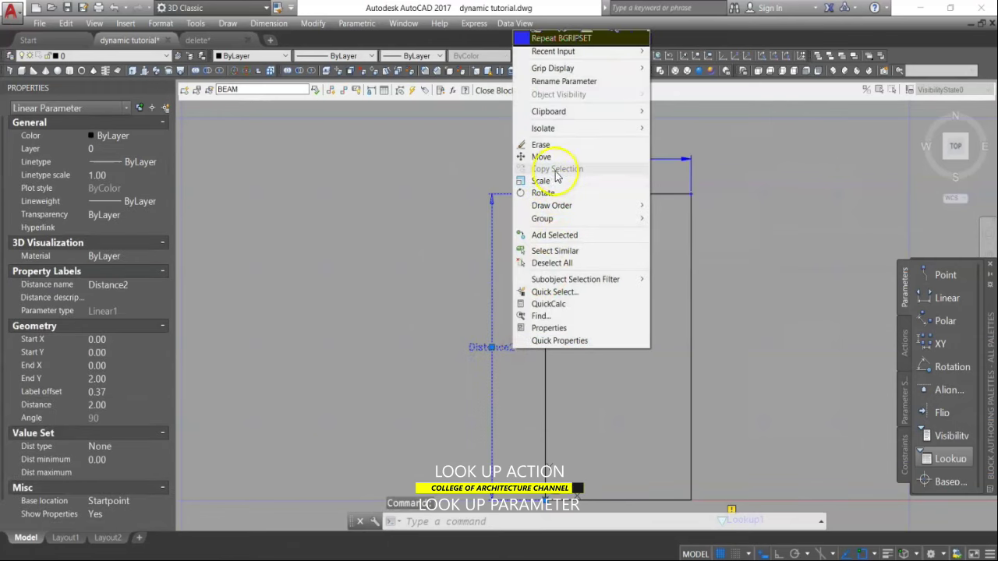
pyautogui.click(564, 81)
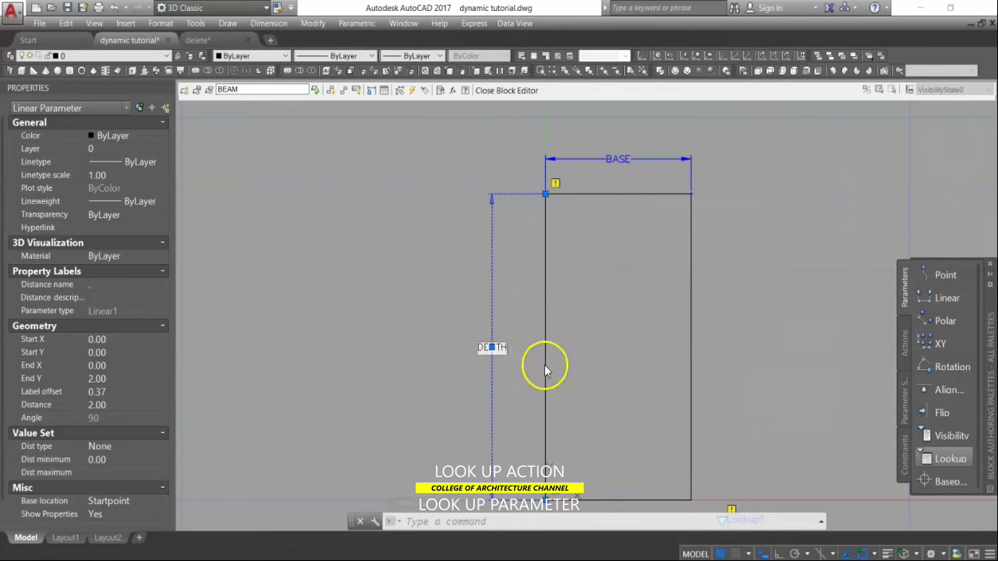
pyautogui.press('Return')
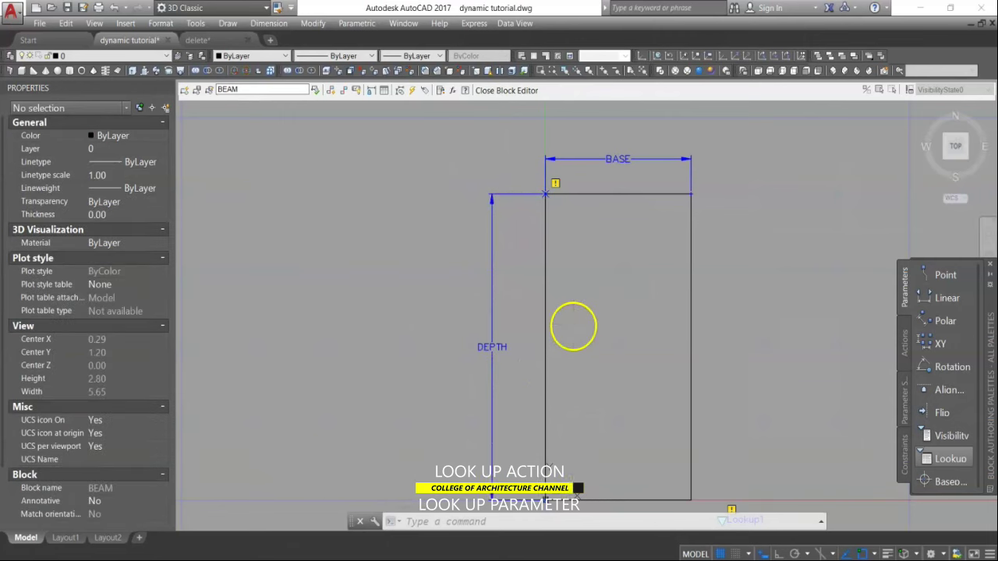
pyautogui.scroll(-2, 573, 326)
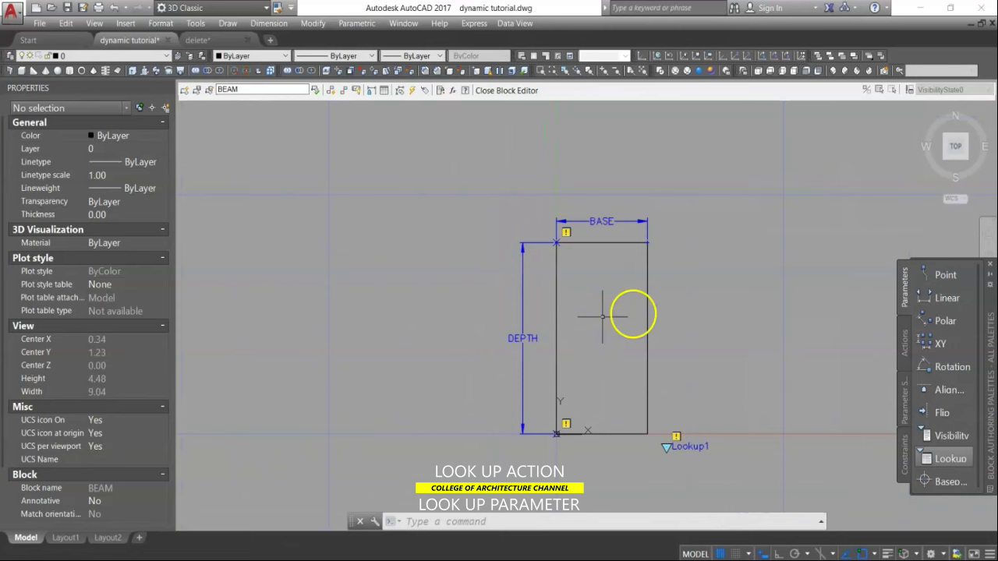
# Step: Add a stretch action on BASE's right end point, framing and selecting the rectangle's right side
pyautogui.click(906, 359)
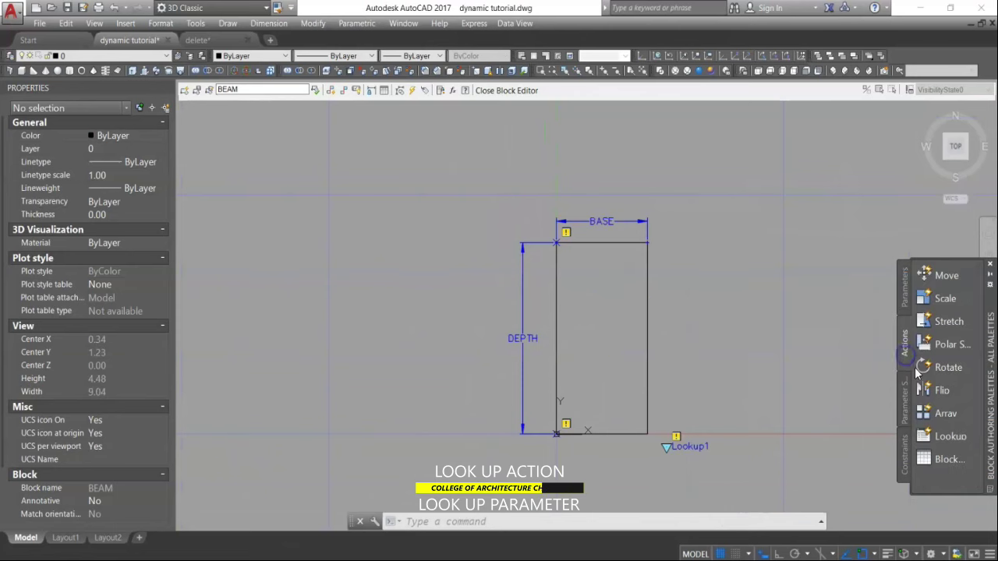
pyautogui.click(939, 322)
pyautogui.scroll(2, 717, 283)
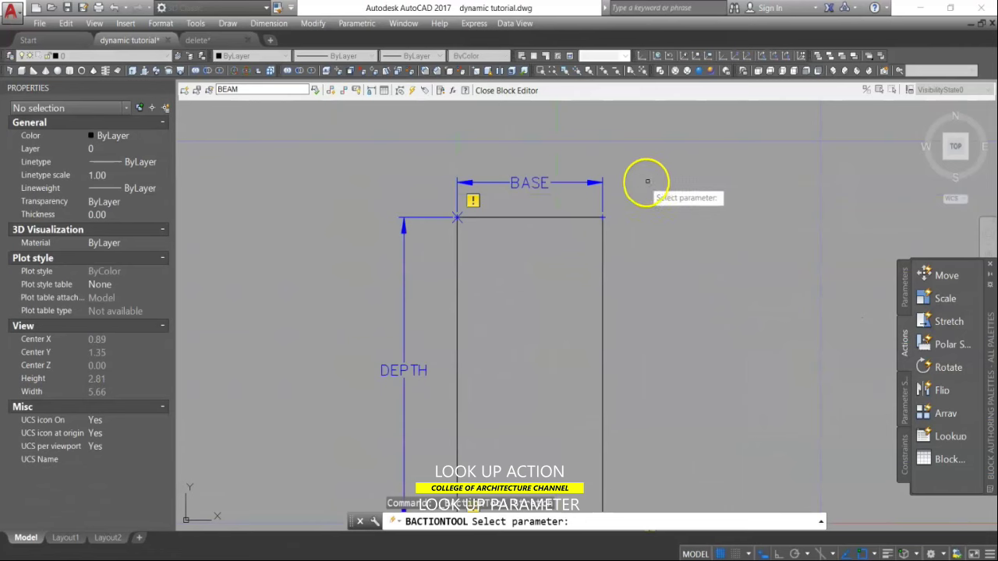
pyautogui.scroll(-2, 640, 188)
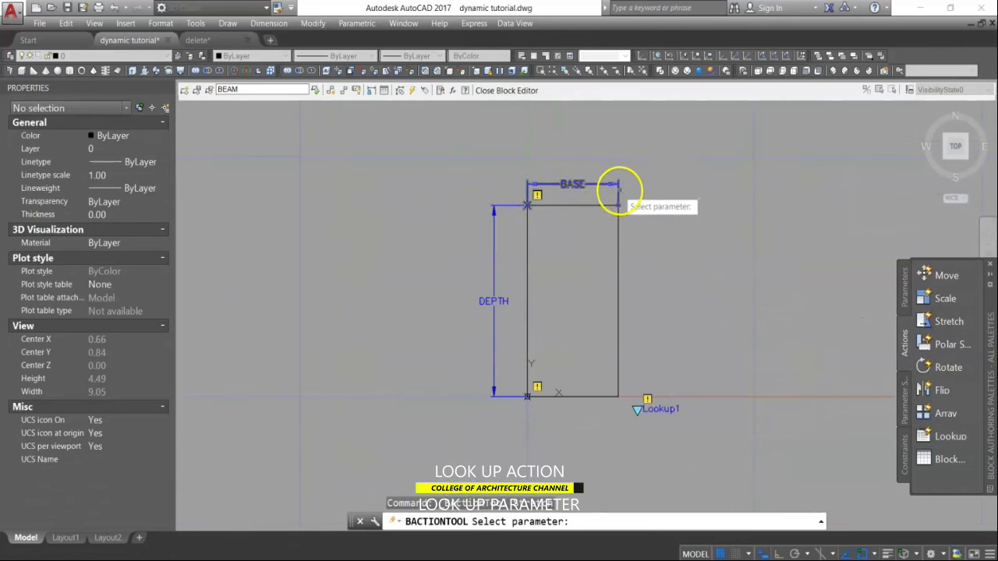
pyautogui.click(619, 190)
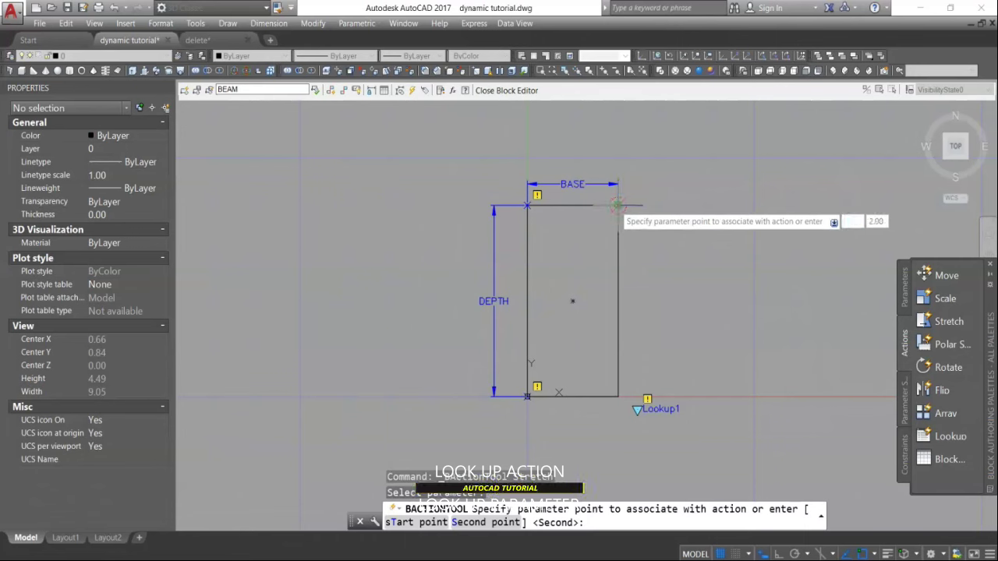
pyautogui.click(617, 204)
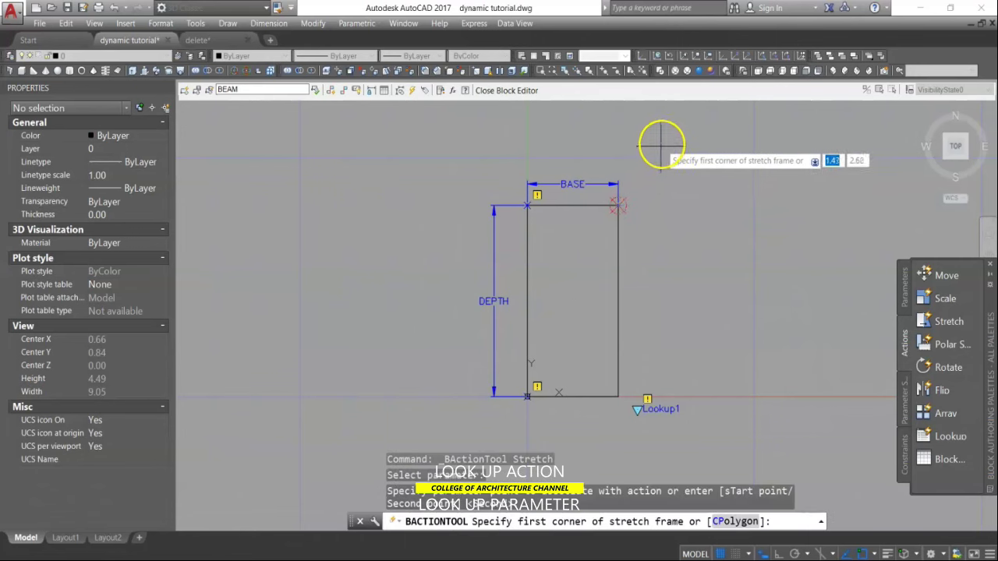
pyautogui.click(651, 154)
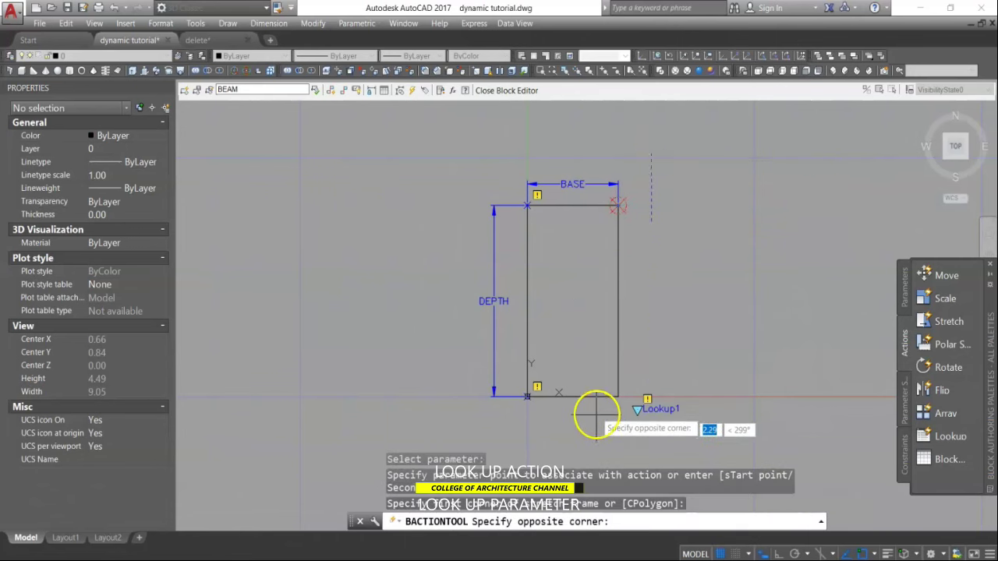
pyautogui.click(597, 403)
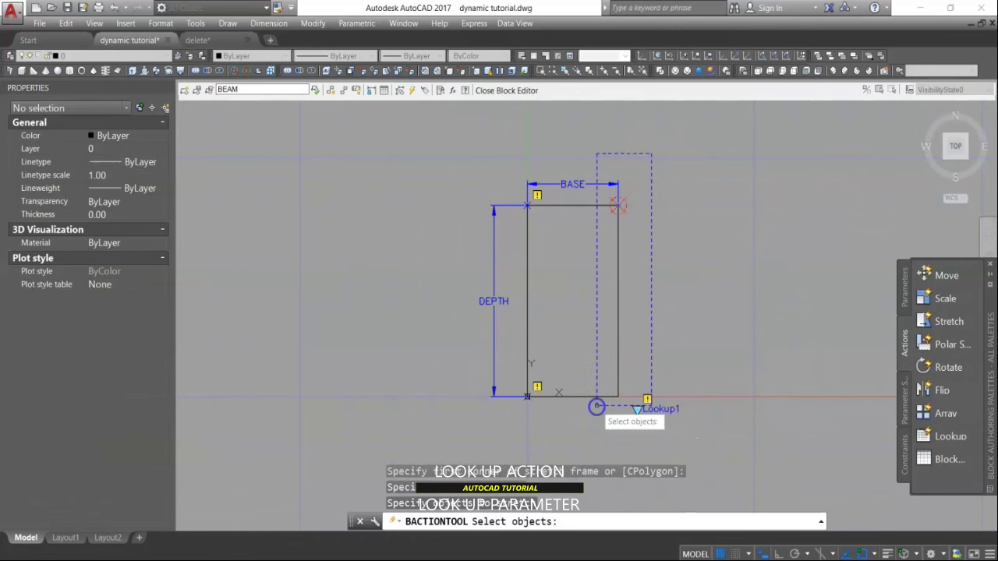
pyautogui.click(619, 233)
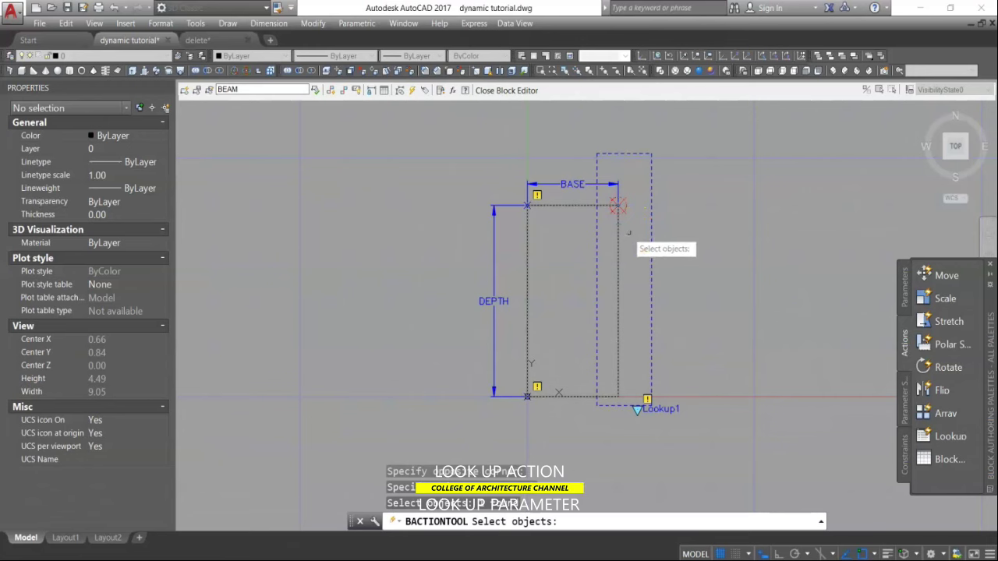
pyautogui.press('Return')
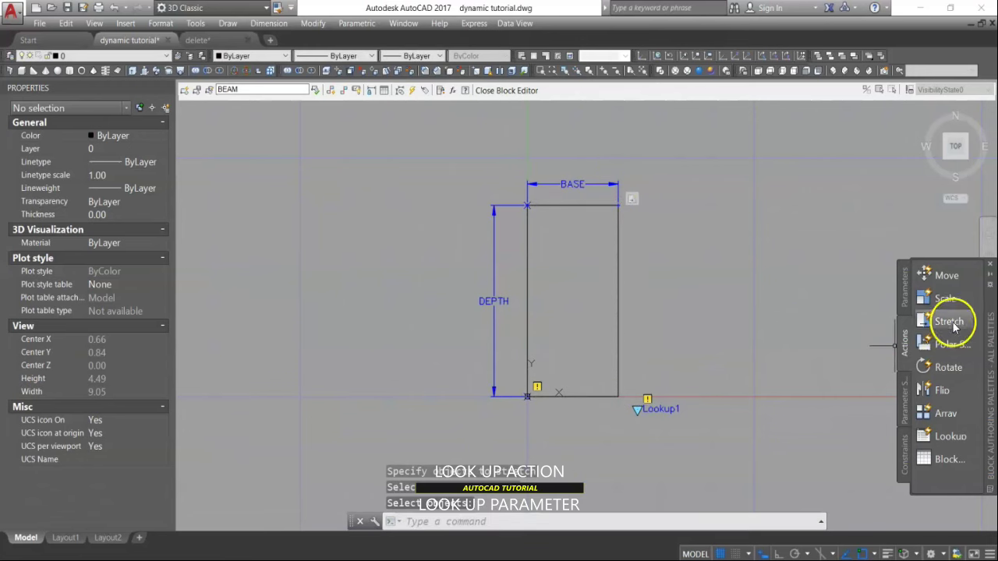
# Step: Add a stretch action on DEPTH's top point, stretching the rectangle's top edge and BASE
pyautogui.click(918, 321)
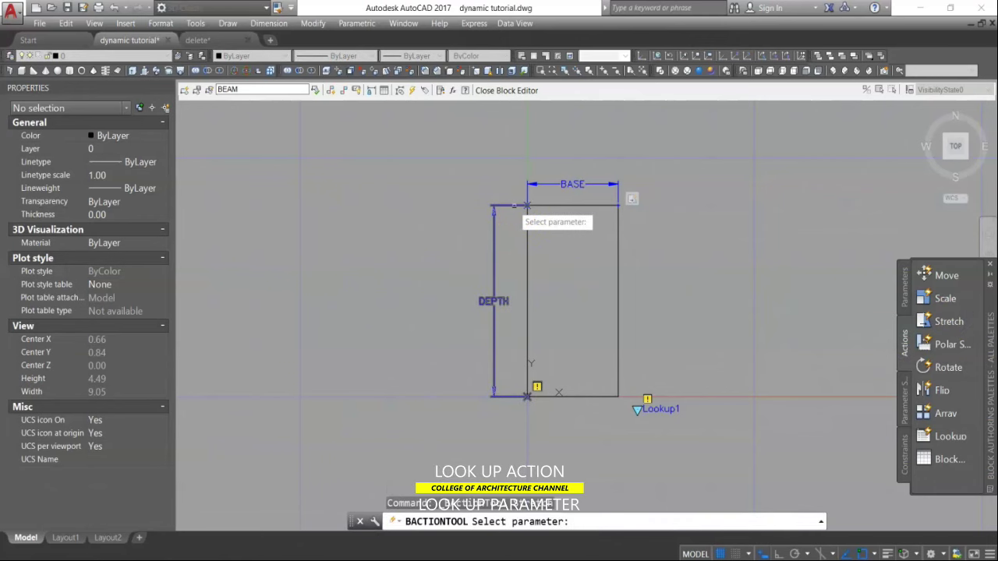
pyautogui.click(513, 206)
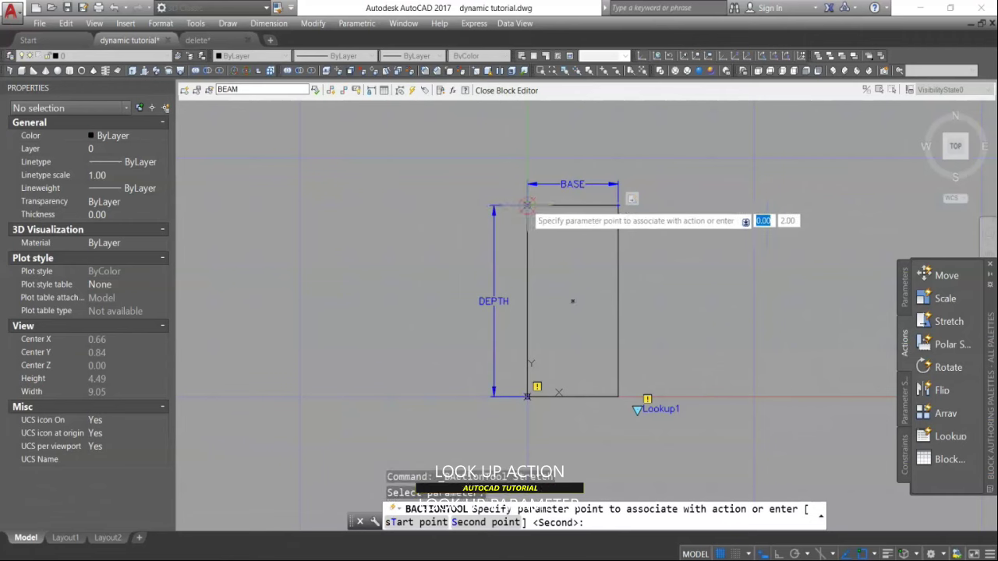
pyautogui.click(621, 196)
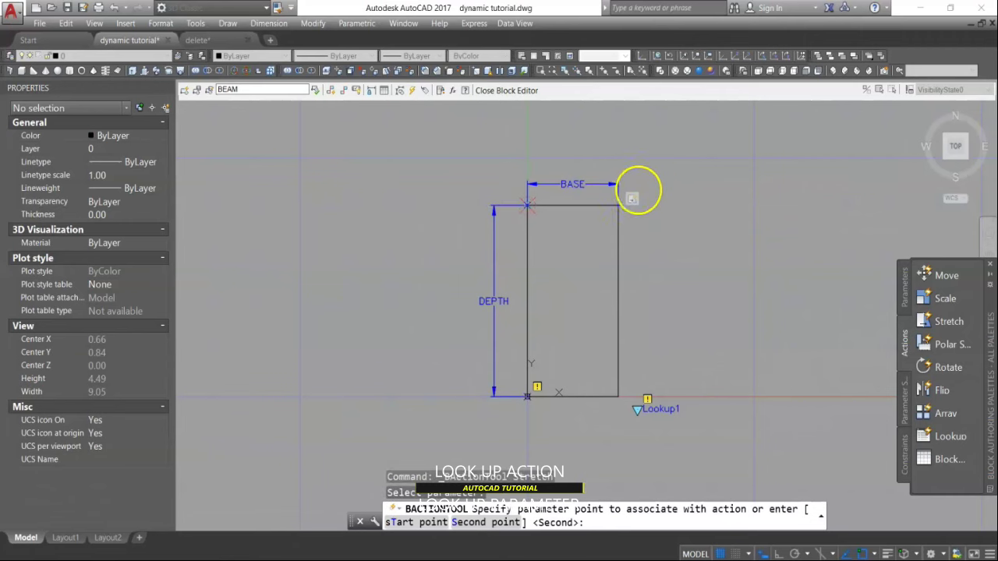
pyautogui.click(653, 158)
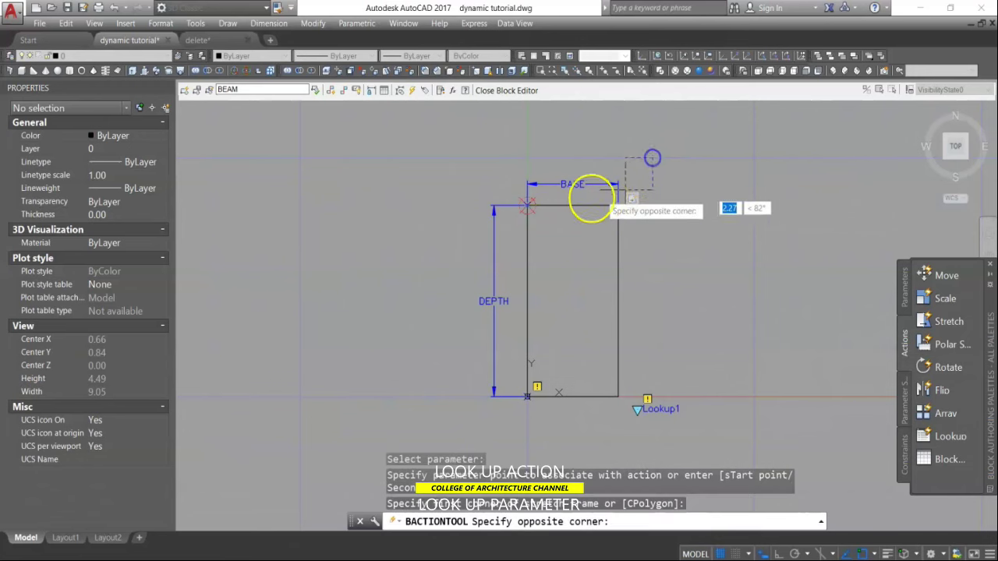
pyautogui.click(507, 224)
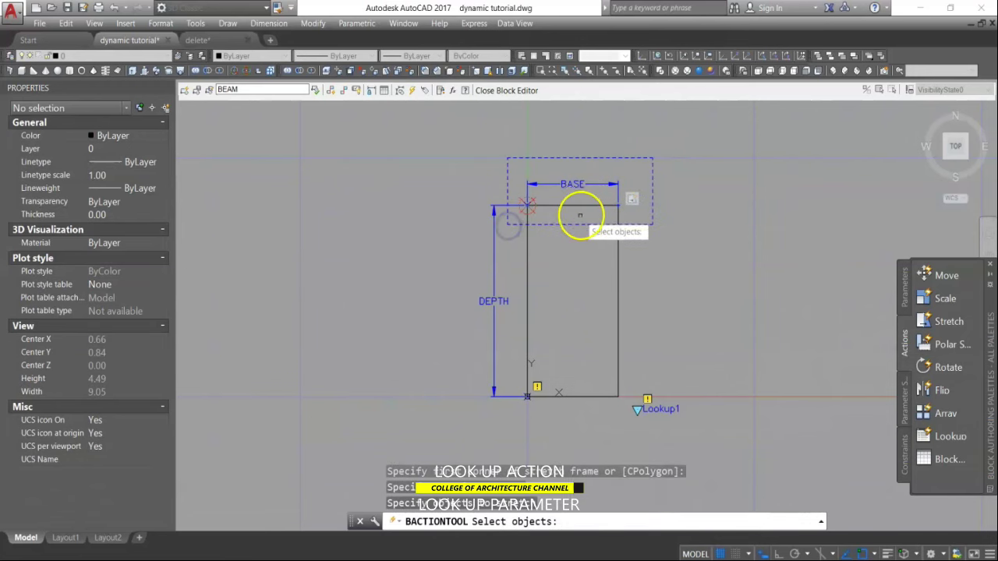
pyautogui.click(582, 215)
pyautogui.click(575, 171)
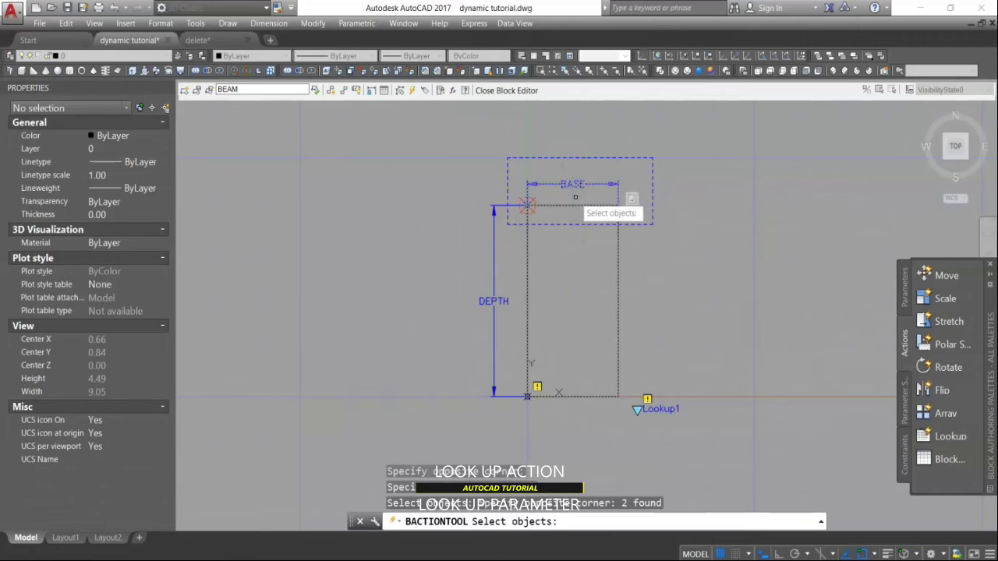
pyautogui.press('Return')
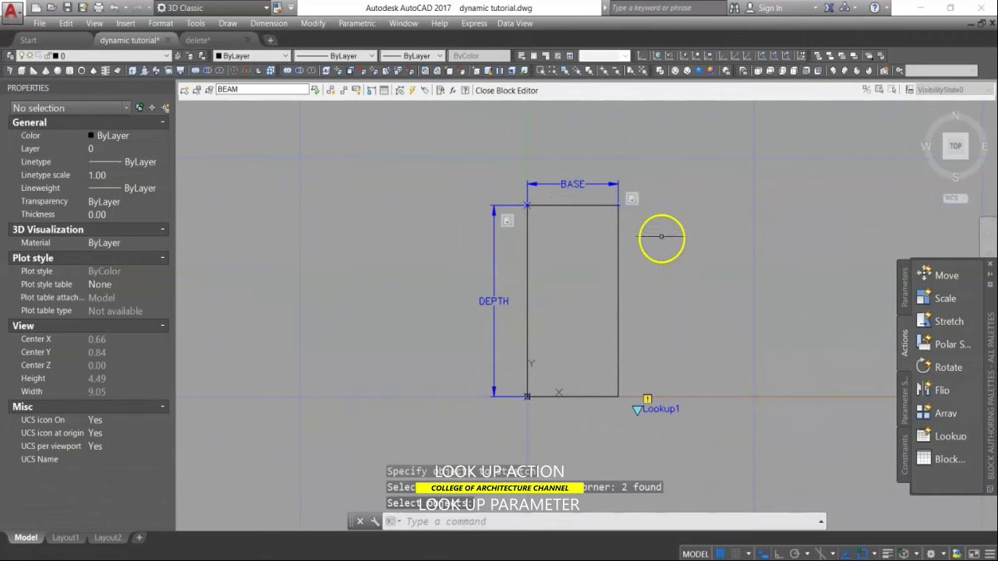
pyautogui.scroll(2, 672, 213)
pyautogui.scroll(-2, 659, 209)
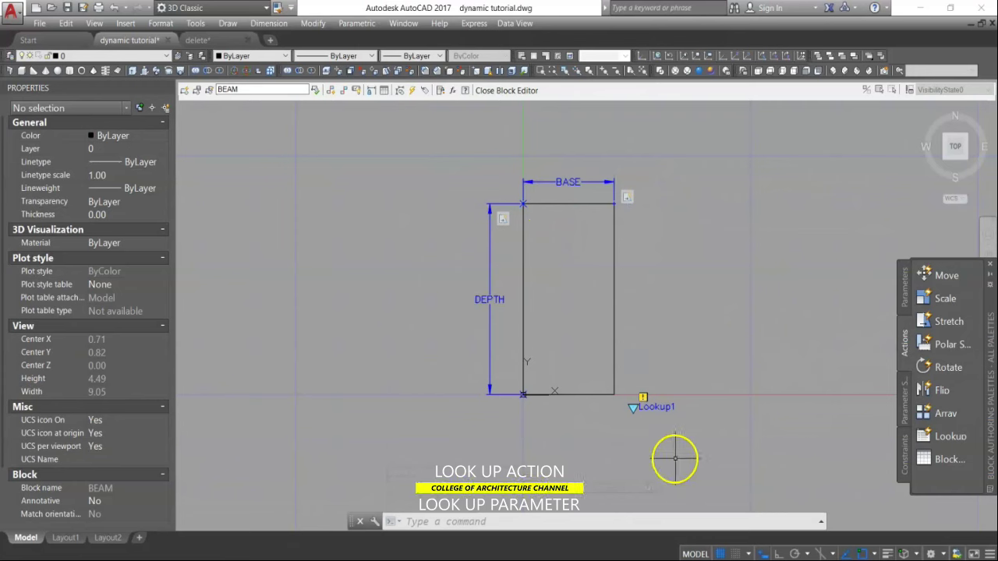
# Step: Attach a lookup action to Lookup1 with BASE and DEPTH as input properties
pyautogui.click(942, 439)
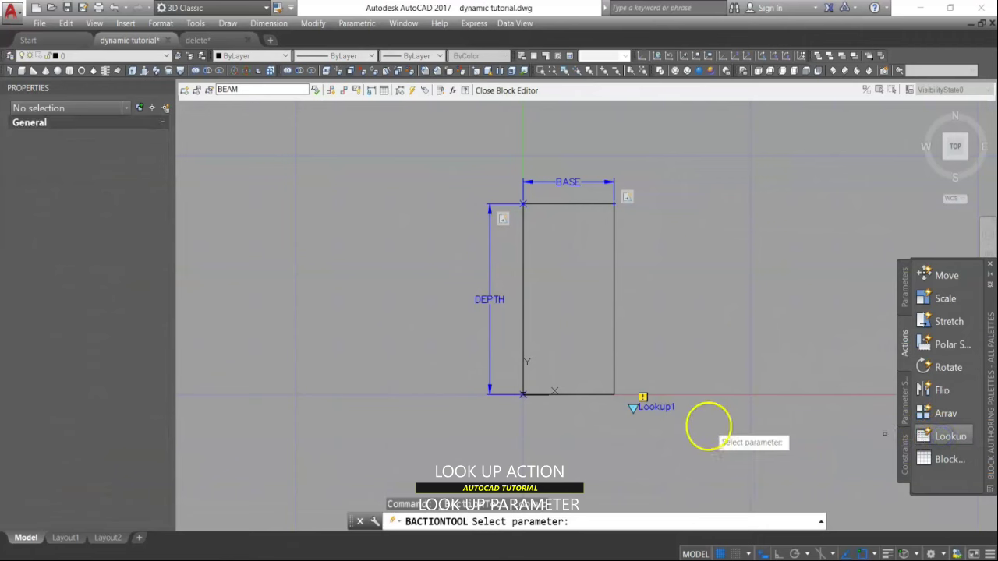
pyautogui.click(656, 409)
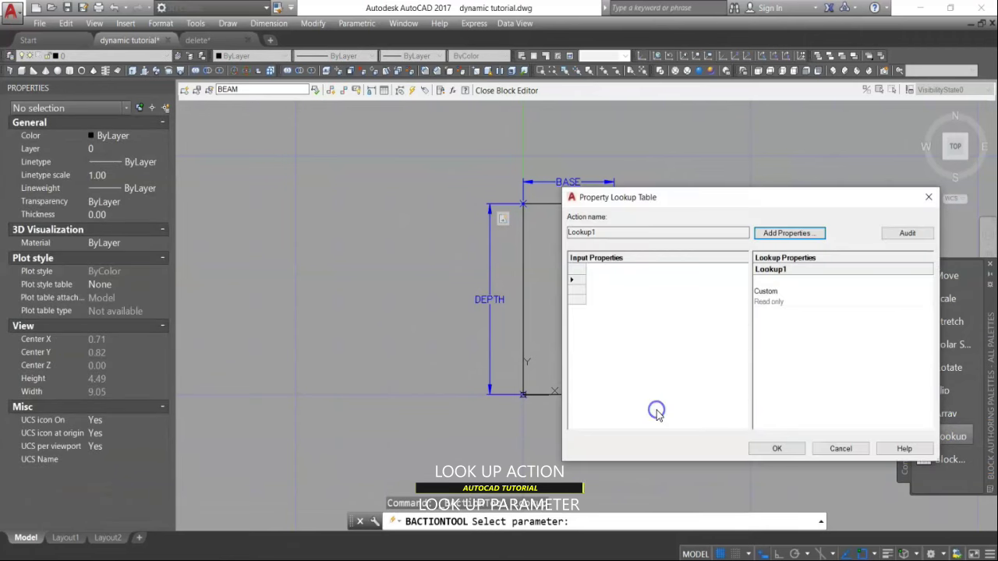
pyautogui.moveTo(668, 196); pyautogui.dragTo(748, 170)
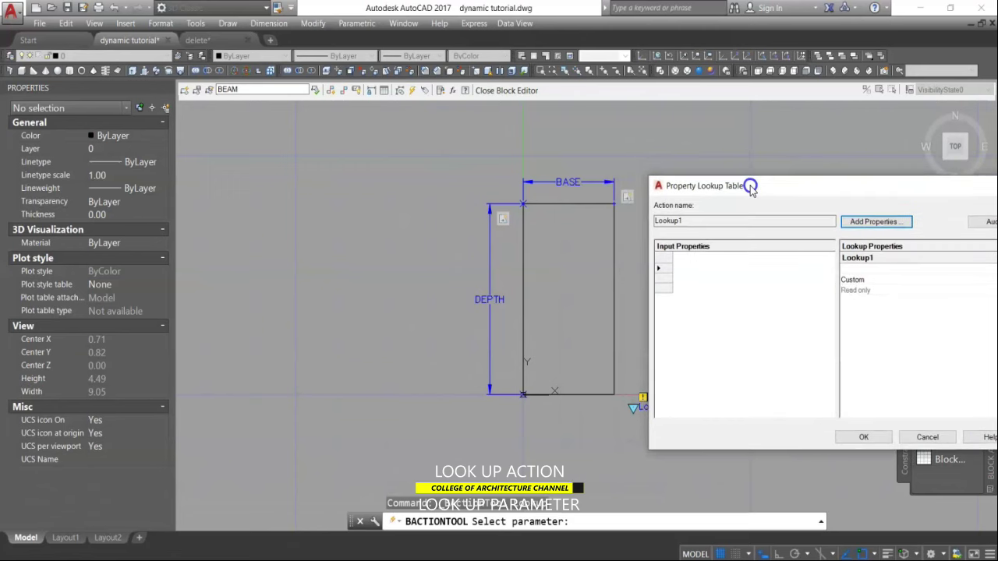
pyautogui.moveTo(750, 187); pyautogui.dragTo(710, 181)
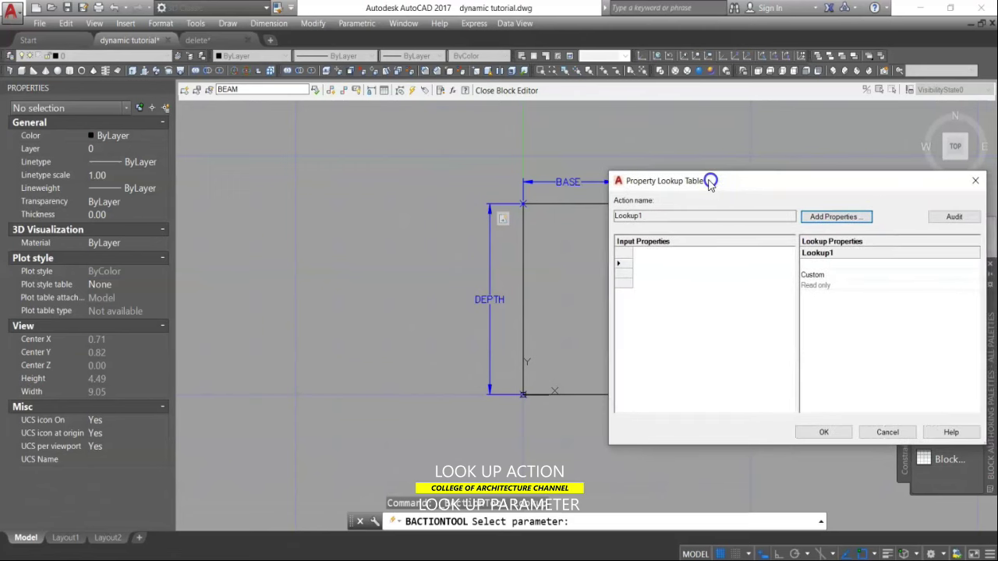
pyautogui.click(816, 219)
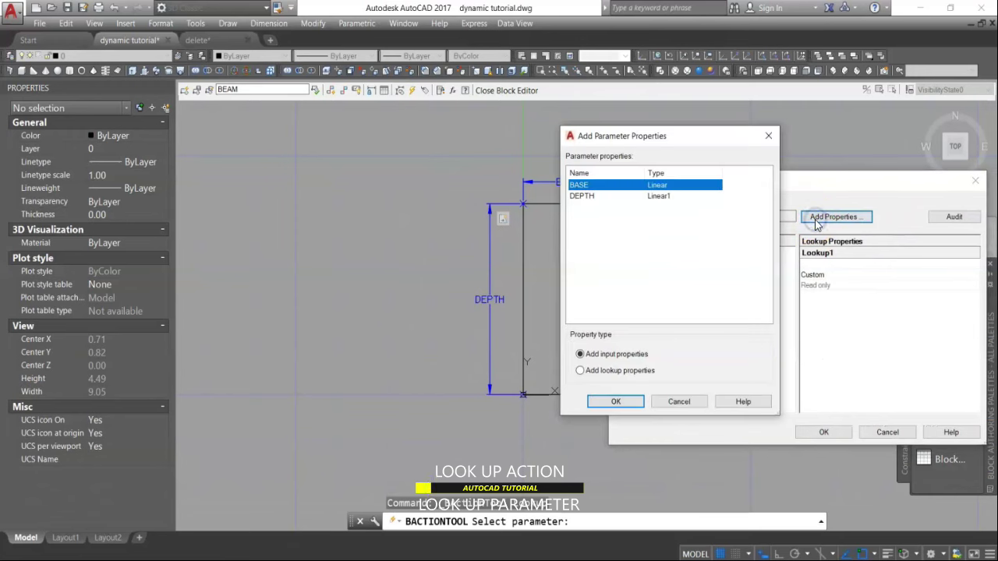
pyautogui.keyDown('shift'); pyautogui.click(621, 197); pyautogui.keyUp('shift')
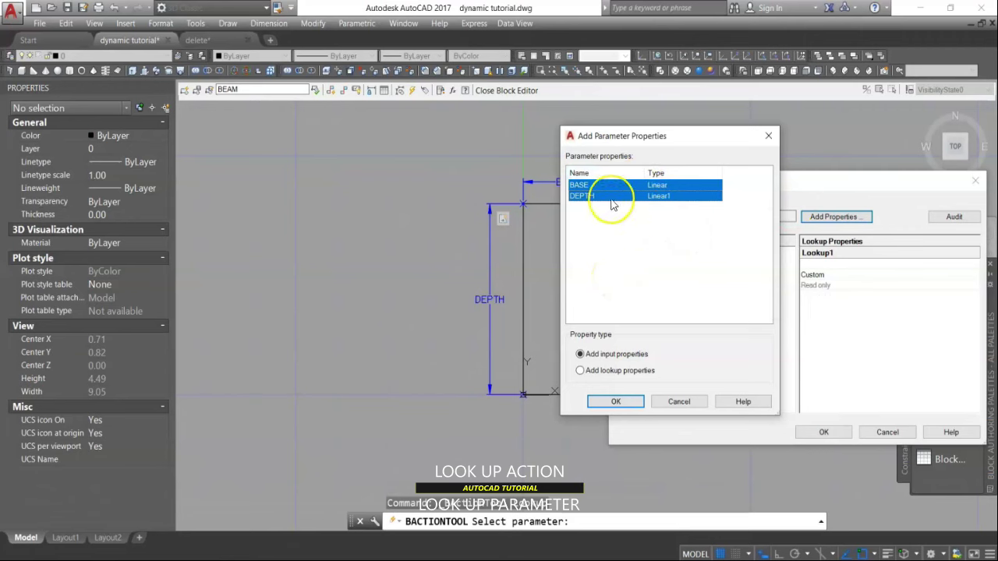
pyautogui.click(618, 401)
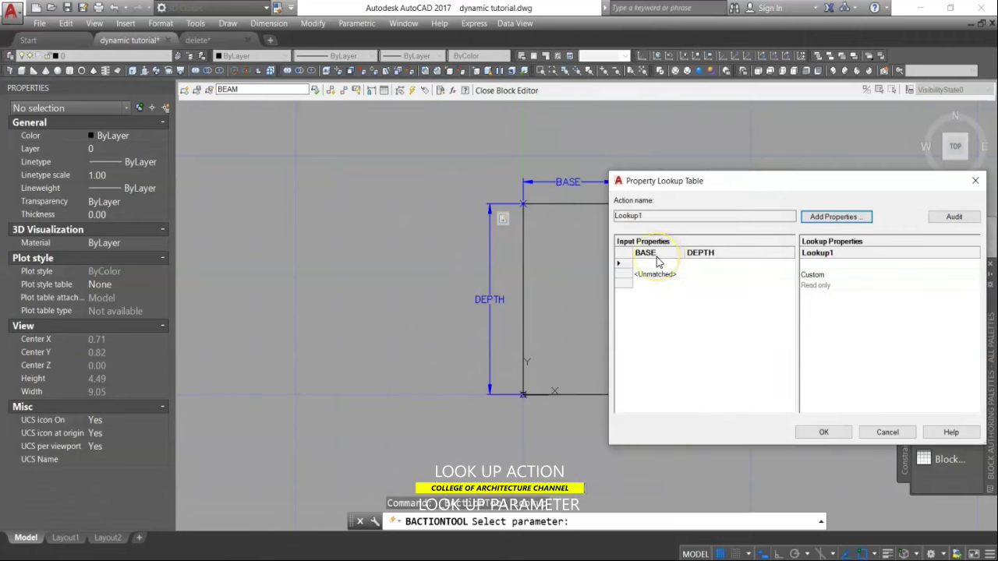
pyautogui.moveTo(721, 184); pyautogui.dragTo(790, 172)
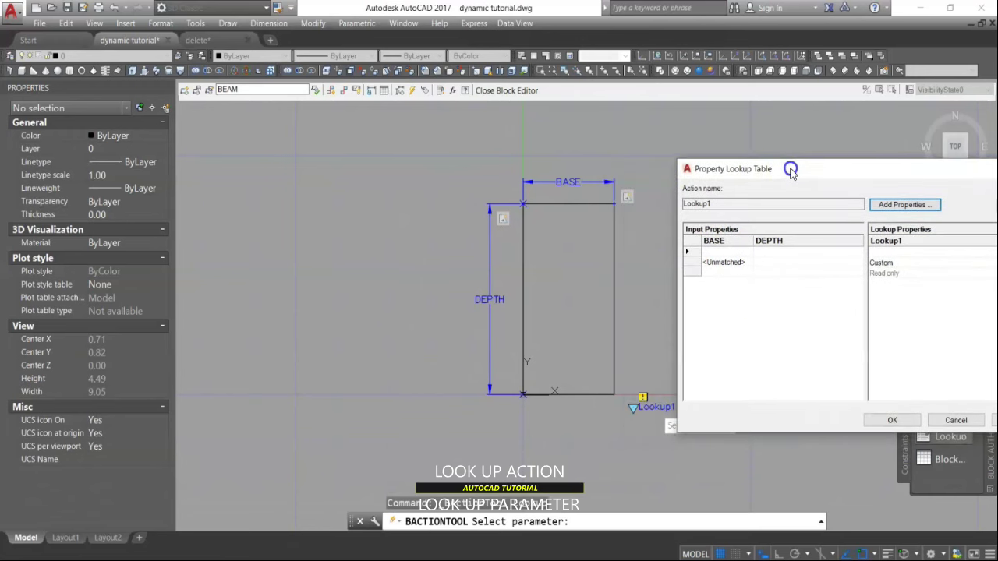
# Step: Fill the first lookup row: BASE 1.00, DEPTH 2.00, size 1 X 2
pyautogui.click(729, 250)
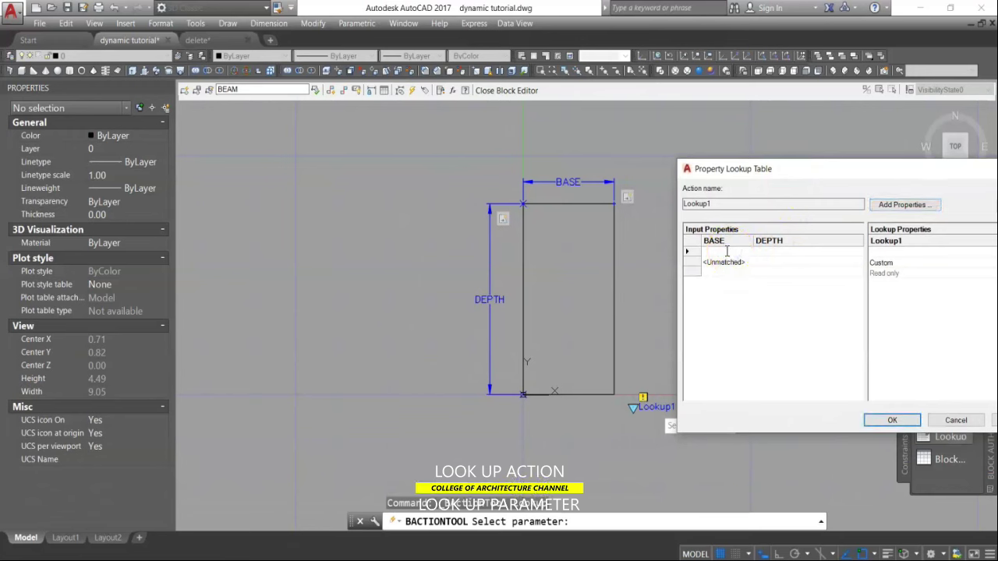
pyautogui.write('1')
pyautogui.click(762, 254)
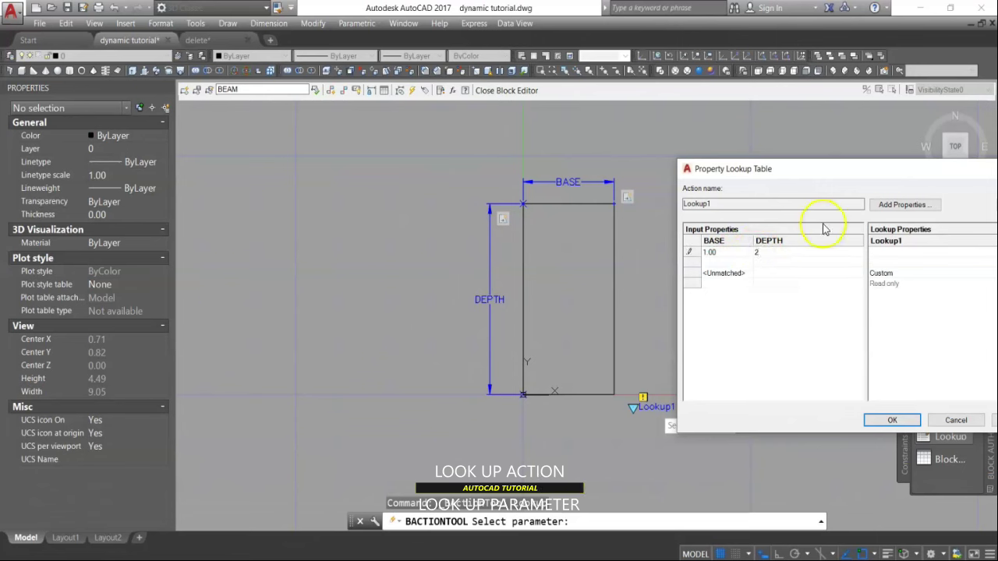
pyautogui.moveTo(813, 167); pyautogui.dragTo(723, 166)
pyautogui.click(796, 251)
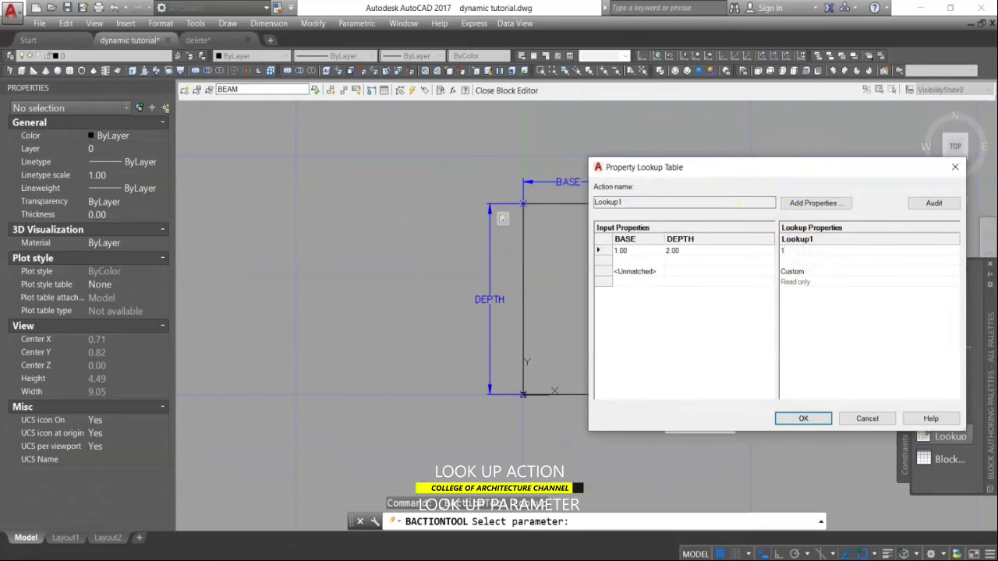
pyautogui.write('X 2')
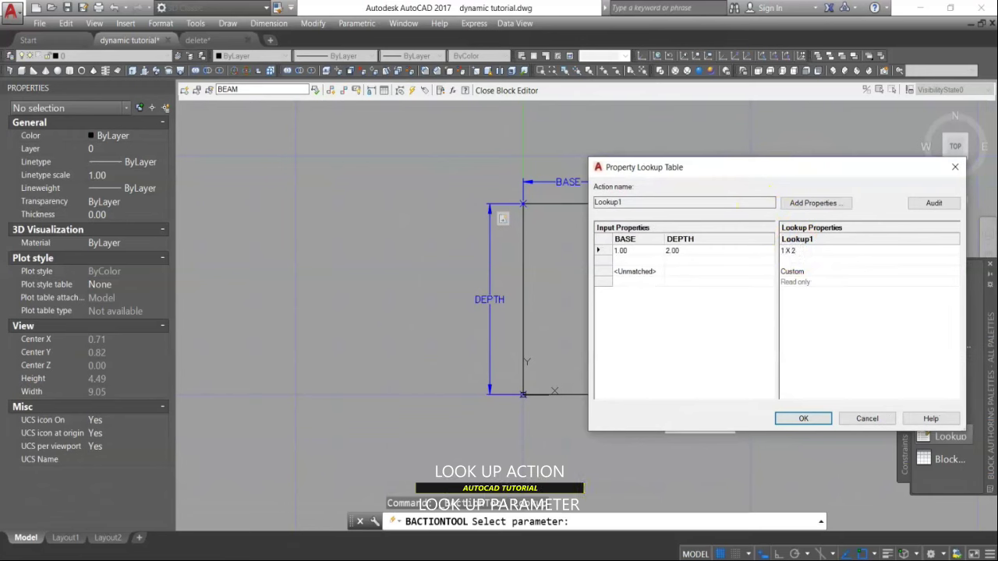
# Step: Add a row with BASE 1.5 and DEPTH 3 mapped to 1.5 X 3
pyautogui.click(640, 261)
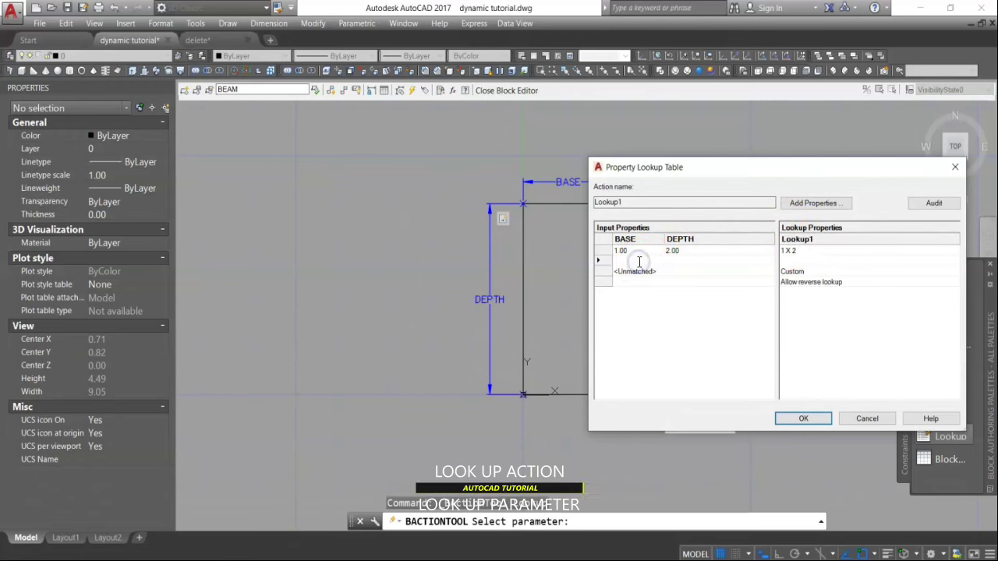
pyautogui.write('1')
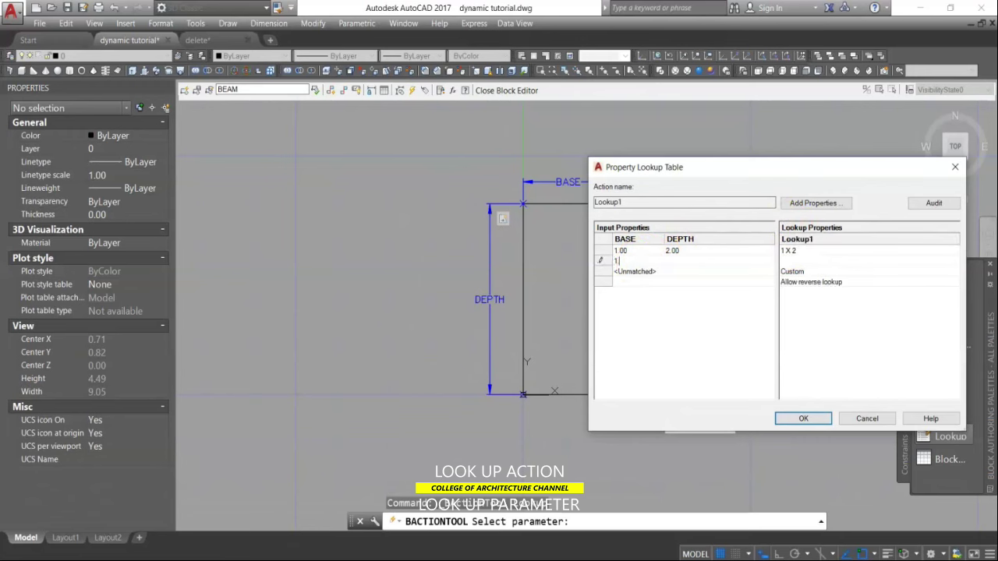
pyautogui.write('.5')
pyautogui.click(679, 261)
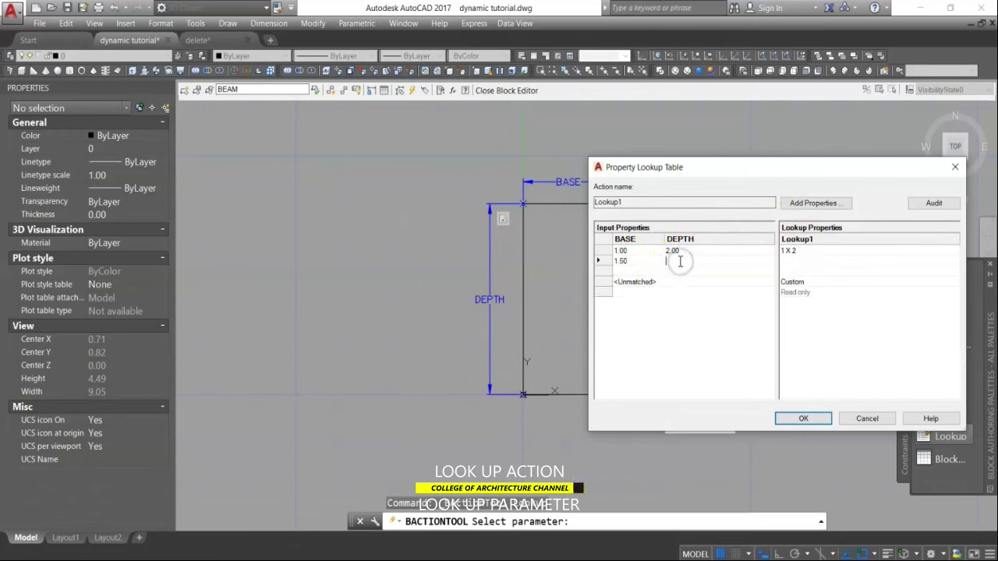
pyautogui.write('3')
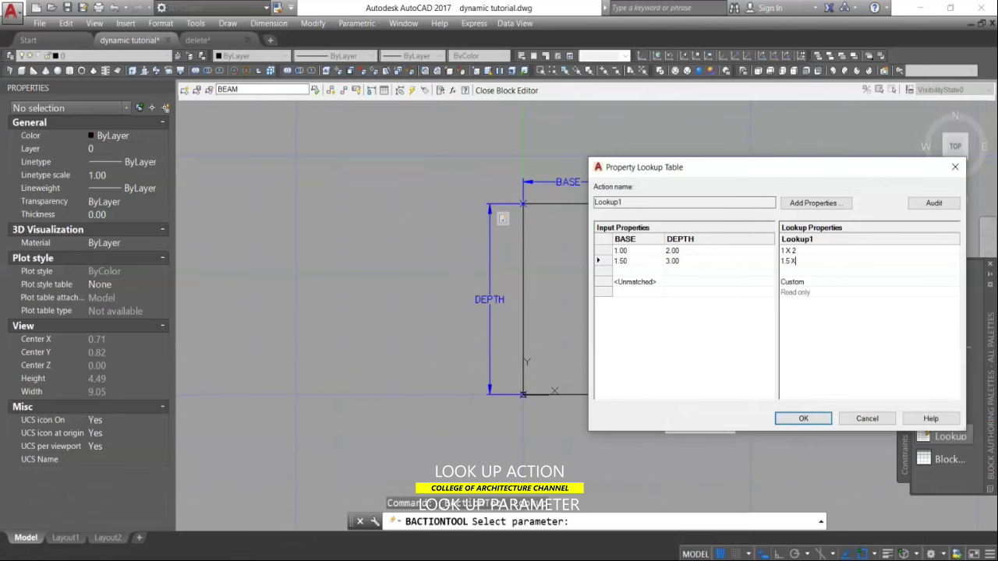
pyautogui.write('3')
# Step: Add a row with BASE 2 and DEPTH 4 mapped to 2 X 4, and confirm the table
pyautogui.click(624, 272)
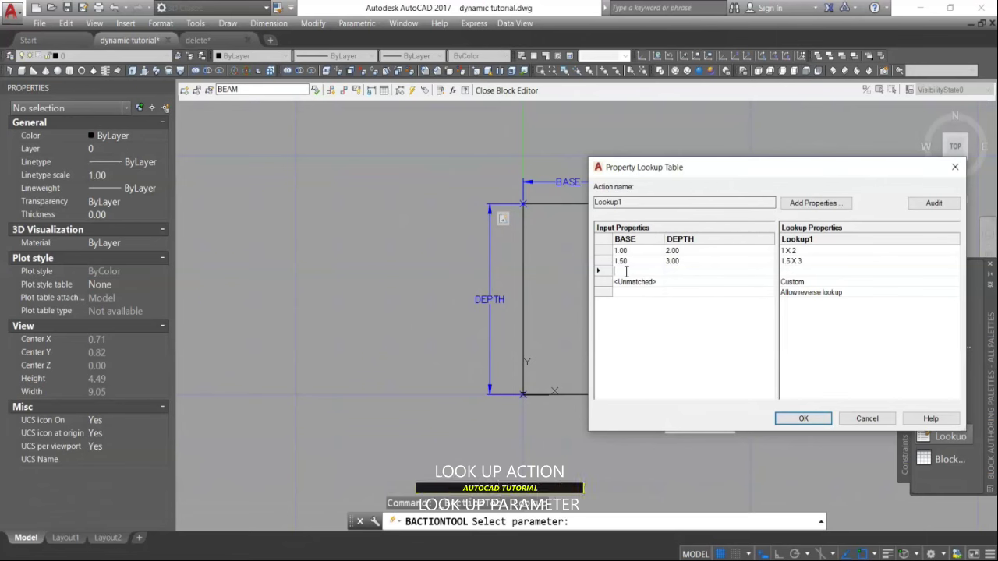
pyautogui.write('2')
pyautogui.click(675, 272)
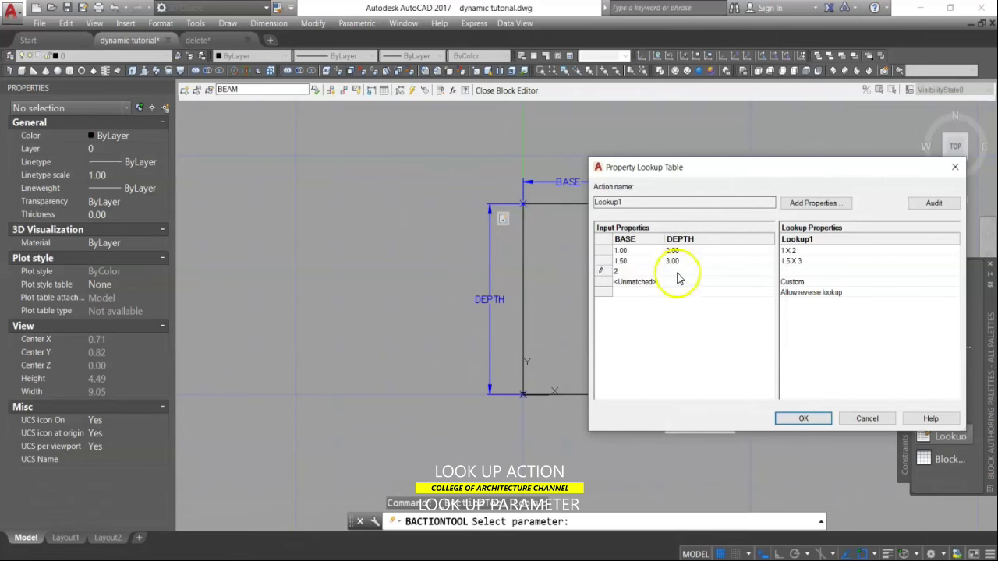
pyautogui.write('4')
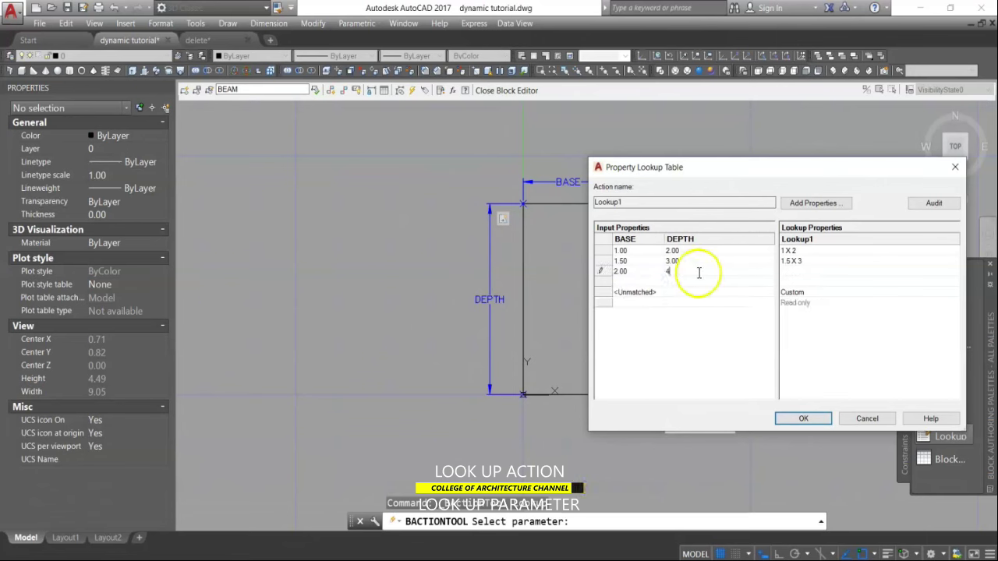
pyautogui.click(787, 270)
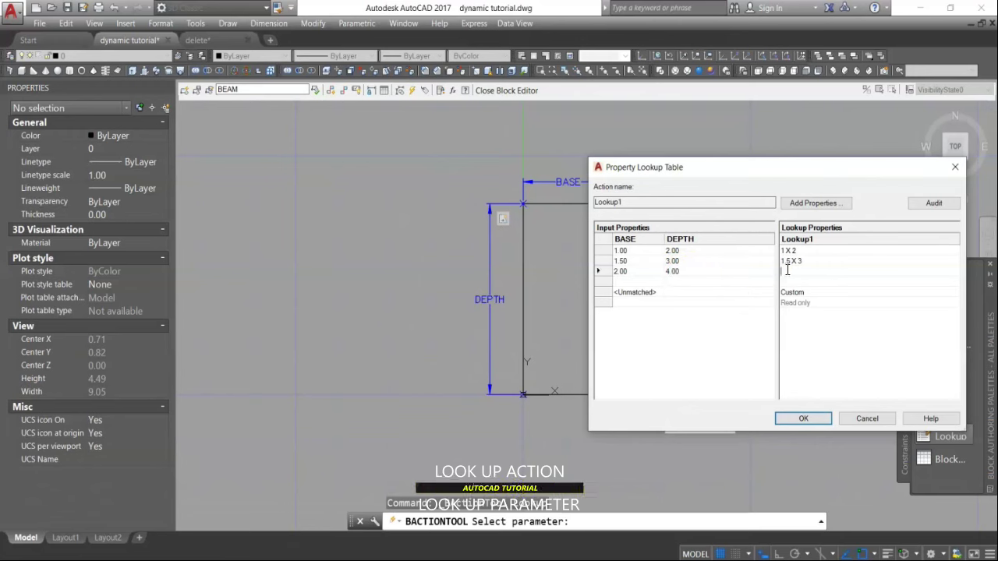
pyautogui.write('2 X 4')
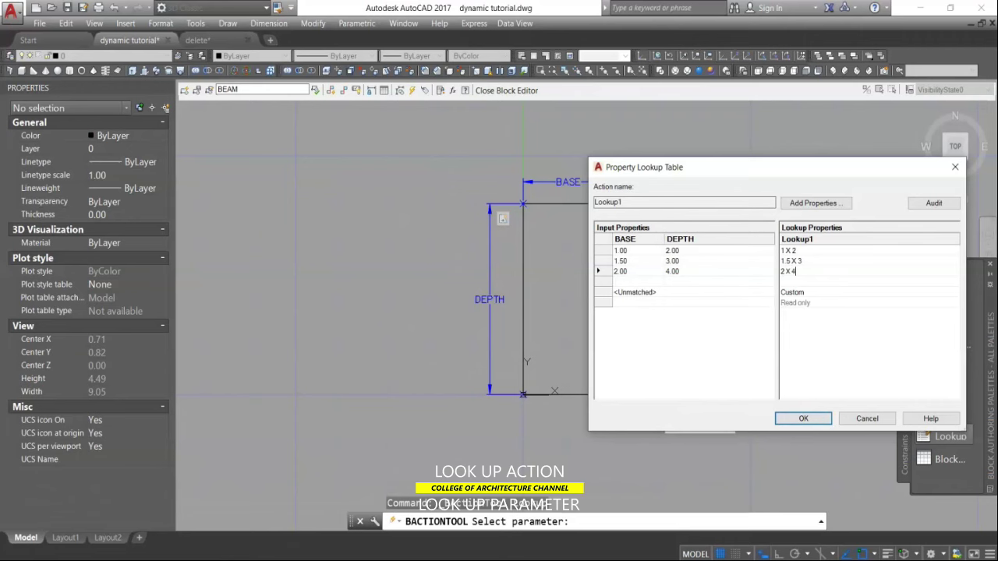
pyautogui.click(804, 419)
pyautogui.click(670, 407)
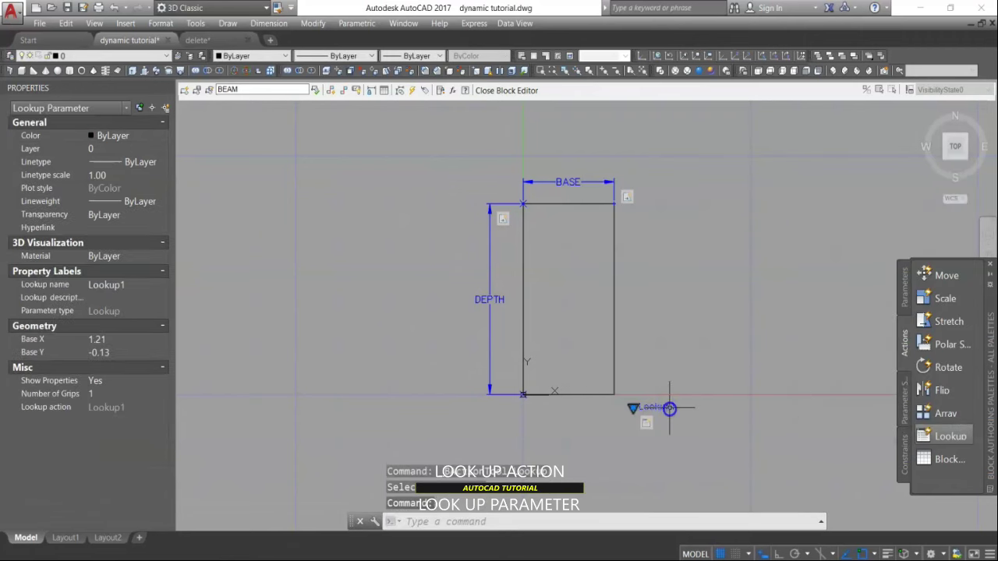
# Step: Rename the Lookup1 parameter to BEAM and close the block editor
pyautogui.rightClick(669, 411)
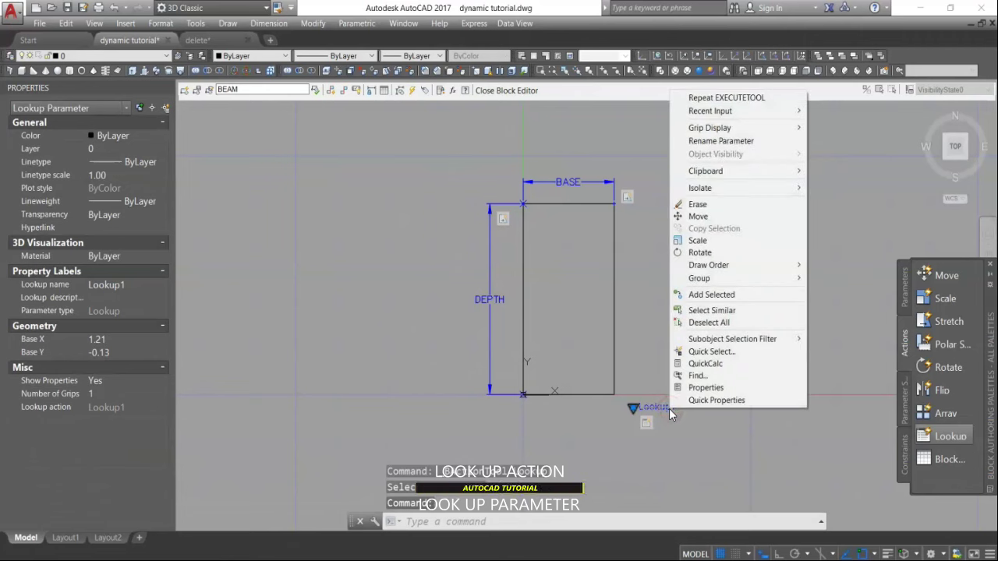
pyautogui.click(733, 143)
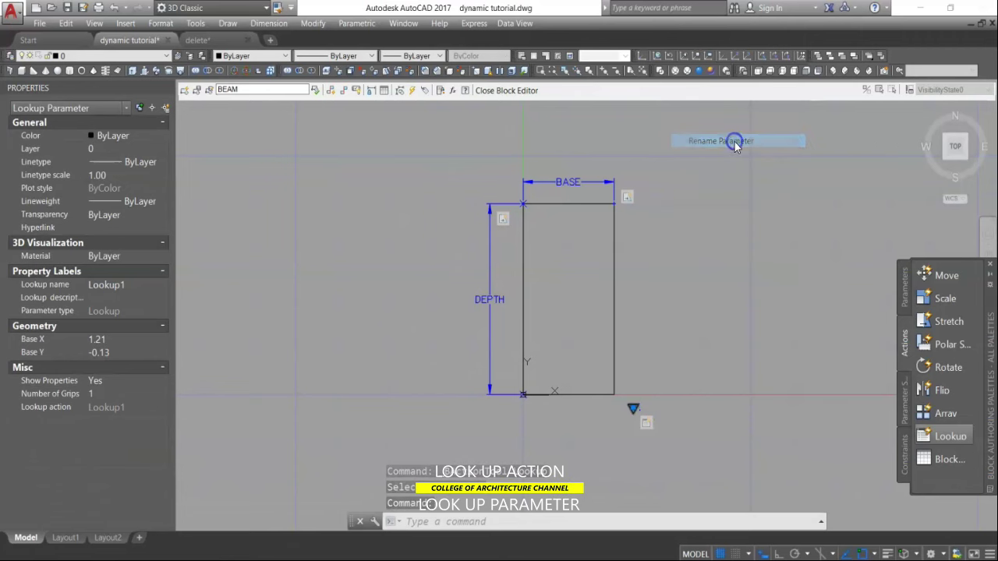
pyautogui.click(664, 408)
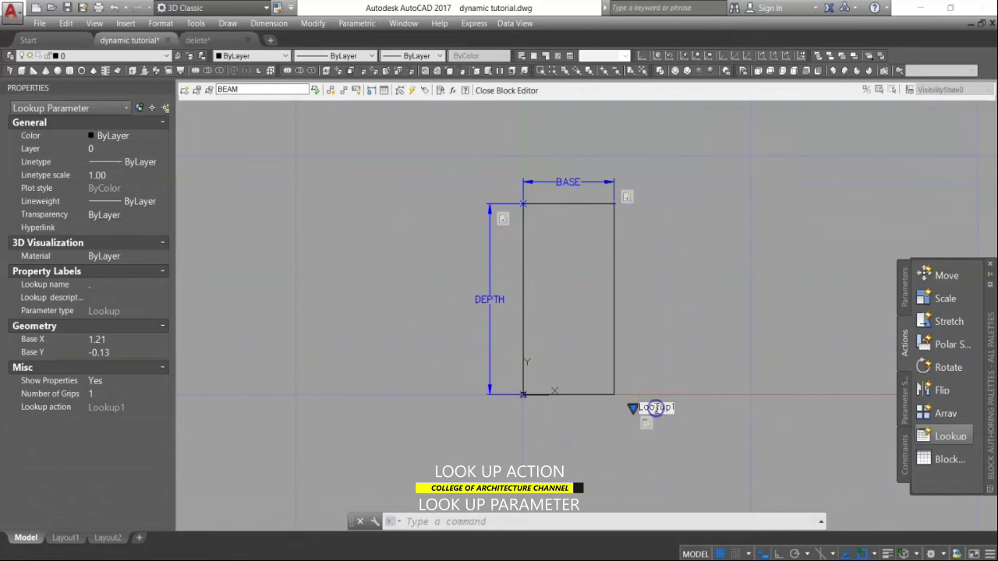
pyautogui.doubleClick(655, 408)
pyautogui.write('B')
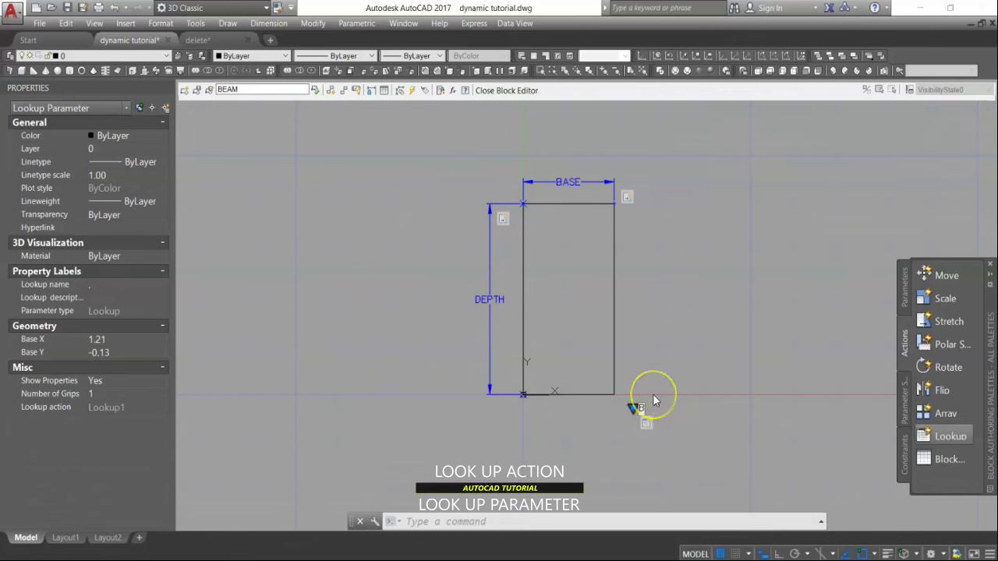
pyautogui.write('EAM')
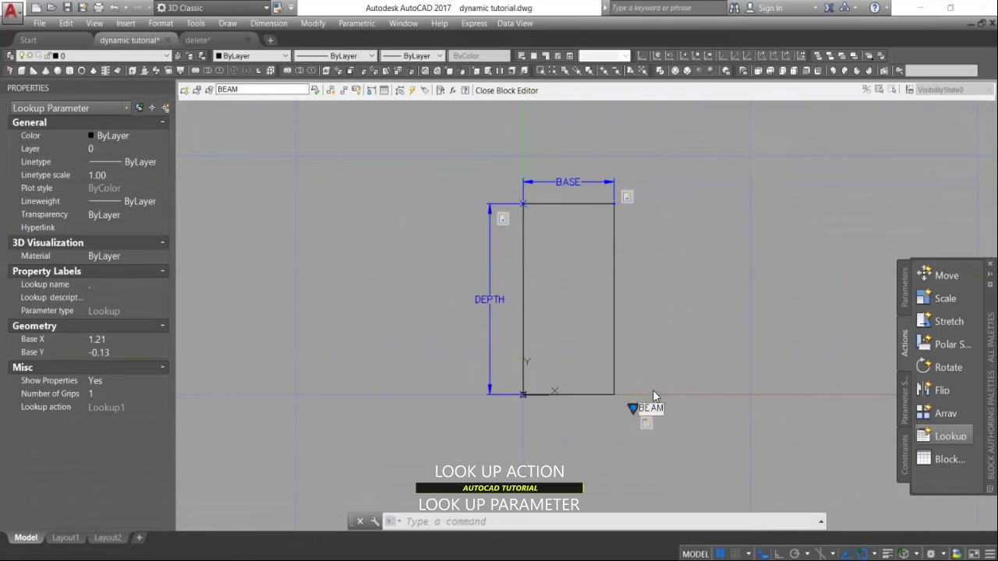
pyautogui.click(686, 363)
pyautogui.click(527, 163)
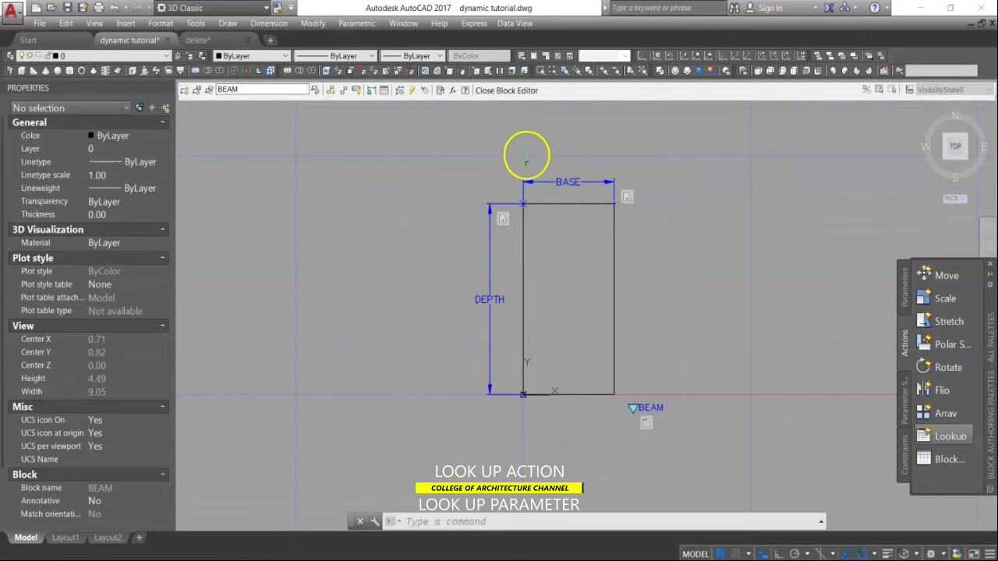
pyautogui.click(504, 91)
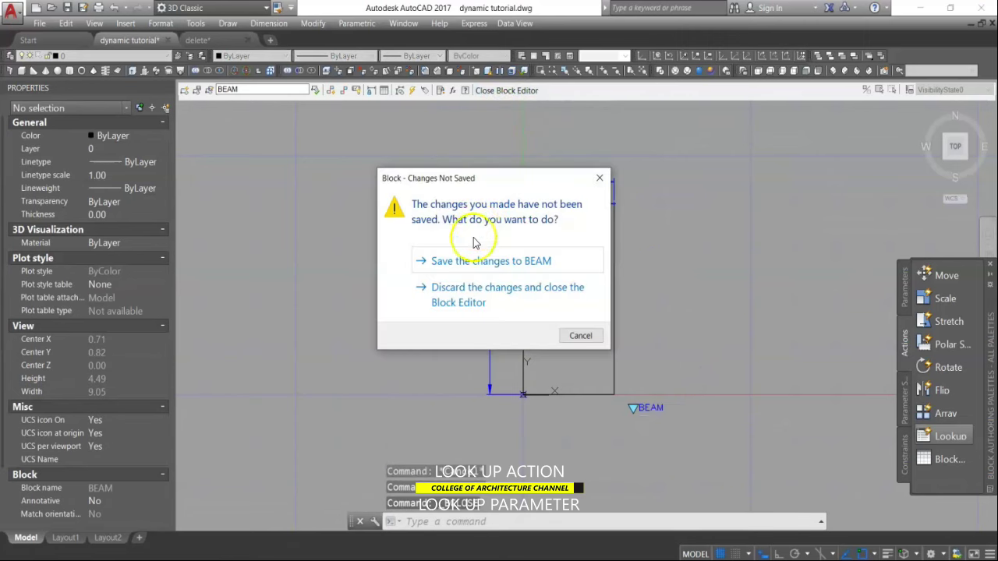
# Step: Choose 'Save the changes to BEAM' to return to the drawing
pyautogui.click(468, 265)
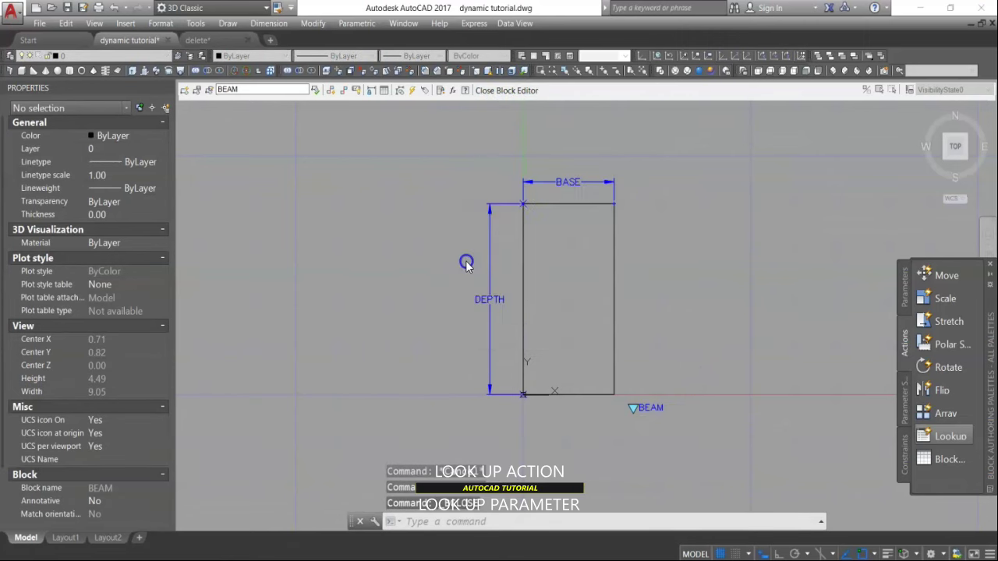
pyautogui.click(545, 222)
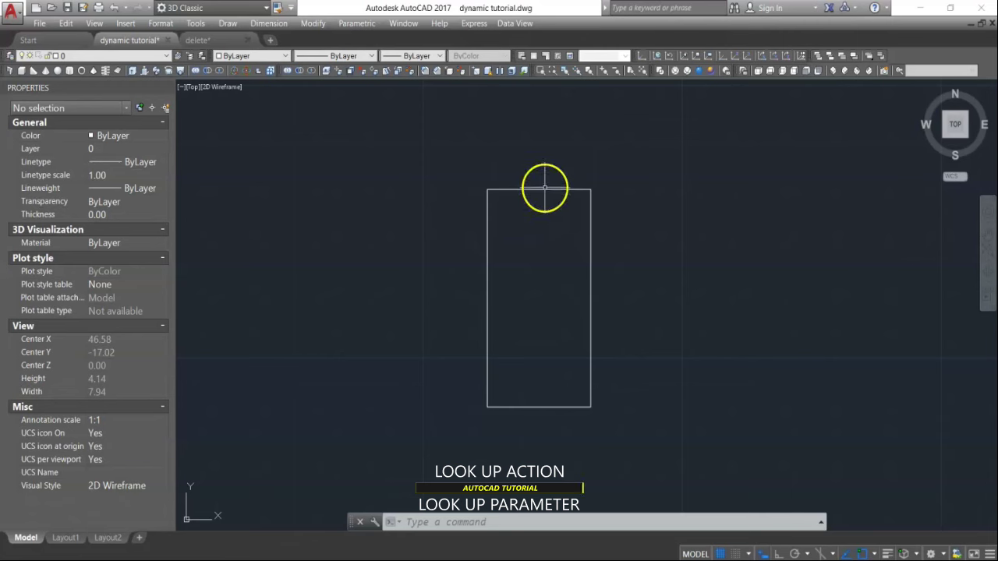
# Step: Resize the BEAM block through its lookup sizes to 1.5 X 3, then 2 X 4
pyautogui.click(545, 188)
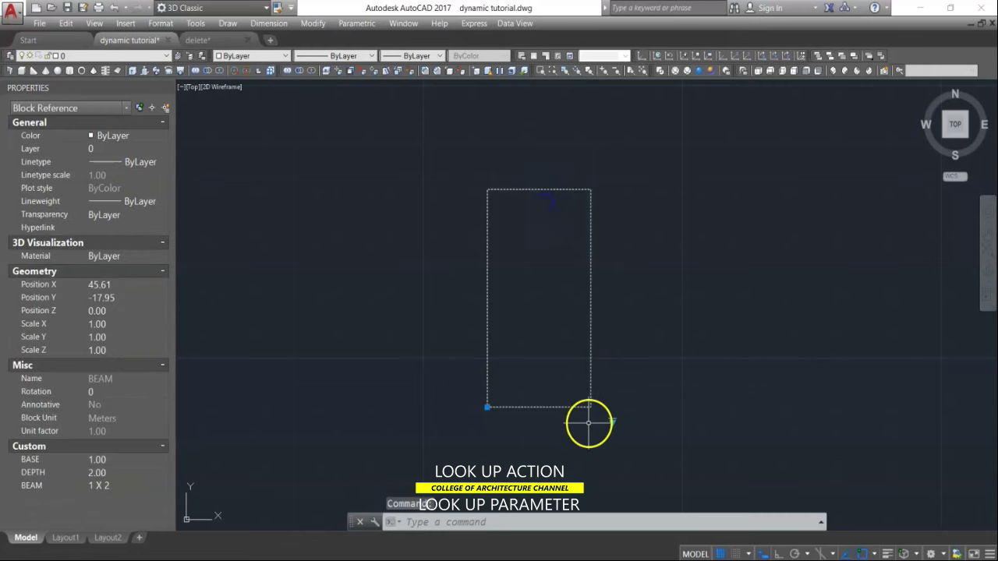
pyautogui.click(612, 422)
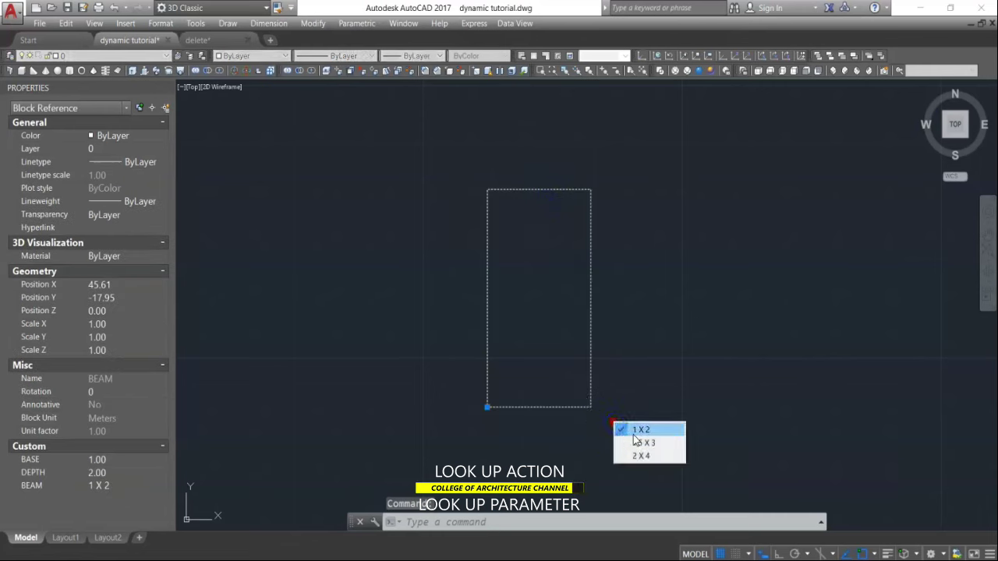
pyautogui.click(641, 443)
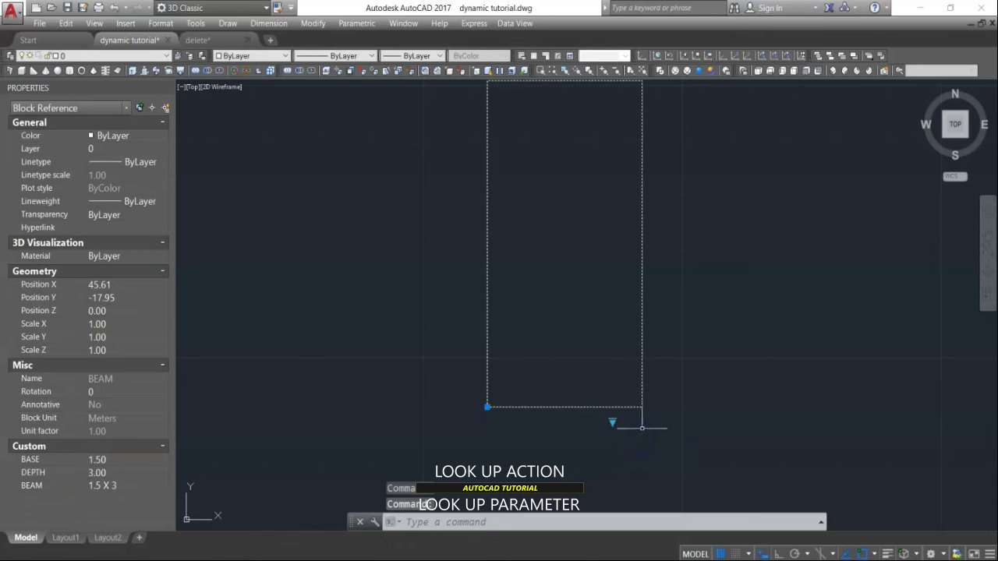
pyautogui.scroll(-2, 591, 456)
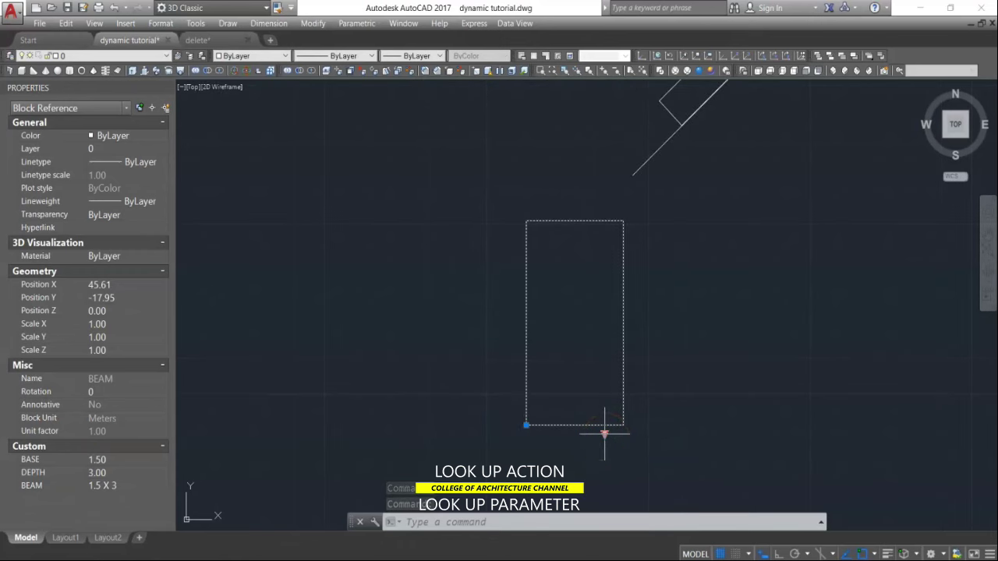
pyautogui.click(605, 433)
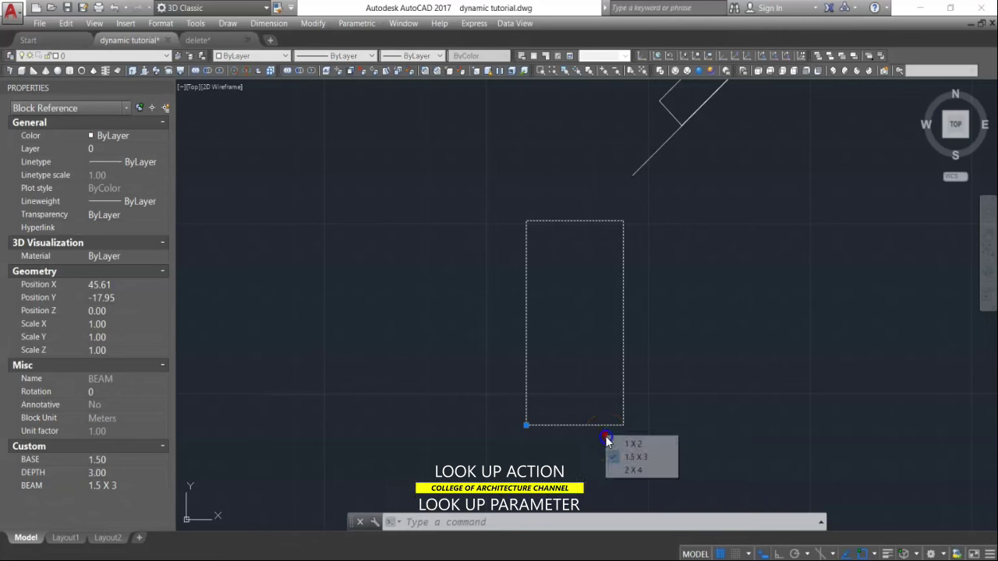
pyautogui.click(636, 469)
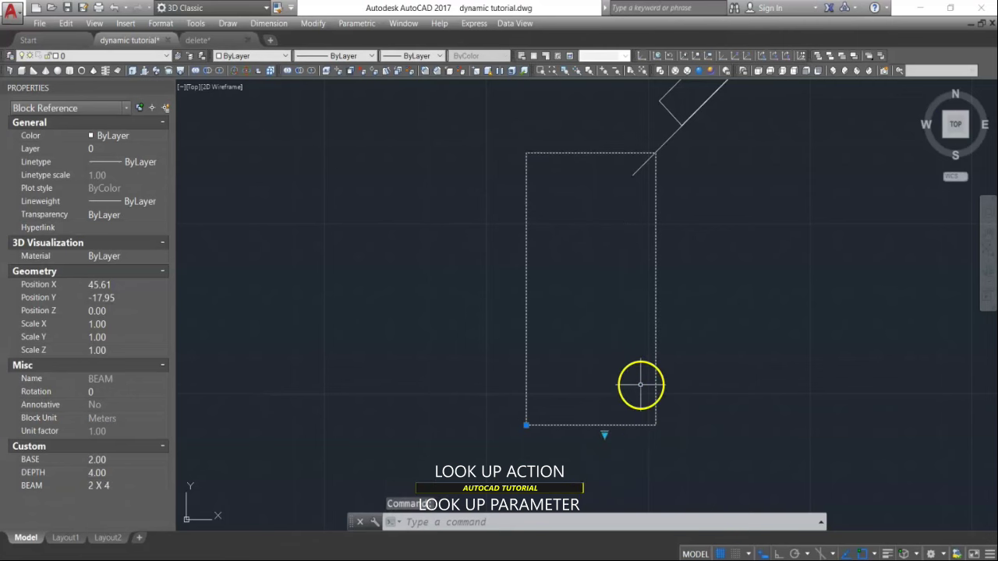
pyautogui.press('Escape')
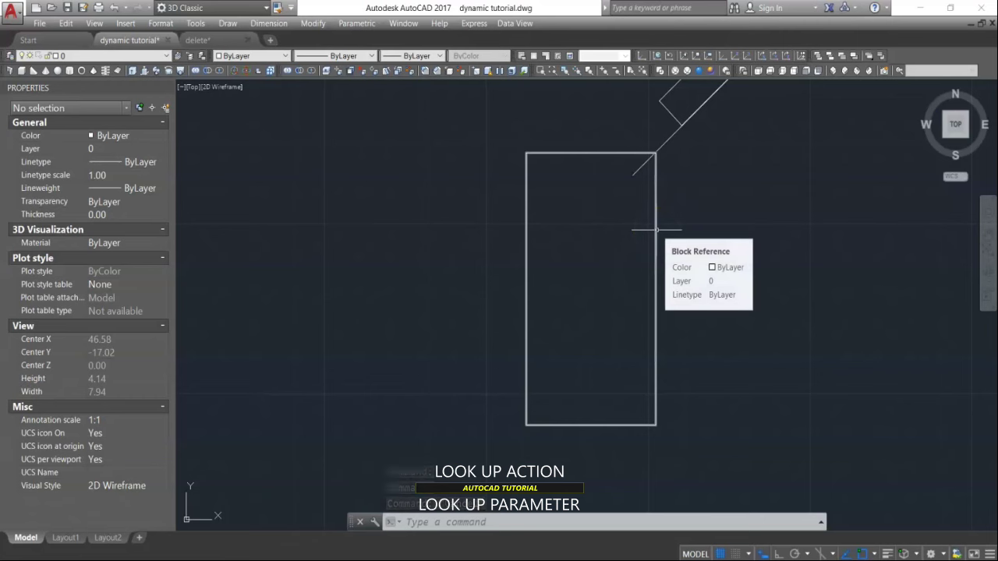
# Step: Set the BEAM block back to 1 X 2 (BASE 1.00, DEPTH 2.00)
pyautogui.click(653, 424)
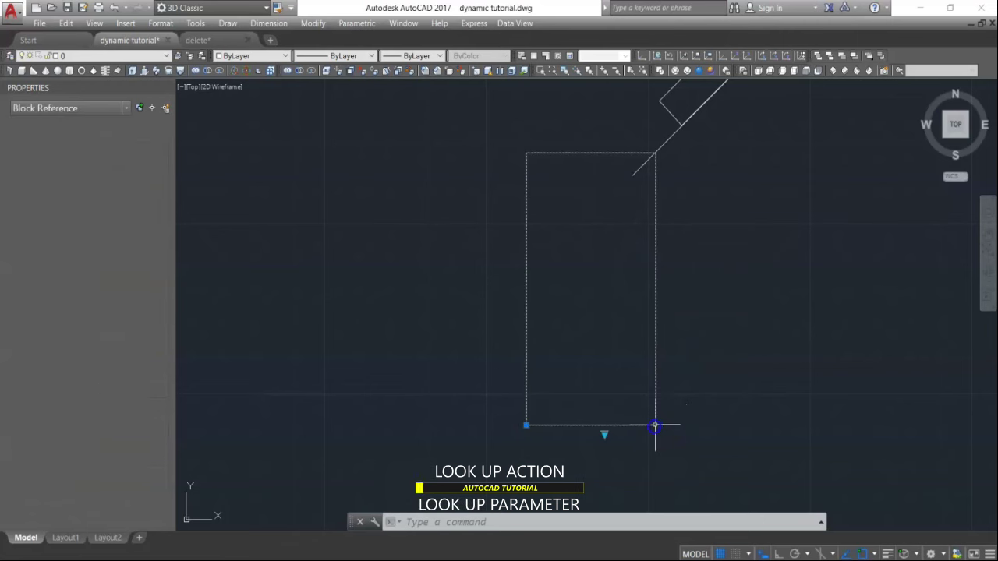
pyautogui.click(603, 435)
pyautogui.click(614, 441)
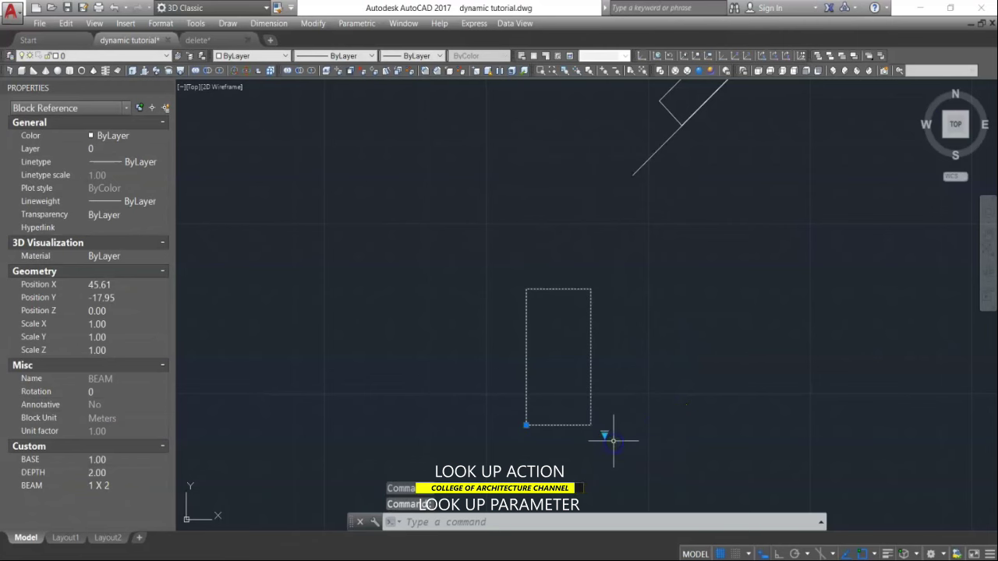
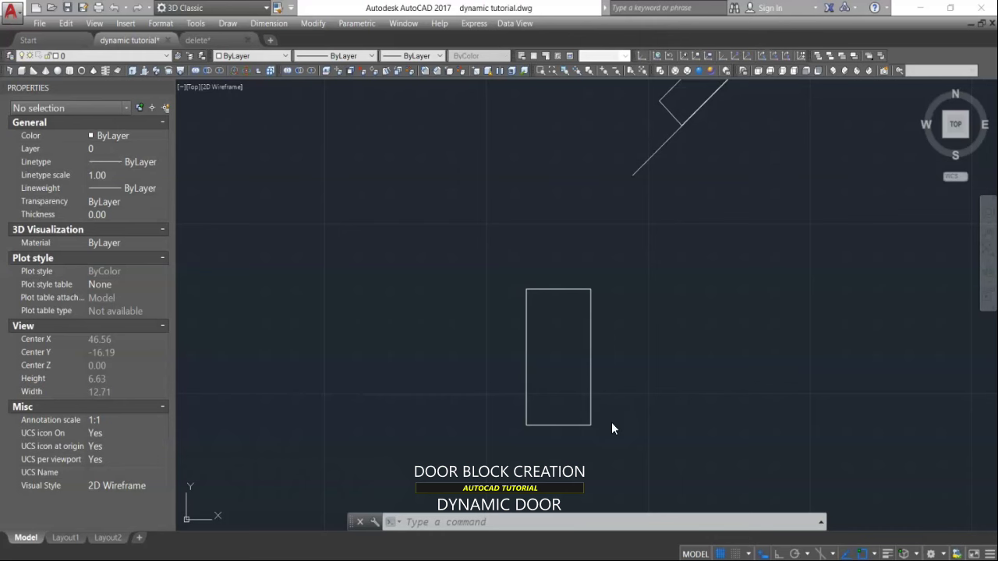
# Step: Draw a 0.05 by 0.6 door-leaf rectangle with RECTANG using the Dimensions option
pyautogui.click(530, 514)
pyautogui.write('R')
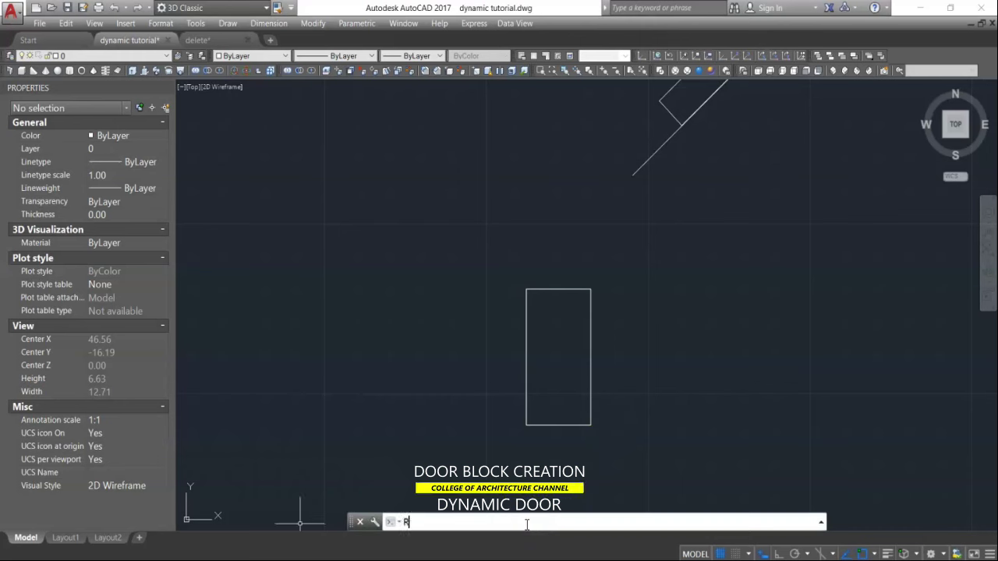
pyautogui.write('ECTANG')
pyautogui.press('Return')
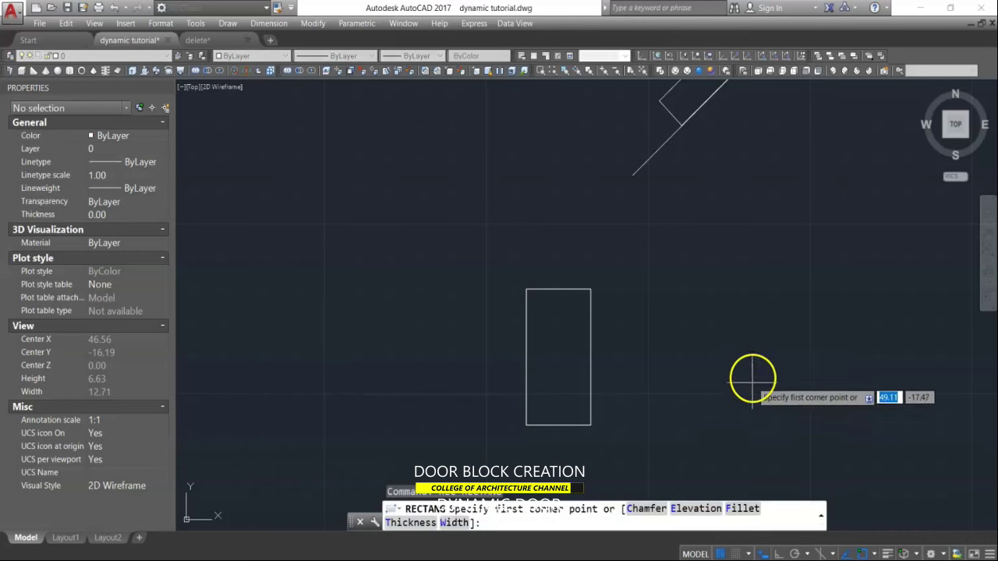
pyautogui.scroll(8, 746, 358)
pyautogui.click(642, 364)
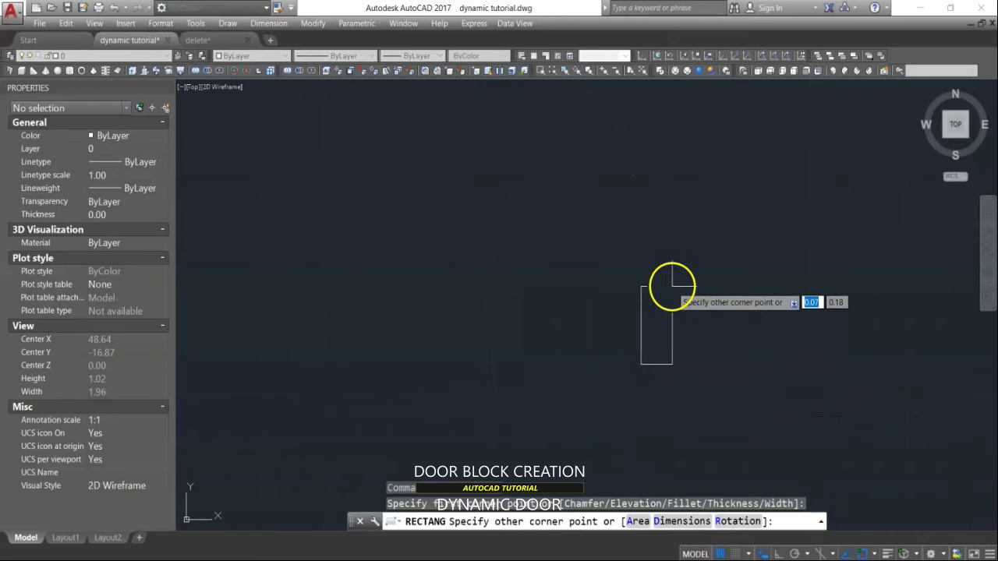
pyautogui.click(689, 522)
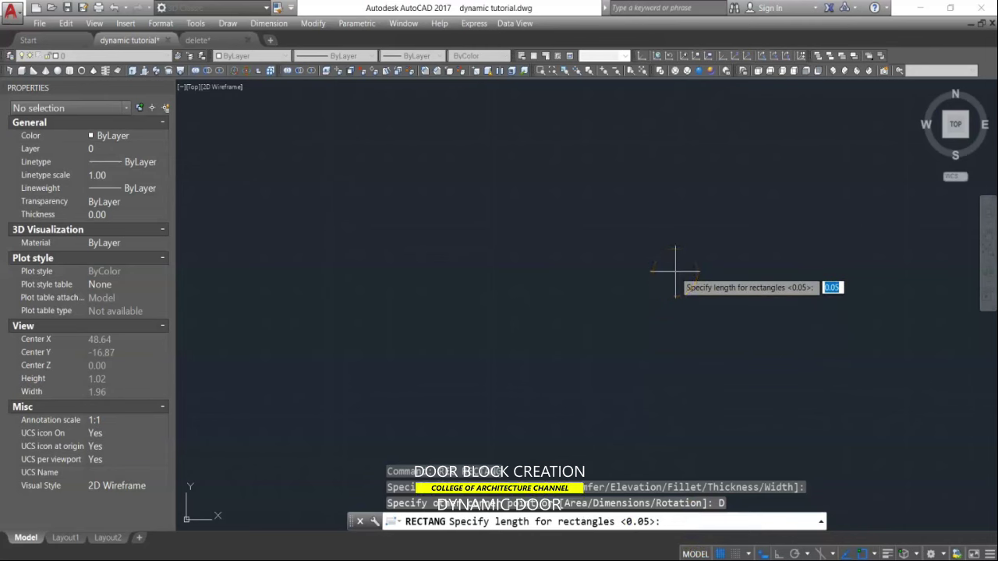
pyautogui.press('Return')
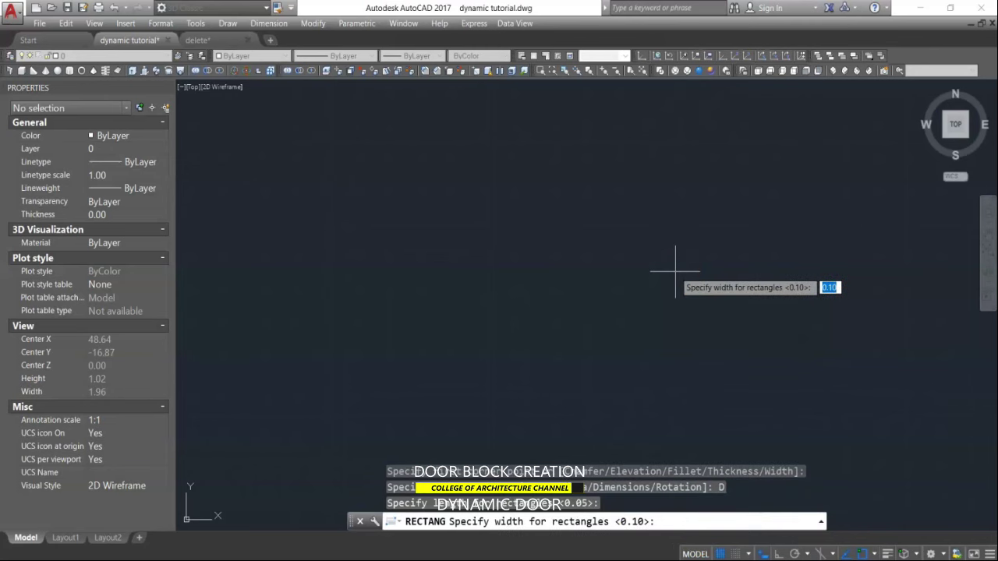
pyautogui.press('Return')
pyautogui.click(673, 227)
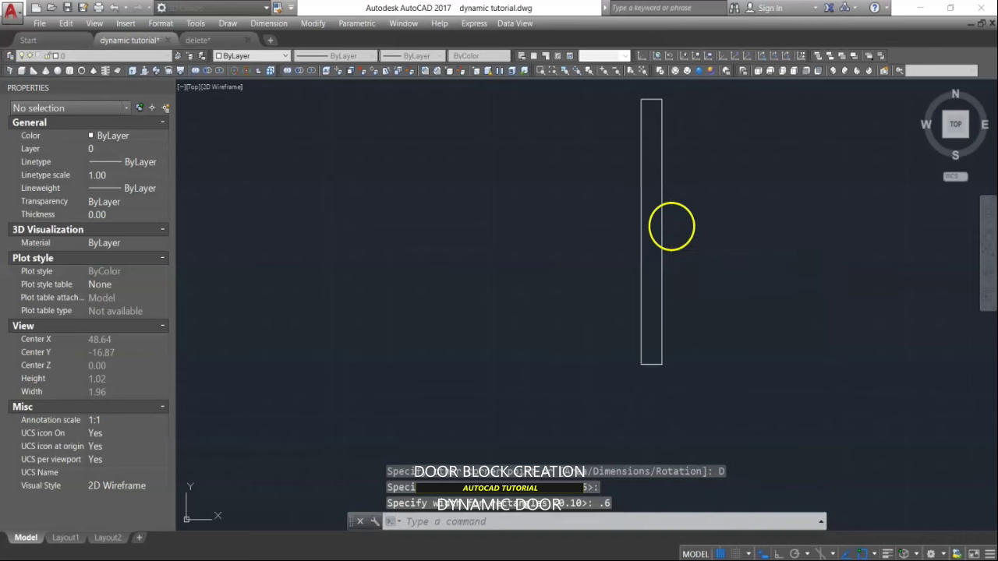
# Step: Restart RECTANG and pick the first corner of the next rectangle below the leaf
pyautogui.click(650, 394)
pyautogui.scroll(2, 618, 415)
pyautogui.press('Return')
pyautogui.click(617, 403)
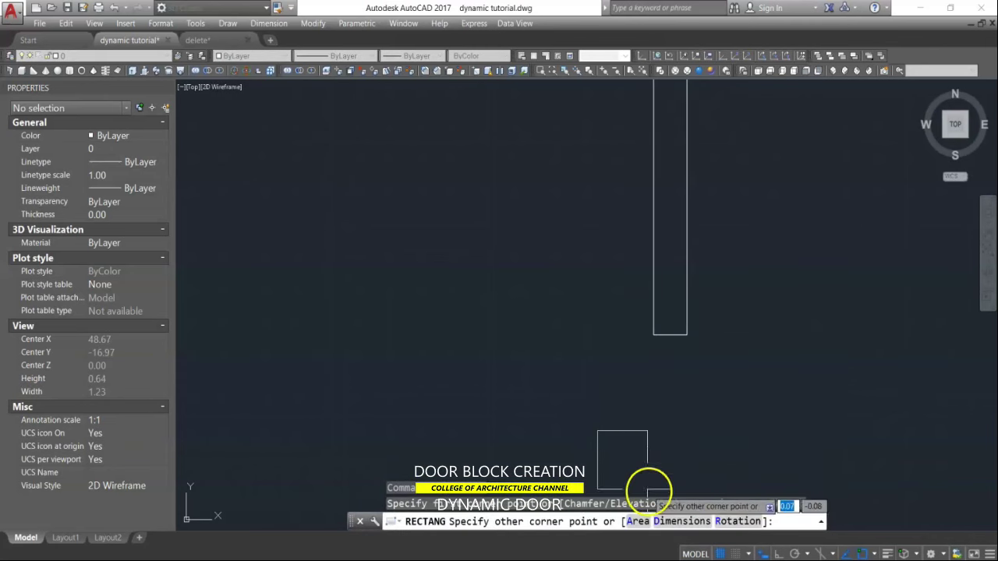
# Step: Draw a small 0.05 by 0.1 jamb rectangle
pyautogui.click(668, 521)
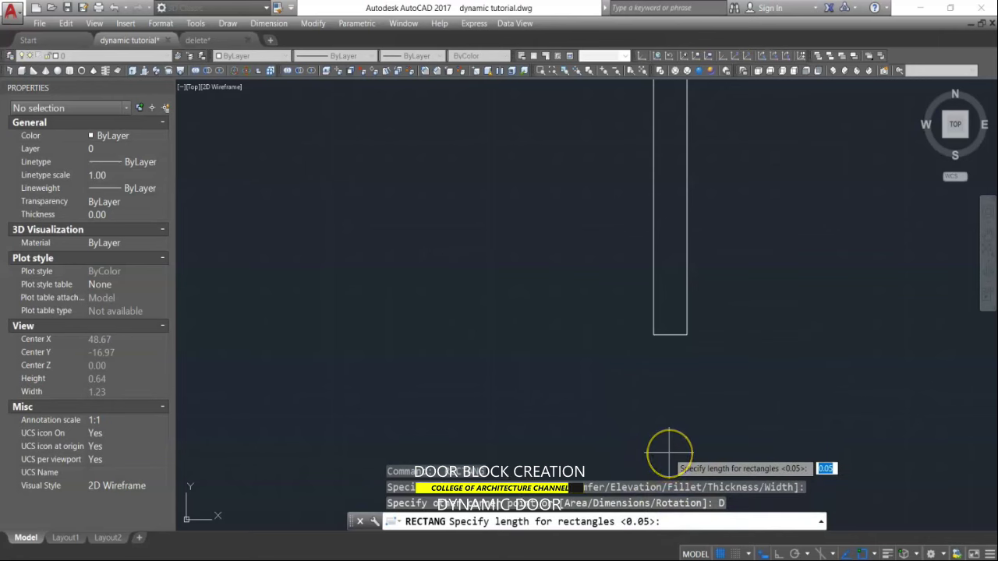
pyautogui.press('Return')
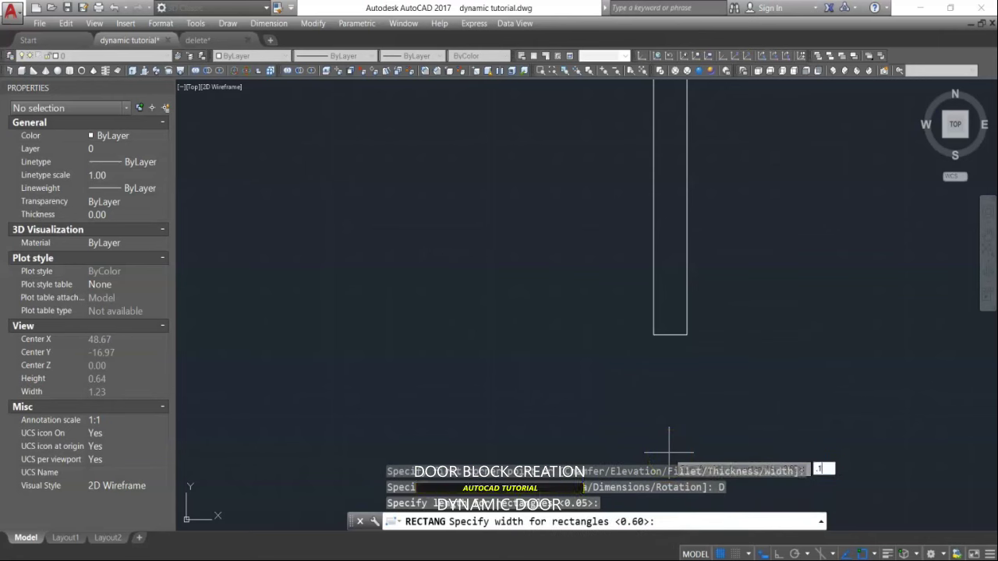
pyautogui.write('.1')
pyautogui.press('Return')
pyautogui.click(668, 414)
pyautogui.click(658, 383)
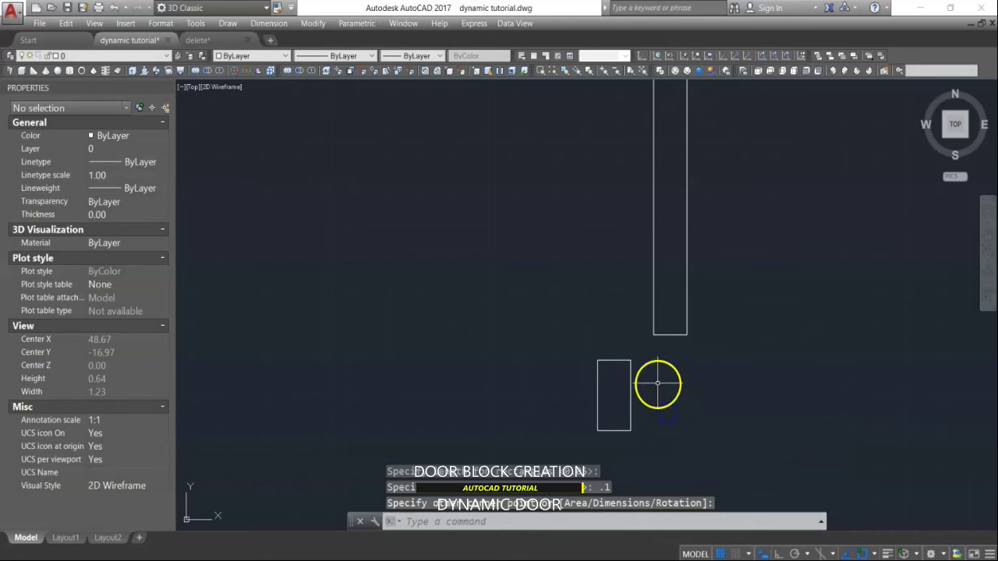
# Step: Move the small jamb rectangle onto the door leaf's bottom-left corner
pyautogui.write('m')
pyautogui.press('Return')
pyautogui.click(654, 378)
pyautogui.click(597, 410)
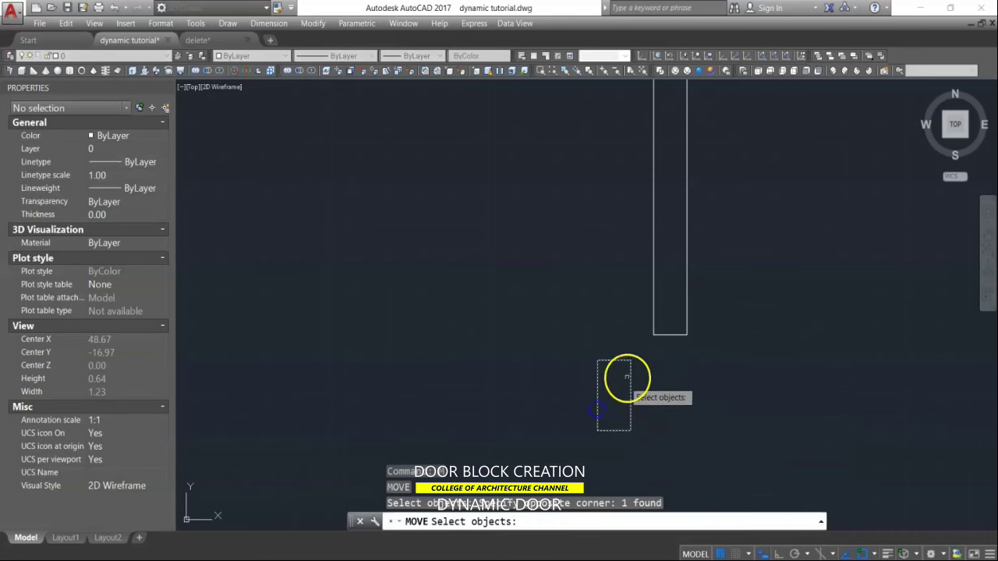
pyautogui.press('Return')
pyautogui.click(631, 360)
pyautogui.click(654, 335)
pyautogui.scroll(-2, 448, 326)
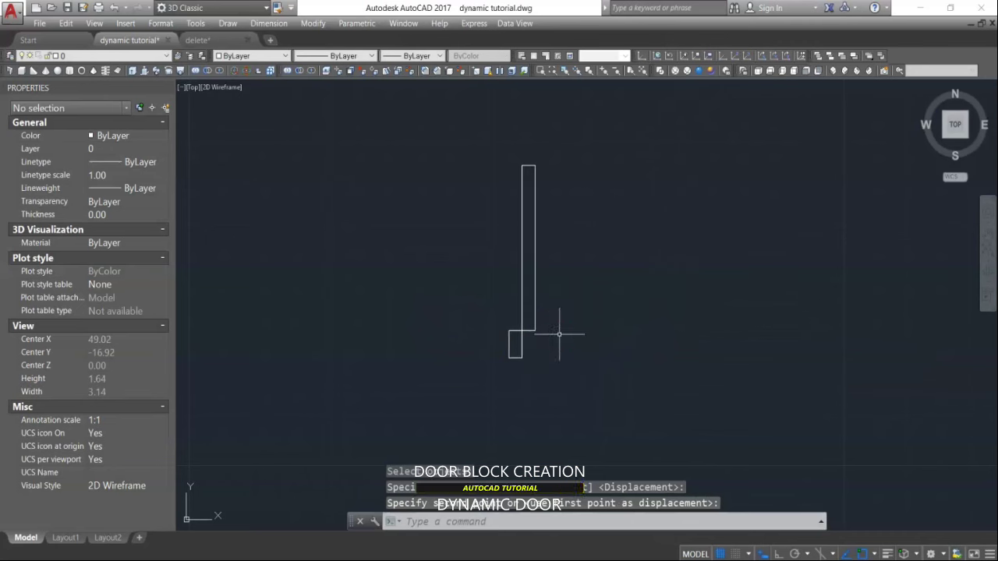
# Step: Mirror the jamb rectangle across a vertical line with Ortho on, keeping the original
pyautogui.write('mi')
pyautogui.press('Return')
pyautogui.click(545, 339)
pyautogui.click(475, 377)
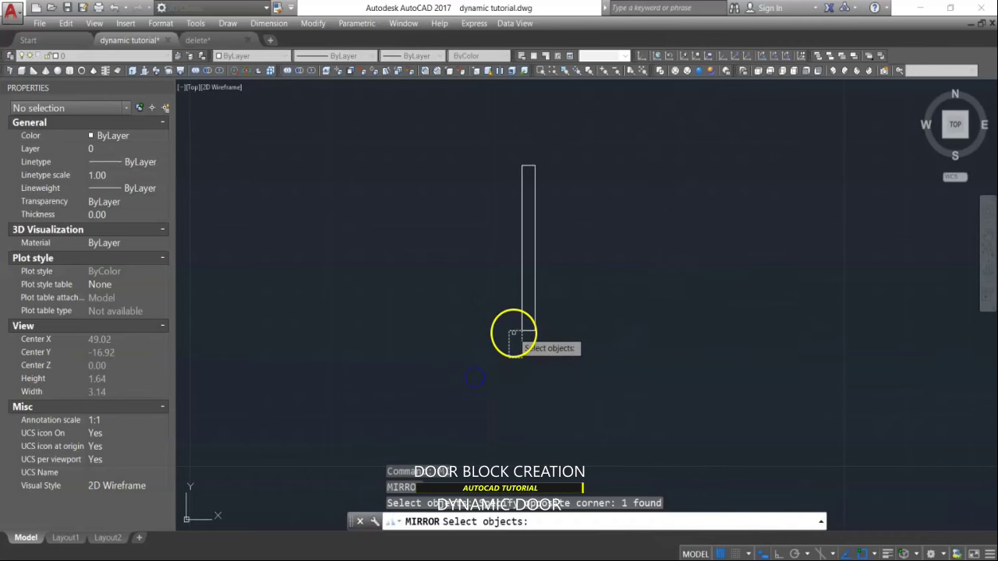
pyautogui.press('Return')
pyautogui.click(520, 347)
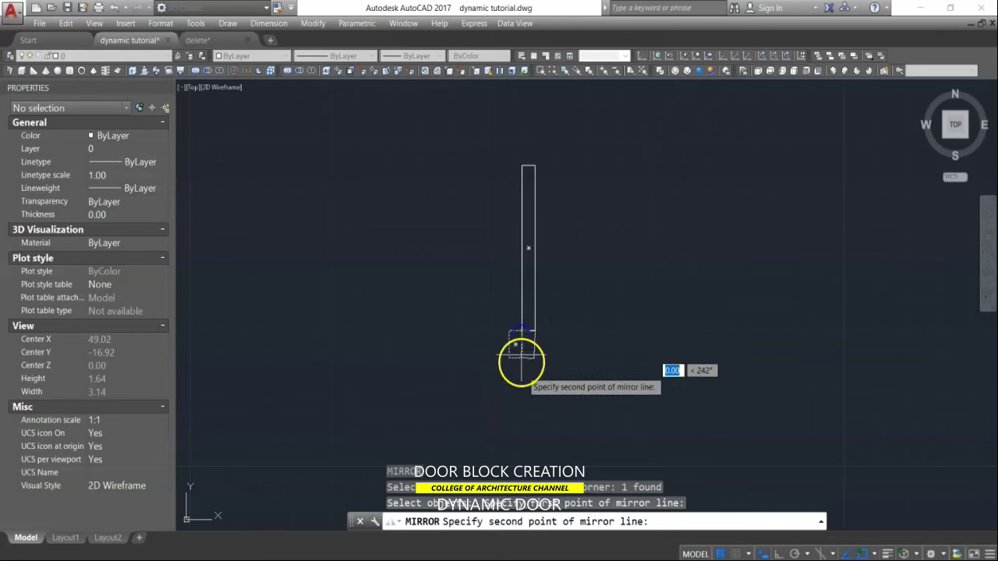
pyautogui.click(779, 553)
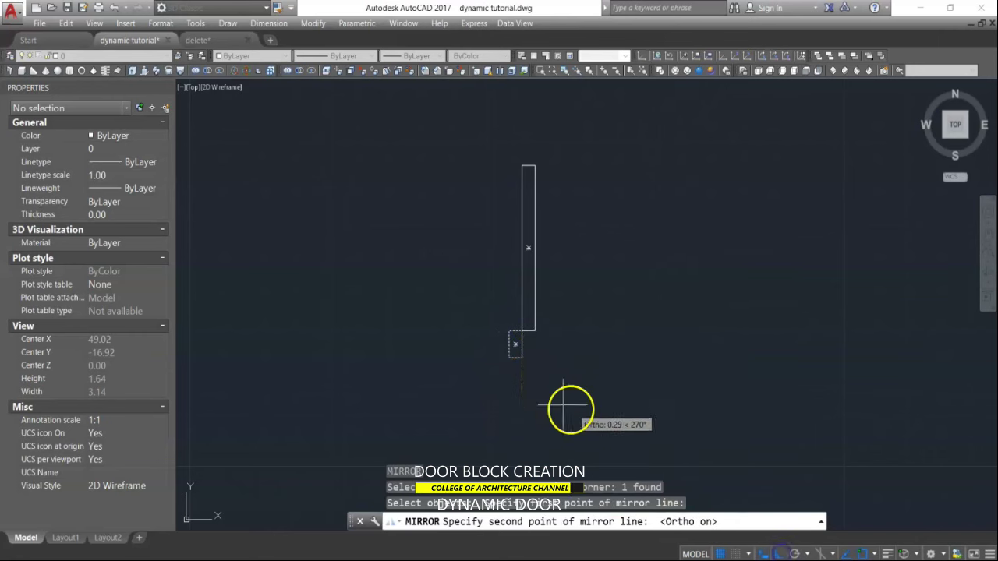
pyautogui.click(551, 401)
pyautogui.press('Return')
pyautogui.scroll(4, 551, 397)
pyautogui.moveTo(586, 343); pyautogui.dragTo(544, 414, button='middle')
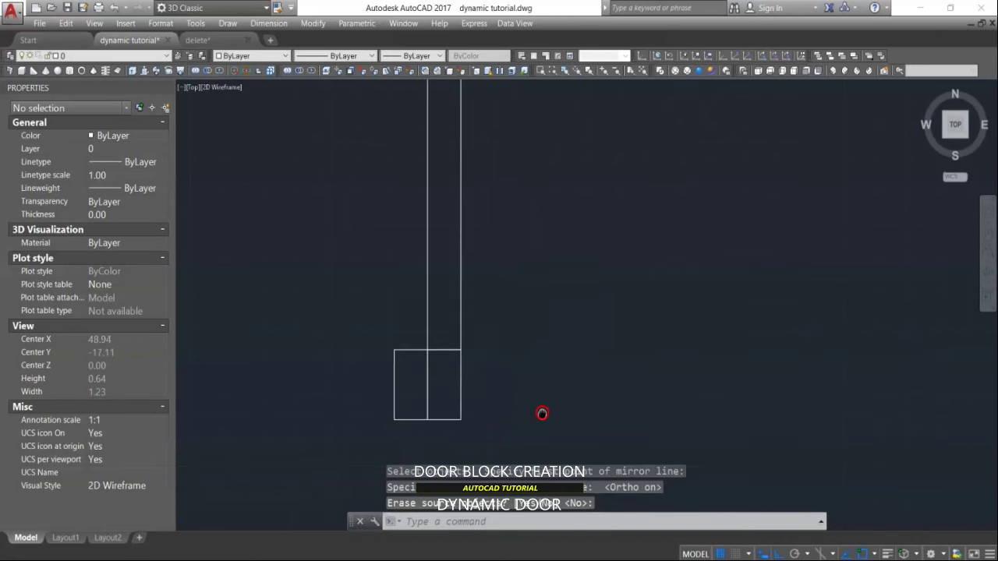
# Step: Move the mirrored jamb rectangle 0.6 to the right
pyautogui.write('m')
pyautogui.press('Return')
pyautogui.click(510, 381)
pyautogui.click(463, 400)
pyautogui.scroll(-2, 543, 372)
pyautogui.press('Return')
pyautogui.click(544, 372)
pyautogui.write('.6')
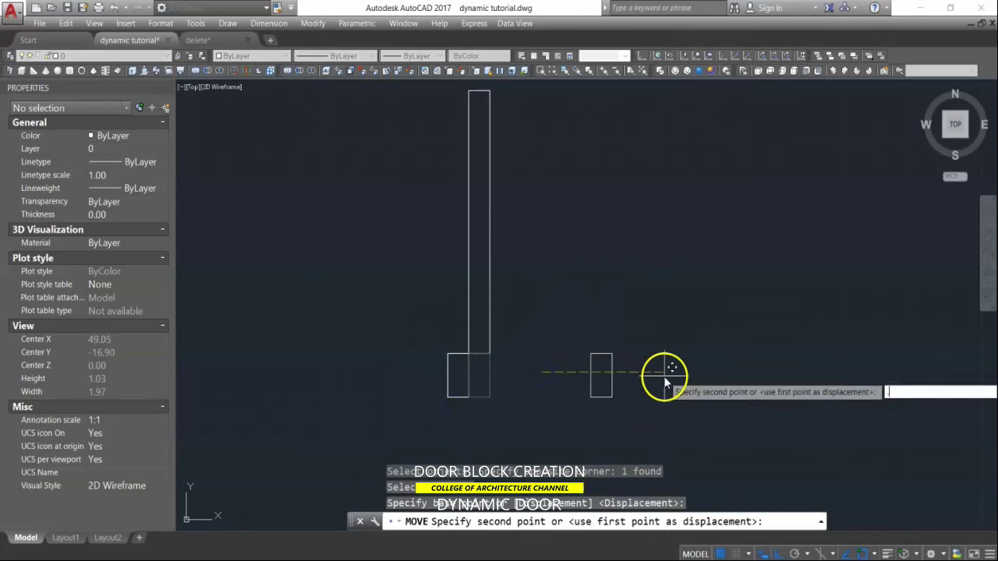
pyautogui.press('Return')
pyautogui.scroll(-2, 667, 375)
pyautogui.scroll(2, 667, 374)
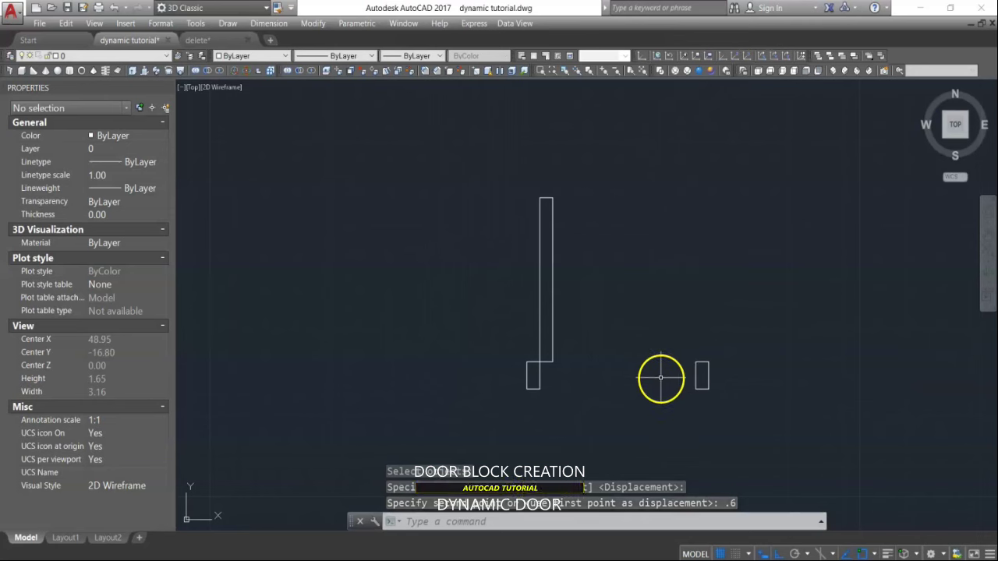
pyautogui.write('arc')
pyautogui.press('Return')
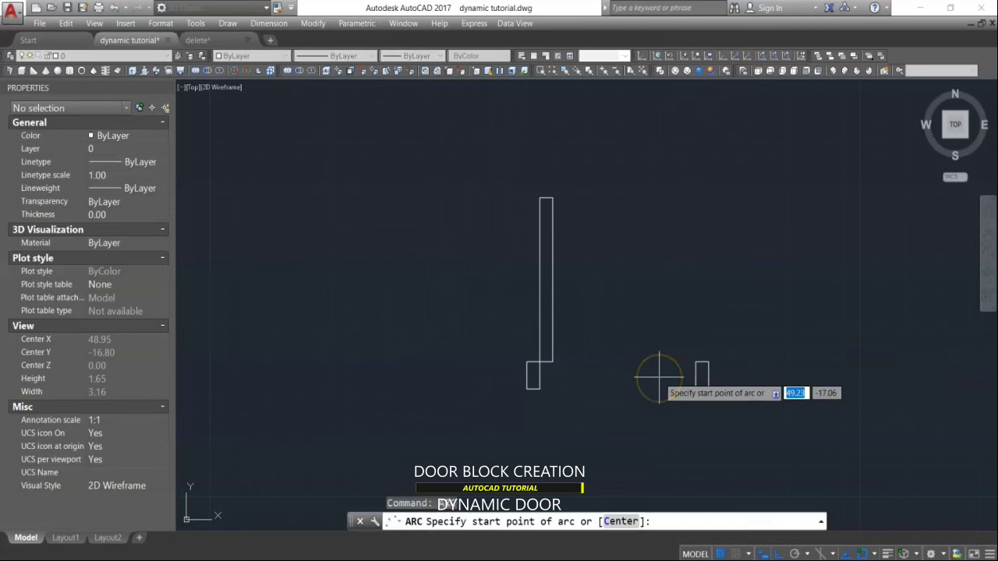
# Step: Draw the door-swing arc centred at the lower corner, from the right jamb to the leaf's top
pyautogui.click(621, 522)
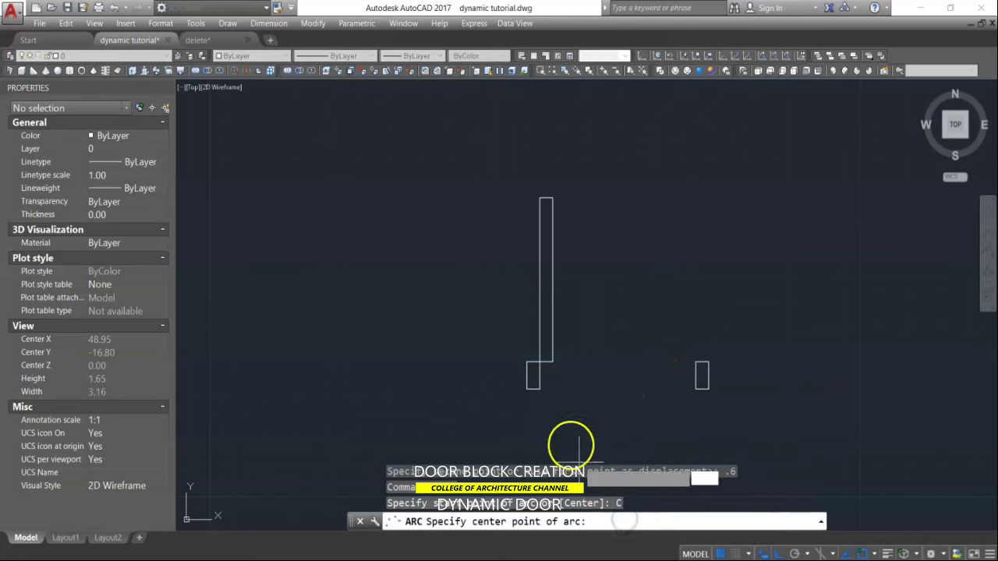
pyautogui.click(541, 360)
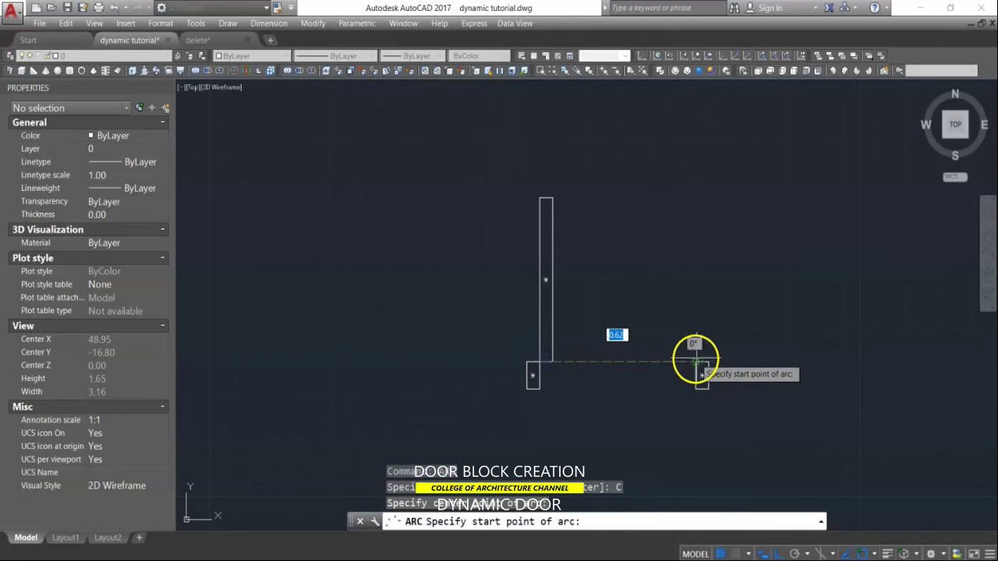
pyautogui.click(701, 362)
pyautogui.scroll(3, 550, 216)
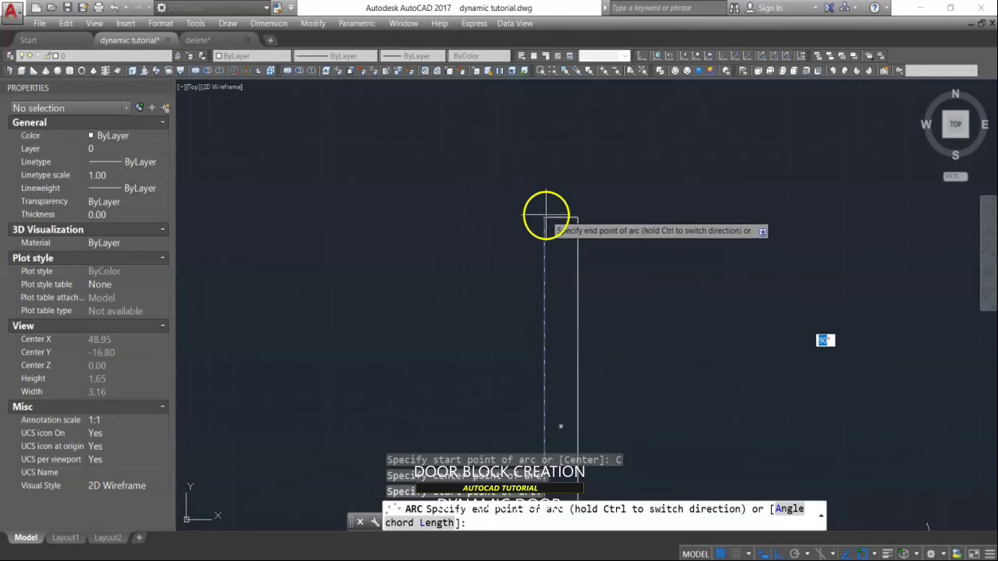
pyautogui.click(546, 215)
pyautogui.scroll(-4, 544, 199)
pyautogui.scroll(3, 545, 195)
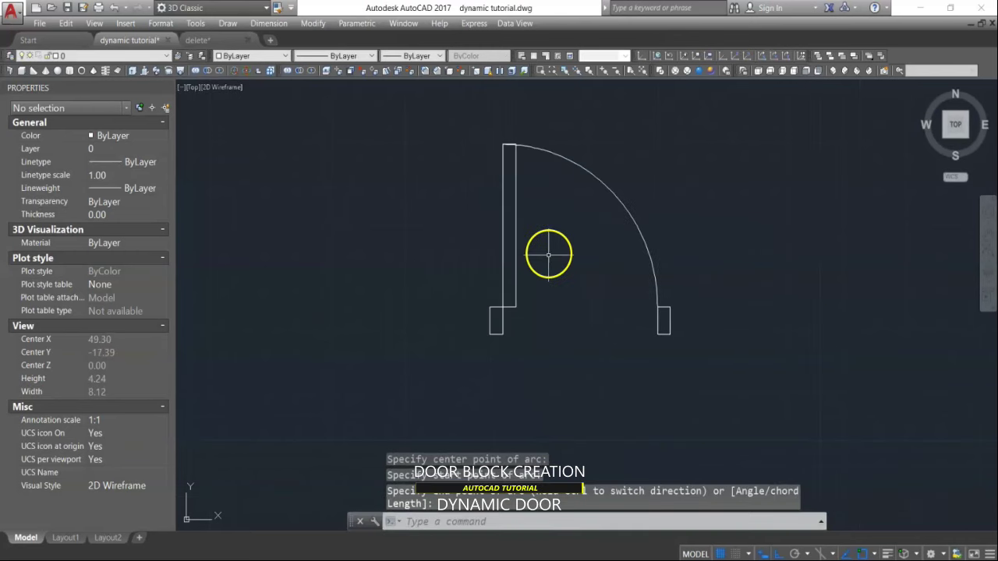
pyautogui.press('Escape')
# Step: Draw a threshold rectangle across the door base from jamb to jamb, adjusting its edges with grips
pyautogui.write('REC')
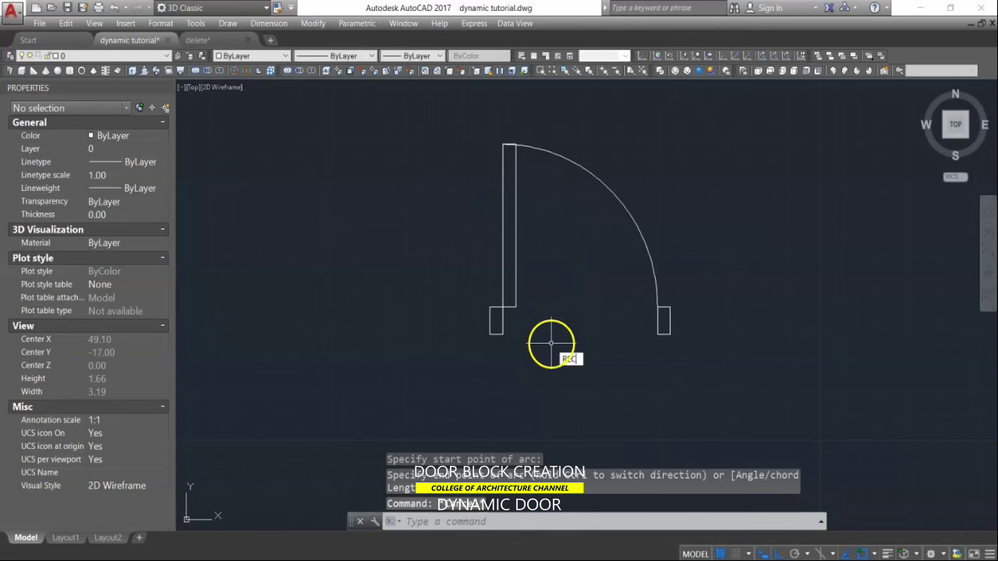
pyautogui.press('Return')
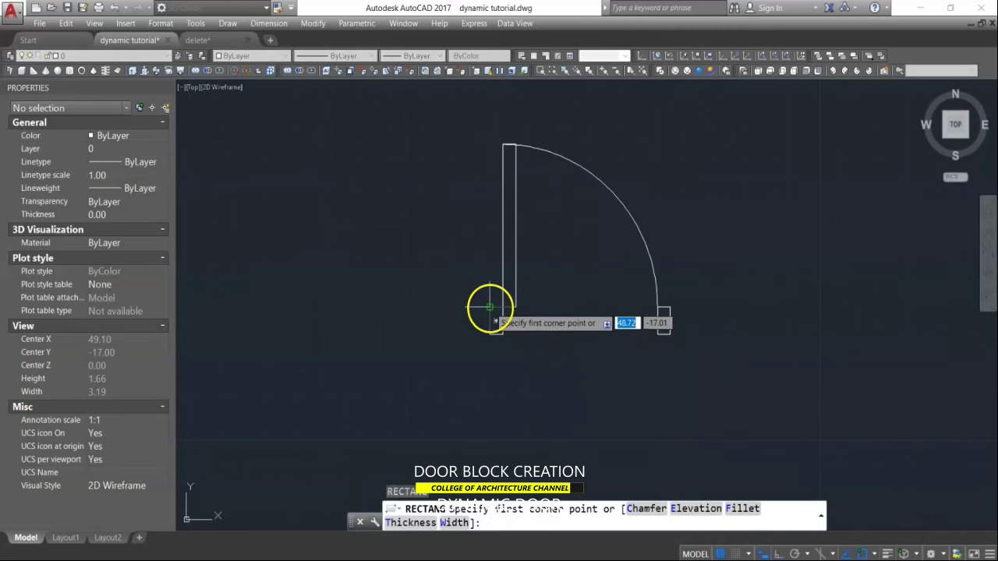
pyautogui.click(490, 307)
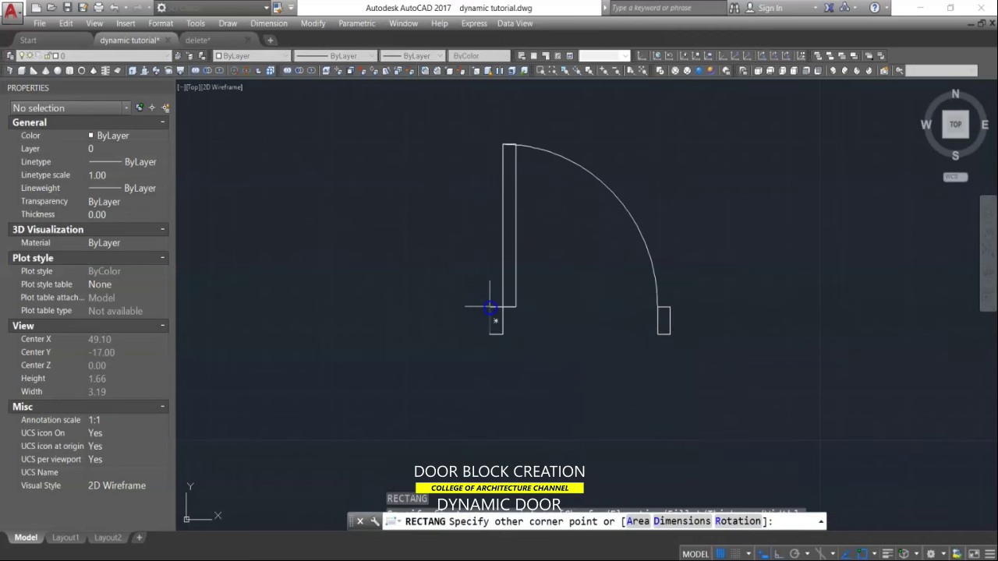
pyautogui.click(670, 334)
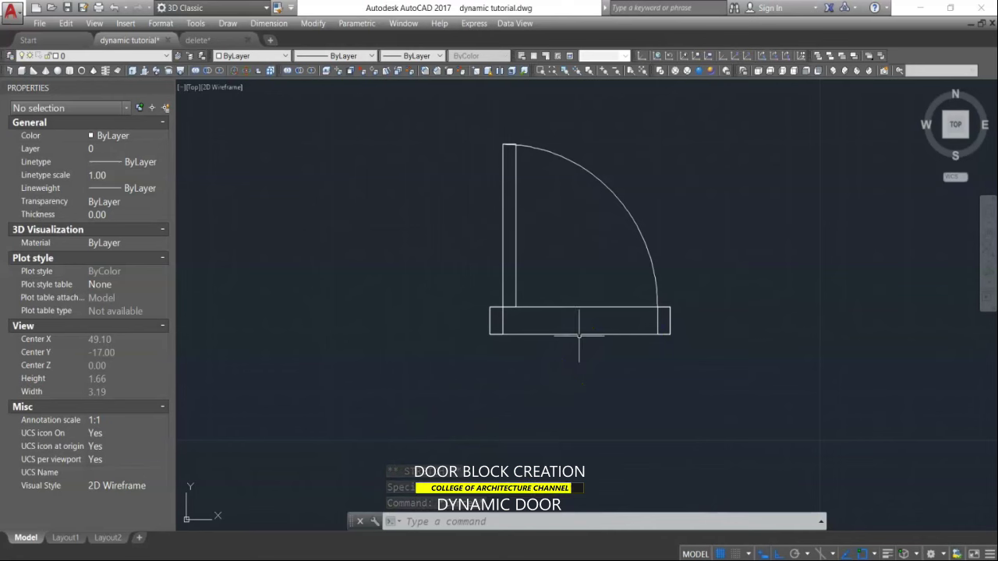
pyautogui.click(579, 333)
pyautogui.click(579, 332)
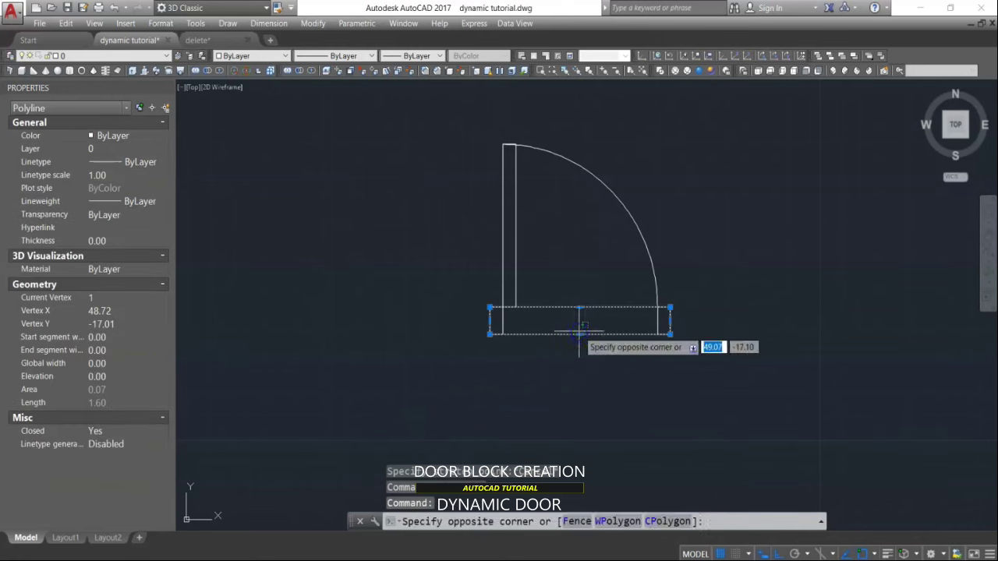
pyautogui.click(581, 335)
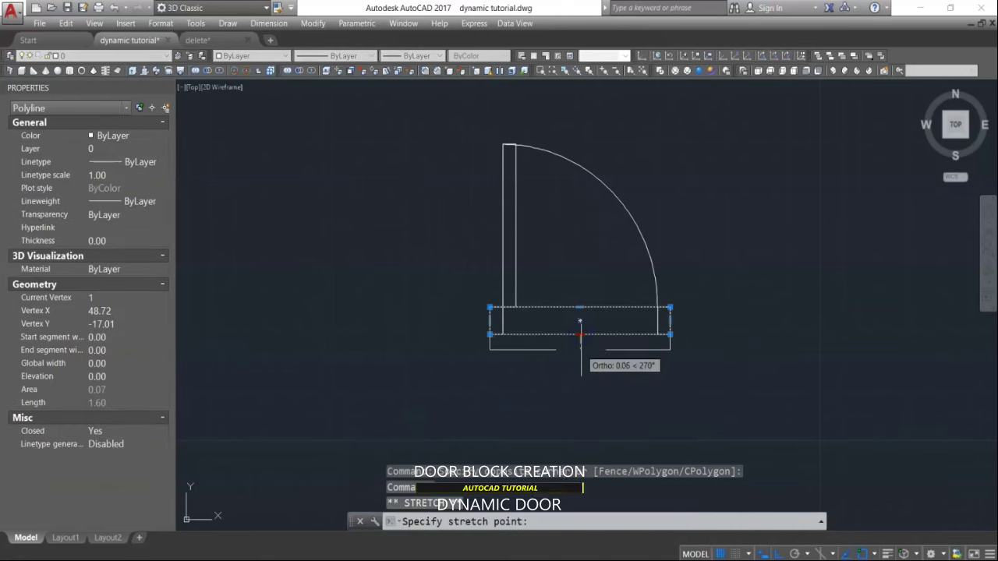
pyautogui.click(585, 308)
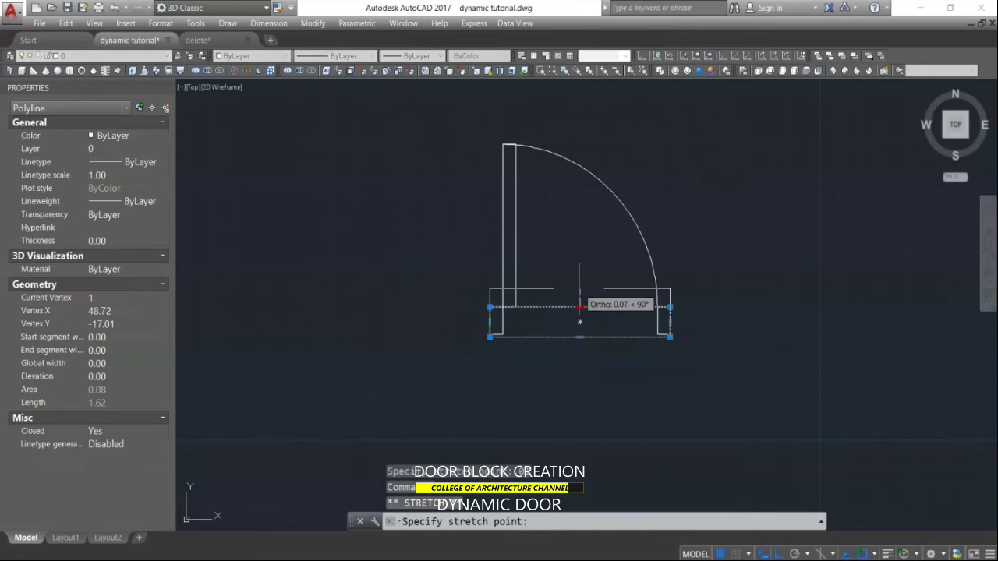
pyautogui.press('Escape')
pyautogui.press('Escape')
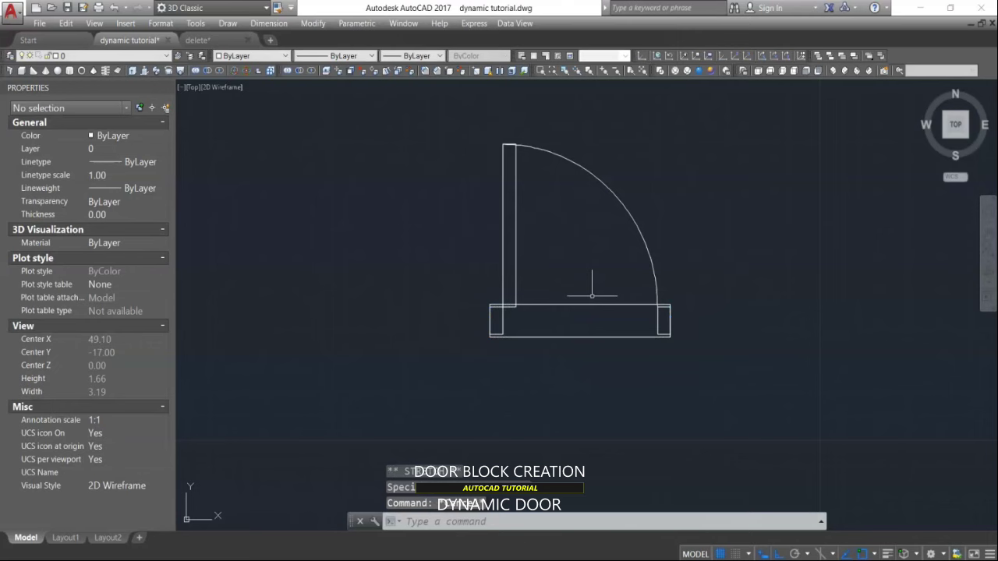
pyautogui.scroll(4, 591, 296)
pyautogui.click(491, 523)
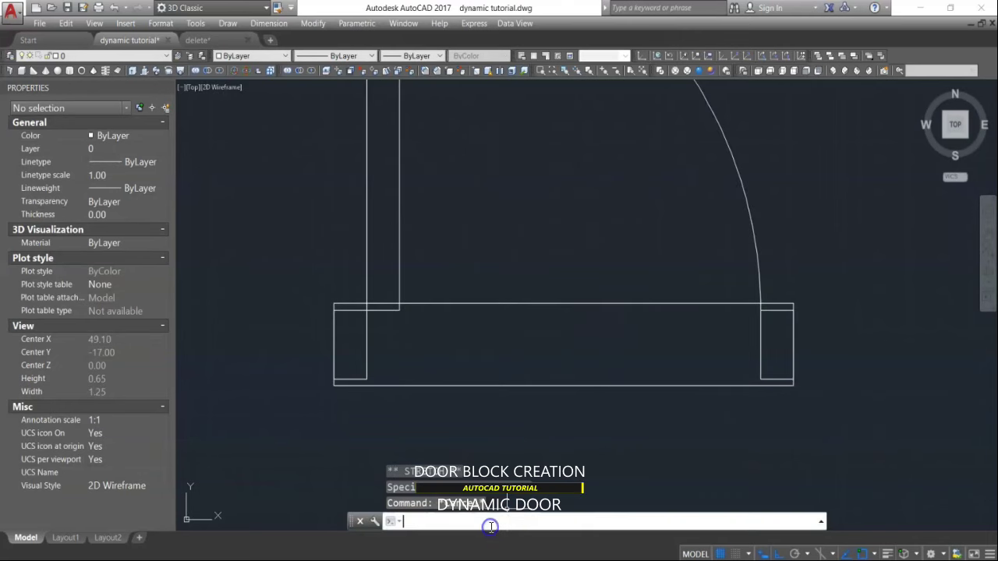
# Step: Convert the base rectangle into a wipeout via the Polyline option, erasing the original
pyautogui.write('WIPEOUT')
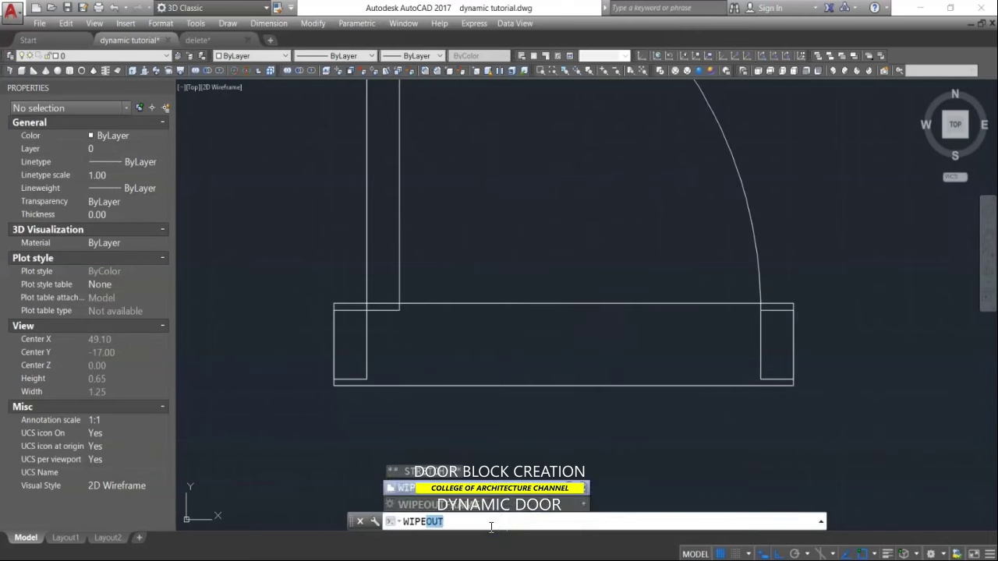
pyautogui.press('Return')
pyautogui.scroll(-2, 619, 436)
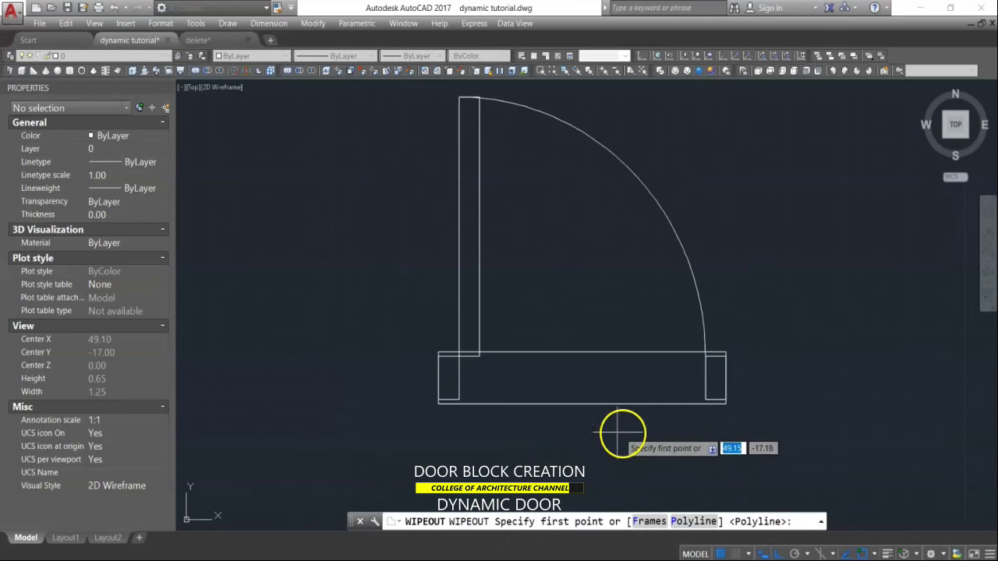
pyautogui.click(682, 522)
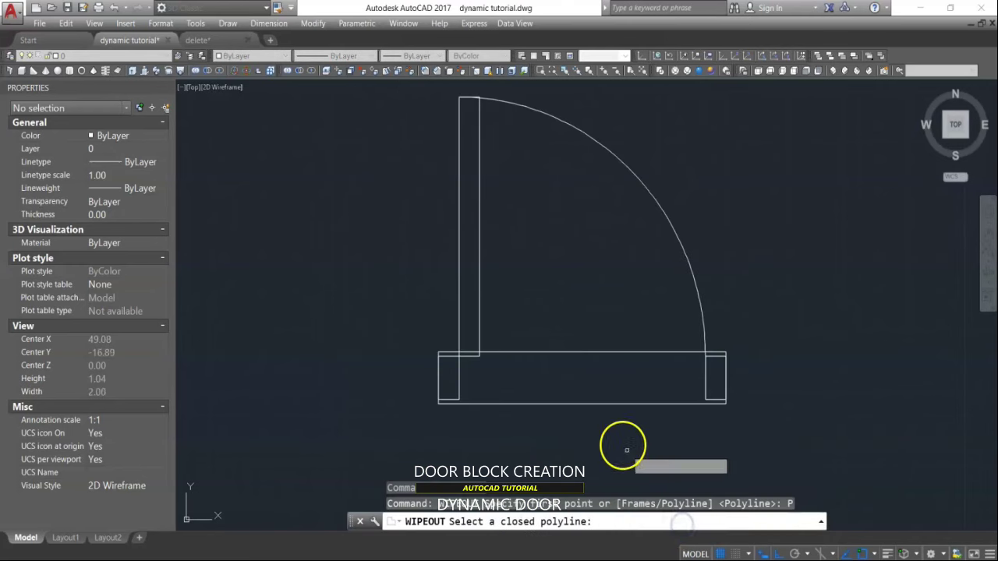
pyautogui.click(606, 404)
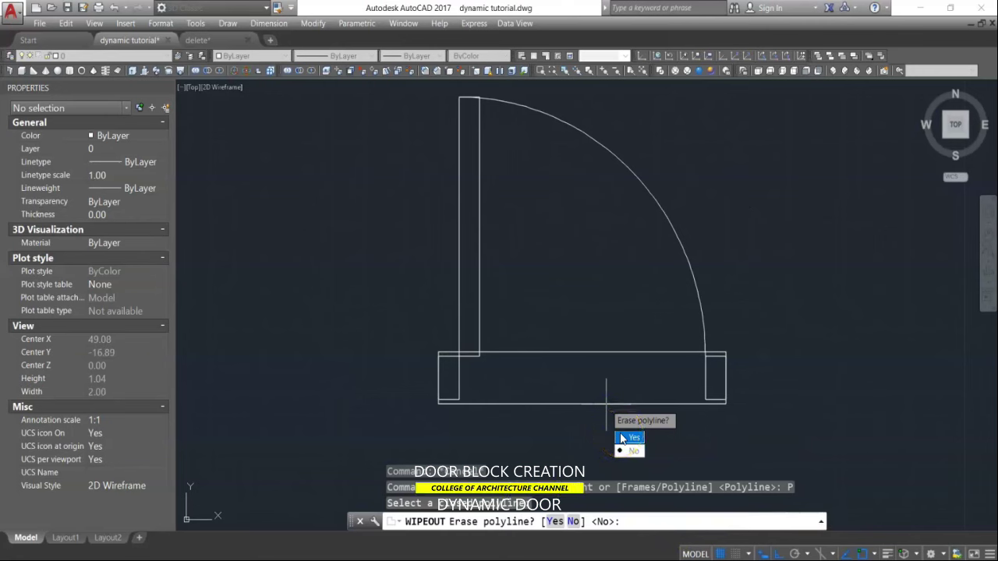
pyautogui.click(622, 438)
# Step: Send the wipeout to the back behind the door lines using Draw Order
pyautogui.click(661, 353)
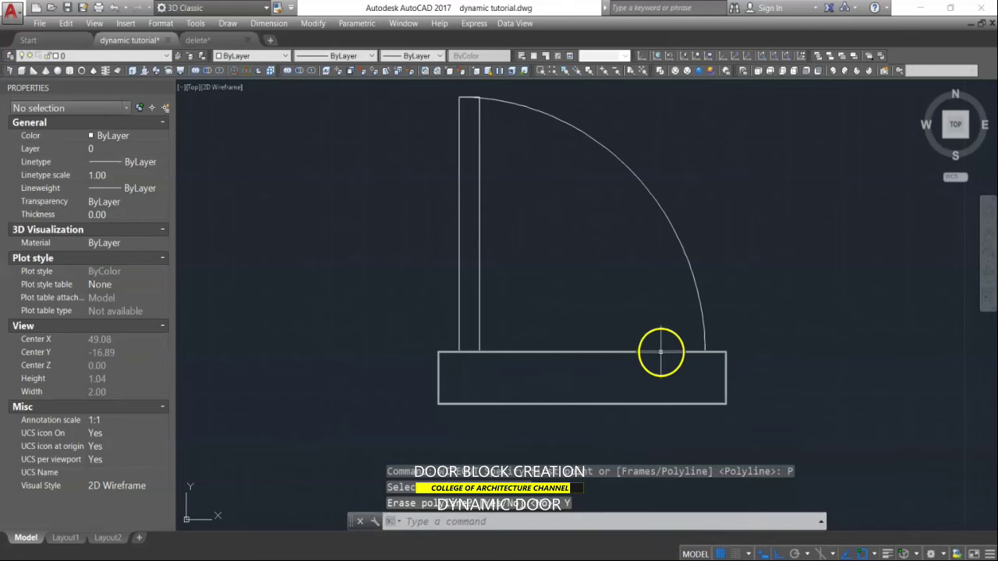
pyautogui.rightClick(659, 352)
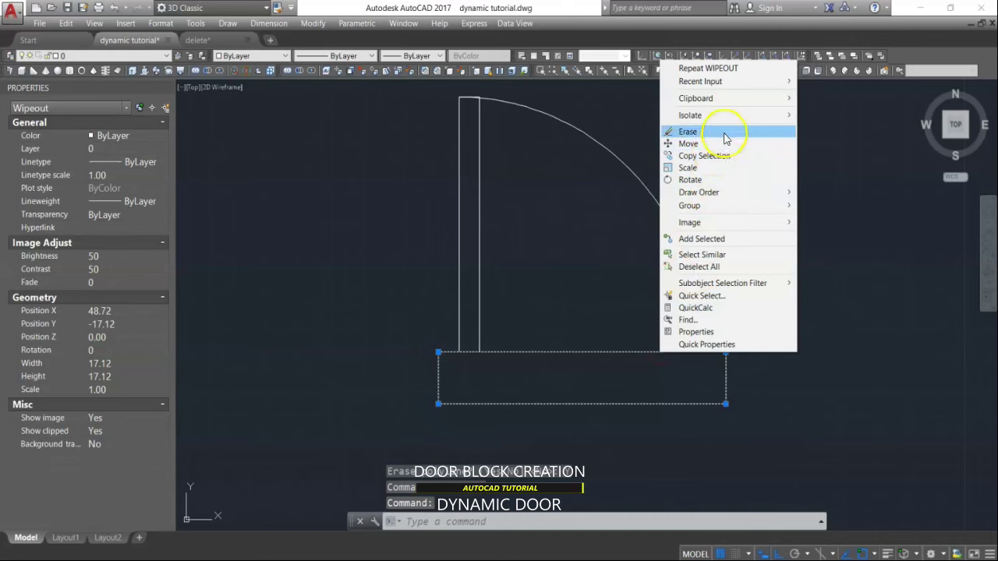
pyautogui.moveTo(732, 193)
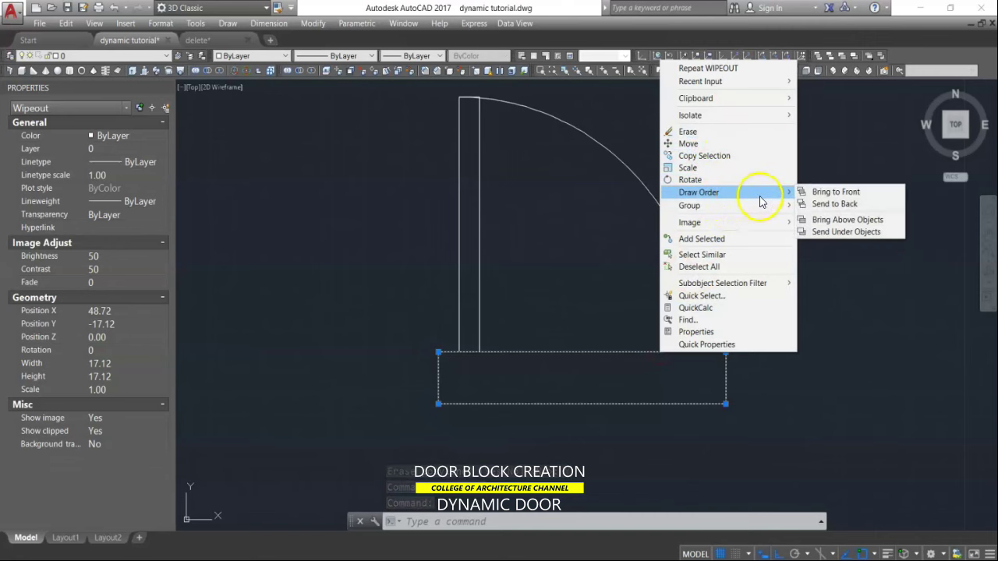
pyautogui.click(831, 206)
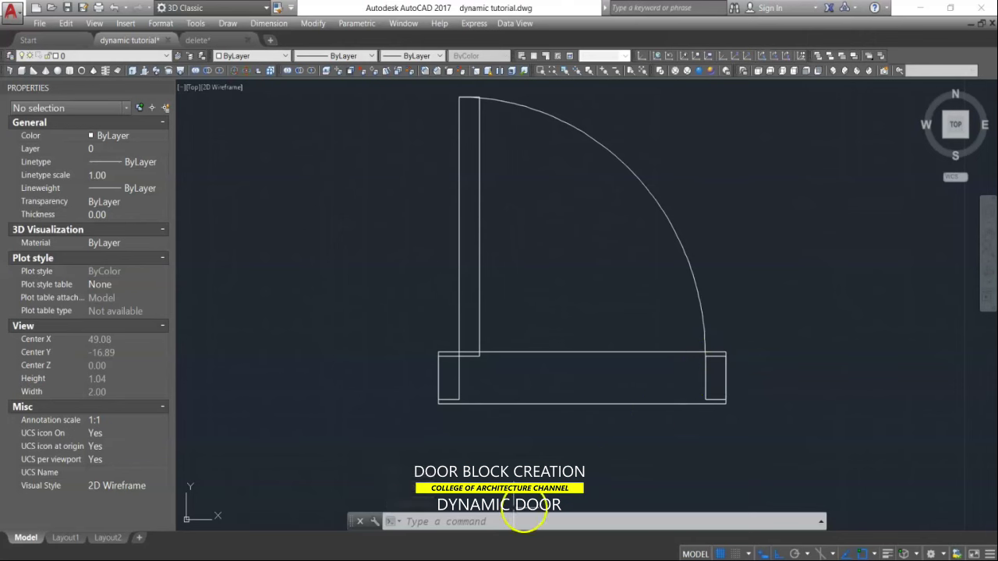
# Step: Set WIPEOUTFRAME to 0 to hide the wipeout outline
pyautogui.click(482, 520)
pyautogui.write('WIPEOUT')
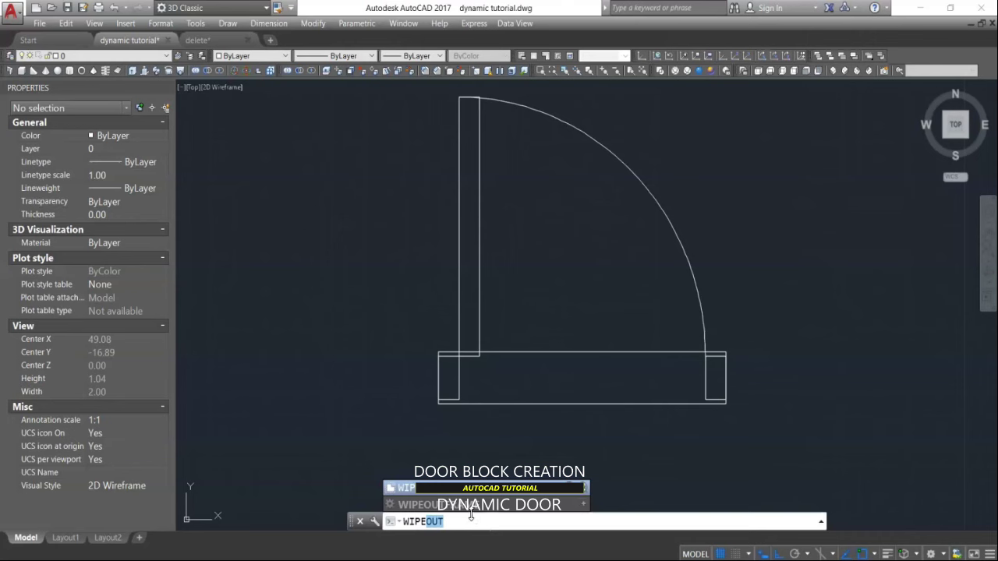
pyautogui.click(466, 505)
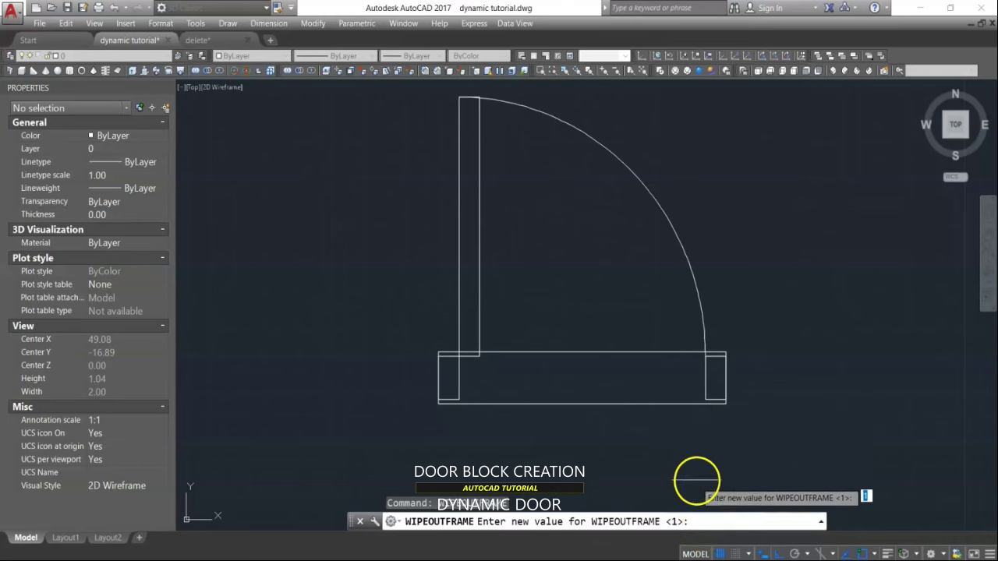
pyautogui.press('Return')
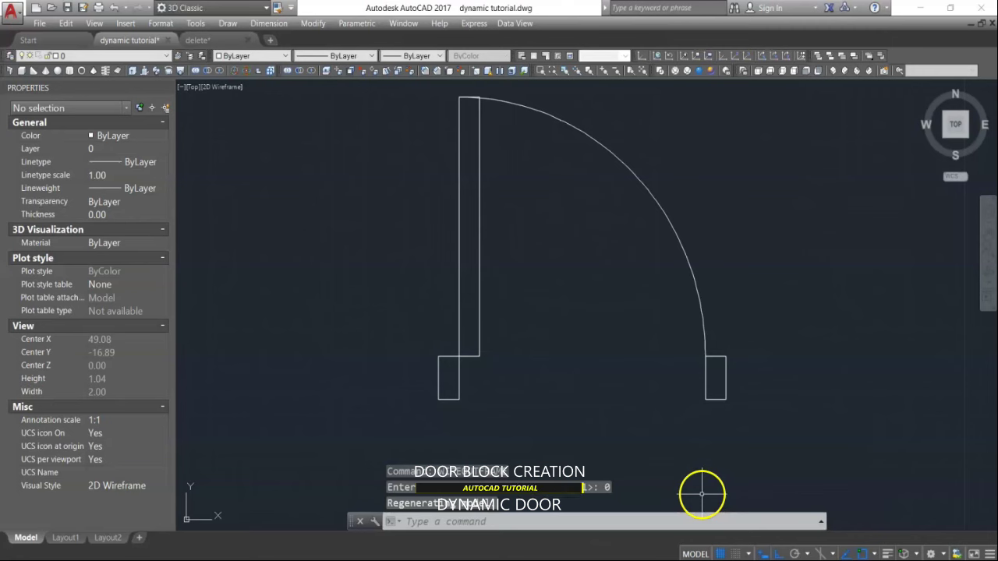
pyautogui.moveTo(696, 417); pyautogui.dragTo(693, 451, button='middle')
# Step: Open the Block Definition dialog with the B command
pyautogui.click(578, 519)
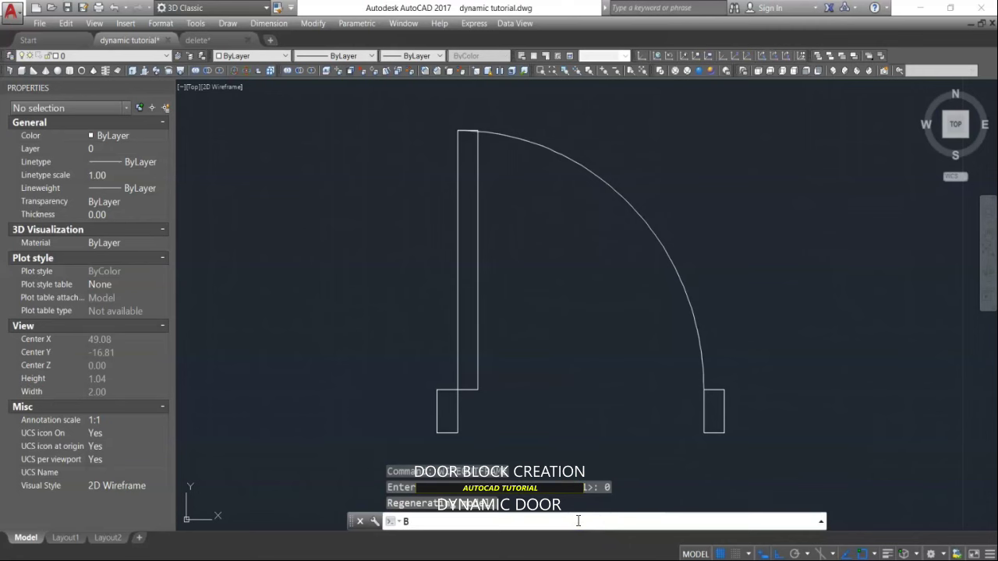
pyautogui.press('Return')
pyautogui.click(338, 185)
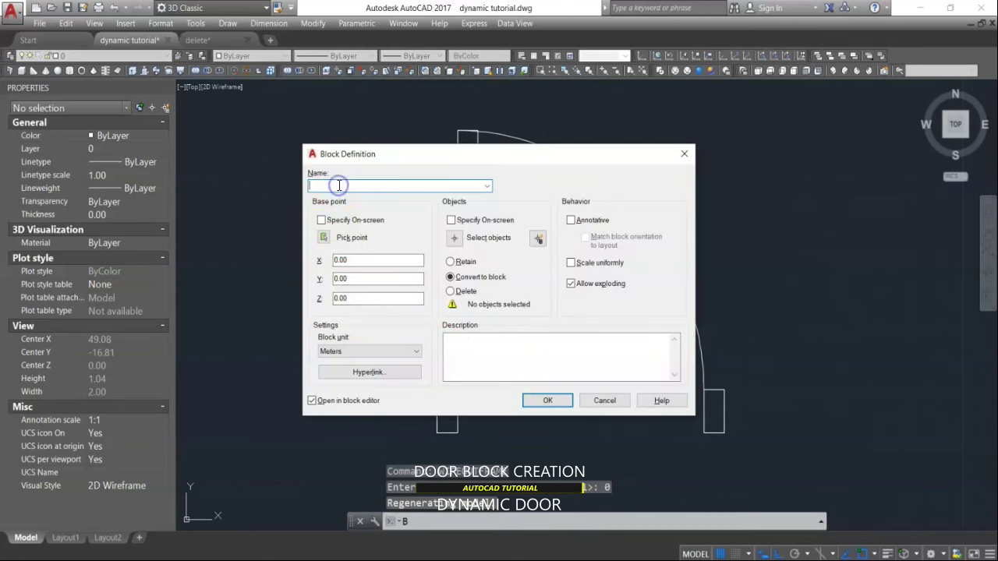
# Step: Define block 'DYNAMIC DOOR' from all five door objects, based at the lower-left corner, opening it in the Block Editor
pyautogui.write('DYNA')
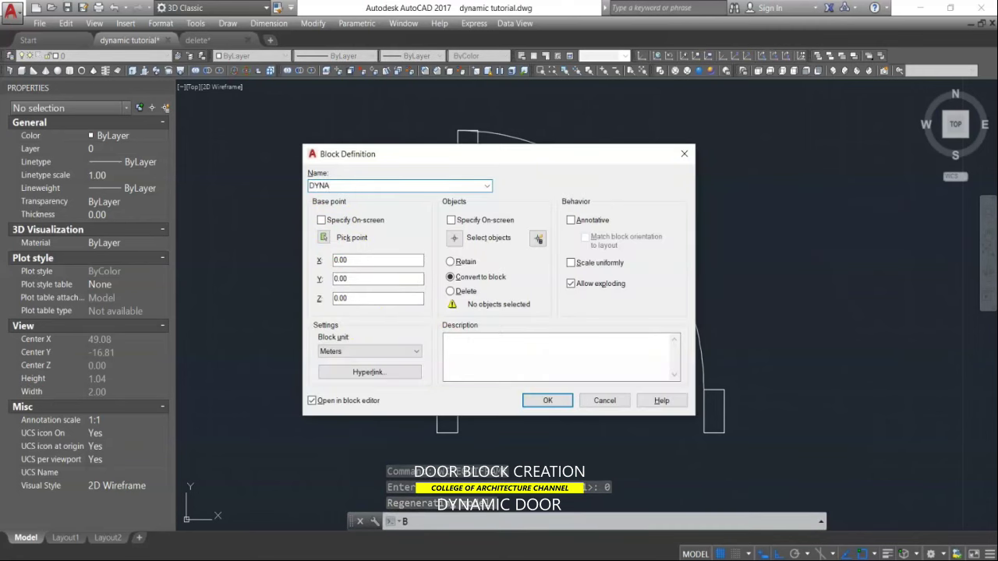
pyautogui.write('MIC DOOR')
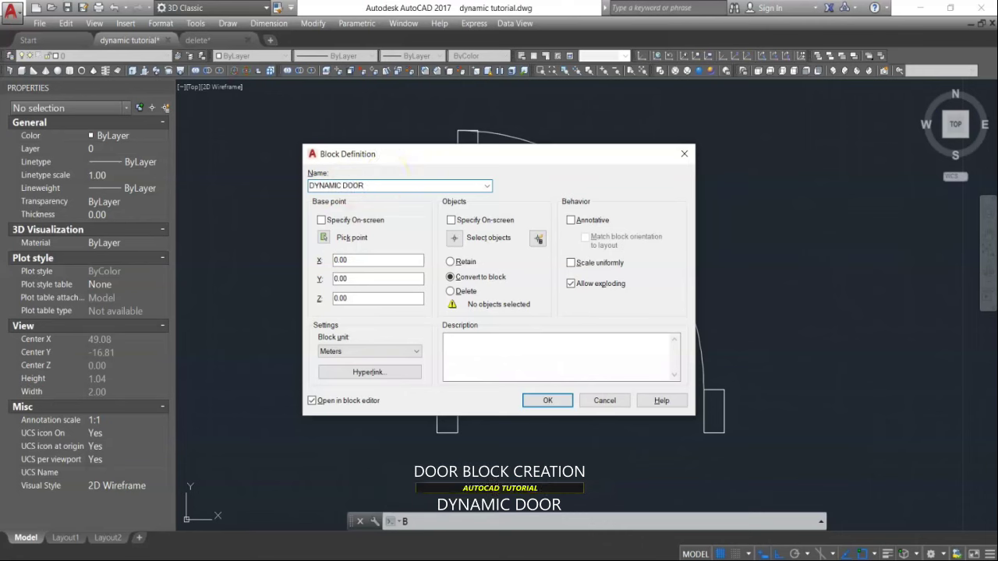
pyautogui.click(455, 238)
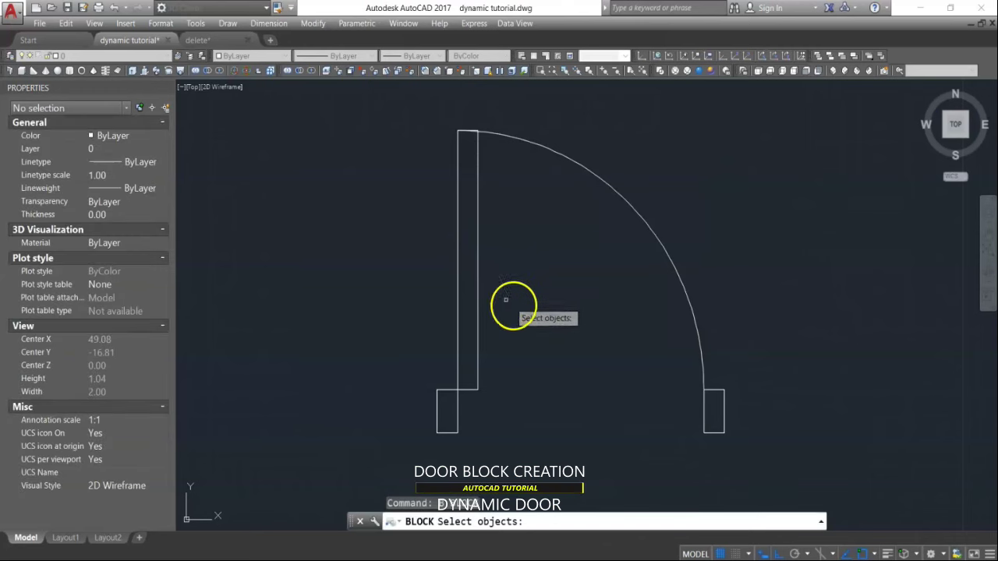
pyautogui.click(785, 266)
pyautogui.click(419, 463)
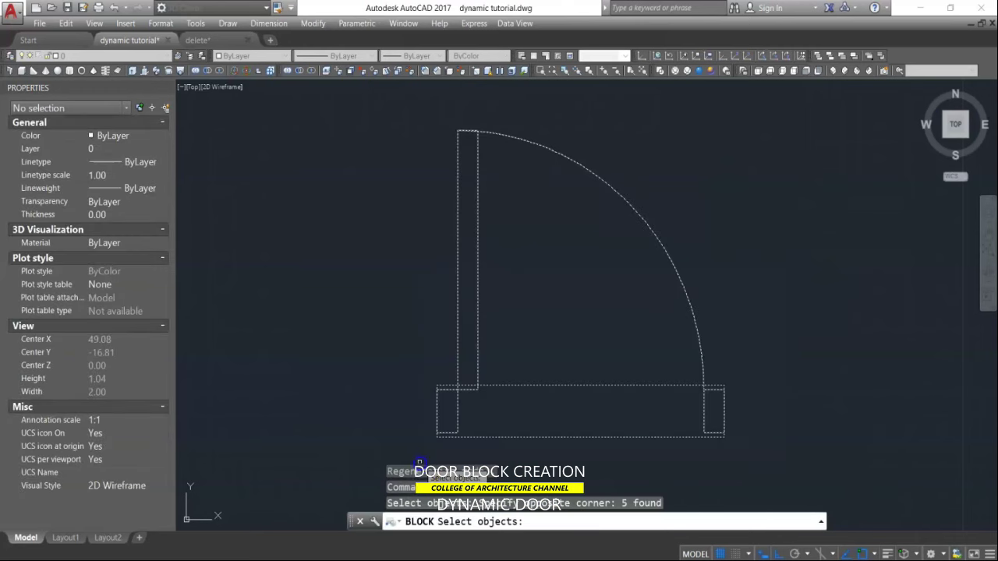
pyautogui.press('Return')
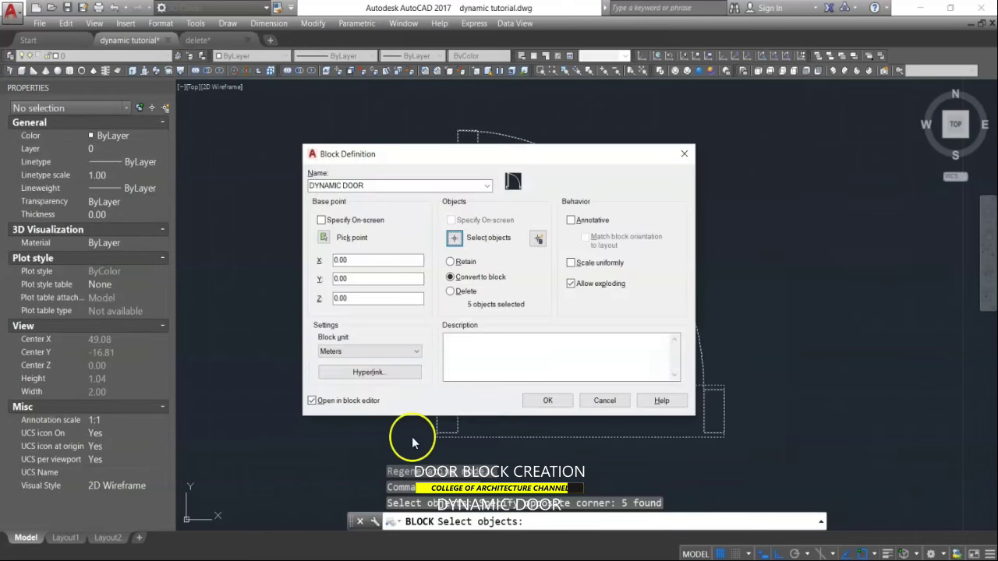
pyautogui.click(324, 237)
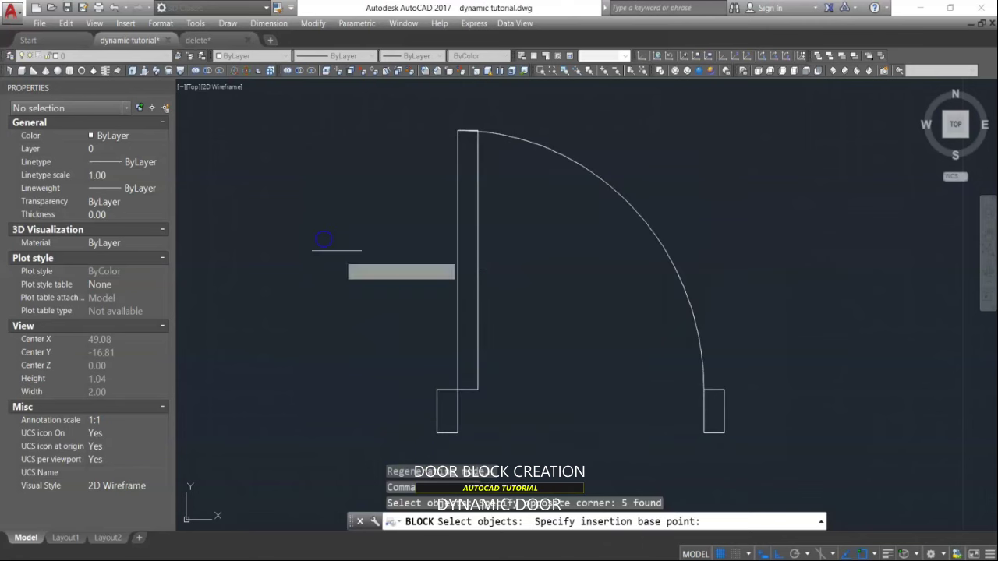
pyautogui.click(438, 433)
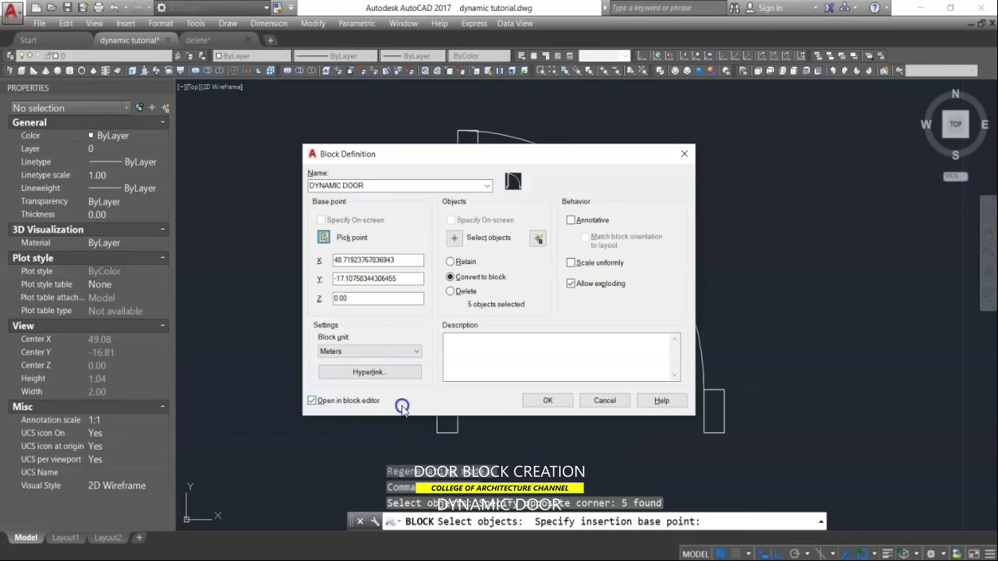
pyautogui.click(550, 403)
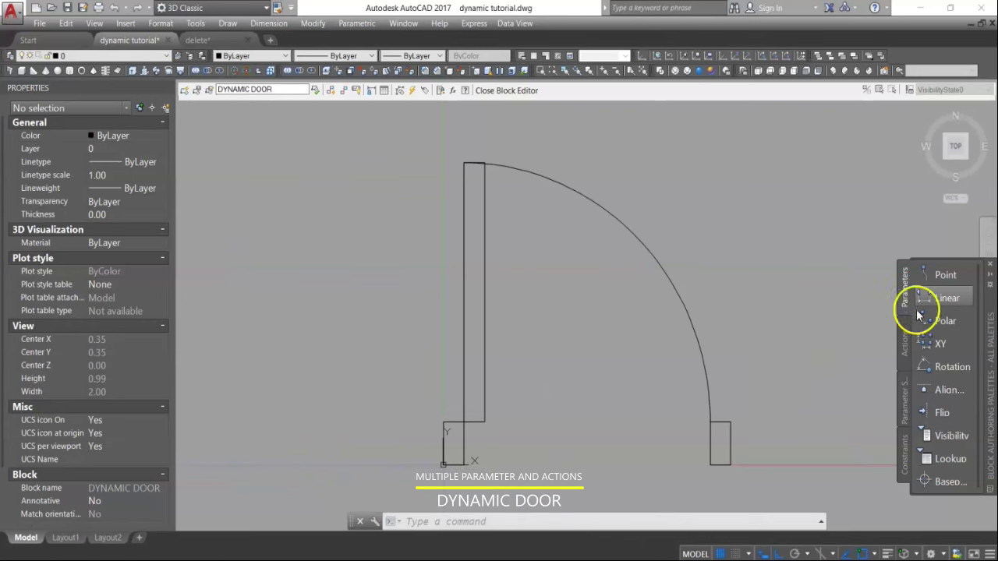
# Step: Add a linear parameter spanning the 0.60 door opening from lower-left to lower-right corner
pyautogui.click(947, 298)
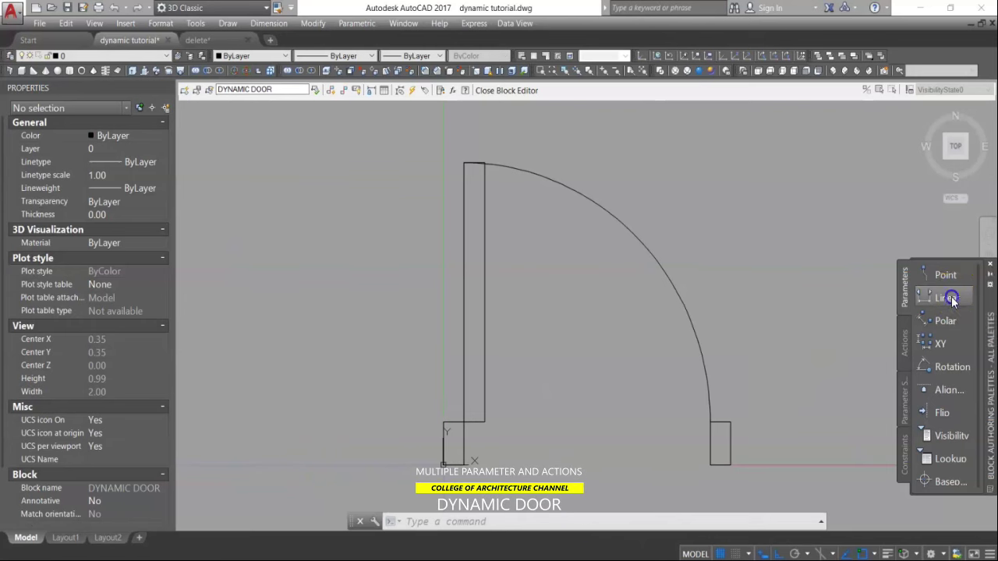
pyautogui.click(465, 425)
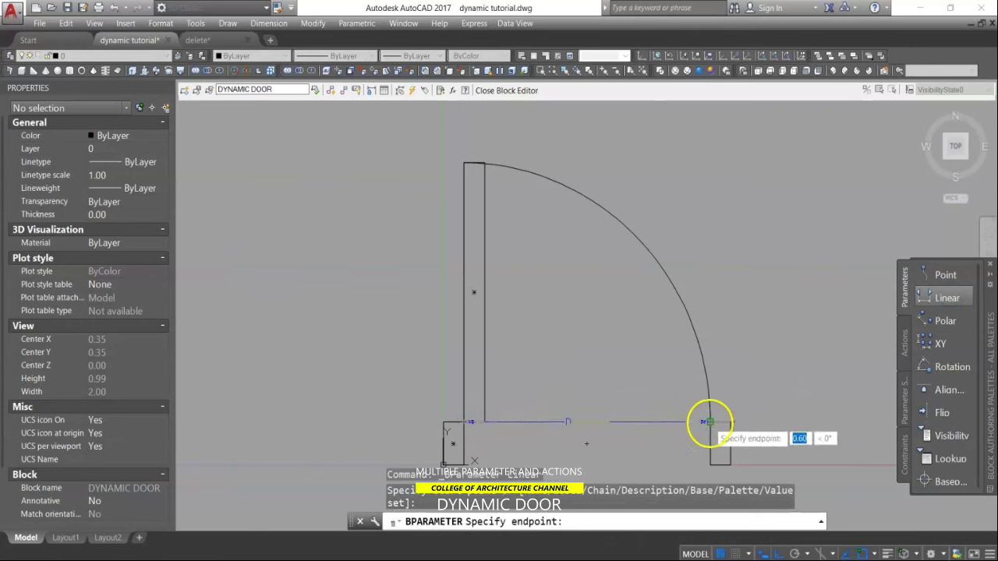
pyautogui.click(708, 422)
pyautogui.click(686, 397)
# Step: Set the Distance1 parameter to show only one grip
pyautogui.click(686, 397)
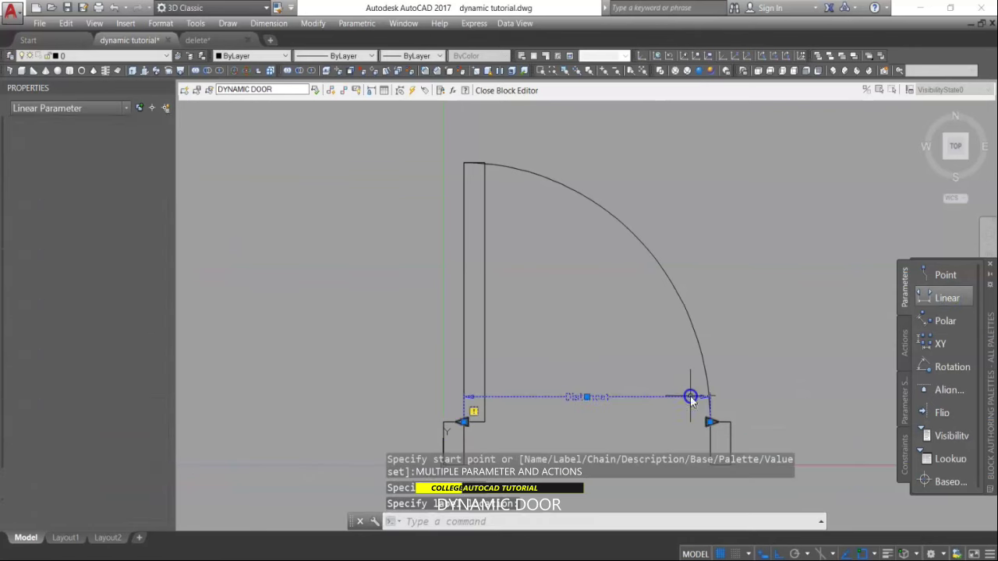
pyautogui.rightClick(690, 396)
pyautogui.moveTo(763, 118)
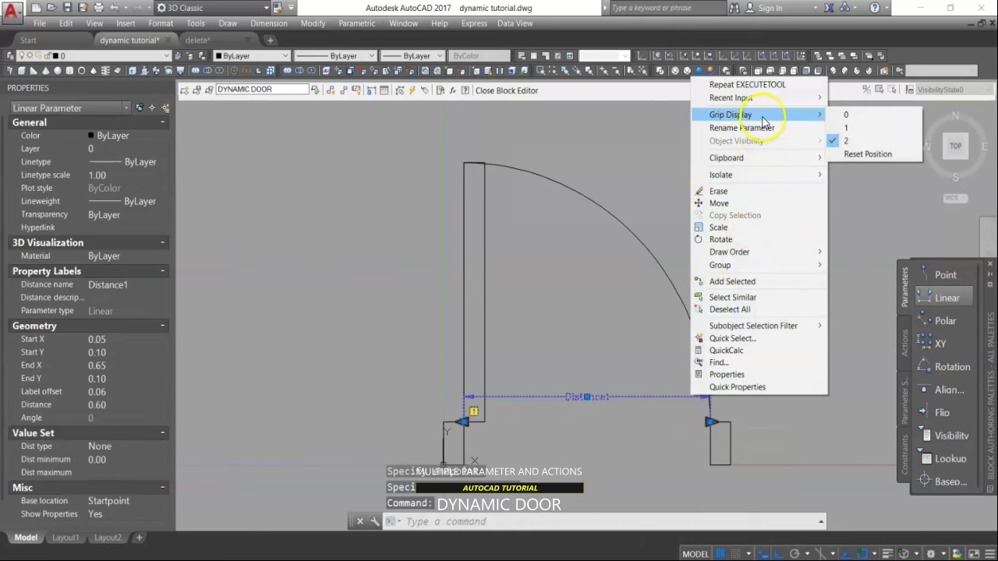
pyautogui.click(846, 126)
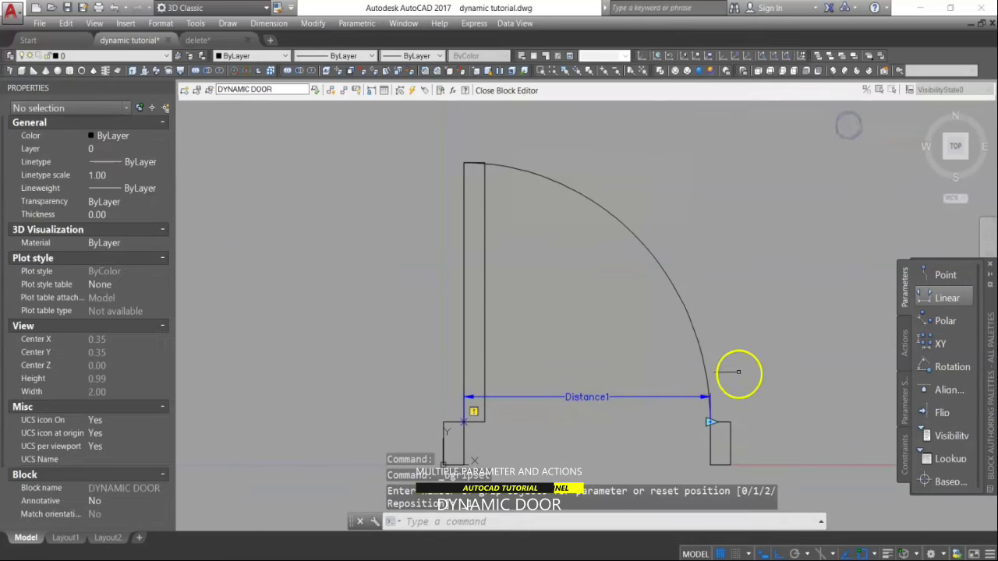
# Step: Rename the Distance1 parameter to WIDTH
pyautogui.click(704, 398)
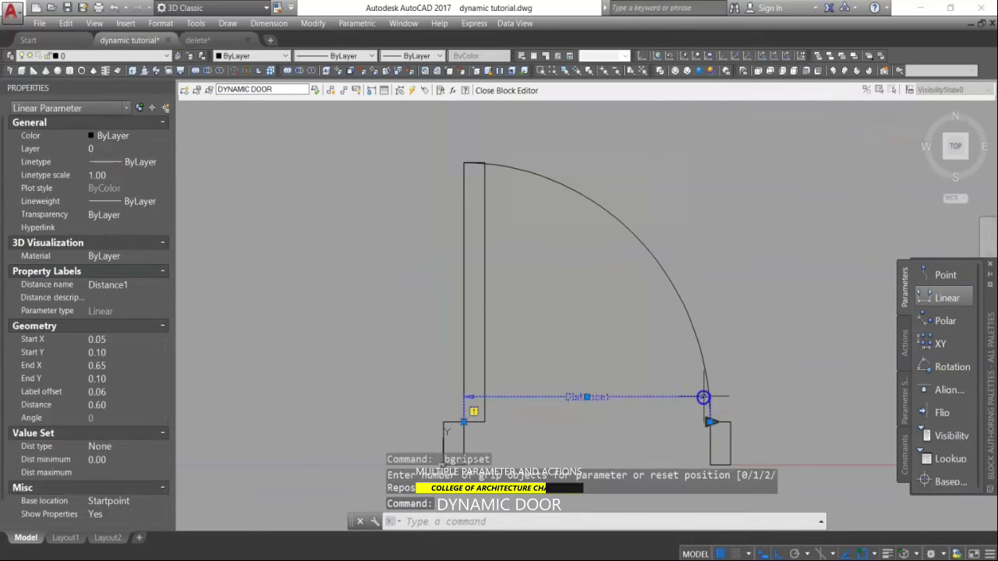
pyautogui.rightClick(619, 399)
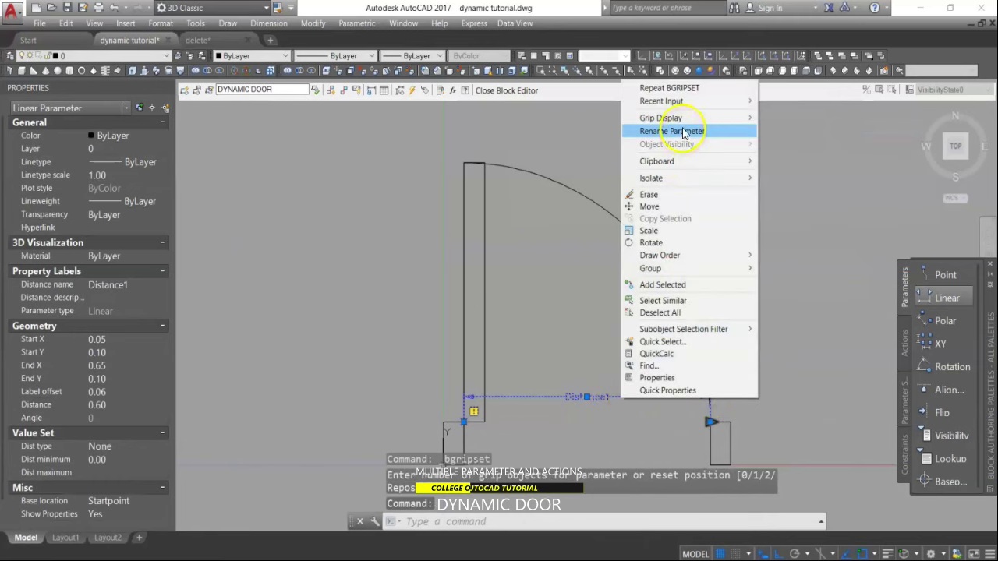
pyautogui.click(683, 131)
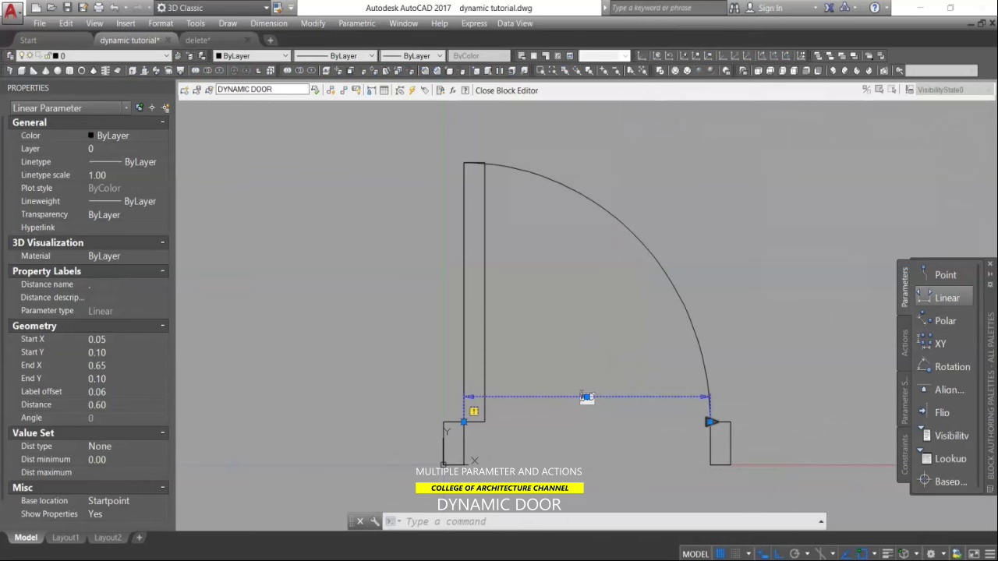
pyautogui.press('Escape')
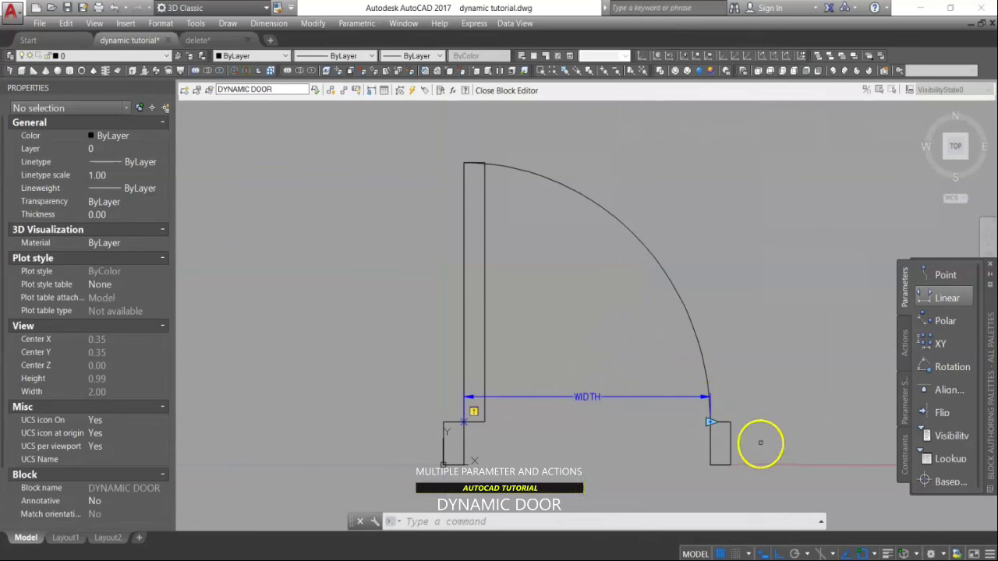
pyautogui.click(906, 356)
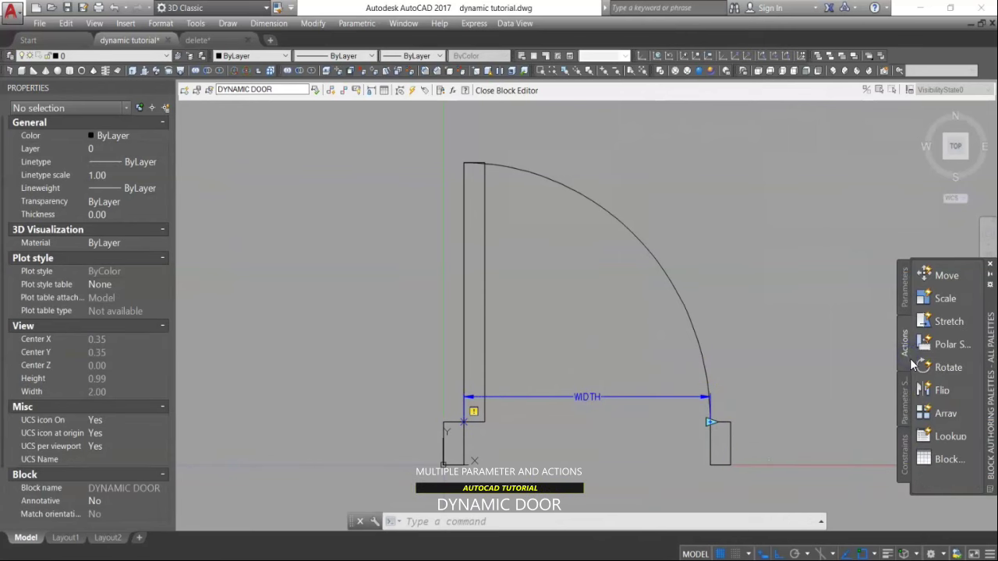
# Step: Attach a Stretch action to WIDTH's right end that stretches the door leaf, then close the Block Editor
pyautogui.click(924, 321)
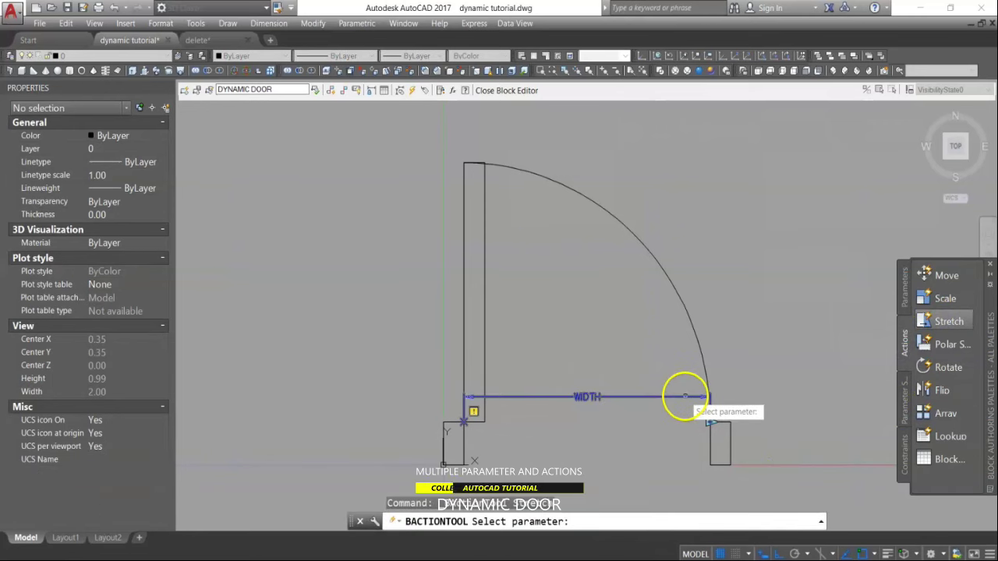
pyautogui.click(686, 399)
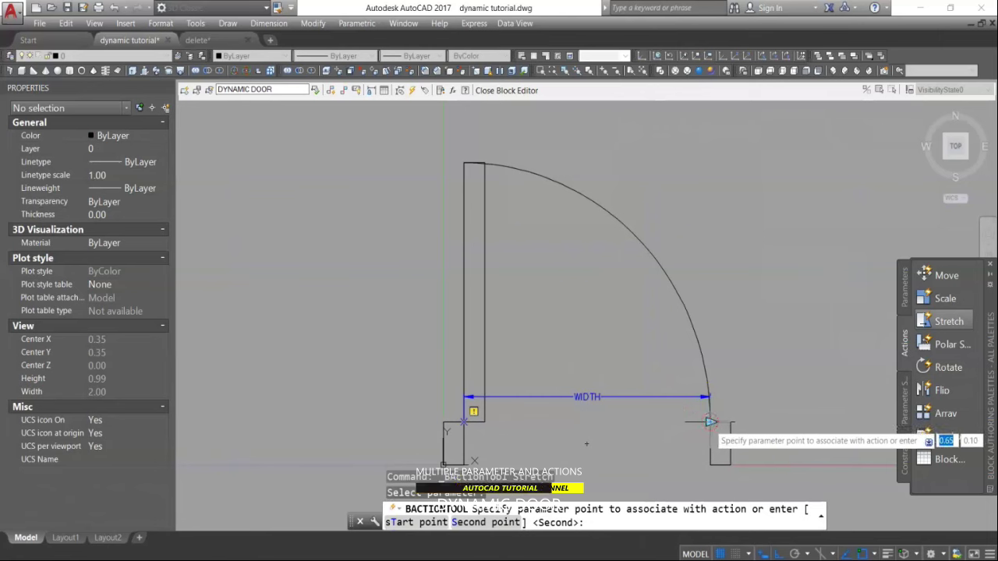
pyautogui.click(710, 421)
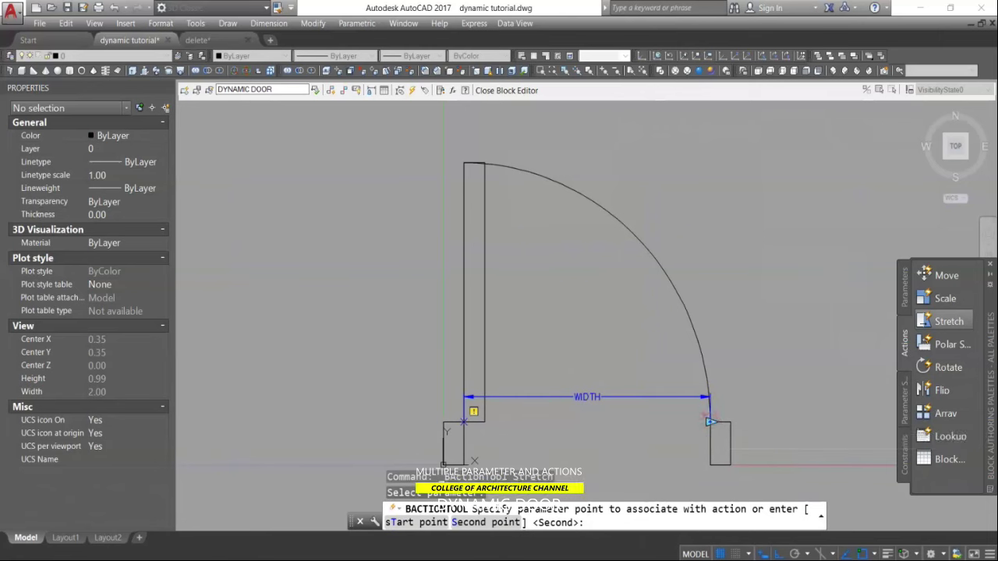
pyautogui.click(711, 422)
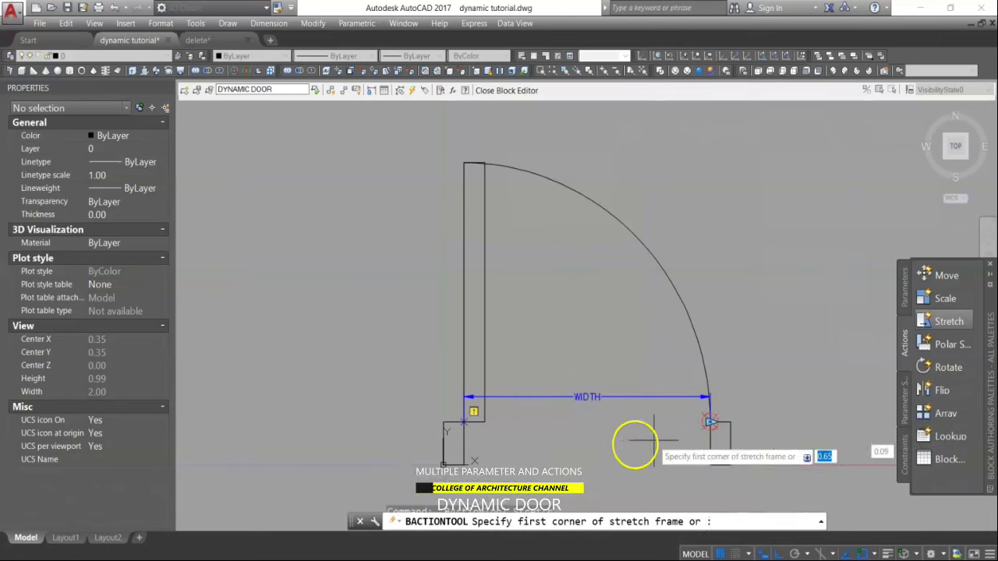
pyautogui.click(496, 144)
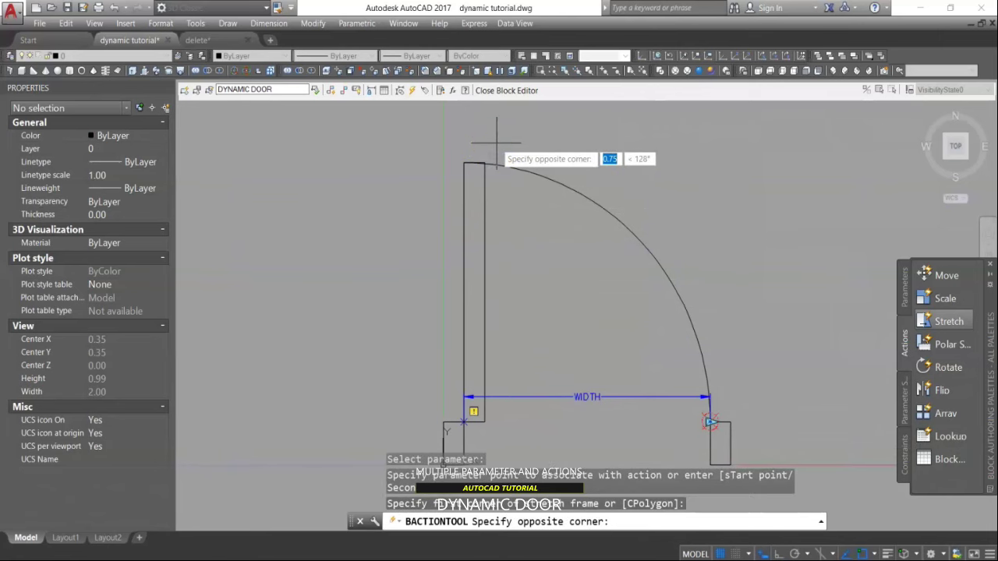
pyautogui.click(452, 173)
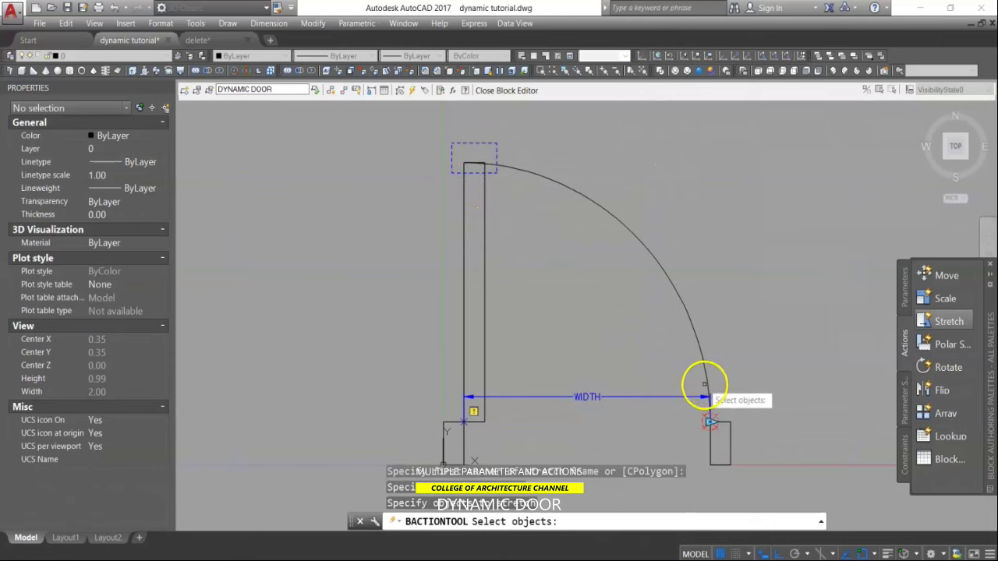
pyautogui.click(484, 292)
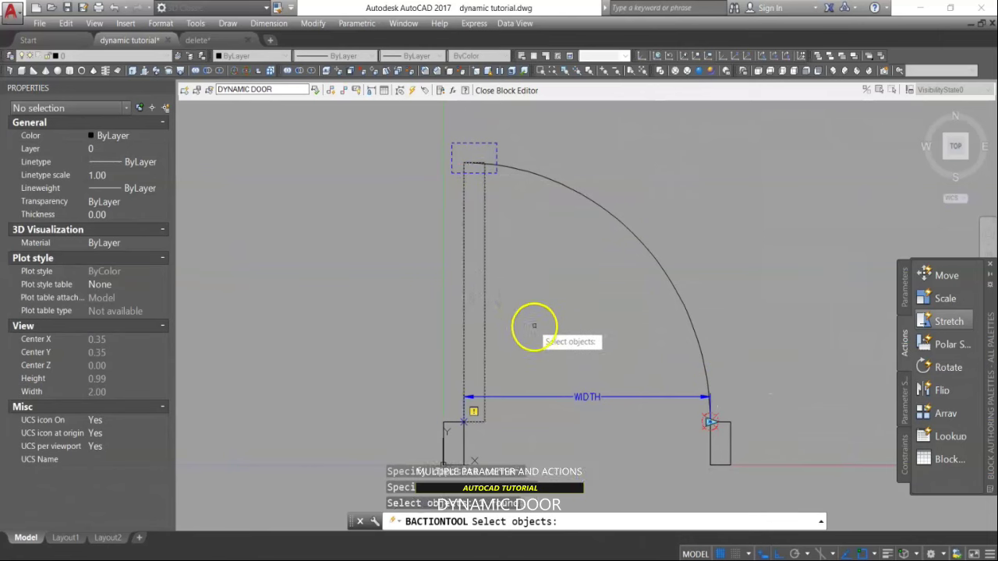
pyautogui.press('Return')
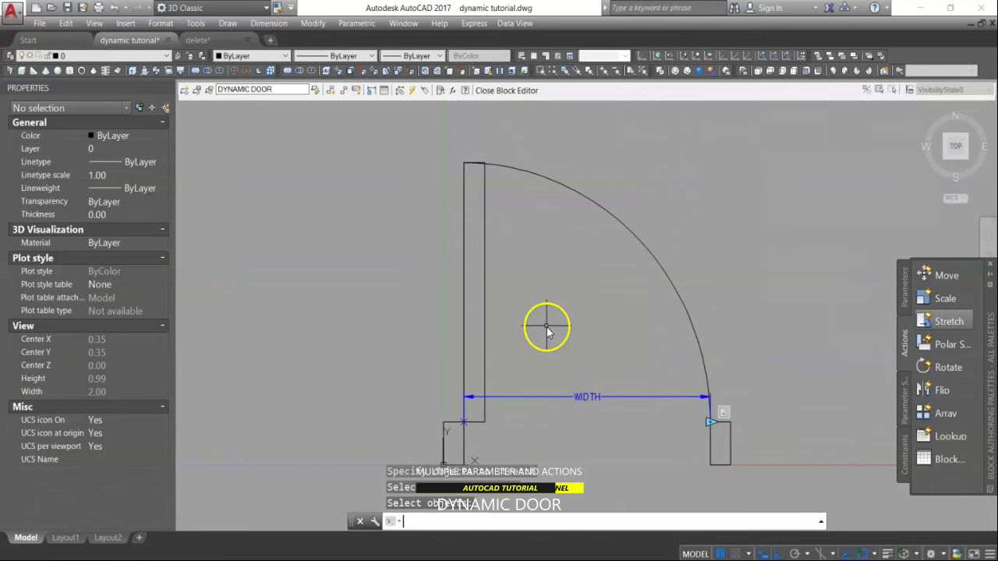
pyautogui.click(523, 92)
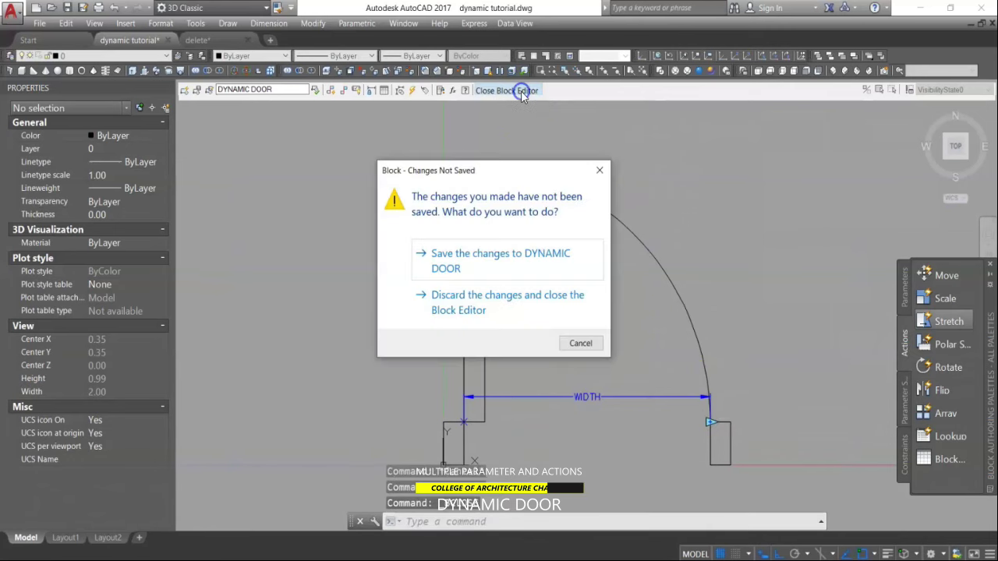
# Step: Save the DYNAMIC DOOR changes and test the width grip, widening the door to 0.82
pyautogui.click(468, 270)
pyautogui.click(722, 396)
pyautogui.moveTo(718, 401)
pyautogui.mouseDown()
pyautogui.moveTo(834, 397)
pyautogui.moveTo(733, 358)
pyautogui.moveTo(814, 361)
pyautogui.mouseUp()
pyautogui.scroll(-2, 740, 356)
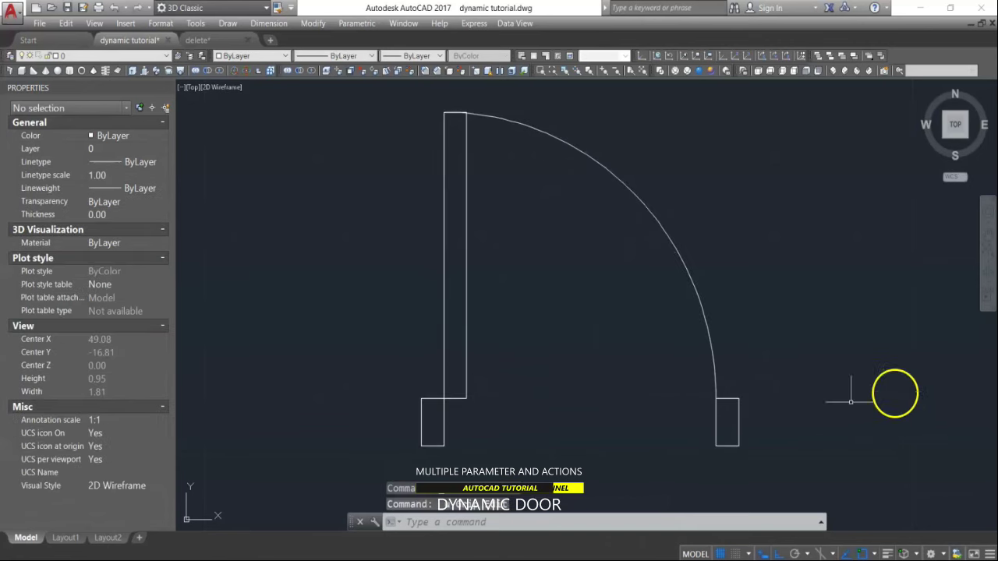
# Step: Reopen the door block in the Block Editor from its shortcut menu
pyautogui.click(742, 414)
pyautogui.rightClick(740, 414)
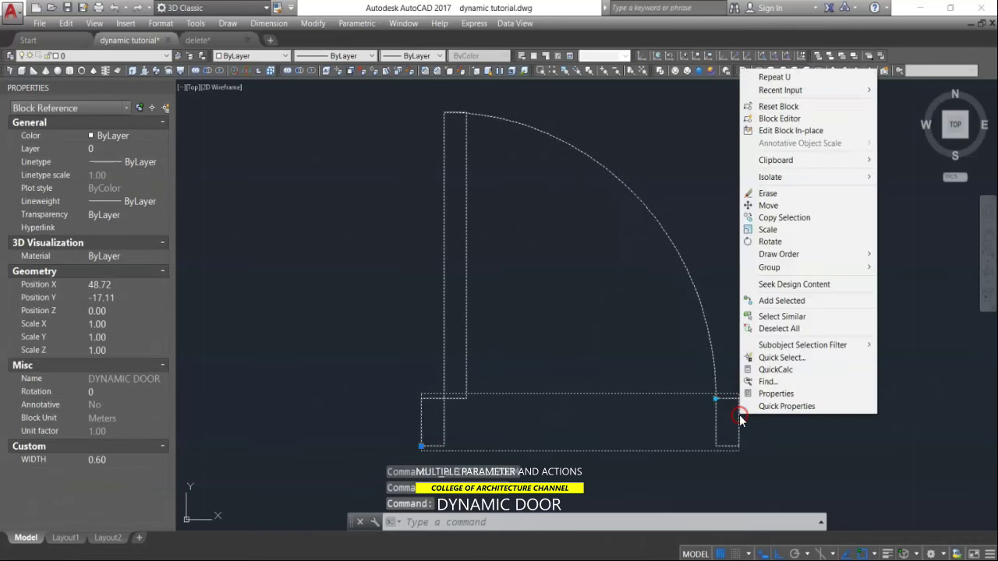
pyautogui.click(805, 117)
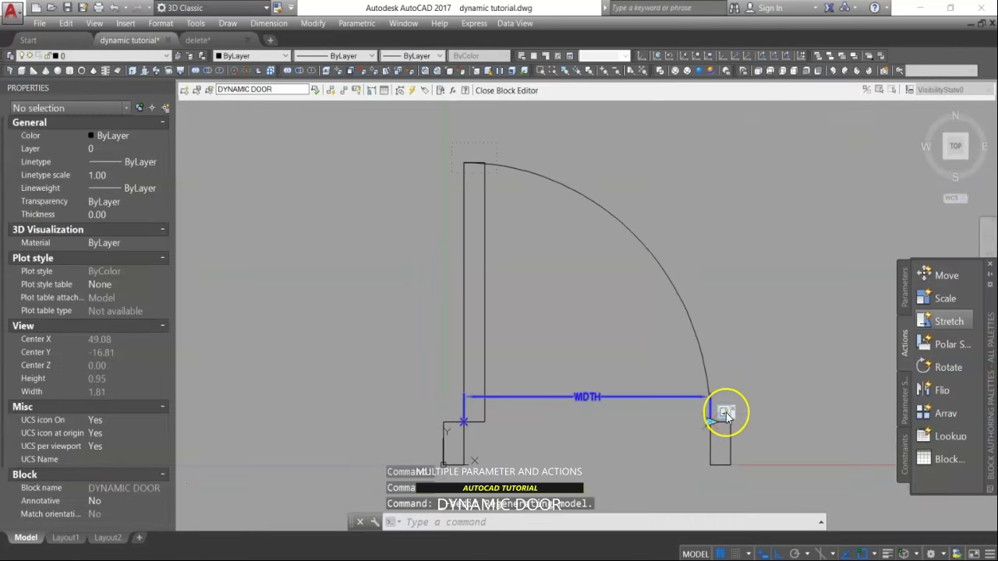
# Step: Set the Stretch action's Angle offset to 90, then close the Block Editor saving the block
pyautogui.click(725, 417)
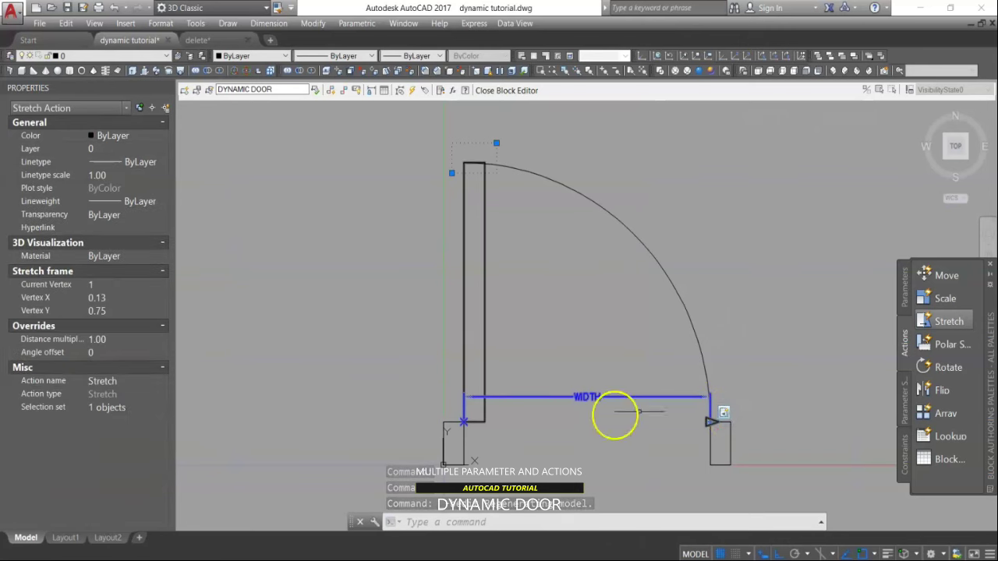
pyautogui.click(103, 353)
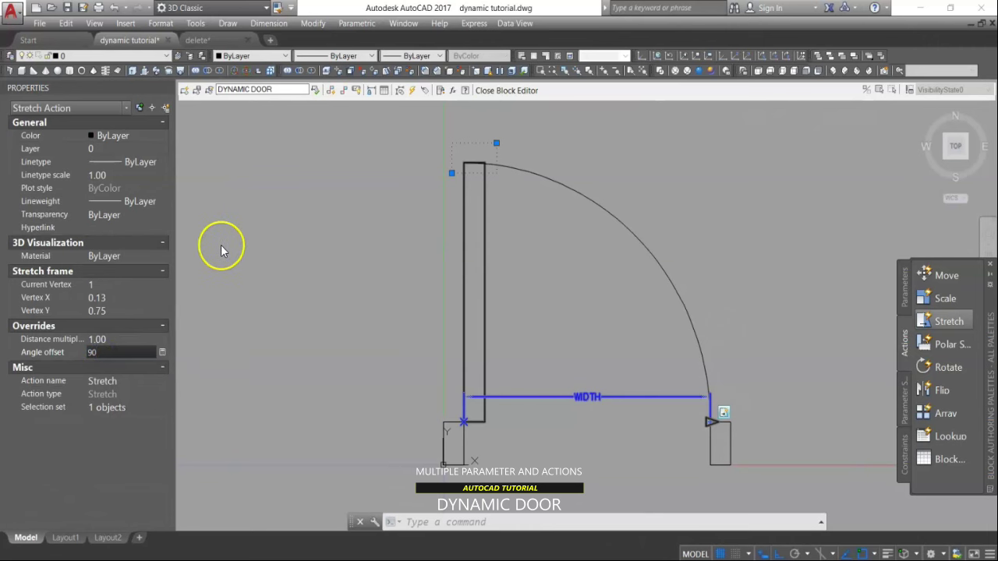
pyautogui.press('Return')
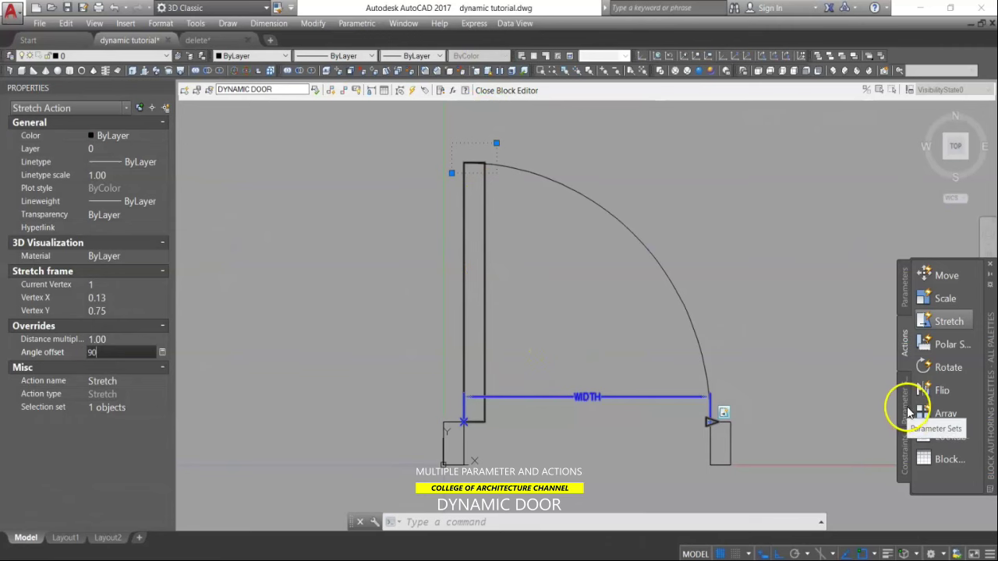
pyautogui.click(523, 91)
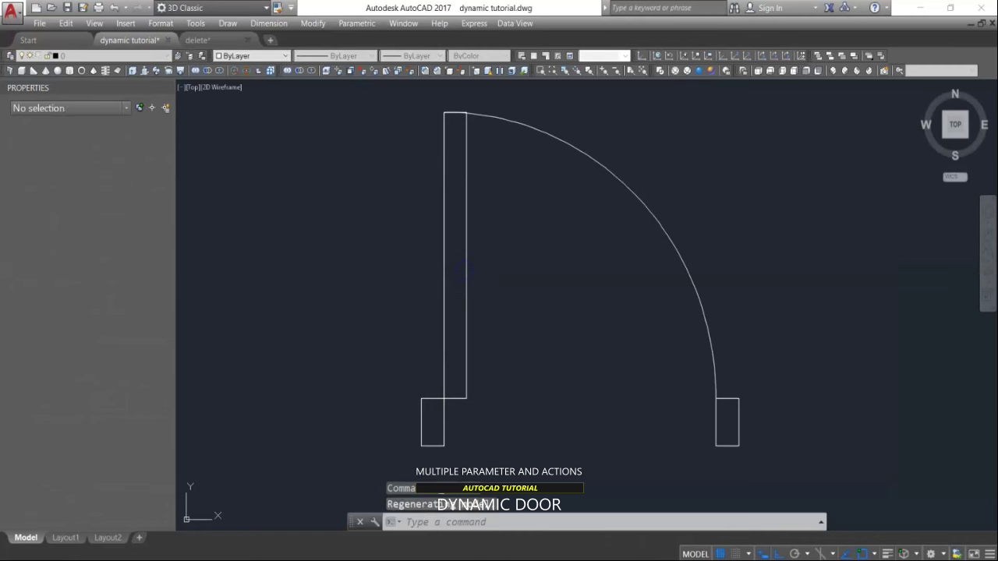
# Step: Stretch the door block to a WIDTH of 1.08, then reopen it in the Block Editor
pyautogui.click(713, 383)
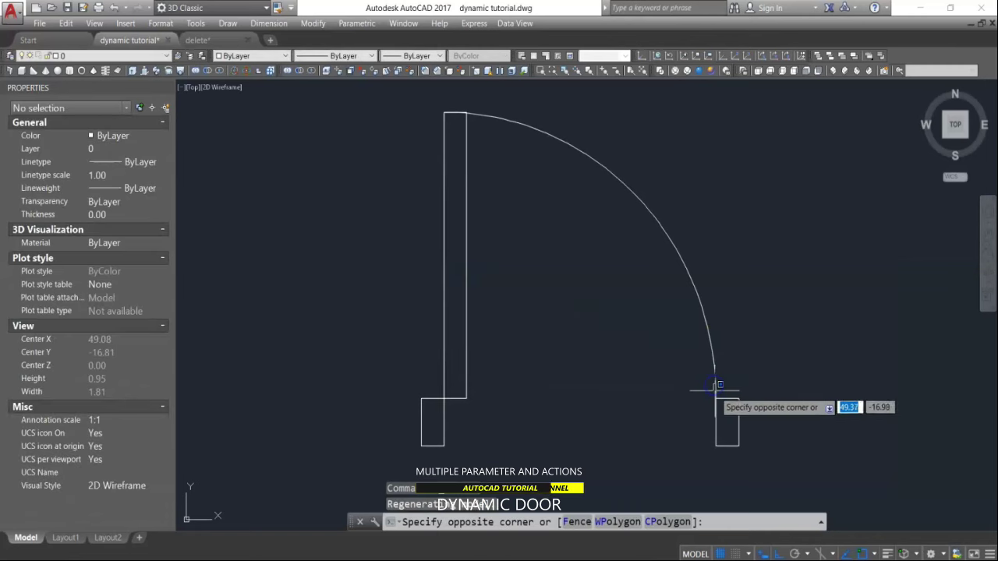
pyautogui.click(717, 396)
pyautogui.click(717, 393)
pyautogui.click(715, 389)
pyautogui.click(715, 388)
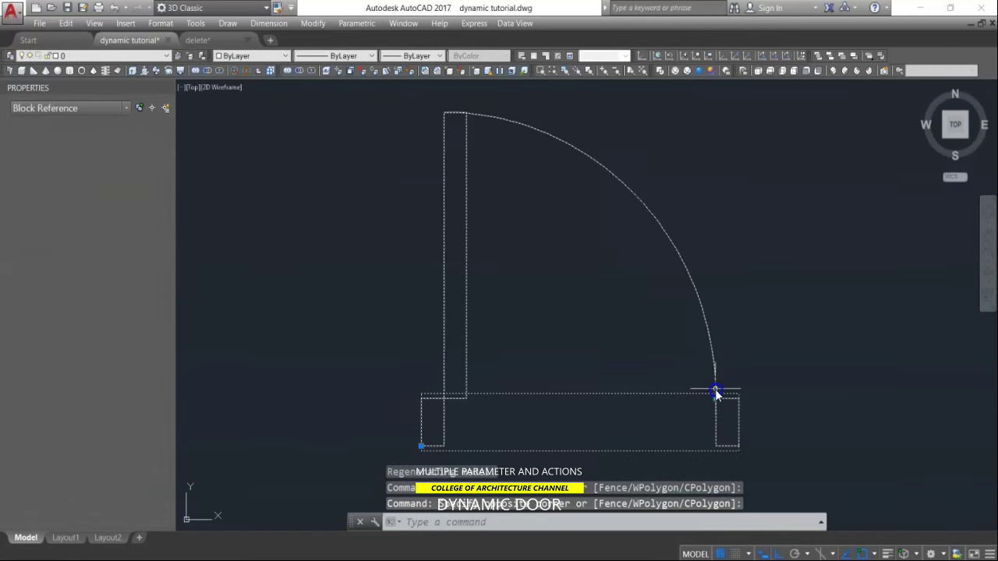
pyautogui.click(716, 399)
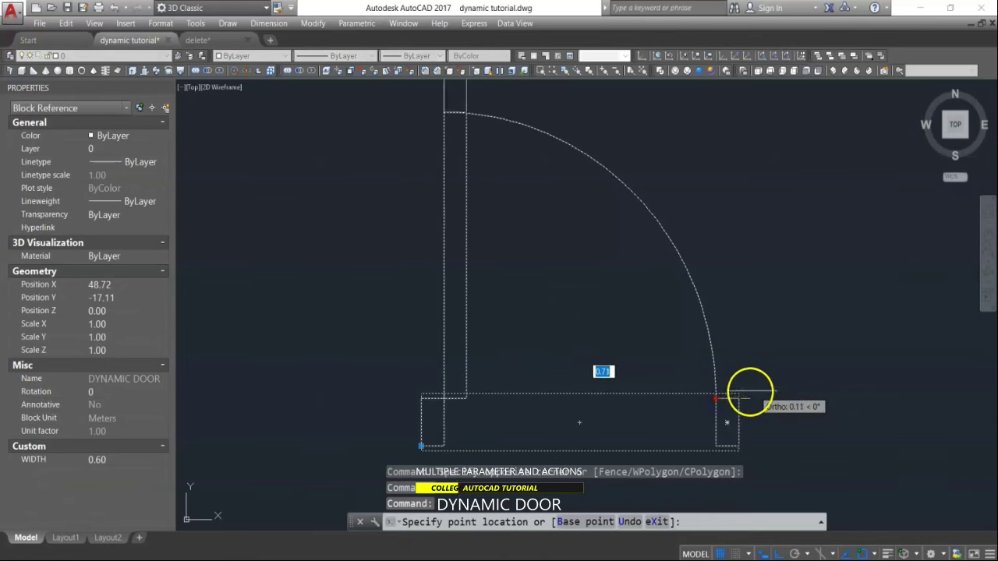
pyautogui.scroll(-2, 772, 394)
pyautogui.click(822, 393)
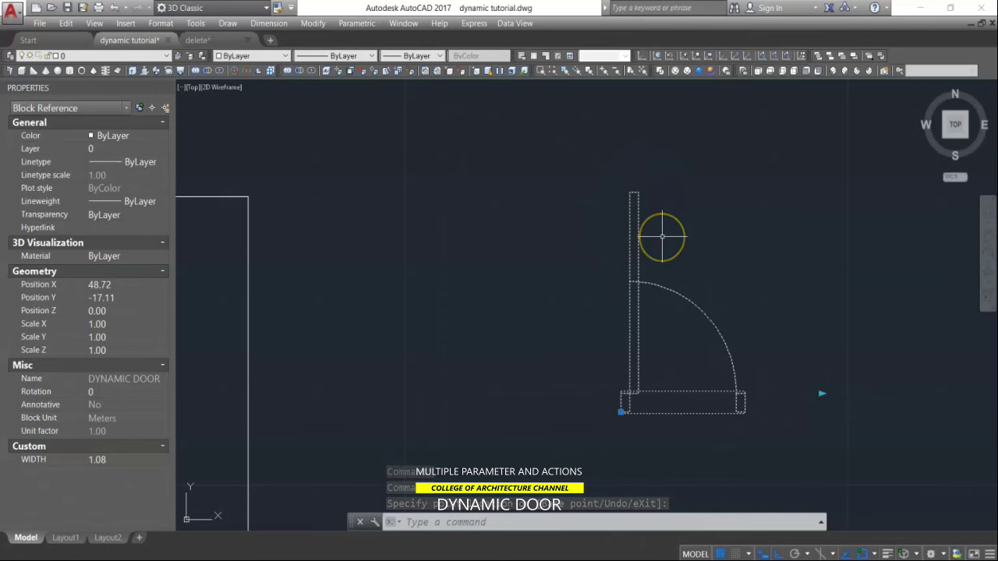
pyautogui.press('Escape')
pyautogui.doubleClick(675, 281)
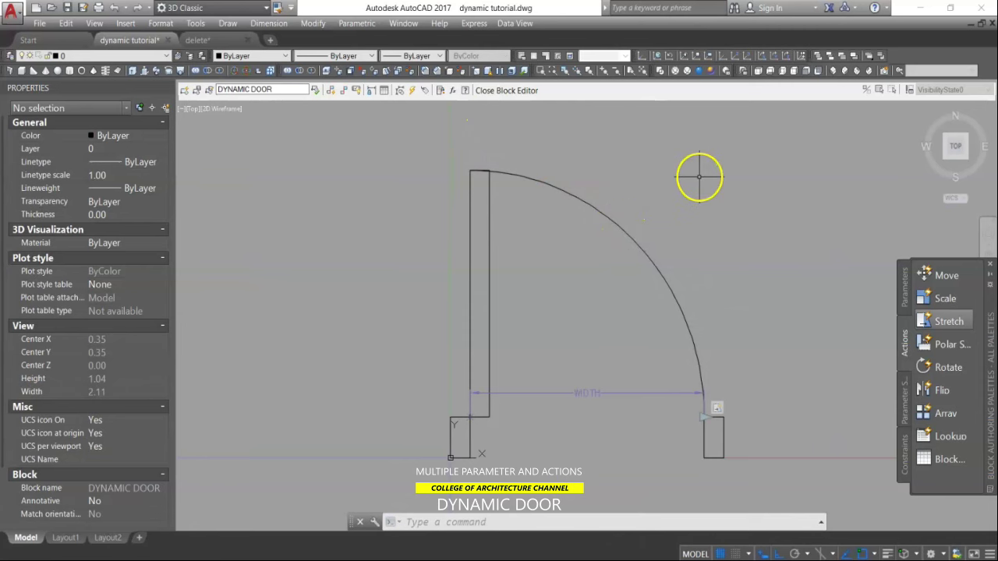
# Step: Add a Scale action driven by WIDTH to the door arc, then close the Block Editor saving changes
pyautogui.click(939, 303)
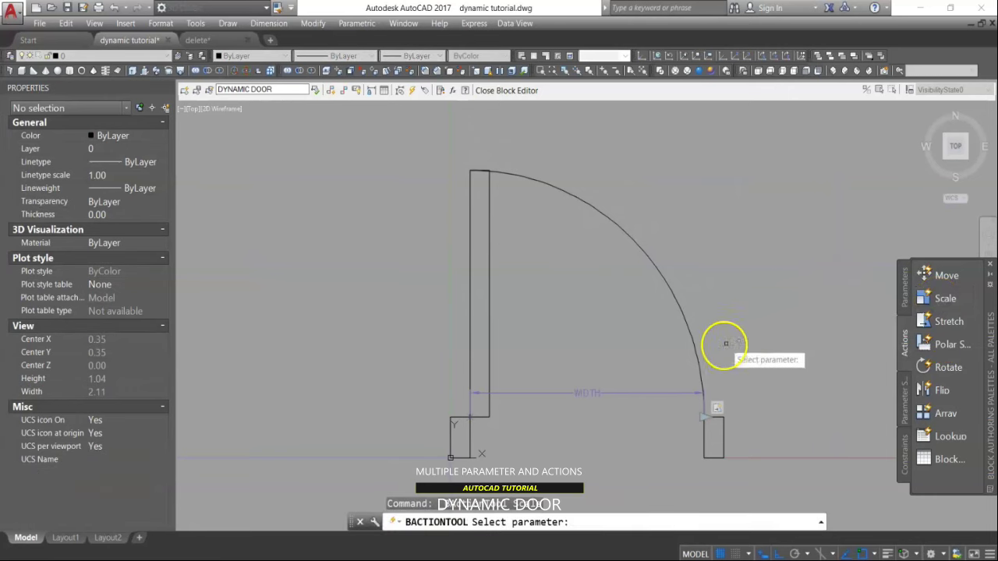
pyautogui.click(648, 393)
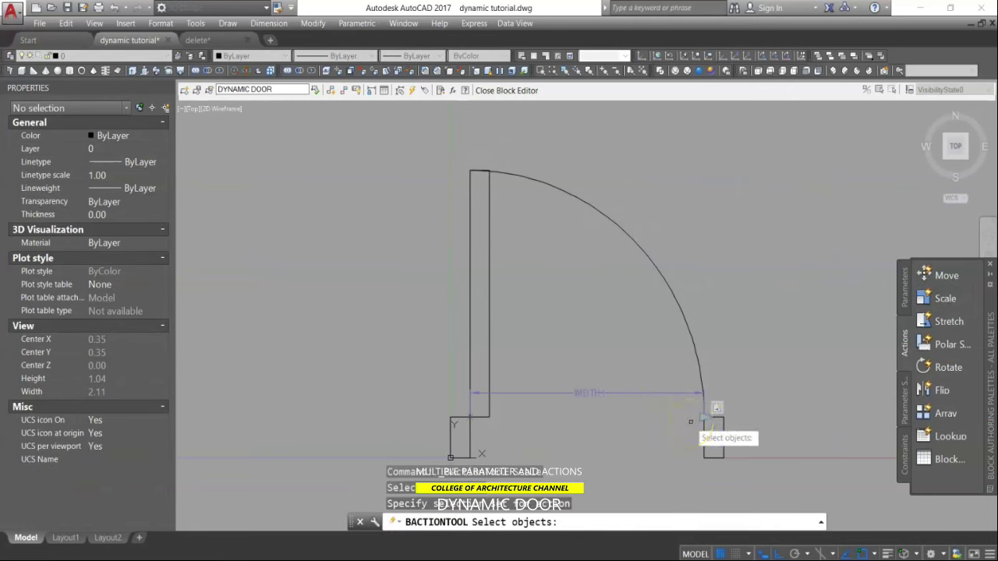
pyautogui.click(701, 381)
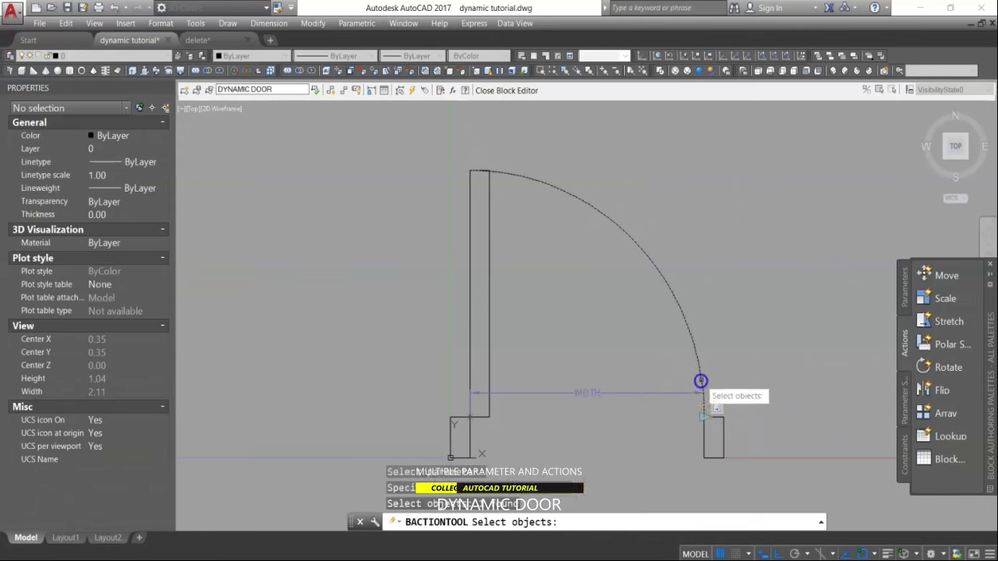
pyautogui.press('Return')
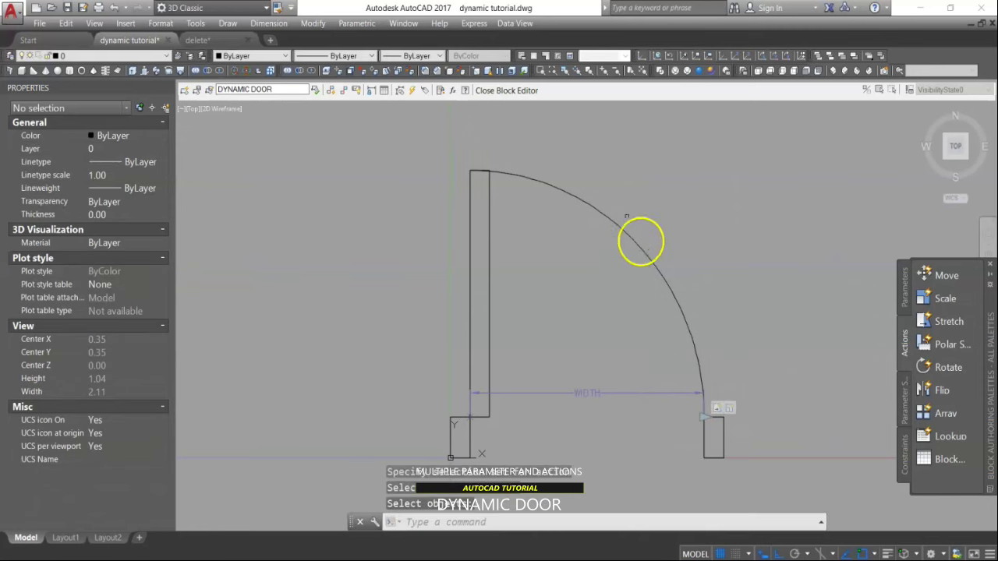
pyautogui.click(520, 94)
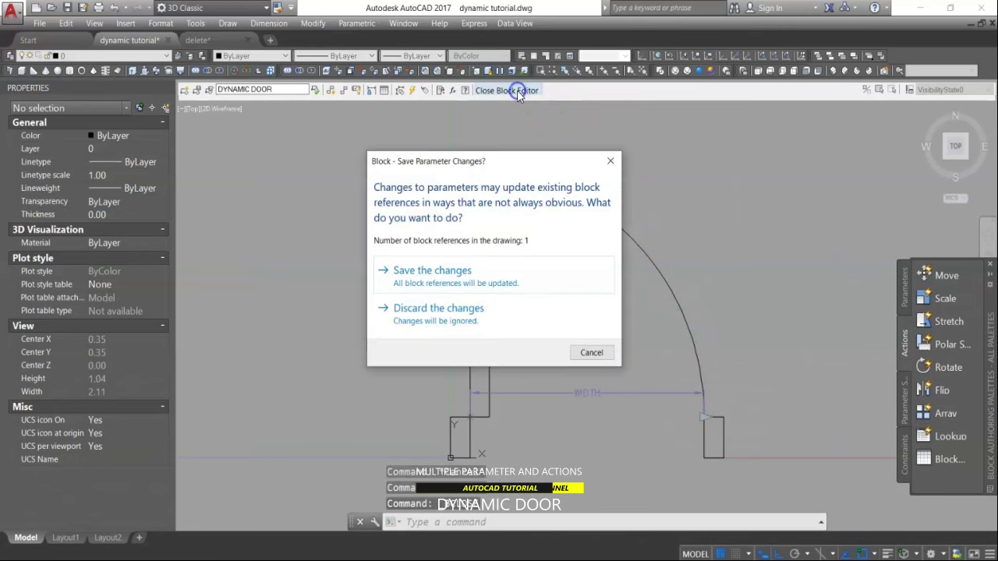
pyautogui.click(443, 277)
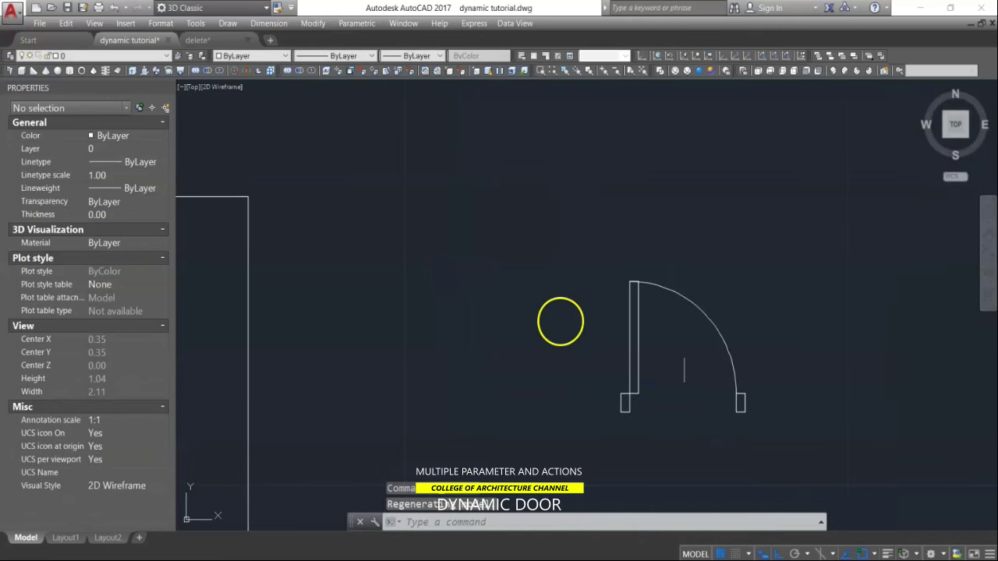
# Step: Test the WIDTH parameter by stretching the door's width grip to 0.77
pyautogui.click(733, 379)
pyautogui.scroll(3, 737, 382)
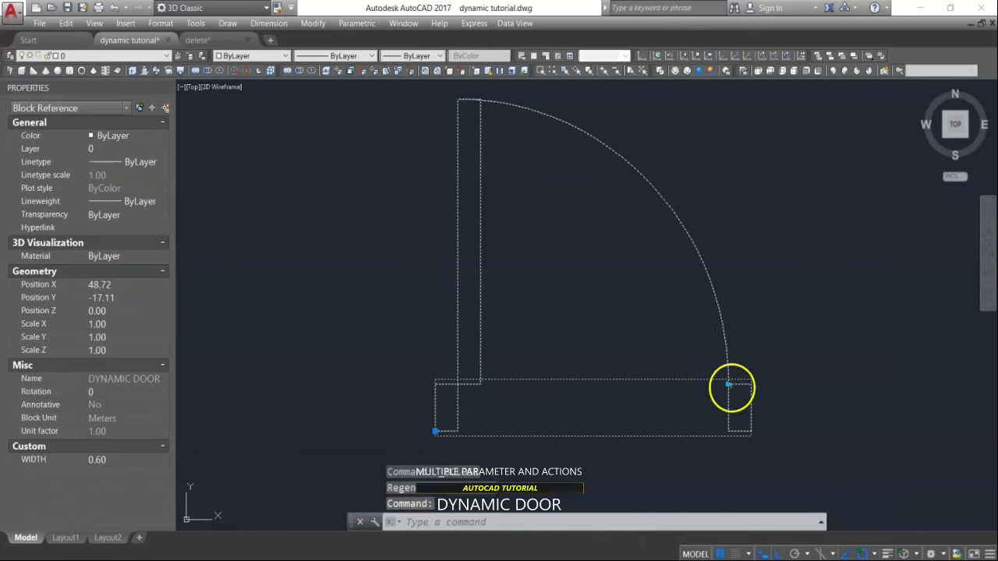
pyautogui.click(729, 385)
pyautogui.scroll(-3, 803, 367)
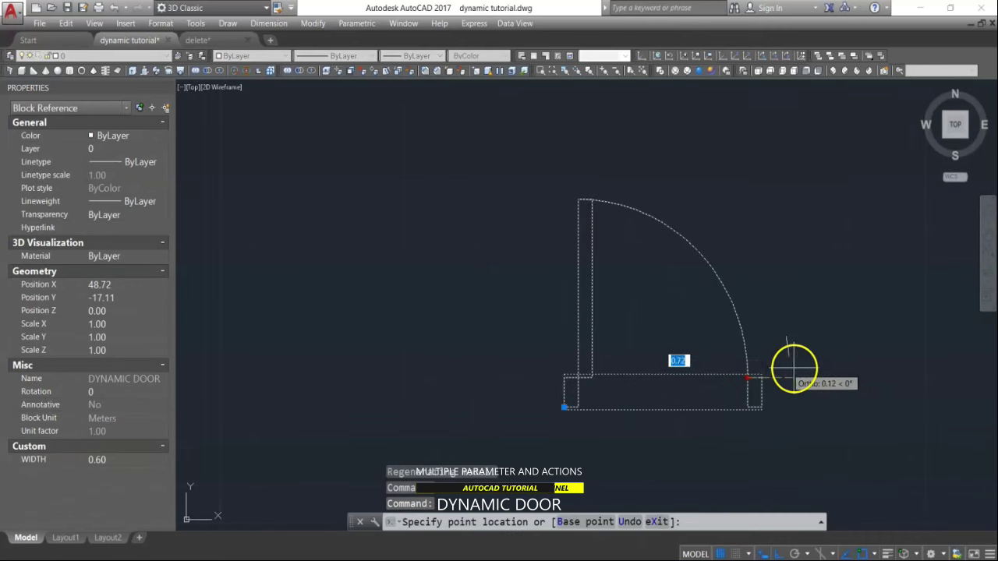
pyautogui.click(795, 367)
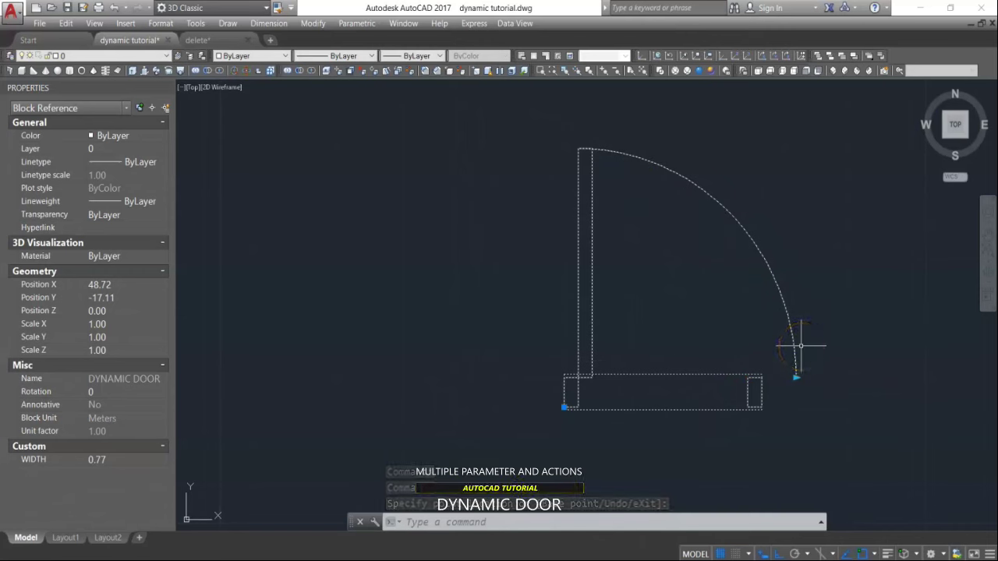
pyautogui.press('Escape')
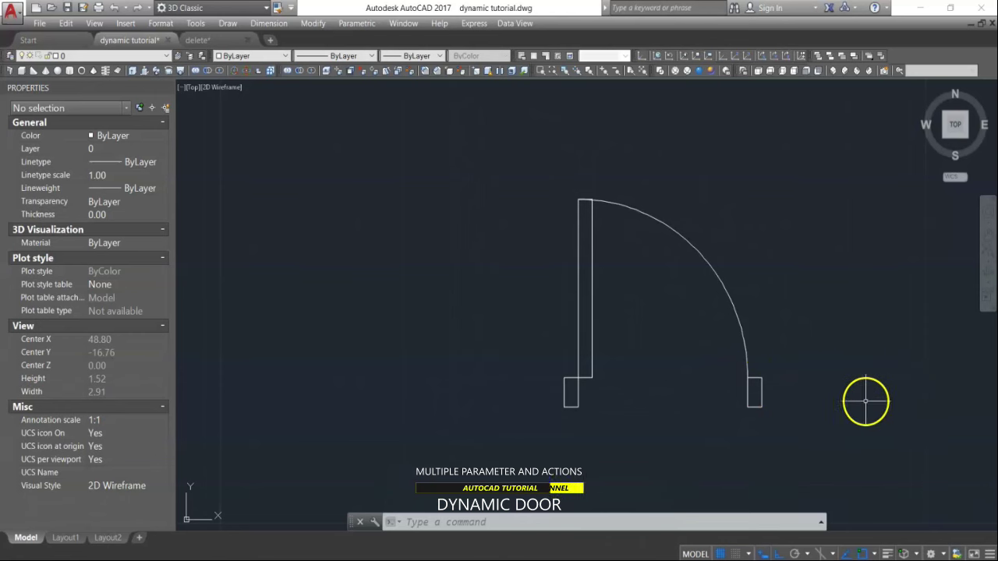
# Step: Reselect the DYNAMIC DOOR block and bring up its right-click menu
pyautogui.scroll(-2, 806, 396)
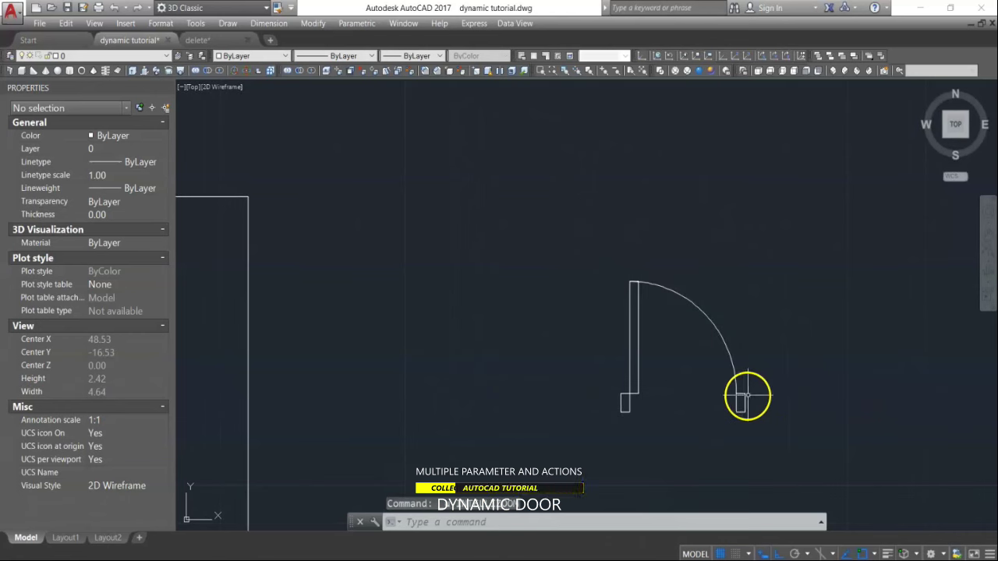
pyautogui.click(742, 399)
pyautogui.rightClick(742, 399)
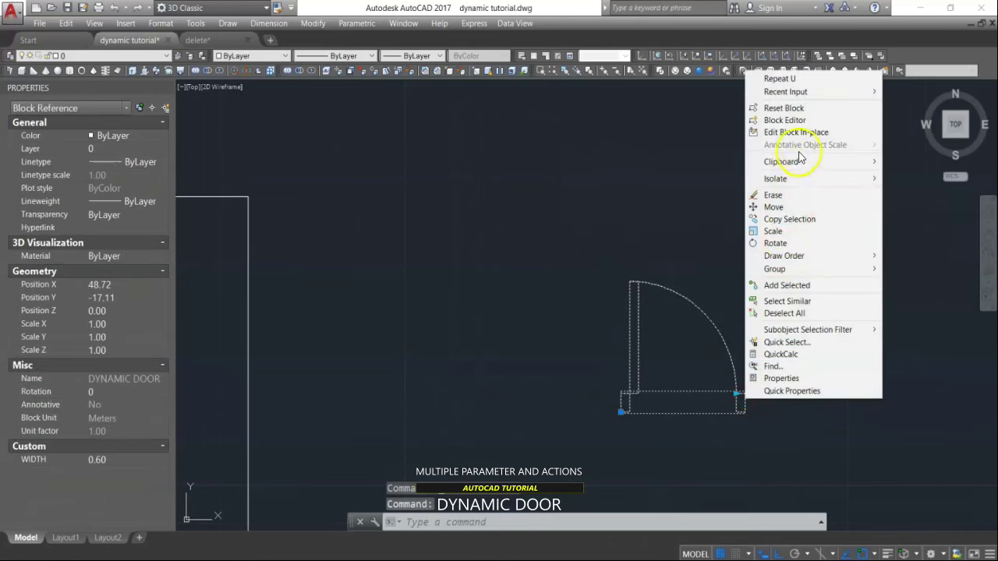
# Step: Open the DYNAMIC DOOR block in the Block Editor and recentre the drawing
pyautogui.click(803, 121)
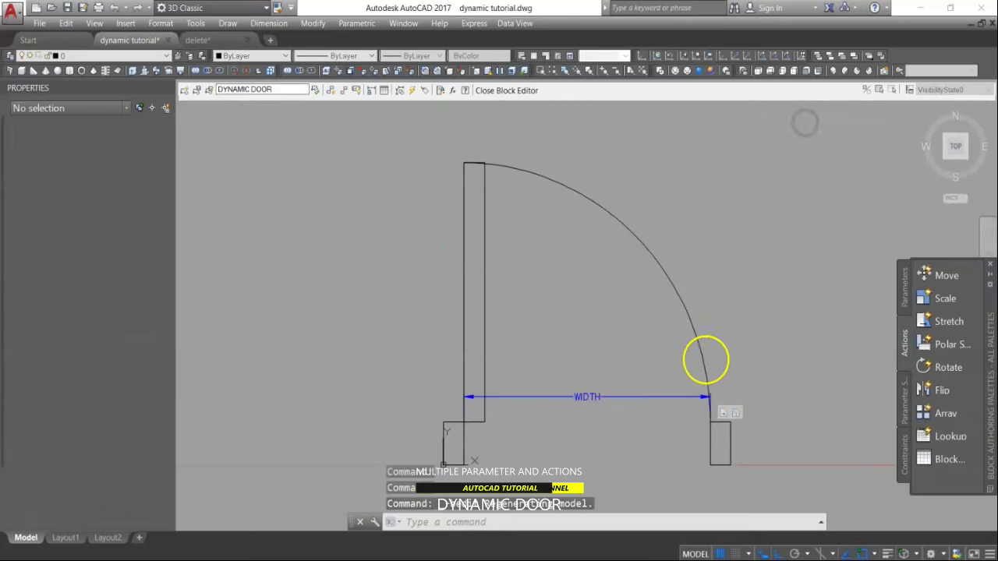
pyautogui.moveTo(707, 423)
pyautogui.mouseDown(button='middle')
pyautogui.moveTo(757, 428)
pyautogui.moveTo(724, 379)
pyautogui.moveTo(730, 392)
pyautogui.mouseUp(button='middle')
pyautogui.click(705, 405)
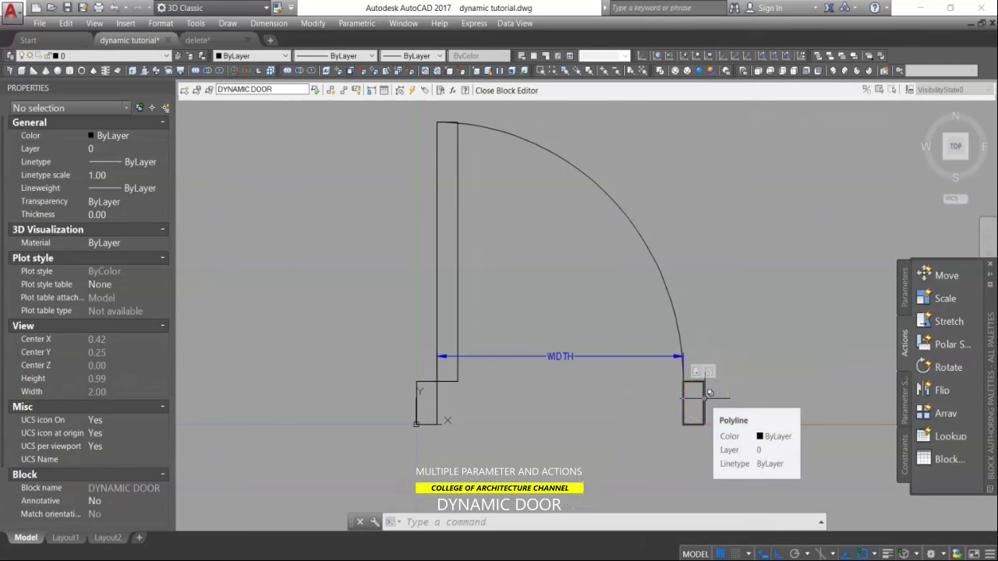
# Step: Add a Move action on WIDTH's second point that moves the right jamb polyline, then close the editor
pyautogui.click(943, 276)
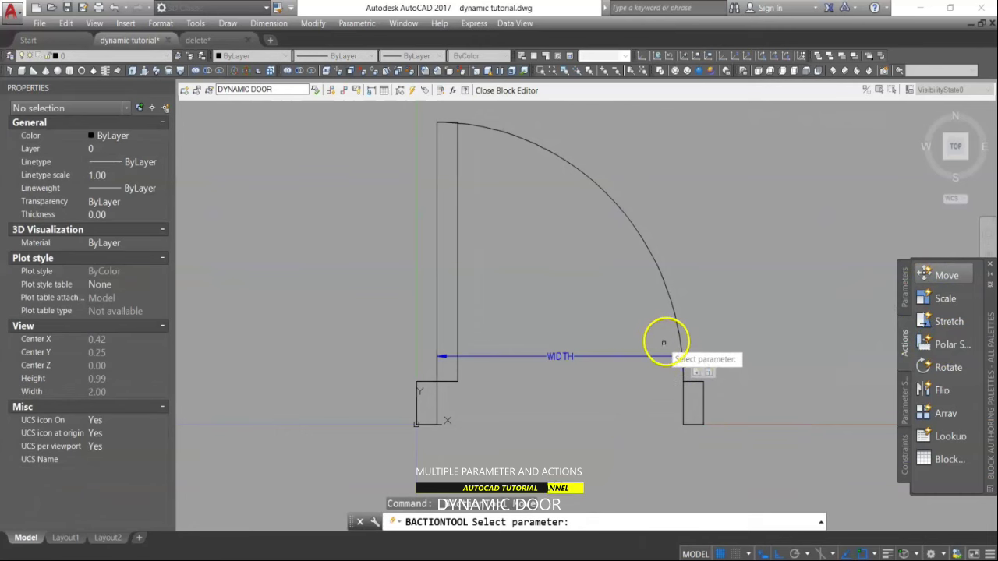
pyautogui.click(672, 357)
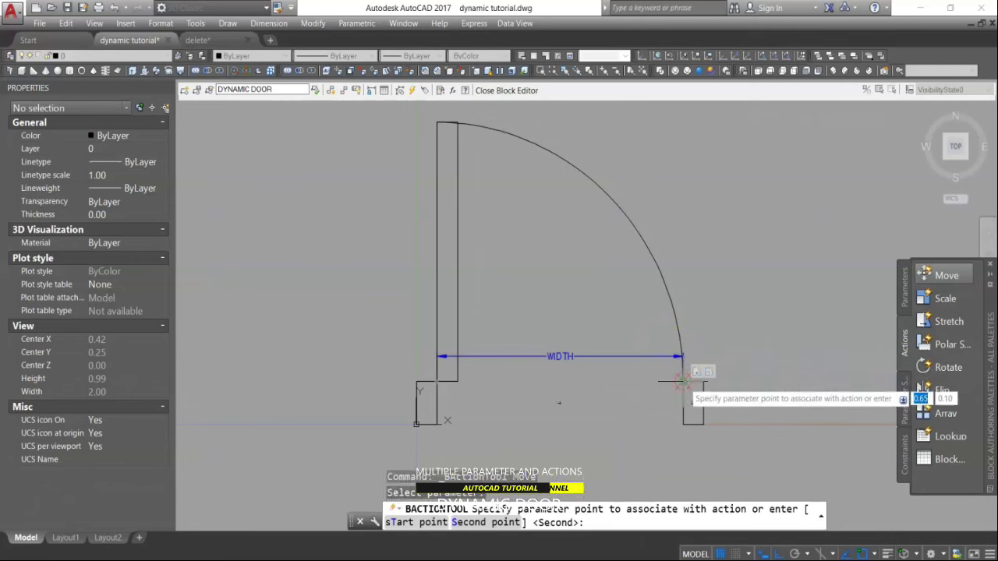
pyautogui.click(683, 382)
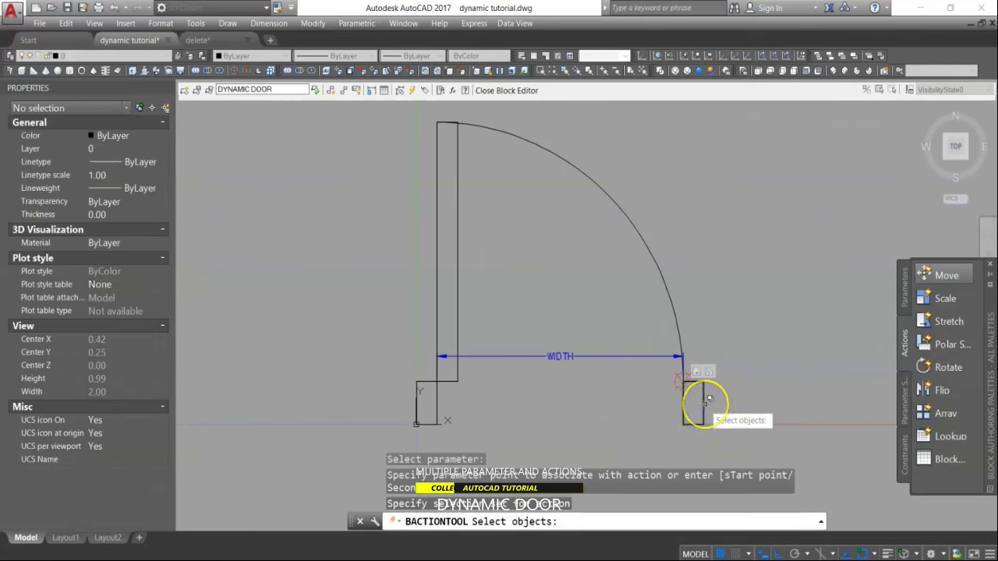
pyautogui.click(705, 403)
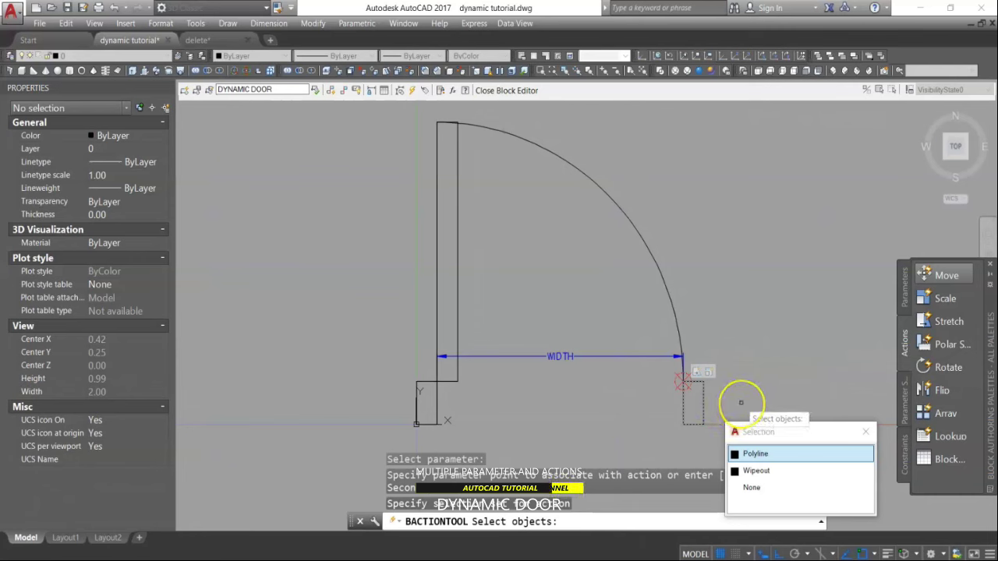
pyautogui.press('Return')
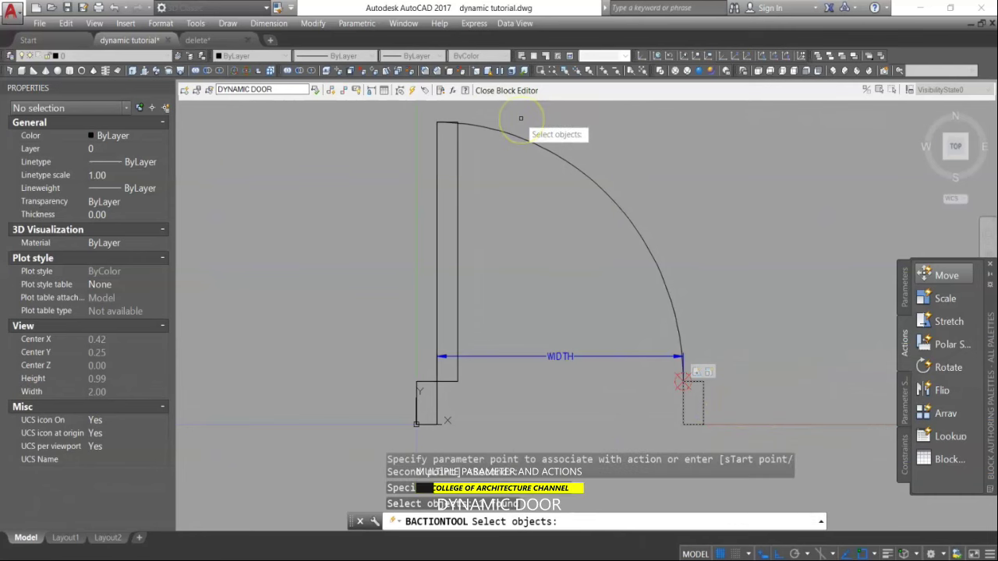
pyautogui.rightClick(568, 150)
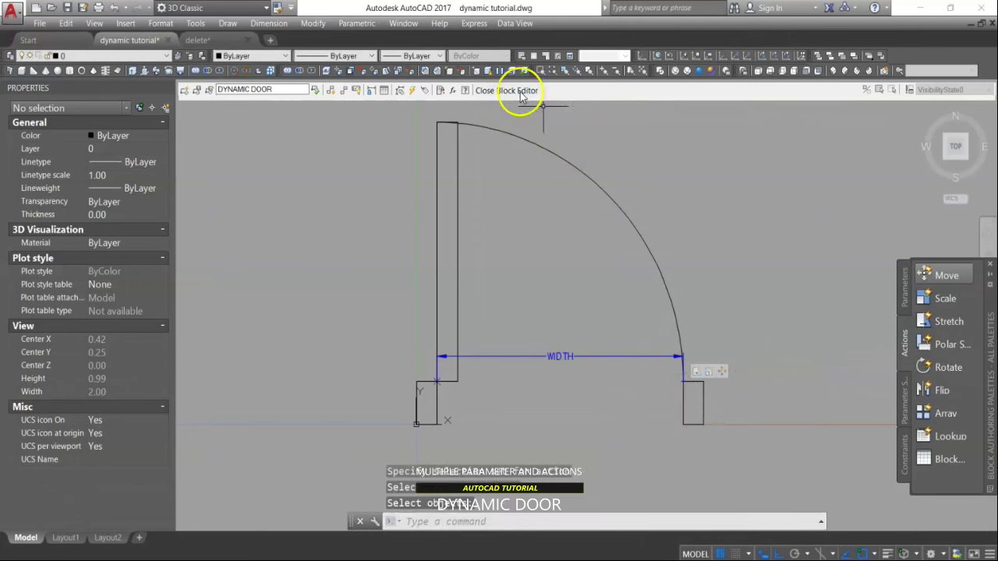
pyautogui.click(521, 93)
# Step: Save the block changes and widen the door to 0.83, checking the right jamb follows
pyautogui.click(442, 277)
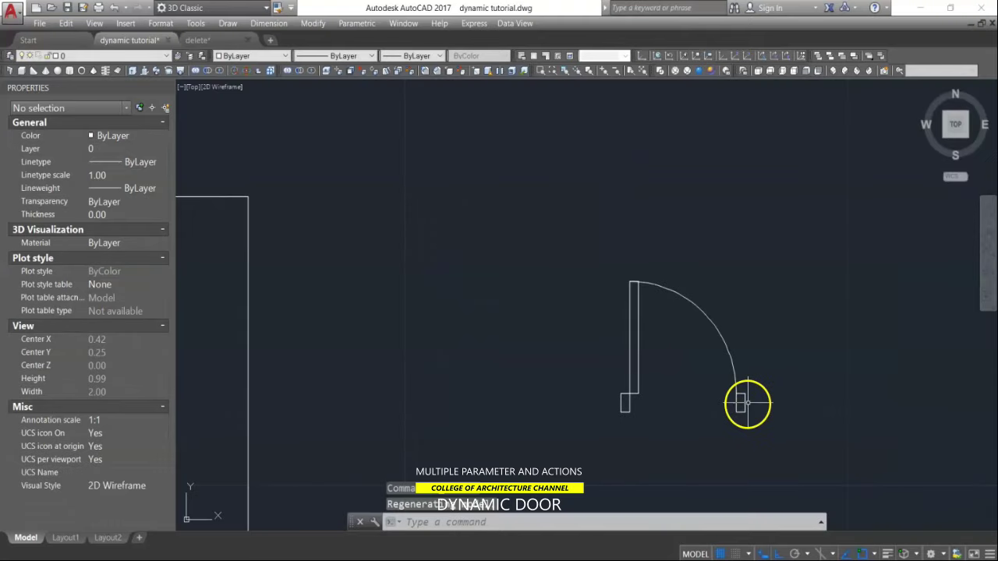
pyautogui.click(744, 402)
pyautogui.scroll(2, 745, 401)
pyautogui.click(730, 388)
pyautogui.click(795, 388)
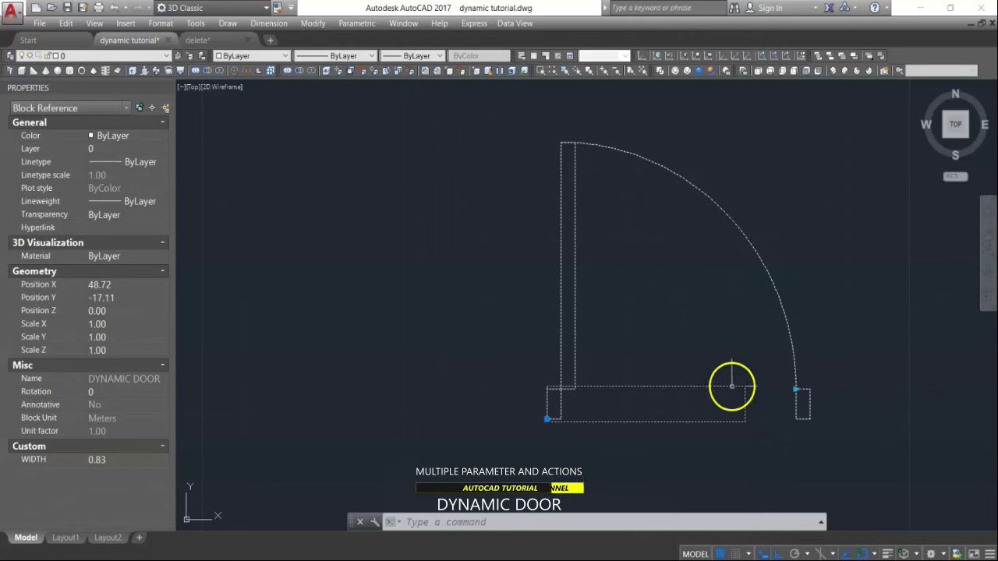
pyautogui.click(812, 406)
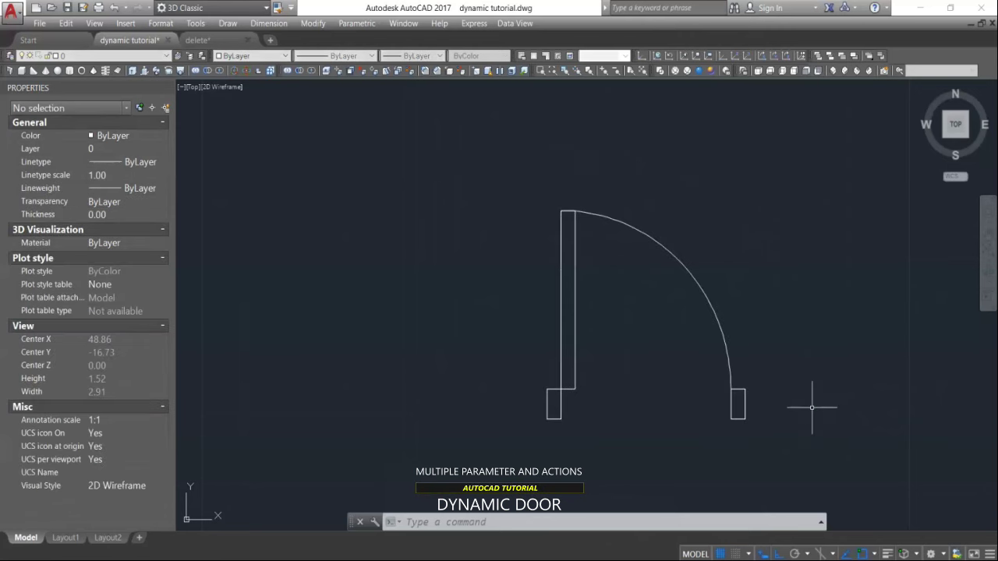
# Step: Undo the width test and bring up the door block's right-click menu
pyautogui.hotkey('ctrl', 'z')
pyautogui.hotkey('ctrl', 'y')
pyautogui.hotkey('ctrl', 'z')
pyautogui.click(746, 403)
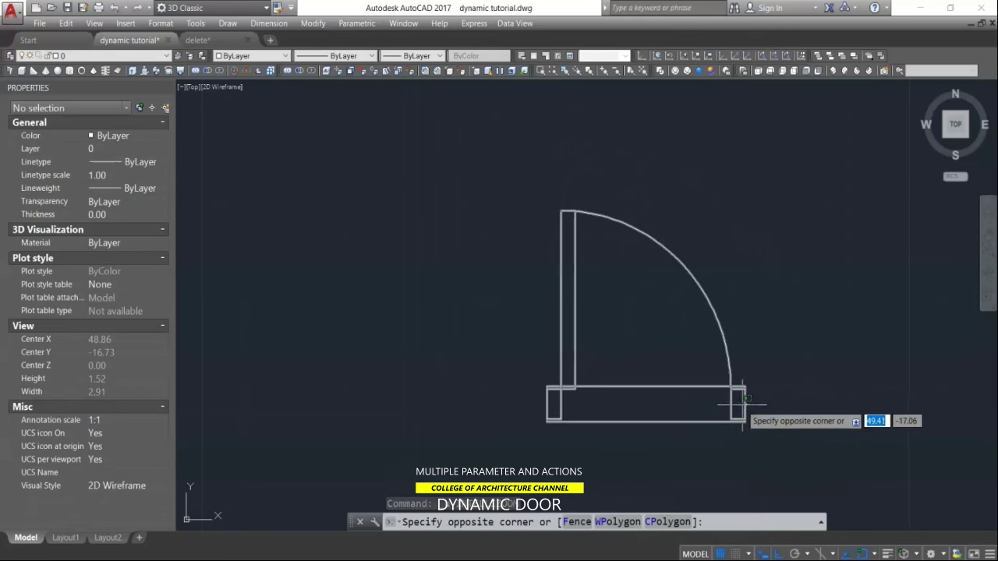
pyautogui.click(742, 405)
pyautogui.rightClick(745, 408)
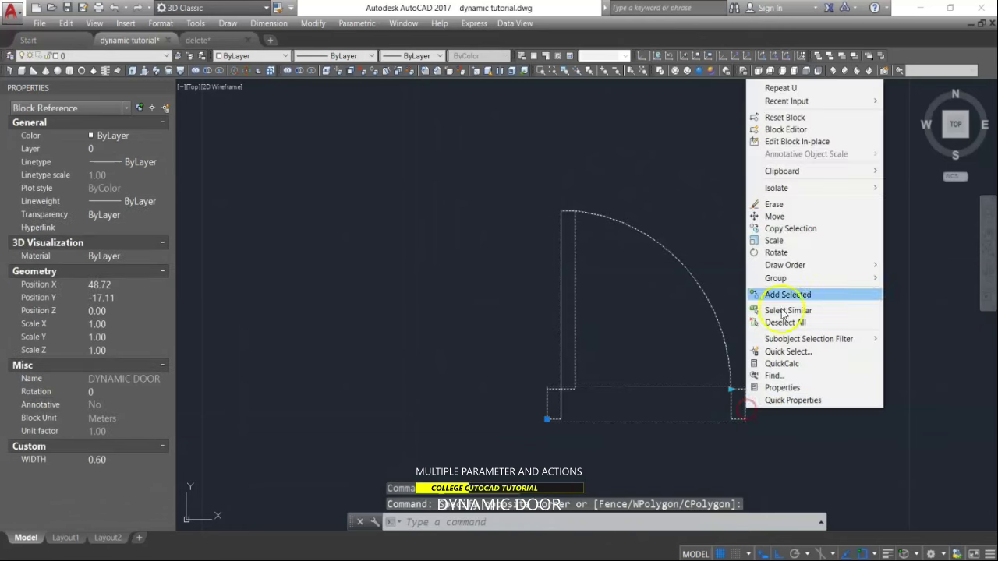
# Step: Reopen DYNAMIC DOOR in the Block Editor and delete the selected item
pyautogui.click(811, 129)
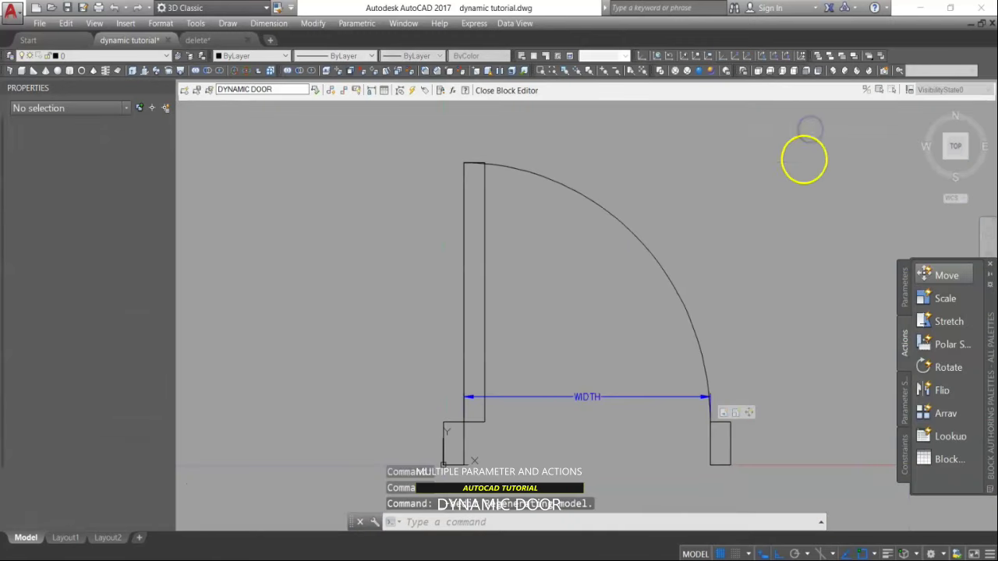
pyautogui.moveTo(753, 359); pyautogui.dragTo(742, 317, button='middle')
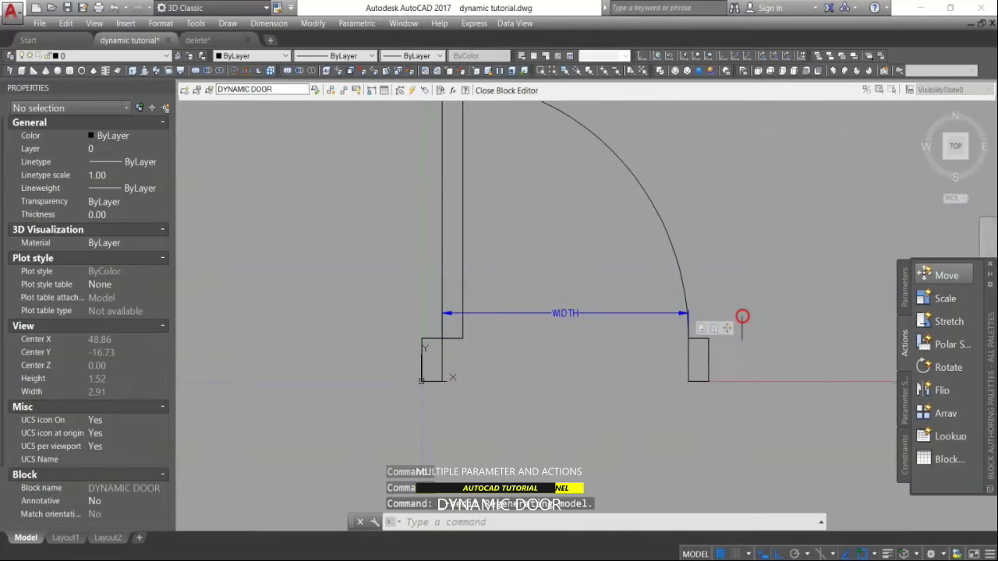
pyautogui.scroll(2, 746, 338)
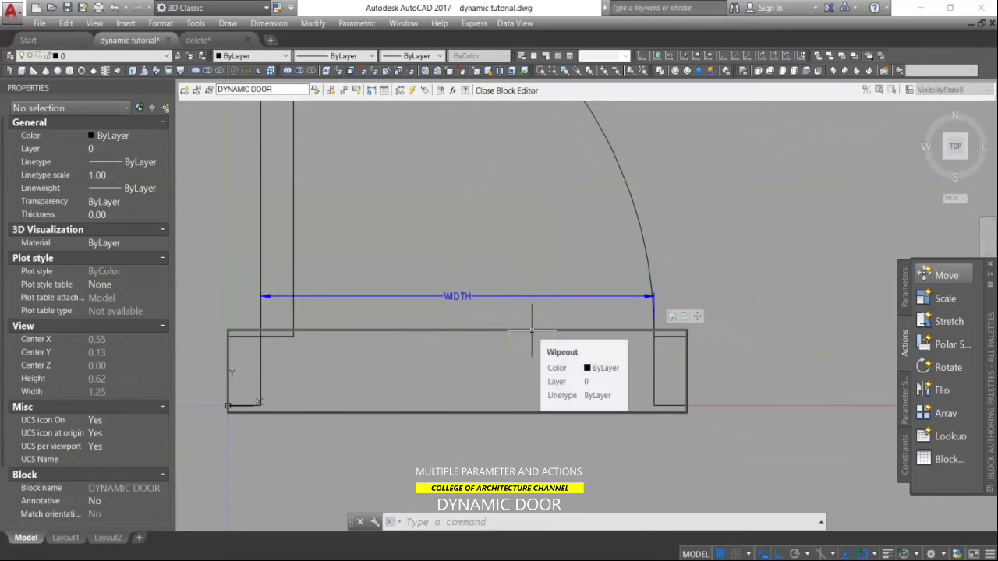
pyautogui.press('Delete')
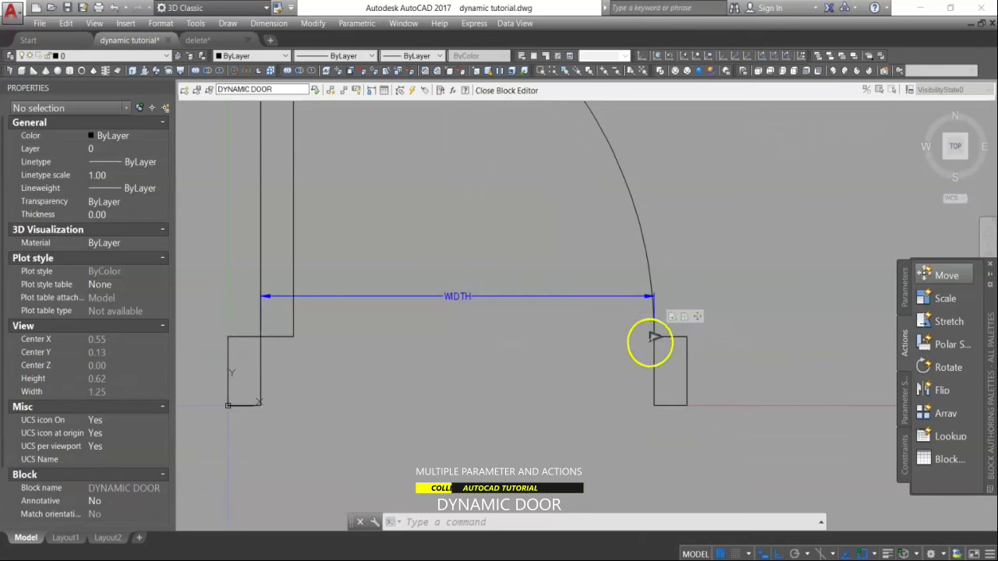
# Step: Start a Stretch action on WIDTH's end point, framing the right jamb
pyautogui.click(945, 324)
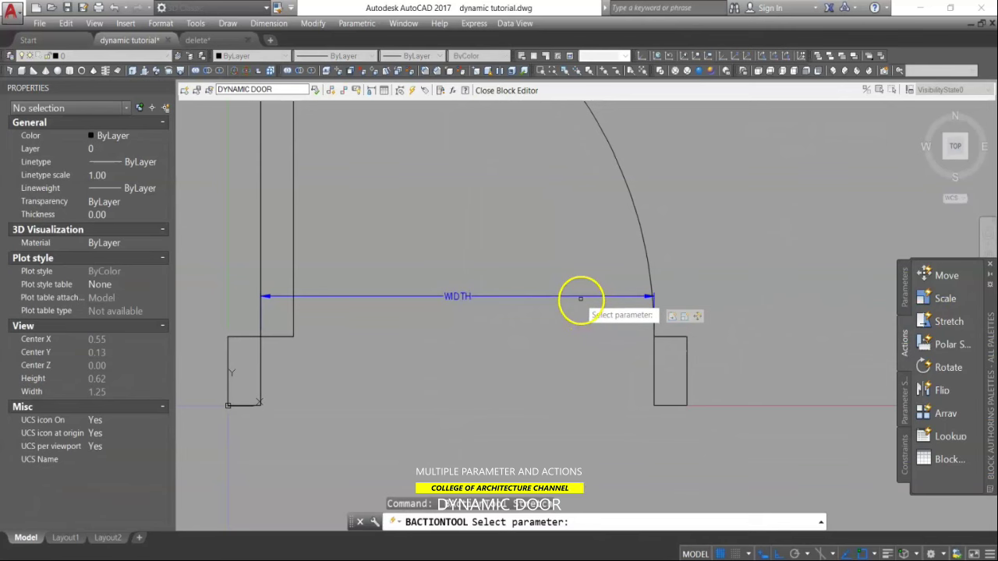
pyautogui.click(583, 296)
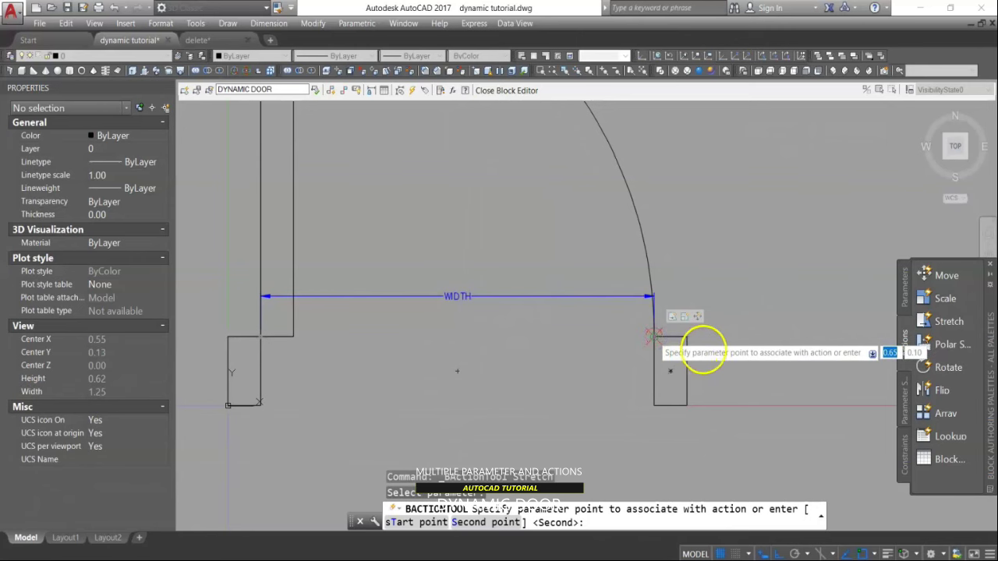
pyautogui.click(710, 346)
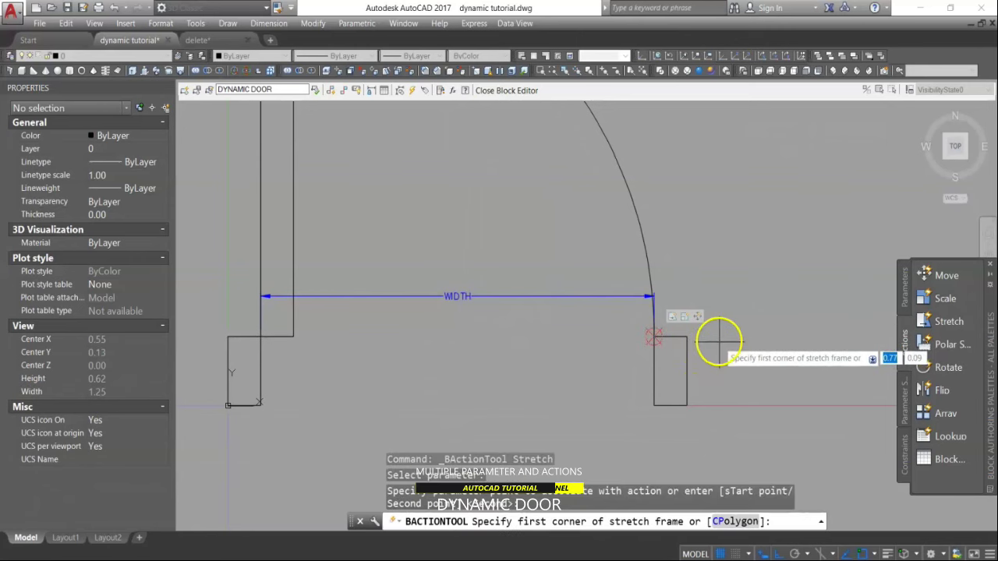
pyautogui.click(710, 329)
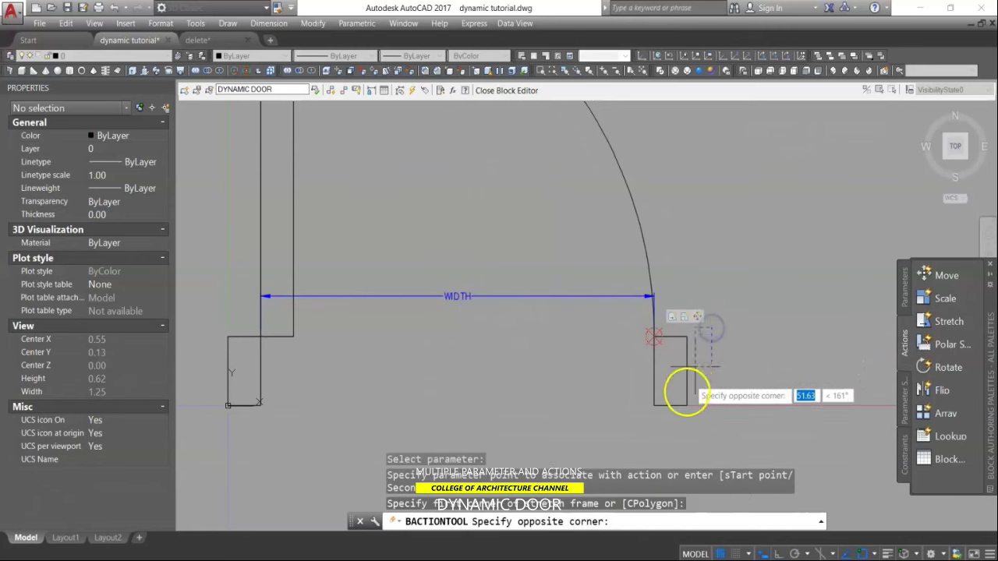
pyautogui.click(673, 421)
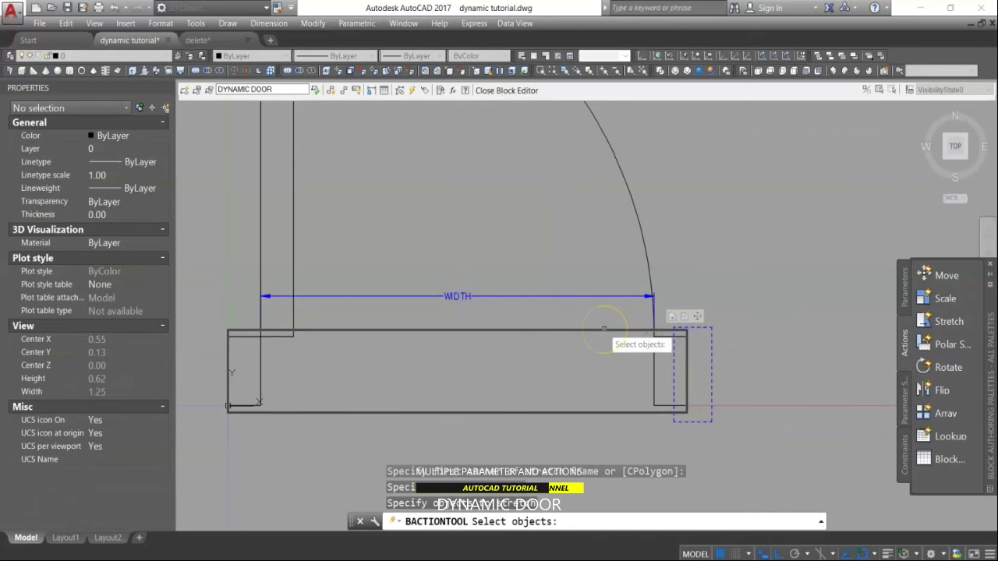
# Step: Select the right jamb as the stretched objects, then close the editor saving changes
pyautogui.click(604, 326)
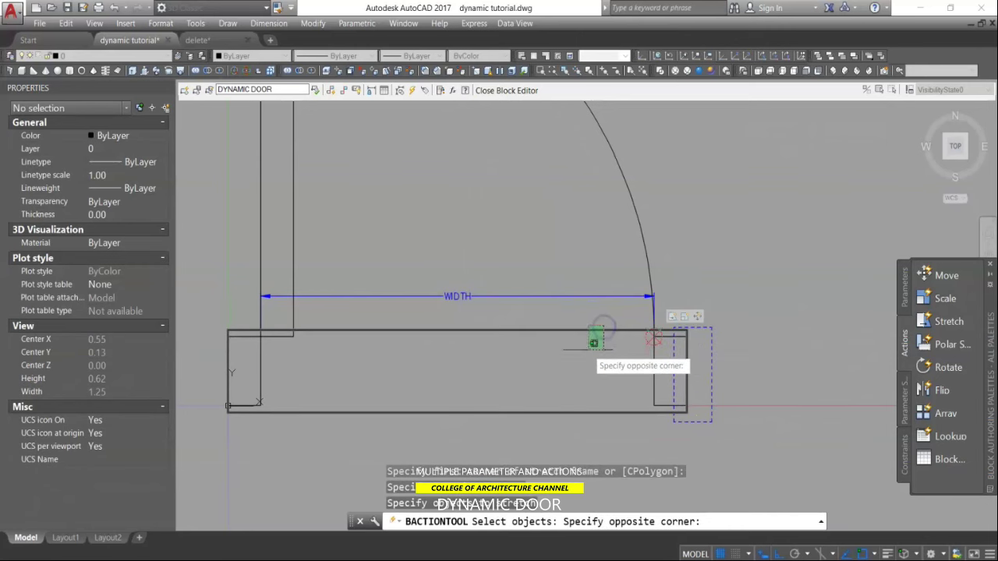
pyautogui.click(588, 351)
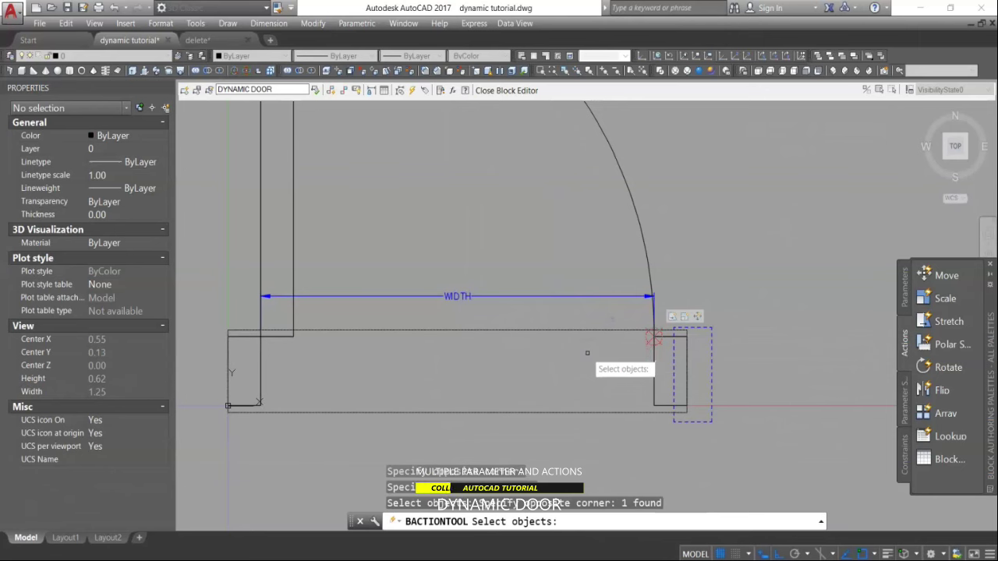
pyautogui.click(608, 319)
pyautogui.click(588, 356)
pyautogui.press('Return')
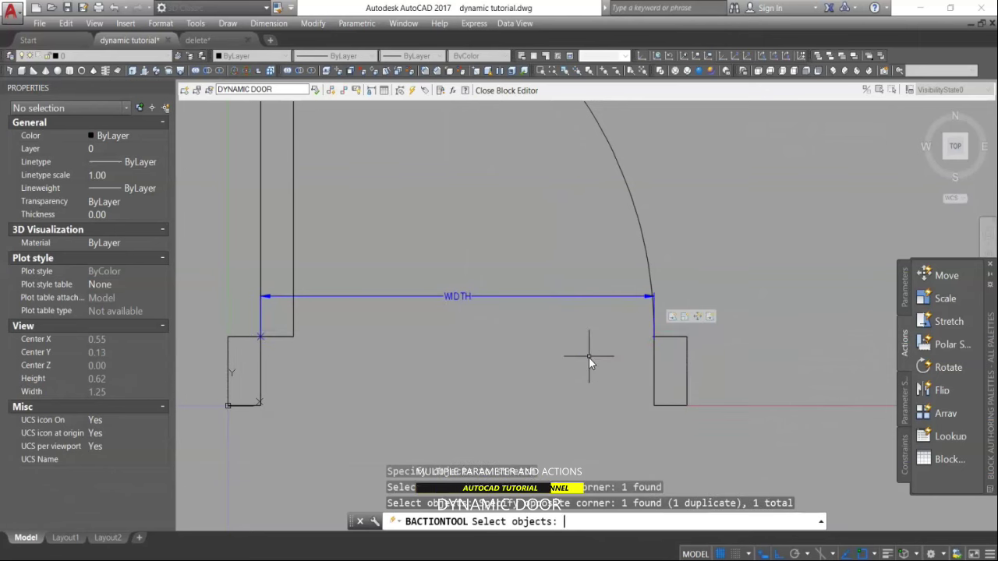
pyautogui.click(512, 94)
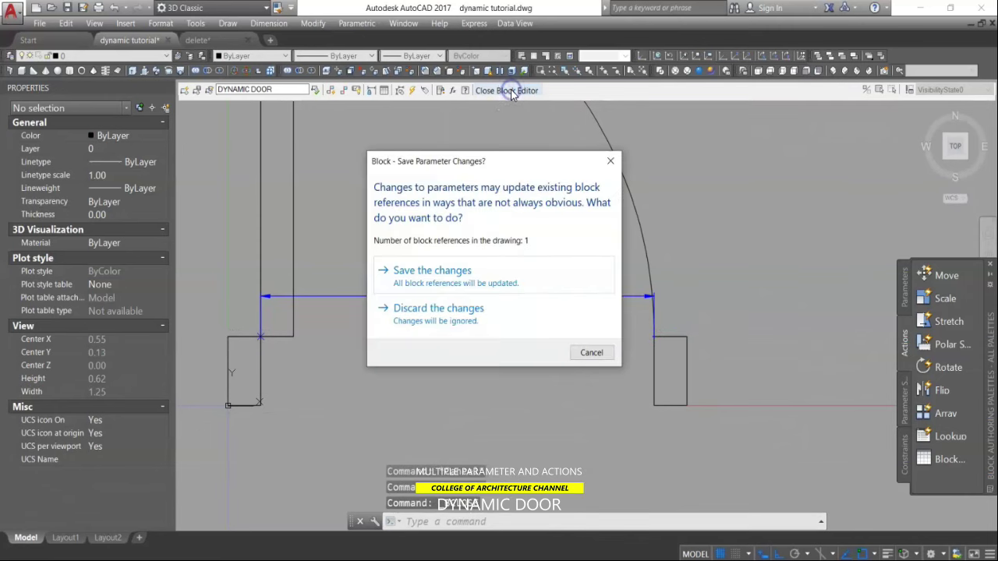
pyautogui.click(456, 274)
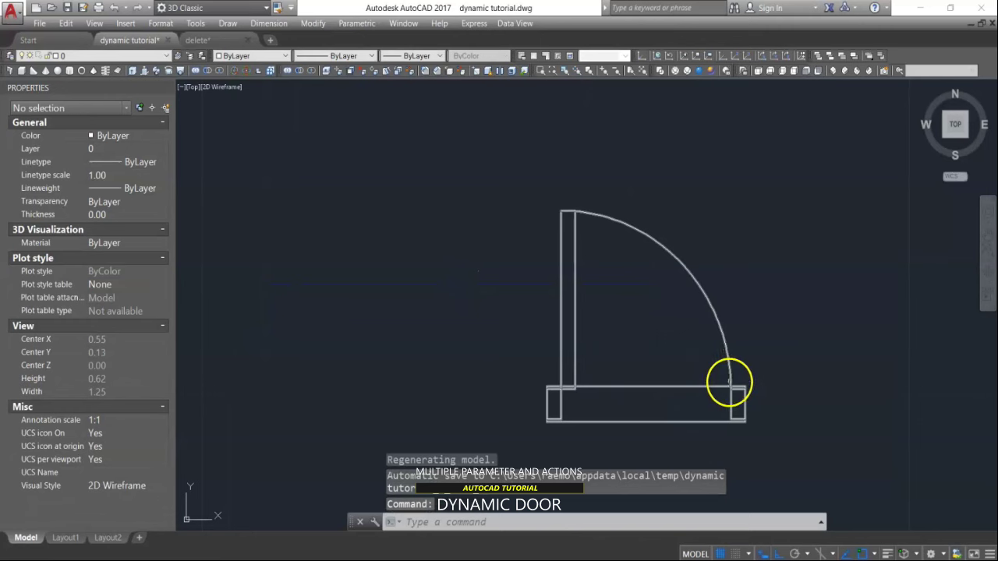
# Step: Widen the door from 0.60 to 0.78 with its width grip, then undo the test
pyautogui.click(730, 380)
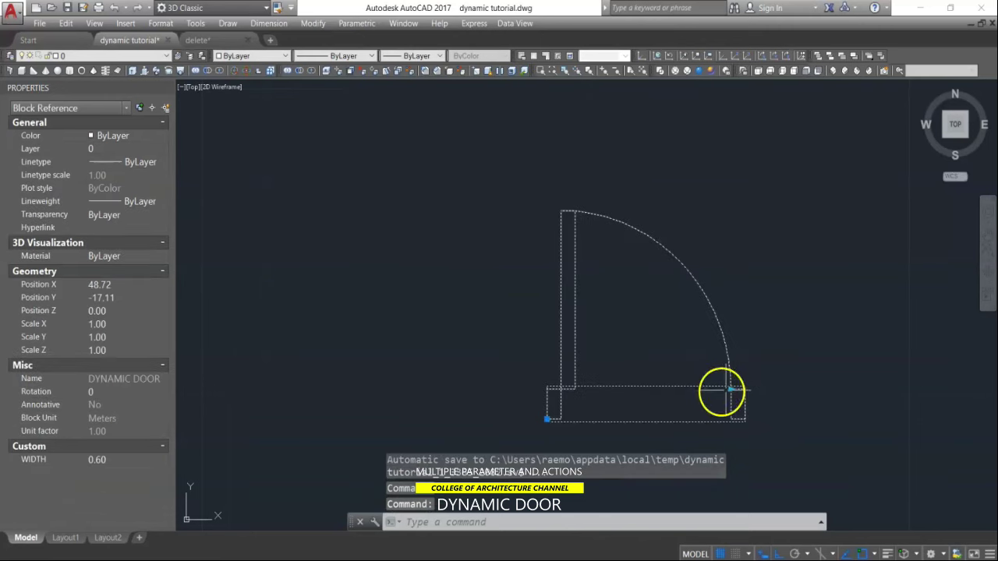
pyautogui.click(731, 388)
pyautogui.click(780, 396)
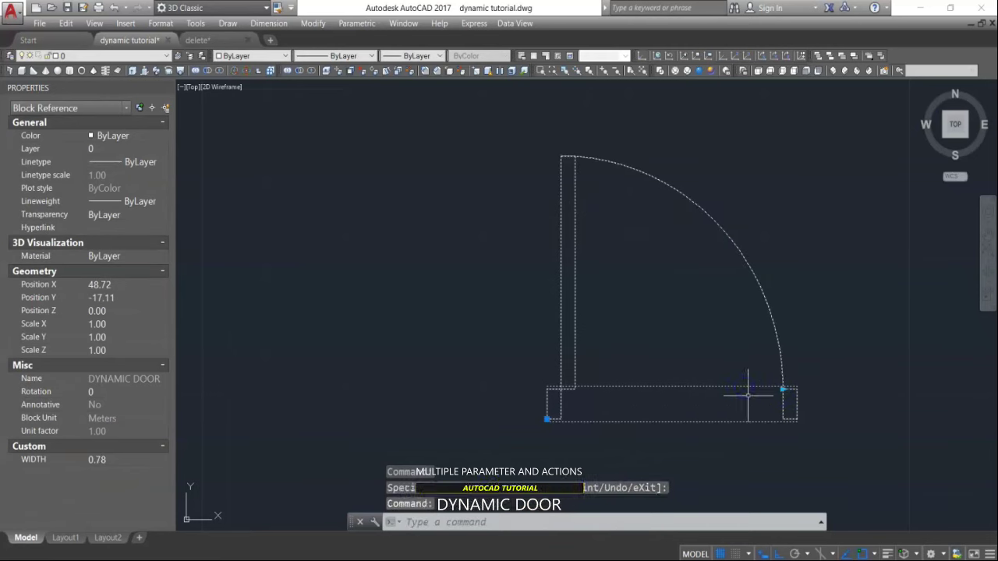
pyautogui.press('Escape')
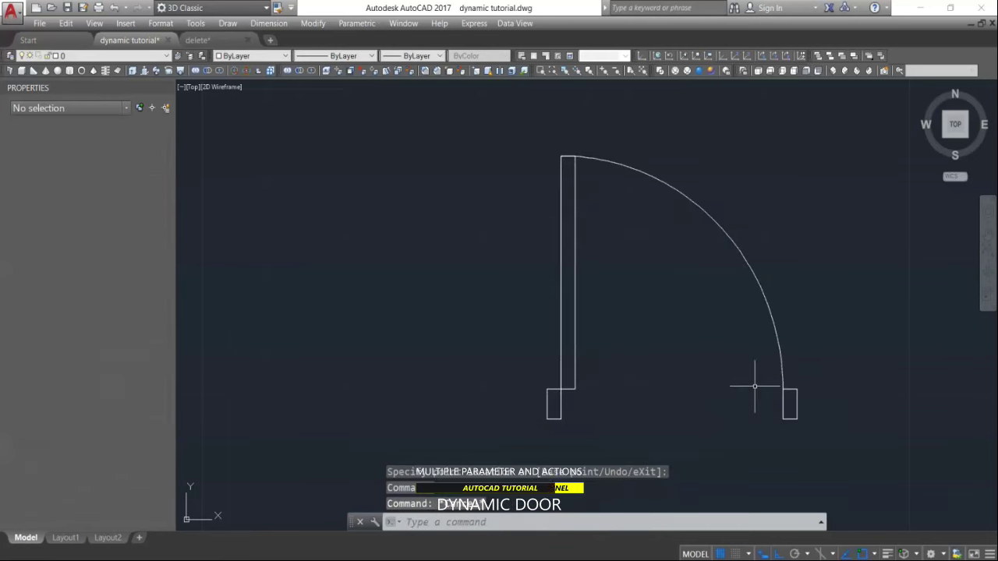
pyautogui.hotkey('ctrl', 'z')
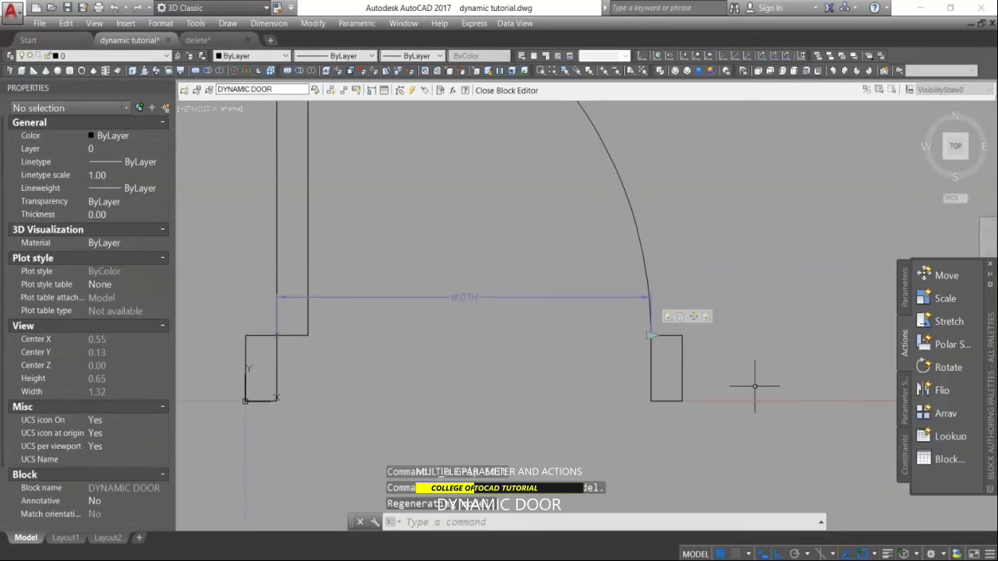
# Step: Place a base point parameter at the door's lower-left corner
pyautogui.scroll(-2, 721, 356)
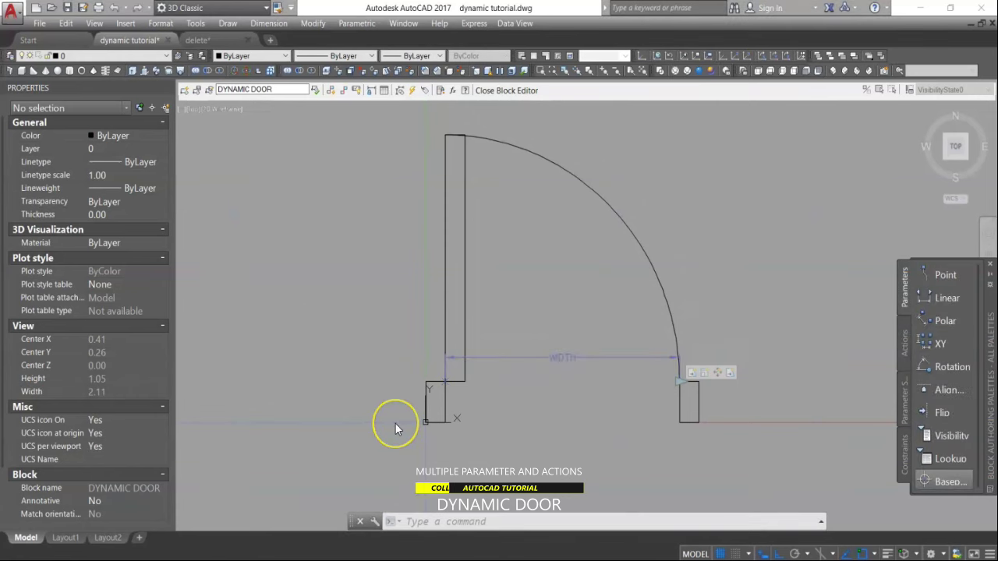
pyautogui.click(939, 482)
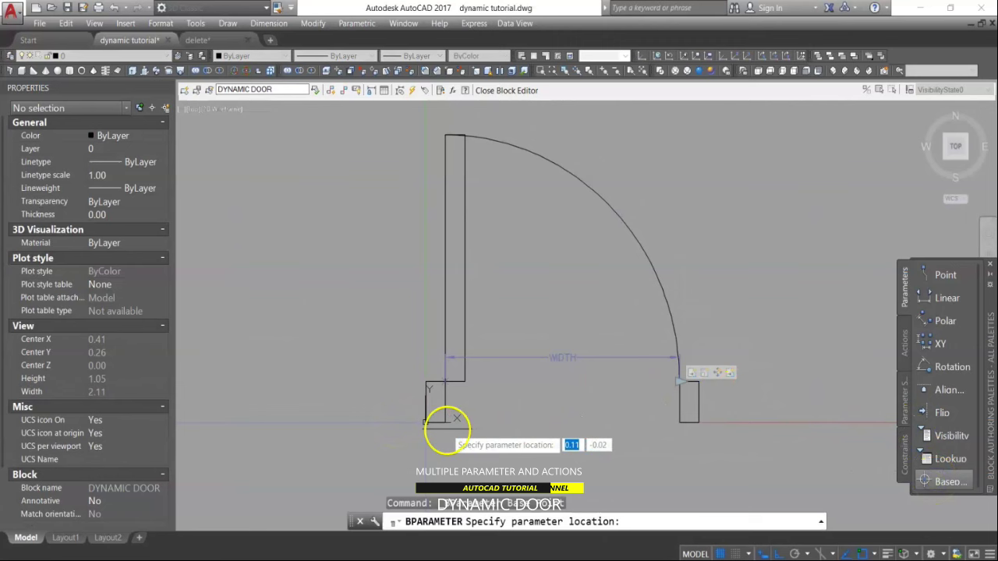
pyautogui.click(425, 422)
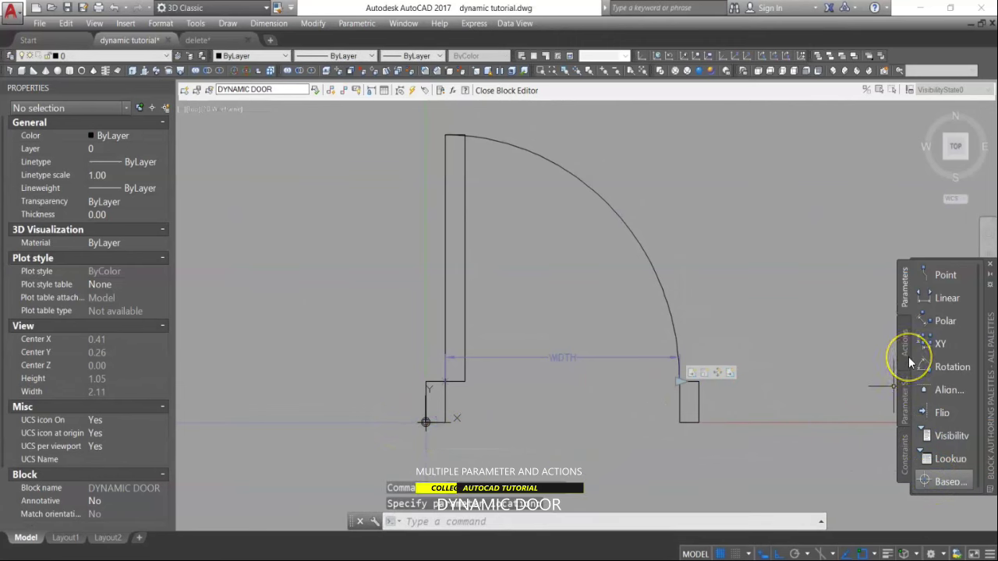
# Step: Add an alignment parameter based at the door's lower-left corner
pyautogui.click(938, 391)
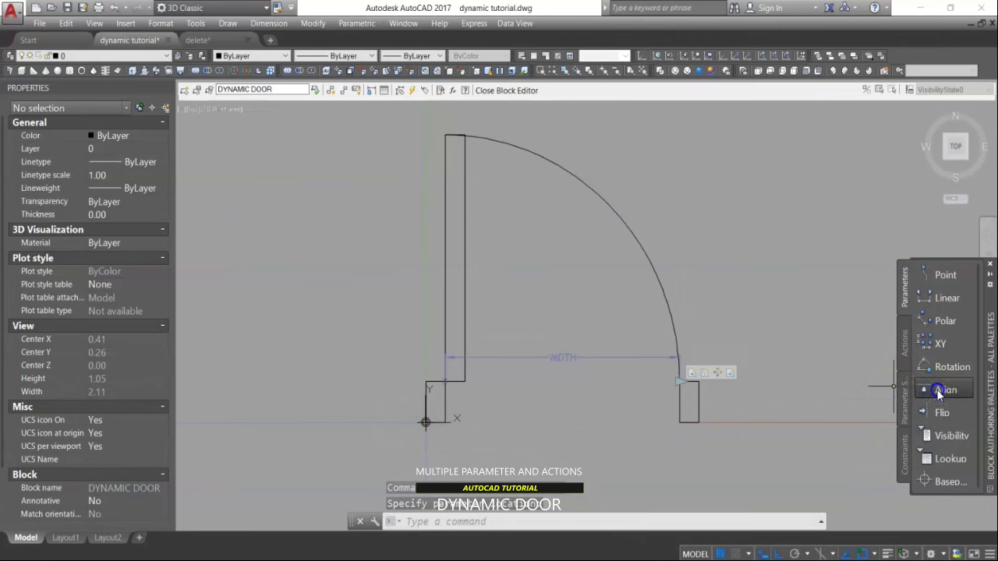
pyautogui.scroll(5, 446, 425)
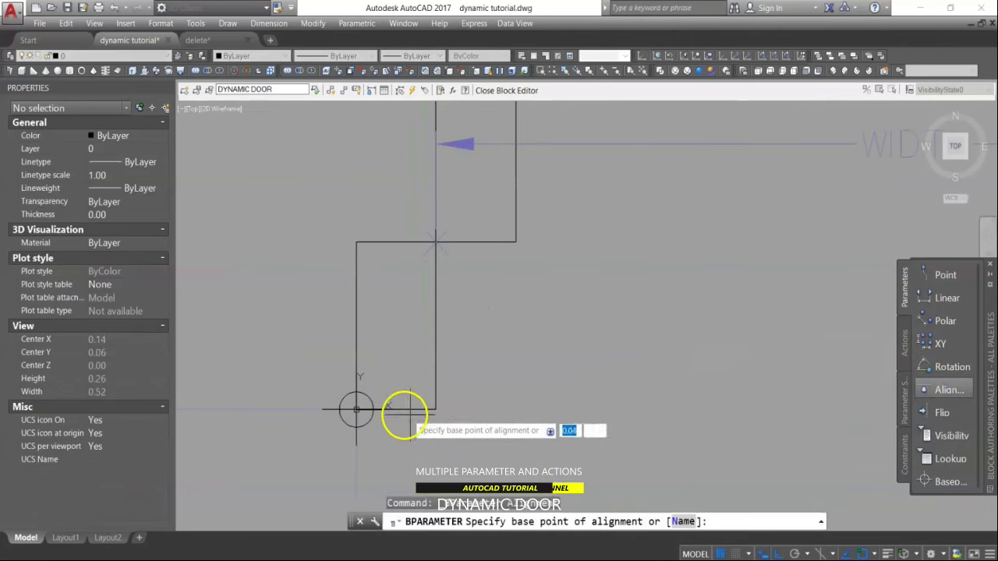
pyautogui.click(397, 410)
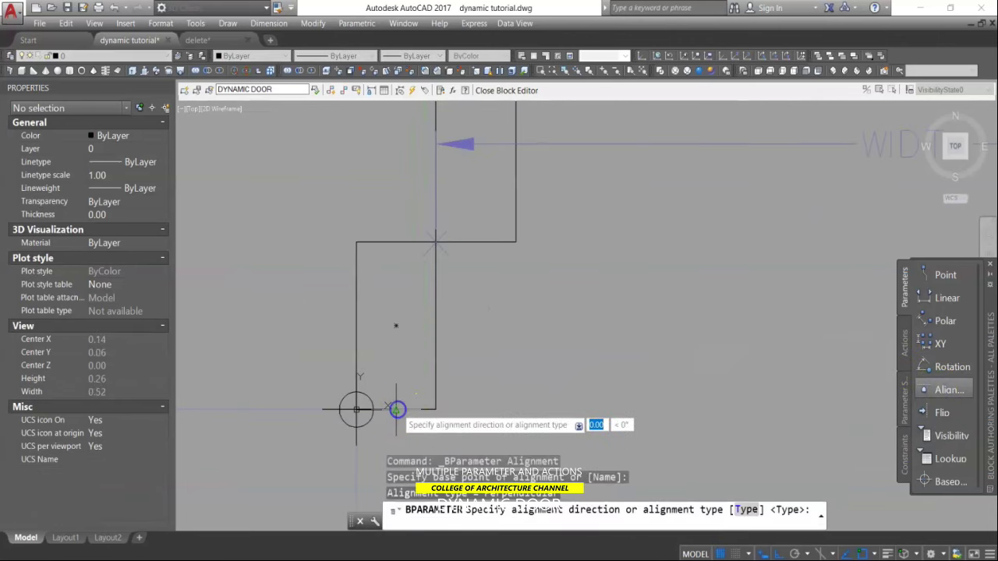
pyautogui.click(434, 409)
pyautogui.scroll(-2, 410, 410)
pyautogui.scroll(-2, 406, 410)
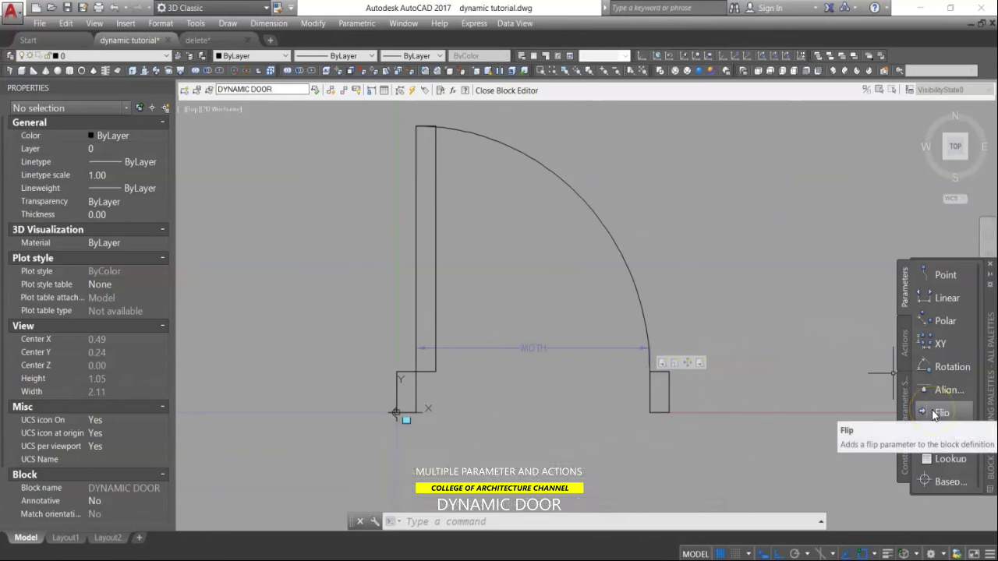
pyautogui.click(935, 415)
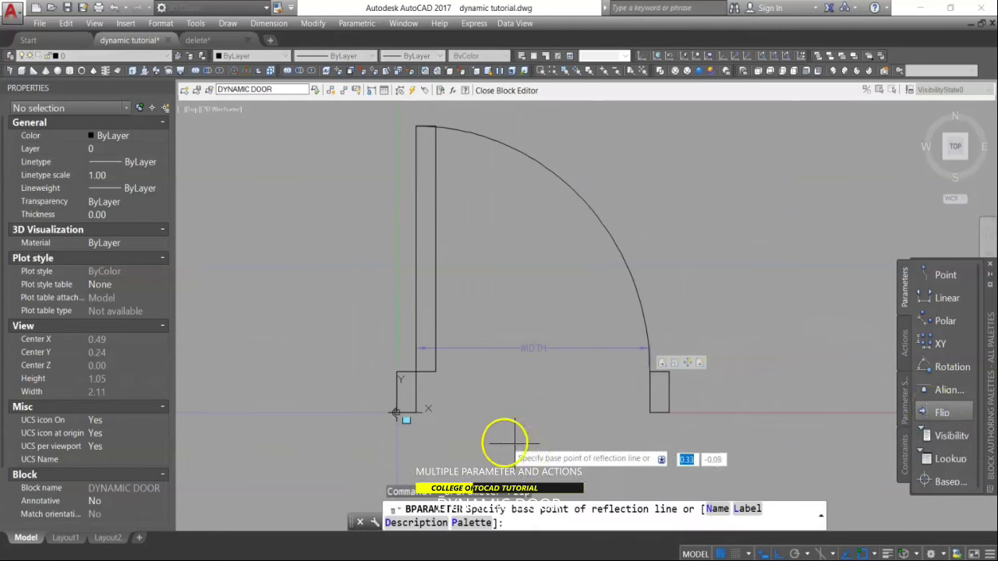
# Step: Place the first flip parameter, Flip state1, with its reflection line and label
pyautogui.click(530, 394)
pyautogui.scroll(2, 572, 394)
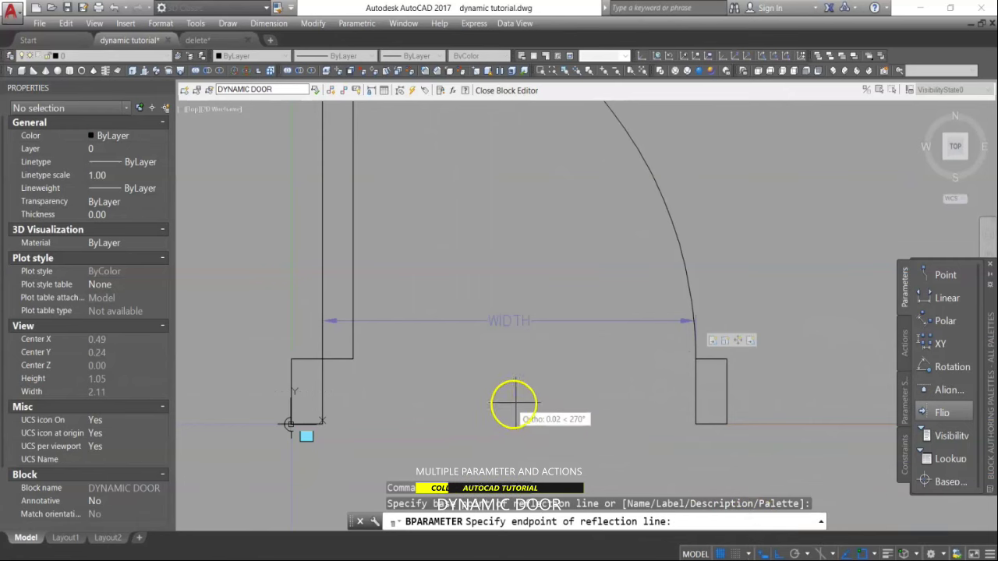
pyautogui.scroll(2, 526, 394)
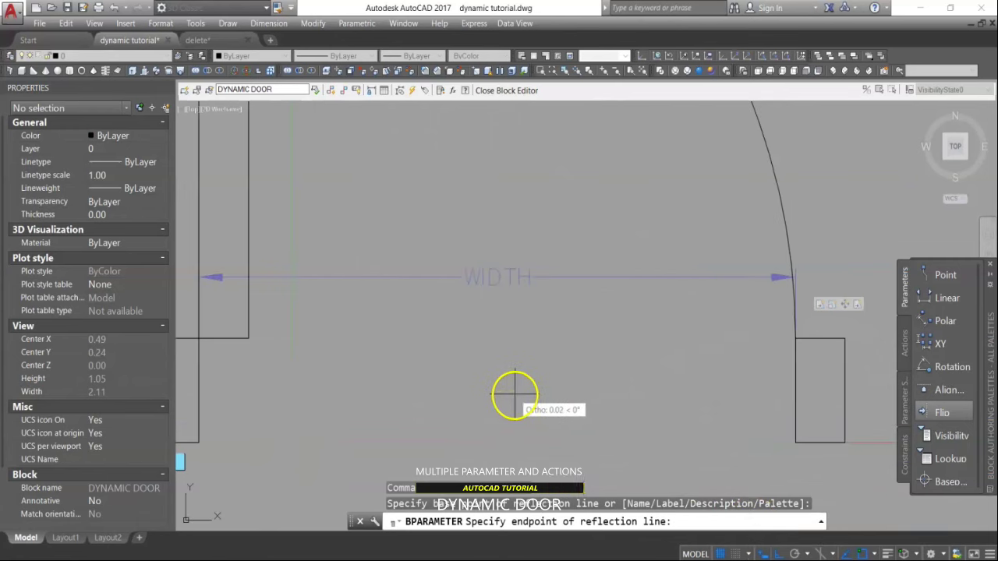
pyautogui.click(514, 394)
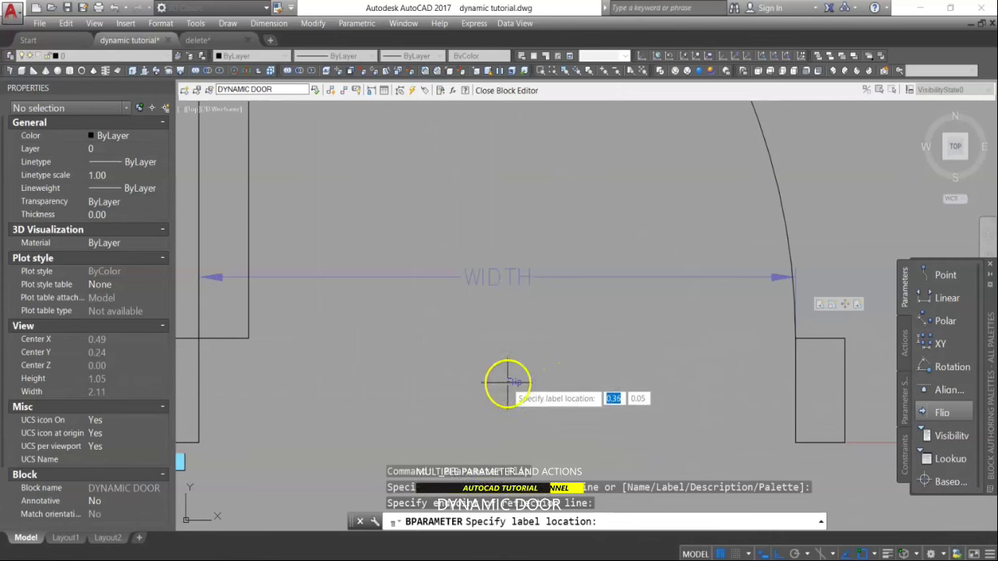
pyautogui.click(507, 382)
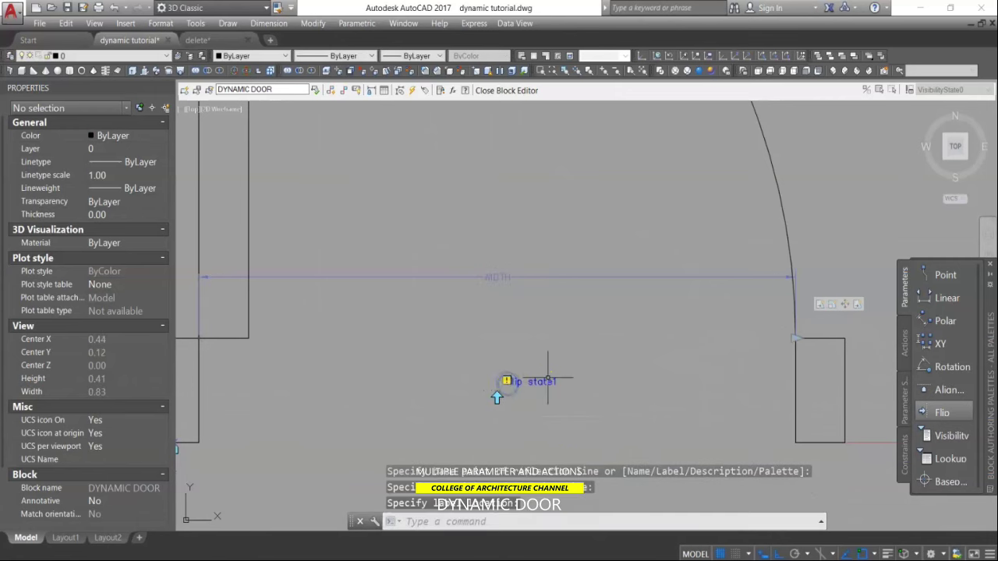
pyautogui.scroll(-3, 548, 380)
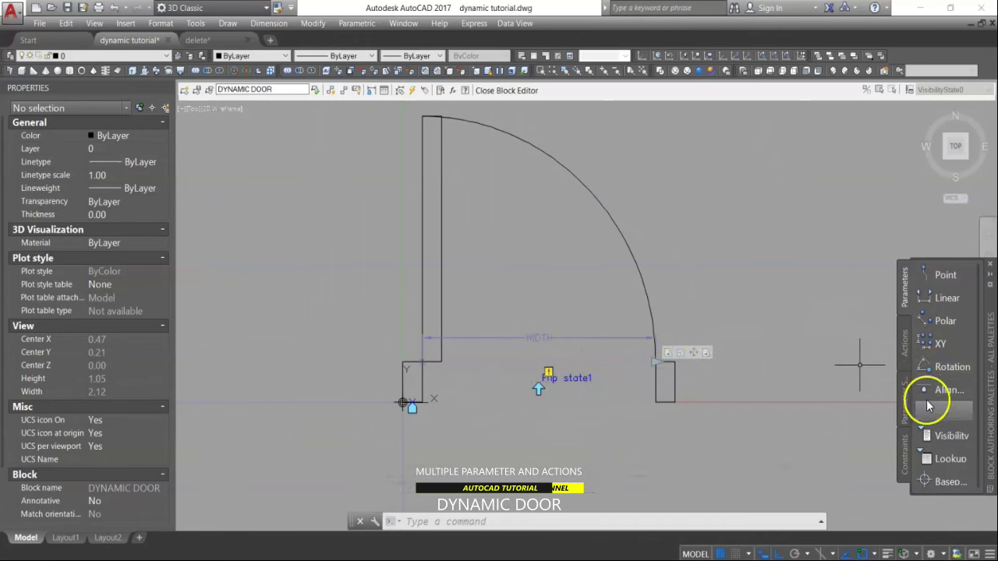
# Step: Place a second flip parameter, Flip state2, reflecting about the midpoint, and recentre the door
pyautogui.click(929, 414)
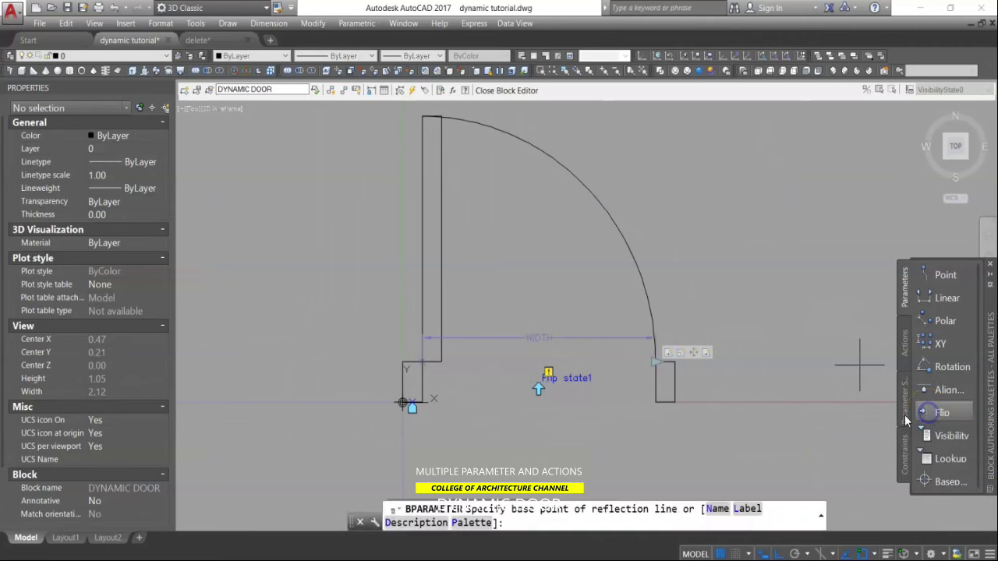
pyautogui.scroll(2, 542, 382)
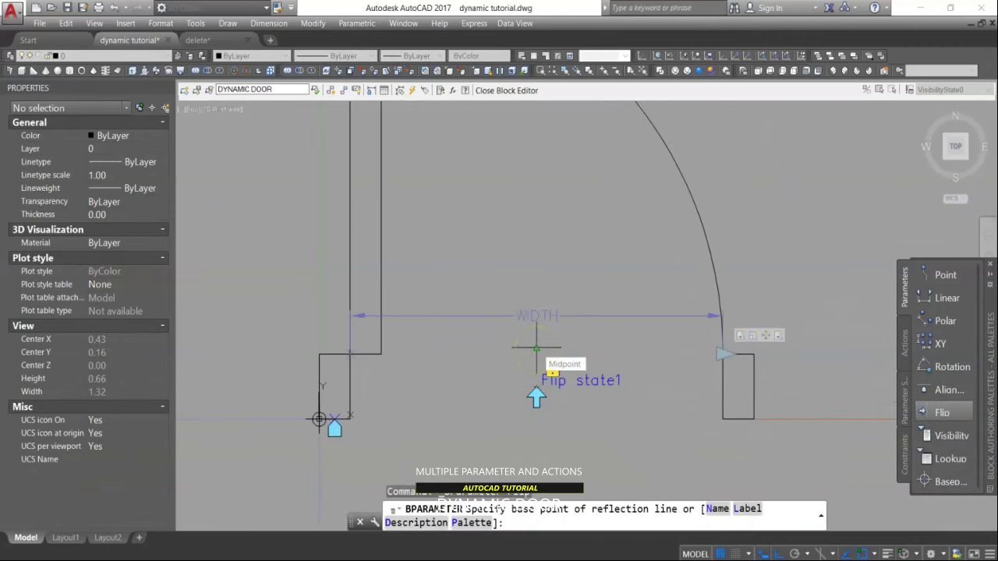
pyautogui.click(536, 348)
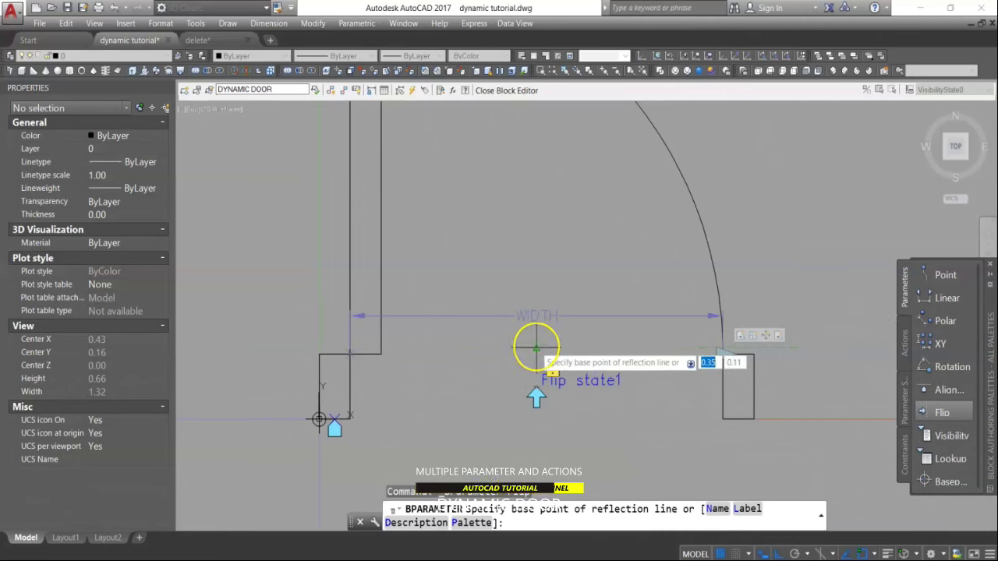
pyautogui.scroll(2, 536, 349)
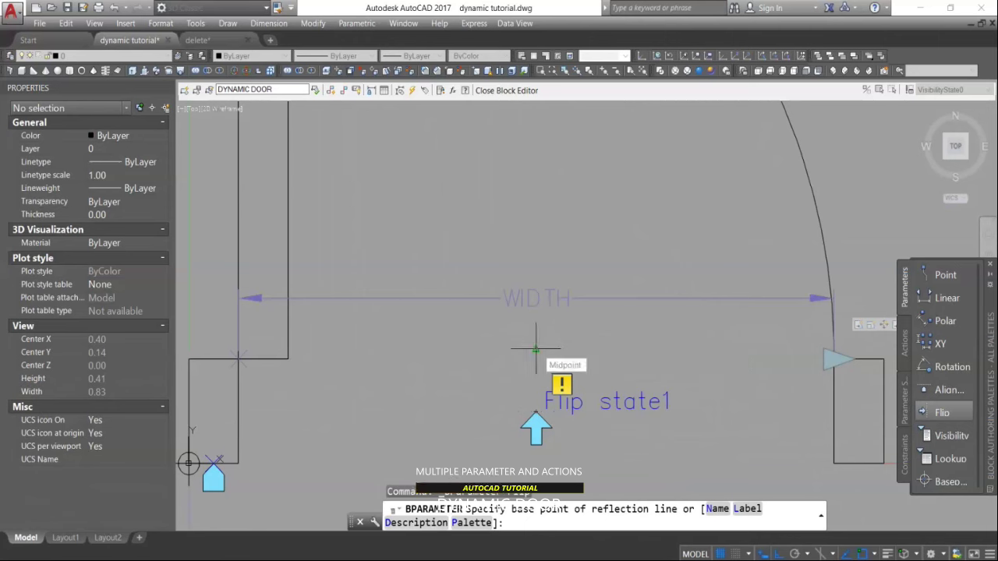
pyautogui.click(536, 349)
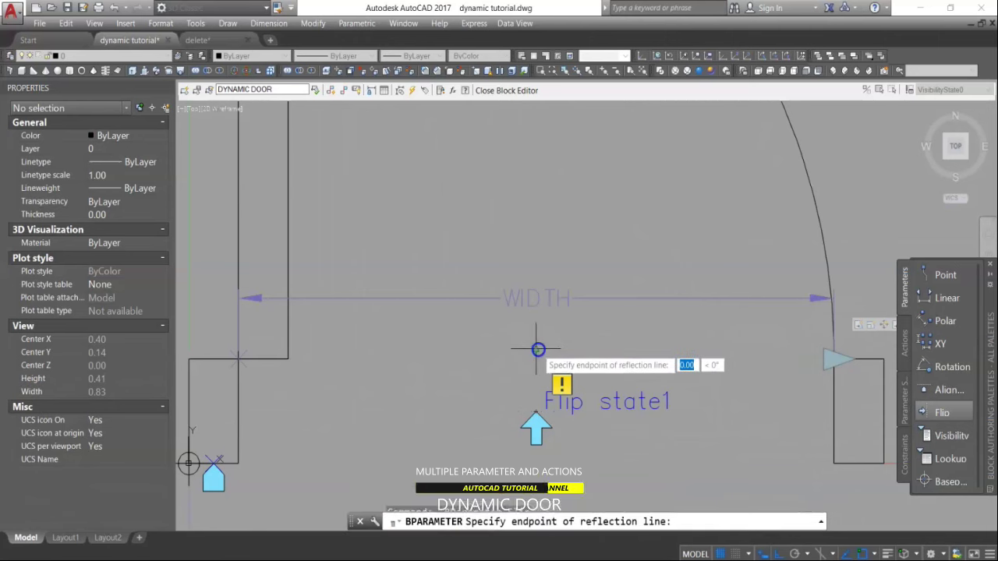
pyautogui.scroll(2, 533, 392)
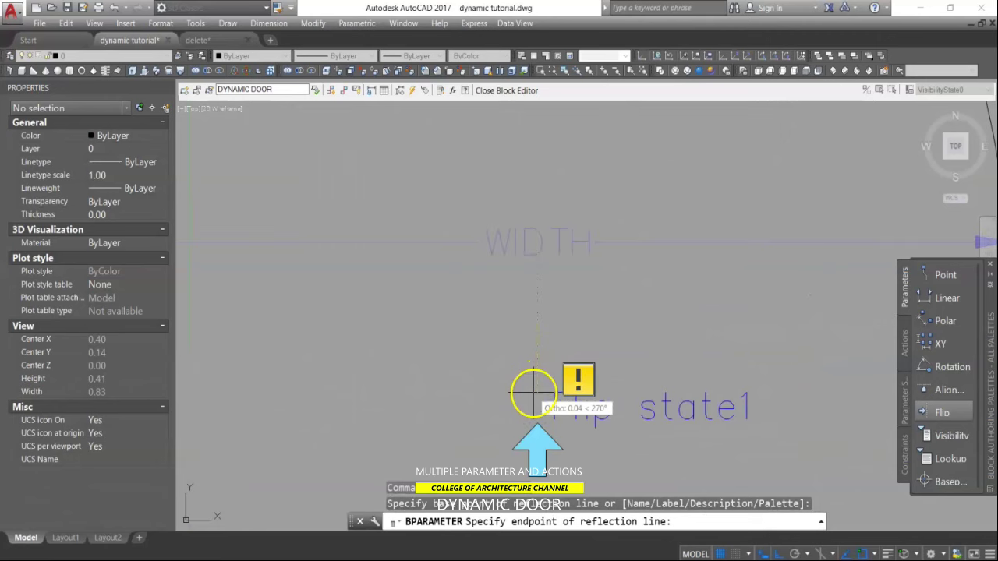
pyautogui.click(535, 356)
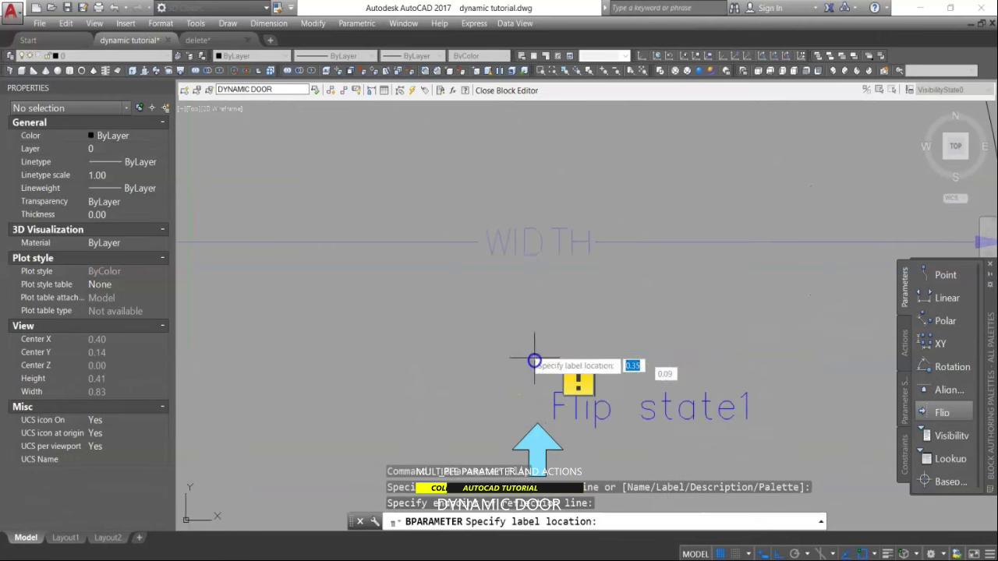
pyautogui.click(493, 329)
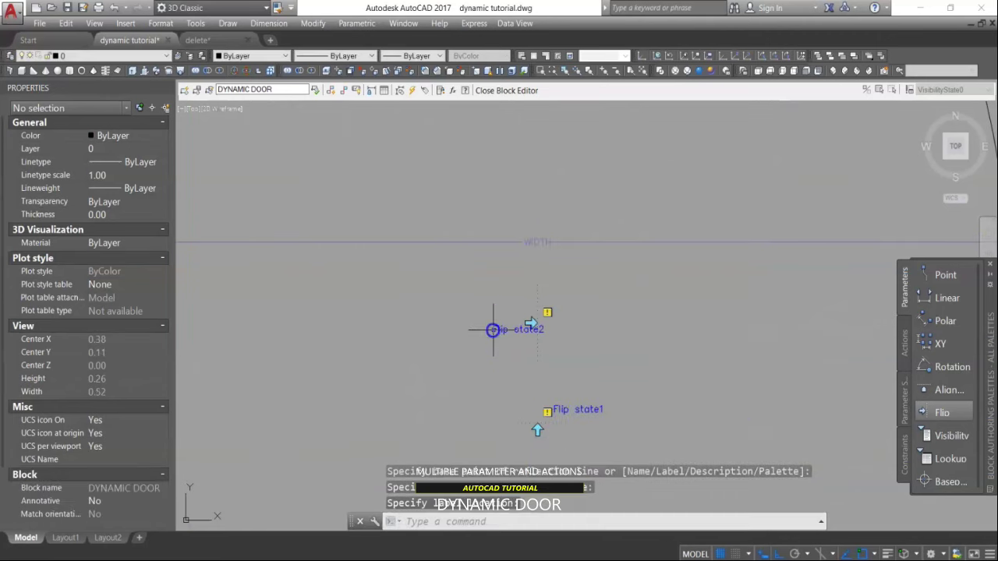
pyautogui.scroll(-2, 576, 319)
pyautogui.scroll(-3, 741, 361)
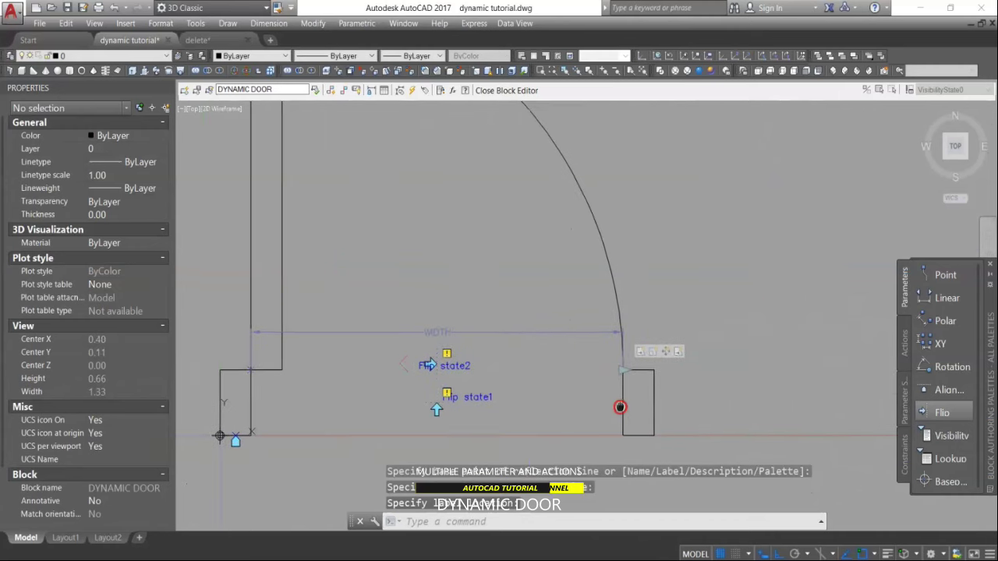
pyautogui.moveTo(665, 396)
pyautogui.mouseDown(button='middle')
pyautogui.moveTo(672, 382)
pyautogui.moveTo(652, 401)
pyautogui.mouseUp(button='middle')
pyautogui.scroll(-2, 671, 381)
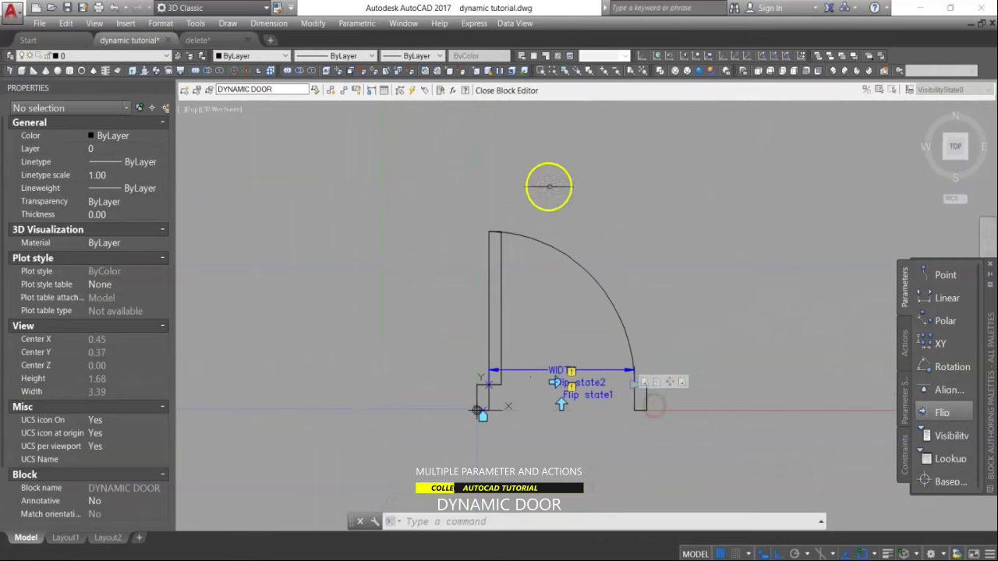
# Step: Close the Block Editor saving the flip parameters, and select the door block
pyautogui.click(519, 91)
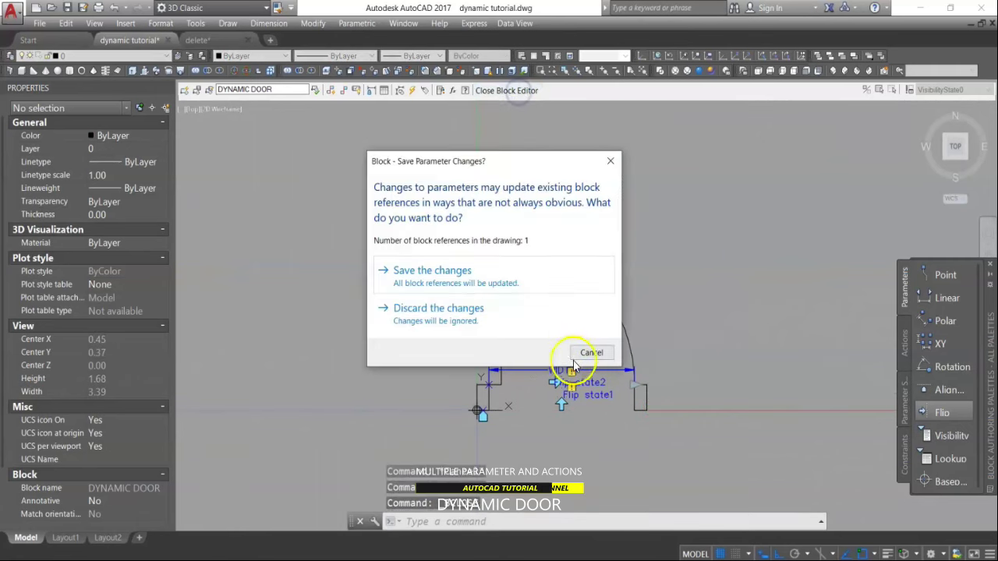
pyautogui.click(470, 284)
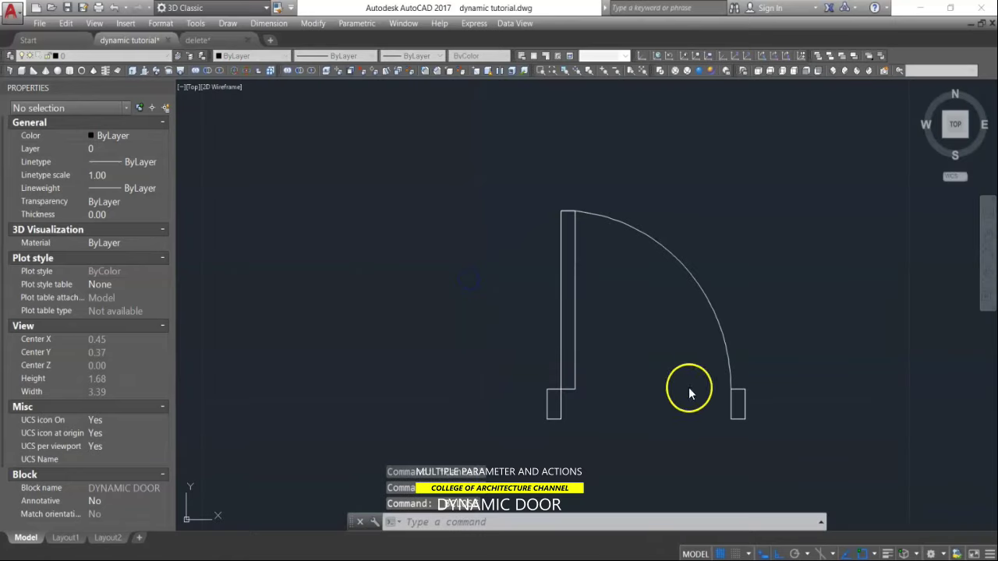
pyautogui.click(744, 394)
pyautogui.click(742, 392)
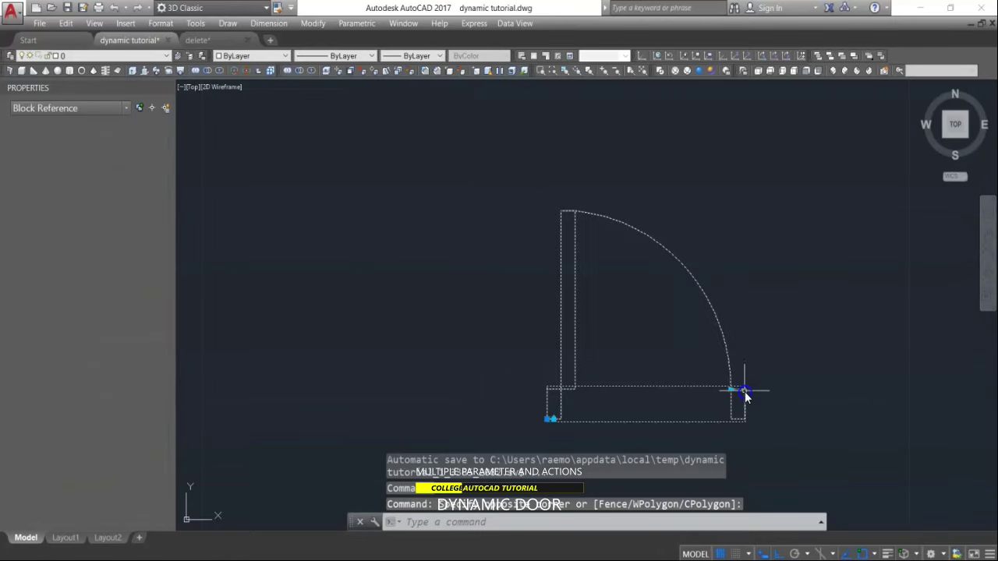
# Step: Test the width grip at 0.89 and about 0.45, then reopen the block and move a flip label
pyautogui.click(730, 388)
pyautogui.click(813, 389)
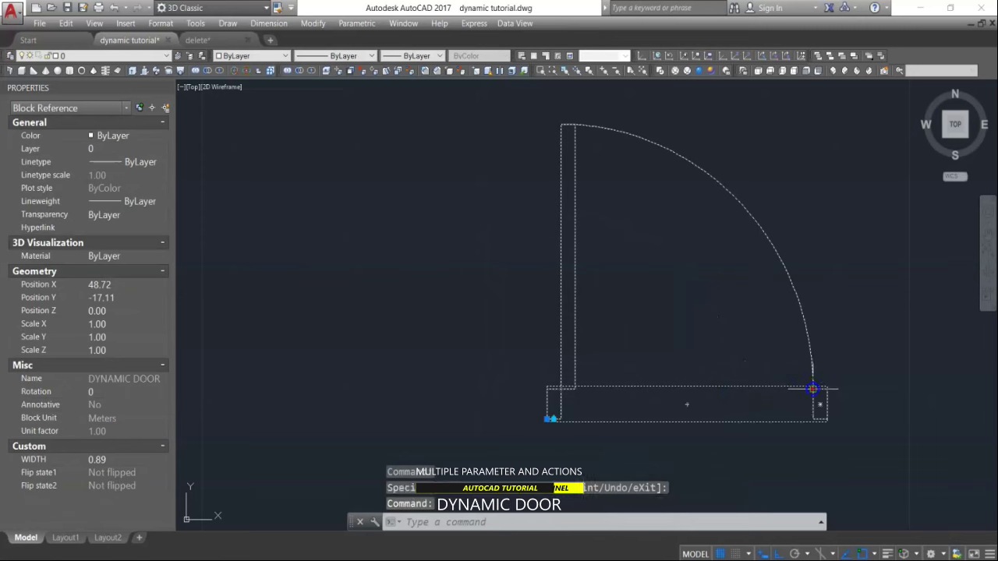
pyautogui.click(813, 388)
pyautogui.click(813, 388)
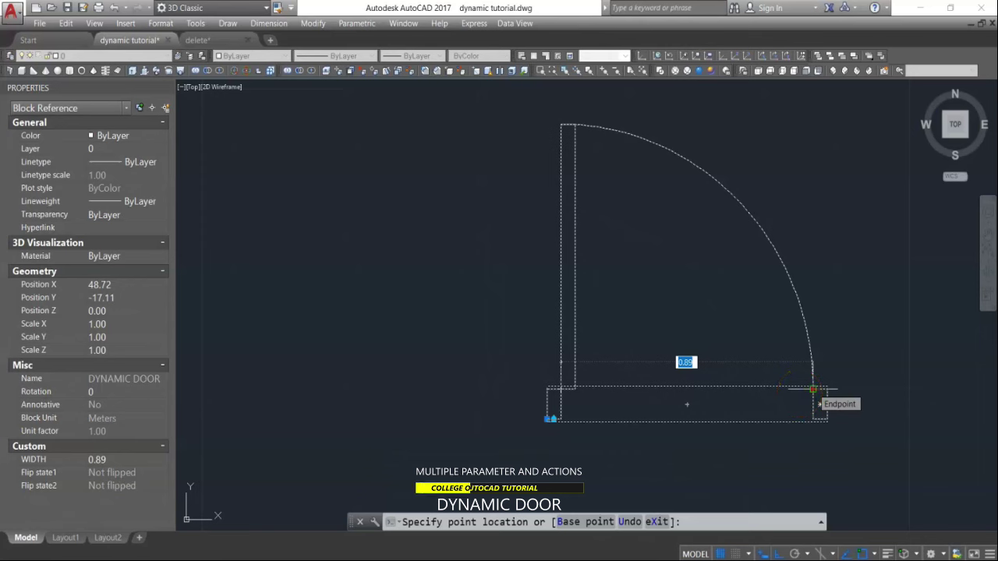
pyautogui.moveTo(813, 388); pyautogui.dragTo(686, 393)
pyautogui.press('Escape')
pyautogui.press('Escape')
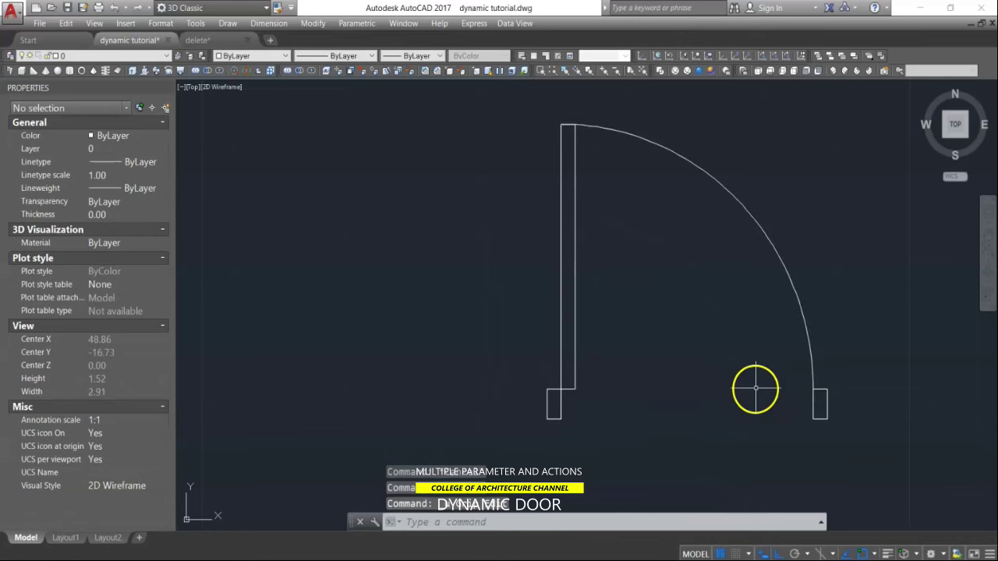
pyautogui.click(756, 388)
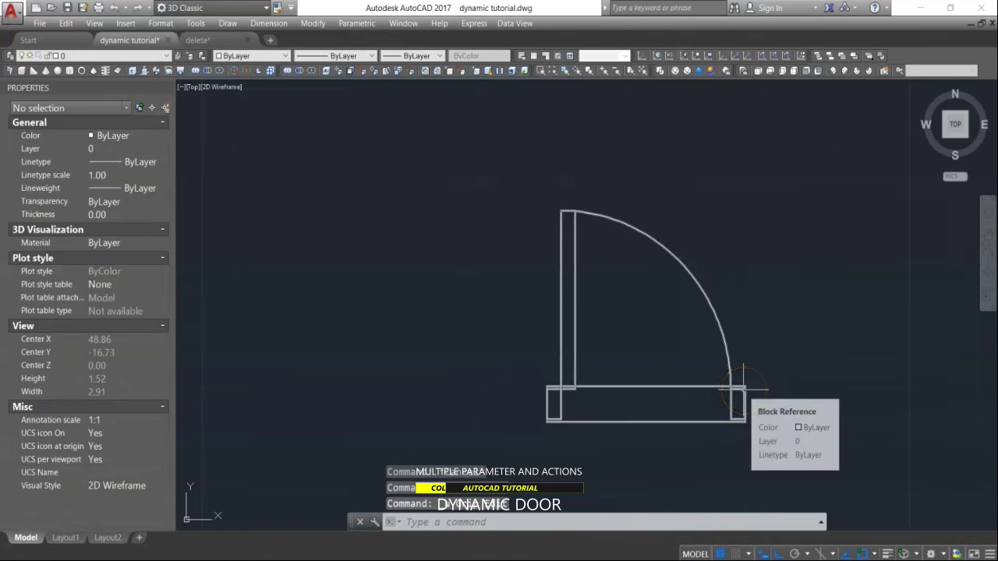
pyautogui.doubleClick(742, 387)
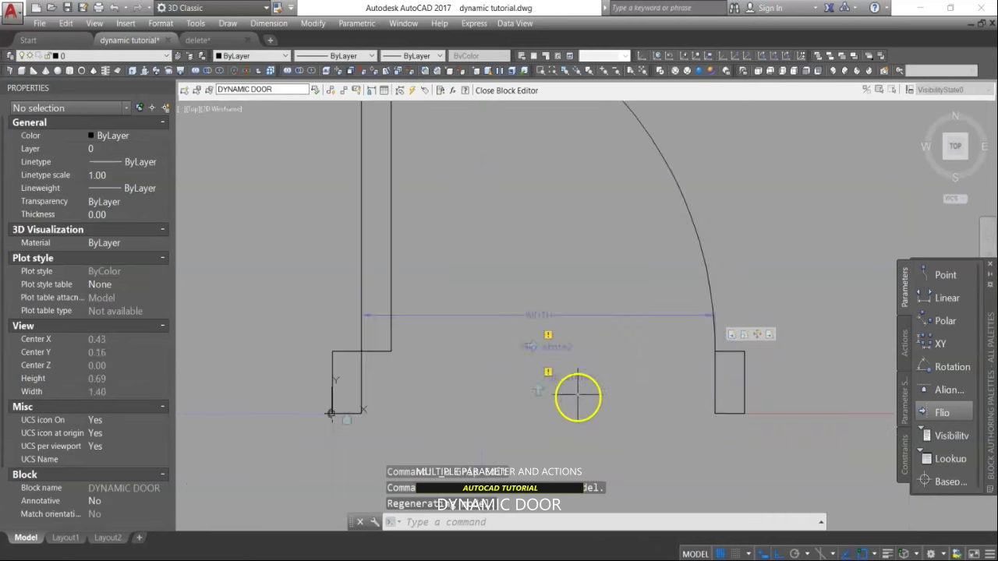
pyautogui.click(562, 377)
# Step: Finish placing the flip label and start a Flip action on a flip parameter
pyautogui.click(562, 368)
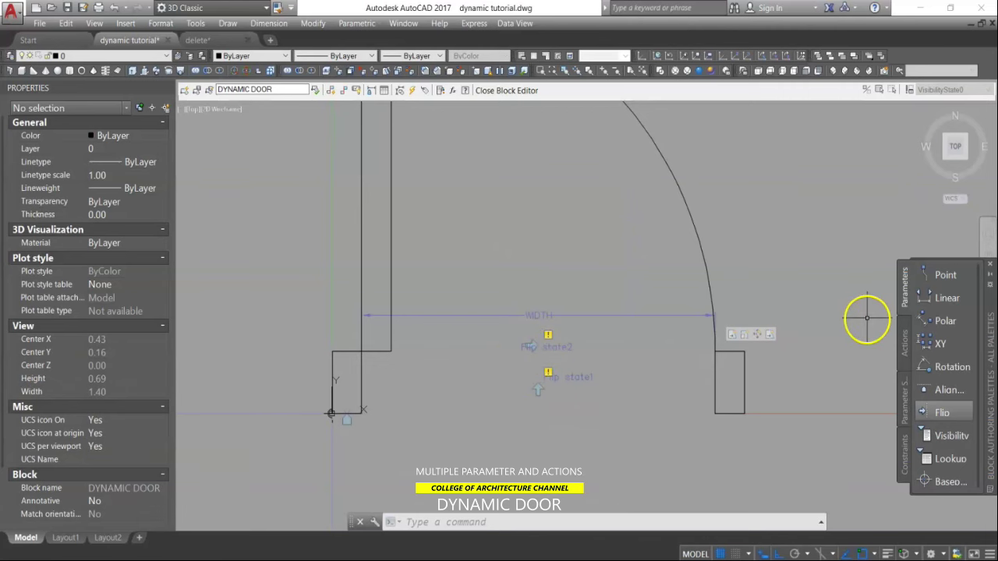
pyautogui.click(905, 362)
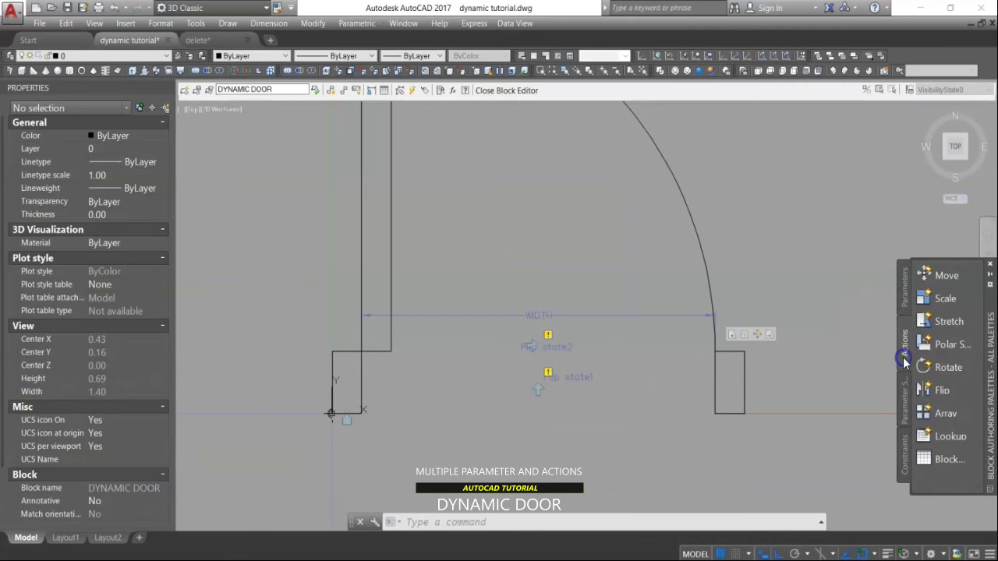
pyautogui.click(938, 392)
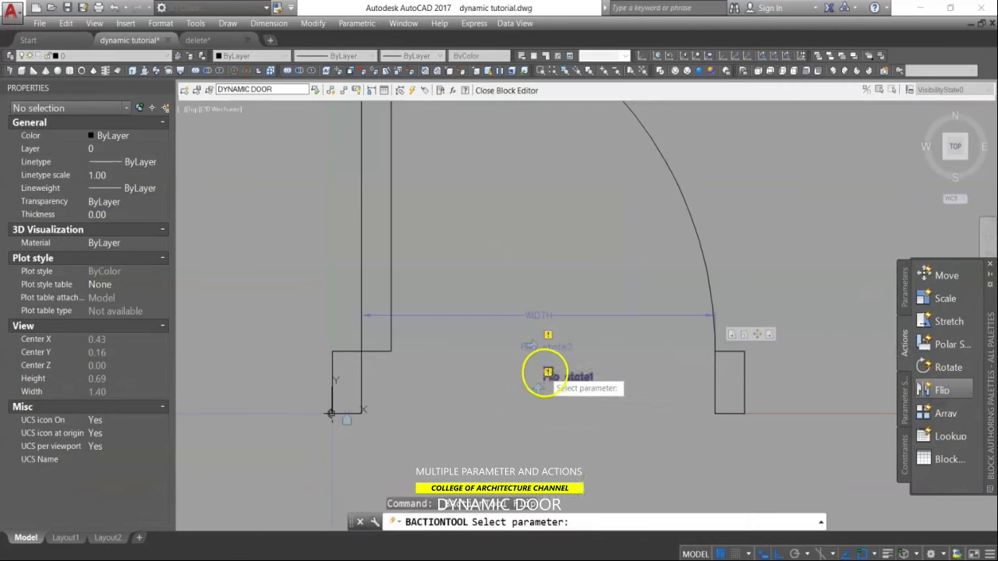
pyautogui.click(537, 344)
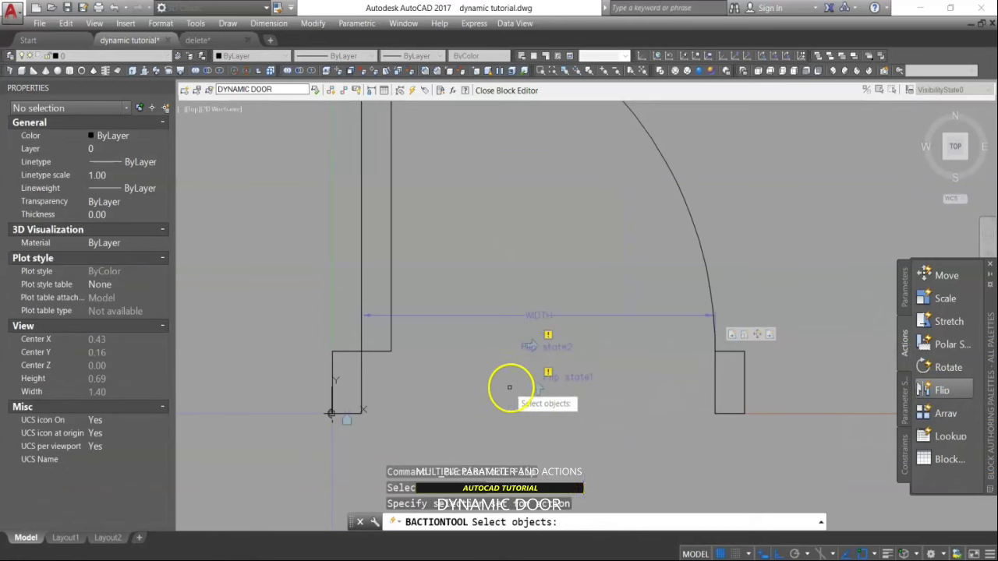
pyautogui.scroll(-2, 507, 386)
# Step: Crossing-select the right jamb, arc and door leaf for the flip, then save and close
pyautogui.click(771, 300)
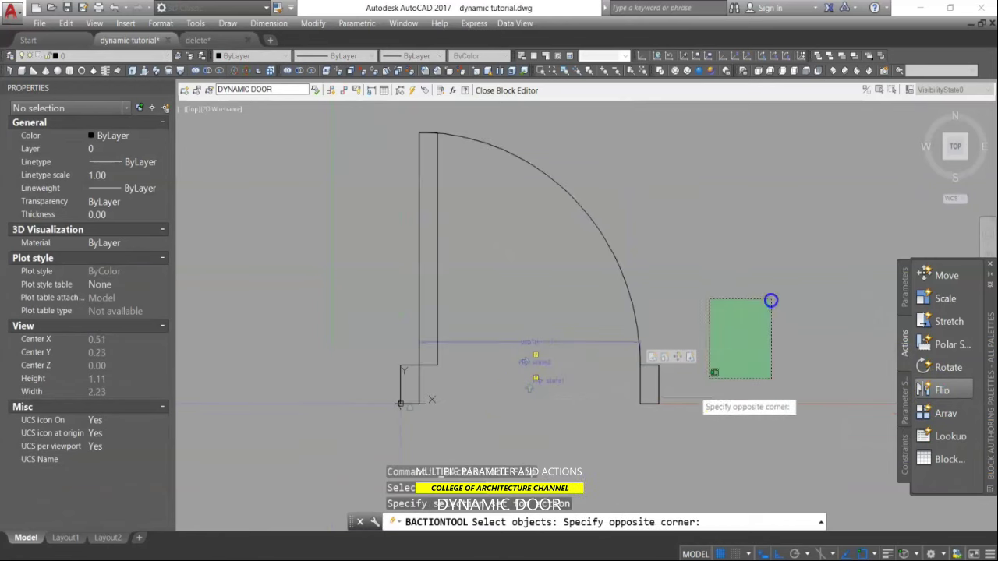
pyautogui.click(635, 440)
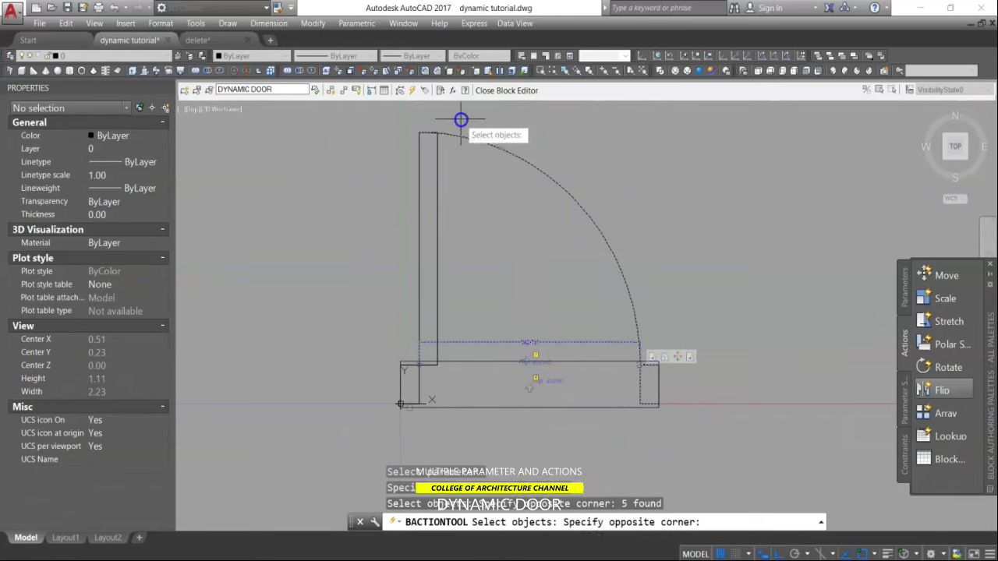
pyautogui.click(425, 123)
pyautogui.click(352, 434)
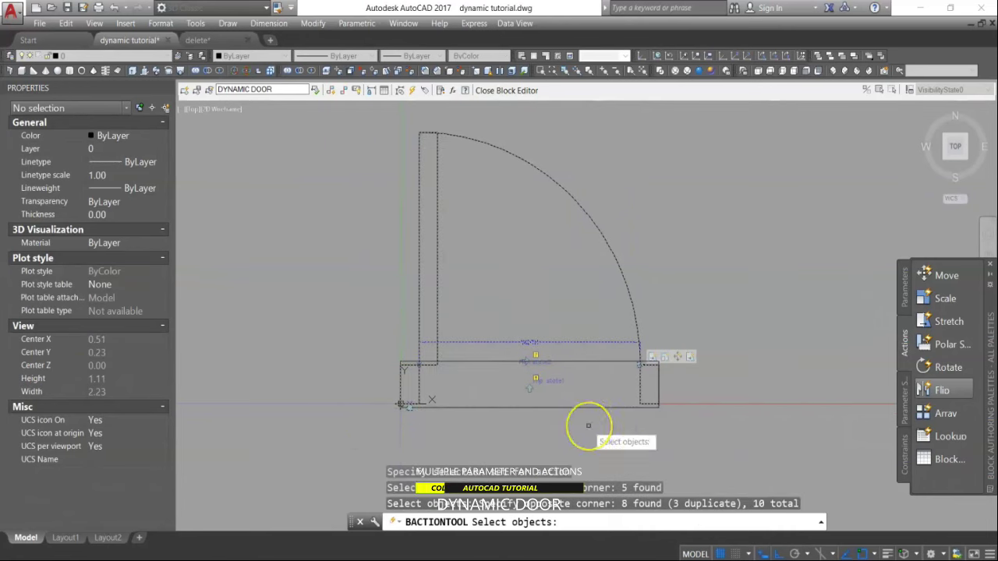
pyautogui.rightClick(636, 229)
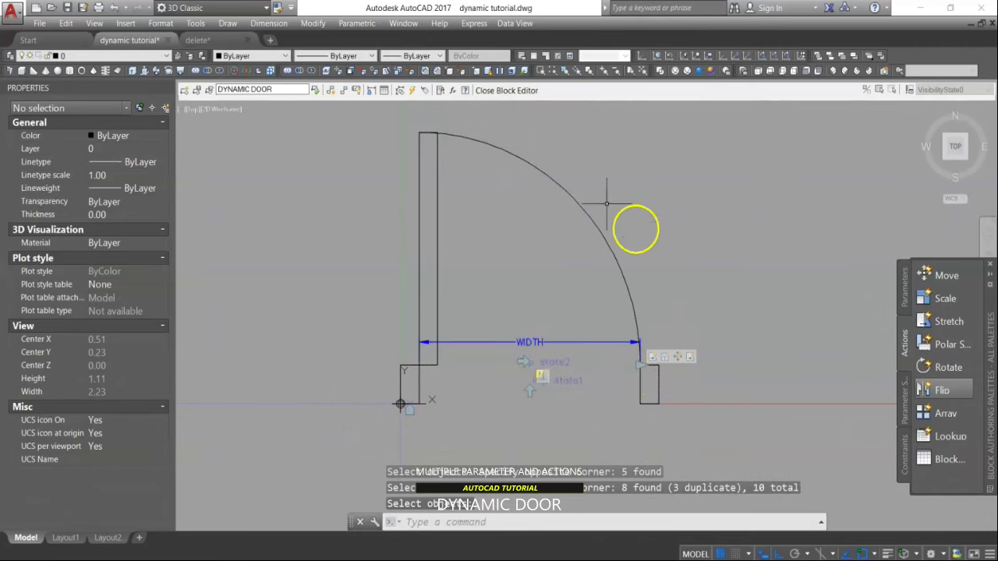
pyautogui.click(507, 91)
pyautogui.click(450, 261)
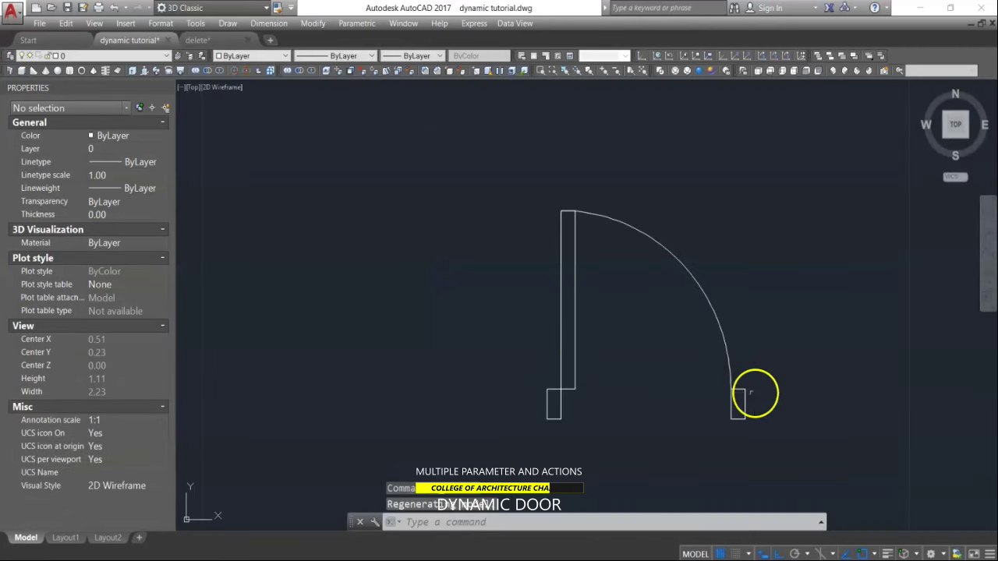
# Step: Test the door by flipping it, widening it to 0.91, then narrowing it again
pyautogui.click(746, 393)
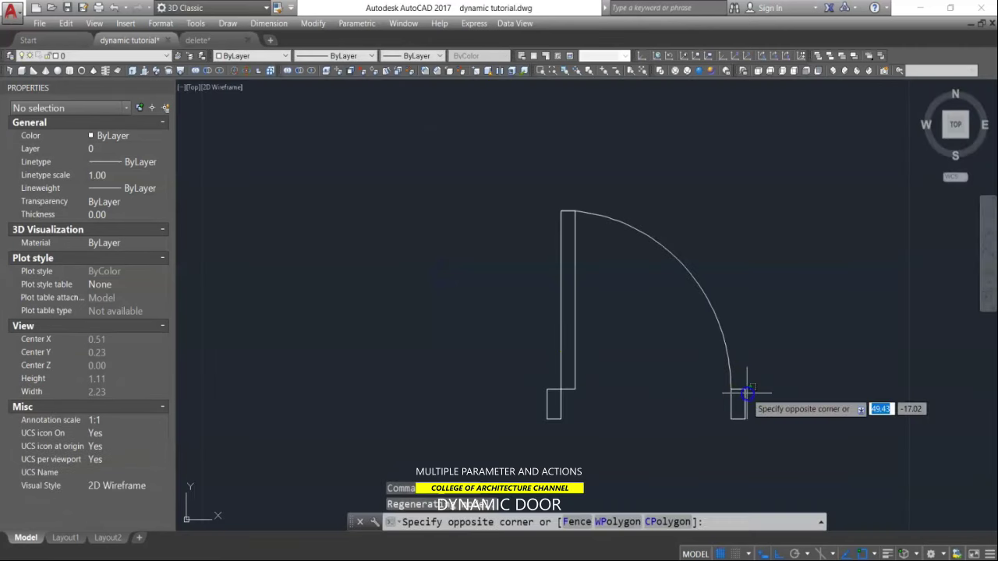
pyautogui.click(747, 395)
pyautogui.click(653, 387)
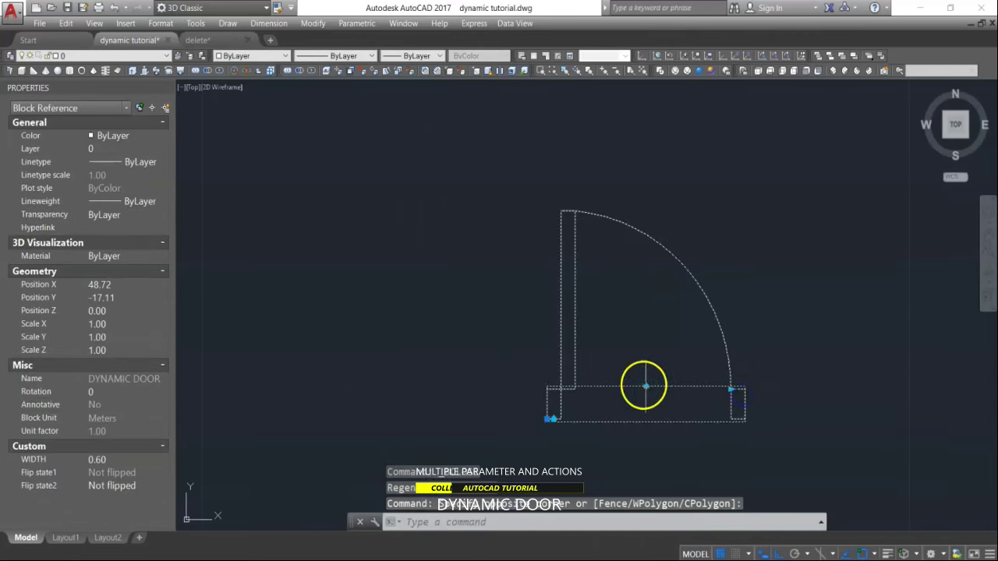
pyautogui.click(646, 386)
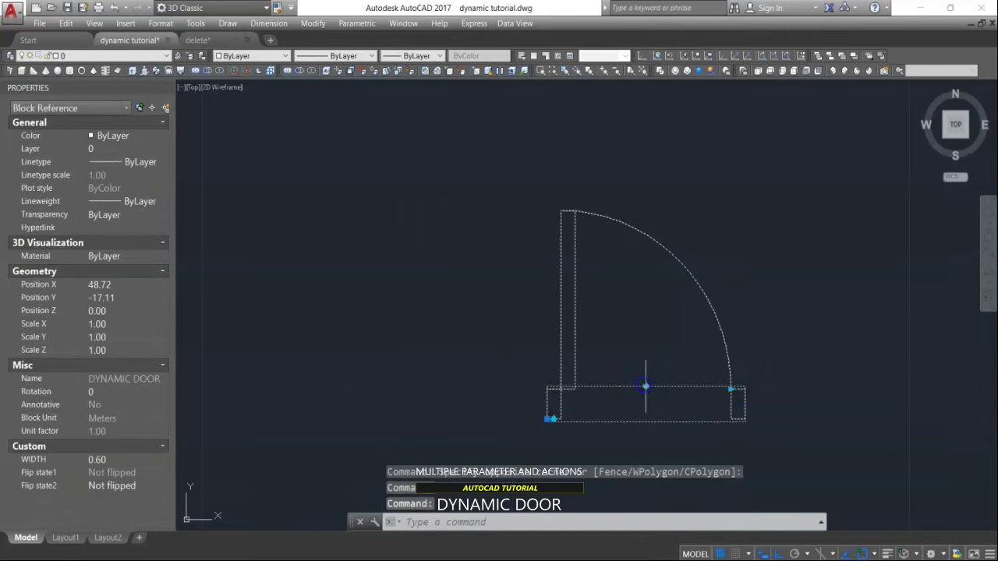
pyautogui.click(750, 398)
pyautogui.click(796, 392)
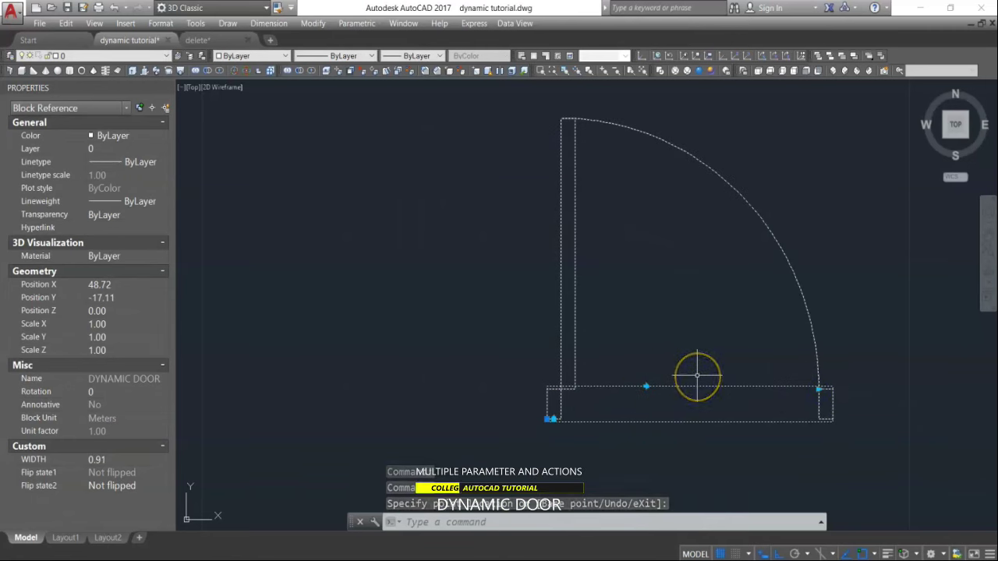
pyautogui.click(697, 378)
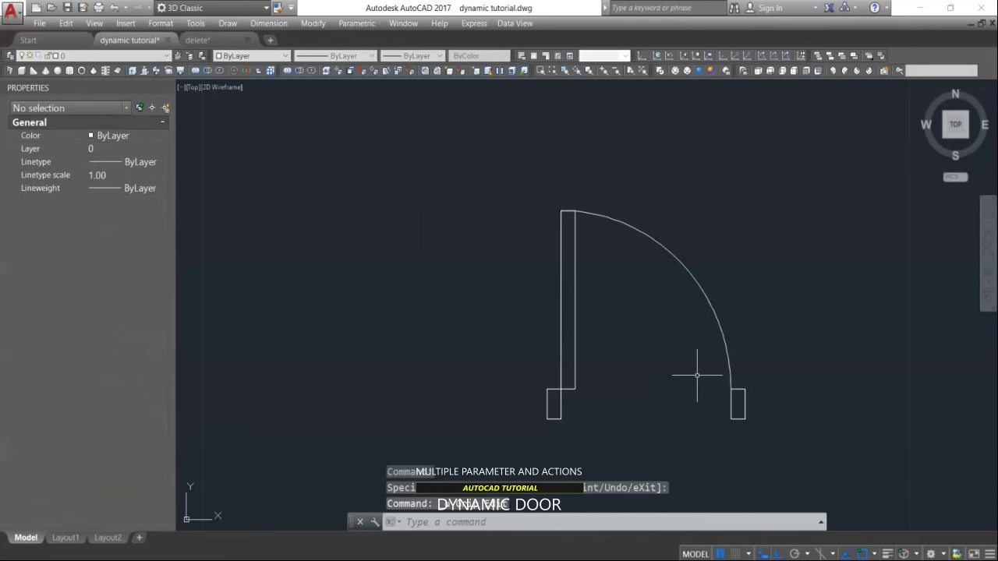
# Step: Reopen the DYNAMIC DOOR block in the Block Editor from its right-click menu
pyautogui.click(736, 390)
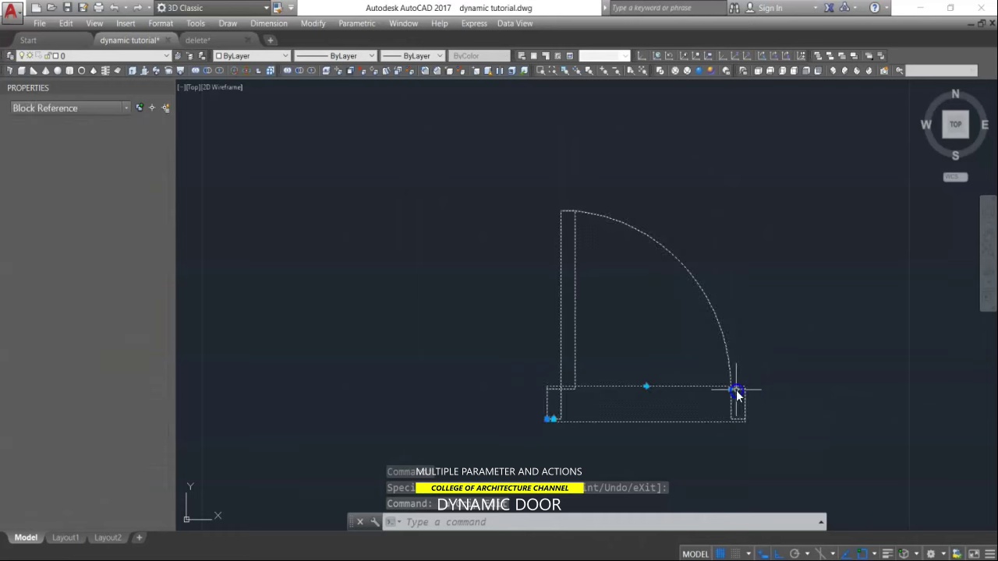
pyautogui.rightClick(736, 390)
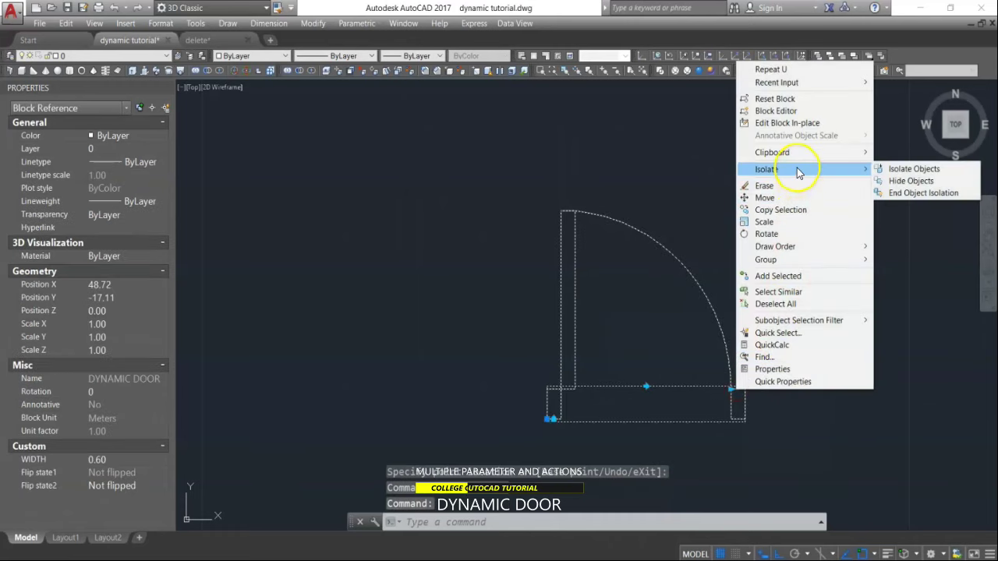
pyautogui.click(803, 114)
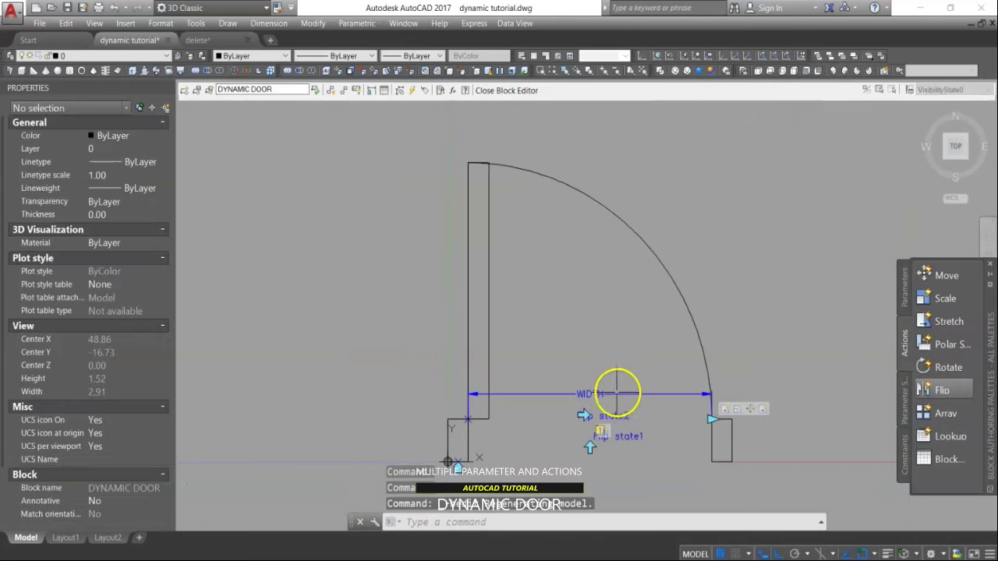
# Step: Start a Move action on the WIDTH parameter, tied to its end point
pyautogui.scroll(3, 598, 421)
pyautogui.scroll(-3, 585, 403)
pyautogui.scroll(2, 650, 412)
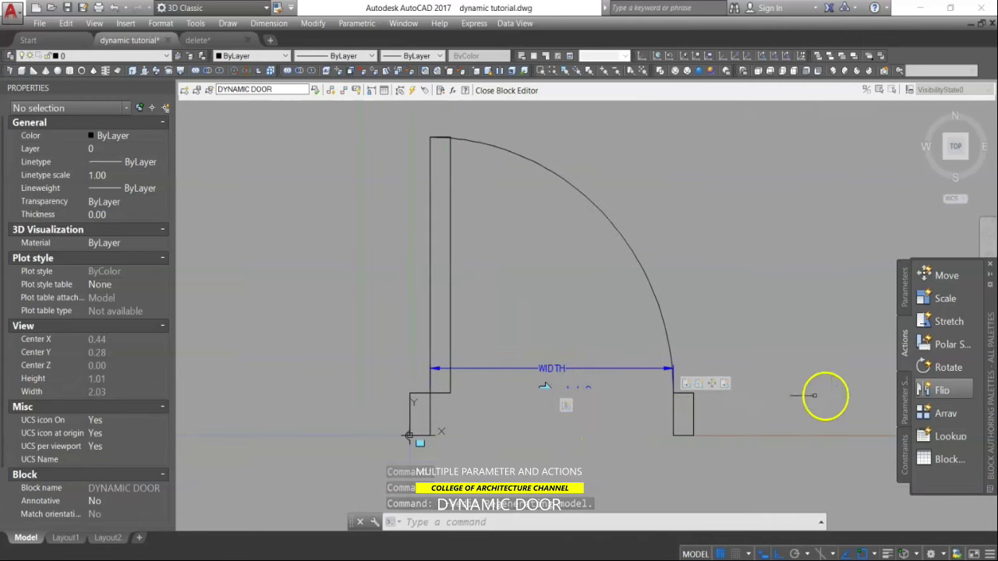
pyautogui.click(928, 277)
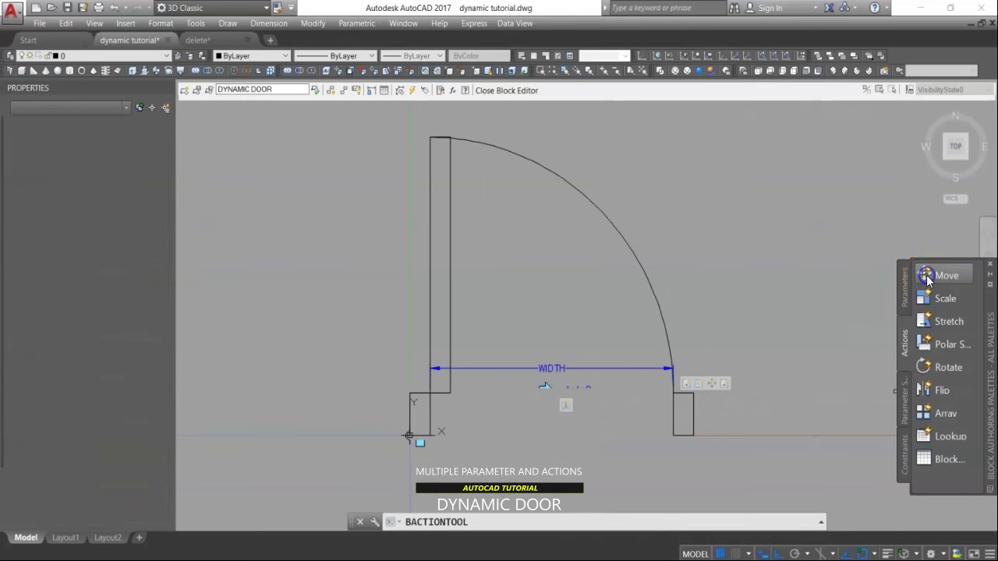
pyautogui.scroll(2, 646, 419)
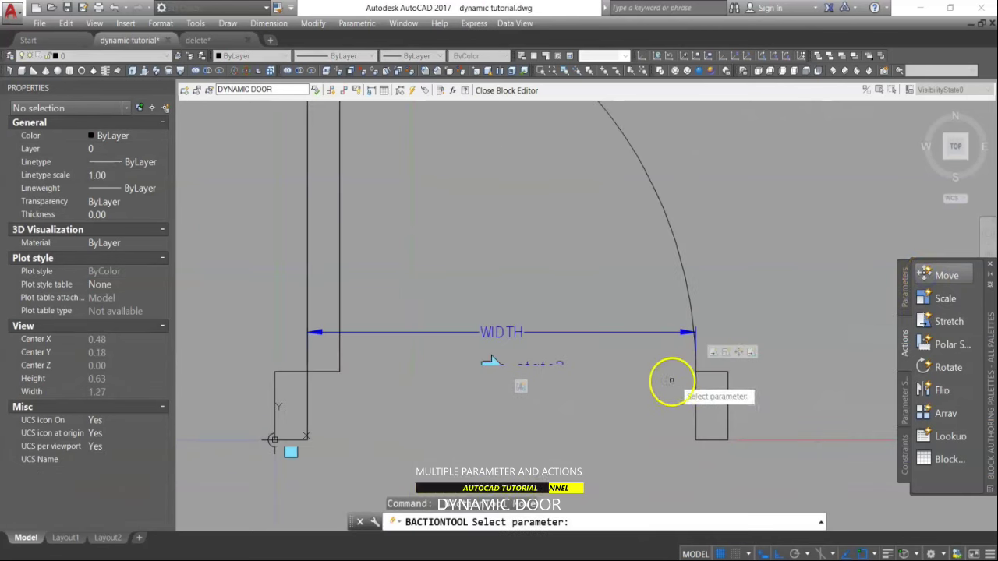
pyautogui.click(651, 335)
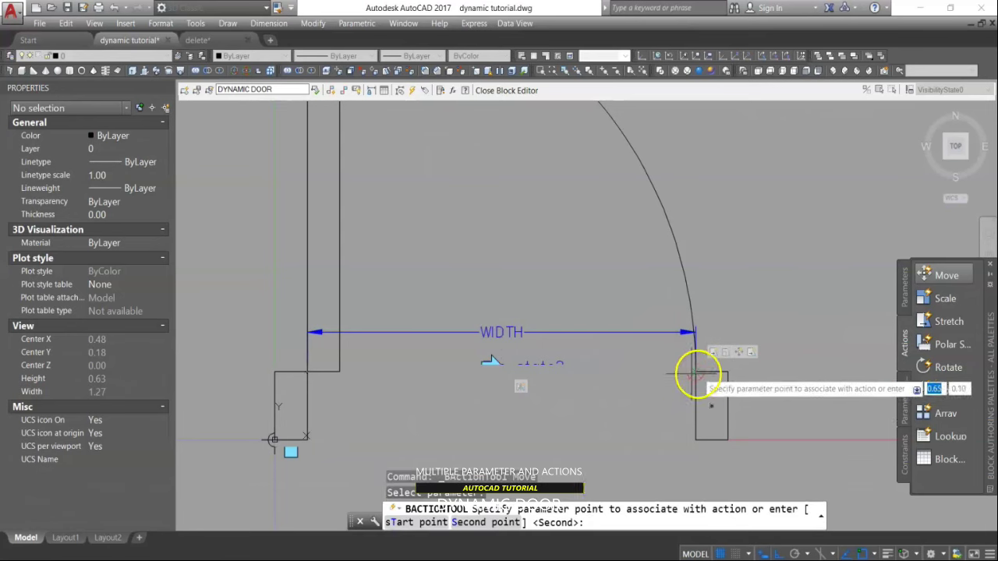
pyautogui.click(693, 372)
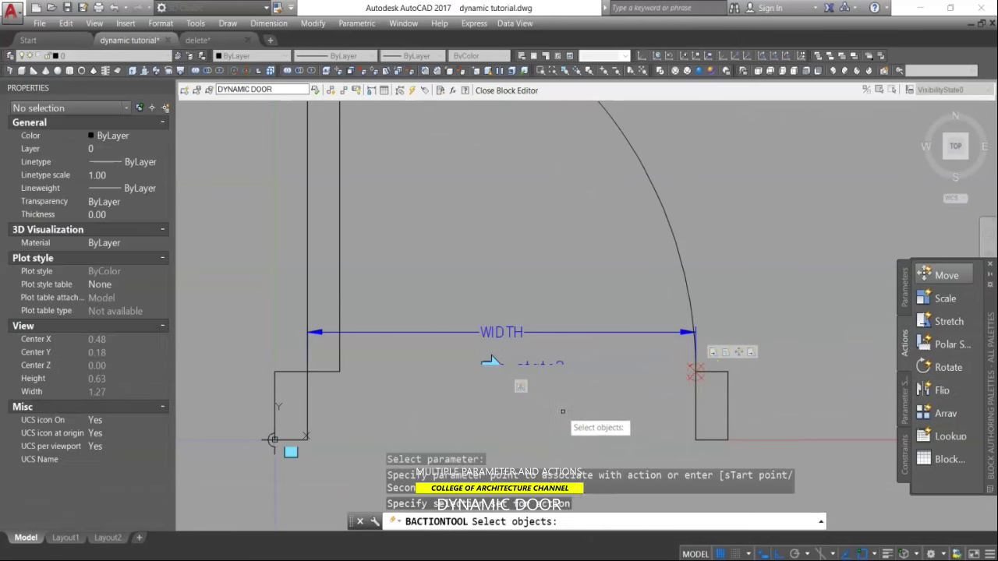
# Step: Select the four door objects, including the flip labels, for the Move action
pyautogui.click(562, 412)
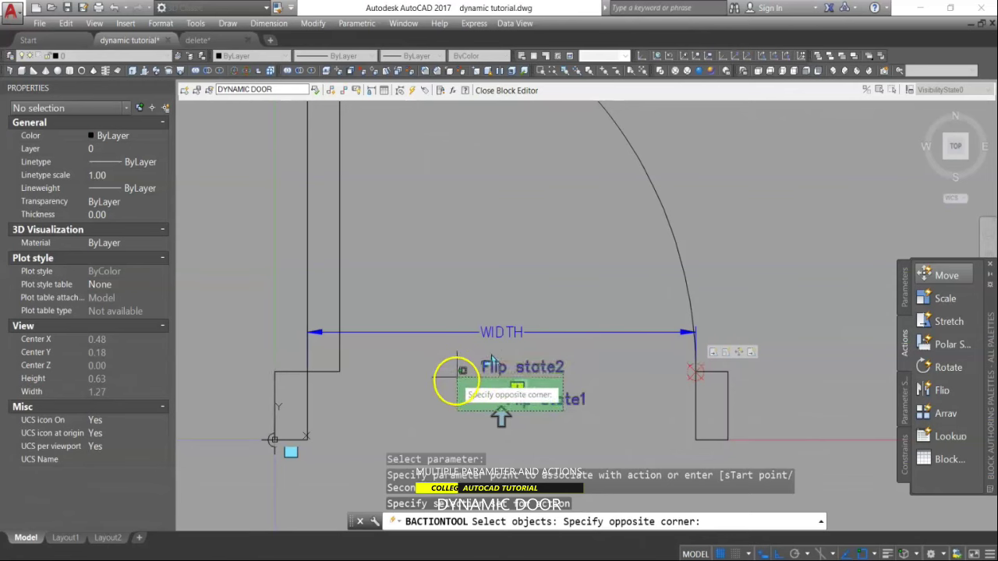
pyautogui.click(460, 382)
pyautogui.click(502, 361)
pyautogui.click(535, 356)
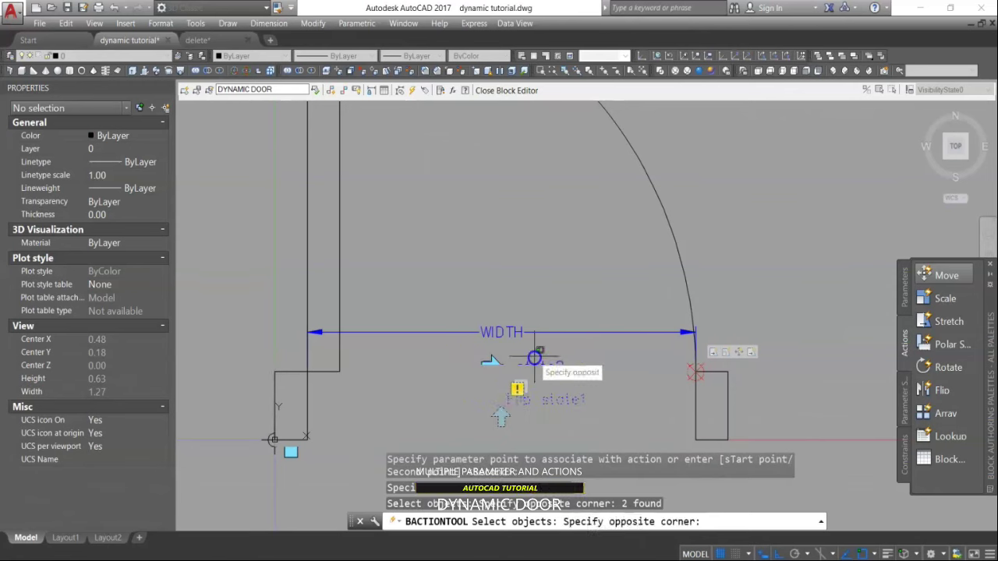
pyautogui.click(487, 364)
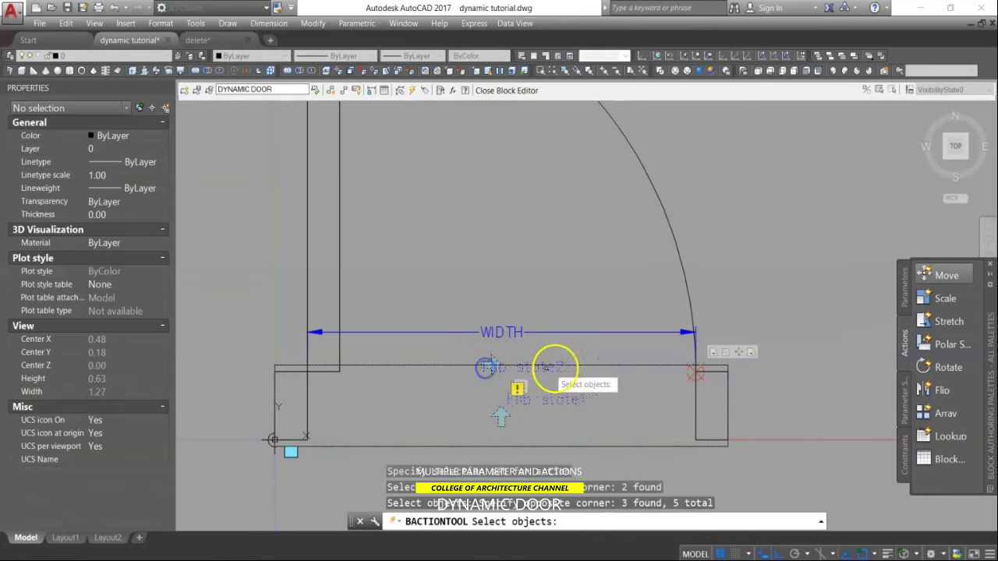
pyautogui.keyDown('shift'); pyautogui.click(619, 357); pyautogui.keyUp('shift')
pyautogui.keyDown('shift'); pyautogui.click(624, 378); pyautogui.keyUp('shift')
pyautogui.click(647, 362)
pyautogui.click(639, 381)
pyautogui.click(644, 352)
pyautogui.click(632, 389)
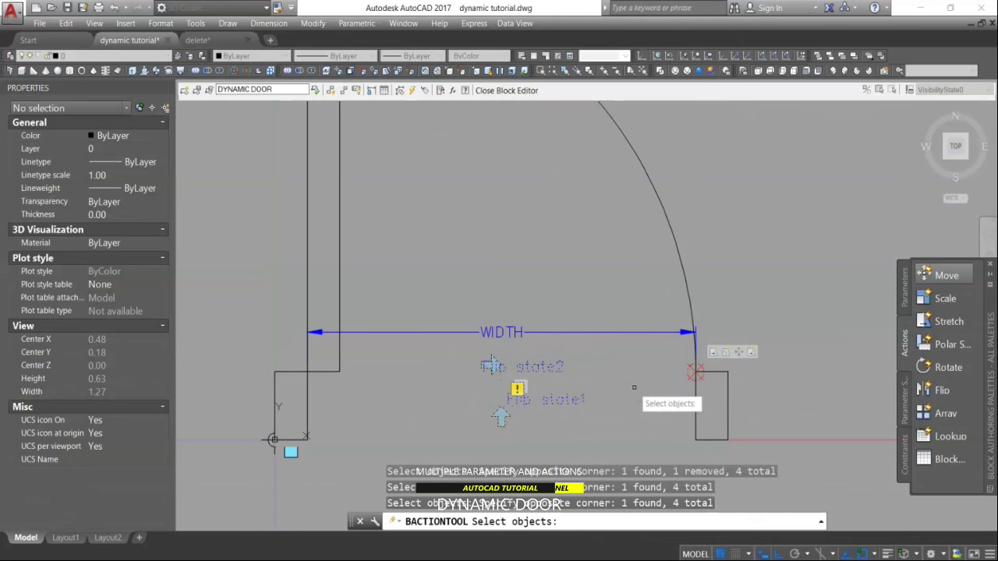
pyautogui.press('Return')
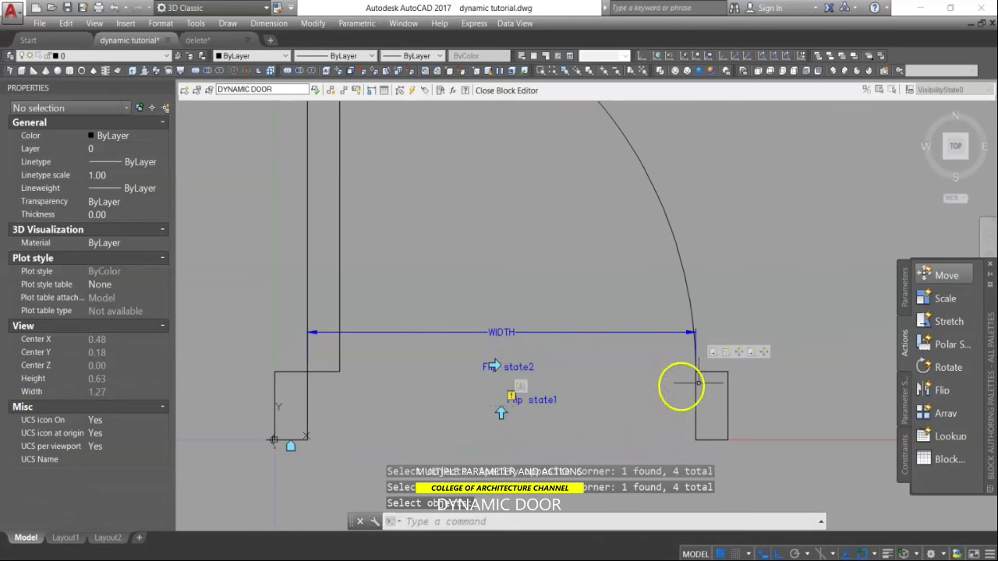
# Step: Set Move1's distance multiplier to 0.50, then close the Block Editor and save changes
pyautogui.click(763, 353)
pyautogui.click(274, 346)
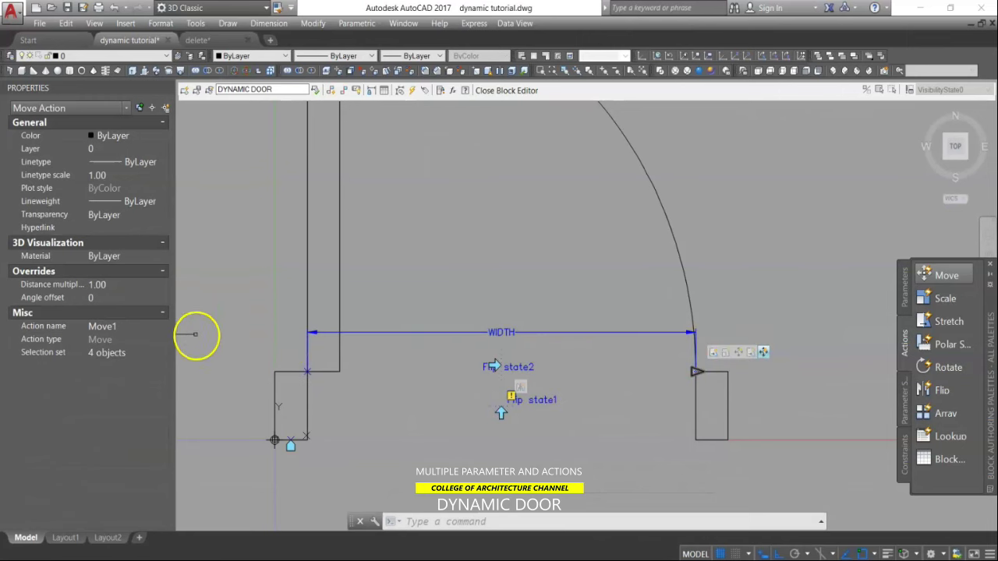
pyautogui.click(119, 285)
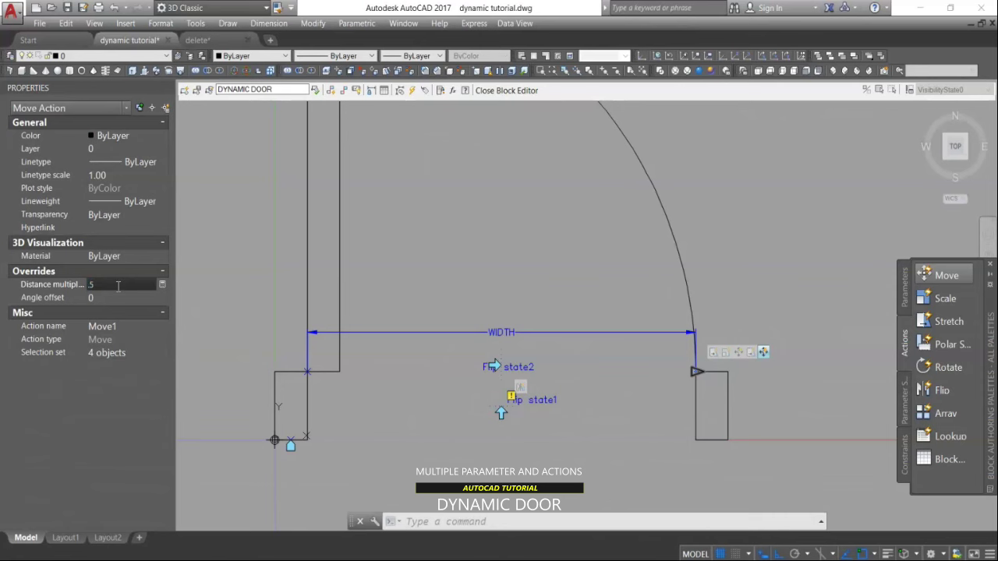
pyautogui.click(503, 167)
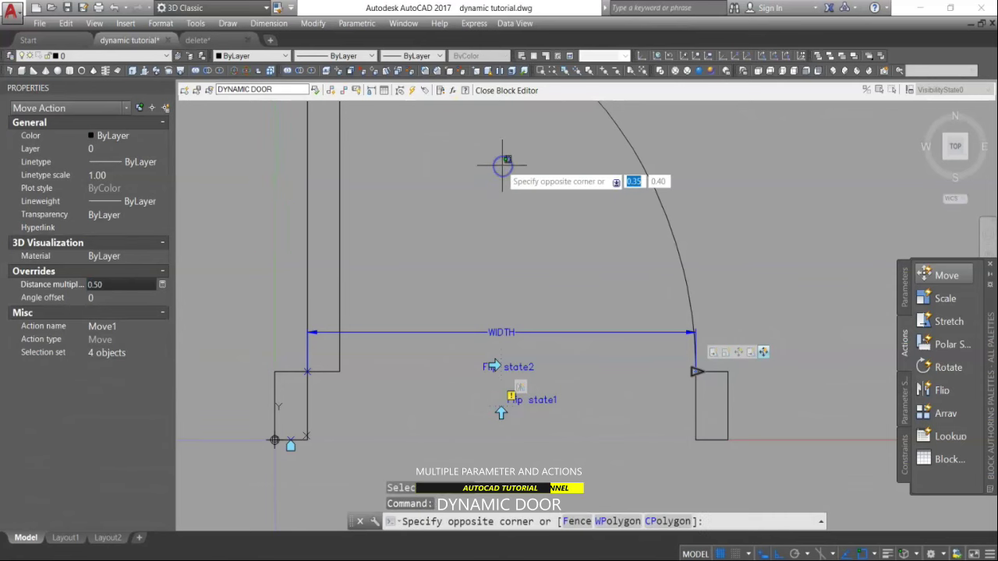
pyautogui.click(503, 91)
pyautogui.click(475, 271)
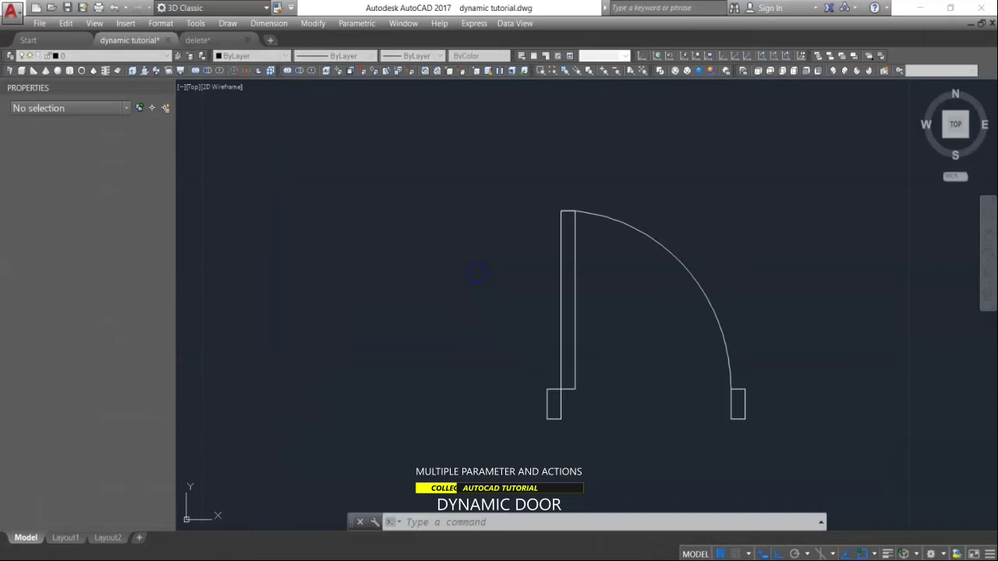
pyautogui.click(730, 389)
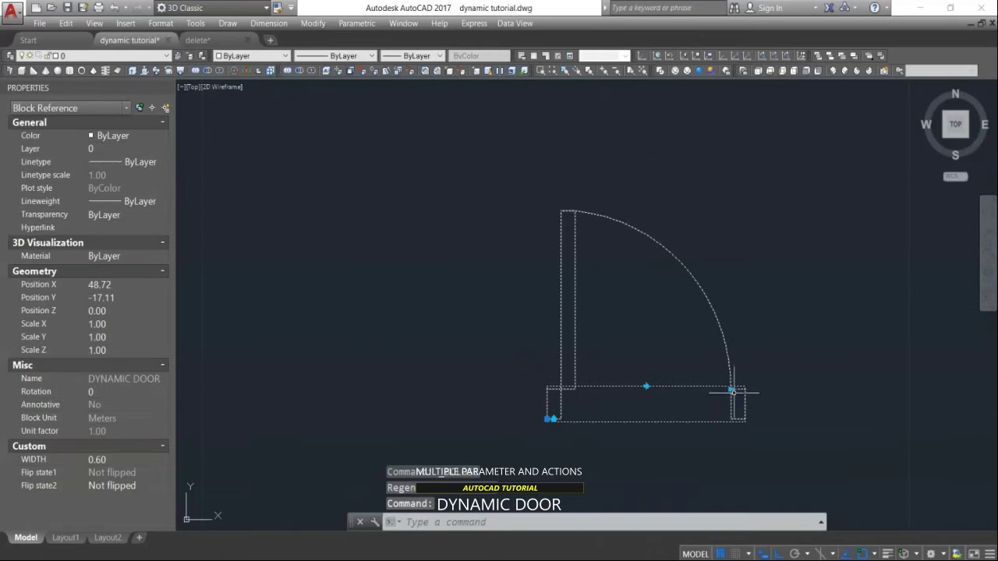
pyautogui.click(730, 388)
pyautogui.click(796, 389)
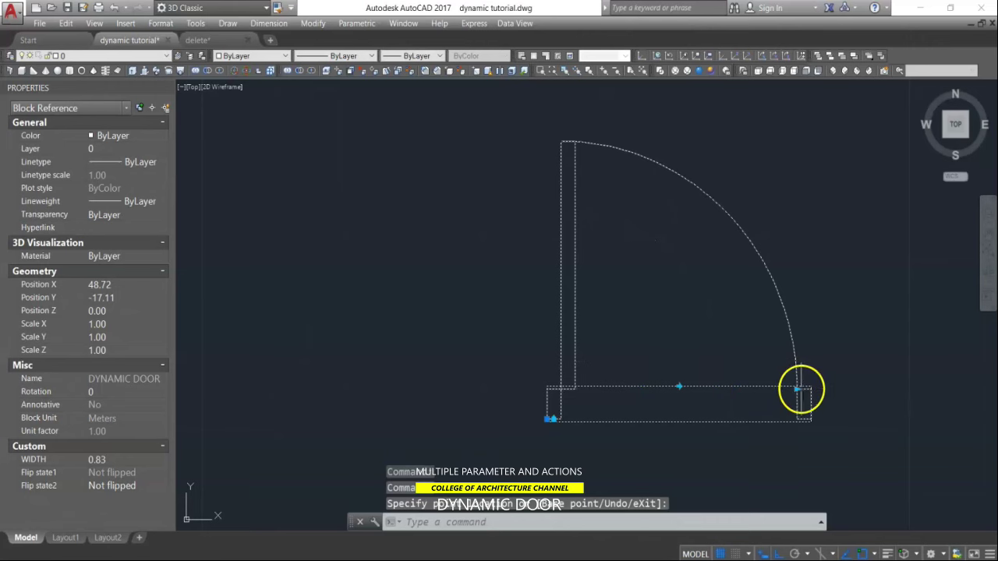
pyautogui.click(799, 392)
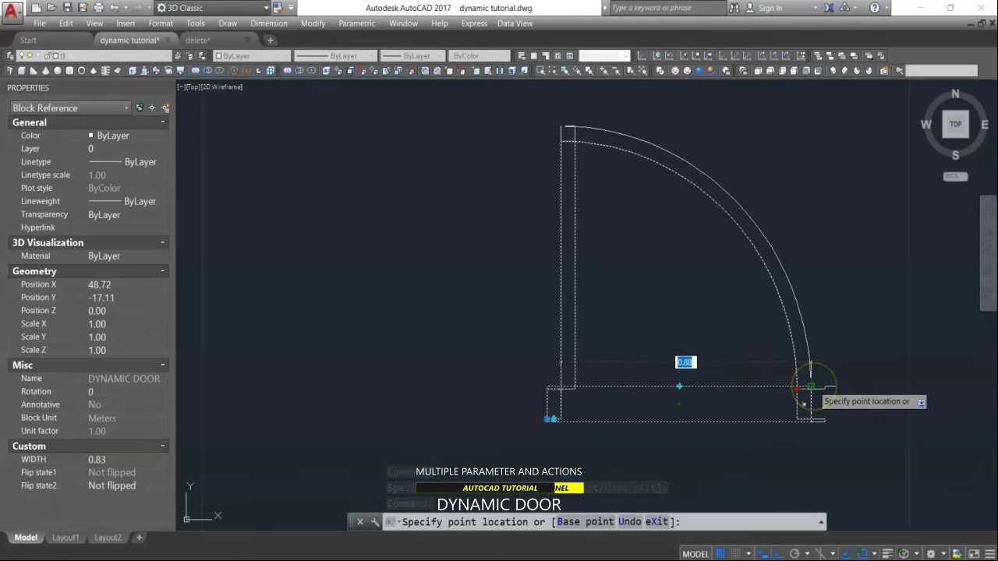
pyautogui.press('Escape')
pyautogui.press('Escape')
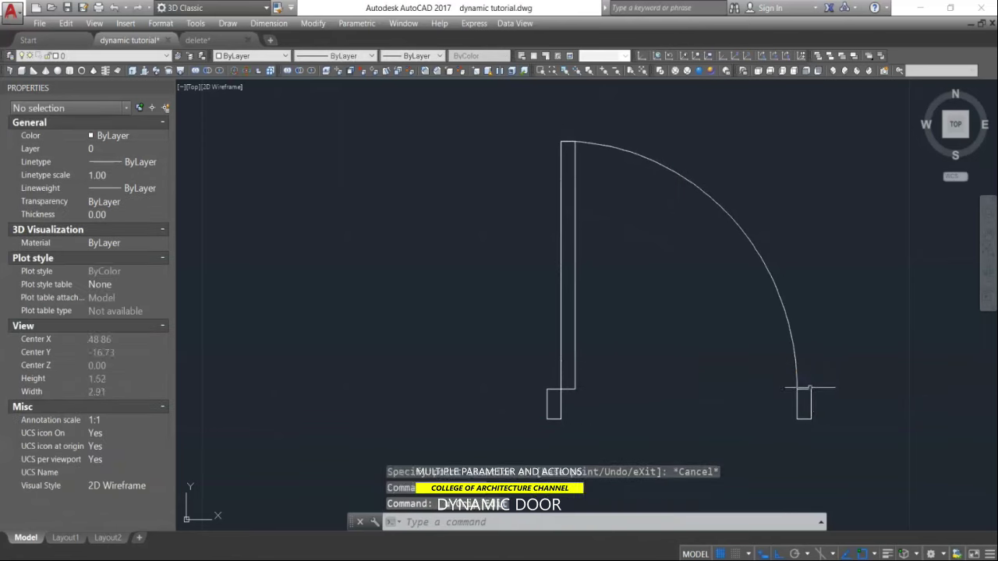
pyautogui.click(770, 399)
pyautogui.click(746, 399)
pyautogui.rightClick(746, 400)
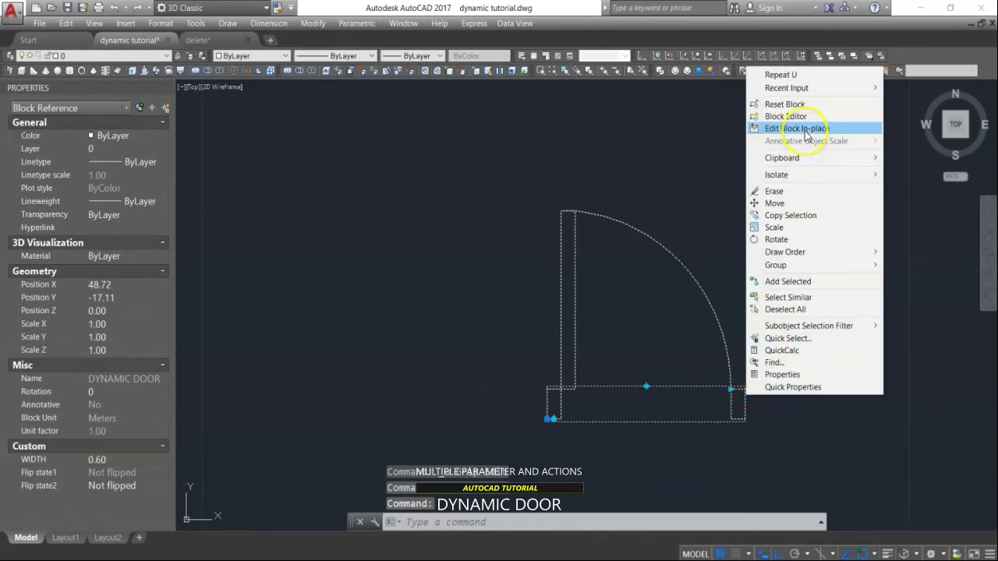
# Step: Reopen DYNAMIC DOOR in the Block Editor and start a Flip action on Flip state1
pyautogui.click(785, 116)
pyautogui.scroll(-1, 682, 358)
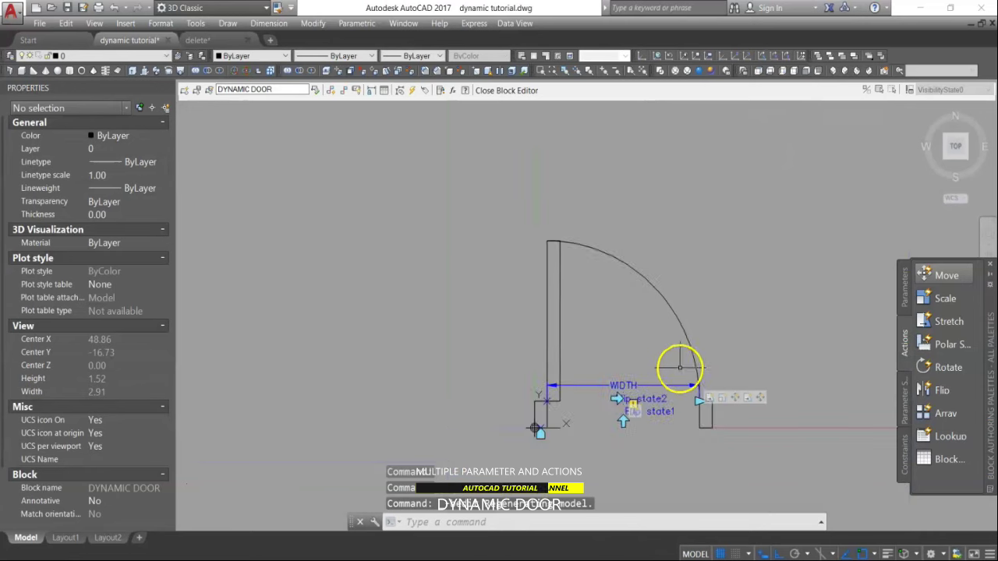
pyautogui.scroll(2, 765, 419)
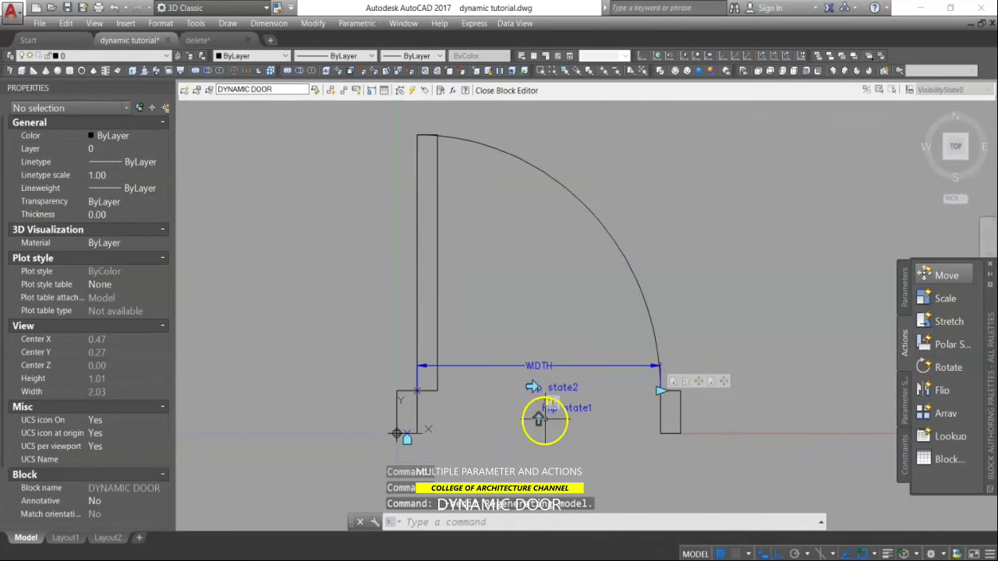
pyautogui.click(939, 389)
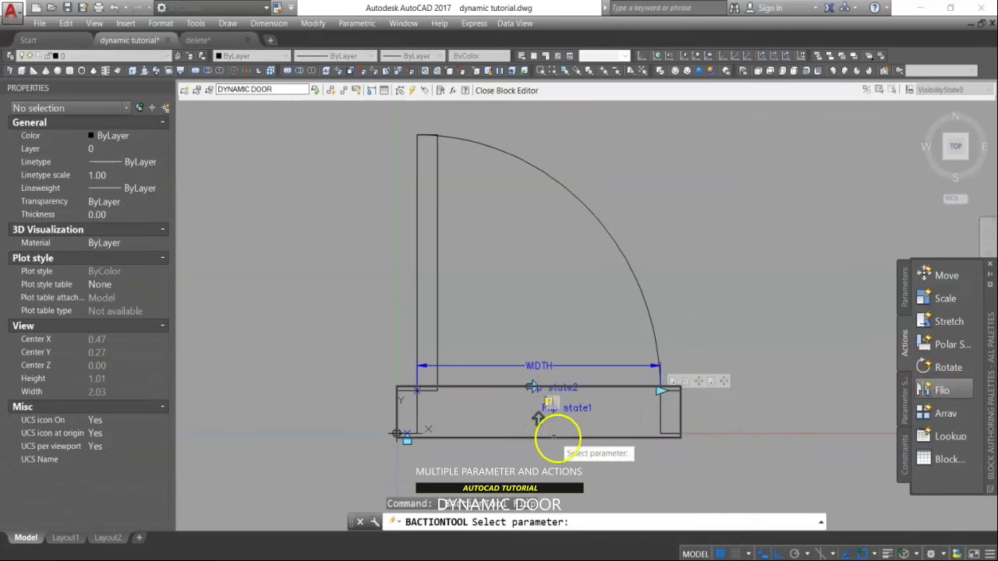
pyautogui.scroll(1, 544, 438)
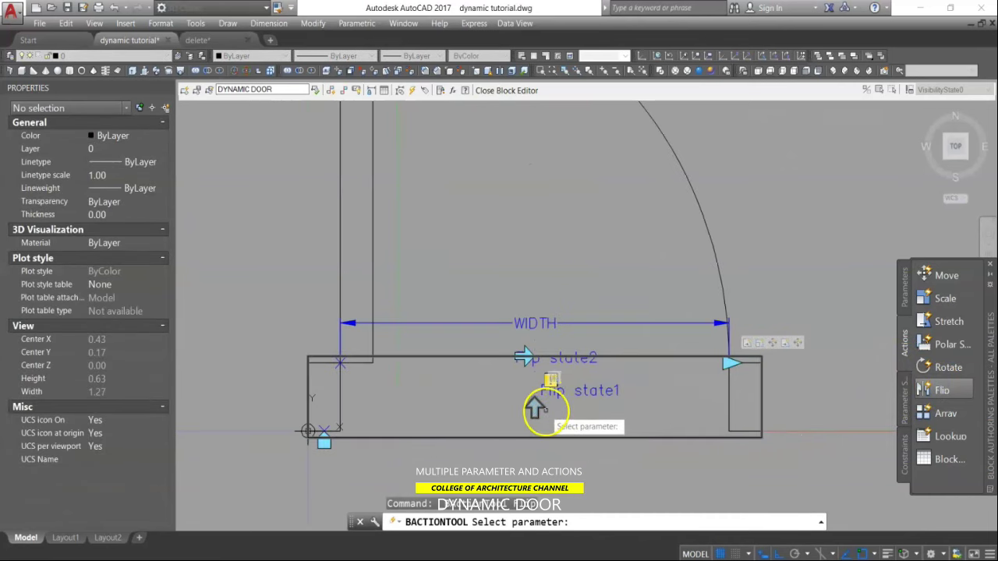
pyautogui.click(543, 408)
# Step: Select the flip labels, right jamb, door leaf and arc as the Flip action's objects
pyautogui.scroll(1, 544, 408)
pyautogui.click(508, 404)
pyautogui.click(512, 404)
pyautogui.scroll(-1, 546, 399)
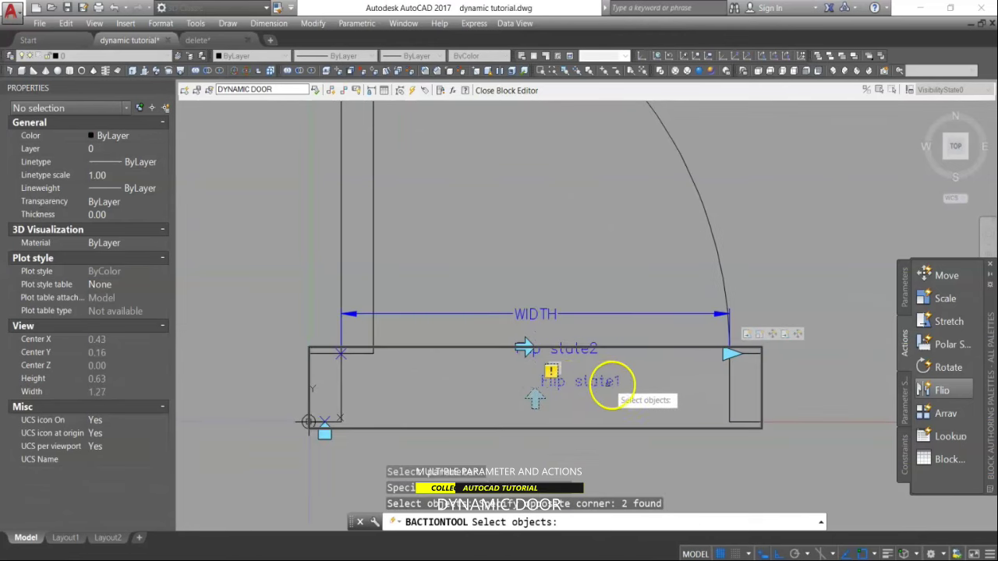
pyautogui.scroll(-1, 674, 378)
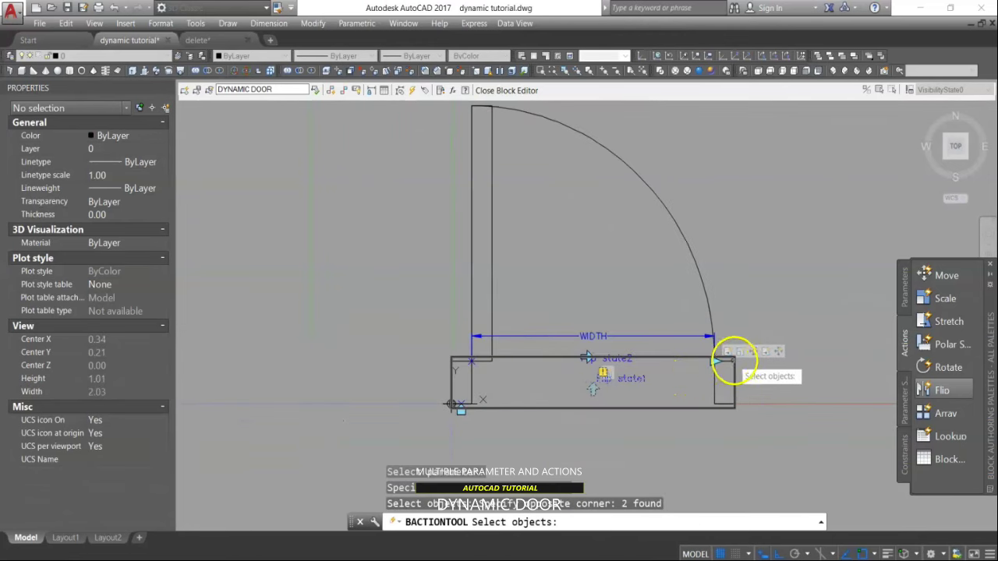
pyautogui.click(792, 453)
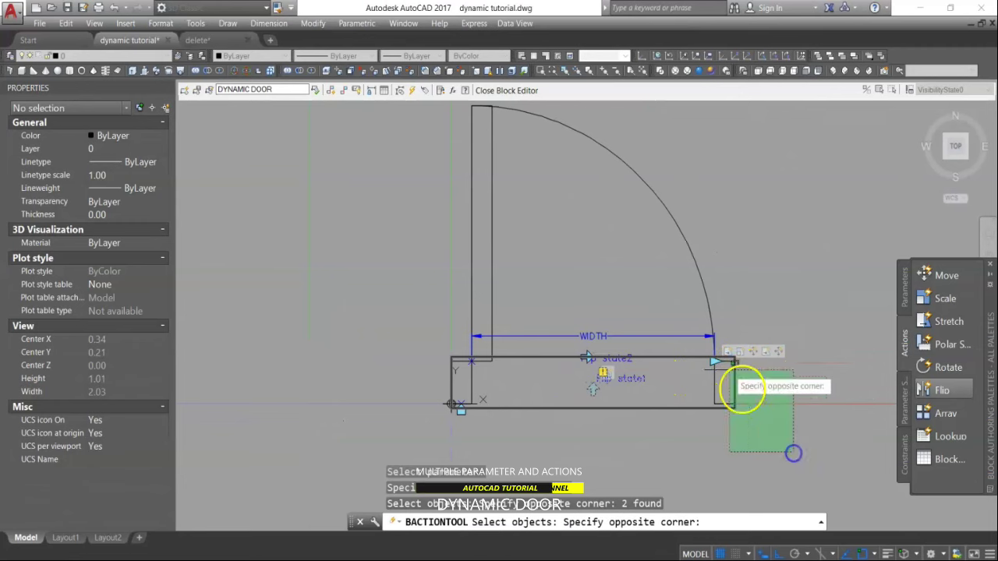
pyautogui.scroll(-1, 683, 292)
pyautogui.click(684, 292)
pyautogui.click(572, 142)
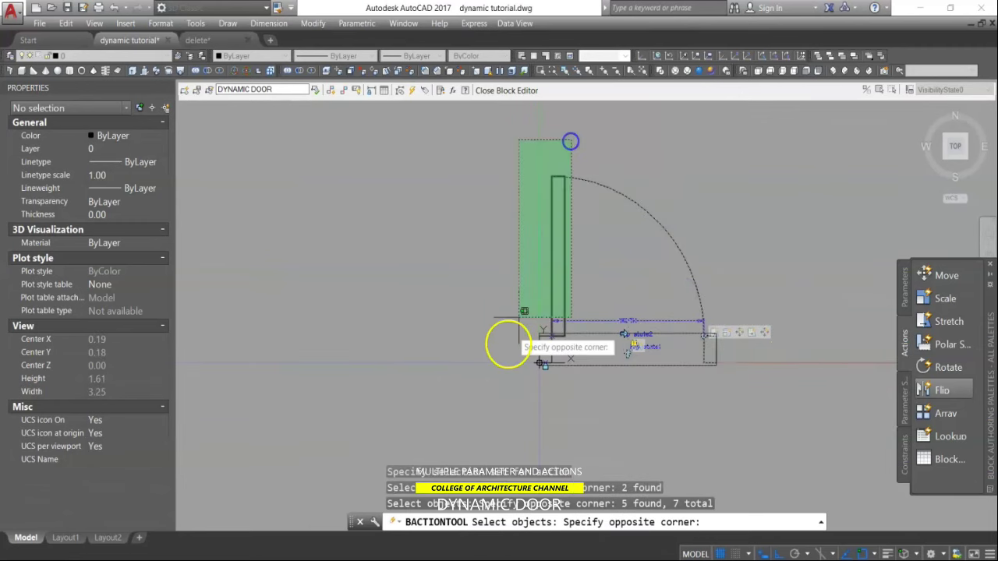
pyautogui.click(480, 389)
pyautogui.scroll(3, 627, 340)
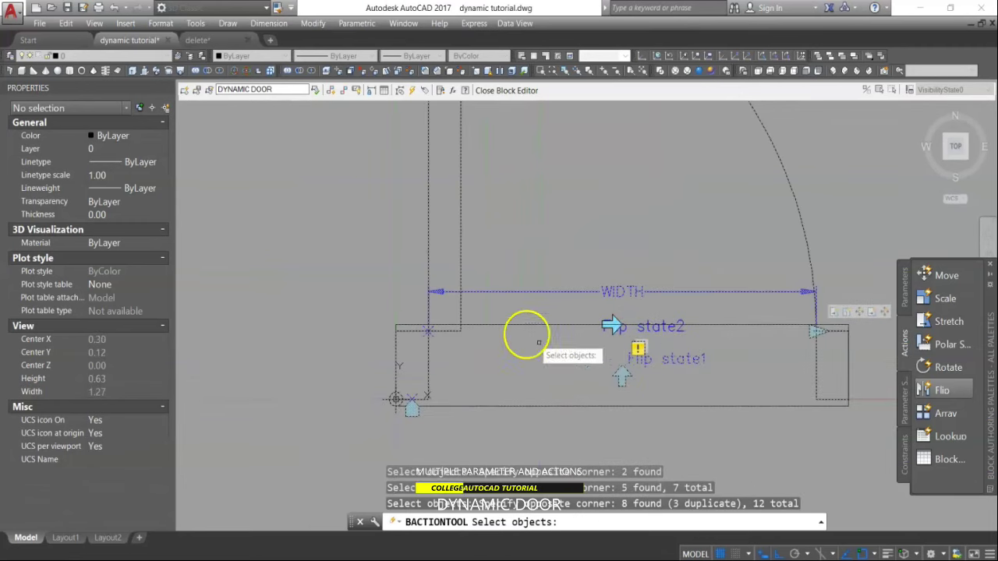
pyautogui.click(468, 426)
pyautogui.moveTo(538, 248); pyautogui.dragTo(748, 347)
pyautogui.click(558, 259)
pyautogui.click(507, 412)
pyautogui.scroll(-2, 536, 390)
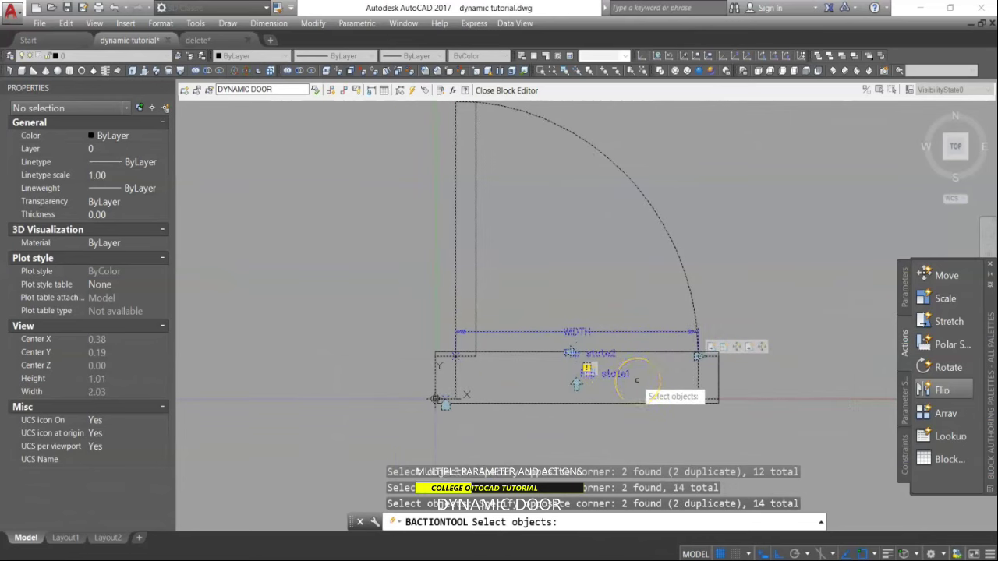
pyautogui.press('Return')
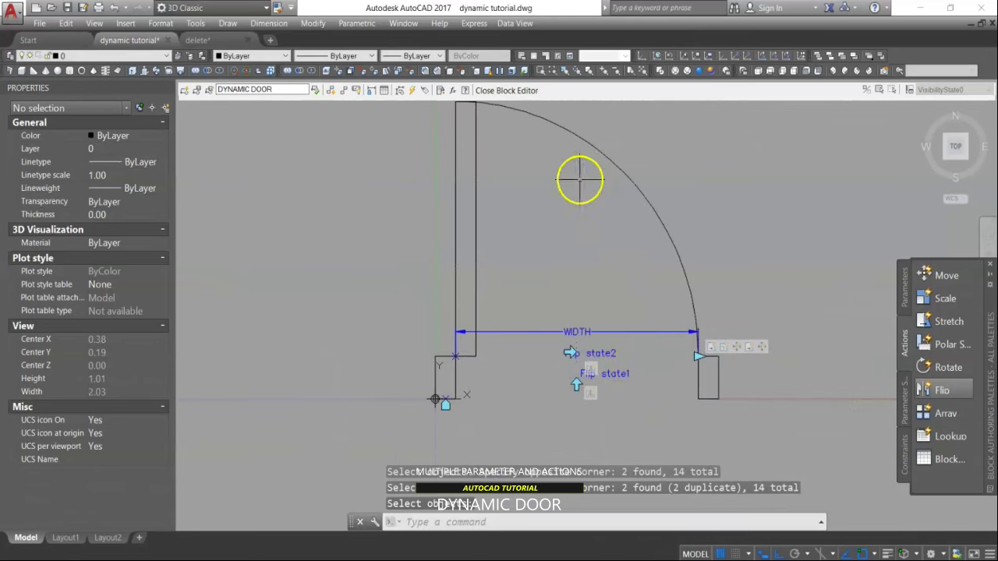
# Step: Save the block edits and test flipping the door down and back up
pyautogui.click(508, 91)
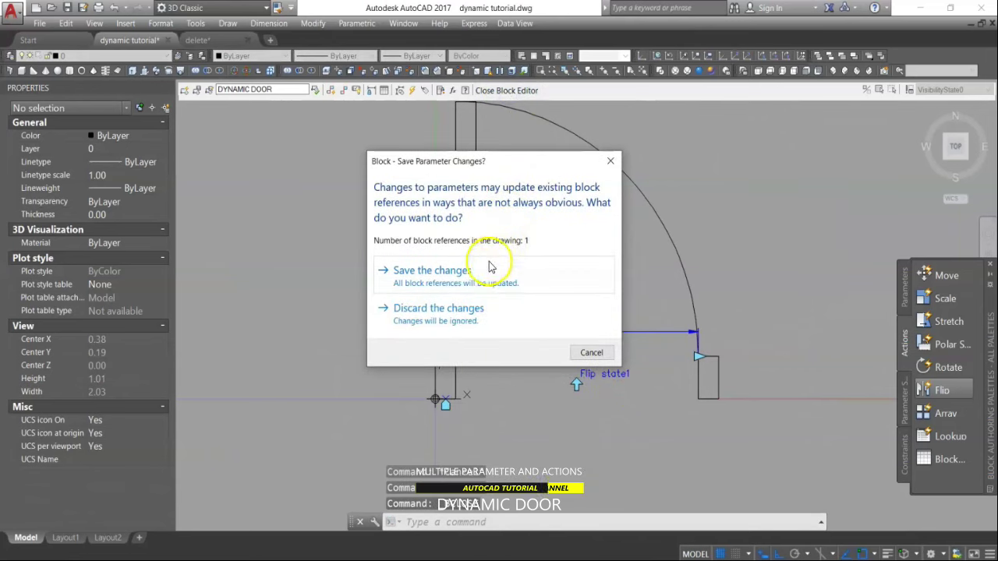
pyautogui.click(471, 283)
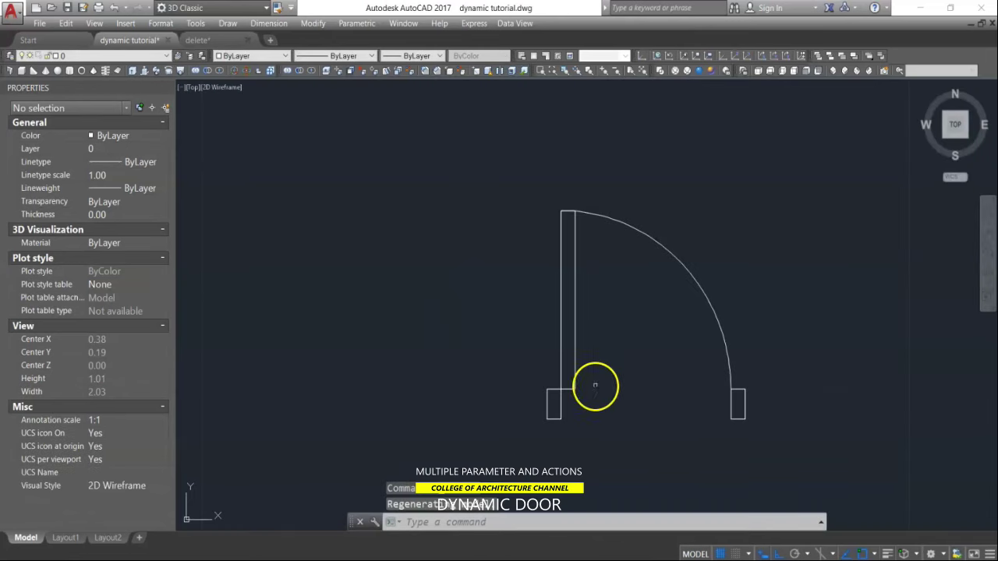
pyautogui.click(731, 408)
pyautogui.click(646, 403)
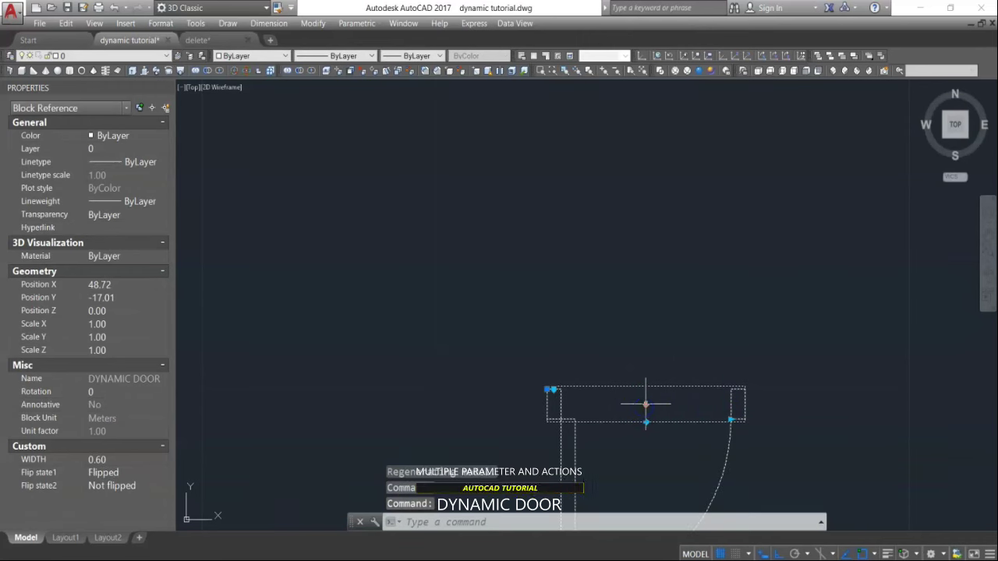
pyautogui.click(645, 404)
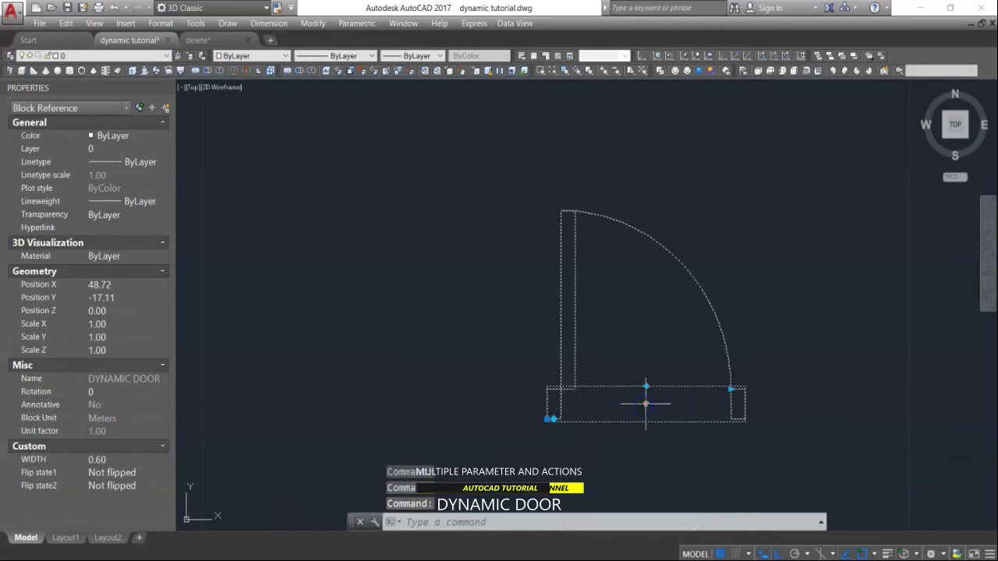
# Step: Widen the door to WIDTH 0.94 and flip it across and back
pyautogui.click(723, 396)
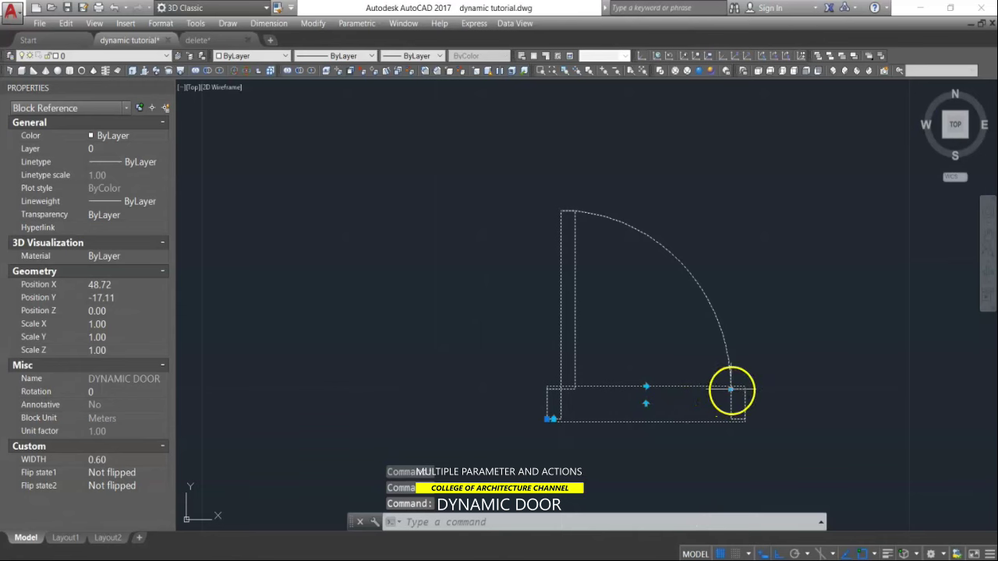
pyautogui.click(827, 384)
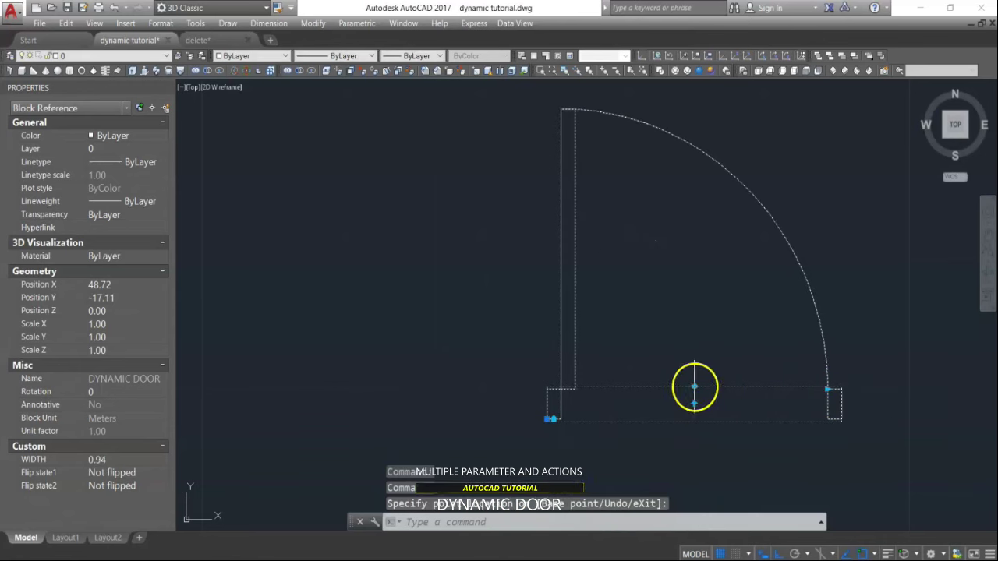
pyautogui.click(694, 387)
pyautogui.click(694, 387)
pyautogui.click(694, 386)
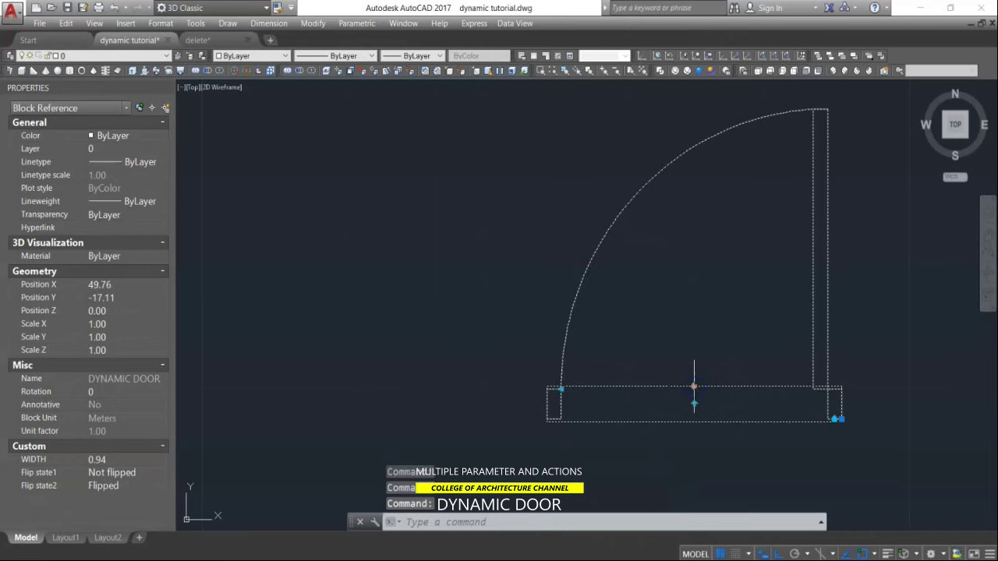
pyautogui.click(694, 386)
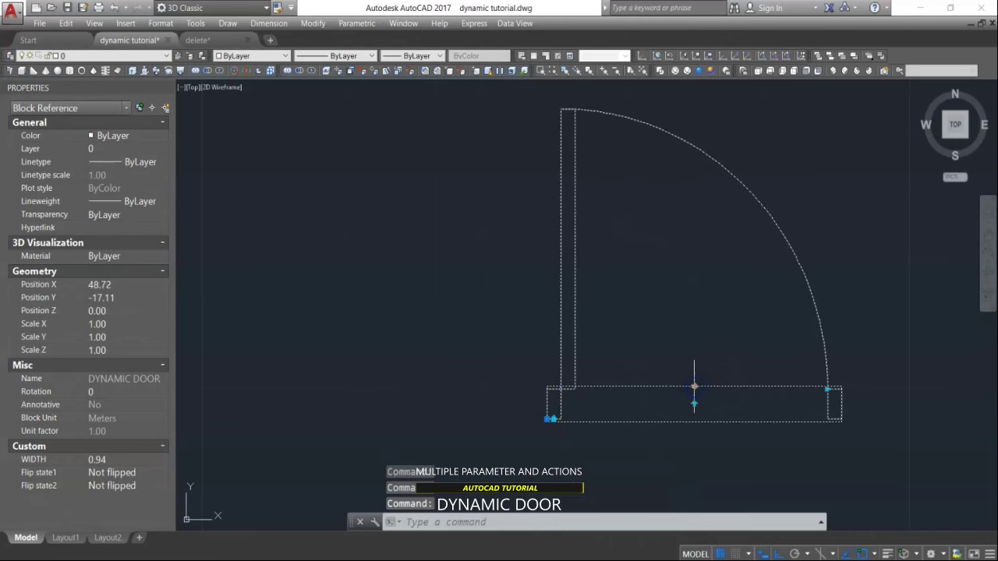
# Step: Reset the door block to its default 0.60 width, then reselect it
pyautogui.rightClick(827, 390)
pyautogui.moveTo(869, 158)
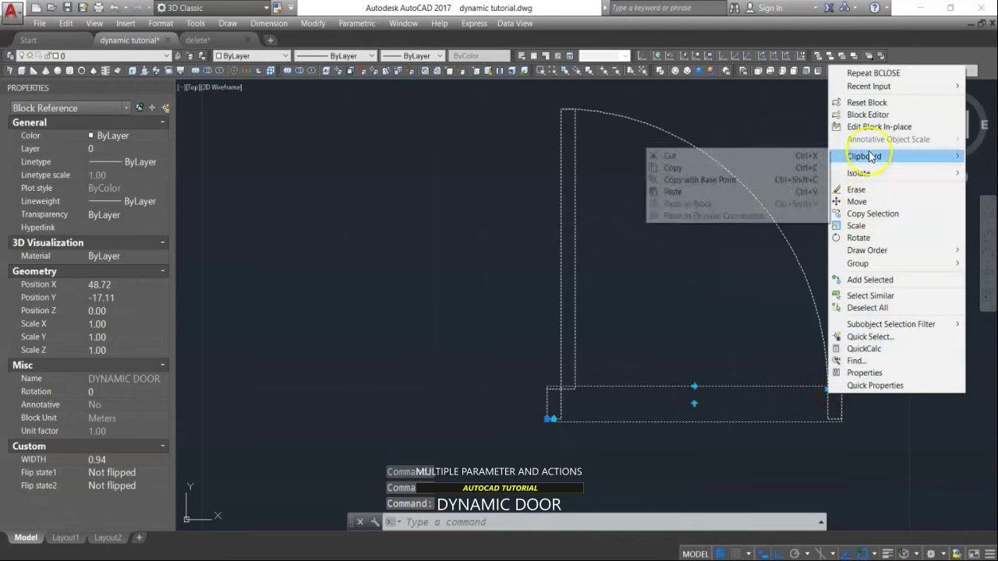
pyautogui.click(867, 102)
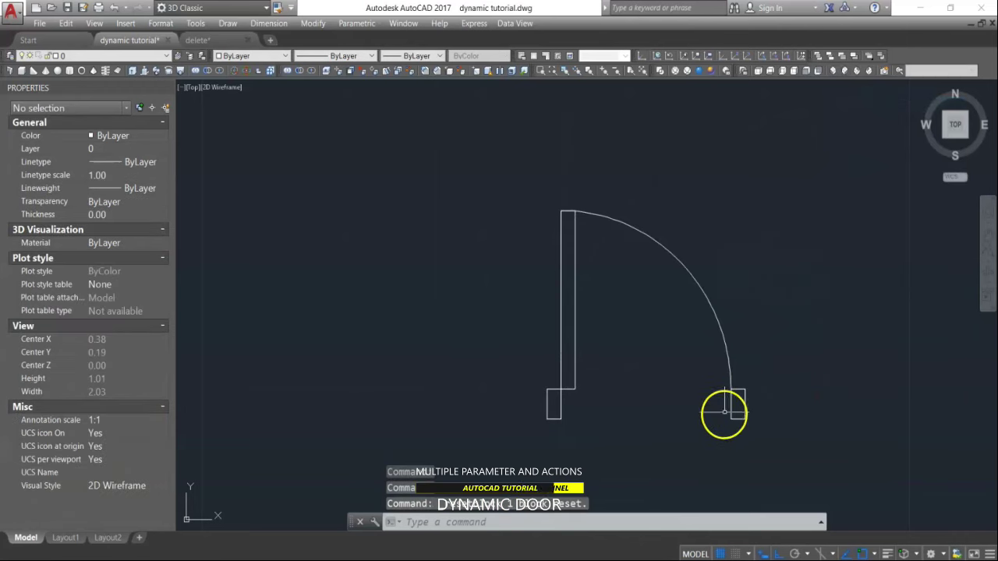
pyautogui.rightClick(726, 406)
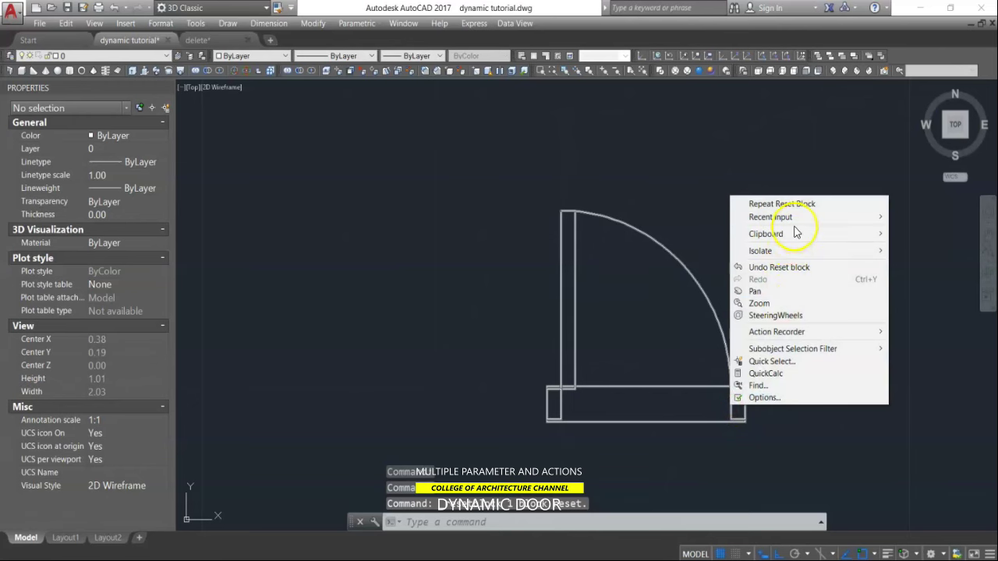
pyautogui.moveTo(791, 224)
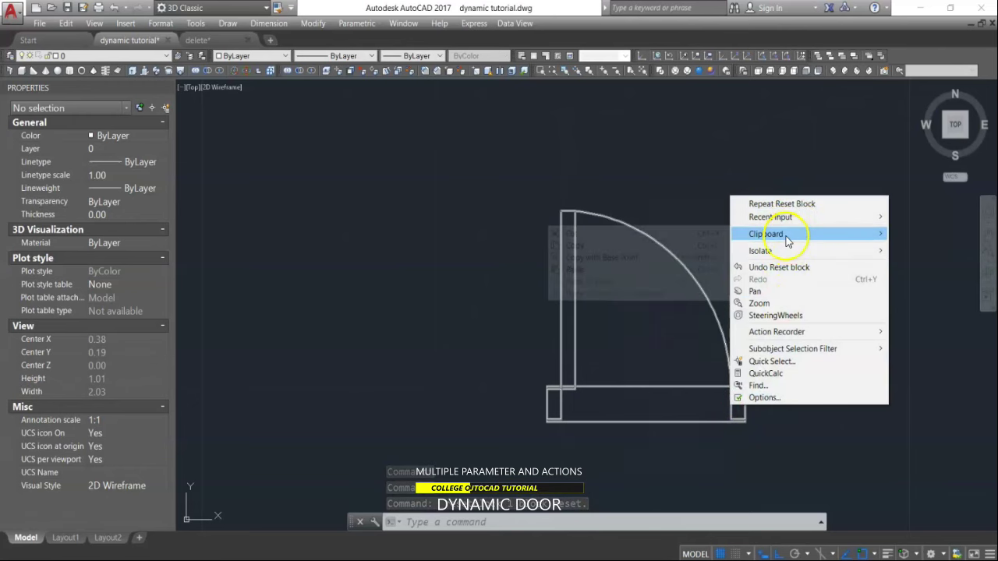
pyautogui.click(726, 371)
pyautogui.click(731, 390)
pyautogui.rightClick(731, 389)
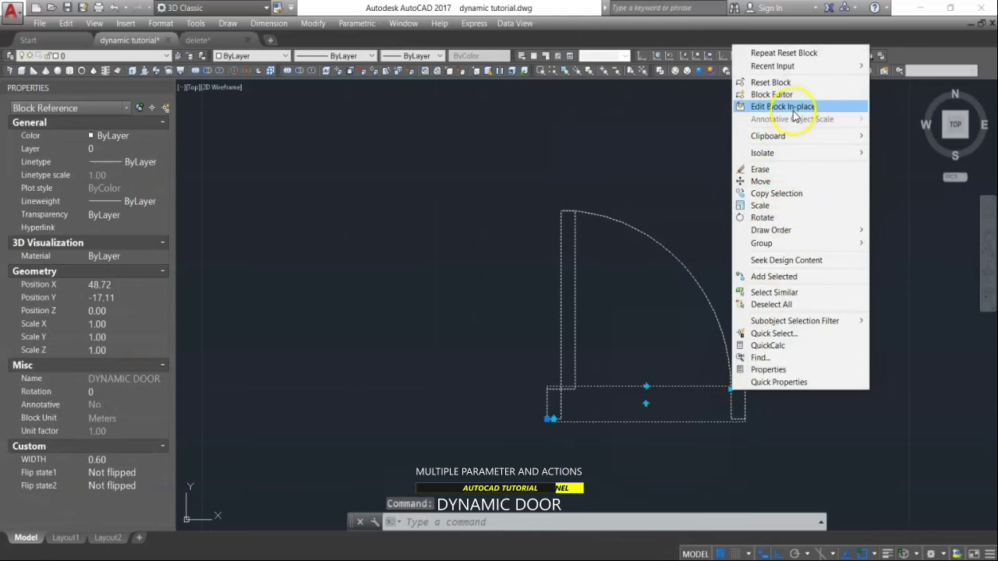
# Step: Reopen the Block Editor and place a vertical linear parameter, Distance1, along the right jamb
pyautogui.click(795, 95)
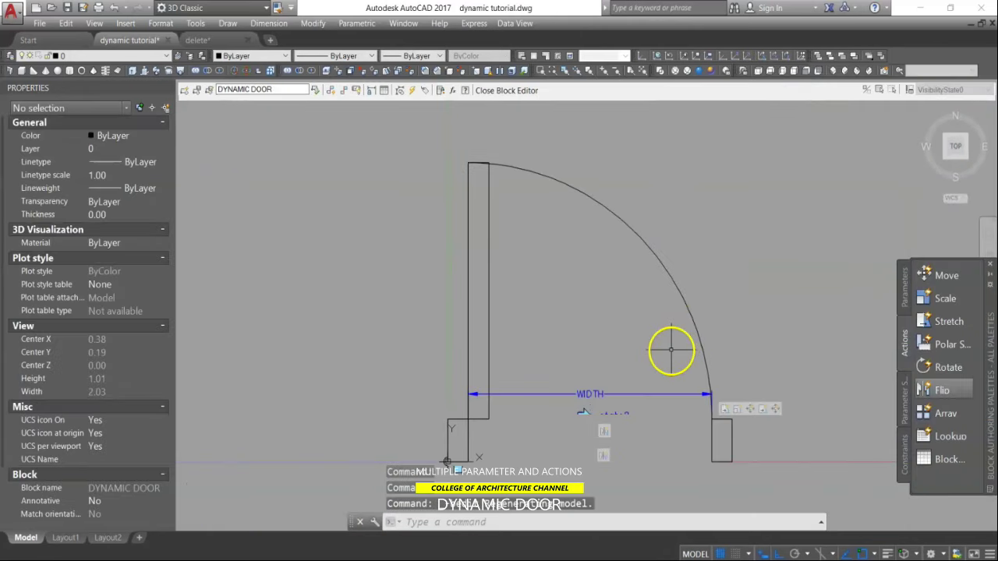
pyautogui.moveTo(707, 446); pyautogui.dragTo(673, 350, button='middle')
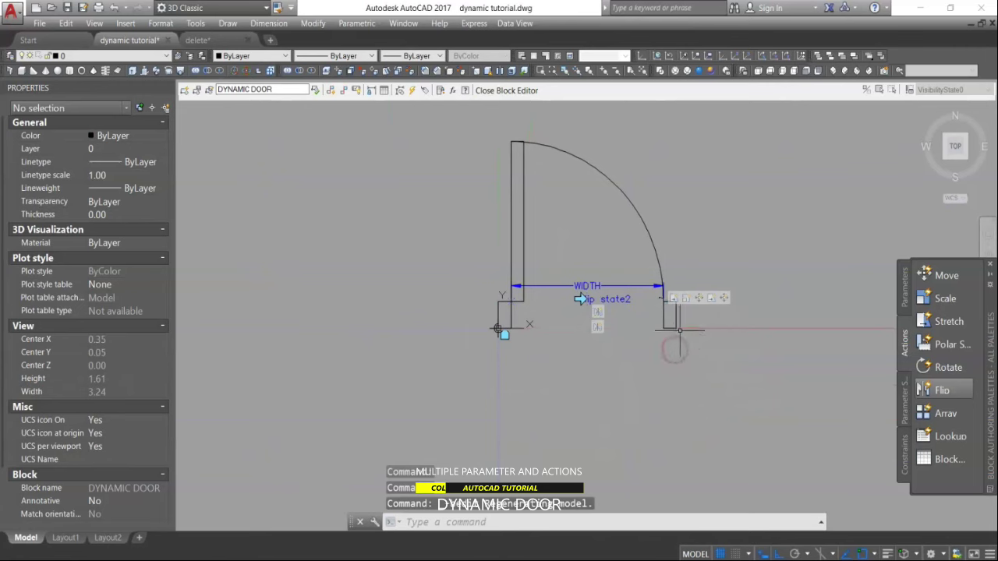
pyautogui.scroll(2, 679, 331)
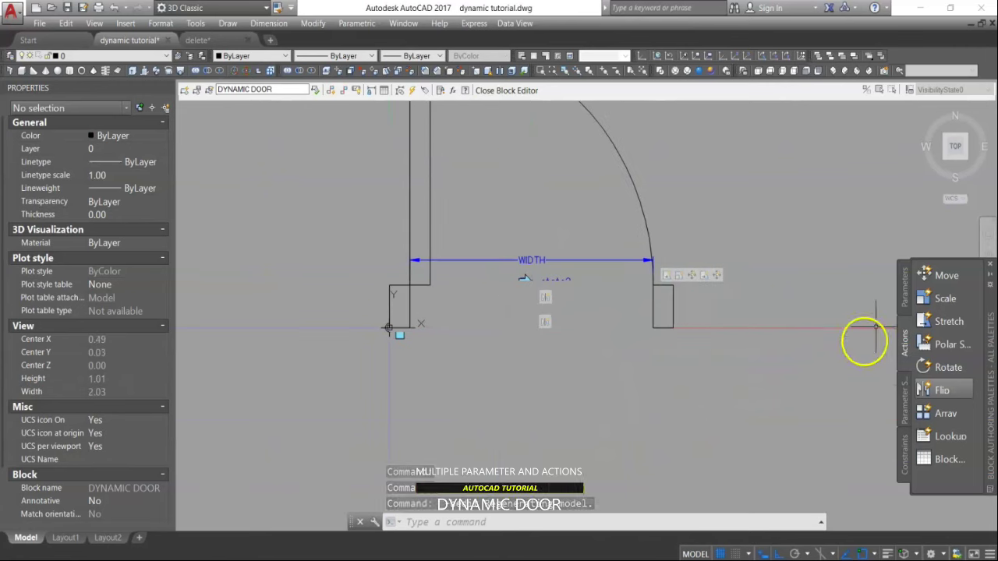
pyautogui.click(905, 300)
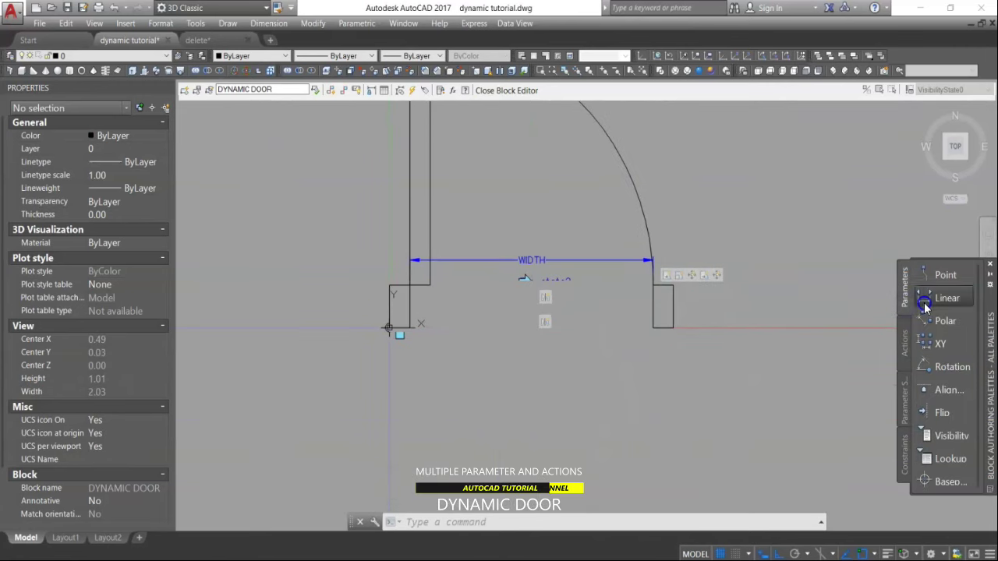
pyautogui.click(945, 298)
pyautogui.scroll(2, 684, 308)
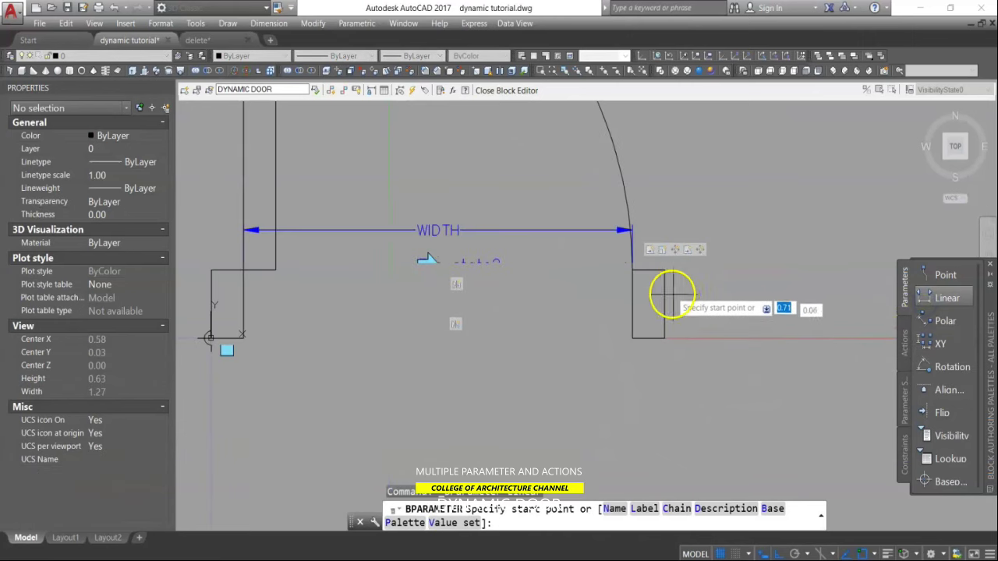
pyautogui.click(662, 271)
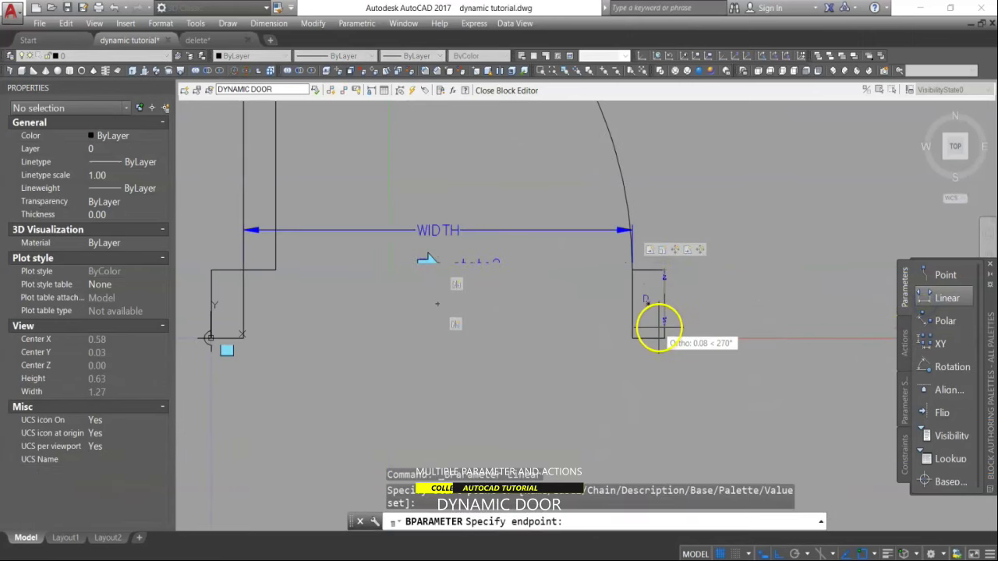
pyautogui.click(663, 337)
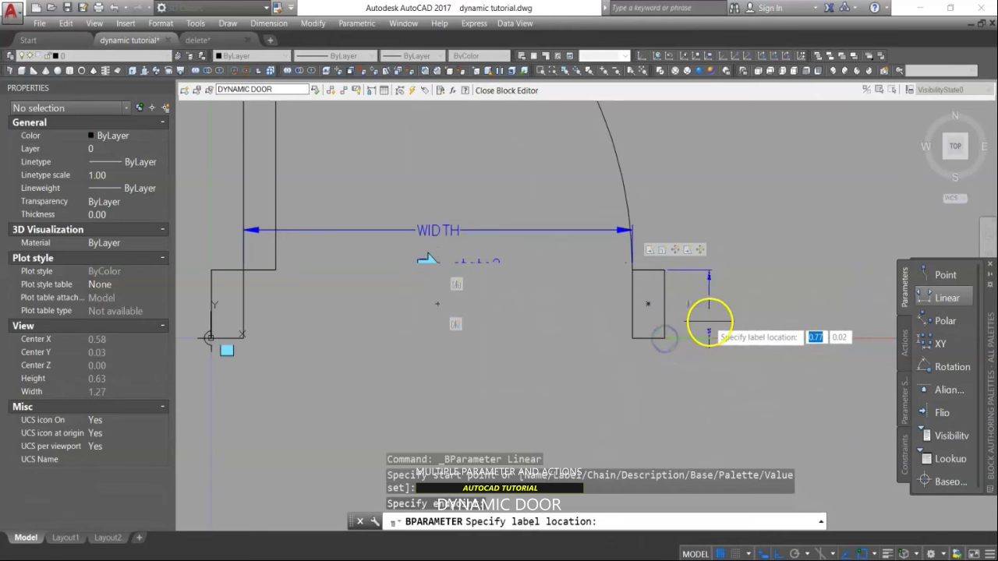
pyautogui.click(711, 320)
# Step: Set Distance1's grip display to 1
pyautogui.scroll(-4, 710, 320)
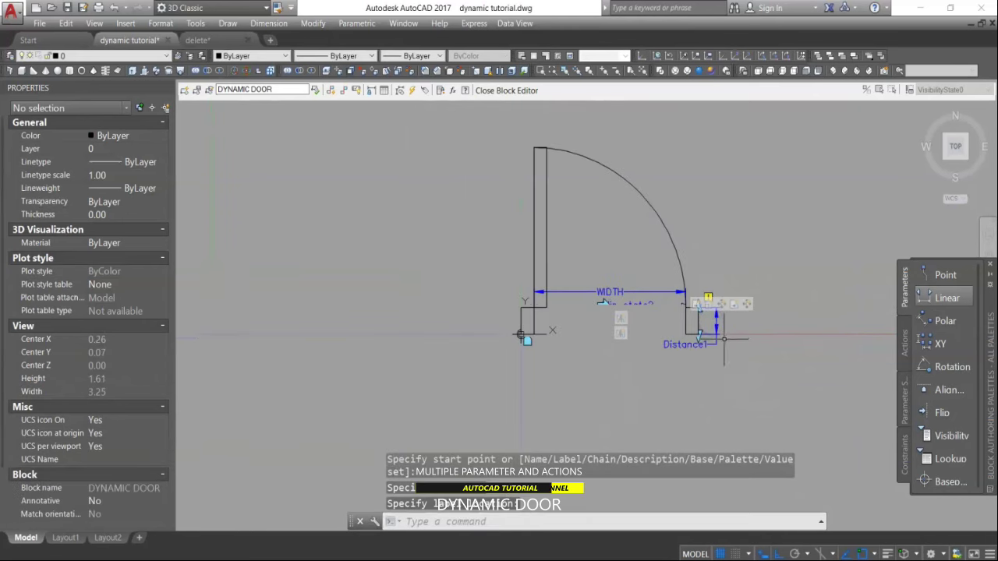
pyautogui.scroll(2, 737, 320)
pyautogui.moveTo(736, 320); pyautogui.dragTo(775, 414, button='middle')
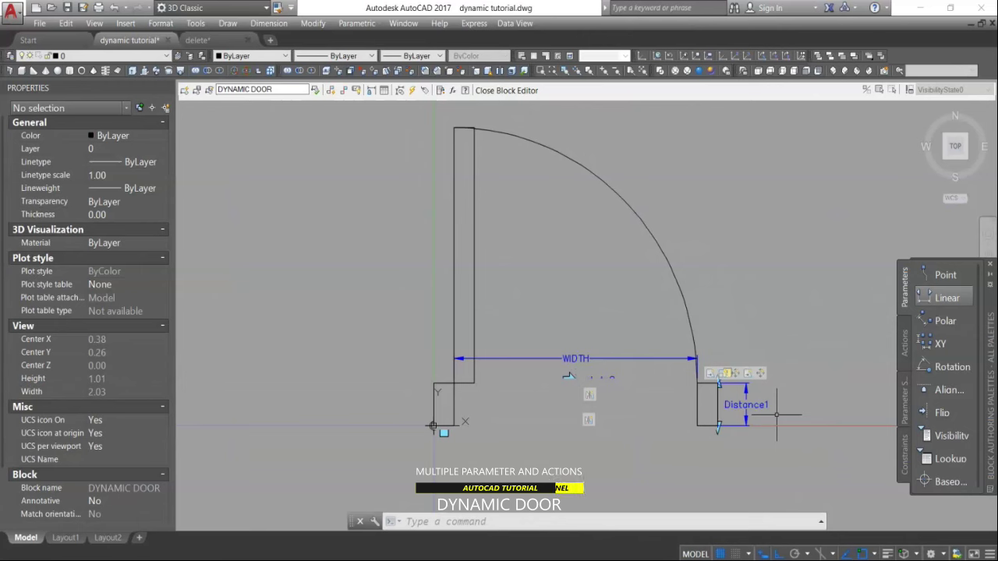
pyautogui.scroll(2, 732, 419)
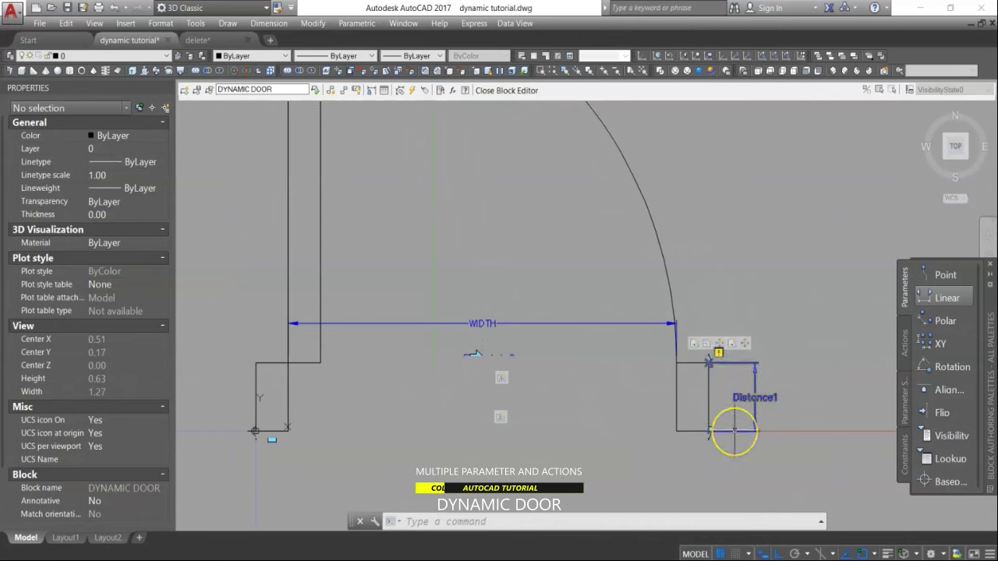
pyautogui.click(734, 430)
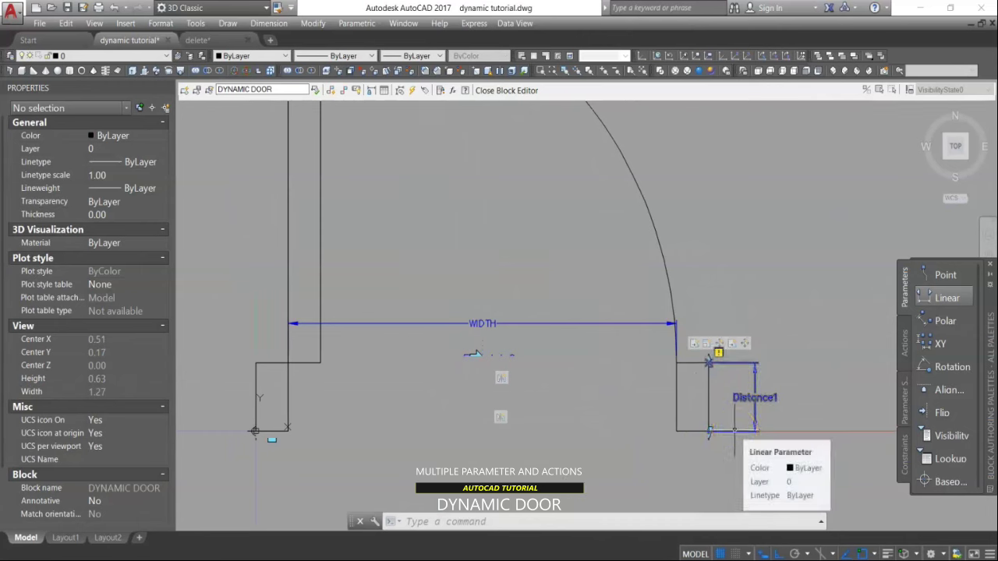
pyautogui.click(729, 366)
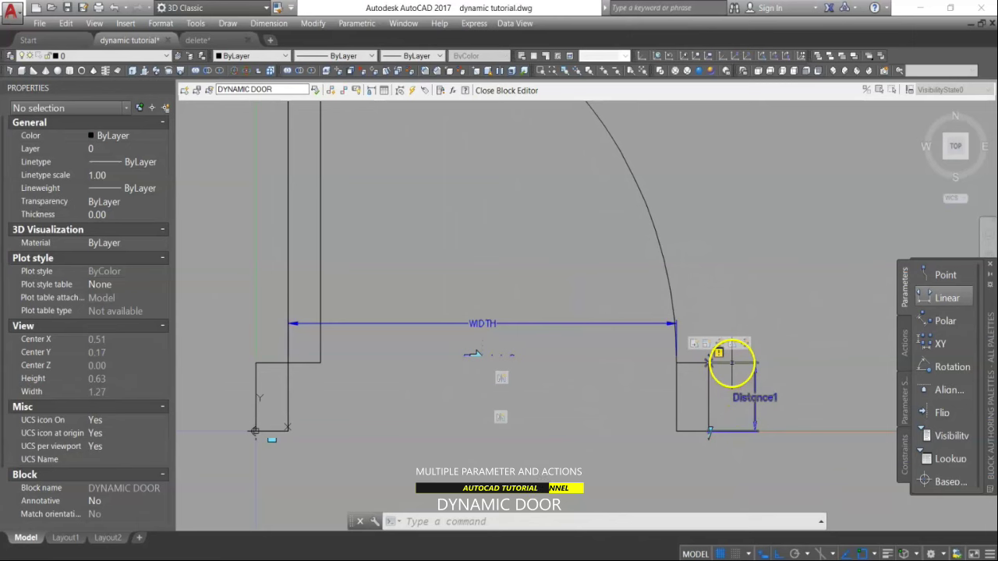
pyautogui.click(728, 365)
pyautogui.rightClick(732, 367)
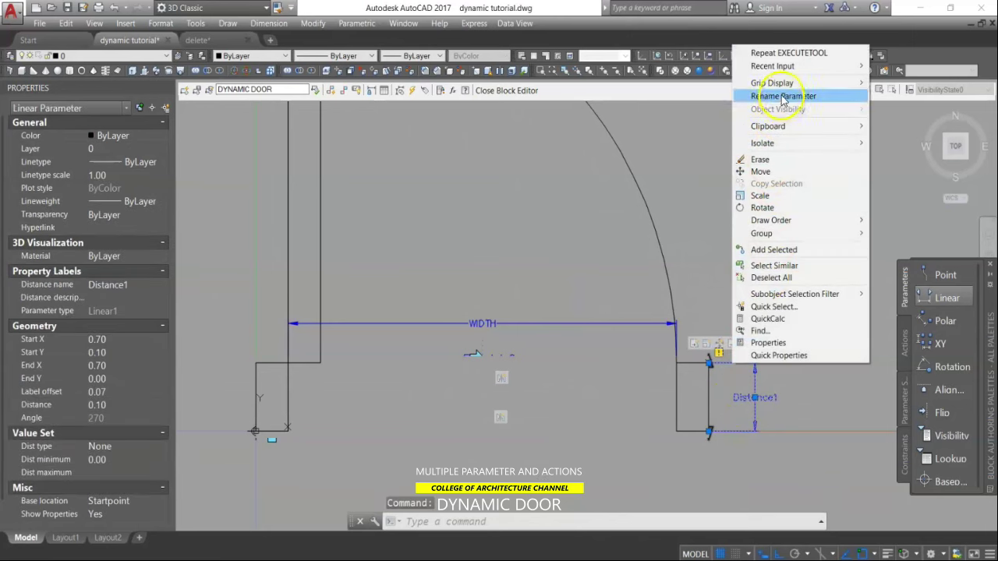
pyautogui.moveTo(786, 86)
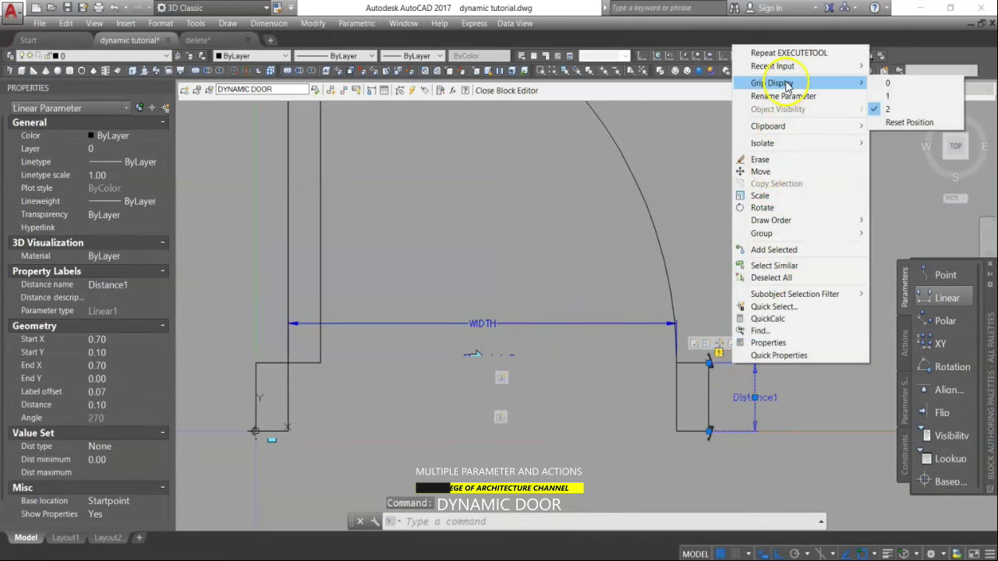
pyautogui.click(886, 98)
pyautogui.scroll(-2, 730, 302)
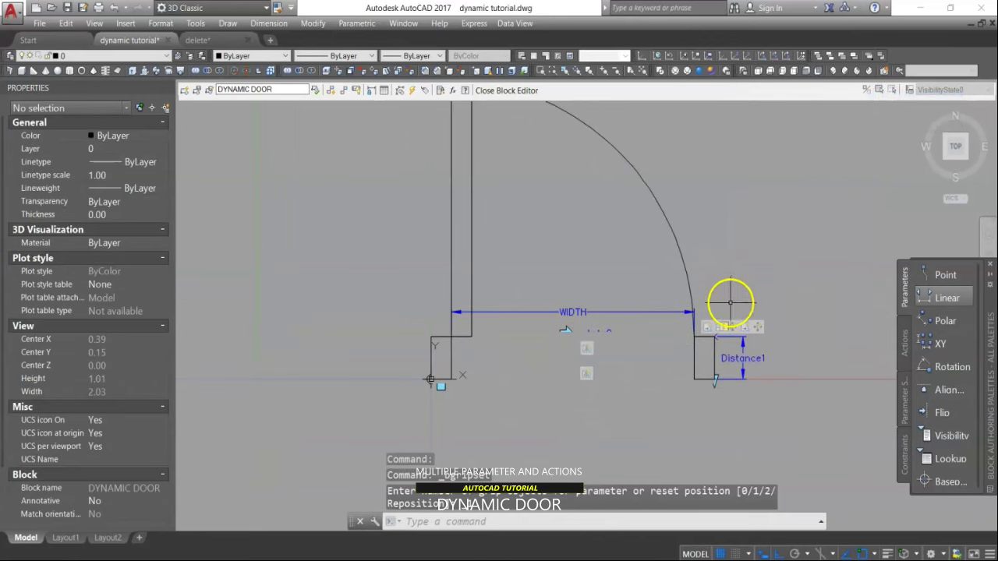
pyautogui.scroll(2, 742, 359)
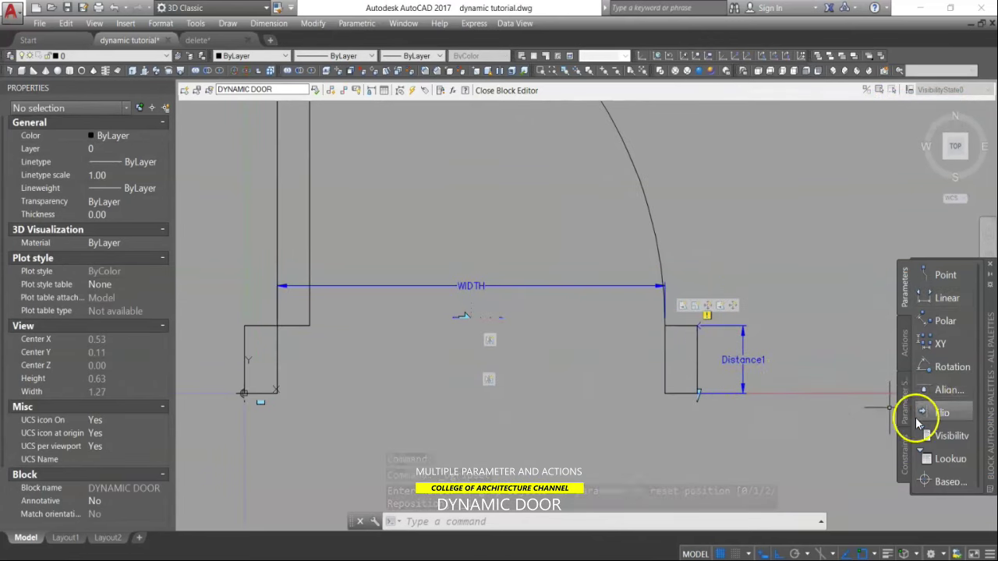
# Step: Start a Stretch action on Distance1's lower point and frame the door's bottom edge
pyautogui.click(903, 343)
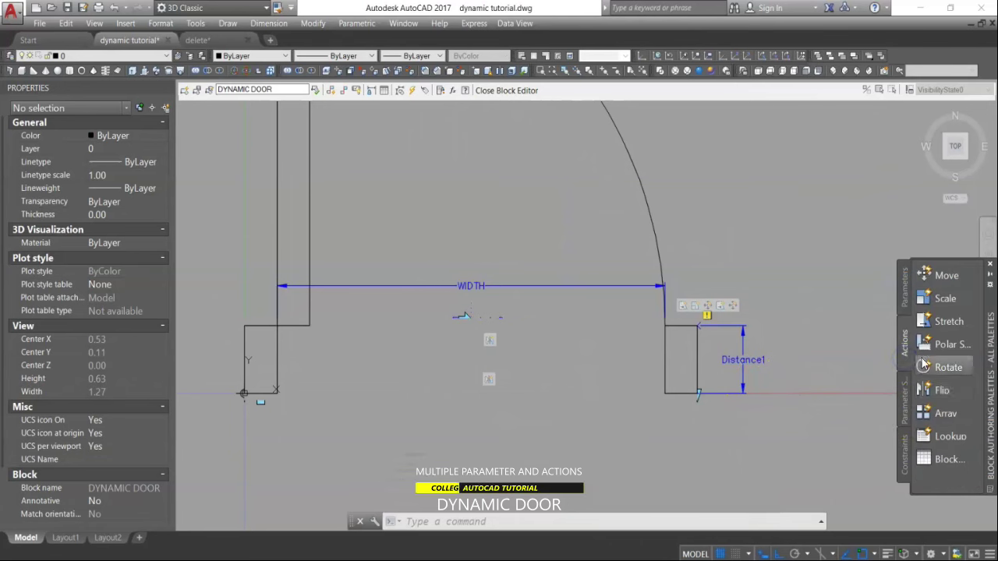
pyautogui.click(936, 331)
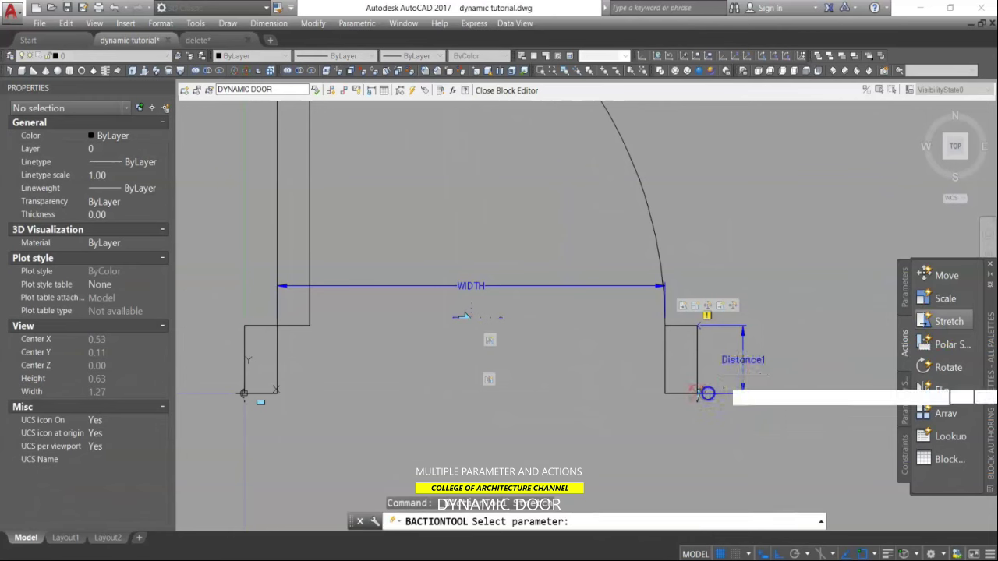
pyautogui.click(707, 393)
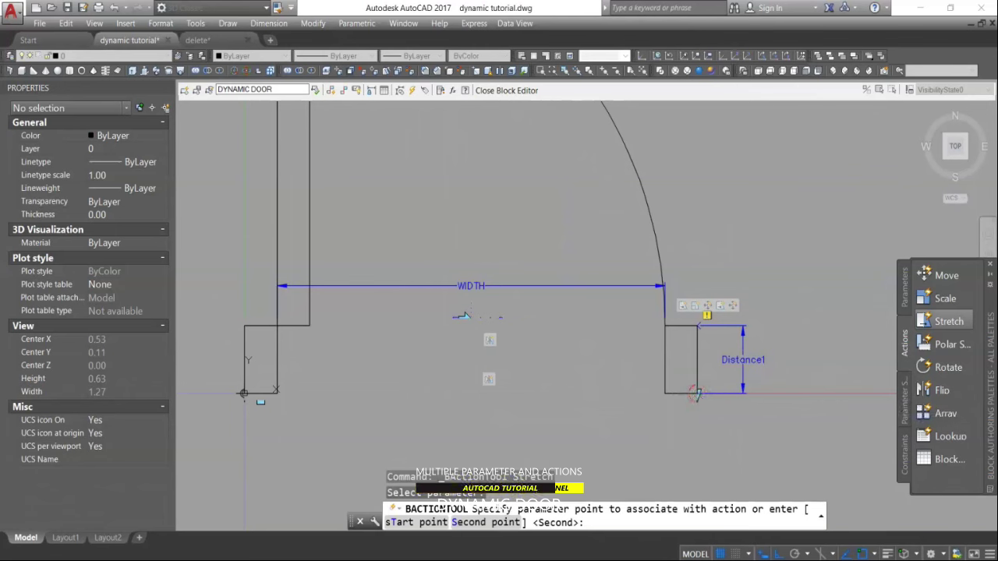
pyautogui.click(696, 392)
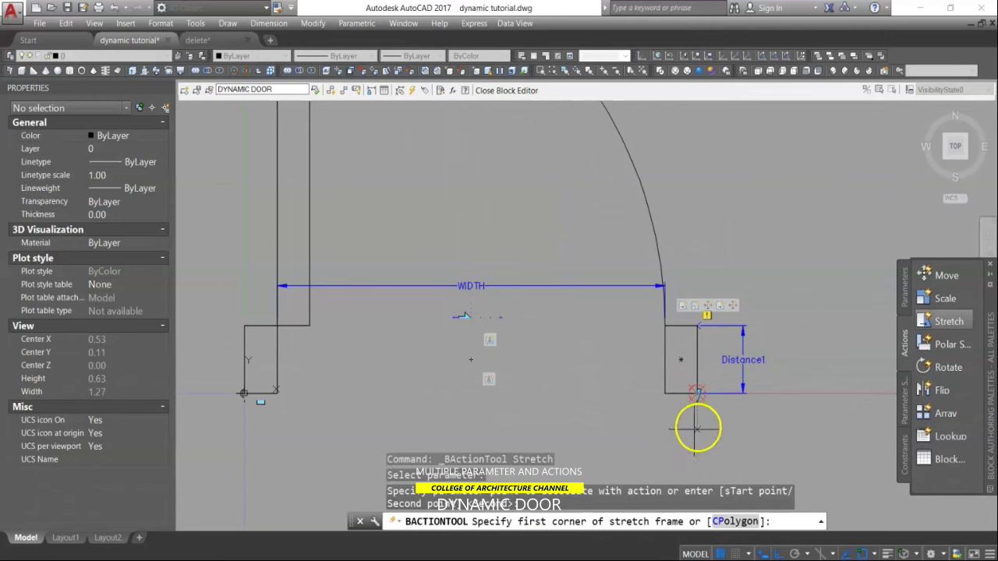
pyautogui.click(718, 379)
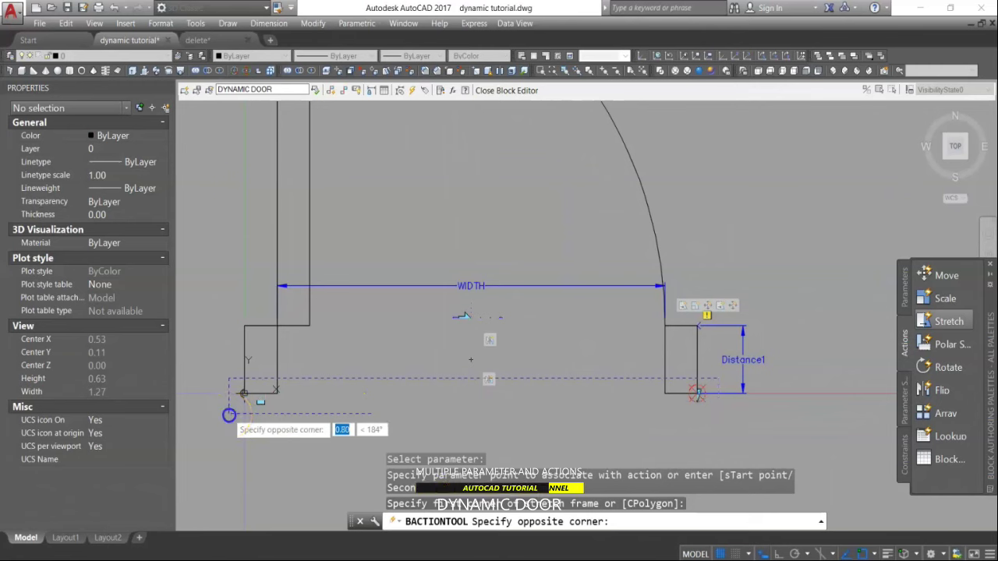
pyautogui.click(228, 414)
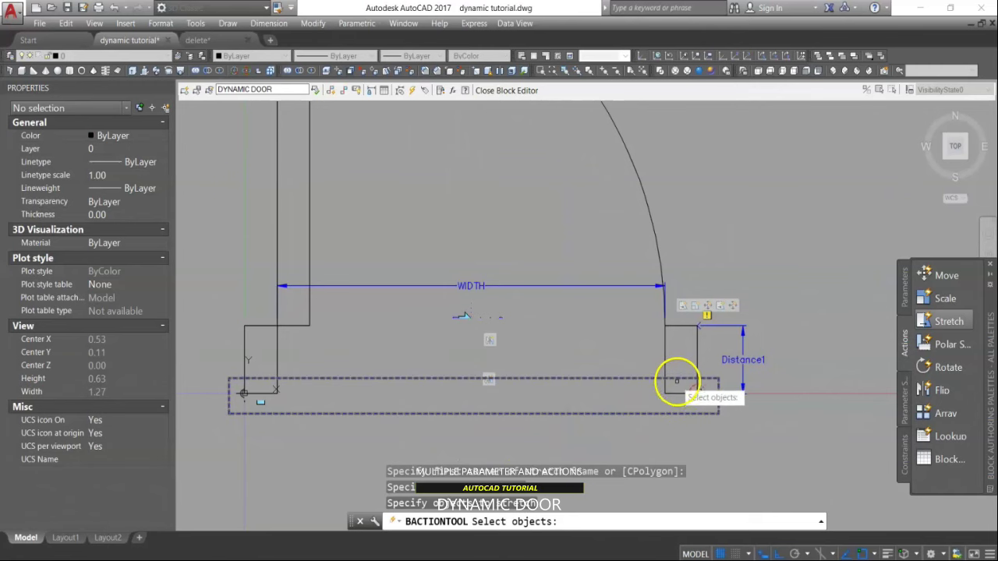
# Step: Select the right jamb and the left-end piece for the stretch
pyautogui.scroll(2, 677, 380)
pyautogui.click(676, 383)
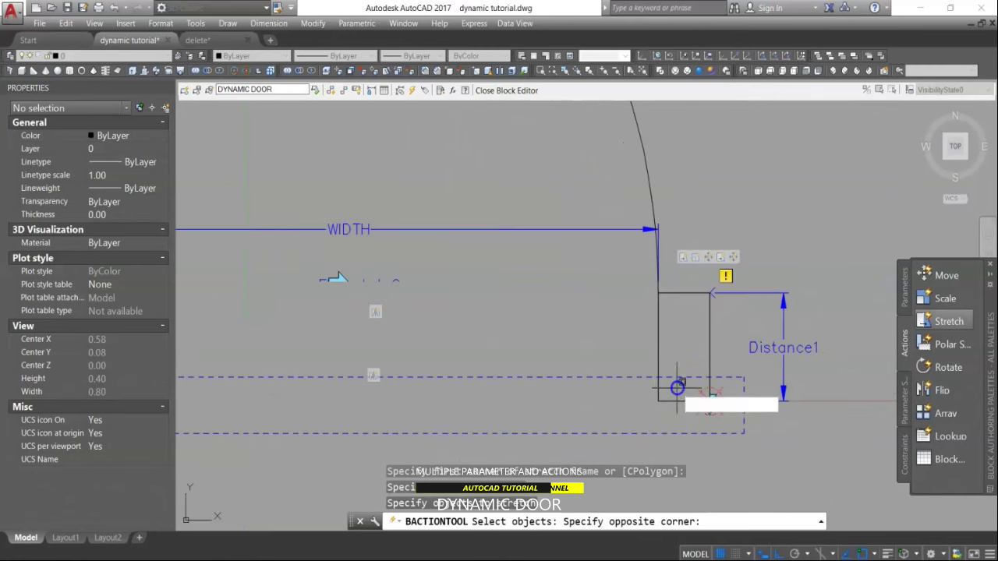
pyautogui.click(725, 414)
pyautogui.click(624, 391)
pyautogui.click(604, 411)
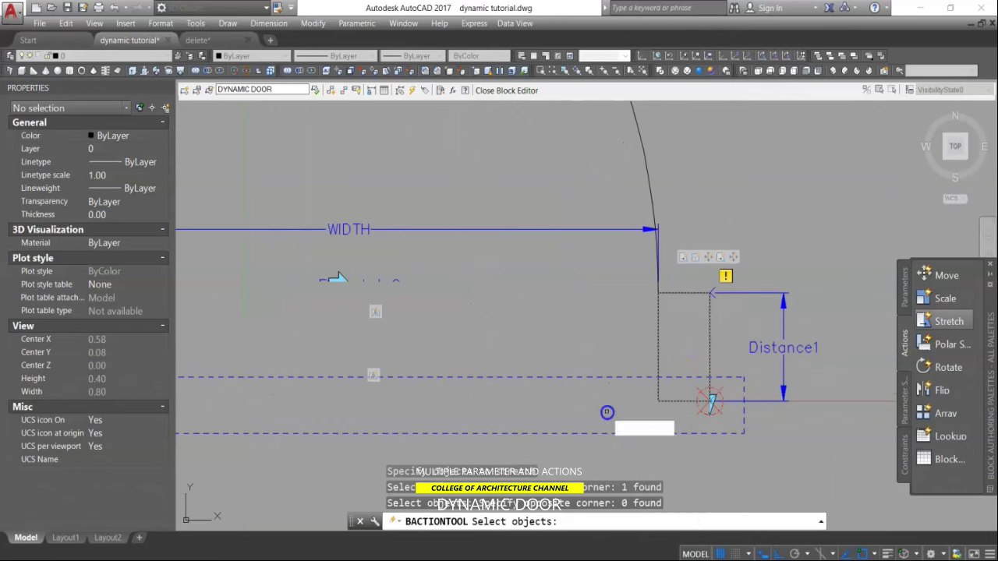
pyautogui.scroll(-2, 657, 389)
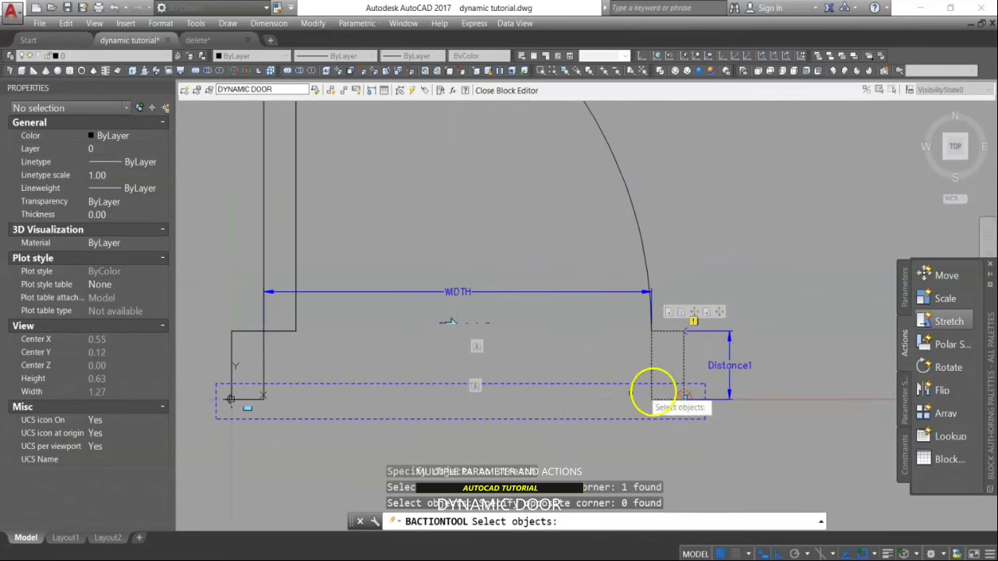
pyautogui.click(323, 398)
pyautogui.click(301, 407)
pyautogui.click(330, 401)
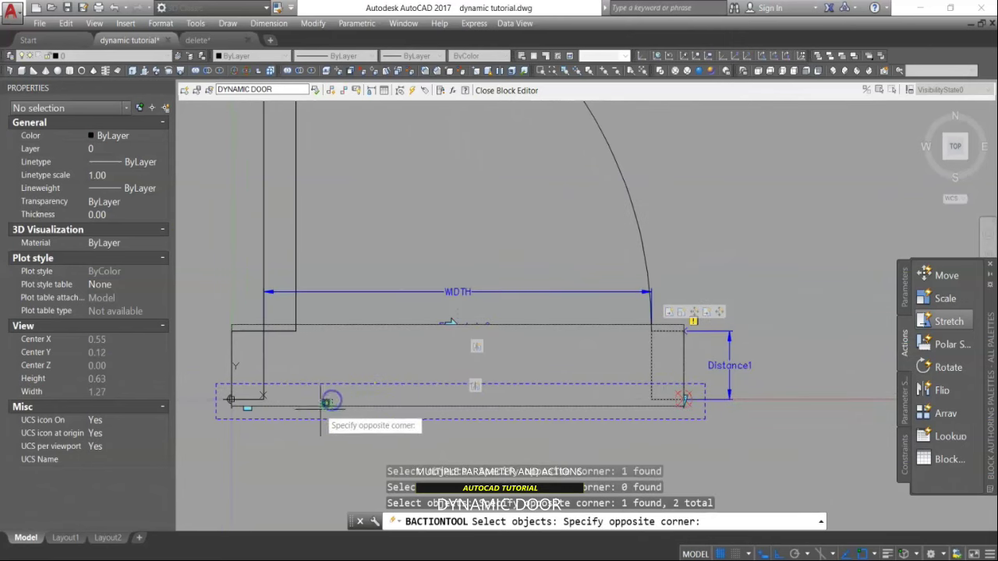
pyautogui.click(319, 406)
# Step: Add the left jamb, bottom frame lines and right-end piece, then finish the selection
pyautogui.scroll(3, 251, 394)
pyautogui.click(254, 400)
pyautogui.scroll(-2, 317, 381)
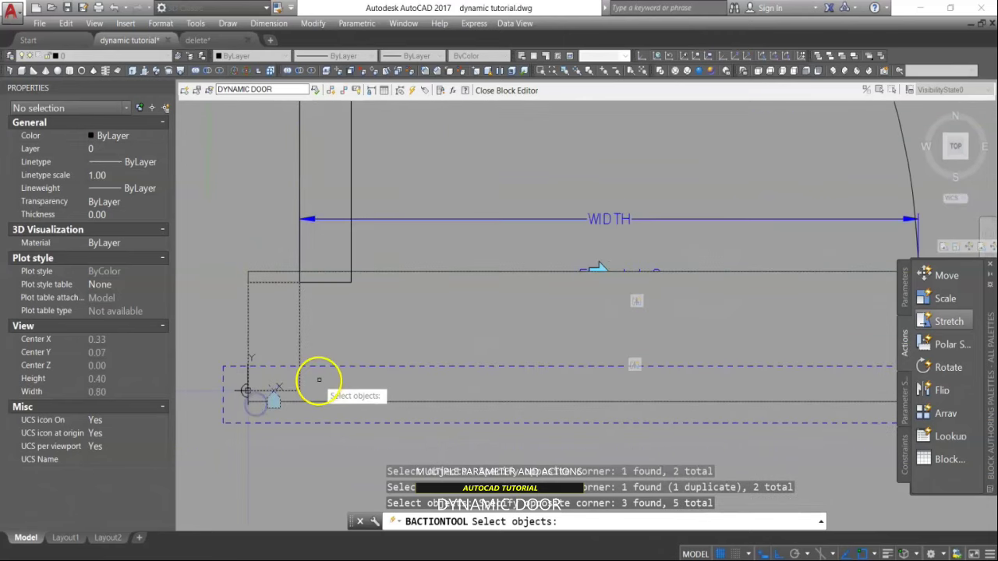
pyautogui.click(229, 373)
pyautogui.click(332, 412)
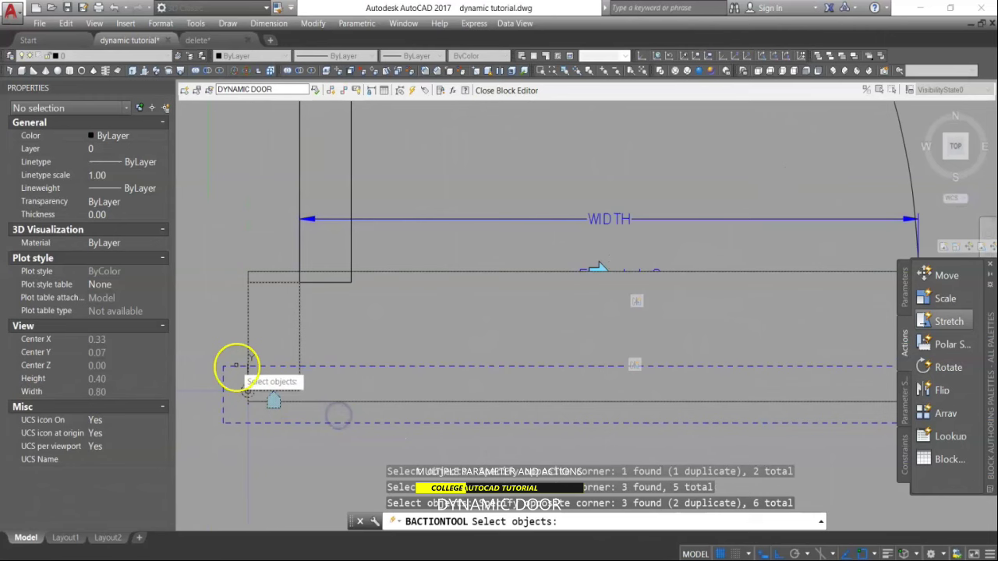
pyautogui.click(230, 355)
pyautogui.click(303, 407)
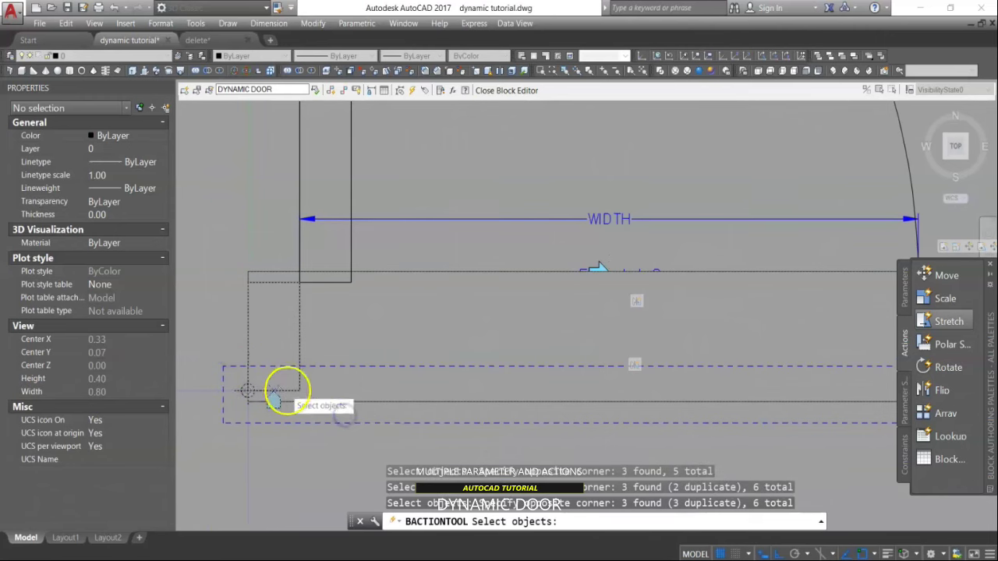
pyautogui.scroll(-4, 283, 387)
pyautogui.scroll(4, 510, 408)
pyautogui.scroll(-4, 628, 408)
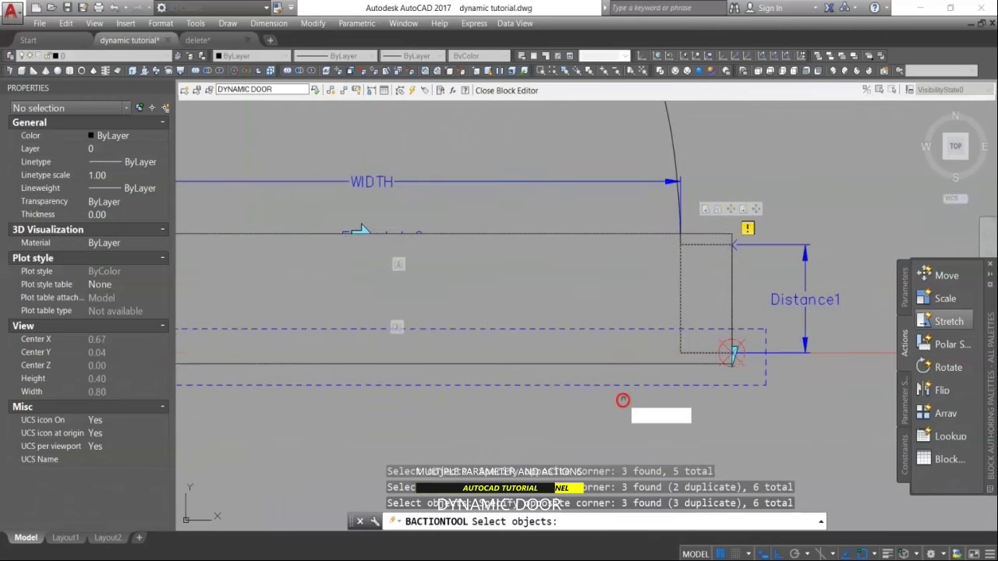
pyautogui.scroll(2, 470, 357)
pyautogui.click(350, 349)
pyautogui.click(499, 406)
pyautogui.click(714, 345)
pyautogui.click(854, 419)
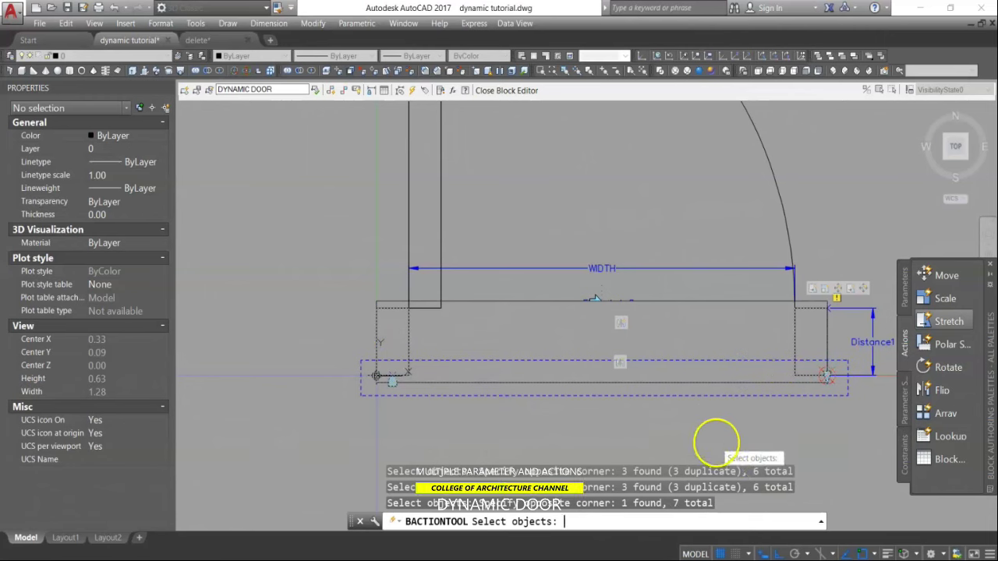
pyautogui.press('Return')
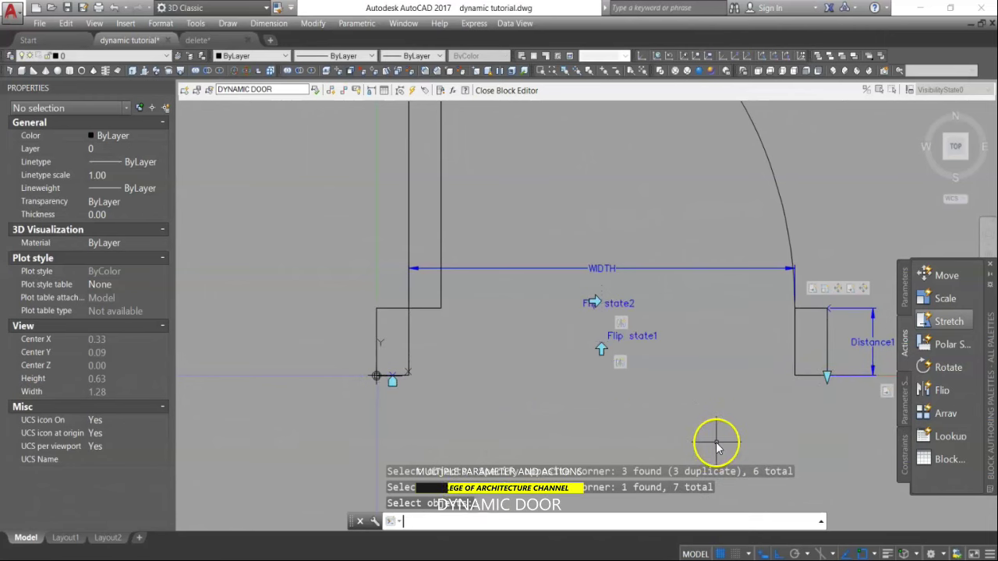
# Step: Save the block edits, test stretching Distance1 down to 0.19, then undo it
pyautogui.click(501, 92)
pyautogui.click(456, 276)
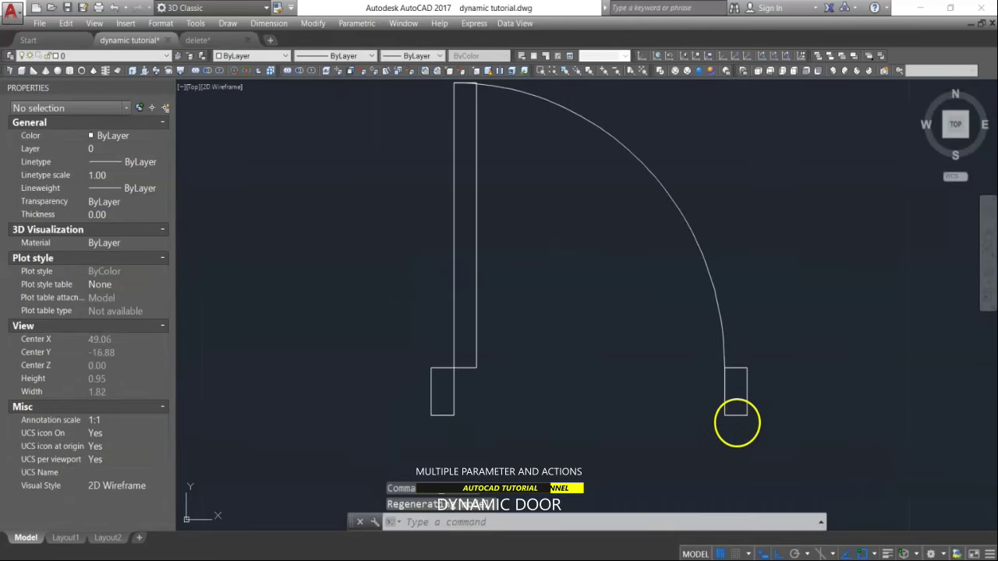
pyautogui.click(745, 415)
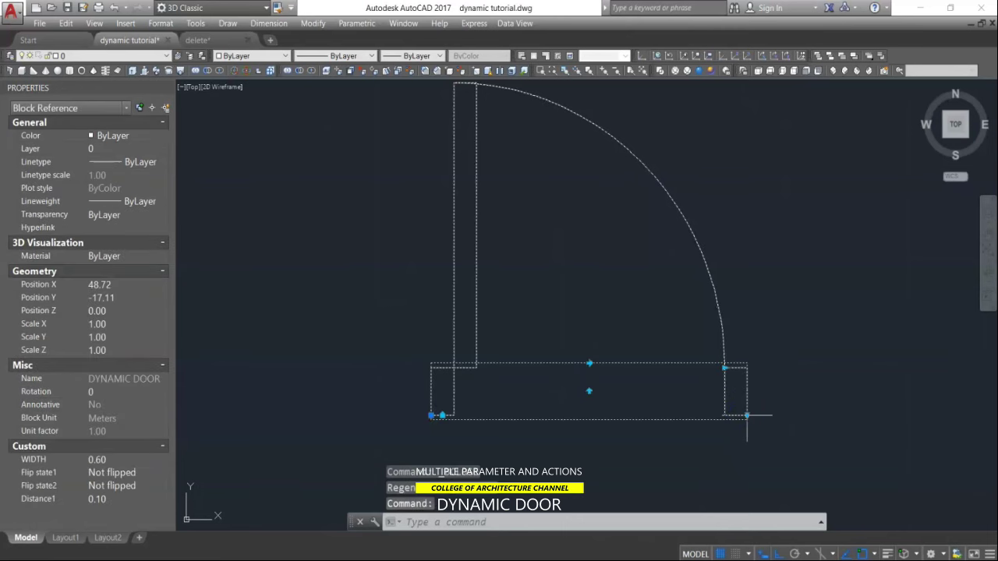
pyautogui.click(746, 415)
pyautogui.click(745, 458)
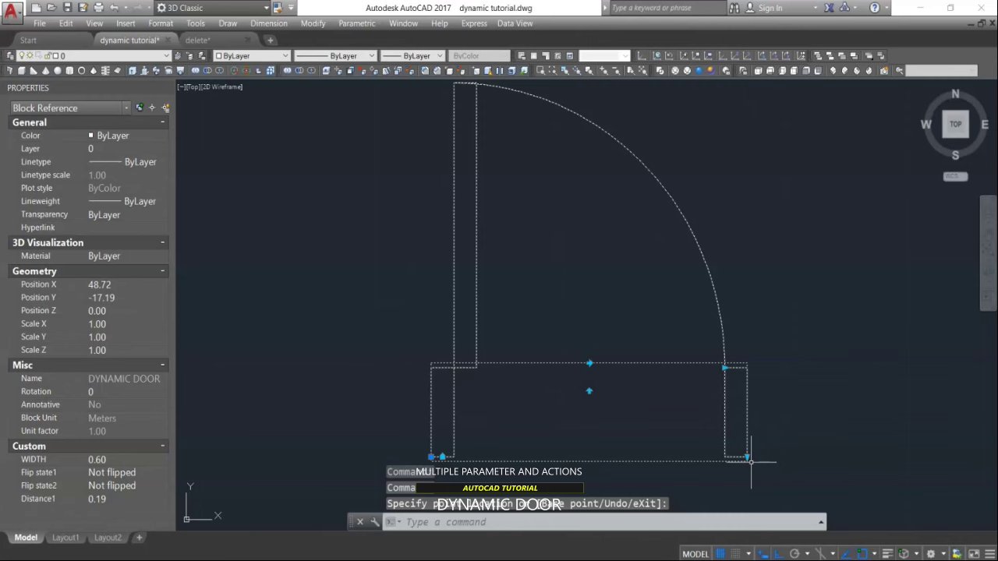
pyautogui.scroll(2, 760, 470)
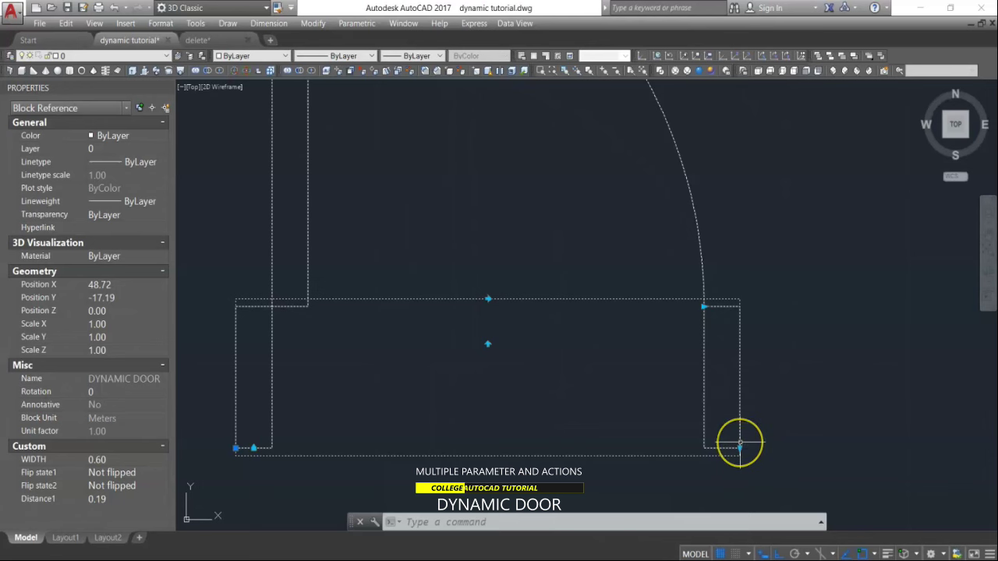
pyautogui.hotkey('ctrl', 'z')
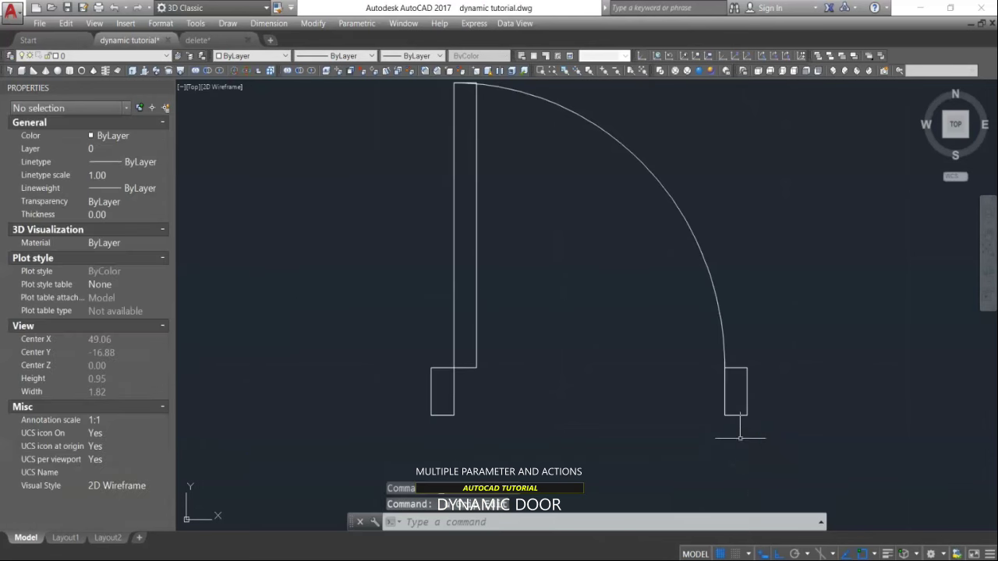
# Step: Select the door block and bring up its context menu
pyautogui.click(740, 412)
pyautogui.click(750, 373)
pyautogui.rightClick(746, 374)
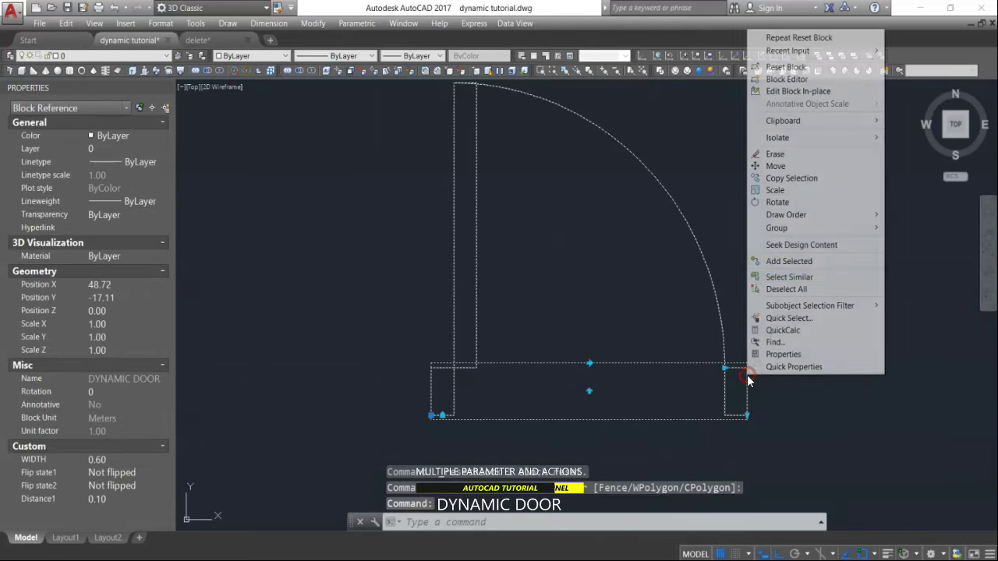
# Step: In the Block Editor, give the door's Distance1 parameter Dist minimum 0.10 and Dist maximum 0.15, then close the editor
pyautogui.click(802, 80)
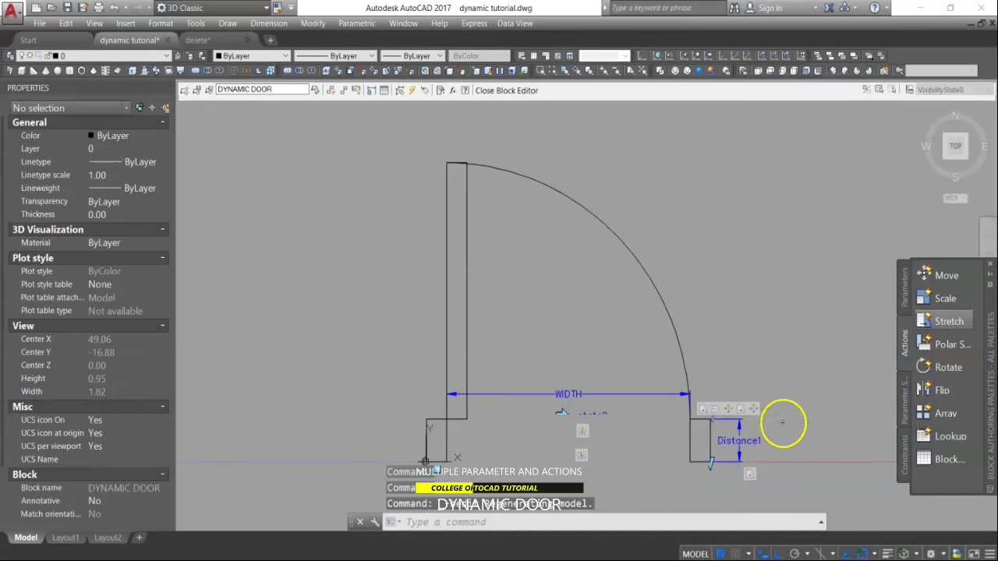
pyautogui.click(738, 448)
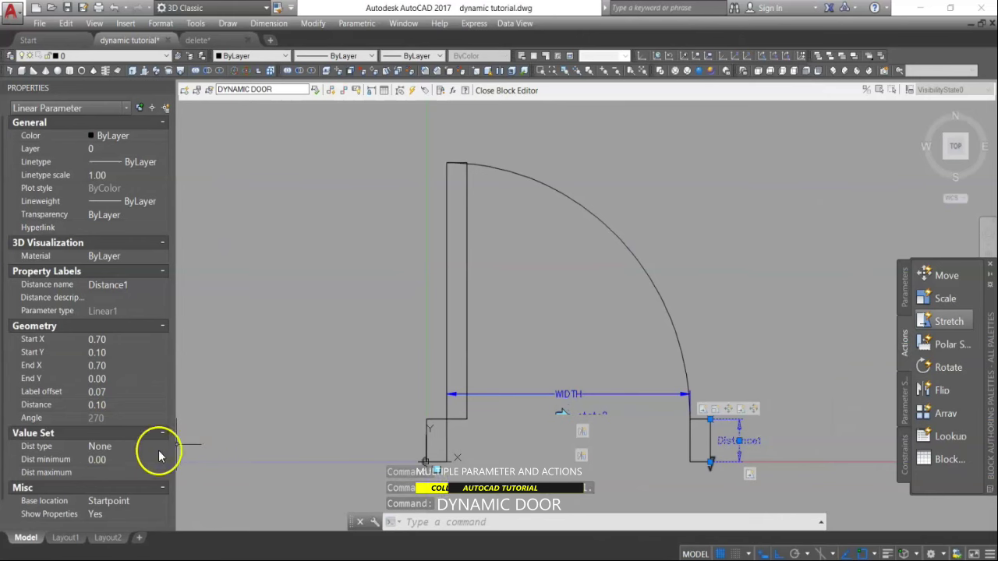
pyautogui.click(117, 459)
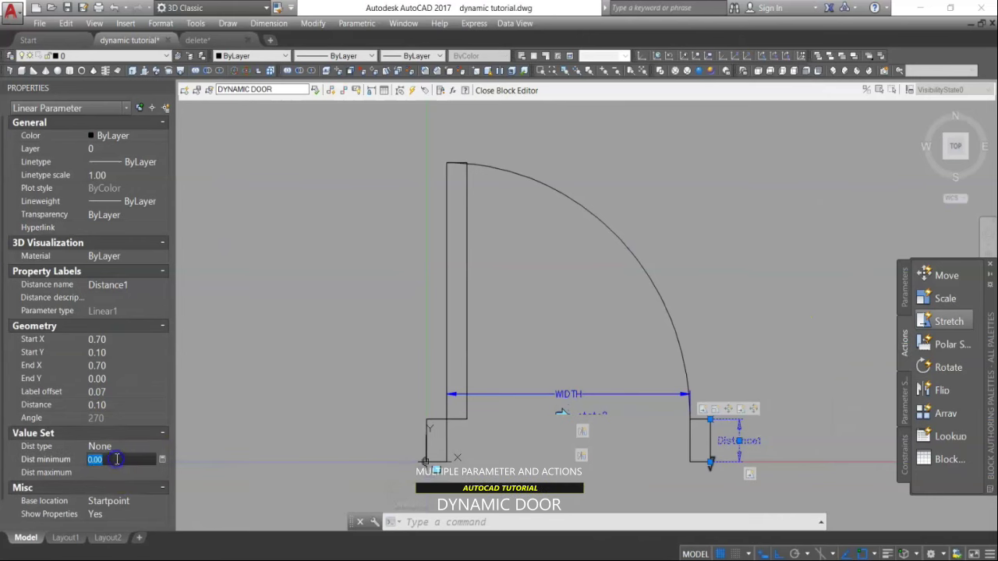
pyautogui.write('.10')
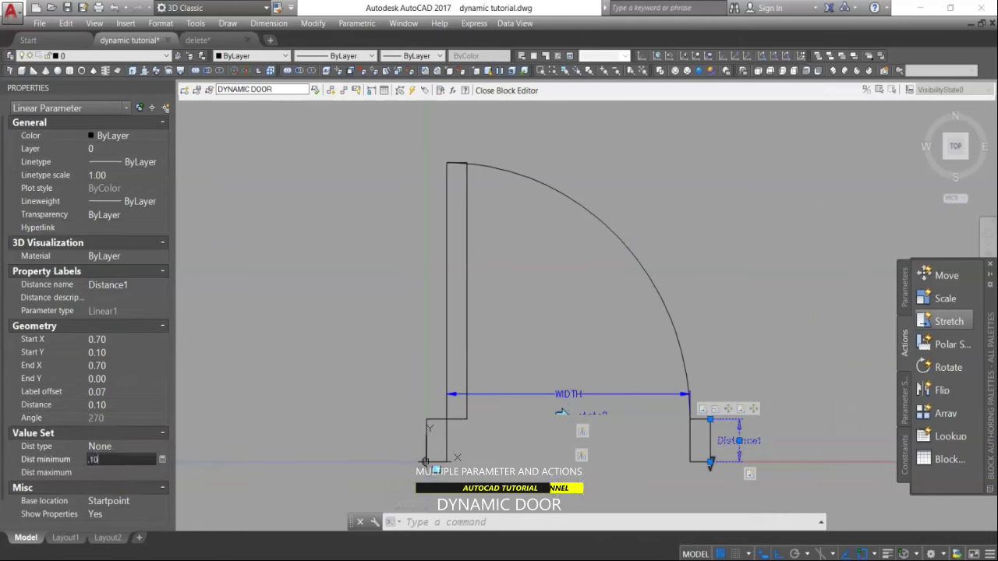
pyautogui.click(93, 473)
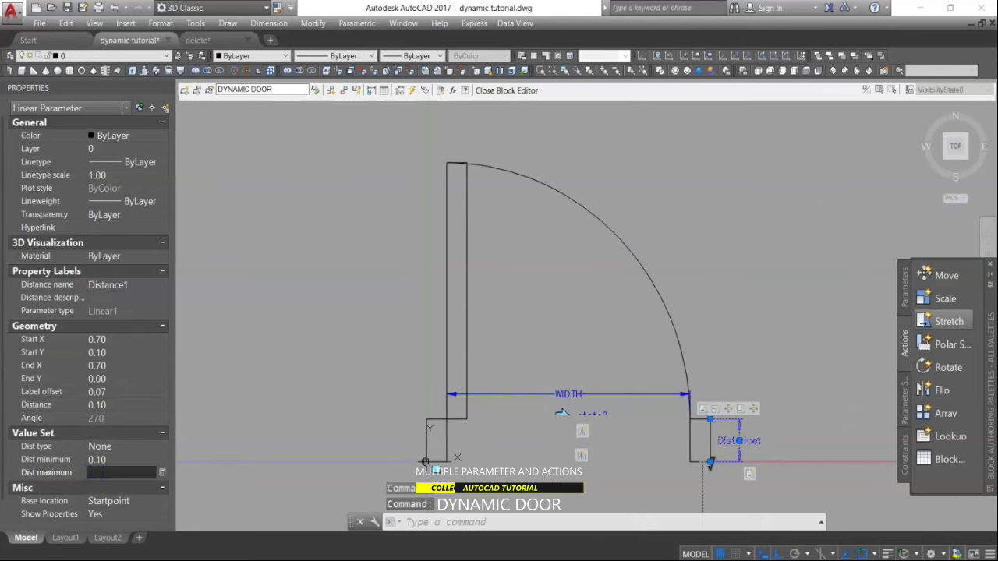
pyautogui.click(231, 424)
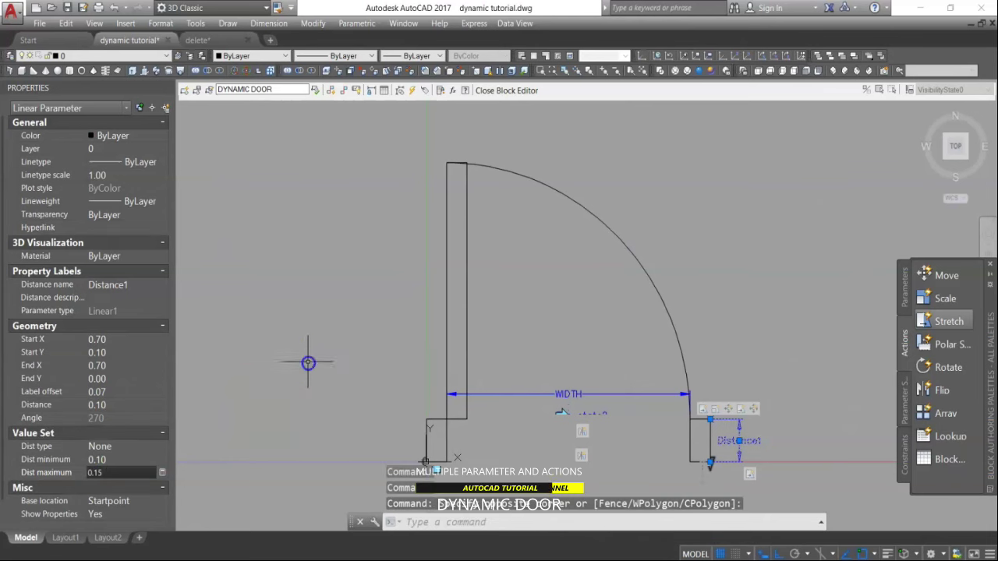
pyautogui.click(507, 91)
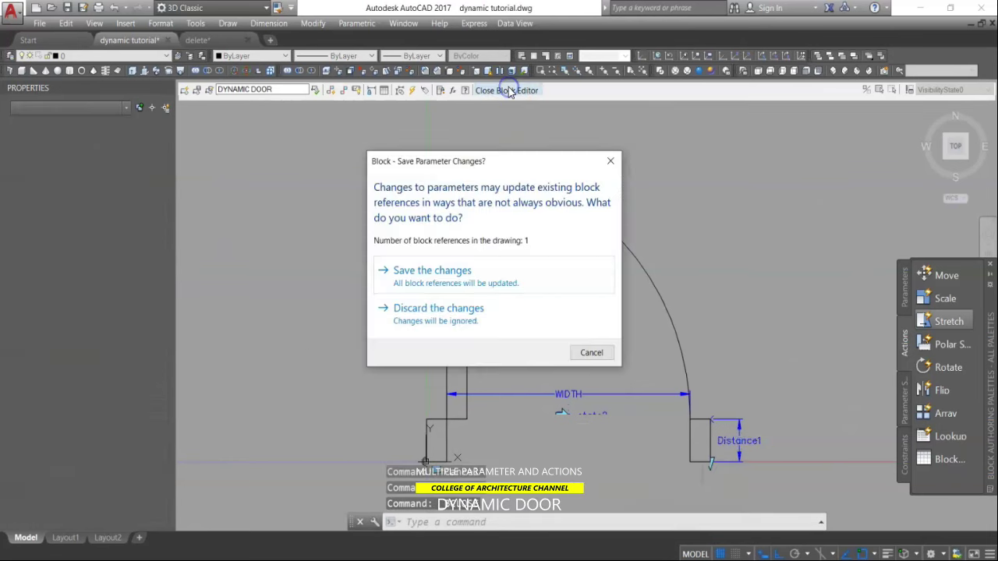
# Step: Save the block changes, then grab the door's lower-right grip to test the 0.15 stretch limit
pyautogui.click(428, 289)
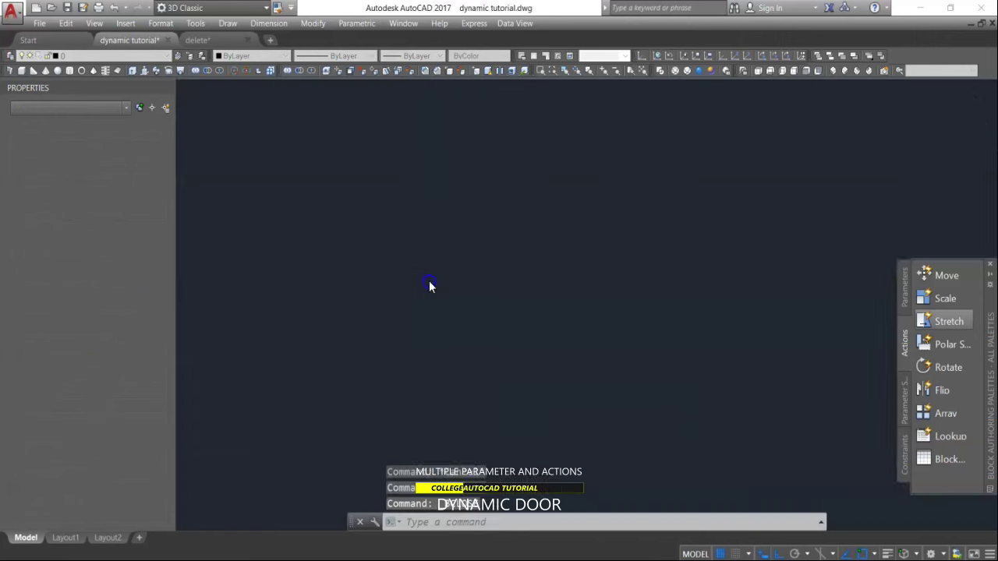
pyautogui.scroll(-1, 719, 357)
pyautogui.click(707, 360)
pyautogui.scroll(3, 707, 360)
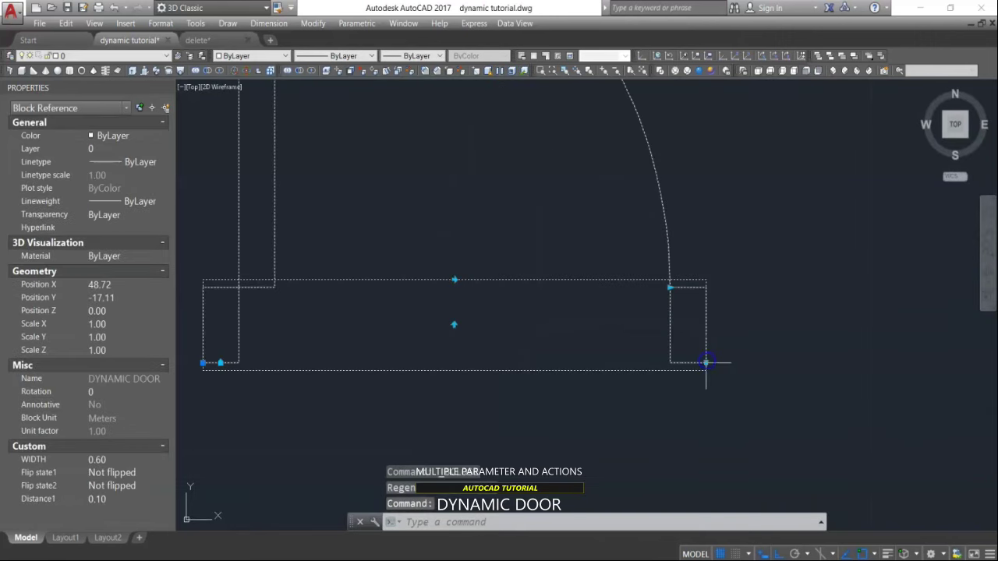
pyautogui.click(707, 362)
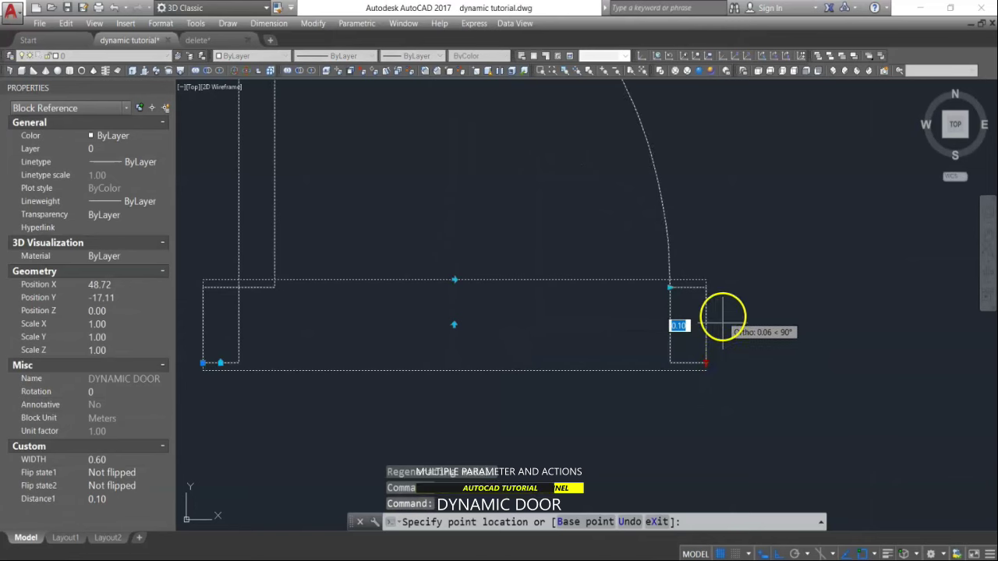
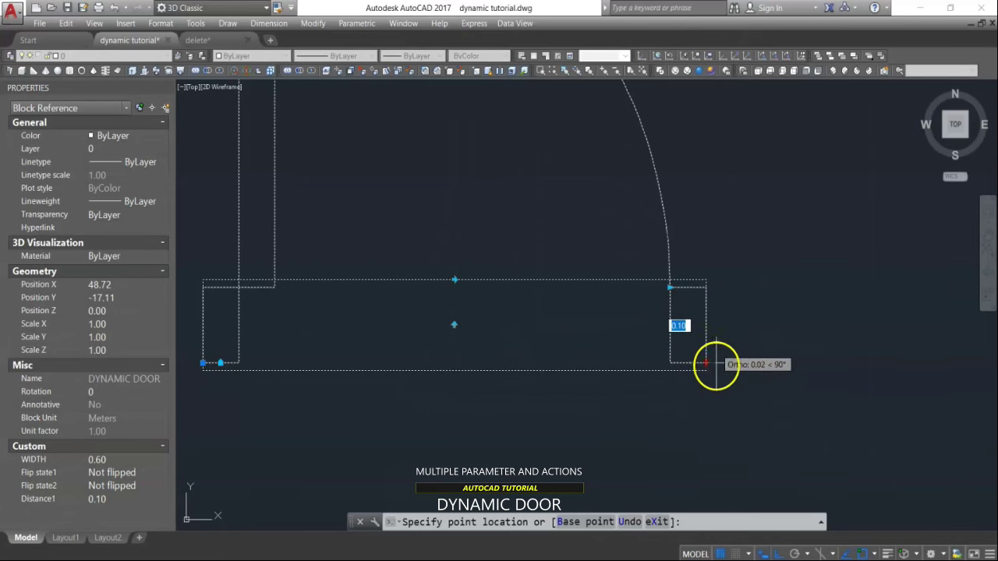
# Step: Stretch the door jambs to Distance1 0.15, return them to their original length, and reselect the door
pyautogui.click(714, 437)
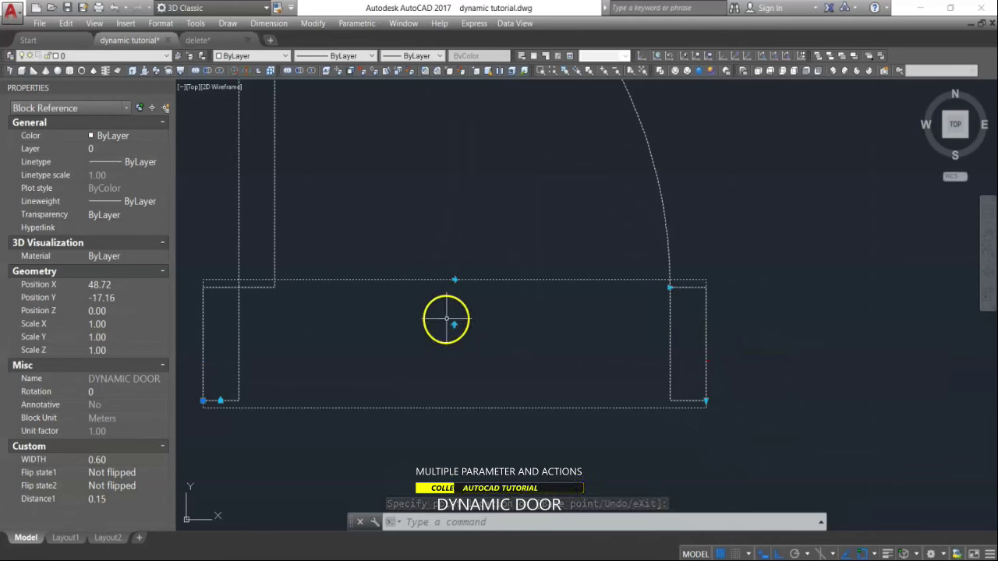
pyautogui.click(702, 389)
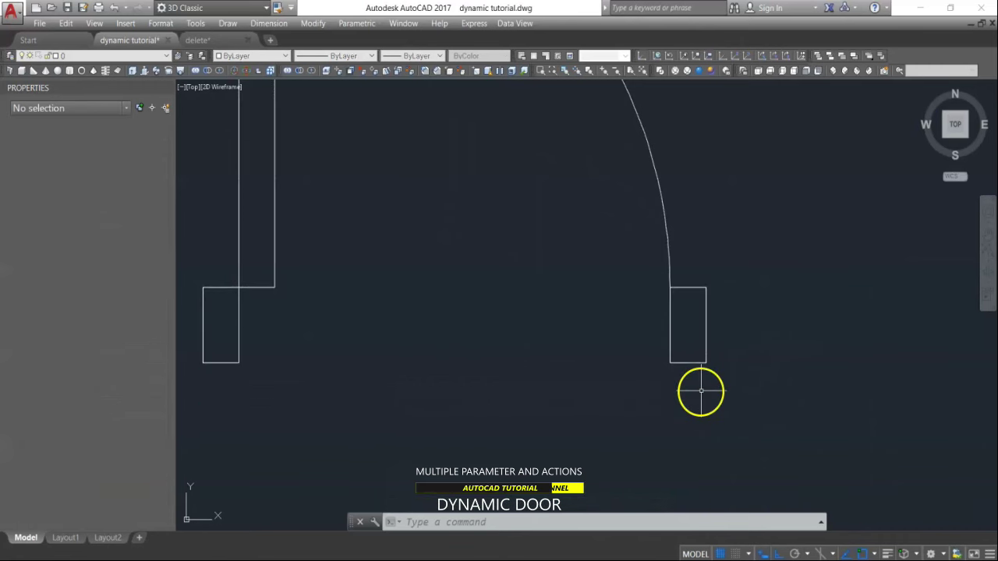
pyautogui.click(698, 355)
pyautogui.click(698, 360)
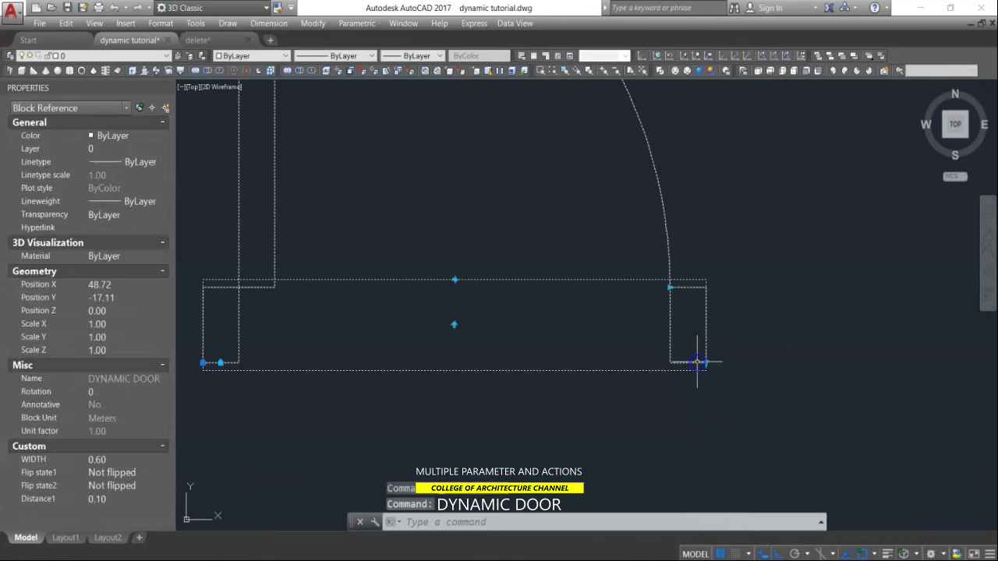
# Step: Open the door block in the Block Editor, zoomed in on the flip labels
pyautogui.rightClick(698, 362)
pyautogui.click(768, 84)
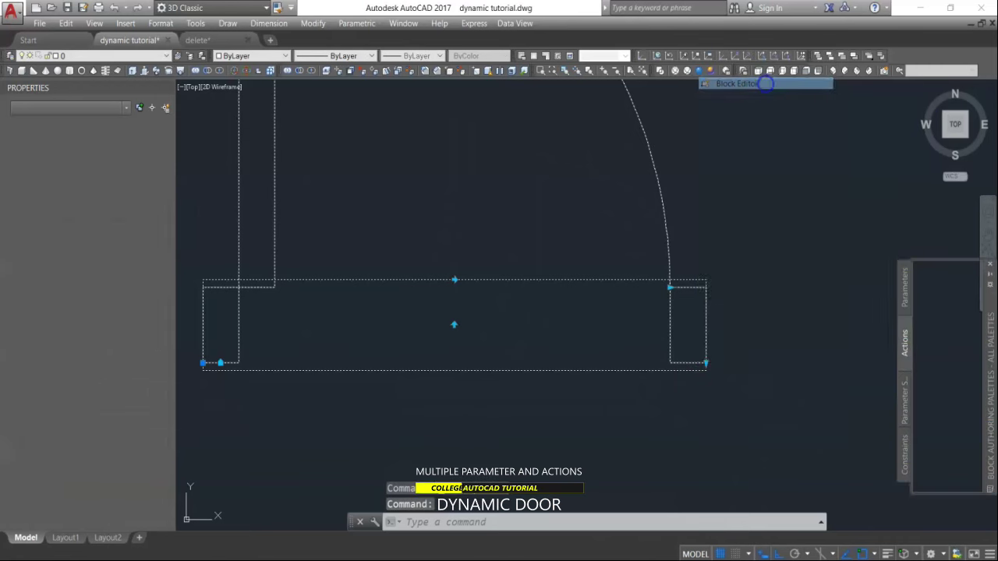
pyautogui.scroll(2, 757, 436)
pyautogui.moveTo(757, 436); pyautogui.dragTo(799, 263, button='middle')
# Step: Start a Move action tied to the Distance1 parameter and its second point
pyautogui.click(949, 321)
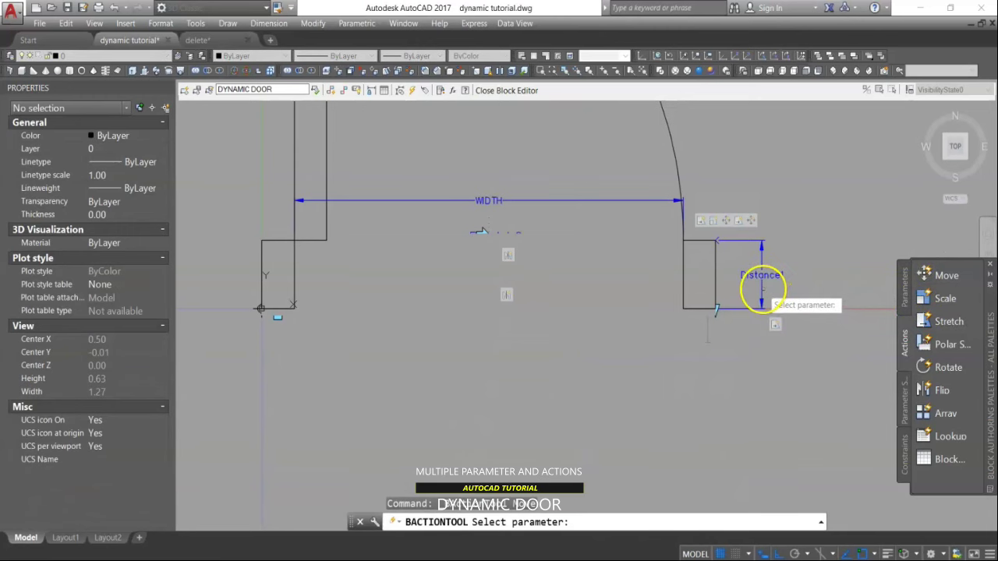
pyautogui.click(762, 289)
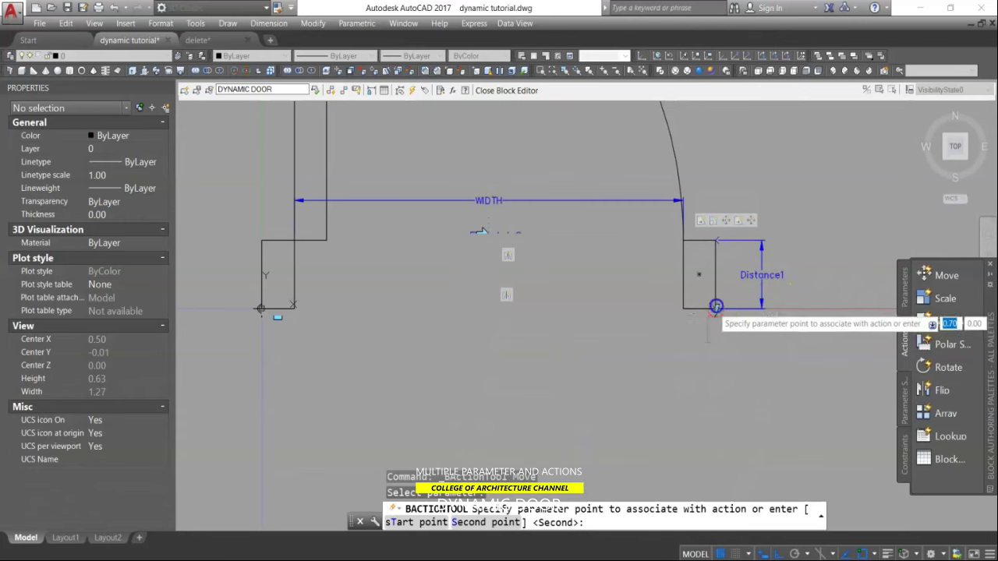
pyautogui.click(515, 290)
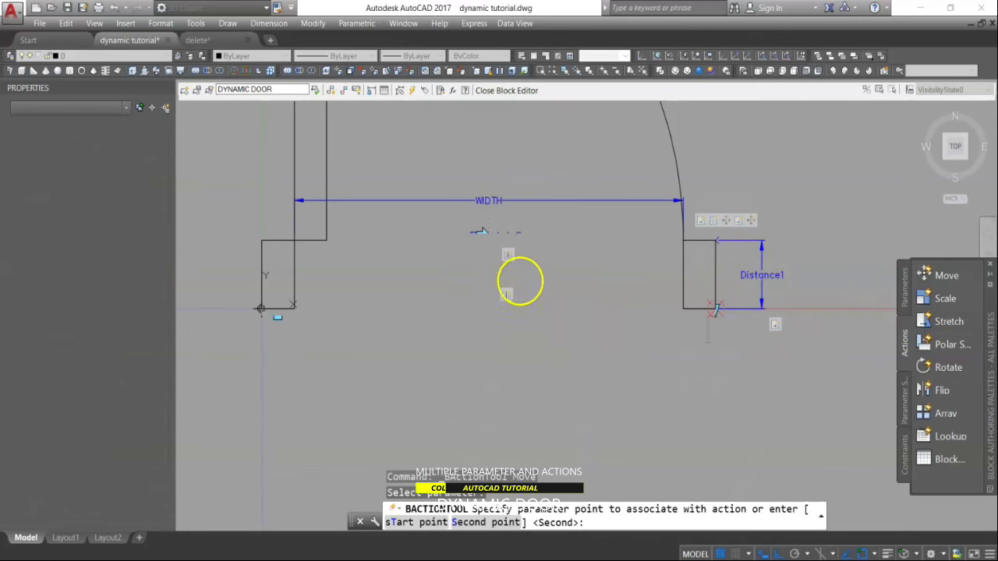
pyautogui.scroll(3, 509, 273)
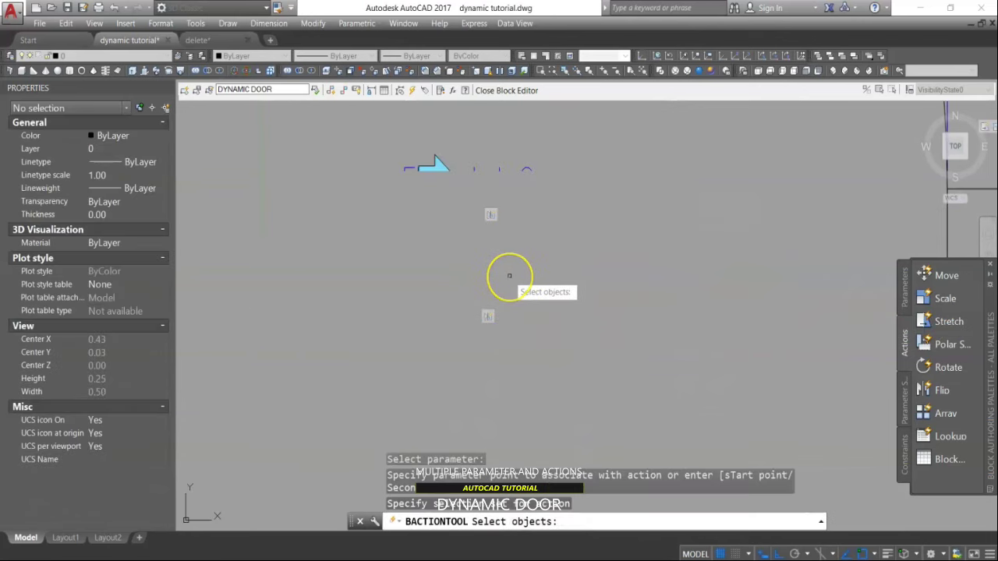
pyautogui.scroll(-3, 509, 287)
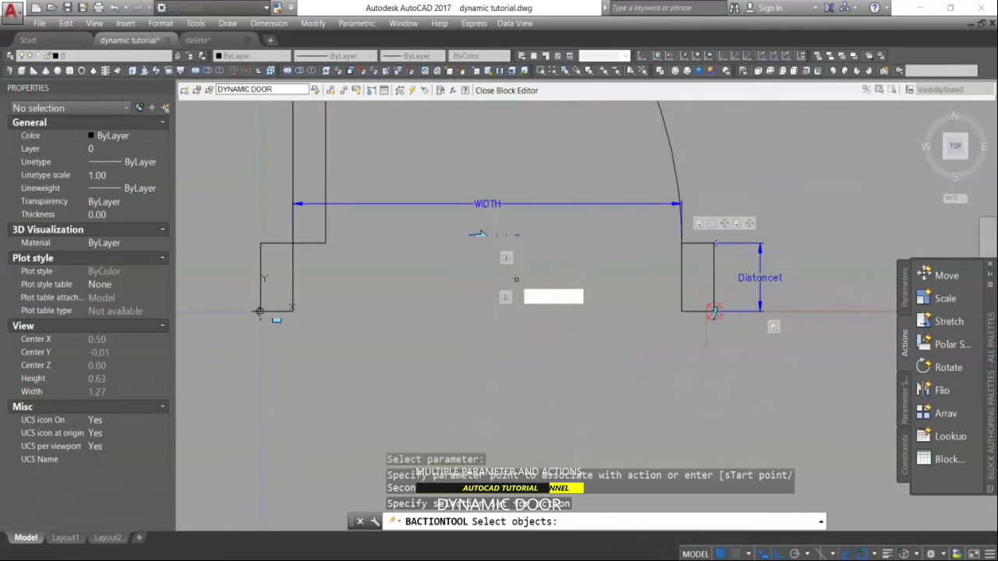
pyautogui.scroll(3, 505, 293)
pyautogui.scroll(-2, 530, 270)
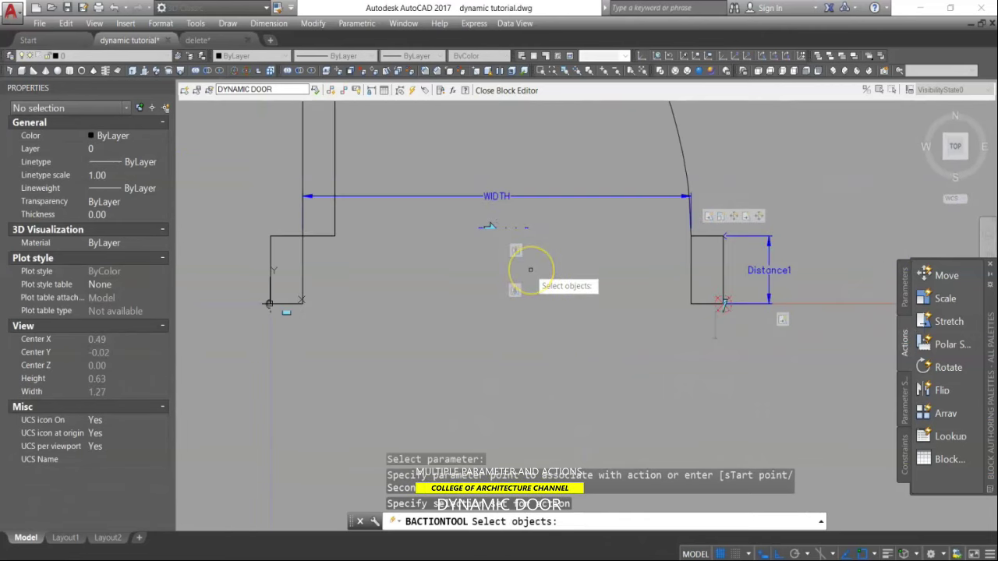
# Step: Window-select both flip parameters as the Move action's objects and close the Block Editor
pyautogui.click(530, 270)
pyautogui.click(513, 285)
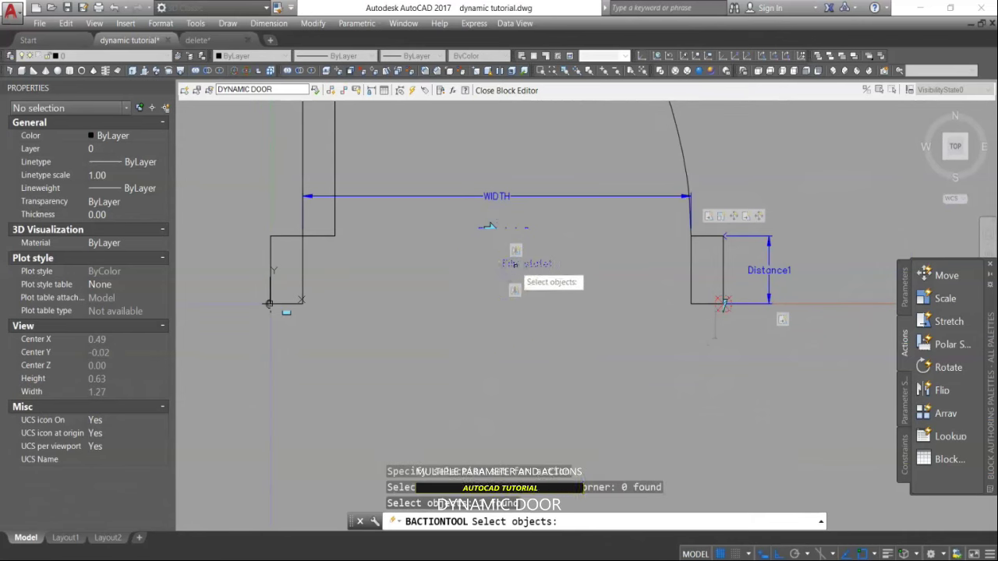
pyautogui.click(540, 265)
pyautogui.click(510, 262)
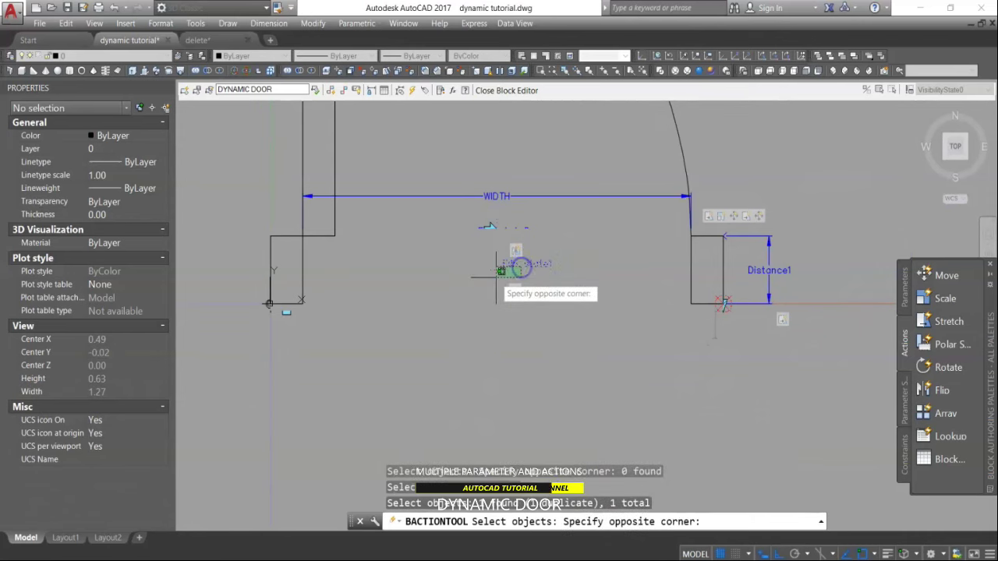
pyautogui.click(498, 278)
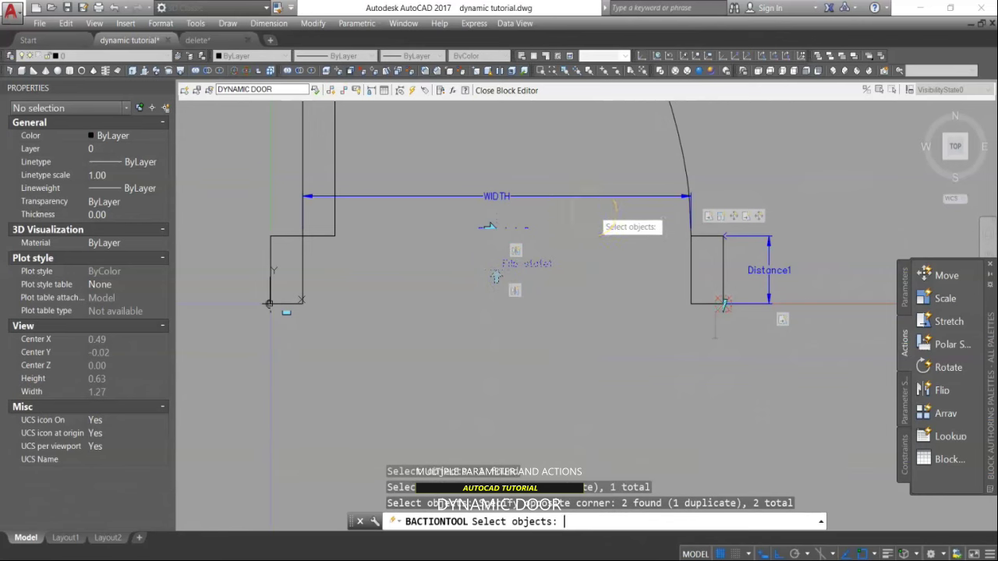
pyautogui.press('Return')
pyautogui.click(519, 92)
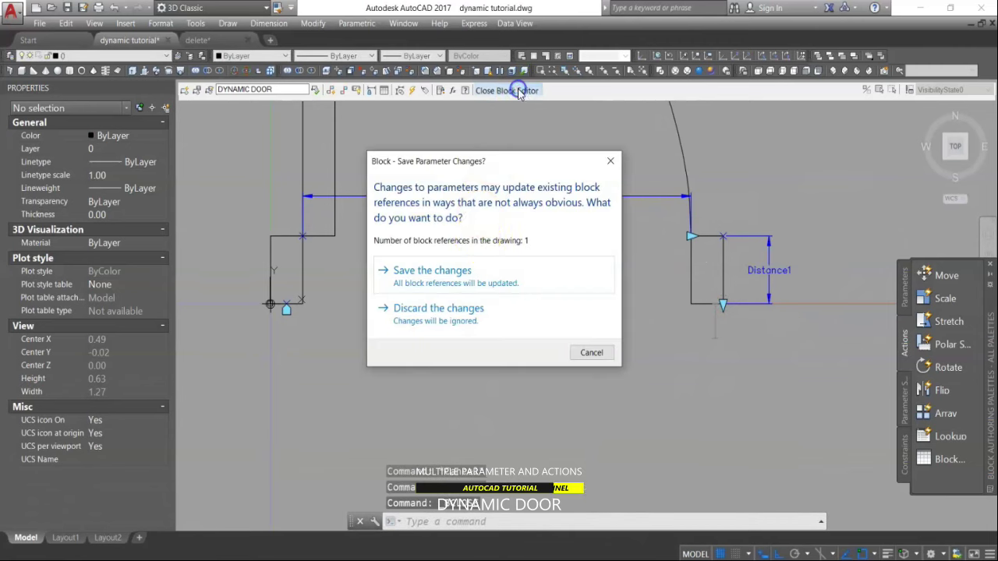
# Step: Save the door block changes and select the door in the drawing
pyautogui.click(425, 272)
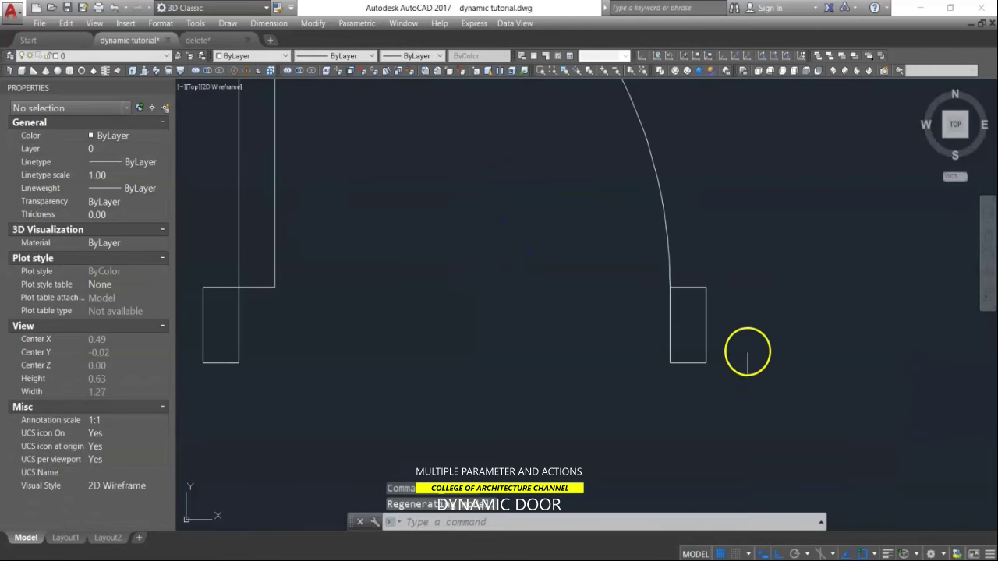
pyautogui.scroll(-3, 747, 352)
pyautogui.click(731, 357)
pyautogui.scroll(2, 732, 353)
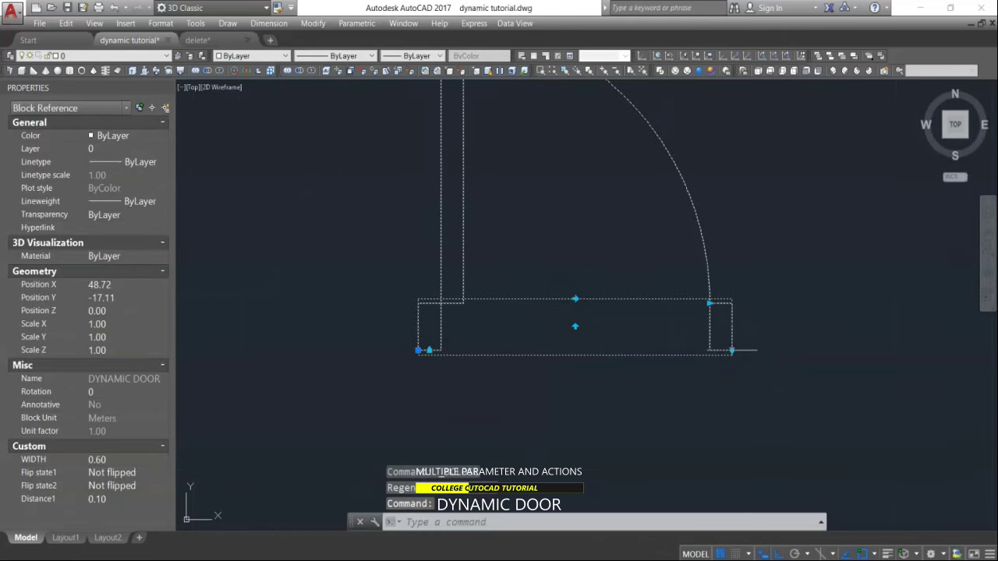
# Step: Drag the jamb grip toward Distance1 0.15 to test the flip arrow, undo, and reselect the door
pyautogui.click(731, 350)
pyautogui.click(736, 387)
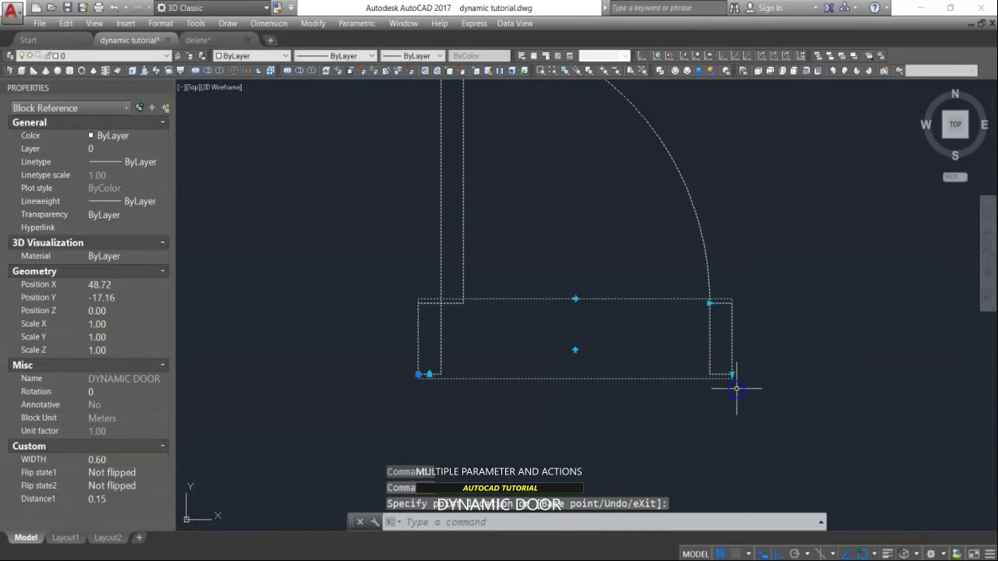
pyautogui.click(639, 379)
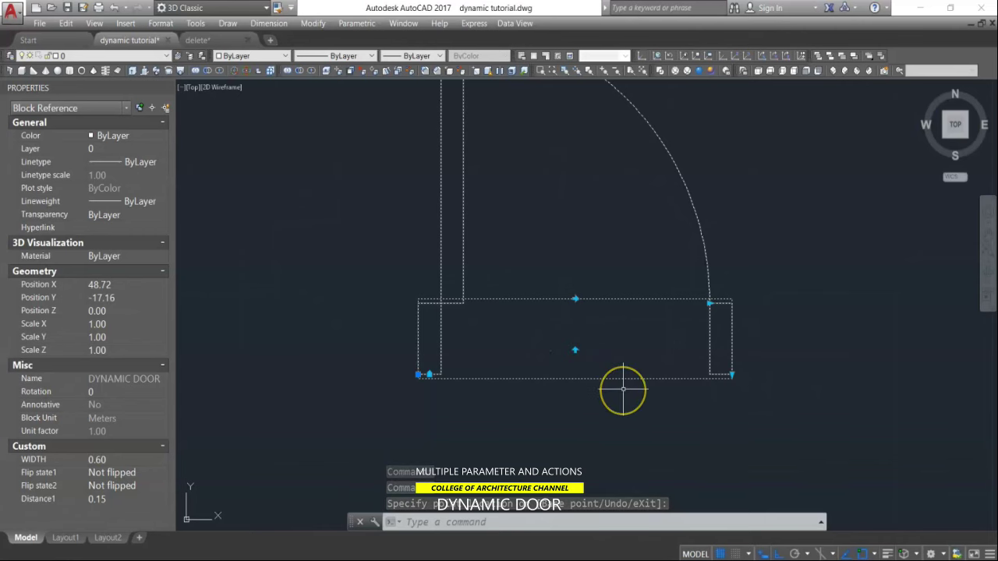
pyautogui.click(575, 350)
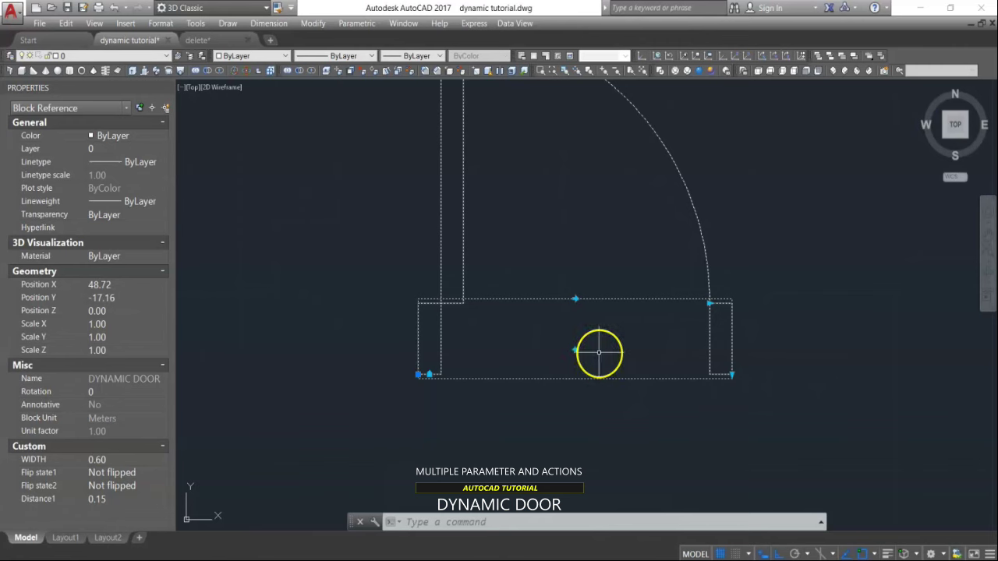
pyautogui.press('Escape')
pyautogui.moveTo(672, 334); pyautogui.dragTo(725, 352)
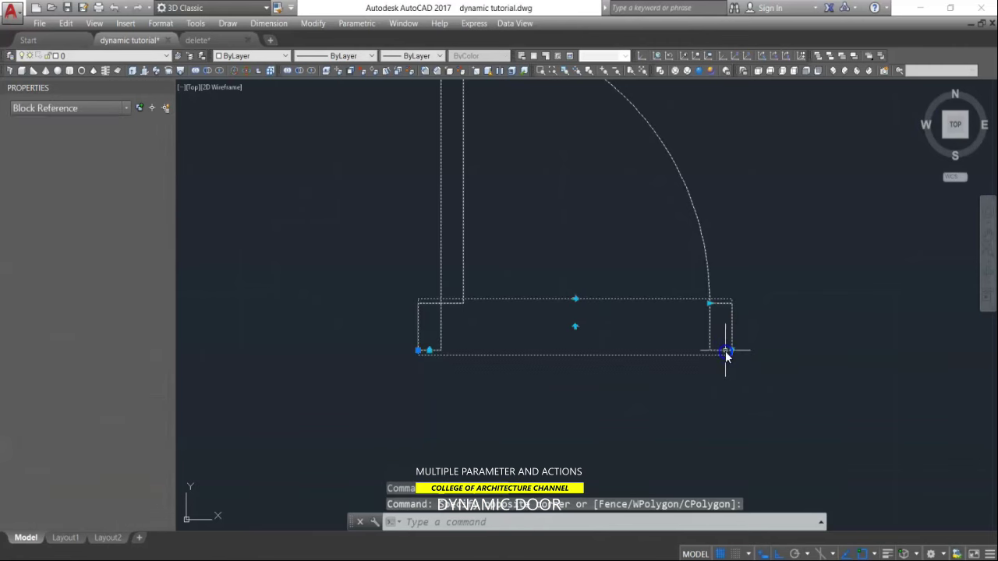
pyautogui.rightClick(732, 327)
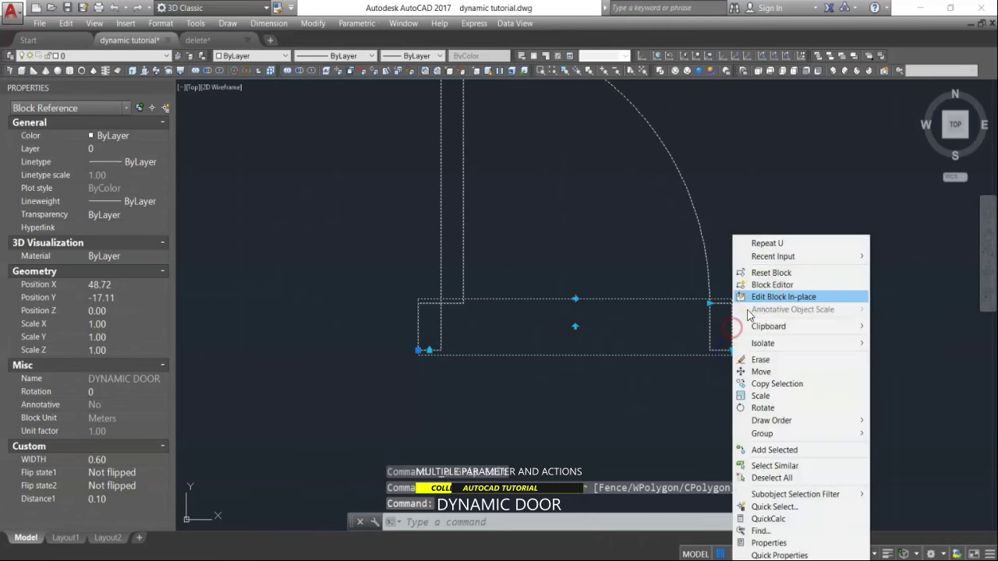
# Step: In the Block Editor, give the Move2 action a distance multiplier of 0.5 and save the block
pyautogui.click(774, 283)
pyautogui.click(742, 363)
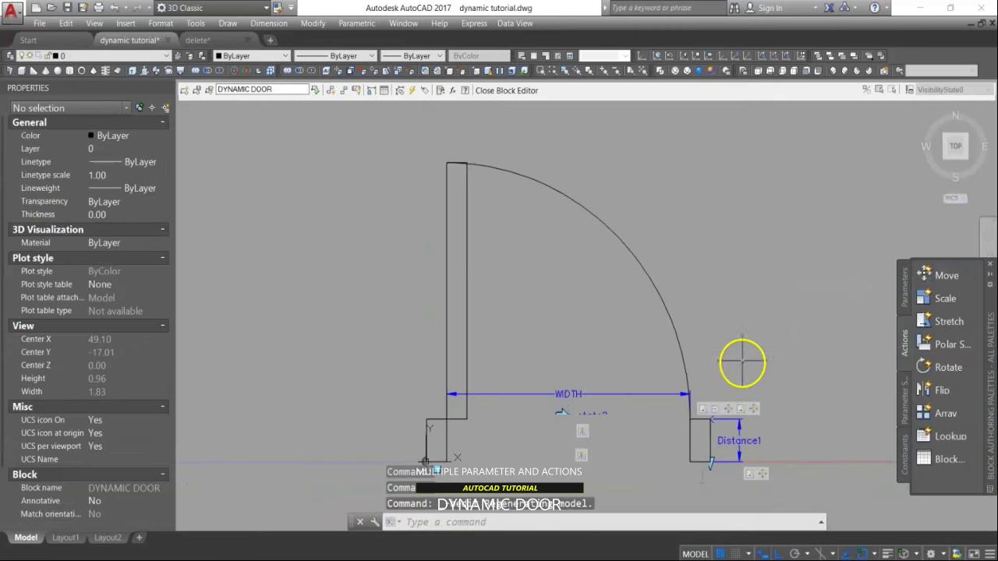
pyautogui.click(757, 474)
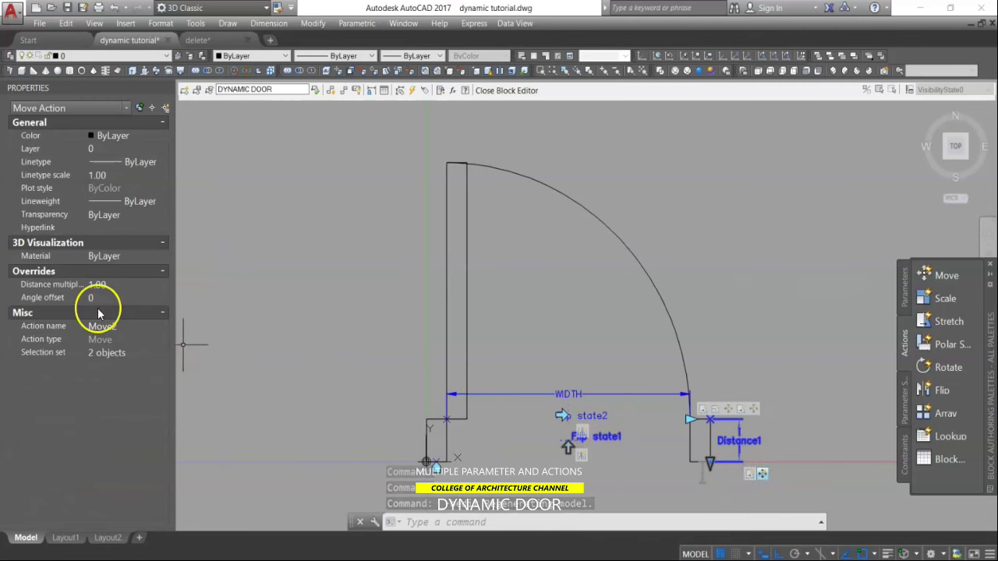
pyautogui.click(123, 284)
pyautogui.write('.5')
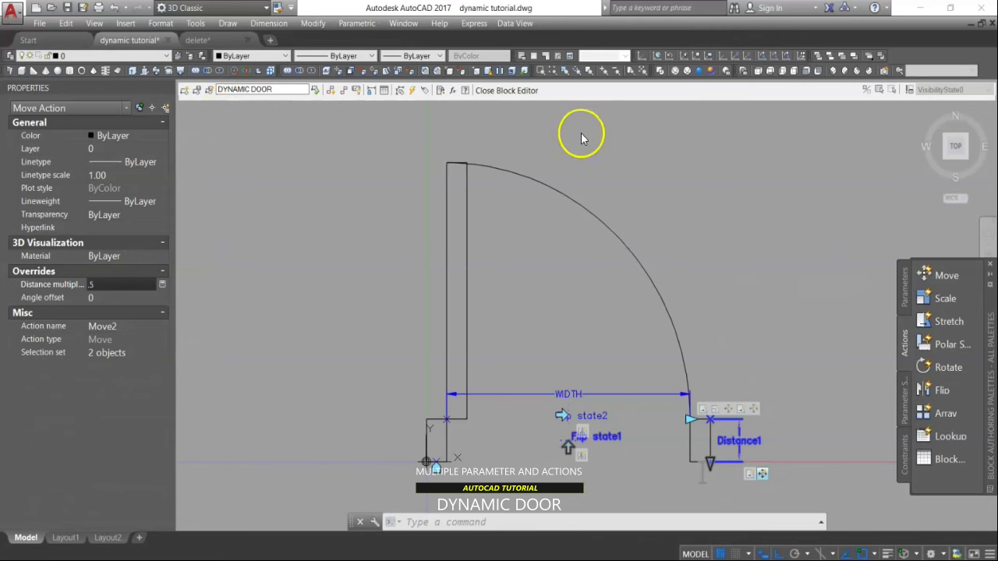
pyautogui.click(510, 91)
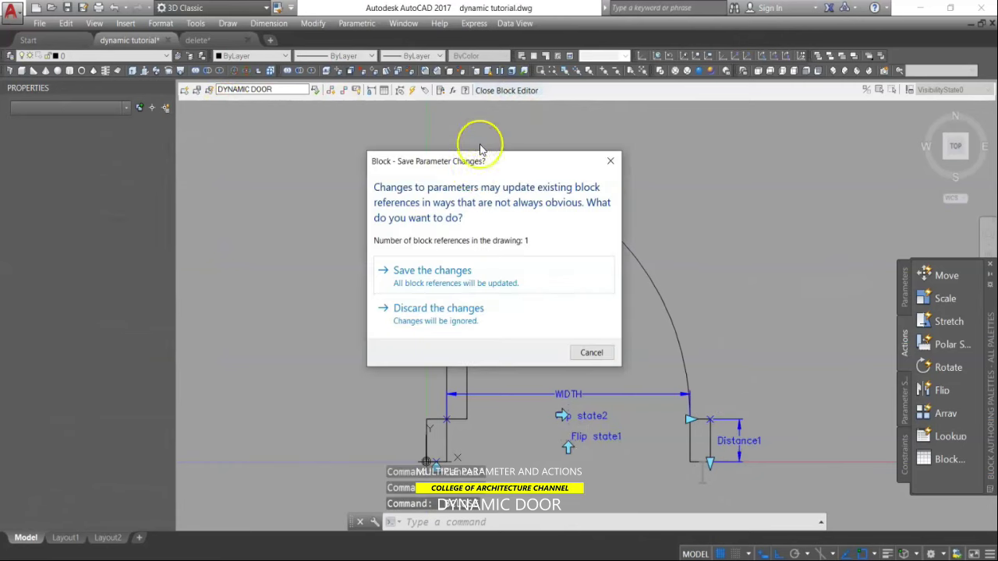
pyautogui.click(446, 273)
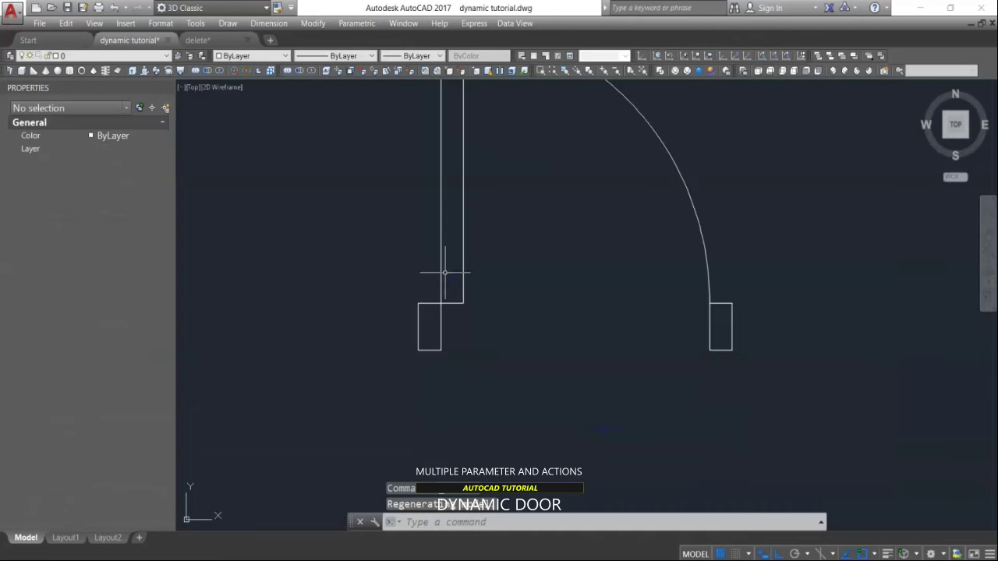
# Step: Test the door's grips by lengthening the jambs and widening the door to 0.83
pyautogui.click(733, 325)
pyautogui.scroll(2, 729, 343)
pyautogui.click(734, 342)
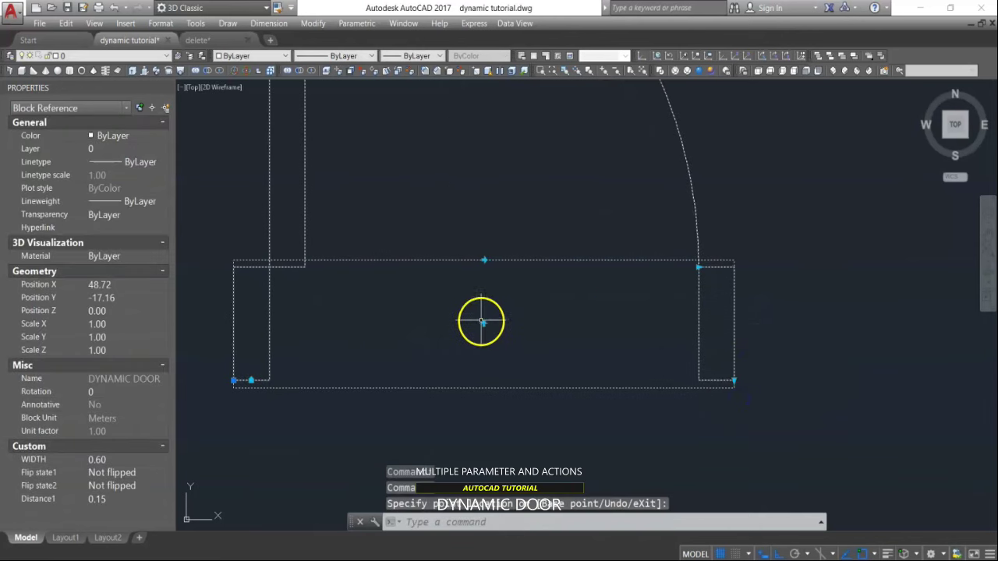
pyautogui.scroll(-2, 717, 288)
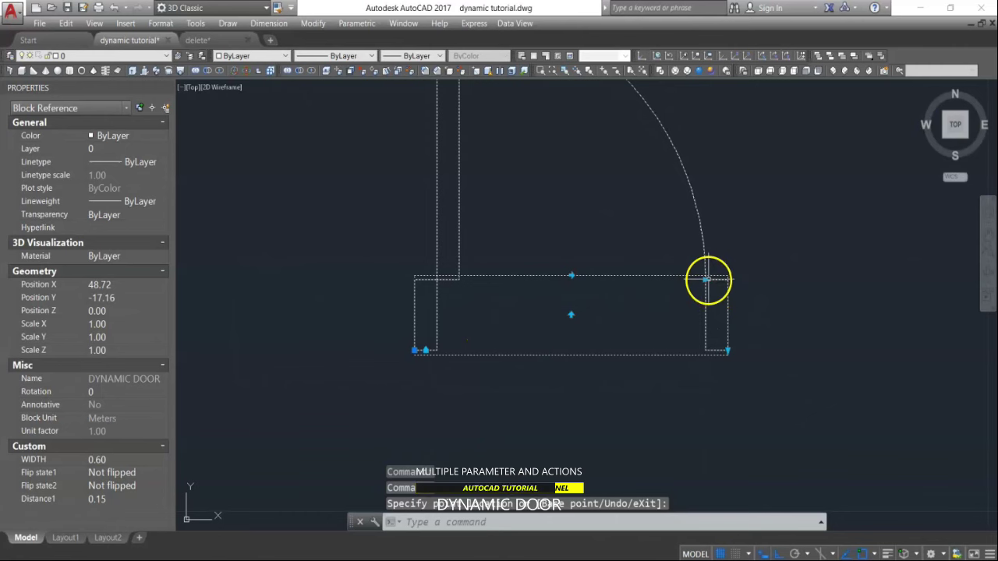
pyautogui.click(811, 278)
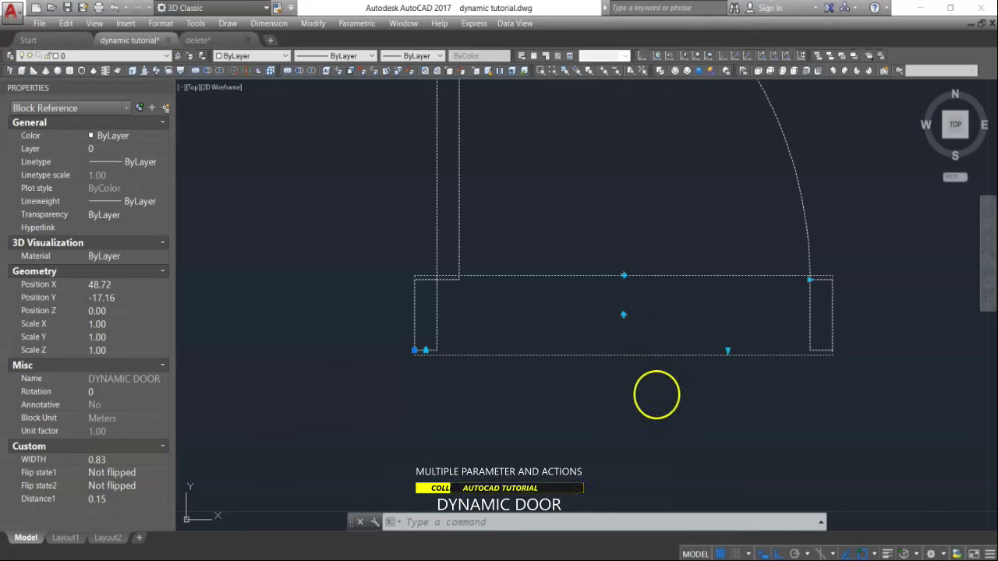
# Step: Deselect the door, then reselect it and bring up its context menu
pyautogui.scroll(-2, 661, 364)
pyautogui.scroll(3, 646, 377)
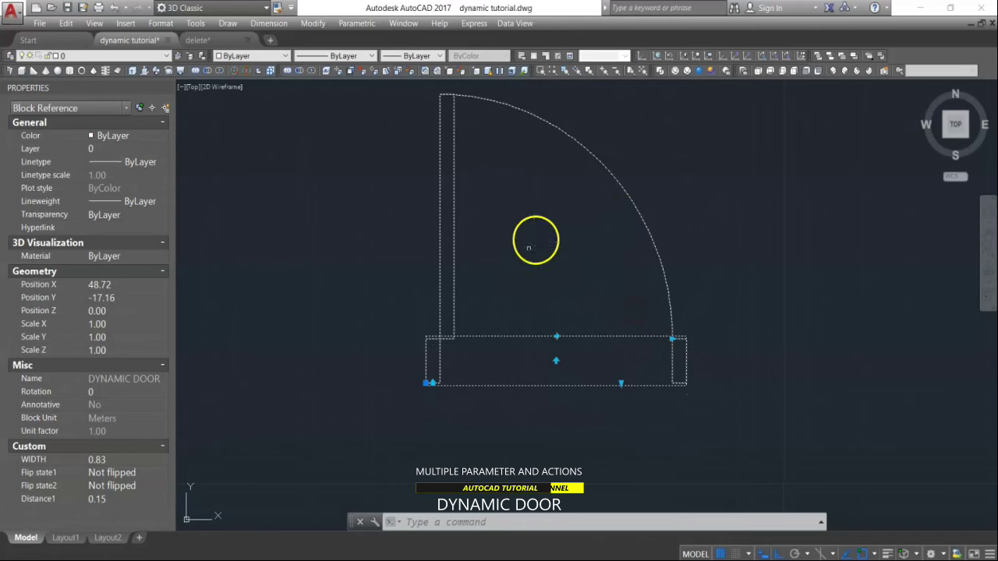
pyautogui.moveTo(656, 397); pyautogui.dragTo(657, 417, button='middle')
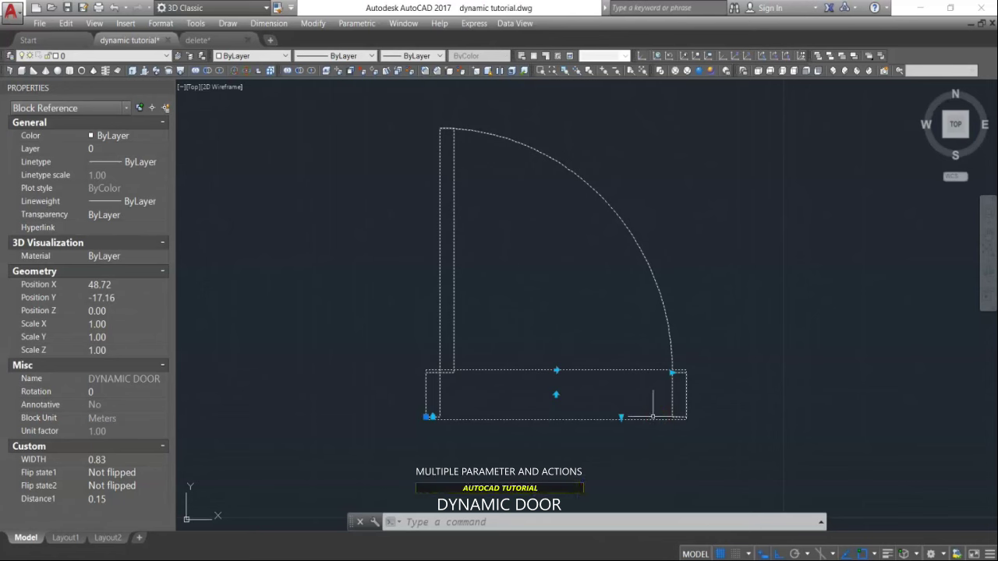
pyautogui.scroll(2, 657, 417)
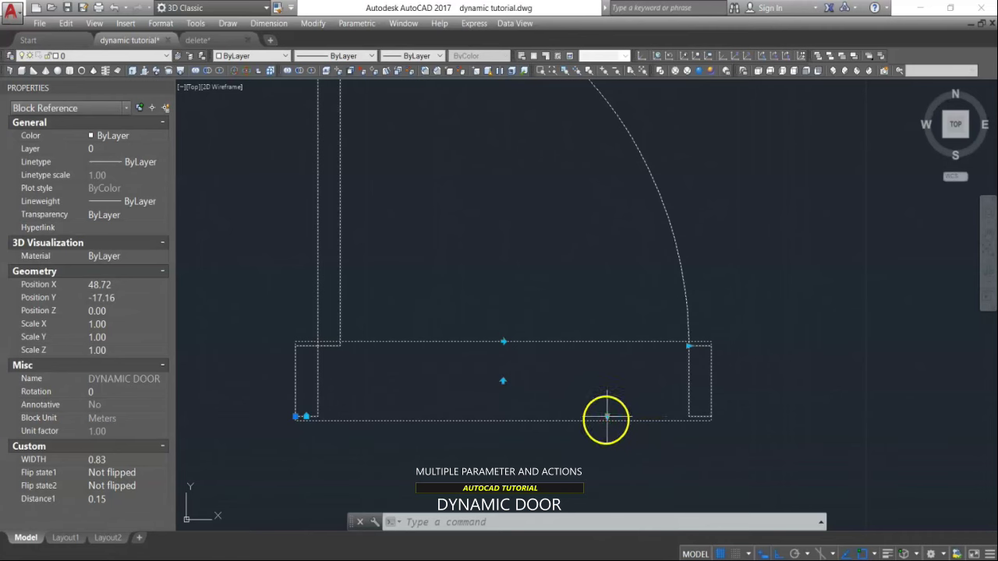
pyautogui.press('Escape')
pyautogui.scroll(-3, 621, 422)
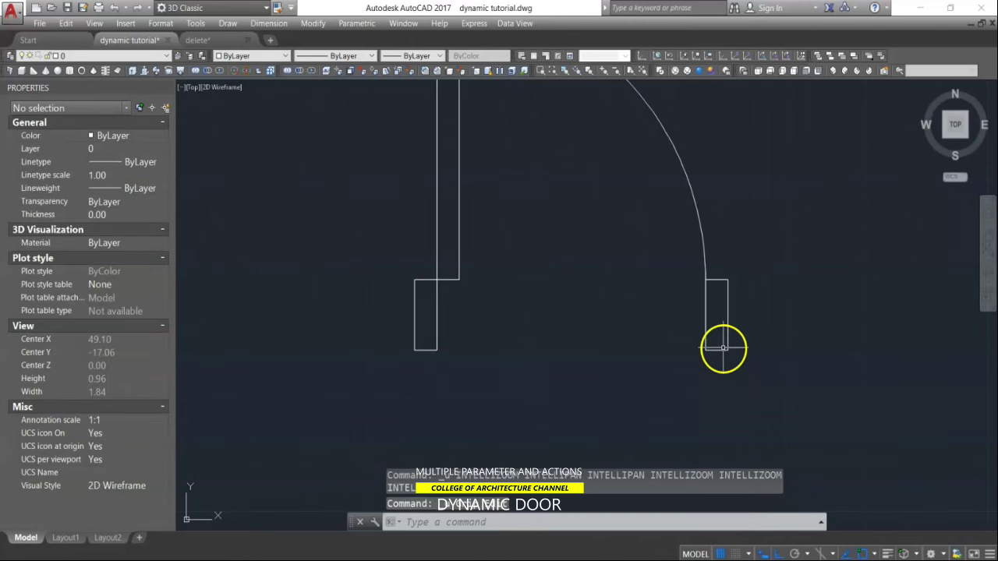
pyautogui.click(724, 349)
pyautogui.rightClick(728, 351)
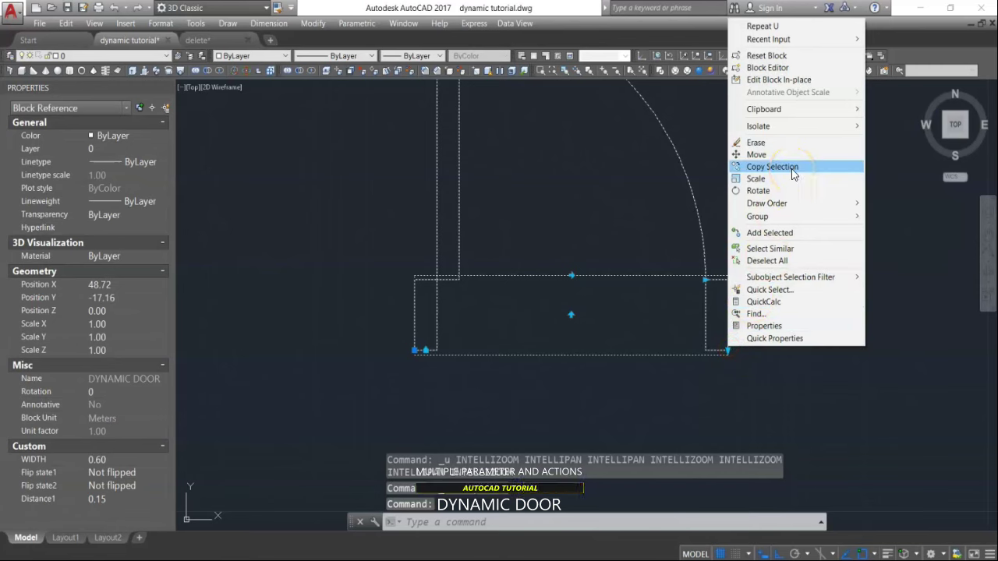
# Step: Open the door block in the Block Editor and start a Move action on the parameter's end point
pyautogui.moveTo(782, 114)
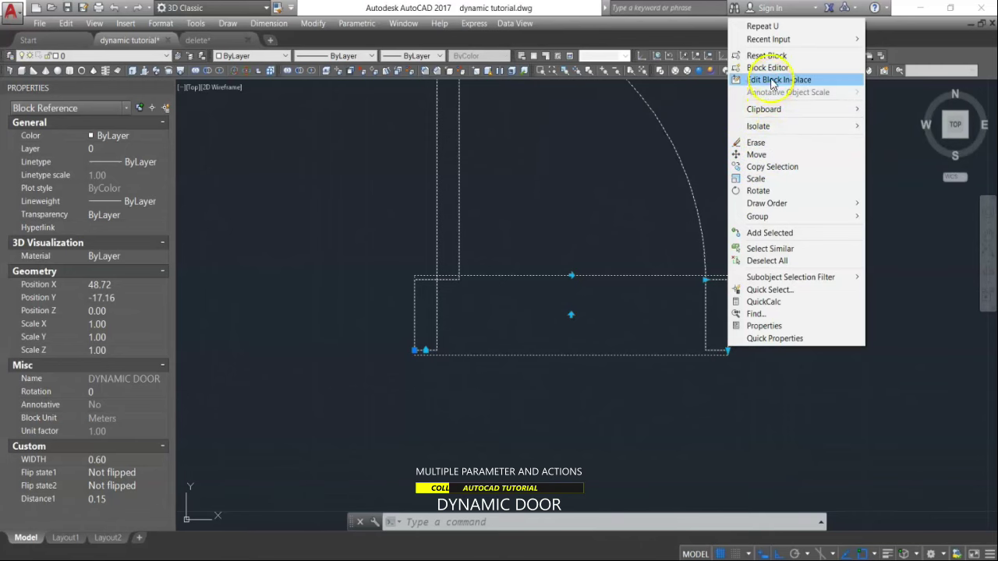
pyautogui.click(774, 69)
pyautogui.moveTo(788, 392); pyautogui.dragTo(722, 224, button='middle')
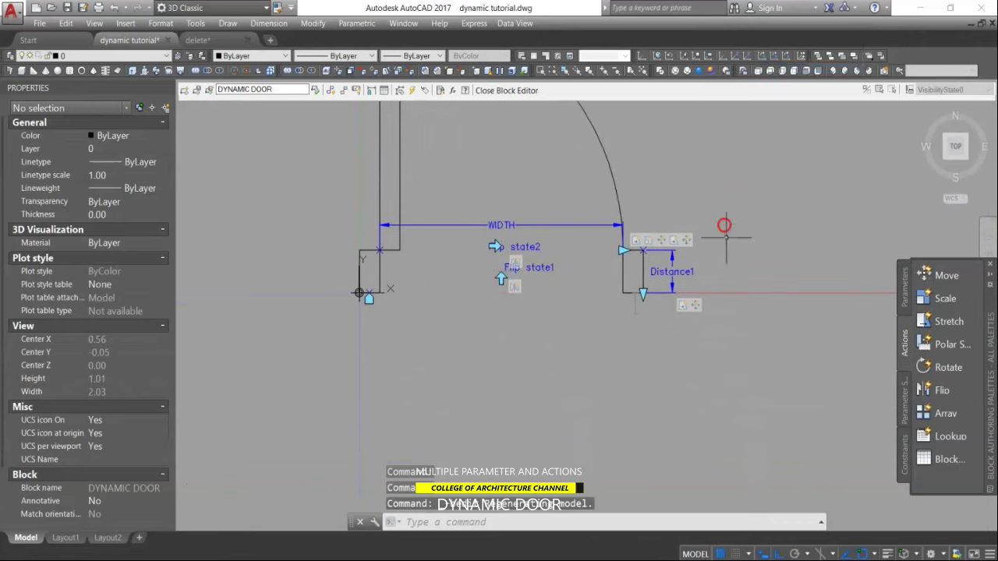
pyautogui.click(941, 276)
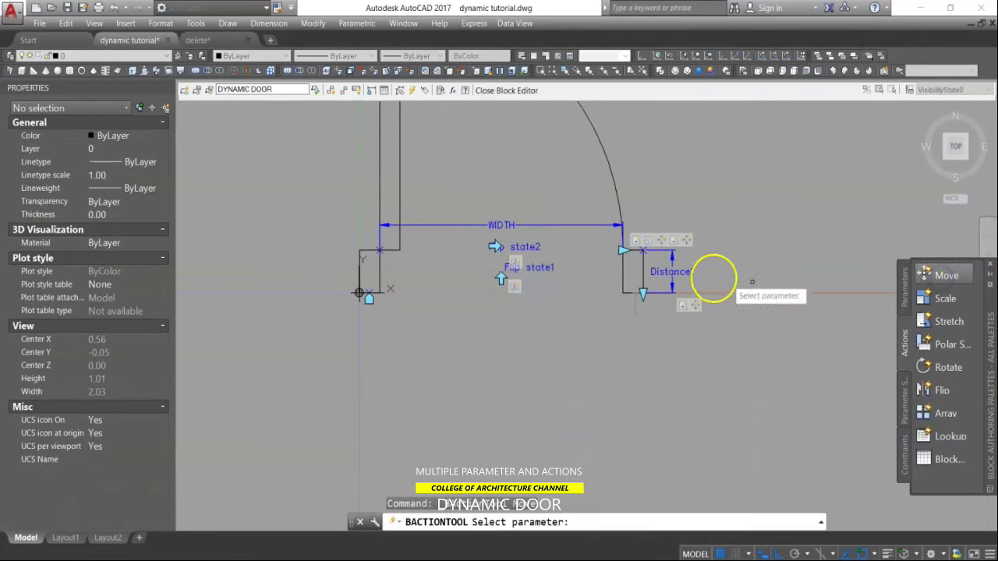
pyautogui.scroll(2, 617, 224)
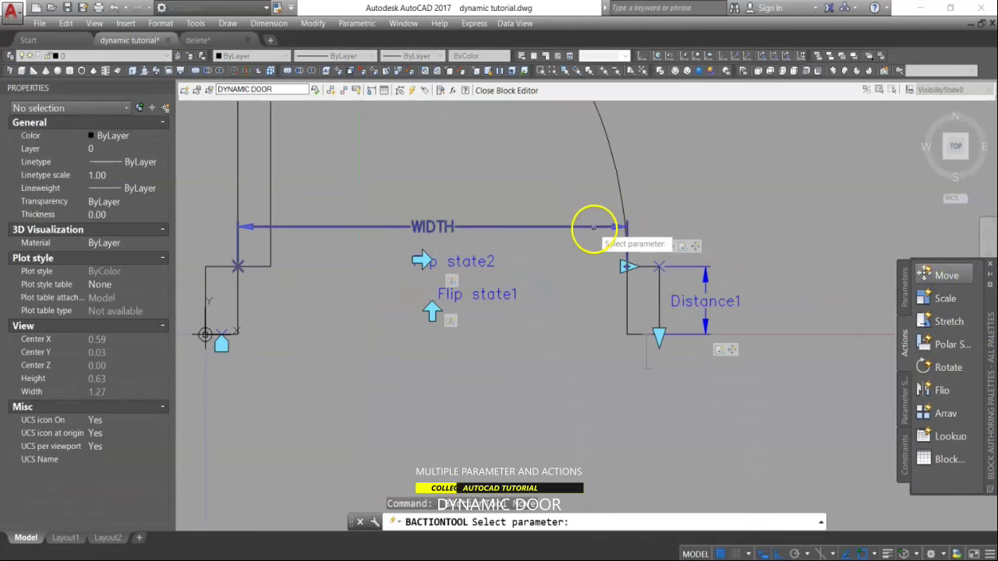
pyautogui.click(634, 274)
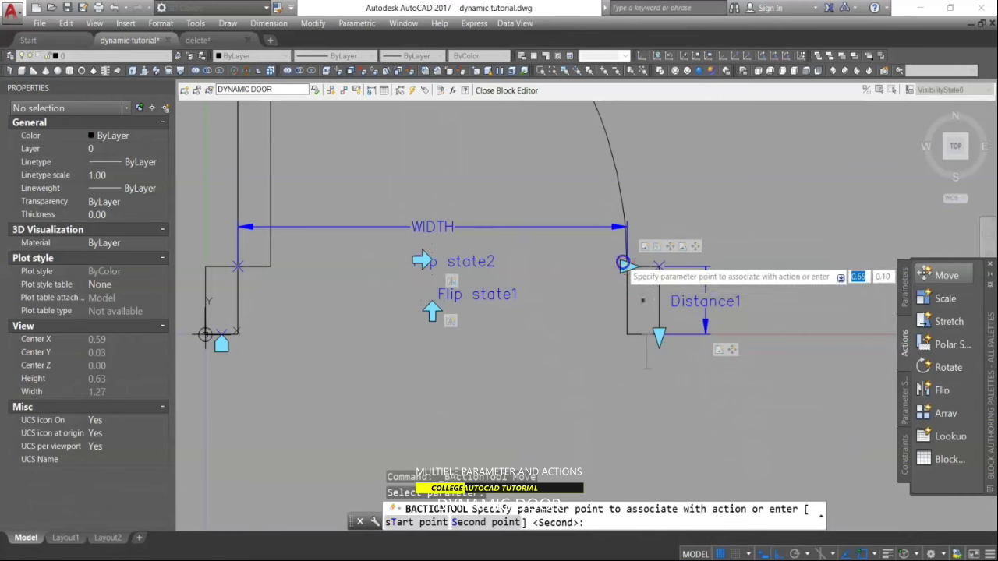
pyautogui.click(666, 344)
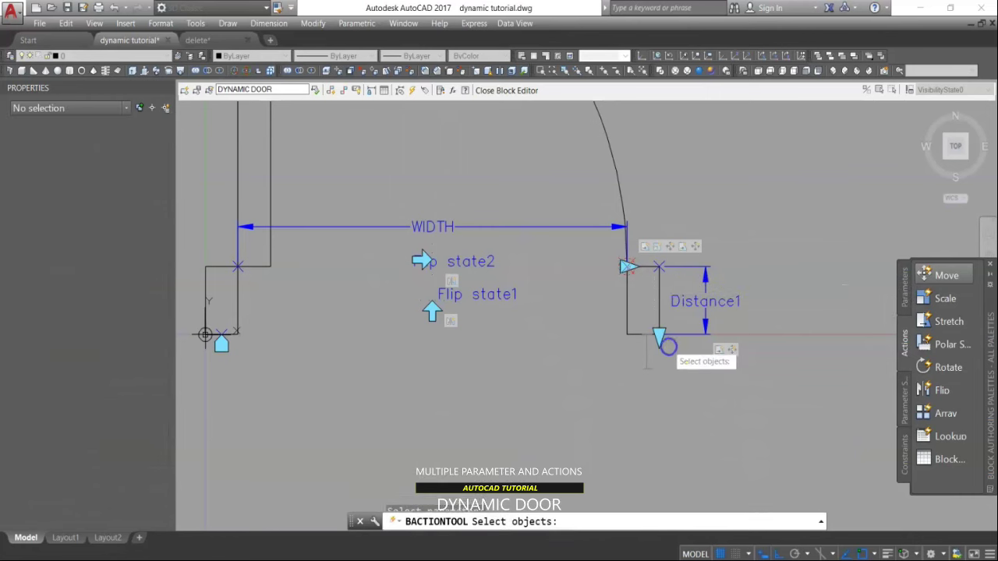
# Step: Window-select the right jamb for the Move action, finish it, and close the Block Editor
pyautogui.click(726, 269)
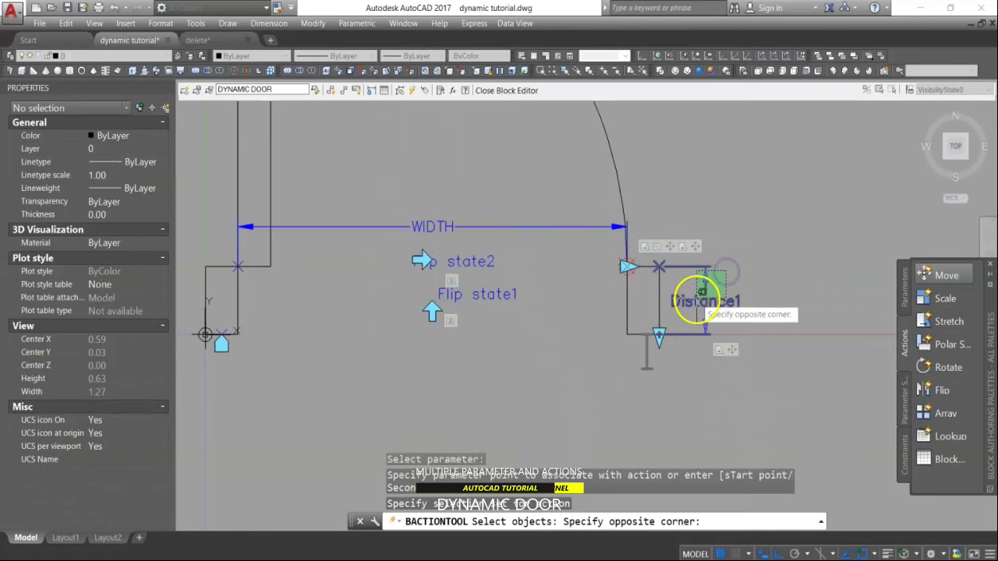
pyautogui.click(690, 301)
pyautogui.click(656, 312)
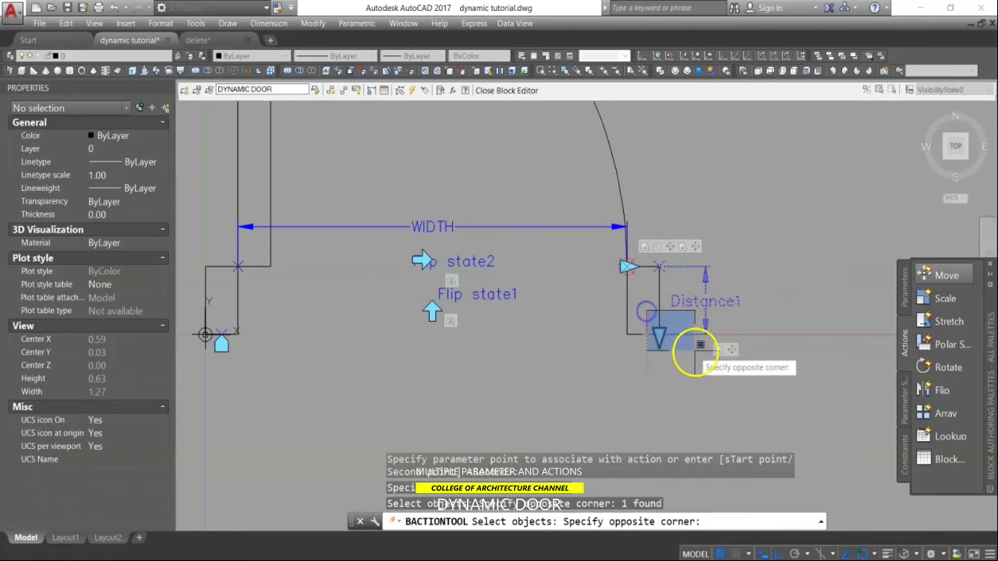
pyautogui.click(697, 348)
pyautogui.moveTo(688, 342); pyautogui.dragTo(713, 401, button='middle')
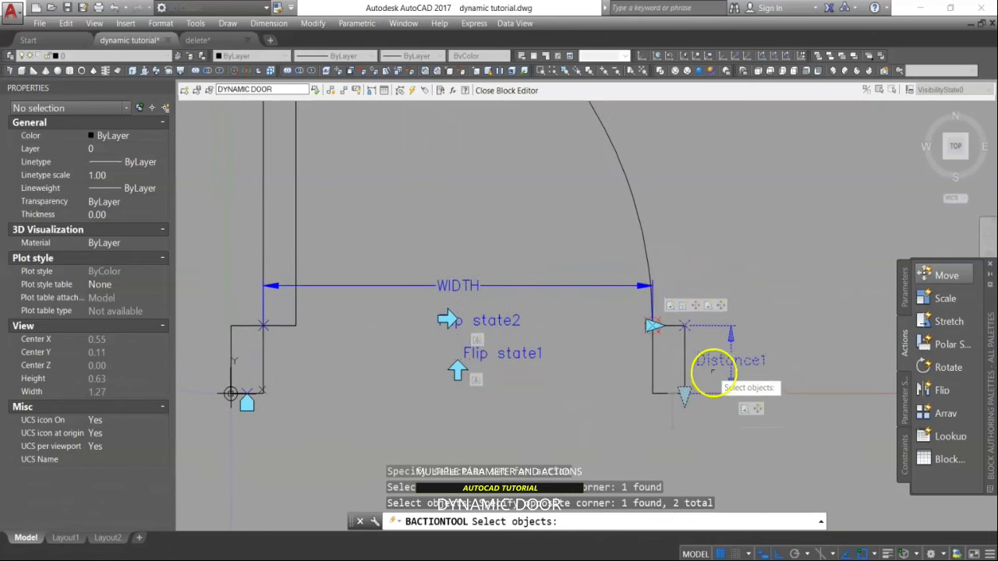
pyautogui.press('Return')
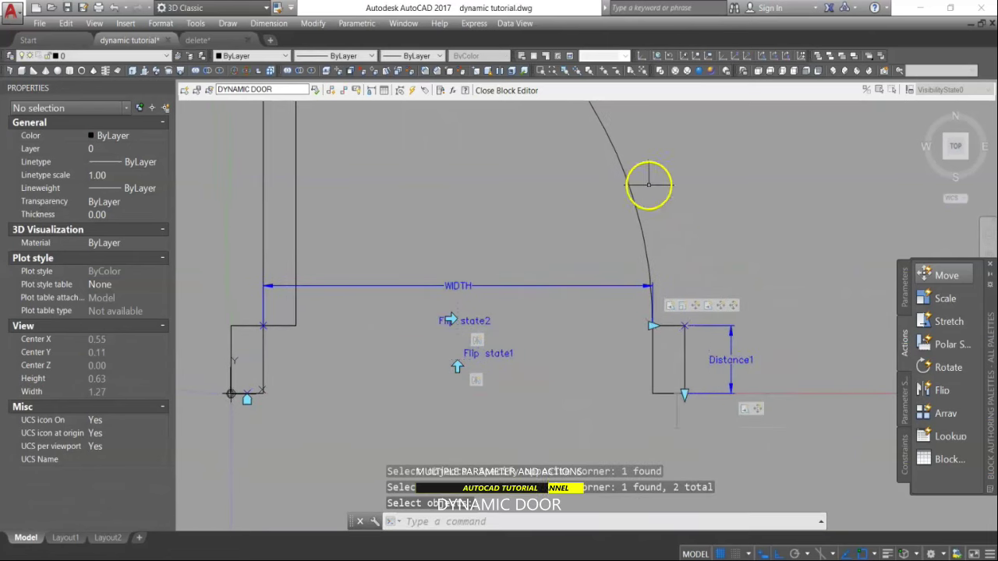
pyautogui.click(510, 92)
# Step: Save the block changes and widen the door to 0.80 with its width grip
pyautogui.click(429, 262)
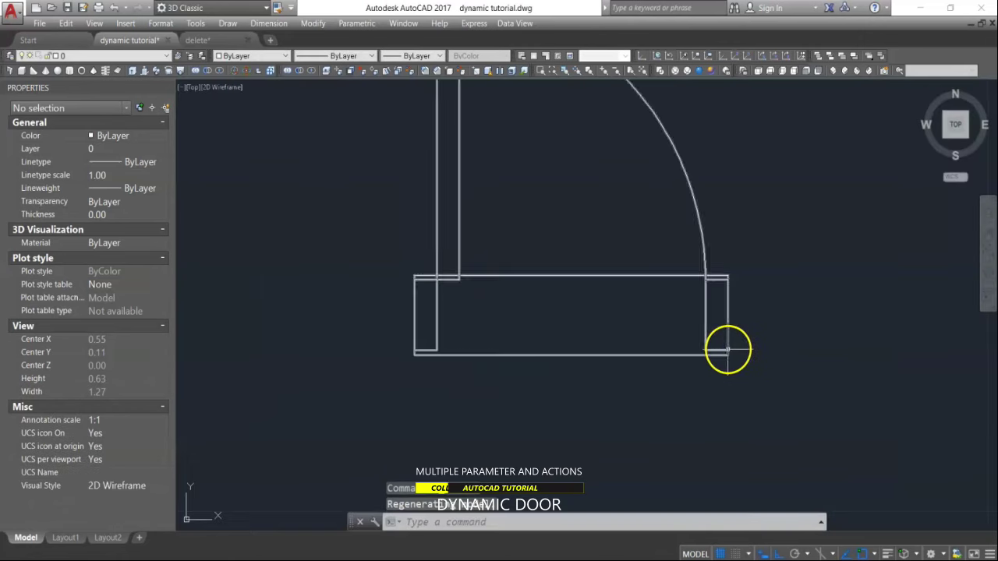
pyautogui.click(725, 350)
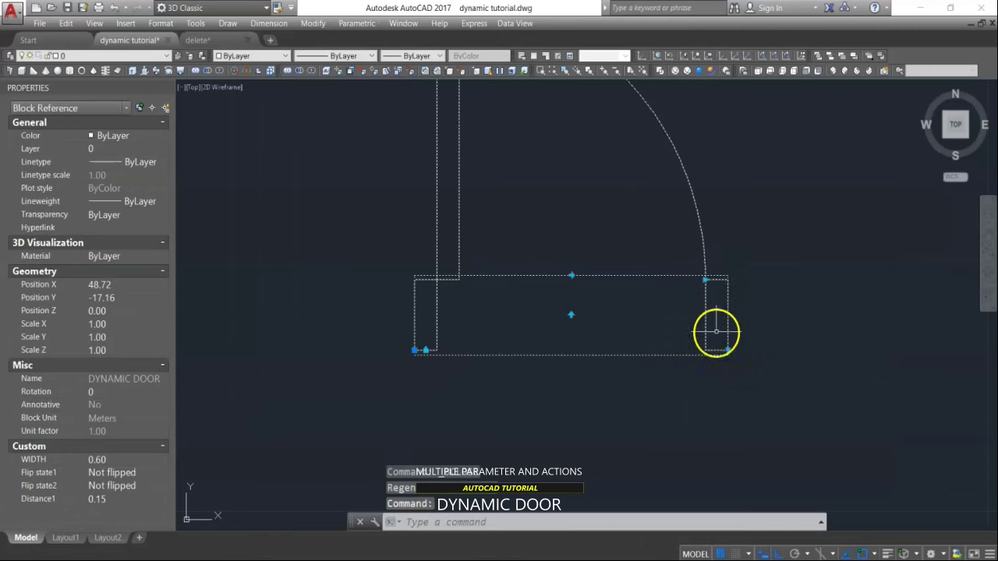
pyautogui.click(705, 280)
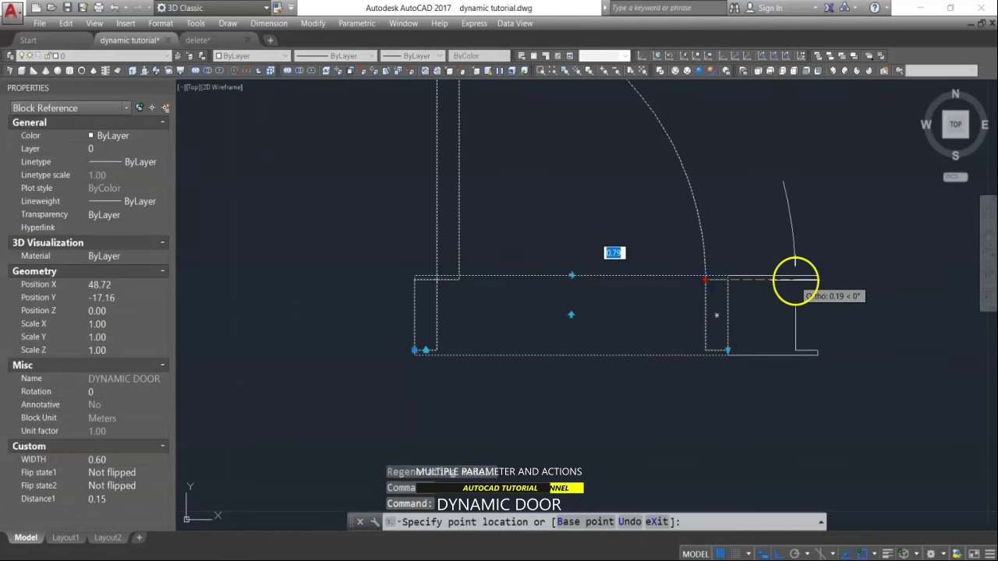
pyautogui.click(795, 279)
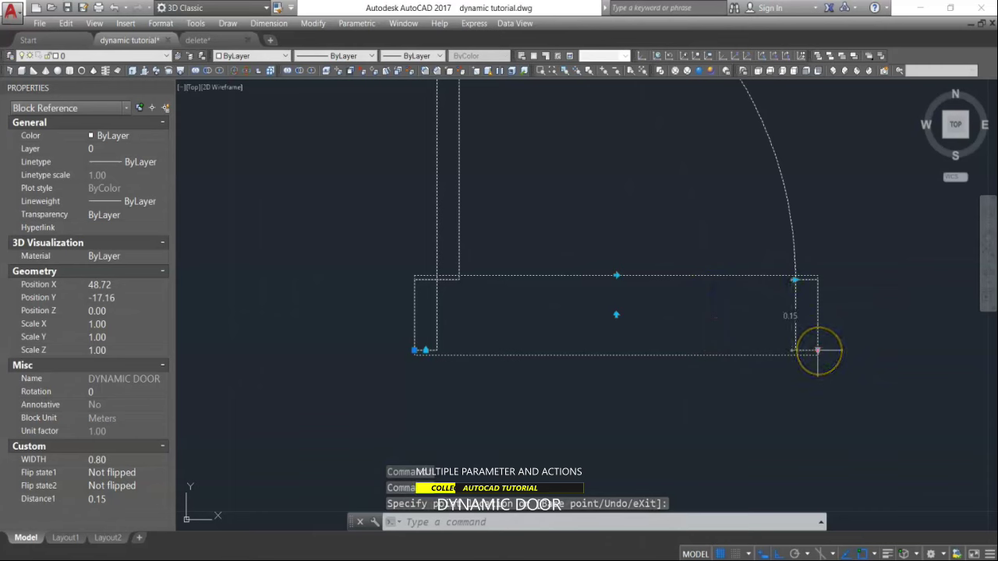
pyautogui.click(823, 396)
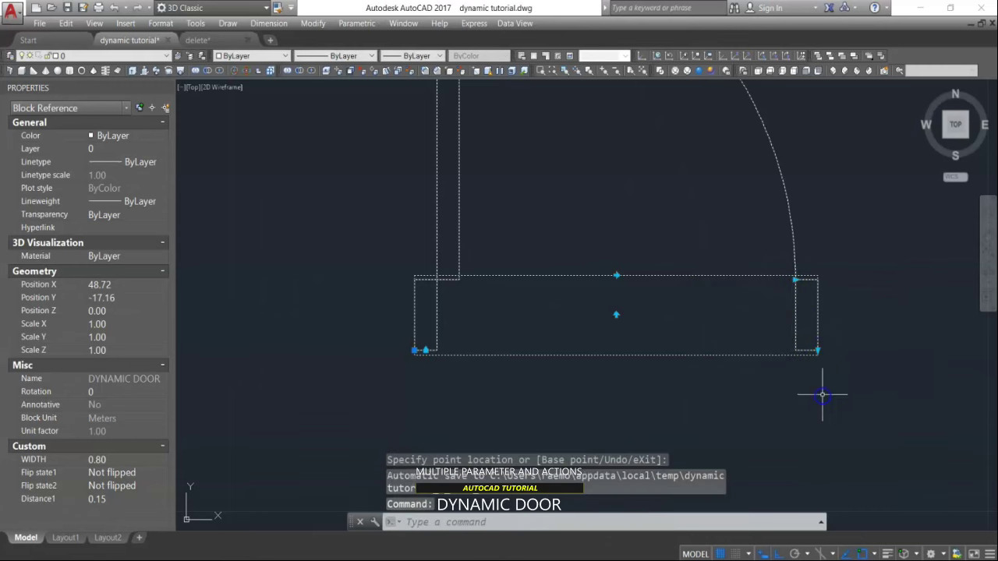
# Step: Shorten the jamb distance to 0.10, then reset the door block to its defaults
pyautogui.click(817, 351)
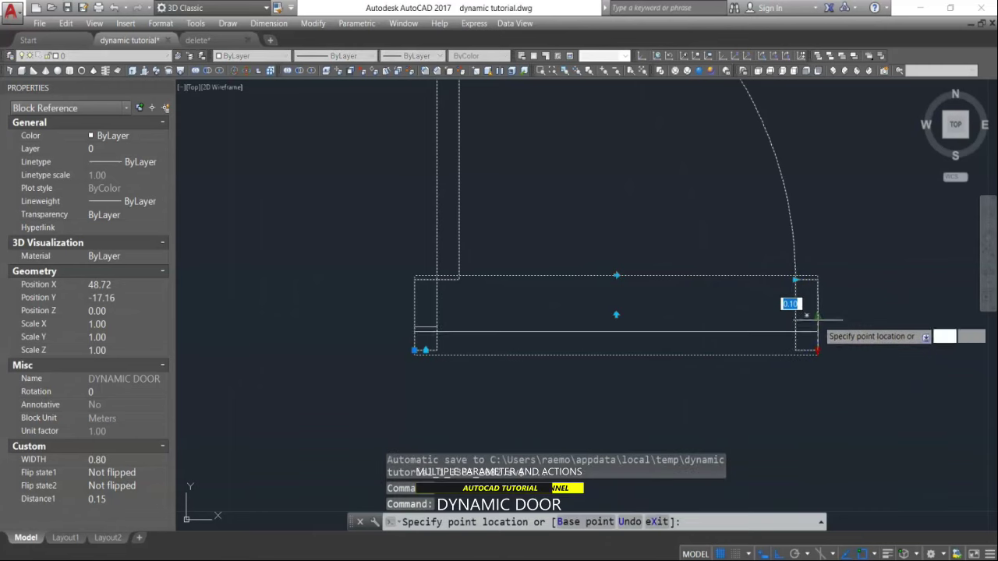
pyautogui.click(817, 313)
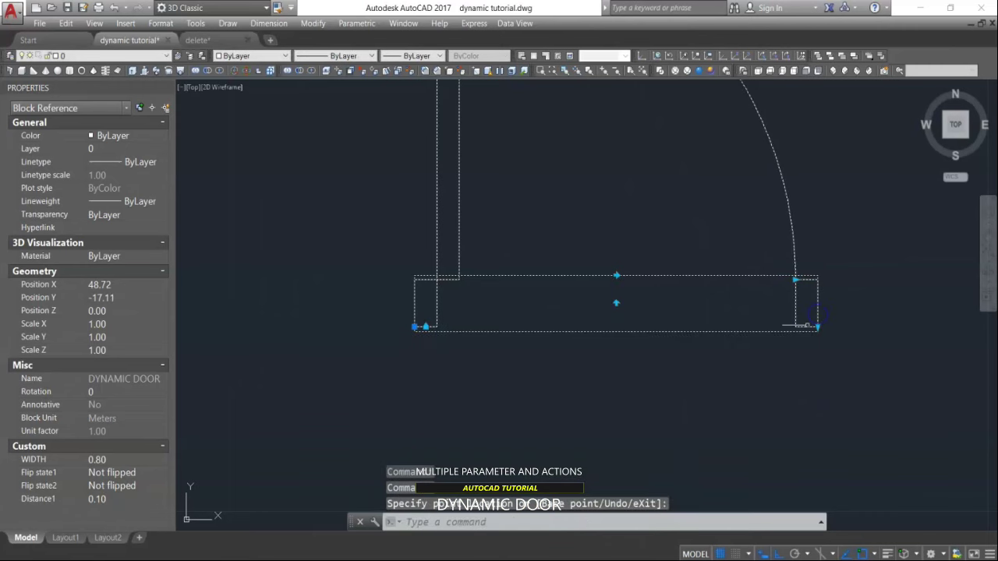
pyautogui.rightClick(805, 281)
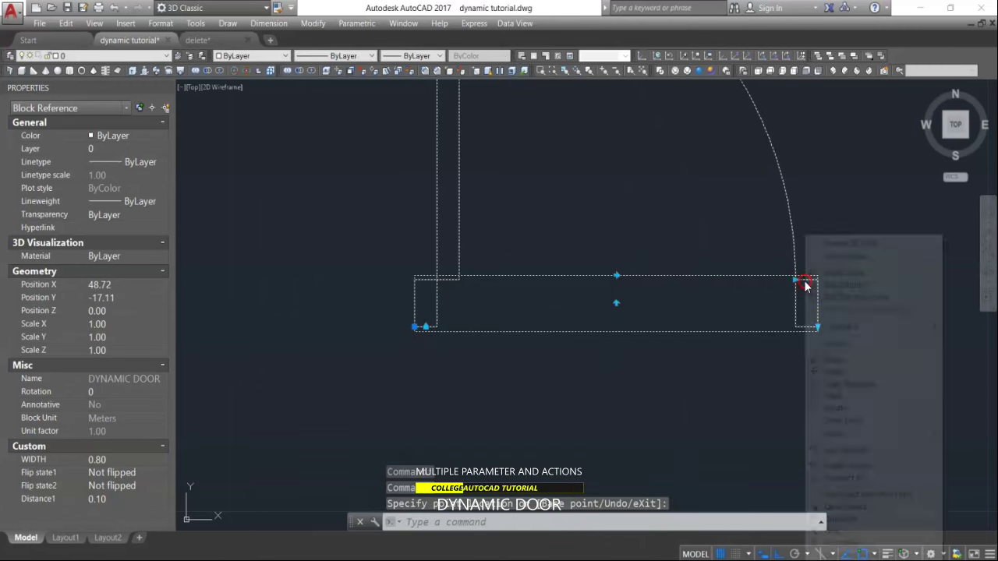
pyautogui.click(848, 268)
pyautogui.scroll(-4, 741, 307)
pyautogui.scroll(4, 663, 361)
pyautogui.scroll(-2, 622, 336)
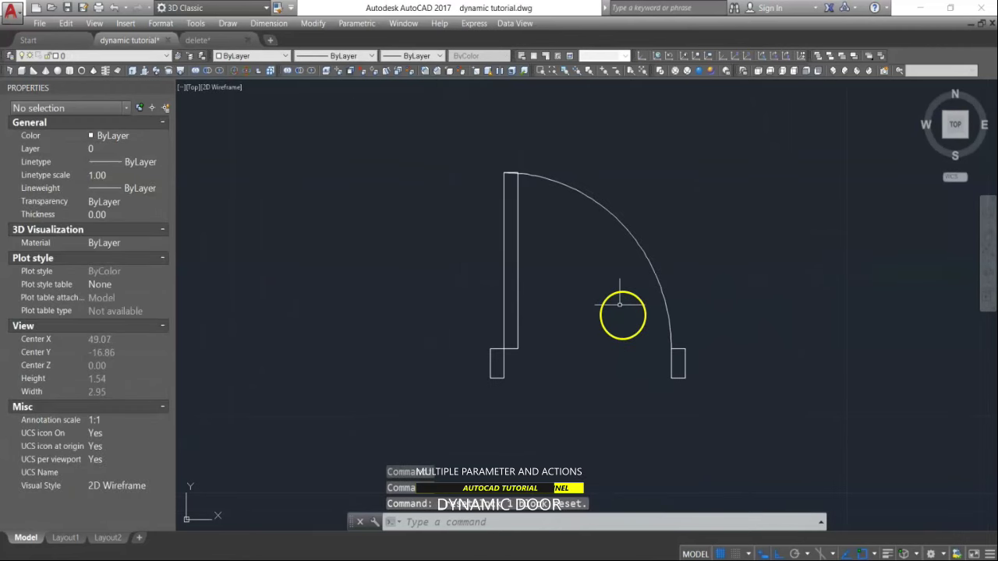
pyautogui.moveTo(646, 307); pyautogui.dragTo(647, 330, button='middle')
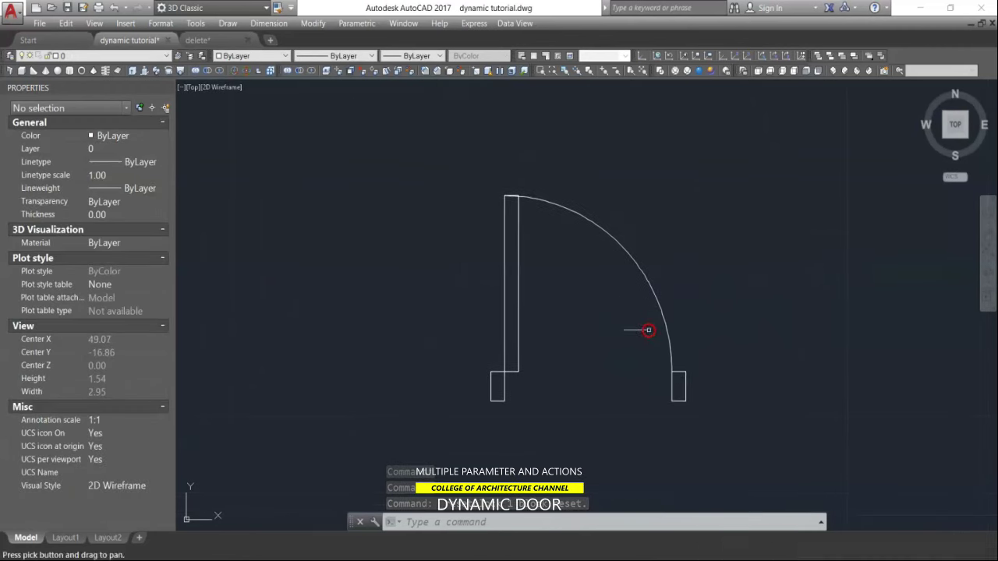
pyautogui.scroll(2, 648, 330)
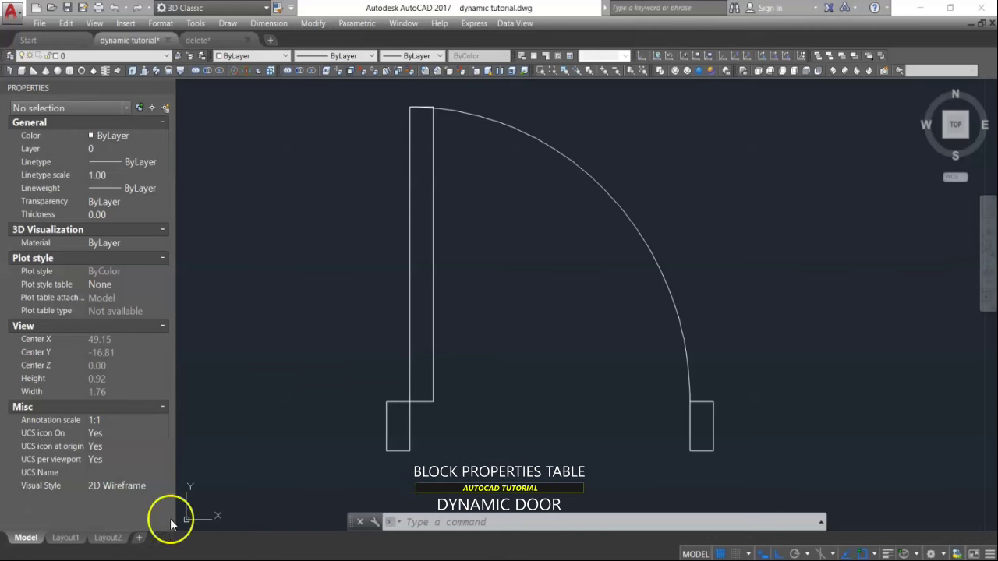
# Step: Dismiss the context menu, reselect the door, and open it in the Block Editor
pyautogui.rightClick(698, 451)
pyautogui.click(687, 425)
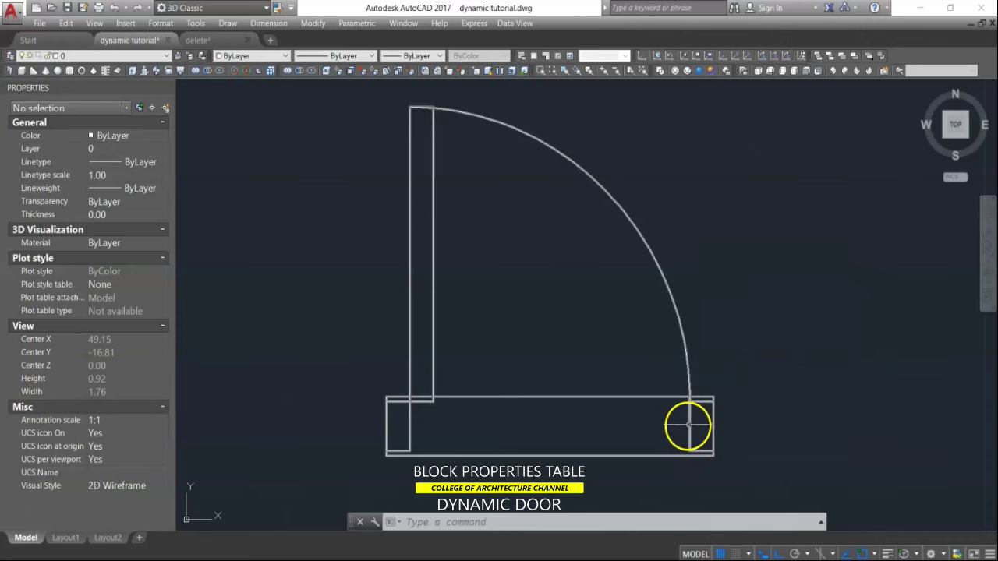
pyautogui.click(690, 426)
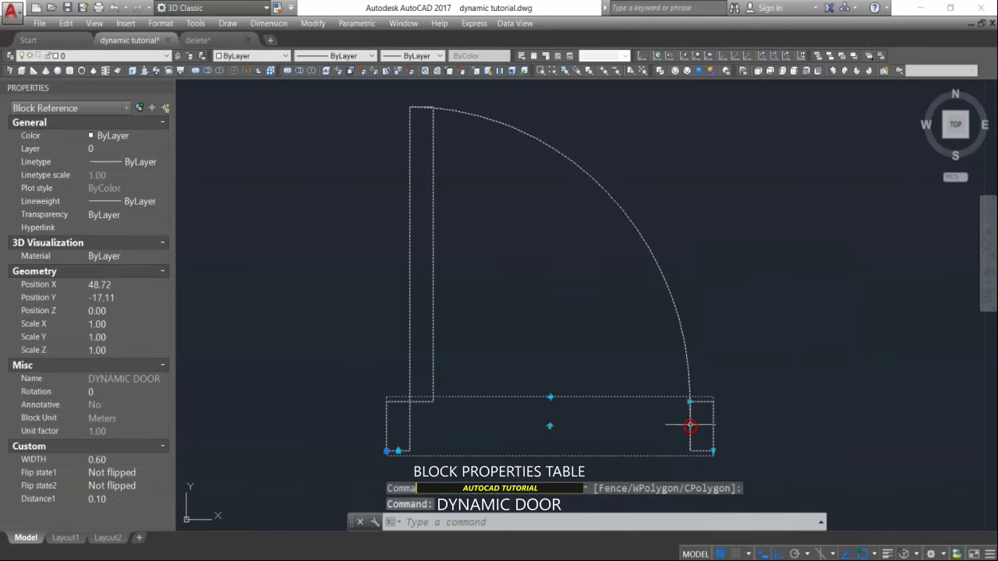
pyautogui.rightClick(690, 426)
pyautogui.click(741, 123)
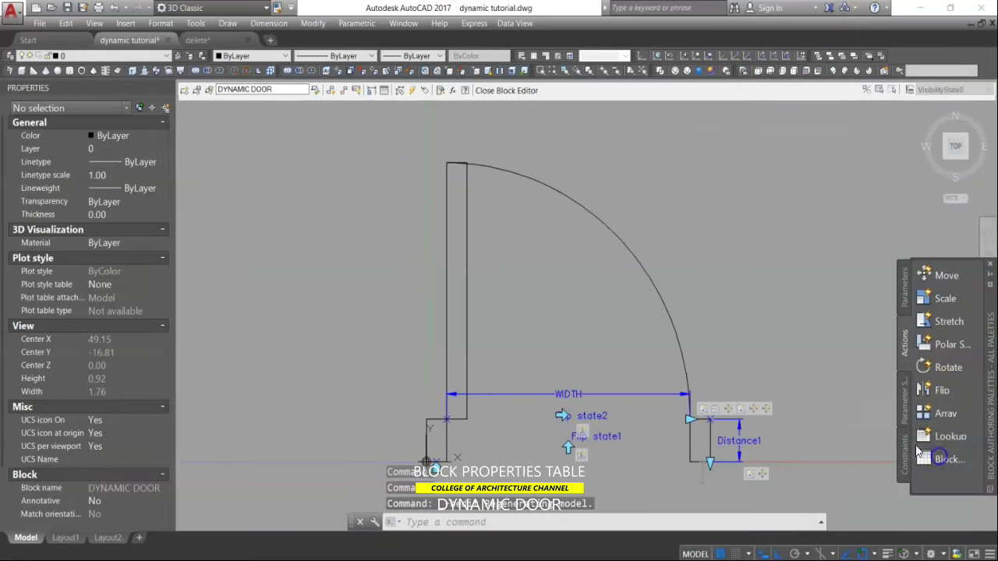
# Step: Place a Block Properties Table parameter below the door with 1 grip
pyautogui.click(941, 460)
pyautogui.scroll(-3, 672, 367)
pyautogui.scroll(1, 663, 417)
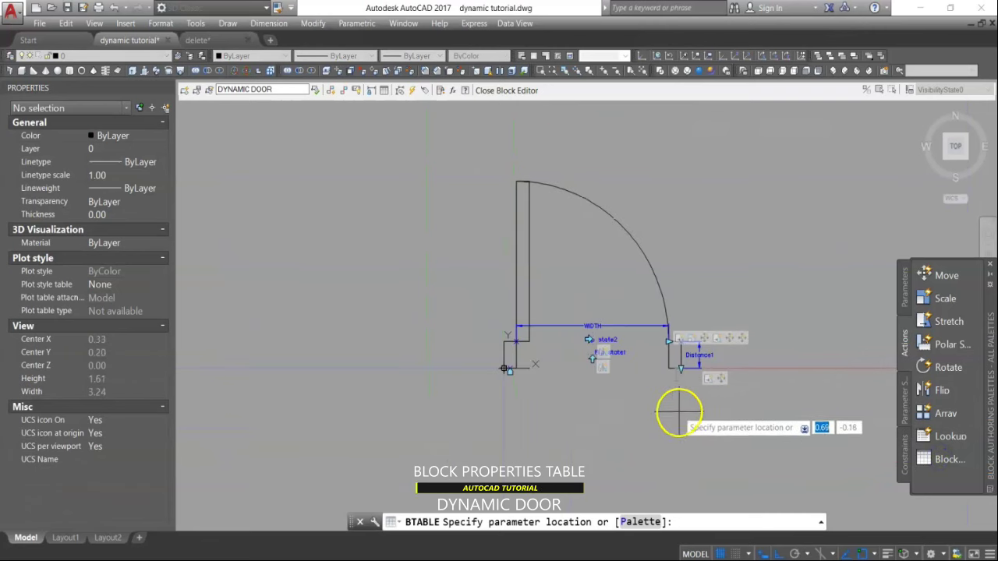
pyautogui.scroll(2, 675, 408)
pyautogui.click(672, 398)
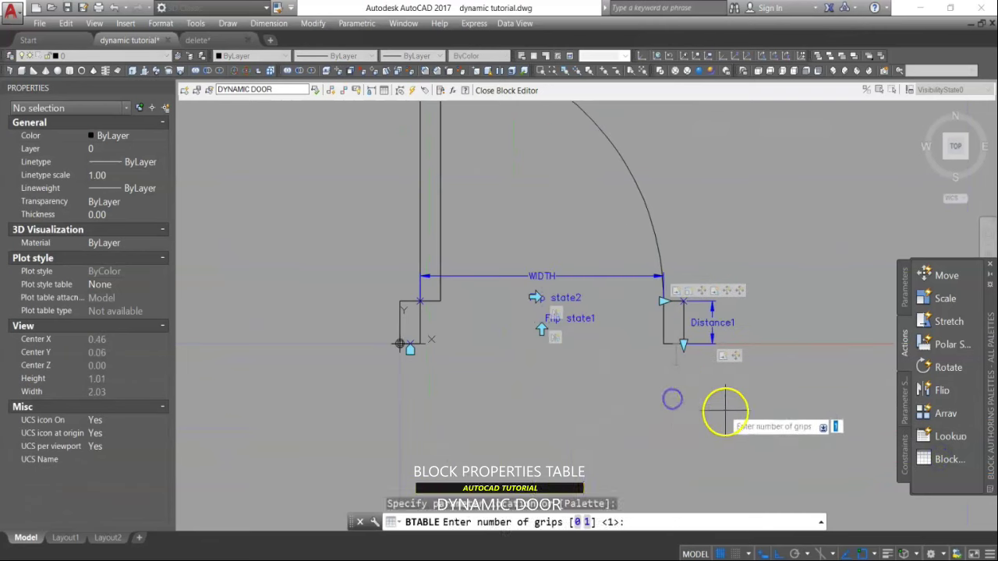
pyautogui.moveTo(724, 408); pyautogui.dragTo(727, 471, button='middle')
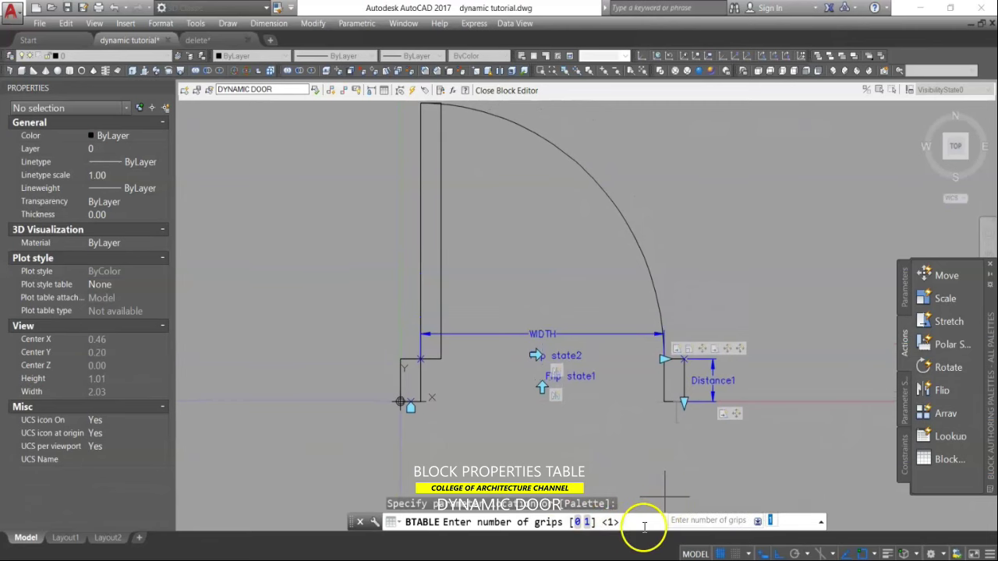
pyautogui.press('Return')
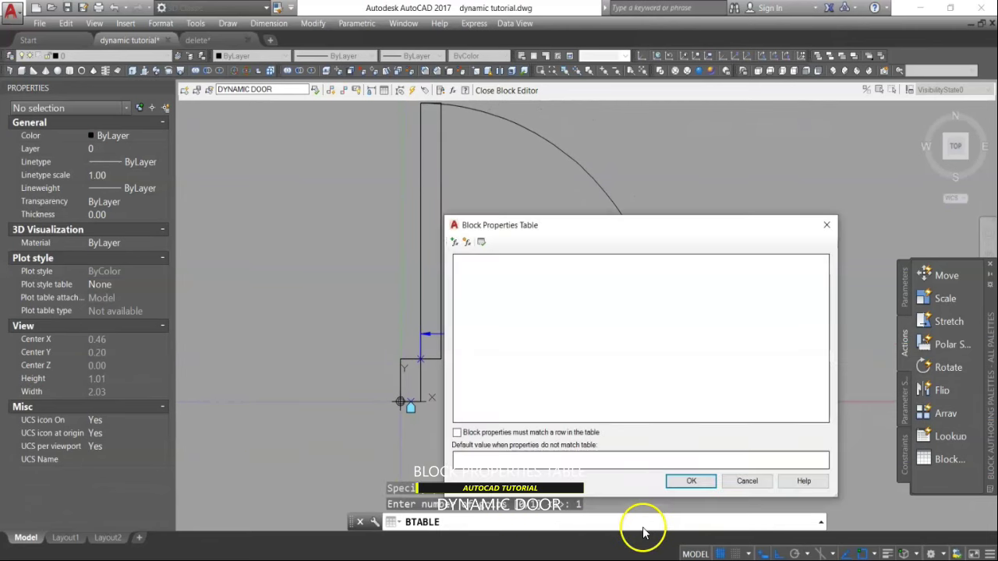
# Step: Add the WIDTH parameter as a column in the block properties table
pyautogui.moveTo(561, 228); pyautogui.dragTo(654, 207)
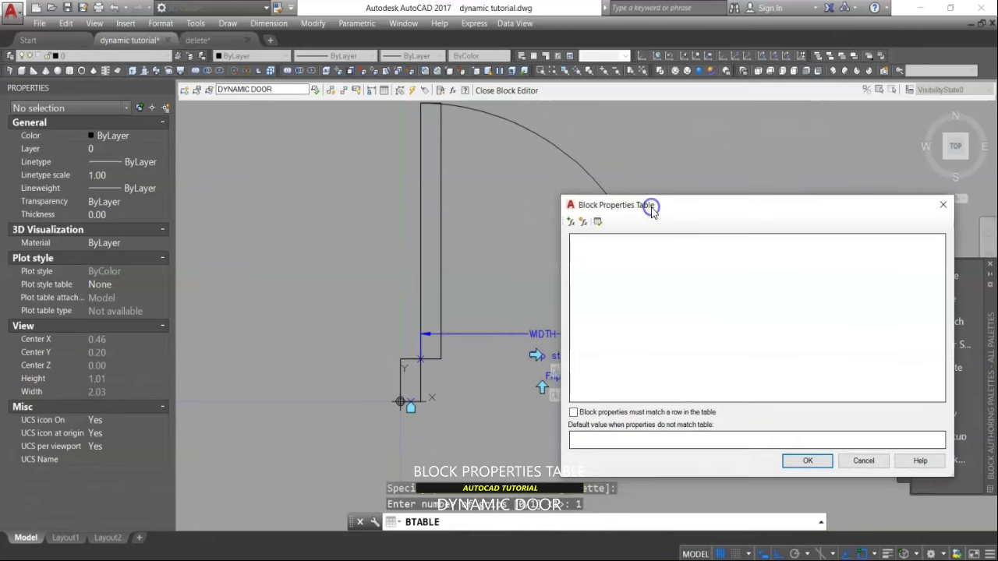
pyautogui.click(571, 224)
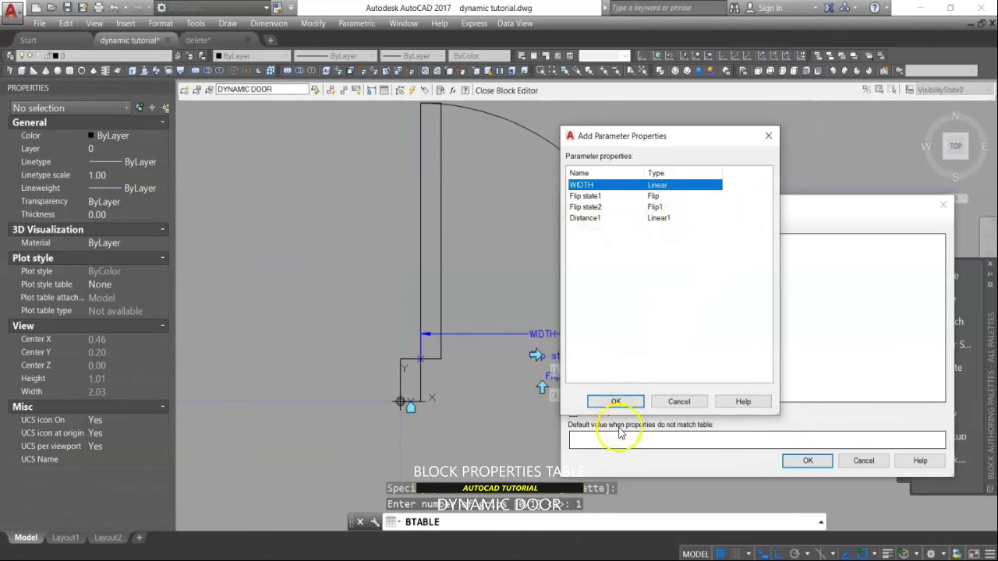
pyautogui.click(617, 401)
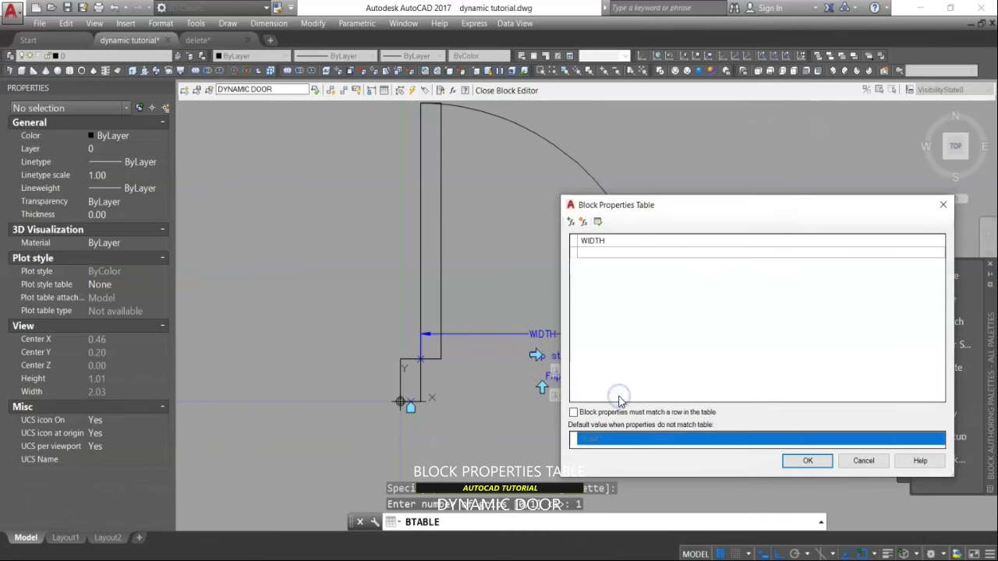
# Step: Enter WIDTH rows 0.6, 0.7, 0.8, 0.9 and 1, then accept the table
pyautogui.click(597, 251)
pyautogui.click(597, 251)
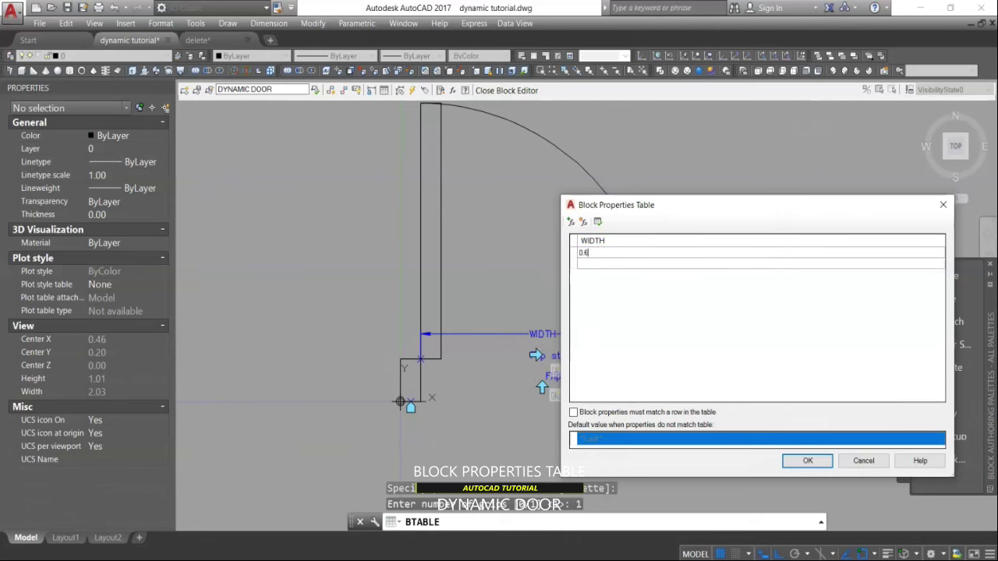
pyautogui.write('0.6')
pyautogui.press('Return')
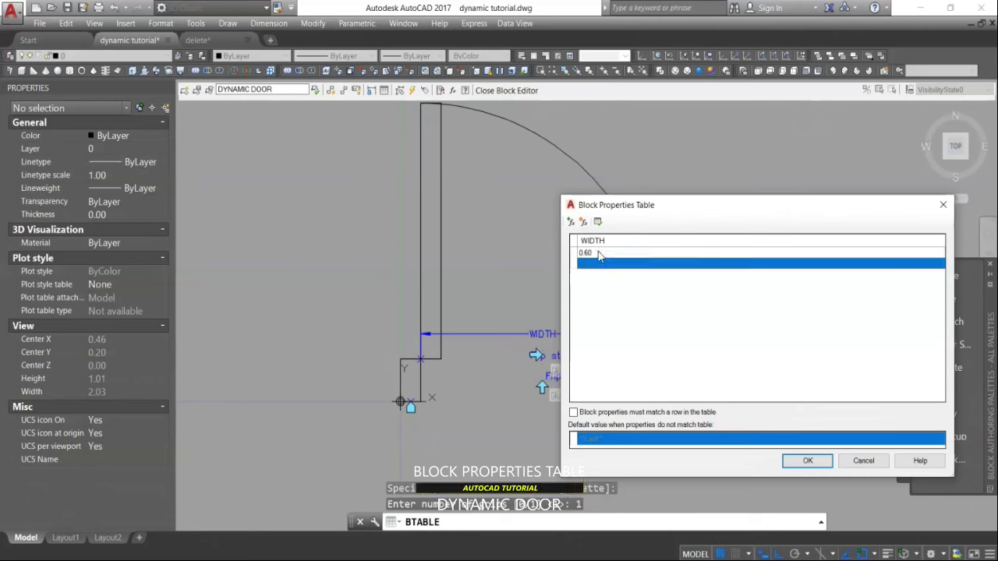
pyautogui.write('0.7')
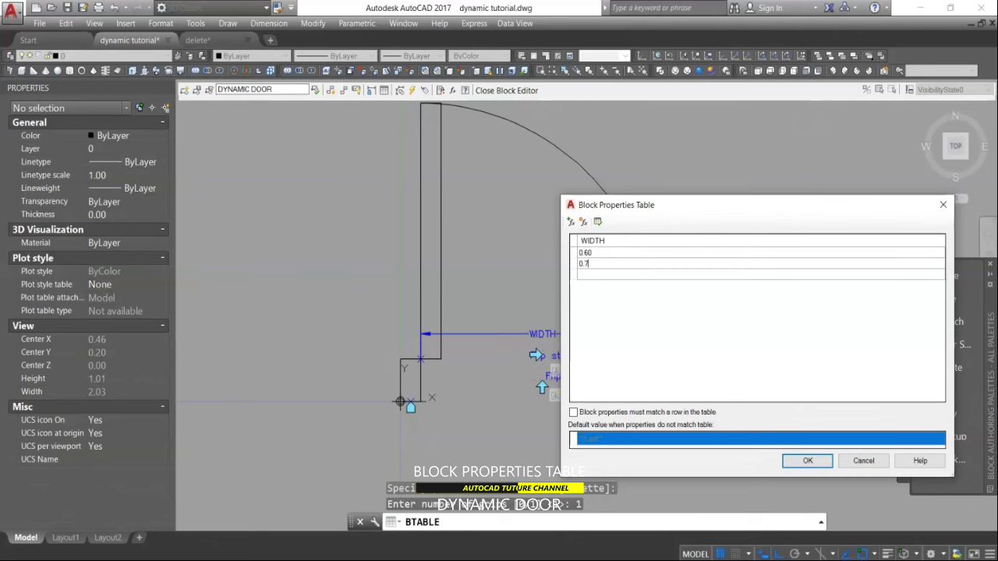
pyautogui.press('Return')
pyautogui.write('0.8')
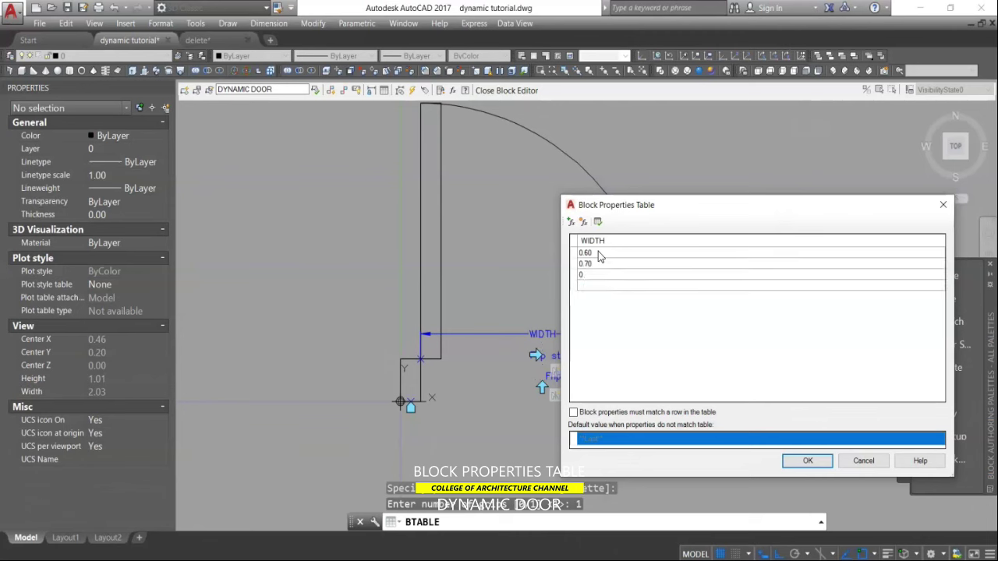
pyautogui.press('Return')
pyautogui.write('0.9')
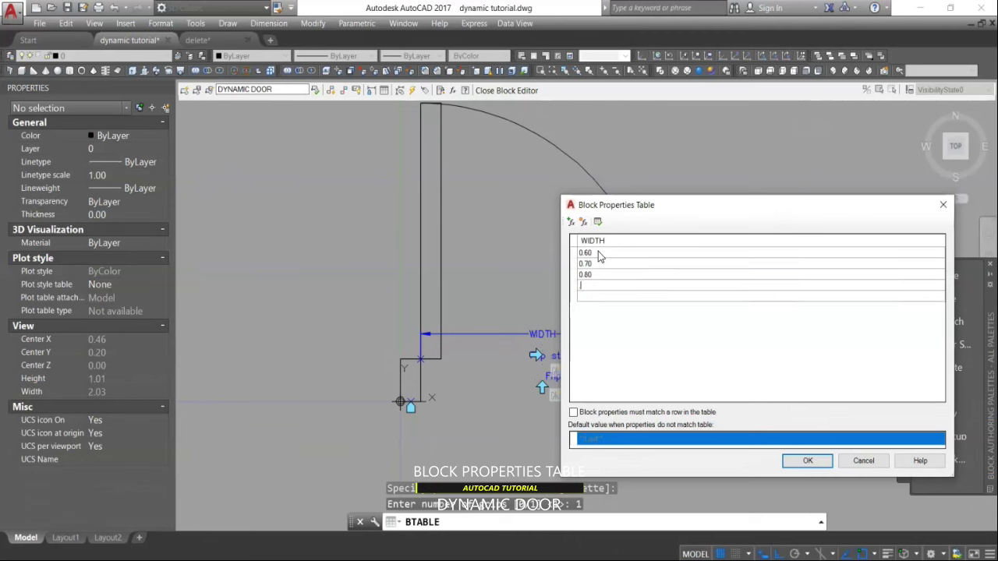
pyautogui.press('Return')
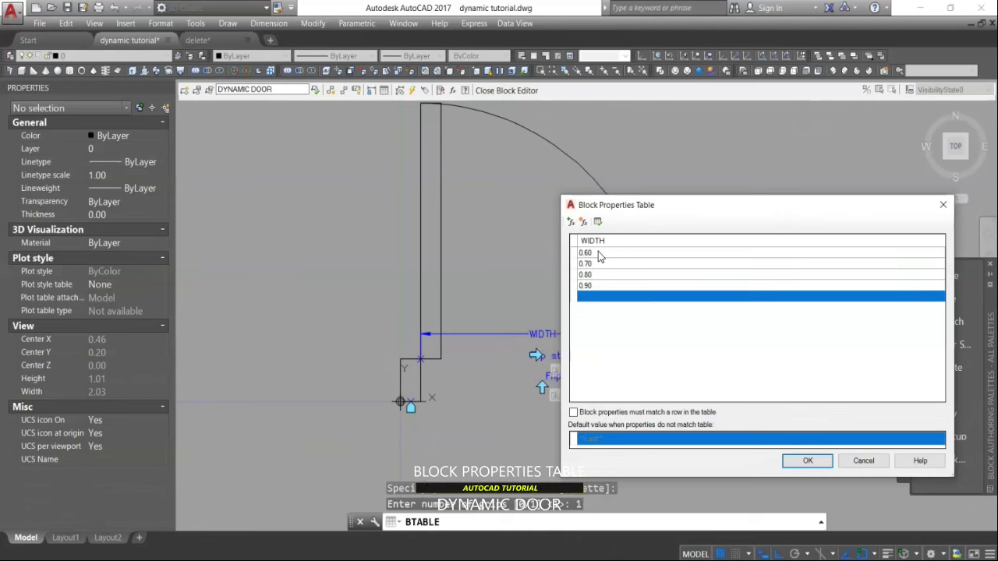
pyautogui.write('1')
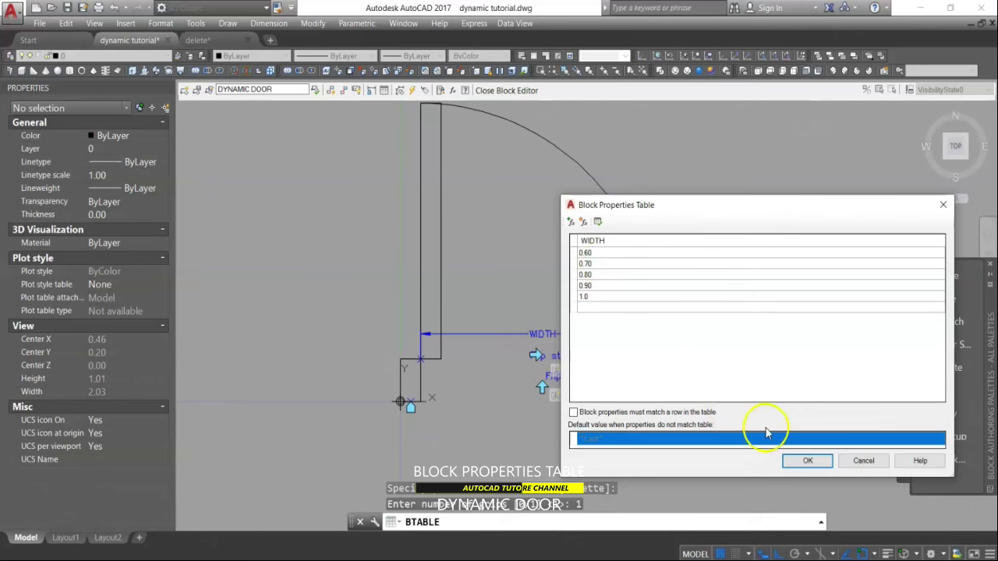
pyautogui.click(808, 461)
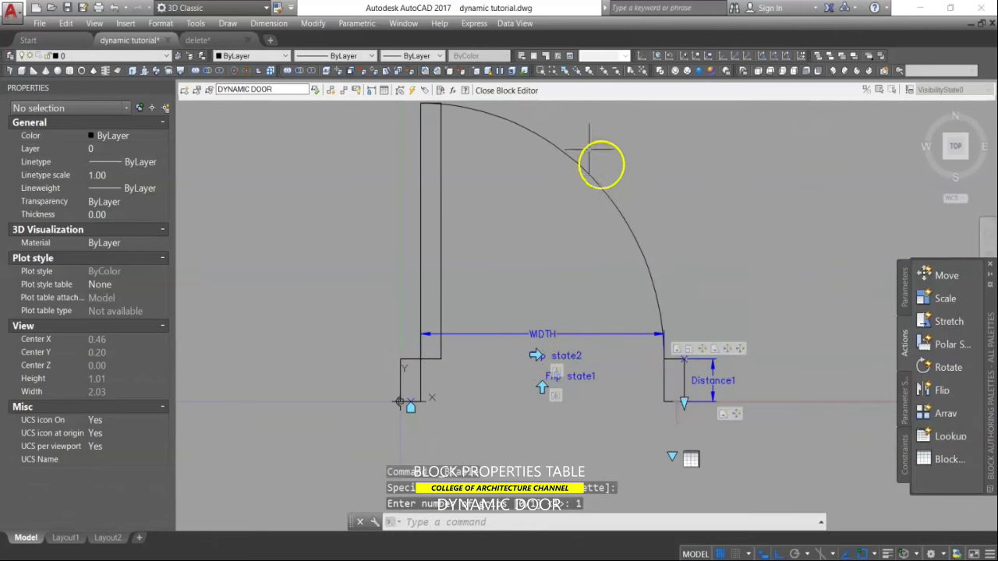
# Step: Save the block changes and select the door in the drawing
pyautogui.click(503, 91)
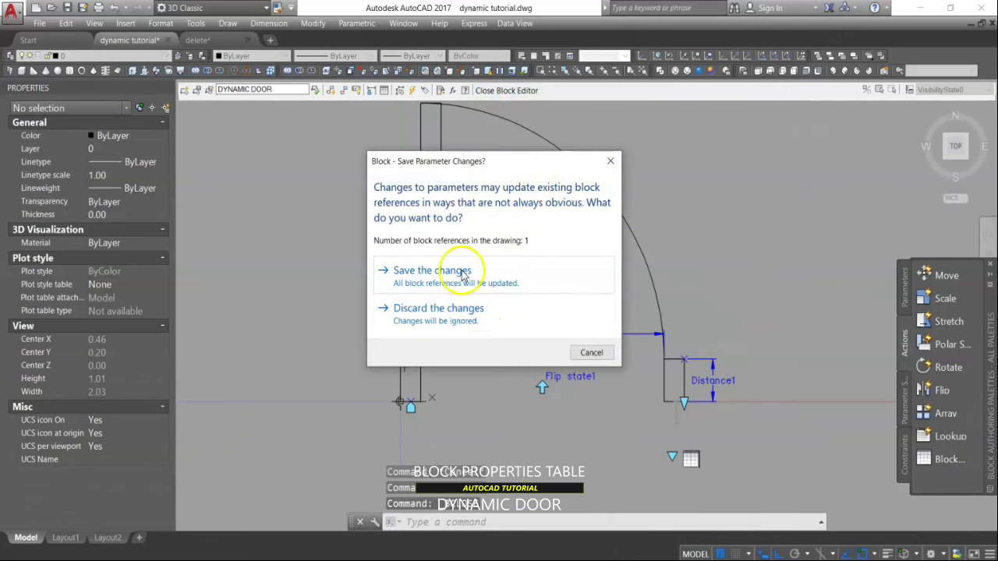
pyautogui.click(463, 274)
pyautogui.scroll(-2, 561, 279)
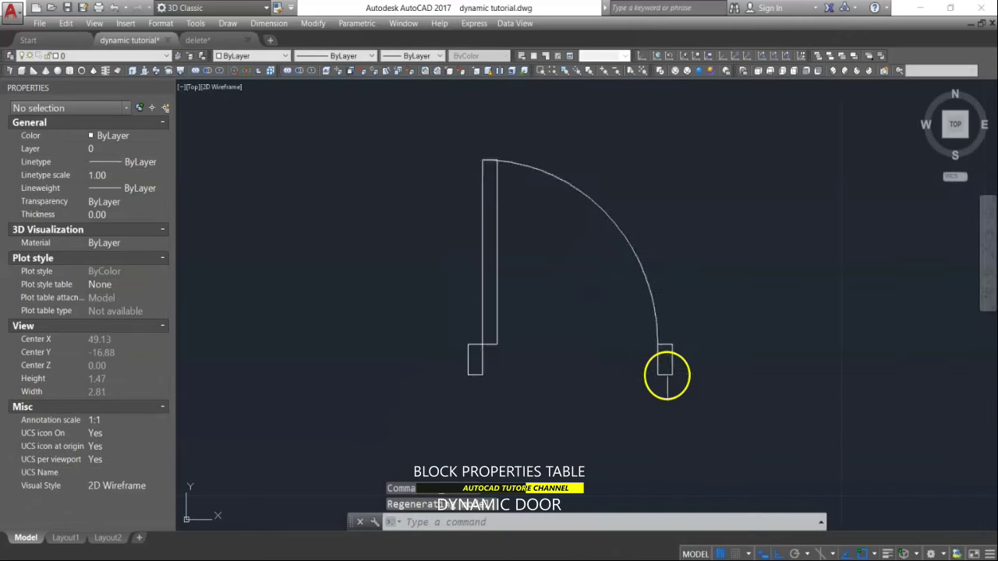
pyautogui.click(667, 376)
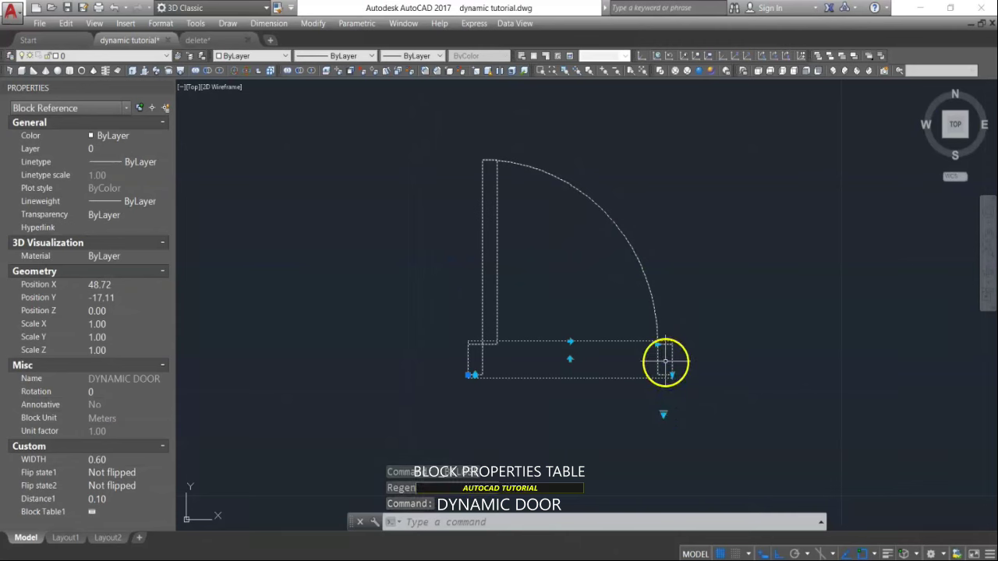
# Step: Switch the door width through the presets 0.70, 0.80, 0.90 and 1.00
pyautogui.click(662, 413)
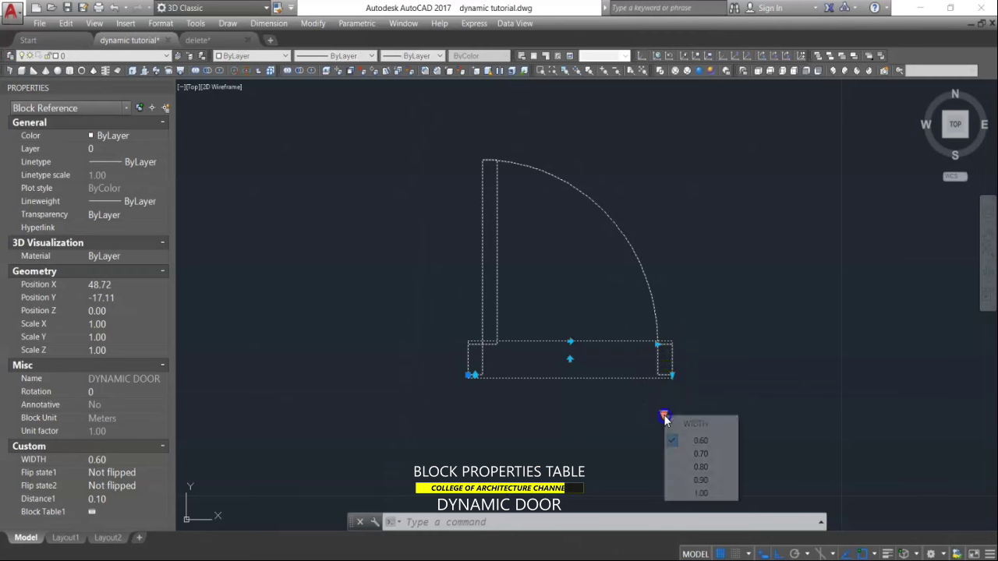
pyautogui.click(701, 454)
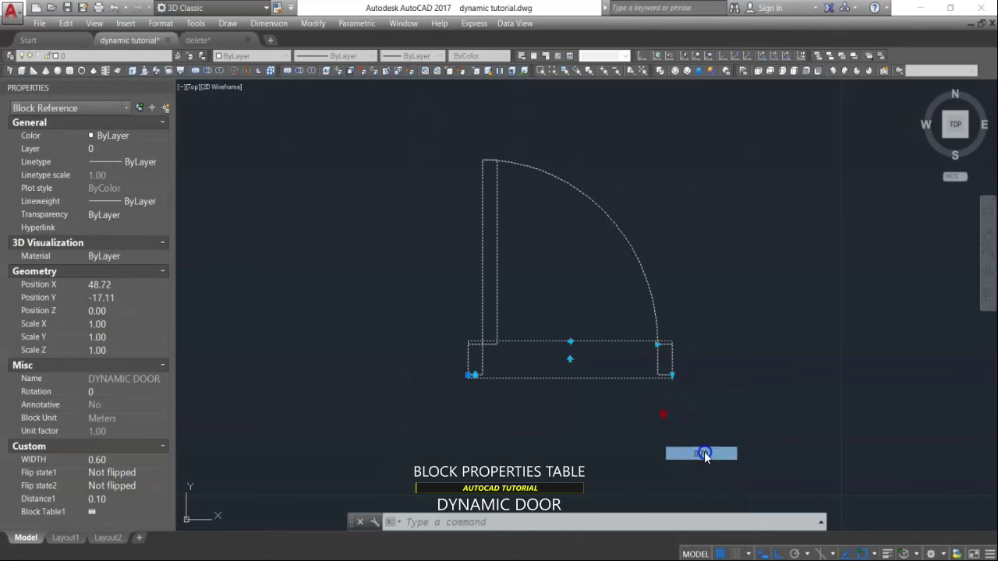
pyautogui.click(663, 413)
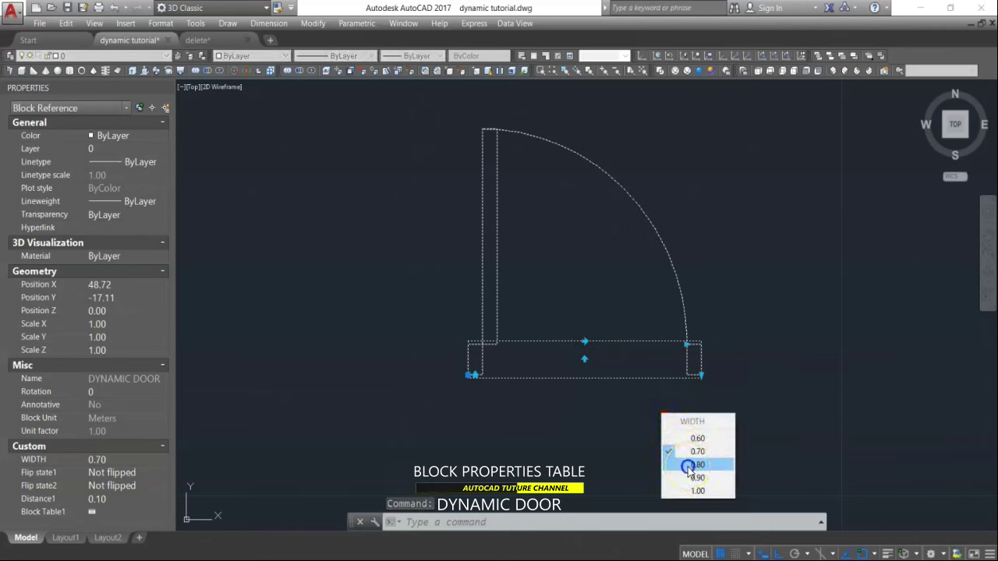
pyautogui.click(689, 466)
pyautogui.click(663, 415)
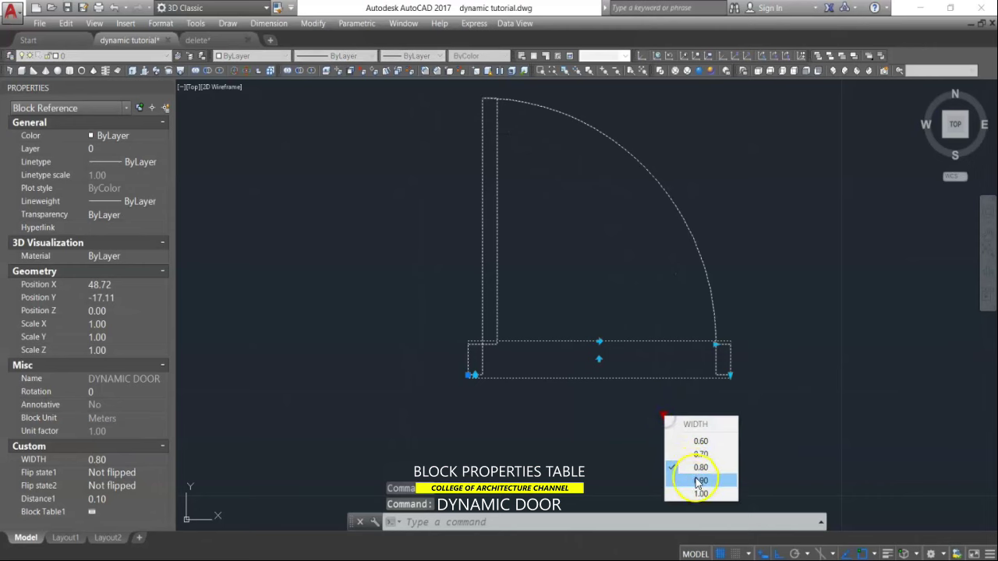
pyautogui.click(700, 479)
pyautogui.click(664, 415)
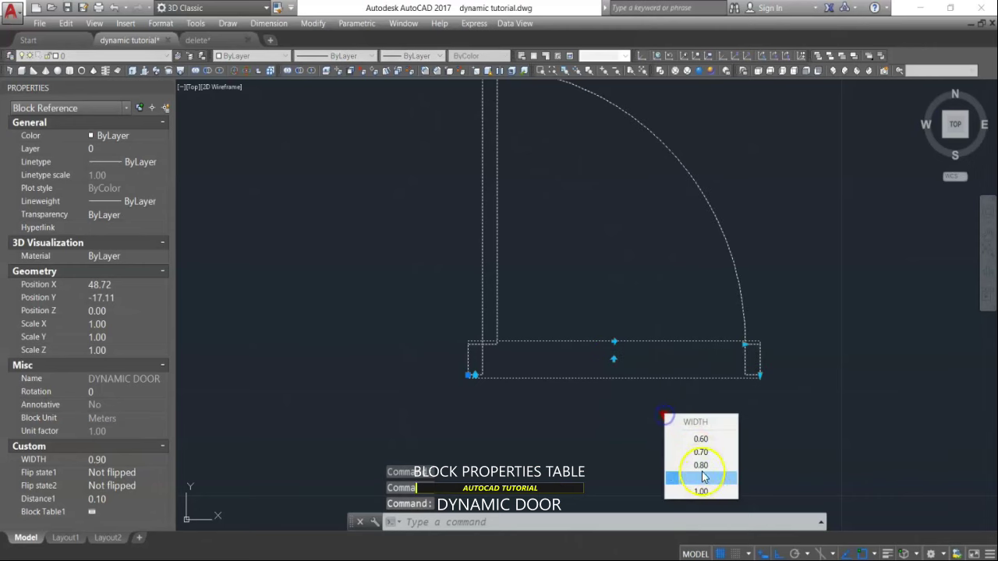
pyautogui.click(701, 492)
pyautogui.scroll(-3, 715, 464)
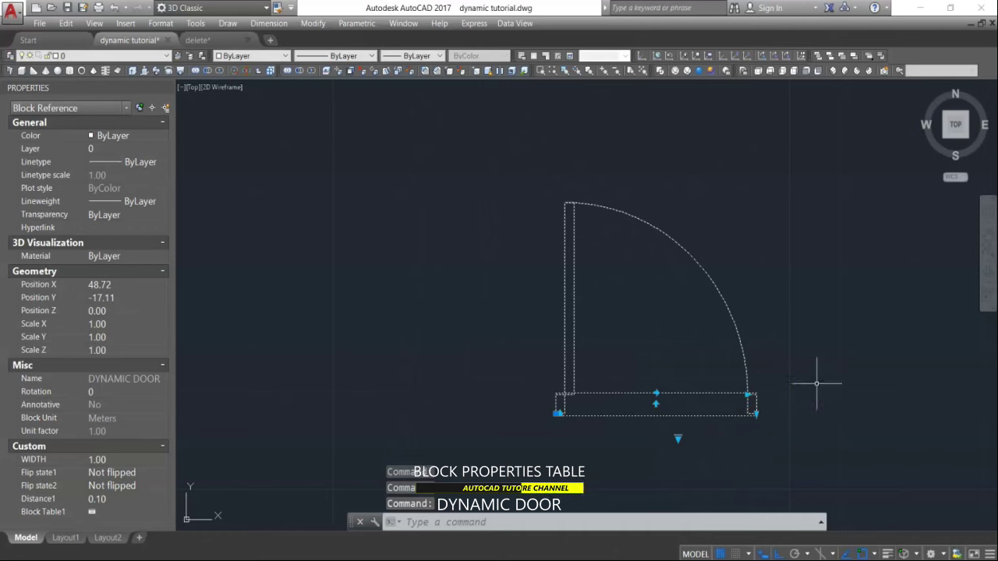
# Step: Reselect the door and reset the block to its default size
pyautogui.press('Escape')
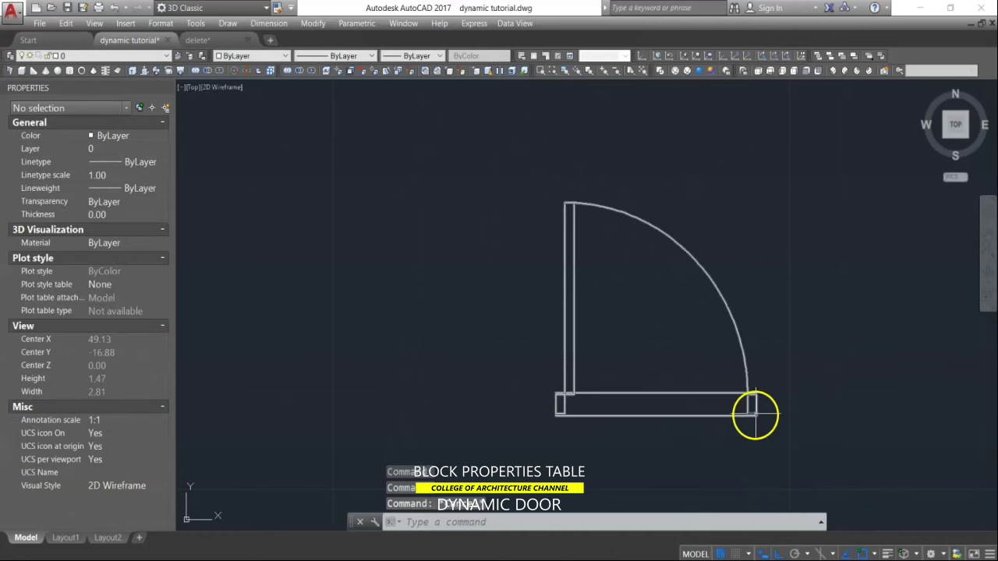
pyautogui.click(755, 414)
pyautogui.rightClick(755, 414)
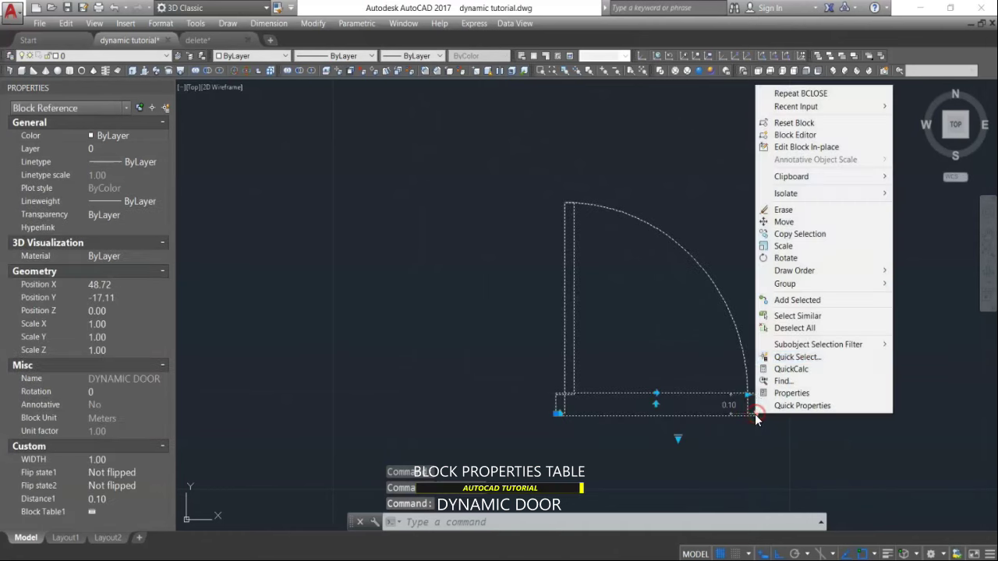
pyautogui.click(822, 123)
pyautogui.click(755, 259)
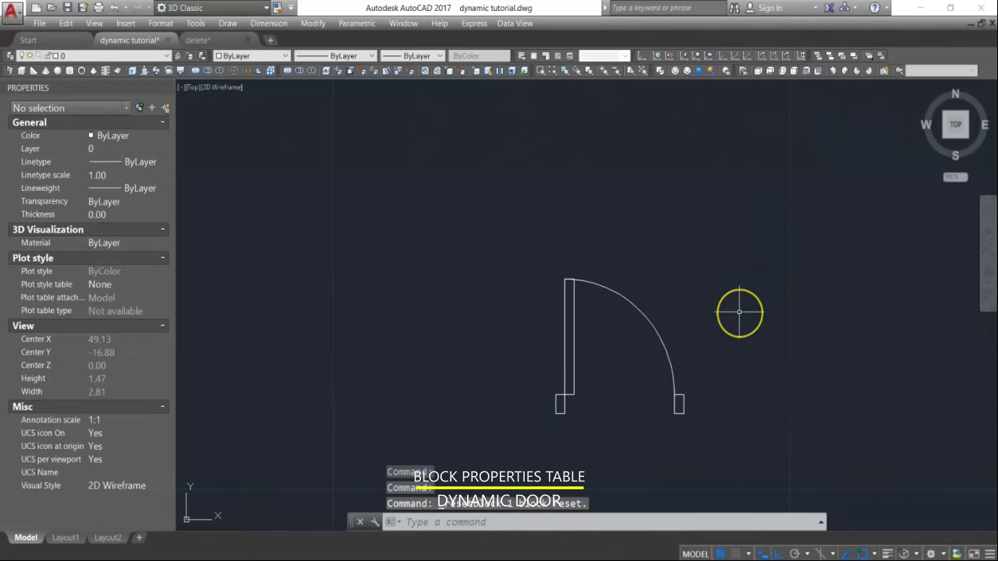
pyautogui.click(423, 523)
pyautogui.click(423, 524)
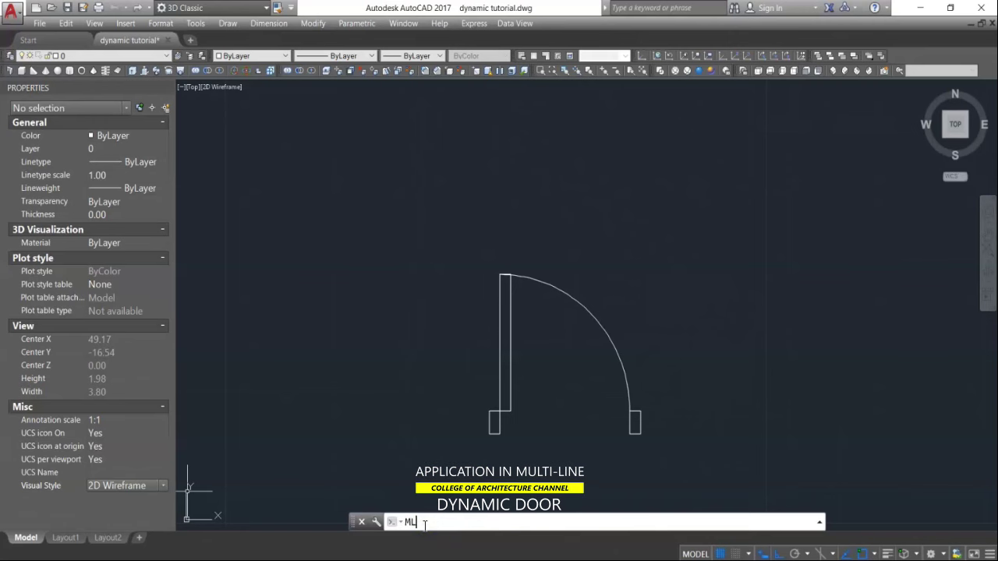
# Step: Start a multiline with its scale set to 0.15
pyautogui.press('Return')
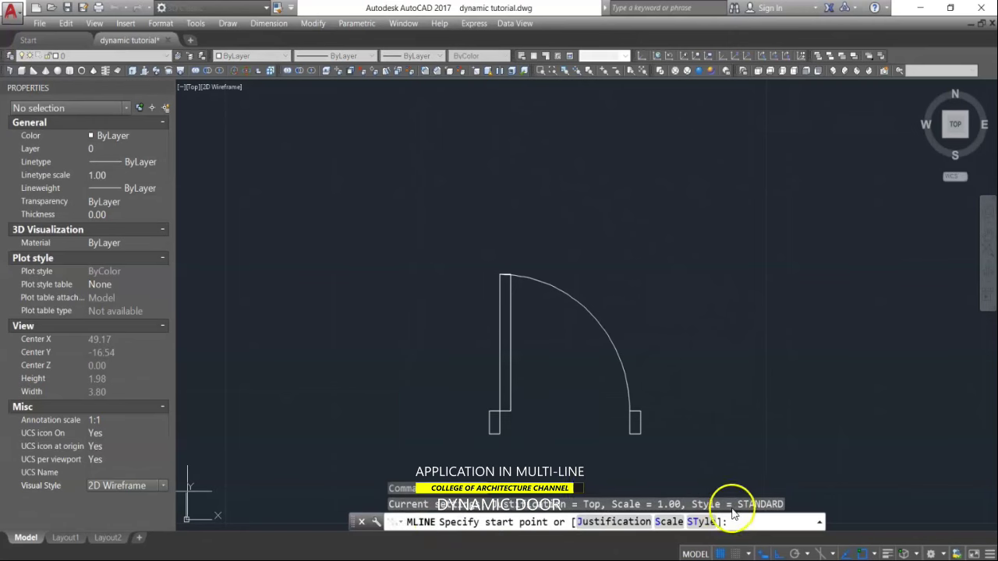
pyautogui.click(669, 522)
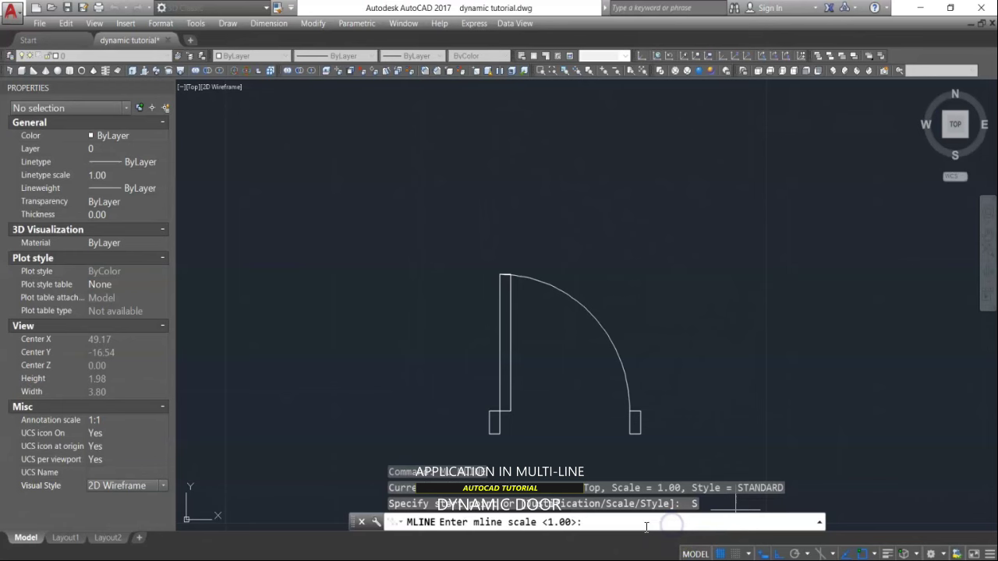
pyautogui.click(622, 527)
pyautogui.press('Return')
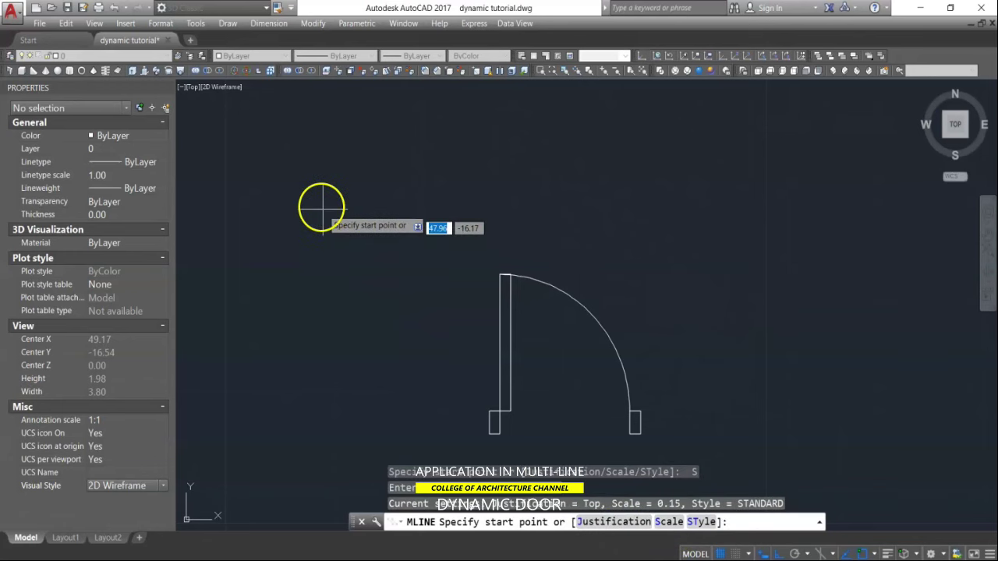
# Step: Draw the wall from left of the door straight right, then angled up-right with Ortho off
pyautogui.click(321, 207)
pyautogui.click(712, 210)
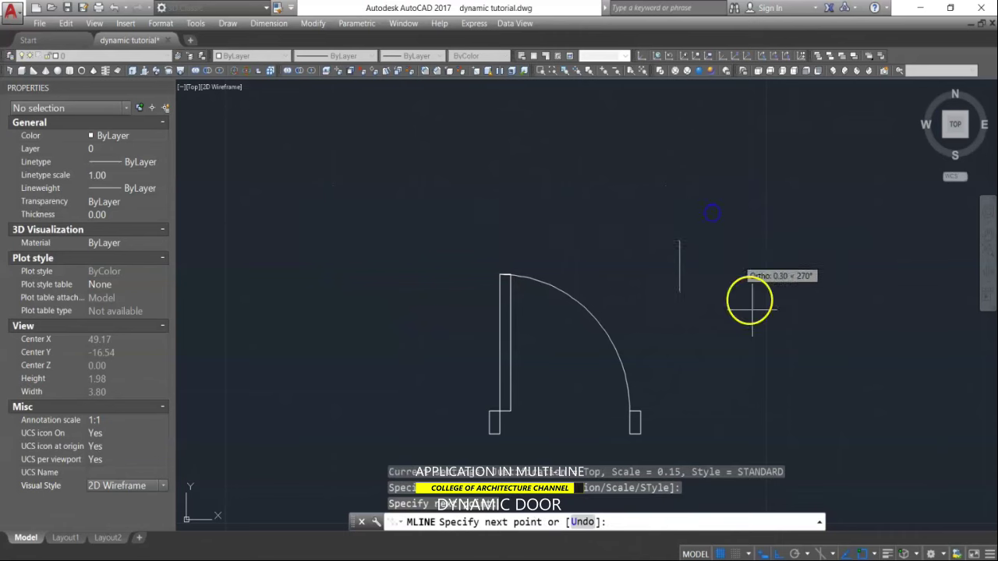
pyautogui.click(773, 552)
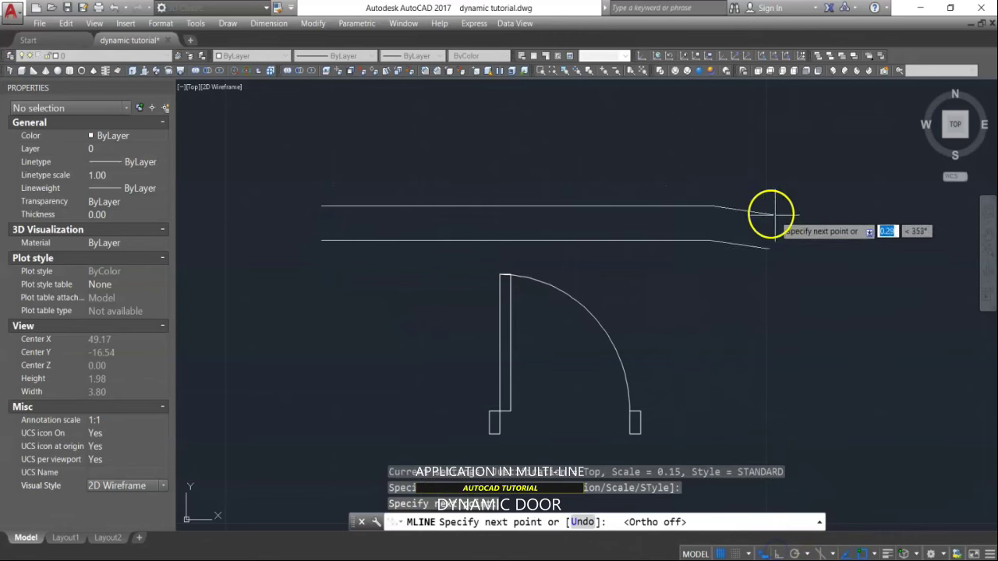
pyautogui.scroll(-4, 657, 314)
pyautogui.click(747, 191)
pyautogui.press('Return')
pyautogui.scroll(5, 639, 369)
pyautogui.click(668, 364)
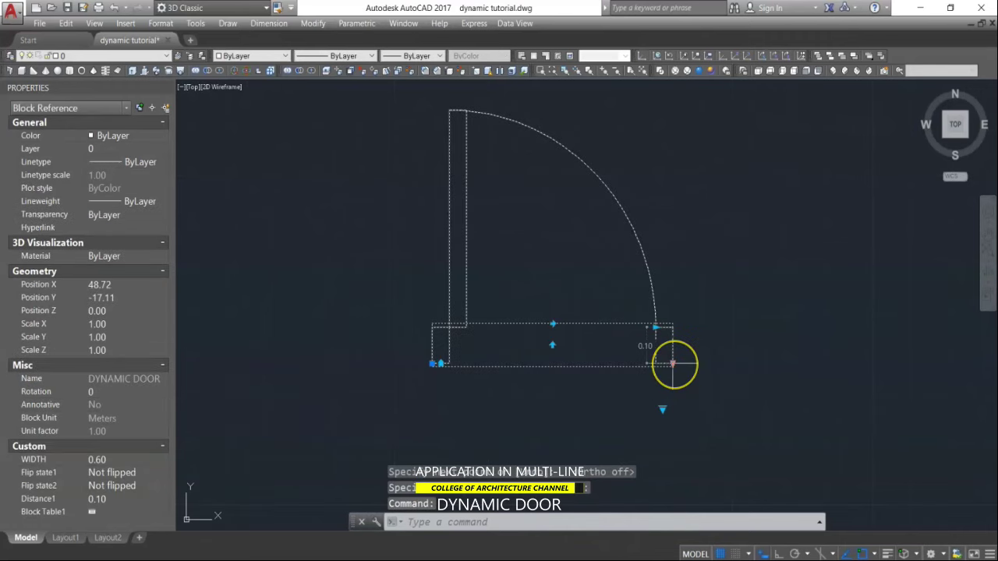
# Step: Stretch the door jambs to a depth (Distance1) of 0.15 to match the wall
pyautogui.click(672, 363)
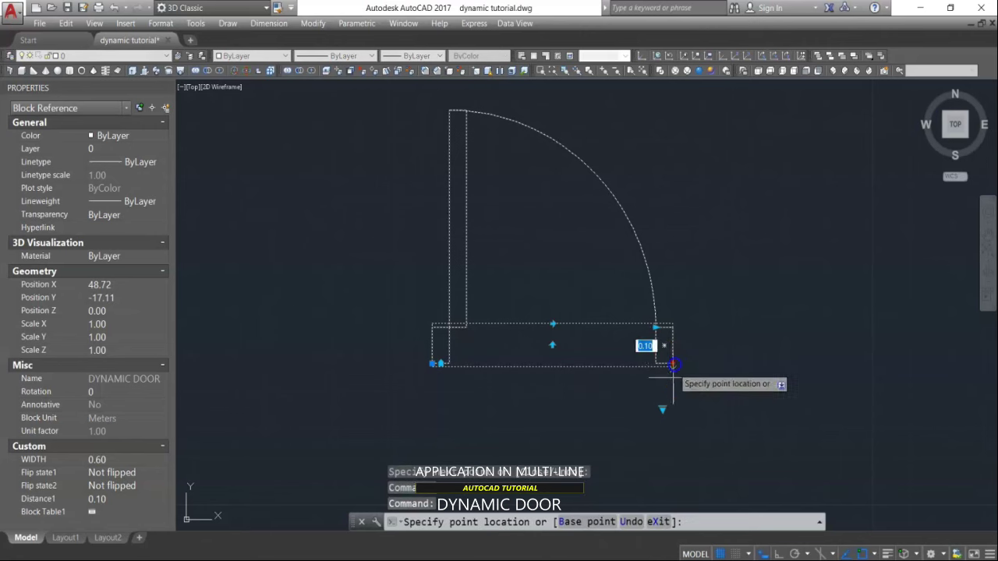
pyautogui.click(670, 398)
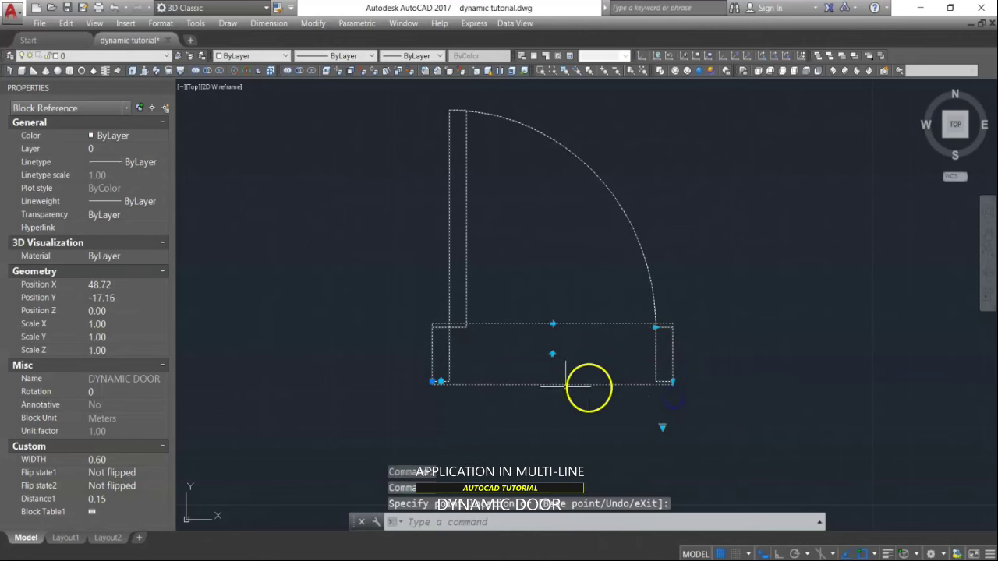
pyautogui.scroll(-3, 631, 394)
pyautogui.scroll(1, 642, 407)
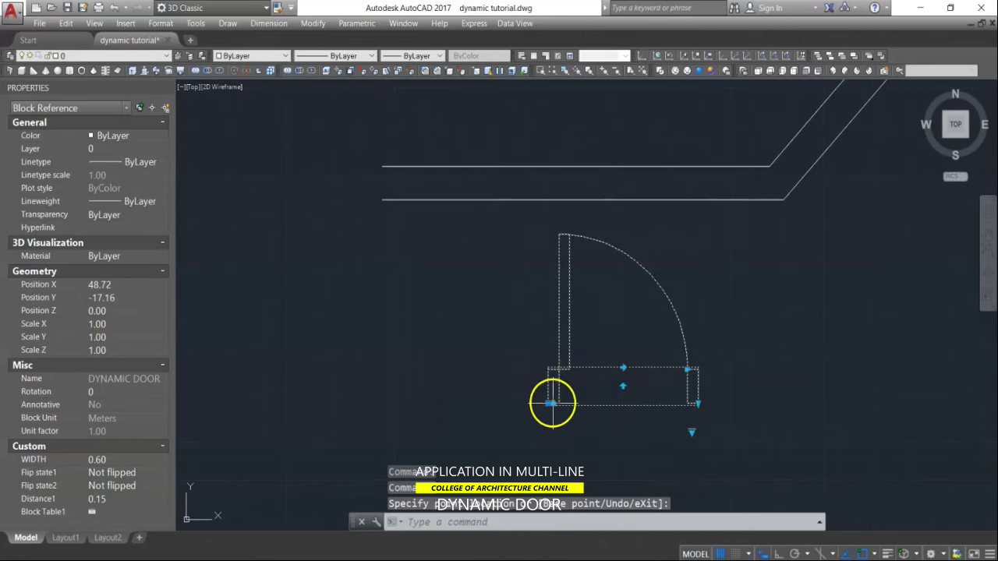
# Step: Move the door by its base point onto the straight wall line
pyautogui.click(548, 403)
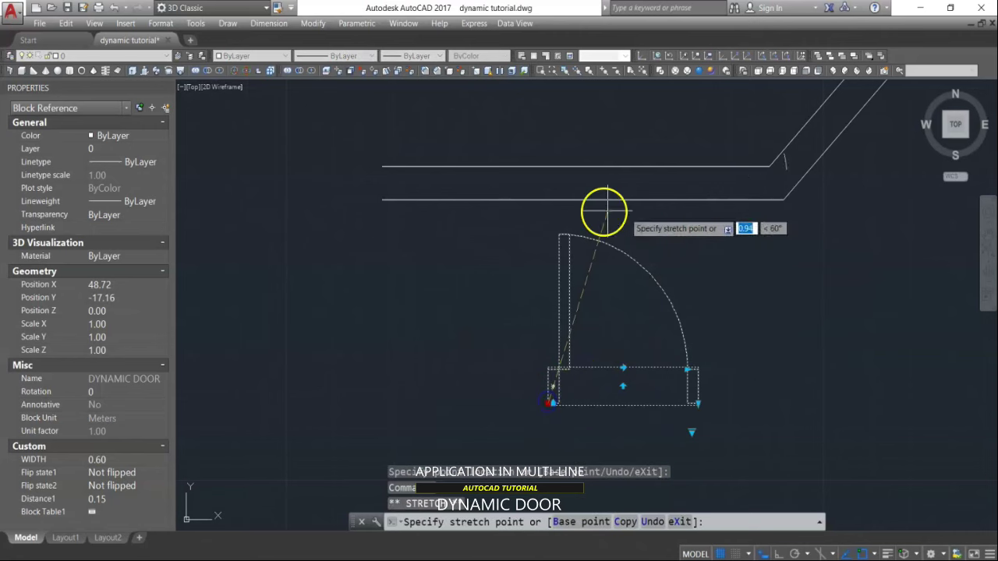
pyautogui.click(489, 199)
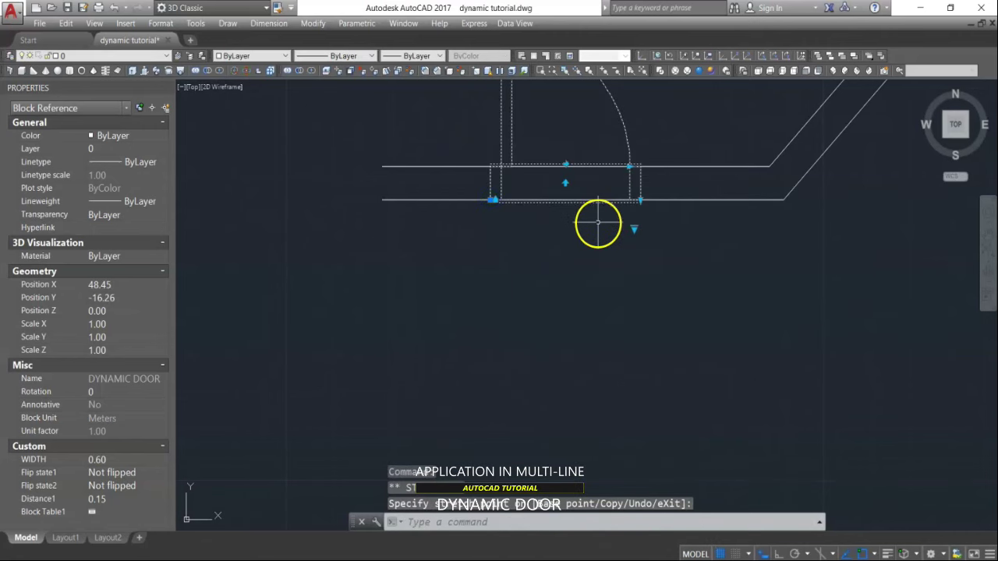
pyautogui.press('Escape')
pyautogui.scroll(-3, 624, 238)
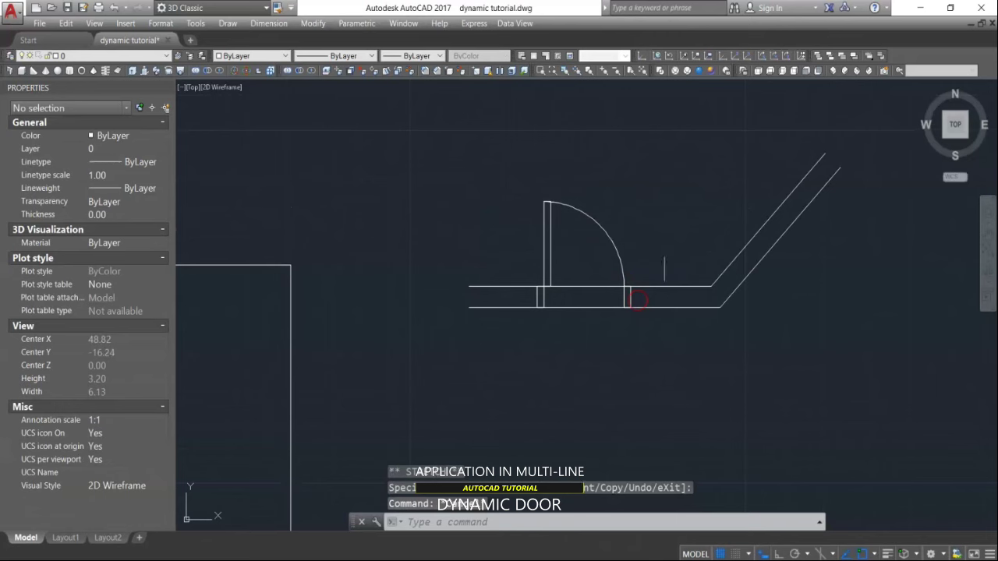
pyautogui.scroll(2, 713, 263)
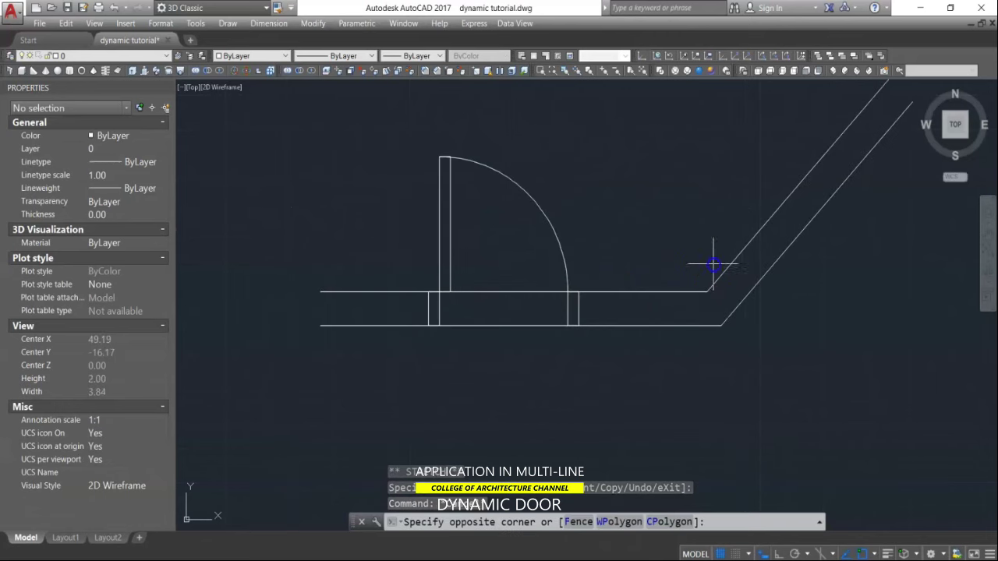
# Step: Select the multiline wall and use Draw Order to send it to the back, behind the door
pyautogui.click(713, 263)
pyautogui.click(664, 390)
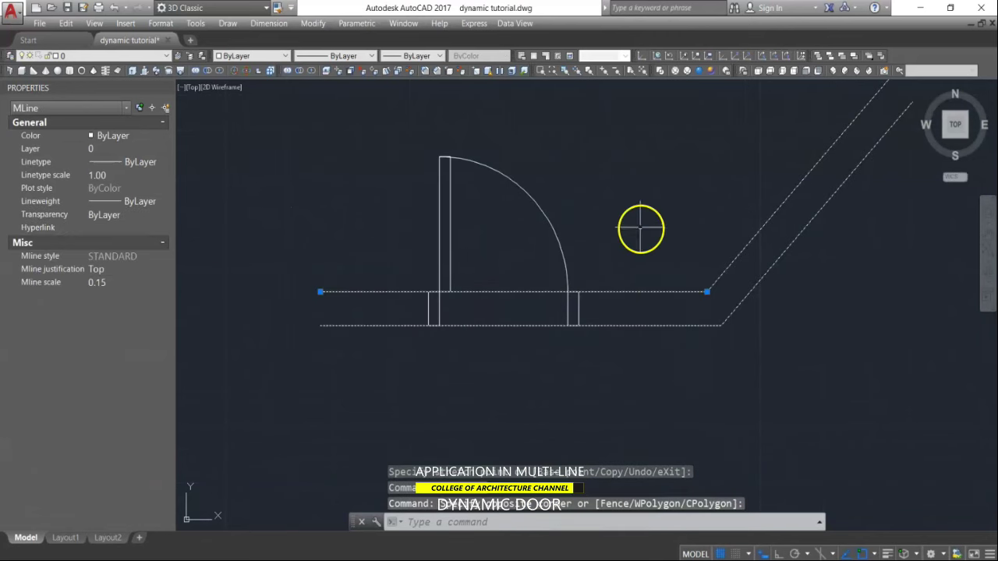
pyautogui.press('Escape')
pyautogui.click(584, 196)
pyautogui.press('Escape')
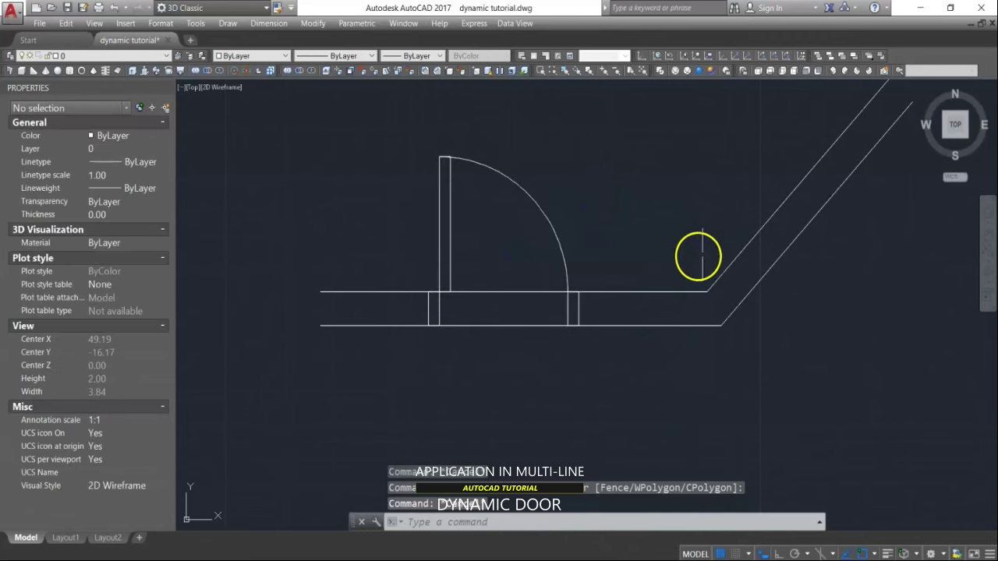
pyautogui.click(703, 260)
pyautogui.click(675, 326)
pyautogui.rightClick(700, 293)
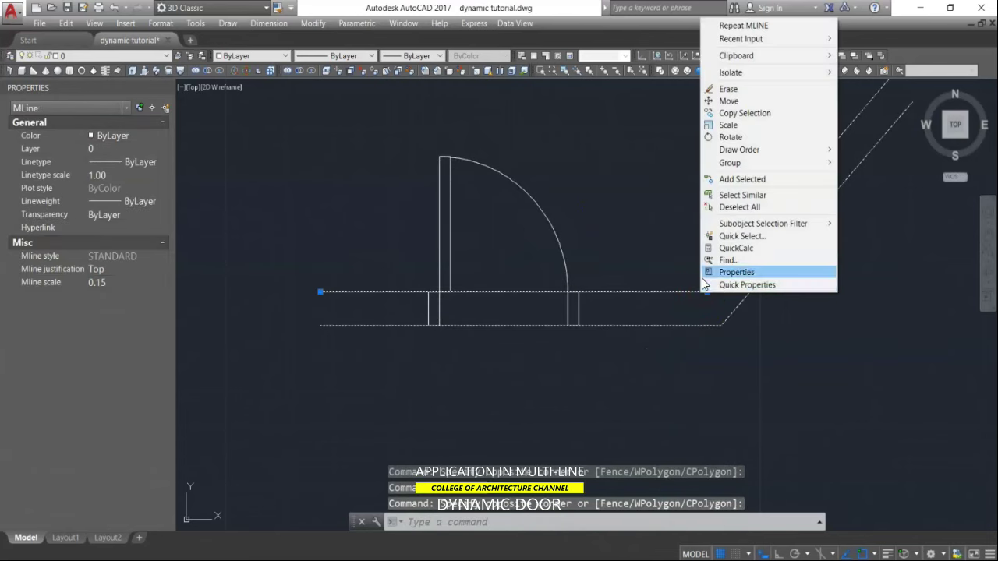
pyautogui.click(764, 153)
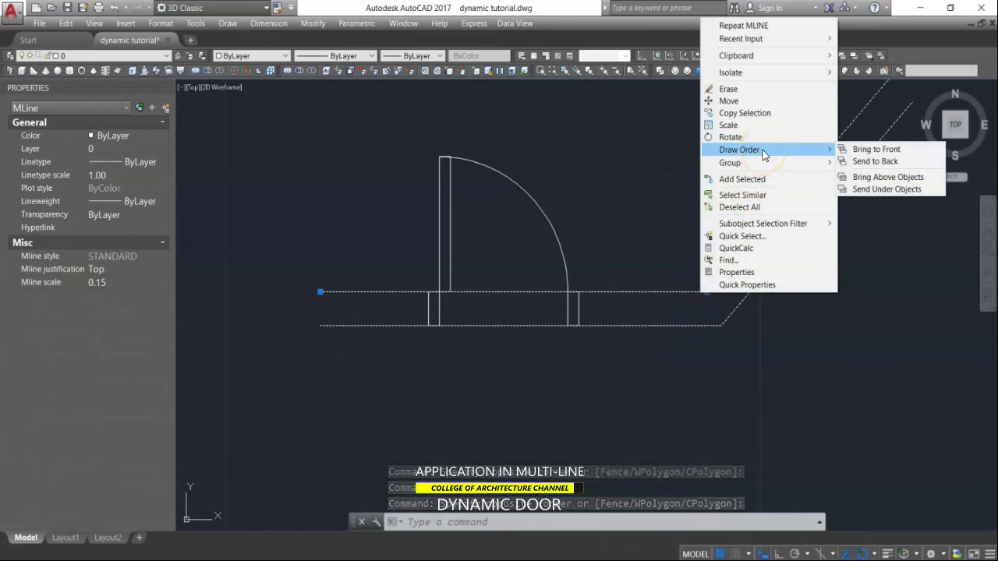
pyautogui.click(877, 162)
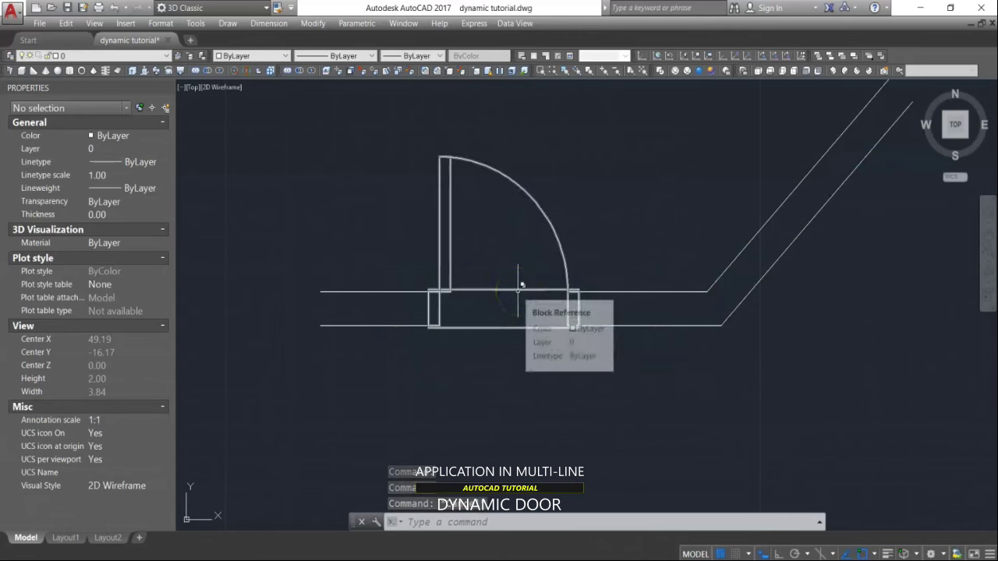
# Step: Select the dynamic door block
pyautogui.scroll(-2, 562, 301)
pyautogui.scroll(2, 577, 296)
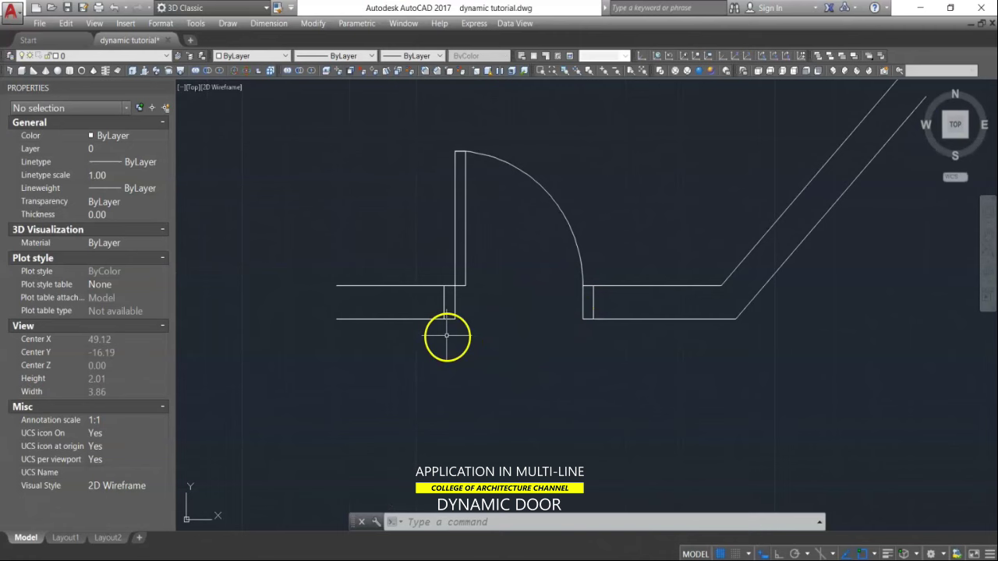
pyautogui.click(448, 334)
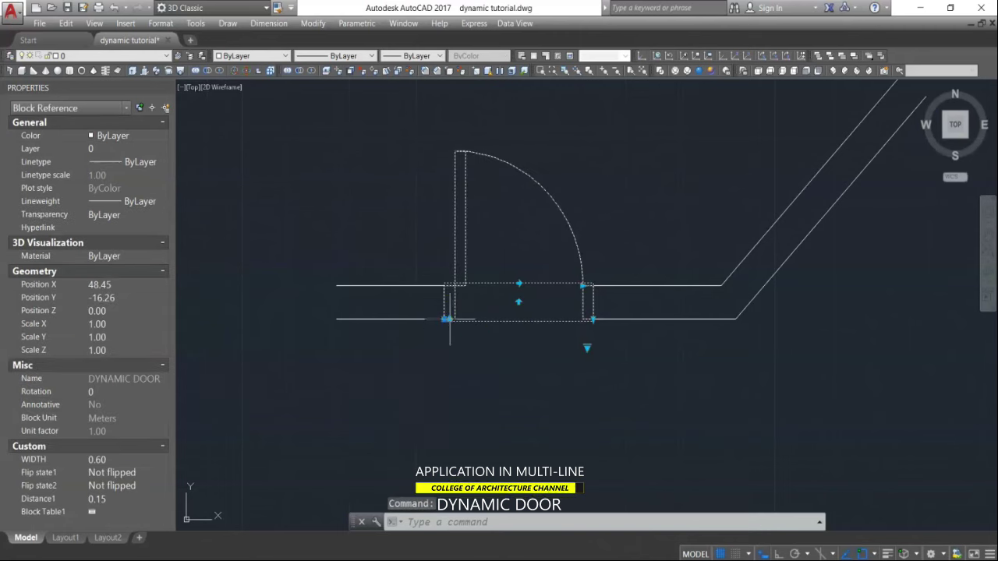
# Step: Move the door by its insertion point onto the angled wall segment
pyautogui.click(448, 319)
pyautogui.scroll(-2, 590, 352)
pyautogui.scroll(2, 548, 343)
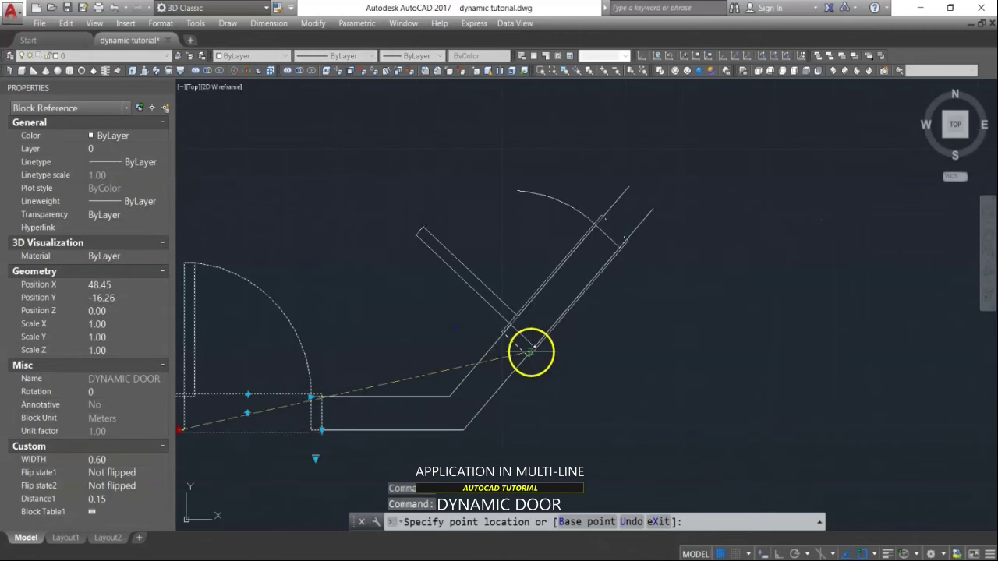
pyautogui.click(530, 352)
pyautogui.press('Escape')
# Step: Change the angled wall multiline's draw order so it ends up behind the door
pyautogui.scroll(2, 619, 327)
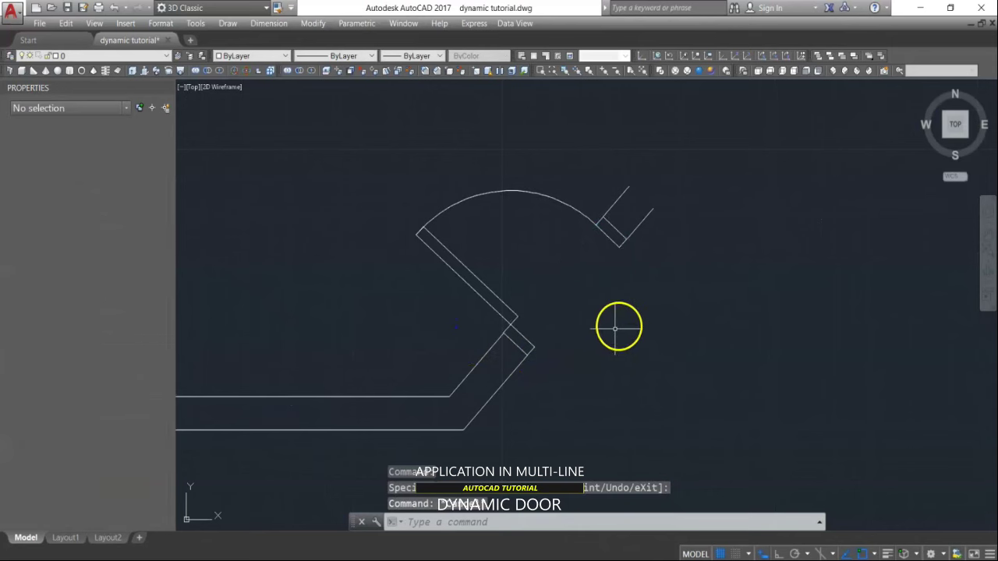
pyautogui.scroll(-4, 673, 241)
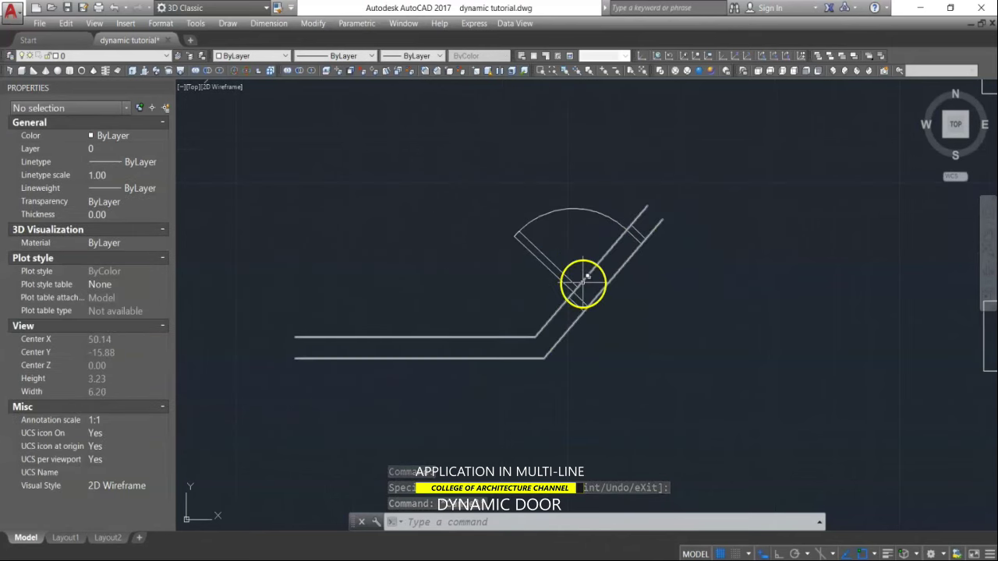
pyautogui.click(550, 317)
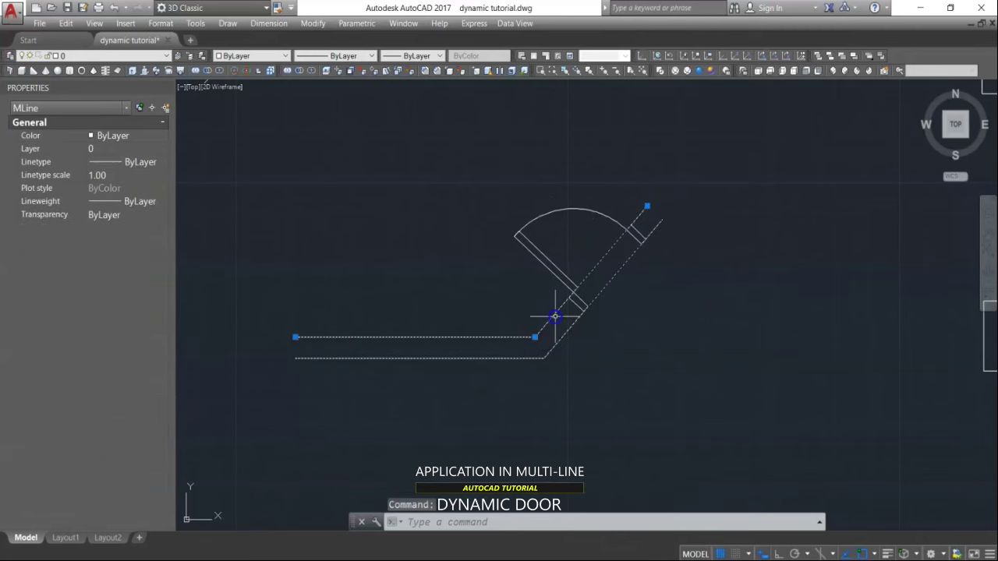
pyautogui.rightClick(554, 317)
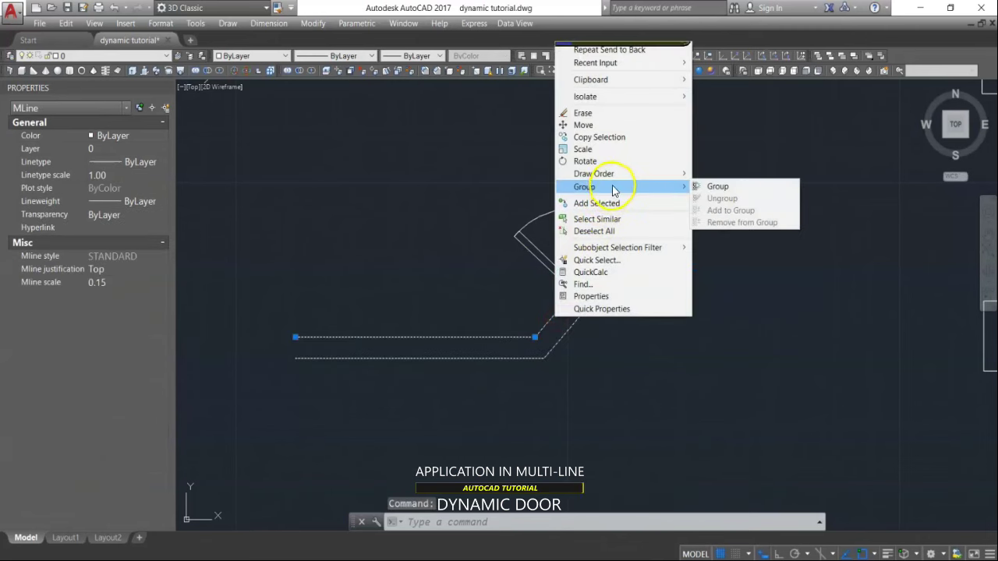
pyautogui.moveTo(624, 180)
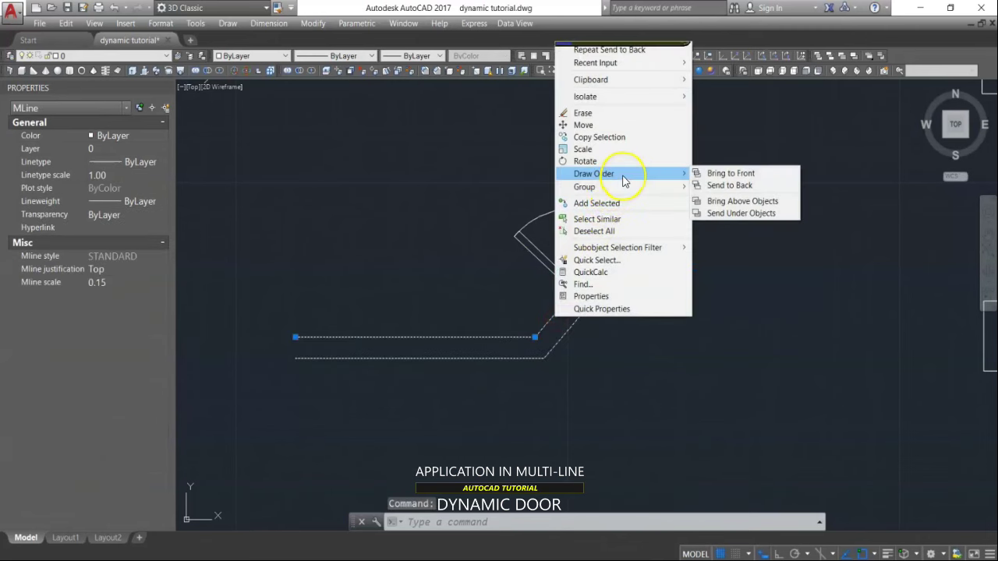
pyautogui.click(724, 174)
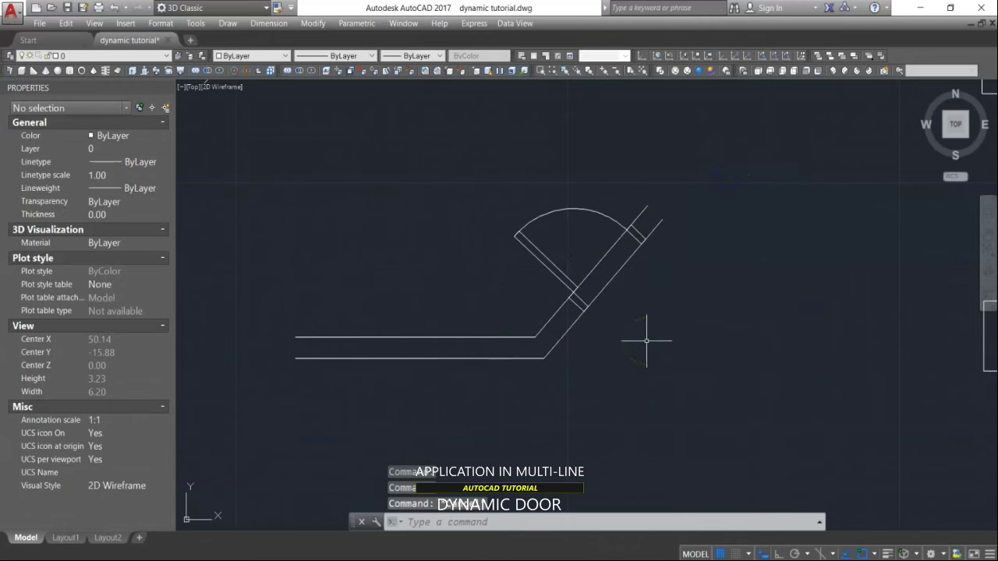
pyautogui.scroll(2, 662, 230)
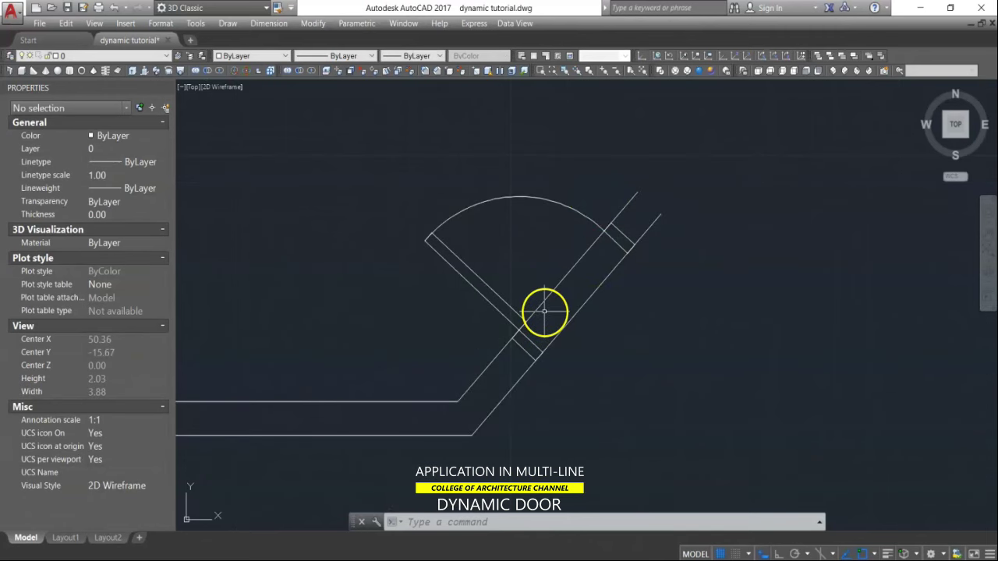
pyautogui.scroll(-2, 530, 314)
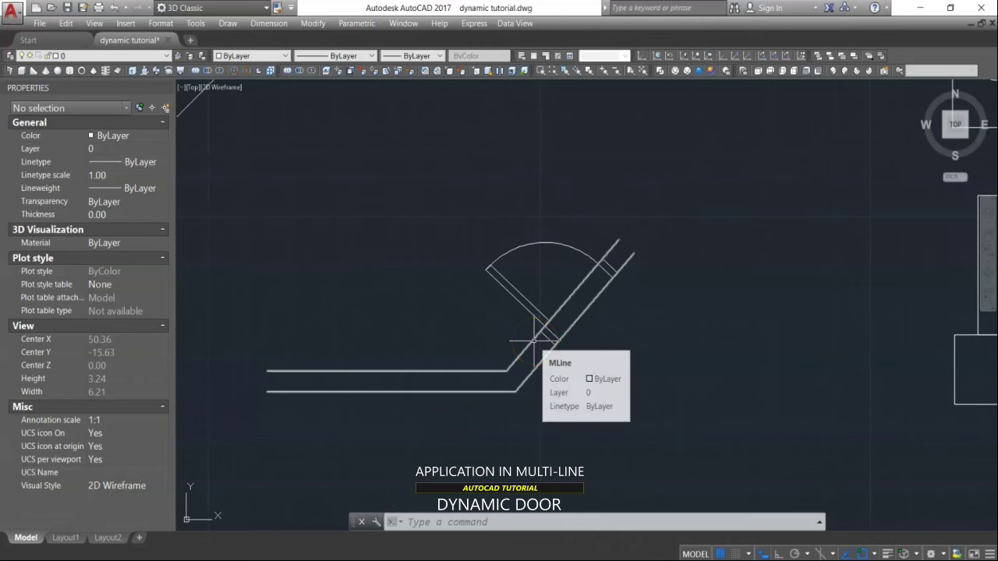
pyautogui.click(534, 340)
pyautogui.rightClick(534, 341)
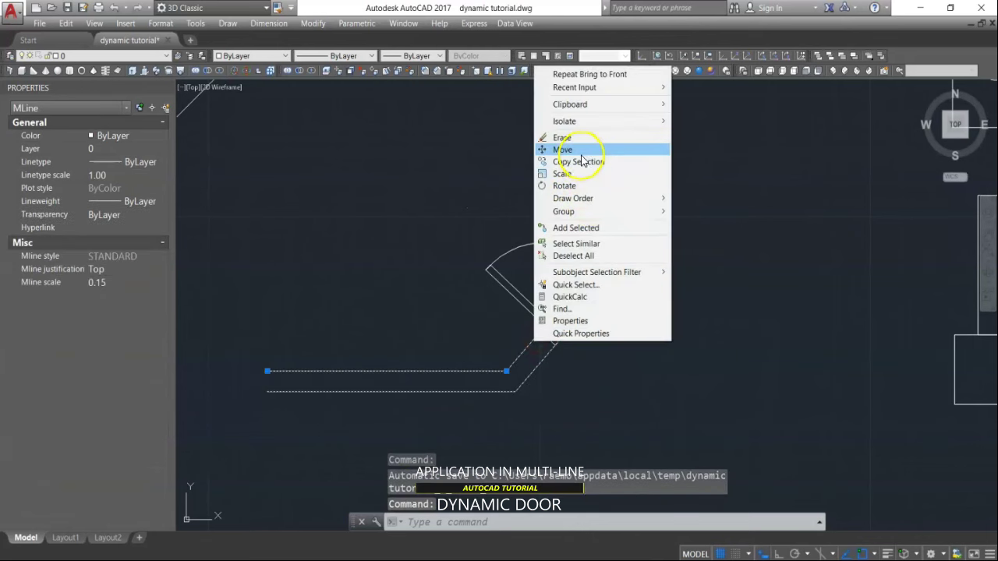
pyautogui.moveTo(590, 204)
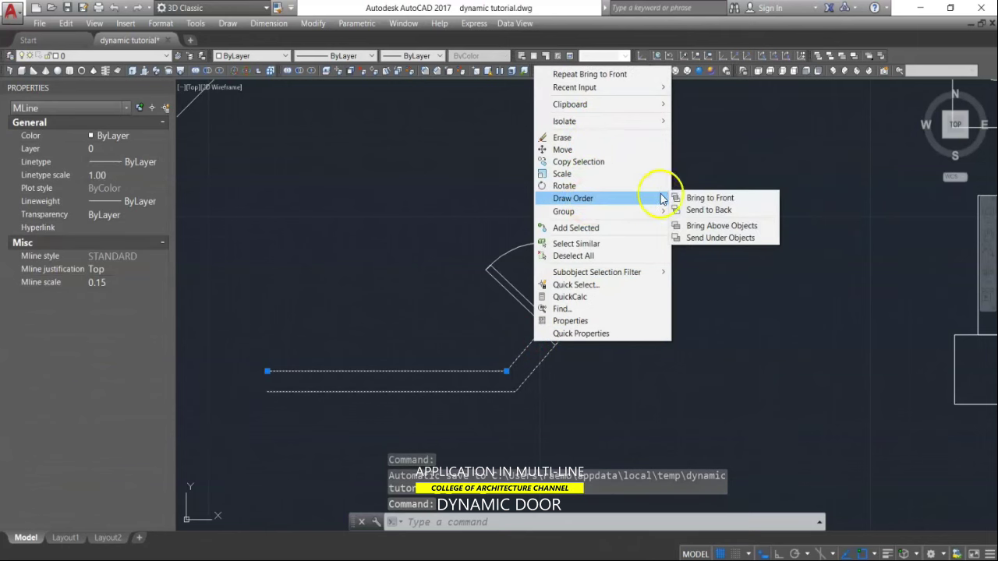
pyautogui.click(704, 208)
# Step: Flip the door to the other wall side and reverse its swing direction
pyautogui.scroll(3, 635, 286)
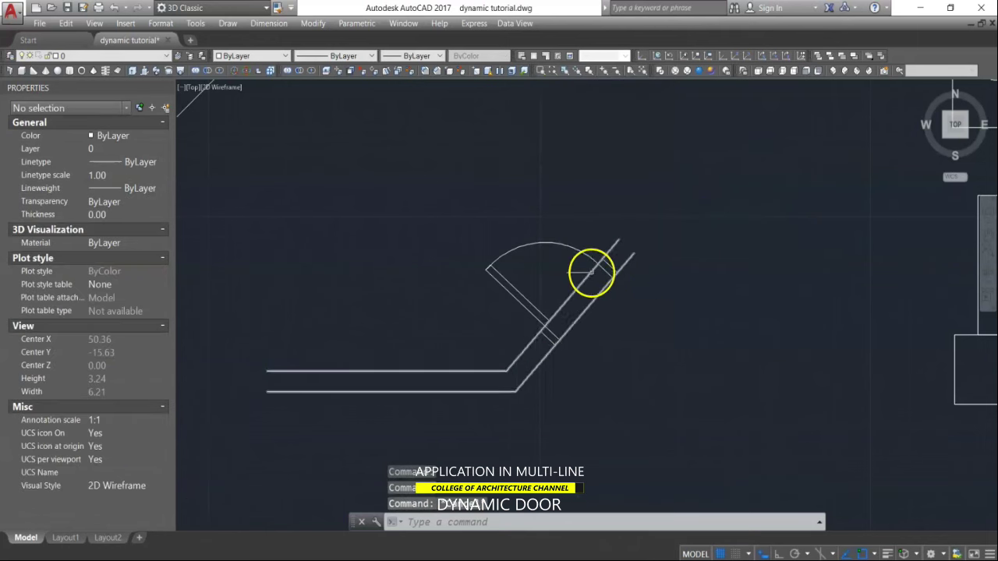
pyautogui.click(617, 270)
pyautogui.click(595, 312)
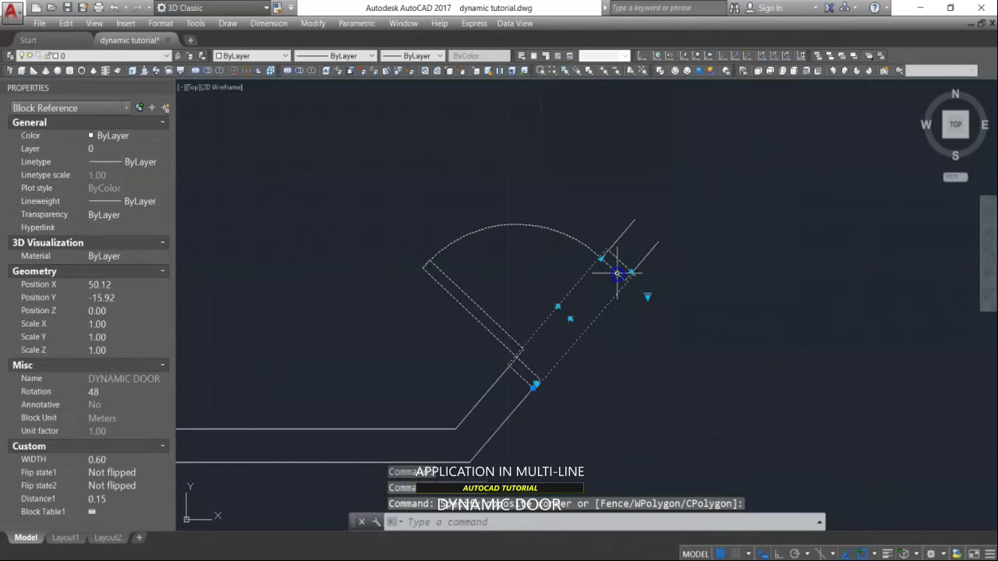
pyautogui.click(570, 319)
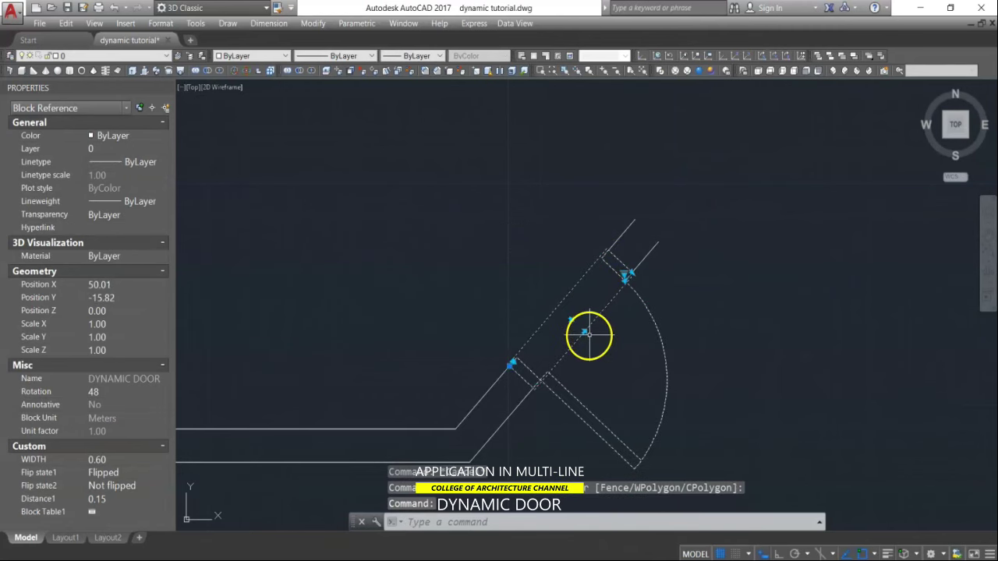
pyautogui.click(585, 334)
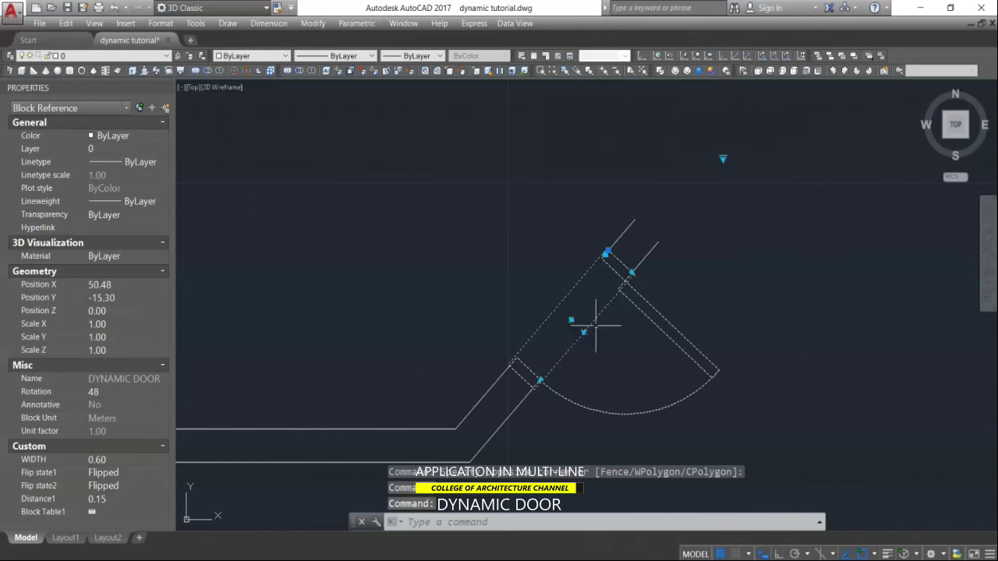
pyautogui.press('Escape')
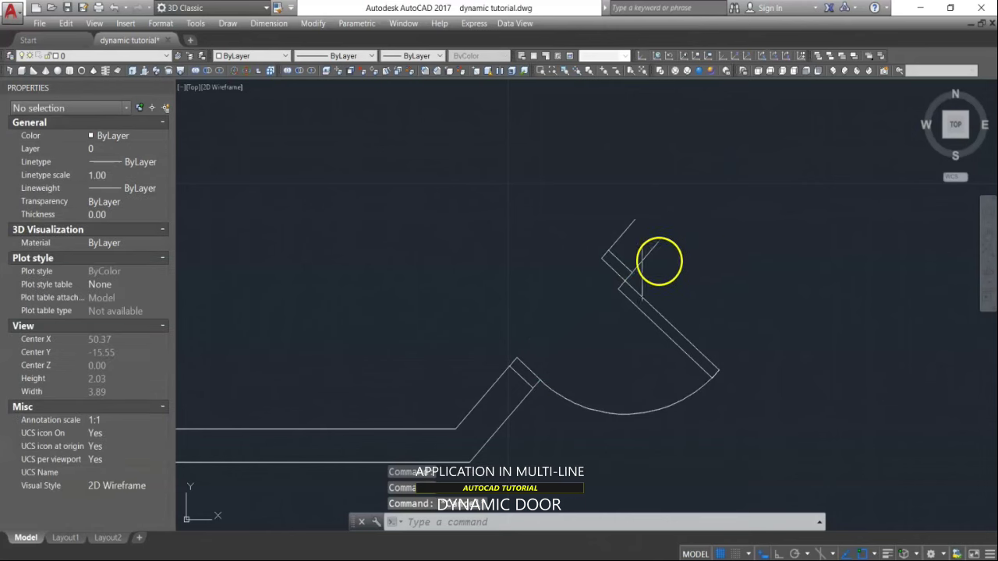
# Step: Set the door width to 0.70 from the preset width list
pyautogui.click(634, 290)
pyautogui.click(723, 162)
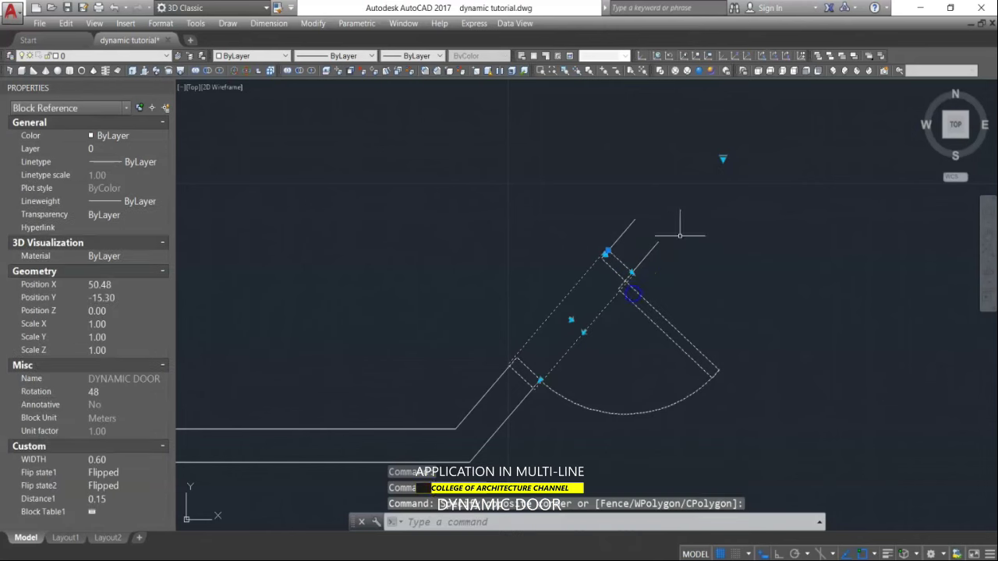
pyautogui.click(723, 158)
pyautogui.click(752, 197)
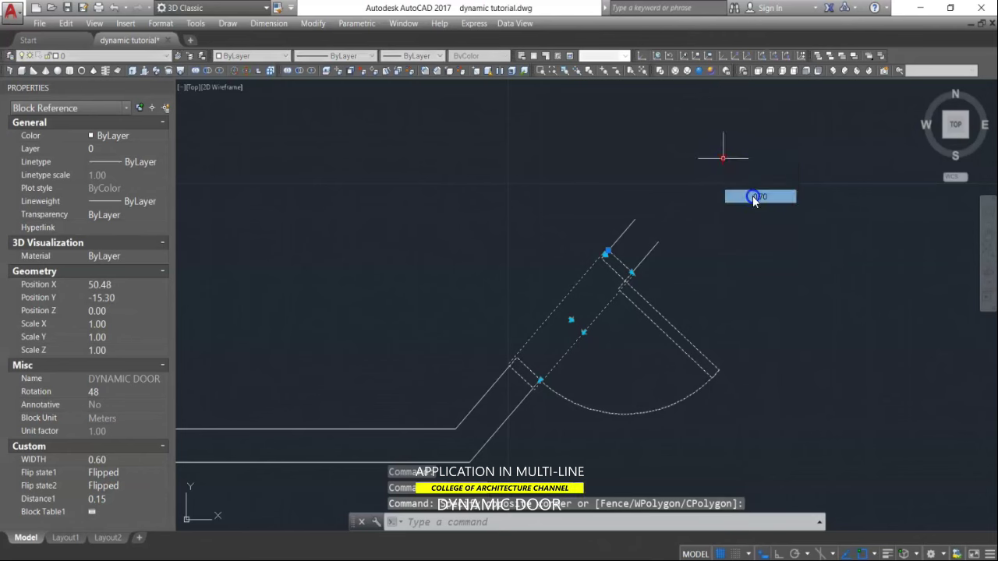
pyautogui.click(724, 158)
pyautogui.click(753, 198)
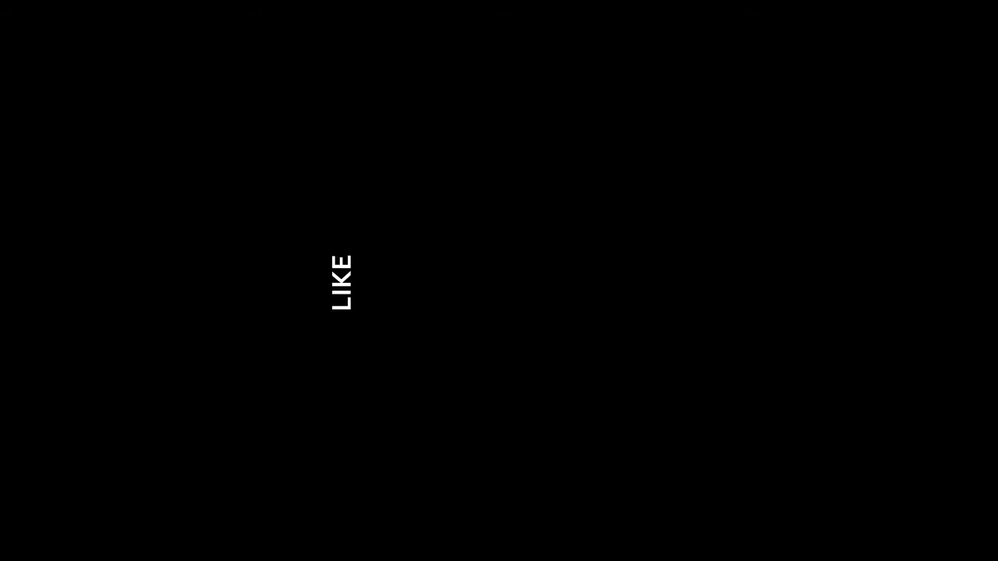